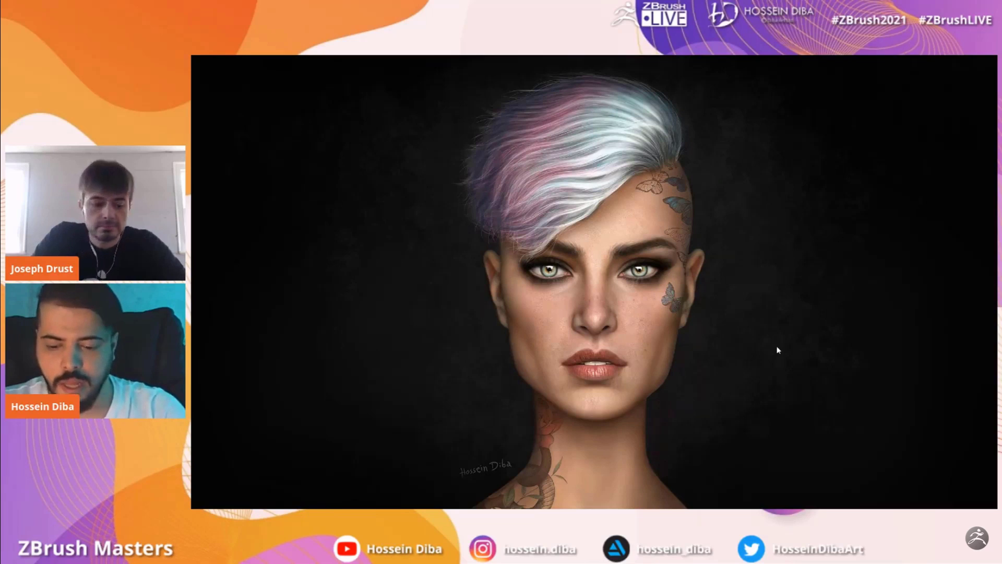
Browse the concept portraits full screen to compare the hairstyle and cybernetic face line variants
{"action": "key", "text": "Right"}
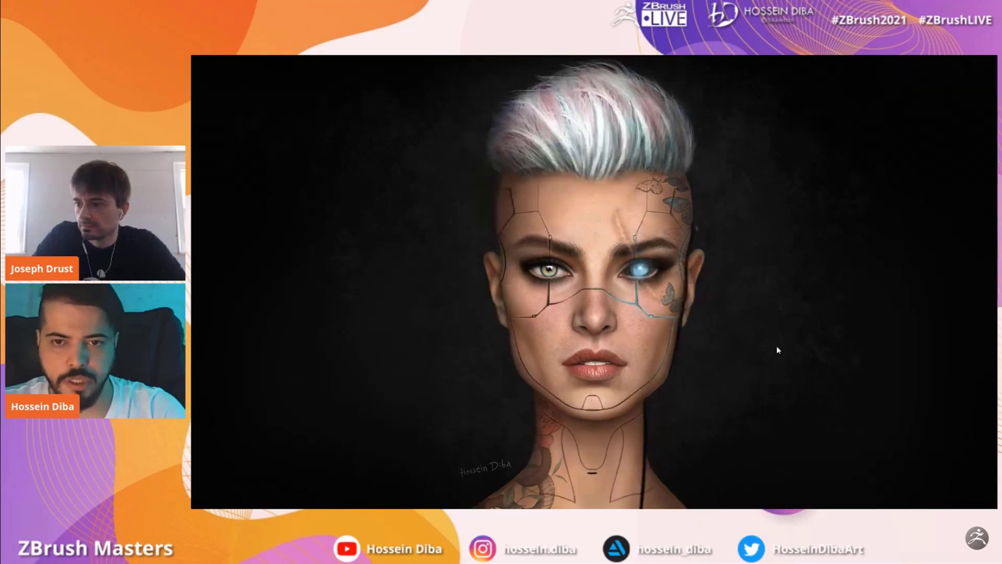
{"action": "key", "text": "Right"}
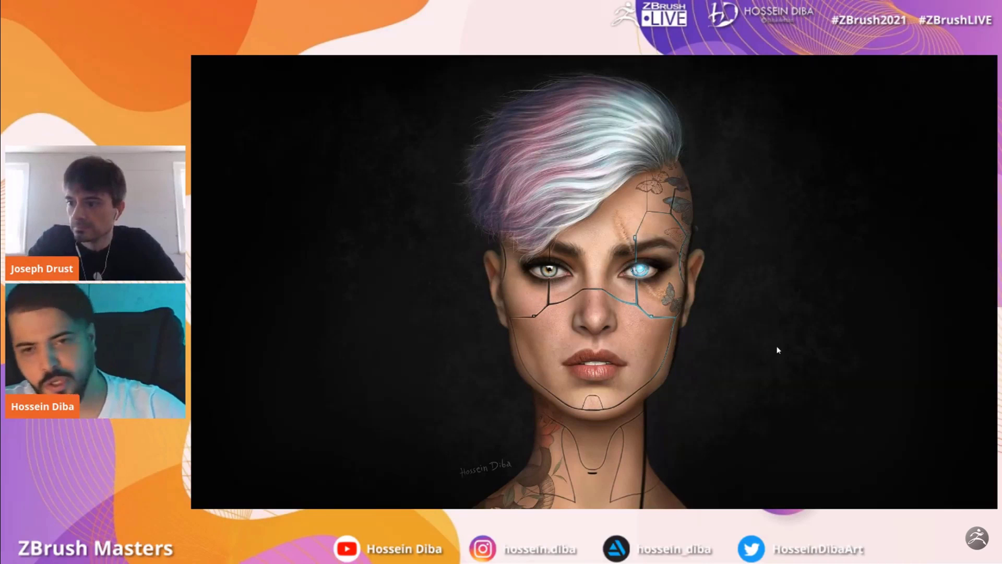
{"action": "key", "text": "Escape"}
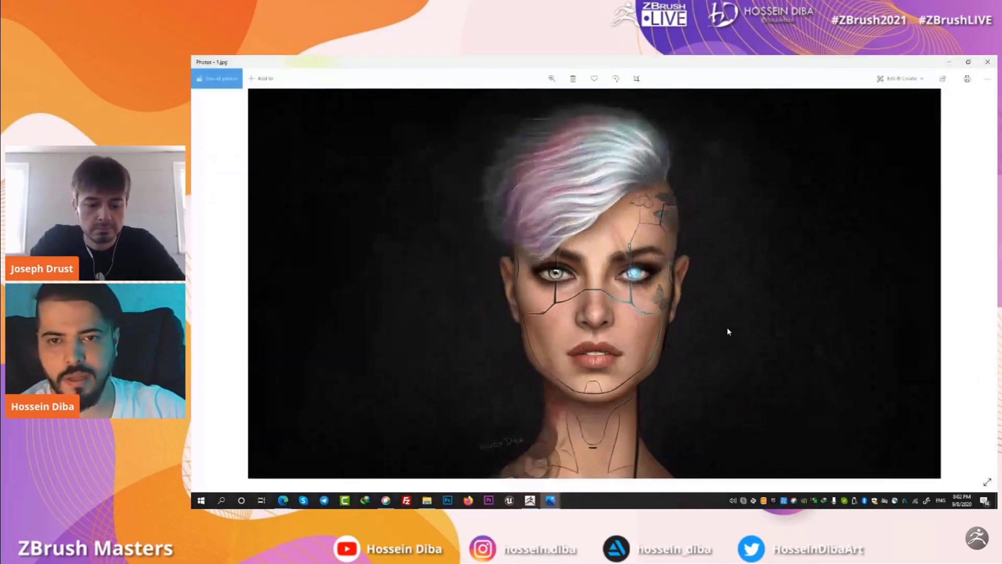
Put away the concept images and switch to ZBrush
{"action": "left_click", "coordinate": [950, 61]}
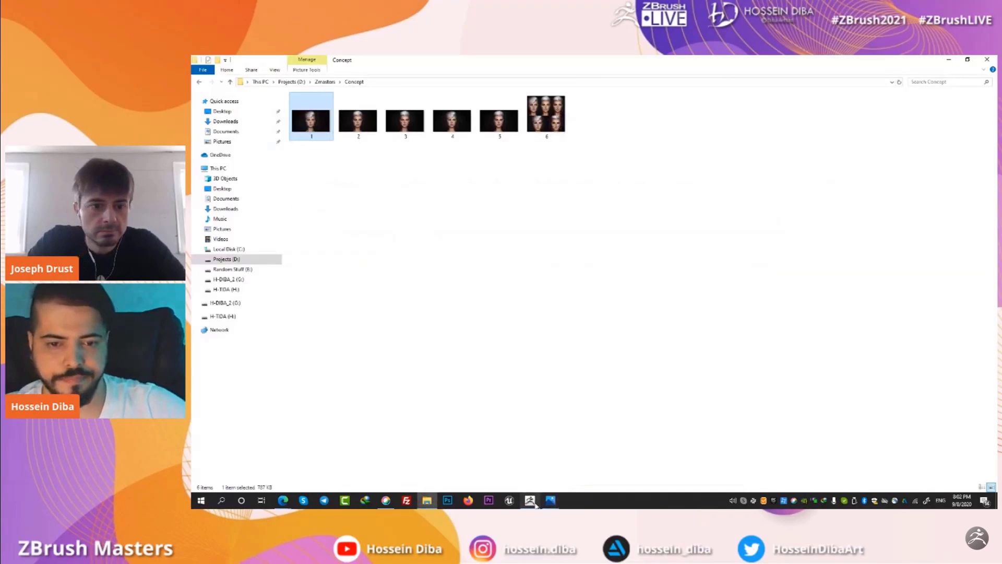
{"action": "mouse_move", "coordinate": [551, 501]}
{"action": "left_click", "coordinate": [512, 466]}
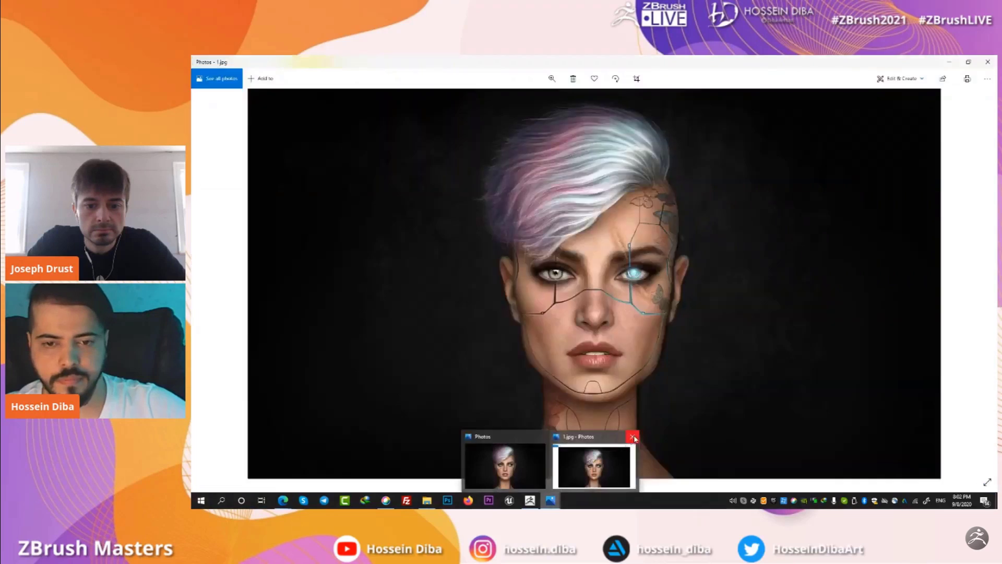
{"action": "left_click", "coordinate": [633, 436]}
{"action": "left_click", "coordinate": [530, 500]}
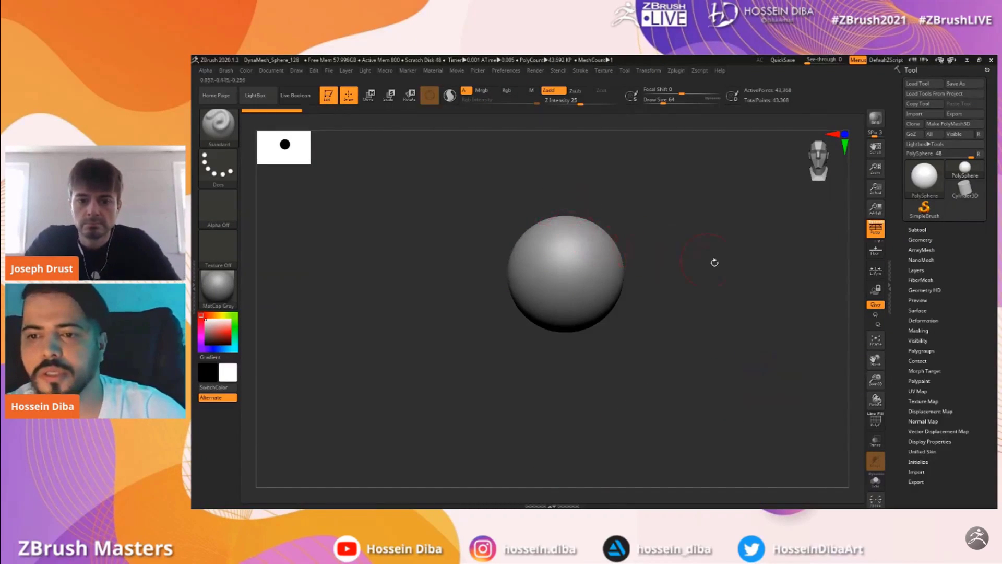
Shape the sphere into an egg-like head form that tapers toward the chin, using the Move brush at Draw Size 148
{"action": "left_click_drag", "start_coordinate": [875, 361], "coordinate": [872, 346]}
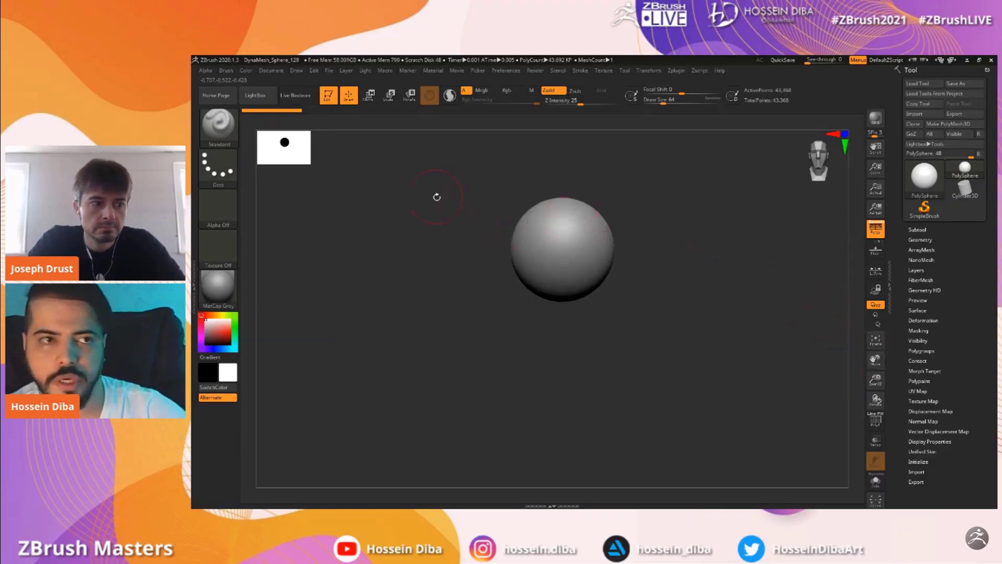
{"action": "left_click", "coordinate": [218, 124]}
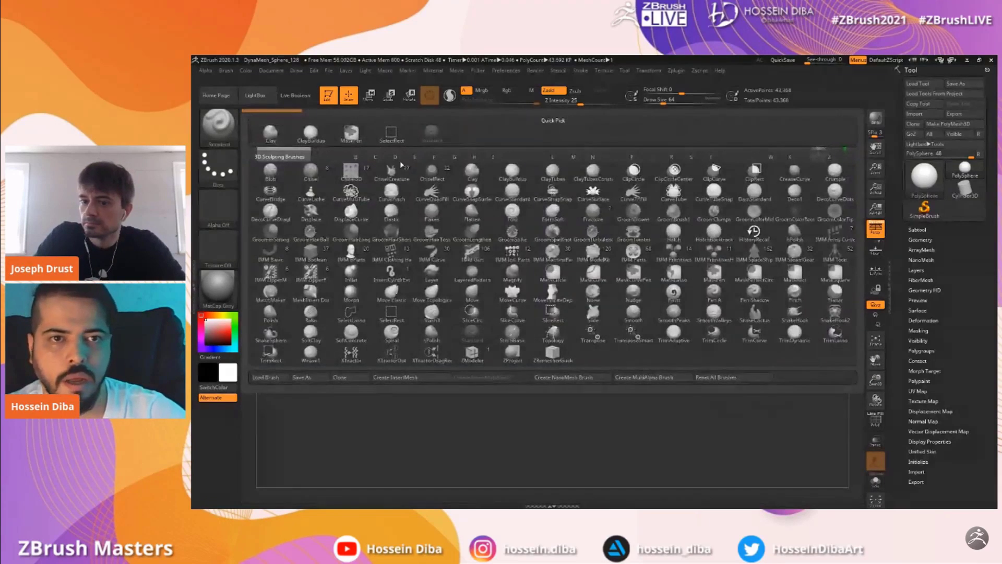
{"action": "left_click", "coordinate": [472, 294]}
{"action": "mouse_move", "coordinate": [875, 380]}
{"action": "left_mouse_down"}
{"action": "mouse_move", "coordinate": [882, 342]}
{"action": "mouse_move", "coordinate": [858, 375]}
{"action": "mouse_move", "coordinate": [872, 360]}
{"action": "left_mouse_up"}
{"action": "key", "text": "bracketright"}
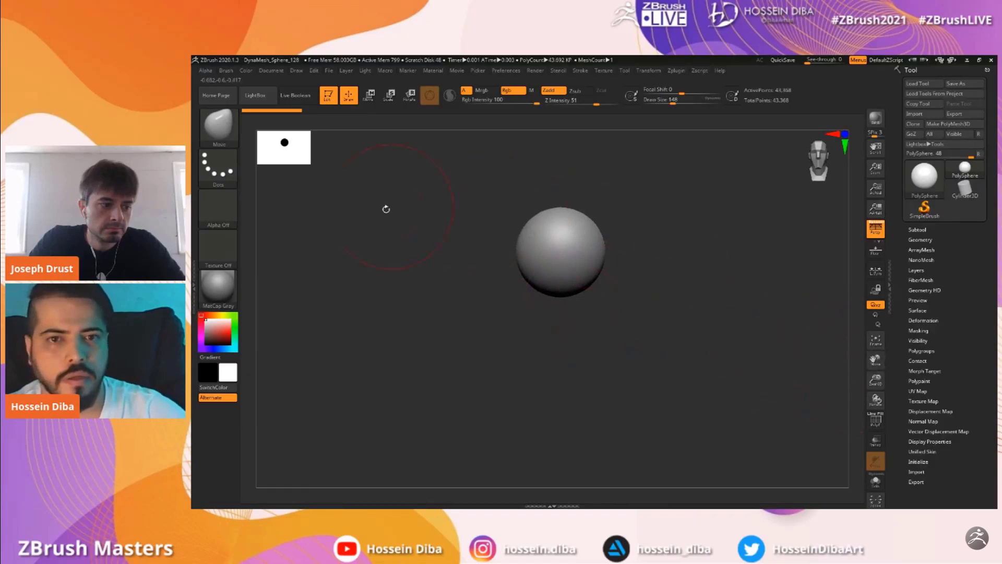
{"action": "left_click_drag", "start_coordinate": [546, 286], "coordinate": [535, 320]}
{"action": "mouse_move", "coordinate": [440, 316]}
{"action": "left_mouse_down", "text": "shift"}
{"action": "mouse_move", "coordinate": [499, 317]}
{"action": "mouse_move", "coordinate": [559, 336]}
{"action": "left_mouse_up", "text": "shift"}
{"action": "left_click_drag", "start_coordinate": [556, 282], "coordinate": [574, 259]}
{"action": "left_click_drag", "start_coordinate": [660, 322], "coordinate": [563, 329], "text": "shift"}
{"action": "left_click_drag", "start_coordinate": [555, 288], "coordinate": [552, 289]}
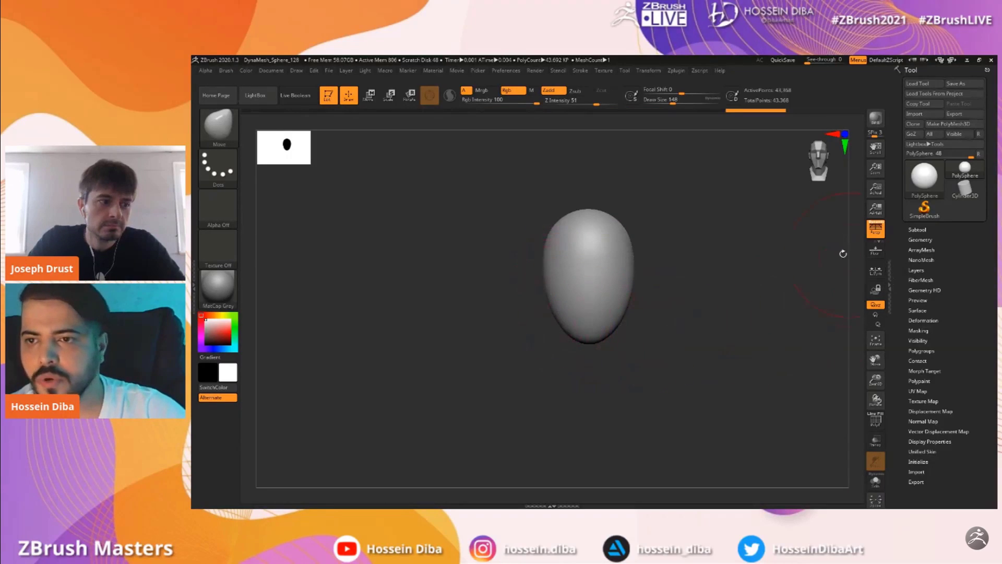
Set the DynaMesh resolution to 64 and remesh the head form
{"action": "left_click", "coordinate": [916, 239]}
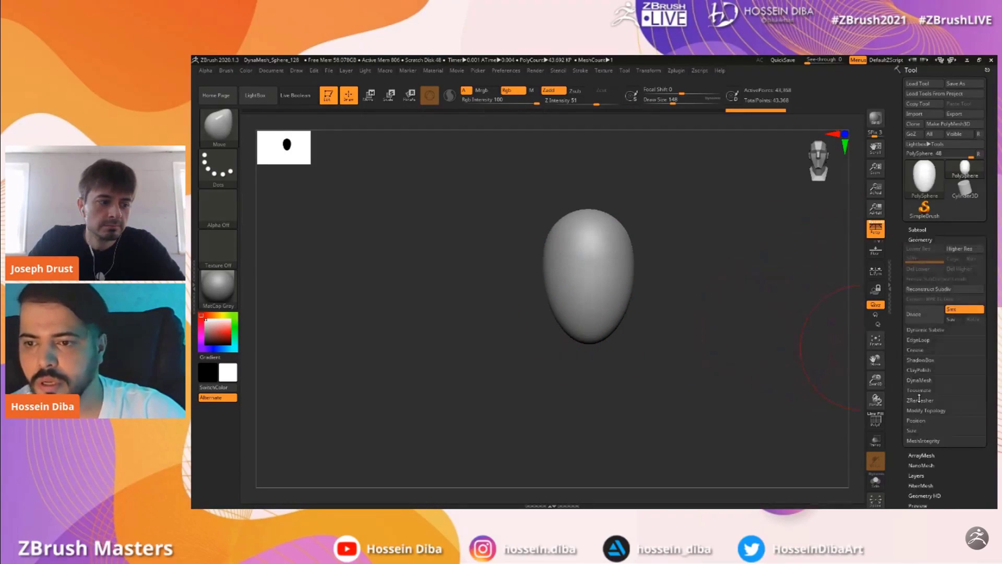
{"action": "left_click", "coordinate": [916, 380]}
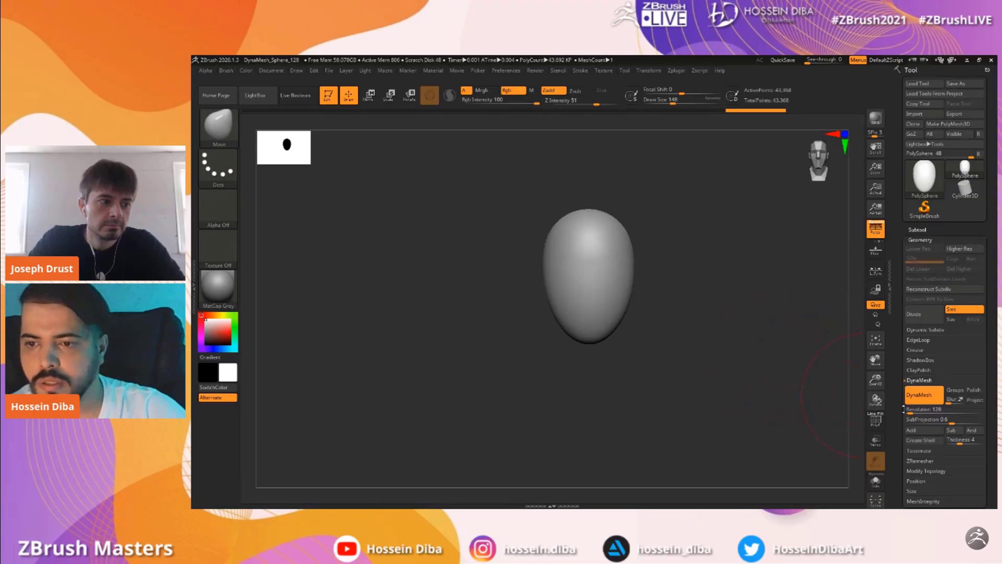
{"action": "left_click", "coordinate": [921, 410]}
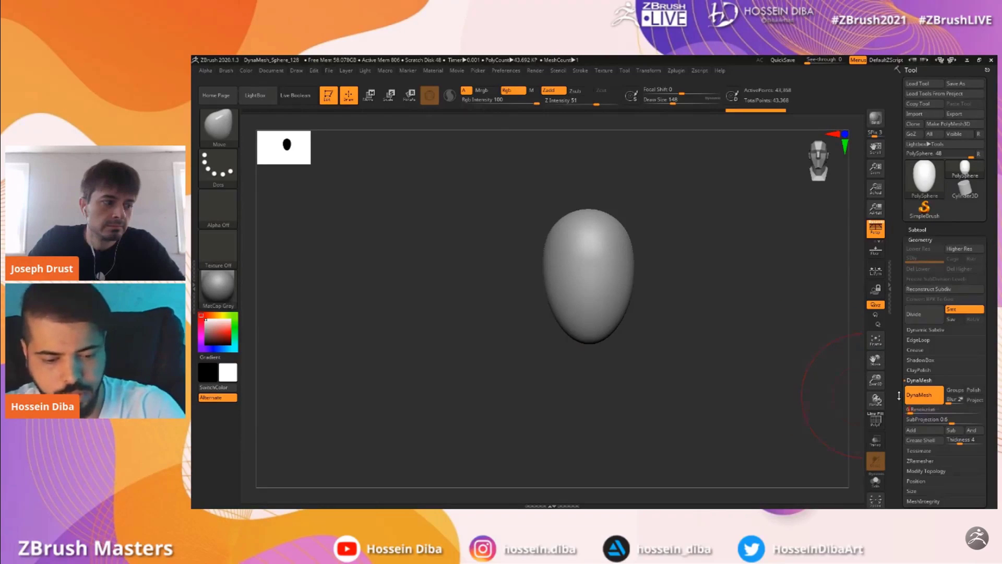
{"action": "type", "text": "64"}
{"action": "key", "text": "Return"}
{"action": "left_click", "coordinate": [874, 422]}
{"action": "left_click", "coordinate": [874, 421]}
{"action": "left_click_drag", "start_coordinate": [815, 345], "coordinate": [767, 320]}
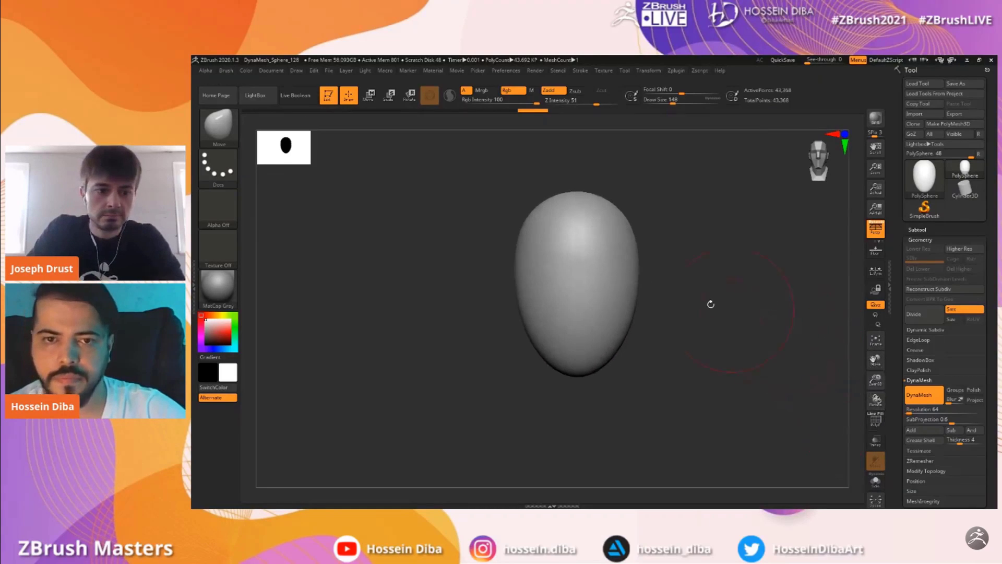
{"action": "left_click_drag", "start_coordinate": [693, 301], "coordinate": [706, 332], "text": "ctrl"}
{"action": "left_click_drag", "start_coordinate": [870, 358], "coordinate": [867, 361]}
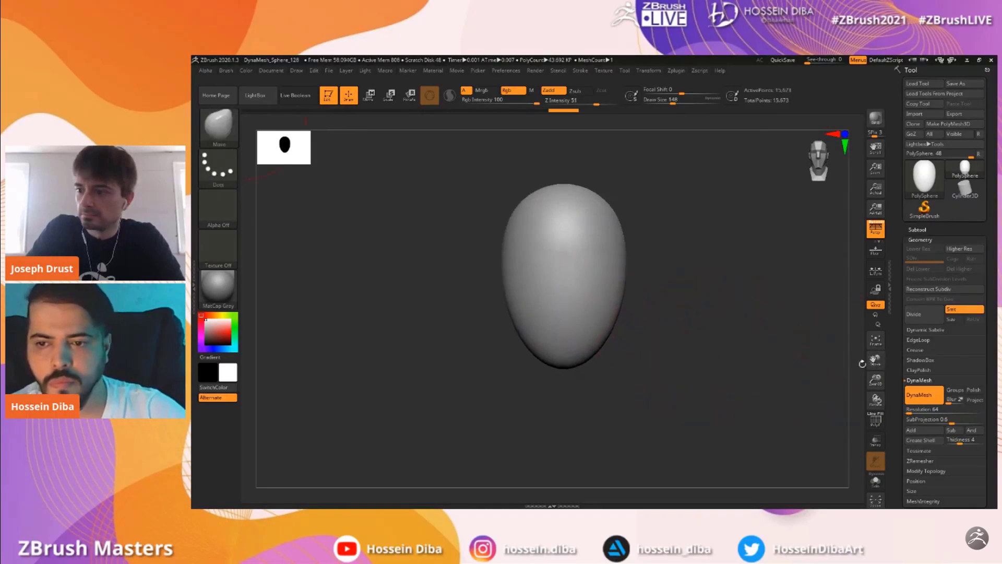
Adjust the lower part of the head form with the Move brush and update the DynaMesh
{"action": "left_click_drag", "start_coordinate": [527, 307], "coordinate": [526, 350]}
{"action": "left_click", "coordinate": [875, 420]}
{"action": "left_click_drag", "start_coordinate": [733, 306], "coordinate": [700, 359], "text": "ctrl"}
{"action": "left_click", "coordinate": [932, 239]}
{"action": "left_click", "coordinate": [876, 421]}
Form the skull and slanted jaw in side view with the Move brush at Draw Size 224
{"action": "left_click_drag", "start_coordinate": [875, 381], "coordinate": [885, 350]}
{"action": "left_click_drag", "start_coordinate": [725, 344], "coordinate": [577, 309]}
{"action": "left_click_drag", "start_coordinate": [875, 380], "coordinate": [914, 361]}
{"action": "key", "text": "]"}
{"action": "left_click_drag", "start_coordinate": [594, 266], "coordinate": [607, 261]}
{"action": "left_click_drag", "start_coordinate": [590, 335], "coordinate": [603, 342]}
{"action": "left_click_drag", "start_coordinate": [603, 261], "coordinate": [610, 259]}
{"action": "left_click_drag", "start_coordinate": [871, 362], "coordinate": [668, 307]}
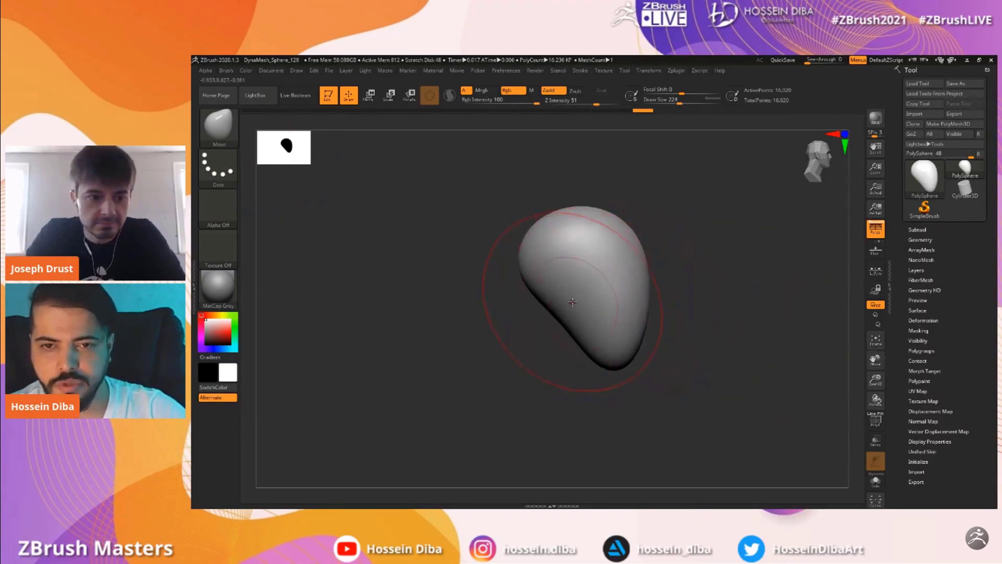
Refine the back of the skull and the underside of the jaw in profile with Draw Size 164
{"action": "key", "text": "bracketleft"}
{"action": "key", "text": "bracketleft"}
{"action": "key", "text": "bracketleft"}
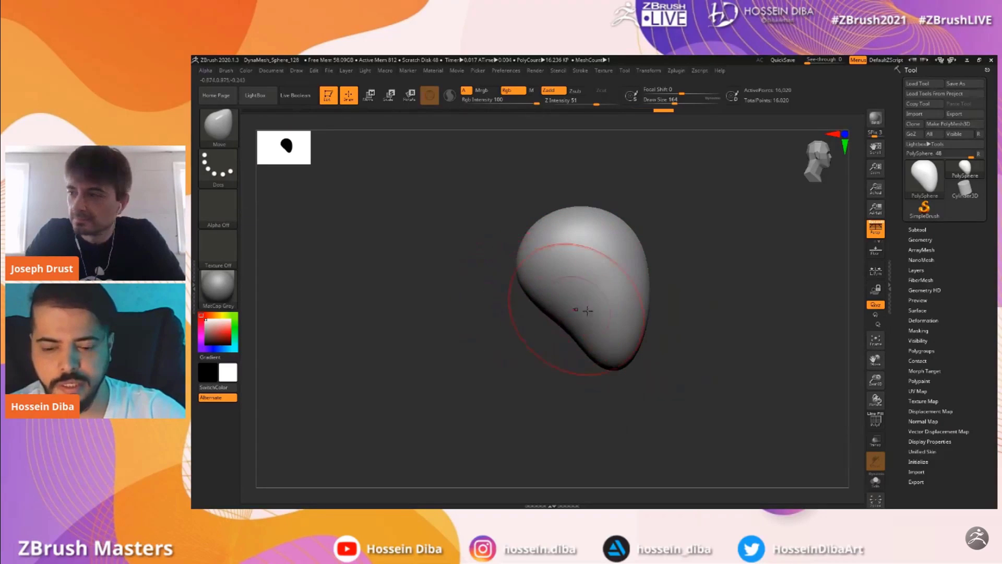
{"action": "left_click_drag", "start_coordinate": [875, 379], "coordinate": [862, 361]}
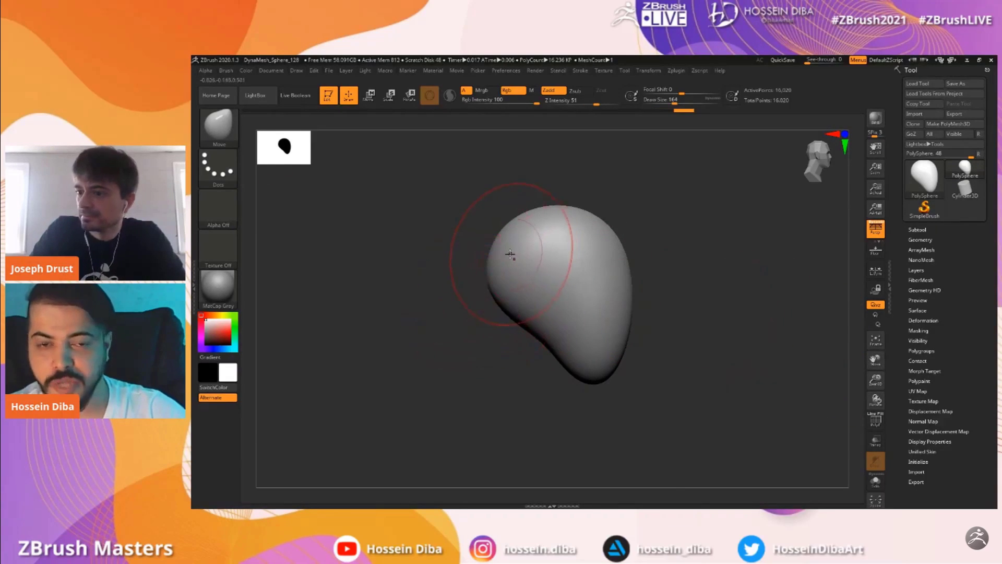
{"action": "mouse_move", "coordinate": [750, 315]}
{"action": "left_mouse_down", "text": "shift"}
{"action": "mouse_move", "coordinate": [559, 300]}
{"action": "mouse_move", "coordinate": [544, 271]}
{"action": "left_mouse_up", "text": "shift"}
Reshape the head's overall proportions from front and side with the Move brush enlarged to Draw Size 230
{"action": "key", "text": "bracketright"}
{"action": "key", "text": "bracketright"}
{"action": "key", "text": "bracketright"}
{"action": "key", "text": "bracketright"}
{"action": "key", "text": "bracketright"}
{"action": "key", "text": "bracketright"}
{"action": "key", "text": "bracketright"}
{"action": "key", "text": "bracketright"}
{"action": "left_click_drag", "start_coordinate": [880, 384], "coordinate": [858, 362]}
{"action": "left_click_drag", "start_coordinate": [689, 361], "coordinate": [883, 358]}
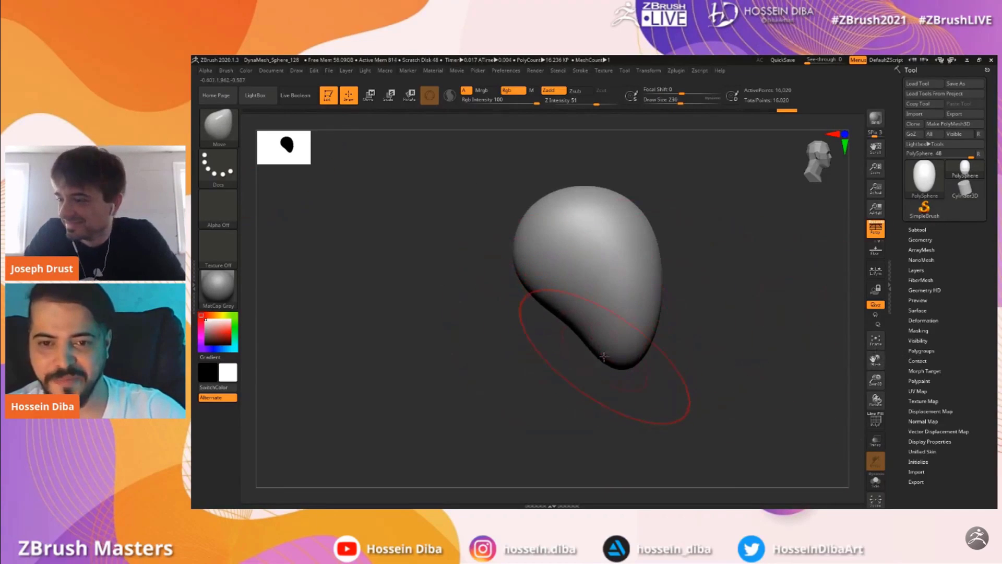
{"action": "mouse_move", "coordinate": [585, 311]}
{"action": "left_mouse_down"}
{"action": "mouse_move", "coordinate": [573, 325]}
{"action": "mouse_move", "coordinate": [629, 370]}
{"action": "left_mouse_up"}
{"action": "mouse_move", "coordinate": [723, 375]}
{"action": "left_mouse_down"}
{"action": "mouse_move", "coordinate": [619, 347]}
{"action": "mouse_move", "coordinate": [612, 328]}
{"action": "mouse_move", "coordinate": [638, 360]}
{"action": "left_mouse_up"}
Adjust the sides and the profile of the head with the Move brush reduced to about Draw Size 156
{"action": "left_click_drag", "start_coordinate": [876, 380], "coordinate": [866, 368]}
{"action": "left_click_drag", "start_coordinate": [875, 360], "coordinate": [851, 357]}
{"action": "left_click_drag", "start_coordinate": [571, 299], "coordinate": [568, 299]}
{"action": "key", "text": "bracketleft"}
{"action": "key", "text": "bracketleft"}
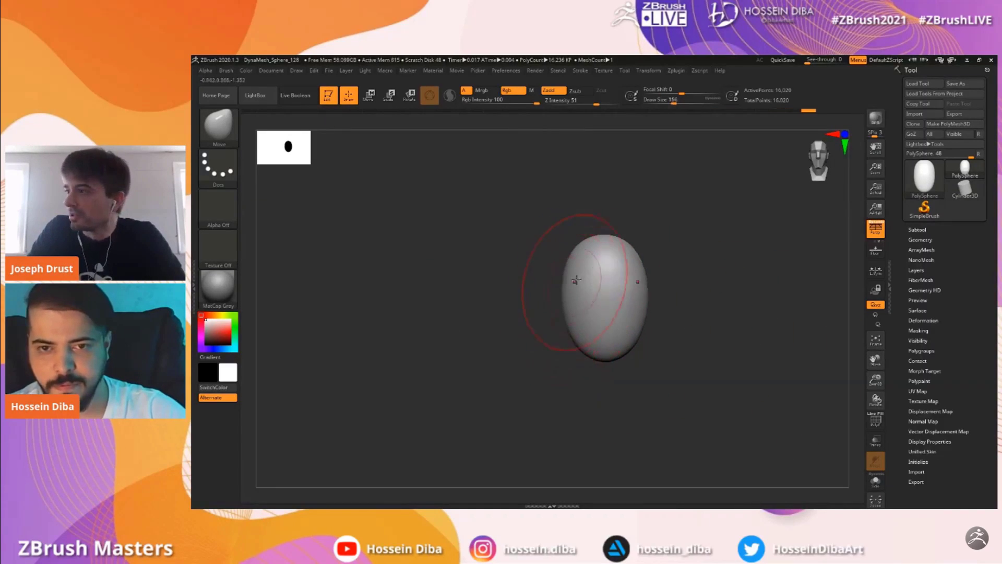
{"action": "mouse_move", "coordinate": [481, 287]}
{"action": "left_mouse_down"}
{"action": "mouse_move", "coordinate": [577, 285]}
{"action": "mouse_move", "coordinate": [587, 262]}
{"action": "mouse_move", "coordinate": [596, 313]}
{"action": "left_mouse_up"}
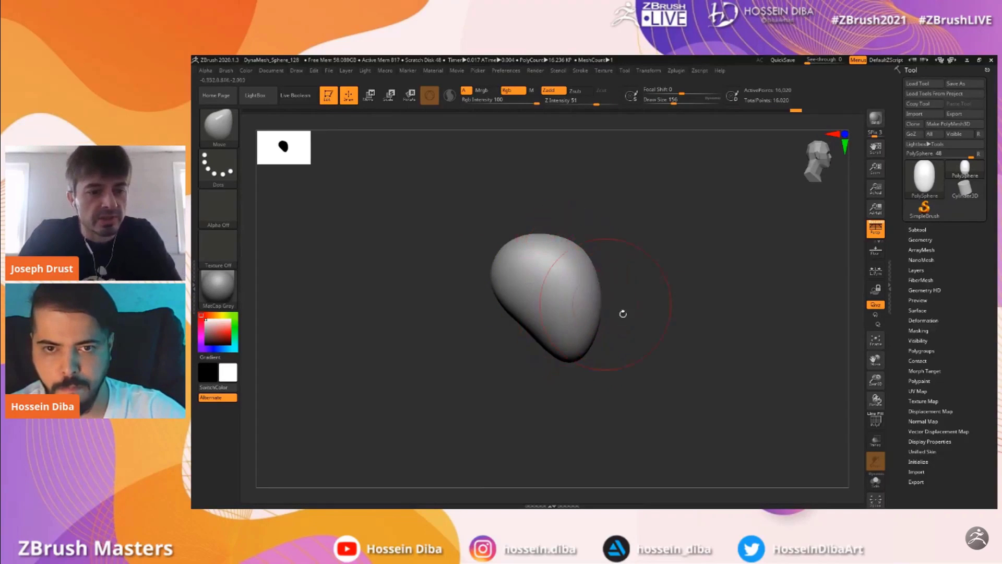
{"action": "left_click_drag", "start_coordinate": [735, 323], "coordinate": [659, 334], "text": "shift"}
{"action": "left_click_drag", "start_coordinate": [875, 380], "coordinate": [876, 392]}
{"action": "left_click_drag", "start_coordinate": [875, 360], "coordinate": [834, 349]}
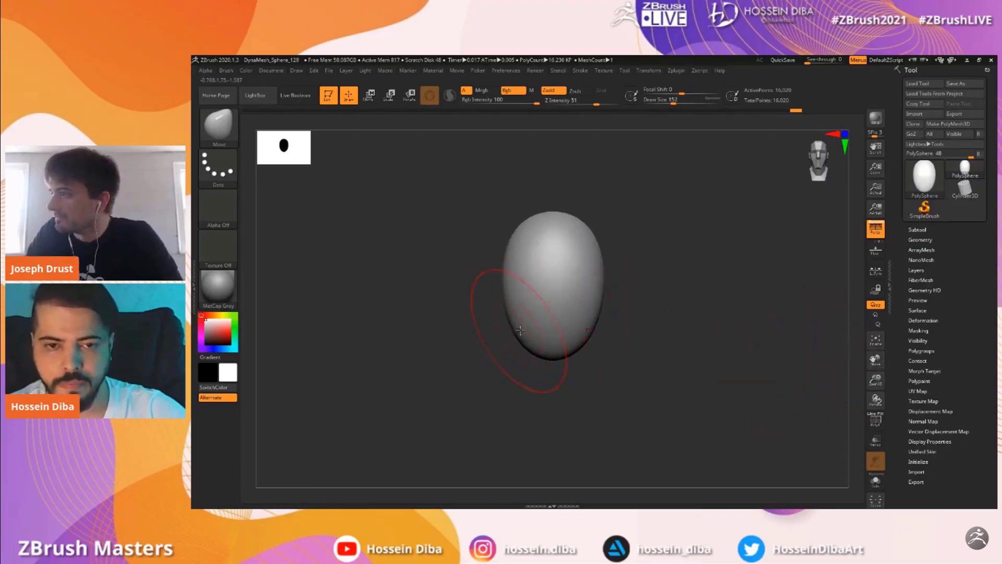
Shape the jaw and pull out the chin with the Move brush at Draw Size 100
{"action": "mouse_move", "coordinate": [487, 323]}
{"action": "left_mouse_down"}
{"action": "mouse_move", "coordinate": [503, 330]}
{"action": "mouse_move", "coordinate": [466, 347]}
{"action": "left_mouse_up"}
{"action": "left_click_drag", "start_coordinate": [529, 353], "coordinate": [530, 355]}
{"action": "left_click_drag", "start_coordinate": [466, 362], "coordinate": [505, 365]}
{"action": "left_click_drag", "start_coordinate": [519, 356], "coordinate": [523, 358]}
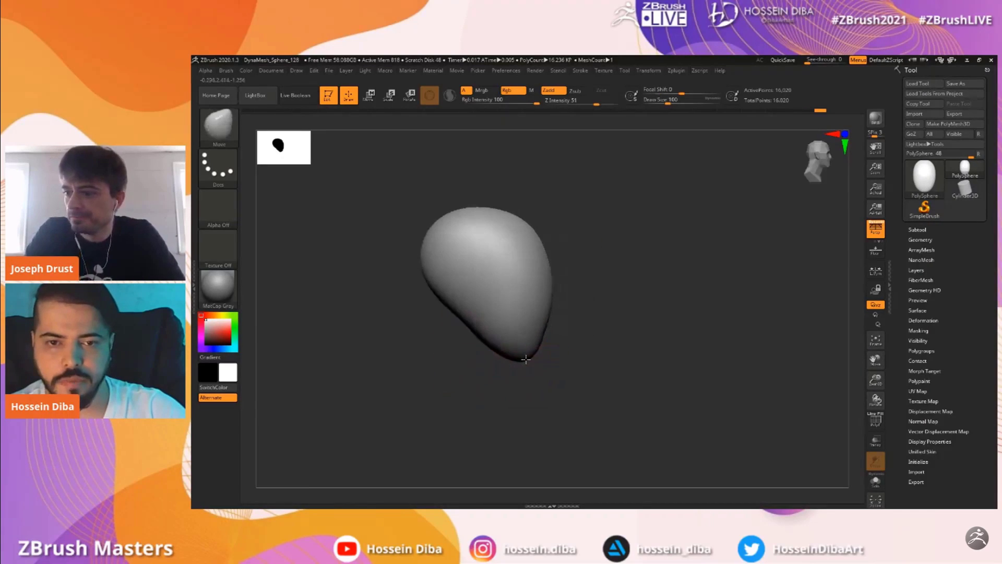
{"action": "left_click_drag", "start_coordinate": [876, 380], "coordinate": [879, 401]}
{"action": "left_click_drag", "start_coordinate": [876, 360], "coordinate": [954, 376]}
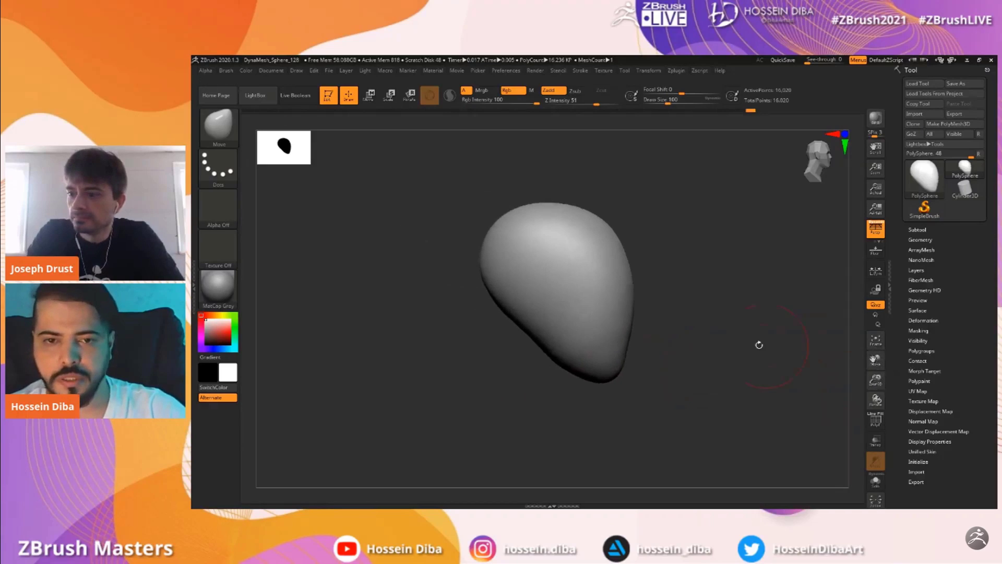
{"action": "left_click_drag", "start_coordinate": [620, 341], "coordinate": [622, 340]}
{"action": "left_click_drag", "start_coordinate": [621, 334], "coordinate": [624, 332]}
Reshape the forehead and front of the face with an enlarged Move brush
{"action": "key", "text": "bracketright"}
{"action": "key", "text": "bracketright"}
{"action": "key", "text": "bracketright"}
{"action": "key", "text": "bracketright"}
{"action": "key", "text": "bracketright"}
{"action": "key", "text": "bracketright"}
{"action": "key", "text": "bracketright"}
{"action": "mouse_move", "coordinate": [611, 247]}
{"action": "left_mouse_down"}
{"action": "mouse_move", "coordinate": [583, 218]}
{"action": "mouse_move", "coordinate": [608, 234]}
{"action": "left_mouse_up"}
{"action": "left_click_drag", "start_coordinate": [626, 284], "coordinate": [647, 292]}
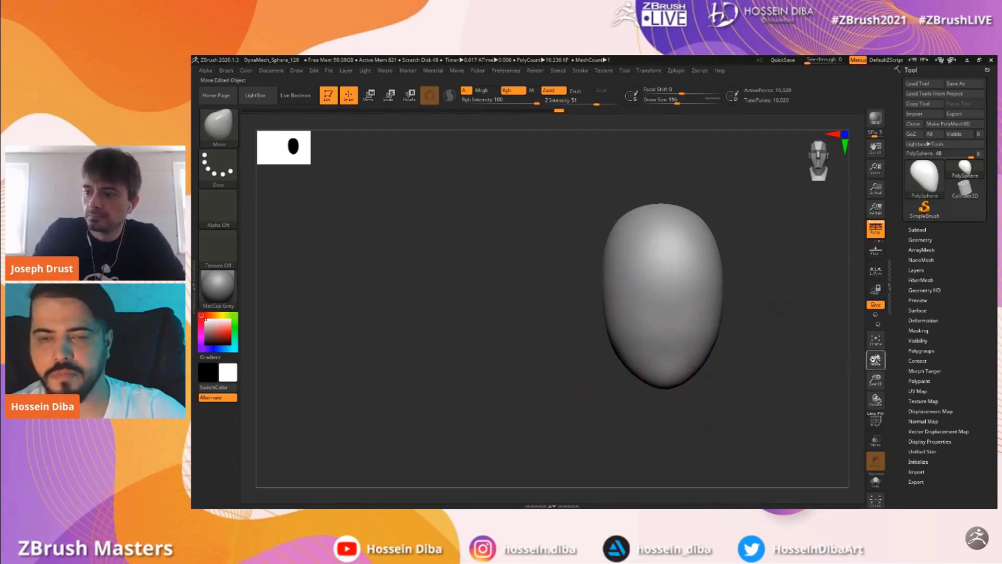
Build up the nose along the middle of the face with the ClayBuildup brush at Draw Size 52
{"action": "left_click_drag", "start_coordinate": [880, 360], "coordinate": [826, 351]}
{"action": "left_click", "coordinate": [222, 126]}
{"action": "left_click", "coordinate": [312, 135]}
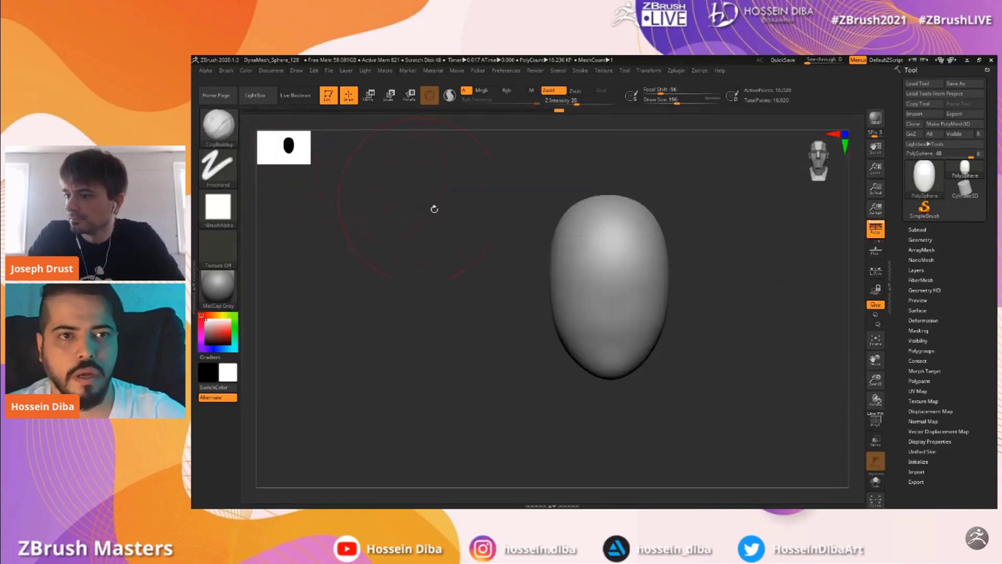
{"action": "key", "text": "bracketleft"}
{"action": "key", "text": "bracketleft"}
{"action": "key", "text": "bracketleft"}
{"action": "key", "text": "bracketleft"}
{"action": "key", "text": "bracketleft"}
{"action": "key", "text": "bracketleft"}
{"action": "key", "text": "bracketleft"}
{"action": "key", "text": "bracketleft"}
{"action": "key", "text": "bracketleft"}
{"action": "key", "text": "bracketleft"}
{"action": "key", "text": "bracketleft"}
{"action": "key", "text": "bracketleft"}
{"action": "key", "text": "bracketleft"}
{"action": "key", "text": "bracketleft"}
{"action": "mouse_move", "coordinate": [614, 259]}
{"action": "left_mouse_down"}
{"action": "mouse_move", "coordinate": [608, 294]}
{"action": "mouse_move", "coordinate": [618, 310]}
{"action": "left_mouse_up"}
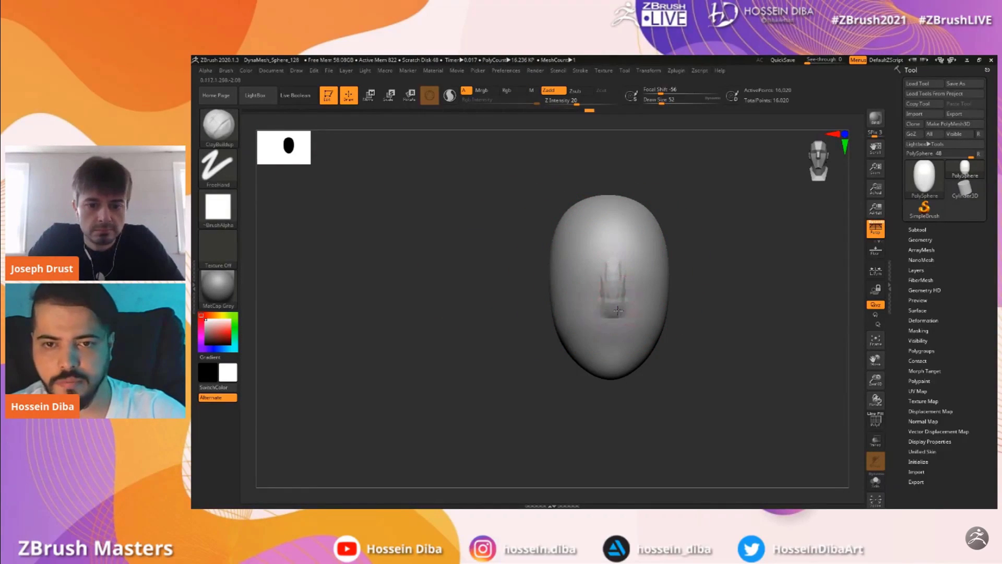
{"action": "mouse_move", "coordinate": [513, 307]}
{"action": "left_mouse_down"}
{"action": "mouse_move", "coordinate": [683, 324]}
{"action": "mouse_move", "coordinate": [564, 313]}
{"action": "mouse_move", "coordinate": [591, 305]}
{"action": "left_mouse_up"}
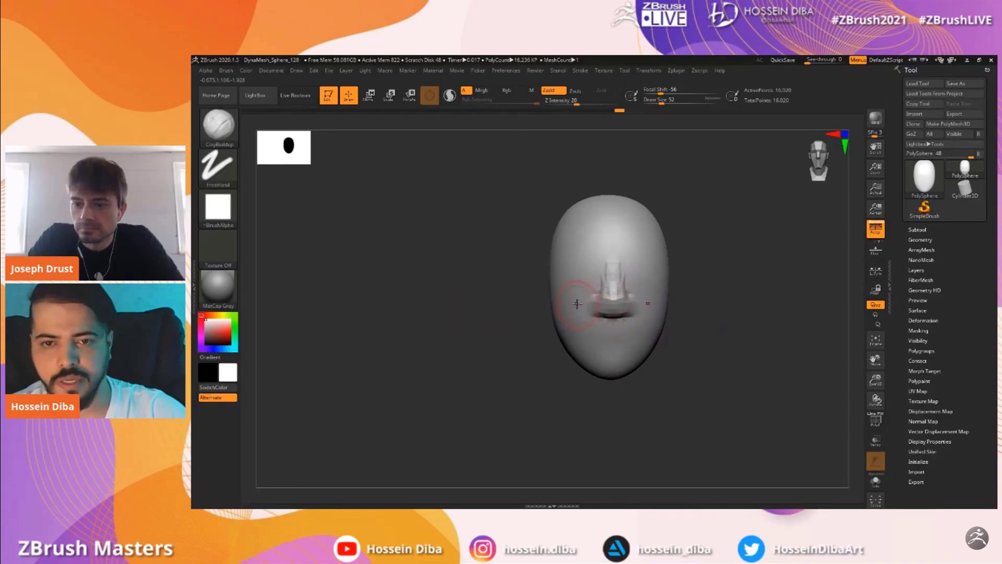
Block in the eye sockets and cheekbones on both sides of the nose with ClayBuildup
{"action": "mouse_move", "coordinate": [598, 269]}
{"action": "left_mouse_down"}
{"action": "mouse_move", "coordinate": [581, 270]}
{"action": "mouse_move", "coordinate": [573, 253]}
{"action": "left_mouse_up"}
{"action": "left_click_drag", "start_coordinate": [493, 282], "coordinate": [502, 284]}
{"action": "left_click_drag", "start_coordinate": [868, 381], "coordinate": [849, 360]}
{"action": "left_click_drag", "start_coordinate": [565, 290], "coordinate": [552, 309]}
{"action": "mouse_move", "coordinate": [490, 331]}
{"action": "left_mouse_down"}
{"action": "mouse_move", "coordinate": [524, 334]}
{"action": "mouse_move", "coordinate": [502, 315]}
{"action": "mouse_move", "coordinate": [560, 334]}
{"action": "left_mouse_up"}
Refine the cheek and face profile in side view with the Move brush at Draw Size 88
{"action": "left_click_drag", "start_coordinate": [773, 360], "coordinate": [731, 368], "text": "shift"}
{"action": "left_click_drag", "start_coordinate": [874, 378], "coordinate": [876, 389]}
{"action": "left_click_drag", "start_coordinate": [876, 362], "coordinate": [914, 324]}
{"action": "left_click", "coordinate": [218, 128]}
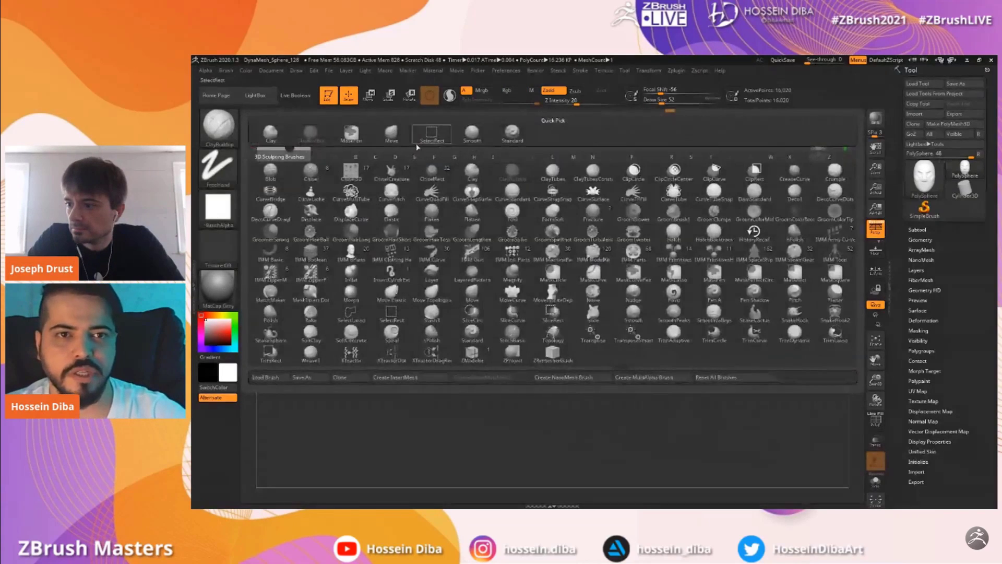
{"action": "left_click", "coordinate": [391, 136]}
{"action": "mouse_move", "coordinate": [537, 296]}
{"action": "left_mouse_down"}
{"action": "mouse_move", "coordinate": [548, 297]}
{"action": "mouse_move", "coordinate": [528, 293]}
{"action": "left_mouse_up"}
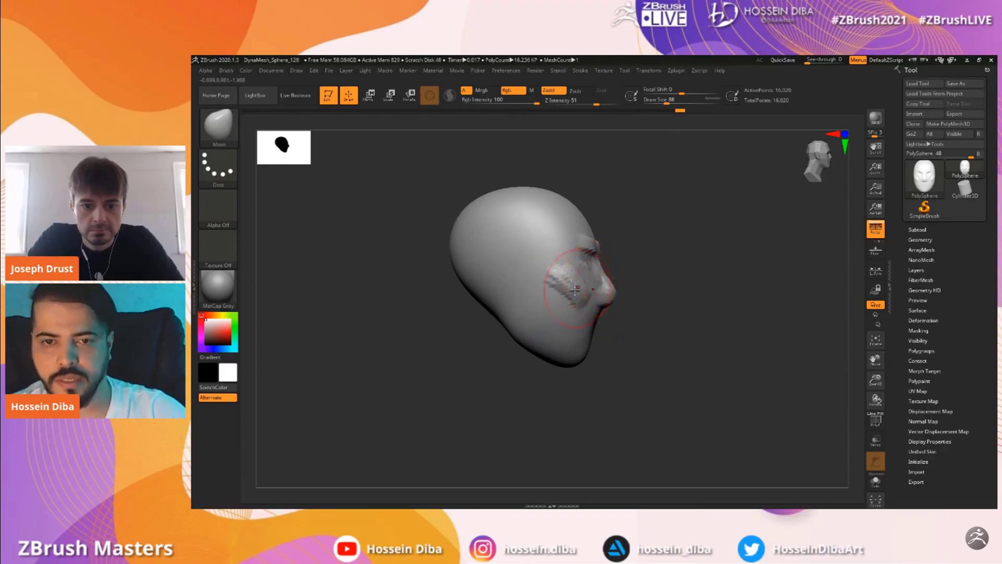
{"action": "left_click_drag", "start_coordinate": [626, 305], "coordinate": [748, 368]}
Adjust the cheeks and jawline from the front and the lower face in profile with the Move brush
{"action": "left_click_drag", "start_coordinate": [876, 380], "coordinate": [819, 346]}
{"action": "left_click_drag", "start_coordinate": [535, 310], "coordinate": [539, 312]}
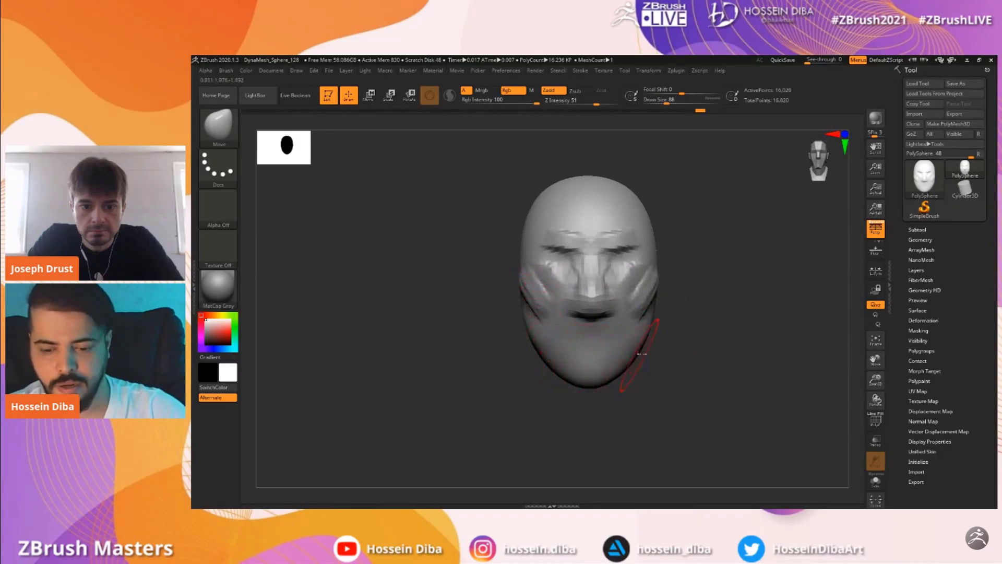
{"action": "mouse_move", "coordinate": [539, 348]}
{"action": "left_mouse_down"}
{"action": "mouse_move", "coordinate": [533, 355]}
{"action": "mouse_move", "coordinate": [558, 374]}
{"action": "left_mouse_up"}
{"action": "left_click_drag", "start_coordinate": [465, 383], "coordinate": [535, 347], "text": "shift"}
{"action": "left_click_drag", "start_coordinate": [596, 312], "coordinate": [591, 313]}
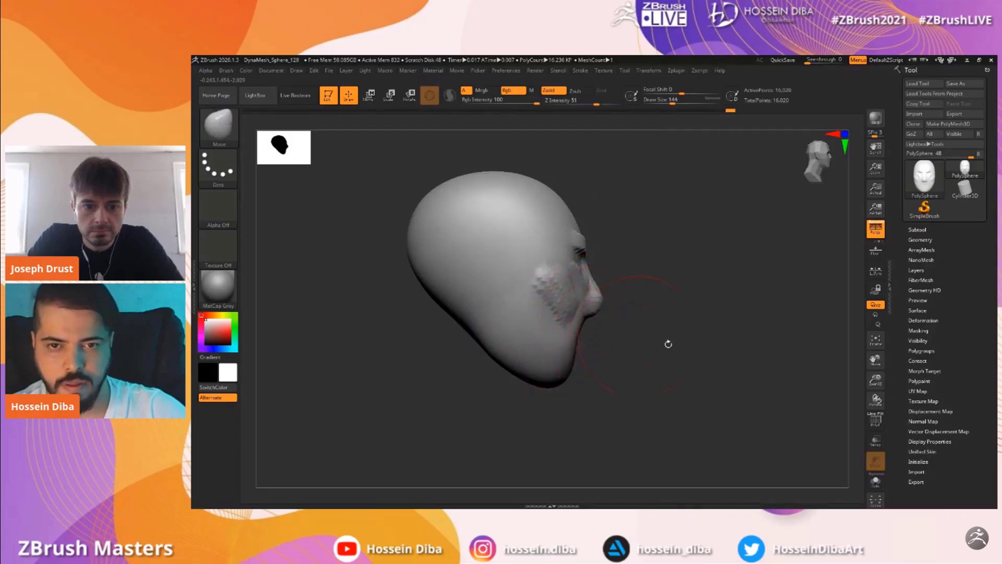
Mask the whole head except the neck area on its rear underside
{"action": "left_click_drag", "start_coordinate": [876, 382], "coordinate": [876, 366]}
{"action": "left_click_drag", "start_coordinate": [876, 360], "coordinate": [917, 360]}
{"action": "mouse_move", "coordinate": [532, 338]}
{"action": "left_mouse_down"}
{"action": "mouse_move", "coordinate": [566, 303]}
{"action": "mouse_move", "coordinate": [582, 300]}
{"action": "left_mouse_up"}
{"action": "right_click_drag", "start_coordinate": [545, 302], "coordinate": [844, 371]}
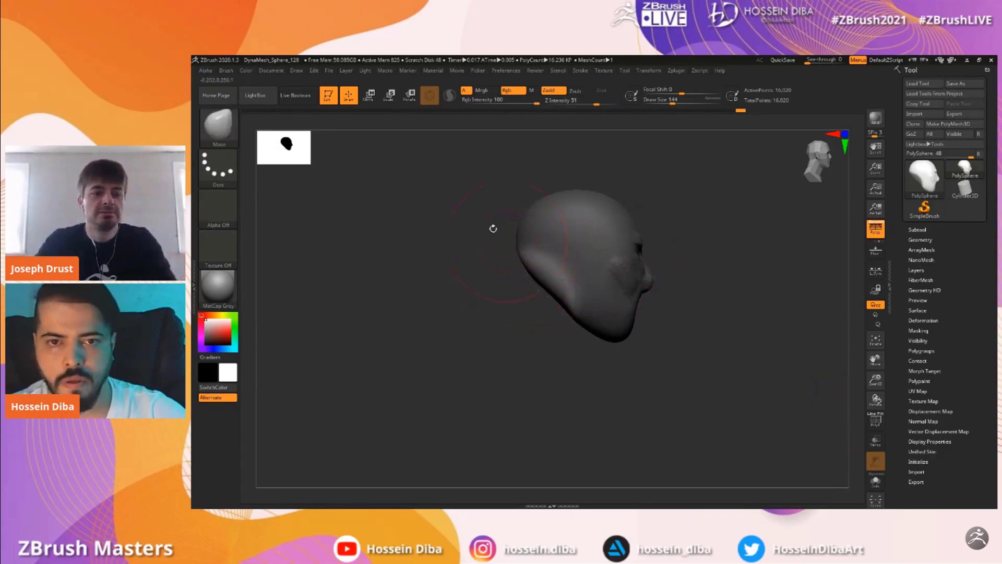
Pull the unmasked underside downward into a neck with the Transpose line in Move mode
{"action": "left_click", "coordinate": [369, 95]}
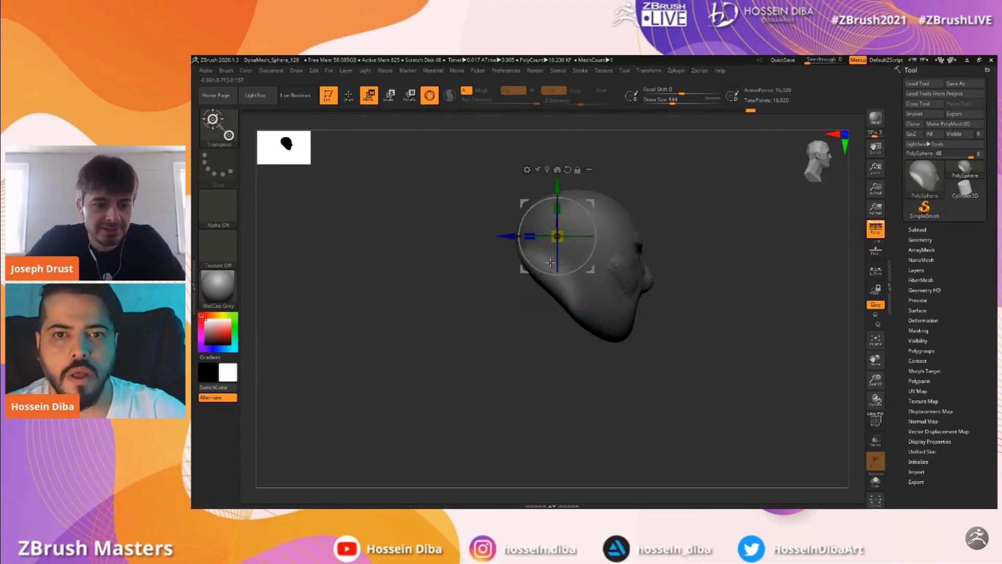
{"action": "left_click", "coordinate": [430, 101]}
{"action": "mouse_move", "coordinate": [538, 251]}
{"action": "left_mouse_down"}
{"action": "mouse_move", "coordinate": [551, 296]}
{"action": "mouse_move", "coordinate": [540, 295]}
{"action": "mouse_move", "coordinate": [536, 342]}
{"action": "left_mouse_up"}
{"action": "left_click_drag", "start_coordinate": [746, 340], "coordinate": [689, 339], "text": "shift"}
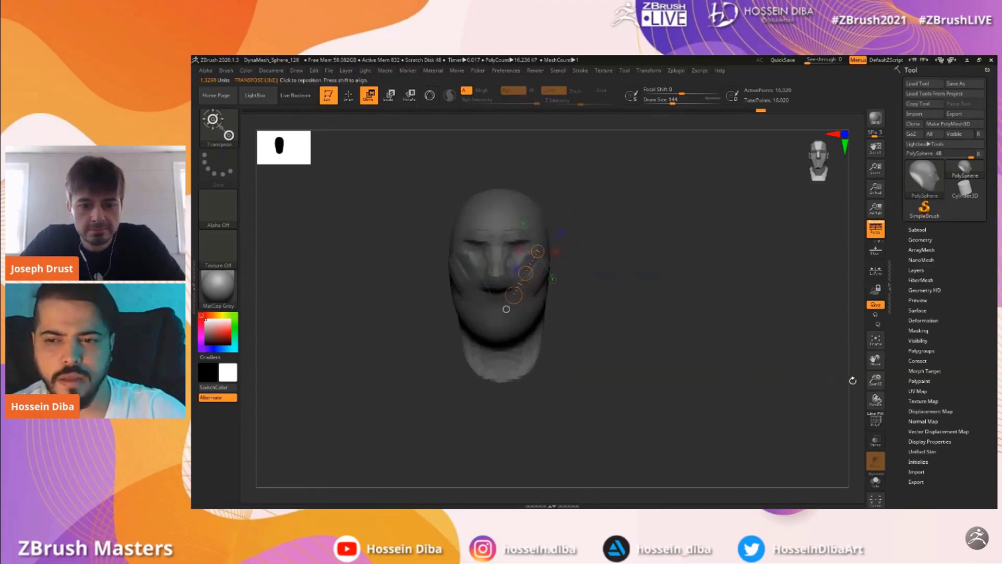
Return from Transpose to Draw mode and clear the mask from the head
{"action": "left_click_drag", "start_coordinate": [875, 380], "coordinate": [876, 400]}
{"action": "left_click_drag", "start_coordinate": [875, 360], "coordinate": [989, 361]}
{"action": "left_click", "coordinate": [349, 97]}
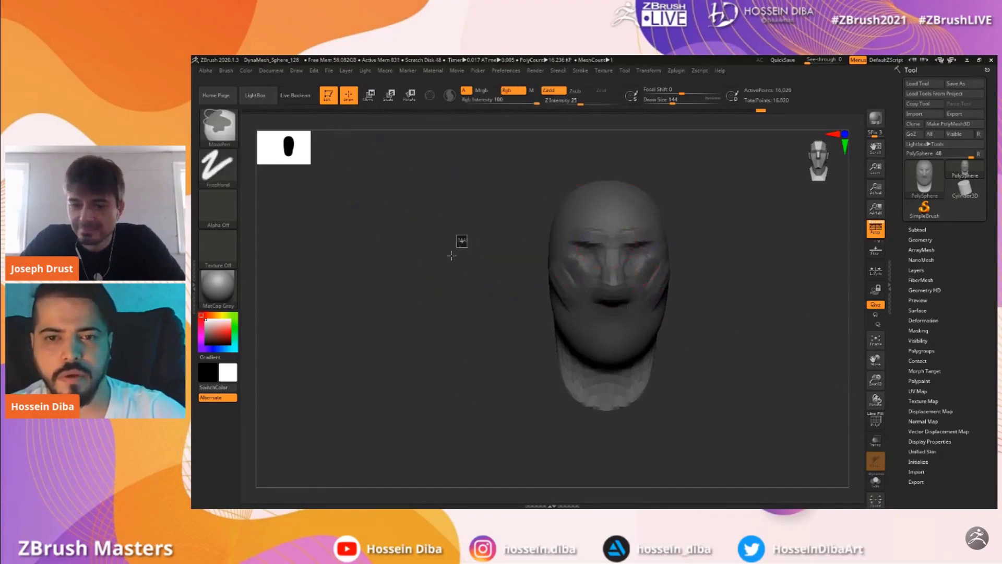
{"action": "left_click_drag", "start_coordinate": [463, 239], "coordinate": [482, 289]}
{"action": "left_click_drag", "start_coordinate": [631, 342], "coordinate": [634, 349]}
Refine the nose and upper lip profile in side view with the Move brush at Draw Size 88
{"action": "left_click_drag", "start_coordinate": [825, 377], "coordinate": [783, 380], "text": "shift"}
{"action": "left_click_drag", "start_coordinate": [875, 380], "coordinate": [875, 398]}
{"action": "left_click_drag", "start_coordinate": [875, 360], "coordinate": [835, 361]}
{"action": "left_click_drag", "start_coordinate": [484, 310], "coordinate": [531, 334]}
{"action": "left_click_drag", "start_coordinate": [416, 313], "coordinate": [662, 352]}
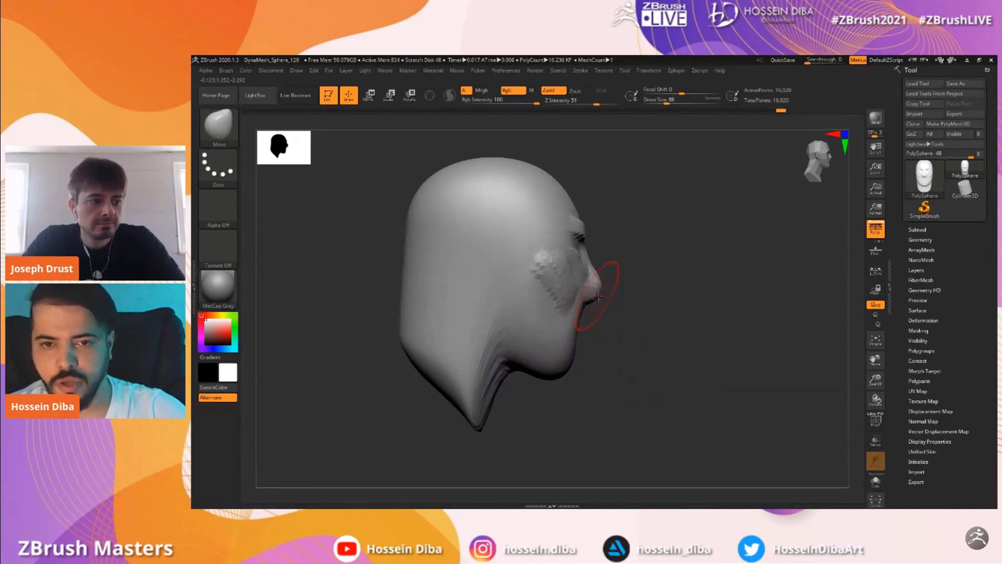
{"action": "left_click_drag", "start_coordinate": [601, 295], "coordinate": [605, 300]}
Adjust the lower face and chin profile with the Move brush at Draw Size 116
{"action": "left_click_drag", "start_coordinate": [875, 380], "coordinate": [875, 393]}
{"action": "left_click_drag", "start_coordinate": [876, 360], "coordinate": [925, 357]}
{"action": "left_click_drag", "start_coordinate": [814, 345], "coordinate": [652, 360]}
{"action": "left_click_drag", "start_coordinate": [875, 384], "coordinate": [875, 371]}
{"action": "left_click_drag", "start_coordinate": [875, 360], "coordinate": [816, 360]}
{"action": "mouse_move", "coordinate": [420, 316]}
{"action": "left_mouse_down"}
{"action": "mouse_move", "coordinate": [490, 332]}
{"action": "mouse_move", "coordinate": [449, 324]}
{"action": "mouse_move", "coordinate": [467, 313]}
{"action": "left_mouse_up"}
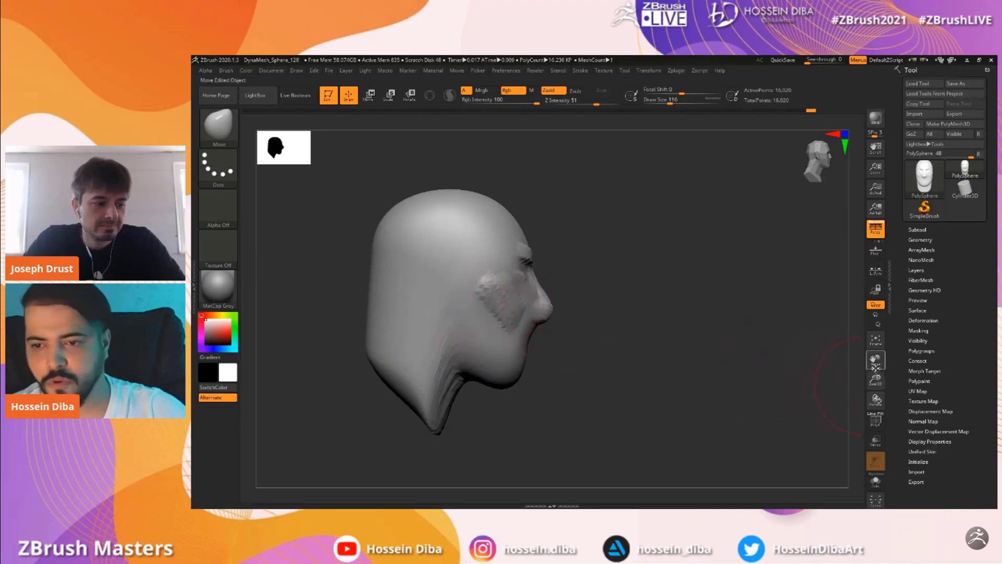
{"action": "left_click_drag", "start_coordinate": [875, 365], "coordinate": [921, 364]}
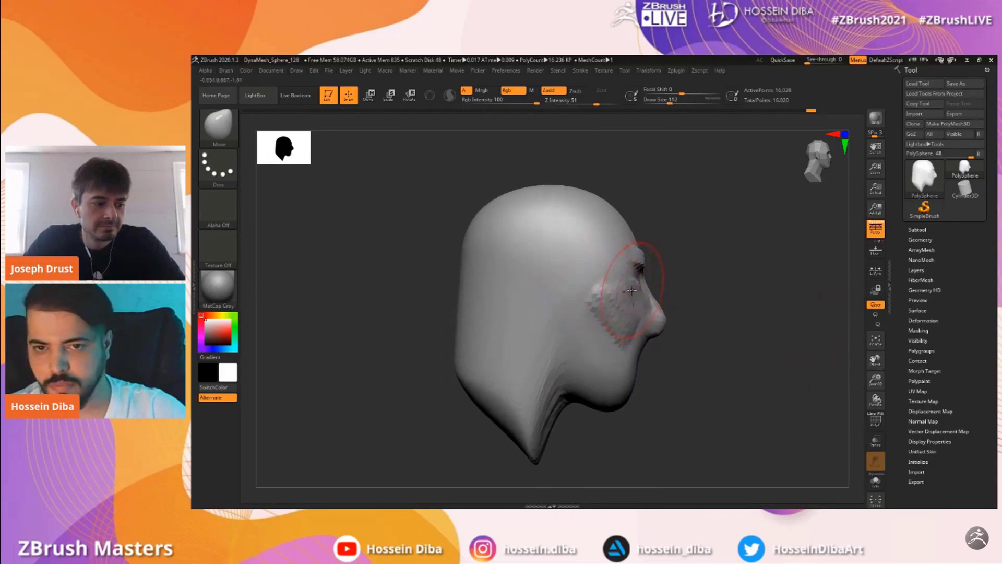
Adjust the cheeks beside the nose in front view with the Move brush at Draw Size 72
{"action": "left_click_drag", "start_coordinate": [873, 381], "coordinate": [872, 395]}
{"action": "left_click_drag", "start_coordinate": [873, 359], "coordinate": [861, 360]}
{"action": "left_click_drag", "start_coordinate": [741, 313], "coordinate": [574, 305]}
{"action": "left_click_drag", "start_coordinate": [490, 297], "coordinate": [564, 303]}
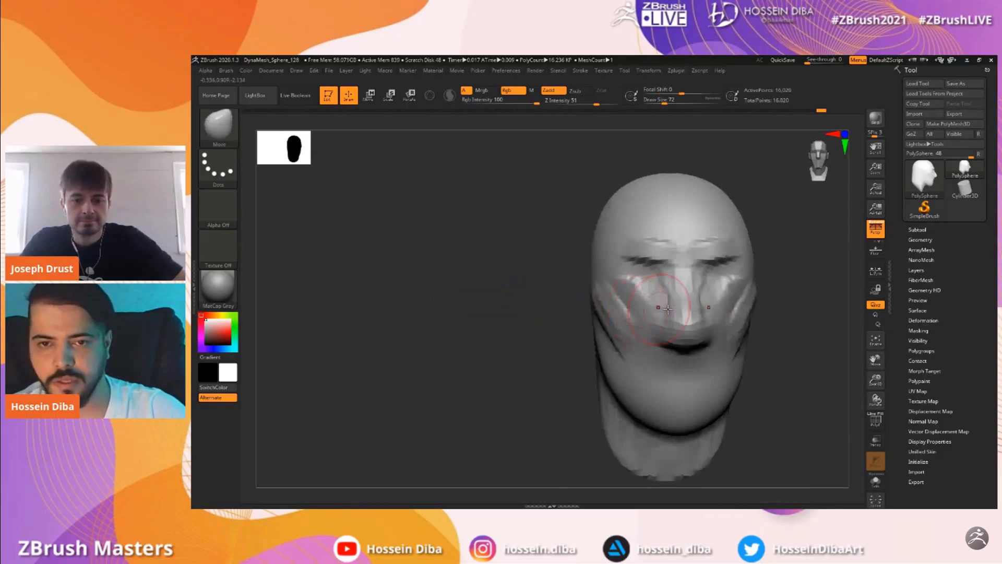
{"action": "left_click_drag", "start_coordinate": [875, 381], "coordinate": [849, 353]}
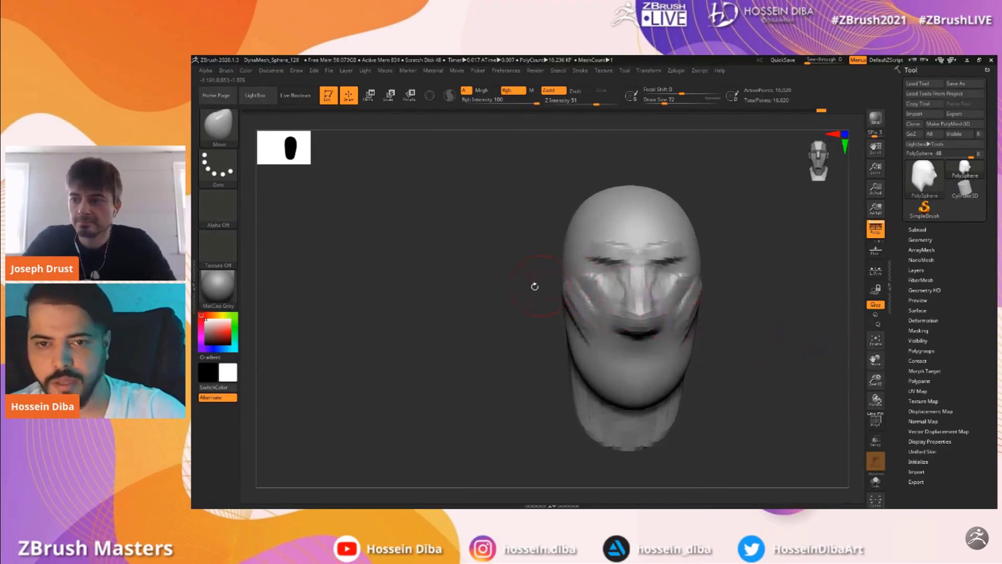
Smooth the rough cheeks, brow and eye areas and correct the side contours of the face
{"action": "mouse_move", "coordinate": [596, 293]}
{"action": "left_mouse_down", "text": "shift"}
{"action": "mouse_move", "coordinate": [597, 279]}
{"action": "mouse_move", "coordinate": [619, 272]}
{"action": "mouse_move", "coordinate": [593, 277]}
{"action": "left_mouse_up", "text": "shift"}
{"action": "left_click_drag", "start_coordinate": [533, 307], "coordinate": [514, 302]}
{"action": "left_click_drag", "start_coordinate": [611, 295], "coordinate": [621, 295]}
{"action": "left_click_drag", "start_coordinate": [477, 311], "coordinate": [504, 311]}
{"action": "mouse_move", "coordinate": [593, 331]}
{"action": "left_mouse_down", "text": "shift"}
{"action": "mouse_move", "coordinate": [579, 310]}
{"action": "mouse_move", "coordinate": [573, 321]}
{"action": "mouse_move", "coordinate": [593, 329]}
{"action": "left_mouse_up", "text": "shift"}
{"action": "left_click_drag", "start_coordinate": [727, 346], "coordinate": [685, 350]}
{"action": "left_click_drag", "start_coordinate": [820, 355], "coordinate": [710, 350]}
{"action": "left_click_drag", "start_coordinate": [571, 313], "coordinate": [590, 287]}
{"action": "mouse_move", "coordinate": [853, 372]}
{"action": "left_mouse_down", "text": "alt"}
{"action": "mouse_move", "coordinate": [863, 354]}
{"action": "mouse_move", "coordinate": [847, 349]}
{"action": "mouse_move", "coordinate": [870, 382]}
{"action": "left_mouse_up", "text": "alt"}
{"action": "left_click_drag", "start_coordinate": [848, 345], "coordinate": [855, 349], "text": "alt"}
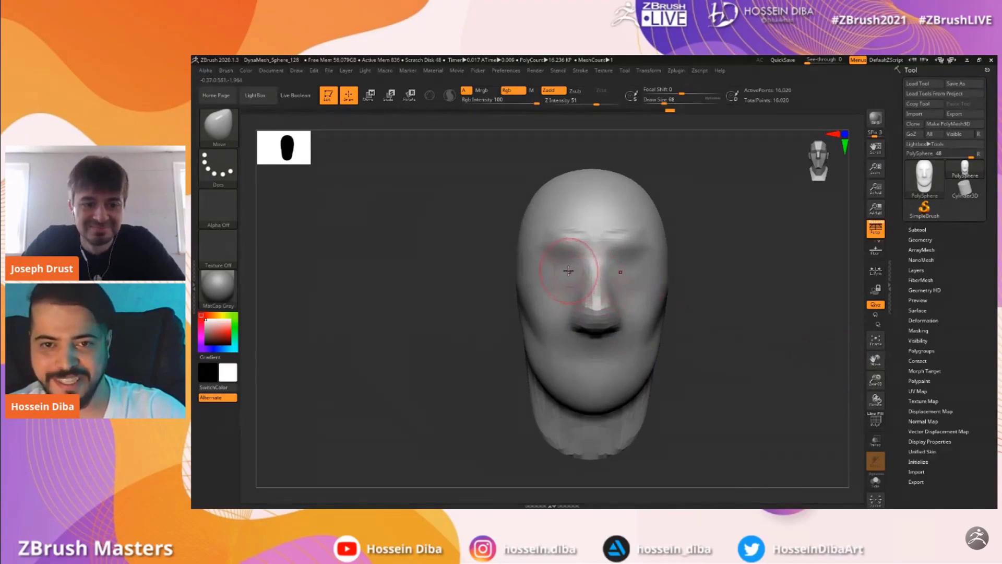
Shape the area under the eyes with the Move brush at Draw Size 44
{"action": "key", "text": "["}
{"action": "key", "text": "["}
{"action": "left_click_drag", "start_coordinate": [568, 268], "coordinate": [567, 279]}
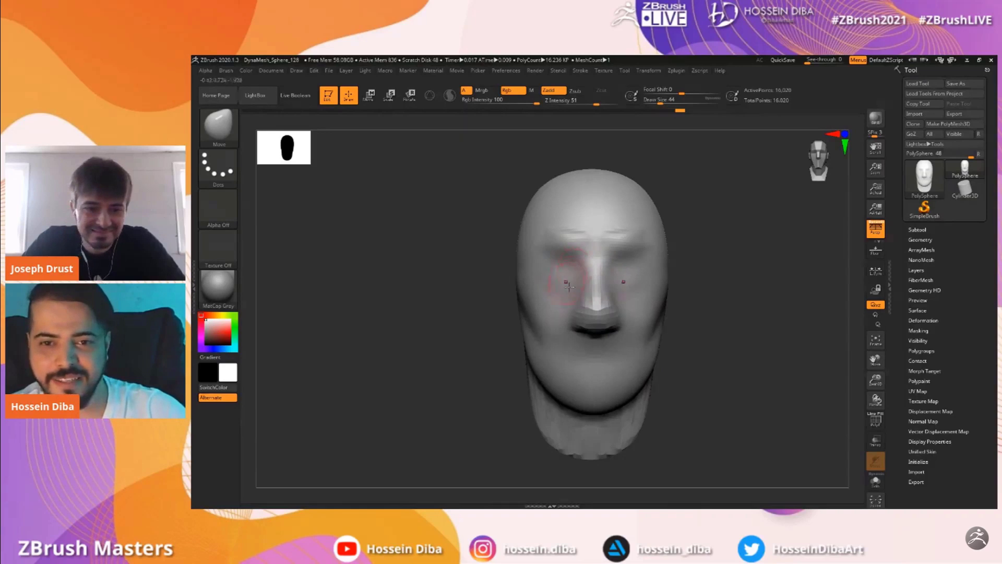
{"action": "left_click_drag", "start_coordinate": [886, 383], "coordinate": [849, 356]}
Refine the mid-face and jaw contours with the Move brush at Draw Size 88
{"action": "key", "text": "]"}
{"action": "key", "text": "]"}
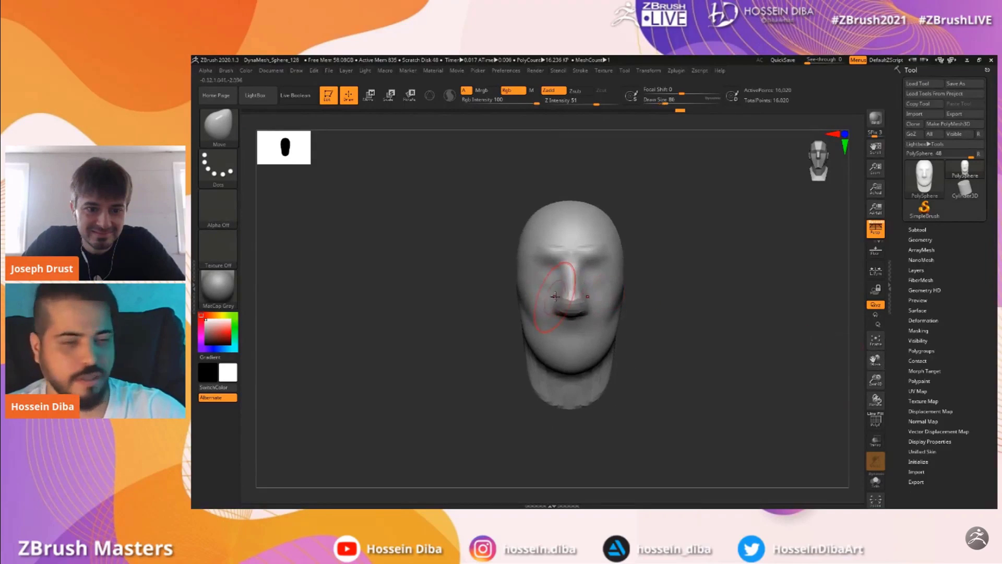
{"action": "left_click_drag", "start_coordinate": [874, 380], "coordinate": [877, 392]}
{"action": "mouse_move", "coordinate": [876, 360]}
{"action": "left_mouse_down"}
{"action": "mouse_move", "coordinate": [886, 357]}
{"action": "mouse_move", "coordinate": [873, 366]}
{"action": "left_mouse_up"}
{"action": "left_click_drag", "start_coordinate": [876, 359], "coordinate": [861, 365]}
{"action": "left_click_drag", "start_coordinate": [481, 360], "coordinate": [674, 394]}
{"action": "left_click_drag", "start_coordinate": [875, 380], "coordinate": [873, 364]}
{"action": "left_click_drag", "start_coordinate": [869, 360], "coordinate": [948, 359]}
{"action": "mouse_move", "coordinate": [462, 348]}
{"action": "left_mouse_down"}
{"action": "mouse_move", "coordinate": [540, 349]}
{"action": "mouse_move", "coordinate": [538, 367]}
{"action": "left_mouse_up"}
Reshape the underside of the jaw with the Move brush at Draw Size 128 and smooth the nose and face
{"action": "left_click_drag", "start_coordinate": [702, 385], "coordinate": [629, 396], "text": "shift"}
{"action": "key", "text": "bracketright"}
{"action": "key", "text": "bracketright"}
{"action": "mouse_move", "coordinate": [546, 374]}
{"action": "left_mouse_down"}
{"action": "mouse_move", "coordinate": [550, 360]}
{"action": "mouse_move", "coordinate": [563, 400]}
{"action": "left_mouse_up"}
{"action": "left_click_drag", "start_coordinate": [875, 381], "coordinate": [872, 393]}
{"action": "left_click_drag", "start_coordinate": [580, 307], "coordinate": [577, 271], "text": "shift"}
{"action": "left_click_drag", "start_coordinate": [481, 297], "coordinate": [554, 301], "text": "shift"}
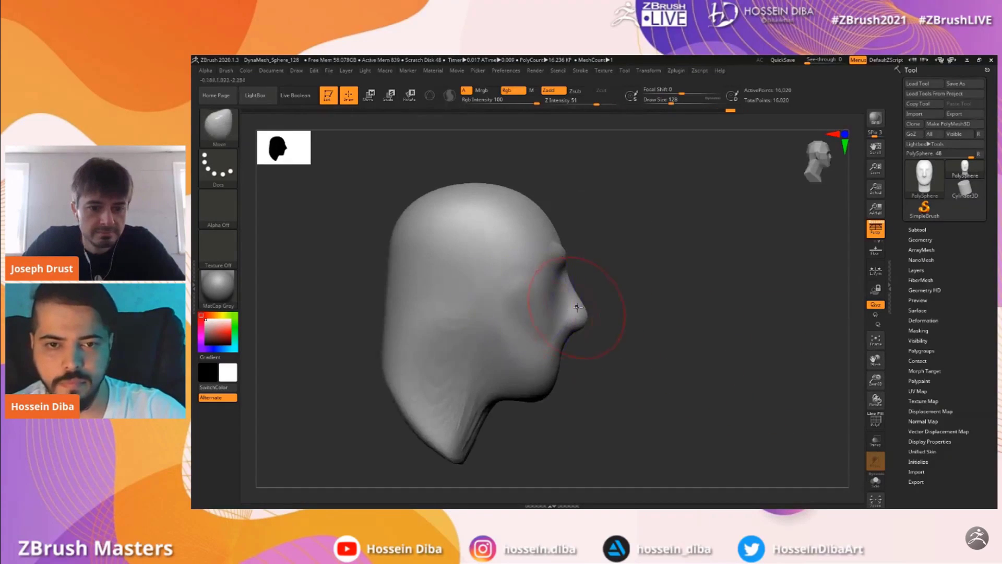
Reshape the back of the neck and the chin profile in side view with the Move brush
{"action": "key", "text": "bracketleft"}
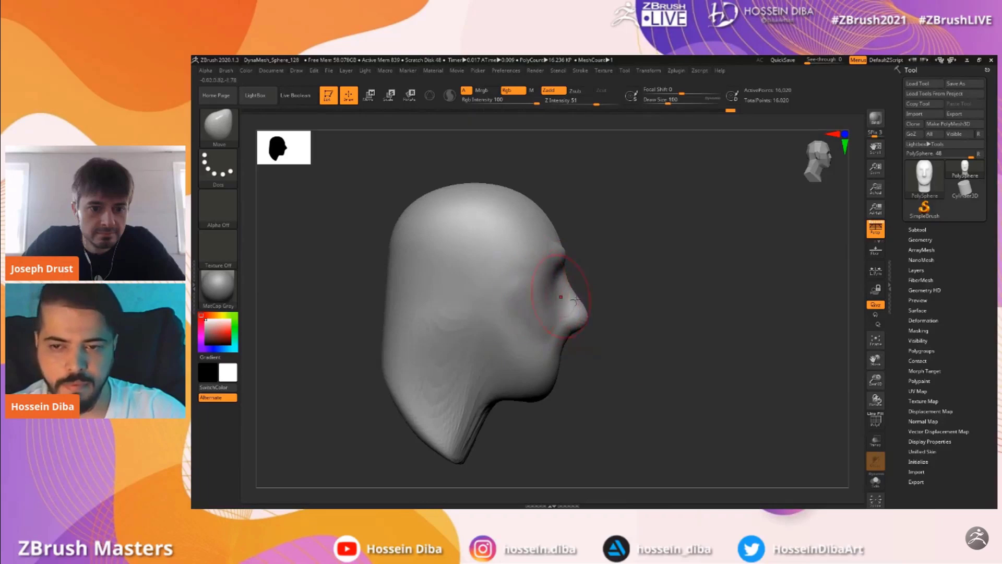
{"action": "left_click_drag", "start_coordinate": [875, 379], "coordinate": [875, 364]}
{"action": "left_click_drag", "start_coordinate": [731, 323], "coordinate": [793, 308], "text": "alt"}
{"action": "key", "text": "bracketright"}
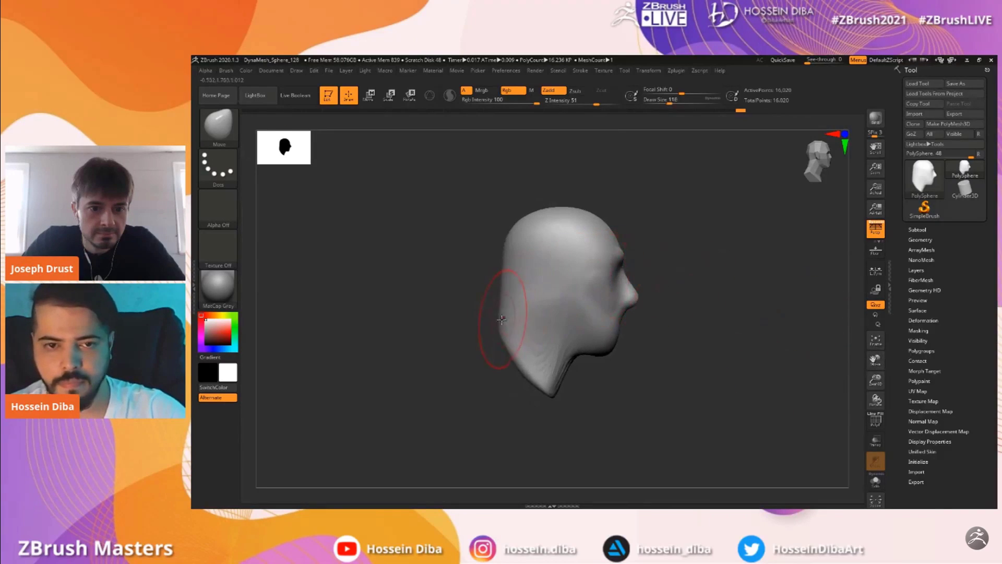
{"action": "mouse_move", "coordinate": [502, 336]}
{"action": "left_mouse_down"}
{"action": "mouse_move", "coordinate": [511, 357]}
{"action": "mouse_move", "coordinate": [551, 387]}
{"action": "mouse_move", "coordinate": [502, 361]}
{"action": "left_mouse_up"}
{"action": "left_click_drag", "start_coordinate": [605, 351], "coordinate": [613, 353]}
{"action": "left_click_drag", "start_coordinate": [646, 365], "coordinate": [611, 346], "text": "shift"}
Narrow the sides of the jaw in front view with the Move brush at Draw Size 84
{"action": "left_click_drag", "start_coordinate": [742, 349], "coordinate": [634, 349]}
{"action": "left_click_drag", "start_coordinate": [875, 380], "coordinate": [830, 374]}
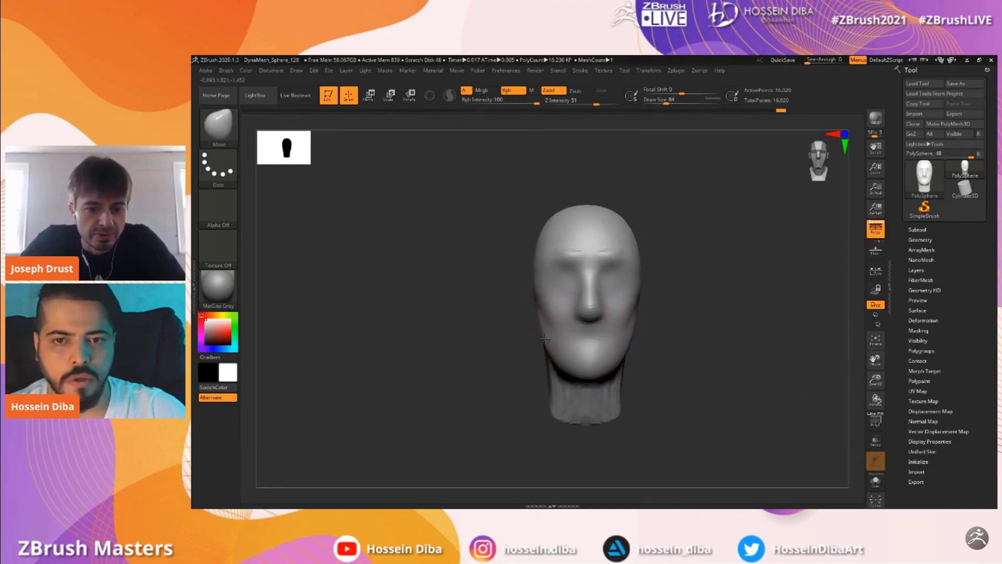
{"action": "left_click_drag", "start_coordinate": [552, 357], "coordinate": [555, 354]}
{"action": "left_click_drag", "start_coordinate": [873, 380], "coordinate": [858, 358]}
{"action": "left_click_drag", "start_coordinate": [723, 360], "coordinate": [711, 362]}
Refine the jawline and cheek contours in front view with a larger Move brush and smooth the side of the face
{"action": "key", "text": "bracketright"}
{"action": "key", "text": "bracketright"}
{"action": "left_click_drag", "start_coordinate": [557, 374], "coordinate": [559, 370]}
{"action": "left_click_drag", "start_coordinate": [480, 353], "coordinate": [471, 356], "text": "shift"}
{"action": "left_click_drag", "start_coordinate": [874, 378], "coordinate": [865, 358]}
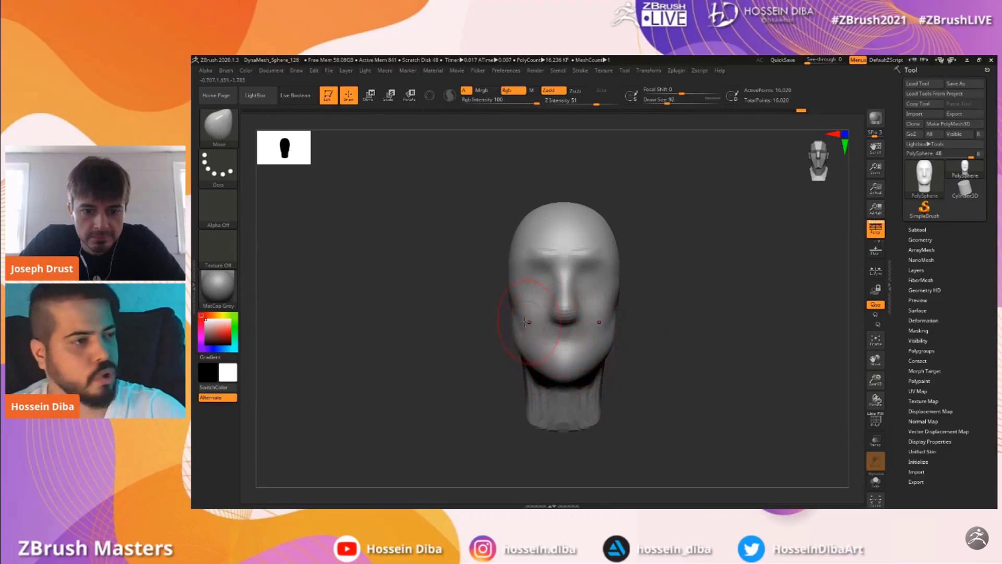
{"action": "left_click_drag", "start_coordinate": [861, 382], "coordinate": [703, 370]}
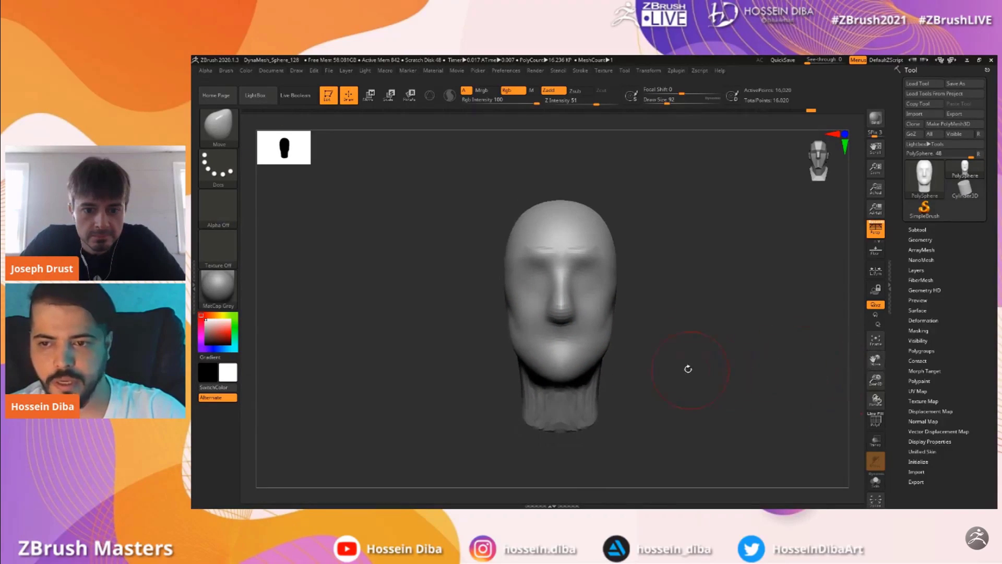
Adjust the base and tip of the nose from the front and in profile with the Move brush at Draw Size 44
{"action": "left_click_drag", "start_coordinate": [875, 380], "coordinate": [866, 359]}
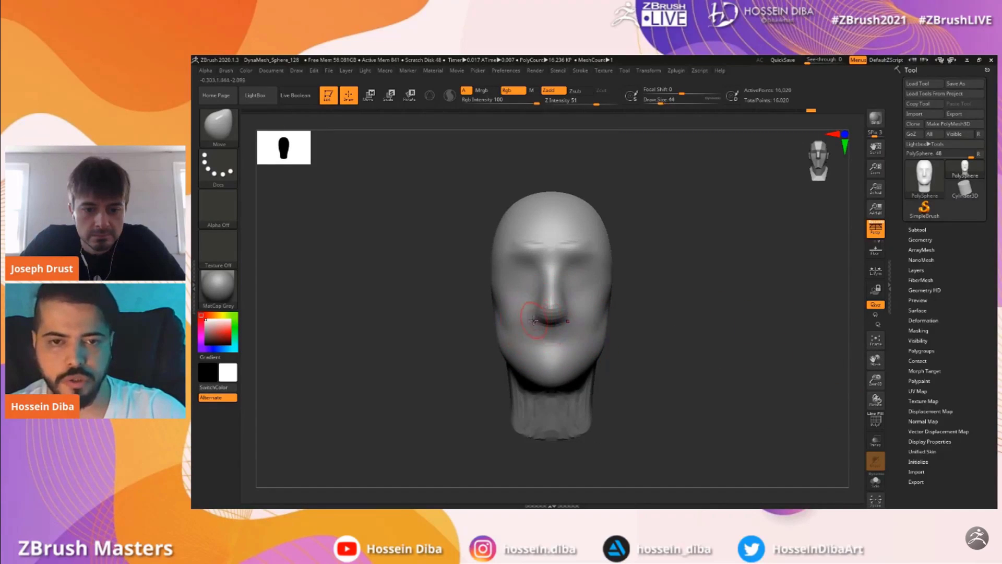
{"action": "left_click_drag", "start_coordinate": [872, 383], "coordinate": [872, 395]}
{"action": "left_click_drag", "start_coordinate": [875, 359], "coordinate": [902, 360]}
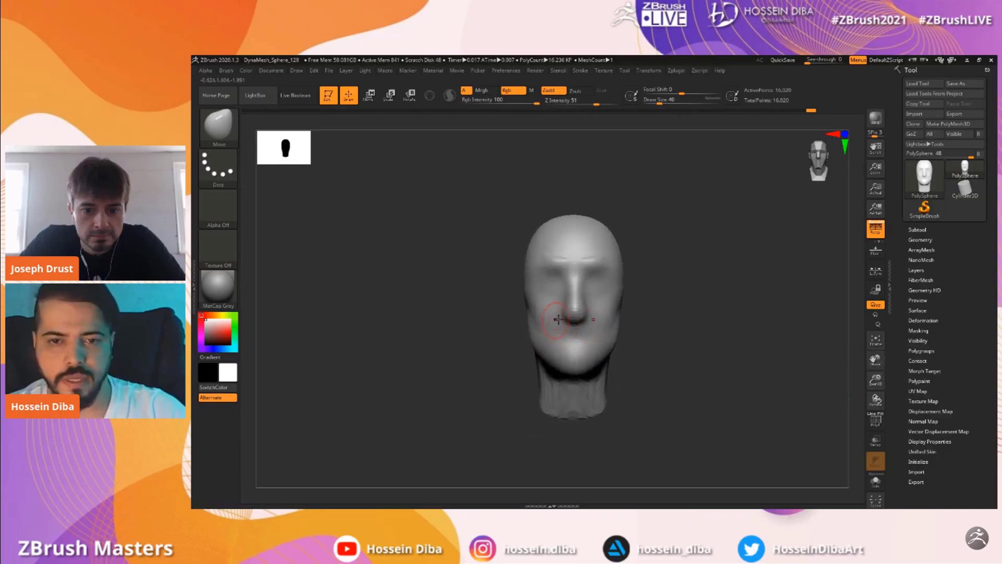
{"action": "left_click_drag", "start_coordinate": [465, 312], "coordinate": [516, 314]}
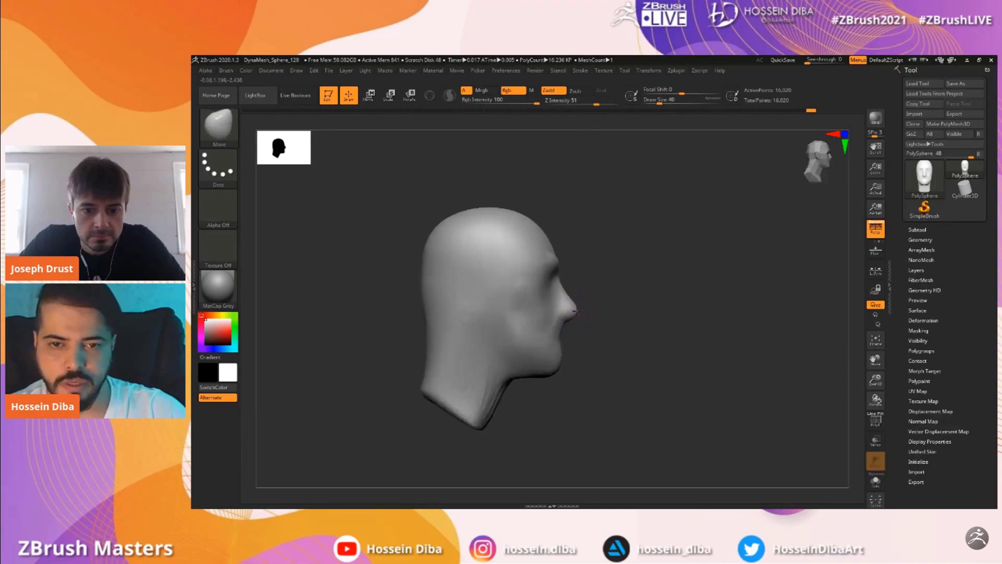
{"action": "left_click_drag", "start_coordinate": [873, 380], "coordinate": [927, 367]}
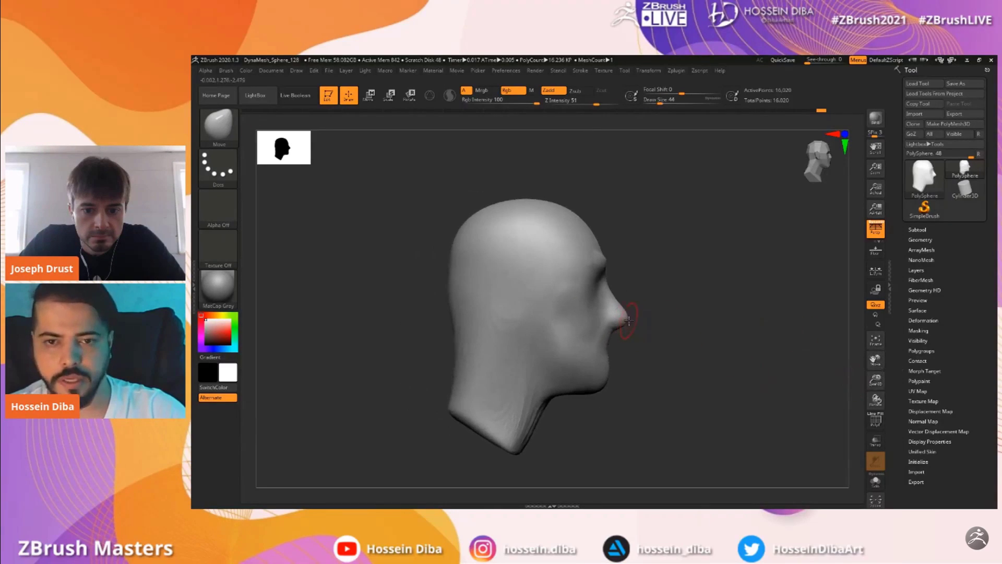
Adjust the mouth and chin profile in side view with the Move brush at Draw Size 88
{"action": "key", "text": "bracketright"}
{"action": "key", "text": "bracketright"}
{"action": "left_click_drag", "start_coordinate": [605, 346], "coordinate": [611, 350]}
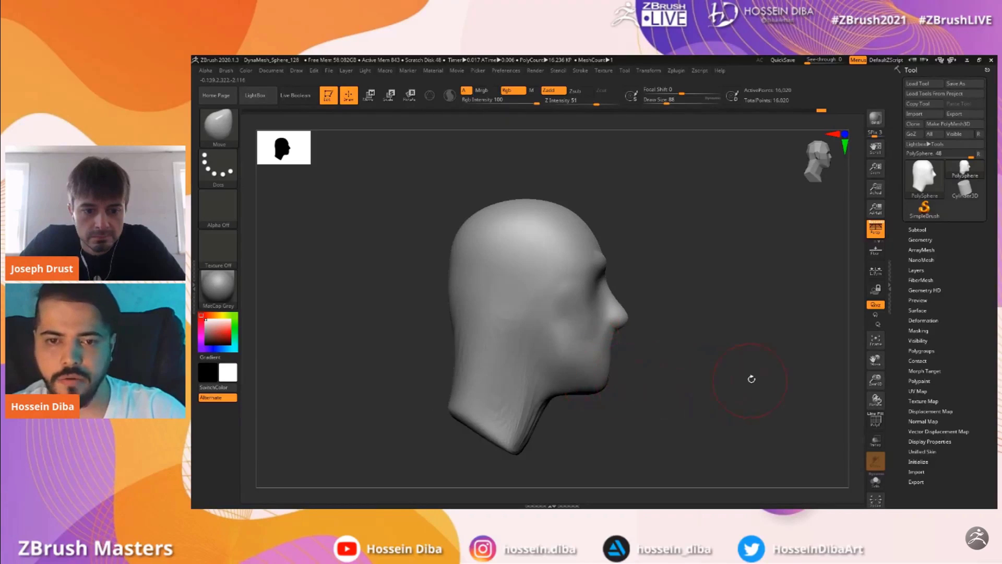
Smooth the brow ridge and deepen the eye sockets in front view
{"action": "left_click_drag", "start_coordinate": [748, 383], "coordinate": [711, 372], "text": "shift"}
{"action": "left_click_drag", "start_coordinate": [875, 380], "coordinate": [874, 368]}
{"action": "left_click_drag", "start_coordinate": [876, 361], "coordinate": [857, 368]}
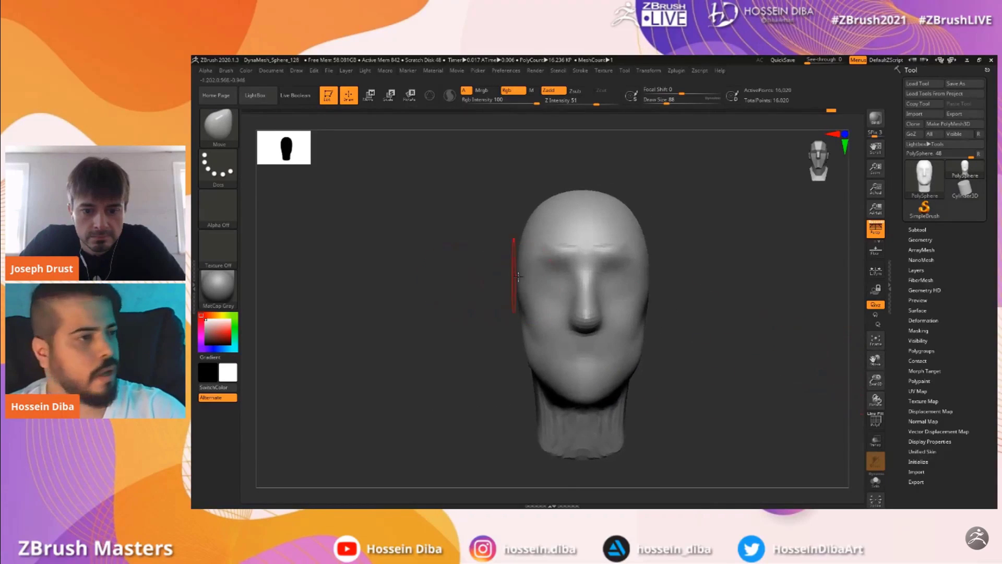
{"action": "left_click_drag", "start_coordinate": [583, 258], "coordinate": [525, 252], "text": "shift"}
{"action": "left_click_drag", "start_coordinate": [578, 278], "coordinate": [569, 267]}
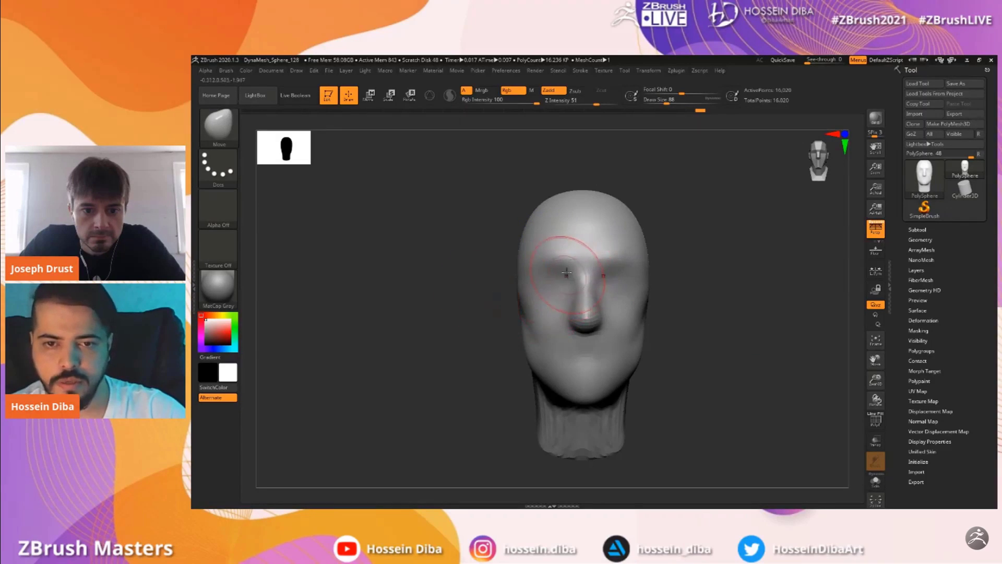
Remesh the head with DynaMesh to even out its stretched polygons
{"action": "left_click_drag", "start_coordinate": [675, 400], "coordinate": [731, 407], "text": "ctrl"}
{"action": "left_click_drag", "start_coordinate": [875, 381], "coordinate": [874, 369]}
{"action": "left_click_drag", "start_coordinate": [875, 361], "coordinate": [881, 338]}
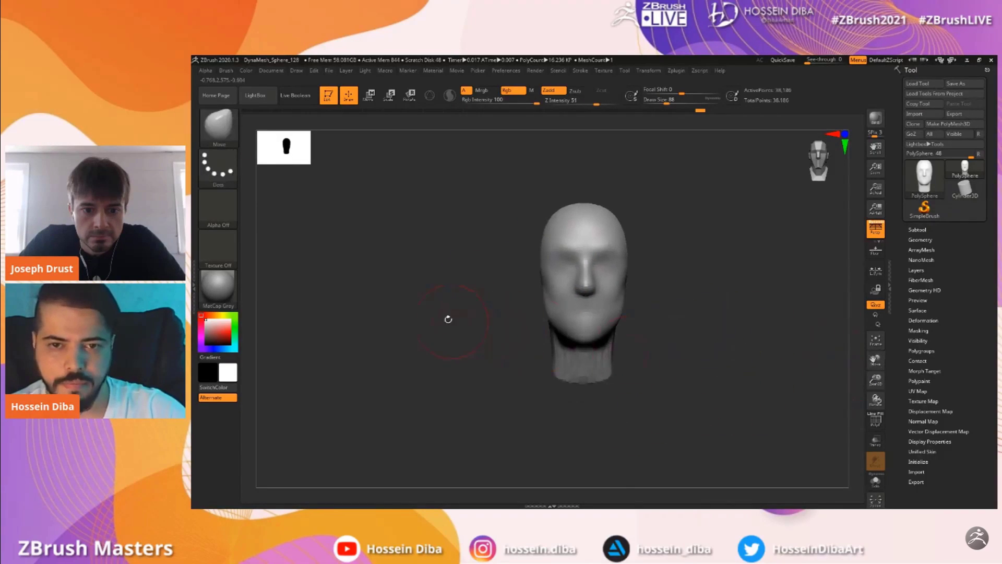
Define the jaw and its transition into the neck in side view, smoothing the surface
{"action": "left_click_drag", "start_coordinate": [457, 324], "coordinate": [527, 321]}
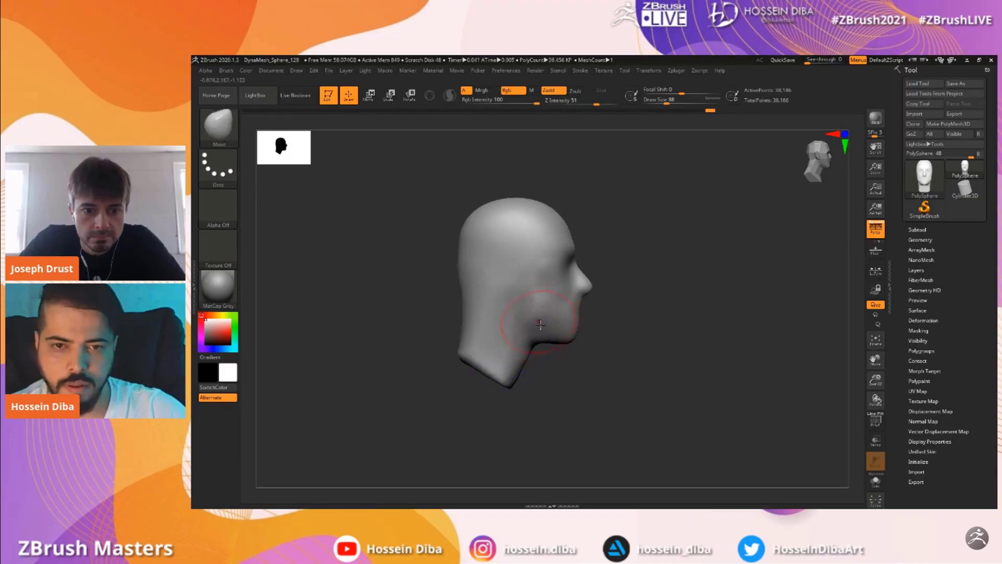
{"action": "left_click_drag", "start_coordinate": [875, 380], "coordinate": [877, 392]}
{"action": "left_click_drag", "start_coordinate": [875, 360], "coordinate": [926, 382]}
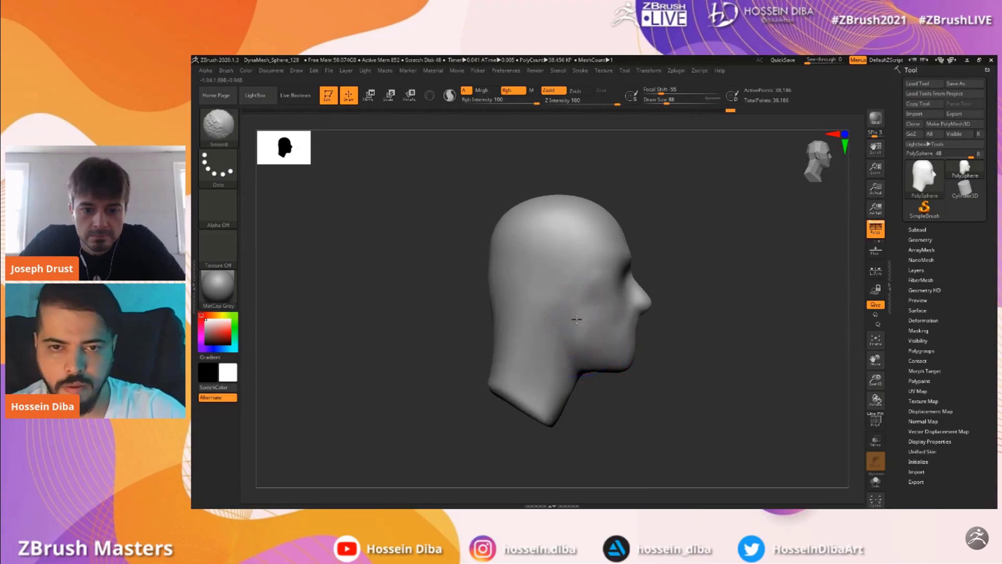
{"action": "left_click_drag", "start_coordinate": [667, 365], "coordinate": [823, 382], "text": "shift"}
{"action": "left_click_drag", "start_coordinate": [875, 361], "coordinate": [783, 367]}
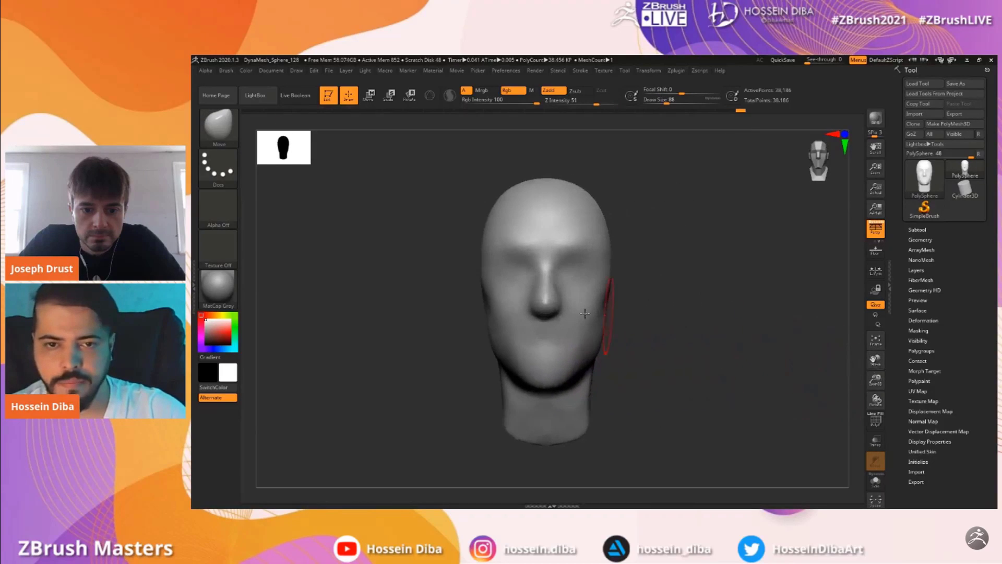
Shape the sides of the nose in front view with the Move brush at Draw Size 64
{"action": "key", "text": "["}
{"action": "key", "text": "["}
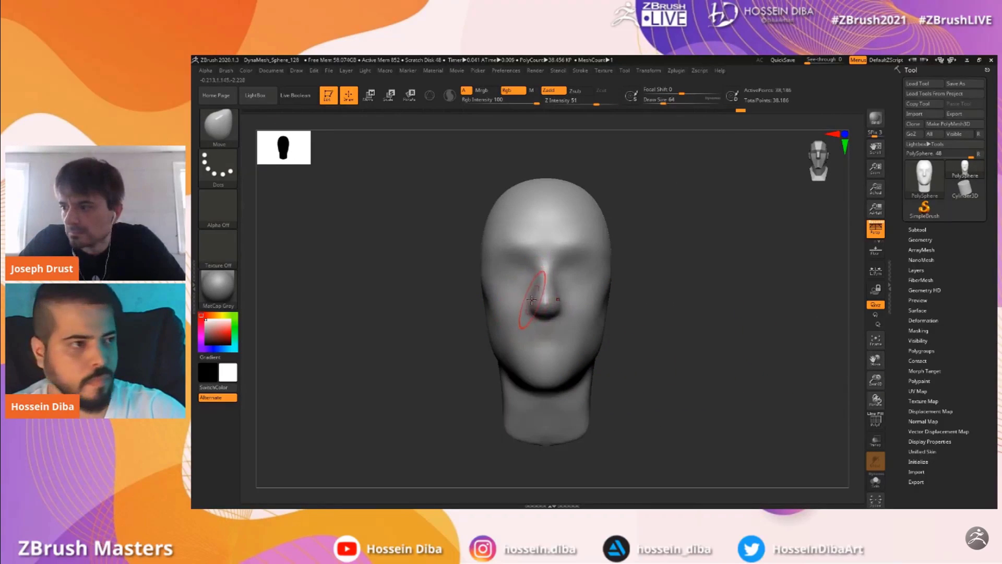
{"action": "left_click_drag", "start_coordinate": [875, 381], "coordinate": [877, 396]}
{"action": "left_click_drag", "start_coordinate": [871, 360], "coordinate": [888, 359]}
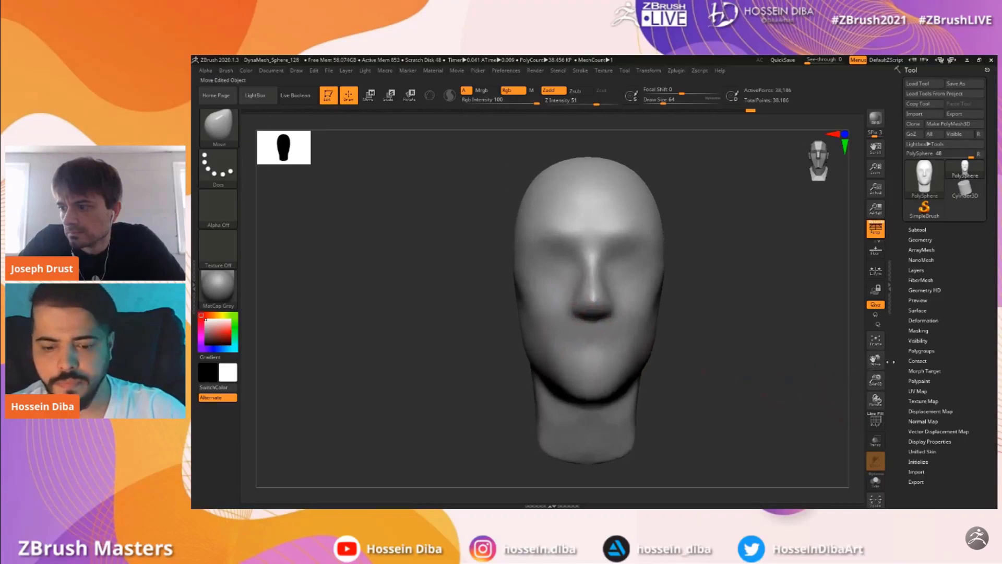
Refine the nostrils and underside of the nose from the front and in profile with a smaller Move brush
{"action": "key", "text": "["}
{"action": "key", "text": "["}
{"action": "left_click_drag", "start_coordinate": [588, 315], "coordinate": [590, 320]}
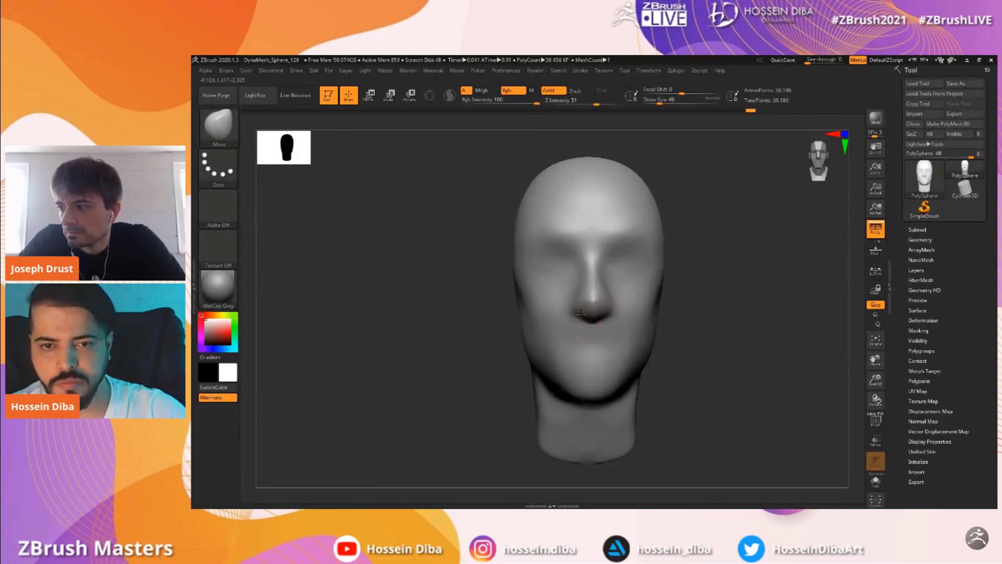
{"action": "right_click_drag", "start_coordinate": [583, 315], "coordinate": [551, 322]}
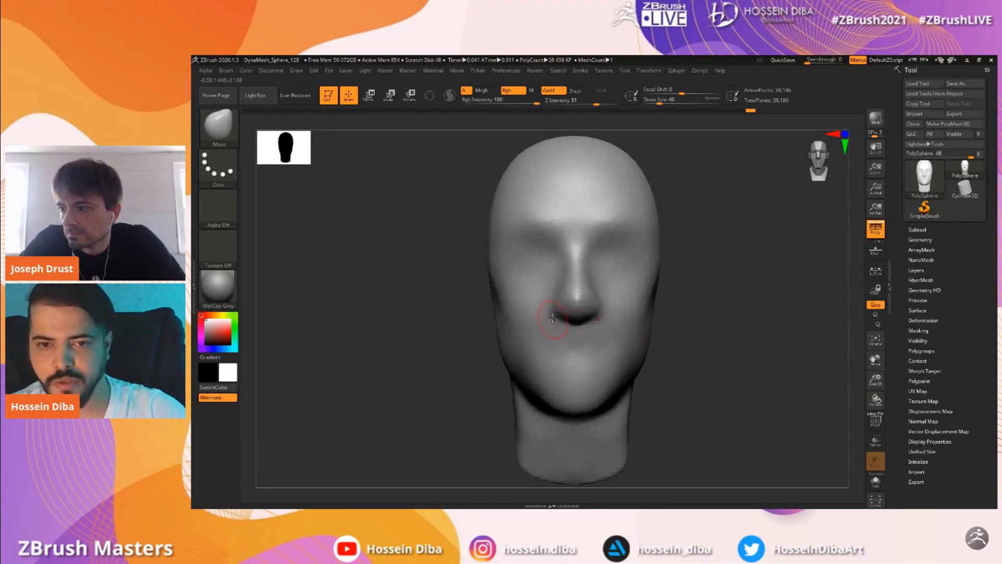
{"action": "mouse_move", "coordinate": [438, 313]}
{"action": "right_mouse_down"}
{"action": "mouse_move", "coordinate": [600, 320]}
{"action": "mouse_move", "coordinate": [559, 303]}
{"action": "right_mouse_up"}
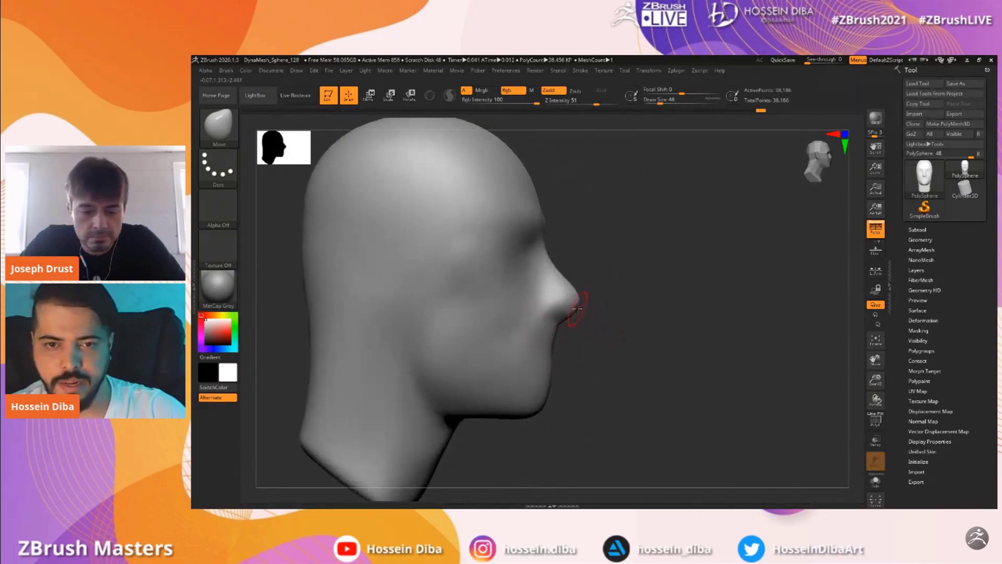
{"action": "right_click_drag", "start_coordinate": [776, 357], "coordinate": [723, 324], "text": "shift"}
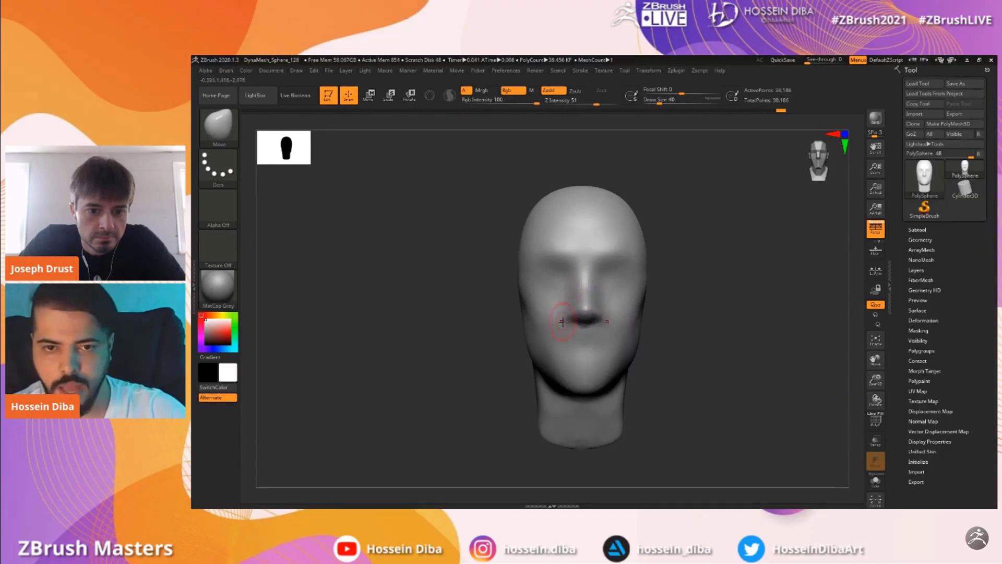
Adjust the side contours of the face and the chin profile with the Move brush, enlarging it to Draw Size 128
{"action": "left_click_drag", "start_coordinate": [868, 383], "coordinate": [869, 391]}
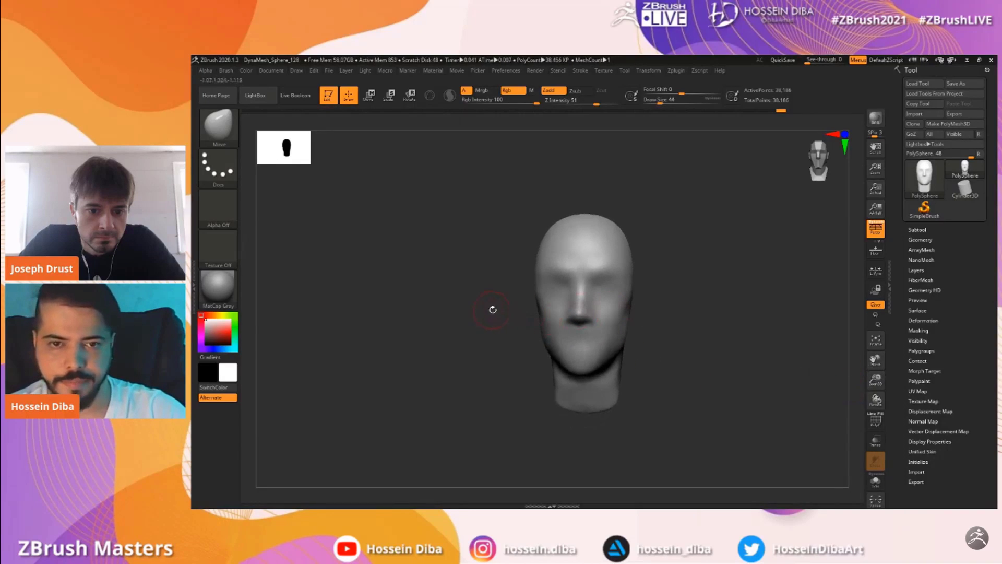
{"action": "left_click_drag", "start_coordinate": [499, 316], "coordinate": [496, 314]}
{"action": "left_click_drag", "start_coordinate": [887, 380], "coordinate": [894, 374]}
{"action": "left_click_drag", "start_coordinate": [490, 351], "coordinate": [502, 360]}
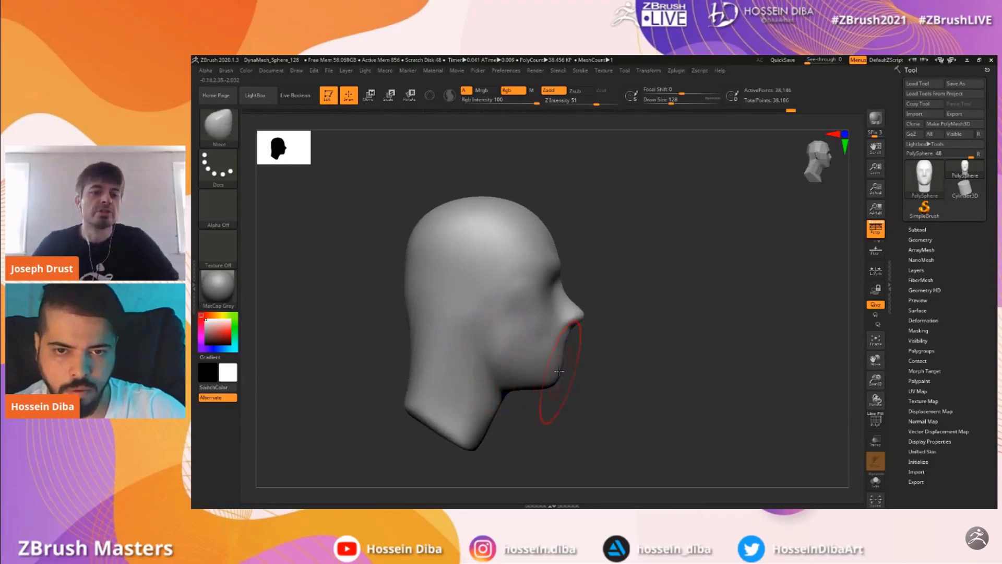
{"action": "left_click_drag", "start_coordinate": [668, 381], "coordinate": [641, 376]}
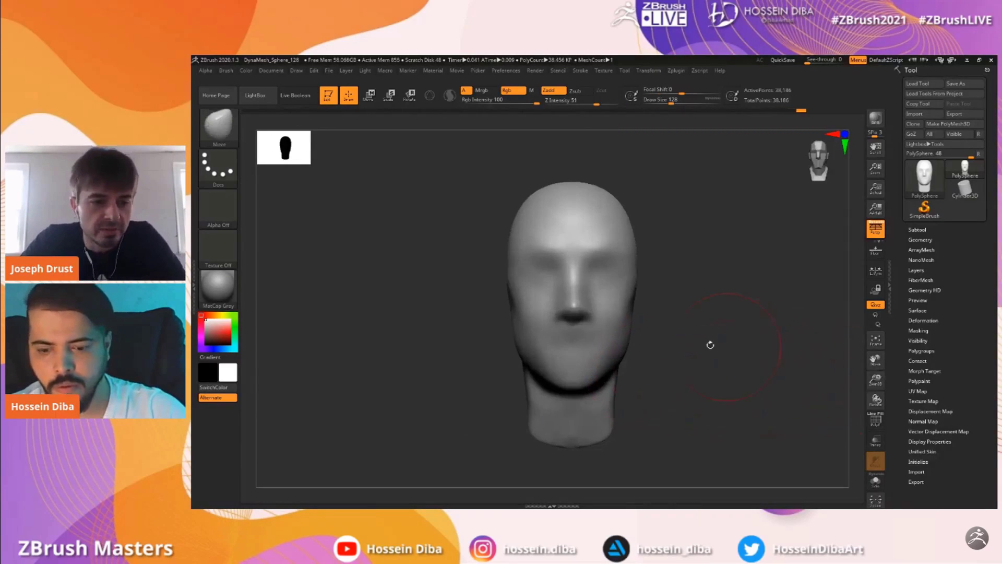
Refine the bridge and tip of the nose in profile with a smaller Move brush
{"action": "left_click_drag", "start_coordinate": [730, 339], "coordinate": [656, 324], "text": "shift"}
{"action": "key", "text": "["}
{"action": "key", "text": "["}
{"action": "left_click_drag", "start_coordinate": [571, 284], "coordinate": [578, 293]}
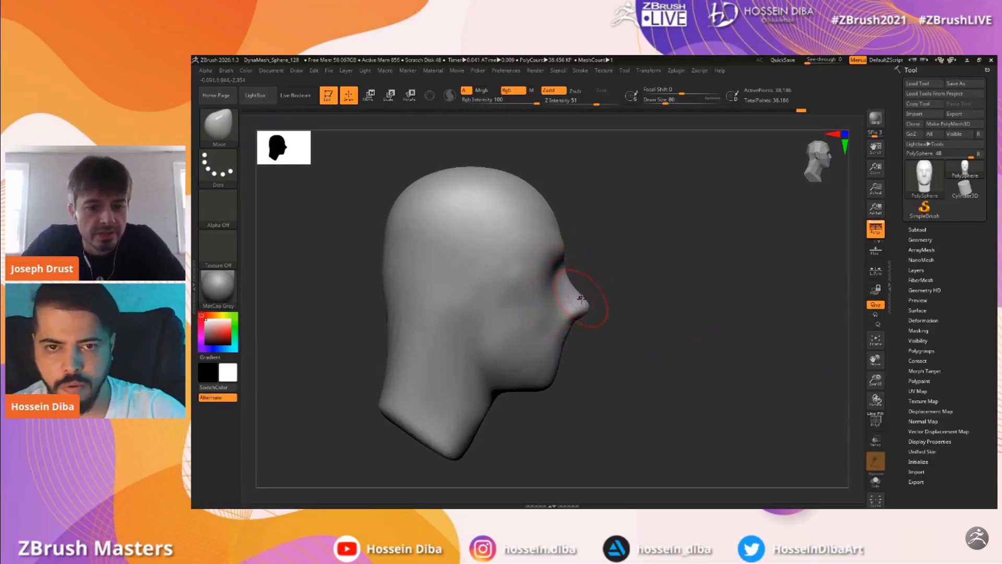
{"action": "mouse_move", "coordinate": [755, 355]}
{"action": "left_mouse_down"}
{"action": "mouse_move", "coordinate": [699, 348]}
{"action": "mouse_move", "coordinate": [756, 360]}
{"action": "left_mouse_up"}
Adjust the cheek and jaw contours in front view with the Move brush at Draw Size 64
{"action": "mouse_move", "coordinate": [876, 380]}
{"action": "left_mouse_down"}
{"action": "mouse_move", "coordinate": [864, 362]}
{"action": "mouse_move", "coordinate": [870, 372]}
{"action": "left_mouse_up"}
{"action": "mouse_move", "coordinate": [875, 360]}
{"action": "left_mouse_down"}
{"action": "mouse_move", "coordinate": [859, 361]}
{"action": "mouse_move", "coordinate": [870, 388]}
{"action": "mouse_move", "coordinate": [887, 360]}
{"action": "left_mouse_up"}
{"action": "left_click_drag", "start_coordinate": [497, 306], "coordinate": [538, 303]}
{"action": "left_click_drag", "start_coordinate": [458, 312], "coordinate": [496, 339]}
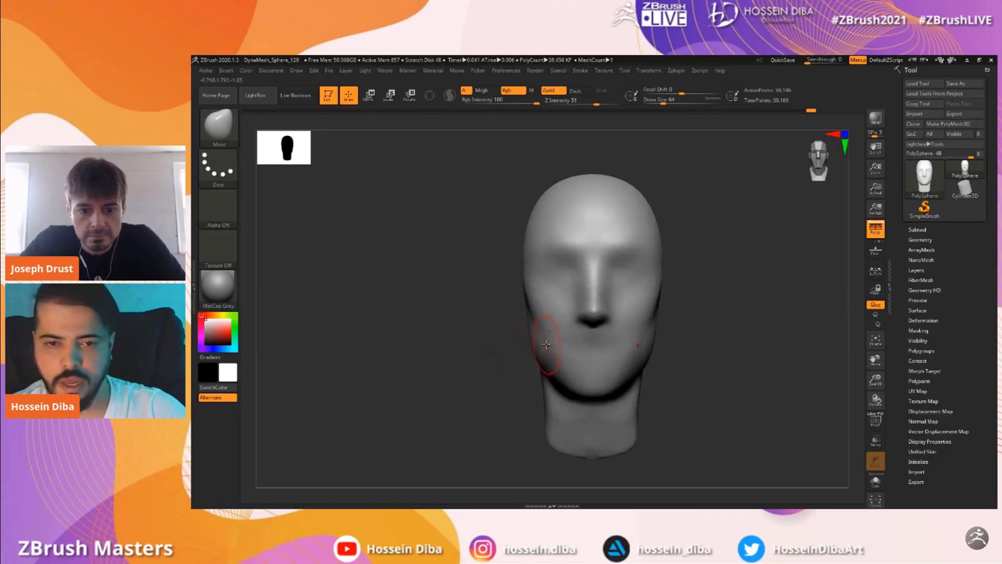
{"action": "left_click_drag", "start_coordinate": [456, 327], "coordinate": [462, 326]}
{"action": "left_click_drag", "start_coordinate": [855, 389], "coordinate": [832, 407], "text": "alt"}
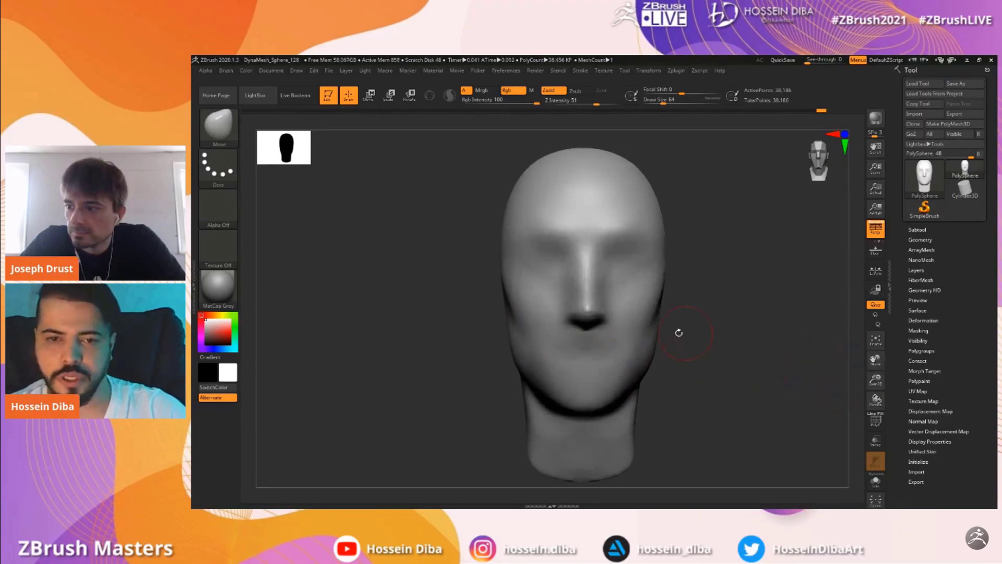
Reshape the chin and the outer sides of the jaw in front view with an enlarged Move brush
{"action": "key", "text": "]"}
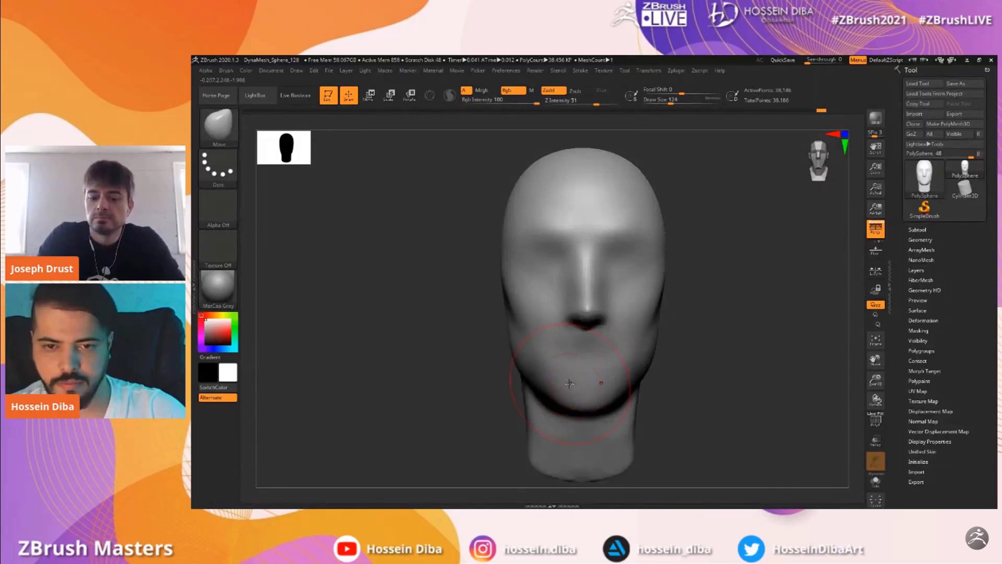
{"action": "left_click_drag", "start_coordinate": [564, 402], "coordinate": [570, 392]}
{"action": "mouse_move", "coordinate": [879, 385]}
{"action": "left_mouse_down", "text": "alt"}
{"action": "mouse_move", "coordinate": [862, 366]}
{"action": "mouse_move", "coordinate": [870, 399]}
{"action": "left_mouse_up", "text": "alt"}
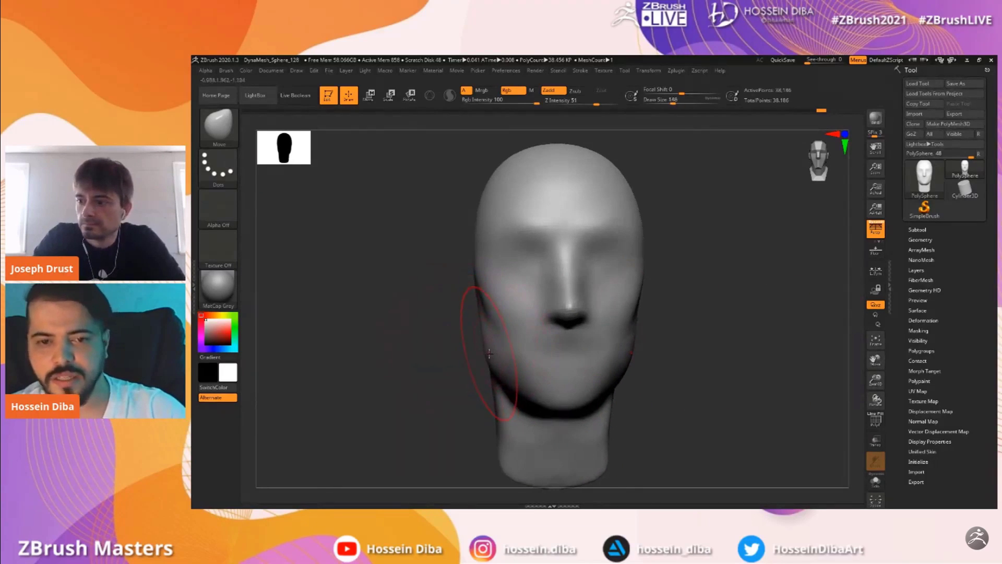
{"action": "left_click_drag", "start_coordinate": [462, 326], "coordinate": [580, 362]}
{"action": "left_click_drag", "start_coordinate": [882, 391], "coordinate": [876, 362], "text": "alt"}
Refine the corner of the jaw below the ear area with the Move brush at Draw Size 80
{"action": "left_click_drag", "start_coordinate": [770, 361], "coordinate": [705, 358]}
{"action": "left_click_drag", "start_coordinate": [420, 353], "coordinate": [477, 358]}
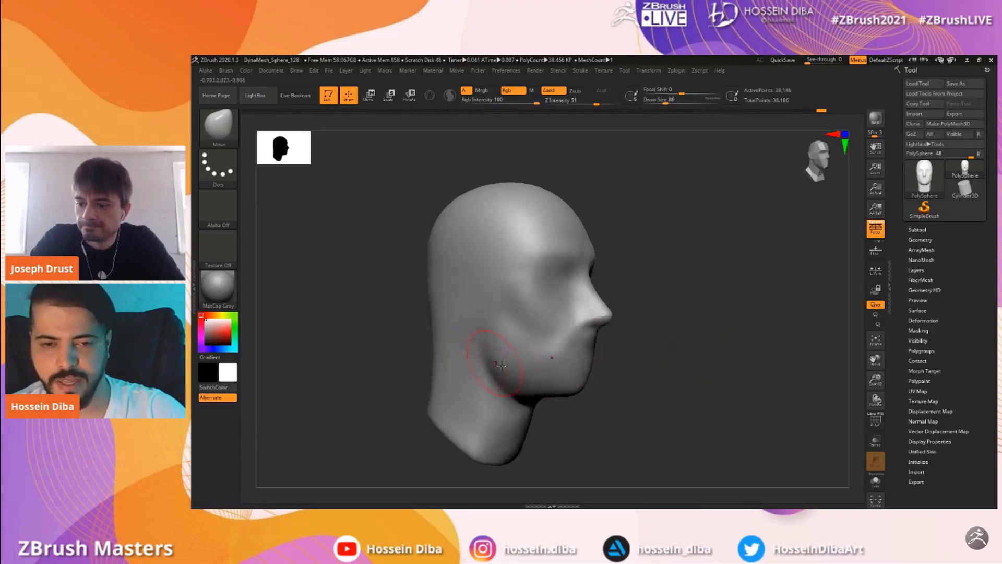
{"action": "left_click_drag", "start_coordinate": [629, 409], "coordinate": [537, 378]}
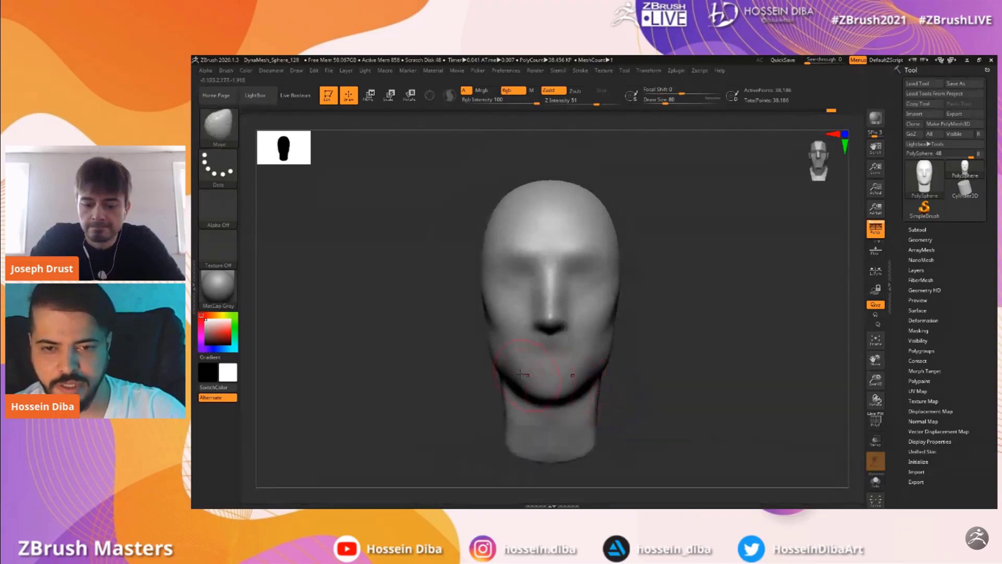
Adjust the neck outline from the front and in profile with the Move brush
{"action": "left_click_drag", "start_coordinate": [878, 381], "coordinate": [876, 358]}
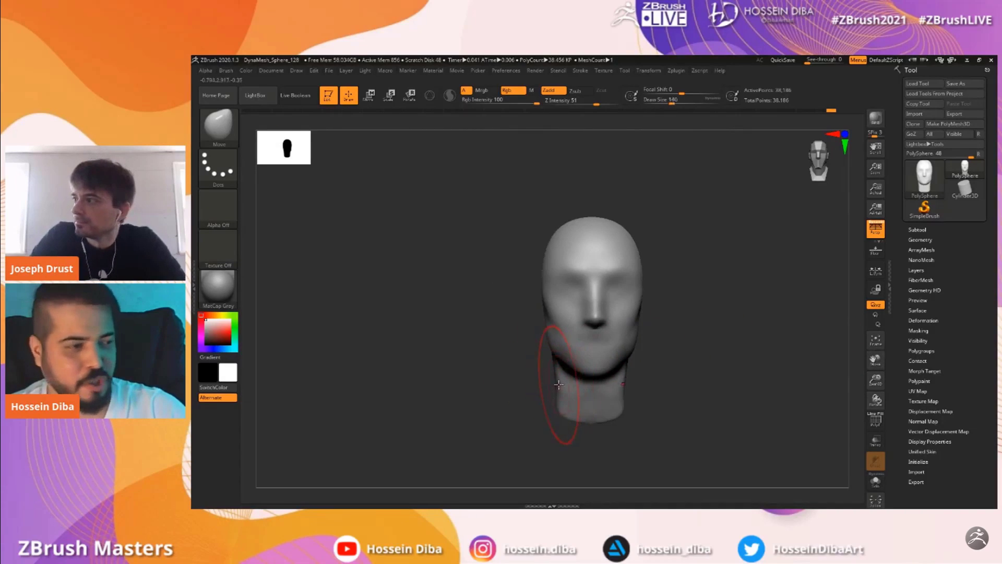
{"action": "left_click_drag", "start_coordinate": [558, 372], "coordinate": [453, 347]}
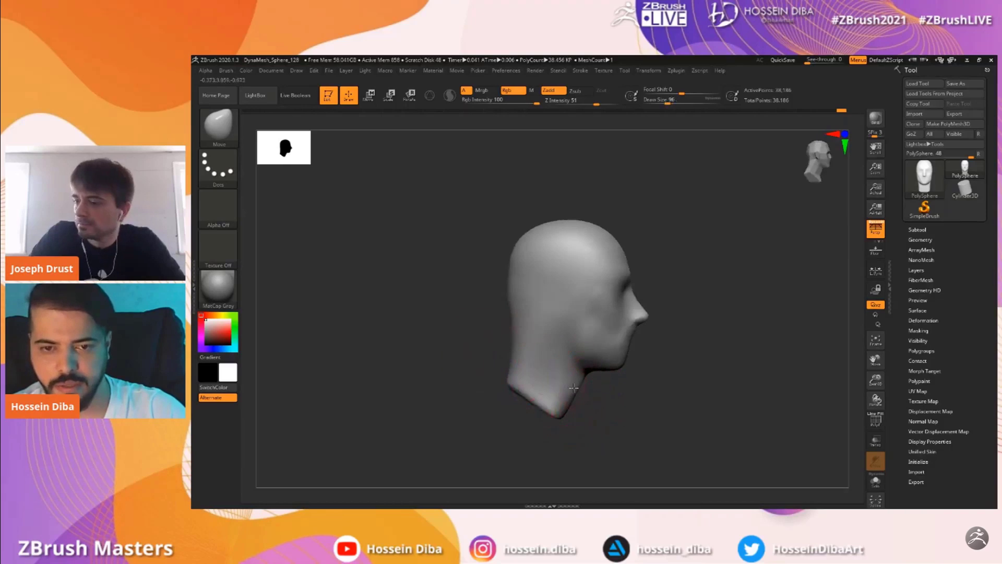
{"action": "mouse_move", "coordinate": [514, 349]}
{"action": "left_mouse_down"}
{"action": "mouse_move", "coordinate": [458, 342]}
{"action": "mouse_move", "coordinate": [702, 377]}
{"action": "left_mouse_up"}
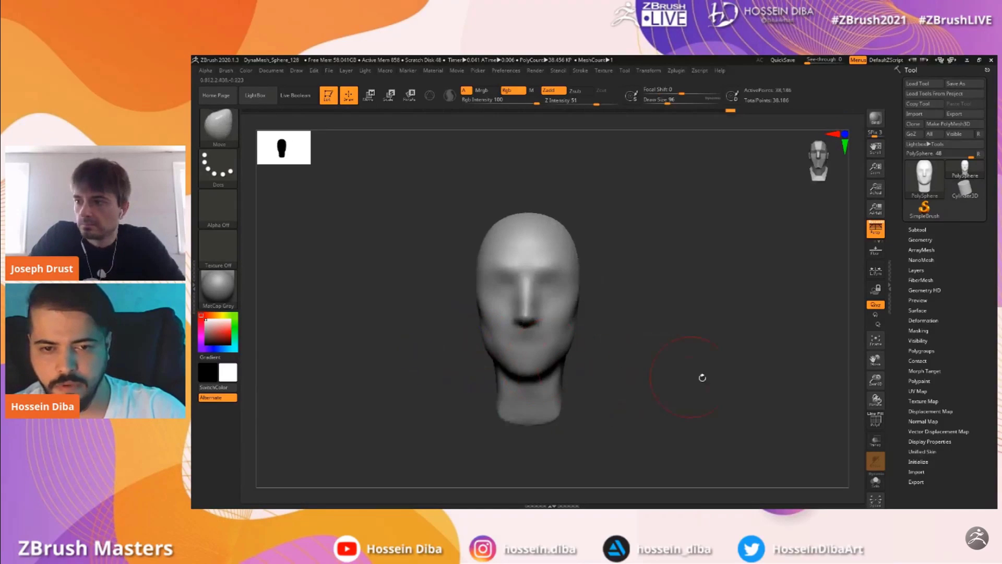
Reshape the nape and the back of the skull in three-quarter and side views with the Move brush
{"action": "left_click_drag", "start_coordinate": [871, 383], "coordinate": [874, 399]}
{"action": "left_click_drag", "start_coordinate": [875, 361], "coordinate": [936, 355]}
{"action": "left_click_drag", "start_coordinate": [474, 363], "coordinate": [530, 324]}
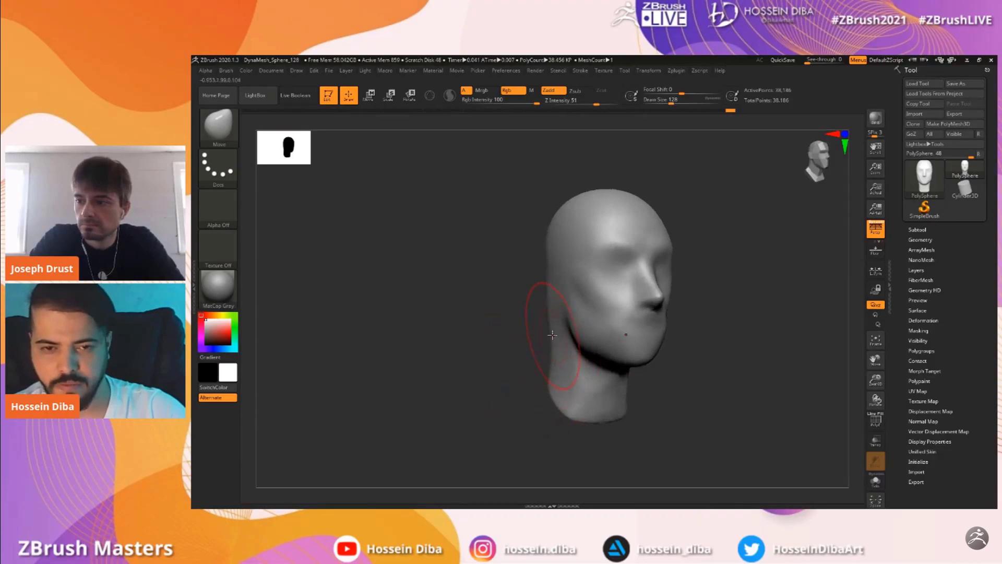
{"action": "mouse_move", "coordinate": [875, 380]}
{"action": "left_mouse_down"}
{"action": "mouse_move", "coordinate": [874, 366]}
{"action": "mouse_move", "coordinate": [866, 380]}
{"action": "left_mouse_up"}
{"action": "left_click_drag", "start_coordinate": [765, 351], "coordinate": [734, 350]}
{"action": "mouse_move", "coordinate": [543, 285]}
{"action": "left_mouse_down"}
{"action": "mouse_move", "coordinate": [521, 299]}
{"action": "mouse_move", "coordinate": [529, 325]}
{"action": "mouse_move", "coordinate": [517, 331]}
{"action": "left_mouse_up"}
{"action": "mouse_move", "coordinate": [874, 376]}
{"action": "left_mouse_down"}
{"action": "mouse_move", "coordinate": [875, 391]}
{"action": "mouse_move", "coordinate": [892, 361]}
{"action": "left_mouse_up"}
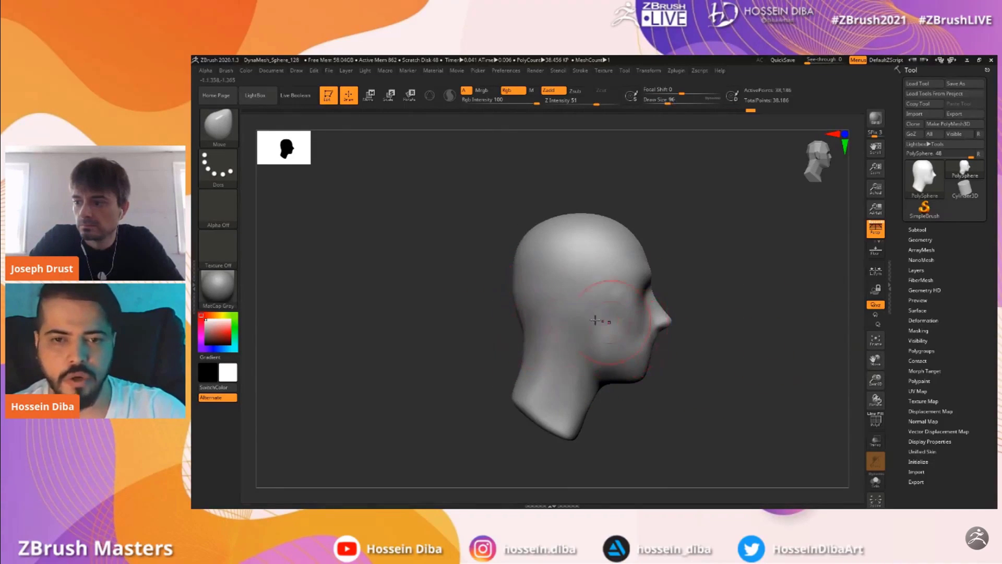
{"action": "left_click_drag", "start_coordinate": [512, 274], "coordinate": [533, 291]}
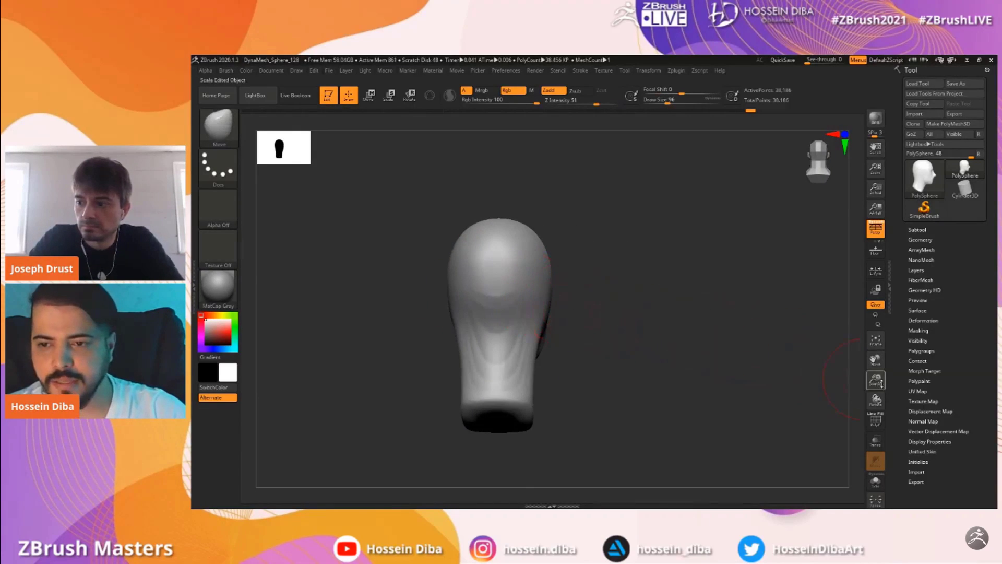
Smooth the creased surface on the back of the head and neck at Draw Size 120
{"action": "left_click_drag", "start_coordinate": [880, 383], "coordinate": [881, 398]}
{"action": "left_click_drag", "start_coordinate": [876, 360], "coordinate": [939, 361]}
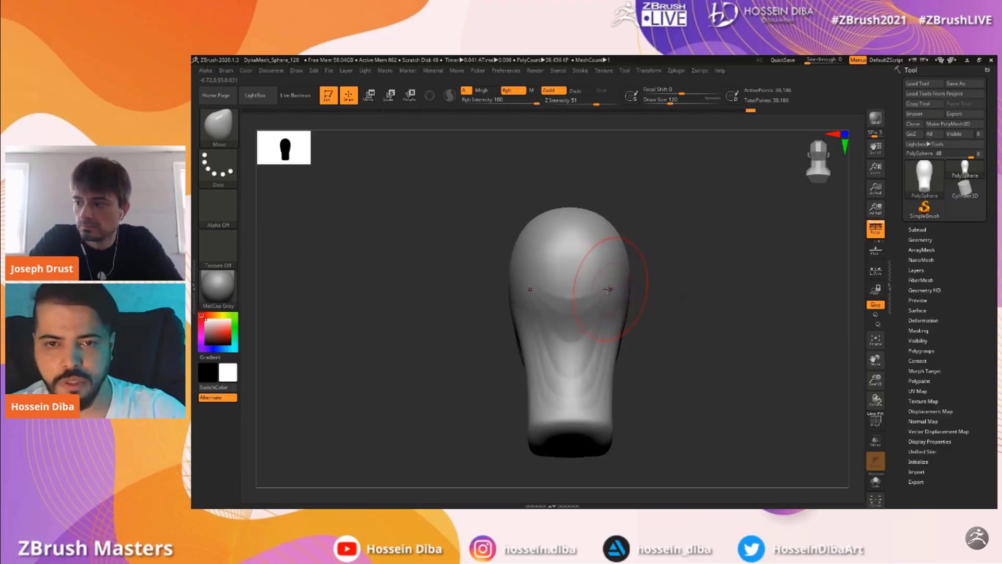
{"action": "left_click_drag", "start_coordinate": [596, 328], "coordinate": [569, 374], "text": "shift"}
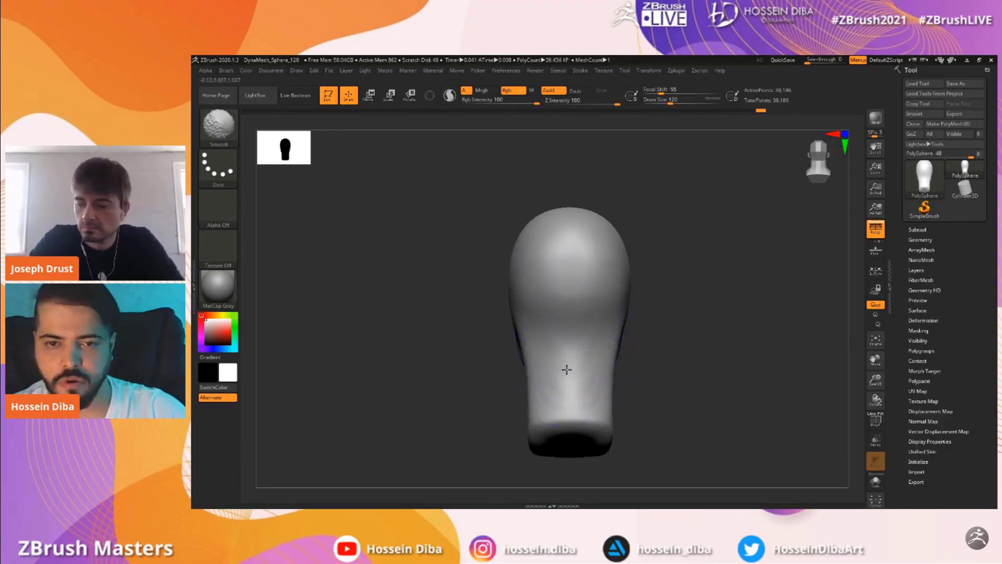
{"action": "left_click_drag", "start_coordinate": [876, 382], "coordinate": [839, 327]}
{"action": "mouse_move", "coordinate": [807, 328]}
{"action": "left_mouse_down"}
{"action": "mouse_move", "coordinate": [728, 323]}
{"action": "mouse_move", "coordinate": [596, 346]}
{"action": "left_mouse_up"}
Adjust the sides and lower corners of the neck in front view with the Move brush at Draw Size 120
{"action": "left_click_drag", "start_coordinate": [876, 380], "coordinate": [865, 341]}
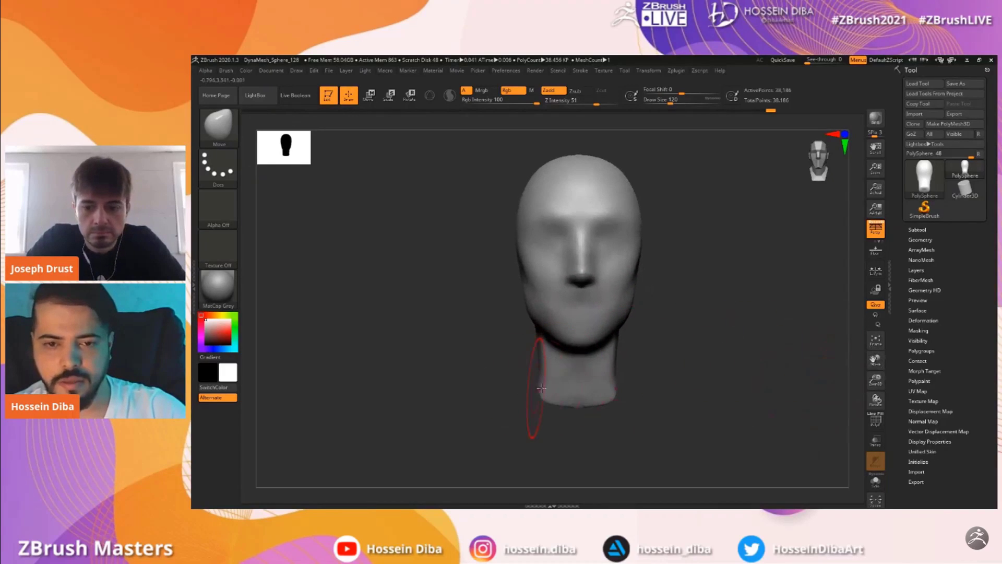
{"action": "left_click_drag", "start_coordinate": [870, 385], "coordinate": [872, 397]}
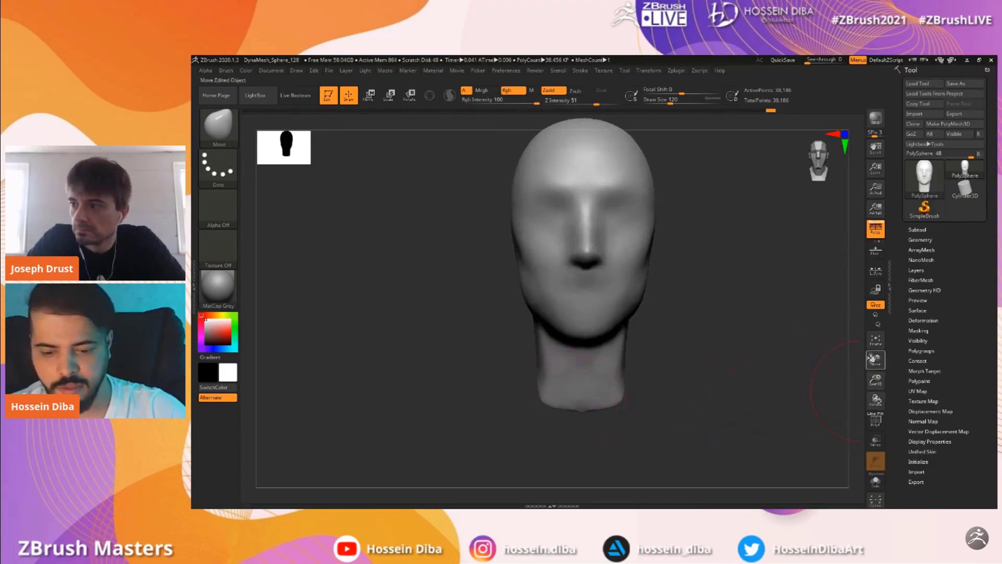
{"action": "left_click_drag", "start_coordinate": [875, 360], "coordinate": [900, 354]}
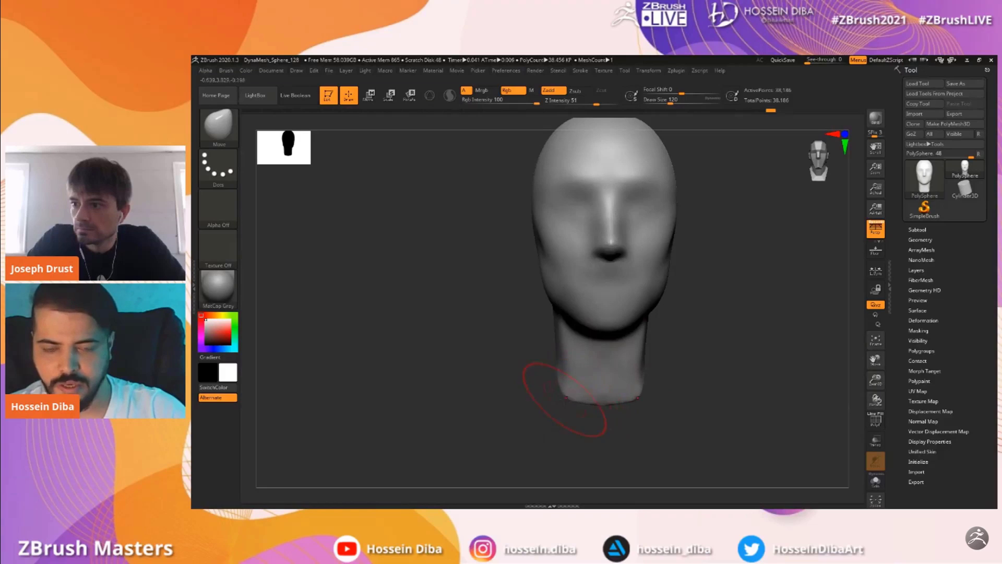
{"action": "left_click_drag", "start_coordinate": [587, 403], "coordinate": [563, 403]}
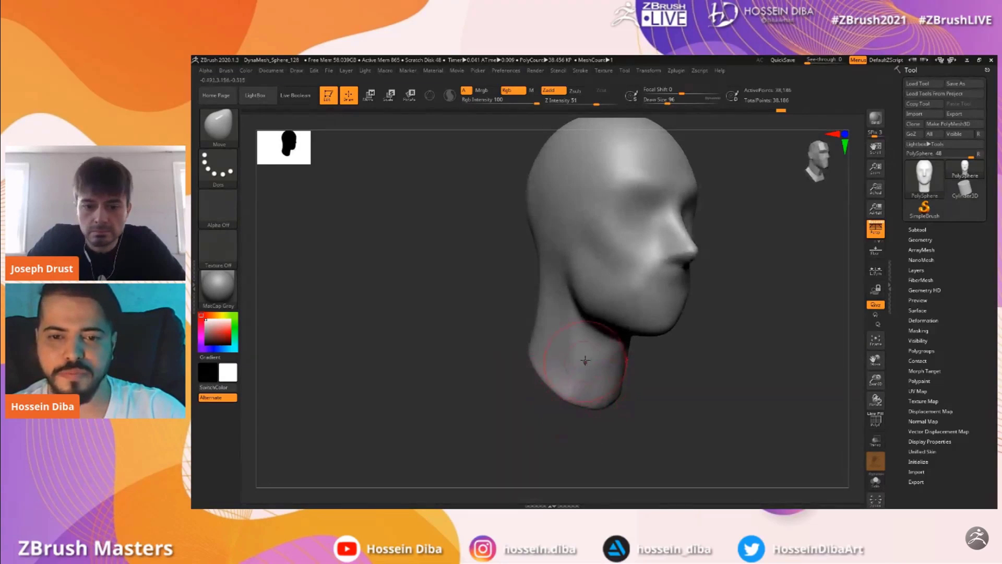
Refine the front and base of the neck from several angles with a smaller Move brush
{"action": "right_click_drag", "start_coordinate": [588, 359], "coordinate": [639, 359]}
{"action": "left_click_drag", "start_coordinate": [875, 380], "coordinate": [876, 392]}
{"action": "left_click_drag", "start_coordinate": [877, 355], "coordinate": [861, 367]}
{"action": "mouse_move", "coordinate": [705, 336]}
{"action": "left_mouse_down"}
{"action": "mouse_move", "coordinate": [679, 326]}
{"action": "mouse_move", "coordinate": [652, 348]}
{"action": "mouse_move", "coordinate": [615, 335]}
{"action": "left_mouse_up"}
{"action": "mouse_move", "coordinate": [874, 382]}
{"action": "left_mouse_down"}
{"action": "mouse_move", "coordinate": [874, 369]}
{"action": "mouse_move", "coordinate": [867, 379]}
{"action": "left_mouse_up"}
{"action": "left_click_drag", "start_coordinate": [649, 411], "coordinate": [594, 443], "text": "shift"}
{"action": "left_click_drag", "start_coordinate": [876, 381], "coordinate": [868, 292]}
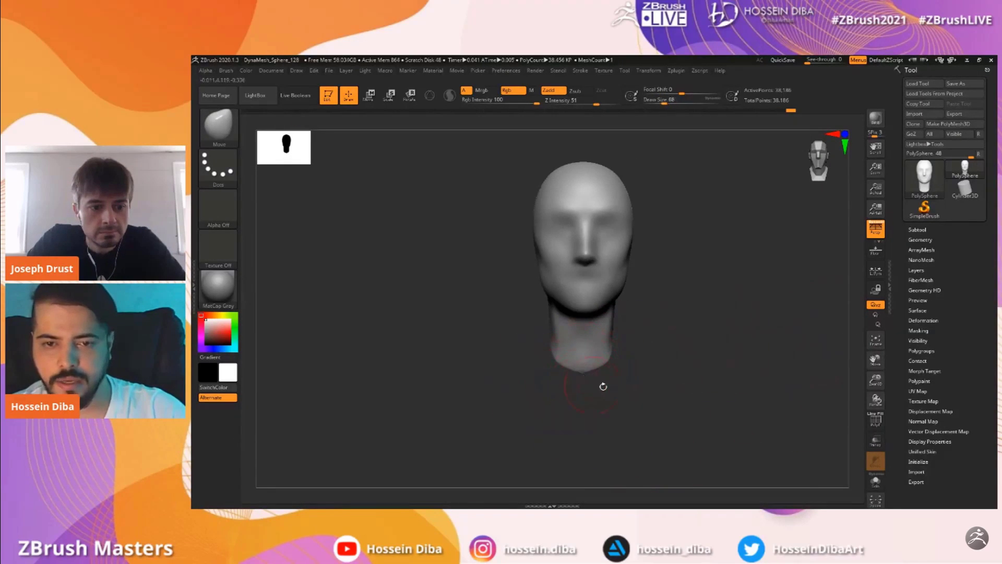
Pull the centre of the neck base down into a point with the Move brush at Draw Size 72
{"action": "mouse_move", "coordinate": [875, 380]}
{"action": "left_mouse_down"}
{"action": "mouse_move", "coordinate": [875, 366]}
{"action": "mouse_move", "coordinate": [875, 387]}
{"action": "left_mouse_up"}
{"action": "left_click_drag", "start_coordinate": [875, 359], "coordinate": [879, 357]}
{"action": "mouse_move", "coordinate": [540, 365]}
{"action": "left_mouse_down"}
{"action": "mouse_move", "coordinate": [503, 370]}
{"action": "mouse_move", "coordinate": [536, 351]}
{"action": "mouse_move", "coordinate": [511, 376]}
{"action": "mouse_move", "coordinate": [541, 392]}
{"action": "mouse_move", "coordinate": [481, 382]}
{"action": "left_mouse_up"}
{"action": "key", "text": "["}
{"action": "key", "text": "["}
{"action": "left_click_drag", "start_coordinate": [781, 387], "coordinate": [762, 389], "text": "shift"}
{"action": "left_click_drag", "start_coordinate": [876, 380], "coordinate": [874, 391]}
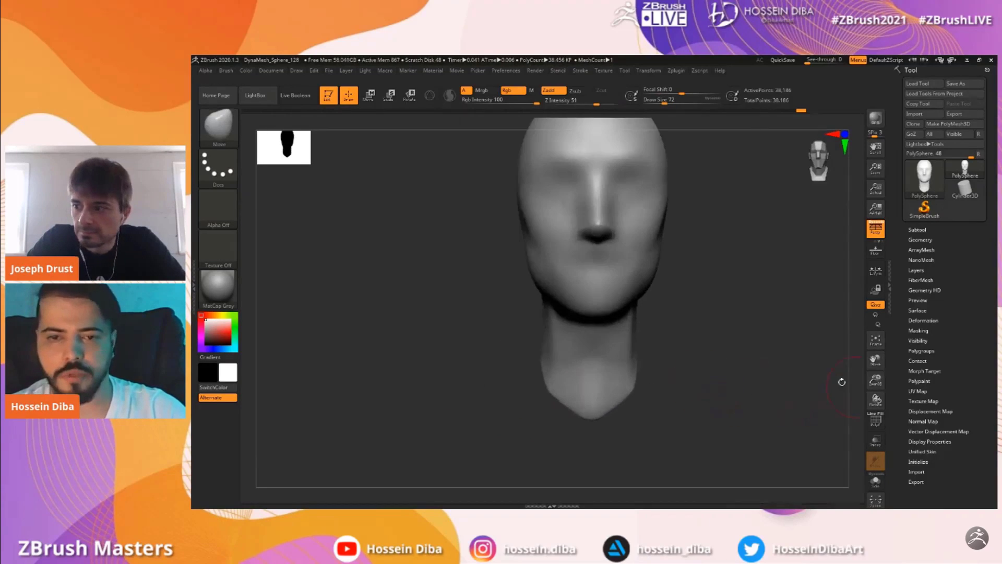
Build up the neck muscles running from behind the jaw to the neck base with ClayBuildup, smoothing the surface
{"action": "key", "text": "shift"}
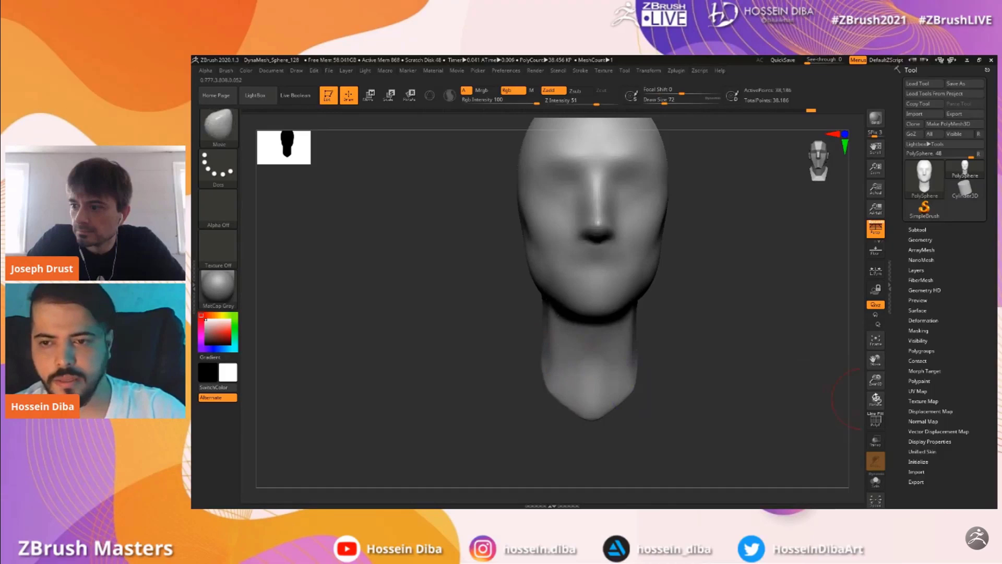
{"action": "key", "text": "f"}
{"action": "key", "text": "b"}
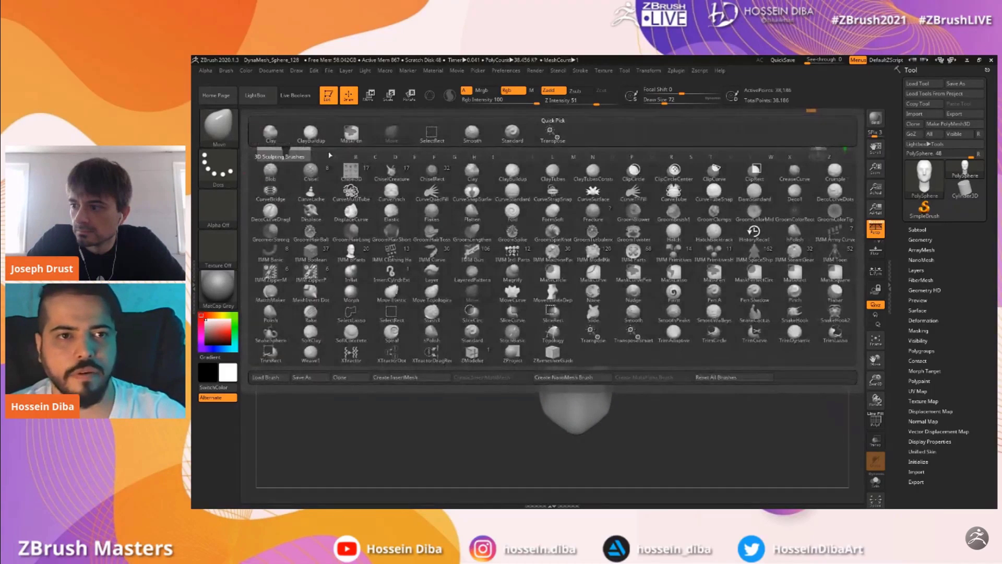
{"action": "left_click", "coordinate": [311, 134]}
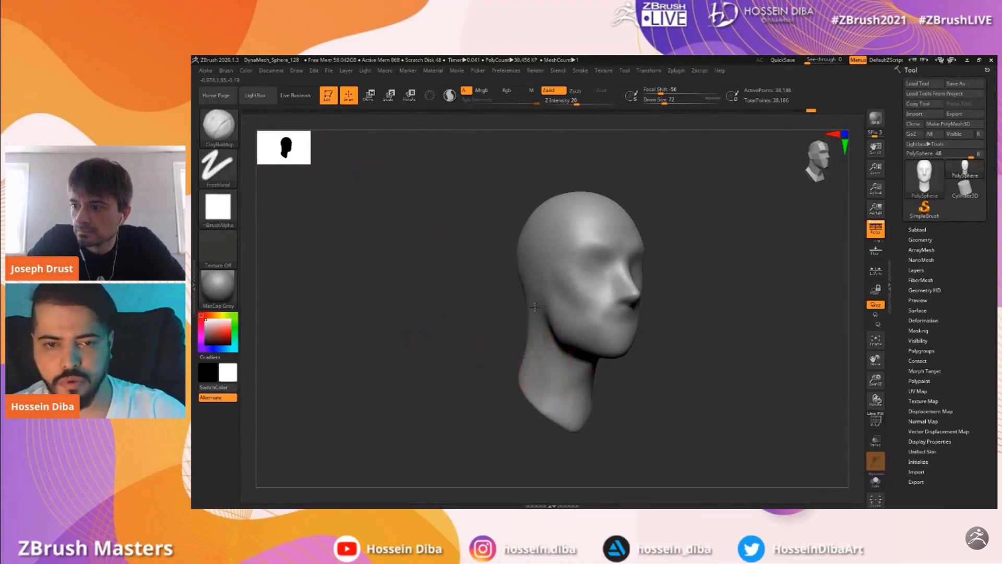
{"action": "mouse_move", "coordinate": [503, 331]}
{"action": "left_mouse_down"}
{"action": "mouse_move", "coordinate": [476, 354]}
{"action": "mouse_move", "coordinate": [552, 358]}
{"action": "left_mouse_up"}
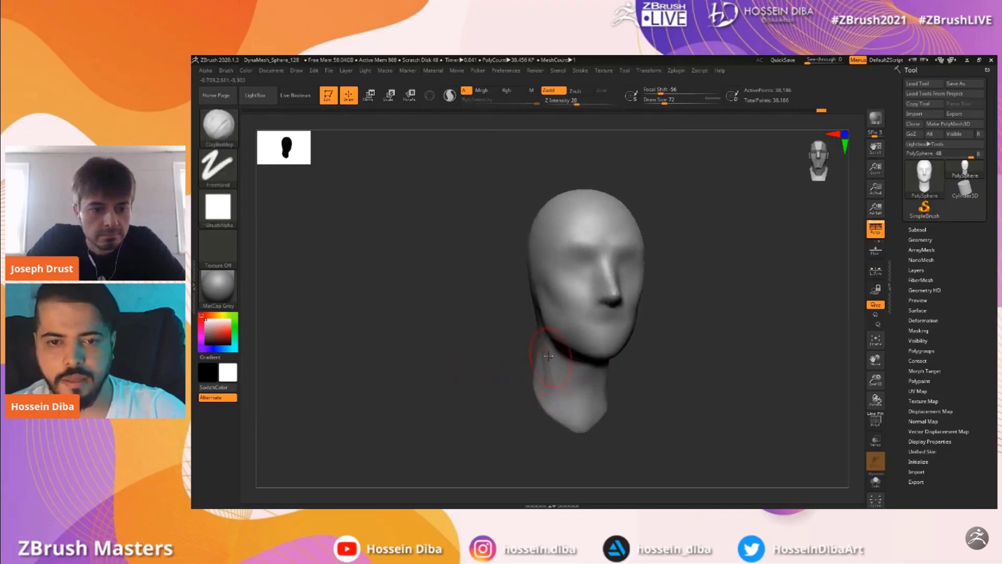
{"action": "left_click_drag", "start_coordinate": [627, 416], "coordinate": [588, 382]}
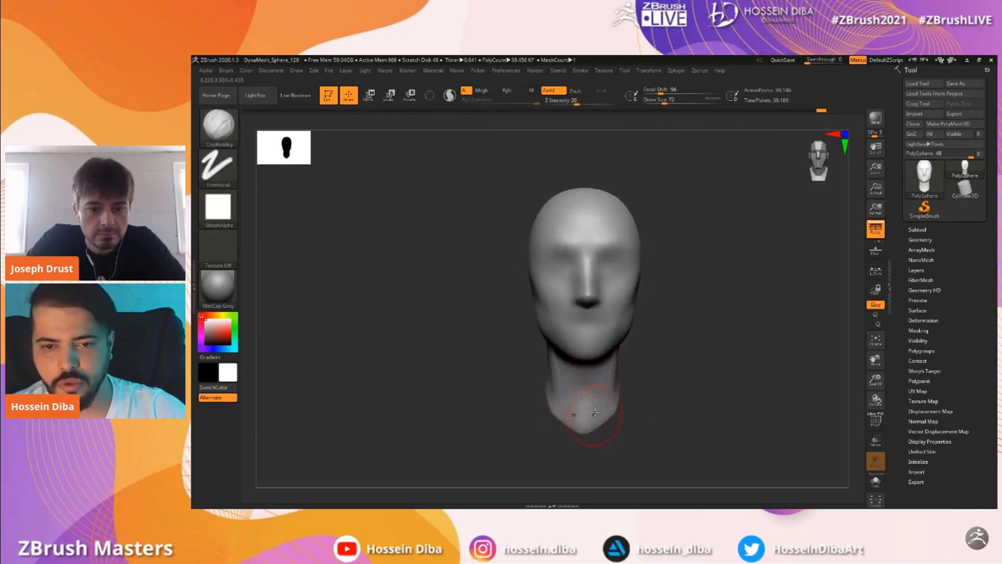
{"action": "left_click_drag", "start_coordinate": [577, 418], "coordinate": [463, 369]}
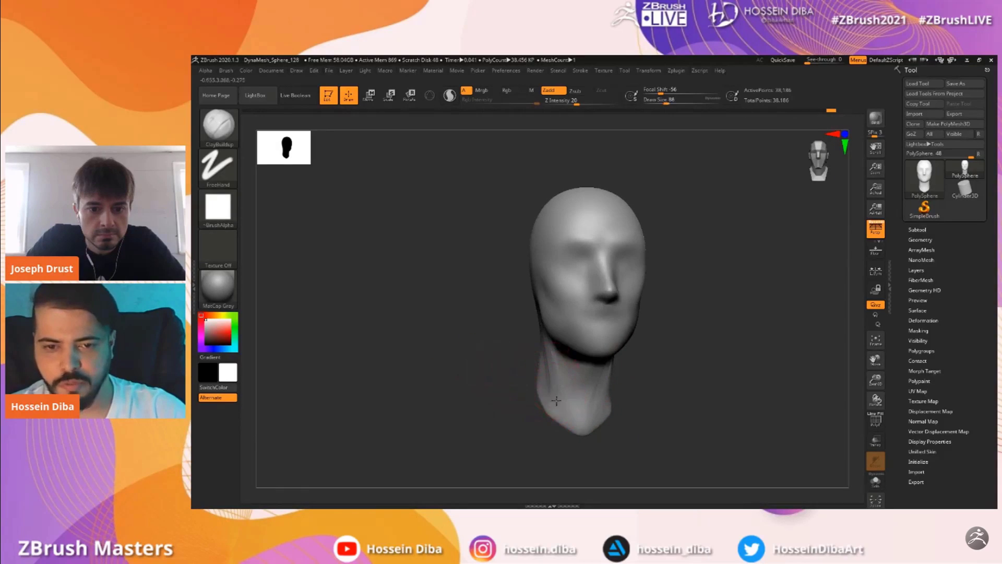
{"action": "left_click_drag", "start_coordinate": [519, 389], "coordinate": [547, 384]}
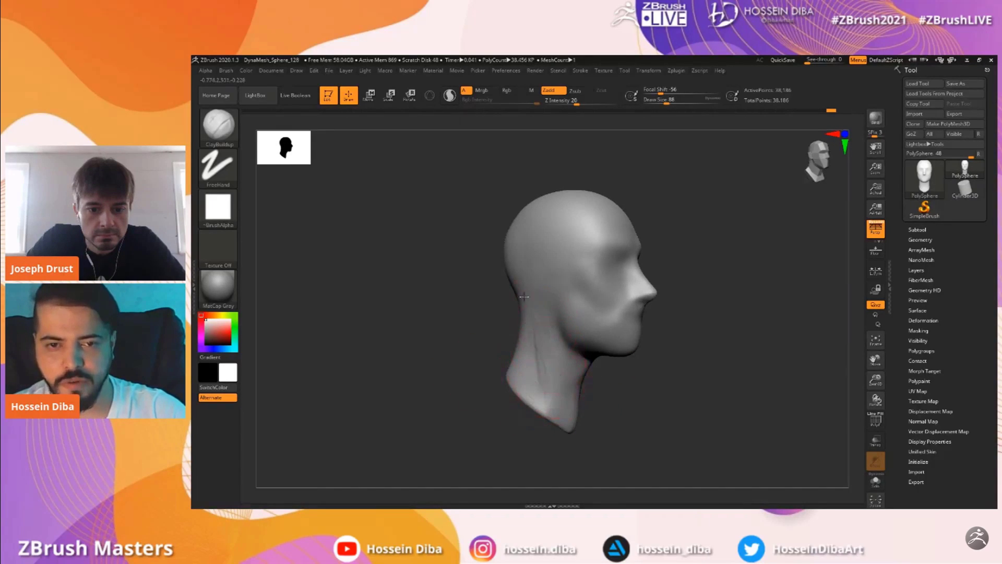
{"action": "left_click_drag", "start_coordinate": [498, 342], "coordinate": [428, 334]}
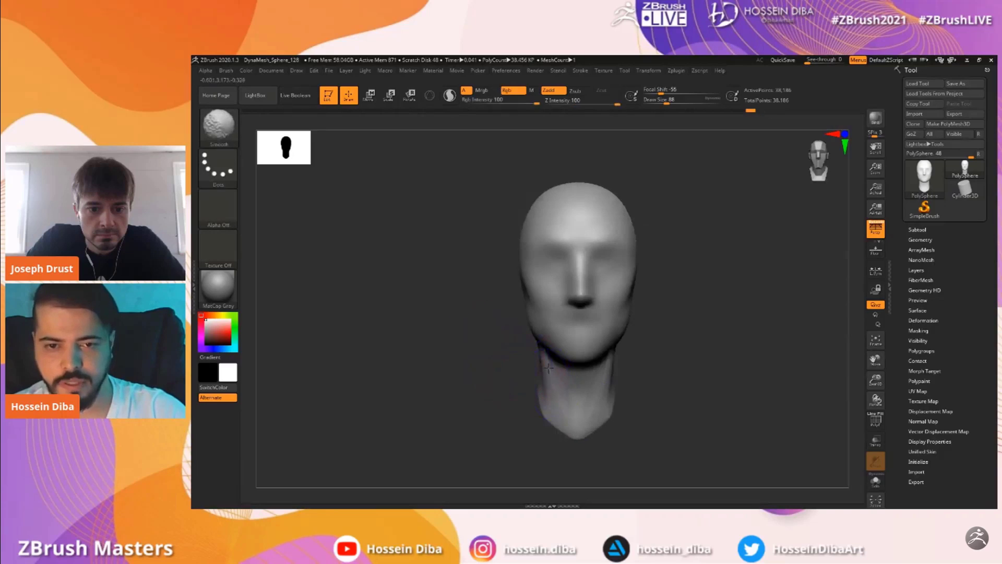
Carve the creases under the jaw and along the neck muscles with DamStandard at Draw Size 88, smoothing the strokes
{"action": "key", "text": "b"}
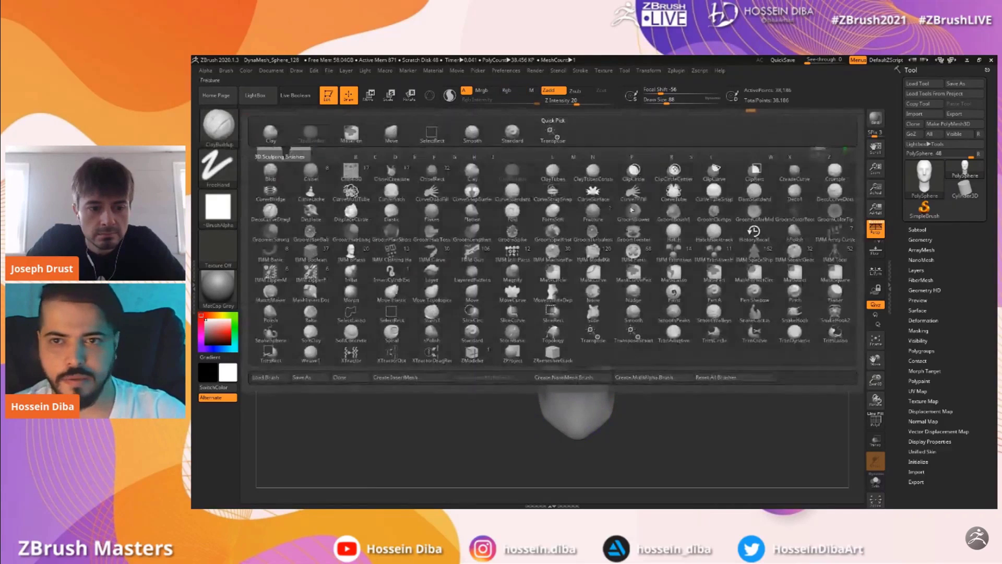
{"action": "left_click", "coordinate": [755, 195]}
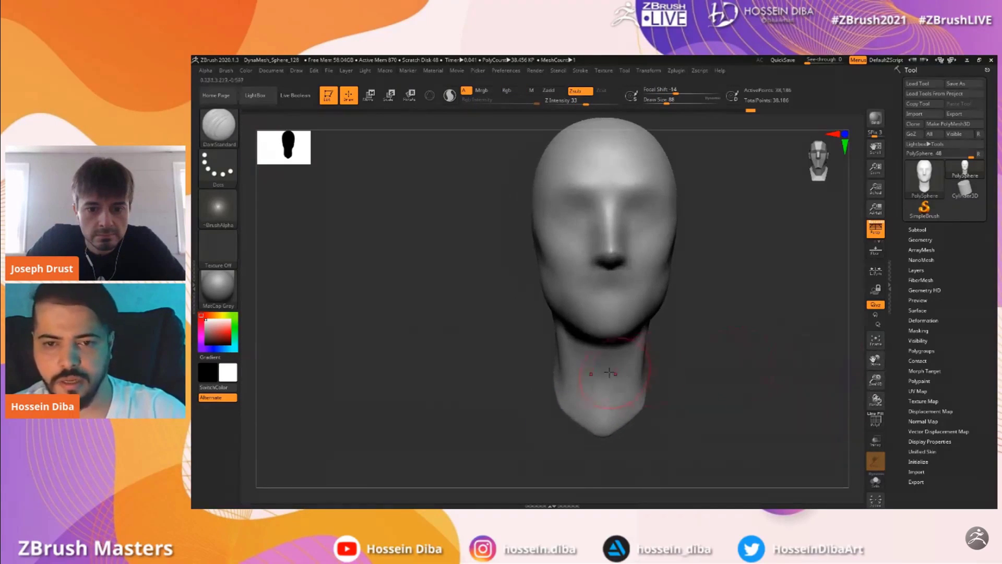
{"action": "mouse_move", "coordinate": [637, 340]}
{"action": "left_mouse_down"}
{"action": "mouse_move", "coordinate": [618, 411]}
{"action": "mouse_move", "coordinate": [624, 345]}
{"action": "left_mouse_up"}
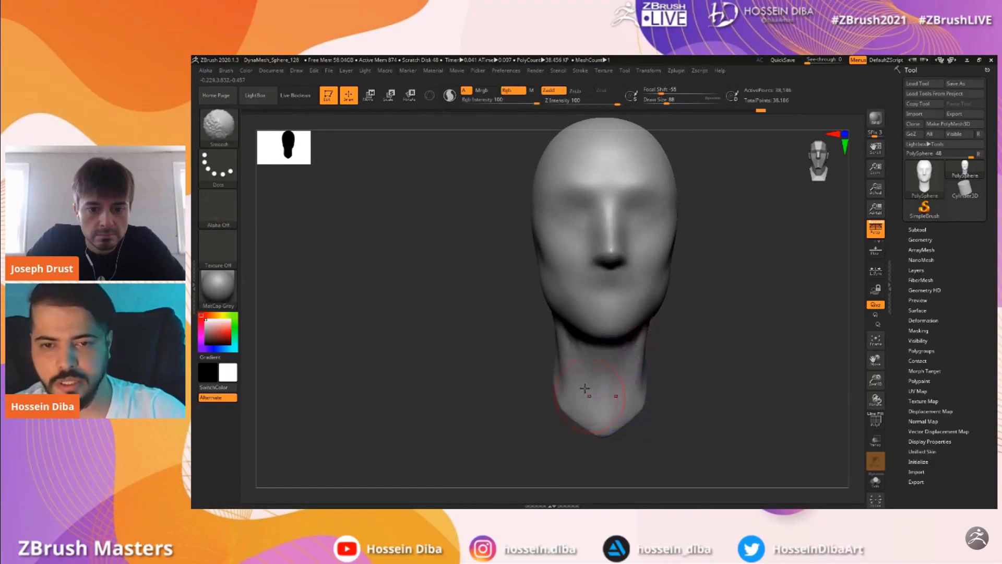
{"action": "left_click_drag", "start_coordinate": [591, 357], "coordinate": [586, 382], "text": "shift"}
{"action": "mouse_move", "coordinate": [498, 368]}
{"action": "left_mouse_down"}
{"action": "mouse_move", "coordinate": [497, 340]}
{"action": "mouse_move", "coordinate": [454, 343]}
{"action": "mouse_move", "coordinate": [466, 345]}
{"action": "left_mouse_up"}
{"action": "left_click_drag", "start_coordinate": [875, 380], "coordinate": [870, 369]}
{"action": "mouse_move", "coordinate": [561, 355]}
{"action": "left_mouse_down"}
{"action": "mouse_move", "coordinate": [553, 350]}
{"action": "mouse_move", "coordinate": [569, 345]}
{"action": "mouse_move", "coordinate": [483, 353]}
{"action": "left_mouse_up"}
{"action": "key", "text": "shift"}
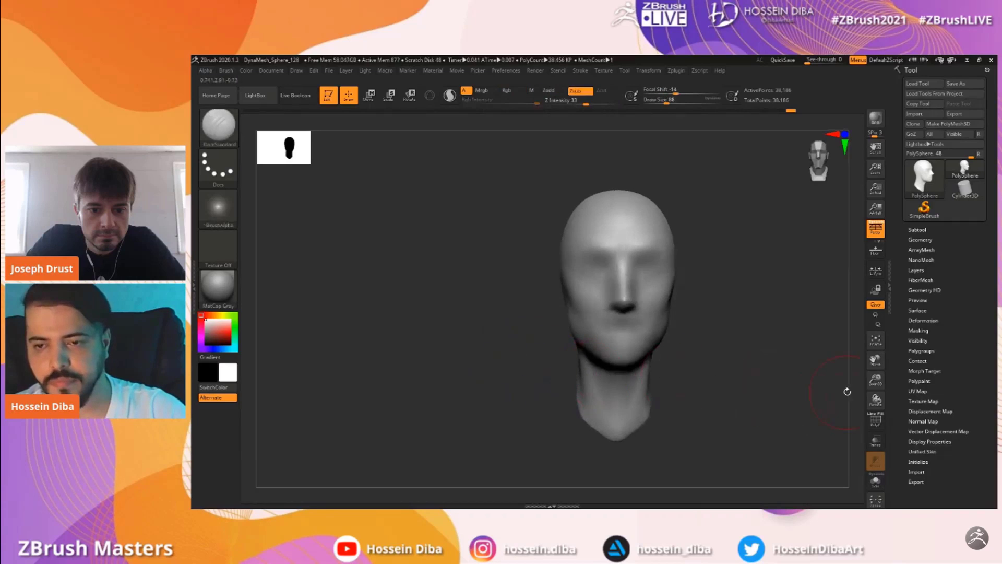
Switch to the Move brush and adjust the lower neck contour in front view at Draw Size 88
{"action": "left_click_drag", "start_coordinate": [876, 380], "coordinate": [876, 398]}
{"action": "left_click_drag", "start_coordinate": [875, 360], "coordinate": [809, 341]}
{"action": "key", "text": "b"}
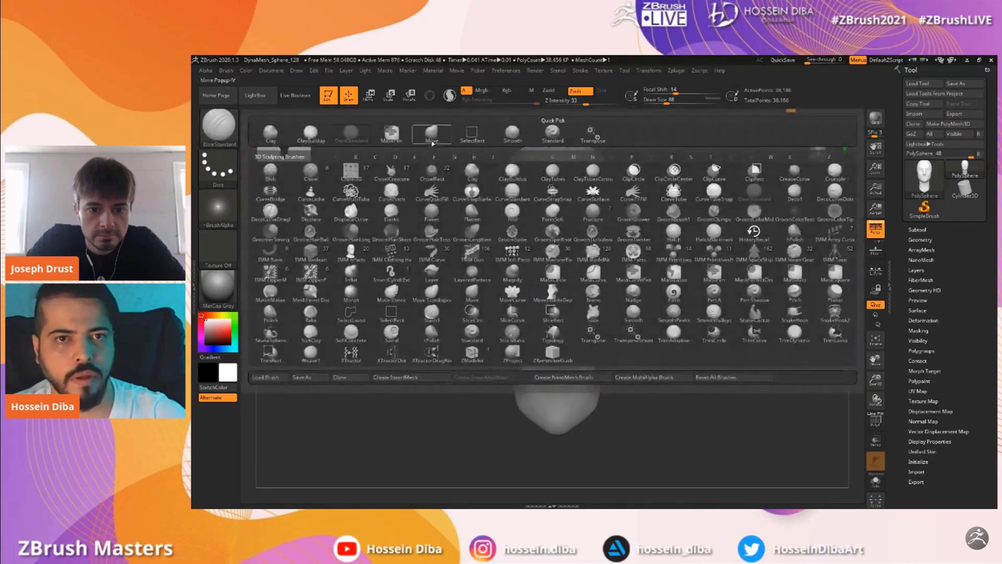
{"action": "key", "text": "m"}
{"action": "key", "text": "v"}
{"action": "mouse_move", "coordinate": [459, 402]}
{"action": "left_mouse_down"}
{"action": "mouse_move", "coordinate": [497, 385]}
{"action": "mouse_move", "coordinate": [489, 376]}
{"action": "mouse_move", "coordinate": [471, 382]}
{"action": "left_mouse_up"}
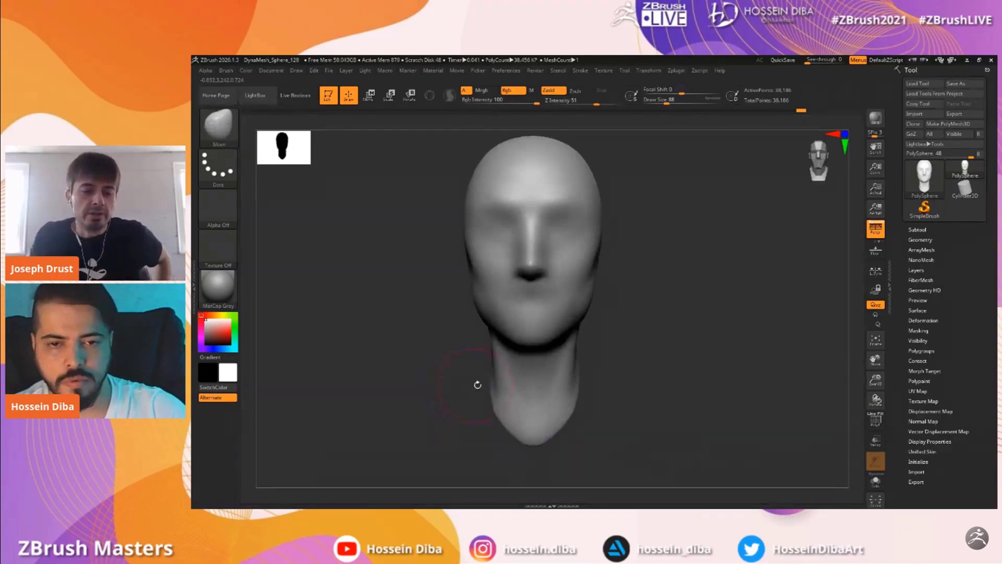
Flare both sides of the neck base outward with the Move brush in front view, lowering the Draw Size to 76
{"action": "left_click_drag", "start_coordinate": [875, 380], "coordinate": [876, 362]}
{"action": "left_click_drag", "start_coordinate": [875, 360], "coordinate": [938, 350]}
{"action": "mouse_move", "coordinate": [531, 375]}
{"action": "left_mouse_down"}
{"action": "mouse_move", "coordinate": [574, 364]}
{"action": "mouse_move", "coordinate": [556, 342]}
{"action": "mouse_move", "coordinate": [543, 376]}
{"action": "left_mouse_up"}
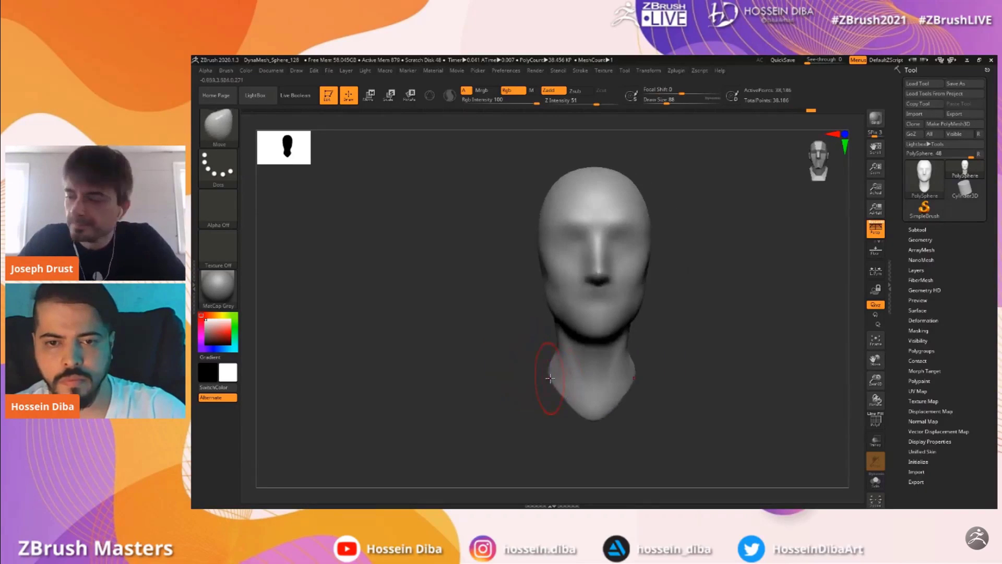
{"action": "left_click_drag", "start_coordinate": [876, 381], "coordinate": [876, 400]}
{"action": "left_click_drag", "start_coordinate": [876, 361], "coordinate": [847, 368]}
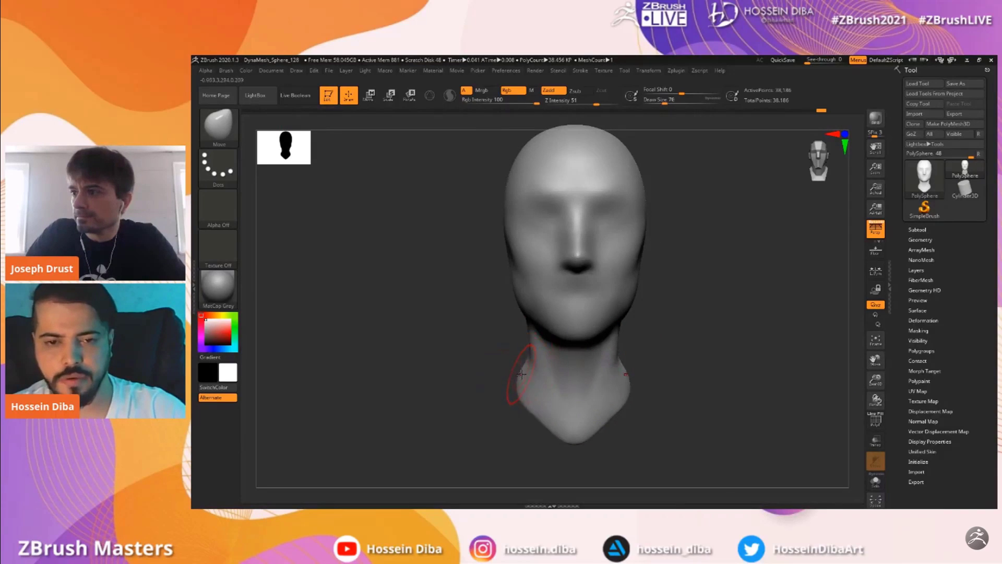
{"action": "left_click_drag", "start_coordinate": [510, 368], "coordinate": [535, 363]}
{"action": "left_click_drag", "start_coordinate": [474, 327], "coordinate": [684, 373]}
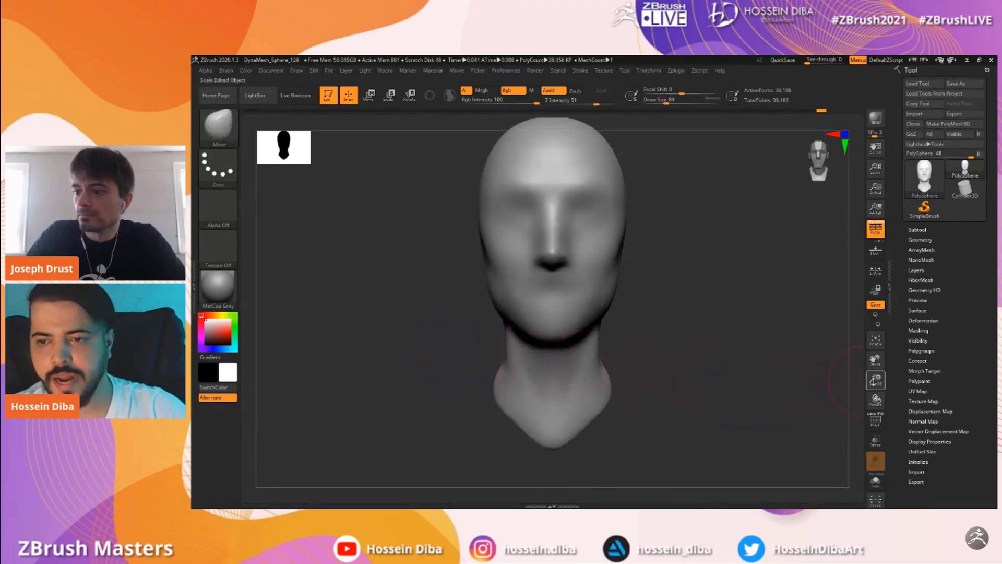
Round the lower contour of the neck base with the Move brush at Draw Size 84
{"action": "left_click_drag", "start_coordinate": [872, 382], "coordinate": [874, 365]}
{"action": "left_click_drag", "start_coordinate": [875, 360], "coordinate": [928, 361]}
{"action": "left_click_drag", "start_coordinate": [529, 352], "coordinate": [561, 357]}
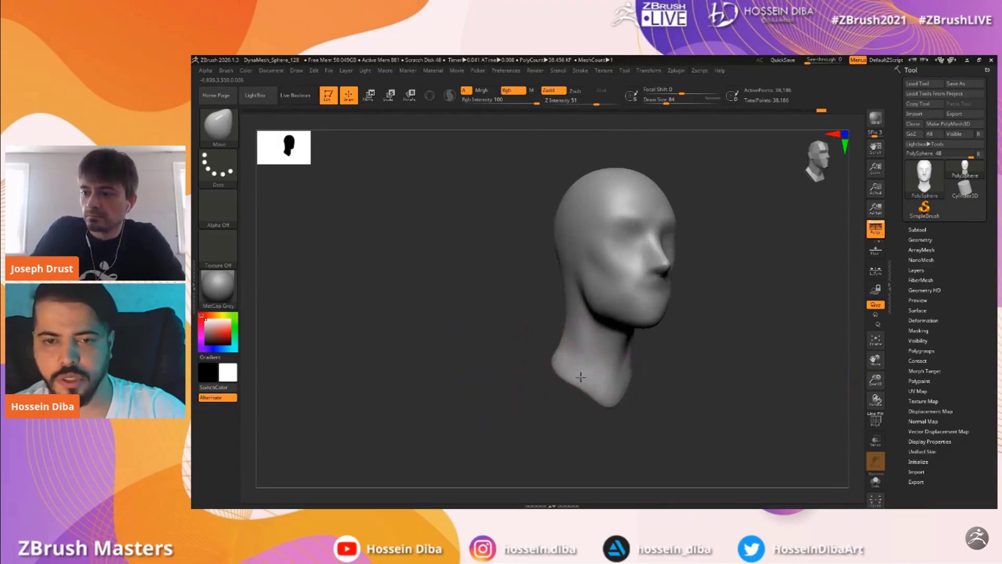
{"action": "left_click_drag", "start_coordinate": [531, 390], "coordinate": [510, 385], "text": "shift"}
{"action": "left_click_drag", "start_coordinate": [875, 380], "coordinate": [877, 395]}
{"action": "left_click_drag", "start_coordinate": [876, 360], "coordinate": [828, 350]}
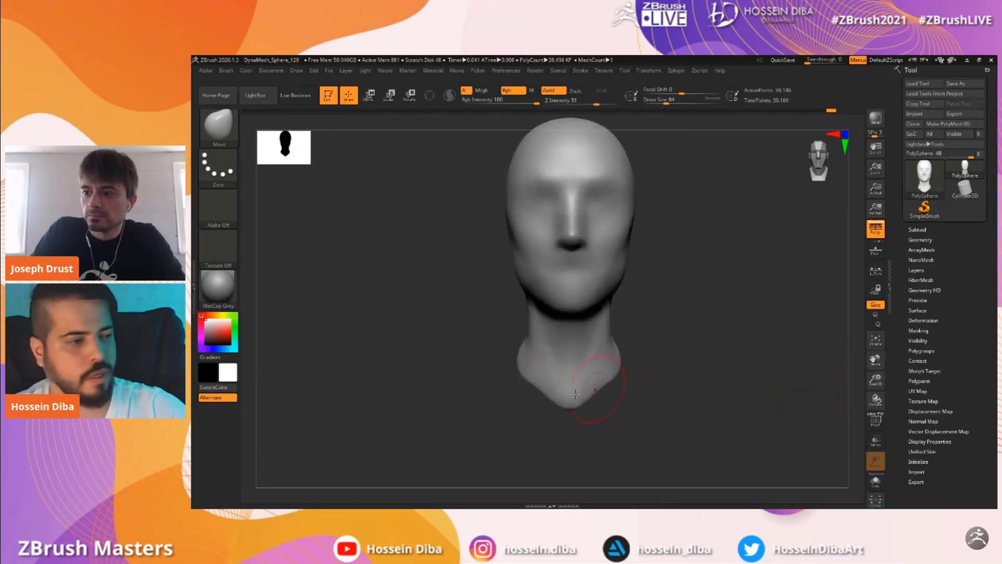
{"action": "mouse_move", "coordinate": [549, 393]}
{"action": "left_mouse_down"}
{"action": "mouse_move", "coordinate": [564, 409]}
{"action": "mouse_move", "coordinate": [543, 396]}
{"action": "mouse_move", "coordinate": [537, 414]}
{"action": "mouse_move", "coordinate": [540, 402]}
{"action": "left_mouse_up"}
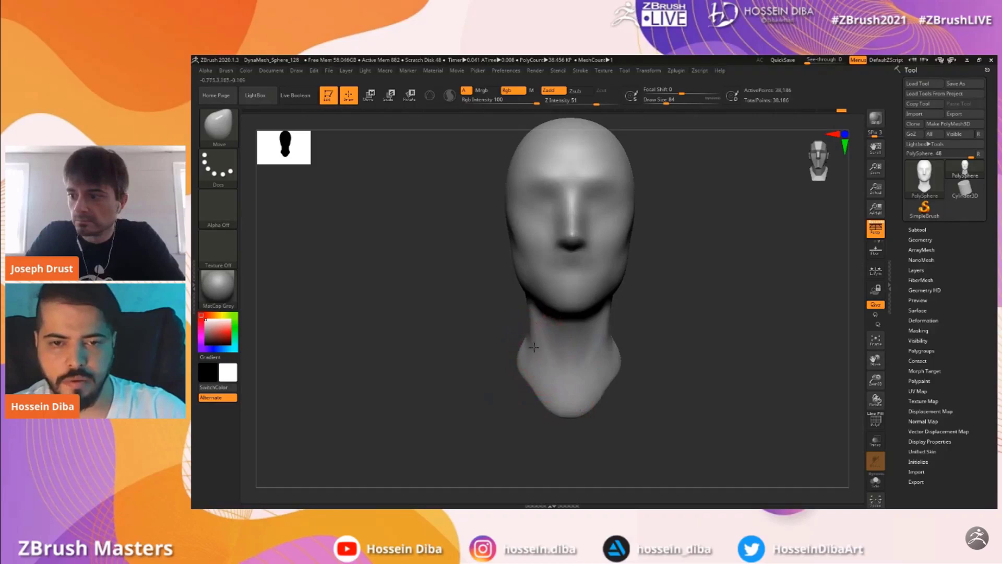
{"action": "left_click_drag", "start_coordinate": [874, 382], "coordinate": [875, 392]}
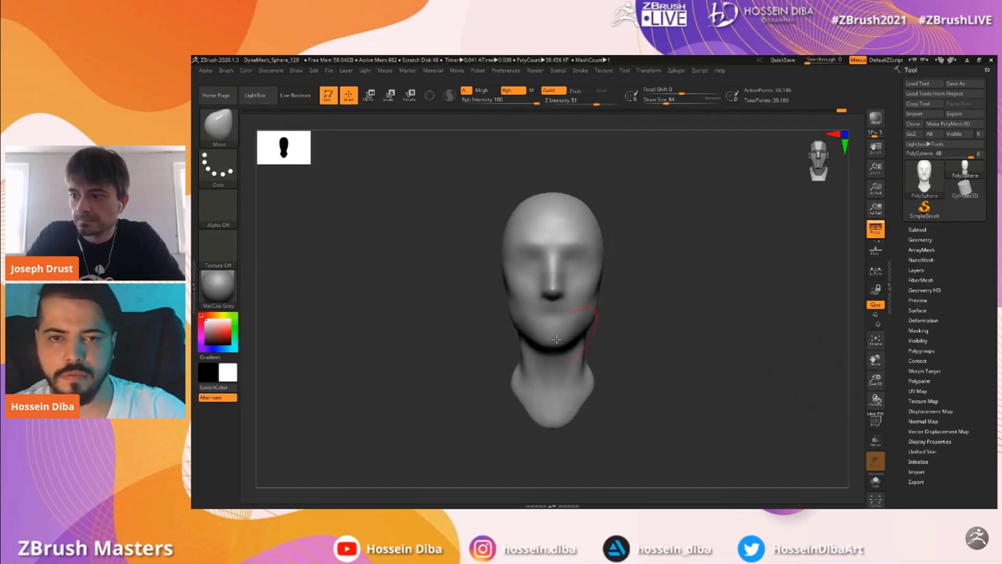
Reshape the neck sides at Draw Size 168, and the neck base's tip and profile at Draw Size 100
{"action": "key", "text": "bracketright"}
{"action": "key", "text": "bracketright"}
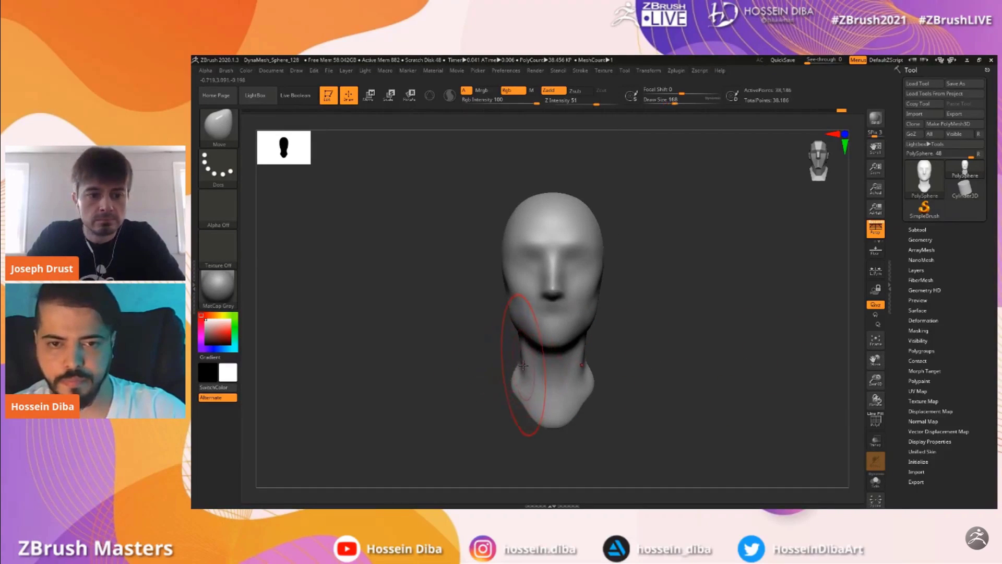
{"action": "left_click_drag", "start_coordinate": [876, 381], "coordinate": [893, 349]}
{"action": "key", "text": "bracketleft"}
{"action": "key", "text": "bracketleft"}
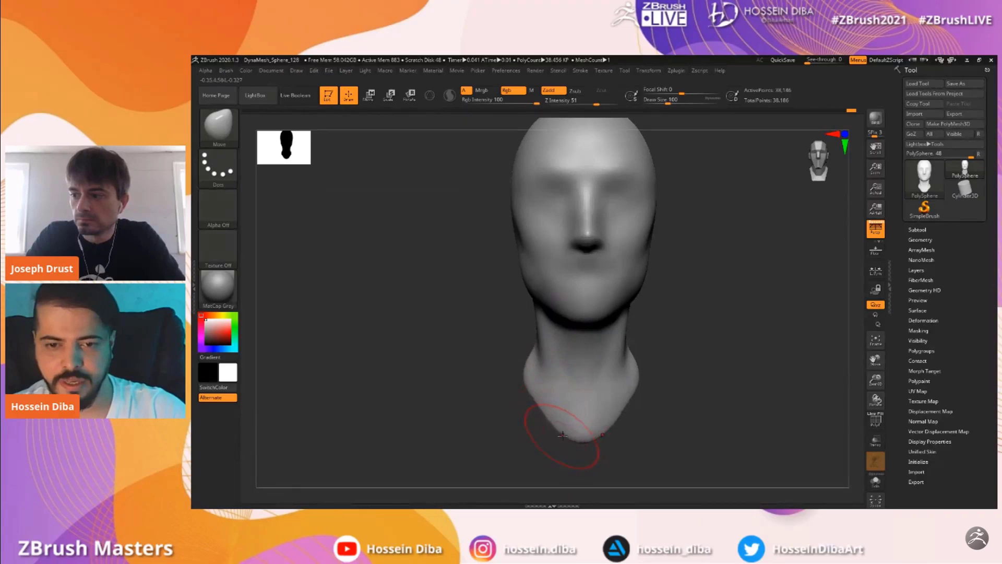
{"action": "left_click_drag", "start_coordinate": [452, 365], "coordinate": [532, 380], "text": "shift"}
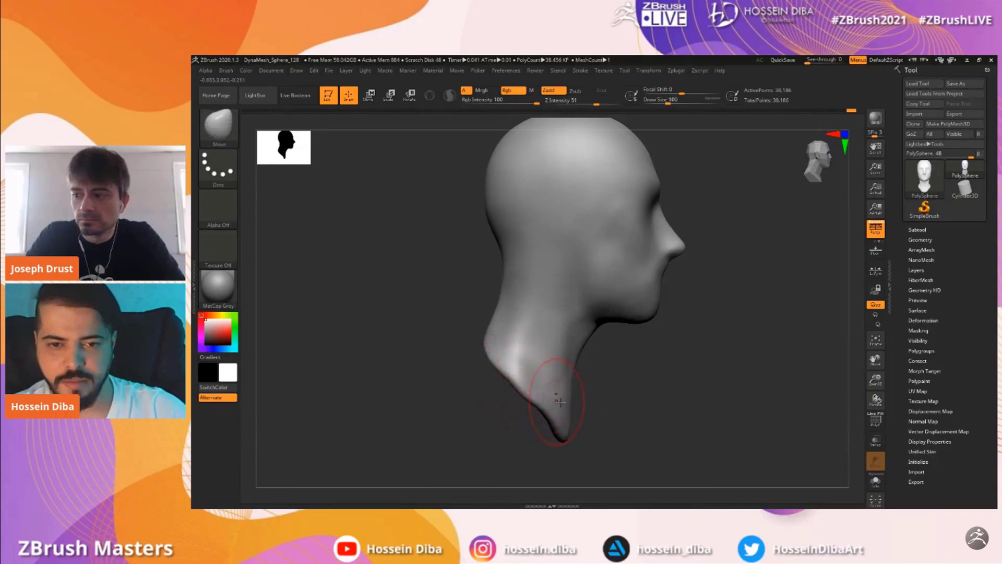
{"action": "left_click_drag", "start_coordinate": [768, 408], "coordinate": [740, 343], "text": "alt"}
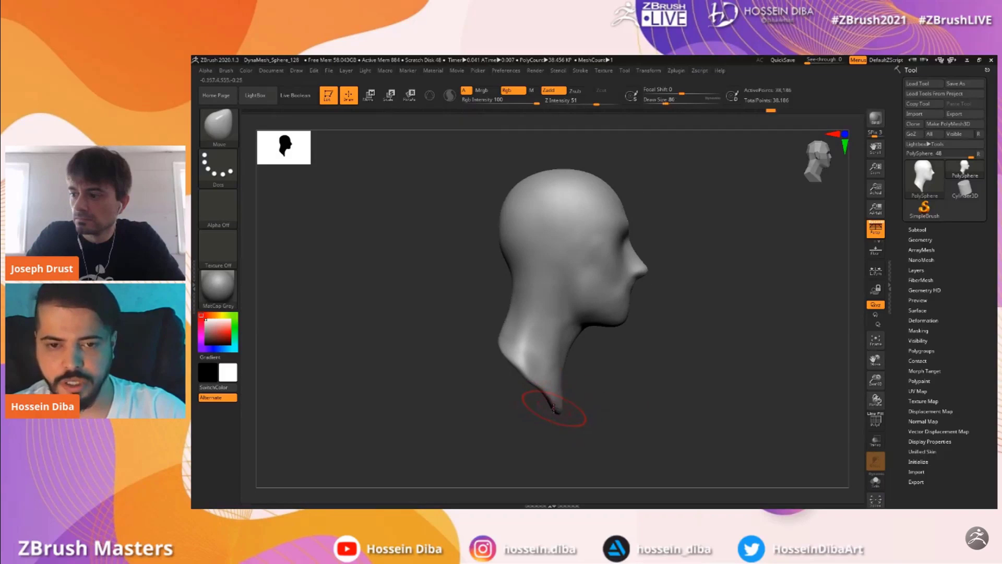
Refine the transition from the neck sides into the flared base with the Move brush, raising the Draw Size to 108
{"action": "left_click_drag", "start_coordinate": [540, 409], "coordinate": [476, 398], "text": "shift"}
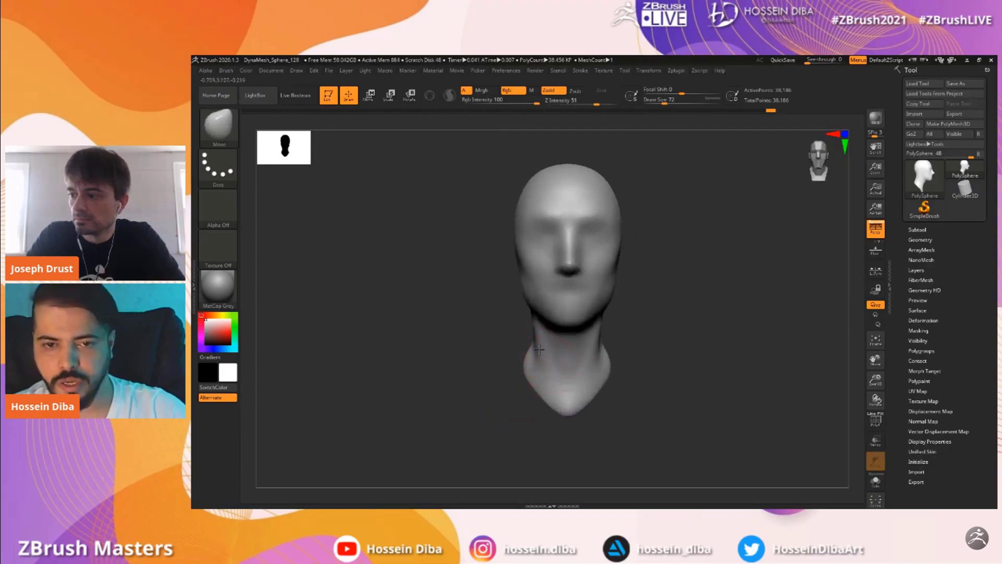
{"action": "left_click_drag", "start_coordinate": [875, 380], "coordinate": [875, 398]}
{"action": "left_click_drag", "start_coordinate": [875, 361], "coordinate": [851, 379]}
{"action": "key", "text": "bracketright"}
{"action": "left_click_drag", "start_coordinate": [509, 331], "coordinate": [514, 333]}
{"action": "left_click_drag", "start_coordinate": [876, 380], "coordinate": [875, 397]}
{"action": "left_click_drag", "start_coordinate": [876, 359], "coordinate": [919, 345]}
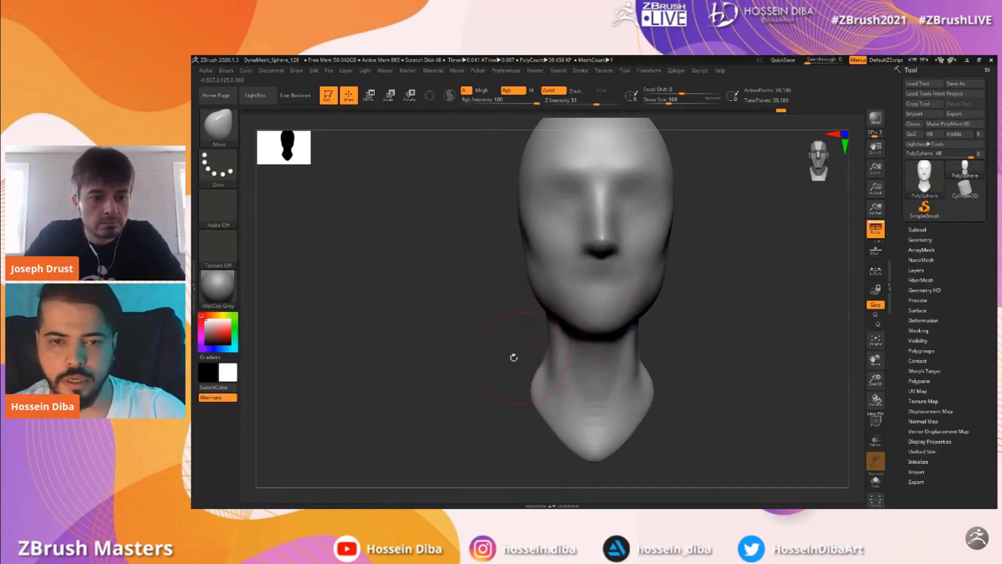
{"action": "left_click_drag", "start_coordinate": [534, 359], "coordinate": [573, 365]}
Adjust the outer contours of the neck and its base in front view with the Move brush at Draw Size 108
{"action": "left_click_drag", "start_coordinate": [875, 380], "coordinate": [875, 365]}
{"action": "left_click_drag", "start_coordinate": [875, 359], "coordinate": [856, 358]}
{"action": "left_click_drag", "start_coordinate": [541, 346], "coordinate": [533, 355], "text": "shift"}
{"action": "mouse_move", "coordinate": [469, 356]}
{"action": "left_mouse_down"}
{"action": "mouse_move", "coordinate": [506, 354]}
{"action": "mouse_move", "coordinate": [475, 357]}
{"action": "mouse_move", "coordinate": [516, 399]}
{"action": "left_mouse_up"}
{"action": "left_click_drag", "start_coordinate": [637, 396], "coordinate": [592, 395], "text": "shift"}
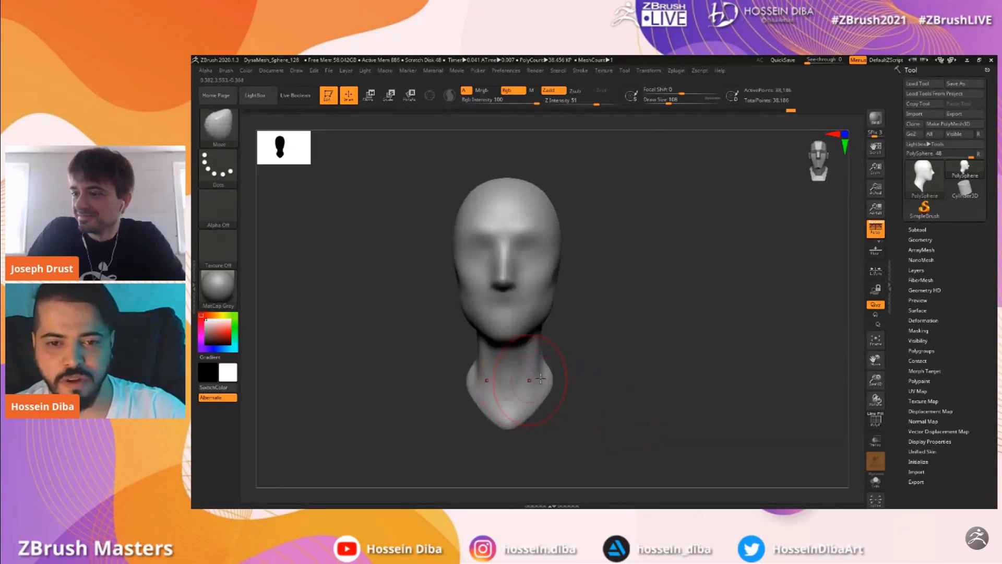
{"action": "mouse_move", "coordinate": [876, 379]}
{"action": "left_mouse_down"}
{"action": "mouse_move", "coordinate": [876, 388]}
{"action": "mouse_move", "coordinate": [970, 368]}
{"action": "left_mouse_up"}
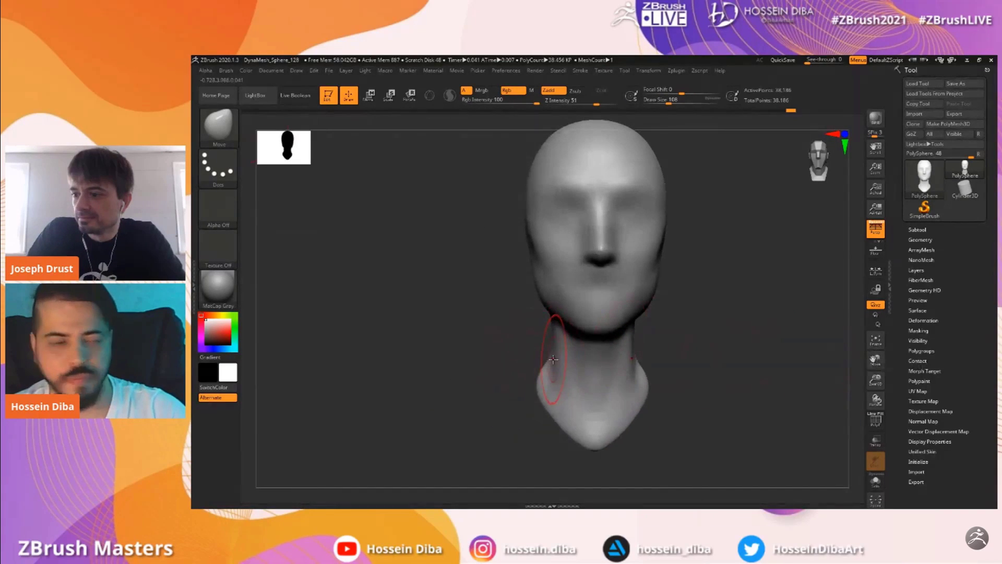
{"action": "mouse_move", "coordinate": [548, 361]}
{"action": "left_mouse_down"}
{"action": "mouse_move", "coordinate": [562, 369]}
{"action": "mouse_move", "coordinate": [523, 402]}
{"action": "mouse_move", "coordinate": [560, 438]}
{"action": "left_mouse_up"}
Adjust the front and rear profile of the pointed neck base in side view with the Move brush
{"action": "left_click_drag", "start_coordinate": [514, 453], "coordinate": [621, 452]}
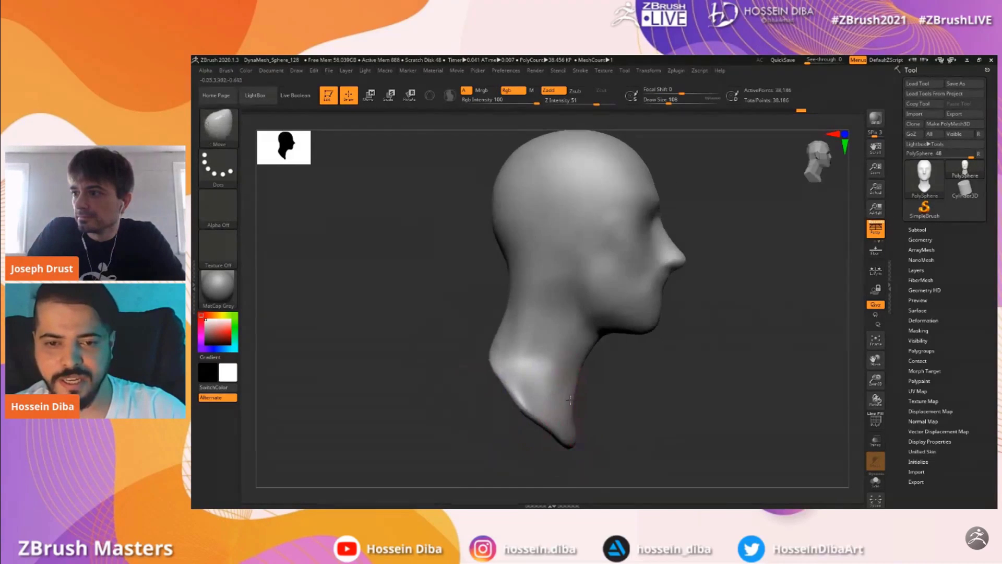
{"action": "left_click_drag", "start_coordinate": [615, 407], "coordinate": [613, 416]}
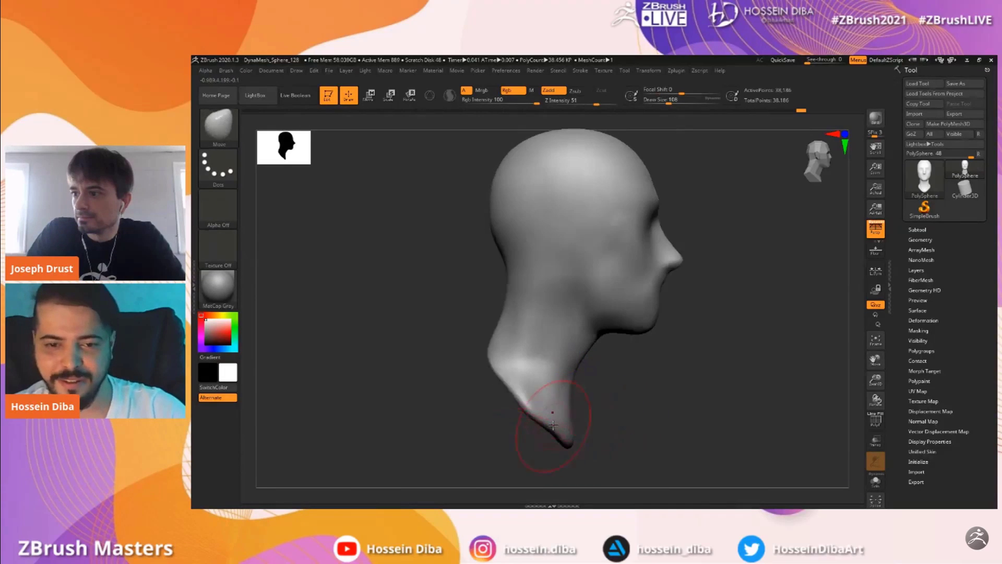
{"action": "left_click_drag", "start_coordinate": [537, 396], "coordinate": [526, 389]}
Flatten the underside of the neck base into a clean cut plane with the hPolish brush
{"action": "mouse_move", "coordinate": [470, 373]}
{"action": "left_mouse_down"}
{"action": "mouse_move", "coordinate": [522, 374]}
{"action": "mouse_move", "coordinate": [487, 402]}
{"action": "left_mouse_up"}
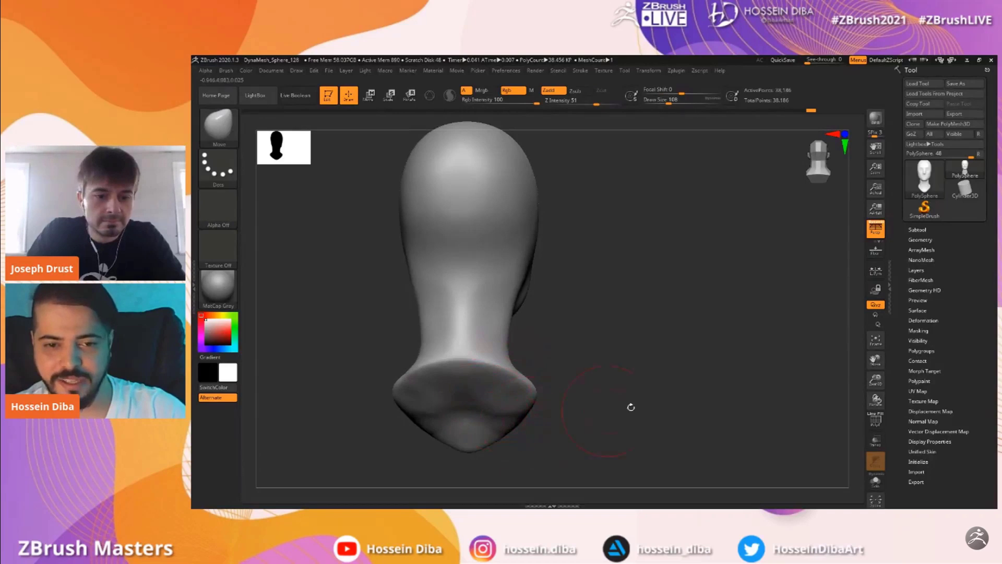
{"action": "left_click_drag", "start_coordinate": [877, 381], "coordinate": [873, 362]}
{"action": "left_click_drag", "start_coordinate": [877, 360], "coordinate": [923, 332]}
{"action": "left_click_drag", "start_coordinate": [878, 380], "coordinate": [883, 393]}
{"action": "left_click_drag", "start_coordinate": [883, 357], "coordinate": [911, 351]}
{"action": "left_click_drag", "start_coordinate": [693, 413], "coordinate": [652, 392]}
{"action": "left_click", "coordinate": [224, 135]}
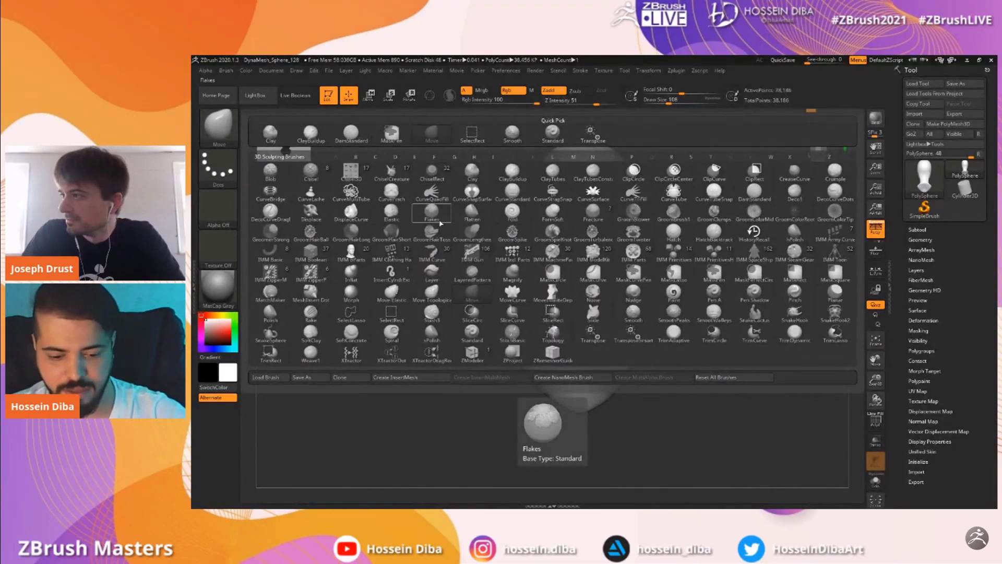
{"action": "key", "text": "h"}
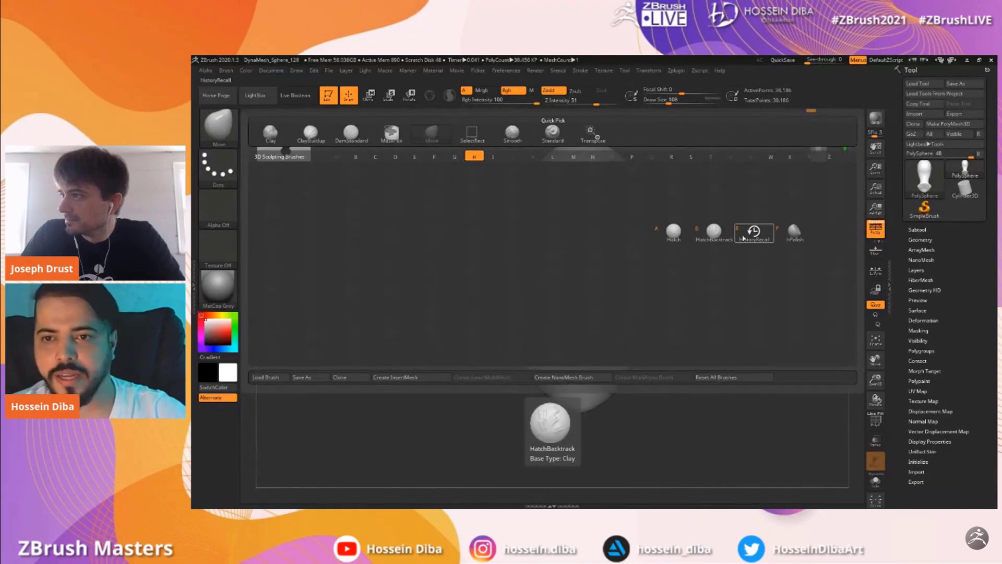
{"action": "left_click", "coordinate": [794, 232]}
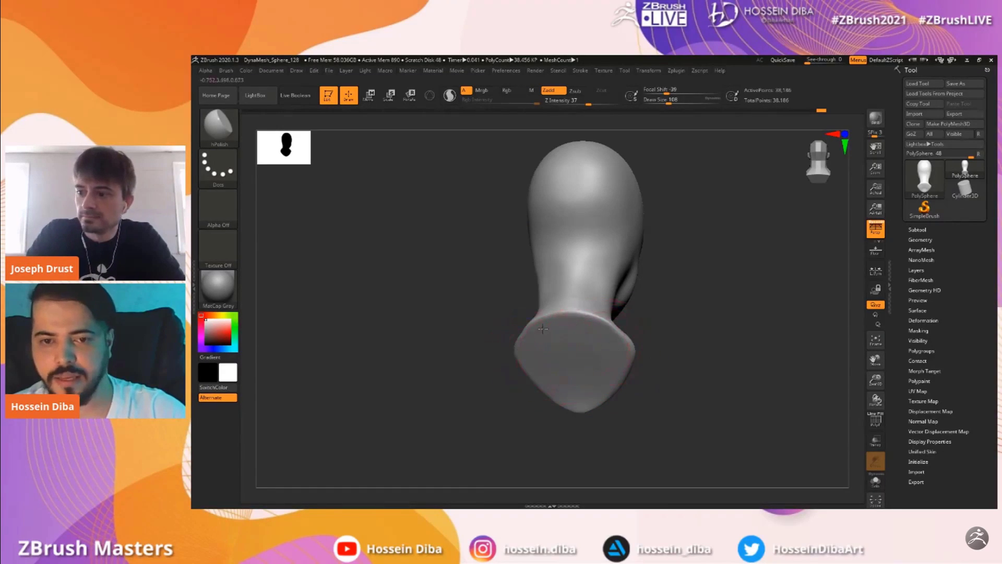
Define the sides of the nose bridge and inner eye sockets with the Standard brush at Draw Size 48
{"action": "left_click_drag", "start_coordinate": [713, 379], "coordinate": [733, 353]}
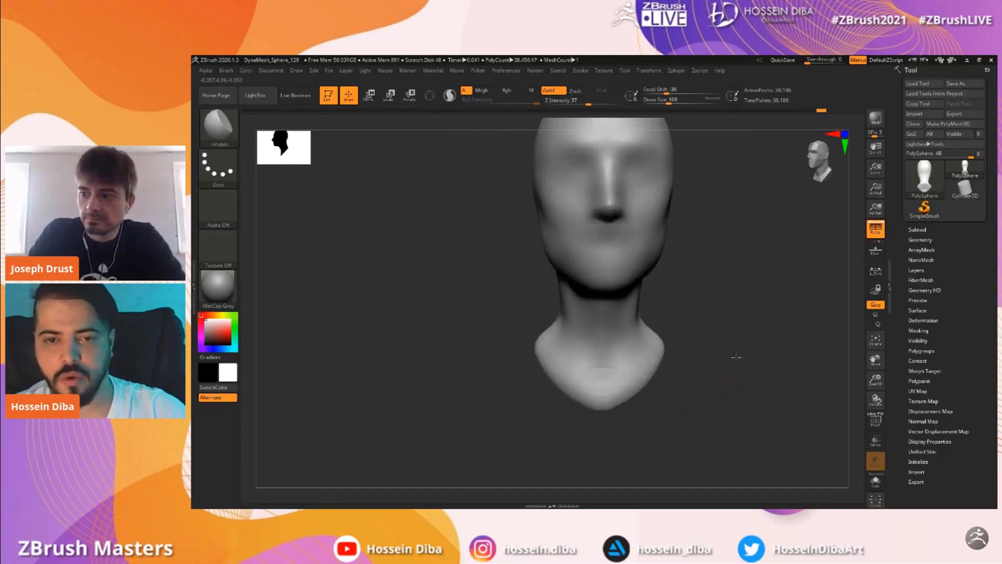
{"action": "left_click_drag", "start_coordinate": [875, 359], "coordinate": [840, 408]}
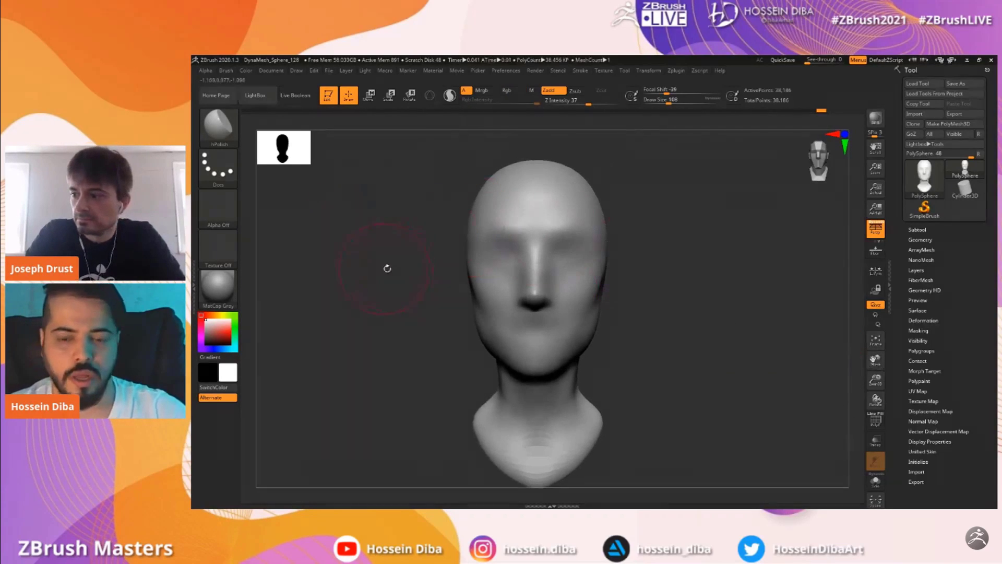
{"action": "left_click", "coordinate": [219, 127]}
{"action": "left_click", "coordinate": [592, 137]}
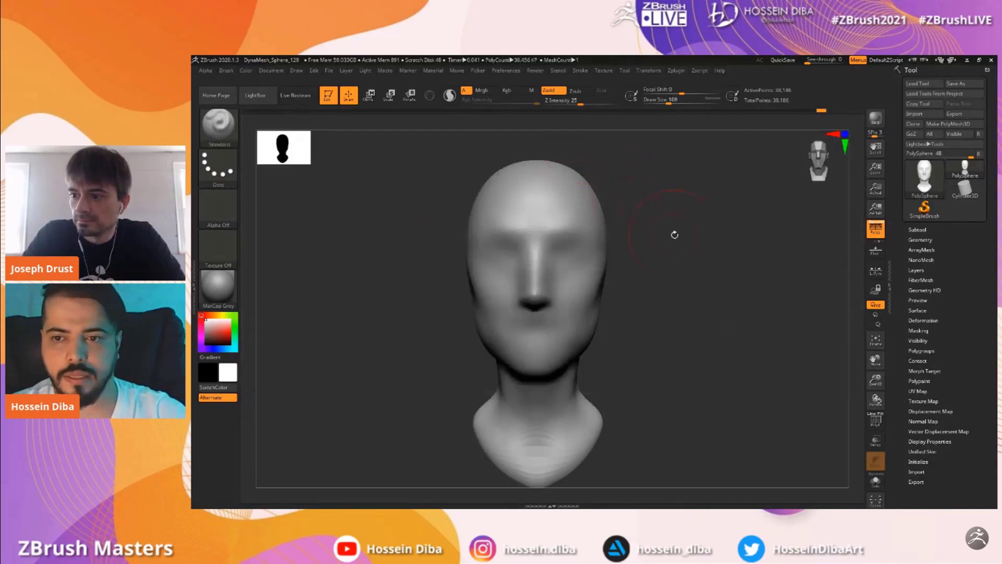
{"action": "mouse_move", "coordinate": [875, 374]}
{"action": "left_mouse_down"}
{"action": "mouse_move", "coordinate": [877, 398]}
{"action": "mouse_move", "coordinate": [900, 397]}
{"action": "left_mouse_up"}
{"action": "key", "text": "bracketleft"}
{"action": "key", "text": "bracketleft"}
{"action": "key", "text": "bracketleft"}
{"action": "key", "text": "bracketleft"}
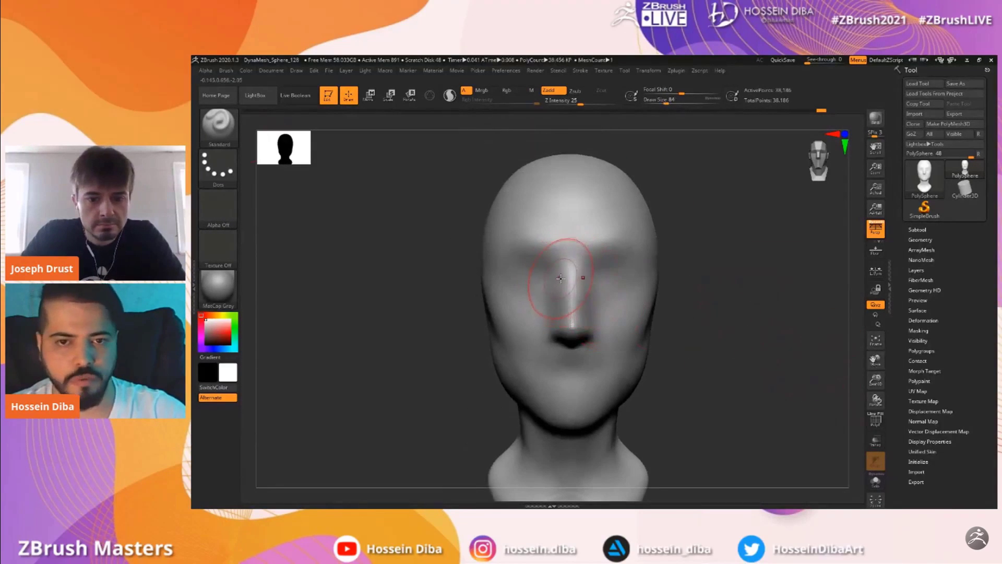
{"action": "key", "text": "["}
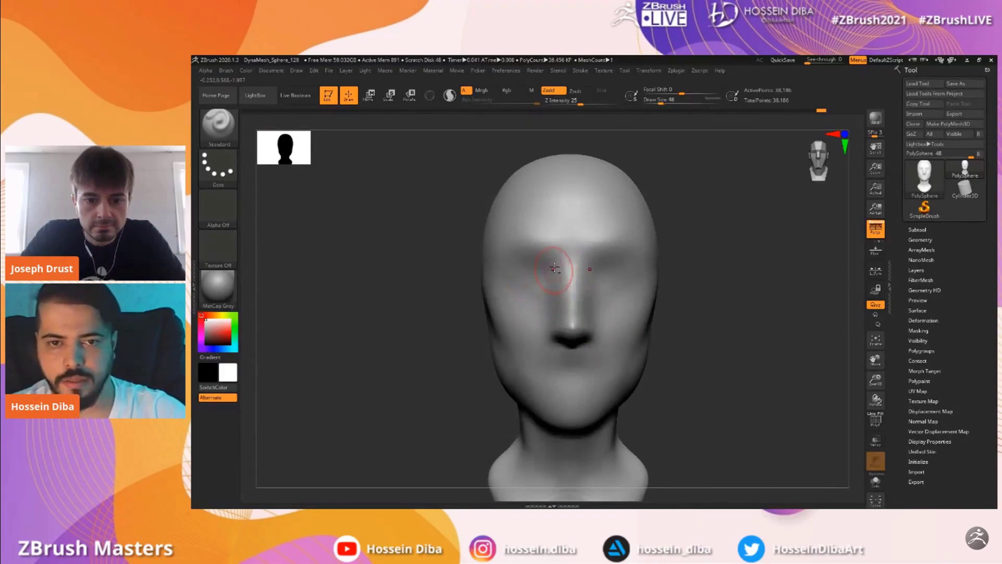
{"action": "left_click_drag", "start_coordinate": [559, 263], "coordinate": [554, 310]}
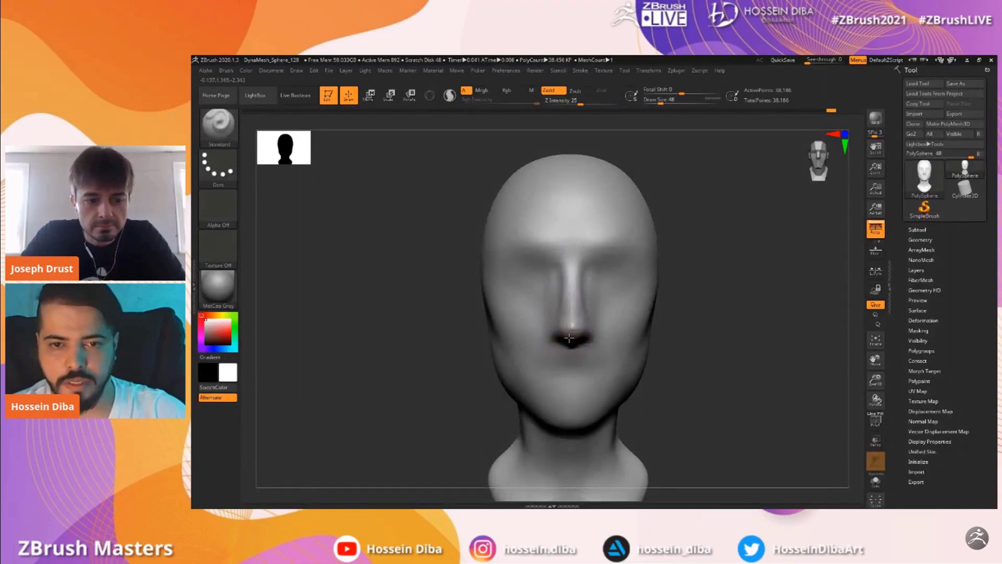
Build up the wings of the nose with the Standard brush at Draw Size 48 and smooth them
{"action": "left_click_drag", "start_coordinate": [429, 343], "coordinate": [487, 349]}
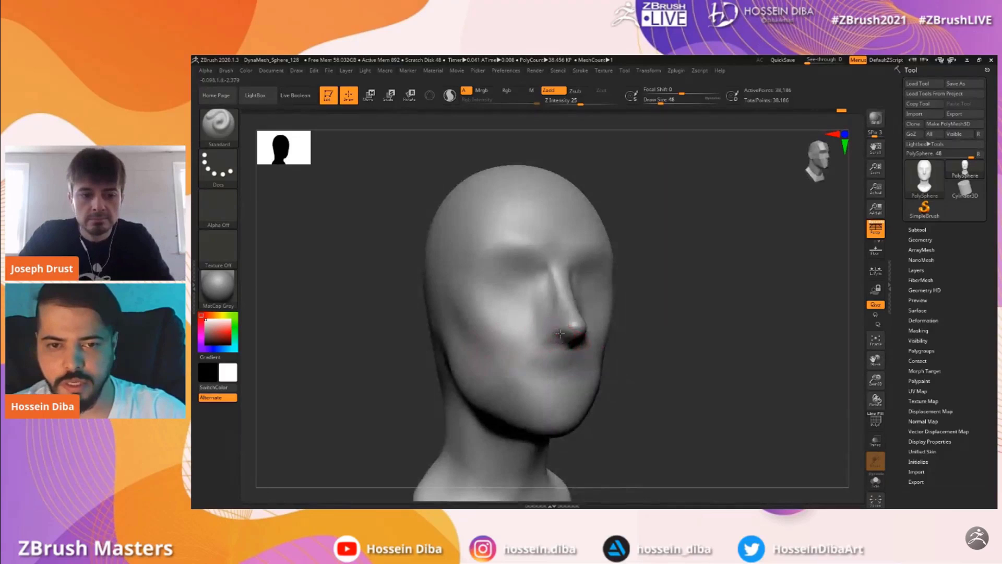
{"action": "left_click_drag", "start_coordinate": [542, 319], "coordinate": [545, 337]}
{"action": "left_click_drag", "start_coordinate": [720, 361], "coordinate": [679, 372]}
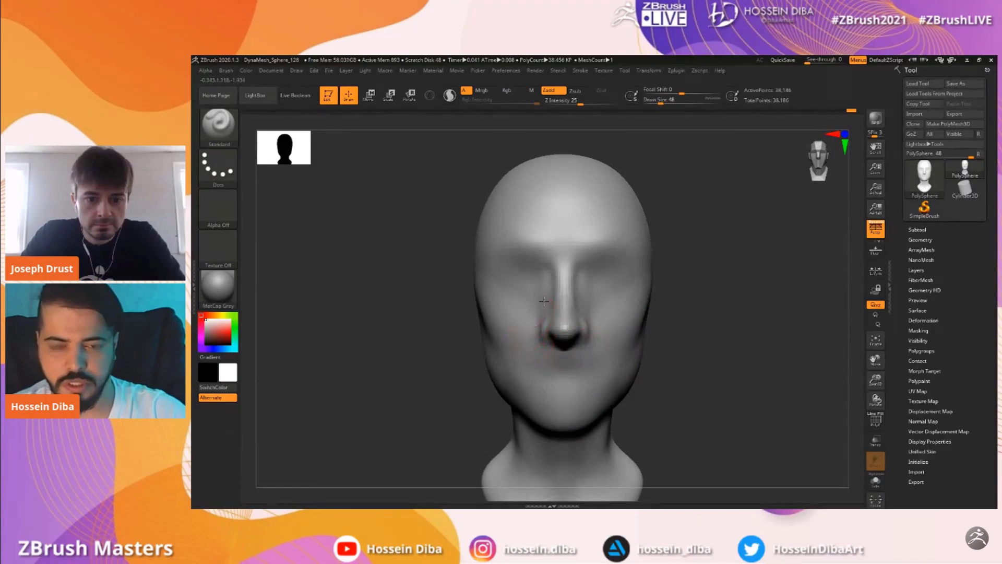
{"action": "key", "text": "shift"}
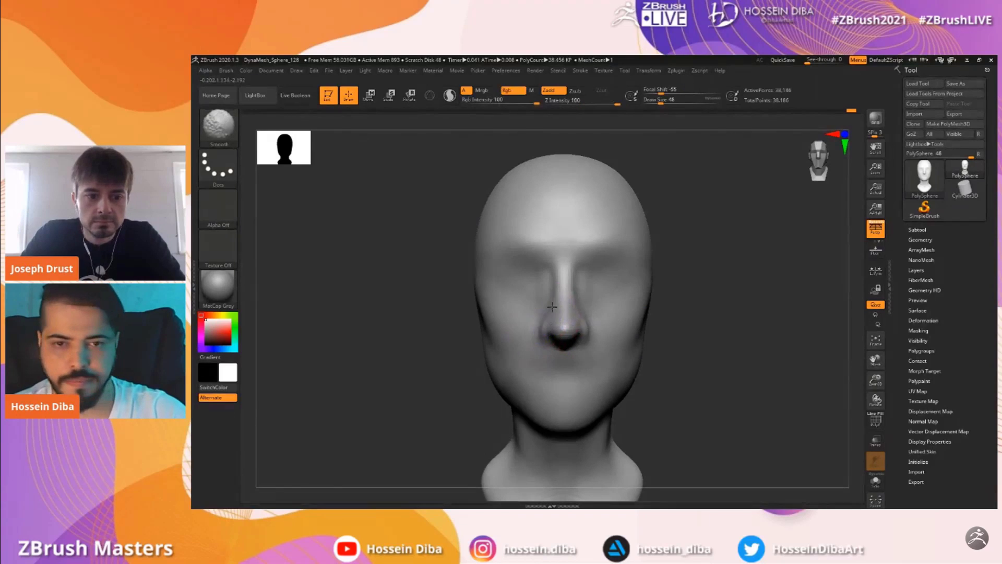
Shape the cheeks and the hollows below the cheekbones at Draw Size 60, smoothing the surface
{"action": "left_click_drag", "start_coordinate": [877, 380], "coordinate": [893, 354]}
{"action": "mouse_move", "coordinate": [529, 331]}
{"action": "right_mouse_down"}
{"action": "mouse_move", "coordinate": [472, 334]}
{"action": "mouse_move", "coordinate": [530, 350]}
{"action": "right_mouse_up"}
{"action": "mouse_move", "coordinate": [470, 317]}
{"action": "right_mouse_down"}
{"action": "mouse_move", "coordinate": [528, 330]}
{"action": "mouse_move", "coordinate": [527, 308]}
{"action": "right_mouse_up"}
{"action": "key", "text": "shift"}
{"action": "key", "text": "shift"}
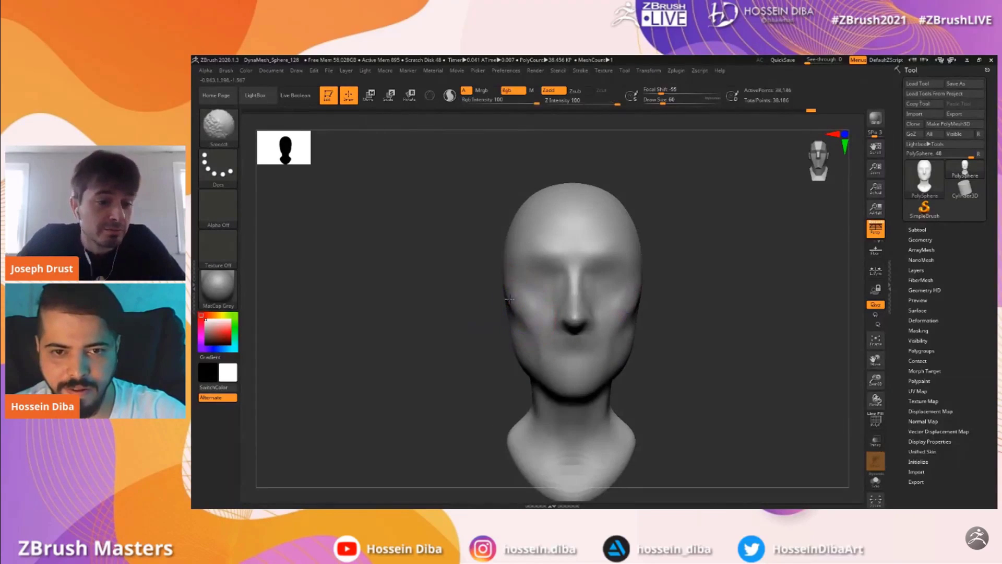
{"action": "right_click_drag", "start_coordinate": [743, 266], "coordinate": [743, 298], "text": "ctrl"}
Refine the tip and underside of the nose from below with the Standard brush at Draw Size 44
{"action": "left_click", "coordinate": [234, 134]}
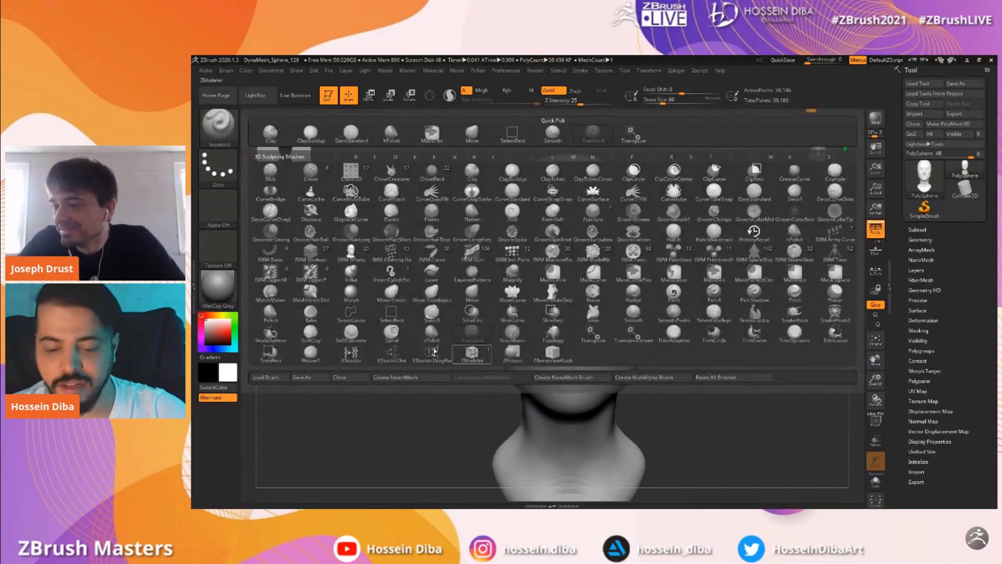
{"action": "left_click_drag", "start_coordinate": [437, 340], "coordinate": [575, 310]}
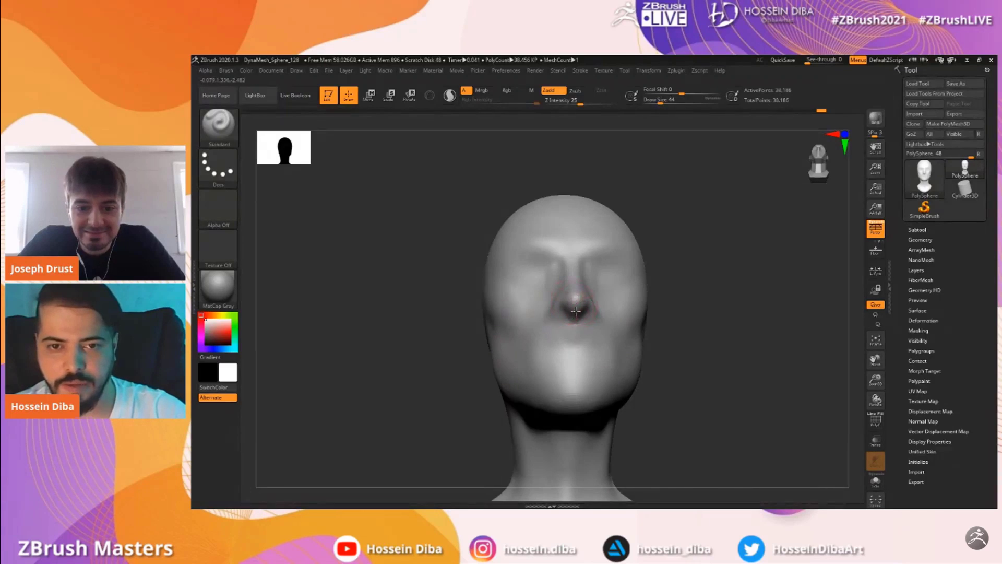
{"action": "left_click_drag", "start_coordinate": [731, 341], "coordinate": [726, 349]}
{"action": "mouse_move", "coordinate": [875, 380]}
{"action": "left_mouse_down"}
{"action": "mouse_move", "coordinate": [877, 392]}
{"action": "mouse_move", "coordinate": [883, 369]}
{"action": "left_mouse_up"}
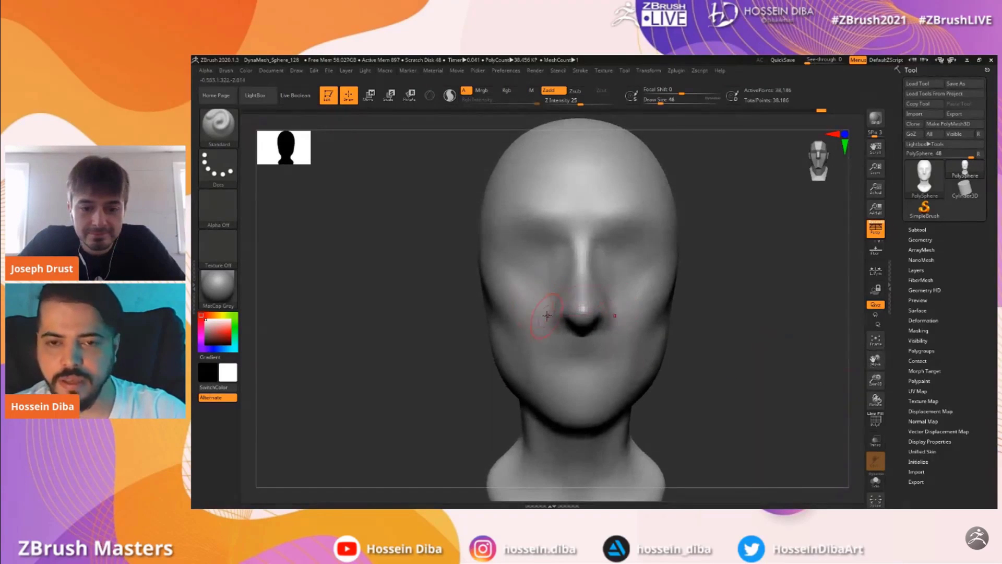
Adjust the inner eye sockets beside the nose bridge with the Move brush at Draw Size 56
{"action": "left_click", "coordinate": [219, 127]}
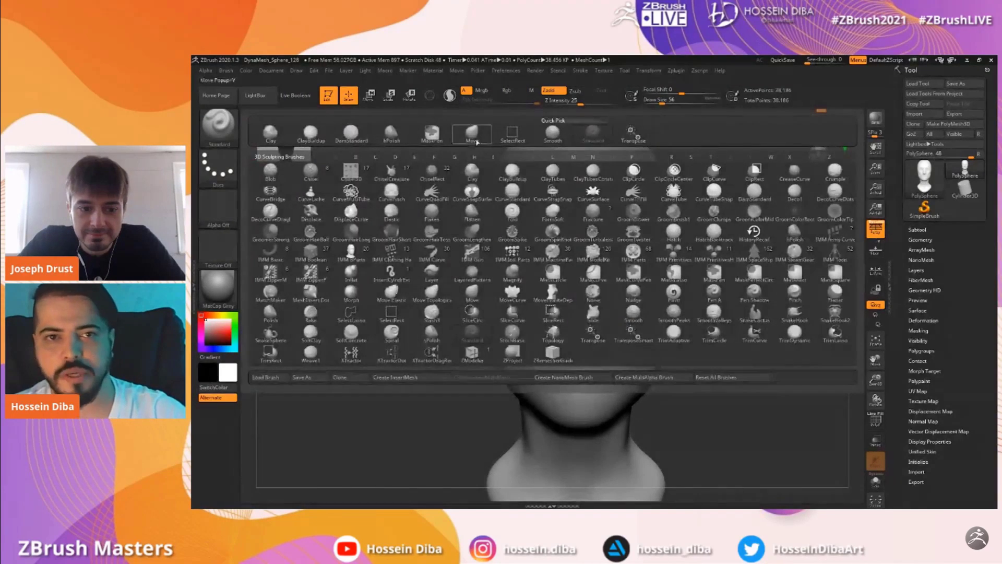
{"action": "left_click", "coordinate": [472, 135]}
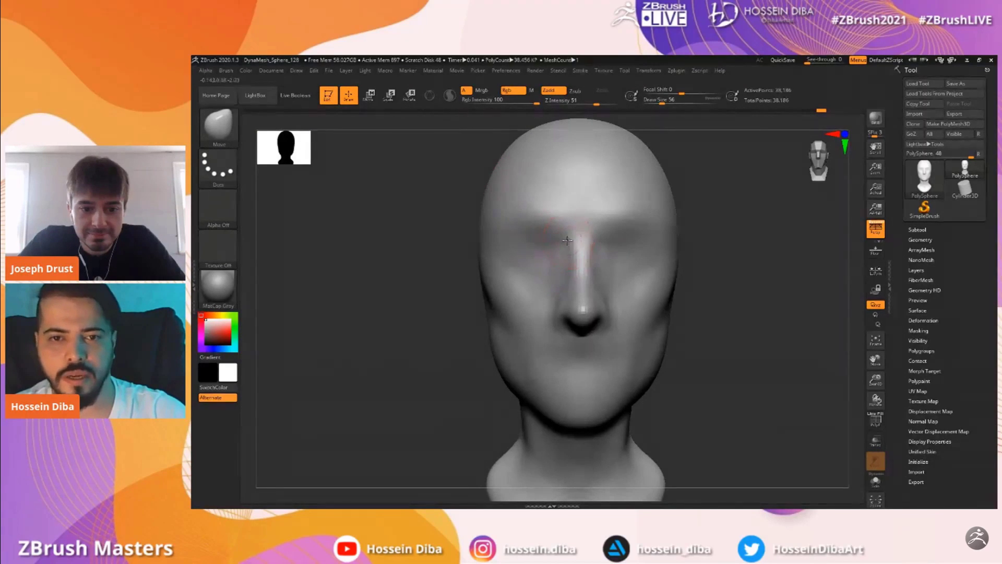
{"action": "left_click_drag", "start_coordinate": [571, 242], "coordinate": [564, 248]}
{"action": "key", "text": "bracketright"}
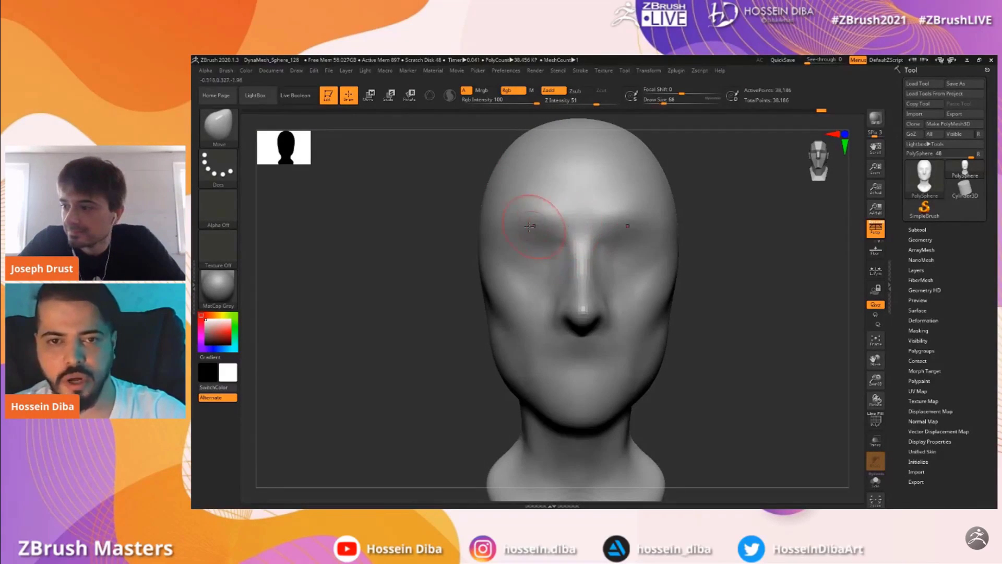
Reshape the jawline from the front with the Move brush at Draw Size 116
{"action": "left_click_drag", "start_coordinate": [872, 385], "coordinate": [874, 368]}
{"action": "left_click_drag", "start_coordinate": [875, 360], "coordinate": [857, 352]}
{"action": "key", "text": "bracketright"}
{"action": "key", "text": "bracketright"}
{"action": "mouse_move", "coordinate": [446, 330]}
{"action": "left_mouse_down"}
{"action": "mouse_move", "coordinate": [463, 332]}
{"action": "mouse_move", "coordinate": [424, 343]}
{"action": "left_mouse_up"}
{"action": "left_click_drag", "start_coordinate": [710, 382], "coordinate": [647, 379]}
{"action": "left_click_drag", "start_coordinate": [875, 380], "coordinate": [927, 356]}
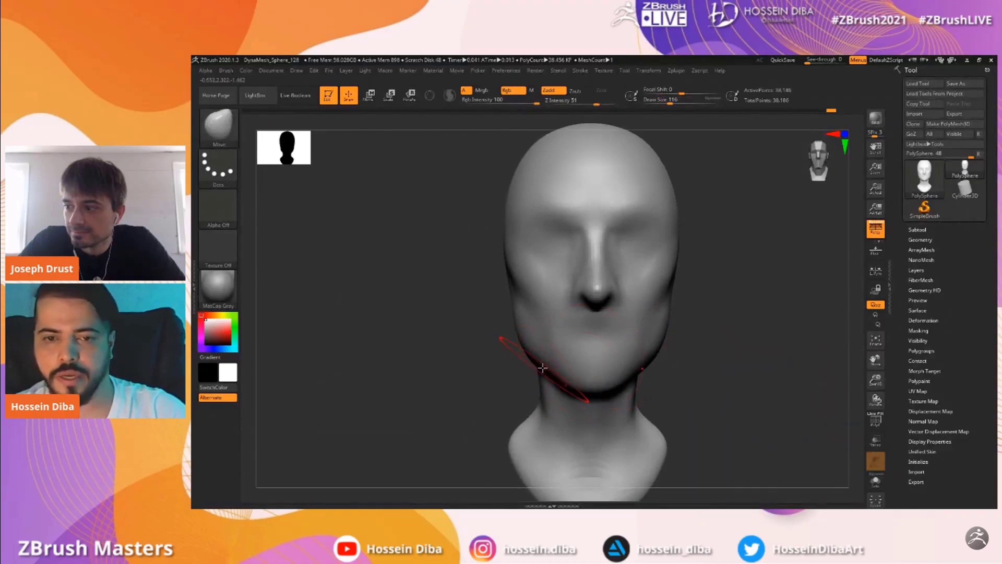
Refine the lower cheeks and jaw corners with the Move brush at Draw Size 68
{"action": "key", "text": "bracketleft"}
{"action": "left_click_drag", "start_coordinate": [444, 339], "coordinate": [450, 336]}
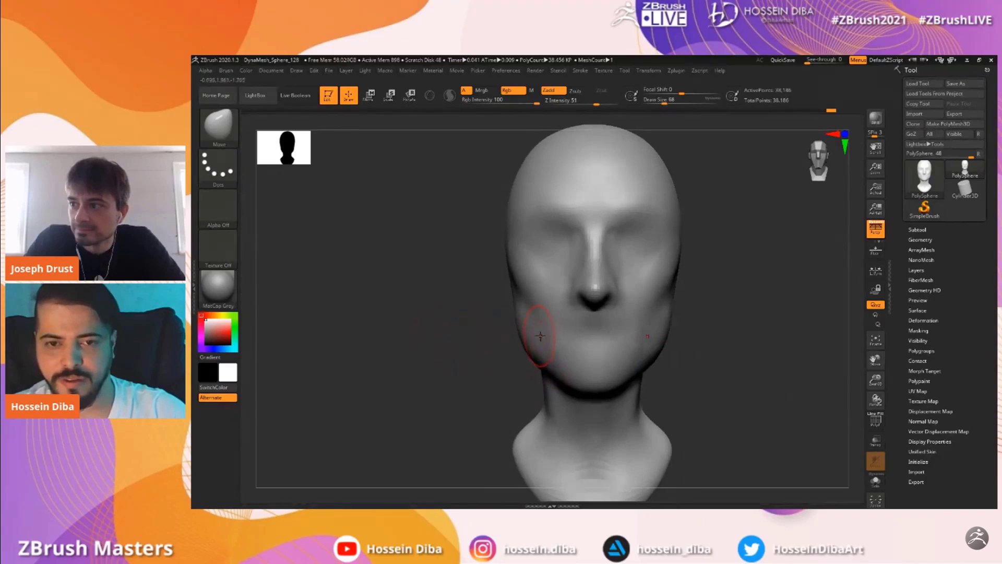
{"action": "key", "text": "shift"}
{"action": "left_click_drag", "start_coordinate": [715, 371], "coordinate": [711, 344], "text": "alt"}
{"action": "mouse_move", "coordinate": [412, 319]}
{"action": "left_mouse_down"}
{"action": "mouse_move", "coordinate": [459, 316]}
{"action": "mouse_move", "coordinate": [421, 328]}
{"action": "left_mouse_up"}
{"action": "left_click_drag", "start_coordinate": [850, 374], "coordinate": [864, 407], "text": "alt"}
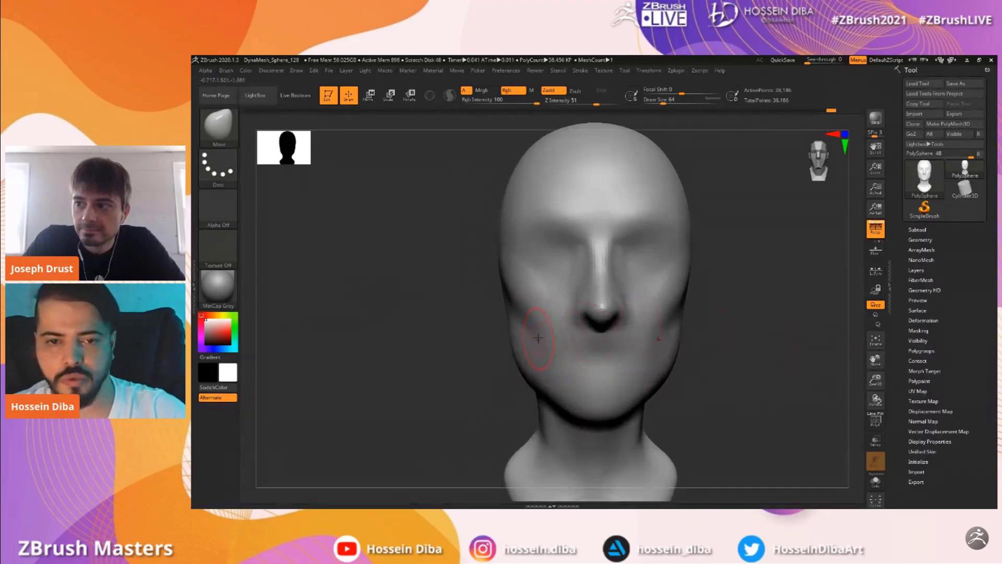
Push up the underside of the chin and jaw in profile with the Move brush at Draw Size 152 and 128
{"action": "key", "text": "bracketright"}
{"action": "key", "text": "bracketright"}
{"action": "key", "text": "bracketright"}
{"action": "key", "text": "bracketright"}
{"action": "left_click_drag", "start_coordinate": [565, 408], "coordinate": [564, 398]}
{"action": "left_click_drag", "start_coordinate": [478, 373], "coordinate": [558, 376], "text": "shift"}
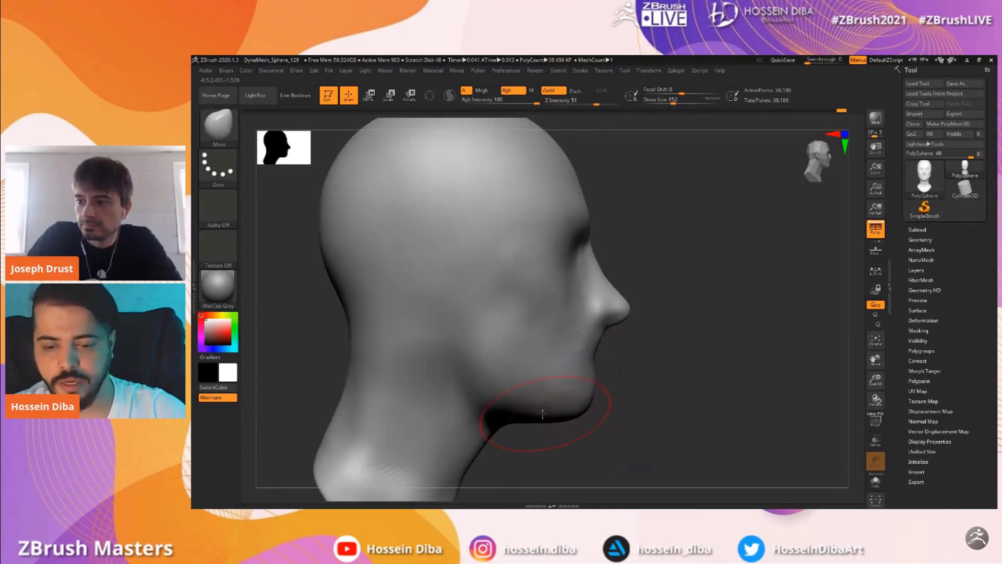
{"action": "key", "text": "bracketleft"}
{"action": "left_click_drag", "start_coordinate": [532, 421], "coordinate": [533, 412]}
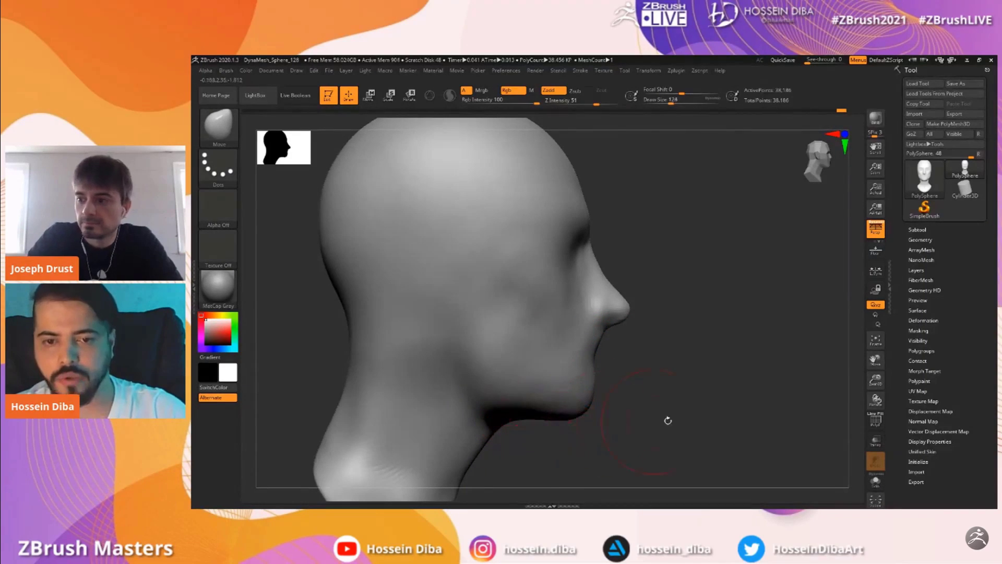
Adjust the profile between the nose and chin with the Move brush at Draw Size 136 and 92
{"action": "left_click_drag", "start_coordinate": [875, 379], "coordinate": [876, 396]}
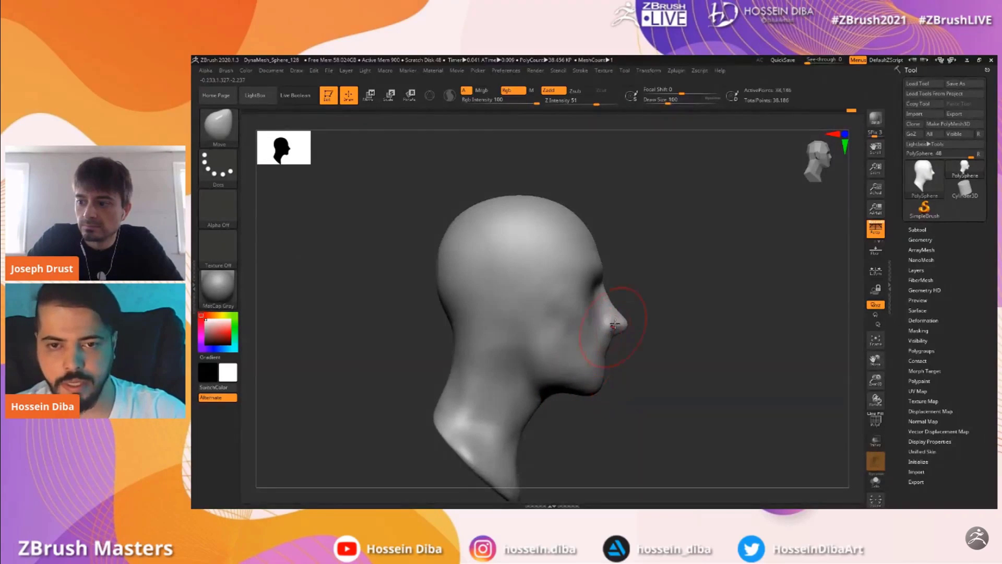
{"action": "left_click_drag", "start_coordinate": [865, 404], "coordinate": [782, 351]}
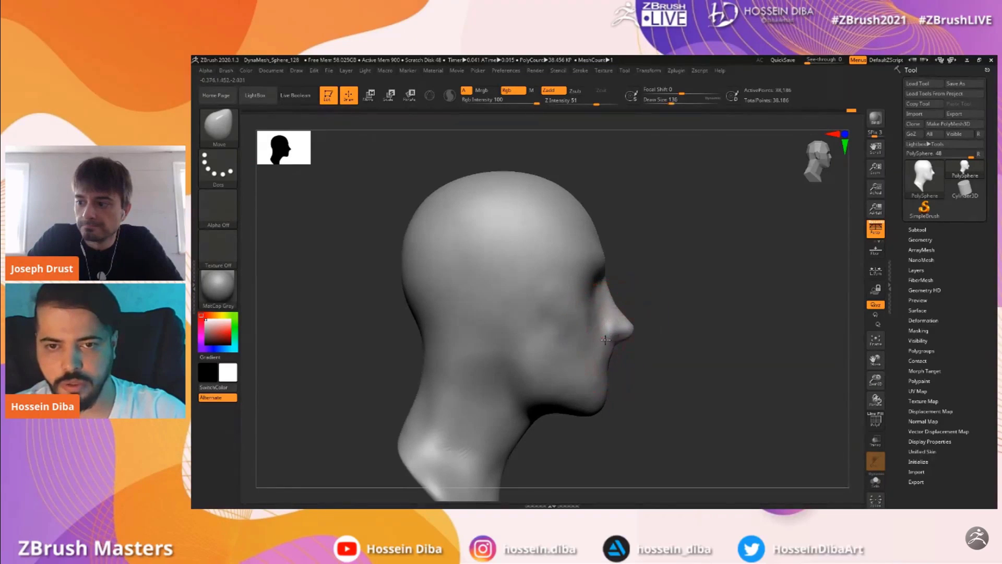
{"action": "key", "text": "bracketleft"}
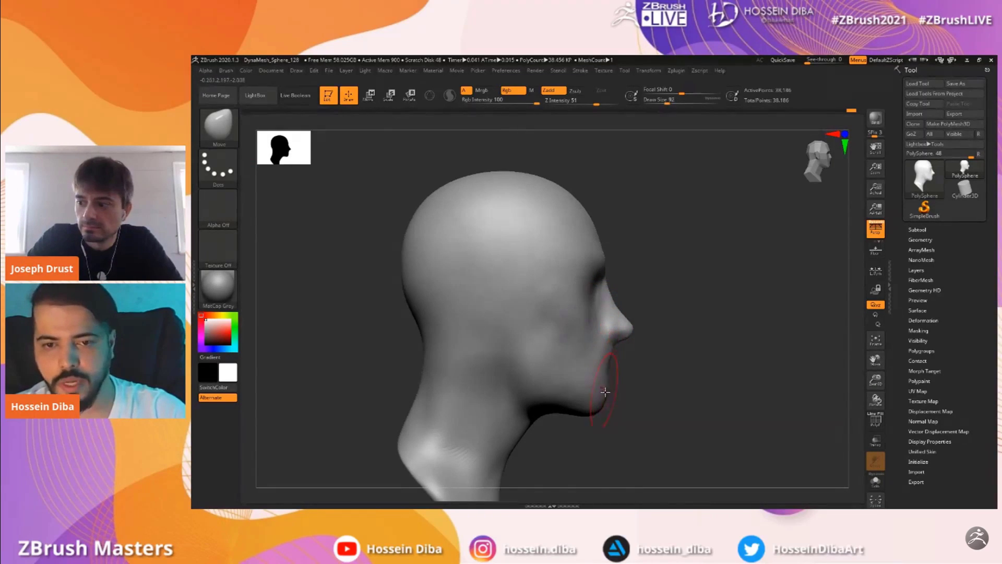
{"action": "left_click_drag", "start_coordinate": [657, 394], "coordinate": [617, 394], "text": "shift"}
{"action": "mouse_move", "coordinate": [859, 371]}
{"action": "left_mouse_down", "text": "alt"}
{"action": "mouse_move", "coordinate": [860, 389]}
{"action": "mouse_move", "coordinate": [833, 399]}
{"action": "left_mouse_up", "text": "alt"}
Sculpt the upper and lower lips with the Standard brush at Draw Size 32
{"action": "left_click", "coordinate": [220, 128]}
{"action": "left_click", "coordinate": [593, 137]}
{"action": "key", "text": "bracketleft"}
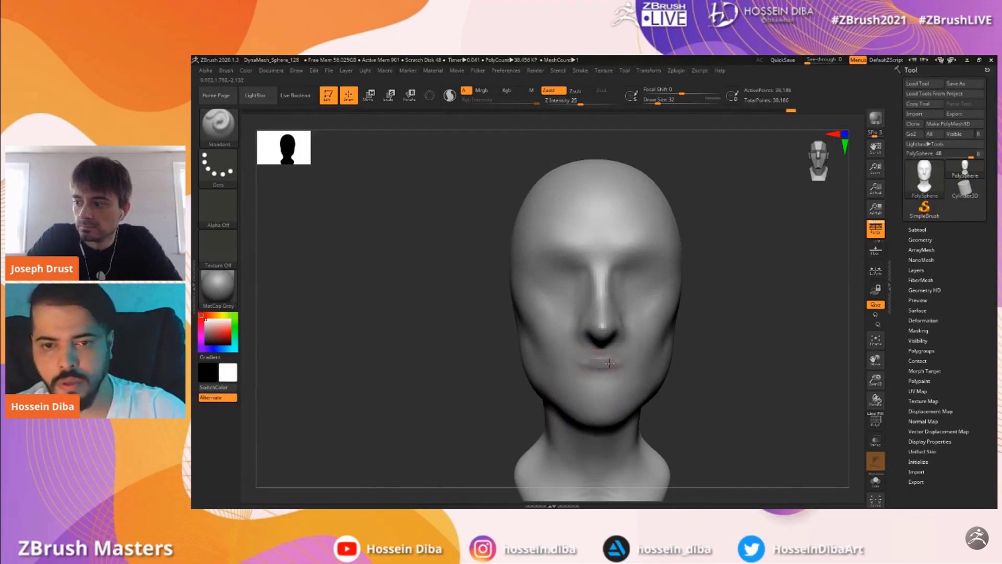
{"action": "left_click_drag", "start_coordinate": [690, 386], "coordinate": [657, 386]}
{"action": "left_click_drag", "start_coordinate": [876, 380], "coordinate": [873, 345]}
{"action": "left_click_drag", "start_coordinate": [733, 349], "coordinate": [766, 349]}
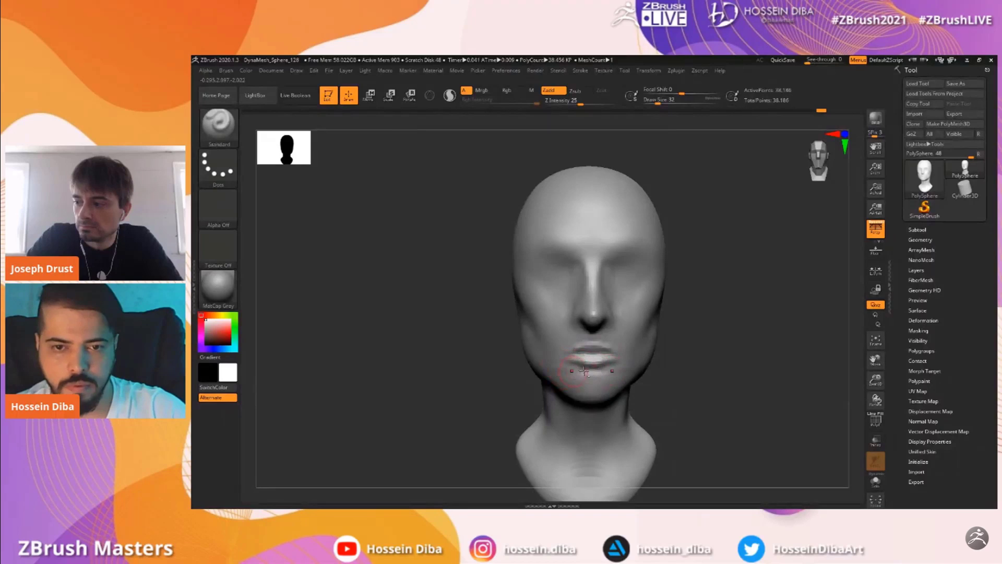
Build up the chin with the Standard brush at Draw Size 36 and shape the areas beside it at Draw Size 68
{"action": "left_click_drag", "start_coordinate": [516, 378], "coordinate": [599, 382]}
{"action": "left_click_drag", "start_coordinate": [676, 392], "coordinate": [653, 391]}
{"action": "left_click_drag", "start_coordinate": [875, 380], "coordinate": [876, 367]}
{"action": "left_click_drag", "start_coordinate": [875, 362], "coordinate": [868, 347]}
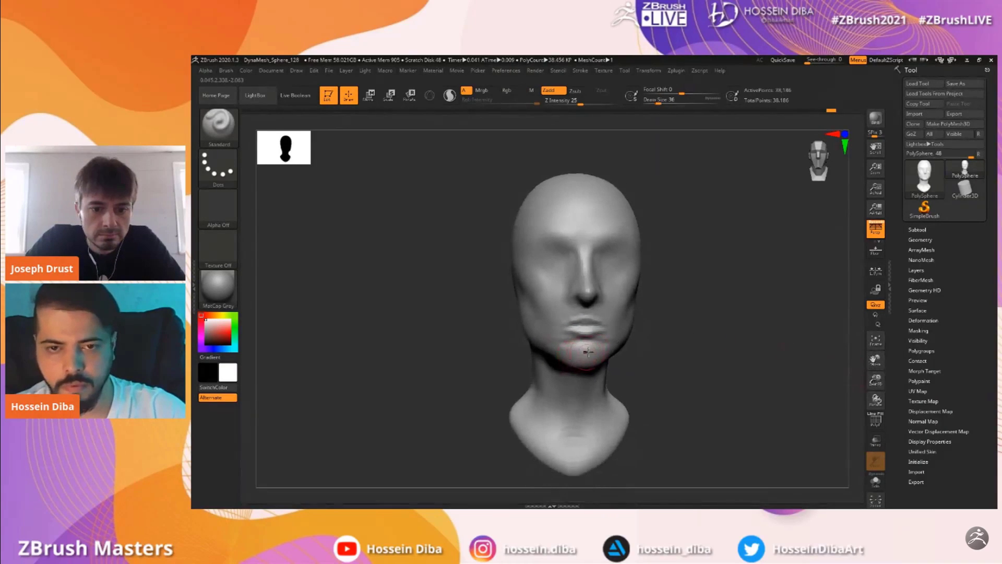
{"action": "left_click_drag", "start_coordinate": [465, 352], "coordinate": [558, 337]}
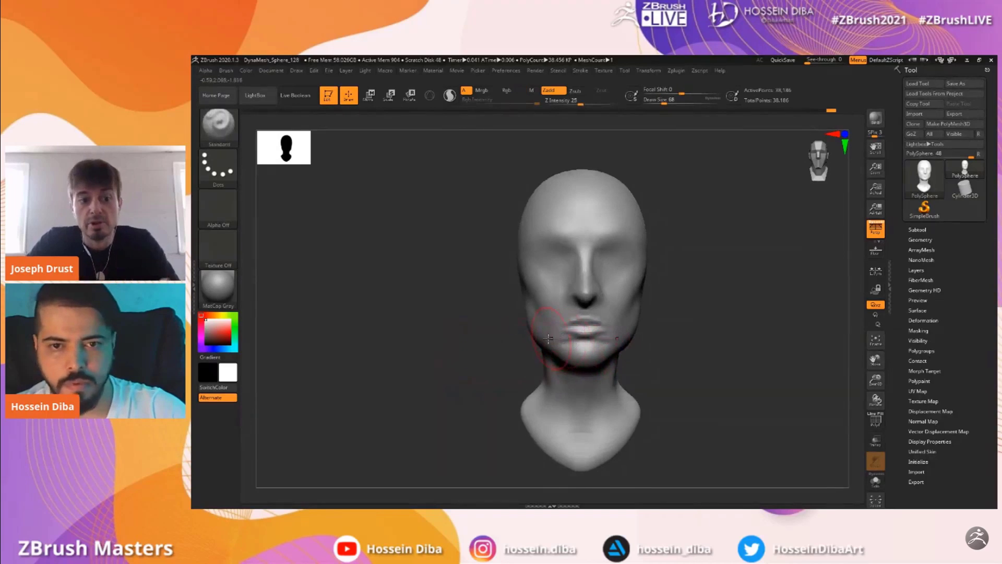
{"action": "mouse_move", "coordinate": [491, 339]}
{"action": "left_mouse_down"}
{"action": "mouse_move", "coordinate": [541, 327]}
{"action": "mouse_move", "coordinate": [470, 313]}
{"action": "mouse_move", "coordinate": [480, 314]}
{"action": "left_mouse_up"}
{"action": "left_click_drag", "start_coordinate": [874, 382], "coordinate": [872, 370]}
{"action": "left_click_drag", "start_coordinate": [767, 366], "coordinate": [737, 365]}
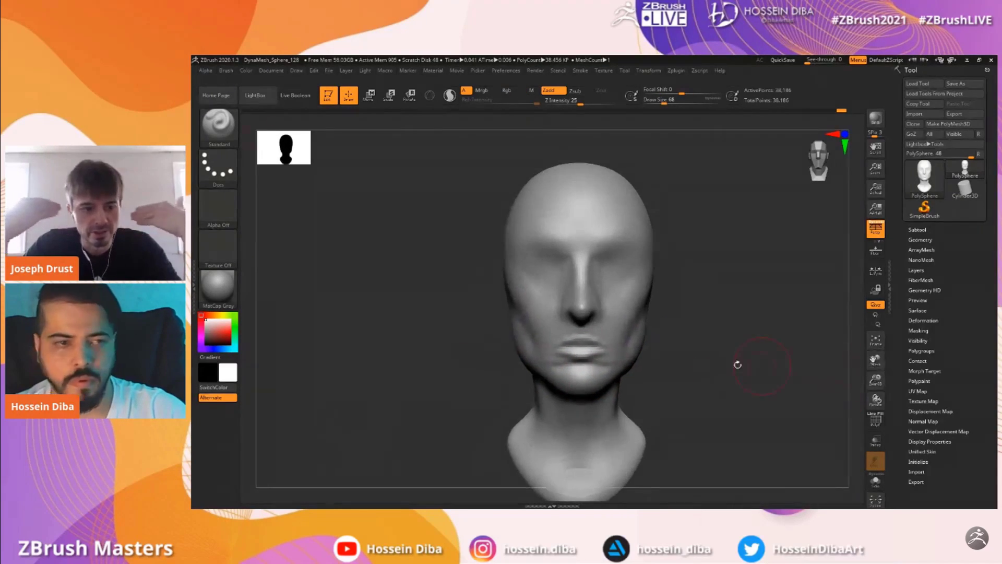
Define the muscles on the sides of the neck with the Standard brush at Draw Size 68
{"action": "left_click_drag", "start_coordinate": [875, 360], "coordinate": [905, 319]}
{"action": "left_click_drag", "start_coordinate": [526, 358], "coordinate": [551, 352]}
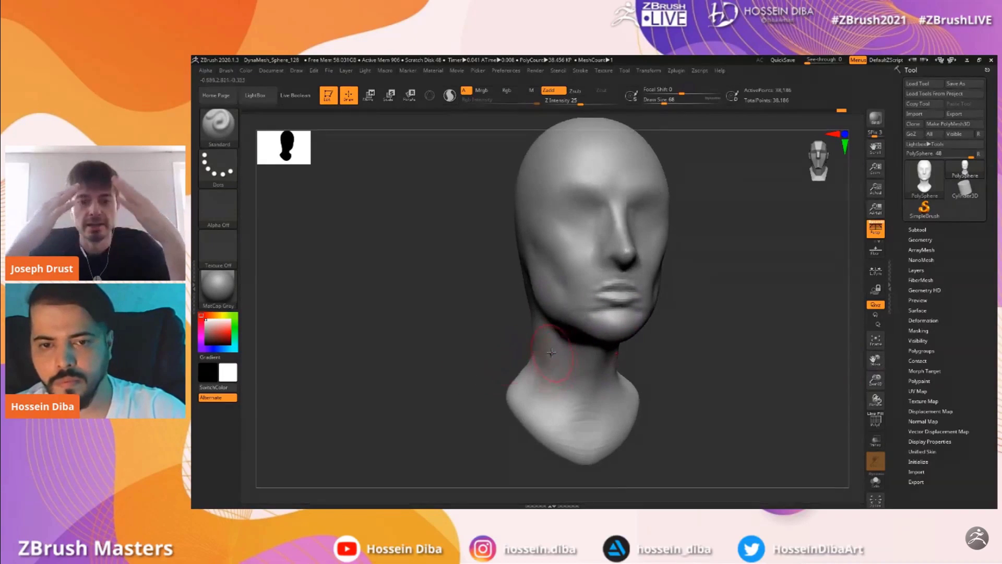
{"action": "left_click_drag", "start_coordinate": [558, 393], "coordinate": [572, 415]}
{"action": "left_click_drag", "start_coordinate": [649, 410], "coordinate": [620, 410]}
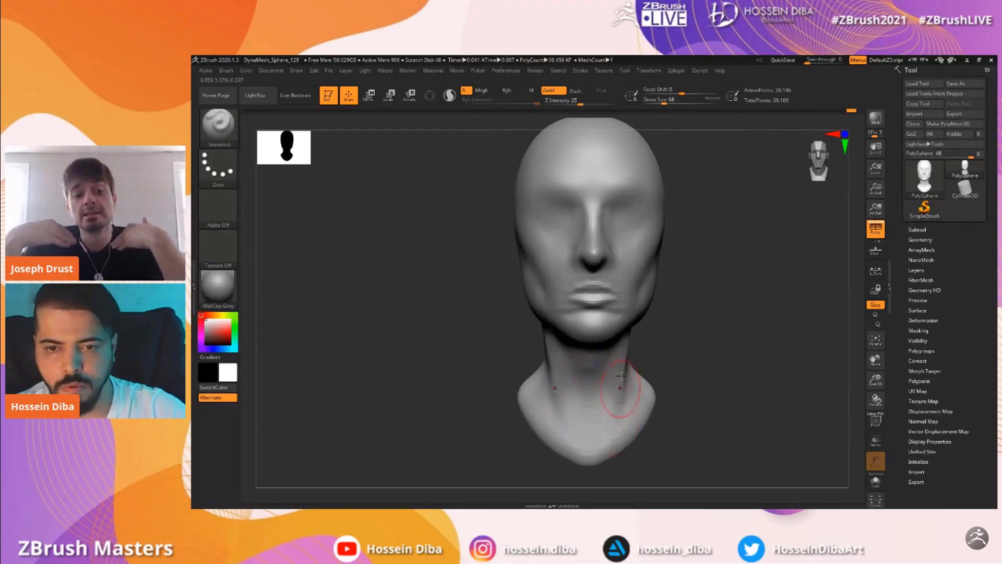
{"action": "right_click_drag", "start_coordinate": [562, 387], "coordinate": [537, 381]}
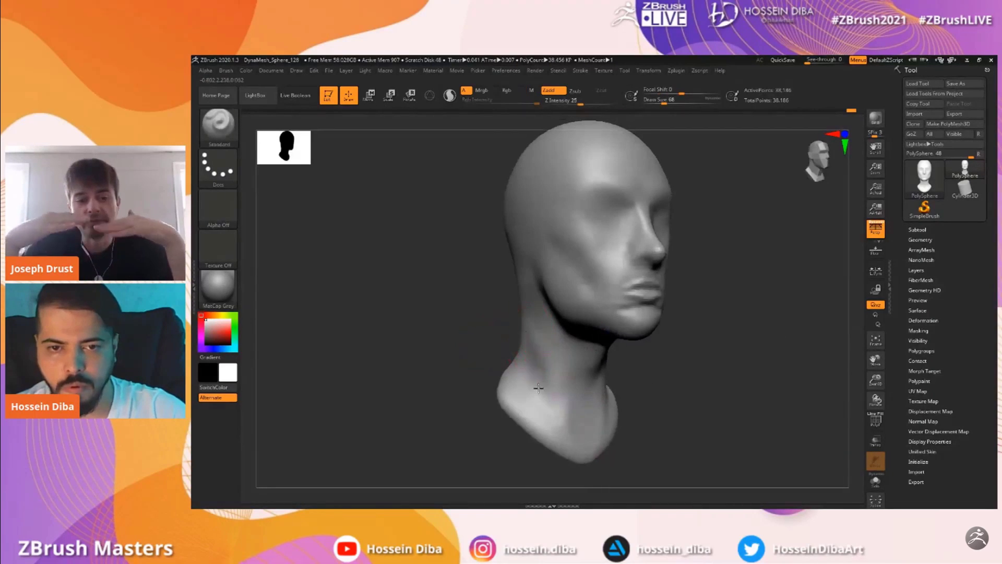
{"action": "mouse_move", "coordinate": [541, 356]}
{"action": "left_mouse_down"}
{"action": "mouse_move", "coordinate": [551, 413]}
{"action": "mouse_move", "coordinate": [528, 277]}
{"action": "left_mouse_up"}
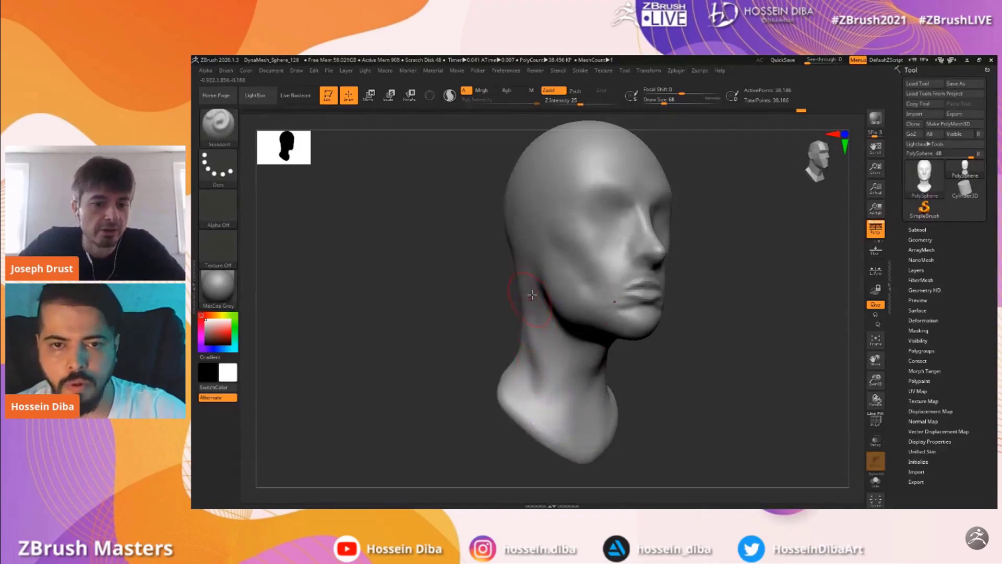
Smooth the side of the neck and refine the area below the jaw at Draw Size 78
{"action": "right_click_drag", "start_coordinate": [536, 355], "coordinate": [548, 315], "text": "shift"}
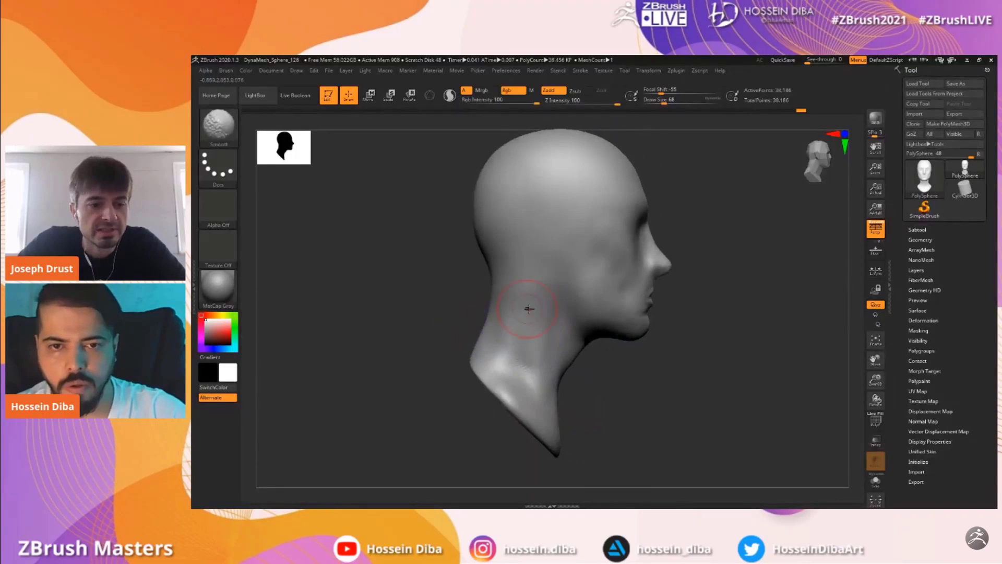
{"action": "left_click_drag", "start_coordinate": [522, 383], "coordinate": [530, 376], "text": "shift"}
{"action": "mouse_move", "coordinate": [781, 400]}
{"action": "right_mouse_down", "text": "ctrl"}
{"action": "mouse_move", "coordinate": [778, 360]}
{"action": "mouse_move", "coordinate": [712, 337]}
{"action": "right_mouse_up", "text": "ctrl"}
{"action": "left_click_drag", "start_coordinate": [876, 380], "coordinate": [877, 391]}
{"action": "left_click_drag", "start_coordinate": [875, 358], "coordinate": [873, 367]}
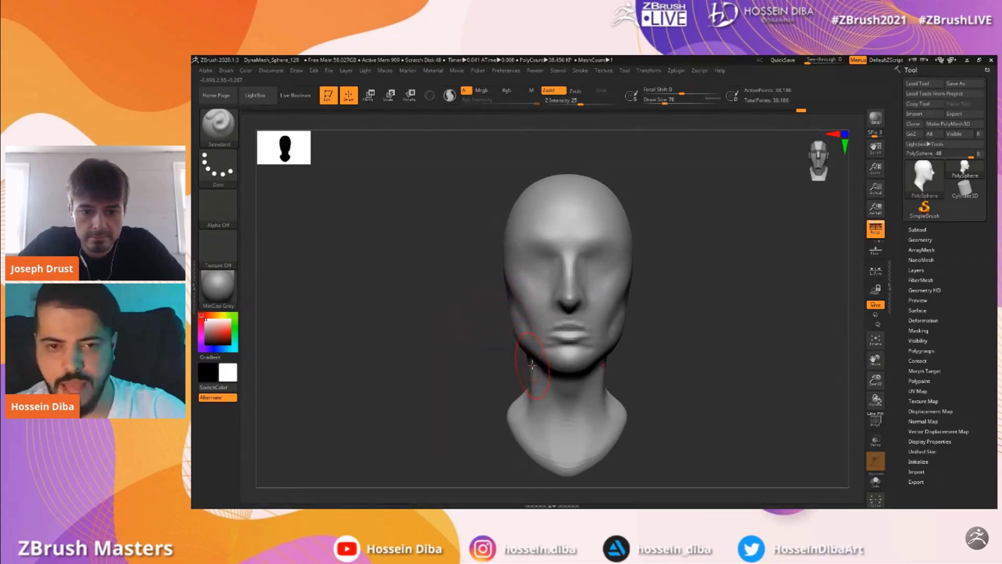
{"action": "key", "text": "shift"}
Carve the creases below the brows into the eye sockets with the Standard brush at Draw Size 52
{"action": "mouse_move", "coordinate": [876, 379]}
{"action": "left_mouse_down"}
{"action": "mouse_move", "coordinate": [876, 390]}
{"action": "mouse_move", "coordinate": [875, 365]}
{"action": "left_mouse_up"}
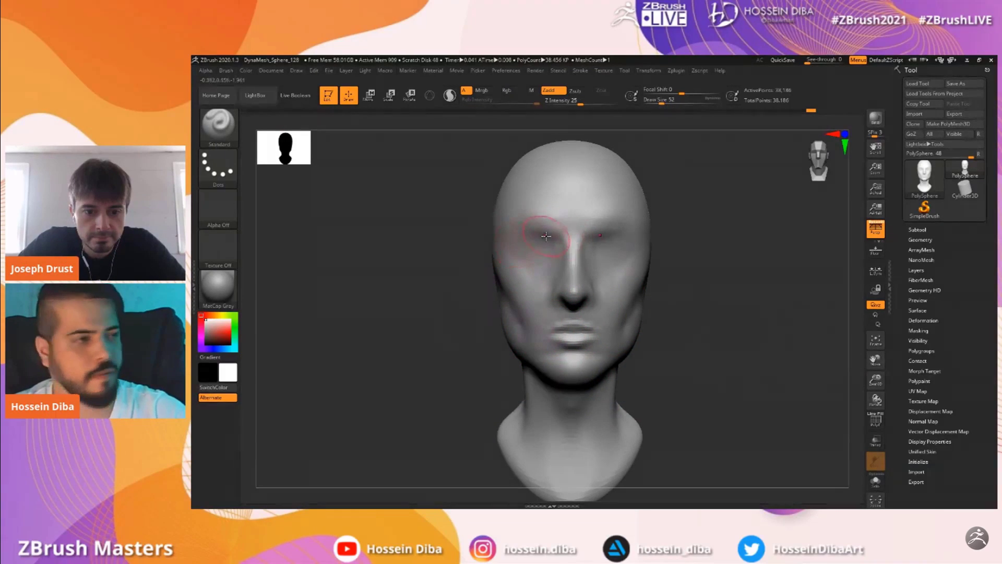
{"action": "left_click_drag", "start_coordinate": [559, 233], "coordinate": [529, 228]}
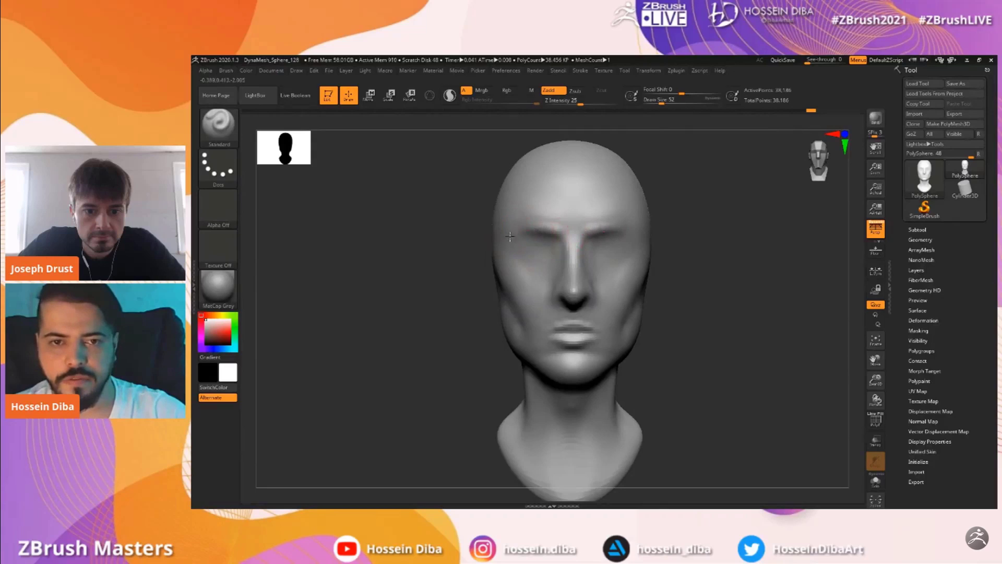
{"action": "left_click_drag", "start_coordinate": [876, 380], "coordinate": [875, 369]}
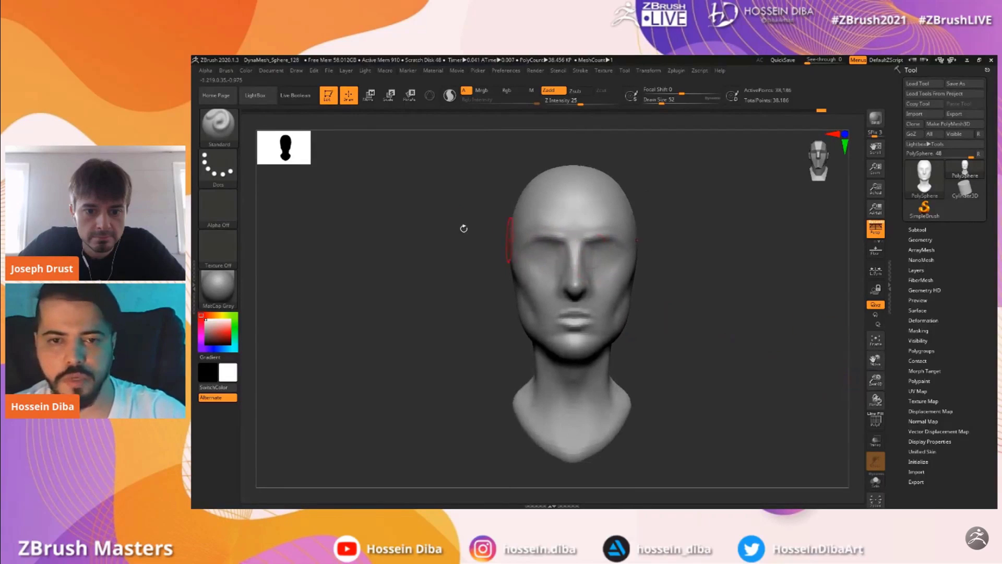
Pull the pointed front of the neck base downward and adjust its sides with the Move brush at Draw Size 154 and 150
{"action": "left_click", "coordinate": [231, 128]}
{"action": "left_click", "coordinate": [471, 133]}
{"action": "left_click", "coordinate": [673, 101]}
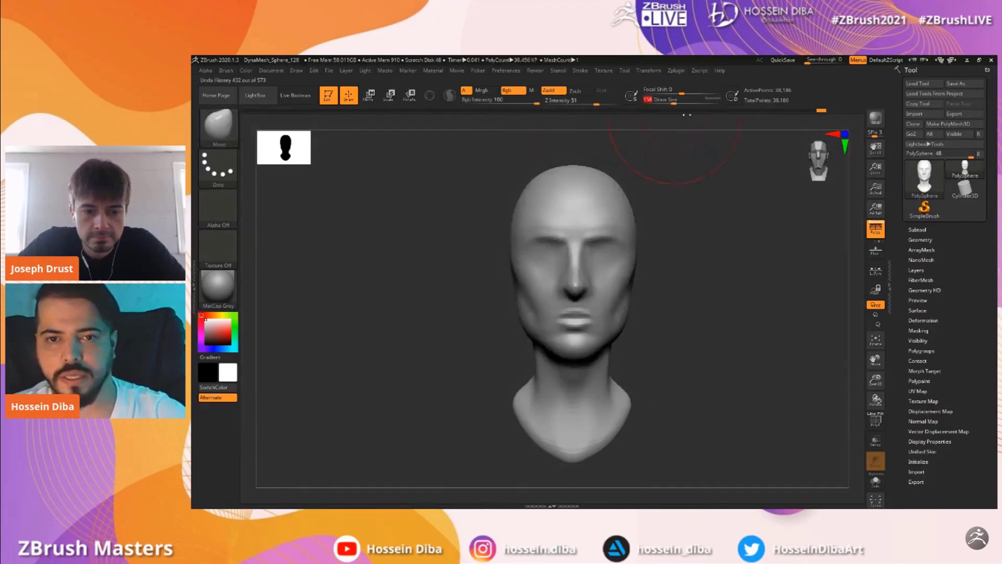
{"action": "key", "text": "]"}
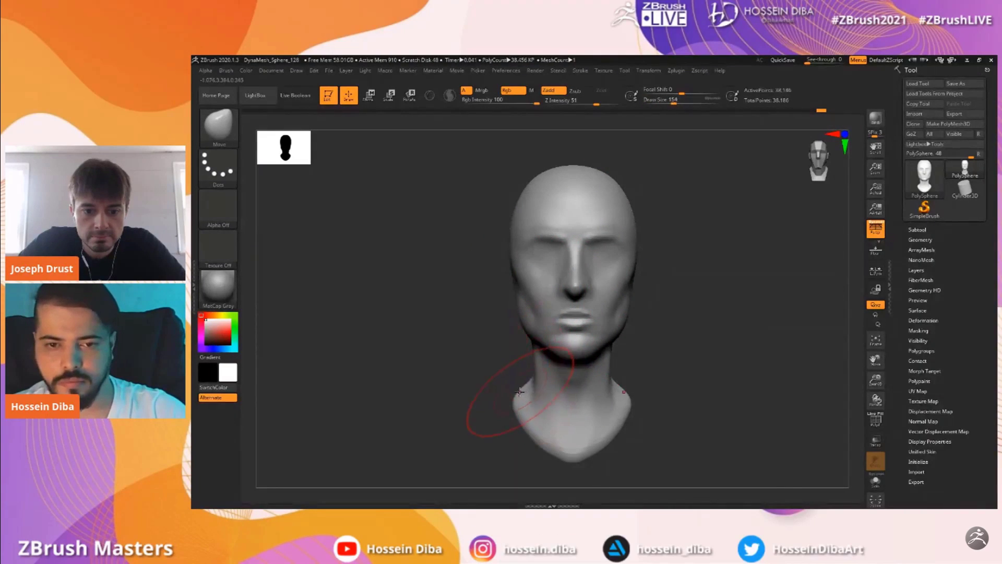
{"action": "left_click_drag", "start_coordinate": [879, 383], "coordinate": [866, 350]}
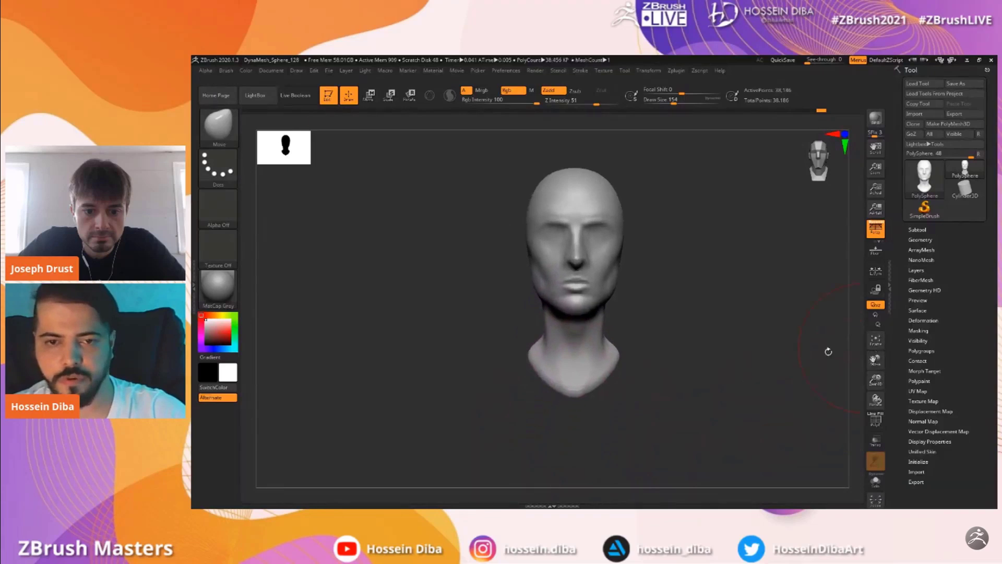
{"action": "left_click_drag", "start_coordinate": [561, 393], "coordinate": [564, 411]}
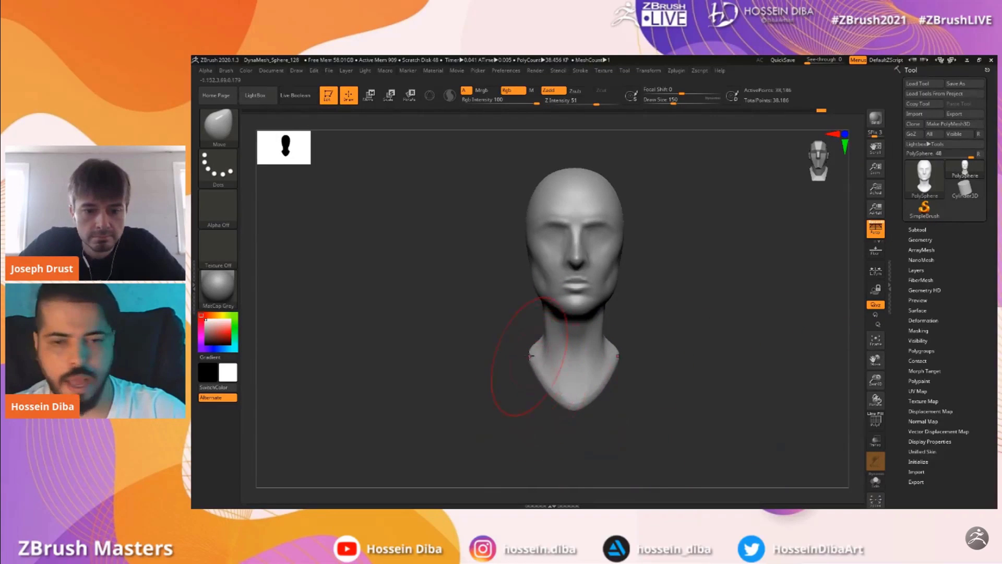
{"action": "left_click_drag", "start_coordinate": [531, 359], "coordinate": [528, 359]}
Adjust the back of the head and the neck in profile with the Move brush at Draw Size 130
{"action": "left_click_drag", "start_coordinate": [453, 335], "coordinate": [501, 320]}
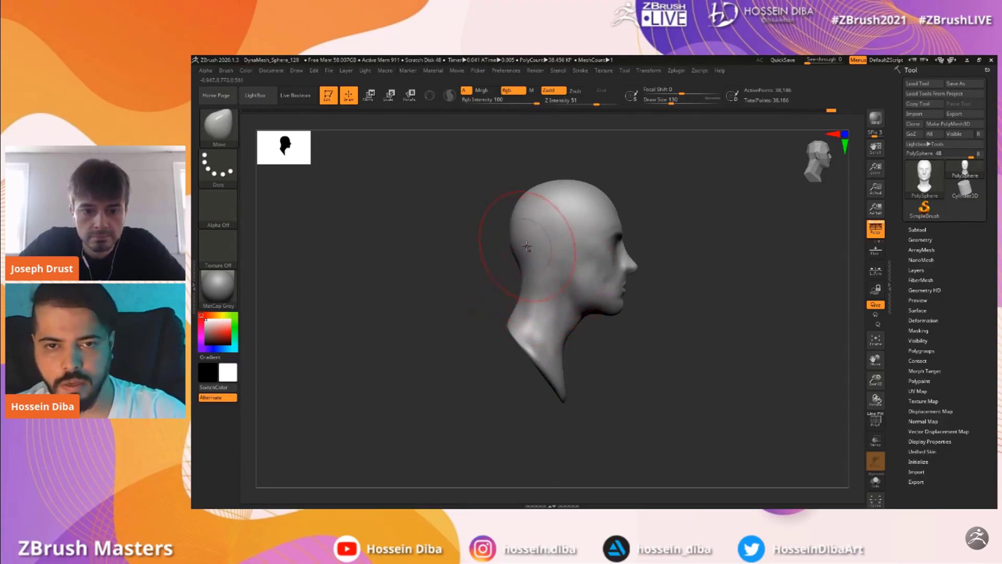
{"action": "left_click_drag", "start_coordinate": [871, 385], "coordinate": [870, 406]}
{"action": "left_click_drag", "start_coordinate": [875, 361], "coordinate": [845, 362]}
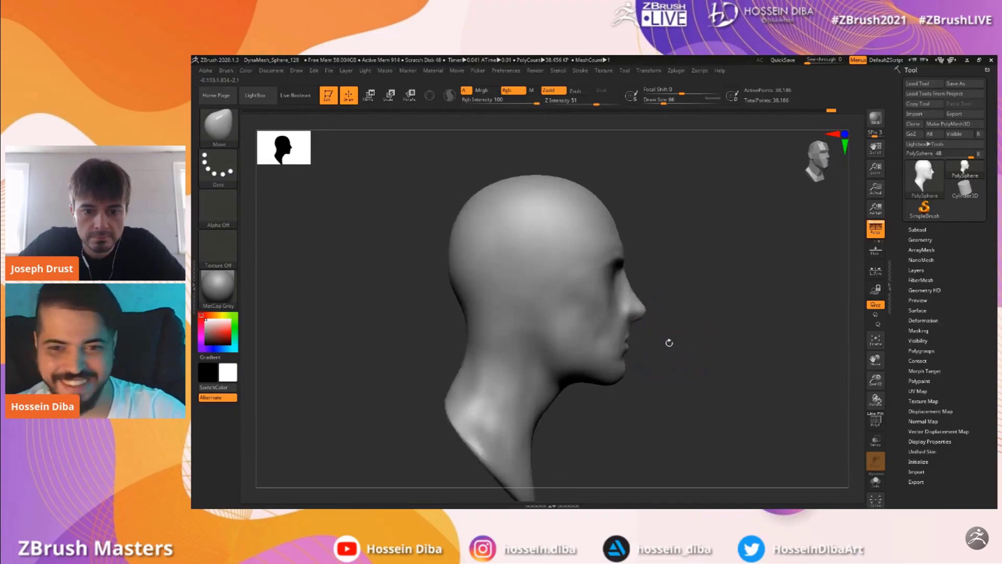
{"action": "left_click_drag", "start_coordinate": [752, 360], "coordinate": [715, 361], "text": "shift"}
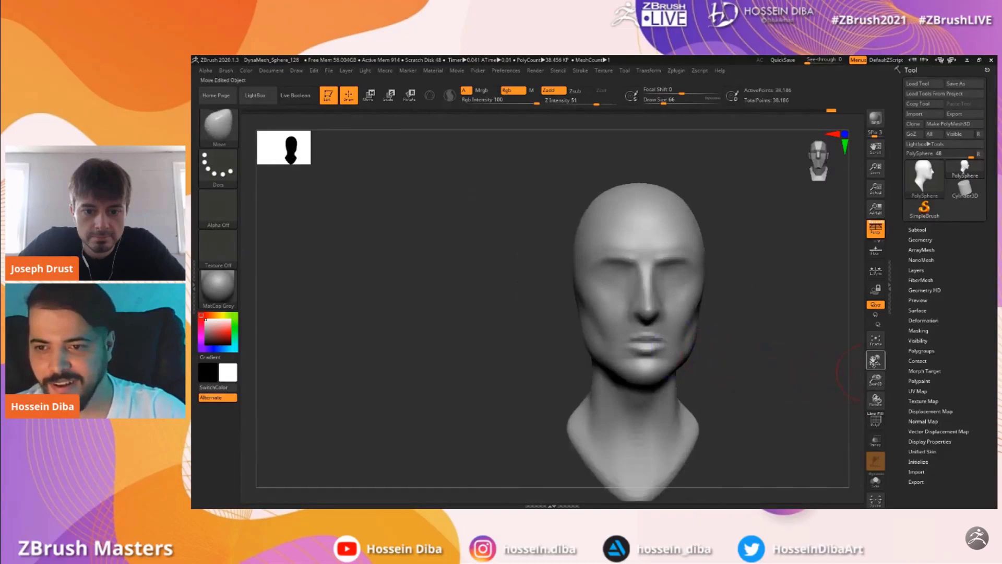
Refine the sides of the cheeks and jaw with the Move brush at Draw Size 78
{"action": "left_click_drag", "start_coordinate": [875, 360], "coordinate": [833, 355]}
{"action": "left_click_drag", "start_coordinate": [719, 347], "coordinate": [706, 346], "text": "shift"}
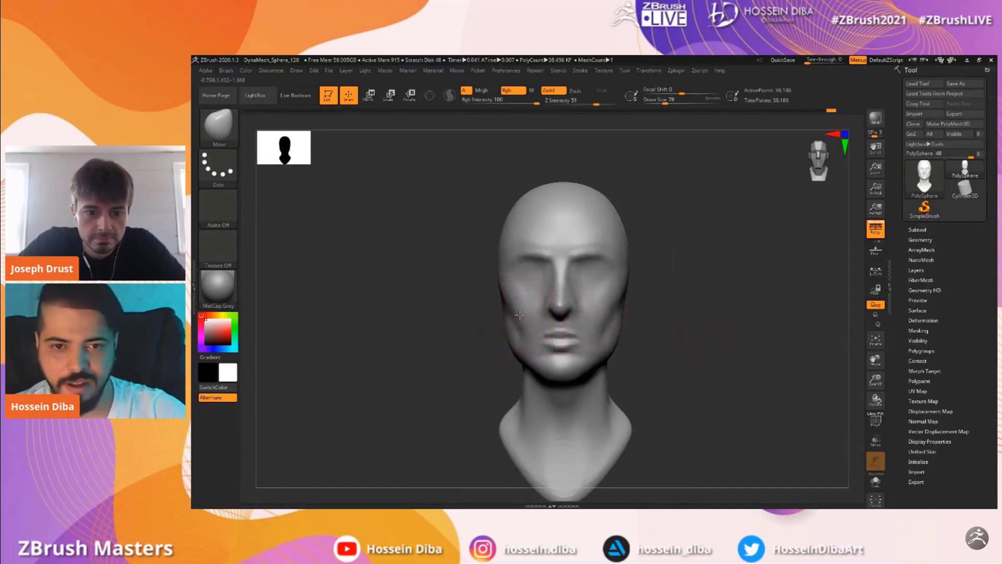
{"action": "left_click_drag", "start_coordinate": [481, 311], "coordinate": [465, 311], "text": "shift"}
{"action": "left_click_drag", "start_coordinate": [876, 380], "coordinate": [875, 397]}
{"action": "left_click_drag", "start_coordinate": [876, 360], "coordinate": [894, 364]}
{"action": "mouse_move", "coordinate": [446, 312]}
{"action": "left_mouse_down"}
{"action": "mouse_move", "coordinate": [501, 313]}
{"action": "mouse_move", "coordinate": [488, 315]}
{"action": "left_mouse_up"}
{"action": "mouse_move", "coordinate": [404, 313]}
{"action": "left_mouse_down"}
{"action": "mouse_move", "coordinate": [459, 309]}
{"action": "mouse_move", "coordinate": [445, 296]}
{"action": "mouse_move", "coordinate": [456, 298]}
{"action": "mouse_move", "coordinate": [451, 310]}
{"action": "left_mouse_up"}
{"action": "left_click_drag", "start_coordinate": [804, 349], "coordinate": [765, 353], "text": "shift"}
Mask an oval ear area on the side of the head and invert the mask
{"action": "right_click_drag", "start_coordinate": [508, 314], "coordinate": [652, 301], "text": "alt"}
{"action": "left_click_drag", "start_coordinate": [531, 295], "coordinate": [538, 284], "text": "ctrl"}
{"action": "key", "text": "ctrl+i"}
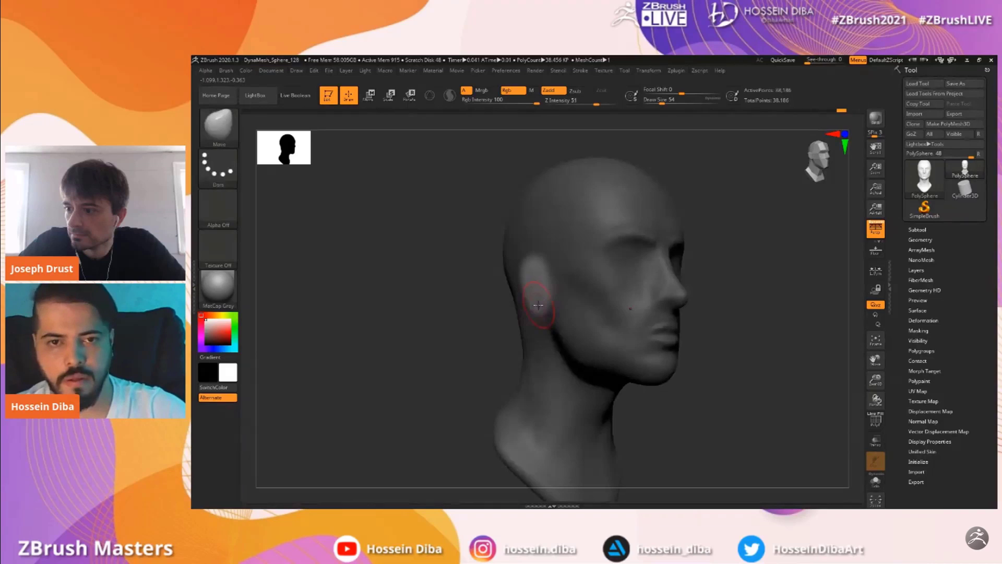
{"action": "left_click", "coordinate": [369, 96]}
{"action": "right_click_drag", "start_coordinate": [545, 286], "coordinate": [480, 279]}
{"action": "right_click_drag", "start_coordinate": [411, 284], "coordinate": [455, 282]}
{"action": "left_click_drag", "start_coordinate": [486, 276], "coordinate": [494, 317]}
{"action": "right_click_drag", "start_coordinate": [473, 297], "coordinate": [415, 293]}
{"action": "right_click_drag", "start_coordinate": [496, 332], "coordinate": [484, 331], "text": "ctrl"}
{"action": "right_click_drag", "start_coordinate": [484, 331], "coordinate": [539, 333], "text": "alt"}
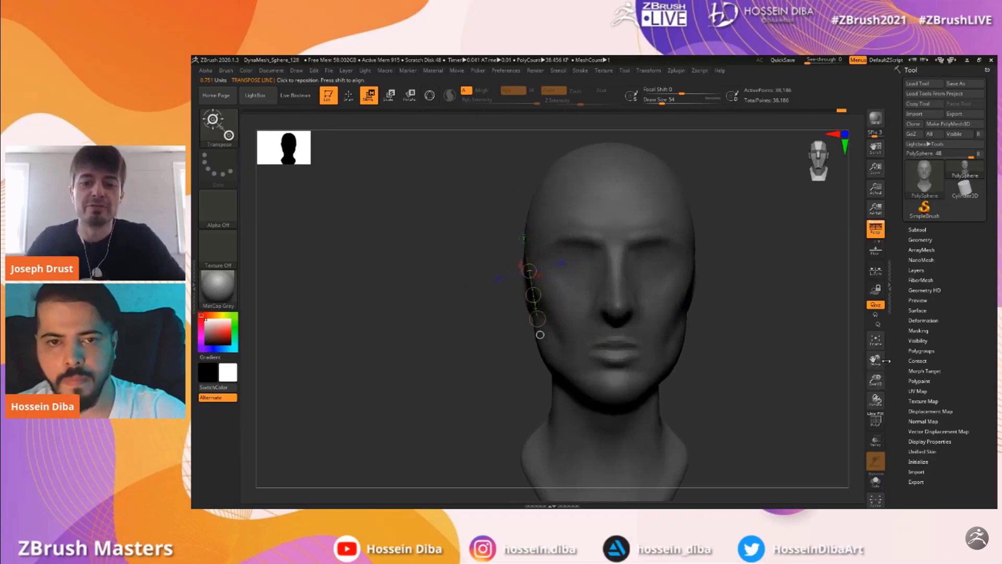
Pull the unmasked ear area outward from the side of the head with an enlarged Move brush
{"action": "left_click", "coordinate": [349, 95]}
{"action": "key", "text": "bracketright"}
{"action": "key", "text": "bracketright"}
{"action": "key", "text": "bracketright"}
{"action": "key", "text": "bracketright"}
{"action": "left_click_drag", "start_coordinate": [523, 268], "coordinate": [516, 268]}
{"action": "left_click_drag", "start_coordinate": [875, 380], "coordinate": [862, 362]}
{"action": "right_click_drag", "start_coordinate": [444, 295], "coordinate": [492, 293]}
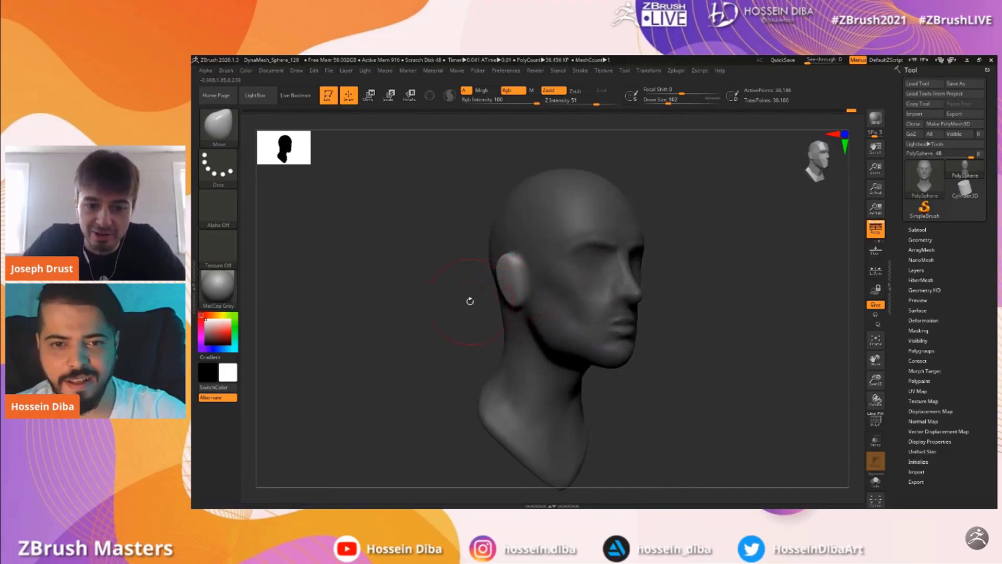
{"action": "left_click_drag", "start_coordinate": [476, 298], "coordinate": [471, 305], "text": "shift"}
{"action": "left_click_drag", "start_coordinate": [866, 382], "coordinate": [678, 311]}
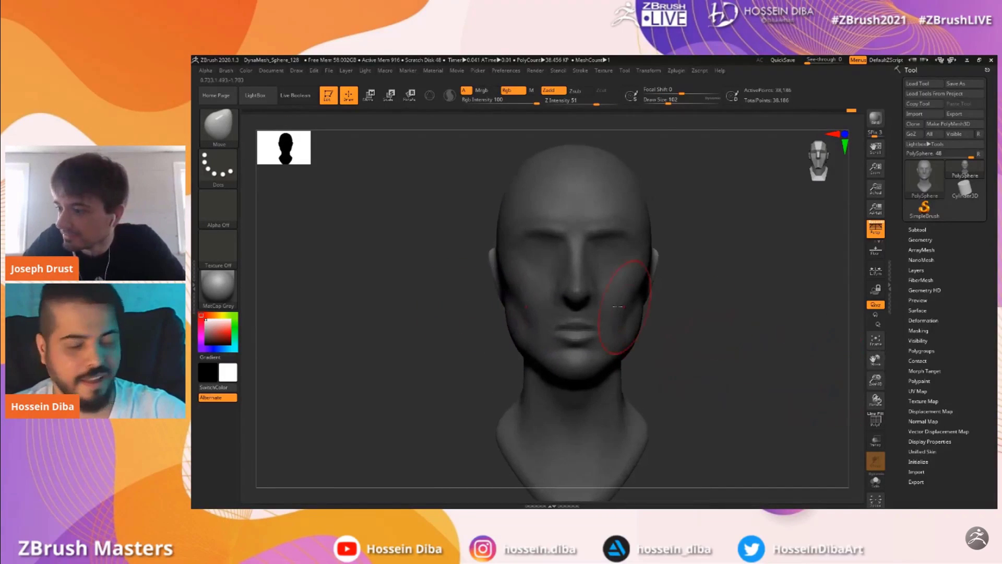
{"action": "left_click_drag", "start_coordinate": [487, 284], "coordinate": [765, 356]}
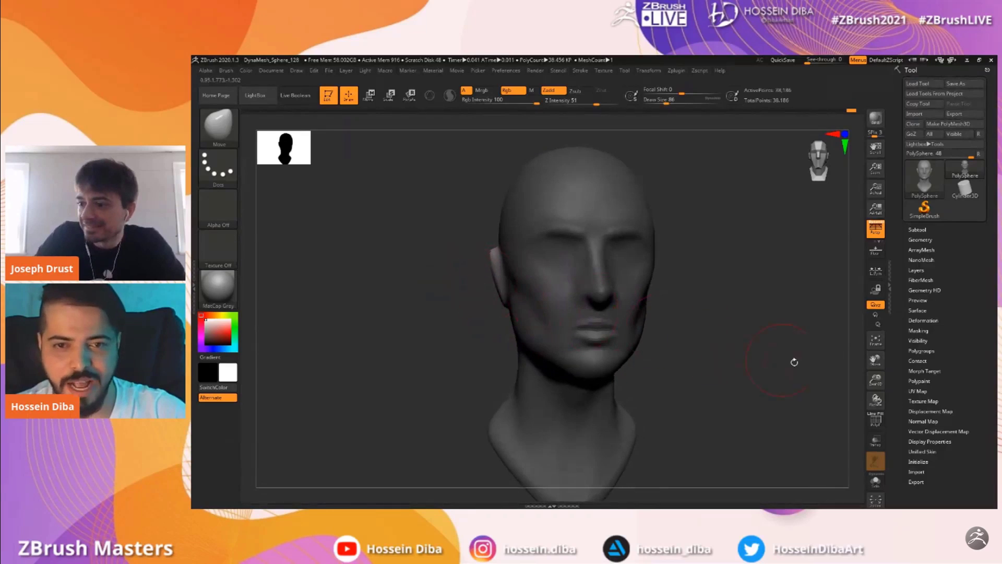
Adjust the raised ear with the Move brush at Draw Size 82 and clear the mask
{"action": "left_click_drag", "start_coordinate": [873, 383], "coordinate": [864, 369]}
{"action": "left_click_drag", "start_coordinate": [870, 365], "coordinate": [878, 366]}
{"action": "left_click_drag", "start_coordinate": [472, 293], "coordinate": [531, 288]}
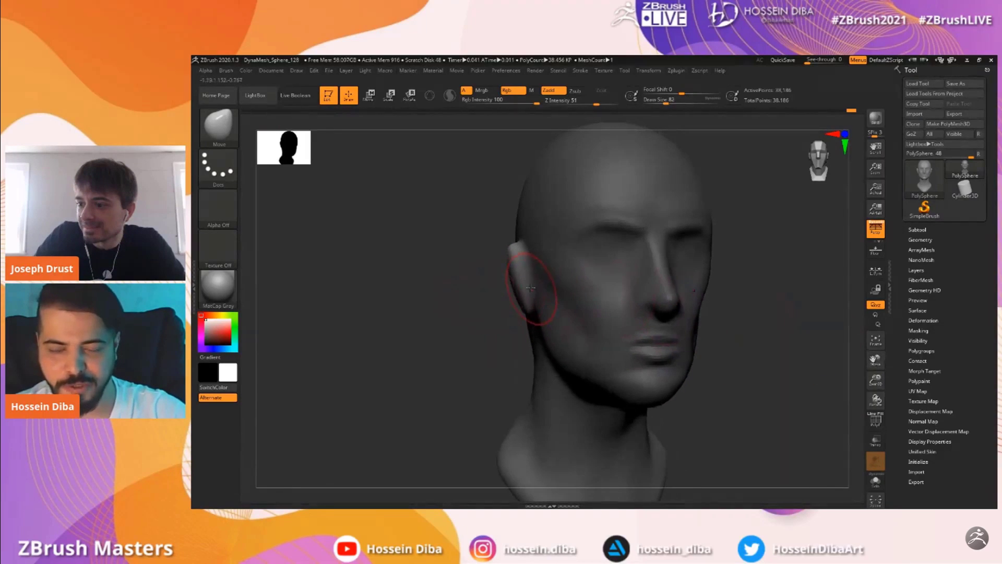
{"action": "left_click_drag", "start_coordinate": [459, 301], "coordinate": [514, 292]}
{"action": "left_click_drag", "start_coordinate": [428, 282], "coordinate": [457, 279]}
{"action": "left_click_drag", "start_coordinate": [728, 344], "coordinate": [751, 366], "text": "ctrl"}
{"action": "left_click_drag", "start_coordinate": [871, 381], "coordinate": [905, 338]}
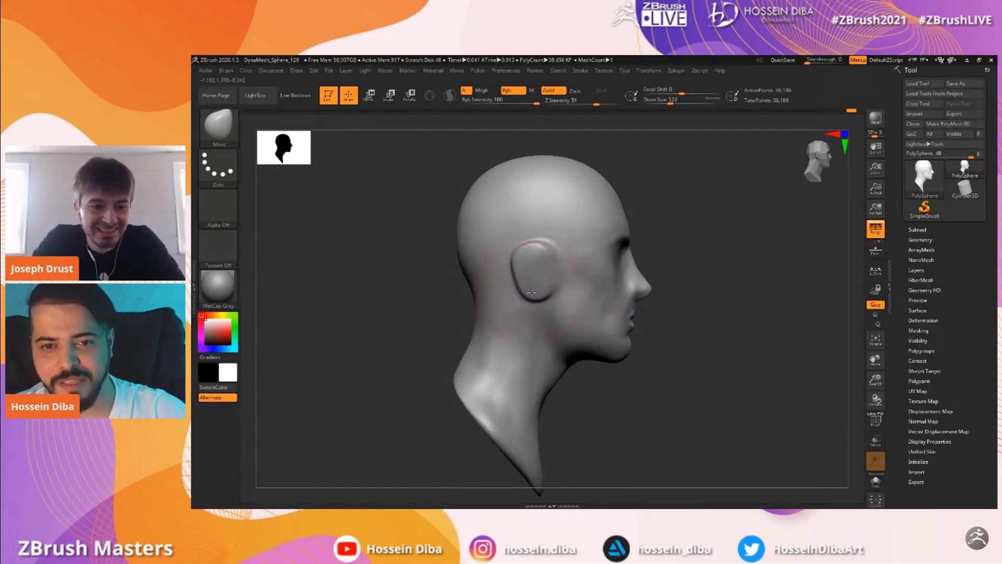
Refine how the ears stand out from the head with the Move brush at Draw Size 106 and 70
{"action": "left_click_drag", "start_coordinate": [750, 336], "coordinate": [738, 346], "text": "shift"}
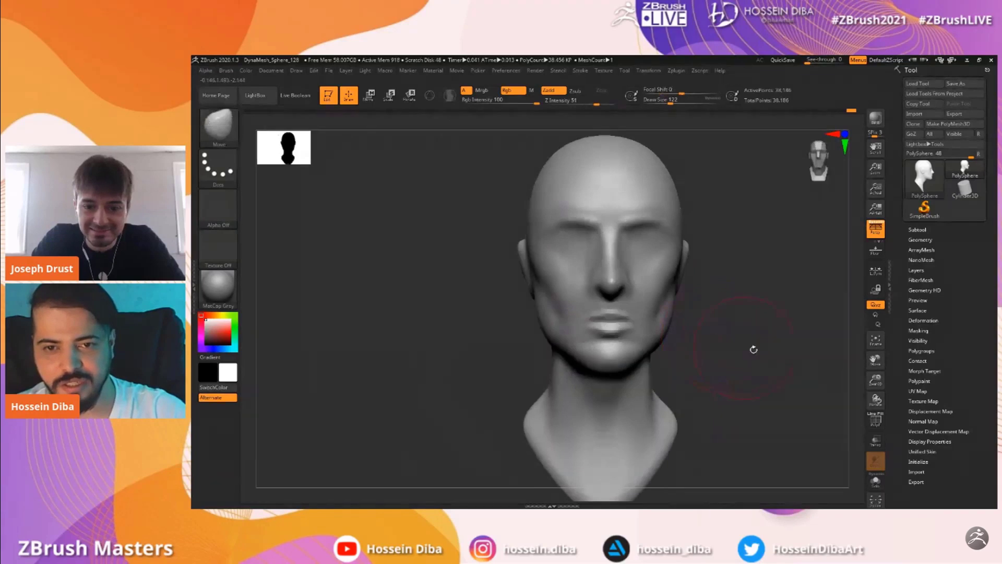
{"action": "left_click_drag", "start_coordinate": [874, 380], "coordinate": [874, 395]}
{"action": "left_click_drag", "start_coordinate": [875, 360], "coordinate": [858, 374]}
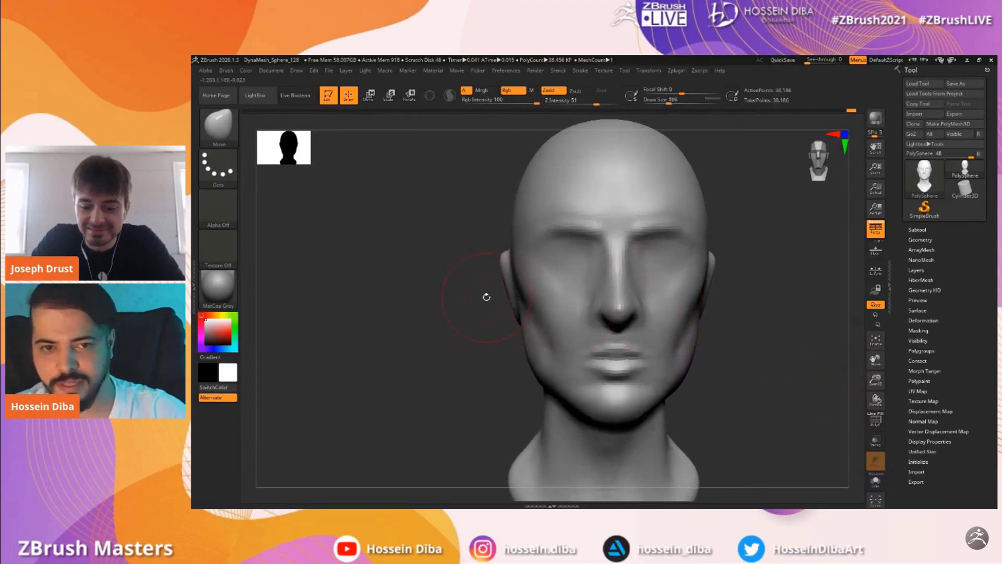
{"action": "left_click_drag", "start_coordinate": [466, 296], "coordinate": [496, 310]}
{"action": "left_click_drag", "start_coordinate": [867, 381], "coordinate": [869, 398]}
{"action": "left_click_drag", "start_coordinate": [875, 361], "coordinate": [860, 364]}
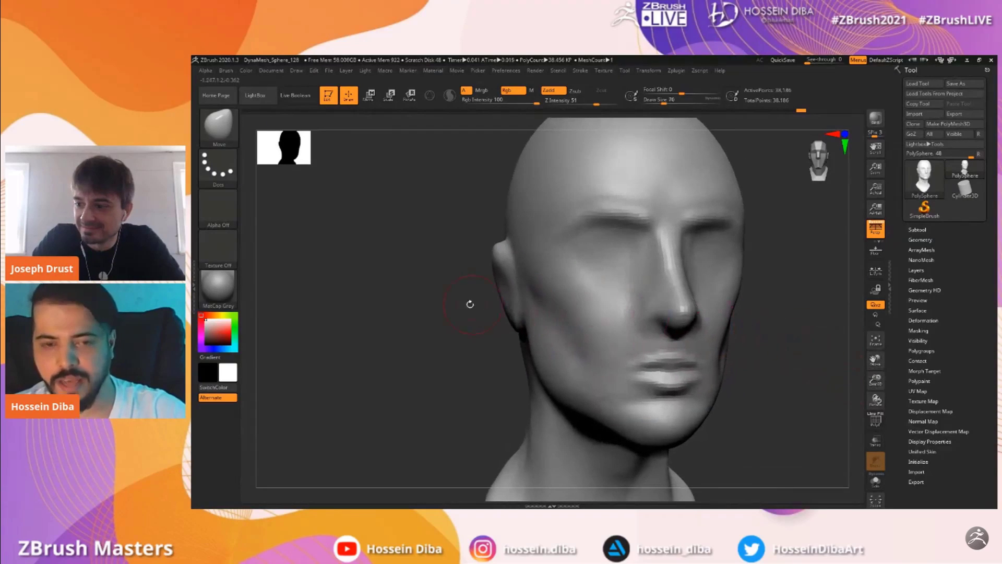
{"action": "left_click_drag", "start_coordinate": [481, 264], "coordinate": [484, 280]}
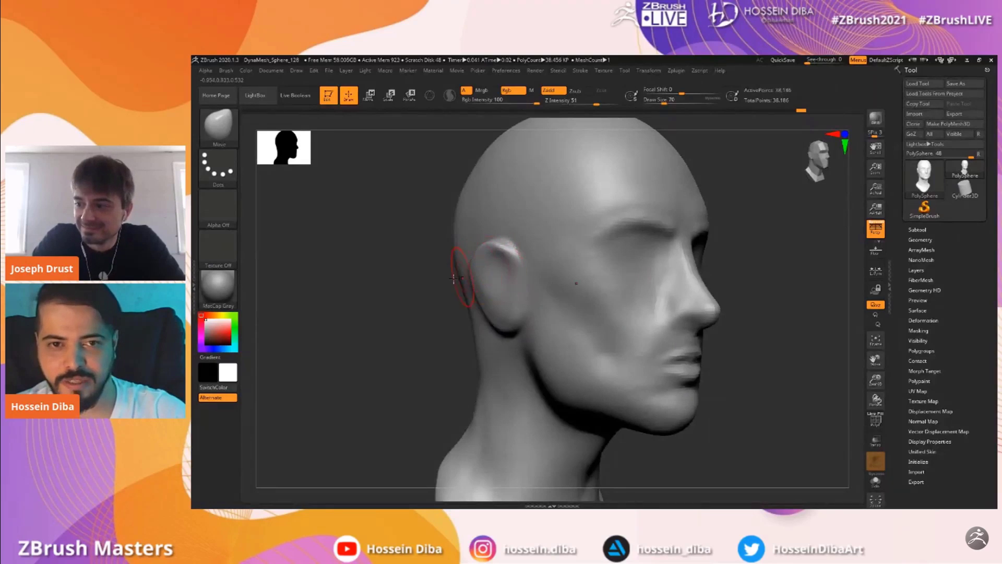
Shape the ear's outline in side view with the Move brush at Draw Size 70 and smooth the ear
{"action": "left_click_drag", "start_coordinate": [457, 243], "coordinate": [449, 298]}
{"action": "left_click_drag", "start_coordinate": [875, 381], "coordinate": [874, 367]}
{"action": "left_click_drag", "start_coordinate": [875, 360], "coordinate": [820, 340]}
{"action": "mouse_move", "coordinate": [388, 292]}
{"action": "left_mouse_down"}
{"action": "mouse_move", "coordinate": [447, 293]}
{"action": "mouse_move", "coordinate": [423, 304]}
{"action": "mouse_move", "coordinate": [505, 302]}
{"action": "left_mouse_up"}
{"action": "mouse_move", "coordinate": [463, 262]}
{"action": "left_mouse_down"}
{"action": "mouse_move", "coordinate": [471, 300]}
{"action": "mouse_move", "coordinate": [485, 312]}
{"action": "mouse_move", "coordinate": [453, 260]}
{"action": "left_mouse_up"}
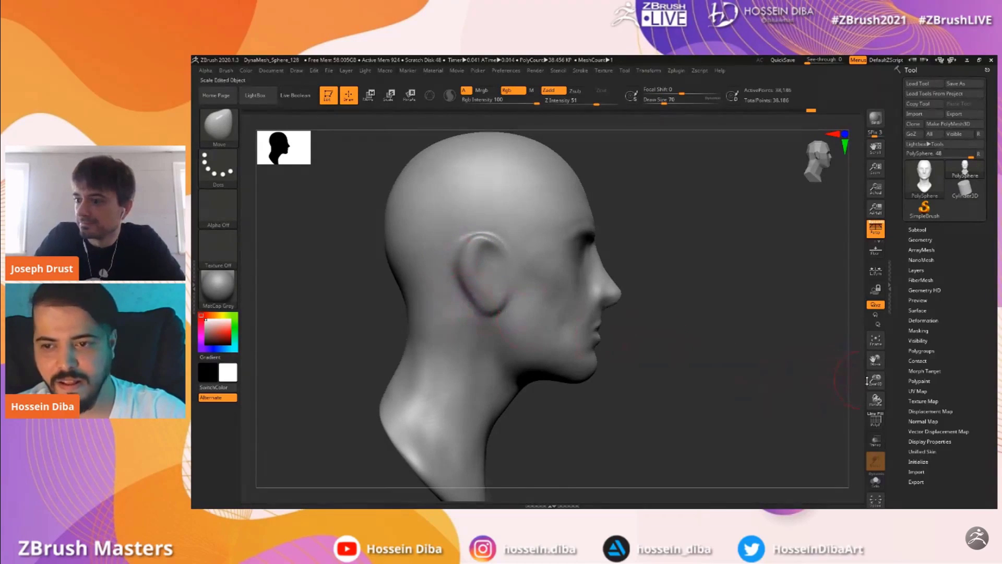
{"action": "left_click_drag", "start_coordinate": [865, 383], "coordinate": [737, 313]}
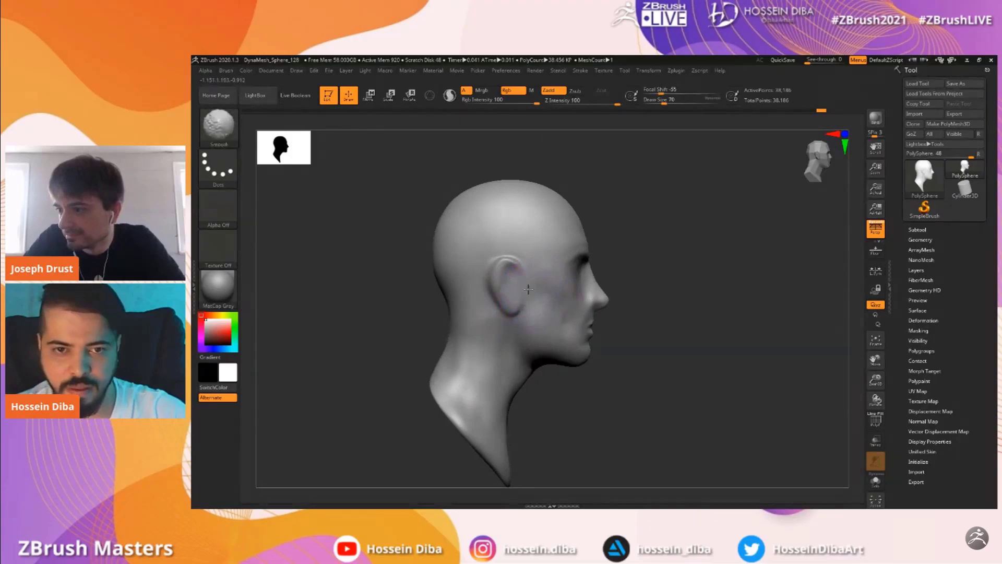
{"action": "left_click_drag", "start_coordinate": [875, 380], "coordinate": [876, 390]}
{"action": "left_click_drag", "start_coordinate": [830, 347], "coordinate": [751, 314]}
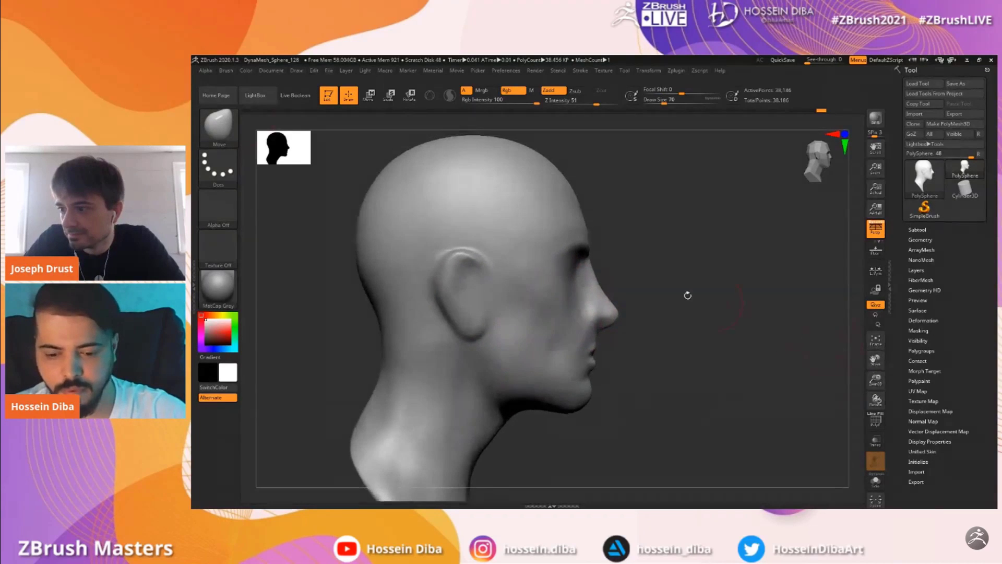
Refine the nose bridge, tip and underside with the Move brush at Draw Size 58 and 50
{"action": "mouse_move", "coordinate": [588, 273]}
{"action": "left_mouse_down"}
{"action": "mouse_move", "coordinate": [587, 265]}
{"action": "mouse_move", "coordinate": [600, 272]}
{"action": "left_mouse_up"}
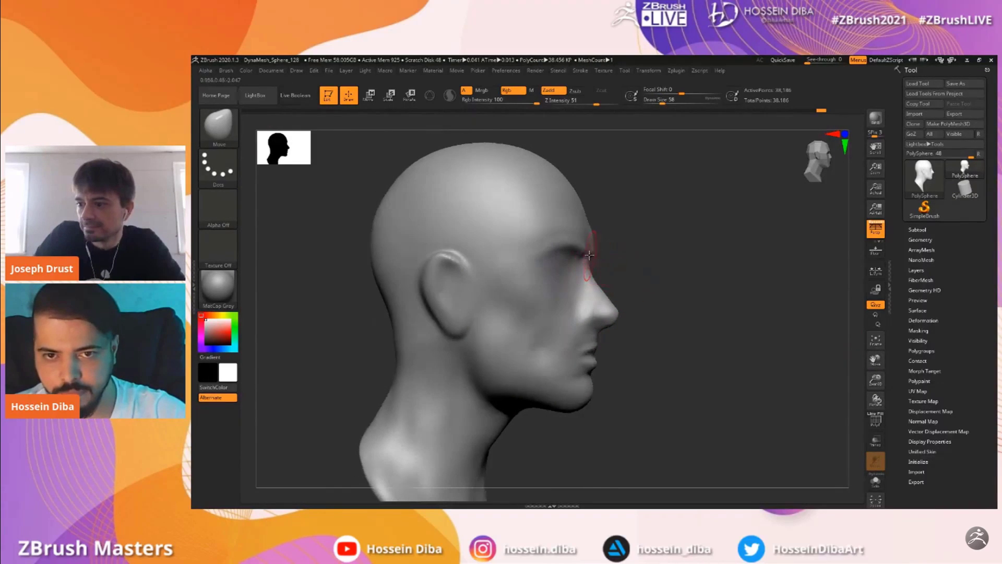
{"action": "right_click_drag", "start_coordinate": [591, 251], "coordinate": [593, 291]}
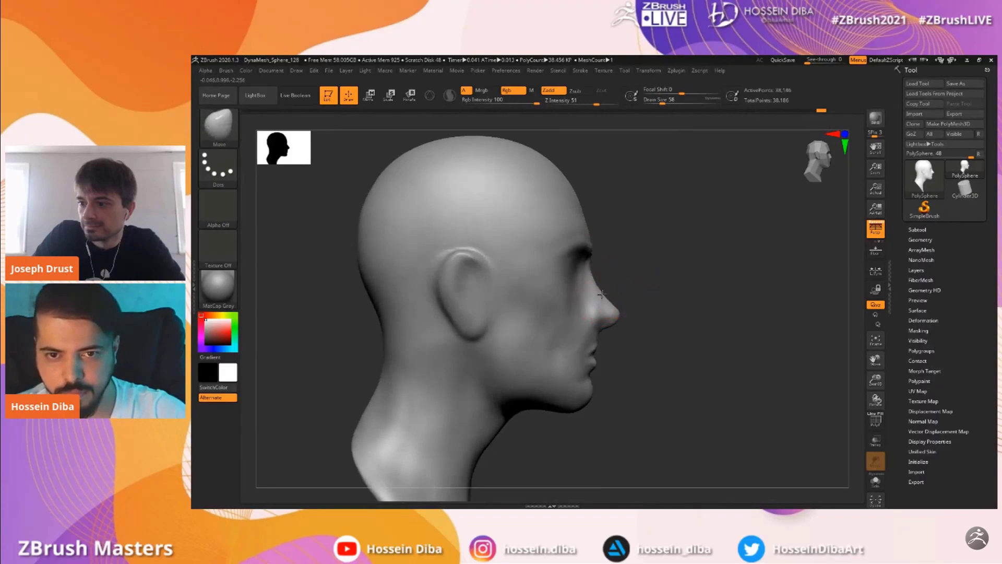
{"action": "left_click_drag", "start_coordinate": [612, 319], "coordinate": [594, 322]}
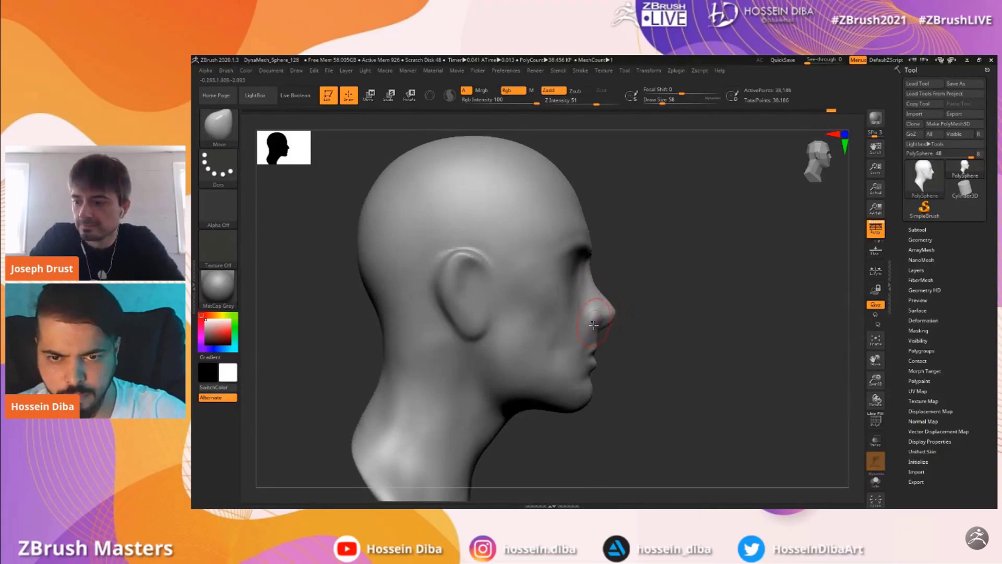
{"action": "right_click_drag", "start_coordinate": [594, 346], "coordinate": [567, 356]}
{"action": "left_click_drag", "start_coordinate": [662, 366], "coordinate": [725, 368], "text": "shift"}
{"action": "left_click_drag", "start_coordinate": [875, 380], "coordinate": [819, 349]}
{"action": "mouse_move", "coordinate": [875, 380]}
{"action": "left_mouse_down"}
{"action": "mouse_move", "coordinate": [895, 390]}
{"action": "mouse_move", "coordinate": [895, 372]}
{"action": "mouse_move", "coordinate": [875, 360]}
{"action": "left_mouse_up"}
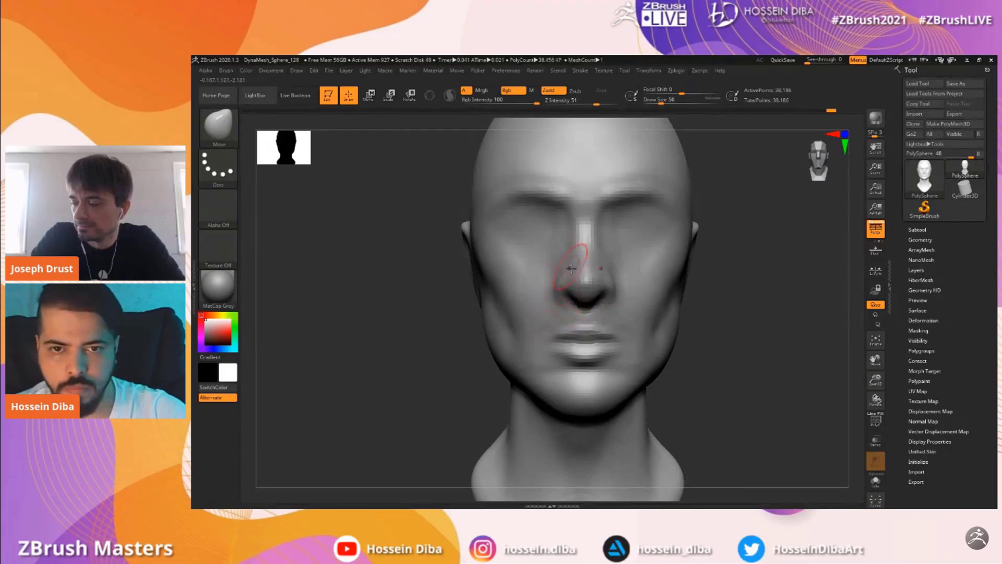
Adjust the sides of the neck where they meet the base with the Move brush at Draw Size 142
{"action": "left_click_drag", "start_coordinate": [875, 380], "coordinate": [853, 358]}
{"action": "key", "text": "bracketright"}
{"action": "key", "text": "bracketright"}
{"action": "key", "text": "]"}
{"action": "left_click_drag", "start_coordinate": [511, 392], "coordinate": [517, 407]}
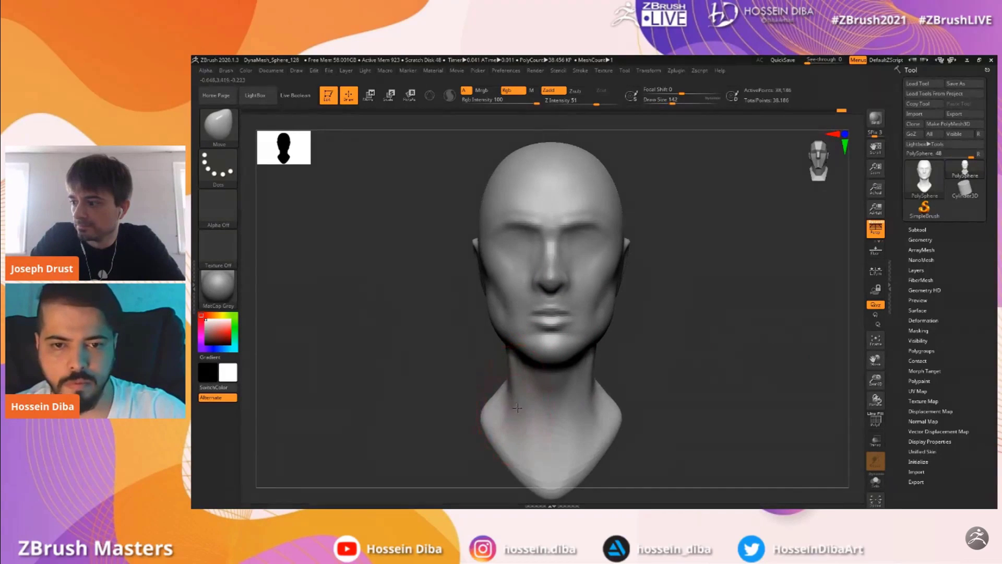
{"action": "left_click_drag", "start_coordinate": [875, 383], "coordinate": [875, 396]}
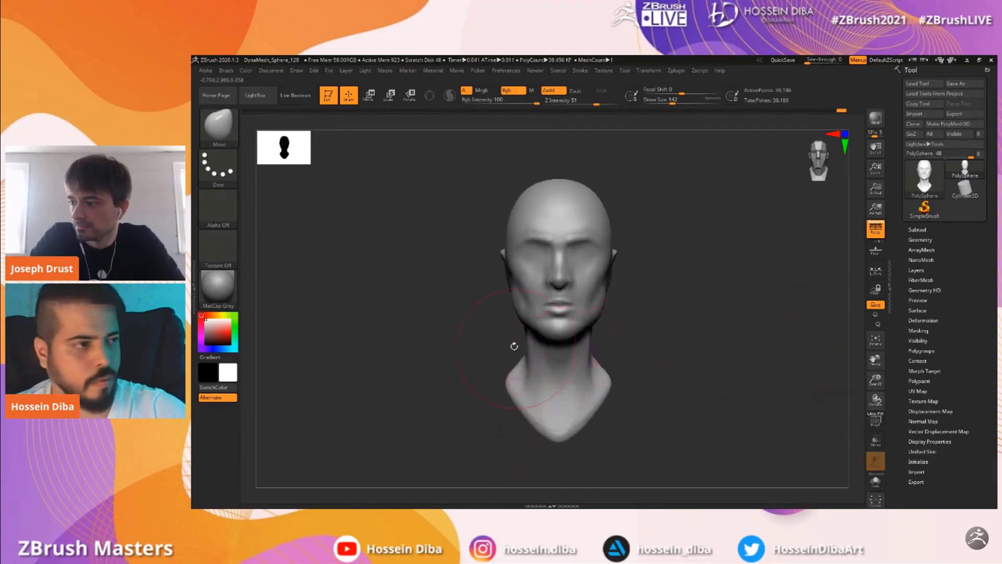
{"action": "key", "text": "["}
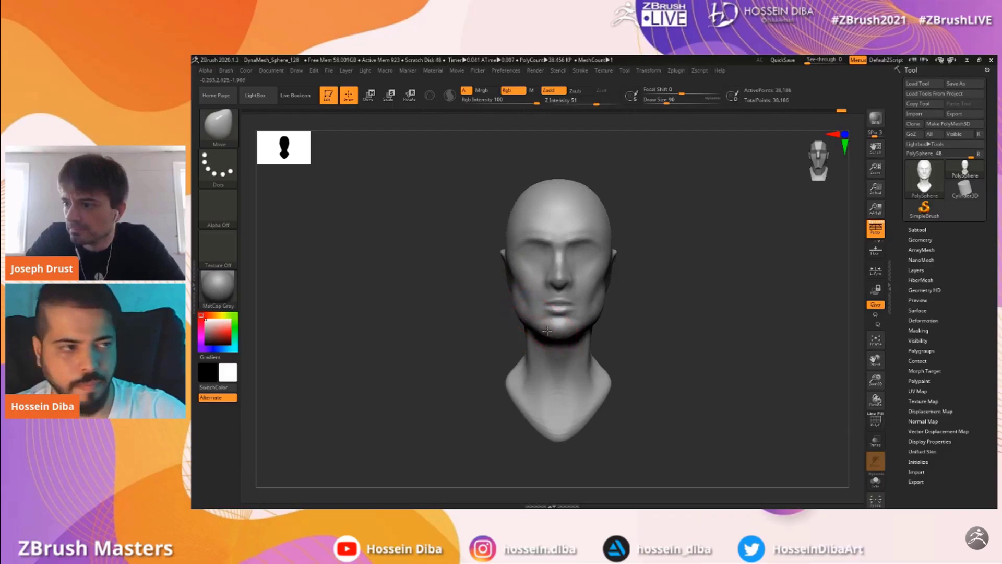
Reshape the neck base in profile and from the back with the Move brush at Draw Size 130
{"action": "left_click_drag", "start_coordinate": [875, 379], "coordinate": [874, 353]}
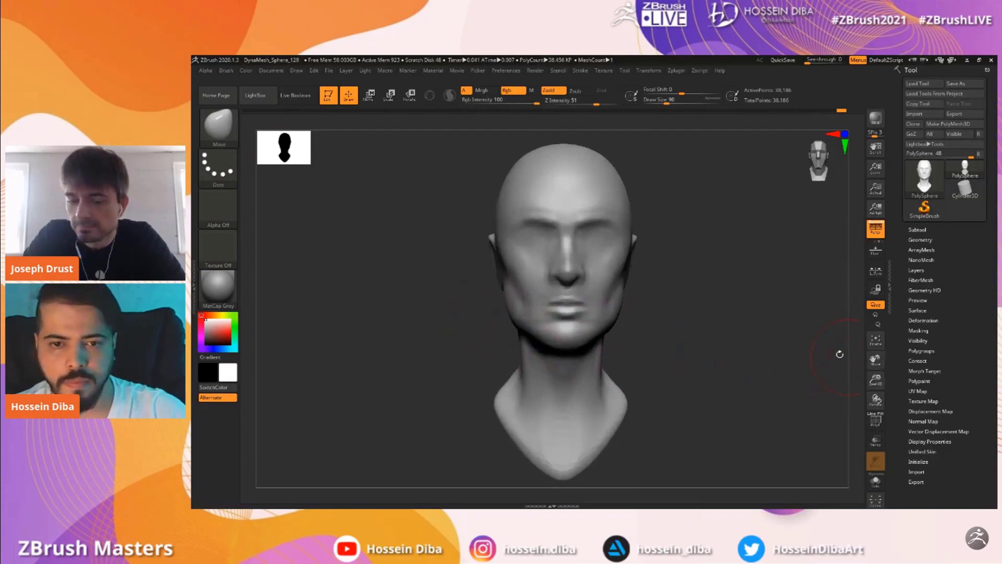
{"action": "key", "text": "]"}
{"action": "left_click_drag", "start_coordinate": [490, 382], "coordinate": [525, 376]}
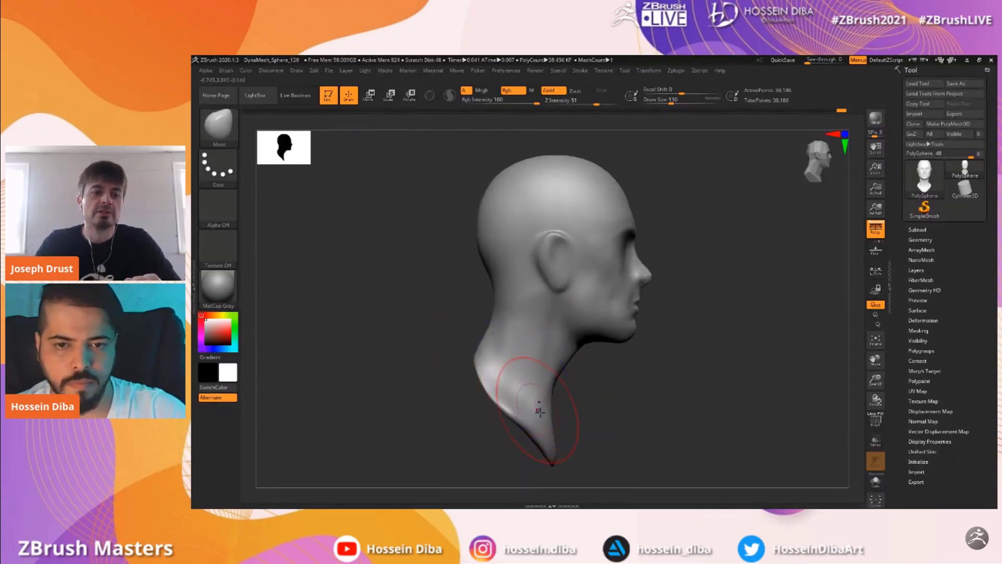
{"action": "left_click_drag", "start_coordinate": [436, 392], "coordinate": [476, 382]}
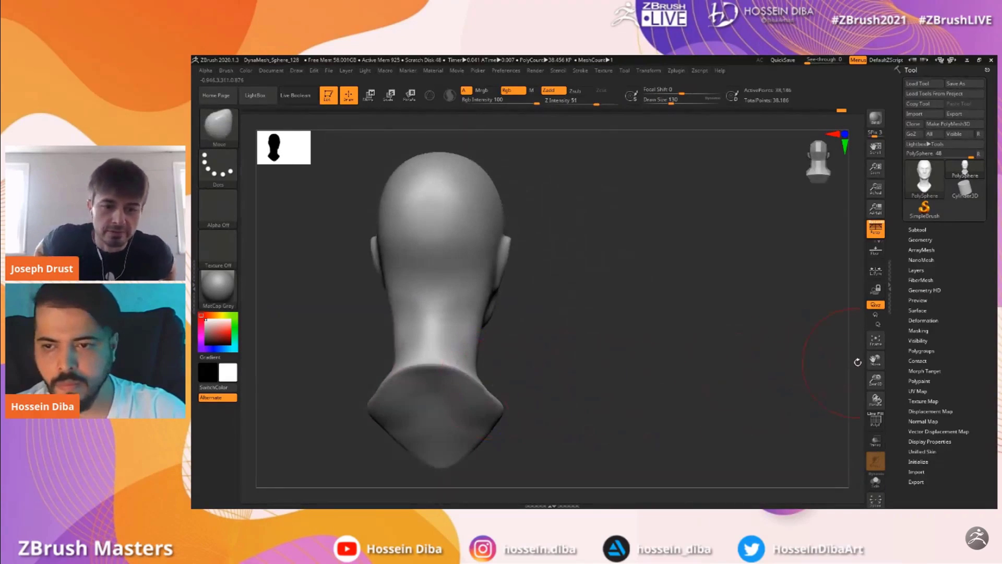
{"action": "left_click_drag", "start_coordinate": [875, 360], "coordinate": [925, 364]}
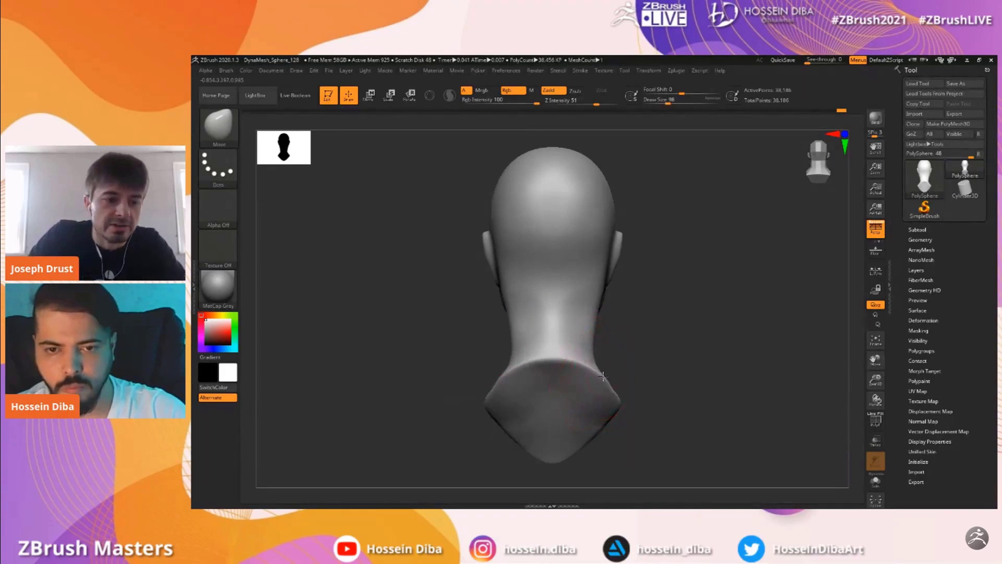
Flatten the cut surface at the back of the neck base with the hPolish brush at Draw Size 142
{"action": "key", "text": "b"}
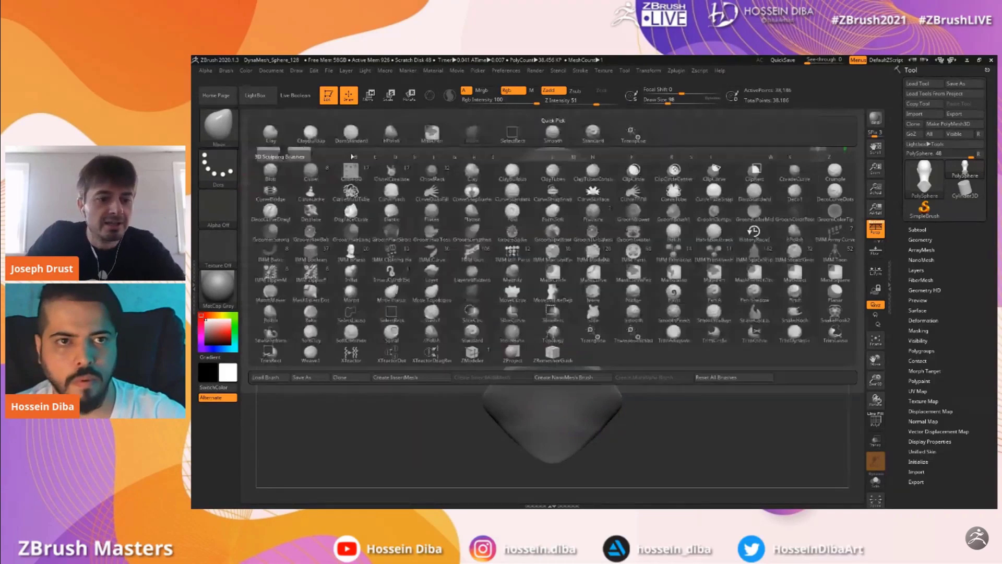
{"action": "key", "text": "h"}
{"action": "key", "text": "p"}
{"action": "left_click_drag", "start_coordinate": [864, 369], "coordinate": [882, 326], "text": "alt"}
{"action": "left_click_drag", "start_coordinate": [804, 363], "coordinate": [809, 347]}
{"action": "key", "text": "]"}
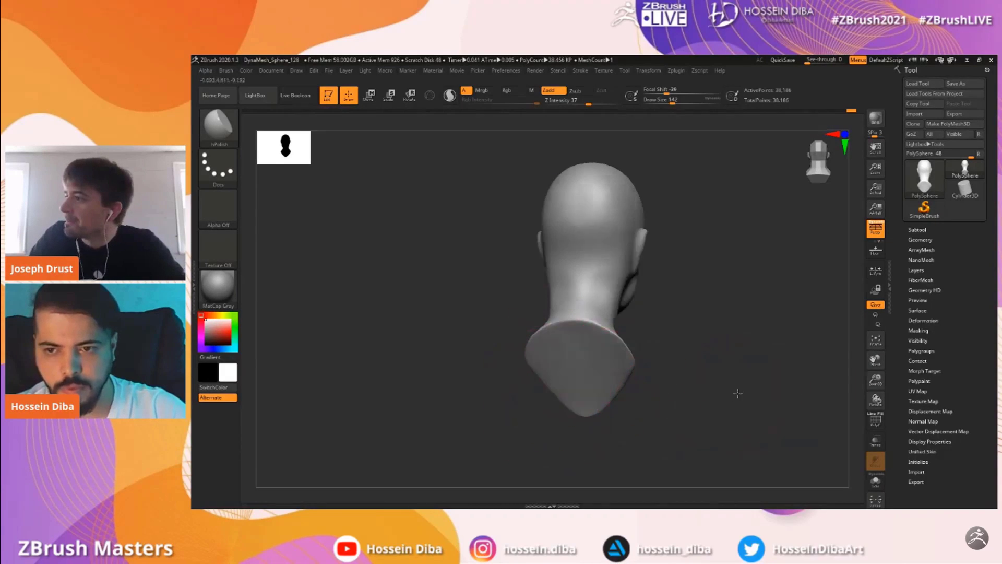
{"action": "left_click_drag", "start_coordinate": [746, 393], "coordinate": [756, 387]}
Adjust the side edges of the flattened neck base from behind with the Move brush at Draw Size 62
{"action": "left_click_drag", "start_coordinate": [876, 380], "coordinate": [876, 400]}
{"action": "left_click_drag", "start_coordinate": [882, 359], "coordinate": [864, 362]}
{"action": "left_click", "coordinate": [215, 129]}
{"action": "left_click", "coordinate": [472, 132]}
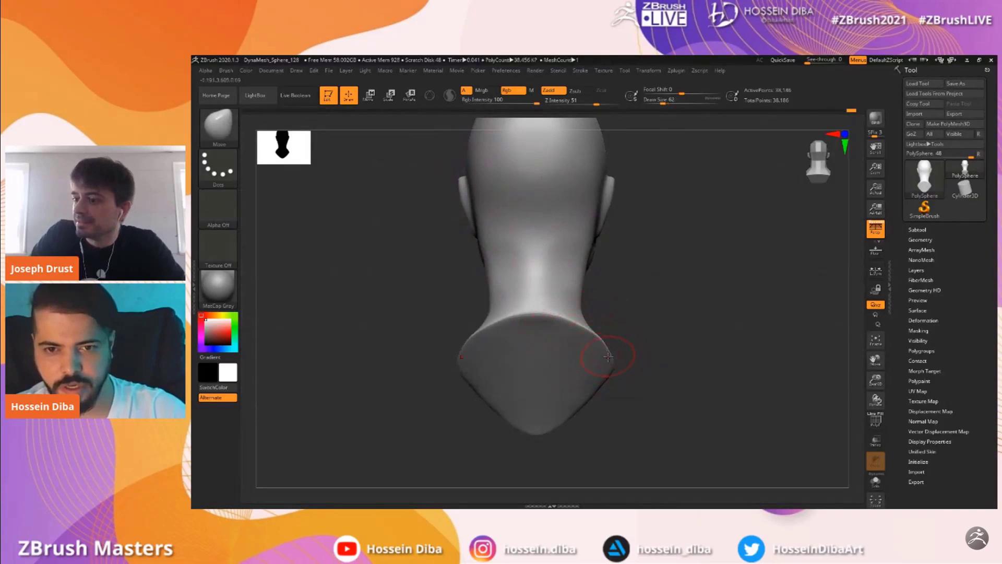
{"action": "left_click_drag", "start_coordinate": [685, 371], "coordinate": [660, 362]}
{"action": "left_click_drag", "start_coordinate": [875, 380], "coordinate": [791, 361]}
Refine the front contour of the neck and its base with the Move brush at Draw Size 118
{"action": "mouse_move", "coordinate": [876, 380]}
{"action": "left_mouse_down"}
{"action": "mouse_move", "coordinate": [876, 389]}
{"action": "mouse_move", "coordinate": [873, 366]}
{"action": "left_mouse_up"}
{"action": "key", "text": "bracketright"}
{"action": "key", "text": "bracketright"}
{"action": "key", "text": "bracketright"}
{"action": "key", "text": "bracketright"}
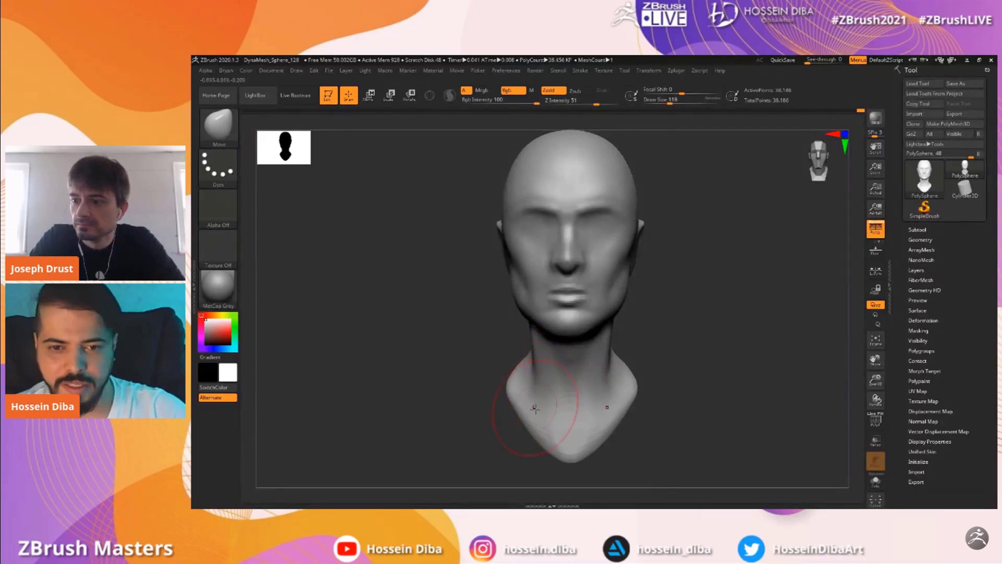
{"action": "left_click_drag", "start_coordinate": [872, 382], "coordinate": [871, 355]}
{"action": "left_click_drag", "start_coordinate": [799, 374], "coordinate": [799, 370]}
{"action": "left_click_drag", "start_coordinate": [875, 379], "coordinate": [876, 386]}
{"action": "mouse_move", "coordinate": [876, 360]}
{"action": "left_mouse_down"}
{"action": "mouse_move", "coordinate": [829, 371]}
{"action": "mouse_move", "coordinate": [877, 377]}
{"action": "left_mouse_up"}
{"action": "left_click_drag", "start_coordinate": [874, 364], "coordinate": [883, 353]}
{"action": "left_click_drag", "start_coordinate": [783, 382], "coordinate": [790, 381]}
{"action": "left_click_drag", "start_coordinate": [875, 380], "coordinate": [862, 364]}
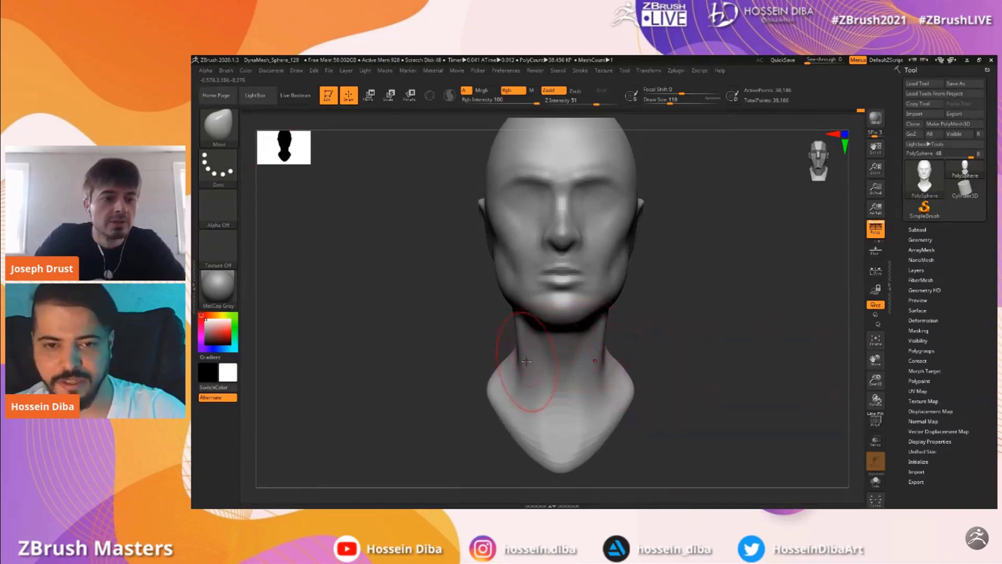
Build up collarbone and lower throat forms on the front of the neck base with the Standard brush at Draw Size 118
{"action": "left_click", "coordinate": [206, 132]}
{"action": "left_click", "coordinate": [436, 313]}
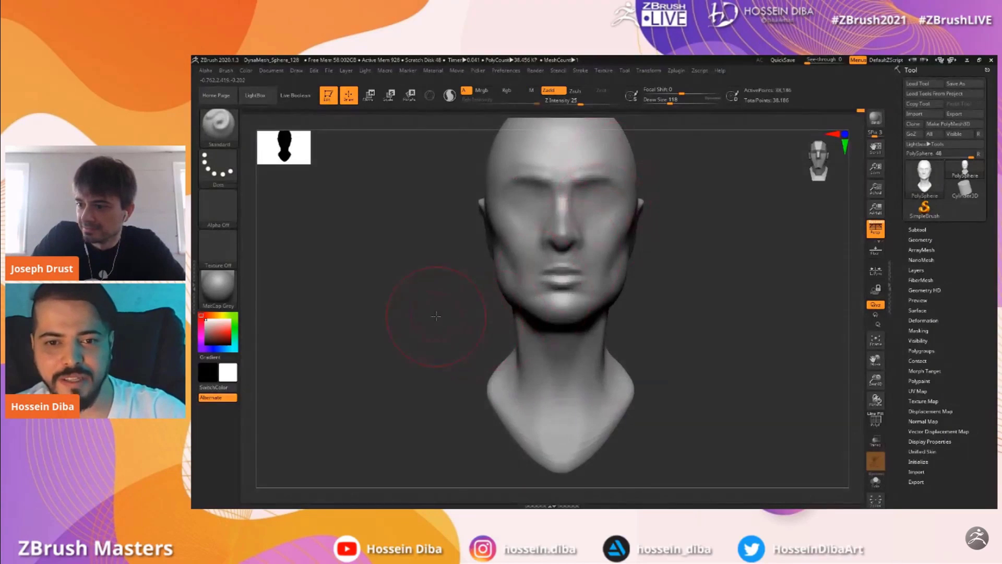
{"action": "left_click_drag", "start_coordinate": [437, 313], "coordinate": [515, 329]}
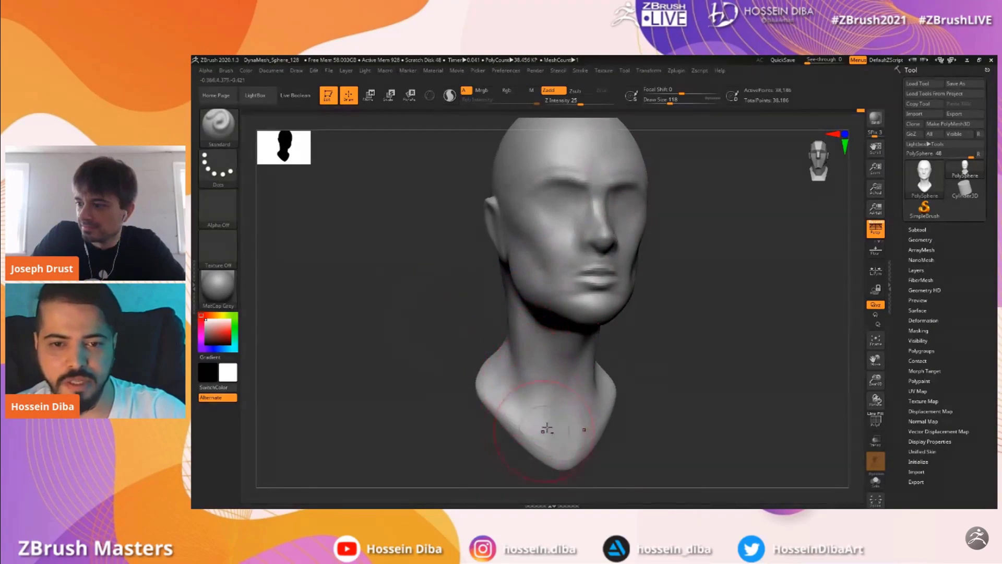
{"action": "mouse_move", "coordinate": [715, 419]}
{"action": "left_mouse_down"}
{"action": "mouse_move", "coordinate": [532, 412]}
{"action": "mouse_move", "coordinate": [537, 423]}
{"action": "mouse_move", "coordinate": [569, 420]}
{"action": "left_mouse_up"}
{"action": "left_click_drag", "start_coordinate": [578, 366], "coordinate": [558, 418]}
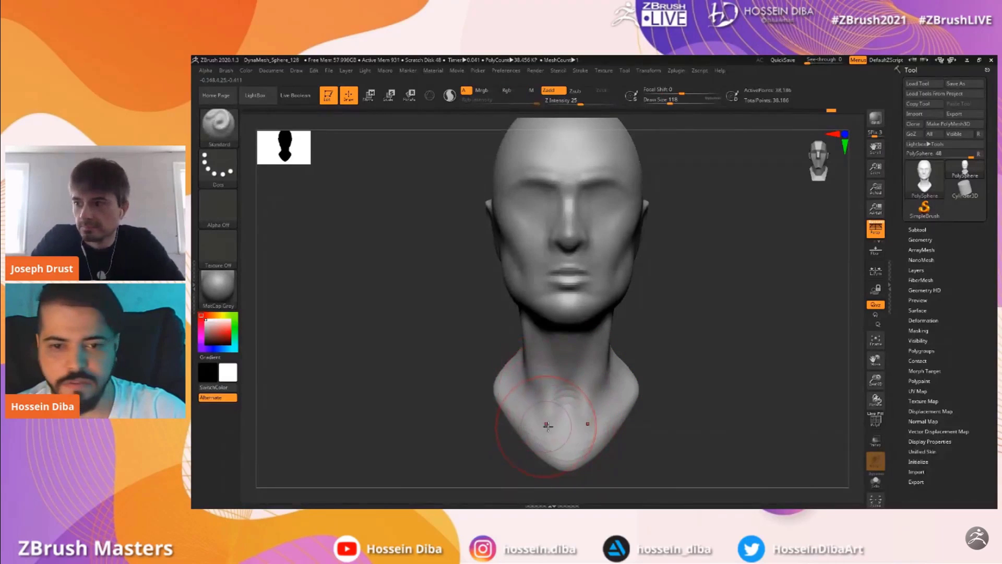
{"action": "left_click_drag", "start_coordinate": [875, 361], "coordinate": [893, 342]}
{"action": "left_click_drag", "start_coordinate": [570, 394], "coordinate": [595, 412]}
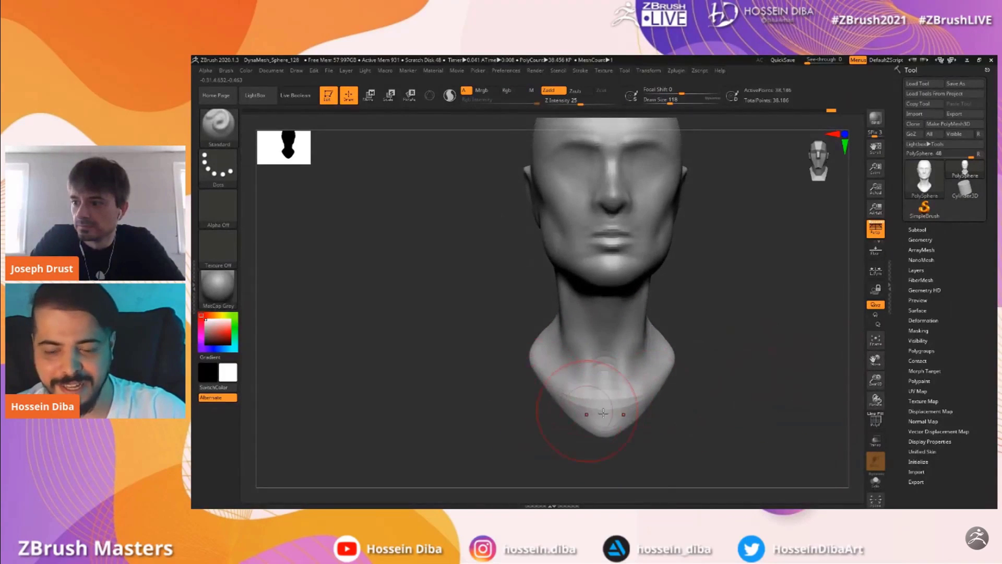
Smooth the side of the neck under the jaw at Draw Size 74
{"action": "key", "text": "bracketleft"}
{"action": "key", "text": "bracketleft"}
{"action": "key", "text": "bracketleft"}
{"action": "key", "text": "bracketleft"}
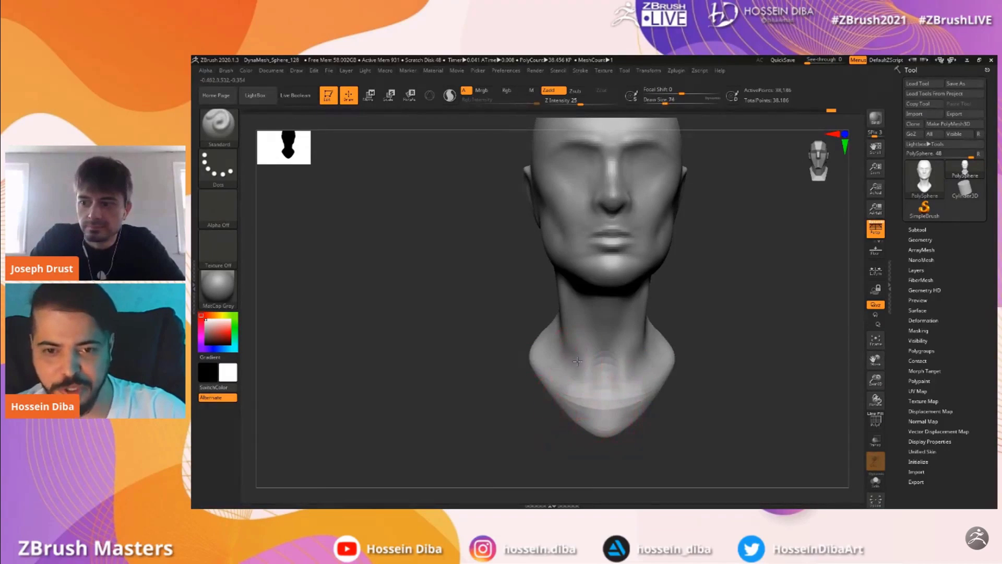
{"action": "left_click_drag", "start_coordinate": [574, 344], "coordinate": [560, 298], "text": "shift"}
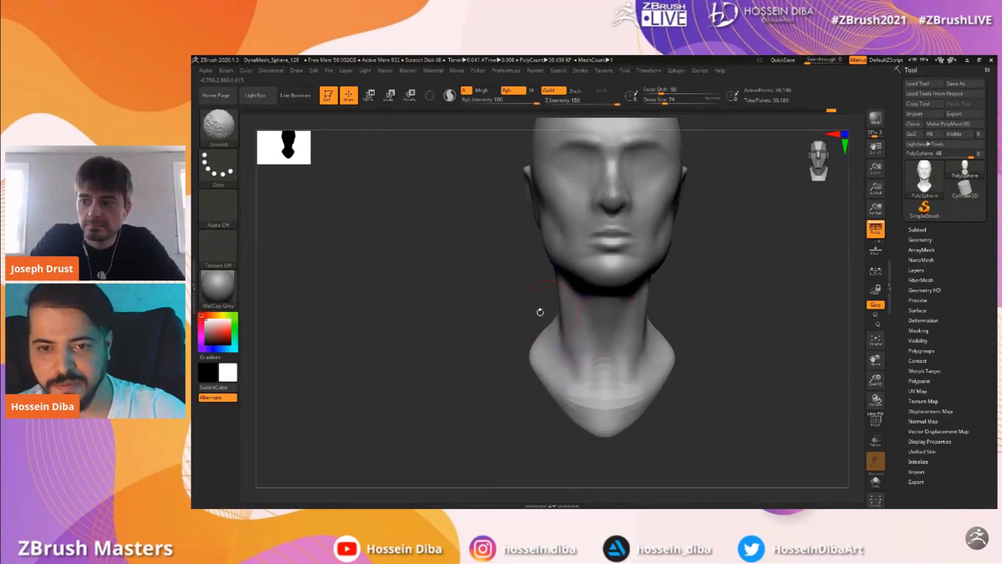
Smooth the front and sides of the neck and the collarbone forms at Draw Size 110
{"action": "mouse_move", "coordinate": [617, 320]}
{"action": "left_mouse_down", "text": "shift"}
{"action": "mouse_move", "coordinate": [605, 339]}
{"action": "mouse_move", "coordinate": [612, 356]}
{"action": "left_mouse_up", "text": "shift"}
{"action": "left_click_drag", "start_coordinate": [457, 312], "coordinate": [532, 314]}
{"action": "left_click_drag", "start_coordinate": [872, 382], "coordinate": [841, 374]}
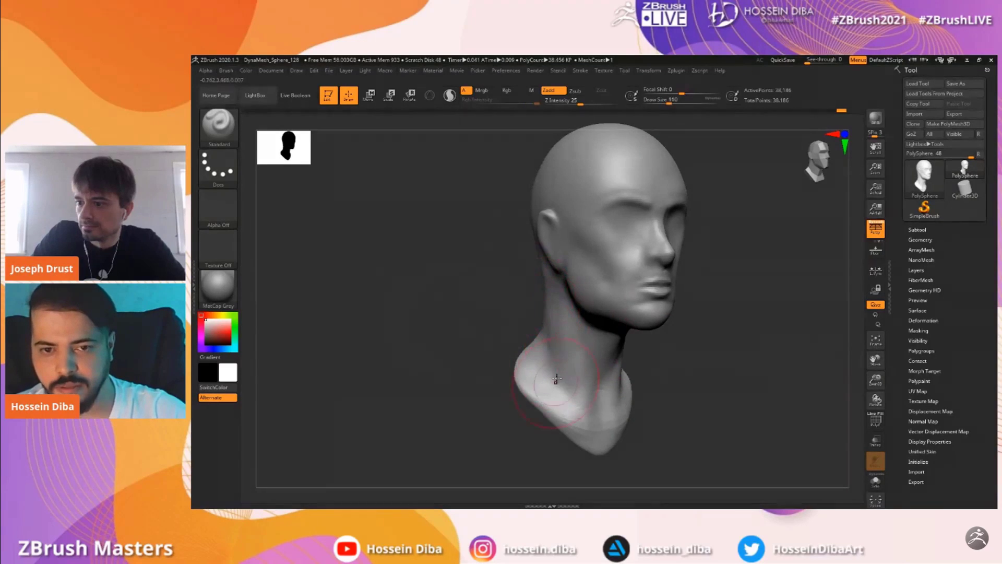
{"action": "mouse_move", "coordinate": [498, 323]}
{"action": "left_mouse_down"}
{"action": "mouse_move", "coordinate": [545, 318]}
{"action": "mouse_move", "coordinate": [516, 340]}
{"action": "left_mouse_up"}
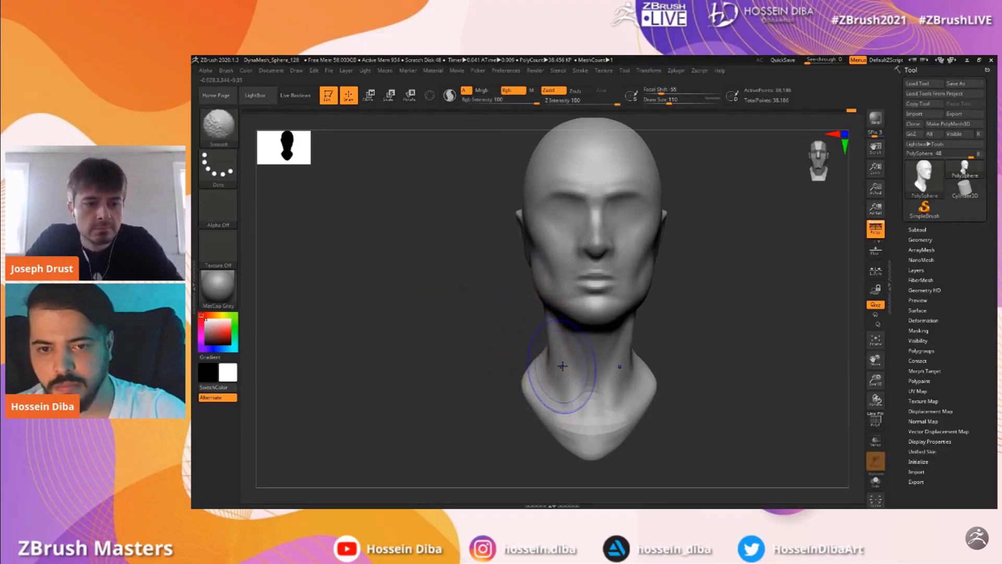
Reshape the sides of the neck just below the jaw with the Move brush at Draw Size 114
{"action": "mouse_move", "coordinate": [875, 380]}
{"action": "left_mouse_down"}
{"action": "mouse_move", "coordinate": [888, 375]}
{"action": "mouse_move", "coordinate": [840, 373]}
{"action": "left_mouse_up"}
{"action": "left_click", "coordinate": [211, 128]}
{"action": "left_click", "coordinate": [472, 136]}
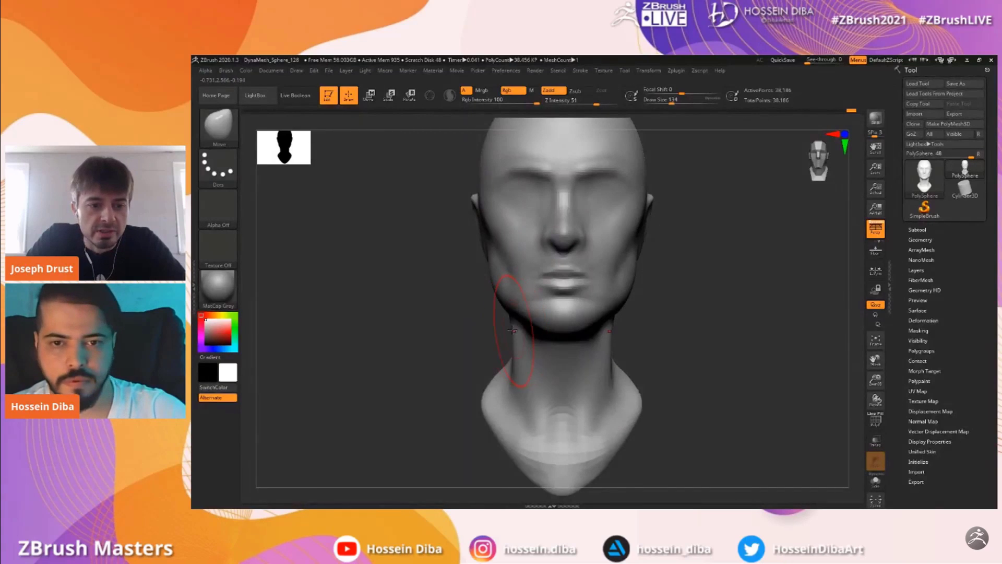
{"action": "left_click_drag", "start_coordinate": [875, 380], "coordinate": [864, 383]}
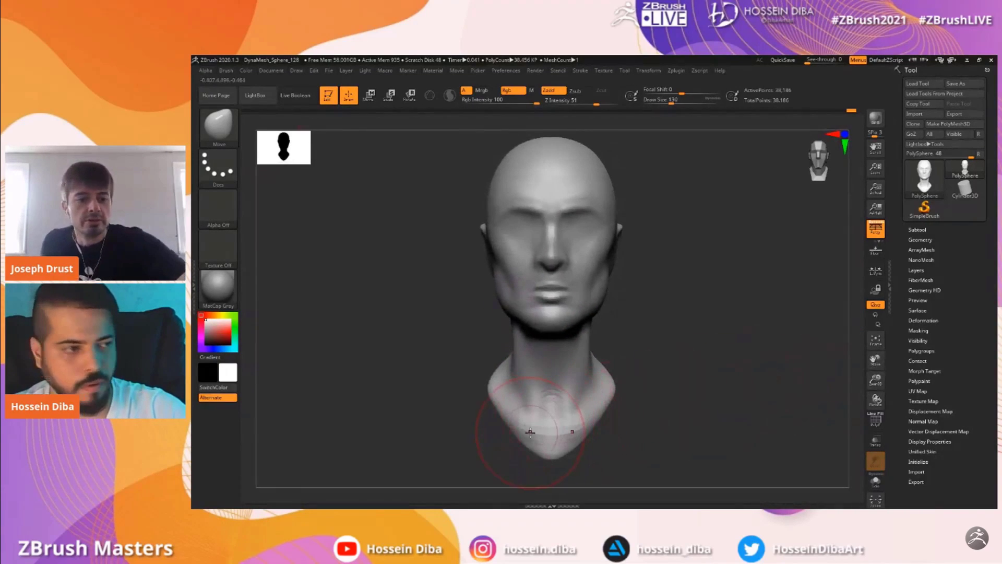
Refine the lower front edge of the neck base in profile and front view with the Move brush at Draw Size 86
{"action": "left_click_drag", "start_coordinate": [476, 422], "coordinate": [557, 435]}
{"action": "key", "text": "bracketleft"}
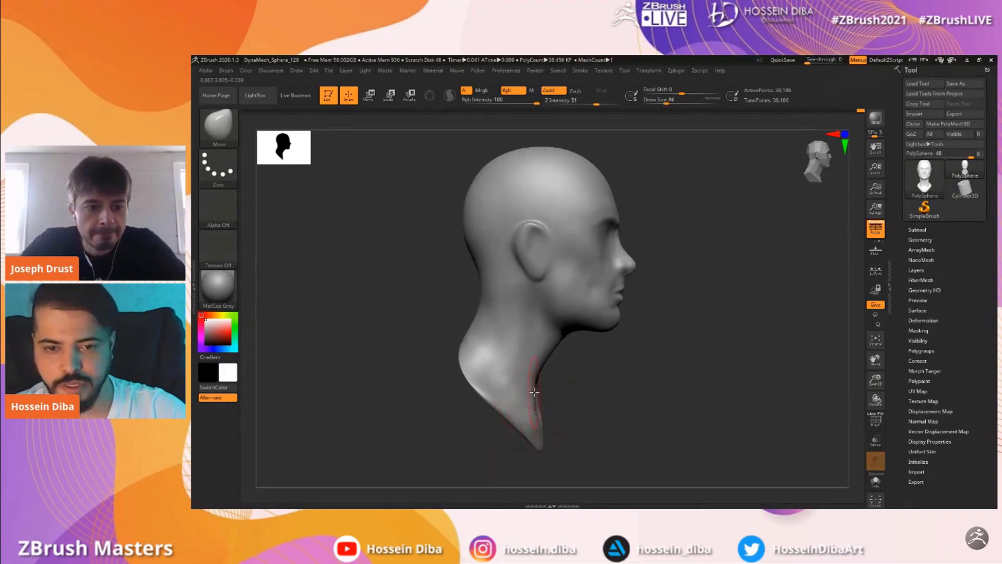
{"action": "mouse_move", "coordinate": [597, 408]}
{"action": "left_mouse_down", "text": "shift"}
{"action": "mouse_move", "coordinate": [543, 399]}
{"action": "mouse_move", "coordinate": [522, 434]}
{"action": "left_mouse_up", "text": "shift"}
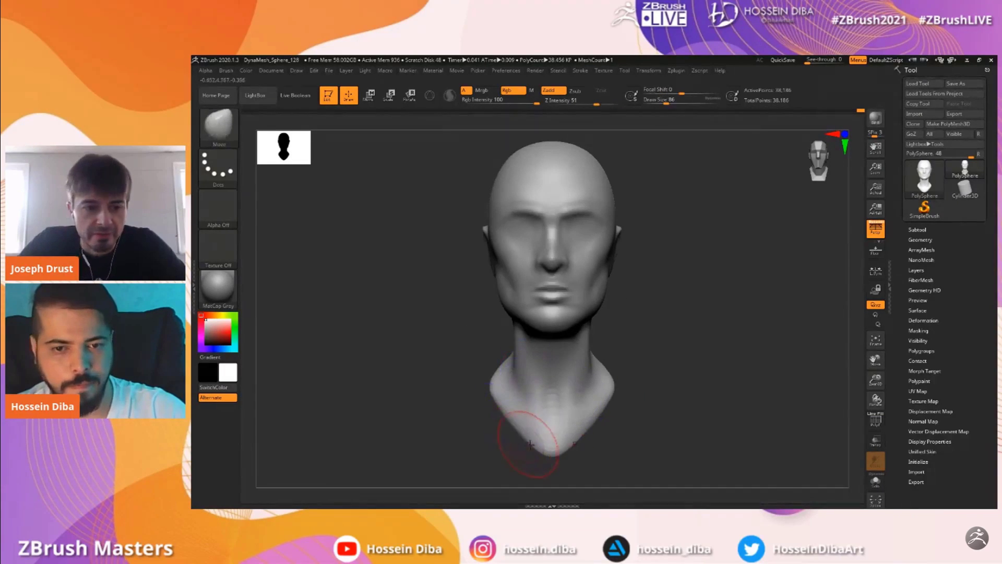
{"action": "left_click_drag", "start_coordinate": [474, 346], "coordinate": [459, 339]}
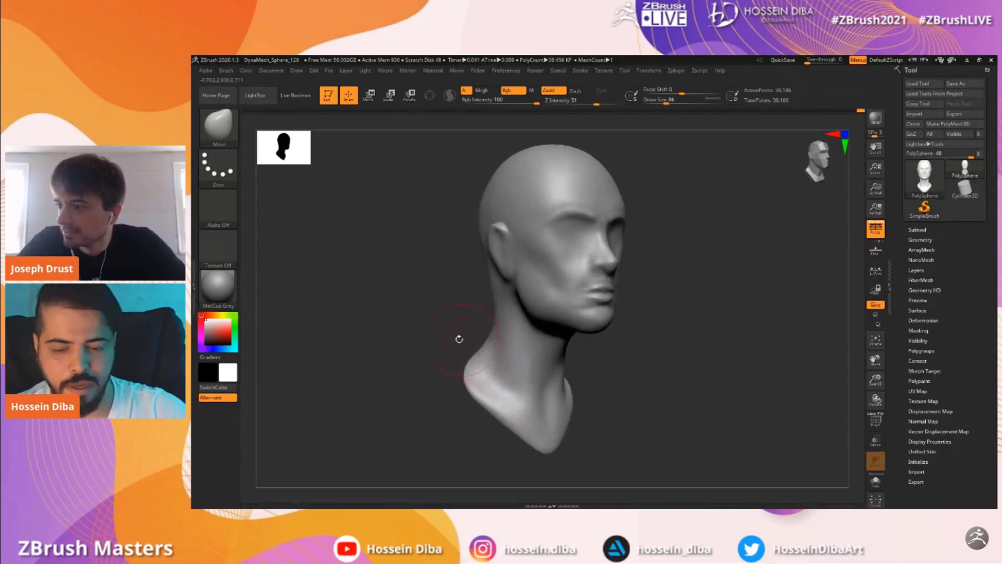
Adjust the neck below the ear and the back of the skull with the Move brush at Draw Size 90 and 102
{"action": "left_click_drag", "start_coordinate": [875, 380], "coordinate": [878, 397]}
{"action": "left_click_drag", "start_coordinate": [874, 360], "coordinate": [925, 383]}
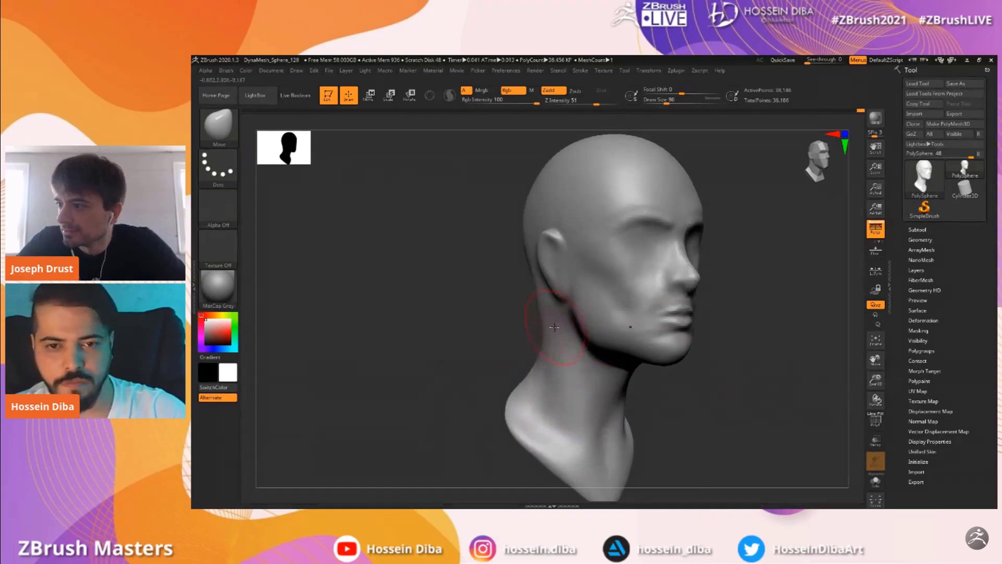
{"action": "left_click_drag", "start_coordinate": [542, 309], "coordinate": [540, 308]}
{"action": "left_click_drag", "start_coordinate": [875, 358], "coordinate": [868, 394]}
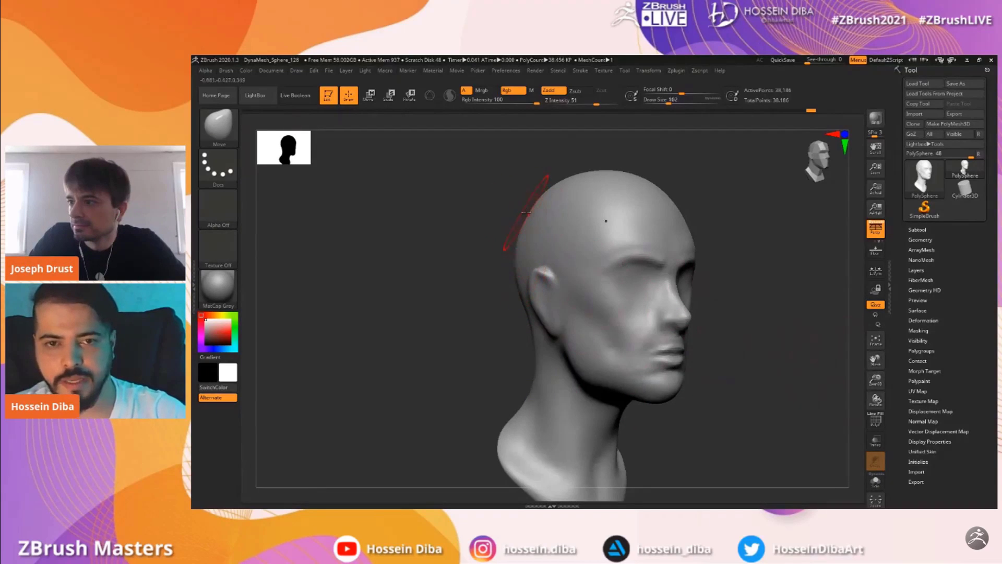
Adjust the nape and the lower back of the skull from behind with the Move brush at Draw Size 74
{"action": "left_click_drag", "start_coordinate": [495, 275], "coordinate": [509, 316], "text": "shift"}
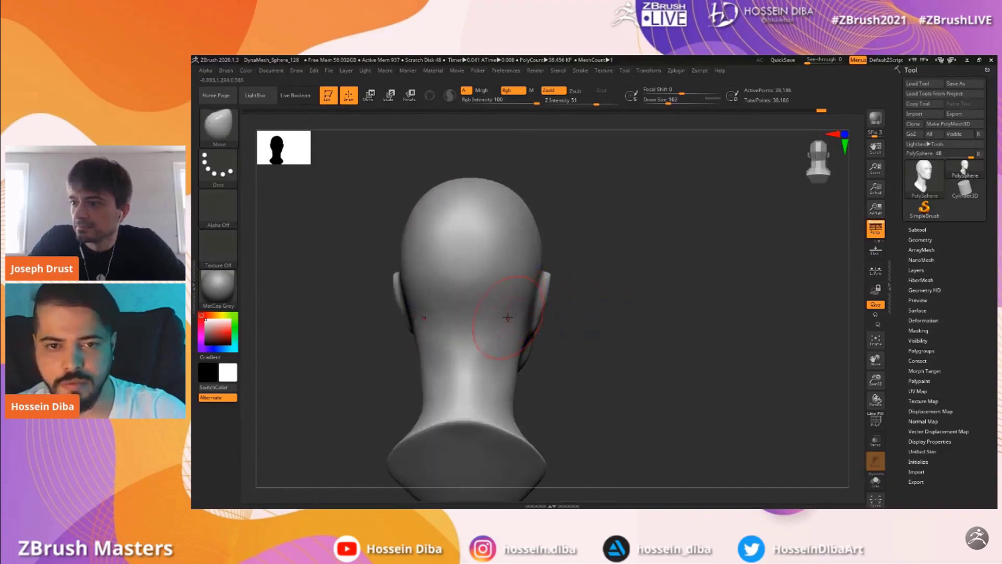
{"action": "left_click_drag", "start_coordinate": [876, 380], "coordinate": [878, 392]}
{"action": "left_click_drag", "start_coordinate": [876, 359], "coordinate": [928, 359]}
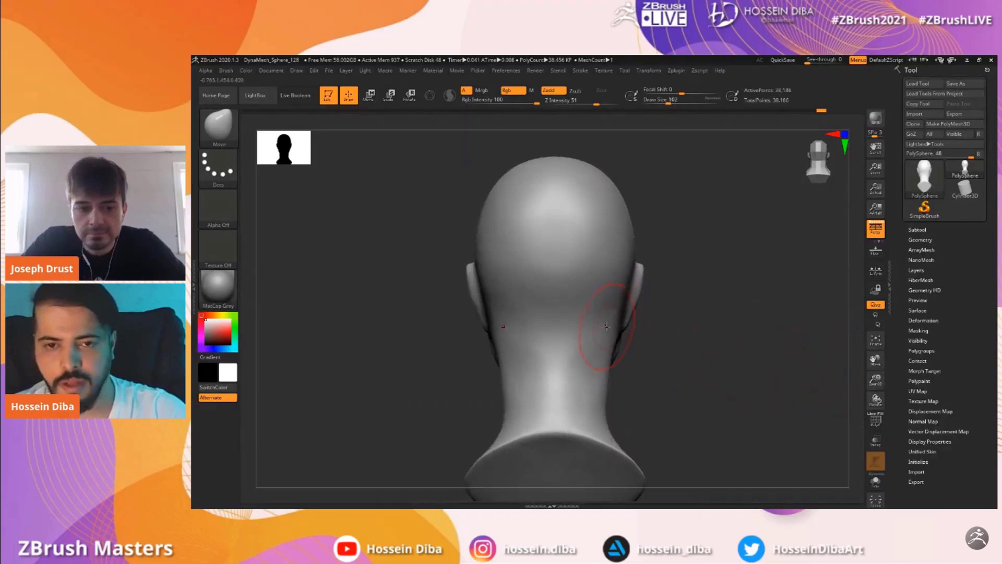
{"action": "key", "text": "["}
{"action": "key", "text": "bracketleft"}
{"action": "key", "text": "bracketleft"}
{"action": "key", "text": "bracketleft"}
{"action": "key", "text": "bracketleft"}
{"action": "key", "text": "bracketleft"}
{"action": "key", "text": "bracketleft"}
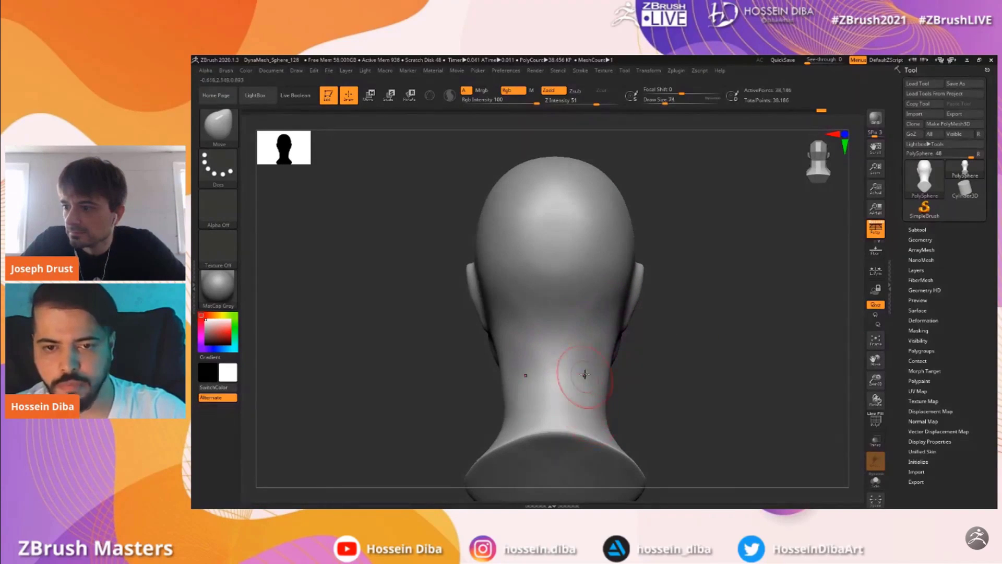
Sculpt the muscle forms on the back of the neck with the Standard brush at Draw Size 110 and smooth them
{"action": "left_click", "coordinate": [218, 126]}
{"action": "left_click", "coordinate": [592, 131]}
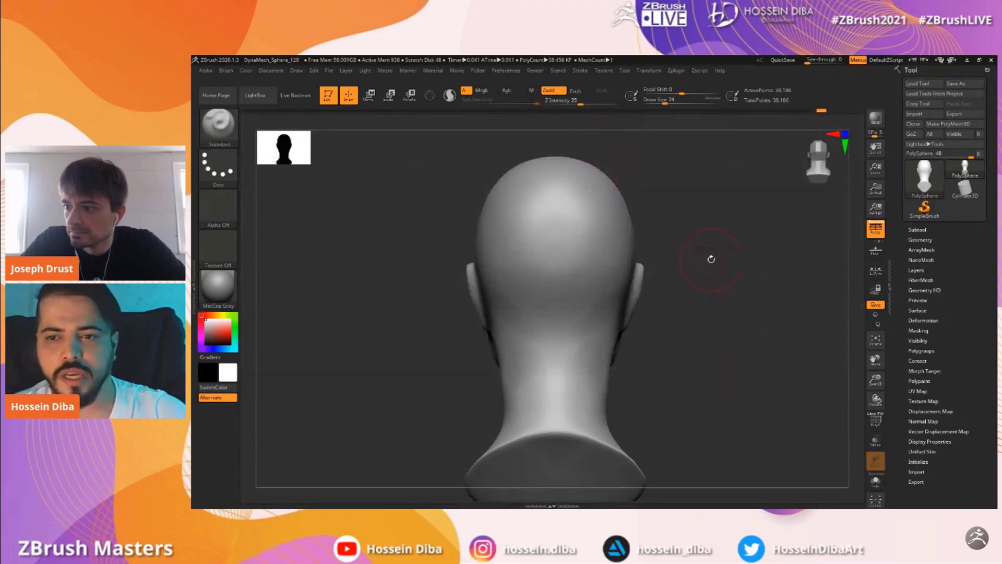
{"action": "left_click_drag", "start_coordinate": [871, 376], "coordinate": [845, 342]}
{"action": "key", "text": "bracketright"}
{"action": "key", "text": "bracketright"}
{"action": "key", "text": "bracketright"}
{"action": "key", "text": "bracketright"}
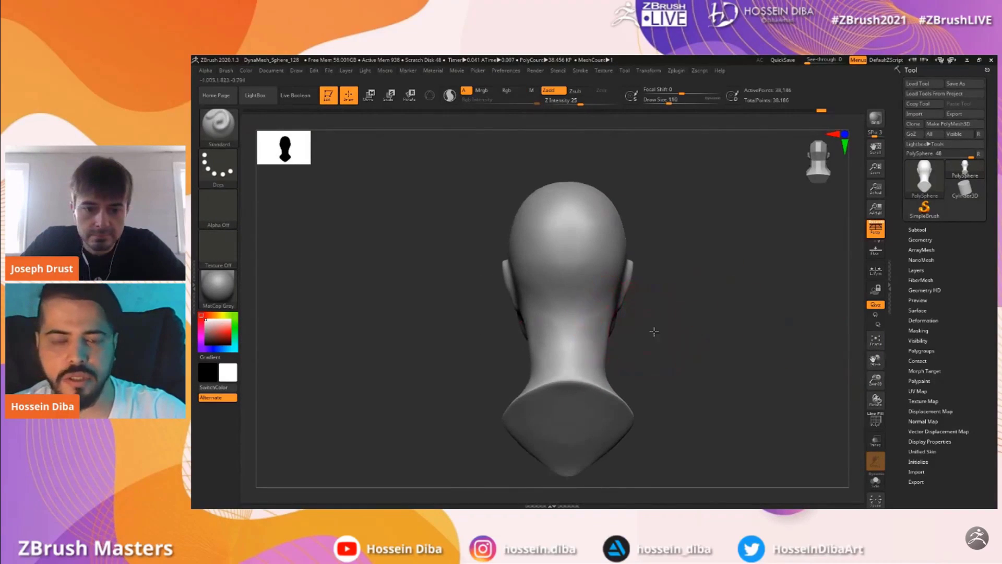
{"action": "left_click_drag", "start_coordinate": [656, 331], "coordinate": [620, 329]}
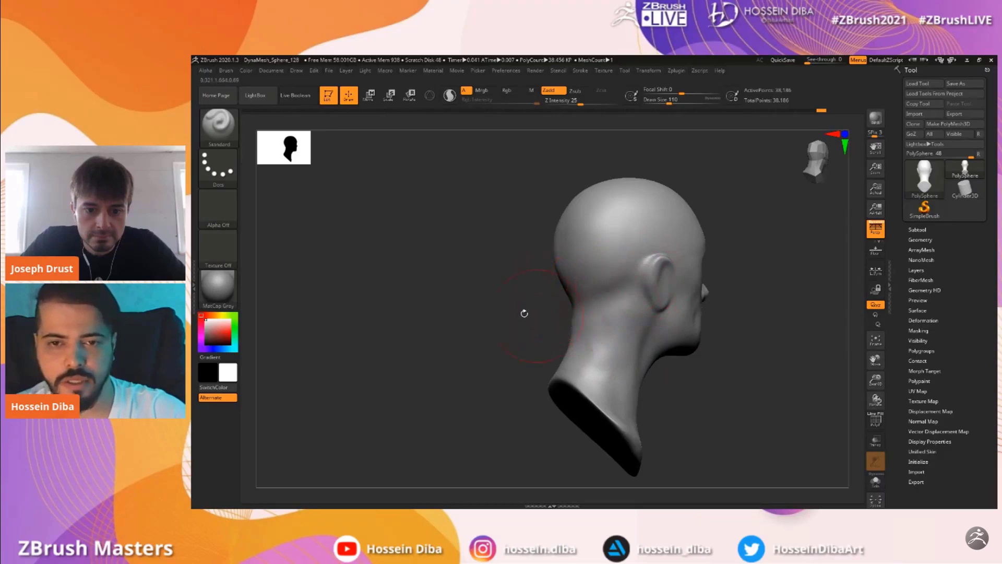
{"action": "left_click_drag", "start_coordinate": [555, 315], "coordinate": [587, 319], "text": "shift"}
{"action": "left_click_drag", "start_coordinate": [690, 374], "coordinate": [659, 360]}
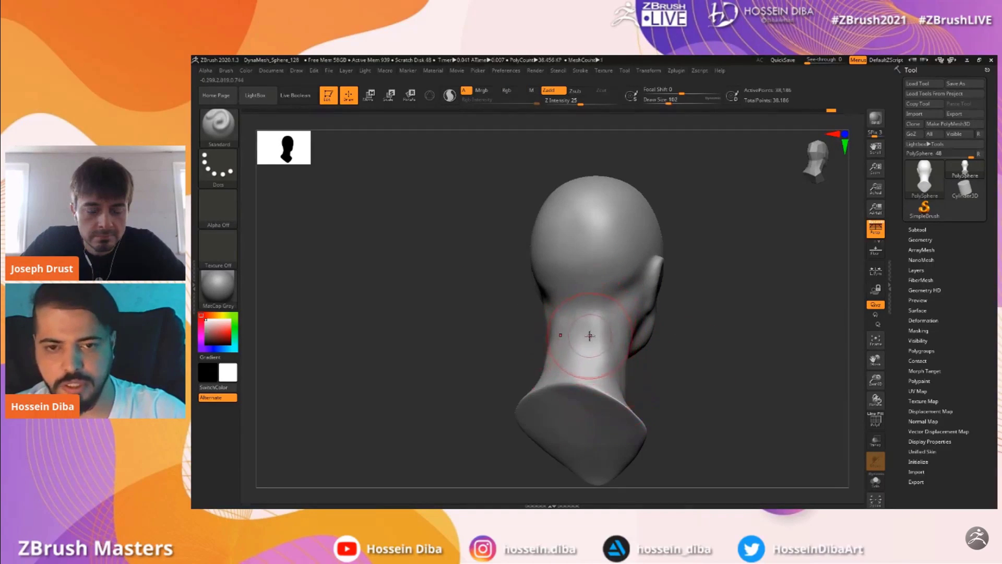
Refine the neck behind the ear with the Standard brush at Draw Size 90 and smooth under the jaw at Draw Size 62
{"action": "left_click_drag", "start_coordinate": [679, 361], "coordinate": [518, 335], "text": "shift"}
{"action": "right_click_drag", "start_coordinate": [518, 334], "coordinate": [615, 326]}
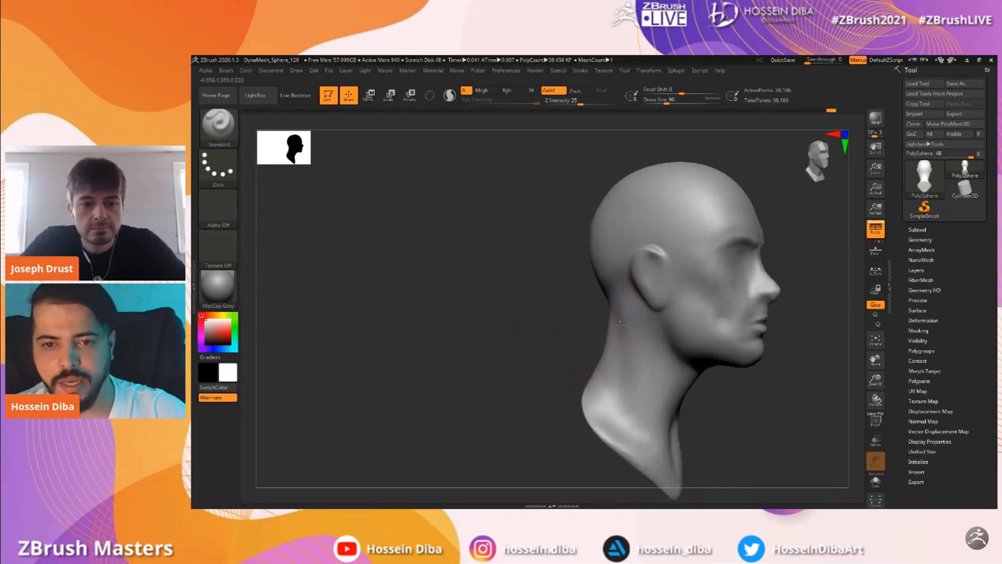
{"action": "left_click_drag", "start_coordinate": [824, 397], "coordinate": [734, 364], "text": "alt"}
{"action": "mouse_move", "coordinate": [733, 364]}
{"action": "right_mouse_down"}
{"action": "mouse_move", "coordinate": [573, 345]}
{"action": "mouse_move", "coordinate": [609, 364]}
{"action": "mouse_move", "coordinate": [482, 333]}
{"action": "mouse_move", "coordinate": [687, 374]}
{"action": "right_mouse_up"}
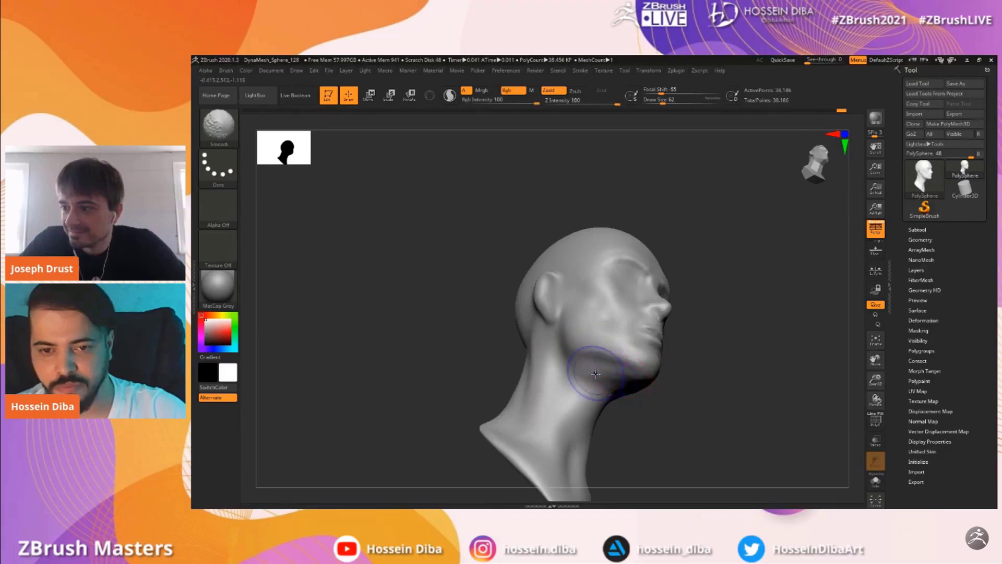
Adjust the chin and jawline in profile with the Move brush
{"action": "mouse_move", "coordinate": [600, 371]}
{"action": "right_mouse_down"}
{"action": "mouse_move", "coordinate": [454, 340]}
{"action": "mouse_move", "coordinate": [852, 386]}
{"action": "mouse_move", "coordinate": [468, 249]}
{"action": "right_mouse_up"}
{"action": "key", "text": "b"}
{"action": "left_click", "coordinate": [472, 137]}
{"action": "right_click_drag", "start_coordinate": [848, 380], "coordinate": [691, 340]}
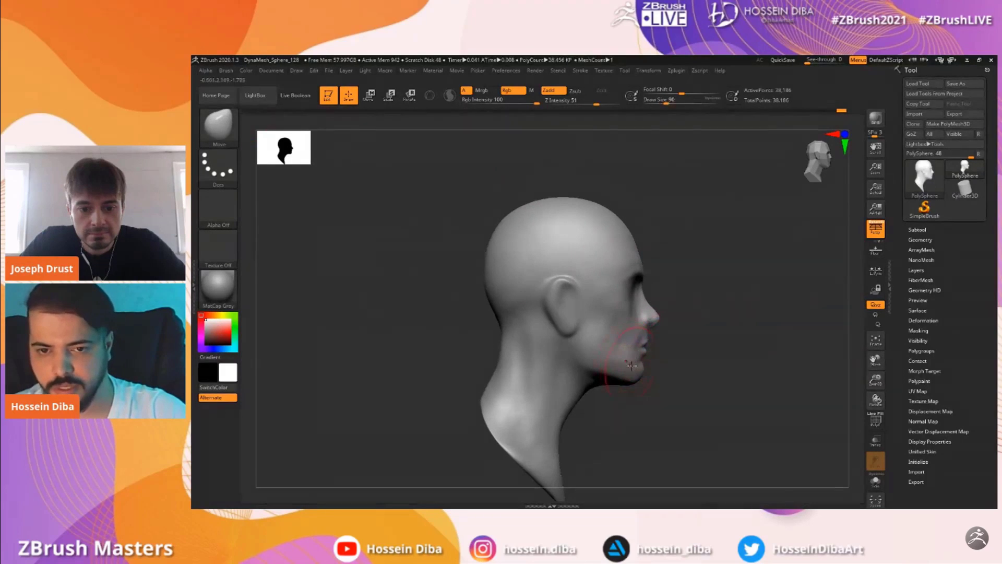
{"action": "right_click_drag", "start_coordinate": [630, 357], "coordinate": [596, 349]}
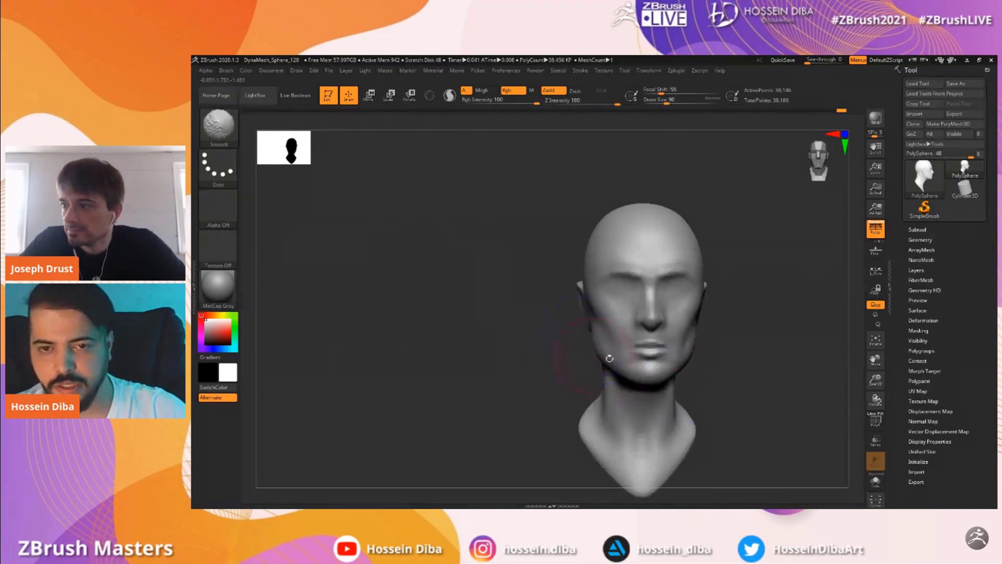
Reshape the outer cheeks and jaw from the front with the Move brush at Draw Size 94
{"action": "mouse_move", "coordinate": [846, 388]}
{"action": "left_mouse_down", "text": "alt"}
{"action": "mouse_move", "coordinate": [850, 369]}
{"action": "mouse_move", "coordinate": [832, 374]}
{"action": "left_mouse_up", "text": "alt"}
{"action": "left_click_drag", "start_coordinate": [417, 358], "coordinate": [453, 348]}
{"action": "key", "text": "["}
{"action": "key", "text": "["}
{"action": "key", "text": "]"}
{"action": "key", "text": "]"}
{"action": "key", "text": "]"}
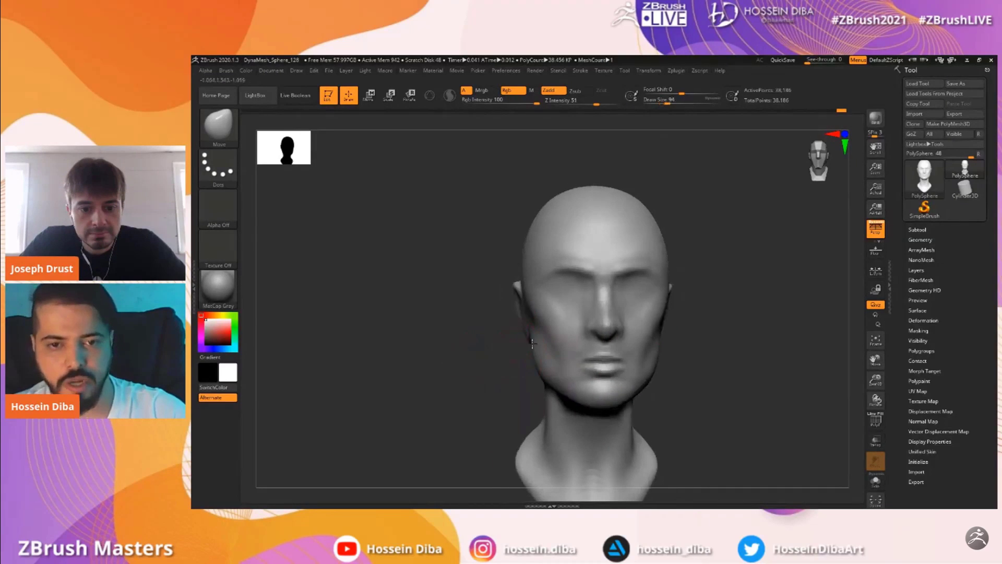
{"action": "left_click_drag", "start_coordinate": [509, 369], "coordinate": [496, 371]}
Refine the side contour of the face beside the ears with the Move brush at Draw Size 62
{"action": "left_click_drag", "start_coordinate": [875, 380], "coordinate": [874, 397]}
{"action": "left_click_drag", "start_coordinate": [875, 360], "coordinate": [886, 338]}
{"action": "mouse_move", "coordinate": [569, 346]}
{"action": "right_mouse_down"}
{"action": "mouse_move", "coordinate": [520, 336]}
{"action": "mouse_move", "coordinate": [540, 313]}
{"action": "mouse_move", "coordinate": [521, 295]}
{"action": "mouse_move", "coordinate": [494, 291]}
{"action": "right_mouse_up"}
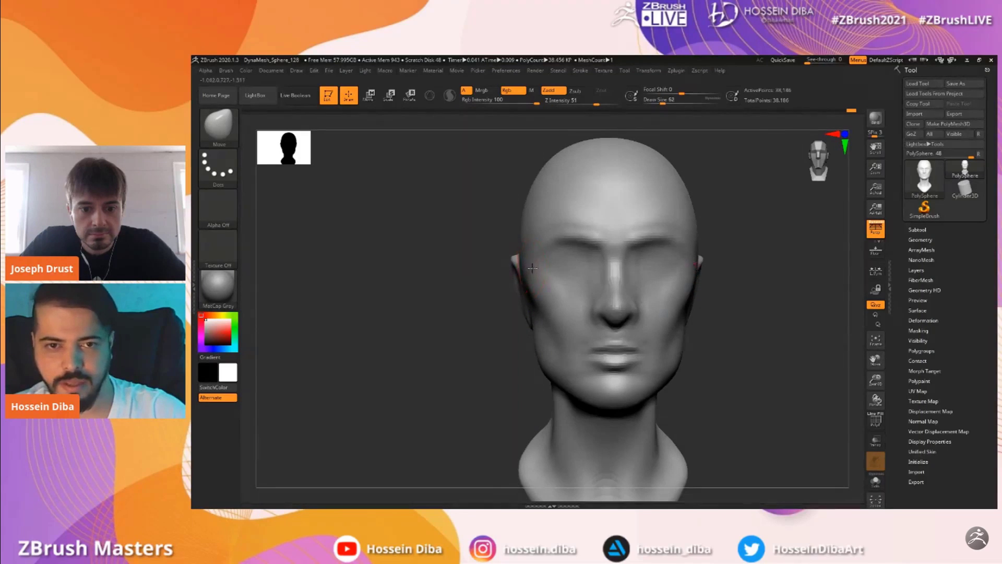
{"action": "right_click_drag", "start_coordinate": [531, 267], "coordinate": [477, 278]}
Adjust the temples from the front with the Move brush at Draw Size 94
{"action": "left_click_drag", "start_coordinate": [872, 381], "coordinate": [864, 363]}
{"action": "mouse_move", "coordinate": [874, 361]}
{"action": "left_mouse_down"}
{"action": "mouse_move", "coordinate": [856, 362]}
{"action": "mouse_move", "coordinate": [867, 363]}
{"action": "left_mouse_up"}
{"action": "left_click_drag", "start_coordinate": [875, 360], "coordinate": [882, 357]}
{"action": "left_click_drag", "start_coordinate": [770, 329], "coordinate": [778, 328]}
{"action": "key", "text": "bracketright"}
{"action": "mouse_move", "coordinate": [559, 250]}
{"action": "left_mouse_down"}
{"action": "mouse_move", "coordinate": [551, 239]}
{"action": "mouse_move", "coordinate": [544, 257]}
{"action": "left_mouse_up"}
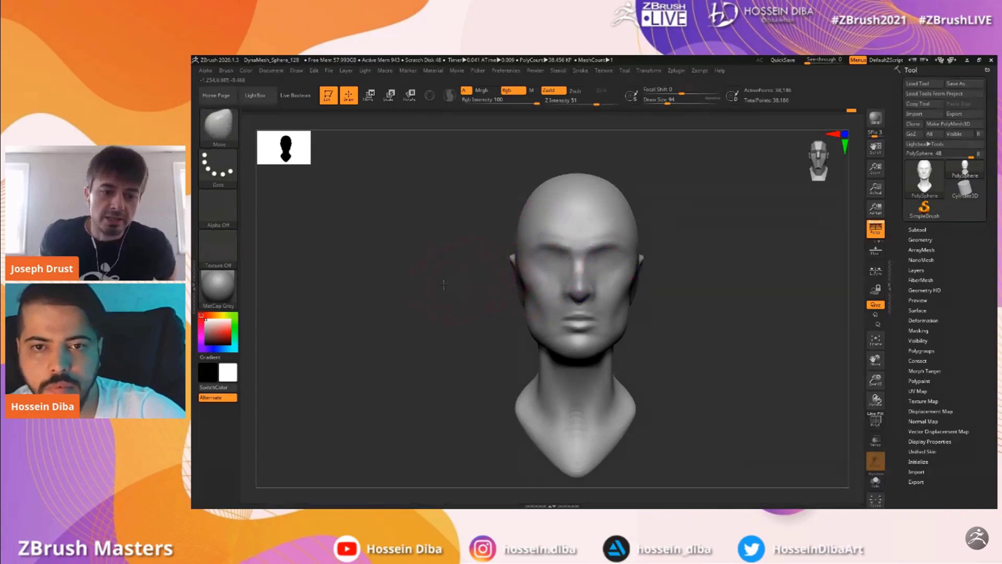
Smooth the corners of the jaw and refine their contour at Draw Size 74
{"action": "left_click_drag", "start_coordinate": [444, 281], "coordinate": [458, 286]}
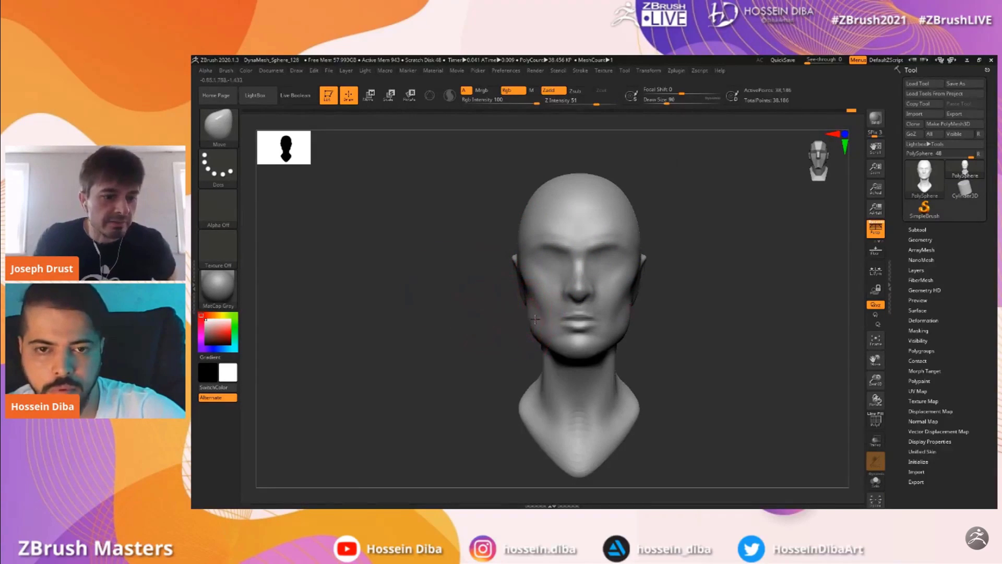
{"action": "left_click_drag", "start_coordinate": [544, 319], "coordinate": [557, 331], "text": "shift"}
{"action": "mouse_move", "coordinate": [875, 380]}
{"action": "left_mouse_down"}
{"action": "mouse_move", "coordinate": [878, 390]}
{"action": "mouse_move", "coordinate": [879, 362]}
{"action": "left_mouse_up"}
{"action": "left_click_drag", "start_coordinate": [661, 101], "coordinate": [664, 100]}
{"action": "left_click_drag", "start_coordinate": [576, 346], "coordinate": [557, 343], "text": "shift"}
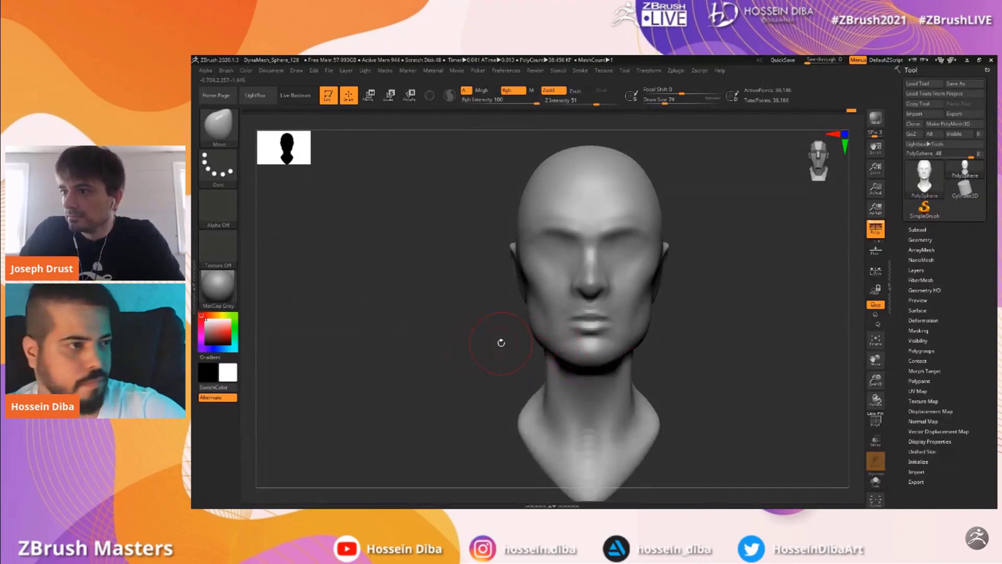
Adjust the jawline from a three-quarter view with the Move brush at Draw Size 86 and 78
{"action": "mouse_move", "coordinate": [454, 326]}
{"action": "left_mouse_down"}
{"action": "mouse_move", "coordinate": [495, 319]}
{"action": "mouse_move", "coordinate": [512, 333]}
{"action": "left_mouse_up"}
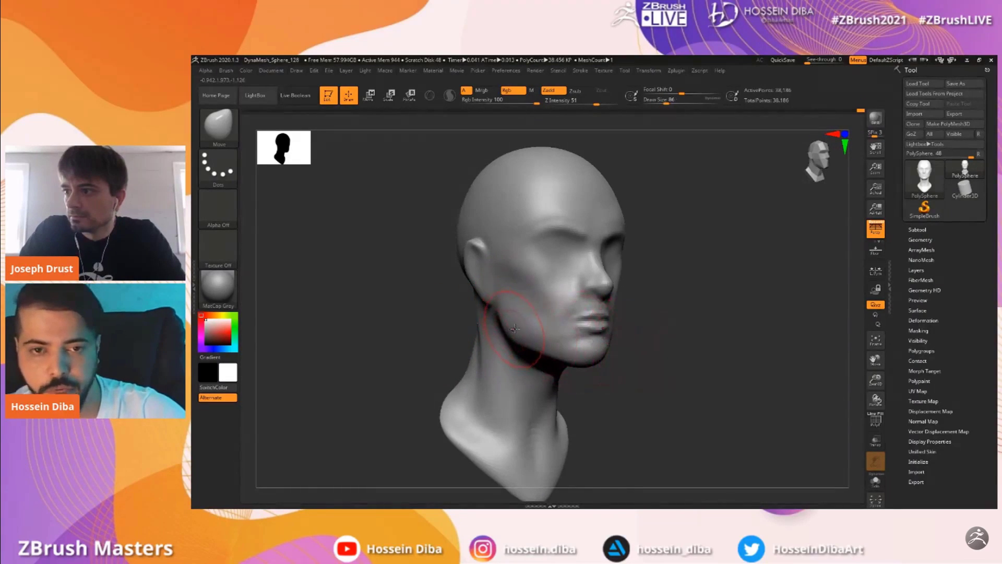
{"action": "left_click_drag", "start_coordinate": [873, 382], "coordinate": [874, 394]}
{"action": "left_click_drag", "start_coordinate": [874, 359], "coordinate": [882, 364]}
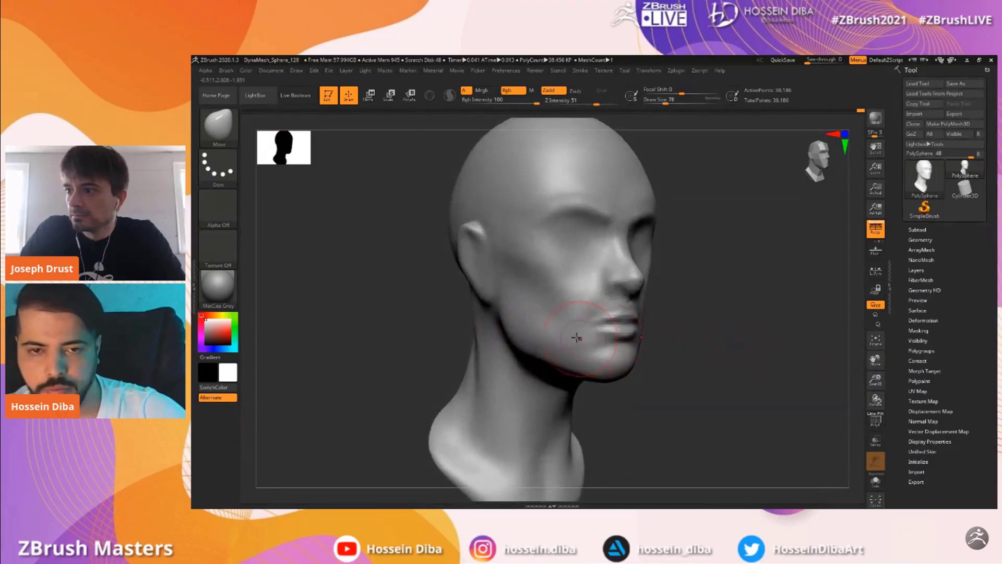
{"action": "left_click_drag", "start_coordinate": [709, 340], "coordinate": [691, 338]}
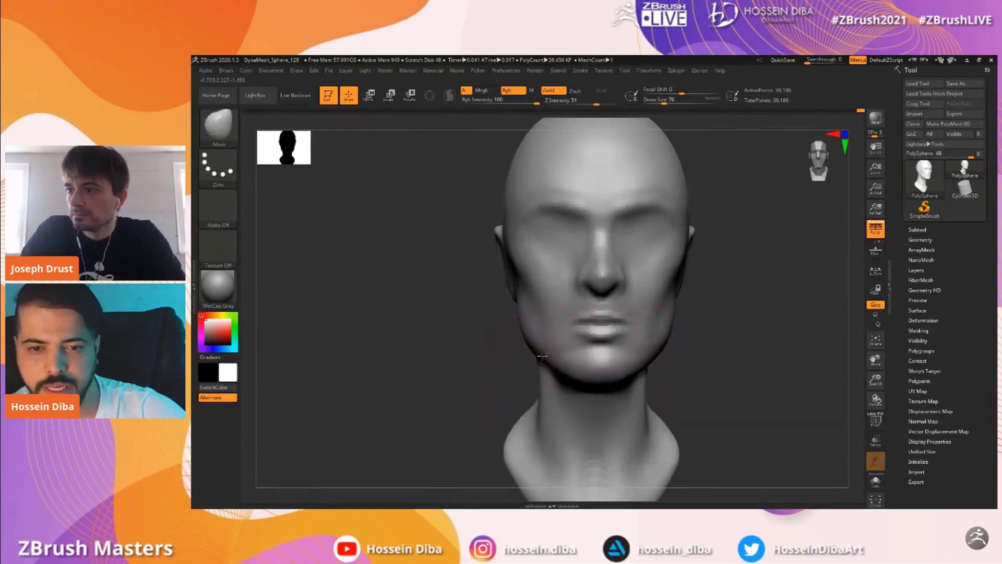
Refine the jaw corners from the front with the Move brush at Draw Size 66 and smooth them at Draw Size 54
{"action": "key", "text": "bracketleft"}
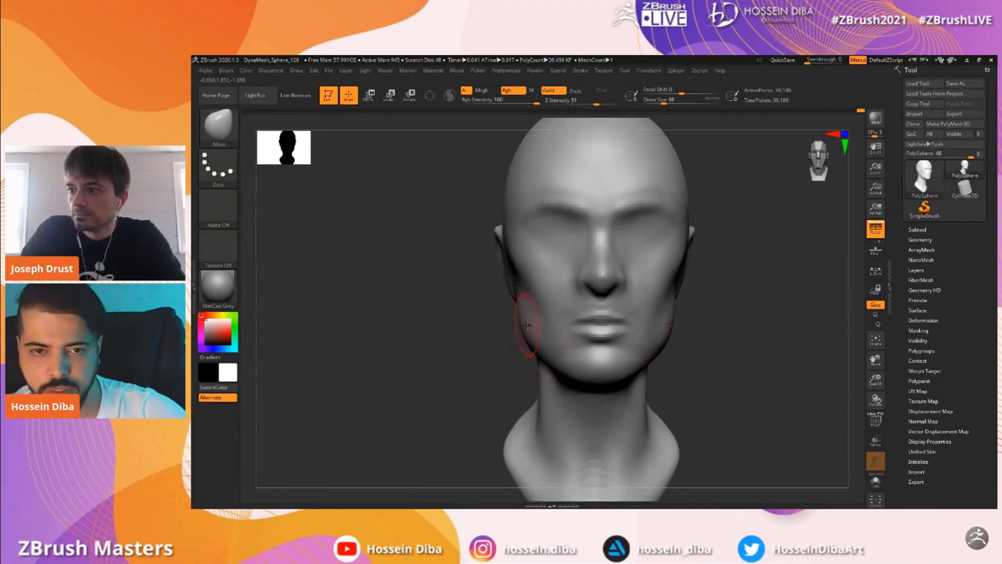
{"action": "mouse_move", "coordinate": [540, 338]}
{"action": "left_mouse_down", "text": "shift"}
{"action": "mouse_move", "coordinate": [533, 343]}
{"action": "mouse_move", "coordinate": [549, 355]}
{"action": "left_mouse_up", "text": "shift"}
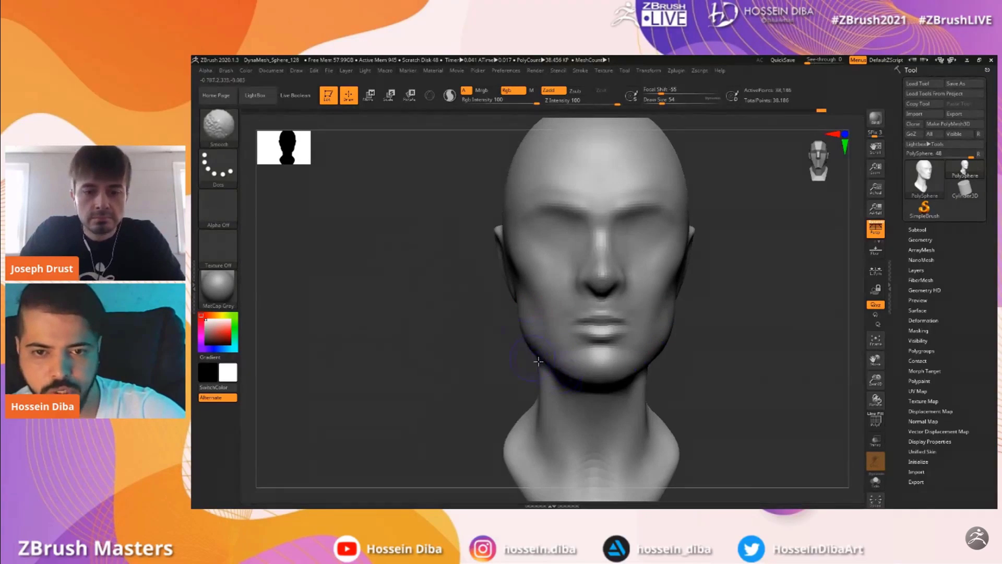
{"action": "key", "text": "bracketright"}
{"action": "left_click_drag", "start_coordinate": [876, 380], "coordinate": [856, 351]}
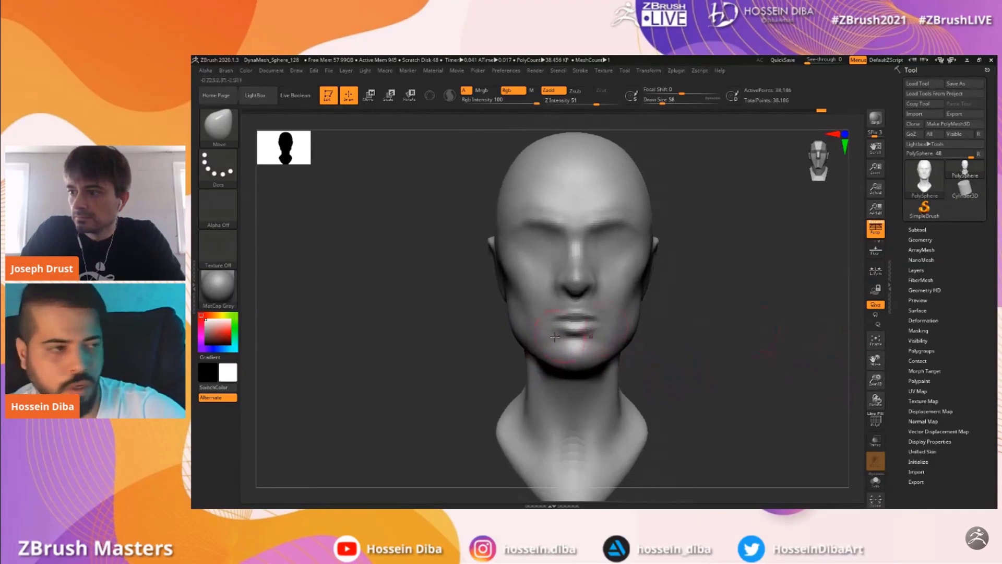
{"action": "key", "text": "["}
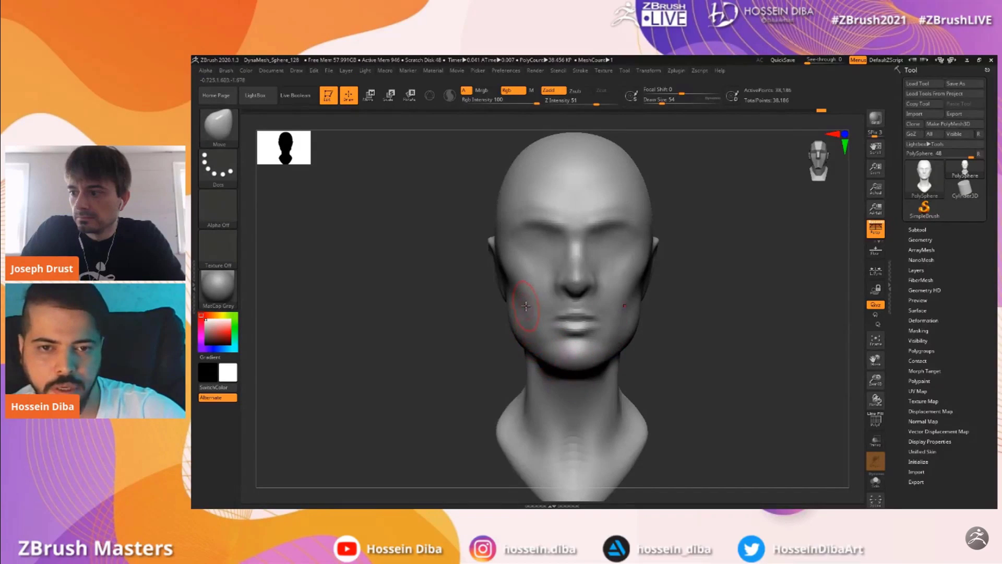
Adjust the cheek in three-quarter and profile views with the Move brush at Draw Size 74
{"action": "left_click_drag", "start_coordinate": [834, 387], "coordinate": [666, 317]}
{"action": "left_click_drag", "start_coordinate": [450, 311], "coordinate": [516, 310]}
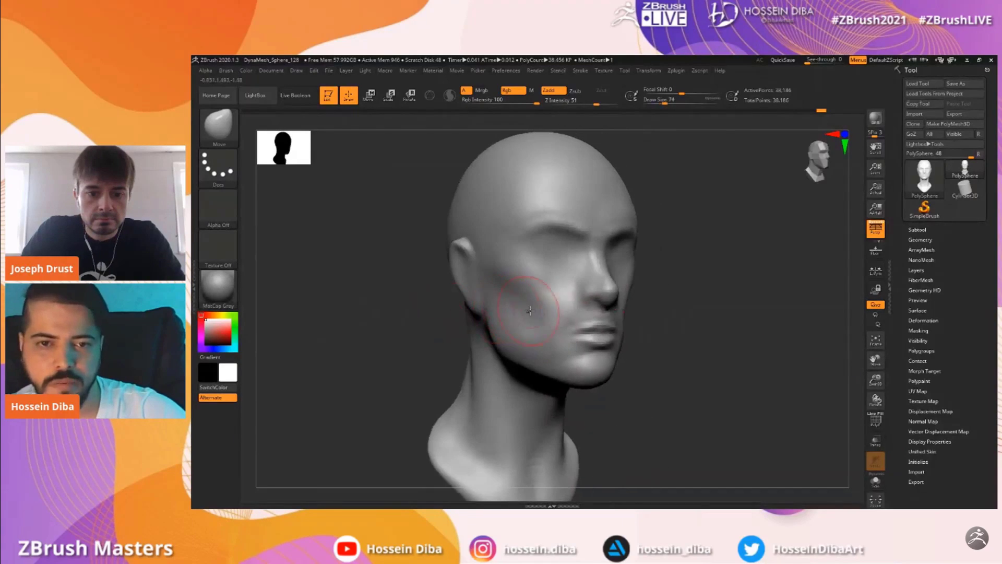
{"action": "right_click_drag", "start_coordinate": [485, 298], "coordinate": [510, 295]}
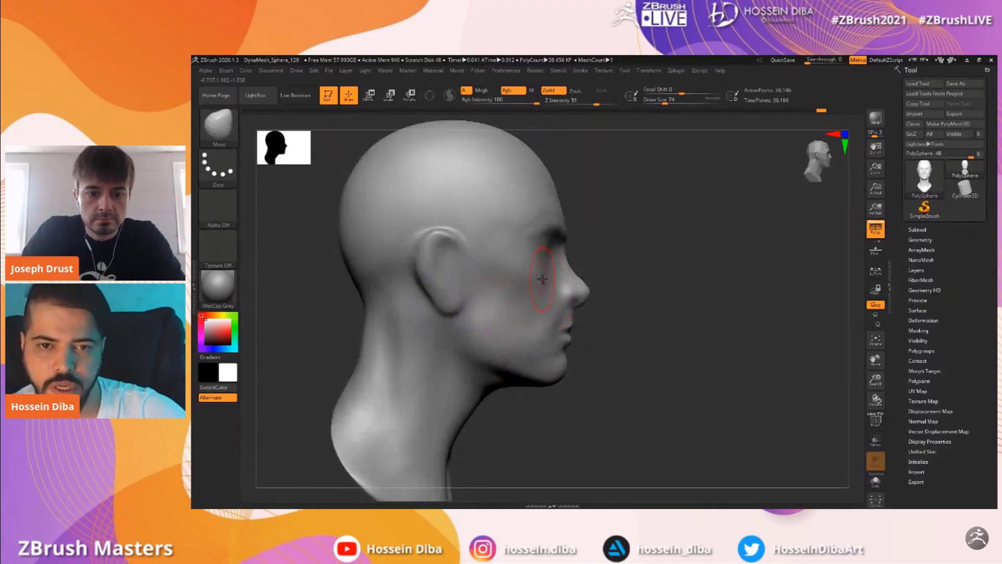
{"action": "left_click_drag", "start_coordinate": [843, 389], "coordinate": [645, 286]}
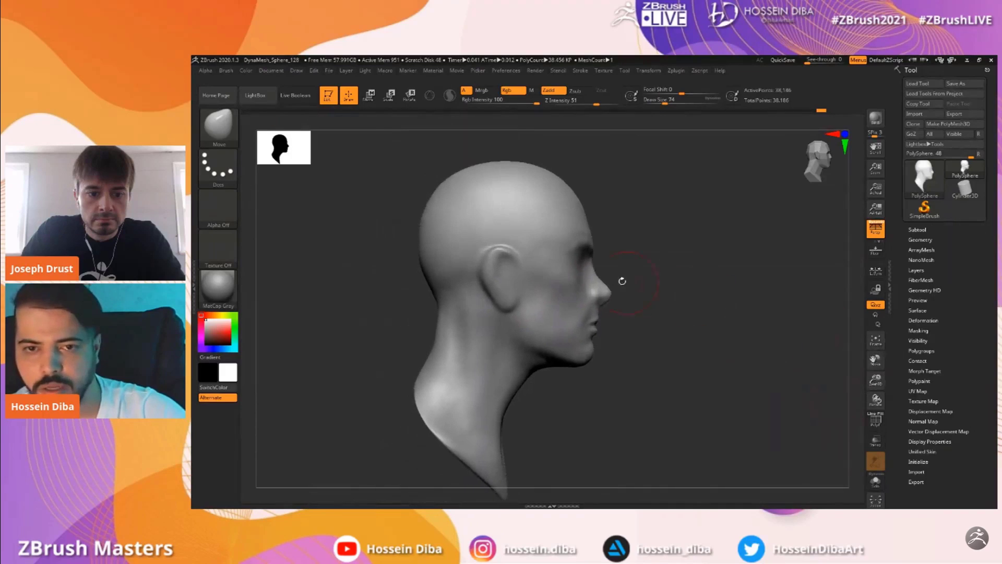
Adjust the area around the mouth in profile with the Move brush at Draw Size 50 and 62
{"action": "key", "text": "bracketleft"}
{"action": "key", "text": "bracketleft"}
{"action": "key", "text": "bracketleft"}
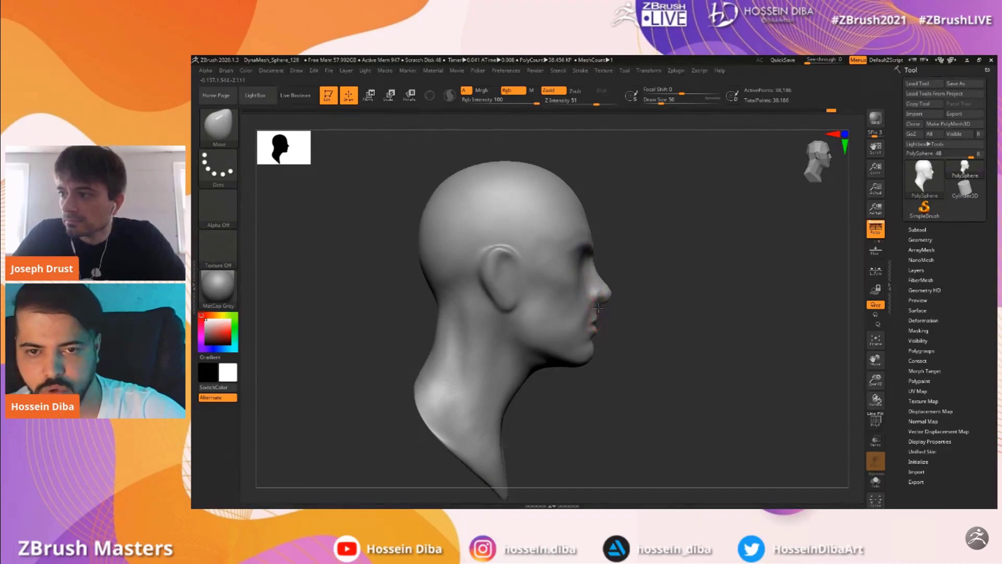
{"action": "left_click_drag", "start_coordinate": [875, 380], "coordinate": [876, 399]}
{"action": "left_click_drag", "start_coordinate": [875, 360], "coordinate": [908, 362]}
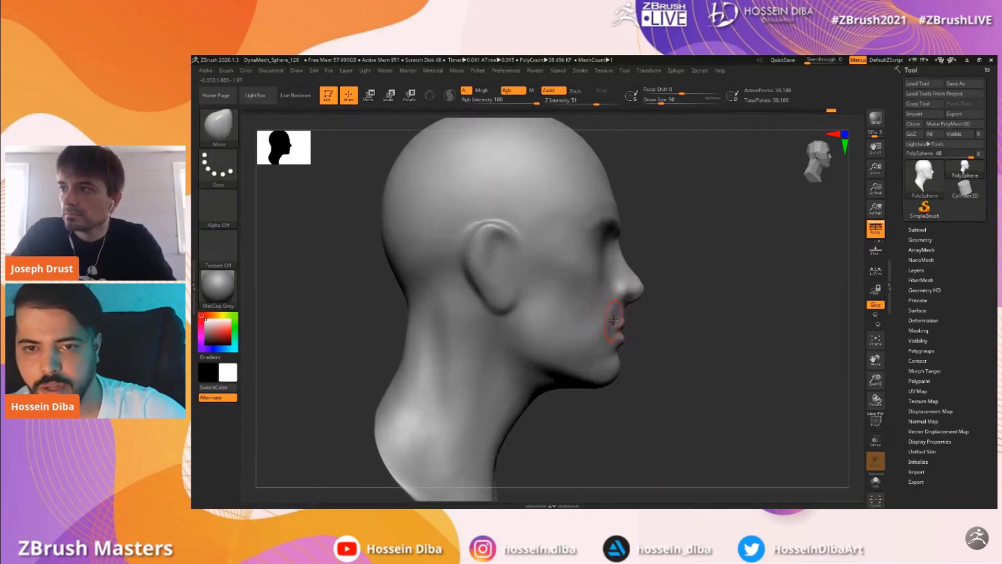
{"action": "right_click_drag", "start_coordinate": [607, 317], "coordinate": [640, 323]}
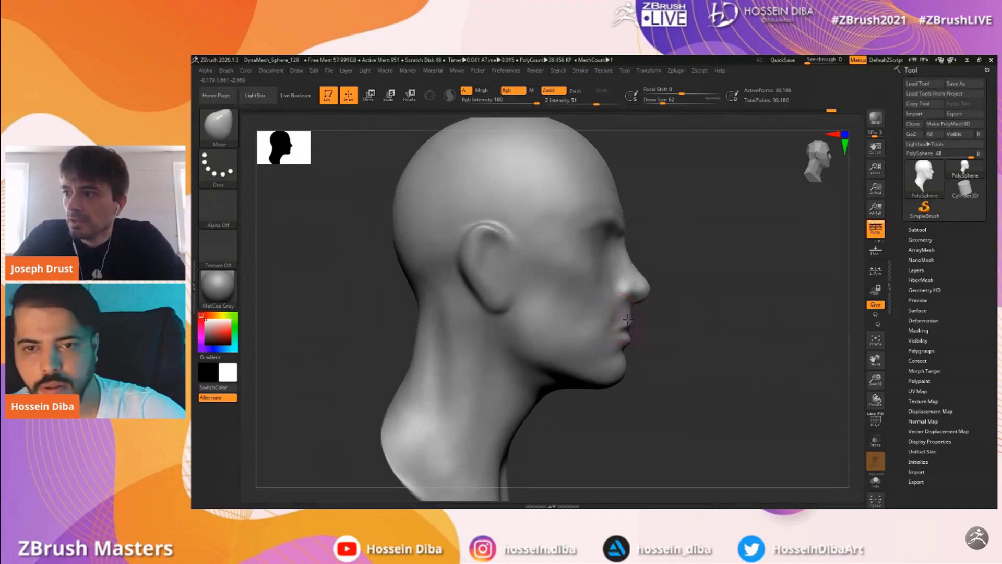
Refine the side contour of the face and ears from the front with the Move brush at Draw Size 98
{"action": "right_click_drag", "start_coordinate": [862, 390], "coordinate": [720, 340]}
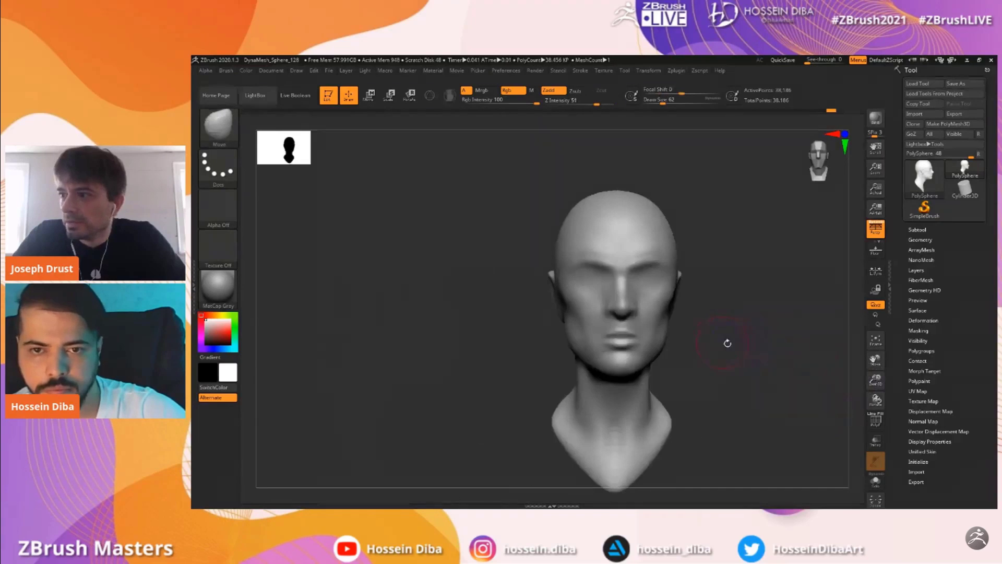
{"action": "right_click_drag", "start_coordinate": [856, 369], "coordinate": [788, 335], "text": "alt"}
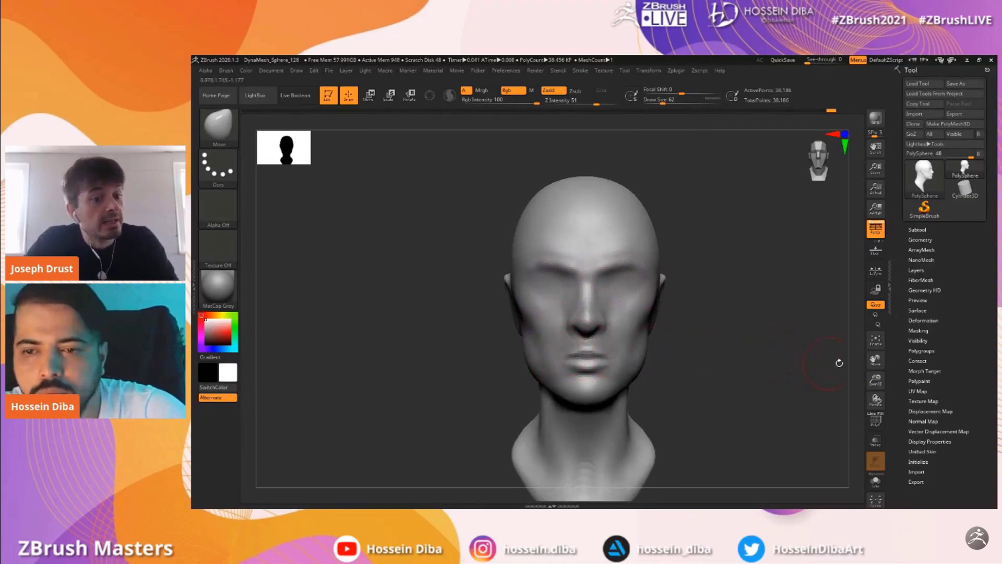
{"action": "left_click_drag", "start_coordinate": [875, 360], "coordinate": [875, 334]}
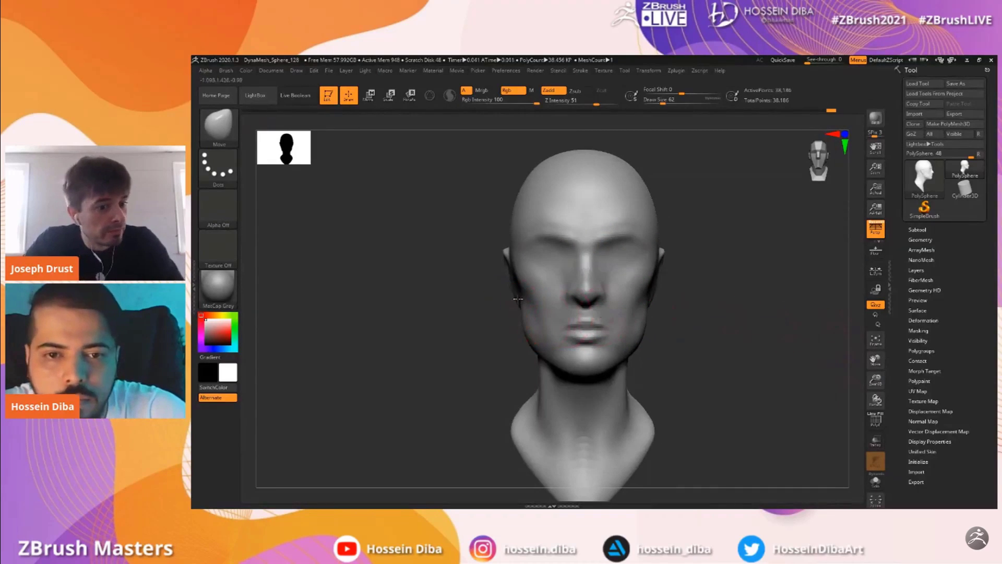
{"action": "key", "text": "]"}
{"action": "left_click_drag", "start_coordinate": [493, 300], "coordinate": [519, 300]}
{"action": "right_click_drag", "start_coordinate": [508, 251], "coordinate": [465, 248]}
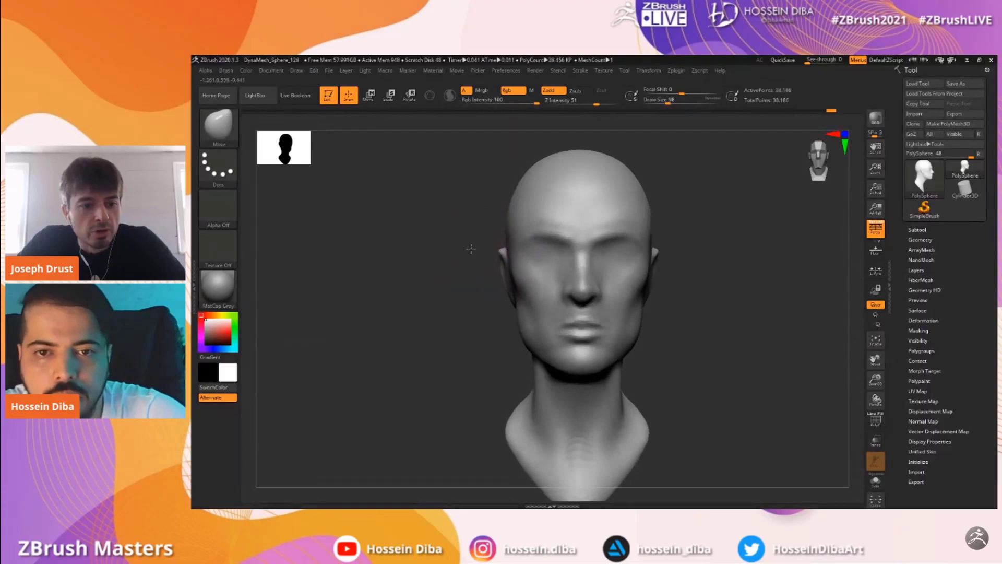
Reshape the sides of the skull above the ears with the Move brush at Draw Size 122 and 142
{"action": "left_click_drag", "start_coordinate": [869, 359], "coordinate": [868, 370]}
{"action": "key", "text": "bracketright"}
{"action": "key", "text": "bracketright"}
{"action": "key", "text": "bracketright"}
{"action": "key", "text": "bracketright"}
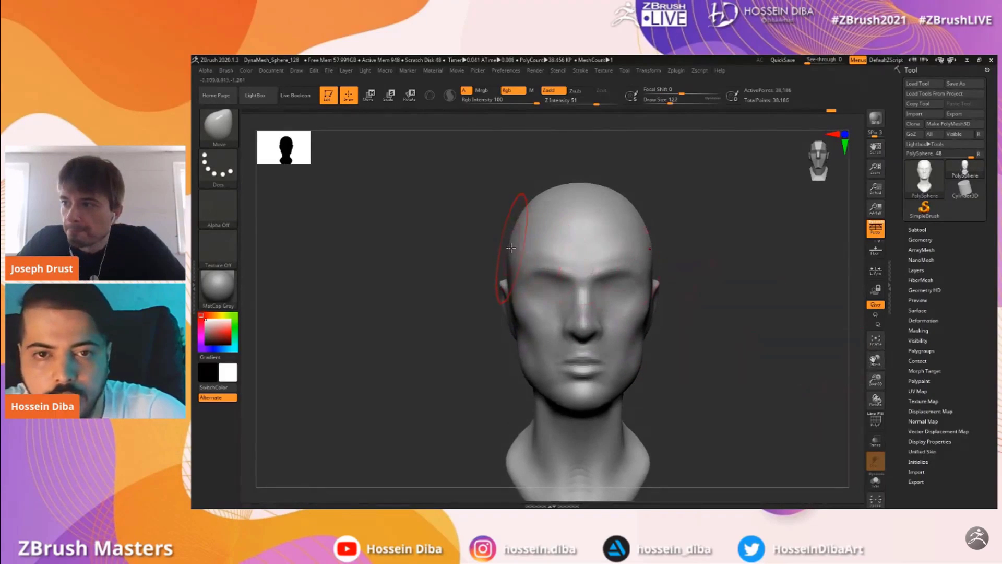
{"action": "left_click_drag", "start_coordinate": [423, 245], "coordinate": [463, 246]}
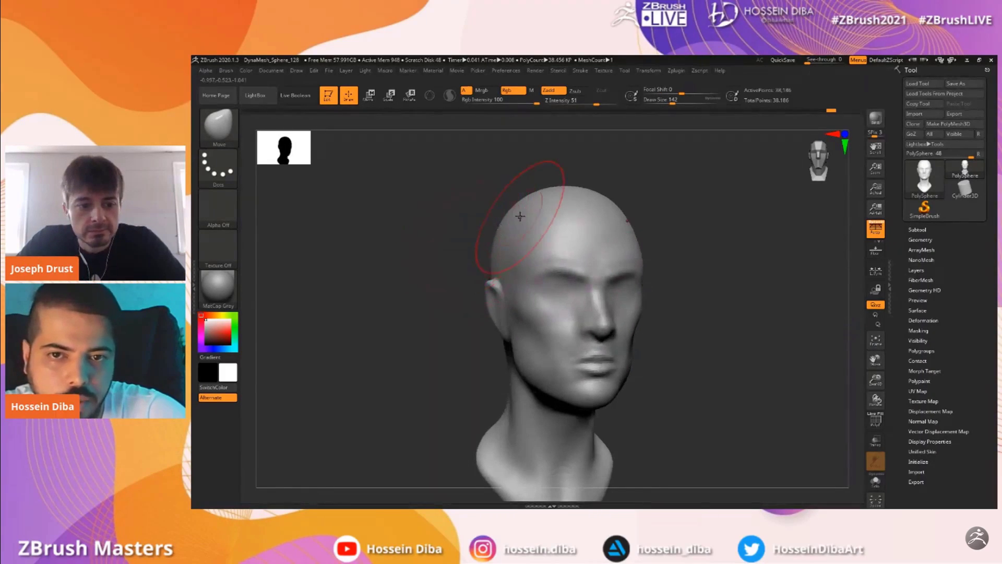
{"action": "right_click_drag", "start_coordinate": [521, 217], "coordinate": [542, 219], "text": "shift"}
{"action": "left_click_drag", "start_coordinate": [876, 381], "coordinate": [891, 344]}
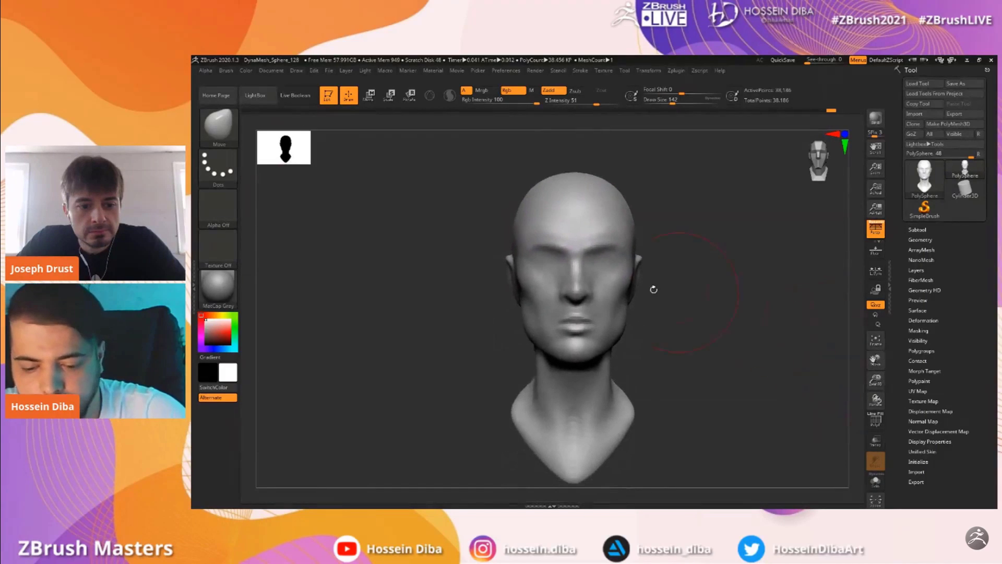
Adjust the cheek contour below the ears from the front with the Move brush at Draw Size 82
{"action": "key", "text": "bracketleft"}
{"action": "key", "text": "bracketleft"}
{"action": "key", "text": "bracketleft"}
{"action": "key", "text": "bracketleft"}
{"action": "key", "text": "bracketleft"}
{"action": "key", "text": "bracketleft"}
{"action": "left_click_drag", "start_coordinate": [876, 380], "coordinate": [844, 347]}
{"action": "key", "text": "bracketright"}
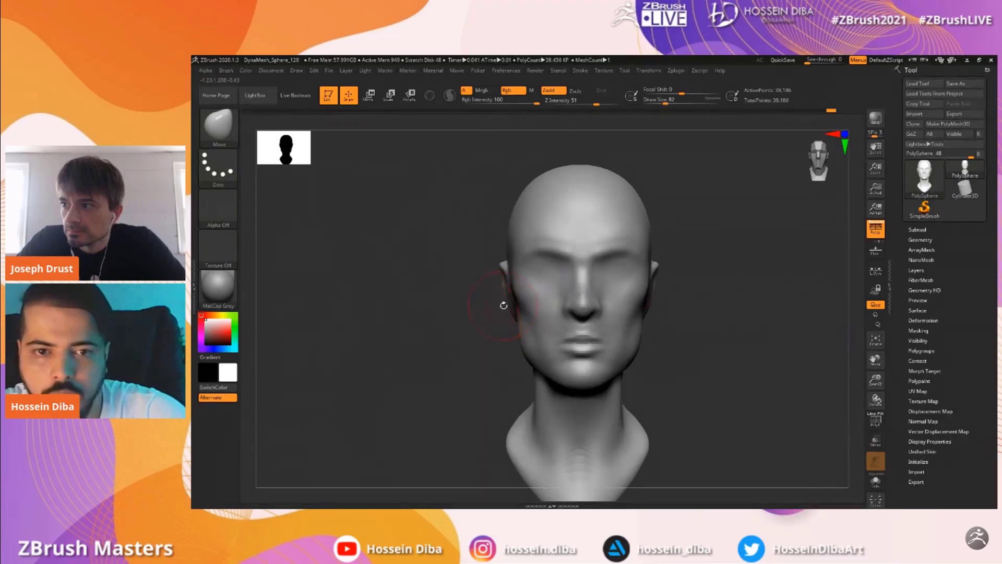
{"action": "mouse_move", "coordinate": [462, 320]}
{"action": "left_mouse_down"}
{"action": "mouse_move", "coordinate": [517, 326]}
{"action": "mouse_move", "coordinate": [511, 319]}
{"action": "left_mouse_up"}
Reposition the ears in profile, front and three-quarter views with the Move brush at Draw Size 58
{"action": "key", "text": "bracketleft"}
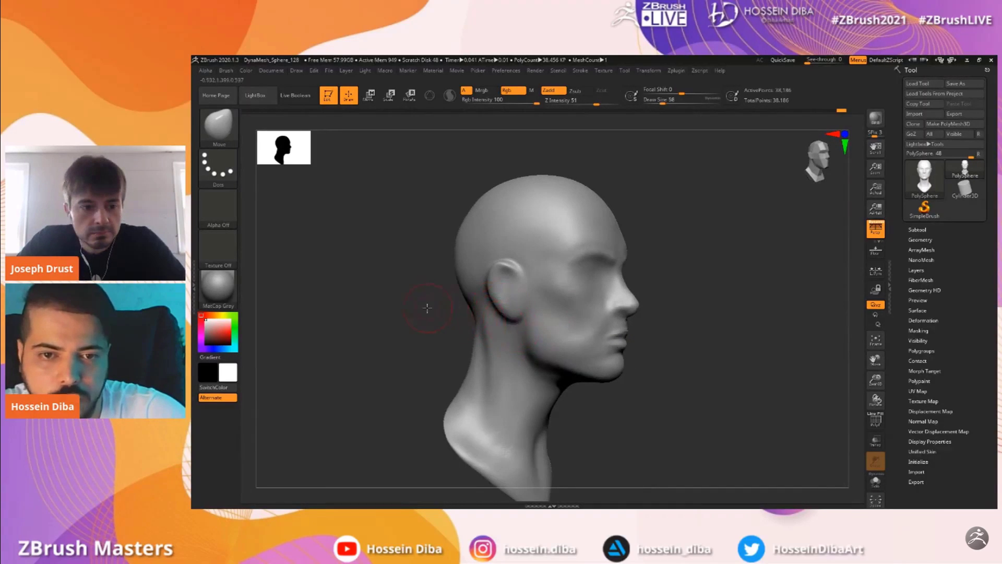
{"action": "left_click_drag", "start_coordinate": [432, 307], "coordinate": [383, 309], "text": "shift"}
{"action": "left_click_drag", "start_coordinate": [875, 380], "coordinate": [876, 353]}
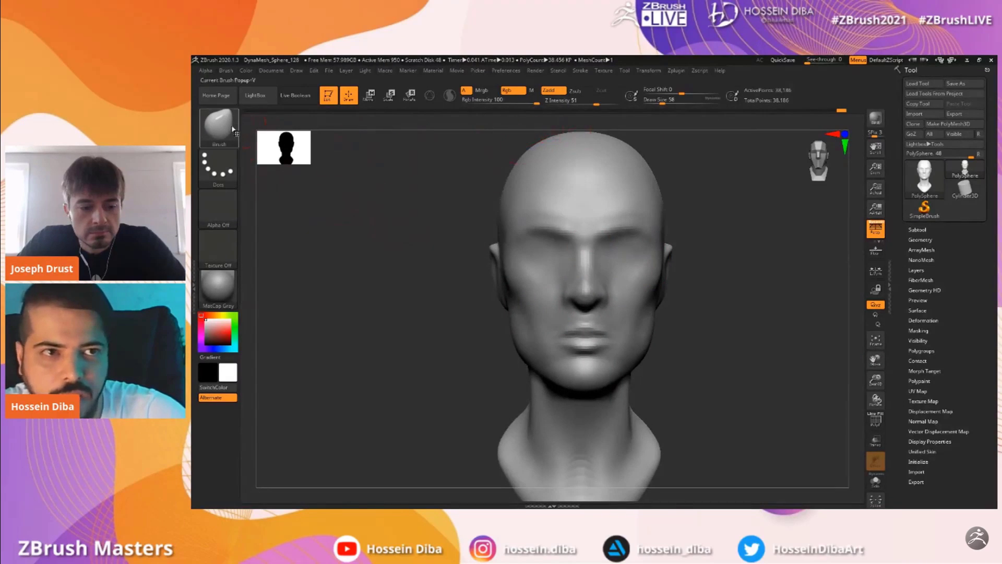
{"action": "key", "text": "b"}
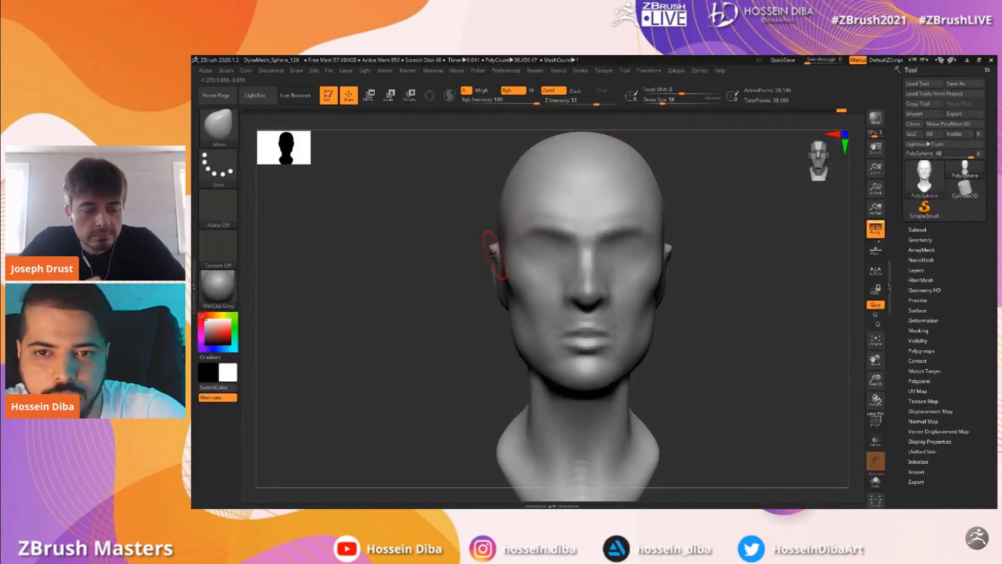
{"action": "left_click_drag", "start_coordinate": [462, 237], "coordinate": [497, 269]}
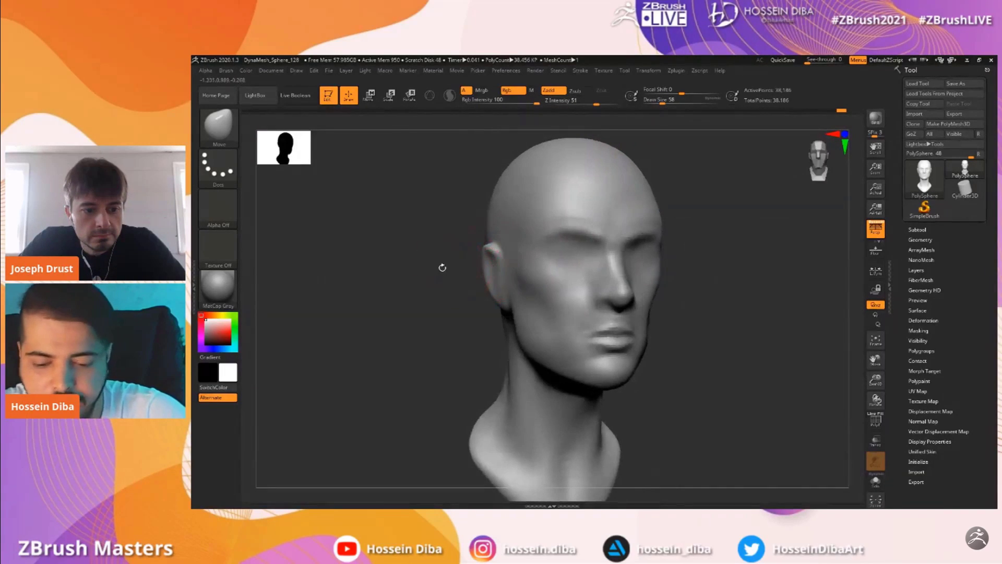
{"action": "right_click_drag", "start_coordinate": [495, 257], "coordinate": [491, 253], "text": "shift"}
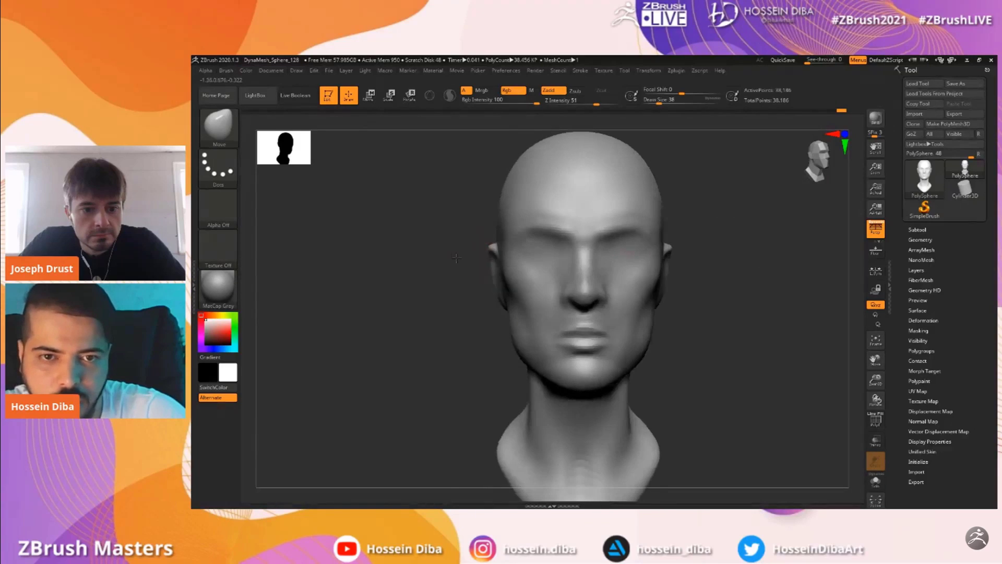
Refine the cheekbone outline beside the ears from the front with the Move brush at Draw Size 62
{"action": "left_click_drag", "start_coordinate": [814, 351], "coordinate": [810, 315], "text": "alt"}
{"action": "key", "text": "bracketright"}
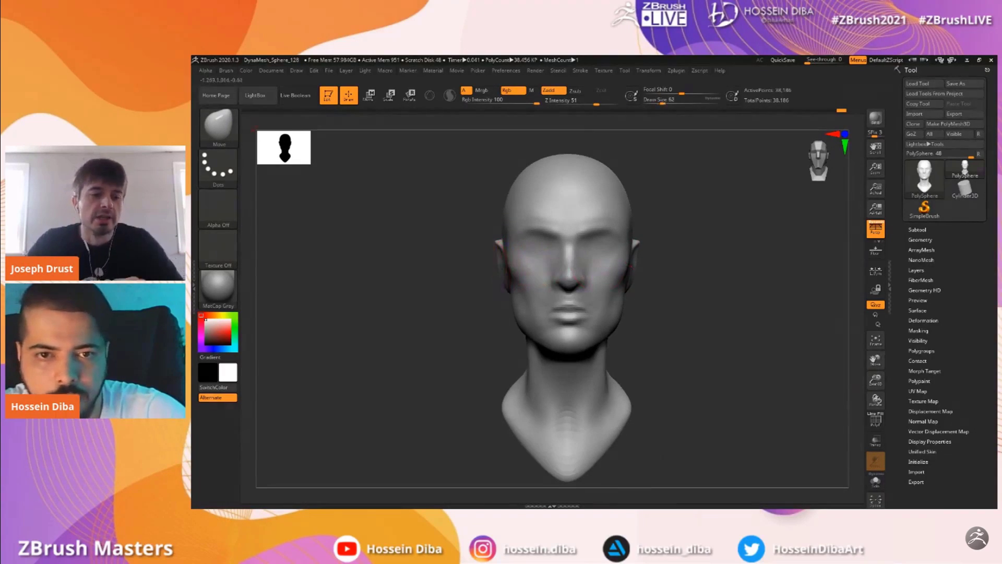
{"action": "mouse_move", "coordinate": [876, 380]}
{"action": "left_mouse_down"}
{"action": "mouse_move", "coordinate": [873, 360]}
{"action": "mouse_move", "coordinate": [881, 366]}
{"action": "left_mouse_up"}
{"action": "mouse_move", "coordinate": [496, 275]}
{"action": "left_mouse_down"}
{"action": "mouse_move", "coordinate": [481, 273]}
{"action": "mouse_move", "coordinate": [505, 296]}
{"action": "mouse_move", "coordinate": [446, 286]}
{"action": "left_mouse_up"}
{"action": "left_click_drag", "start_coordinate": [876, 379], "coordinate": [875, 360]}
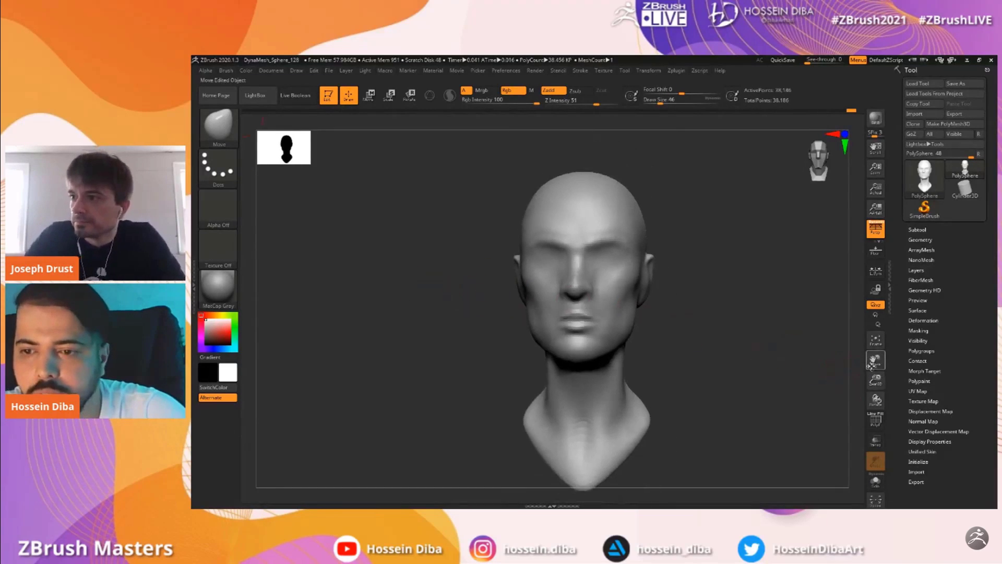
{"action": "left_click_drag", "start_coordinate": [730, 330], "coordinate": [750, 329]}
{"action": "mouse_move", "coordinate": [876, 378]}
{"action": "left_mouse_down"}
{"action": "mouse_move", "coordinate": [877, 369]}
{"action": "mouse_move", "coordinate": [858, 383]}
{"action": "left_mouse_up"}
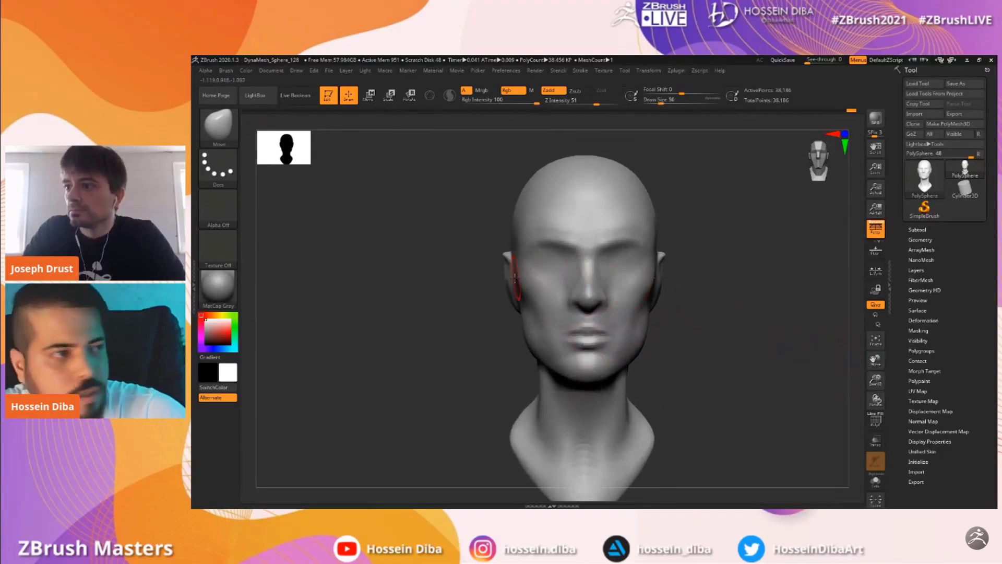
Refine the outer edges of the ears from the front with the Move brush at Draw Size 38
{"action": "key", "text": "bracketright"}
{"action": "key", "text": "bracketleft"}
{"action": "key", "text": "bracketleft"}
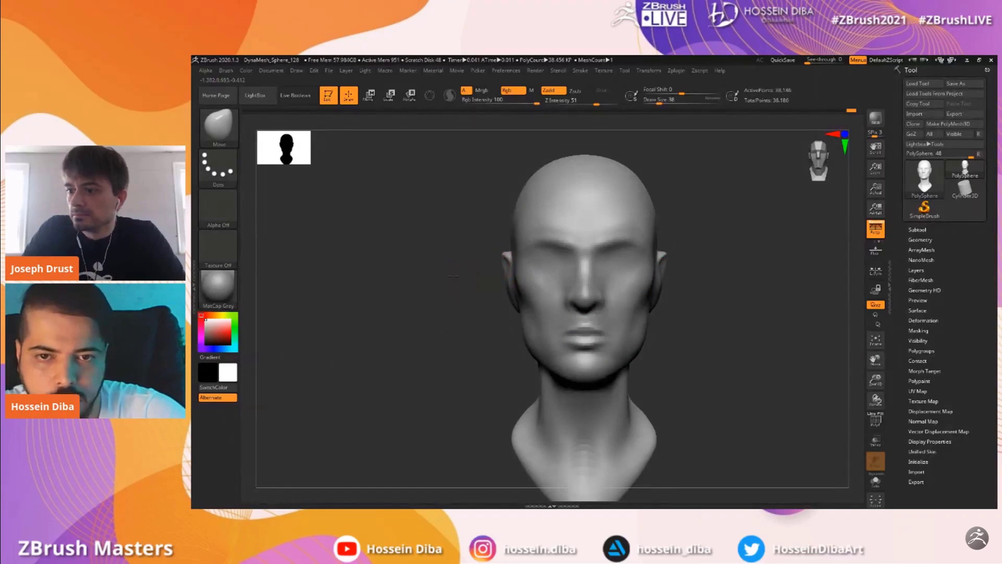
{"action": "left_click_drag", "start_coordinate": [876, 380], "coordinate": [874, 366]}
{"action": "left_click_drag", "start_coordinate": [876, 361], "coordinate": [860, 346]}
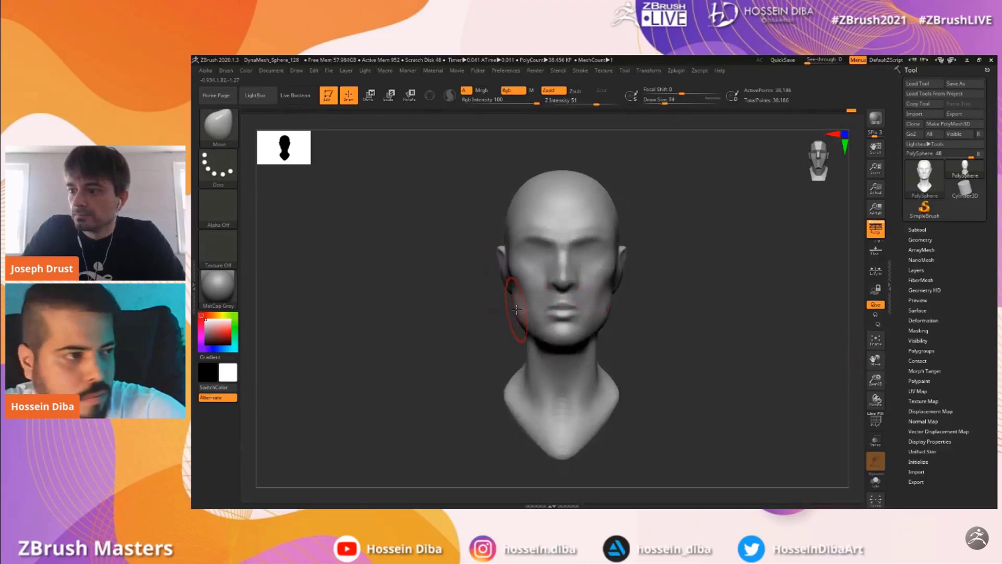
Adjust the lower jaw, neck sides and shoulder slope from the front with the Move brush at Draw Size 94
{"action": "key", "text": "bracketright"}
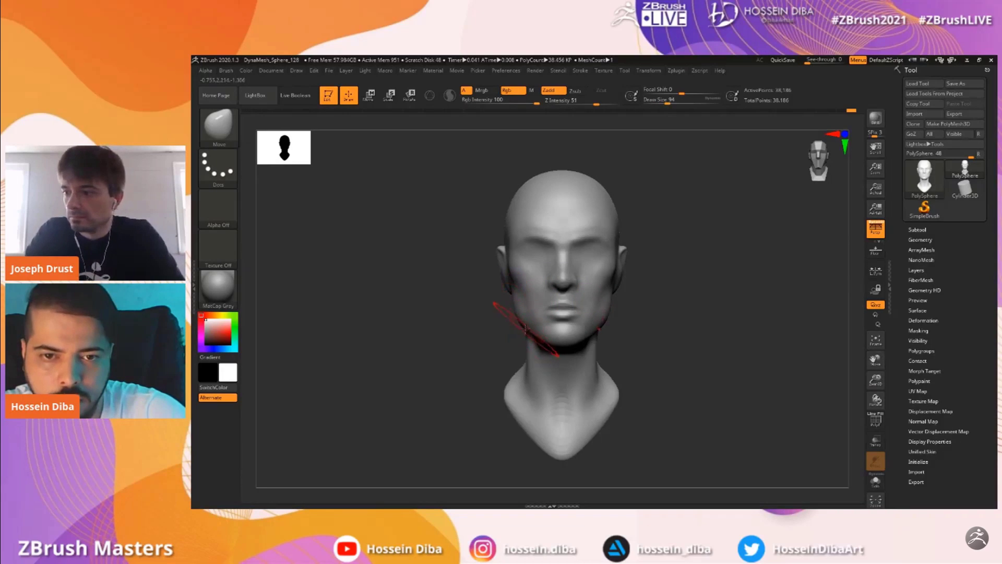
{"action": "left_click_drag", "start_coordinate": [875, 359], "coordinate": [905, 351]}
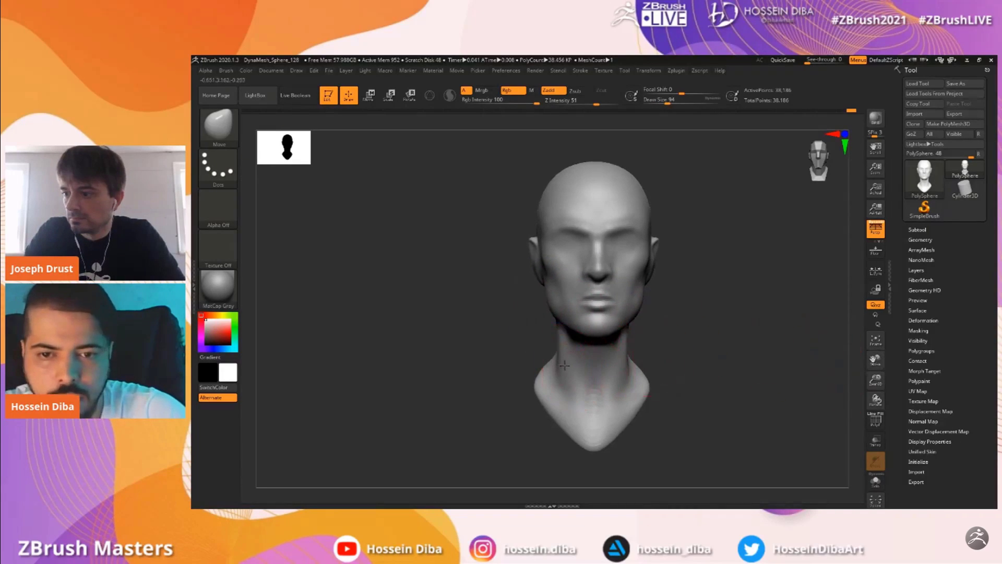
{"action": "left_click_drag", "start_coordinate": [545, 369], "coordinate": [550, 385]}
{"action": "left_click_drag", "start_coordinate": [557, 405], "coordinate": [600, 392]}
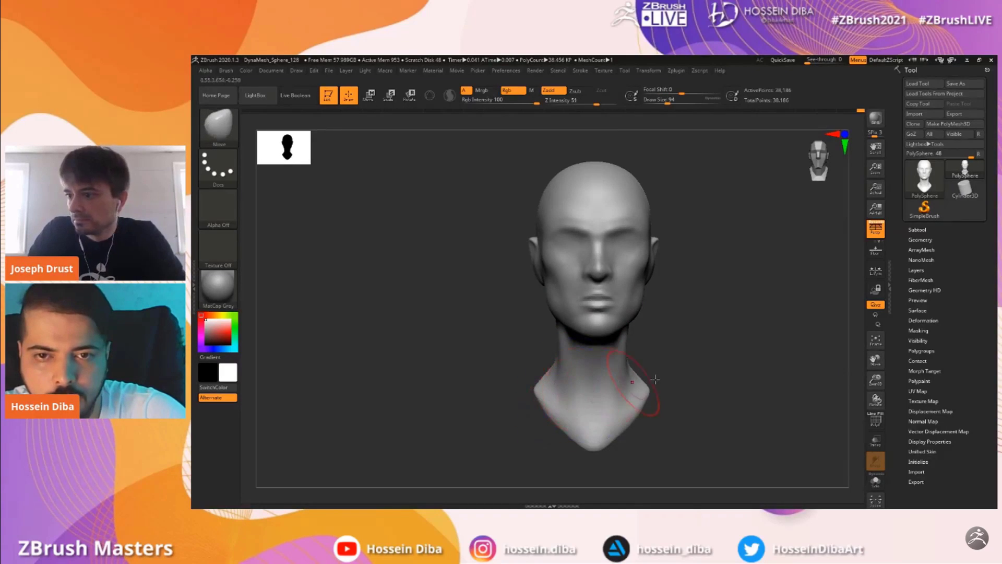
Refine the brow and central face proportions from the front with the Move brush at Draw Size 94 and 90
{"action": "left_click_drag", "start_coordinate": [875, 379], "coordinate": [878, 386]}
{"action": "left_click_drag", "start_coordinate": [878, 354], "coordinate": [864, 372]}
{"action": "left_click_drag", "start_coordinate": [739, 342], "coordinate": [703, 347]}
{"action": "left_click_drag", "start_coordinate": [875, 380], "coordinate": [879, 401]}
{"action": "left_click_drag", "start_coordinate": [875, 357], "coordinate": [876, 400]}
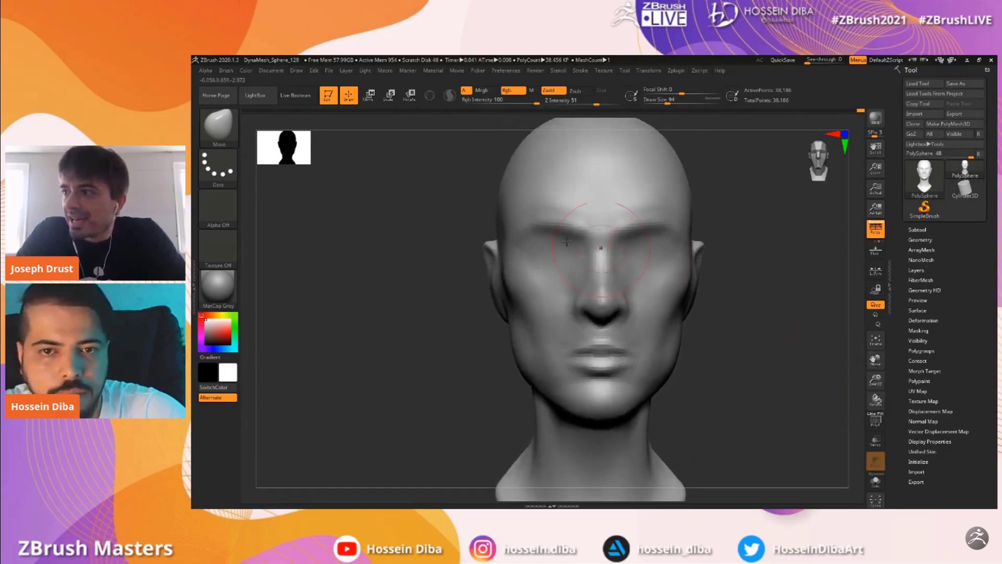
{"action": "mouse_move", "coordinate": [543, 232]}
{"action": "left_mouse_down", "text": "shift"}
{"action": "mouse_move", "coordinate": [521, 243]}
{"action": "mouse_move", "coordinate": [516, 307]}
{"action": "left_mouse_up", "text": "shift"}
{"action": "mouse_move", "coordinate": [876, 360]}
{"action": "left_mouse_down"}
{"action": "mouse_move", "coordinate": [869, 353]}
{"action": "mouse_move", "coordinate": [875, 364]}
{"action": "left_mouse_up"}
{"action": "left_click_drag", "start_coordinate": [876, 363], "coordinate": [871, 355]}
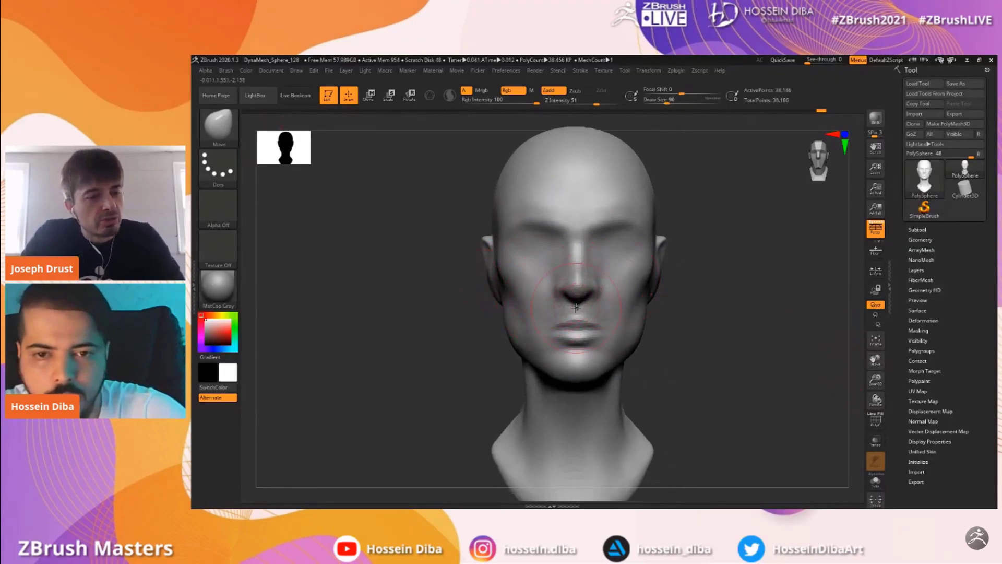
Carve the line between the lips and define the lip edges with the DamStandard brush at Draw Size 38 and Z Intensity 33
{"action": "left_click", "coordinate": [228, 135]}
{"action": "left_click", "coordinate": [754, 195]}
{"action": "left_click_drag", "start_coordinate": [875, 380], "coordinate": [877, 394]}
{"action": "left_click_drag", "start_coordinate": [874, 359], "coordinate": [880, 338]}
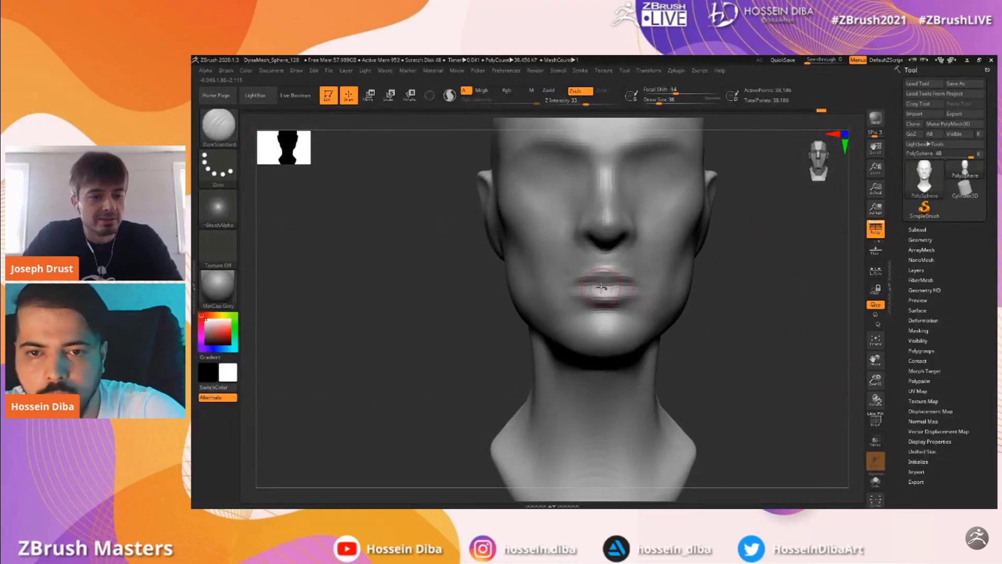
{"action": "left_click_drag", "start_coordinate": [585, 280], "coordinate": [587, 282]}
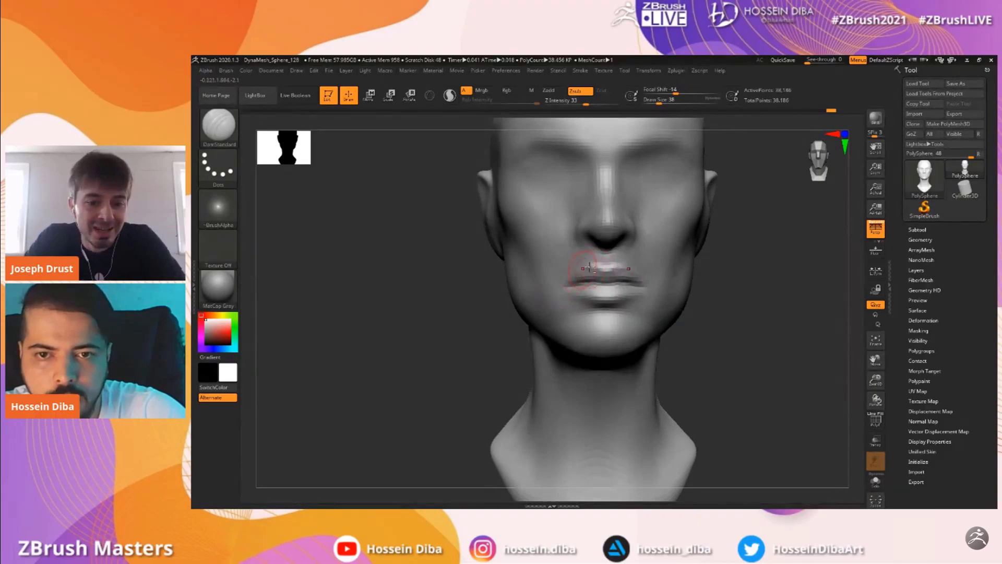
{"action": "left_click_drag", "start_coordinate": [606, 301], "coordinate": [564, 290]}
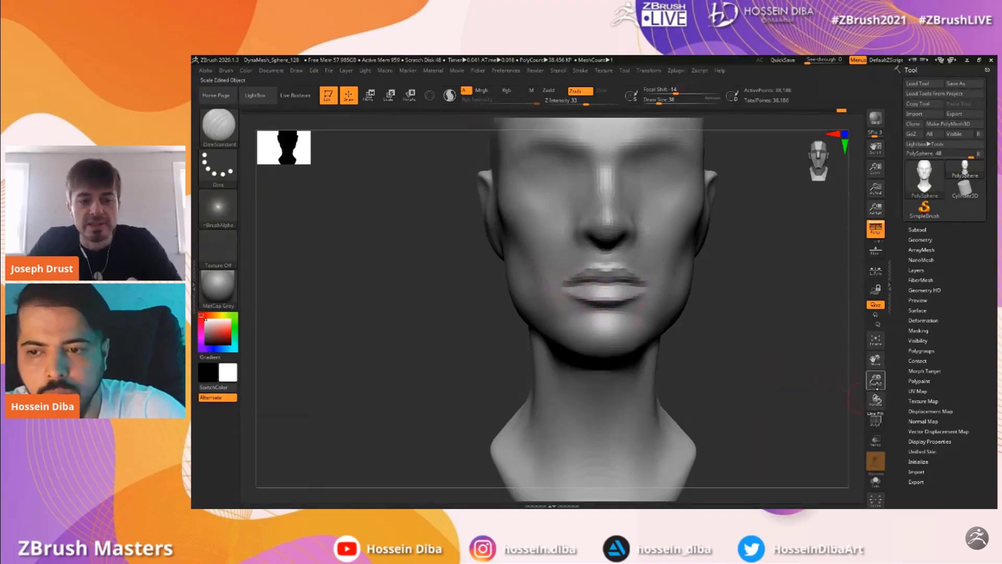
Build up the lips and the area under the nose with the Standard brush at Z Intensity 25, starting at Draw Size 38
{"action": "key", "text": "f"}
{"action": "key", "text": "b"}
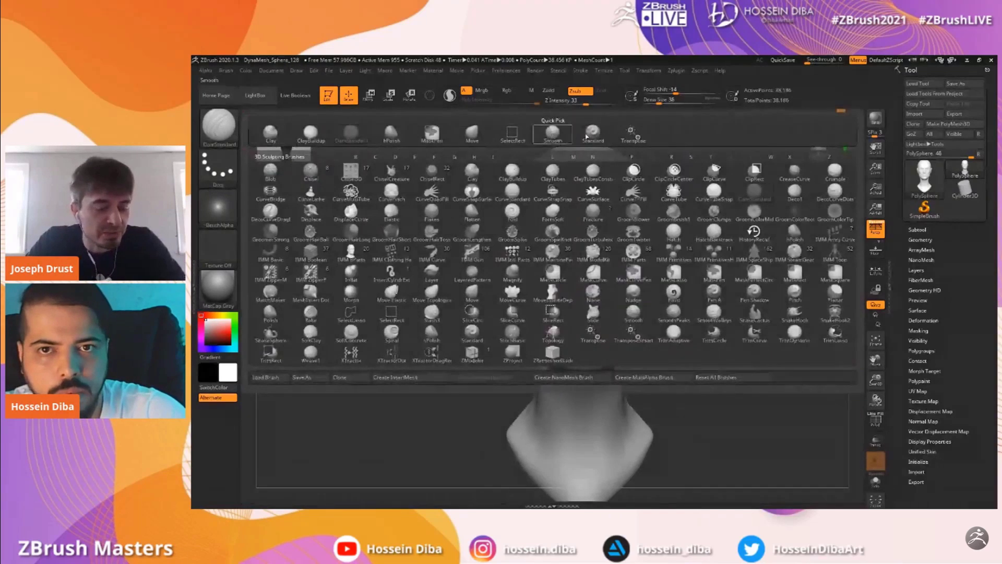
{"action": "left_click", "coordinate": [593, 133]}
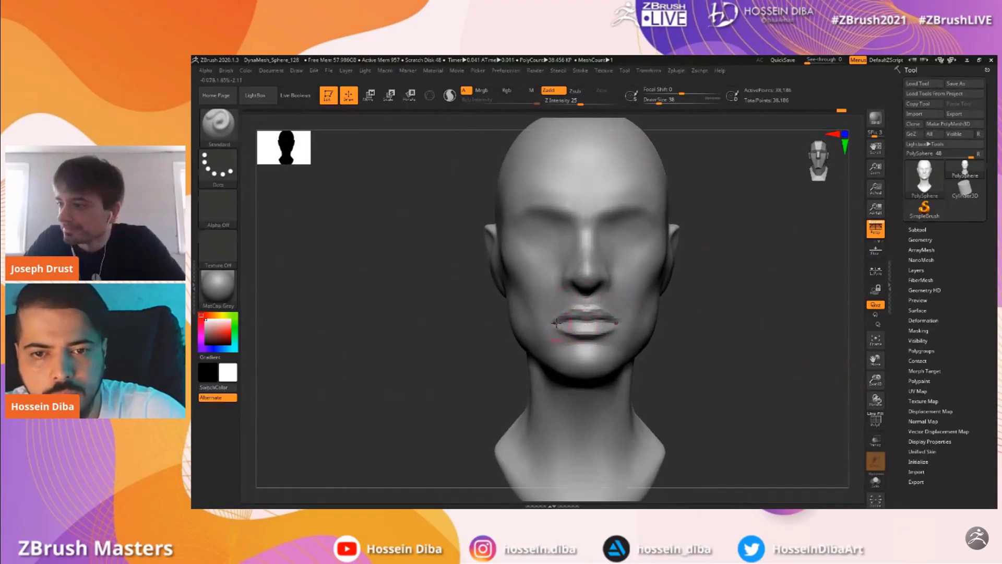
{"action": "left_click_drag", "start_coordinate": [440, 315], "coordinate": [674, 323]}
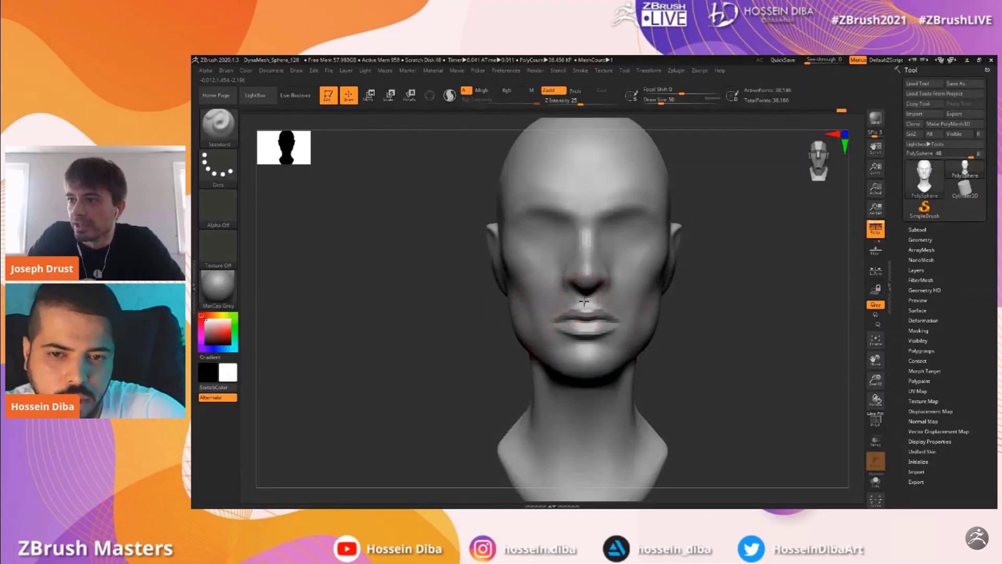
{"action": "left_click_drag", "start_coordinate": [433, 309], "coordinate": [557, 319]}
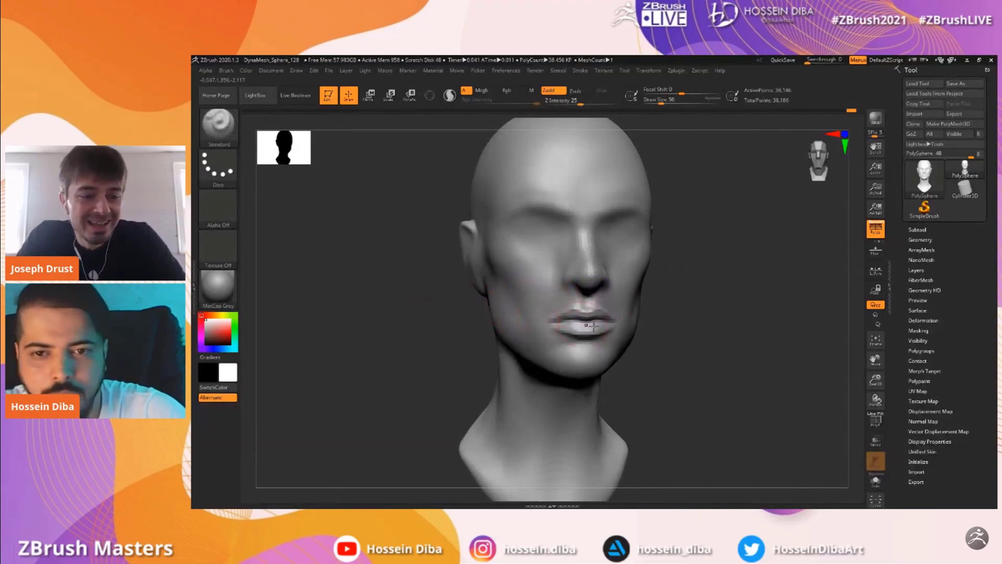
{"action": "mouse_move", "coordinate": [869, 373]}
{"action": "left_mouse_down"}
{"action": "mouse_move", "coordinate": [844, 350]}
{"action": "mouse_move", "coordinate": [882, 353]}
{"action": "left_mouse_up"}
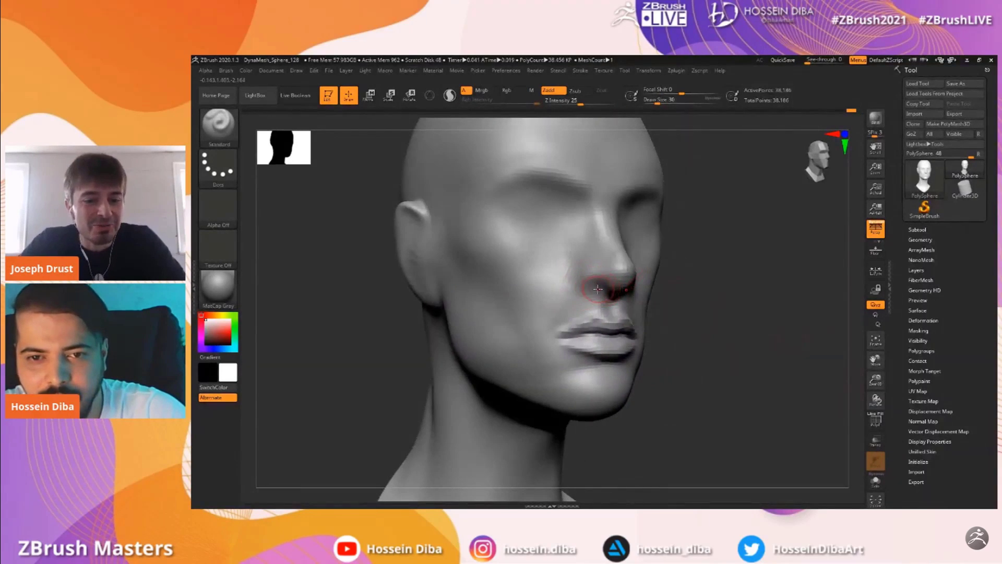
{"action": "mouse_move", "coordinate": [674, 315]}
{"action": "left_mouse_down"}
{"action": "mouse_move", "coordinate": [595, 283]}
{"action": "mouse_move", "coordinate": [744, 346]}
{"action": "left_mouse_up"}
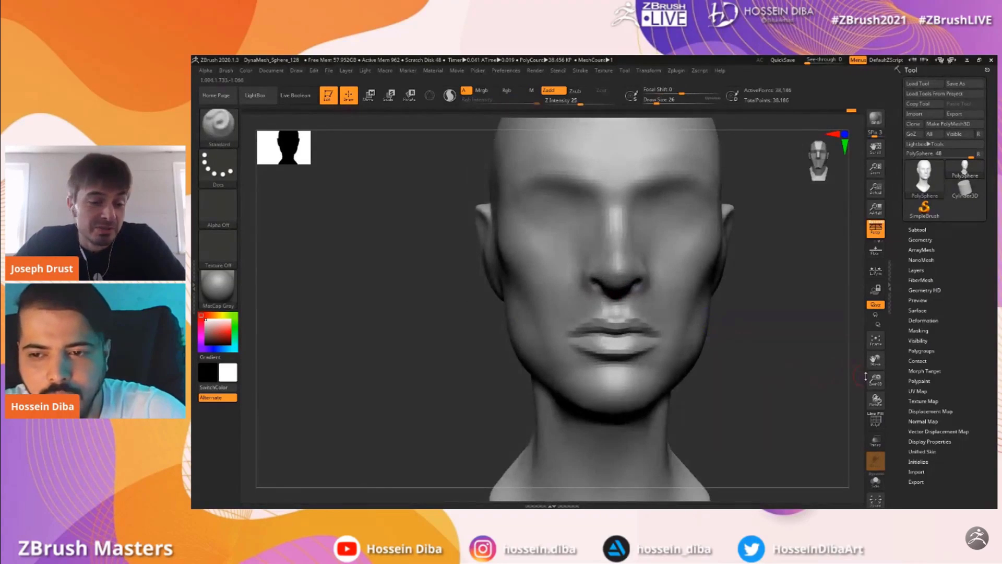
Shape the nostrils and nose base from below with the Move brush at Draw Size 36 and 46
{"action": "mouse_move", "coordinate": [855, 374]}
{"action": "left_mouse_down"}
{"action": "mouse_move", "coordinate": [694, 292]}
{"action": "mouse_move", "coordinate": [656, 250]}
{"action": "left_mouse_up"}
{"action": "key", "text": "b"}
{"action": "key", "text": "m"}
{"action": "key", "text": "v"}
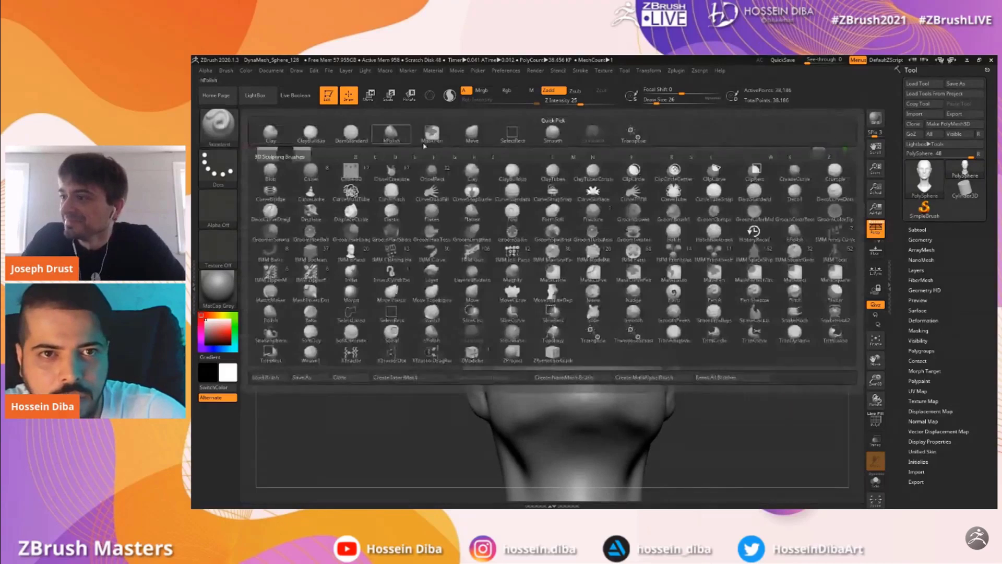
{"action": "left_click_drag", "start_coordinate": [875, 380], "coordinate": [878, 400]}
{"action": "left_click_drag", "start_coordinate": [875, 360], "coordinate": [868, 337]}
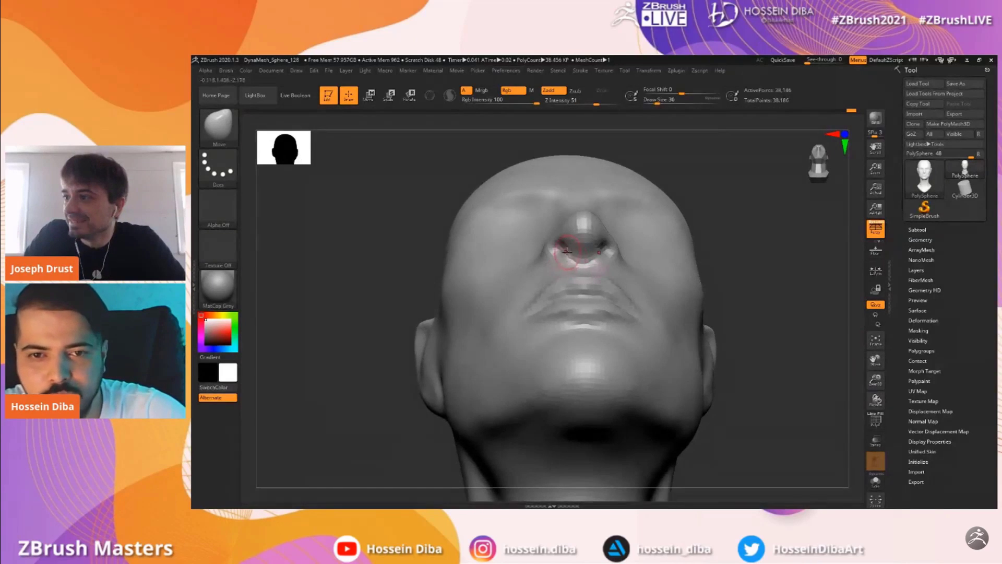
{"action": "left_click_drag", "start_coordinate": [569, 253], "coordinate": [571, 244]}
{"action": "left_click_drag", "start_coordinate": [875, 378], "coordinate": [874, 410]}
{"action": "left_click_drag", "start_coordinate": [798, 322], "coordinate": [759, 272]}
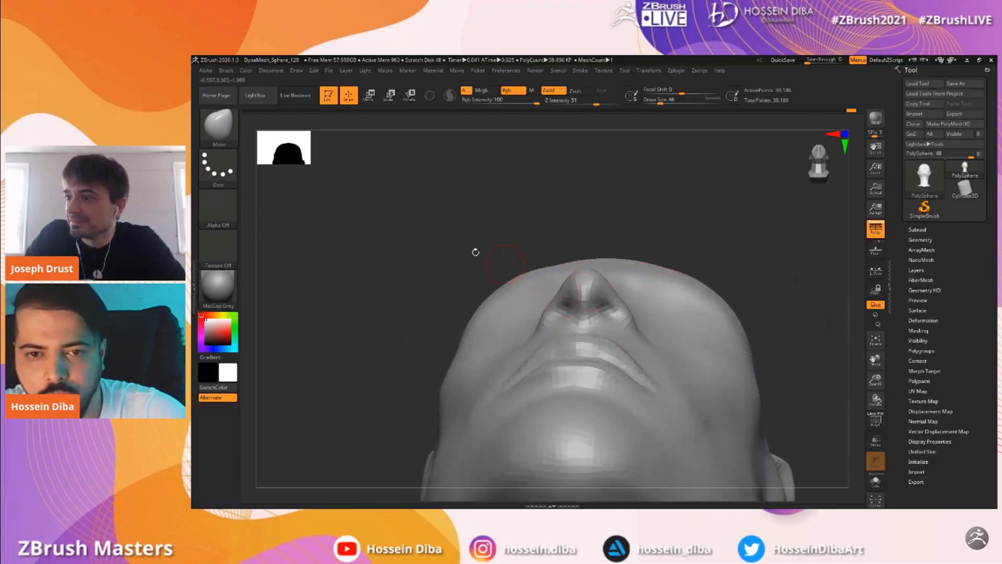
{"action": "left_click_drag", "start_coordinate": [442, 242], "coordinate": [467, 234]}
{"action": "key", "text": "bracketleft"}
{"action": "left_click_drag", "start_coordinate": [568, 317], "coordinate": [570, 305]}
{"action": "left_click_drag", "start_coordinate": [360, 261], "coordinate": [438, 264]}
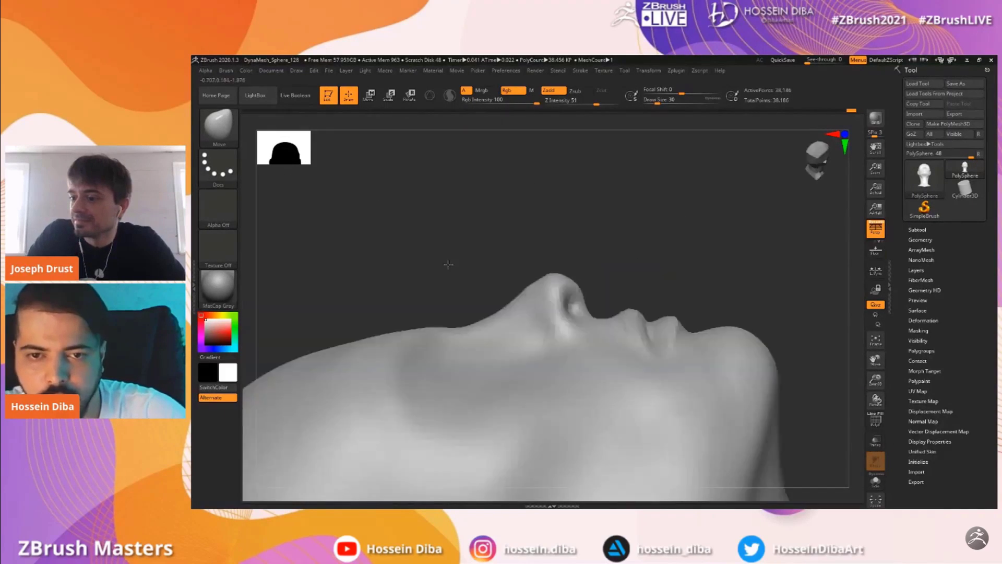
Reshape the nose tip and its underside in profile with the Move brush at Draw Size 36 and 66
{"action": "left_click_drag", "start_coordinate": [678, 235], "coordinate": [621, 282]}
{"action": "left_click_drag", "start_coordinate": [377, 243], "coordinate": [812, 358]}
{"action": "left_click_drag", "start_coordinate": [876, 380], "coordinate": [877, 360]}
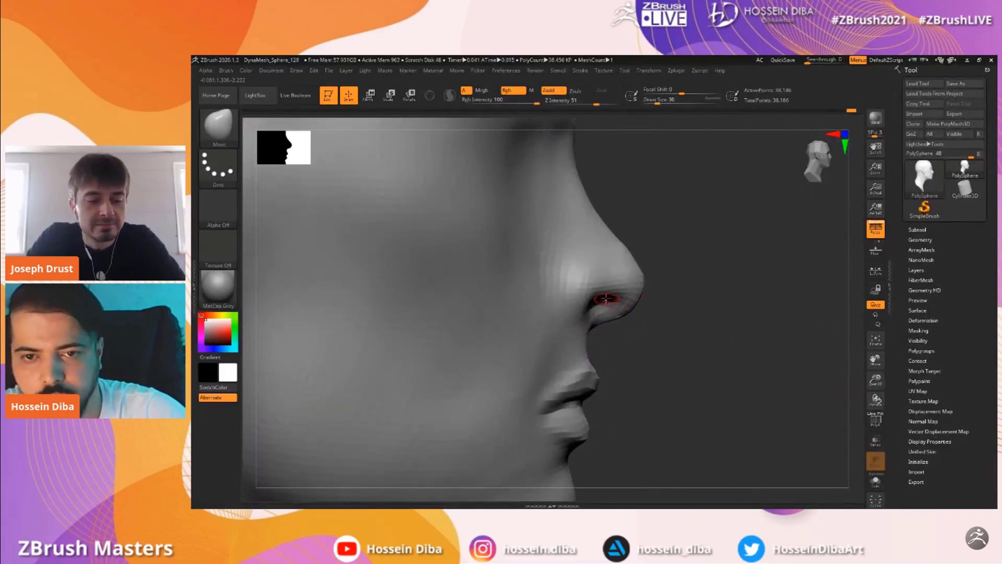
{"action": "key", "text": "bracketright"}
{"action": "left_click_drag", "start_coordinate": [603, 300], "coordinate": [612, 315]}
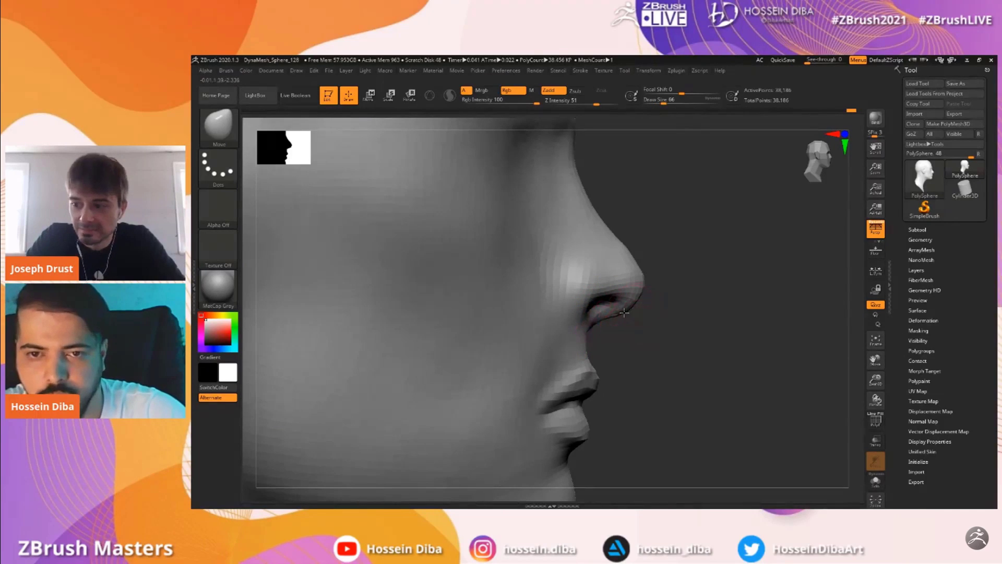
{"action": "left_click_drag", "start_coordinate": [876, 380], "coordinate": [857, 368]}
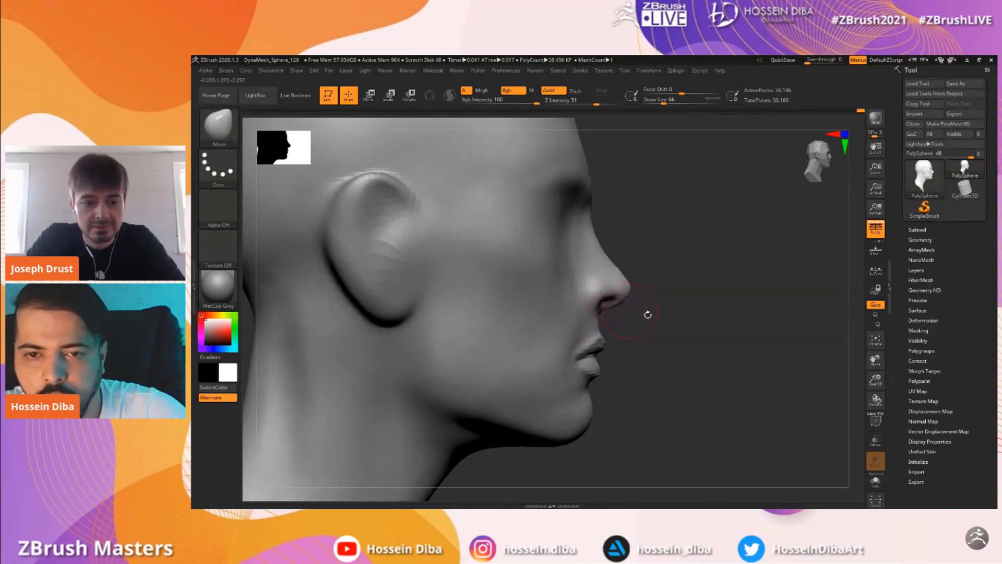
{"action": "left_click_drag", "start_coordinate": [628, 310], "coordinate": [671, 324], "text": "shift"}
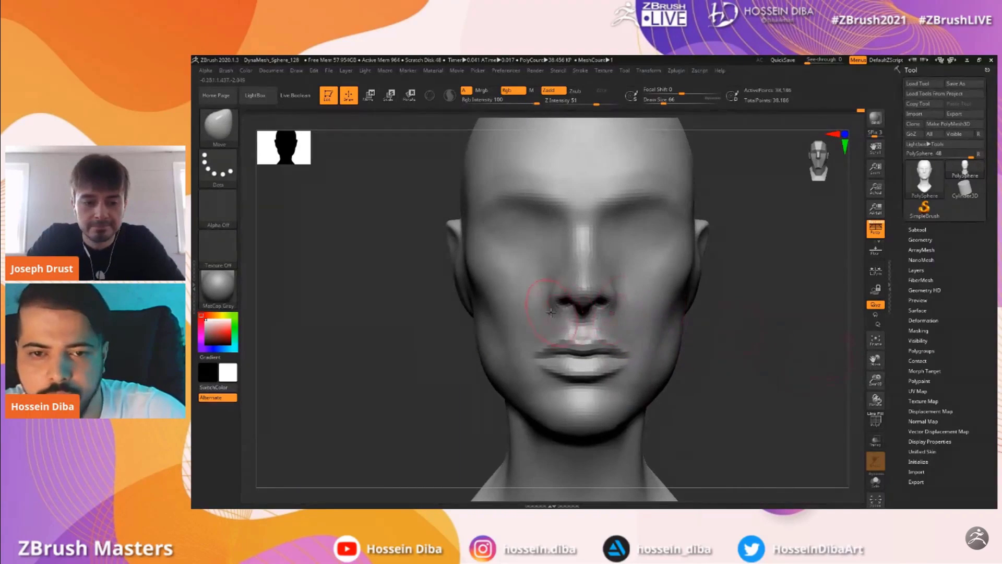
Adjust the nose wings and the cheeks beside them from the front with the Move brush at Draw Sizes between 46 and 76
{"action": "left_click_drag", "start_coordinate": [876, 380], "coordinate": [868, 395]}
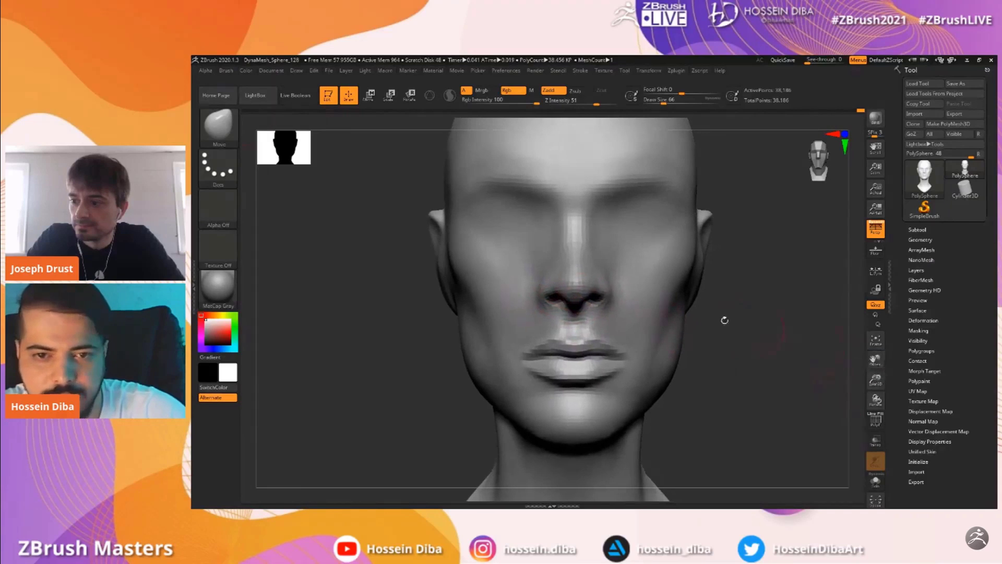
{"action": "left_click_drag", "start_coordinate": [546, 294], "coordinate": [565, 297]}
{"action": "mouse_move", "coordinate": [873, 381]}
{"action": "left_mouse_down"}
{"action": "mouse_move", "coordinate": [870, 370]}
{"action": "mouse_move", "coordinate": [874, 388]}
{"action": "mouse_move", "coordinate": [892, 361]}
{"action": "left_mouse_up"}
{"action": "key", "text": "bracketright"}
{"action": "key", "text": "bracketright"}
{"action": "key", "text": "bracketright"}
{"action": "key", "text": "bracketleft"}
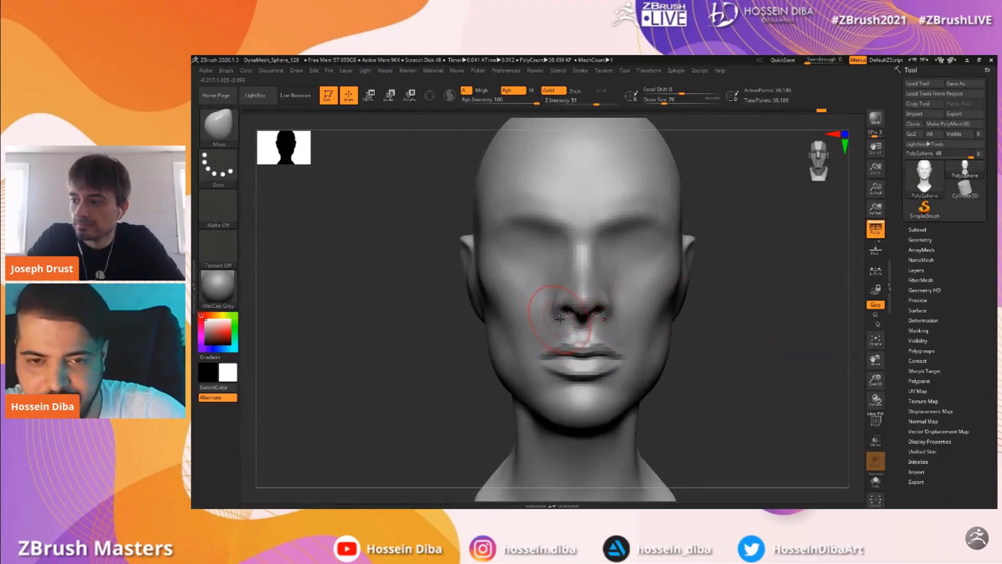
{"action": "left_click_drag", "start_coordinate": [878, 376], "coordinate": [873, 368]}
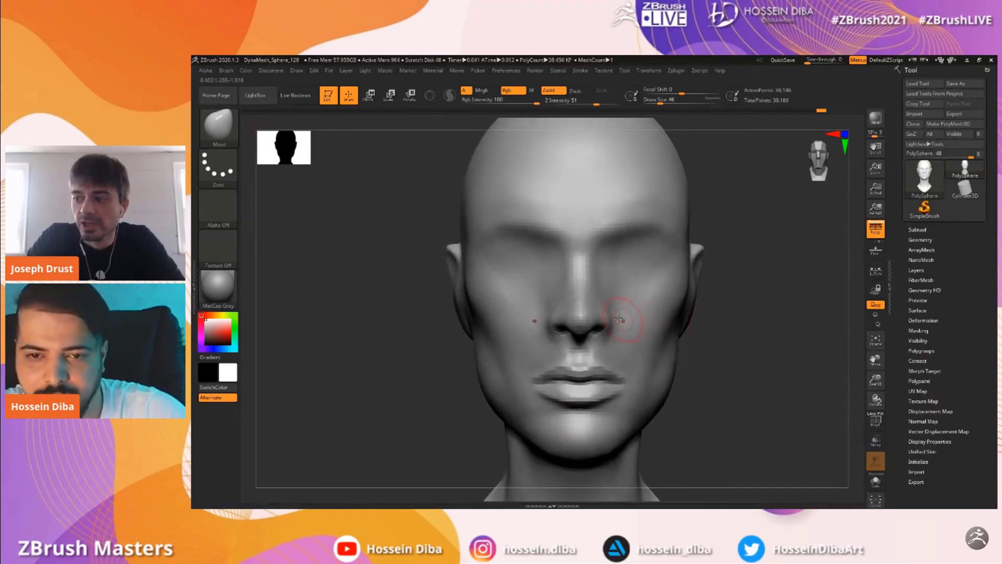
{"action": "key", "text": "bracketright"}
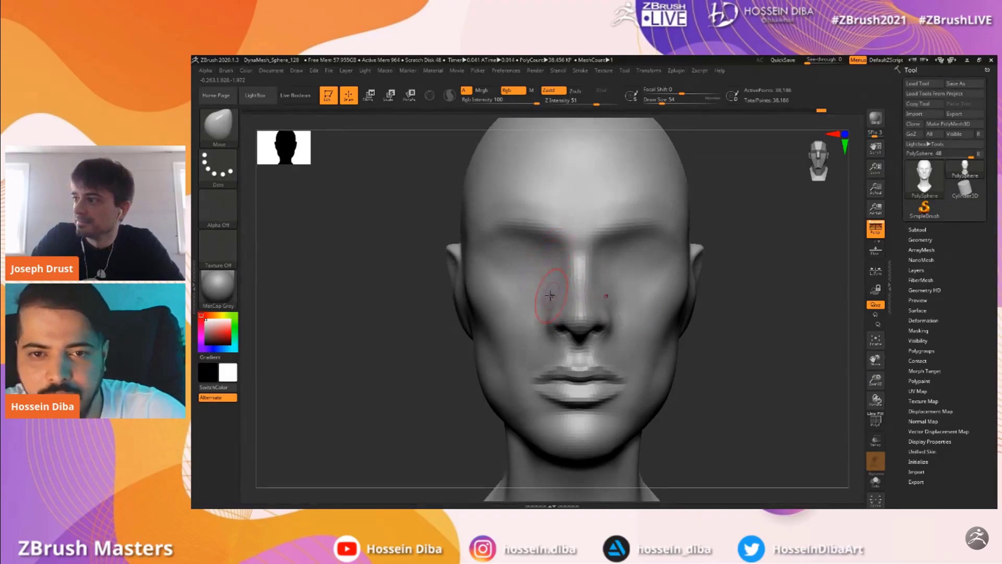
{"action": "left_click_drag", "start_coordinate": [872, 387], "coordinate": [872, 397]}
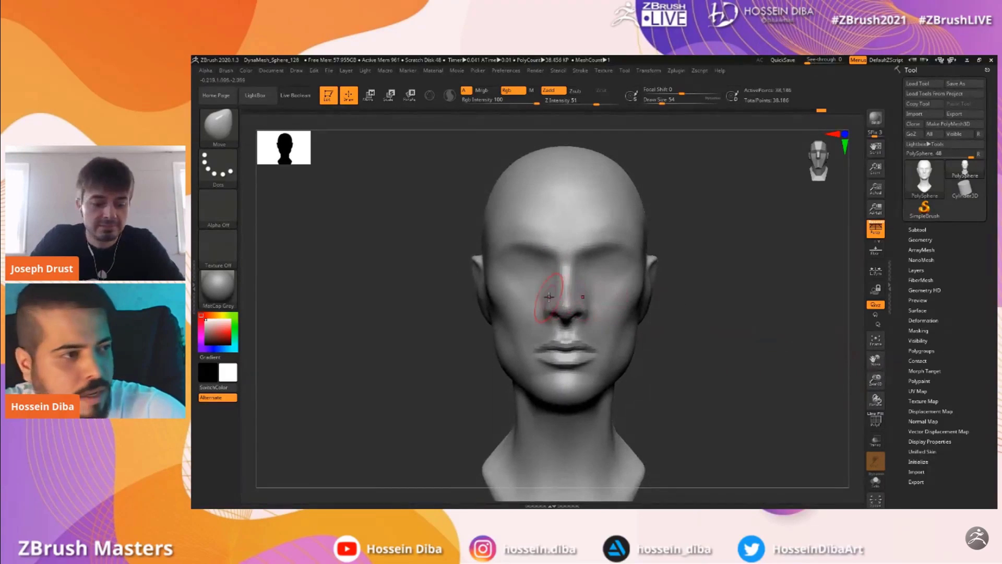
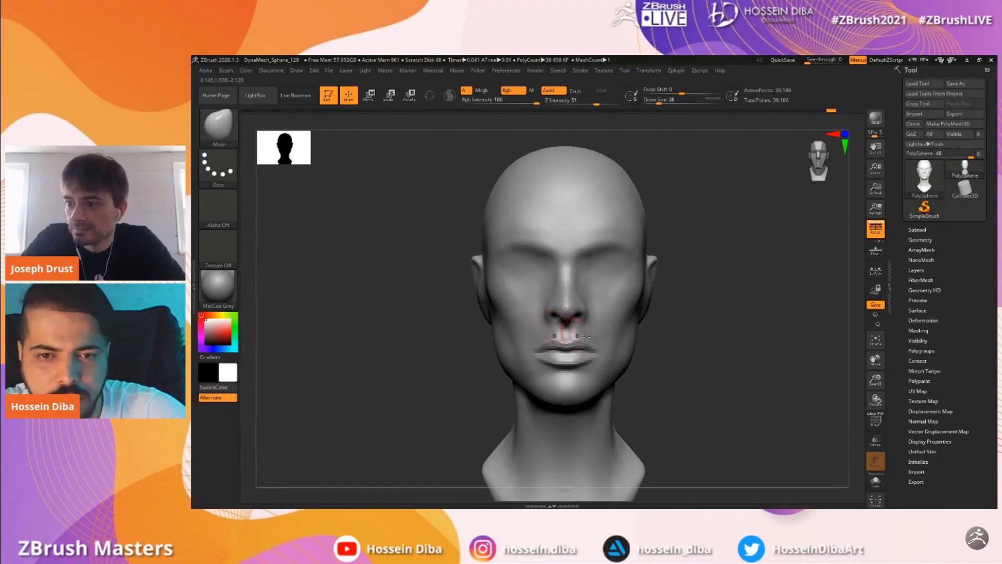
Refine the lip and chin profile from the side with the Move brush at Draw Size 62 and 66
{"action": "left_click_drag", "start_coordinate": [867, 384], "coordinate": [868, 370]}
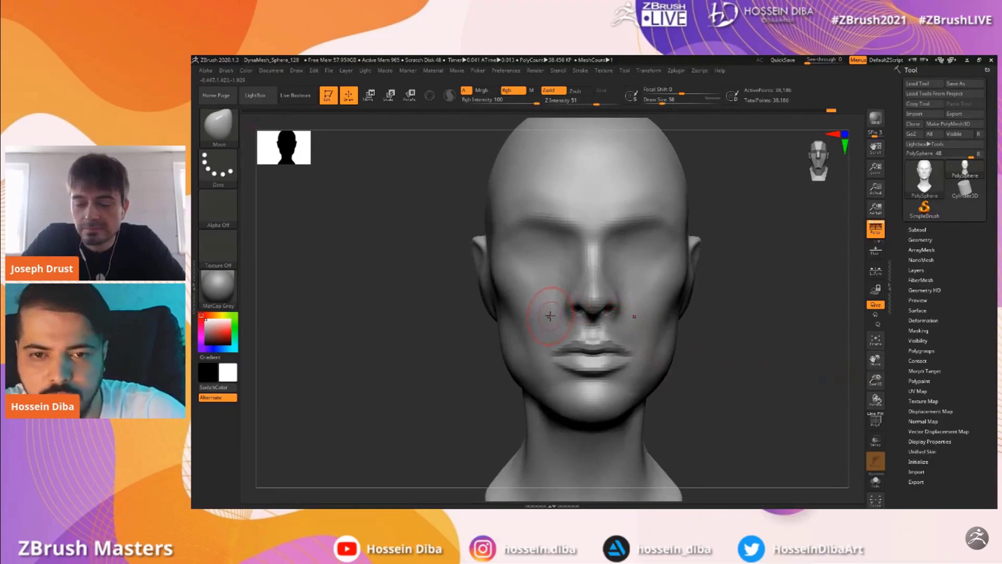
{"action": "left_click_drag", "start_coordinate": [428, 324], "coordinate": [553, 324]}
{"action": "left_click_drag", "start_coordinate": [665, 336], "coordinate": [691, 340]}
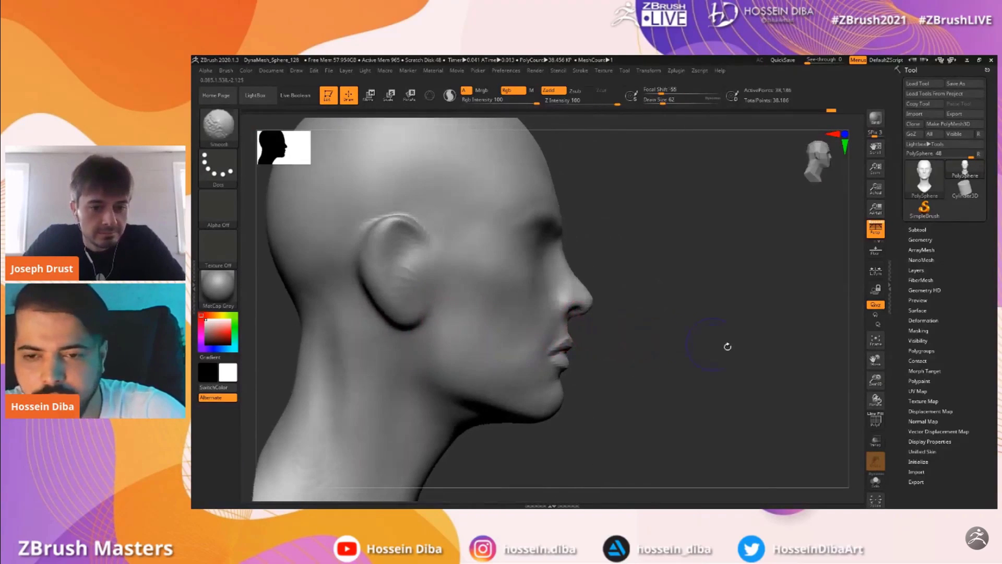
{"action": "left_click_drag", "start_coordinate": [875, 380], "coordinate": [747, 326]}
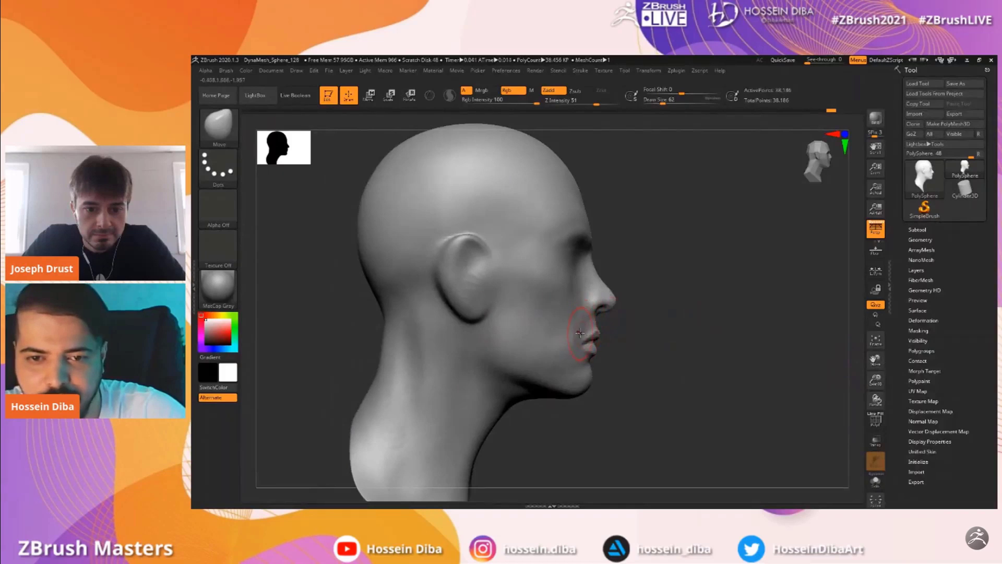
{"action": "left_click_drag", "start_coordinate": [603, 340], "coordinate": [597, 338]}
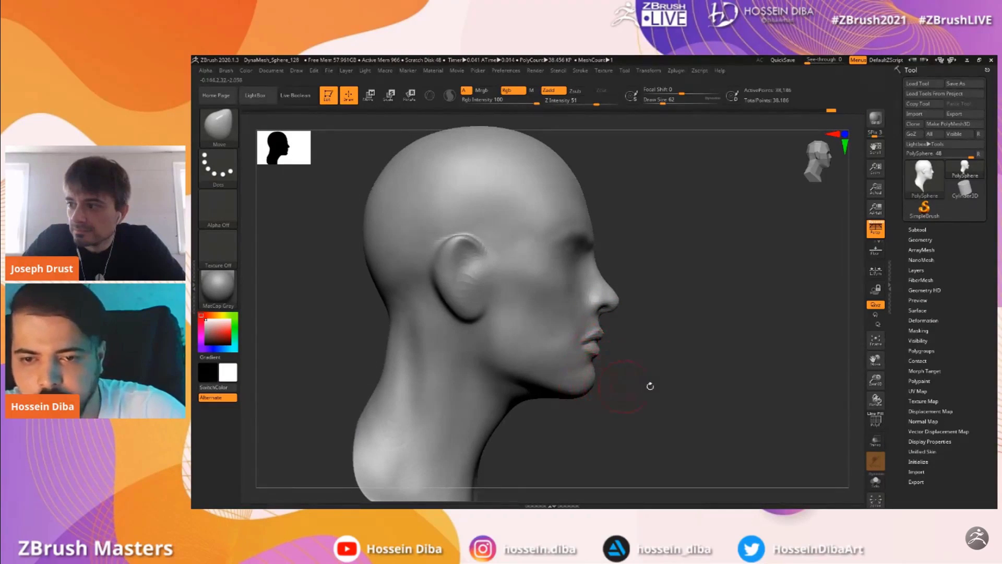
{"action": "left_click_drag", "start_coordinate": [876, 379], "coordinate": [702, 343]}
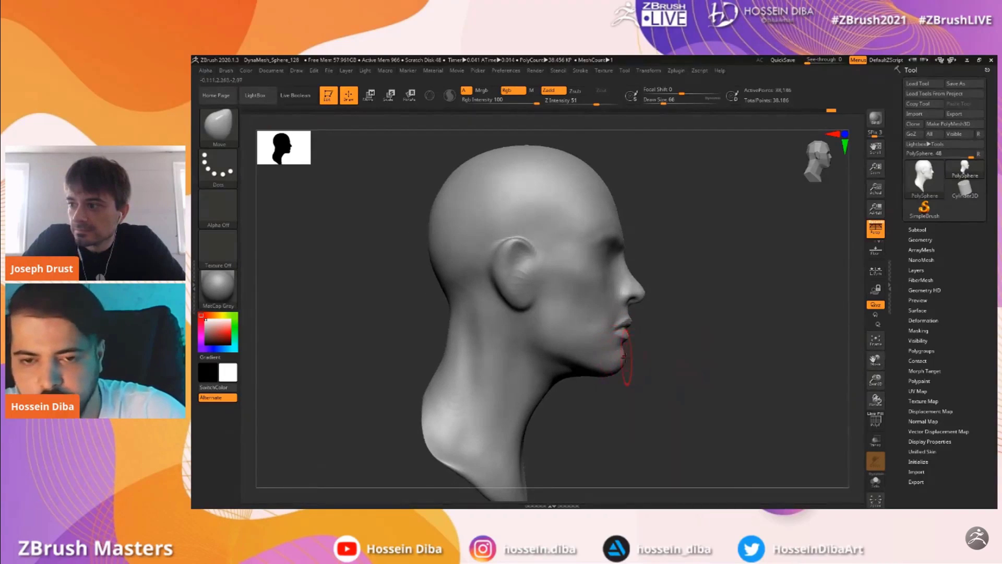
{"action": "key", "text": "]"}
{"action": "left_click_drag", "start_coordinate": [704, 355], "coordinate": [764, 367]}
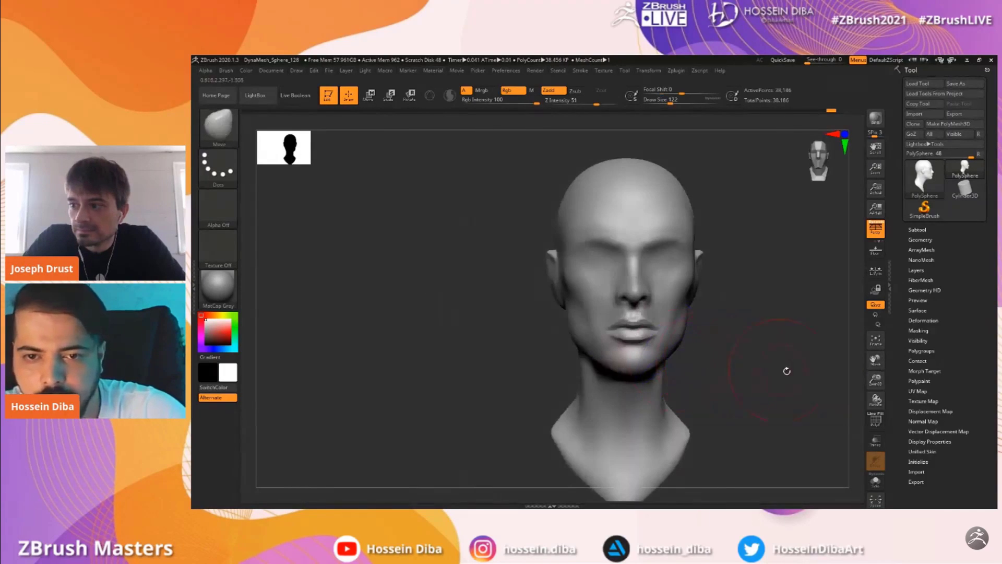
Adjust the cheek and jaw contours from the front with the Move brush at Draw Size 94
{"action": "left_click_drag", "start_coordinate": [875, 381], "coordinate": [875, 397]}
{"action": "mouse_move", "coordinate": [875, 360]}
{"action": "left_mouse_down"}
{"action": "mouse_move", "coordinate": [850, 376]}
{"action": "mouse_move", "coordinate": [871, 391]}
{"action": "mouse_move", "coordinate": [883, 371]}
{"action": "left_mouse_up"}
{"action": "key", "text": "bracketleft"}
{"action": "mouse_move", "coordinate": [459, 316]}
{"action": "left_mouse_down"}
{"action": "mouse_move", "coordinate": [497, 296]}
{"action": "mouse_move", "coordinate": [460, 303]}
{"action": "mouse_move", "coordinate": [494, 314]}
{"action": "left_mouse_up"}
{"action": "left_click_drag", "start_coordinate": [454, 341], "coordinate": [413, 334]}
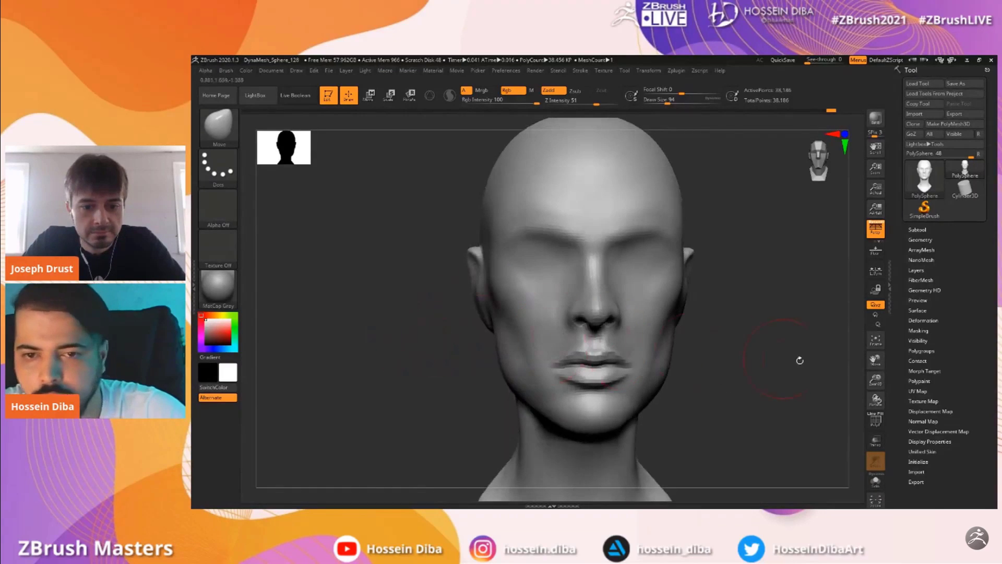
{"action": "left_click_drag", "start_coordinate": [875, 380], "coordinate": [886, 356]}
{"action": "left_click_drag", "start_coordinate": [678, 319], "coordinate": [702, 315]}
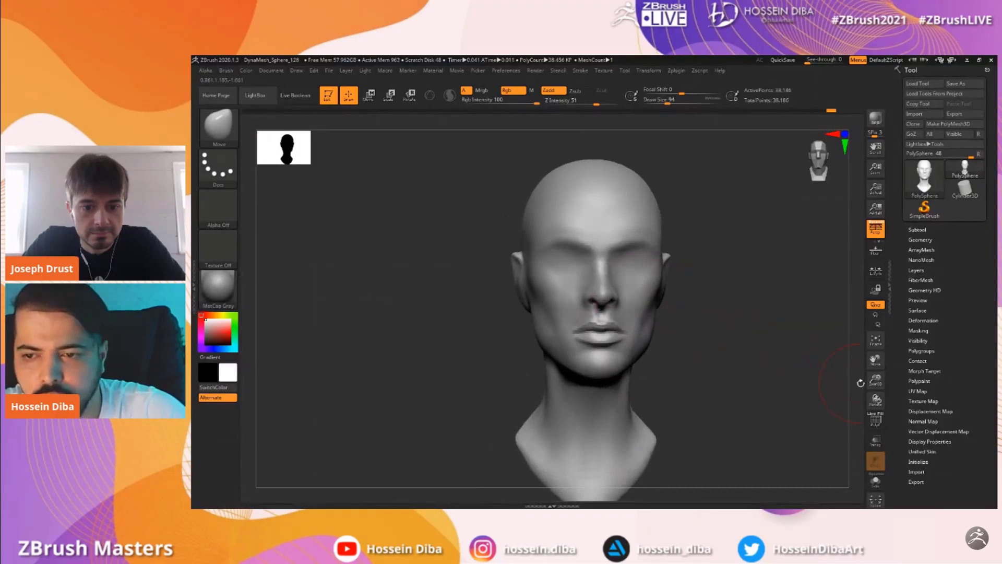
Refine the sides of the nose and the brow from the front with the Move brush at Draw Size 90 and 82
{"action": "left_click_drag", "start_coordinate": [875, 380], "coordinate": [877, 398]}
{"action": "left_click_drag", "start_coordinate": [875, 360], "coordinate": [876, 373]}
{"action": "left_click_drag", "start_coordinate": [760, 336], "coordinate": [465, 303]}
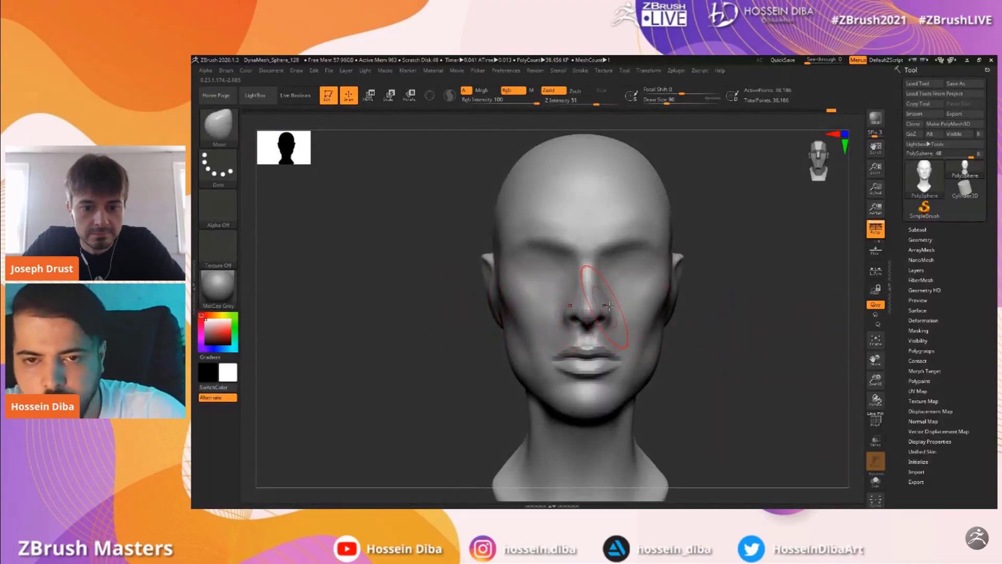
{"action": "left_click_drag", "start_coordinate": [780, 332], "coordinate": [706, 297]}
{"action": "mouse_move", "coordinate": [664, 270]}
{"action": "left_mouse_down"}
{"action": "mouse_move", "coordinate": [716, 291]}
{"action": "mouse_move", "coordinate": [694, 281]}
{"action": "left_mouse_up"}
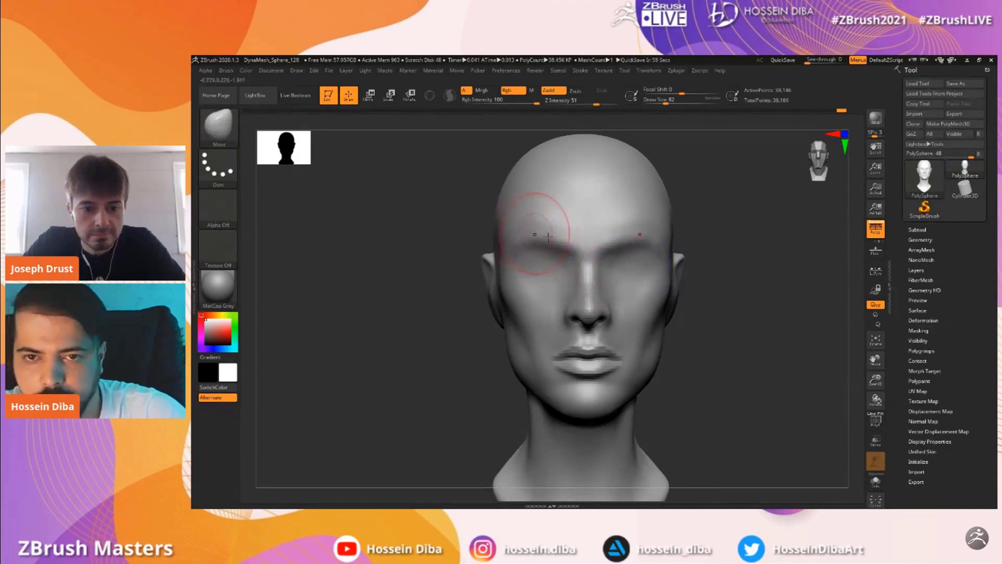
{"action": "mouse_move", "coordinate": [875, 380]}
{"action": "left_mouse_down"}
{"action": "mouse_move", "coordinate": [875, 363]}
{"action": "mouse_move", "coordinate": [860, 369]}
{"action": "left_mouse_up"}
{"action": "left_click_drag", "start_coordinate": [421, 265], "coordinate": [442, 265]}
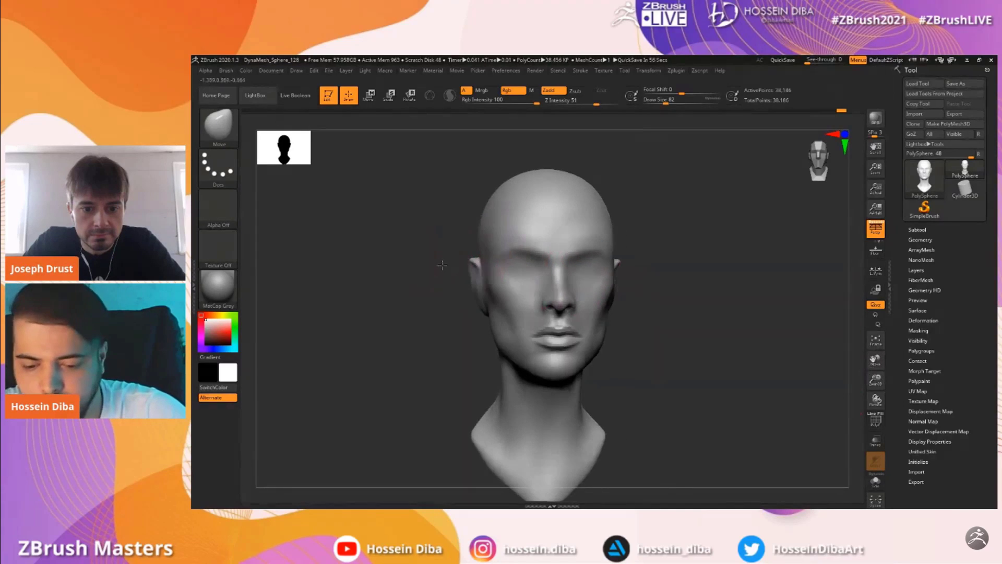
{"action": "left_click_drag", "start_coordinate": [875, 386], "coordinate": [919, 371]}
{"action": "left_click_drag", "start_coordinate": [799, 339], "coordinate": [772, 336]}
{"action": "mouse_move", "coordinate": [441, 274]}
{"action": "left_mouse_down"}
{"action": "mouse_move", "coordinate": [481, 274]}
{"action": "mouse_move", "coordinate": [447, 277]}
{"action": "left_mouse_up"}
{"action": "left_click_drag", "start_coordinate": [875, 380], "coordinate": [864, 328]}
{"action": "mouse_move", "coordinate": [874, 383]}
{"action": "left_mouse_down"}
{"action": "mouse_move", "coordinate": [876, 373]}
{"action": "mouse_move", "coordinate": [875, 388]}
{"action": "left_mouse_up"}
Build up the cheek around the mouth and nose wing with the Standard brush at Z Intensity 25, reducing Draw Size from 54 to 30
{"action": "left_click", "coordinate": [219, 129]}
{"action": "left_click", "coordinate": [594, 135]}
{"action": "left_click_drag", "start_coordinate": [454, 293], "coordinate": [540, 318]}
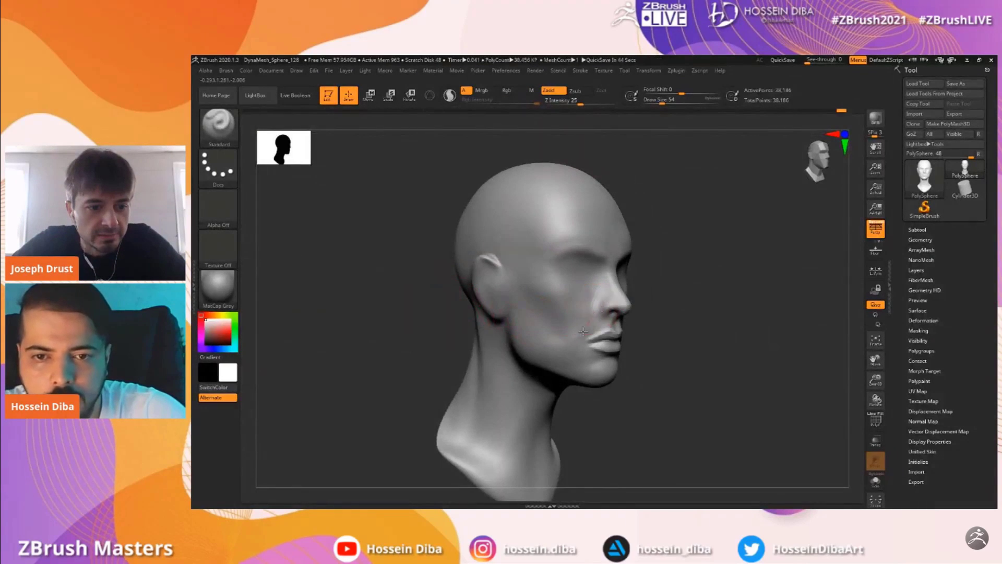
{"action": "left_click_drag", "start_coordinate": [875, 382], "coordinate": [890, 351]}
{"action": "left_click_drag", "start_coordinate": [778, 339], "coordinate": [725, 335]}
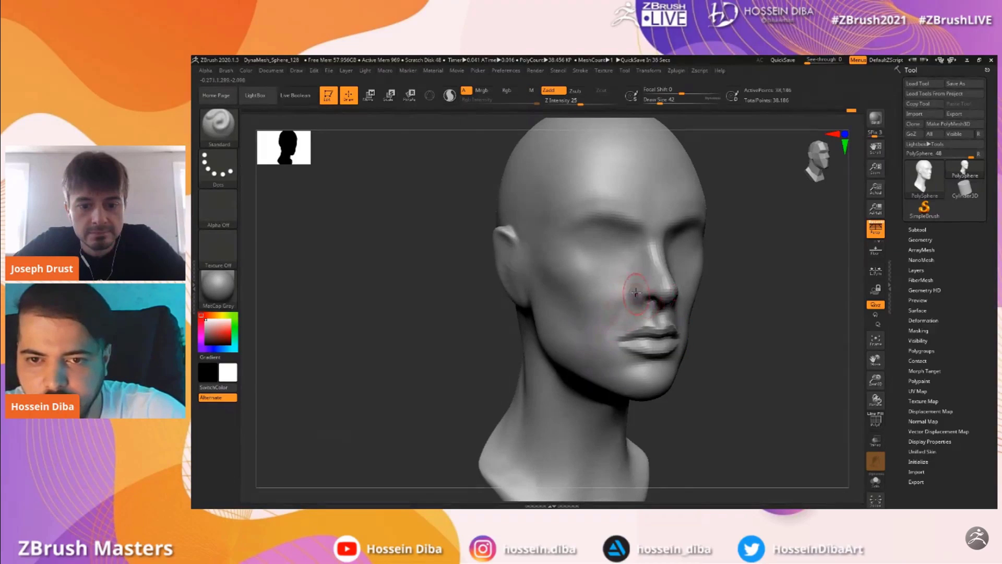
{"action": "mouse_move", "coordinate": [790, 370]}
{"action": "left_mouse_down", "text": "alt"}
{"action": "mouse_move", "coordinate": [789, 401]}
{"action": "mouse_move", "coordinate": [736, 386]}
{"action": "left_mouse_up", "text": "alt"}
{"action": "left_click_drag", "start_coordinate": [731, 326], "coordinate": [755, 324]}
{"action": "key", "text": "["}
{"action": "mouse_move", "coordinate": [686, 331]}
{"action": "left_mouse_down"}
{"action": "mouse_move", "coordinate": [702, 333]}
{"action": "mouse_move", "coordinate": [615, 301]}
{"action": "left_mouse_up"}
{"action": "key", "text": "["}
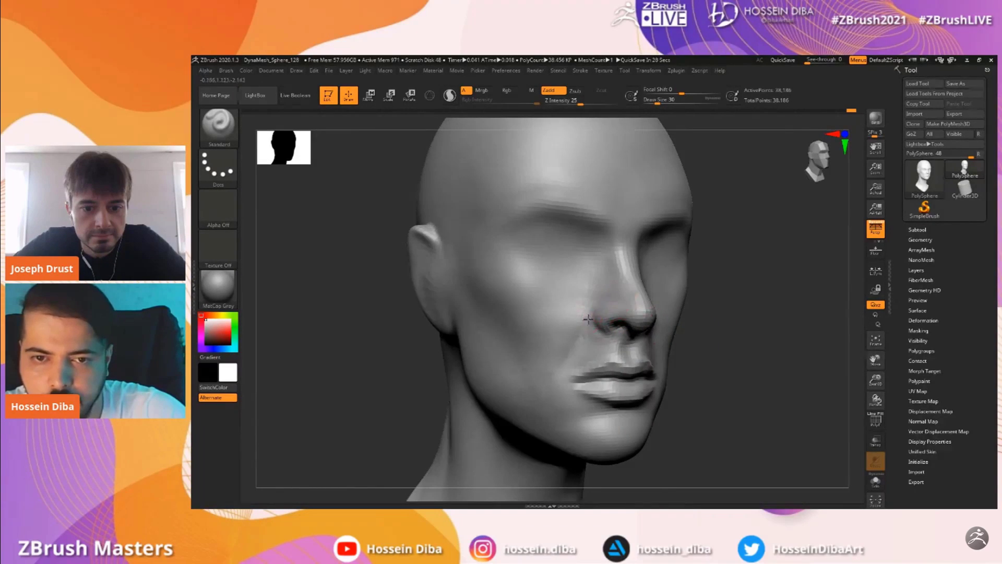
{"action": "left_click_drag", "start_coordinate": [733, 353], "coordinate": [715, 360], "text": "shift"}
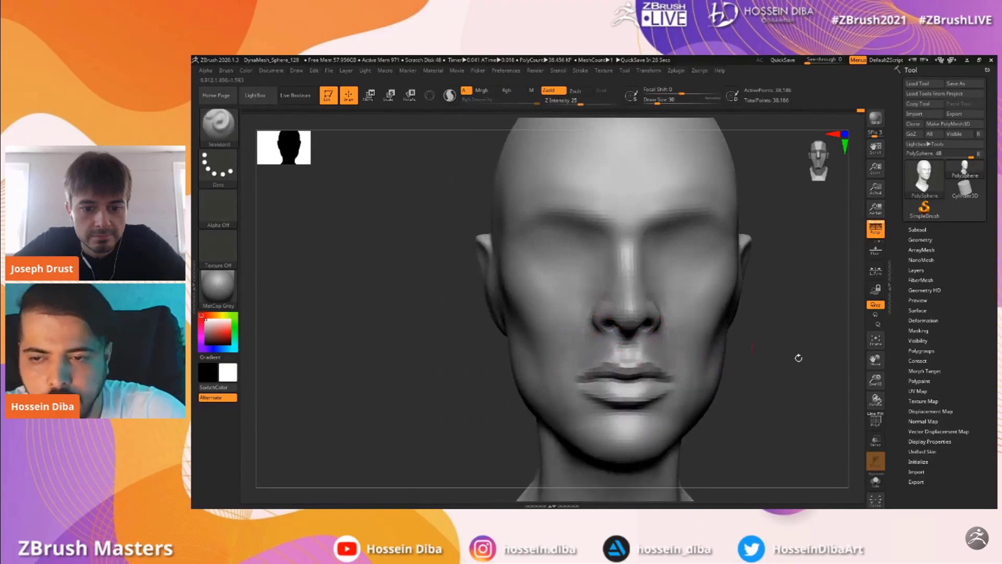
Build up the closed eyelid forms inside the eye sockets with the Standard brush at Draw Size 42 and Z Intensity 25
{"action": "left_click_drag", "start_coordinate": [875, 359], "coordinate": [856, 376]}
{"action": "mouse_move", "coordinate": [573, 266]}
{"action": "left_mouse_down"}
{"action": "mouse_move", "coordinate": [543, 262]}
{"action": "mouse_move", "coordinate": [559, 262]}
{"action": "mouse_move", "coordinate": [535, 273]}
{"action": "mouse_move", "coordinate": [569, 272]}
{"action": "mouse_move", "coordinate": [552, 265]}
{"action": "mouse_move", "coordinate": [560, 268]}
{"action": "mouse_move", "coordinate": [529, 284]}
{"action": "left_mouse_up"}
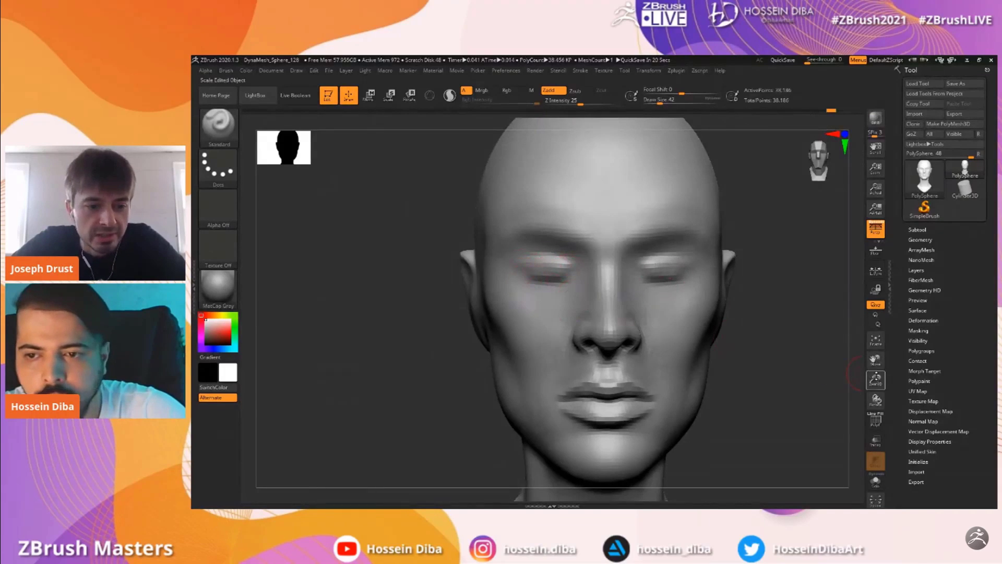
{"action": "left_click_drag", "start_coordinate": [875, 380], "coordinate": [875, 397]}
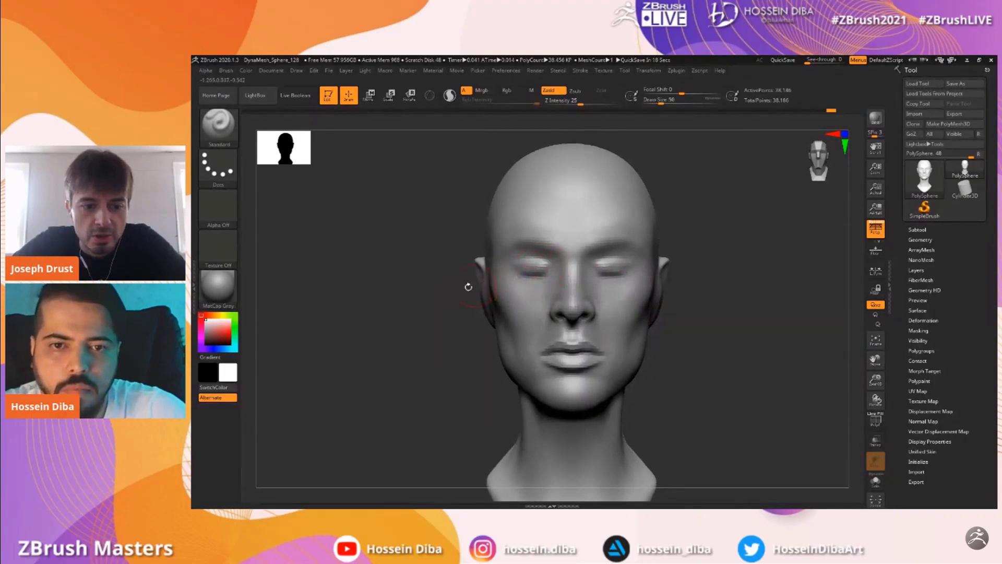
{"action": "left_click_drag", "start_coordinate": [876, 379], "coordinate": [876, 387]}
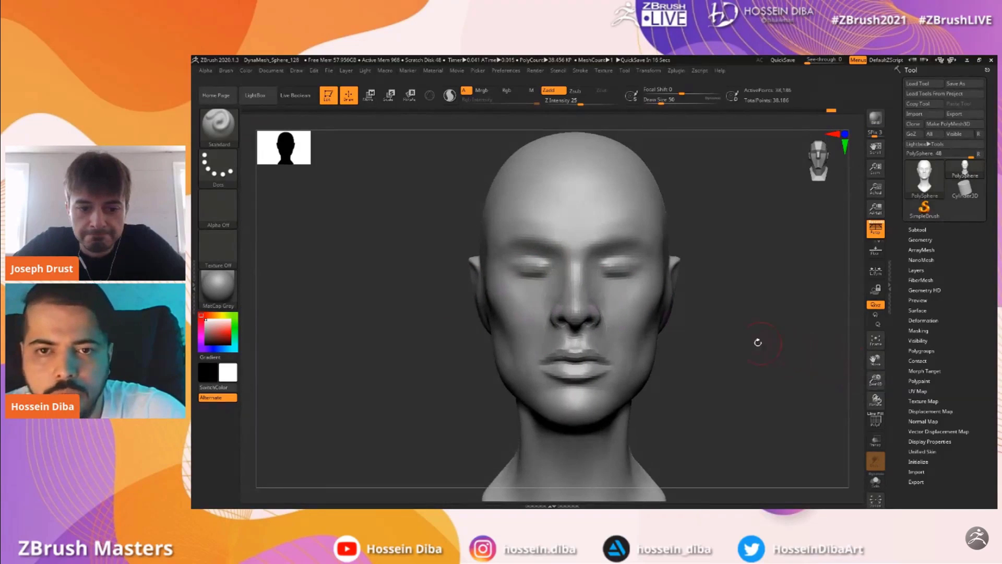
Switch to the Concept folder, open portrait sheet 6 in Photos and go back to portrait 4 to compare the facial features
{"action": "key", "text": "alt+Tab"}
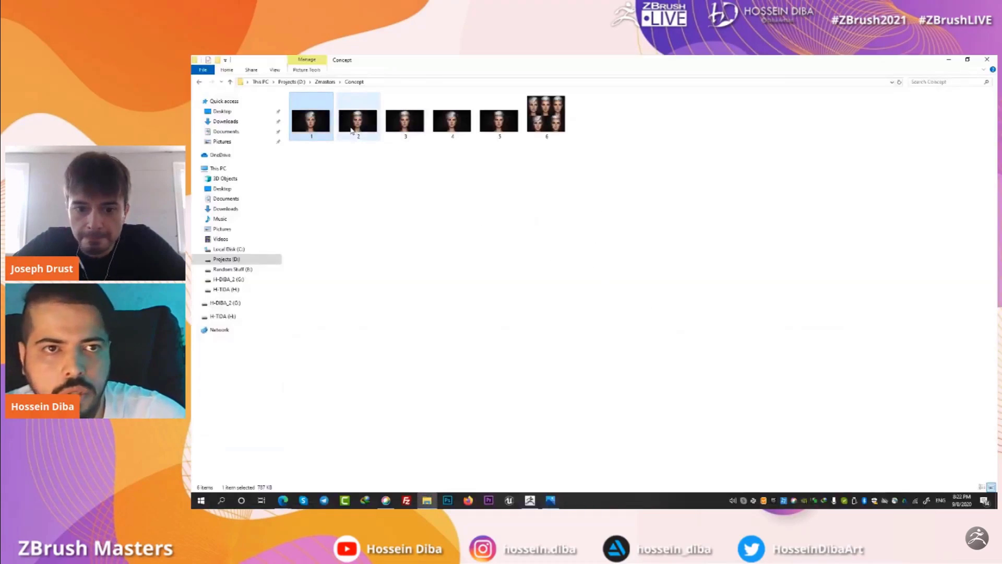
{"action": "double_click", "coordinate": [546, 115]}
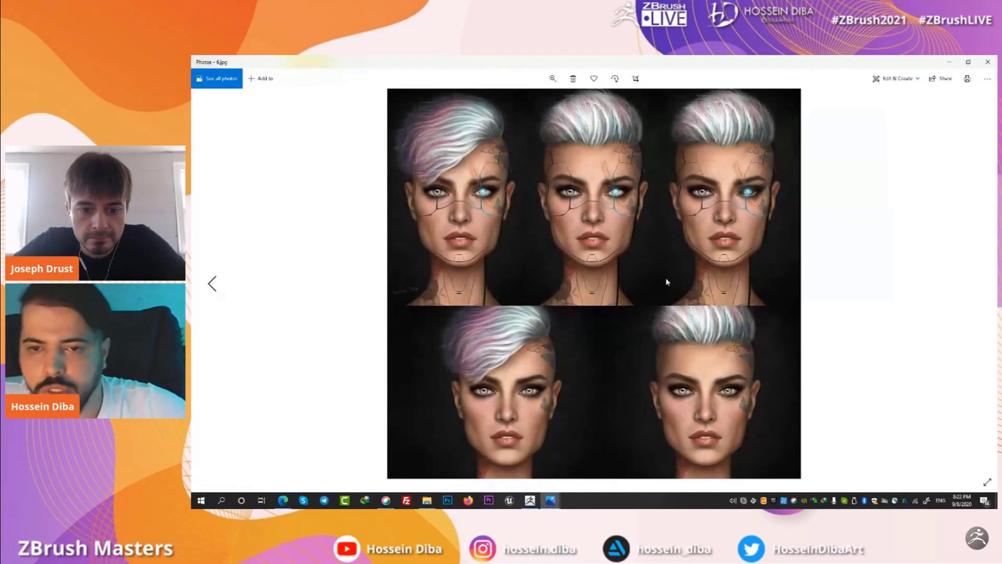
{"action": "key", "text": "Left"}
{"action": "key", "text": "Left"}
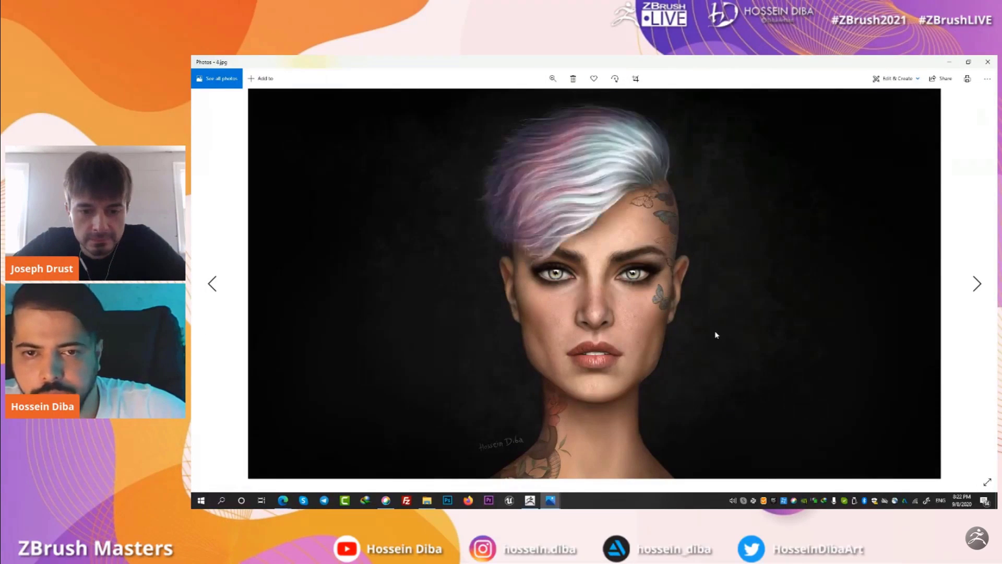
Flip through concept portraits 1 to 5 in Photos to compare the clean face, hairstyles and cyborg panel lines
{"action": "key", "text": "Left"}
{"action": "key", "text": "Left"}
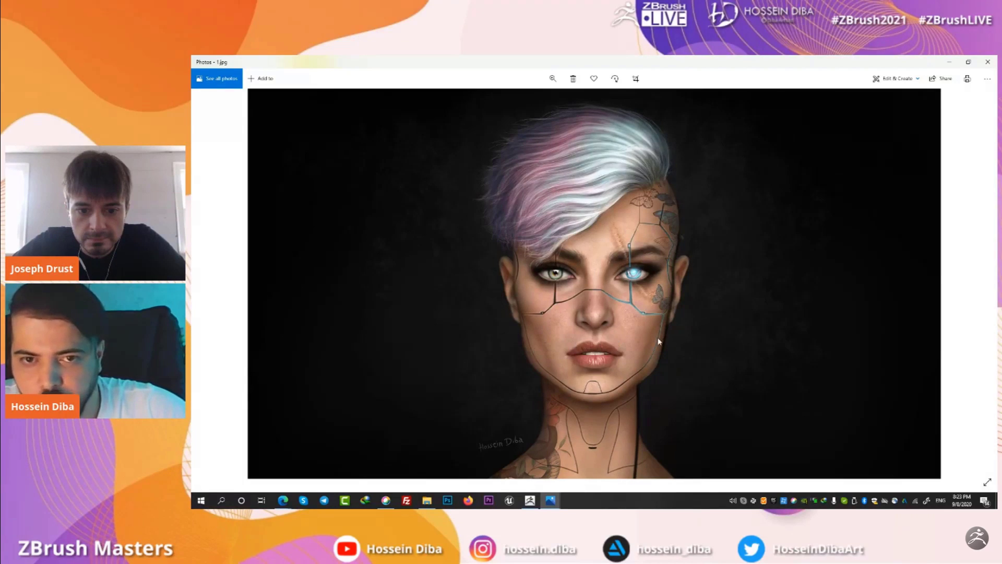
{"action": "key", "text": "Right"}
{"action": "key", "text": "Left"}
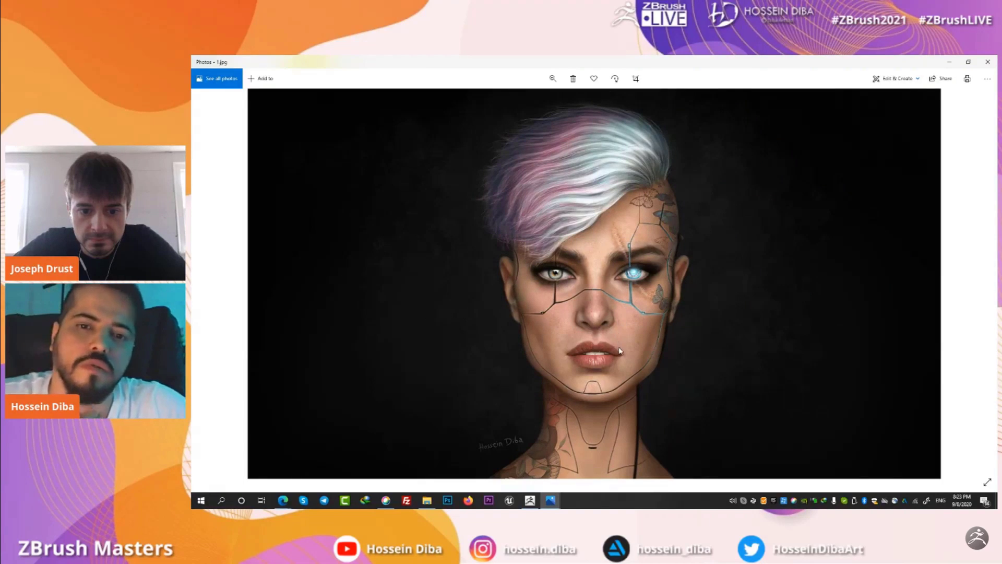
{"action": "key", "text": "Right"}
{"action": "key", "text": "Right"}
{"action": "key", "text": "Right"}
{"action": "key", "text": "Right"}
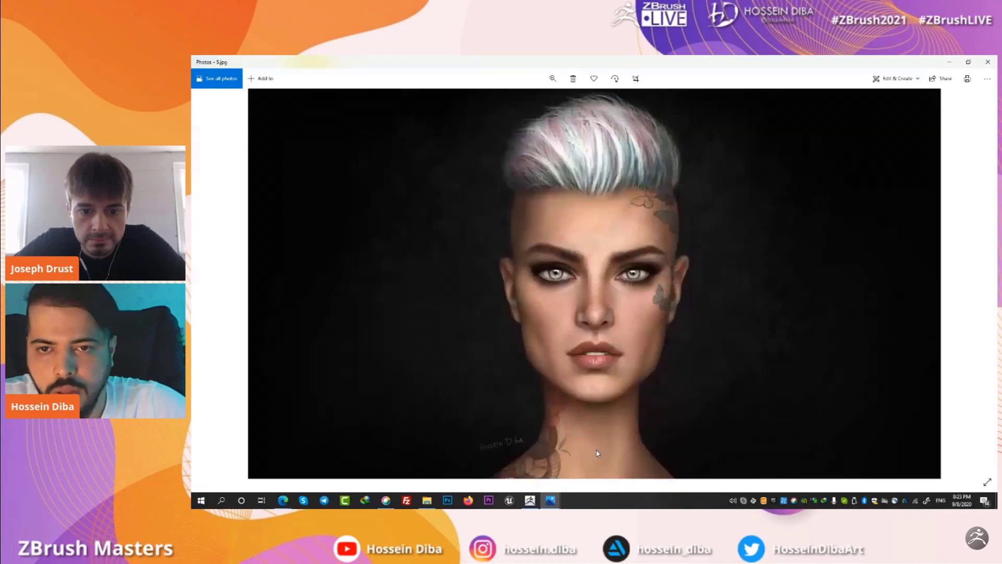
{"action": "key", "text": "Left"}
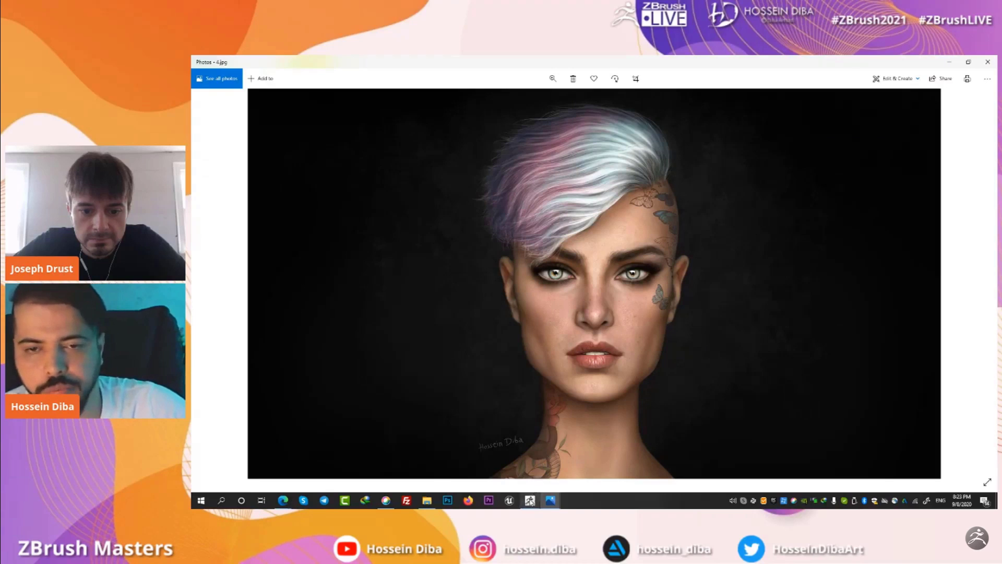
{"action": "key", "text": "Left"}
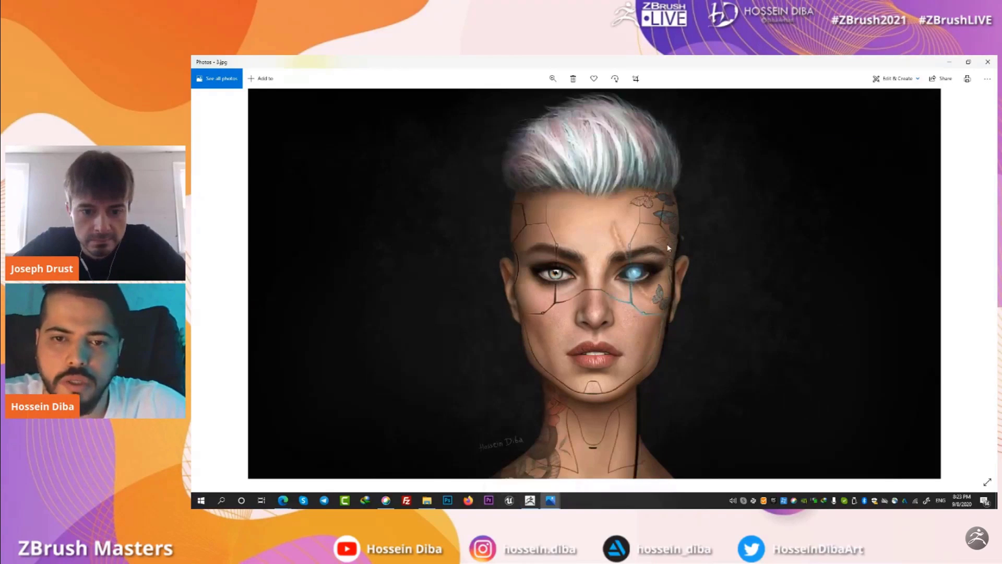
{"action": "key", "text": "Left"}
Return to ZBrush and soften the closed eyelids with the Smooth brush at Draw Size 62
{"action": "left_click", "coordinate": [531, 502]}
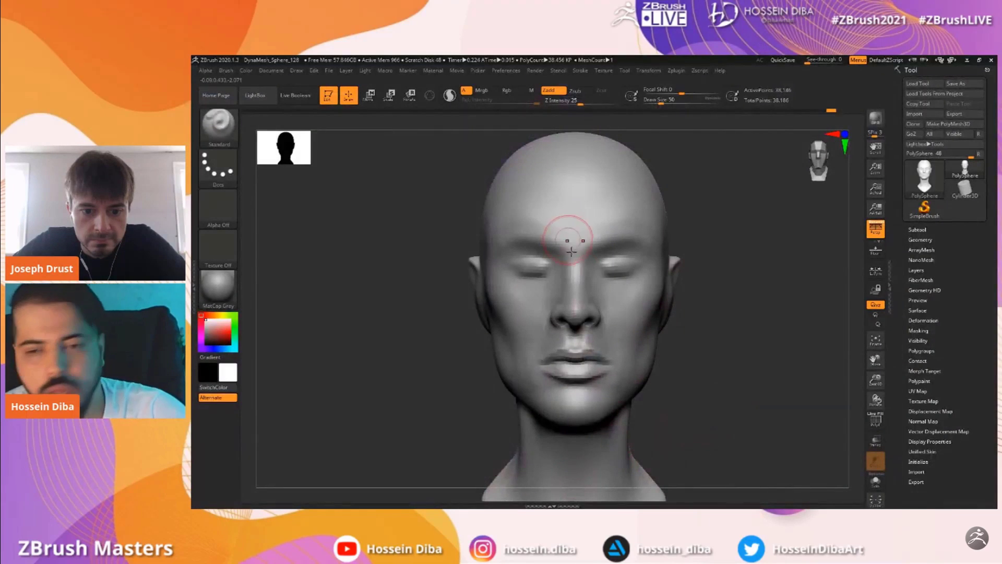
{"action": "left_click_drag", "start_coordinate": [876, 380], "coordinate": [782, 318]}
{"action": "left_click_drag", "start_coordinate": [443, 262], "coordinate": [452, 265]}
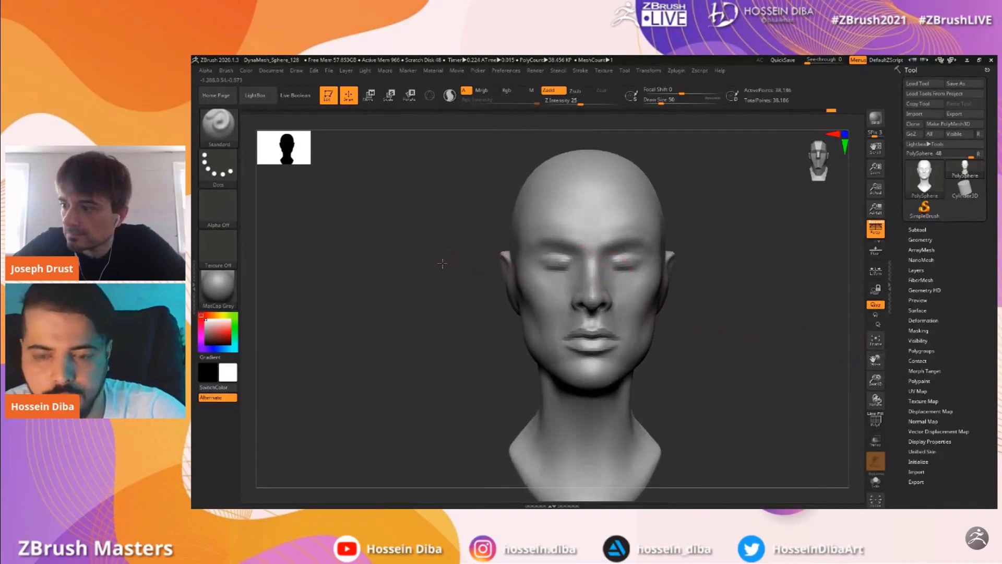
{"action": "key", "text": "["}
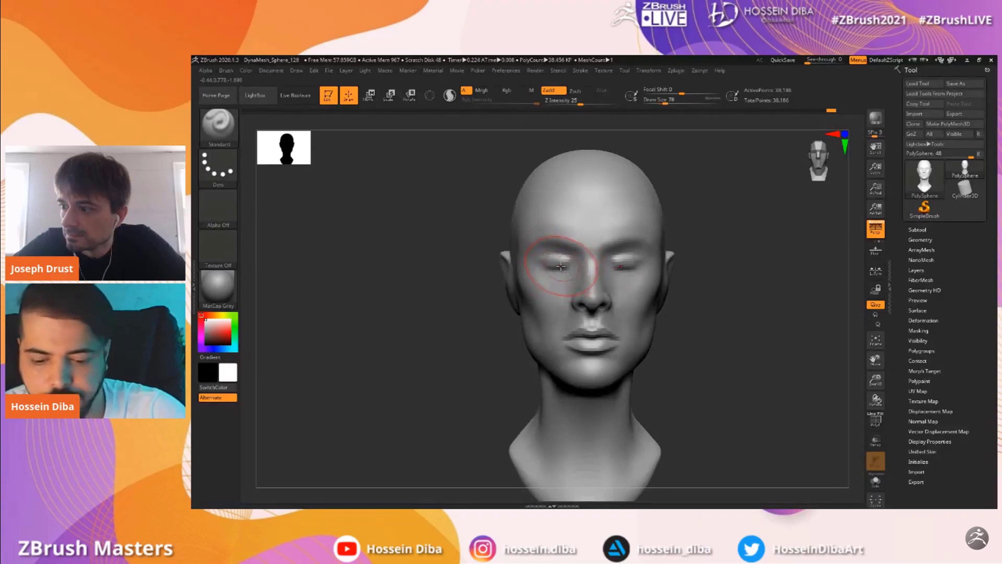
{"action": "left_click_drag", "start_coordinate": [461, 262], "coordinate": [476, 273]}
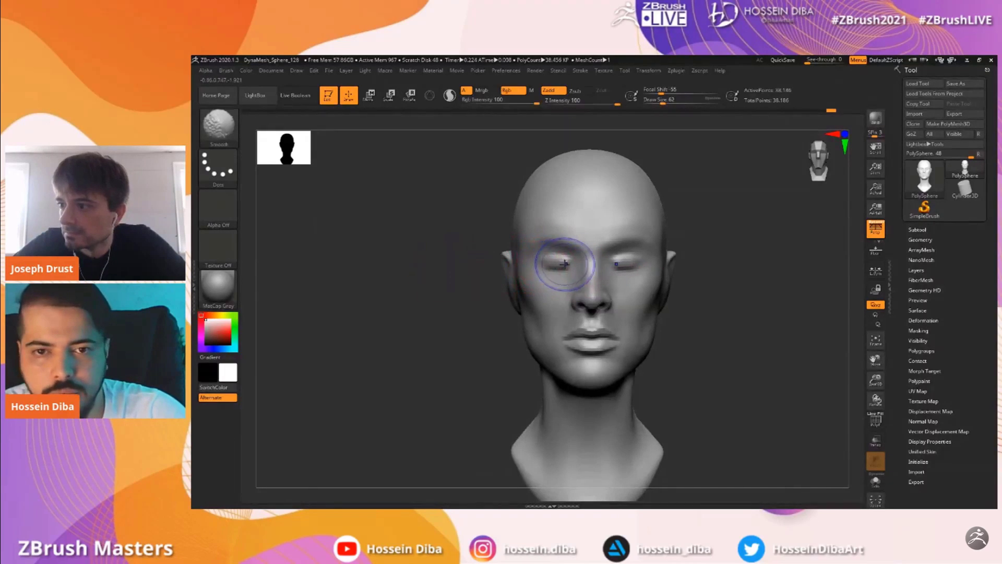
{"action": "left_click_drag", "start_coordinate": [875, 379], "coordinate": [839, 345]}
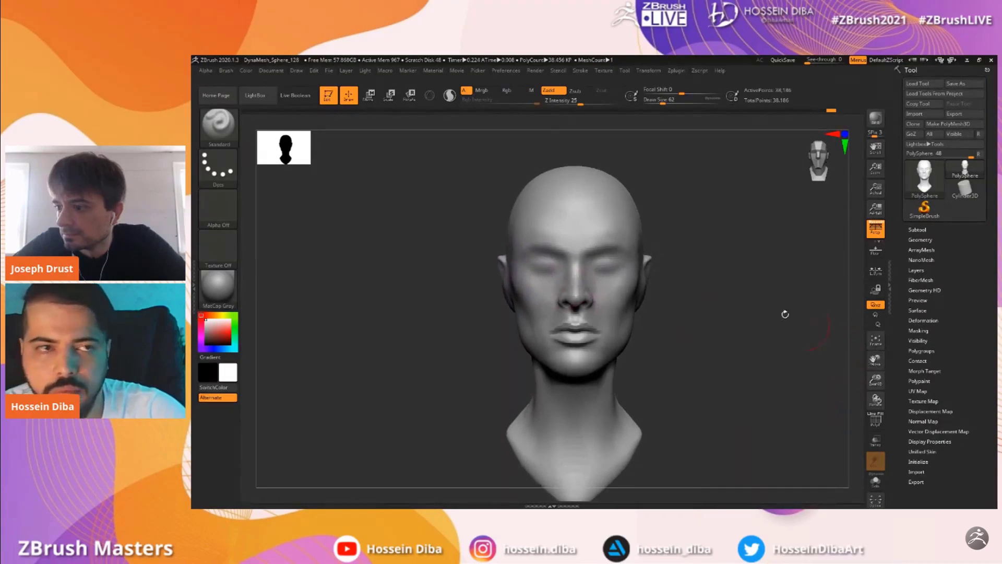
Adjust the underside of the nose from the front with the Move brush at Draw Size 42
{"action": "left_click", "coordinate": [231, 131]}
{"action": "left_click", "coordinate": [474, 135]}
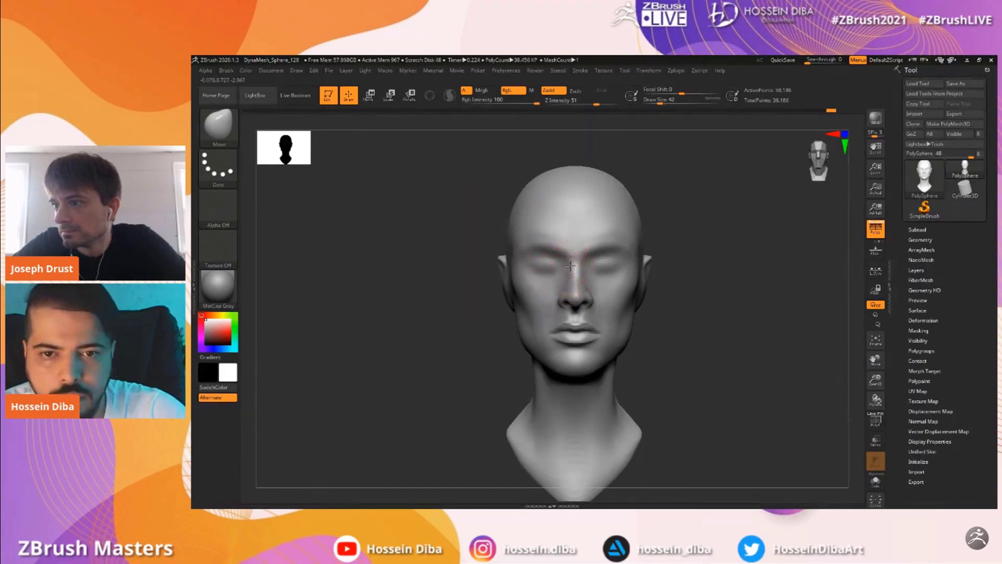
{"action": "left_click_drag", "start_coordinate": [872, 382], "coordinate": [680, 337]}
{"action": "left_click_drag", "start_coordinate": [567, 324], "coordinate": [568, 319]}
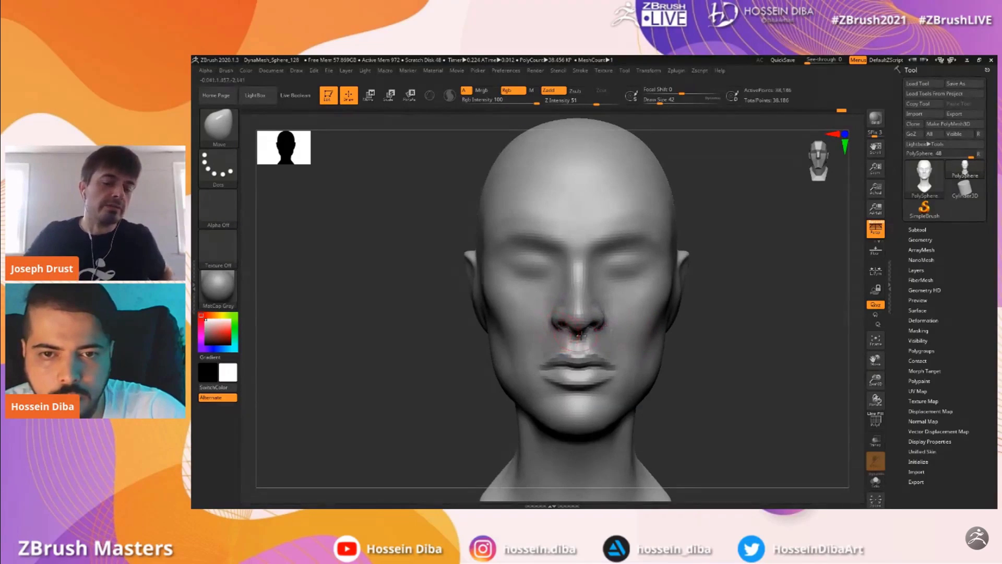
{"action": "left_click_drag", "start_coordinate": [876, 380], "coordinate": [880, 342]}
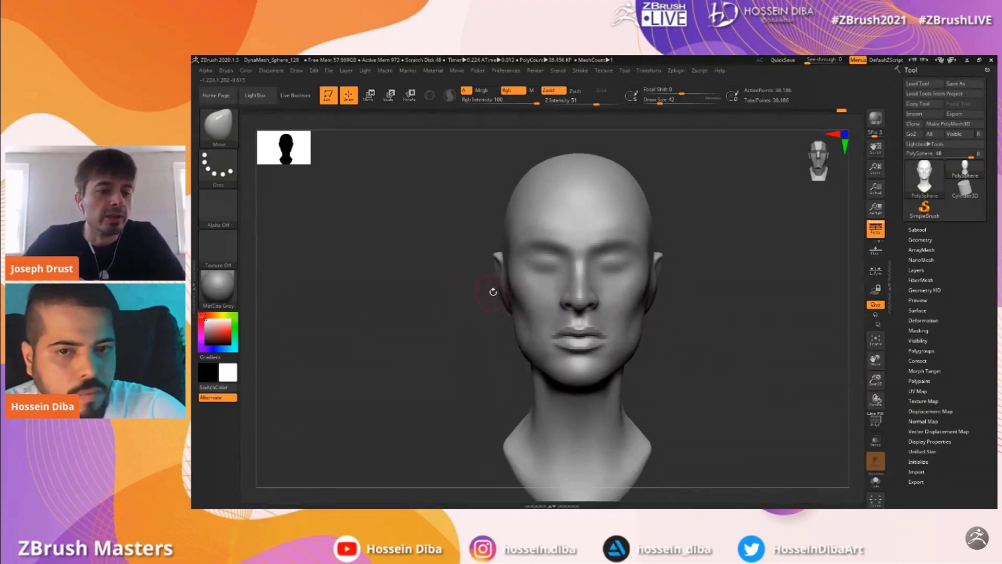
Refine the cheek and temple contours from the front with the Move brush, enlarging Draw Size from 46 to 90
{"action": "key", "text": "["}
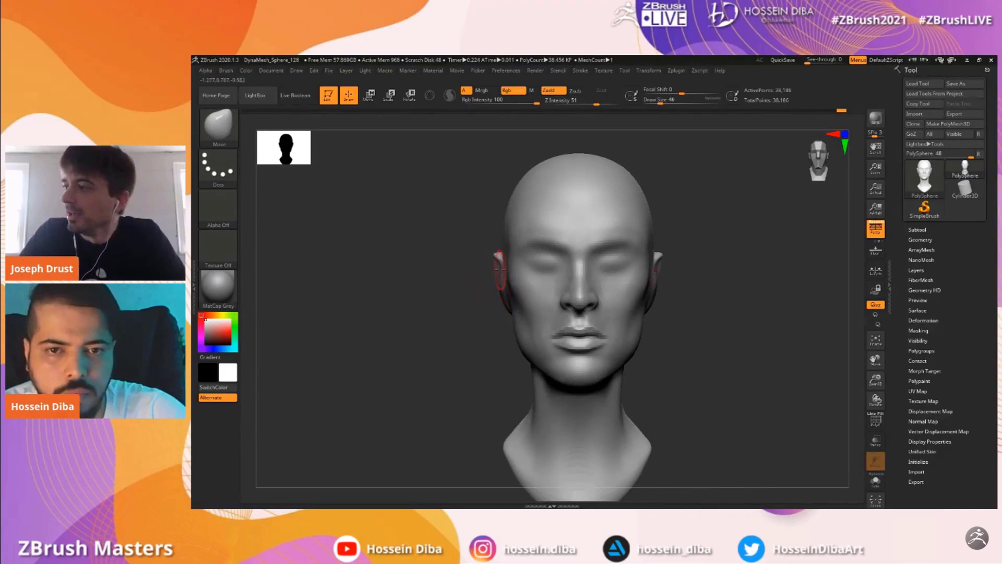
{"action": "key", "text": "]"}
{"action": "key", "text": "]"}
{"action": "key", "text": "]"}
{"action": "key", "text": "]"}
{"action": "key", "text": "]"}
{"action": "left_click_drag", "start_coordinate": [482, 276], "coordinate": [390, 268]}
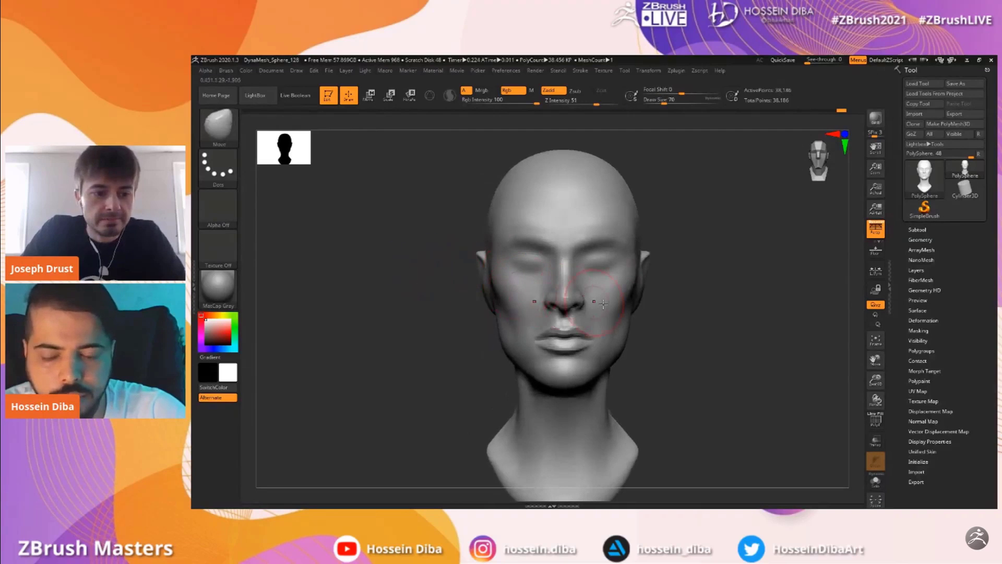
{"action": "mouse_move", "coordinate": [860, 383]}
{"action": "left_mouse_down", "text": "alt"}
{"action": "mouse_move", "coordinate": [874, 359]}
{"action": "mouse_move", "coordinate": [870, 382]}
{"action": "left_mouse_up", "text": "alt"}
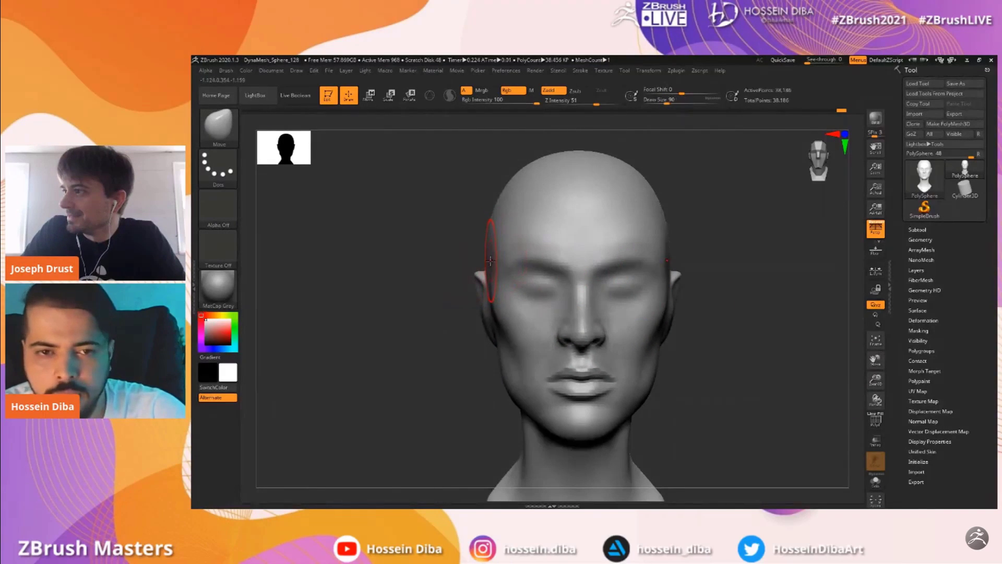
{"action": "key", "text": "shift"}
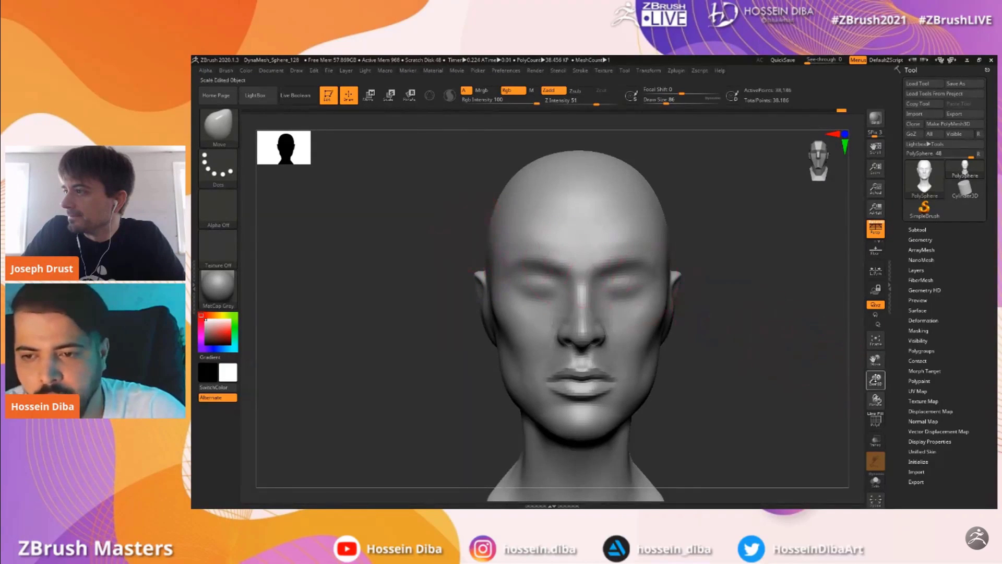
Reshape the jaw silhouette from the front with the Move brush at Draw Size 142 and 170
{"action": "left_click_drag", "start_coordinate": [876, 380], "coordinate": [875, 362]}
{"action": "left_click_drag", "start_coordinate": [876, 360], "coordinate": [878, 332]}
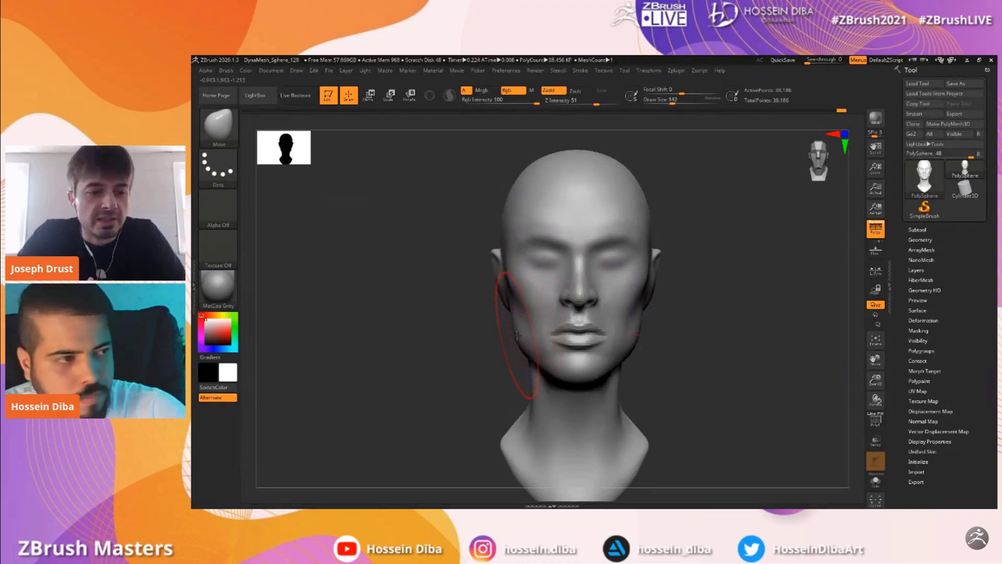
{"action": "left_click_drag", "start_coordinate": [875, 379], "coordinate": [876, 344]}
{"action": "key", "text": "bracketright"}
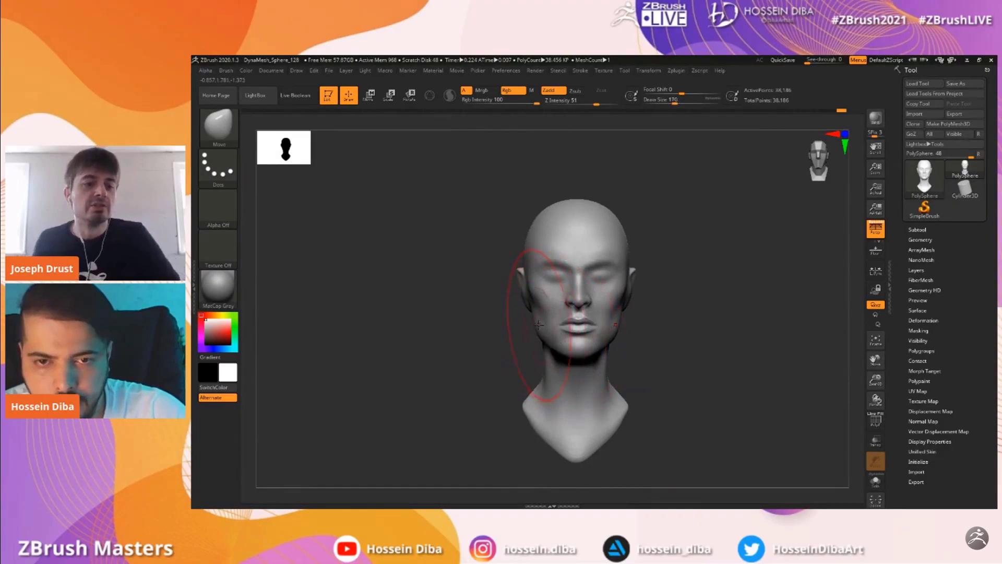
Refine the nose wings and mouth corners with the Move brush at Draw Size 46 and 42
{"action": "left_click_drag", "start_coordinate": [876, 380], "coordinate": [877, 363]}
{"action": "key", "text": "bracketleft"}
{"action": "key", "text": "bracketleft"}
{"action": "key", "text": "bracketleft"}
{"action": "key", "text": "bracketleft"}
{"action": "key", "text": "bracketleft"}
{"action": "key", "text": "bracketleft"}
{"action": "key", "text": "bracketleft"}
{"action": "key", "text": "bracketleft"}
{"action": "key", "text": "bracketleft"}
{"action": "key", "text": "bracketleft"}
{"action": "key", "text": "bracketleft"}
{"action": "key", "text": "bracketleft"}
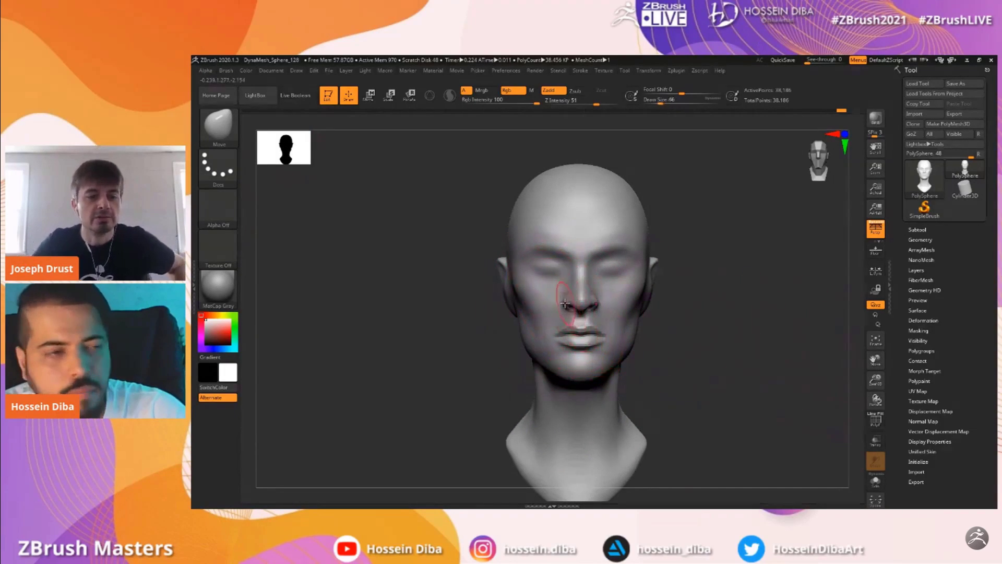
{"action": "left_click_drag", "start_coordinate": [875, 383], "coordinate": [876, 360]}
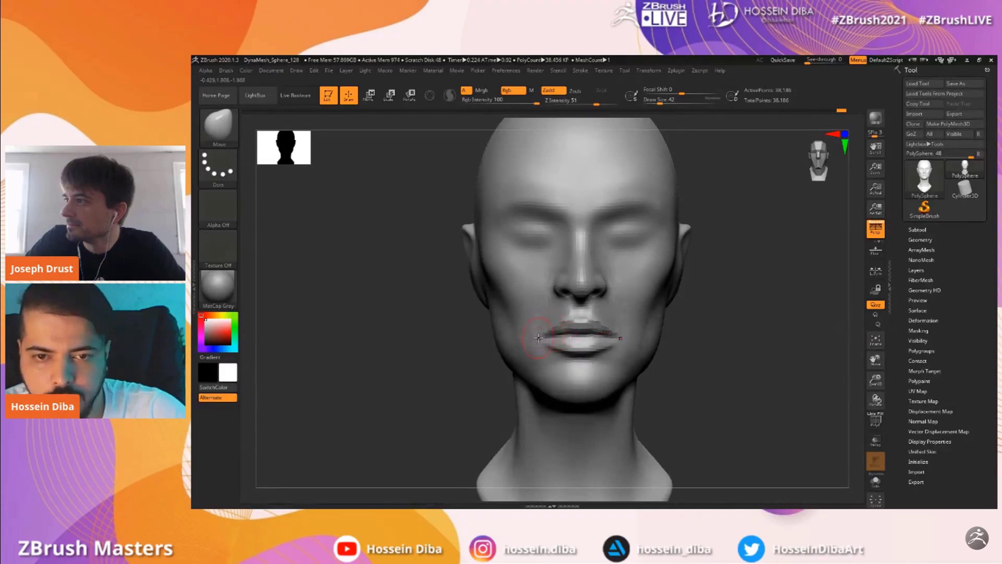
{"action": "left_click_drag", "start_coordinate": [876, 385], "coordinate": [876, 365]}
{"action": "left_click_drag", "start_coordinate": [875, 360], "coordinate": [886, 349]}
Build up the mouth corner and upper lip edge with the Standard brush at Draw Size 34 and Z Intensity 25
{"action": "key", "text": "b"}
{"action": "key", "text": "s"}
{"action": "key", "text": "t"}
{"action": "left_click_drag", "start_coordinate": [379, 320], "coordinate": [687, 346]}
{"action": "key", "text": "bracketleft"}
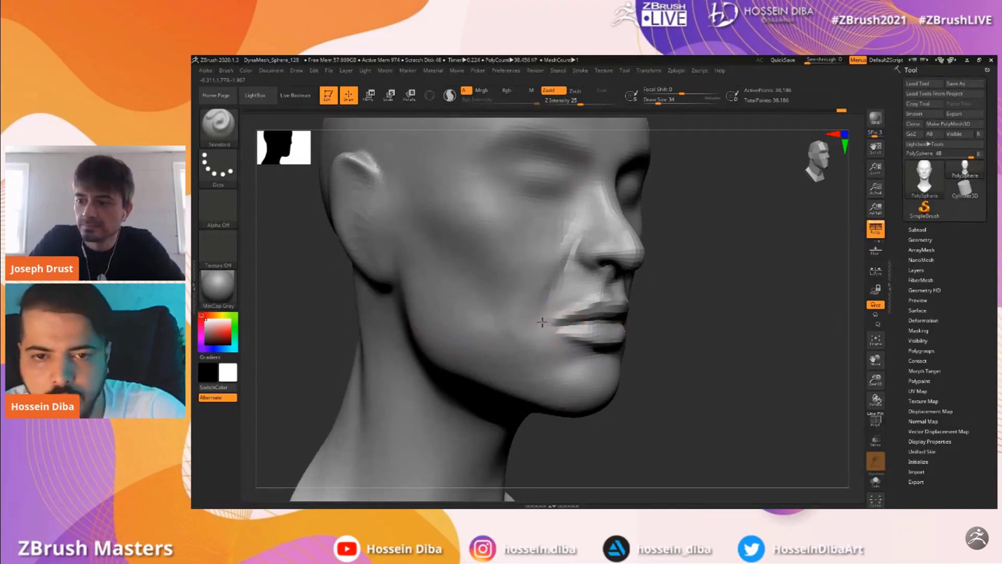
{"action": "mouse_move", "coordinate": [556, 295]}
{"action": "left_mouse_down"}
{"action": "mouse_move", "coordinate": [537, 332]}
{"action": "mouse_move", "coordinate": [539, 315]}
{"action": "left_mouse_up"}
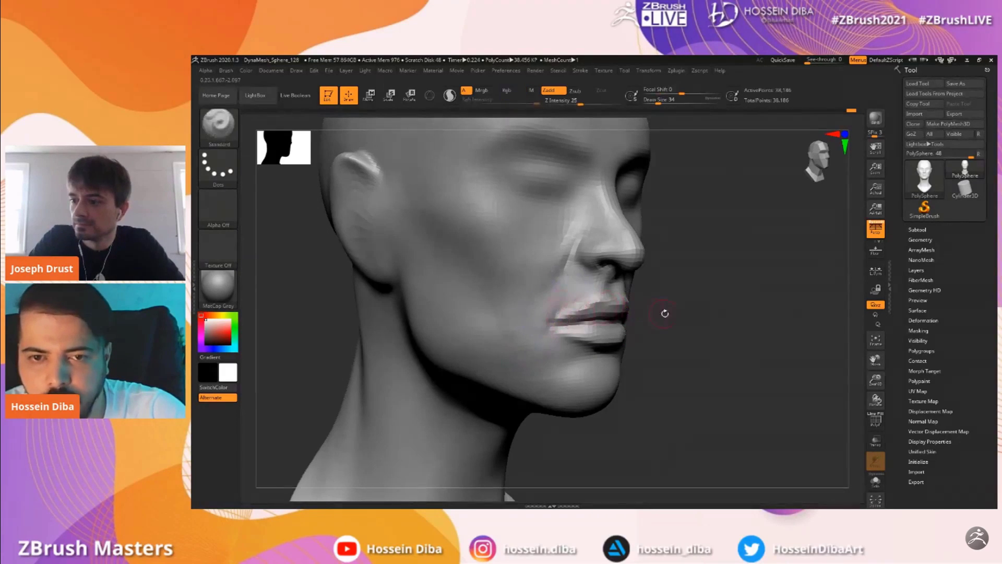
{"action": "left_click_drag", "start_coordinate": [658, 313], "coordinate": [580, 312]}
{"action": "mouse_move", "coordinate": [876, 380]}
{"action": "left_mouse_down"}
{"action": "mouse_move", "coordinate": [875, 362]}
{"action": "mouse_move", "coordinate": [863, 368]}
{"action": "left_mouse_up"}
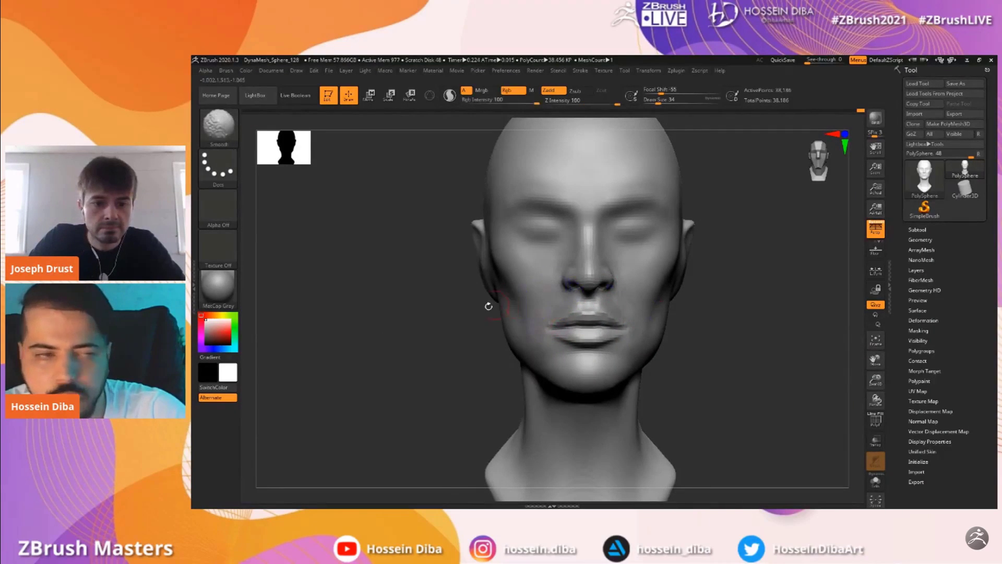
Undo the last three strokes and rework the lower cheek with the Standard brush at Draw Size 62
{"action": "left_click_drag", "start_coordinate": [876, 380], "coordinate": [887, 360]}
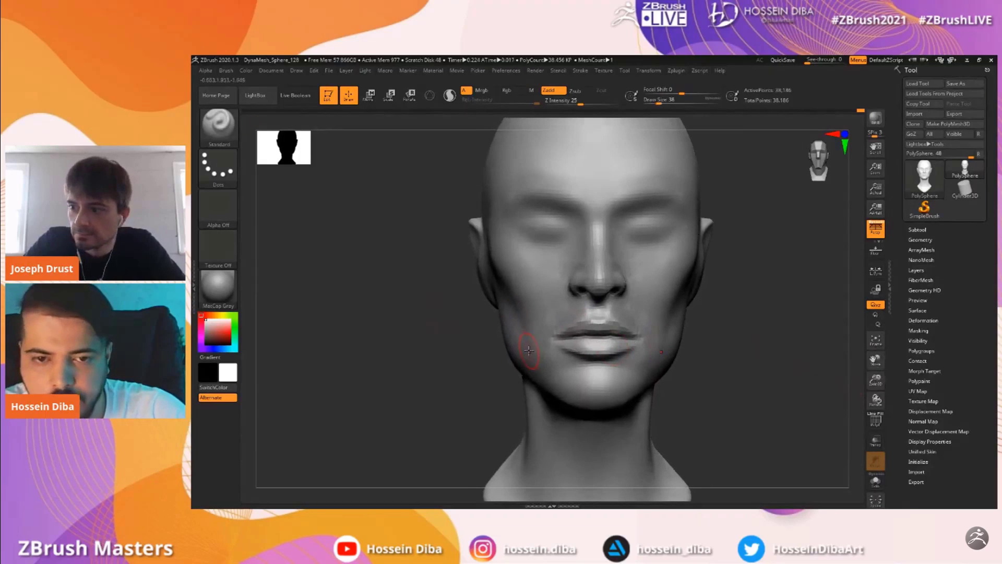
{"action": "key", "text": "ctrl+z"}
{"action": "key", "text": "ctrl+z"}
{"action": "key", "text": "ctrl+z"}
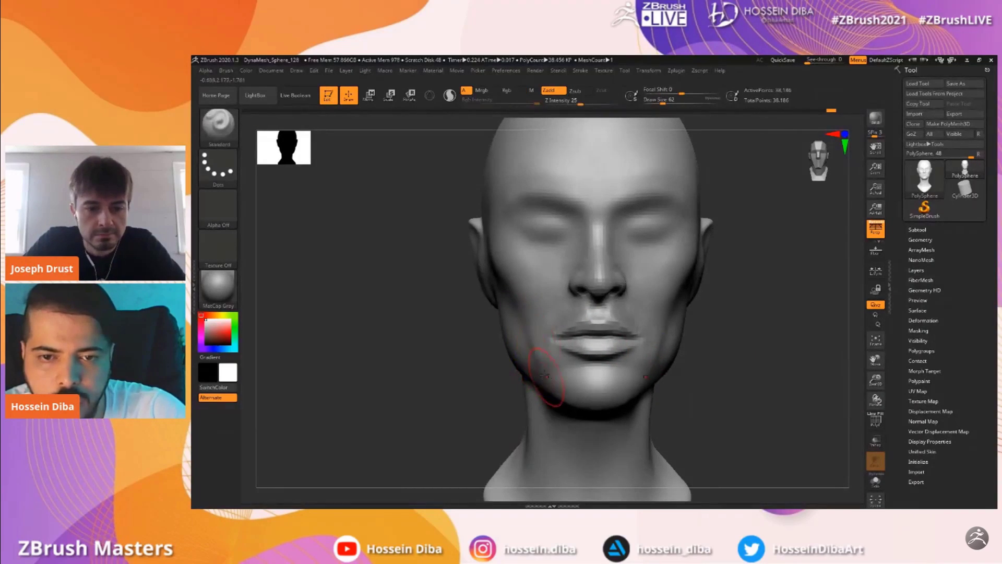
{"action": "mouse_move", "coordinate": [875, 381]}
{"action": "left_mouse_down"}
{"action": "mouse_move", "coordinate": [875, 359]}
{"action": "mouse_move", "coordinate": [875, 399]}
{"action": "left_mouse_up"}
Refine the jaw and cheek contour from front and three-quarter views with the Move brush at Draw Size 62, 74 and 54
{"action": "left_click", "coordinate": [219, 127]}
{"action": "left_click", "coordinate": [473, 134]}
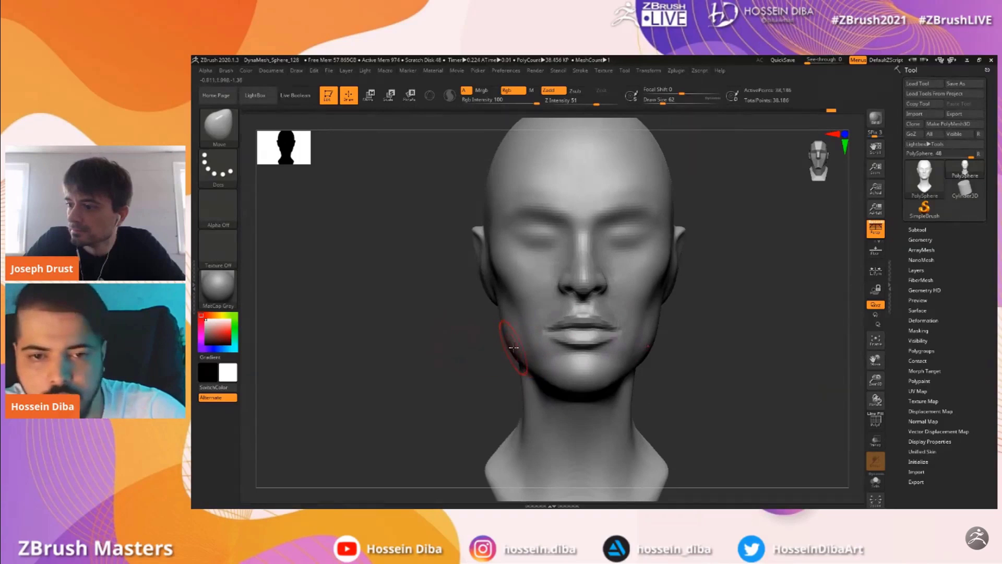
{"action": "left_click_drag", "start_coordinate": [444, 336], "coordinate": [476, 336]}
{"action": "key", "text": "bracketright"}
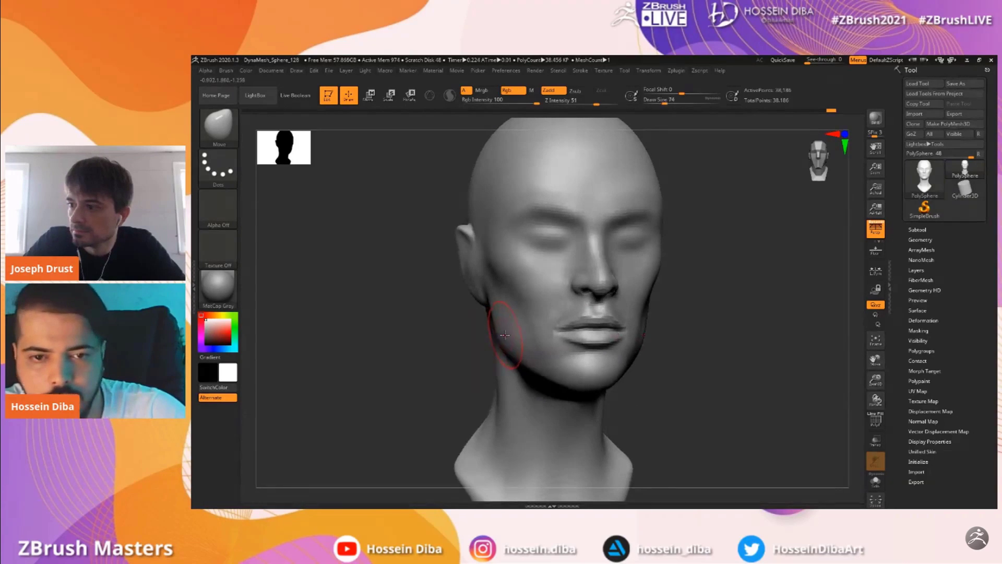
{"action": "right_click_drag", "start_coordinate": [460, 335], "coordinate": [527, 360]}
{"action": "mouse_move", "coordinate": [863, 377]}
{"action": "left_mouse_down", "text": "alt"}
{"action": "mouse_move", "coordinate": [812, 354]}
{"action": "mouse_move", "coordinate": [808, 329]}
{"action": "left_mouse_up", "text": "alt"}
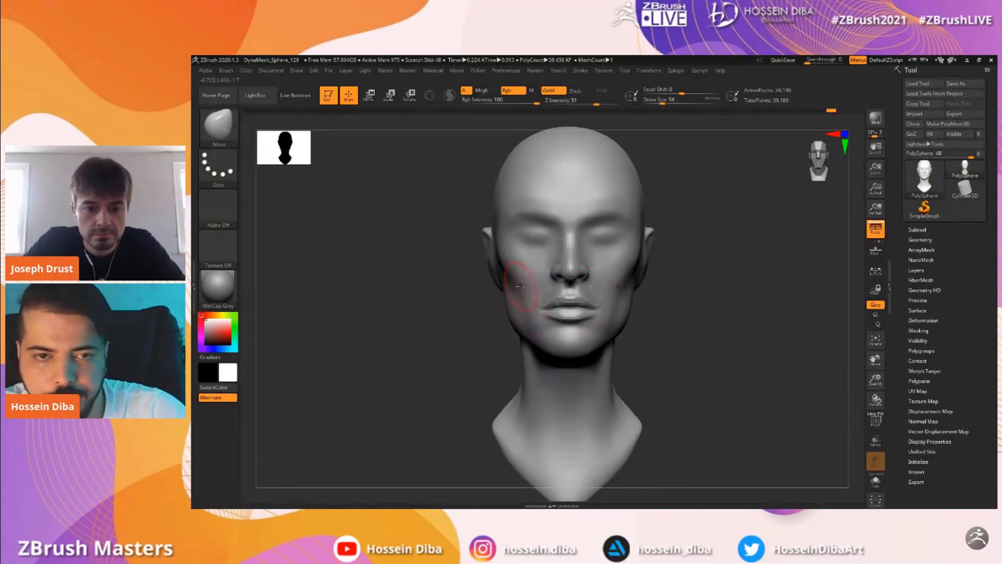
{"action": "left_click_drag", "start_coordinate": [876, 379], "coordinate": [878, 397]}
{"action": "left_click_drag", "start_coordinate": [876, 361], "coordinate": [878, 388]}
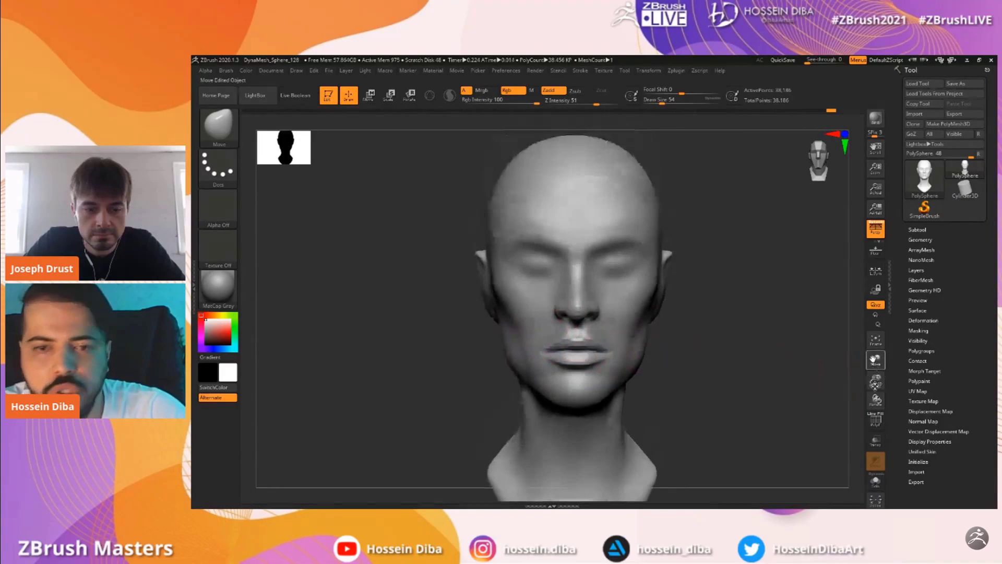
Smooth the ears at Draw Size 70 and adjust the area below the earlobes with the Move brush at Draw Size 58
{"action": "right_click_drag", "start_coordinate": [484, 305], "coordinate": [491, 308]}
{"action": "left_click_drag", "start_coordinate": [516, 316], "coordinate": [520, 317]}
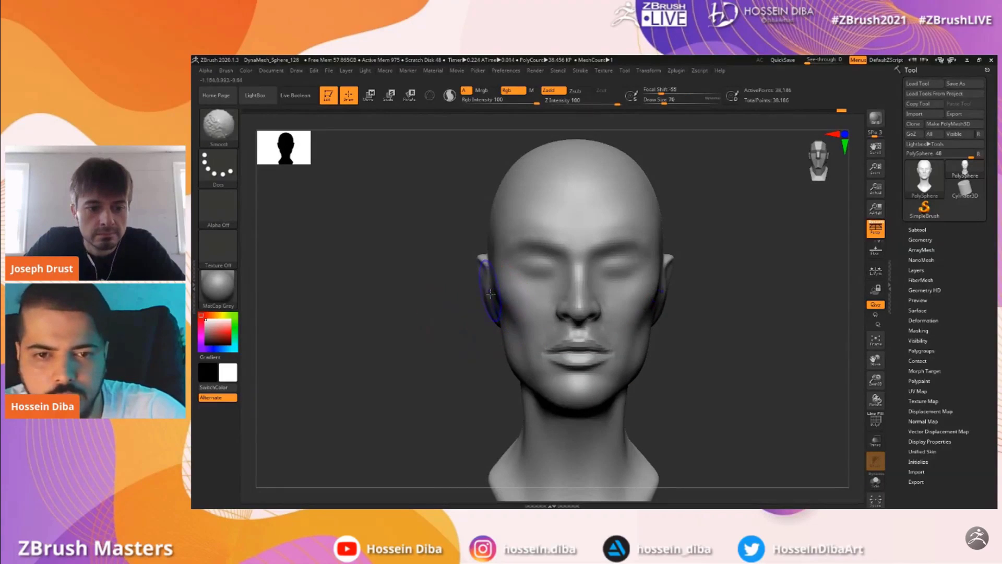
{"action": "left_click_drag", "start_coordinate": [405, 316], "coordinate": [422, 315]}
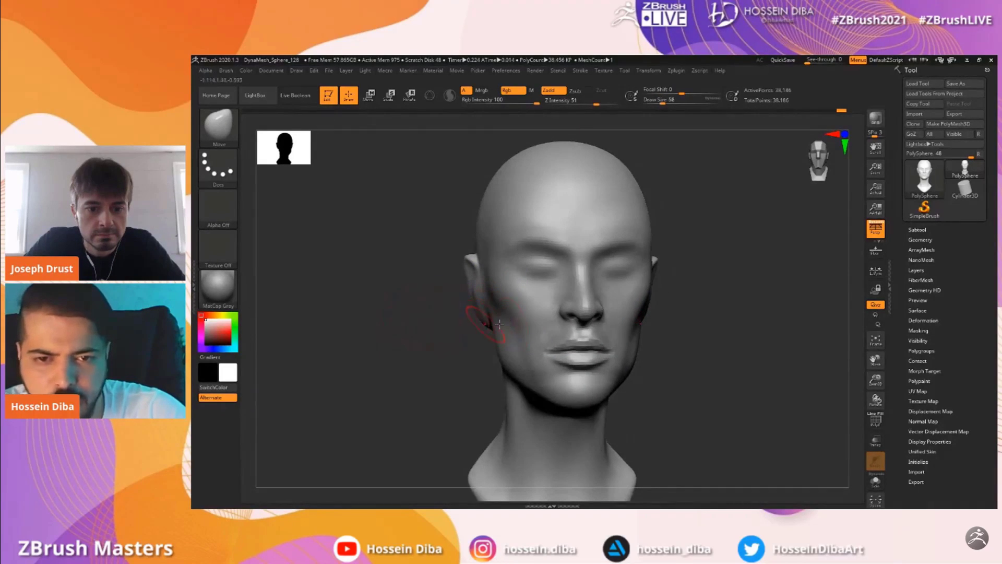
{"action": "left_click_drag", "start_coordinate": [398, 306], "coordinate": [512, 315]}
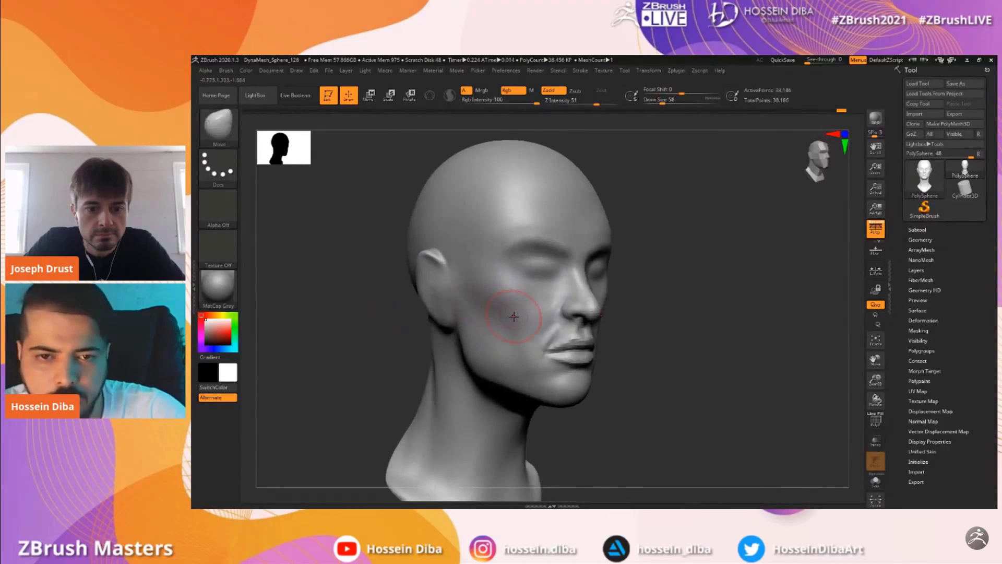
Refine the lower face and forehead contour in profile with the Move brush at Draw Size 76 and 130
{"action": "left_click_drag", "start_coordinate": [875, 380], "coordinate": [876, 361]}
{"action": "left_click_drag", "start_coordinate": [639, 329], "coordinate": [723, 324]}
{"action": "left_click_drag", "start_coordinate": [876, 380], "coordinate": [876, 399]}
{"action": "left_click_drag", "start_coordinate": [725, 302], "coordinate": [747, 328], "text": "alt"}
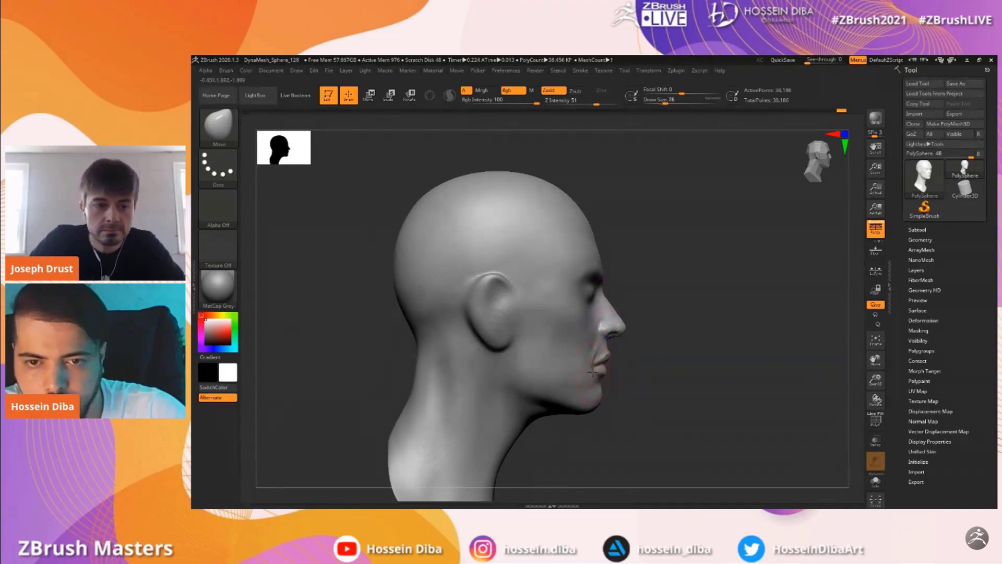
{"action": "left_click_drag", "start_coordinate": [819, 367], "coordinate": [618, 260]}
{"action": "key", "text": "bracketright"}
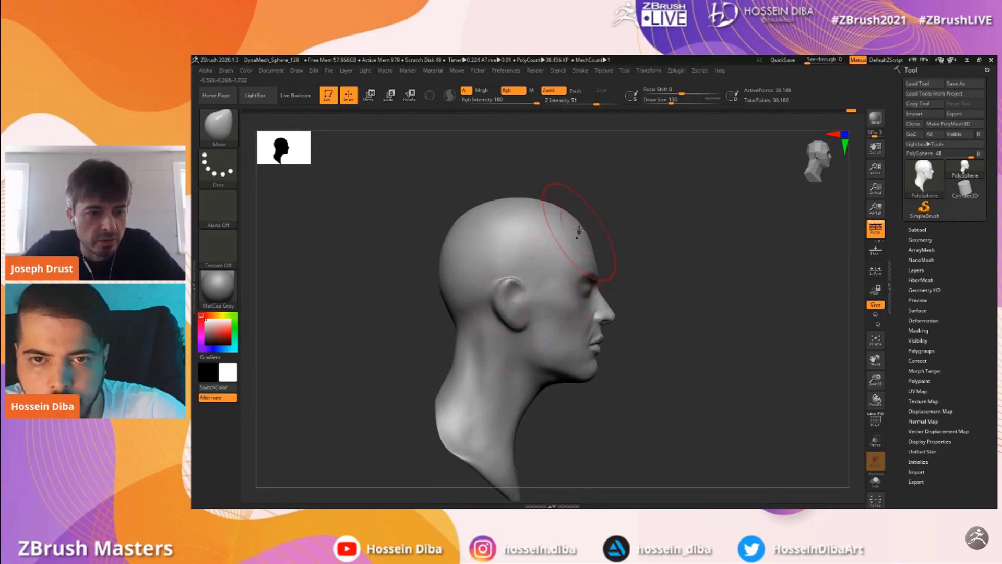
{"action": "left_click_drag", "start_coordinate": [745, 272], "coordinate": [694, 269], "text": "shift"}
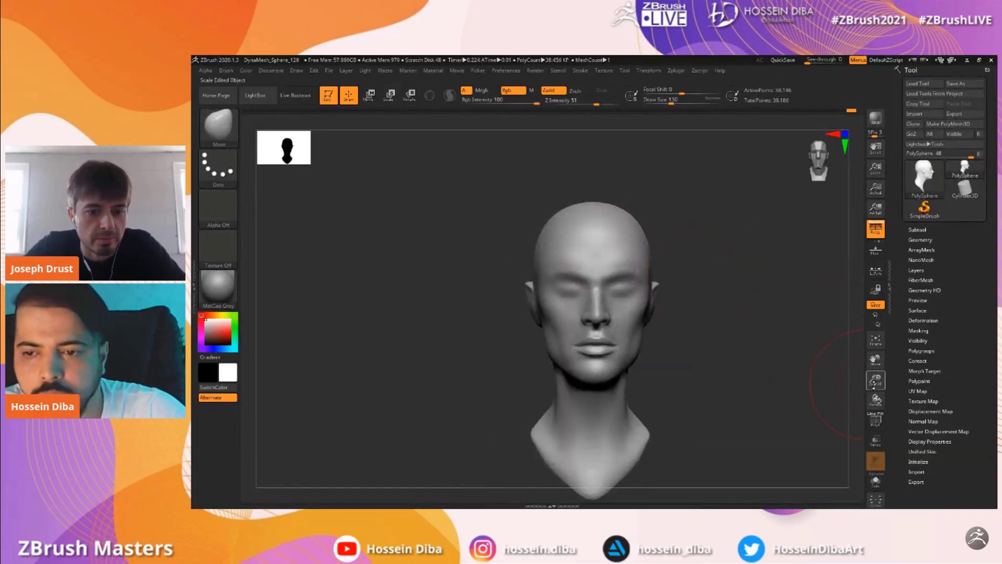
Adjust the overall head and face contour from the front with the Move brush at Draw Size 70
{"action": "left_click_drag", "start_coordinate": [876, 379], "coordinate": [874, 390]}
{"action": "left_click_drag", "start_coordinate": [878, 361], "coordinate": [865, 364]}
{"action": "mouse_move", "coordinate": [462, 290]}
{"action": "left_mouse_down"}
{"action": "mouse_move", "coordinate": [499, 292]}
{"action": "mouse_move", "coordinate": [485, 297]}
{"action": "left_mouse_up"}
{"action": "key", "text": "["}
{"action": "mouse_move", "coordinate": [468, 298]}
{"action": "left_mouse_down"}
{"action": "mouse_move", "coordinate": [433, 298]}
{"action": "mouse_move", "coordinate": [548, 283]}
{"action": "mouse_move", "coordinate": [556, 258]}
{"action": "left_mouse_up"}
{"action": "left_click_drag", "start_coordinate": [875, 380], "coordinate": [857, 377]}
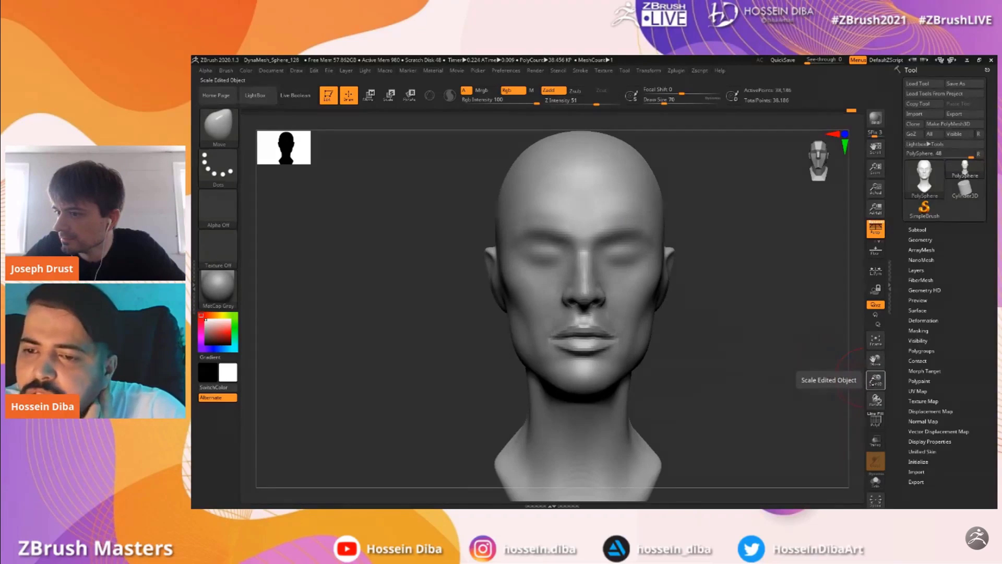
{"action": "left_click_drag", "start_coordinate": [451, 252], "coordinate": [452, 253], "text": "shift"}
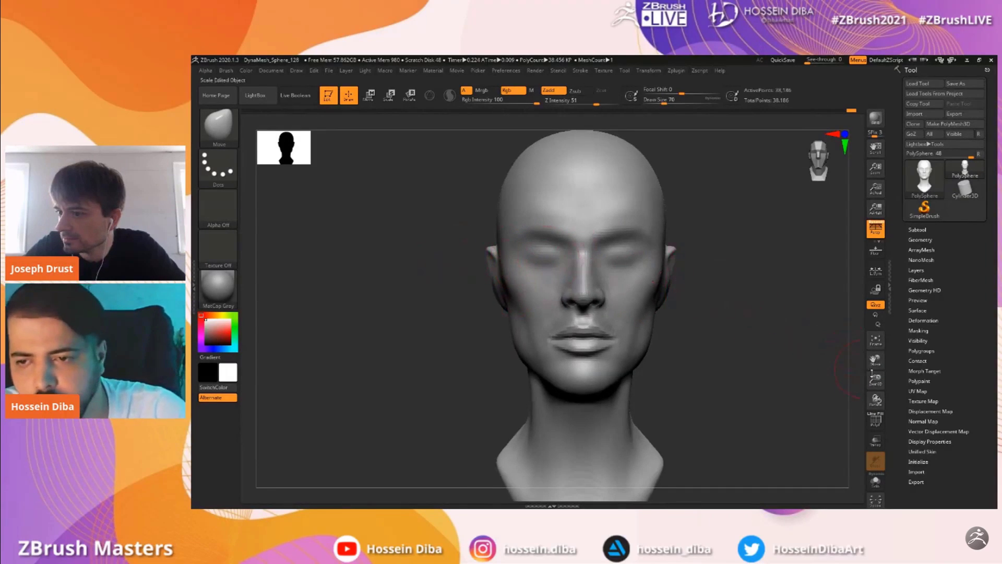
Make finer facial shape adjustments from the front with the Move brush at Draw Size 38
{"action": "left_click_drag", "start_coordinate": [875, 360], "coordinate": [870, 384]}
{"action": "key", "text": "bracketleft"}
{"action": "key", "text": "bracketleft"}
{"action": "key", "text": "bracketleft"}
{"action": "mouse_move", "coordinate": [455, 263]}
{"action": "left_mouse_down"}
{"action": "mouse_move", "coordinate": [569, 265]}
{"action": "mouse_move", "coordinate": [457, 265]}
{"action": "left_mouse_up"}
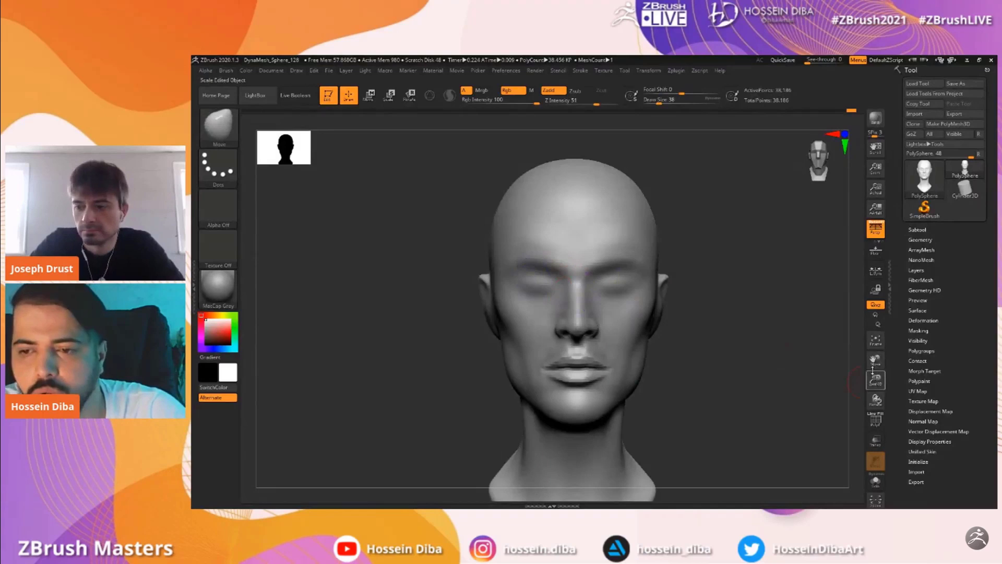
Refine the nose bridge and nostril area with the Standard brush at Draw Size 38 and 46, Z Intensity 25
{"action": "left_click_drag", "start_coordinate": [875, 359], "coordinate": [882, 368]}
{"action": "left_click", "coordinate": [233, 133]}
{"action": "left_click", "coordinate": [597, 152]}
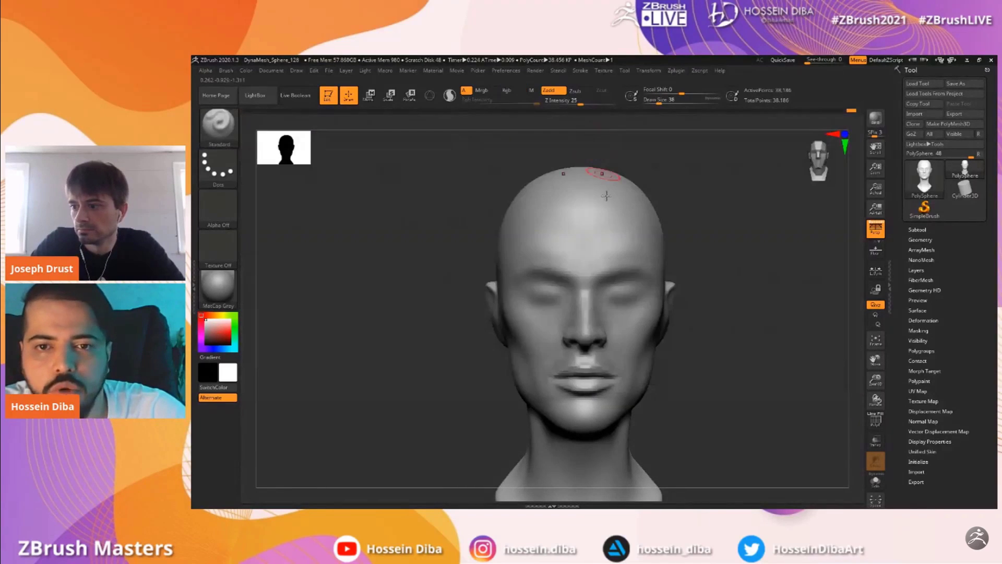
{"action": "left_click_drag", "start_coordinate": [876, 380], "coordinate": [874, 329]}
{"action": "left_click_drag", "start_coordinate": [875, 362], "coordinate": [869, 307]}
{"action": "left_click_drag", "start_coordinate": [875, 380], "coordinate": [874, 420]}
{"action": "left_click_drag", "start_coordinate": [875, 360], "coordinate": [875, 401]}
{"action": "left_click", "coordinate": [232, 145]}
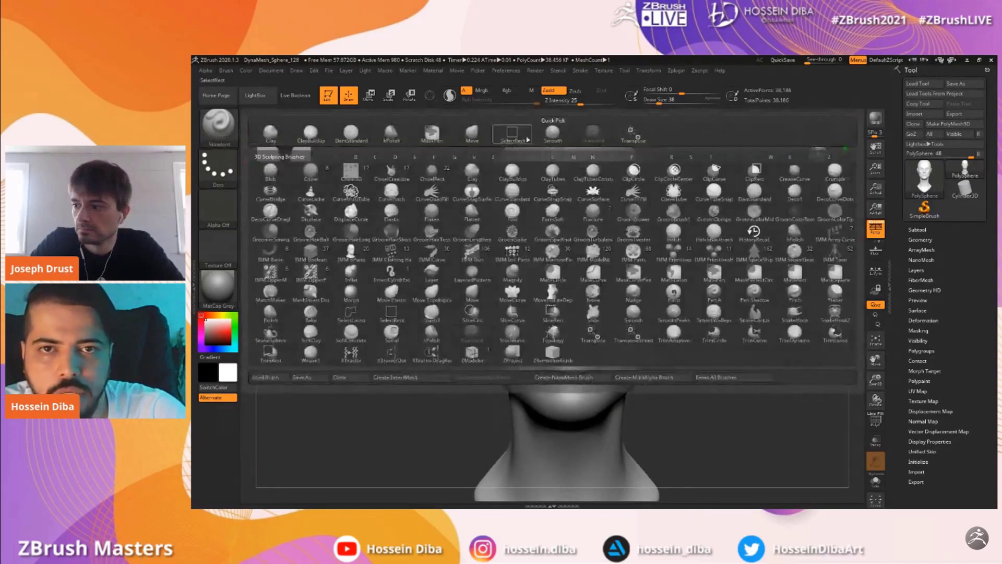
{"action": "left_click_drag", "start_coordinate": [875, 360], "coordinate": [895, 357]}
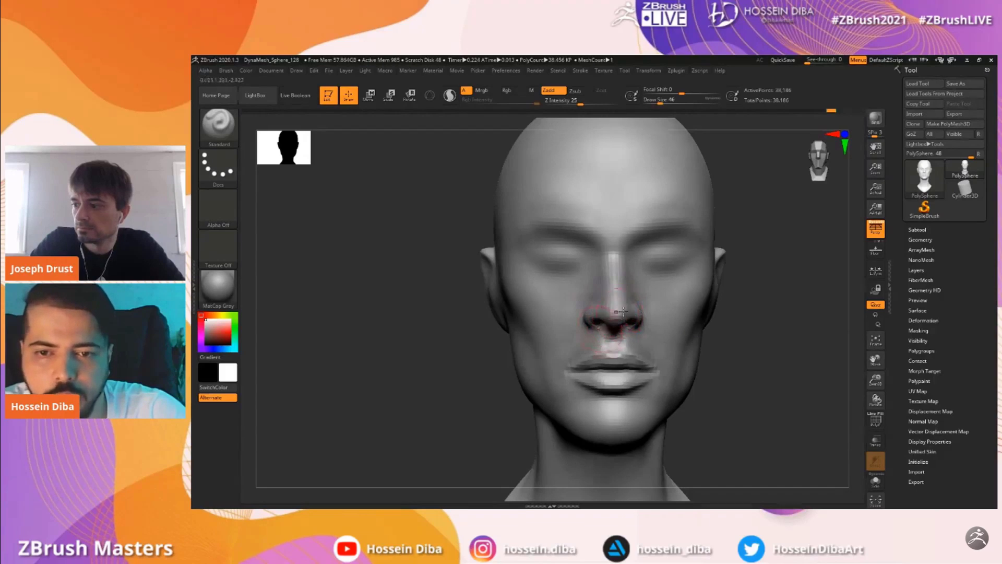
Build up the eyelids and deepen the inner eye corners with the Standard brush at Draw Size 36 and 30
{"action": "left_click_drag", "start_coordinate": [876, 379], "coordinate": [857, 378]}
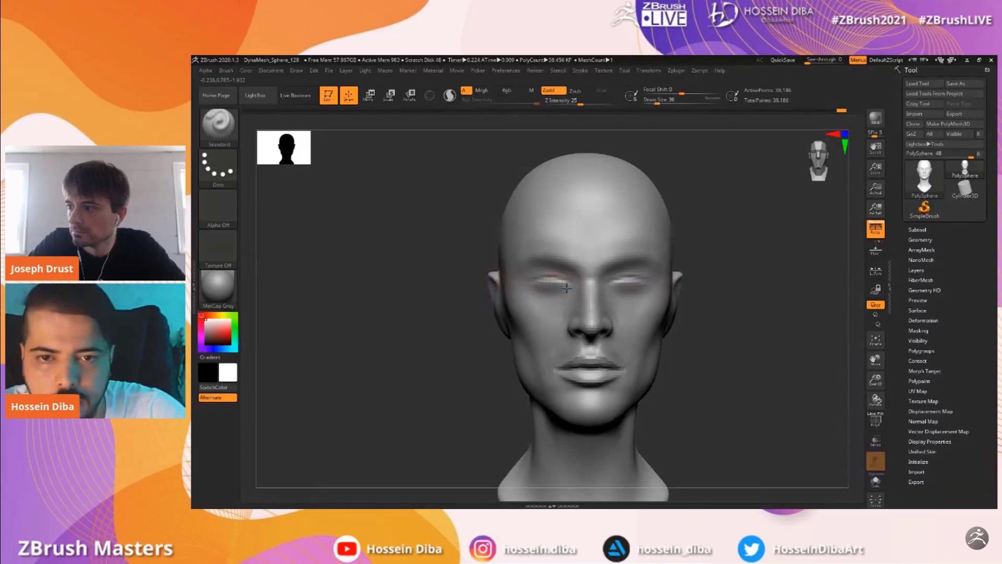
{"action": "left_click_drag", "start_coordinate": [554, 286], "coordinate": [546, 282]}
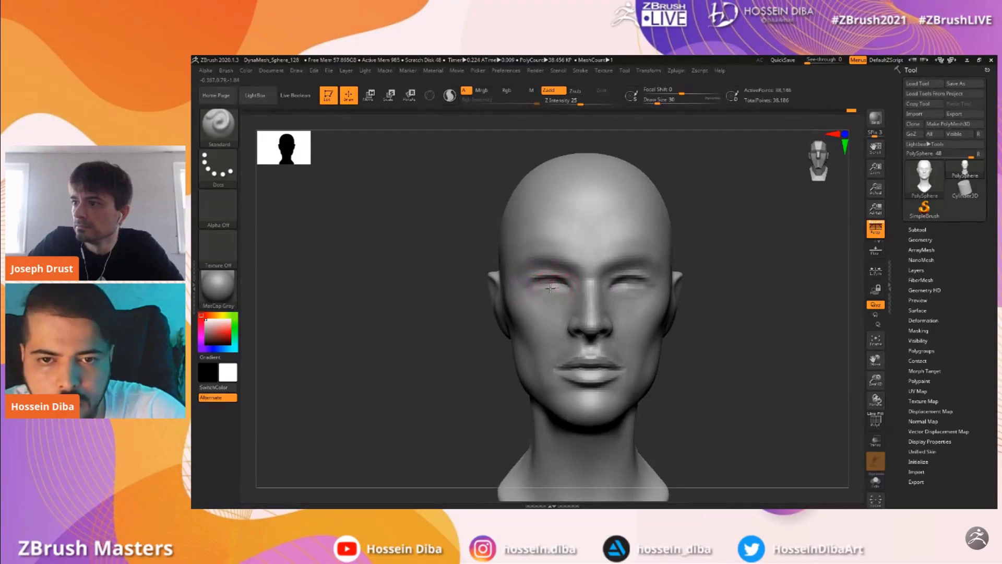
{"action": "left_click_drag", "start_coordinate": [876, 379], "coordinate": [845, 347]}
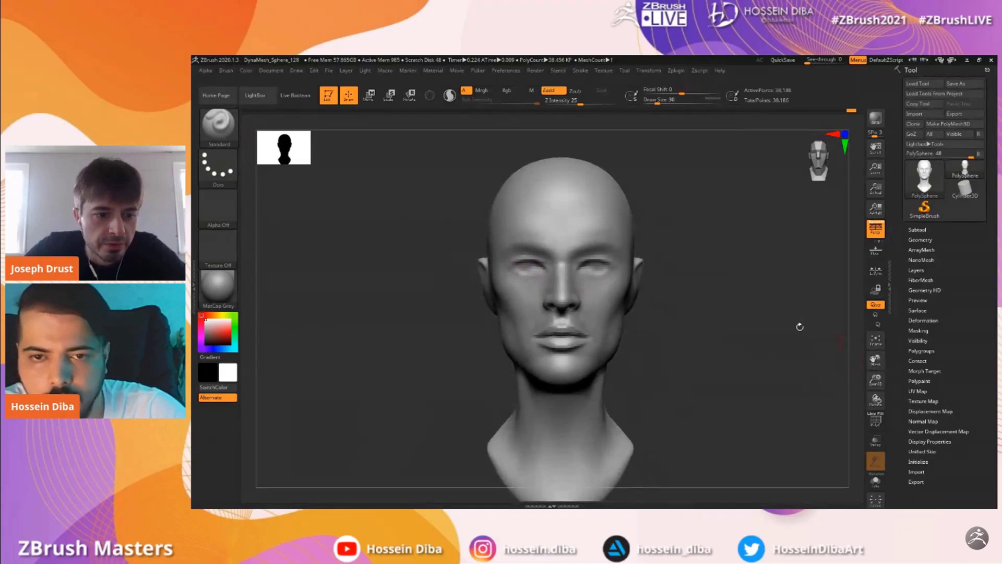
Define the brow ridges and upper eyelid creases with the Standard brush, reducing Draw Size to 26
{"action": "key", "text": "bracketright"}
{"action": "key", "text": "bracketright"}
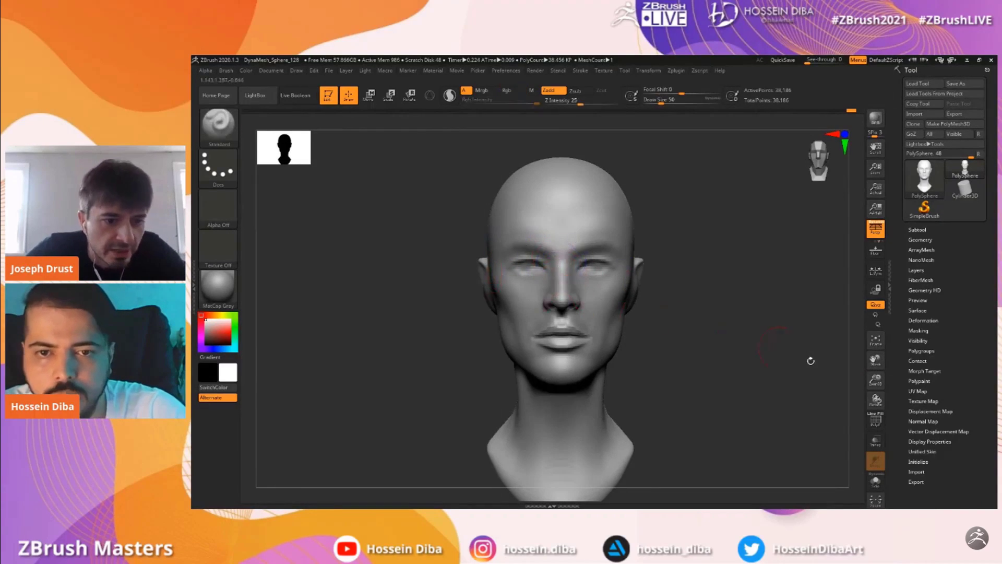
{"action": "left_click_drag", "start_coordinate": [876, 379], "coordinate": [783, 331]}
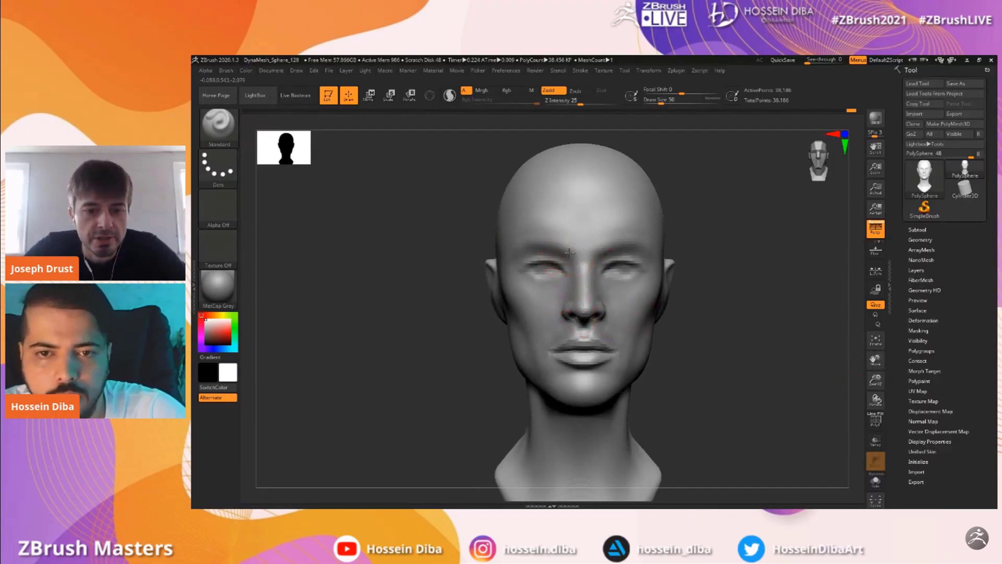
{"action": "key", "text": "bracketleft"}
{"action": "key", "text": "bracketleft"}
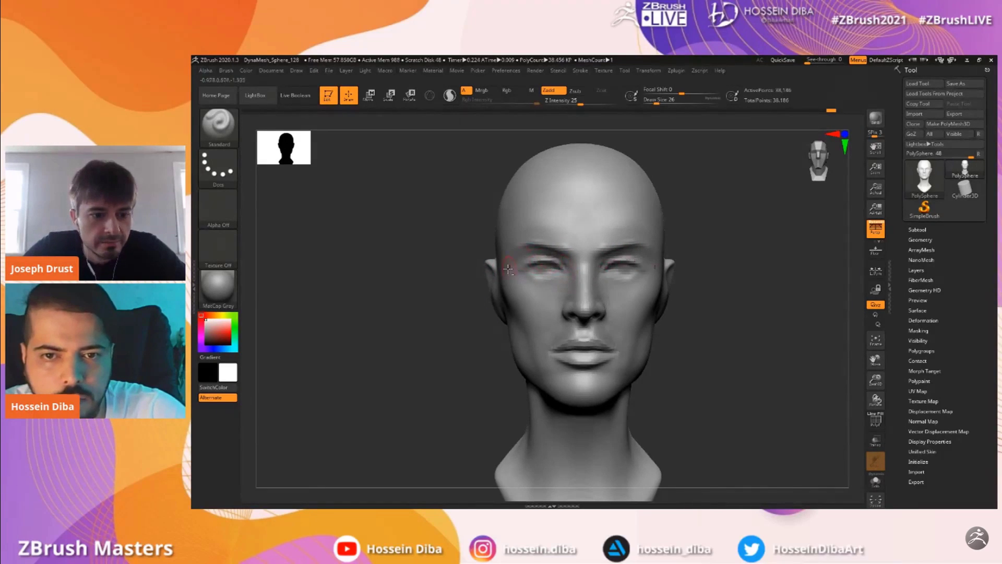
Reshape the lower eyelids and under-eye area with the Move brush at Draw Size 34 and 46, checking the side view
{"action": "key", "text": "b"}
{"action": "key", "text": "m"}
{"action": "key", "text": "v"}
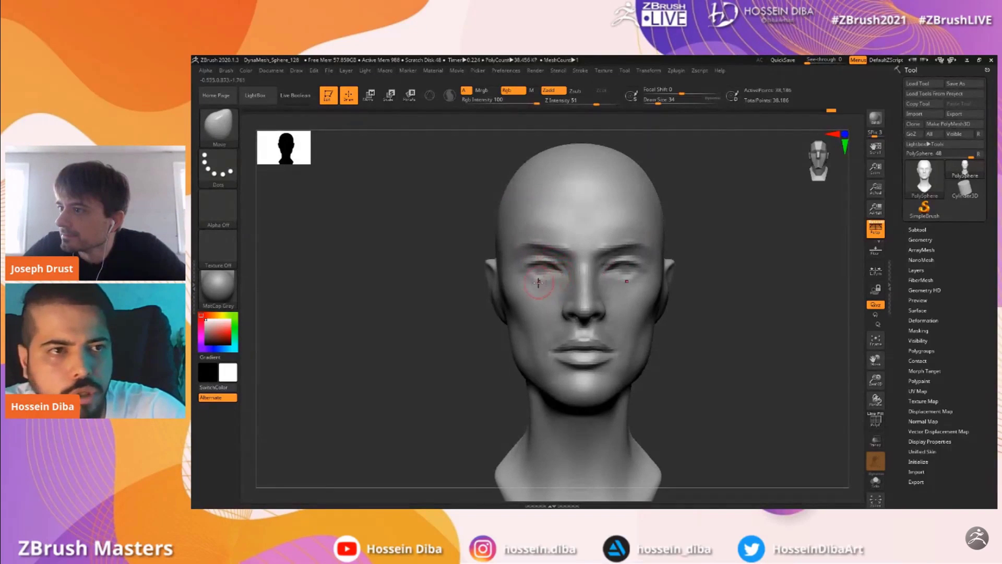
{"action": "mouse_move", "coordinate": [876, 379]}
{"action": "left_mouse_down"}
{"action": "mouse_move", "coordinate": [875, 360]}
{"action": "mouse_move", "coordinate": [874, 383]}
{"action": "left_mouse_up"}
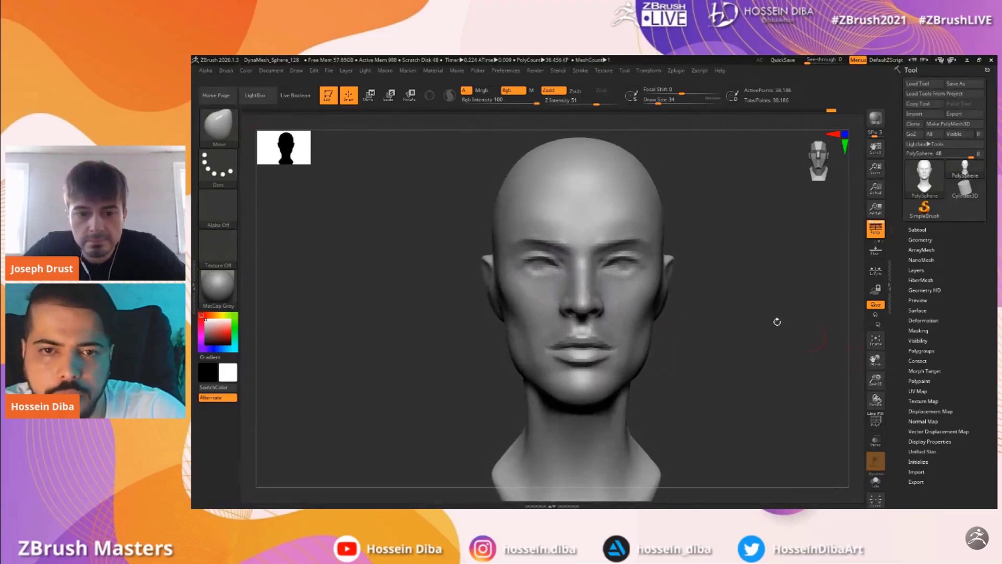
{"action": "key", "text": "bracketright"}
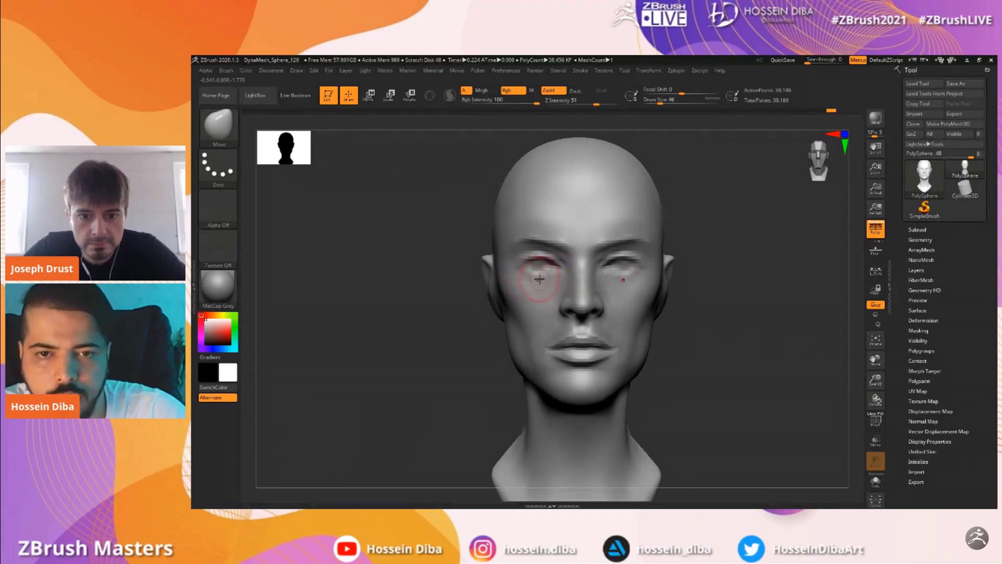
{"action": "left_click_drag", "start_coordinate": [544, 280], "coordinate": [544, 275]}
{"action": "left_click_drag", "start_coordinate": [381, 269], "coordinate": [470, 268]}
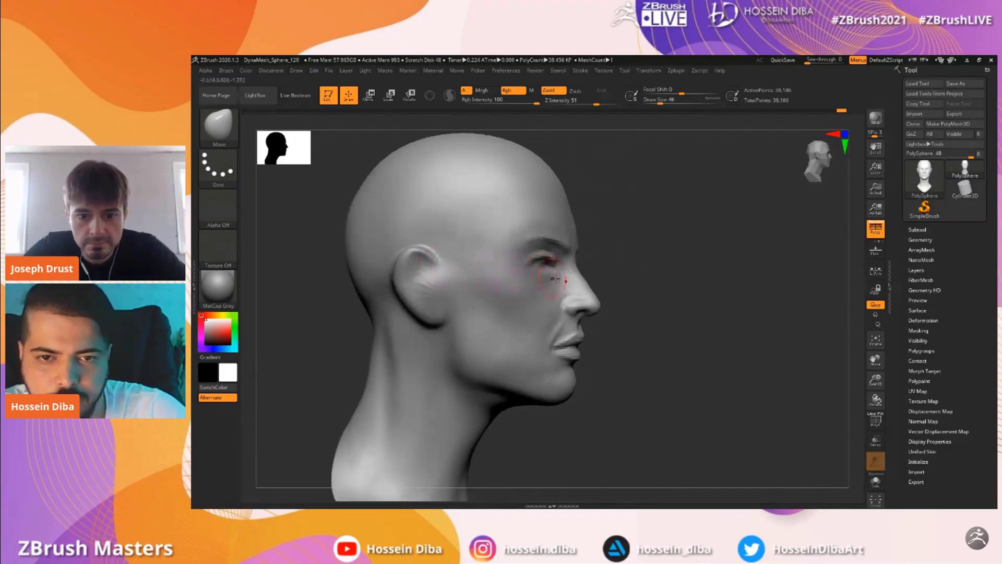
{"action": "left_click_drag", "start_coordinate": [731, 308], "coordinate": [655, 307], "text": "shift"}
{"action": "left_click_drag", "start_coordinate": [880, 380], "coordinate": [876, 351]}
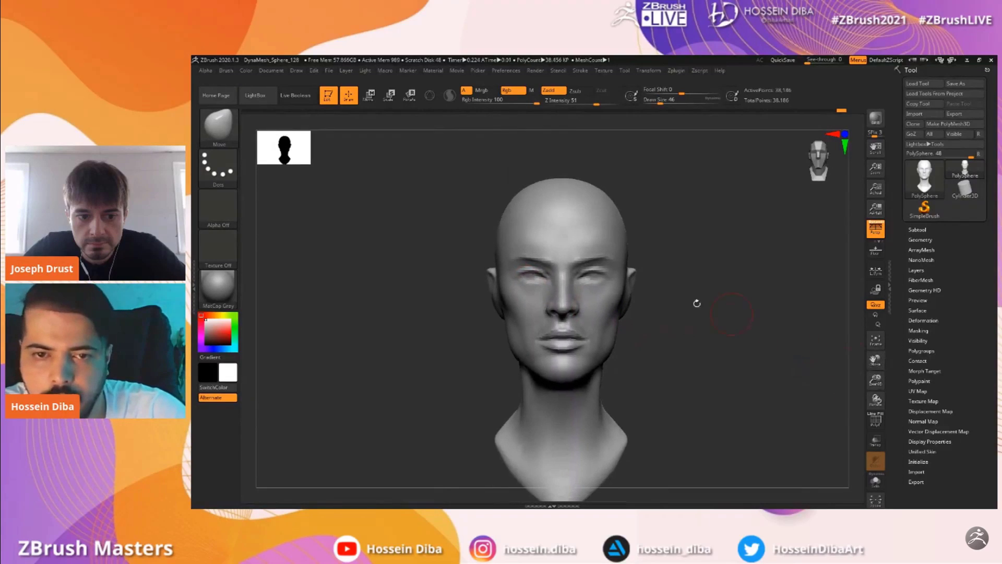
Adjust the sides of the face with a large Move brush, and the inner eye and nose bridge area at Draw Size 54
{"action": "key", "text": "bracketright"}
{"action": "key", "text": "bracketright"}
{"action": "key", "text": "bracketright"}
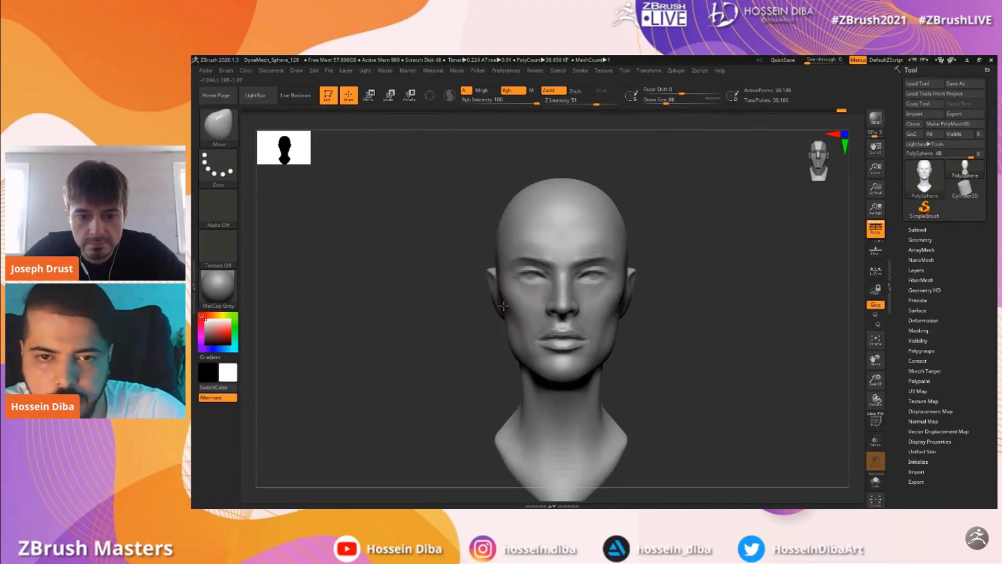
{"action": "left_click_drag", "start_coordinate": [876, 380], "coordinate": [876, 363]}
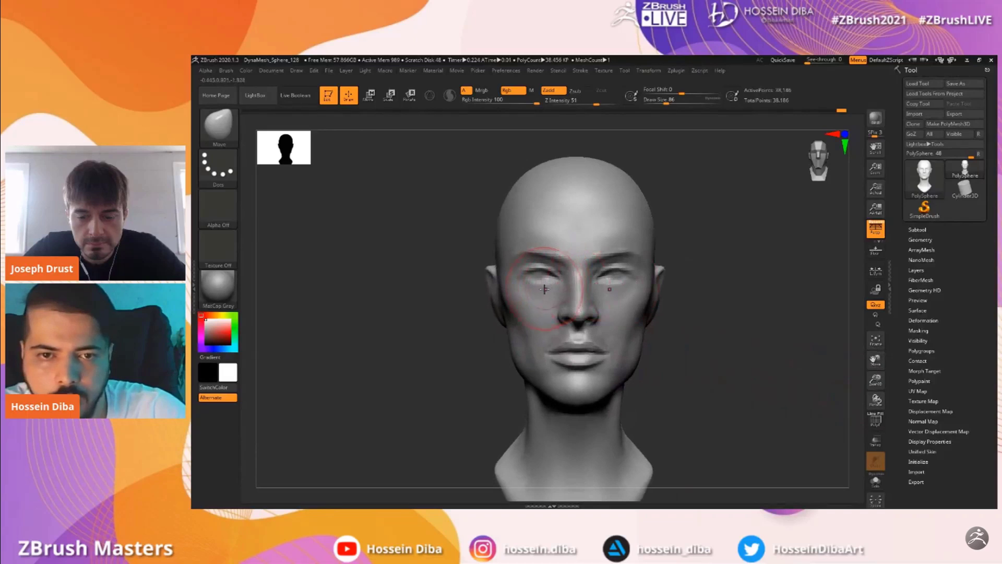
{"action": "key", "text": "bracketleft"}
{"action": "key", "text": "bracketleft"}
{"action": "key", "text": "bracketleft"}
{"action": "mouse_move", "coordinate": [399, 296]}
{"action": "left_mouse_down"}
{"action": "mouse_move", "coordinate": [418, 295]}
{"action": "mouse_move", "coordinate": [424, 274]}
{"action": "left_mouse_up"}
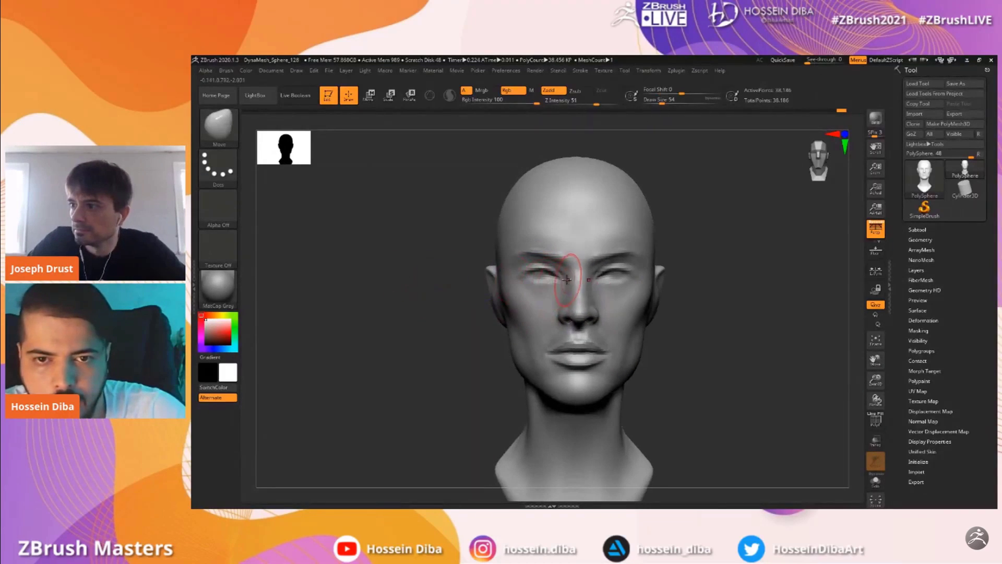
{"action": "left_click_drag", "start_coordinate": [875, 380], "coordinate": [875, 365]}
{"action": "left_click_drag", "start_coordinate": [875, 360], "coordinate": [891, 342]}
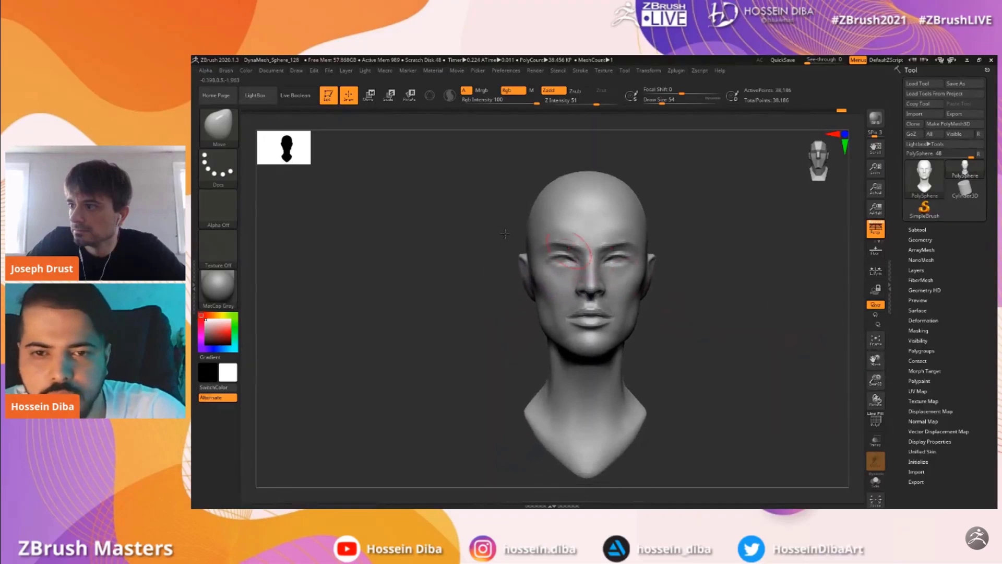
Build up the side neck muscles with the ClayBuildup brush at Draw Size 54 and 66, Z Intensity 20, and smooth them
{"action": "key", "text": "b"}
{"action": "key", "text": "c"}
{"action": "key", "text": "b"}
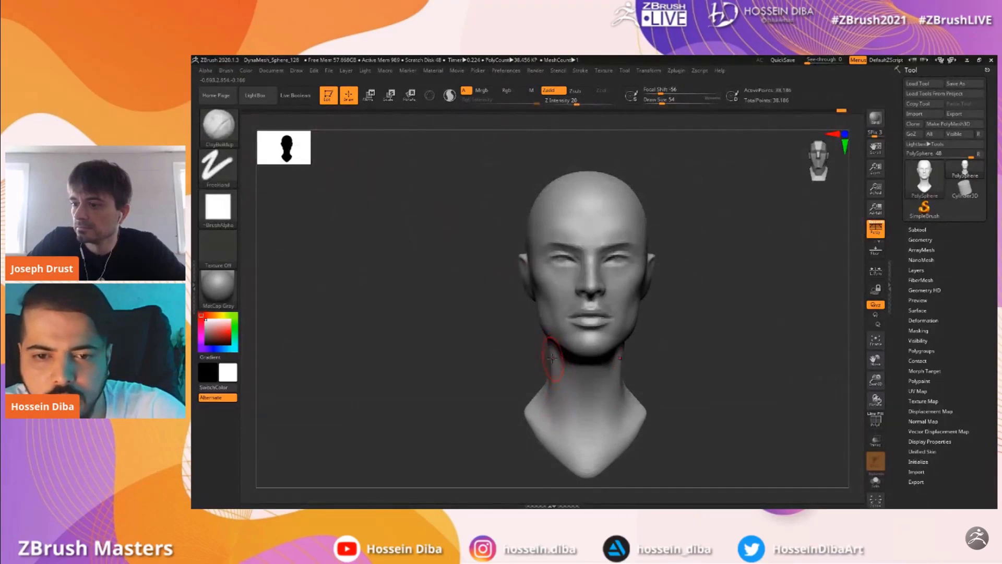
{"action": "key", "text": "bracketright"}
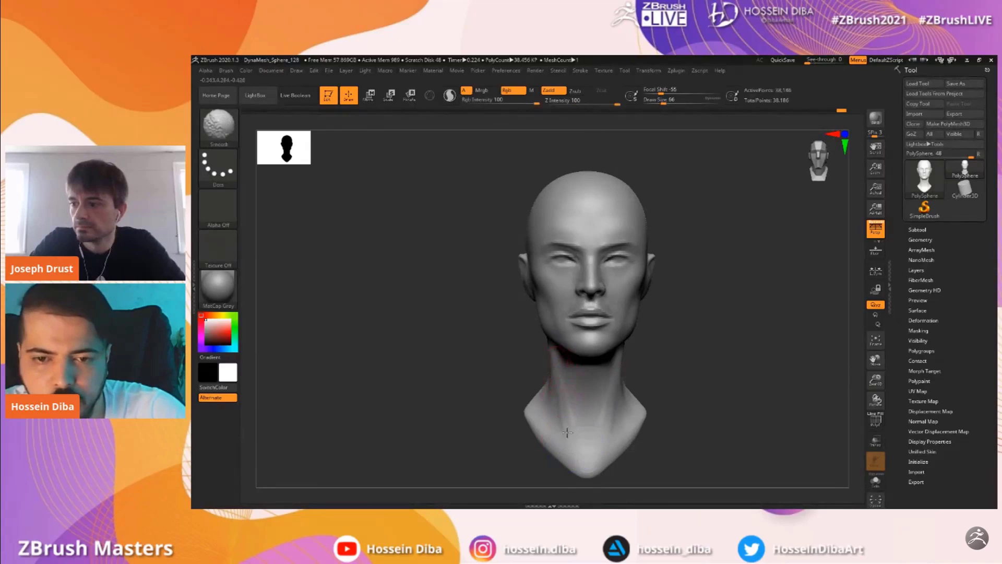
Sculpt the neck muscles and collarbones with the Standard brush at Draw Size 66 and Z Intensity 25
{"action": "left_click", "coordinate": [243, 133]}
{"action": "left_click", "coordinate": [229, 130]}
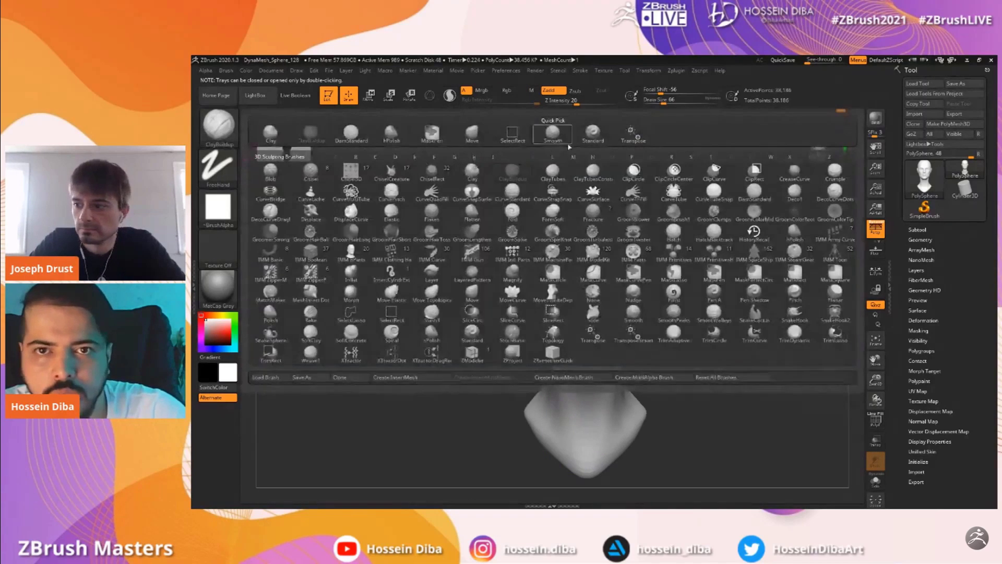
{"action": "left_click", "coordinate": [682, 343]}
{"action": "left_click_drag", "start_coordinate": [875, 379], "coordinate": [875, 399]}
{"action": "left_click_drag", "start_coordinate": [875, 361], "coordinate": [873, 325]}
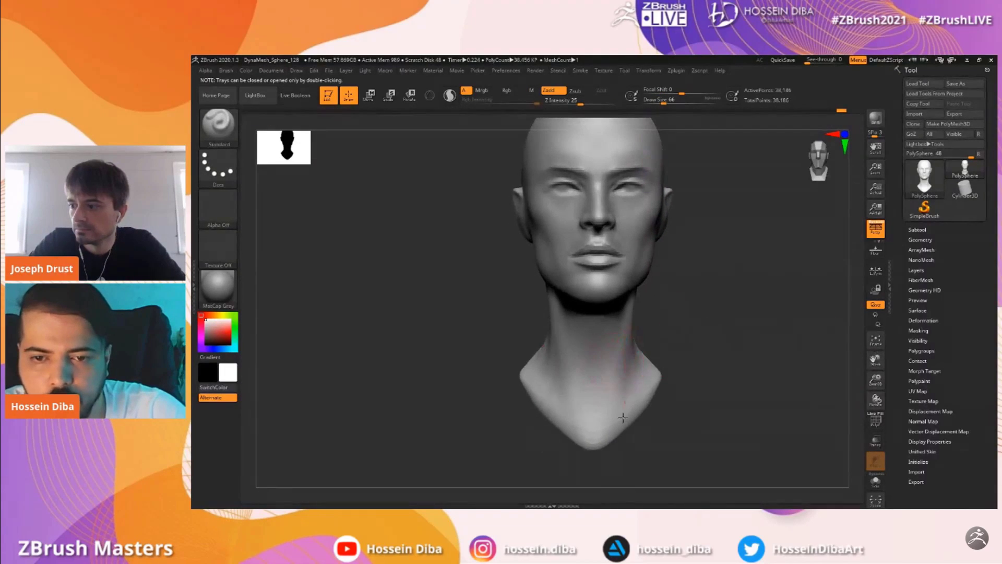
{"action": "mouse_move", "coordinate": [621, 339]}
{"action": "left_mouse_down"}
{"action": "mouse_move", "coordinate": [590, 388]}
{"action": "mouse_move", "coordinate": [597, 401]}
{"action": "mouse_move", "coordinate": [622, 351]}
{"action": "mouse_move", "coordinate": [593, 380]}
{"action": "mouse_move", "coordinate": [564, 363]}
{"action": "left_mouse_up"}
{"action": "left_click_drag", "start_coordinate": [585, 413], "coordinate": [564, 402]}
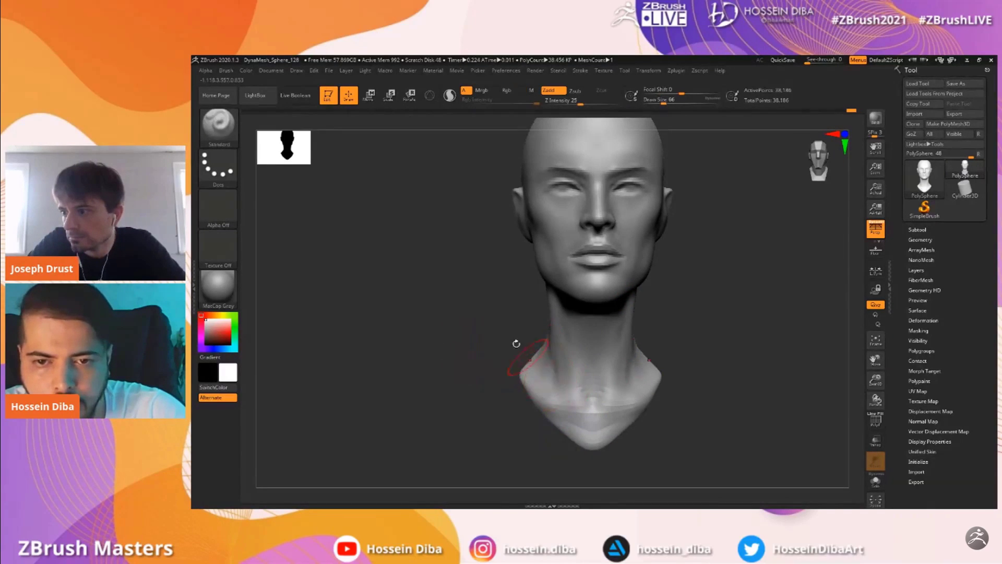
Reshape the base of the neck from the side with the Move brush at Draw Size 98
{"action": "right_click_drag", "start_coordinate": [535, 365], "coordinate": [527, 336]}
{"action": "key", "text": "b"}
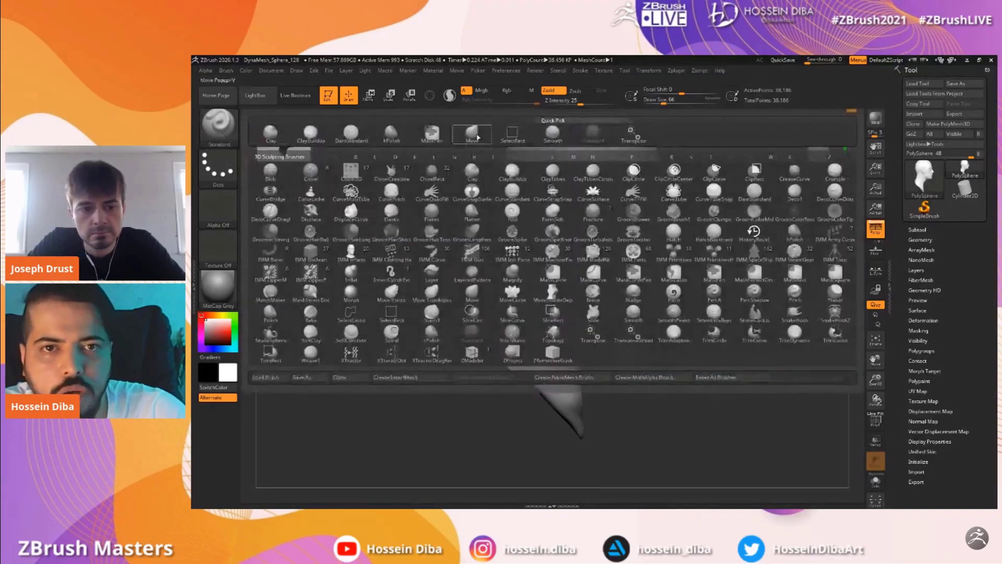
{"action": "left_click", "coordinate": [472, 133]}
{"action": "mouse_move", "coordinate": [876, 381]}
{"action": "left_mouse_down"}
{"action": "mouse_move", "coordinate": [875, 360]}
{"action": "mouse_move", "coordinate": [866, 378]}
{"action": "left_mouse_up"}
{"action": "key", "text": "]"}
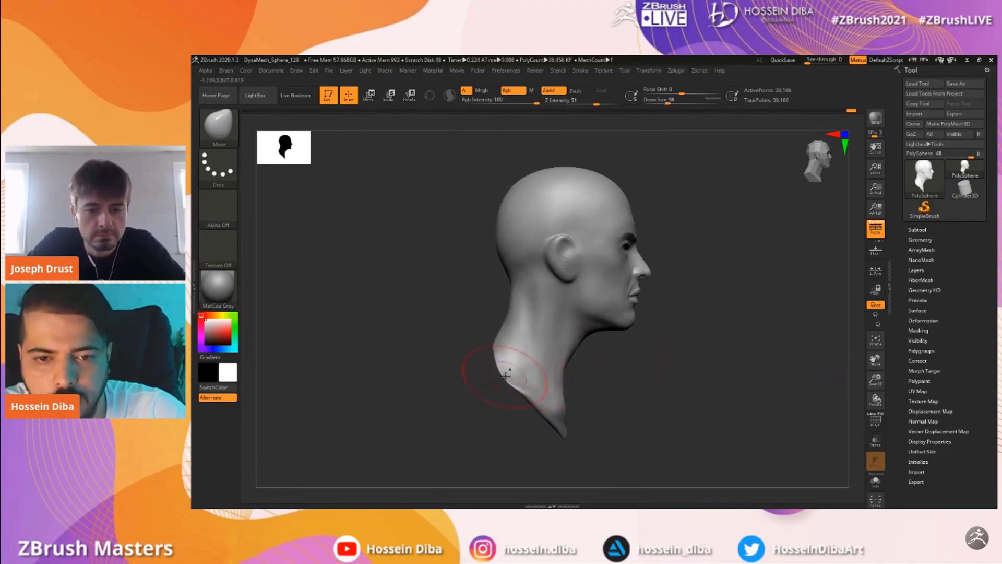
{"action": "left_click_drag", "start_coordinate": [505, 377], "coordinate": [514, 370]}
{"action": "mouse_move", "coordinate": [565, 402]}
{"action": "left_mouse_down"}
{"action": "mouse_move", "coordinate": [528, 389]}
{"action": "mouse_move", "coordinate": [514, 371]}
{"action": "left_mouse_up"}
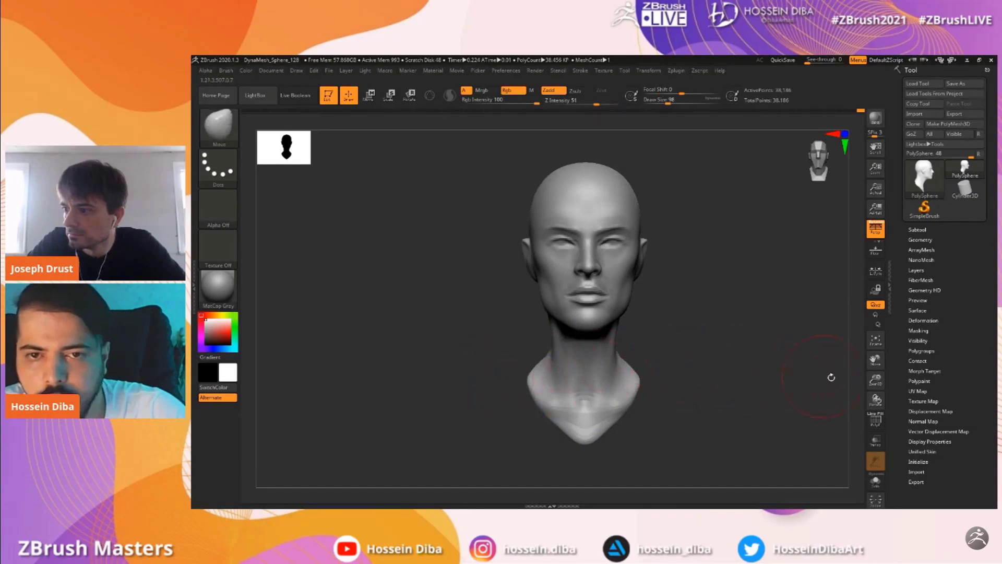
Adjust the outer cheek and jaw contour near the ears from the front with the Move brush at Draw Size 90
{"action": "left_click_drag", "start_coordinate": [871, 382], "coordinate": [872, 393]}
{"action": "mouse_move", "coordinate": [876, 360]}
{"action": "left_mouse_down"}
{"action": "mouse_move", "coordinate": [861, 377]}
{"action": "mouse_move", "coordinate": [870, 373]}
{"action": "mouse_move", "coordinate": [867, 386]}
{"action": "mouse_move", "coordinate": [886, 357]}
{"action": "left_mouse_up"}
{"action": "key", "text": "]"}
{"action": "key", "text": "bracketleft"}
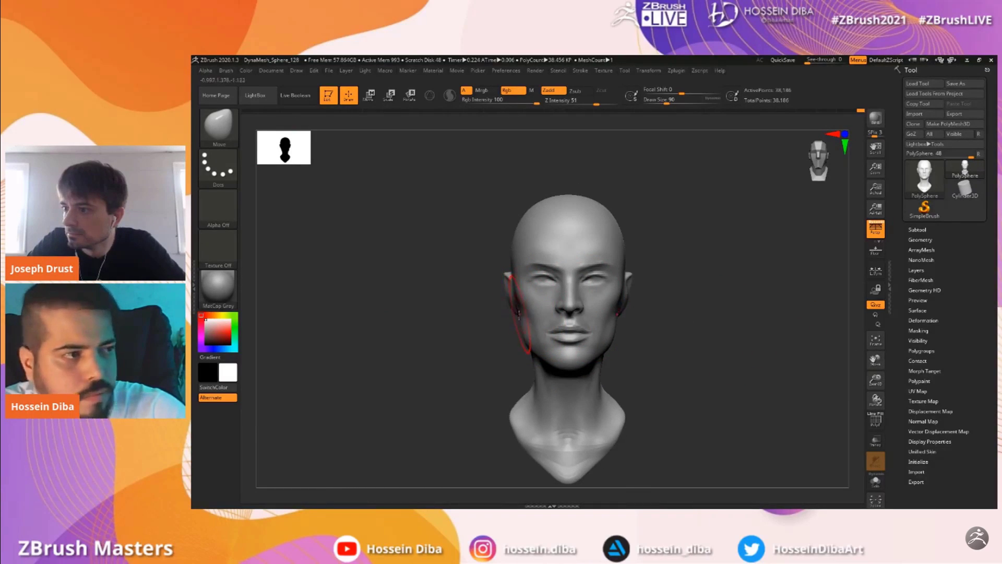
Reshape the ears from side and front views with the Move brush at Draw Size 62
{"action": "left_click_drag", "start_coordinate": [875, 381], "coordinate": [876, 405]}
{"action": "key", "text": "bracketleft"}
{"action": "mouse_move", "coordinate": [506, 271]}
{"action": "left_mouse_down"}
{"action": "mouse_move", "coordinate": [495, 271]}
{"action": "mouse_move", "coordinate": [554, 273]}
{"action": "mouse_move", "coordinate": [493, 285]}
{"action": "left_mouse_up"}
{"action": "key", "text": "bracketright"}
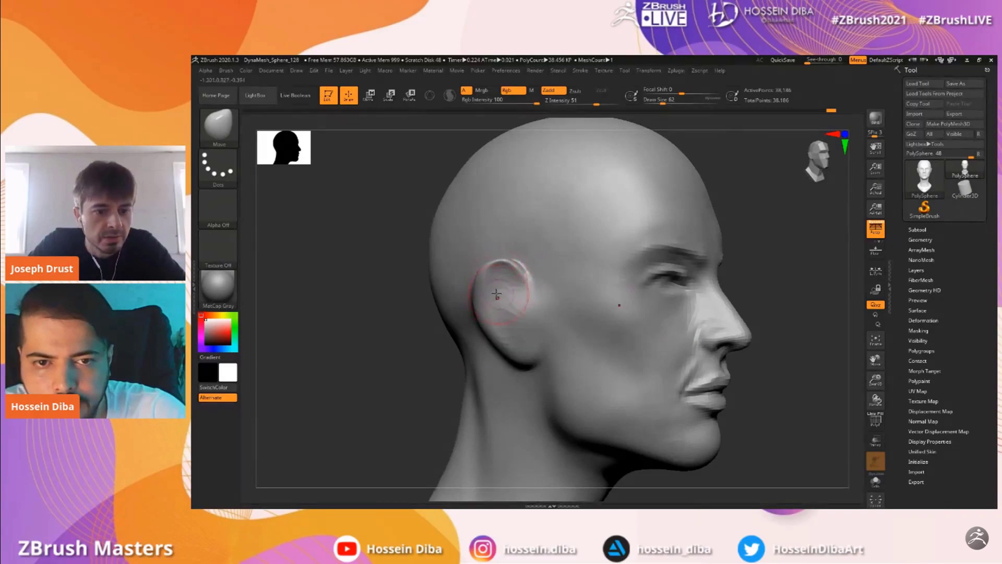
{"action": "left_click_drag", "start_coordinate": [876, 380], "coordinate": [876, 343]}
{"action": "left_click_drag", "start_coordinate": [772, 318], "coordinate": [527, 261]}
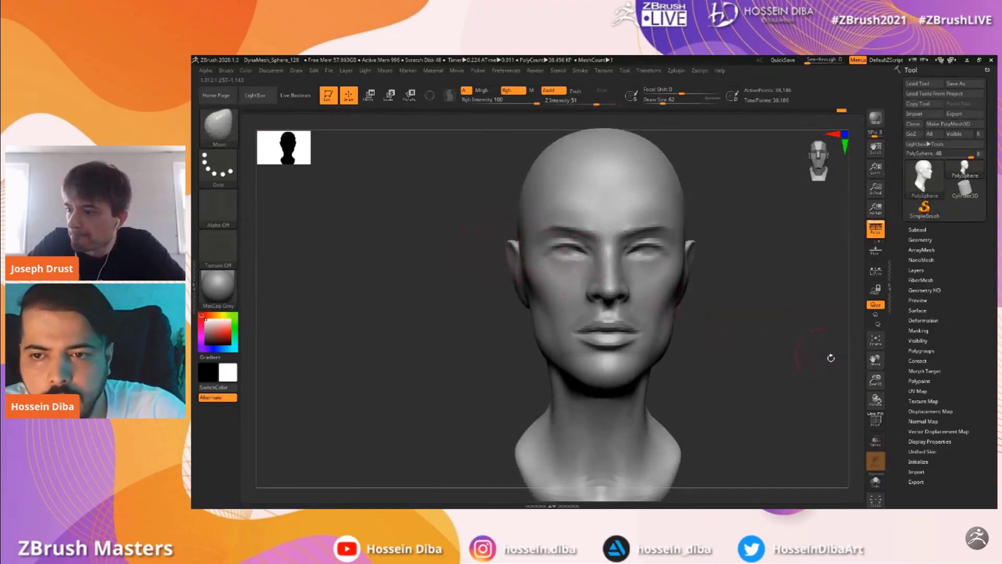
{"action": "left_click_drag", "start_coordinate": [875, 381], "coordinate": [875, 406]}
{"action": "left_click_drag", "start_coordinate": [876, 360], "coordinate": [859, 391]}
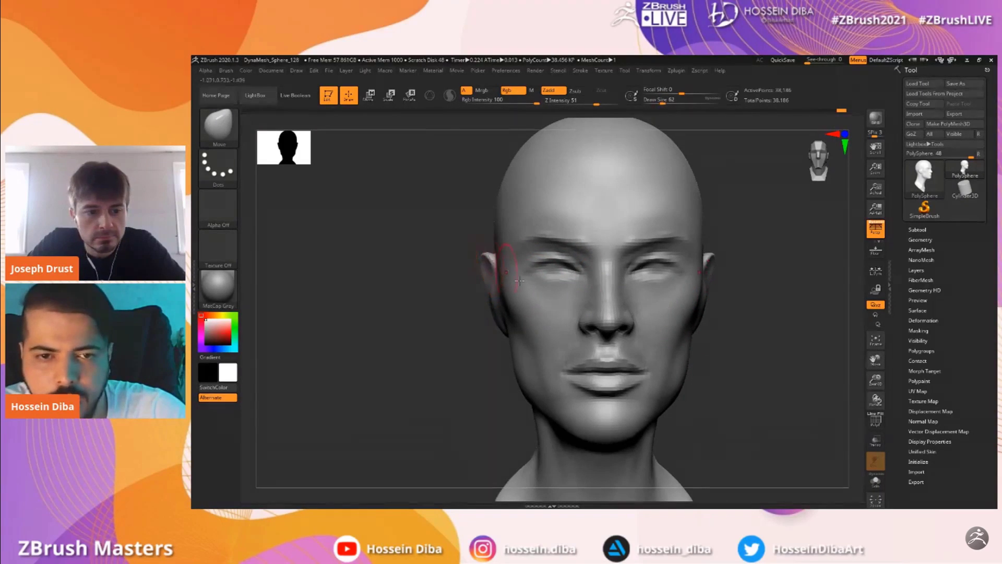
Adjust the nose in the side profile of the head with the Move brush at a draw size of 74
{"action": "mouse_move", "coordinate": [876, 379]}
{"action": "left_mouse_down"}
{"action": "mouse_move", "coordinate": [877, 396]}
{"action": "mouse_move", "coordinate": [879, 362]}
{"action": "mouse_move", "coordinate": [878, 394]}
{"action": "left_mouse_up"}
{"action": "mouse_move", "coordinate": [420, 273]}
{"action": "left_mouse_down"}
{"action": "mouse_move", "coordinate": [538, 275]}
{"action": "mouse_move", "coordinate": [483, 277]}
{"action": "mouse_move", "coordinate": [467, 298]}
{"action": "left_mouse_up"}
{"action": "key", "text": "bracketright"}
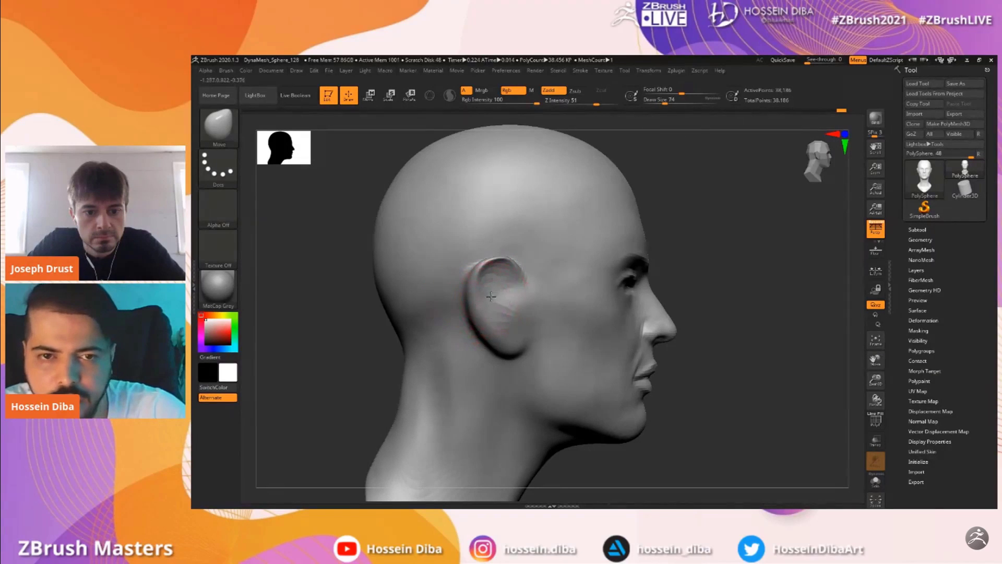
{"action": "left_click_drag", "start_coordinate": [873, 360], "coordinate": [888, 409]}
{"action": "left_click_drag", "start_coordinate": [648, 293], "coordinate": [649, 290]}
{"action": "left_click_drag", "start_coordinate": [877, 380], "coordinate": [878, 401]}
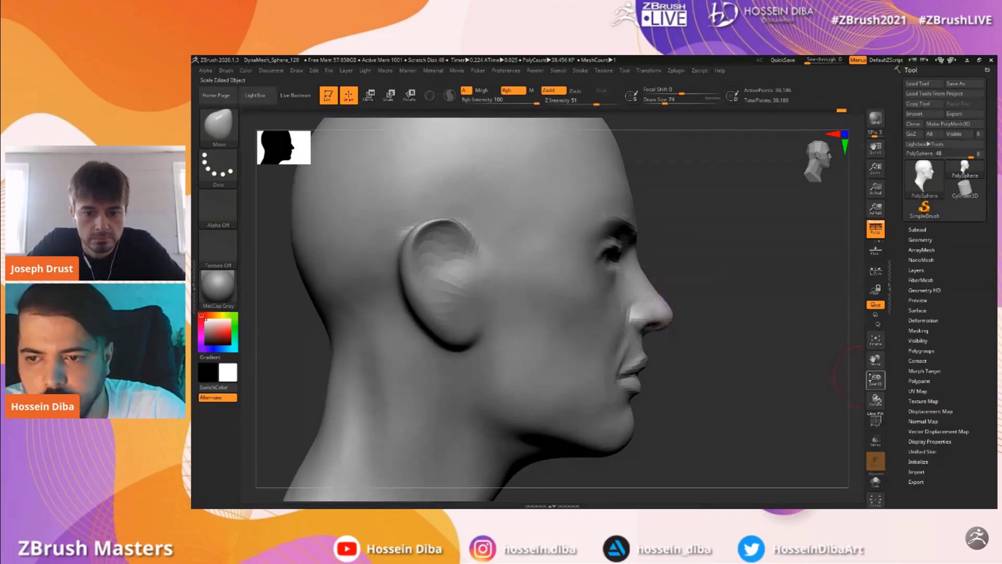
{"action": "left_click_drag", "start_coordinate": [692, 332], "coordinate": [644, 328]}
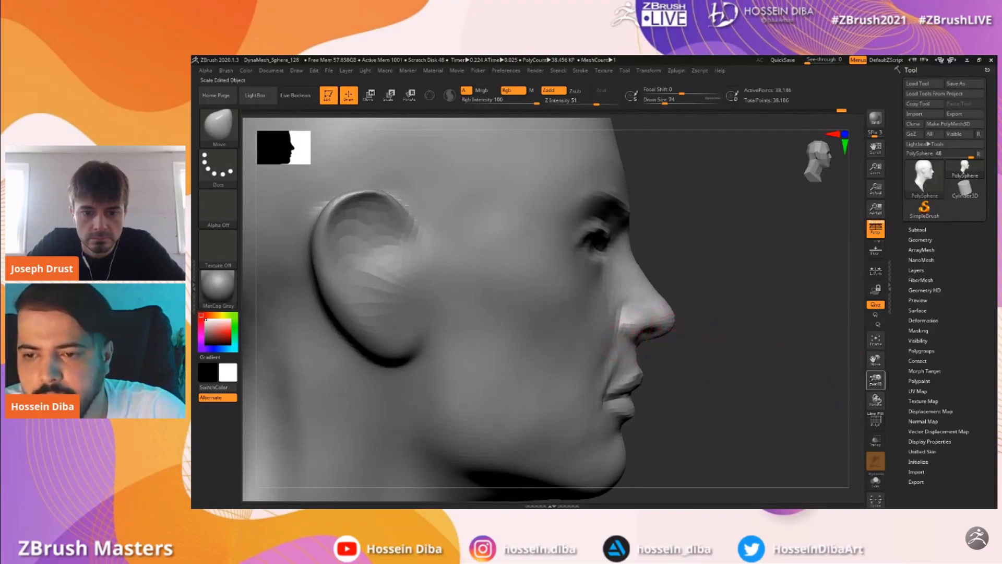
{"action": "scroll", "coordinate": [769, 338], "scroll_direction": "down", "scroll_amount": 3}
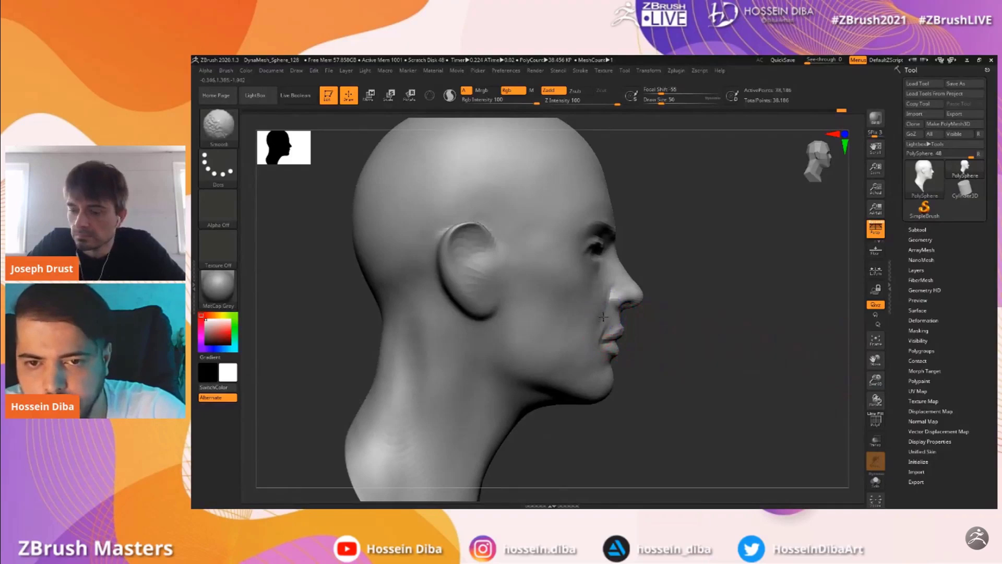
Reshape the cheeks and the sides of the face near the ears with the Move brush at a draw size of 86
{"action": "left_click_drag", "start_coordinate": [736, 351], "coordinate": [802, 380], "text": "shift"}
{"action": "mouse_move", "coordinate": [875, 360]}
{"action": "left_mouse_down"}
{"action": "mouse_move", "coordinate": [827, 373]}
{"action": "mouse_move", "coordinate": [877, 389]}
{"action": "mouse_move", "coordinate": [889, 361]}
{"action": "left_mouse_up"}
{"action": "key", "text": "]"}
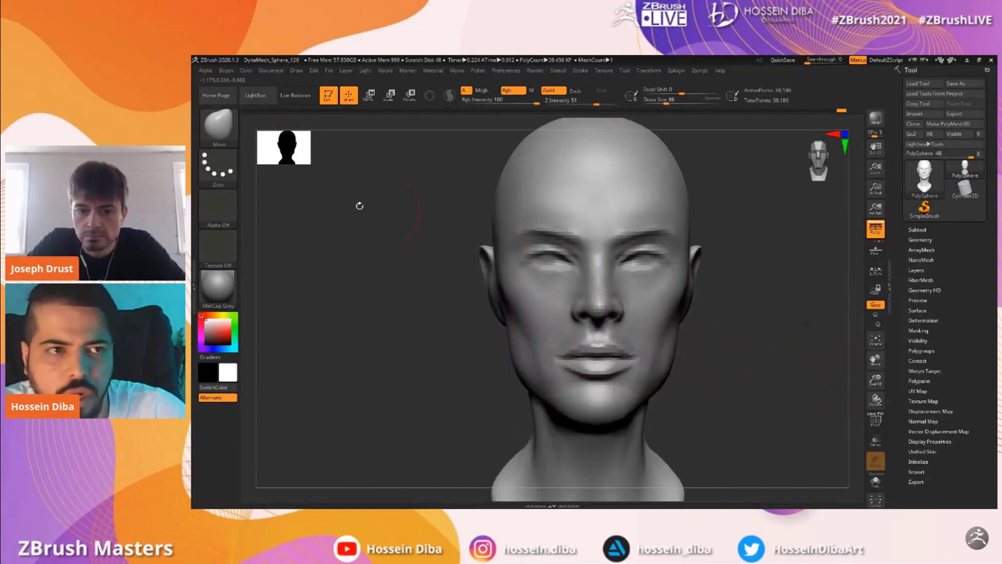
{"action": "left_click", "coordinate": [235, 137]}
{"action": "key", "text": "m"}
{"action": "key", "text": "v"}
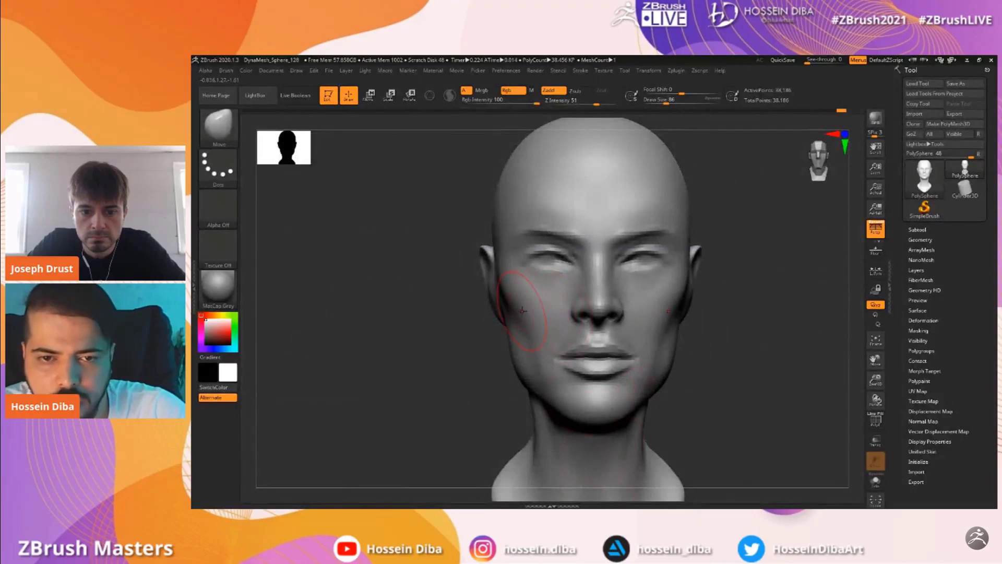
{"action": "mouse_move", "coordinate": [876, 378]}
{"action": "left_mouse_down"}
{"action": "mouse_move", "coordinate": [879, 386]}
{"action": "mouse_move", "coordinate": [878, 370]}
{"action": "left_mouse_up"}
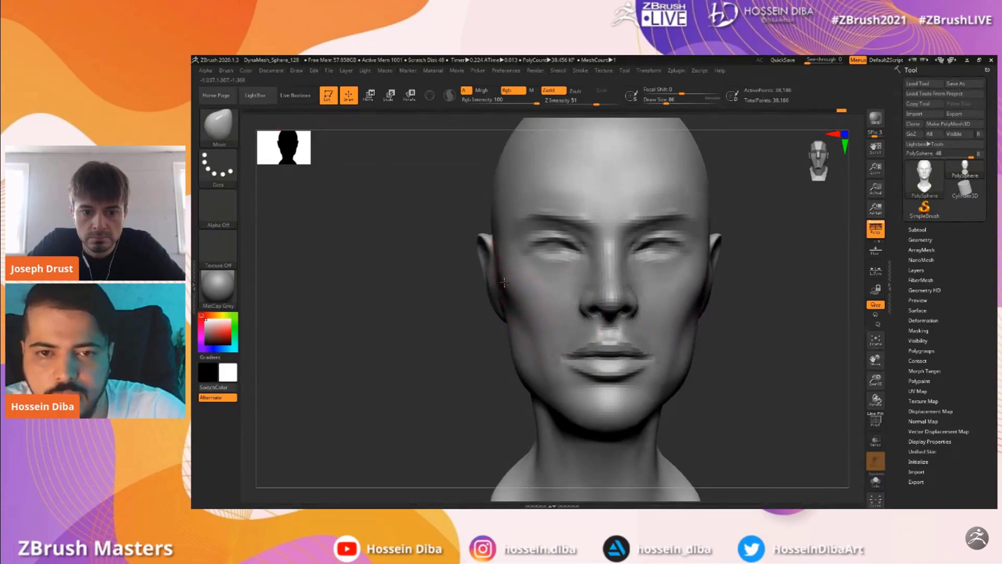
{"action": "left_click_drag", "start_coordinate": [794, 360], "coordinate": [796, 339]}
{"action": "left_click_drag", "start_coordinate": [463, 309], "coordinate": [484, 287]}
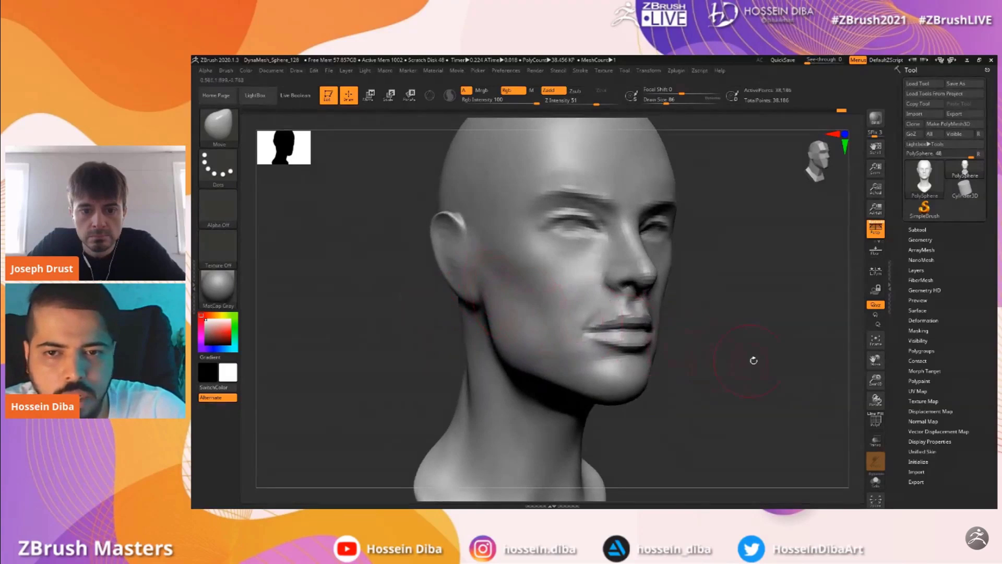
Sculpt the cheeks symmetrically with the Standard brush at a Z intensity of 25 and a draw size of 86
{"action": "left_click_drag", "start_coordinate": [736, 359], "coordinate": [773, 364], "text": "shift"}
{"action": "mouse_move", "coordinate": [876, 380]}
{"action": "left_mouse_down"}
{"action": "mouse_move", "coordinate": [875, 361]}
{"action": "mouse_move", "coordinate": [909, 367]}
{"action": "left_mouse_up"}
{"action": "left_click", "coordinate": [231, 141]}
{"action": "left_click", "coordinate": [551, 284]}
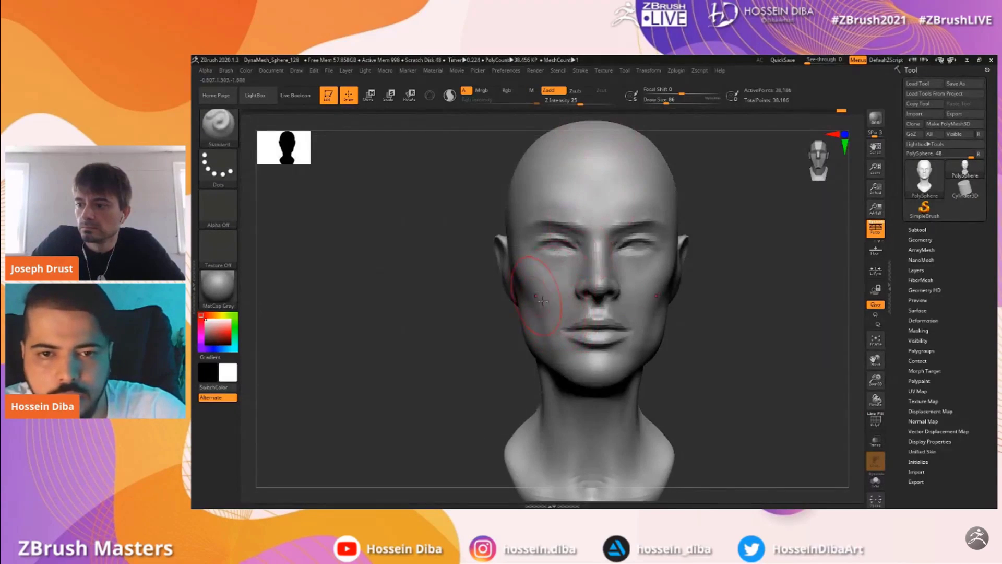
{"action": "left_click_drag", "start_coordinate": [530, 296], "coordinate": [541, 298]}
Reduce the draw size to 46 and smooth the cheek area between the nose and the mouth corner
{"action": "key", "text": "["}
{"action": "left_click_drag", "start_coordinate": [459, 310], "coordinate": [529, 312]}
{"action": "key", "text": "bracketleft"}
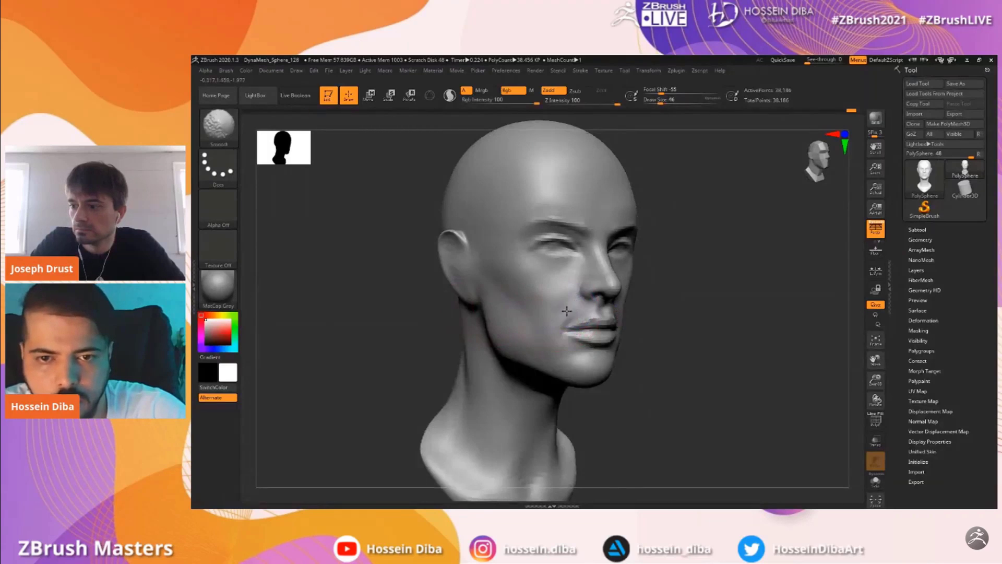
{"action": "left_click_drag", "start_coordinate": [716, 353], "coordinate": [693, 346], "text": "shift"}
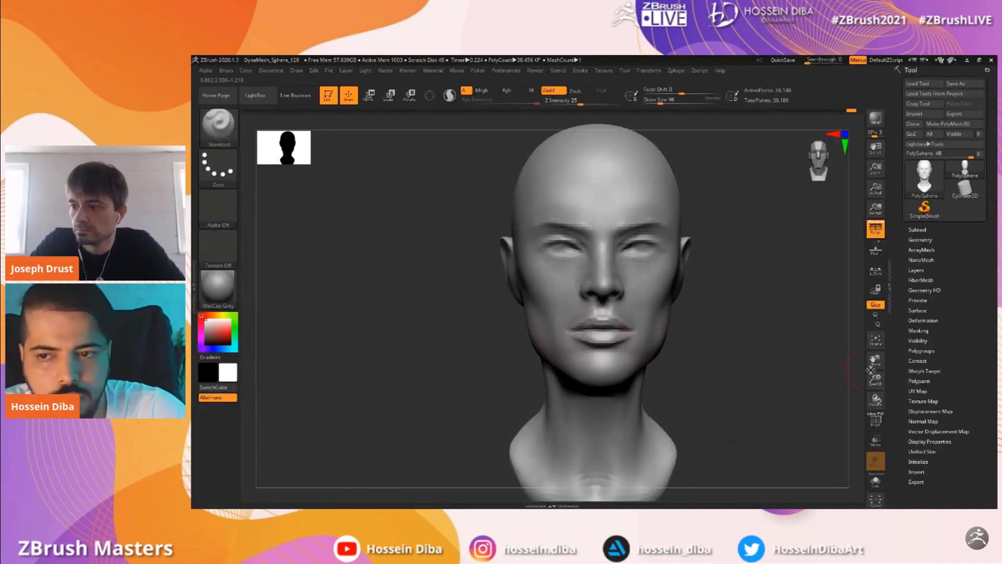
{"action": "left_click_drag", "start_coordinate": [875, 361], "coordinate": [855, 384]}
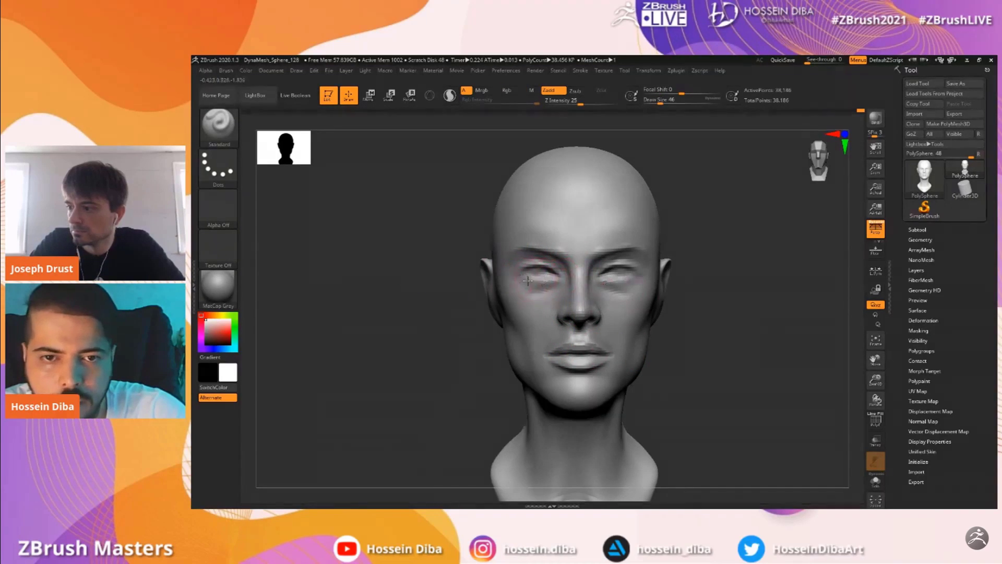
Adjust the inner eyebrow area with the Move brush at a draw size of 54
{"action": "left_click_drag", "start_coordinate": [876, 380], "coordinate": [874, 366]}
{"action": "left_click_drag", "start_coordinate": [876, 361], "coordinate": [875, 361]}
{"action": "left_click", "coordinate": [234, 130]}
{"action": "left_click", "coordinate": [468, 132]}
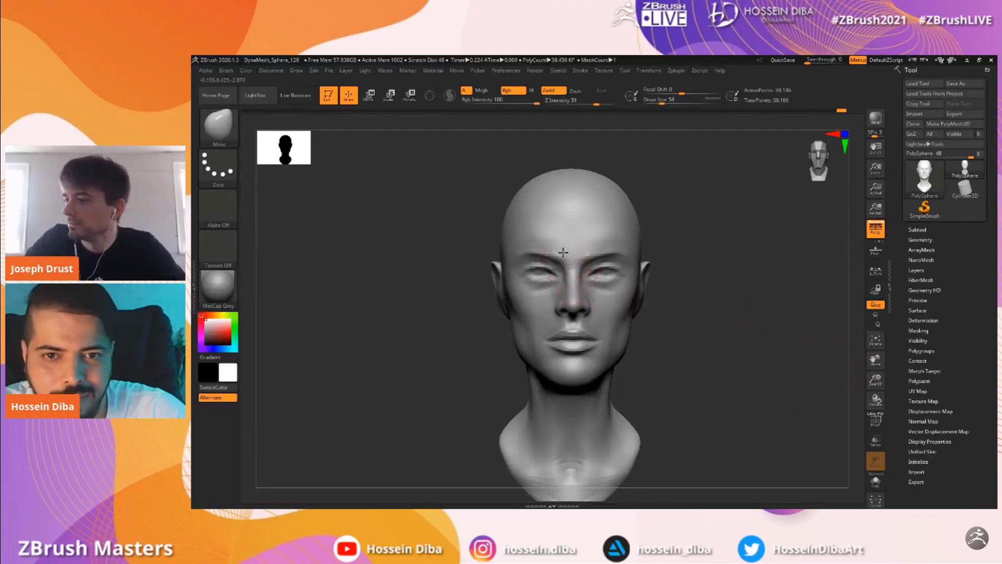
{"action": "key", "text": "bracketright"}
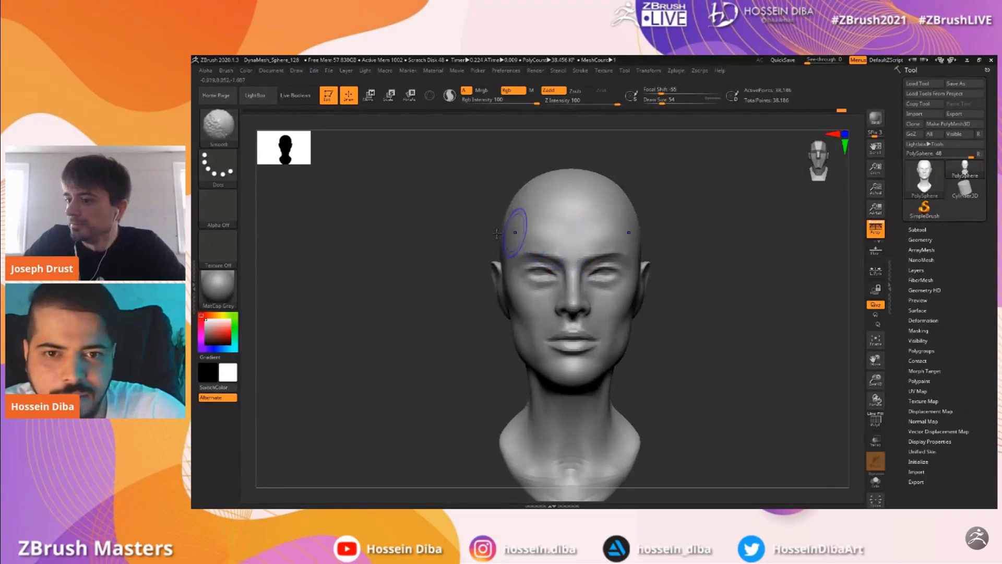
Refine the eyelids with the Standard brush, reducing the draw size to 22
{"action": "left_click", "coordinate": [218, 125]}
{"action": "key", "text": "bracketleft"}
{"action": "key", "text": "bracketleft"}
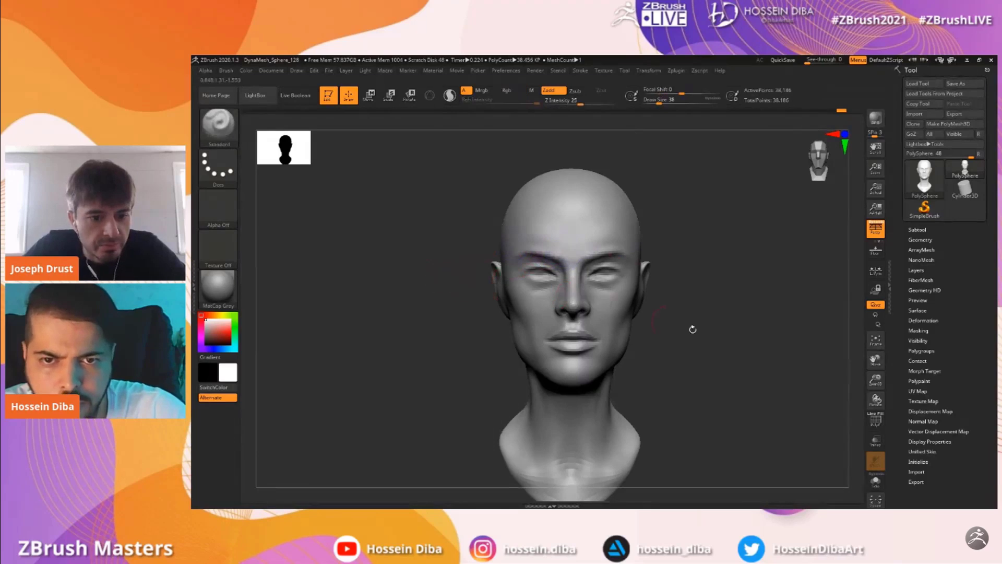
{"action": "left_click_drag", "start_coordinate": [858, 386], "coordinate": [483, 283]}
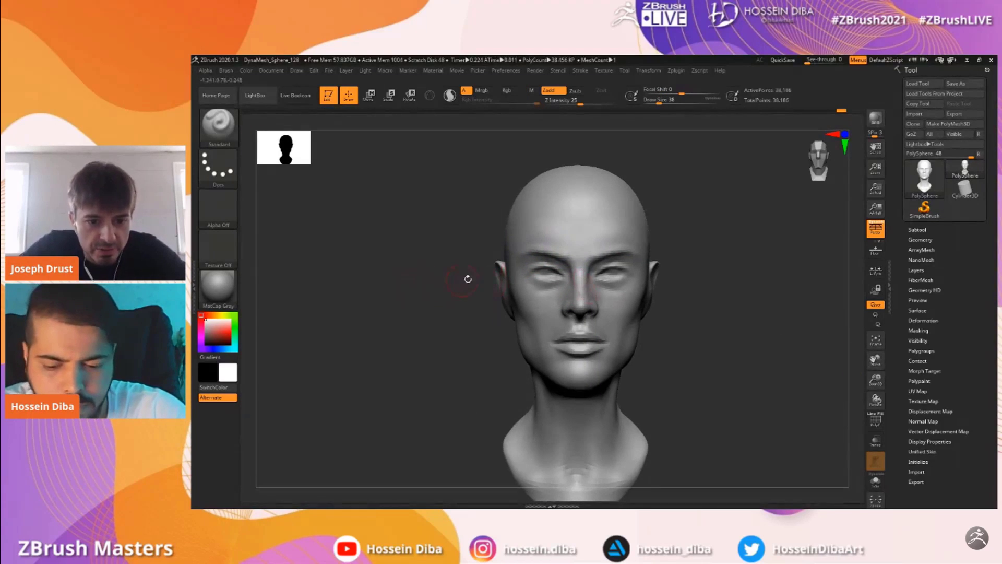
{"action": "key", "text": "["}
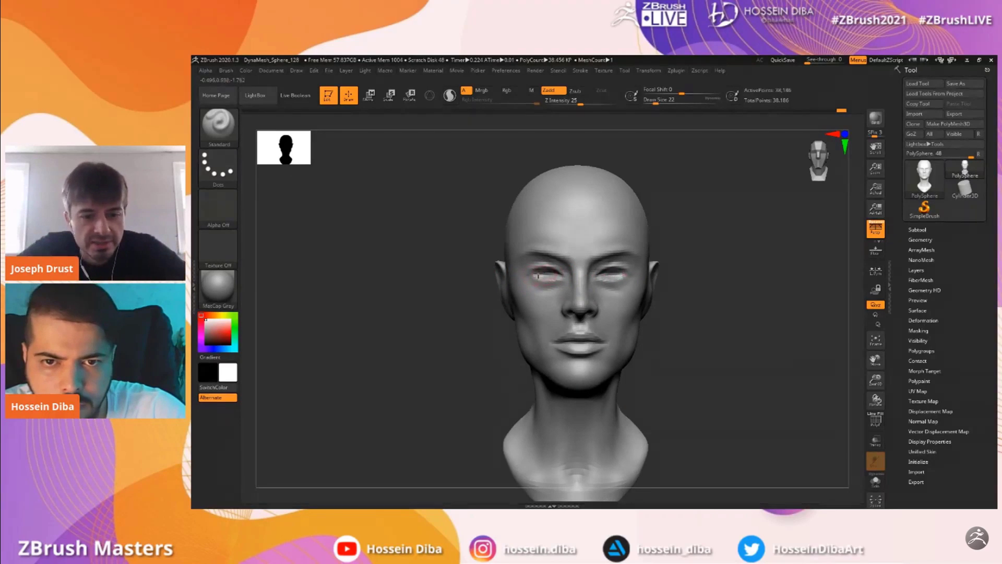
{"action": "left_click_drag", "start_coordinate": [875, 380], "coordinate": [876, 360]}
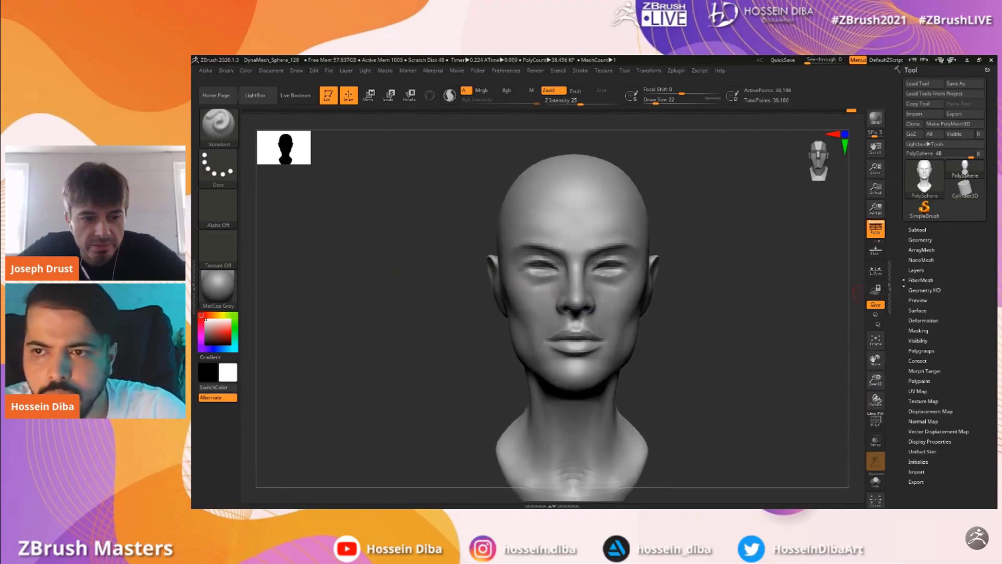
Examine the DynaMesh resolution settings and the polygon density of the head in the wireframe display
{"action": "left_click", "coordinate": [920, 240]}
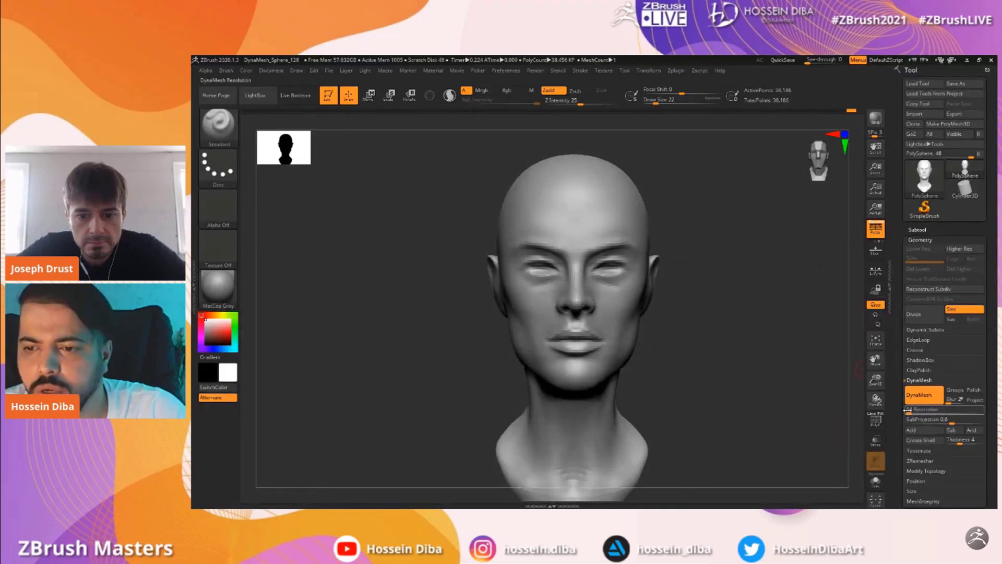
{"action": "left_click", "coordinate": [920, 241]}
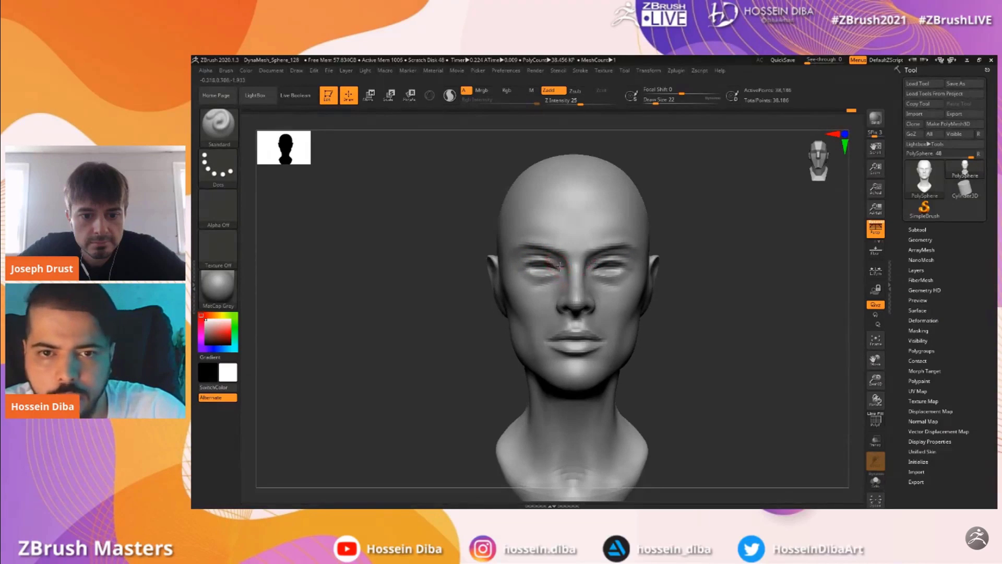
{"action": "left_click_drag", "start_coordinate": [876, 381], "coordinate": [877, 371]}
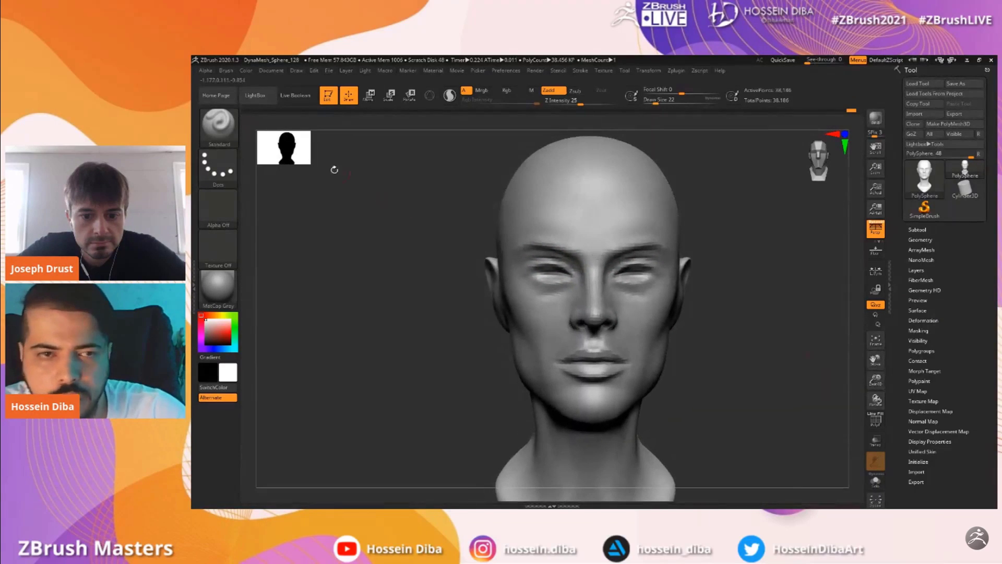
{"action": "left_click", "coordinate": [219, 128]}
{"action": "key", "text": "shift+f"}
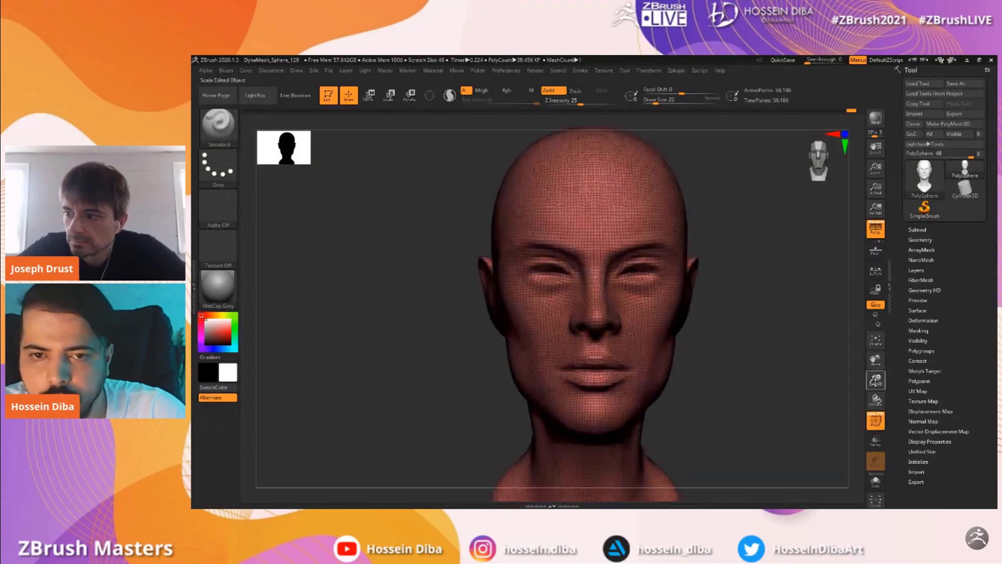
{"action": "left_click_drag", "start_coordinate": [875, 381], "coordinate": [875, 360]}
{"action": "key", "text": "shift+f"}
Reshape the eyes and the area beneath them with the Move brush at a draw size of 58
{"action": "key", "text": "bracketright"}
{"action": "key", "text": "bracketright"}
{"action": "key", "text": "bracketright"}
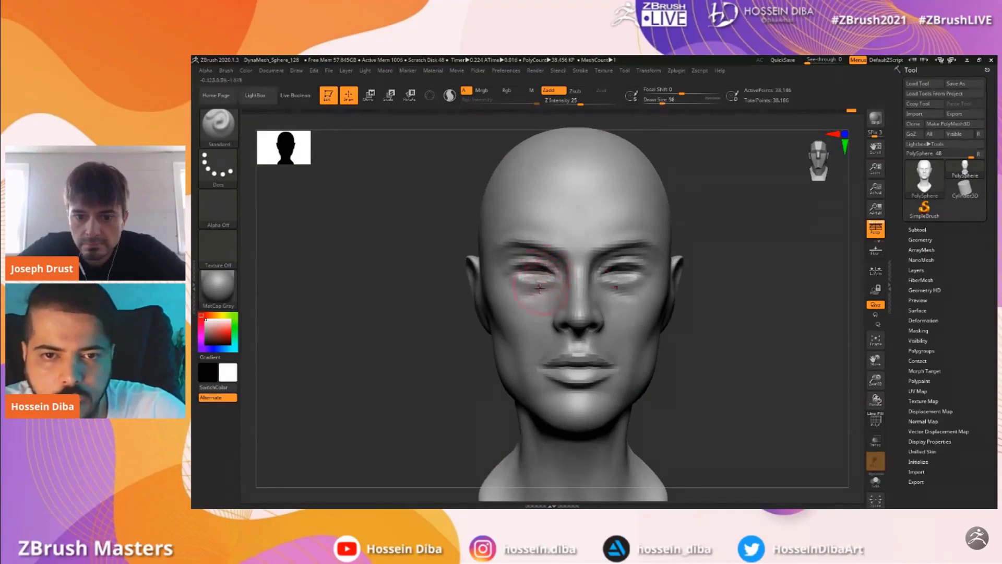
{"action": "left_click", "coordinate": [219, 127]}
{"action": "left_click", "coordinate": [472, 134]}
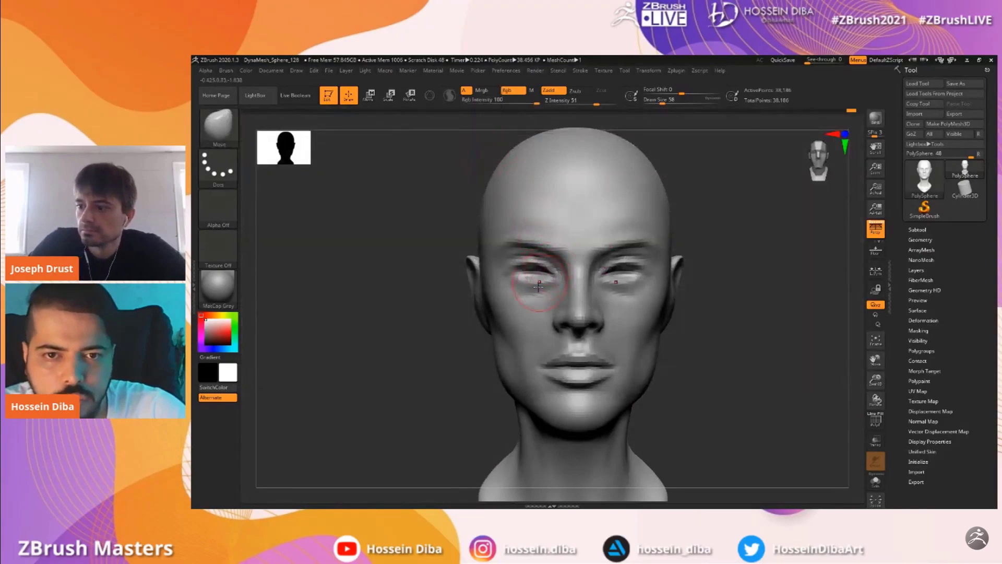
{"action": "left_click_drag", "start_coordinate": [874, 382], "coordinate": [872, 389]}
{"action": "left_click_drag", "start_coordinate": [875, 365], "coordinate": [880, 356]}
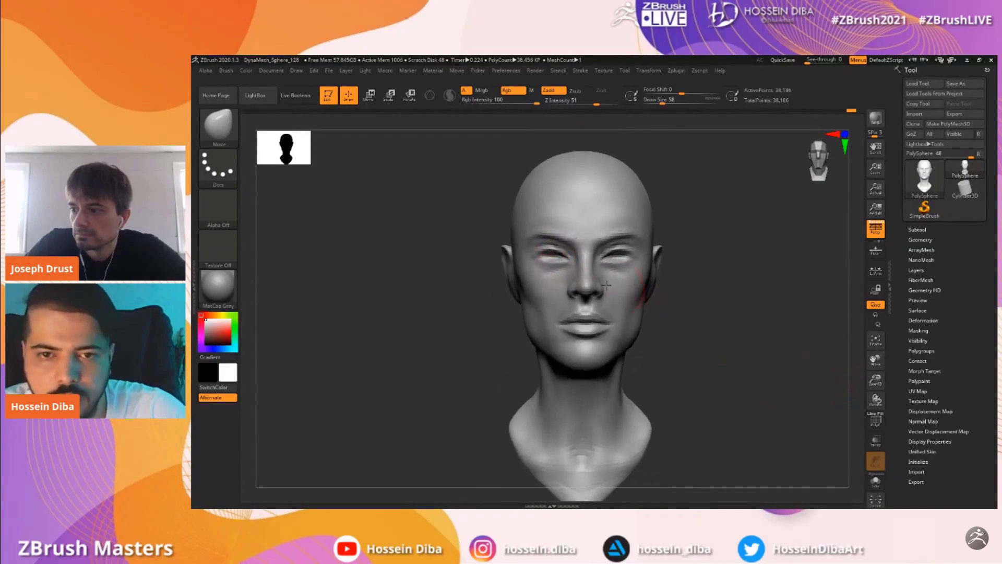
{"action": "left_click_drag", "start_coordinate": [542, 248], "coordinate": [543, 254]}
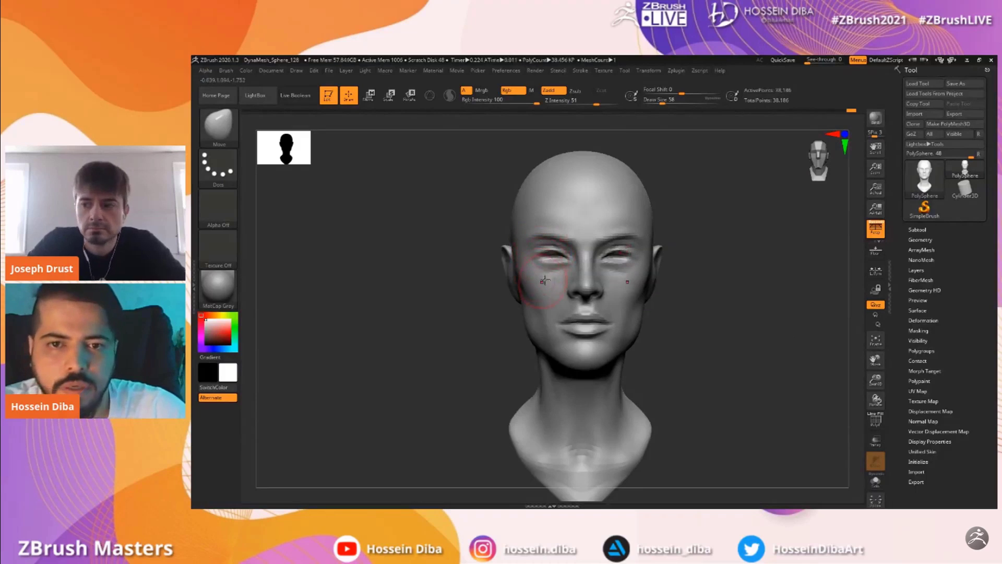
{"action": "left_click_drag", "start_coordinate": [876, 381], "coordinate": [830, 371]}
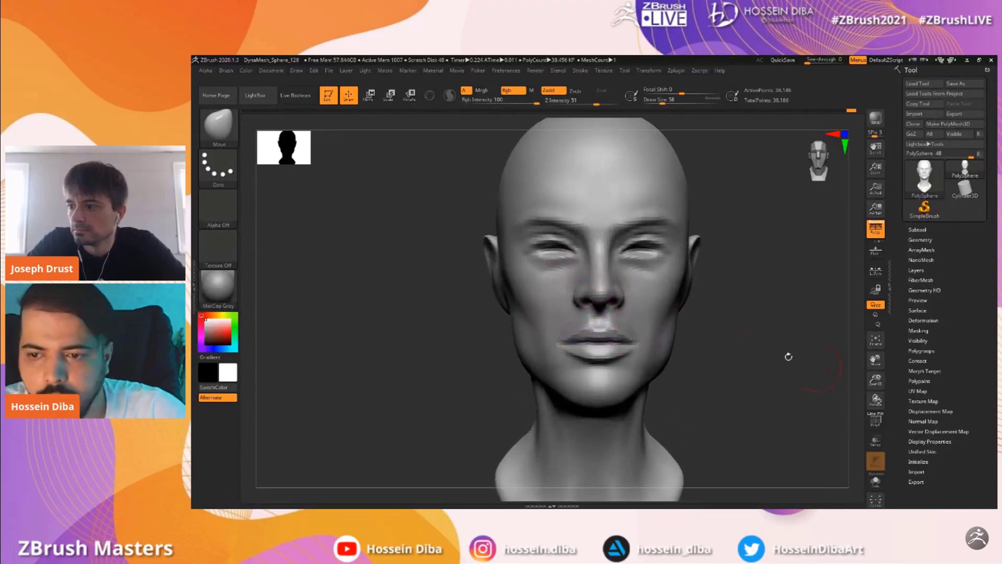
Adjust the nose base, nostrils and mouth corners with the Move brush at a draw size of 42
{"action": "left_click_drag", "start_coordinate": [594, 301], "coordinate": [595, 304]}
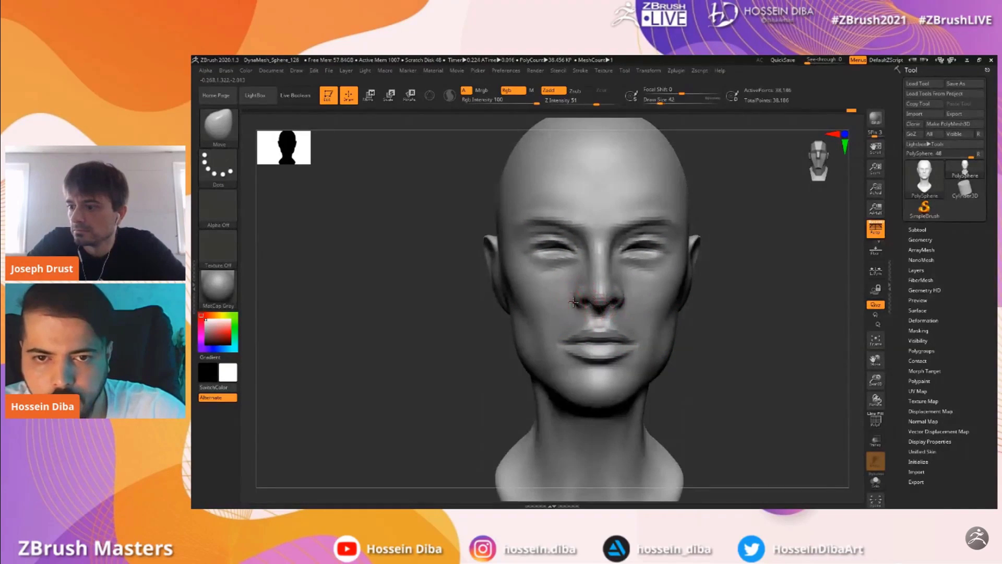
{"action": "mouse_move", "coordinate": [861, 375]}
{"action": "left_mouse_down"}
{"action": "mouse_move", "coordinate": [803, 351]}
{"action": "mouse_move", "coordinate": [653, 326]}
{"action": "left_mouse_up"}
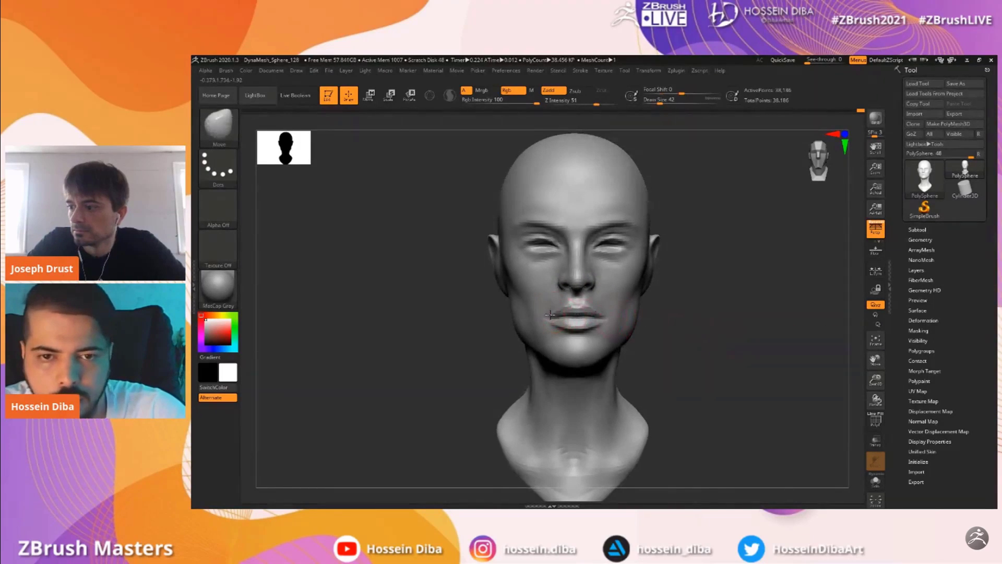
{"action": "left_click_drag", "start_coordinate": [871, 380], "coordinate": [871, 389]}
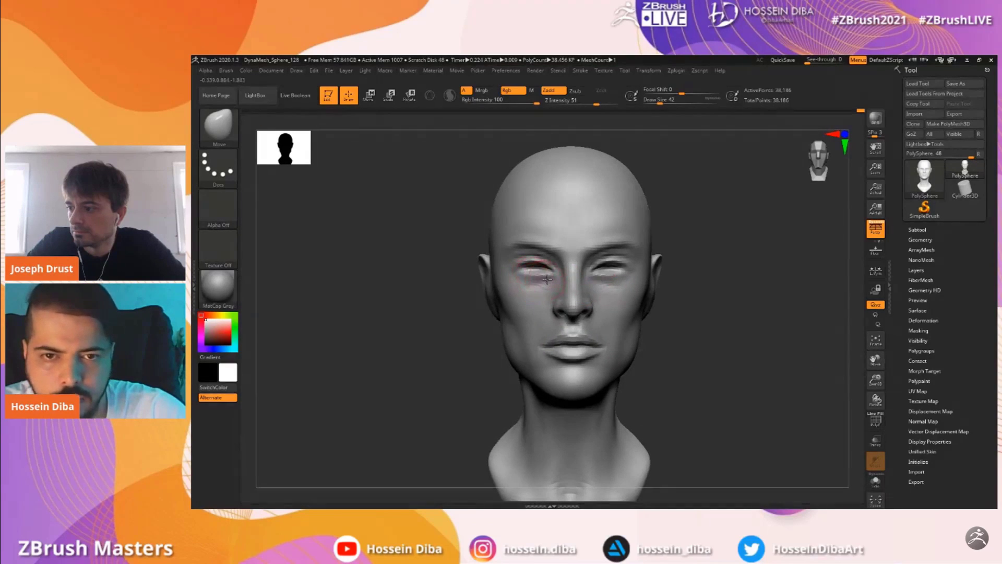
Enlarge the Move brush and adjust the upper eyelids and inner eye corners
{"action": "key", "text": "bracketright"}
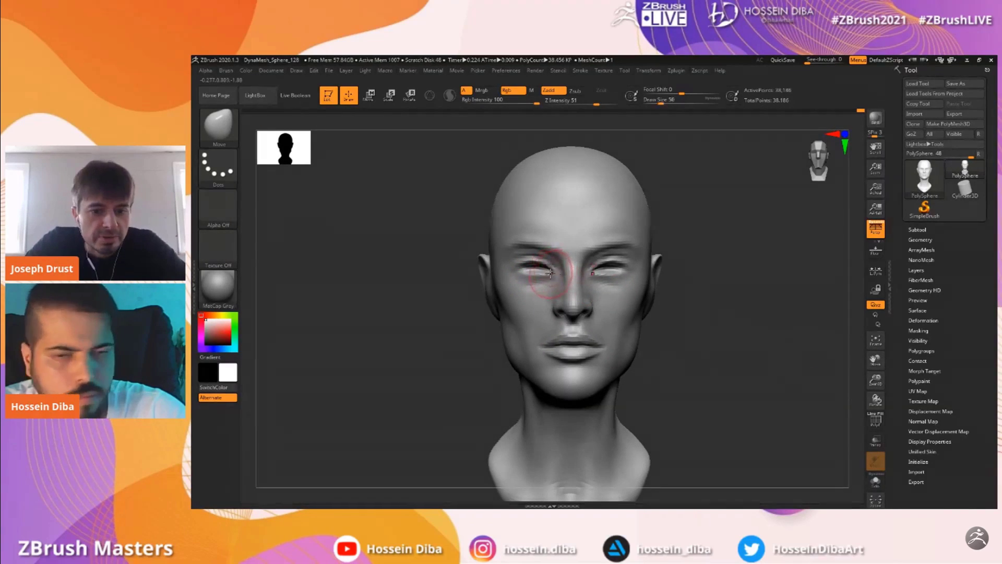
{"action": "left_click_drag", "start_coordinate": [546, 262], "coordinate": [544, 259]}
{"action": "mouse_move", "coordinate": [875, 380]}
{"action": "left_mouse_down"}
{"action": "mouse_move", "coordinate": [871, 359]}
{"action": "mouse_move", "coordinate": [875, 387]}
{"action": "mouse_move", "coordinate": [881, 362]}
{"action": "left_mouse_up"}
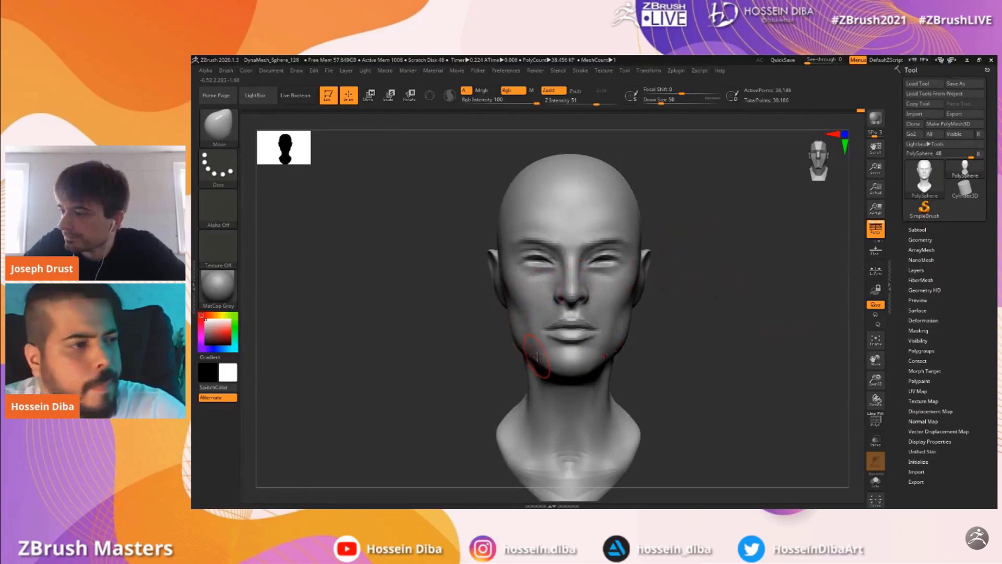
Compare the head with and without perspective distortion, leaving perspective turned off
{"action": "left_click", "coordinate": [876, 232]}
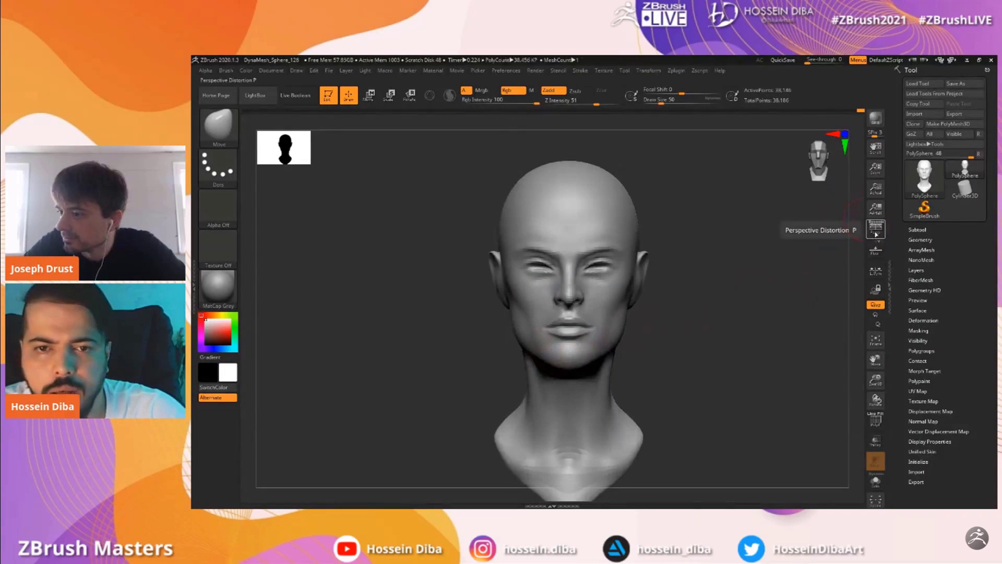
{"action": "left_click", "coordinate": [877, 235]}
{"action": "left_click", "coordinate": [876, 235]}
{"action": "key", "text": "p"}
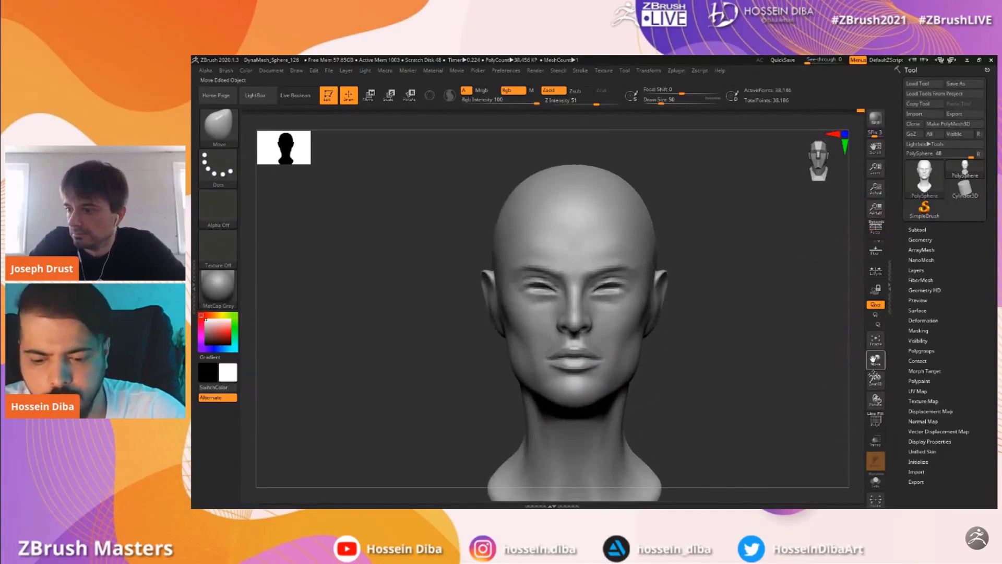
Adjust the ears and the outer contours of the cheeks and jaw with the Move brush at draw sizes of 78 and 110
{"action": "key", "text": "bracketright"}
{"action": "key", "text": "bracketright"}
{"action": "left_click_drag", "start_coordinate": [494, 286], "coordinate": [496, 285]}
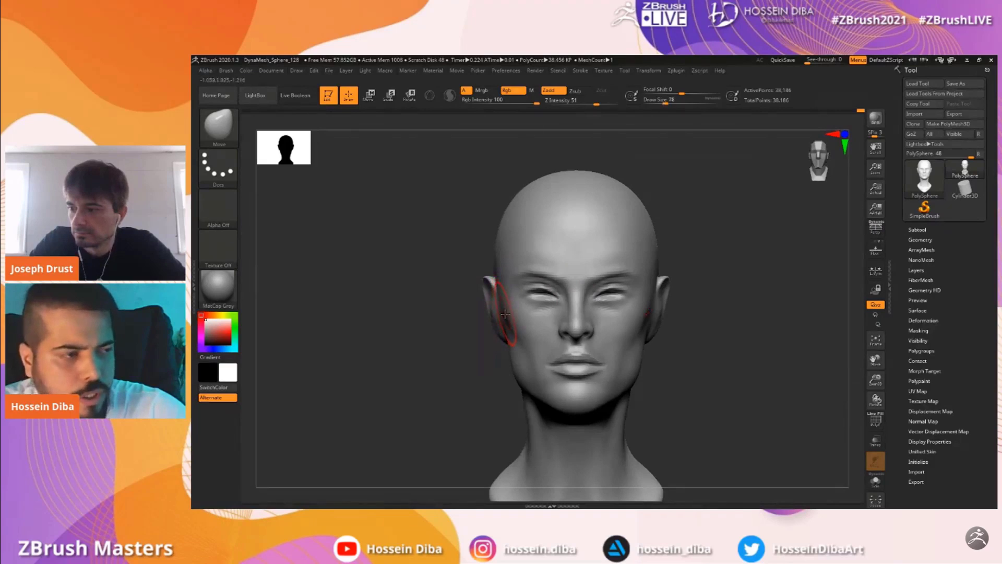
{"action": "left_click_drag", "start_coordinate": [875, 380], "coordinate": [875, 340]}
{"action": "left_click_drag", "start_coordinate": [455, 309], "coordinate": [499, 301]}
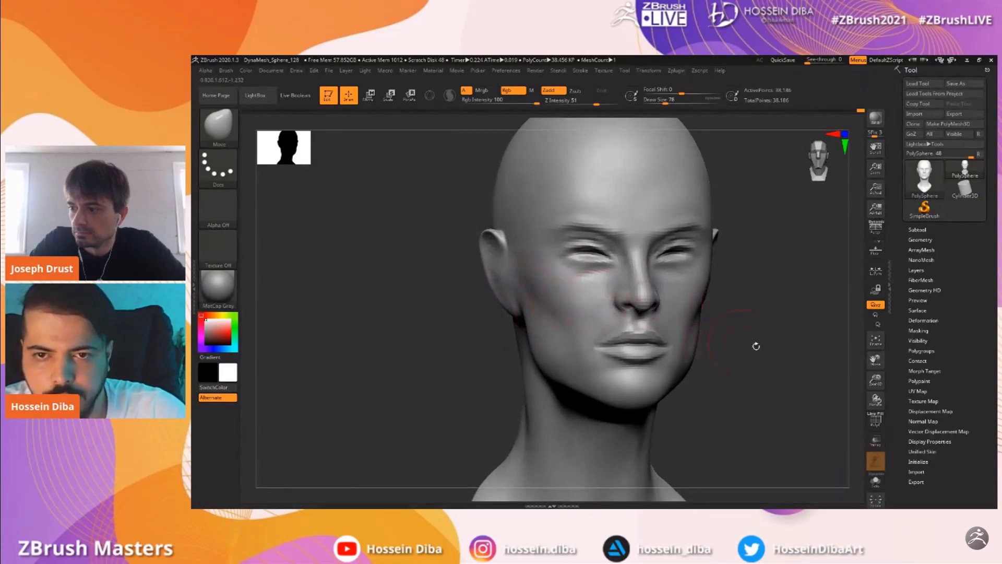
{"action": "left_click_drag", "start_coordinate": [716, 334], "coordinate": [783, 344], "text": "shift"}
{"action": "left_click_drag", "start_coordinate": [875, 360], "coordinate": [856, 367]}
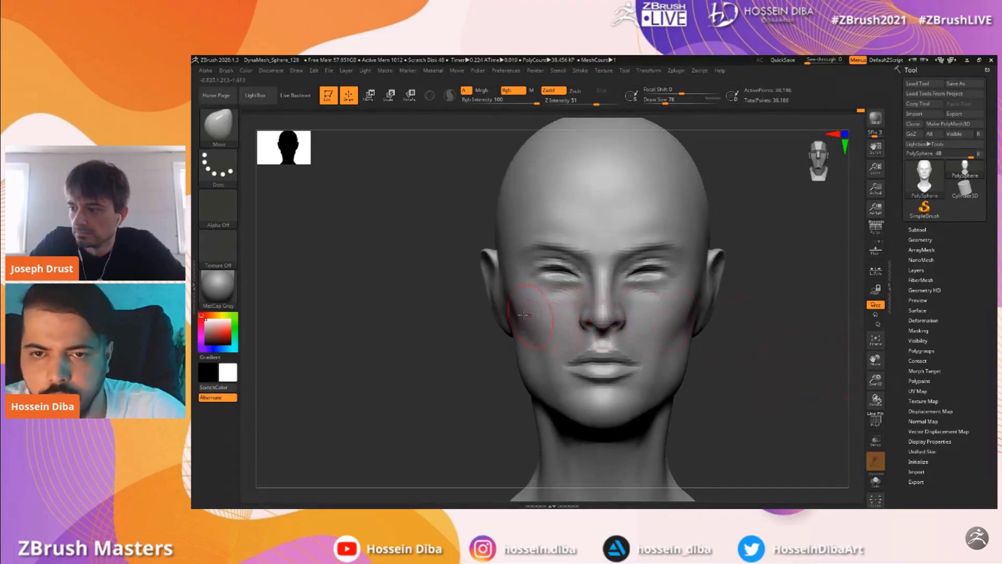
{"action": "left_click_drag", "start_coordinate": [434, 315], "coordinate": [444, 313]}
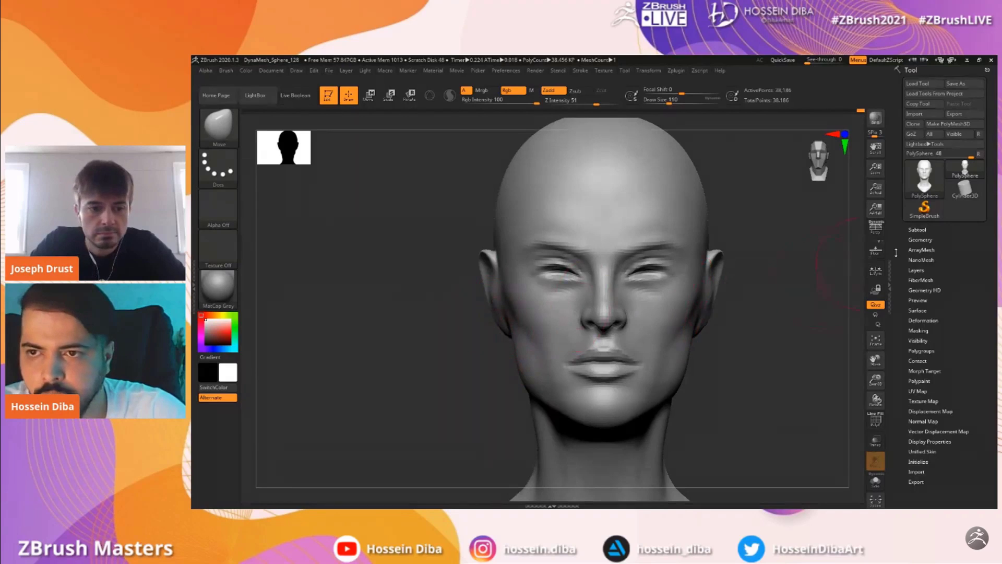
{"action": "key", "text": "bracketleft"}
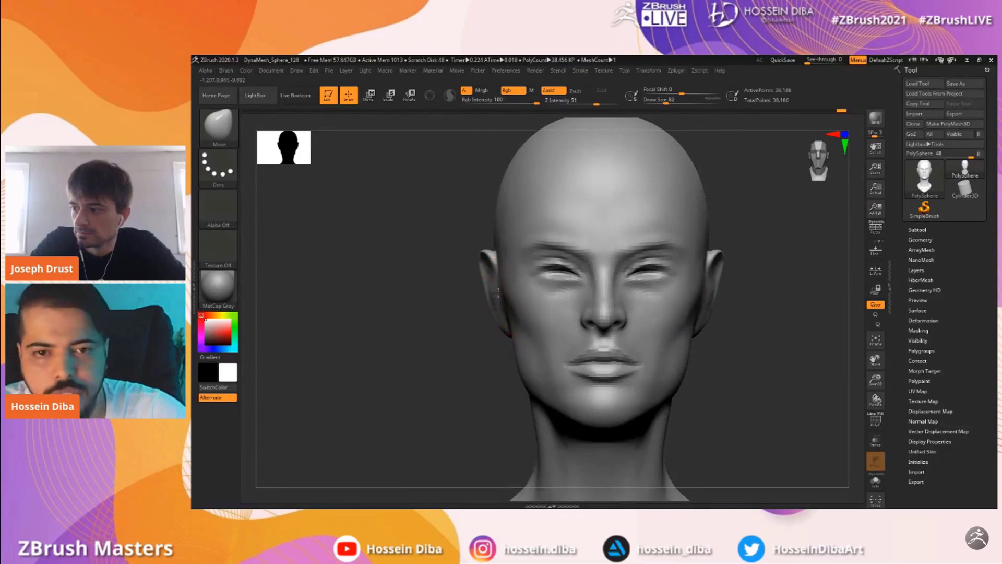
Turn perspective on and compare focal lengths of 85, 35 and 50 mm on the head, keeping 50 mm
{"action": "left_click", "coordinate": [876, 228]}
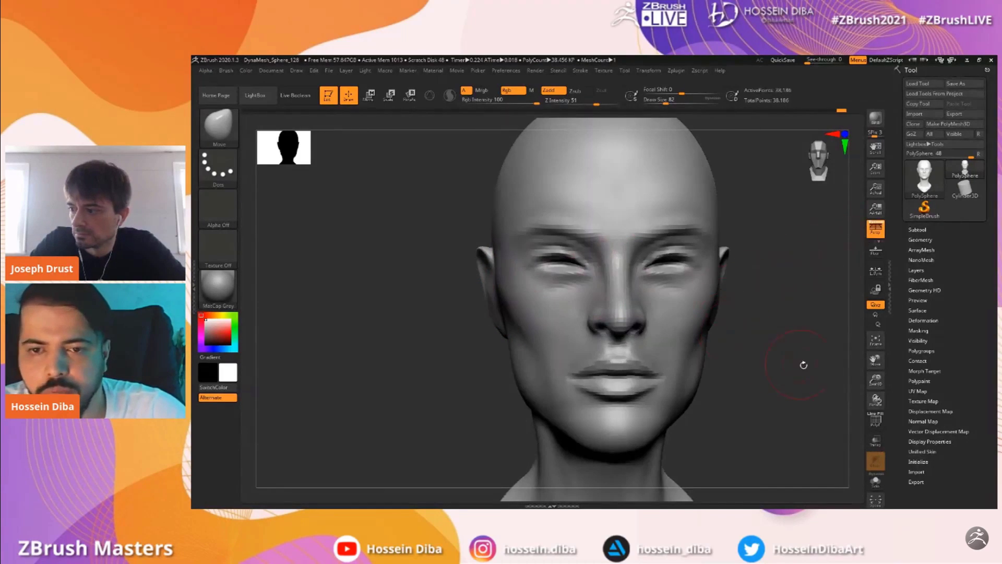
{"action": "left_click_drag", "start_coordinate": [876, 378], "coordinate": [876, 349]}
{"action": "mouse_move", "coordinate": [879, 360]}
{"action": "left_mouse_down"}
{"action": "mouse_move", "coordinate": [870, 359]}
{"action": "mouse_move", "coordinate": [875, 387]}
{"action": "mouse_move", "coordinate": [895, 365]}
{"action": "left_mouse_up"}
{"action": "left_click", "coordinate": [295, 71]}
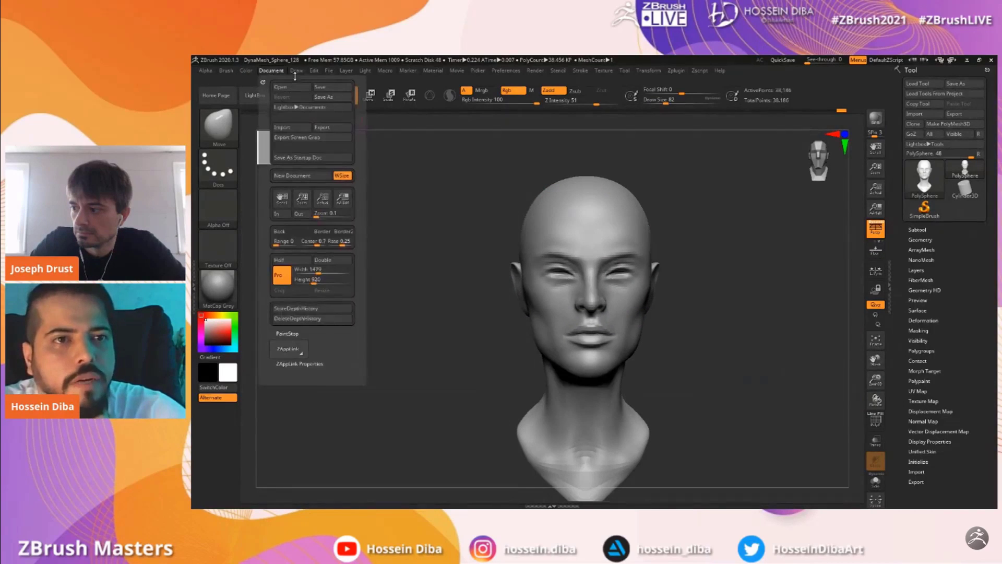
{"action": "left_click", "coordinate": [375, 331]}
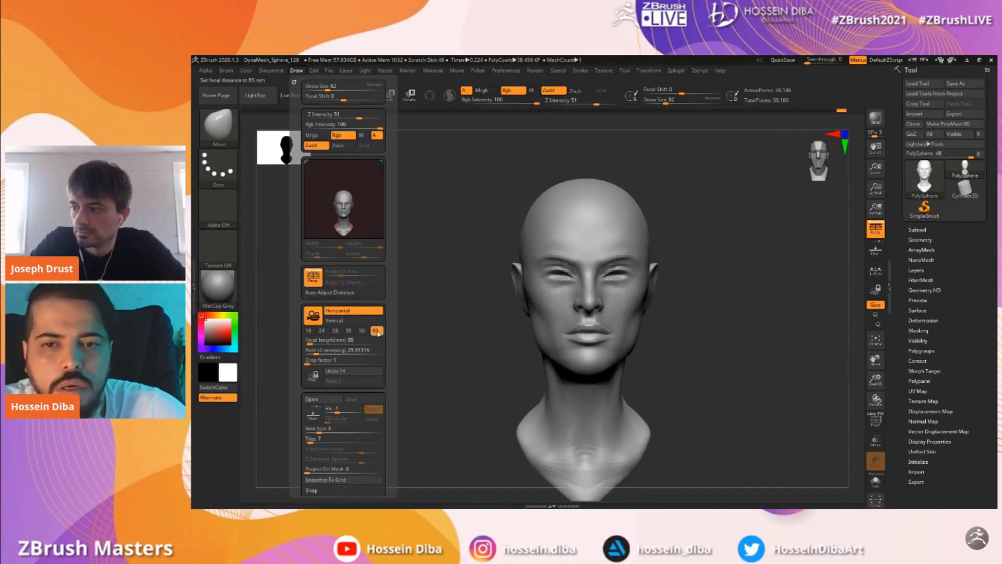
{"action": "left_click", "coordinate": [349, 330]}
{"action": "left_click", "coordinate": [363, 332]}
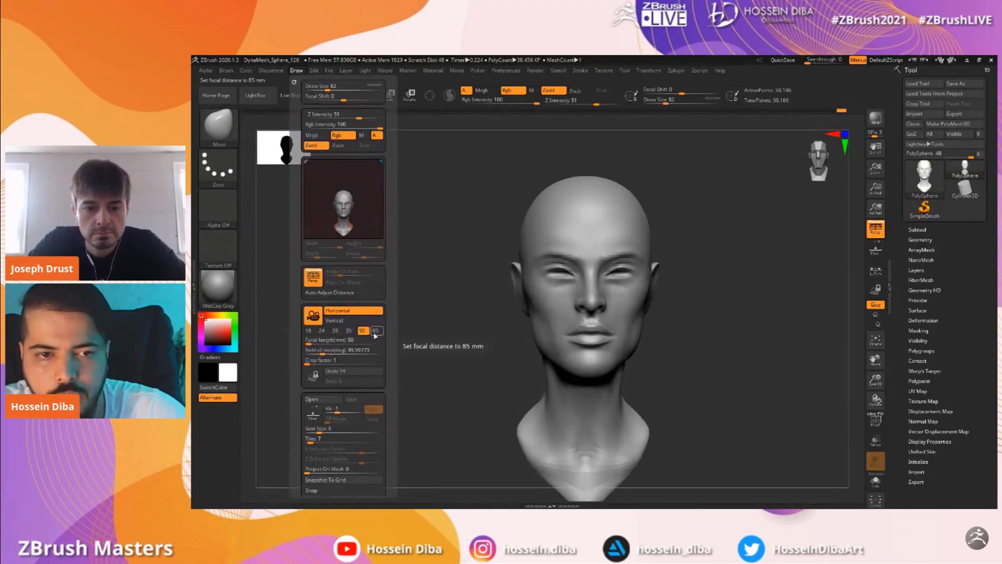
{"action": "mouse_move", "coordinate": [821, 338]}
{"action": "left_mouse_down"}
{"action": "mouse_move", "coordinate": [854, 376]}
{"action": "mouse_move", "coordinate": [829, 368]}
{"action": "left_mouse_up"}
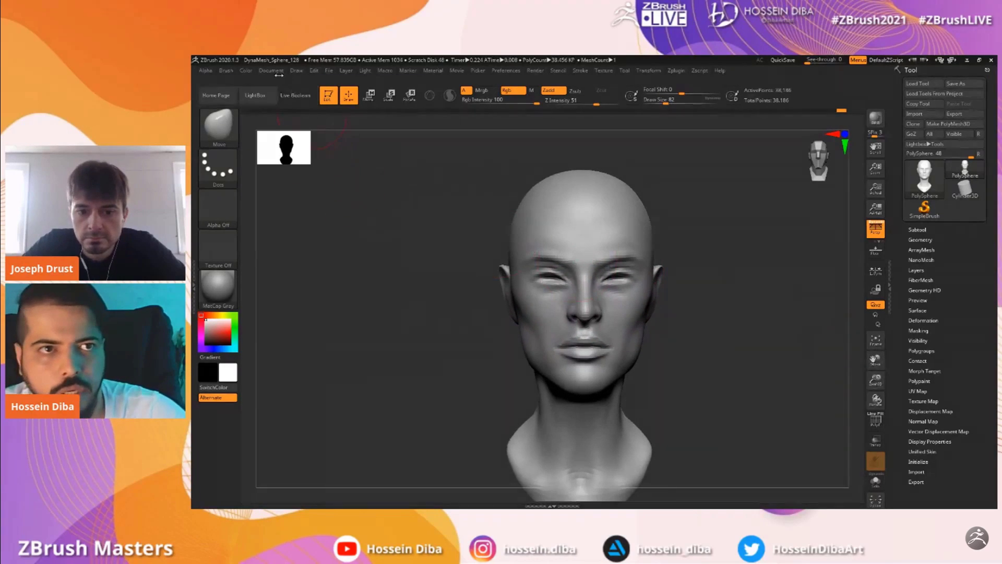
{"action": "left_click", "coordinate": [297, 71]}
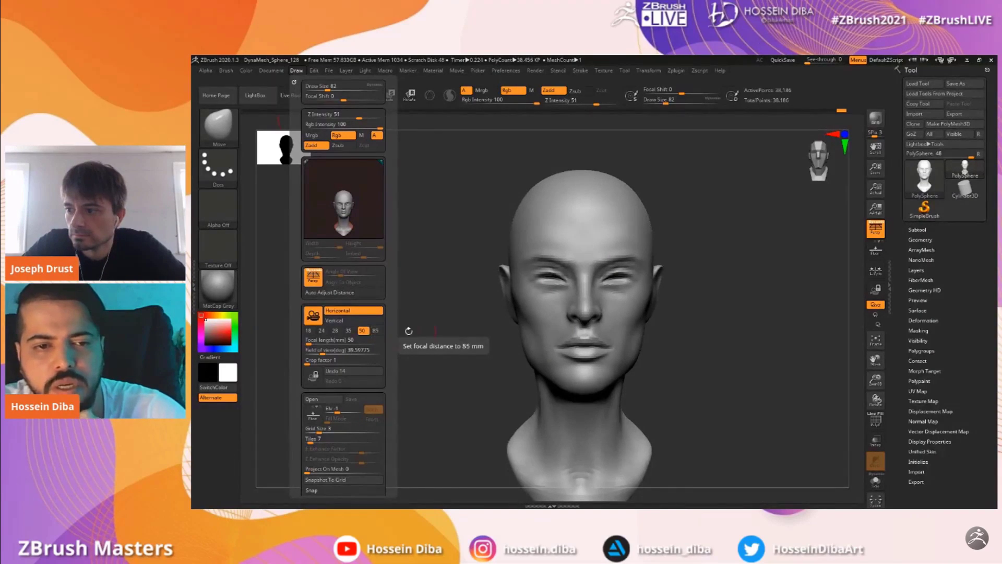
Reshape the eyes and lower eyelids with the Move brush, reducing the draw size to 54 and 34
{"action": "left_click_drag", "start_coordinate": [877, 380], "coordinate": [865, 358]}
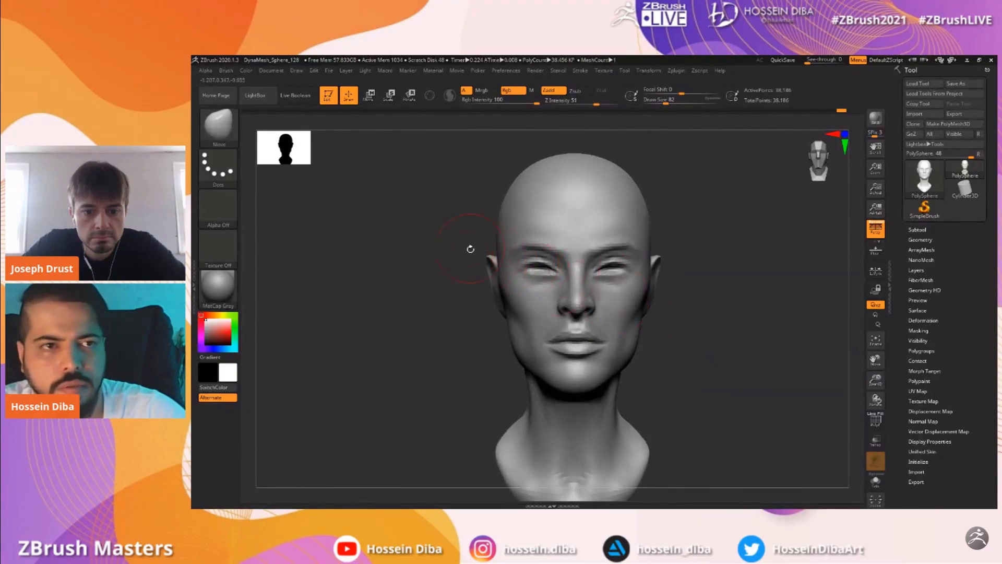
{"action": "key", "text": "["}
{"action": "key", "text": "["}
{"action": "key", "text": "["}
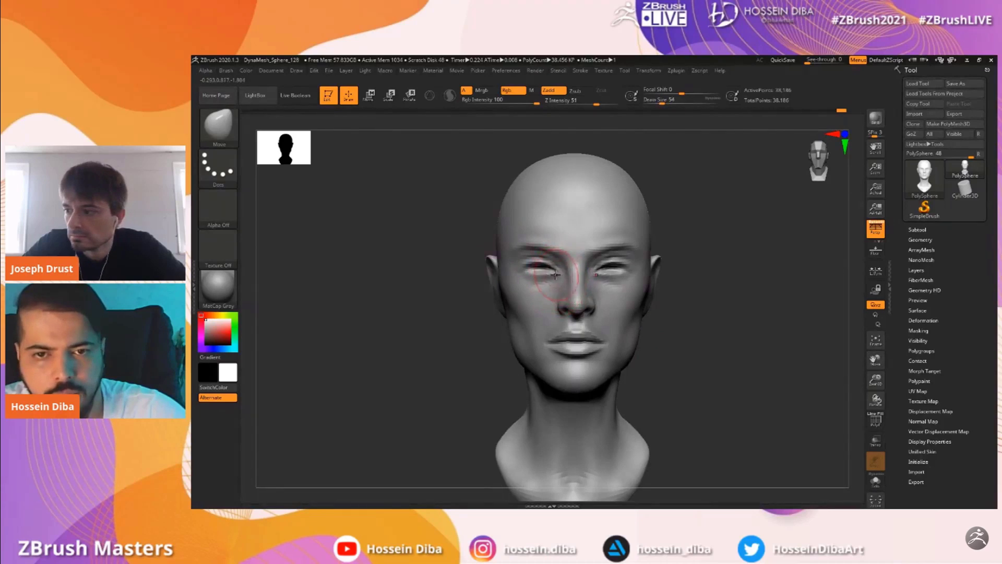
{"action": "left_click_drag", "start_coordinate": [876, 379], "coordinate": [856, 238]}
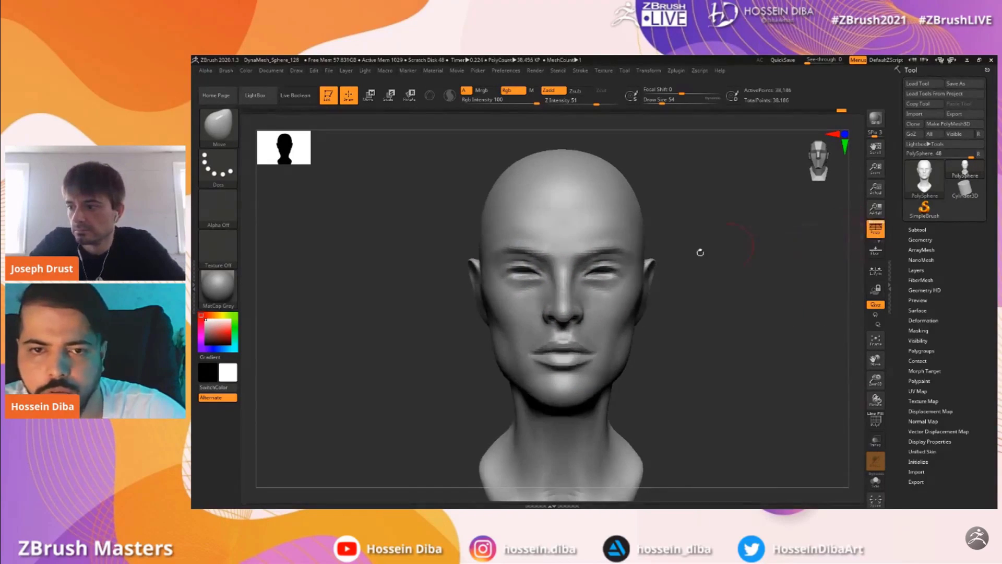
{"action": "key", "text": "]"}
{"action": "key", "text": "["}
{"action": "left_click_drag", "start_coordinate": [522, 282], "coordinate": [526, 283]}
{"action": "key", "text": "bracketleft"}
{"action": "key", "text": "bracketleft"}
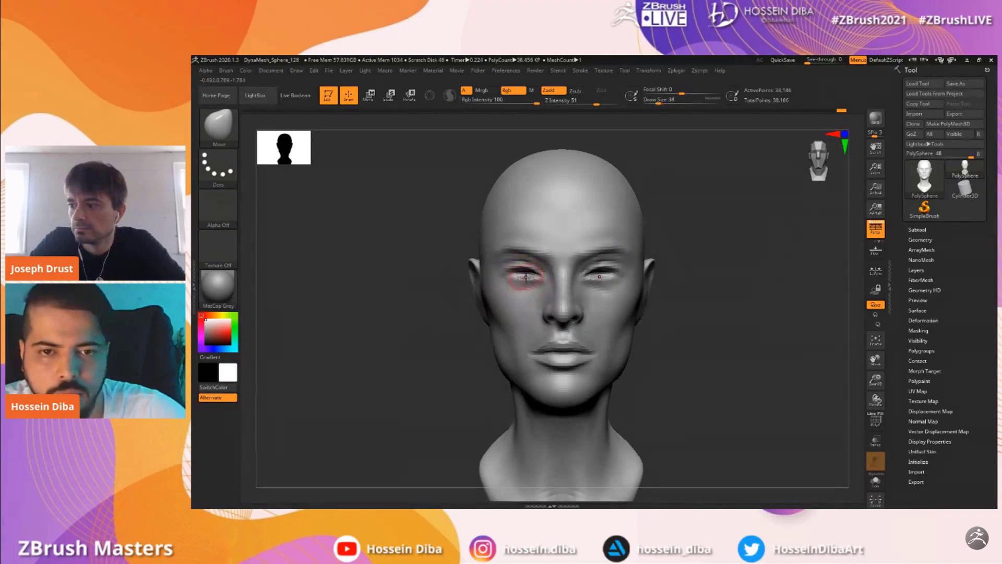
Pull in the mouth corners and move the lower lip slightly down with the Move brush, using a draw size of 38 for the lip
{"action": "left_click_drag", "start_coordinate": [841, 384], "coordinate": [618, 294]}
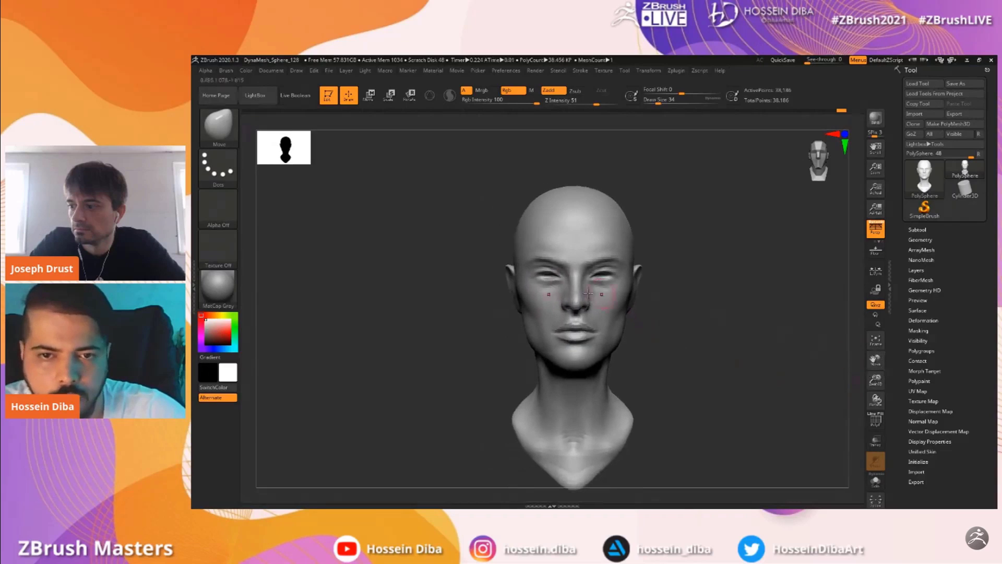
{"action": "left_click_drag", "start_coordinate": [875, 380], "coordinate": [875, 329]}
{"action": "key", "text": "bracketleft"}
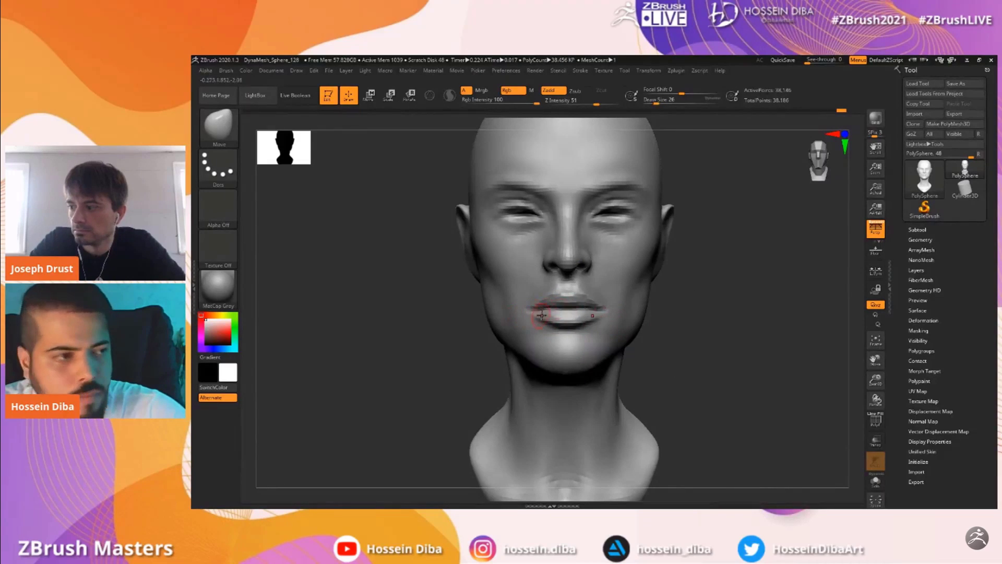
{"action": "left_click_drag", "start_coordinate": [539, 311], "coordinate": [552, 313]}
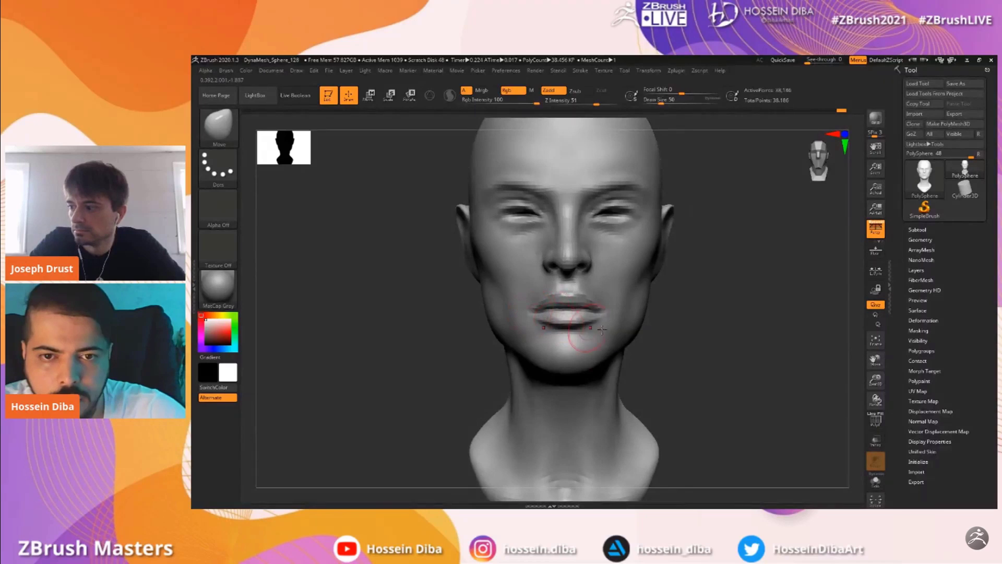
{"action": "left_click_drag", "start_coordinate": [875, 380], "coordinate": [876, 359]}
{"action": "key", "text": "bracketleft"}
{"action": "key", "text": "bracketleft"}
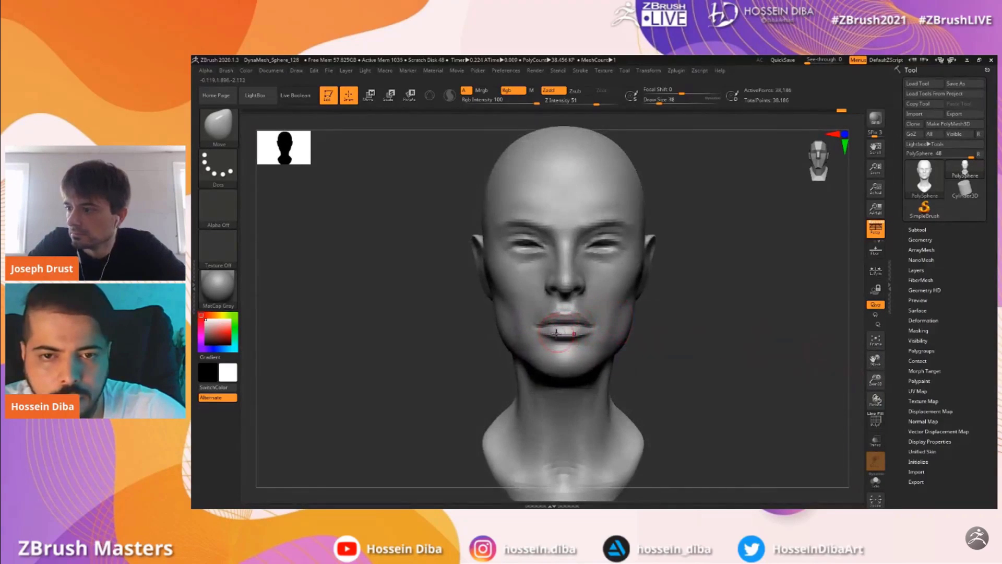
{"action": "left_click_drag", "start_coordinate": [561, 339], "coordinate": [561, 342]}
{"action": "left_click_drag", "start_coordinate": [876, 380], "coordinate": [875, 400]}
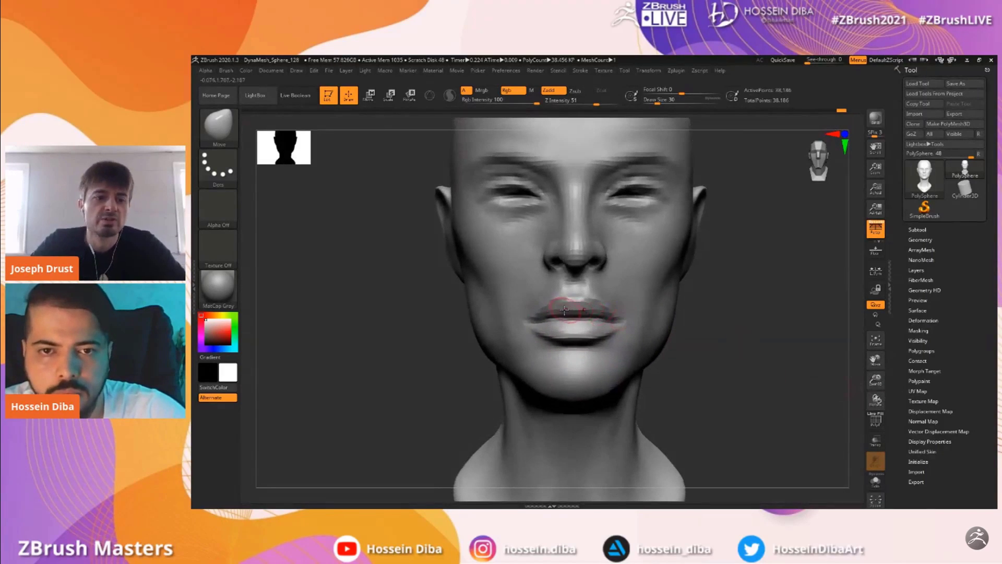
Try to reshape the lower lip with the upper lip masked
{"action": "mouse_move", "coordinate": [566, 310]}
{"action": "left_mouse_down", "text": "ctrl"}
{"action": "mouse_move", "coordinate": [590, 306]}
{"action": "mouse_move", "coordinate": [529, 312]}
{"action": "mouse_move", "coordinate": [574, 295]}
{"action": "mouse_move", "coordinate": [600, 309]}
{"action": "left_mouse_up", "text": "ctrl"}
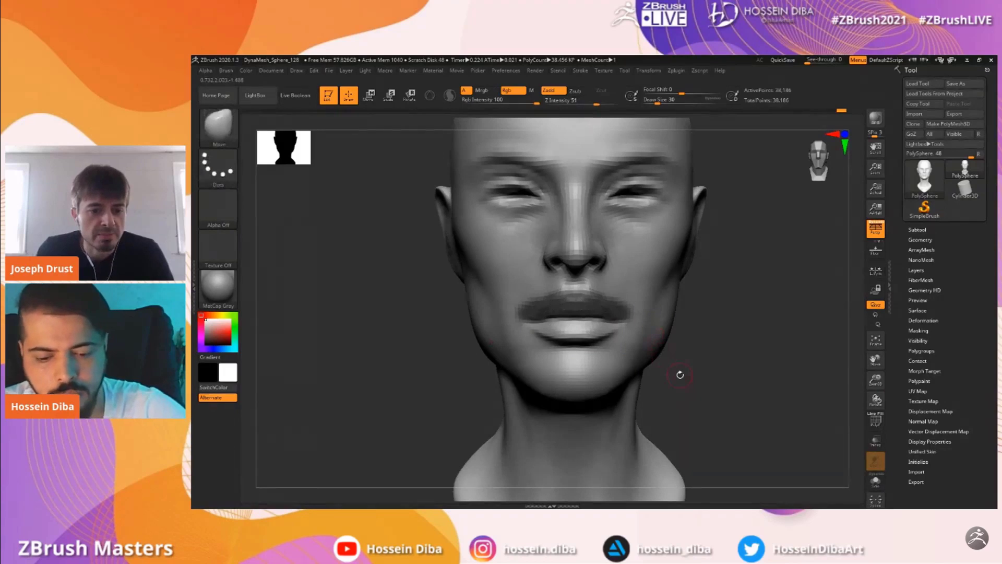
{"action": "left_click", "coordinate": [668, 101]}
{"action": "left_click_drag", "start_coordinate": [560, 329], "coordinate": [554, 333]}
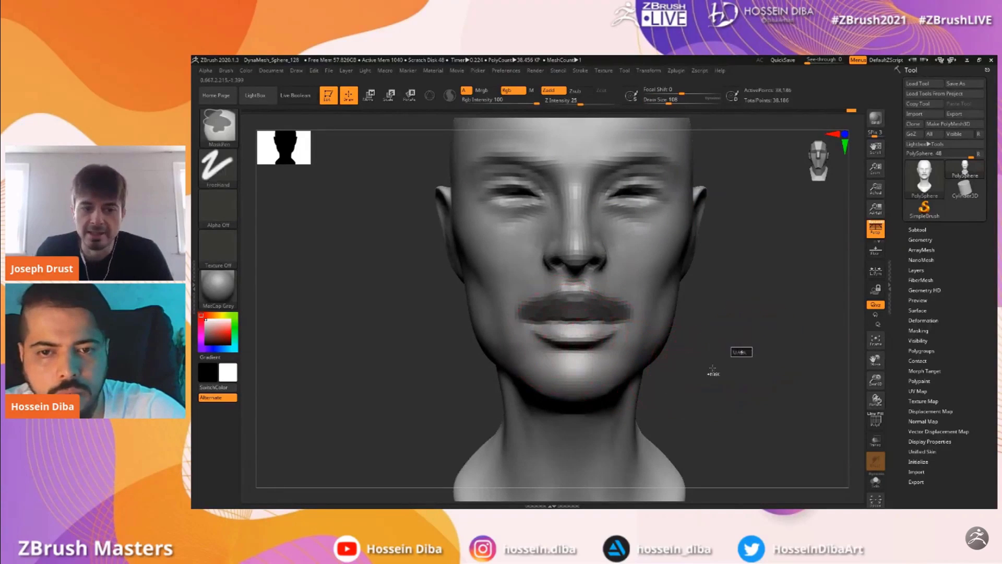
{"action": "key", "text": "ctrl+z"}
Sculpt the parting line between the lips with the Standard brush at a draw size of 28
{"action": "left_click_drag", "start_coordinate": [871, 384], "coordinate": [871, 411]}
{"action": "left_click", "coordinate": [656, 101]}
{"action": "key", "text": "b"}
{"action": "key", "text": "s"}
{"action": "key", "text": "t"}
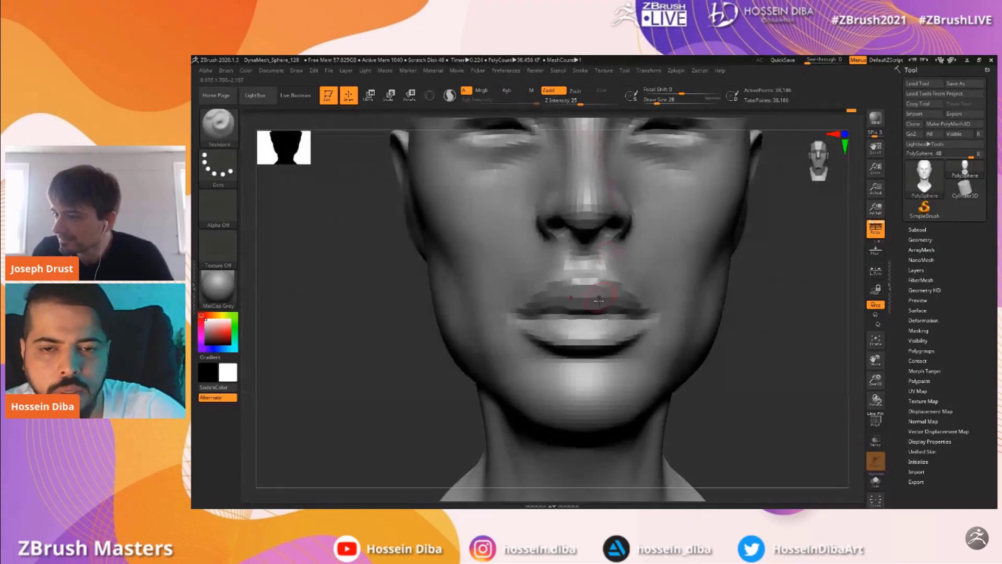
{"action": "left_click_drag", "start_coordinate": [558, 312], "coordinate": [572, 314]}
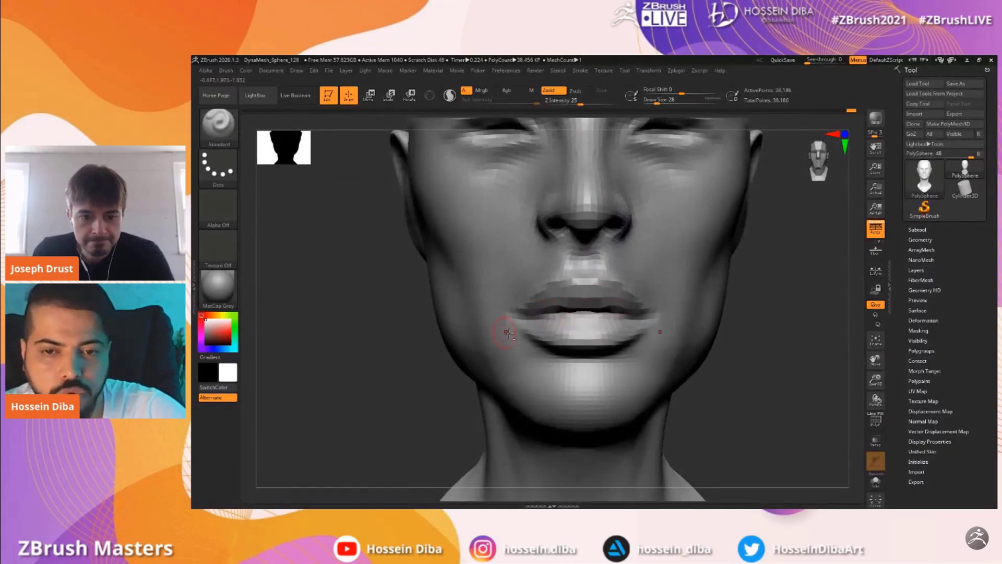
{"action": "left_click_drag", "start_coordinate": [876, 380], "coordinate": [874, 402]}
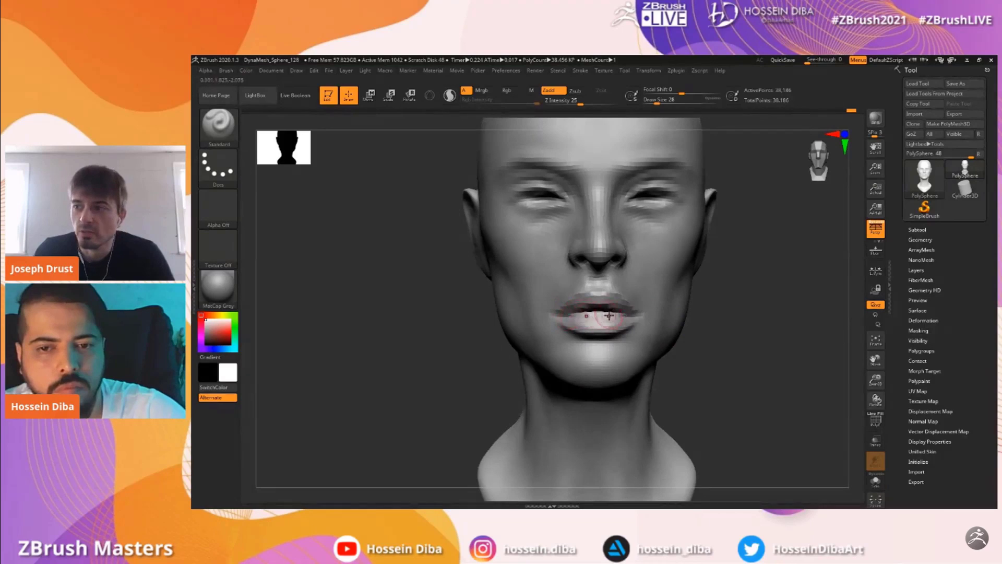
Refine the area below the eyes and the cheeks with the Standard brush, starting at a draw size of 44 and enlarging it
{"action": "left_click_drag", "start_coordinate": [875, 380], "coordinate": [875, 392]}
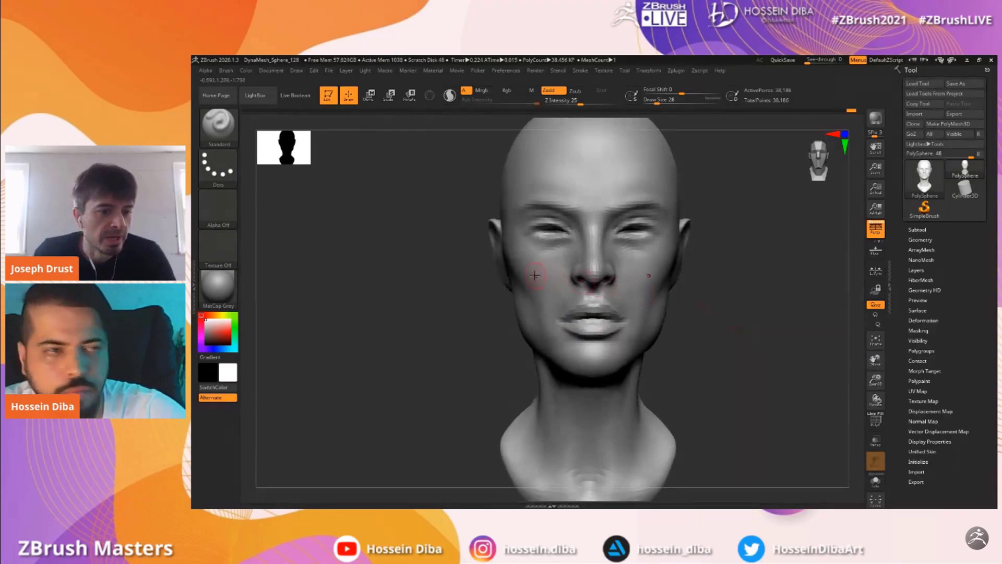
{"action": "left_click_drag", "start_coordinate": [558, 243], "coordinate": [571, 241]}
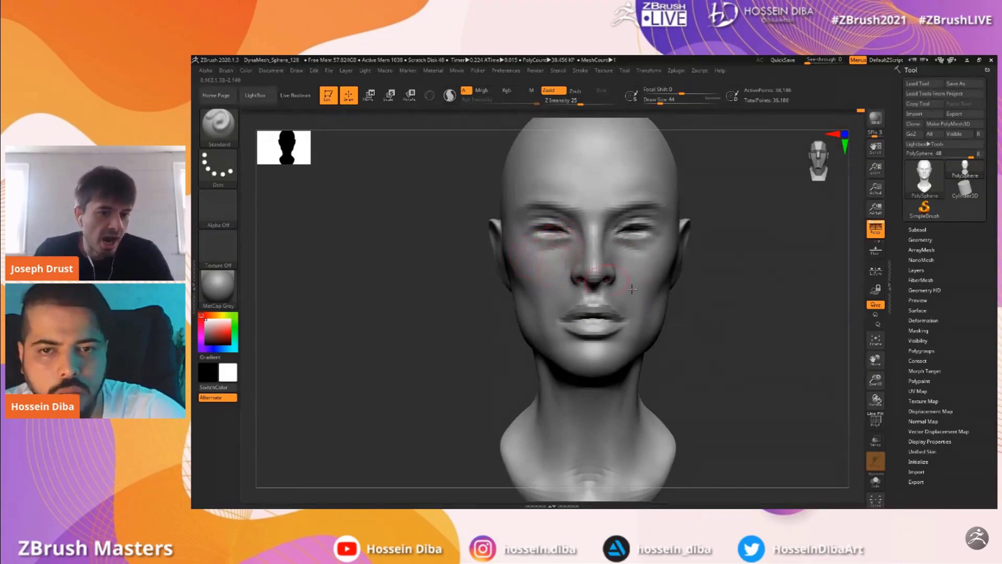
{"action": "left_click_drag", "start_coordinate": [876, 380], "coordinate": [876, 371]}
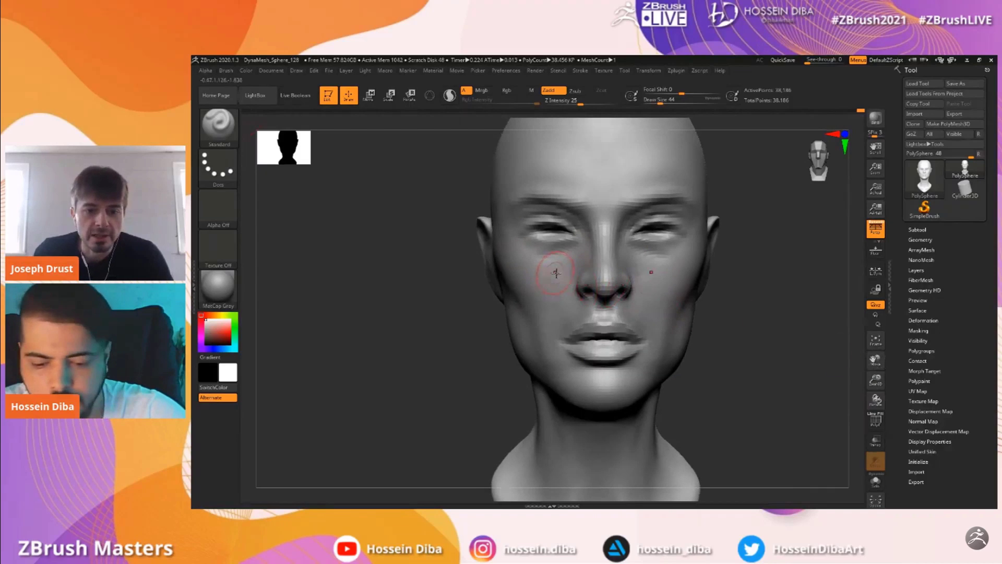
{"action": "left_click_drag", "start_coordinate": [407, 279], "coordinate": [463, 275], "text": "shift"}
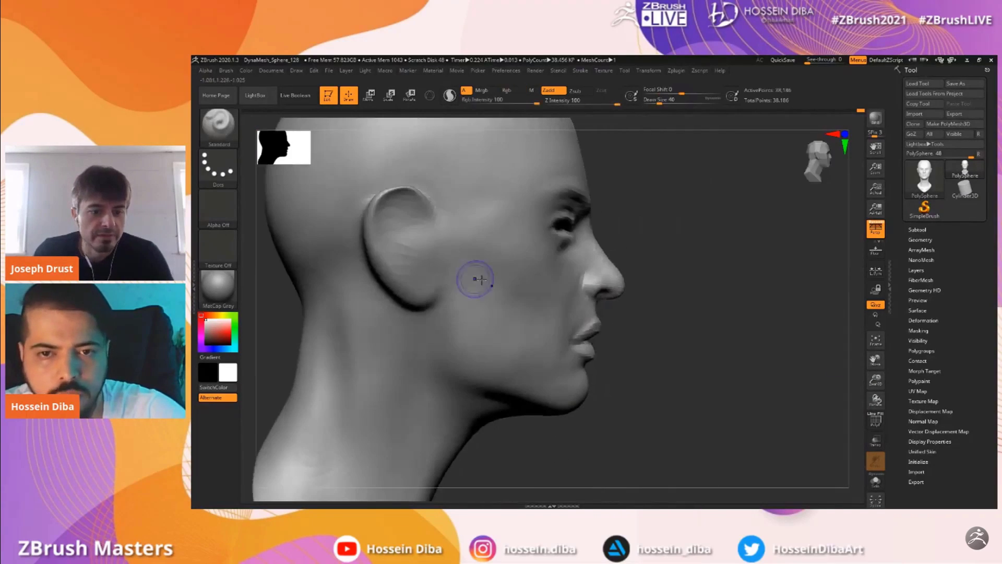
{"action": "mouse_move", "coordinate": [694, 311]}
{"action": "left_mouse_down", "text": "alt"}
{"action": "mouse_move", "coordinate": [693, 285]}
{"action": "mouse_move", "coordinate": [730, 292]}
{"action": "left_mouse_up", "text": "alt"}
{"action": "key", "text": "bracketright"}
{"action": "right_click_drag", "start_coordinate": [708, 315], "coordinate": [587, 295], "text": "shift"}
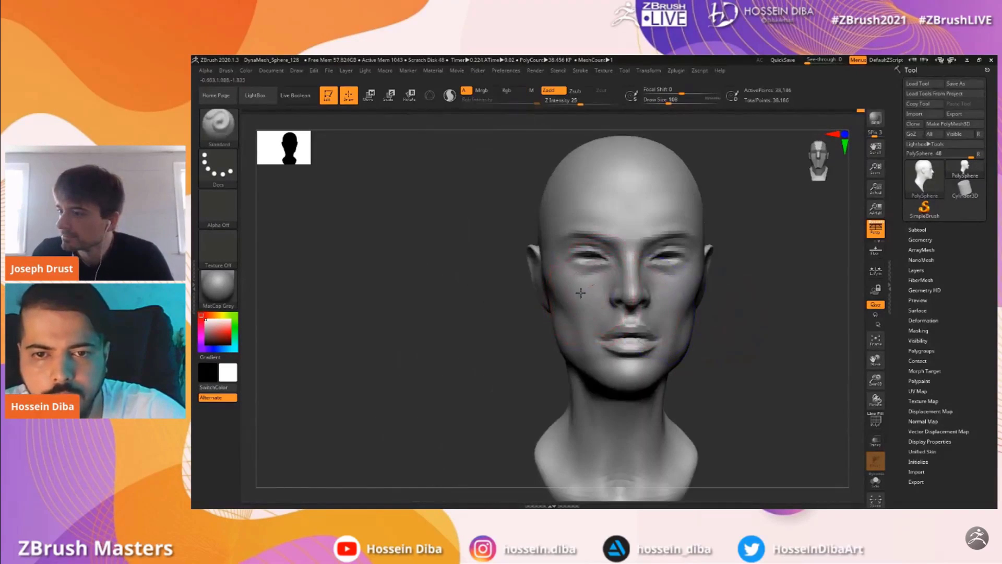
{"action": "right_click_drag", "start_coordinate": [580, 305], "coordinate": [569, 301], "text": "alt"}
{"action": "left_click_drag", "start_coordinate": [557, 289], "coordinate": [543, 289]}
Refine the eyelids and inner eye corners with the Standard brush at a draw size of 80
{"action": "mouse_move", "coordinate": [797, 351]}
{"action": "left_mouse_down", "text": "alt"}
{"action": "mouse_move", "coordinate": [837, 352]}
{"action": "mouse_move", "coordinate": [866, 369]}
{"action": "left_mouse_up", "text": "alt"}
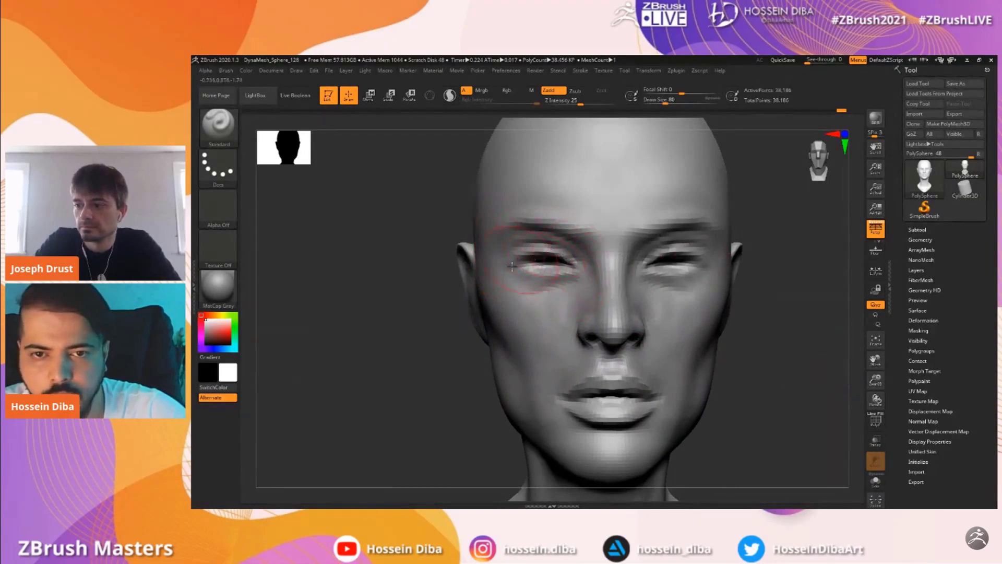
{"action": "left_click_drag", "start_coordinate": [786, 361], "coordinate": [847, 388], "text": "alt"}
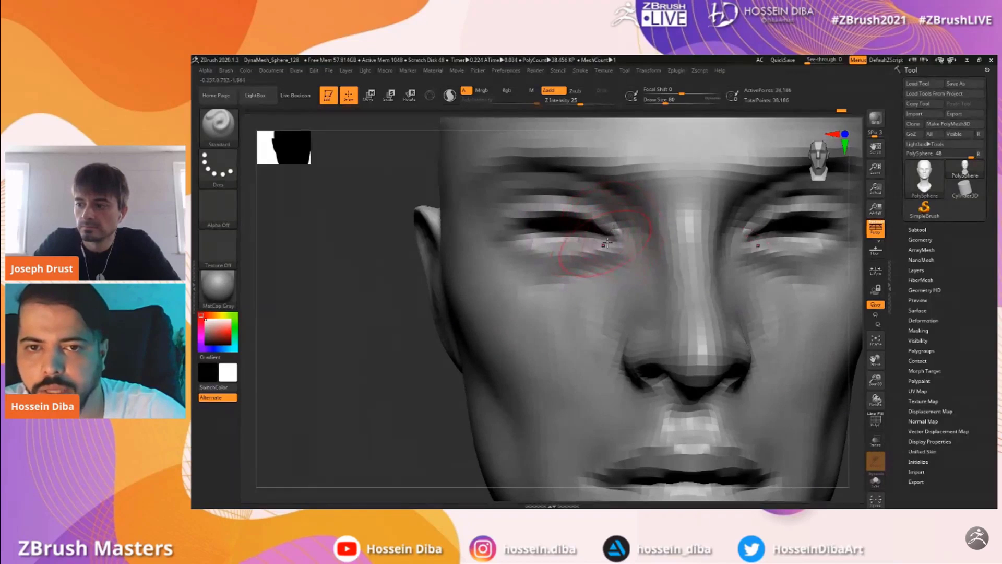
{"action": "mouse_move", "coordinate": [875, 379]}
{"action": "left_mouse_down"}
{"action": "mouse_move", "coordinate": [875, 359]}
{"action": "mouse_move", "coordinate": [858, 354]}
{"action": "left_mouse_up"}
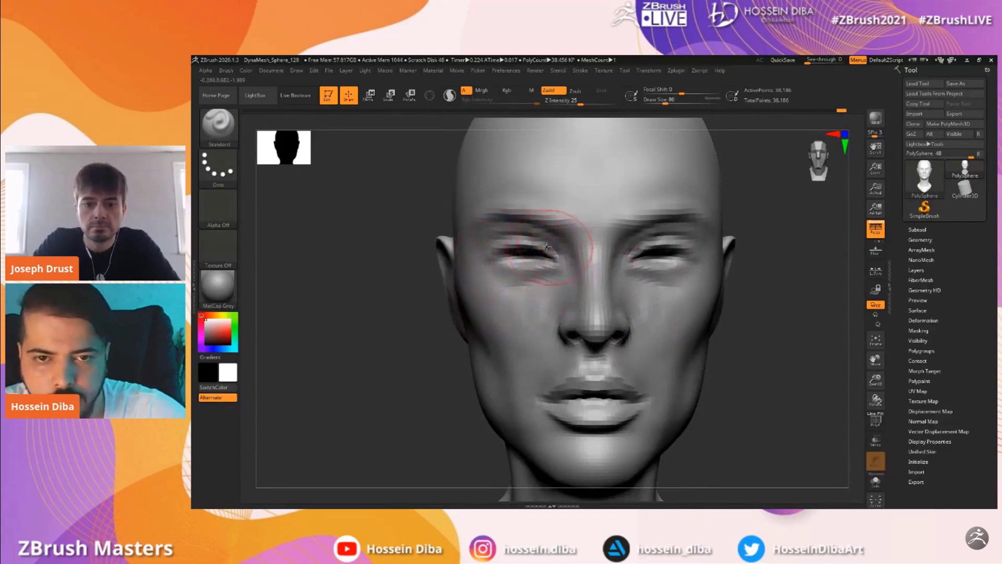
Thicken the upper ear rim with the Inflat brush at a draw size of 80 and Z Intensity of 10
{"action": "mouse_move", "coordinate": [857, 372]}
{"action": "left_mouse_down"}
{"action": "mouse_move", "coordinate": [477, 275]}
{"action": "mouse_move", "coordinate": [383, 268]}
{"action": "mouse_move", "coordinate": [280, 150]}
{"action": "left_mouse_up"}
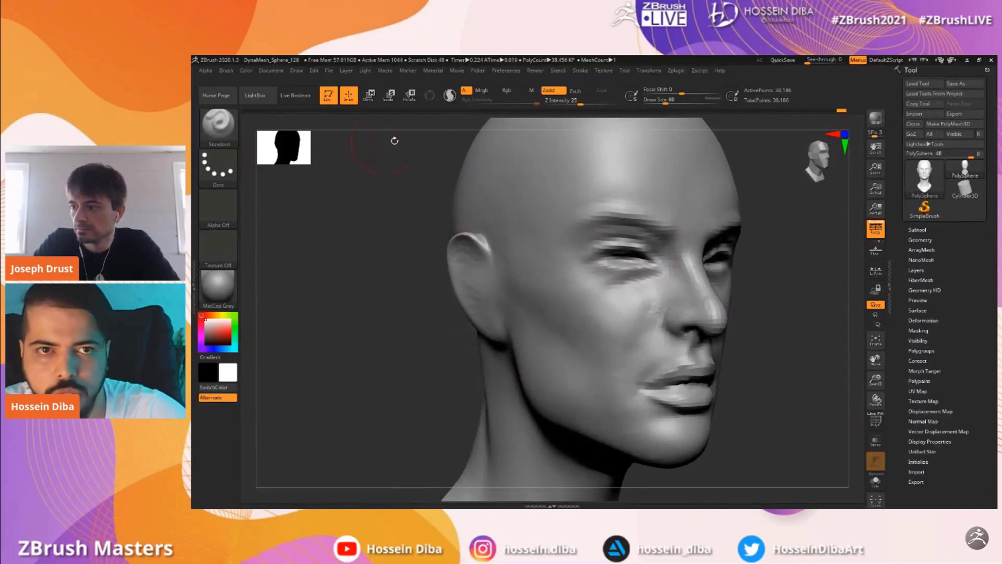
{"action": "key", "text": "b"}
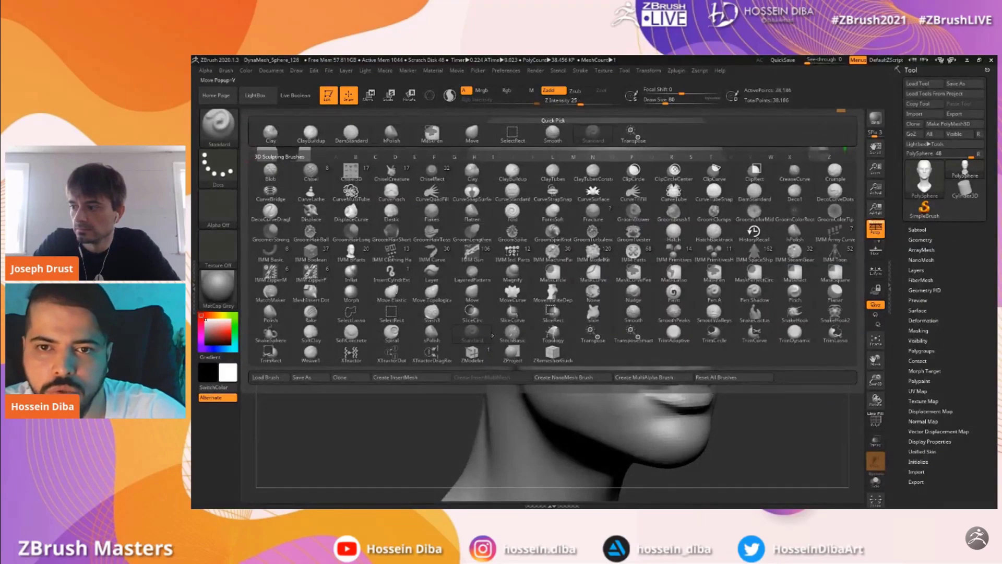
{"action": "left_click", "coordinate": [481, 297]}
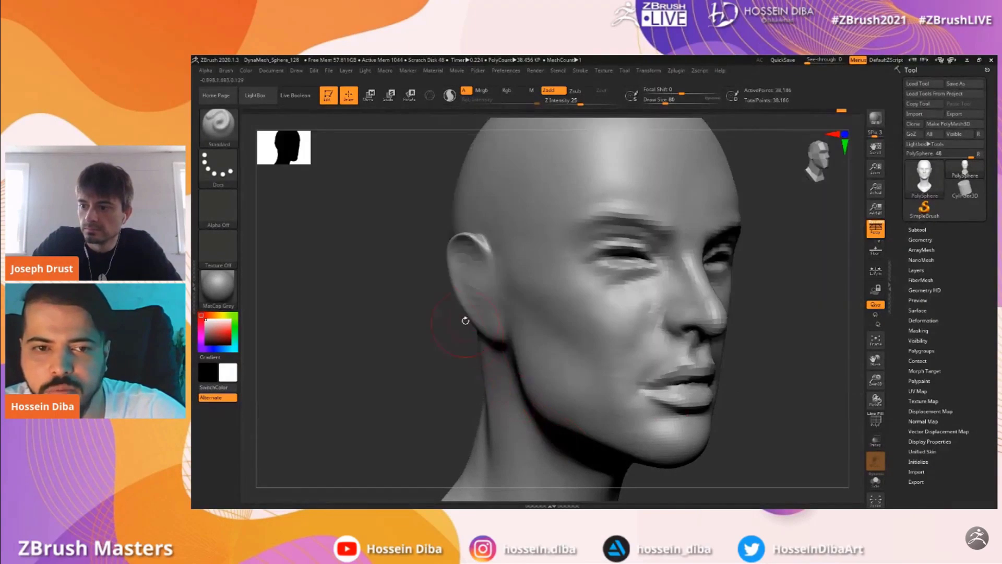
{"action": "key", "text": "b"}
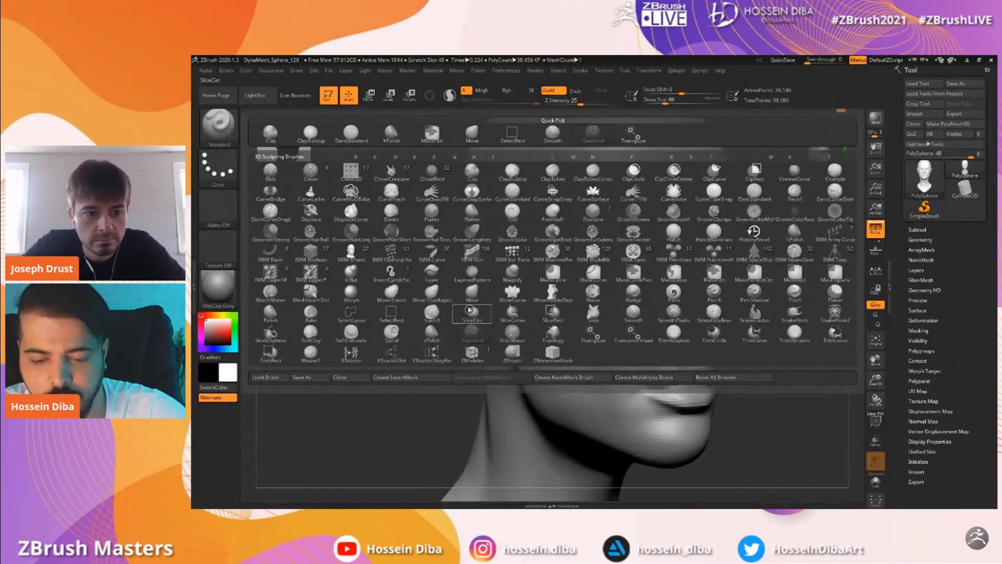
{"action": "left_click", "coordinate": [403, 359]}
{"action": "key", "text": "b"}
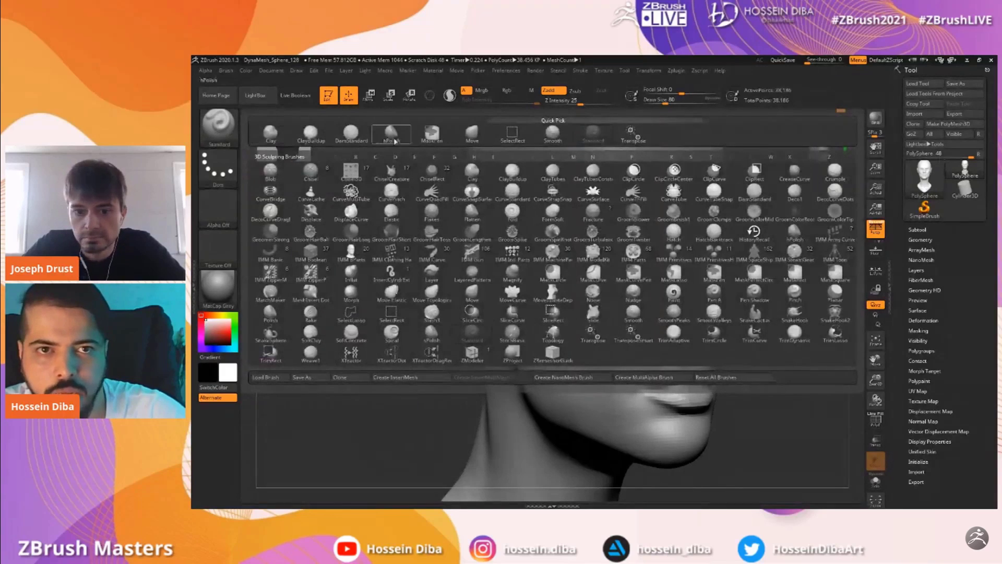
{"action": "key", "text": "i"}
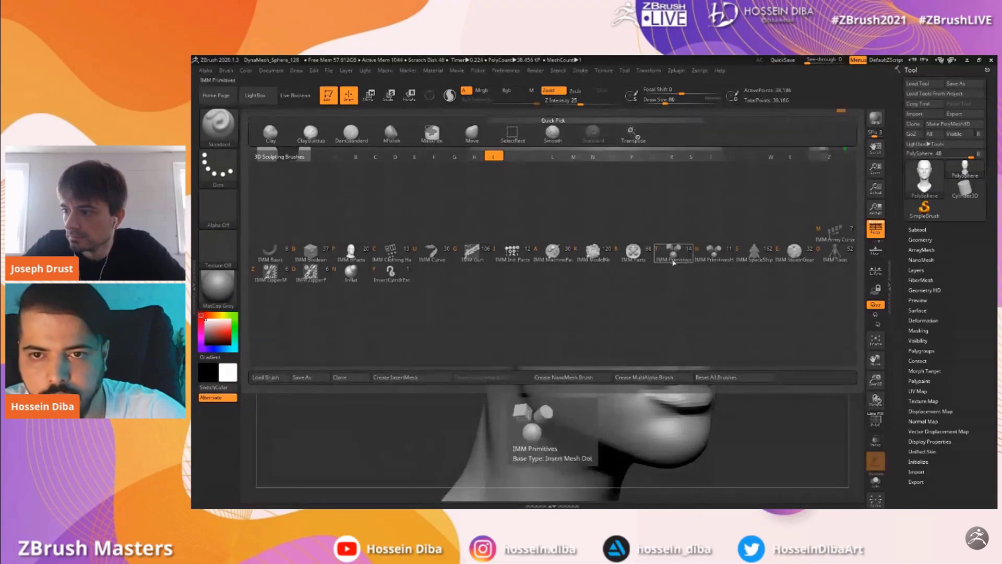
{"action": "left_click", "coordinate": [351, 273]}
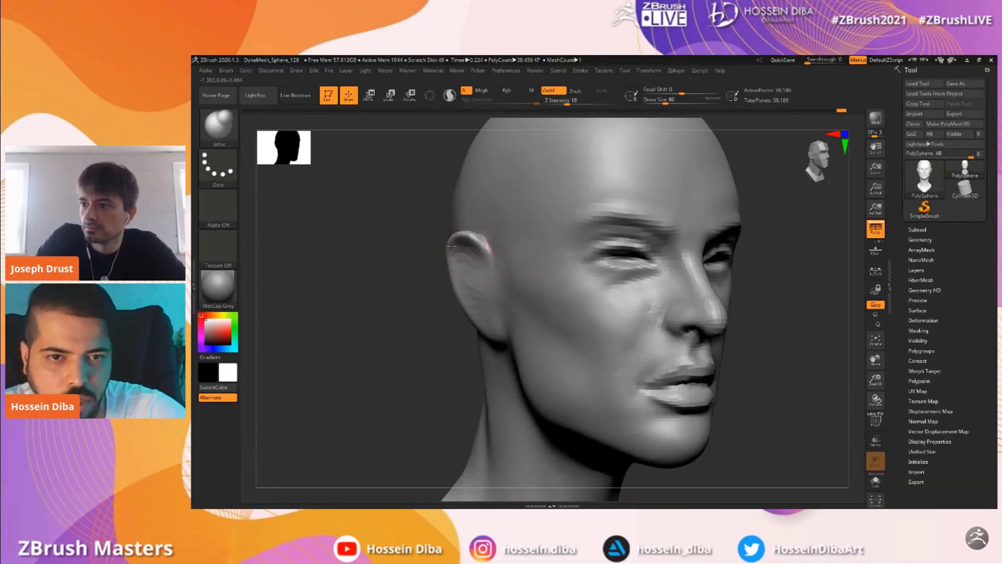
{"action": "mouse_move", "coordinate": [459, 255]}
{"action": "left_mouse_down", "text": "shift"}
{"action": "mouse_move", "coordinate": [474, 239]}
{"action": "mouse_move", "coordinate": [477, 258]}
{"action": "mouse_move", "coordinate": [321, 261]}
{"action": "left_mouse_up", "text": "shift"}
Adjust the shape of the ears from the front with the Move brush, enlarging its draw size from 76
{"action": "left_click_drag", "start_coordinate": [878, 385], "coordinate": [821, 331]}
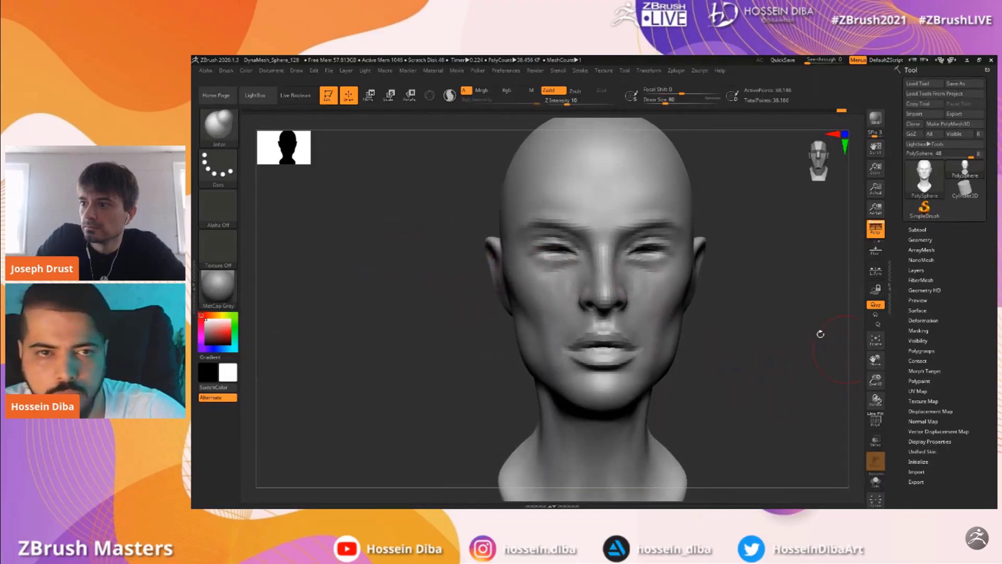
{"action": "key", "text": "b"}
{"action": "key", "text": "m"}
{"action": "key", "text": "v"}
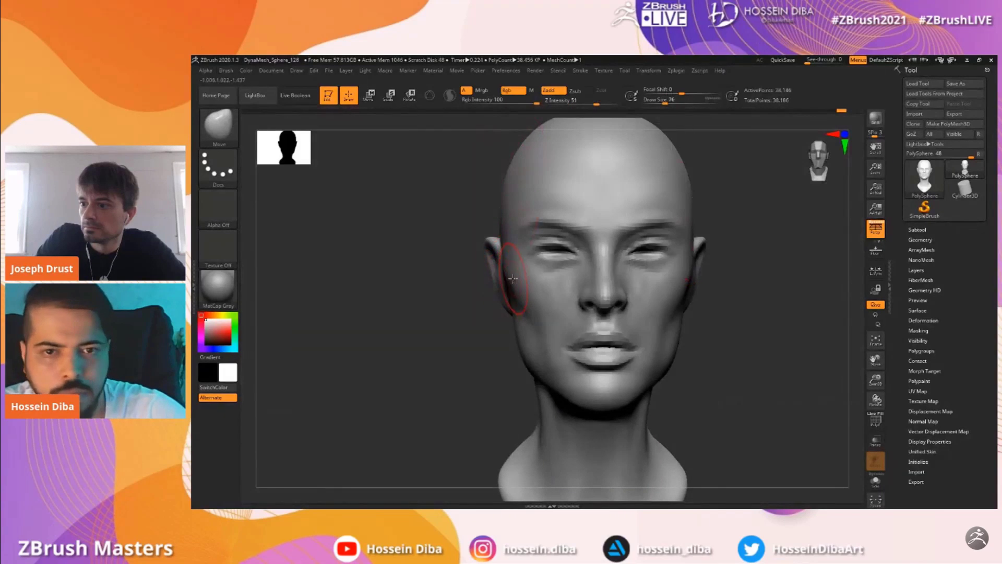
{"action": "key", "text": "bracketright"}
{"action": "left_click_drag", "start_coordinate": [496, 256], "coordinate": [492, 256]}
{"action": "key", "text": "bracketright"}
{"action": "mouse_move", "coordinate": [876, 381]}
{"action": "left_mouse_down"}
{"action": "mouse_move", "coordinate": [849, 363]}
{"action": "mouse_move", "coordinate": [873, 398]}
{"action": "left_mouse_up"}
Sculpt the cheek areas beside the nose and below the eyes with the Standard brush at a draw size of 52
{"action": "left_click", "coordinate": [220, 127]}
{"action": "left_click", "coordinate": [633, 133]}
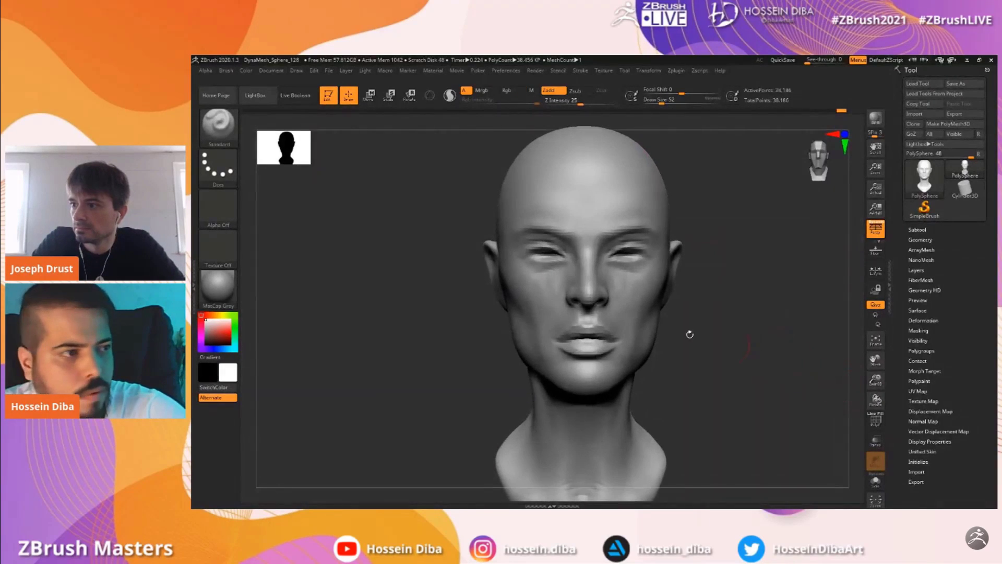
{"action": "left_click_drag", "start_coordinate": [539, 320], "coordinate": [552, 289]}
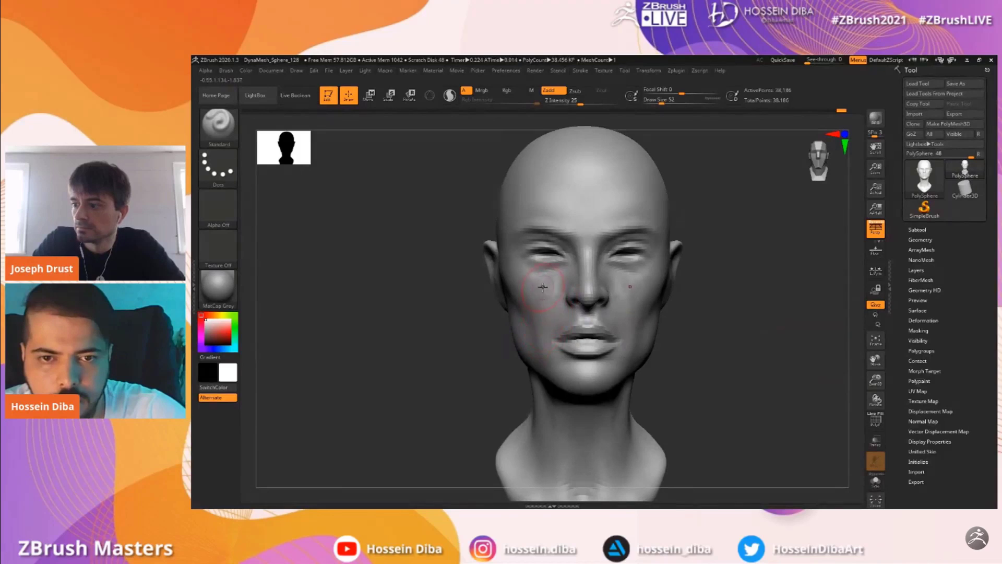
{"action": "right_click_drag", "start_coordinate": [544, 293], "coordinate": [595, 288]}
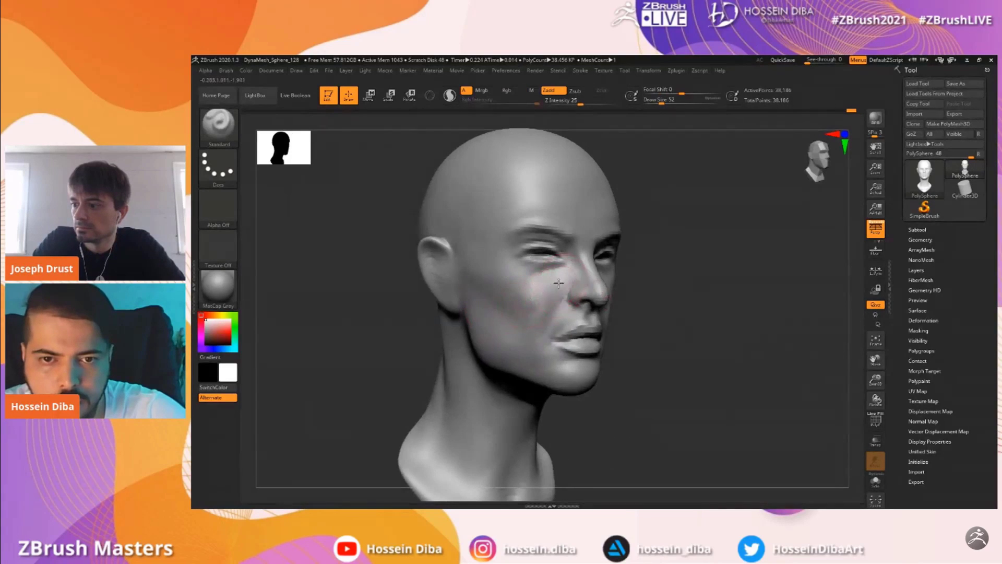
{"action": "mouse_move", "coordinate": [564, 287]}
{"action": "left_mouse_down"}
{"action": "mouse_move", "coordinate": [529, 297]}
{"action": "mouse_move", "coordinate": [504, 331]}
{"action": "left_mouse_up"}
{"action": "right_click_drag", "start_coordinate": [567, 292], "coordinate": [554, 282]}
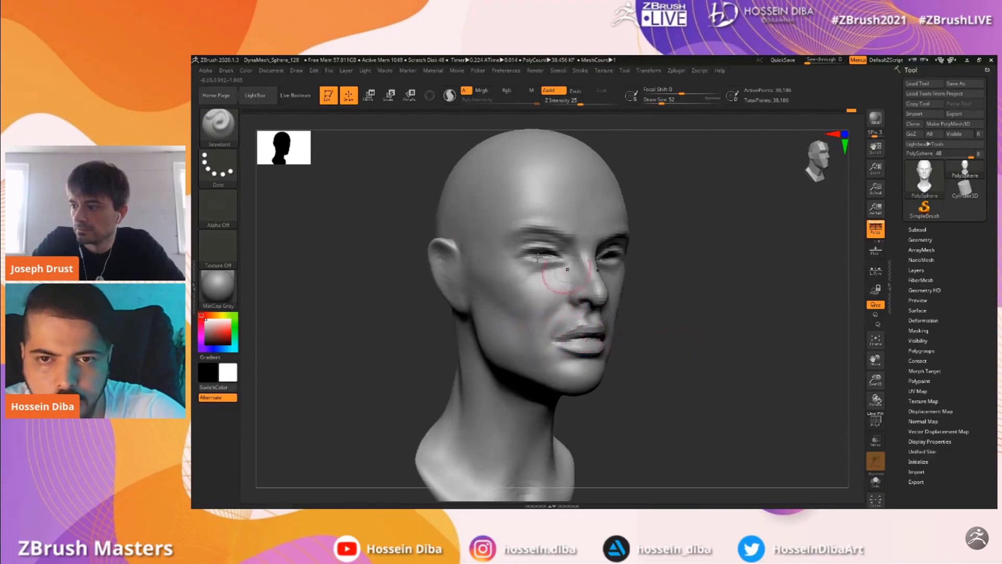
Reshape the cheekbone contour in three-quarter view with the Move brush at a draw size of 96
{"action": "left_click", "coordinate": [218, 126]}
{"action": "key", "text": "m"}
{"action": "key", "text": "v"}
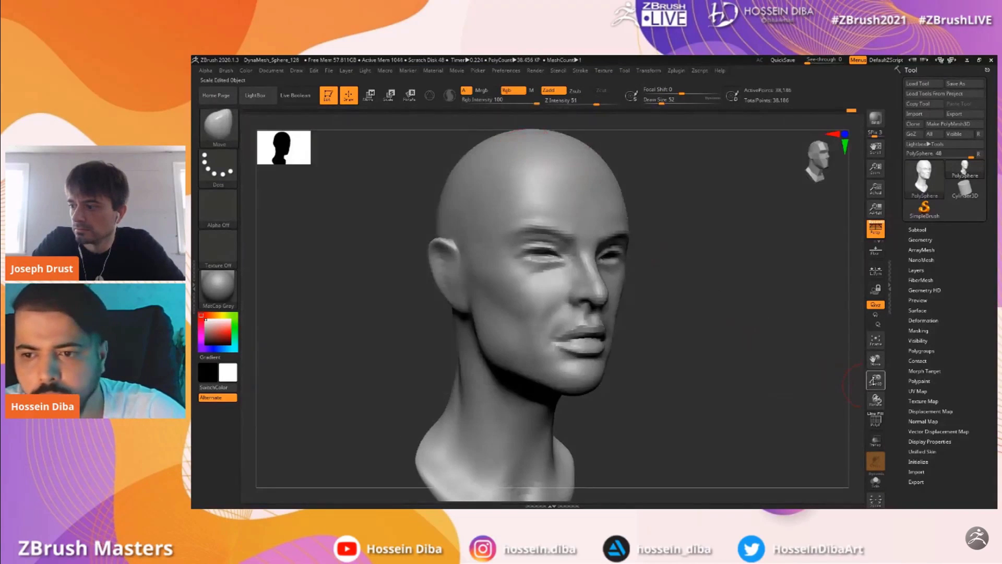
{"action": "left_click_drag", "start_coordinate": [874, 382], "coordinate": [870, 398]}
{"action": "key", "text": "bracketright"}
{"action": "key", "text": "bracketright"}
{"action": "left_click_drag", "start_coordinate": [635, 298], "coordinate": [643, 296]}
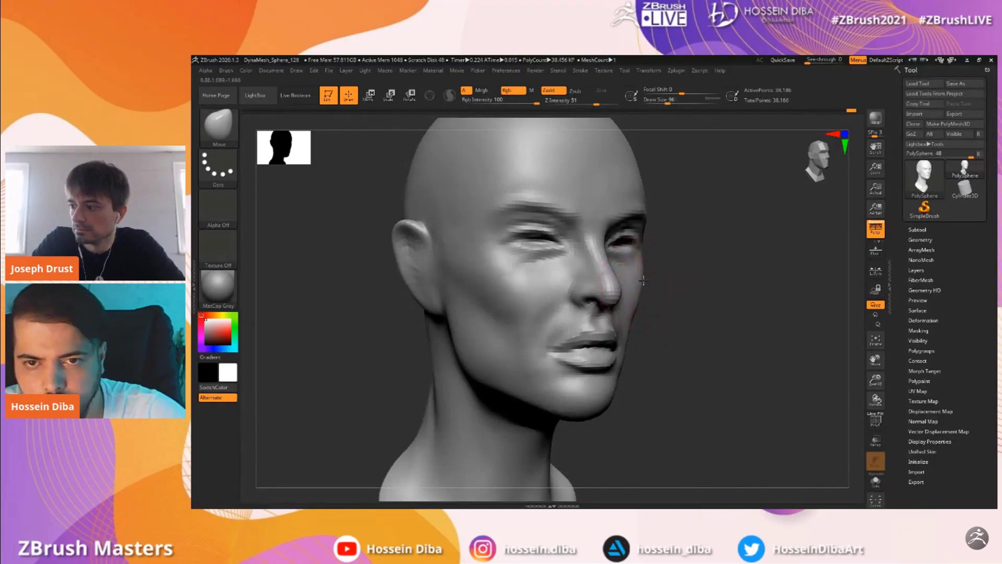
Refine the contour at the outer eye socket and brow with the Move brush, reducing the draw size to 64
{"action": "mouse_move", "coordinate": [876, 361]}
{"action": "left_mouse_down"}
{"action": "mouse_move", "coordinate": [873, 389]}
{"action": "mouse_move", "coordinate": [903, 374]}
{"action": "left_mouse_up"}
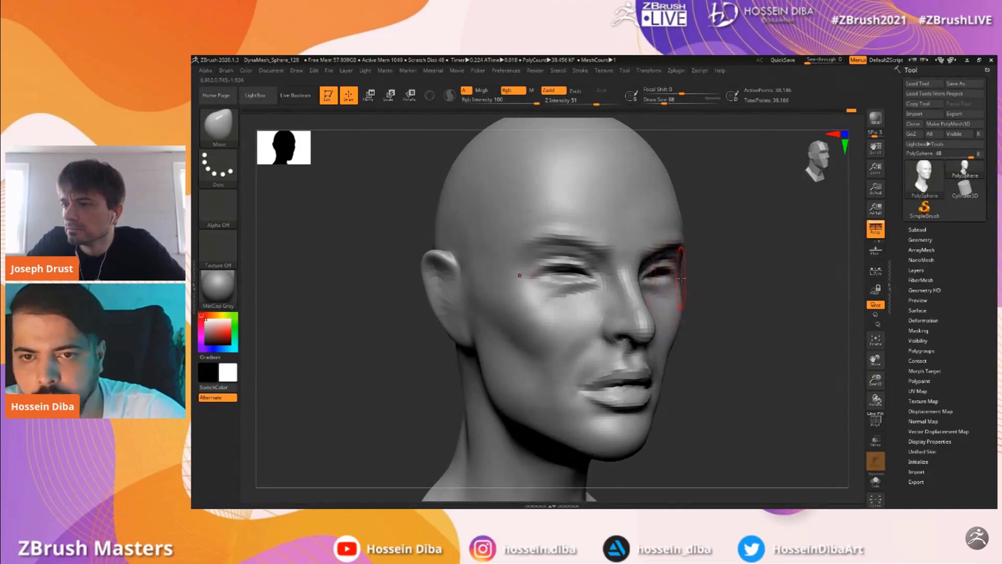
{"action": "left_click_drag", "start_coordinate": [709, 286], "coordinate": [697, 245]}
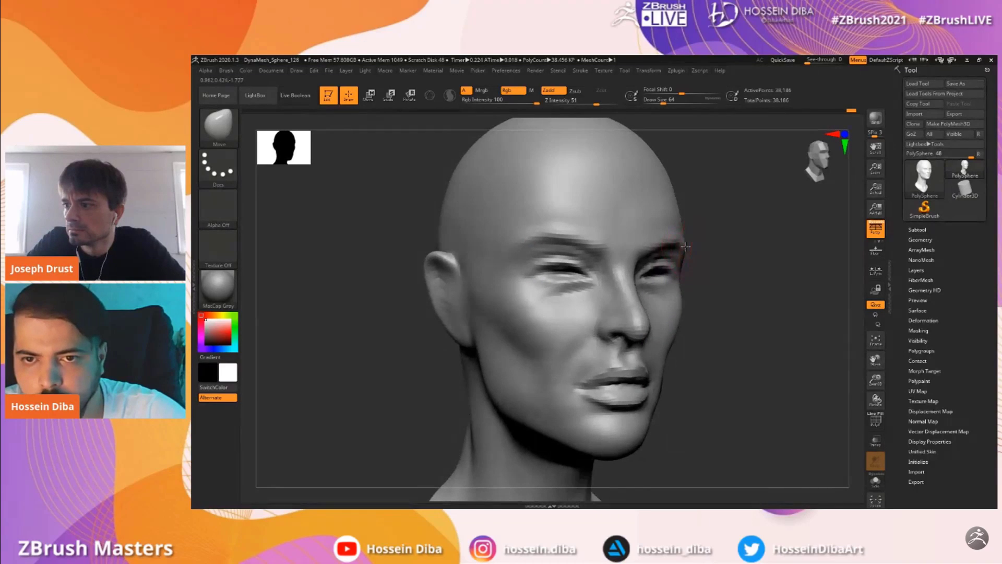
{"action": "left_click_drag", "start_coordinate": [875, 380], "coordinate": [874, 345]}
Smooth the cheek, jaw and side of the neck at a draw size of 64
{"action": "mouse_move", "coordinate": [569, 324]}
{"action": "left_mouse_down", "text": "shift"}
{"action": "mouse_move", "coordinate": [576, 320]}
{"action": "mouse_move", "coordinate": [576, 334]}
{"action": "left_mouse_up", "text": "shift"}
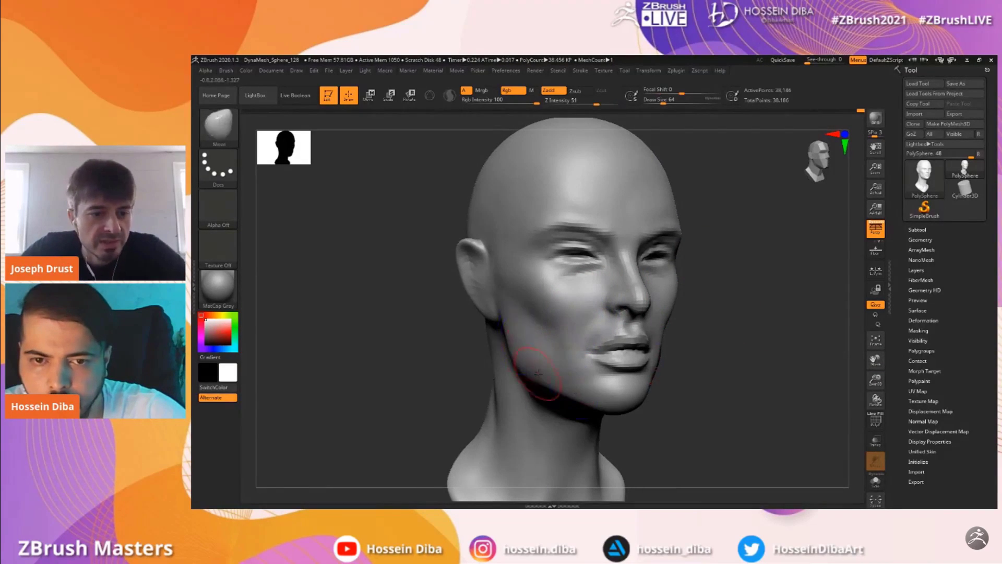
{"action": "left_click_drag", "start_coordinate": [522, 363], "coordinate": [542, 389], "text": "shift"}
{"action": "left_click_drag", "start_coordinate": [489, 427], "coordinate": [481, 415], "text": "shift"}
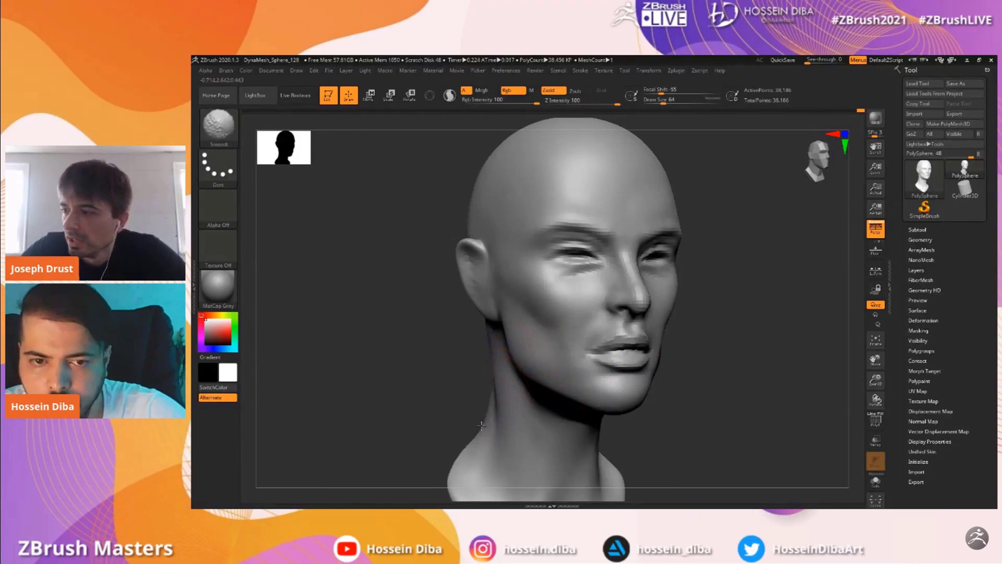
{"action": "mouse_move", "coordinate": [875, 380]}
{"action": "left_mouse_down"}
{"action": "mouse_move", "coordinate": [875, 359]}
{"action": "mouse_move", "coordinate": [875, 385]}
{"action": "left_mouse_up"}
Adjust the lower cheek contour beside the mouth with the Move brush at a draw size of 64 and smooth the jaw area
{"action": "left_click_drag", "start_coordinate": [735, 302], "coordinate": [728, 297]}
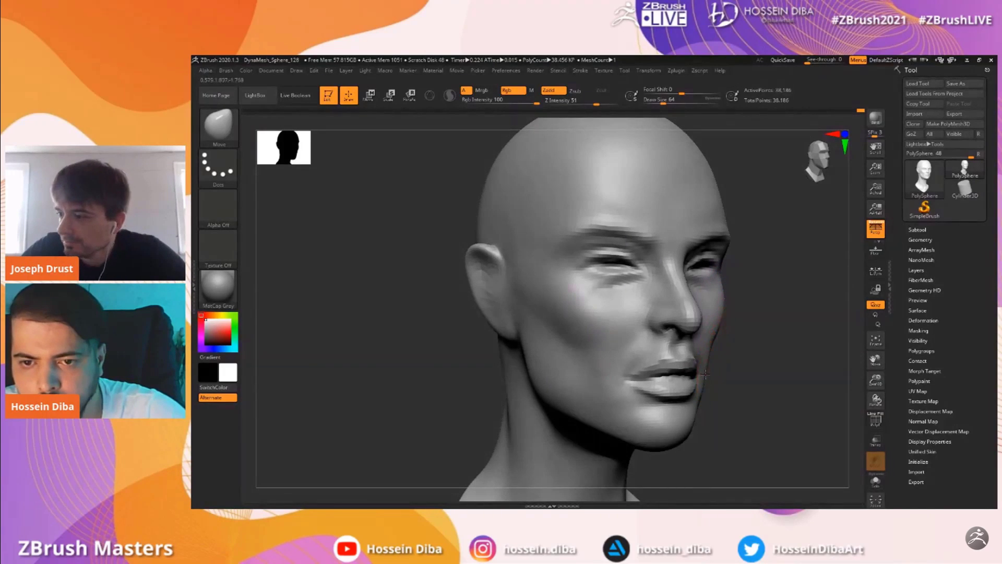
{"action": "left_click_drag", "start_coordinate": [881, 360], "coordinate": [871, 357]}
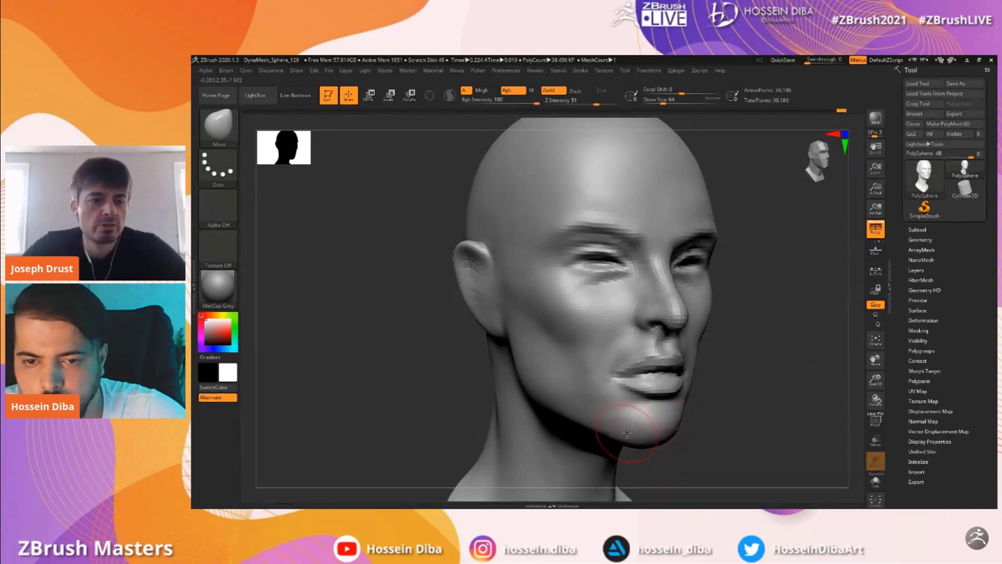
{"action": "key", "text": "shift"}
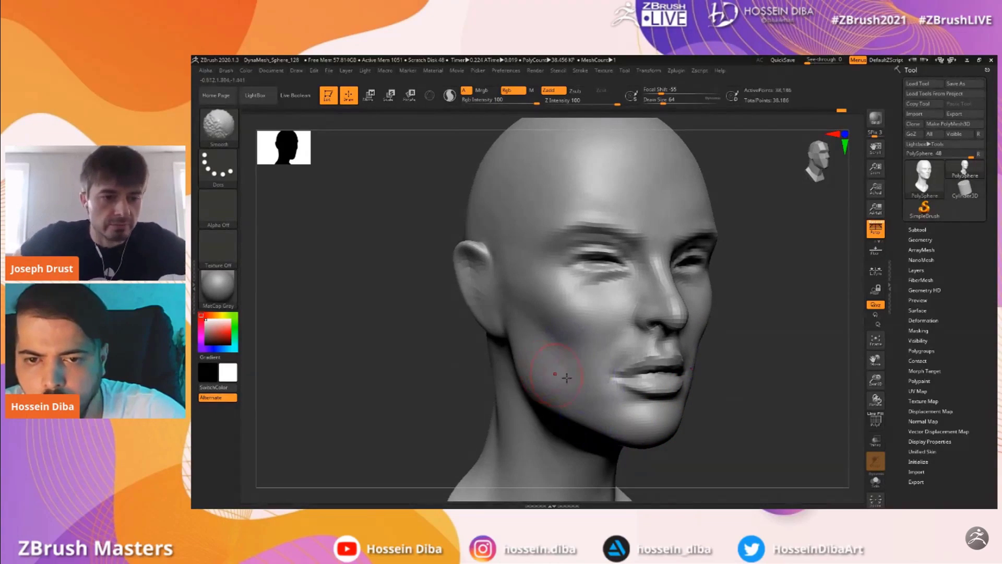
{"action": "left_click_drag", "start_coordinate": [752, 385], "coordinate": [787, 391]}
Reshape the chin and the underside of the jaw from three-quarter views with the Move brush
{"action": "mouse_move", "coordinate": [875, 380]}
{"action": "left_mouse_down"}
{"action": "mouse_move", "coordinate": [779, 358]}
{"action": "mouse_move", "coordinate": [731, 413]}
{"action": "mouse_move", "coordinate": [757, 390]}
{"action": "left_mouse_up"}
{"action": "mouse_move", "coordinate": [845, 383]}
{"action": "left_mouse_down"}
{"action": "mouse_move", "coordinate": [816, 342]}
{"action": "mouse_move", "coordinate": [799, 371]}
{"action": "mouse_move", "coordinate": [809, 376]}
{"action": "mouse_move", "coordinate": [734, 398]}
{"action": "left_mouse_up"}
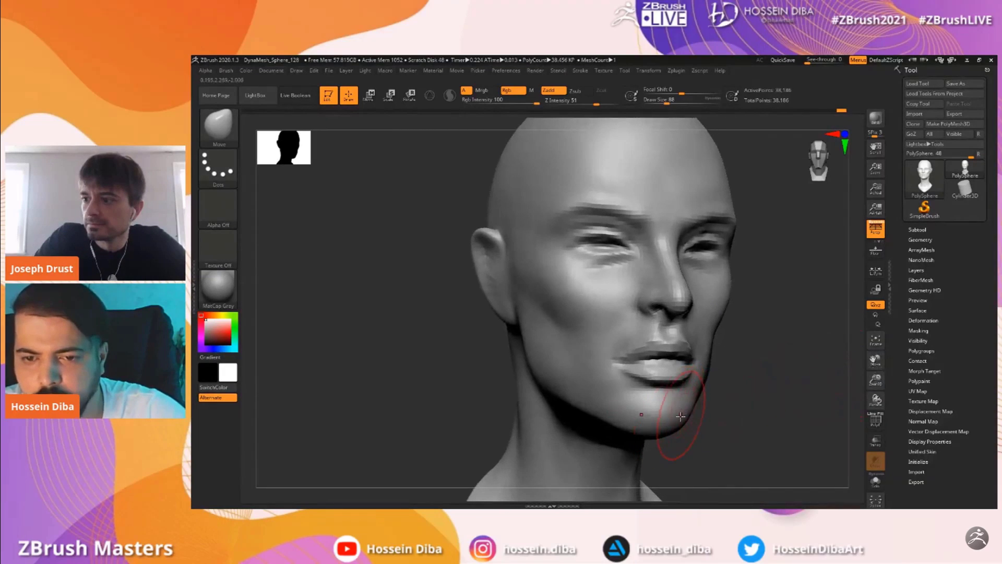
{"action": "left_click_drag", "start_coordinate": [830, 377], "coordinate": [835, 342], "text": "alt"}
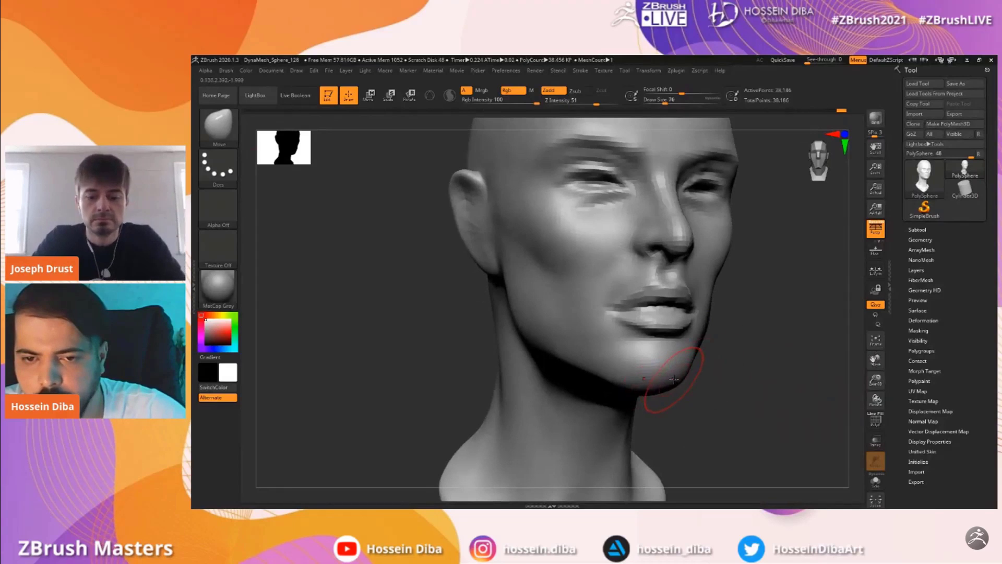
{"action": "left_click_drag", "start_coordinate": [875, 380], "coordinate": [816, 359]}
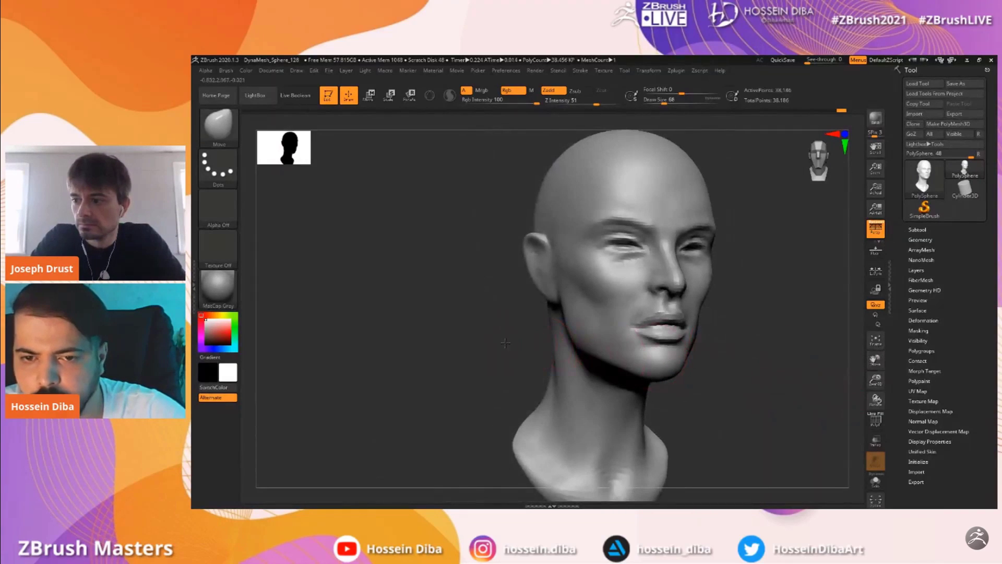
{"action": "mouse_move", "coordinate": [875, 380]}
{"action": "left_mouse_down"}
{"action": "mouse_move", "coordinate": [875, 361]}
{"action": "mouse_move", "coordinate": [870, 372]}
{"action": "mouse_move", "coordinate": [856, 366]}
{"action": "left_mouse_up"}
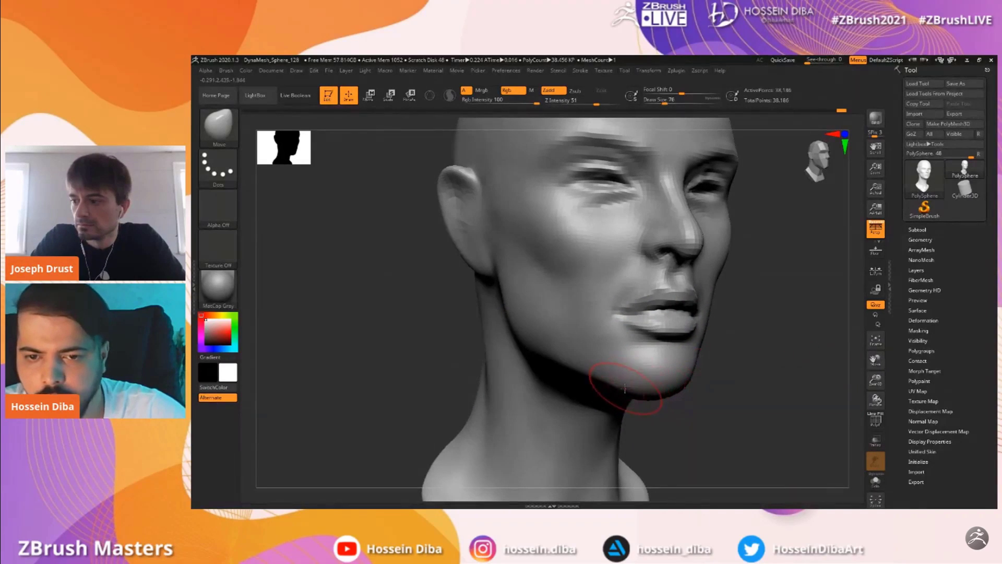
Refine the rear jawline below the ear with the Move brush, enlarging its draw size to 88
{"action": "mouse_move", "coordinate": [876, 380]}
{"action": "left_mouse_down"}
{"action": "mouse_move", "coordinate": [852, 358]}
{"action": "mouse_move", "coordinate": [873, 392]}
{"action": "left_mouse_up"}
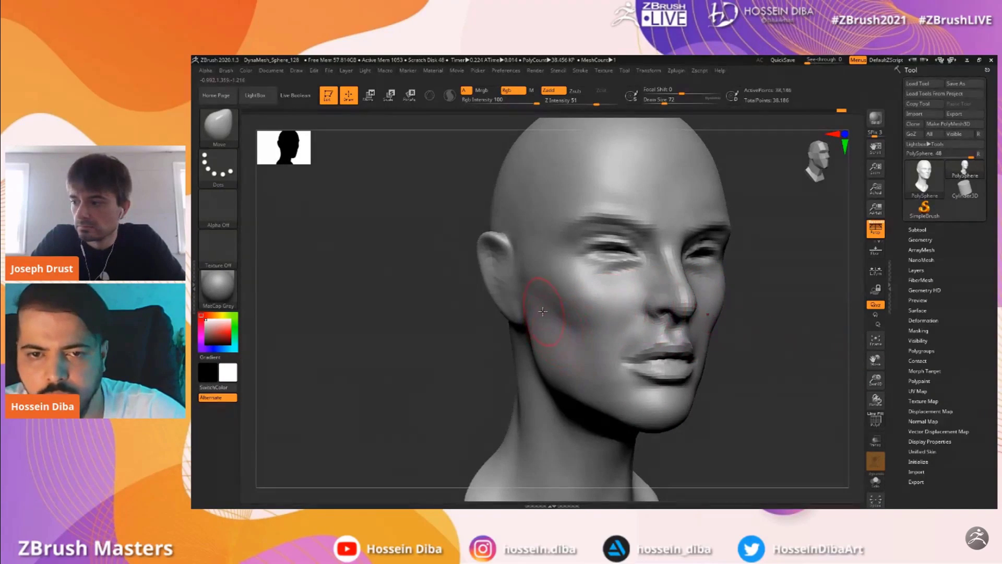
{"action": "right_click_drag", "start_coordinate": [534, 367], "coordinate": [521, 366]}
{"action": "key", "text": "bracketright"}
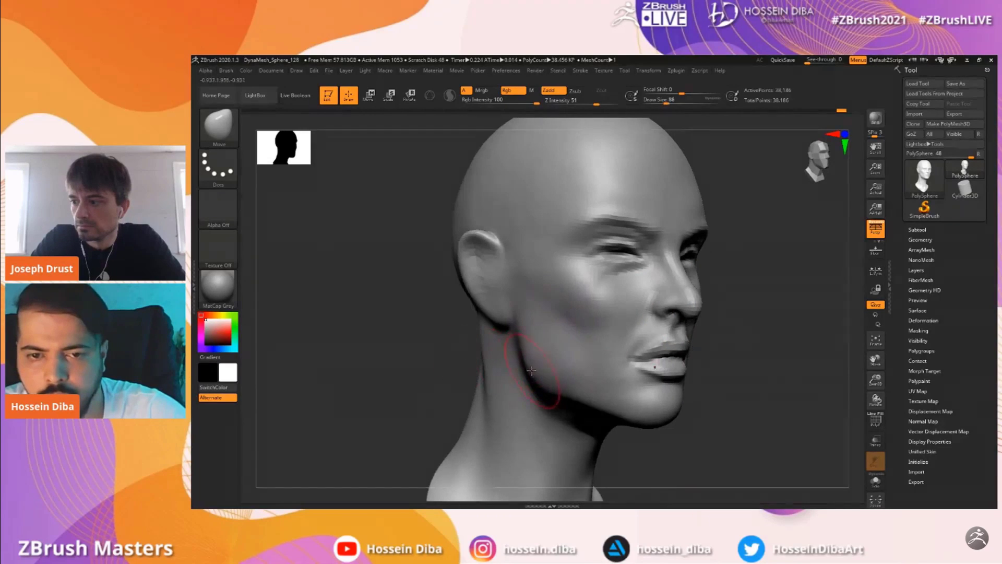
{"action": "right_click_drag", "start_coordinate": [798, 378], "coordinate": [721, 311]}
Reshape the outer brow ends and temples with the Move brush, using draw sizes of 48, 28 and 64
{"action": "mouse_move", "coordinate": [875, 379]}
{"action": "left_mouse_down"}
{"action": "mouse_move", "coordinate": [871, 358]}
{"action": "mouse_move", "coordinate": [869, 384]}
{"action": "left_mouse_up"}
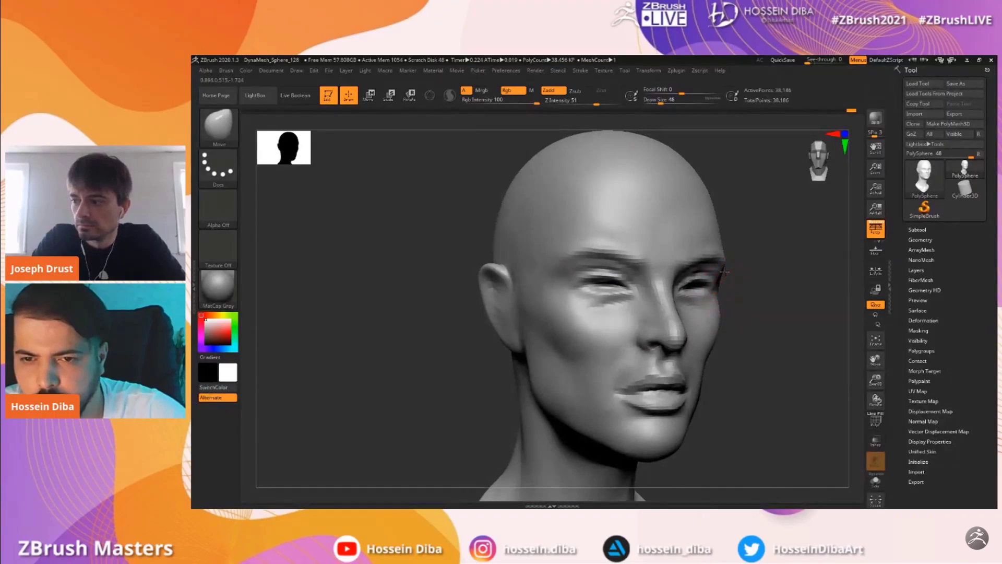
{"action": "left_click_drag", "start_coordinate": [783, 285], "coordinate": [723, 271]}
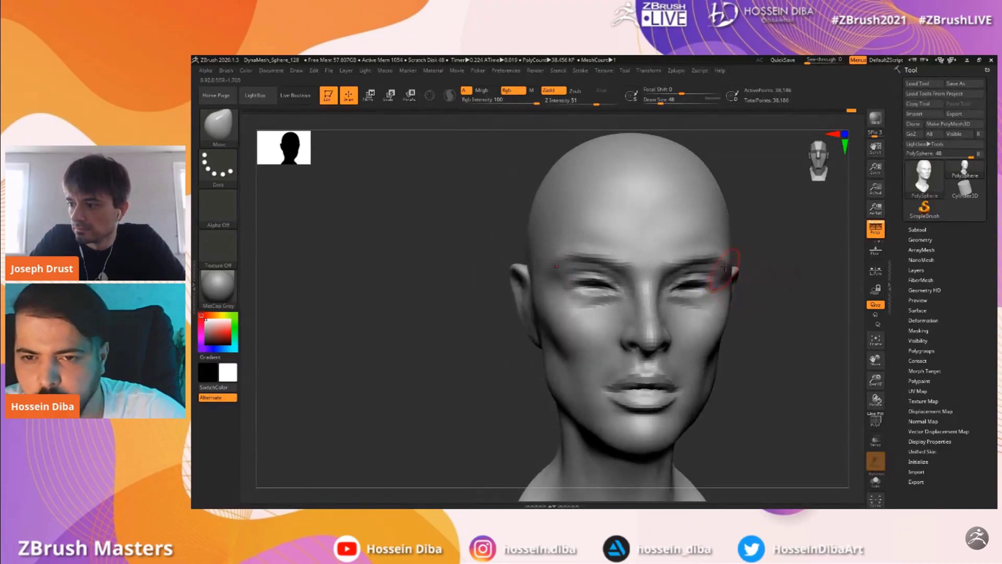
{"action": "key", "text": "bracketleft"}
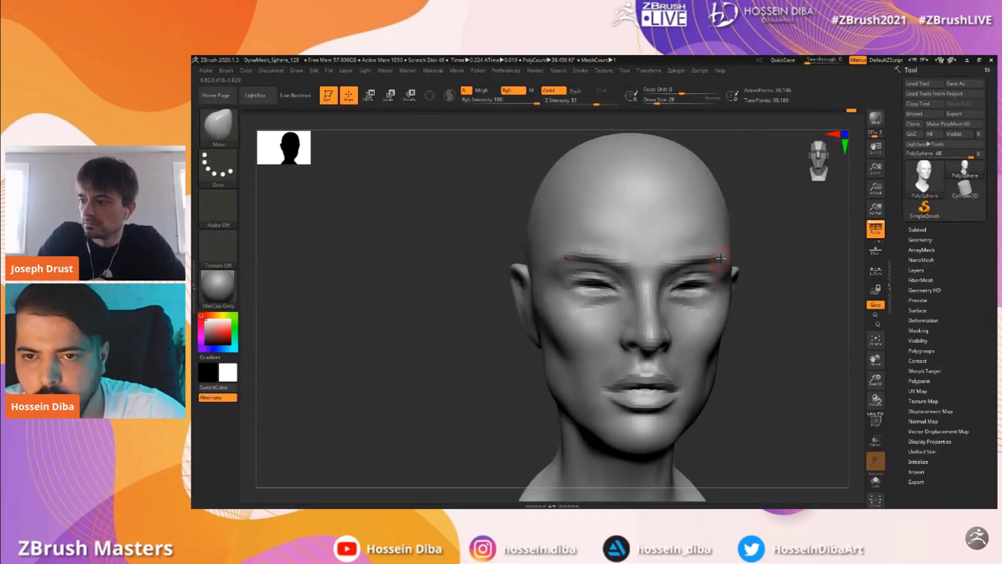
{"action": "left_click_drag", "start_coordinate": [817, 340], "coordinate": [698, 241], "text": "alt"}
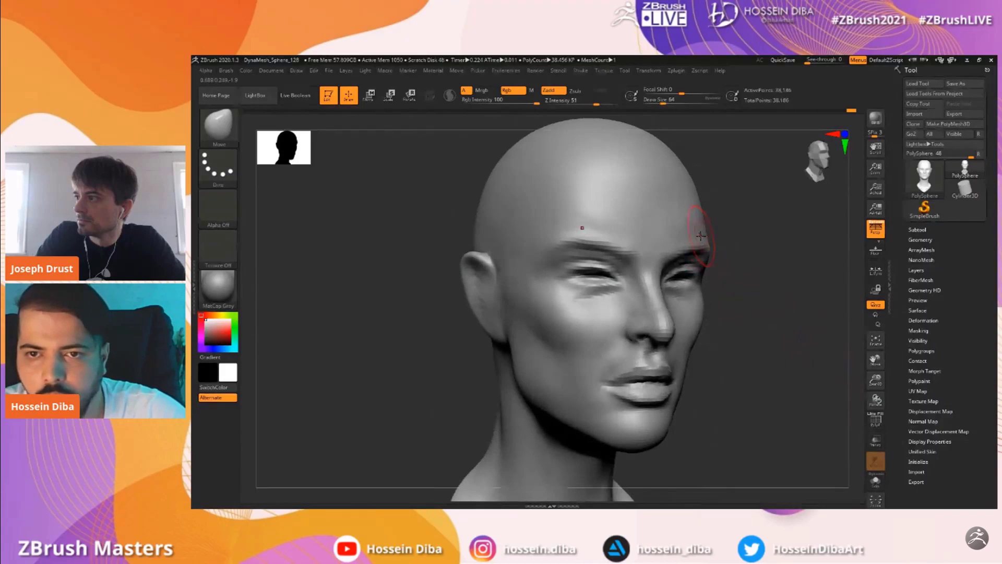
Refine the nose tip, underside and bridge in profile with the Move brush at draw sizes of 60 and 64
{"action": "mouse_move", "coordinate": [869, 386]}
{"action": "left_mouse_down"}
{"action": "mouse_move", "coordinate": [868, 367]}
{"action": "mouse_move", "coordinate": [856, 372]}
{"action": "left_mouse_up"}
{"action": "left_click_drag", "start_coordinate": [733, 324], "coordinate": [825, 363]}
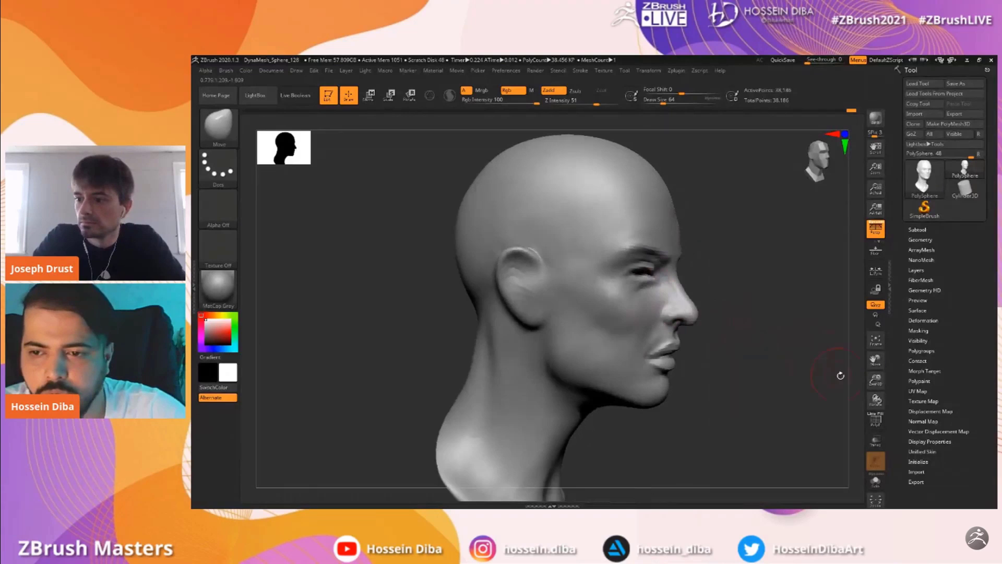
{"action": "mouse_move", "coordinate": [868, 389]}
{"action": "left_mouse_down"}
{"action": "mouse_move", "coordinate": [871, 410]}
{"action": "mouse_move", "coordinate": [877, 386]}
{"action": "left_mouse_up"}
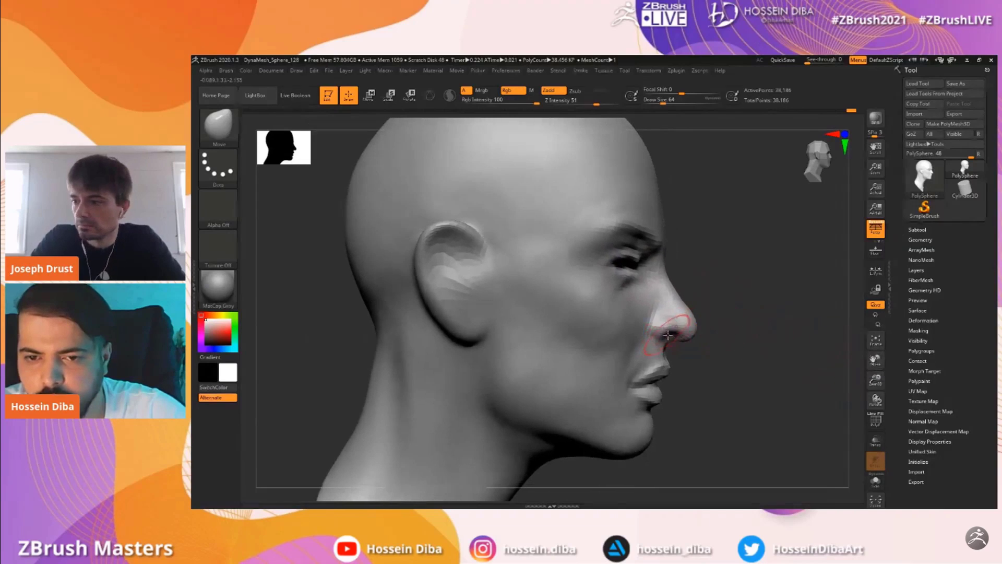
{"action": "key", "text": "["}
{"action": "left_click_drag", "start_coordinate": [685, 339], "coordinate": [684, 336]}
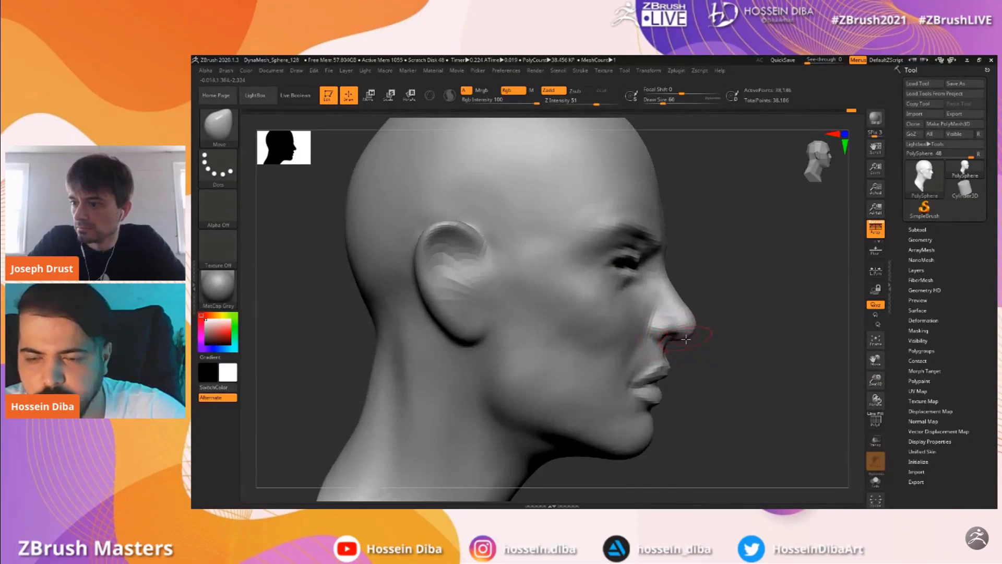
{"action": "left_click_drag", "start_coordinate": [873, 381], "coordinate": [870, 346]}
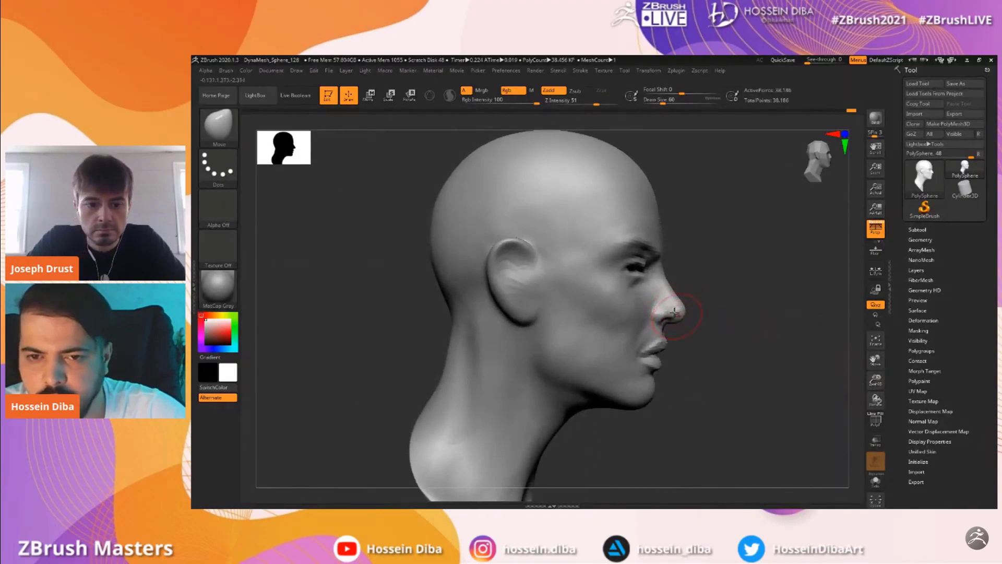
{"action": "key", "text": "bracketright"}
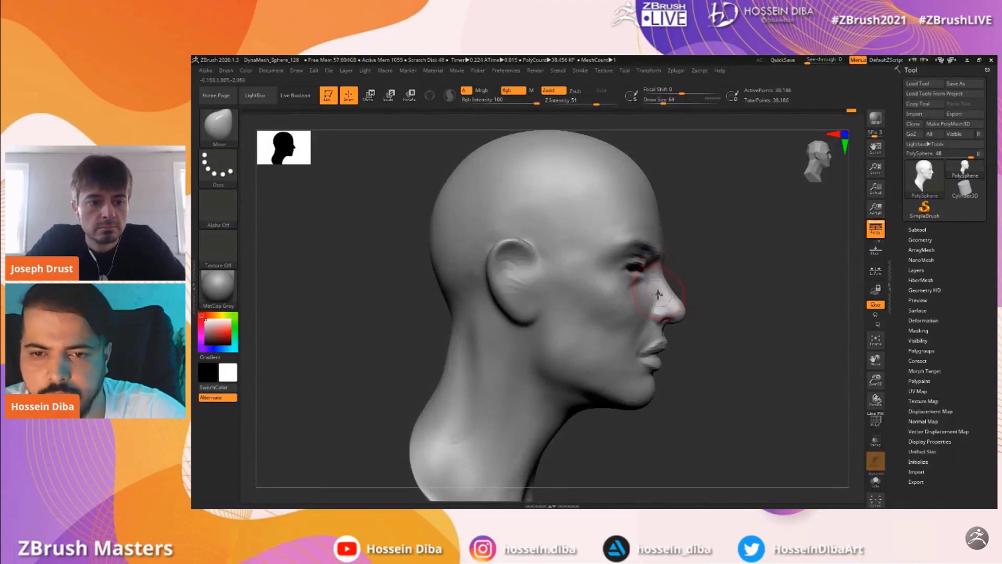
{"action": "key", "text": "shift"}
{"action": "mouse_move", "coordinate": [625, 301]}
{"action": "left_mouse_down", "text": "shift"}
{"action": "mouse_move", "coordinate": [623, 321]}
{"action": "mouse_move", "coordinate": [559, 344]}
{"action": "left_mouse_up", "text": "shift"}
{"action": "left_click_drag", "start_coordinate": [875, 381], "coordinate": [887, 362]}
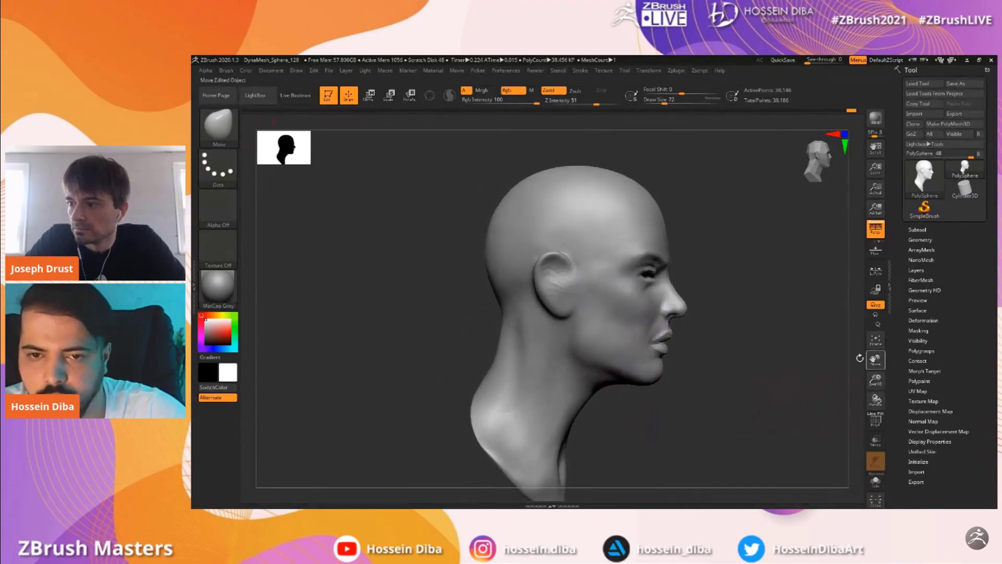
Adjust the jaw and lower cheek outline from the front with the Move brush, reducing its draw size to 68
{"action": "left_click_drag", "start_coordinate": [471, 297], "coordinate": [482, 297]}
{"action": "left_click_drag", "start_coordinate": [523, 329], "coordinate": [528, 351], "text": "shift"}
{"action": "left_click_drag", "start_coordinate": [453, 301], "coordinate": [416, 304]}
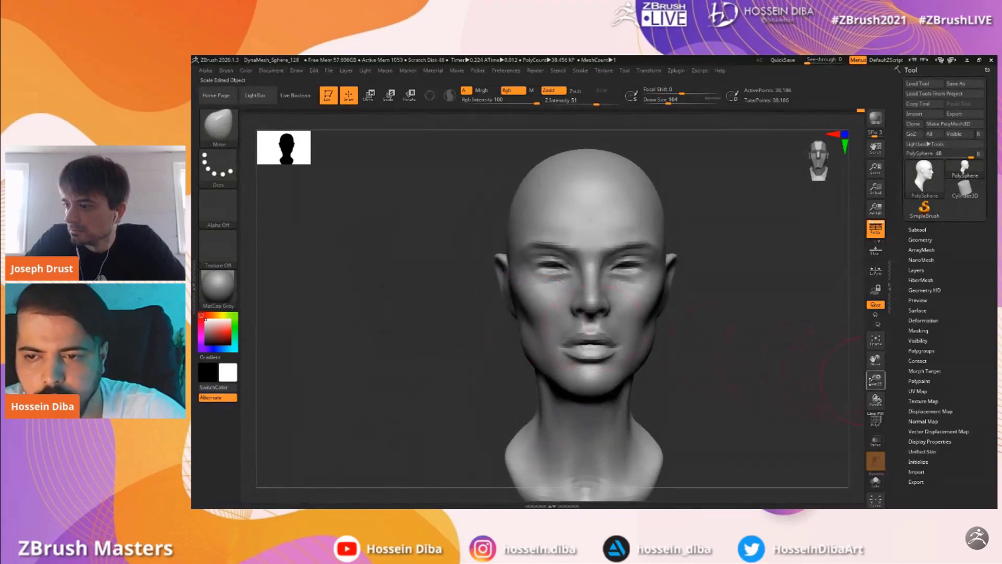
{"action": "left_click_drag", "start_coordinate": [876, 380], "coordinate": [878, 394]}
{"action": "left_click_drag", "start_coordinate": [877, 359], "coordinate": [861, 375]}
{"action": "key", "text": "["}
{"action": "key", "text": "["}
{"action": "key", "text": "["}
{"action": "key", "text": "["}
{"action": "left_click_drag", "start_coordinate": [480, 353], "coordinate": [491, 352]}
{"action": "left_click_drag", "start_coordinate": [875, 380], "coordinate": [878, 398]}
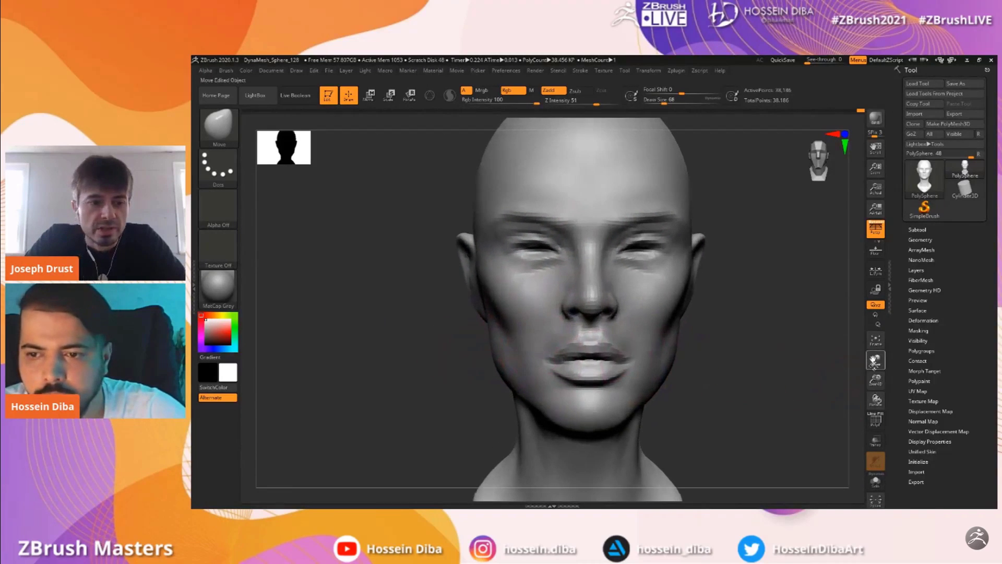
{"action": "left_click_drag", "start_coordinate": [875, 359], "coordinate": [882, 369]}
Refine the sides of the nose and the nostrils from the front with the Move brush at draw sizes of 60 and 48
{"action": "key", "text": "["}
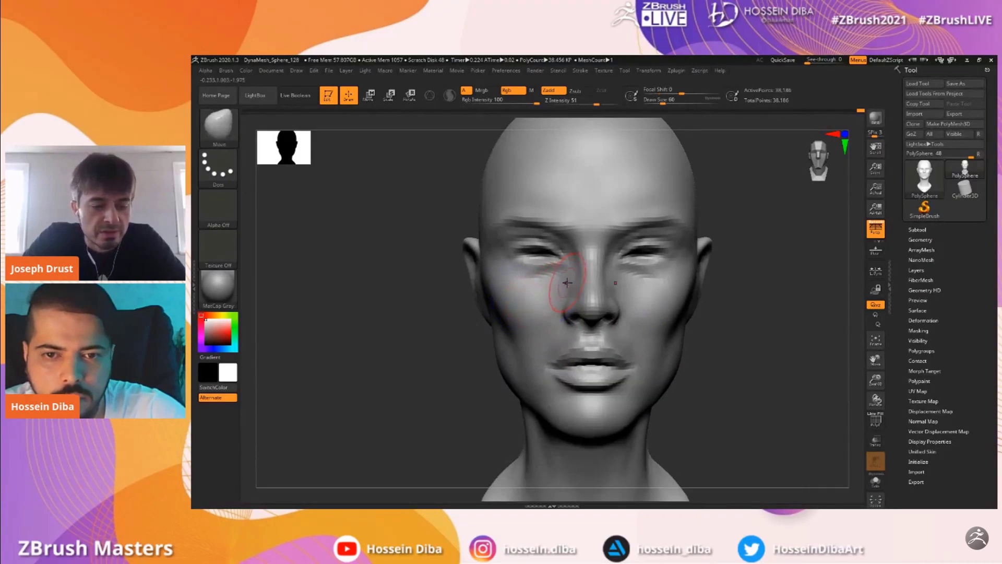
{"action": "left_click_drag", "start_coordinate": [875, 379], "coordinate": [876, 386]}
{"action": "key", "text": "["}
{"action": "key", "text": "["}
{"action": "mouse_move", "coordinate": [875, 360]}
{"action": "left_mouse_down"}
{"action": "mouse_move", "coordinate": [863, 361]}
{"action": "mouse_move", "coordinate": [875, 372]}
{"action": "left_mouse_up"}
{"action": "key", "text": "bracketleft"}
{"action": "key", "text": "bracketright"}
{"action": "key", "text": "bracketright"}
{"action": "key", "text": "bracketright"}
{"action": "key", "text": "bracketright"}
{"action": "key", "text": "bracketright"}
{"action": "key", "text": "bracketright"}
{"action": "key", "text": "bracketright"}
{"action": "left_click_drag", "start_coordinate": [568, 314], "coordinate": [567, 309]}
{"action": "key", "text": "bracketleft"}
{"action": "key", "text": "bracketleft"}
{"action": "key", "text": "bracketleft"}
{"action": "key", "text": "bracketleft"}
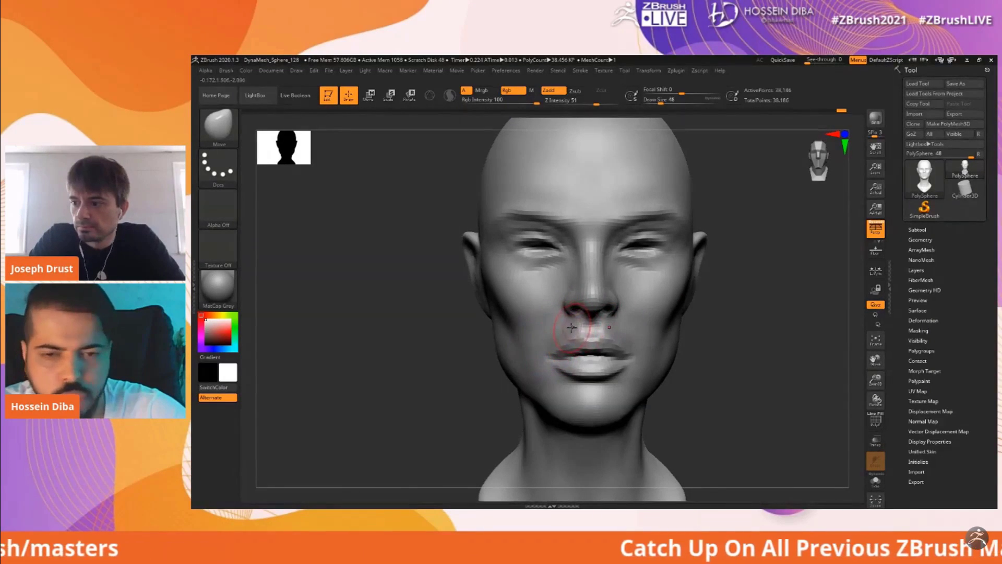
Shape the mouth corners and the cheeks beside the nose with the Move brush, using draw sizes of 36, 56 and 52
{"action": "left_click_drag", "start_coordinate": [869, 390], "coordinate": [731, 346]}
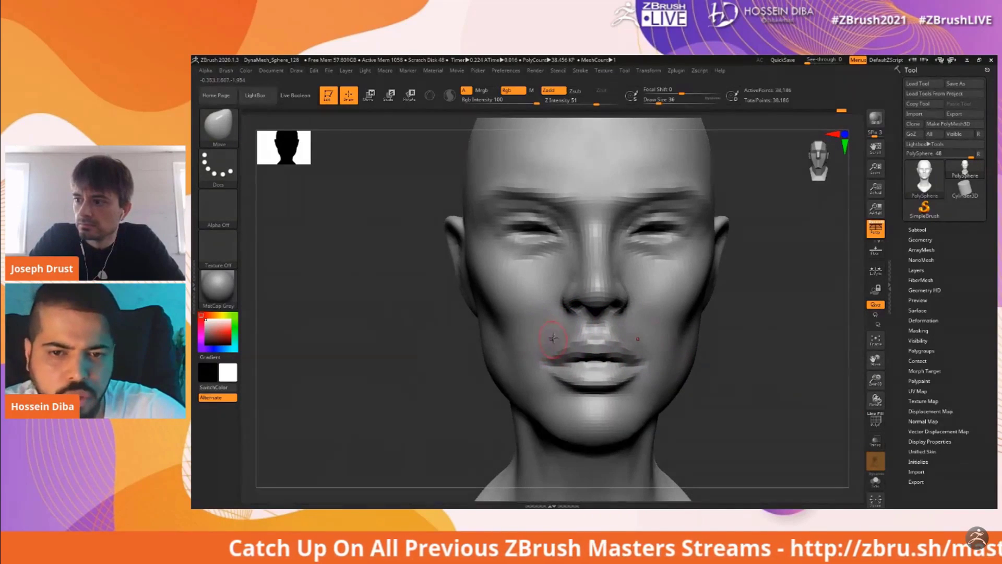
{"action": "left_click_drag", "start_coordinate": [871, 386], "coordinate": [874, 360]}
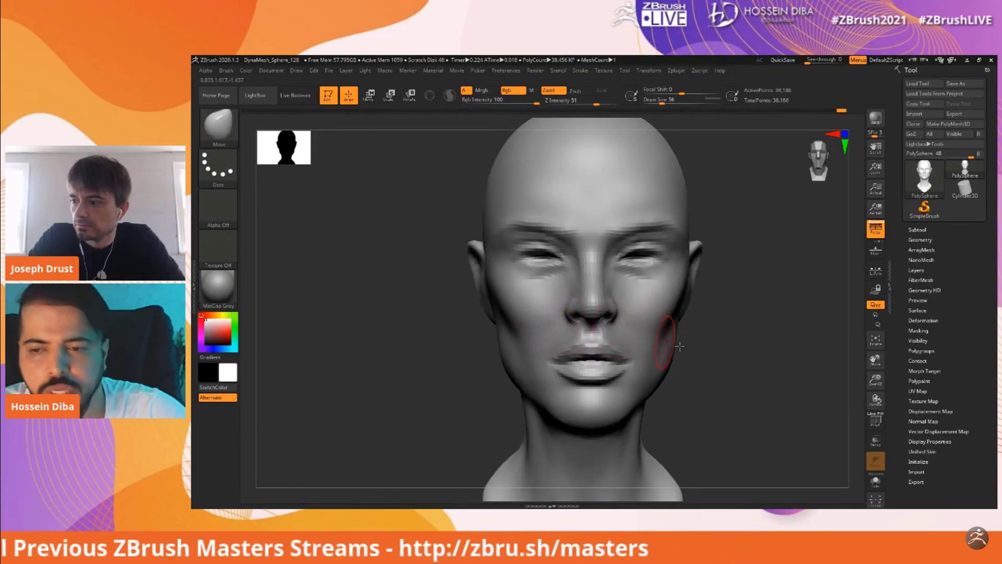
{"action": "left_click_drag", "start_coordinate": [876, 380], "coordinate": [869, 349]}
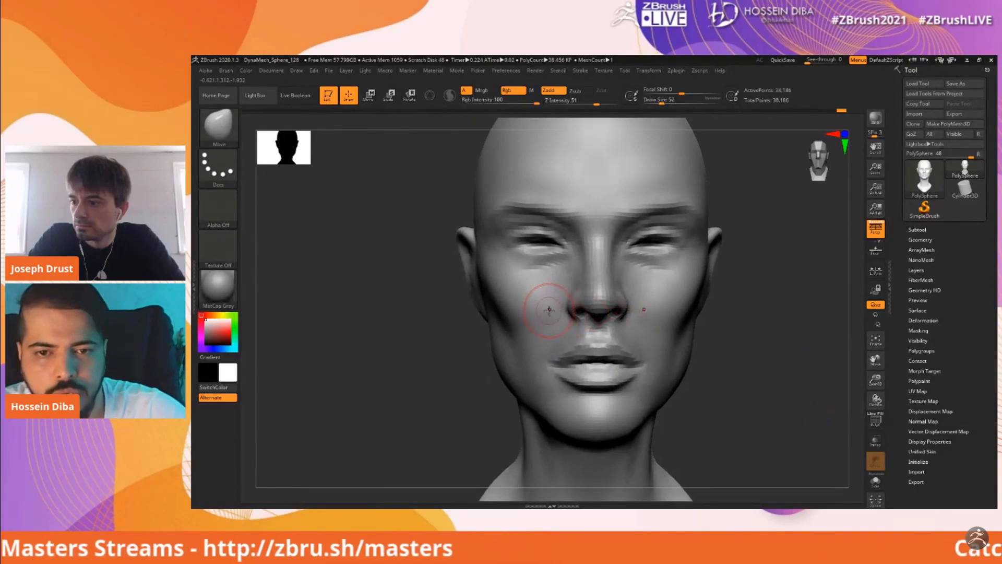
{"action": "key", "text": "bracketleft"}
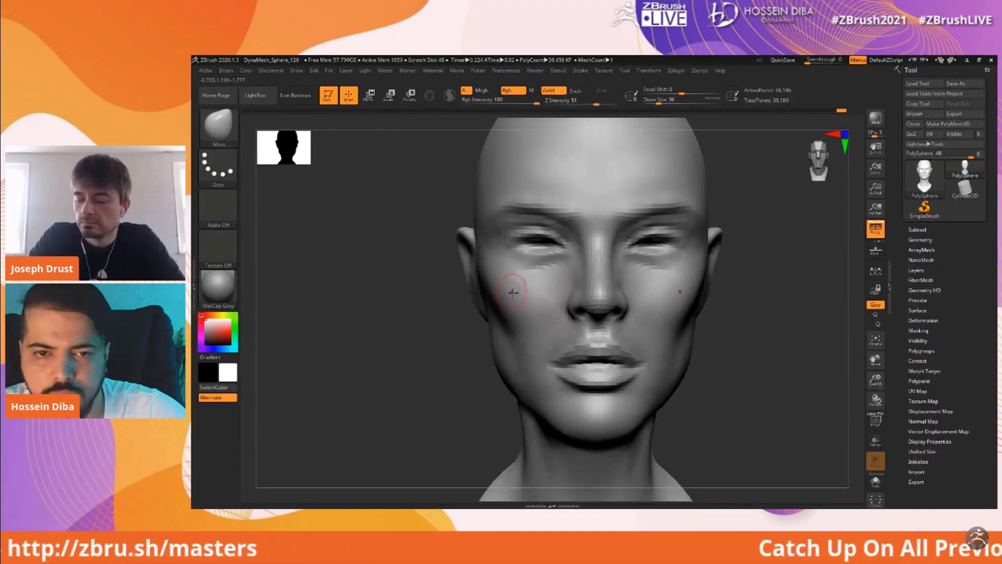
{"action": "left_click_drag", "start_coordinate": [410, 287], "coordinate": [419, 289], "text": "shift"}
Build up the lower eyelids and the area under the eyes with the Standard brush at draw sizes of 48 and 32
{"action": "left_click_drag", "start_coordinate": [874, 360], "coordinate": [888, 392]}
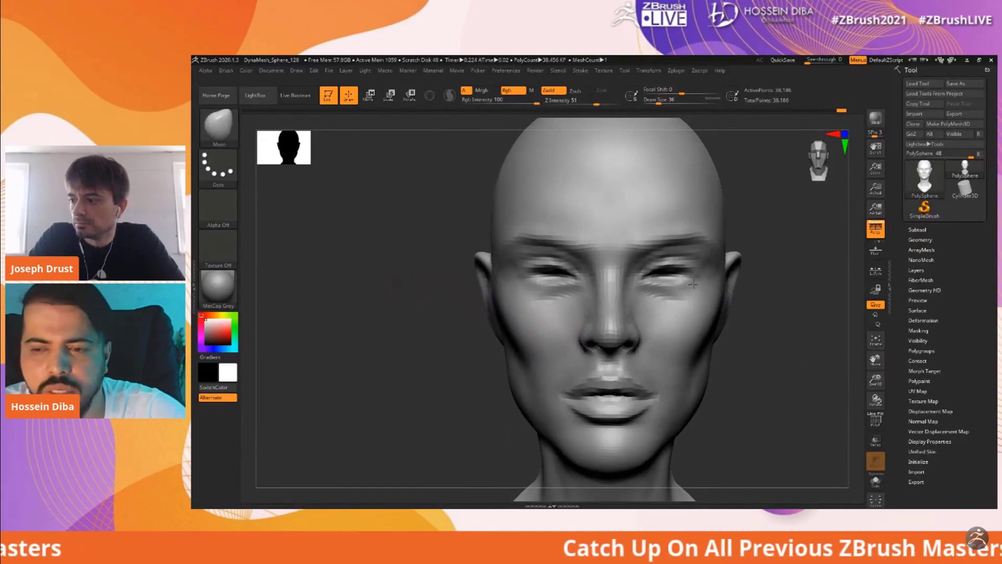
{"action": "left_click", "coordinate": [235, 136]}
{"action": "left_click", "coordinate": [566, 289]}
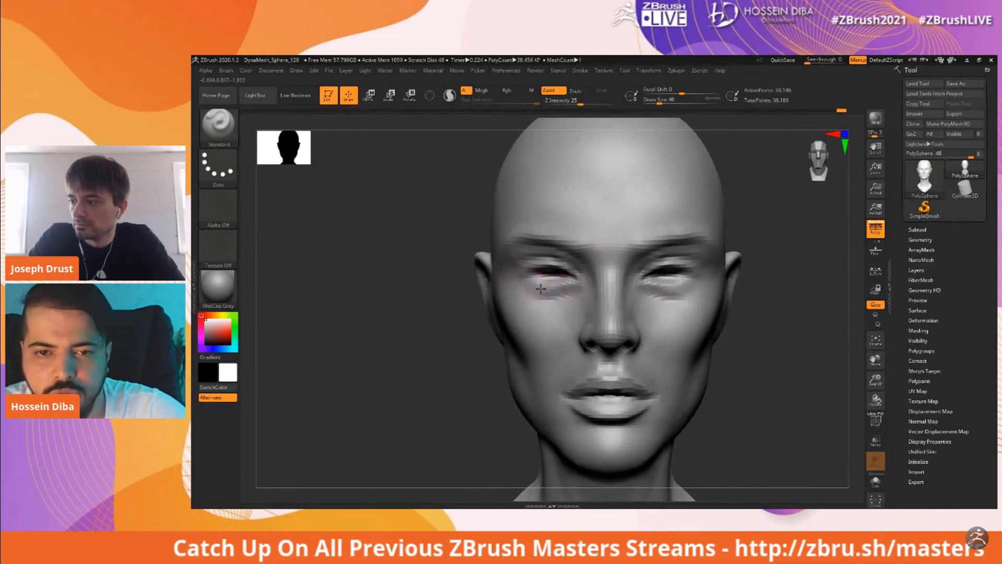
{"action": "left_click_drag", "start_coordinate": [436, 287], "coordinate": [412, 292]}
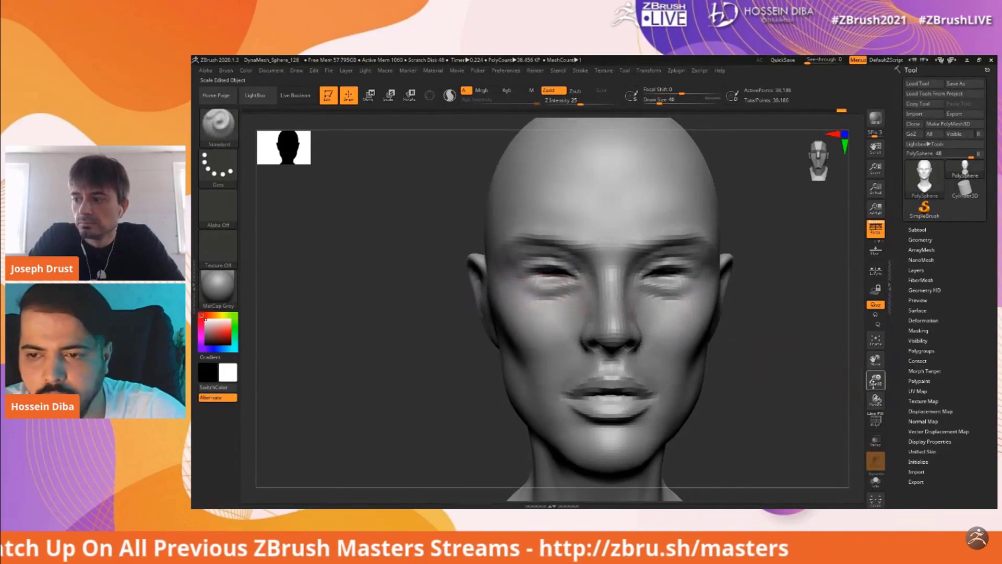
{"action": "left_click_drag", "start_coordinate": [874, 383], "coordinate": [874, 400]}
{"action": "left_click_drag", "start_coordinate": [572, 288], "coordinate": [529, 296]}
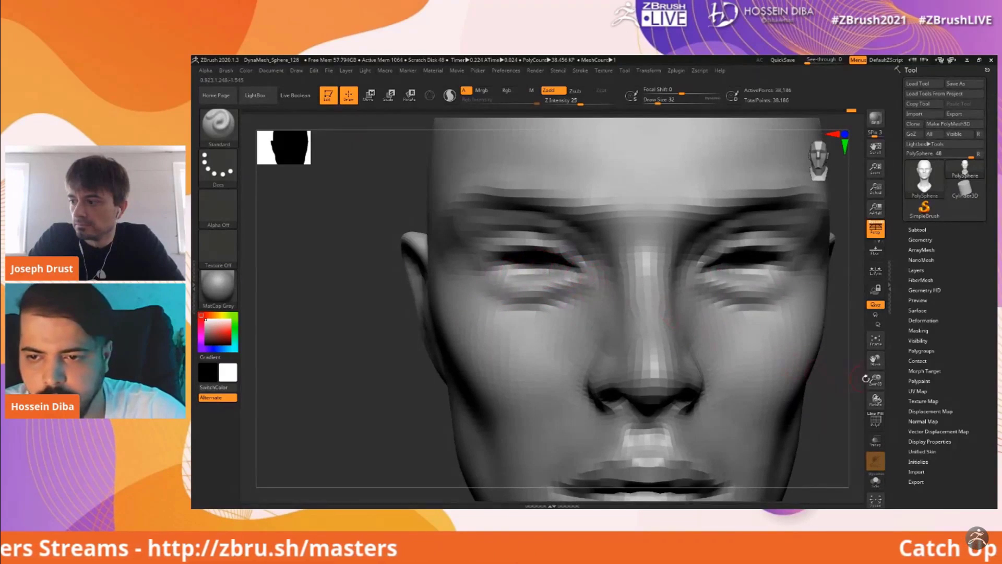
Refine the inner and outer eye corners with the Standard brush, reducing its draw size to 28 and 16
{"action": "left_click_drag", "start_coordinate": [875, 361], "coordinate": [904, 360]}
{"action": "left_click_drag", "start_coordinate": [377, 280], "coordinate": [604, 268]}
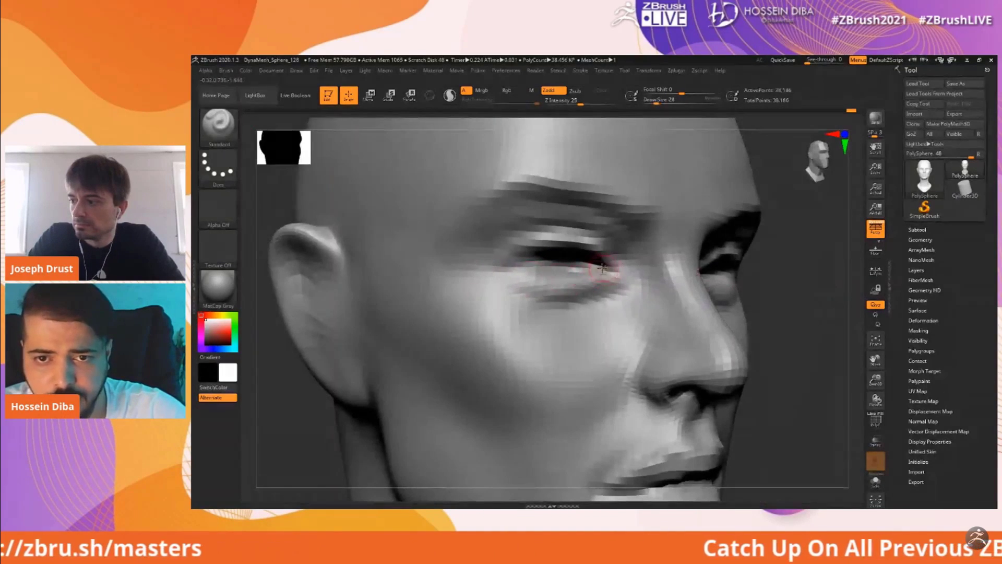
{"action": "left_click_drag", "start_coordinate": [856, 354], "coordinate": [824, 344]}
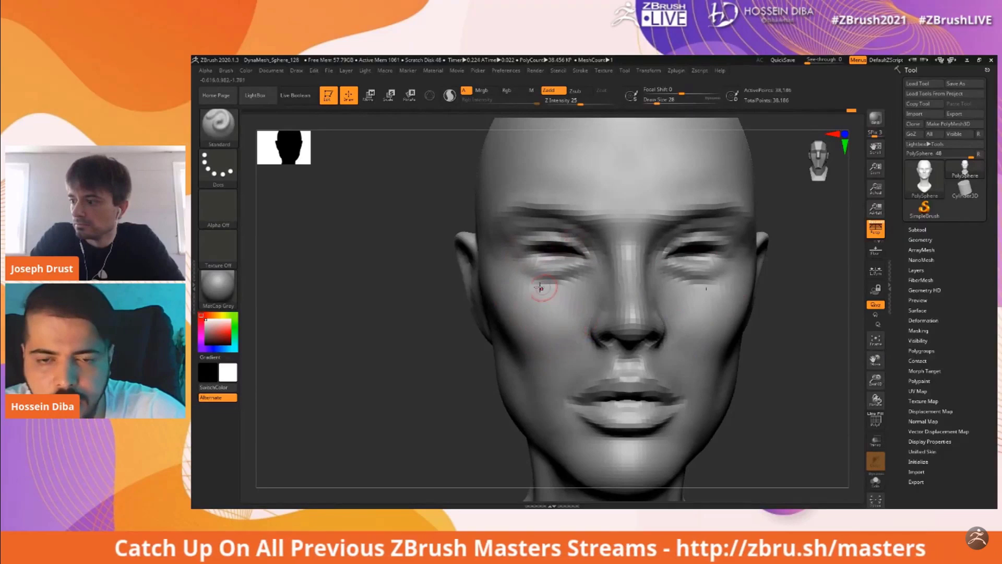
{"action": "left_click_drag", "start_coordinate": [836, 379], "coordinate": [851, 407], "text": "alt"}
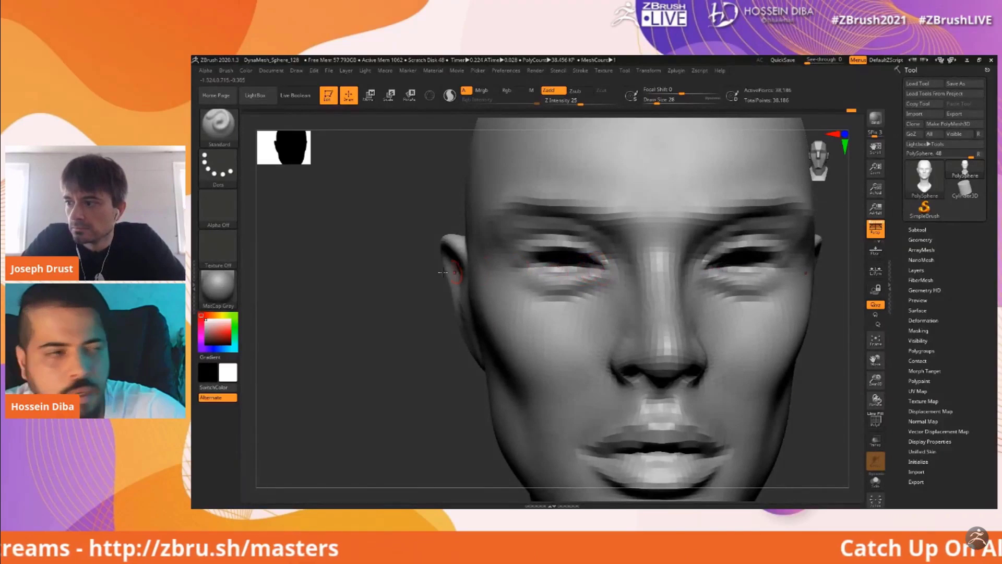
{"action": "left_click_drag", "start_coordinate": [374, 283], "coordinate": [375, 276]}
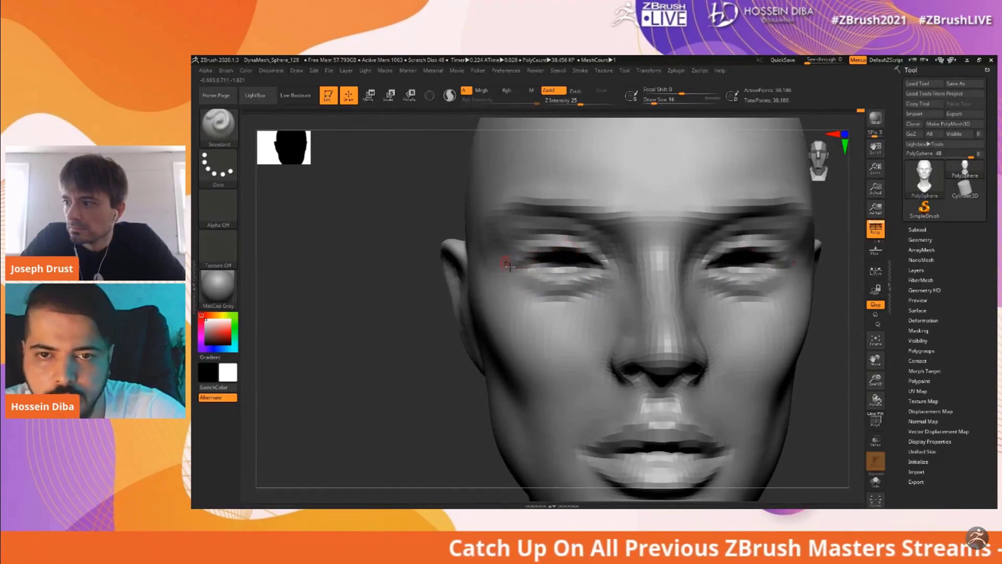
Adjust the lower eyelids and inner brow ends with the Move brush at draw sizes of 44 and 36
{"action": "key", "text": "f"}
{"action": "key", "text": "b"}
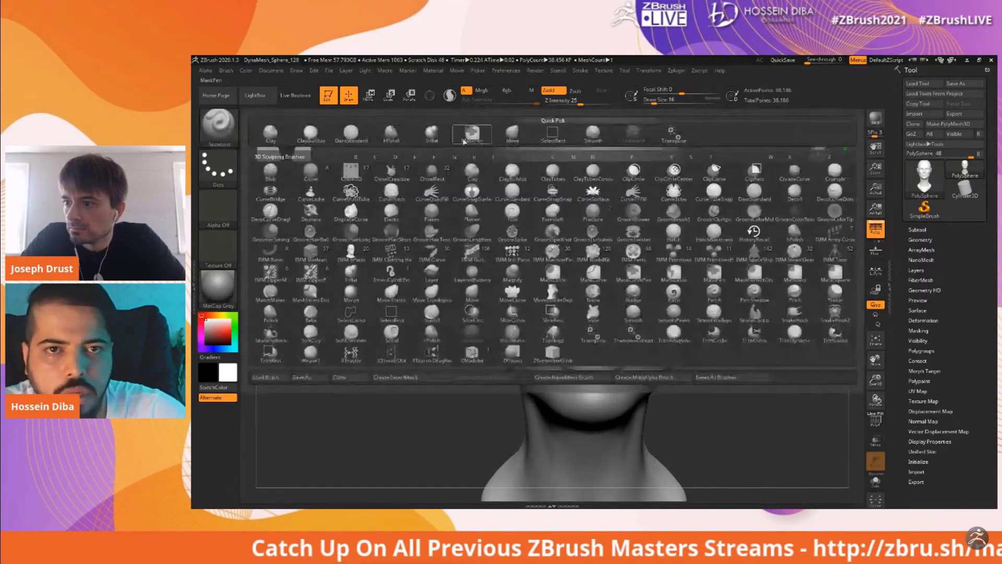
{"action": "left_click", "coordinate": [512, 136]}
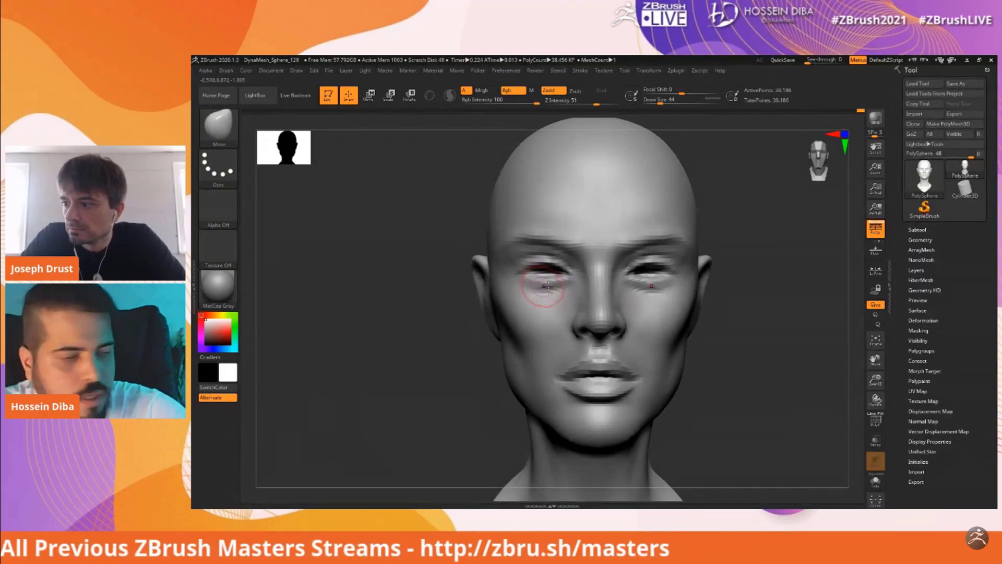
{"action": "key", "text": "["}
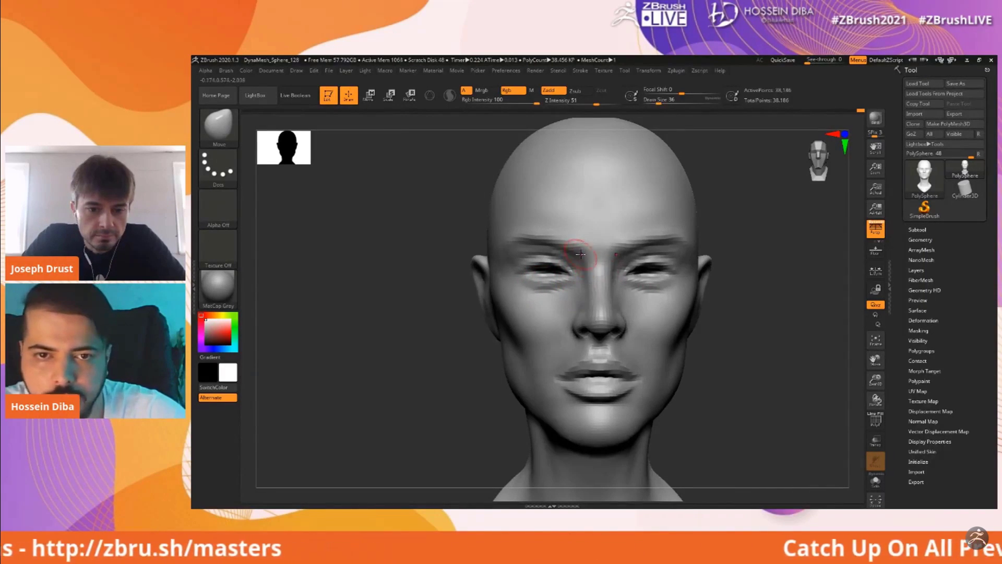
Refine the cheek and jaw contour of the whole face from the front with the Move brush at draw sizes of 56 and 84
{"action": "left_click_drag", "start_coordinate": [875, 379], "coordinate": [867, 369]}
{"action": "key", "text": "]"}
{"action": "key", "text": "]"}
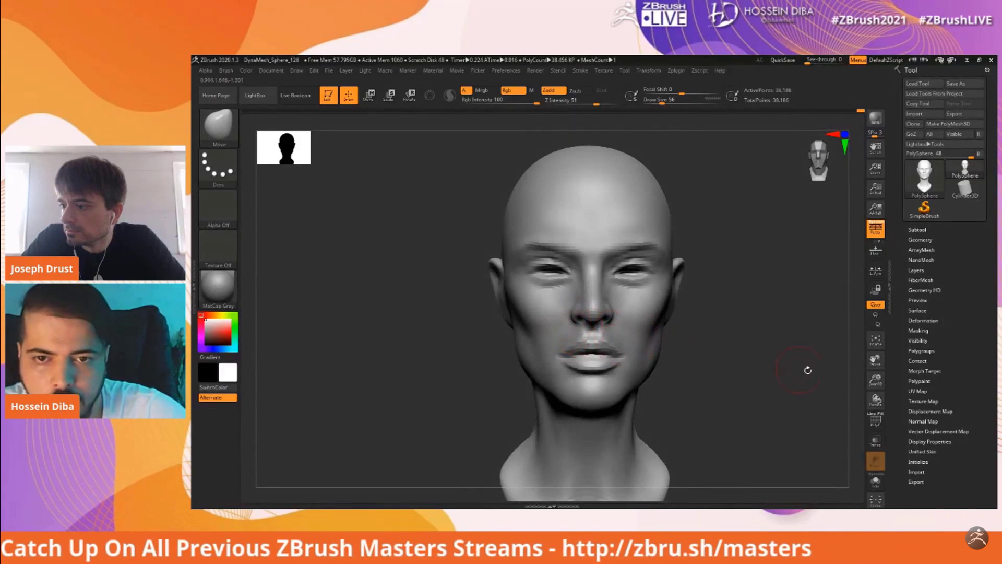
{"action": "left_click_drag", "start_coordinate": [869, 384], "coordinate": [815, 357]}
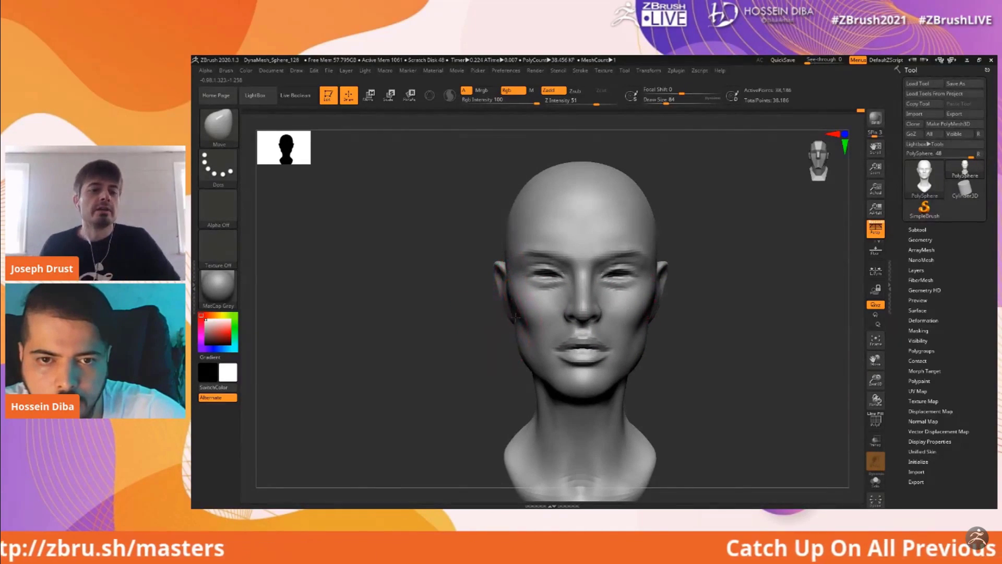
{"action": "key", "text": "["}
{"action": "key", "text": "["}
{"action": "key", "text": "["}
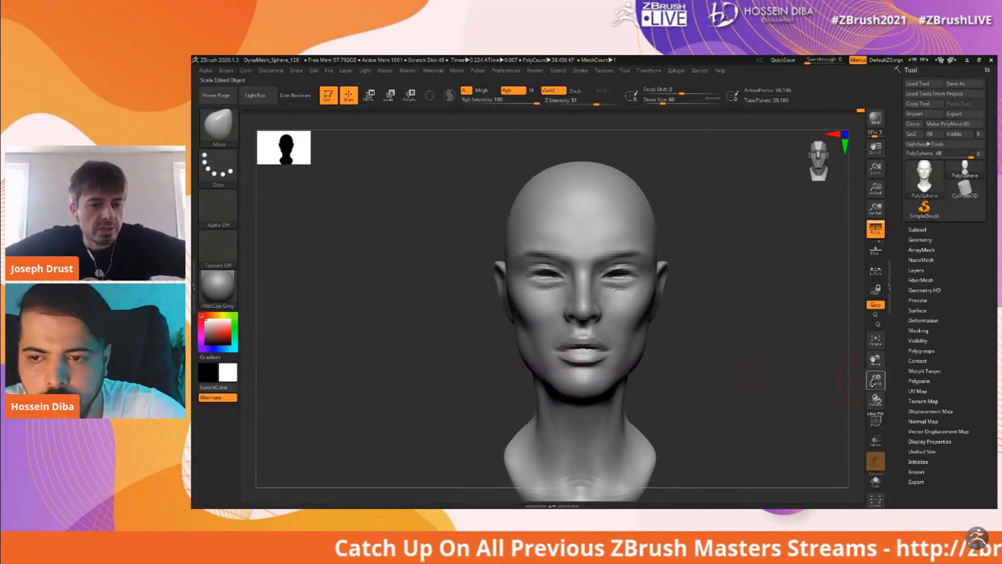
Try to reshape the lower face beside the chin with the Move brush at a draw size of 68, and undo the last two strokes
{"action": "left_click_drag", "start_coordinate": [876, 380], "coordinate": [822, 346]}
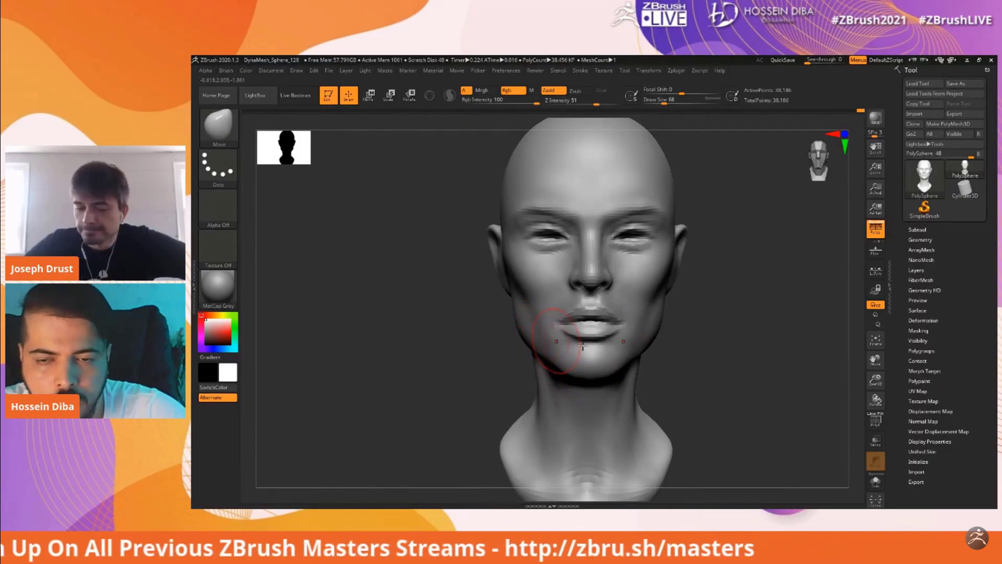
{"action": "mouse_move", "coordinate": [876, 379]}
{"action": "left_mouse_down"}
{"action": "mouse_move", "coordinate": [877, 363]}
{"action": "mouse_move", "coordinate": [876, 398]}
{"action": "left_mouse_up"}
{"action": "key", "text": "ctrl+z"}
{"action": "key", "text": "ctrl+z"}
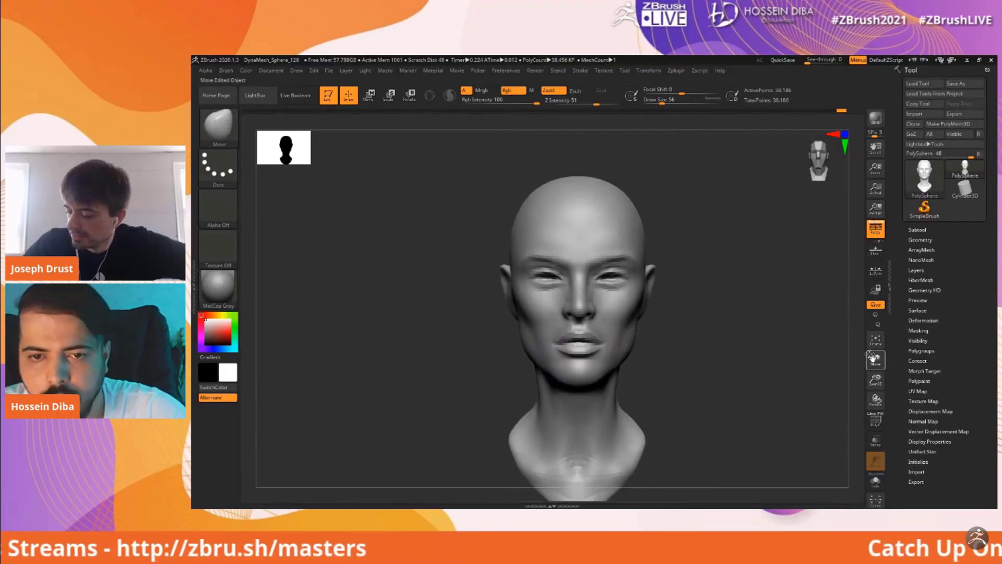
Reshape the neck sides and shoulder slopes from the front with the Move brush at a draw size of 144
{"action": "left_click_drag", "start_coordinate": [876, 360], "coordinate": [869, 331]}
{"action": "key", "text": "bracketright"}
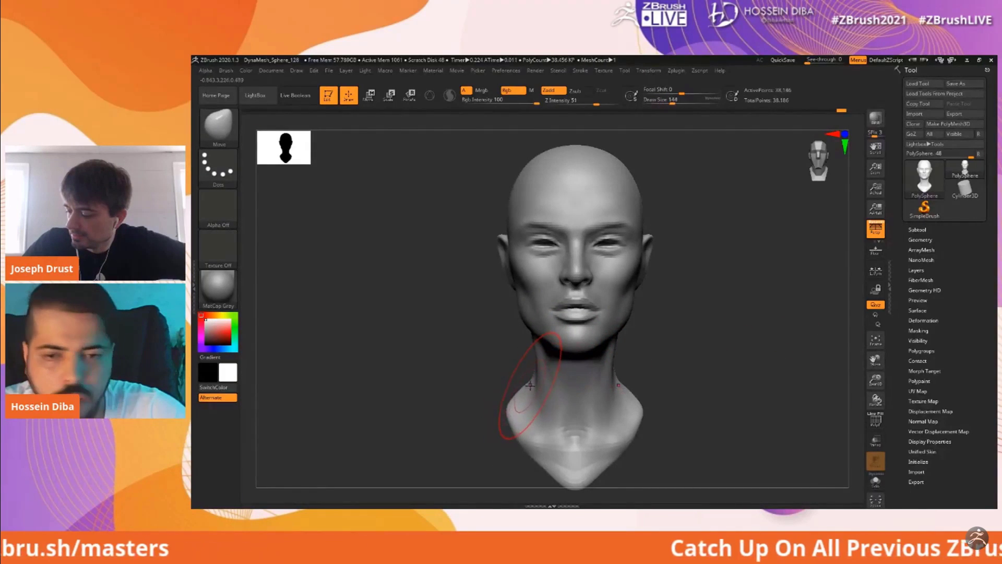
{"action": "left_click_drag", "start_coordinate": [875, 380], "coordinate": [876, 365]}
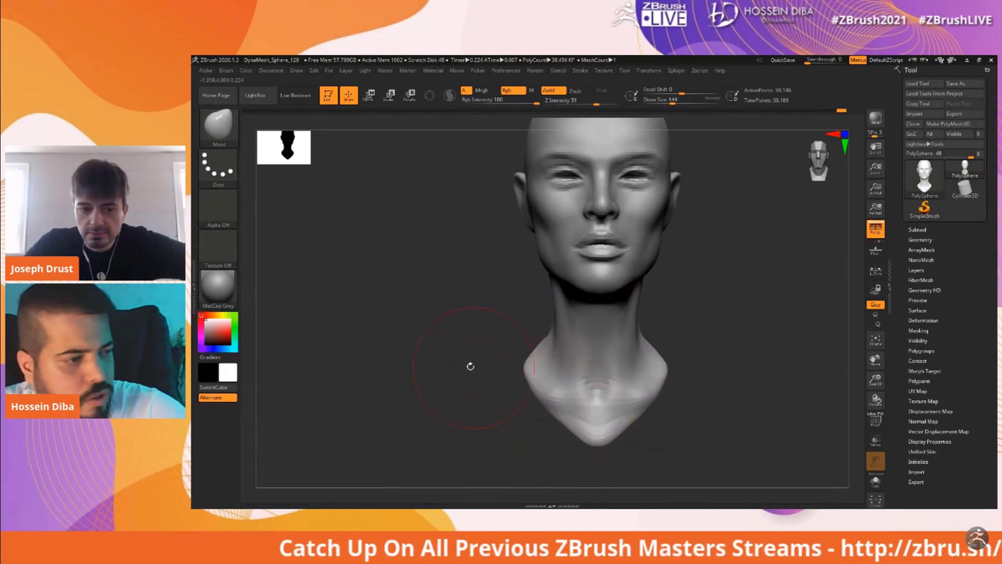
{"action": "left_click_drag", "start_coordinate": [478, 364], "coordinate": [555, 418]}
{"action": "left_click_drag", "start_coordinate": [475, 345], "coordinate": [467, 333]}
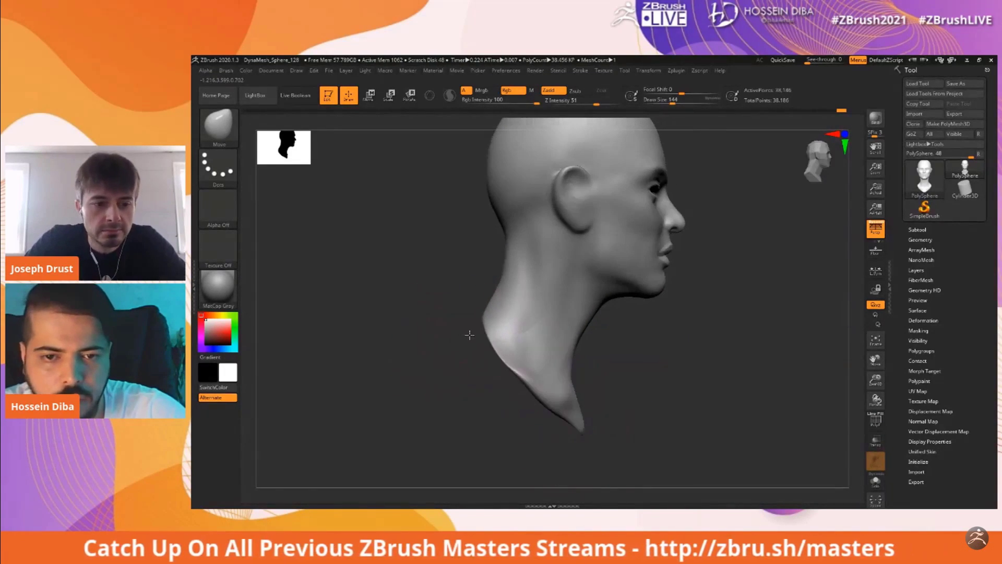
Reshape the back and sides of the neck and its base from the side and rear with the Move brush at a draw size of 72
{"action": "left_click_drag", "start_coordinate": [548, 410], "coordinate": [554, 400]}
{"action": "left_click_drag", "start_coordinate": [542, 342], "coordinate": [508, 336], "text": "shift"}
{"action": "left_click_drag", "start_coordinate": [399, 342], "coordinate": [498, 344]}
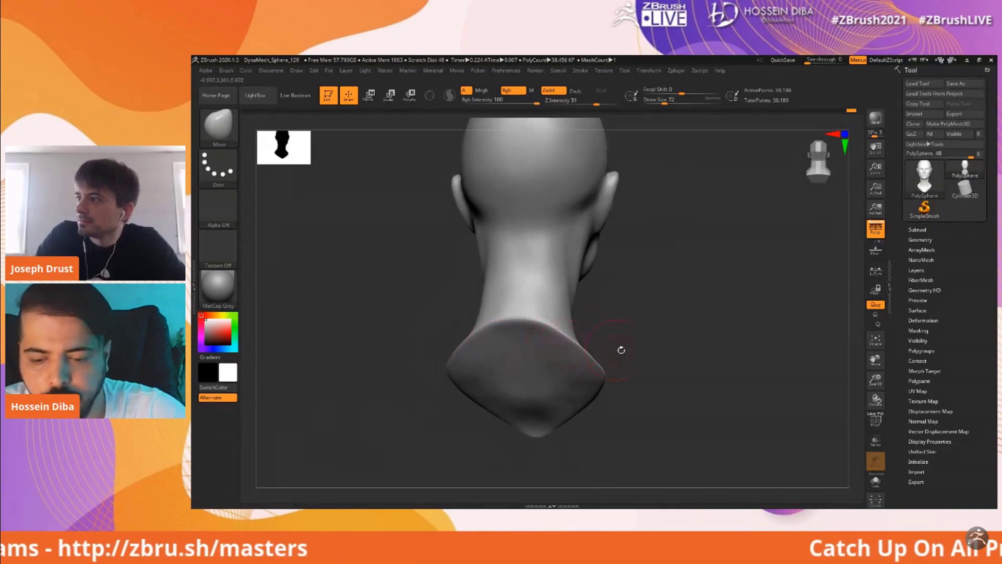
{"action": "left_click_drag", "start_coordinate": [621, 349], "coordinate": [778, 372], "text": "shift"}
{"action": "left_click_drag", "start_coordinate": [876, 380], "coordinate": [875, 362]}
{"action": "left_click_drag", "start_coordinate": [744, 337], "coordinate": [767, 345], "text": "alt"}
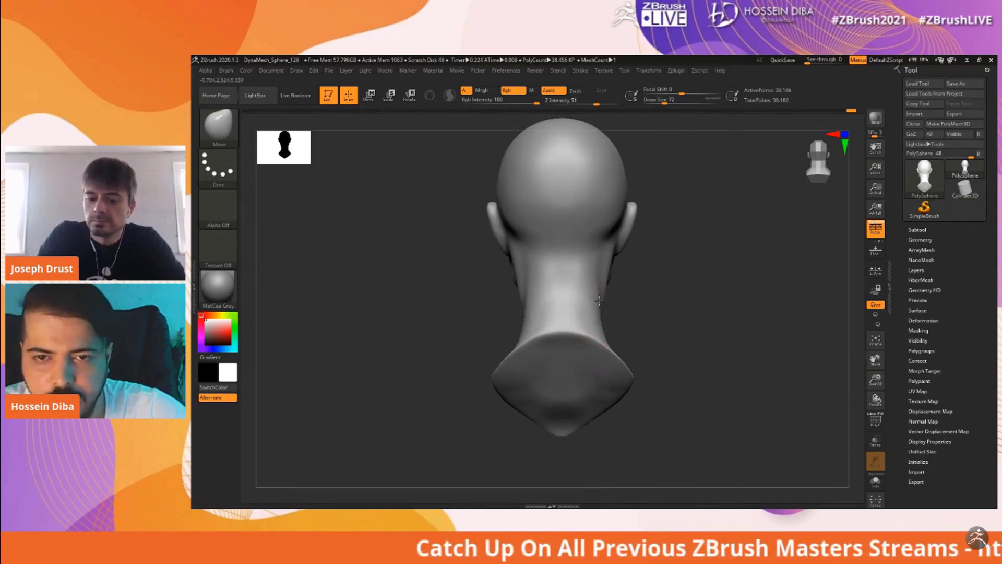
{"action": "left_click_drag", "start_coordinate": [644, 299], "coordinate": [683, 318]}
{"action": "left_click_drag", "start_coordinate": [876, 380], "coordinate": [875, 358]}
{"action": "left_click_drag", "start_coordinate": [746, 318], "coordinate": [757, 343], "text": "alt"}
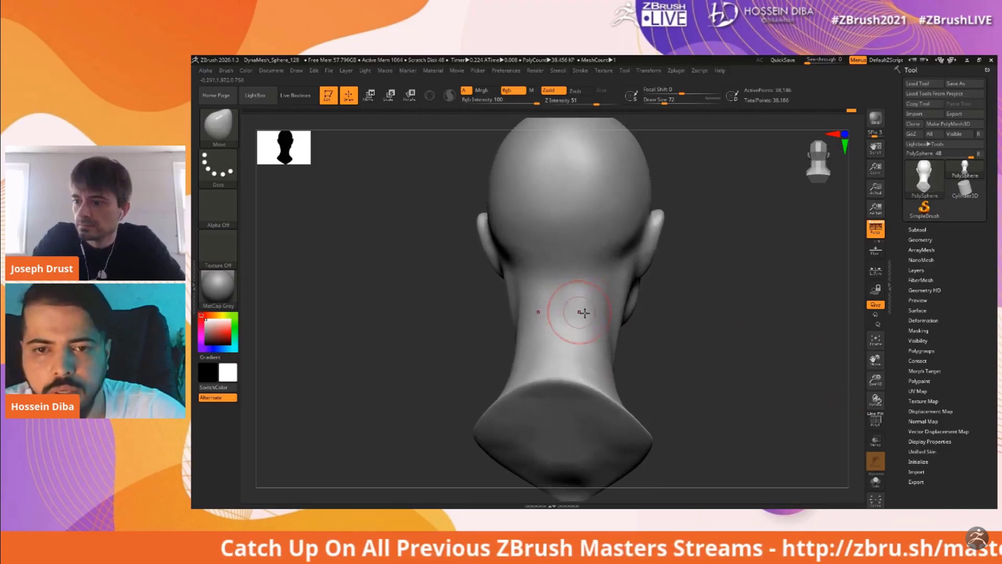
{"action": "left_click_drag", "start_coordinate": [642, 356], "coordinate": [548, 342], "text": "shift"}
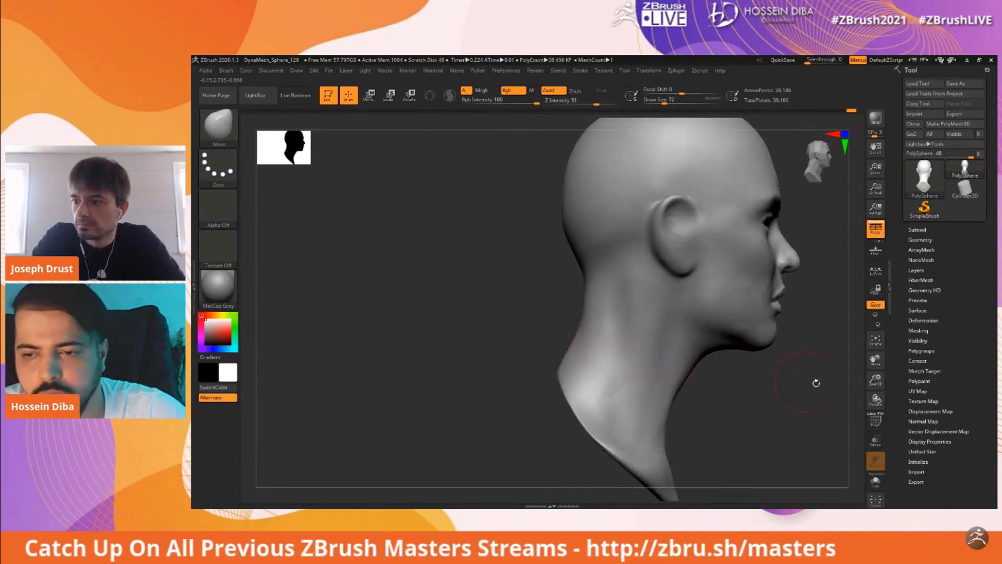
Adjust the nape and throat contour of the neck in profile with the Move brush at a draw size of 136
{"action": "left_click_drag", "start_coordinate": [875, 381], "coordinate": [876, 396]}
{"action": "left_click_drag", "start_coordinate": [817, 374], "coordinate": [771, 356], "text": "alt"}
{"action": "key", "text": "]"}
{"action": "key", "text": "]"}
{"action": "key", "text": "]"}
{"action": "left_click_drag", "start_coordinate": [632, 350], "coordinate": [626, 347]}
{"action": "key", "text": "]"}
{"action": "left_click_drag", "start_coordinate": [551, 290], "coordinate": [555, 292]}
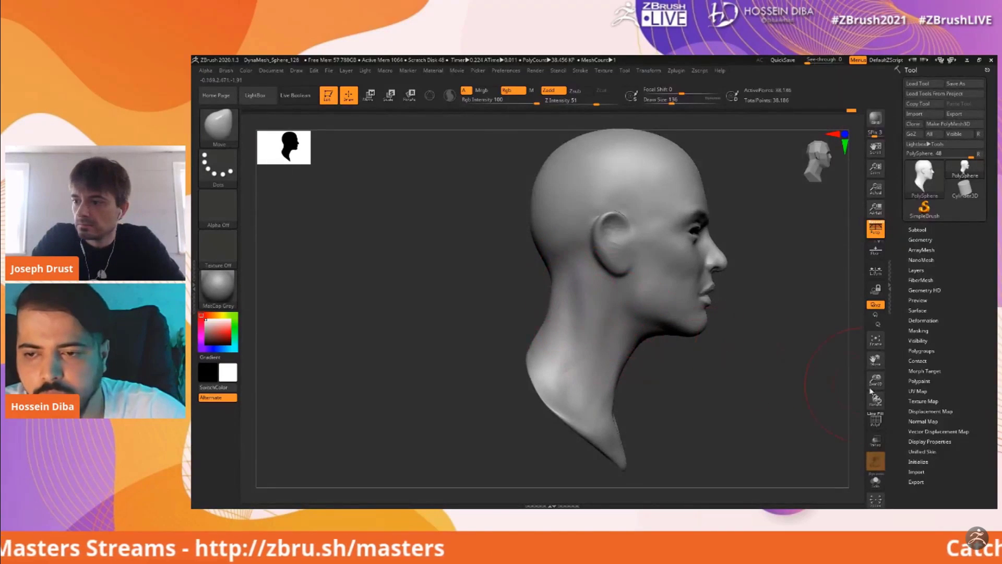
Refine the nose bridge and tip in profile with the Move brush at a draw size of 68
{"action": "left_click_drag", "start_coordinate": [875, 381], "coordinate": [875, 363]}
{"action": "left_click_drag", "start_coordinate": [841, 317], "coordinate": [776, 349], "text": "alt"}
{"action": "mouse_move", "coordinate": [877, 382]}
{"action": "left_mouse_down"}
{"action": "mouse_move", "coordinate": [877, 364]}
{"action": "mouse_move", "coordinate": [801, 353]}
{"action": "left_mouse_up"}
{"action": "key", "text": "["}
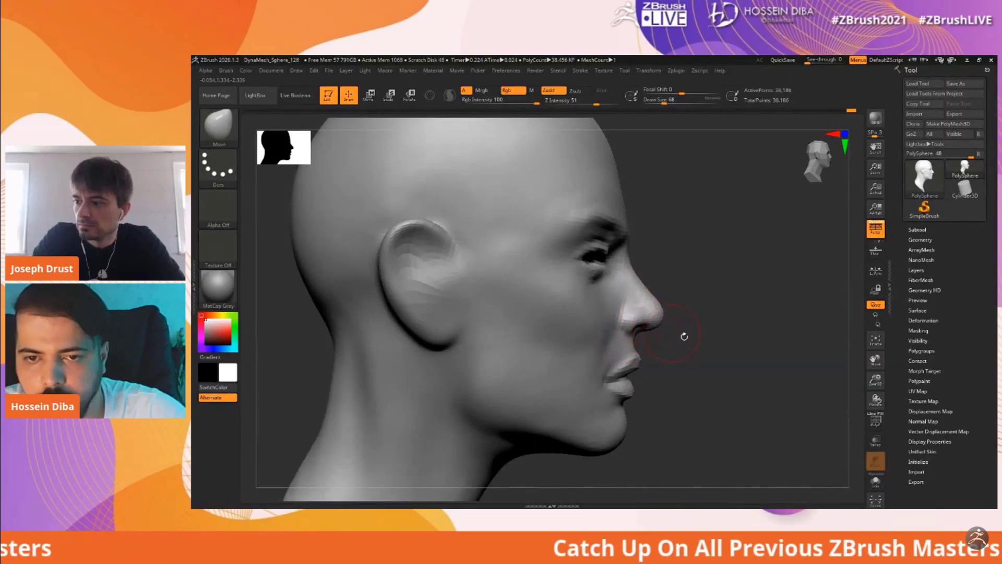
{"action": "left_click_drag", "start_coordinate": [870, 384], "coordinate": [870, 403]}
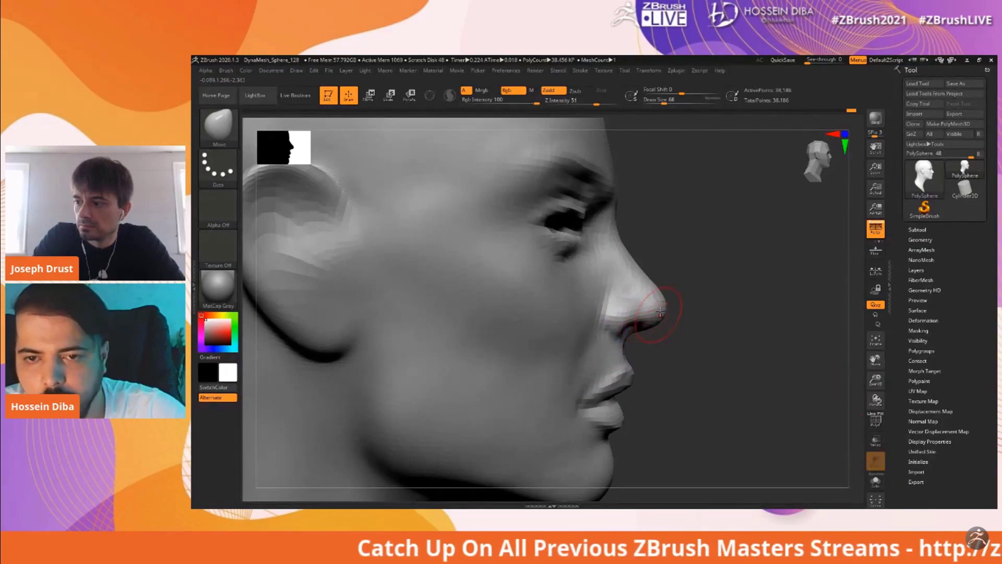
{"action": "left_click_drag", "start_coordinate": [652, 280], "coordinate": [647, 283]}
{"action": "mouse_move", "coordinate": [872, 383]}
{"action": "left_mouse_down"}
{"action": "mouse_move", "coordinate": [872, 367]}
{"action": "mouse_move", "coordinate": [887, 376]}
{"action": "left_mouse_up"}
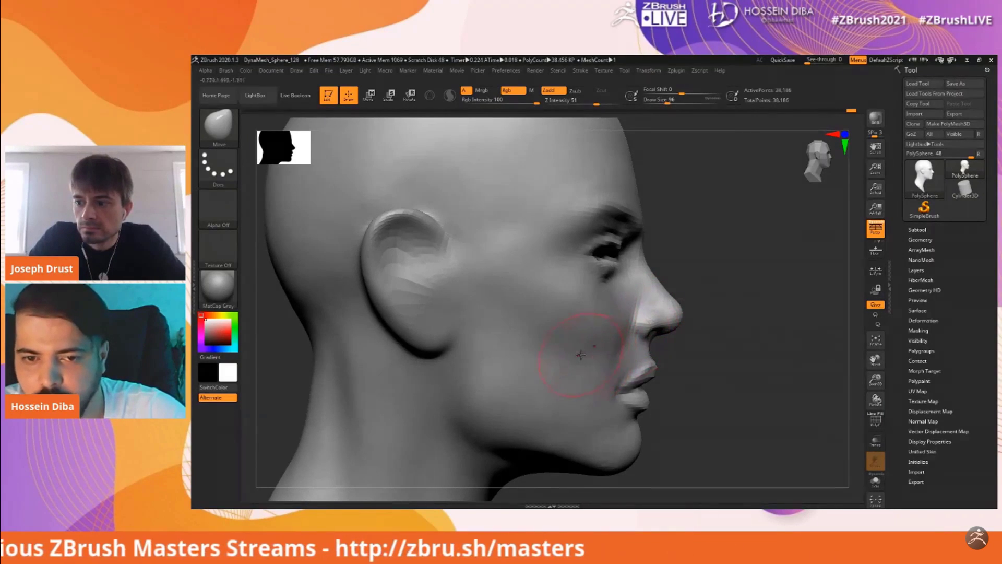
Adjust the side contour of the lower face and nose with the Move brush at draw sizes of 96 and 104
{"action": "mouse_move", "coordinate": [876, 379]}
{"action": "left_mouse_down"}
{"action": "mouse_move", "coordinate": [876, 391]}
{"action": "mouse_move", "coordinate": [875, 368]}
{"action": "left_mouse_up"}
{"action": "left_click_drag", "start_coordinate": [686, 297], "coordinate": [662, 262]}
{"action": "key", "text": "bracketright"}
{"action": "key", "text": "bracketright"}
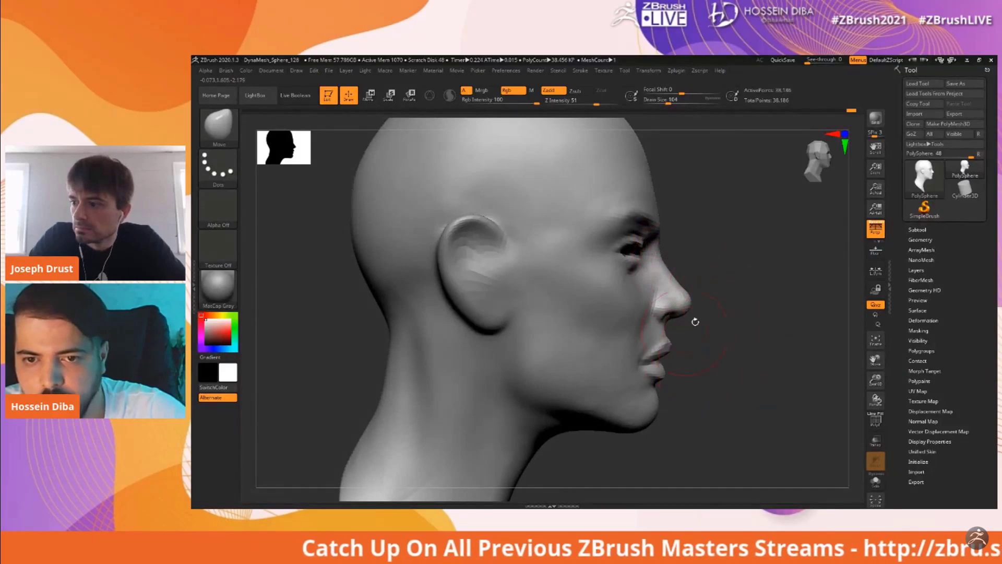
Fine-tune the nostril area in profile with the Move brush at a draw size of 44
{"action": "key", "text": "["}
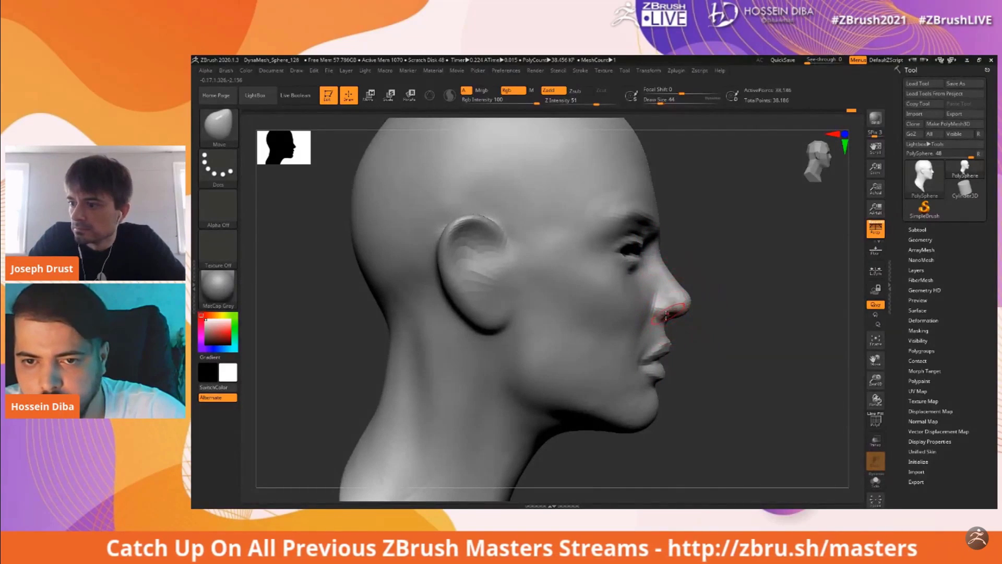
{"action": "left_click_drag", "start_coordinate": [875, 380], "coordinate": [876, 360]}
{"action": "key", "text": "]"}
{"action": "mouse_move", "coordinate": [679, 251]}
{"action": "left_mouse_down"}
{"action": "mouse_move", "coordinate": [671, 248]}
{"action": "mouse_move", "coordinate": [711, 261]}
{"action": "mouse_move", "coordinate": [751, 300]}
{"action": "left_mouse_up"}
{"action": "mouse_move", "coordinate": [850, 371]}
{"action": "left_mouse_down"}
{"action": "mouse_move", "coordinate": [490, 280]}
{"action": "mouse_move", "coordinate": [528, 276]}
{"action": "mouse_move", "coordinate": [533, 286]}
{"action": "left_mouse_up"}
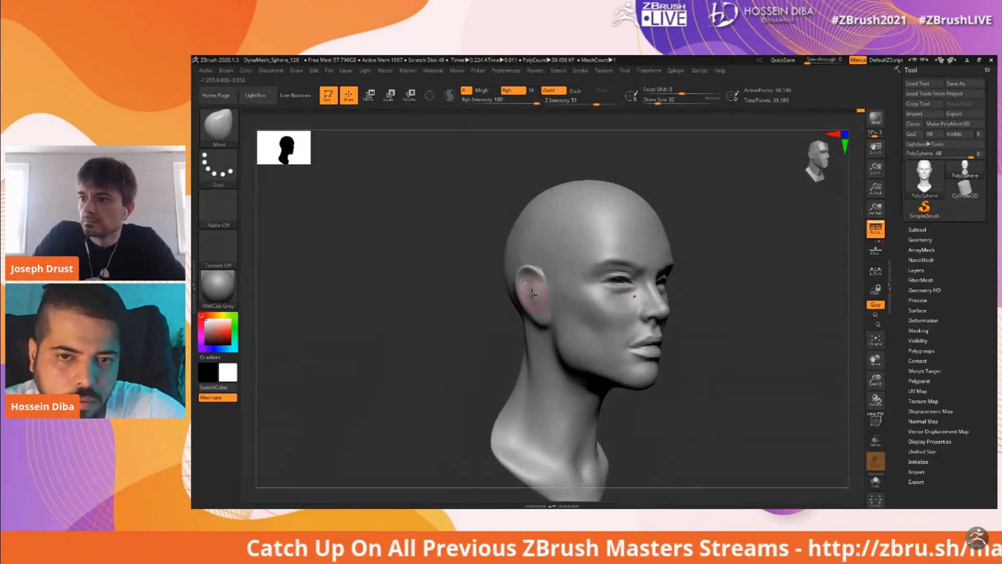
Adjust the back of the skull behind the ear from a three-quarter view with an enlarged Move brush
{"action": "left_click_drag", "start_coordinate": [875, 380], "coordinate": [839, 377]}
{"action": "left_click_drag", "start_coordinate": [433, 272], "coordinate": [504, 296]}
{"action": "key", "text": "bracketright"}
{"action": "key", "text": "bracketright"}
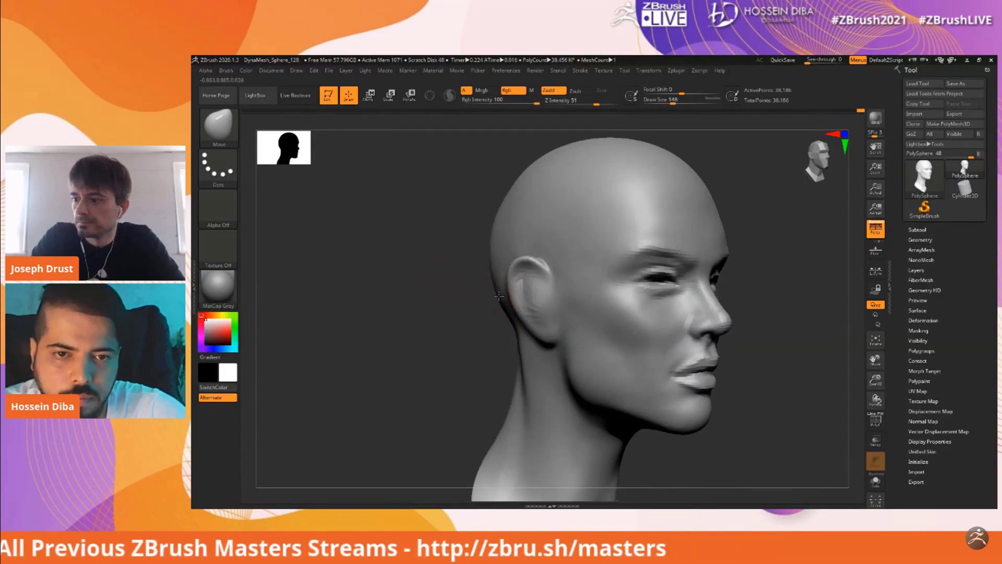
{"action": "left_click_drag", "start_coordinate": [876, 379], "coordinate": [637, 293]}
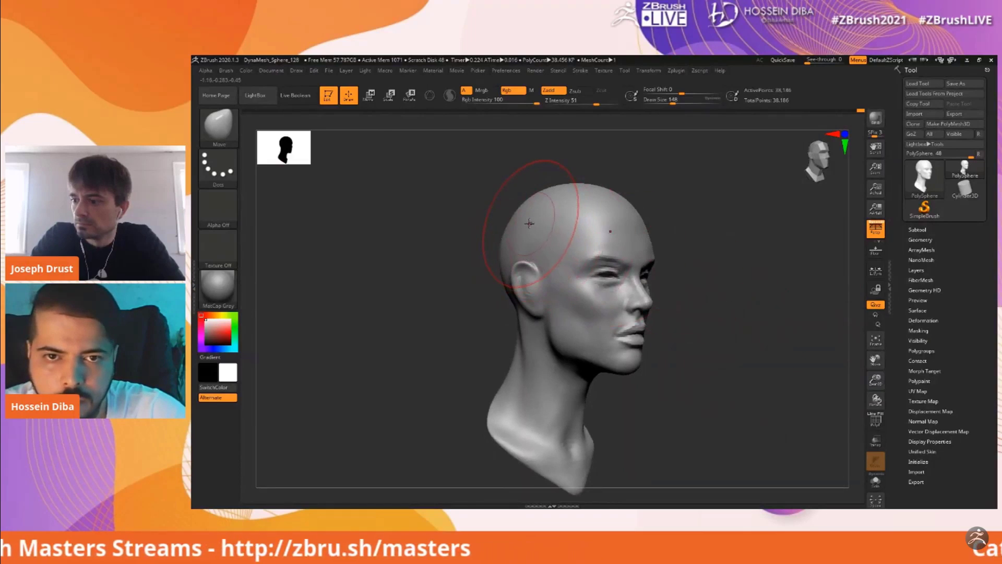
Smooth the neck and reshape its sides and shoulder slopes with the Smooth and Move brushes, using progressively larger draw sizes
{"action": "key", "text": "bracketleft"}
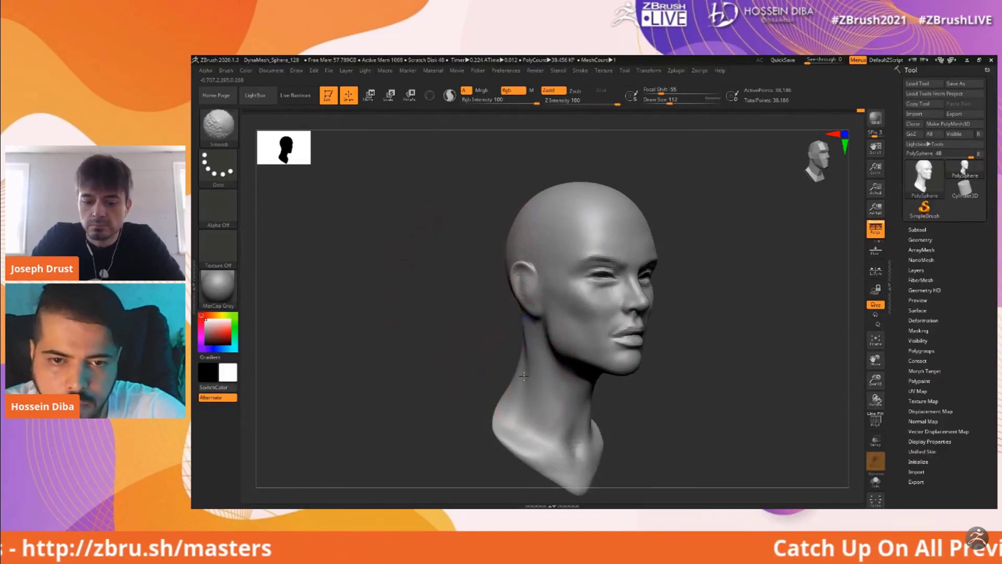
{"action": "left_click_drag", "start_coordinate": [643, 379], "coordinate": [651, 378], "text": "shift"}
{"action": "left_click_drag", "start_coordinate": [875, 380], "coordinate": [886, 307]}
{"action": "left_click_drag", "start_coordinate": [525, 353], "coordinate": [520, 348]}
{"action": "key", "text": "bracketright"}
{"action": "left_click_drag", "start_coordinate": [561, 395], "coordinate": [559, 386]}
{"action": "left_click_drag", "start_coordinate": [537, 354], "coordinate": [532, 348]}
{"action": "key", "text": "bracketright"}
{"action": "left_click_drag", "start_coordinate": [876, 380], "coordinate": [877, 355]}
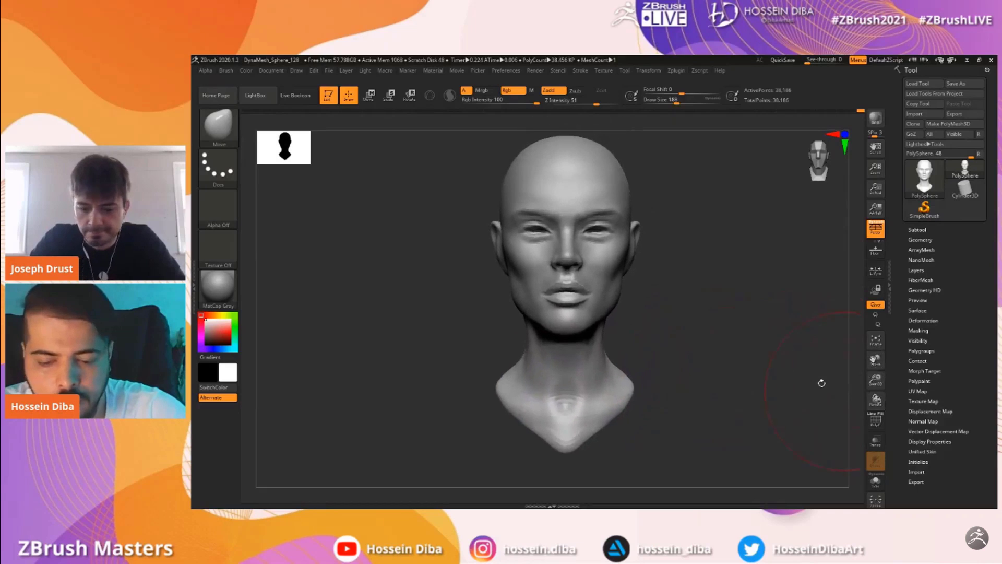
Soften the base of the throat with the Move brush at a draw size of 100 and the Smooth brush, and select the DamStandard brush
{"action": "key", "text": "bracketleft"}
{"action": "key", "text": "bracketleft"}
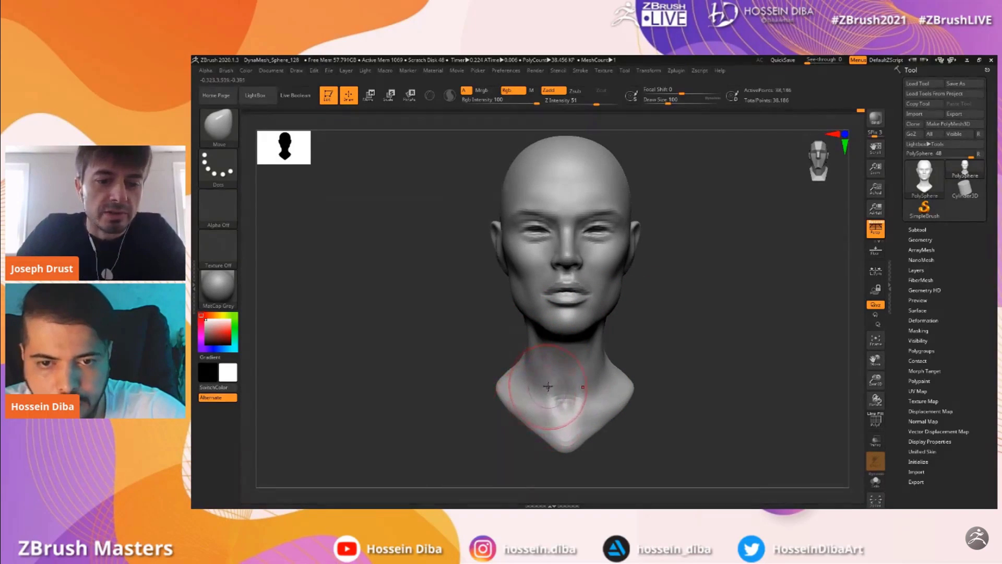
{"action": "key", "text": "shift"}
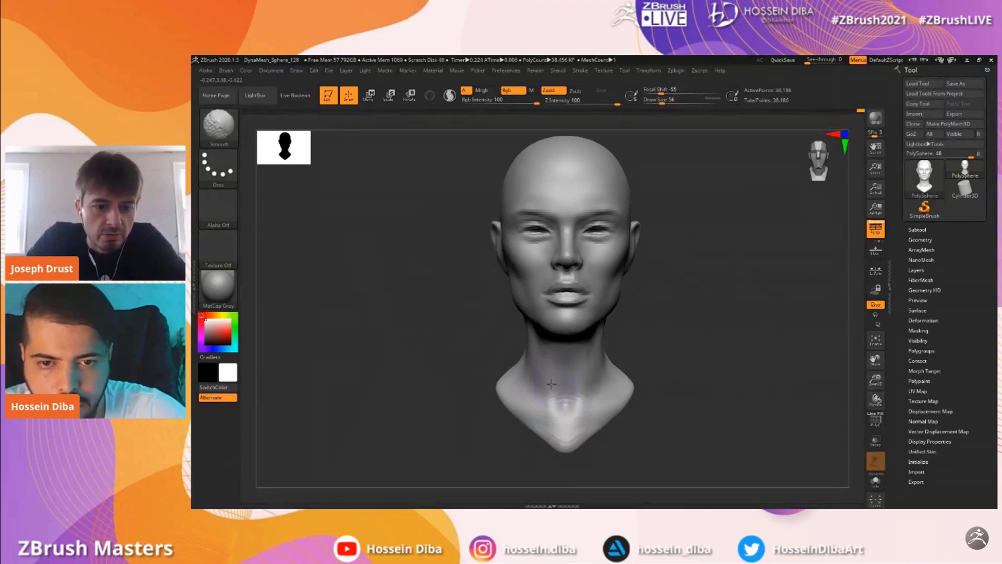
{"action": "key", "text": "b"}
{"action": "key", "text": "d"}
{"action": "key", "text": "s"}
{"action": "mouse_move", "coordinate": [873, 378]}
{"action": "left_mouse_down"}
{"action": "mouse_move", "coordinate": [870, 386]}
{"action": "mouse_move", "coordinate": [867, 377]}
{"action": "left_mouse_up"}
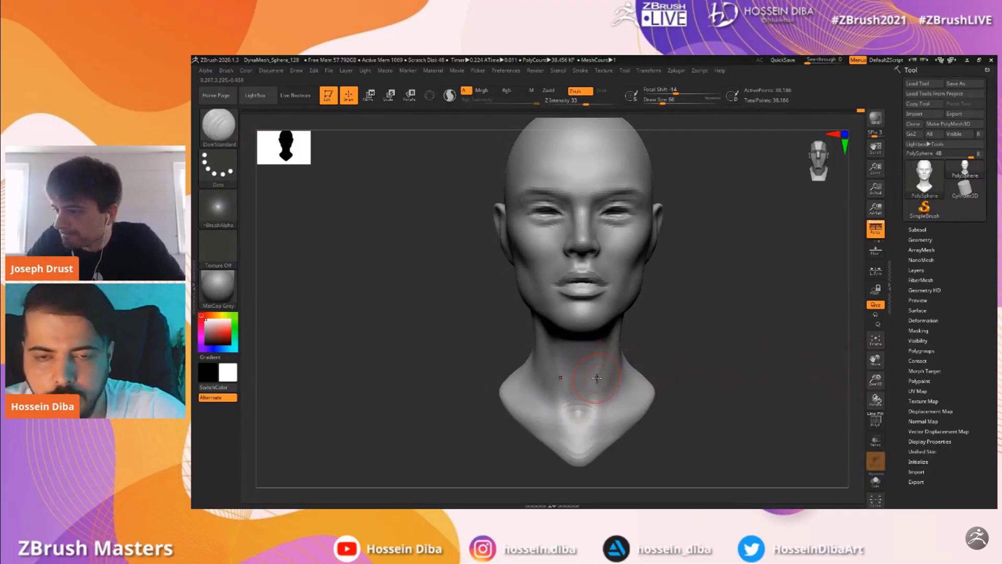
Switch to the Photos app to study the reference portrait 1.jpg, and return to ZBrush
{"action": "key", "text": "alt+Tab"}
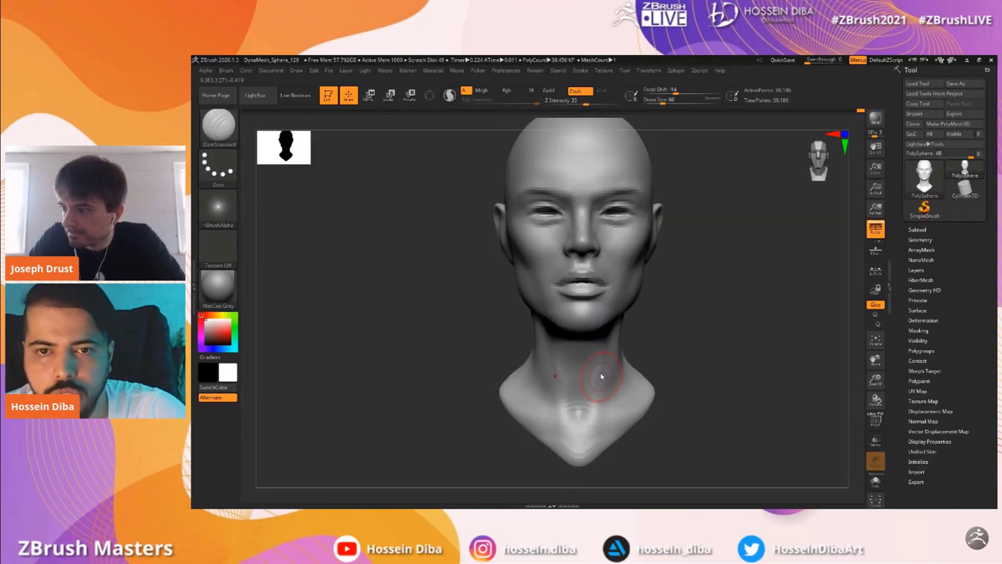
{"action": "key", "text": "alt+Tab"}
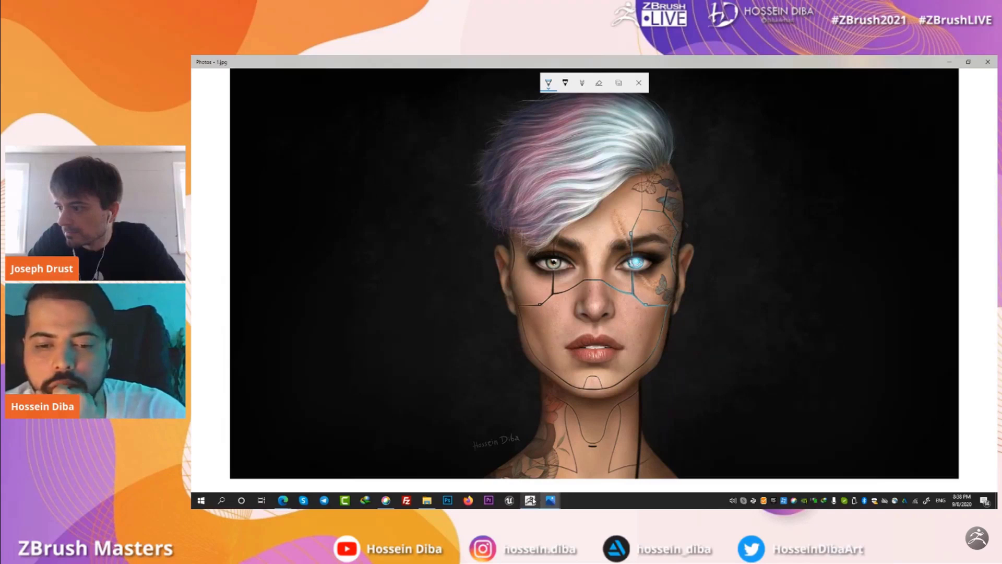
{"action": "left_click", "coordinate": [530, 501]}
Reselect the Move brush and refine the cheeks and side contours of the face from the front at draw sizes of 48, 60 and 80
{"action": "left_click_drag", "start_coordinate": [864, 363], "coordinate": [866, 448], "text": "alt"}
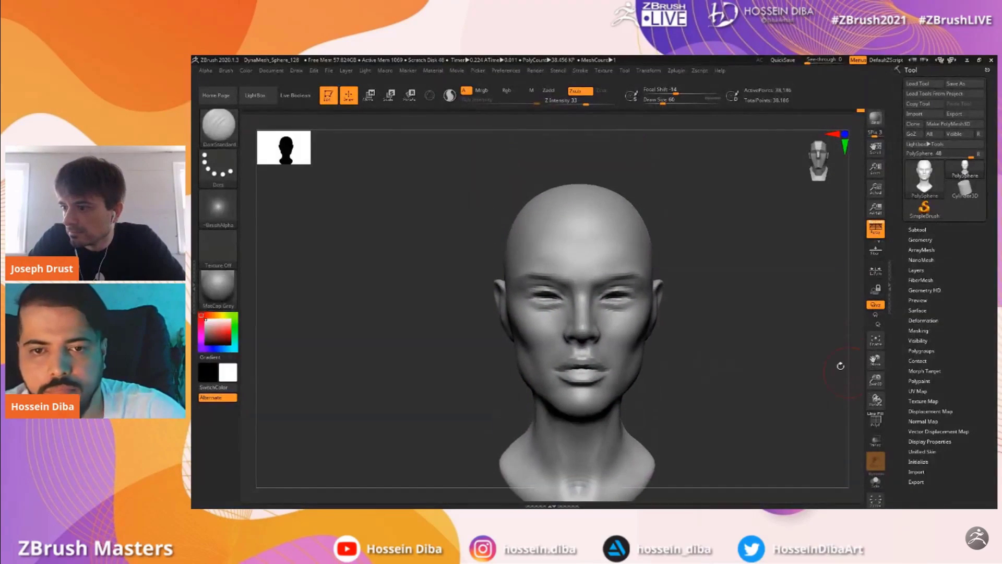
{"action": "left_click_drag", "start_coordinate": [792, 353], "coordinate": [792, 392], "text": "alt"}
{"action": "left_click", "coordinate": [221, 128]}
{"action": "left_click", "coordinate": [510, 135]}
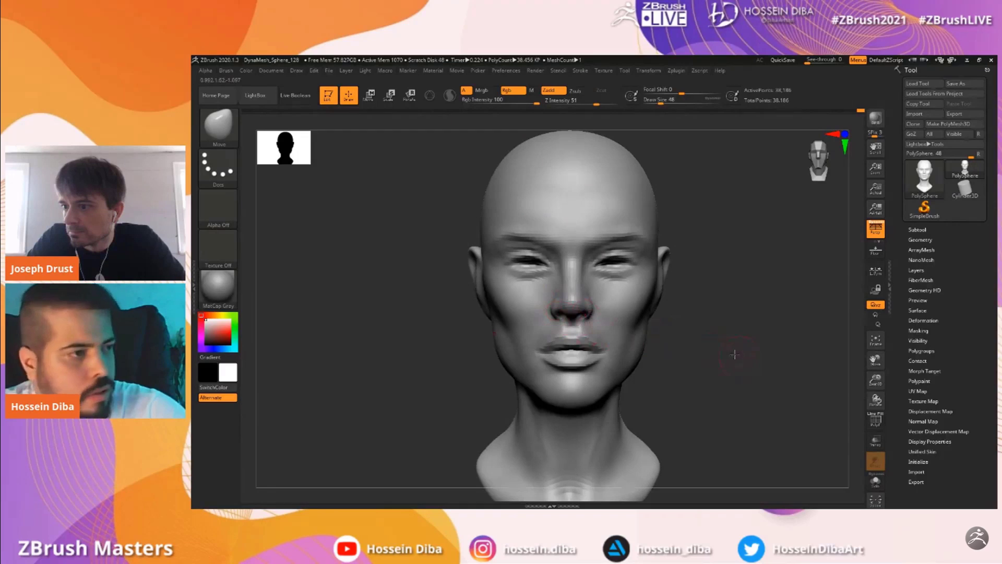
{"action": "mouse_move", "coordinate": [876, 381]}
{"action": "left_mouse_down"}
{"action": "mouse_move", "coordinate": [877, 351]}
{"action": "mouse_move", "coordinate": [875, 368]}
{"action": "left_mouse_up"}
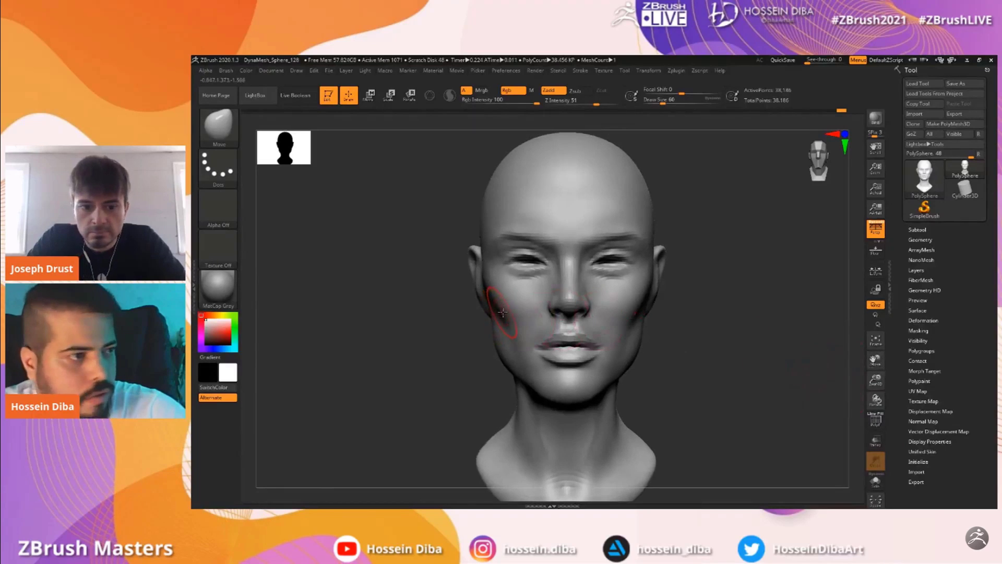
{"action": "key", "text": "bracketright"}
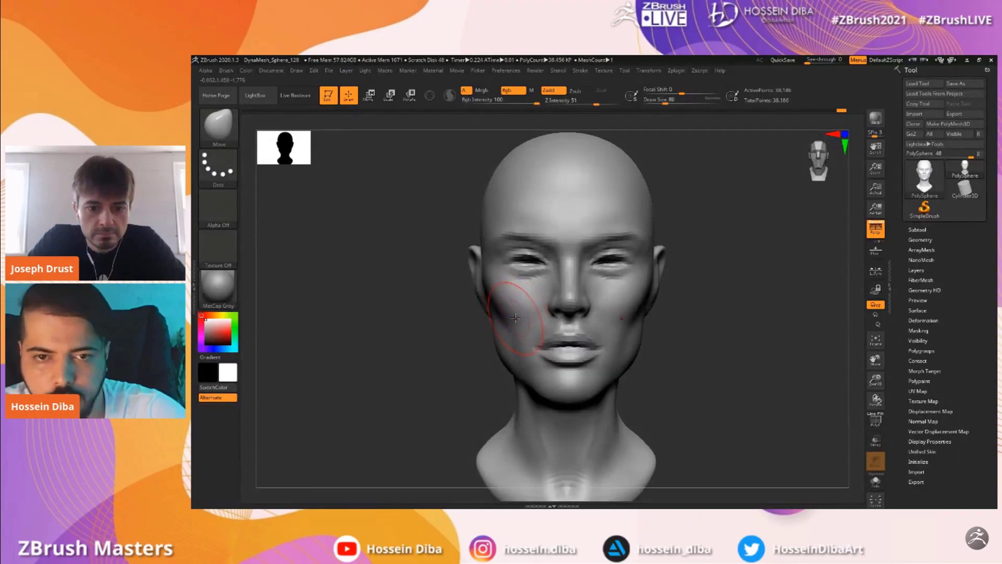
{"action": "left_click_drag", "start_coordinate": [876, 380], "coordinate": [876, 366]}
Reshape the transition from the neck sides to the shoulders and the chest base with the Move brush at a draw size of 84
{"action": "left_click_drag", "start_coordinate": [567, 399], "coordinate": [578, 435], "text": "shift"}
{"action": "left_click_drag", "start_coordinate": [875, 360], "coordinate": [881, 303]}
{"action": "key", "text": "bracketright"}
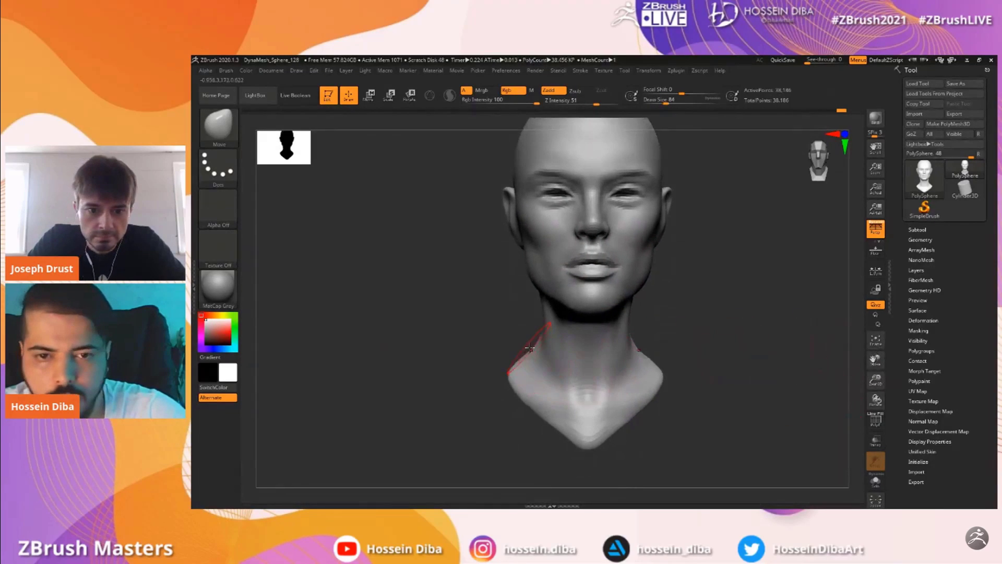
{"action": "left_click_drag", "start_coordinate": [531, 353], "coordinate": [521, 371]}
{"action": "left_click_drag", "start_coordinate": [561, 417], "coordinate": [565, 396]}
Carve the neck muscle lines down to the throat pit with the DamStandard brush, and smooth the strokes
{"action": "key", "text": "b"}
{"action": "key", "text": "d"}
{"action": "key", "text": "s"}
{"action": "mouse_move", "coordinate": [619, 322]}
{"action": "left_mouse_down"}
{"action": "mouse_move", "coordinate": [591, 397]}
{"action": "mouse_move", "coordinate": [602, 380]}
{"action": "left_mouse_up"}
{"action": "left_click_drag", "start_coordinate": [569, 344], "coordinate": [564, 360], "text": "shift"}
{"action": "mouse_move", "coordinate": [587, 392]}
{"action": "left_mouse_down"}
{"action": "mouse_move", "coordinate": [595, 415]}
{"action": "mouse_move", "coordinate": [599, 398]}
{"action": "left_mouse_up"}
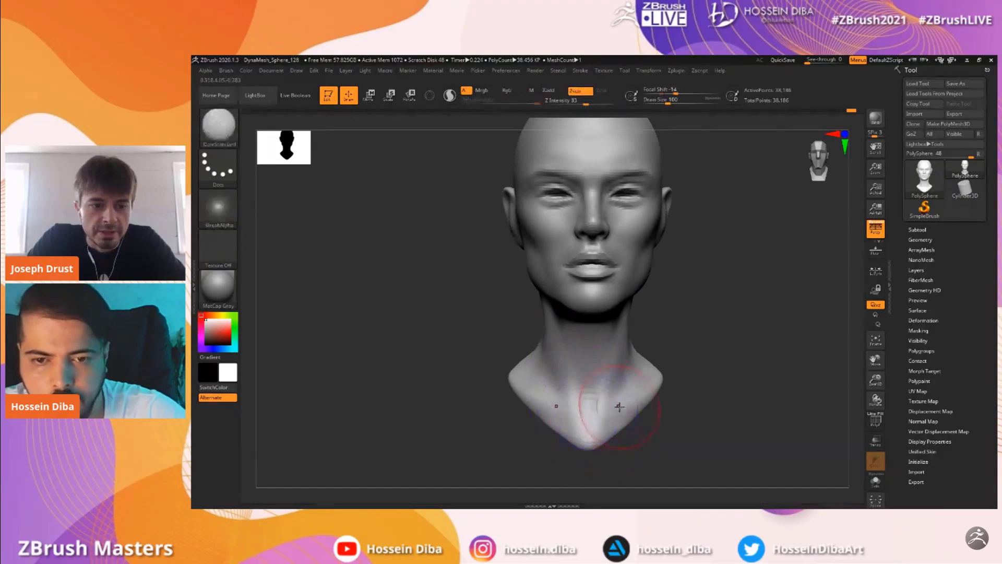
Build up the collarbone area at the base of the neck with the Standard brush at a draw size of 56
{"action": "key", "text": "b"}
{"action": "key", "text": "s"}
{"action": "key", "text": "t"}
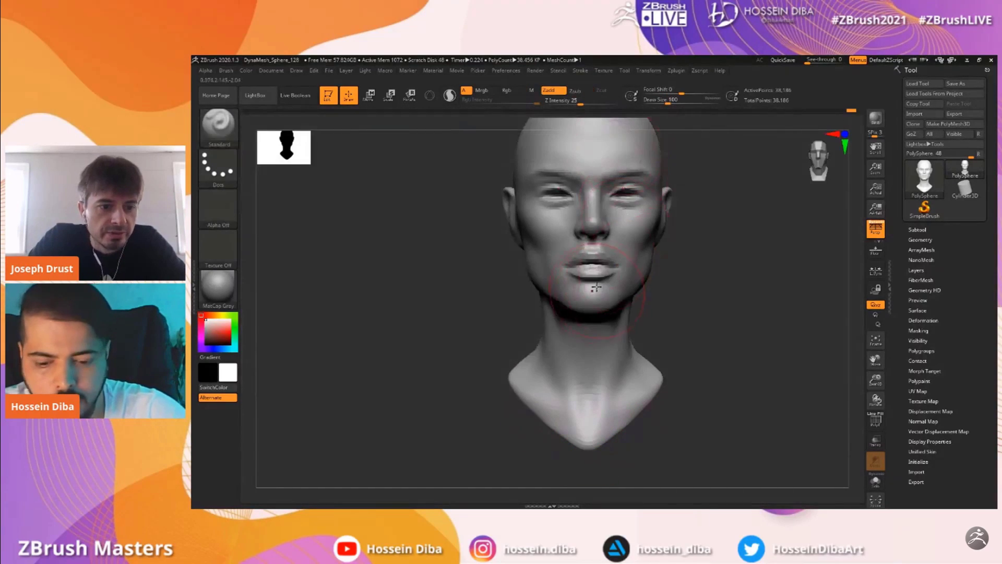
{"action": "left_click", "coordinate": [219, 128]}
{"action": "left_click", "coordinate": [593, 135]}
{"action": "key", "text": "bracketleft"}
{"action": "key", "text": "bracketleft"}
{"action": "key", "text": "bracketleft"}
{"action": "key", "text": "bracketleft"}
{"action": "left_click_drag", "start_coordinate": [577, 420], "coordinate": [581, 421]}
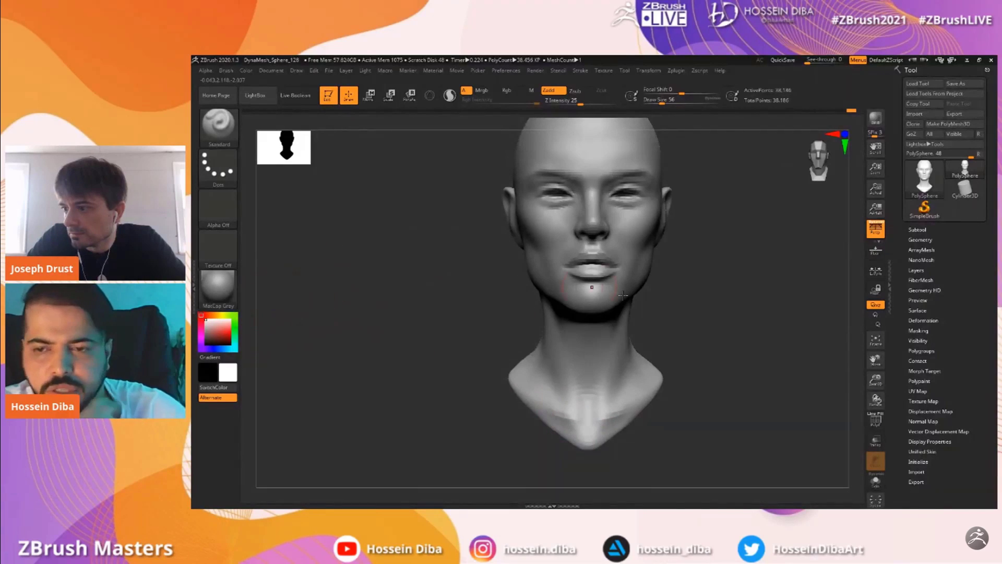
Preview the bust with BasicMaterial and restore the MatCap Gray material
{"action": "left_click", "coordinate": [217, 285]}
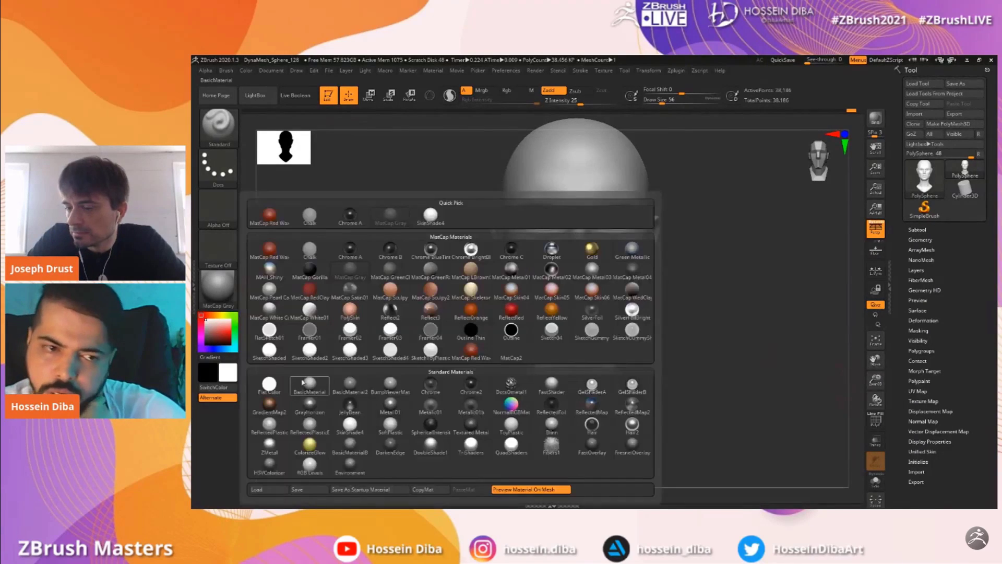
{"action": "left_click", "coordinate": [310, 385]}
{"action": "left_click_drag", "start_coordinate": [875, 360], "coordinate": [871, 383]}
{"action": "left_click", "coordinate": [218, 286]}
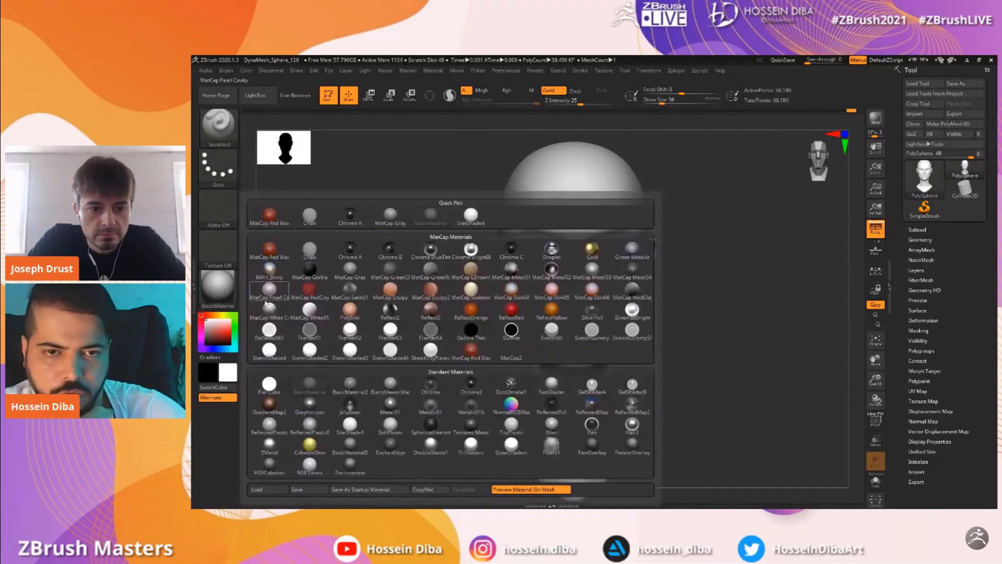
{"action": "left_click", "coordinate": [398, 228]}
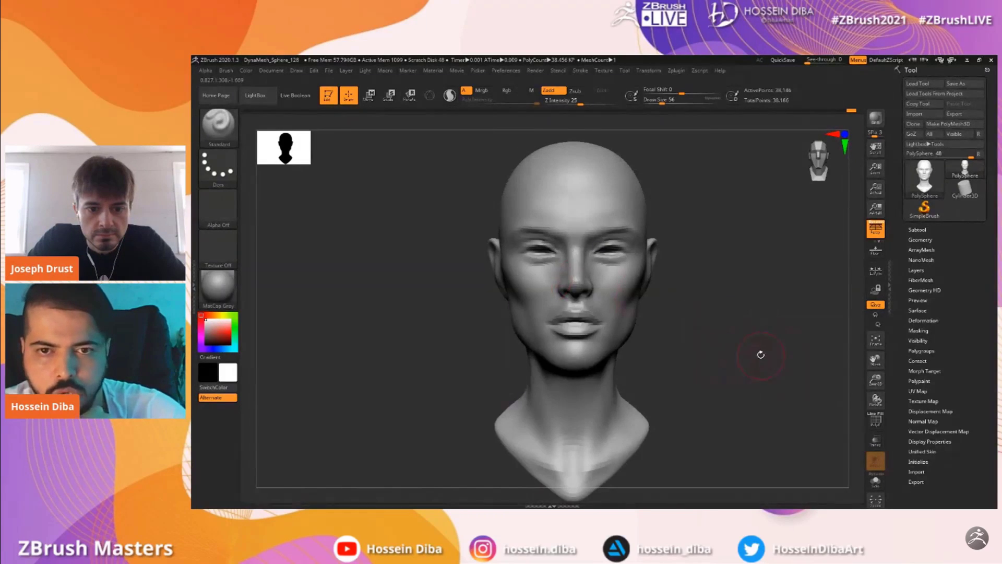
Shape the inner forms of the ear in profile with the Standard brush, reducing the draw size from 72 to 52 and 44
{"action": "left_click_drag", "start_coordinate": [878, 371], "coordinate": [877, 385]}
{"action": "left_click_drag", "start_coordinate": [715, 334], "coordinate": [752, 330]}
{"action": "key", "text": "bracketright"}
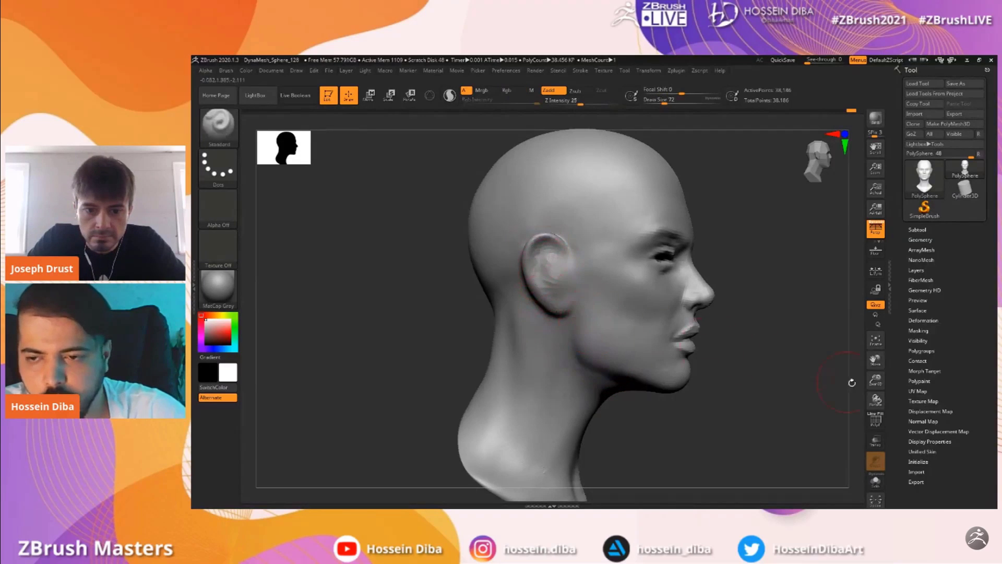
{"action": "left_click_drag", "start_coordinate": [876, 380], "coordinate": [876, 396]}
{"action": "left_click_drag", "start_coordinate": [876, 361], "coordinate": [867, 379]}
{"action": "key", "text": "bracketleft"}
{"action": "key", "text": "bracketleft"}
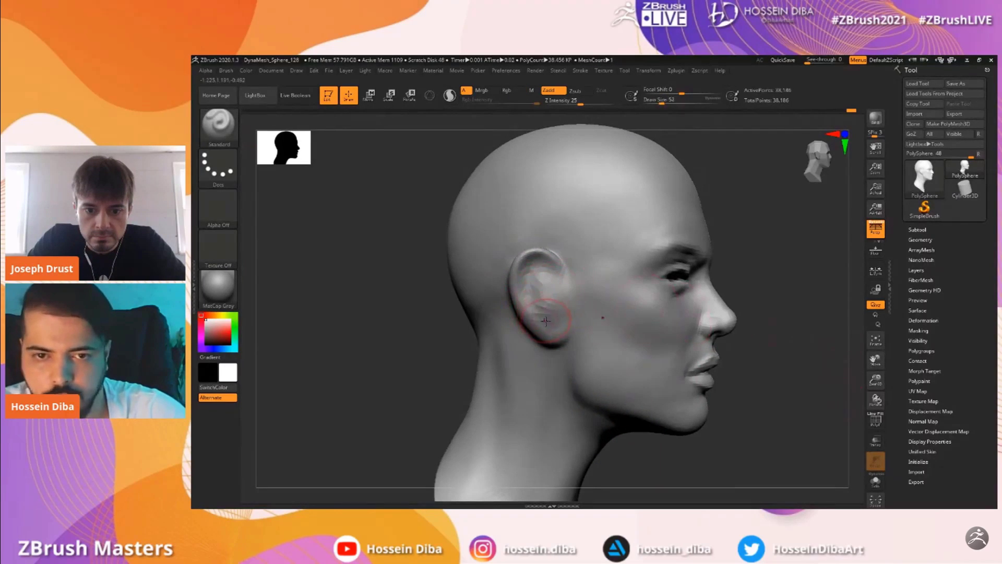
{"action": "key", "text": "bracketleft"}
{"action": "mouse_move", "coordinate": [547, 327]}
{"action": "left_mouse_down"}
{"action": "mouse_move", "coordinate": [529, 309]}
{"action": "mouse_move", "coordinate": [557, 289]}
{"action": "left_mouse_up"}
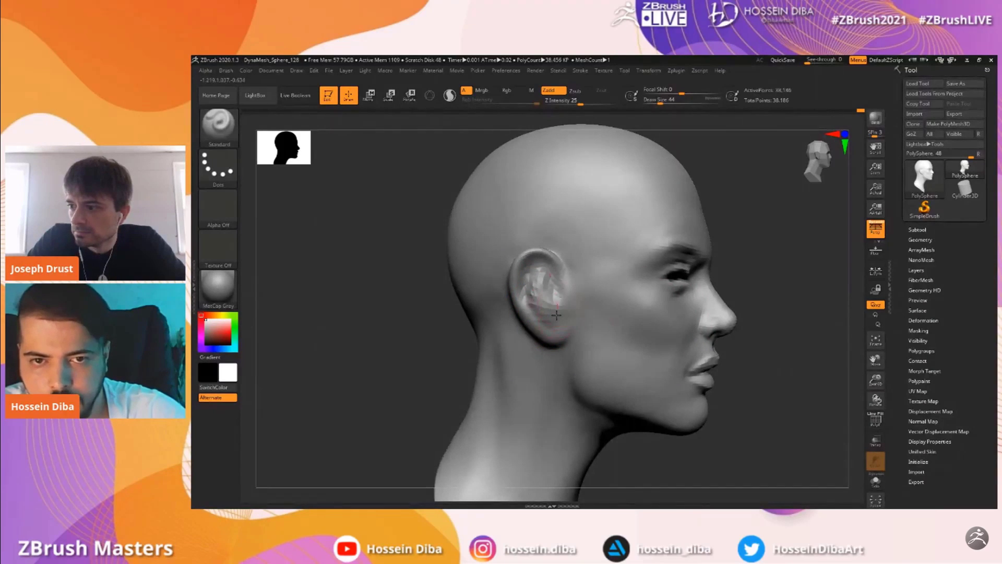
{"action": "left_click_drag", "start_coordinate": [438, 292], "coordinate": [398, 291], "text": "shift"}
{"action": "left_click_drag", "start_coordinate": [874, 380], "coordinate": [731, 335]}
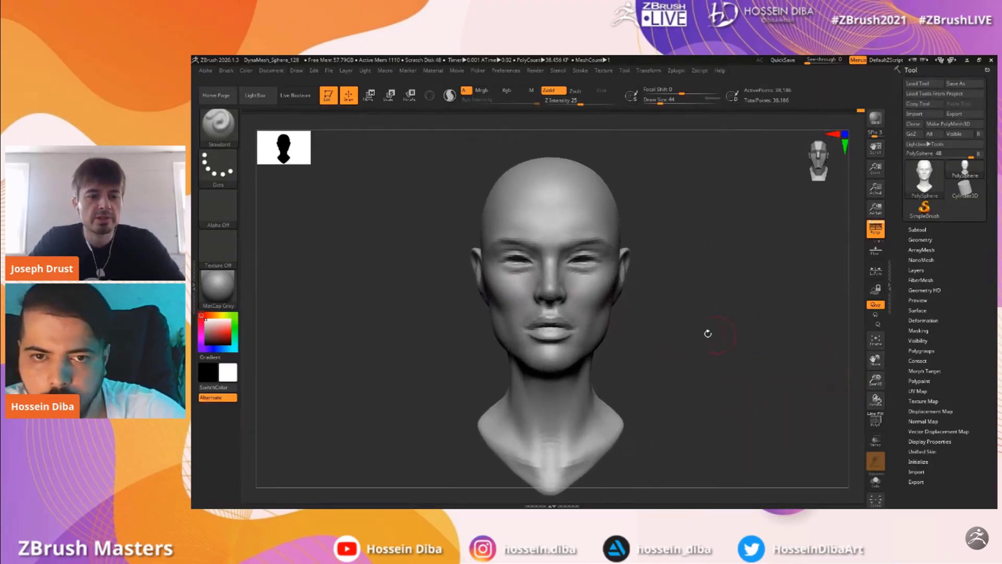
Refine the forms of the cheeks beside the nose from the front with the Standard brush at draw sizes 60 and 40
{"action": "left_click_drag", "start_coordinate": [873, 373], "coordinate": [897, 370]}
{"action": "key", "text": "bracketright"}
{"action": "key", "text": "bracketright"}
{"action": "key", "text": "bracketright"}
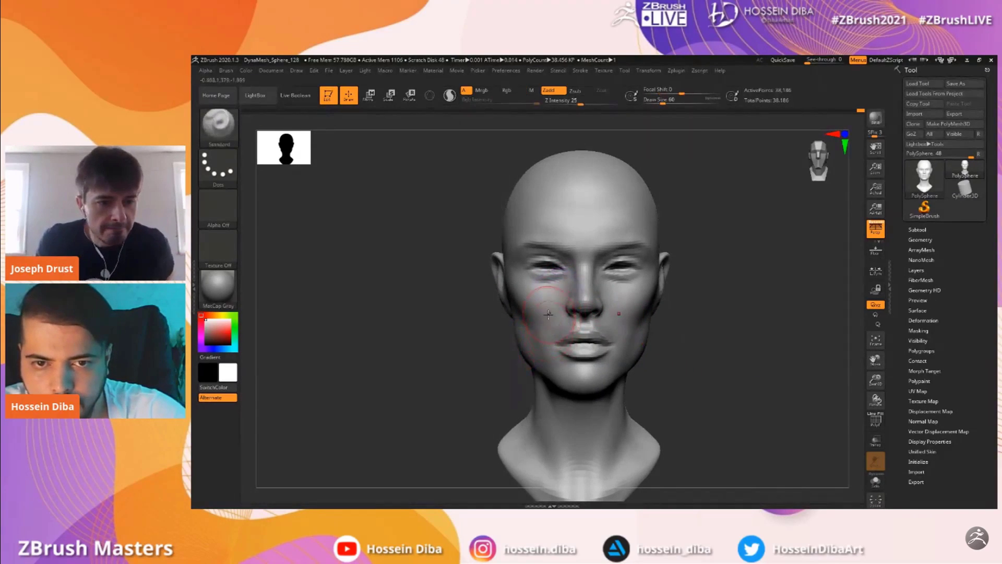
{"action": "left_click_drag", "start_coordinate": [875, 380], "coordinate": [875, 371]}
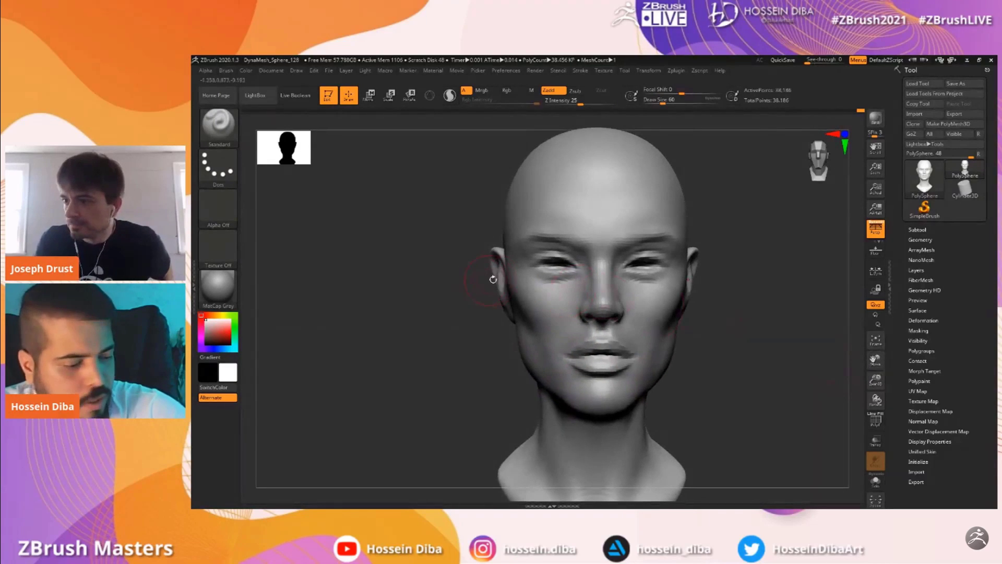
{"action": "key", "text": "bracketleft"}
{"action": "key", "text": "bracketleft"}
{"action": "key", "text": "bracketleft"}
{"action": "key", "text": "bracketleft"}
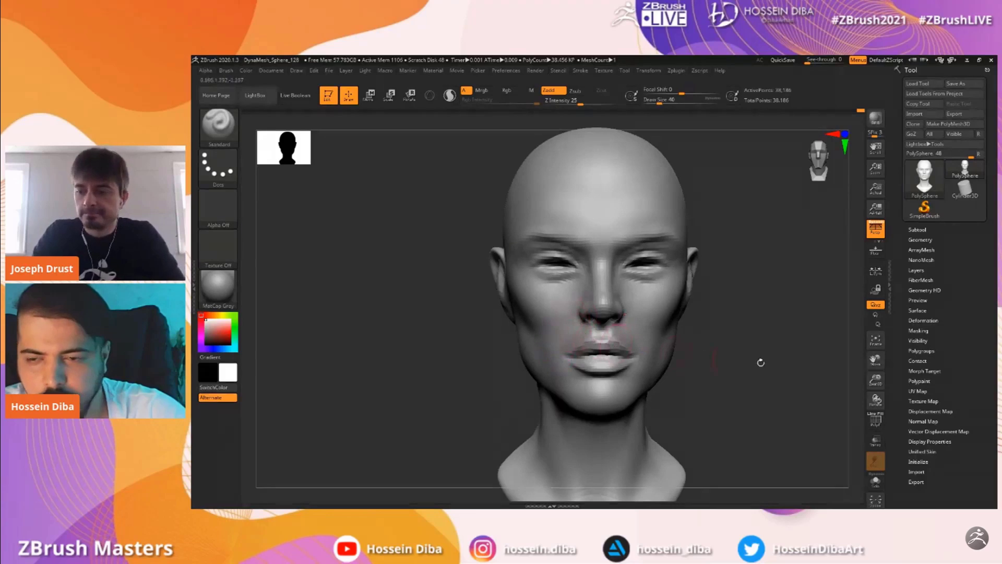
Smooth the cheeks and the area beside the mouth, from the front and in profile, at draw size 52
{"action": "left_click_drag", "start_coordinate": [876, 380], "coordinate": [871, 360]}
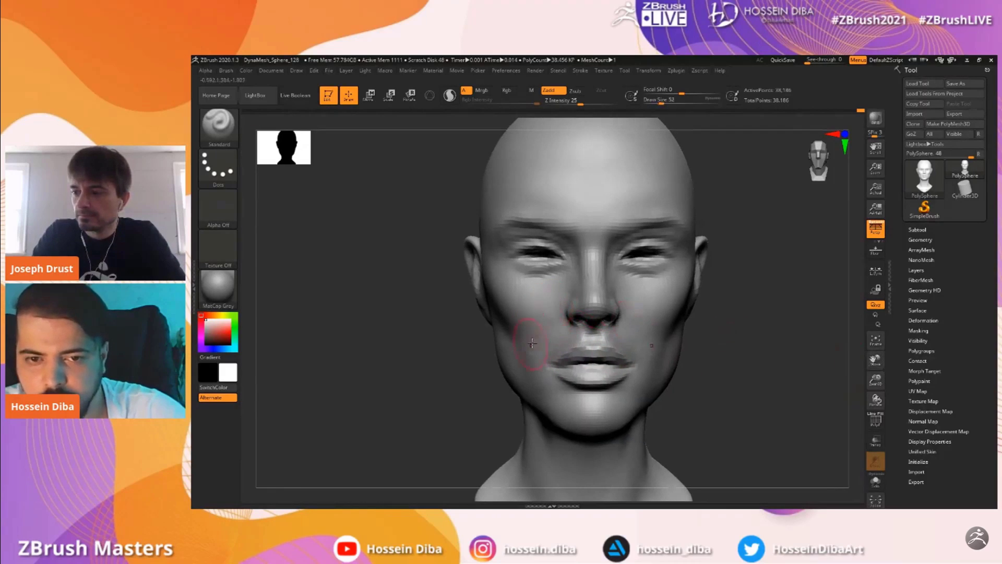
{"action": "left_click_drag", "start_coordinate": [528, 312], "coordinate": [532, 299], "text": "shift"}
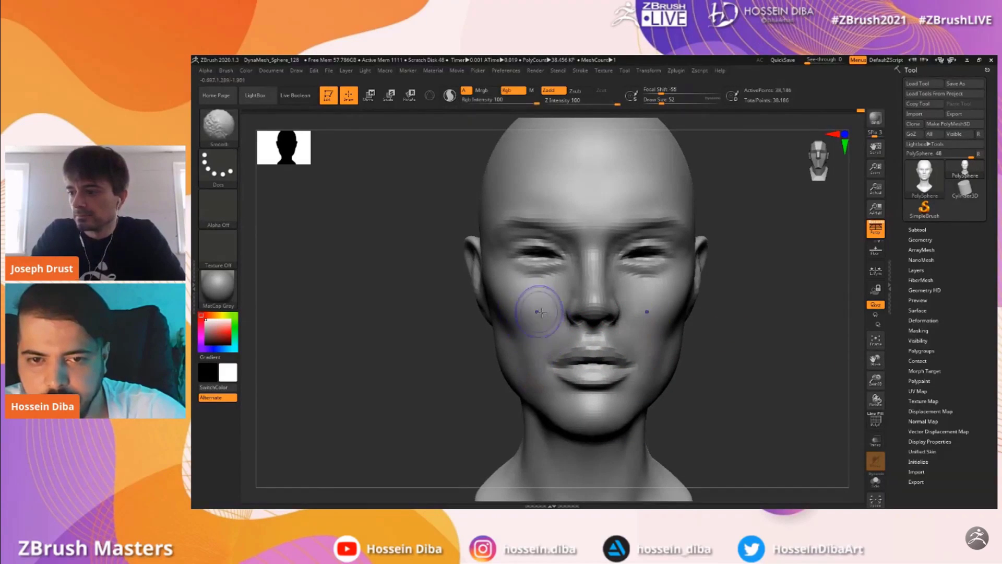
{"action": "left_click_drag", "start_coordinate": [334, 318], "coordinate": [432, 322]}
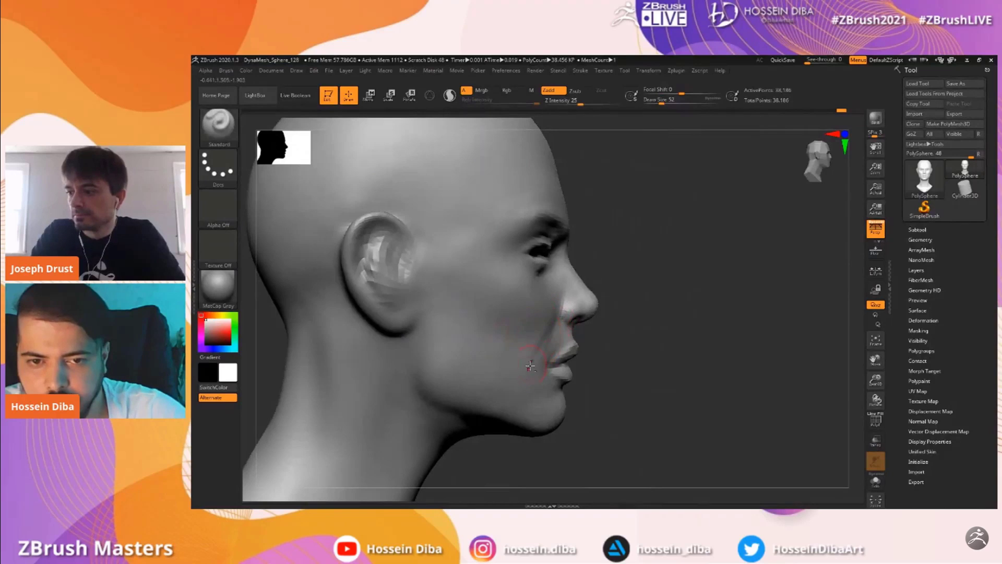
{"action": "key", "text": "shift"}
{"action": "mouse_move", "coordinate": [516, 340]}
{"action": "left_mouse_down", "text": "shift"}
{"action": "mouse_move", "coordinate": [529, 358]}
{"action": "mouse_move", "coordinate": [536, 299]}
{"action": "mouse_move", "coordinate": [548, 310]}
{"action": "mouse_move", "coordinate": [591, 309]}
{"action": "left_mouse_up", "text": "shift"}
Adjust the profile of the nape and back of the neck with the Move brush at a draw size of 108
{"action": "left_click", "coordinate": [220, 128]}
{"action": "left_click", "coordinate": [474, 134]}
{"action": "left_click_drag", "start_coordinate": [875, 380], "coordinate": [917, 365]}
{"action": "key", "text": "]"}
{"action": "key", "text": "]"}
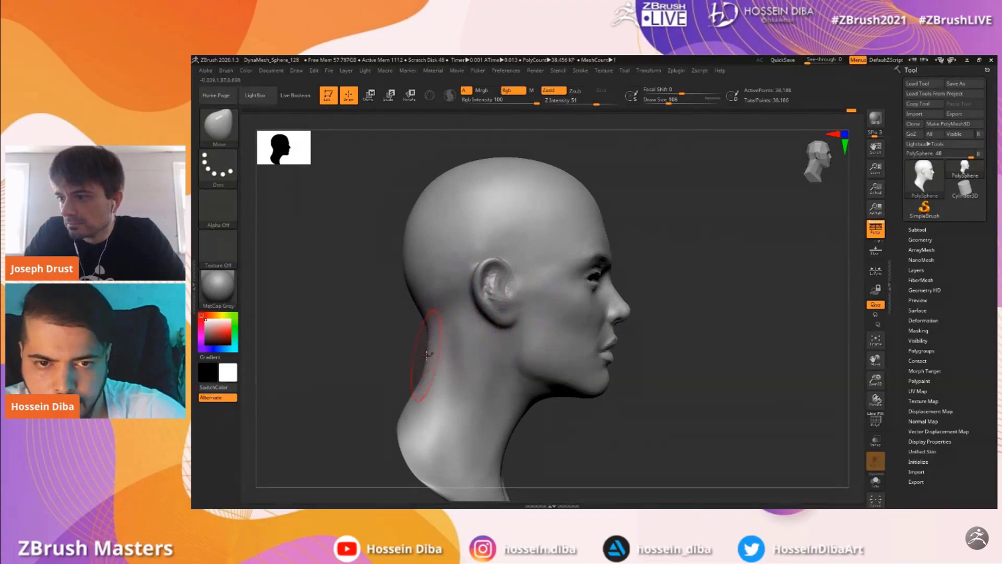
{"action": "left_click_drag", "start_coordinate": [875, 380], "coordinate": [906, 327]}
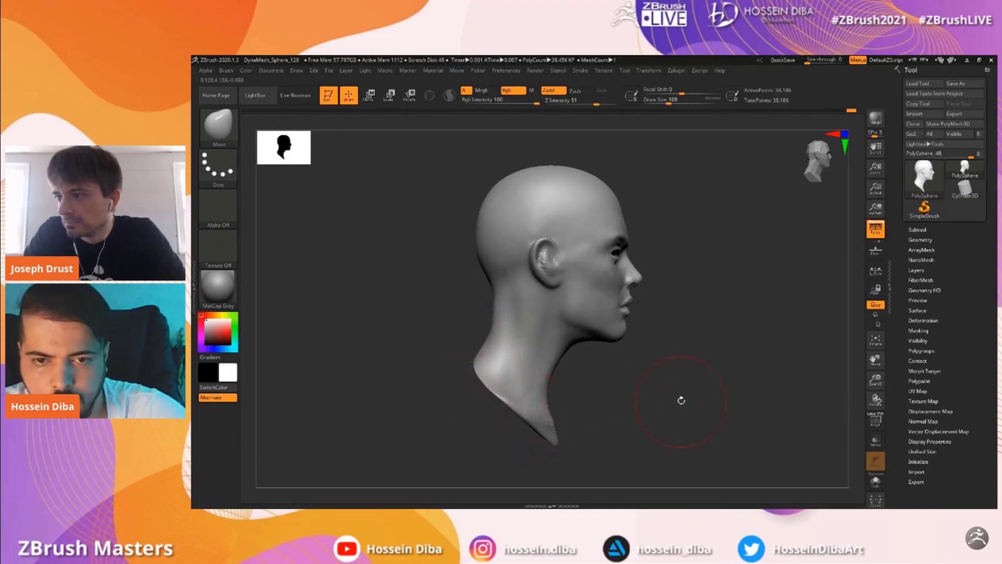
Adjust the slope from the neck to the shoulders in front view with a smaller Move brush
{"action": "left_click_drag", "start_coordinate": [671, 403], "coordinate": [661, 400], "text": "shift"}
{"action": "key", "text": "bracketleft"}
{"action": "key", "text": "bracketleft"}
{"action": "key", "text": "bracketleft"}
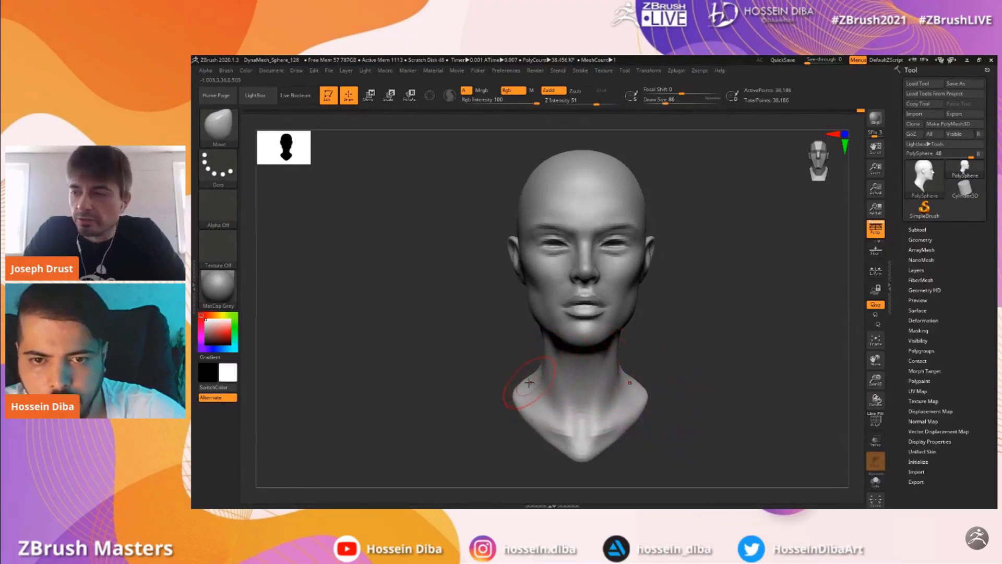
{"action": "left_click_drag", "start_coordinate": [466, 317], "coordinate": [473, 324]}
{"action": "left_click_drag", "start_coordinate": [876, 380], "coordinate": [876, 412]}
{"action": "left_click_drag", "start_coordinate": [876, 361], "coordinate": [871, 427]}
Refine the brow area above the eyes with the Standard brush at a draw size of 36
{"action": "left_click", "coordinate": [219, 138]}
{"action": "left_click", "coordinate": [554, 134]}
{"action": "left_click_drag", "start_coordinate": [465, 288], "coordinate": [468, 277]}
{"action": "key", "text": "bracketleft"}
{"action": "key", "text": "bracketleft"}
{"action": "key", "text": "bracketleft"}
{"action": "key", "text": "bracketleft"}
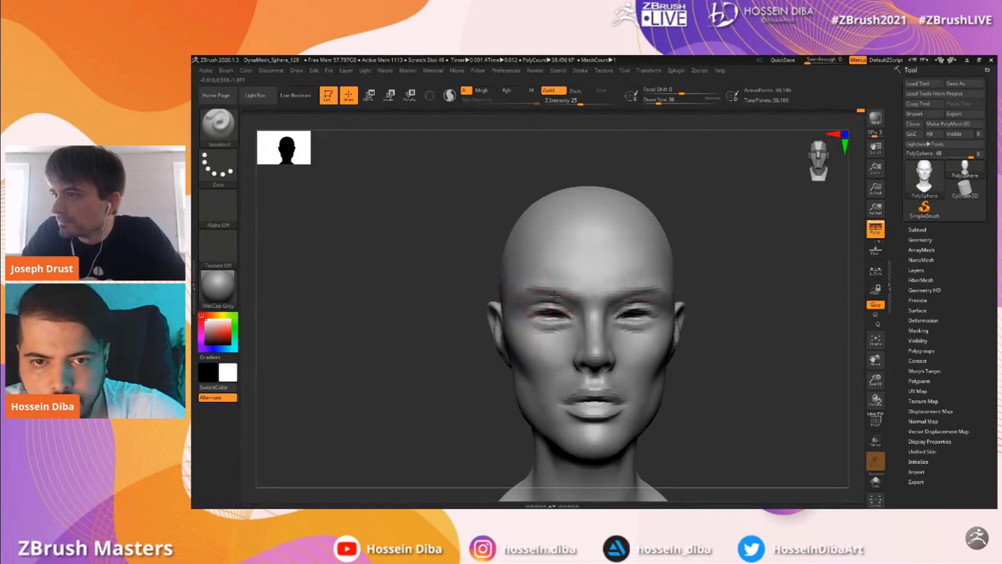
Build up the outer forehead and temples with the Standard brush at draw size 76, and smooth above the brows
{"action": "mouse_move", "coordinate": [441, 286]}
{"action": "left_mouse_down"}
{"action": "mouse_move", "coordinate": [552, 300]}
{"action": "mouse_move", "coordinate": [512, 282]}
{"action": "left_mouse_up"}
{"action": "key", "text": "bracketright"}
{"action": "left_click_drag", "start_coordinate": [455, 265], "coordinate": [461, 264], "text": "shift"}
{"action": "key", "text": "bracketright"}
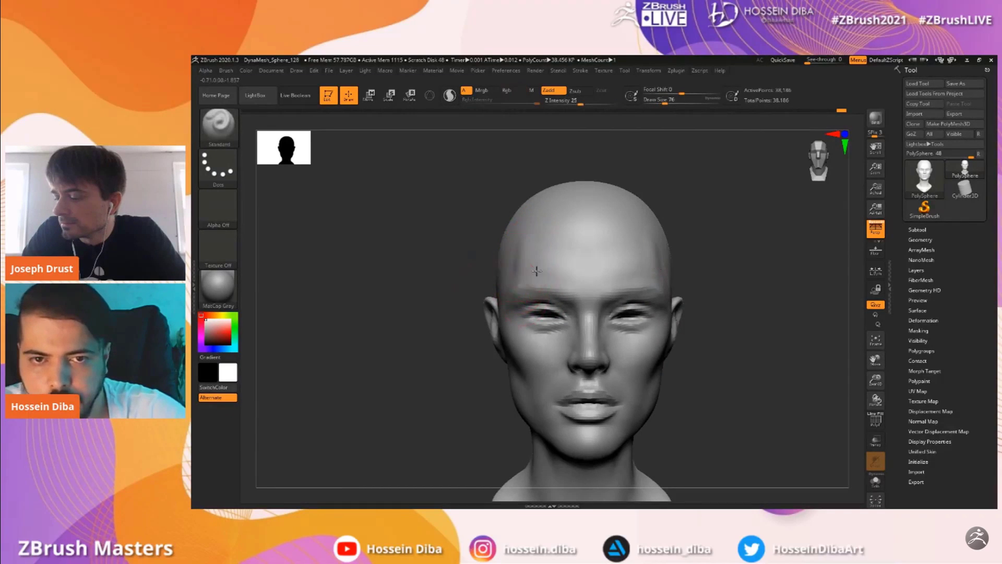
{"action": "left_click_drag", "start_coordinate": [450, 278], "coordinate": [499, 274]}
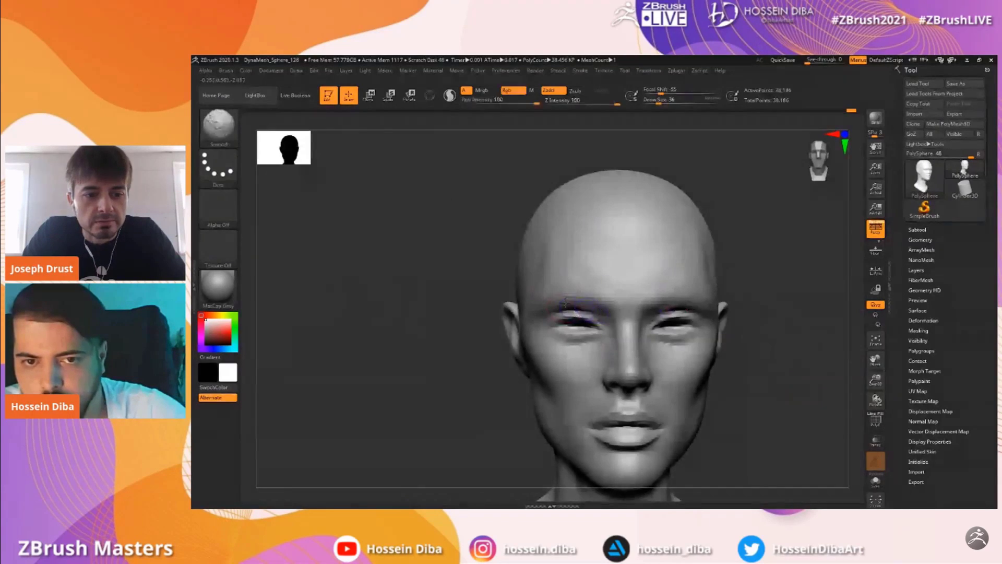
{"action": "left_click_drag", "start_coordinate": [565, 301], "coordinate": [564, 280], "text": "shift"}
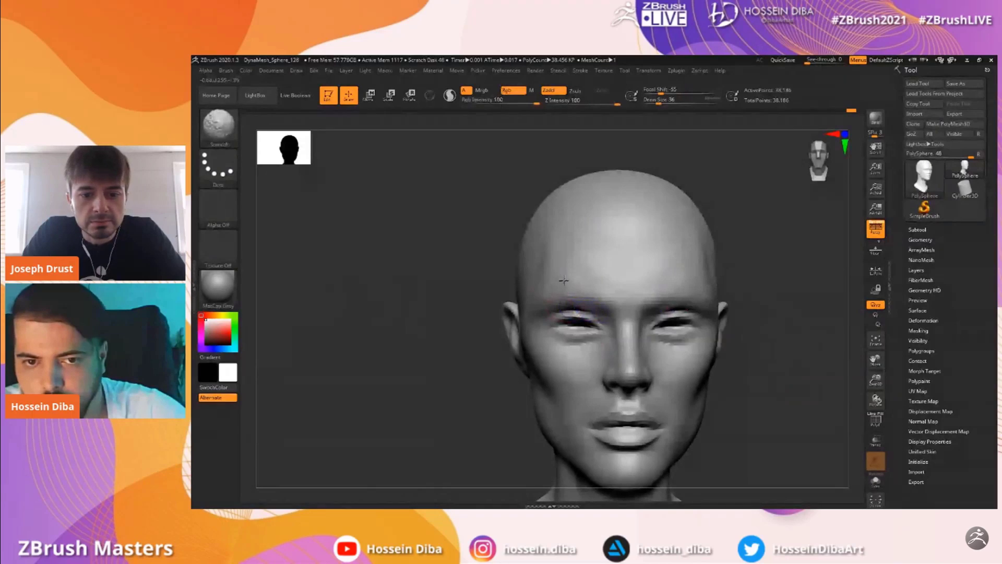
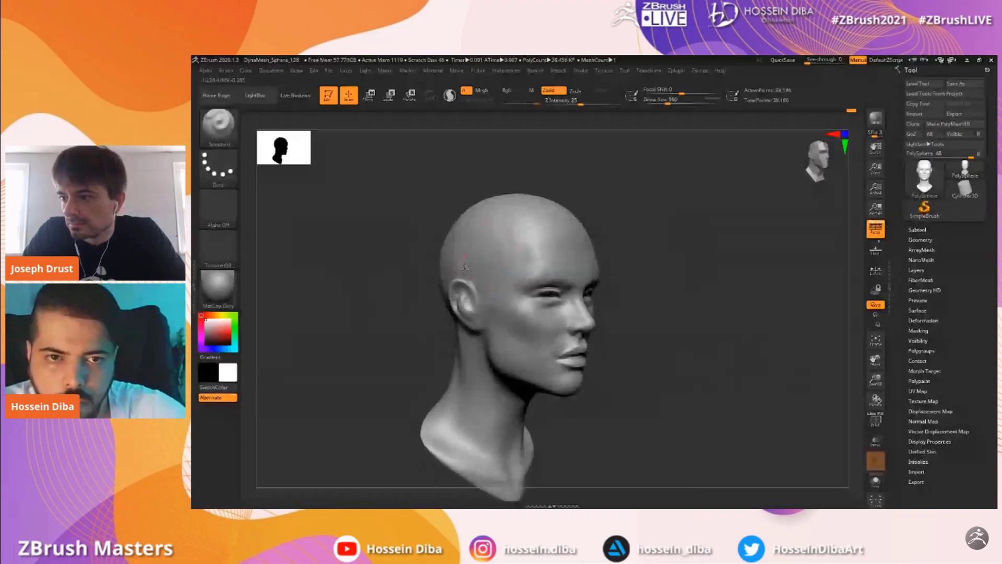
Reshape the forehead and side of the skull with the Move brush at a draw size of 84, and smooth the temple
{"action": "left_click", "coordinate": [216, 122]}
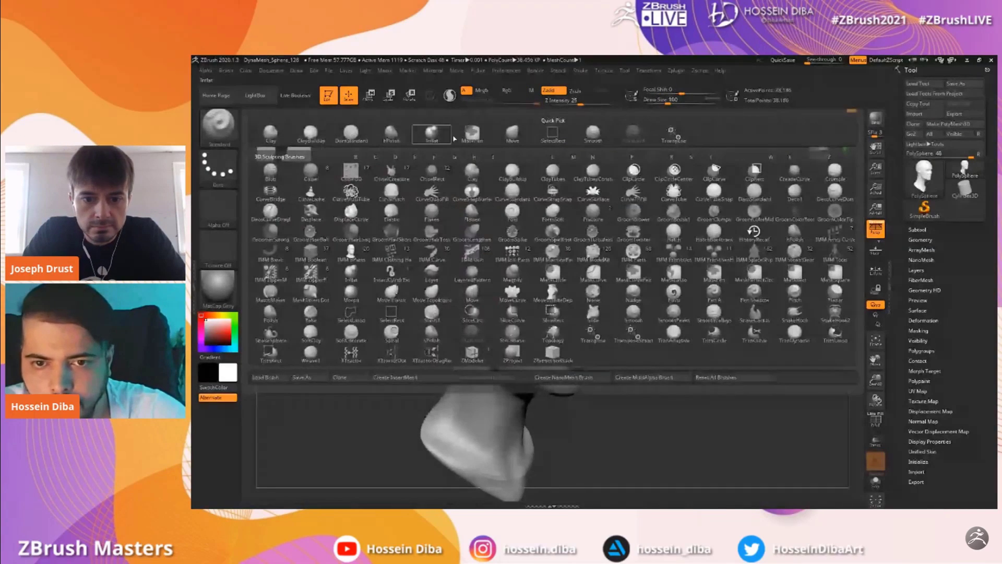
{"action": "left_click", "coordinate": [512, 133]}
{"action": "left_click_drag", "start_coordinate": [632, 269], "coordinate": [643, 256]}
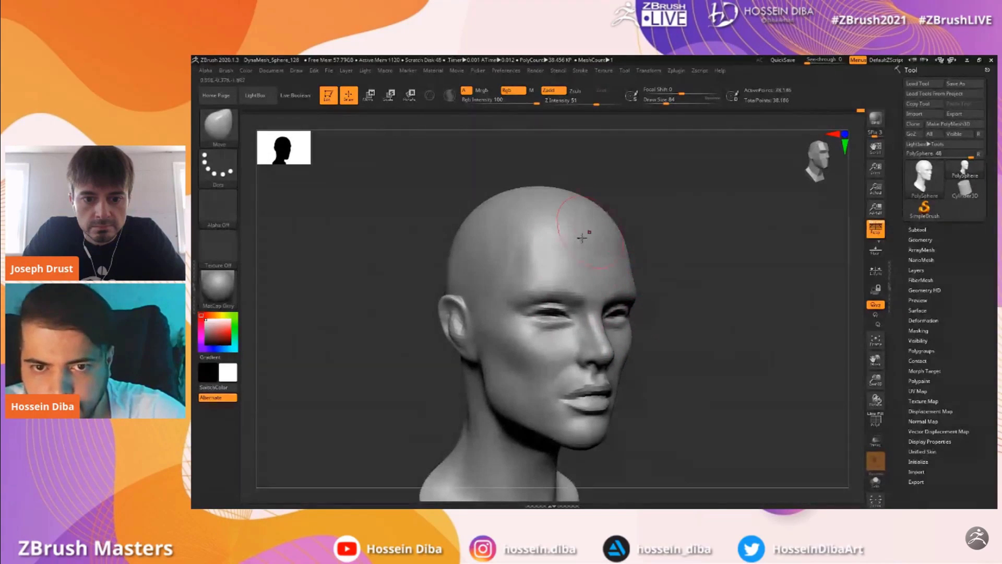
{"action": "mouse_move", "coordinate": [463, 268]}
{"action": "left_mouse_down", "text": "shift"}
{"action": "mouse_move", "coordinate": [468, 227]}
{"action": "mouse_move", "coordinate": [491, 263]}
{"action": "left_mouse_up", "text": "shift"}
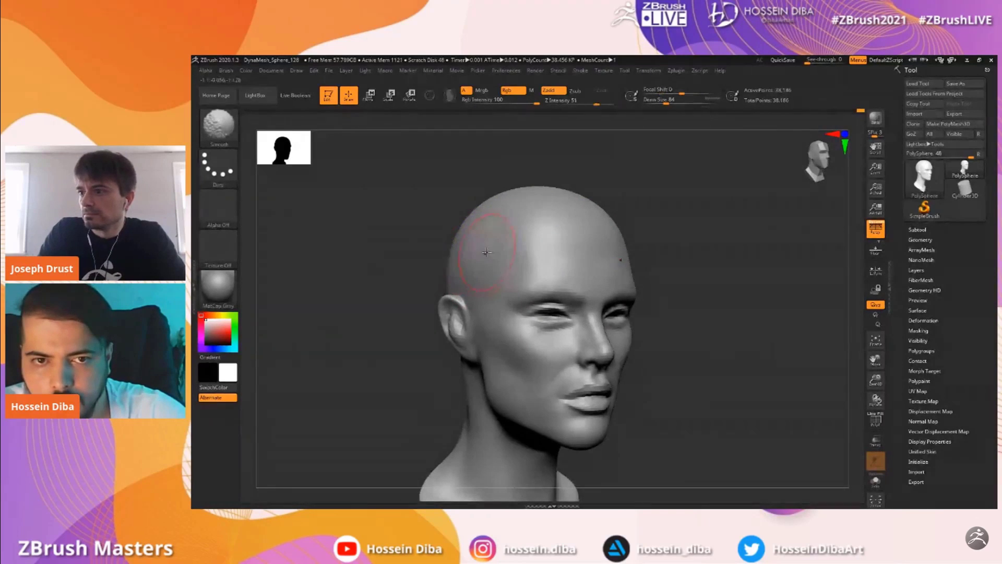
{"action": "right_click_drag", "start_coordinate": [495, 272], "coordinate": [429, 279]}
{"action": "key", "text": "shift"}
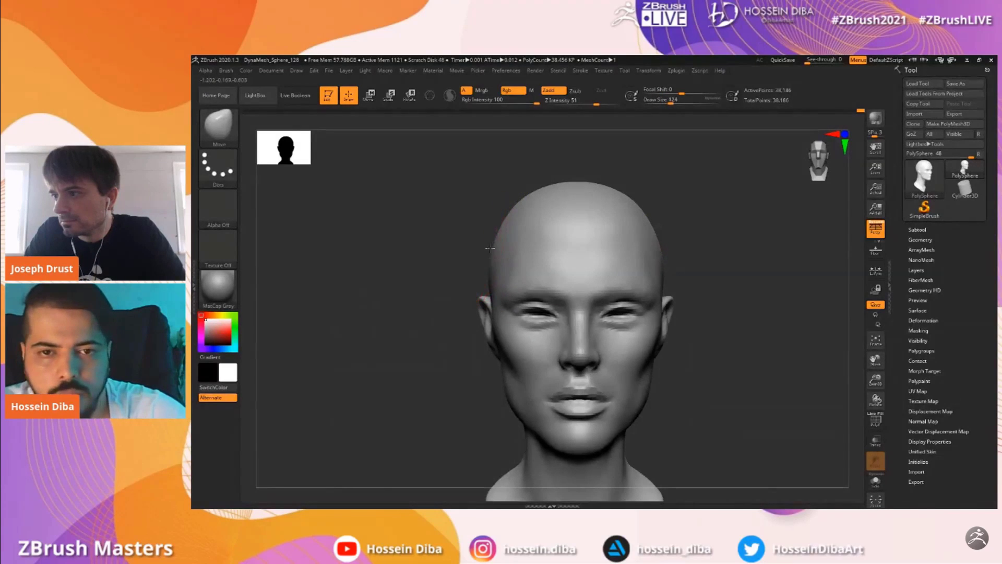
Compare the bust's front proportions with perspective distortion switched off and back on
{"action": "left_click_drag", "start_coordinate": [878, 373], "coordinate": [879, 353]}
{"action": "left_click_drag", "start_coordinate": [879, 364], "coordinate": [888, 345]}
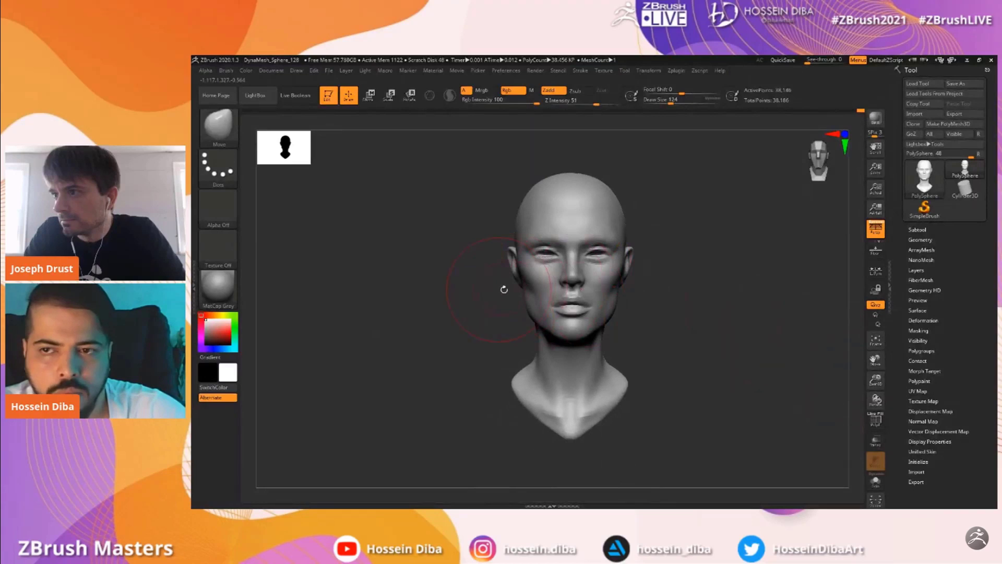
{"action": "left_click", "coordinate": [870, 237]}
{"action": "left_click_drag", "start_coordinate": [877, 380], "coordinate": [878, 400]}
{"action": "left_click_drag", "start_coordinate": [871, 354], "coordinate": [877, 395]}
{"action": "left_click_drag", "start_coordinate": [875, 359], "coordinate": [877, 378]}
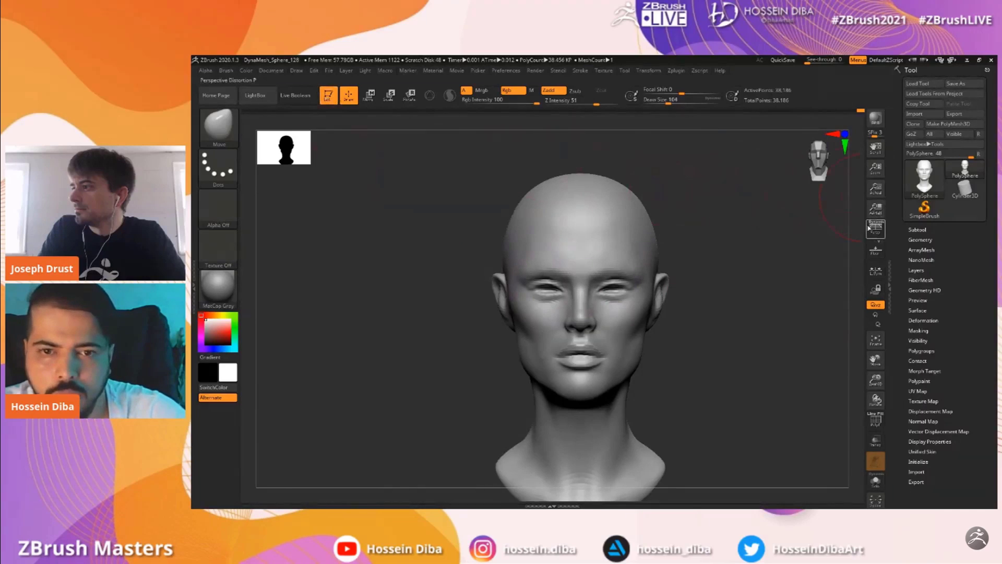
{"action": "left_click", "coordinate": [875, 228]}
{"action": "left_click", "coordinate": [297, 71]}
{"action": "left_click", "coordinate": [375, 331]}
Adjust the upper sides of the skull with the Move brush at a draw size of 112, and smooth the temples
{"action": "mouse_move", "coordinate": [875, 361]}
{"action": "left_mouse_down"}
{"action": "mouse_move", "coordinate": [860, 357]}
{"action": "mouse_move", "coordinate": [875, 389]}
{"action": "mouse_move", "coordinate": [869, 361]}
{"action": "left_mouse_up"}
{"action": "key", "text": "bracketleft"}
{"action": "key", "text": "bracketleft"}
{"action": "key", "text": "bracketleft"}
{"action": "key", "text": "bracketleft"}
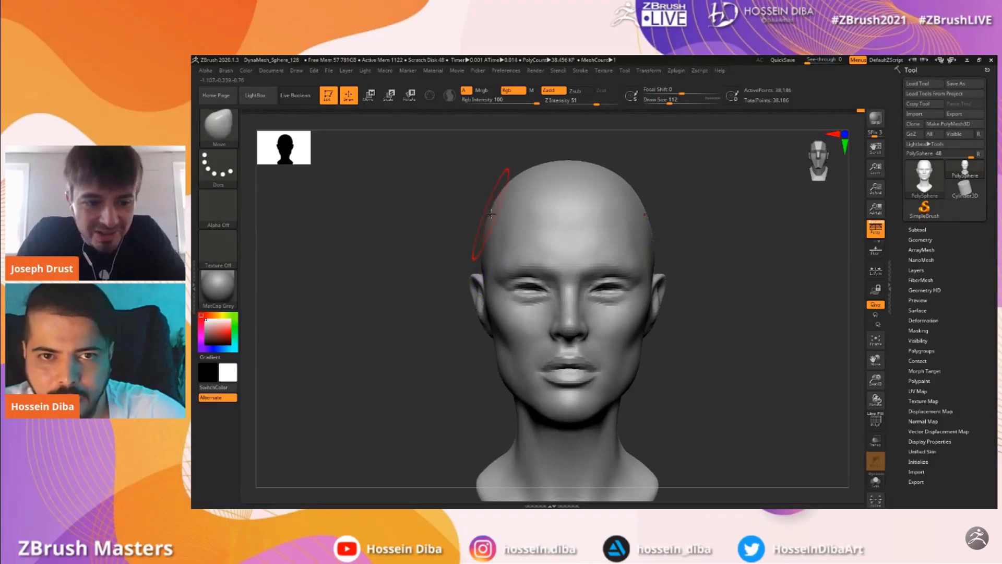
{"action": "left_click_drag", "start_coordinate": [491, 207], "coordinate": [512, 274], "text": "shift"}
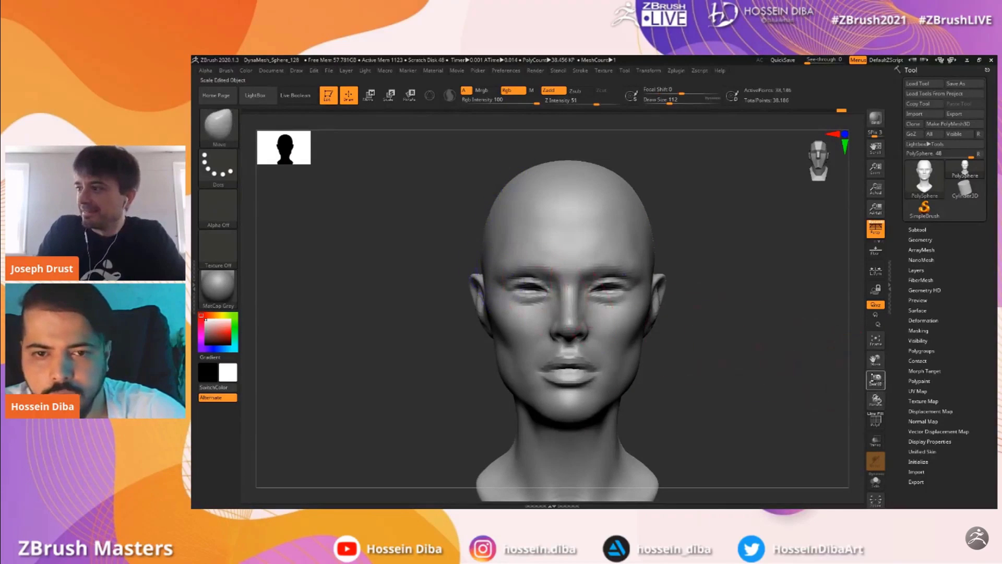
Reshape the crown and the back of the neck with the Move brush, reducing the draw size from 180 to 144
{"action": "left_click_drag", "start_coordinate": [875, 380], "coordinate": [876, 389]}
{"action": "mouse_move", "coordinate": [778, 367]}
{"action": "left_mouse_down", "text": "alt"}
{"action": "mouse_move", "coordinate": [777, 337]}
{"action": "mouse_move", "coordinate": [794, 338]}
{"action": "left_mouse_up", "text": "alt"}
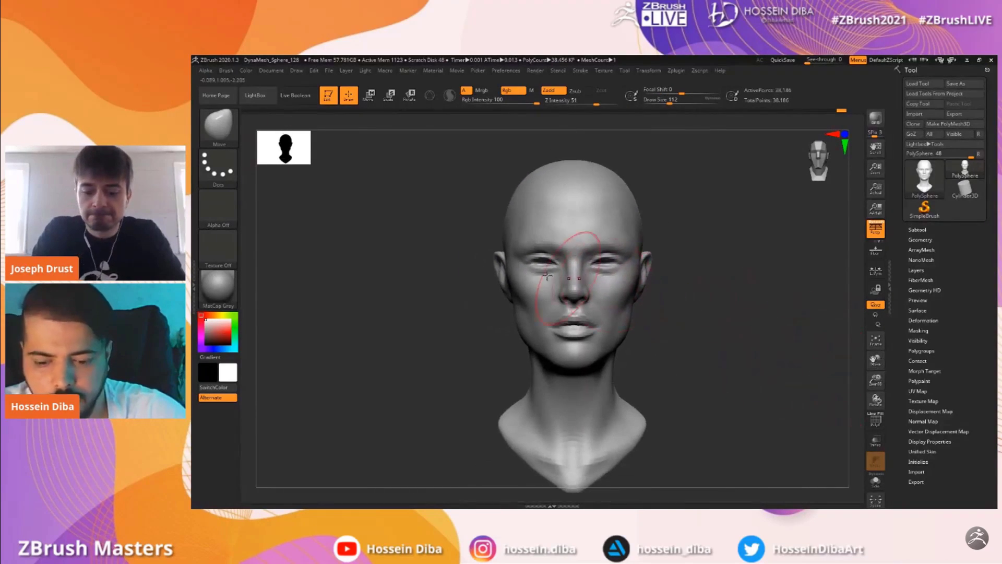
{"action": "key", "text": "bracketright"}
{"action": "key", "text": "bracketright"}
{"action": "key", "text": "bracketright"}
{"action": "key", "text": "bracketright"}
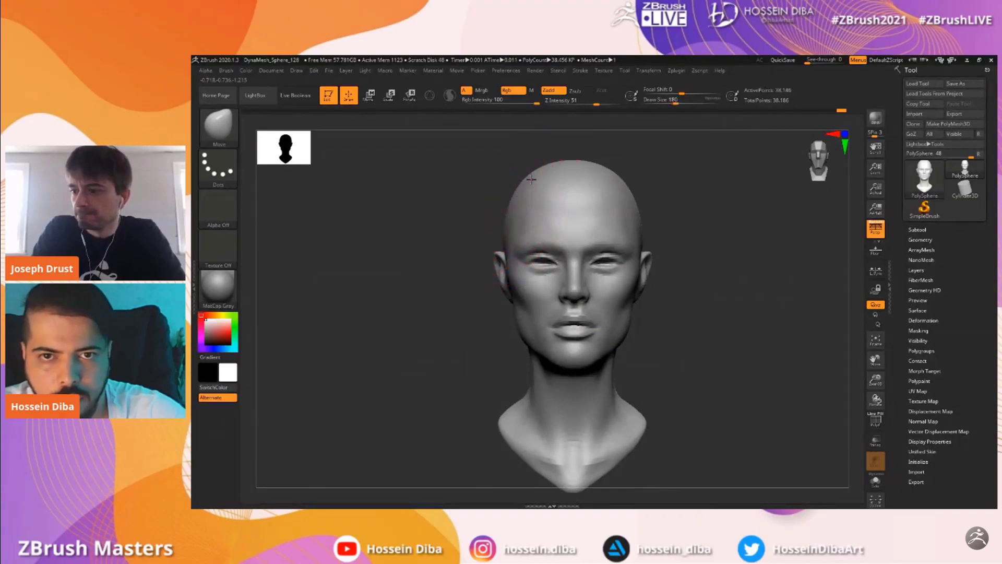
{"action": "left_click_drag", "start_coordinate": [420, 212], "coordinate": [497, 206]}
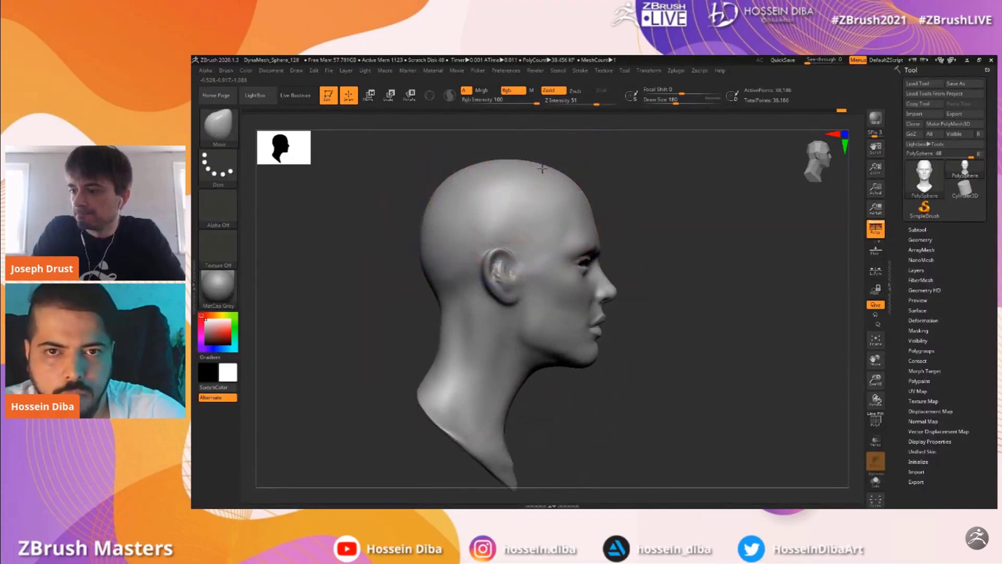
{"action": "key", "text": "bracketleft"}
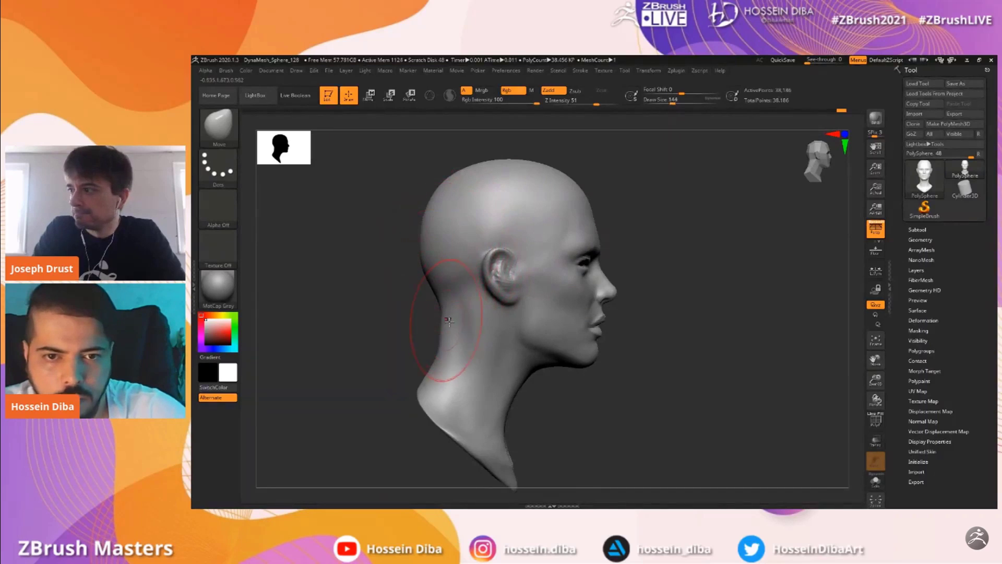
{"action": "key", "text": "bracketleft"}
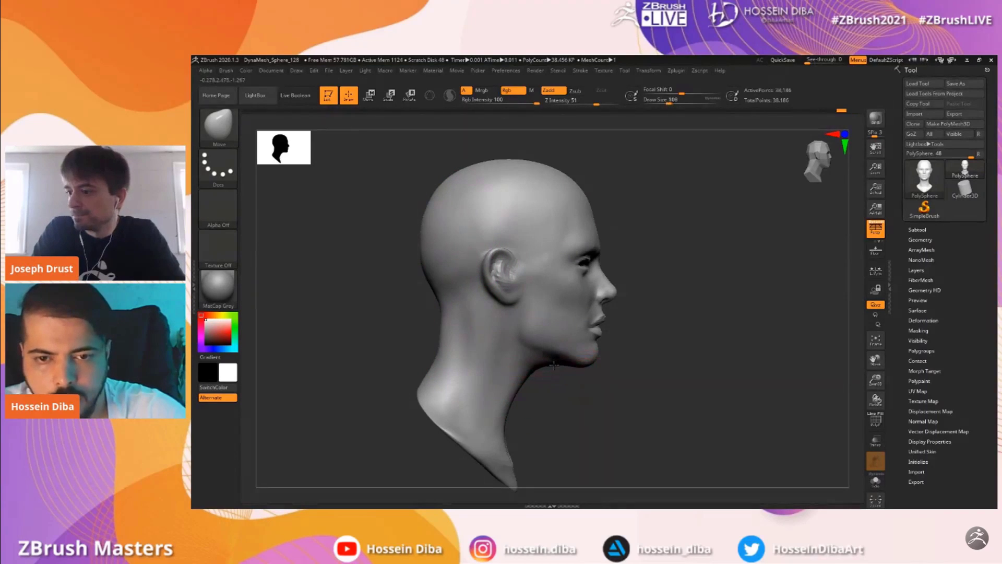
Adjust the cheeks, nose tip and lips from the front with the Move brush at draw sizes 64, 44 and 36
{"action": "left_click_drag", "start_coordinate": [622, 366], "coordinate": [682, 347]}
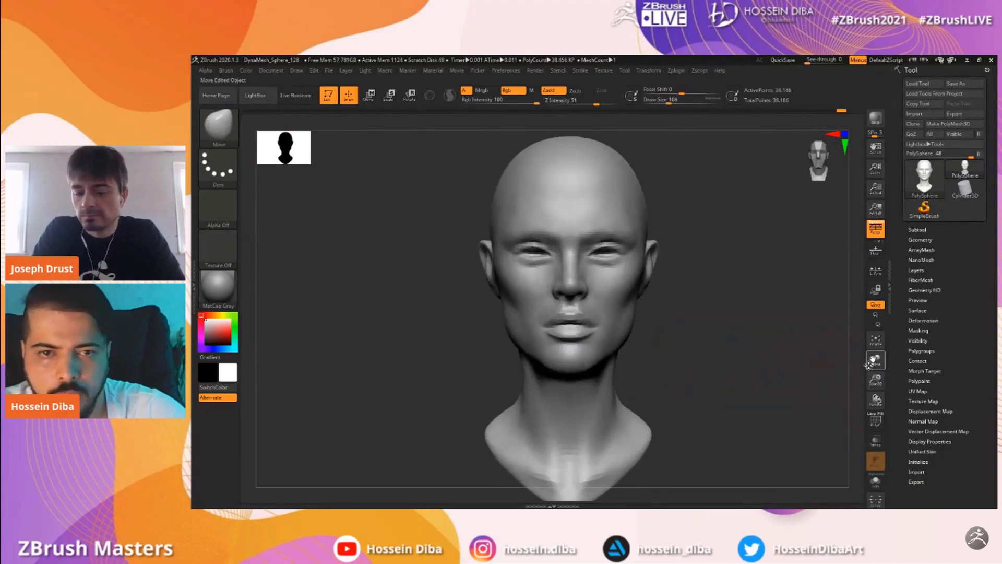
{"action": "key", "text": "bracketleft"}
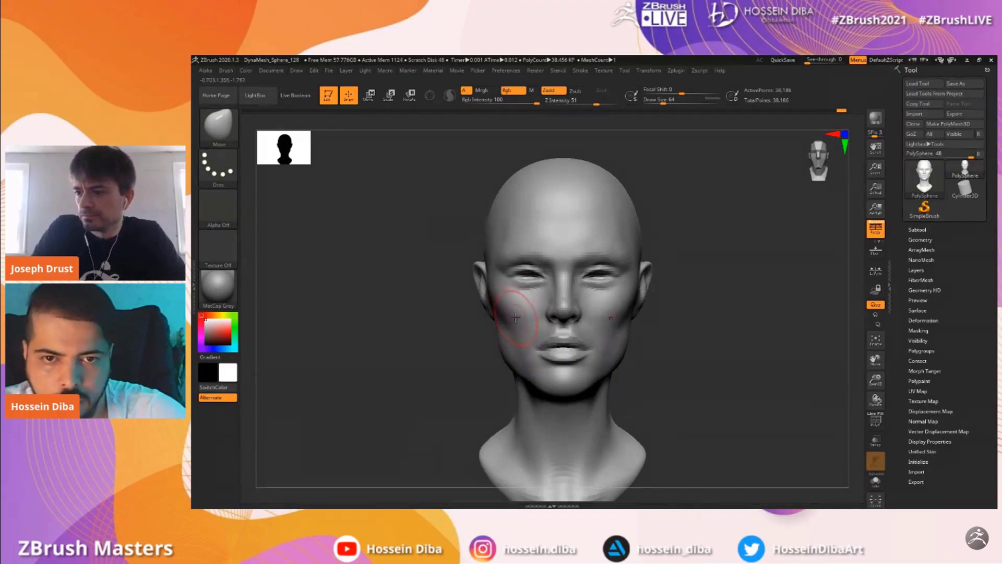
{"action": "left_click_drag", "start_coordinate": [876, 380], "coordinate": [876, 377]}
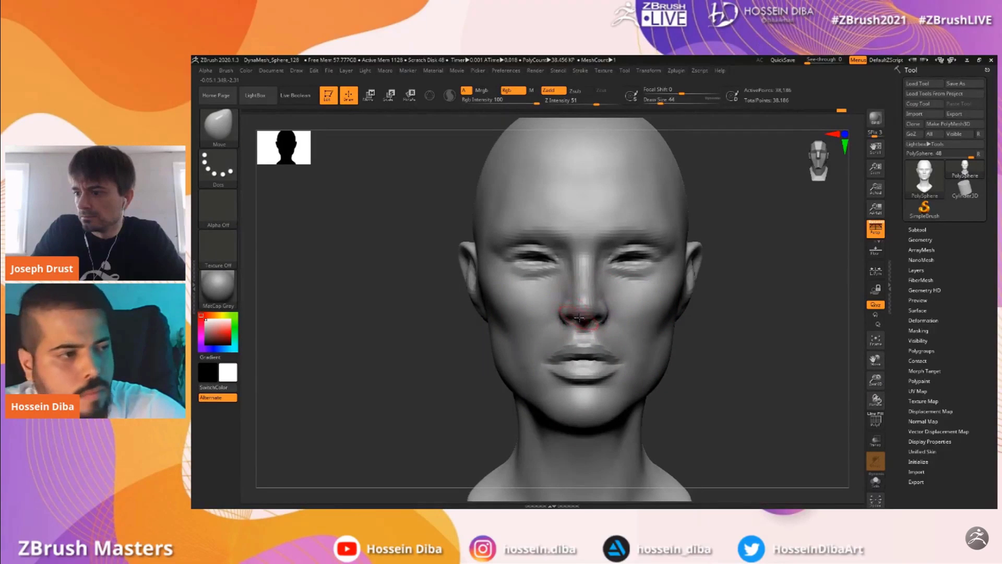
{"action": "key", "text": "bracketleft"}
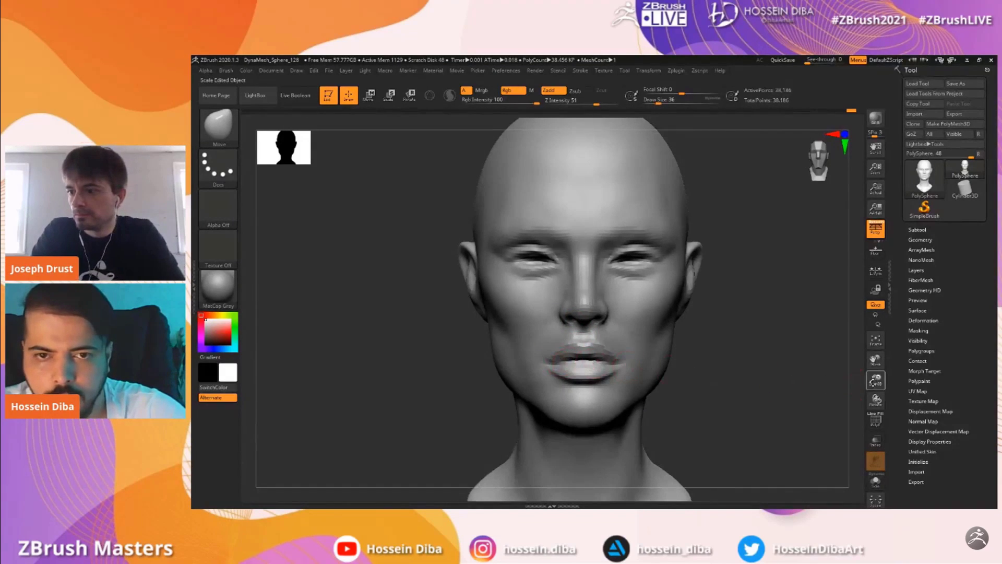
{"action": "left_click_drag", "start_coordinate": [876, 379], "coordinate": [876, 389]}
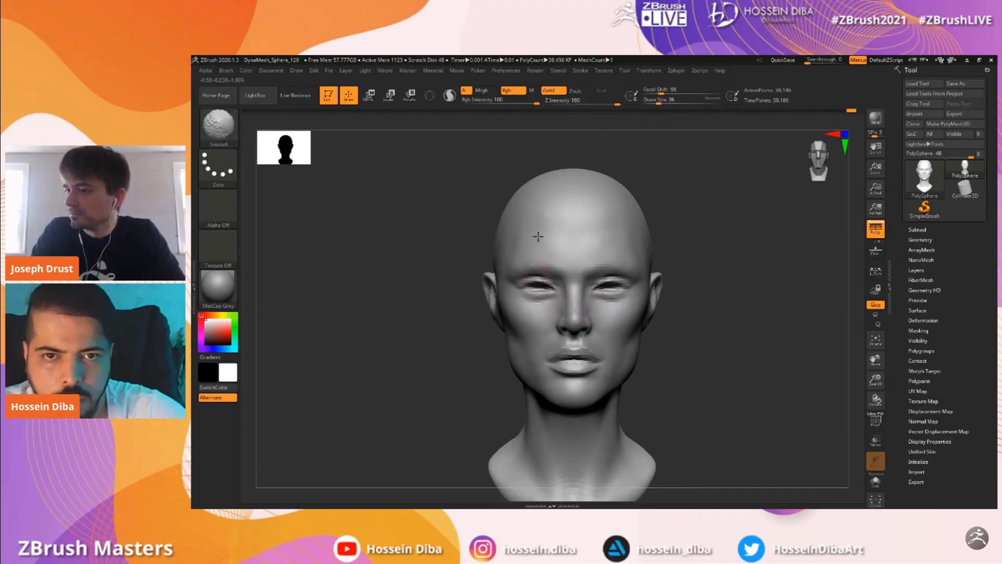
Adjust the sides of the head above the ears with the Move brush at a draw size of 104
{"action": "left_click_drag", "start_coordinate": [659, 104], "coordinate": [670, 105]}
{"action": "mouse_move", "coordinate": [424, 221]}
{"action": "left_mouse_down"}
{"action": "mouse_move", "coordinate": [469, 219]}
{"action": "mouse_move", "coordinate": [409, 225]}
{"action": "left_mouse_up"}
{"action": "left_click_drag", "start_coordinate": [875, 380], "coordinate": [887, 355]}
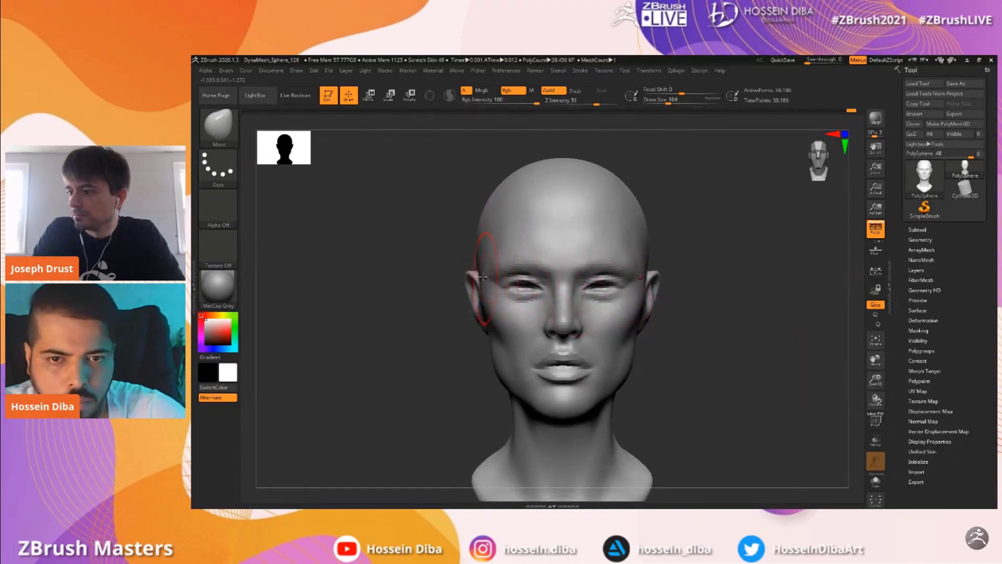
Reshape the upper rims of the ears with the Move brush, using draw sizes of 56 and 44
{"action": "key", "text": "bracketleft"}
{"action": "key", "text": "bracketleft"}
{"action": "key", "text": "bracketleft"}
{"action": "key", "text": "bracketleft"}
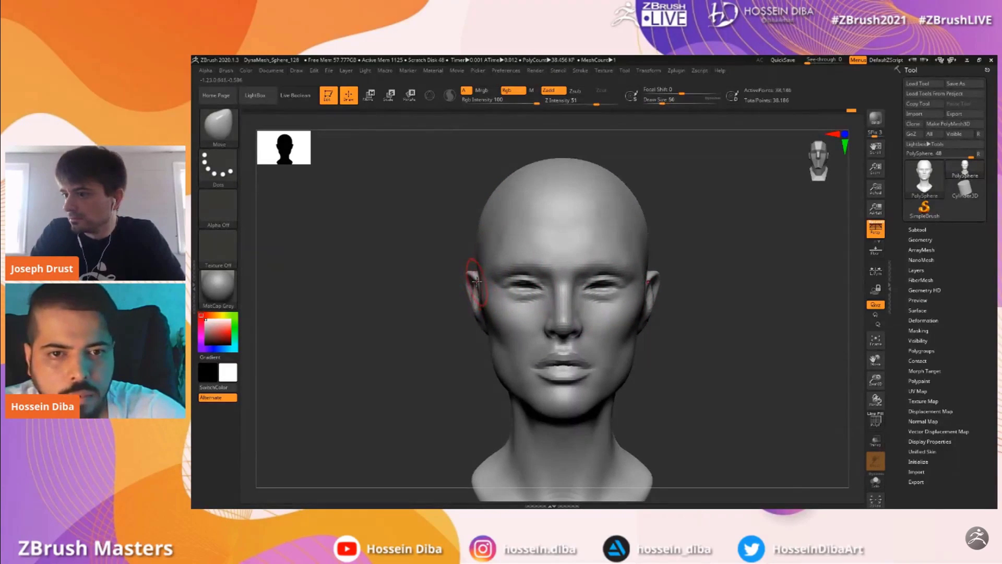
{"action": "left_click_drag", "start_coordinate": [876, 382], "coordinate": [878, 423]}
{"action": "mouse_move", "coordinate": [418, 268]}
{"action": "left_mouse_down"}
{"action": "mouse_move", "coordinate": [476, 271]}
{"action": "mouse_move", "coordinate": [466, 278]}
{"action": "left_mouse_up"}
{"action": "key", "text": "bracketleft"}
{"action": "key", "text": "["}
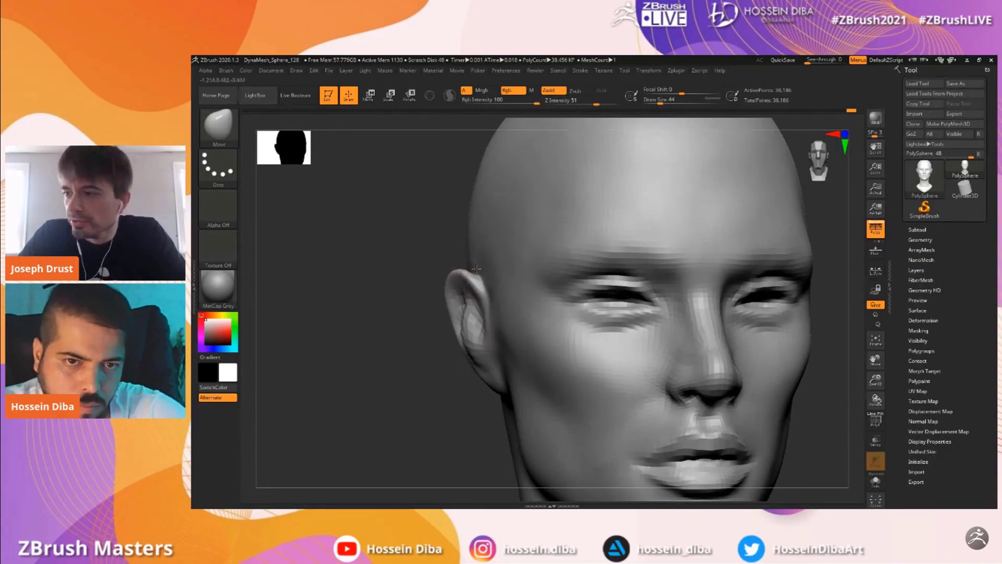
{"action": "left_click_drag", "start_coordinate": [405, 259], "coordinate": [380, 263], "text": "shift"}
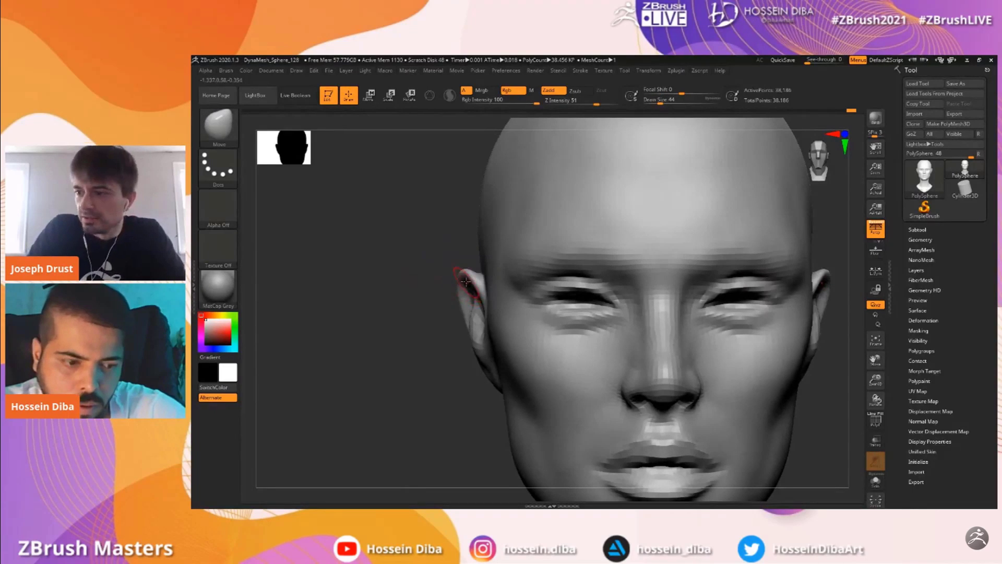
{"action": "key", "text": "f"}
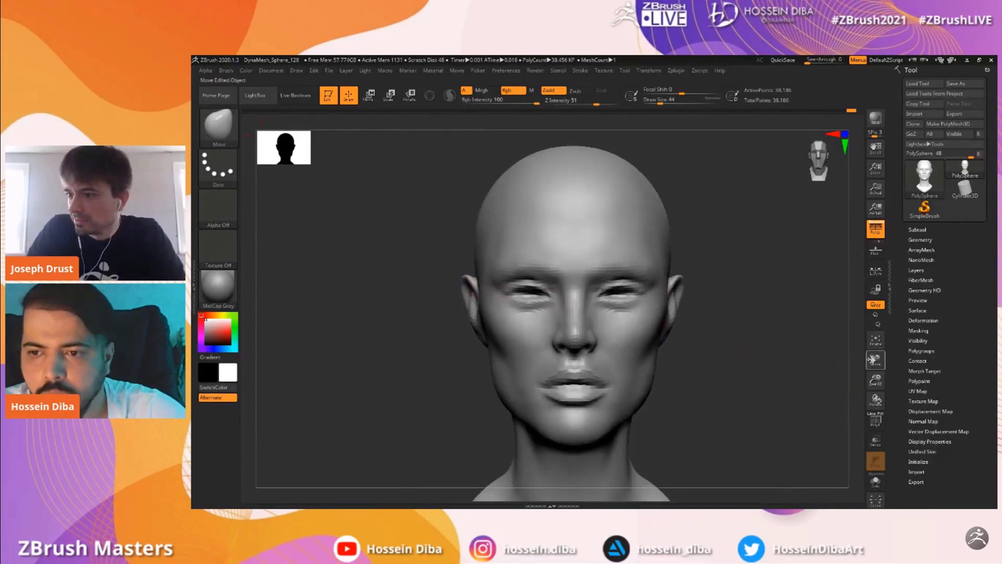
Adjust the outline of the skull's sides from the front with the Move brush at a draw size of 228
{"action": "left_click_drag", "start_coordinate": [875, 359], "coordinate": [738, 325]}
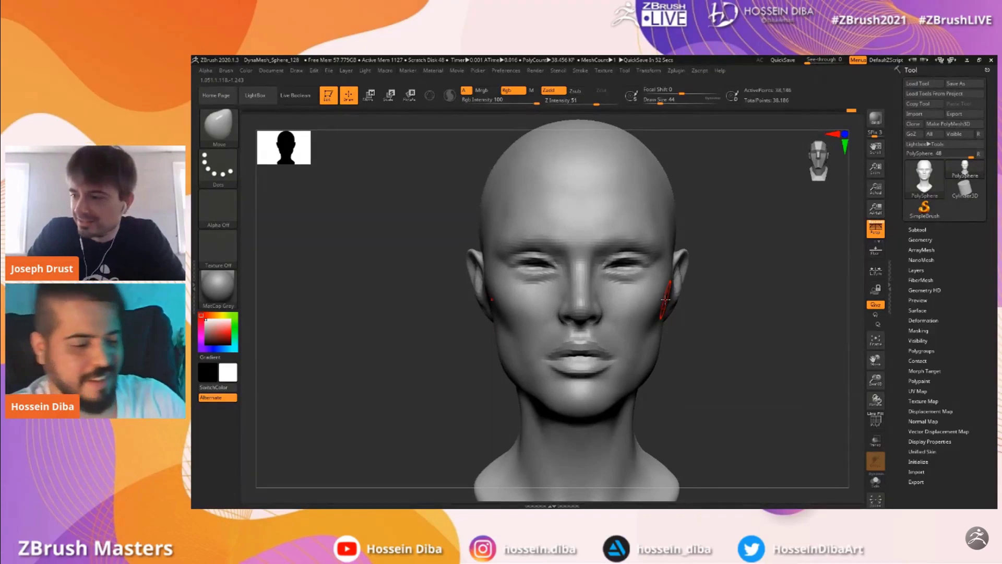
{"action": "scroll", "coordinate": [665, 298], "scroll_direction": "down", "scroll_amount": 5}
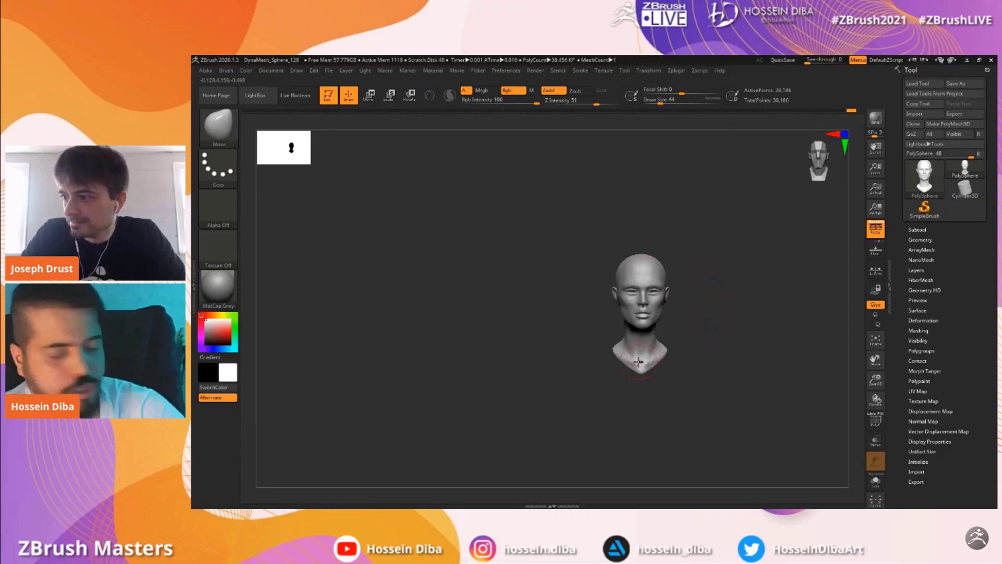
{"action": "left_click", "coordinate": [876, 339]}
{"action": "mouse_move", "coordinate": [877, 381]}
{"action": "left_mouse_down"}
{"action": "mouse_move", "coordinate": [890, 384]}
{"action": "mouse_move", "coordinate": [880, 396]}
{"action": "left_mouse_up"}
{"action": "left_click_drag", "start_coordinate": [876, 361], "coordinate": [887, 363]}
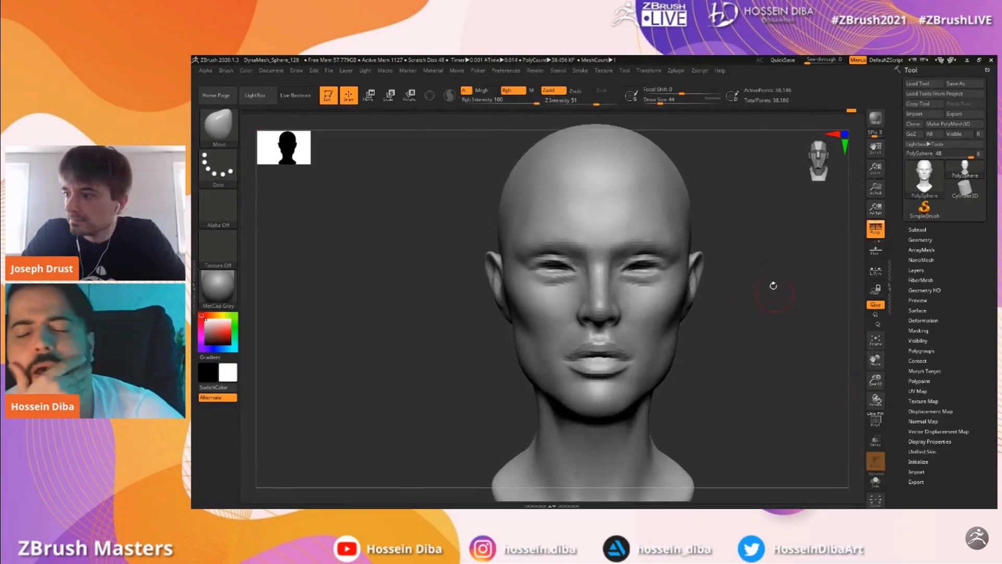
{"action": "mouse_move", "coordinate": [877, 380]}
{"action": "left_mouse_down"}
{"action": "mouse_move", "coordinate": [875, 357]}
{"action": "mouse_move", "coordinate": [876, 374]}
{"action": "left_mouse_up"}
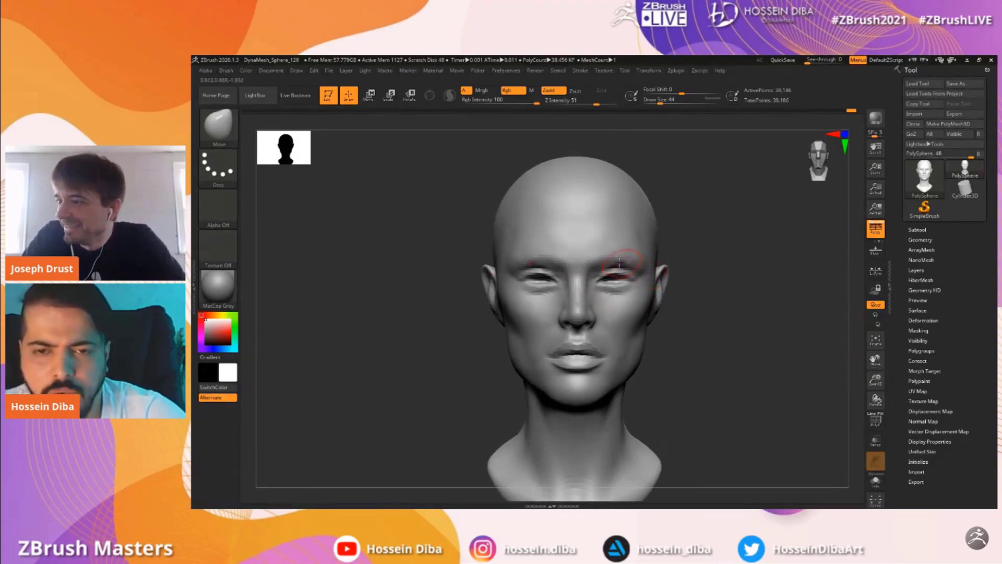
{"action": "left_click_drag", "start_coordinate": [666, 101], "coordinate": [680, 102]}
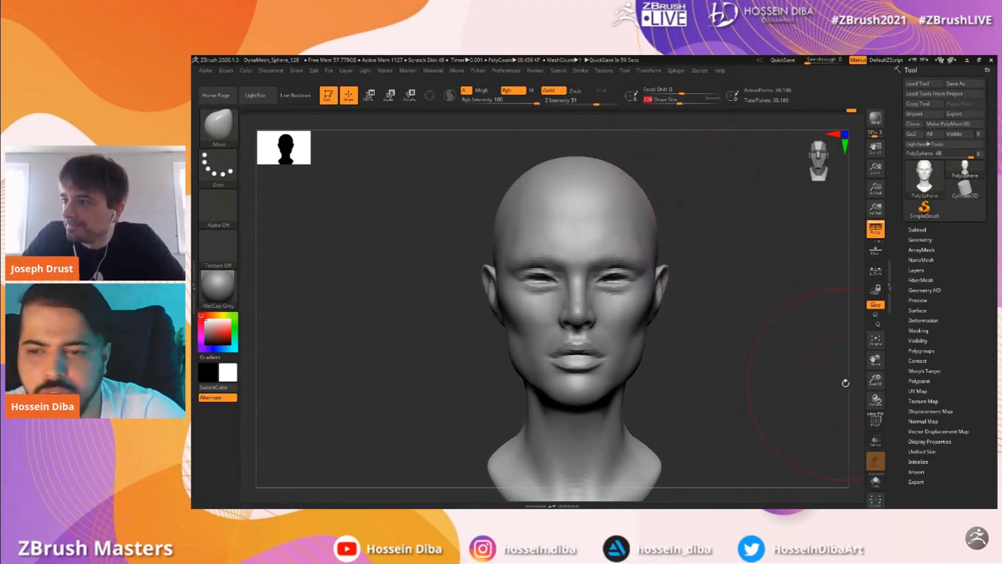
{"action": "left_click_drag", "start_coordinate": [876, 383], "coordinate": [875, 372]}
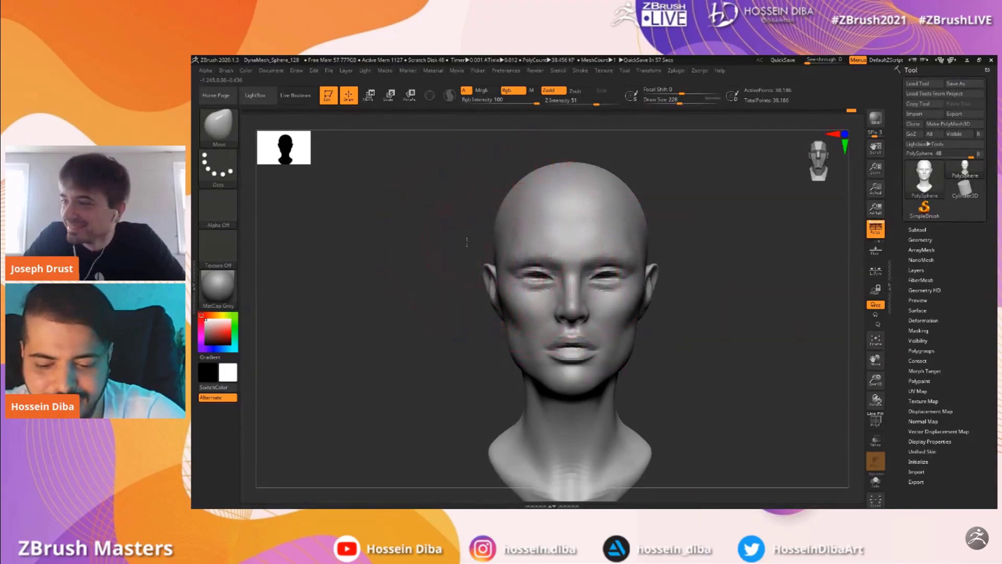
{"action": "left_click_drag", "start_coordinate": [470, 246], "coordinate": [468, 251]}
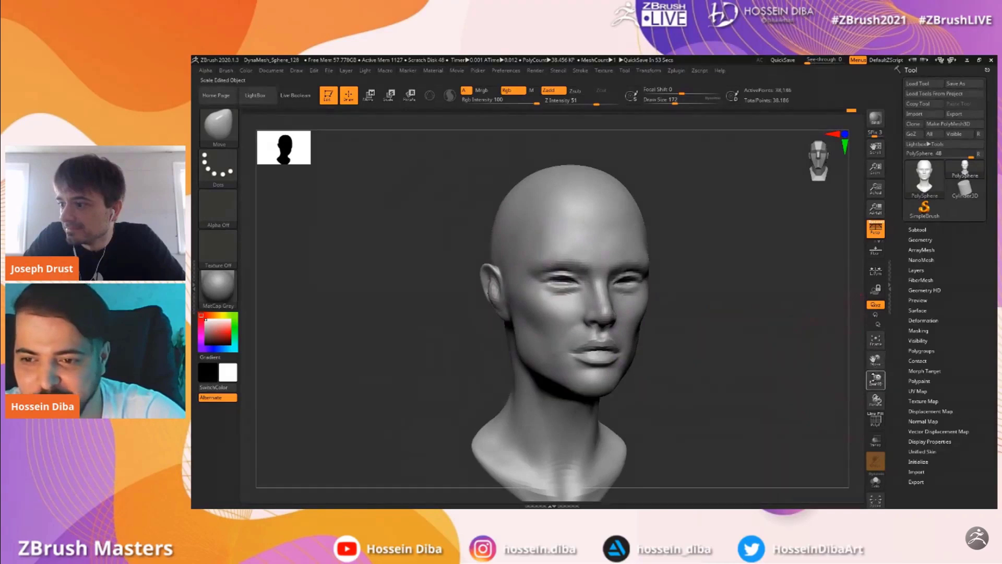
Adjust where the tops of the ears meet the head with the Move brush at a draw size of 64
{"action": "left_click_drag", "start_coordinate": [876, 380], "coordinate": [875, 396]}
{"action": "left_click_drag", "start_coordinate": [876, 360], "coordinate": [877, 371]}
{"action": "left_click_drag", "start_coordinate": [432, 283], "coordinate": [412, 283], "text": "shift"}
{"action": "key", "text": "bracketleft"}
{"action": "key", "text": "bracketleft"}
{"action": "key", "text": "bracketleft"}
{"action": "key", "text": "bracketleft"}
{"action": "key", "text": "bracketleft"}
{"action": "key", "text": "bracketleft"}
{"action": "key", "text": "bracketleft"}
{"action": "key", "text": "bracketleft"}
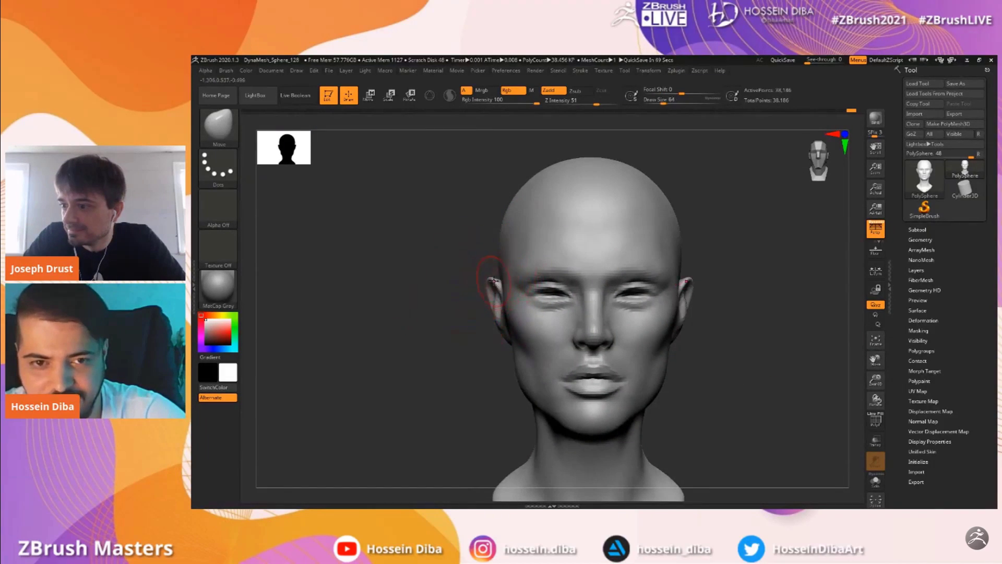
Thicken the upper ears with the Inflat brush at a draw size of 72
{"action": "left_click_drag", "start_coordinate": [875, 380], "coordinate": [876, 398]}
{"action": "left_click_drag", "start_coordinate": [875, 362], "coordinate": [904, 361]}
{"action": "left_click", "coordinate": [231, 144]}
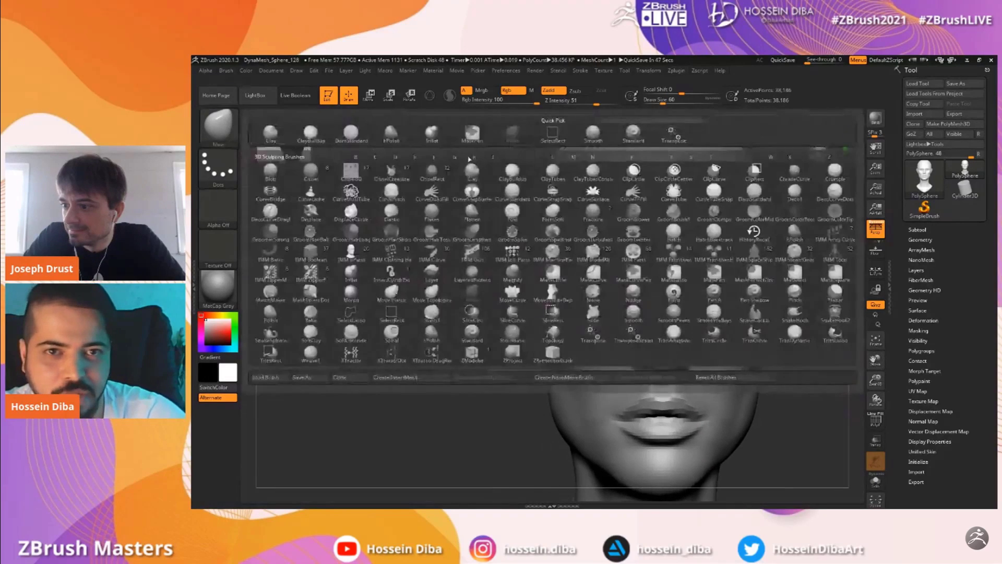
{"action": "left_click", "coordinate": [432, 133]}
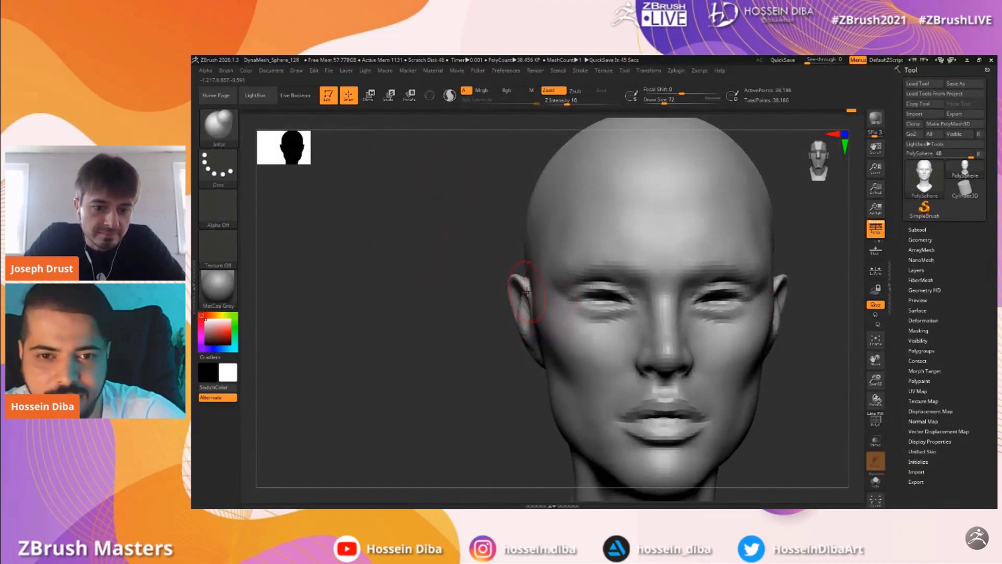
{"action": "left_click_drag", "start_coordinate": [514, 278], "coordinate": [515, 276]}
{"action": "left_click_drag", "start_coordinate": [882, 380], "coordinate": [881, 365]}
{"action": "mouse_move", "coordinate": [879, 360]}
{"action": "left_mouse_down"}
{"action": "mouse_move", "coordinate": [862, 358]}
{"action": "mouse_move", "coordinate": [876, 376]}
{"action": "left_mouse_up"}
{"action": "left_click_drag", "start_coordinate": [876, 360], "coordinate": [852, 358]}
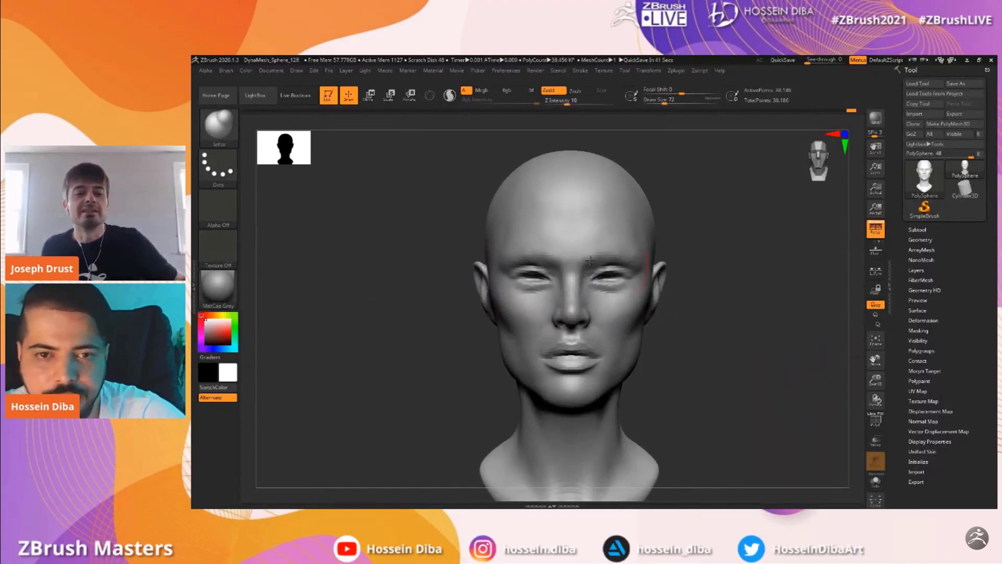
Refine the sides of the skull above the ears with the Move brush at a draw size of 72, and smooth the temples
{"action": "left_click", "coordinate": [219, 127]}
{"action": "left_click", "coordinate": [513, 134]}
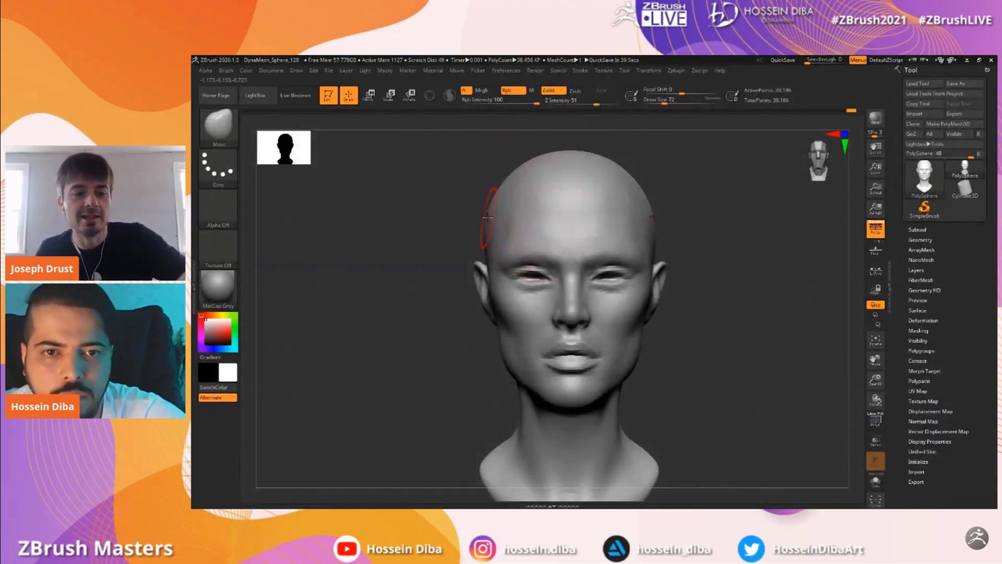
{"action": "left_click_drag", "start_coordinate": [502, 230], "coordinate": [500, 239], "text": "shift"}
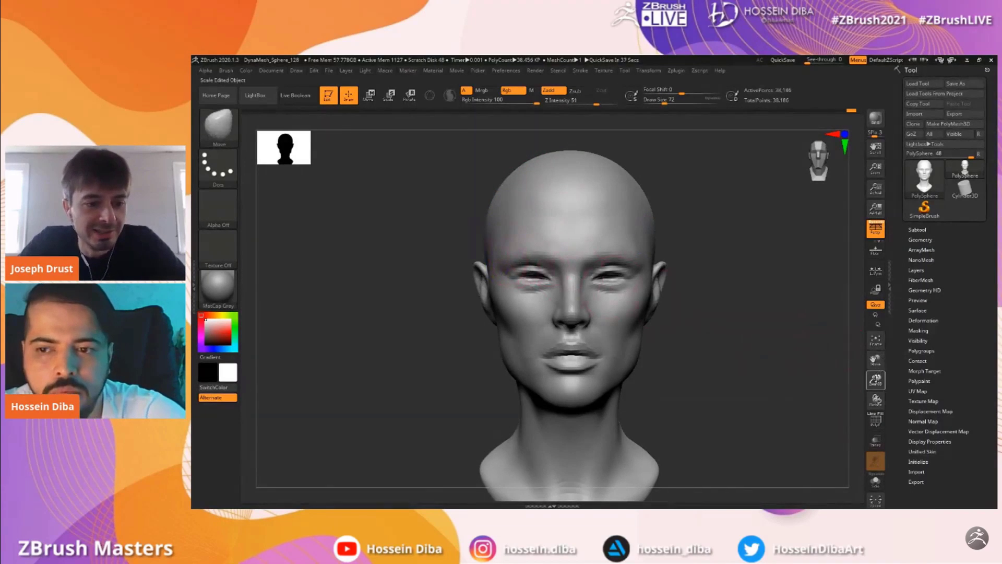
{"action": "left_click_drag", "start_coordinate": [875, 380], "coordinate": [875, 389]}
{"action": "left_click_drag", "start_coordinate": [870, 356], "coordinate": [874, 366]}
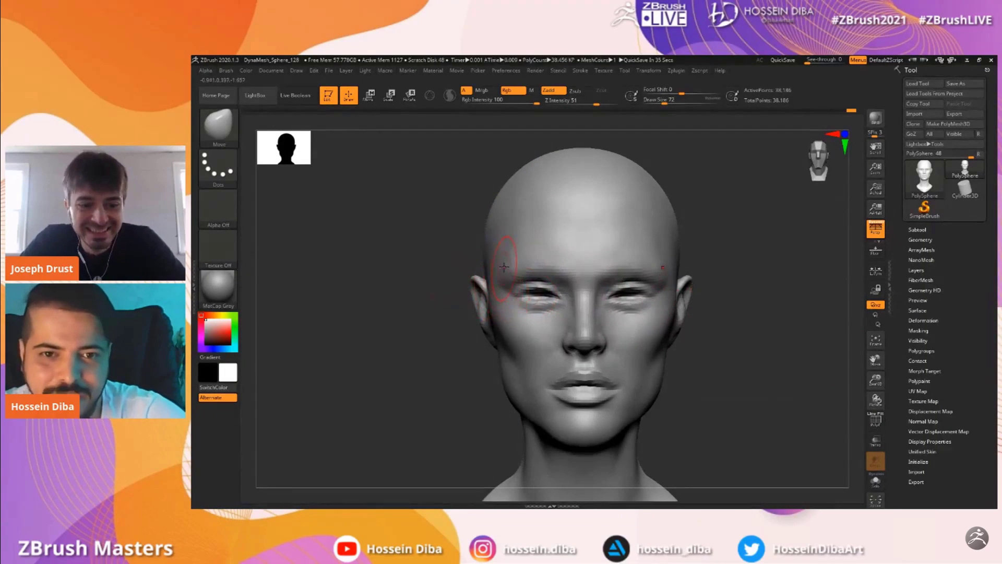
{"action": "mouse_move", "coordinate": [875, 380]}
{"action": "left_mouse_down"}
{"action": "mouse_move", "coordinate": [877, 390]}
{"action": "mouse_move", "coordinate": [858, 329]}
{"action": "mouse_move", "coordinate": [877, 390]}
{"action": "mouse_move", "coordinate": [878, 353]}
{"action": "mouse_move", "coordinate": [875, 374]}
{"action": "left_mouse_up"}
{"action": "mouse_move", "coordinate": [873, 357]}
{"action": "left_mouse_down"}
{"action": "mouse_move", "coordinate": [828, 374]}
{"action": "mouse_move", "coordinate": [875, 385]}
{"action": "mouse_move", "coordinate": [874, 363]}
{"action": "mouse_move", "coordinate": [876, 373]}
{"action": "left_mouse_up"}
Sculpt the brow area above the eyes with the Standard brush at a draw size of 48
{"action": "key", "text": "b"}
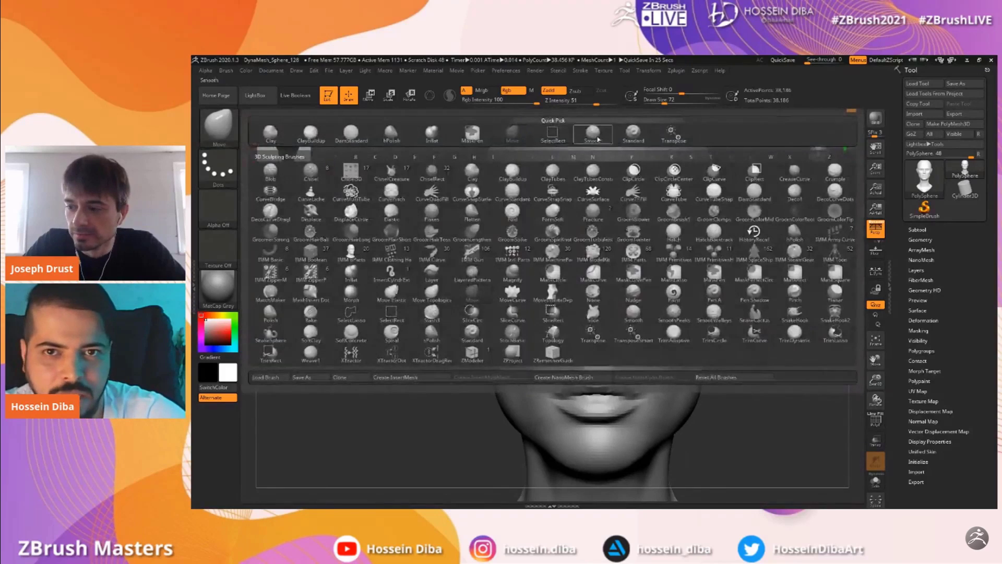
{"action": "key", "text": "s"}
{"action": "key", "text": "t"}
{"action": "left_click_drag", "start_coordinate": [396, 284], "coordinate": [408, 285]}
{"action": "key", "text": "["}
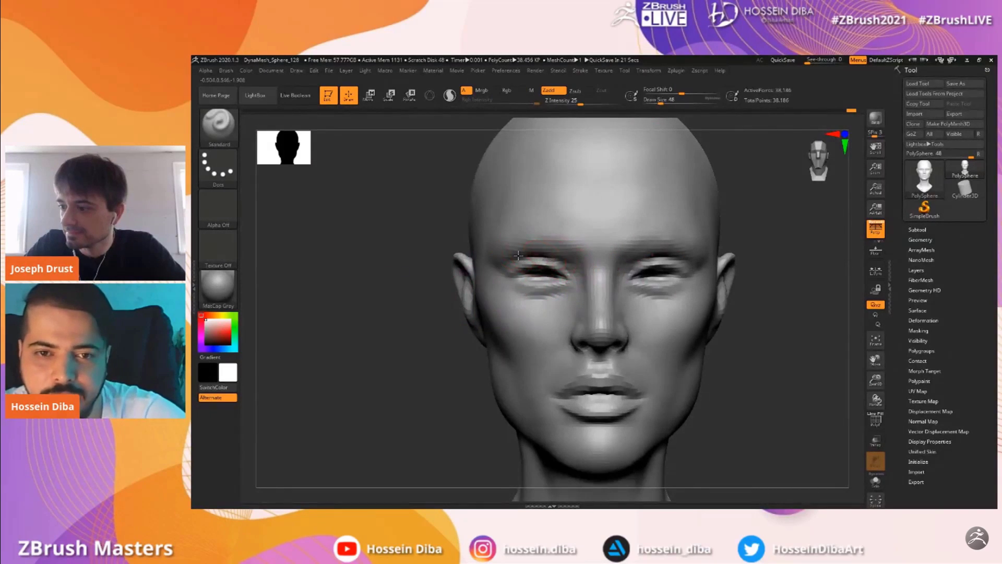
{"action": "left_click_drag", "start_coordinate": [876, 381], "coordinate": [861, 365]}
Sculpt the nose tip, nostrils and underside of the nose with the Standard brush at draw sizes of 76 and 48
{"action": "key", "text": "]"}
{"action": "key", "text": "bracketright"}
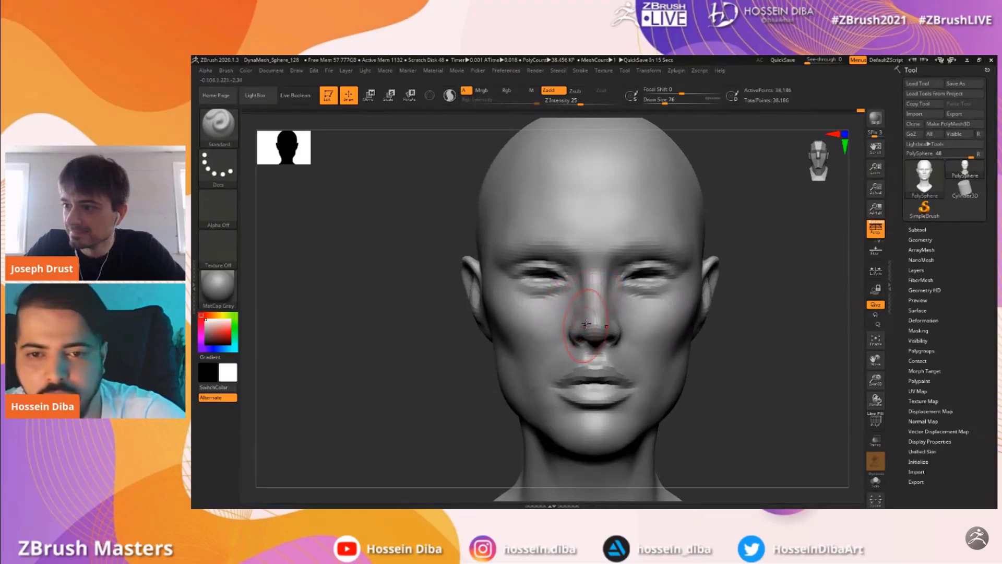
{"action": "left_click_drag", "start_coordinate": [875, 380], "coordinate": [867, 358]}
{"action": "left_click_drag", "start_coordinate": [801, 361], "coordinate": [745, 343]}
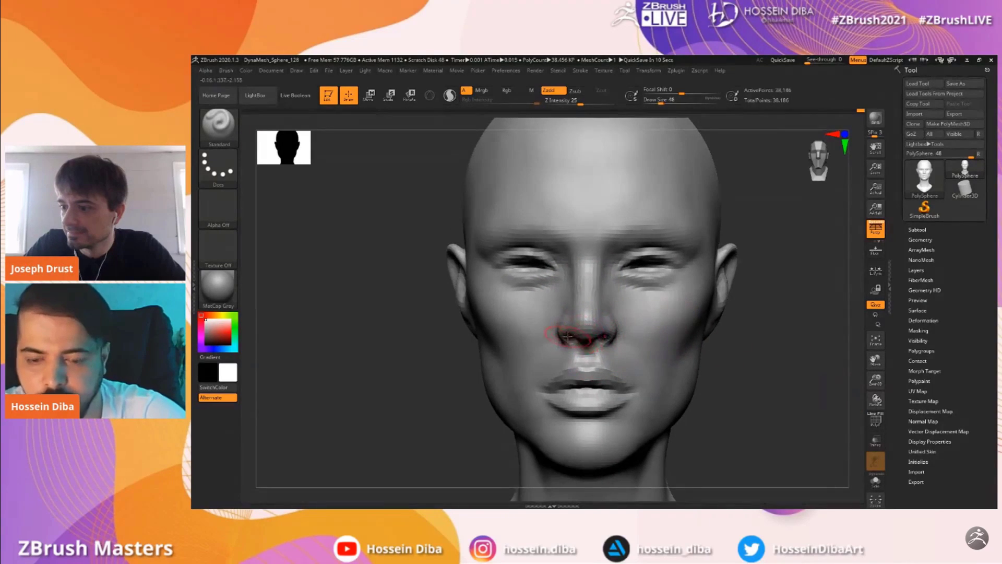
{"action": "left_click_drag", "start_coordinate": [875, 380], "coordinate": [868, 392]}
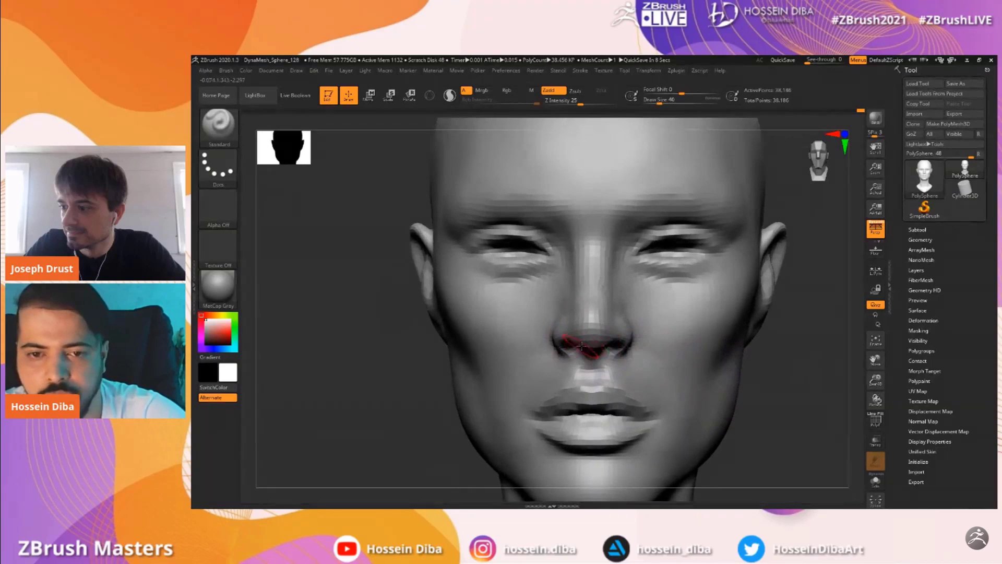
{"action": "left_click_drag", "start_coordinate": [876, 380], "coordinate": [816, 386]}
{"action": "left_click_drag", "start_coordinate": [875, 379], "coordinate": [874, 388]}
{"action": "left_click_drag", "start_coordinate": [875, 360], "coordinate": [874, 388]}
{"action": "left_click_drag", "start_coordinate": [875, 361], "coordinate": [866, 363]}
Adjust the nose tip and bridge with the Move brush at a draw size of 44, and smooth the side of the nose
{"action": "key", "text": "b"}
{"action": "key", "text": "m"}
{"action": "key", "text": "v"}
{"action": "left_click_drag", "start_coordinate": [875, 379], "coordinate": [845, 352]}
{"action": "left_click_drag", "start_coordinate": [592, 318], "coordinate": [592, 322]}
{"action": "key", "text": "bracketright"}
{"action": "key", "text": "bracketright"}
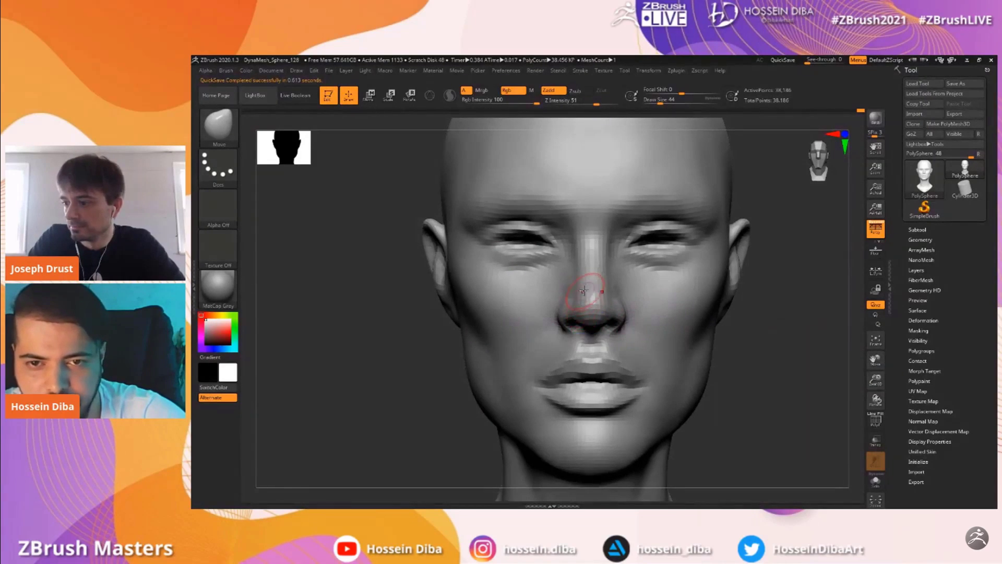
{"action": "left_click_drag", "start_coordinate": [576, 263], "coordinate": [575, 255], "text": "shift"}
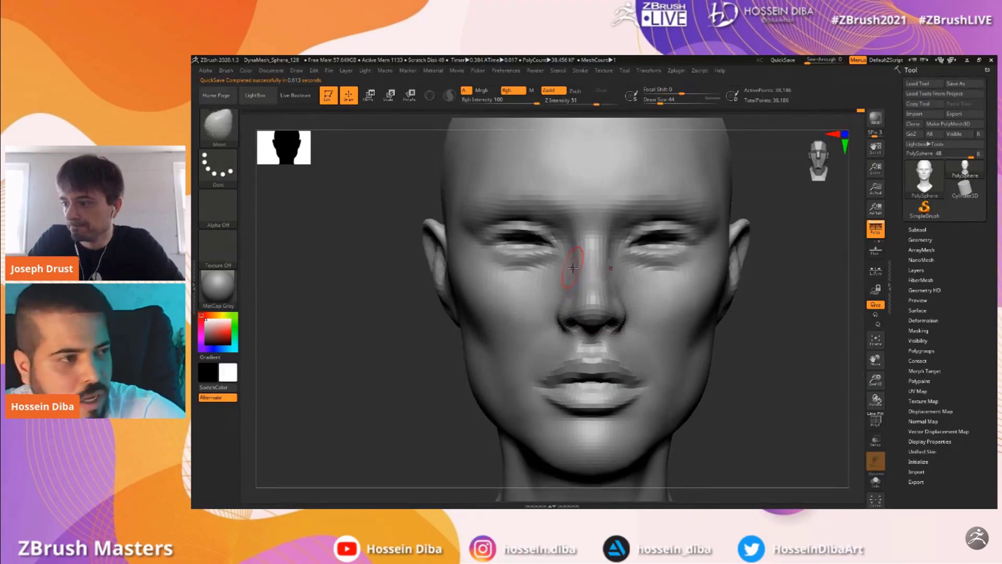
Adjust the inner brow and inner eye area beside the nose bridge with the Move brush at a draw size of 36
{"action": "key", "text": "bracketright"}
{"action": "key", "text": "bracketright"}
{"action": "key", "text": "bracketleft"}
{"action": "key", "text": "bracketleft"}
{"action": "key", "text": "bracketleft"}
{"action": "key", "text": "bracketleft"}
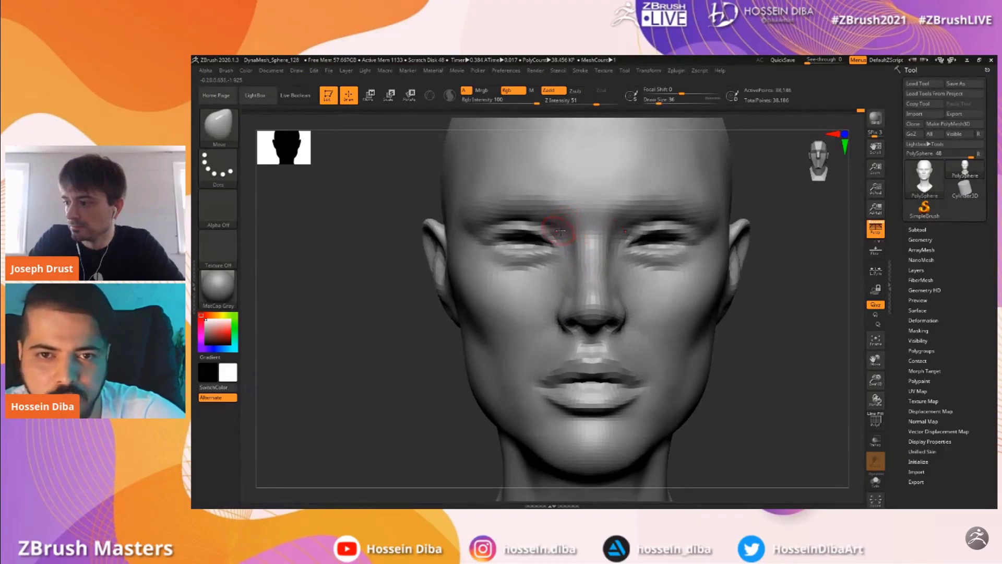
{"action": "left_click_drag", "start_coordinate": [875, 360], "coordinate": [884, 392]}
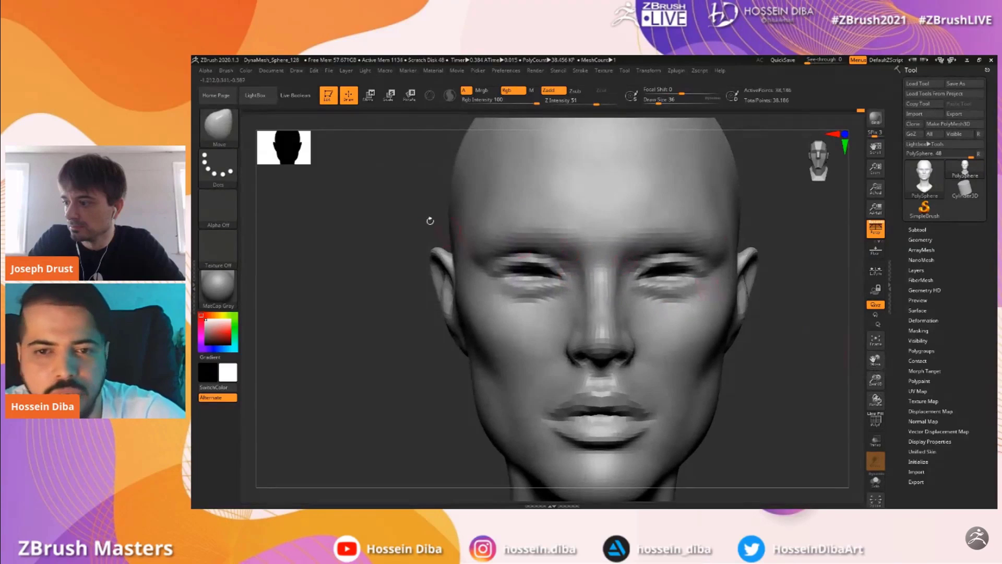
Define the brow ridge with the Standard brush at a draw size of 44, and smooth the upper eyelids at 32
{"action": "key", "text": "b"}
{"action": "key", "text": "s"}
{"action": "key", "text": "t"}
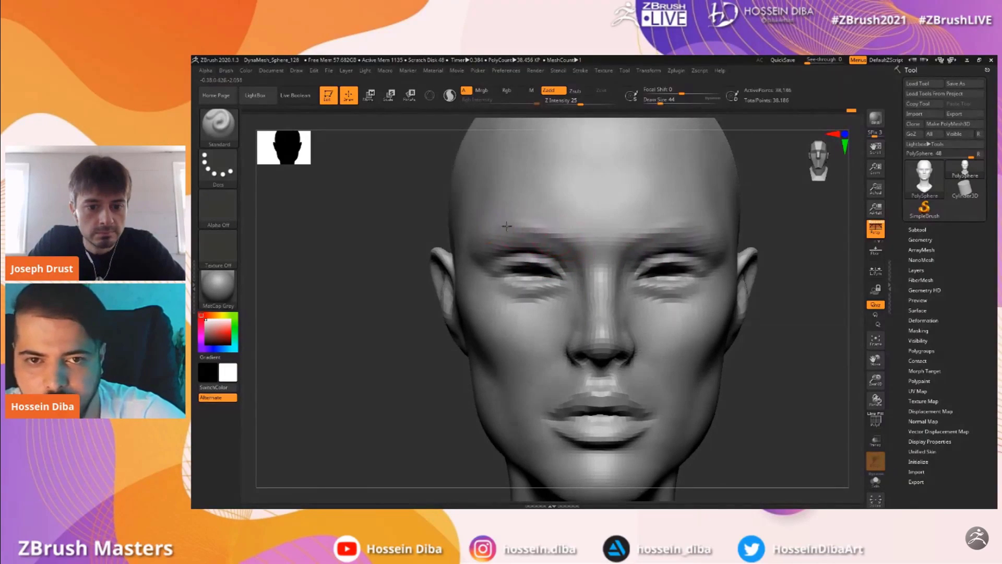
{"action": "left_click_drag", "start_coordinate": [876, 380], "coordinate": [689, 301]}
{"action": "key", "text": "bracketleft"}
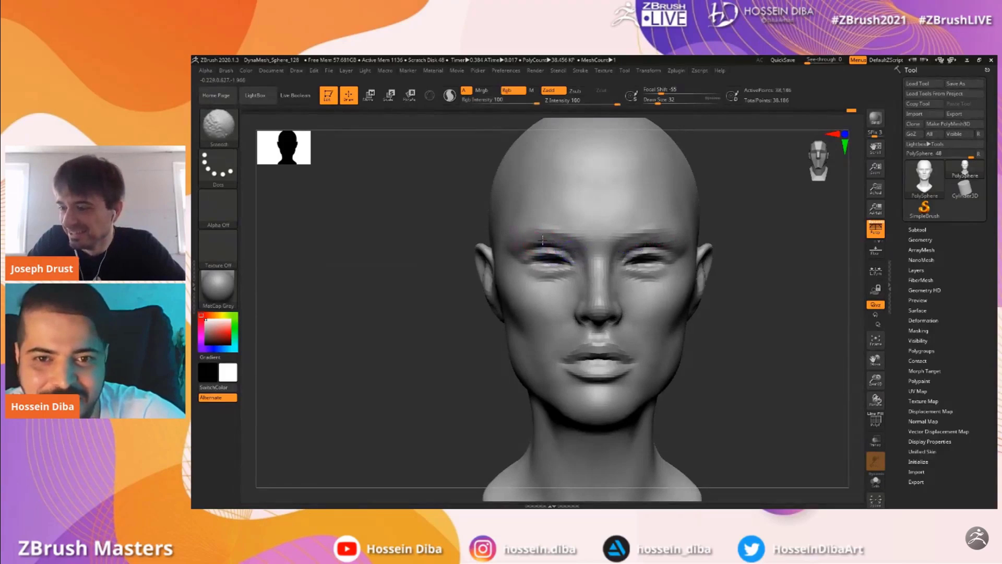
Refine the eyelids and the wings of the nose with the Standard brush at a draw size of 24
{"action": "left_click_drag", "start_coordinate": [876, 379], "coordinate": [877, 387]}
{"action": "key", "text": "bracketleft"}
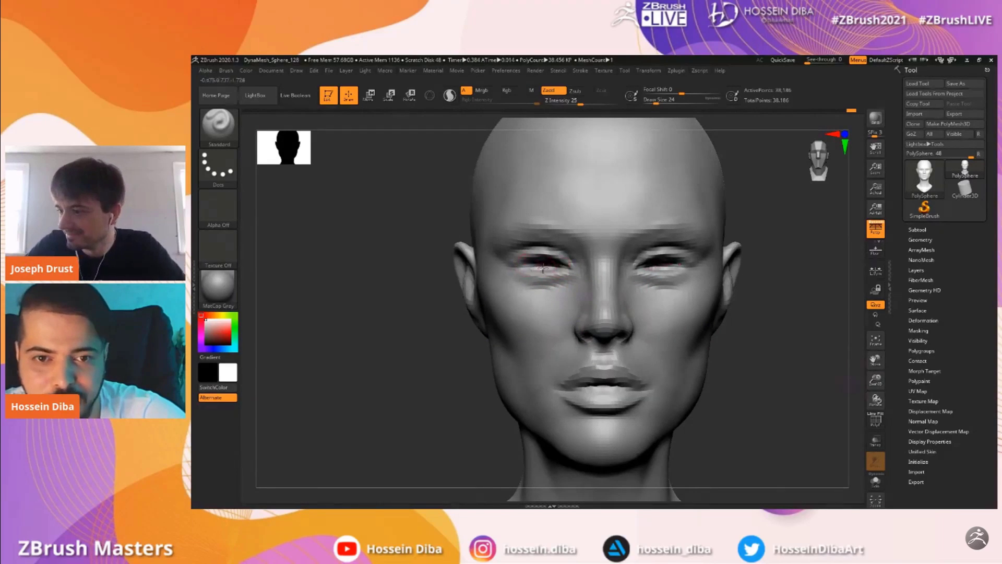
{"action": "mouse_move", "coordinate": [769, 280]}
{"action": "left_mouse_down", "text": "alt"}
{"action": "mouse_move", "coordinate": [765, 332]}
{"action": "mouse_move", "coordinate": [741, 317]}
{"action": "mouse_move", "coordinate": [746, 351]}
{"action": "left_mouse_up", "text": "alt"}
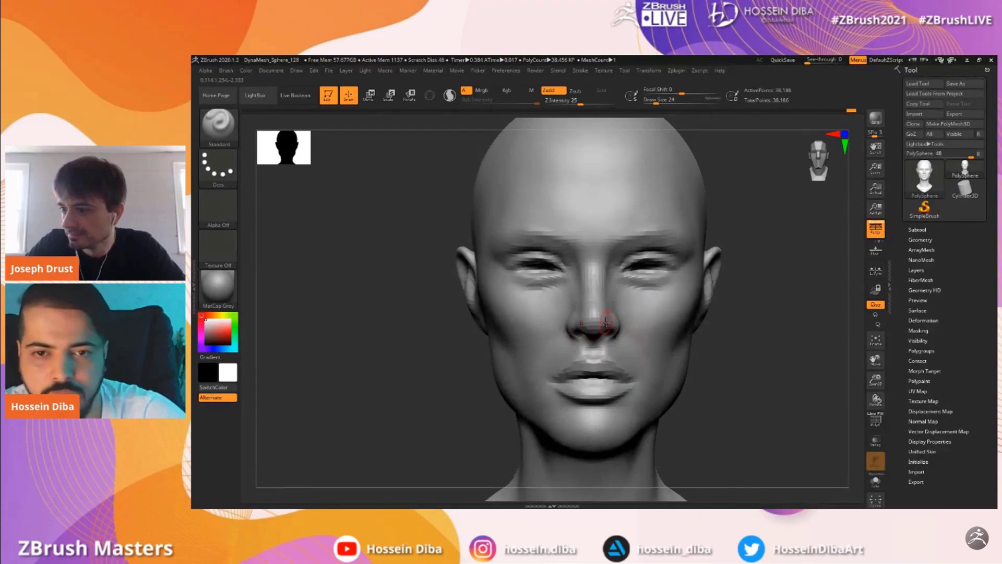
{"action": "left_click_drag", "start_coordinate": [875, 377], "coordinate": [875, 357]}
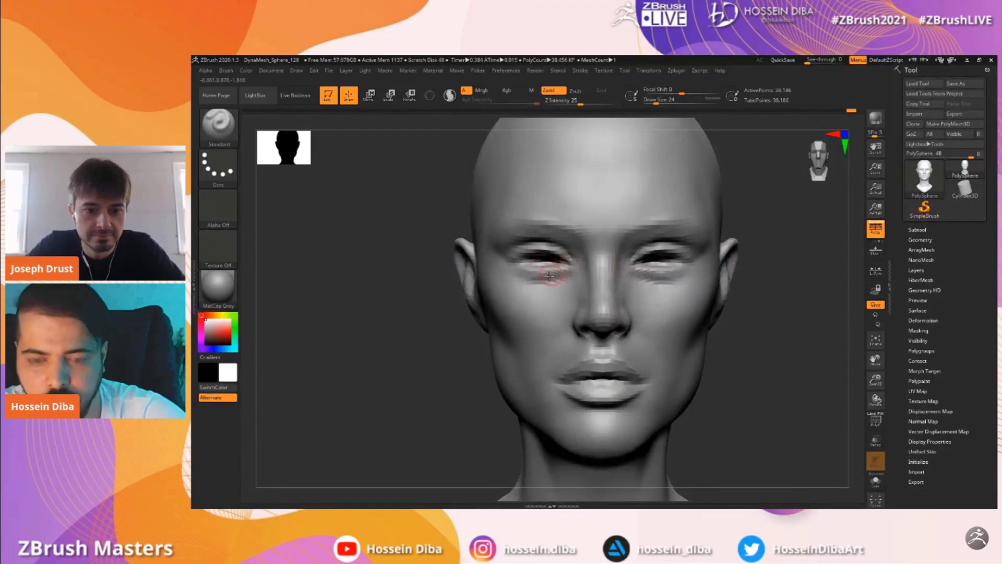
Shape the lower eyelids and inner eye corners with the Standard brush at a draw size of 32
{"action": "key", "text": "bracketright"}
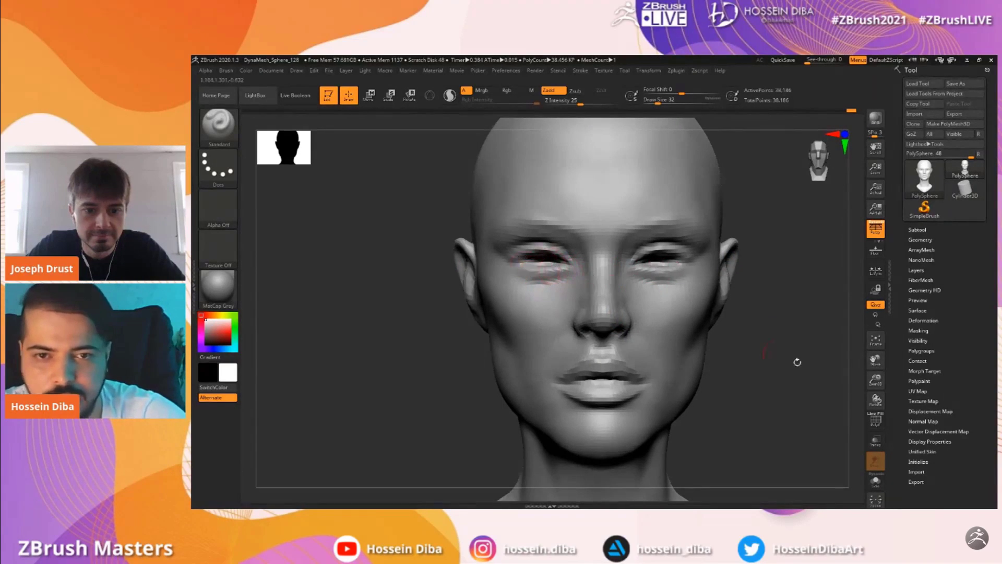
{"action": "left_click_drag", "start_coordinate": [877, 378], "coordinate": [875, 363]}
{"action": "key", "text": "bracketleft"}
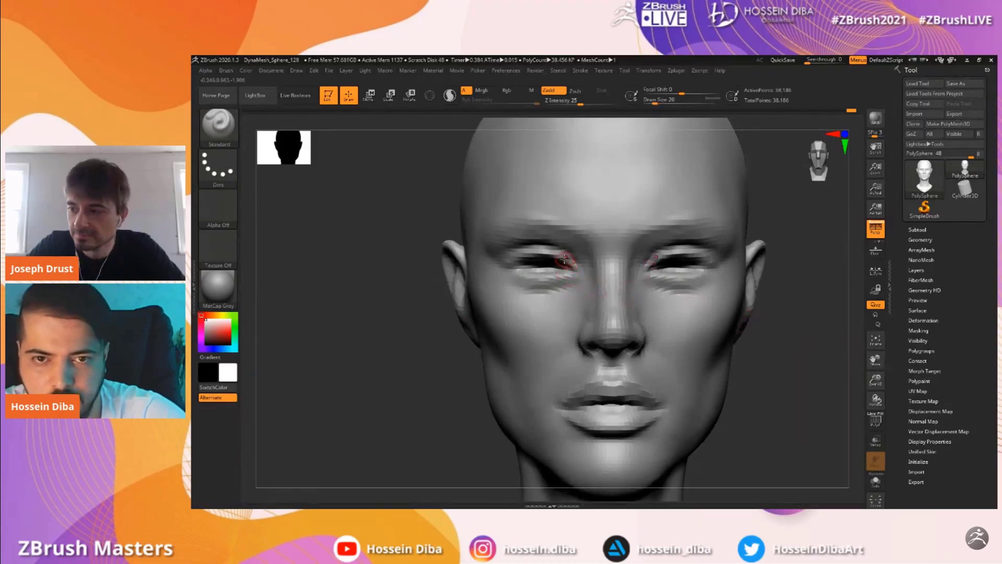
{"action": "mouse_move", "coordinate": [568, 257]}
{"action": "left_mouse_down"}
{"action": "mouse_move", "coordinate": [574, 265]}
{"action": "mouse_move", "coordinate": [512, 242]}
{"action": "left_mouse_up"}
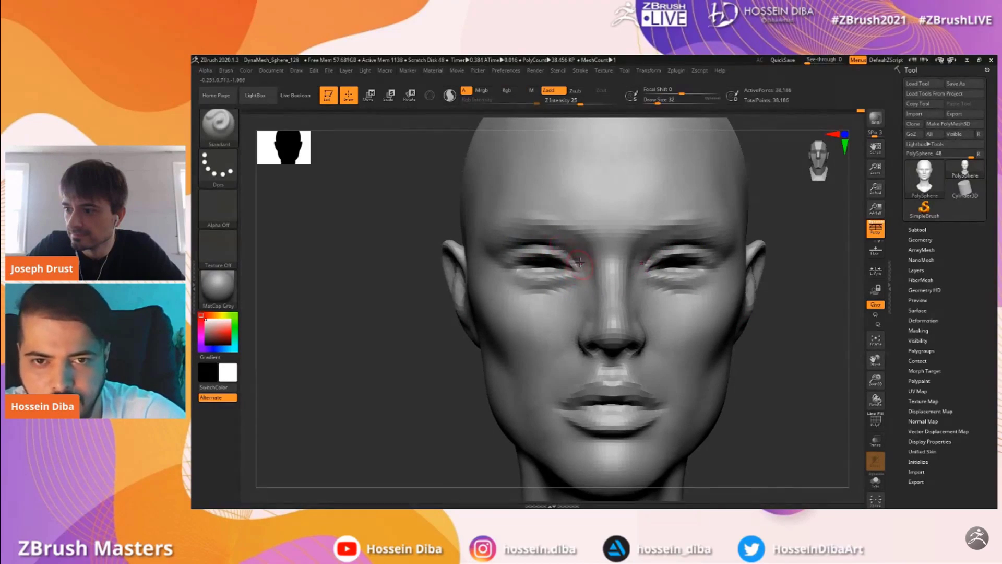
Refine the inner brow and upper eyelid area with the Standard brush at draw sizes of 48 and 36
{"action": "scroll", "coordinate": [619, 275], "scroll_direction": "down", "scroll_amount": 2}
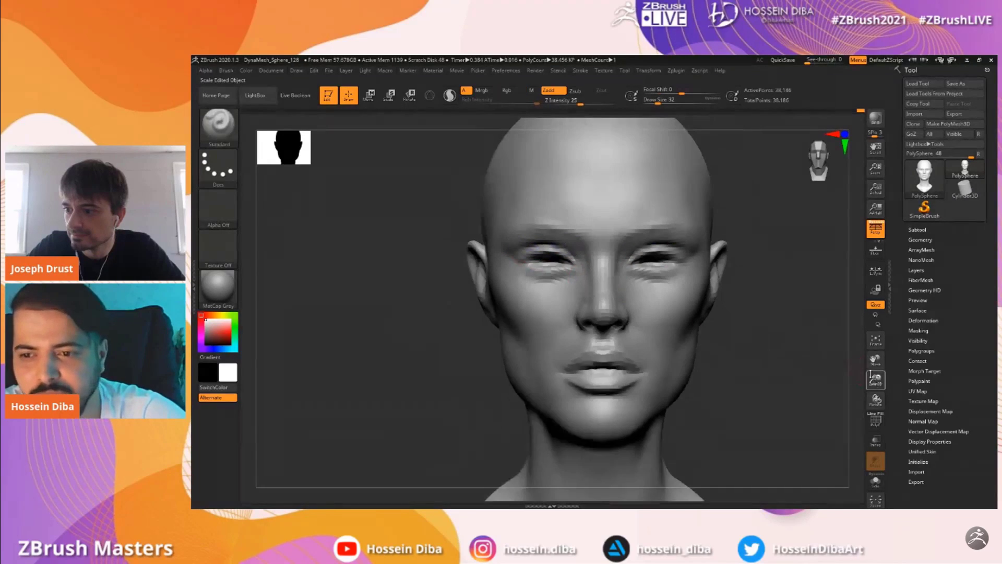
{"action": "key", "text": "bracketright"}
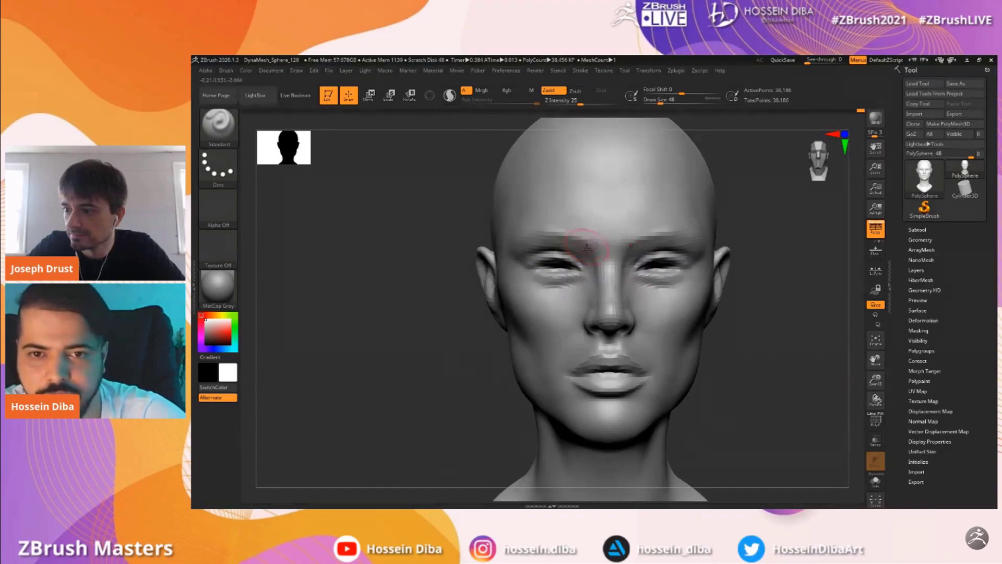
{"action": "left_click_drag", "start_coordinate": [575, 234], "coordinate": [540, 240]}
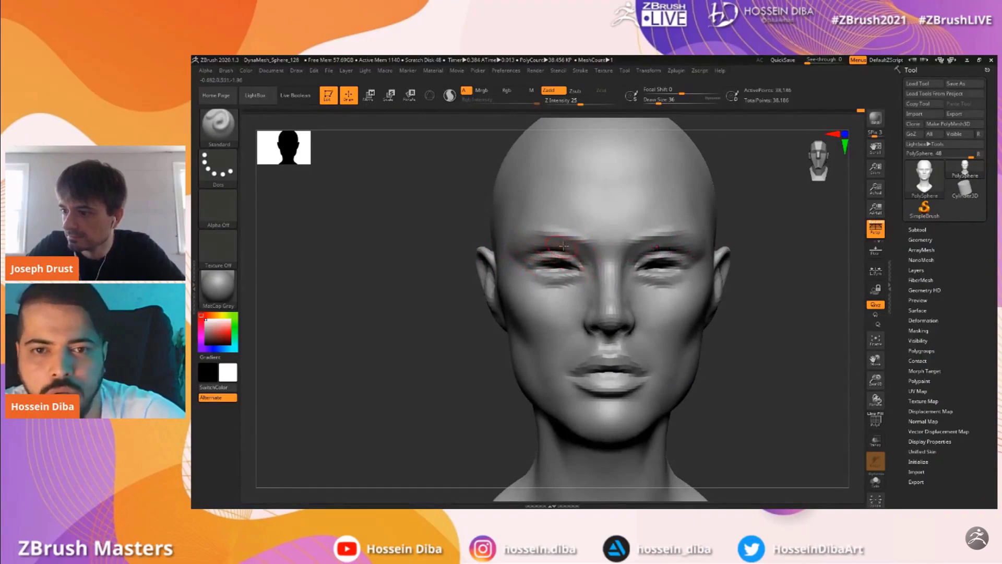
{"action": "mouse_move", "coordinate": [794, 324]}
{"action": "left_mouse_down"}
{"action": "mouse_move", "coordinate": [875, 363]}
{"action": "mouse_move", "coordinate": [859, 359]}
{"action": "mouse_move", "coordinate": [862, 369]}
{"action": "mouse_move", "coordinate": [860, 357]}
{"action": "left_mouse_up"}
Adjust the lips and mouth corners from the front with the Move brush at a draw size of 32
{"action": "key", "text": "bracketright"}
{"action": "left_click", "coordinate": [219, 133]}
{"action": "left_click", "coordinate": [498, 140]}
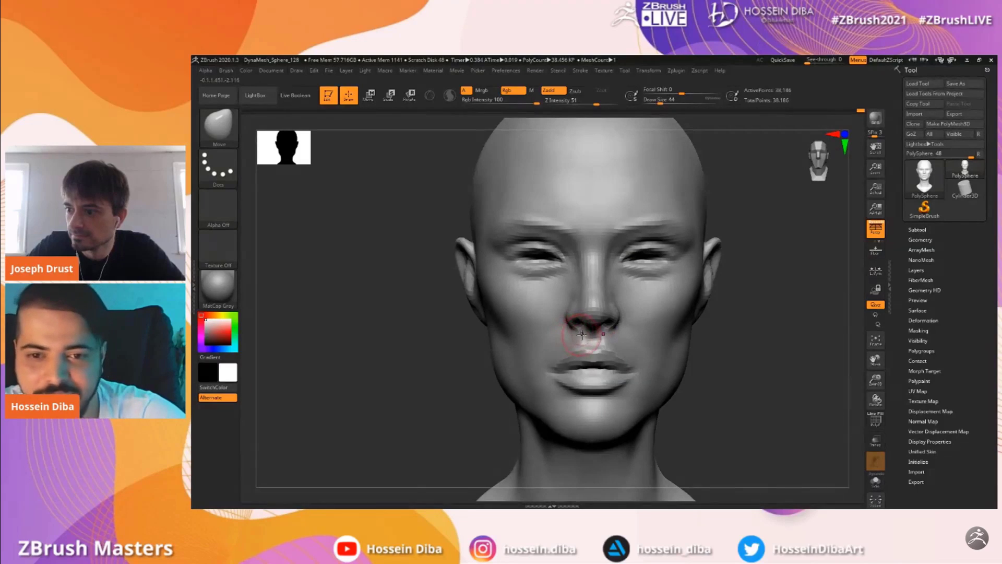
{"action": "key", "text": "ctrl+z"}
{"action": "left_click_drag", "start_coordinate": [838, 374], "coordinate": [834, 342], "text": "alt"}
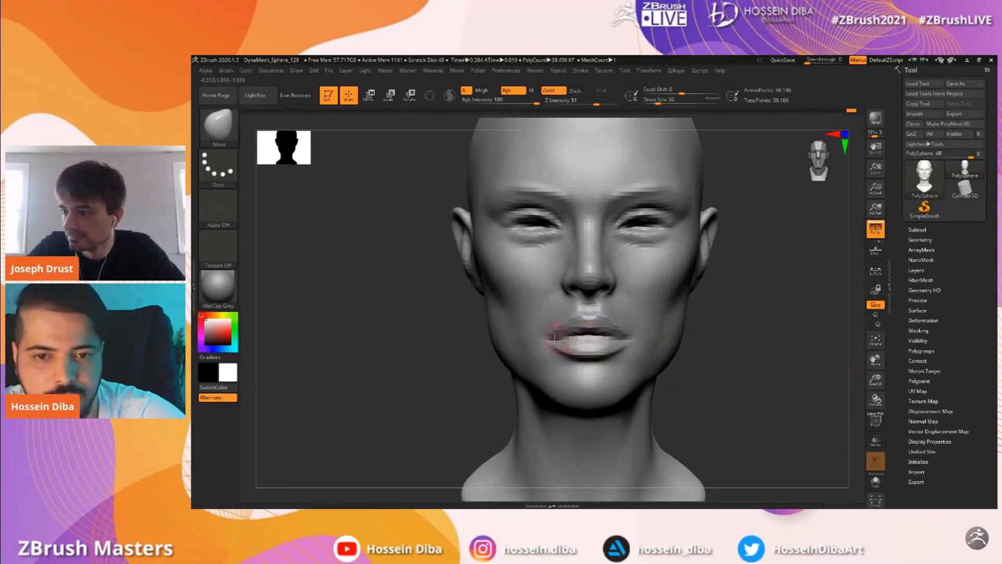
{"action": "left_click_drag", "start_coordinate": [566, 352], "coordinate": [591, 367]}
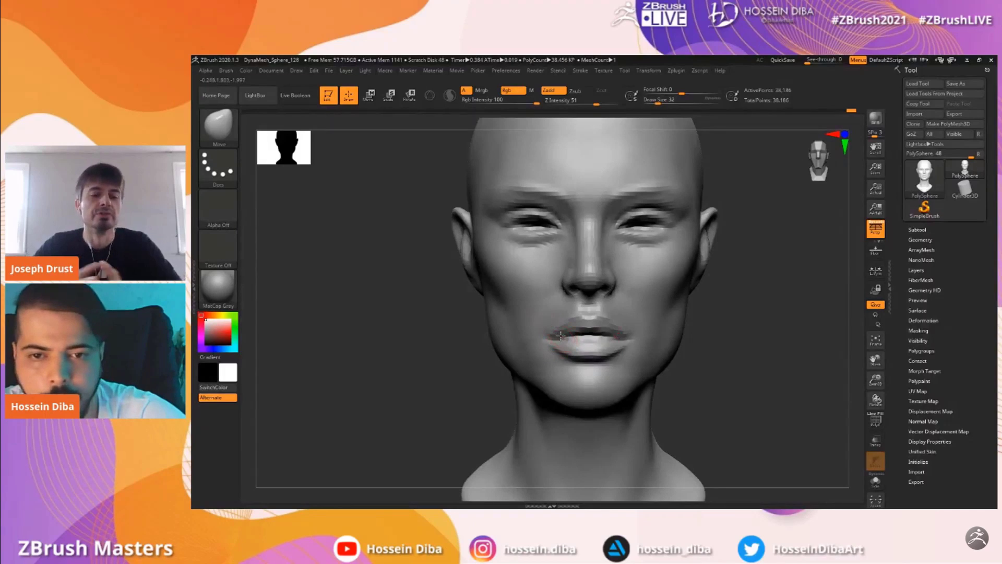
{"action": "left_click_drag", "start_coordinate": [882, 382], "coordinate": [879, 360]}
{"action": "left_click_drag", "start_coordinate": [877, 360], "coordinate": [871, 374]}
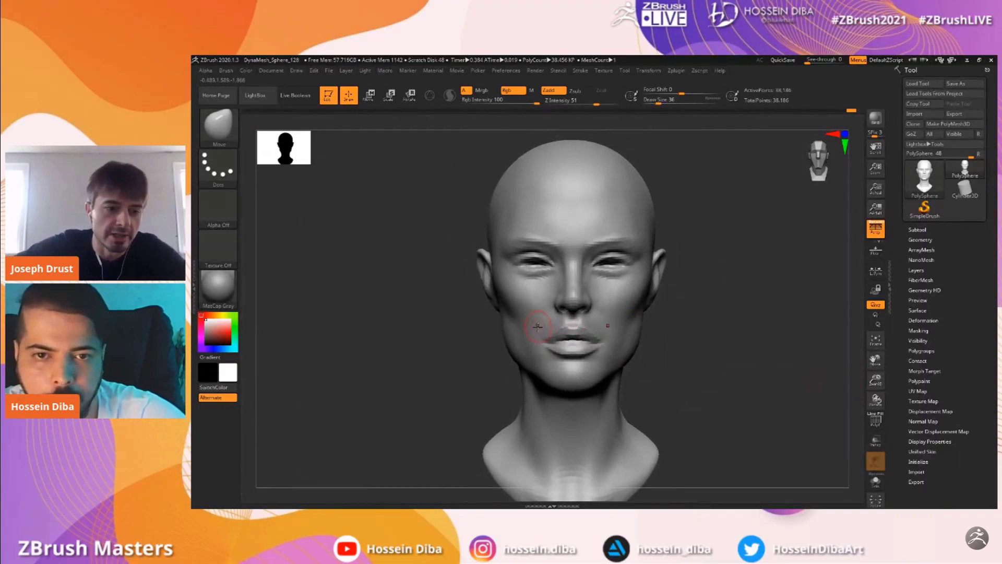
Adjust the lower jaw at a draw size of 72 and reshape the shoulders at 160 with the Move brush
{"action": "key", "text": "bracketright"}
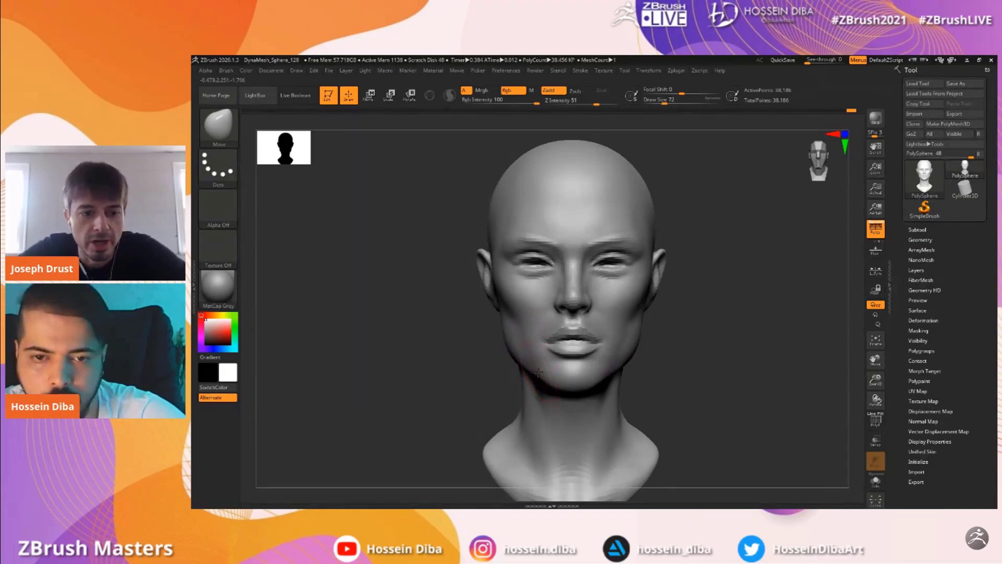
{"action": "left_click_drag", "start_coordinate": [876, 381], "coordinate": [884, 288]}
{"action": "key", "text": "bracketright"}
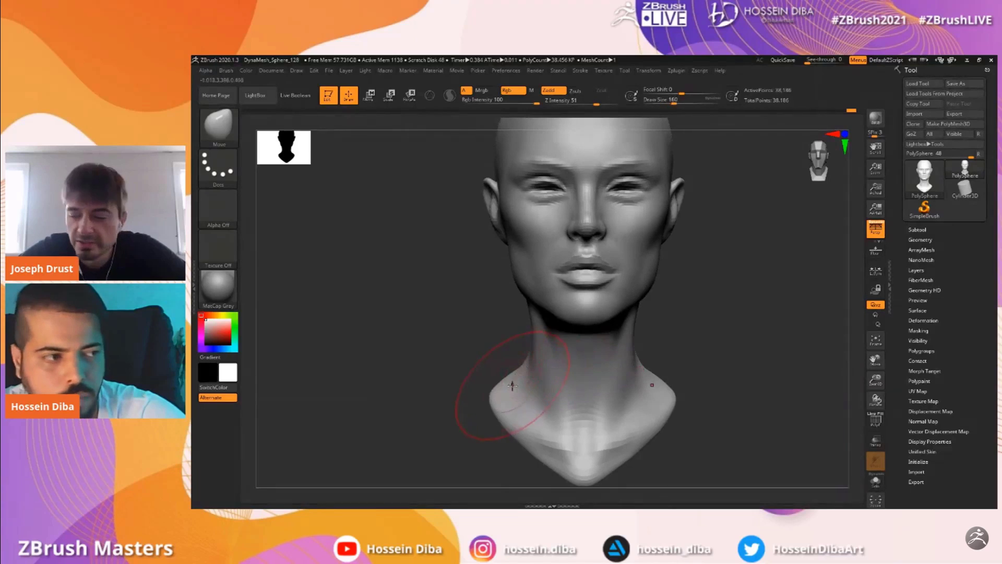
{"action": "left_click_drag", "start_coordinate": [504, 385], "coordinate": [505, 393]}
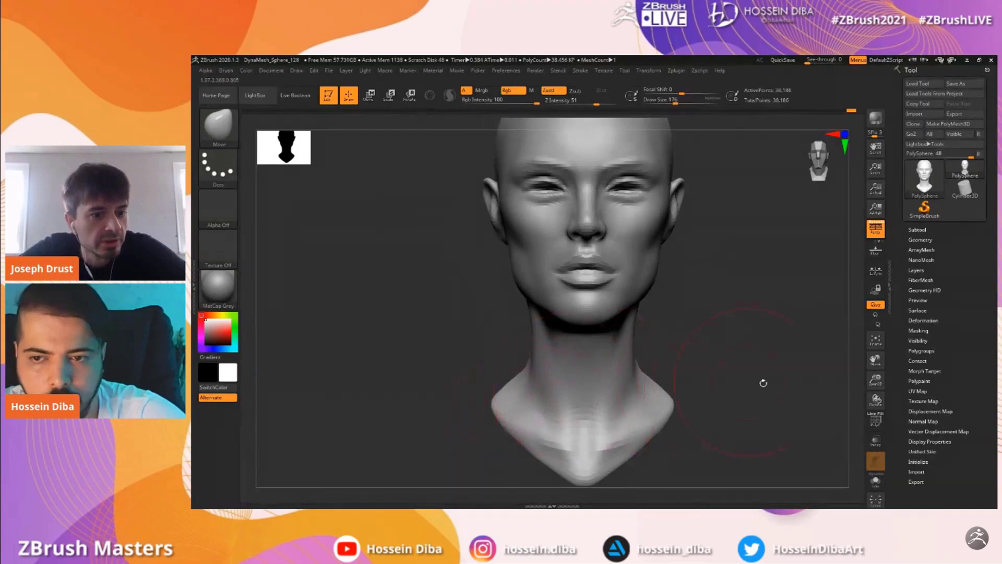
{"action": "left_click_drag", "start_coordinate": [882, 384], "coordinate": [877, 366]}
Reshape the base of the neck and smooth the collarbone area at a draw size of 84
{"action": "key", "text": "bracketleft"}
{"action": "left_click_drag", "start_coordinate": [545, 409], "coordinate": [543, 403]}
{"action": "left_click_drag", "start_coordinate": [876, 380], "coordinate": [877, 391]}
{"action": "left_click_drag", "start_coordinate": [877, 361], "coordinate": [881, 323]}
{"action": "key", "text": "bracketleft"}
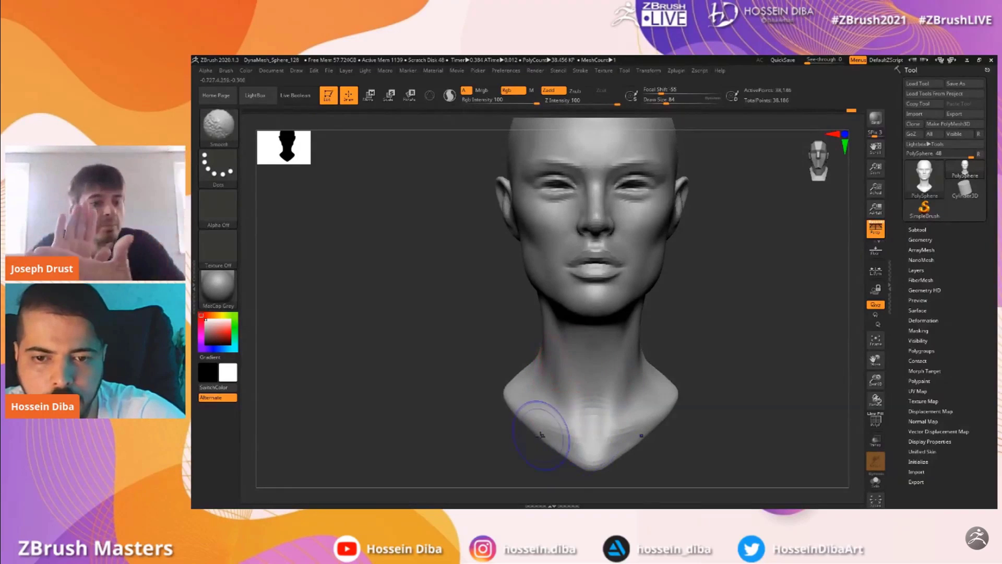
{"action": "left_click_drag", "start_coordinate": [877, 361], "coordinate": [877, 321]}
{"action": "key", "text": "bracketleft"}
{"action": "left_click_drag", "start_coordinate": [586, 430], "coordinate": [587, 425]}
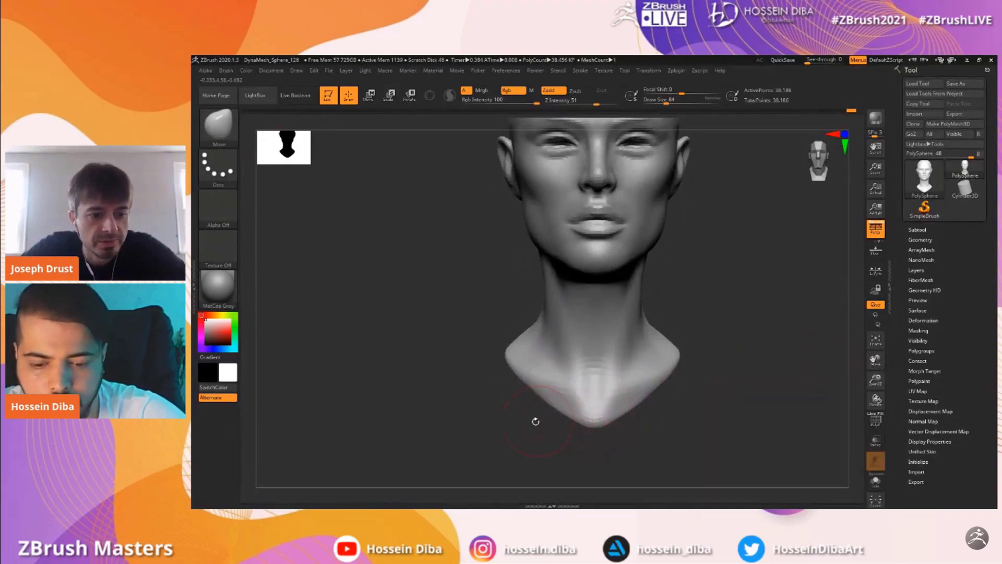
Reshape the lower edge of the bust with the Move brush, working from the front and in profile
{"action": "key", "text": "bracketleft"}
{"action": "key", "text": "bracketleft"}
{"action": "left_click_drag", "start_coordinate": [506, 406], "coordinate": [551, 415]}
{"action": "mouse_move", "coordinate": [876, 380]}
{"action": "left_mouse_down"}
{"action": "mouse_move", "coordinate": [875, 363]}
{"action": "mouse_move", "coordinate": [874, 385]}
{"action": "left_mouse_up"}
{"action": "key", "text": "bracketright"}
{"action": "left_click_drag", "start_coordinate": [875, 385], "coordinate": [667, 384]}
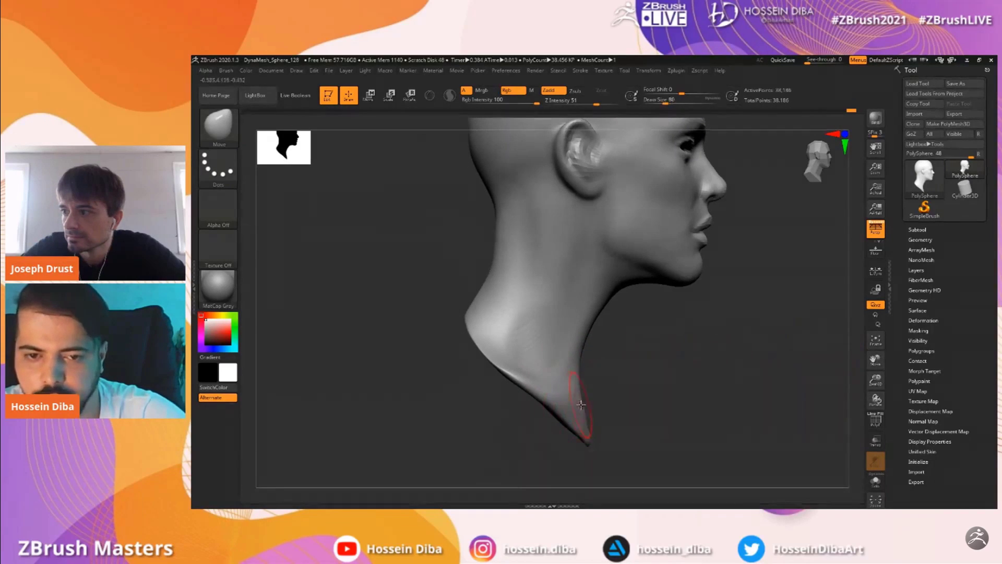
{"action": "left_click_drag", "start_coordinate": [876, 379], "coordinate": [635, 378]}
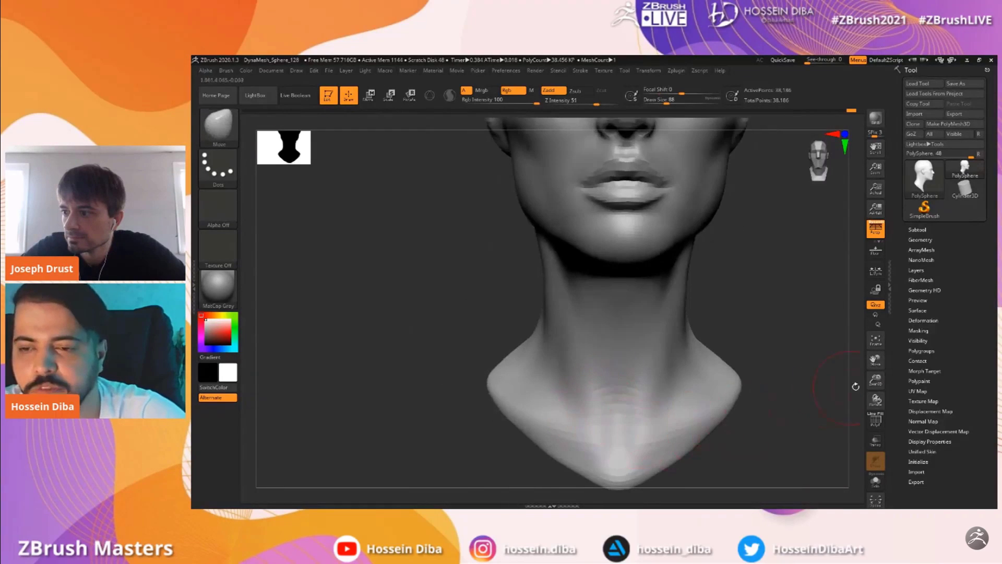
Sculpt the cheek and the fold beside the nose with the Standard brush at draw sizes of 64 and 56
{"action": "left_click_drag", "start_coordinate": [873, 364], "coordinate": [872, 410]}
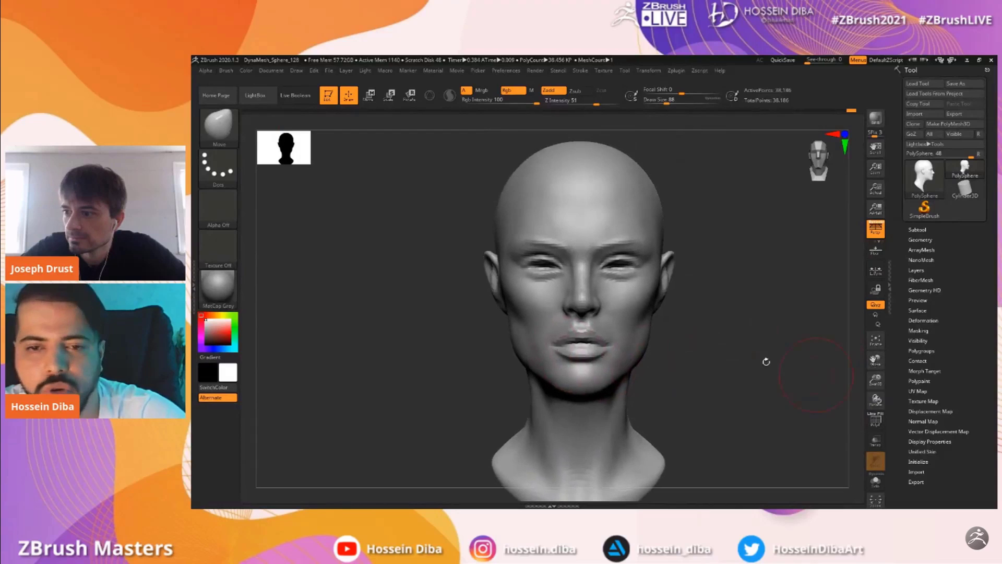
{"action": "left_click", "coordinate": [219, 126]}
{"action": "left_click", "coordinate": [633, 137]}
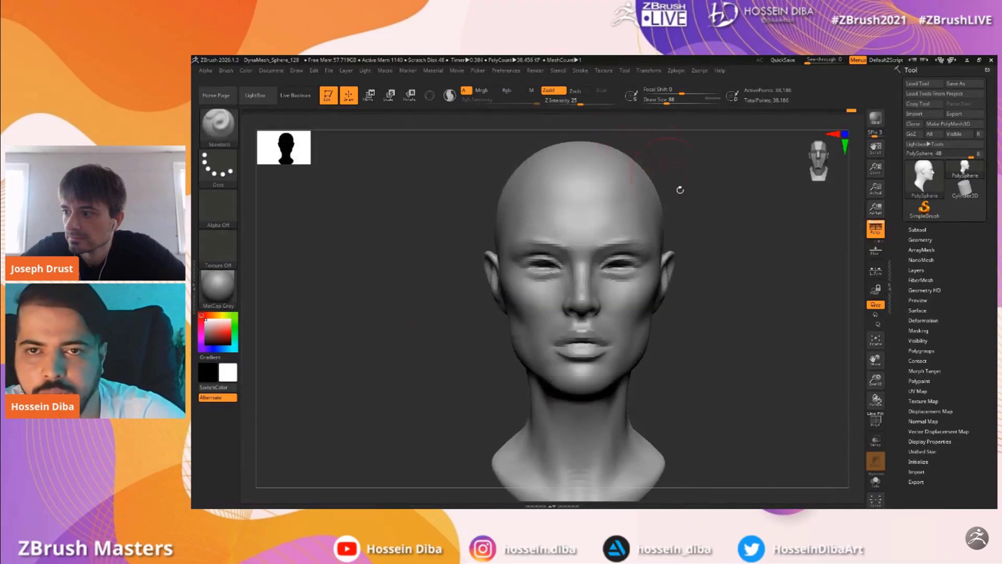
{"action": "left_click_drag", "start_coordinate": [876, 384], "coordinate": [876, 409]}
{"action": "mouse_move", "coordinate": [876, 367]}
{"action": "left_mouse_down"}
{"action": "mouse_move", "coordinate": [877, 359]}
{"action": "mouse_move", "coordinate": [891, 409]}
{"action": "left_mouse_up"}
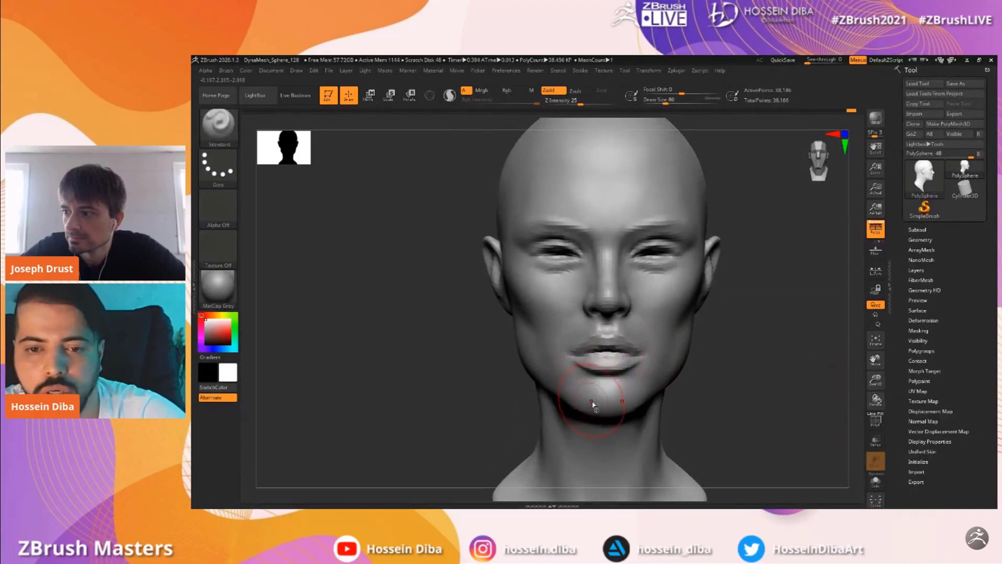
{"action": "left_click_drag", "start_coordinate": [876, 380], "coordinate": [875, 396]}
{"action": "left_click_drag", "start_coordinate": [707, 354], "coordinate": [764, 360]}
{"action": "mouse_move", "coordinate": [460, 333]}
{"action": "left_mouse_down"}
{"action": "mouse_move", "coordinate": [794, 354]}
{"action": "mouse_move", "coordinate": [743, 358]}
{"action": "mouse_move", "coordinate": [817, 375]}
{"action": "mouse_move", "coordinate": [852, 362]}
{"action": "left_mouse_up"}
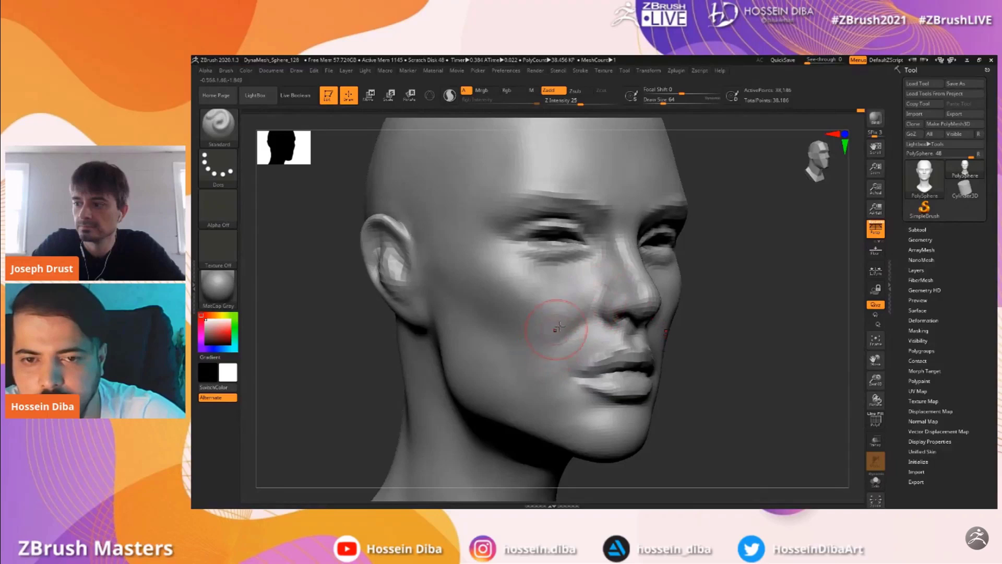
{"action": "key", "text": "shift"}
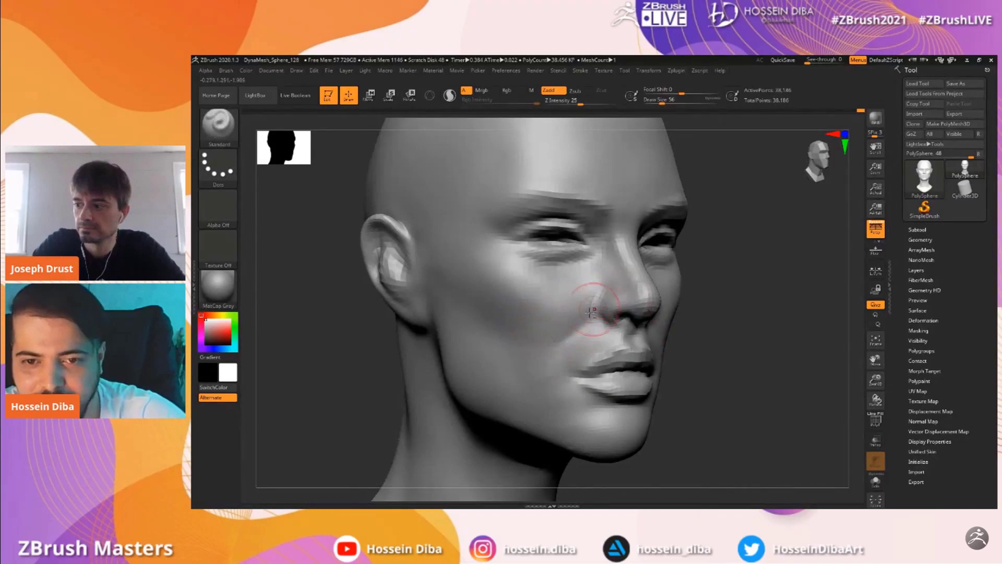
Adjust the contour around the mouth and far cheek in three-quarter view with the Move brush at a draw size of 88
{"action": "left_click_drag", "start_coordinate": [875, 361], "coordinate": [765, 350]}
{"action": "key", "text": "b"}
{"action": "key", "text": "m"}
{"action": "key", "text": "v"}
{"action": "key", "text": "bracketright"}
{"action": "key", "text": "bracketright"}
{"action": "key", "text": "bracketright"}
{"action": "key", "text": "bracketright"}
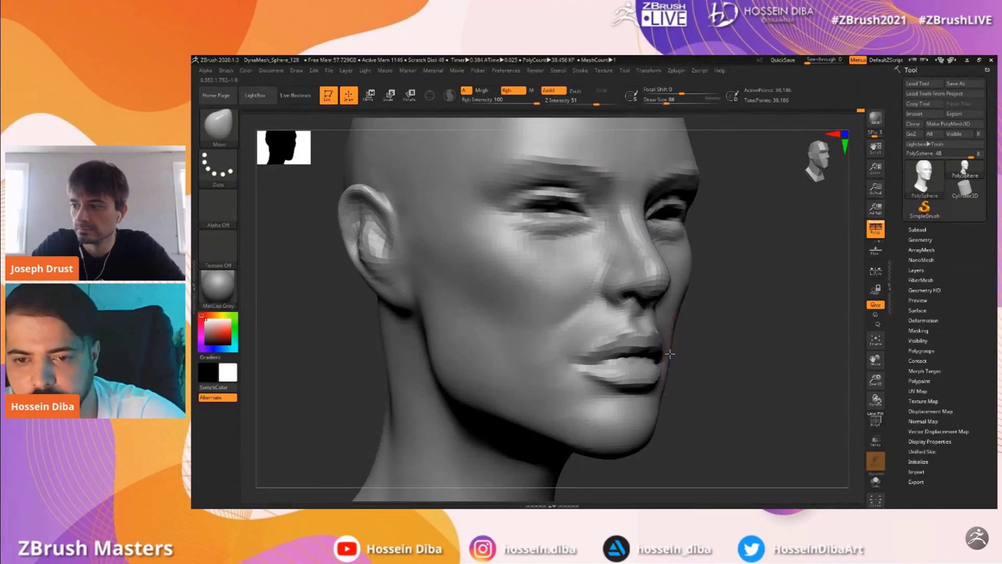
{"action": "left_click_drag", "start_coordinate": [876, 381], "coordinate": [875, 359]}
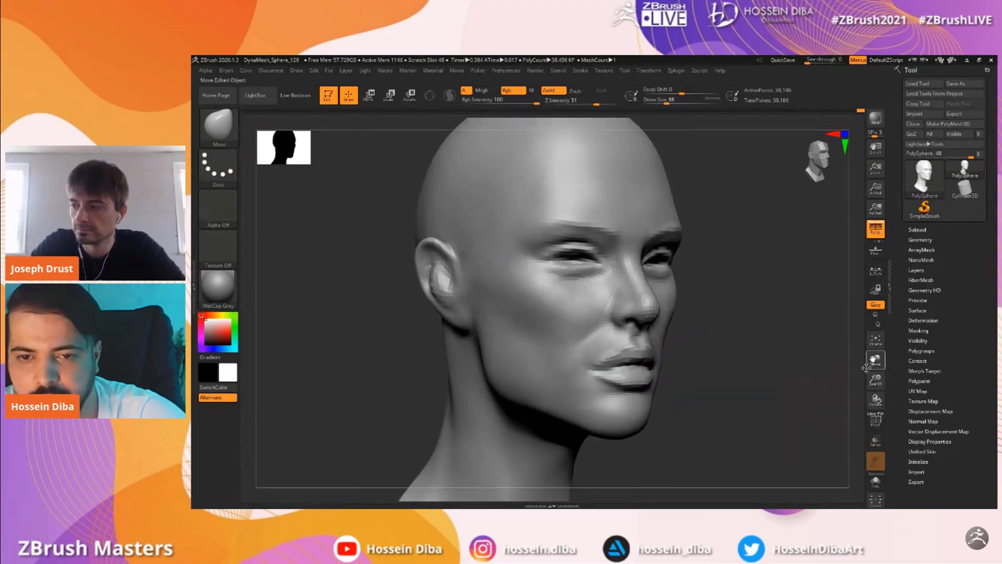
Reshape the underside of the jaw and chin in profile with the Move brush at draw sizes of 100 and 136
{"action": "left_click_drag", "start_coordinate": [735, 381], "coordinate": [809, 392]}
{"action": "mouse_move", "coordinate": [874, 380]}
{"action": "left_mouse_down"}
{"action": "mouse_move", "coordinate": [783, 363]}
{"action": "mouse_move", "coordinate": [876, 413]}
{"action": "left_mouse_up"}
{"action": "left_click_drag", "start_coordinate": [875, 360], "coordinate": [837, 370]}
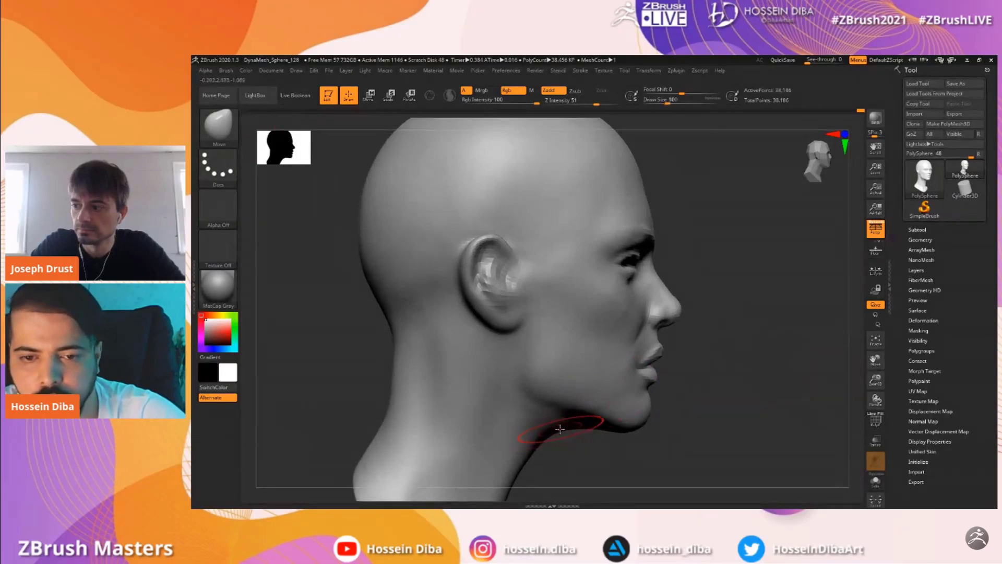
{"action": "key", "text": "bracketright"}
{"action": "key", "text": "bracketright"}
{"action": "key", "text": "bracketright"}
{"action": "key", "text": "bracketright"}
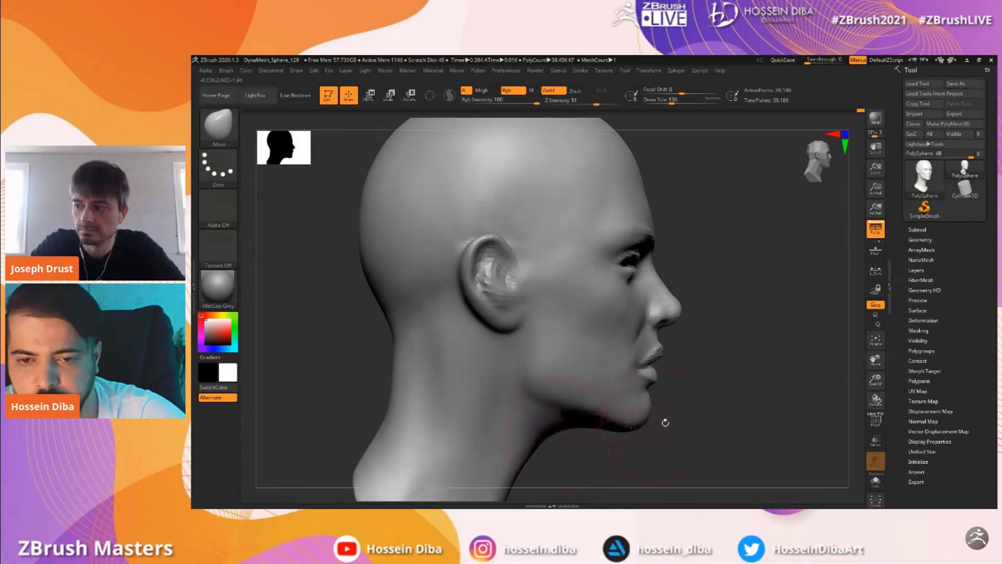
{"action": "left_click_drag", "start_coordinate": [879, 384], "coordinate": [880, 396]}
{"action": "mouse_move", "coordinate": [877, 360]}
{"action": "left_mouse_down"}
{"action": "mouse_move", "coordinate": [856, 375]}
{"action": "mouse_move", "coordinate": [876, 385]}
{"action": "mouse_move", "coordinate": [869, 376]}
{"action": "left_mouse_up"}
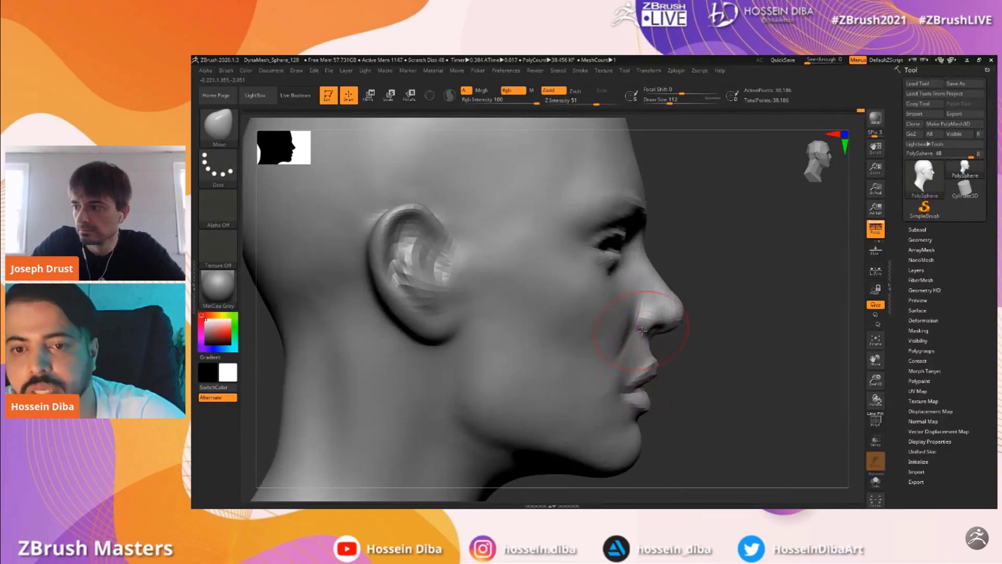
Reshape the nose tip and base in profile with the Move brush at draw sizes of 96 and 72
{"action": "left_click_drag", "start_coordinate": [876, 380], "coordinate": [876, 366]}
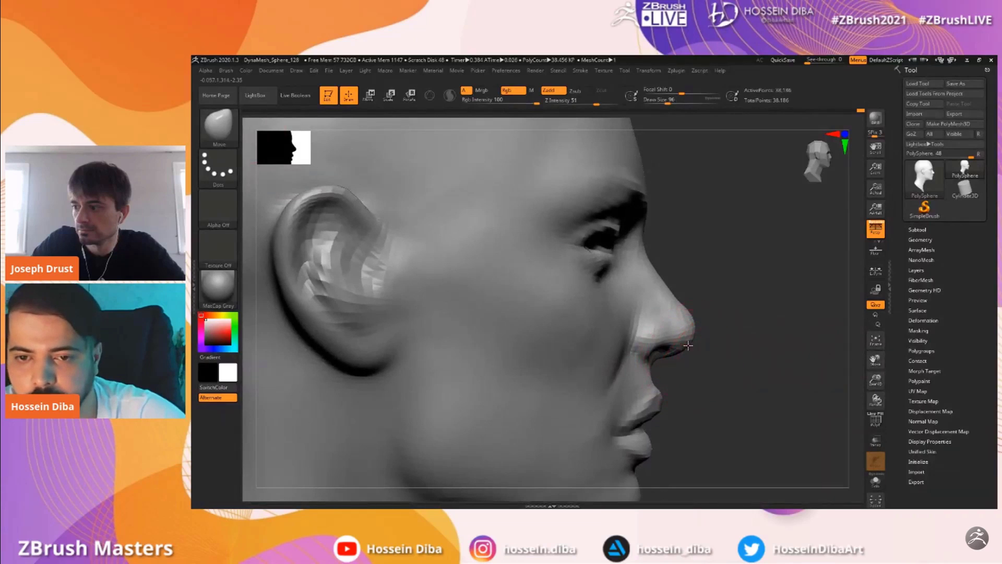
{"action": "left_click_drag", "start_coordinate": [741, 339], "coordinate": [799, 360]}
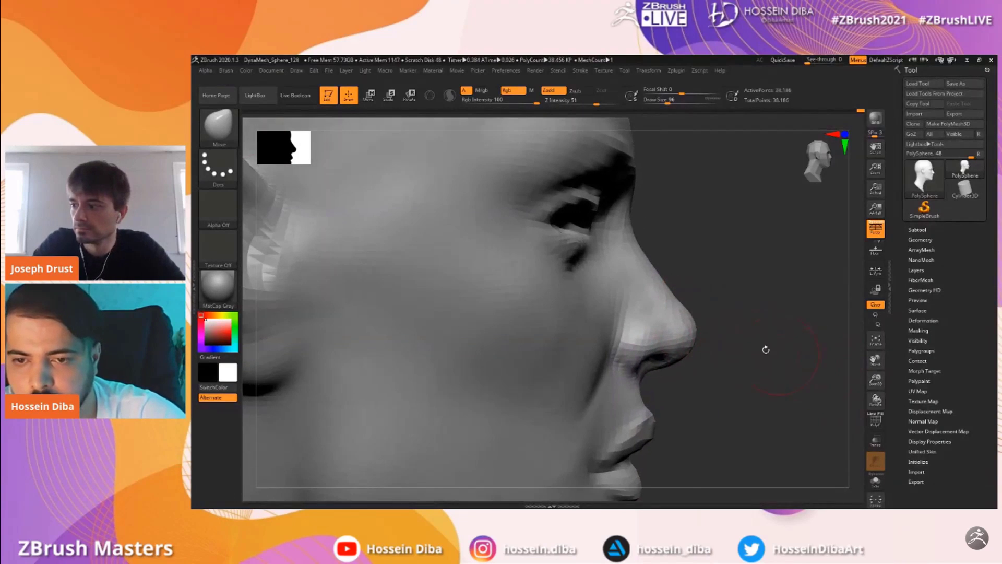
{"action": "left_click_drag", "start_coordinate": [876, 380], "coordinate": [872, 364]}
{"action": "left_click_drag", "start_coordinate": [751, 347], "coordinate": [714, 343]}
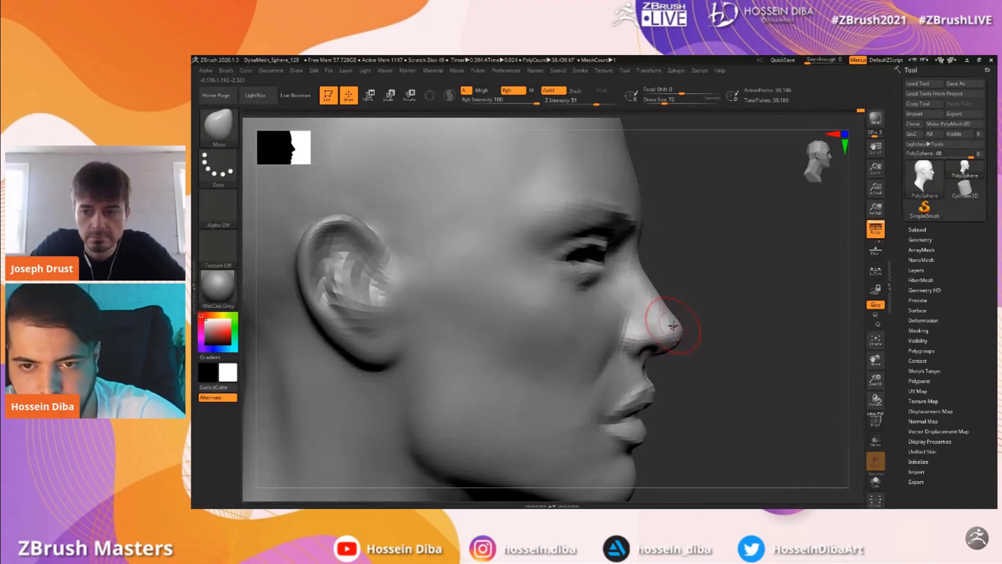
{"action": "left_click_drag", "start_coordinate": [820, 390], "coordinate": [834, 357]}
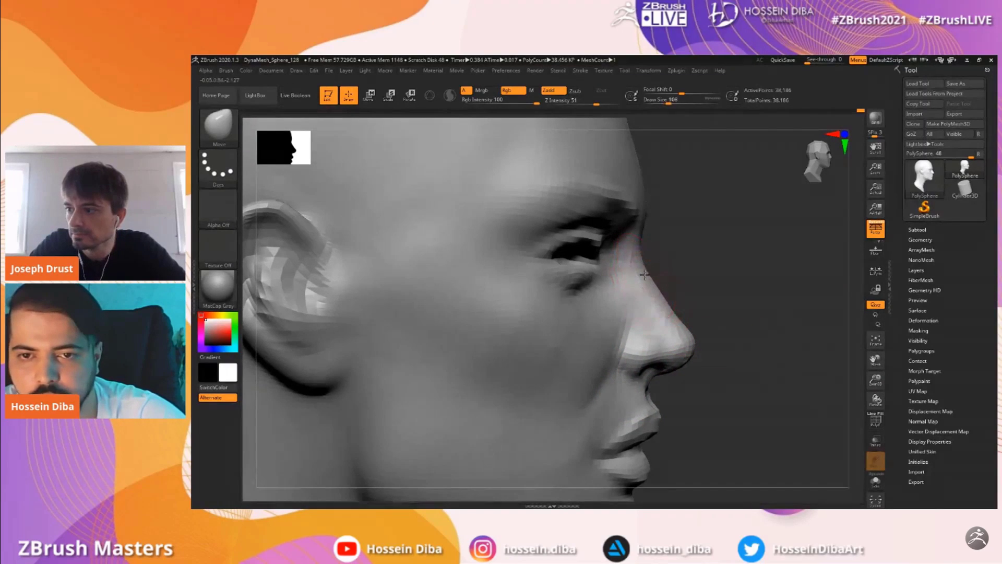
Refine the nose profile at a draw size of 68 and the brow transition at 92 with the Move brush
{"action": "mouse_move", "coordinate": [875, 381]}
{"action": "left_mouse_down"}
{"action": "mouse_move", "coordinate": [871, 355]}
{"action": "mouse_move", "coordinate": [875, 398]}
{"action": "left_mouse_up"}
{"action": "mouse_move", "coordinate": [875, 360]}
{"action": "left_mouse_down"}
{"action": "mouse_move", "coordinate": [877, 405]}
{"action": "mouse_move", "coordinate": [872, 361]}
{"action": "left_mouse_up"}
{"action": "key", "text": "["}
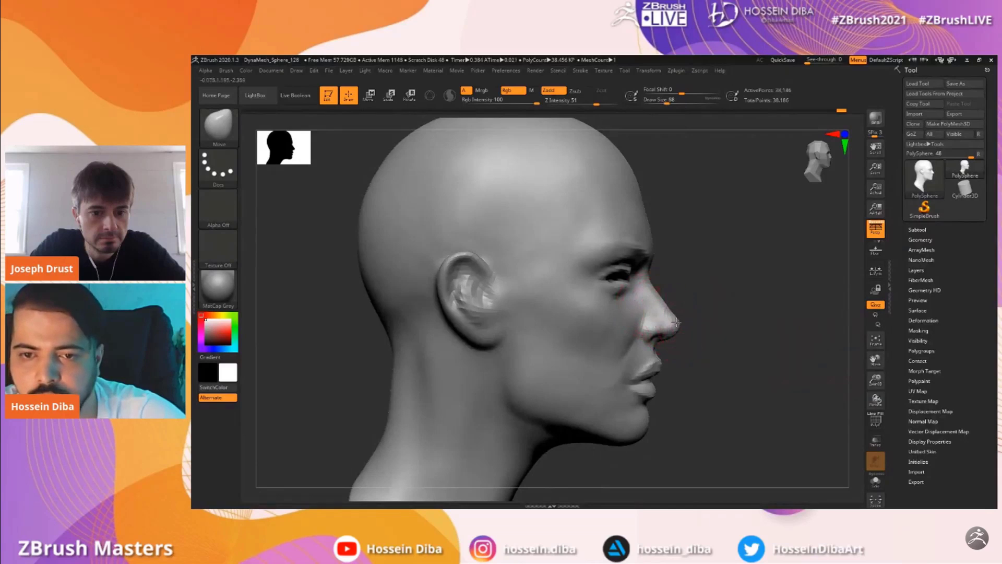
{"action": "mouse_move", "coordinate": [876, 382]}
{"action": "left_mouse_down"}
{"action": "mouse_move", "coordinate": [874, 361]}
{"action": "mouse_move", "coordinate": [876, 395]}
{"action": "left_mouse_up"}
{"action": "left_click_drag", "start_coordinate": [875, 359], "coordinate": [878, 392]}
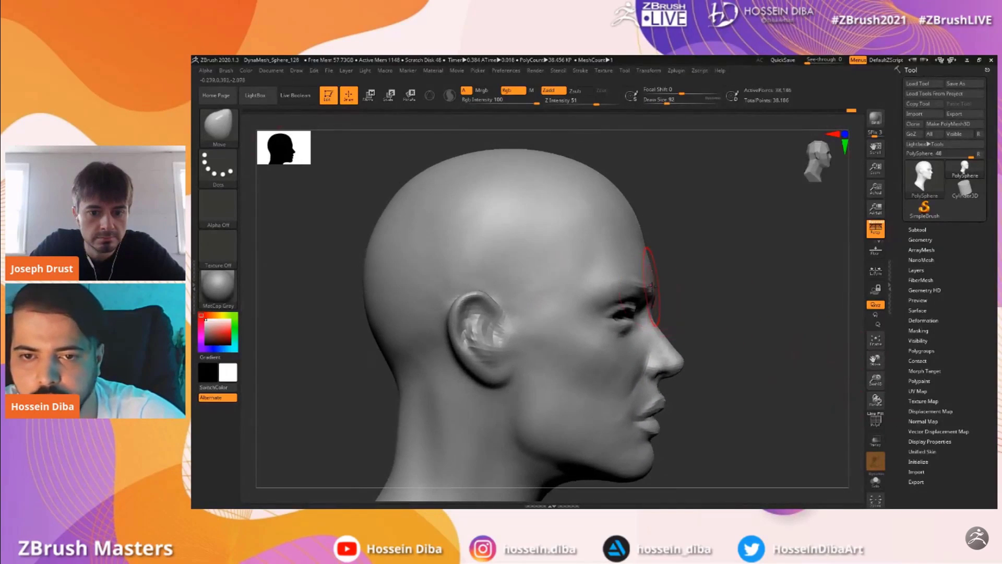
Adjust the temples and ear area from the front with the Move brush at a draw size of 112
{"action": "left_click_drag", "start_coordinate": [772, 315], "coordinate": [605, 317]}
{"action": "left_click_drag", "start_coordinate": [875, 360], "coordinate": [836, 347]}
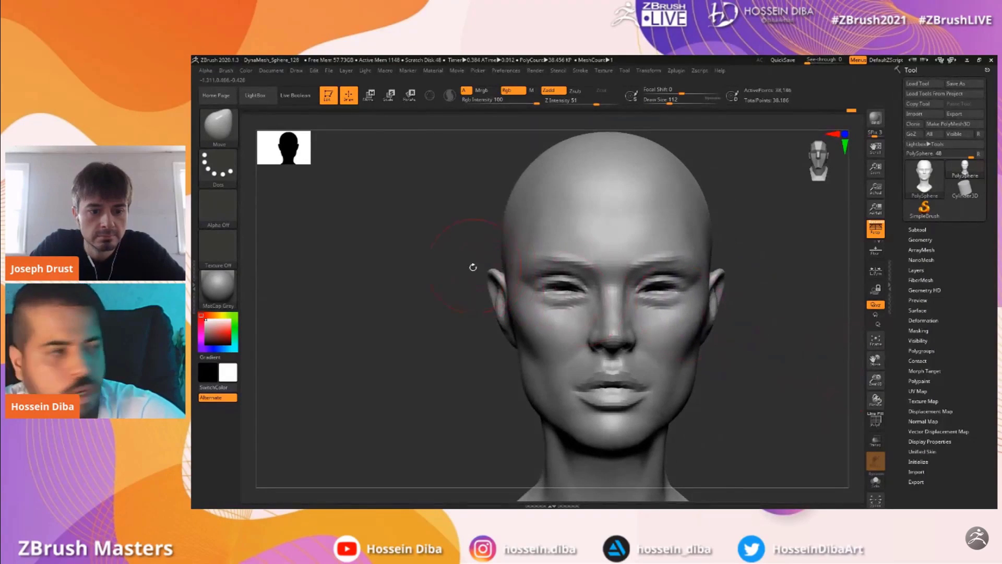
{"action": "left_click_drag", "start_coordinate": [479, 262], "coordinate": [468, 273]}
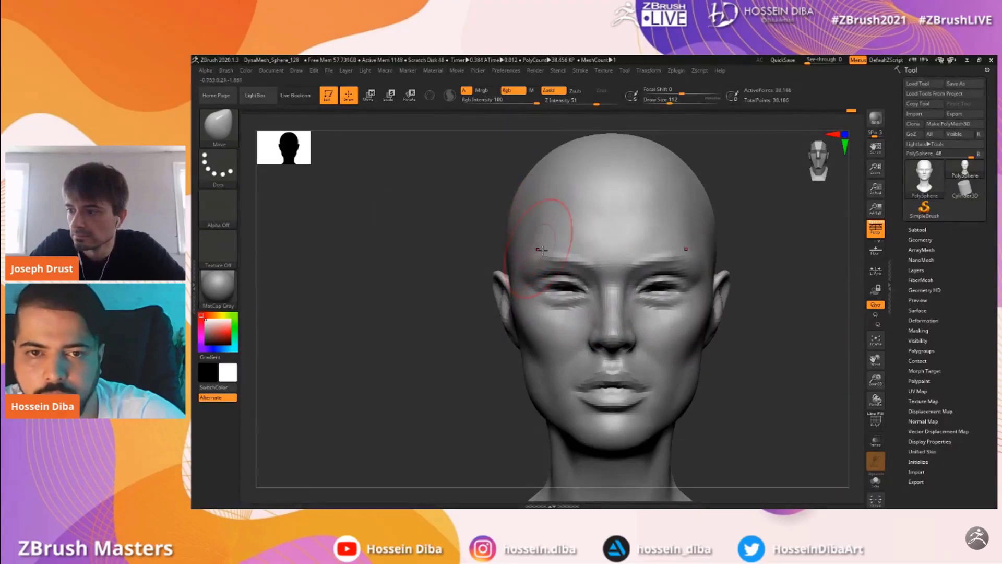
{"action": "left_click_drag", "start_coordinate": [875, 361], "coordinate": [886, 388]}
{"action": "mouse_move", "coordinate": [459, 296]}
{"action": "left_mouse_down"}
{"action": "mouse_move", "coordinate": [483, 298]}
{"action": "mouse_move", "coordinate": [424, 307]}
{"action": "left_mouse_up"}
Refine the outer contour of the head and cheeks from the front with the Move brush at a draw size of 68
{"action": "key", "text": "bracketleft"}
{"action": "key", "text": "bracketleft"}
{"action": "key", "text": "bracketleft"}
{"action": "left_click_drag", "start_coordinate": [874, 379], "coordinate": [814, 337]}
{"action": "left_click_drag", "start_coordinate": [440, 270], "coordinate": [436, 268]}
{"action": "left_click_drag", "start_coordinate": [875, 381], "coordinate": [873, 366]}
{"action": "left_click_drag", "start_coordinate": [874, 362], "coordinate": [904, 362]}
{"action": "left_click_drag", "start_coordinate": [490, 308], "coordinate": [778, 367]}
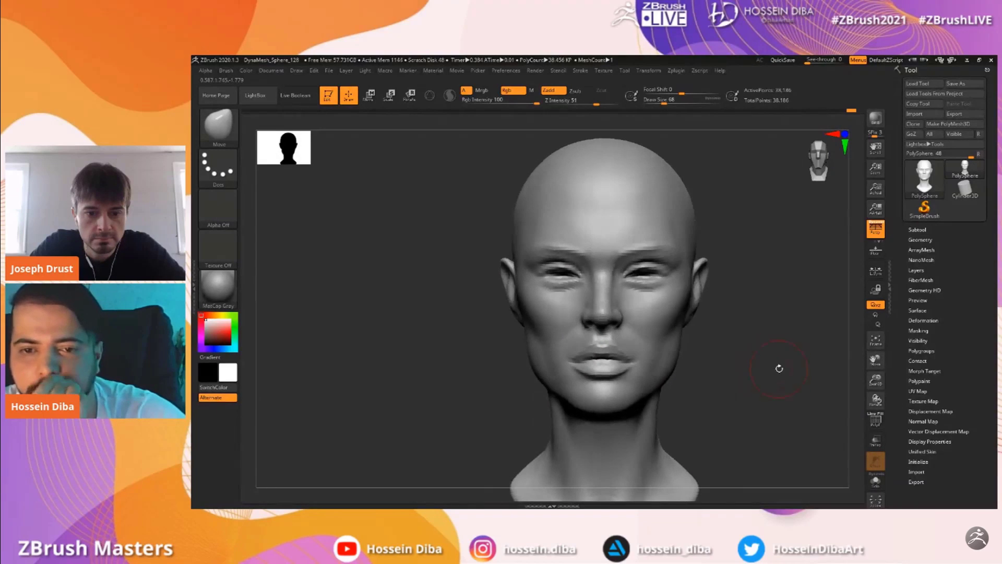
Switch to the reference portrait in Photos and compare its facial proportions with the sculpted head
{"action": "left_click_drag", "start_coordinate": [876, 379], "coordinate": [876, 379]}
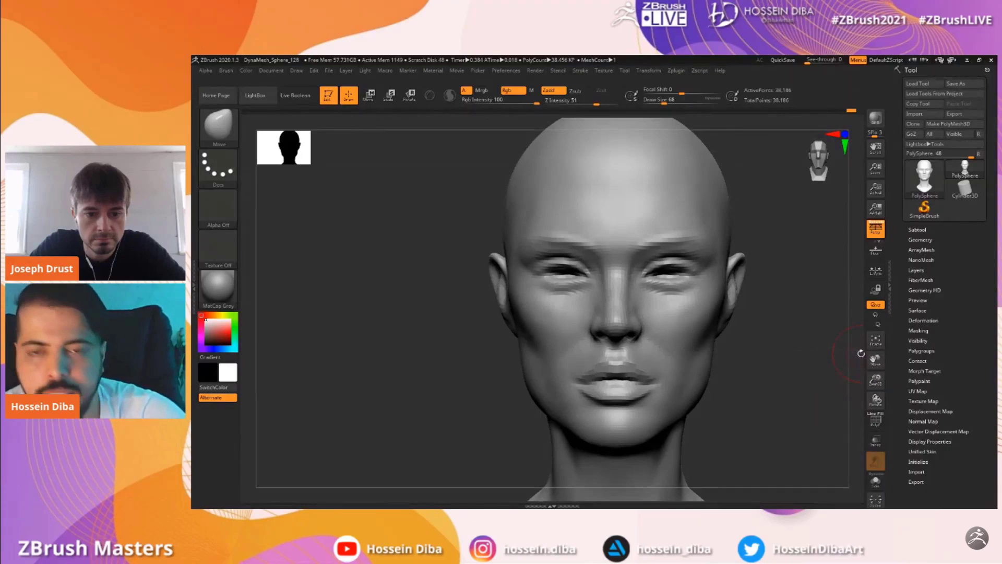
{"action": "key", "text": "alt+Tab"}
{"action": "key", "text": "alt+Tab"}
{"action": "key", "text": "alt+Tab"}
{"action": "key", "text": "alt+Tab"}
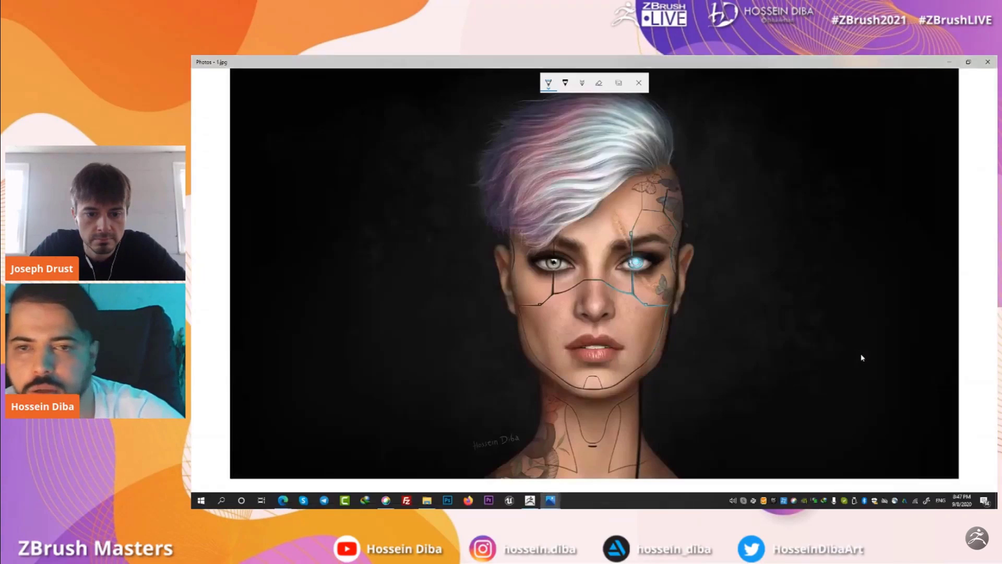
Return to ZBrush and refine the nose tip in profile with the Move brush at a draw size of 68
{"action": "left_click", "coordinate": [638, 82]}
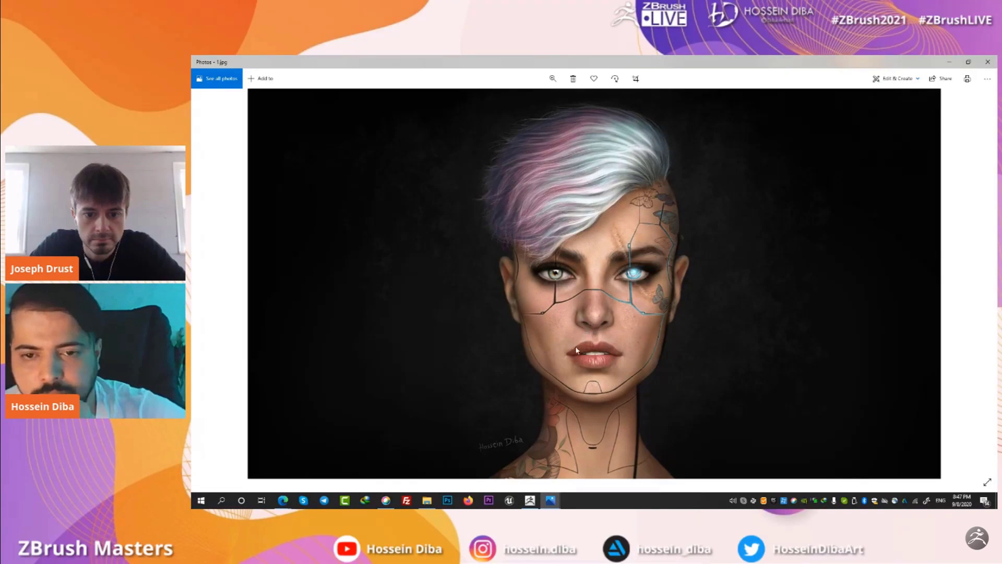
{"action": "left_click", "coordinate": [530, 501]}
{"action": "left_click_drag", "start_coordinate": [702, 412], "coordinate": [784, 406]}
{"action": "left_click_drag", "start_coordinate": [875, 380], "coordinate": [856, 418]}
{"action": "left_click_drag", "start_coordinate": [876, 359], "coordinate": [776, 304]}
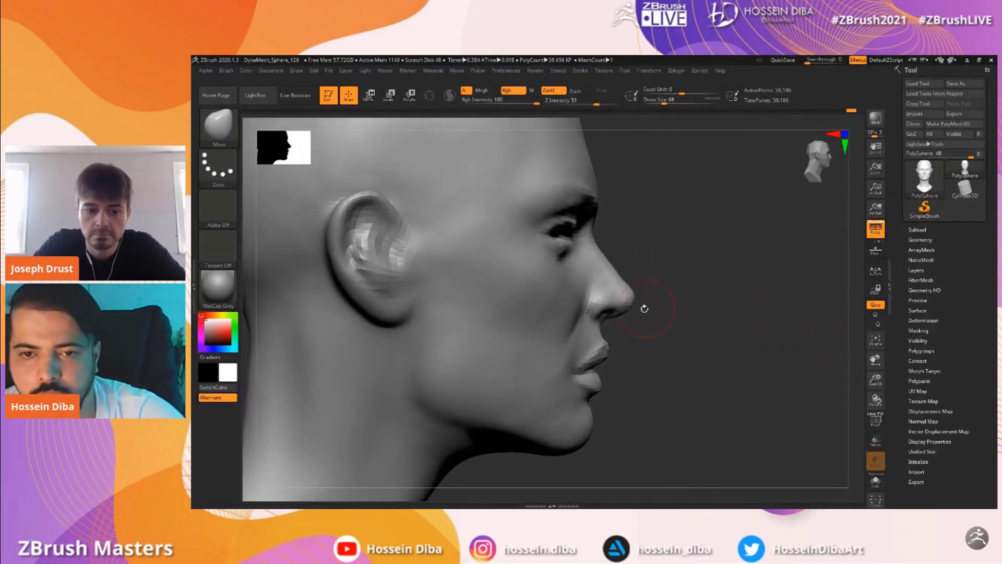
{"action": "left_click_drag", "start_coordinate": [626, 313], "coordinate": [683, 347]}
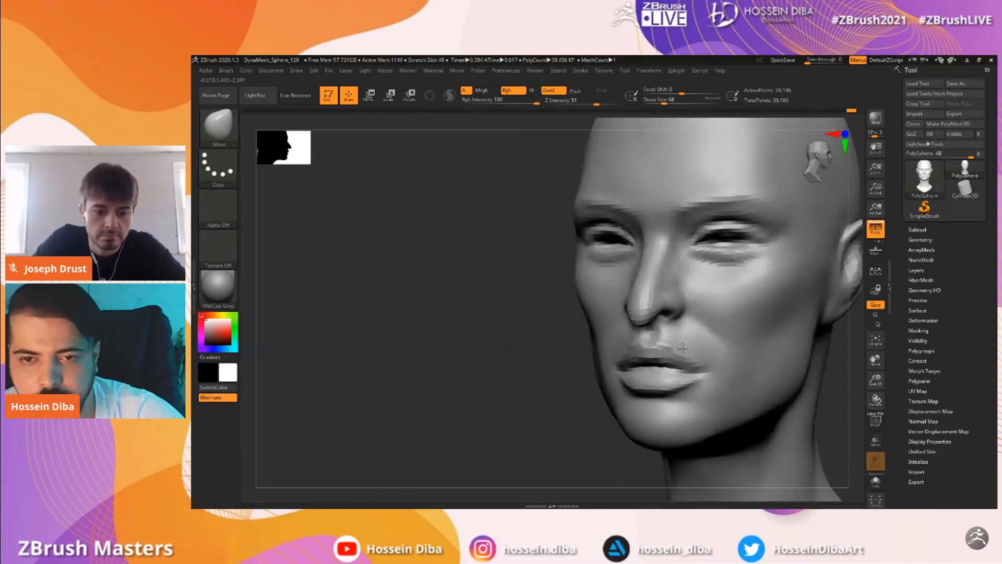
Adjust the cheek contour from the front at a draw size of 68 and the nose profile at 56 with the Move brush
{"action": "left_click_drag", "start_coordinate": [493, 331], "coordinate": [694, 313]}
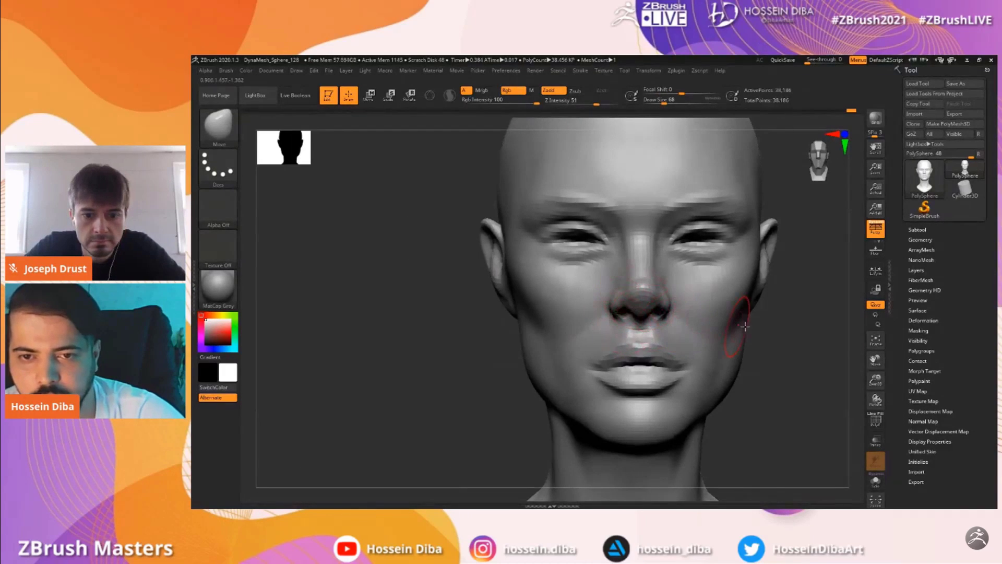
{"action": "left_click_drag", "start_coordinate": [877, 360], "coordinate": [838, 371]}
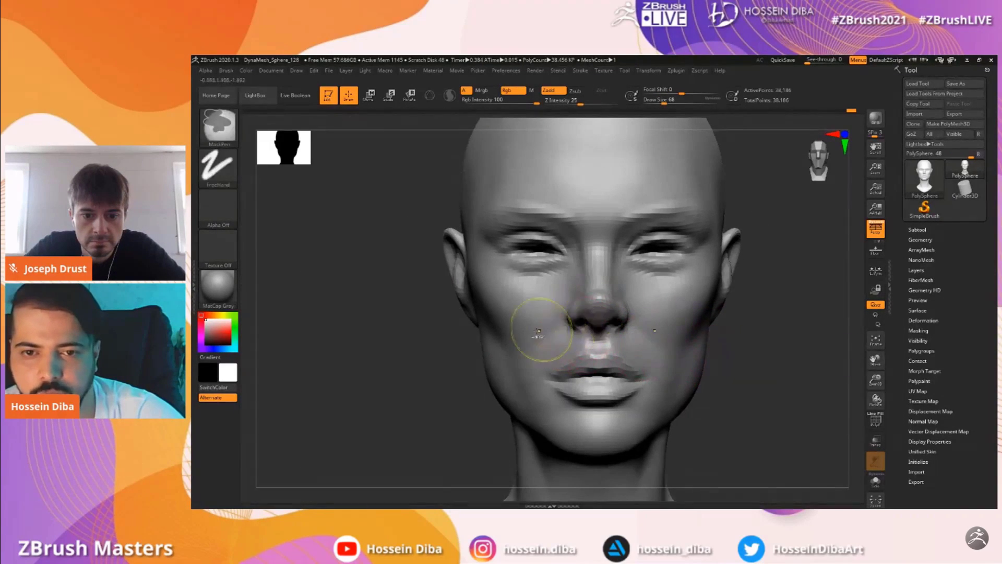
{"action": "left_click_drag", "start_coordinate": [416, 356], "coordinate": [752, 357]}
{"action": "mouse_move", "coordinate": [877, 378]}
{"action": "left_mouse_down"}
{"action": "mouse_move", "coordinate": [878, 387]}
{"action": "mouse_move", "coordinate": [703, 341]}
{"action": "left_mouse_up"}
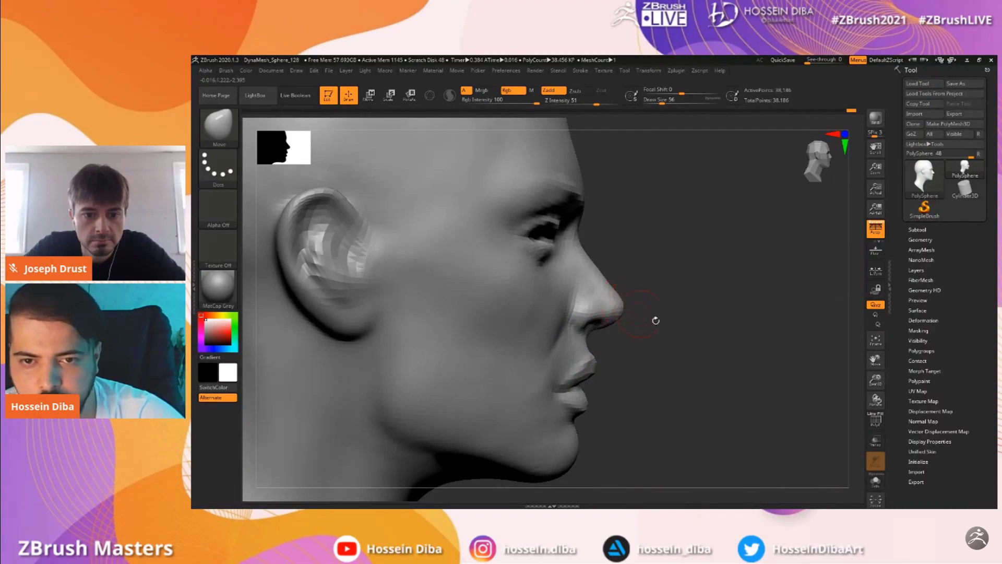
{"action": "left_click_drag", "start_coordinate": [636, 311], "coordinate": [522, 323], "text": "shift"}
Compare the lower face with the reference portrait in Photos and refine the mouth's side profile with the Move brush at a draw size of 72
{"action": "key", "text": "alt+Tab"}
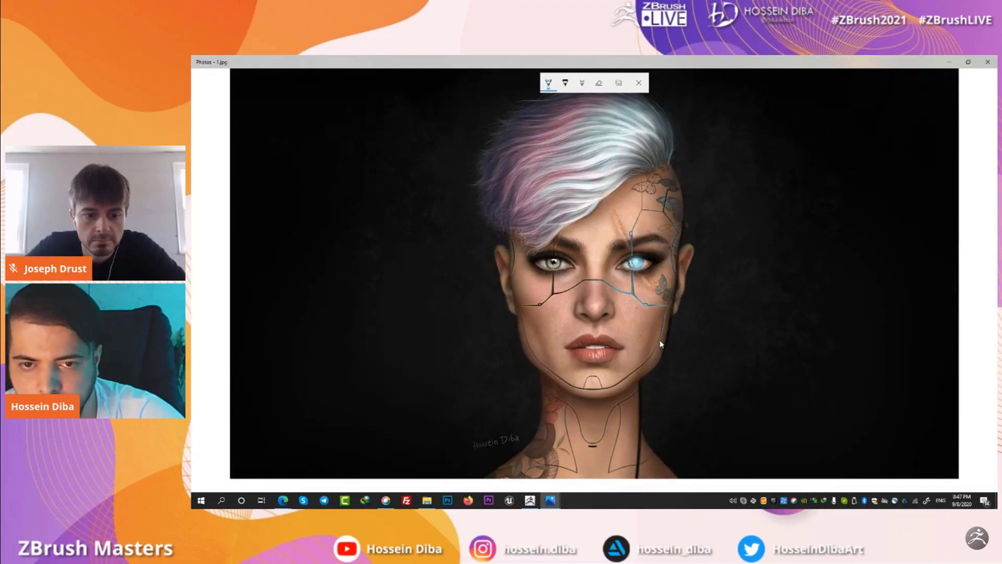
{"action": "key", "text": "alt+Tab"}
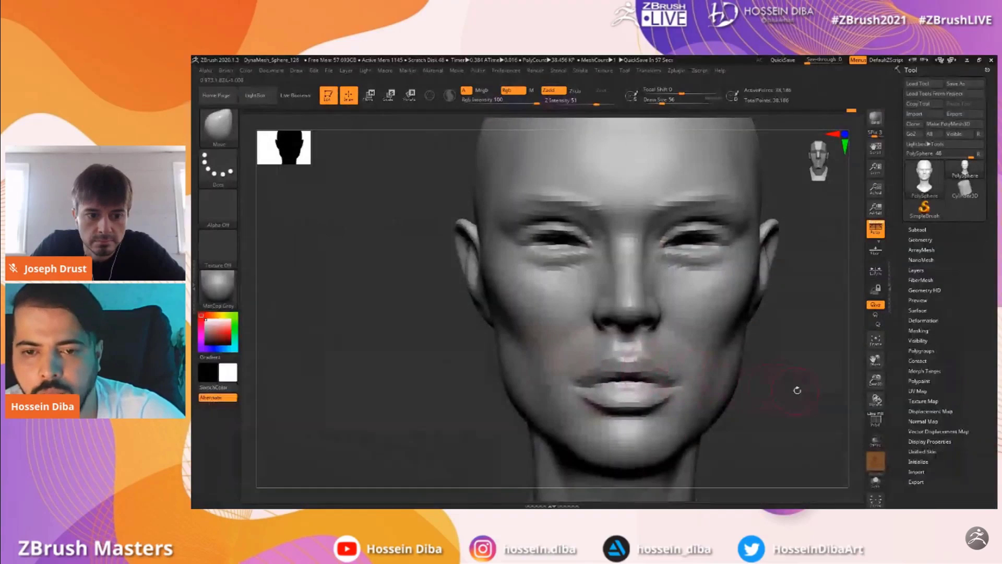
{"action": "key", "text": "alt+Tab"}
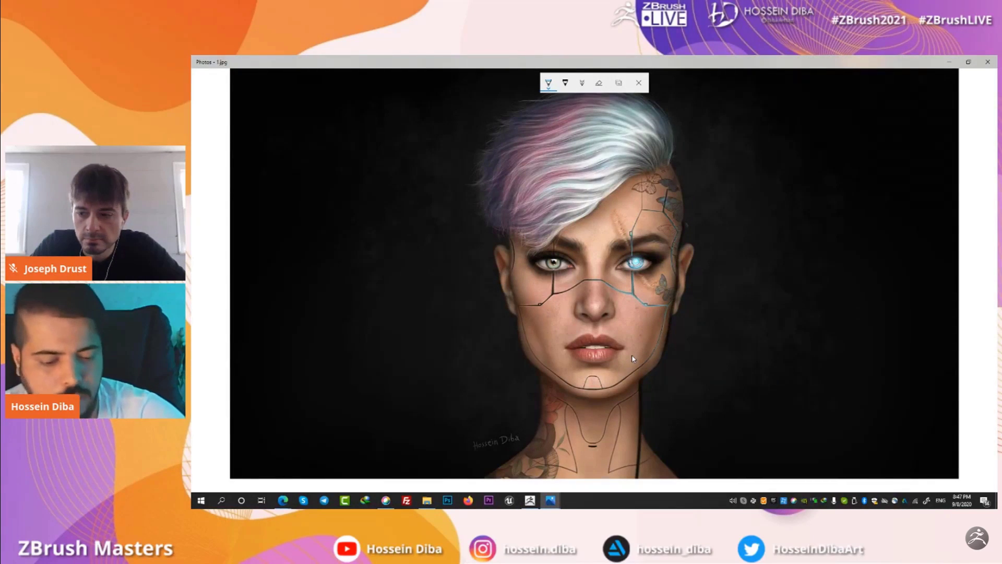
{"action": "key", "text": "alt+Tab"}
{"action": "mouse_move", "coordinate": [770, 385]}
{"action": "left_mouse_down"}
{"action": "mouse_move", "coordinate": [851, 381]}
{"action": "mouse_move", "coordinate": [734, 338]}
{"action": "left_mouse_up"}
{"action": "key", "text": "bracketright"}
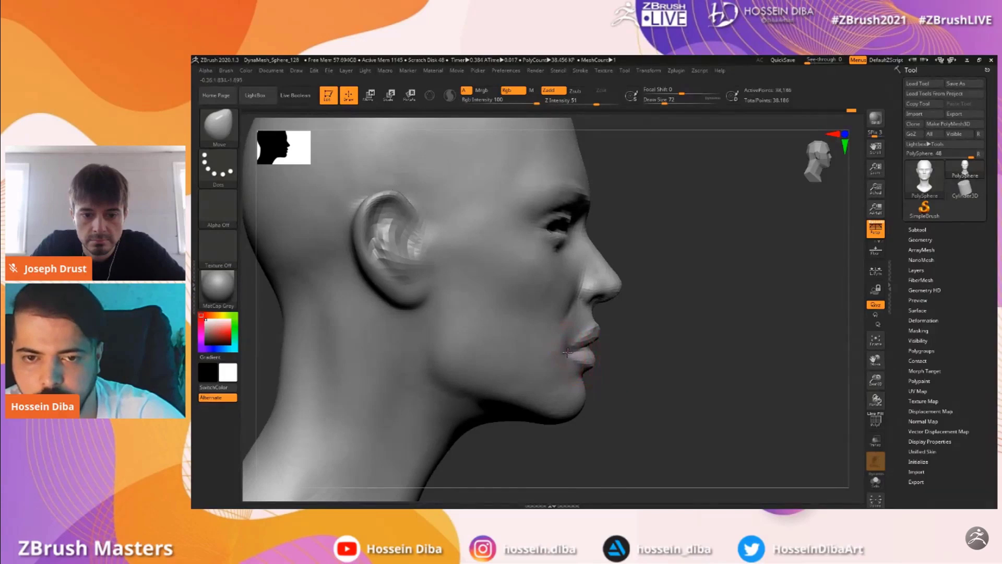
Check the face against the reference portrait and adjust the inner eye and nose bridge area with the Move brush at a draw size of 44
{"action": "key", "text": "alt+Tab"}
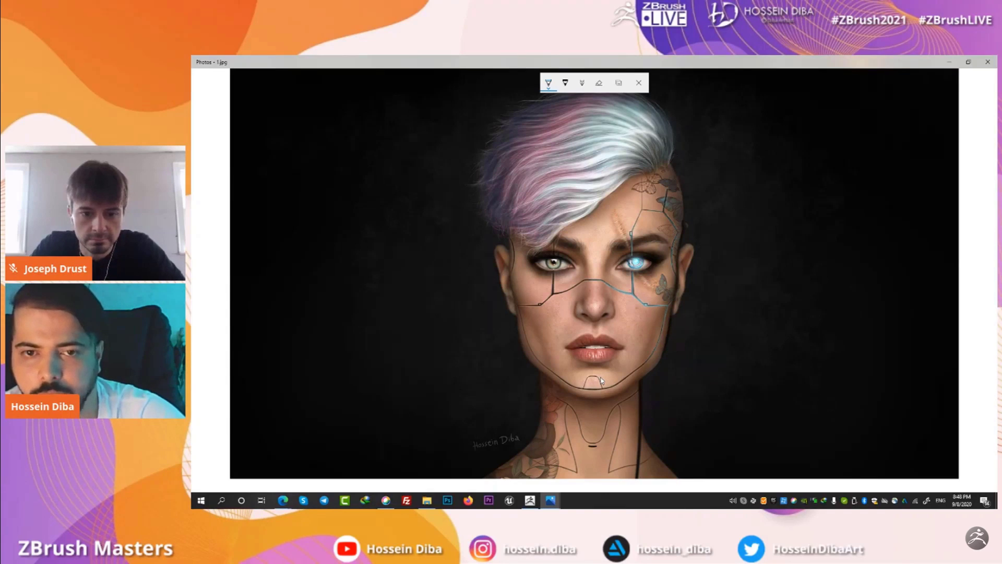
{"action": "key", "text": "alt+Tab"}
{"action": "left_click_drag", "start_coordinate": [738, 315], "coordinate": [679, 317]}
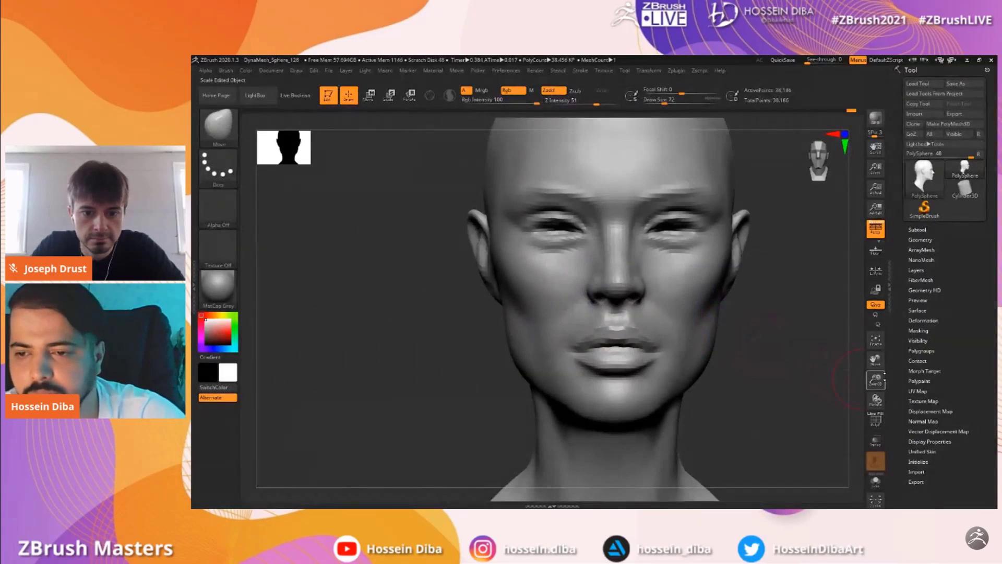
{"action": "left_click_drag", "start_coordinate": [876, 356], "coordinate": [864, 378]}
{"action": "key", "text": "bracketleft"}
{"action": "key", "text": "bracketleft"}
{"action": "key", "text": "bracketleft"}
{"action": "left_click_drag", "start_coordinate": [572, 263], "coordinate": [569, 266]}
{"action": "left_click_drag", "start_coordinate": [407, 289], "coordinate": [486, 281]}
{"action": "left_click_drag", "start_coordinate": [583, 271], "coordinate": [595, 275]}
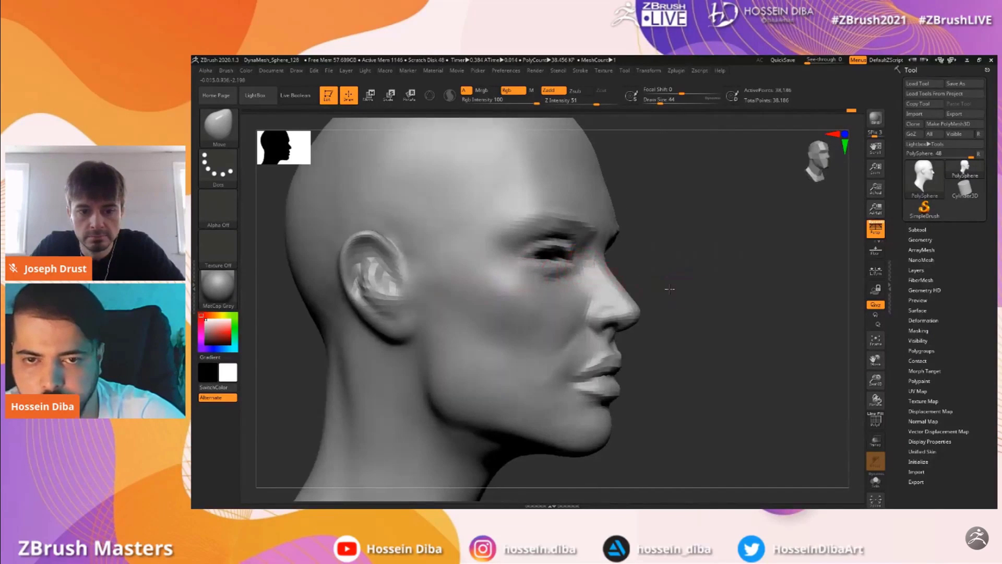
{"action": "left_click_drag", "start_coordinate": [679, 287], "coordinate": [626, 300], "text": "shift"}
Reshape the temple and side of the skull with the Move brush at a draw size of 132, and smooth the area at 112
{"action": "left_click_drag", "start_coordinate": [875, 380], "coordinate": [872, 361]}
{"action": "left_click_drag", "start_coordinate": [696, 344], "coordinate": [736, 346]}
{"action": "left_click_drag", "start_coordinate": [875, 380], "coordinate": [876, 395]}
{"action": "mouse_move", "coordinate": [875, 355]}
{"action": "left_mouse_down"}
{"action": "mouse_move", "coordinate": [879, 374]}
{"action": "mouse_move", "coordinate": [876, 367]}
{"action": "left_mouse_up"}
{"action": "mouse_move", "coordinate": [875, 361]}
{"action": "left_mouse_down"}
{"action": "mouse_move", "coordinate": [906, 353]}
{"action": "mouse_move", "coordinate": [874, 362]}
{"action": "mouse_move", "coordinate": [880, 378]}
{"action": "left_mouse_up"}
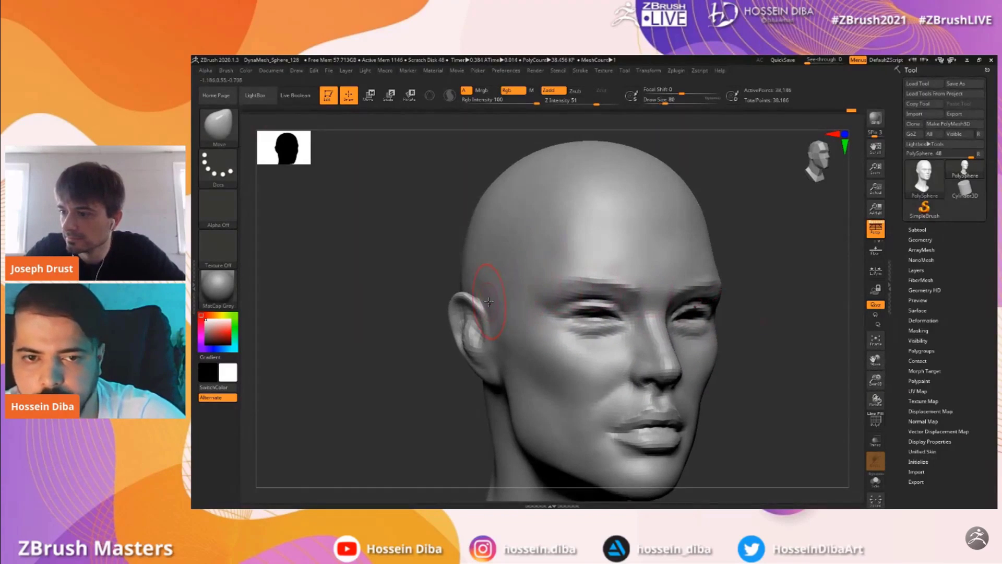
{"action": "left_click_drag", "start_coordinate": [875, 379], "coordinate": [869, 360]}
{"action": "key", "text": "bracketright"}
{"action": "key", "text": "bracketright"}
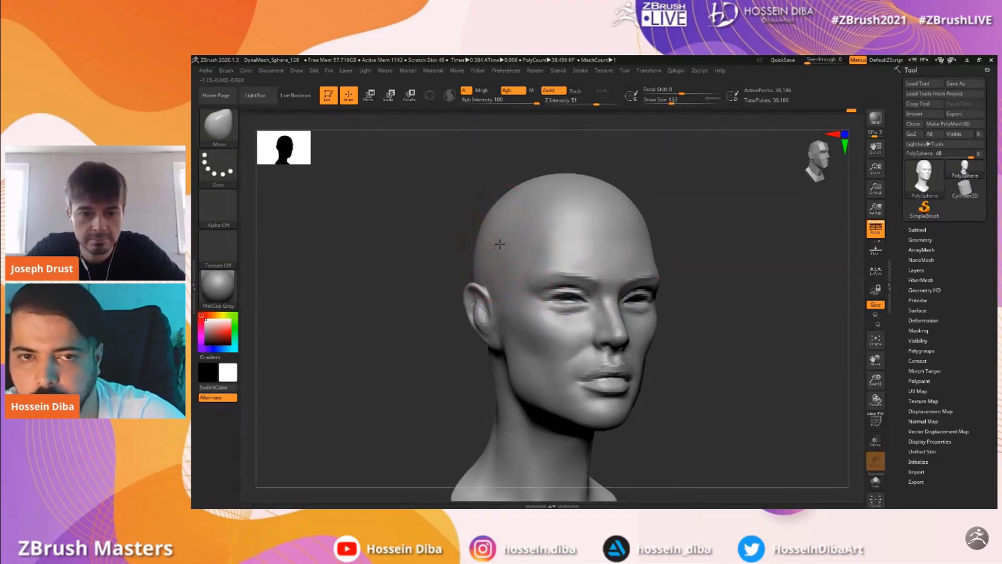
{"action": "left_click_drag", "start_coordinate": [426, 259], "coordinate": [416, 259], "text": "shift"}
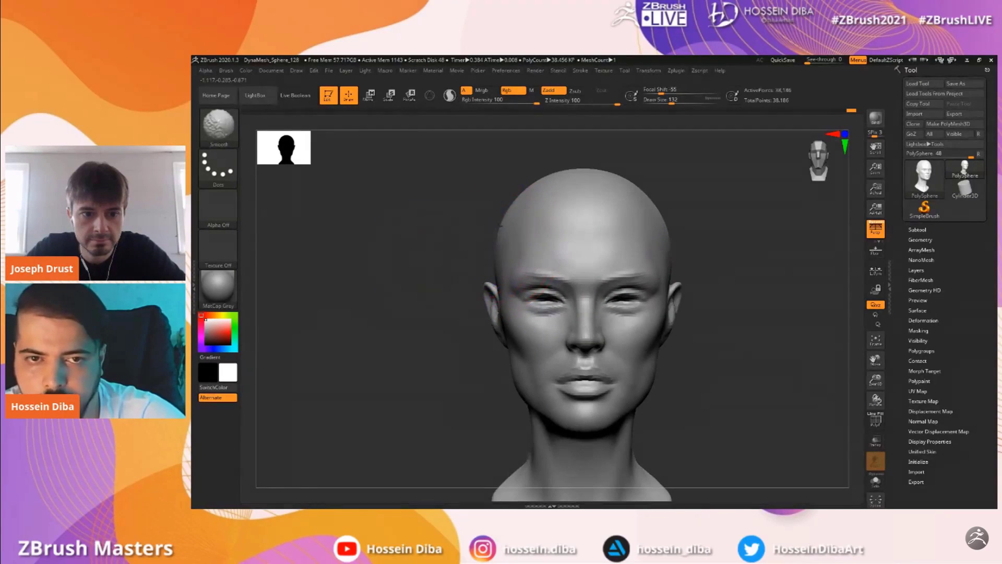
{"action": "key", "text": "bracketleft"}
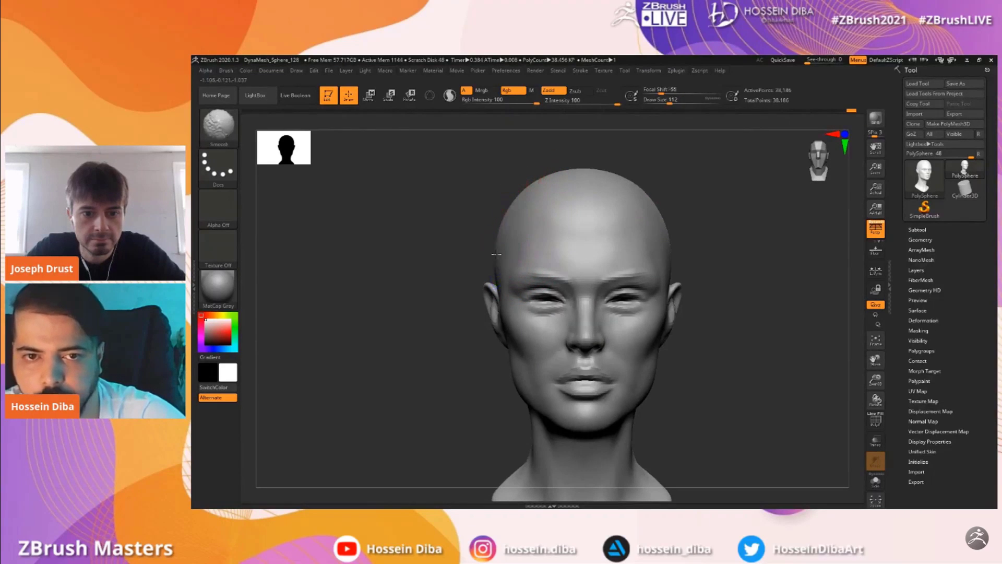
Compare the head shape with the reference portrait and adjust the skull's sides from the front with the Move brush at a draw size of 156
{"action": "key", "text": "alt+Tab"}
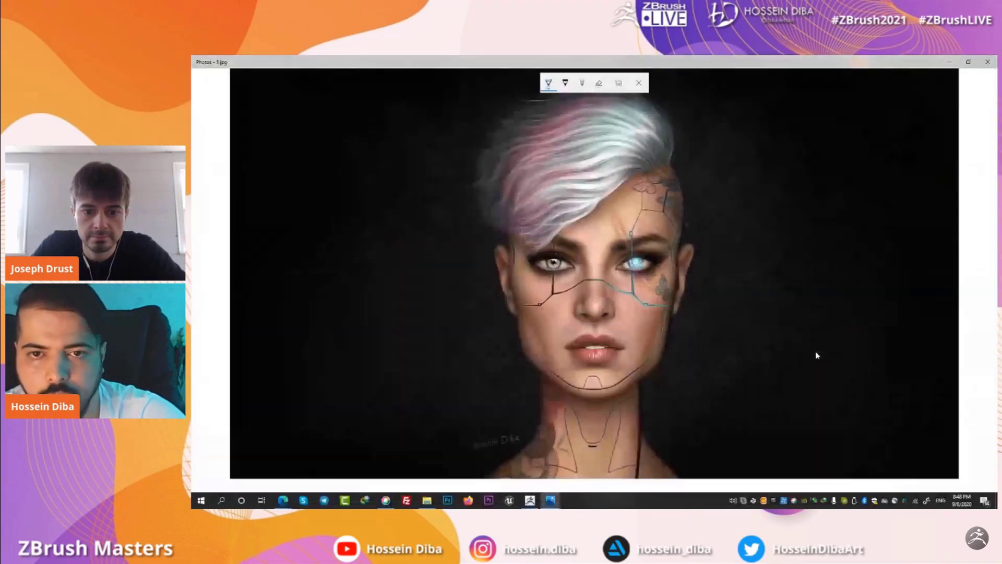
{"action": "key", "text": "alt+Tab"}
{"action": "left_click_drag", "start_coordinate": [875, 381], "coordinate": [845, 386]}
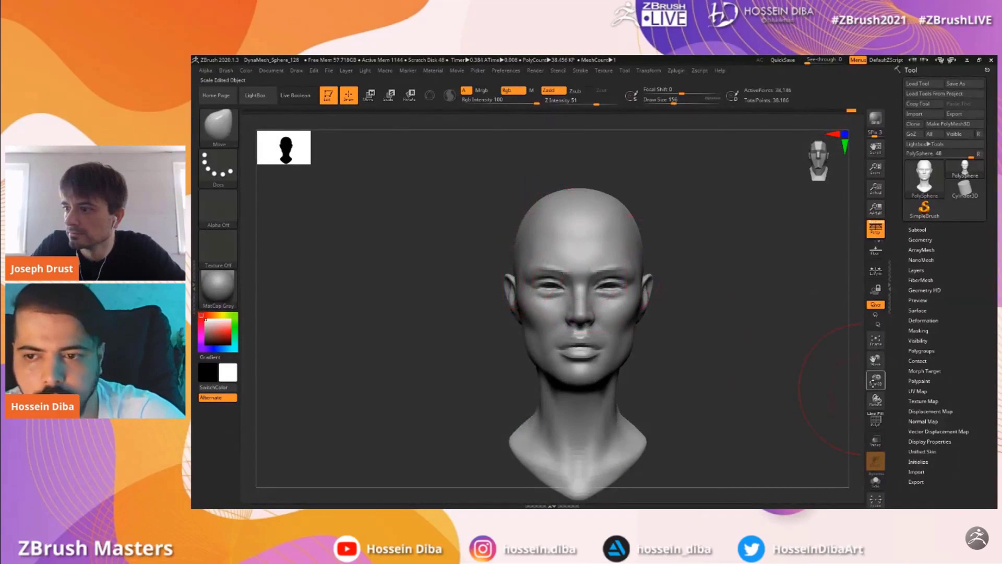
{"action": "left_click_drag", "start_coordinate": [875, 380], "coordinate": [875, 365]}
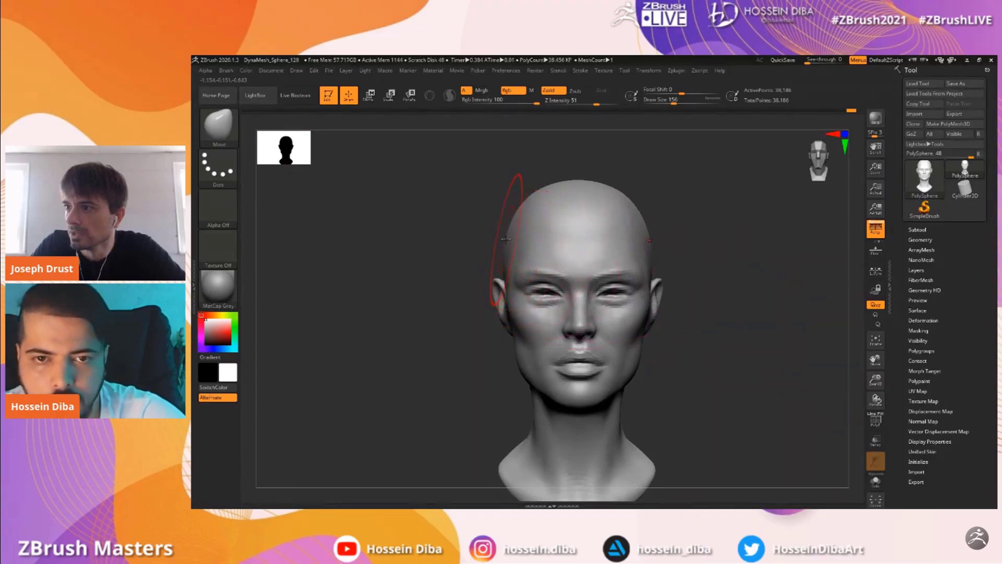
{"action": "left_click_drag", "start_coordinate": [875, 380], "coordinate": [876, 366]}
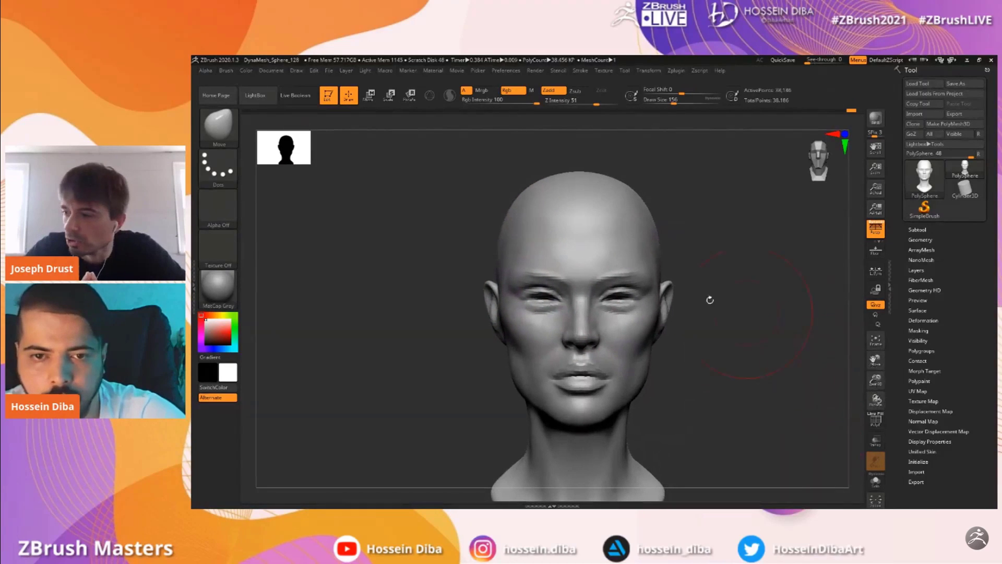
Reshape the cranium's side profile with the Move brush at draw sizes of 156 and 239
{"action": "left_click_drag", "start_coordinate": [463, 249], "coordinate": [611, 252]}
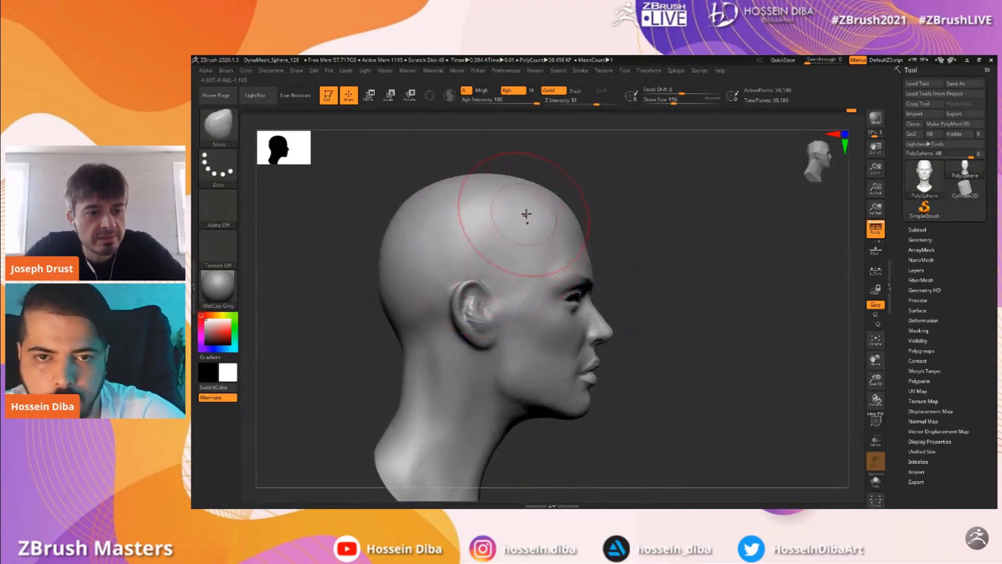
{"action": "mouse_move", "coordinate": [876, 380]}
{"action": "left_mouse_down"}
{"action": "mouse_move", "coordinate": [876, 392]}
{"action": "mouse_move", "coordinate": [911, 351]}
{"action": "left_mouse_up"}
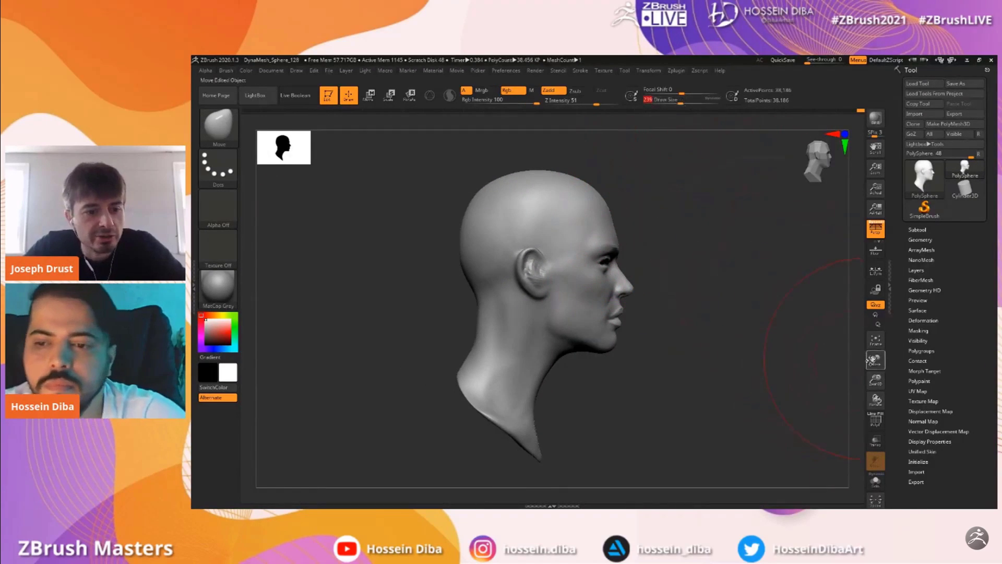
{"action": "left_click_drag", "start_coordinate": [691, 293], "coordinate": [688, 307]}
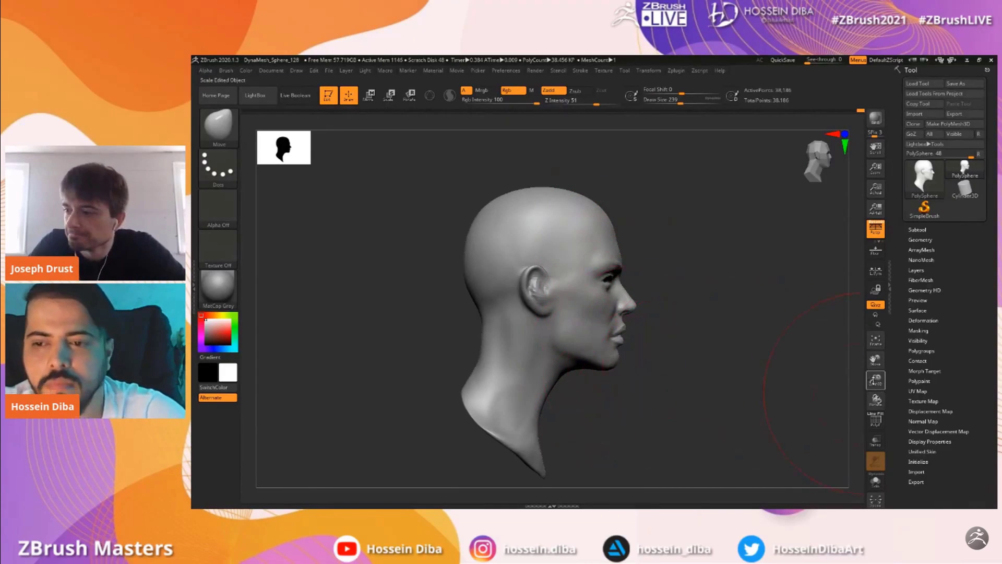
Refine the lips and mouth area in profile with the Move brush at draw sizes of 133, 55 and 91
{"action": "left_click_drag", "start_coordinate": [872, 381], "coordinate": [682, 348]}
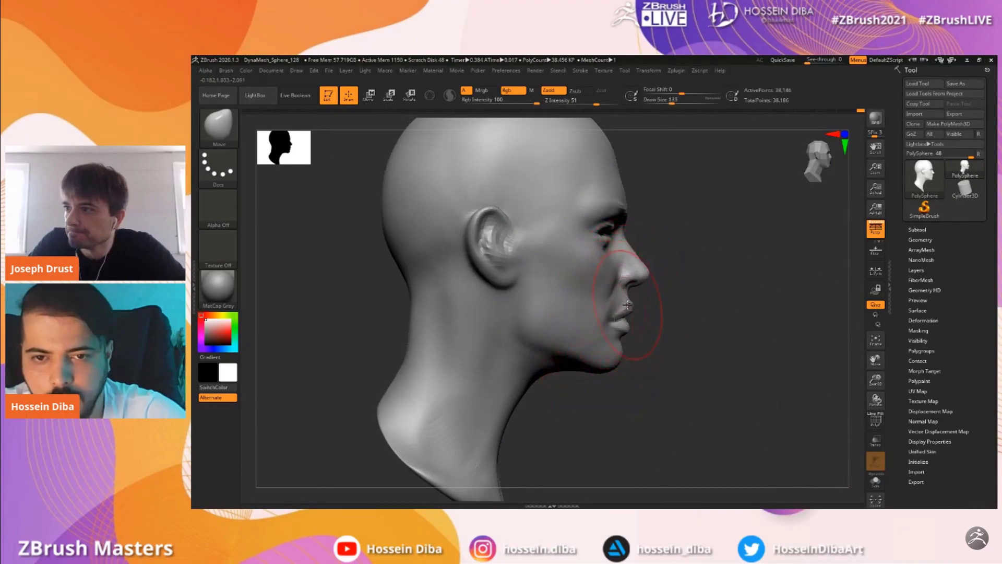
{"action": "left_click_drag", "start_coordinate": [876, 360], "coordinate": [881, 405]}
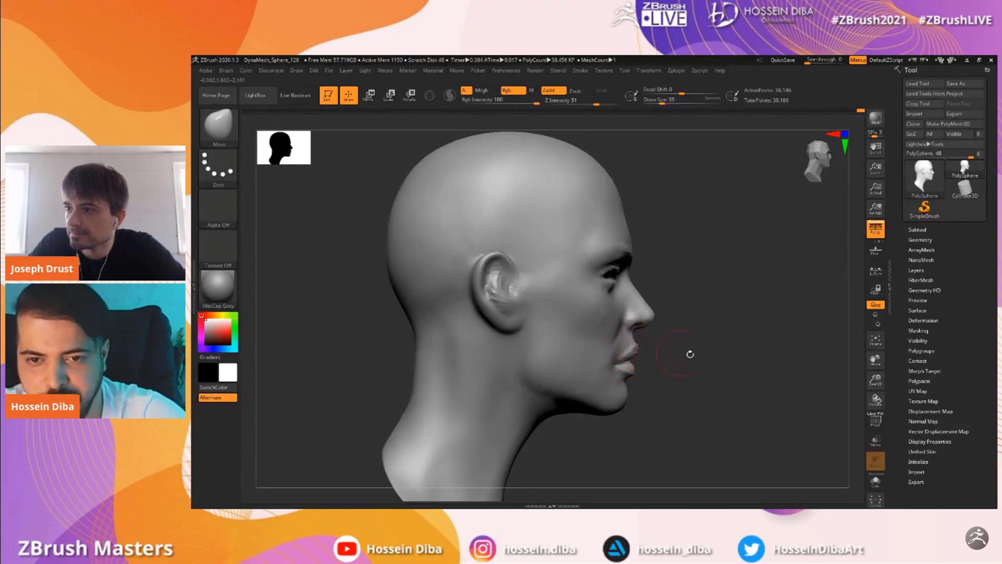
{"action": "left_click_drag", "start_coordinate": [874, 382], "coordinate": [659, 376]}
{"action": "key", "text": "]"}
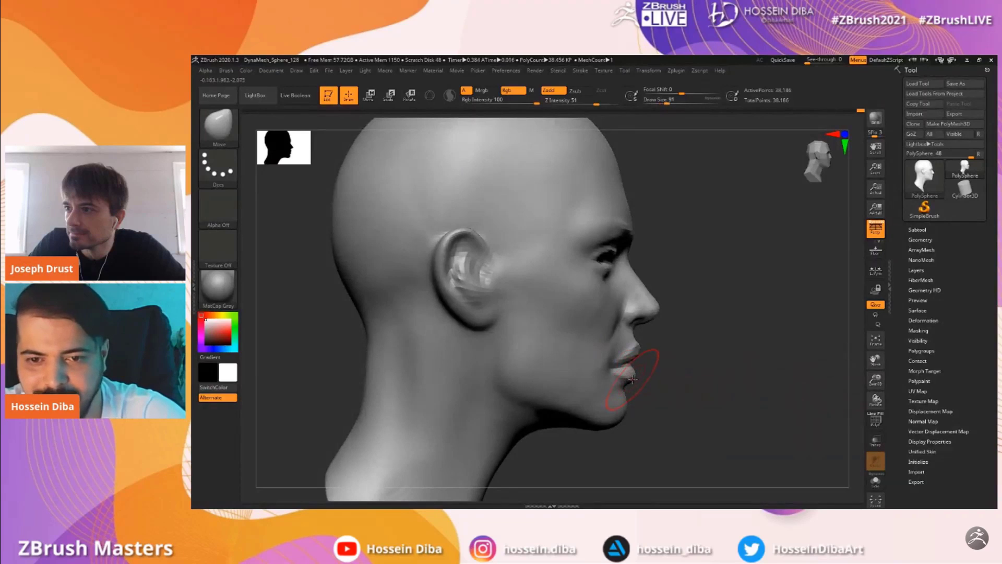
Reshape the chin and the underside of the jaw in profile with the Move brush at draw sizes of 79 and 87
{"action": "left_click_drag", "start_coordinate": [875, 380], "coordinate": [866, 351]}
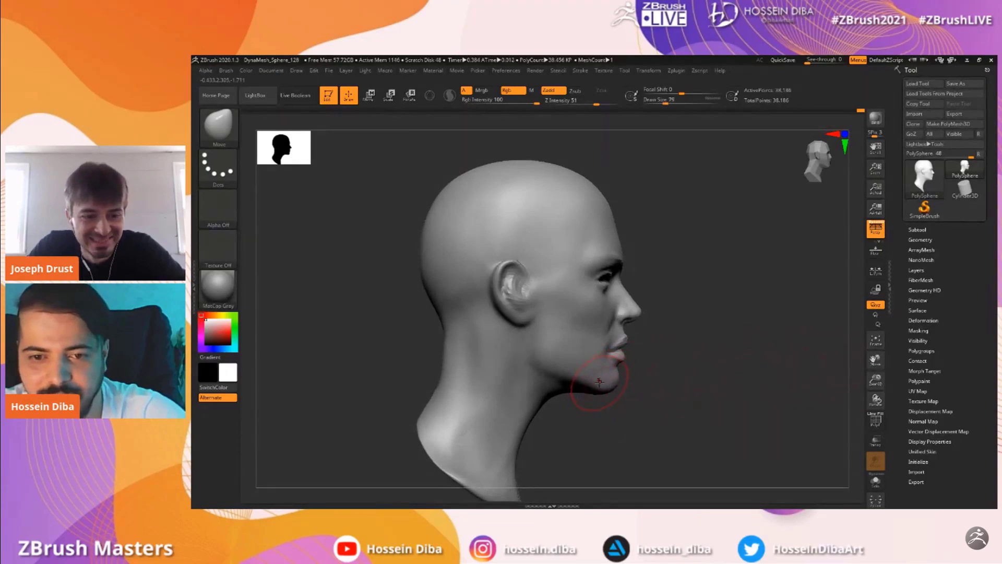
{"action": "left_click_drag", "start_coordinate": [877, 395], "coordinate": [593, 398]}
{"action": "key", "text": "]"}
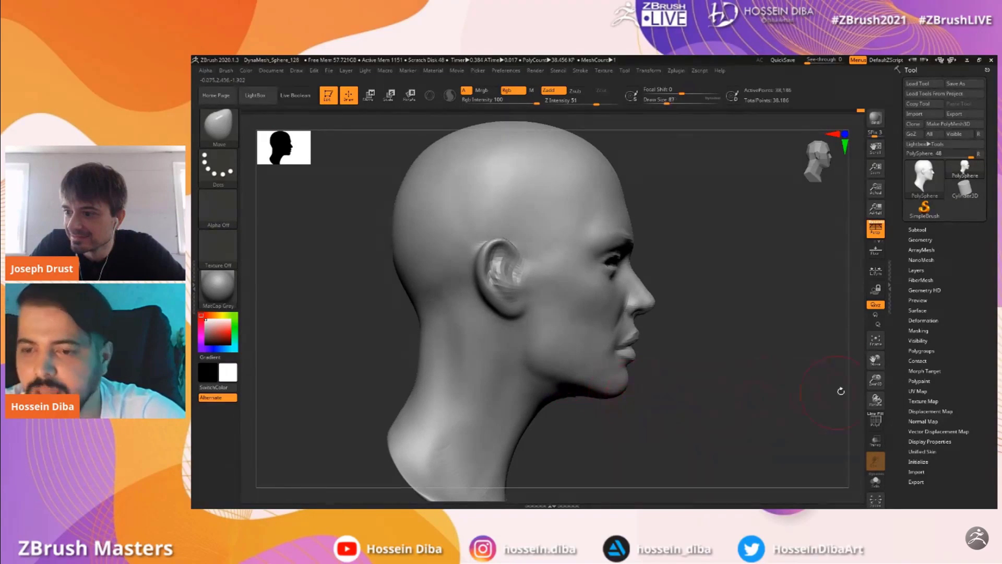
{"action": "left_click_drag", "start_coordinate": [876, 360], "coordinate": [870, 387]}
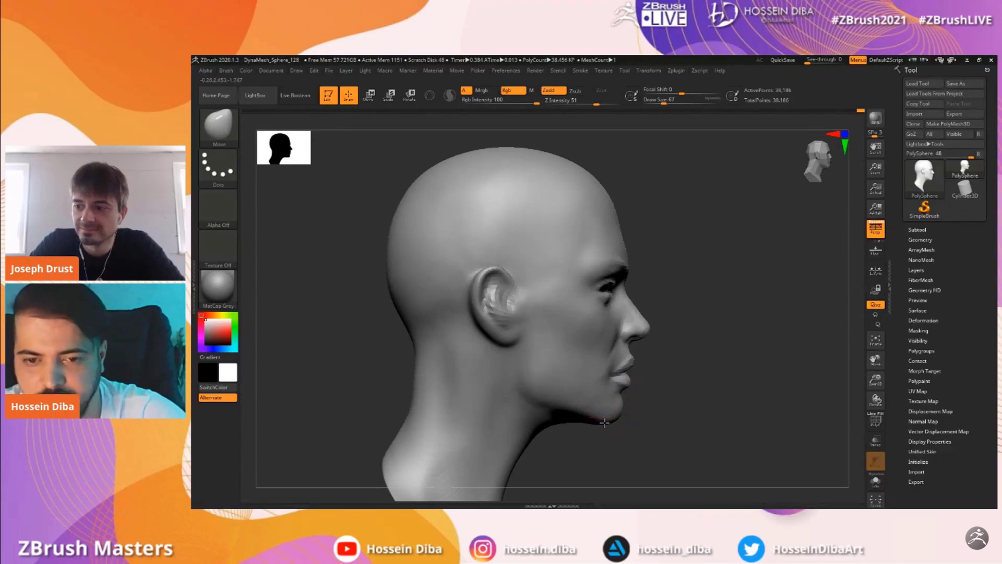
Adjust the area beside the nose and mouth with the Move brush and smooth the cheeks from the front at a draw size of 79
{"action": "left_click_drag", "start_coordinate": [875, 380], "coordinate": [832, 380]}
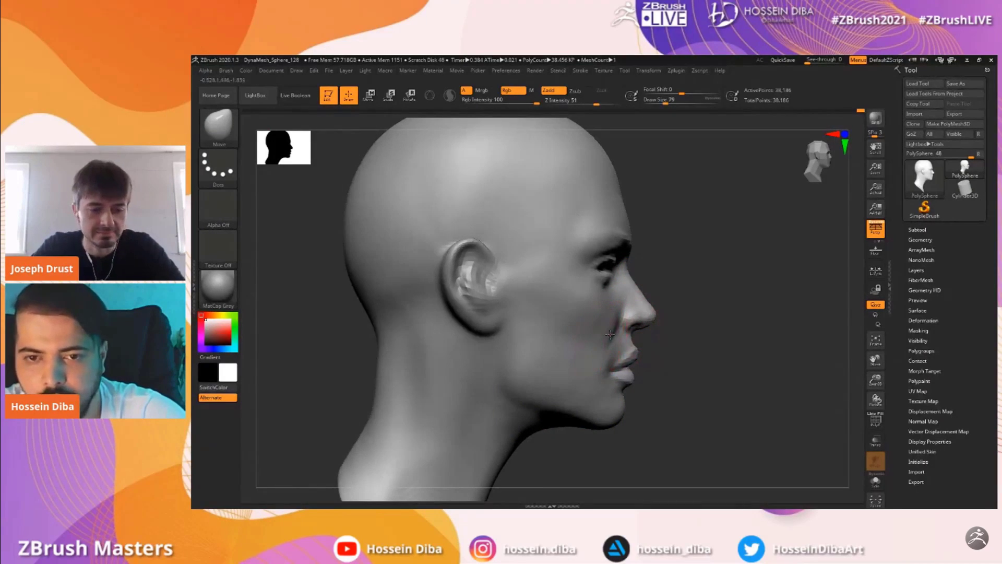
{"action": "left_click_drag", "start_coordinate": [797, 368], "coordinate": [752, 350], "text": "shift"}
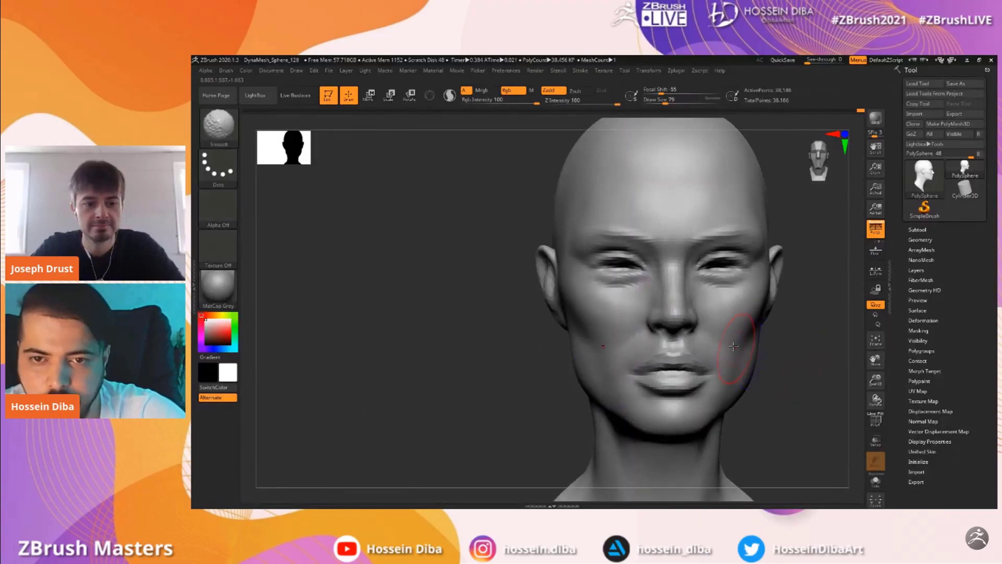
{"action": "left_click_drag", "start_coordinate": [875, 381], "coordinate": [841, 350]}
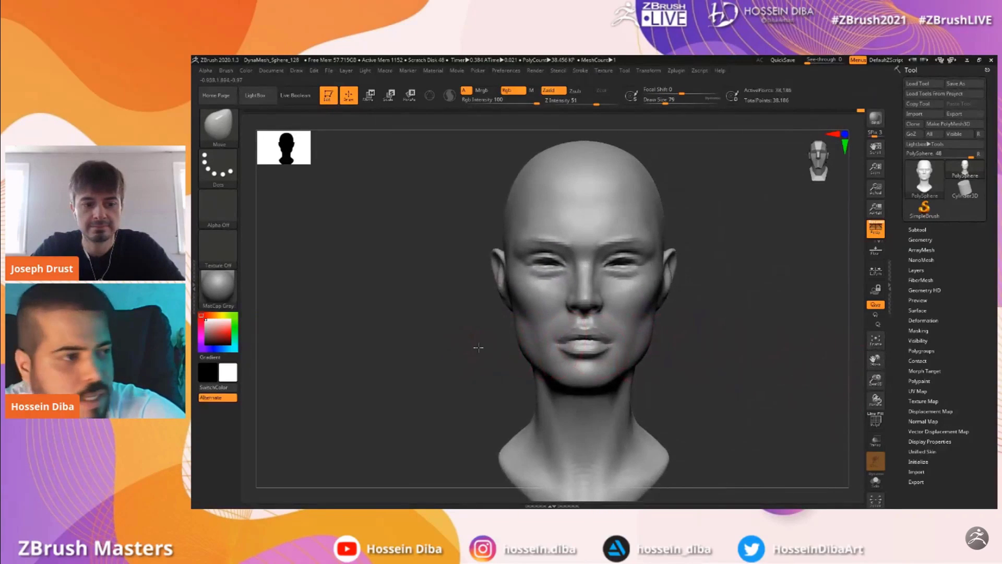
Refine the side contours of the cheeks and jaw from the front with the Move brush at draw sizes of 63 and 95
{"action": "left_click_drag", "start_coordinate": [876, 380], "coordinate": [864, 375]}
{"action": "key", "text": "bracketleft"}
{"action": "left_click_drag", "start_coordinate": [451, 354], "coordinate": [487, 325]}
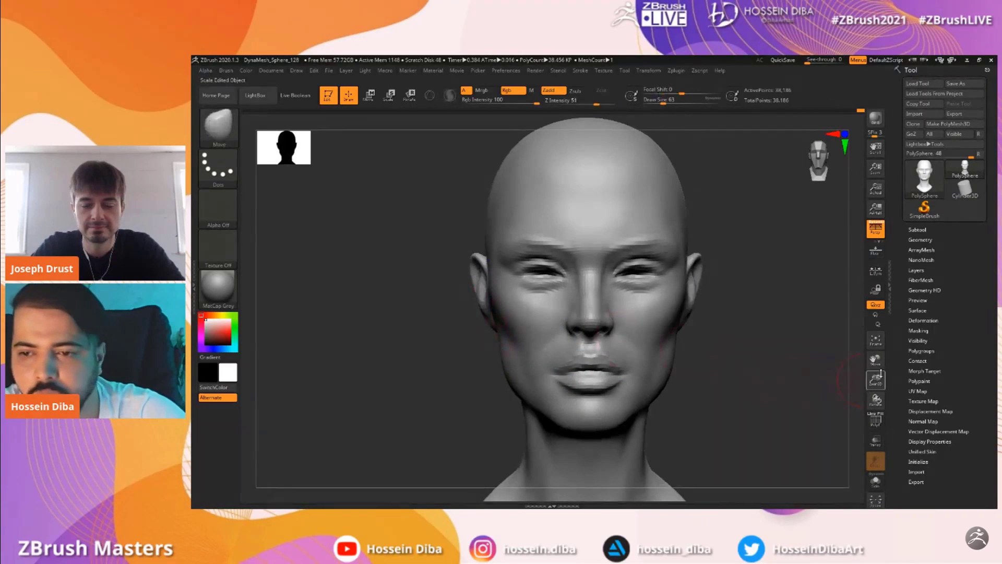
{"action": "left_click_drag", "start_coordinate": [874, 359], "coordinate": [886, 373]}
{"action": "key", "text": "bracketright"}
{"action": "key", "text": "bracketright"}
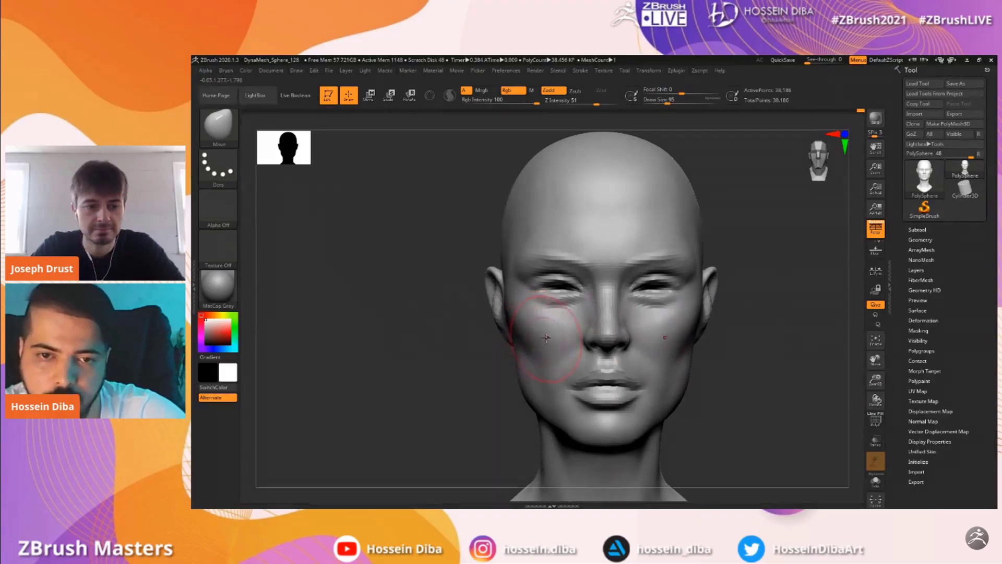
{"action": "left_click_drag", "start_coordinate": [806, 382], "coordinate": [840, 361]}
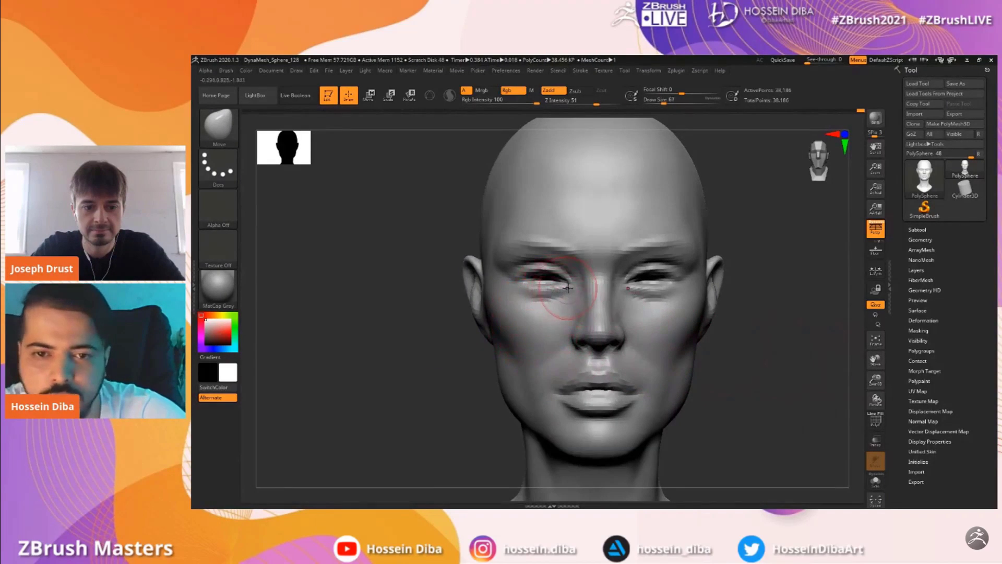
Adjust the inner eye corners, nose bridge and base of the nose with the Move brush at draw sizes of 79 and 43
{"action": "left_click_drag", "start_coordinate": [877, 375], "coordinate": [874, 358]}
{"action": "left_click_drag", "start_coordinate": [875, 360], "coordinate": [867, 350]}
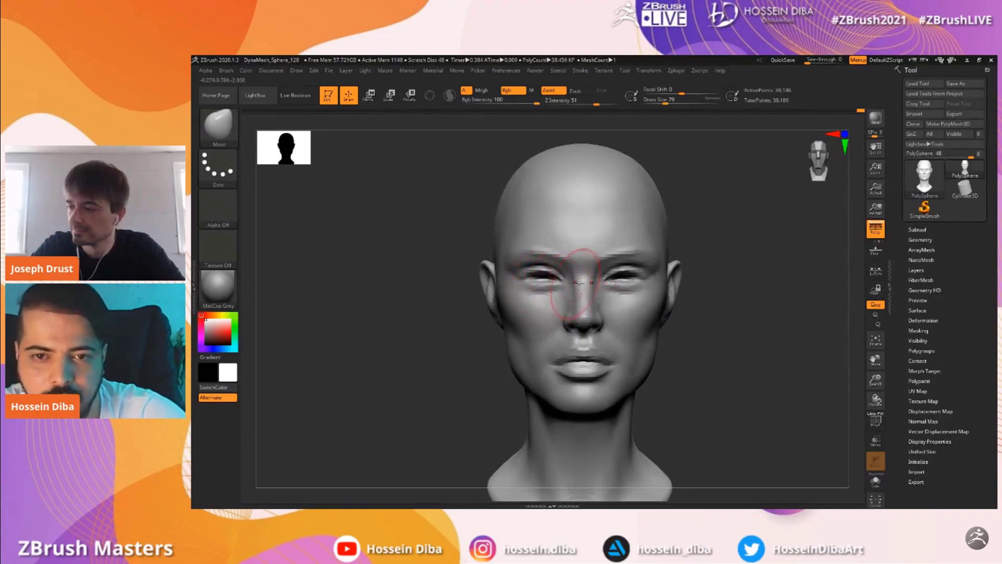
{"action": "key", "text": "bracketleft"}
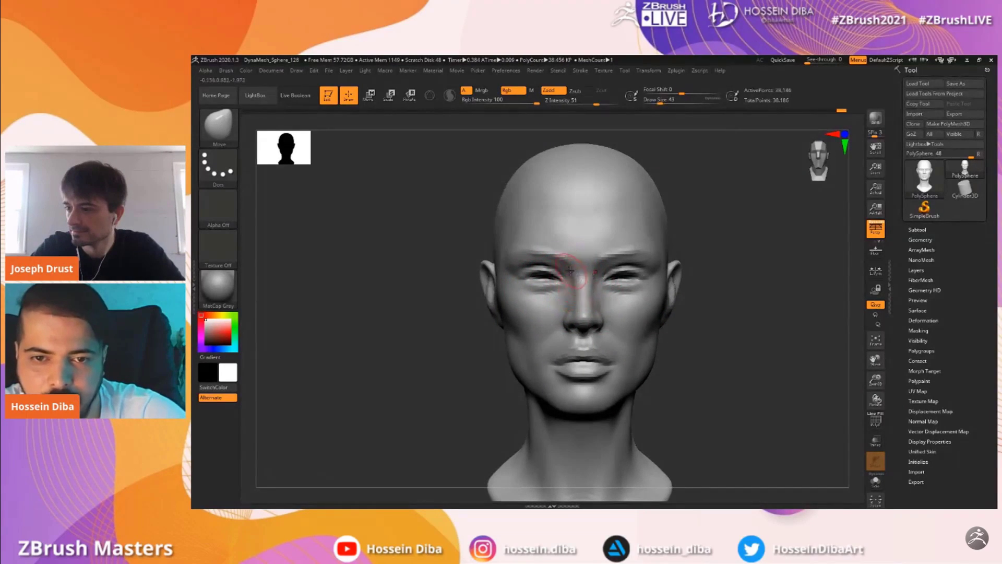
{"action": "left_click_drag", "start_coordinate": [872, 381], "coordinate": [770, 337]}
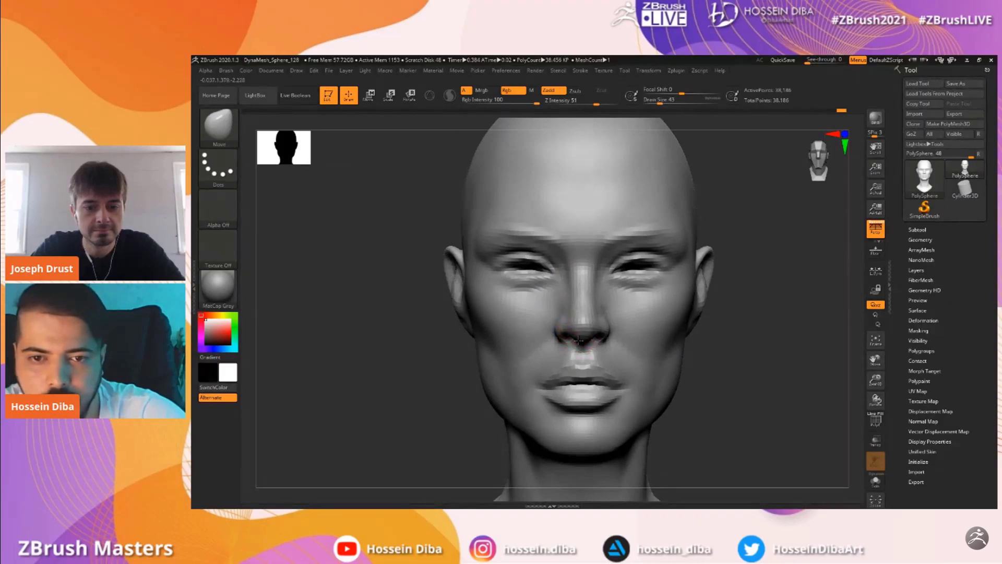
{"action": "left_click_drag", "start_coordinate": [578, 339], "coordinate": [572, 334]}
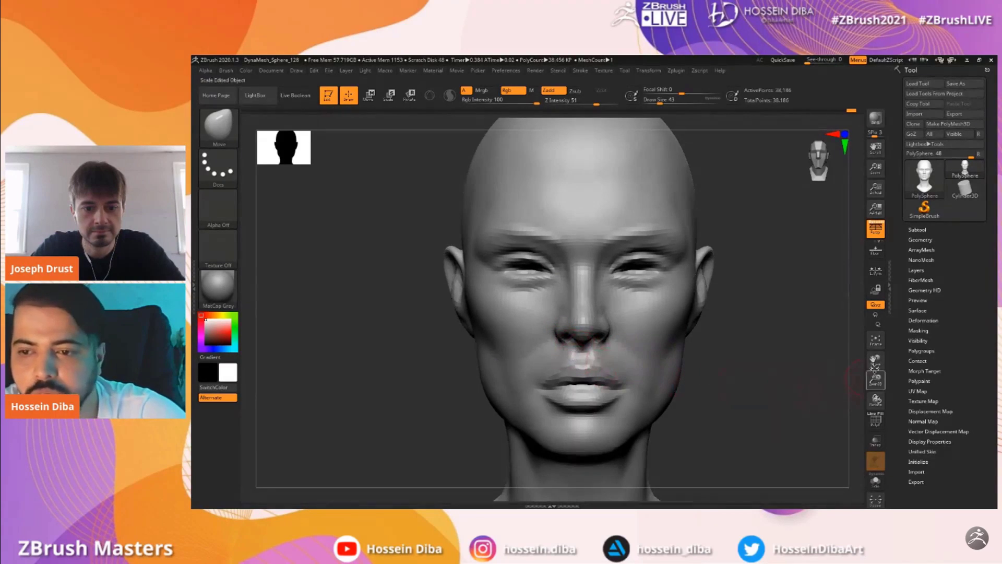
Refine the mouth corners with the Move brush at a draw size of 39 and smooth the skin beside the mouth and cheeks
{"action": "left_click_drag", "start_coordinate": [875, 368], "coordinate": [875, 342]}
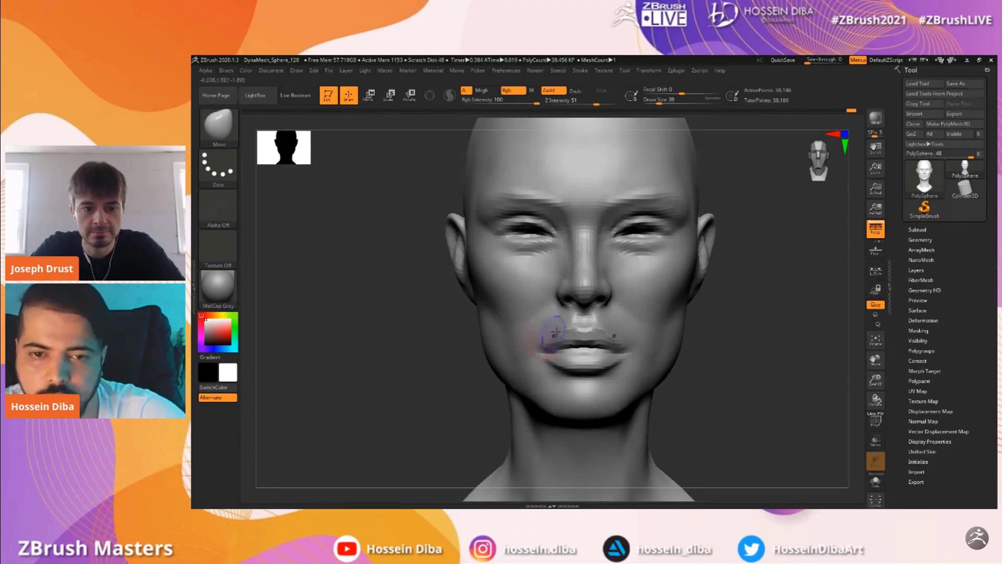
{"action": "left_click_drag", "start_coordinate": [555, 332], "coordinate": [544, 341], "text": "shift"}
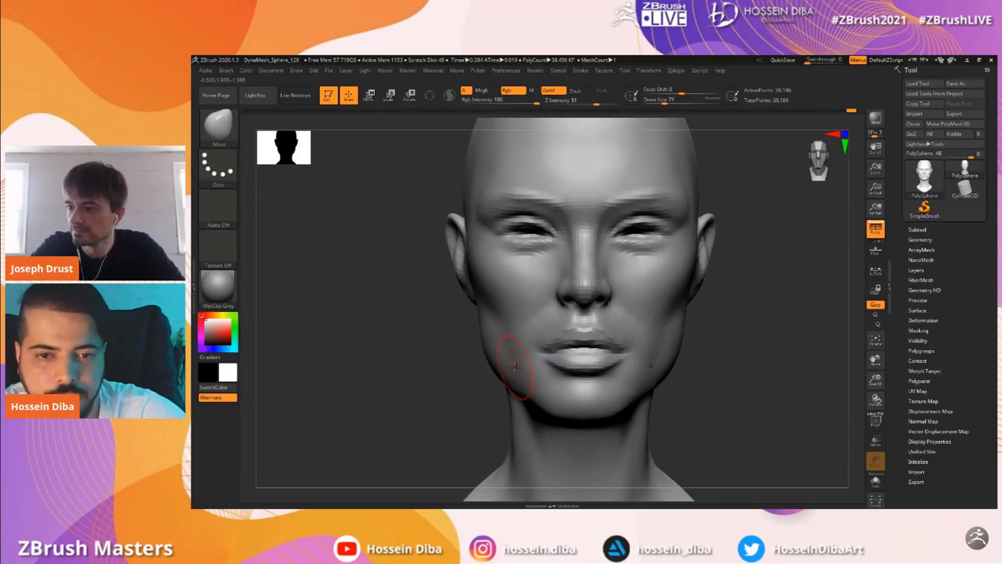
{"action": "left_click_drag", "start_coordinate": [518, 340], "coordinate": [471, 285], "text": "shift"}
Reshape the jawline and the sides of the cheeks with the Move brush at draw sizes of 95 and 87
{"action": "mouse_move", "coordinate": [873, 382]}
{"action": "left_mouse_down"}
{"action": "mouse_move", "coordinate": [870, 363]}
{"action": "mouse_move", "coordinate": [879, 372]}
{"action": "left_mouse_up"}
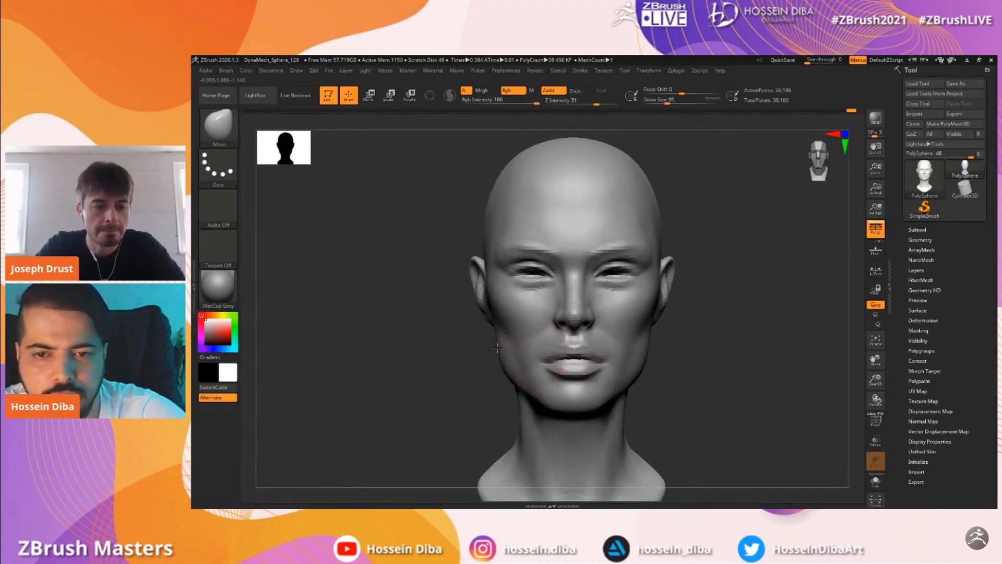
{"action": "left_click_drag", "start_coordinate": [806, 385], "coordinate": [735, 355]}
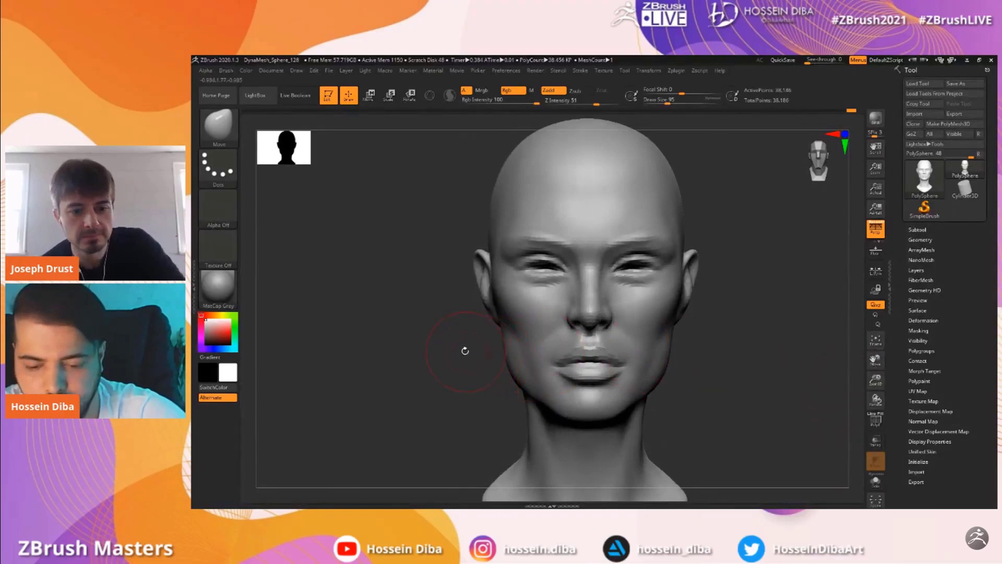
{"action": "left_click_drag", "start_coordinate": [468, 350], "coordinate": [512, 344]}
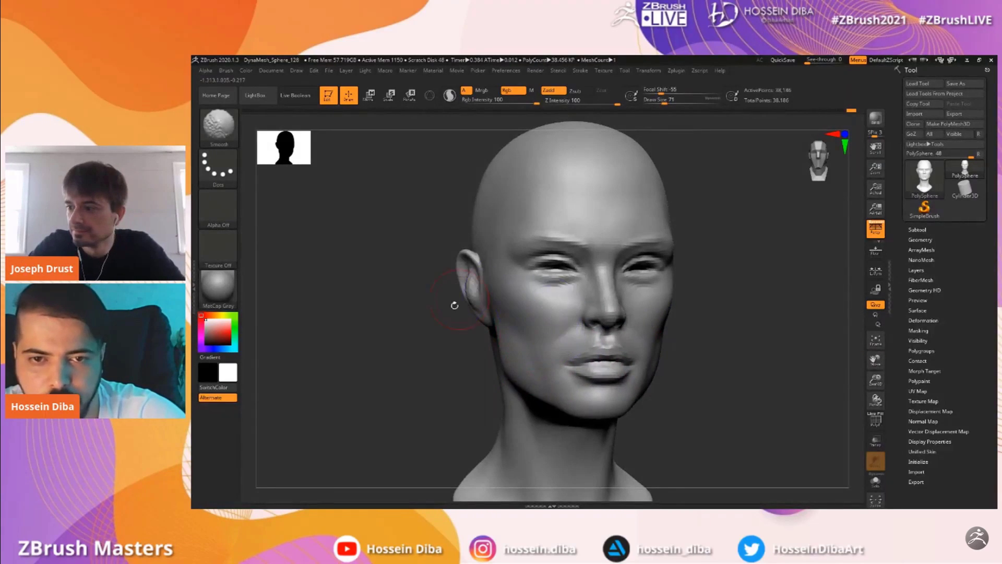
{"action": "left_click_drag", "start_coordinate": [456, 302], "coordinate": [502, 319]}
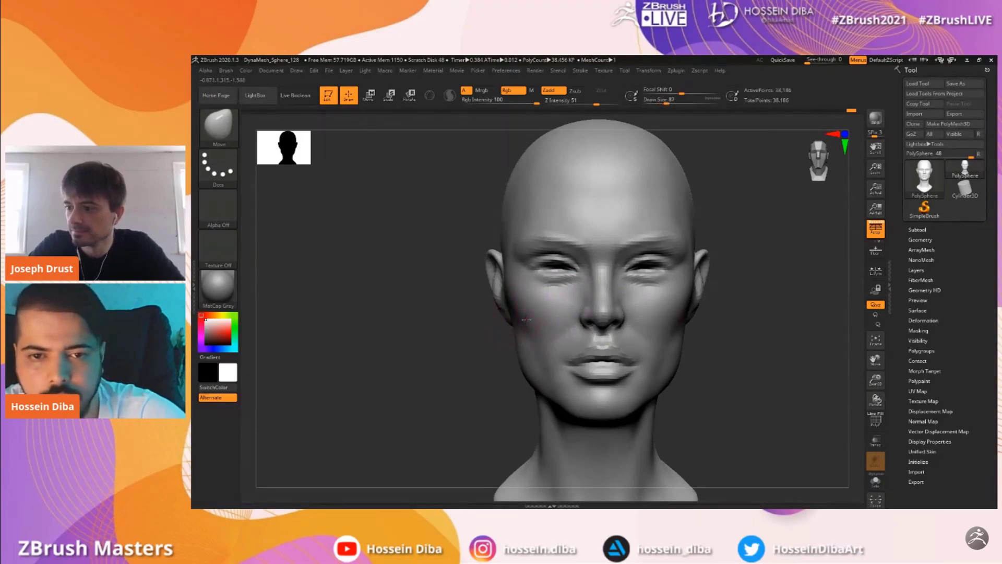
{"action": "left_click_drag", "start_coordinate": [874, 385], "coordinate": [864, 349]}
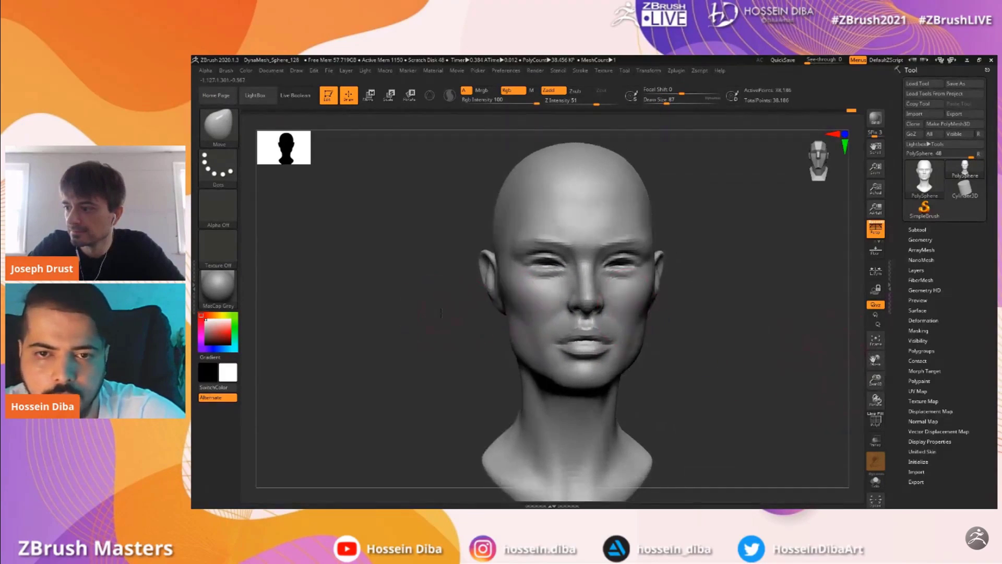
{"action": "left_click_drag", "start_coordinate": [436, 314], "coordinate": [553, 324]}
{"action": "left_click_drag", "start_coordinate": [804, 353], "coordinate": [798, 372]}
{"action": "left_click_drag", "start_coordinate": [870, 386], "coordinate": [870, 360]}
Set the DynaMesh resolution to 128 and remesh the head
{"action": "left_click", "coordinate": [919, 240]}
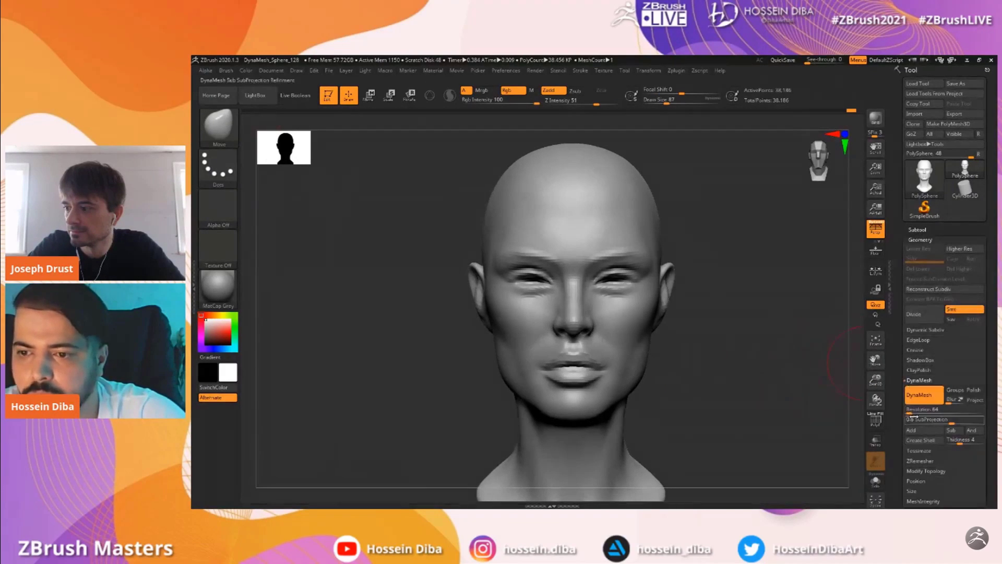
{"action": "type", "text": "12"}
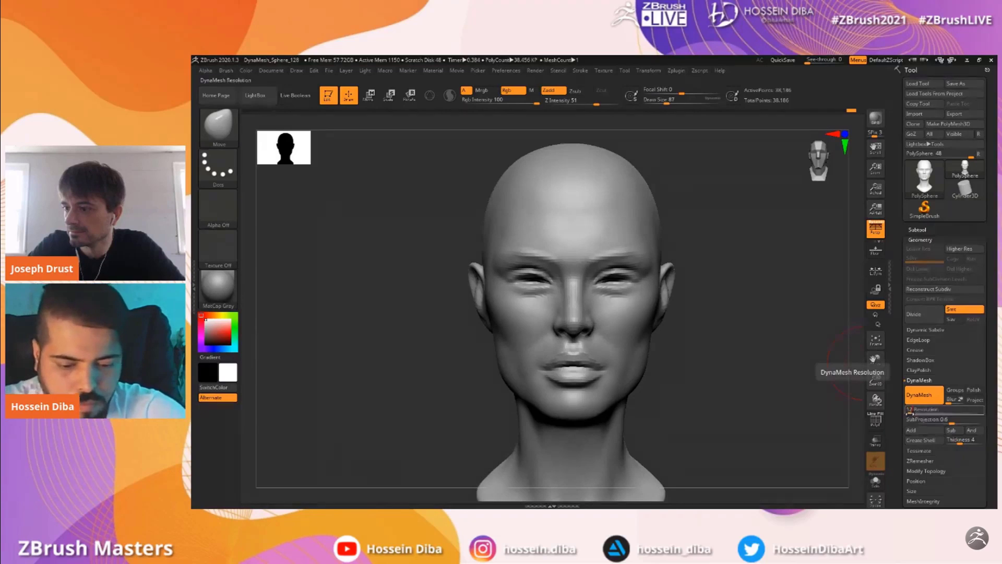
{"action": "type", "text": "8"}
{"action": "key", "text": "Return"}
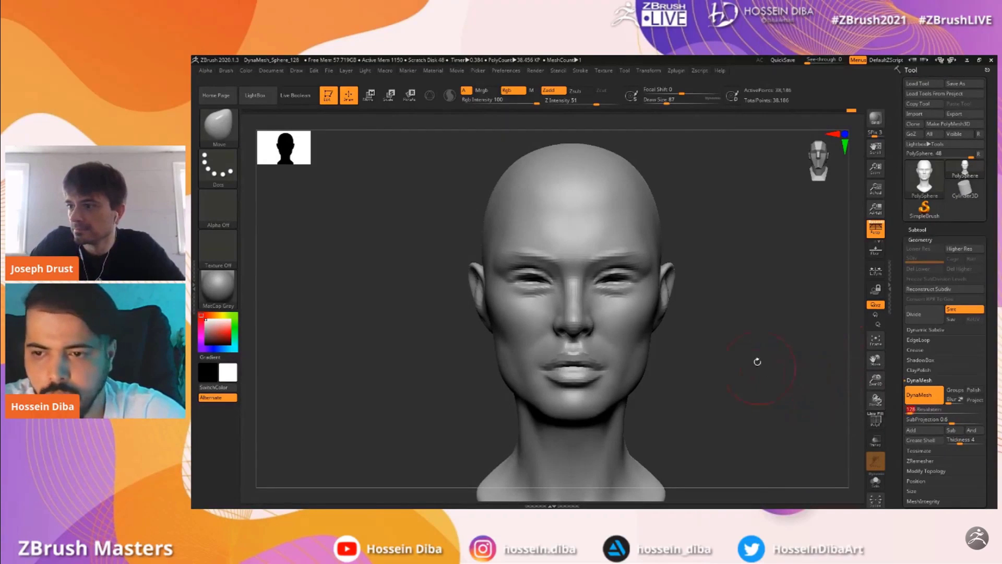
{"action": "left_click_drag", "start_coordinate": [737, 337], "coordinate": [727, 302], "text": "ctrl"}
{"action": "left_click", "coordinate": [920, 240]}
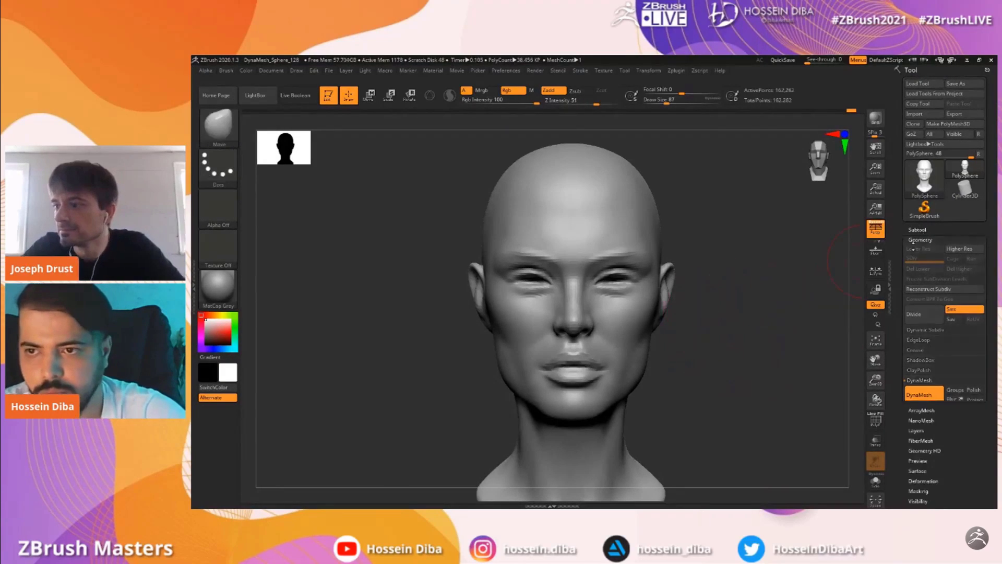
Append a Sphere3D as a new subtool to the head
{"action": "left_click_drag", "start_coordinate": [876, 381], "coordinate": [896, 413]}
{"action": "left_click_drag", "start_coordinate": [875, 359], "coordinate": [841, 407]}
{"action": "left_click", "coordinate": [876, 340]}
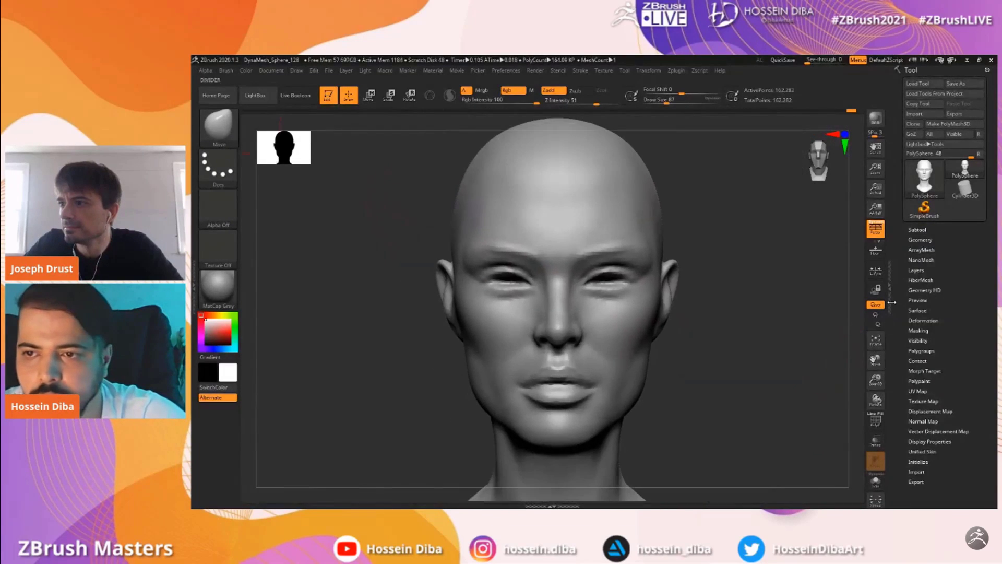
{"action": "left_click", "coordinate": [913, 230]}
{"action": "scroll", "coordinate": [976, 389], "scroll_direction": "down", "scroll_amount": 1}
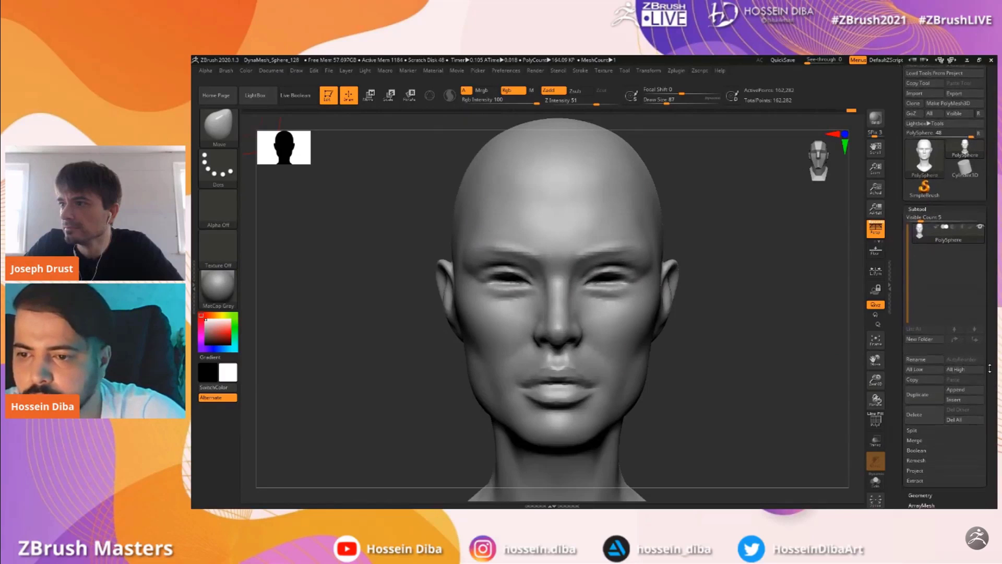
{"action": "left_click", "coordinate": [955, 389]}
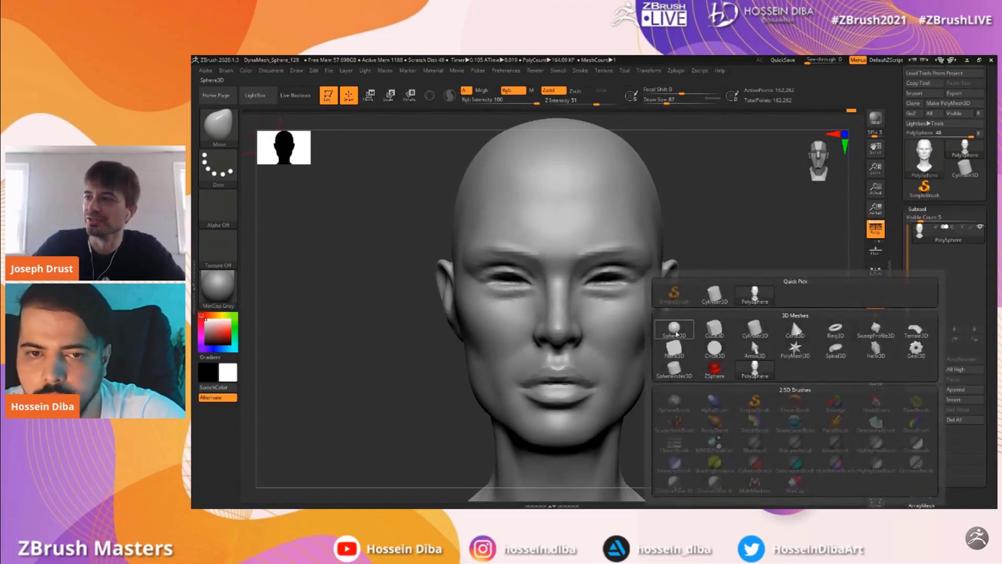
{"action": "left_click", "coordinate": [677, 333]}
Make the appended sphere the active subtool and move it forward to the front of the face in profile
{"action": "left_click_drag", "start_coordinate": [869, 385], "coordinate": [819, 331], "text": "alt"}
{"action": "left_click_drag", "start_coordinate": [727, 336], "coordinate": [766, 340], "text": "shift"}
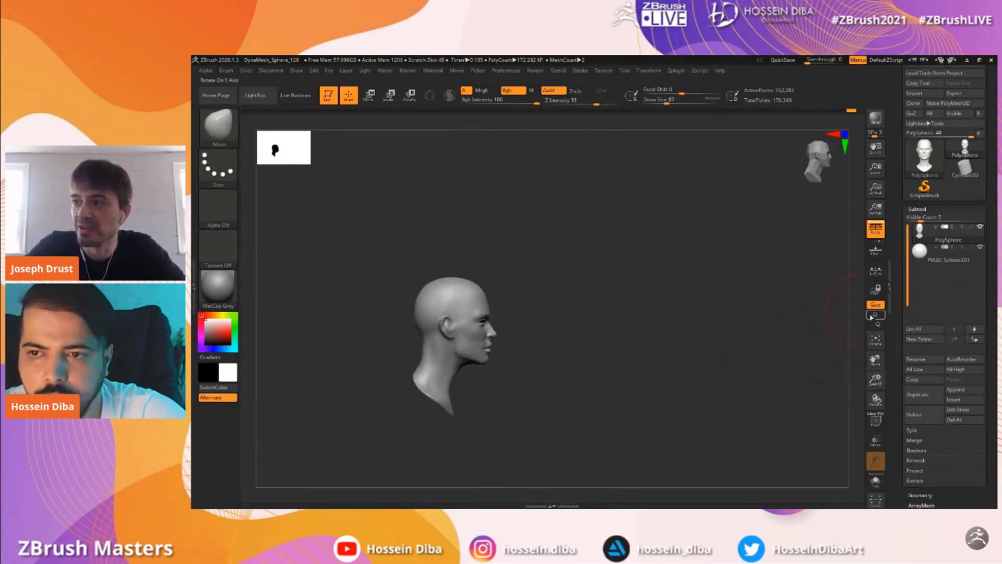
{"action": "left_click", "coordinate": [734, 364], "text": "alt"}
{"action": "left_click", "coordinate": [882, 483]}
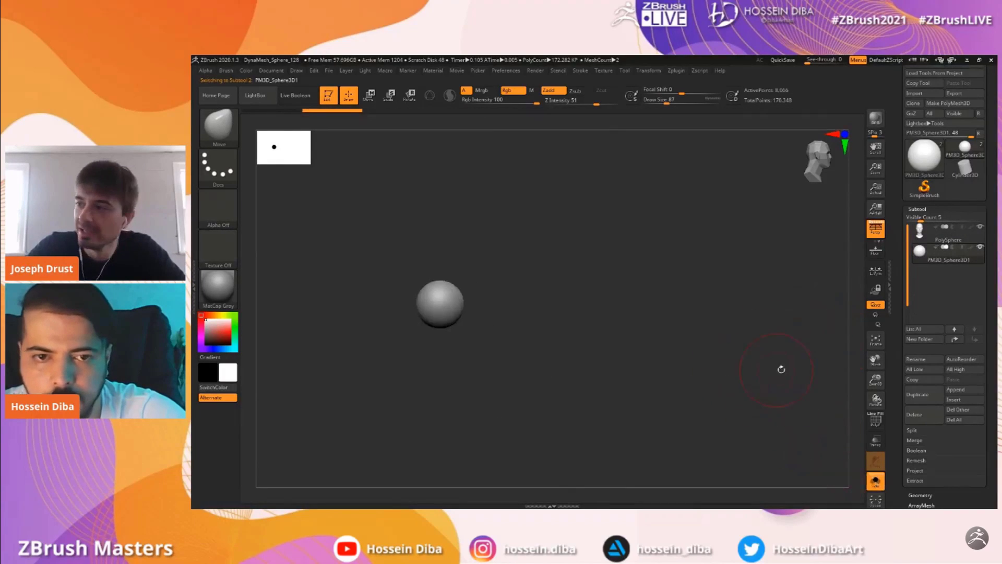
{"action": "left_click_drag", "start_coordinate": [879, 379], "coordinate": [886, 387]}
{"action": "left_click_drag", "start_coordinate": [876, 360], "coordinate": [945, 360]}
{"action": "left_click", "coordinate": [369, 96]}
{"action": "left_click_drag", "start_coordinate": [571, 269], "coordinate": [537, 321]}
{"action": "left_click", "coordinate": [875, 481]}
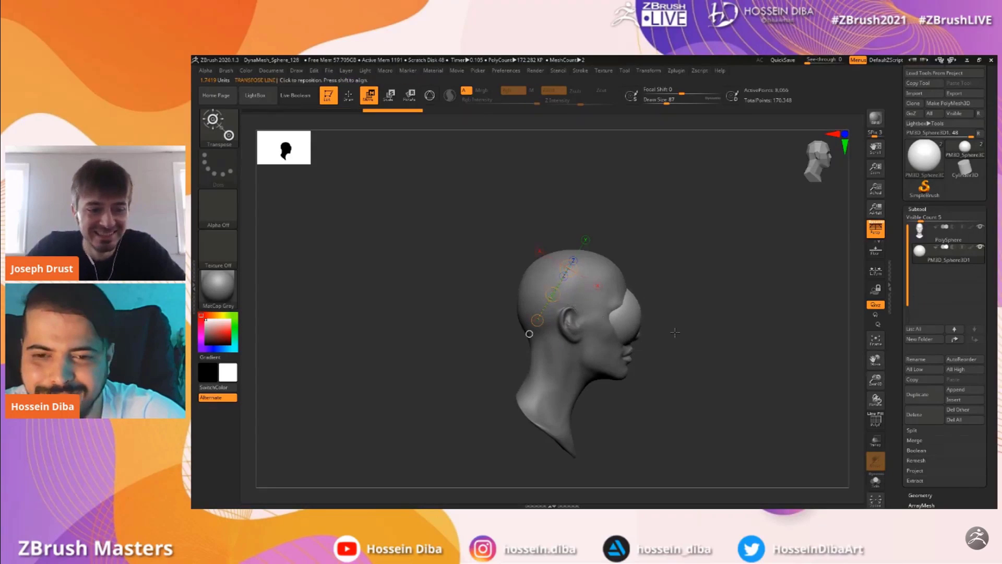
Isolate the sphere, check its polygon wireframe and lay a vertical transpose line across it, then show the head again
{"action": "left_click_drag", "start_coordinate": [744, 338], "coordinate": [705, 340], "text": "shift"}
{"action": "left_click_drag", "start_coordinate": [876, 380], "coordinate": [861, 315]}
{"action": "left_click_drag", "start_coordinate": [774, 351], "coordinate": [798, 369], "text": "shift"}
{"action": "left_click_drag", "start_coordinate": [864, 391], "coordinate": [842, 439], "text": "alt"}
{"action": "left_click", "coordinate": [877, 483]}
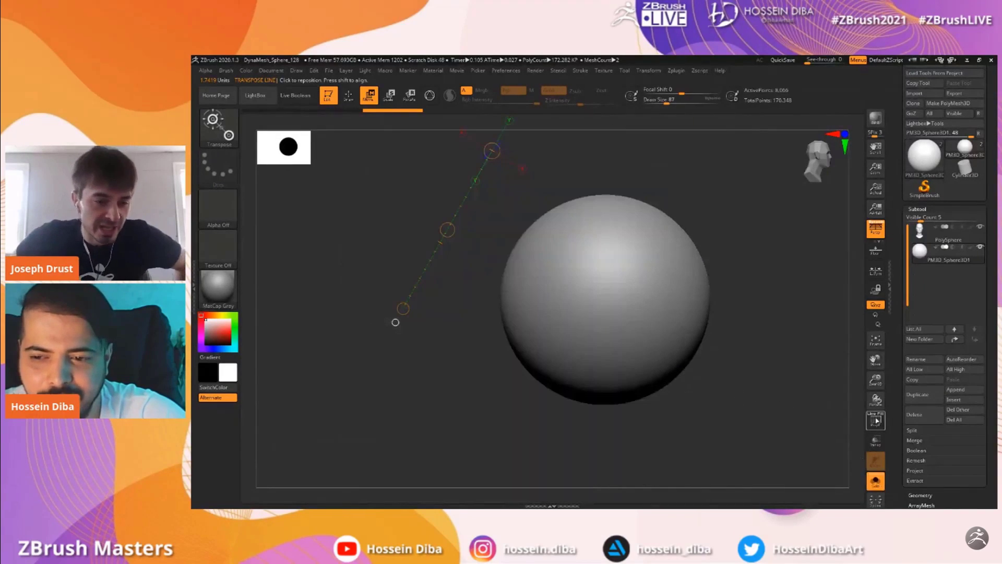
{"action": "key", "text": "shift+f"}
{"action": "left_click_drag", "start_coordinate": [609, 206], "coordinate": [610, 406]}
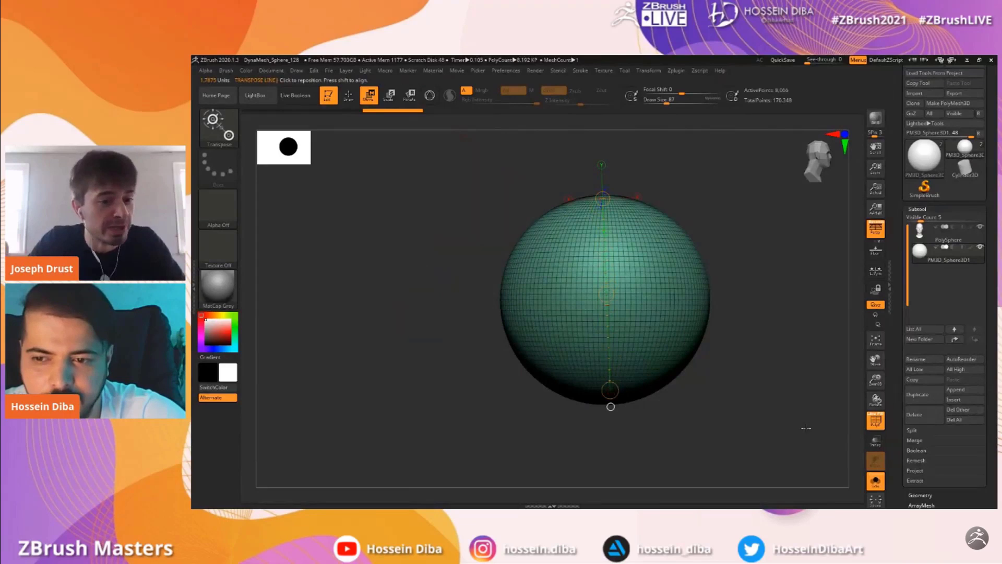
{"action": "left_click", "coordinate": [875, 421]}
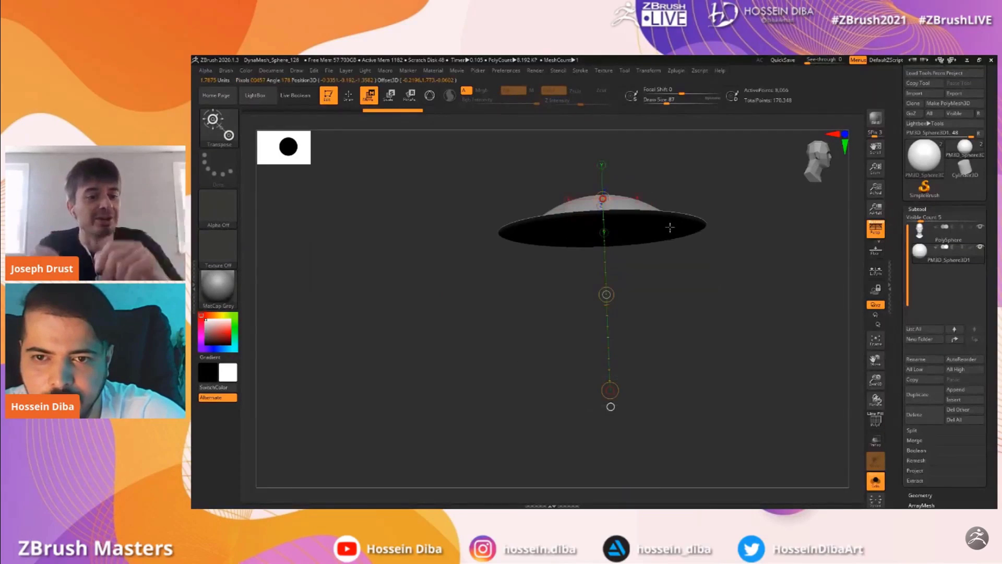
{"action": "left_click", "coordinate": [875, 481]}
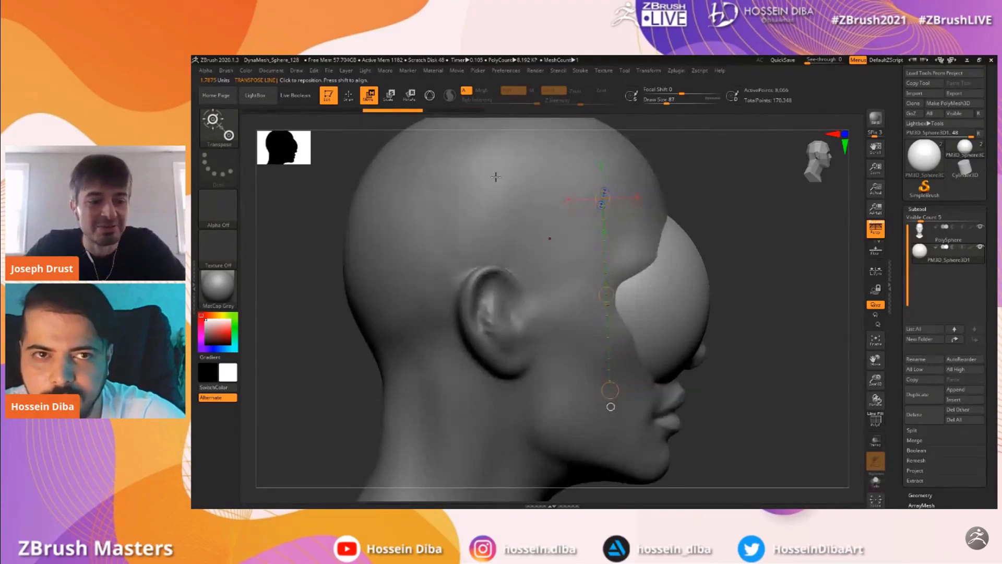
Rotate the sphere with the transpose line in profile and lay a new vertical transpose line across it from the front
{"action": "left_click", "coordinate": [409, 95]}
{"action": "left_click_drag", "start_coordinate": [602, 199], "coordinate": [768, 382]}
{"action": "left_click_drag", "start_coordinate": [834, 379], "coordinate": [799, 373]}
{"action": "left_click_drag", "start_coordinate": [876, 384], "coordinate": [876, 370]}
{"action": "left_click_drag", "start_coordinate": [876, 369], "coordinate": [845, 313], "text": "alt"}
{"action": "left_click_drag", "start_coordinate": [636, 278], "coordinate": [634, 376]}
{"action": "mouse_move", "coordinate": [876, 380]}
{"action": "left_mouse_down"}
{"action": "mouse_move", "coordinate": [877, 390]}
{"action": "mouse_move", "coordinate": [861, 385]}
{"action": "left_mouse_up"}
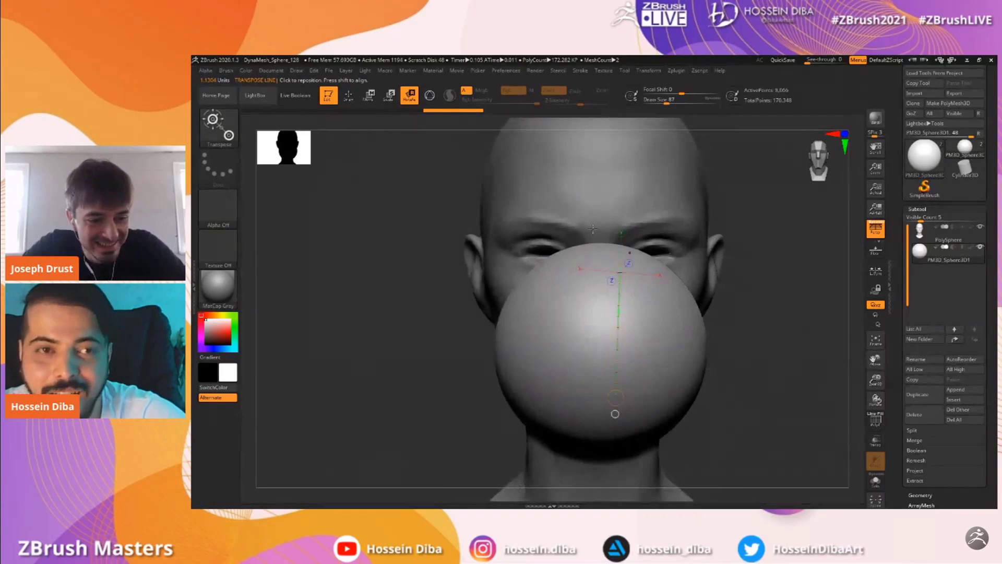
Move the sphere sideways and up from the mouth area towards one eye
{"action": "left_click", "coordinate": [368, 95]}
{"action": "left_click_drag", "start_coordinate": [617, 334], "coordinate": [542, 265]}
{"action": "left_click_drag", "start_coordinate": [401, 351], "coordinate": [408, 235]}
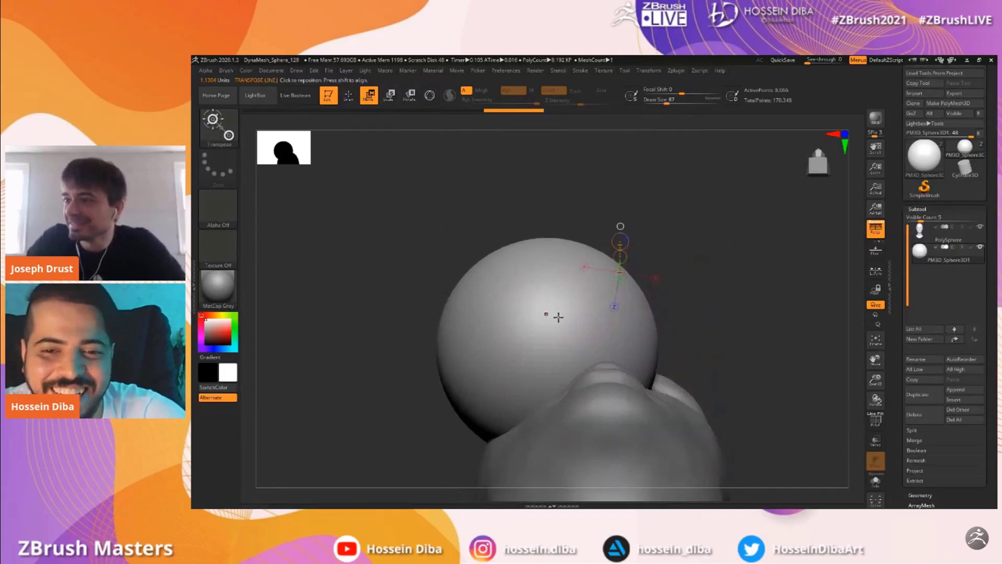
Inspect the sphere in isolation, lay a transpose line across it from below the head and rotate the sphere with it
{"action": "left_click_drag", "start_coordinate": [874, 380], "coordinate": [874, 400]}
{"action": "left_click_drag", "start_coordinate": [873, 358], "coordinate": [881, 234]}
{"action": "left_click", "coordinate": [878, 486]}
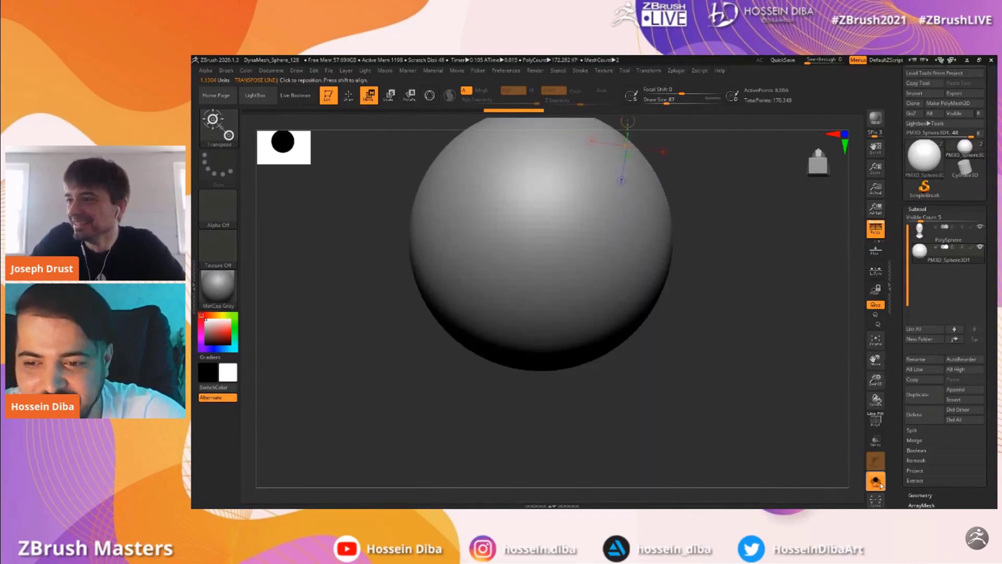
{"action": "left_click_drag", "start_coordinate": [875, 383], "coordinate": [875, 364]}
{"action": "left_click_drag", "start_coordinate": [875, 360], "coordinate": [878, 426]}
{"action": "left_click", "coordinate": [878, 486]}
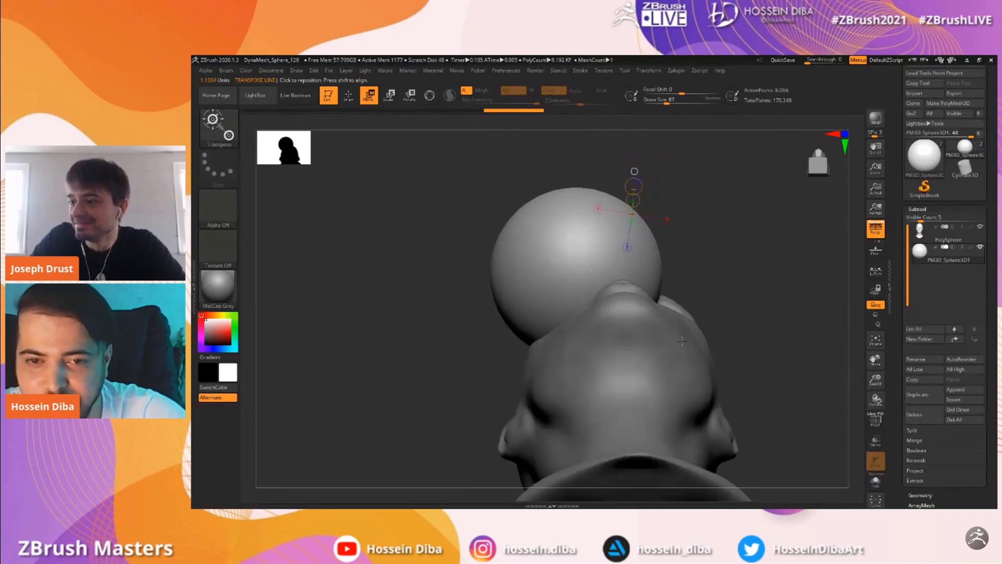
{"action": "left_click_drag", "start_coordinate": [572, 202], "coordinate": [570, 324]}
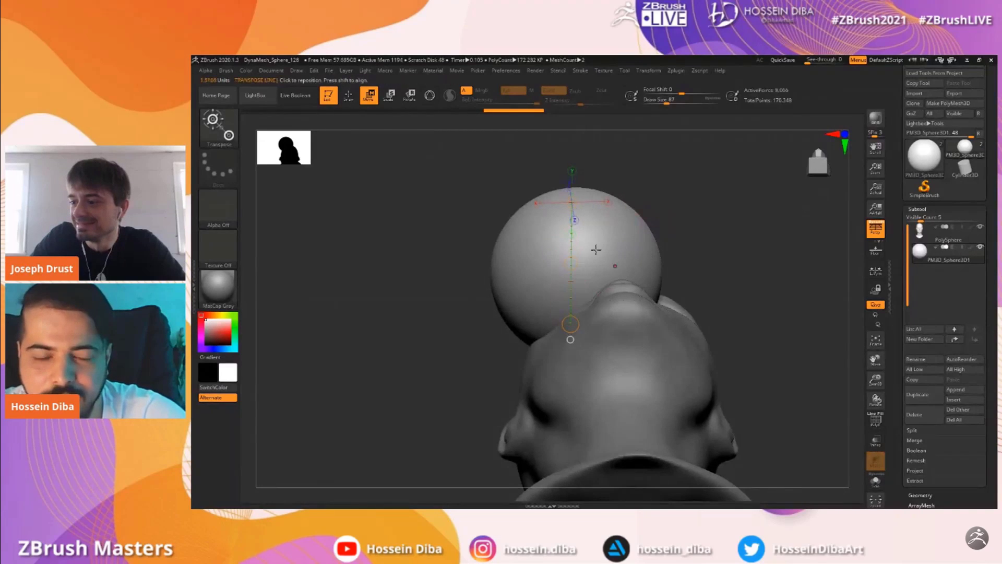
{"action": "key", "text": "r"}
{"action": "left_click_drag", "start_coordinate": [569, 262], "coordinate": [467, 167]}
Move the sphere back into the head at the eye area and check its placement from the front
{"action": "left_click", "coordinate": [372, 100]}
{"action": "left_click_drag", "start_coordinate": [571, 263], "coordinate": [563, 350]}
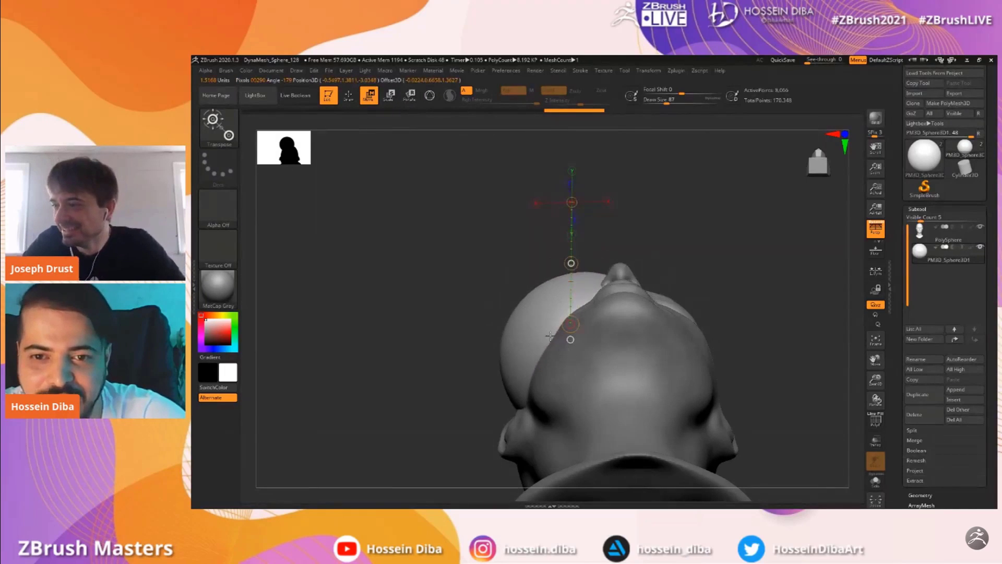
{"action": "left_click_drag", "start_coordinate": [446, 316], "coordinate": [443, 339], "text": "shift"}
{"action": "left_click_drag", "start_coordinate": [873, 363], "coordinate": [856, 209]}
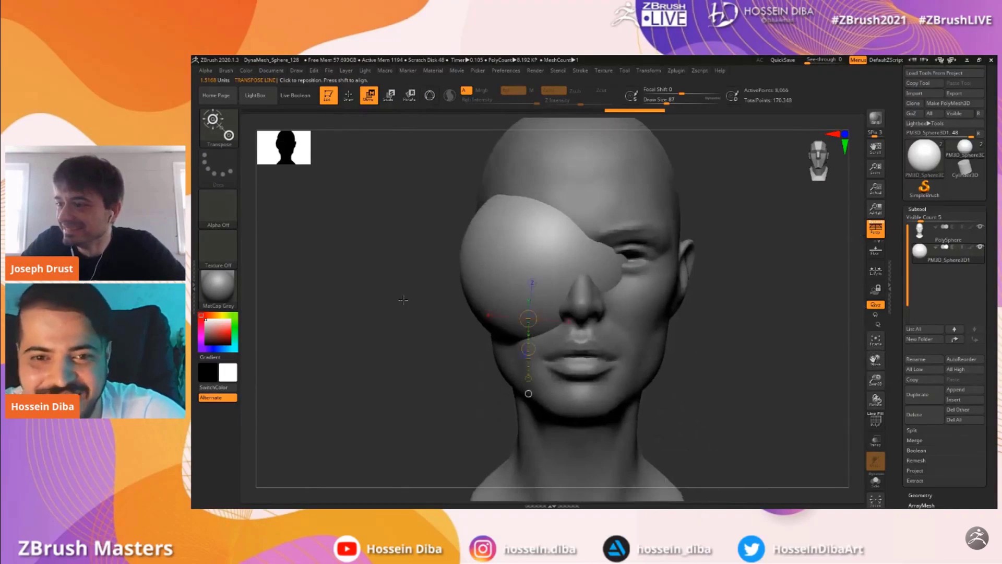
Isolate the sphere in profile and scale it down to eyeball size with a transpose line
{"action": "left_click_drag", "start_coordinate": [416, 295], "coordinate": [522, 294]}
{"action": "left_click_drag", "start_coordinate": [758, 247], "coordinate": [650, 295]}
{"action": "left_click_drag", "start_coordinate": [876, 379], "coordinate": [800, 400]}
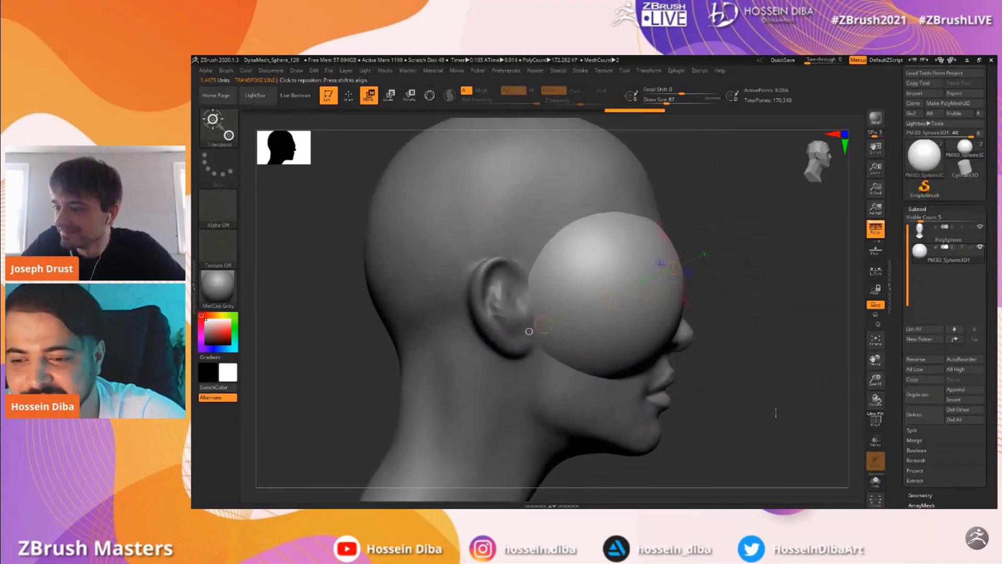
{"action": "left_click", "coordinate": [876, 481]}
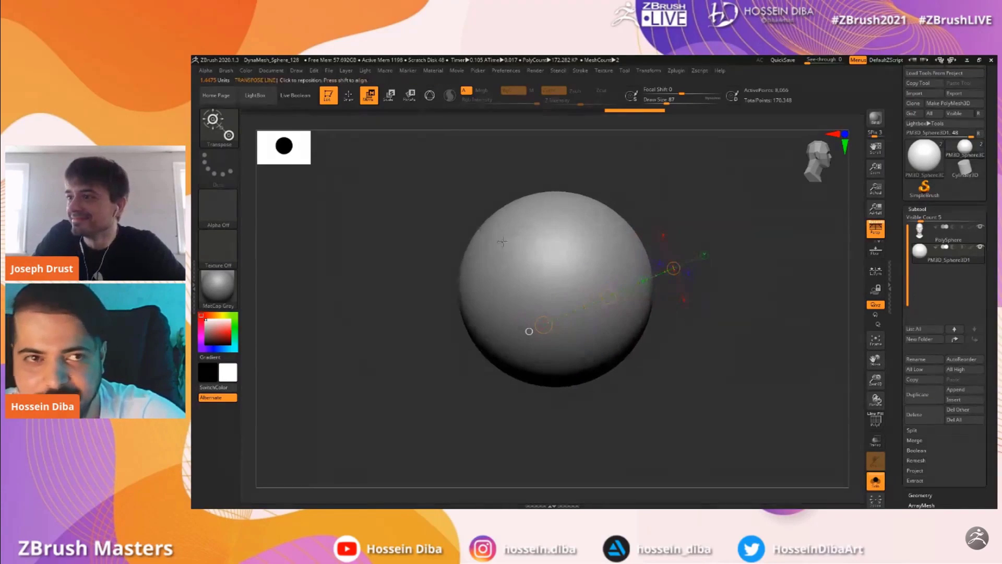
{"action": "left_click", "coordinate": [398, 104]}
{"action": "left_click_drag", "start_coordinate": [598, 248], "coordinate": [514, 309]}
{"action": "left_click_drag", "start_coordinate": [598, 249], "coordinate": [506, 287]}
{"action": "mouse_move", "coordinate": [590, 297]}
{"action": "left_mouse_down"}
{"action": "mouse_move", "coordinate": [490, 302]}
{"action": "mouse_move", "coordinate": [553, 284]}
{"action": "mouse_move", "coordinate": [523, 292]}
{"action": "mouse_move", "coordinate": [512, 301]}
{"action": "mouse_move", "coordinate": [517, 321]}
{"action": "mouse_move", "coordinate": [640, 287]}
{"action": "left_mouse_up"}
{"action": "left_click", "coordinate": [875, 482]}
Move the reduced sphere into the eye socket so it sits behind the eyelids
{"action": "left_click", "coordinate": [370, 97]}
{"action": "left_click_drag", "start_coordinate": [783, 309], "coordinate": [697, 316]}
{"action": "mouse_move", "coordinate": [559, 253]}
{"action": "left_mouse_down"}
{"action": "mouse_move", "coordinate": [513, 302]}
{"action": "mouse_move", "coordinate": [546, 280]}
{"action": "left_mouse_up"}
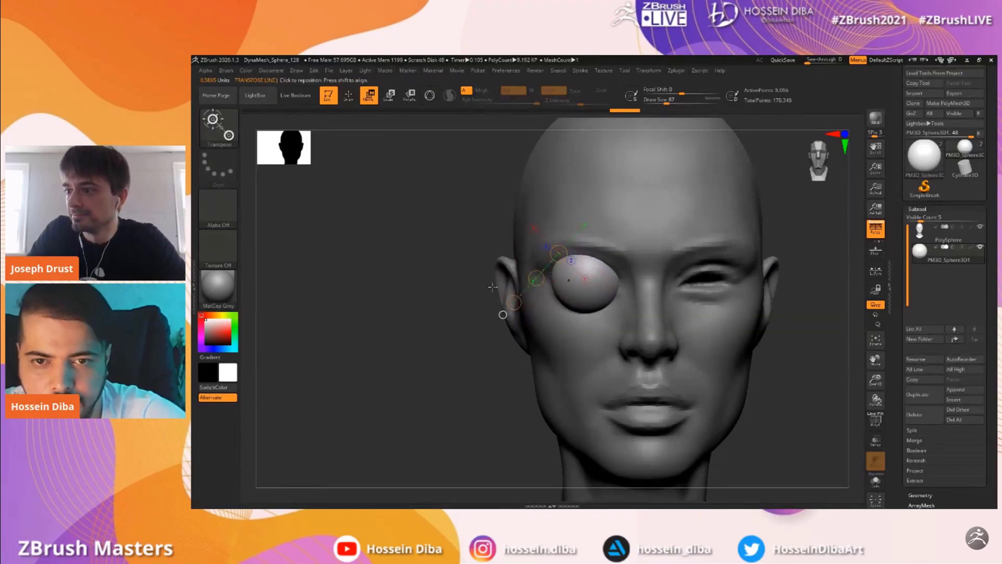
{"action": "right_click_drag", "start_coordinate": [501, 314], "coordinate": [546, 313]}
{"action": "left_click_drag", "start_coordinate": [534, 279], "coordinate": [523, 280]}
{"action": "left_click_drag", "start_coordinate": [712, 312], "coordinate": [641, 313]}
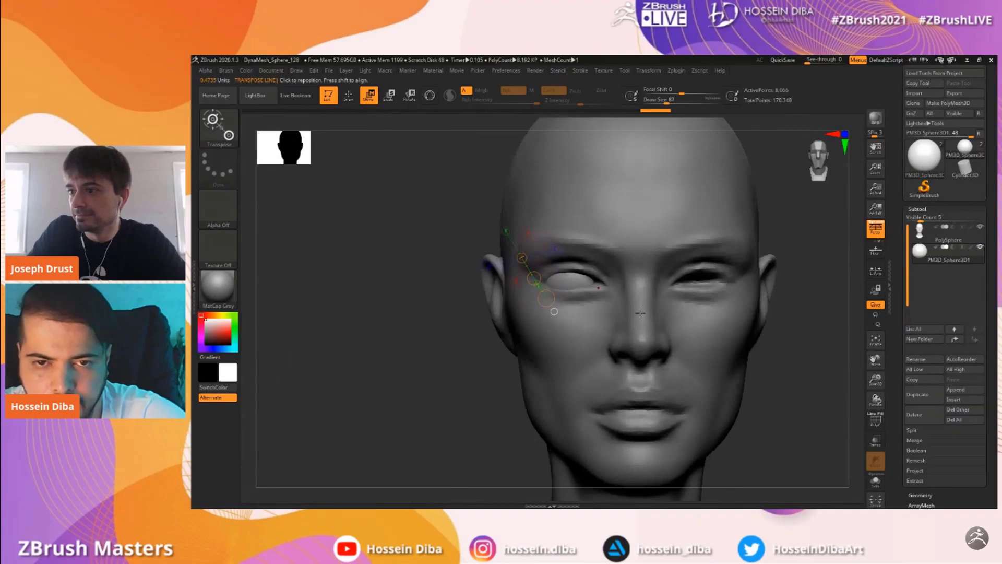
Isolate the sphere, lay a straight transpose line across it from below and scale it down slightly
{"action": "left_click", "coordinate": [875, 481]}
{"action": "right_click_drag", "start_coordinate": [586, 369], "coordinate": [590, 301]}
{"action": "left_click_drag", "start_coordinate": [560, 298], "coordinate": [559, 197], "text": "shift"}
{"action": "left_click_drag", "start_coordinate": [876, 360], "coordinate": [872, 391]}
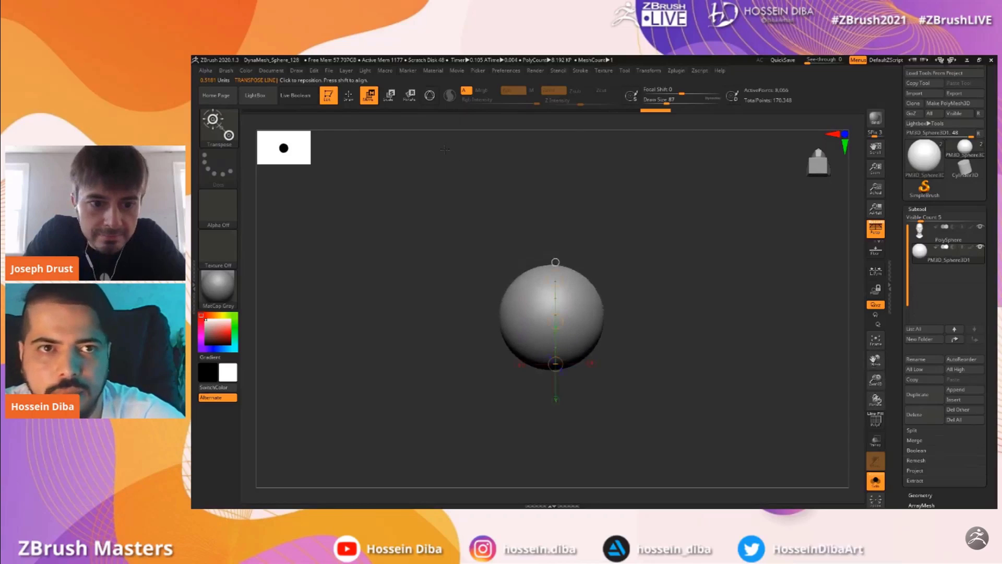
{"action": "left_click", "coordinate": [392, 99]}
{"action": "left_click_drag", "start_coordinate": [555, 262], "coordinate": [542, 296]}
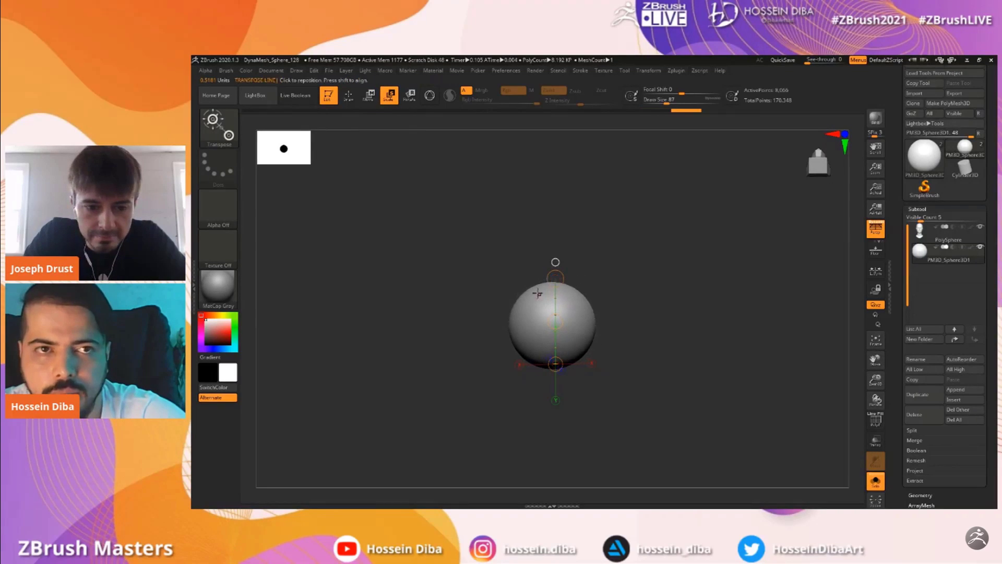
Lay new transpose lines across the isolated sphere from below and rotate the sphere with them
{"action": "left_click", "coordinate": [369, 96]}
{"action": "left_click", "coordinate": [876, 480]}
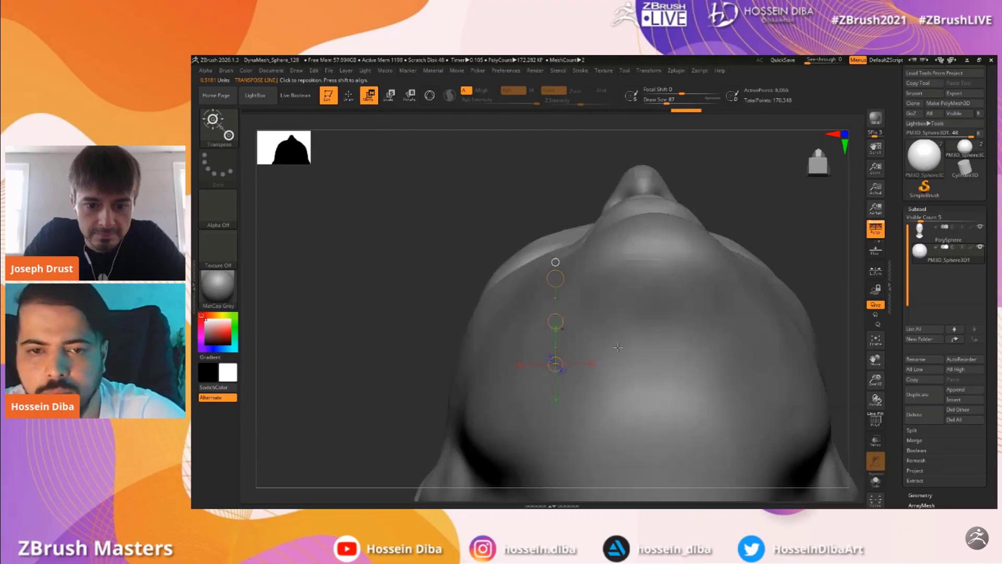
{"action": "left_click_drag", "start_coordinate": [432, 235], "coordinate": [374, 225], "text": "shift"}
{"action": "left_click", "coordinate": [875, 480]}
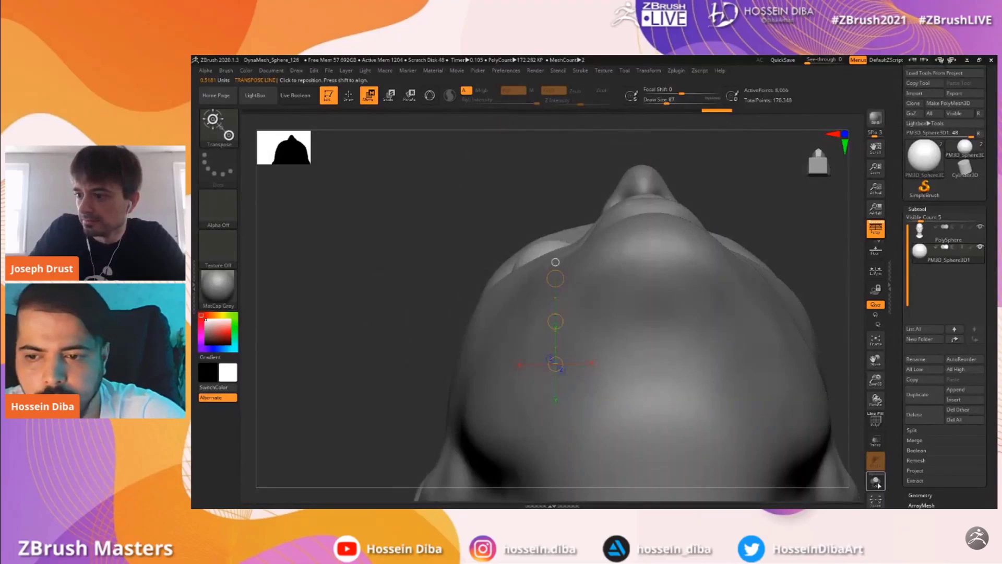
{"action": "mouse_move", "coordinate": [553, 249]}
{"action": "left_mouse_down"}
{"action": "mouse_move", "coordinate": [555, 334]}
{"action": "mouse_move", "coordinate": [561, 317]}
{"action": "mouse_move", "coordinate": [540, 317]}
{"action": "left_mouse_up"}
{"action": "left_click", "coordinate": [409, 95]}
{"action": "key", "text": "ctrl+z"}
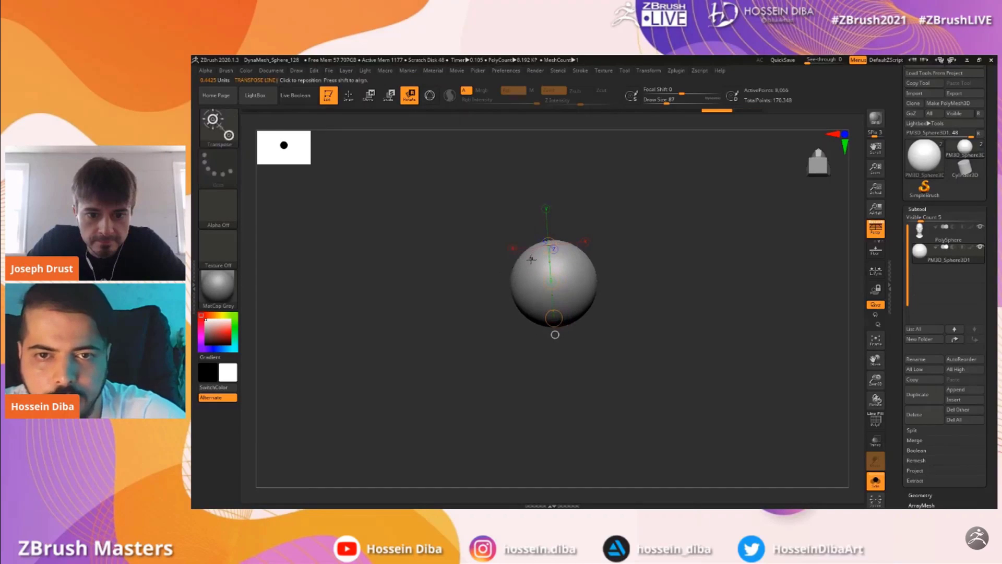
{"action": "mouse_move", "coordinate": [539, 253]}
{"action": "left_mouse_down"}
{"action": "mouse_move", "coordinate": [555, 335]}
{"action": "mouse_move", "coordinate": [552, 319]}
{"action": "left_mouse_up"}
{"action": "left_click_drag", "start_coordinate": [466, 251], "coordinate": [506, 294]}
{"action": "left_click_drag", "start_coordinate": [542, 227], "coordinate": [458, 239]}
{"action": "mouse_move", "coordinate": [553, 321]}
{"action": "left_mouse_down"}
{"action": "mouse_move", "coordinate": [612, 333]}
{"action": "mouse_move", "coordinate": [649, 284]}
{"action": "left_mouse_up"}
{"action": "left_click_drag", "start_coordinate": [552, 310], "coordinate": [589, 308]}
{"action": "left_click_drag", "start_coordinate": [399, 246], "coordinate": [413, 366]}
Lay a transpose line down the sphere in profile, move the sphere back into the socket and return to draw mode
{"action": "left_click_drag", "start_coordinate": [876, 380], "coordinate": [875, 360]}
{"action": "left_click_drag", "start_coordinate": [728, 338], "coordinate": [831, 337]}
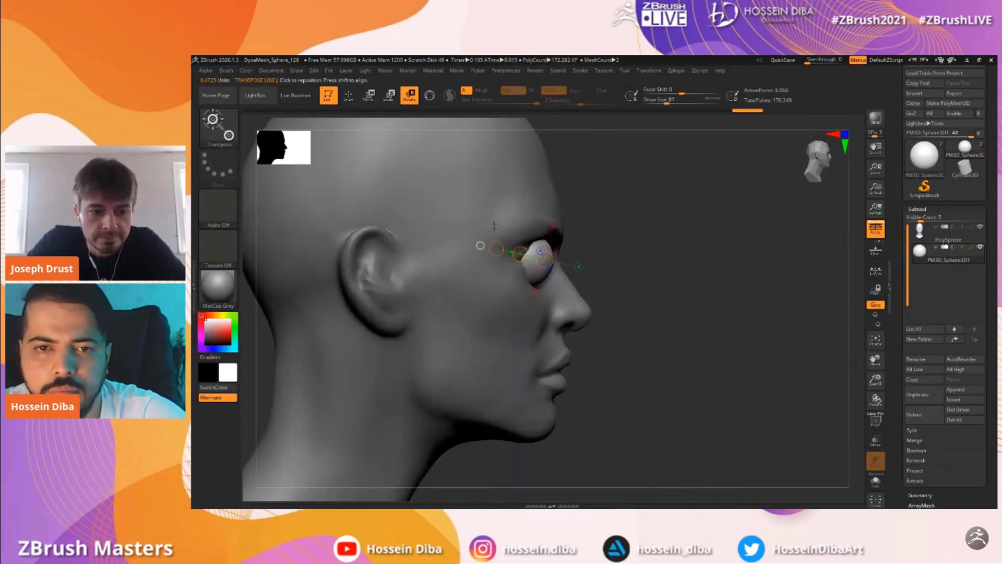
{"action": "mouse_move", "coordinate": [590, 272]}
{"action": "left_mouse_down", "text": "alt"}
{"action": "mouse_move", "coordinate": [592, 302]}
{"action": "mouse_move", "coordinate": [655, 321]}
{"action": "mouse_move", "coordinate": [587, 273]}
{"action": "mouse_move", "coordinate": [595, 314]}
{"action": "left_mouse_up", "text": "alt"}
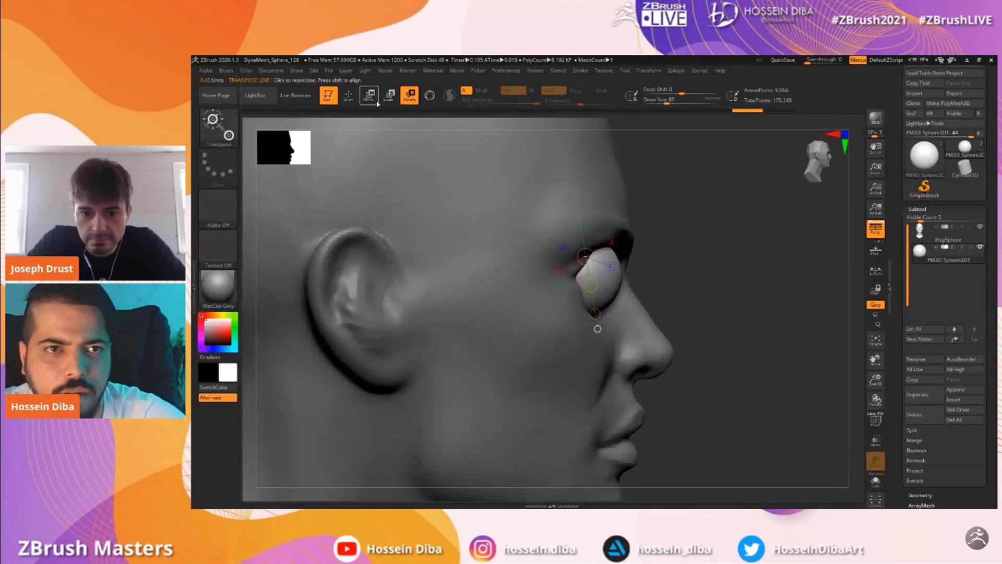
{"action": "key", "text": "w"}
{"action": "mouse_move", "coordinate": [609, 253]}
{"action": "left_mouse_down"}
{"action": "mouse_move", "coordinate": [587, 304]}
{"action": "mouse_move", "coordinate": [586, 275]}
{"action": "mouse_move", "coordinate": [574, 272]}
{"action": "left_mouse_up"}
{"action": "left_click_drag", "start_coordinate": [799, 324], "coordinate": [699, 322]}
{"action": "left_click_drag", "start_coordinate": [878, 378], "coordinate": [878, 407]}
{"action": "left_click_drag", "start_coordinate": [875, 360], "coordinate": [824, 354]}
{"action": "key", "text": "q"}
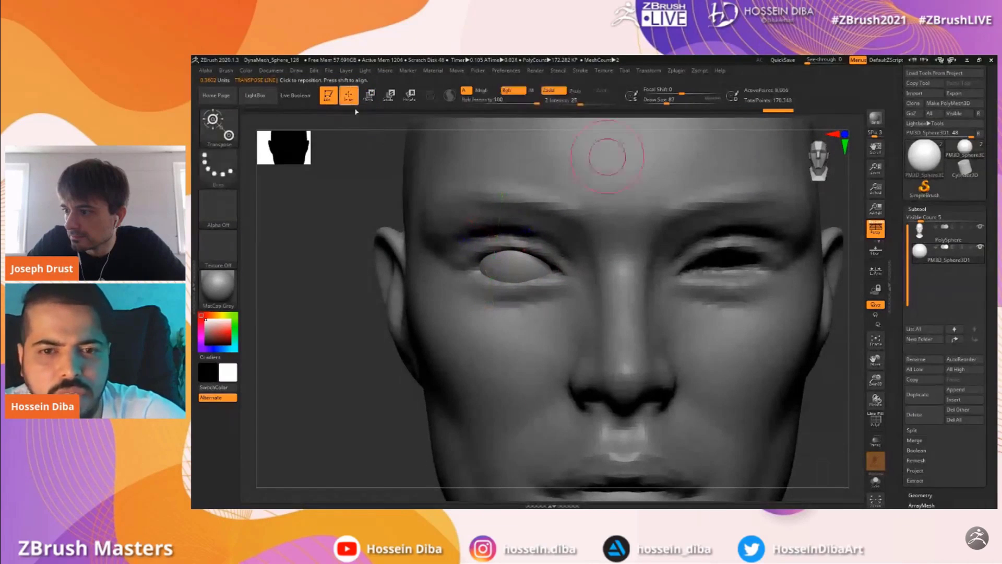
Isolate the sphere in profile, lay a horizontal rotation line across it, then show the whole head again in draw mode
{"action": "left_click", "coordinate": [877, 428]}
{"action": "left_click", "coordinate": [877, 428]}
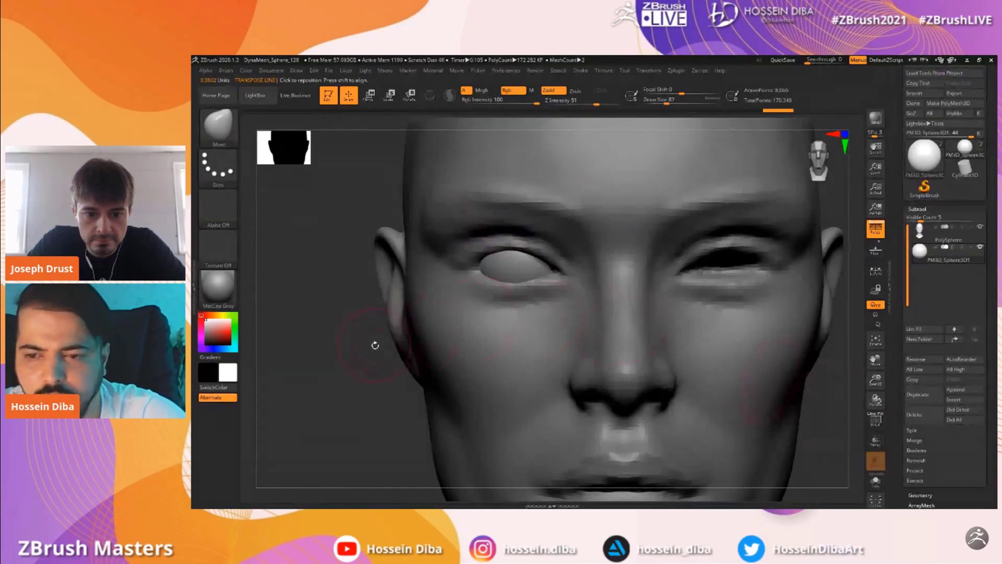
{"action": "left_click", "coordinate": [876, 479]}
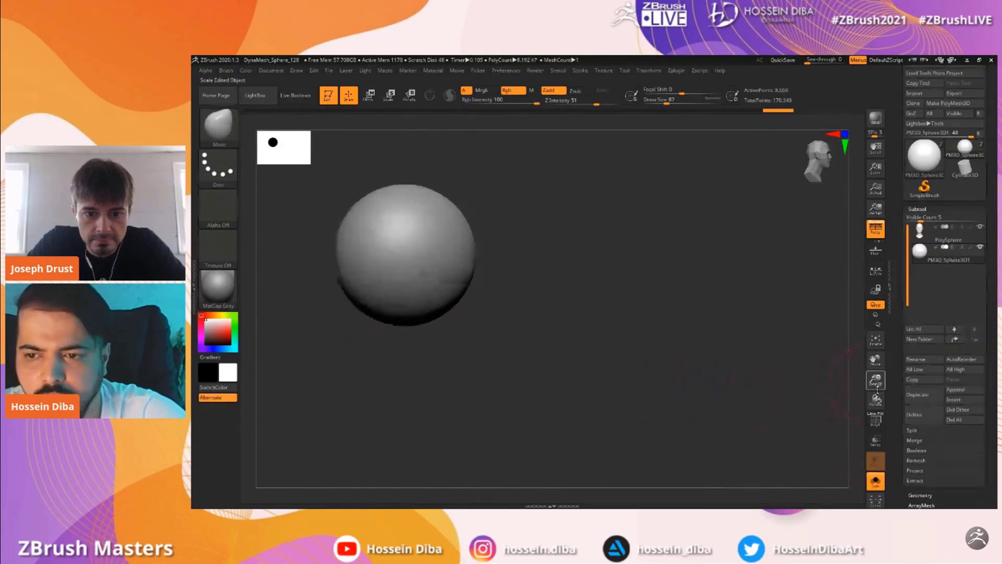
{"action": "key", "text": "r"}
{"action": "left_click_drag", "start_coordinate": [441, 278], "coordinate": [596, 272]}
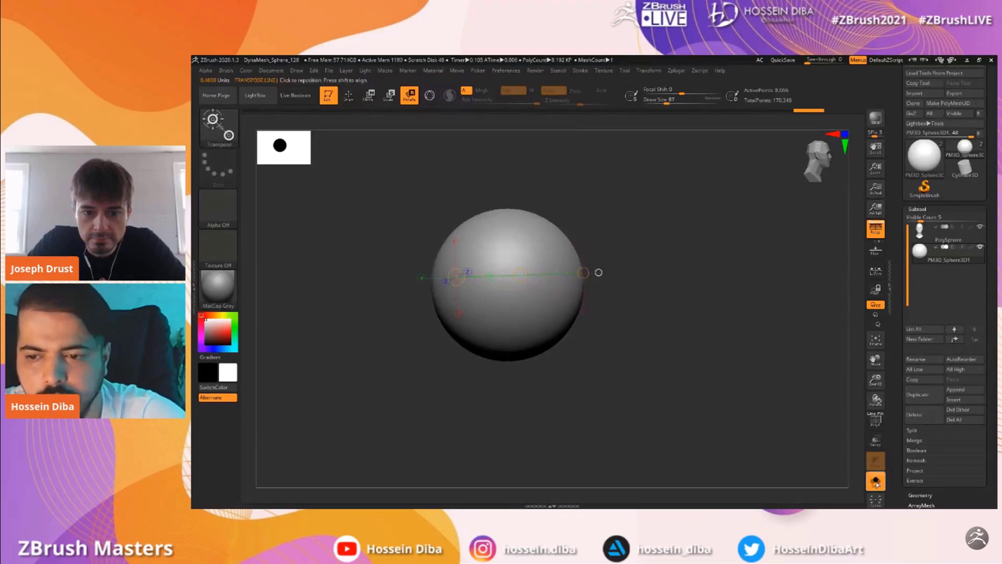
{"action": "left_click", "coordinate": [876, 479]}
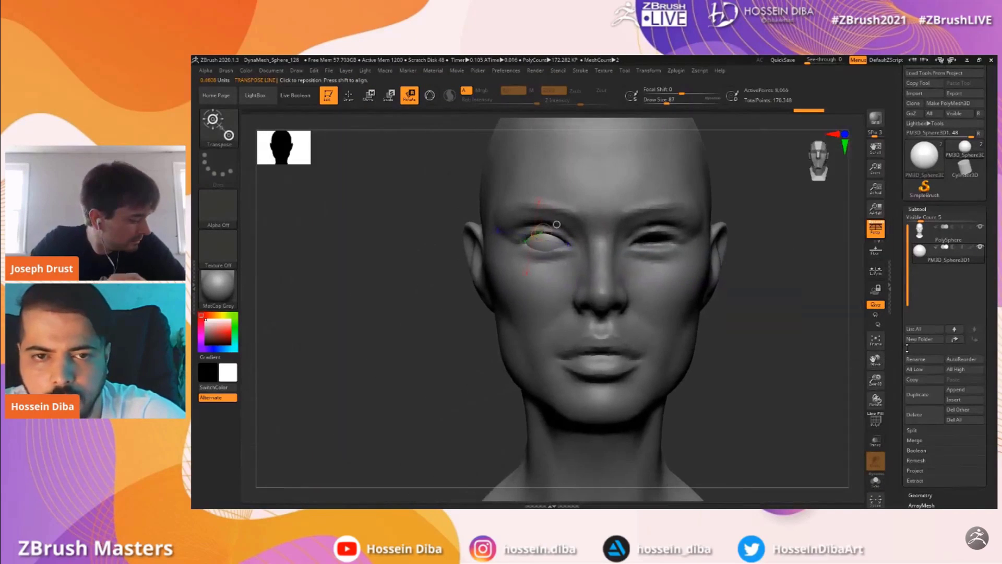
{"action": "key", "text": "q"}
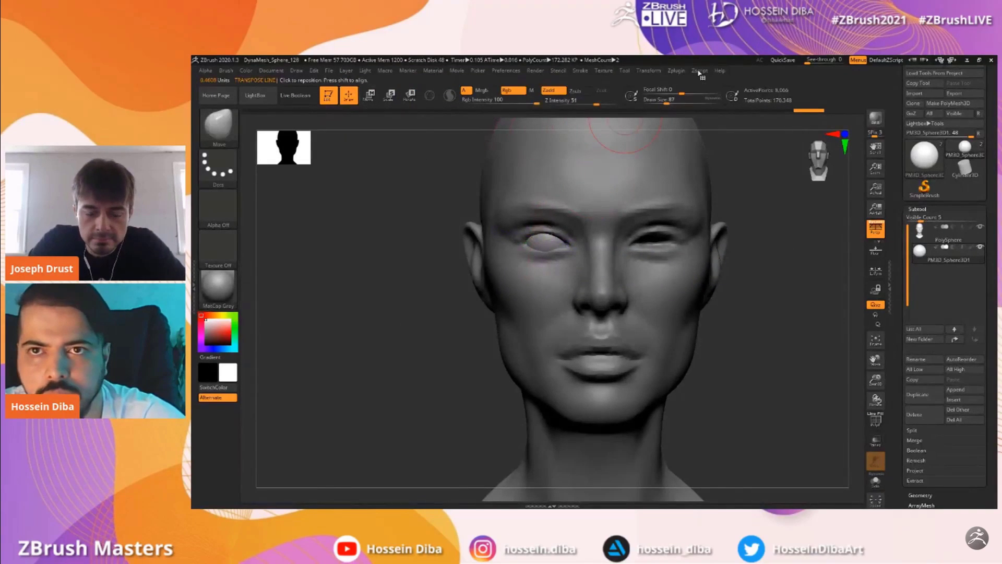
Mirror the eyeball across the X axis with SubTool Master, merging both into one subtool
{"action": "left_click", "coordinate": [699, 71]}
{"action": "left_click", "coordinate": [676, 70]}
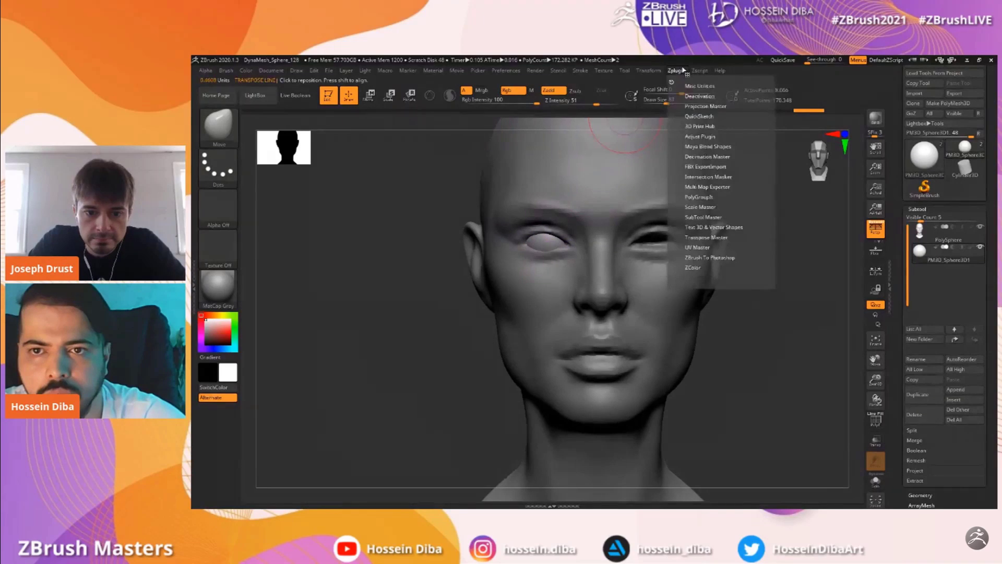
{"action": "left_click", "coordinate": [697, 247]}
{"action": "left_click", "coordinate": [697, 247]}
{"action": "left_click", "coordinate": [703, 217]}
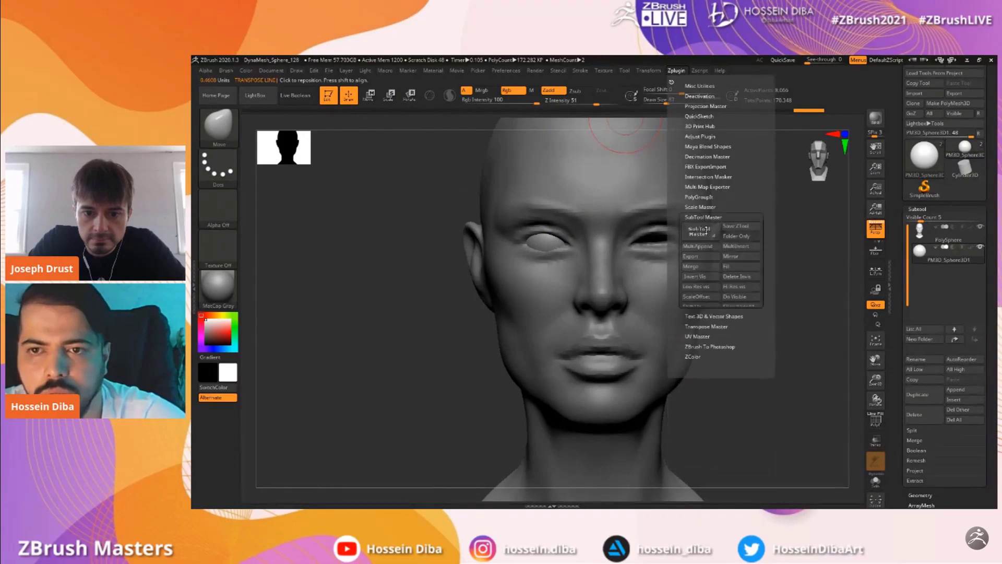
{"action": "left_click", "coordinate": [734, 256]}
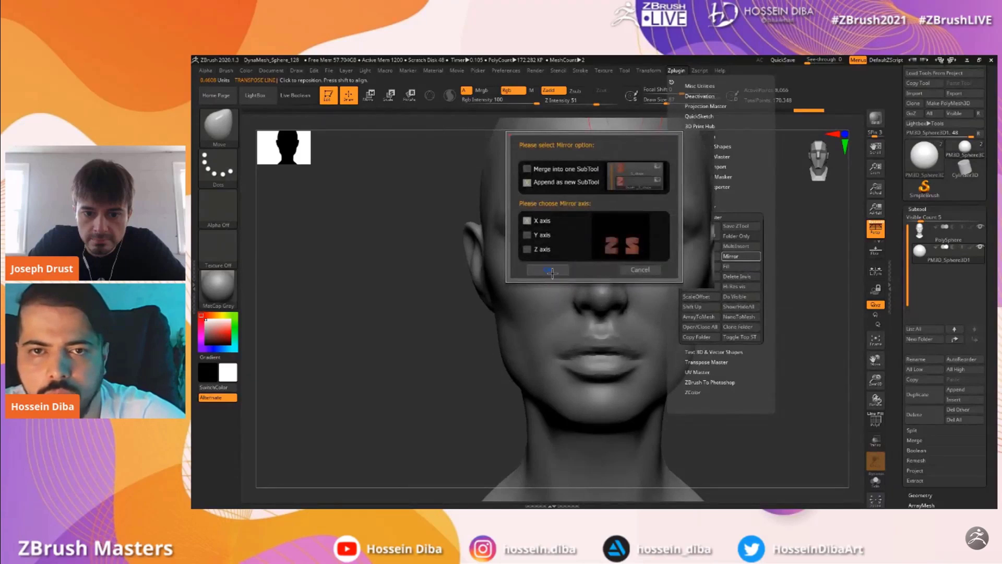
{"action": "left_click", "coordinate": [527, 168]}
{"action": "left_click", "coordinate": [548, 269]}
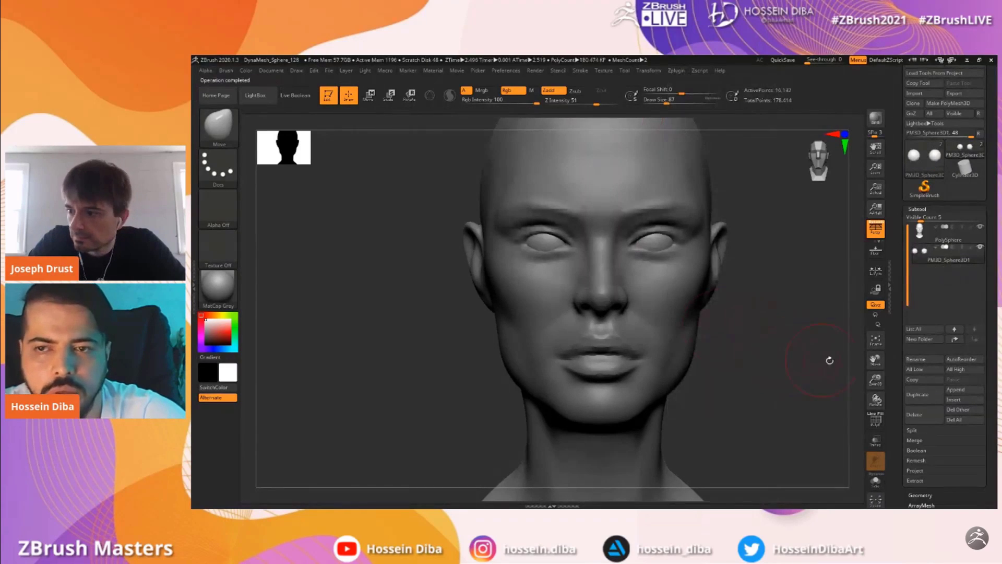
Select the head subtool and shape the upper eyelids around the eyeballs from below with a smaller Move brush
{"action": "left_click_drag", "start_coordinate": [876, 359], "coordinate": [867, 368]}
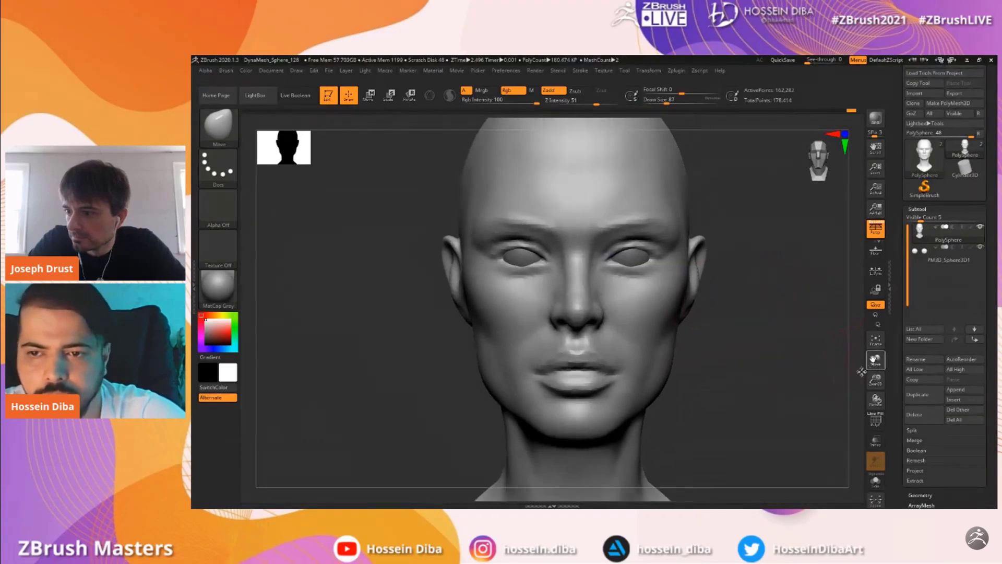
{"action": "left_click", "coordinate": [917, 209]}
{"action": "left_click_drag", "start_coordinate": [772, 372], "coordinate": [776, 307]}
{"action": "left_click_drag", "start_coordinate": [876, 380], "coordinate": [877, 410]}
{"action": "left_click_drag", "start_coordinate": [876, 359], "coordinate": [923, 373]}
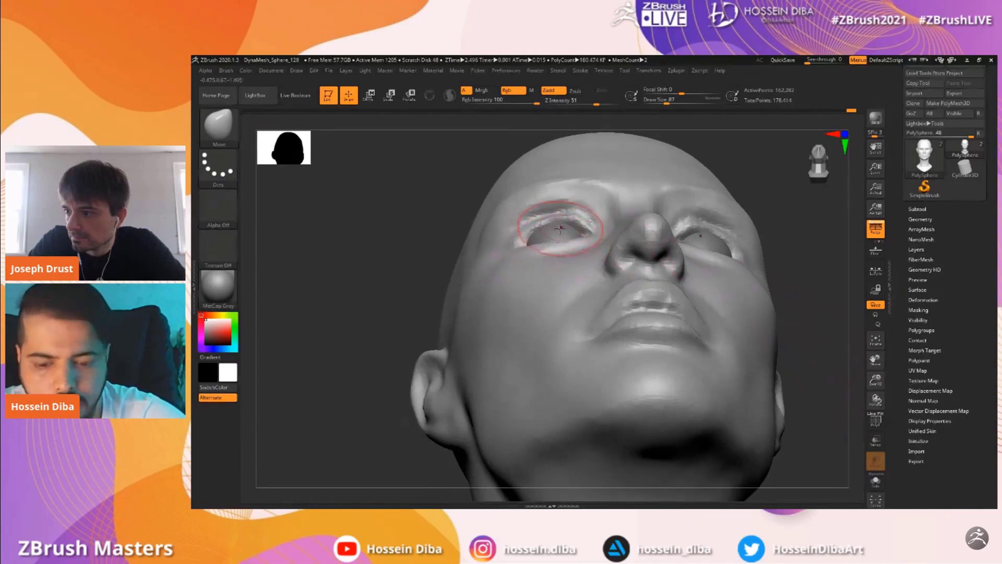
{"action": "key", "text": "bracketleft"}
{"action": "key", "text": "bracketleft"}
{"action": "key", "text": "bracketleft"}
{"action": "mouse_move", "coordinate": [448, 237]}
{"action": "left_mouse_down"}
{"action": "mouse_move", "coordinate": [411, 217]}
{"action": "mouse_move", "coordinate": [457, 230]}
{"action": "left_mouse_up"}
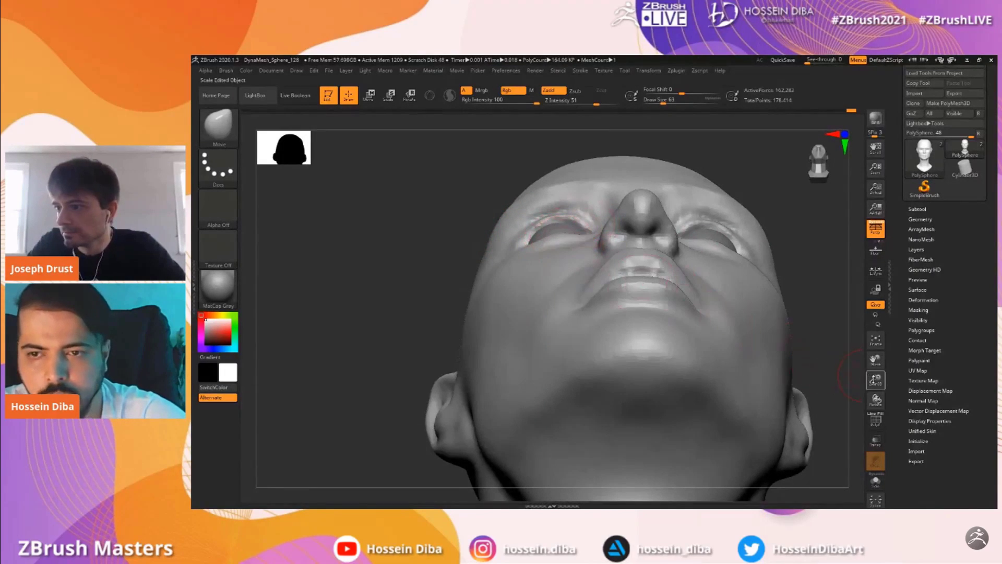
{"action": "left_click_drag", "start_coordinate": [876, 380], "coordinate": [877, 372]}
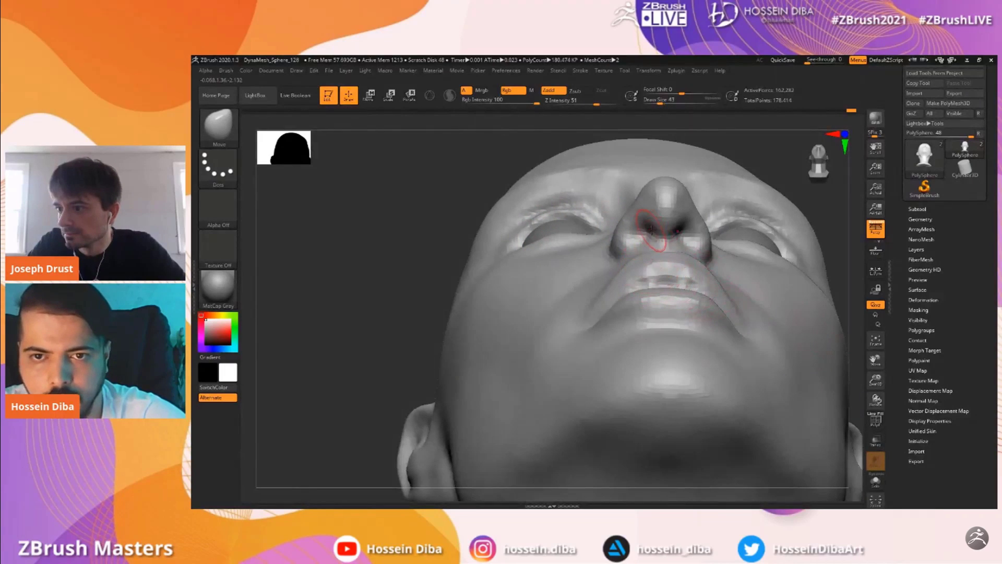
{"action": "key", "text": "]"}
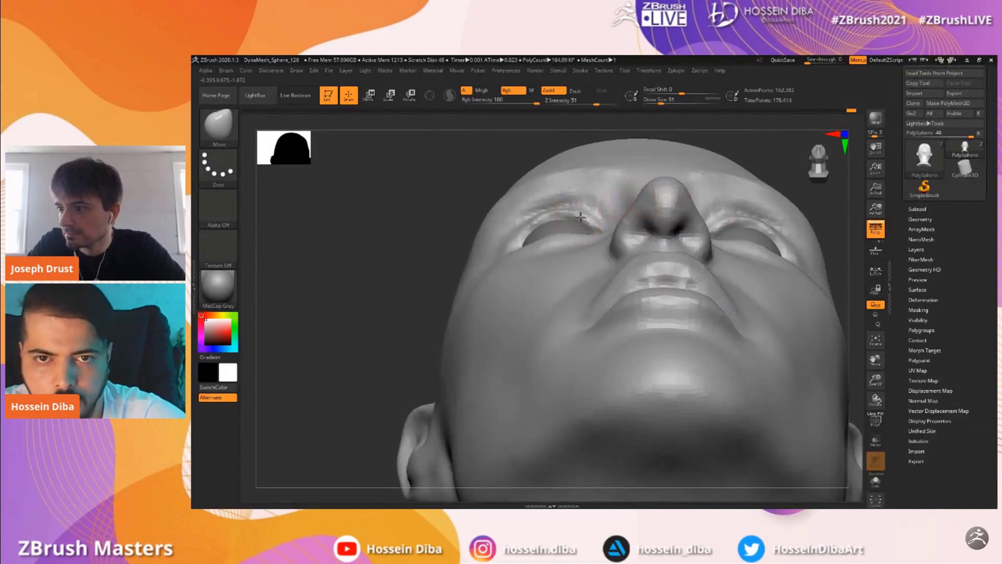
Refine the inner eye corners and lower eyelids from the front with the Move brush and smooth the lid edges
{"action": "left_click_drag", "start_coordinate": [412, 208], "coordinate": [399, 273]}
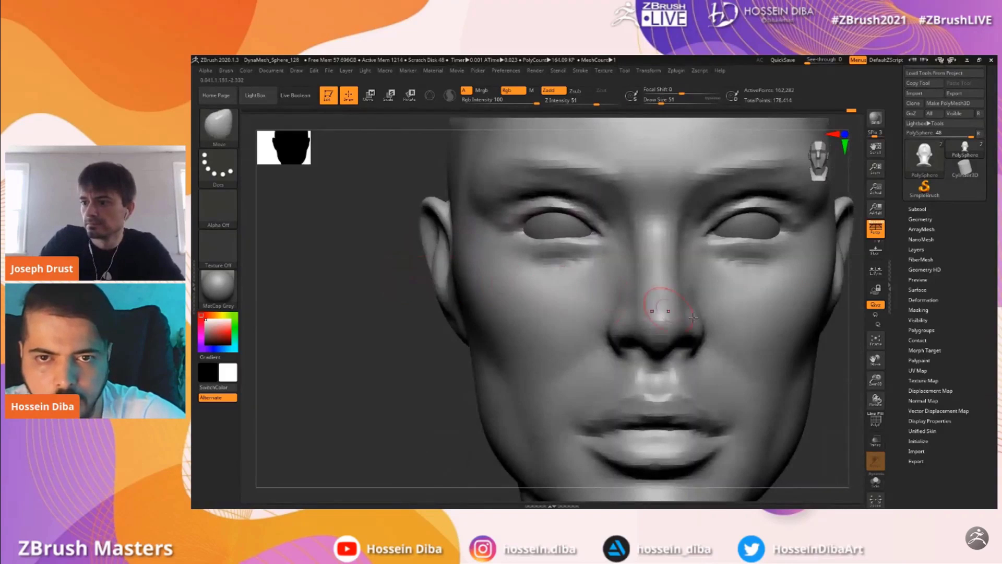
{"action": "left_click_drag", "start_coordinate": [876, 379], "coordinate": [877, 371]}
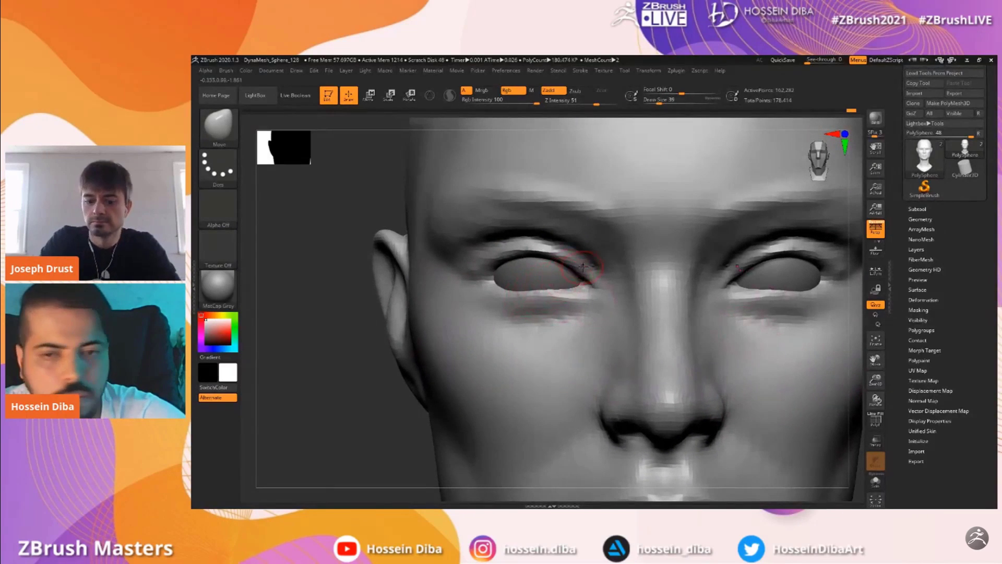
{"action": "left_click_drag", "start_coordinate": [579, 273], "coordinate": [577, 270]}
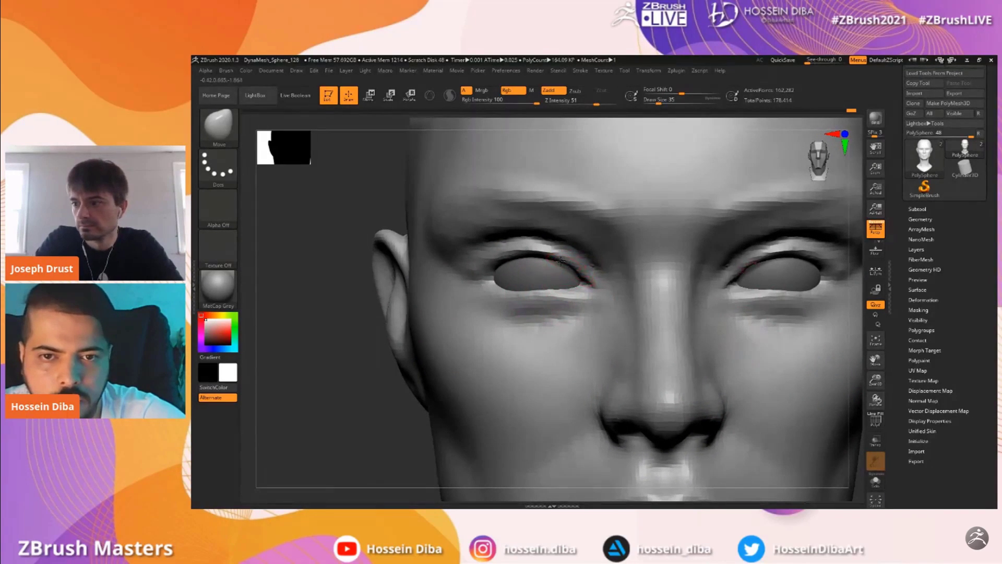
{"action": "left_click_drag", "start_coordinate": [875, 380], "coordinate": [874, 389]}
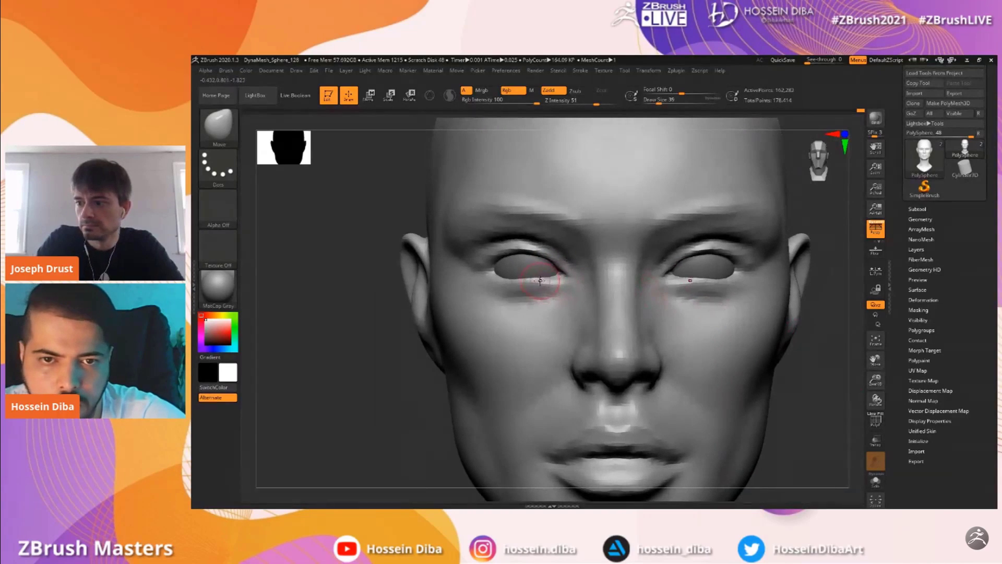
{"action": "left_click_drag", "start_coordinate": [529, 279], "coordinate": [537, 276]}
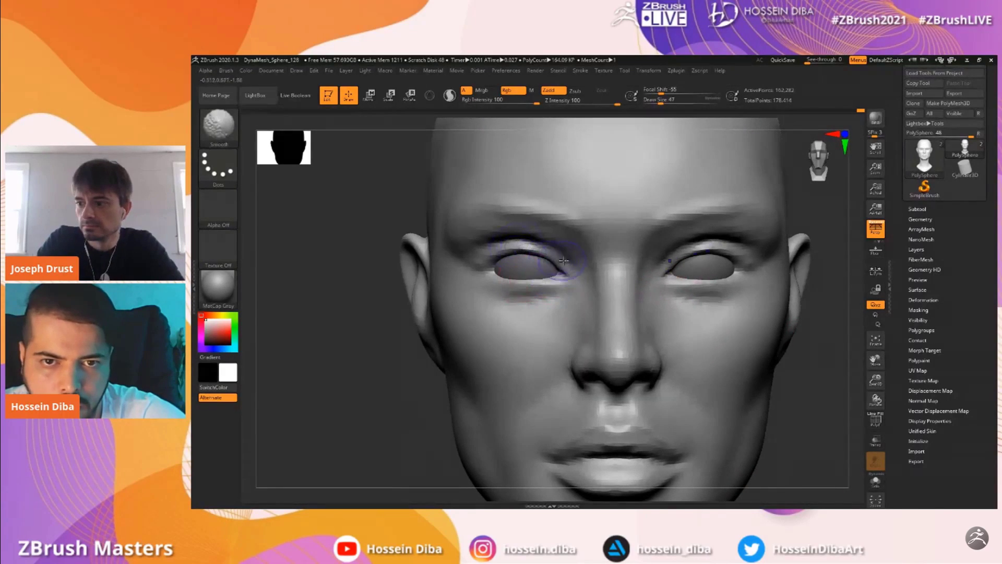
{"action": "left_click_drag", "start_coordinate": [876, 380], "coordinate": [872, 339]}
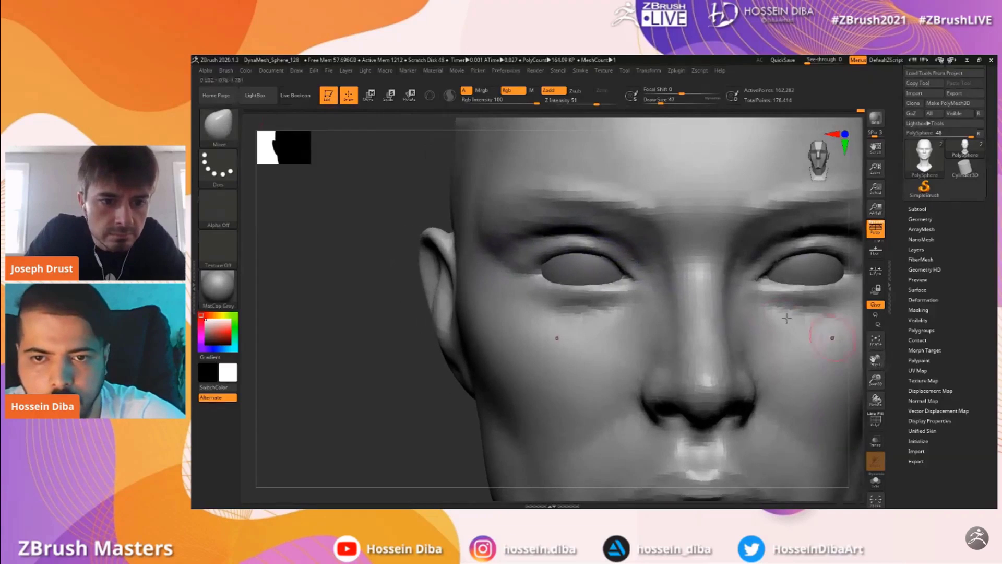
Switch to the Standard brush at draw size 27 and define the upper eyelid edge from the inner to the outer corner
{"action": "key", "text": "b"}
{"action": "key", "text": "s"}
{"action": "key", "text": "t"}
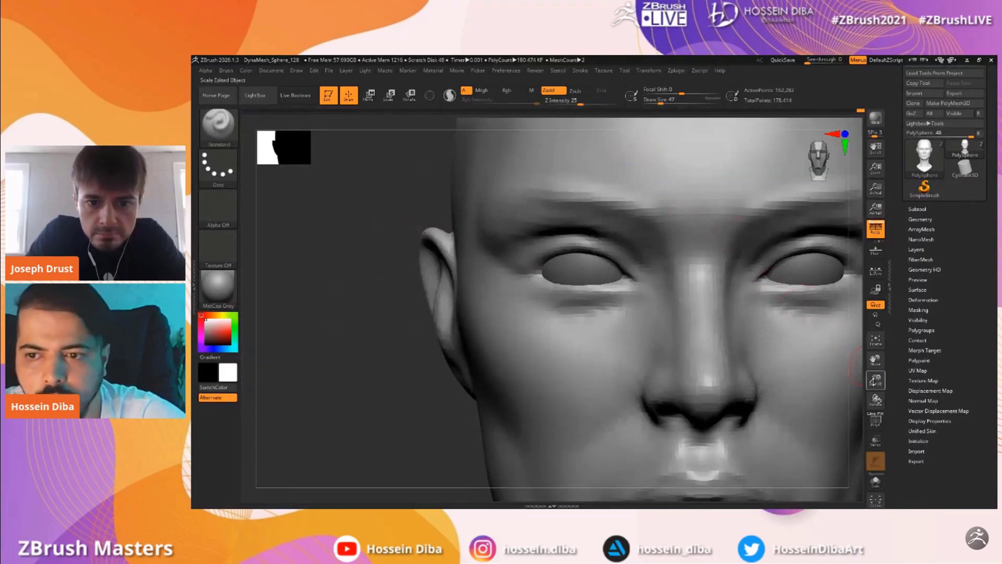
{"action": "left_click_drag", "start_coordinate": [874, 381], "coordinate": [870, 401]}
{"action": "left_click_drag", "start_coordinate": [876, 360], "coordinate": [850, 359]}
{"action": "key", "text": "bracketleft"}
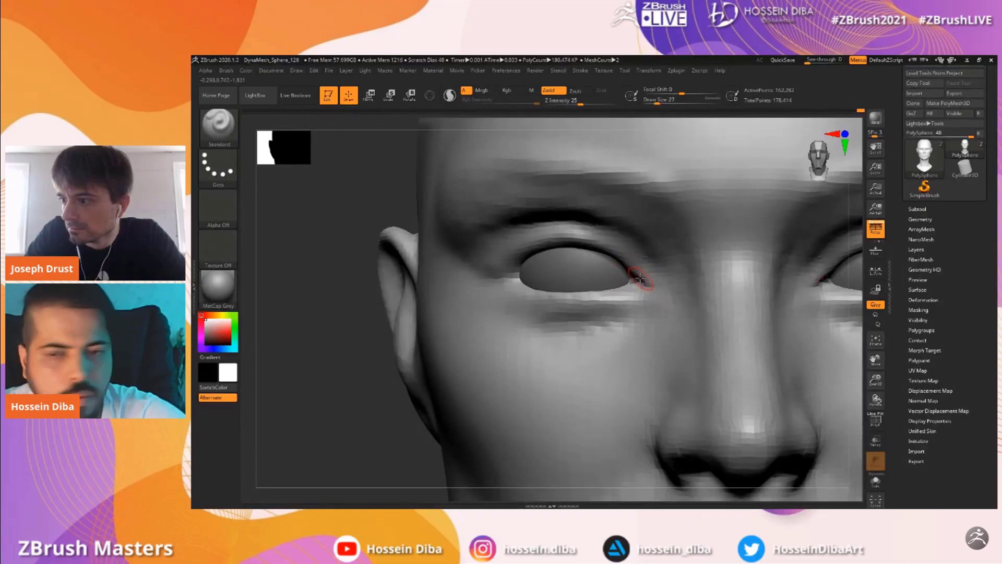
{"action": "mouse_move", "coordinate": [649, 279]}
{"action": "left_mouse_down"}
{"action": "mouse_move", "coordinate": [609, 247]}
{"action": "mouse_move", "coordinate": [576, 240]}
{"action": "mouse_move", "coordinate": [500, 273]}
{"action": "left_mouse_up"}
{"action": "left_click_drag", "start_coordinate": [551, 246], "coordinate": [543, 249]}
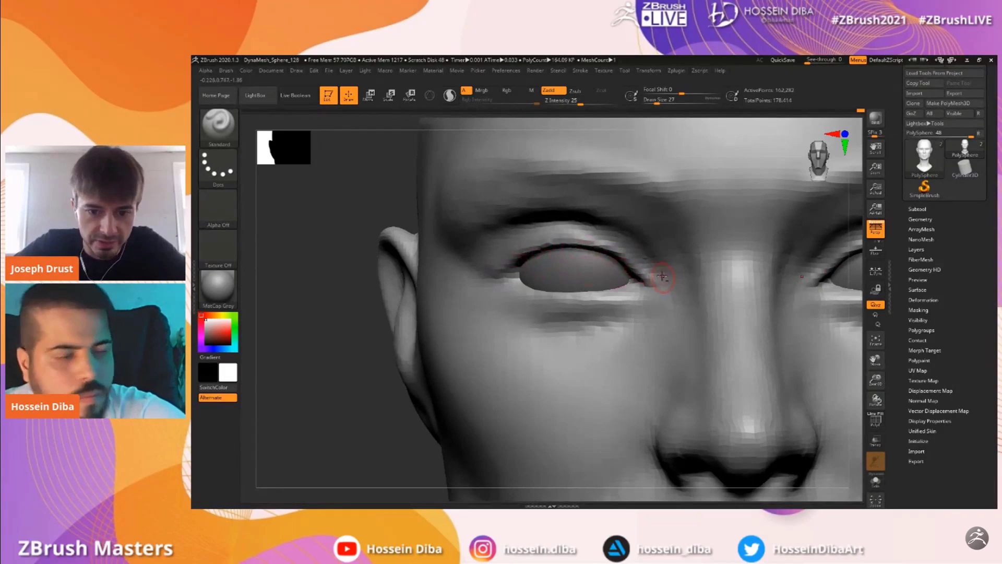
Carve the crease above the upper eyelid with the Standard brush, and define and smooth the fold beneath the lower eyelid
{"action": "mouse_move", "coordinate": [649, 264]}
{"action": "left_mouse_down"}
{"action": "mouse_move", "coordinate": [605, 234]}
{"action": "mouse_move", "coordinate": [503, 237]}
{"action": "left_mouse_up"}
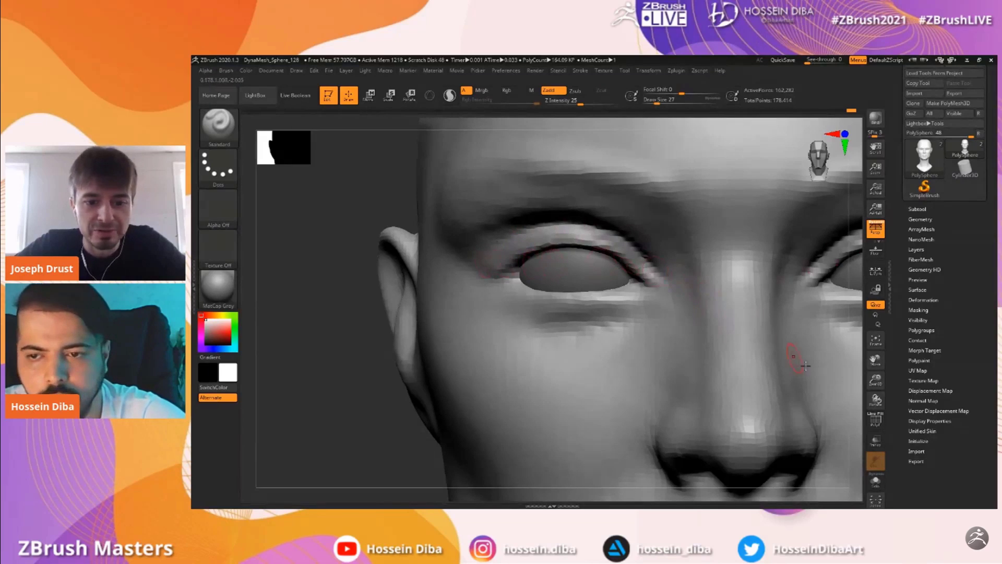
{"action": "left_click_drag", "start_coordinate": [876, 360], "coordinate": [875, 372]}
{"action": "key", "text": "bracketleft"}
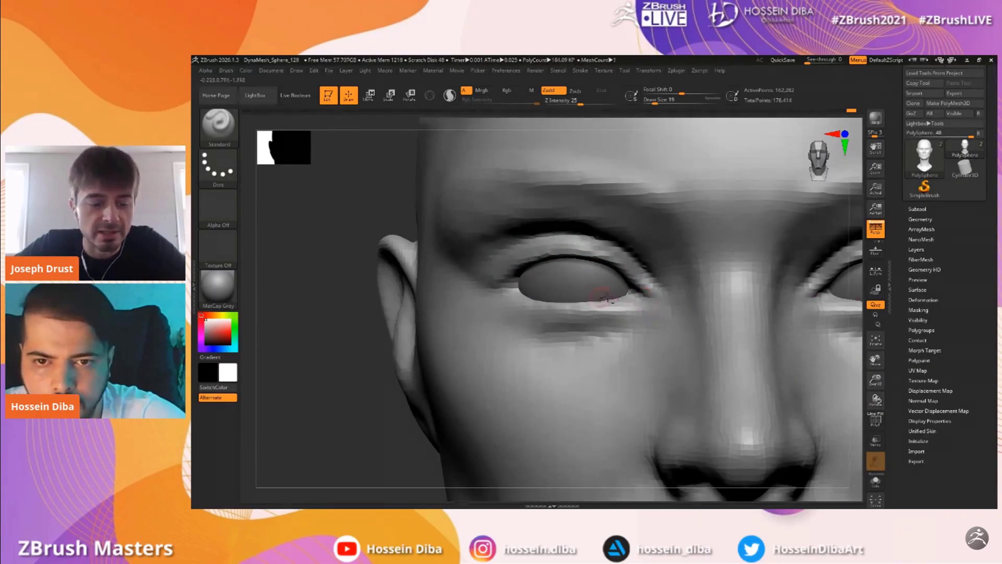
{"action": "mouse_move", "coordinate": [634, 302]}
{"action": "left_mouse_down"}
{"action": "mouse_move", "coordinate": [561, 310]}
{"action": "mouse_move", "coordinate": [510, 296]}
{"action": "mouse_move", "coordinate": [569, 311]}
{"action": "mouse_move", "coordinate": [522, 324]}
{"action": "left_mouse_up"}
{"action": "left_click_drag", "start_coordinate": [619, 325], "coordinate": [495, 323], "text": "shift"}
{"action": "mouse_move", "coordinate": [876, 377]}
{"action": "left_mouse_down"}
{"action": "mouse_move", "coordinate": [872, 337]}
{"action": "mouse_move", "coordinate": [856, 328]}
{"action": "mouse_move", "coordinate": [871, 400]}
{"action": "mouse_move", "coordinate": [889, 369]}
{"action": "left_mouse_up"}
Switch to the Move brush at a smaller draw size and reshape the inner eye corner and adjoining lower eyelid
{"action": "left_click", "coordinate": [219, 128]}
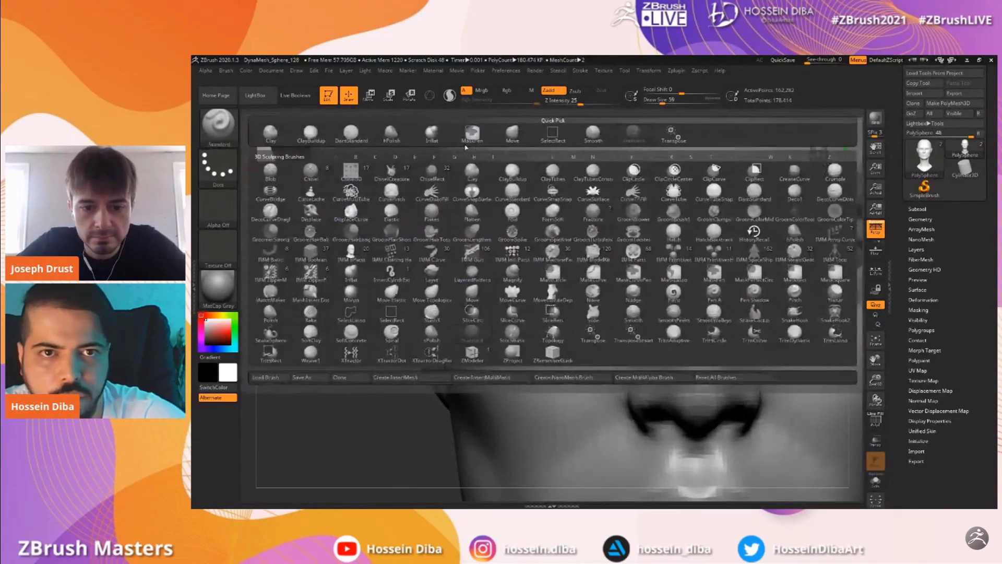
{"action": "left_click", "coordinate": [512, 137]}
{"action": "key", "text": "bracketleft"}
{"action": "key", "text": "bracketleft"}
{"action": "left_click_drag", "start_coordinate": [602, 277], "coordinate": [592, 271]}
{"action": "left_click_drag", "start_coordinate": [875, 380], "coordinate": [873, 349]}
{"action": "left_click_drag", "start_coordinate": [881, 367], "coordinate": [875, 412]}
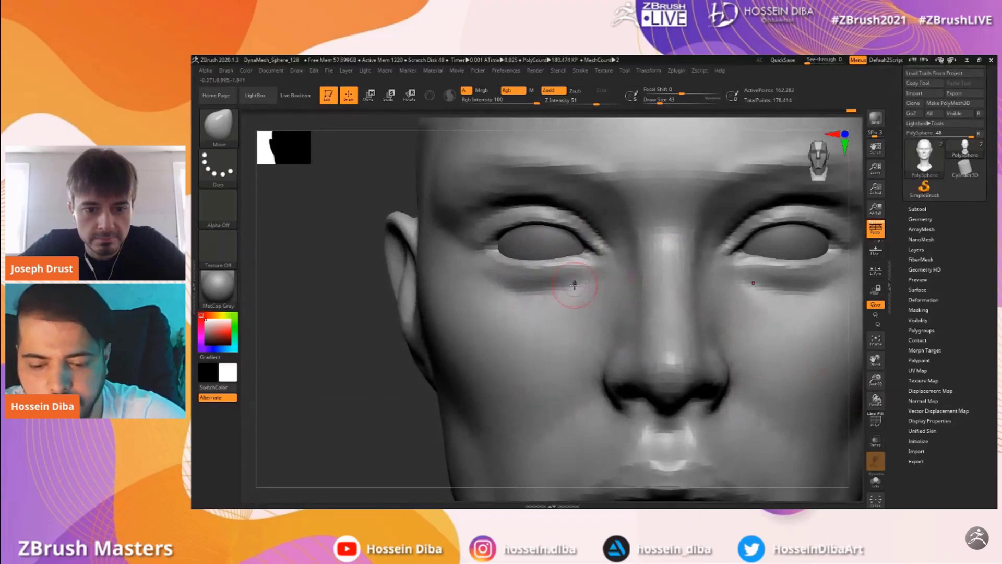
{"action": "left_click_drag", "start_coordinate": [592, 265], "coordinate": [600, 252]}
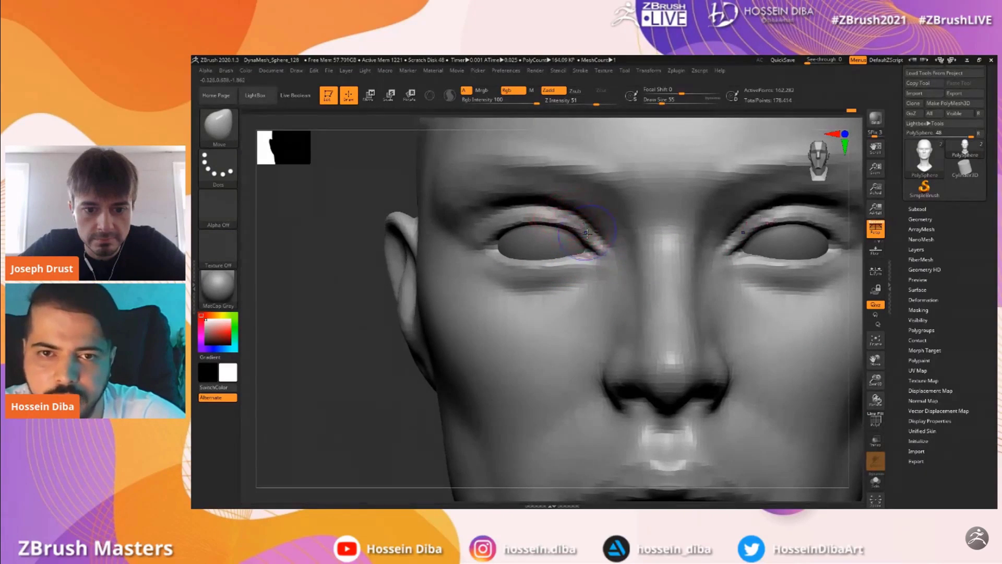
Refine the outer eye corner and the lower eyelid edge around the eyeball with the Move brush
{"action": "left_click_drag", "start_coordinate": [872, 356], "coordinate": [876, 365]}
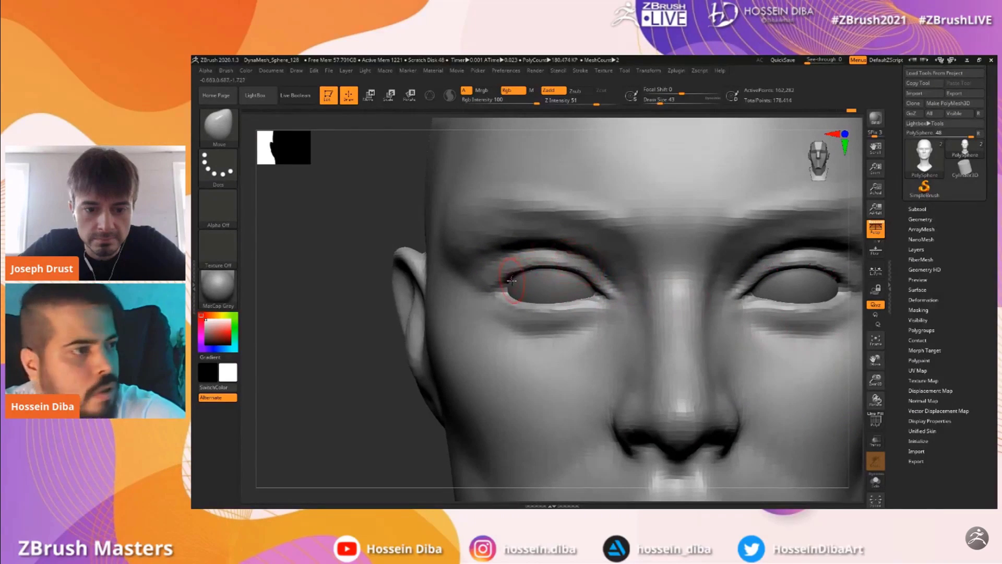
{"action": "left_click_drag", "start_coordinate": [498, 293], "coordinate": [564, 300]}
{"action": "left_click_drag", "start_coordinate": [873, 379], "coordinate": [874, 399]}
{"action": "left_click_drag", "start_coordinate": [875, 360], "coordinate": [867, 344]}
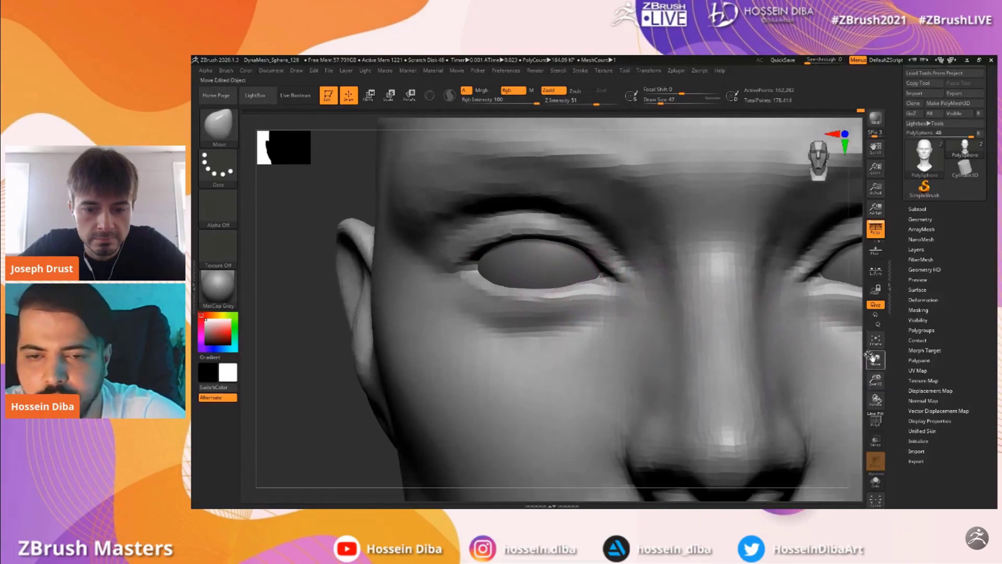
{"action": "left_click_drag", "start_coordinate": [572, 291], "coordinate": [619, 289]}
{"action": "left_click_drag", "start_coordinate": [875, 383], "coordinate": [821, 329]}
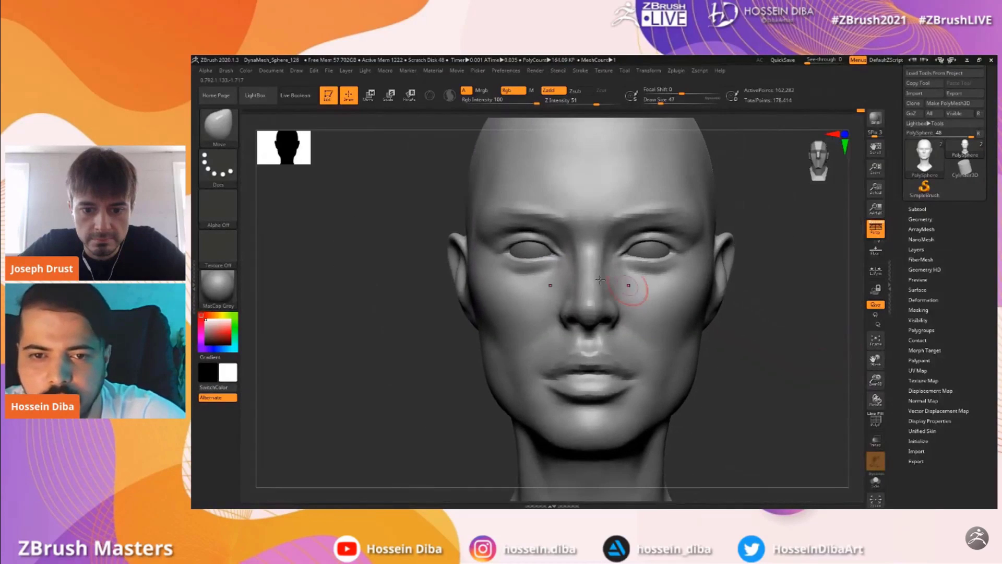
{"action": "left_click_drag", "start_coordinate": [876, 380], "coordinate": [879, 393]}
{"action": "left_click_drag", "start_coordinate": [876, 360], "coordinate": [907, 379]}
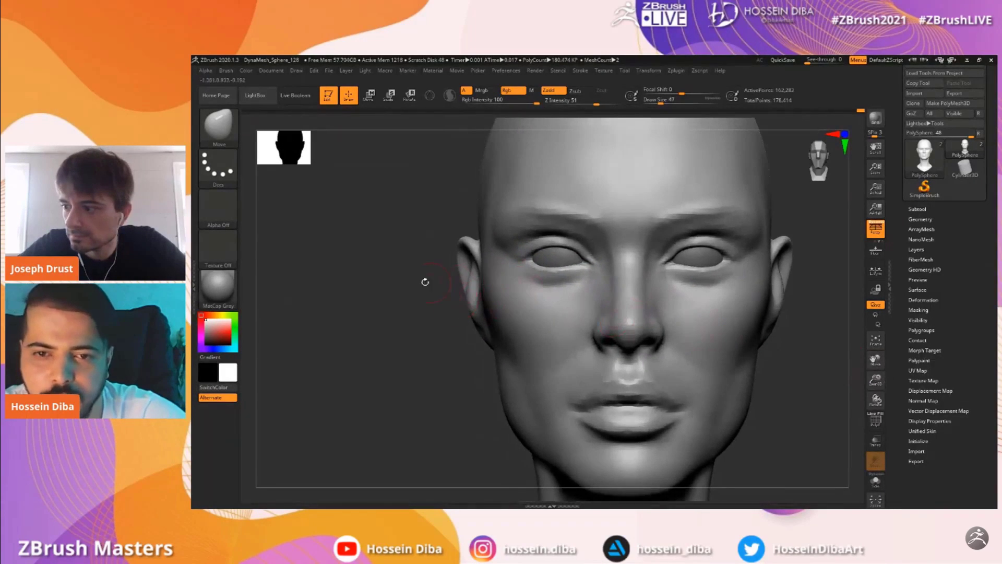
{"action": "left_click_drag", "start_coordinate": [453, 283], "coordinate": [472, 281]}
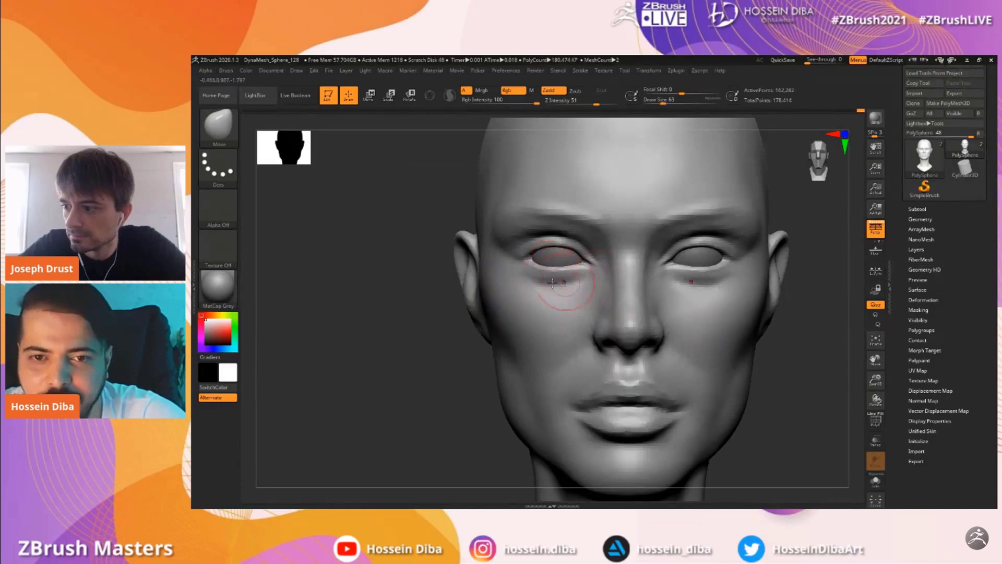
Reshape the upper eyelids and the area just above them with the Move brush
{"action": "mouse_move", "coordinate": [519, 264]}
{"action": "left_mouse_down"}
{"action": "mouse_move", "coordinate": [756, 307]}
{"action": "mouse_move", "coordinate": [535, 266]}
{"action": "left_mouse_up"}
{"action": "left_click_drag", "start_coordinate": [876, 380], "coordinate": [872, 401]}
{"action": "left_click_drag", "start_coordinate": [875, 359], "coordinate": [859, 409]}
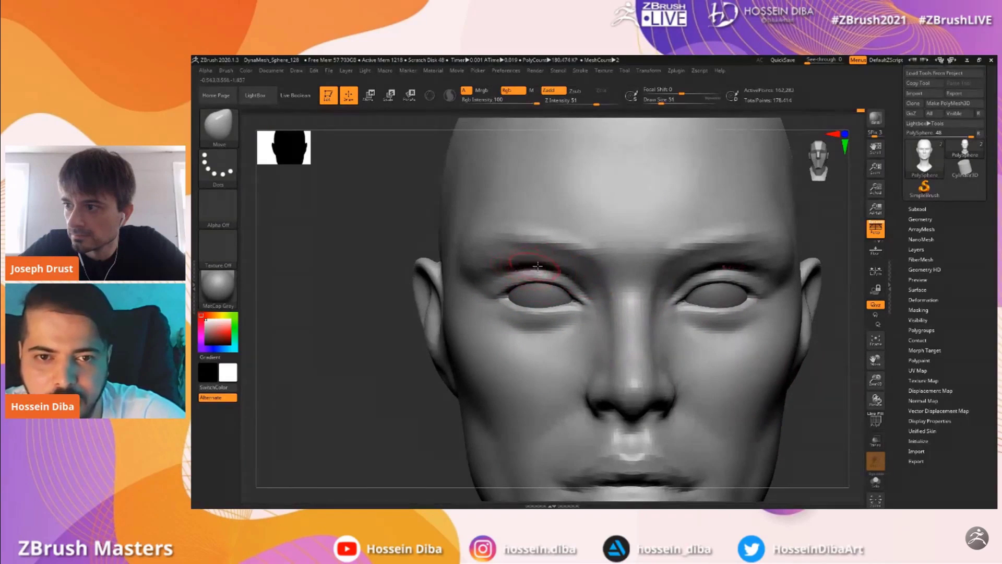
{"action": "left_click_drag", "start_coordinate": [533, 266], "coordinate": [607, 269]}
Sculpt the upper eyelid folds and inner eye sockets using the Standard brush at draw size 39
{"action": "left_click", "coordinate": [219, 127]}
{"action": "left_click", "coordinate": [633, 134]}
{"action": "right_click_drag", "start_coordinate": [481, 268], "coordinate": [561, 273]}
{"action": "key", "text": "bracketleft"}
{"action": "left_click_drag", "start_coordinate": [498, 272], "coordinate": [584, 253]}
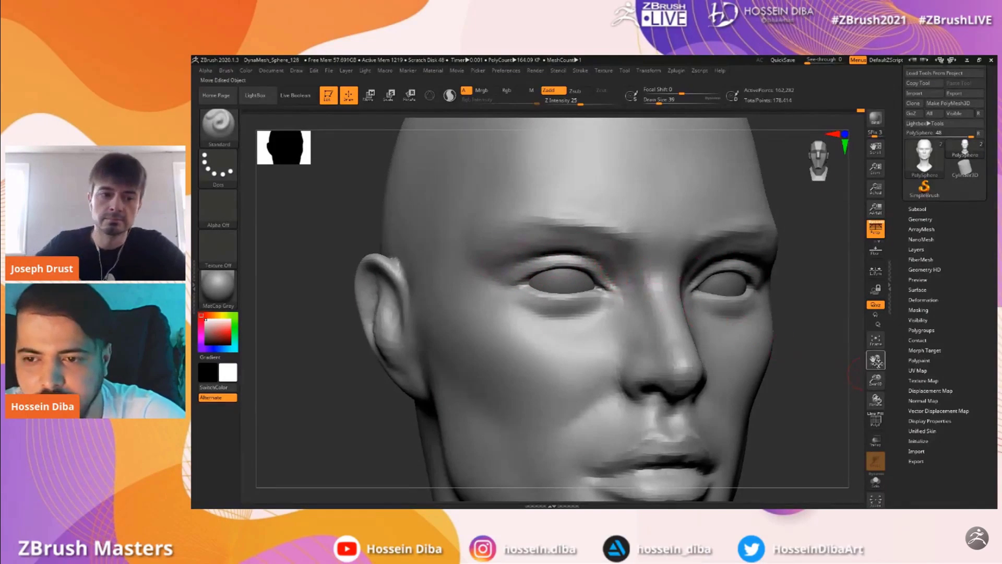
{"action": "left_click_drag", "start_coordinate": [858, 372], "coordinate": [819, 385]}
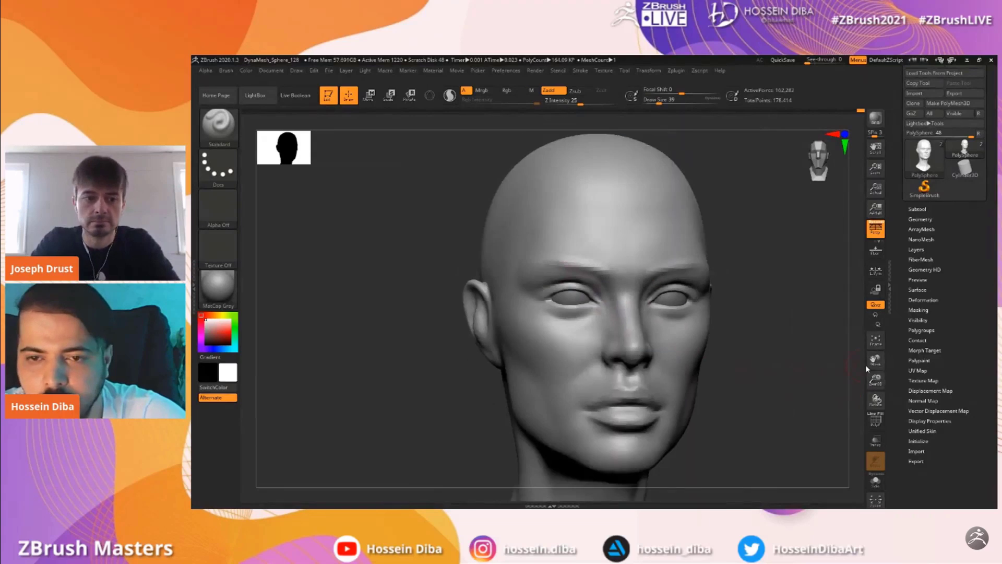
{"action": "left_click_drag", "start_coordinate": [389, 281], "coordinate": [501, 286]}
{"action": "left_click_drag", "start_coordinate": [755, 329], "coordinate": [434, 272]}
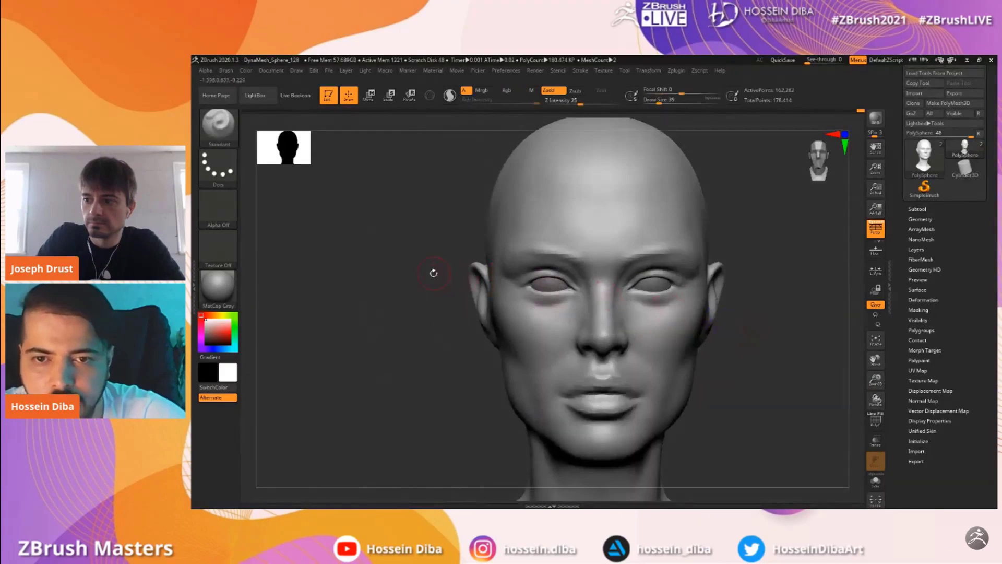
Define the transition from the inner brows to the nose bridge with the Standard brush and smooth it
{"action": "left_click_drag", "start_coordinate": [883, 375], "coordinate": [883, 391]}
{"action": "mouse_move", "coordinate": [870, 359]}
{"action": "left_mouse_down"}
{"action": "mouse_move", "coordinate": [891, 362]}
{"action": "mouse_move", "coordinate": [871, 360]}
{"action": "left_mouse_up"}
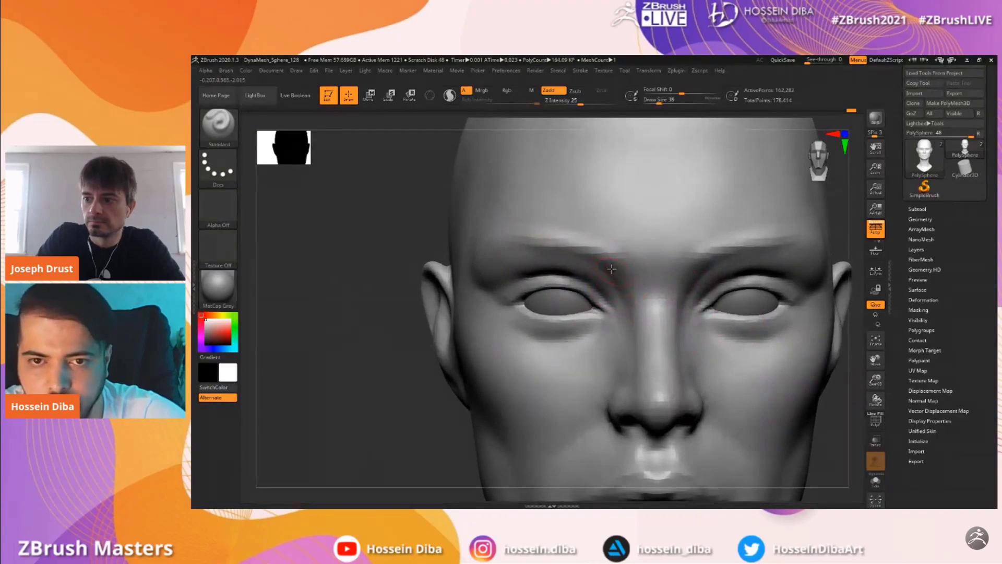
{"action": "left_click_drag", "start_coordinate": [553, 248], "coordinate": [591, 253]}
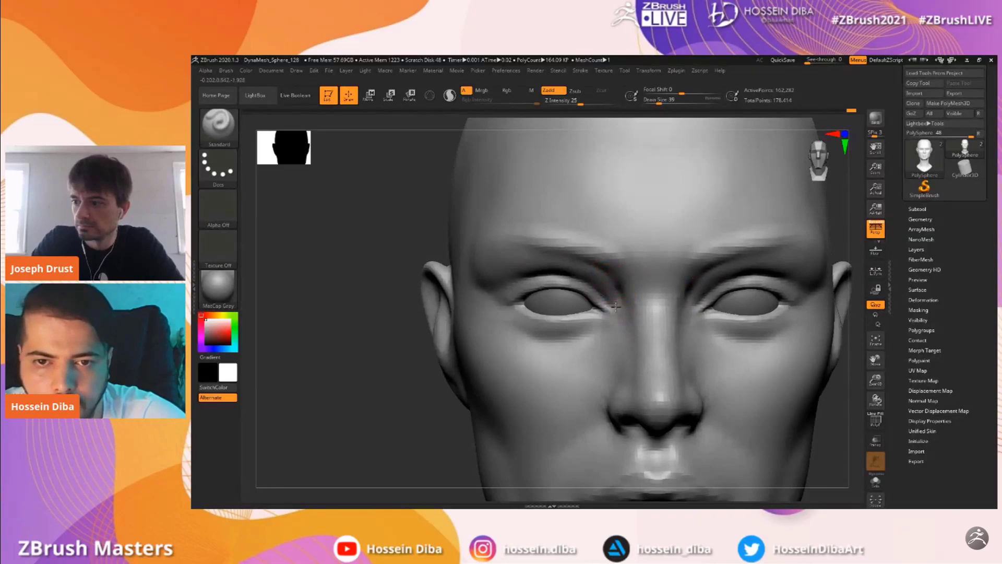
{"action": "left_click_drag", "start_coordinate": [617, 290], "coordinate": [593, 261], "text": "shift"}
{"action": "left_click_drag", "start_coordinate": [875, 380], "coordinate": [834, 337]}
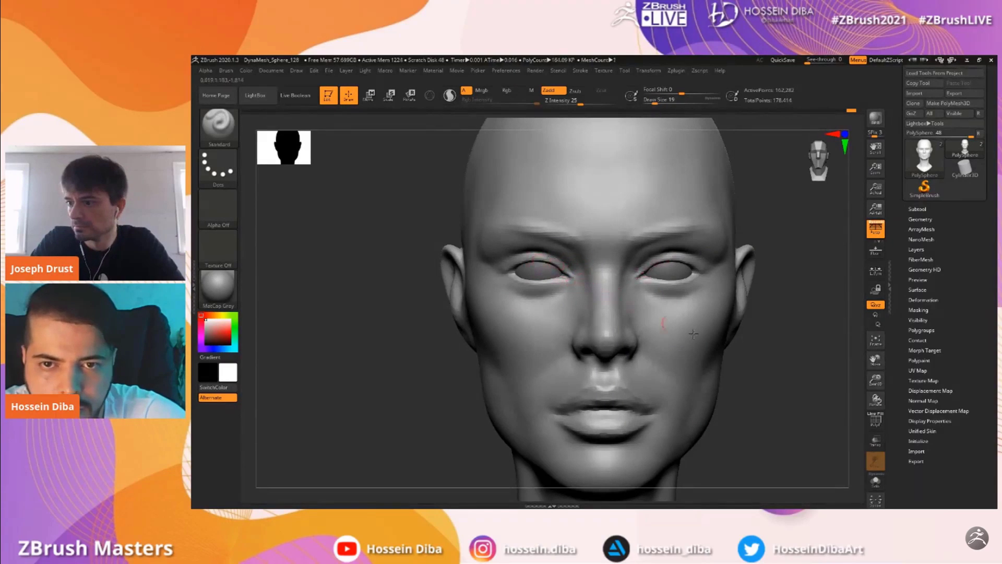
Refine the lower eyelids and inner eye corners with the Standard brush, then smooth the surrounding forms
{"action": "mouse_move", "coordinate": [840, 381]}
{"action": "left_mouse_down", "text": "alt"}
{"action": "mouse_move", "coordinate": [825, 352]}
{"action": "mouse_move", "coordinate": [850, 353]}
{"action": "left_mouse_up", "text": "alt"}
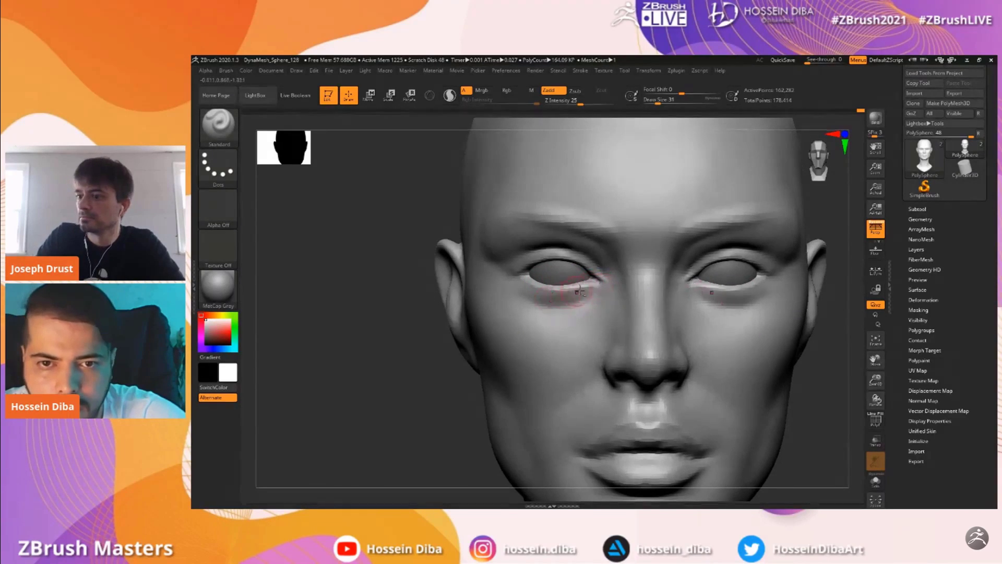
{"action": "left_click_drag", "start_coordinate": [405, 271], "coordinate": [539, 263]}
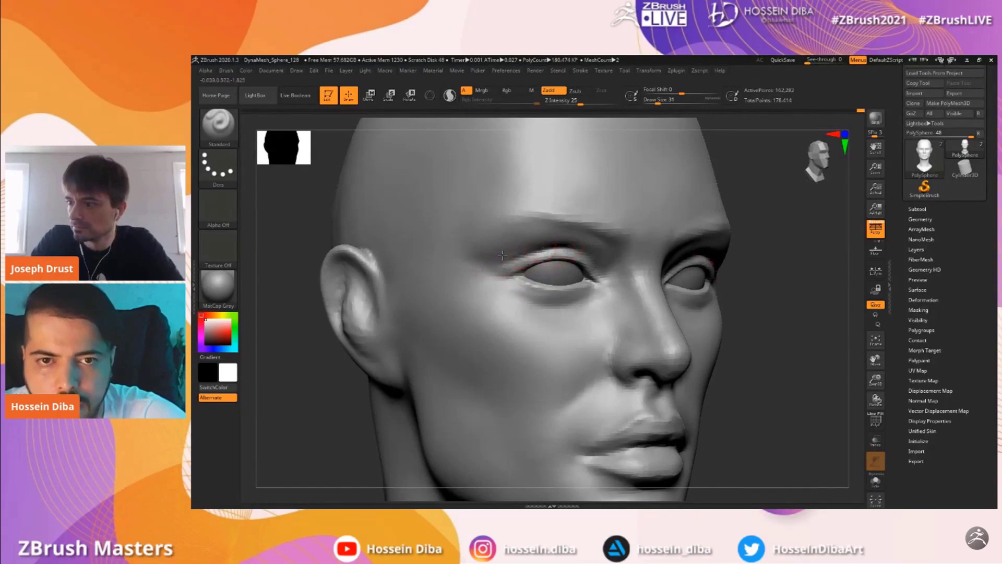
{"action": "left_click_drag", "start_coordinate": [314, 269], "coordinate": [266, 271], "text": "shift"}
{"action": "key", "text": "bracketright"}
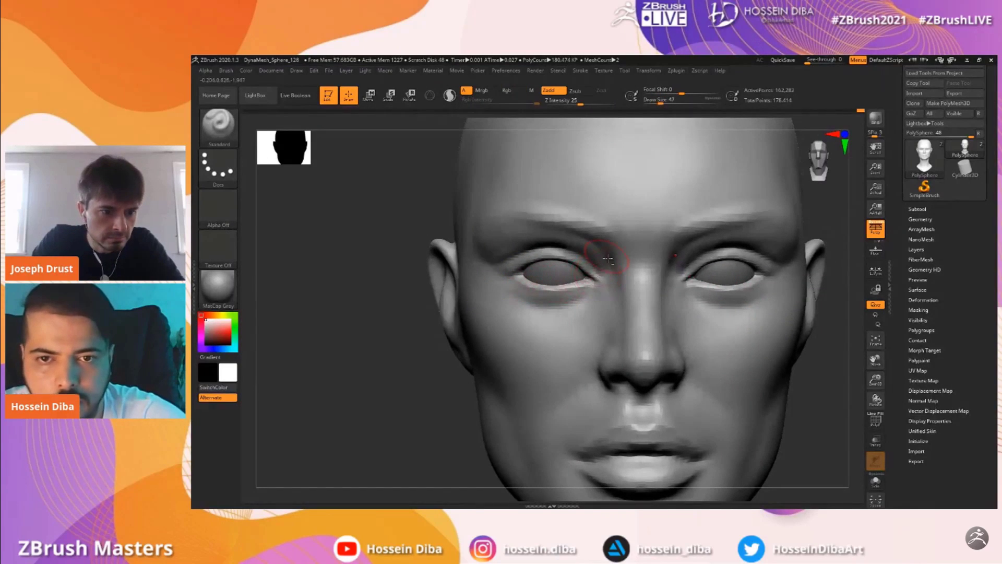
{"action": "key", "text": "shift"}
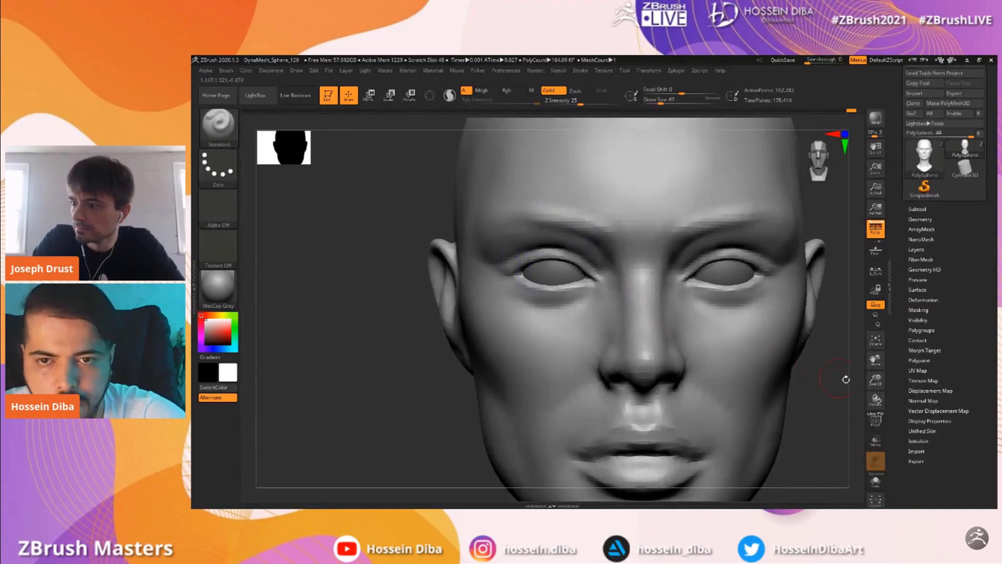
{"action": "left_click_drag", "start_coordinate": [876, 380], "coordinate": [875, 361]}
{"action": "left_click_drag", "start_coordinate": [876, 359], "coordinate": [854, 368]}
{"action": "left_click_drag", "start_coordinate": [580, 270], "coordinate": [587, 296]}
{"action": "key", "text": "shift"}
Sculpt the upper lip around the mouth opening with the Standard brush and smooth it towards the mouth corners
{"action": "mouse_move", "coordinate": [869, 381]}
{"action": "left_mouse_down"}
{"action": "mouse_move", "coordinate": [870, 397]}
{"action": "mouse_move", "coordinate": [870, 345]}
{"action": "left_mouse_up"}
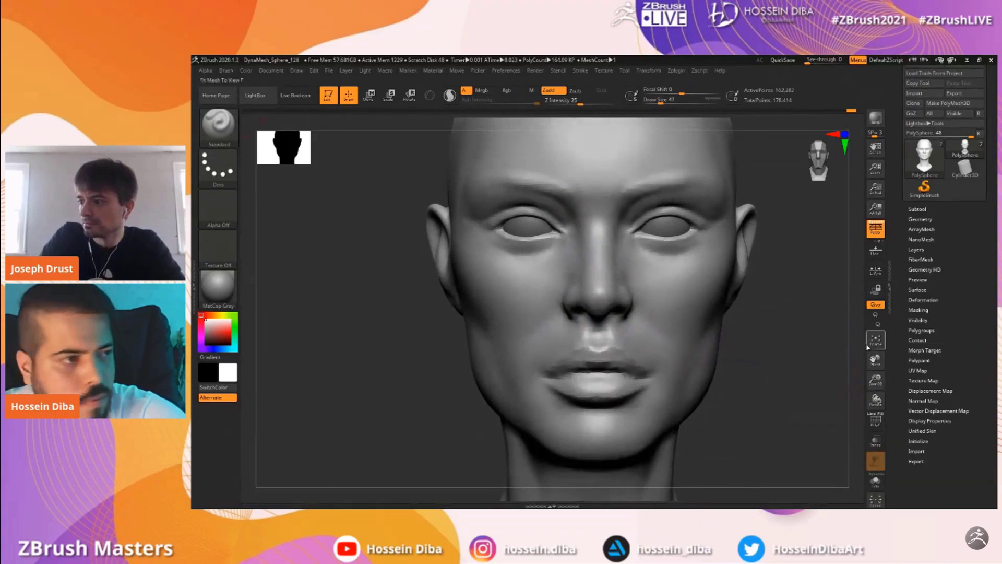
{"action": "key", "text": "shift"}
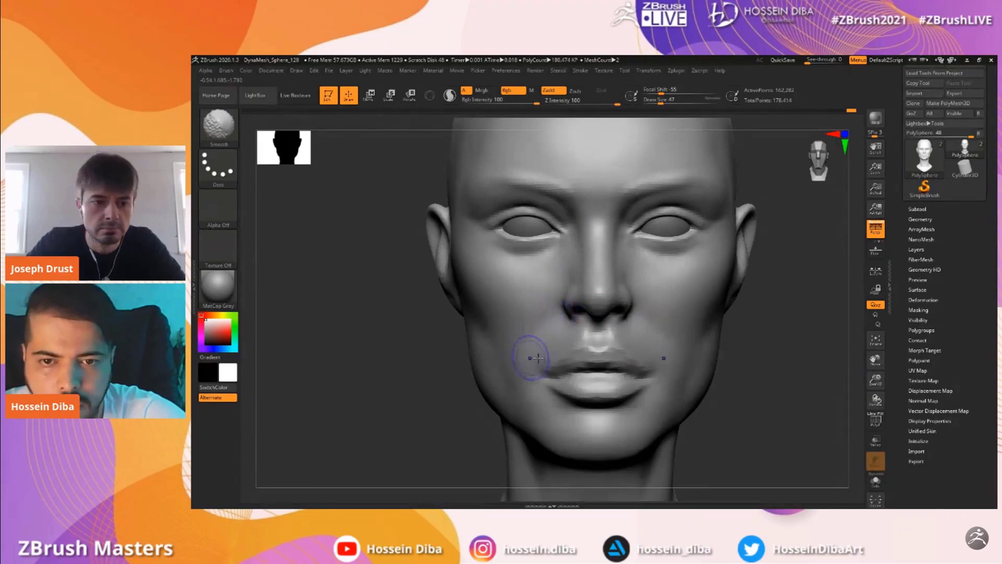
{"action": "left_click_drag", "start_coordinate": [867, 378], "coordinate": [869, 395]}
{"action": "left_click_drag", "start_coordinate": [869, 365], "coordinate": [870, 332]}
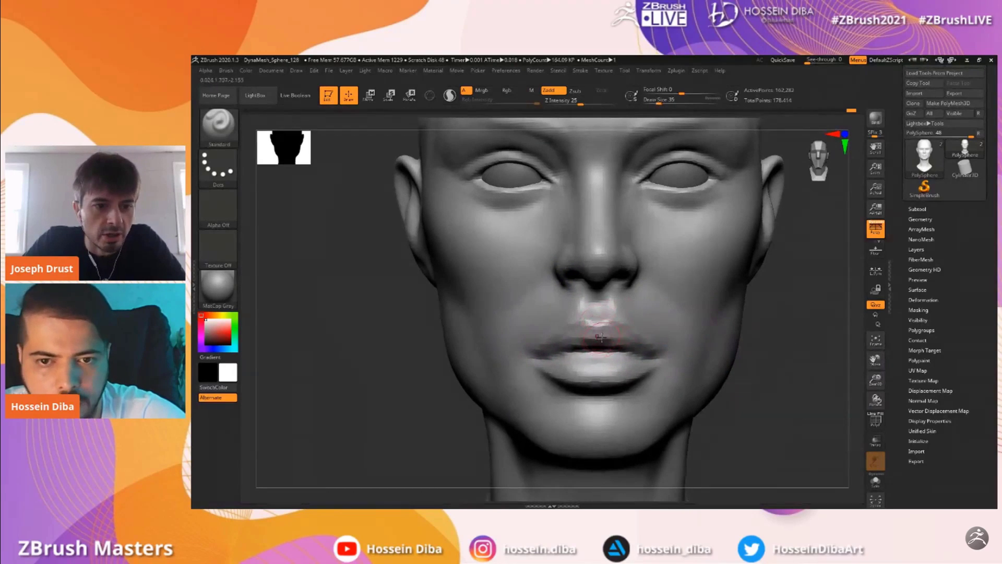
{"action": "mouse_move", "coordinate": [595, 334]}
{"action": "left_mouse_down", "text": "shift"}
{"action": "mouse_move", "coordinate": [610, 344]}
{"action": "mouse_move", "coordinate": [562, 340]}
{"action": "left_mouse_up", "text": "shift"}
{"action": "left_click_drag", "start_coordinate": [868, 380], "coordinate": [869, 392]}
{"action": "left_click_drag", "start_coordinate": [869, 364], "coordinate": [869, 334]}
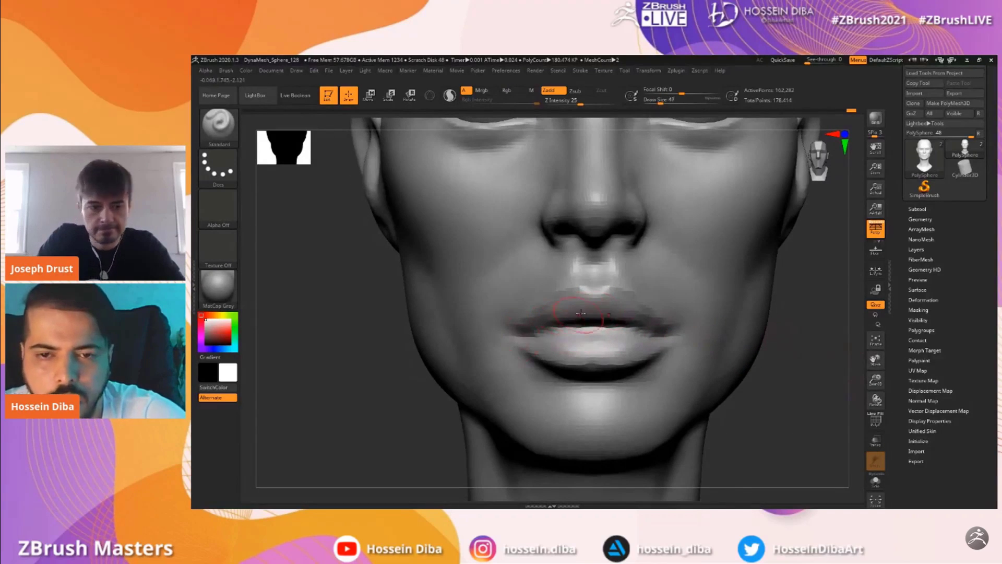
{"action": "mouse_move", "coordinate": [876, 379]}
{"action": "left_mouse_down"}
{"action": "mouse_move", "coordinate": [872, 368]}
{"action": "mouse_move", "coordinate": [886, 368]}
{"action": "left_mouse_up"}
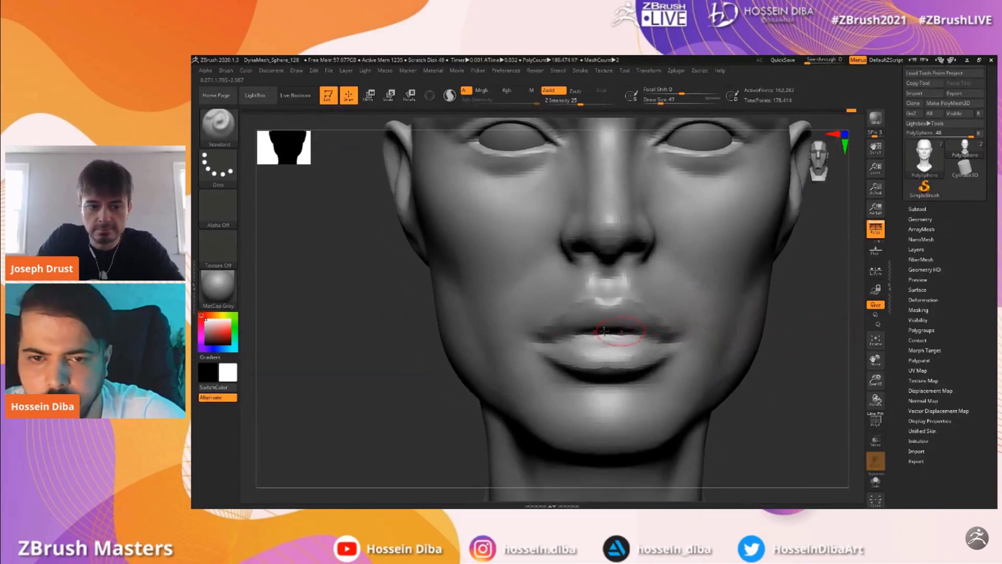
{"action": "left_click_drag", "start_coordinate": [583, 331], "coordinate": [565, 330]}
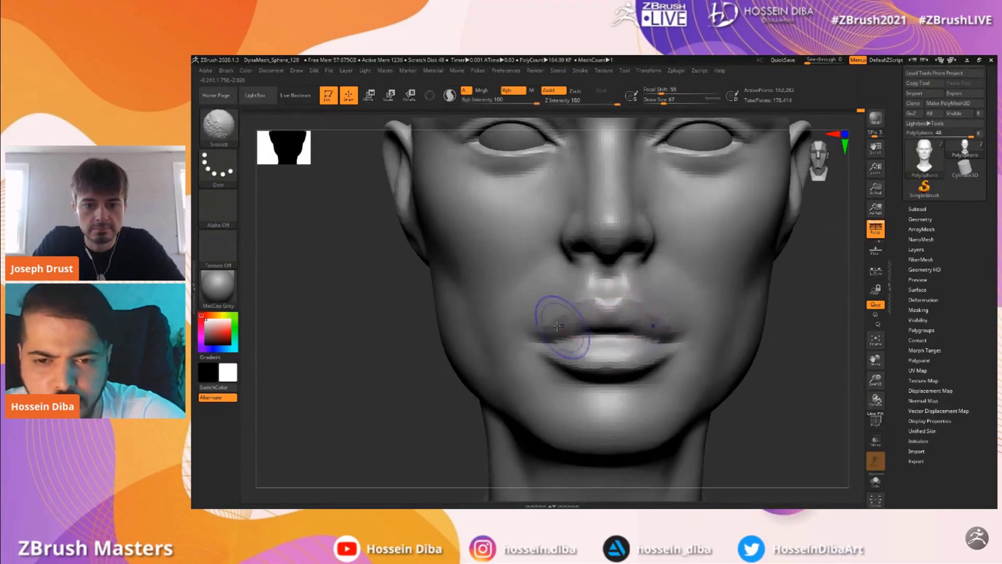
Shape the philtrum ridges between nose and upper lip with the Standard brush, then smooth the area beside them
{"action": "left_click_drag", "start_coordinate": [875, 379], "coordinate": [874, 363]}
{"action": "mouse_move", "coordinate": [875, 360]}
{"action": "left_mouse_down"}
{"action": "mouse_move", "coordinate": [855, 386]}
{"action": "mouse_move", "coordinate": [875, 387]}
{"action": "mouse_move", "coordinate": [875, 402]}
{"action": "left_mouse_up"}
{"action": "left_click_drag", "start_coordinate": [875, 361], "coordinate": [867, 334]}
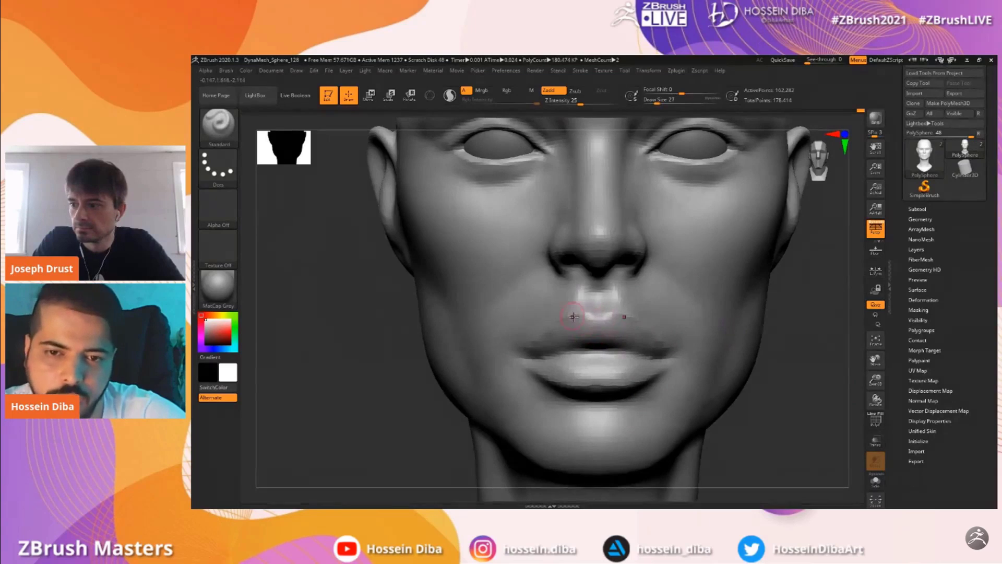
{"action": "left_click_drag", "start_coordinate": [578, 313], "coordinate": [592, 314]}
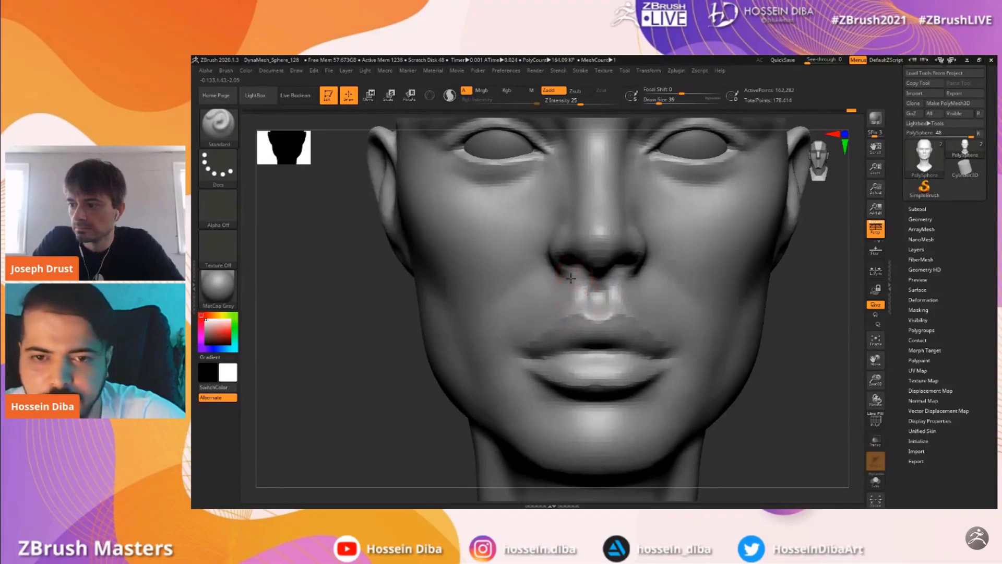
{"action": "mouse_move", "coordinate": [582, 293]}
{"action": "left_mouse_down", "text": "shift"}
{"action": "mouse_move", "coordinate": [572, 294]}
{"action": "mouse_move", "coordinate": [590, 303]}
{"action": "mouse_move", "coordinate": [583, 294]}
{"action": "left_mouse_up", "text": "shift"}
{"action": "left_click_drag", "start_coordinate": [544, 326], "coordinate": [549, 300], "text": "shift"}
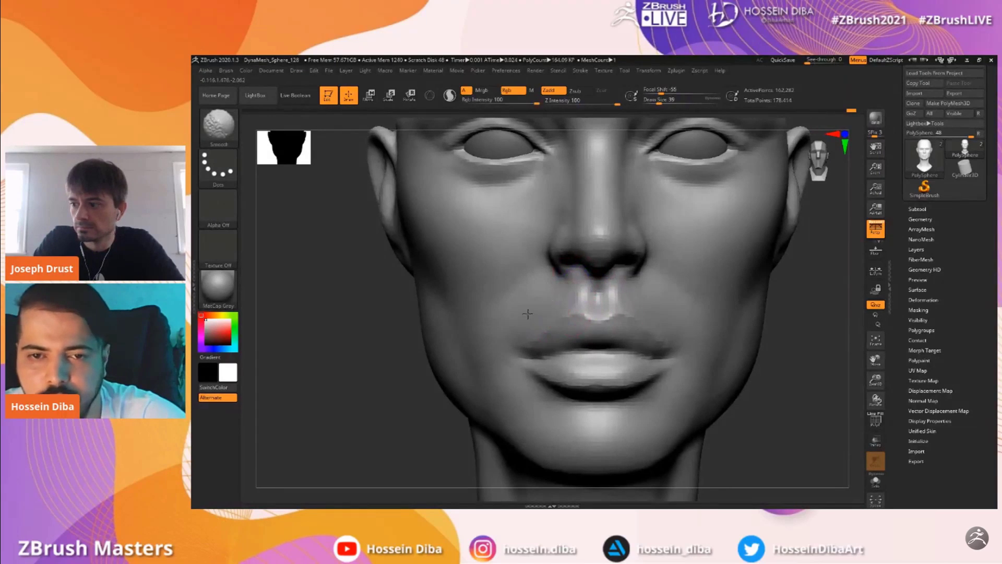
Smooth the middle of the upper lip and refine its lower edge with the Standard brush at draw size 27
{"action": "left_click_drag", "start_coordinate": [875, 379], "coordinate": [876, 400]}
{"action": "left_click_drag", "start_coordinate": [876, 360], "coordinate": [893, 321]}
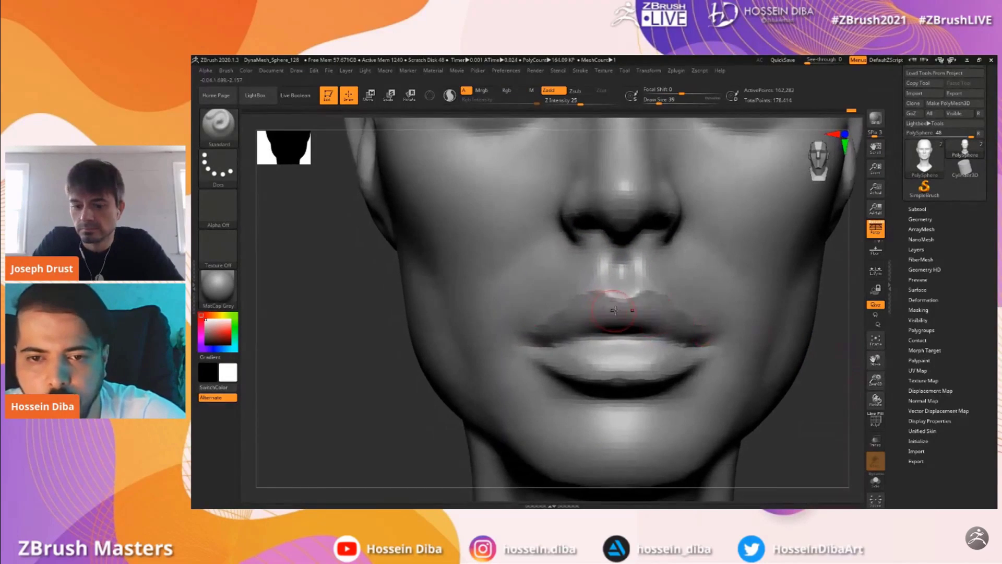
{"action": "mouse_move", "coordinate": [607, 301]}
{"action": "left_mouse_down", "text": "shift"}
{"action": "mouse_move", "coordinate": [610, 292]}
{"action": "mouse_move", "coordinate": [603, 323]}
{"action": "left_mouse_up", "text": "shift"}
{"action": "key", "text": "bracketleft"}
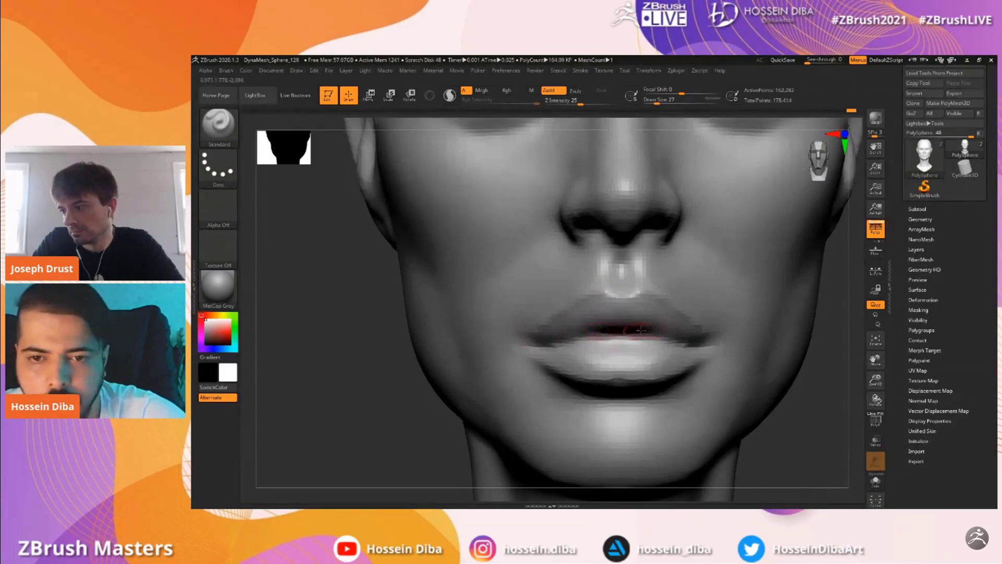
{"action": "left_click_drag", "start_coordinate": [612, 335], "coordinate": [544, 344]}
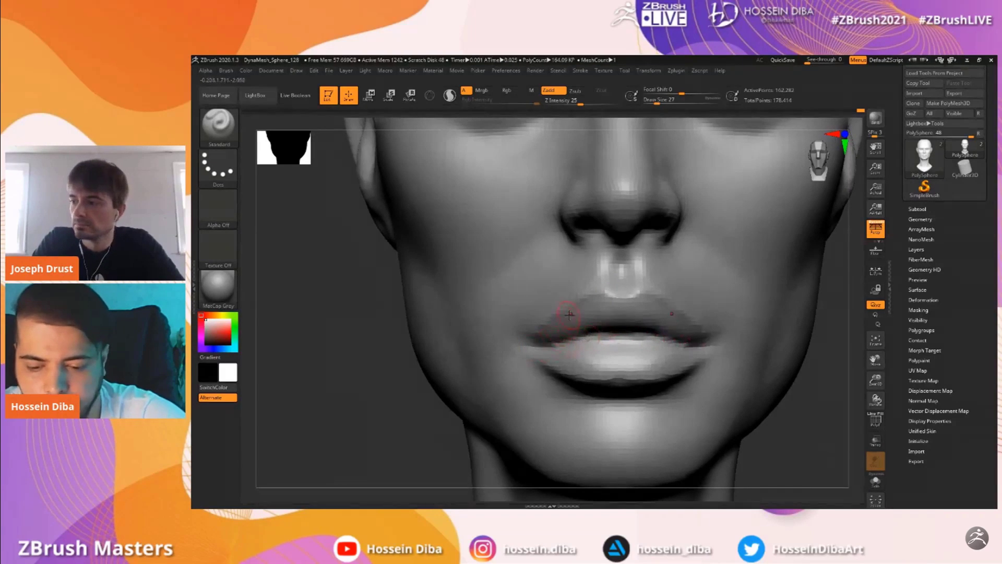
Adjust the upper lip's volume with the Standard brush enlarged to draw size 63
{"action": "key", "text": "]"}
{"action": "left_click_drag", "start_coordinate": [853, 384], "coordinate": [794, 355], "text": "alt"}
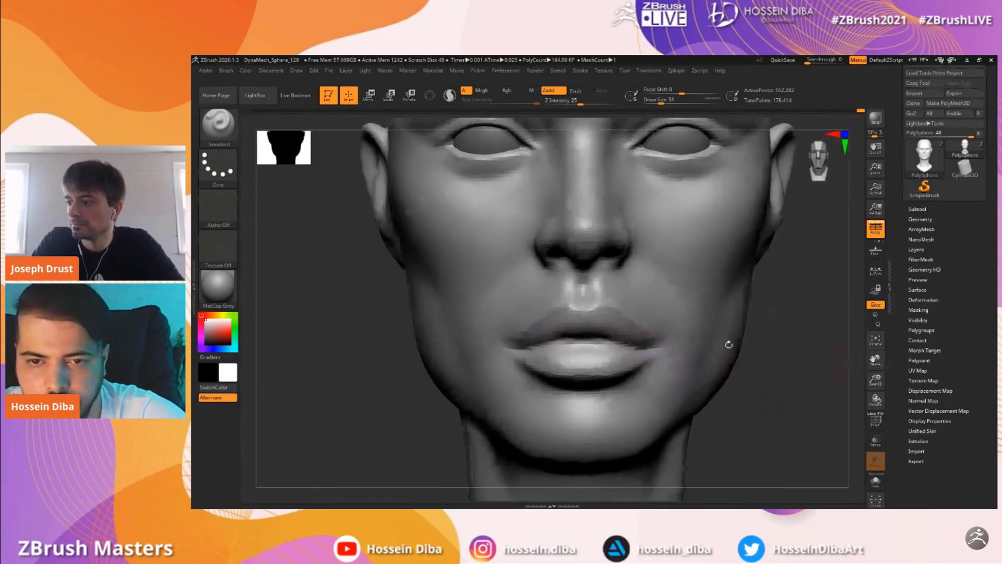
{"action": "key", "text": "bracketright"}
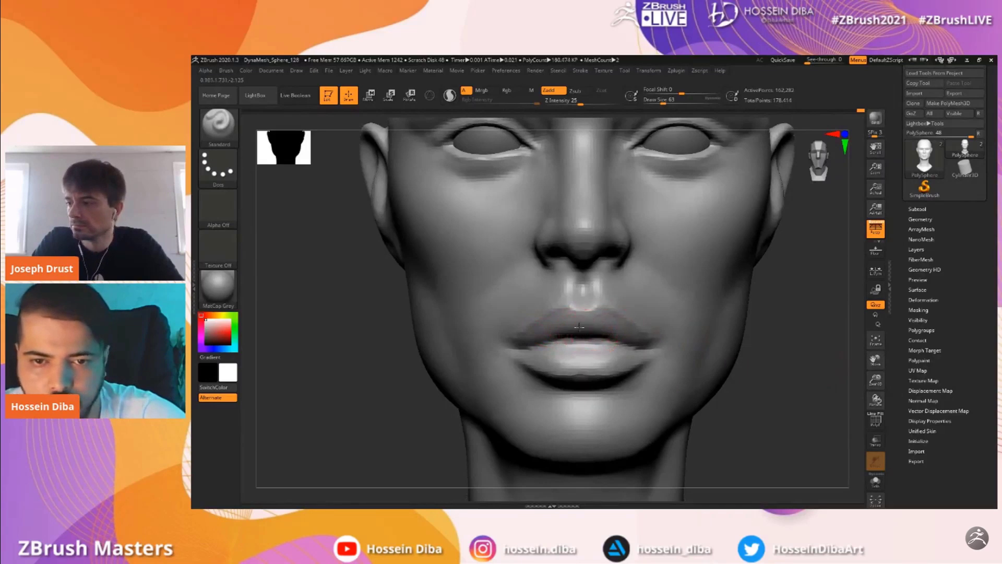
{"action": "left_click_drag", "start_coordinate": [554, 333], "coordinate": [589, 331]}
{"action": "key", "text": "["}
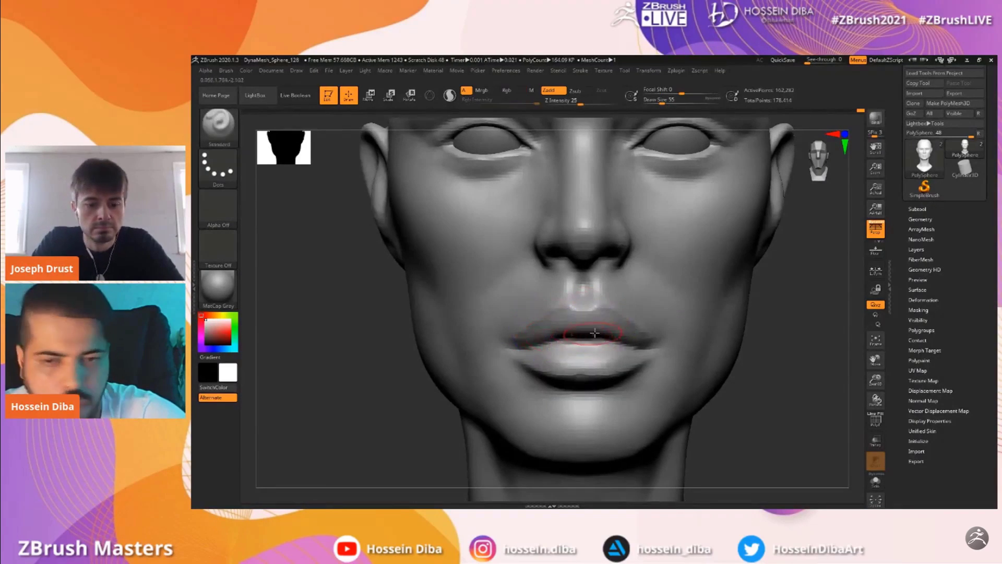
Build up the lower lip from its upper edge with the Standard brush at draw size 27 and smooth it
{"action": "left_click_drag", "start_coordinate": [875, 380], "coordinate": [893, 391]}
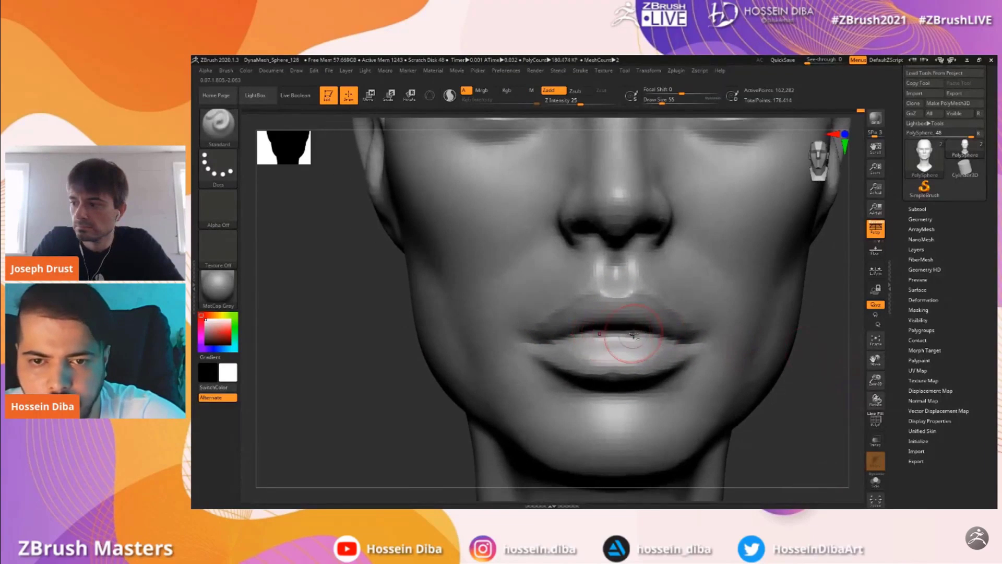
{"action": "key", "text": "bracketleft"}
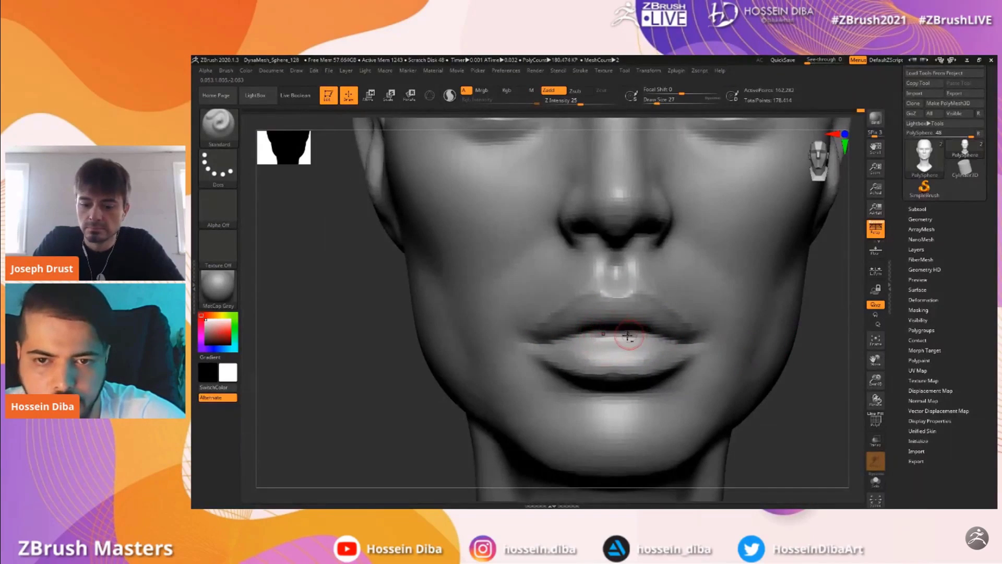
{"action": "left_click_drag", "start_coordinate": [630, 340], "coordinate": [594, 342]}
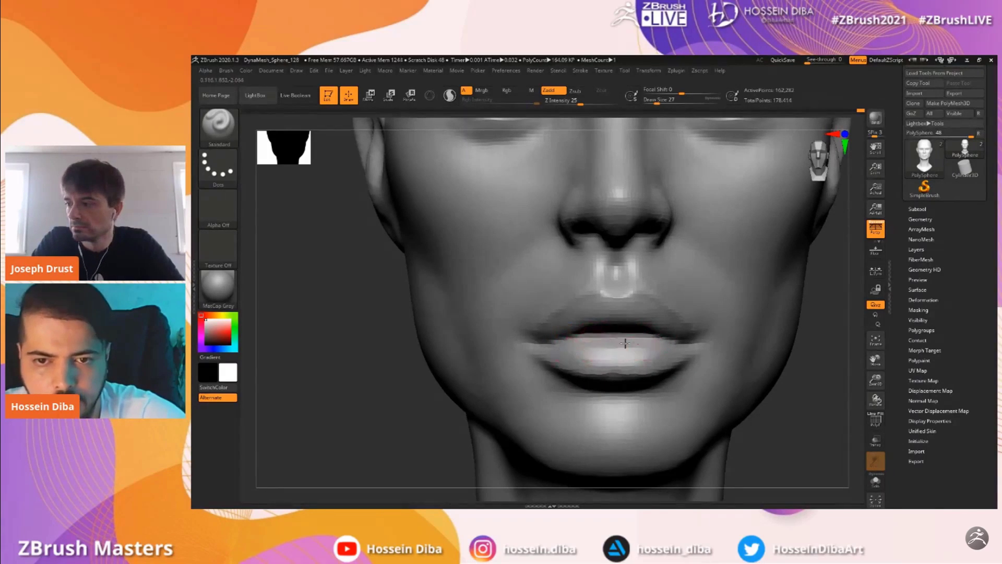
{"action": "key", "text": "shift"}
{"action": "mouse_move", "coordinate": [610, 363]}
{"action": "left_mouse_down"}
{"action": "mouse_move", "coordinate": [610, 375]}
{"action": "mouse_move", "coordinate": [596, 376]}
{"action": "mouse_move", "coordinate": [674, 350]}
{"action": "mouse_move", "coordinate": [617, 365]}
{"action": "mouse_move", "coordinate": [571, 356]}
{"action": "left_mouse_up"}
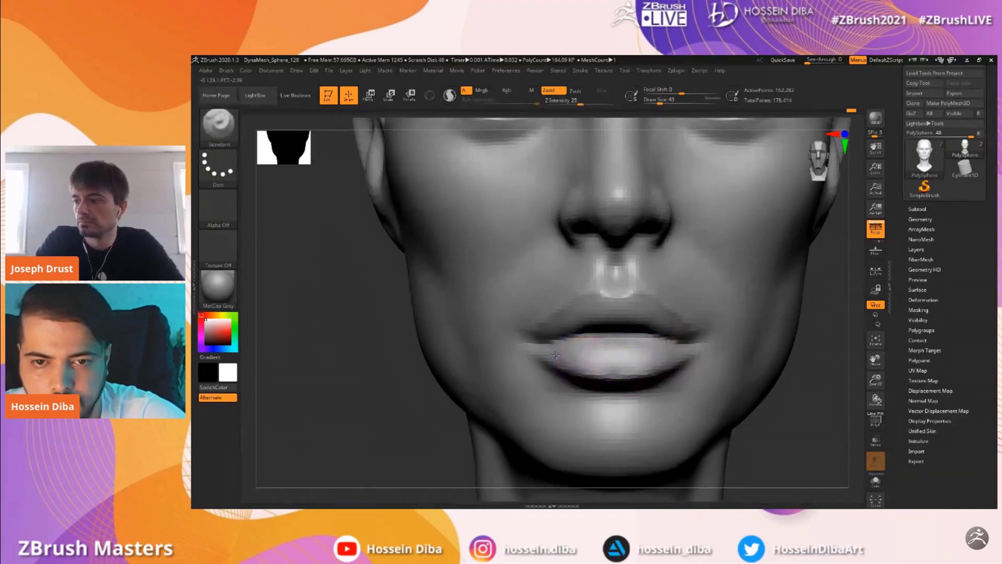
{"action": "left_click_drag", "start_coordinate": [408, 357], "coordinate": [508, 342]}
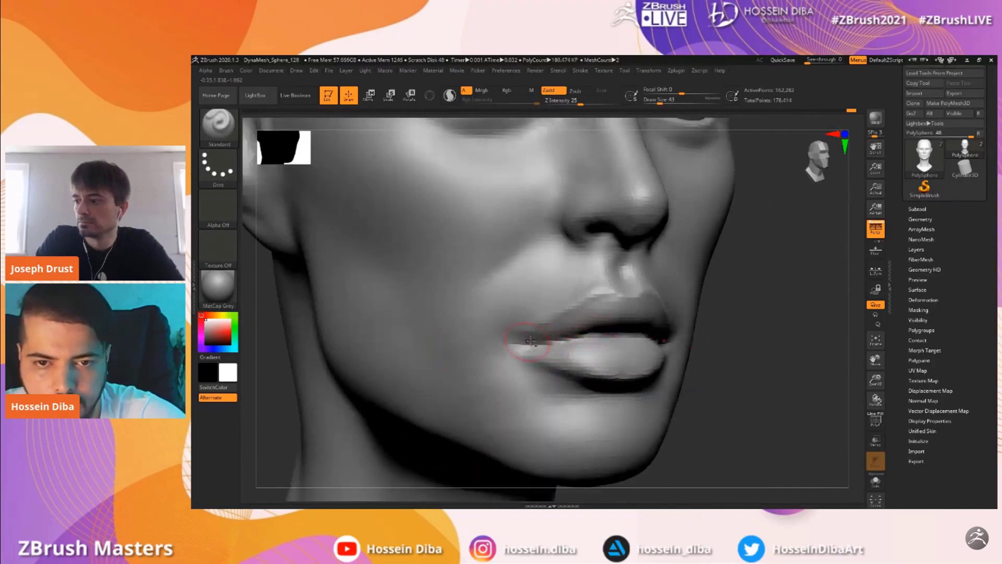
{"action": "left_click_drag", "start_coordinate": [783, 382], "coordinate": [783, 334], "text": "alt"}
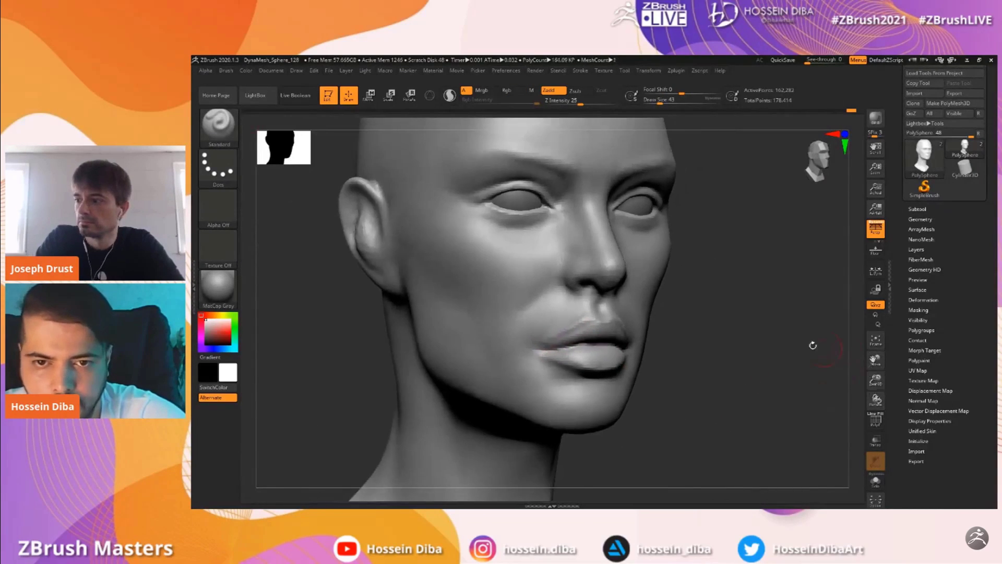
{"action": "left_click_drag", "start_coordinate": [839, 349], "coordinate": [757, 339], "text": "shift"}
Carve the line between the lips and the mouth corners with the DamStandard brush
{"action": "key", "text": "bracketleft"}
{"action": "key", "text": "bracketleft"}
{"action": "left_click_drag", "start_coordinate": [402, 355], "coordinate": [493, 344]}
{"action": "left_click", "coordinate": [219, 126]}
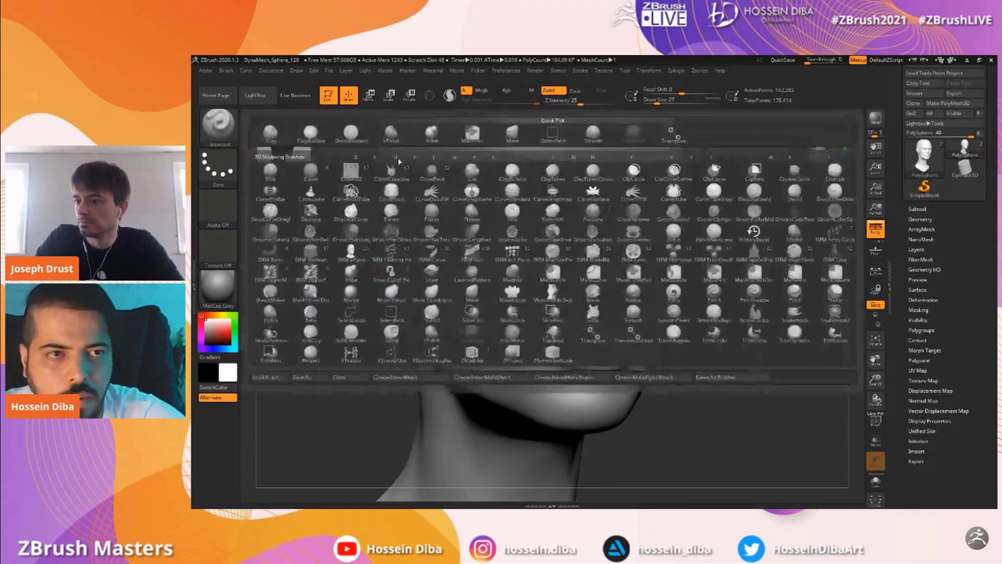
{"action": "left_click", "coordinate": [755, 202]}
{"action": "left_click_drag", "start_coordinate": [875, 380], "coordinate": [875, 398]}
{"action": "left_click_drag", "start_coordinate": [875, 361], "coordinate": [904, 360]}
{"action": "mouse_move", "coordinate": [572, 350]}
{"action": "left_mouse_down"}
{"action": "mouse_move", "coordinate": [620, 351]}
{"action": "mouse_move", "coordinate": [578, 349]}
{"action": "left_mouse_up"}
{"action": "mouse_move", "coordinate": [747, 367]}
{"action": "left_mouse_down"}
{"action": "mouse_move", "coordinate": [637, 338]}
{"action": "mouse_move", "coordinate": [578, 349]}
{"action": "left_mouse_up"}
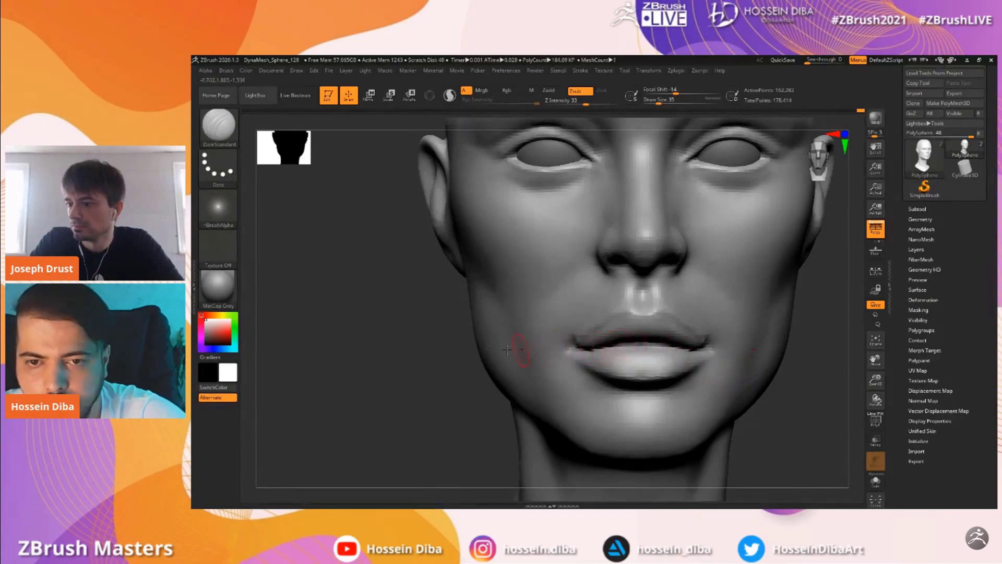
{"action": "left_click_drag", "start_coordinate": [411, 356], "coordinate": [433, 354]}
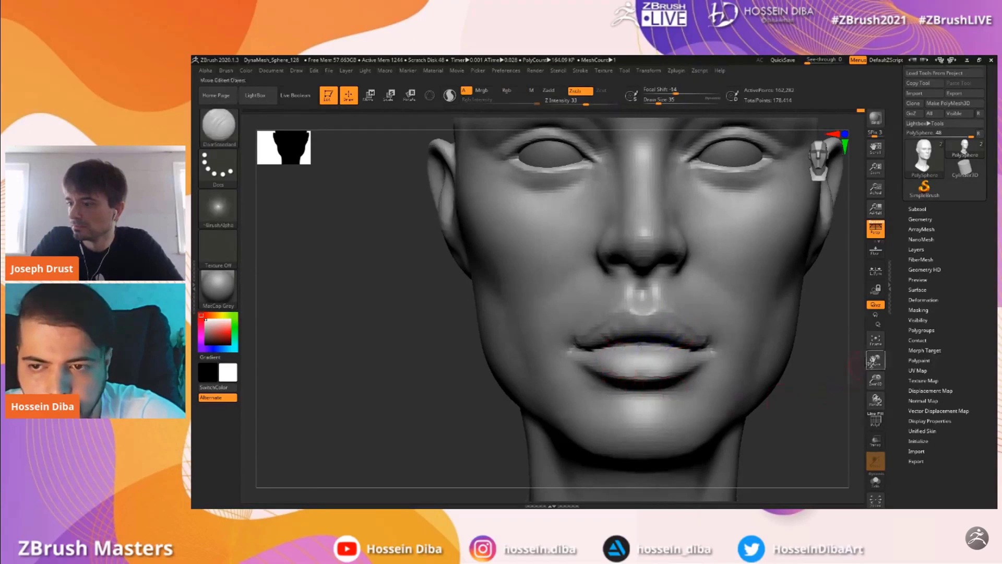
Pull the chin's lower edge slightly down with an enlarged Move brush
{"action": "left_click_drag", "start_coordinate": [867, 365], "coordinate": [800, 385]}
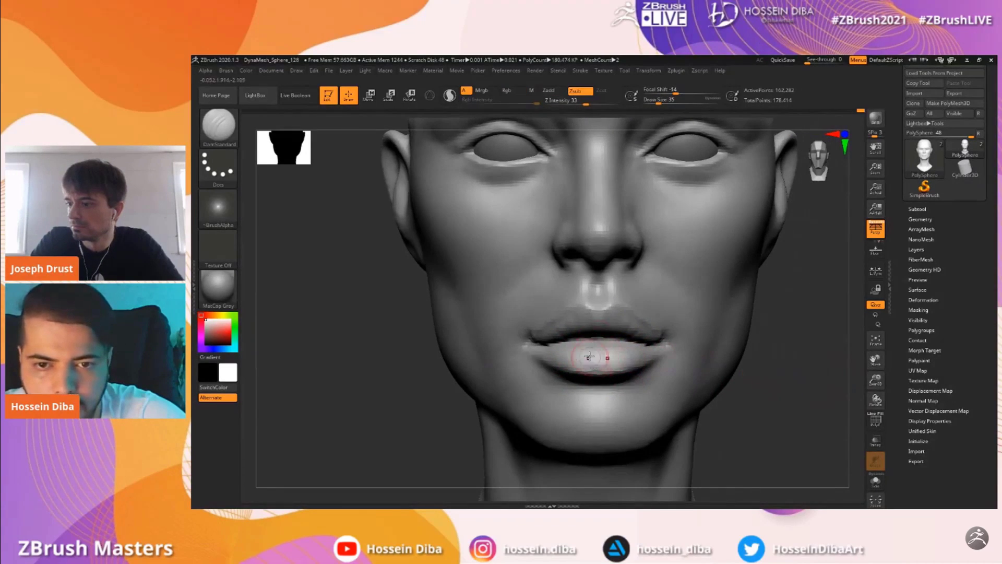
{"action": "left_click_drag", "start_coordinate": [876, 380], "coordinate": [872, 348]}
{"action": "left_click_drag", "start_coordinate": [875, 355], "coordinate": [876, 390]}
{"action": "left_click_drag", "start_coordinate": [875, 359], "coordinate": [888, 369]}
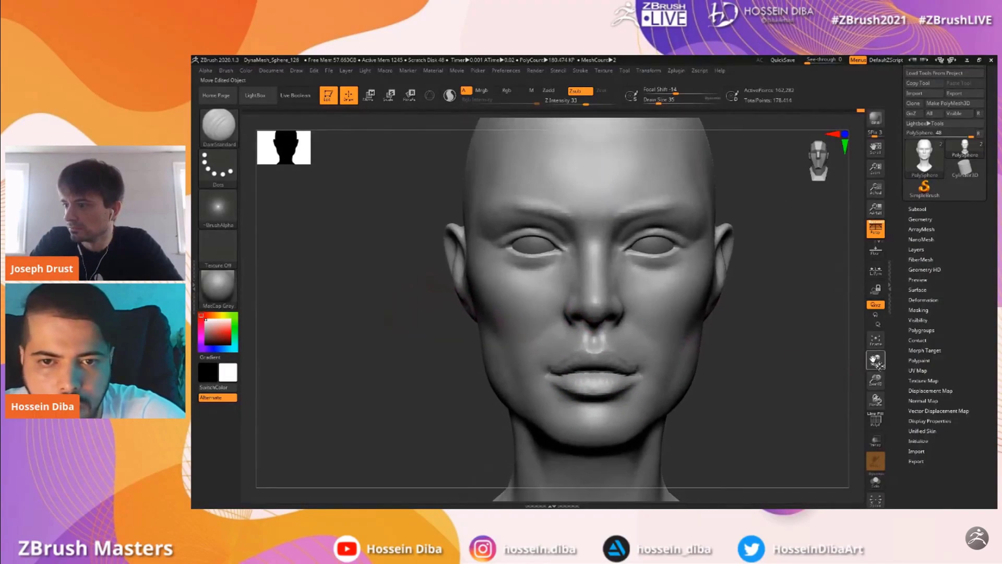
{"action": "left_click", "coordinate": [226, 133]}
{"action": "left_click", "coordinate": [513, 134]}
{"action": "key", "text": "bracketright"}
{"action": "key", "text": "bracketright"}
{"action": "key", "text": "bracketright"}
{"action": "left_click_drag", "start_coordinate": [577, 448], "coordinate": [578, 453]}
Adjust the mouth corners with the Move brush at draw sizes 55 and 67
{"action": "left_click_drag", "start_coordinate": [875, 380], "coordinate": [865, 323]}
{"action": "key", "text": "bracketleft"}
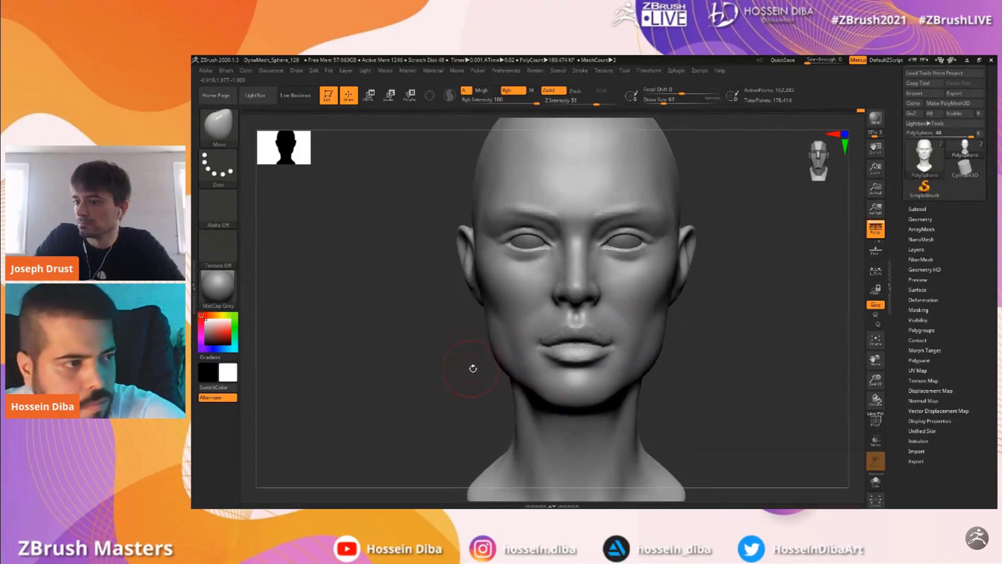
{"action": "key", "text": "["}
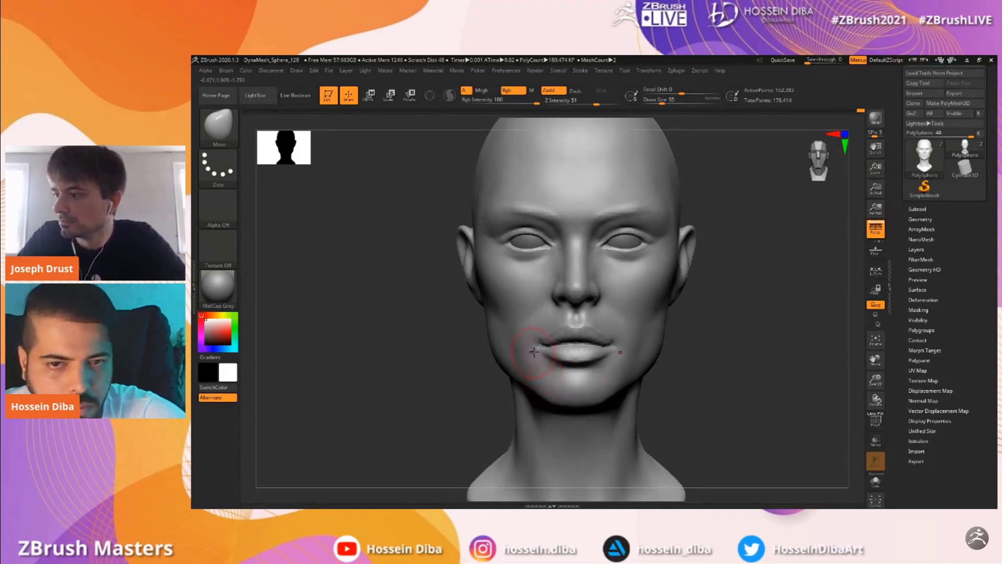
{"action": "key", "text": "]"}
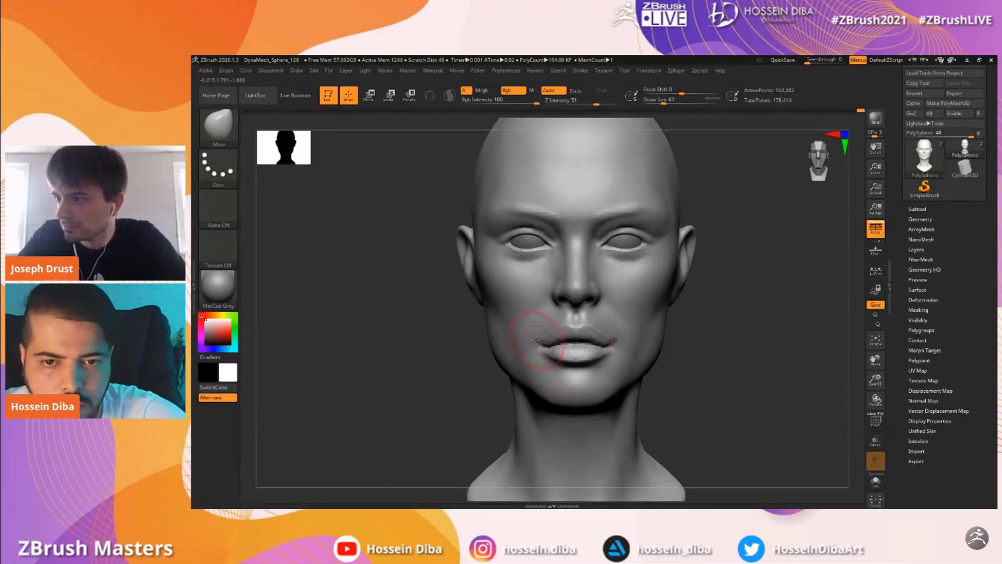
Nudge the outer corners of the eyes outward with a reduced Move brush
{"action": "left_click_drag", "start_coordinate": [778, 365], "coordinate": [869, 418]}
{"action": "left_click_drag", "start_coordinate": [814, 355], "coordinate": [841, 412], "text": "alt"}
{"action": "key", "text": "["}
{"action": "key", "text": "["}
{"action": "key", "text": "["}
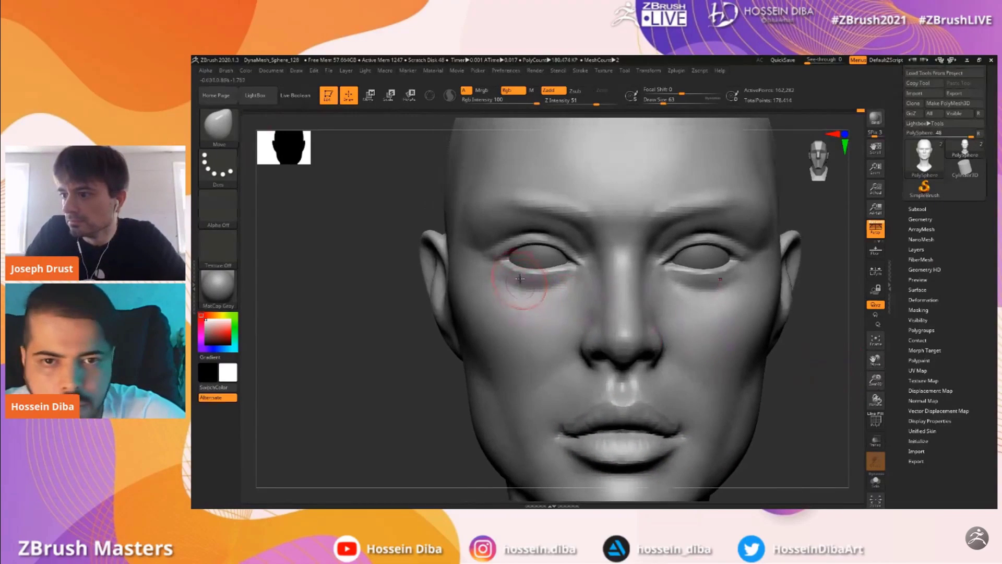
{"action": "left_click_drag", "start_coordinate": [368, 264], "coordinate": [426, 267]}
{"action": "left_click_drag", "start_coordinate": [512, 260], "coordinate": [504, 264]}
Refine the inner and outer eyelid corners from several angles with the Move brush at draw size 35
{"action": "left_click_drag", "start_coordinate": [875, 381], "coordinate": [873, 409]}
{"action": "left_click_drag", "start_coordinate": [835, 349], "coordinate": [816, 338]}
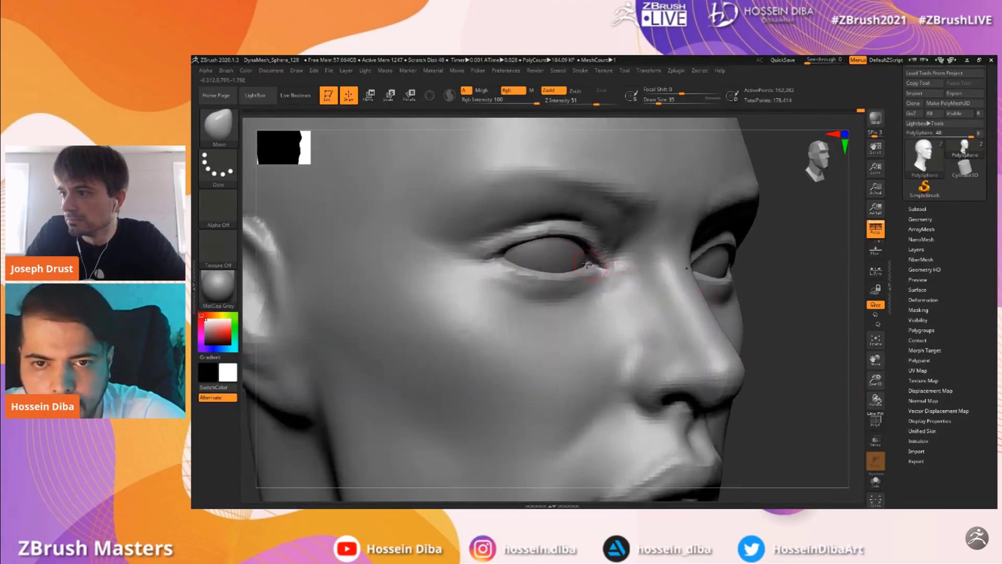
{"action": "left_click_drag", "start_coordinate": [502, 256], "coordinate": [507, 252]}
{"action": "left_click_drag", "start_coordinate": [825, 322], "coordinate": [769, 321]}
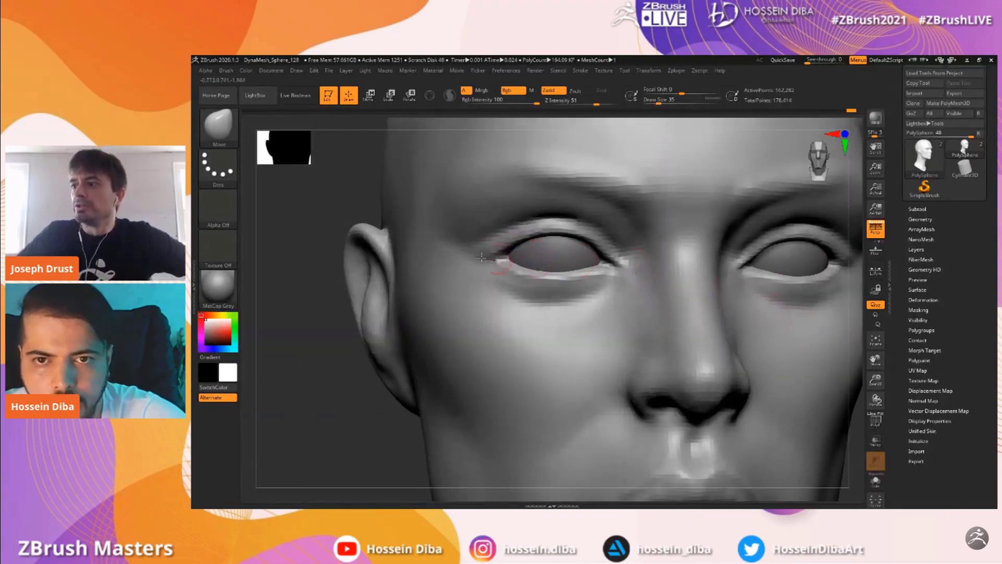
{"action": "left_click_drag", "start_coordinate": [301, 251], "coordinate": [276, 255]}
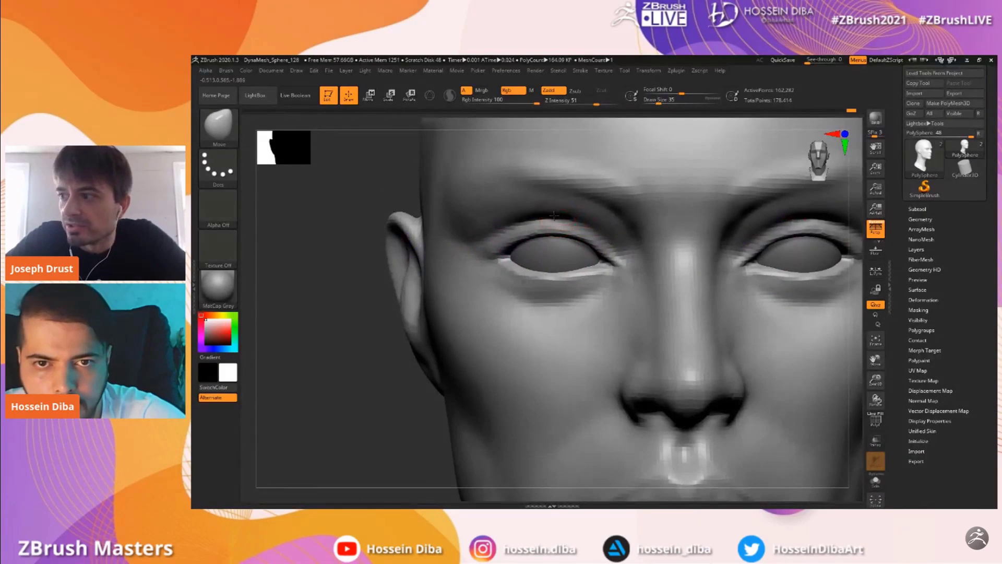
Sharpen the upper eyelid creases with the DamStandard brush at draw size 35
{"action": "key", "text": "b"}
{"action": "key", "text": "d"}
{"action": "key", "text": "s"}
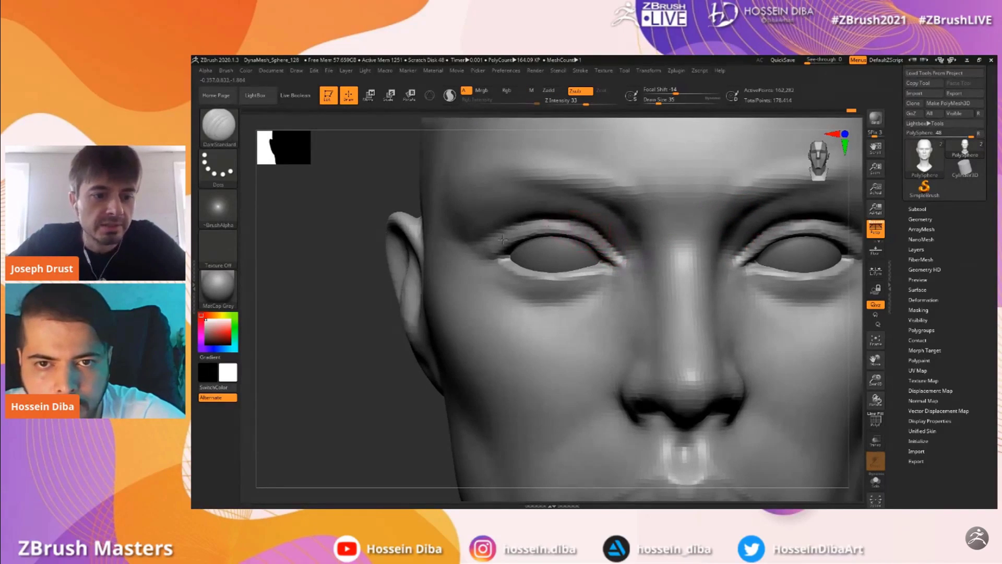
Carve the crease beneath the lower eyelids with the DamStandard brush at draw size 31 and soften it
{"action": "left_click_drag", "start_coordinate": [870, 384], "coordinate": [851, 350]}
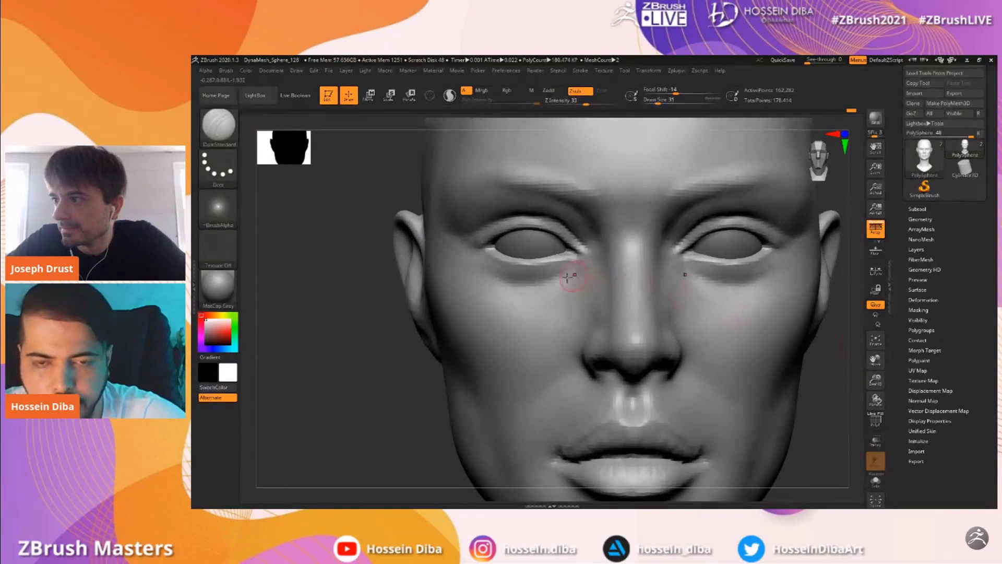
{"action": "left_click_drag", "start_coordinate": [875, 380], "coordinate": [876, 387]}
{"action": "left_click_drag", "start_coordinate": [874, 359], "coordinate": [879, 363]}
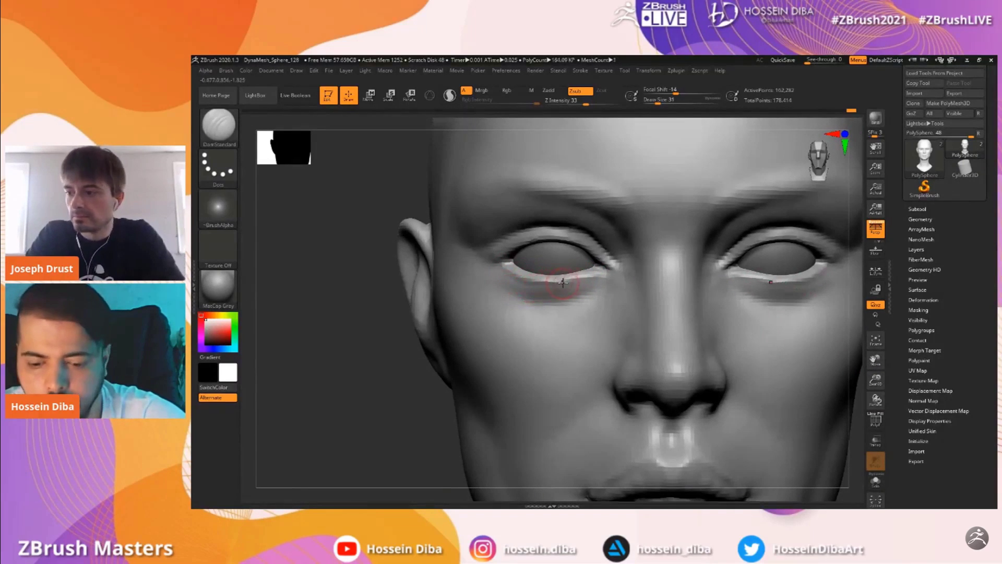
{"action": "left_click_drag", "start_coordinate": [564, 284], "coordinate": [618, 285]}
{"action": "key", "text": "]"}
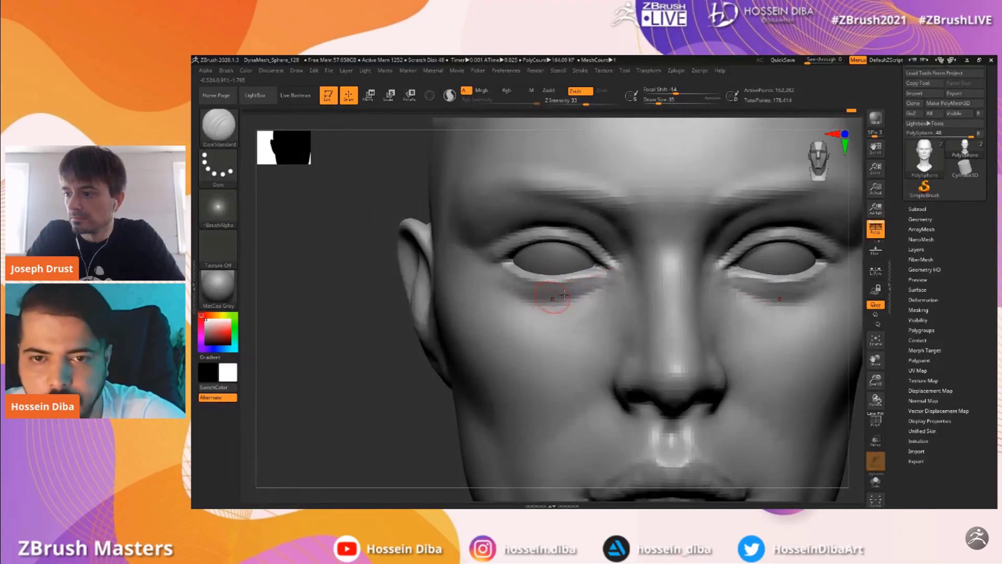
{"action": "key", "text": "shift"}
Smooth the area under the lower eyelids and refine the lid edges with the Standard brush at draw size 23
{"action": "key", "text": "b"}
{"action": "left_click", "coordinate": [641, 134]}
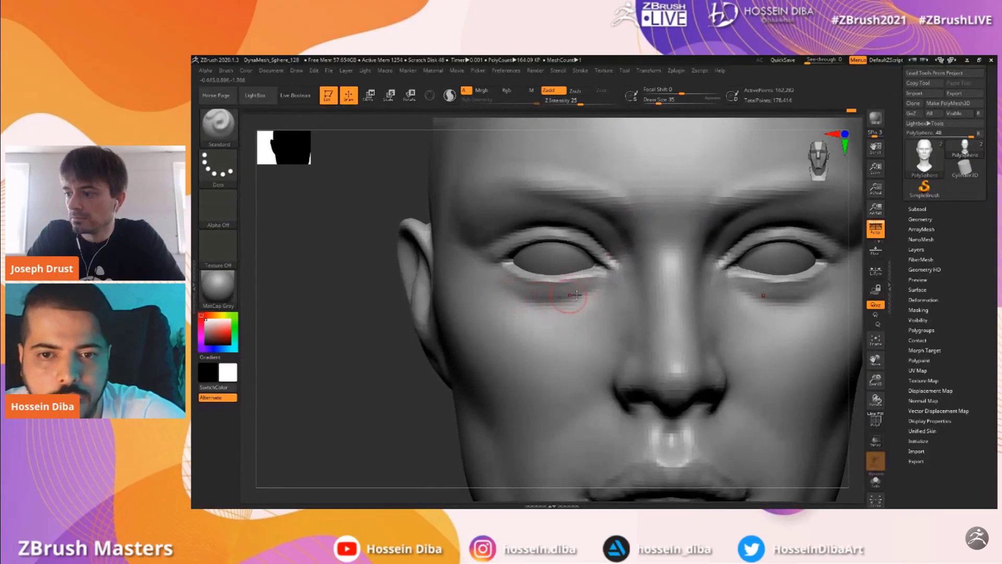
{"action": "left_click_drag", "start_coordinate": [586, 299], "coordinate": [562, 294], "text": "shift"}
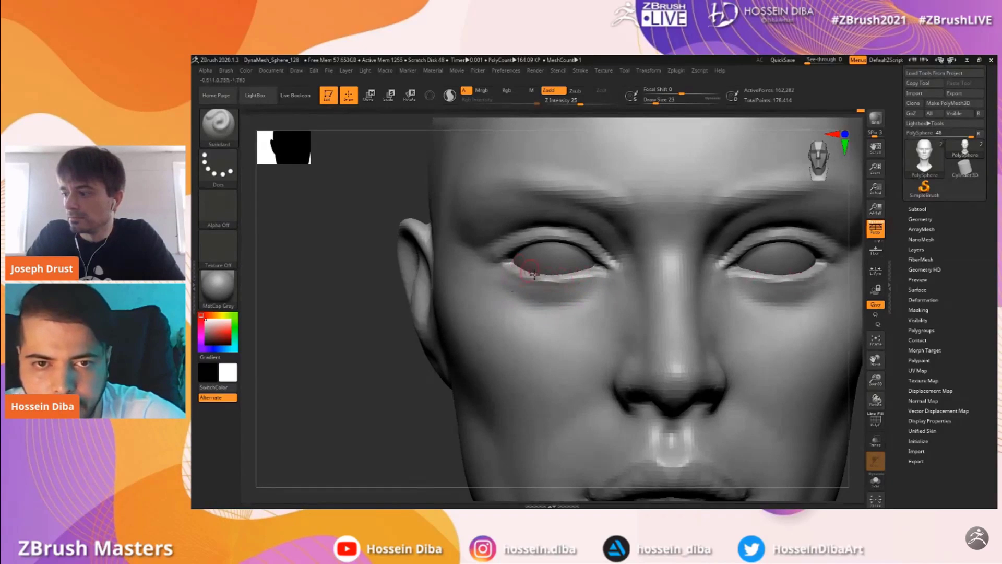
{"action": "mouse_move", "coordinate": [566, 291]}
{"action": "left_mouse_down", "text": "shift"}
{"action": "mouse_move", "coordinate": [521, 287]}
{"action": "mouse_move", "coordinate": [532, 286]}
{"action": "left_mouse_up", "text": "shift"}
Reshape the inner eye corners and upper eyelid folds with the Move brush at draw sizes 31 and 51
{"action": "key", "text": "f"}
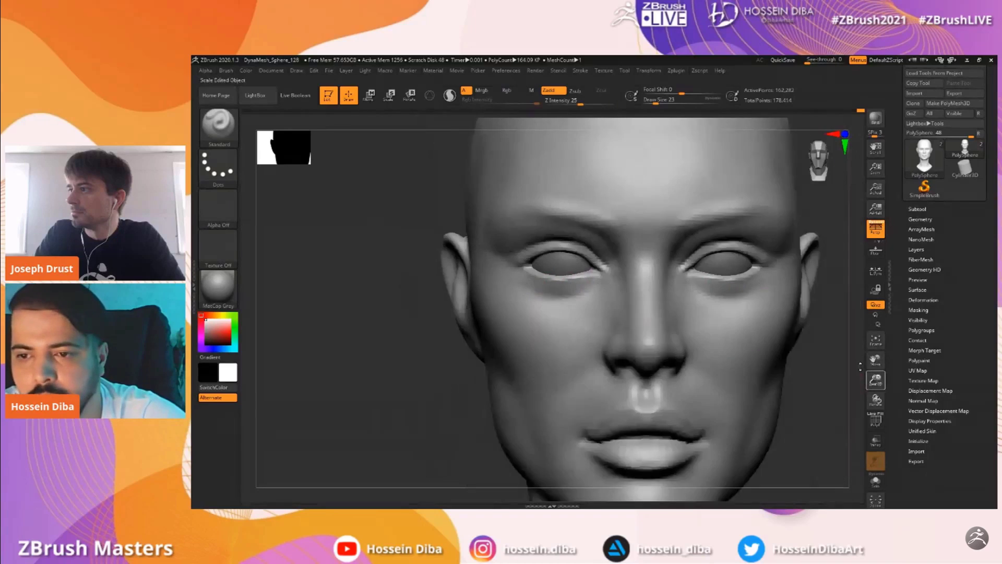
{"action": "left_click_drag", "start_coordinate": [876, 380], "coordinate": [877, 399]}
{"action": "mouse_move", "coordinate": [875, 360]}
{"action": "left_mouse_down"}
{"action": "mouse_move", "coordinate": [897, 390]}
{"action": "mouse_move", "coordinate": [877, 396]}
{"action": "mouse_move", "coordinate": [883, 361]}
{"action": "left_mouse_up"}
{"action": "left_click", "coordinate": [225, 129]}
{"action": "left_click", "coordinate": [512, 135]}
{"action": "left_click_drag", "start_coordinate": [586, 275], "coordinate": [597, 262]}
{"action": "key", "text": "bracketright"}
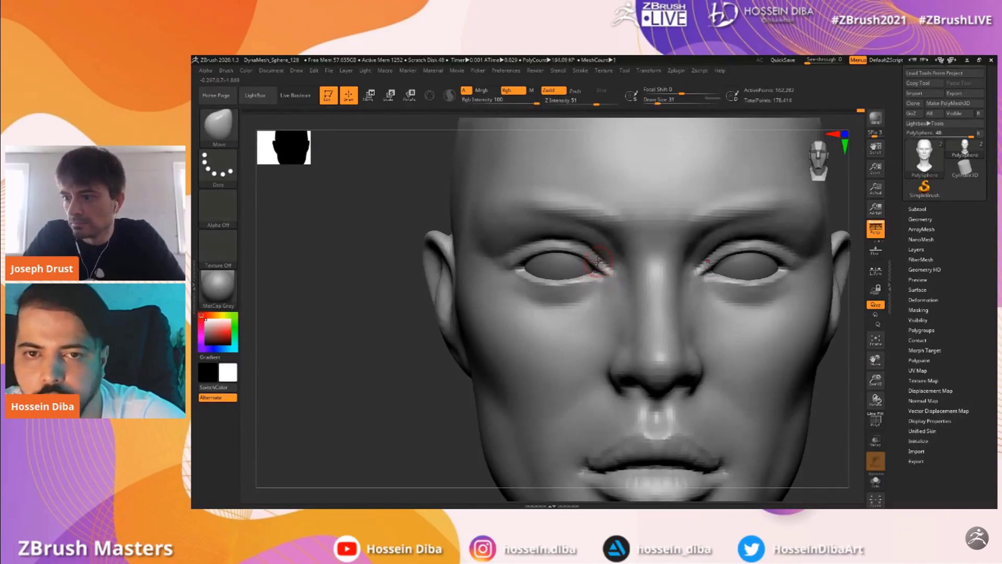
{"action": "key", "text": "bracketright"}
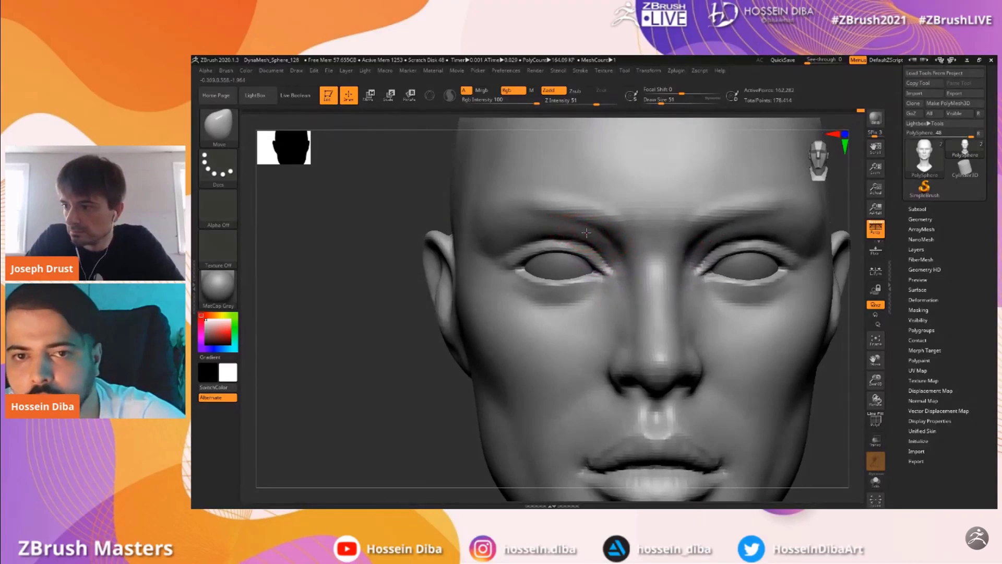
Fine-tune the eyelids around the inner corners and lower lids with the Move brush at draw sizes 47 and 39
{"action": "mouse_move", "coordinate": [850, 365]}
{"action": "left_mouse_down", "text": "alt"}
{"action": "mouse_move", "coordinate": [870, 362]}
{"action": "mouse_move", "coordinate": [856, 360]}
{"action": "left_mouse_up", "text": "alt"}
{"action": "key", "text": "bracketleft"}
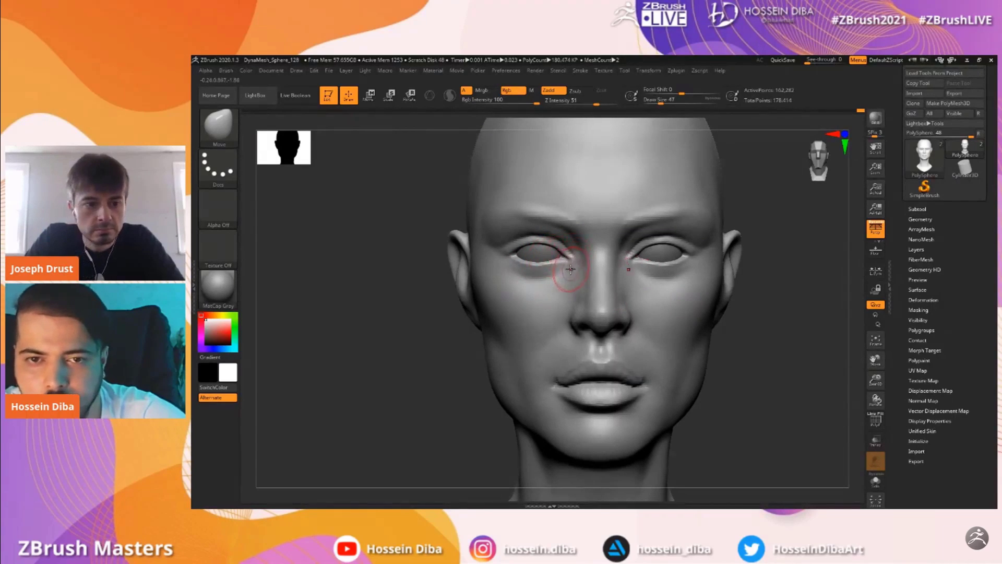
{"action": "left_click_drag", "start_coordinate": [876, 381], "coordinate": [876, 370]}
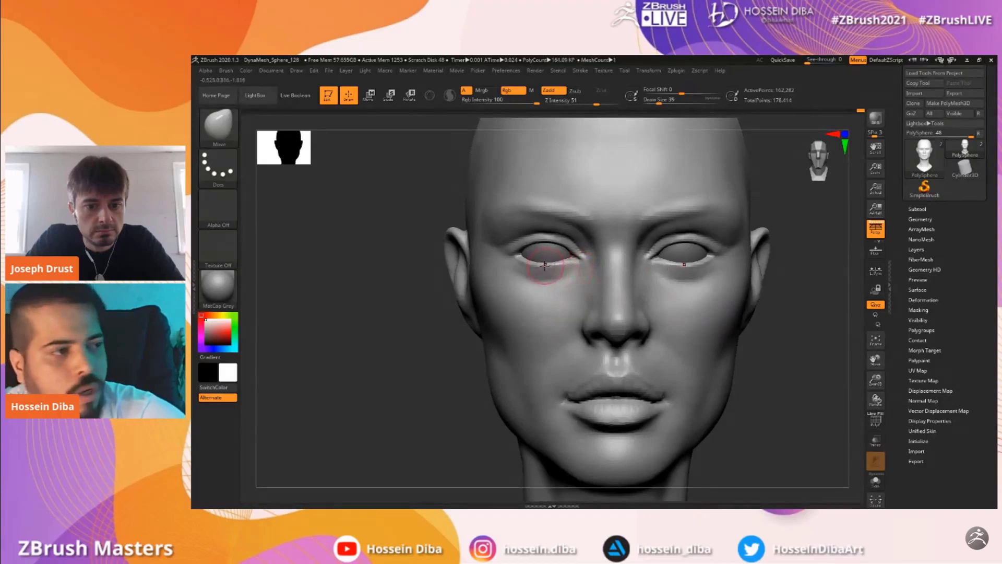
{"action": "left_click_drag", "start_coordinate": [392, 287], "coordinate": [385, 287]}
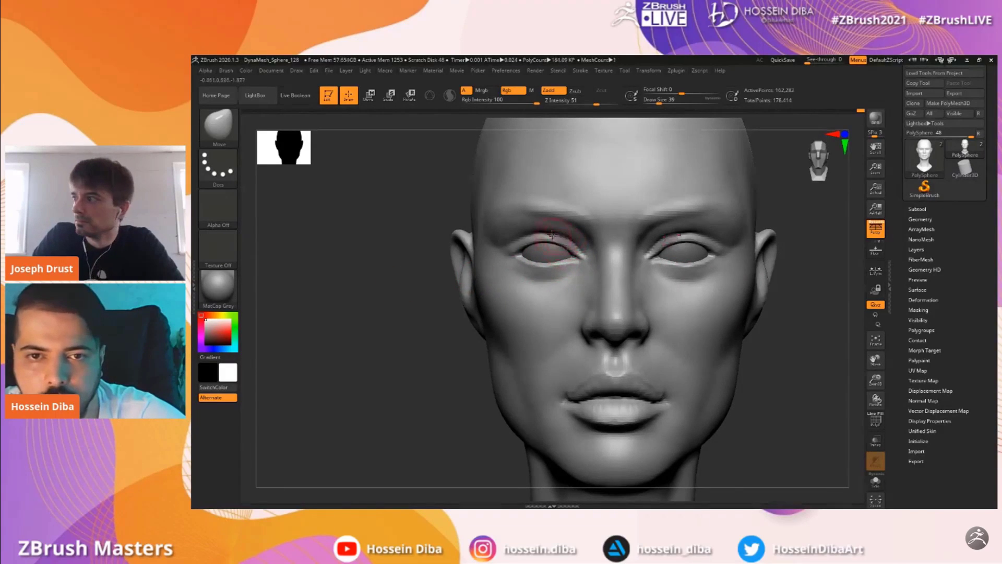
Adjust the outer eye corners and temples with the Move brush at draw sizes 63 and 83, and smooth the temples
{"action": "left_click_drag", "start_coordinate": [390, 289], "coordinate": [415, 292]}
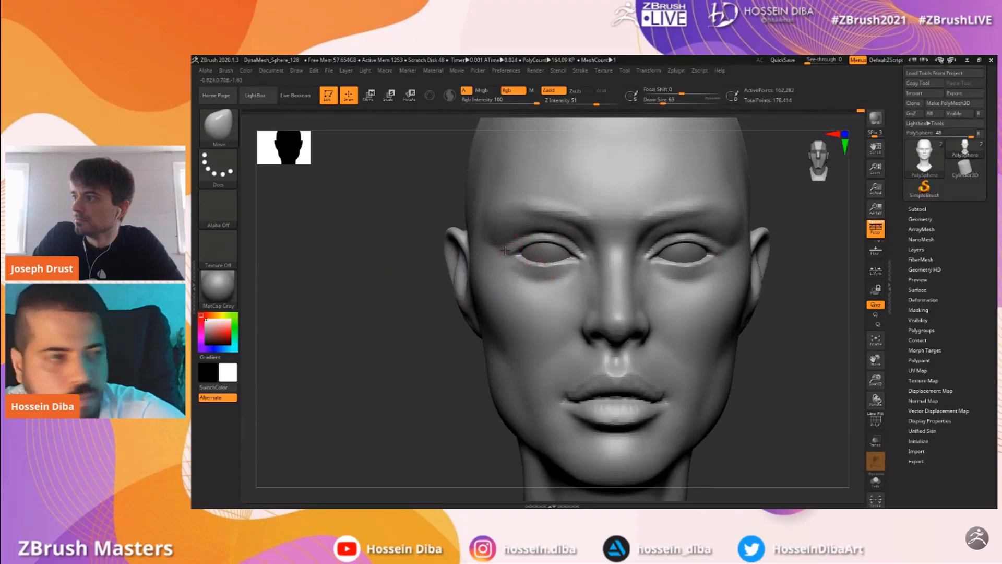
{"action": "key", "text": "]"}
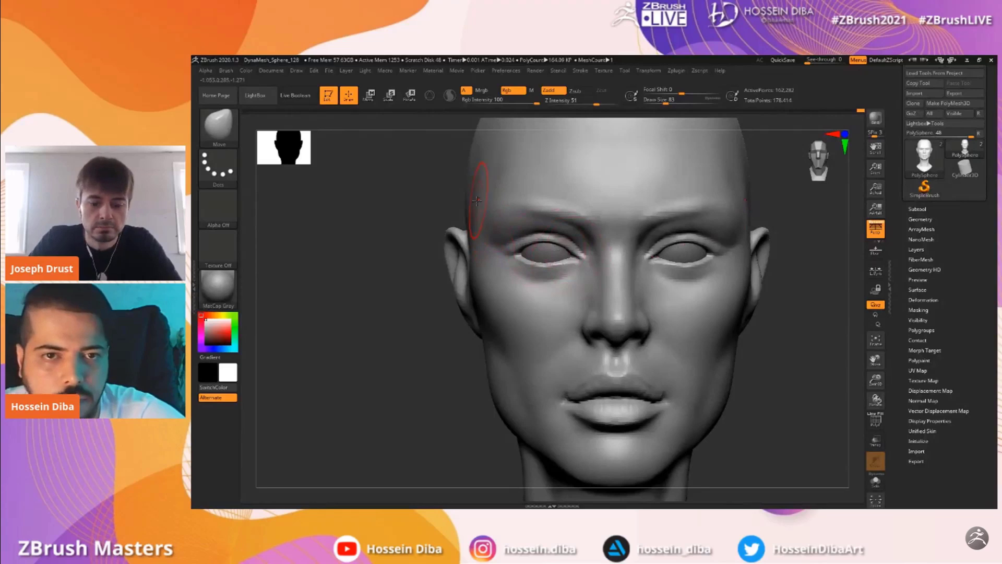
{"action": "key", "text": "shift"}
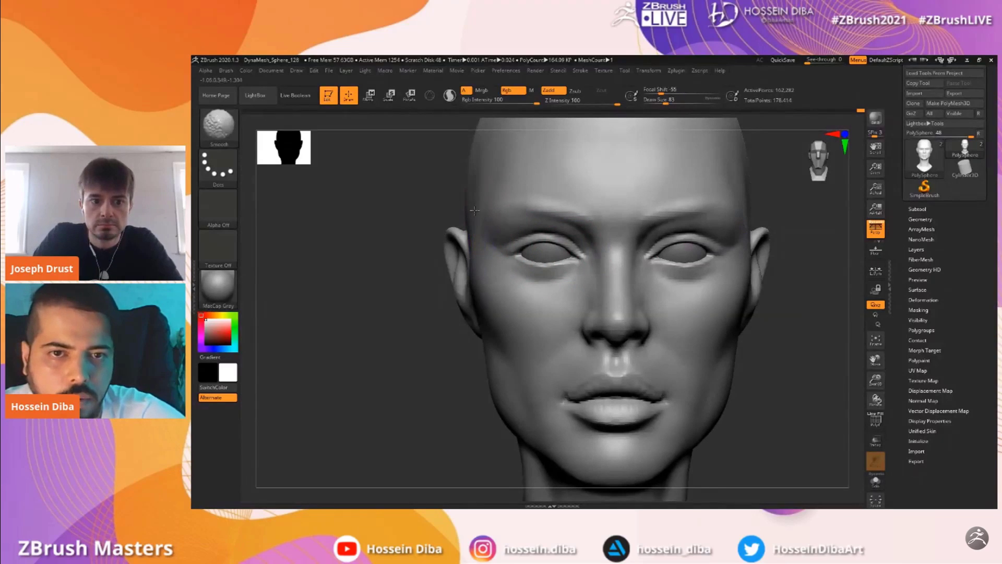
Build up the eyebrows from their inner ends with fine Standard brush strokes at draw size 18
{"action": "mouse_move", "coordinate": [876, 360]}
{"action": "left_mouse_down"}
{"action": "mouse_move", "coordinate": [869, 371]}
{"action": "mouse_move", "coordinate": [881, 359]}
{"action": "left_mouse_up"}
{"action": "left_click", "coordinate": [233, 129]}
{"action": "left_click", "coordinate": [633, 134]}
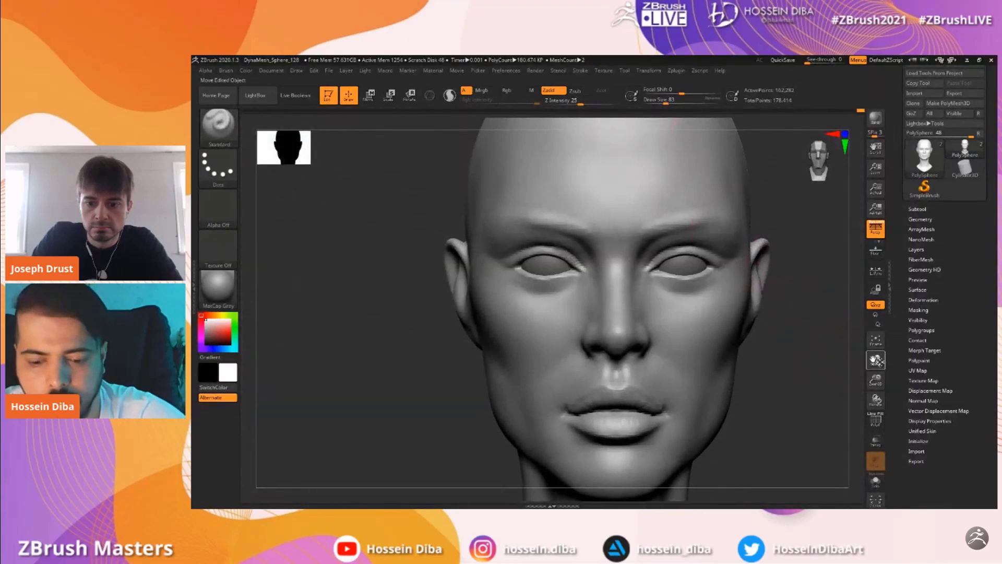
{"action": "key", "text": "bracketleft"}
{"action": "key", "text": "bracketleft"}
{"action": "key", "text": "bracketleft"}
{"action": "key", "text": "bracketleft"}
{"action": "key", "text": "bracketleft"}
{"action": "key", "text": "bracketleft"}
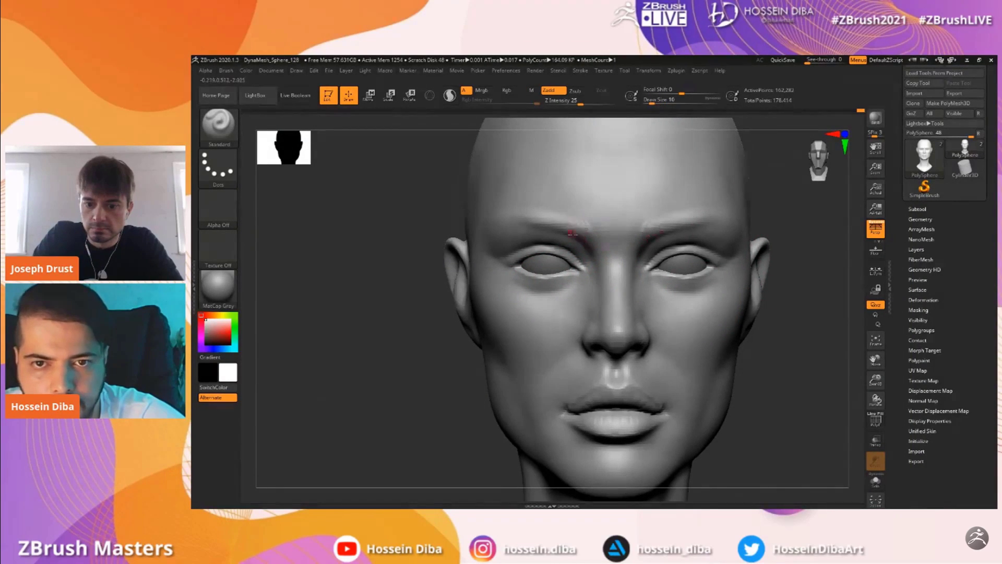
{"action": "left_click_drag", "start_coordinate": [575, 237], "coordinate": [575, 231]}
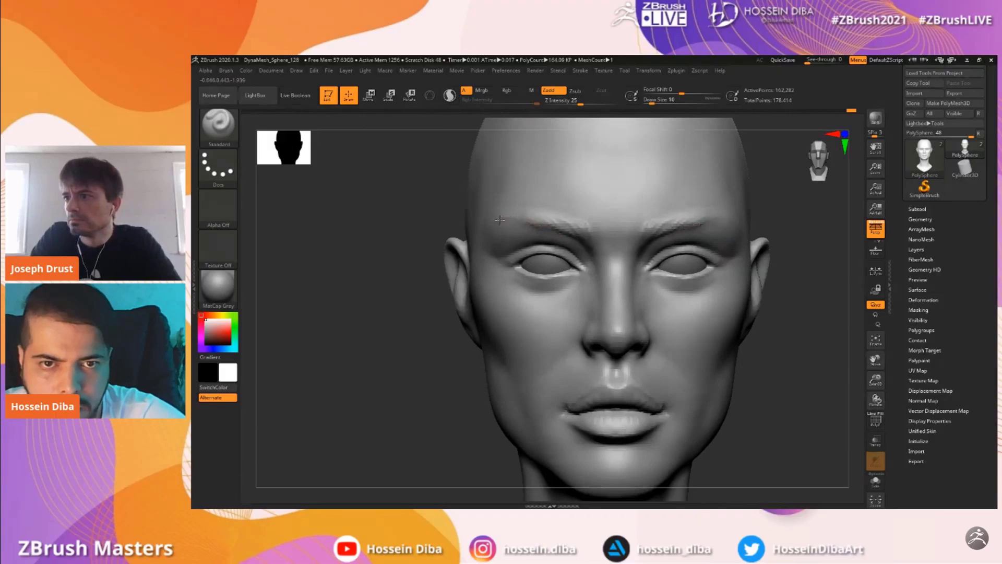
Extend the eyebrows toward their outer ends with the Standard brush and undo the last stroke
{"action": "left_click_drag", "start_coordinate": [876, 380], "coordinate": [876, 373]}
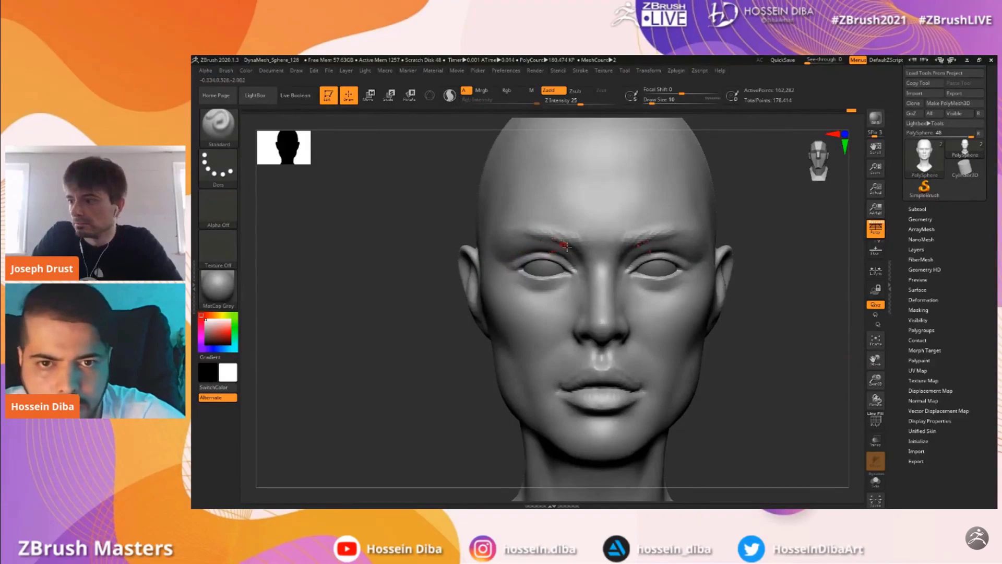
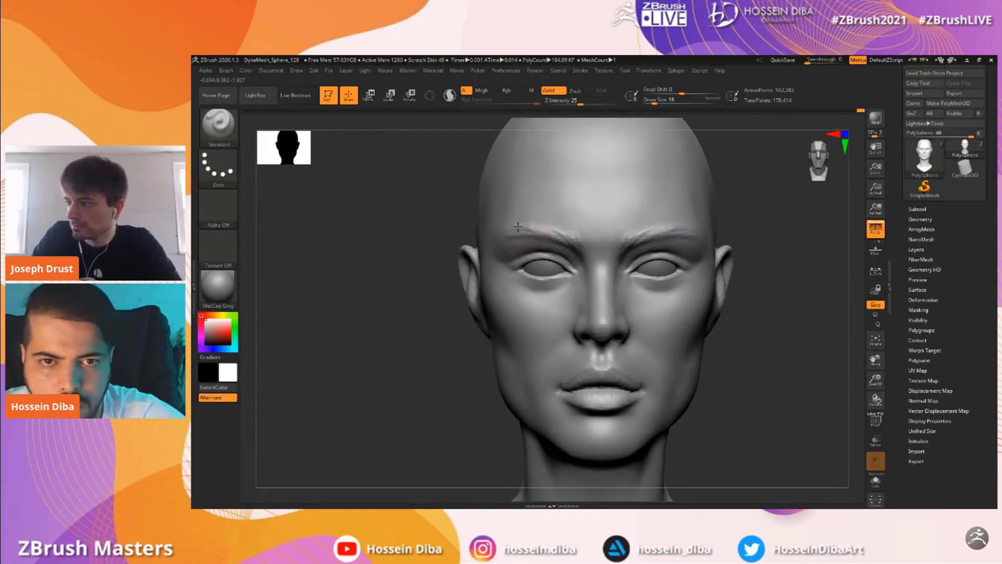
{"action": "right_click_drag", "start_coordinate": [526, 230], "coordinate": [559, 232]}
{"action": "mouse_move", "coordinate": [508, 230]}
{"action": "left_mouse_down"}
{"action": "mouse_move", "coordinate": [563, 251]}
{"action": "mouse_move", "coordinate": [569, 242]}
{"action": "mouse_move", "coordinate": [537, 231]}
{"action": "left_mouse_up"}
{"action": "key", "text": "ctrl+z"}
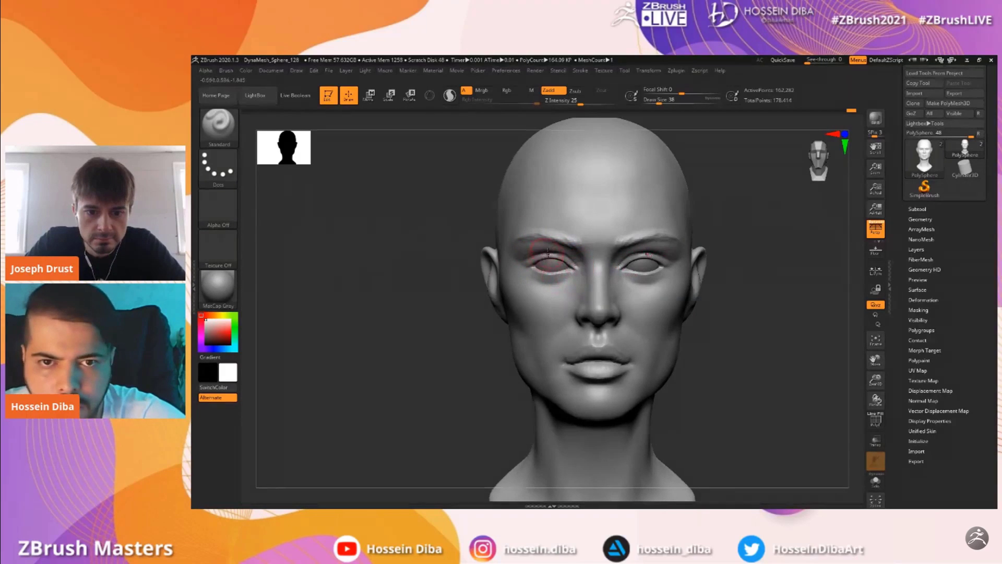
Reshape the curve of the upper eyelids from below the head with the Move brush at draw size 90
{"action": "left_click_drag", "start_coordinate": [523, 256], "coordinate": [726, 337]}
{"action": "left_click_drag", "start_coordinate": [876, 379], "coordinate": [878, 402]}
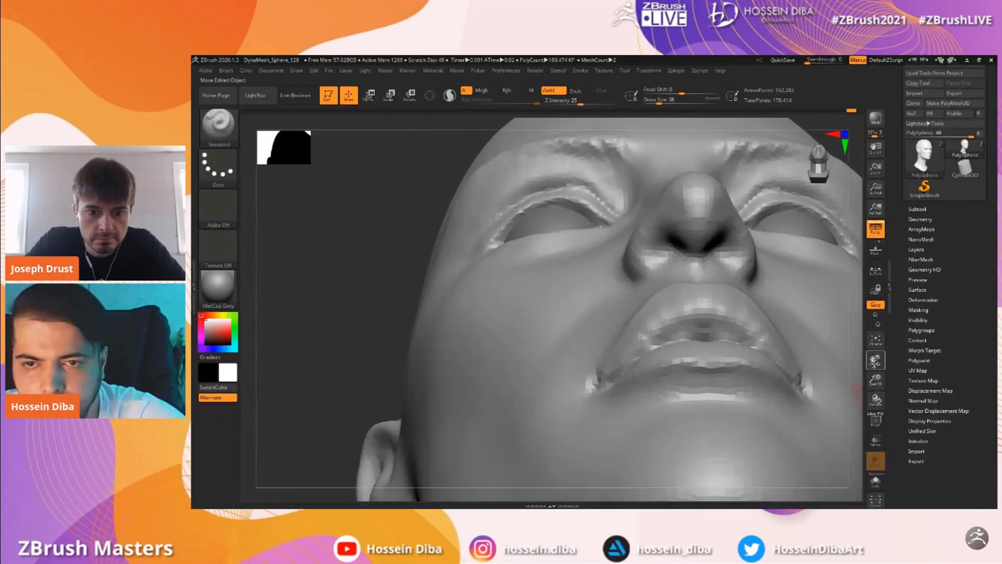
{"action": "left_click_drag", "start_coordinate": [875, 361], "coordinate": [846, 375]}
{"action": "mouse_move", "coordinate": [347, 246]}
{"action": "left_mouse_down"}
{"action": "mouse_move", "coordinate": [339, 224]}
{"action": "mouse_move", "coordinate": [385, 209]}
{"action": "left_mouse_up"}
{"action": "key", "text": "b"}
{"action": "left_click", "coordinate": [511, 135]}
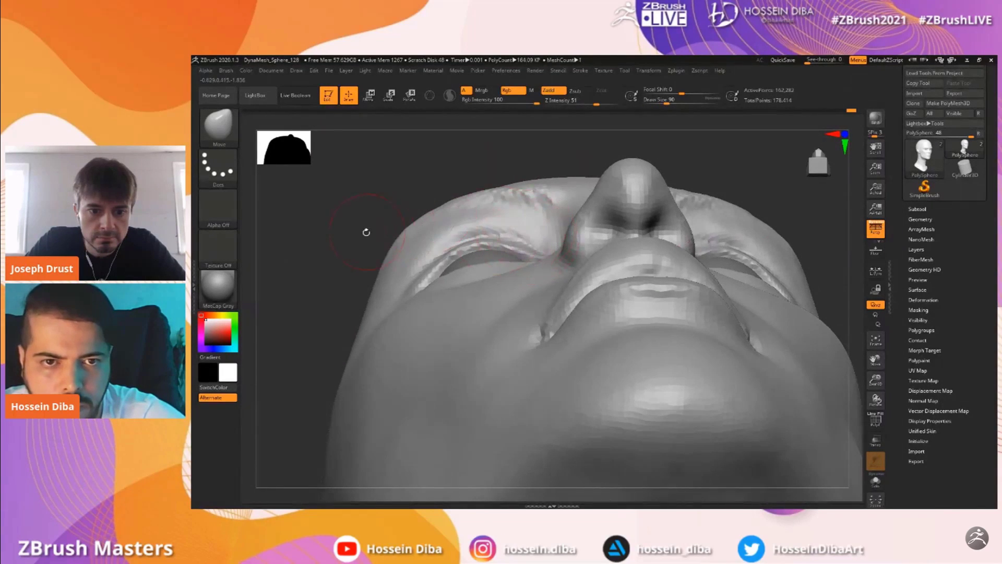
{"action": "left_click_drag", "start_coordinate": [374, 226], "coordinate": [502, 251]}
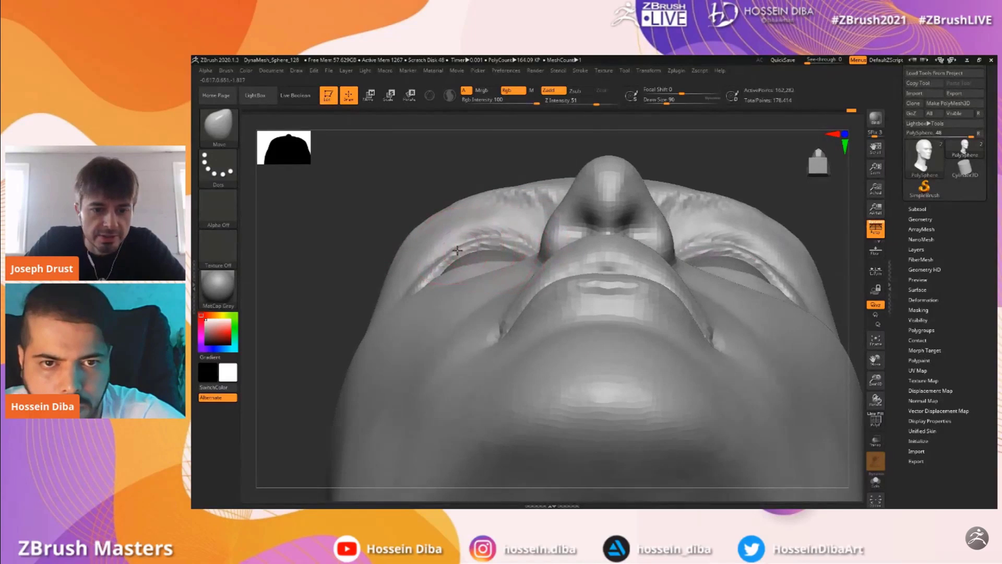
{"action": "left_click_drag", "start_coordinate": [372, 230], "coordinate": [366, 263]}
Adjust the outer brow ridge from below with the Move brush, refine it at draw size 62 and smooth it
{"action": "key", "text": "bracketleft"}
{"action": "key", "text": "bracketleft"}
{"action": "key", "text": "bracketleft"}
{"action": "key", "text": "bracketright"}
{"action": "key", "text": "bracketright"}
{"action": "key", "text": "bracketright"}
{"action": "mouse_move", "coordinate": [443, 200]}
{"action": "left_mouse_down"}
{"action": "mouse_move", "coordinate": [404, 223]}
{"action": "mouse_move", "coordinate": [412, 224]}
{"action": "left_mouse_up"}
{"action": "key", "text": "bracketleft"}
{"action": "key", "text": "bracketleft"}
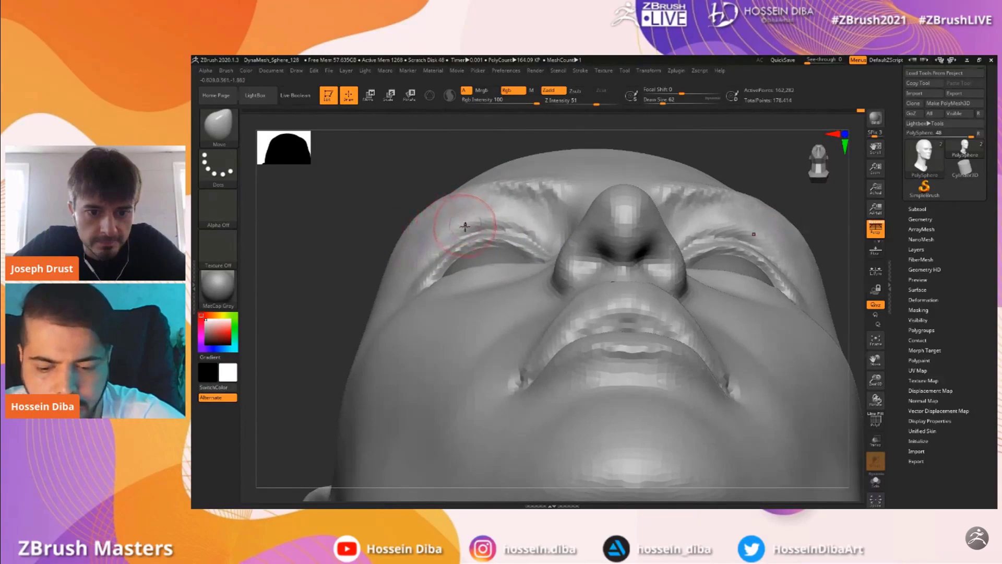
{"action": "key", "text": "shift"}
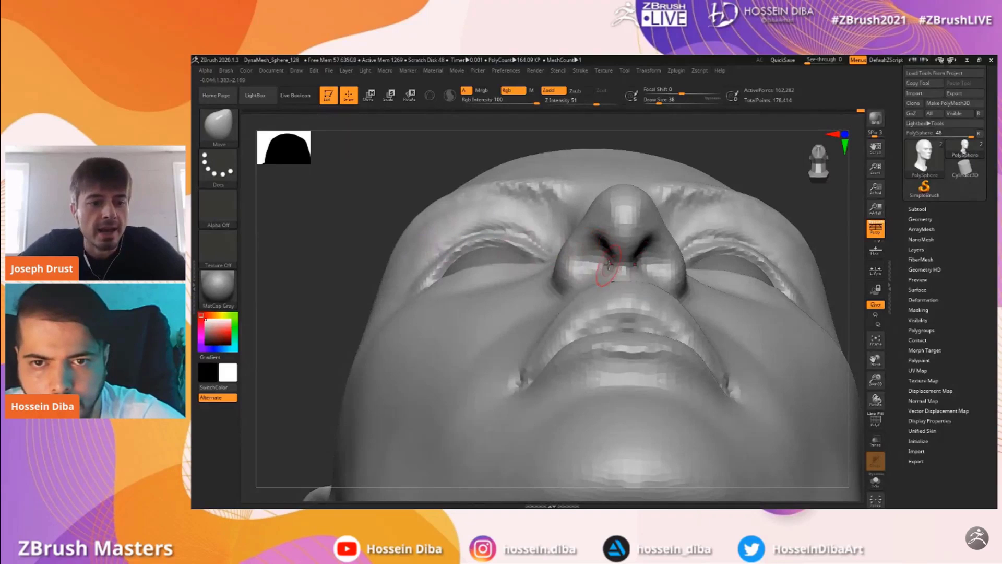
Carve the nostril openings deeper from below with subtractive Standard brush strokes at draw size 38 and smooth around the nose tip
{"action": "key", "text": "b"}
{"action": "key", "text": "s"}
{"action": "key", "text": "t"}
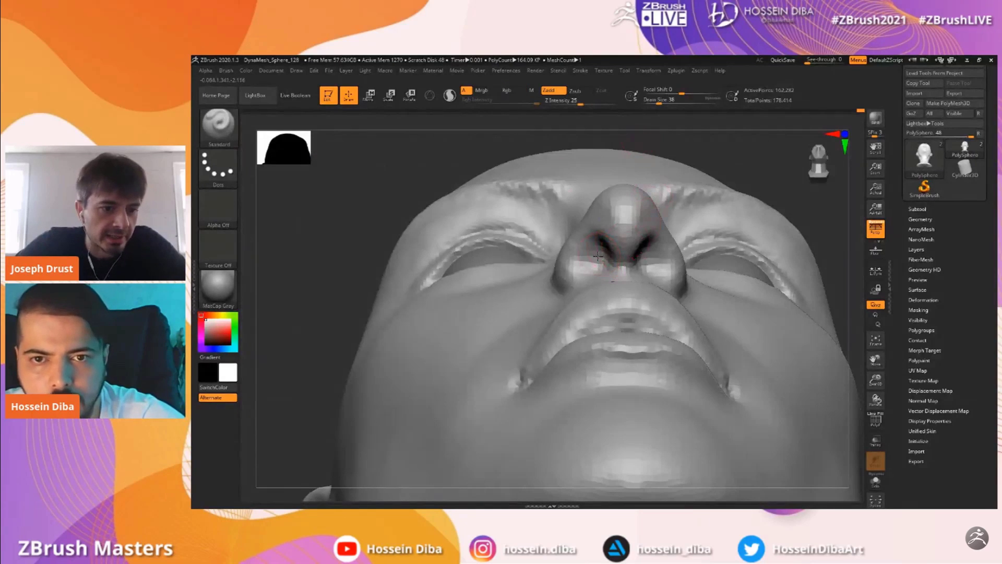
{"action": "left_click_drag", "start_coordinate": [595, 260], "coordinate": [586, 267], "text": "alt"}
{"action": "left_click_drag", "start_coordinate": [871, 380], "coordinate": [872, 418]}
{"action": "left_click_drag", "start_coordinate": [861, 361], "coordinate": [820, 341]}
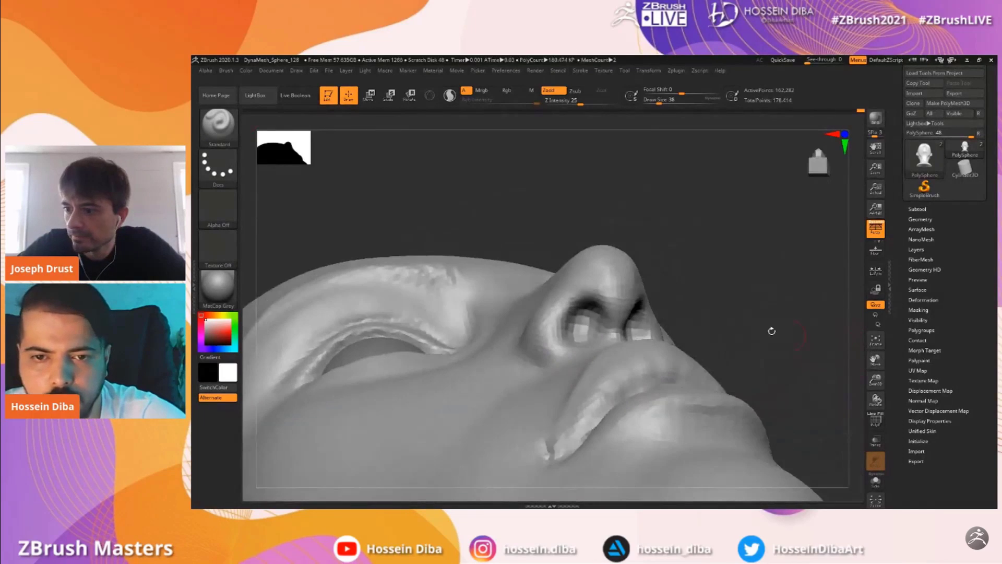
{"action": "left_click_drag", "start_coordinate": [584, 333], "coordinate": [586, 316], "text": "alt"}
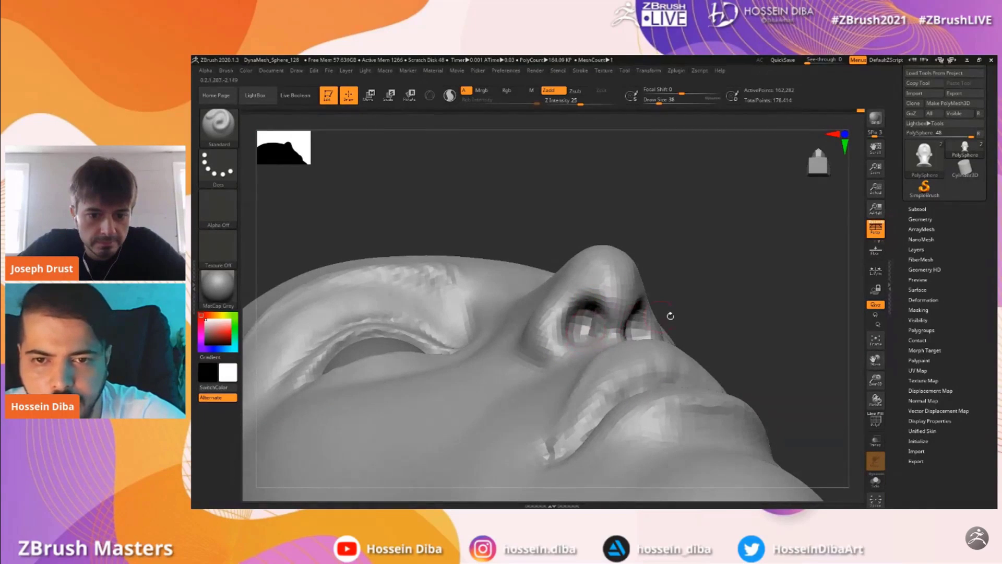
{"action": "left_click_drag", "start_coordinate": [772, 303], "coordinate": [725, 293]}
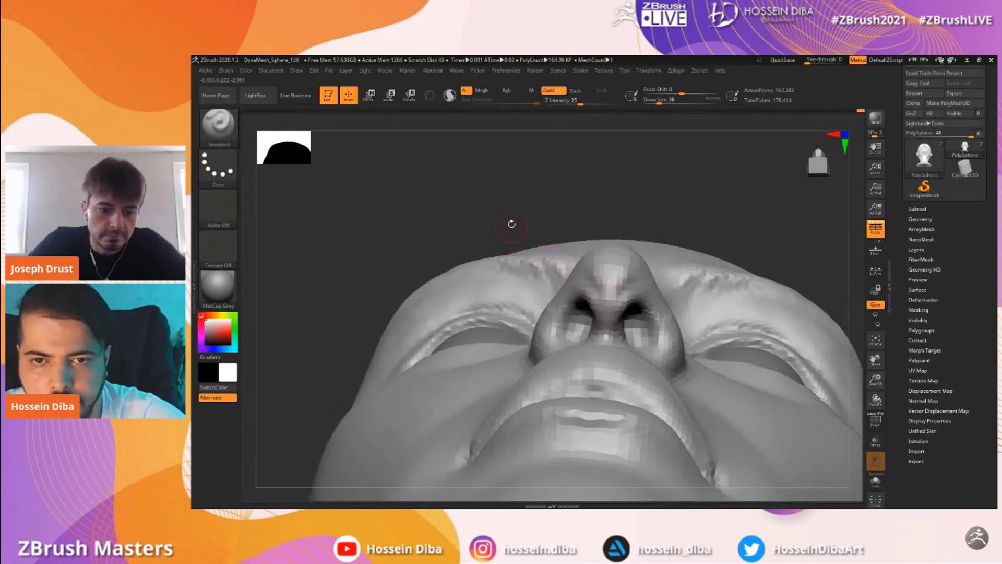
{"action": "left_click_drag", "start_coordinate": [509, 230], "coordinate": [594, 286]}
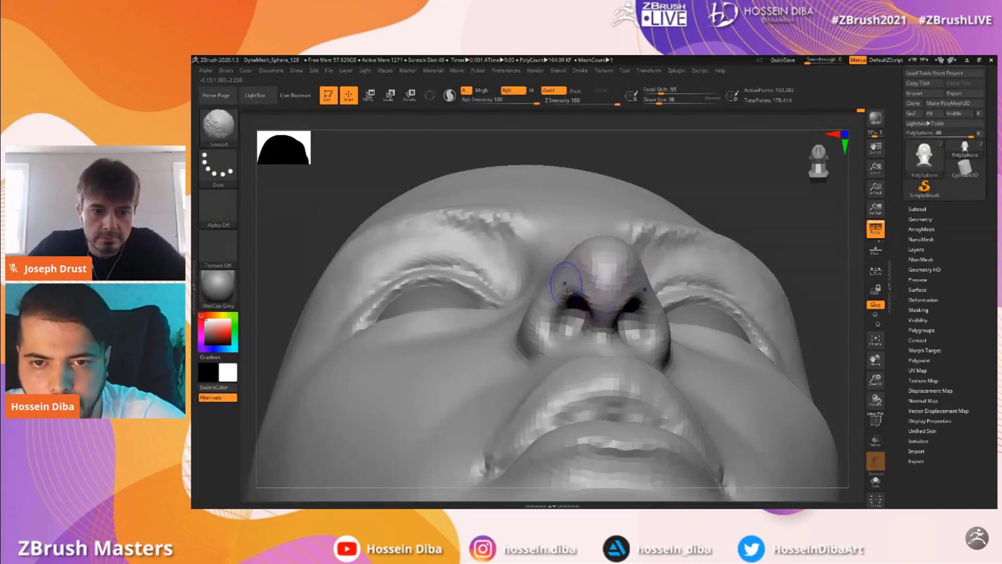
Sculpt the side of the nose with the Standard brush, enlarge the draw size to 58, and smooth the nostril wing
{"action": "left_click_drag", "start_coordinate": [875, 380], "coordinate": [872, 356]}
{"action": "left_click_drag", "start_coordinate": [783, 339], "coordinate": [830, 334]}
{"action": "left_click_drag", "start_coordinate": [593, 293], "coordinate": [497, 323]}
{"action": "left_click_drag", "start_coordinate": [875, 380], "coordinate": [873, 351]}
{"action": "left_click_drag", "start_coordinate": [554, 338], "coordinate": [552, 323]}
{"action": "key", "text": "bracketright"}
{"action": "key", "text": "bracketright"}
{"action": "left_click_drag", "start_coordinate": [739, 343], "coordinate": [723, 340]}
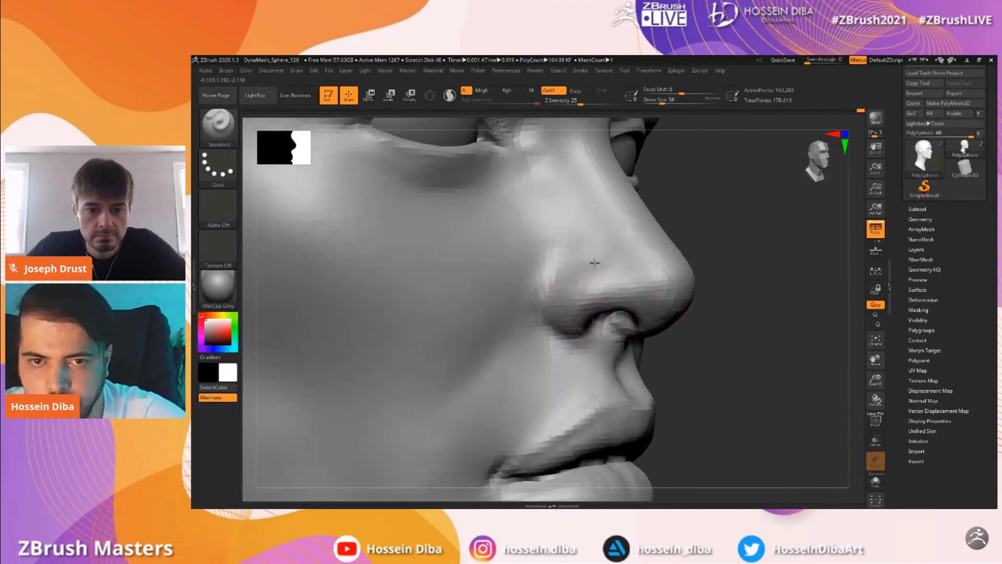
{"action": "left_click_drag", "start_coordinate": [554, 320], "coordinate": [576, 314], "text": "shift"}
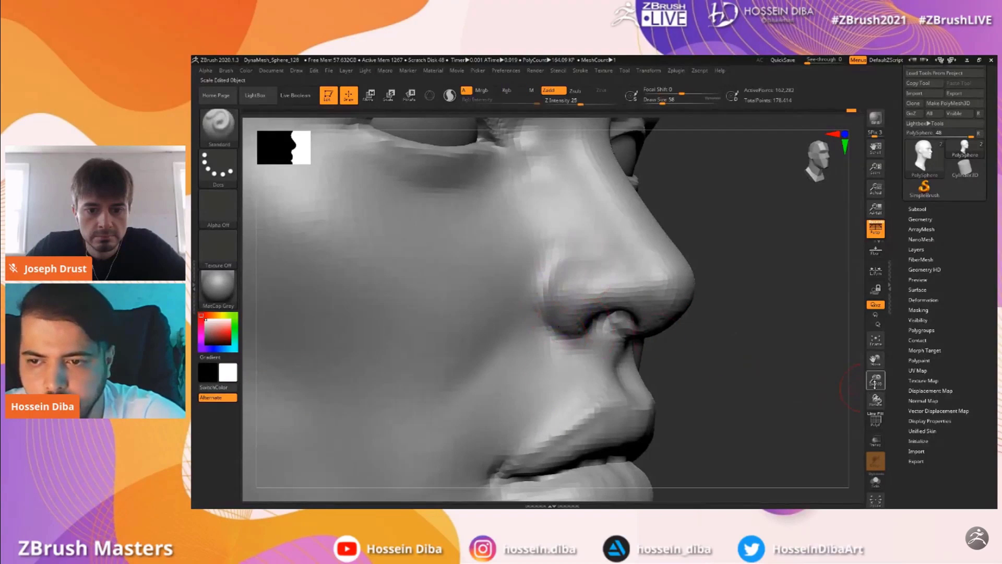
Smooth the nostril wing and its transition into the cheek from several side angles at draw size 46
{"action": "left_click_drag", "start_coordinate": [876, 380], "coordinate": [876, 407]}
{"action": "mouse_move", "coordinate": [832, 346]}
{"action": "left_mouse_down"}
{"action": "mouse_move", "coordinate": [791, 378]}
{"action": "mouse_move", "coordinate": [747, 360]}
{"action": "left_mouse_up"}
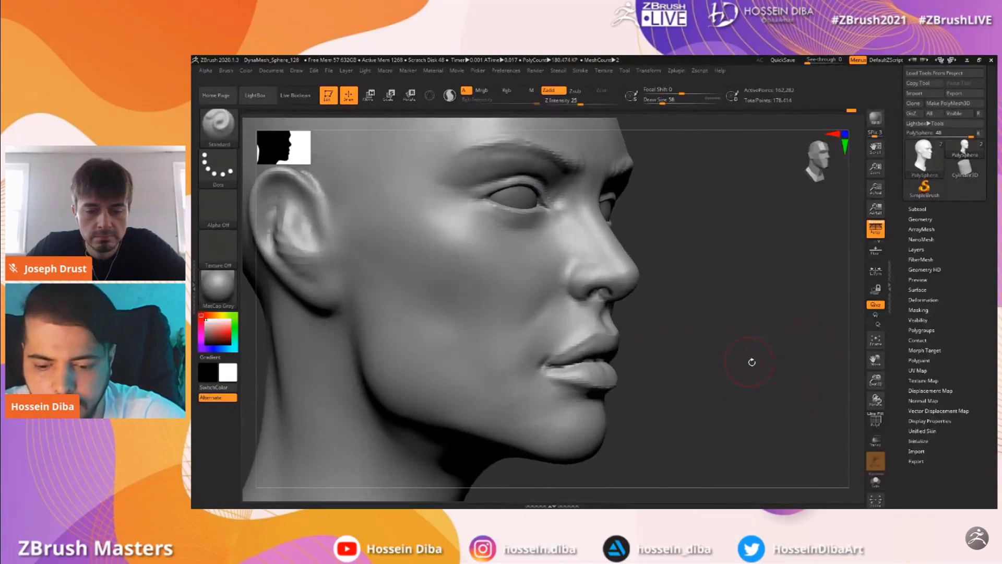
{"action": "left_click_drag", "start_coordinate": [871, 384], "coordinate": [872, 403]}
{"action": "left_click_drag", "start_coordinate": [786, 346], "coordinate": [745, 340]}
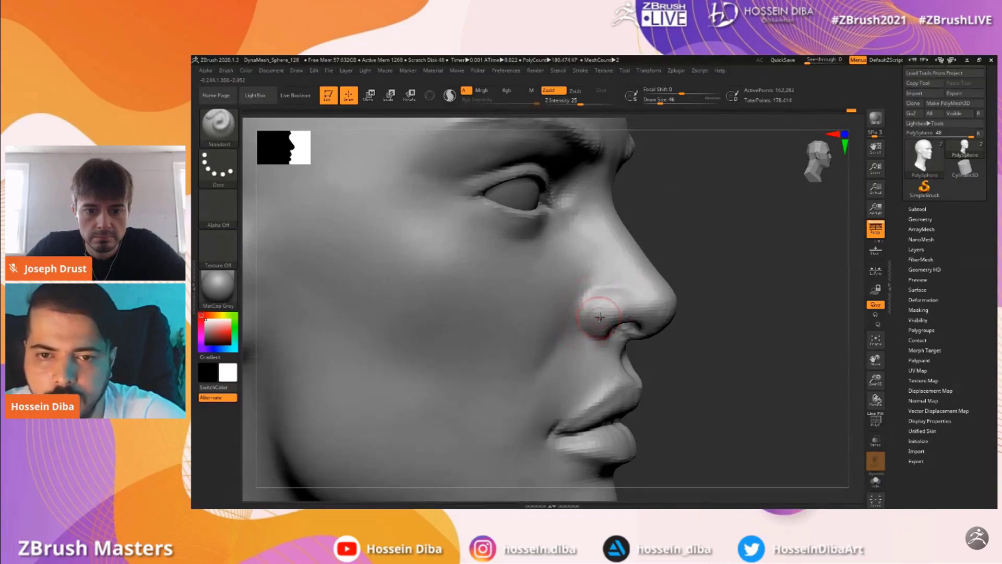
{"action": "left_click_drag", "start_coordinate": [603, 315], "coordinate": [606, 306], "text": "shift"}
{"action": "left_click_drag", "start_coordinate": [726, 324], "coordinate": [752, 323]}
{"action": "mouse_move", "coordinate": [623, 311]}
{"action": "left_mouse_down", "text": "shift"}
{"action": "mouse_move", "coordinate": [618, 296]}
{"action": "mouse_move", "coordinate": [569, 342]}
{"action": "left_mouse_up", "text": "shift"}
{"action": "left_click_drag", "start_coordinate": [730, 345], "coordinate": [759, 343]}
Shape the fold running from the nose wing toward the mouth corner, using the Standard brush at draw size 66 beside the mouth
{"action": "left_click_drag", "start_coordinate": [590, 303], "coordinate": [526, 387]}
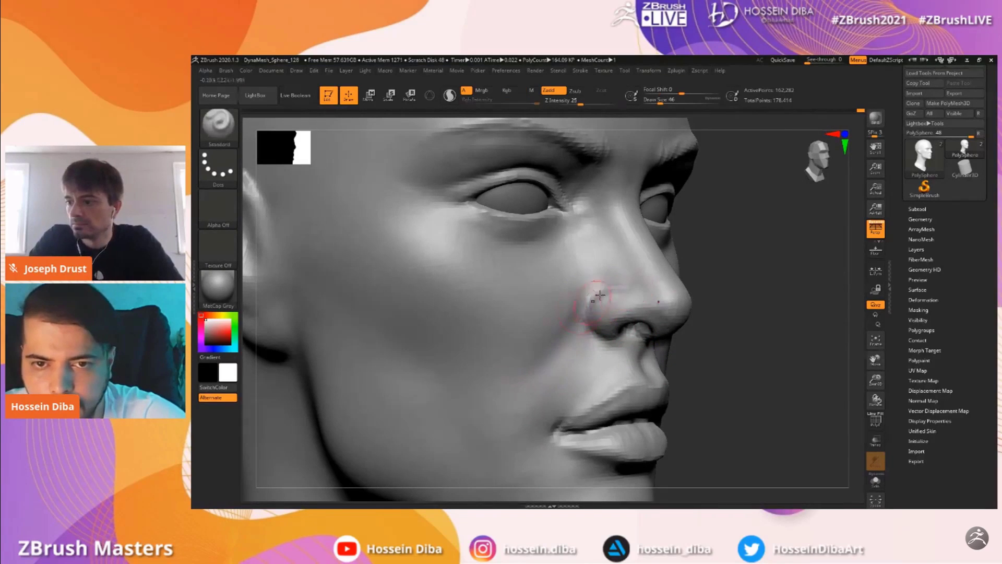
{"action": "key", "text": "shift"}
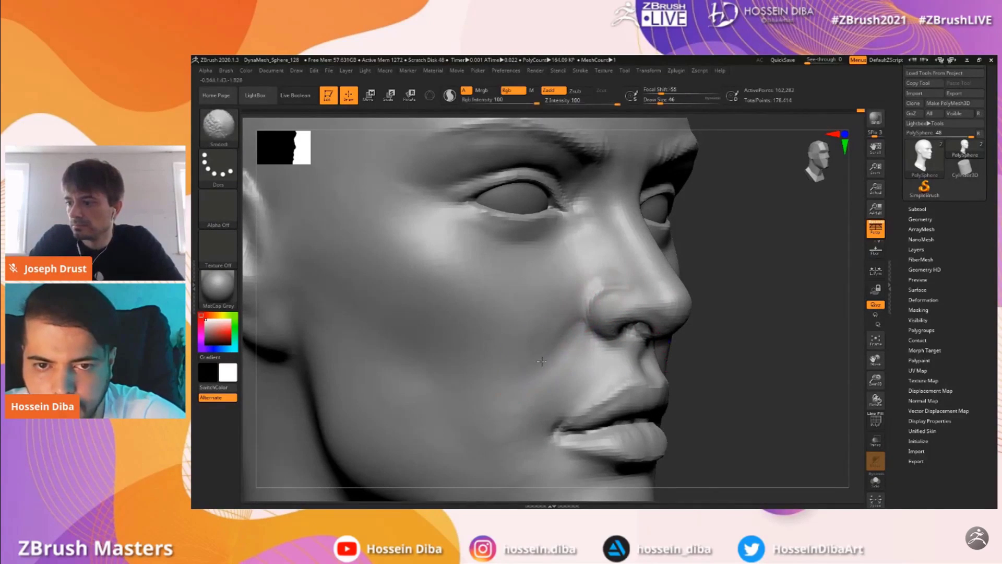
{"action": "left_click_drag", "start_coordinate": [876, 380], "coordinate": [911, 303]}
{"action": "left_click_drag", "start_coordinate": [692, 343], "coordinate": [717, 342]}
{"action": "key", "text": "bracketright"}
{"action": "key", "text": "bracketright"}
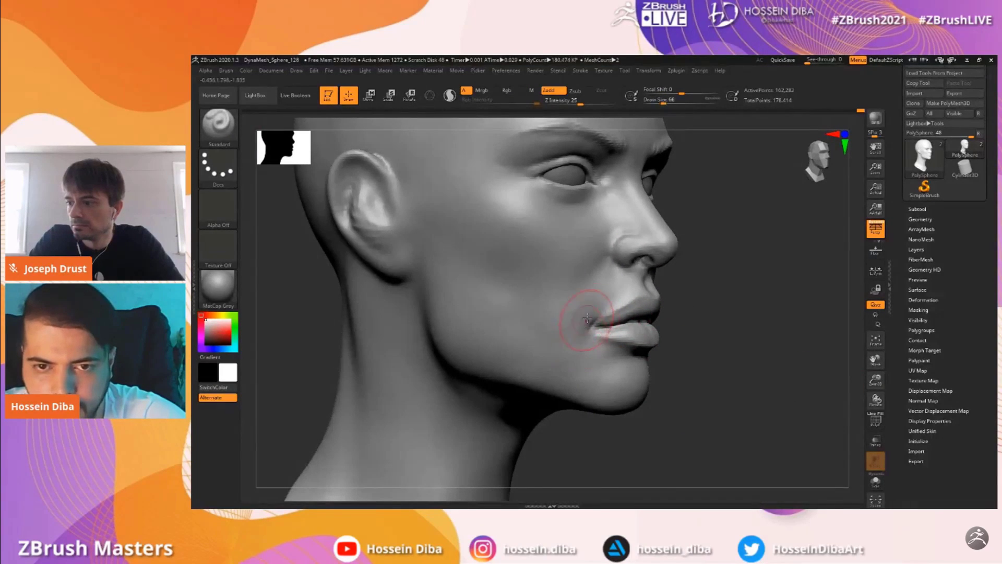
{"action": "left_click_drag", "start_coordinate": [590, 305], "coordinate": [569, 333]}
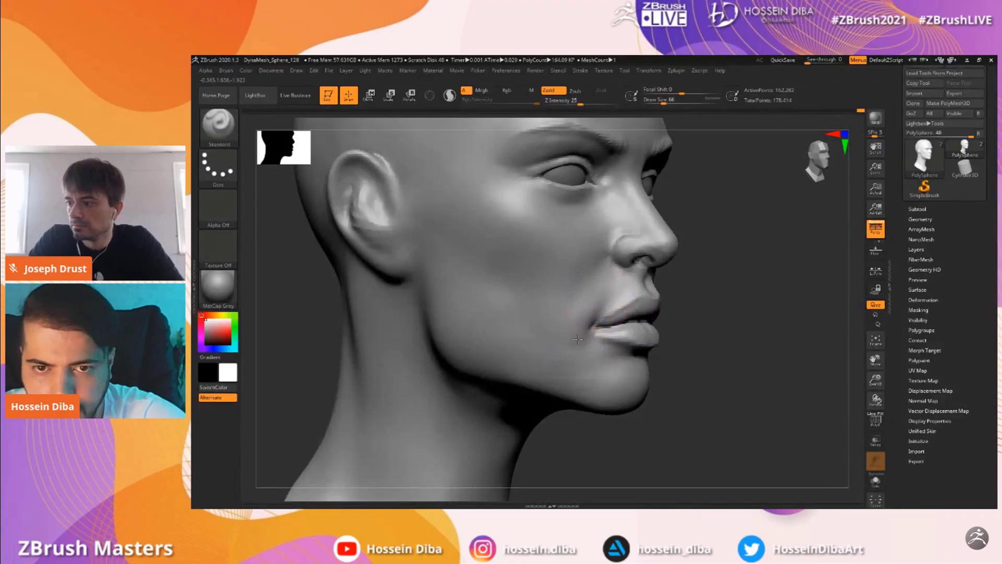
Sculpt the chin and the area beneath the lower lip with the Standard brush, checking from the front and below
{"action": "left_click_drag", "start_coordinate": [740, 351], "coordinate": [479, 355]}
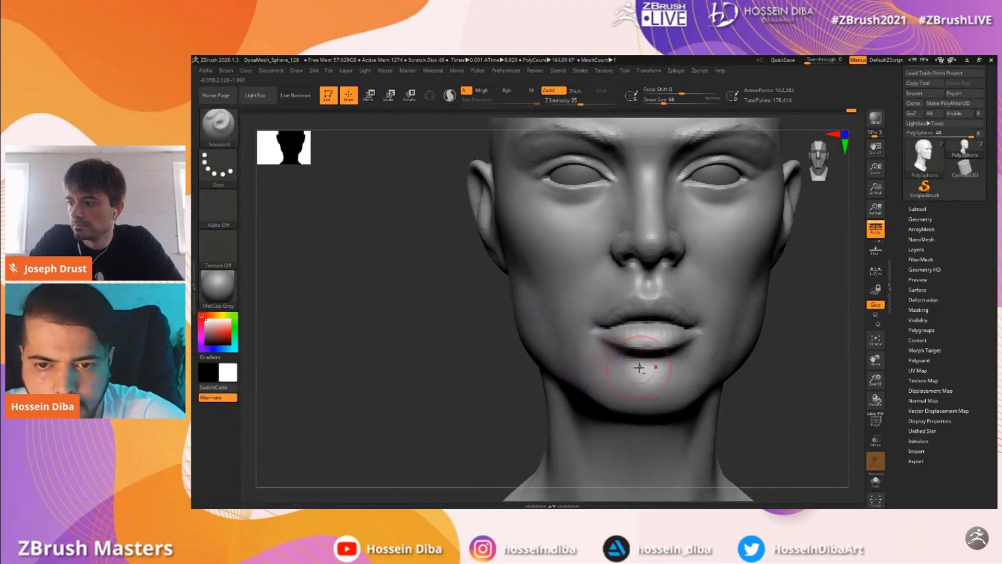
{"action": "left_click_drag", "start_coordinate": [459, 384], "coordinate": [496, 382]}
{"action": "left_click_drag", "start_coordinate": [771, 398], "coordinate": [754, 341]}
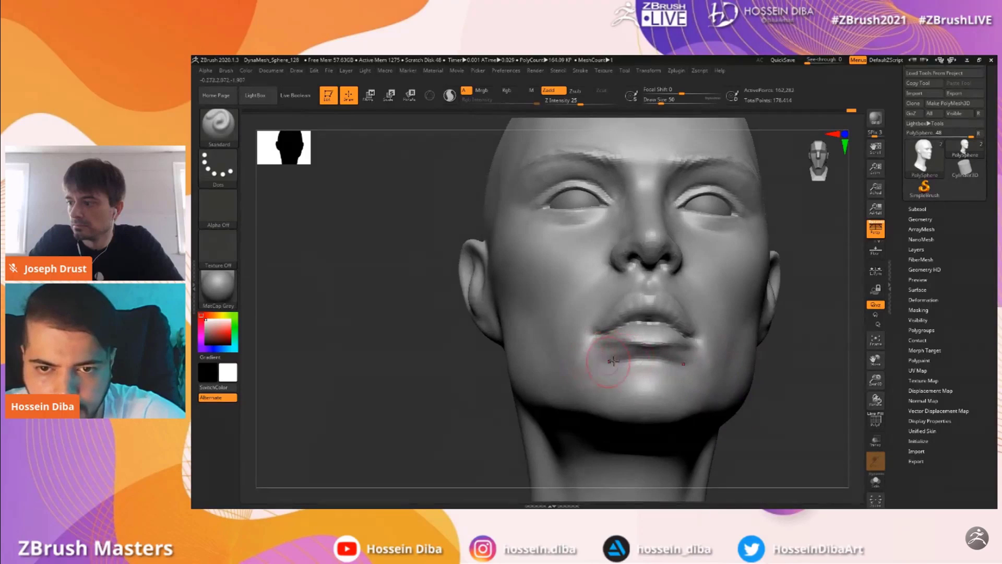
{"action": "left_click_drag", "start_coordinate": [465, 369], "coordinate": [649, 376], "text": "shift"}
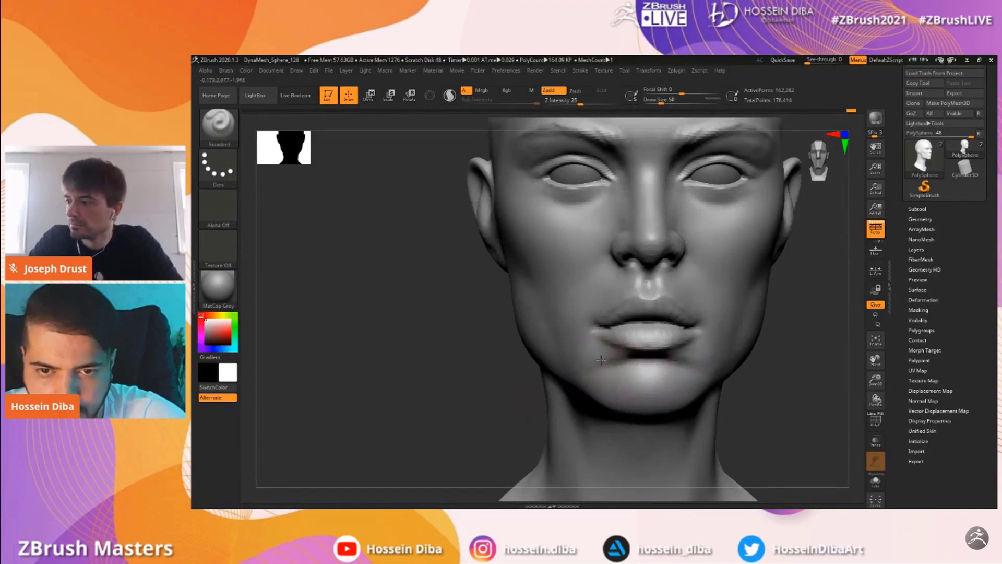
Adjust the width and shape of the nostril wings from the front with the Move brush and smooth them
{"action": "mouse_move", "coordinate": [875, 381]}
{"action": "left_mouse_down"}
{"action": "mouse_move", "coordinate": [873, 361]}
{"action": "mouse_move", "coordinate": [862, 371]}
{"action": "mouse_move", "coordinate": [875, 399]}
{"action": "left_mouse_up"}
{"action": "left_click_drag", "start_coordinate": [874, 360], "coordinate": [741, 341]}
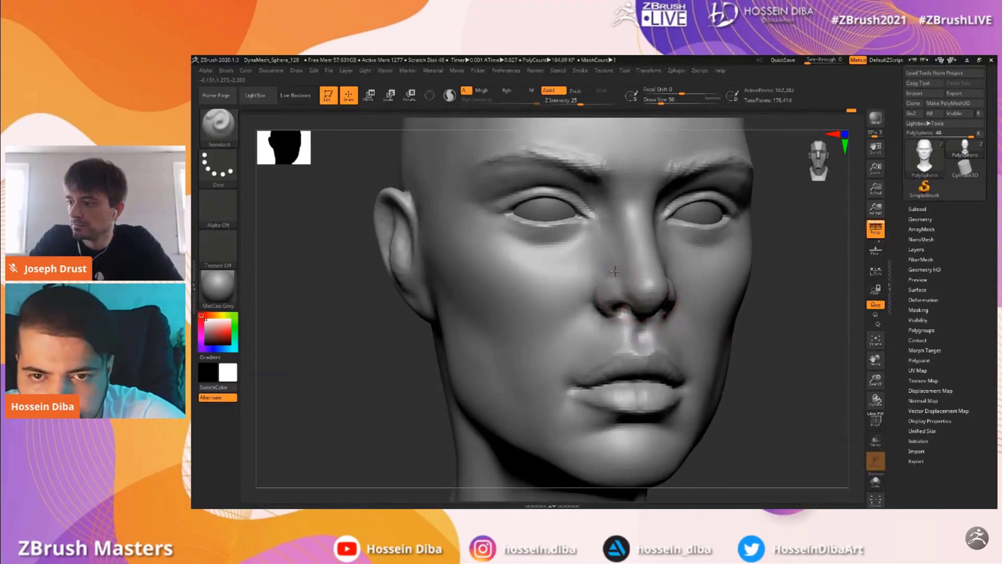
{"action": "key", "text": "b"}
{"action": "left_click", "coordinate": [512, 132]}
{"action": "mouse_move", "coordinate": [430, 336]}
{"action": "left_mouse_down"}
{"action": "mouse_move", "coordinate": [406, 351]}
{"action": "mouse_move", "coordinate": [418, 352]}
{"action": "left_mouse_up"}
{"action": "left_click_drag", "start_coordinate": [876, 360], "coordinate": [818, 361]}
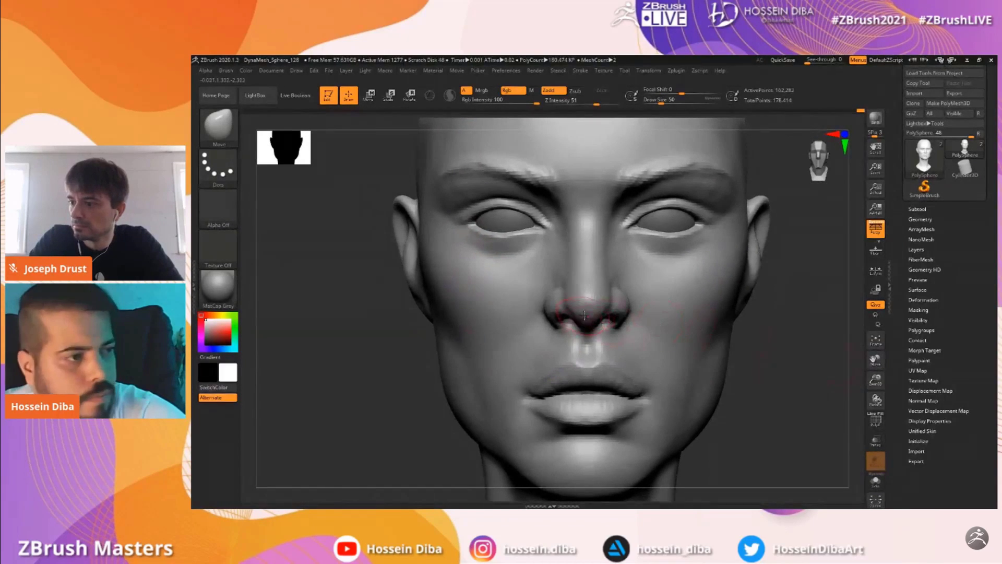
{"action": "left_click_drag", "start_coordinate": [561, 309], "coordinate": [568, 303]}
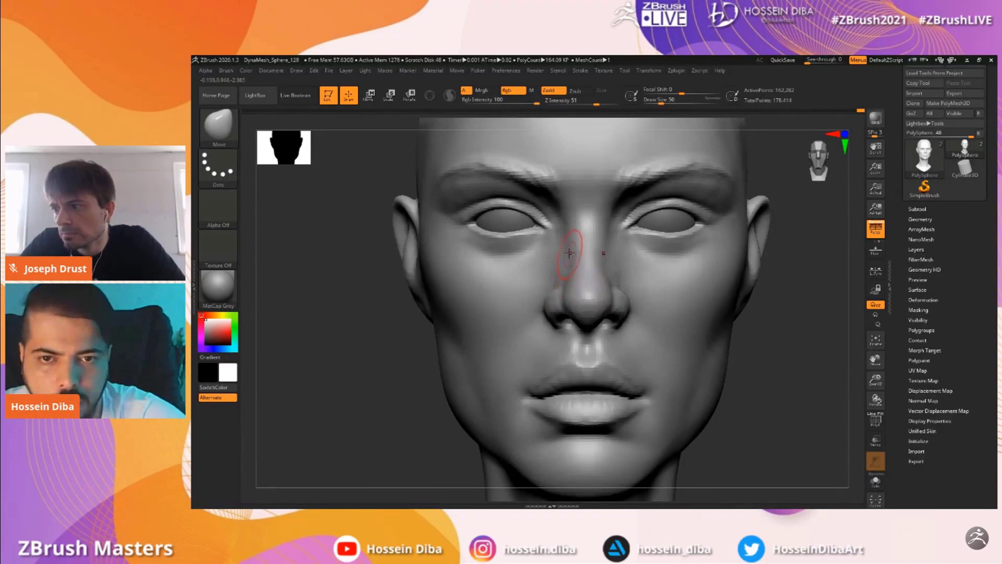
{"action": "mouse_move", "coordinate": [875, 380]}
{"action": "left_mouse_down"}
{"action": "mouse_move", "coordinate": [875, 361]}
{"action": "mouse_move", "coordinate": [883, 366]}
{"action": "left_mouse_up"}
{"action": "key", "text": "["}
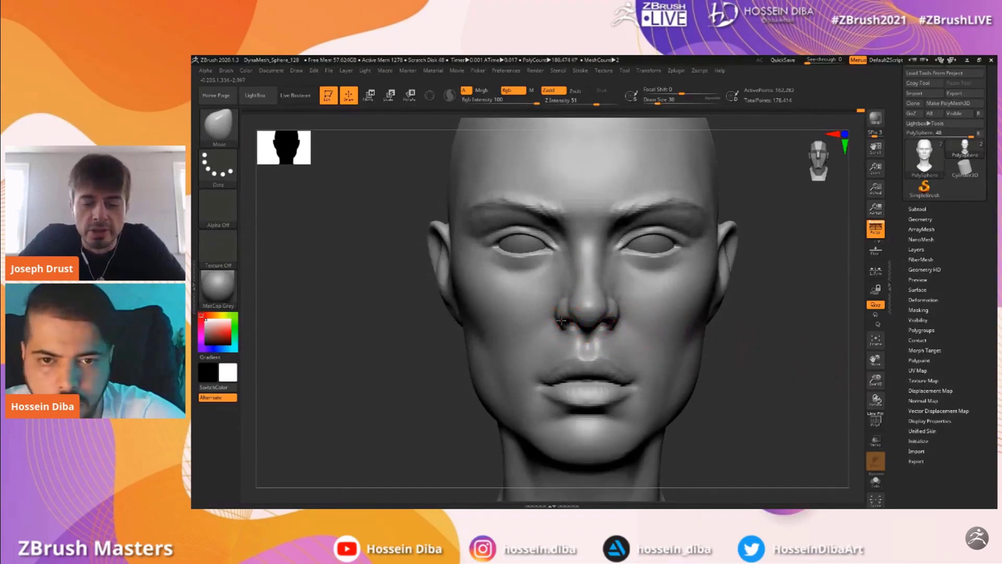
{"action": "left_click_drag", "start_coordinate": [568, 311], "coordinate": [560, 306], "text": "shift"}
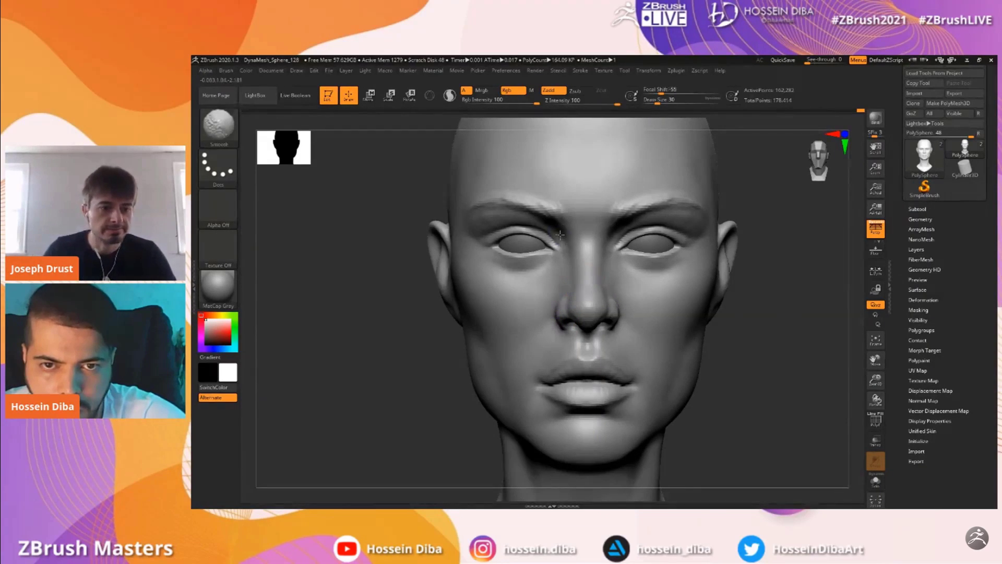
Refine the upper nose bridge between the inner eye corners with the Move brush and smooth along the nose
{"action": "left_click_drag", "start_coordinate": [768, 346], "coordinate": [774, 321]}
{"action": "key", "text": "]"}
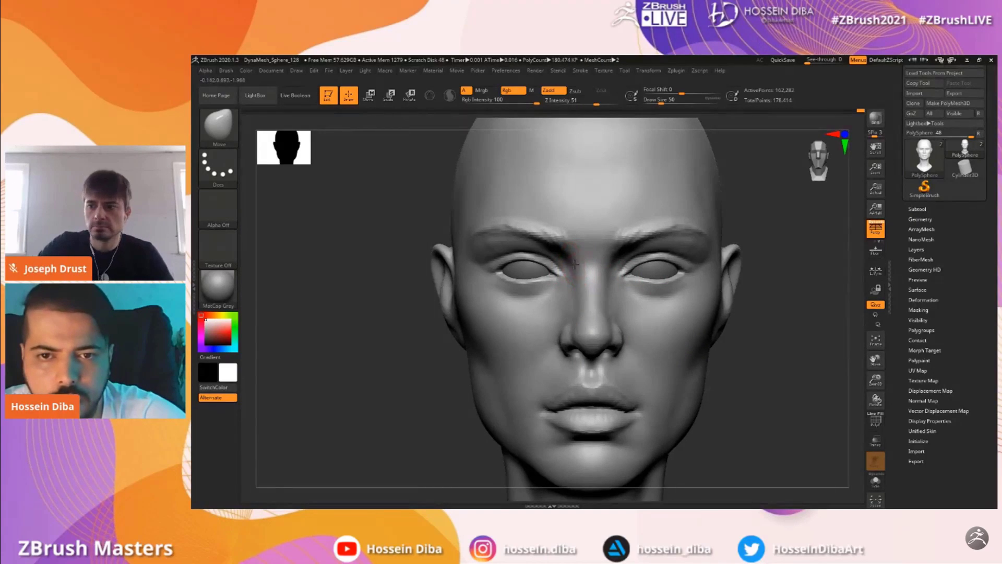
{"action": "left_click_drag", "start_coordinate": [875, 380], "coordinate": [879, 393]}
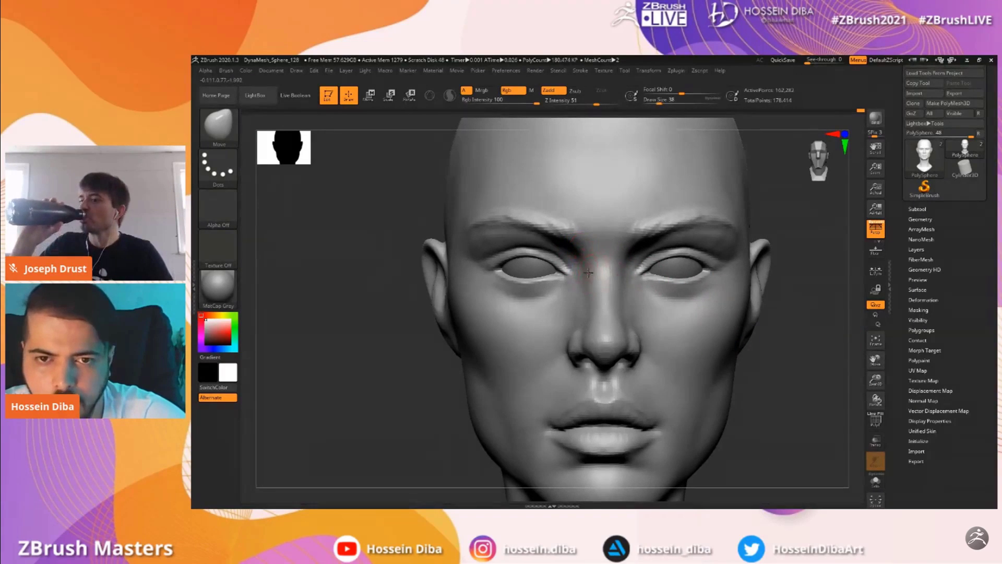
{"action": "left_click_drag", "start_coordinate": [603, 286], "coordinate": [601, 295], "text": "shift"}
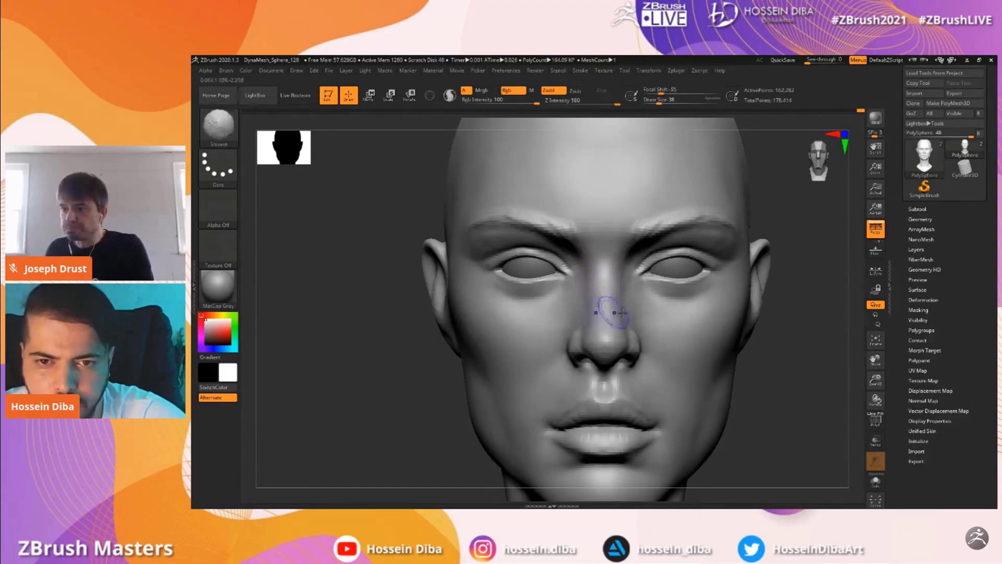
{"action": "left_click_drag", "start_coordinate": [875, 380], "coordinate": [878, 393]}
{"action": "left_click_drag", "start_coordinate": [877, 364], "coordinate": [864, 345]}
{"action": "left_click_drag", "start_coordinate": [579, 258], "coordinate": [576, 257]}
{"action": "left_click_drag", "start_coordinate": [876, 358], "coordinate": [883, 421]}
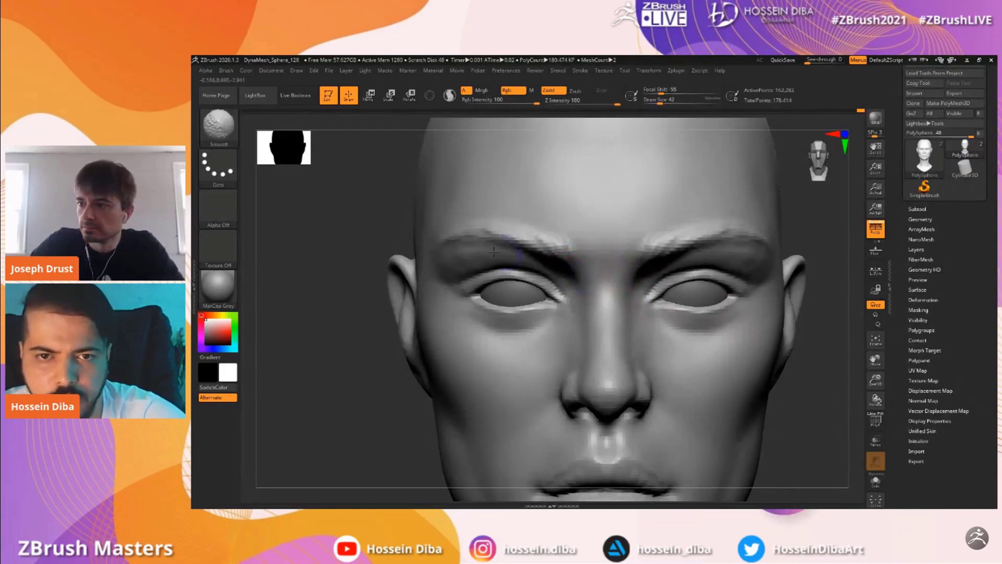
Sculpt the area between the outer eyebrows and upper eyelids with the Standard brush, reducing the draw size to 34, and smooth it
{"action": "key", "text": "b"}
{"action": "left_click", "coordinate": [633, 133]}
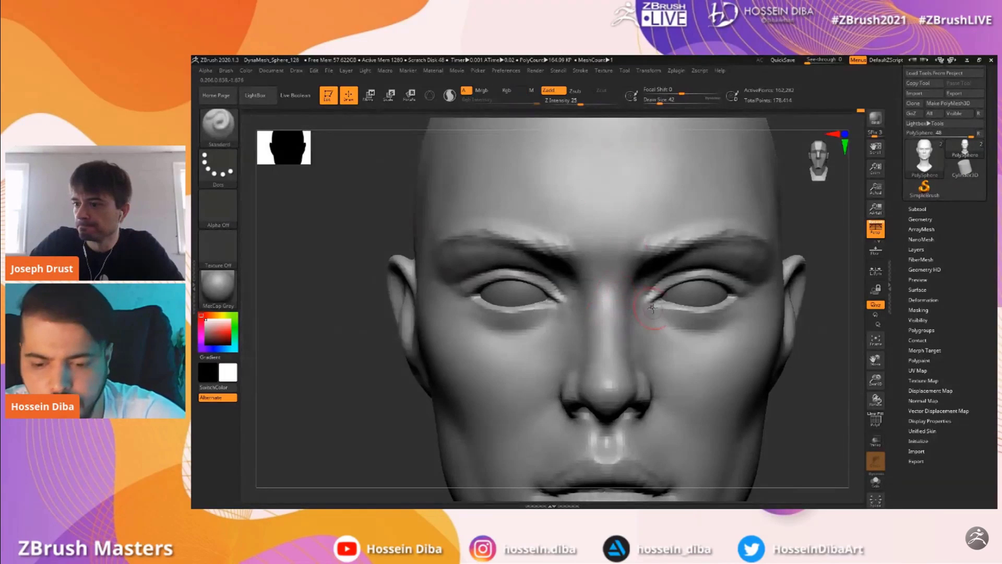
{"action": "left_click_drag", "start_coordinate": [875, 360], "coordinate": [903, 355]}
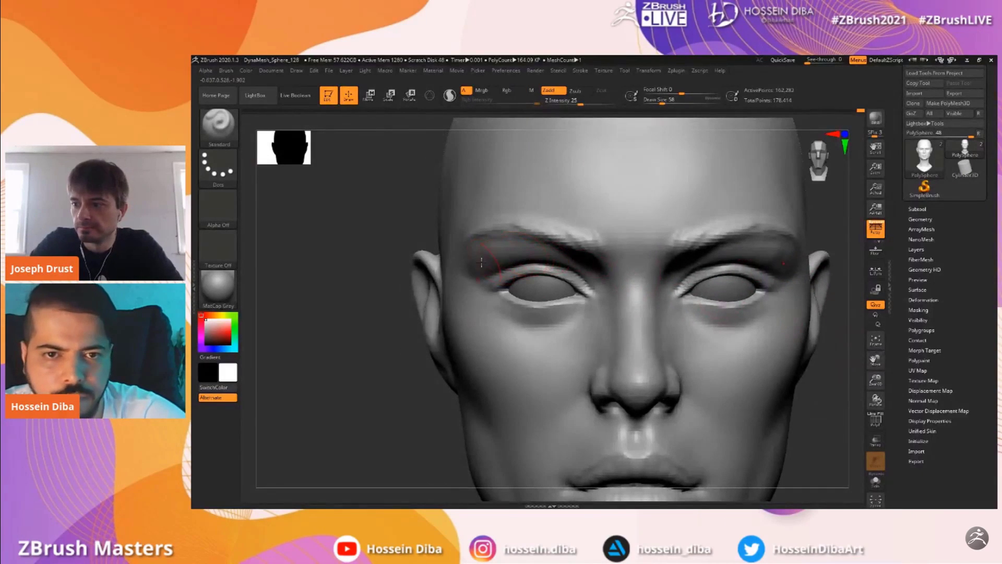
{"action": "left_click_drag", "start_coordinate": [507, 257], "coordinate": [505, 265]}
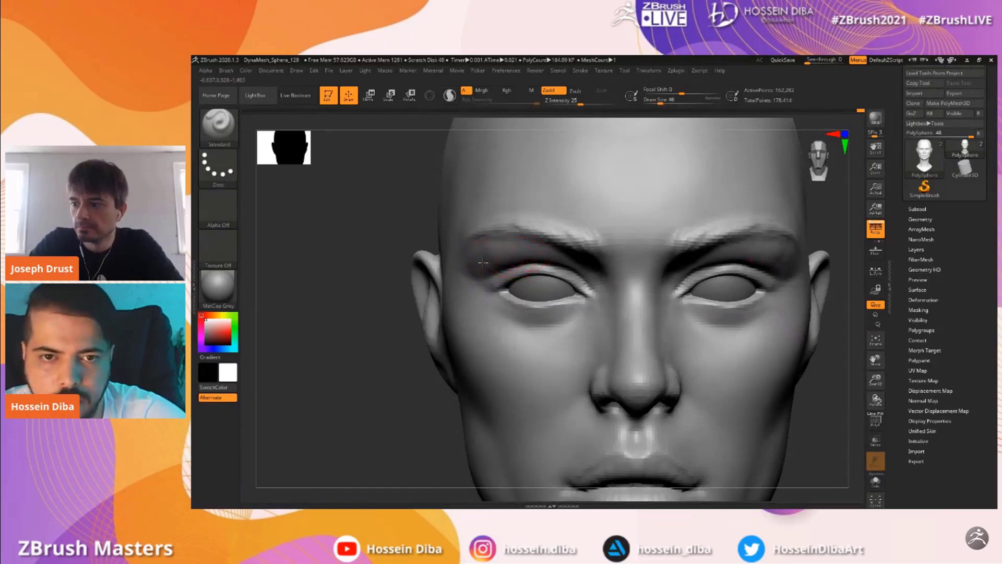
{"action": "left_click_drag", "start_coordinate": [875, 382], "coordinate": [881, 345]}
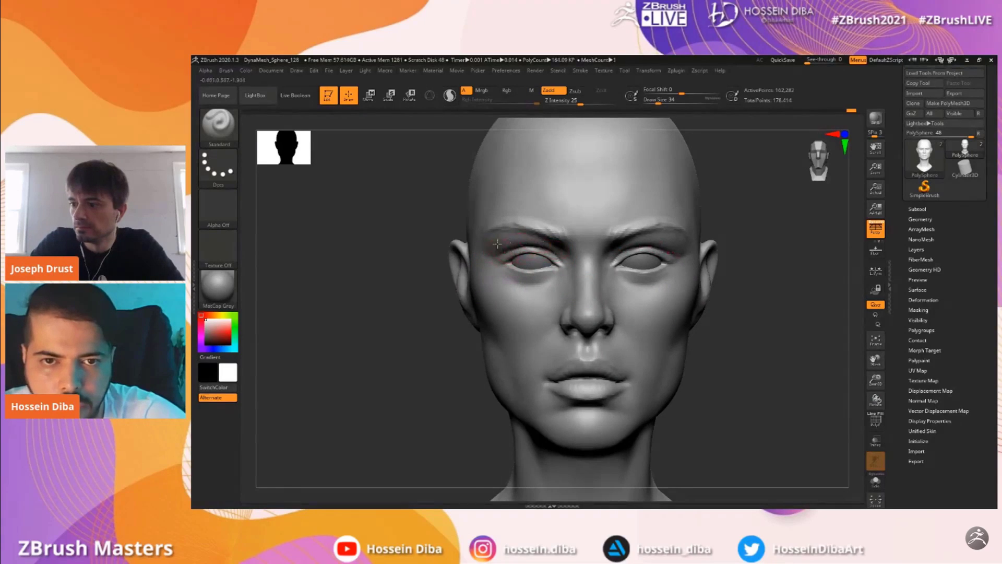
{"action": "mouse_move", "coordinate": [488, 255]}
{"action": "left_mouse_down", "text": "shift"}
{"action": "mouse_move", "coordinate": [532, 250]}
{"action": "mouse_move", "coordinate": [488, 254]}
{"action": "left_mouse_up", "text": "shift"}
Adjust the inner part of the upper eyelids with the Move brush at draw size 34
{"action": "mouse_move", "coordinate": [874, 374]}
{"action": "left_mouse_down"}
{"action": "mouse_move", "coordinate": [901, 364]}
{"action": "mouse_move", "coordinate": [875, 395]}
{"action": "left_mouse_up"}
{"action": "left_click", "coordinate": [235, 134]}
{"action": "left_click", "coordinate": [274, 134]}
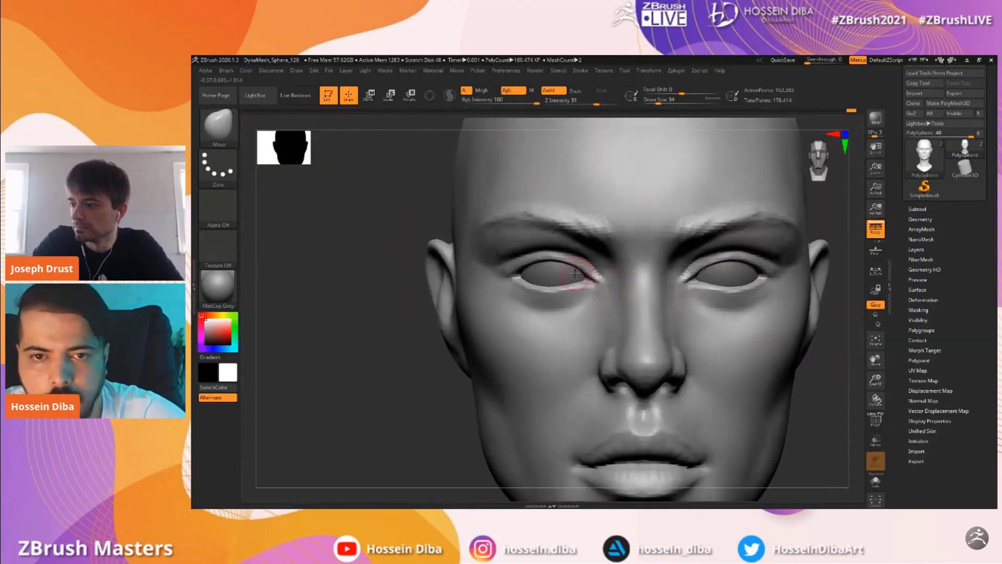
{"action": "left_click_drag", "start_coordinate": [577, 255], "coordinate": [580, 255]}
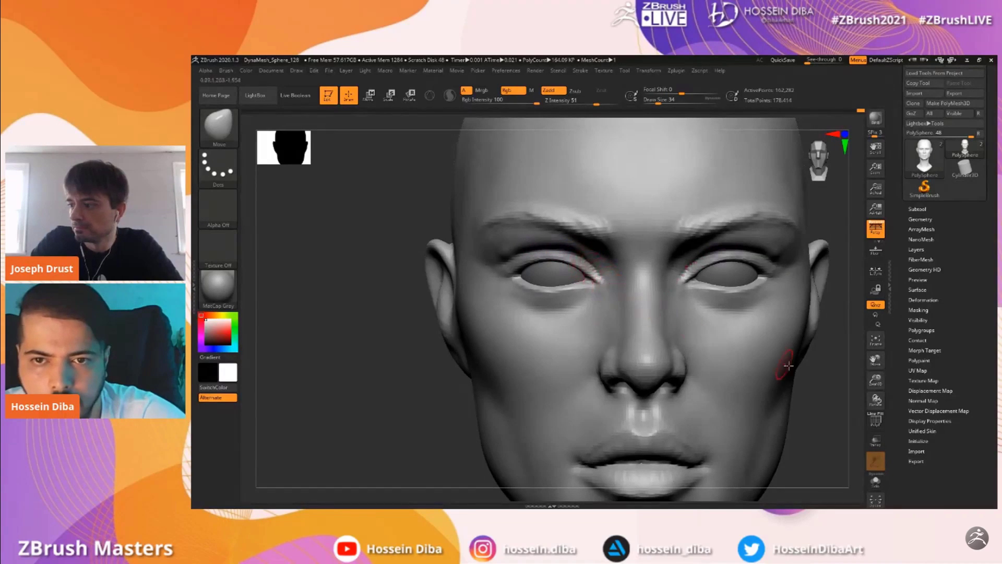
{"action": "left_click_drag", "start_coordinate": [876, 379], "coordinate": [812, 342]}
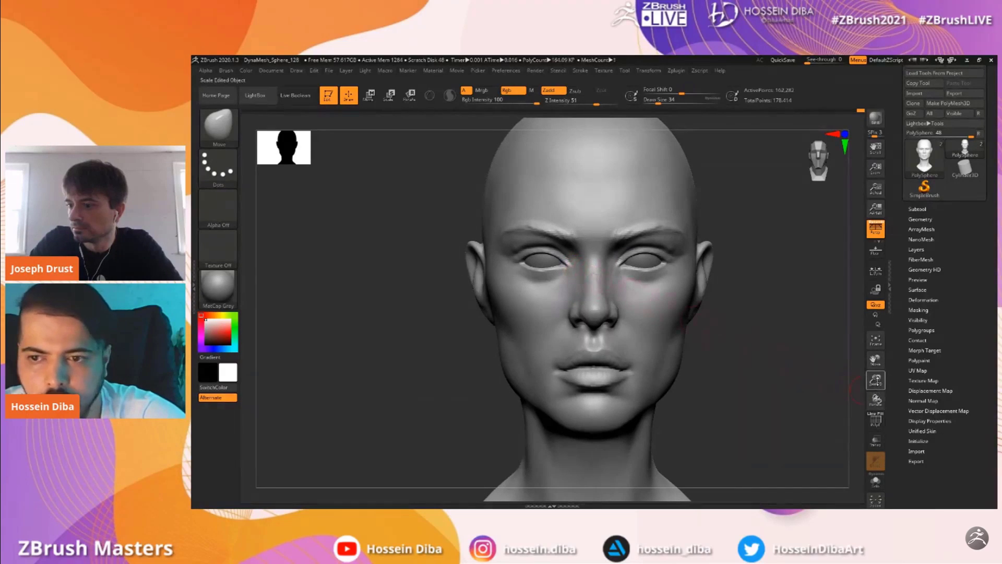
Reshape the nostril wings with the Move brush, raising the draw size to 42, and smooth the wings and adjoining cheeks
{"action": "left_click_drag", "start_coordinate": [876, 381], "coordinate": [874, 400]}
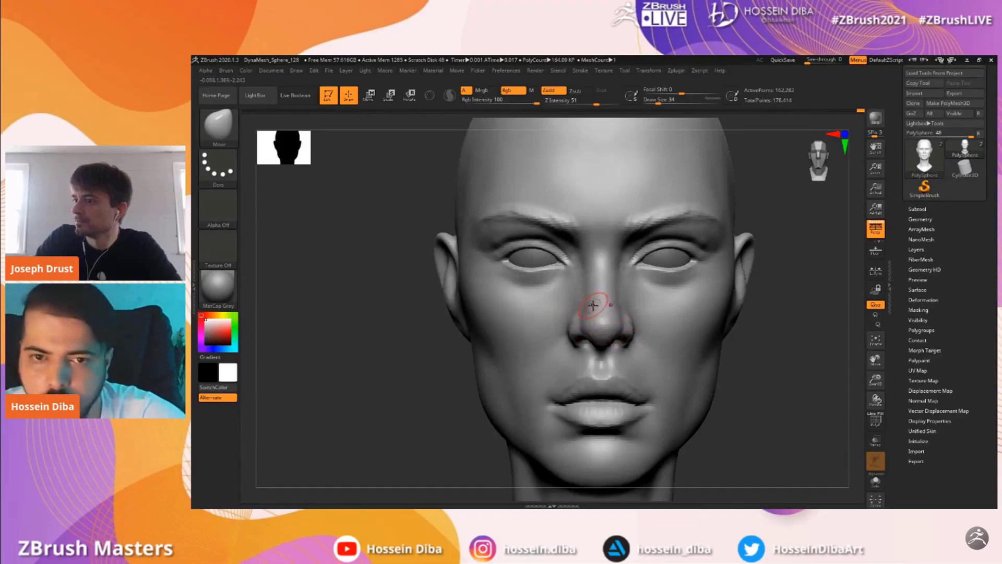
{"action": "left_click_drag", "start_coordinate": [875, 385], "coordinate": [875, 414]}
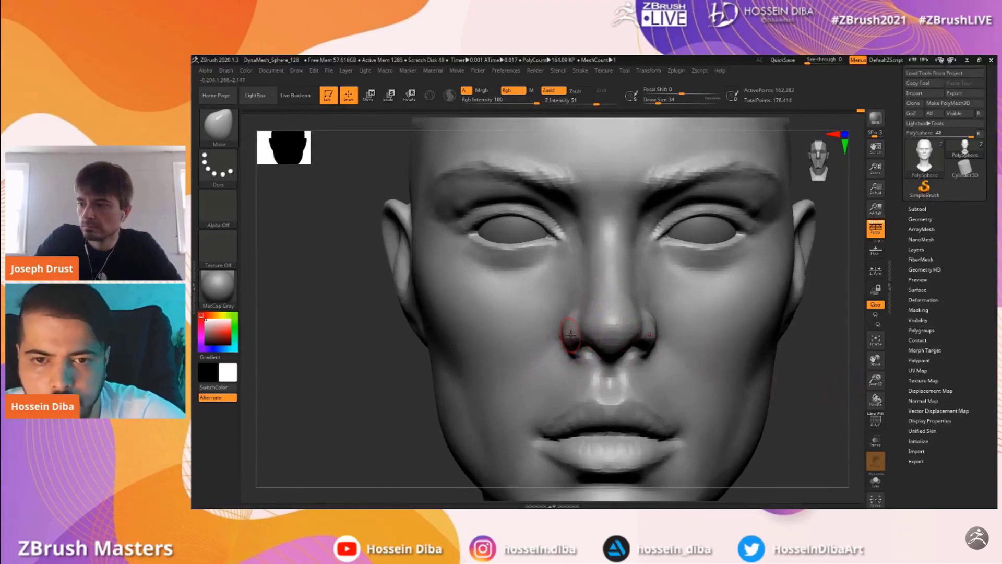
{"action": "left_click_drag", "start_coordinate": [576, 331], "coordinate": [567, 339]}
{"action": "key", "text": "bracketright"}
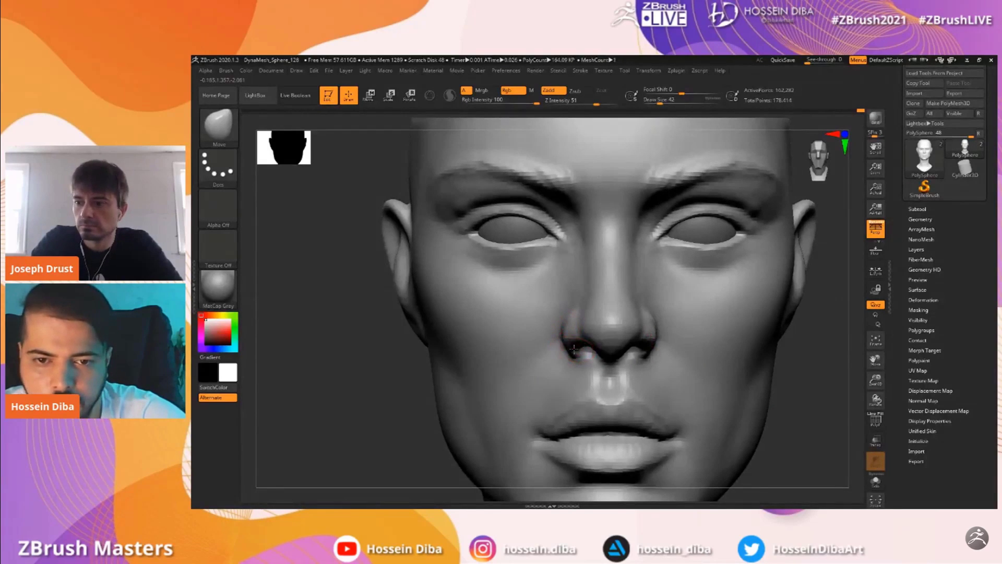
{"action": "mouse_move", "coordinate": [844, 391]}
{"action": "left_mouse_down", "text": "alt"}
{"action": "mouse_move", "coordinate": [841, 349]}
{"action": "mouse_move", "coordinate": [856, 316]}
{"action": "left_mouse_up", "text": "alt"}
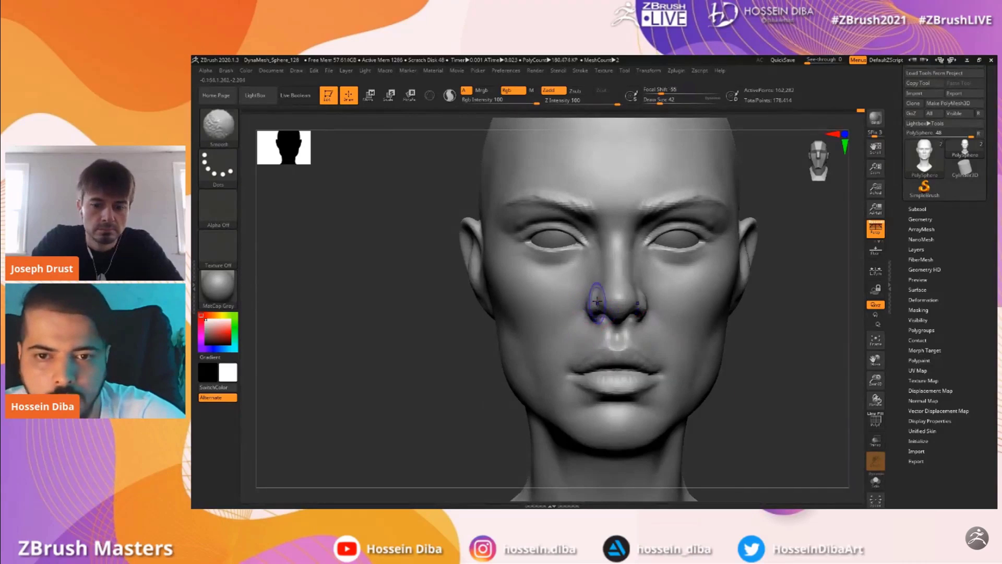
{"action": "left_click_drag", "start_coordinate": [591, 304], "coordinate": [588, 298], "text": "shift"}
{"action": "left_click_drag", "start_coordinate": [411, 342], "coordinate": [451, 341]}
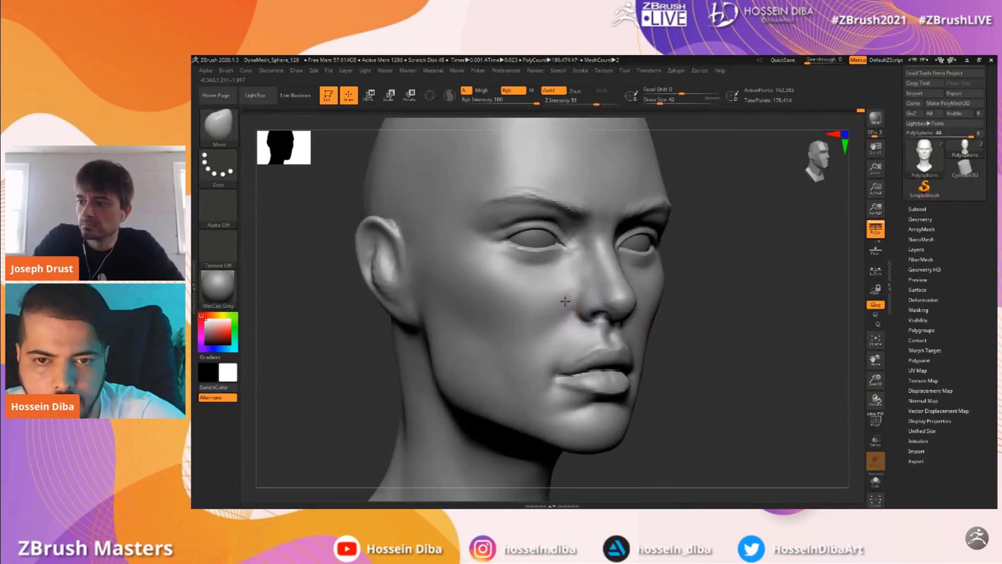
{"action": "left_click_drag", "start_coordinate": [563, 293], "coordinate": [539, 298], "text": "shift"}
{"action": "left_click_drag", "start_coordinate": [736, 339], "coordinate": [697, 337], "text": "shift"}
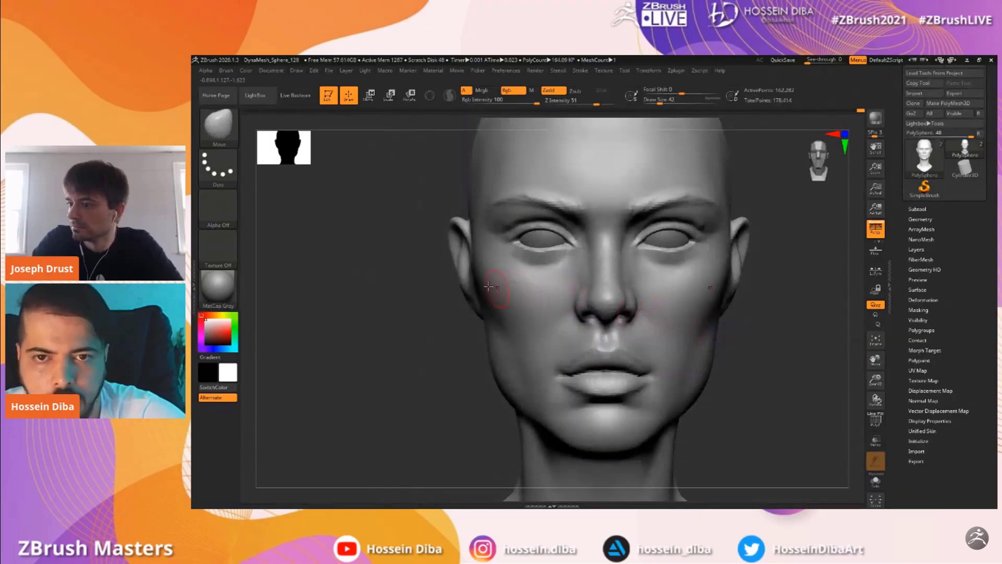
Sculpt beneath the lower eyelids with the Standard brush at draw size 26 and smooth the area
{"action": "left_click", "coordinate": [218, 127]}
{"action": "left_click", "coordinate": [595, 135]}
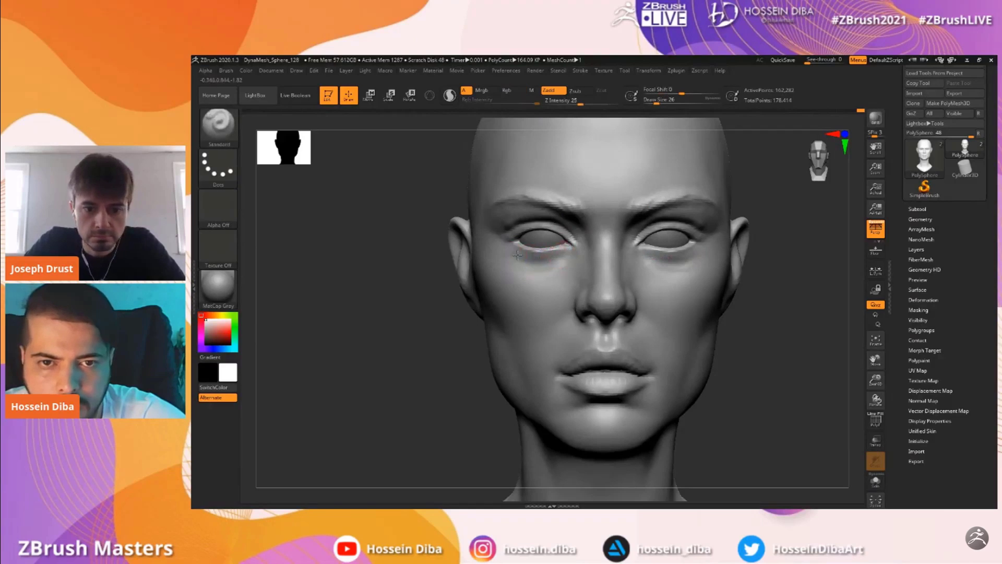
{"action": "key", "text": "shift"}
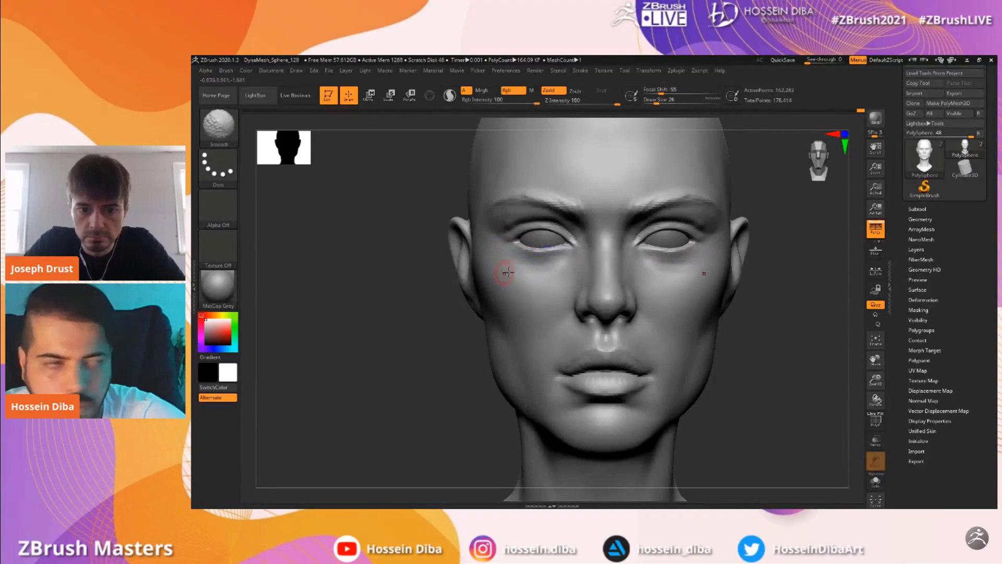
Adjust the eyelid contours from the front with the Move brush at draw size 42
{"action": "left_click", "coordinate": [236, 142]}
{"action": "left_click", "coordinate": [500, 135]}
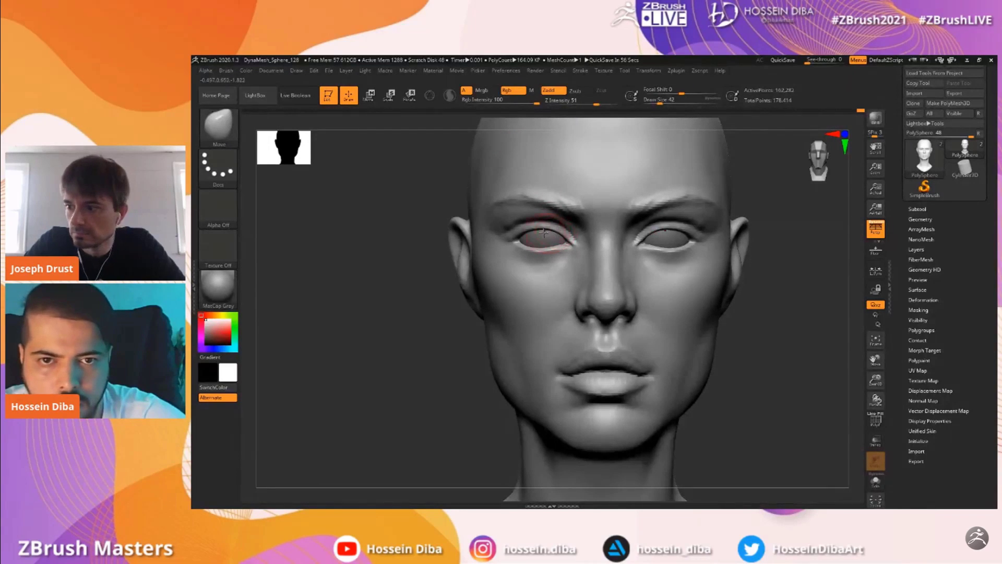
{"action": "left_click_drag", "start_coordinate": [870, 378], "coordinate": [874, 372]}
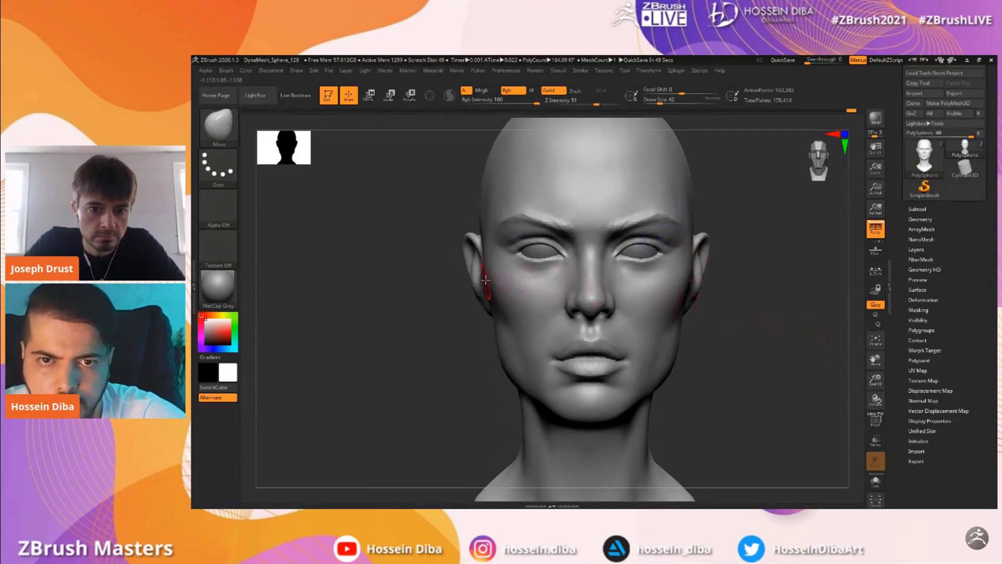
{"action": "mouse_move", "coordinate": [375, 256]}
{"action": "left_mouse_down"}
{"action": "mouse_move", "coordinate": [760, 320]}
{"action": "mouse_move", "coordinate": [804, 379]}
{"action": "left_mouse_up"}
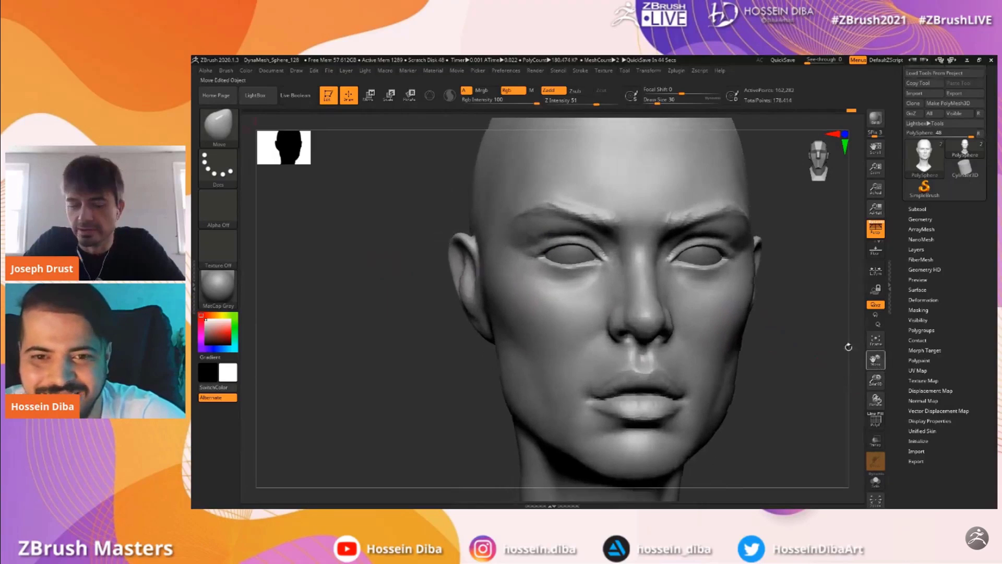
Carve the crease above the outer upper eyelids with the DamStandard brush
{"action": "left_click", "coordinate": [228, 139]}
{"action": "left_click", "coordinate": [753, 192]}
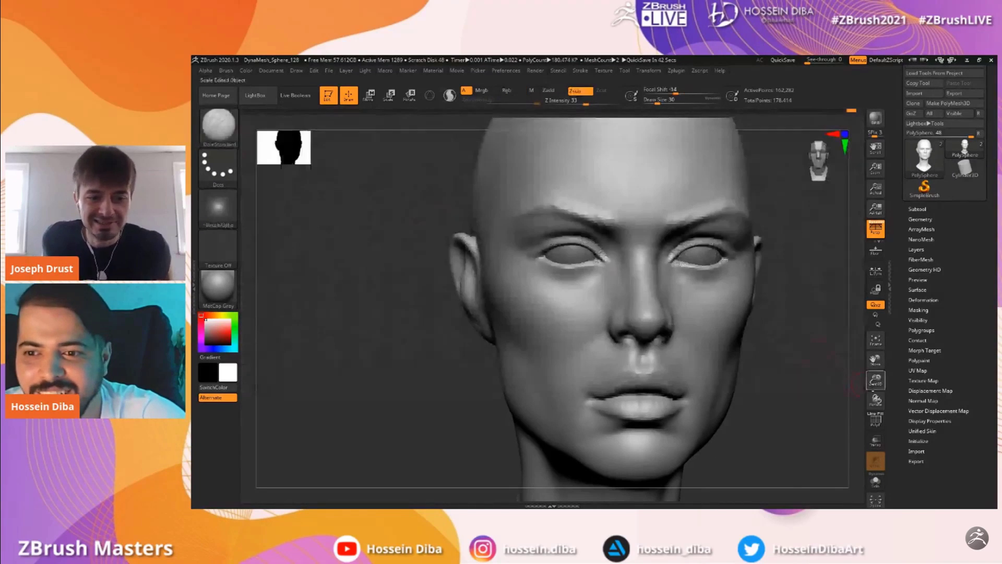
{"action": "left_click_drag", "start_coordinate": [875, 380], "coordinate": [877, 400]}
{"action": "left_click_drag", "start_coordinate": [361, 326], "coordinate": [441, 317]}
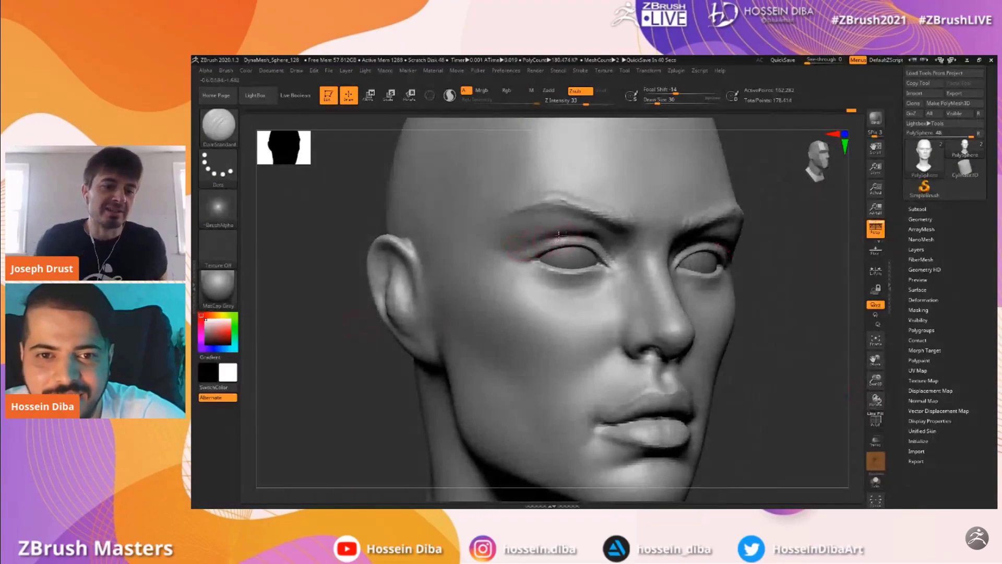
{"action": "mouse_move", "coordinate": [526, 247]}
{"action": "left_mouse_down"}
{"action": "mouse_move", "coordinate": [543, 236]}
{"action": "mouse_move", "coordinate": [498, 243]}
{"action": "left_mouse_up"}
{"action": "left_click_drag", "start_coordinate": [875, 380], "coordinate": [875, 360]}
{"action": "mouse_move", "coordinate": [840, 323]}
{"action": "left_mouse_down"}
{"action": "mouse_move", "coordinate": [792, 318]}
{"action": "mouse_move", "coordinate": [783, 329]}
{"action": "left_mouse_up"}
{"action": "left_click_drag", "start_coordinate": [875, 381], "coordinate": [875, 393]}
{"action": "left_click_drag", "start_coordinate": [817, 327], "coordinate": [788, 334]}
Sculpt the area between the inner eyebrows and inner eye corners with the Standard brush, using a draw size of 34
{"action": "left_click", "coordinate": [220, 128]}
{"action": "left_click", "coordinate": [516, 136]}
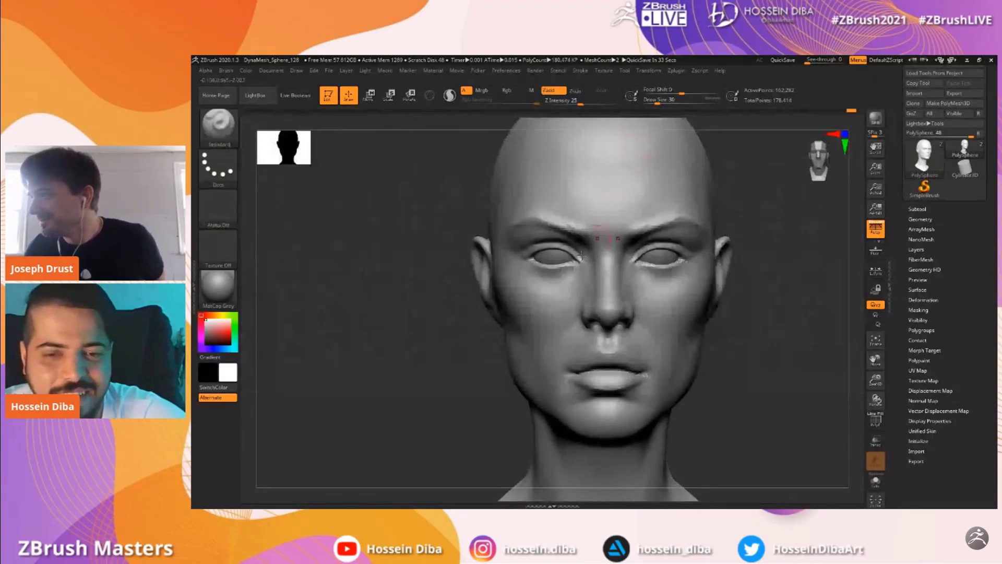
{"action": "mouse_move", "coordinate": [375, 273]}
{"action": "left_mouse_down"}
{"action": "mouse_move", "coordinate": [551, 255]}
{"action": "mouse_move", "coordinate": [559, 241]}
{"action": "left_mouse_up"}
{"action": "left_click_drag", "start_coordinate": [772, 308], "coordinate": [728, 300], "text": "shift"}
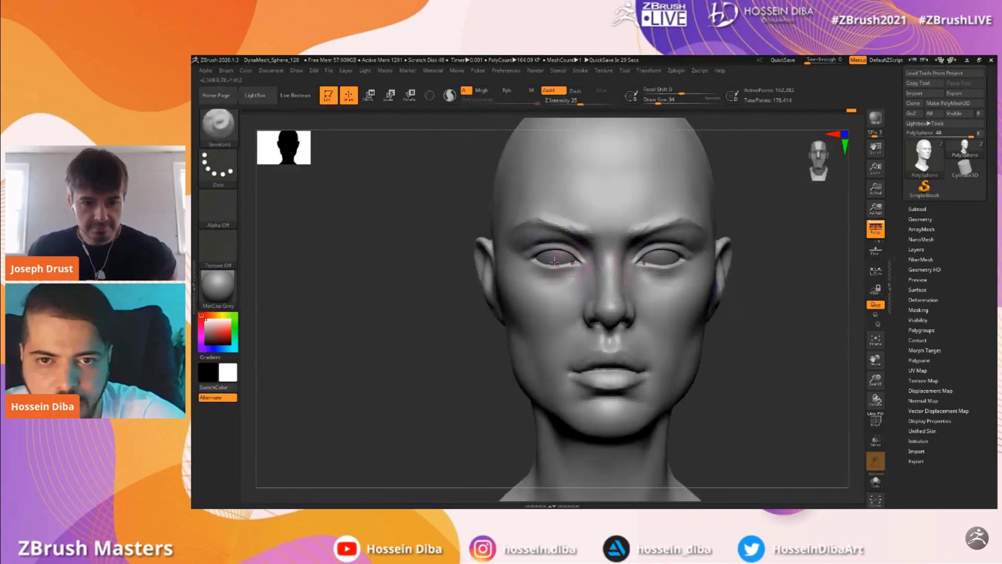
{"action": "left_click_drag", "start_coordinate": [576, 236], "coordinate": [585, 239]}
Refine the under-eye area and inner eye corners with the Standard brush, reducing the draw size to 22, and smooth below the lower eyelids
{"action": "left_click_drag", "start_coordinate": [875, 379], "coordinate": [864, 362]}
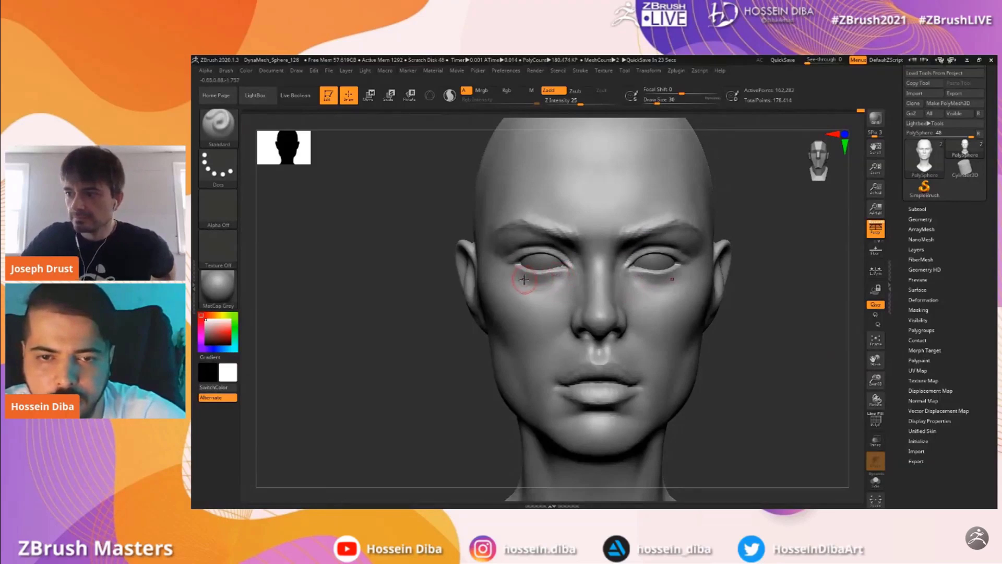
{"action": "key", "text": "["}
{"action": "left_click_drag", "start_coordinate": [566, 274], "coordinate": [537, 280], "text": "shift"}
{"action": "mouse_move", "coordinate": [876, 380]}
{"action": "left_mouse_down"}
{"action": "mouse_move", "coordinate": [875, 361]}
{"action": "mouse_move", "coordinate": [887, 358]}
{"action": "mouse_move", "coordinate": [877, 400]}
{"action": "left_mouse_up"}
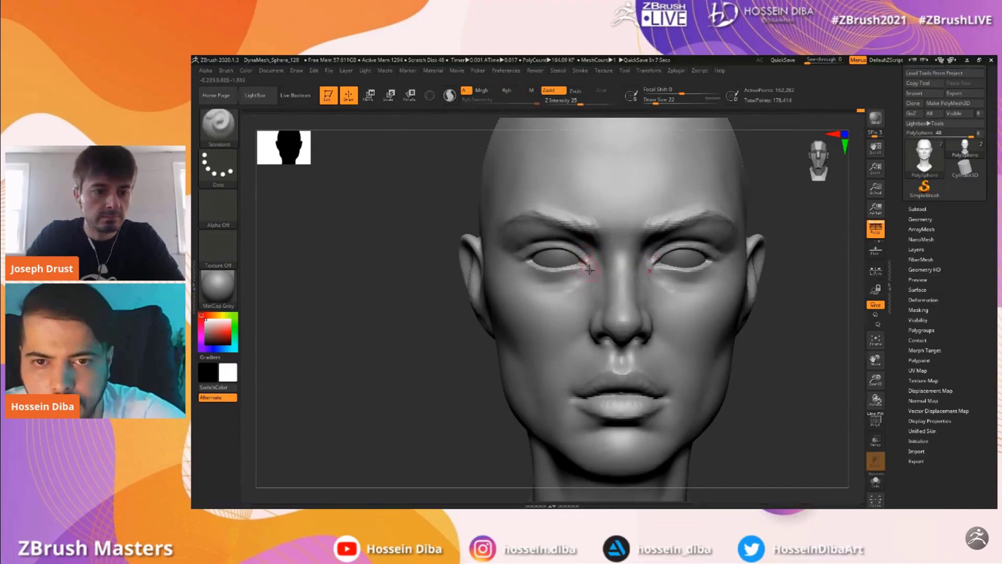
{"action": "left_click_drag", "start_coordinate": [877, 381], "coordinate": [857, 363]}
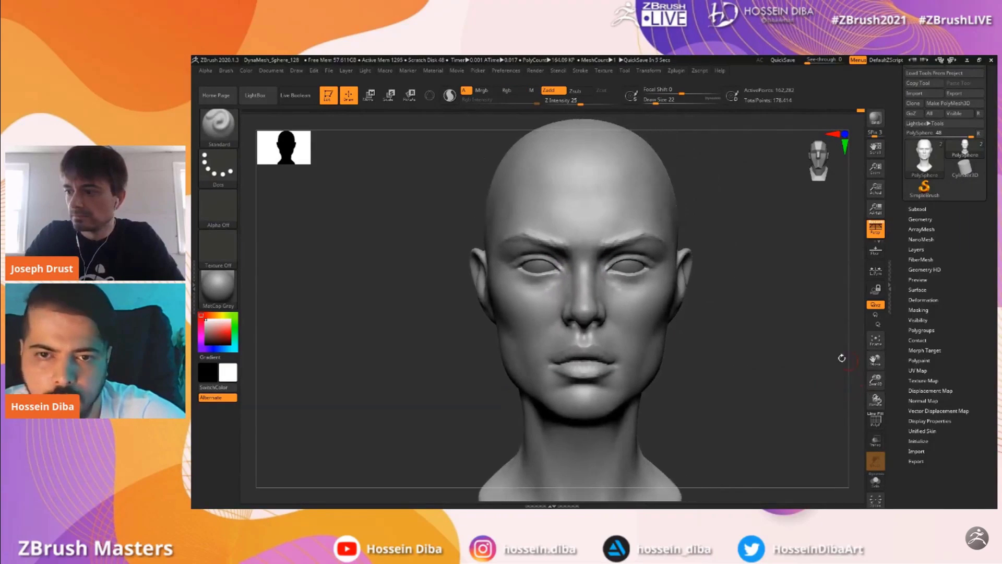
{"action": "left_click_drag", "start_coordinate": [769, 344], "coordinate": [736, 336]}
Shape the nose bridge and tip in profile with the Move brush, adjusting the draw size to 54
{"action": "mouse_move", "coordinate": [882, 378]}
{"action": "left_mouse_down"}
{"action": "mouse_move", "coordinate": [883, 389]}
{"action": "mouse_move", "coordinate": [888, 362]}
{"action": "left_mouse_up"}
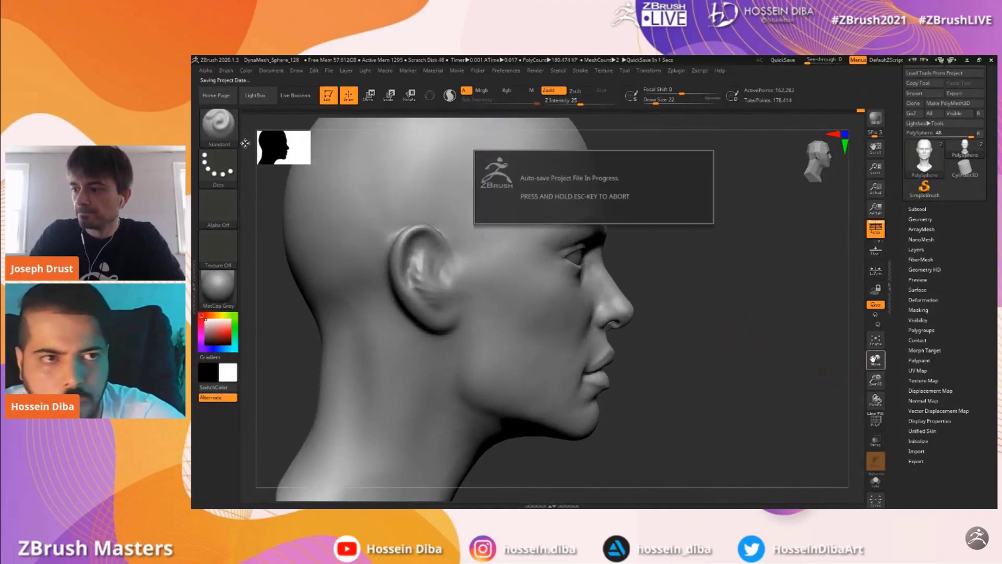
{"action": "key", "text": "b"}
{"action": "key", "text": "m"}
{"action": "key", "text": "v"}
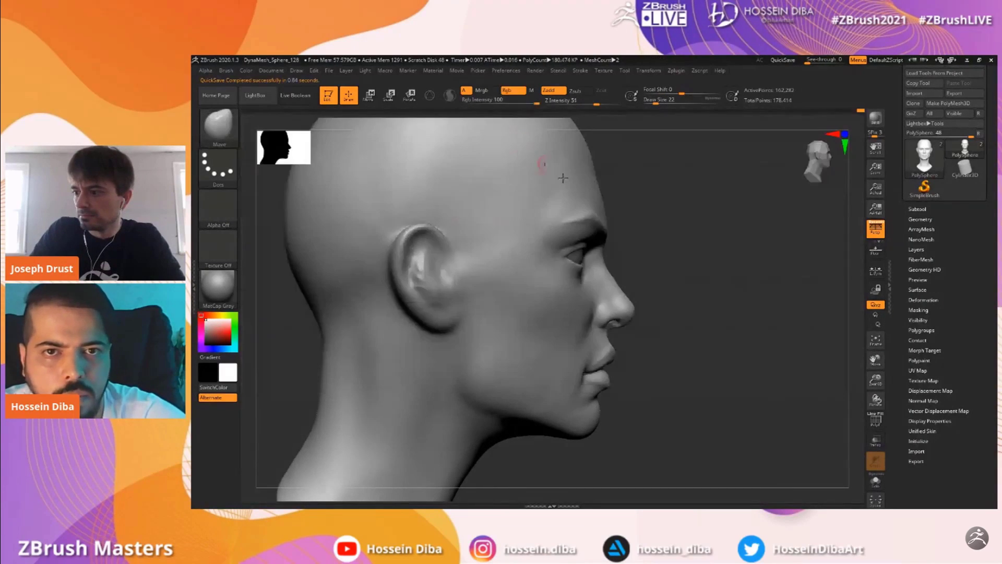
{"action": "left_click_drag", "start_coordinate": [870, 361], "coordinate": [881, 358]}
{"action": "key", "text": "]"}
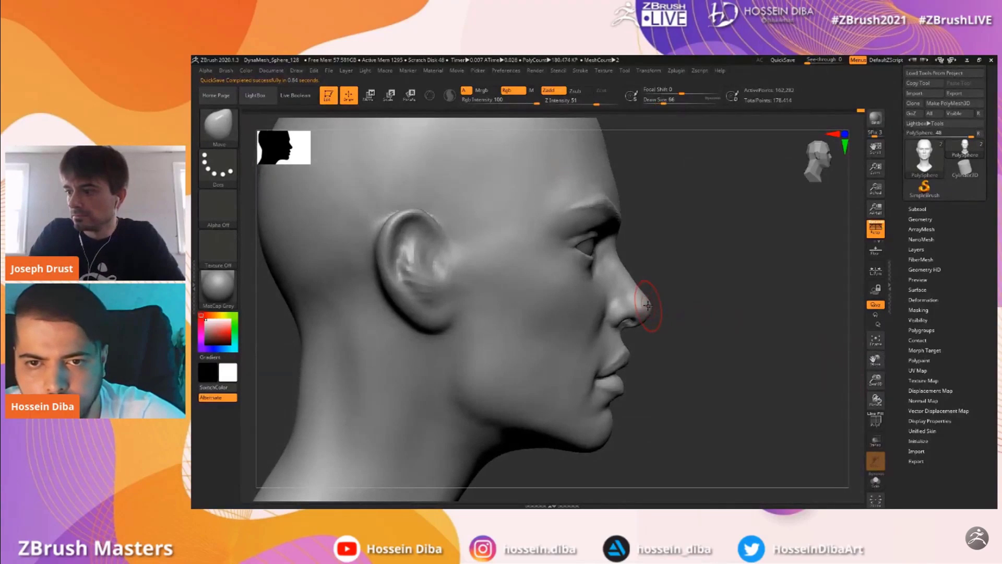
{"action": "key", "text": "["}
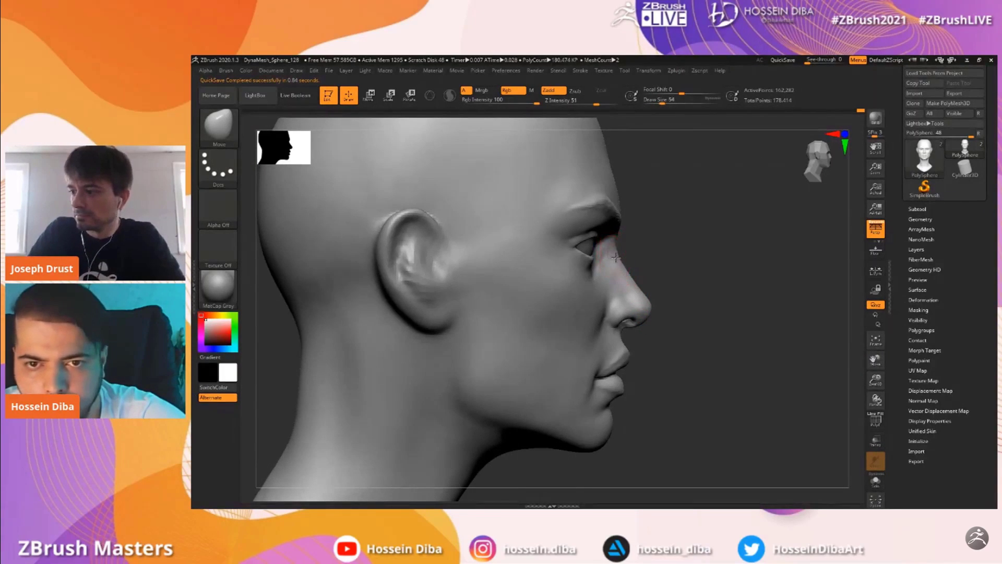
Refine the underside of the nose tip and the nostril in close-up profile with the Move brush
{"action": "left_click_drag", "start_coordinate": [876, 380], "coordinate": [874, 394]}
{"action": "left_click_drag", "start_coordinate": [874, 359], "coordinate": [864, 328]}
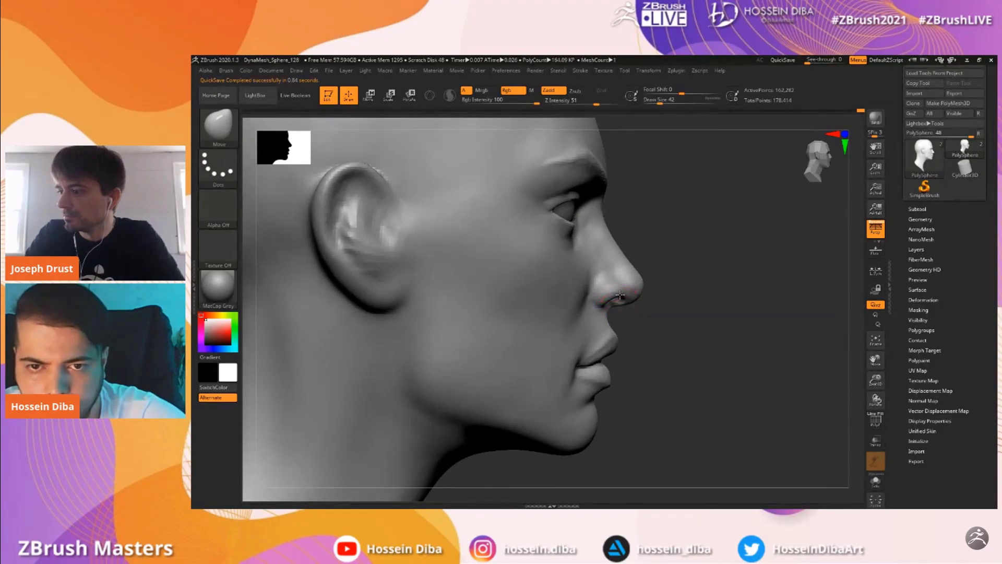
{"action": "key", "text": "bracketright"}
{"action": "key", "text": "bracketright"}
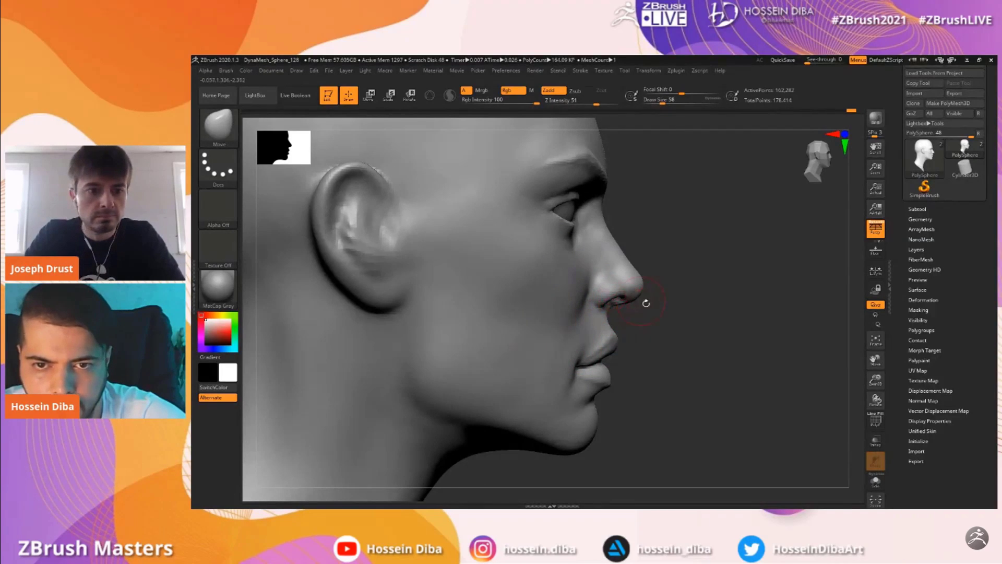
{"action": "left_click_drag", "start_coordinate": [777, 354], "coordinate": [730, 311], "text": "alt"}
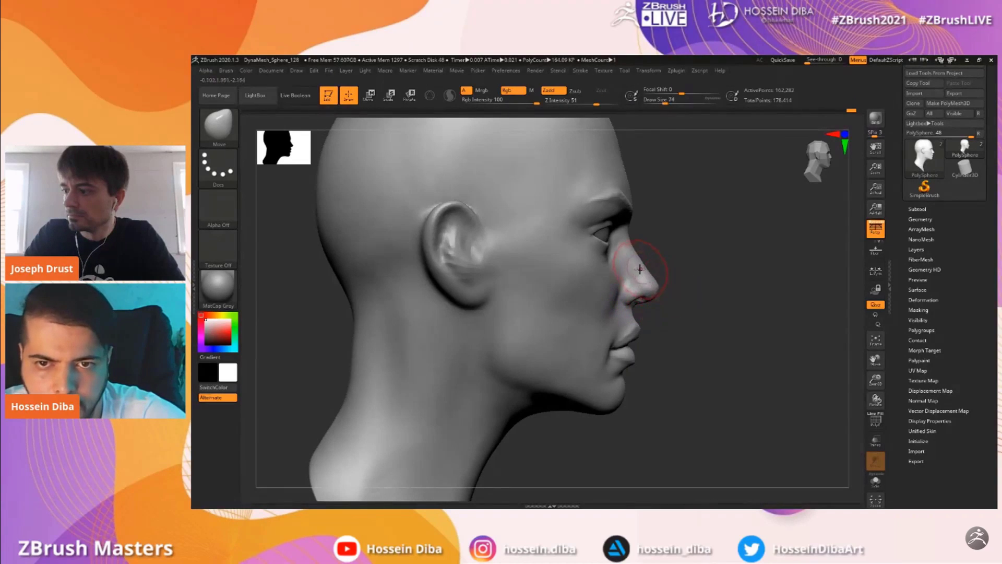
Adjust the nose root, upper eyelid and brow in profile with the Move brush
{"action": "left_click_drag", "start_coordinate": [623, 236], "coordinate": [628, 233]}
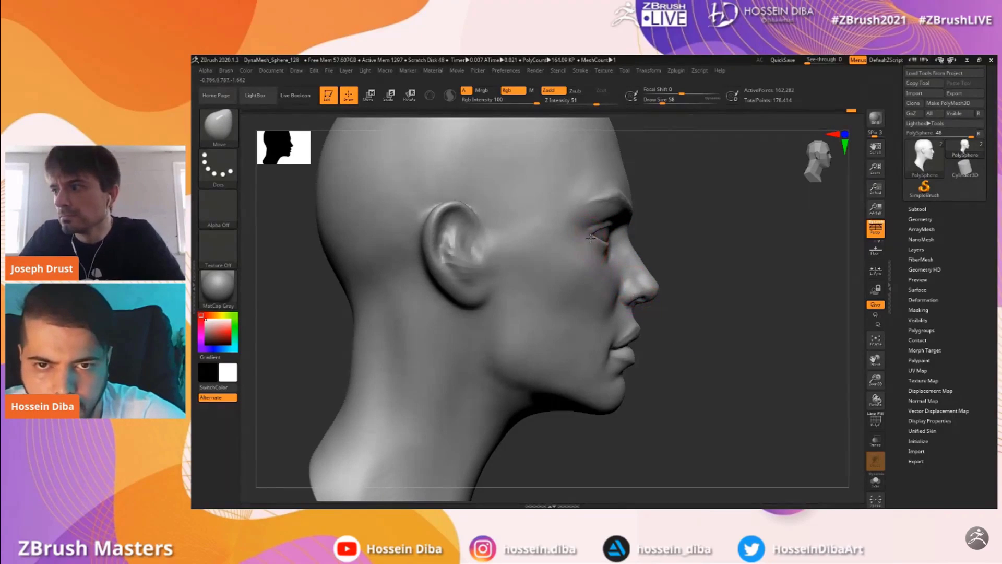
{"action": "left_click_drag", "start_coordinate": [604, 229], "coordinate": [606, 230]}
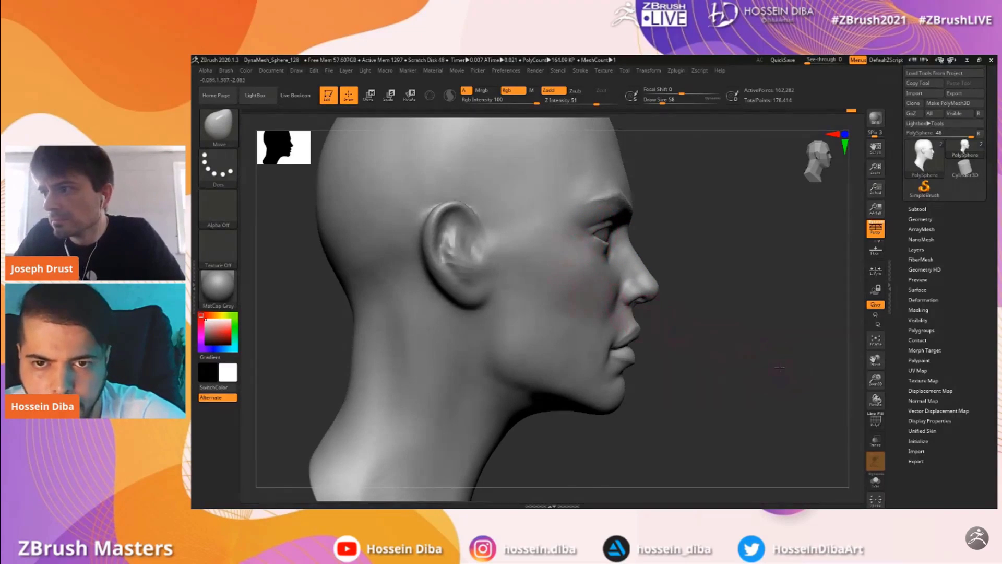
{"action": "left_click_drag", "start_coordinate": [778, 363], "coordinate": [770, 362]}
{"action": "key", "text": "]"}
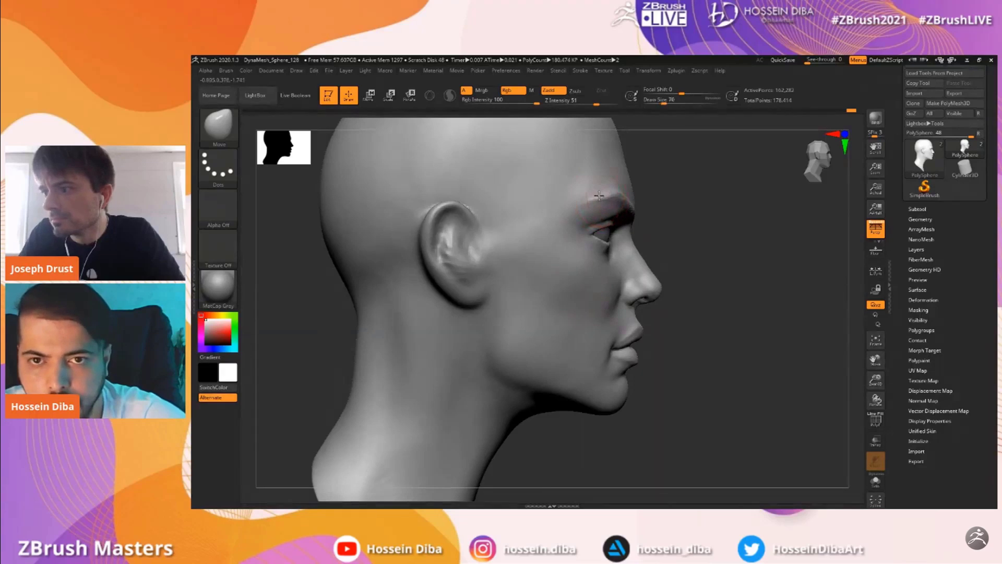
Sculpt the outer brow and upper eyelid area with the Standard brush, reducing the draw size to 54
{"action": "key", "text": "b"}
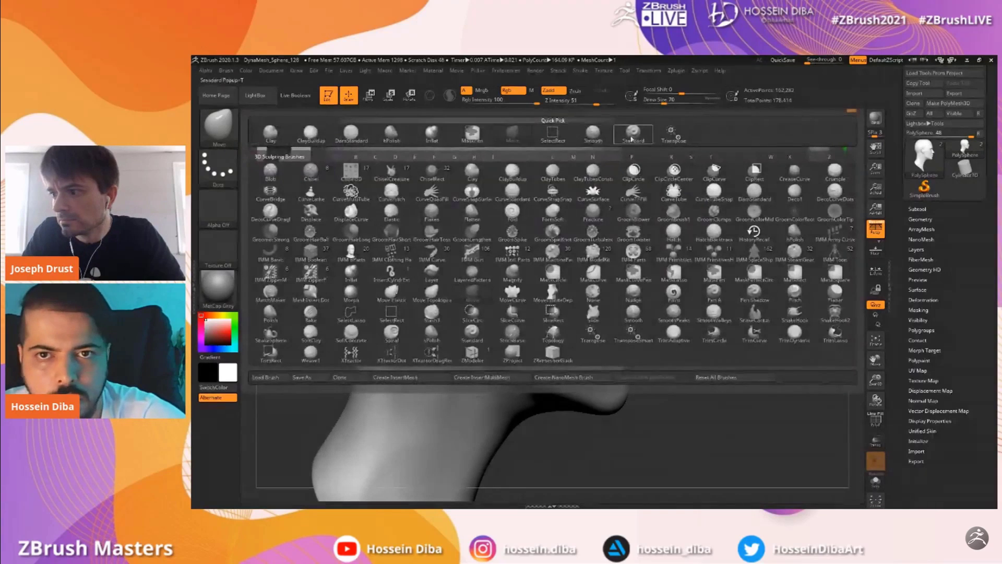
{"action": "key", "text": "s"}
{"action": "key", "text": "t"}
{"action": "left_click_drag", "start_coordinate": [727, 261], "coordinate": [601, 213]}
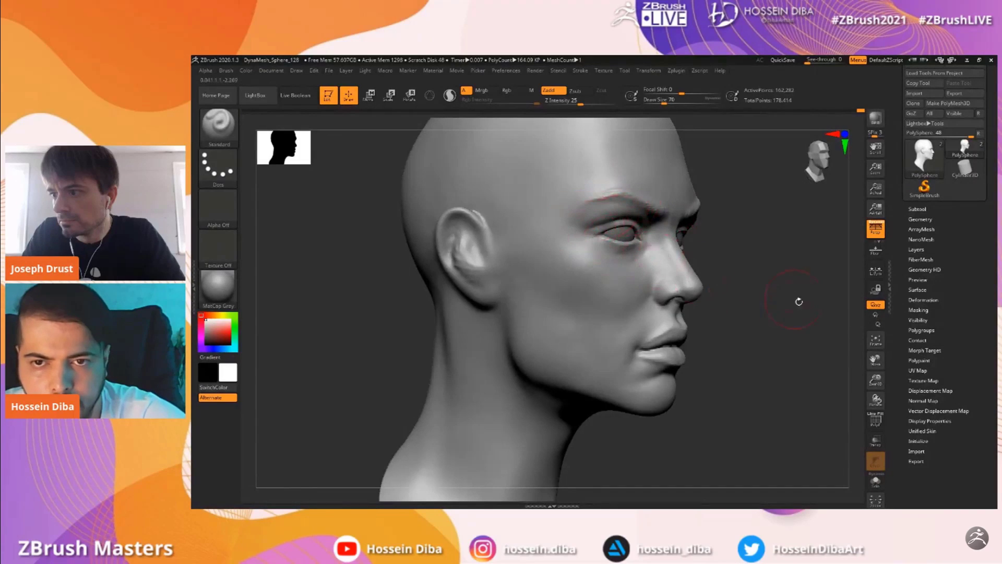
{"action": "left_click_drag", "start_coordinate": [855, 368], "coordinate": [756, 300]}
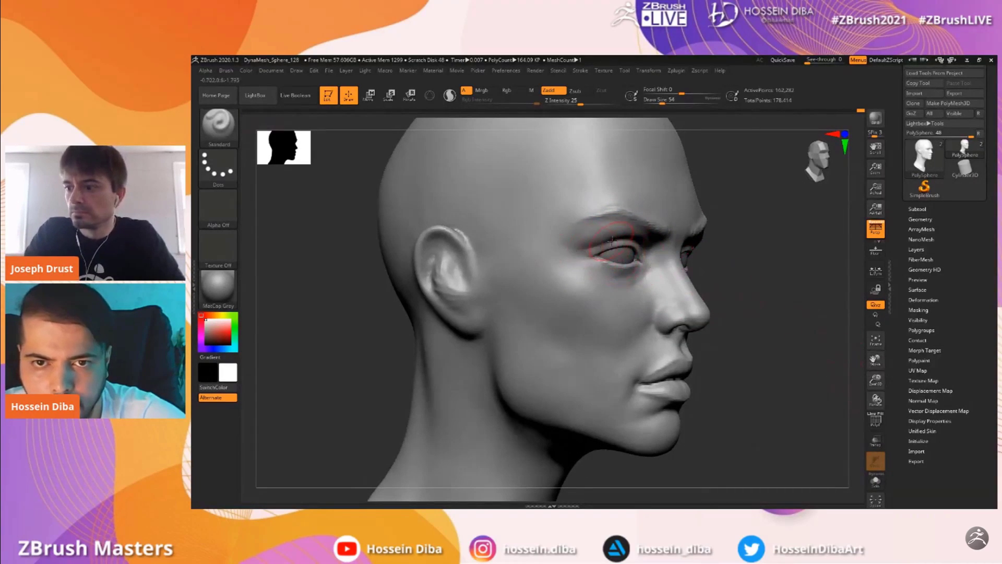
{"action": "left_click_drag", "start_coordinate": [751, 337], "coordinate": [809, 345]}
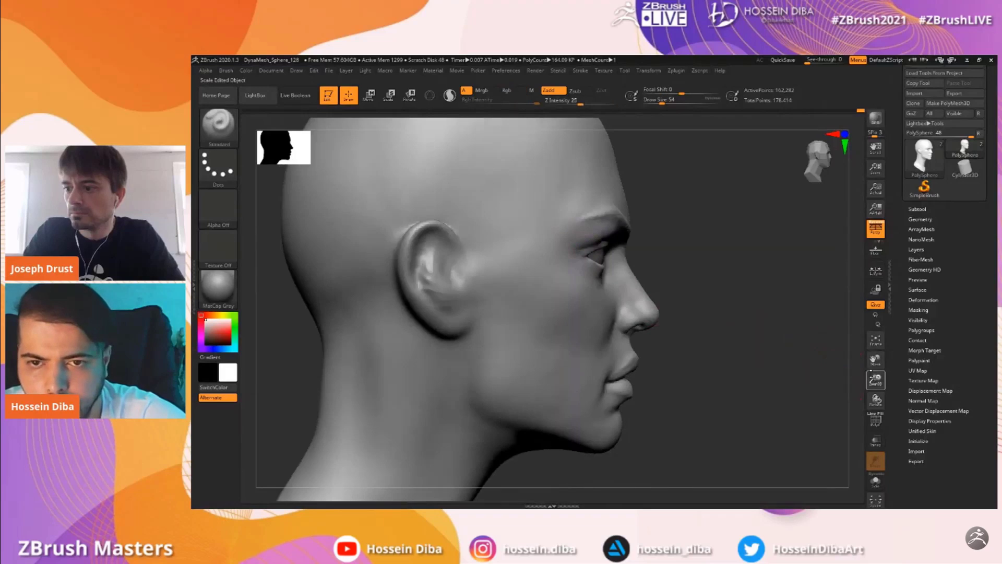
Smooth the nose bridge in profile down toward the nose tip
{"action": "right_click_drag", "start_coordinate": [840, 389], "coordinate": [823, 341], "text": "ctrl"}
{"action": "left_click_drag", "start_coordinate": [823, 340], "coordinate": [806, 335]}
{"action": "left_click_drag", "start_coordinate": [644, 273], "coordinate": [647, 287], "text": "shift"}
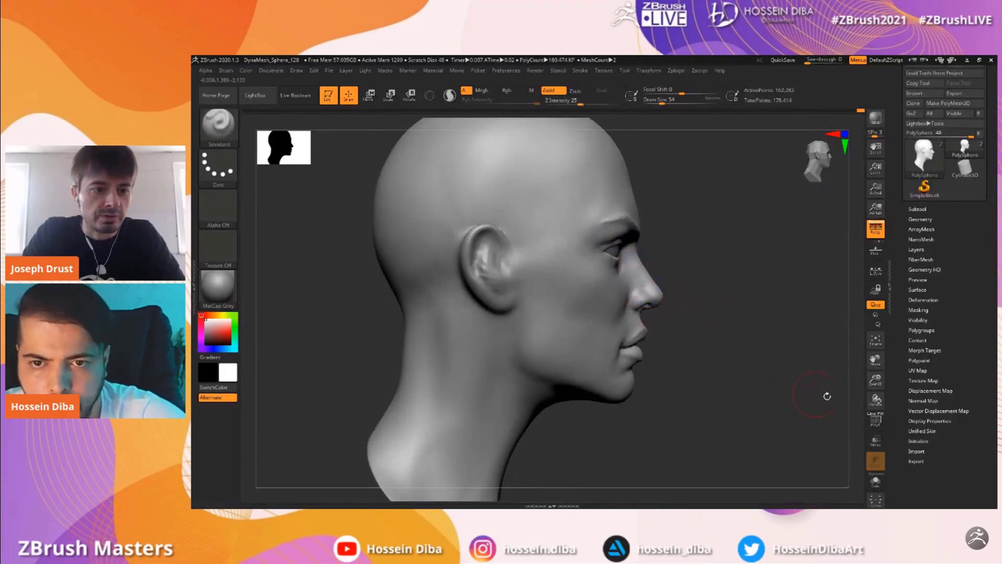
{"action": "left_click_drag", "start_coordinate": [830, 360], "coordinate": [834, 384]}
{"action": "right_click_drag", "start_coordinate": [835, 385], "coordinate": [825, 351], "text": "ctrl"}
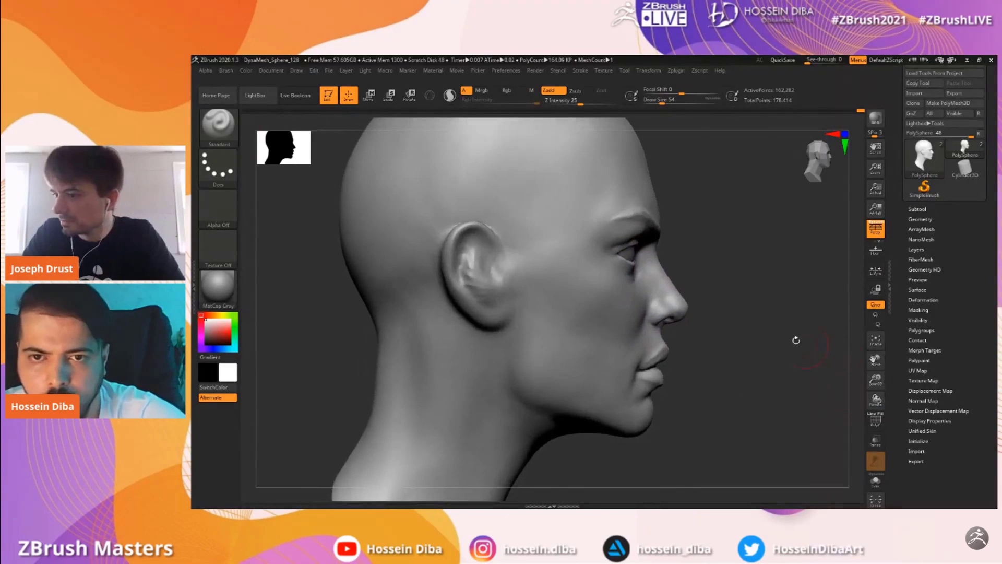
Refine the nose tip and the lip contours in profile with the Move brush
{"action": "key", "text": "b"}
{"action": "key", "text": "m"}
{"action": "key", "text": "v"}
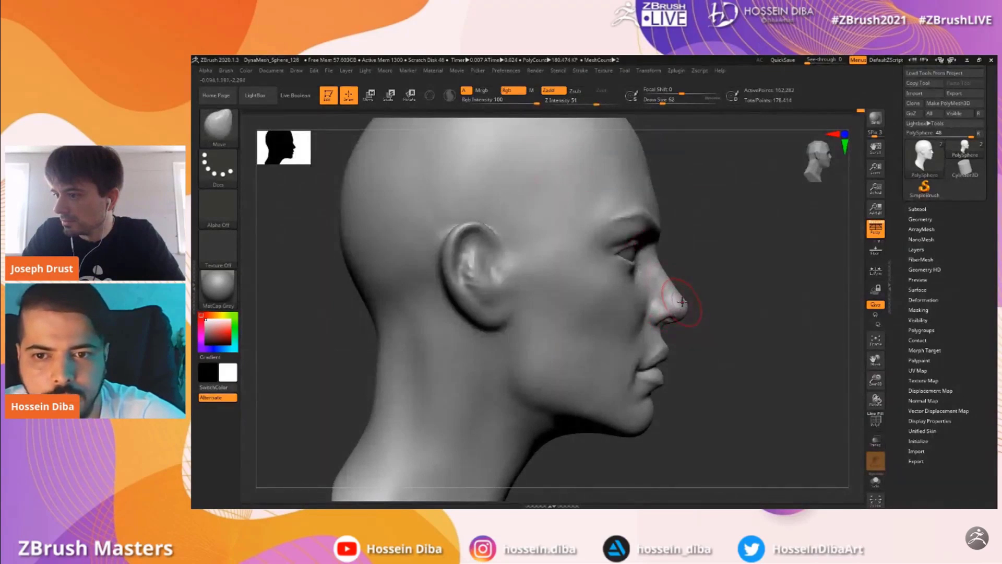
{"action": "left_click_drag", "start_coordinate": [686, 301], "coordinate": [683, 301]}
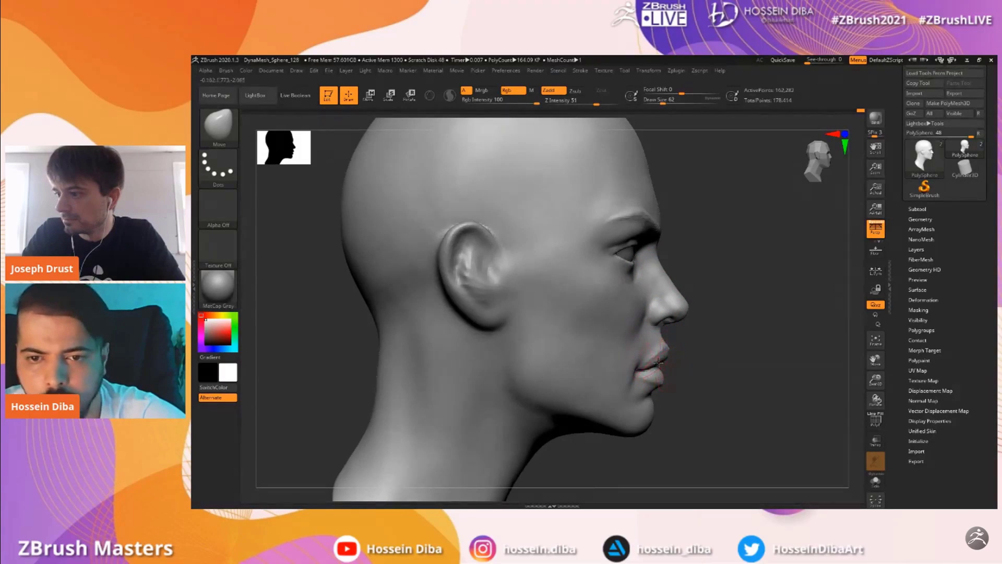
{"action": "mouse_move", "coordinate": [795, 377]}
{"action": "left_mouse_down", "text": "alt"}
{"action": "mouse_move", "coordinate": [794, 407]}
{"action": "mouse_move", "coordinate": [789, 378]}
{"action": "left_mouse_up", "text": "alt"}
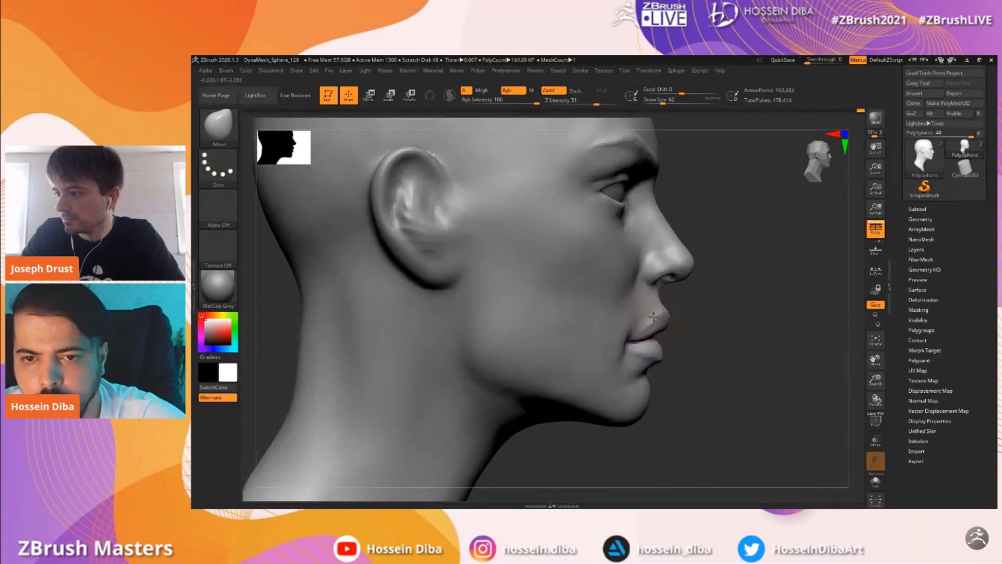
{"action": "left_click_drag", "start_coordinate": [688, 338], "coordinate": [683, 336]}
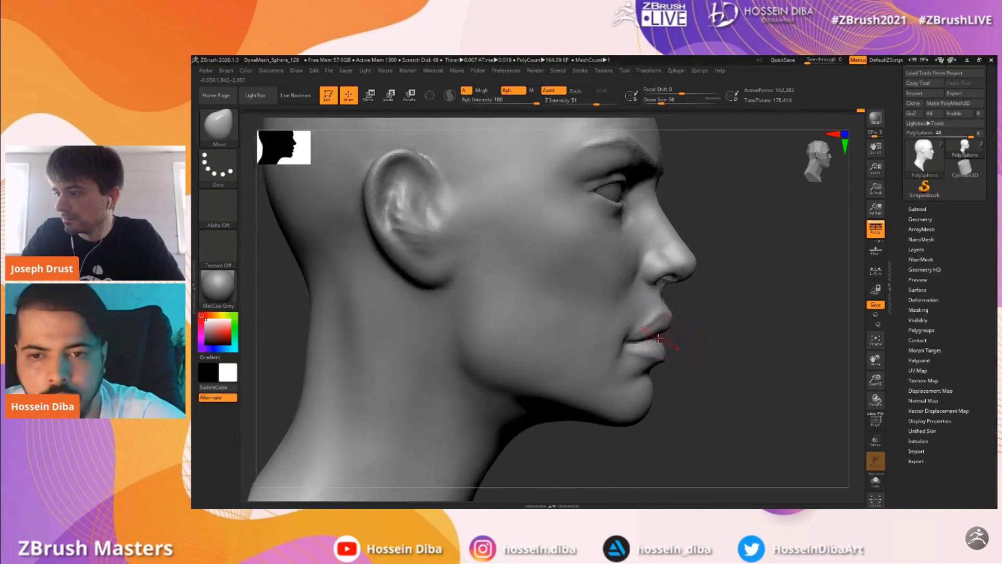
{"action": "left_click_drag", "start_coordinate": [782, 353], "coordinate": [751, 355]}
{"action": "key", "text": "shift"}
{"action": "mouse_move", "coordinate": [513, 306]}
{"action": "left_mouse_down", "text": "shift"}
{"action": "mouse_move", "coordinate": [615, 391]}
{"action": "mouse_move", "coordinate": [544, 376]}
{"action": "left_mouse_up", "text": "shift"}
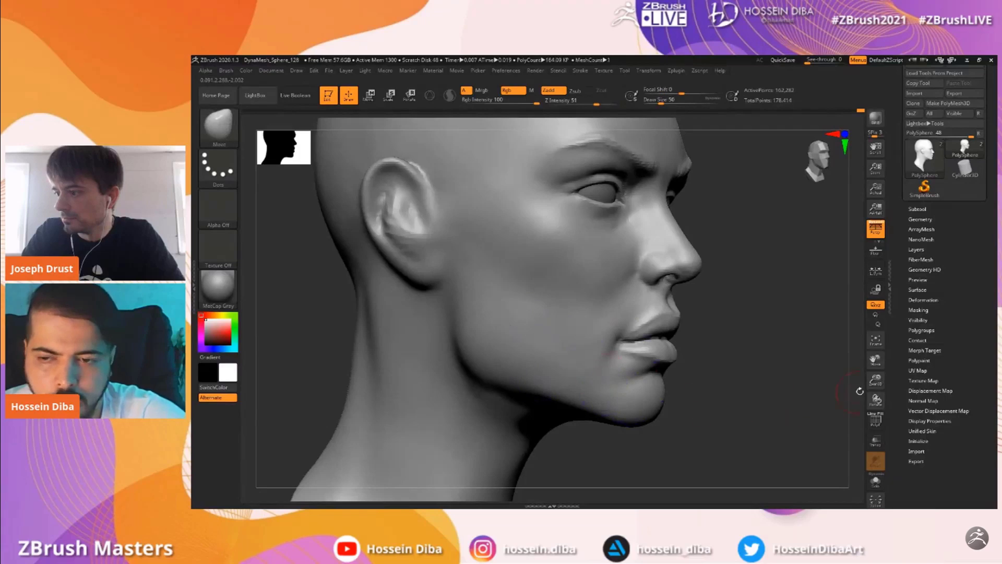
Adjust the jaw corner below the ear and the underside of the jaw in profile with the Move brush
{"action": "left_click_drag", "start_coordinate": [875, 381], "coordinate": [875, 358]}
{"action": "left_click_drag", "start_coordinate": [735, 357], "coordinate": [791, 348]}
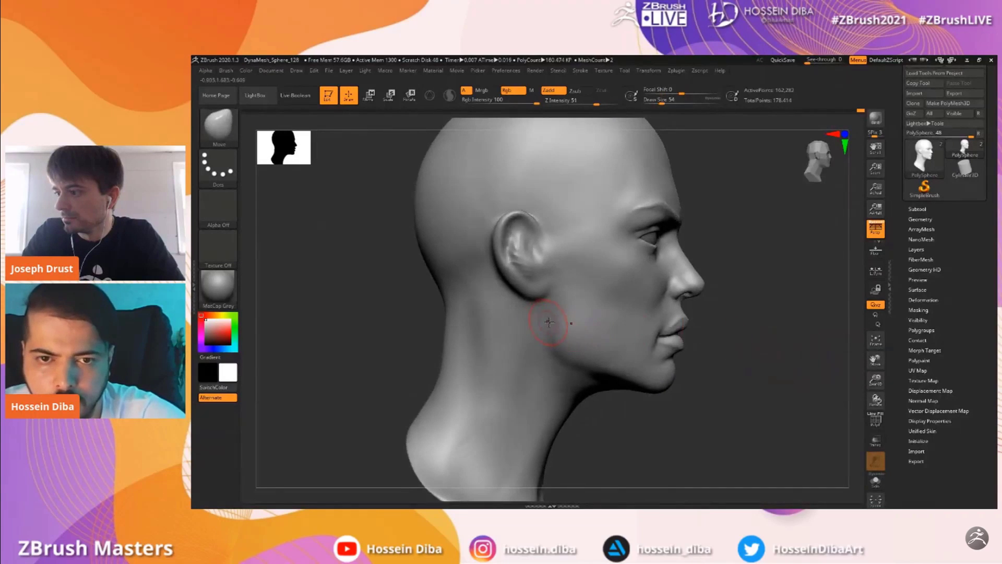
{"action": "mouse_move", "coordinate": [556, 305]}
{"action": "left_mouse_down"}
{"action": "mouse_move", "coordinate": [549, 322]}
{"action": "mouse_move", "coordinate": [558, 311]}
{"action": "left_mouse_up"}
{"action": "mouse_move", "coordinate": [777, 392]}
{"action": "left_mouse_down", "text": "shift"}
{"action": "mouse_move", "coordinate": [481, 330]}
{"action": "mouse_move", "coordinate": [636, 386]}
{"action": "left_mouse_up", "text": "shift"}
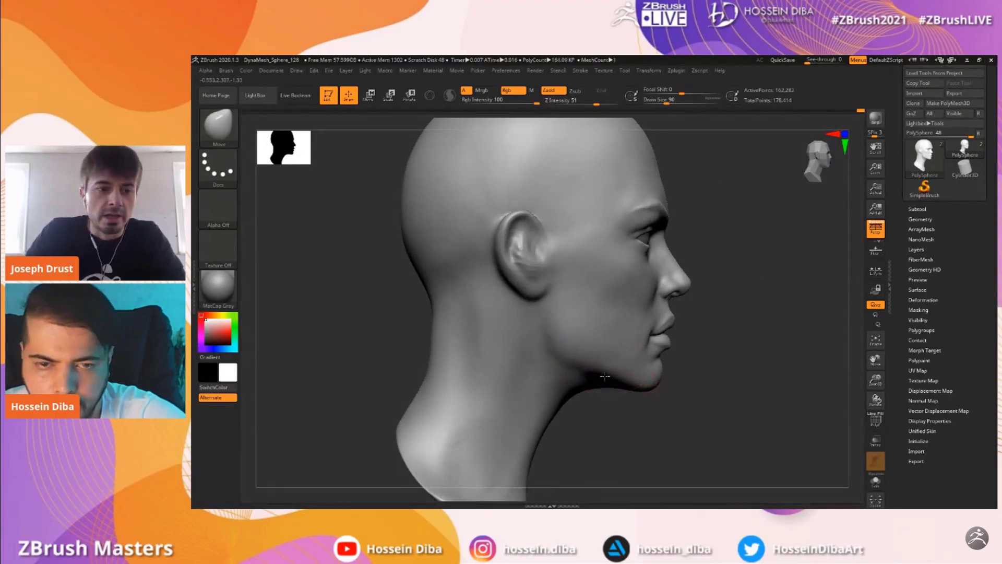
{"action": "left_click_drag", "start_coordinate": [606, 387], "coordinate": [590, 390]}
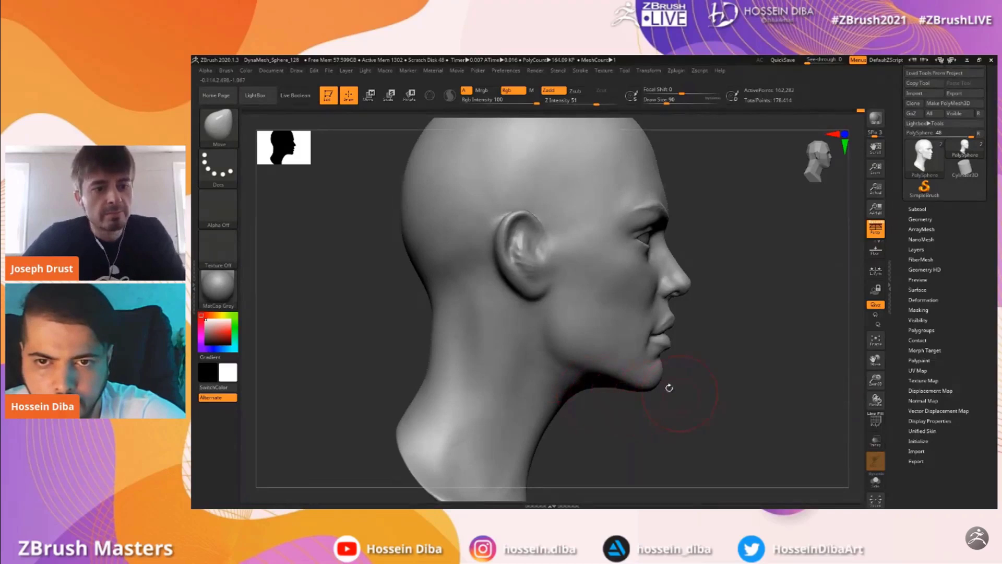
Examine the face and skull proportions from the front and three-quarter views
{"action": "mouse_move", "coordinate": [875, 380]}
{"action": "left_mouse_down"}
{"action": "mouse_move", "coordinate": [876, 359]}
{"action": "mouse_move", "coordinate": [750, 334]}
{"action": "mouse_move", "coordinate": [795, 355]}
{"action": "left_mouse_up"}
{"action": "key", "text": "bracketleft"}
{"action": "key", "text": "bracketleft"}
{"action": "key", "text": "bracketleft"}
{"action": "left_click_drag", "start_coordinate": [876, 362], "coordinate": [865, 382]}
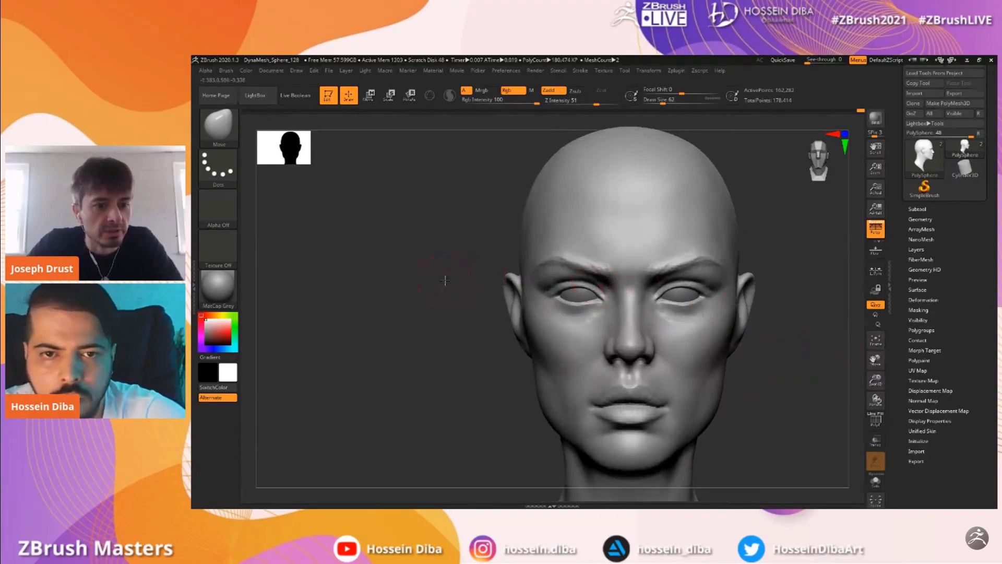
{"action": "left_click_drag", "start_coordinate": [441, 280], "coordinate": [466, 274]}
{"action": "key", "text": "shift"}
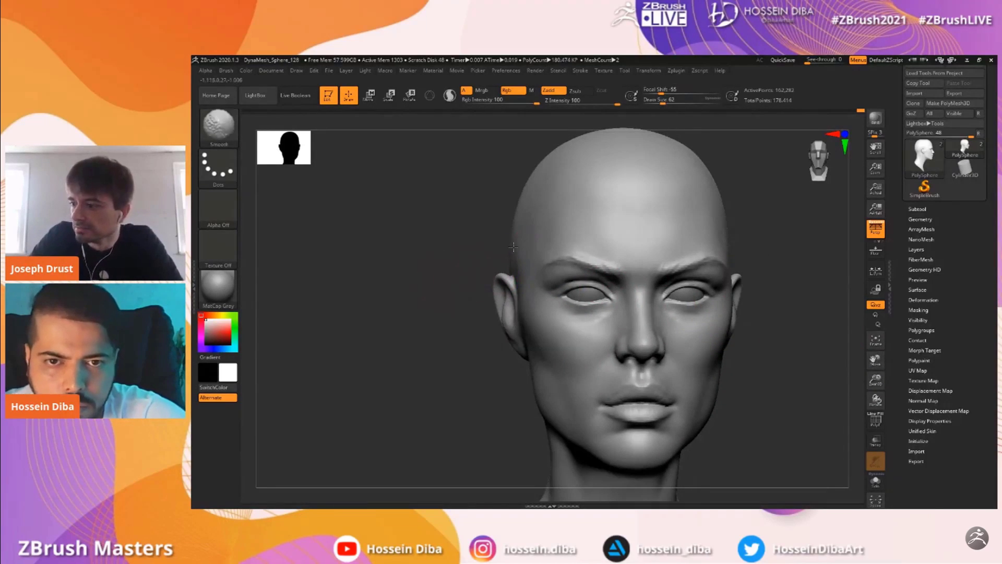
{"action": "mouse_move", "coordinate": [840, 371]}
{"action": "left_mouse_down"}
{"action": "mouse_move", "coordinate": [752, 340]}
{"action": "mouse_move", "coordinate": [764, 349]}
{"action": "left_mouse_up"}
{"action": "left_click_drag", "start_coordinate": [864, 375], "coordinate": [856, 365], "text": "alt"}
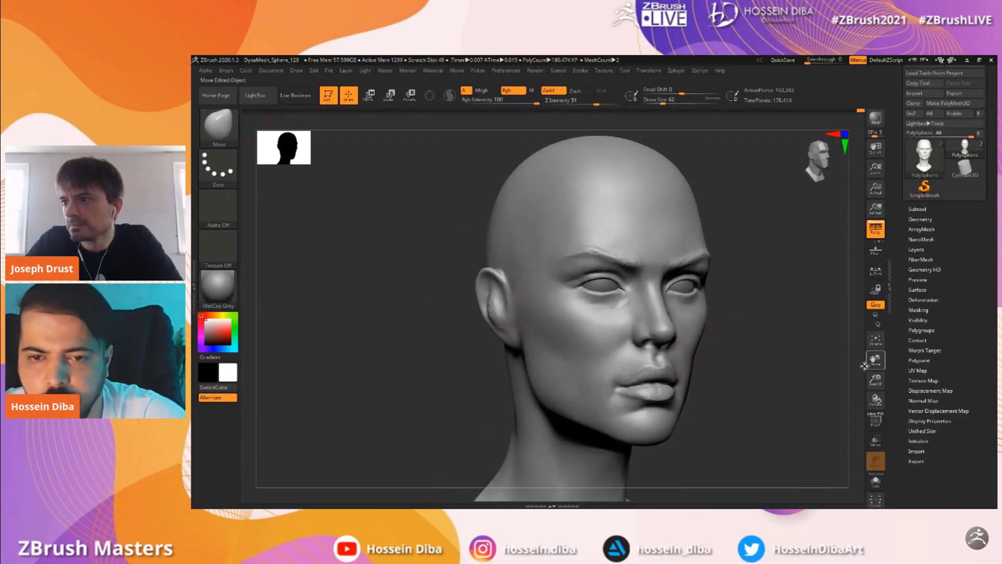
{"action": "left_click_drag", "start_coordinate": [783, 339], "coordinate": [731, 334]}
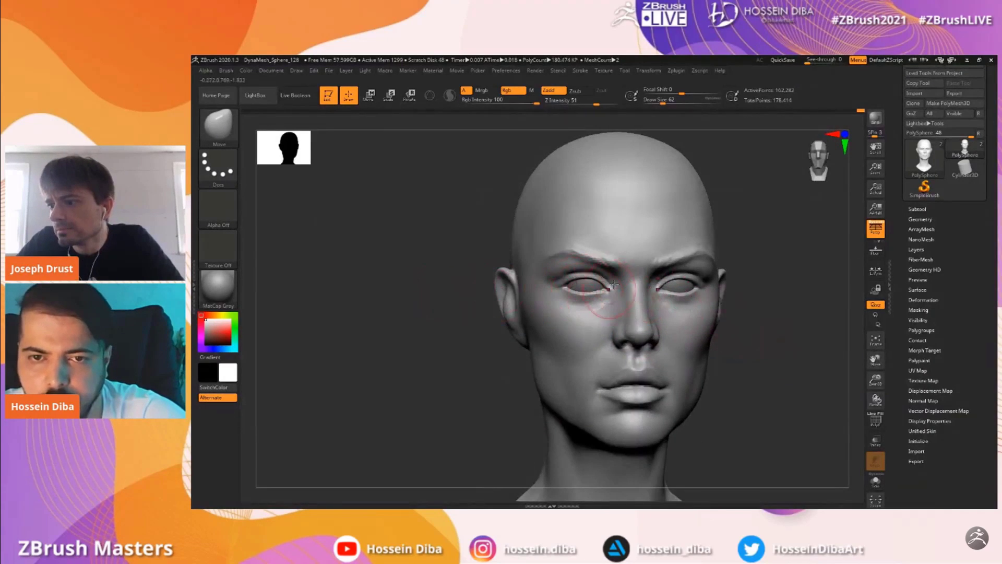
{"action": "left_click_drag", "start_coordinate": [870, 376], "coordinate": [869, 354]}
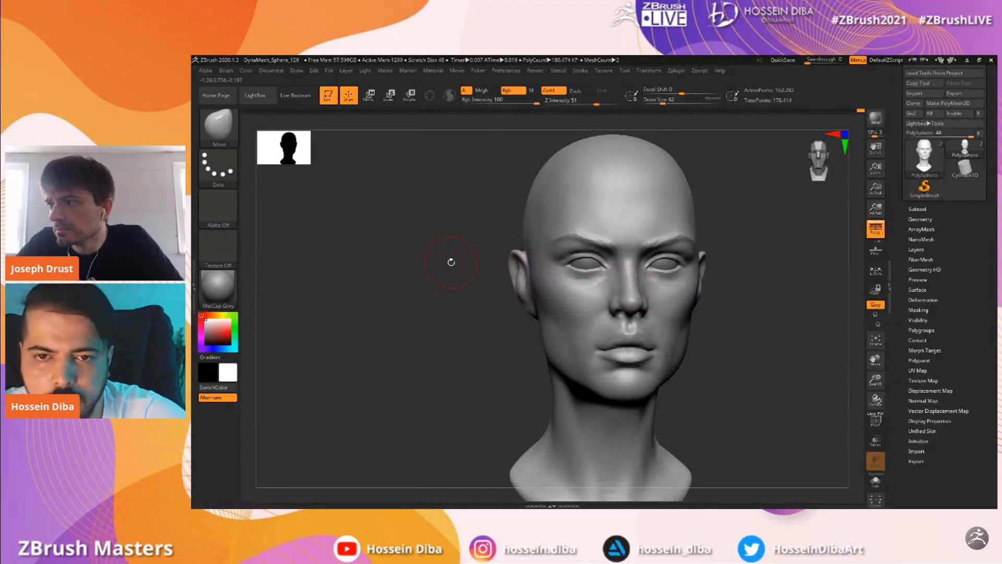
Adjust the back of the skull and the nape in profile with the Move brush at draw size 118
{"action": "left_click_drag", "start_coordinate": [450, 261], "coordinate": [490, 270]}
{"action": "left_click_drag", "start_coordinate": [730, 360], "coordinate": [784, 358]}
{"action": "left_click_drag", "start_coordinate": [876, 379], "coordinate": [875, 360]}
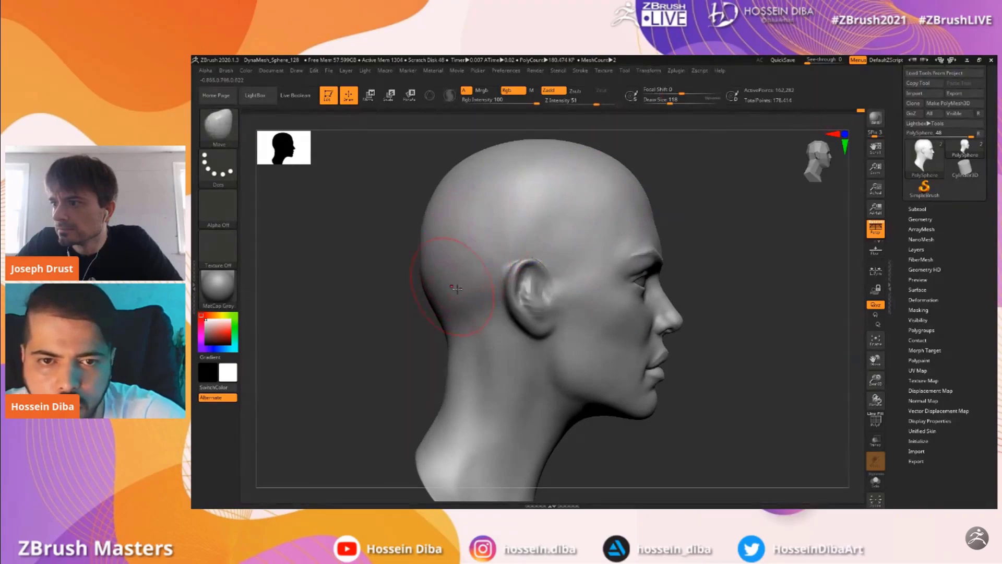
{"action": "left_click_drag", "start_coordinate": [865, 380], "coordinate": [866, 405]}
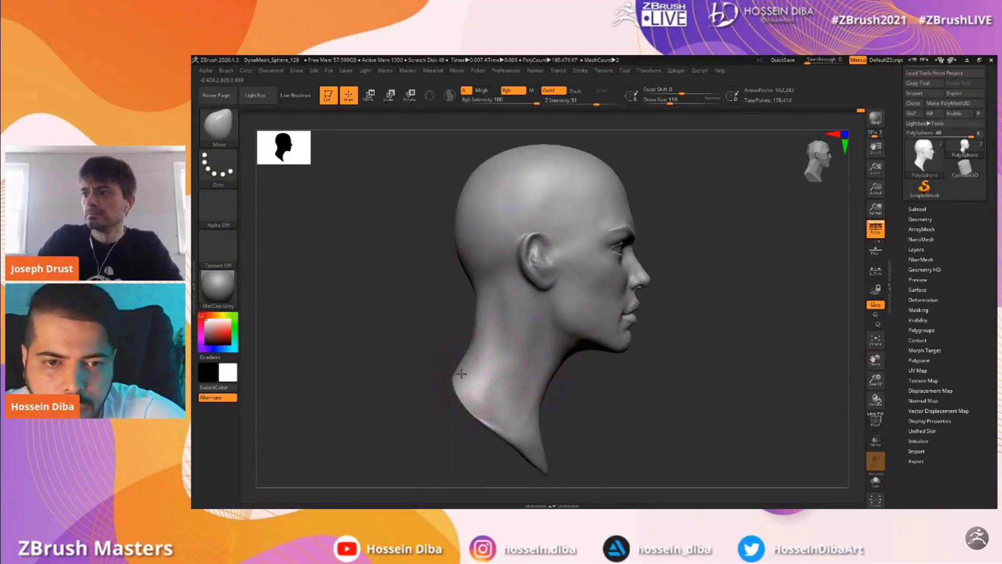
{"action": "left_click_drag", "start_coordinate": [789, 386], "coordinate": [720, 376], "text": "shift"}
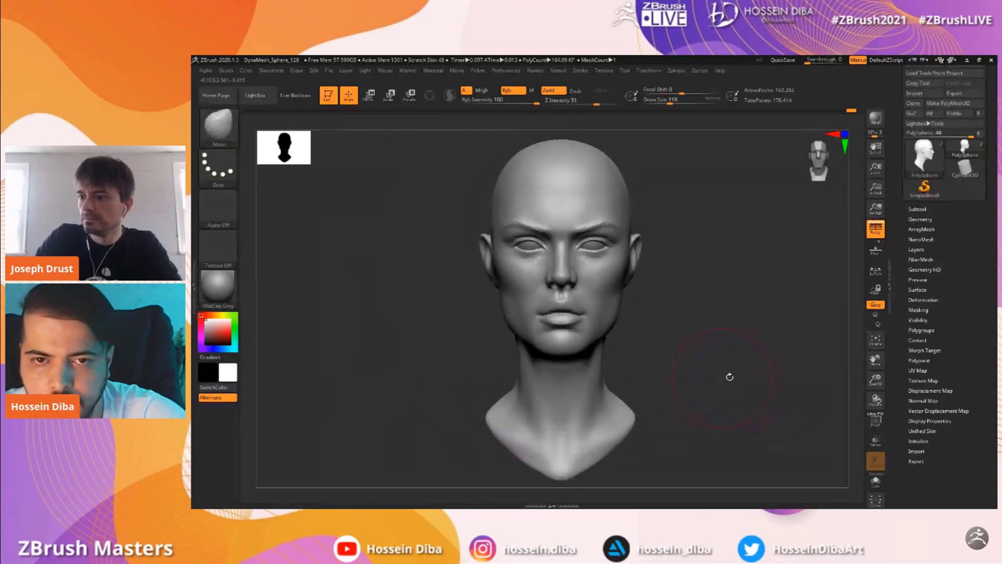
Shape the neck contour below the jaw from the front with the Move brush, reducing the draw size to 86
{"action": "mouse_move", "coordinate": [876, 380]}
{"action": "left_mouse_down"}
{"action": "mouse_move", "coordinate": [876, 361]}
{"action": "mouse_move", "coordinate": [927, 365]}
{"action": "left_mouse_up"}
{"action": "key", "text": "["}
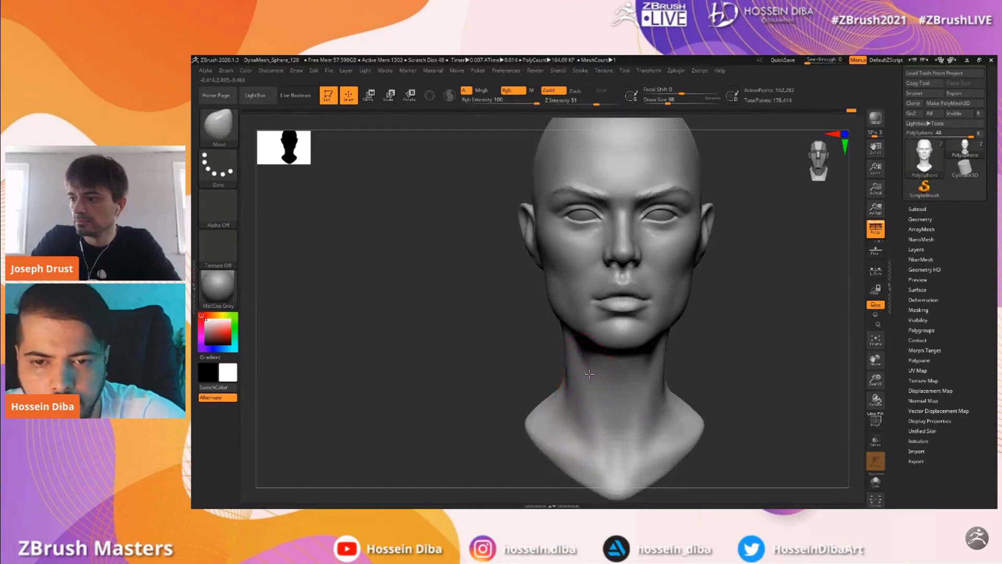
{"action": "left_click_drag", "start_coordinate": [877, 387], "coordinate": [877, 412]}
{"action": "left_click_drag", "start_coordinate": [875, 360], "coordinate": [868, 353]}
{"action": "key", "text": "["}
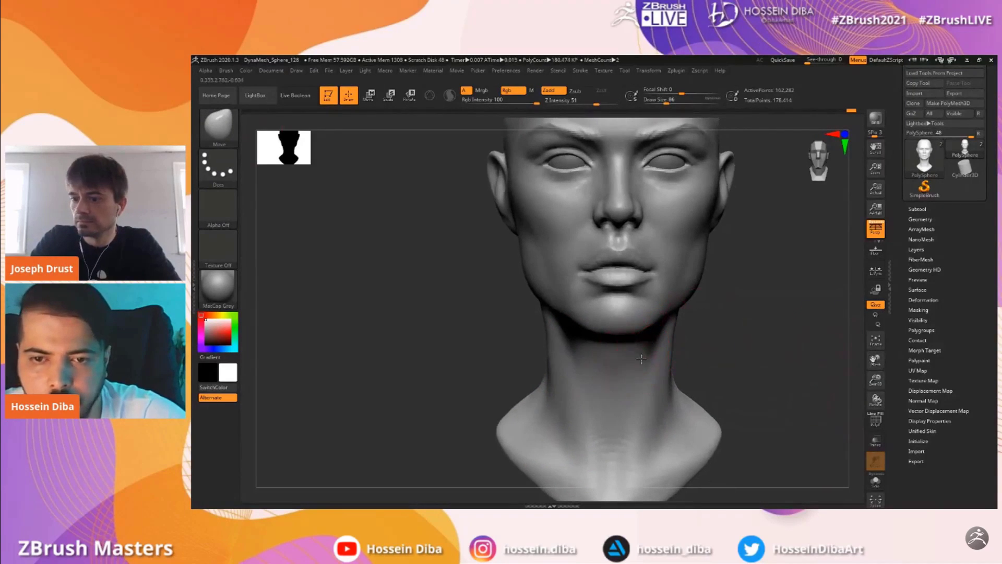
{"action": "left_click_drag", "start_coordinate": [743, 343], "coordinate": [628, 374]}
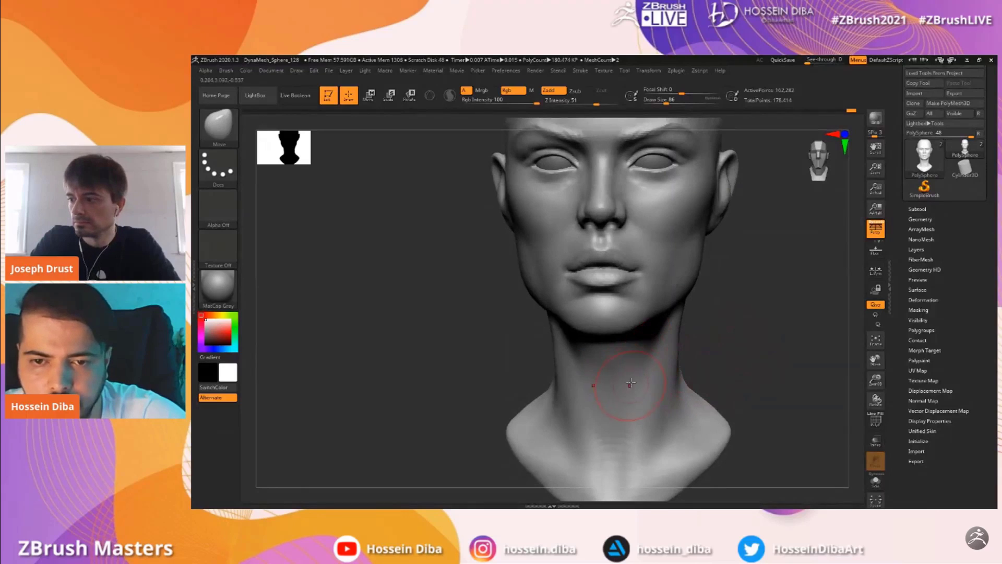
Reshape the area under the jaw and the upper neck from below with the Move brush
{"action": "left_click_drag", "start_coordinate": [511, 355], "coordinate": [576, 357]}
{"action": "right_click_drag", "start_coordinate": [530, 351], "coordinate": [580, 342]}
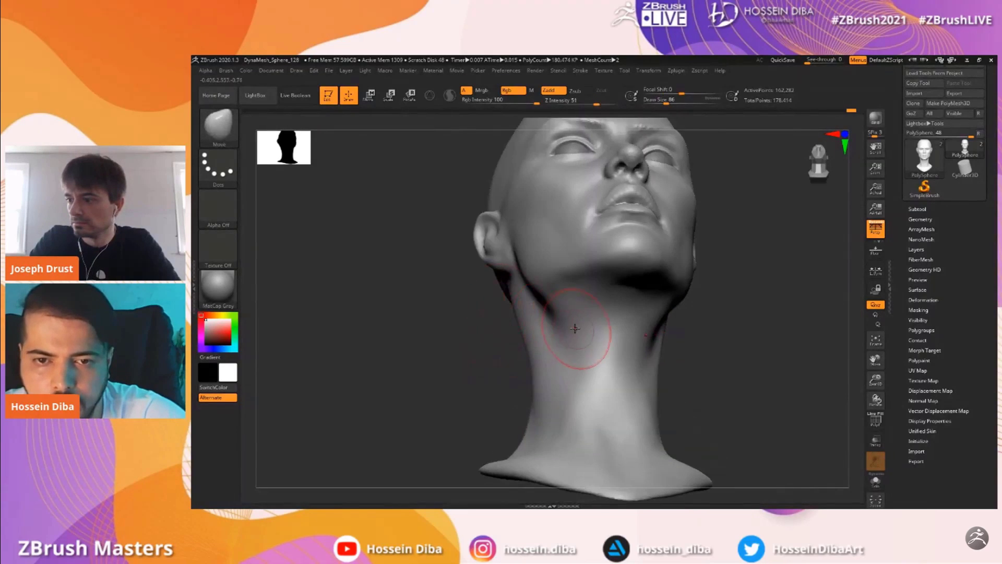
{"action": "left_click_drag", "start_coordinate": [875, 379], "coordinate": [876, 407]}
{"action": "left_click_drag", "start_coordinate": [778, 361], "coordinate": [695, 318]}
{"action": "right_click_drag", "start_coordinate": [542, 316], "coordinate": [566, 316]}
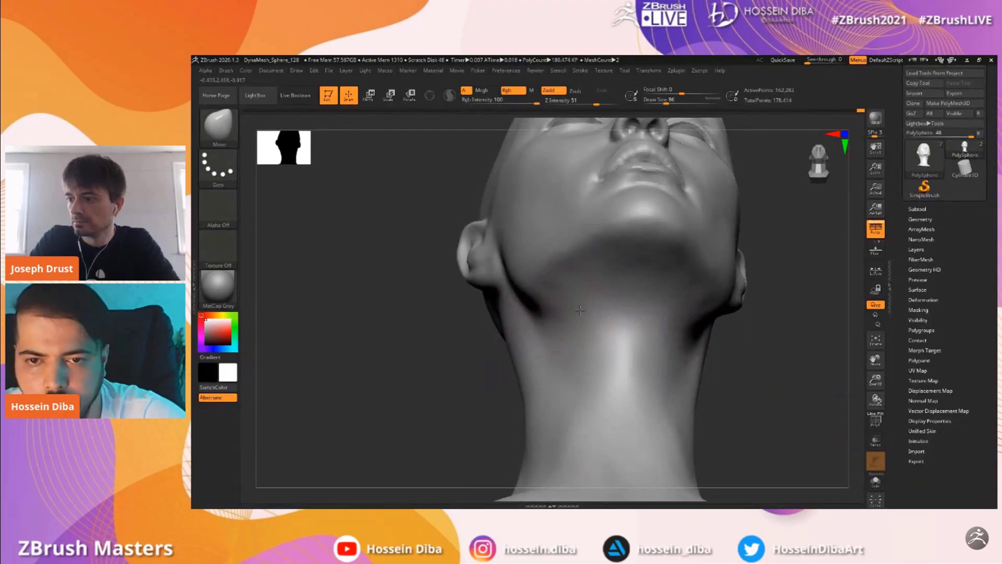
{"action": "right_click_drag", "start_coordinate": [652, 371], "coordinate": [599, 286]}
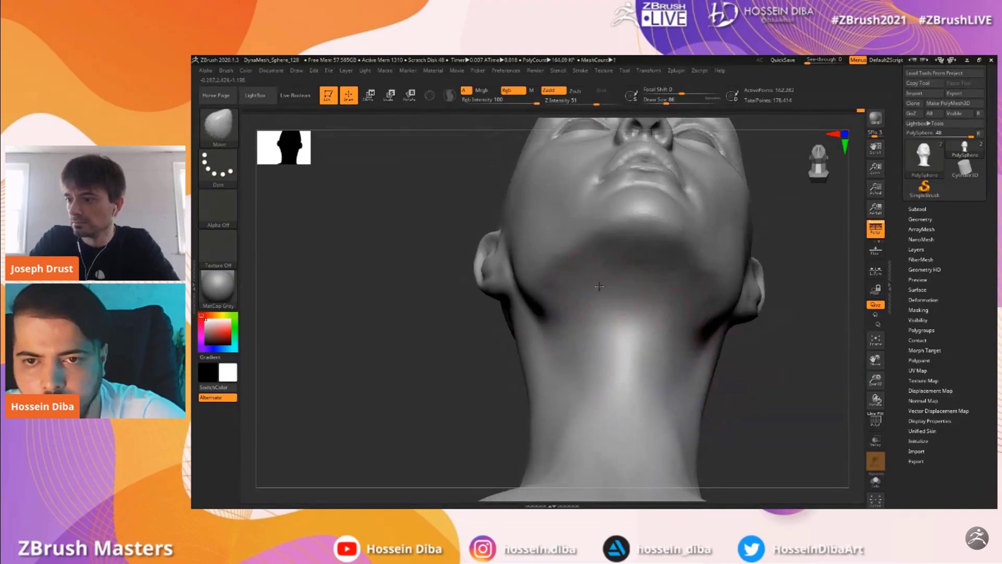
Sculpt the sides of the neck from below with the Standard brush and smooth the strokes
{"action": "key", "text": "b"}
{"action": "key", "text": "s"}
{"action": "key", "text": "t"}
{"action": "left_click_drag", "start_coordinate": [646, 325], "coordinate": [583, 313], "text": "alt"}
{"action": "mouse_move", "coordinate": [443, 324]}
{"action": "left_mouse_down", "text": "shift"}
{"action": "mouse_move", "coordinate": [426, 261]}
{"action": "mouse_move", "coordinate": [433, 308]}
{"action": "left_mouse_up", "text": "shift"}
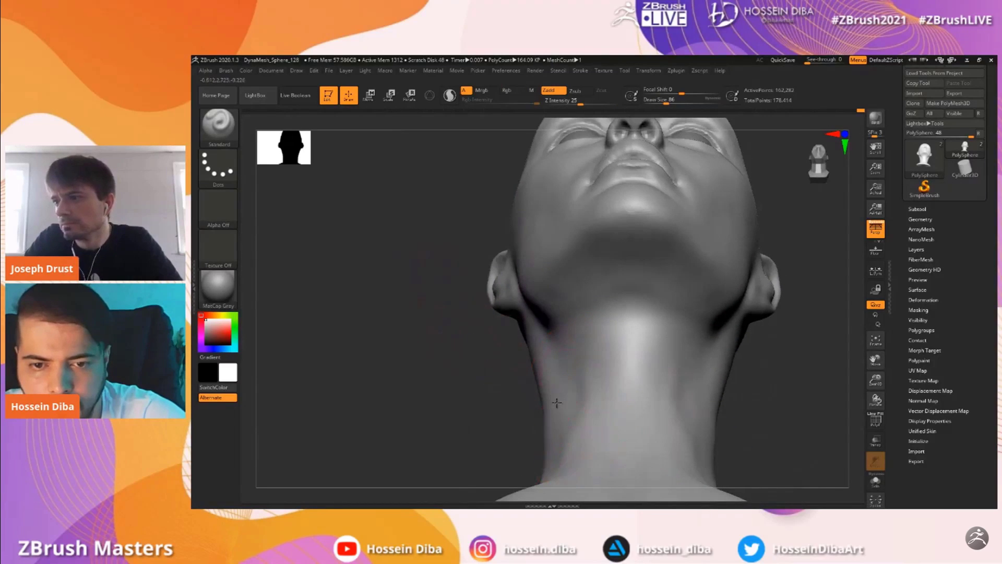
{"action": "mouse_move", "coordinate": [577, 430]}
{"action": "left_mouse_down", "text": "shift"}
{"action": "mouse_move", "coordinate": [551, 430]}
{"action": "mouse_move", "coordinate": [579, 358]}
{"action": "left_mouse_up", "text": "shift"}
Sculpt the neck muscles running down to the collarbones with the Standard brush from front and three-quarter views
{"action": "mouse_move", "coordinate": [751, 376]}
{"action": "left_mouse_down"}
{"action": "mouse_move", "coordinate": [746, 308]}
{"action": "mouse_move", "coordinate": [755, 362]}
{"action": "left_mouse_up"}
{"action": "left_click_drag", "start_coordinate": [818, 381], "coordinate": [783, 334], "text": "alt"}
{"action": "left_click_drag", "start_coordinate": [783, 407], "coordinate": [788, 334], "text": "alt"}
{"action": "left_click_drag", "start_coordinate": [496, 354], "coordinate": [525, 359]}
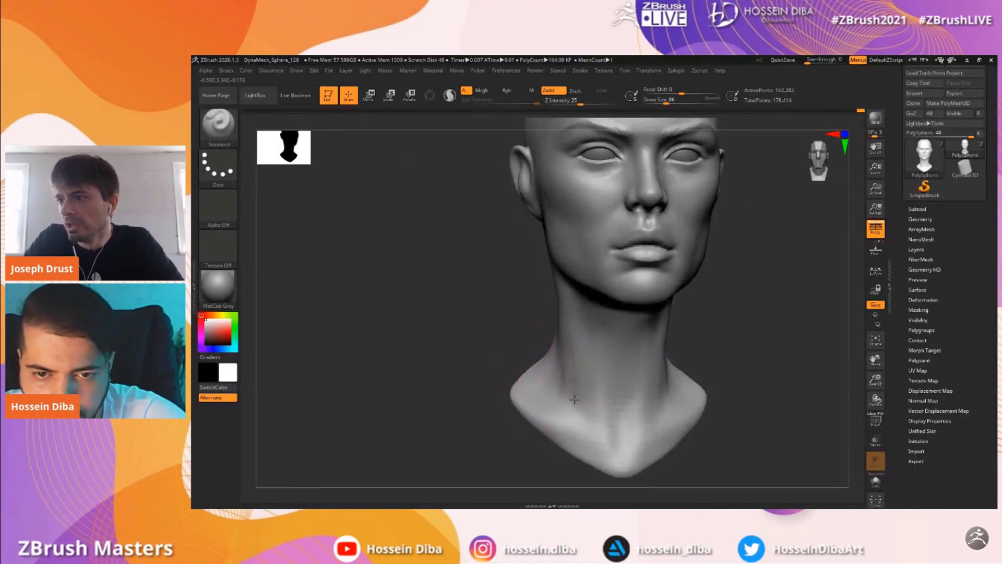
{"action": "mouse_move", "coordinate": [730, 425]}
{"action": "left_mouse_down"}
{"action": "mouse_move", "coordinate": [832, 399]}
{"action": "mouse_move", "coordinate": [814, 366]}
{"action": "mouse_move", "coordinate": [790, 360]}
{"action": "left_mouse_up"}
{"action": "left_click_drag", "start_coordinate": [501, 378], "coordinate": [582, 395]}
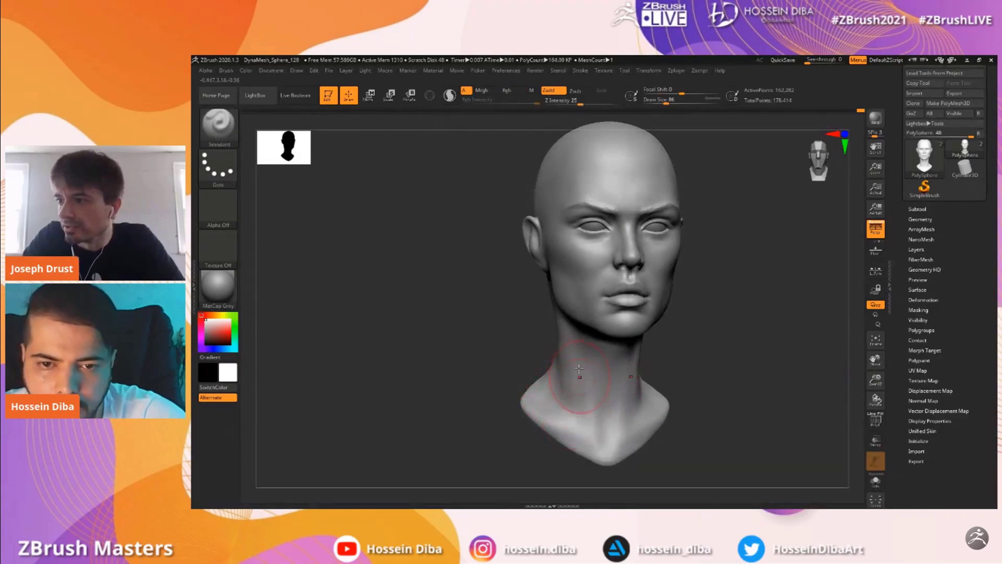
{"action": "left_click_drag", "start_coordinate": [512, 345], "coordinate": [547, 349], "text": "shift"}
{"action": "left_click_drag", "start_coordinate": [825, 392], "coordinate": [856, 385], "text": "alt"}
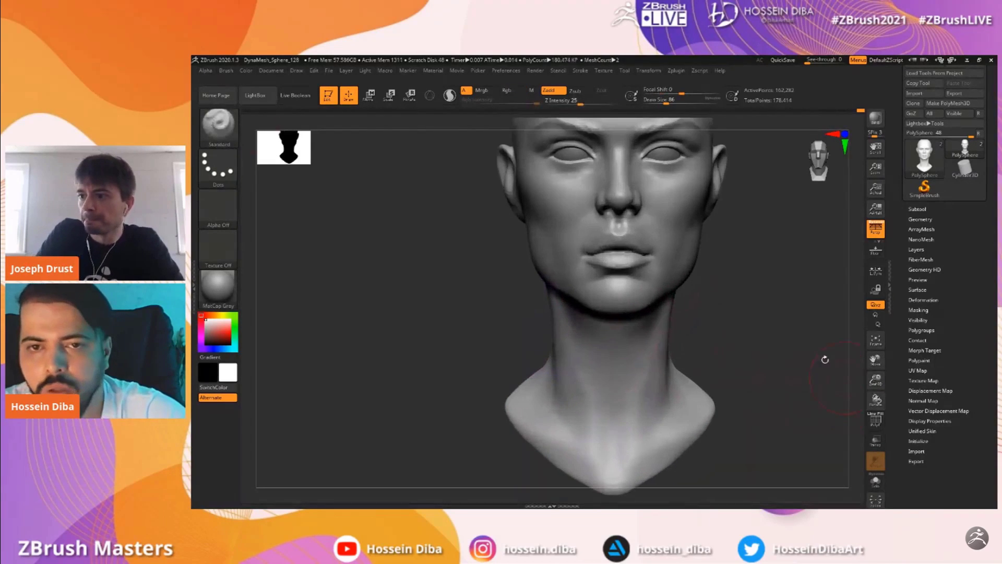
Refine the front of the neck and smooth its side toward the shoulder
{"action": "mouse_move", "coordinate": [653, 334]}
{"action": "left_mouse_down"}
{"action": "mouse_move", "coordinate": [623, 426]}
{"action": "mouse_move", "coordinate": [640, 360]}
{"action": "left_mouse_up"}
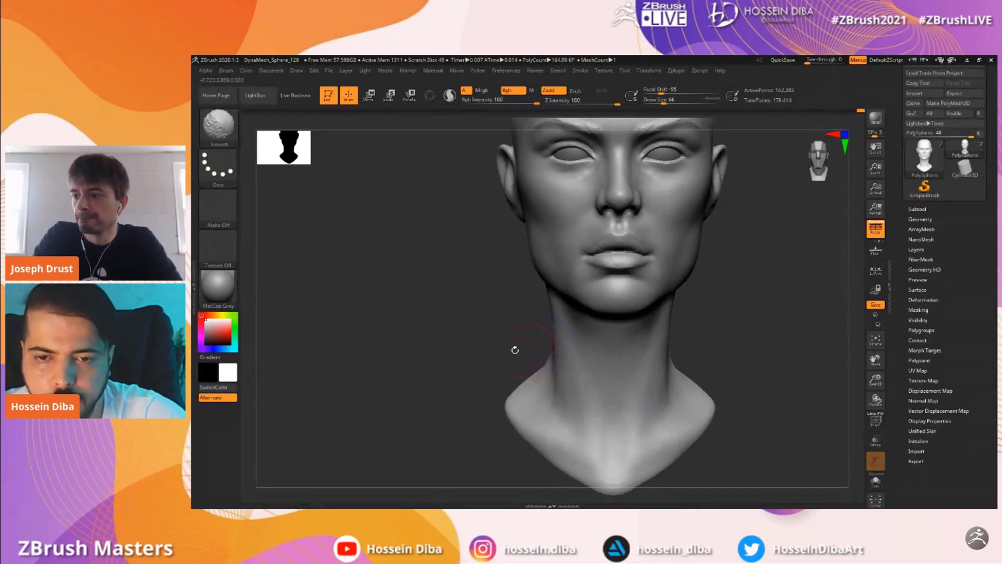
{"action": "mouse_move", "coordinate": [476, 338]}
{"action": "left_mouse_down"}
{"action": "mouse_move", "coordinate": [551, 383]}
{"action": "mouse_move", "coordinate": [539, 387]}
{"action": "mouse_move", "coordinate": [538, 365]}
{"action": "left_mouse_up"}
{"action": "mouse_move", "coordinate": [537, 365]}
{"action": "left_mouse_down", "text": "shift"}
{"action": "mouse_move", "coordinate": [531, 378]}
{"action": "mouse_move", "coordinate": [546, 360]}
{"action": "left_mouse_up", "text": "shift"}
{"action": "left_click_drag", "start_coordinate": [543, 402], "coordinate": [551, 376], "text": "shift"}
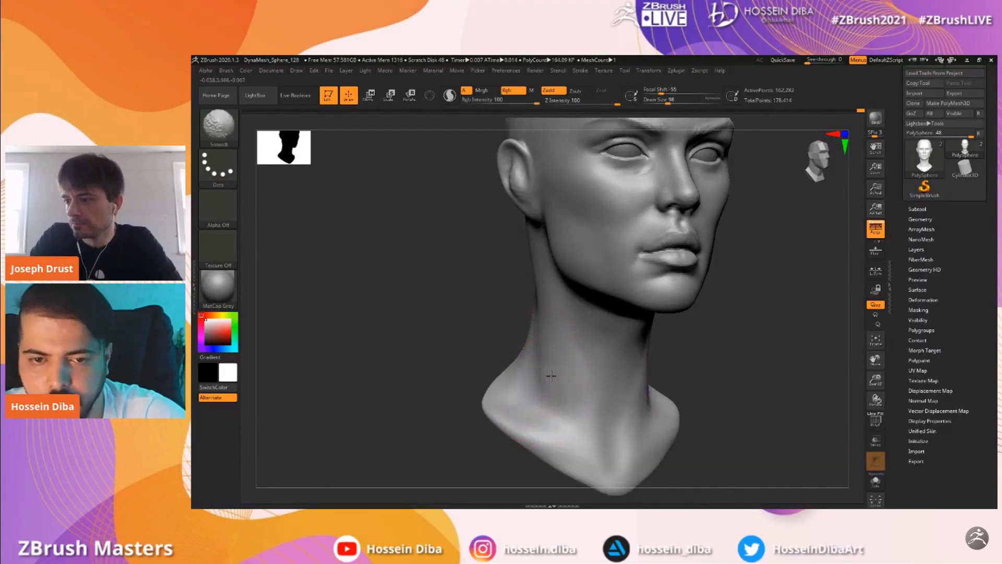
Adjust the side of the neck below the ear with the Move brush
{"action": "mouse_move", "coordinate": [479, 320]}
{"action": "left_mouse_down"}
{"action": "mouse_move", "coordinate": [505, 324]}
{"action": "mouse_move", "coordinate": [515, 307]}
{"action": "left_mouse_up"}
{"action": "left_click_drag", "start_coordinate": [876, 361], "coordinate": [881, 383]}
{"action": "key", "text": "b"}
{"action": "key", "text": "m"}
{"action": "key", "text": "v"}
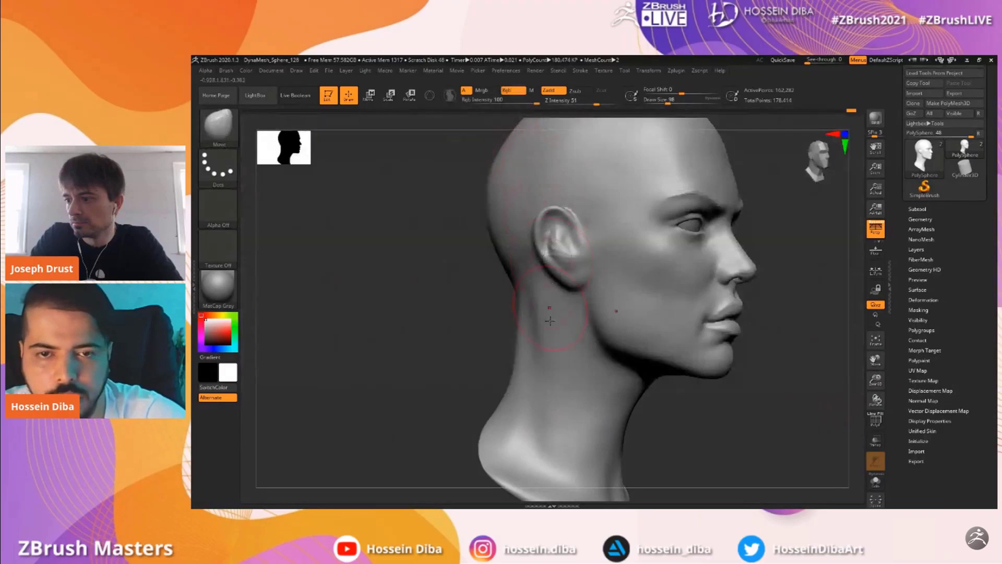
{"action": "left_click_drag", "start_coordinate": [514, 343], "coordinate": [439, 360]}
Shape the slope from the neck to the shoulder with the Move brush, enlarging the draw size
{"action": "left_click_drag", "start_coordinate": [874, 380], "coordinate": [863, 370]}
{"action": "left_click_drag", "start_coordinate": [870, 363], "coordinate": [889, 392]}
{"action": "left_click_drag", "start_coordinate": [880, 361], "coordinate": [861, 336]}
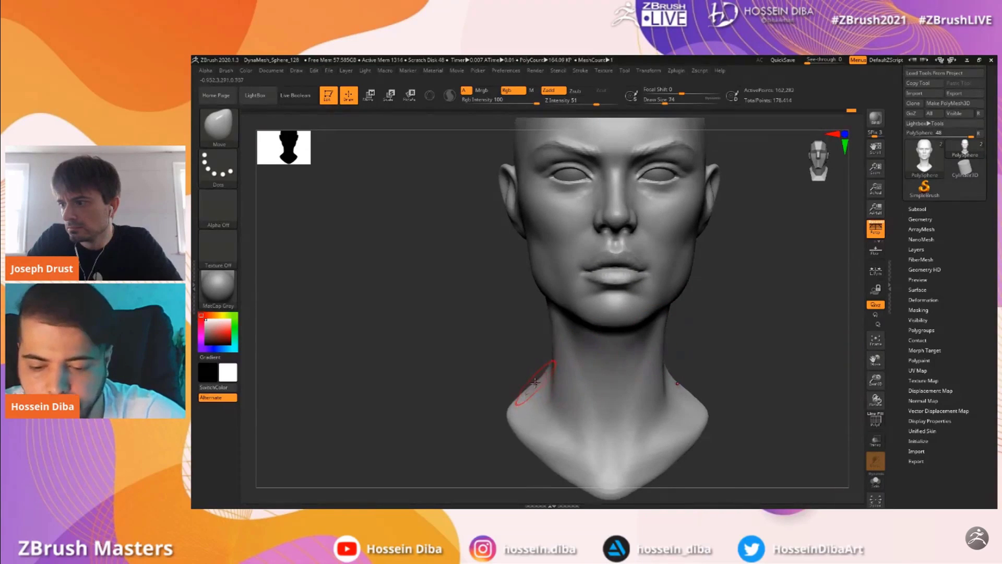
{"action": "key", "text": "]"}
{"action": "key", "text": "]"}
{"action": "left_click_drag", "start_coordinate": [507, 367], "coordinate": [551, 369], "text": "shift"}
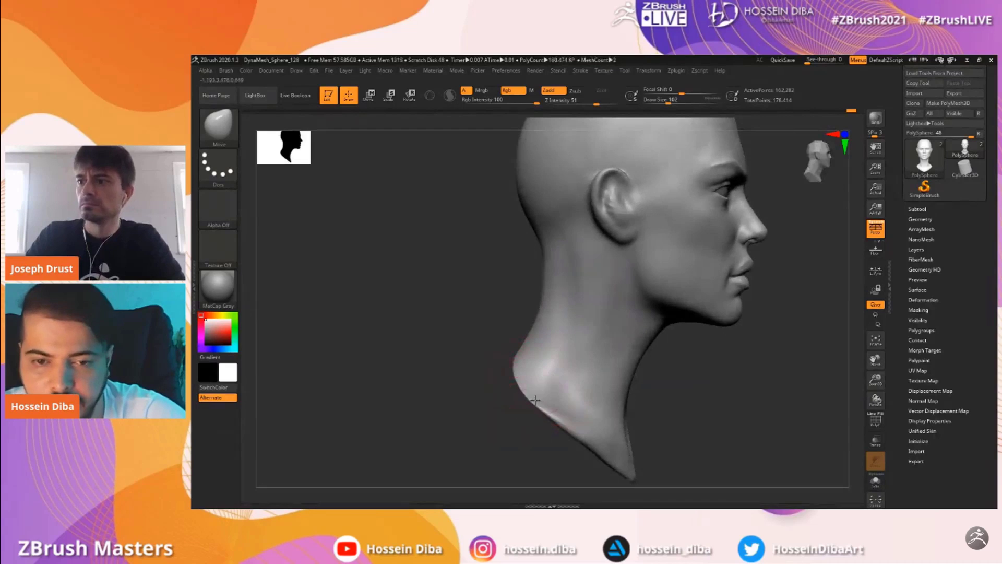
Refine the neck and shoulder silhouette from the front with the Move brush
{"action": "left_click_drag", "start_coordinate": [572, 436], "coordinate": [832, 390], "text": "shift"}
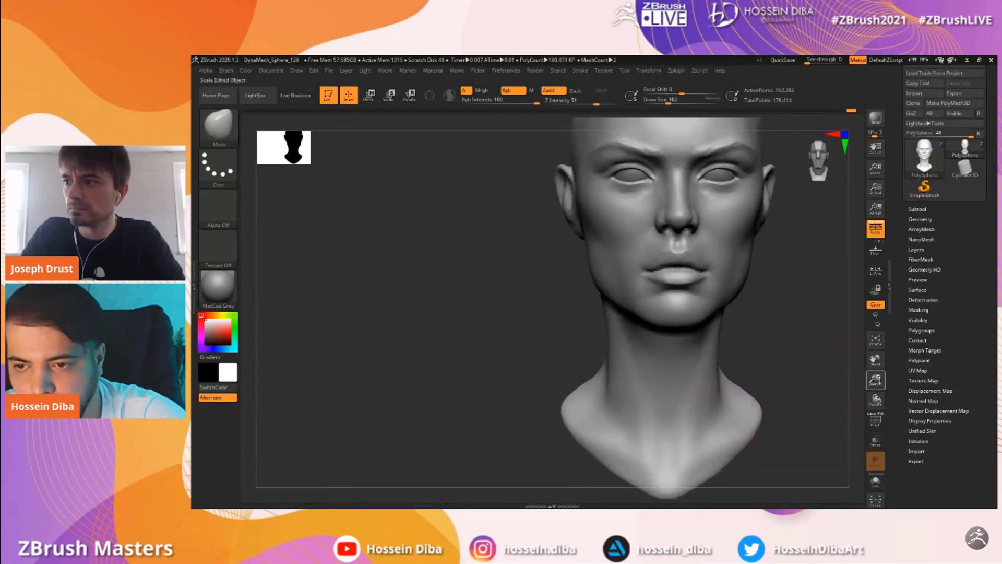
{"action": "mouse_move", "coordinate": [867, 360]}
{"action": "left_mouse_down"}
{"action": "mouse_move", "coordinate": [838, 360]}
{"action": "mouse_move", "coordinate": [874, 400]}
{"action": "mouse_move", "coordinate": [844, 361]}
{"action": "left_mouse_up"}
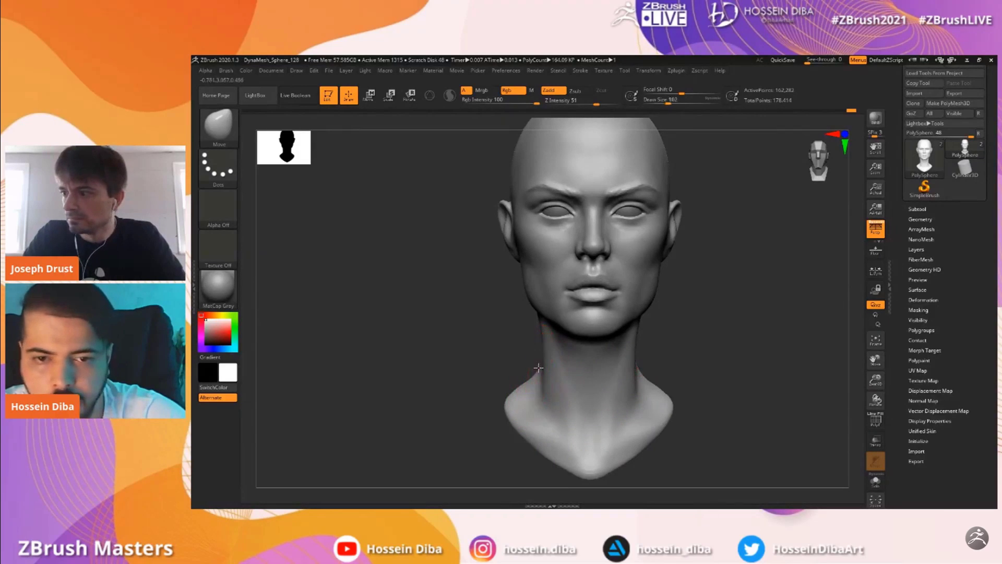
{"action": "left_click_drag", "start_coordinate": [876, 381], "coordinate": [875, 400]}
{"action": "left_click_drag", "start_coordinate": [875, 360], "coordinate": [869, 337]}
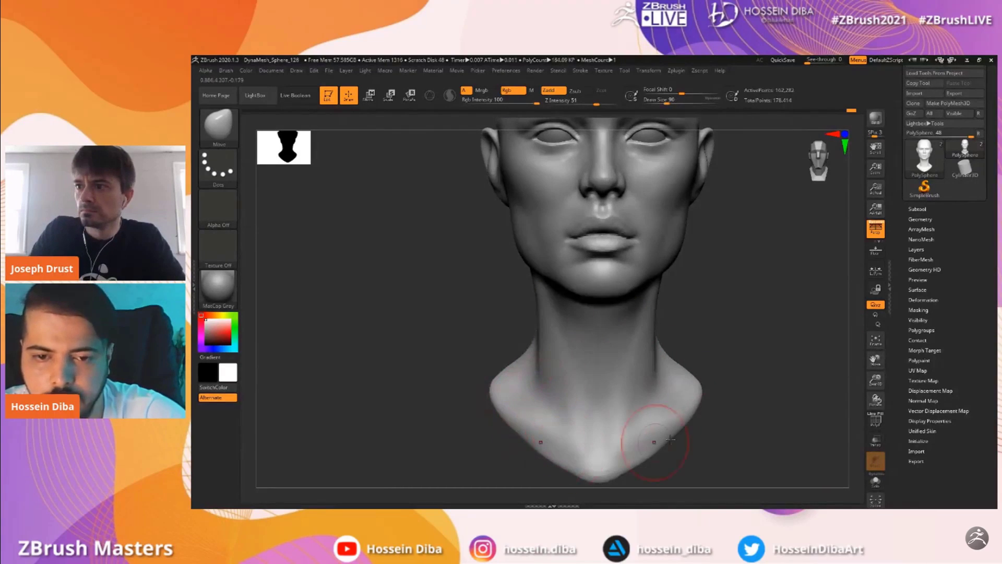
Build up the centre of the neck base with the Standard brush, reducing the draw size to 78
{"action": "left_click_drag", "start_coordinate": [876, 382], "coordinate": [875, 398]}
{"action": "left_click_drag", "start_coordinate": [876, 362], "coordinate": [875, 346]}
{"action": "left_click_drag", "start_coordinate": [875, 380], "coordinate": [875, 392]}
{"action": "mouse_move", "coordinate": [875, 361]}
{"action": "left_mouse_down"}
{"action": "mouse_move", "coordinate": [858, 351]}
{"action": "mouse_move", "coordinate": [874, 369]}
{"action": "mouse_move", "coordinate": [878, 339]}
{"action": "left_mouse_up"}
{"action": "left_click", "coordinate": [224, 137]}
{"action": "left_click", "coordinate": [634, 135]}
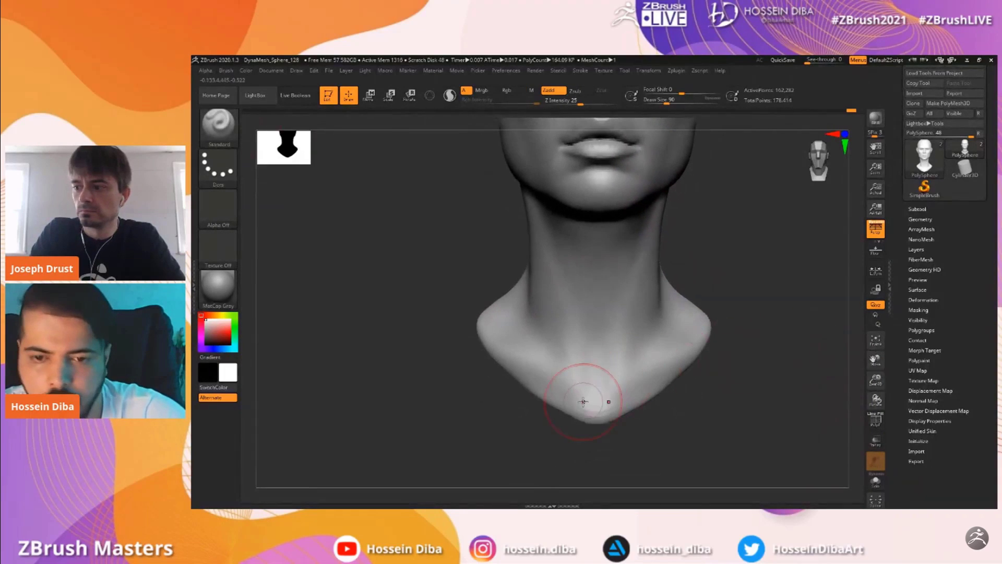
{"action": "key", "text": "["}
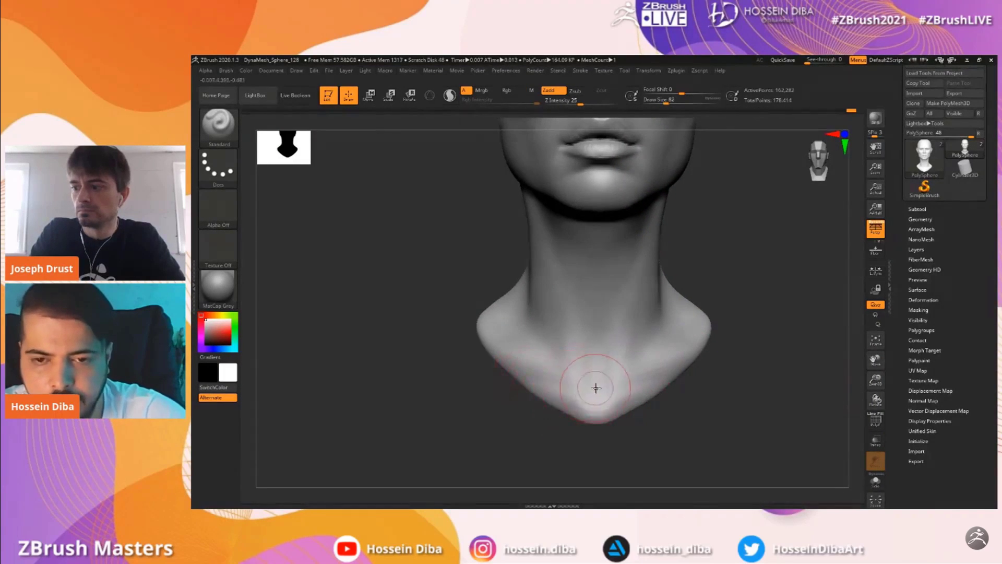
{"action": "key", "text": "bracketleft"}
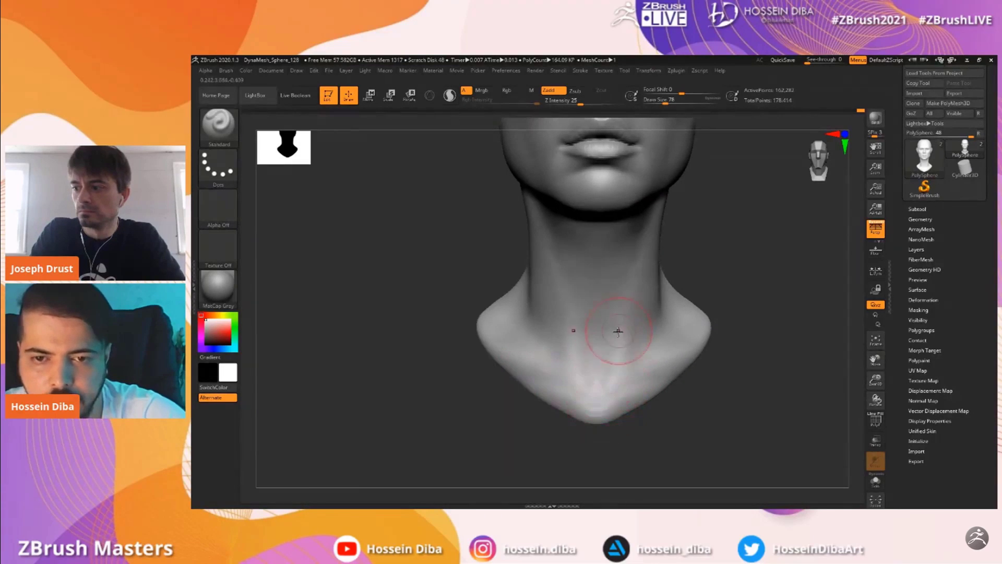
{"action": "left_click_drag", "start_coordinate": [828, 382], "coordinate": [830, 413], "text": "alt"}
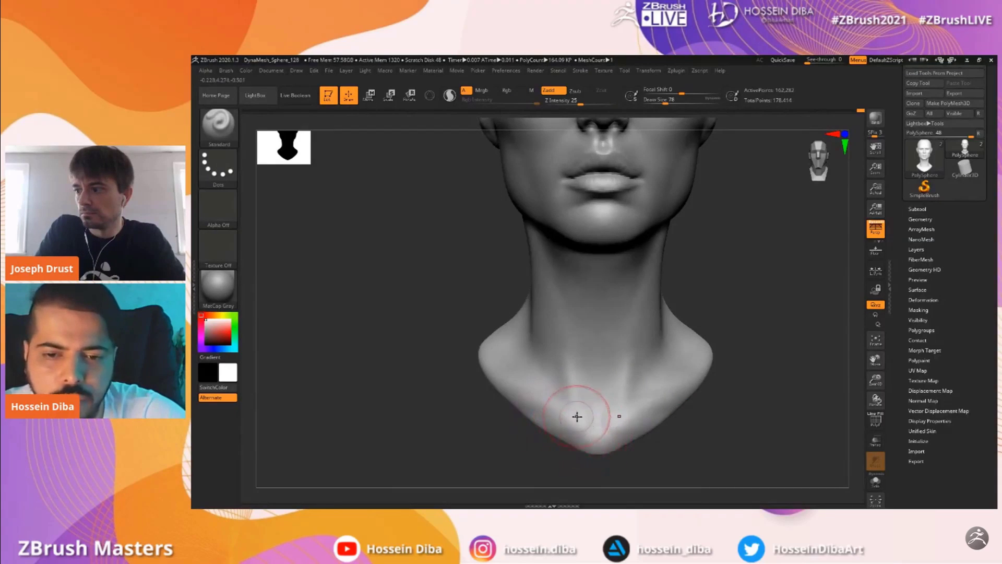
Define the neck tendons and collarbone forms above the neck base with the Standard brush at a draw size of 62
{"action": "left_click_drag", "start_coordinate": [876, 380], "coordinate": [876, 341]}
{"action": "left_click_drag", "start_coordinate": [635, 387], "coordinate": [641, 361]}
{"action": "key", "text": "["}
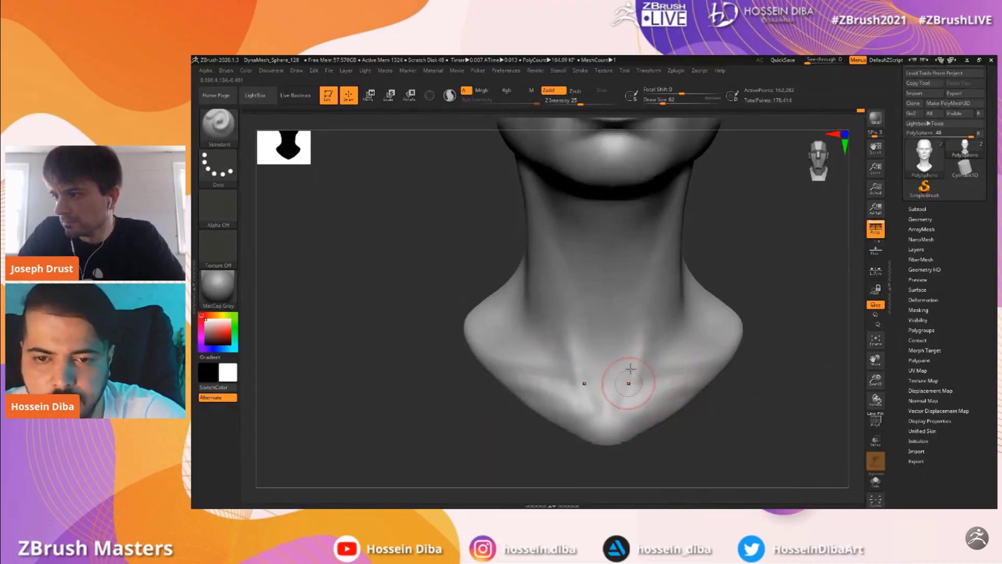
Smooth the tendons and collarbone area at the front of the neck, enlarging the draw size to 106
{"action": "key", "text": "shift"}
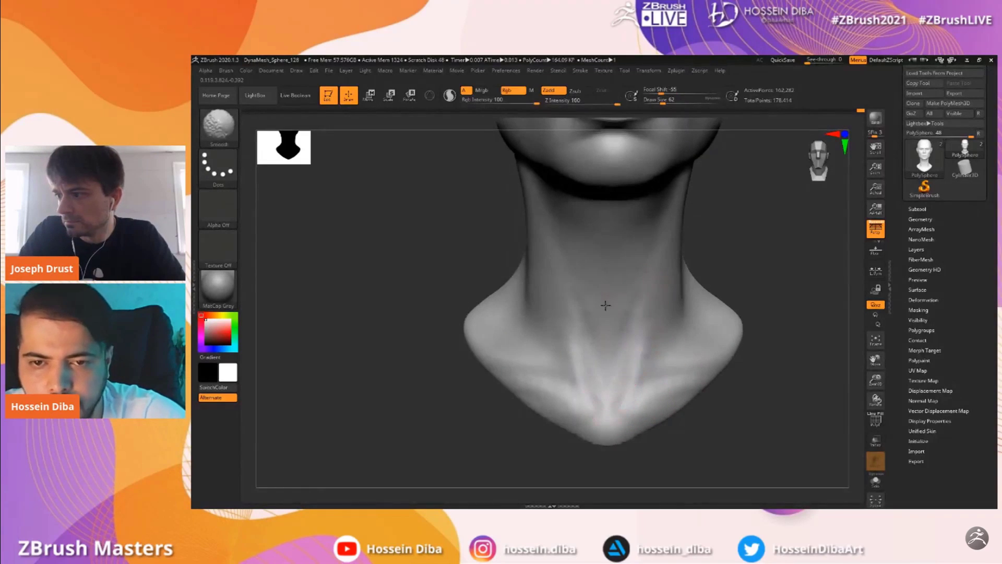
{"action": "left_click_drag", "start_coordinate": [875, 381], "coordinate": [874, 395]}
{"action": "left_click_drag", "start_coordinate": [874, 359], "coordinate": [858, 392]}
{"action": "key", "text": "]"}
{"action": "key", "text": "]"}
{"action": "key", "text": "]"}
{"action": "key", "text": "]"}
{"action": "left_click_drag", "start_coordinate": [623, 364], "coordinate": [597, 421], "text": "shift"}
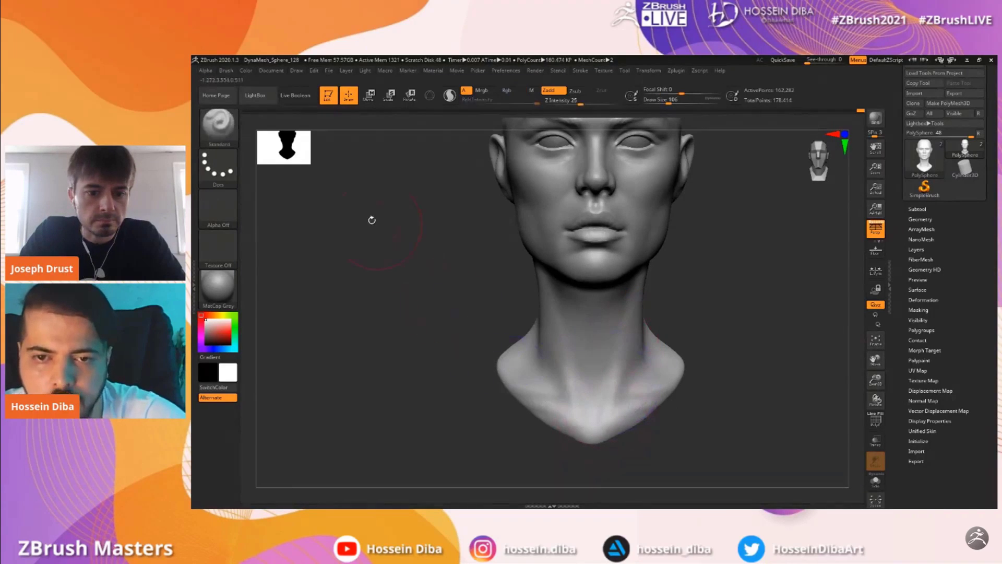
Adjust the lower front edge of the neck base with the Move brush, checking the profile, and smooth it
{"action": "left_click", "coordinate": [233, 137]}
{"action": "left_click", "coordinate": [512, 136]}
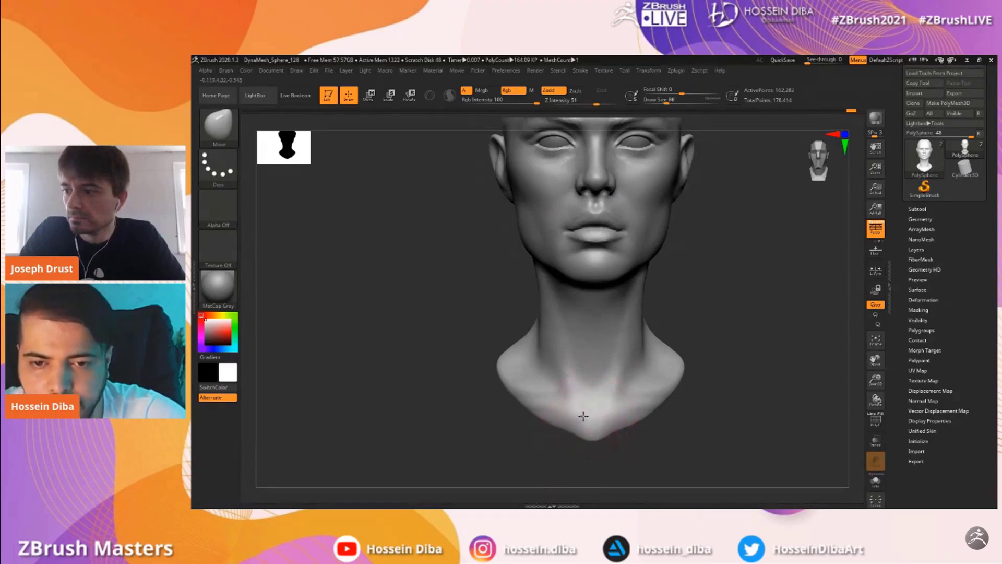
{"action": "left_click_drag", "start_coordinate": [482, 342], "coordinate": [517, 329]}
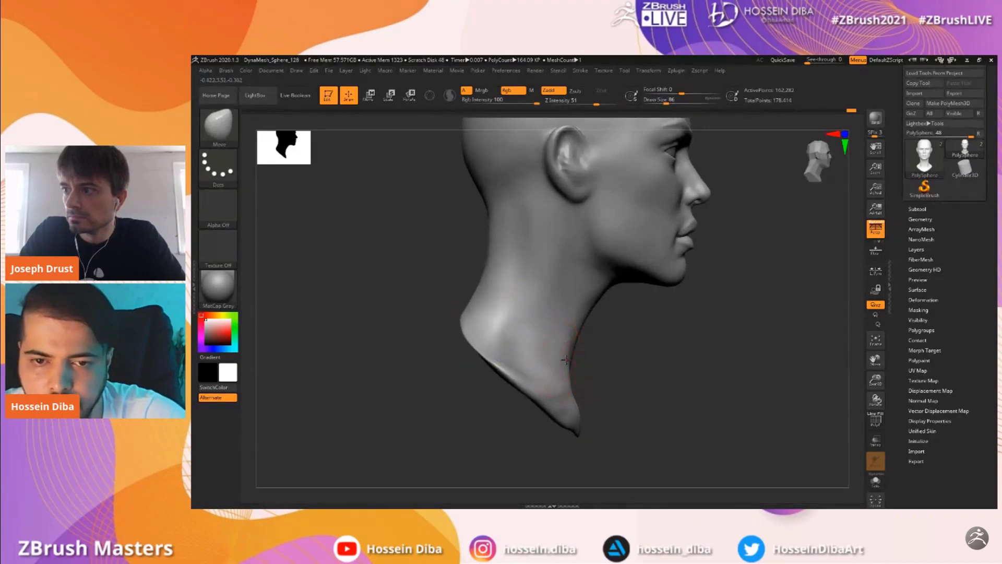
{"action": "right_click_drag", "start_coordinate": [567, 360], "coordinate": [602, 369], "text": "shift"}
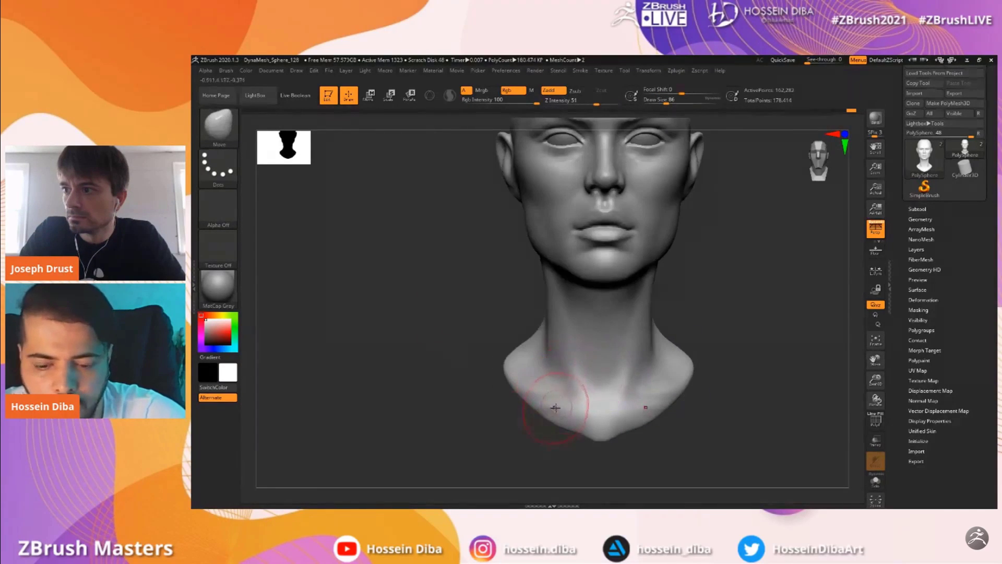
{"action": "mouse_move", "coordinate": [557, 411]}
{"action": "left_mouse_down"}
{"action": "mouse_move", "coordinate": [587, 440]}
{"action": "mouse_move", "coordinate": [540, 400]}
{"action": "left_mouse_up"}
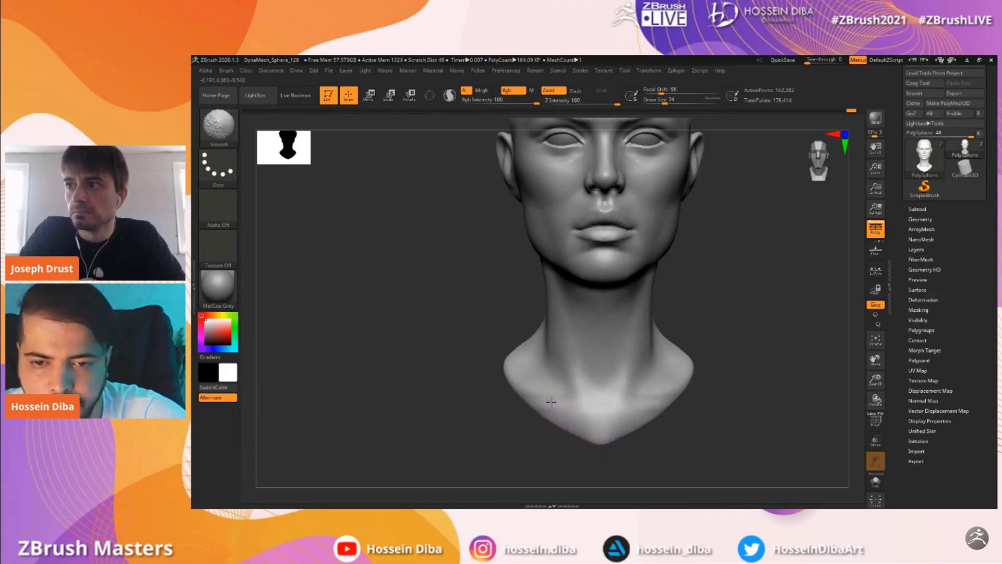
Reshape the shoulder outline and the lower edge of the bust from the front with the Move brush
{"action": "left_click_drag", "start_coordinate": [875, 379], "coordinate": [875, 394]}
{"action": "left_click_drag", "start_coordinate": [519, 390], "coordinate": [520, 410]}
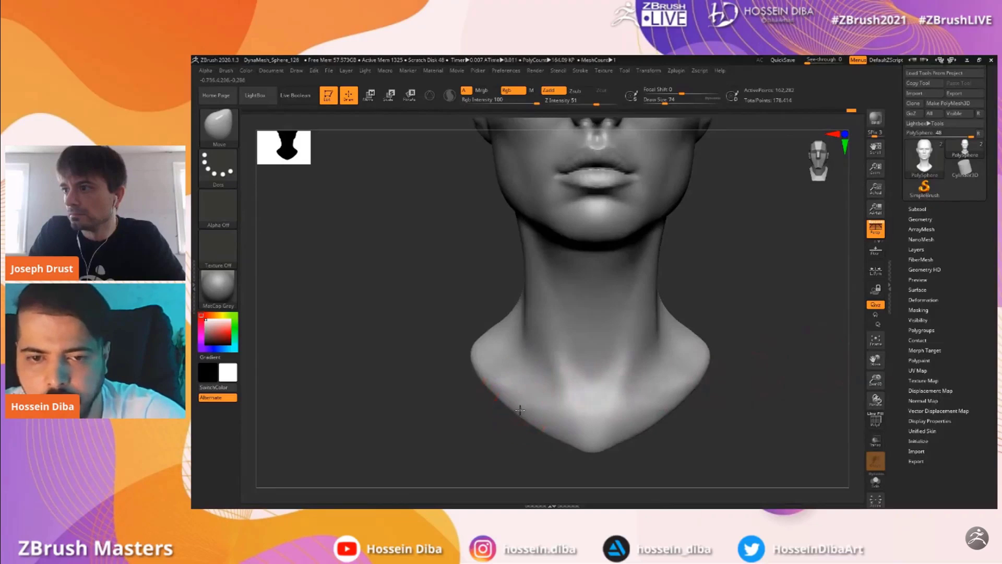
{"action": "left_click_drag", "start_coordinate": [444, 388], "coordinate": [509, 391]}
{"action": "left_click_drag", "start_coordinate": [429, 402], "coordinate": [491, 360]}
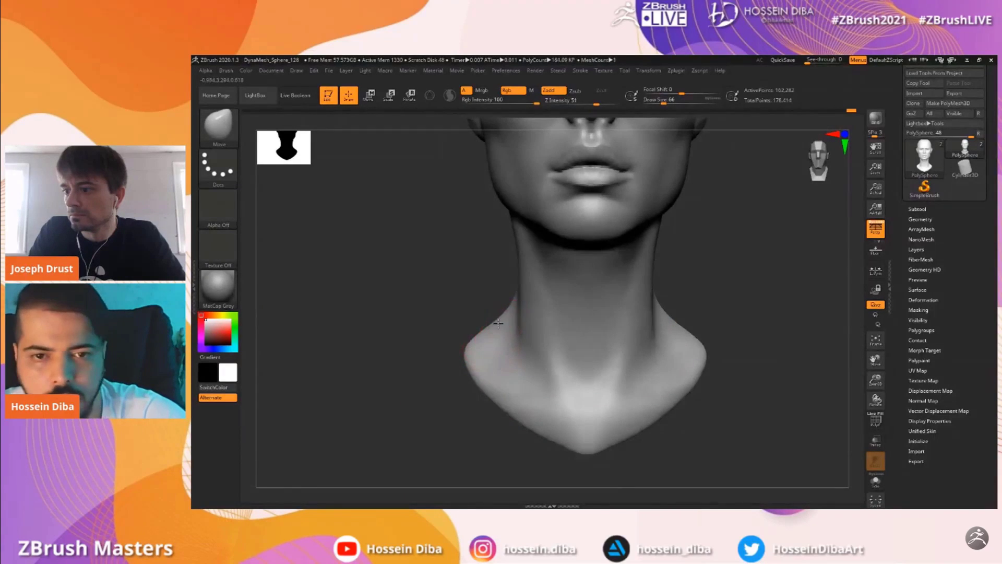
{"action": "left_click_drag", "start_coordinate": [737, 370], "coordinate": [718, 347], "text": "alt"}
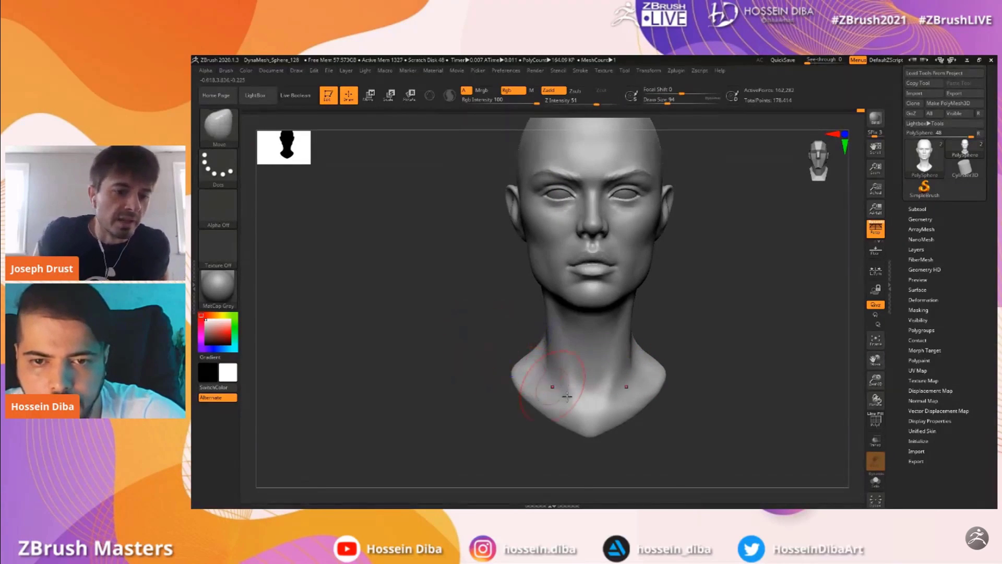
{"action": "left_click_drag", "start_coordinate": [872, 361], "coordinate": [895, 388]}
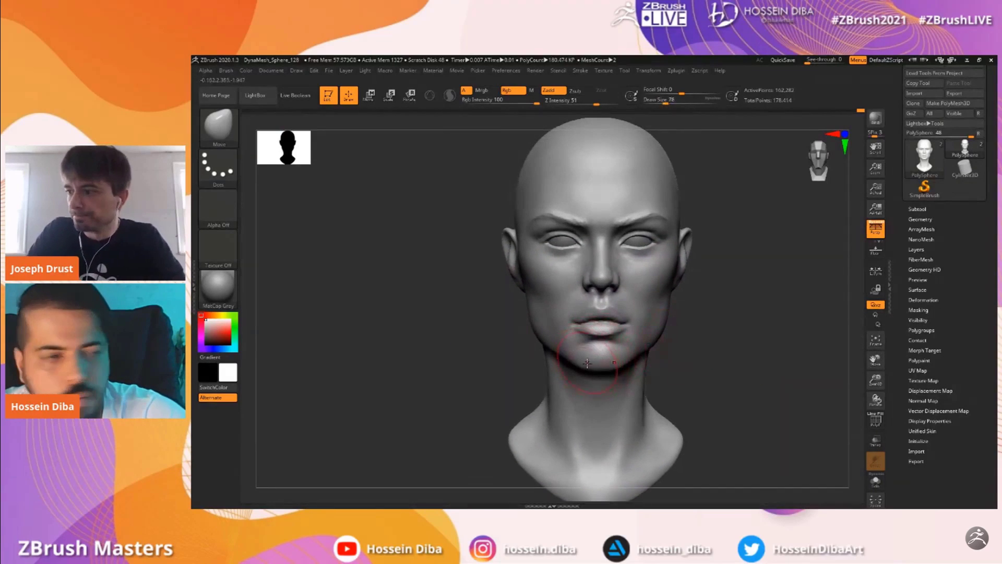
Adjust the chin and the area below the lower lip with the Move brush, reducing the draw size to 42
{"action": "left_click_drag", "start_coordinate": [581, 362], "coordinate": [577, 367]}
{"action": "left_click_drag", "start_coordinate": [876, 380], "coordinate": [746, 358]}
{"action": "left_click_drag", "start_coordinate": [875, 380], "coordinate": [874, 399]}
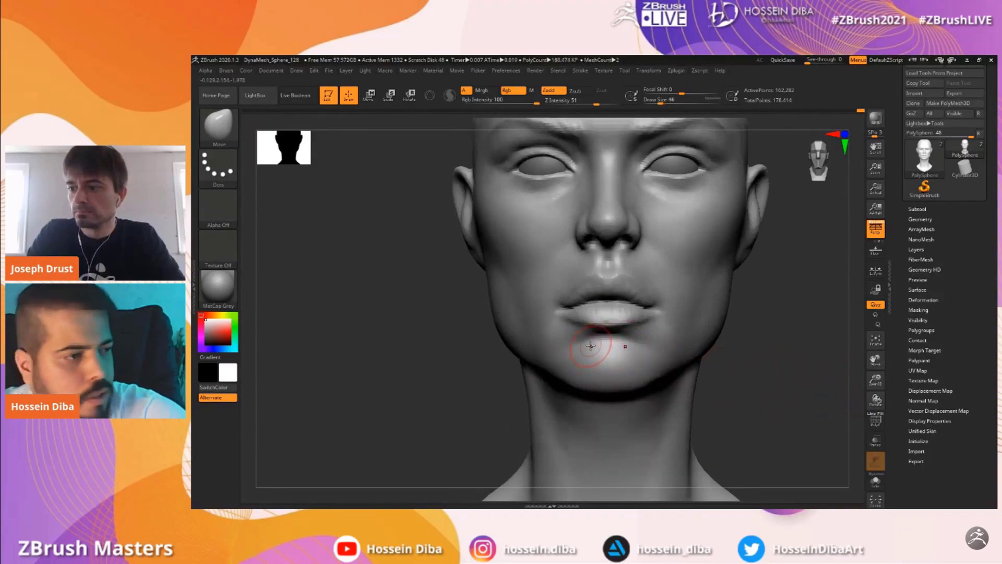
{"action": "left_click_drag", "start_coordinate": [607, 343], "coordinate": [609, 353]}
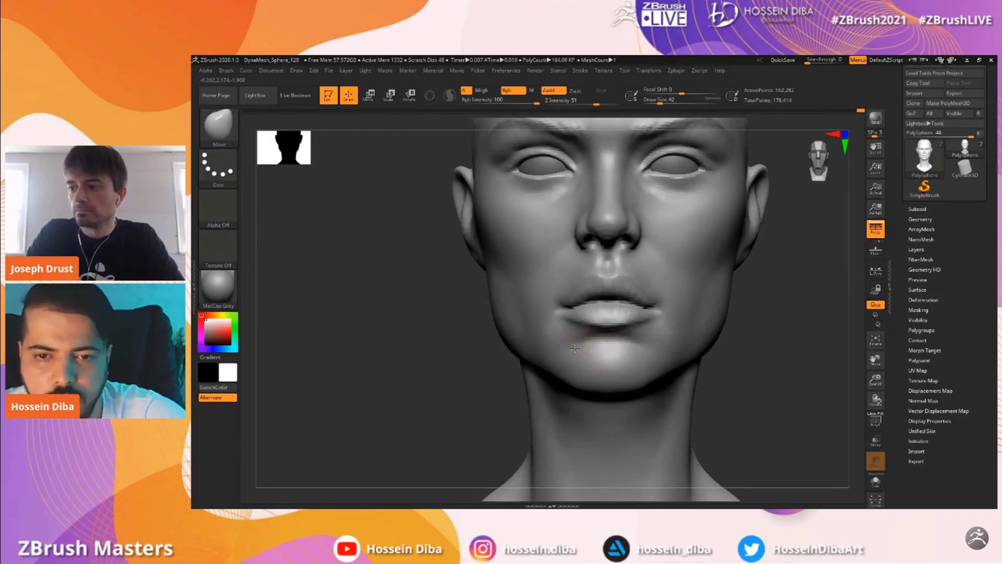
{"action": "left_click_drag", "start_coordinate": [417, 356], "coordinate": [423, 367]}
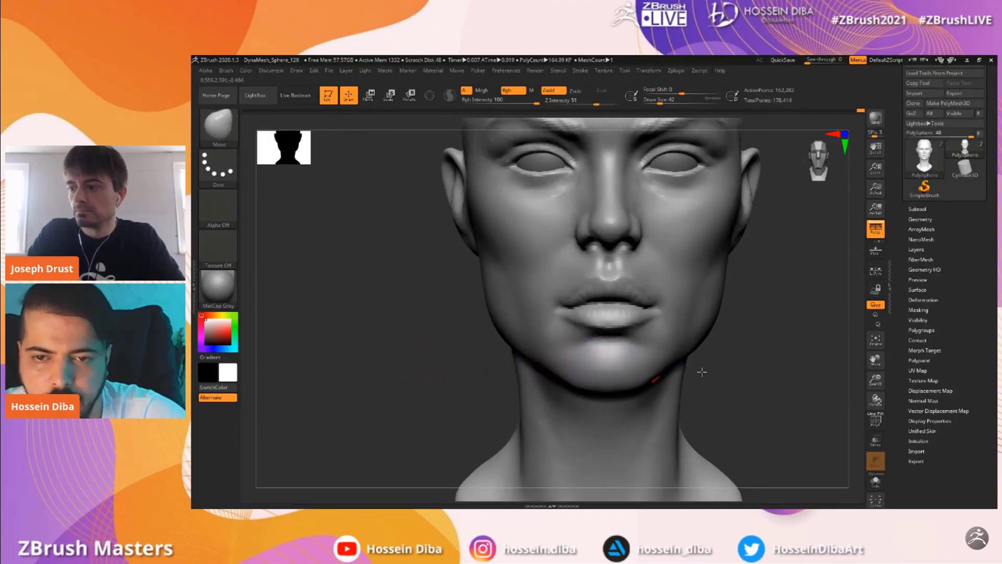
Refine the mouth corner and chin from a three-quarter view with the Move brush and smooth the area
{"action": "left_click_drag", "start_coordinate": [870, 373], "coordinate": [713, 356]}
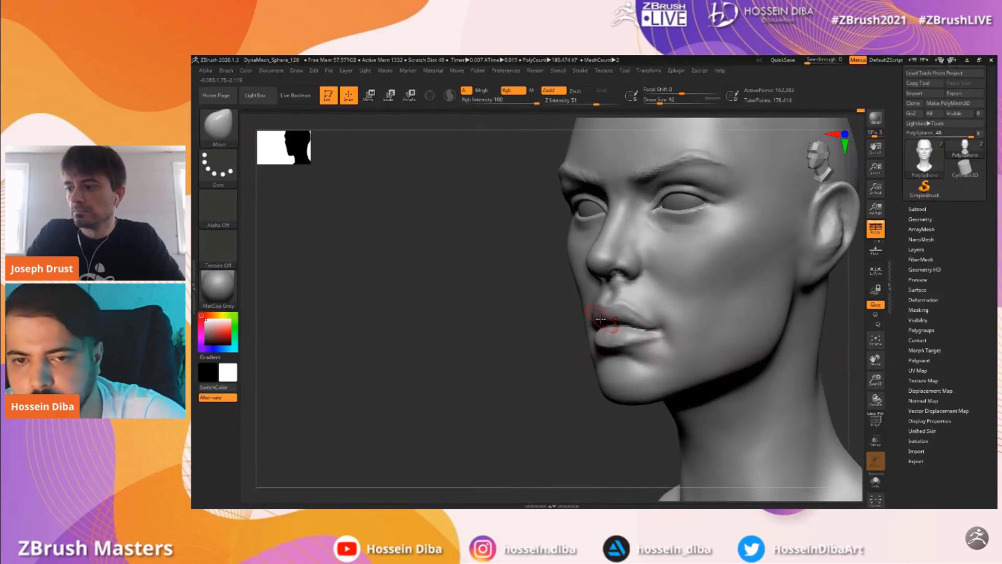
{"action": "mouse_move", "coordinate": [522, 367]}
{"action": "left_mouse_down"}
{"action": "mouse_move", "coordinate": [673, 375]}
{"action": "mouse_move", "coordinate": [626, 384]}
{"action": "left_mouse_up"}
{"action": "key", "text": "shift"}
{"action": "left_click_drag", "start_coordinate": [697, 396], "coordinate": [584, 380], "text": "shift"}
Reshape the lower cheeks and jaw beside the mouth with the Move brush at a draw size of 78
{"action": "left_click_drag", "start_coordinate": [876, 380], "coordinate": [856, 345]}
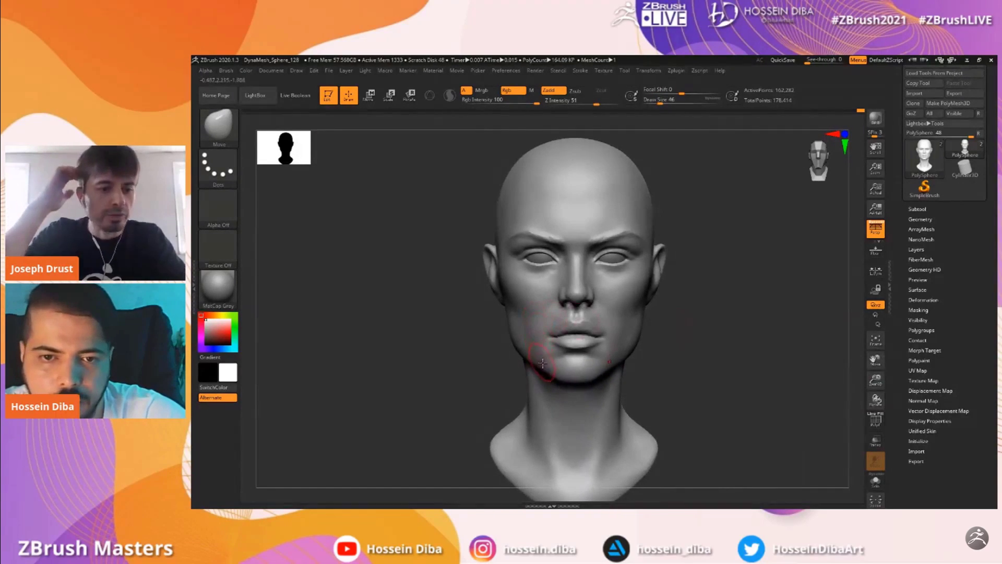
{"action": "left_click_drag", "start_coordinate": [868, 392], "coordinate": [861, 417]}
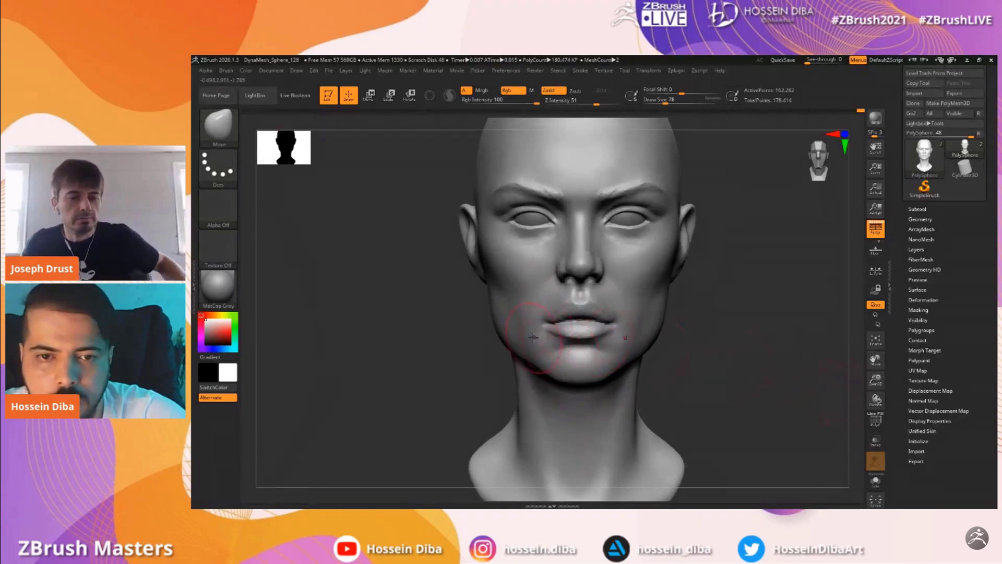
{"action": "left_click_drag", "start_coordinate": [513, 314], "coordinate": [521, 310], "text": "shift"}
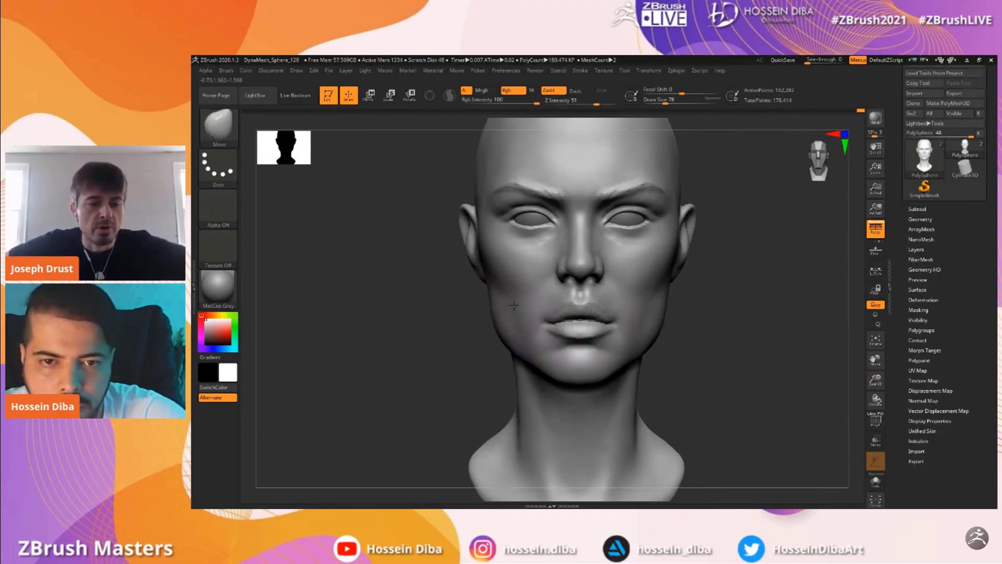
{"action": "mouse_move", "coordinate": [829, 370]}
{"action": "left_mouse_down"}
{"action": "mouse_move", "coordinate": [679, 360]}
{"action": "mouse_move", "coordinate": [492, 315]}
{"action": "mouse_move", "coordinate": [439, 329]}
{"action": "left_mouse_up"}
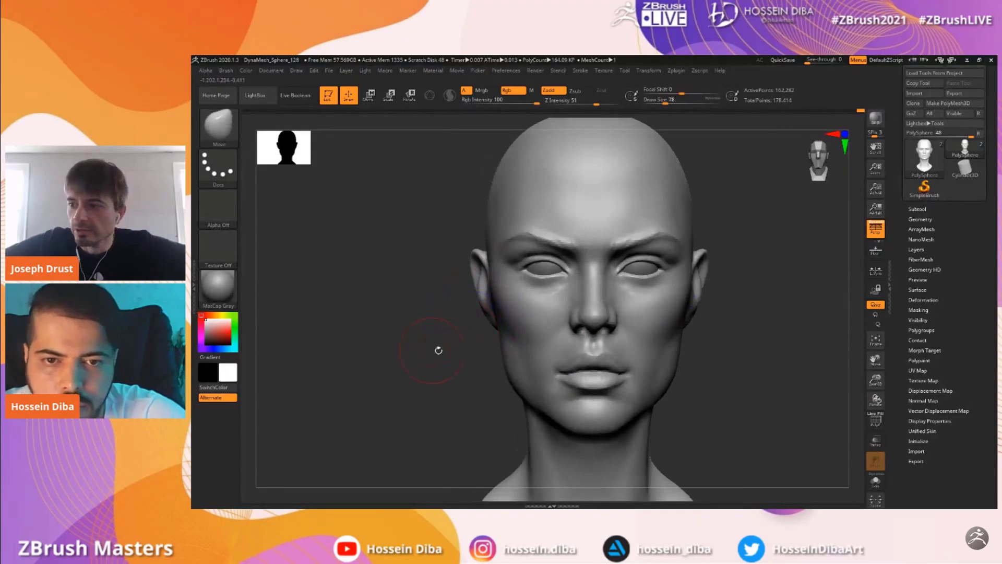
{"action": "left_click_drag", "start_coordinate": [872, 381], "coordinate": [868, 336]}
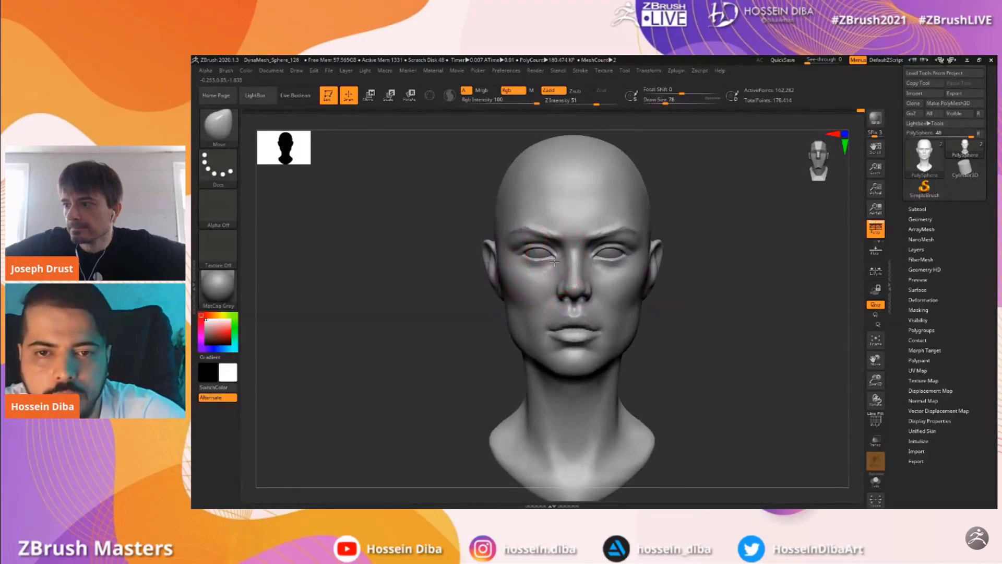
Refine the eye region with the Move brush at smaller draw sizes and smooth below the inner eye corners
{"action": "left_click_drag", "start_coordinate": [879, 381], "coordinate": [880, 400]}
{"action": "left_click_drag", "start_coordinate": [879, 362], "coordinate": [885, 378]}
{"action": "key", "text": "["}
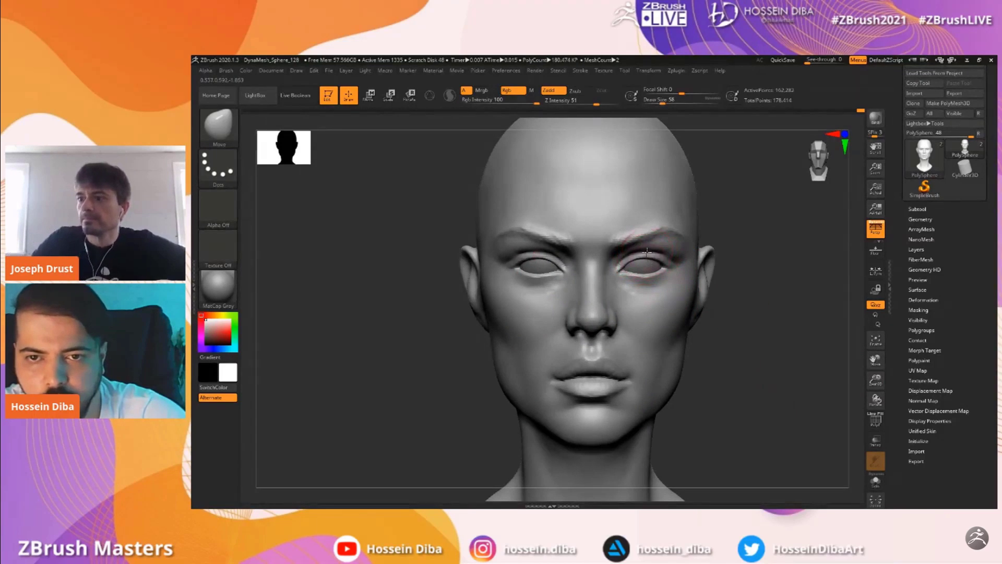
{"action": "left_click_drag", "start_coordinate": [866, 382], "coordinate": [877, 362]}
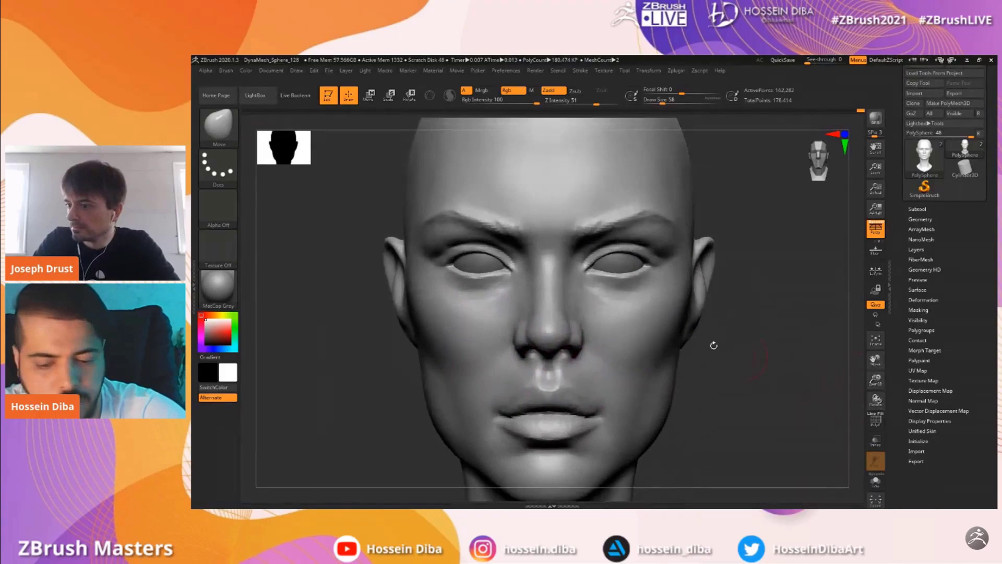
{"action": "key", "text": "shift"}
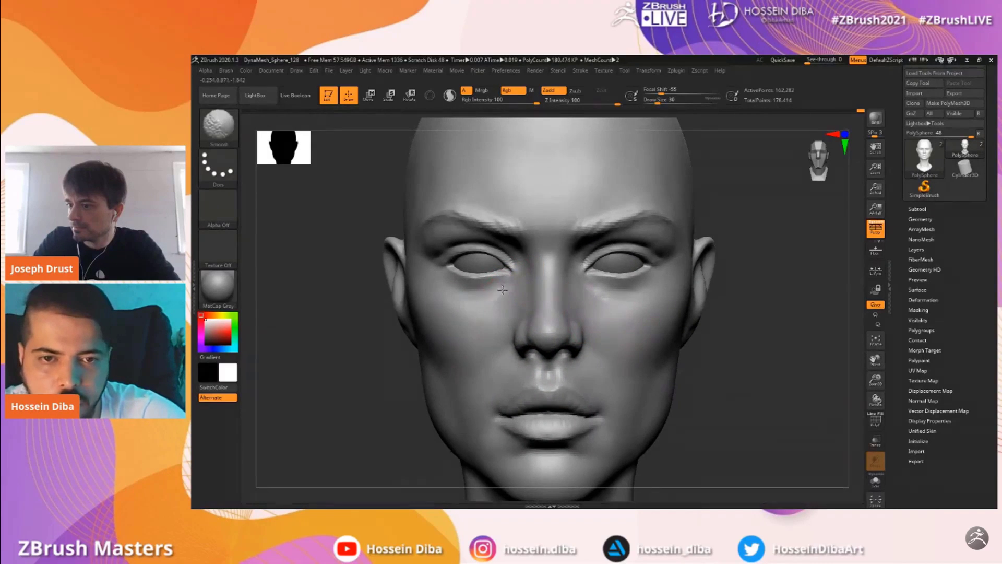
{"action": "left_click_drag", "start_coordinate": [877, 362], "coordinate": [922, 350]}
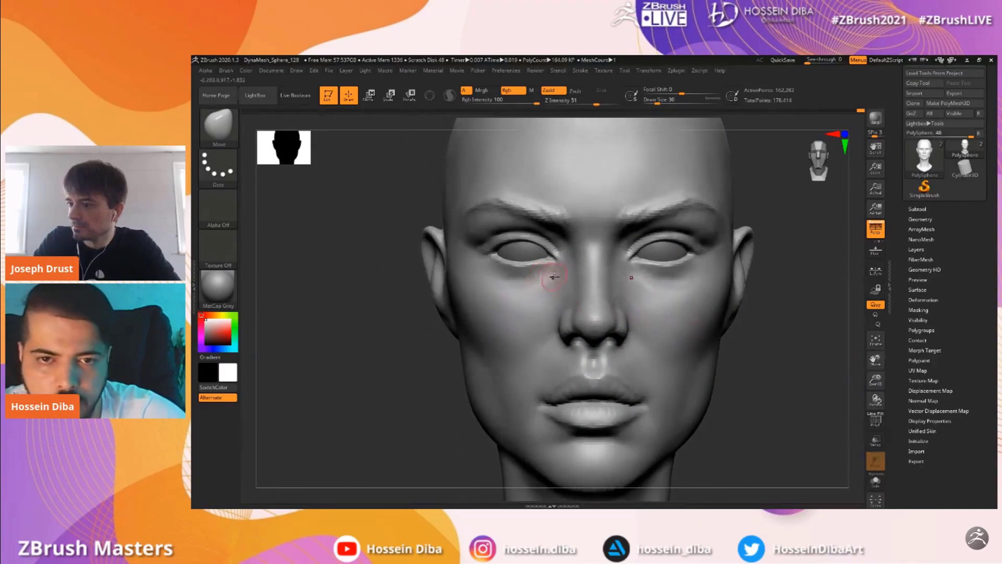
{"action": "left_click_drag", "start_coordinate": [557, 277], "coordinate": [537, 295], "text": "shift"}
{"action": "left_click_drag", "start_coordinate": [875, 380], "coordinate": [875, 393]}
{"action": "left_click_drag", "start_coordinate": [876, 360], "coordinate": [889, 361]}
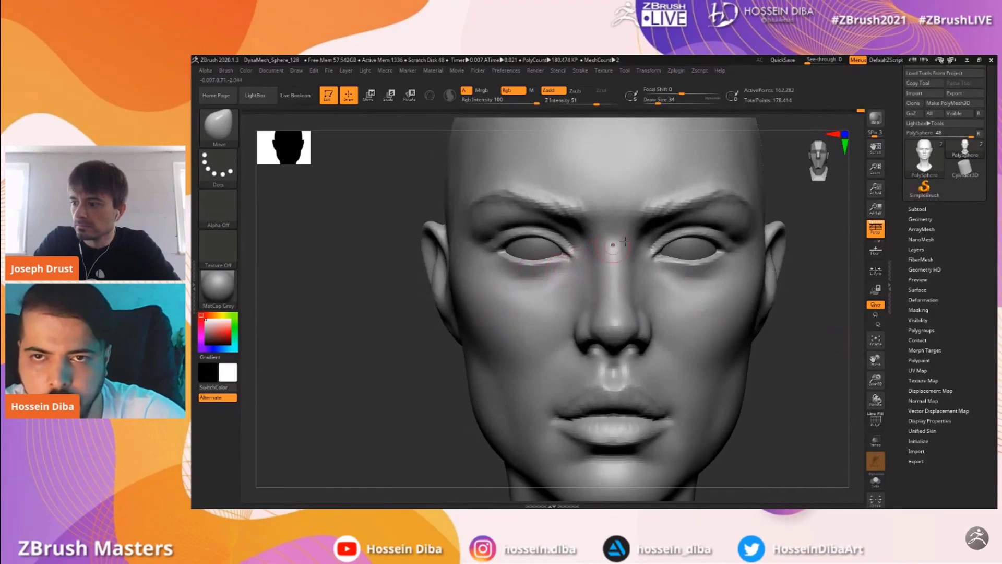
Sculpt the lower eyelids and inner eye corners with the Standard brush, reducing the draw size to 22
{"action": "left_click", "coordinate": [682, 73]}
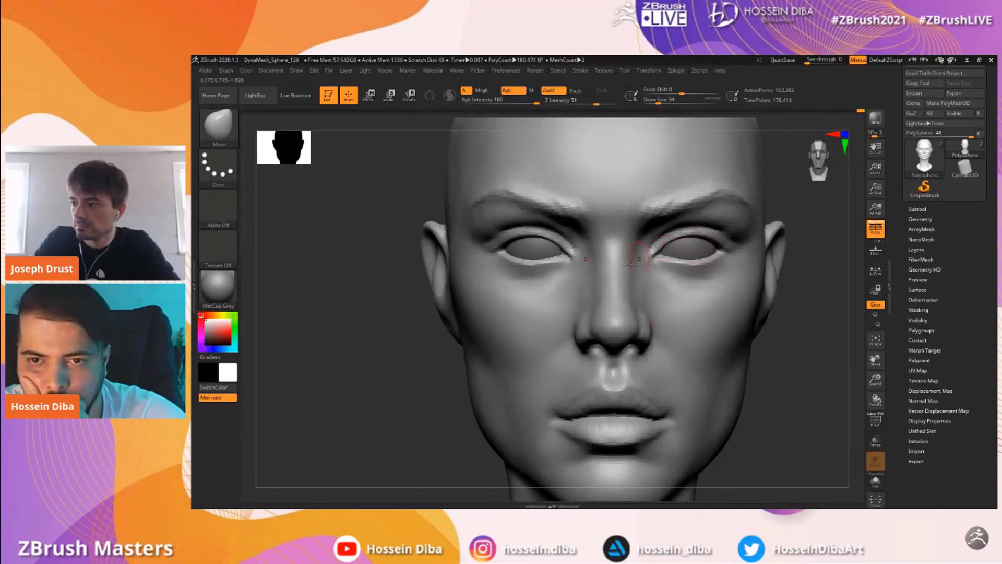
{"action": "mouse_move", "coordinate": [869, 377]}
{"action": "left_mouse_down"}
{"action": "mouse_move", "coordinate": [861, 353]}
{"action": "mouse_move", "coordinate": [876, 390]}
{"action": "mouse_move", "coordinate": [889, 370]}
{"action": "mouse_move", "coordinate": [874, 359]}
{"action": "left_mouse_up"}
{"action": "left_click", "coordinate": [218, 134]}
{"action": "left_click", "coordinate": [633, 134]}
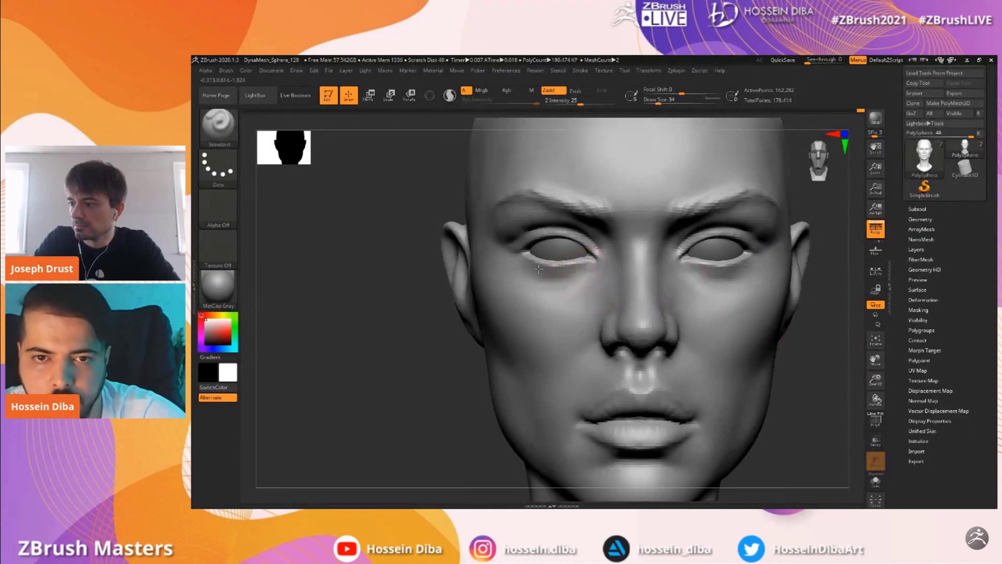
{"action": "mouse_move", "coordinate": [570, 267]}
{"action": "left_mouse_down"}
{"action": "mouse_move", "coordinate": [546, 266]}
{"action": "mouse_move", "coordinate": [590, 265]}
{"action": "left_mouse_up"}
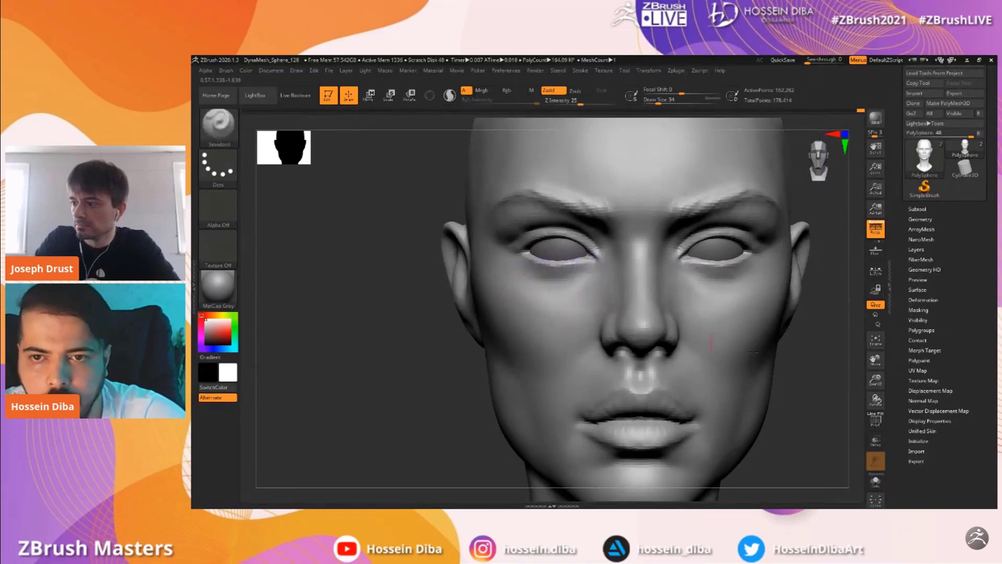
{"action": "left_click_drag", "start_coordinate": [873, 387], "coordinate": [873, 374]}
{"action": "left_click_drag", "start_coordinate": [876, 359], "coordinate": [864, 385]}
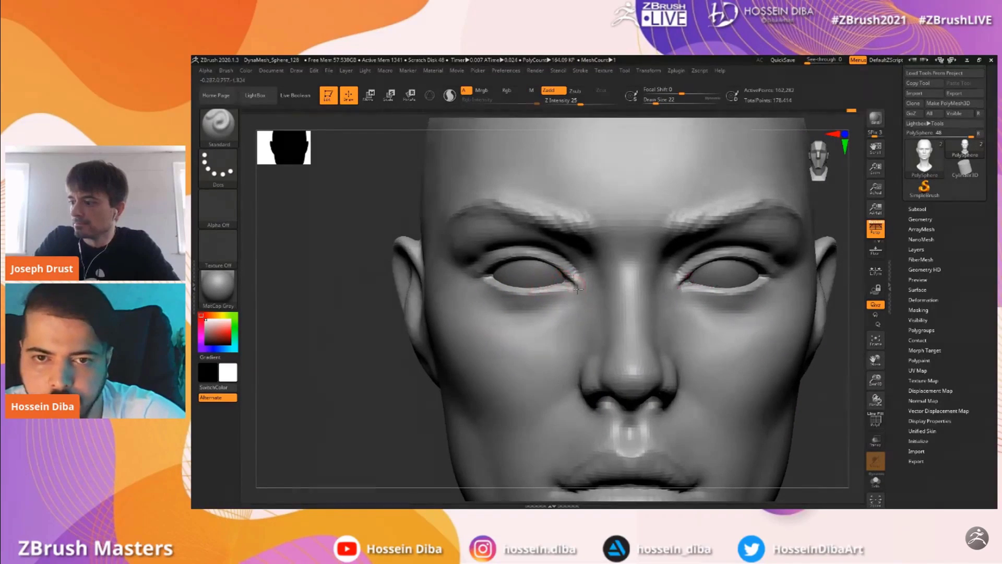
Smooth the cheek surface around the mouth corners at a draw size of 38
{"action": "key", "text": "f"}
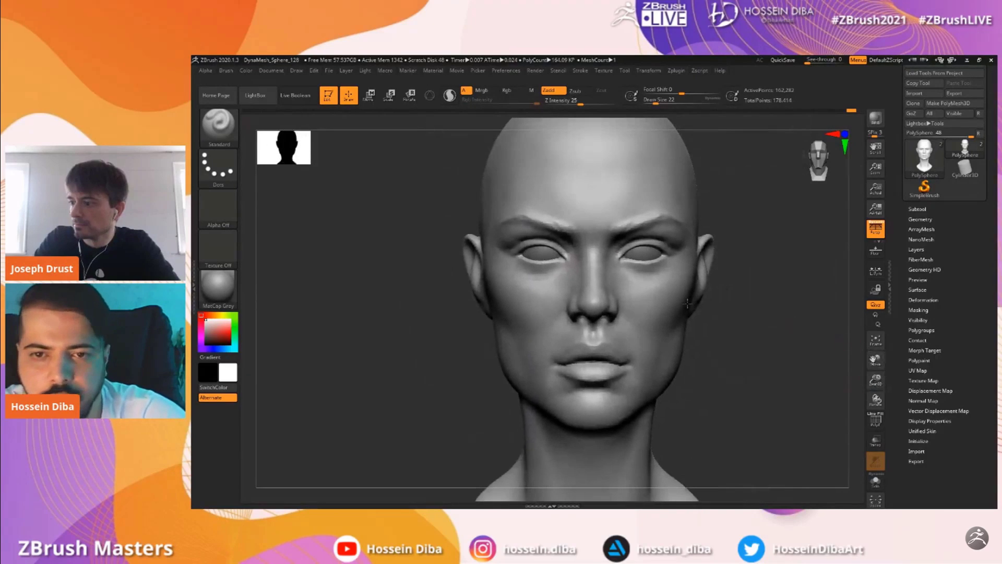
{"action": "key", "text": "bracketright"}
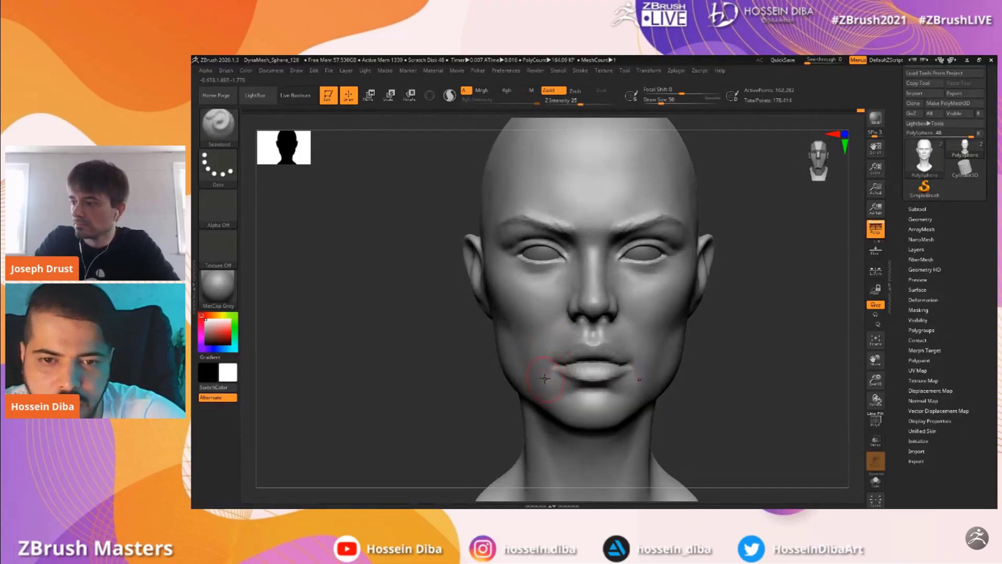
{"action": "left_click_drag", "start_coordinate": [874, 383], "coordinate": [873, 410]}
{"action": "left_click_drag", "start_coordinate": [810, 363], "coordinate": [853, 365]}
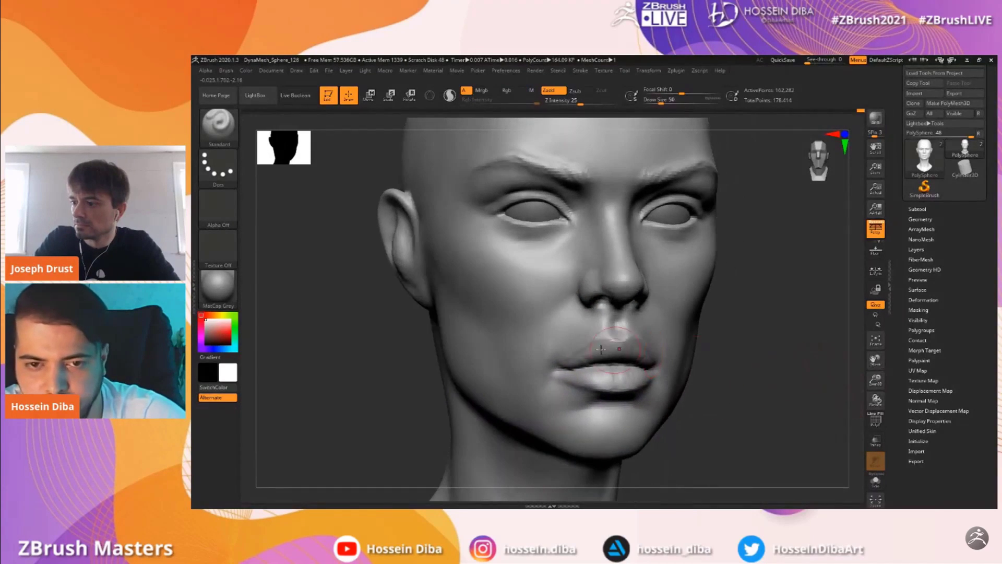
{"action": "key", "text": "bracketleft"}
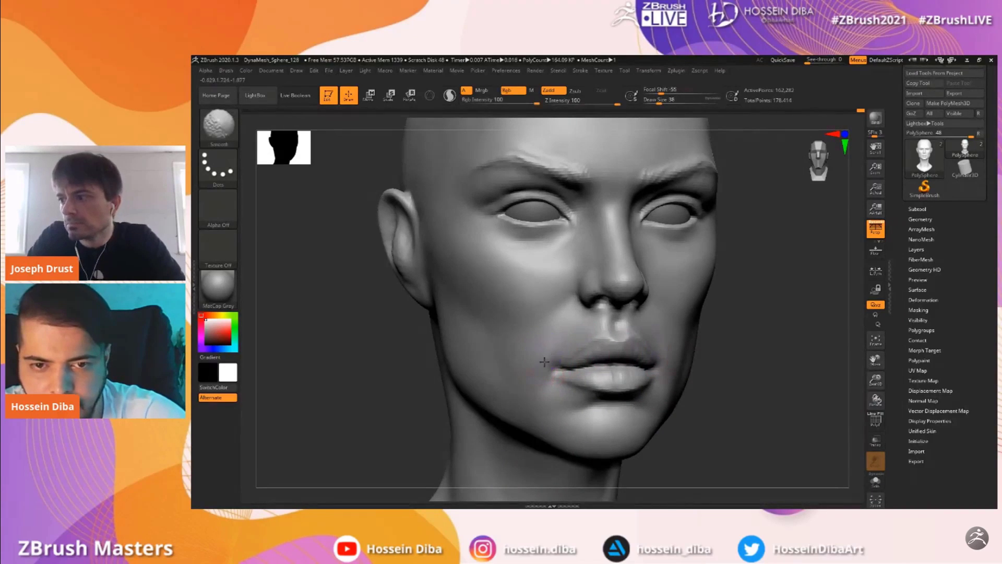
{"action": "left_click_drag", "start_coordinate": [548, 354], "coordinate": [557, 365], "text": "shift"}
{"action": "left_click_drag", "start_coordinate": [777, 379], "coordinate": [798, 383], "text": "shift"}
{"action": "left_click_drag", "start_coordinate": [875, 382], "coordinate": [875, 399]}
{"action": "left_click_drag", "start_coordinate": [875, 360], "coordinate": [885, 312]}
{"action": "left_click_drag", "start_coordinate": [554, 327], "coordinate": [555, 329], "text": "shift"}
Build up the lower lip from a three-quarter view with the Standard brush at draw sizes of 62 and 46
{"action": "key", "text": "b"}
{"action": "key", "text": "s"}
{"action": "key", "text": "t"}
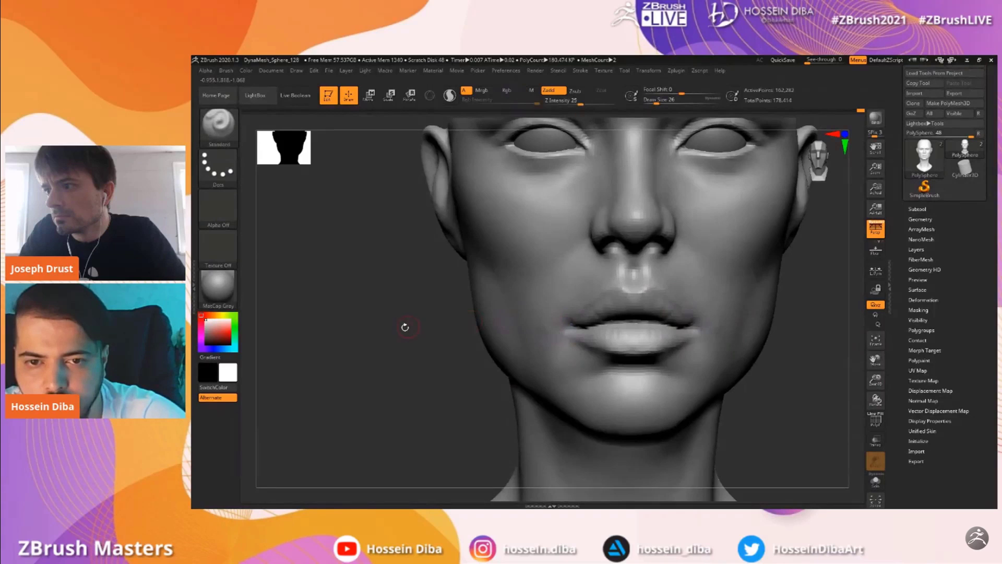
{"action": "left_click_drag", "start_coordinate": [412, 327], "coordinate": [562, 328]}
{"action": "left_click_drag", "start_coordinate": [830, 384], "coordinate": [671, 336]}
{"action": "left_click_drag", "start_coordinate": [438, 335], "coordinate": [528, 339]}
{"action": "key", "text": "bracketright"}
{"action": "key", "text": "bracketright"}
{"action": "key", "text": "bracketright"}
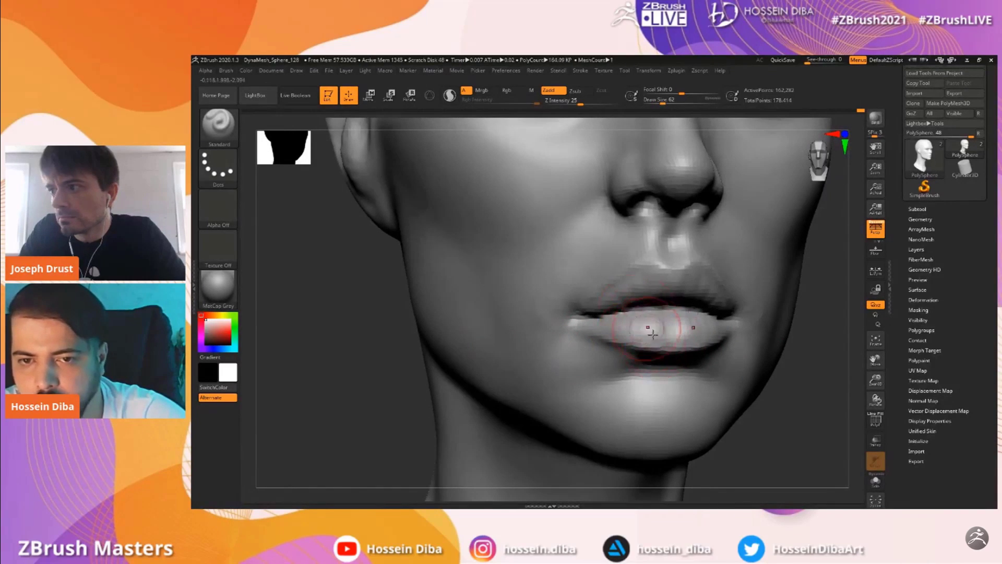
{"action": "right_click_drag", "start_coordinate": [647, 329], "coordinate": [701, 349]}
{"action": "key", "text": "["}
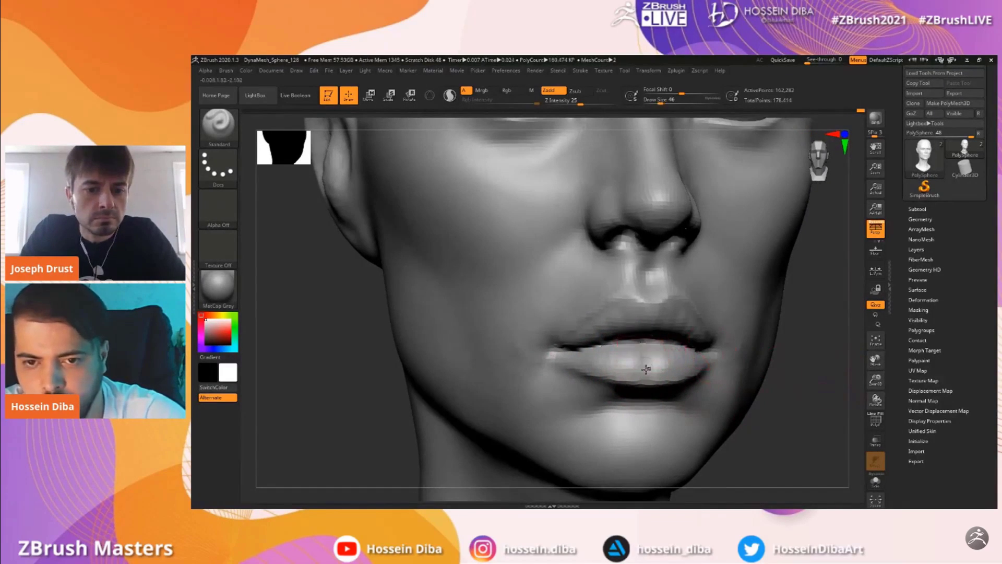
Refine the middle of the lower lip from the front with the Standard brush at a draw size of 46
{"action": "left_click_drag", "start_coordinate": [876, 380], "coordinate": [876, 363]}
{"action": "left_click_drag", "start_coordinate": [875, 360], "coordinate": [827, 387]}
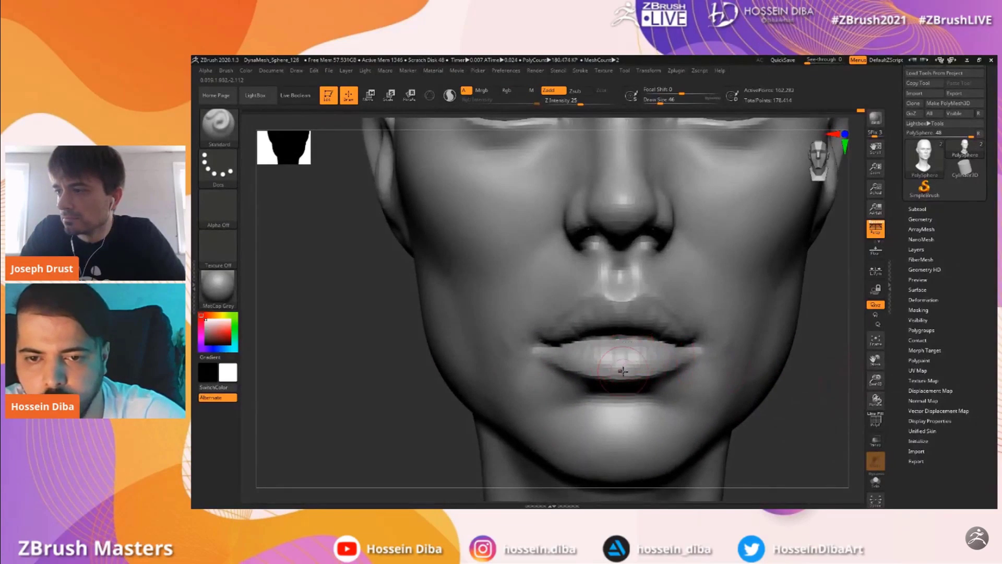
{"action": "mouse_move", "coordinate": [606, 367]}
{"action": "left_mouse_down"}
{"action": "mouse_move", "coordinate": [584, 360]}
{"action": "mouse_move", "coordinate": [588, 352]}
{"action": "mouse_move", "coordinate": [608, 356]}
{"action": "left_mouse_up"}
{"action": "mouse_move", "coordinate": [871, 383]}
{"action": "left_mouse_down"}
{"action": "mouse_move", "coordinate": [872, 361]}
{"action": "mouse_move", "coordinate": [875, 399]}
{"action": "left_mouse_up"}
{"action": "left_click_drag", "start_coordinate": [875, 359], "coordinate": [889, 313]}
{"action": "left_click_drag", "start_coordinate": [452, 340], "coordinate": [484, 340]}
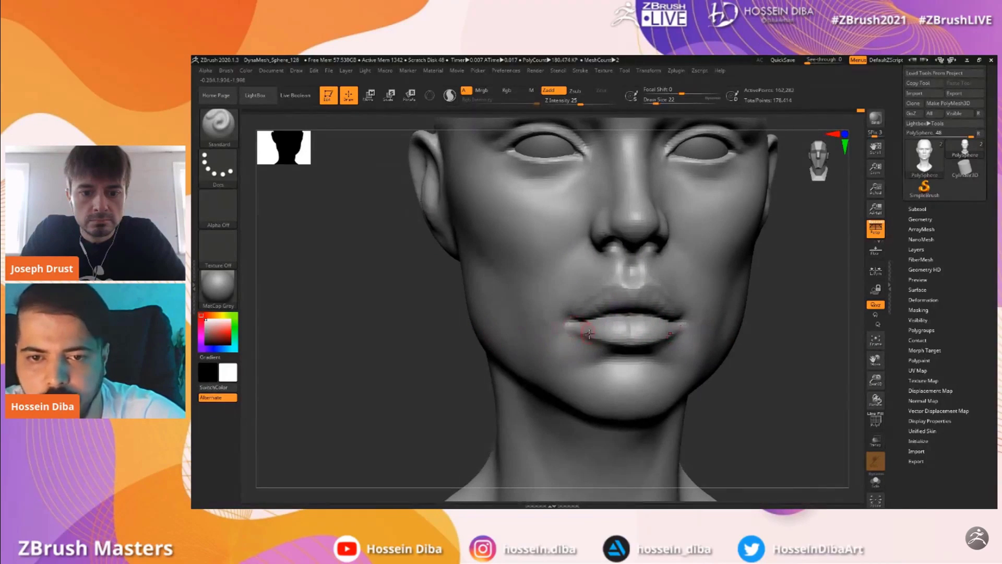
Sculpt the mouth corners with the Standard brush at a draw size of 34 and smooth the cheek beside them
{"action": "key", "text": "bracketright"}
{"action": "left_click_drag", "start_coordinate": [562, 335], "coordinate": [581, 336]}
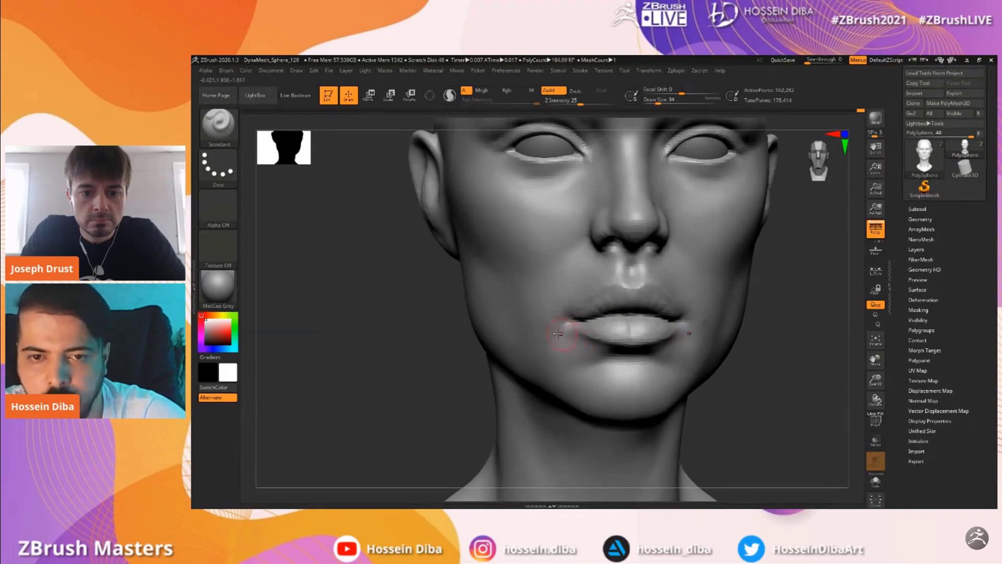
{"action": "key", "text": "shift"}
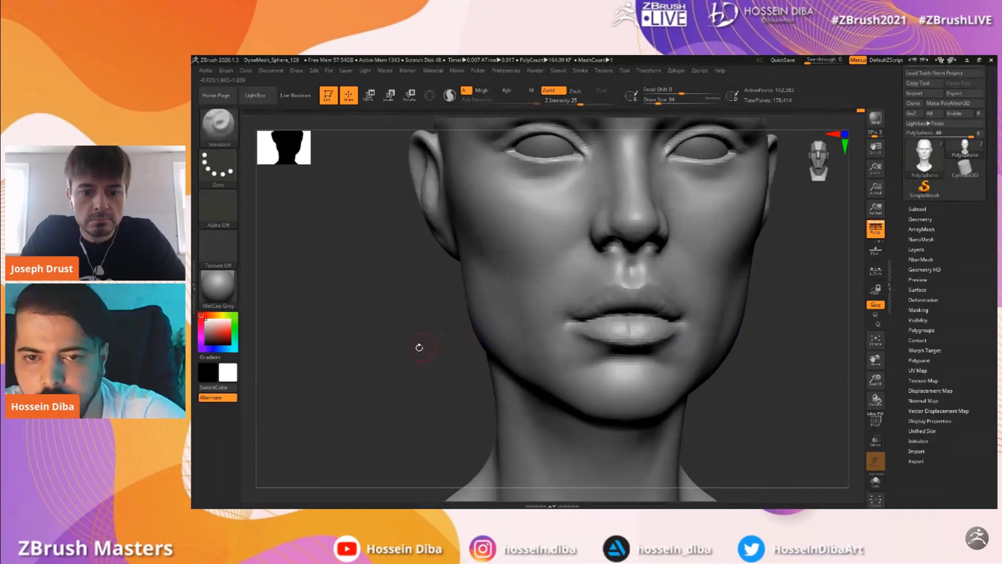
{"action": "left_click_drag", "start_coordinate": [424, 347], "coordinate": [591, 341]}
{"action": "key", "text": "shift"}
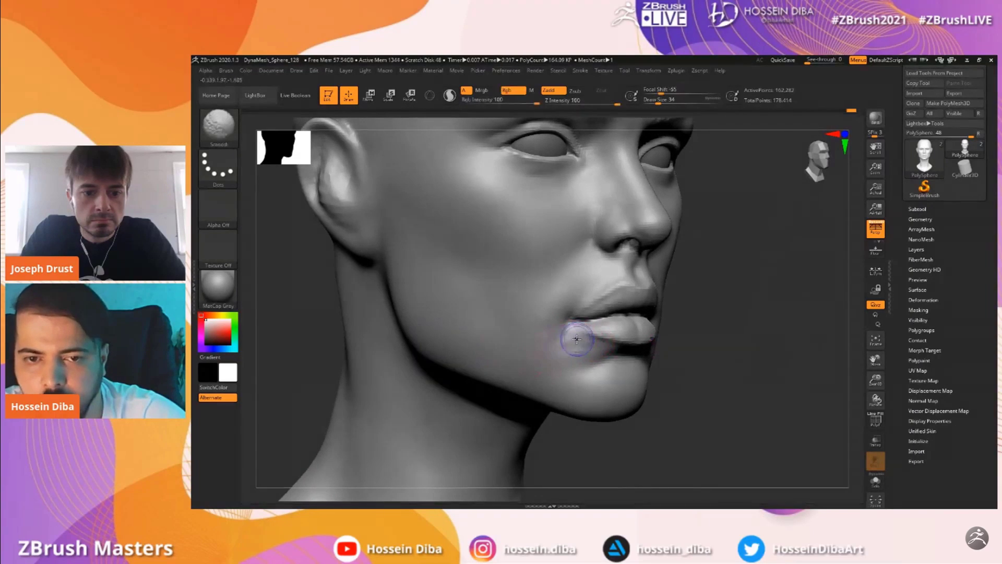
{"action": "key", "text": "shift"}
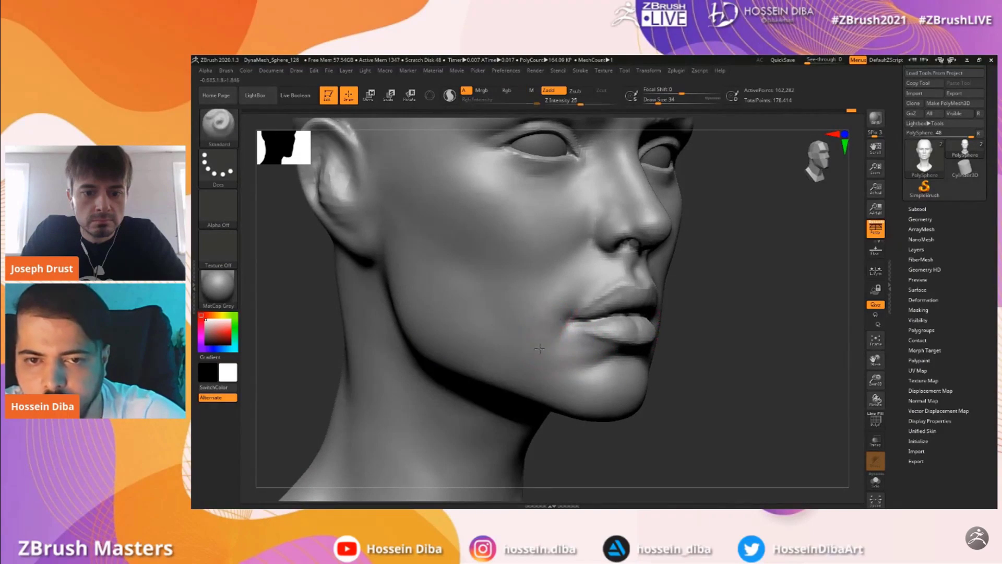
{"action": "key", "text": "shift"}
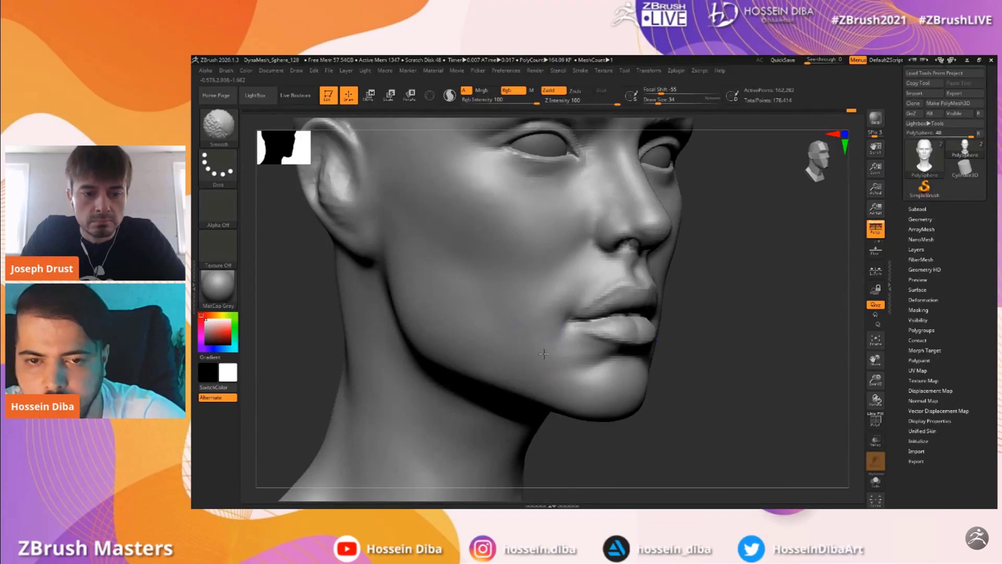
Carve the line between the lips toward the mouth corners with the Standard brush at draw sizes of 22 and 34
{"action": "left_click_drag", "start_coordinate": [793, 342], "coordinate": [778, 342], "text": "shift"}
{"action": "left_click_drag", "start_coordinate": [876, 380], "coordinate": [876, 400]}
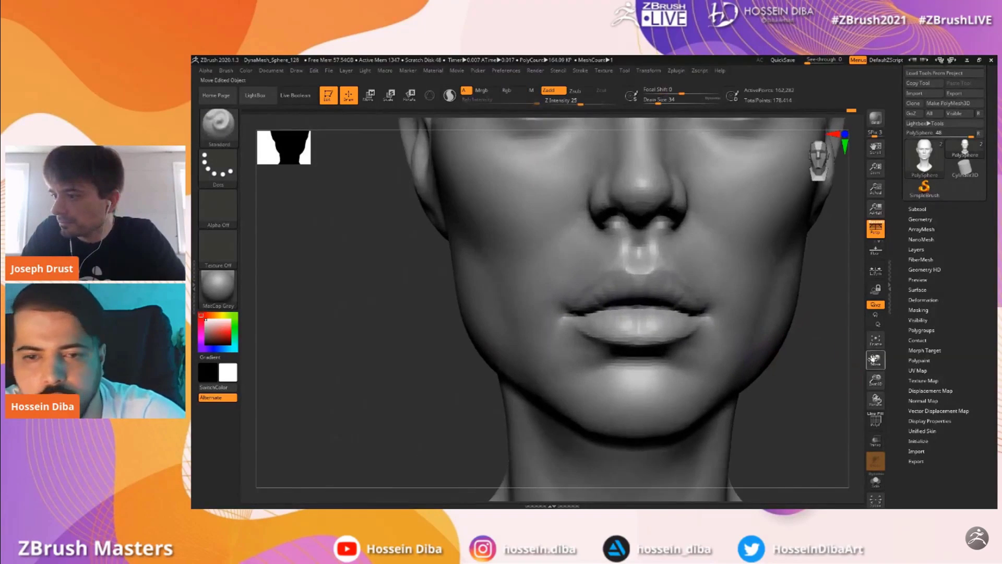
{"action": "left_click_drag", "start_coordinate": [872, 358], "coordinate": [882, 363]}
{"action": "left_click_drag", "start_coordinate": [414, 339], "coordinate": [453, 343]}
{"action": "left_click_drag", "start_coordinate": [597, 319], "coordinate": [601, 320], "text": "alt"}
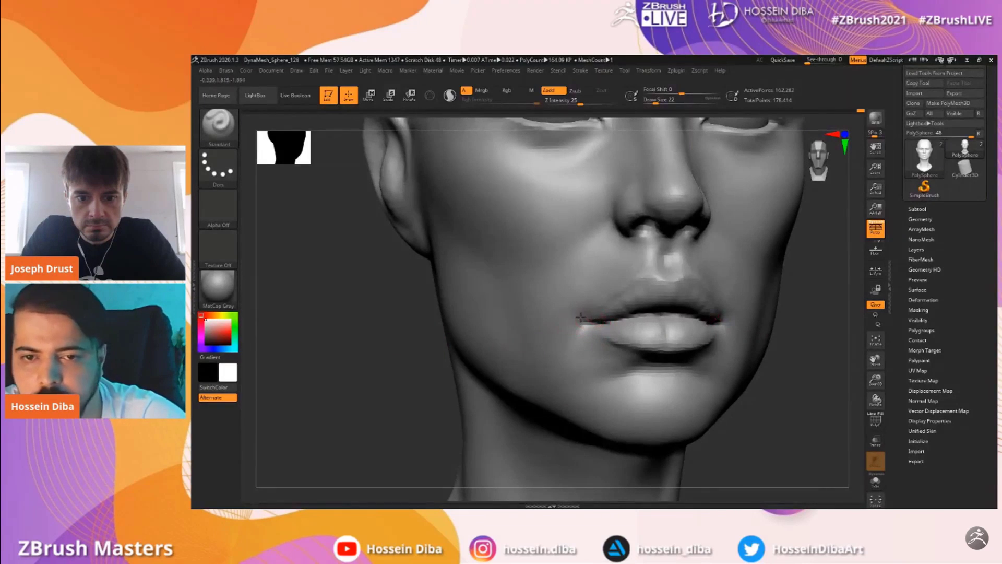
{"action": "left_click_drag", "start_coordinate": [881, 376], "coordinate": [870, 361]}
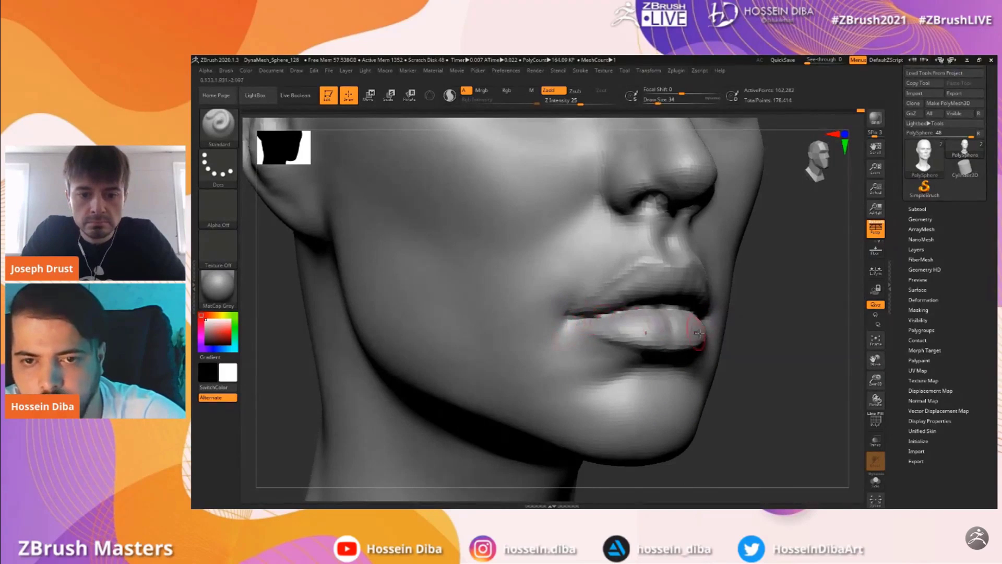
{"action": "left_click_drag", "start_coordinate": [649, 324], "coordinate": [603, 311]}
Add fullness to the lips with the Inflat brush at a draw size of 62
{"action": "key", "text": "b"}
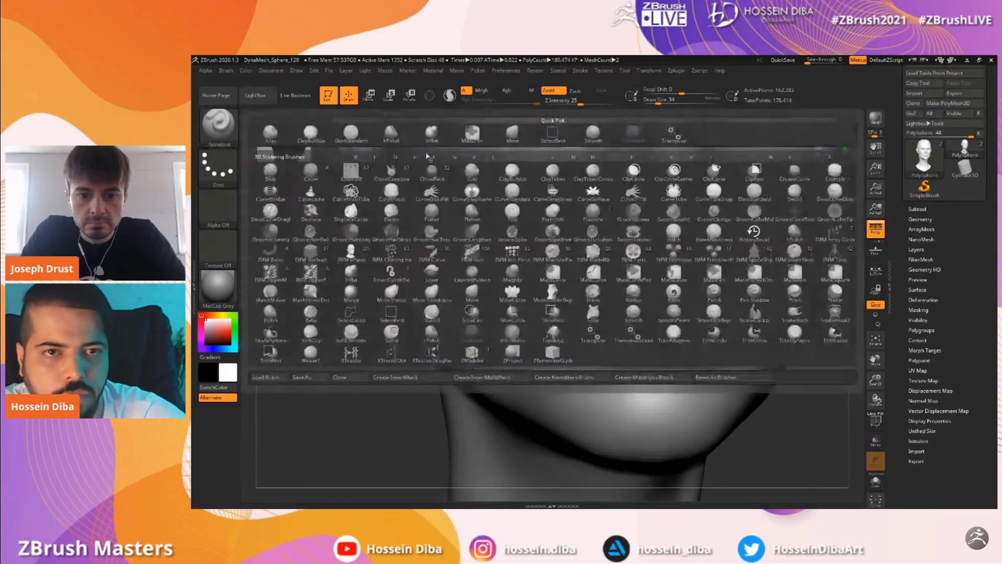
{"action": "key", "text": "i"}
{"action": "key", "text": "n"}
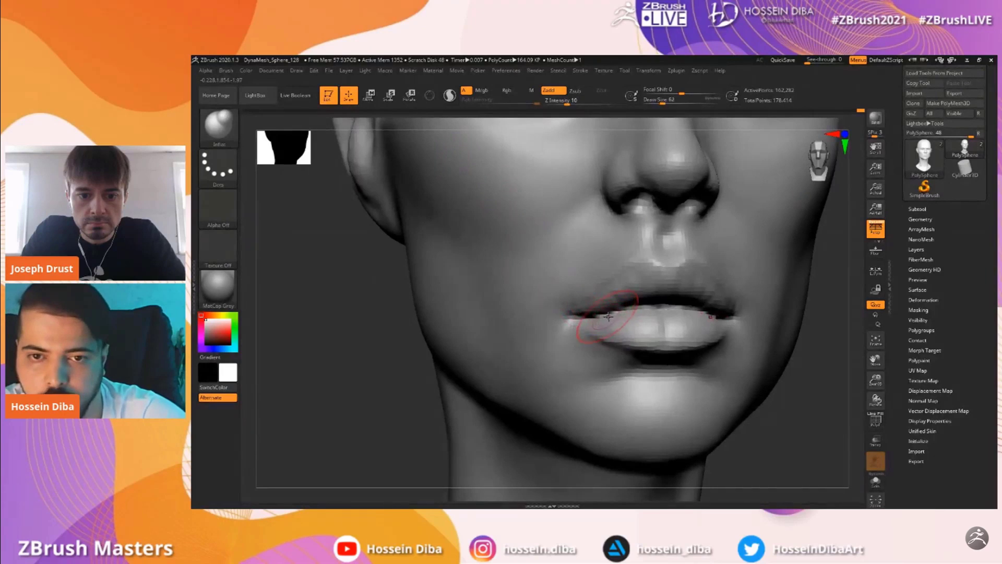
{"action": "left_click_drag", "start_coordinate": [865, 369], "coordinate": [752, 360]}
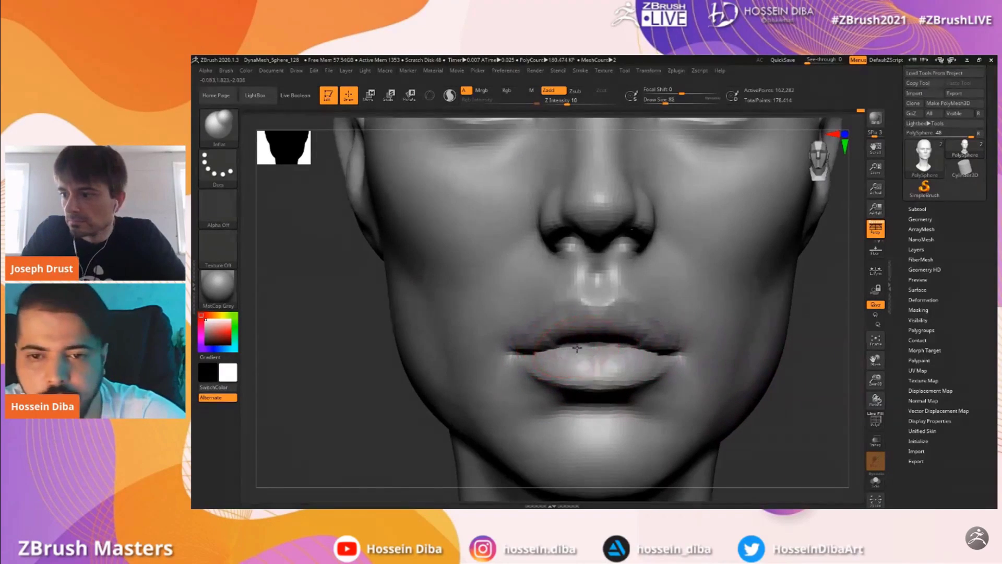
{"action": "left_click_drag", "start_coordinate": [576, 351], "coordinate": [586, 364]}
{"action": "left_click_drag", "start_coordinate": [566, 321], "coordinate": [534, 333]}
Adjust the philtrum above the upper lip with the Move brush, reducing the draw size from 74 to 46
{"action": "key", "text": "b"}
{"action": "key", "text": "m"}
{"action": "key", "text": "v"}
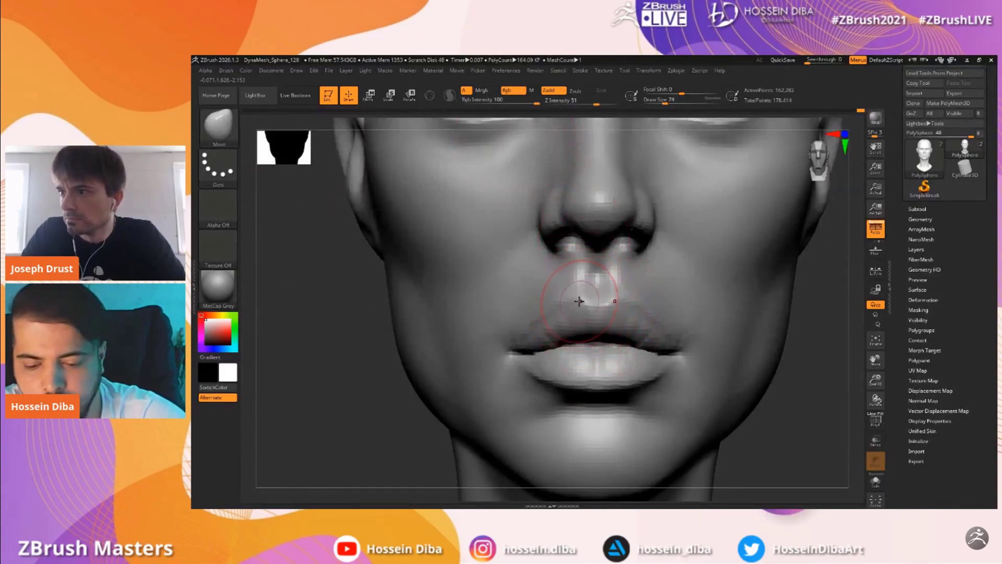
{"action": "left_click_drag", "start_coordinate": [586, 299], "coordinate": [587, 303]}
{"action": "key", "text": "["}
{"action": "key", "text": "["}
{"action": "key", "text": "["}
{"action": "left_click_drag", "start_coordinate": [829, 370], "coordinate": [800, 327], "text": "alt"}
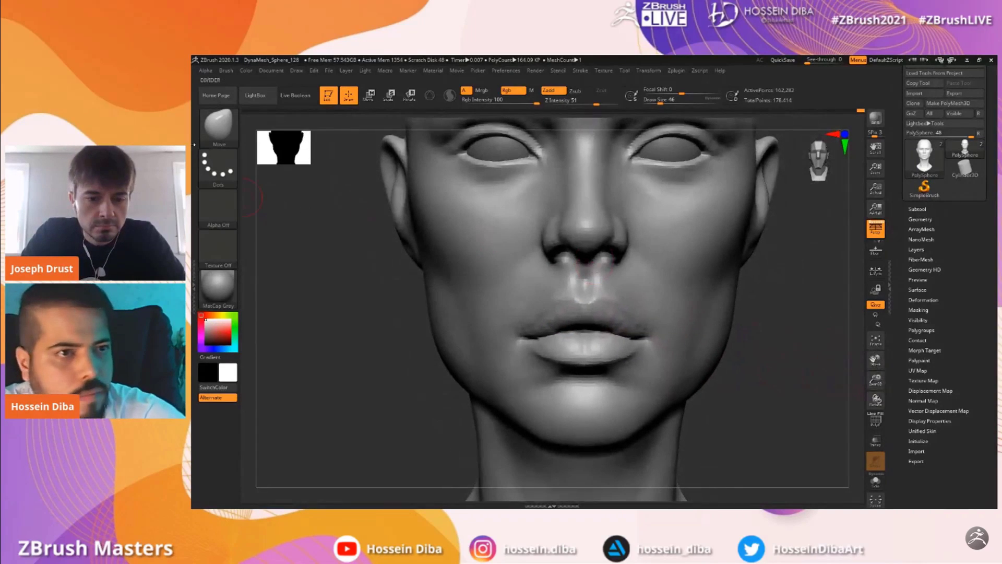
Define the upper lip border with the Standard brush at a draw size of 22
{"action": "left_click", "coordinate": [219, 125]}
{"action": "key", "text": "s"}
{"action": "key", "text": "t"}
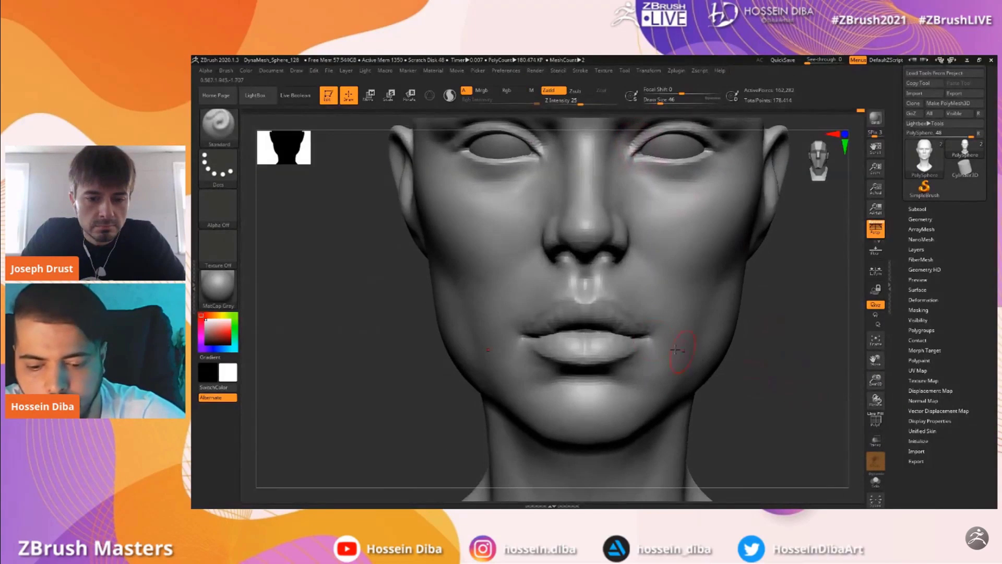
{"action": "key", "text": "["}
{"action": "key", "text": "["}
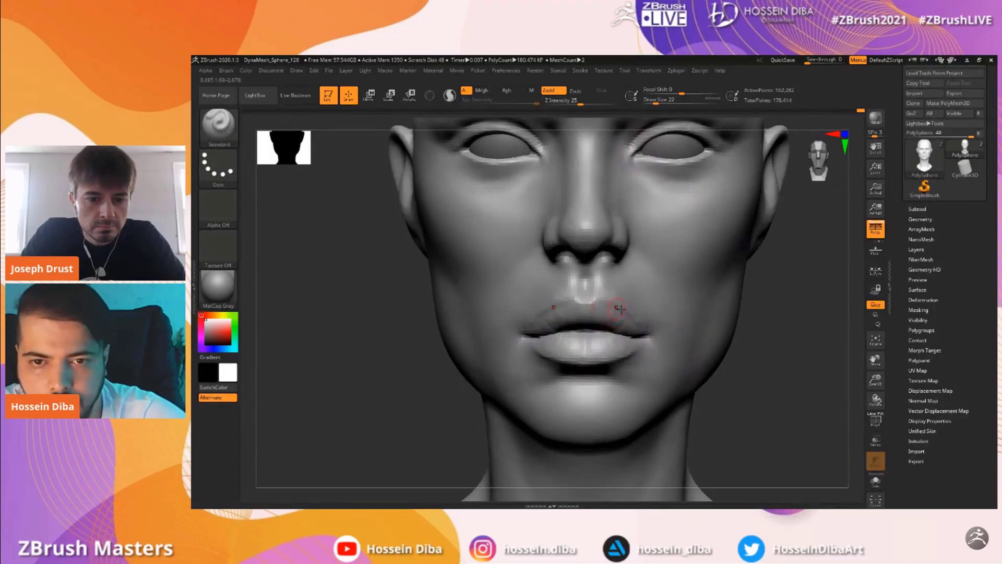
{"action": "left_click_drag", "start_coordinate": [860, 375], "coordinate": [779, 342], "text": "alt"}
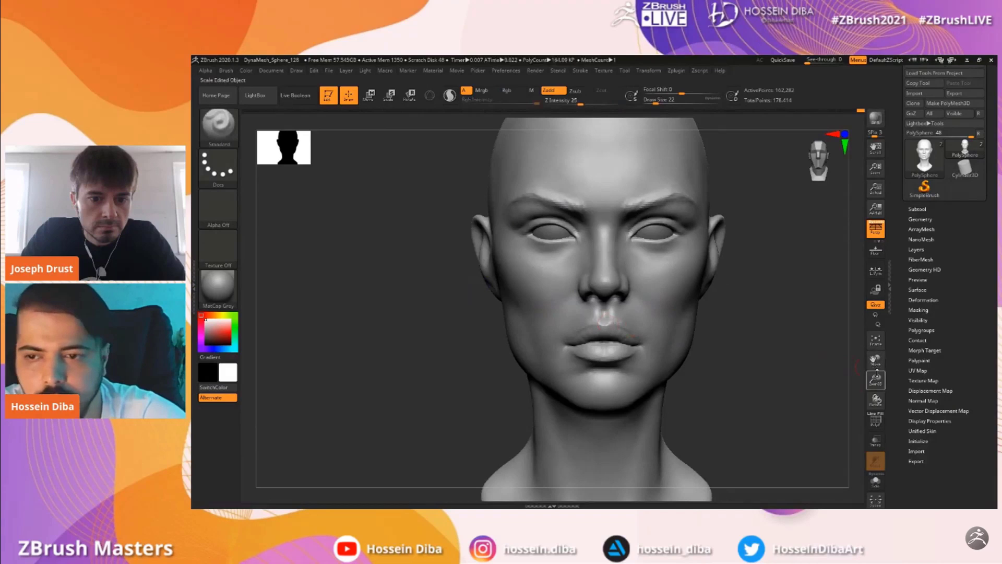
{"action": "left_click_drag", "start_coordinate": [876, 371], "coordinate": [873, 359], "text": "alt"}
Sculpt the outer rim and inner fold of the ear with the Standard brush at a draw size of 42
{"action": "left_click_drag", "start_coordinate": [731, 342], "coordinate": [781, 347]}
{"action": "left_click_drag", "start_coordinate": [874, 380], "coordinate": [877, 426], "text": "alt"}
{"action": "left_click_drag", "start_coordinate": [875, 360], "coordinate": [904, 372]}
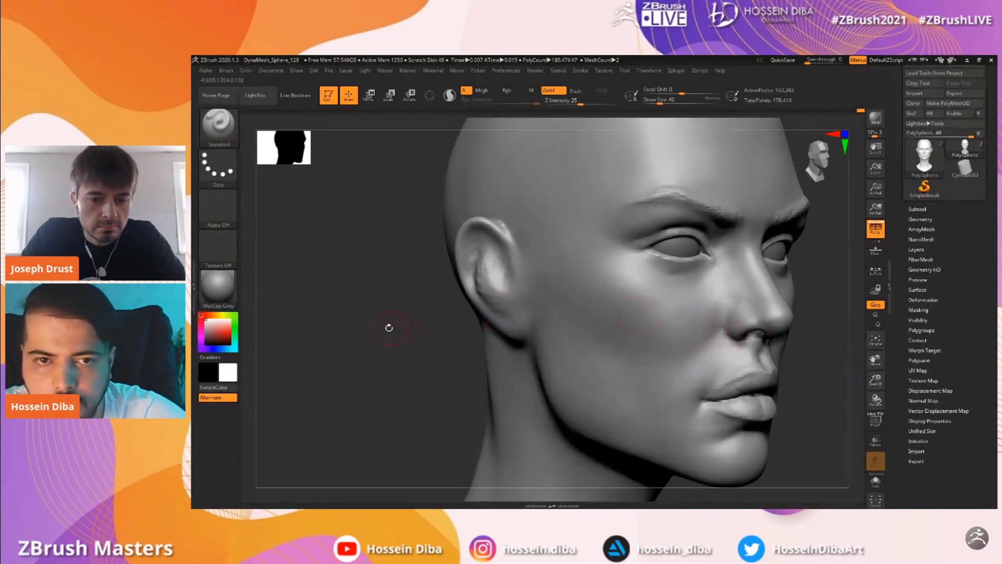
{"action": "left_click_drag", "start_coordinate": [394, 327], "coordinate": [421, 323]}
{"action": "mouse_move", "coordinate": [491, 242]}
{"action": "left_mouse_down"}
{"action": "mouse_move", "coordinate": [481, 229]}
{"action": "mouse_move", "coordinate": [452, 234]}
{"action": "left_mouse_up"}
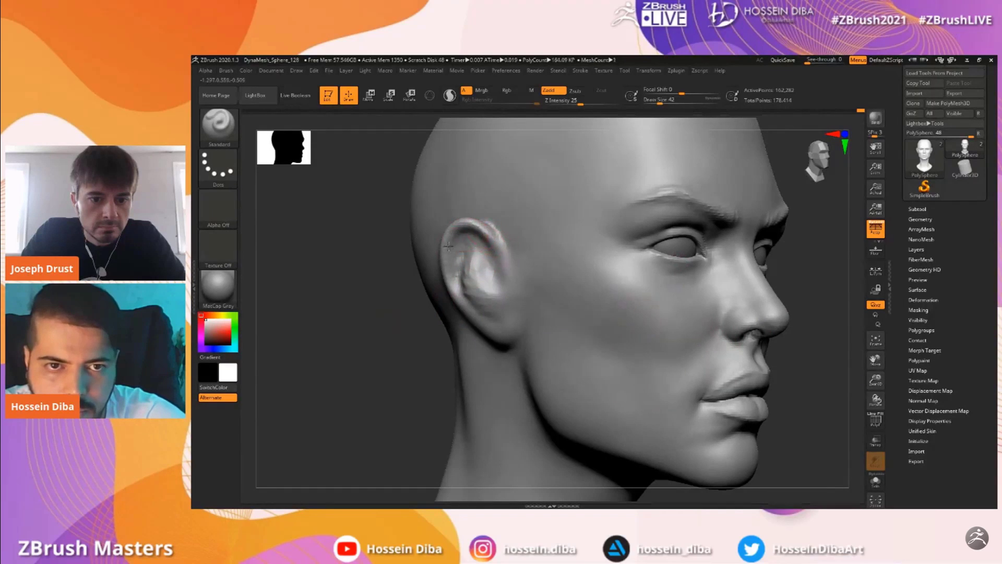
{"action": "left_click_drag", "start_coordinate": [365, 324], "coordinate": [391, 323]}
{"action": "left_click_drag", "start_coordinate": [467, 252], "coordinate": [473, 274]}
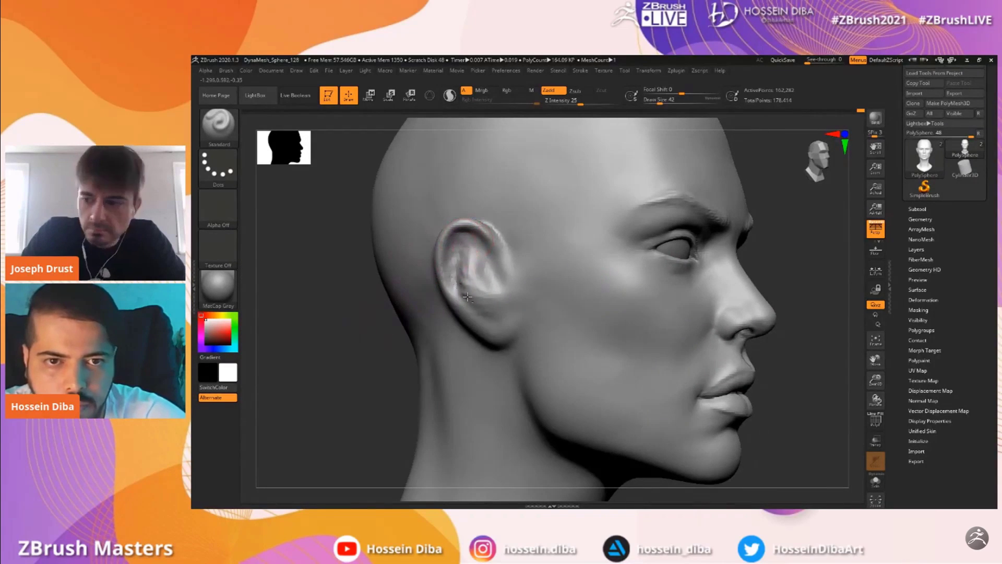
Reshape the nape below the skull in profile with the Move brush at a draw size of 290
{"action": "left_click_drag", "start_coordinate": [875, 361], "coordinate": [936, 371]}
{"action": "left_click_drag", "start_coordinate": [875, 381], "coordinate": [876, 360]}
{"action": "left_click", "coordinate": [218, 125]}
{"action": "left_click", "coordinate": [531, 205]}
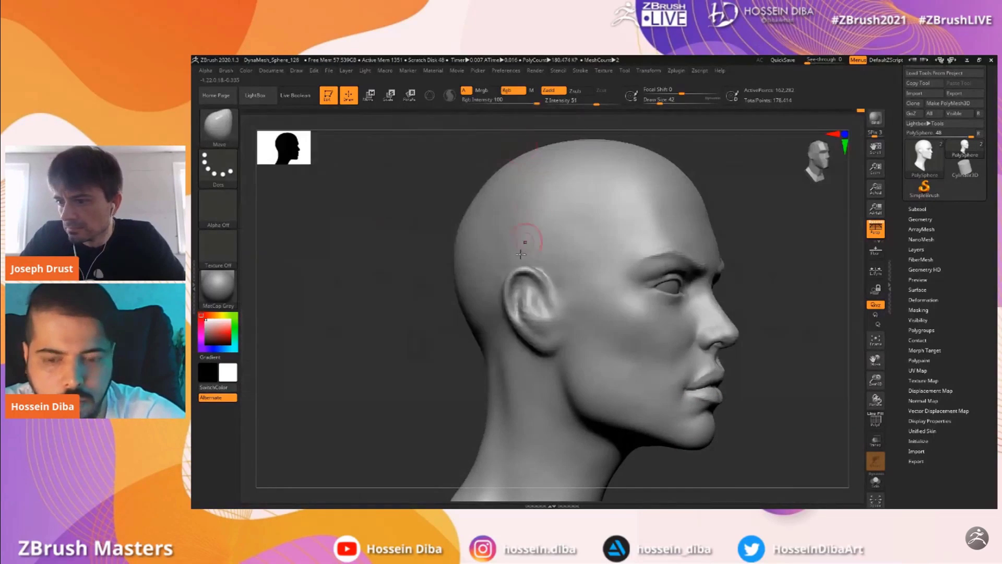
{"action": "key", "text": "bracketright"}
{"action": "key", "text": "bracketright"}
{"action": "key", "text": "bracketright"}
{"action": "key", "text": "bracketright"}
{"action": "key", "text": "bracketright"}
{"action": "key", "text": "bracketright"}
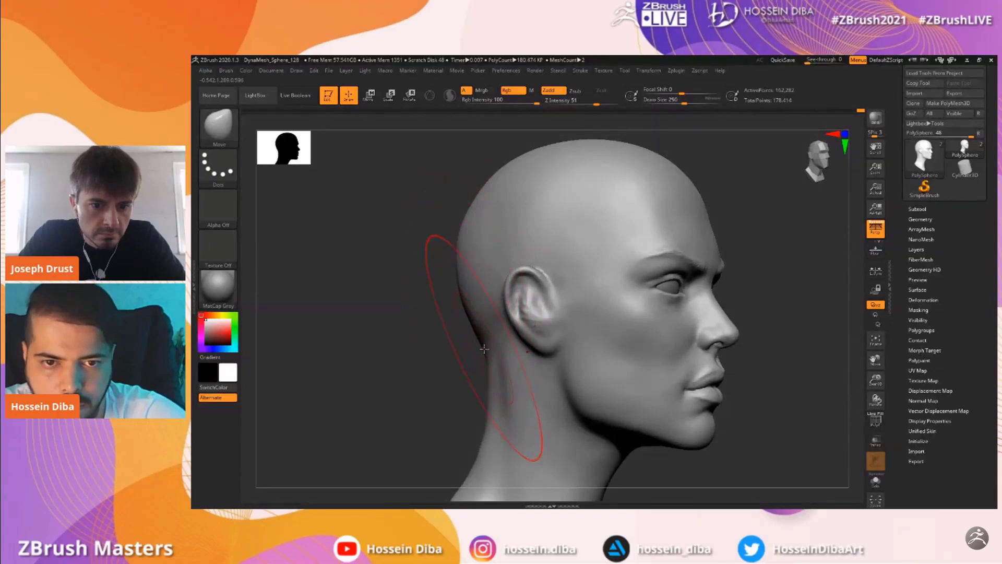
Adjust the back of the skull and the rear neck contour with the Move brush at a draw size of 262
{"action": "key", "text": "bracketleft"}
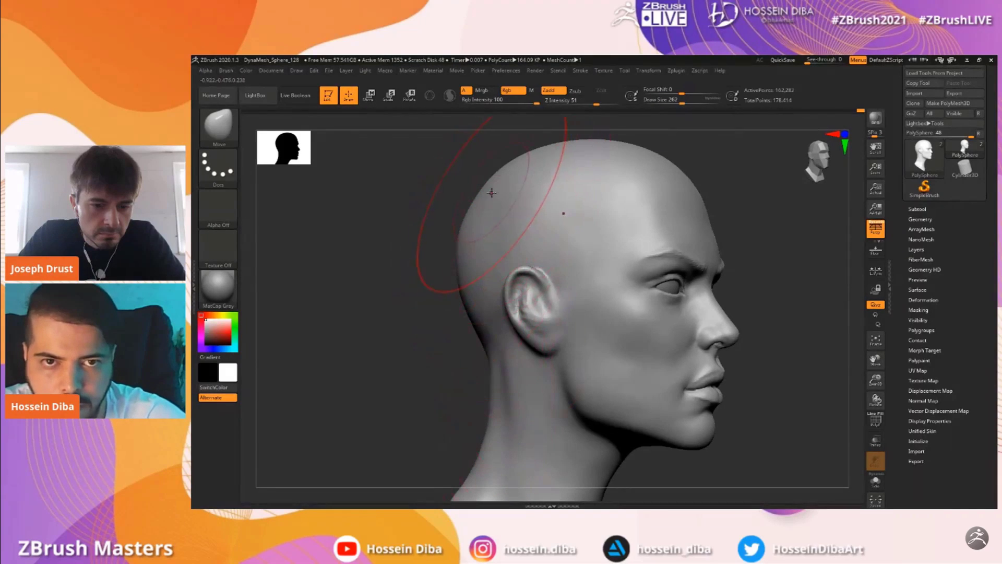
{"action": "left_click_drag", "start_coordinate": [464, 247], "coordinate": [471, 262]}
{"action": "left_click_drag", "start_coordinate": [455, 344], "coordinate": [463, 344]}
{"action": "left_click_drag", "start_coordinate": [495, 404], "coordinate": [502, 403]}
Smooth the side and back of the neck below the ear, using a draw size of up to 121
{"action": "left_click_drag", "start_coordinate": [872, 379], "coordinate": [823, 349]}
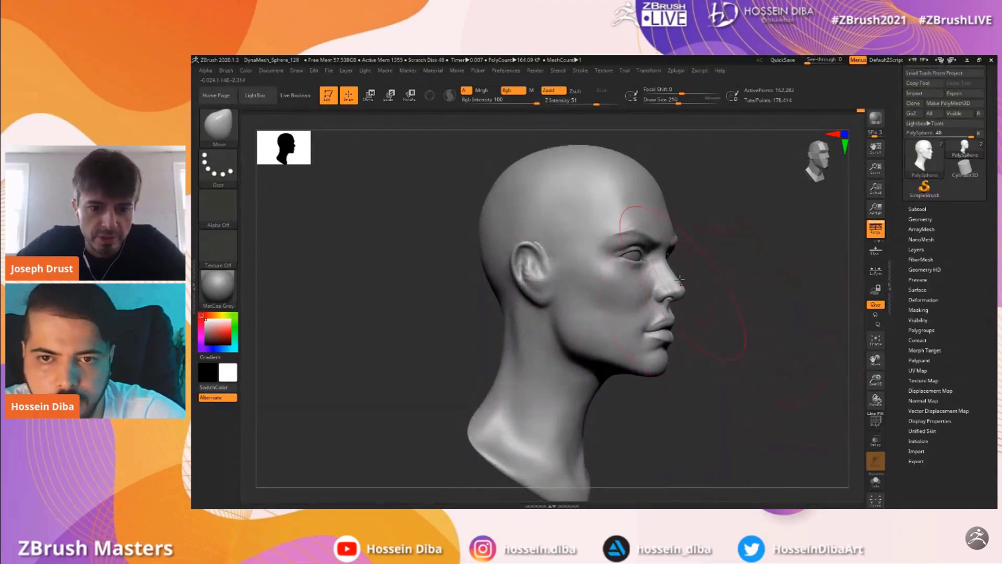
{"action": "left_click", "coordinate": [664, 102]}
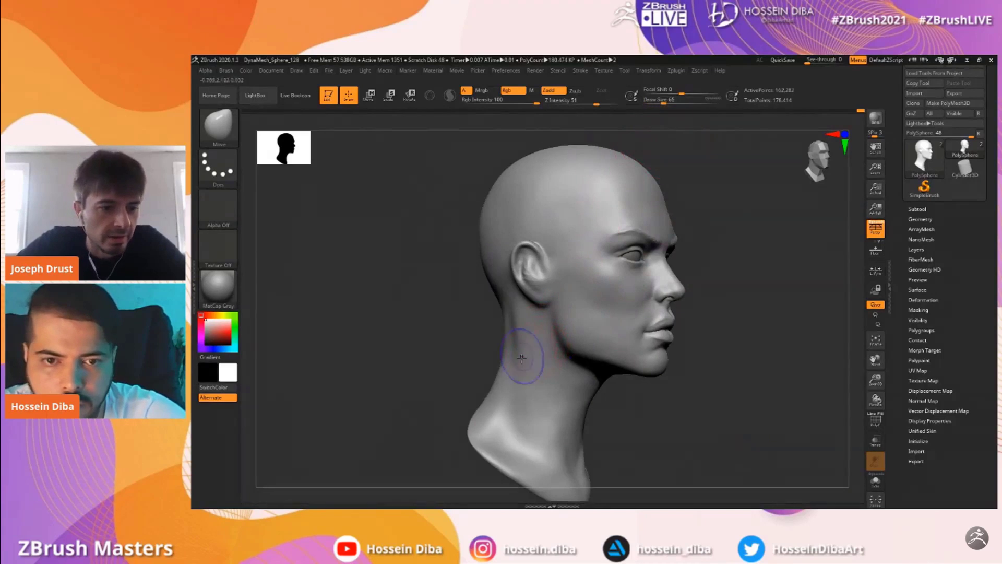
{"action": "key", "text": "shift"}
{"action": "mouse_move", "coordinate": [520, 350]}
{"action": "left_mouse_down", "text": "shift"}
{"action": "mouse_move", "coordinate": [520, 359]}
{"action": "mouse_move", "coordinate": [499, 328]}
{"action": "left_mouse_up", "text": "shift"}
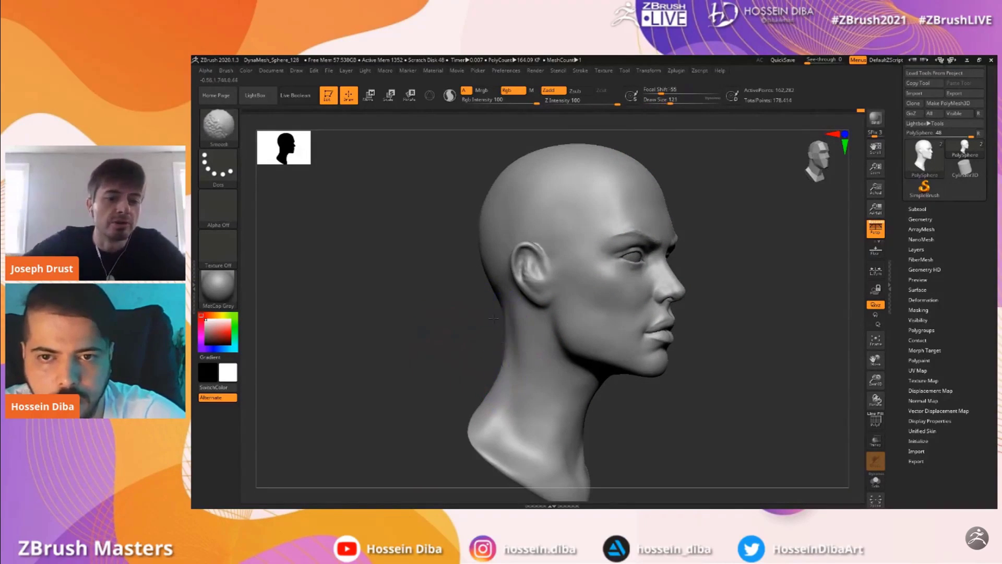
{"action": "mouse_move", "coordinate": [875, 380]}
{"action": "left_mouse_down"}
{"action": "mouse_move", "coordinate": [876, 358]}
{"action": "mouse_move", "coordinate": [872, 380]}
{"action": "mouse_move", "coordinate": [824, 380]}
{"action": "mouse_move", "coordinate": [729, 332]}
{"action": "left_mouse_up"}
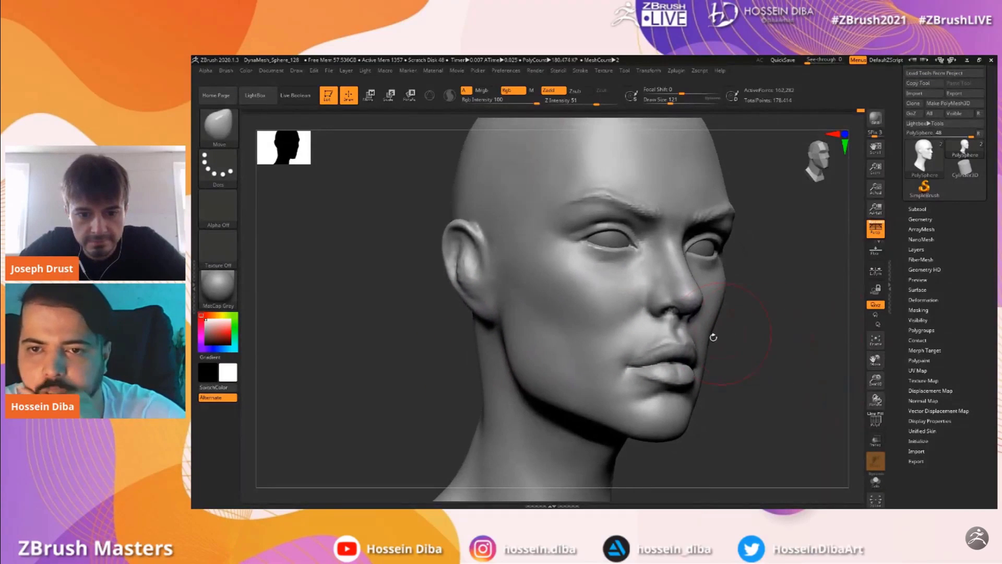
Smooth the lower contour of the chin in three-quarter view at a draw size of 65
{"action": "mouse_move", "coordinate": [815, 369]}
{"action": "left_mouse_down"}
{"action": "mouse_move", "coordinate": [838, 378]}
{"action": "mouse_move", "coordinate": [820, 371]}
{"action": "left_mouse_up"}
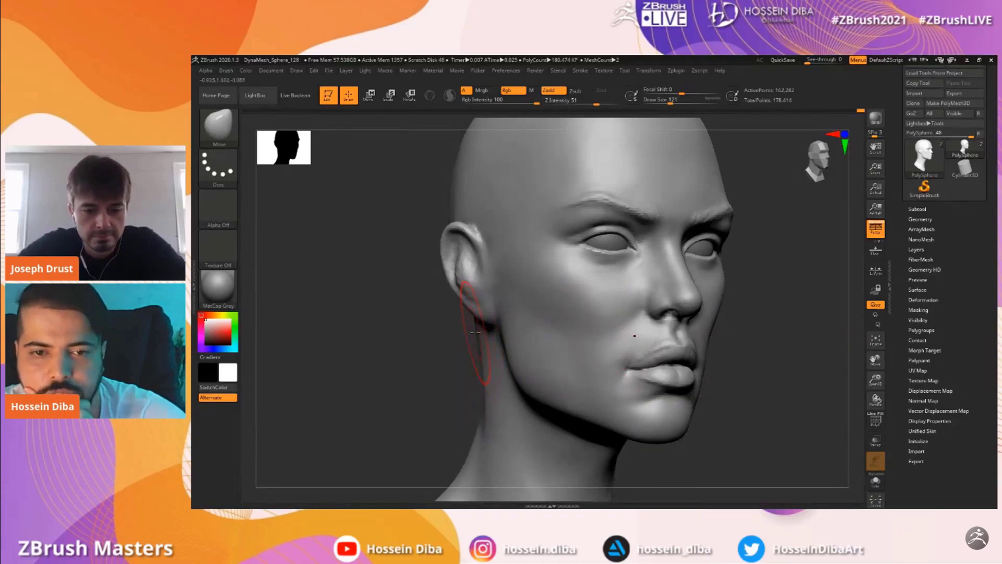
{"action": "left_click_drag", "start_coordinate": [874, 382], "coordinate": [883, 348]}
{"action": "key", "text": "["}
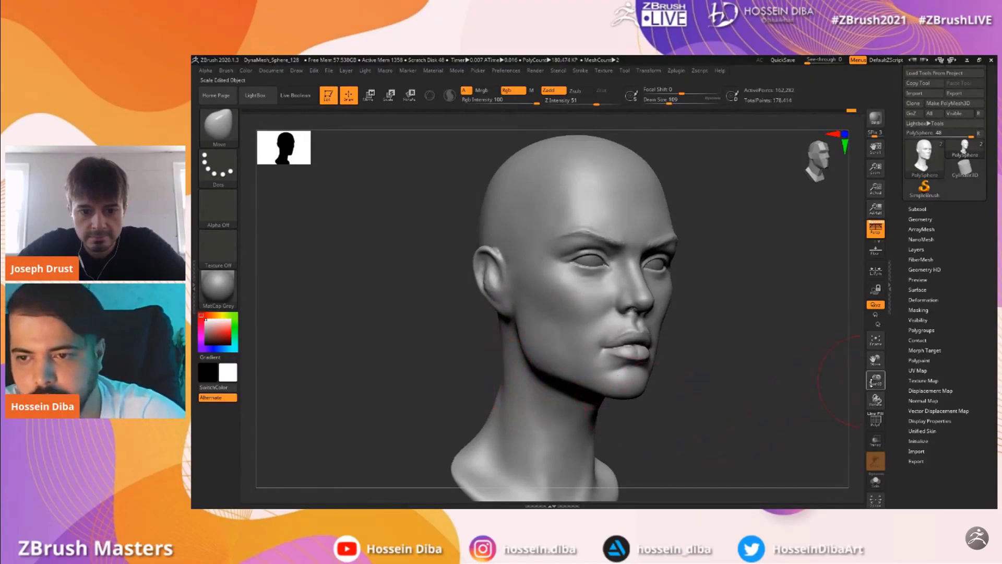
{"action": "left_click_drag", "start_coordinate": [872, 383], "coordinate": [875, 359]}
{"action": "left_click_drag", "start_coordinate": [654, 386], "coordinate": [652, 386]}
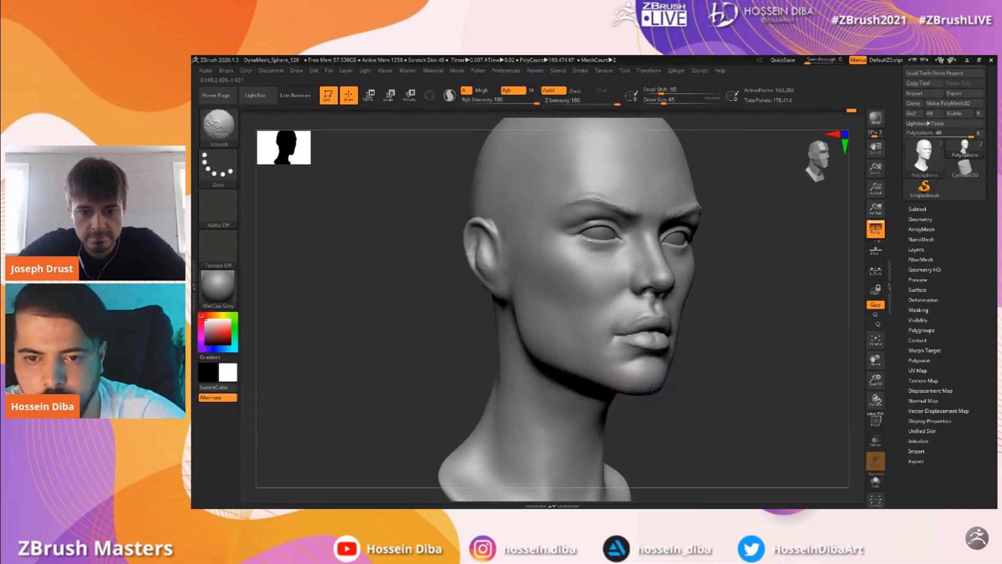
Nudge the front of the ear in side view with the Move brush at a draw size of 73
{"action": "mouse_move", "coordinate": [720, 402]}
{"action": "left_mouse_down"}
{"action": "mouse_move", "coordinate": [796, 360]}
{"action": "mouse_move", "coordinate": [780, 350]}
{"action": "left_mouse_up"}
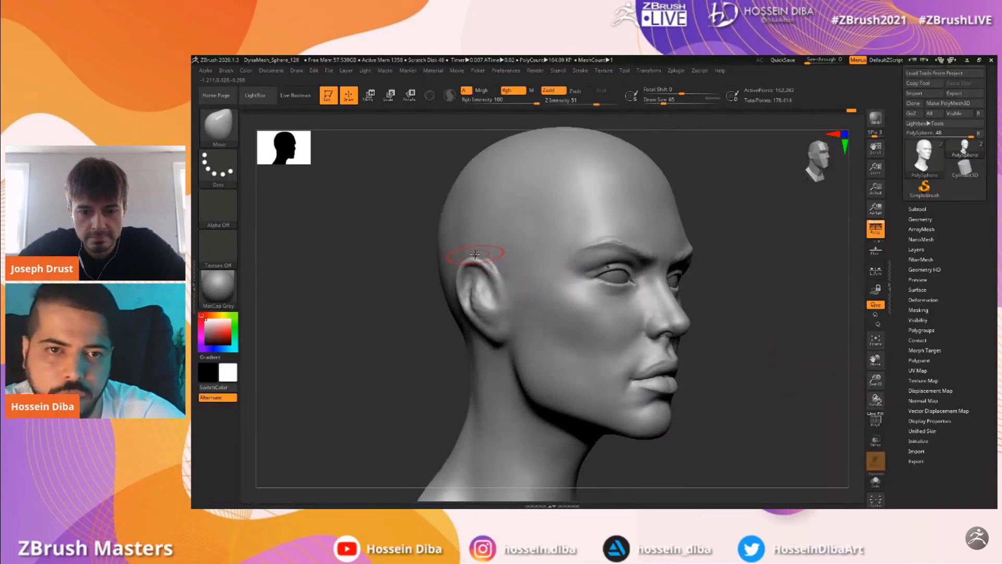
{"action": "key", "text": "shift"}
{"action": "left_click_drag", "start_coordinate": [376, 284], "coordinate": [368, 299]}
{"action": "left_click_drag", "start_coordinate": [726, 356], "coordinate": [749, 353]}
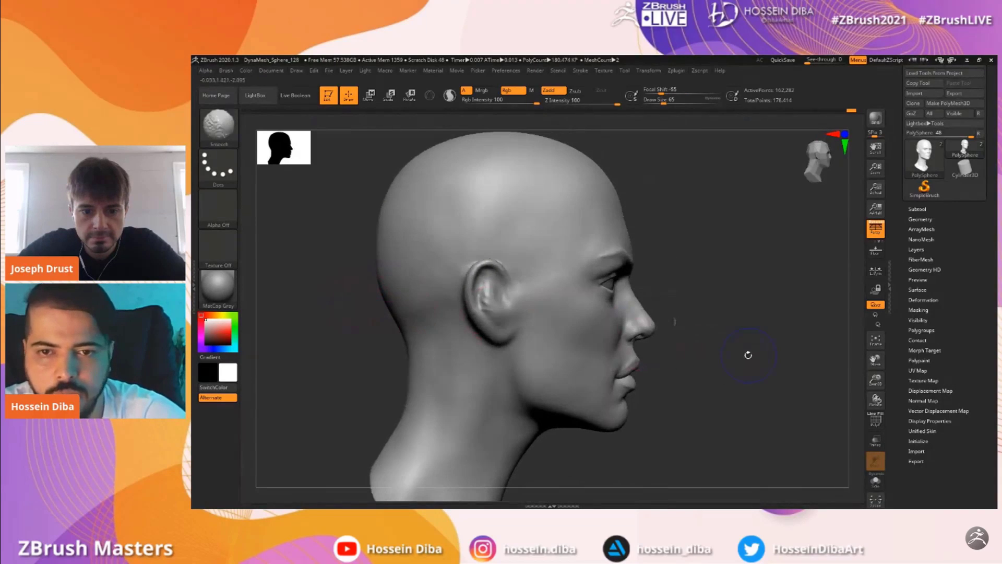
{"action": "mouse_move", "coordinate": [875, 379]}
{"action": "left_mouse_down"}
{"action": "mouse_move", "coordinate": [874, 360]}
{"action": "mouse_move", "coordinate": [932, 344]}
{"action": "left_mouse_up"}
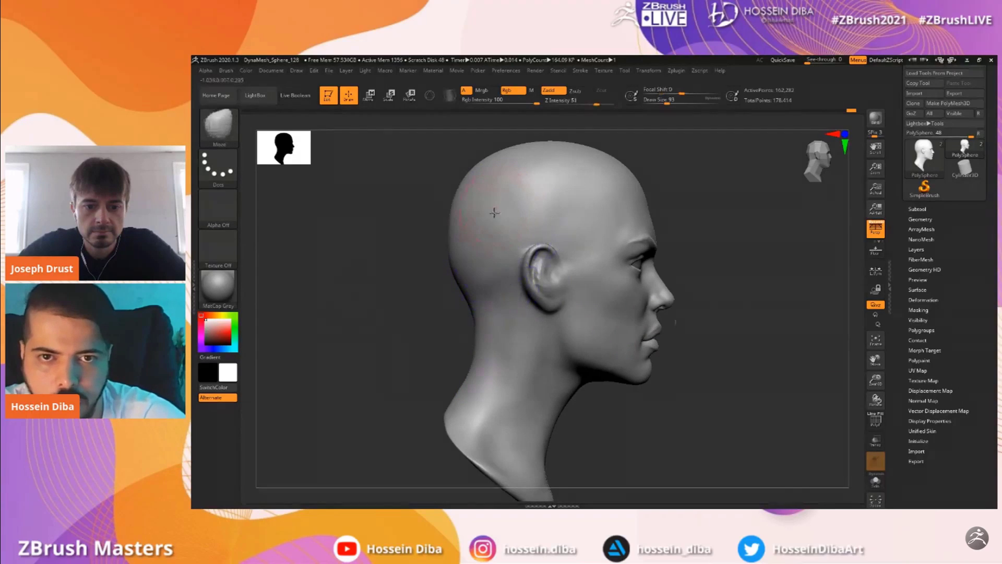
{"action": "left_click_drag", "start_coordinate": [773, 337], "coordinate": [765, 339]}
{"action": "left_click_drag", "start_coordinate": [875, 380], "coordinate": [875, 399]}
{"action": "key", "text": "bracketleft"}
{"action": "key", "text": "bracketleft"}
{"action": "left_click_drag", "start_coordinate": [590, 292], "coordinate": [583, 294]}
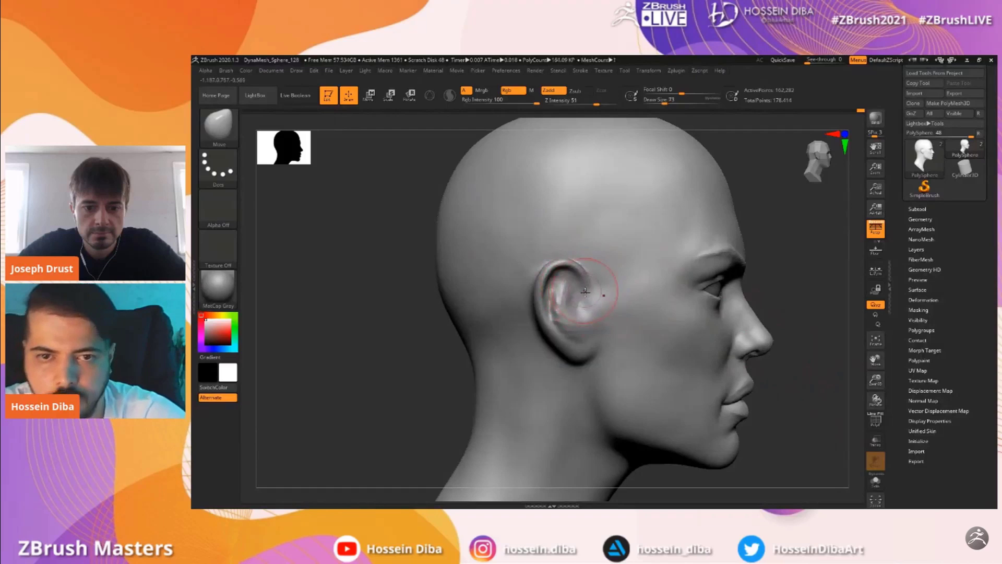
Refine the inside shape of the ear with the Move brush at a reduced draw size
{"action": "left_click_drag", "start_coordinate": [876, 380], "coordinate": [876, 397]}
{"action": "left_click_drag", "start_coordinate": [830, 368], "coordinate": [754, 351]}
{"action": "left_click_drag", "start_coordinate": [470, 302], "coordinate": [543, 307]}
{"action": "left_click_drag", "start_coordinate": [875, 380], "coordinate": [875, 392]}
{"action": "key", "text": "bracketleft"}
{"action": "key", "text": "bracketleft"}
{"action": "left_click_drag", "start_coordinate": [529, 294], "coordinate": [533, 293]}
Carve the vertical inner folds of the ear with the Standard brush at a draw size of 53, smoothing between strokes
{"action": "left_click", "coordinate": [218, 127]}
{"action": "left_click", "coordinate": [595, 136]}
{"action": "left_click_drag", "start_coordinate": [396, 277], "coordinate": [454, 278]}
{"action": "mouse_move", "coordinate": [516, 278]}
{"action": "left_mouse_down"}
{"action": "mouse_move", "coordinate": [530, 278]}
{"action": "mouse_move", "coordinate": [498, 295]}
{"action": "mouse_move", "coordinate": [511, 317]}
{"action": "mouse_move", "coordinate": [513, 305]}
{"action": "mouse_move", "coordinate": [525, 312]}
{"action": "mouse_move", "coordinate": [517, 324]}
{"action": "left_mouse_up"}
{"action": "left_click_drag", "start_coordinate": [392, 345], "coordinate": [339, 346]}
{"action": "left_click_drag", "start_coordinate": [533, 296], "coordinate": [535, 316]}
{"action": "left_click_drag", "start_coordinate": [533, 301], "coordinate": [528, 322], "text": "shift"}
{"action": "left_click_drag", "start_coordinate": [426, 312], "coordinate": [582, 314]}
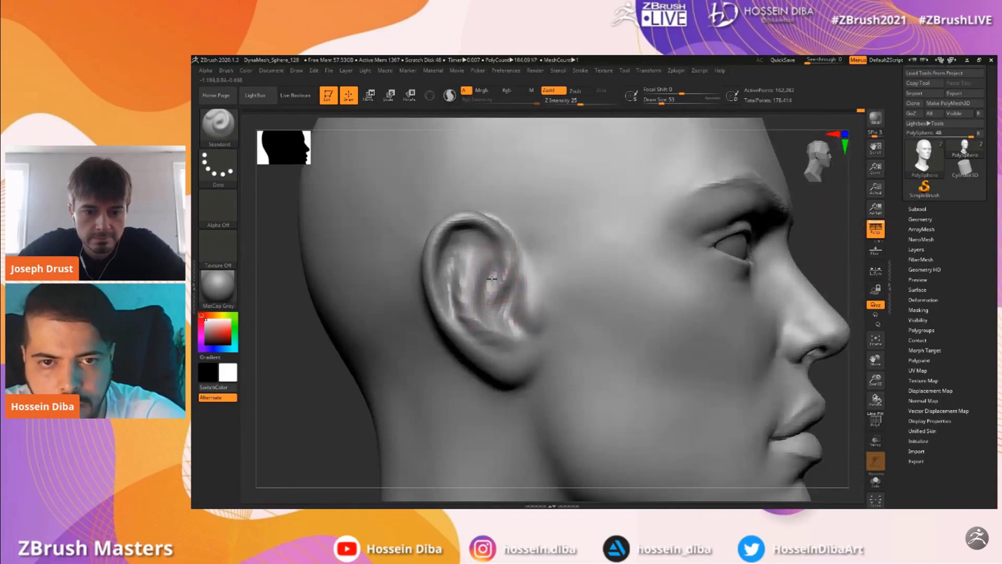
{"action": "left_click_drag", "start_coordinate": [495, 247], "coordinate": [493, 242]}
{"action": "right_click_drag", "start_coordinate": [544, 296], "coordinate": [624, 311], "text": "alt"}
{"action": "mouse_move", "coordinate": [576, 295]}
{"action": "left_mouse_down", "text": "alt"}
{"action": "mouse_move", "coordinate": [575, 260]}
{"action": "mouse_move", "coordinate": [542, 282]}
{"action": "left_mouse_up", "text": "alt"}
Inspect the head's mesh density in side view using the polyframe display
{"action": "key", "text": "f"}
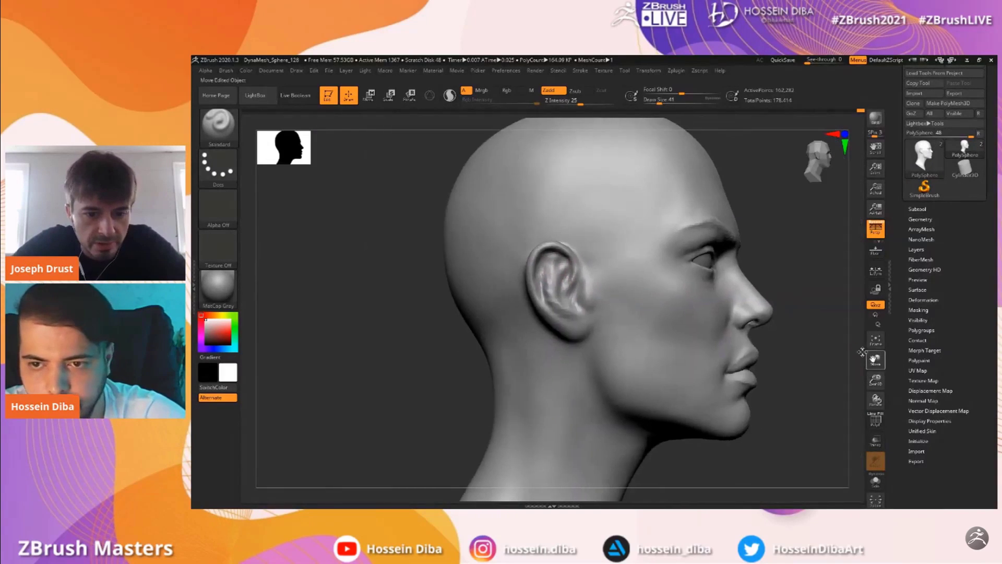
{"action": "left_click", "coordinate": [874, 420]}
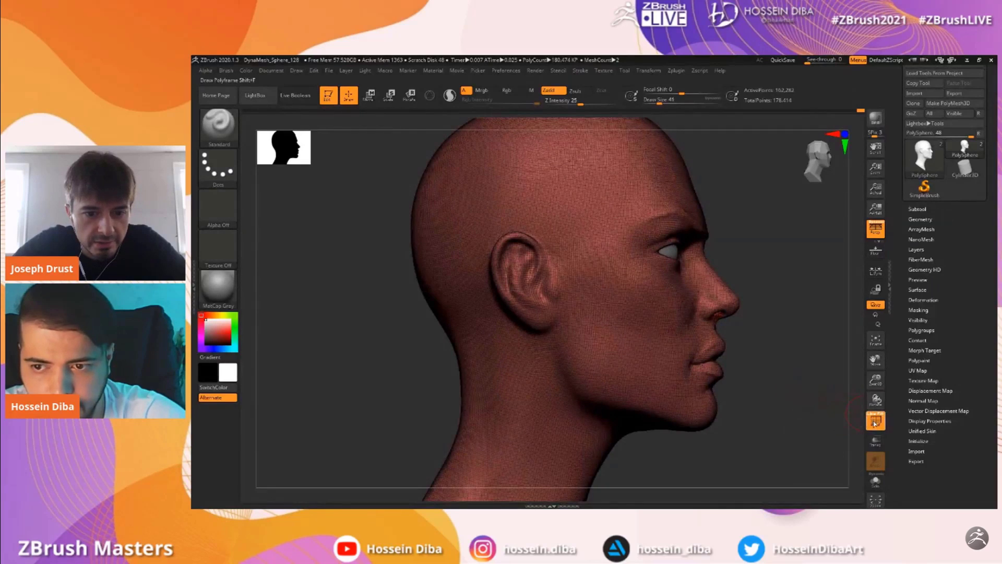
{"action": "key", "text": "shift+f"}
{"action": "left_click_drag", "start_coordinate": [875, 380], "coordinate": [929, 377]}
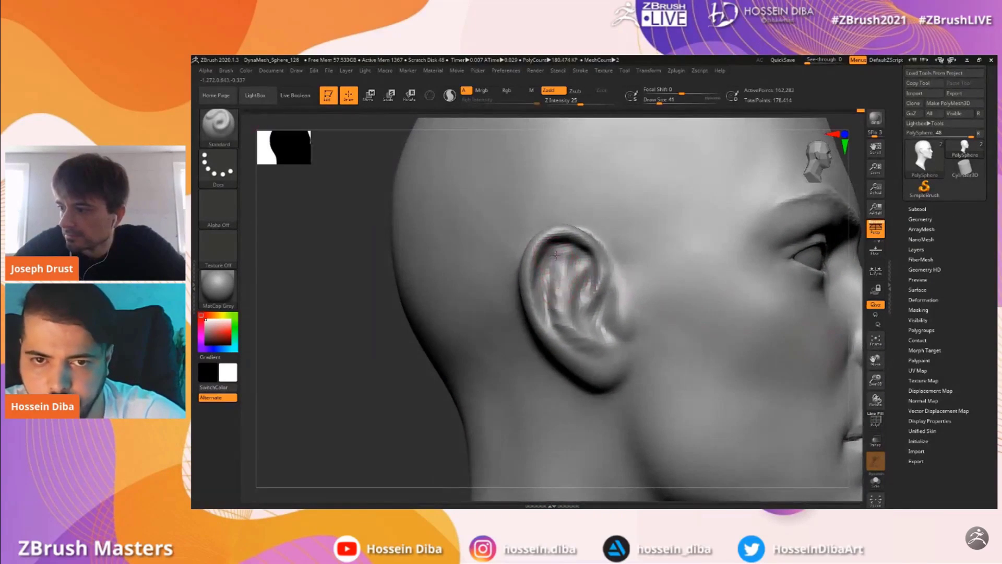
Smooth the rear inner fold and deepen the groove under the ear's rim with the Standard brush at a draw size of 41
{"action": "left_click_drag", "start_coordinate": [555, 301], "coordinate": [563, 316], "text": "shift"}
{"action": "left_click_drag", "start_coordinate": [562, 265], "coordinate": [553, 277]}
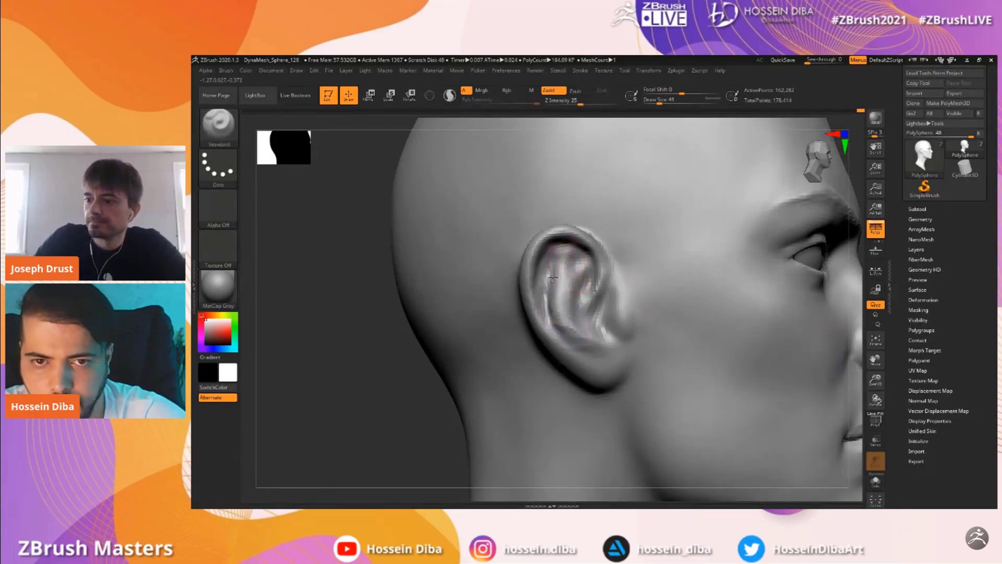
{"action": "left_click", "coordinate": [920, 218]}
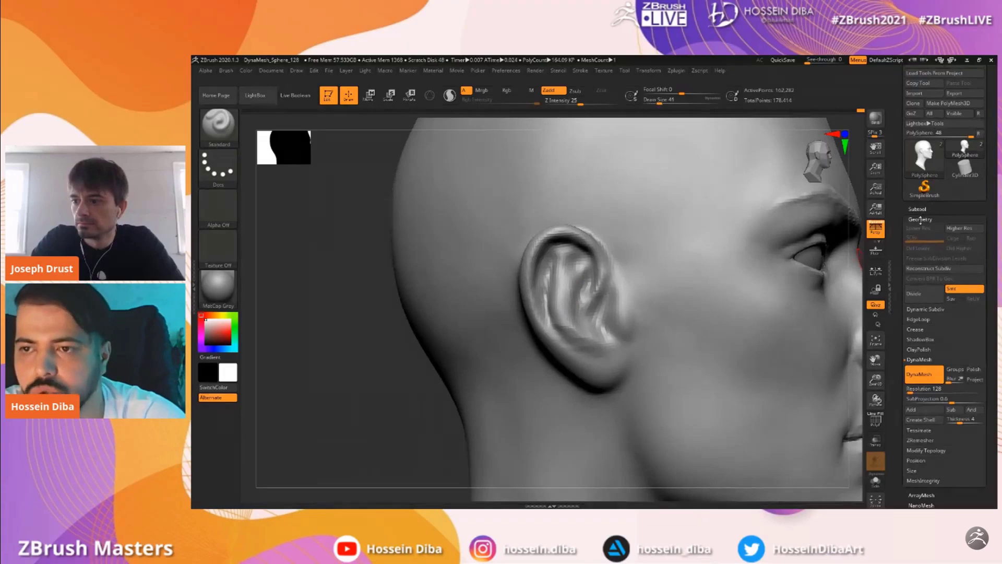
{"action": "left_click", "coordinate": [921, 219]}
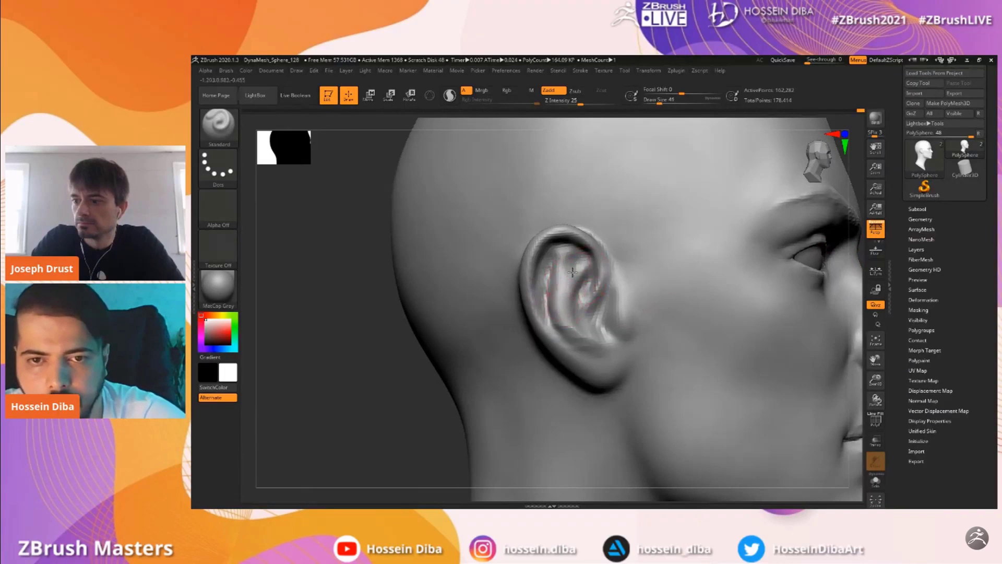
{"action": "left_click_drag", "start_coordinate": [875, 380], "coordinate": [892, 383]}
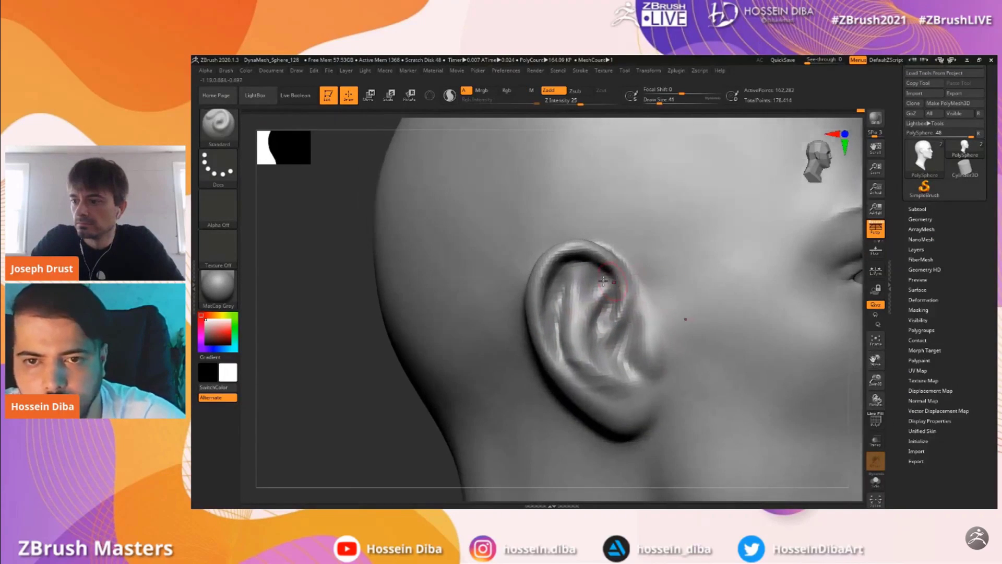
{"action": "left_click_drag", "start_coordinate": [589, 261], "coordinate": [620, 278]}
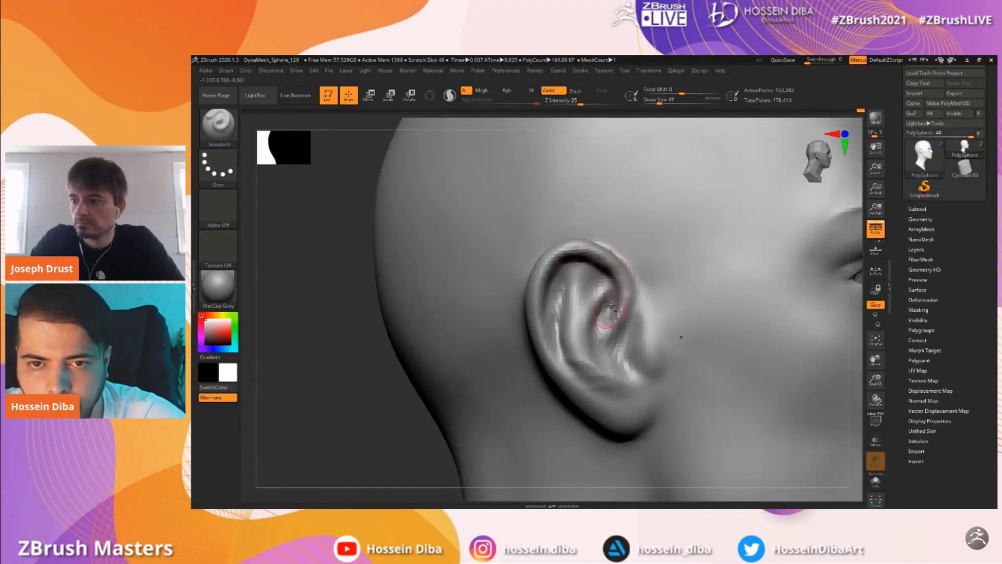
{"action": "left_click_drag", "start_coordinate": [594, 336], "coordinate": [582, 350]}
Define the ear's inner bowl and tragus with the Standard brush at a draw size of 37, and build up the earlobe with a larger brush
{"action": "left_click_drag", "start_coordinate": [357, 377], "coordinate": [323, 374]}
{"action": "mouse_move", "coordinate": [600, 331]}
{"action": "left_mouse_down"}
{"action": "mouse_move", "coordinate": [580, 346]}
{"action": "mouse_move", "coordinate": [568, 318]}
{"action": "mouse_move", "coordinate": [572, 275]}
{"action": "mouse_move", "coordinate": [586, 296]}
{"action": "left_mouse_up"}
{"action": "left_click_drag", "start_coordinate": [396, 345], "coordinate": [376, 346]}
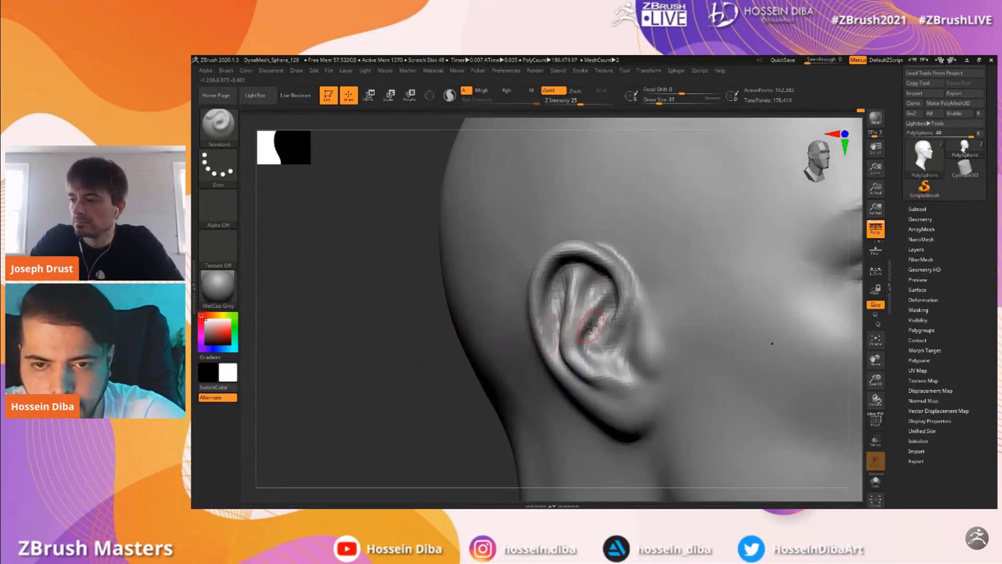
{"action": "left_click_drag", "start_coordinate": [875, 359], "coordinate": [756, 300]}
{"action": "mouse_move", "coordinate": [593, 311]}
{"action": "left_mouse_down"}
{"action": "mouse_move", "coordinate": [601, 335]}
{"action": "mouse_move", "coordinate": [602, 307]}
{"action": "left_mouse_up"}
{"action": "mouse_move", "coordinate": [602, 355]}
{"action": "left_mouse_down"}
{"action": "mouse_move", "coordinate": [556, 348]}
{"action": "mouse_move", "coordinate": [574, 351]}
{"action": "mouse_move", "coordinate": [574, 323]}
{"action": "mouse_move", "coordinate": [544, 317]}
{"action": "mouse_move", "coordinate": [570, 316]}
{"action": "mouse_move", "coordinate": [565, 327]}
{"action": "mouse_move", "coordinate": [545, 329]}
{"action": "left_mouse_up"}
{"action": "left_click_drag", "start_coordinate": [430, 359], "coordinate": [407, 360]}
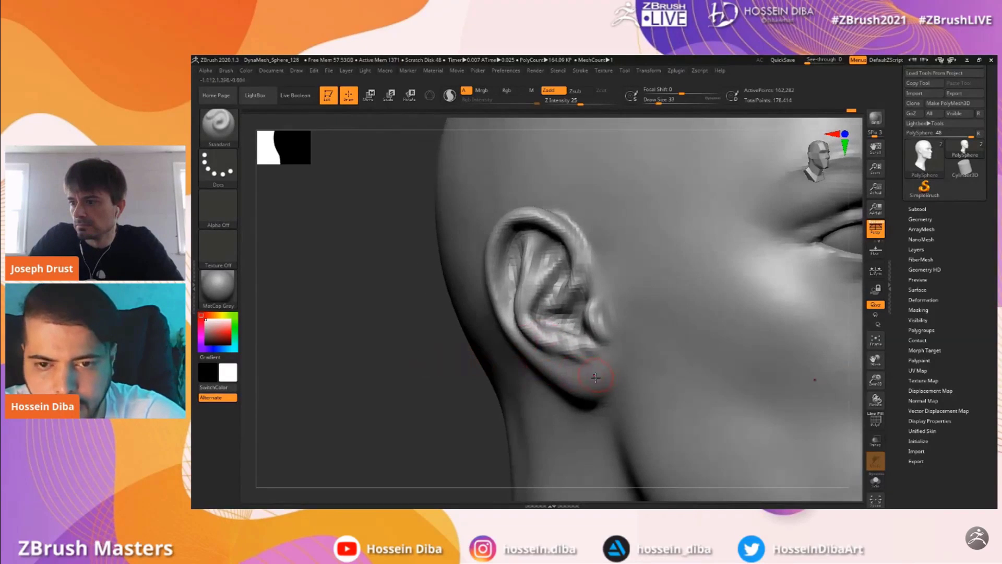
{"action": "key", "text": "bracketright"}
{"action": "left_click_drag", "start_coordinate": [603, 390], "coordinate": [538, 355]}
Adjust how far the ear projects in front view with the Move brush, using a draw size of about 89
{"action": "left_click", "coordinate": [218, 125]}
{"action": "left_click", "coordinate": [511, 134]}
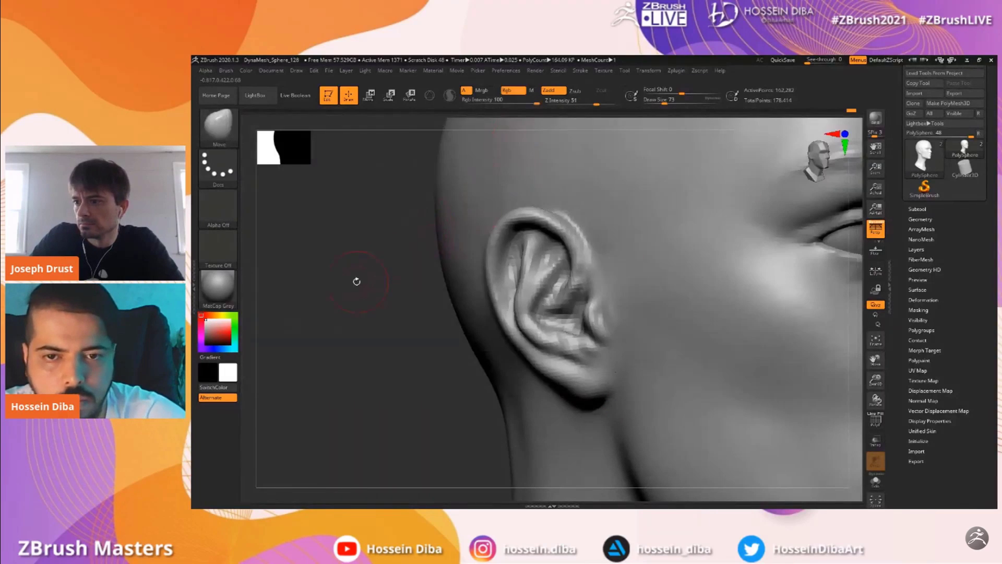
{"action": "left_click_drag", "start_coordinate": [374, 269], "coordinate": [458, 292], "text": "shift"}
{"action": "key", "text": "bracketright"}
{"action": "left_click_drag", "start_coordinate": [577, 254], "coordinate": [568, 248]}
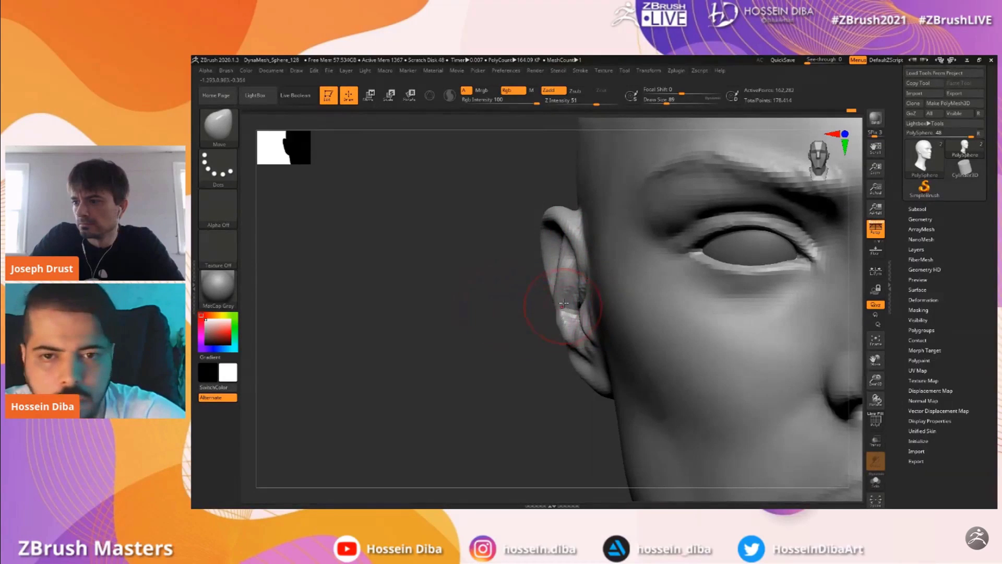
{"action": "key", "text": "bracketright"}
{"action": "left_click_drag", "start_coordinate": [581, 303], "coordinate": [587, 300]}
Reshape the lower ear and earlobe contour in front view with the Move brush at a draw size of 57
{"action": "left_click_drag", "start_coordinate": [875, 381], "coordinate": [869, 363]}
{"action": "mouse_move", "coordinate": [874, 360]}
{"action": "left_mouse_down"}
{"action": "mouse_move", "coordinate": [844, 353]}
{"action": "mouse_move", "coordinate": [871, 391]}
{"action": "mouse_move", "coordinate": [872, 368]}
{"action": "left_mouse_up"}
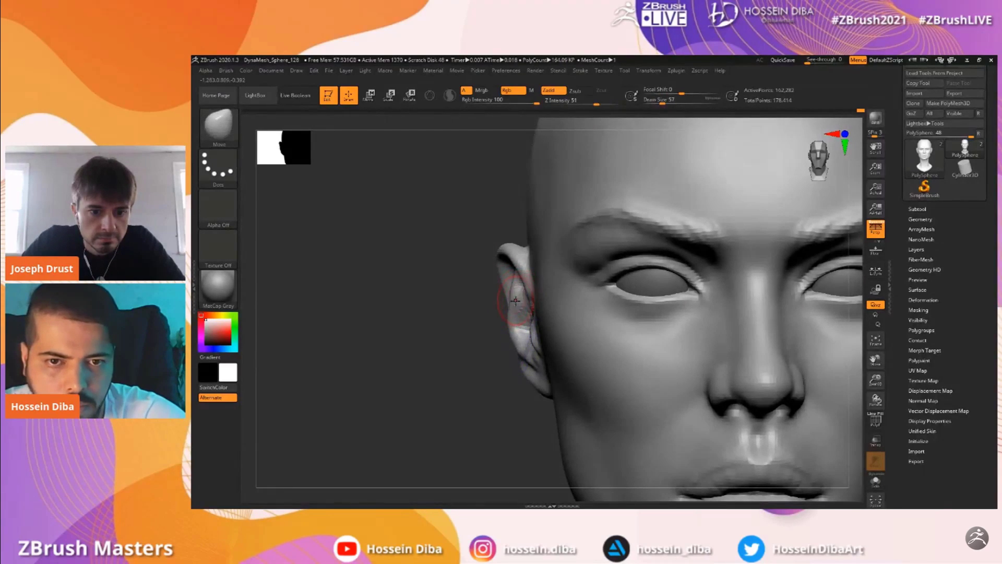
{"action": "left_click_drag", "start_coordinate": [875, 362], "coordinate": [861, 309]}
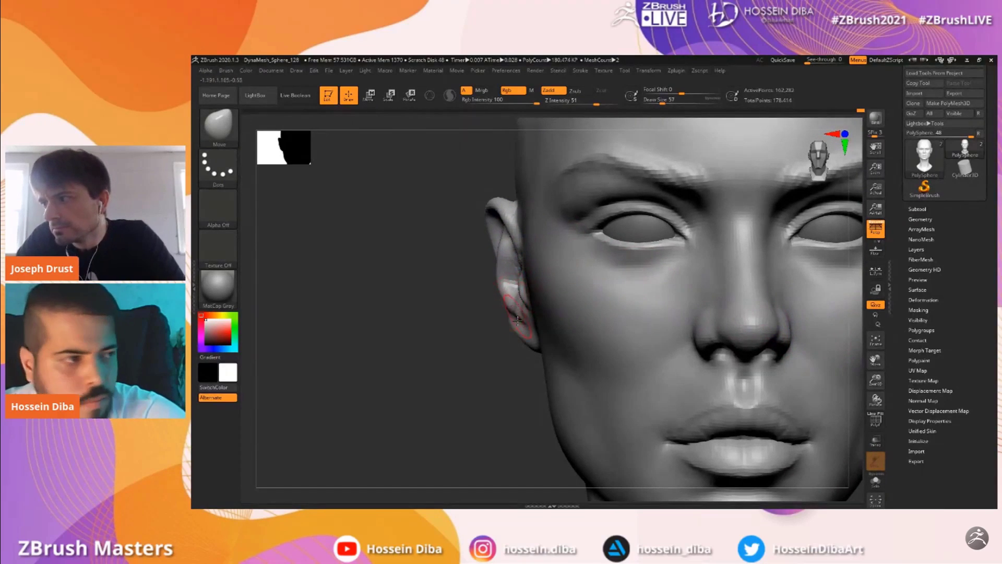
{"action": "left_click_drag", "start_coordinate": [522, 344], "coordinate": [525, 341]}
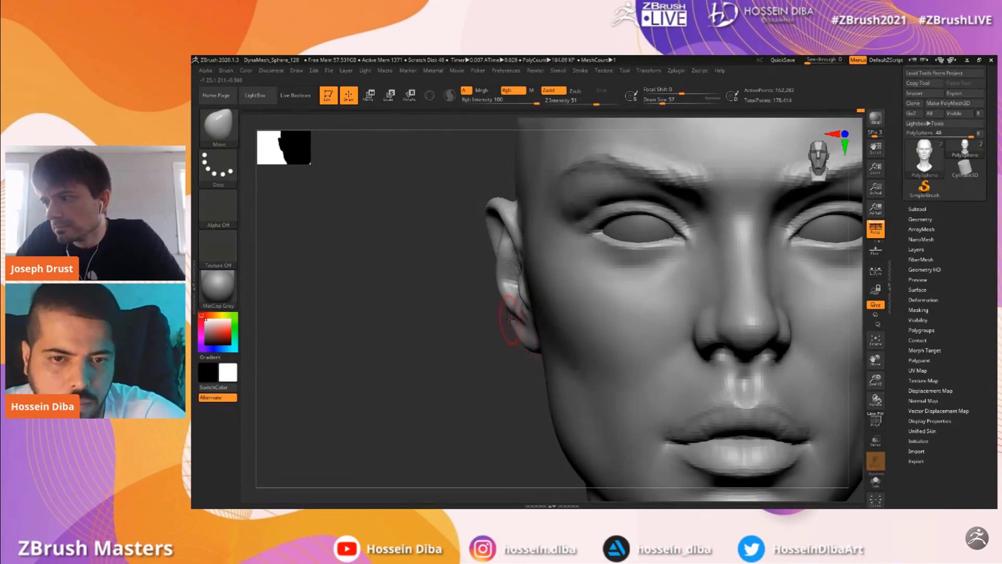
{"action": "left_click_drag", "start_coordinate": [500, 306], "coordinate": [790, 287]}
Shift the ear's upper inner rim with the Move brush at a draw size of 57, undoing the extra stroke on the inner fold
{"action": "left_click_drag", "start_coordinate": [432, 280], "coordinate": [514, 274]}
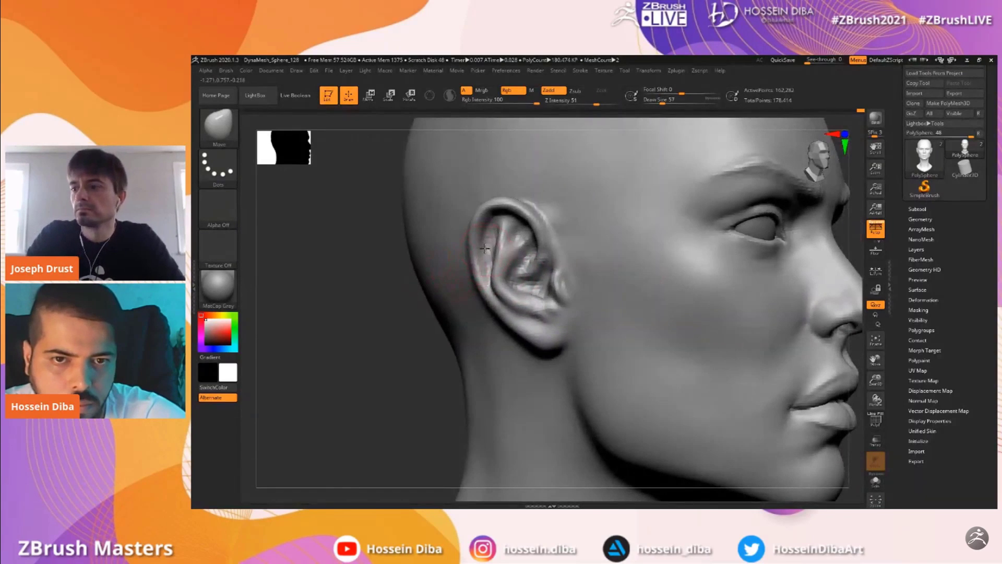
{"action": "left_click_drag", "start_coordinate": [863, 382], "coordinate": [835, 365]}
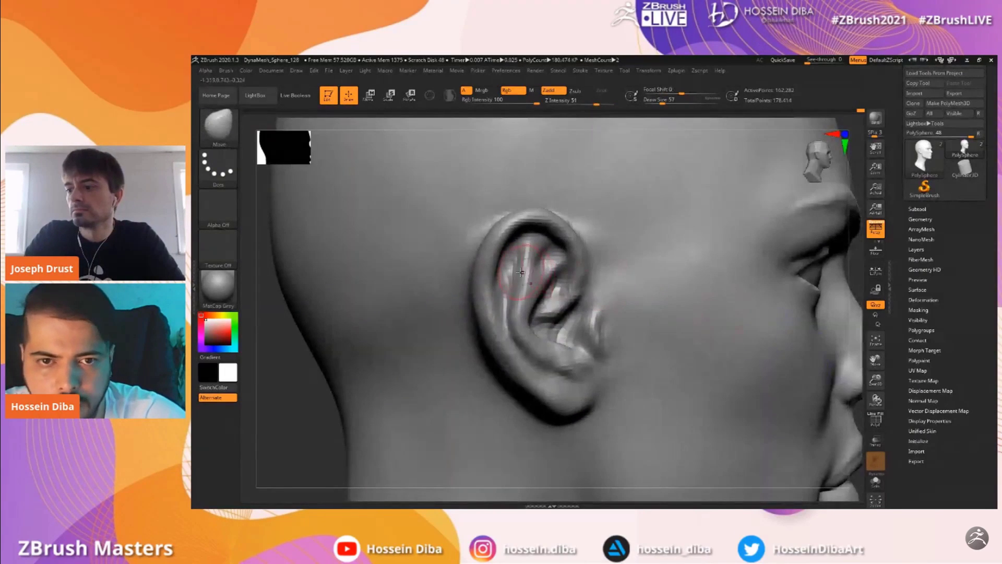
{"action": "mouse_move", "coordinate": [538, 260]}
{"action": "left_mouse_down"}
{"action": "mouse_move", "coordinate": [531, 255]}
{"action": "mouse_move", "coordinate": [569, 230]}
{"action": "left_mouse_up"}
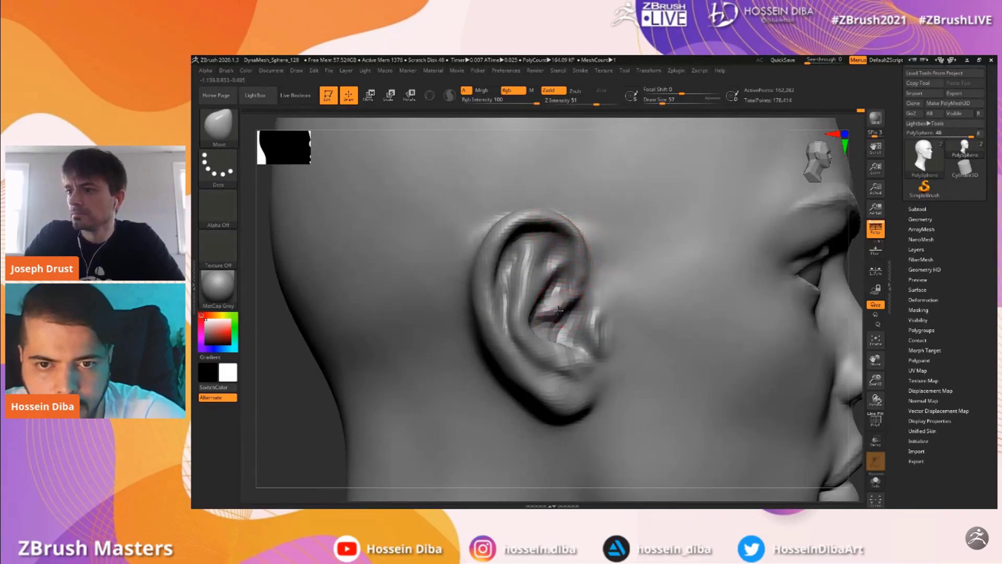
{"action": "left_click_drag", "start_coordinate": [873, 358], "coordinate": [920, 353]}
{"action": "left_click_drag", "start_coordinate": [876, 401], "coordinate": [835, 397]}
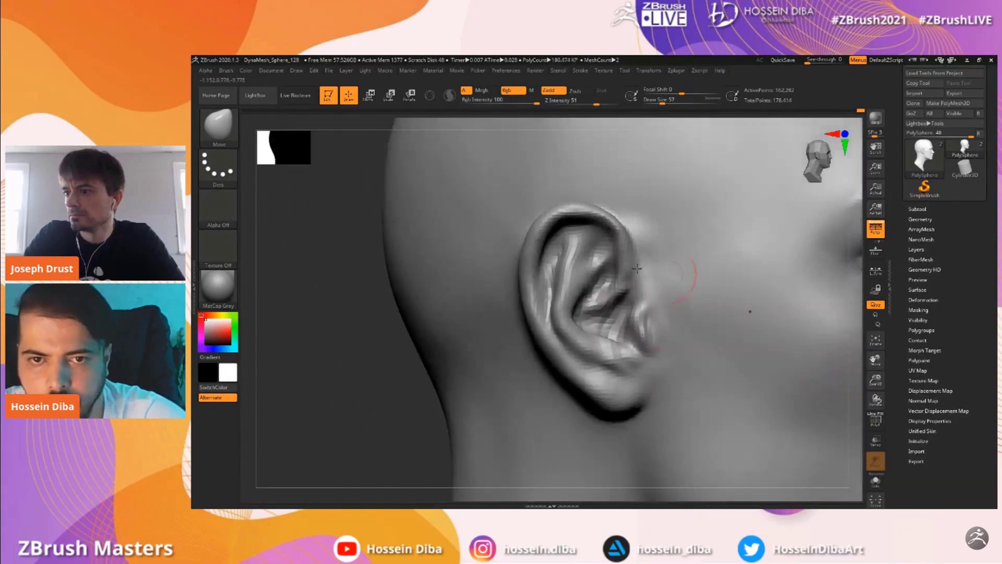
{"action": "left_click_drag", "start_coordinate": [601, 267], "coordinate": [599, 270]}
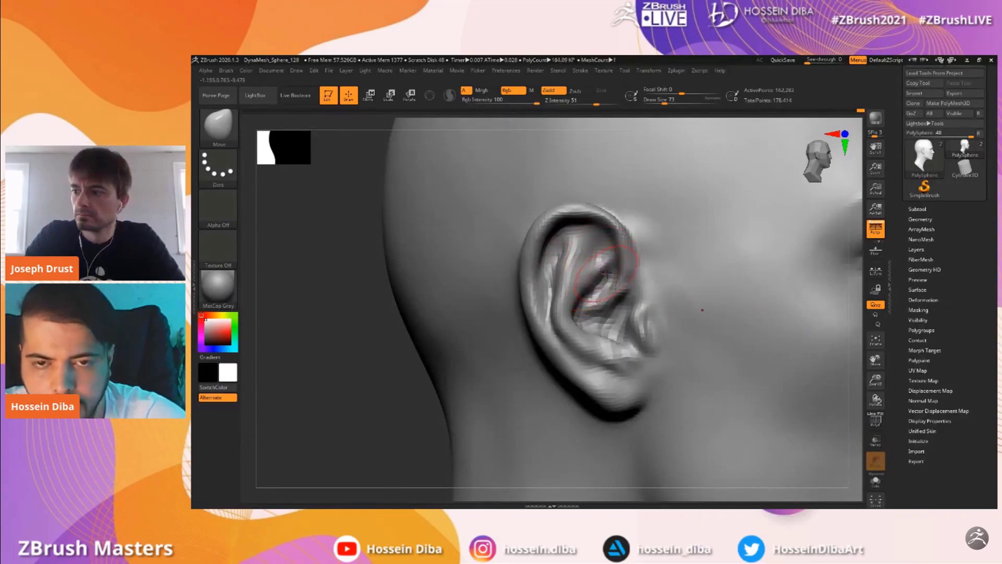
{"action": "key", "text": "ctrl+z"}
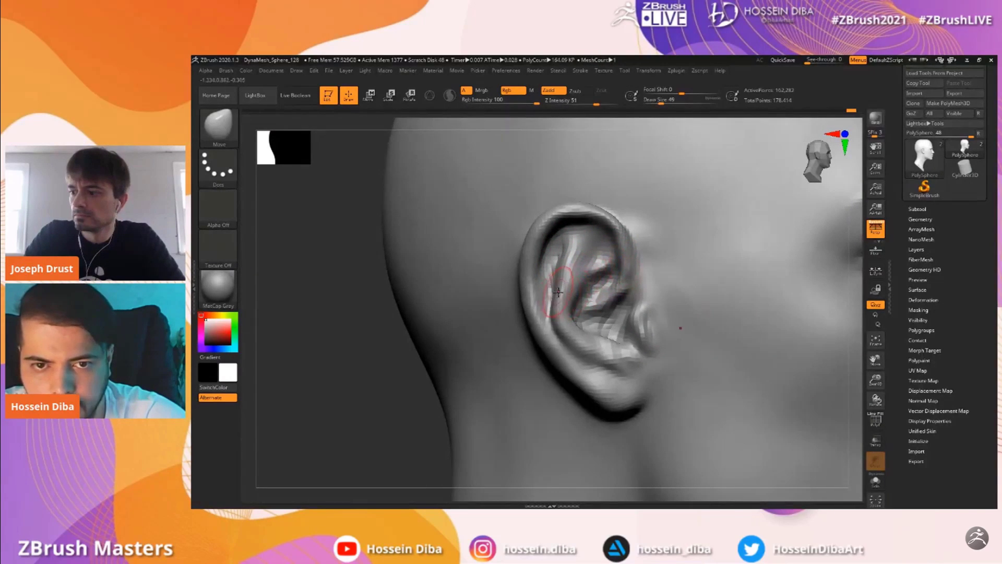
Reshape the ear's bowl and upper rim with the Move brush at a draw size of 49 and smooth the inner fold
{"action": "mouse_move", "coordinate": [566, 308]}
{"action": "left_mouse_down"}
{"action": "mouse_move", "coordinate": [556, 290]}
{"action": "mouse_move", "coordinate": [563, 330]}
{"action": "mouse_move", "coordinate": [627, 336]}
{"action": "left_mouse_up"}
{"action": "key", "text": "bracketright"}
{"action": "key", "text": "bracketright"}
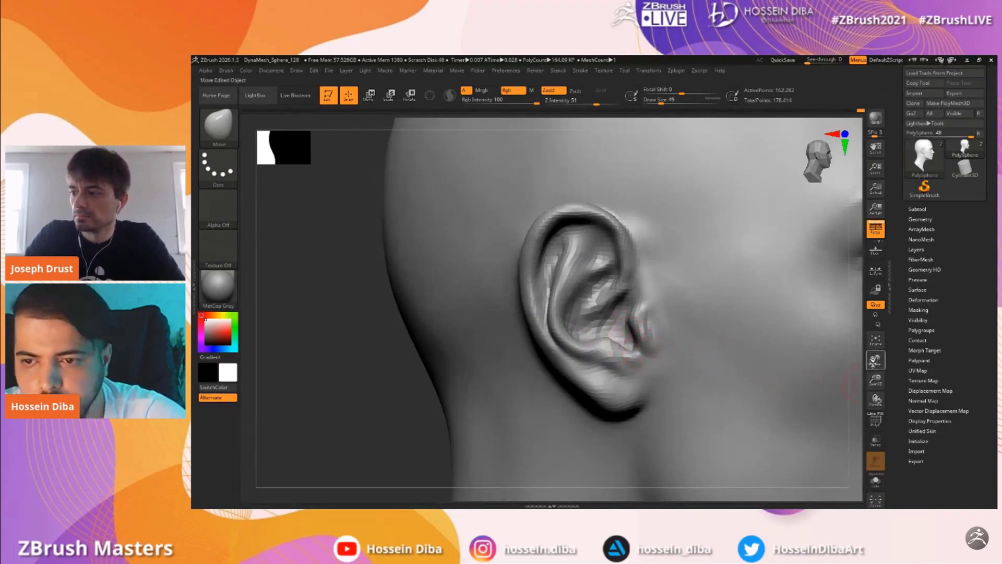
{"action": "left_click_drag", "start_coordinate": [872, 362], "coordinate": [861, 349]}
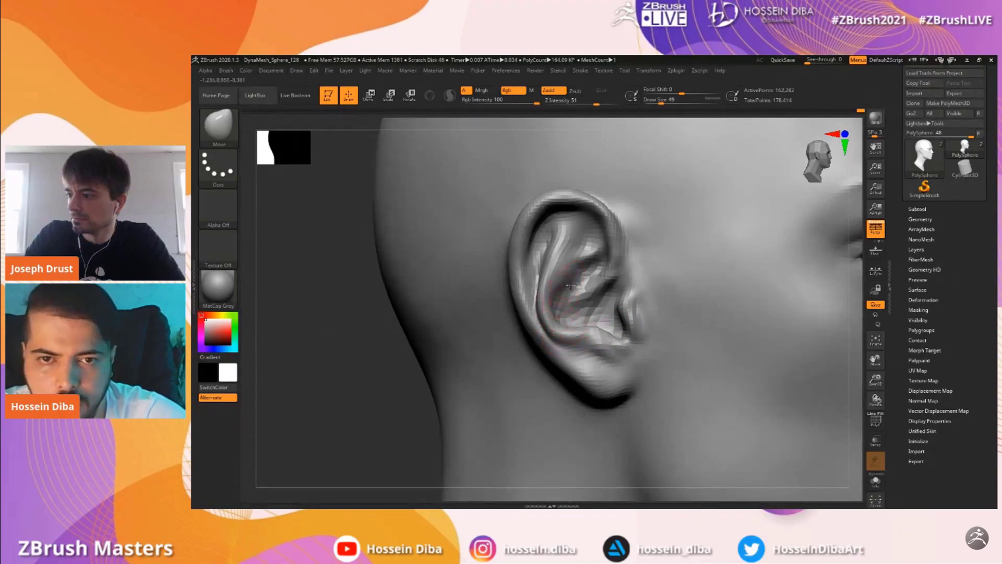
{"action": "key", "text": "shift"}
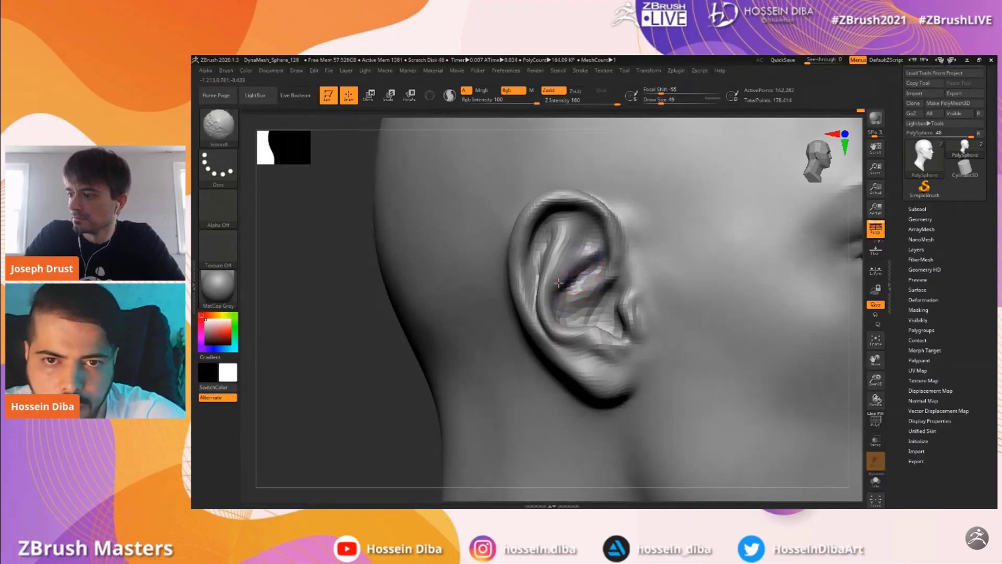
{"action": "left_click_drag", "start_coordinate": [587, 199], "coordinate": [599, 209]}
Thicken the front part of the ear's upper rim with the Inflat brush at a draw size of 49
{"action": "key", "text": "b"}
{"action": "key", "text": "i"}
{"action": "key", "text": "n"}
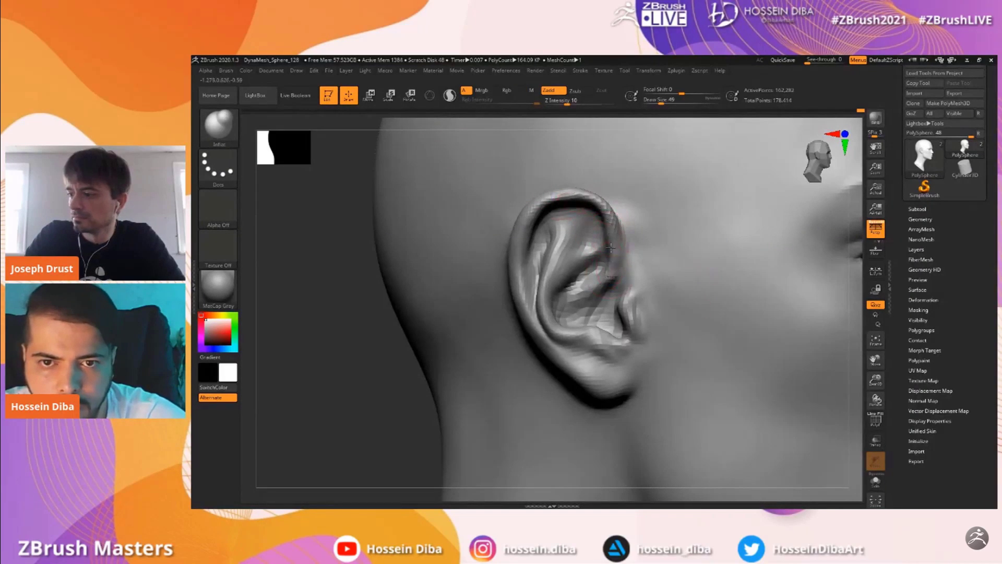
{"action": "left_click_drag", "start_coordinate": [604, 209], "coordinate": [573, 196]}
Build up the folds inside the ear's central bowl with the Standard brush at a draw size of 57
{"action": "left_click_drag", "start_coordinate": [360, 279], "coordinate": [318, 289]}
{"action": "left_click", "coordinate": [226, 138]}
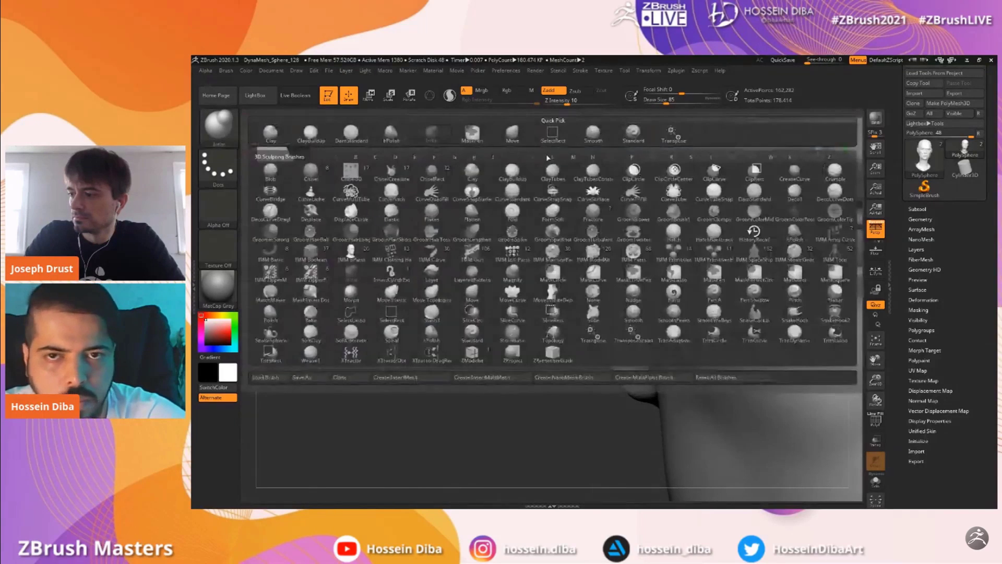
{"action": "left_click", "coordinate": [633, 133]}
{"action": "left_click_drag", "start_coordinate": [496, 224], "coordinate": [535, 230]}
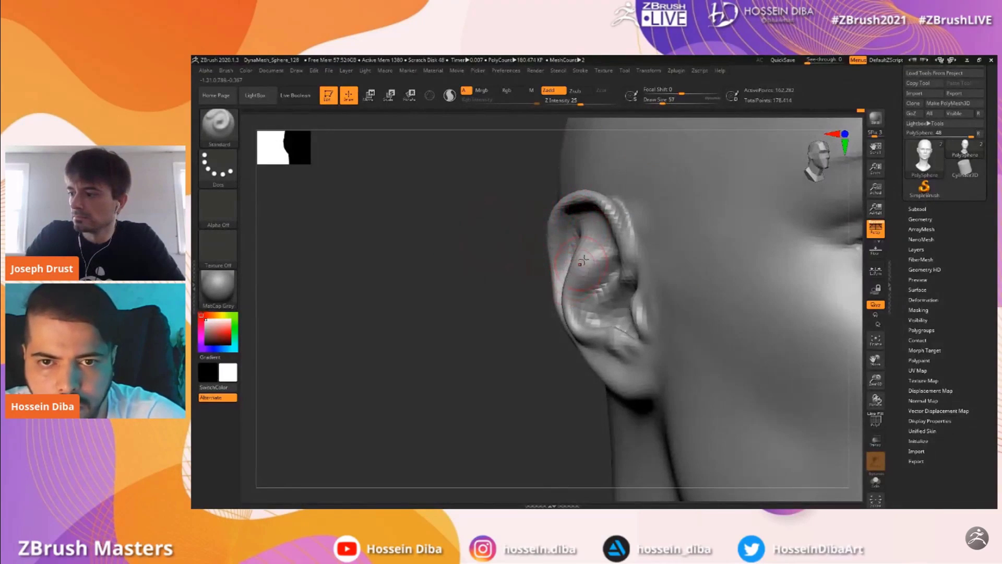
{"action": "left_click_drag", "start_coordinate": [501, 291], "coordinate": [550, 295]}
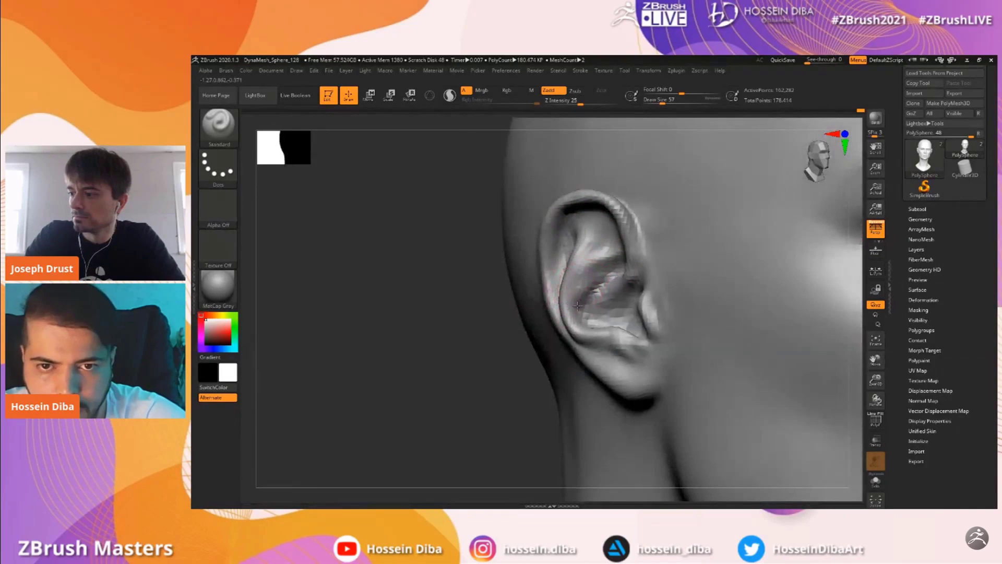
{"action": "left_click_drag", "start_coordinate": [472, 291], "coordinate": [454, 243]}
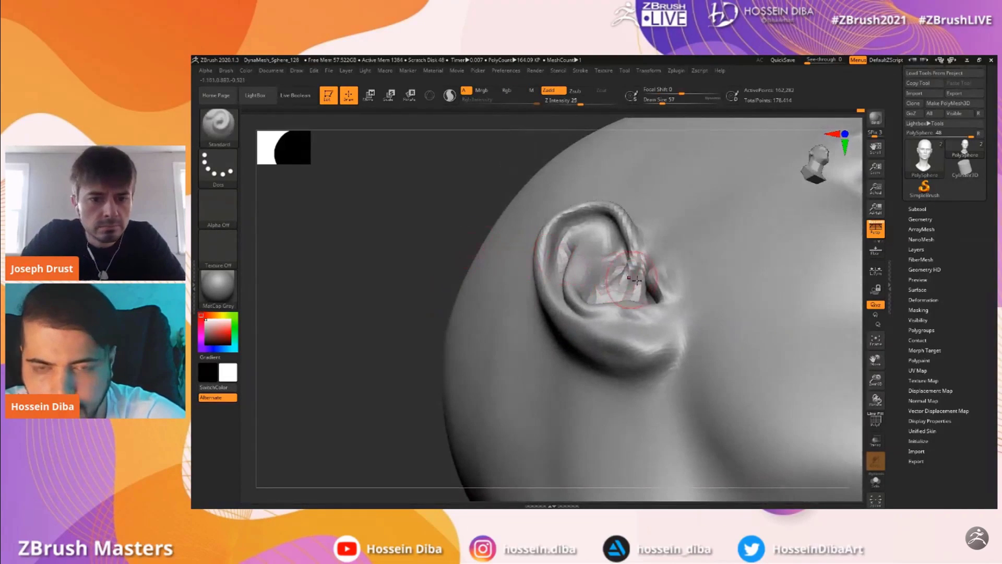
Refine the groove beneath the ear's upper and rear rim with the Standard brush at a draw size of 29
{"action": "mouse_move", "coordinate": [876, 380]}
{"action": "left_mouse_down"}
{"action": "mouse_move", "coordinate": [857, 377]}
{"action": "mouse_move", "coordinate": [866, 374]}
{"action": "left_mouse_up"}
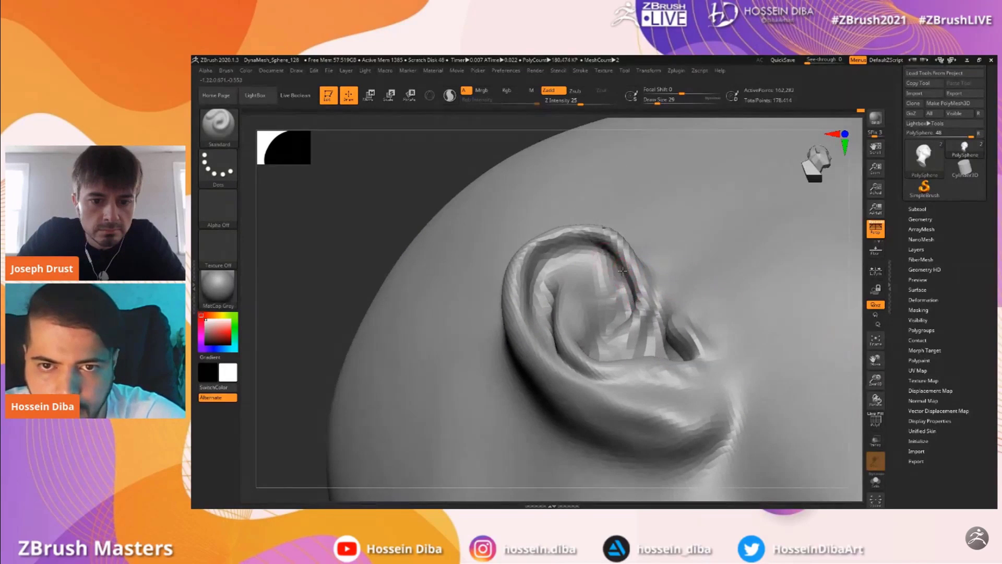
{"action": "left_click_drag", "start_coordinate": [387, 226], "coordinate": [423, 253]}
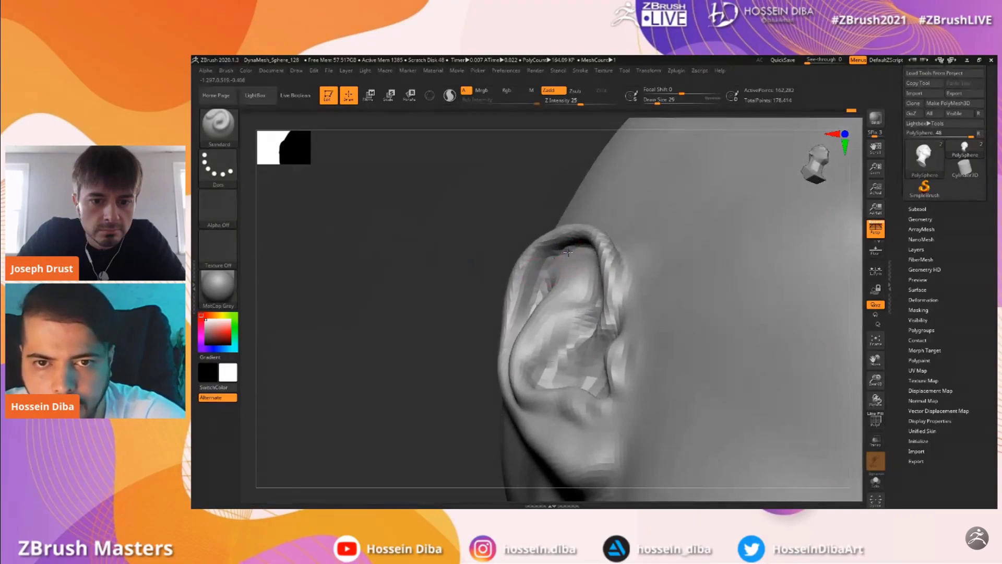
{"action": "left_click_drag", "start_coordinate": [452, 284], "coordinate": [520, 307]}
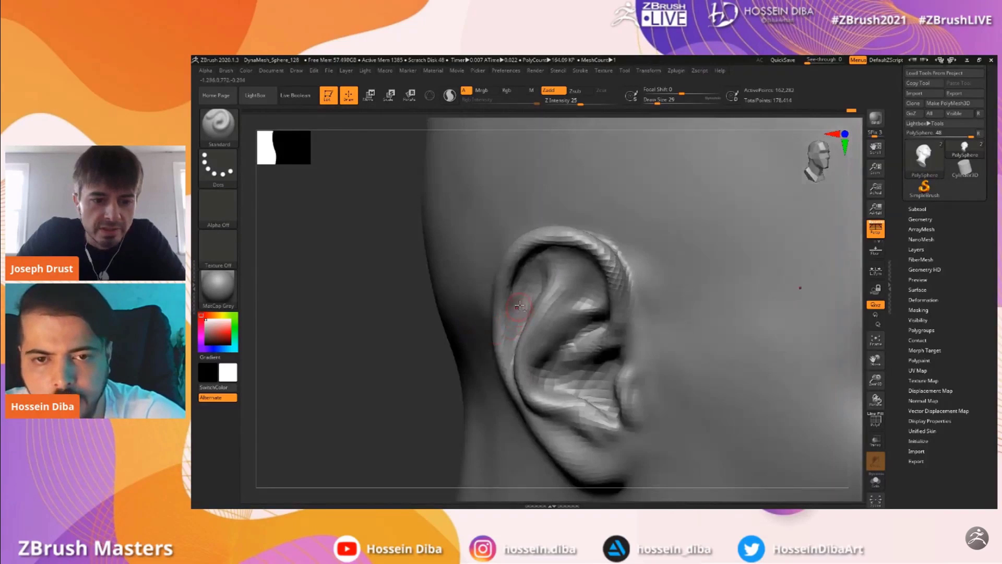
{"action": "left_click_drag", "start_coordinate": [385, 346], "coordinate": [360, 318]}
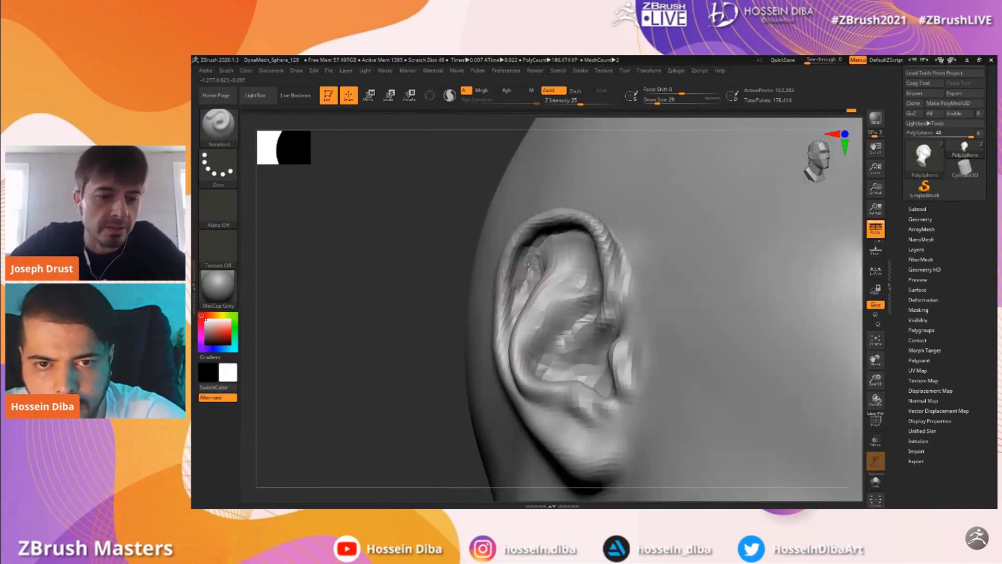
{"action": "left_click_drag", "start_coordinate": [403, 275], "coordinate": [459, 269]}
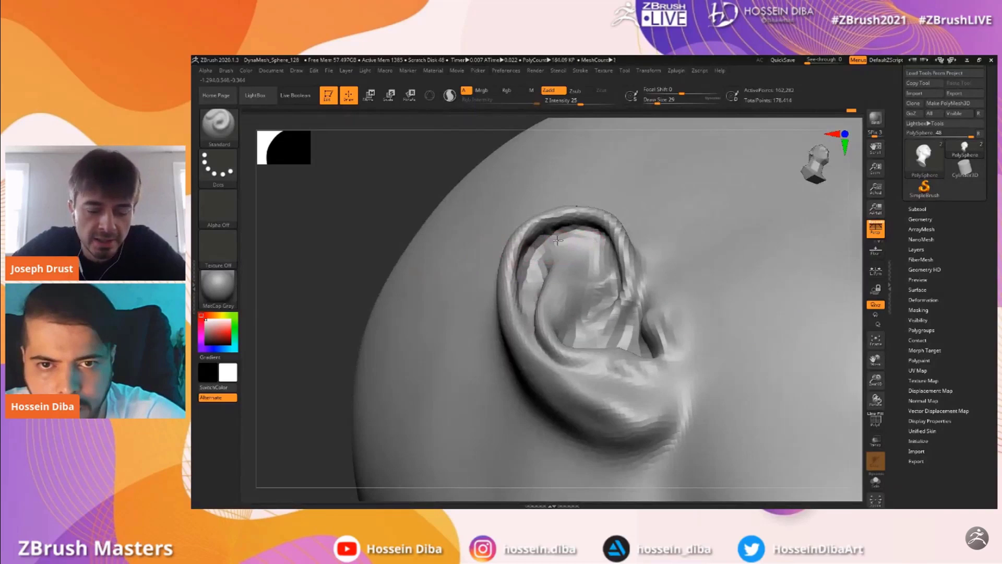
{"action": "left_click_drag", "start_coordinate": [383, 253], "coordinate": [450, 305]}
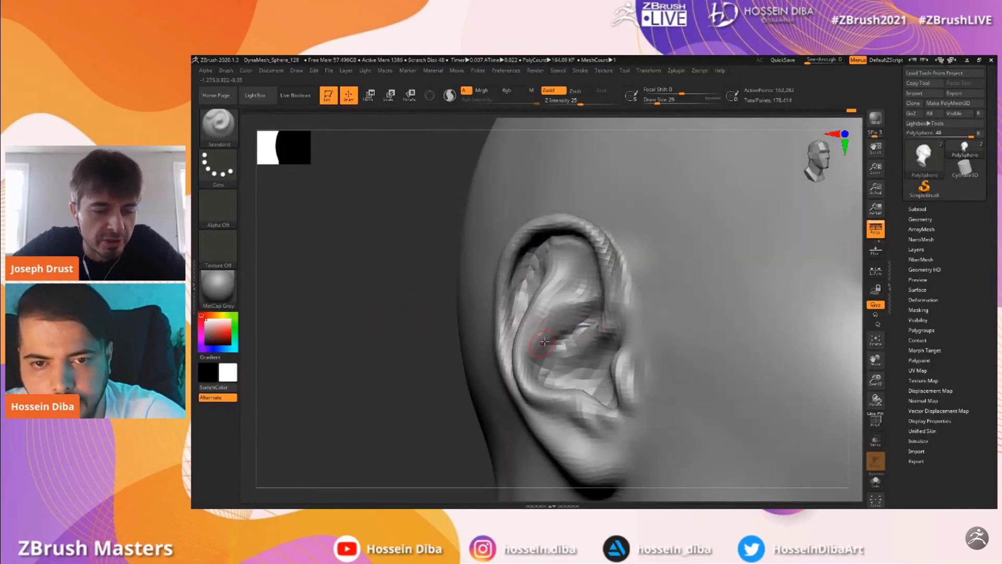
Define the crease between the ear's inner fold and central bowl with the Standard brush at a draw size of 29
{"action": "mouse_move", "coordinate": [580, 312]}
{"action": "left_mouse_down"}
{"action": "mouse_move", "coordinate": [535, 343]}
{"action": "mouse_move", "coordinate": [546, 313]}
{"action": "mouse_move", "coordinate": [510, 346]}
{"action": "left_mouse_up"}
{"action": "left_click_drag", "start_coordinate": [358, 309], "coordinate": [440, 314]}
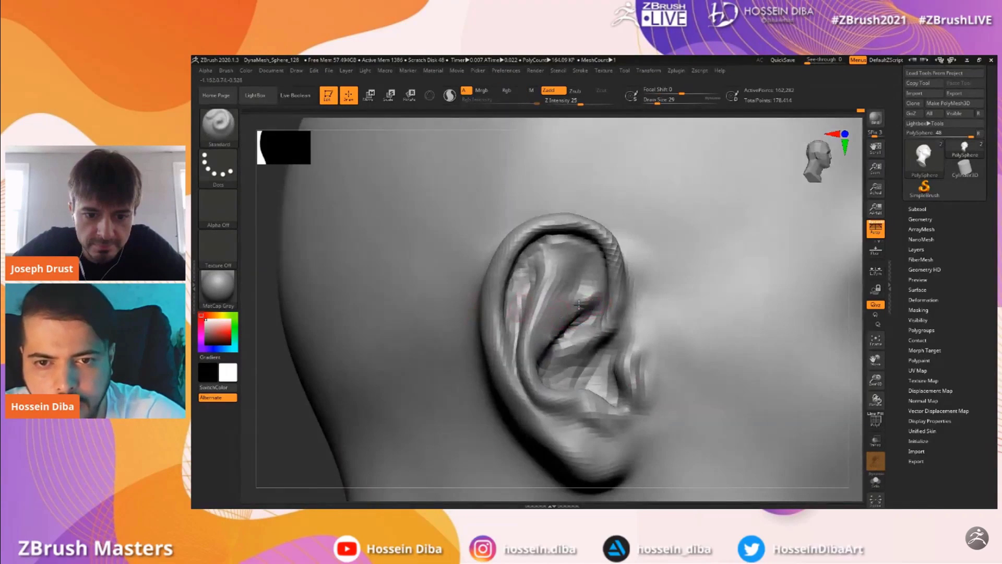
{"action": "left_click_drag", "start_coordinate": [872, 382], "coordinate": [916, 332]}
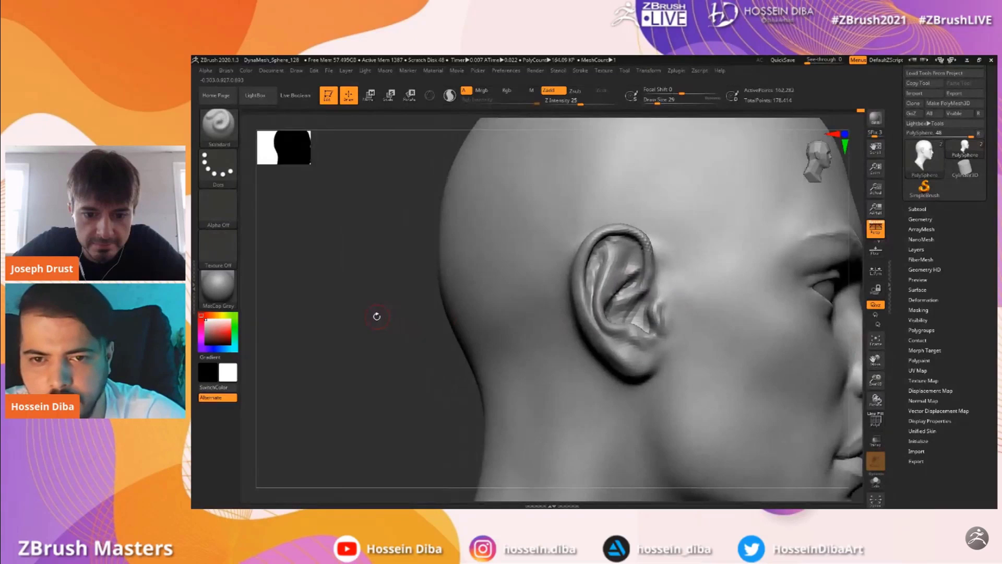
{"action": "left_click_drag", "start_coordinate": [382, 315], "coordinate": [405, 269]}
{"action": "left_click_drag", "start_coordinate": [429, 318], "coordinate": [415, 325]}
{"action": "left_click_drag", "start_coordinate": [876, 381], "coordinate": [876, 399]}
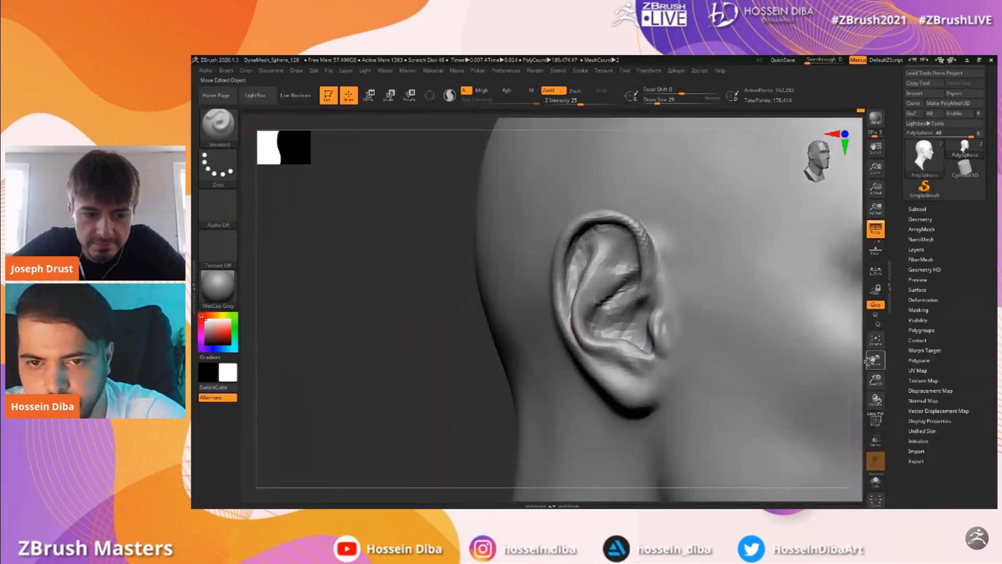
Sculpt the ear's upper inner fold with the Standard brush at a draw size of 41 and smooth its transitions
{"action": "left_click_drag", "start_coordinate": [875, 360], "coordinate": [903, 369]}
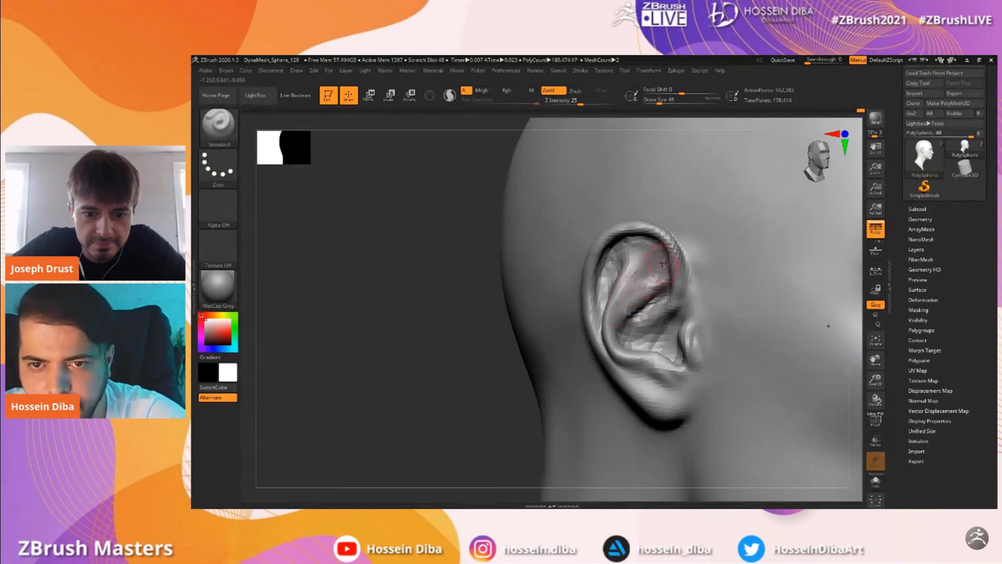
{"action": "left_click_drag", "start_coordinate": [398, 312], "coordinate": [447, 302]}
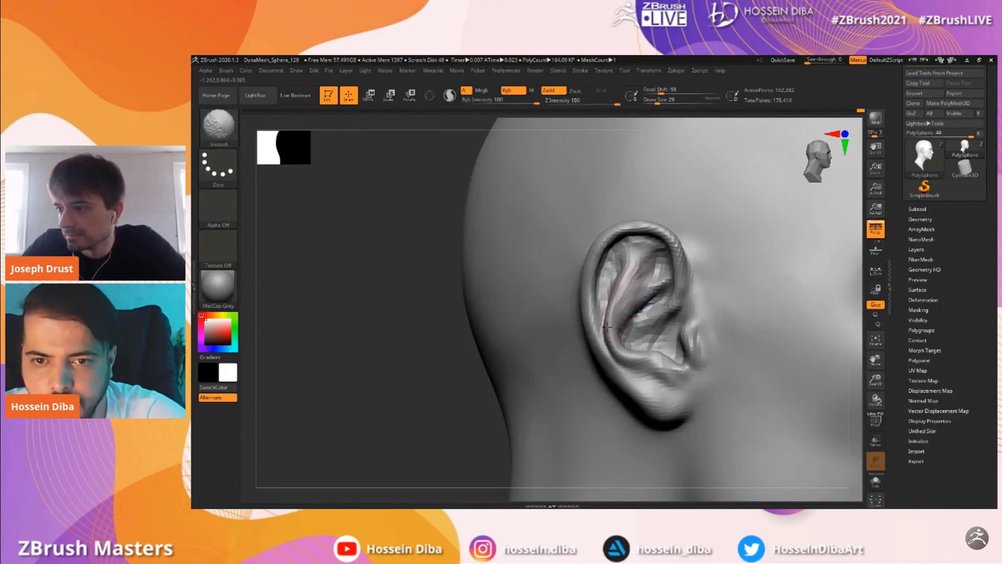
{"action": "left_click_drag", "start_coordinate": [380, 309], "coordinate": [590, 313]}
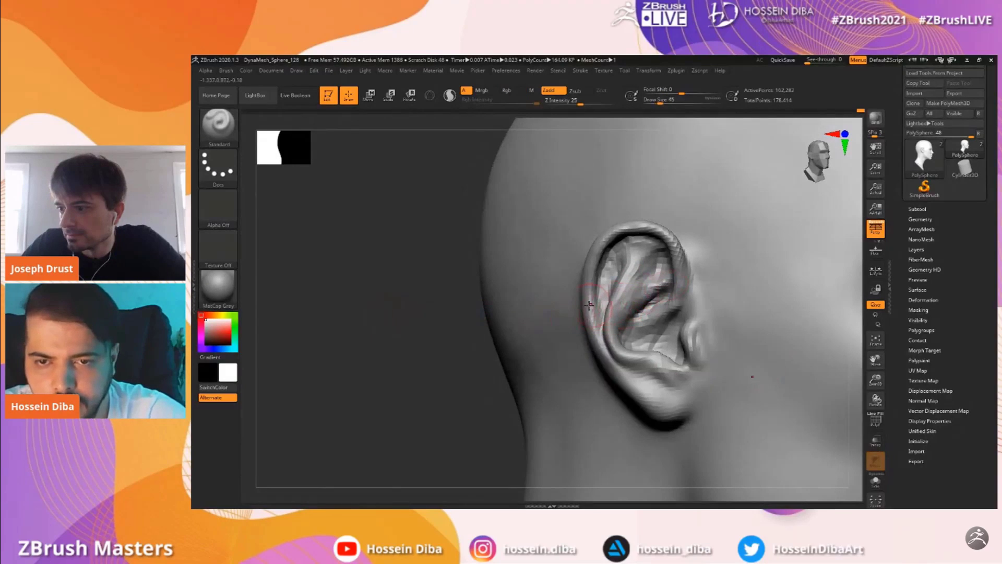
Carve the upper inner hollow and the lower bowl near the tragus with the Standard brush at a draw size of 33
{"action": "key", "text": "["}
{"action": "left_click_drag", "start_coordinate": [670, 287], "coordinate": [646, 293], "text": "alt"}
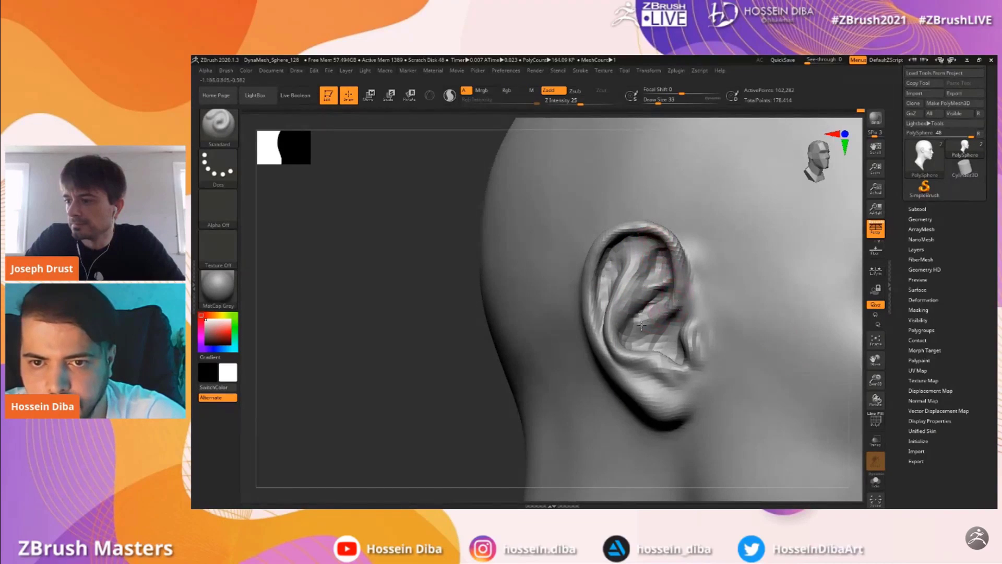
{"action": "left_click_drag", "start_coordinate": [399, 330], "coordinate": [360, 331]}
{"action": "mouse_move", "coordinate": [671, 341]}
{"action": "left_mouse_down", "text": "alt"}
{"action": "mouse_move", "coordinate": [633, 340]}
{"action": "mouse_move", "coordinate": [670, 334]}
{"action": "mouse_move", "coordinate": [666, 348]}
{"action": "mouse_move", "coordinate": [672, 337]}
{"action": "left_mouse_up", "text": "alt"}
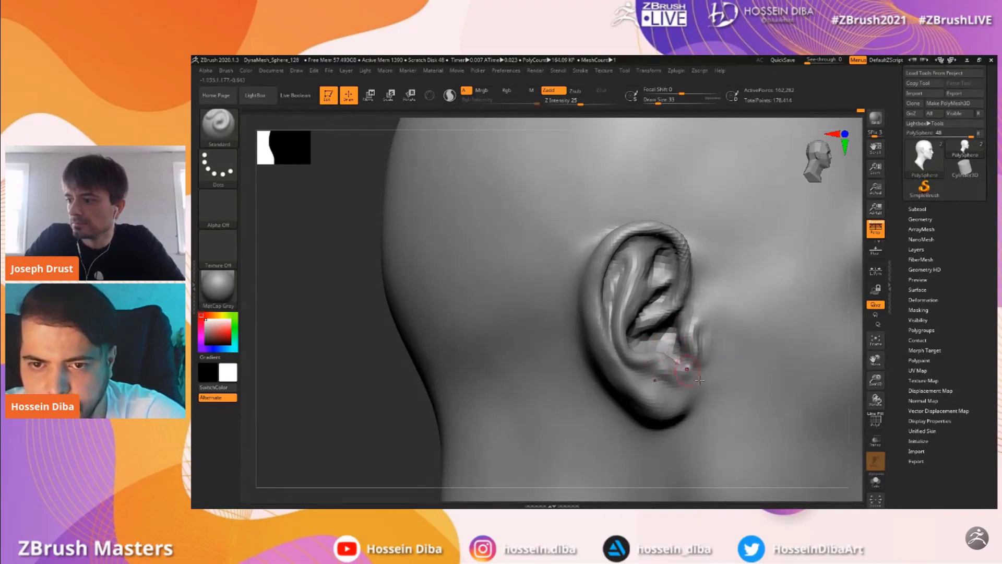
{"action": "left_click_drag", "start_coordinate": [860, 392], "coordinate": [814, 391]}
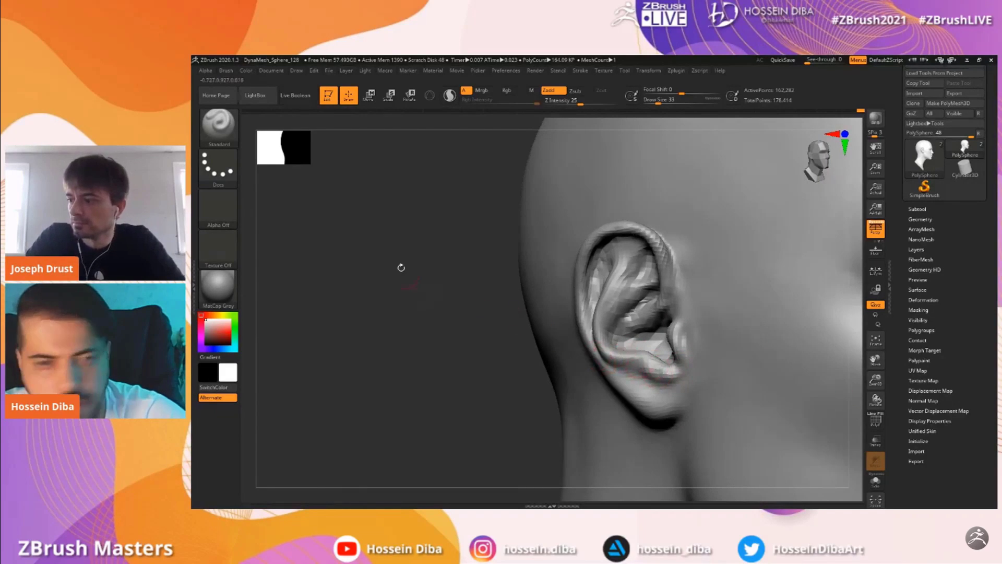
Shift the ear's rear rim and inner fold with the Move brush at a draw size of 33
{"action": "left_click_drag", "start_coordinate": [242, 134], "coordinate": [254, 136]}
{"action": "left_click", "coordinate": [220, 128]}
{"action": "left_click", "coordinate": [513, 133]}
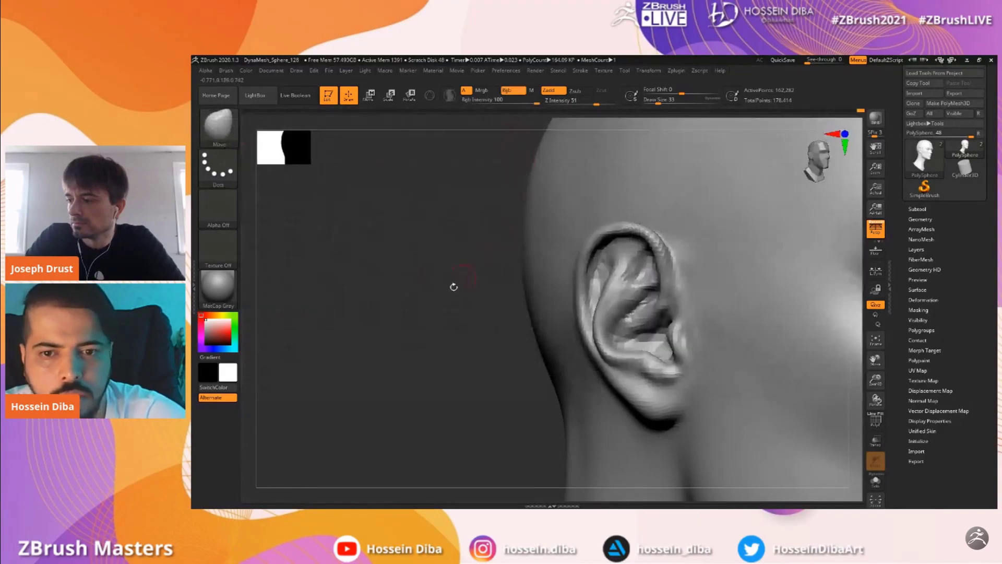
{"action": "right_click_drag", "start_coordinate": [470, 269], "coordinate": [605, 354]}
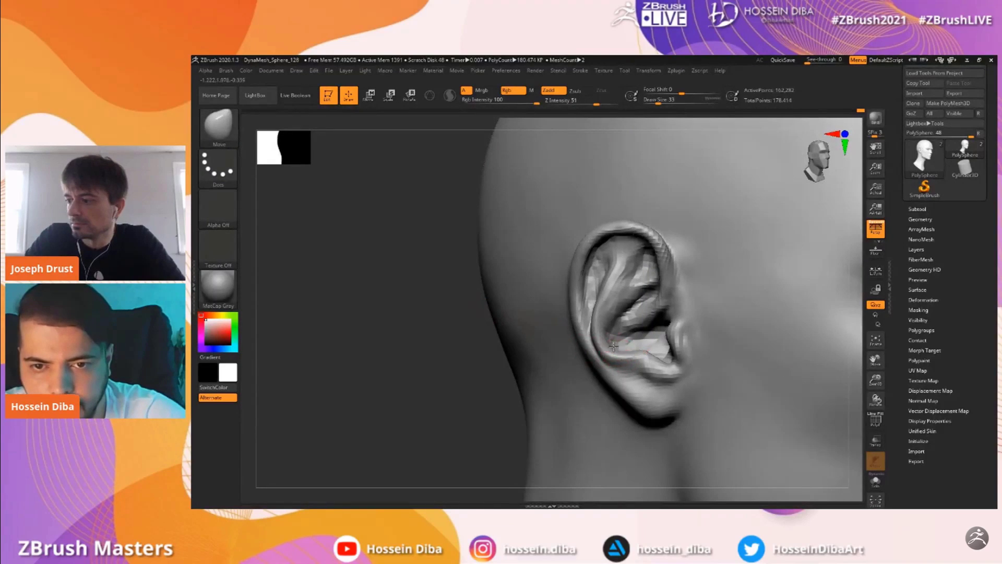
{"action": "left_click_drag", "start_coordinate": [453, 292], "coordinate": [444, 271]}
{"action": "left_click_drag", "start_coordinate": [635, 235], "coordinate": [646, 236]}
{"action": "key", "text": "bracketright"}
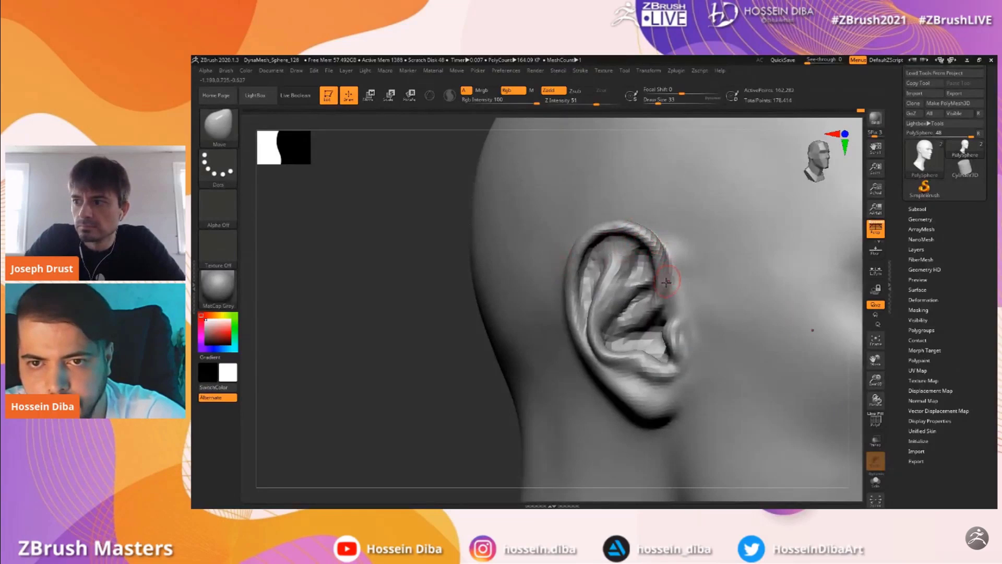
Reshape the lower ear contour and rear rim with the Move brush, reducing the draw size from 57 to 41
{"action": "left_click_drag", "start_coordinate": [472, 317], "coordinate": [434, 326]}
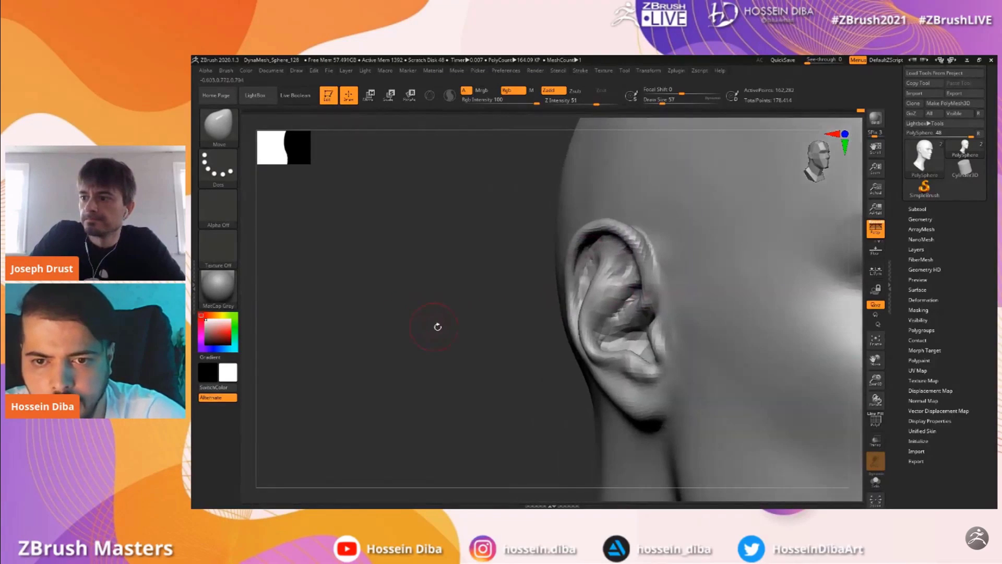
{"action": "left_click_drag", "start_coordinate": [875, 361], "coordinate": [876, 285]}
{"action": "right_click_drag", "start_coordinate": [609, 311], "coordinate": [625, 338]}
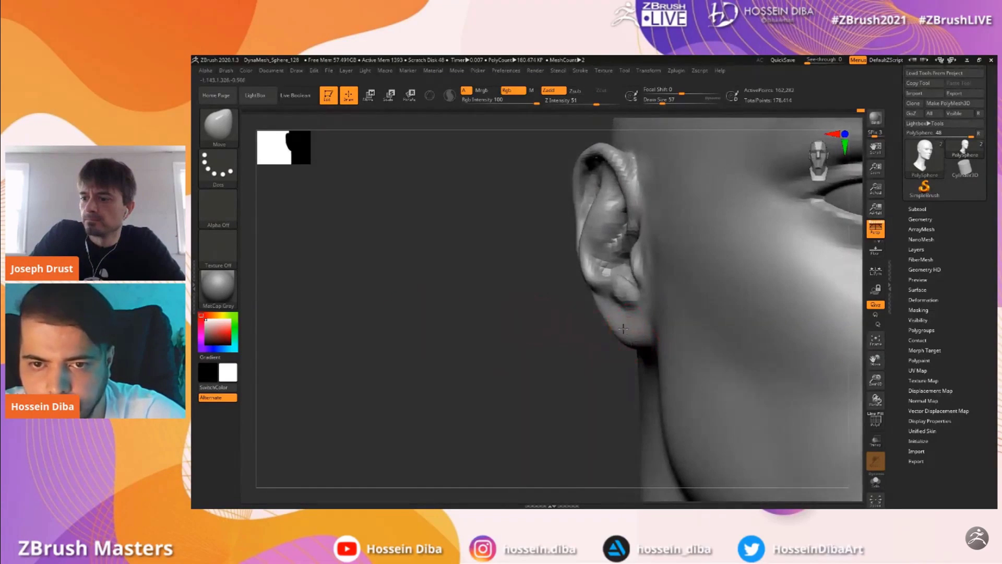
{"action": "left_click_drag", "start_coordinate": [536, 317], "coordinate": [573, 309]}
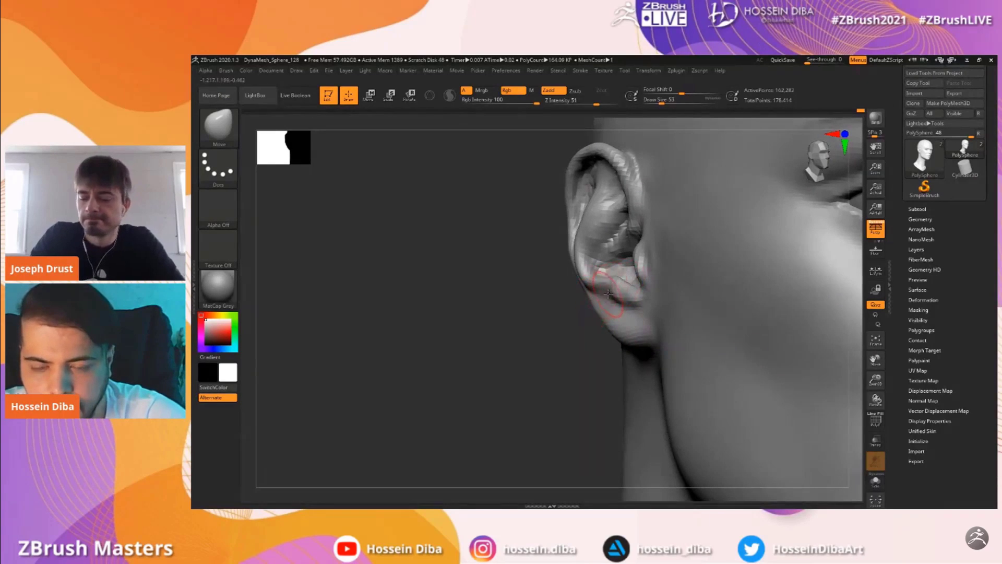
{"action": "left_click_drag", "start_coordinate": [533, 261], "coordinate": [569, 258]}
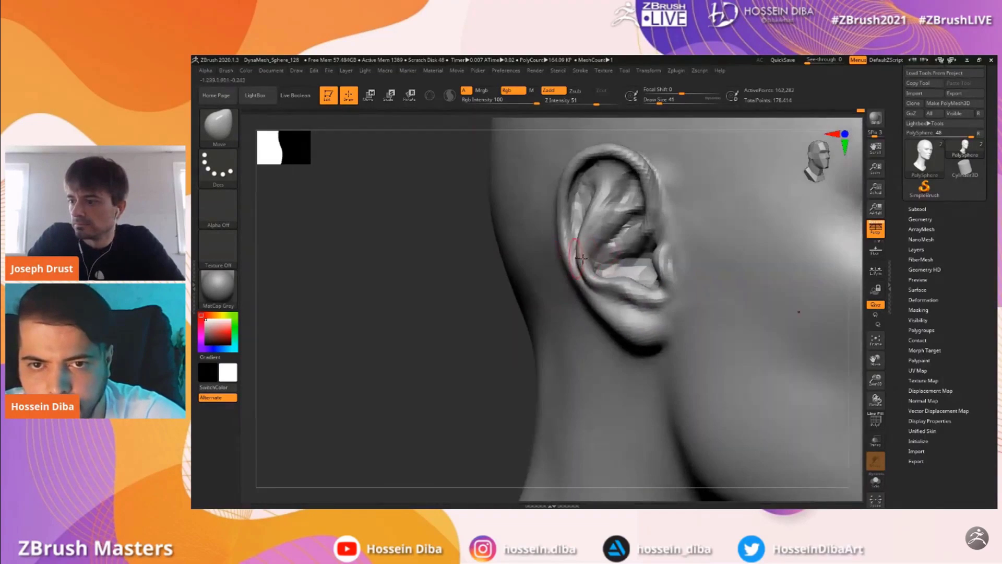
{"action": "right_click_drag", "start_coordinate": [616, 257], "coordinate": [530, 264]}
Adjust the ear's central bowl and front upper rim with the Move brush at a draw size of 61
{"action": "key", "text": "bracketright"}
{"action": "key", "text": "bracketright"}
{"action": "key", "text": "bracketright"}
{"action": "key", "text": "bracketright"}
{"action": "key", "text": "bracketright"}
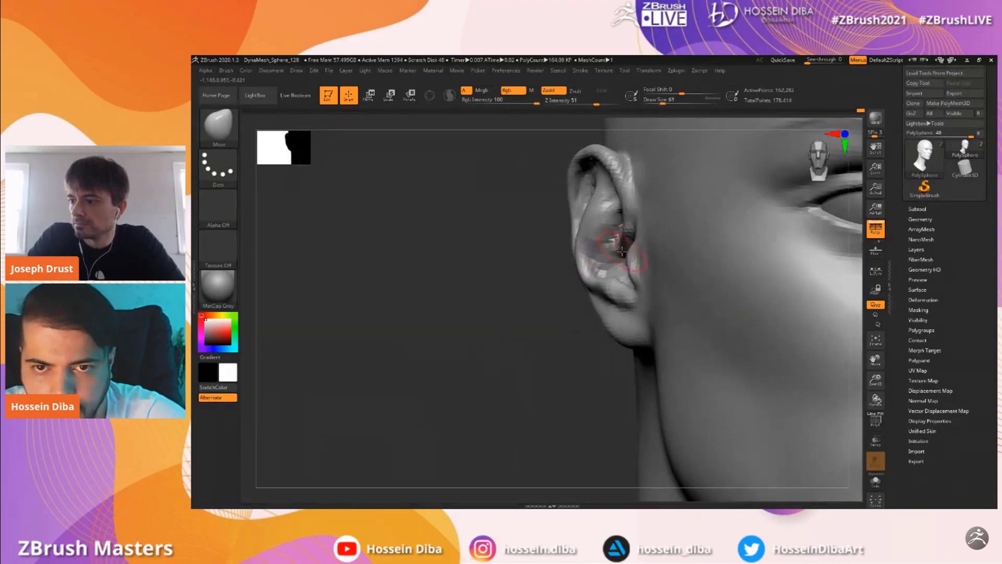
{"action": "left_click_drag", "start_coordinate": [540, 248], "coordinate": [579, 245]}
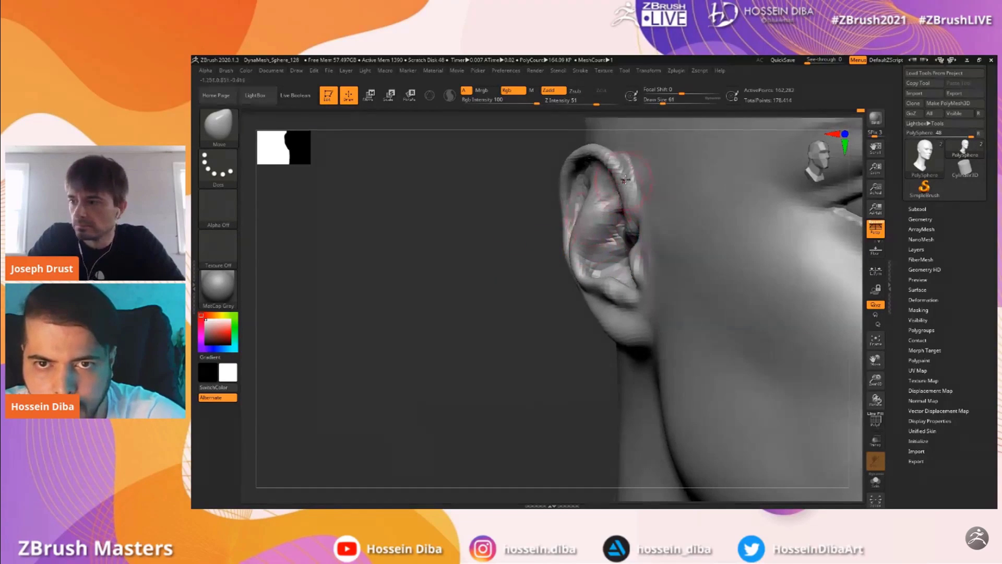
Reshape the tragus and the notch below it with the Move brush at a draw size of 45
{"action": "left_click_drag", "start_coordinate": [460, 227], "coordinate": [514, 230]}
{"action": "left_click_drag", "start_coordinate": [875, 362], "coordinate": [900, 434]}
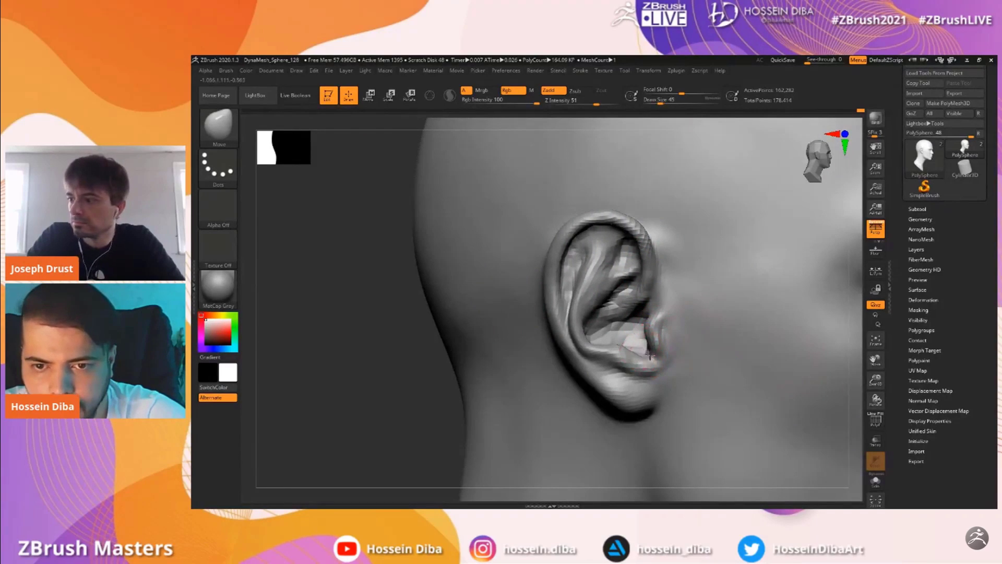
{"action": "left_click_drag", "start_coordinate": [404, 367], "coordinate": [403, 350]}
{"action": "left_click_drag", "start_coordinate": [638, 367], "coordinate": [643, 362]}
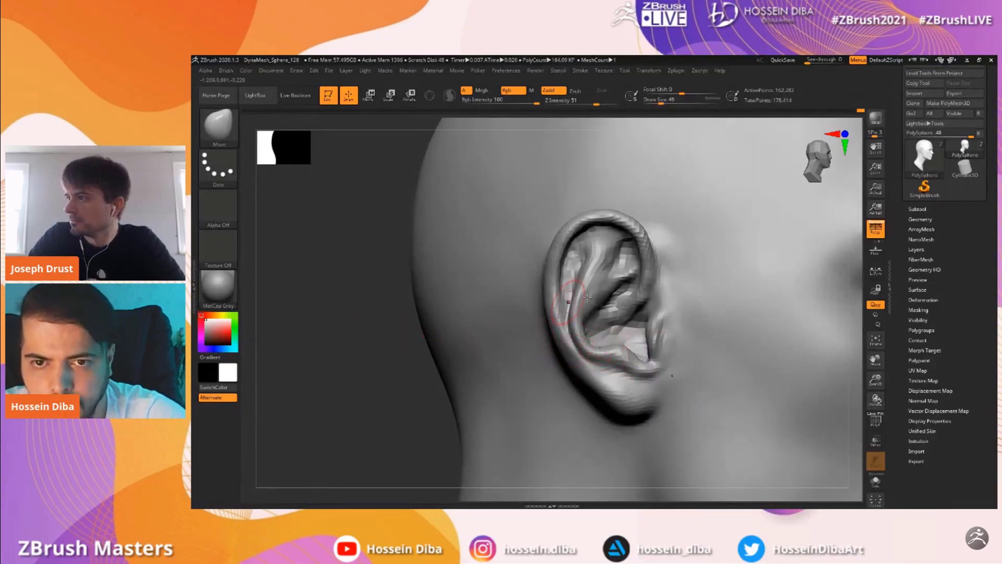
Adjust the ear's overall upper shape and rear rim with the Move brush at a draw size of 129
{"action": "key", "text": "bracketright"}
{"action": "key", "text": "bracketright"}
{"action": "key", "text": "bracketright"}
{"action": "key", "text": "bracketright"}
{"action": "key", "text": "bracketright"}
{"action": "key", "text": "bracketright"}
{"action": "key", "text": "bracketright"}
{"action": "key", "text": "bracketright"}
{"action": "left_click_drag", "start_coordinate": [607, 281], "coordinate": [596, 256]}
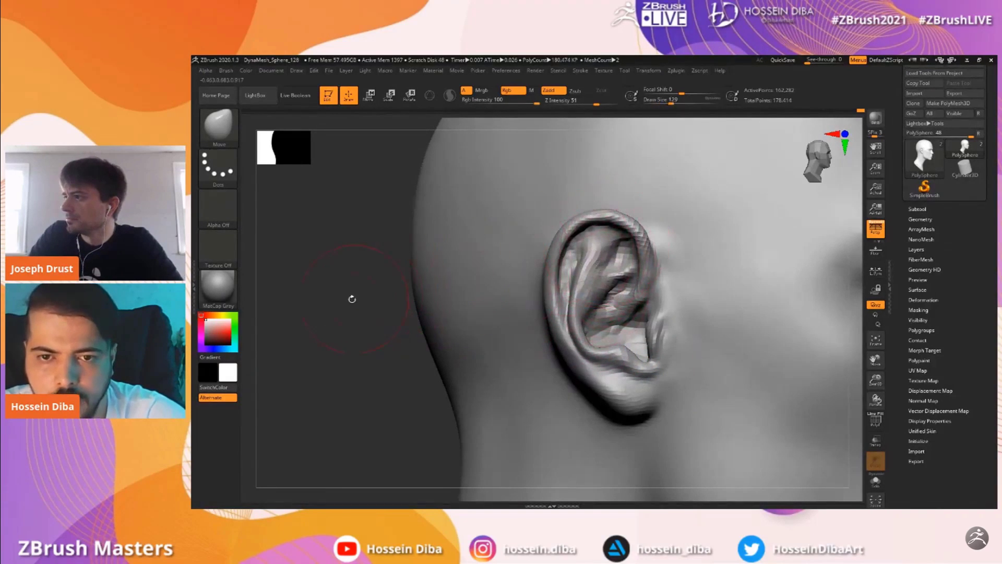
{"action": "left_click_drag", "start_coordinate": [362, 297], "coordinate": [334, 294]}
{"action": "left_click_drag", "start_coordinate": [564, 245], "coordinate": [560, 242]}
{"action": "left_click_drag", "start_coordinate": [385, 290], "coordinate": [417, 295]}
Adjust the bottom of the earlobe with the Move brush at a draw size of 97
{"action": "left_click_drag", "start_coordinate": [881, 384], "coordinate": [864, 349]}
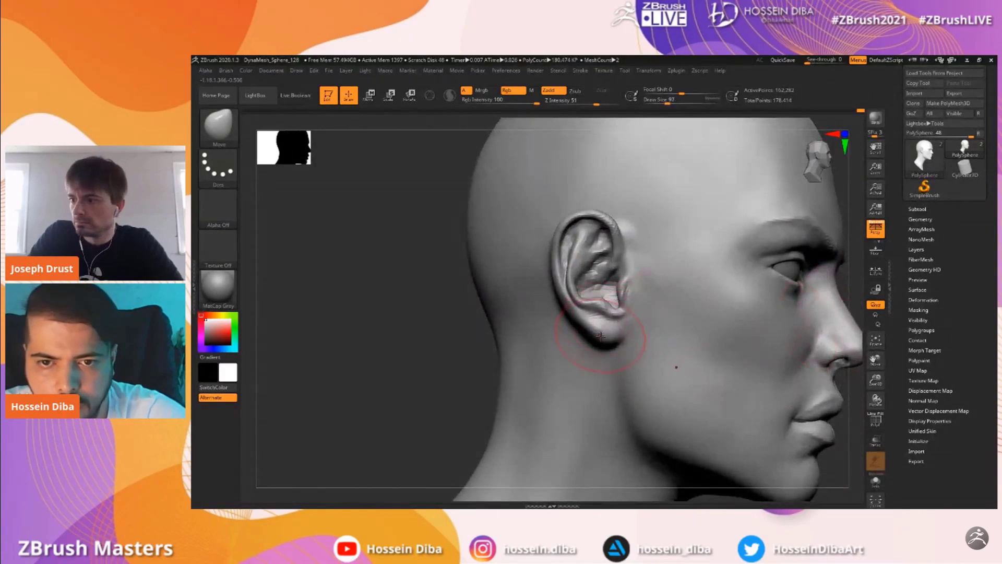
{"action": "left_click_drag", "start_coordinate": [601, 342], "coordinate": [598, 337]}
{"action": "left_click_drag", "start_coordinate": [868, 394], "coordinate": [850, 365]}
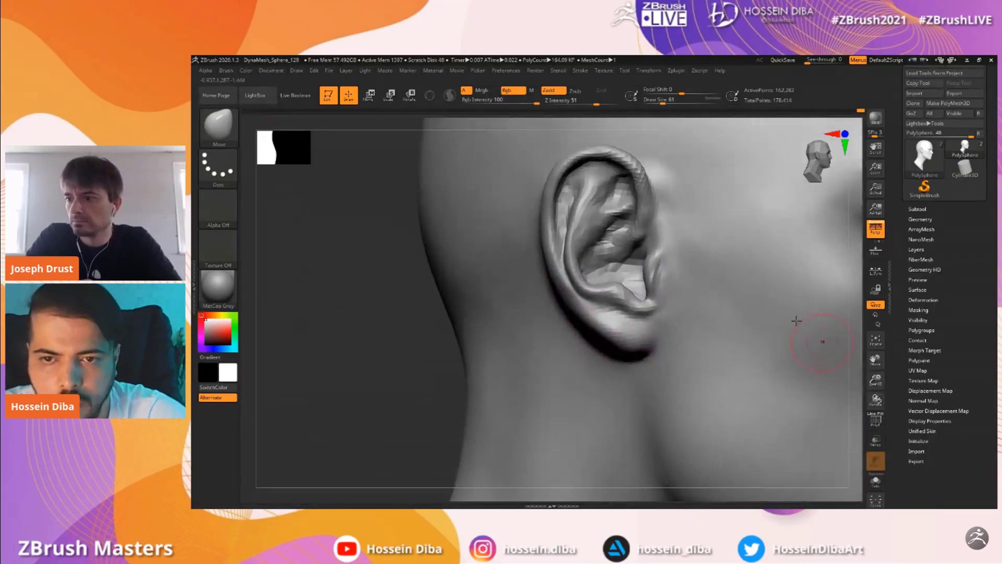
Sculpt the lower rear rim and earlobe with the Standard brush at a draw size of 37 and smooth the lobe
{"action": "key", "text": "b"}
{"action": "key", "text": "s"}
{"action": "key", "text": "t"}
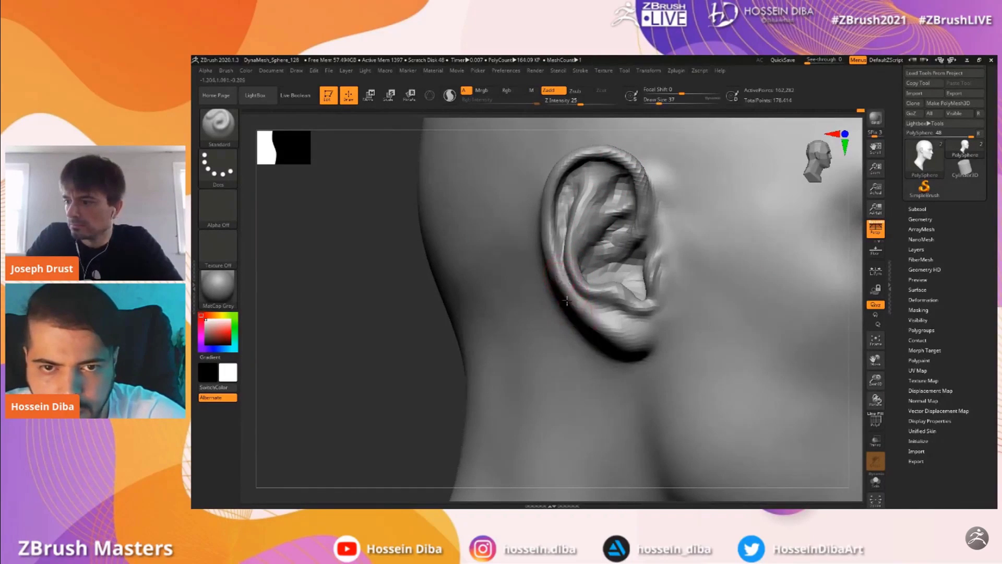
{"action": "mouse_move", "coordinate": [414, 297]}
{"action": "left_mouse_down"}
{"action": "mouse_move", "coordinate": [605, 318]}
{"action": "mouse_move", "coordinate": [595, 316]}
{"action": "left_mouse_up"}
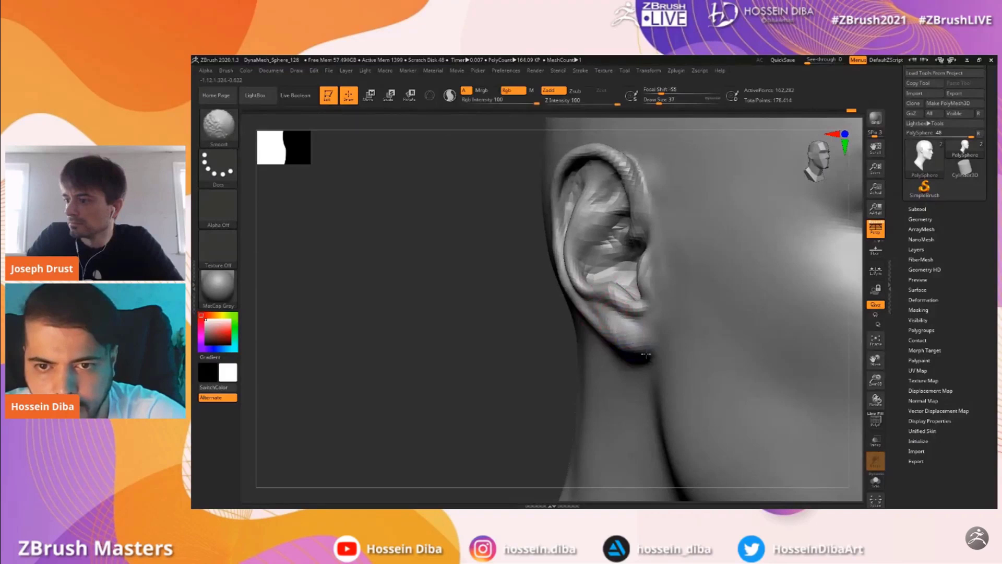
Carve the crease where the back of the ear meets the skull with the Standard brush
{"action": "left_click_drag", "start_coordinate": [514, 344], "coordinate": [587, 349]}
{"action": "left_click_drag", "start_coordinate": [376, 332], "coordinate": [449, 315]}
{"action": "mouse_move", "coordinate": [803, 367]}
{"action": "left_mouse_down"}
{"action": "mouse_move", "coordinate": [856, 368]}
{"action": "mouse_move", "coordinate": [810, 351]}
{"action": "left_mouse_up"}
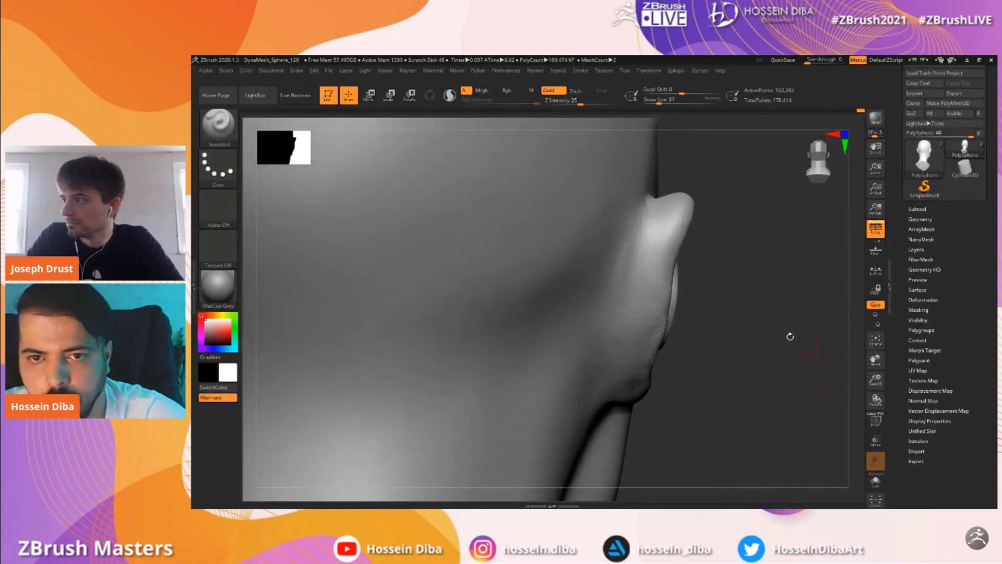
{"action": "key", "text": "bracketleft"}
{"action": "key", "text": "bracketleft"}
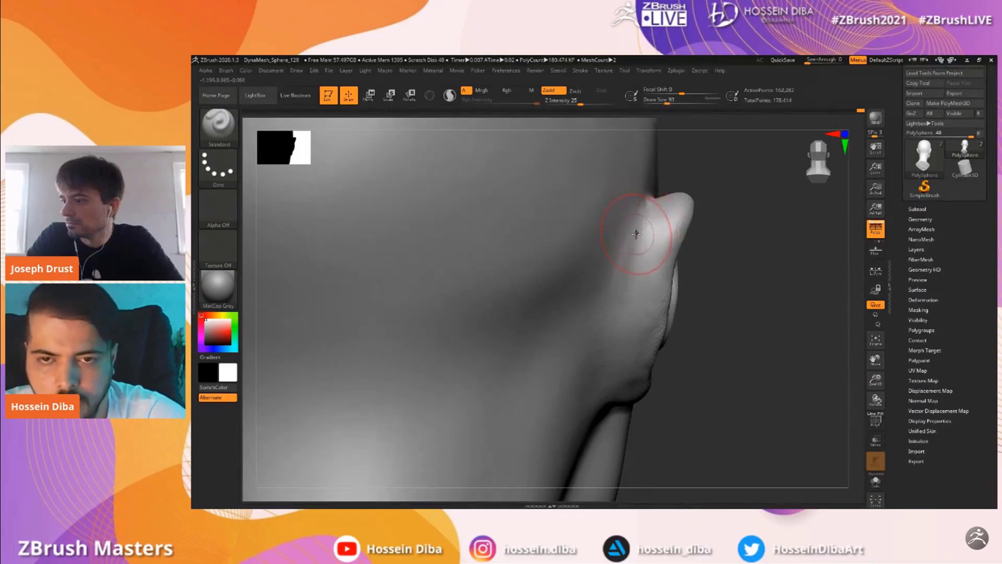
{"action": "left_click_drag", "start_coordinate": [648, 210], "coordinate": [585, 312], "text": "alt"}
{"action": "left_click_drag", "start_coordinate": [611, 280], "coordinate": [567, 329], "text": "alt"}
{"action": "mouse_move", "coordinate": [632, 246]}
{"action": "left_mouse_down", "text": "alt"}
{"action": "mouse_move", "coordinate": [578, 313]}
{"action": "mouse_move", "coordinate": [555, 319]}
{"action": "mouse_move", "coordinate": [583, 290]}
{"action": "left_mouse_up", "text": "alt"}
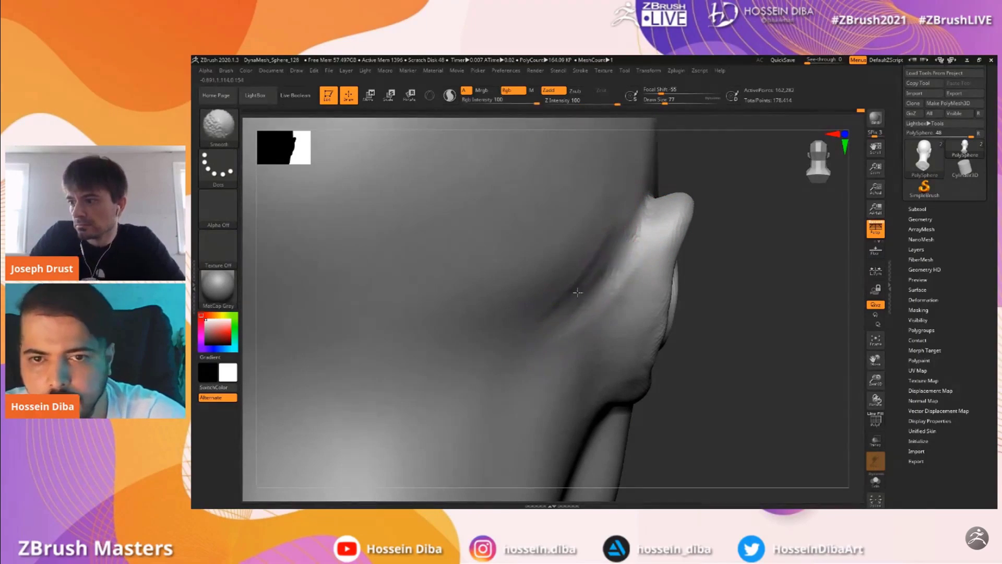
Build up the back of the ear and hollow the area above the lobe with the Standard brush at a draw size of 77
{"action": "mouse_move", "coordinate": [860, 371]}
{"action": "left_mouse_down"}
{"action": "mouse_move", "coordinate": [841, 349]}
{"action": "mouse_move", "coordinate": [778, 335]}
{"action": "mouse_move", "coordinate": [830, 342]}
{"action": "left_mouse_up"}
{"action": "left_click_drag", "start_coordinate": [628, 217], "coordinate": [592, 303]}
{"action": "left_click_drag", "start_coordinate": [630, 225], "coordinate": [587, 312]}
{"action": "left_click_drag", "start_coordinate": [630, 225], "coordinate": [574, 310]}
{"action": "mouse_move", "coordinate": [618, 248]}
{"action": "left_mouse_down"}
{"action": "mouse_move", "coordinate": [567, 314]}
{"action": "mouse_move", "coordinate": [601, 240]}
{"action": "mouse_move", "coordinate": [614, 371]}
{"action": "left_mouse_up"}
{"action": "mouse_move", "coordinate": [615, 334]}
{"action": "left_mouse_down", "text": "alt"}
{"action": "mouse_move", "coordinate": [616, 378]}
{"action": "mouse_move", "coordinate": [599, 305]}
{"action": "mouse_move", "coordinate": [607, 389]}
{"action": "left_mouse_up", "text": "alt"}
{"action": "mouse_move", "coordinate": [661, 419]}
{"action": "left_mouse_down"}
{"action": "mouse_move", "coordinate": [624, 418]}
{"action": "mouse_move", "coordinate": [631, 412]}
{"action": "left_mouse_up"}
{"action": "right_click_drag", "start_coordinate": [814, 376], "coordinate": [633, 339]}
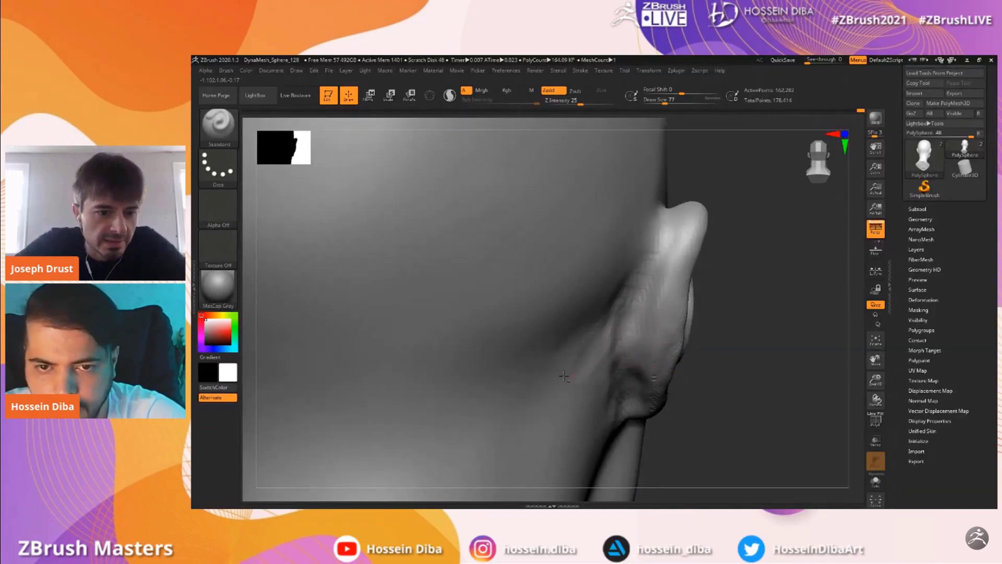
Smooth the back of the ear from the lobe up to the upper rim
{"action": "key", "text": "shift"}
{"action": "left_click_drag", "start_coordinate": [619, 368], "coordinate": [628, 408], "text": "shift"}
{"action": "mouse_move", "coordinate": [875, 380]}
{"action": "left_mouse_down"}
{"action": "mouse_move", "coordinate": [872, 359]}
{"action": "mouse_move", "coordinate": [828, 346]}
{"action": "left_mouse_up"}
{"action": "left_click_drag", "start_coordinate": [761, 340], "coordinate": [775, 343]}
{"action": "left_click_drag", "start_coordinate": [874, 382], "coordinate": [868, 407]}
{"action": "left_click_drag", "start_coordinate": [691, 349], "coordinate": [802, 357]}
{"action": "left_click_drag", "start_coordinate": [649, 364], "coordinate": [667, 306], "text": "shift"}
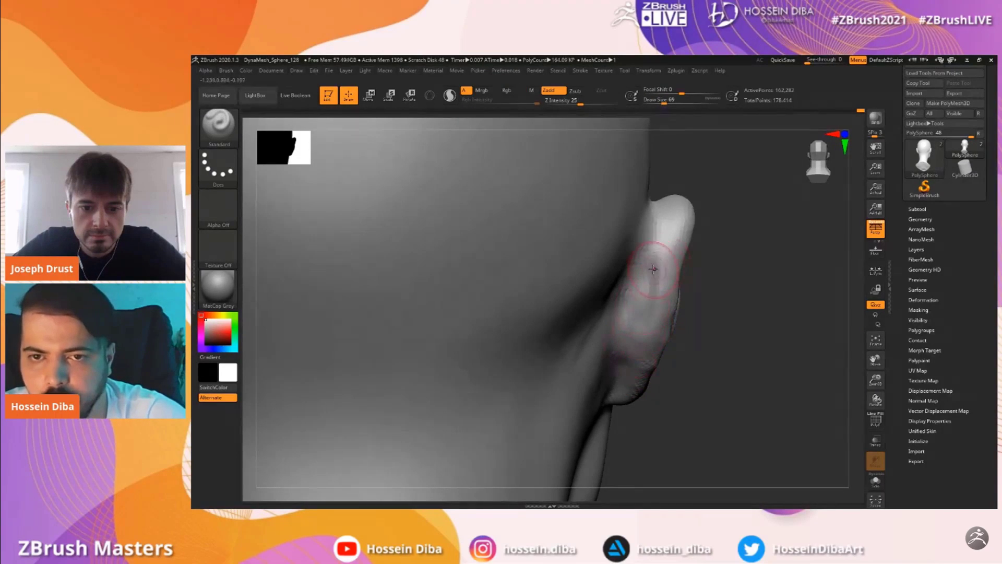
{"action": "mouse_move", "coordinate": [668, 295]}
{"action": "left_mouse_down", "text": "shift"}
{"action": "mouse_move", "coordinate": [660, 308]}
{"action": "mouse_move", "coordinate": [660, 223]}
{"action": "left_mouse_up", "text": "shift"}
Deepen the crease behind the ear and shape the ear's rear surface with the Standard brush at a draw size of 69
{"action": "left_click_drag", "start_coordinate": [639, 242], "coordinate": [580, 325], "text": "alt"}
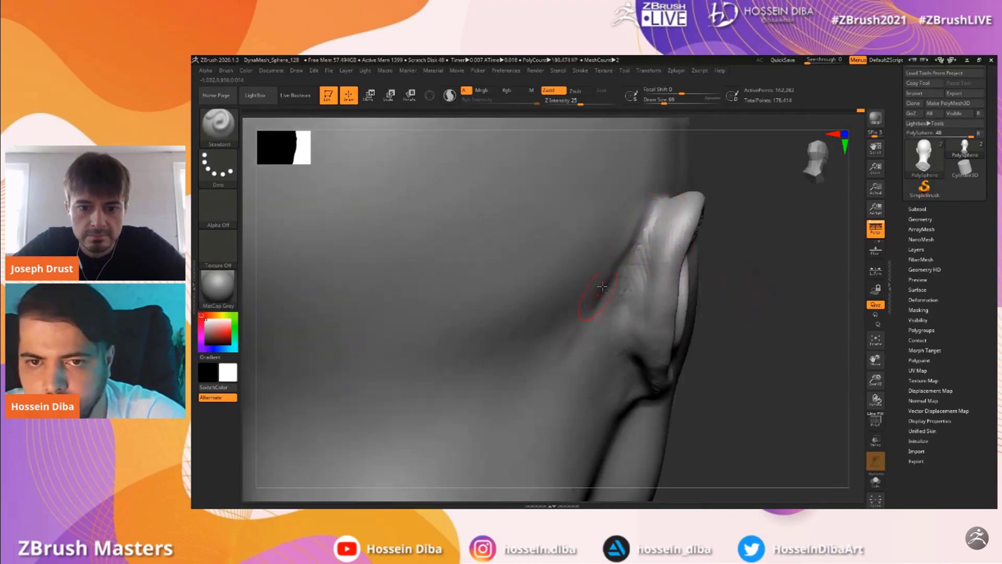
{"action": "left_click_drag", "start_coordinate": [623, 263], "coordinate": [548, 355], "text": "alt"}
{"action": "left_click_drag", "start_coordinate": [600, 295], "coordinate": [636, 214], "text": "shift"}
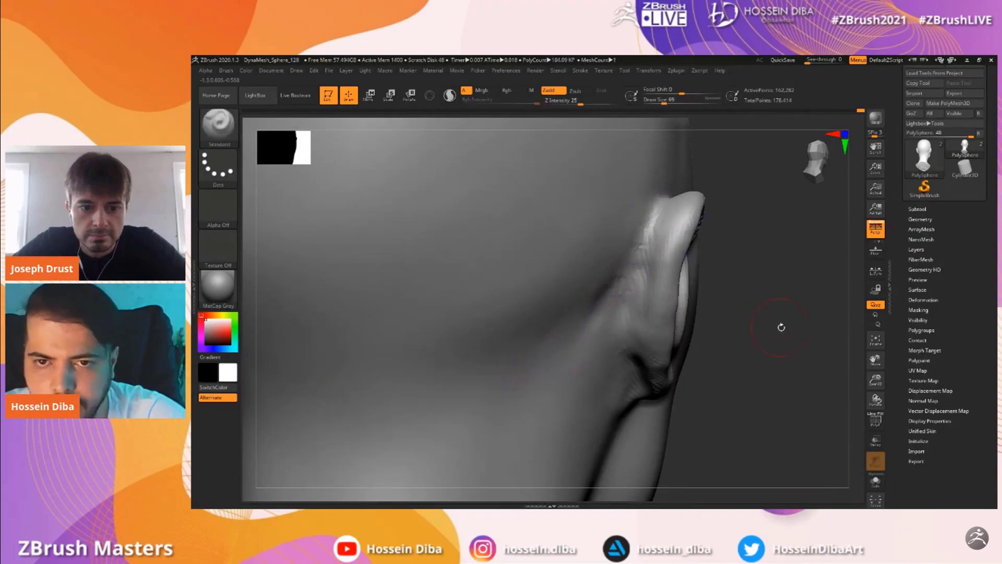
{"action": "left_click_drag", "start_coordinate": [773, 324], "coordinate": [620, 291]}
{"action": "mouse_move", "coordinate": [607, 358]}
{"action": "left_mouse_down"}
{"action": "mouse_move", "coordinate": [616, 317]}
{"action": "mouse_move", "coordinate": [608, 337]}
{"action": "mouse_move", "coordinate": [634, 358]}
{"action": "mouse_move", "coordinate": [606, 376]}
{"action": "left_mouse_up"}
{"action": "mouse_move", "coordinate": [606, 331]}
{"action": "left_mouse_down"}
{"action": "mouse_move", "coordinate": [610, 277]}
{"action": "mouse_move", "coordinate": [607, 321]}
{"action": "left_mouse_up"}
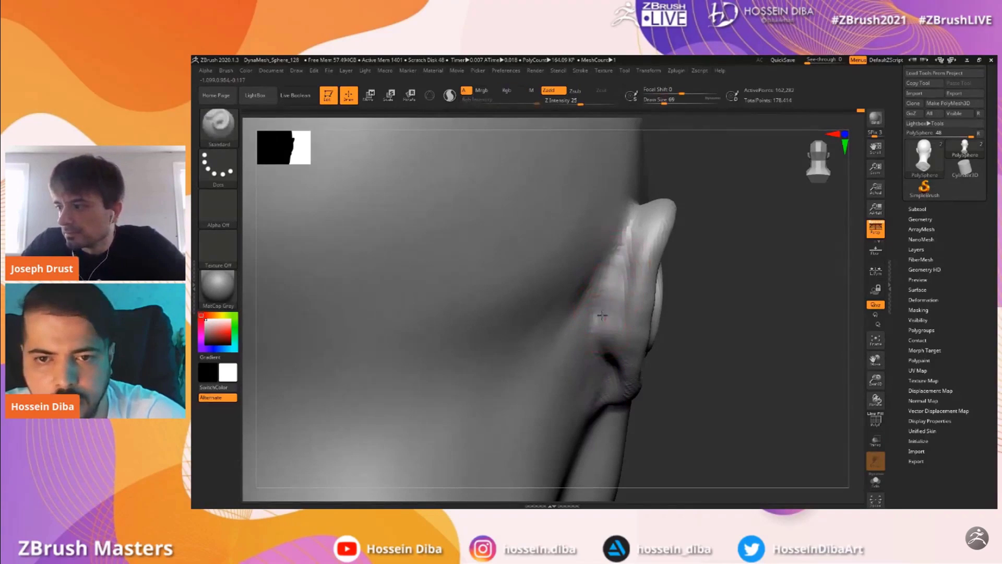
{"action": "mouse_move", "coordinate": [719, 358]}
{"action": "left_mouse_down"}
{"action": "mouse_move", "coordinate": [619, 351]}
{"action": "mouse_move", "coordinate": [762, 366]}
{"action": "mouse_move", "coordinate": [856, 361]}
{"action": "mouse_move", "coordinate": [771, 349]}
{"action": "left_mouse_up"}
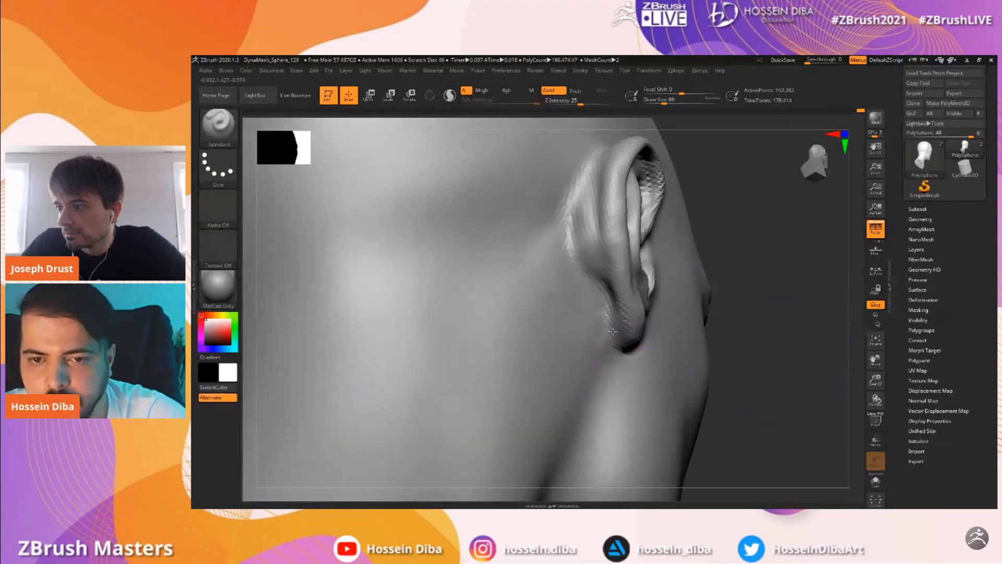
Sculpt the back of the earlobe at a draw size of 69 and smooth its junction with the neck
{"action": "left_click_drag", "start_coordinate": [622, 342], "coordinate": [613, 320]}
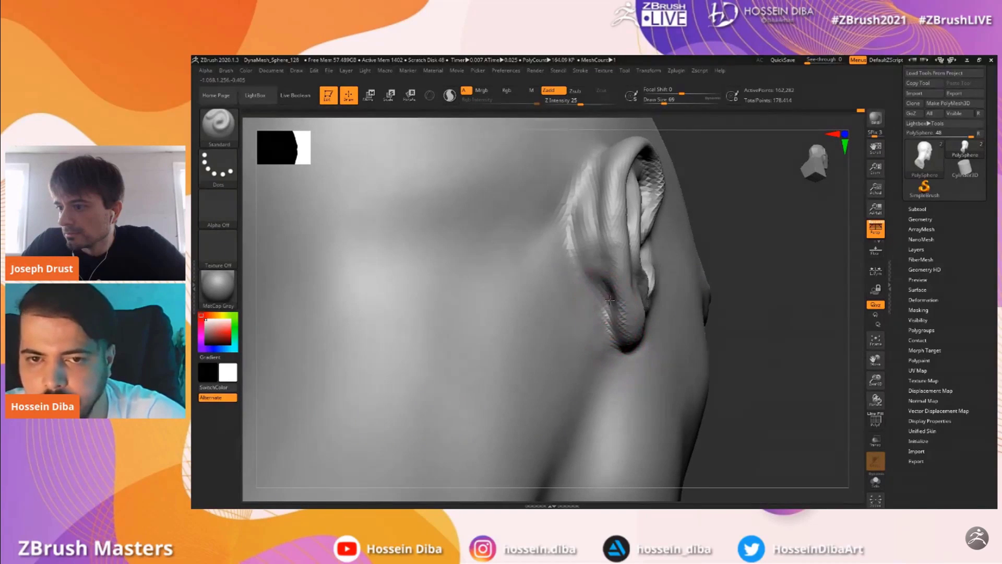
{"action": "mouse_move", "coordinate": [785, 381]}
{"action": "left_mouse_down", "text": "alt"}
{"action": "mouse_move", "coordinate": [786, 409]}
{"action": "mouse_move", "coordinate": [814, 418]}
{"action": "left_mouse_up", "text": "alt"}
{"action": "left_click_drag", "start_coordinate": [600, 317], "coordinate": [620, 397], "text": "shift"}
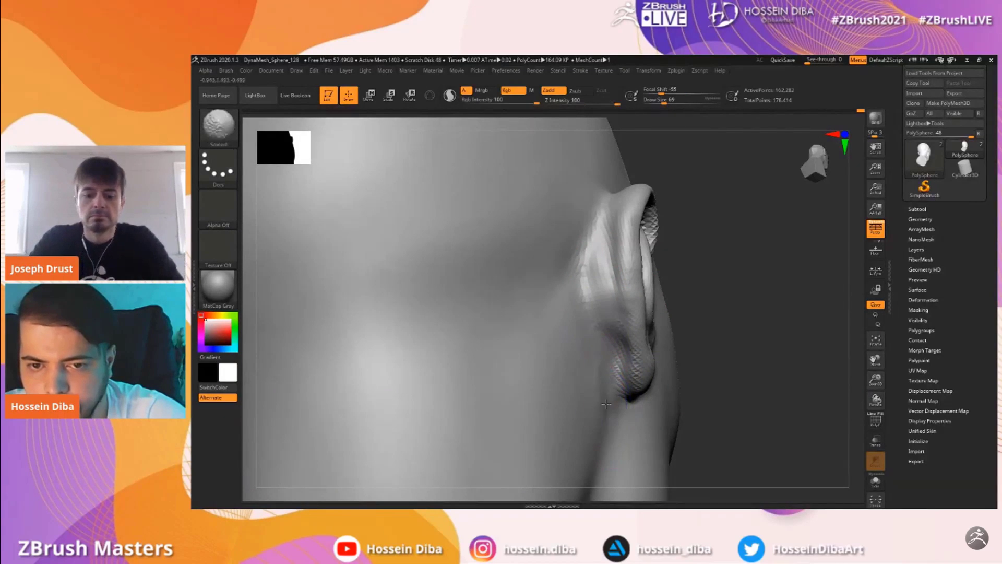
{"action": "left_click_drag", "start_coordinate": [774, 365], "coordinate": [720, 340]}
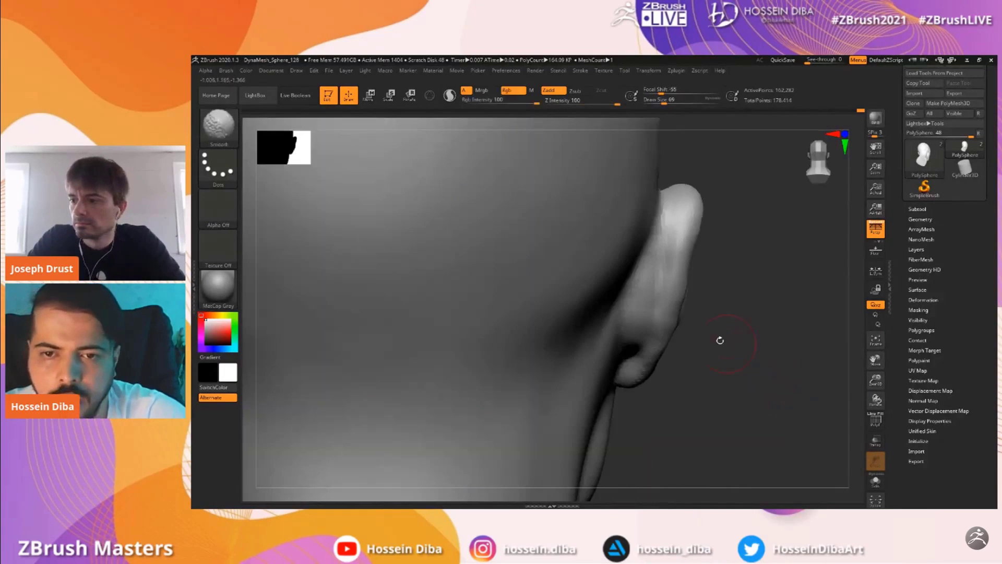
Refine and smooth the base of the skull between the ears at a draw size of 97
{"action": "left_click_drag", "start_coordinate": [871, 370], "coordinate": [805, 323]}
{"action": "left_click_drag", "start_coordinate": [664, 344], "coordinate": [666, 345]}
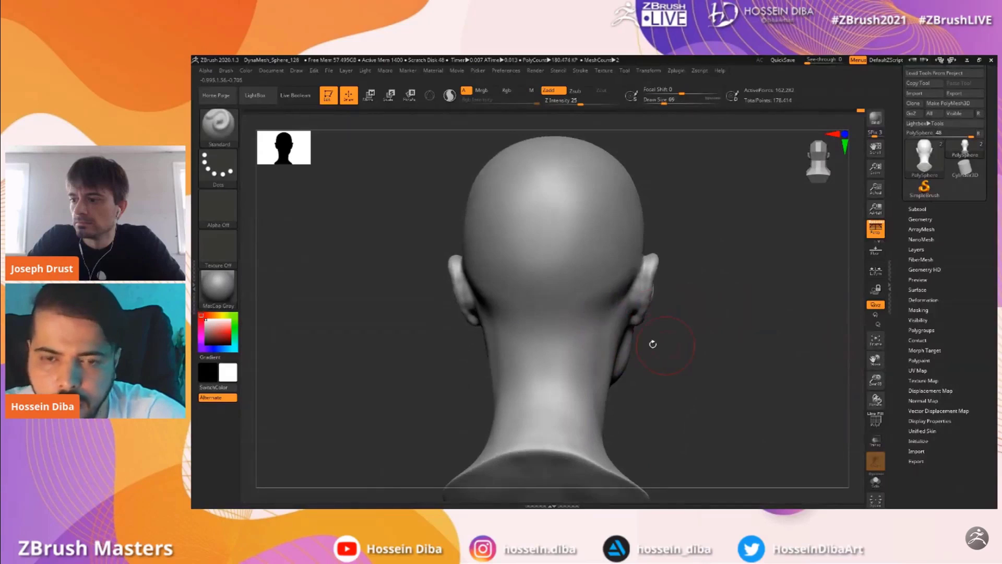
{"action": "key", "text": "bracketright"}
{"action": "left_click_drag", "start_coordinate": [587, 312], "coordinate": [572, 310], "text": "shift"}
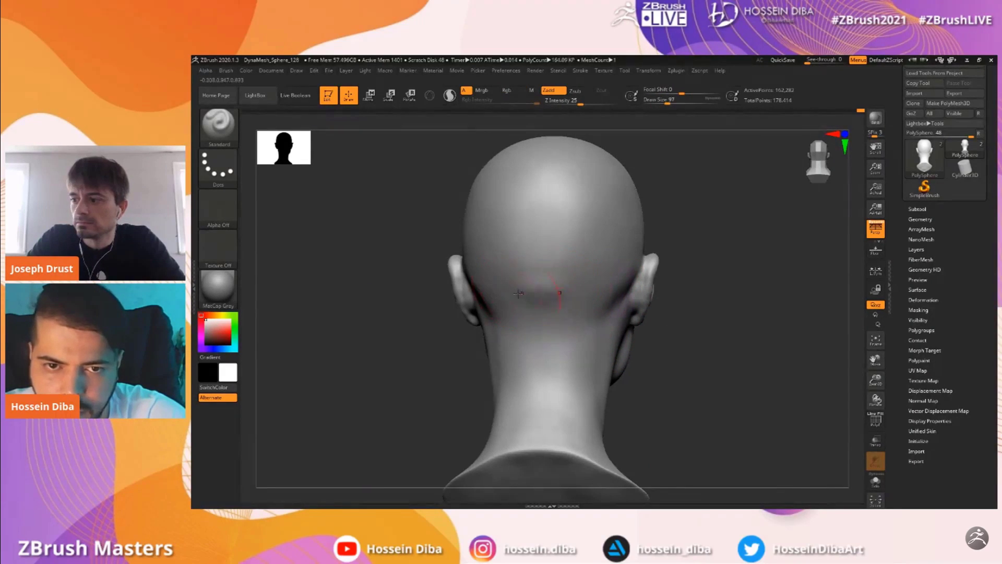
{"action": "key", "text": "shift"}
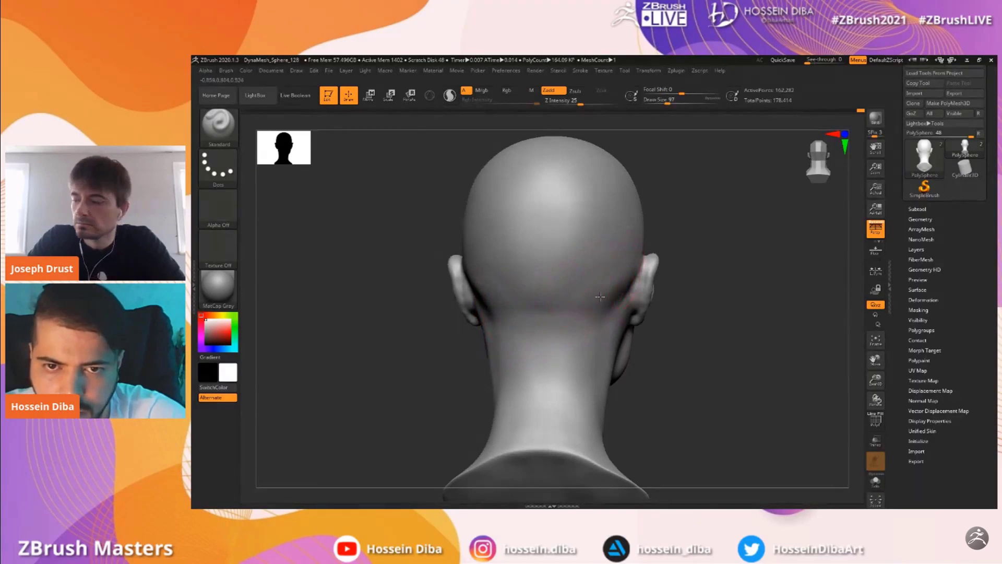
{"action": "key", "text": "shift"}
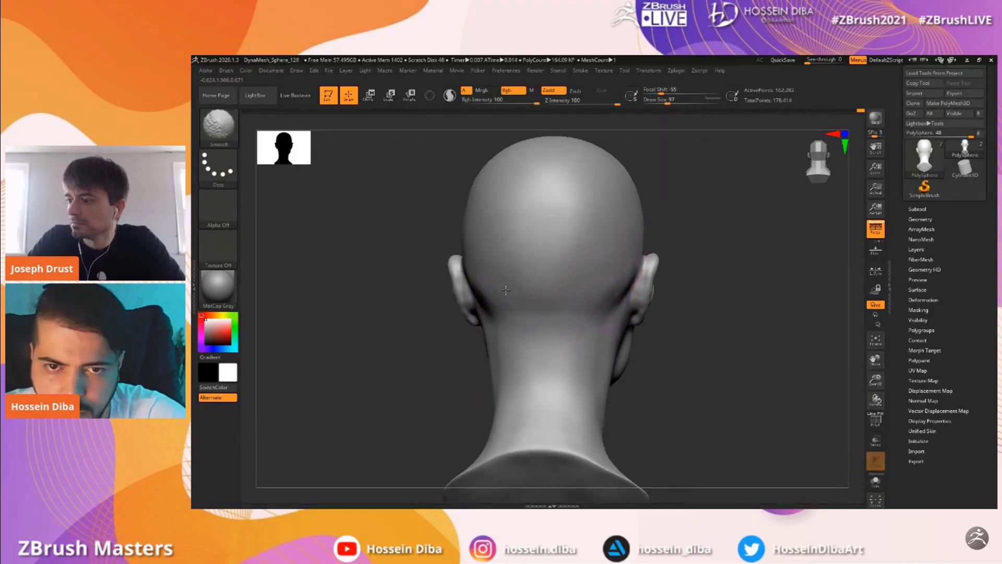
{"action": "key", "text": "shift"}
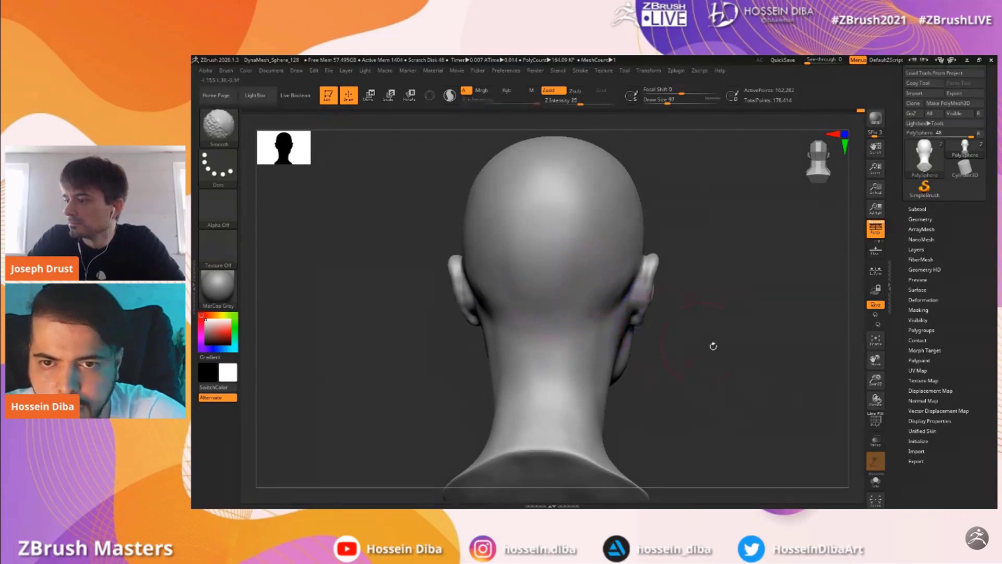
Shape and smooth the skull surface directly behind the ear at a draw size of 97
{"action": "left_click_drag", "start_coordinate": [680, 334], "coordinate": [674, 282]}
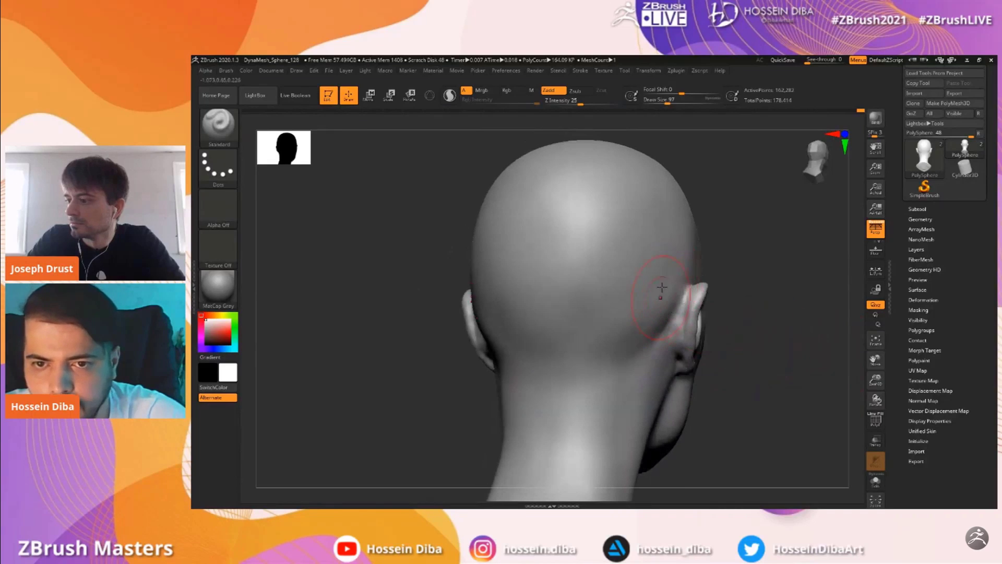
{"action": "key", "text": "shift"}
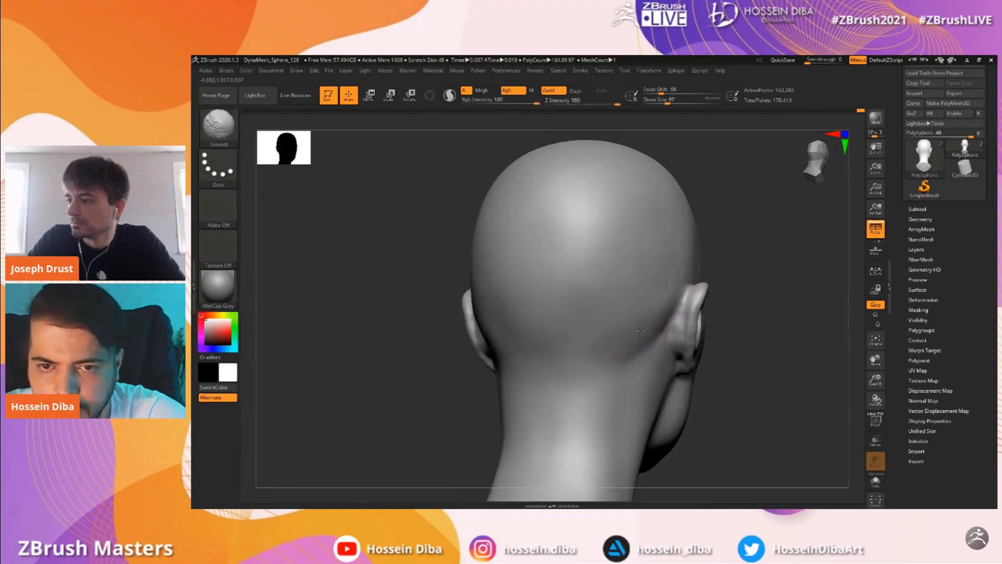
{"action": "mouse_move", "coordinate": [660, 256]}
{"action": "left_mouse_down", "text": "shift"}
{"action": "mouse_move", "coordinate": [650, 276]}
{"action": "mouse_move", "coordinate": [635, 271]}
{"action": "mouse_move", "coordinate": [637, 284]}
{"action": "left_mouse_up", "text": "shift"}
{"action": "left_click_drag", "start_coordinate": [728, 337], "coordinate": [751, 364], "text": "shift"}
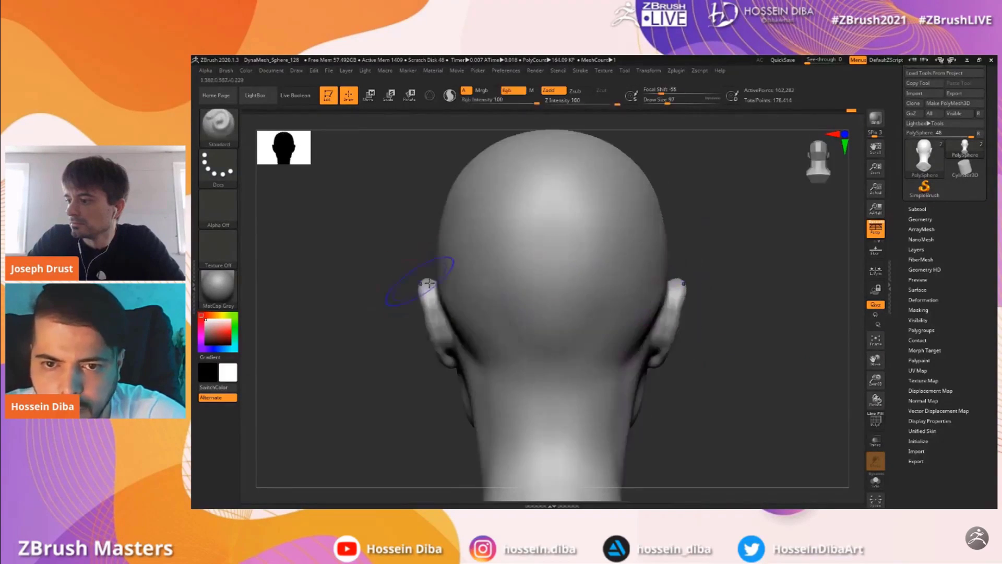
Sculpt the sides and back of the neck with the Standard brush at a draw size of 97 and smooth them up to the skull
{"action": "left_click_drag", "start_coordinate": [855, 377], "coordinate": [832, 327], "text": "alt"}
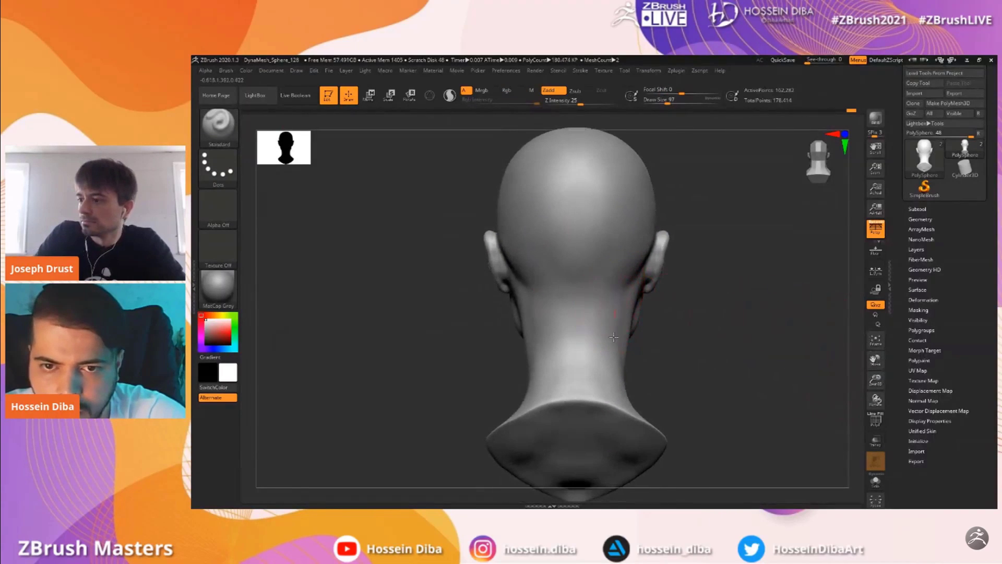
{"action": "left_click_drag", "start_coordinate": [691, 384], "coordinate": [669, 384]}
{"action": "key", "text": "shift"}
{"action": "left_click_drag", "start_coordinate": [597, 305], "coordinate": [606, 346], "text": "shift"}
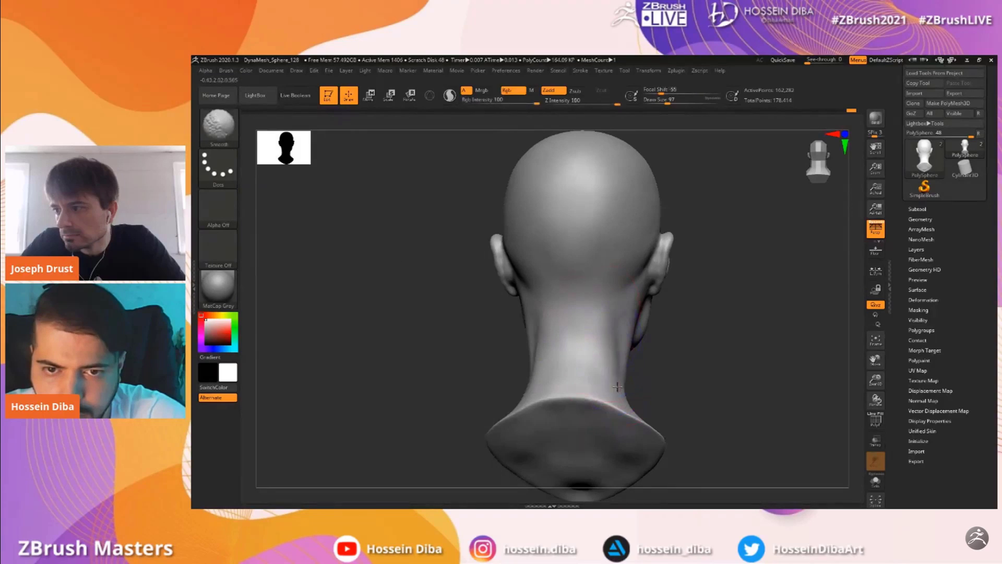
{"action": "left_click_drag", "start_coordinate": [687, 364], "coordinate": [704, 364]}
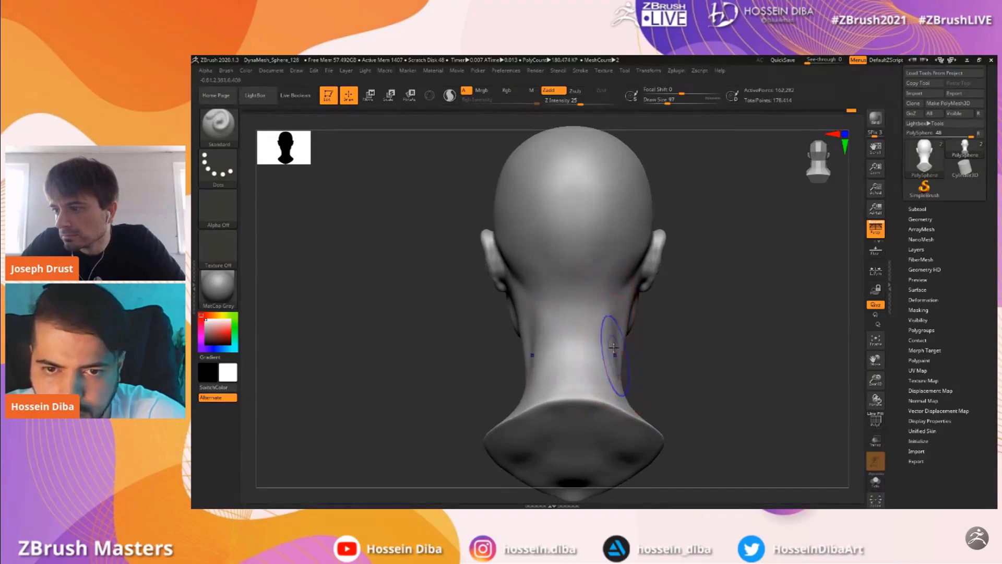
{"action": "key", "text": "shift"}
{"action": "mouse_move", "coordinate": [548, 317]}
{"action": "left_mouse_down", "text": "shift"}
{"action": "mouse_move", "coordinate": [565, 323]}
{"action": "mouse_move", "coordinate": [555, 261]}
{"action": "left_mouse_up", "text": "shift"}
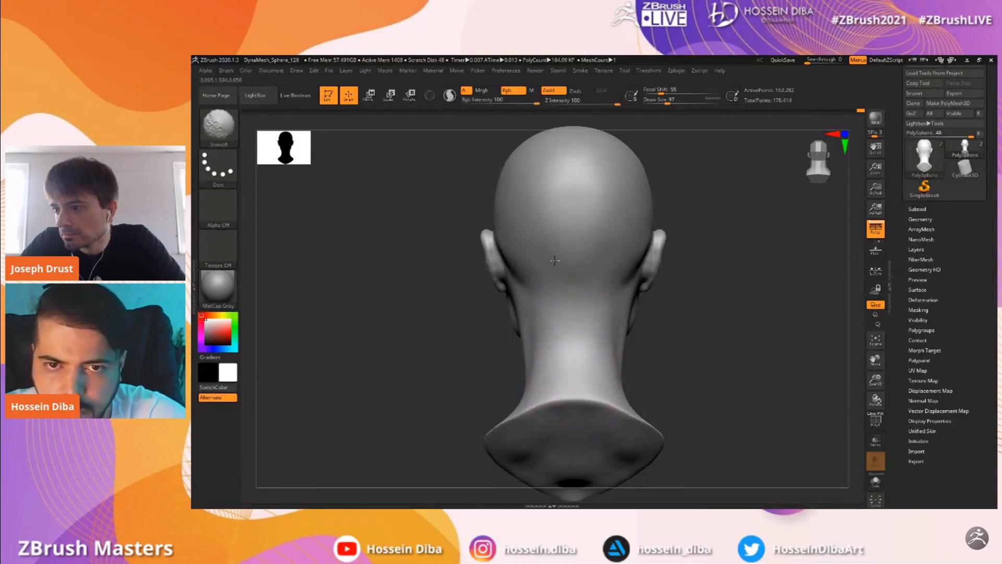
Refine the transition from the lower skull into the neck behind the ears with Standard and Smooth strokes at a draw size of 97
{"action": "left_click_drag", "start_coordinate": [870, 386], "coordinate": [767, 355]}
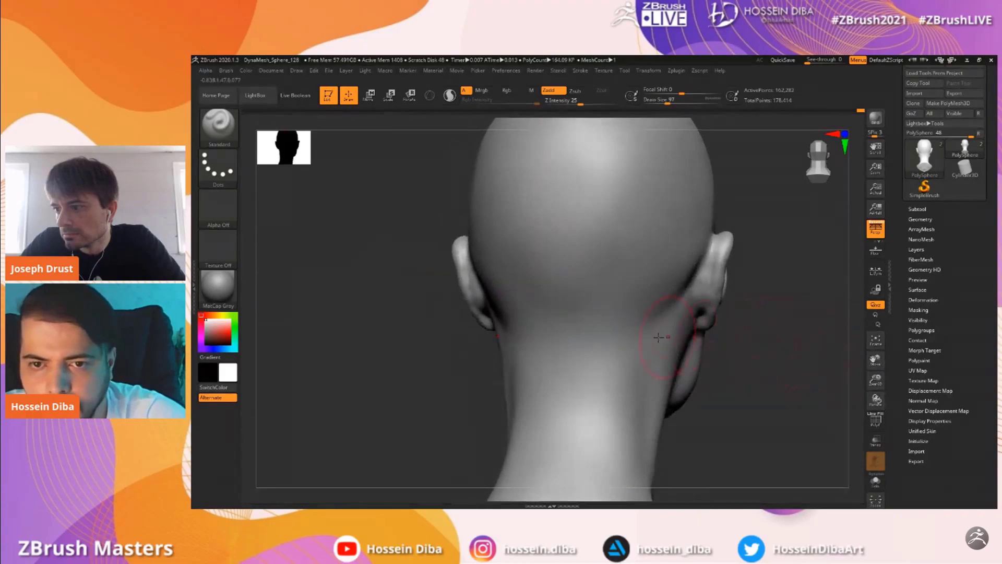
{"action": "key", "text": "shift"}
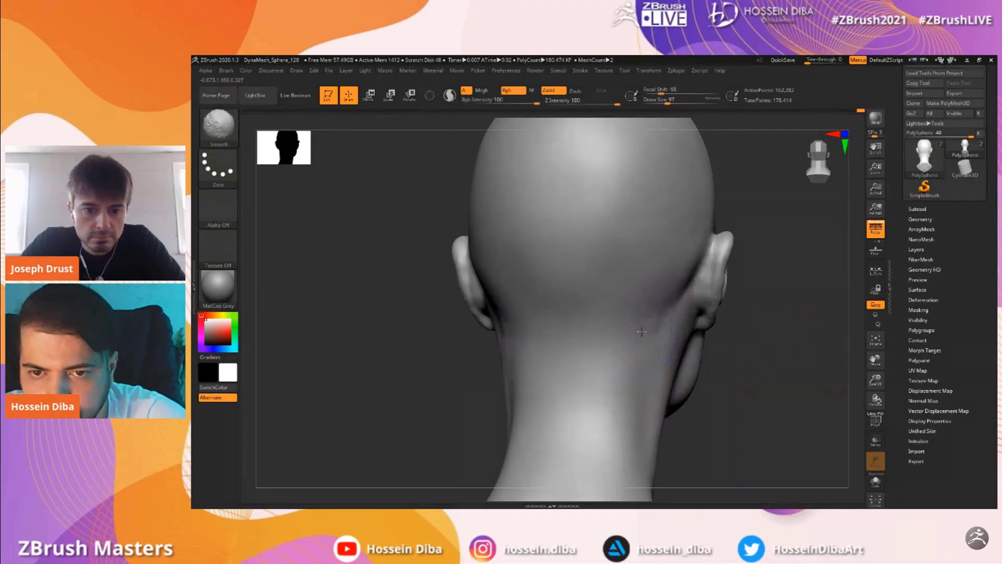
{"action": "left_click_drag", "start_coordinate": [875, 384], "coordinate": [871, 374]}
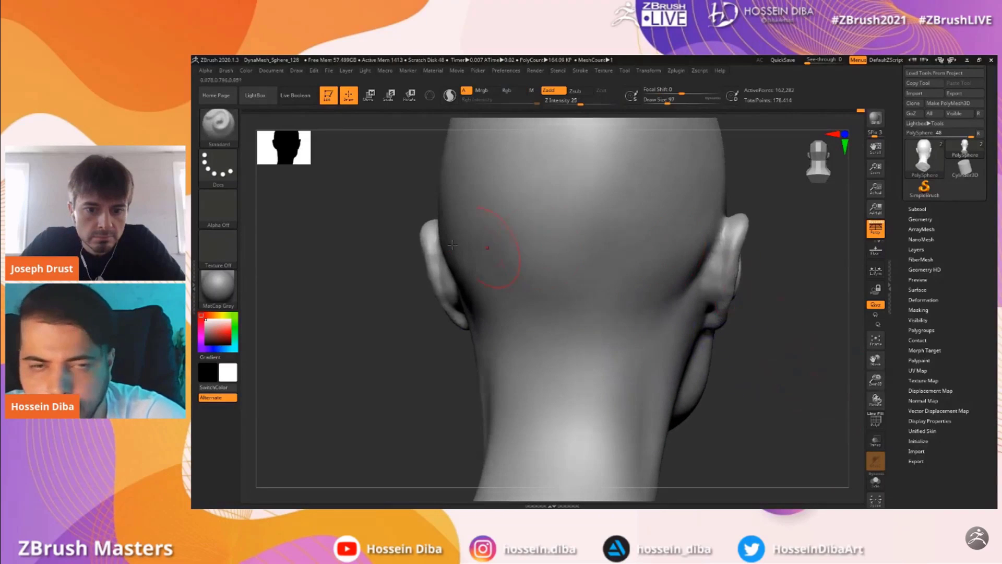
{"action": "left_click_drag", "start_coordinate": [786, 349], "coordinate": [758, 308]}
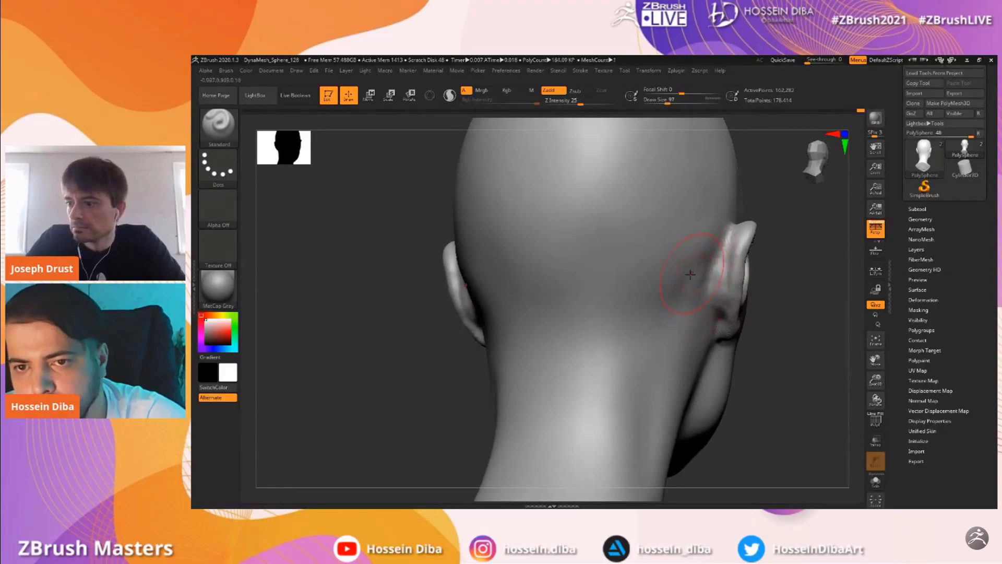
{"action": "key", "text": "shift"}
{"action": "left_click_drag", "start_coordinate": [692, 293], "coordinate": [611, 310], "text": "shift"}
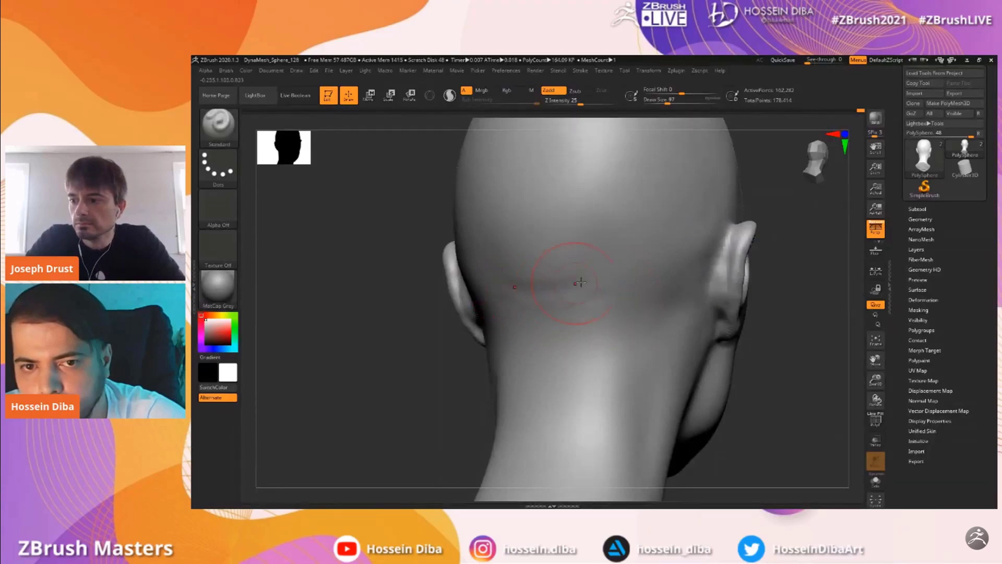
{"action": "key", "text": "shift"}
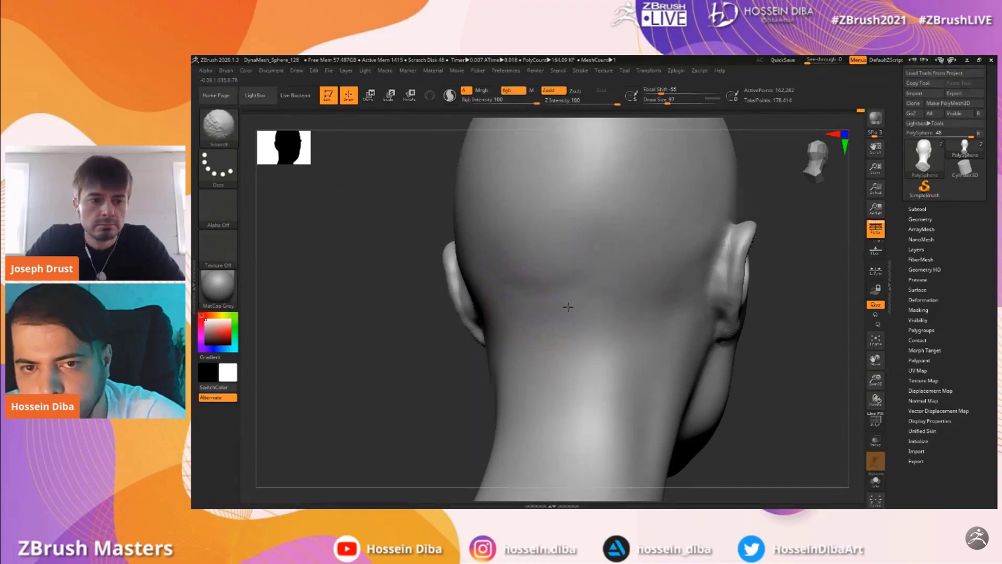
Smooth the rear surface of the ear and the hollow above the lobe at a draw size of 73
{"action": "left_click_drag", "start_coordinate": [876, 383], "coordinate": [875, 397]}
{"action": "left_click_drag", "start_coordinate": [875, 360], "coordinate": [803, 369]}
{"action": "left_click_drag", "start_coordinate": [876, 381], "coordinate": [778, 361]}
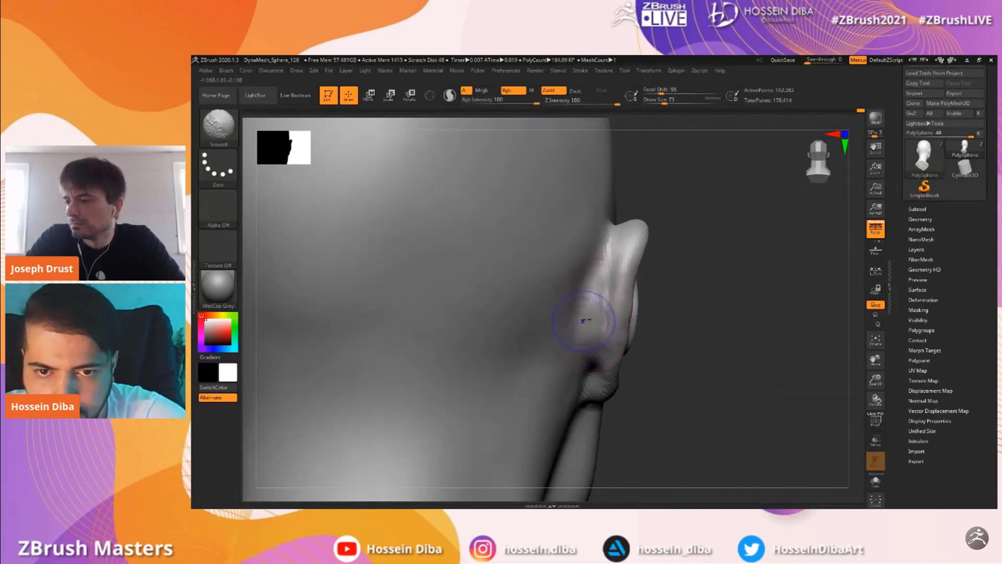
{"action": "mouse_move", "coordinate": [875, 379]}
{"action": "left_mouse_down"}
{"action": "mouse_move", "coordinate": [821, 346]}
{"action": "mouse_move", "coordinate": [716, 342]}
{"action": "left_mouse_up"}
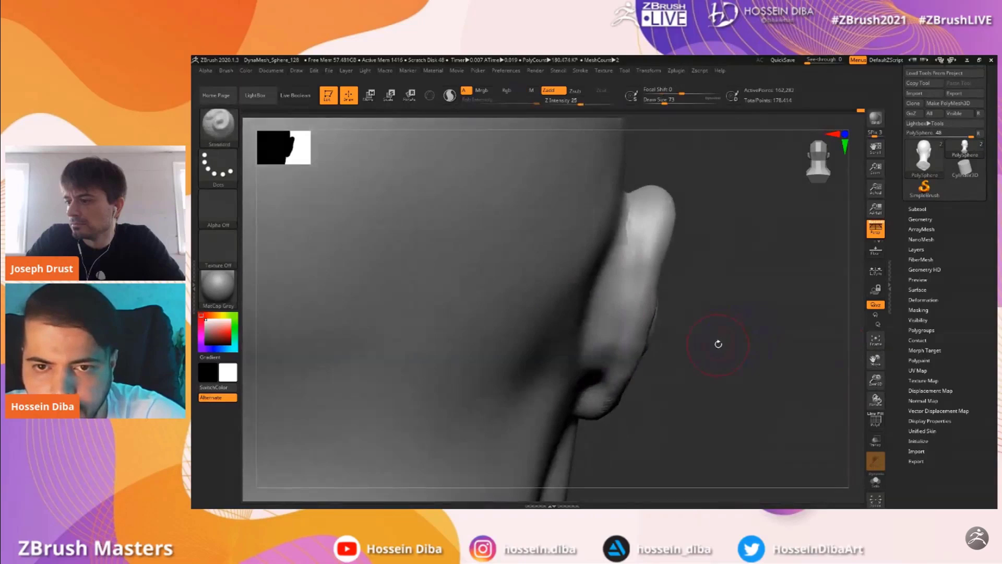
Carve grooves down the back of the ear toward the lobe with the DamStandard brush at a draw size of 73
{"action": "left_click", "coordinate": [230, 145]}
{"action": "left_click", "coordinate": [682, 269]}
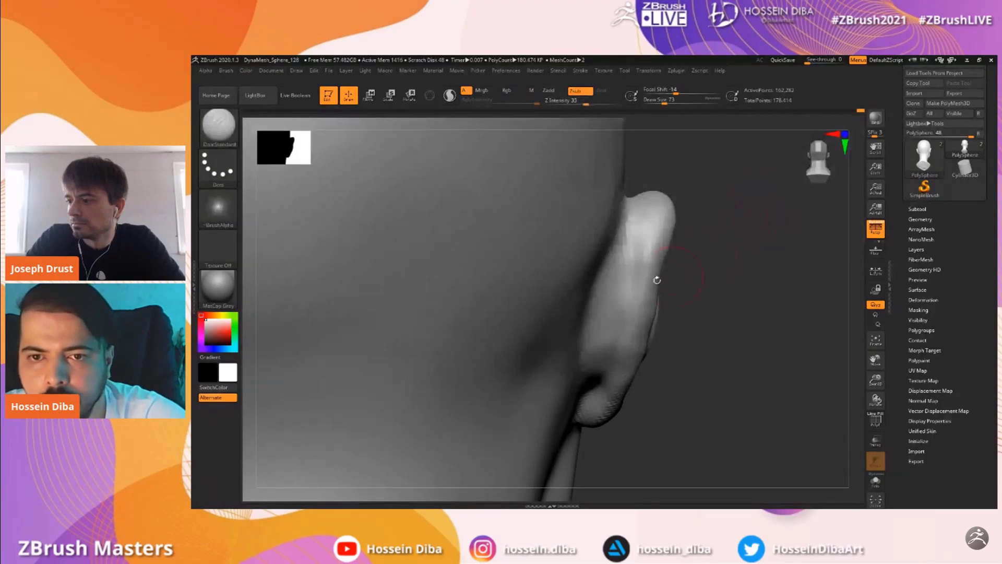
{"action": "left_click_drag", "start_coordinate": [638, 205], "coordinate": [624, 305]}
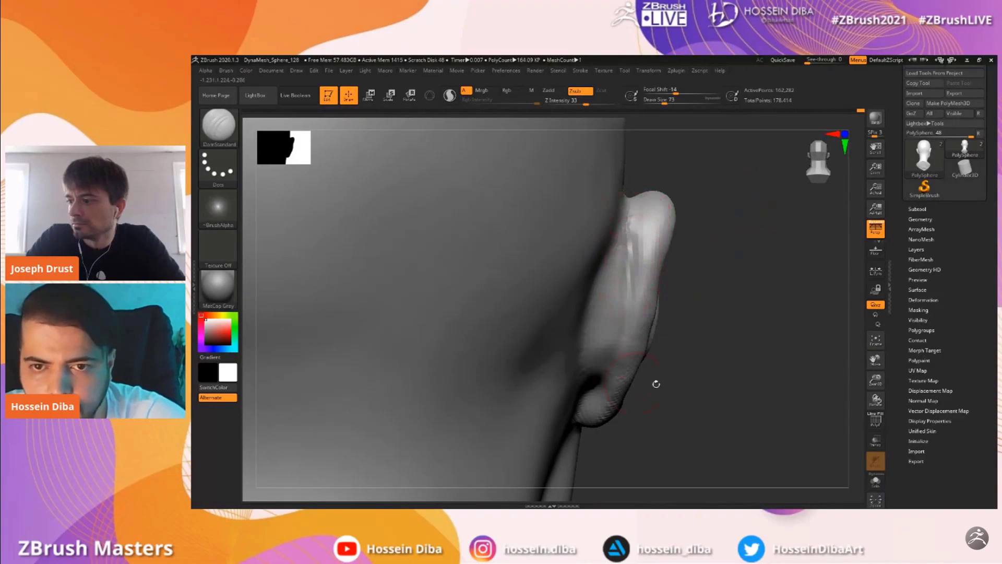
{"action": "left_click_drag", "start_coordinate": [877, 363], "coordinate": [916, 330]}
{"action": "left_click_drag", "start_coordinate": [642, 331], "coordinate": [630, 344]}
{"action": "left_click_drag", "start_coordinate": [683, 378], "coordinate": [716, 378]}
Sharpen the creases above the lobe and behind the ear with a larger DamStandard brush, raising the draw size to 125
{"action": "key", "text": "bracketright"}
{"action": "left_click_drag", "start_coordinate": [638, 334], "coordinate": [619, 371]}
{"action": "left_click_drag", "start_coordinate": [727, 364], "coordinate": [688, 384]}
{"action": "key", "text": "bracketright"}
{"action": "mouse_move", "coordinate": [672, 169]}
{"action": "left_mouse_down"}
{"action": "mouse_move", "coordinate": [633, 230]}
{"action": "mouse_move", "coordinate": [617, 299]}
{"action": "left_mouse_up"}
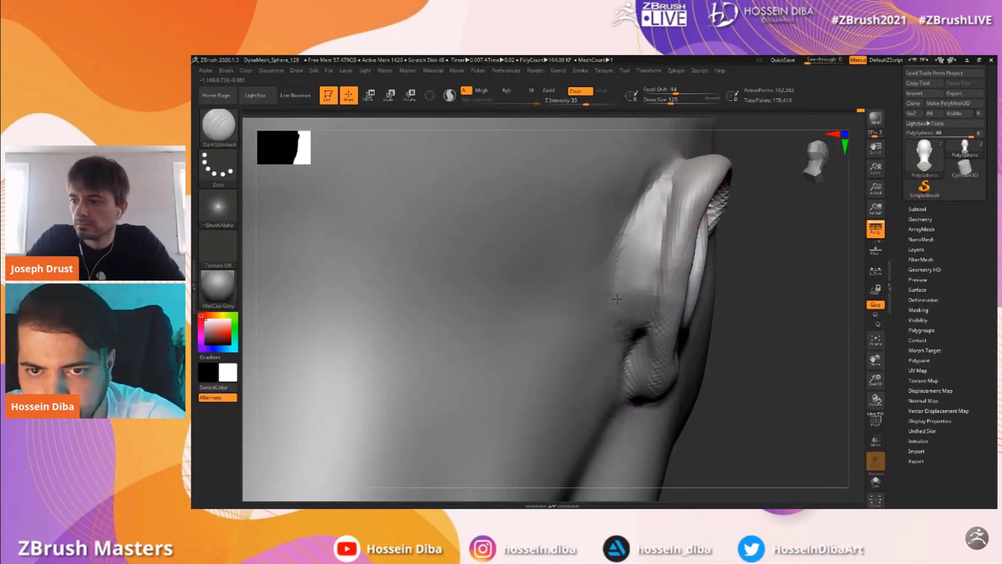
Adjust the ear's rear edge in side view with the Move brush at a draw size of 101
{"action": "left_click_drag", "start_coordinate": [812, 385], "coordinate": [773, 284]}
{"action": "left_click_drag", "start_coordinate": [817, 313], "coordinate": [725, 321]}
{"action": "mouse_move", "coordinate": [876, 380]}
{"action": "left_mouse_down"}
{"action": "mouse_move", "coordinate": [872, 362]}
{"action": "mouse_move", "coordinate": [730, 308]}
{"action": "left_mouse_up"}
{"action": "left_click", "coordinate": [230, 137]}
{"action": "left_click", "coordinate": [543, 279]}
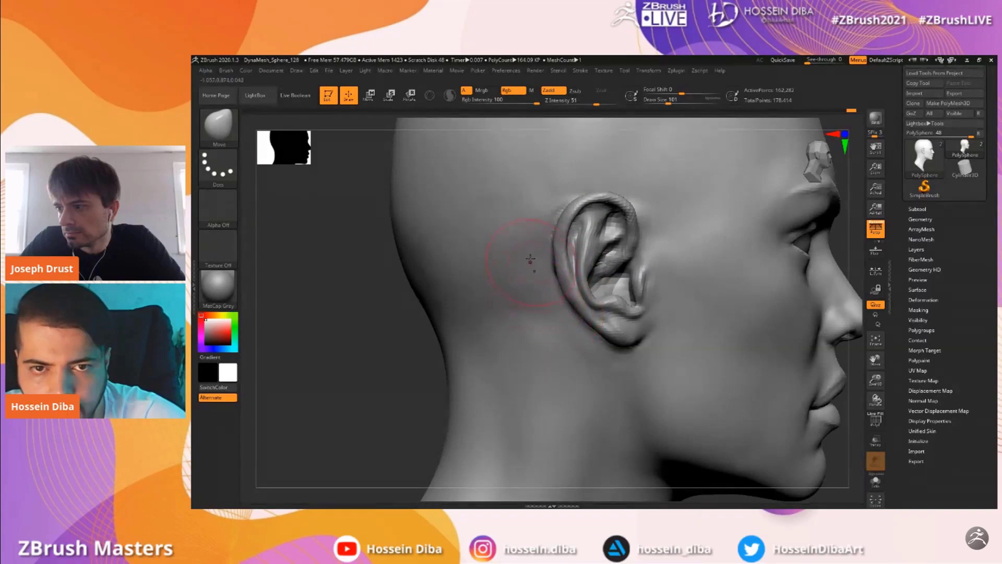
{"action": "left_click_drag", "start_coordinate": [549, 215], "coordinate": [554, 207]}
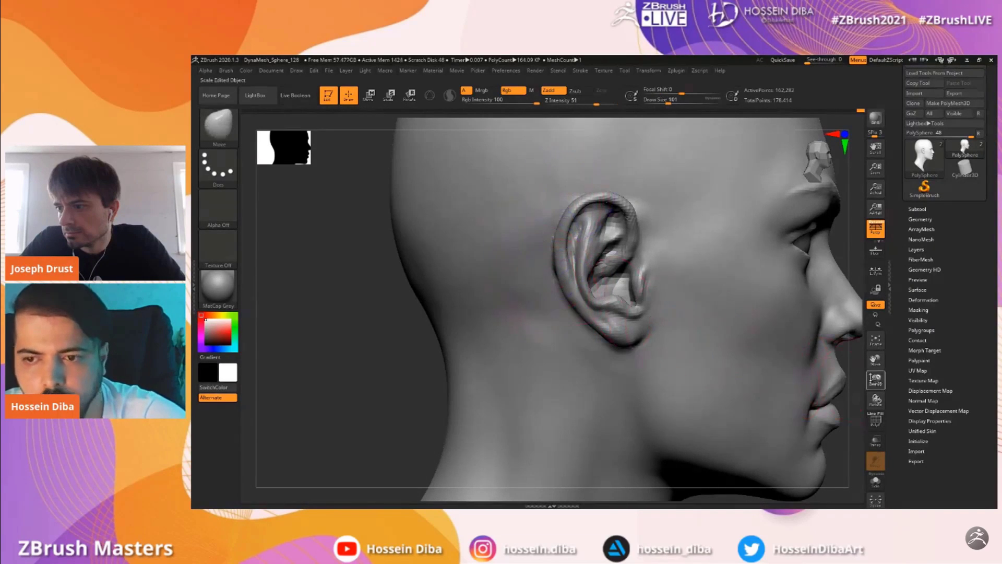
Refine the ear's shape in profile with the Move brush, and smooth the area around the lobe at a draw size of 74
{"action": "left_click_drag", "start_coordinate": [877, 380], "coordinate": [913, 365]}
{"action": "key", "text": "bracketleft"}
{"action": "key", "text": "bracketleft"}
{"action": "key", "text": "bracketleft"}
{"action": "key", "text": "bracketleft"}
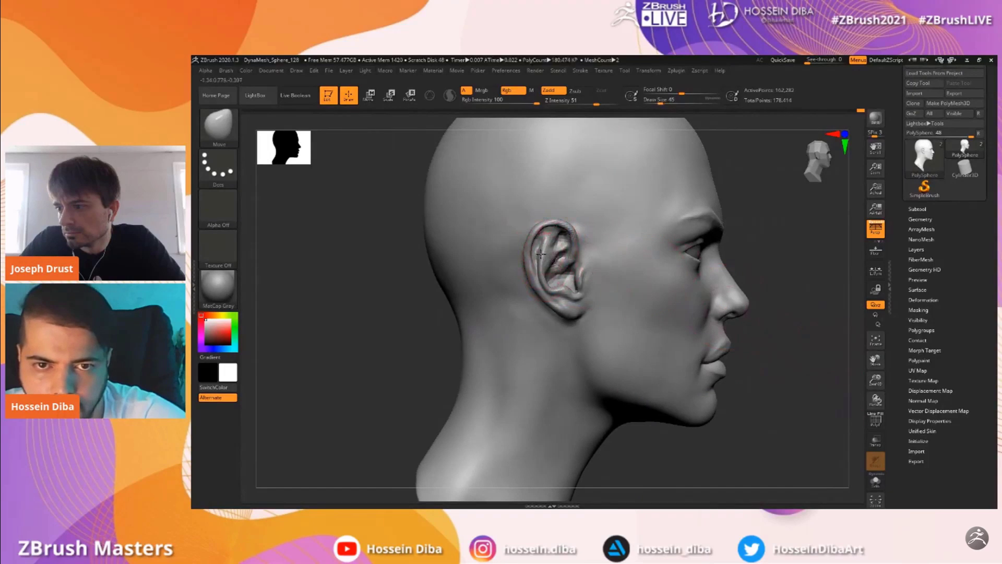
{"action": "left_click_drag", "start_coordinate": [876, 380], "coordinate": [859, 378]}
{"action": "left_click", "coordinate": [667, 101]}
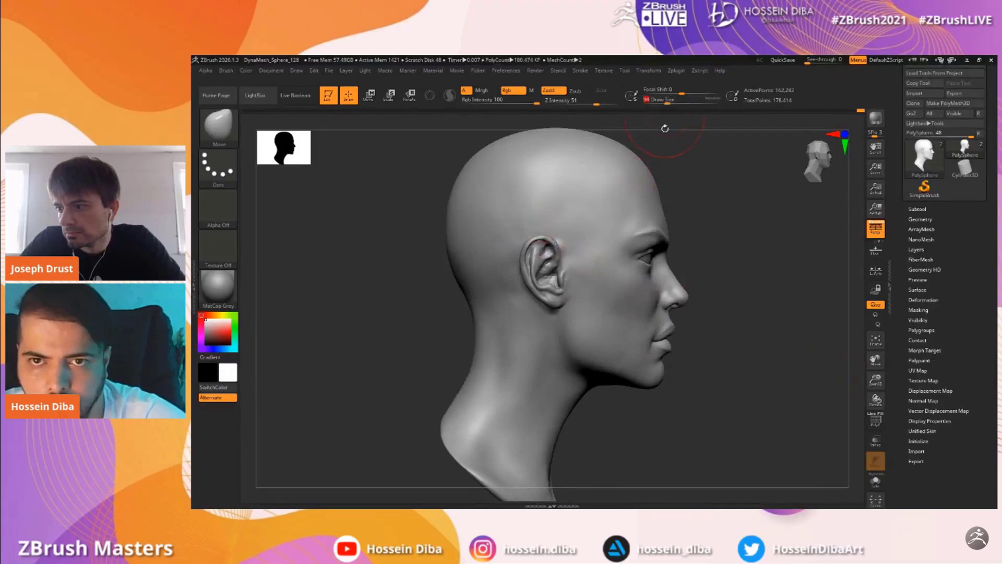
{"action": "left_click_drag", "start_coordinate": [555, 299], "coordinate": [557, 297]}
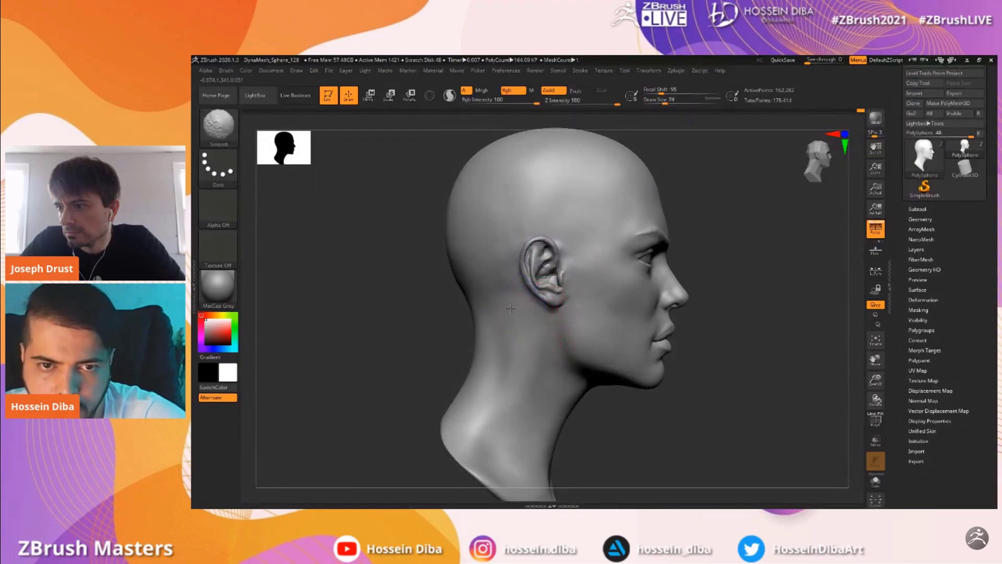
Reshape the underside of the jaw and chin in profile with the Move and Smooth brushes at a draw size of 106
{"action": "left_click_drag", "start_coordinate": [874, 383], "coordinate": [862, 358]}
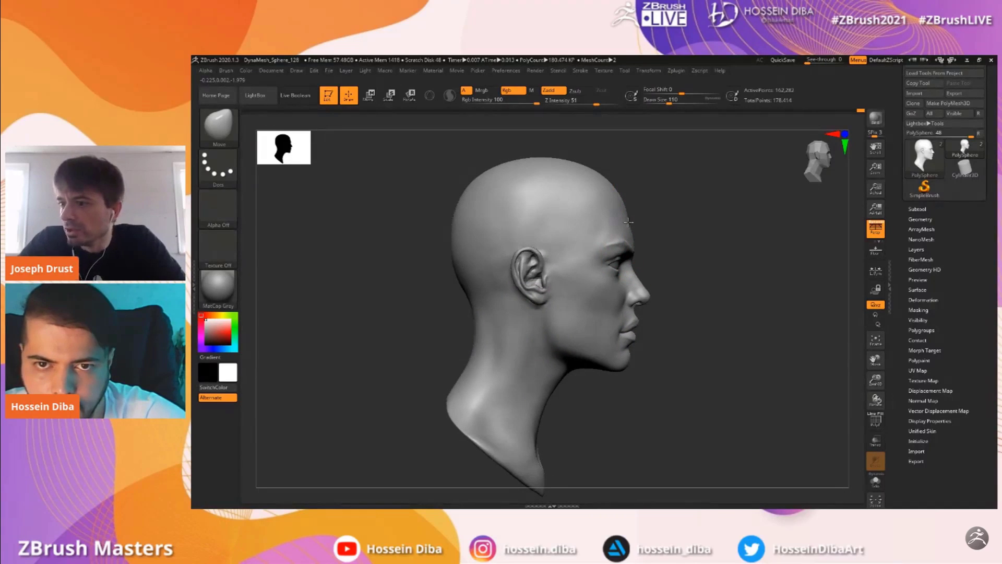
{"action": "left_click_drag", "start_coordinate": [875, 379], "coordinate": [794, 376]}
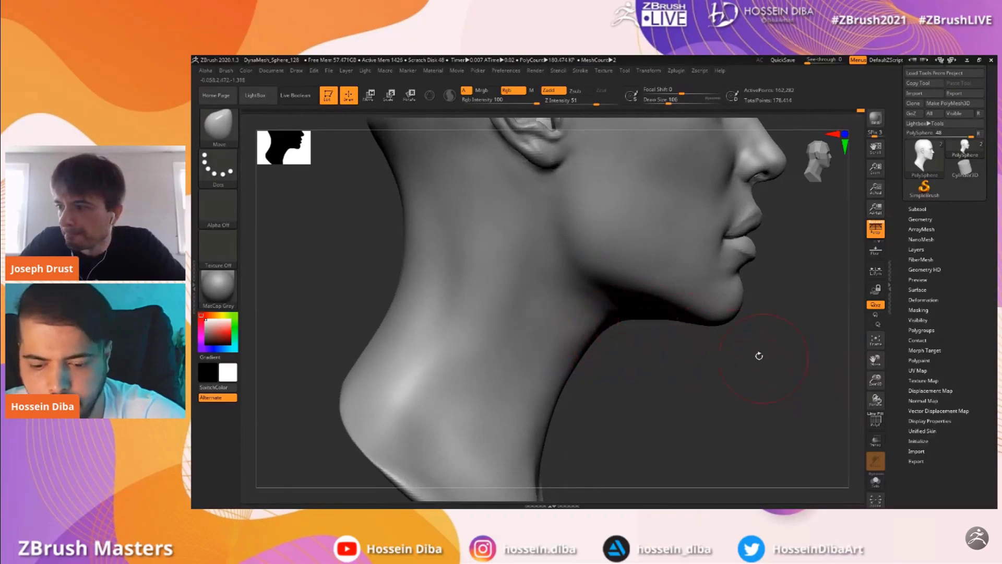
{"action": "key", "text": "shift"}
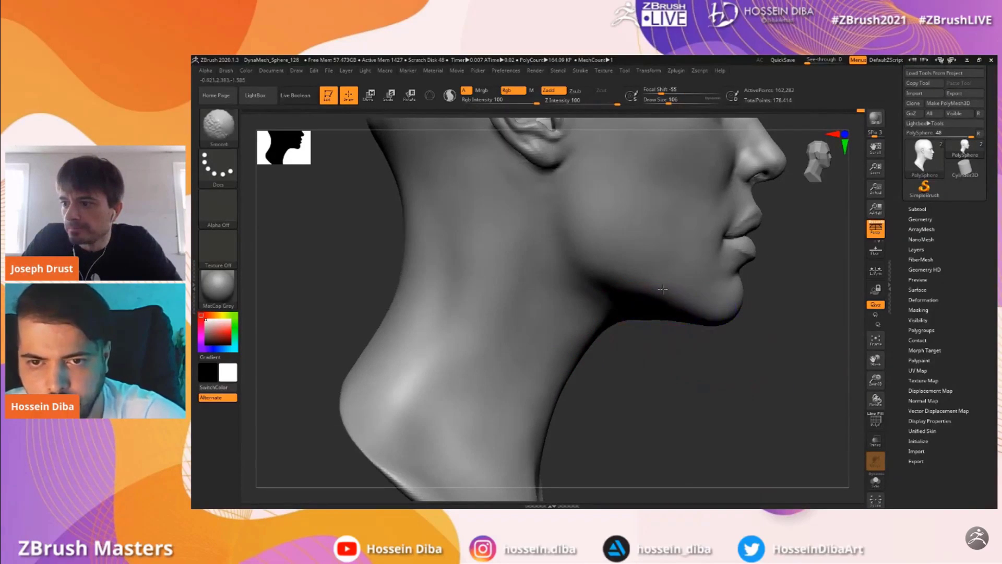
{"action": "left_click_drag", "start_coordinate": [876, 383], "coordinate": [836, 368]}
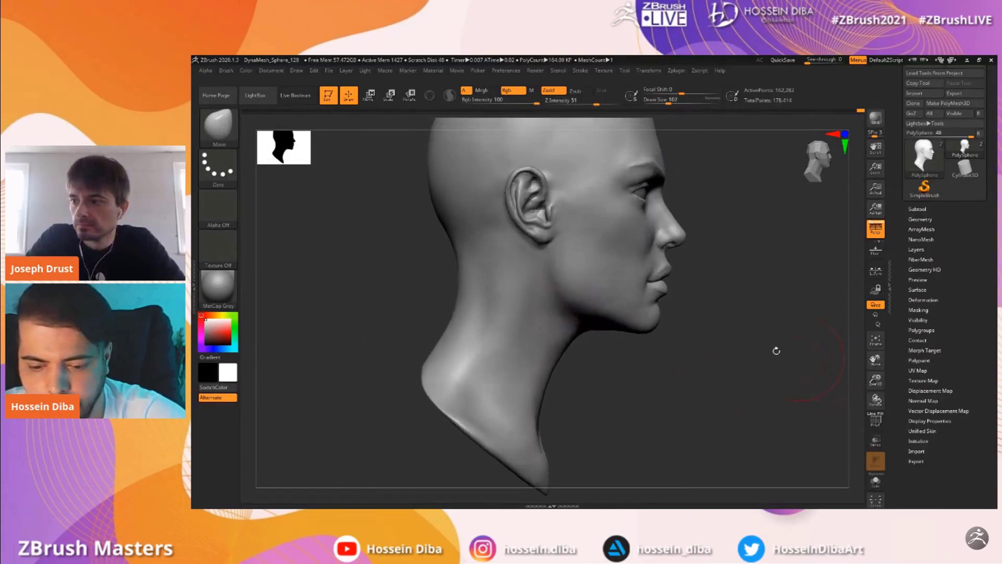
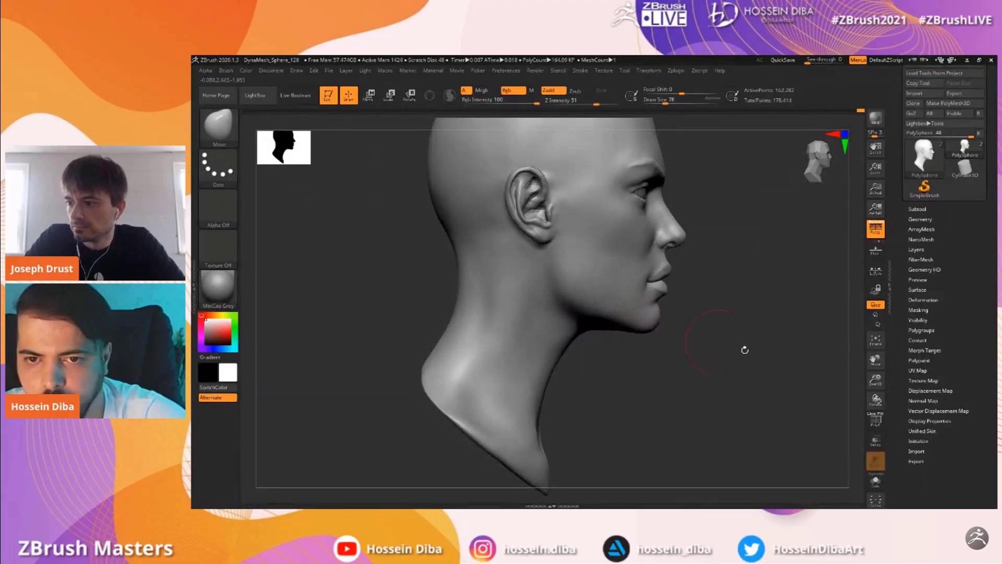
Smooth the front of the neck at a draw size of 122, and adjust the nape's contour with a larger Move brush
{"action": "left_click_drag", "start_coordinate": [875, 359], "coordinate": [885, 378]}
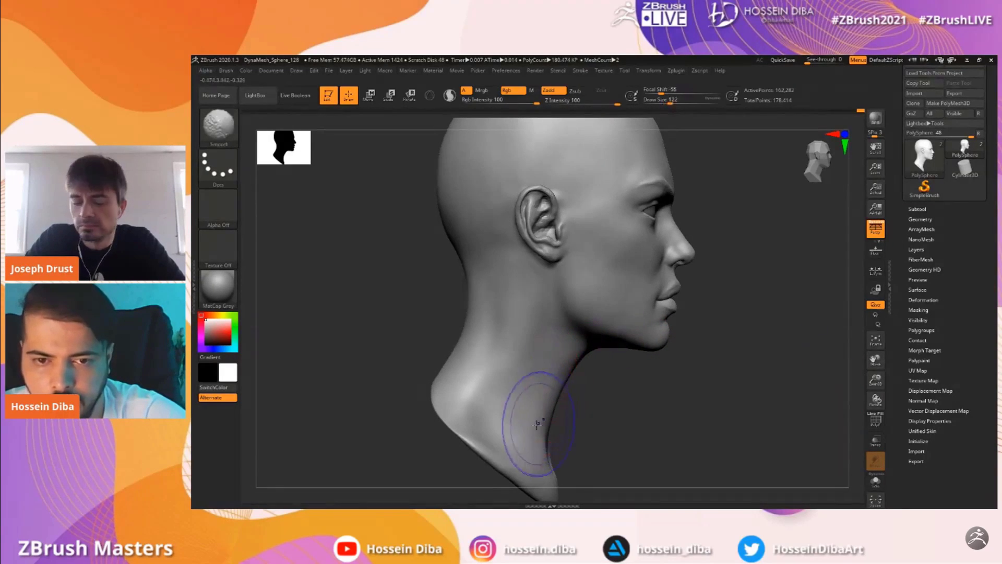
{"action": "left_click_drag", "start_coordinate": [875, 380], "coordinate": [872, 365]}
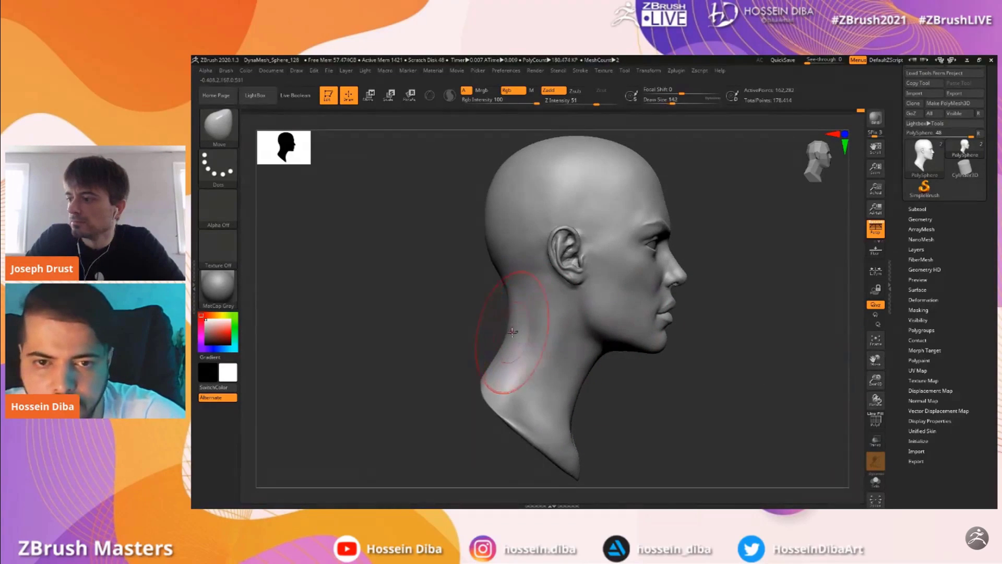
{"action": "left_click_drag", "start_coordinate": [875, 379], "coordinate": [877, 395]}
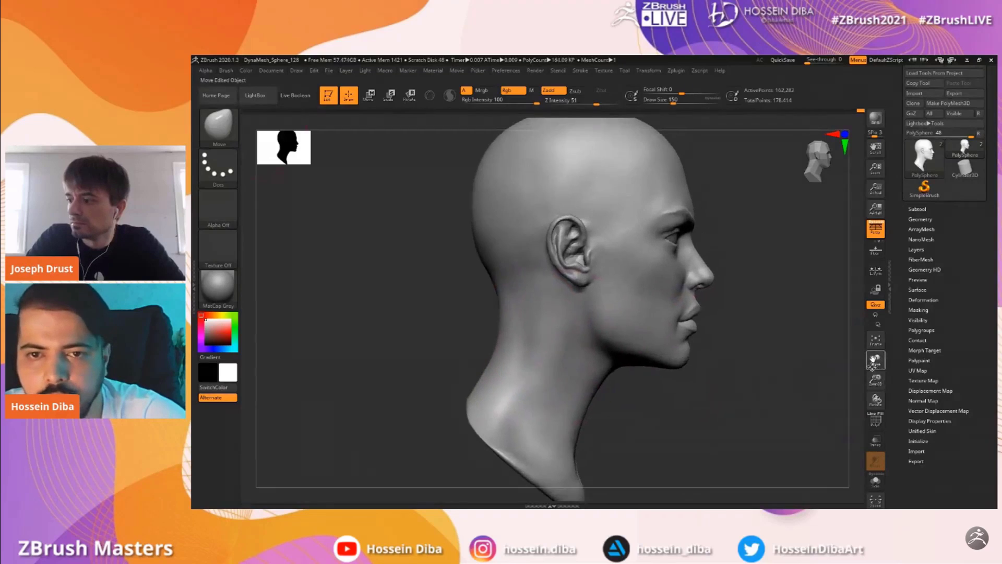
Adjust the skull's rear and upper contour in profile with the Move brush, using draw sizes of 150 and 170
{"action": "left_click_drag", "start_coordinate": [875, 359], "coordinate": [861, 392]}
{"action": "left_click_drag", "start_coordinate": [483, 318], "coordinate": [486, 320]}
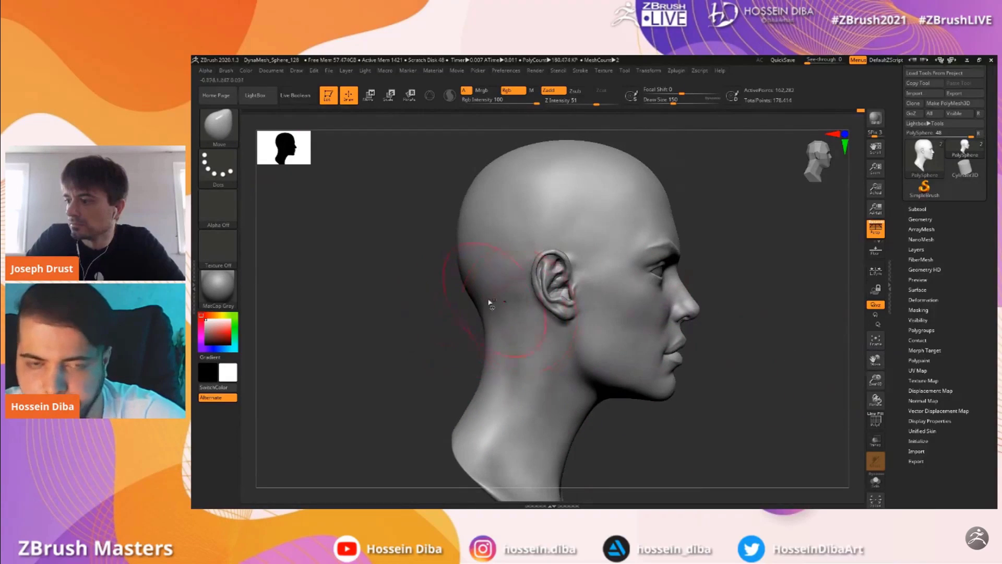
{"action": "left_click_drag", "start_coordinate": [875, 380], "coordinate": [882, 367]}
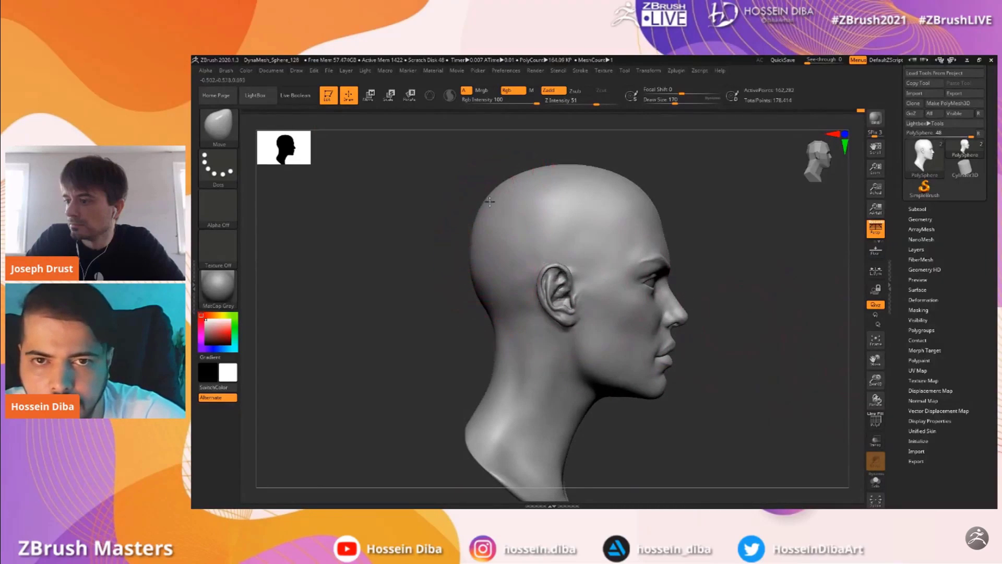
{"action": "key", "text": "["}
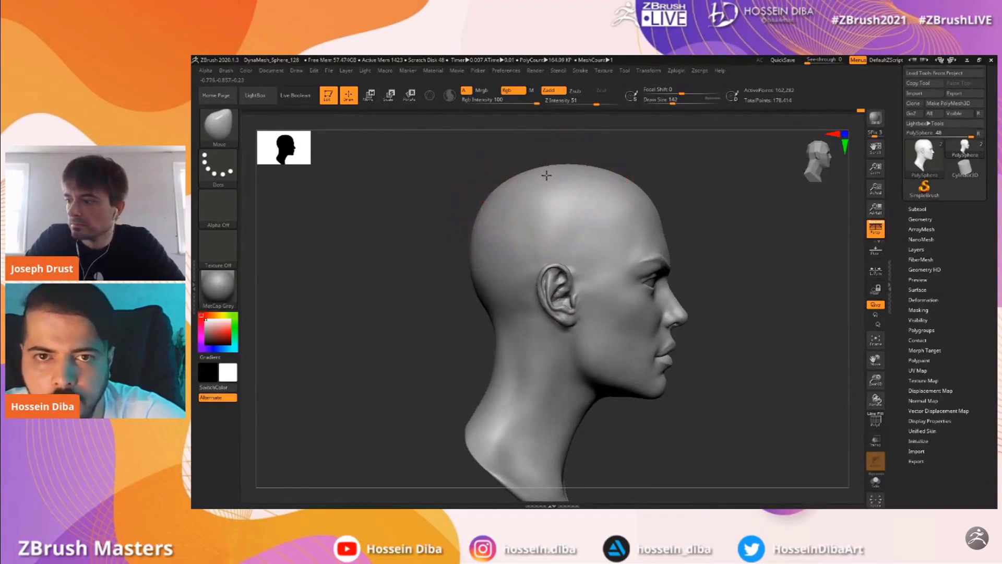
Check the head from behind and in front, and adjust the sides of the skull above the ears with the Move brush
{"action": "left_click_drag", "start_coordinate": [697, 327], "coordinate": [731, 343], "text": "shift"}
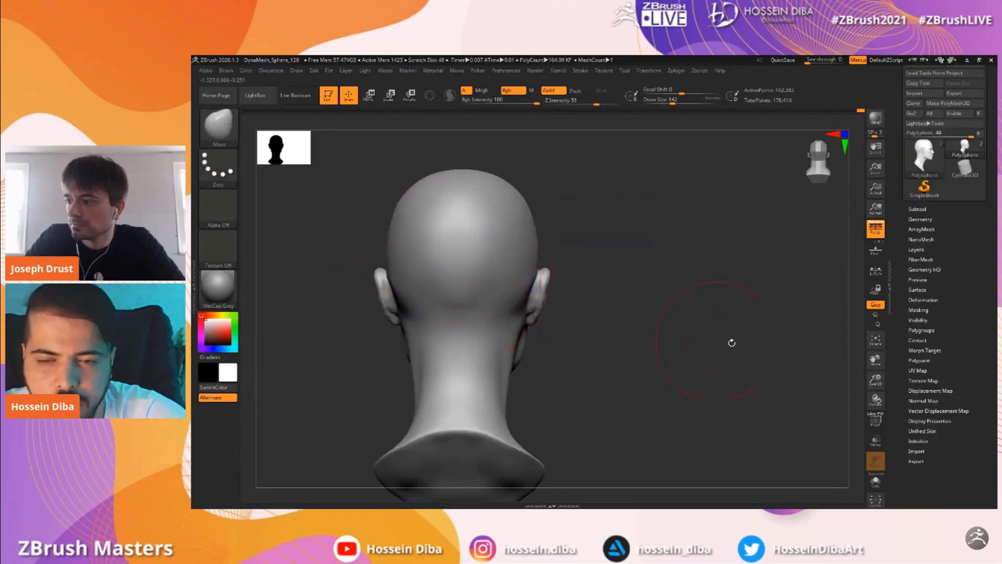
{"action": "left_click_drag", "start_coordinate": [875, 385], "coordinate": [877, 393]}
{"action": "left_click_drag", "start_coordinate": [875, 361], "coordinate": [909, 372]}
{"action": "left_click_drag", "start_coordinate": [788, 313], "coordinate": [689, 256], "text": "shift"}
{"action": "mouse_move", "coordinate": [871, 367]}
{"action": "left_mouse_down"}
{"action": "mouse_move", "coordinate": [895, 343]}
{"action": "mouse_move", "coordinate": [877, 370]}
{"action": "mouse_move", "coordinate": [890, 364]}
{"action": "left_mouse_up"}
{"action": "left_click_drag", "start_coordinate": [753, 339], "coordinate": [774, 343]}
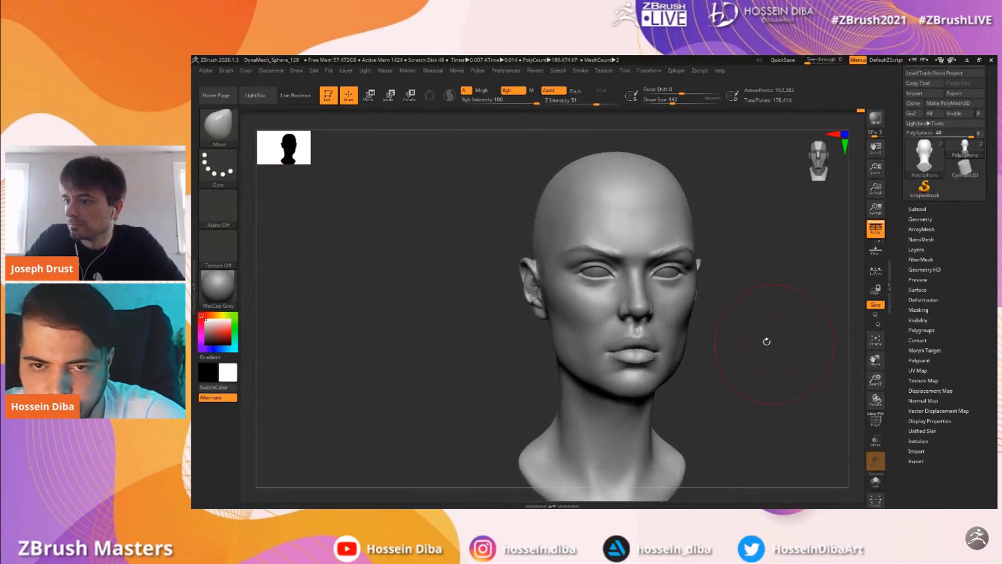
{"action": "left_click_drag", "start_coordinate": [497, 250], "coordinate": [472, 253], "text": "shift"}
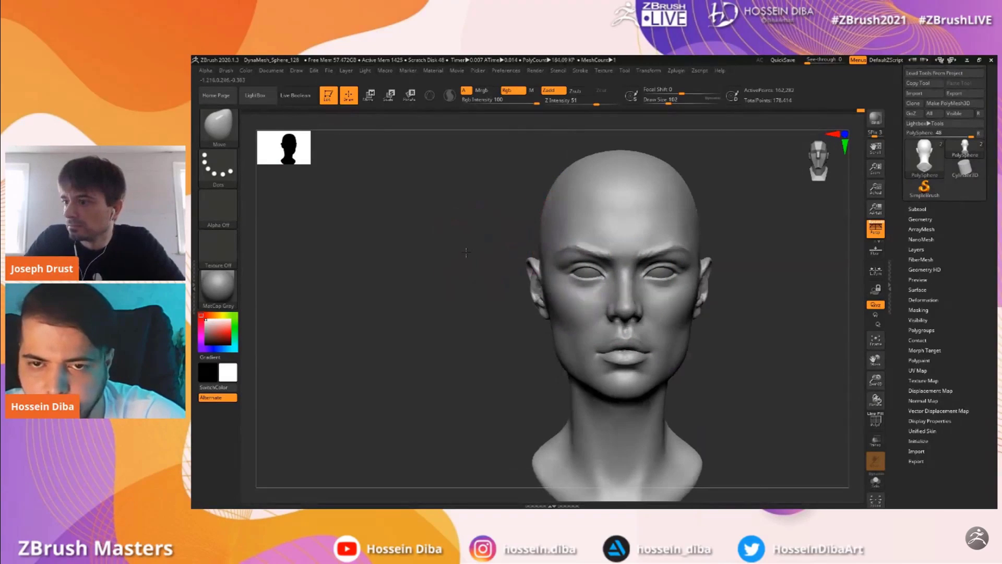
{"action": "left_click_drag", "start_coordinate": [875, 373], "coordinate": [877, 389]}
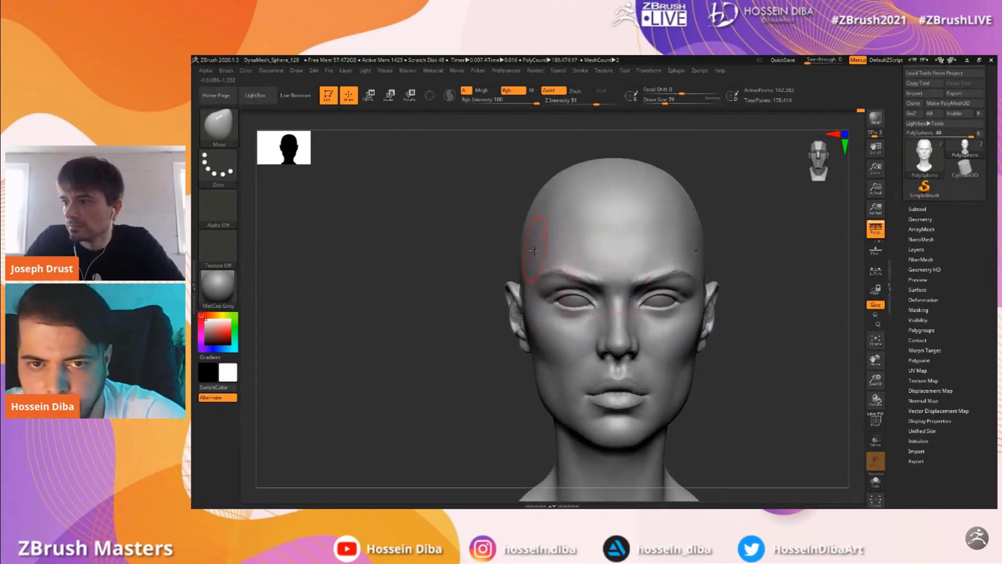
{"action": "mouse_move", "coordinate": [481, 256]}
{"action": "left_mouse_down"}
{"action": "mouse_move", "coordinate": [535, 272]}
{"action": "mouse_move", "coordinate": [452, 271]}
{"action": "left_mouse_up"}
{"action": "key", "text": "shift"}
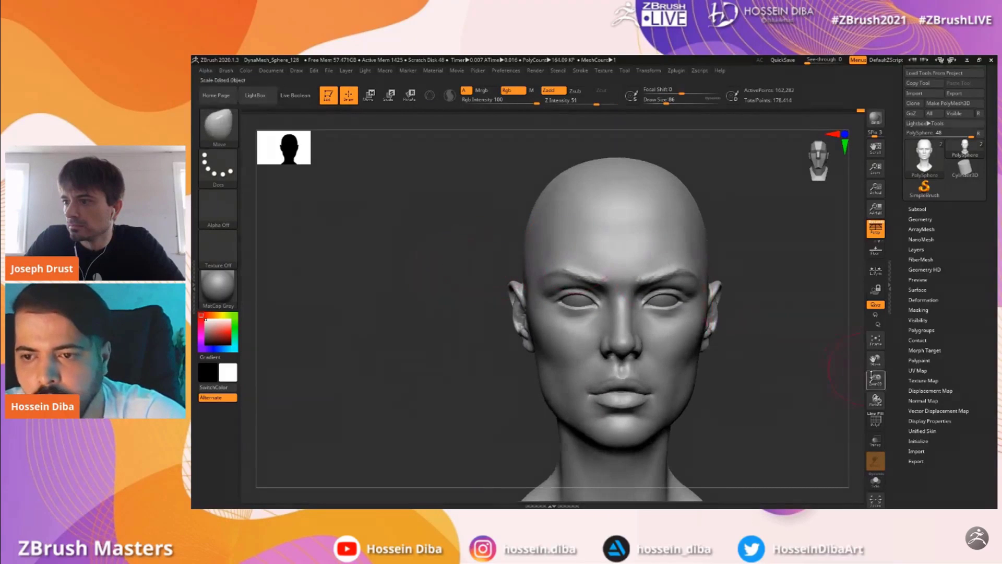
Reshape the temples and upper sides of the forehead in front view with the Move brush, and smooth them
{"action": "left_click_drag", "start_coordinate": [869, 372], "coordinate": [654, 260]}
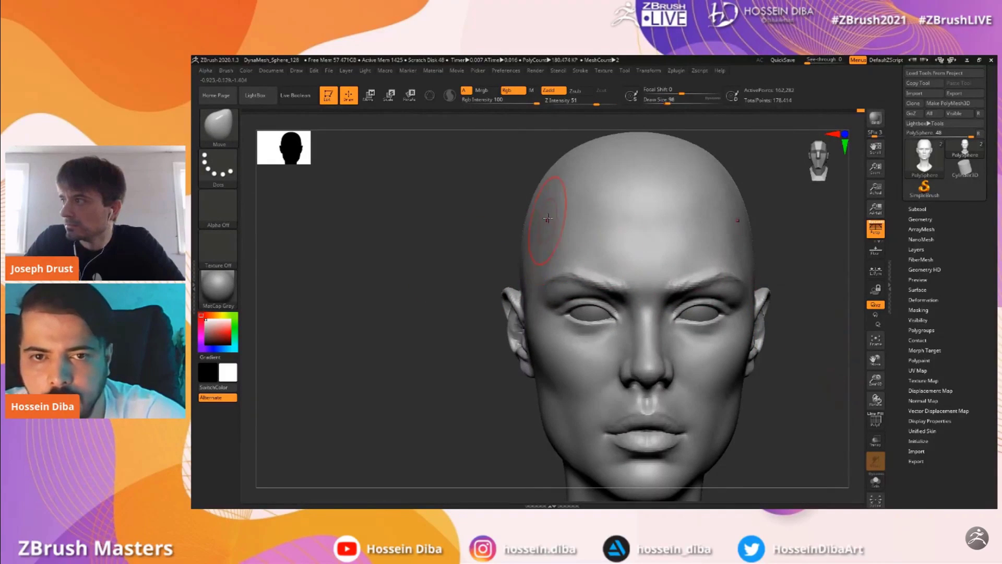
{"action": "left_click_drag", "start_coordinate": [877, 376], "coordinate": [867, 397]}
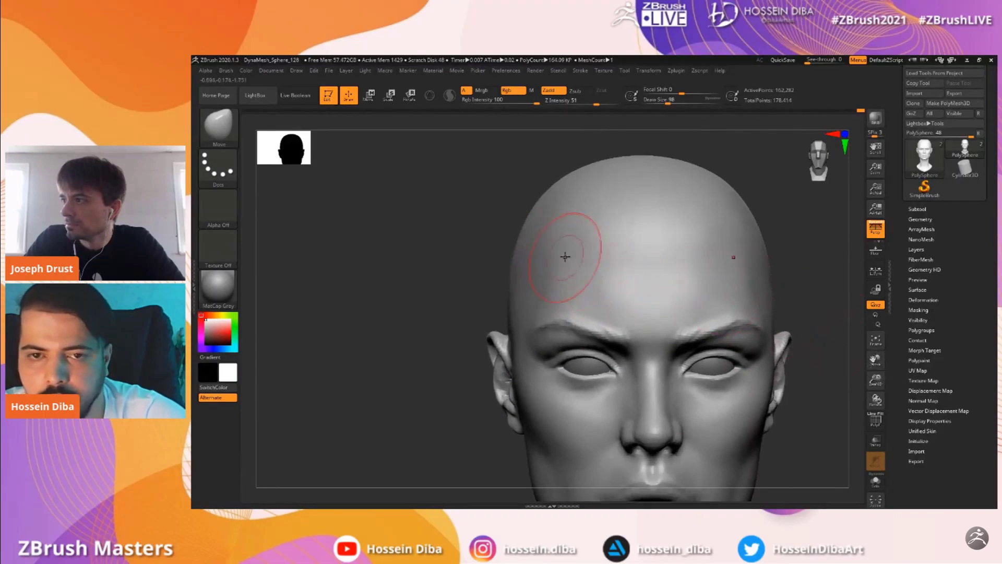
{"action": "key", "text": "["}
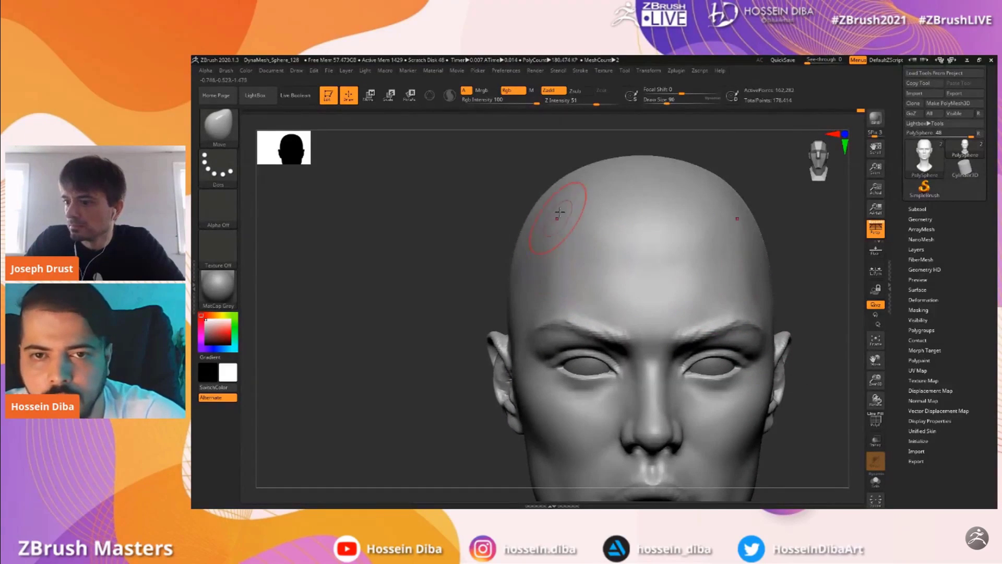
{"action": "left_click_drag", "start_coordinate": [546, 235], "coordinate": [528, 280], "text": "shift"}
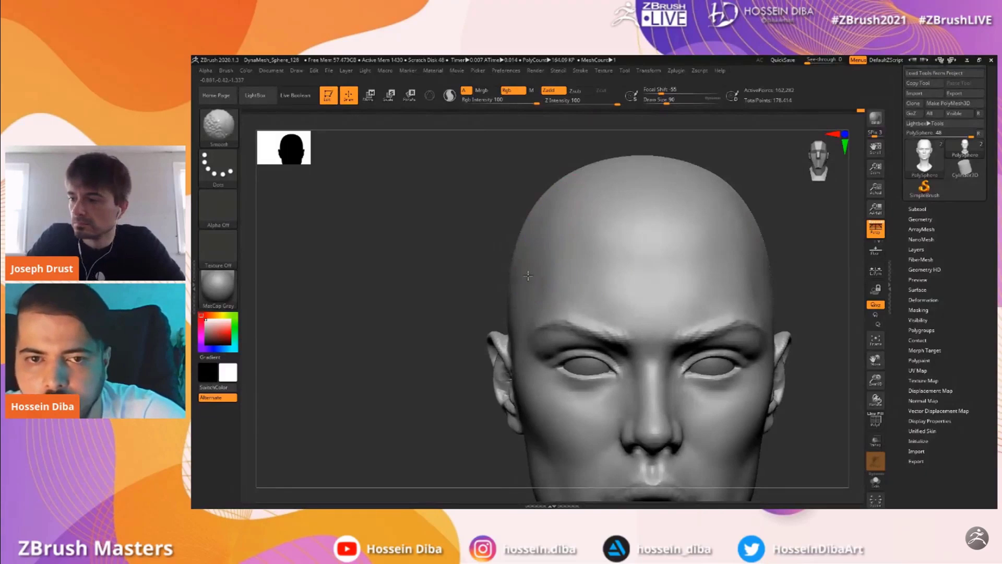
{"action": "left_click_drag", "start_coordinate": [875, 383], "coordinate": [880, 310]}
Adjust how the ears sit against the head with Smooth strokes at draw size 70 and Move strokes at draw size 54
{"action": "left_click_drag", "start_coordinate": [474, 264], "coordinate": [526, 250]}
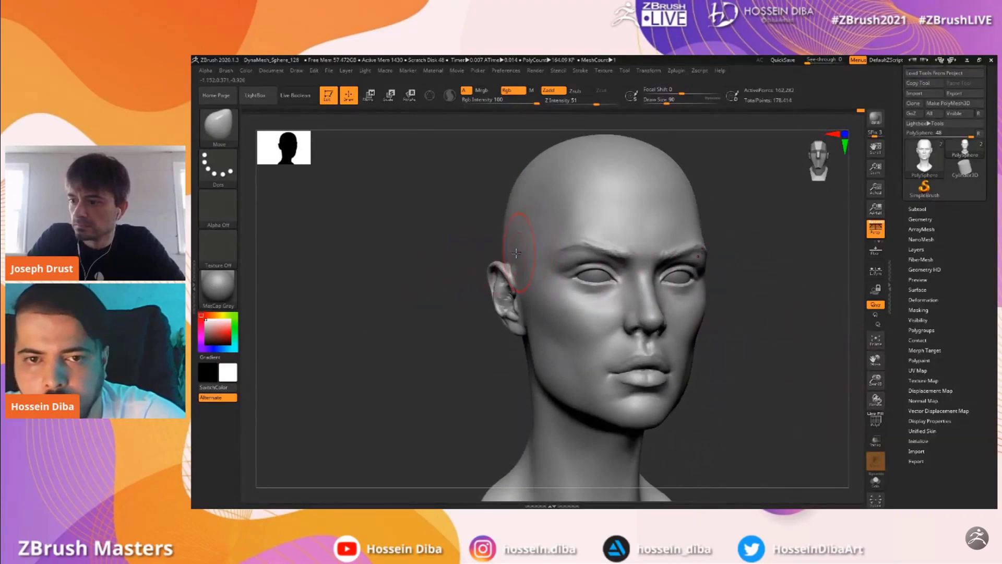
{"action": "left_click_drag", "start_coordinate": [454, 236], "coordinate": [792, 345]}
{"action": "mouse_move", "coordinate": [875, 361]}
{"action": "left_mouse_down"}
{"action": "mouse_move", "coordinate": [890, 365]}
{"action": "mouse_move", "coordinate": [699, 345]}
{"action": "mouse_move", "coordinate": [522, 303]}
{"action": "left_mouse_up"}
{"action": "key", "text": "shift"}
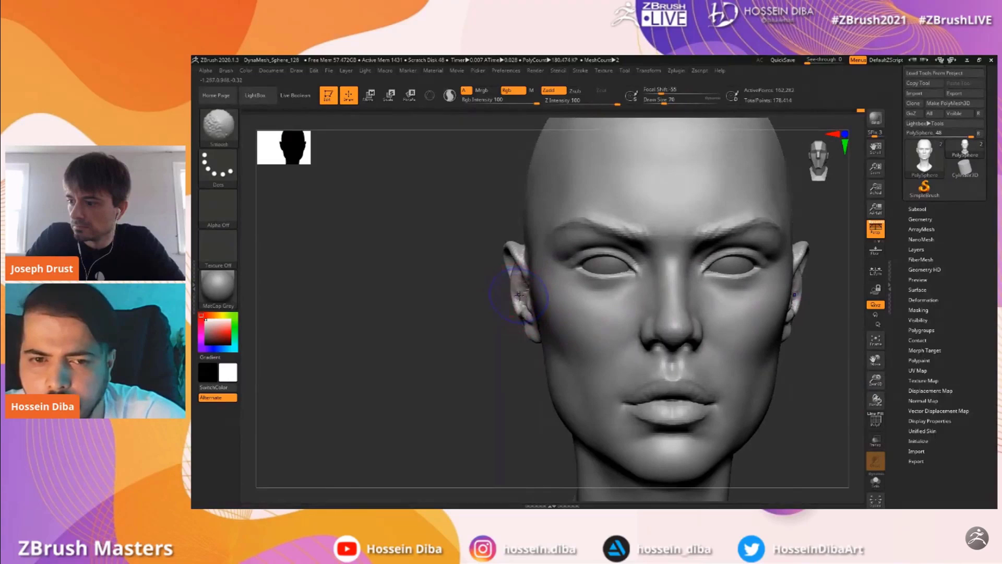
{"action": "left_click_drag", "start_coordinate": [875, 380], "coordinate": [557, 257]}
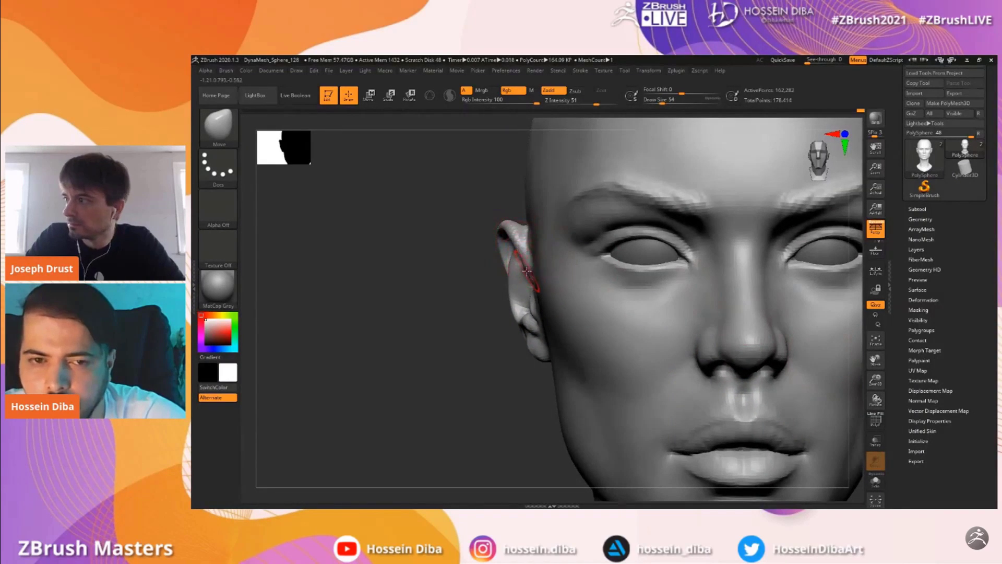
{"action": "left_click_drag", "start_coordinate": [425, 261], "coordinate": [480, 256]}
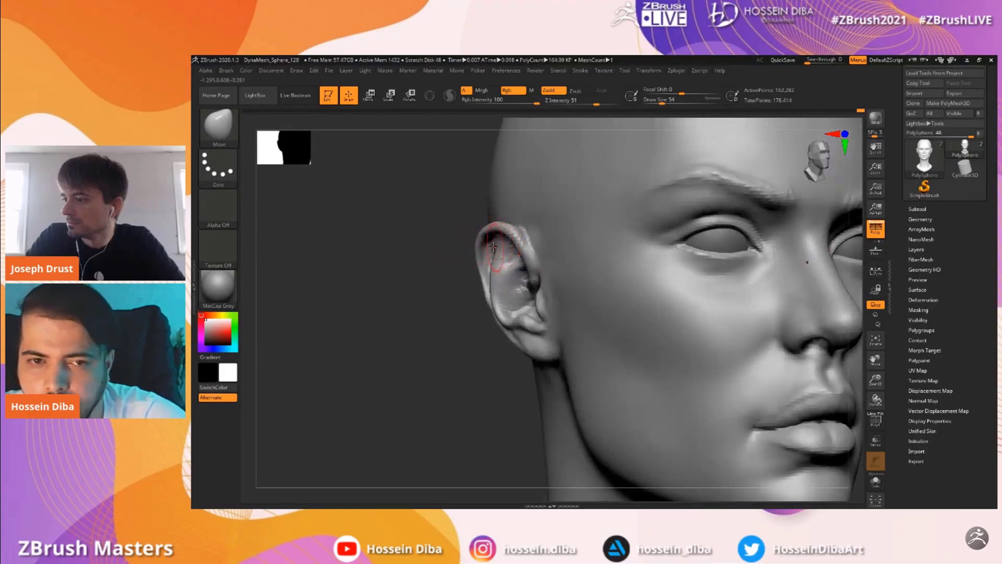
{"action": "right_click_drag", "start_coordinate": [490, 266], "coordinate": [519, 301]}
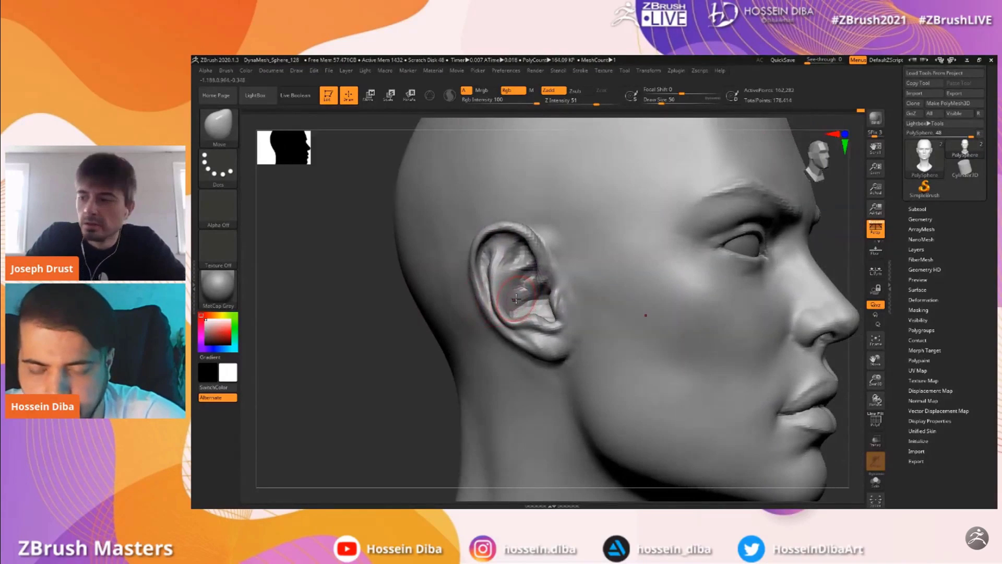
Sculpt the inner folds of the upper ear with the Standard brush at a draw size of 42, and smooth them
{"action": "left_click", "coordinate": [233, 130]}
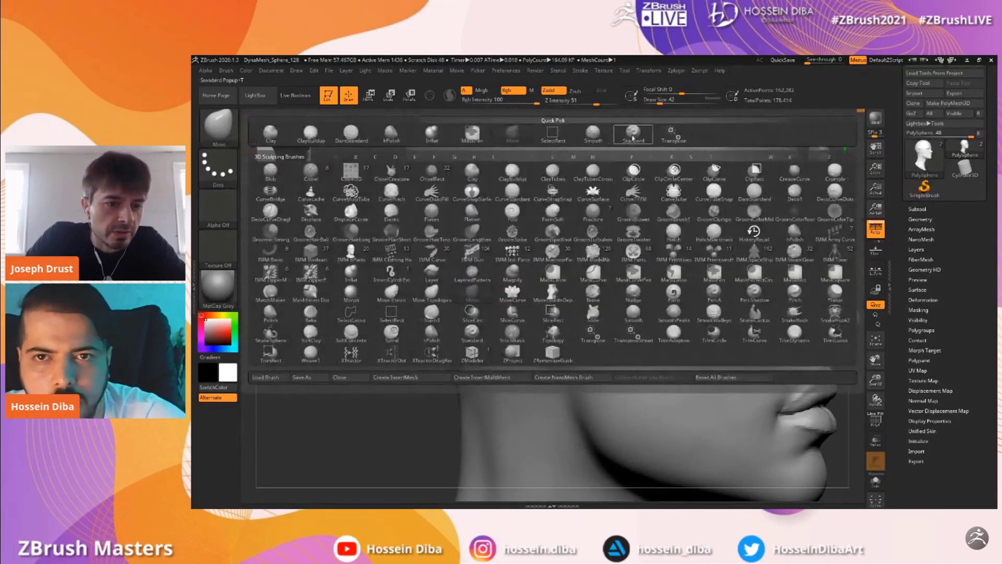
{"action": "left_click", "coordinate": [633, 136]}
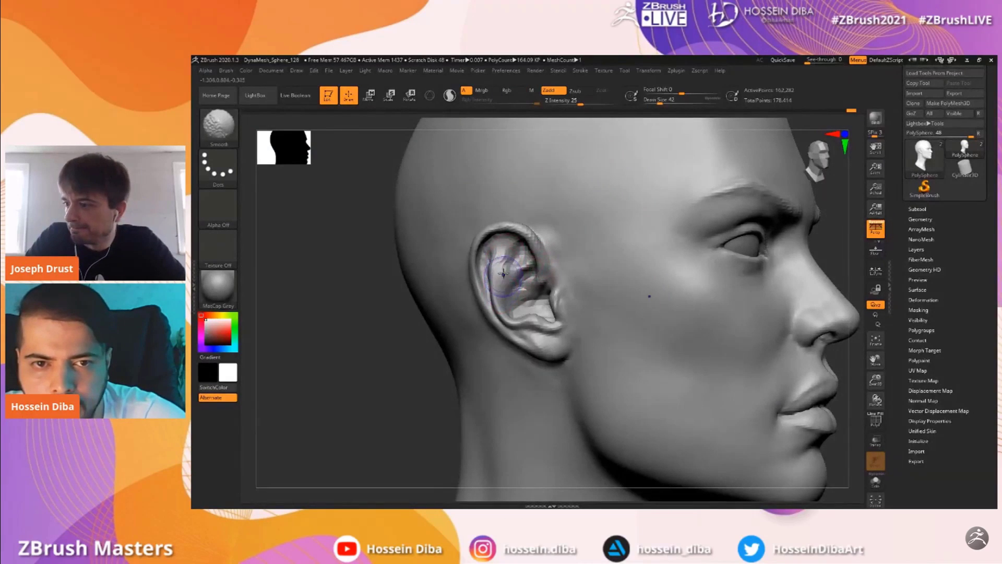
{"action": "left_click_drag", "start_coordinate": [420, 316], "coordinate": [408, 321]}
{"action": "left_click_drag", "start_coordinate": [876, 380], "coordinate": [876, 412]}
{"action": "left_click_drag", "start_coordinate": [417, 308], "coordinate": [444, 303]}
Define the ridge bordering the ear's central hollow with the Standard brush, raising the draw size to 58
{"action": "key", "text": "["}
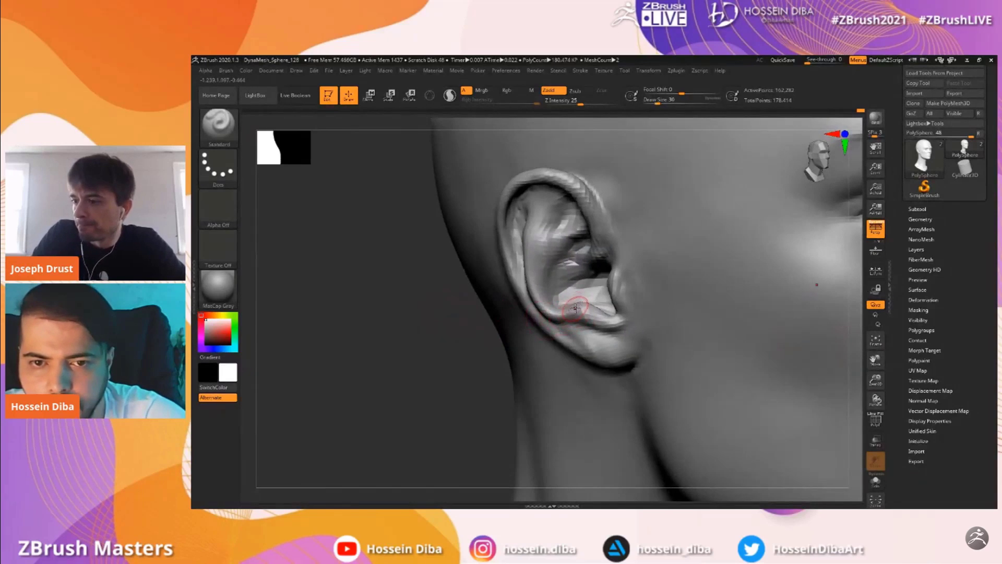
{"action": "left_click_drag", "start_coordinate": [544, 283], "coordinate": [541, 300]}
{"action": "key", "text": "]"}
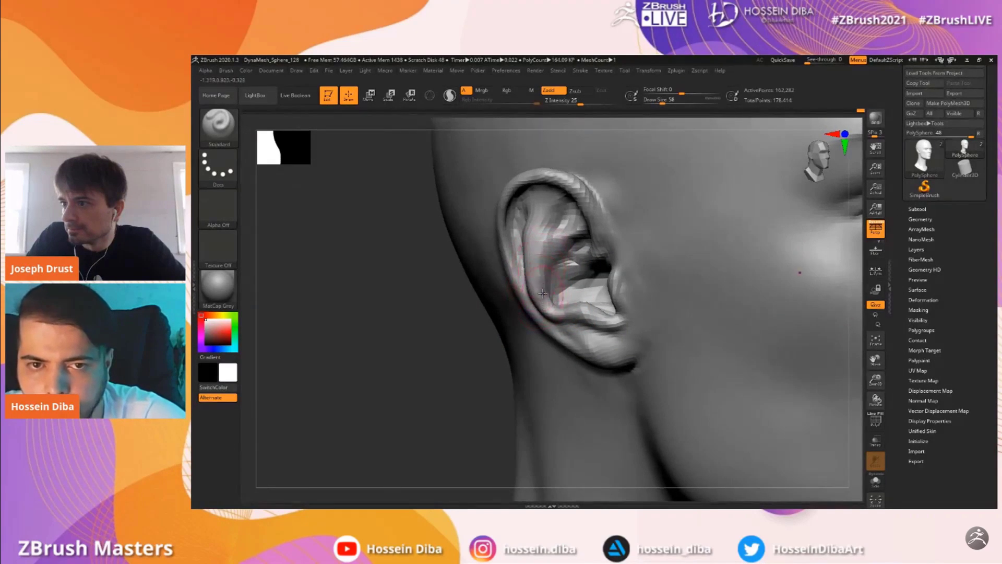
{"action": "left_click_drag", "start_coordinate": [410, 307], "coordinate": [428, 303]}
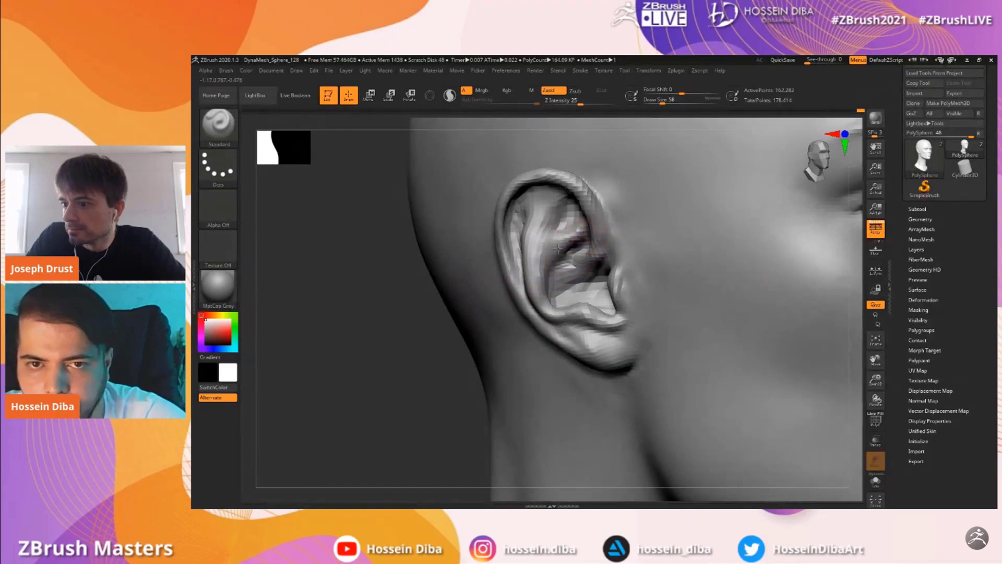
Smooth the upper inner fold of the ear with the Smooth brush
{"action": "mouse_move", "coordinate": [554, 223]}
{"action": "left_mouse_down", "text": "shift"}
{"action": "mouse_move", "coordinate": [534, 235]}
{"action": "mouse_move", "coordinate": [541, 223]}
{"action": "left_mouse_up", "text": "shift"}
{"action": "mouse_move", "coordinate": [387, 315]}
{"action": "left_mouse_down"}
{"action": "mouse_move", "coordinate": [449, 296]}
{"action": "mouse_move", "coordinate": [410, 306]}
{"action": "left_mouse_up"}
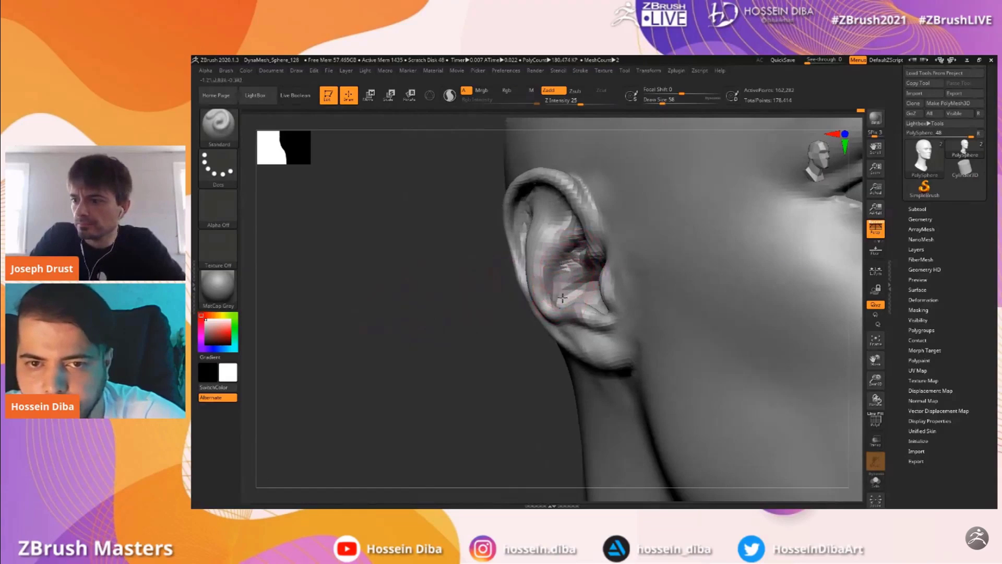
Mask the lower neck and bust base in side view with a rectangular selection, leaving the head and upper neck unmasked
{"action": "key", "text": "f"}
{"action": "left_click_drag", "start_coordinate": [874, 372], "coordinate": [873, 341]}
{"action": "left_click_drag", "start_coordinate": [790, 319], "coordinate": [731, 294], "text": "shift"}
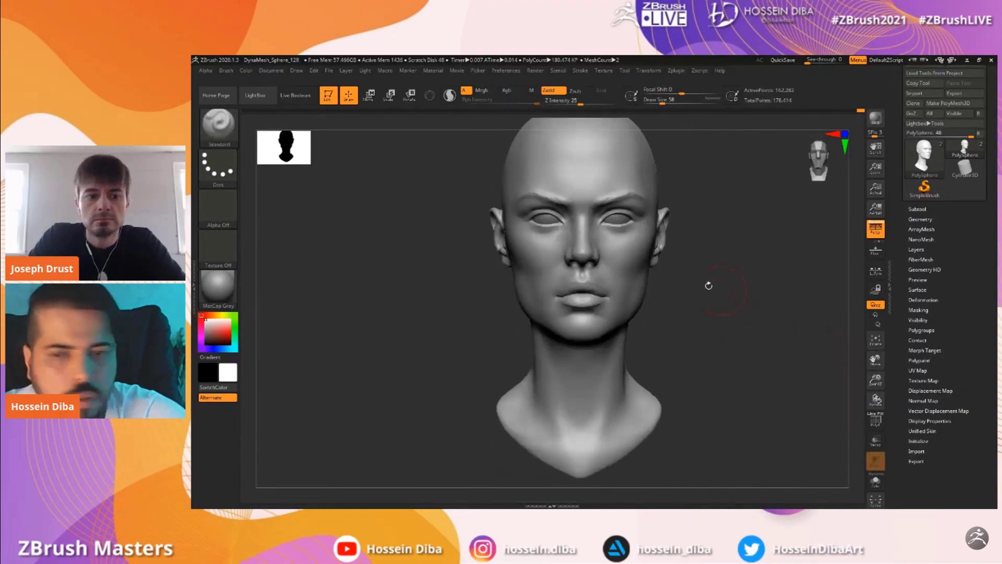
{"action": "left_click_drag", "start_coordinate": [869, 353], "coordinate": [877, 362]}
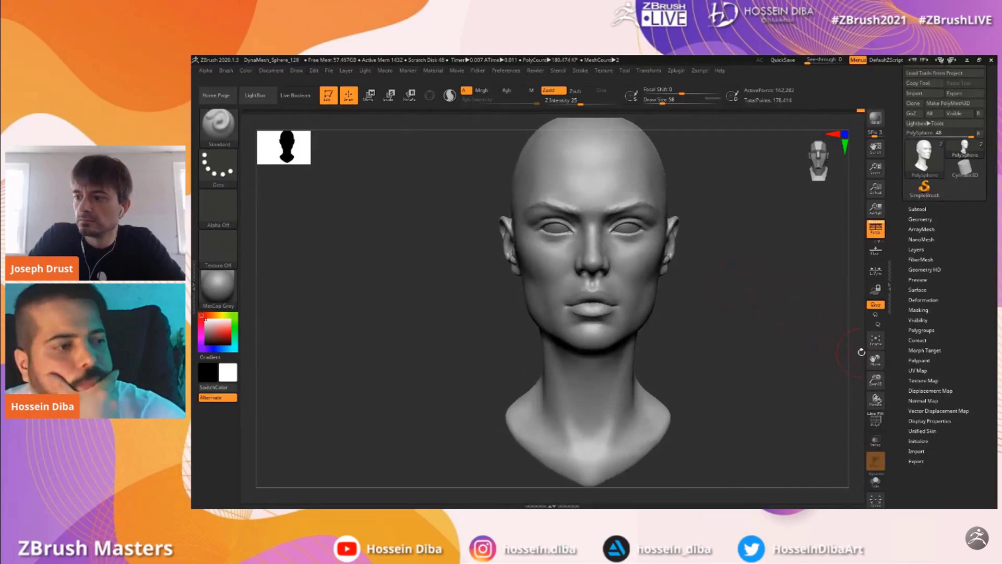
{"action": "left_click_drag", "start_coordinate": [871, 375], "coordinate": [874, 368]}
{"action": "left_click_drag", "start_coordinate": [871, 360], "coordinate": [882, 357]}
{"action": "left_click_drag", "start_coordinate": [704, 466], "coordinate": [548, 351], "text": "ctrl"}
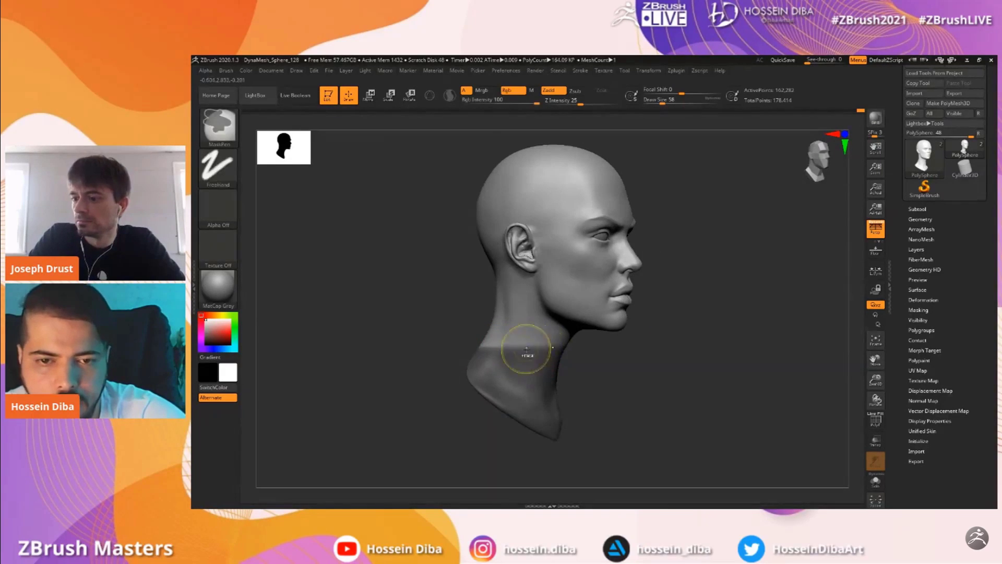
{"action": "left_click_drag", "start_coordinate": [651, 373], "coordinate": [608, 374]}
{"action": "left_click_drag", "start_coordinate": [876, 380], "coordinate": [880, 385]}
{"action": "left_click_drag", "start_coordinate": [875, 360], "coordinate": [886, 352]}
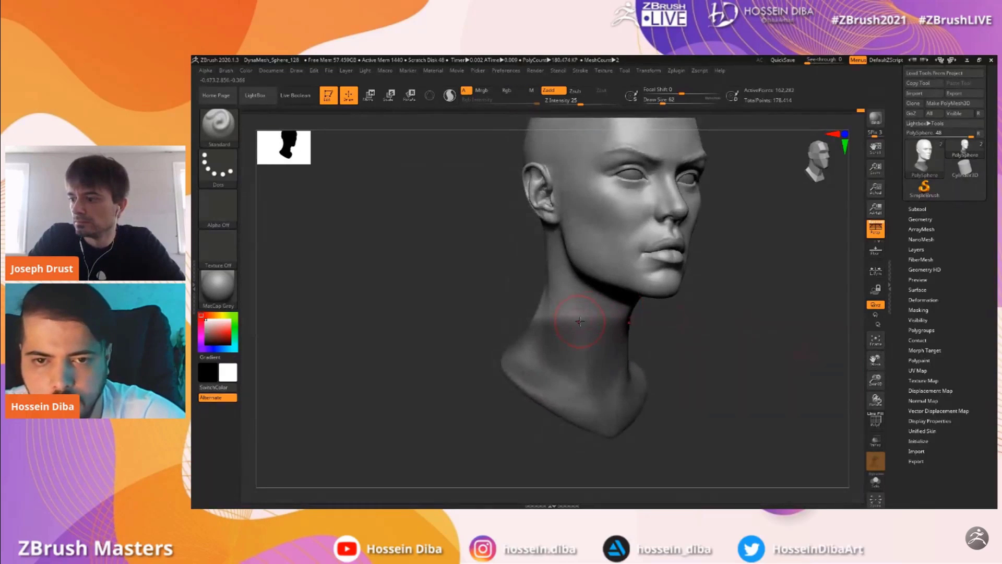
{"action": "key", "text": "ctrl"}
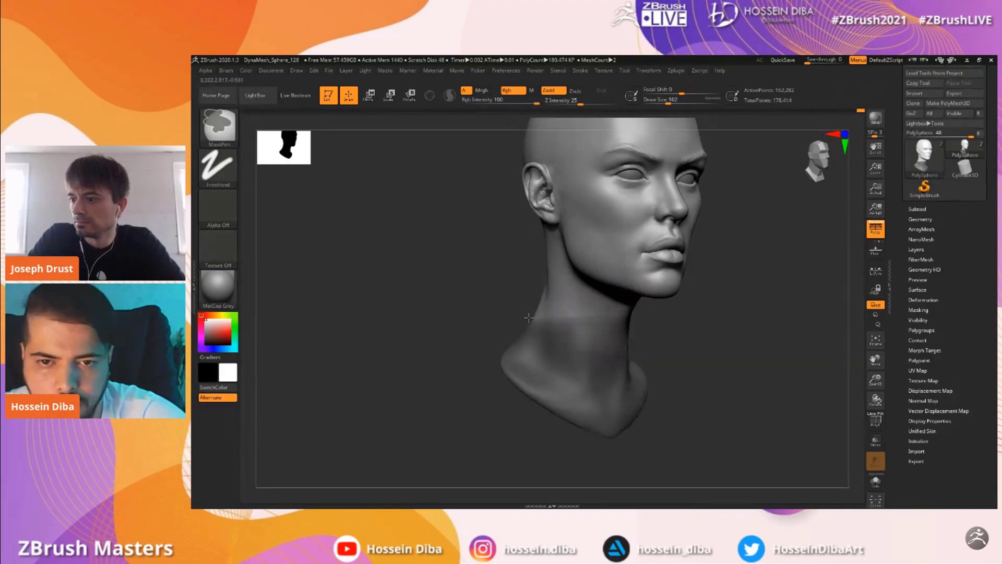
Invert the mask and reposition the unmasked lower neck and bust base with the Move transform
{"action": "left_click_drag", "start_coordinate": [506, 297], "coordinate": [559, 325]}
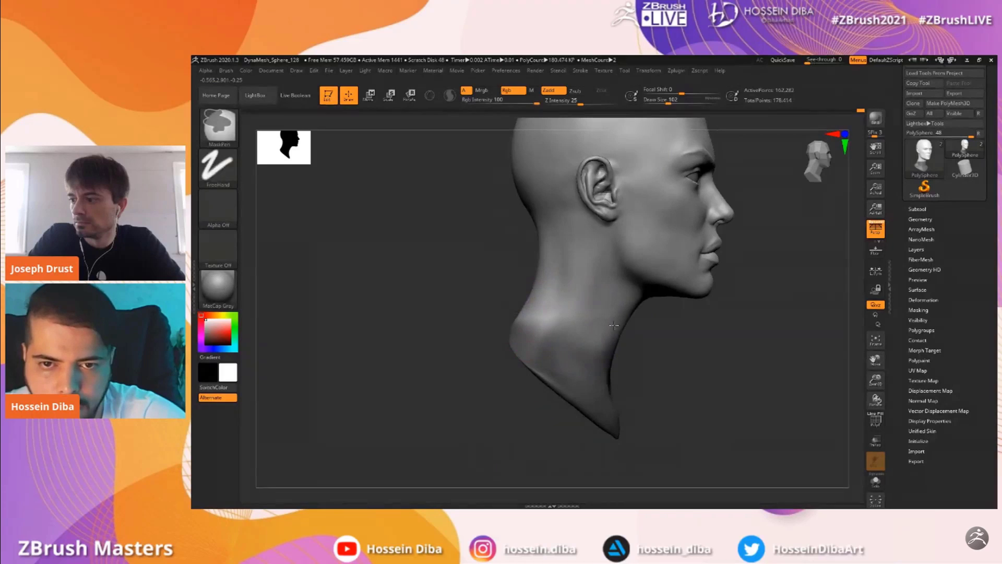
{"action": "left_click_drag", "start_coordinate": [734, 351], "coordinate": [832, 500]}
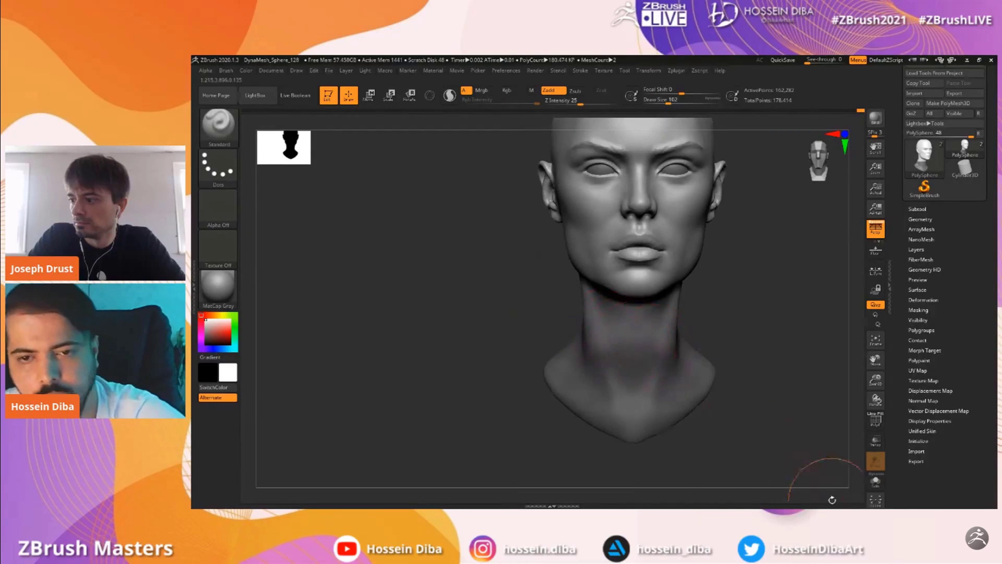
{"action": "left_click", "coordinate": [832, 499], "text": "ctrl"}
{"action": "left_click", "coordinate": [370, 96]}
{"action": "left_click_drag", "start_coordinate": [591, 372], "coordinate": [614, 429]}
{"action": "left_click_drag", "start_coordinate": [491, 407], "coordinate": [548, 392], "text": "shift"}
{"action": "mouse_move", "coordinate": [561, 341]}
{"action": "left_mouse_down"}
{"action": "mouse_move", "coordinate": [557, 388]}
{"action": "mouse_move", "coordinate": [563, 357]}
{"action": "left_mouse_up"}
Clear the mask in drawing mode and smooth the front of the lower neck
{"action": "left_click", "coordinate": [350, 97]}
{"action": "mouse_move", "coordinate": [410, 280]}
{"action": "left_mouse_down", "text": "ctrl"}
{"action": "mouse_move", "coordinate": [430, 295]}
{"action": "mouse_move", "coordinate": [410, 307]}
{"action": "left_mouse_up", "text": "ctrl"}
{"action": "left_click_drag", "start_coordinate": [869, 356], "coordinate": [926, 402]}
{"action": "left_click_drag", "start_coordinate": [562, 411], "coordinate": [544, 398], "text": "shift"}
{"action": "left_click_drag", "start_coordinate": [871, 381], "coordinate": [879, 398]}
{"action": "left_click_drag", "start_coordinate": [876, 360], "coordinate": [876, 383]}
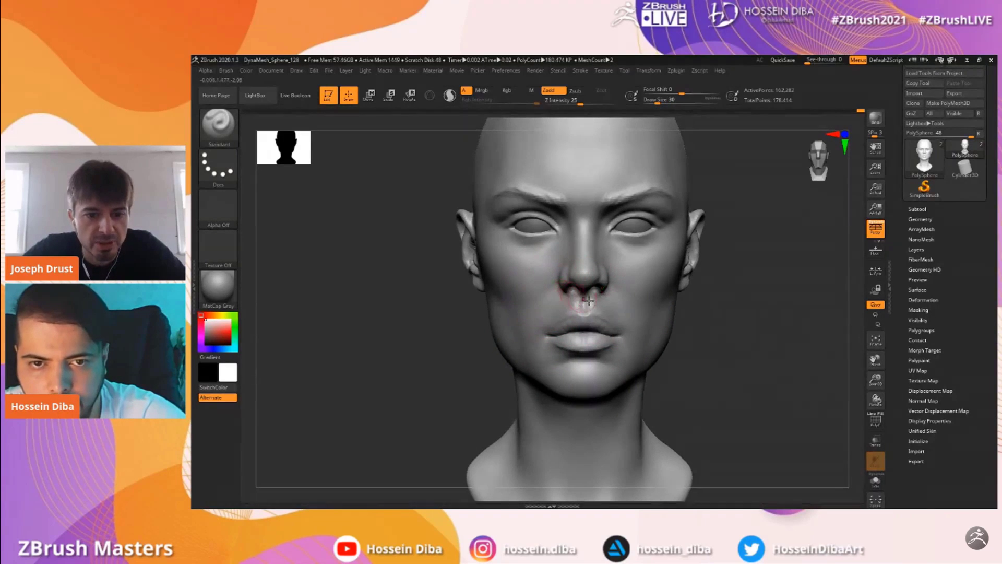
Select the Move brush and nudge the area around the base of the nostrils
{"action": "left_click_drag", "start_coordinate": [876, 380], "coordinate": [870, 363]}
{"action": "key", "text": "b"}
{"action": "left_click", "coordinate": [523, 136]}
{"action": "left_click_drag", "start_coordinate": [573, 302], "coordinate": [574, 310]}
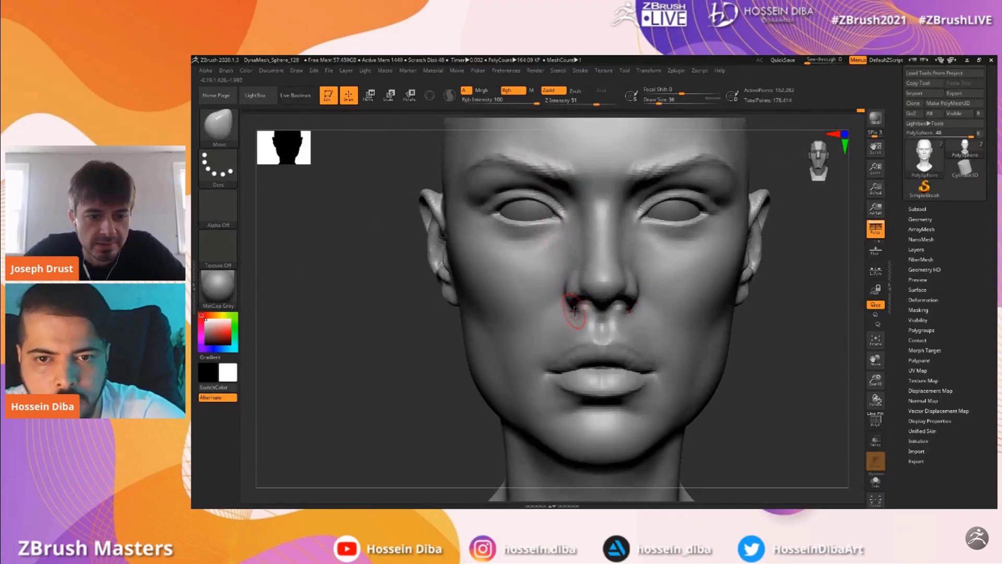
{"action": "left_click_drag", "start_coordinate": [877, 379], "coordinate": [877, 391]}
{"action": "left_click_drag", "start_coordinate": [875, 360], "coordinate": [876, 340]}
{"action": "left_click_drag", "start_coordinate": [876, 380], "coordinate": [874, 355]}
{"action": "left_click_drag", "start_coordinate": [603, 300], "coordinate": [595, 293]}
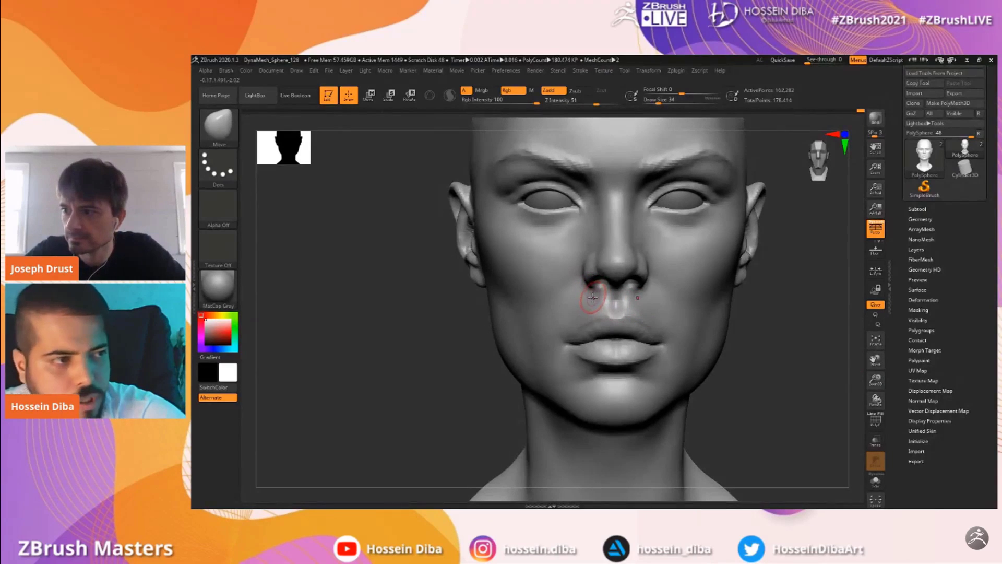
Smooth the skin beside the philtrum above the upper lip
{"action": "left_click_drag", "start_coordinate": [570, 316], "coordinate": [574, 305], "text": "shift"}
{"action": "mouse_move", "coordinate": [876, 380]}
{"action": "left_mouse_down"}
{"action": "mouse_move", "coordinate": [875, 391]}
{"action": "mouse_move", "coordinate": [860, 355]}
{"action": "left_mouse_up"}
{"action": "key", "text": "]"}
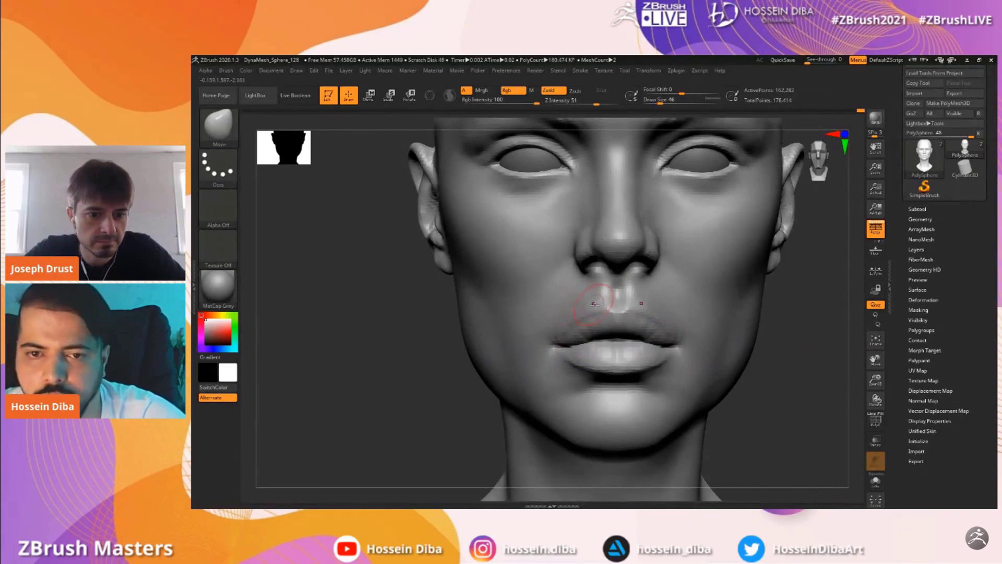
{"action": "left_click_drag", "start_coordinate": [591, 308], "coordinate": [560, 312], "text": "shift"}
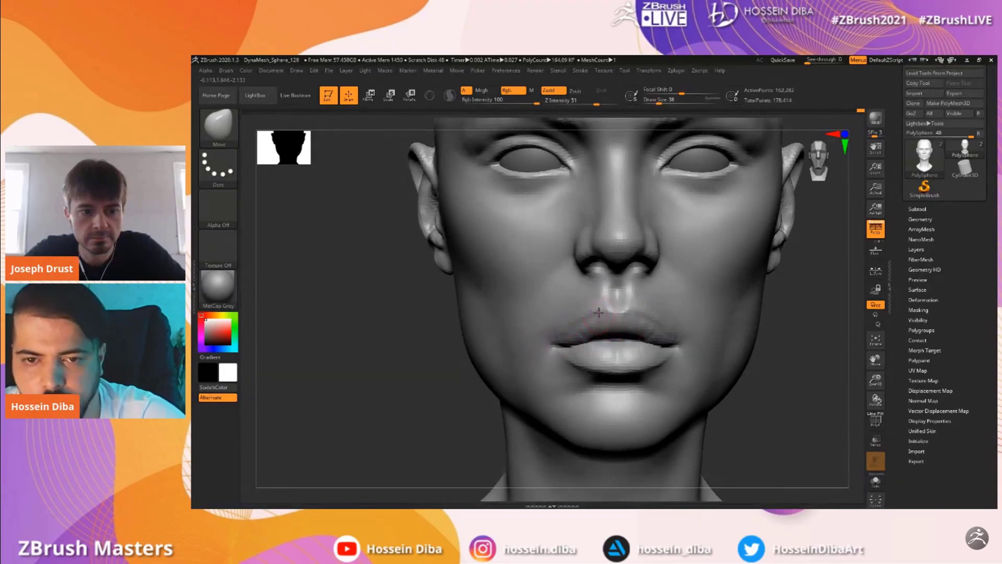
Switch to the Standard brush and sculpt the corners of the mouth with a small draw size
{"action": "left_click", "coordinate": [233, 137]}
{"action": "left_click", "coordinate": [633, 134]}
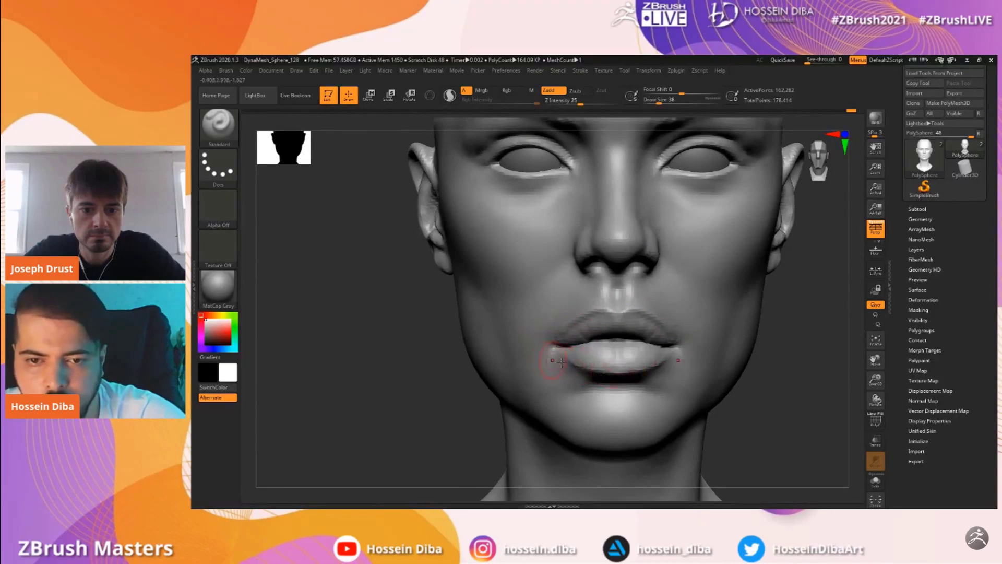
{"action": "left_click_drag", "start_coordinate": [389, 358], "coordinate": [486, 360]}
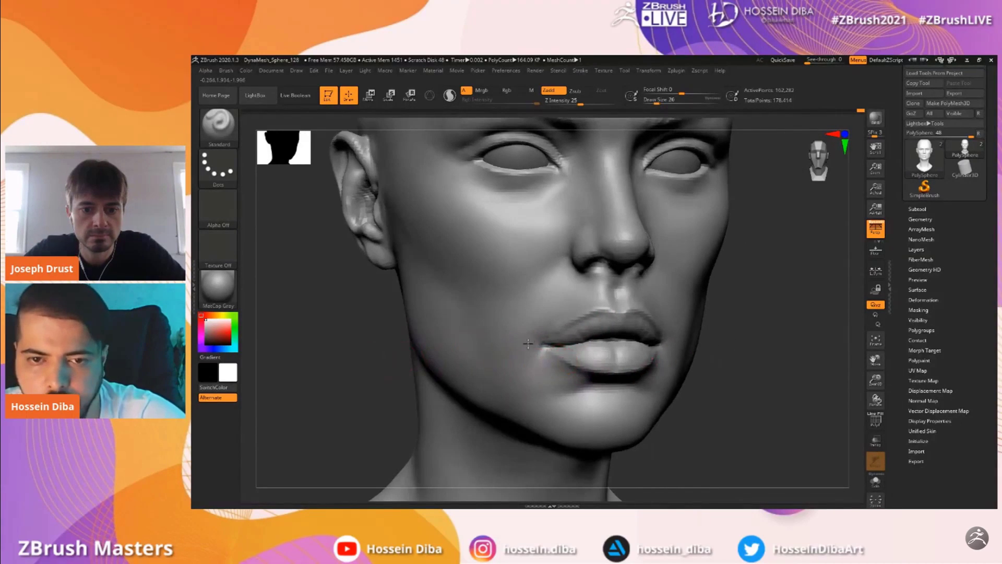
{"action": "left_click_drag", "start_coordinate": [874, 388], "coordinate": [874, 365]}
{"action": "left_click_drag", "start_coordinate": [874, 360], "coordinate": [757, 360]}
{"action": "left_click_drag", "start_coordinate": [875, 385], "coordinate": [882, 351]}
Enlarge the Standard brush and build up the back of the lower neck in side profile
{"action": "left_click_drag", "start_coordinate": [404, 274], "coordinate": [579, 279]}
{"action": "left_click_drag", "start_coordinate": [375, 285], "coordinate": [396, 285], "text": "shift"}
{"action": "left_click_drag", "start_coordinate": [871, 362], "coordinate": [922, 365]}
{"action": "key", "text": "]"}
{"action": "key", "text": "]"}
{"action": "key", "text": "]"}
{"action": "key", "text": "]"}
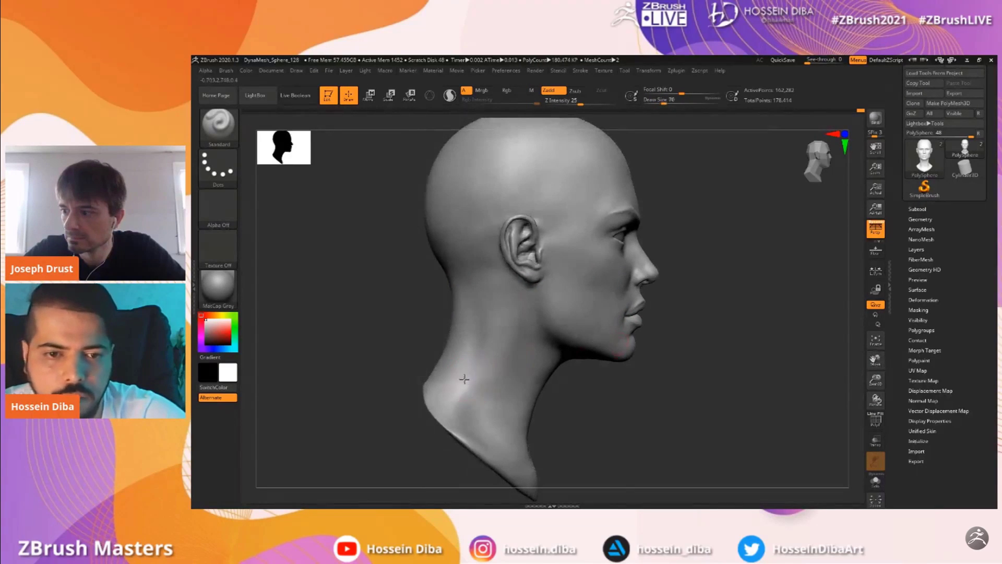
{"action": "left_click_drag", "start_coordinate": [468, 380], "coordinate": [450, 384]}
{"action": "mouse_move", "coordinate": [875, 380]}
{"action": "left_mouse_down"}
{"action": "mouse_move", "coordinate": [875, 362]}
{"action": "mouse_move", "coordinate": [892, 371]}
{"action": "left_mouse_up"}
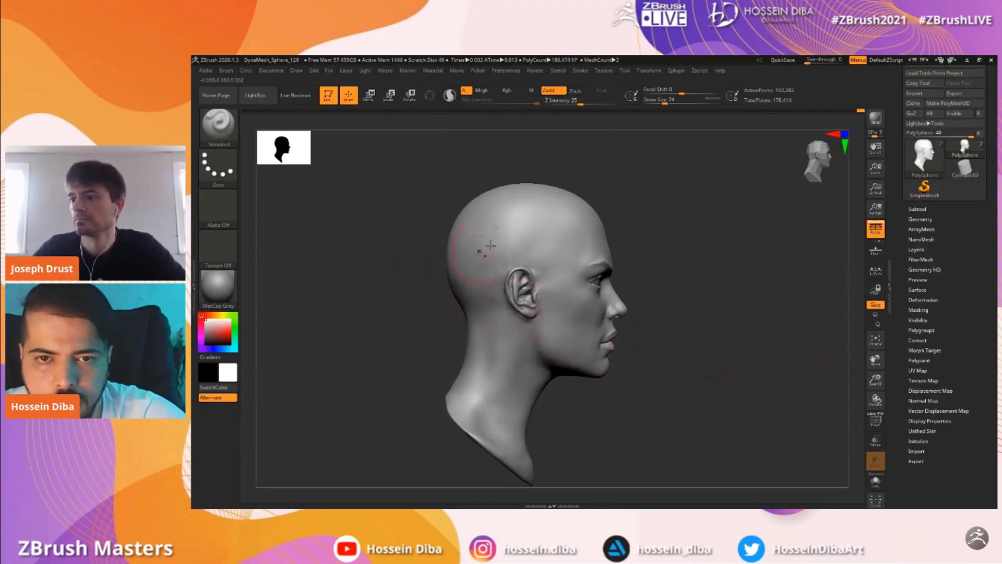
Examine the back of the skull, the neck and the bust base from behind
{"action": "mouse_move", "coordinate": [334, 298]}
{"action": "left_mouse_down"}
{"action": "mouse_move", "coordinate": [382, 284]}
{"action": "mouse_move", "coordinate": [444, 292]}
{"action": "left_mouse_up"}
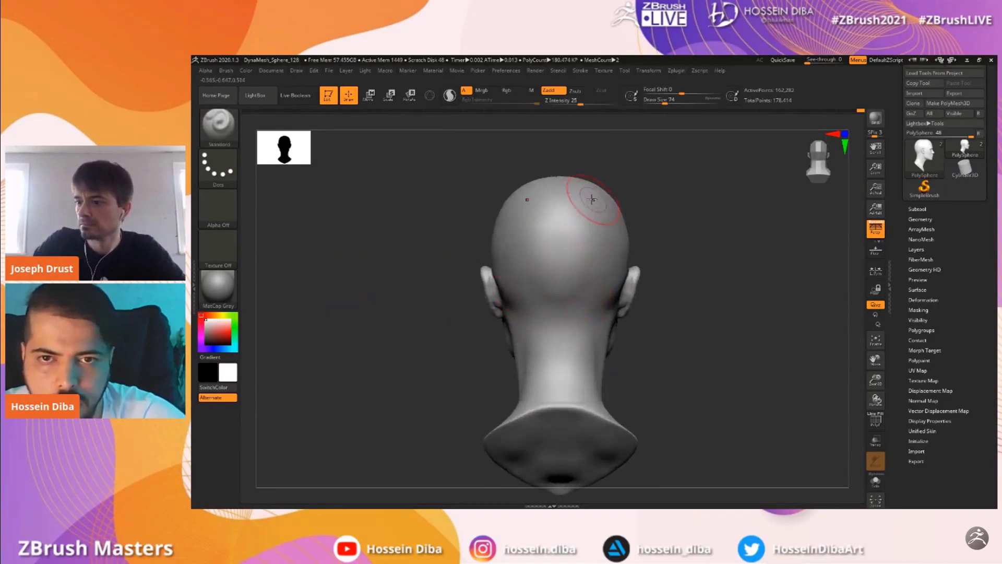
{"action": "left_click_drag", "start_coordinate": [760, 359], "coordinate": [715, 349]}
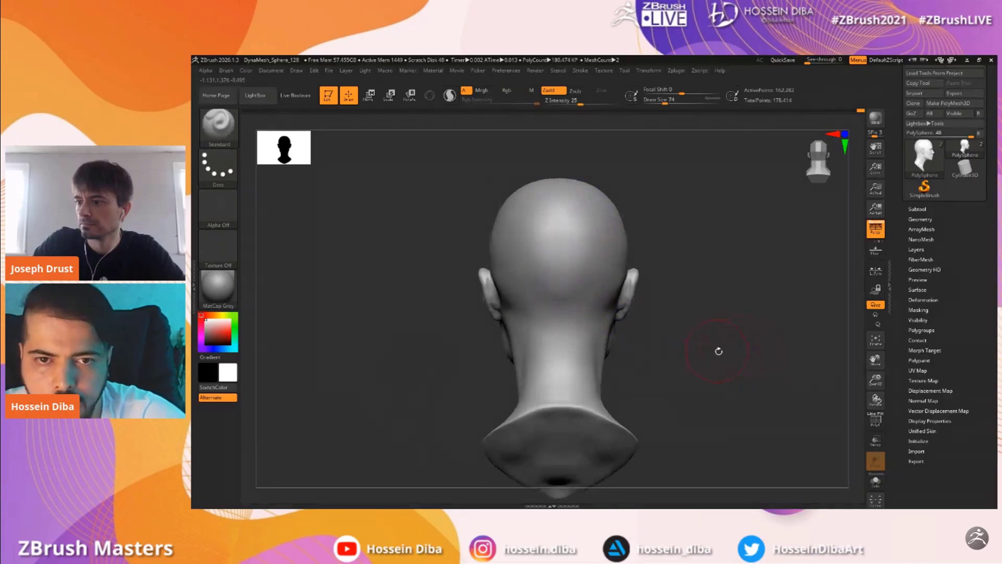
{"action": "left_click_drag", "start_coordinate": [880, 385], "coordinate": [877, 401]}
{"action": "left_click_drag", "start_coordinate": [797, 353], "coordinate": [800, 355], "text": "alt"}
{"action": "key", "text": "b"}
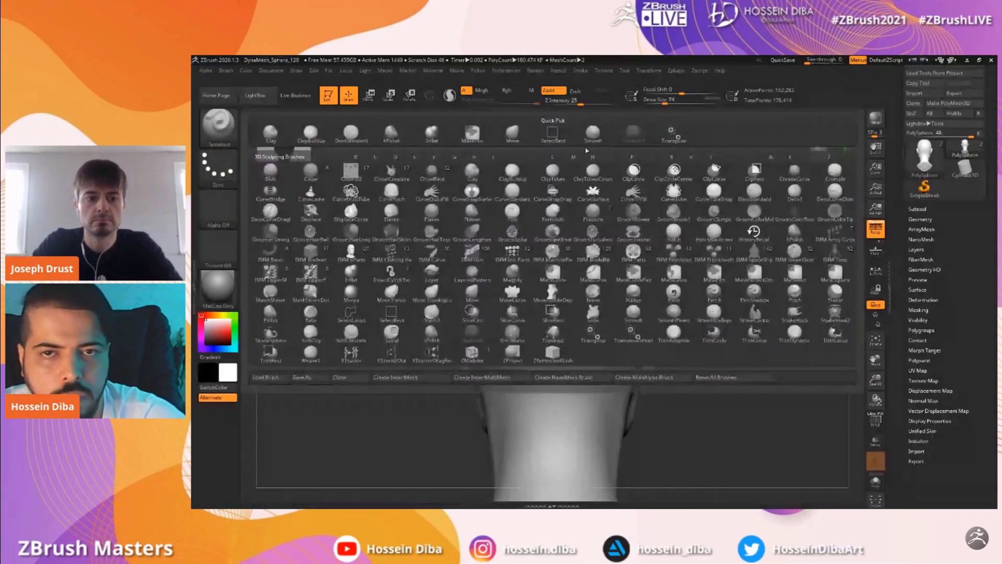
{"action": "mouse_move", "coordinate": [742, 435]}
{"action": "left_mouse_down"}
{"action": "mouse_move", "coordinate": [655, 343]}
{"action": "mouse_move", "coordinate": [655, 376]}
{"action": "left_mouse_up"}
{"action": "key", "text": "["}
{"action": "key", "text": "["}
{"action": "left_click_drag", "start_coordinate": [875, 381], "coordinate": [875, 367]}
{"action": "left_click_drag", "start_coordinate": [875, 361], "coordinate": [852, 344]}
{"action": "left_click_drag", "start_coordinate": [768, 347], "coordinate": [776, 353]}
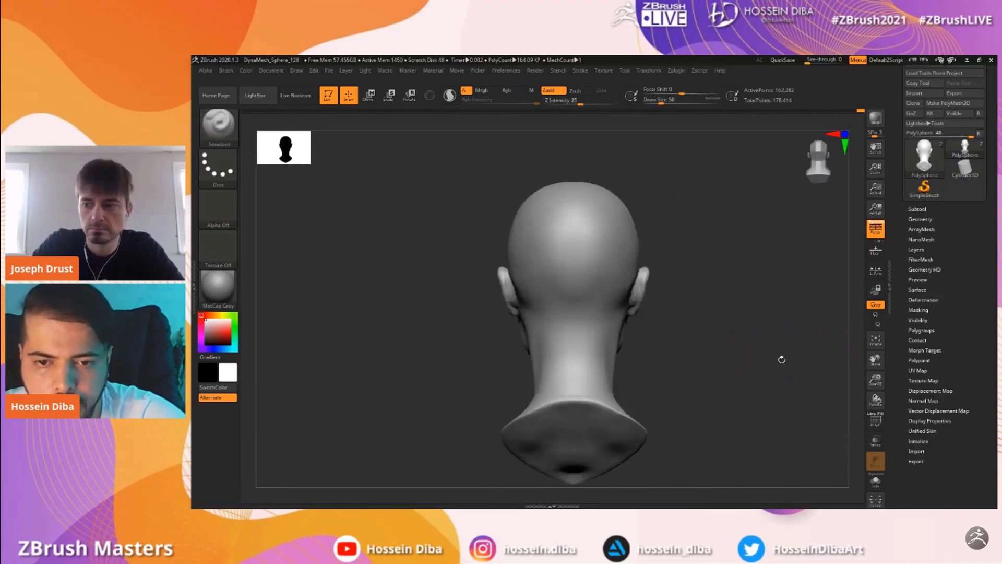
Switch to the Move brush and pull the rear shoulder edges of the bust slightly outward
{"action": "left_click_drag", "start_coordinate": [875, 360], "coordinate": [849, 324]}
{"action": "key", "text": "b"}
{"action": "key", "text": "m"}
{"action": "key", "text": "v"}
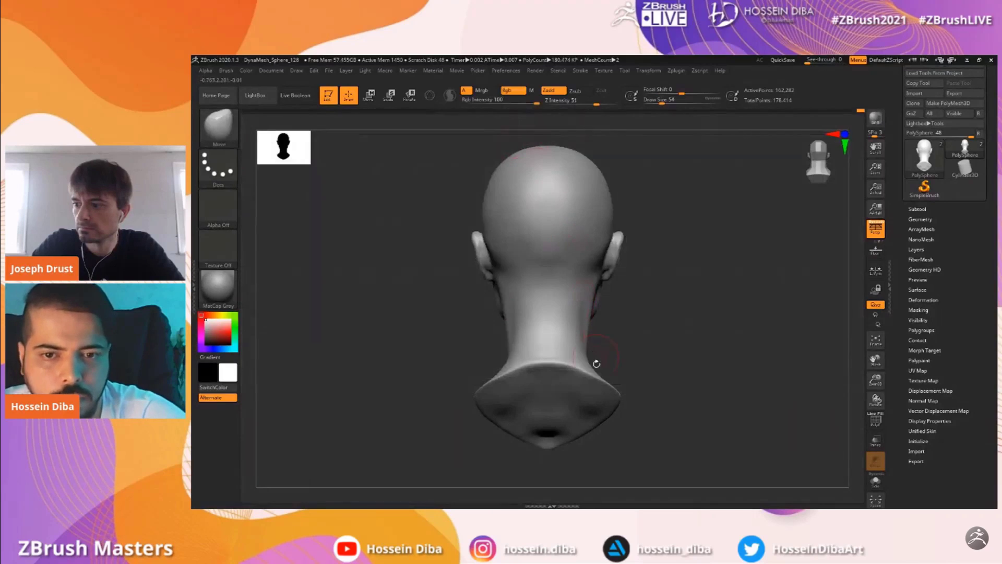
{"action": "left_click_drag", "start_coordinate": [598, 382], "coordinate": [606, 379]}
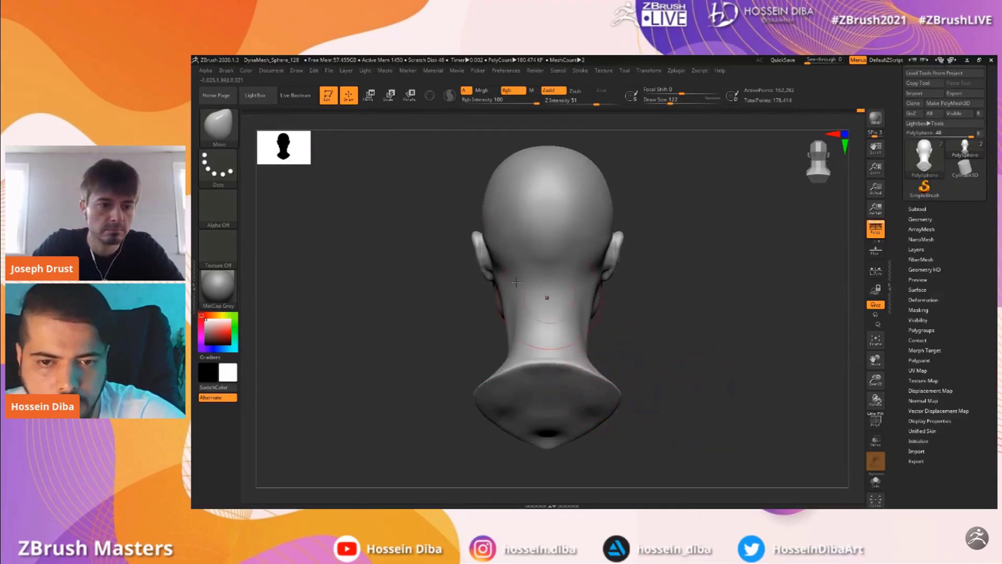
Flatten the cut underside of the bust with the hPolish brush
{"action": "left_click", "coordinate": [218, 127]}
{"action": "left_click", "coordinate": [432, 135]}
{"action": "left_click_drag", "start_coordinate": [682, 428], "coordinate": [679, 411]}
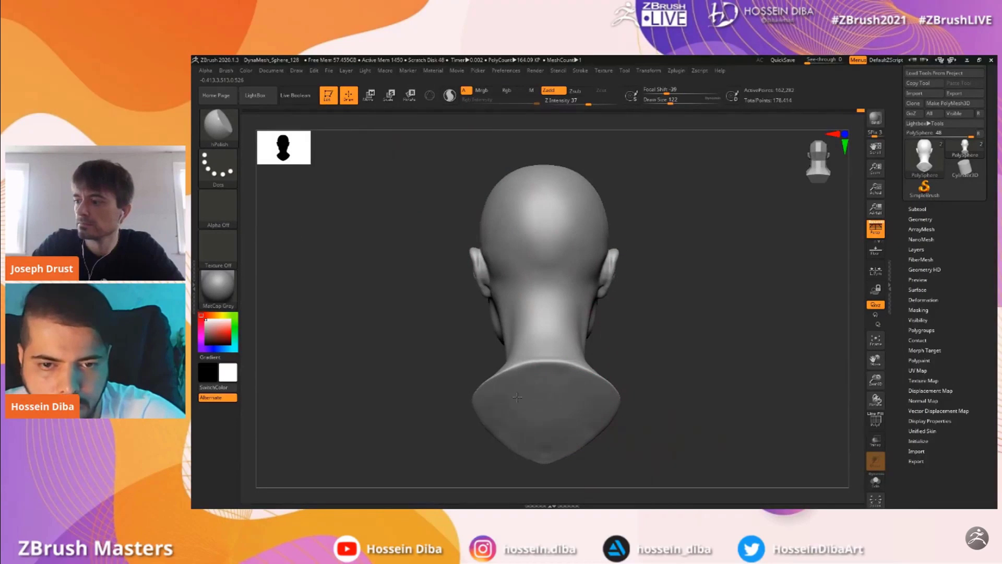
{"action": "left_click_drag", "start_coordinate": [680, 398], "coordinate": [693, 369]}
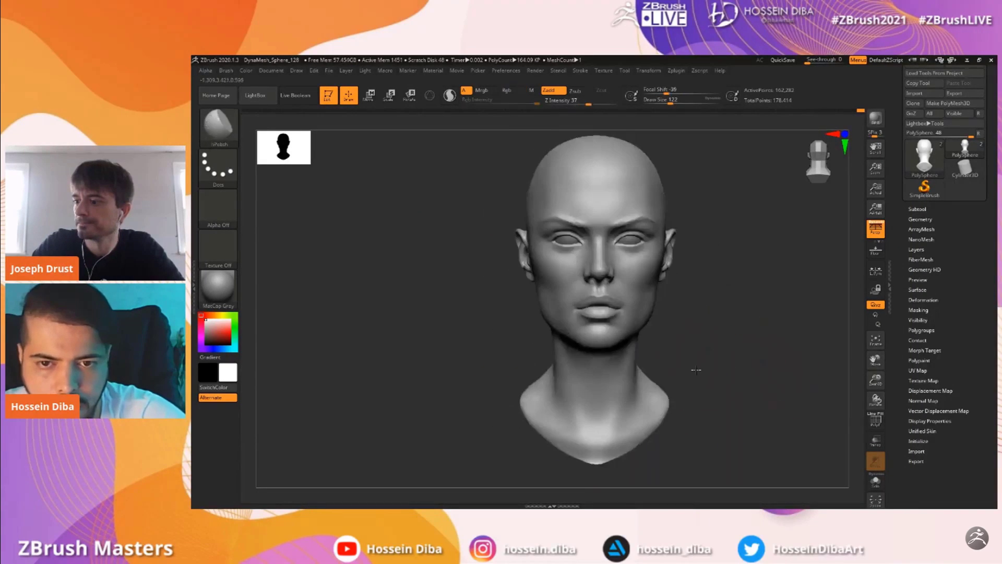
Paint a mask on the lower front of the bust, check the underside and clear the mask
{"action": "left_click_drag", "start_coordinate": [431, 349], "coordinate": [517, 404]}
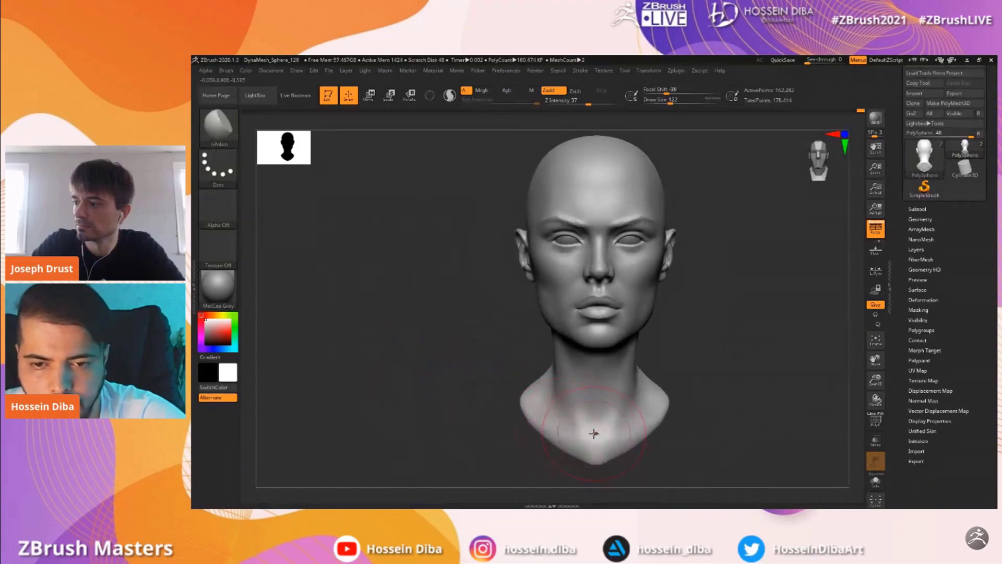
{"action": "key", "text": "ctrl"}
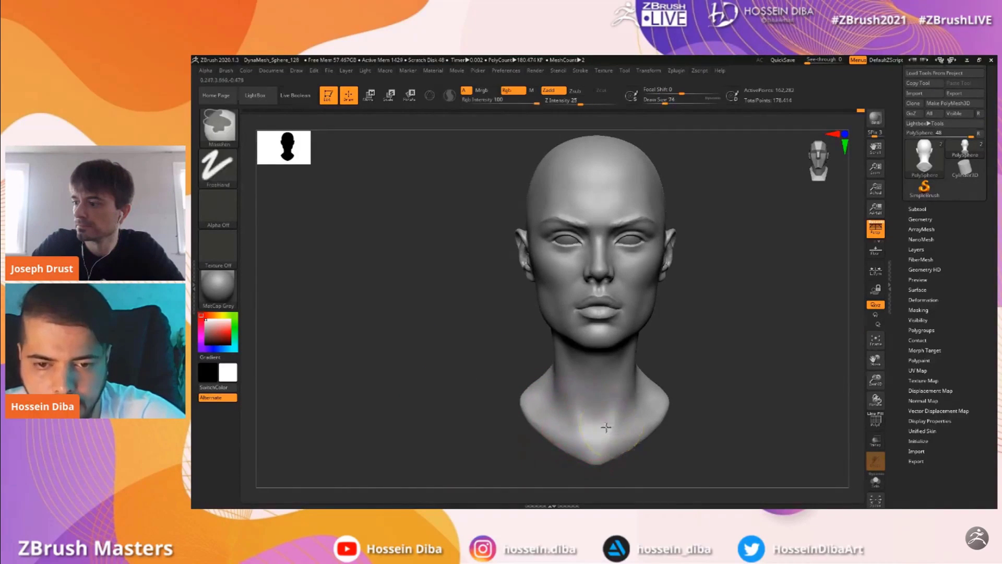
{"action": "mouse_move", "coordinate": [547, 404]}
{"action": "left_mouse_down", "text": "ctrl"}
{"action": "mouse_move", "coordinate": [589, 410]}
{"action": "mouse_move", "coordinate": [590, 431]}
{"action": "mouse_move", "coordinate": [566, 441]}
{"action": "mouse_move", "coordinate": [547, 385]}
{"action": "mouse_move", "coordinate": [595, 388]}
{"action": "left_mouse_up", "text": "ctrl"}
{"action": "left_click_drag", "start_coordinate": [442, 375], "coordinate": [680, 438], "text": "shift"}
{"action": "left_click_drag", "start_coordinate": [784, 404], "coordinate": [756, 352]}
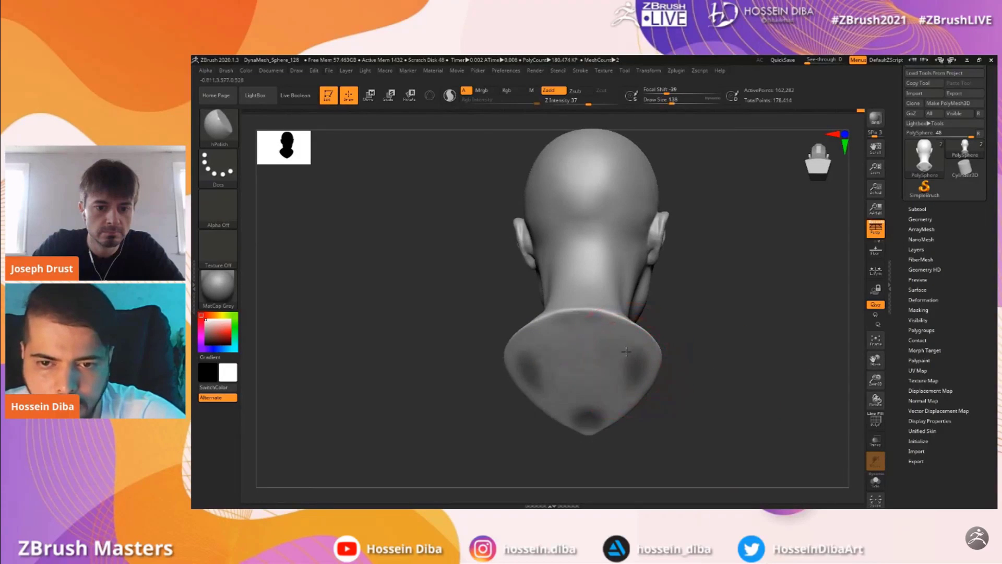
{"action": "left_click_drag", "start_coordinate": [784, 342], "coordinate": [792, 336], "text": "ctrl"}
Smooth the surface near the lower tip of the bust
{"action": "mouse_move", "coordinate": [790, 339]}
{"action": "left_mouse_down"}
{"action": "mouse_move", "coordinate": [574, 373]}
{"action": "mouse_move", "coordinate": [691, 380]}
{"action": "left_mouse_up"}
{"action": "mouse_move", "coordinate": [619, 416]}
{"action": "left_mouse_down", "text": "shift"}
{"action": "mouse_move", "coordinate": [586, 406]}
{"action": "mouse_move", "coordinate": [610, 418]}
{"action": "left_mouse_up", "text": "shift"}
{"action": "left_click_drag", "start_coordinate": [803, 381], "coordinate": [642, 412], "text": "shift"}
{"action": "mouse_move", "coordinate": [875, 380]}
{"action": "left_mouse_down"}
{"action": "mouse_move", "coordinate": [875, 361]}
{"action": "mouse_move", "coordinate": [878, 390]}
{"action": "left_mouse_up"}
{"action": "left_click_drag", "start_coordinate": [871, 365], "coordinate": [890, 353]}
Select ClayBuildup, open its Auto Masking options and fill the dent near the front tip of the bust's underside
{"action": "mouse_move", "coordinate": [372, 324]}
{"action": "left_mouse_down"}
{"action": "mouse_move", "coordinate": [420, 308]}
{"action": "mouse_move", "coordinate": [721, 421]}
{"action": "mouse_move", "coordinate": [757, 394]}
{"action": "left_mouse_up"}
{"action": "left_click", "coordinate": [220, 127]}
{"action": "left_click", "coordinate": [309, 136]}
{"action": "left_click", "coordinate": [227, 71]}
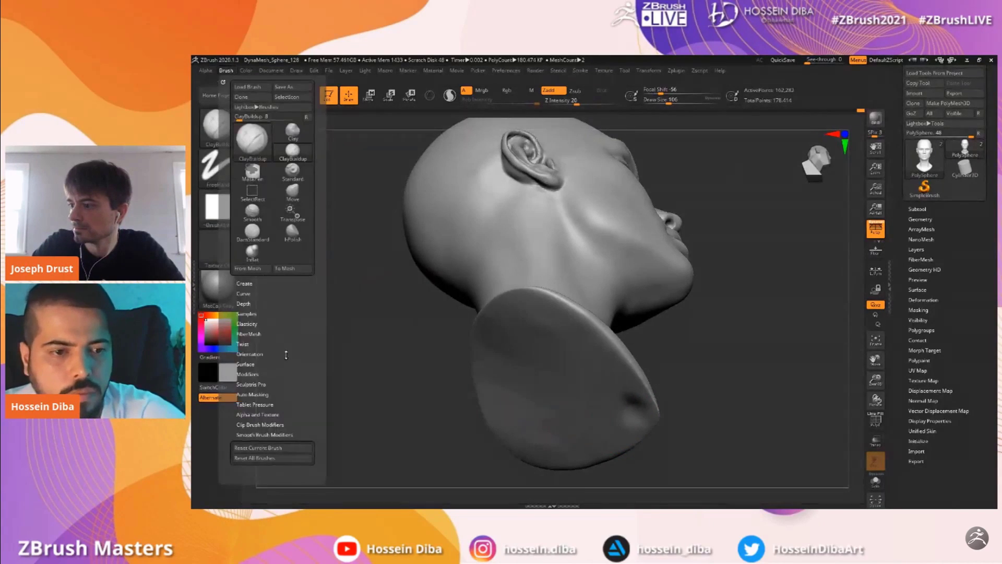
{"action": "left_click", "coordinate": [273, 357]}
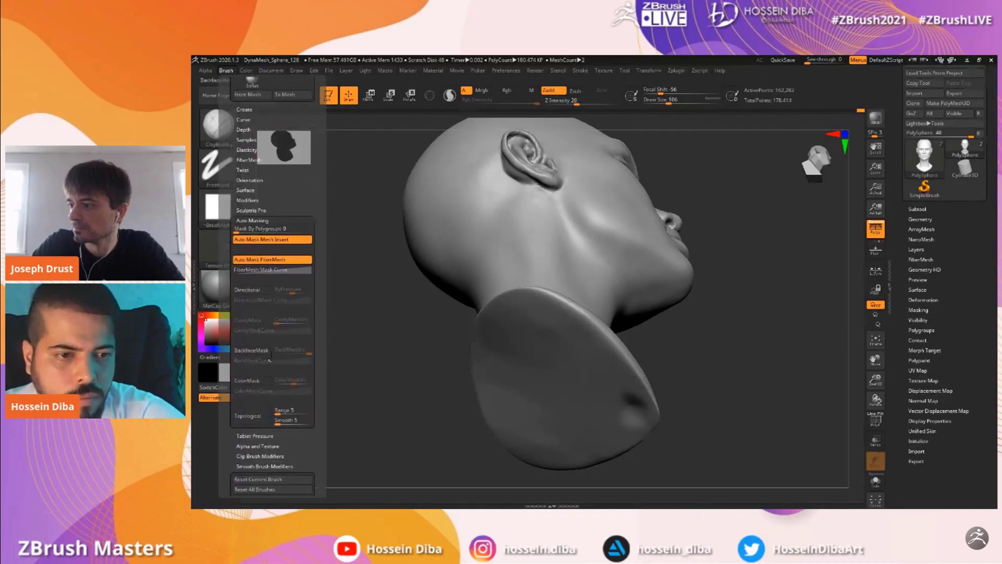
{"action": "left_click_drag", "start_coordinate": [397, 367], "coordinate": [662, 335]}
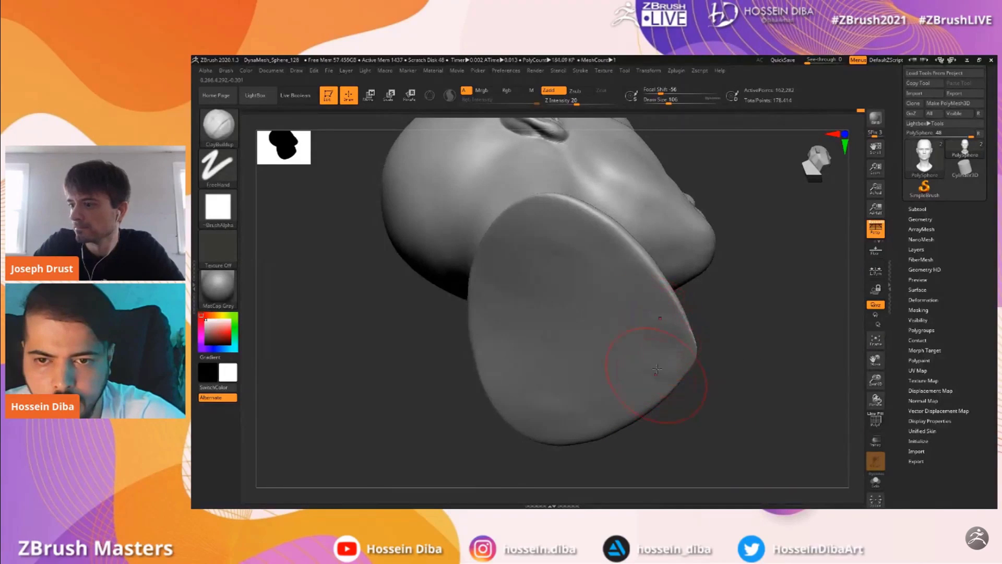
{"action": "mouse_move", "coordinate": [736, 342]}
{"action": "left_mouse_down"}
{"action": "mouse_move", "coordinate": [611, 350]}
{"action": "mouse_move", "coordinate": [498, 325]}
{"action": "left_mouse_up"}
{"action": "mouse_move", "coordinate": [876, 359]}
{"action": "left_mouse_down"}
{"action": "mouse_move", "coordinate": [832, 412]}
{"action": "mouse_move", "coordinate": [831, 430]}
{"action": "mouse_move", "coordinate": [781, 394]}
{"action": "left_mouse_up"}
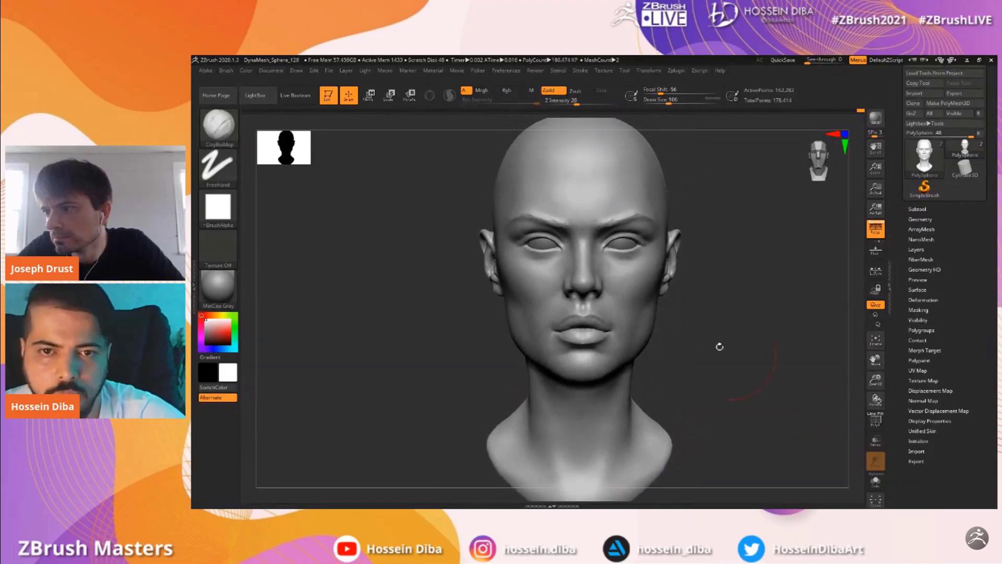
Switch to the Move brush and adjust the slope between neck and shoulders from the front
{"action": "key", "text": "b"}
{"action": "key", "text": "m"}
{"action": "key", "text": "v"}
{"action": "left_click_drag", "start_coordinate": [511, 422], "coordinate": [510, 430]}
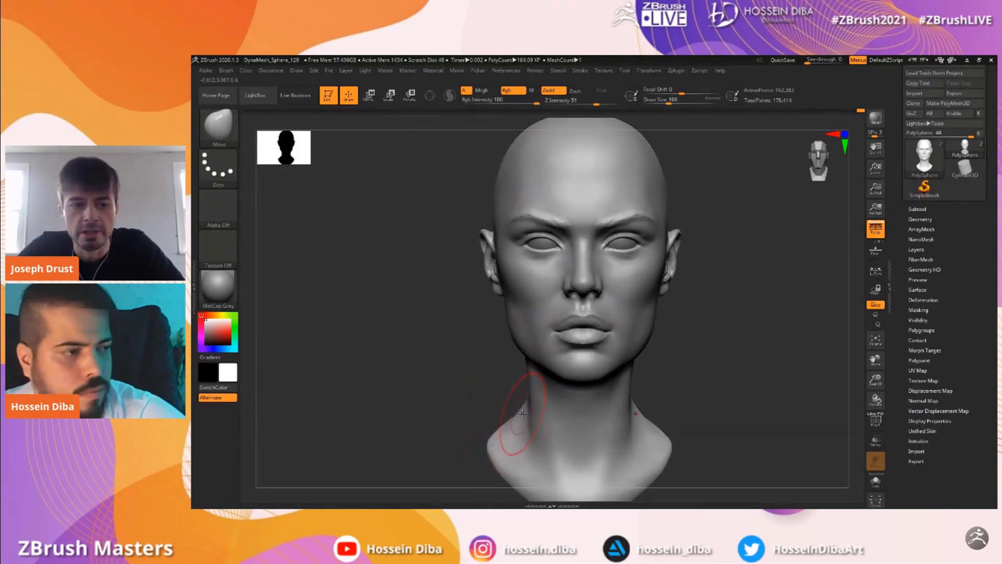
{"action": "left_click_drag", "start_coordinate": [876, 389], "coordinate": [876, 348]}
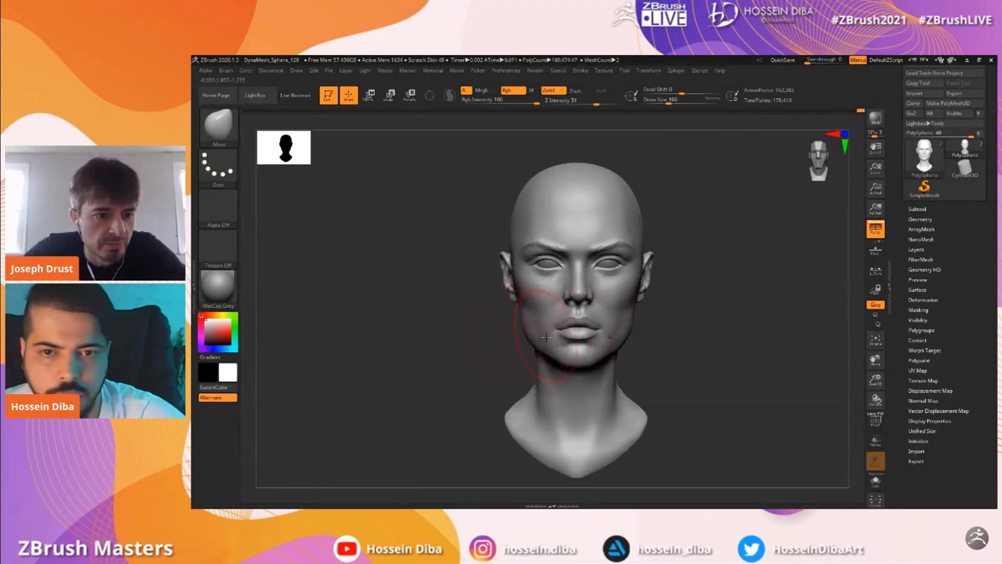
Refine the shoulder edges and the lower tip of the bust with the Move brush, adjusting its size
{"action": "left_click_drag", "start_coordinate": [876, 380], "coordinate": [875, 360]}
{"action": "key", "text": "bracketleft"}
{"action": "key", "text": "bracketleft"}
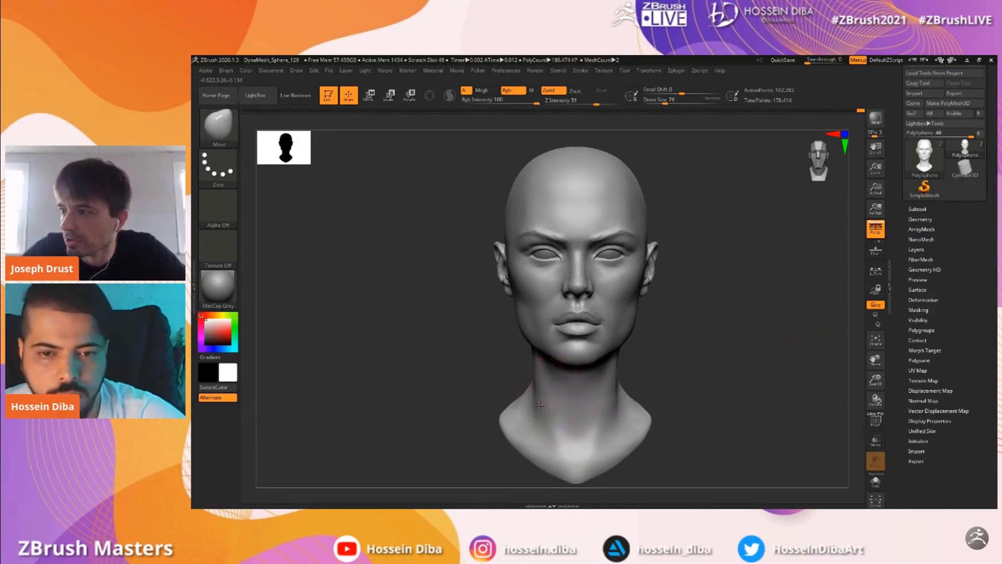
{"action": "key", "text": "bracketright"}
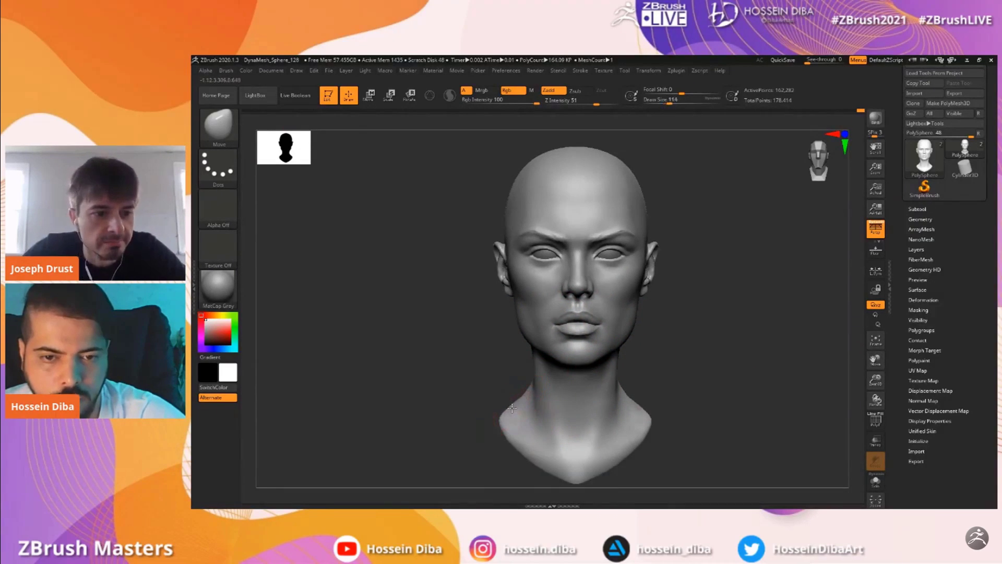
{"action": "mouse_move", "coordinate": [876, 380]}
{"action": "left_mouse_down"}
{"action": "mouse_move", "coordinate": [876, 394]}
{"action": "mouse_move", "coordinate": [877, 368]}
{"action": "left_mouse_up"}
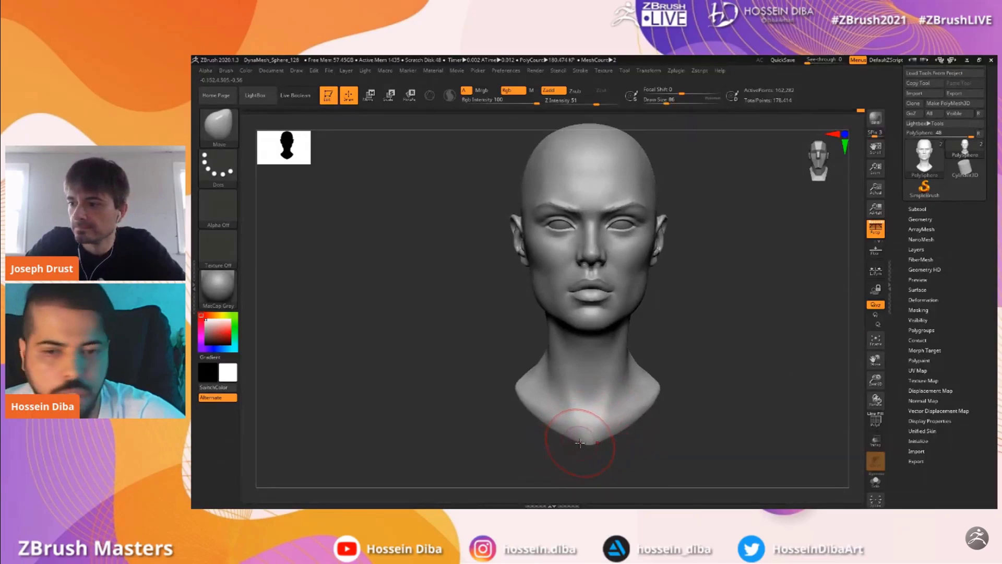
{"action": "left_click_drag", "start_coordinate": [876, 386], "coordinate": [875, 374]}
{"action": "left_click_drag", "start_coordinate": [876, 354], "coordinate": [874, 365]}
Select the Standard brush, raise the two neck tendons converging above the bust's tip, and smooth them, enlarging the brush to about 98
{"action": "left_click", "coordinate": [220, 129]}
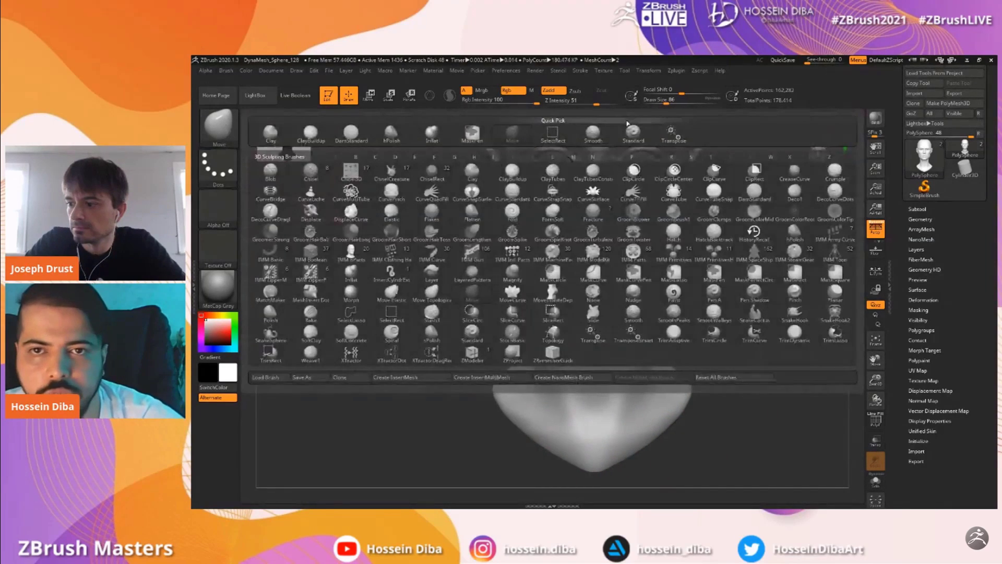
{"action": "left_click", "coordinate": [235, 125]}
{"action": "left_click", "coordinate": [633, 134]}
{"action": "left_click_drag", "start_coordinate": [875, 383], "coordinate": [874, 366]}
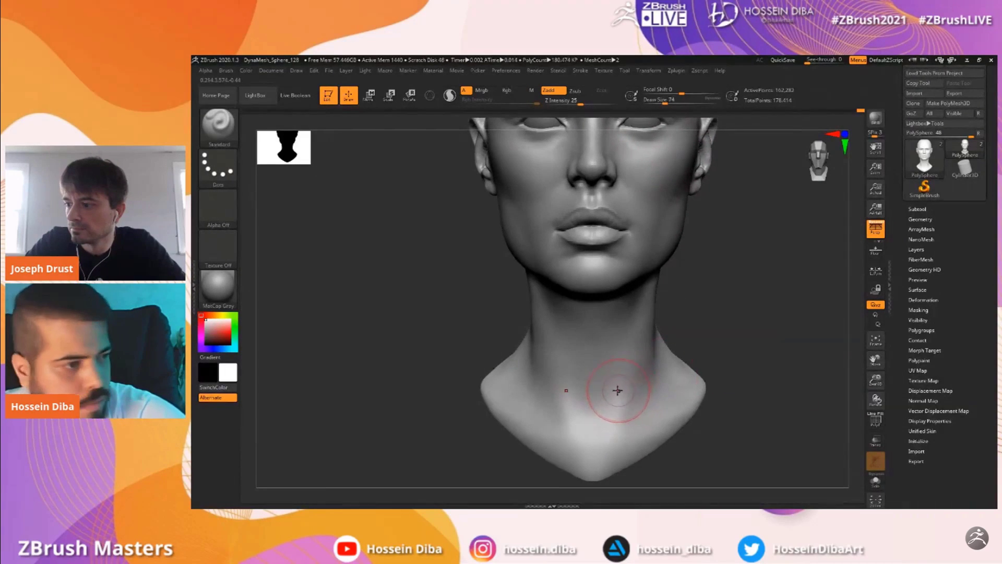
{"action": "left_click_drag", "start_coordinate": [606, 396], "coordinate": [606, 401]}
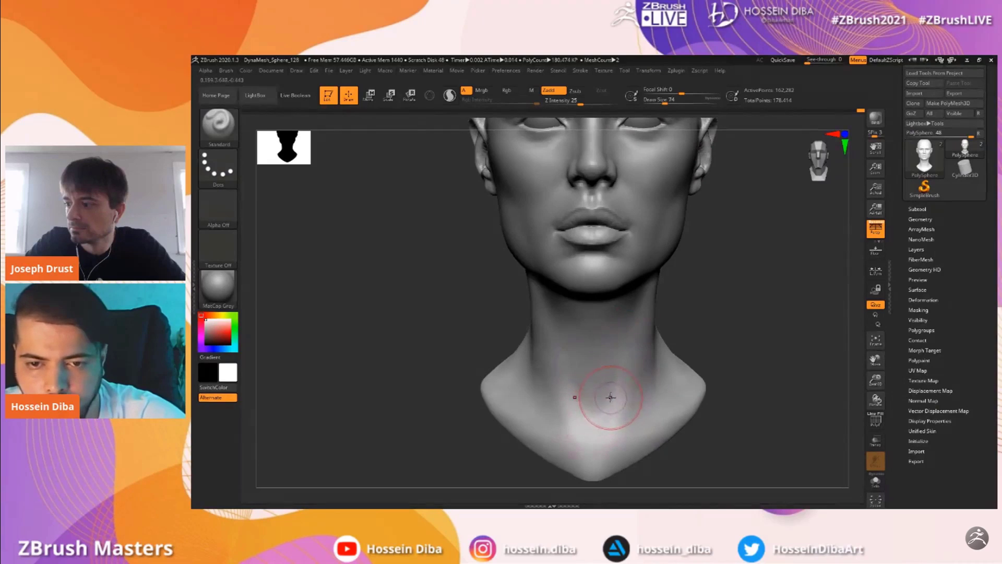
{"action": "key", "text": "bracketright"}
{"action": "key", "text": "bracketright"}
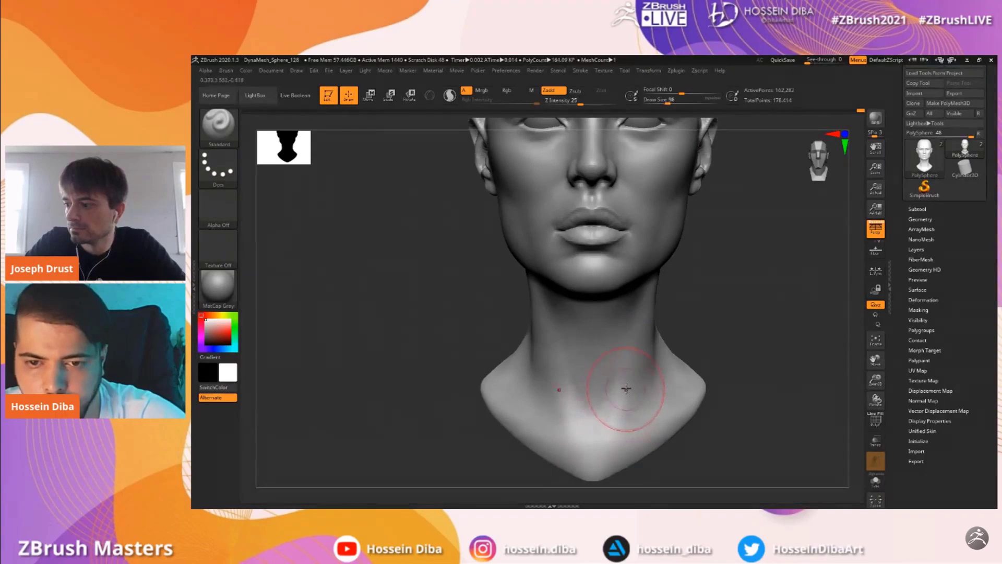
{"action": "key", "text": "bracketright"}
{"action": "key", "text": "bracketright"}
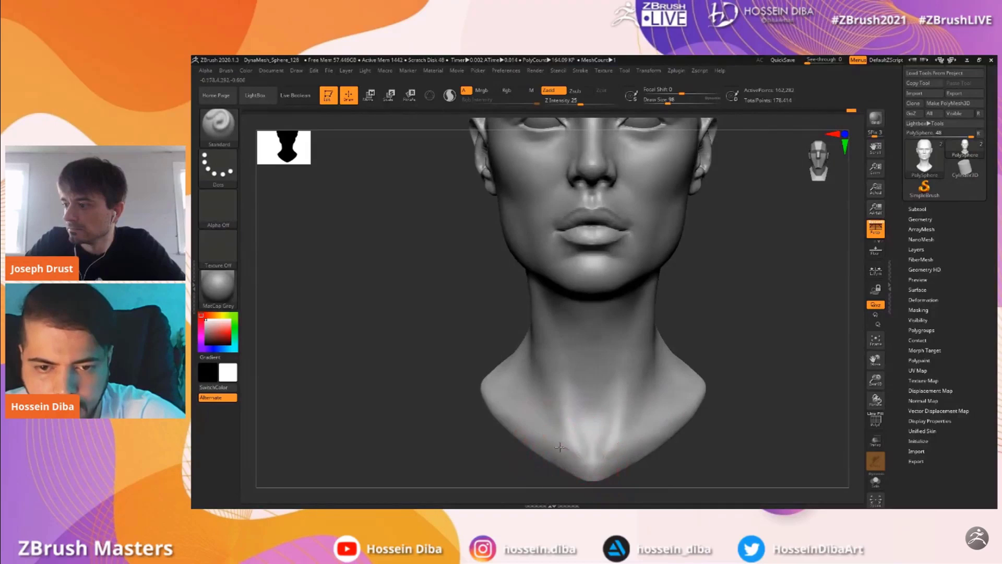
{"action": "key", "text": "shift"}
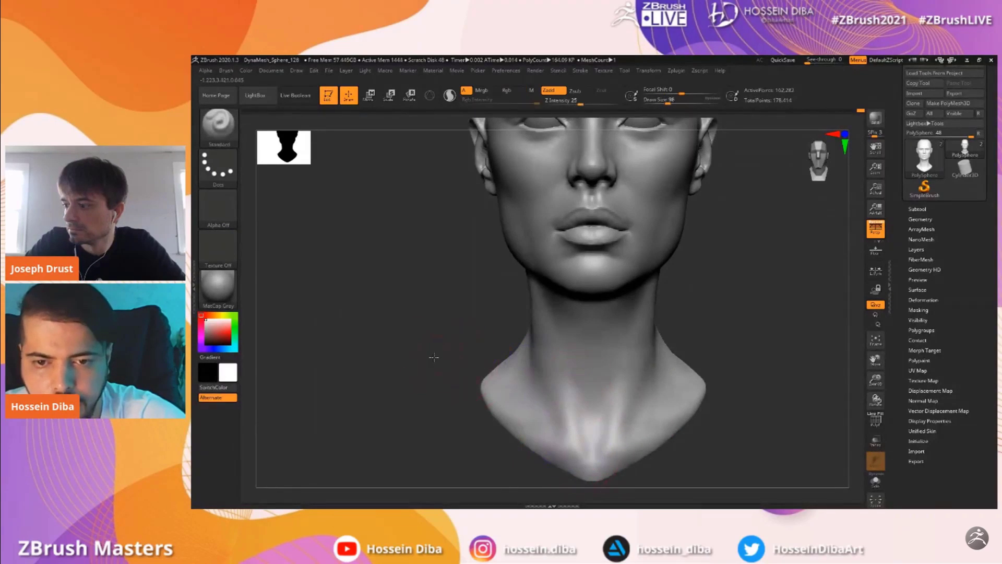
{"action": "left_click_drag", "start_coordinate": [436, 356], "coordinate": [446, 356]}
{"action": "key", "text": "shift"}
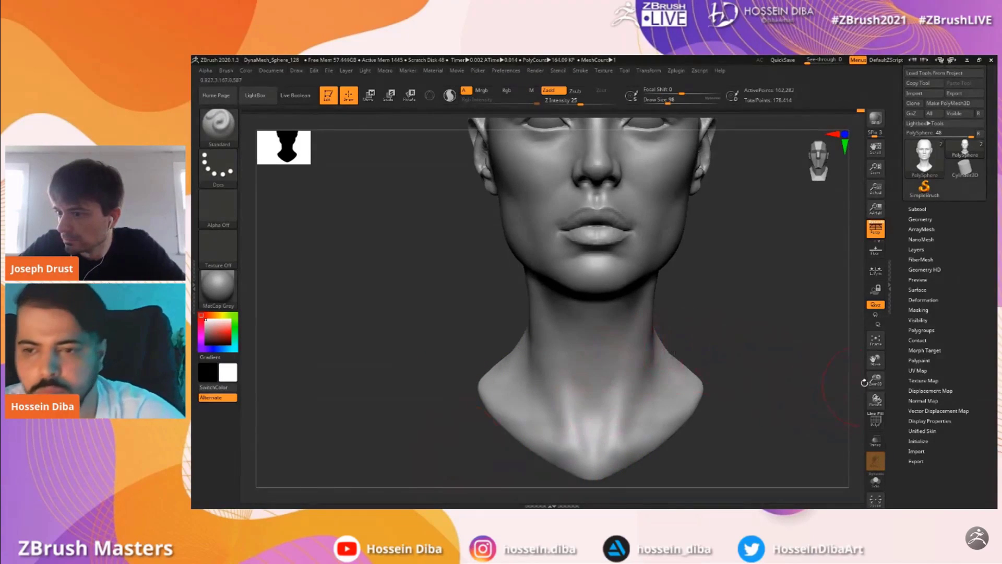
Define the throat pit between the neck tendons with a smaller Standard brush and smooth the surrounding surface
{"action": "left_click_drag", "start_coordinate": [875, 379], "coordinate": [875, 398]}
{"action": "left_click_drag", "start_coordinate": [875, 360], "coordinate": [878, 304]}
{"action": "key", "text": "["}
{"action": "key", "text": "["}
{"action": "key", "text": "["}
{"action": "left_click_drag", "start_coordinate": [594, 399], "coordinate": [599, 411]}
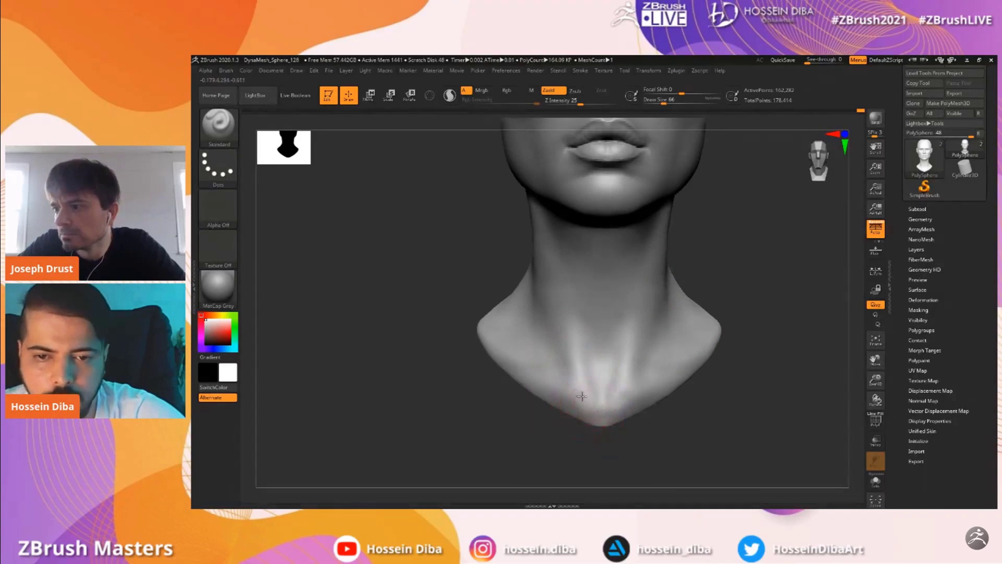
{"action": "mouse_move", "coordinate": [578, 372]}
{"action": "left_mouse_down", "text": "shift"}
{"action": "mouse_move", "coordinate": [582, 381]}
{"action": "mouse_move", "coordinate": [610, 369]}
{"action": "mouse_move", "coordinate": [598, 384]}
{"action": "left_mouse_up", "text": "shift"}
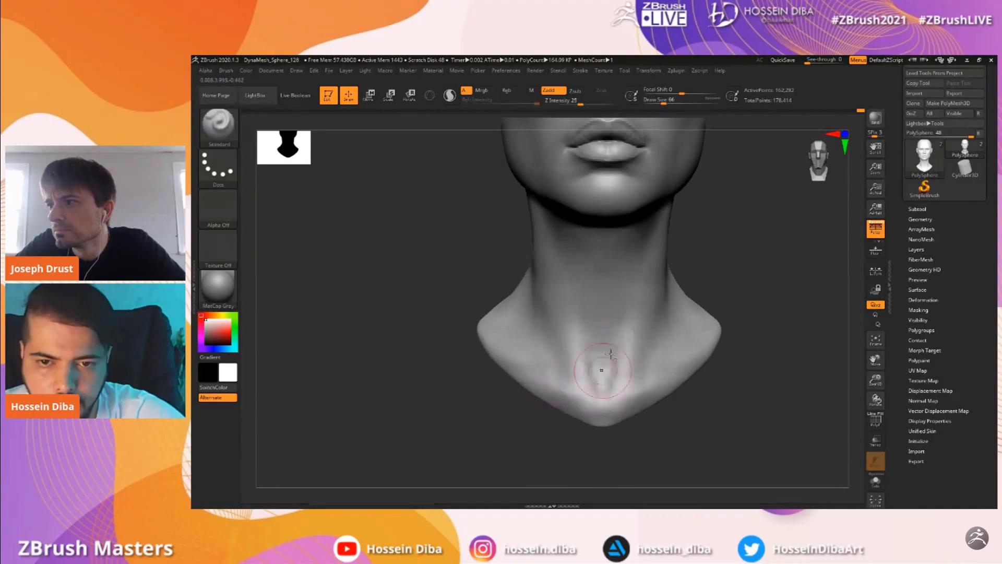
{"action": "mouse_move", "coordinate": [621, 341]}
{"action": "left_mouse_down"}
{"action": "mouse_move", "coordinate": [615, 359]}
{"action": "mouse_move", "coordinate": [619, 348]}
{"action": "left_mouse_up"}
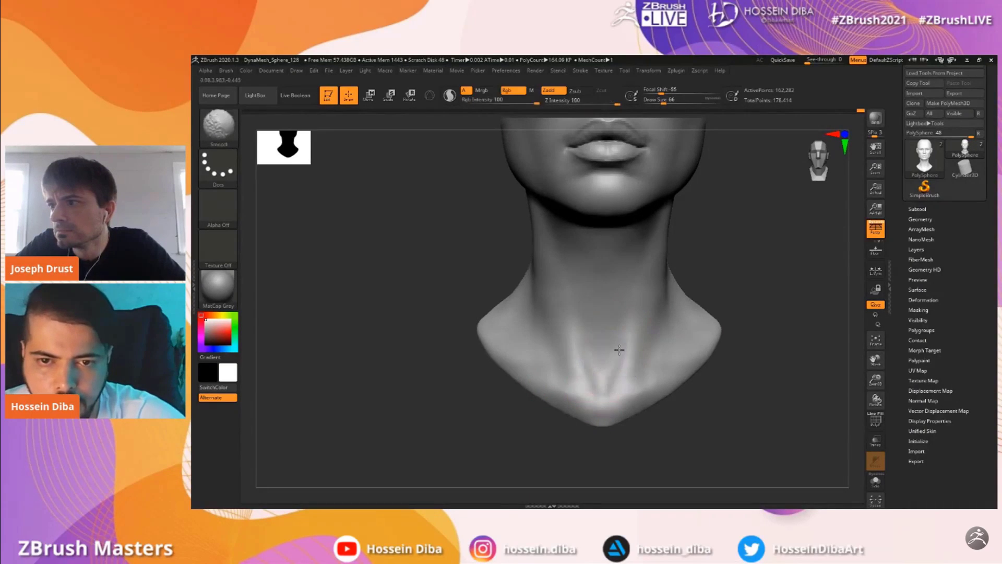
Switch to the Move brush and adjust the neck tendons and the front base of the neck
{"action": "left_click_drag", "start_coordinate": [864, 394], "coordinate": [848, 363], "text": "alt"}
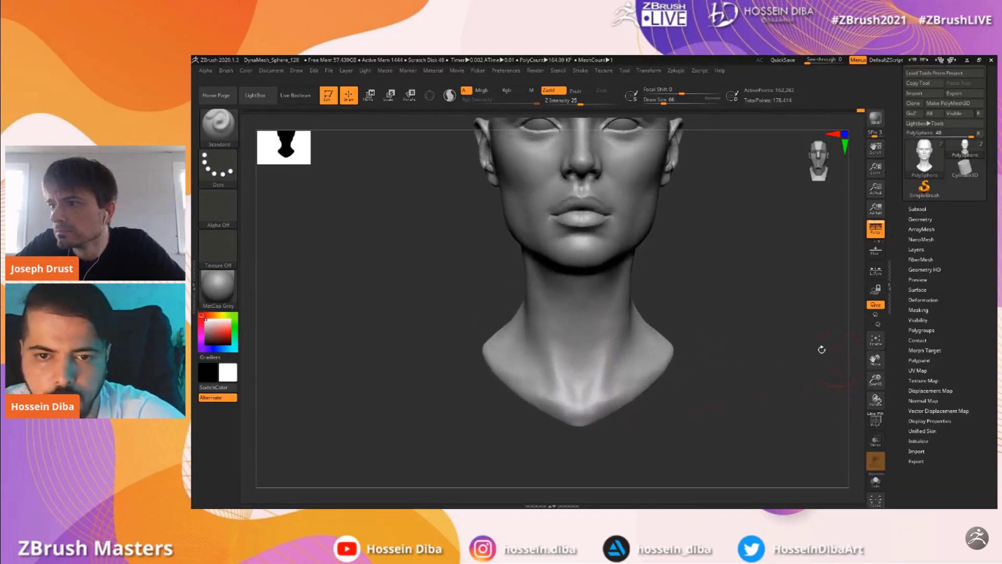
{"action": "left_click", "coordinate": [234, 136]}
{"action": "left_click", "coordinate": [512, 133]}
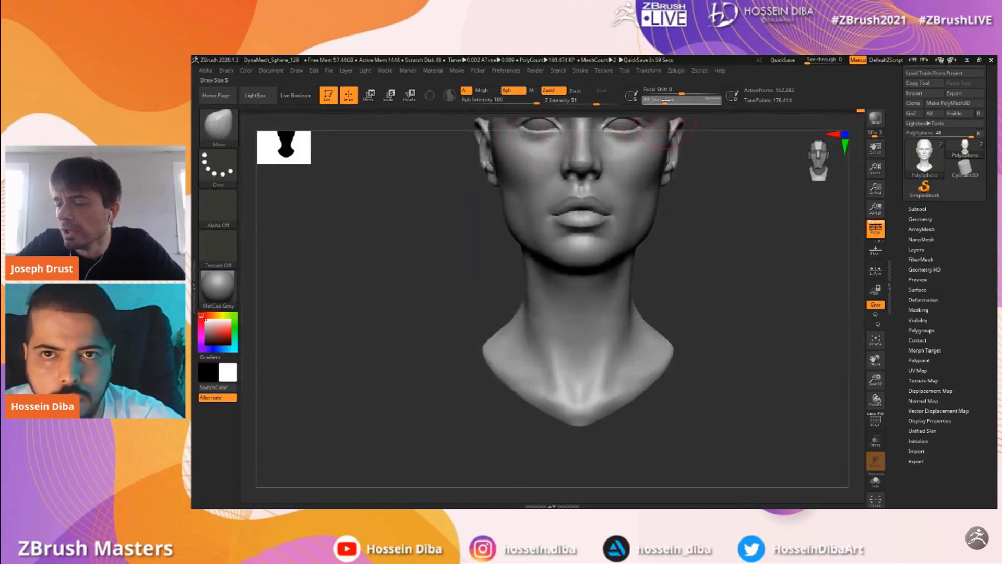
{"action": "mouse_move", "coordinate": [563, 394]}
{"action": "left_mouse_down"}
{"action": "mouse_move", "coordinate": [557, 354]}
{"action": "mouse_move", "coordinate": [555, 374]}
{"action": "left_mouse_up"}
{"action": "mouse_move", "coordinate": [798, 394]}
{"action": "left_mouse_down", "text": "alt"}
{"action": "mouse_move", "coordinate": [832, 360]}
{"action": "mouse_move", "coordinate": [853, 371]}
{"action": "left_mouse_up", "text": "alt"}
{"action": "left_click_drag", "start_coordinate": [572, 377], "coordinate": [560, 336]}
{"action": "left_click_drag", "start_coordinate": [555, 334], "coordinate": [557, 324]}
{"action": "mouse_move", "coordinate": [555, 325]}
{"action": "left_mouse_down", "text": "shift"}
{"action": "mouse_move", "coordinate": [551, 315]}
{"action": "mouse_move", "coordinate": [547, 334]}
{"action": "left_mouse_up", "text": "shift"}
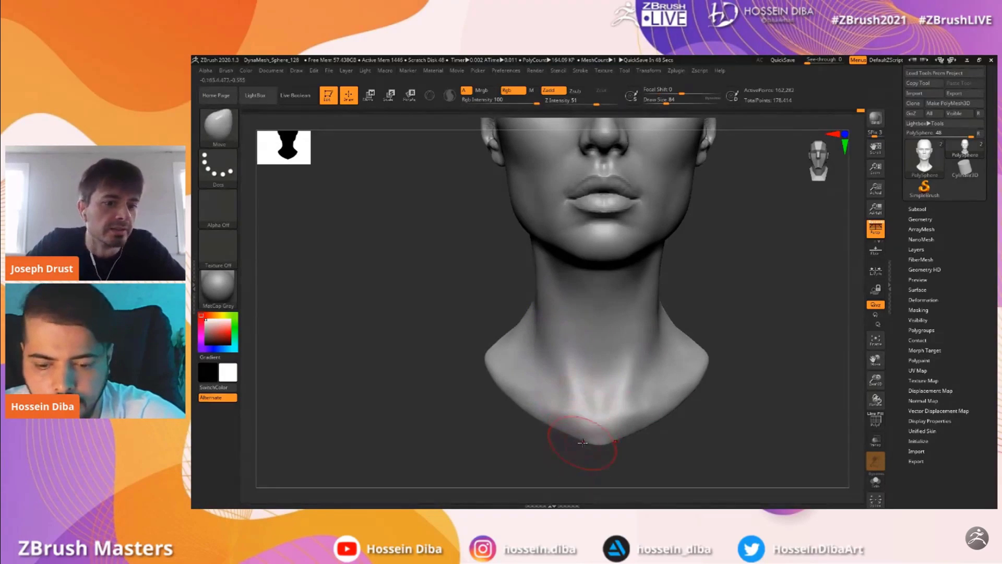
Undo the last stroke at the bust's lower tip and nudge the lower front edge with the Move brush
{"action": "mouse_move", "coordinate": [542, 443]}
{"action": "left_mouse_down"}
{"action": "mouse_move", "coordinate": [601, 452]}
{"action": "mouse_move", "coordinate": [582, 445]}
{"action": "left_mouse_up"}
{"action": "key", "text": "ctrl+z"}
{"action": "left_click_drag", "start_coordinate": [629, 417], "coordinate": [619, 420]}
Refine the front neck profile and the pointed lower tip of the bust in side view with the Move brush
{"action": "left_click_drag", "start_coordinate": [876, 380], "coordinate": [889, 333]}
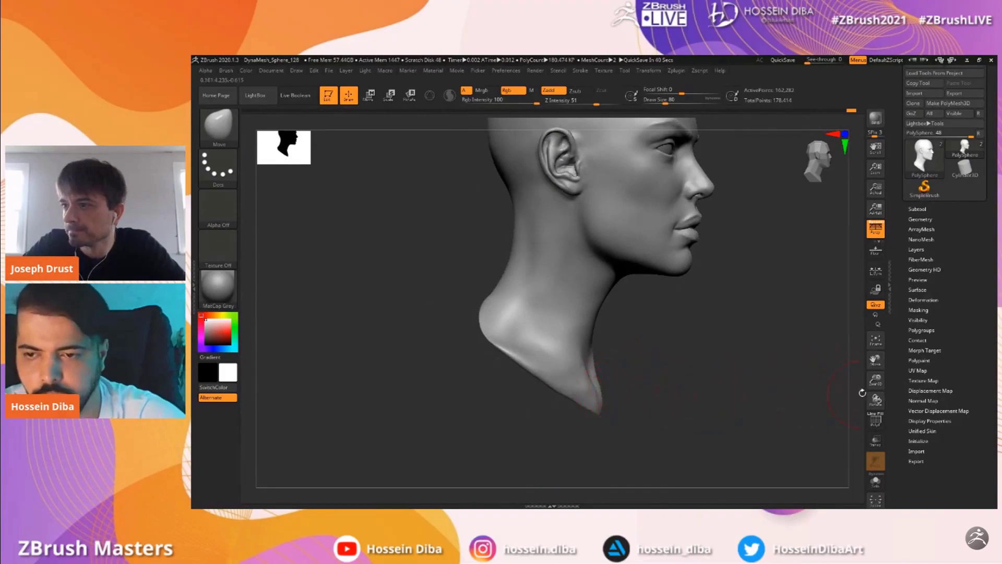
{"action": "left_click_drag", "start_coordinate": [876, 380], "coordinate": [850, 374]}
{"action": "left_click_drag", "start_coordinate": [602, 406], "coordinate": [599, 406]}
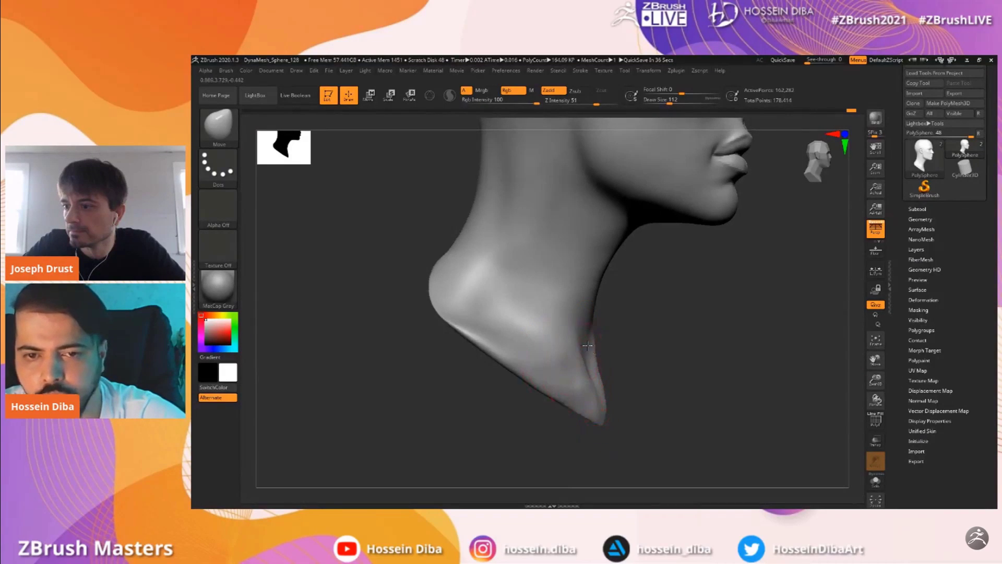
{"action": "mouse_move", "coordinate": [875, 380]}
{"action": "left_mouse_down"}
{"action": "mouse_move", "coordinate": [874, 365]}
{"action": "mouse_move", "coordinate": [872, 388]}
{"action": "left_mouse_up"}
{"action": "left_click_drag", "start_coordinate": [619, 356], "coordinate": [630, 356]}
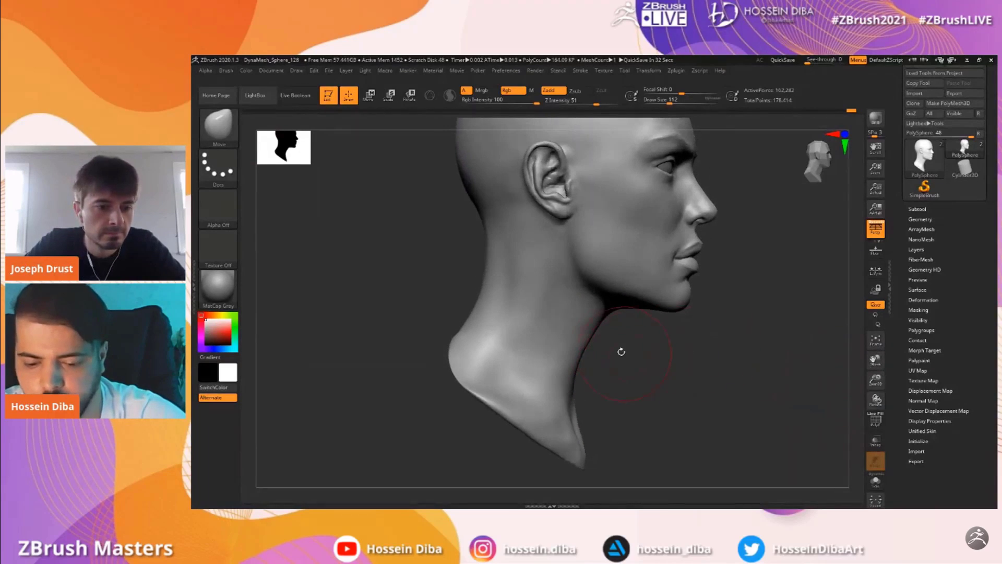
{"action": "left_click_drag", "start_coordinate": [875, 381], "coordinate": [874, 359]}
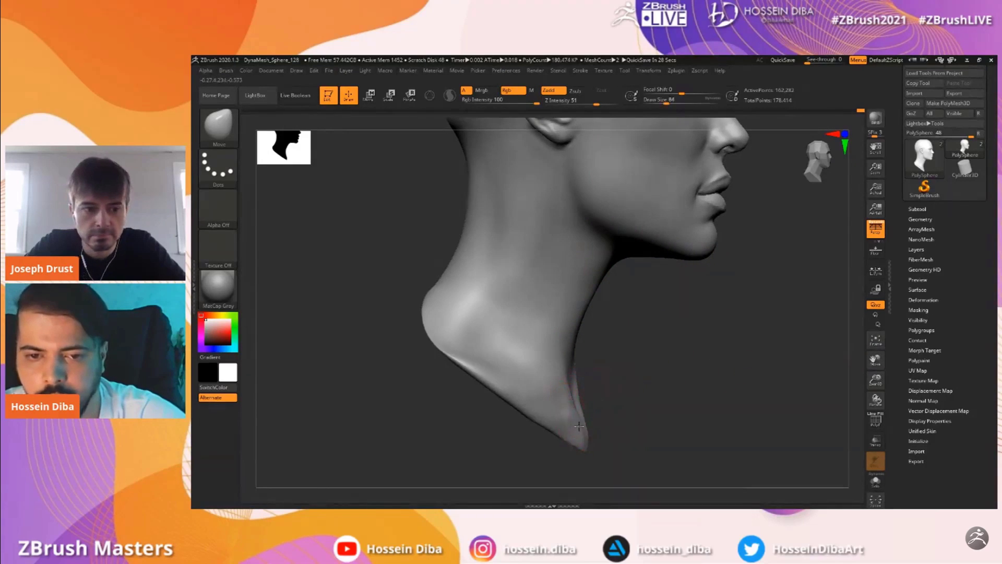
{"action": "left_click_drag", "start_coordinate": [678, 428], "coordinate": [635, 420], "text": "shift"}
{"action": "left_click_drag", "start_coordinate": [557, 410], "coordinate": [608, 410], "text": "shift"}
Select the Standard brush, sculpt the collarbones from the front and smooth the area between the neck tendons
{"action": "left_click_drag", "start_coordinate": [878, 375], "coordinate": [878, 392]}
{"action": "left_click_drag", "start_coordinate": [874, 361], "coordinate": [870, 336]}
{"action": "left_click", "coordinate": [219, 128]}
{"action": "left_click", "coordinate": [633, 135]}
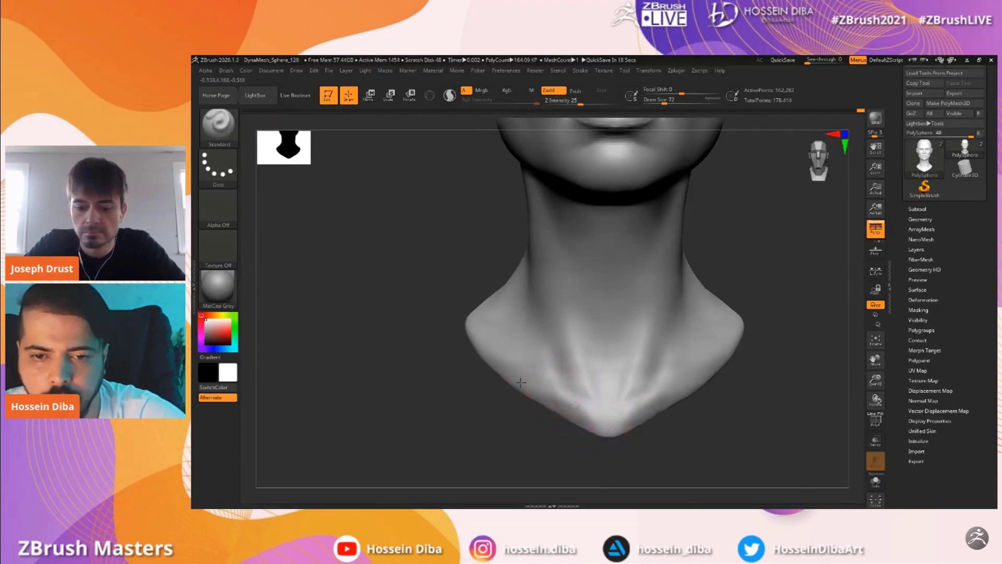
{"action": "left_click_drag", "start_coordinate": [521, 358], "coordinate": [588, 407]}
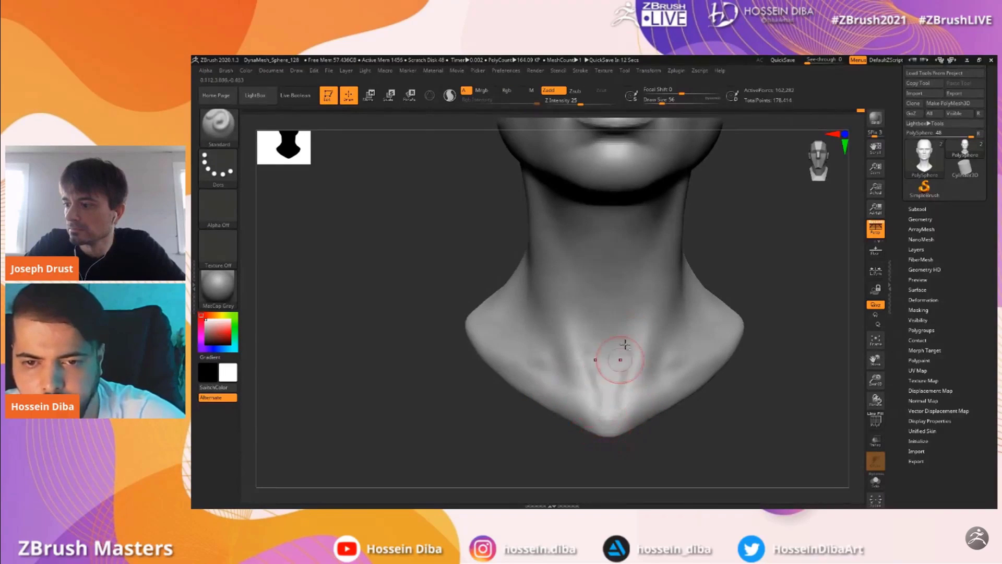
{"action": "key", "text": "shift"}
{"action": "left_click_drag", "start_coordinate": [865, 371], "coordinate": [848, 395], "text": "alt"}
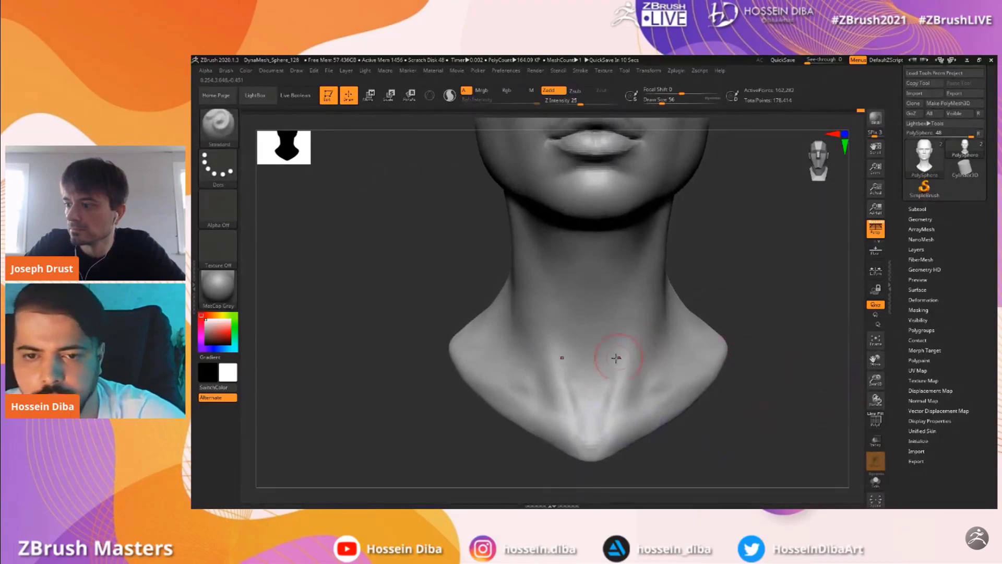
{"action": "left_click_drag", "start_coordinate": [620, 352], "coordinate": [581, 420], "text": "shift"}
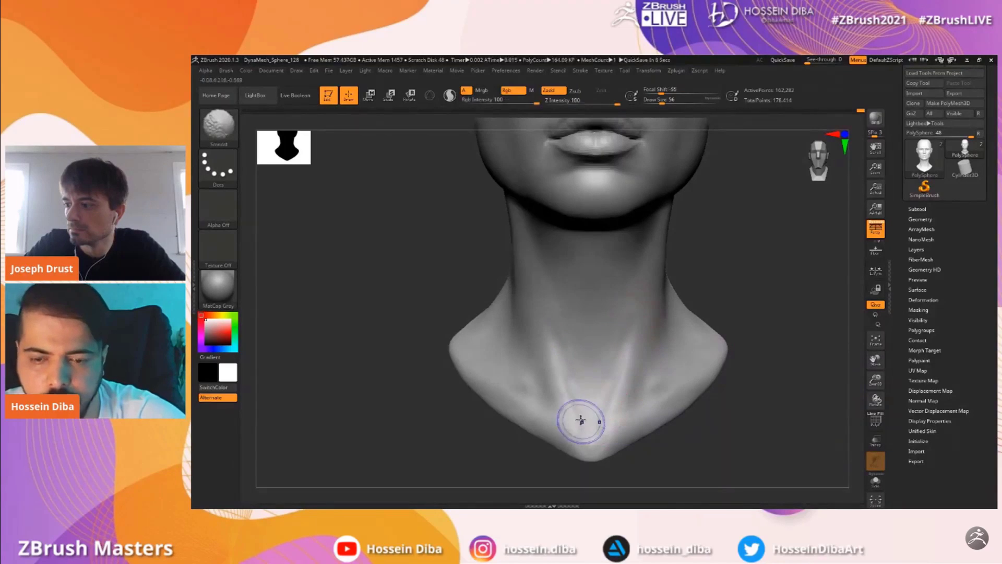
Strengthen the collarbones and lower neck tendons with the Standard brush, adjusting its size, and soften the strokes
{"action": "key", "text": "]"}
{"action": "key", "text": "]"}
{"action": "key", "text": "]"}
{"action": "key", "text": "]"}
{"action": "left_click_drag", "start_coordinate": [614, 381], "coordinate": [592, 441]}
{"action": "key", "text": "bracketleft"}
{"action": "key", "text": "bracketleft"}
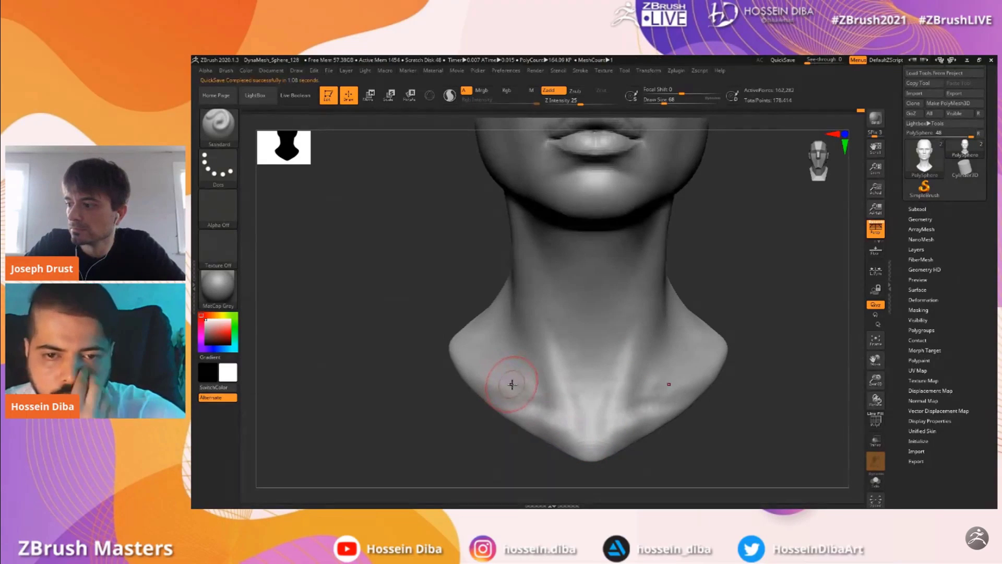
{"action": "key", "text": "shift"}
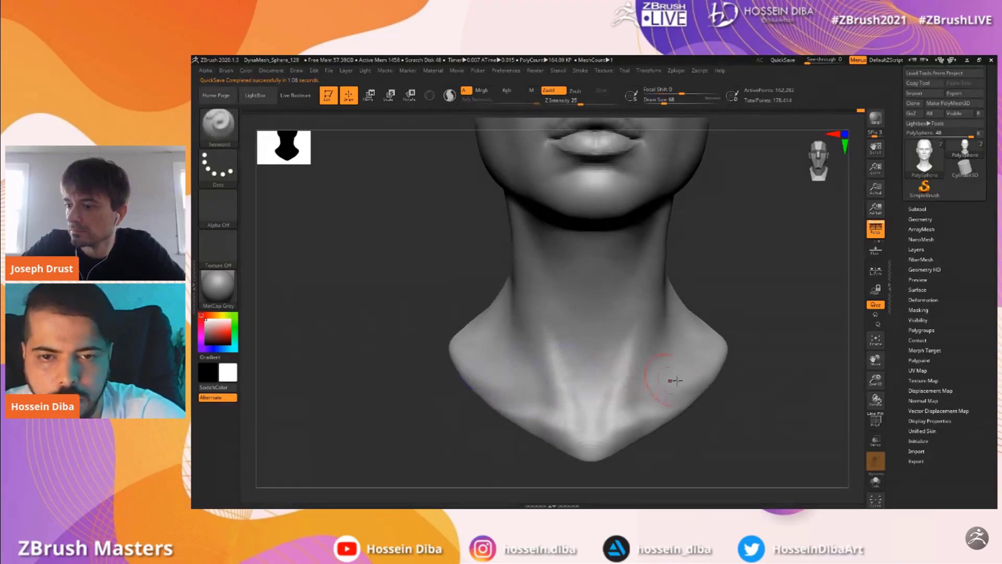
{"action": "left_click_drag", "start_coordinate": [876, 380], "coordinate": [883, 359]}
{"action": "left_click_drag", "start_coordinate": [557, 412], "coordinate": [573, 405], "text": "shift"}
{"action": "key", "text": "shift"}
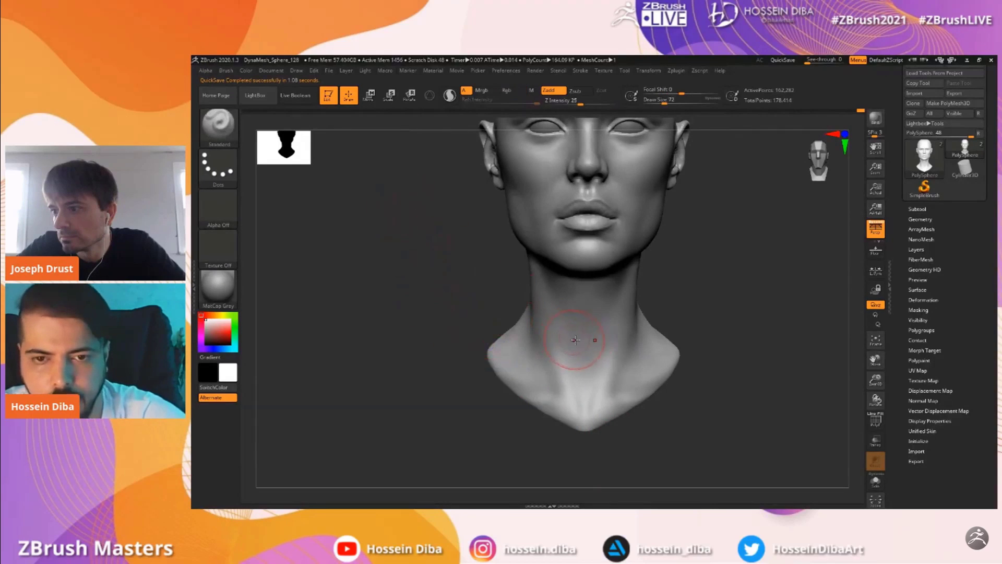
Sculpt the hollow between neck and shoulder from a three-quarter view with the Standard brush and smooth it
{"action": "left_click_drag", "start_coordinate": [447, 331], "coordinate": [524, 335]}
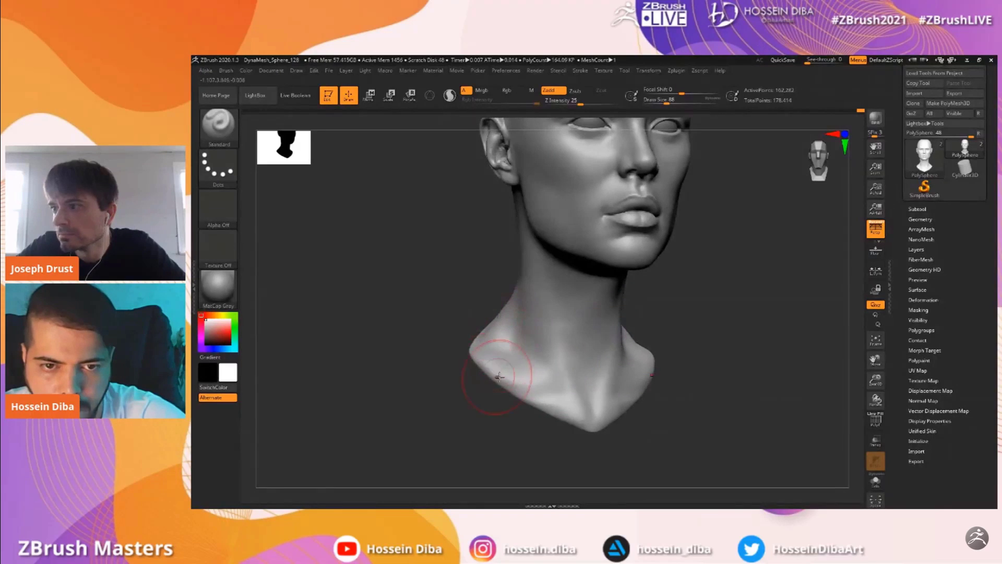
{"action": "mouse_move", "coordinate": [459, 372]}
{"action": "left_mouse_down"}
{"action": "mouse_move", "coordinate": [537, 376]}
{"action": "mouse_move", "coordinate": [522, 350]}
{"action": "left_mouse_up"}
{"action": "key", "text": "shift"}
{"action": "mouse_move", "coordinate": [492, 312]}
{"action": "left_mouse_down"}
{"action": "mouse_move", "coordinate": [491, 347]}
{"action": "mouse_move", "coordinate": [480, 338]}
{"action": "mouse_move", "coordinate": [493, 337]}
{"action": "left_mouse_up"}
{"action": "left_click_drag", "start_coordinate": [486, 300], "coordinate": [485, 340], "text": "shift"}
{"action": "left_click_drag", "start_coordinate": [429, 331], "coordinate": [387, 324], "text": "shift"}
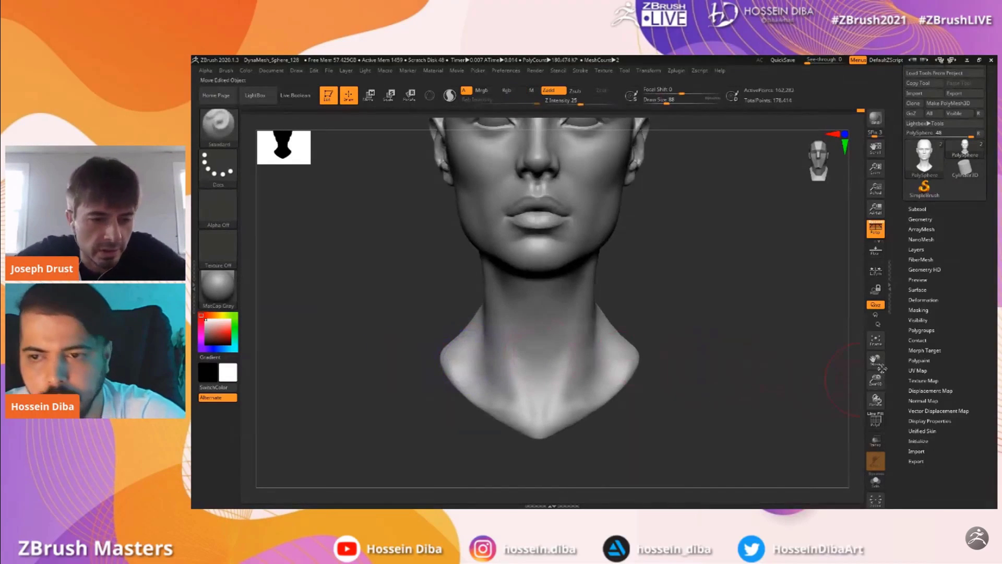
Switch to the Move brush, adjust the slope where the neck meets the shoulders, and smooth the transition
{"action": "left_click_drag", "start_coordinate": [878, 363], "coordinate": [905, 373]}
{"action": "left_click", "coordinate": [220, 127]}
{"action": "left_click", "coordinate": [511, 138]}
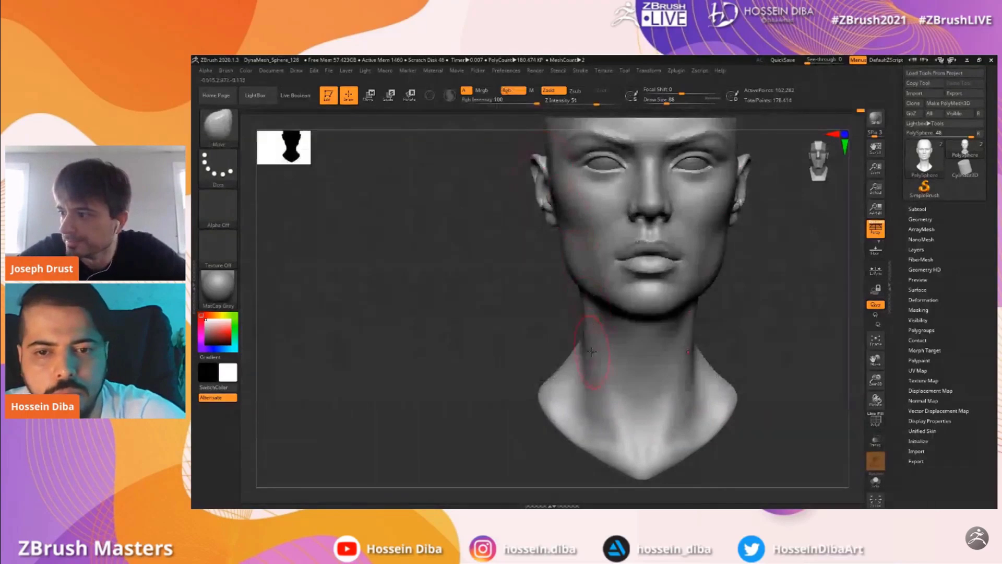
{"action": "left_click_drag", "start_coordinate": [575, 356], "coordinate": [578, 350], "text": "shift"}
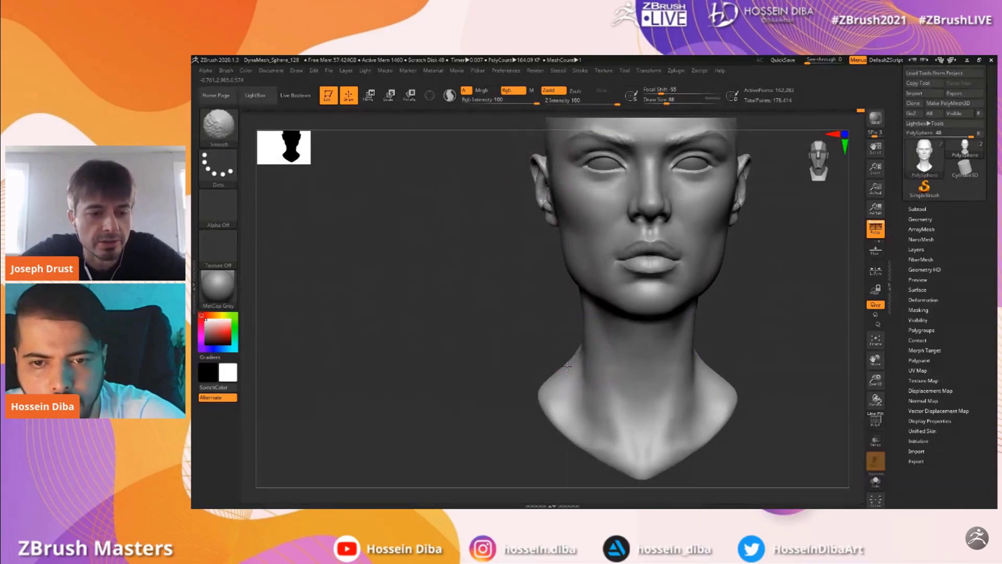
{"action": "left_click_drag", "start_coordinate": [876, 380], "coordinate": [871, 344]}
{"action": "left_click_drag", "start_coordinate": [876, 360], "coordinate": [919, 364]}
{"action": "mouse_move", "coordinate": [587, 407]}
{"action": "left_mouse_down", "text": "shift"}
{"action": "mouse_move", "coordinate": [581, 431]}
{"action": "mouse_move", "coordinate": [537, 395]}
{"action": "left_mouse_up", "text": "shift"}
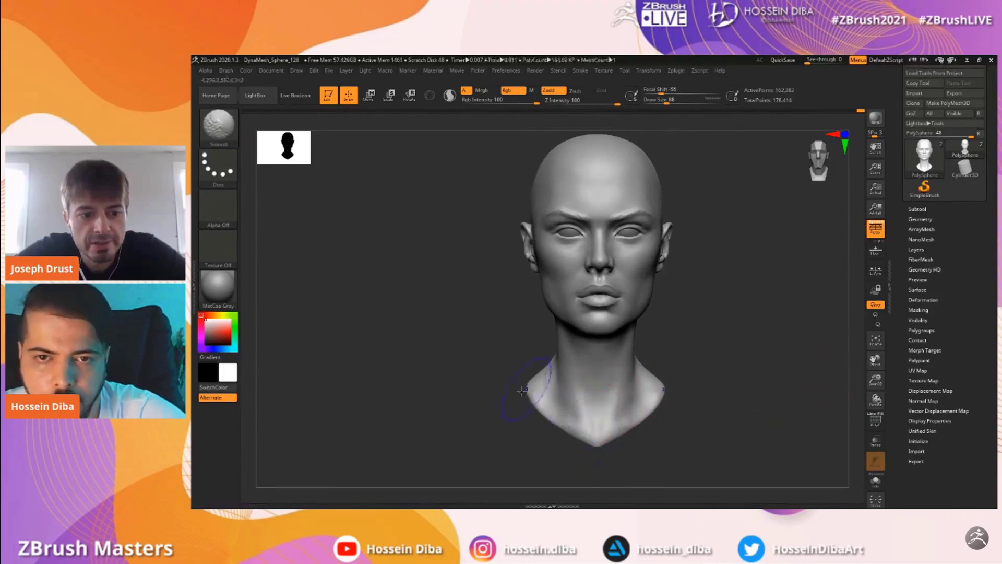
Smooth the lower neck and refine the nape and shoulder contour in side view with the Move brush
{"action": "left_click_drag", "start_coordinate": [876, 379], "coordinate": [877, 405]}
{"action": "left_click_drag", "start_coordinate": [876, 359], "coordinate": [869, 406]}
{"action": "left_click_drag", "start_coordinate": [576, 424], "coordinate": [568, 444], "text": "shift"}
{"action": "left_click_drag", "start_coordinate": [484, 422], "coordinate": [495, 416], "text": "shift"}
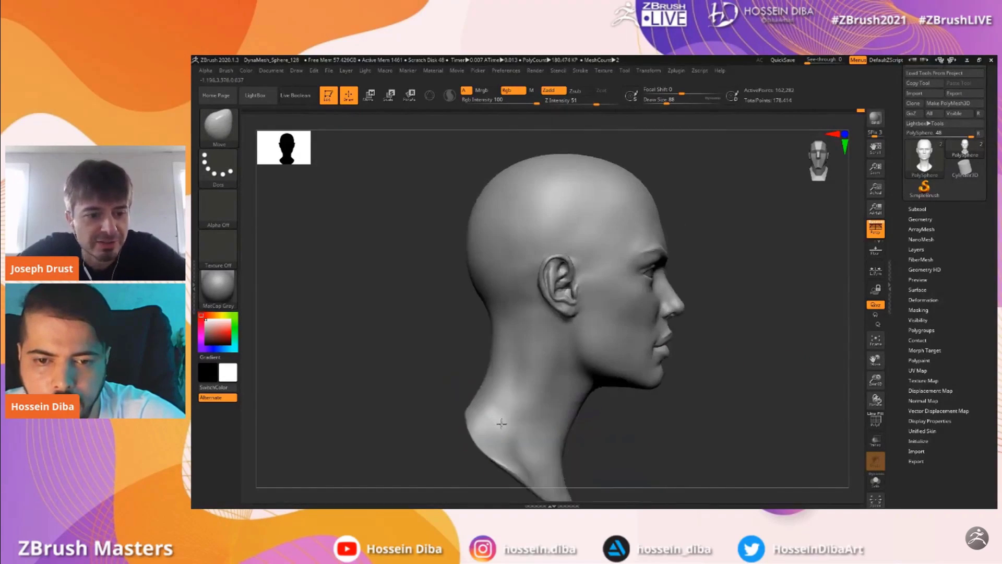
{"action": "left_click_drag", "start_coordinate": [876, 381], "coordinate": [876, 403]}
{"action": "left_click_drag", "start_coordinate": [875, 360], "coordinate": [874, 263]}
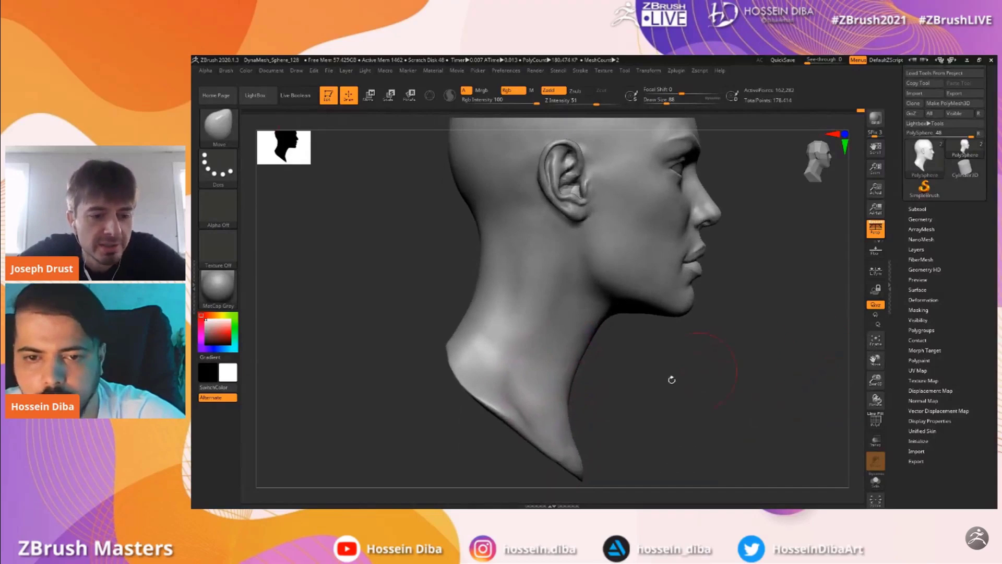
{"action": "left_click_drag", "start_coordinate": [876, 379], "coordinate": [598, 379]}
{"action": "key", "text": "bracketright"}
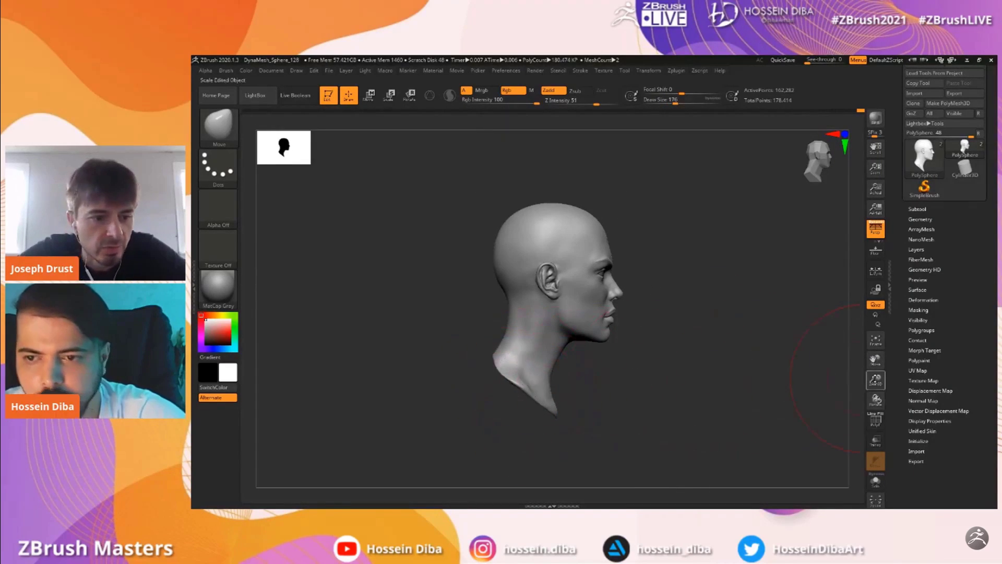
{"action": "left_click_drag", "start_coordinate": [872, 380], "coordinate": [874, 403]}
{"action": "left_click_drag", "start_coordinate": [876, 360], "coordinate": [897, 358]}
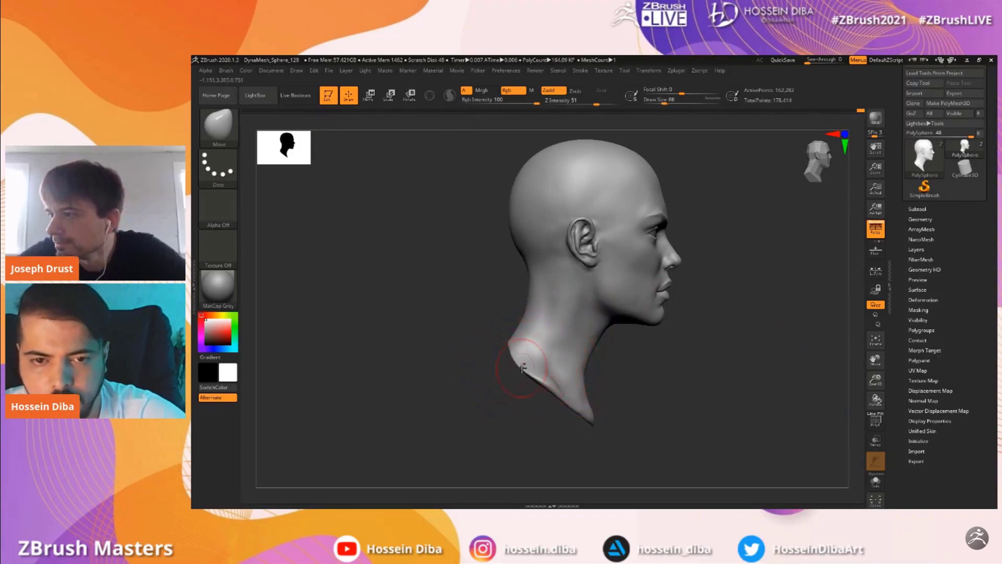
Reshape the back edge of the shoulders from behind with the Move brush
{"action": "mouse_move", "coordinate": [441, 361]}
{"action": "left_mouse_down"}
{"action": "mouse_move", "coordinate": [526, 354]}
{"action": "mouse_move", "coordinate": [539, 362]}
{"action": "left_mouse_up"}
{"action": "key", "text": "bracketright"}
{"action": "left_click_drag", "start_coordinate": [875, 380], "coordinate": [876, 403]}
{"action": "left_click_drag", "start_coordinate": [875, 360], "coordinate": [924, 364]}
{"action": "left_click_drag", "start_coordinate": [598, 367], "coordinate": [587, 359]}
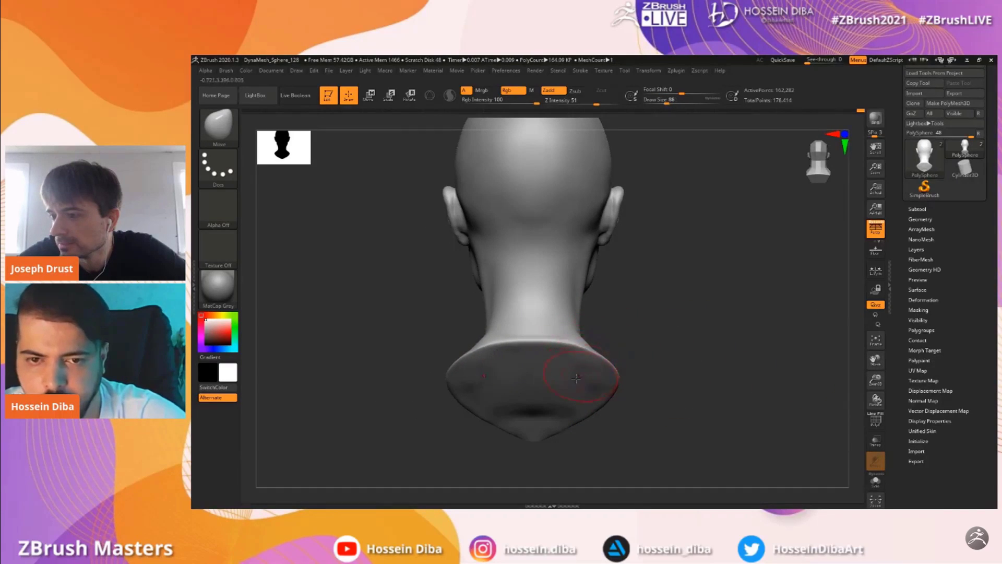
Switch to the Standard brush and smooth the uneven rear and underside surface of the bust base
{"action": "left_click", "coordinate": [219, 128]}
{"action": "left_click", "coordinate": [635, 133]}
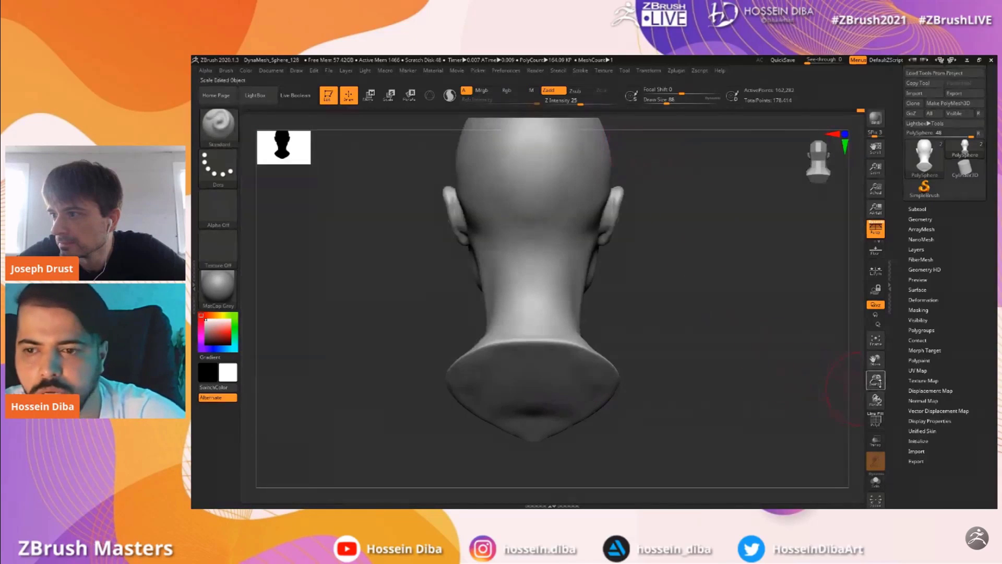
{"action": "left_click_drag", "start_coordinate": [876, 380], "coordinate": [876, 390]}
{"action": "left_click_drag", "start_coordinate": [874, 360], "coordinate": [883, 350]}
{"action": "left_click_drag", "start_coordinate": [732, 357], "coordinate": [702, 360]}
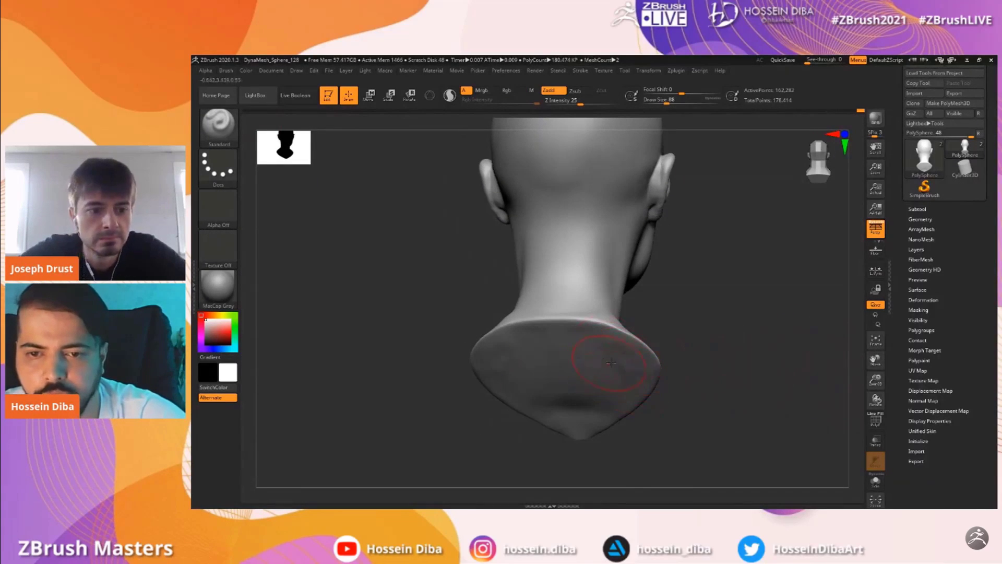
{"action": "key", "text": "shift"}
{"action": "left_click_drag", "start_coordinate": [602, 353], "coordinate": [631, 369], "text": "shift"}
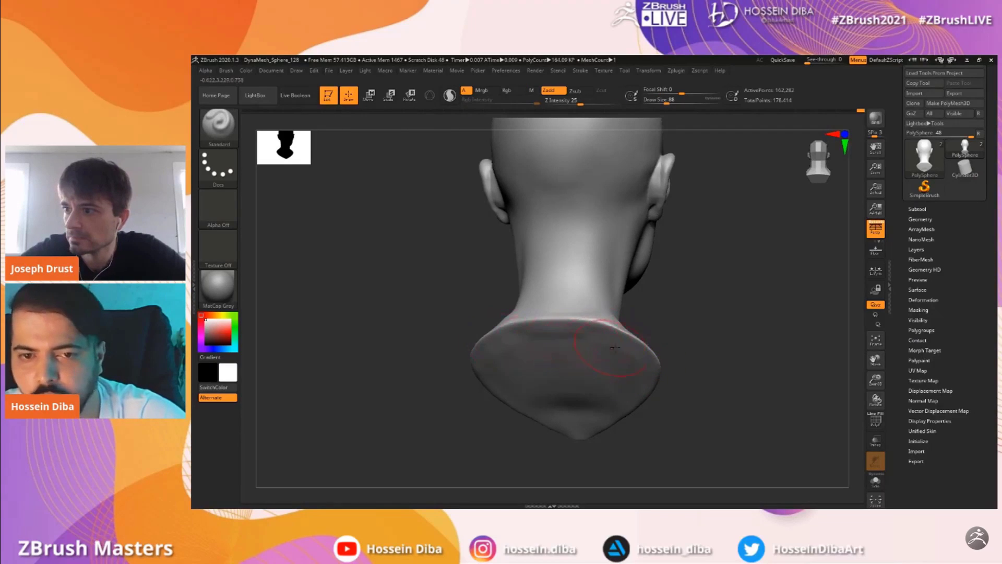
{"action": "key", "text": "shift"}
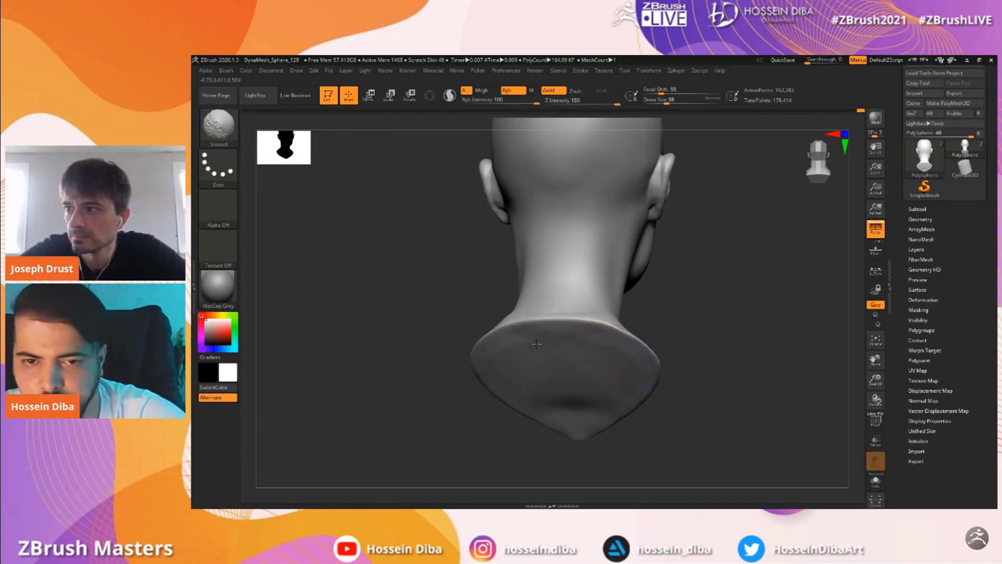
{"action": "left_click_drag", "start_coordinate": [601, 401], "coordinate": [550, 398], "text": "shift"}
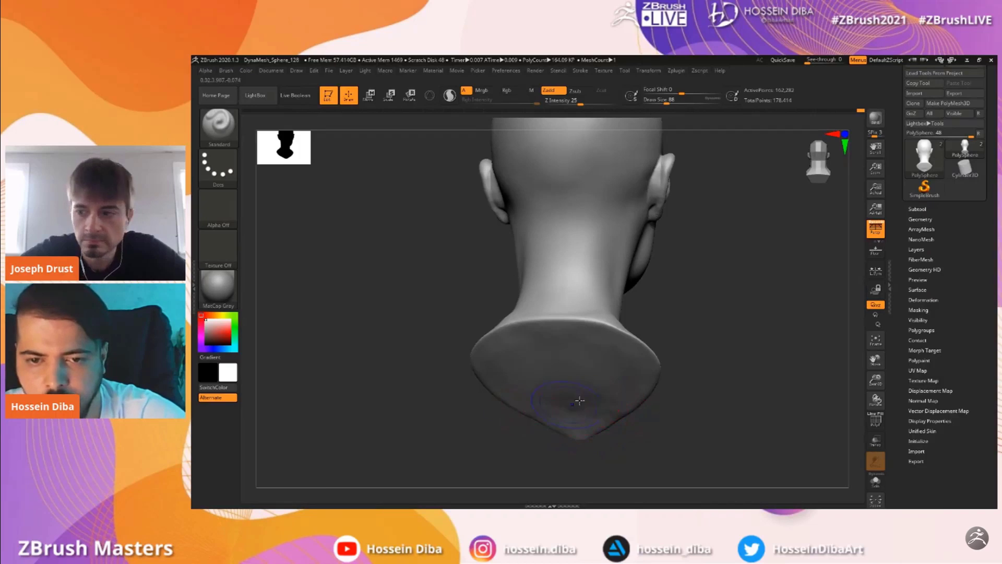
{"action": "key", "text": "shift"}
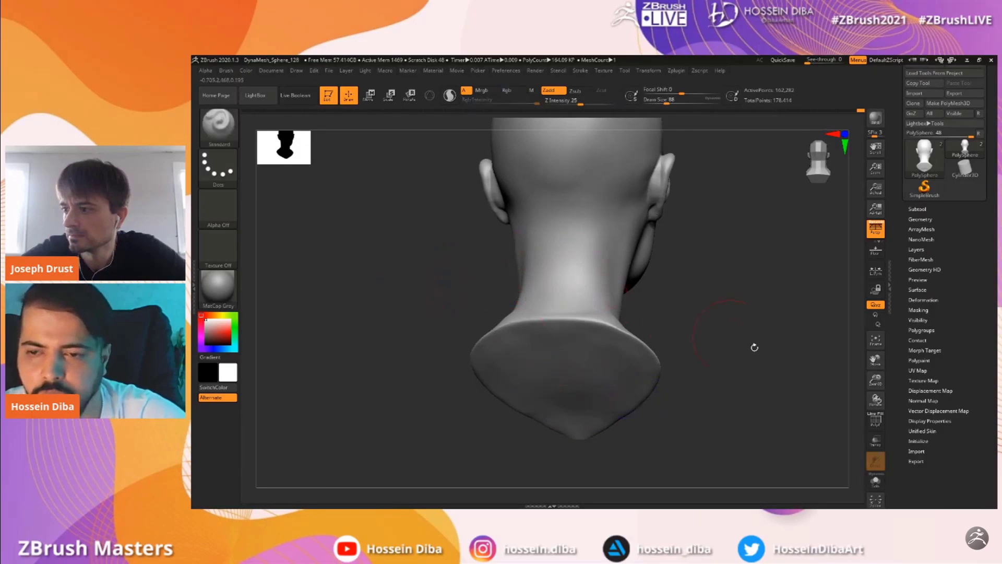
Flatten the rear and underside surface of the bust base with the hPolish brush
{"action": "left_click", "coordinate": [218, 125]}
{"action": "left_click", "coordinate": [391, 133]}
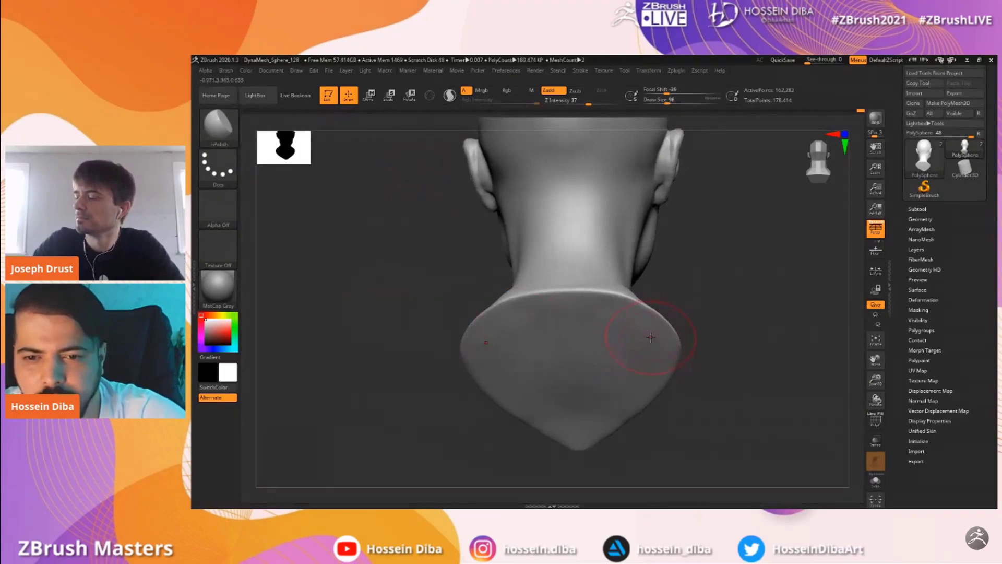
{"action": "left_click_drag", "start_coordinate": [485, 340], "coordinate": [497, 340]}
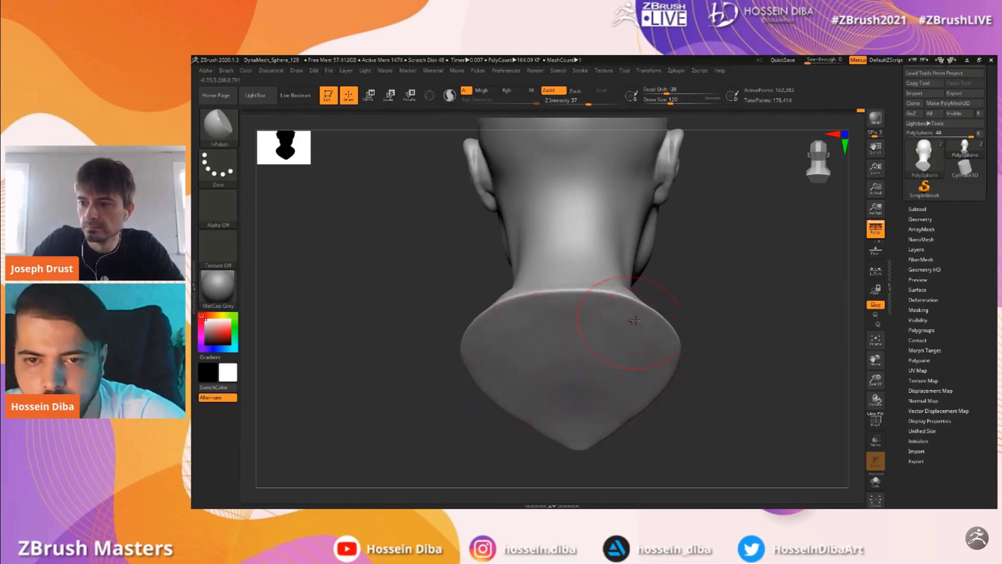
{"action": "left_click_drag", "start_coordinate": [768, 352], "coordinate": [834, 418]}
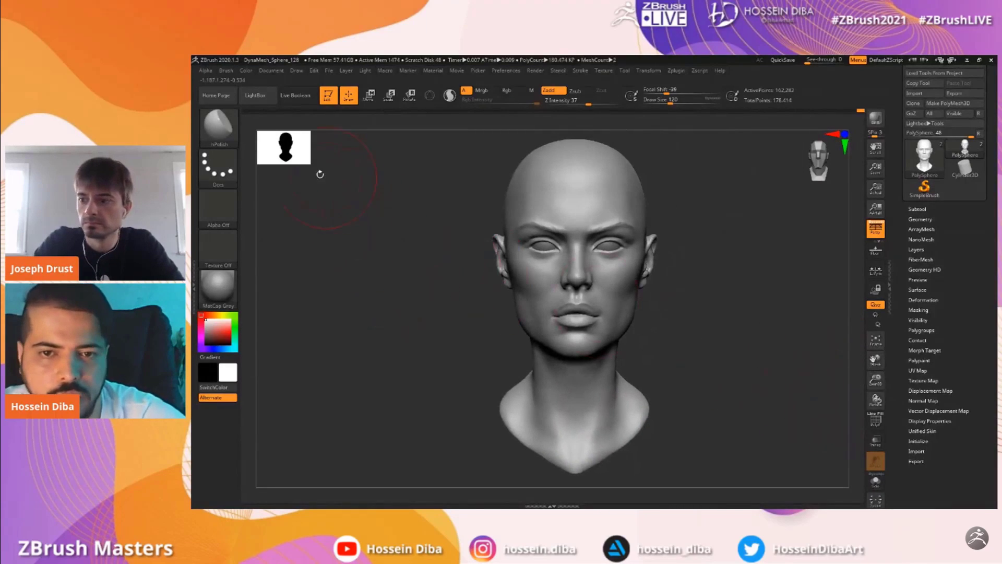
Reshape the shoulder contour and neck with the Move brush from front and side views
{"action": "key", "text": "b"}
{"action": "key", "text": "m"}
{"action": "key", "text": "v"}
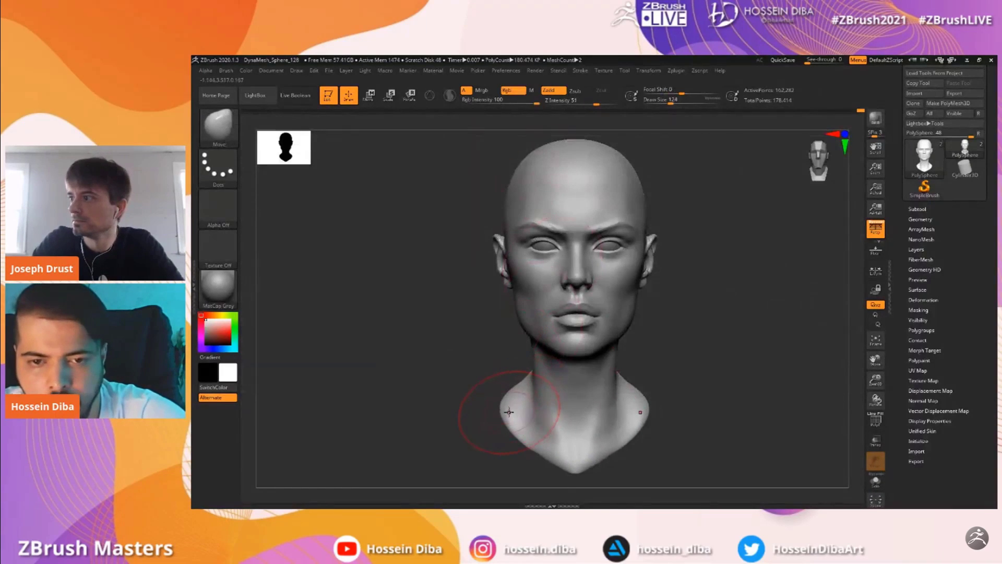
{"action": "mouse_move", "coordinate": [875, 381]}
{"action": "left_mouse_down"}
{"action": "mouse_move", "coordinate": [882, 407]}
{"action": "mouse_move", "coordinate": [888, 376]}
{"action": "left_mouse_up"}
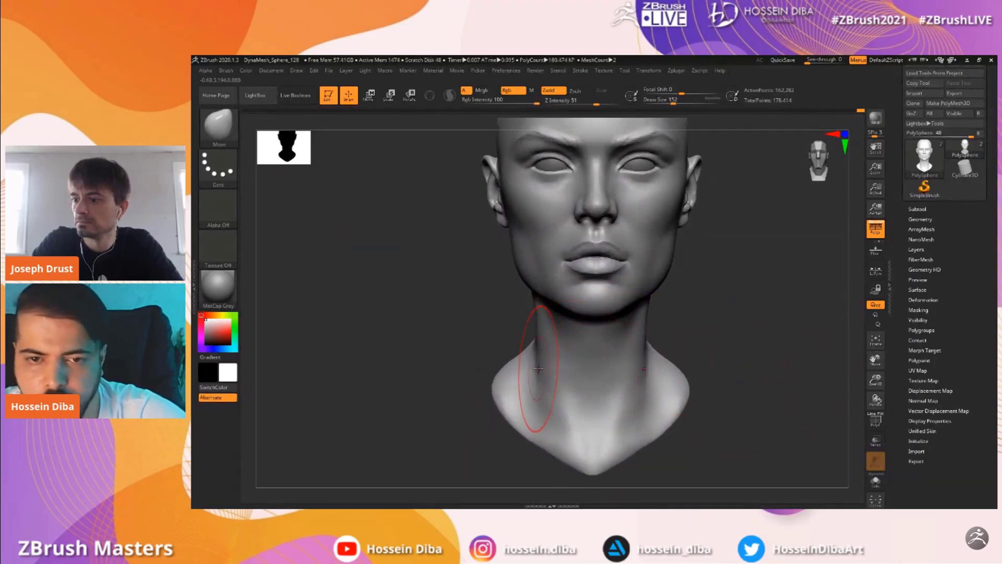
{"action": "mouse_move", "coordinate": [498, 370]}
{"action": "left_mouse_down"}
{"action": "mouse_move", "coordinate": [523, 359]}
{"action": "mouse_move", "coordinate": [508, 344]}
{"action": "mouse_move", "coordinate": [523, 341]}
{"action": "left_mouse_up"}
{"action": "key", "text": "bracketleft"}
{"action": "key", "text": "bracketleft"}
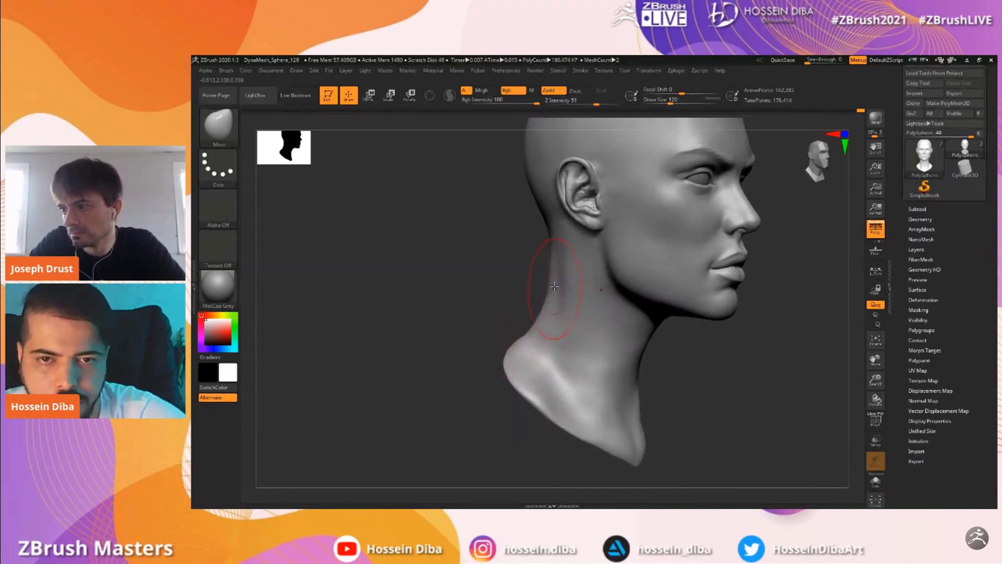
{"action": "right_click_drag", "start_coordinate": [554, 286], "coordinate": [510, 287]}
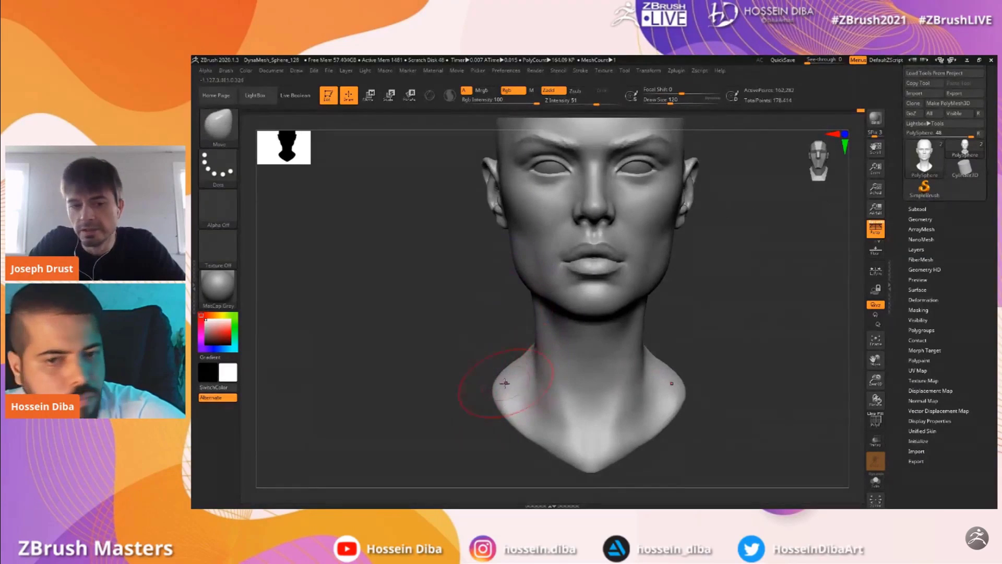
Reduce the Move brush size and adjust the lower edge of the nostrils in front view
{"action": "left_click_drag", "start_coordinate": [875, 361], "coordinate": [868, 418]}
{"action": "right_click_drag", "start_coordinate": [443, 346], "coordinate": [446, 360]}
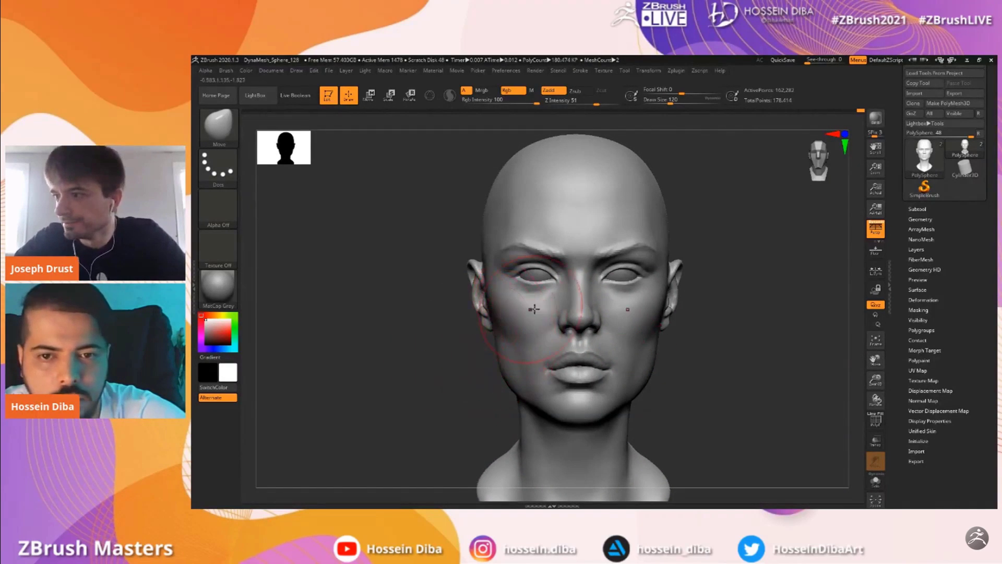
{"action": "key", "text": "bracketleft"}
{"action": "key", "text": "bracketleft"}
{"action": "key", "text": "bracketleft"}
{"action": "left_click_drag", "start_coordinate": [874, 379], "coordinate": [882, 400]}
{"action": "mouse_move", "coordinate": [875, 360]}
{"action": "left_mouse_down"}
{"action": "mouse_move", "coordinate": [886, 366]}
{"action": "mouse_move", "coordinate": [856, 374]}
{"action": "left_mouse_up"}
{"action": "key", "text": "bracketleft"}
{"action": "key", "text": "bracketleft"}
{"action": "key", "text": "bracketleft"}
{"action": "key", "text": "bracketleft"}
{"action": "key", "text": "bracketleft"}
{"action": "key", "text": "bracketleft"}
{"action": "key", "text": "bracketleft"}
{"action": "key", "text": "bracketleft"}
{"action": "key", "text": "bracketleft"}
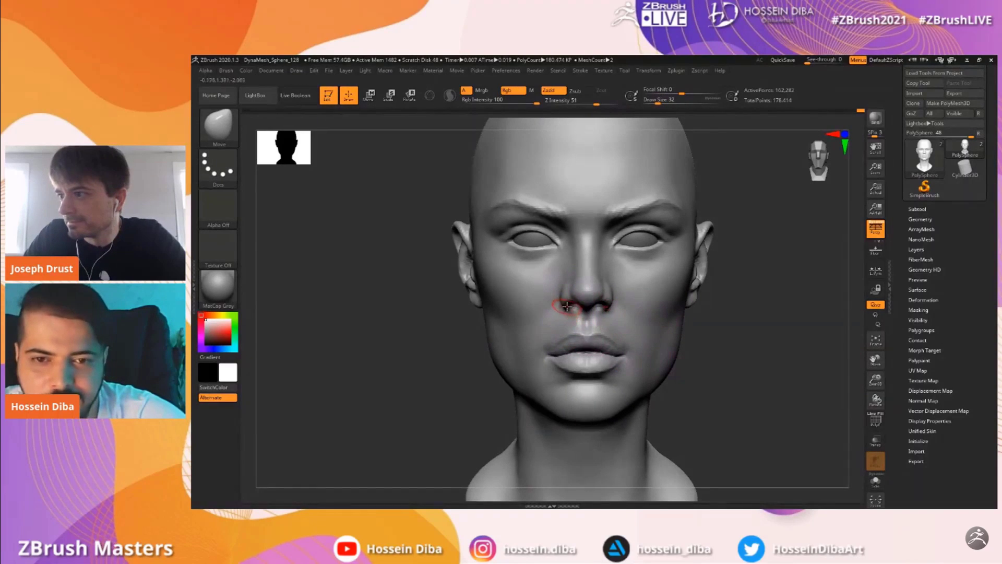
{"action": "left_click_drag", "start_coordinate": [875, 380], "coordinate": [878, 397]}
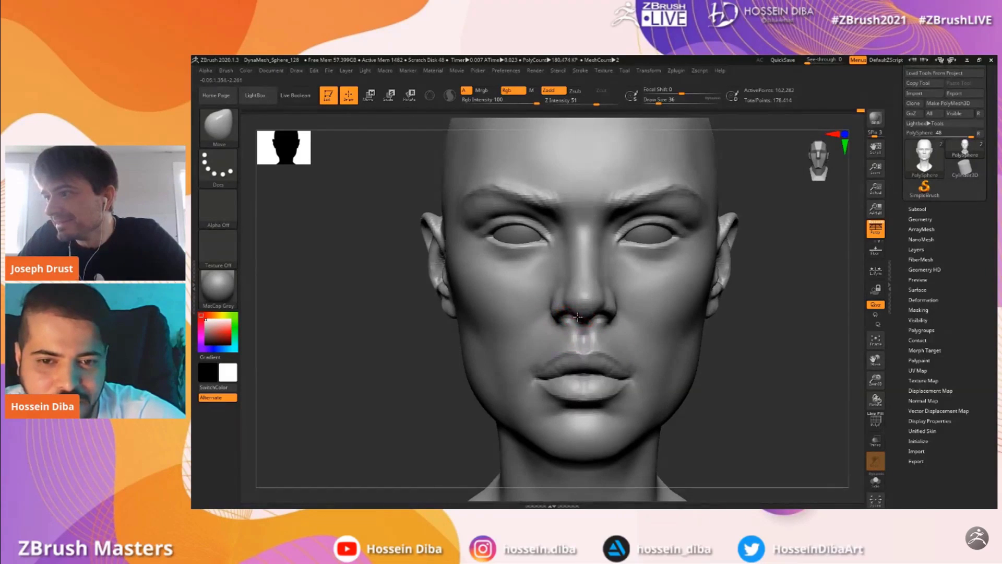
{"action": "left_click_drag", "start_coordinate": [577, 315], "coordinate": [577, 316]}
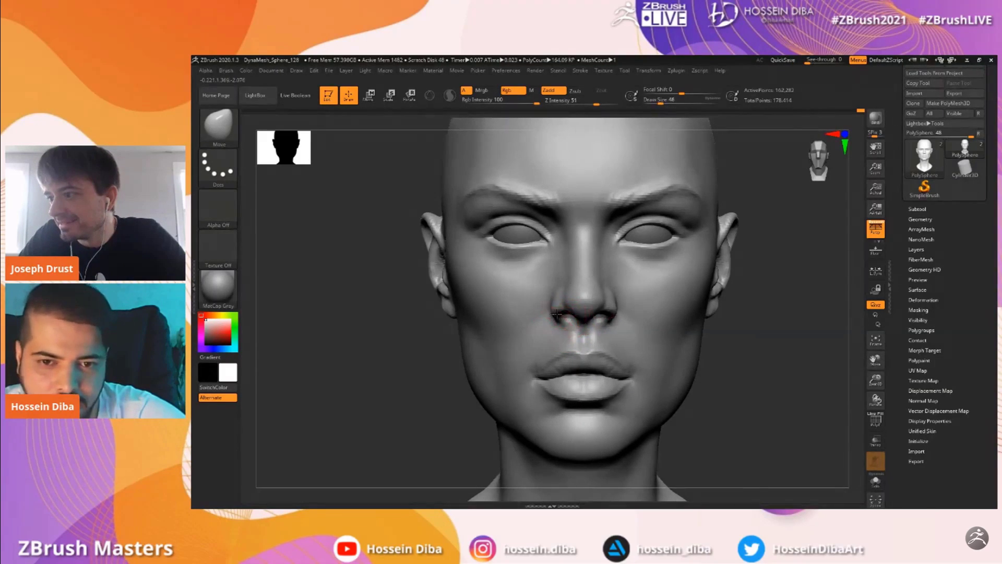
Refine the nostril openings and the outer wings of the nose up close with the Move brush
{"action": "left_click_drag", "start_coordinate": [876, 379], "coordinate": [876, 396]}
{"action": "left_click_drag", "start_coordinate": [583, 306], "coordinate": [563, 313]}
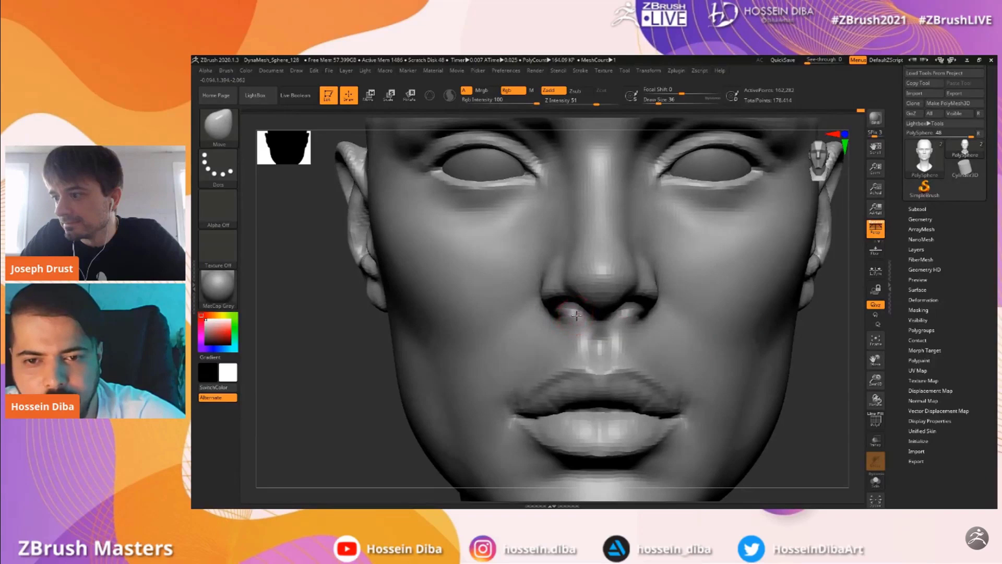
{"action": "left_click_drag", "start_coordinate": [875, 360], "coordinate": [867, 387]}
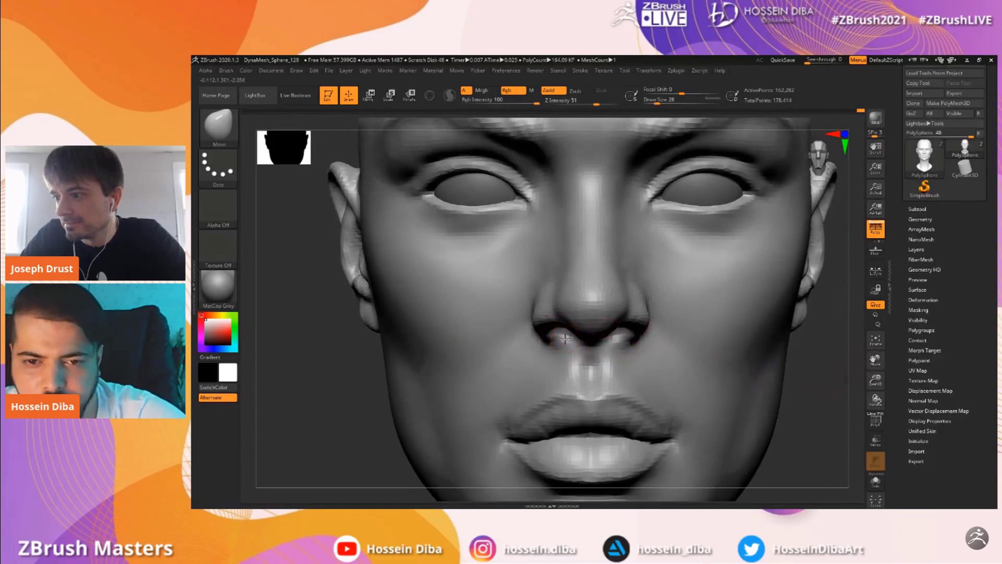
{"action": "left_click_drag", "start_coordinate": [875, 360], "coordinate": [883, 332]}
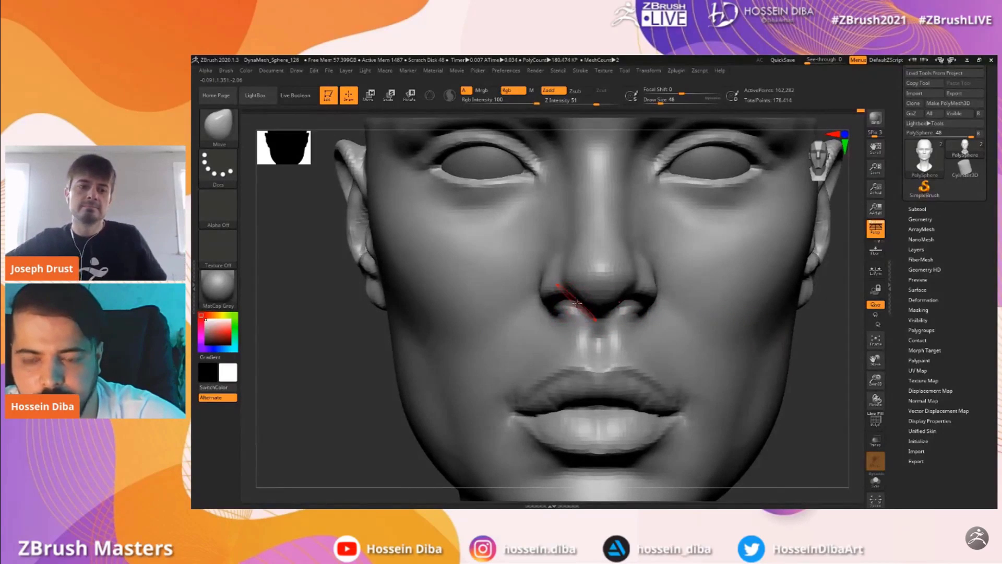
{"action": "key", "text": "bracketright"}
{"action": "left_click_drag", "start_coordinate": [546, 305], "coordinate": [550, 303]}
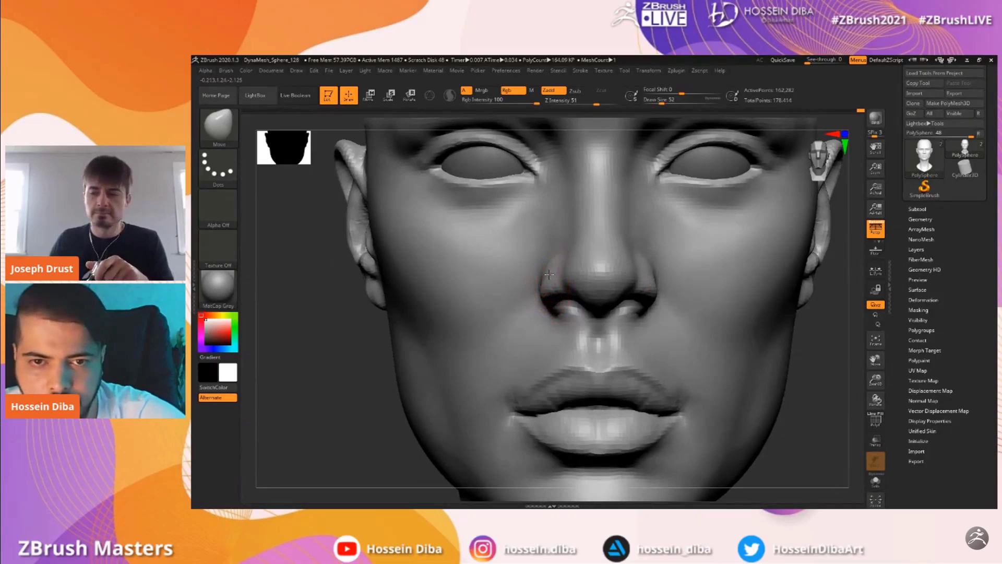
Enlarge the Move brush and refine the jaw and lower cheek contour in front view
{"action": "left_click_drag", "start_coordinate": [875, 380], "coordinate": [874, 345]}
{"action": "left_click_drag", "start_coordinate": [874, 362], "coordinate": [876, 391]}
{"action": "mouse_move", "coordinate": [873, 366]}
{"action": "left_mouse_down"}
{"action": "mouse_move", "coordinate": [870, 356]}
{"action": "mouse_move", "coordinate": [872, 369]}
{"action": "left_mouse_up"}
{"action": "left_click_drag", "start_coordinate": [510, 348], "coordinate": [504, 390], "text": "shift"}
{"action": "key", "text": "bracketright"}
{"action": "key", "text": "bracketright"}
{"action": "key", "text": "bracketright"}
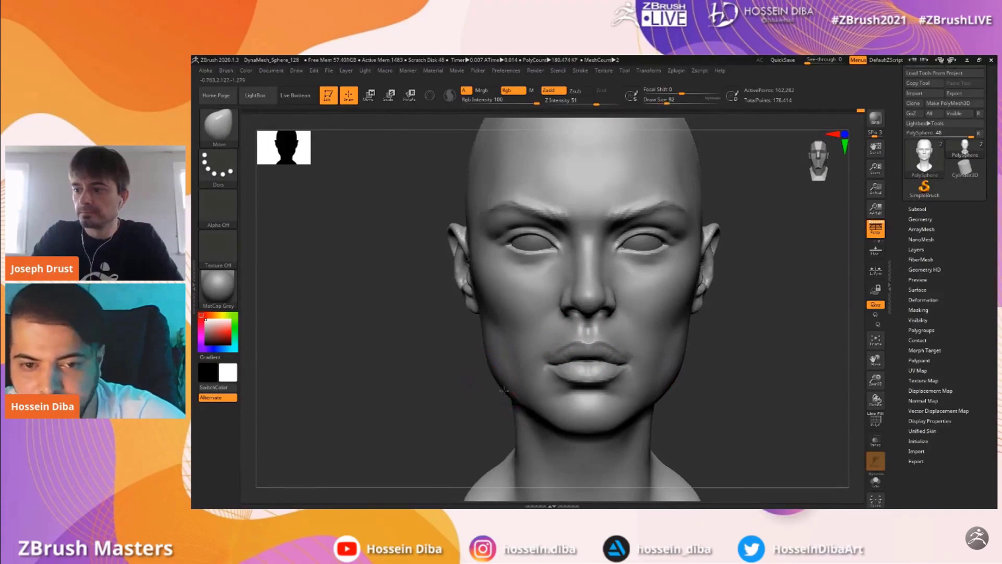
{"action": "left_click_drag", "start_coordinate": [870, 361], "coordinate": [872, 338]}
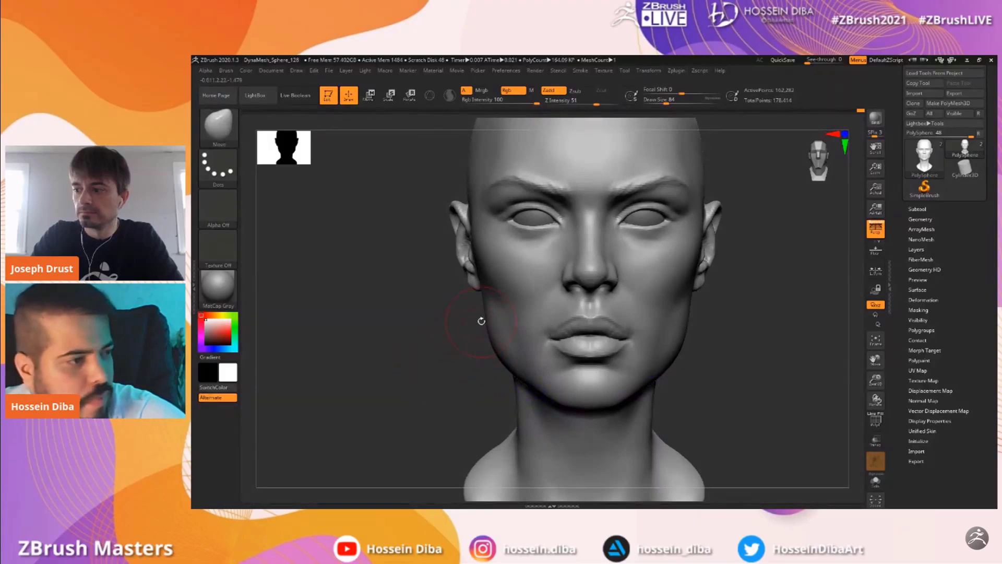
{"action": "key", "text": "shift"}
{"action": "mouse_move", "coordinate": [875, 380]}
{"action": "left_mouse_down"}
{"action": "mouse_move", "coordinate": [875, 359]}
{"action": "mouse_move", "coordinate": [871, 397]}
{"action": "left_mouse_up"}
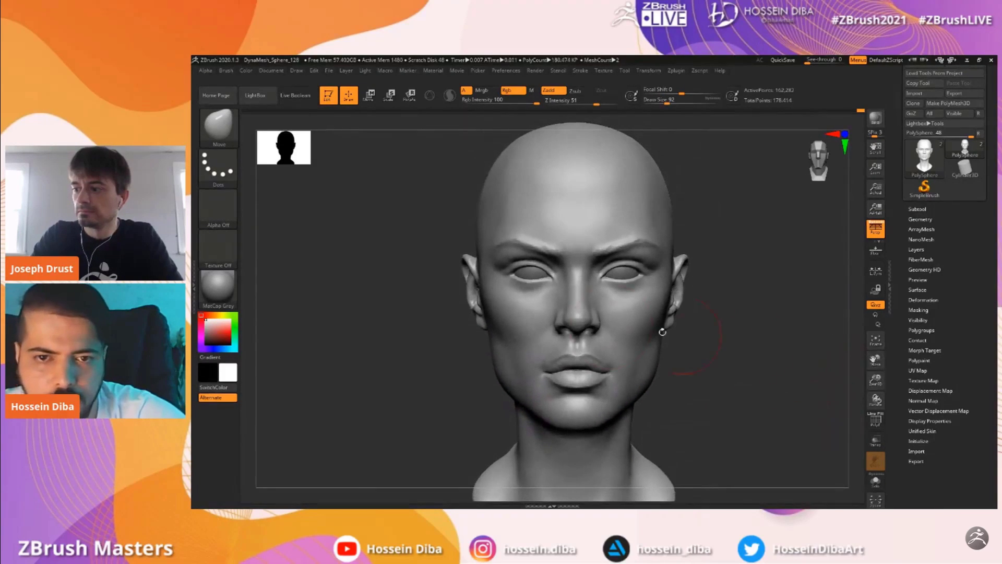
Subdivide the head mesh once and smooth the surface of the ear
{"action": "left_click_drag", "start_coordinate": [412, 338], "coordinate": [720, 346]}
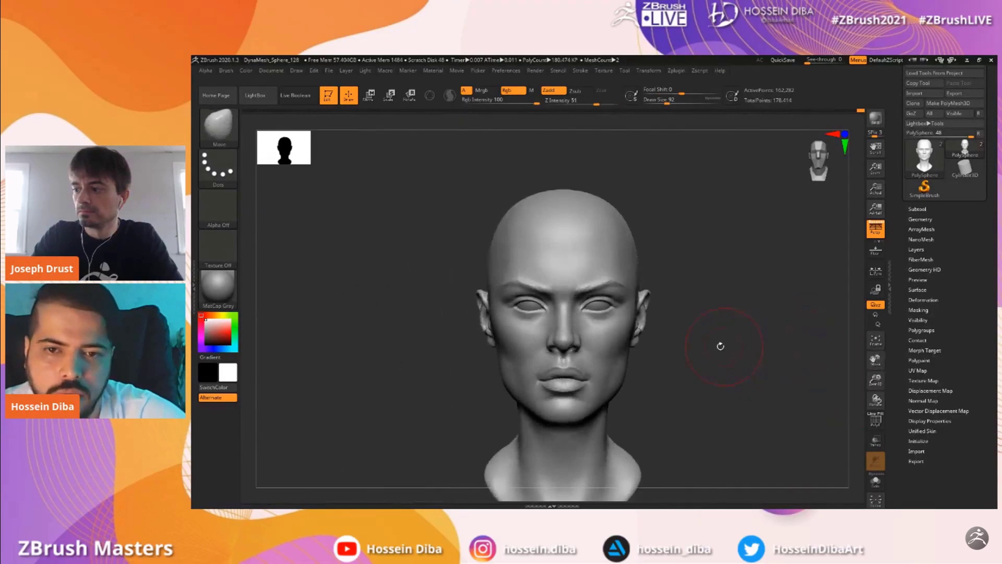
{"action": "left_click_drag", "start_coordinate": [843, 374], "coordinate": [712, 324]}
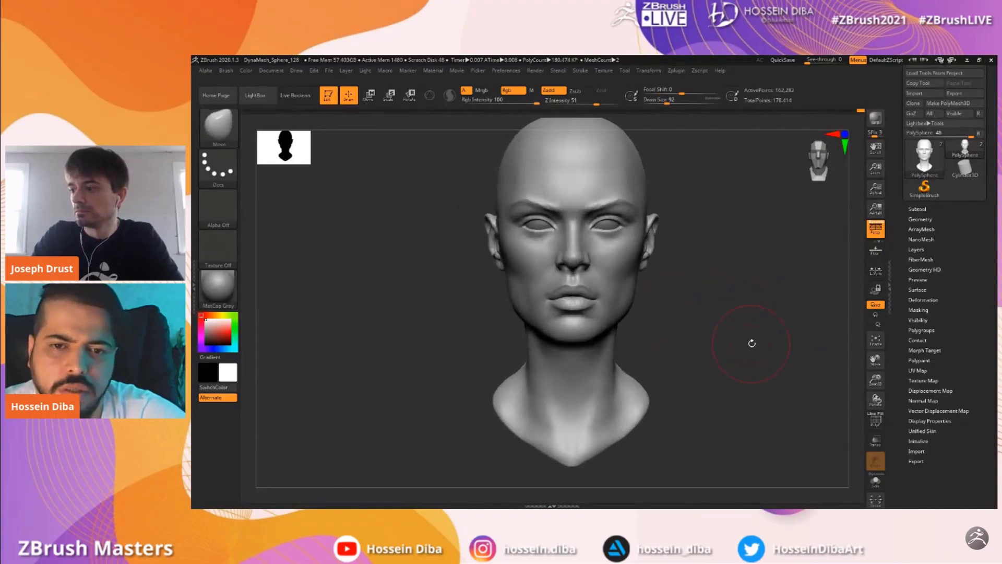
{"action": "left_click_drag", "start_coordinate": [875, 380], "coordinate": [875, 424]}
{"action": "key", "text": "ctrl+d"}
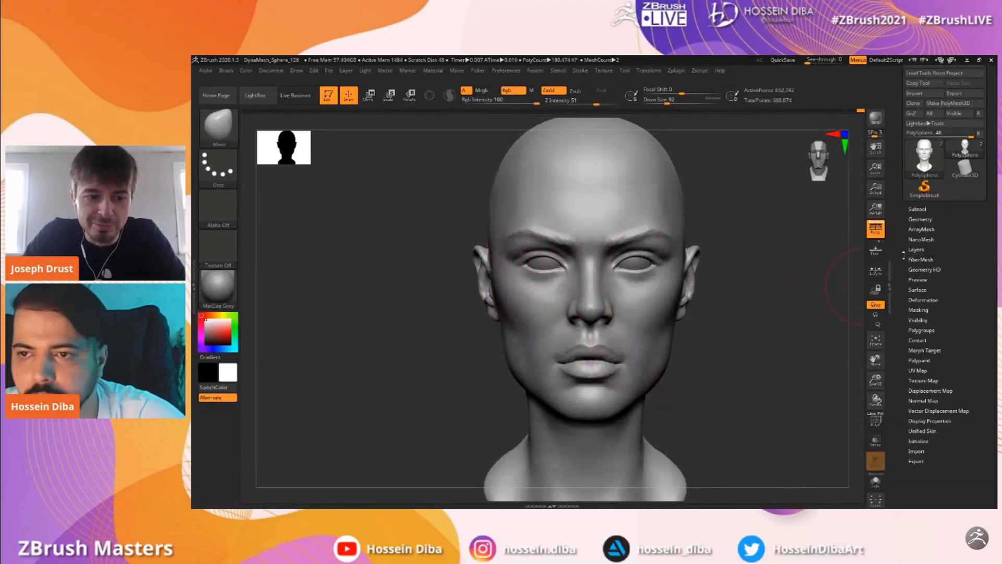
{"action": "left_click", "coordinate": [921, 220]}
{"action": "left_click", "coordinate": [921, 220]}
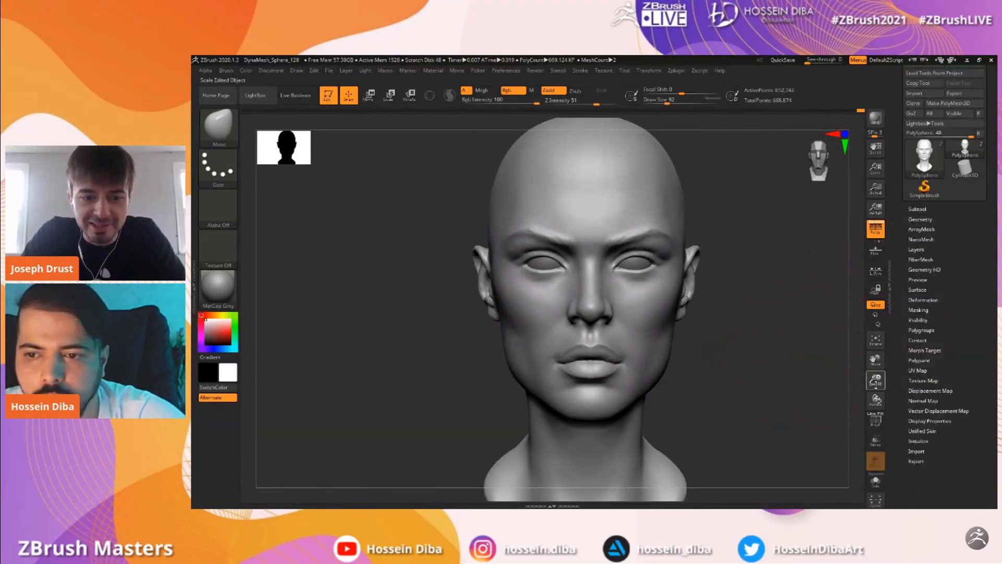
{"action": "left_click_drag", "start_coordinate": [876, 380], "coordinate": [876, 392]}
{"action": "left_click_drag", "start_coordinate": [875, 358], "coordinate": [879, 391]}
{"action": "left_click_drag", "start_coordinate": [369, 300], "coordinate": [751, 357]}
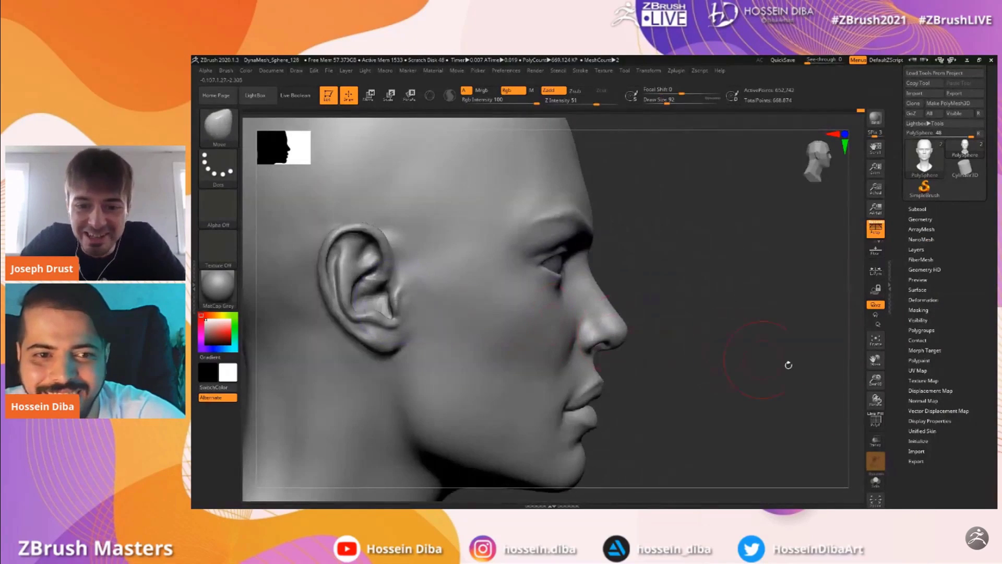
{"action": "mouse_move", "coordinate": [875, 361]}
{"action": "left_mouse_down"}
{"action": "mouse_move", "coordinate": [947, 367]}
{"action": "mouse_move", "coordinate": [752, 360]}
{"action": "left_mouse_up"}
{"action": "left_click_drag", "start_coordinate": [435, 297], "coordinate": [428, 294], "text": "shift"}
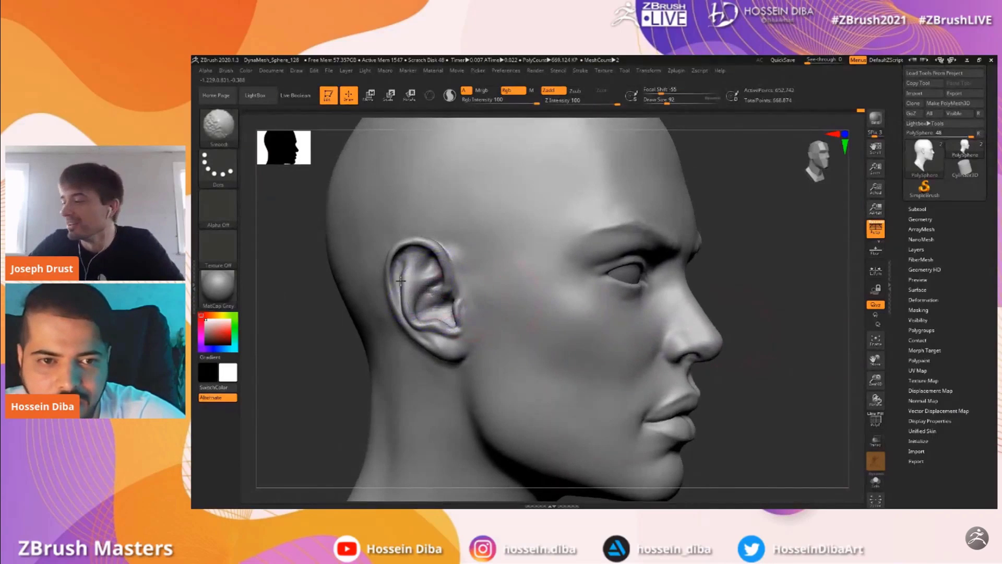
Open the Geometry settings and undo the subdivision of the head mesh
{"action": "left_click_drag", "start_coordinate": [876, 380], "coordinate": [877, 392]}
{"action": "left_click_drag", "start_coordinate": [875, 360], "coordinate": [903, 345]}
{"action": "left_click", "coordinate": [920, 219]}
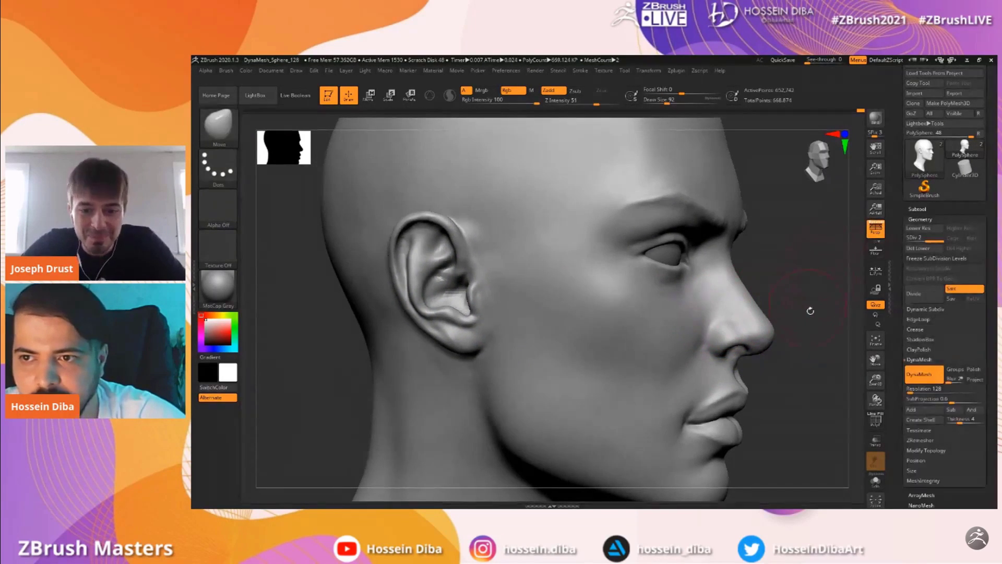
{"action": "key", "text": "shift+d"}
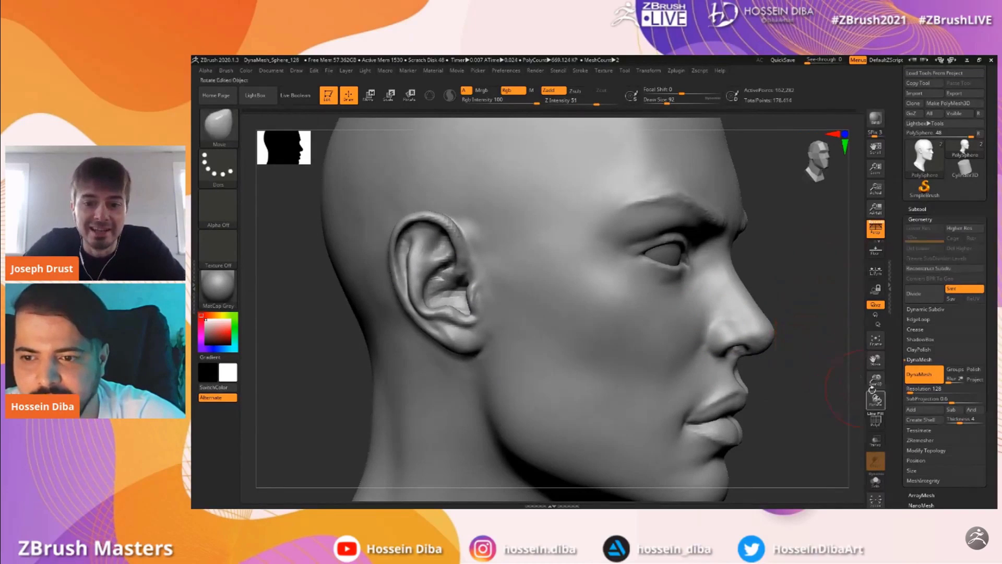
Remesh the head with DynaMesh at resolution 128 and turn on the polyframe display
{"action": "left_click_drag", "start_coordinate": [875, 388], "coordinate": [865, 359]}
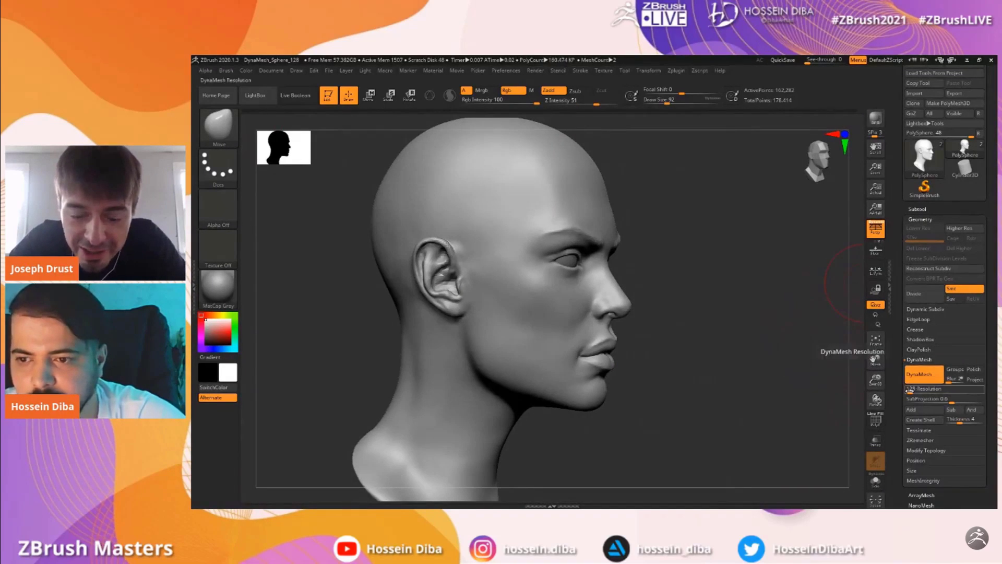
{"action": "left_click_drag", "start_coordinate": [697, 349], "coordinate": [711, 352]}
{"action": "mouse_move", "coordinate": [875, 379]}
{"action": "left_mouse_down"}
{"action": "mouse_move", "coordinate": [876, 389]}
{"action": "mouse_move", "coordinate": [876, 369]}
{"action": "left_mouse_up"}
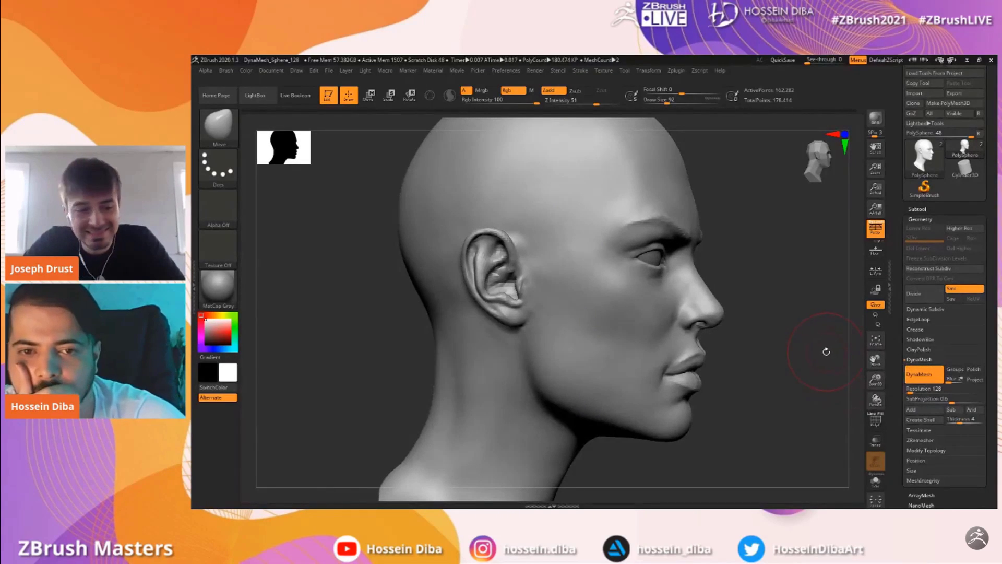
{"action": "left_click_drag", "start_coordinate": [875, 380], "coordinate": [875, 367]}
{"action": "left_click_drag", "start_coordinate": [875, 360], "coordinate": [870, 350]}
{"action": "left_click_drag", "start_coordinate": [723, 301], "coordinate": [748, 267], "text": "ctrl"}
{"action": "left_click_drag", "start_coordinate": [876, 380], "coordinate": [911, 373]}
{"action": "left_click", "coordinate": [876, 420]}
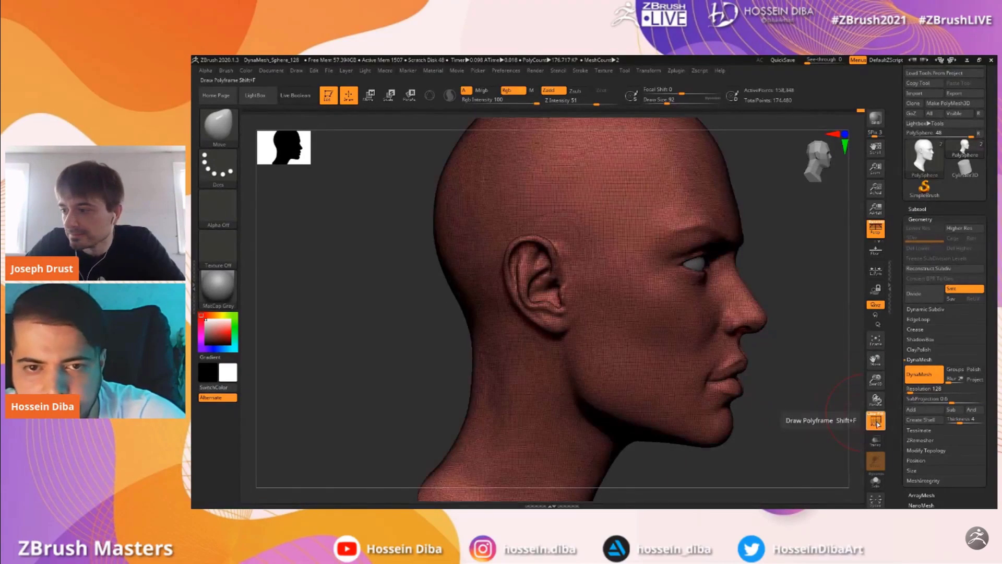
Turn off the polyframe display and subdivide the head mesh once
{"action": "left_click", "coordinate": [876, 420]}
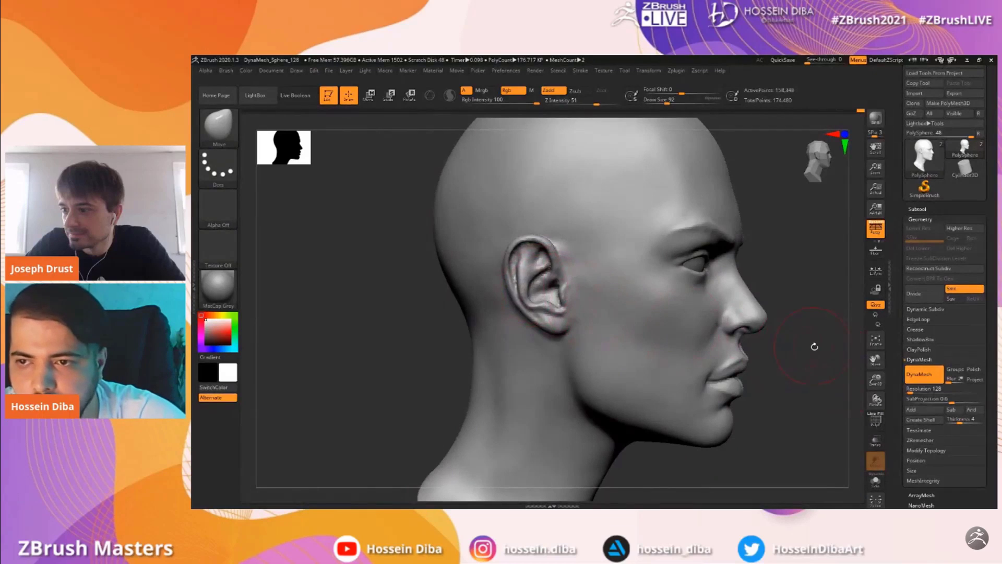
{"action": "key", "text": "ctrl+d"}
{"action": "left_click_drag", "start_coordinate": [818, 343], "coordinate": [532, 284]}
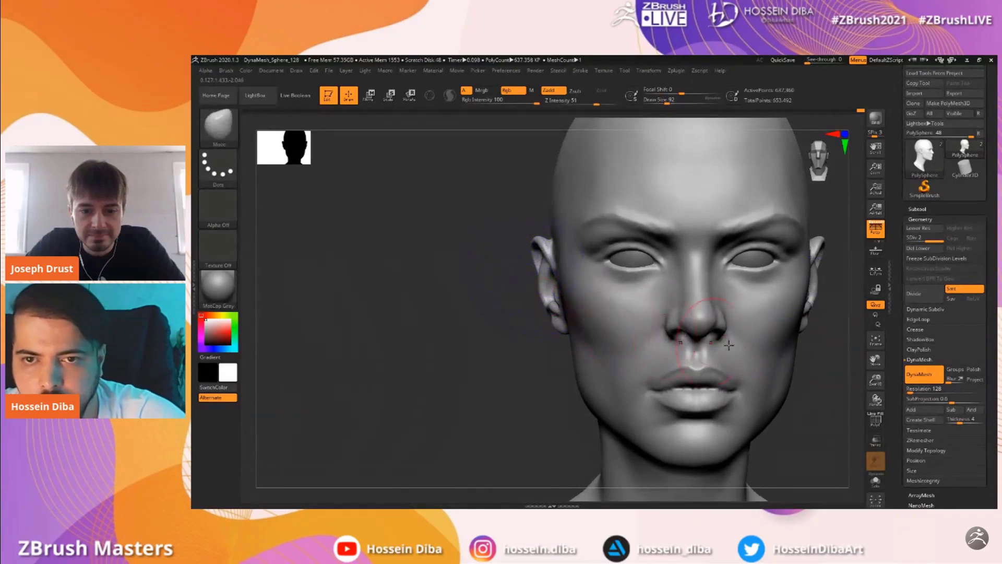
Carve the upper eyelid crease outward from the inner eye corner with the DamStandard brush at draw size 28
{"action": "key", "text": "f"}
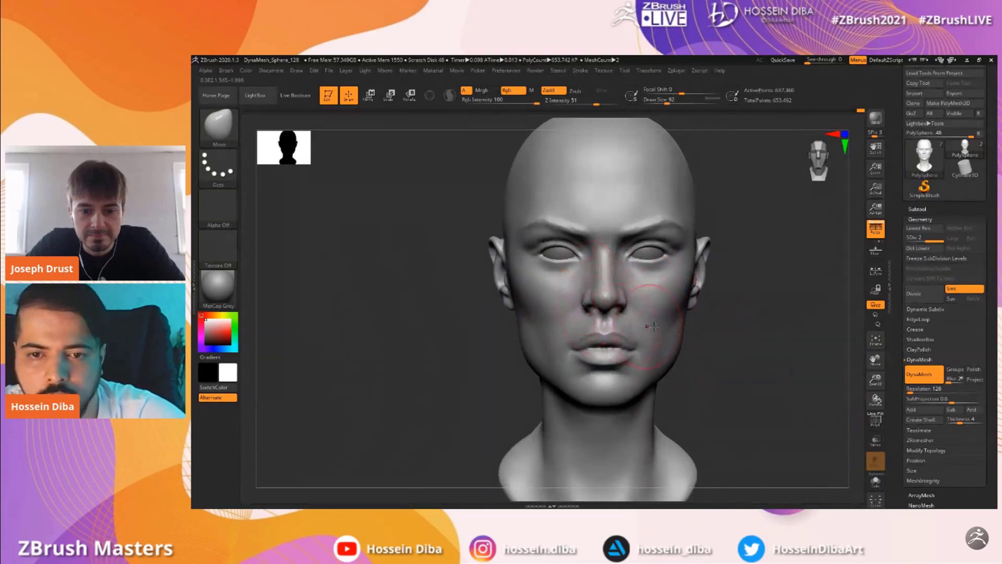
{"action": "key", "text": "bracketleft"}
{"action": "left_click_drag", "start_coordinate": [876, 382], "coordinate": [876, 418]}
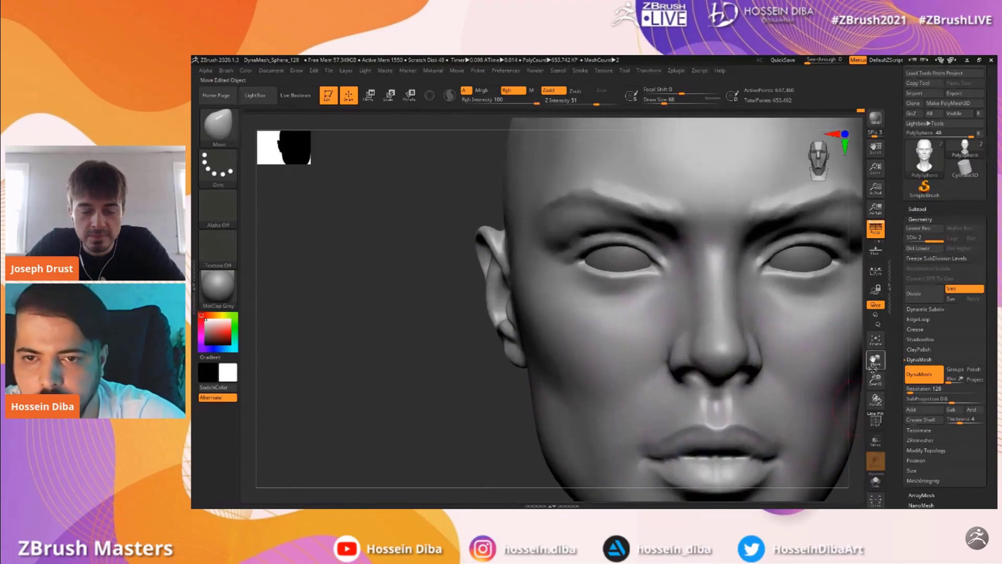
{"action": "left_click_drag", "start_coordinate": [875, 360], "coordinate": [814, 378]}
{"action": "left_click", "coordinate": [217, 140]}
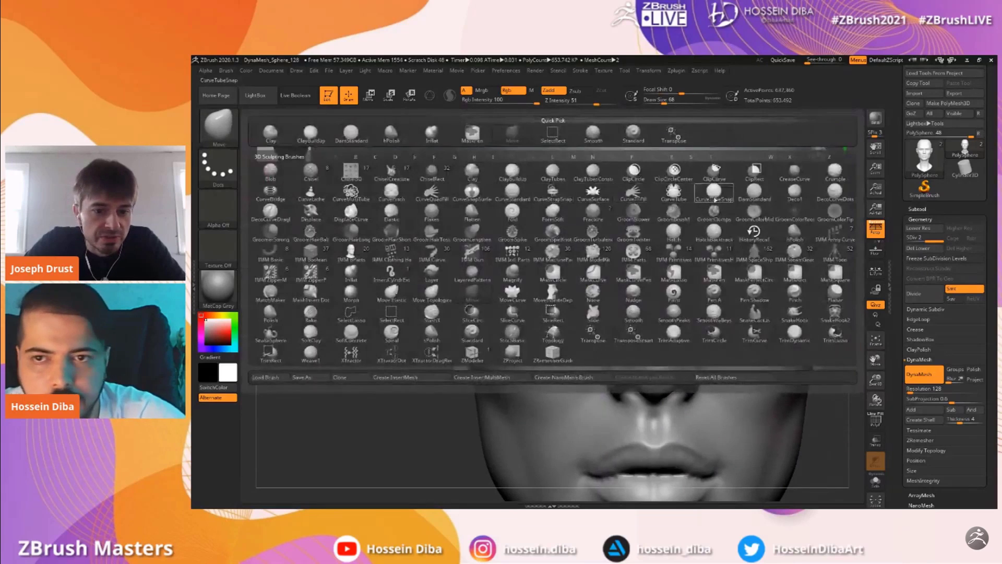
{"action": "left_click", "coordinate": [752, 194]}
{"action": "mouse_move", "coordinate": [875, 380]}
{"action": "left_mouse_down"}
{"action": "mouse_move", "coordinate": [876, 394]}
{"action": "mouse_move", "coordinate": [856, 359]}
{"action": "left_mouse_up"}
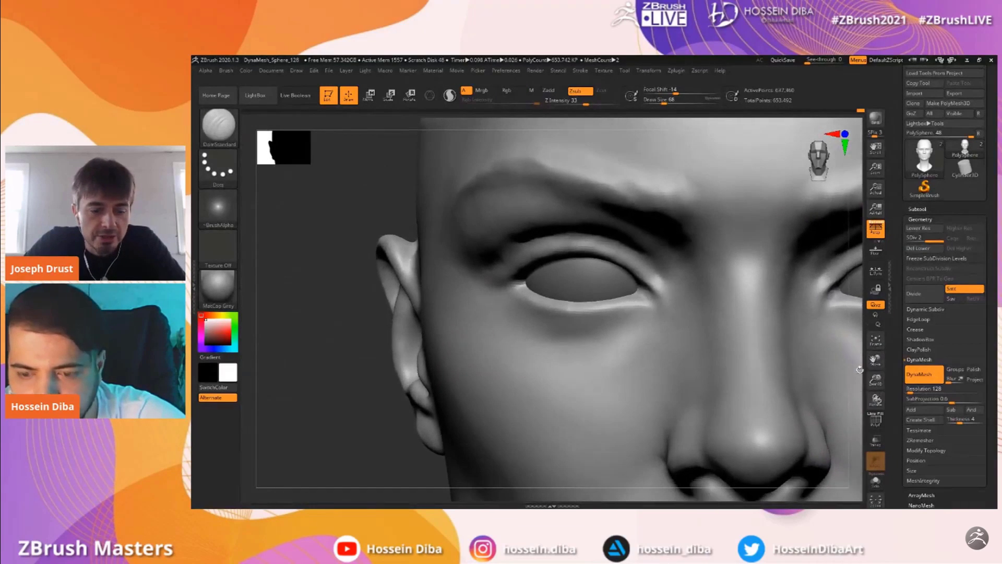
{"action": "key", "text": "bracketleft"}
{"action": "key", "text": "bracketleft"}
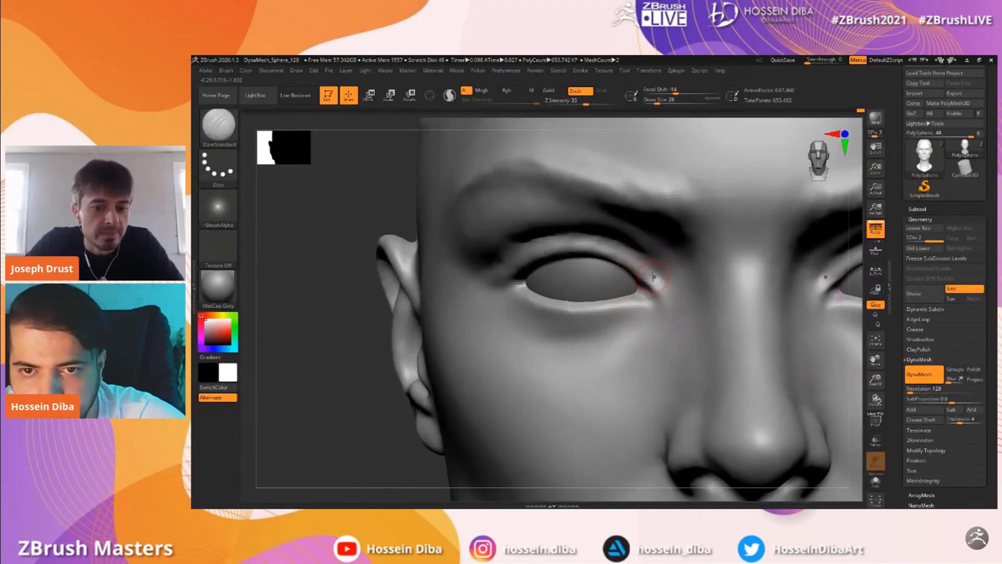
{"action": "left_click_drag", "start_coordinate": [646, 264], "coordinate": [647, 262]}
{"action": "key", "text": "ctrl+z"}
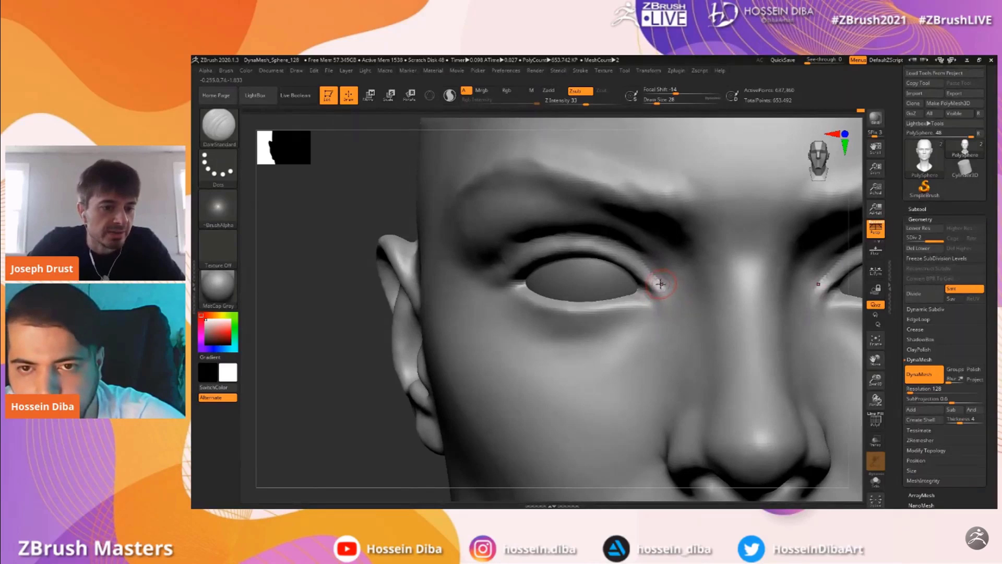
{"action": "left_click_drag", "start_coordinate": [659, 280], "coordinate": [597, 242]}
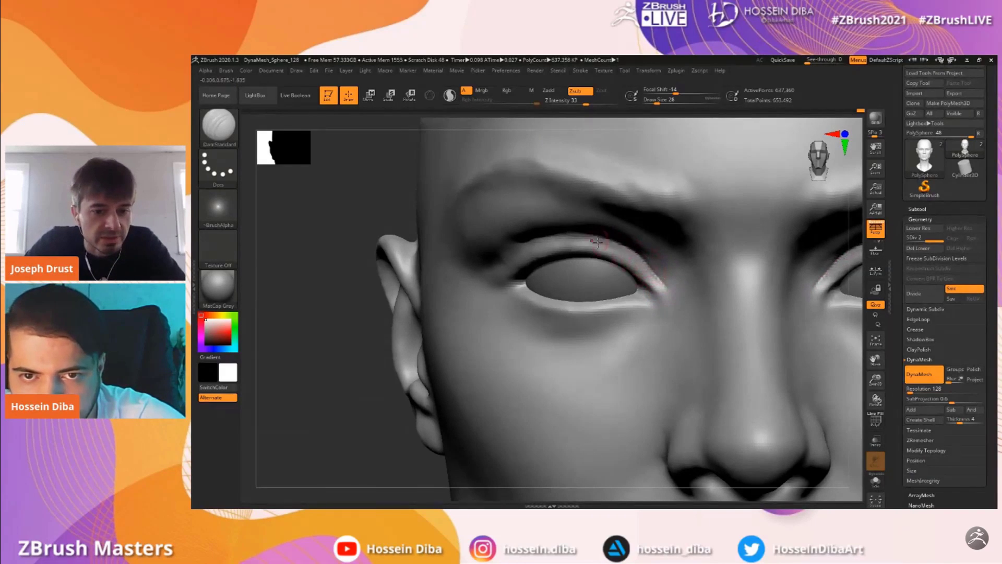
Extend the upper eyelid crease toward the outer eye corner and deepen its inner end with a slightly larger DamStandard brush
{"action": "left_click_drag", "start_coordinate": [331, 313], "coordinate": [397, 308]}
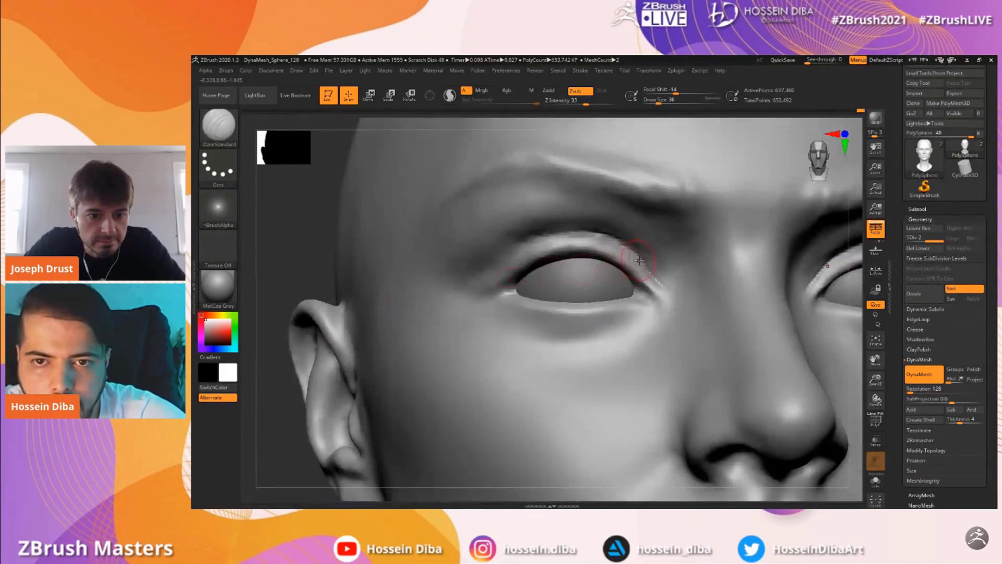
{"action": "left_click_drag", "start_coordinate": [610, 237], "coordinate": [512, 246]}
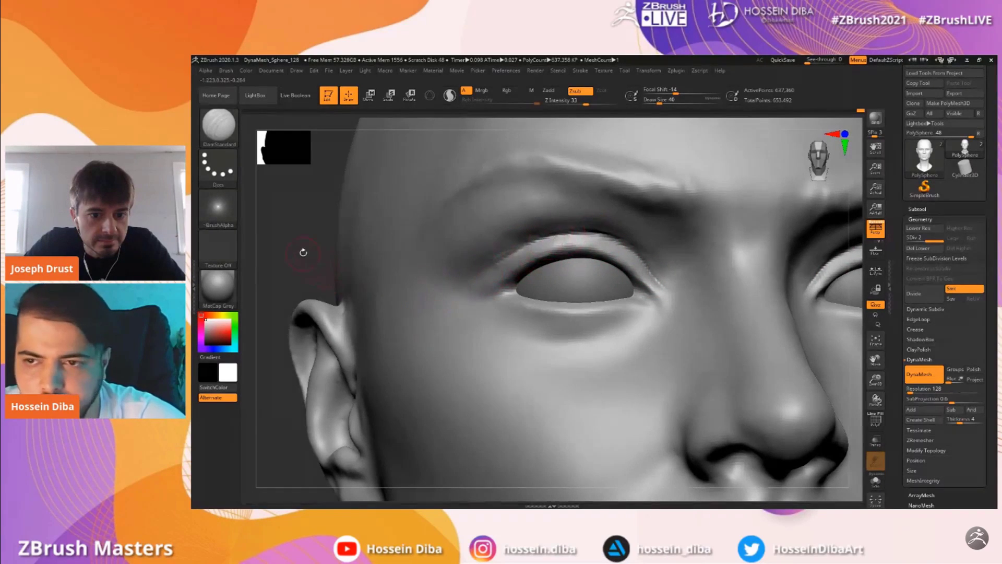
{"action": "left_click_drag", "start_coordinate": [303, 254], "coordinate": [481, 276]}
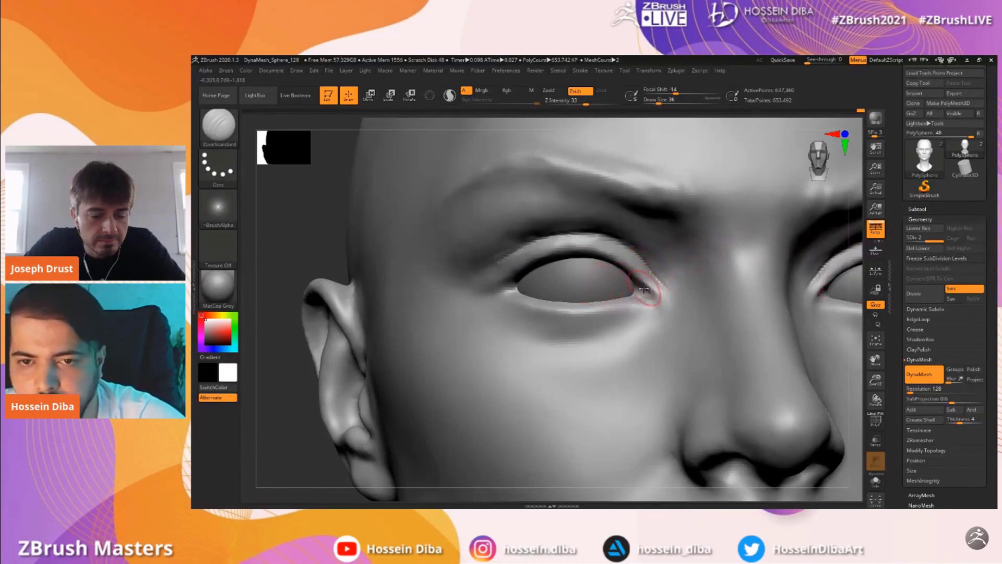
{"action": "left_click_drag", "start_coordinate": [646, 286], "coordinate": [658, 292]}
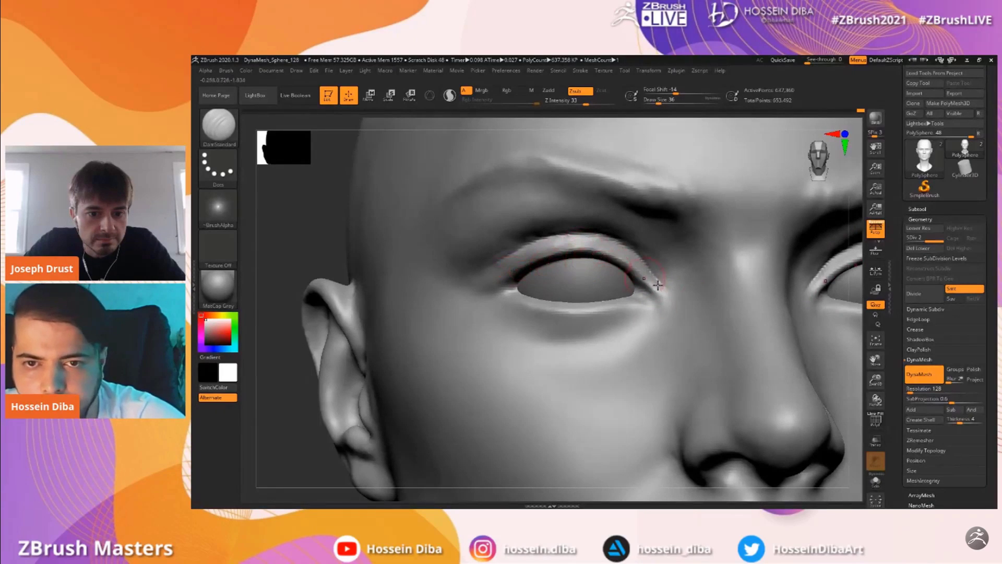
Smooth the surface and rim of the upper eyelid above the eyeball
{"action": "left_click_drag", "start_coordinate": [875, 381], "coordinate": [856, 382]}
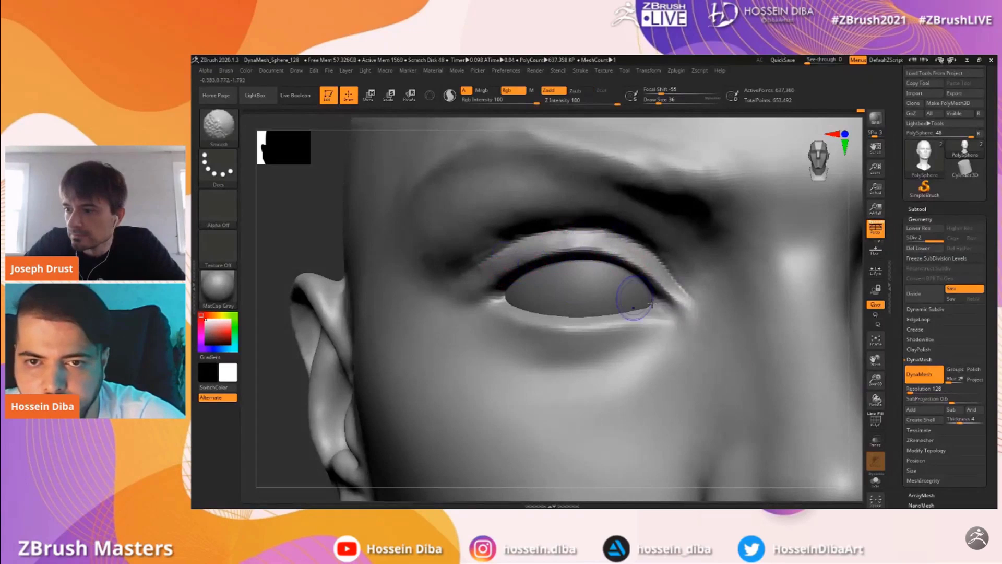
{"action": "left_click_drag", "start_coordinate": [873, 378], "coordinate": [856, 392]}
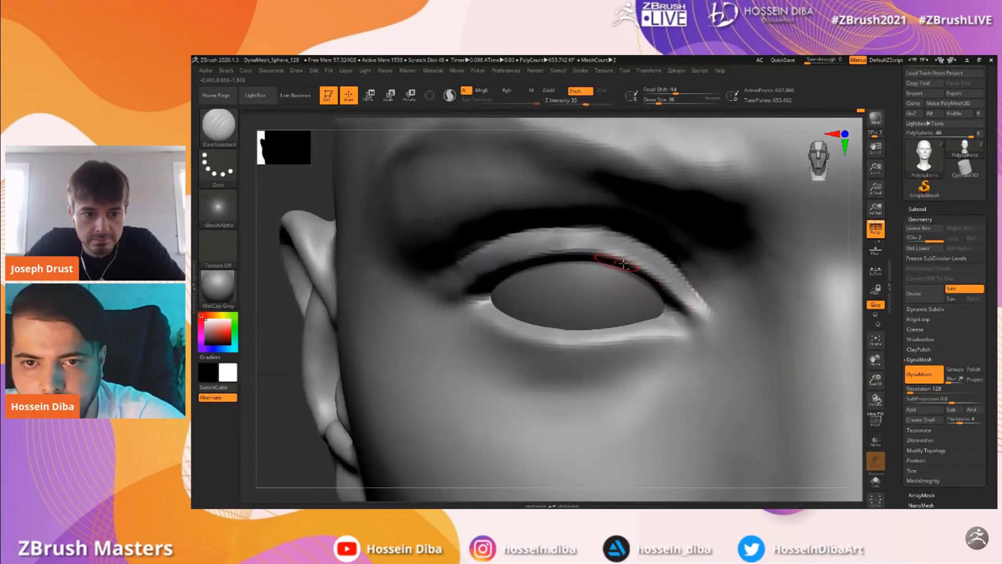
{"action": "left_click_drag", "start_coordinate": [588, 250], "coordinate": [542, 266], "text": "shift"}
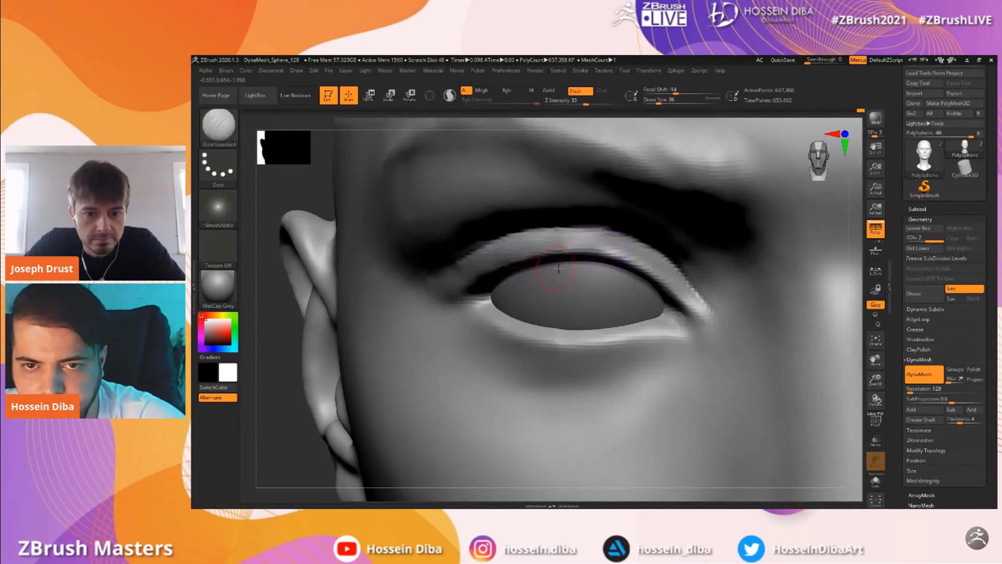
{"action": "left_click_drag", "start_coordinate": [588, 243], "coordinate": [576, 247], "text": "shift"}
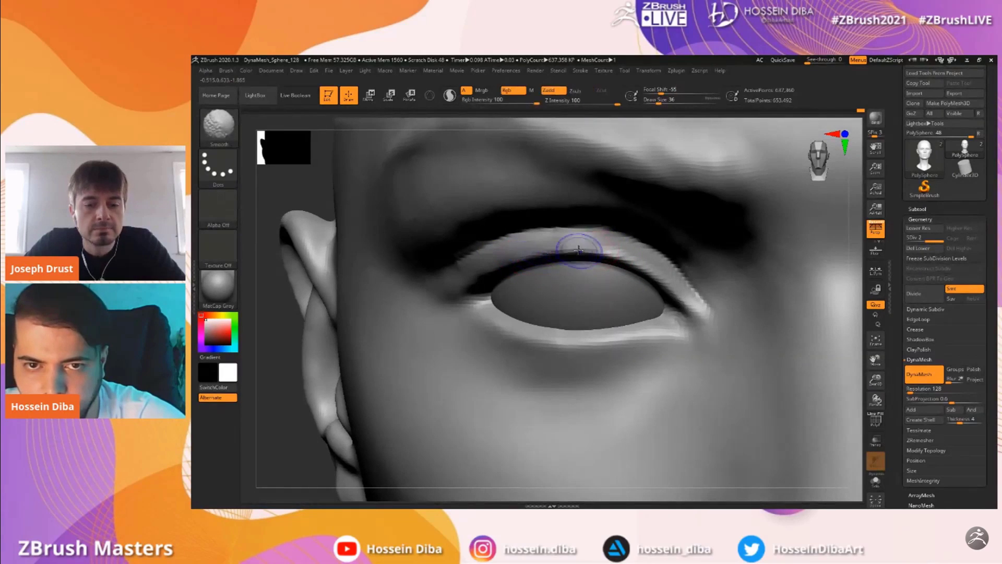
{"action": "key", "text": "f"}
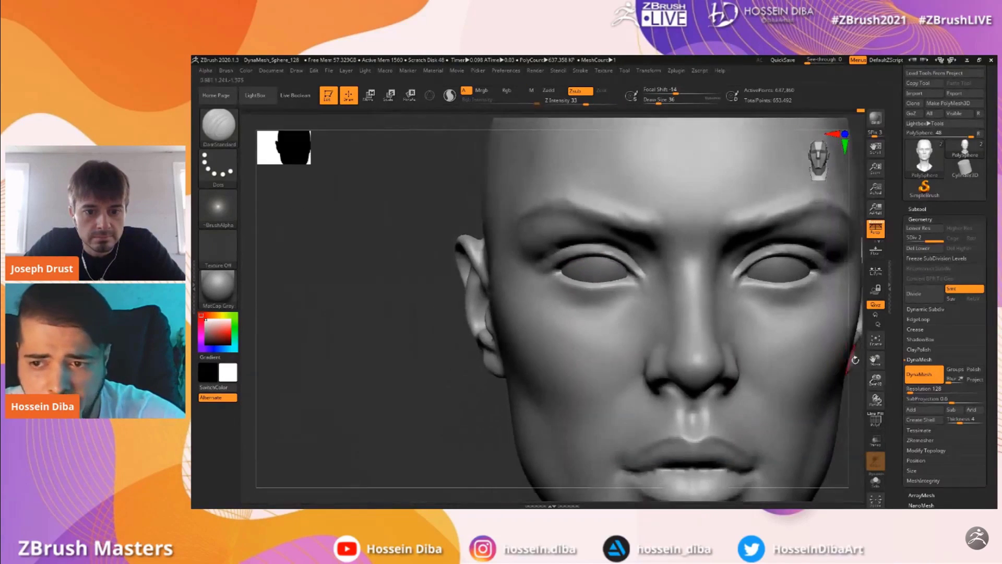
Define the inner eye corner, lower lid rim and outer eye corner with DamStandard, enlarging the brush to draw size 40
{"action": "mouse_move", "coordinate": [868, 376]}
{"action": "left_mouse_down"}
{"action": "mouse_move", "coordinate": [814, 372]}
{"action": "mouse_move", "coordinate": [864, 377]}
{"action": "left_mouse_up"}
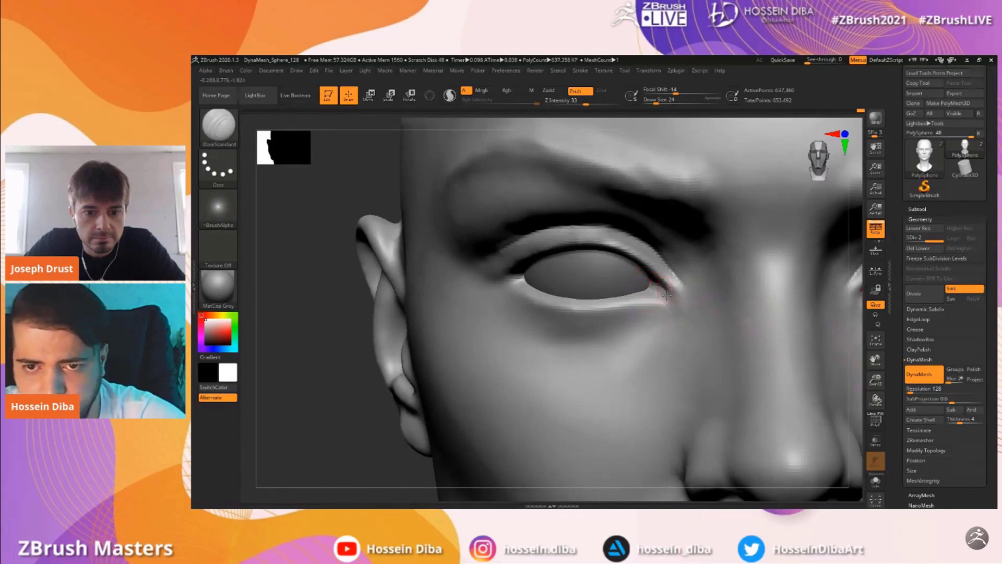
{"action": "key", "text": "bracketright"}
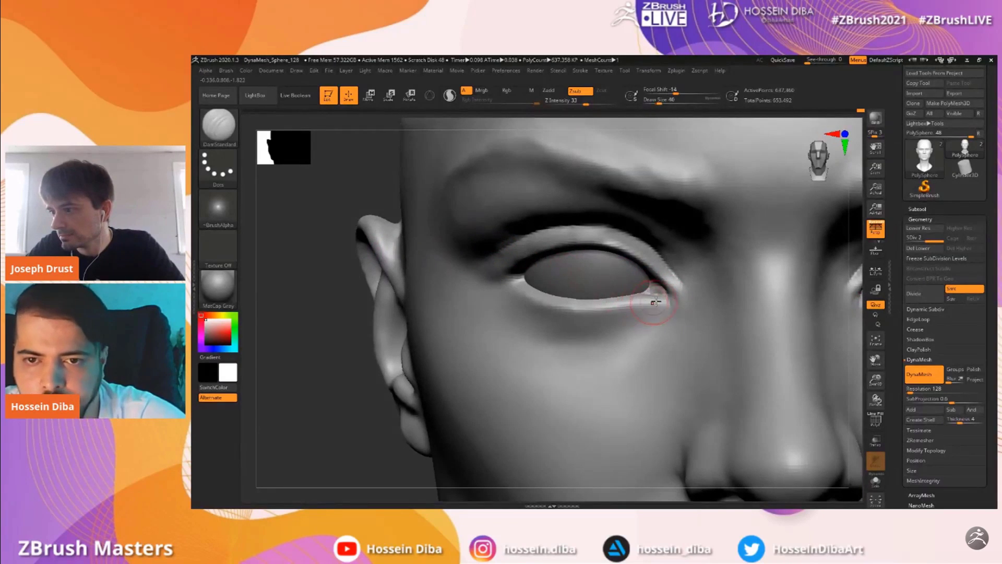
{"action": "key", "text": "bracketright"}
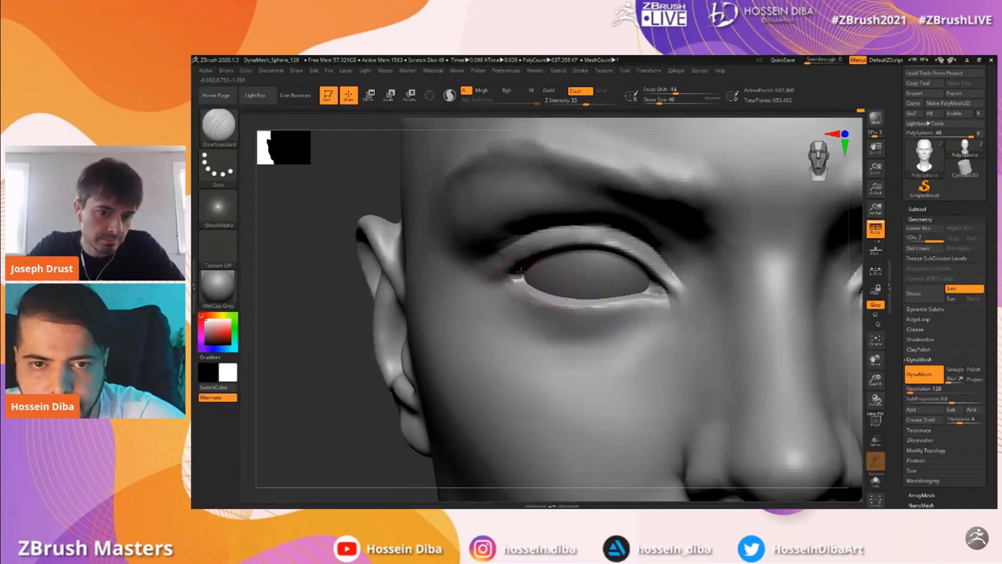
{"action": "left_click_drag", "start_coordinate": [303, 328], "coordinate": [519, 280]}
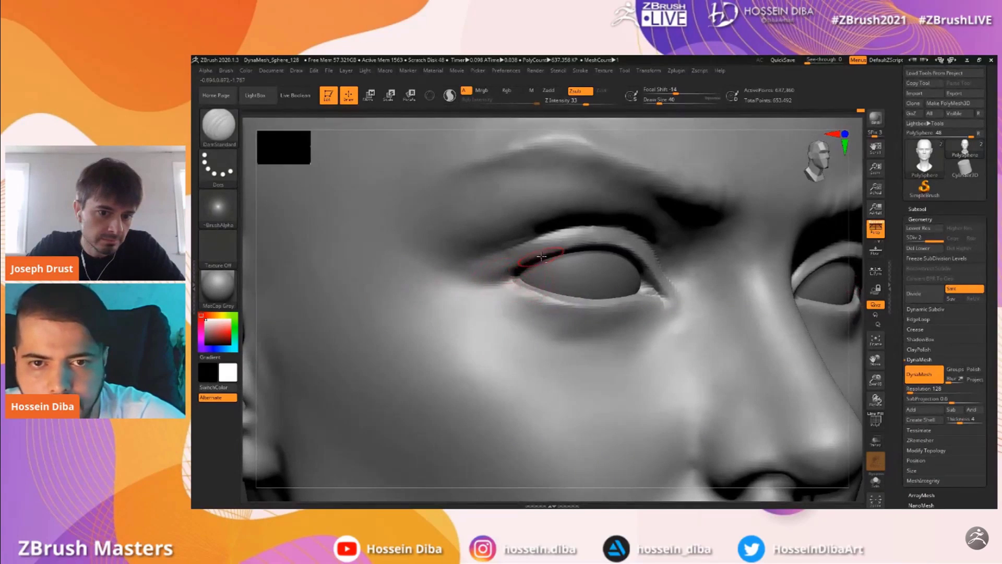
{"action": "left_click_drag", "start_coordinate": [875, 380], "coordinate": [779, 340]}
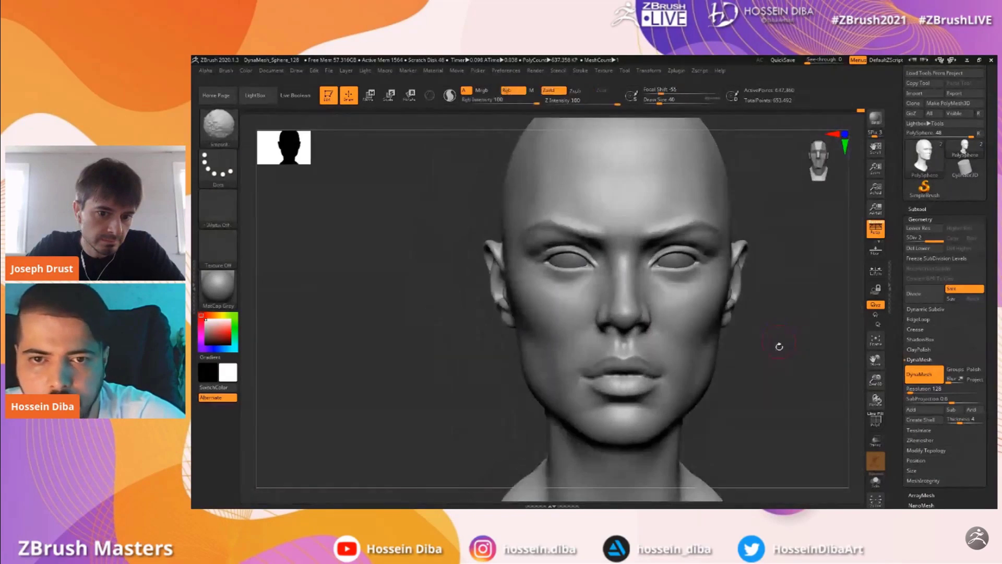
Reshape the inner eye corner and adjoining eyelid edges with a small Move brush
{"action": "mouse_move", "coordinate": [876, 380]}
{"action": "left_mouse_down"}
{"action": "mouse_move", "coordinate": [861, 459]}
{"action": "mouse_move", "coordinate": [851, 452]}
{"action": "left_mouse_up"}
{"action": "left_click", "coordinate": [218, 126]}
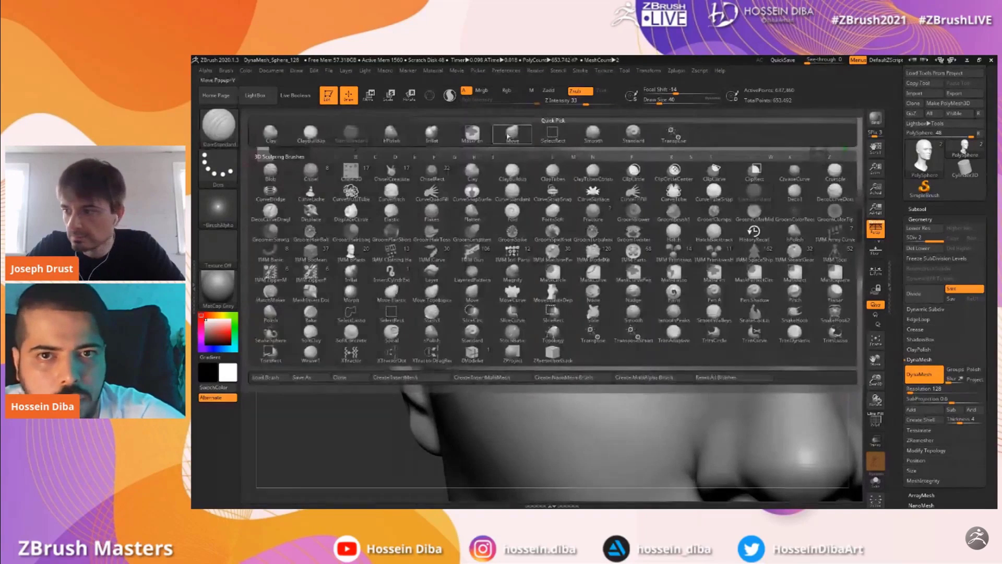
{"action": "left_click", "coordinate": [512, 137]}
{"action": "mouse_move", "coordinate": [856, 372]}
{"action": "left_mouse_down"}
{"action": "mouse_move", "coordinate": [830, 365]}
{"action": "mouse_move", "coordinate": [858, 391]}
{"action": "left_mouse_up"}
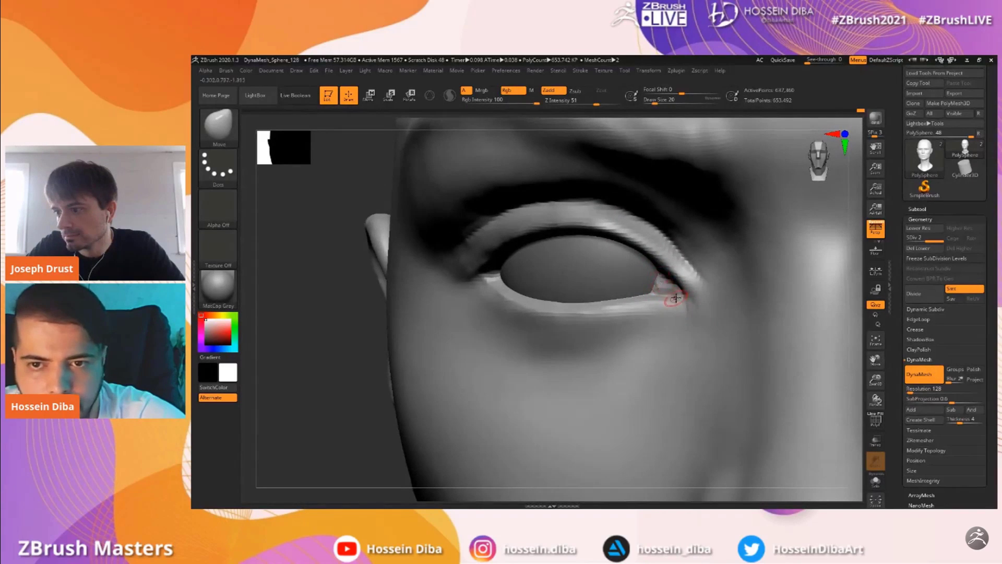
{"action": "scroll", "coordinate": [675, 298], "scroll_direction": "down", "scroll_amount": 2}
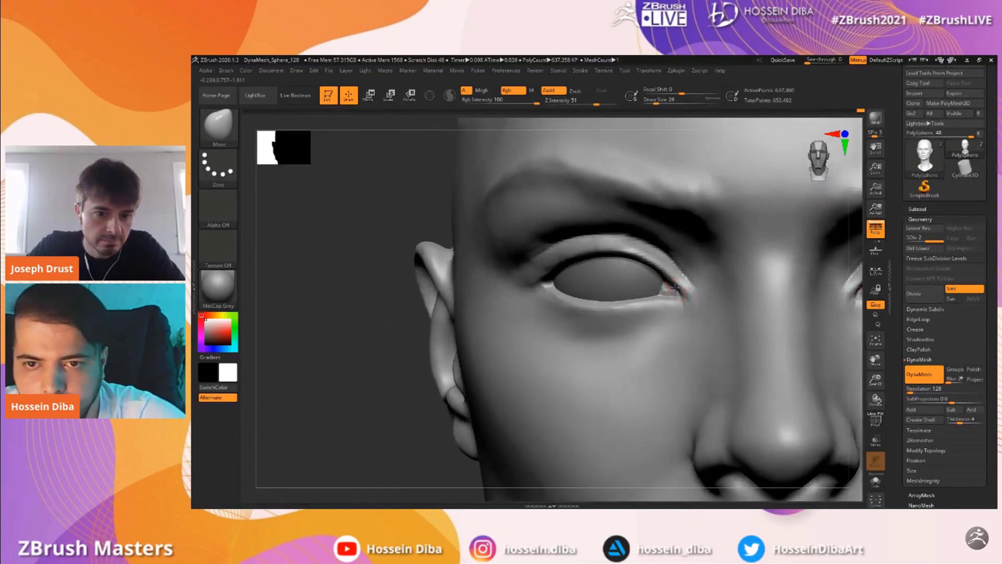
{"action": "key", "text": "["}
{"action": "left_click_drag", "start_coordinate": [679, 290], "coordinate": [685, 299]}
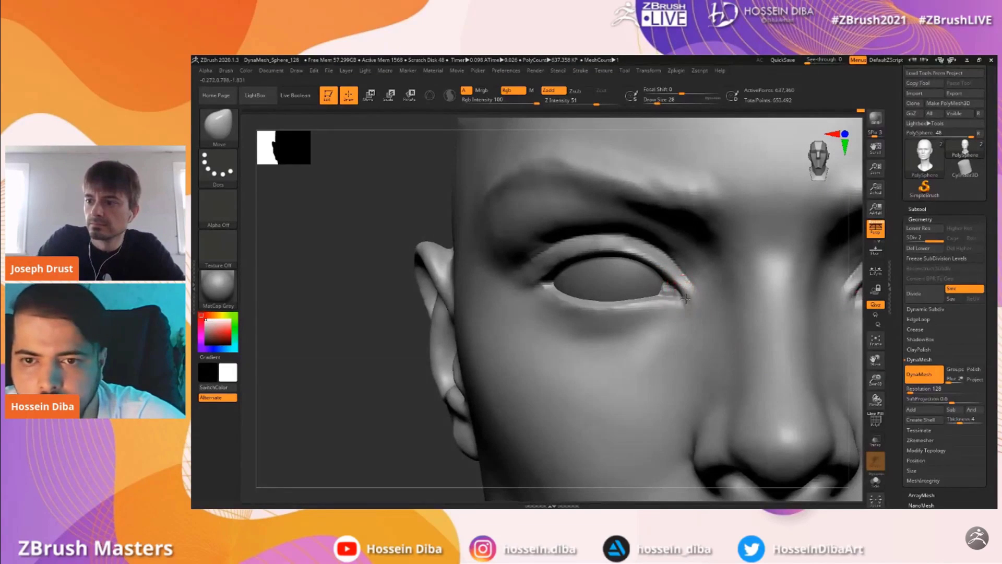
{"action": "key", "text": "]"}
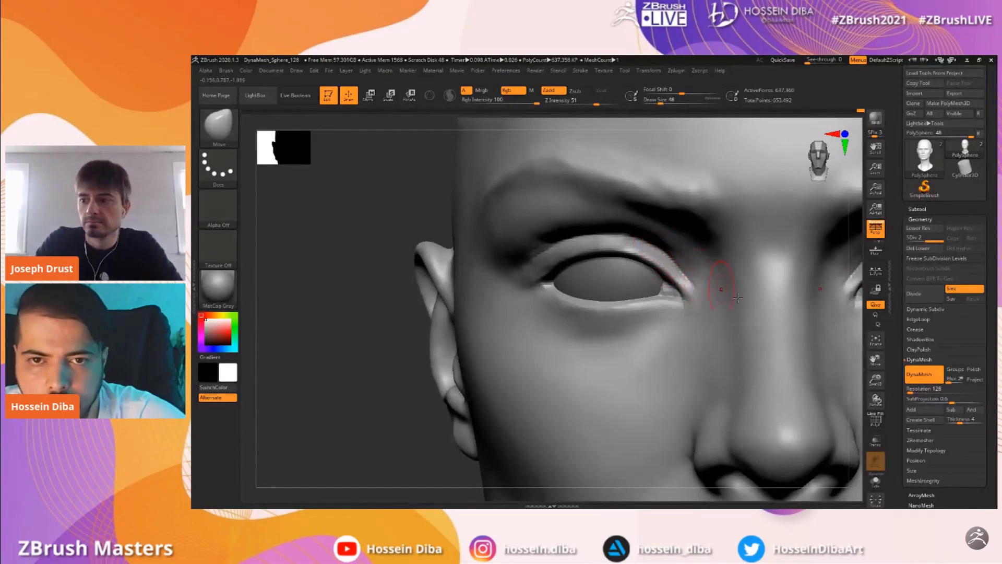
Sculpt fine raised hair strokes on the inner eyebrow with the Standard brush at draw size 10
{"action": "left_click_drag", "start_coordinate": [875, 360], "coordinate": [840, 392]}
{"action": "key", "text": "b"}
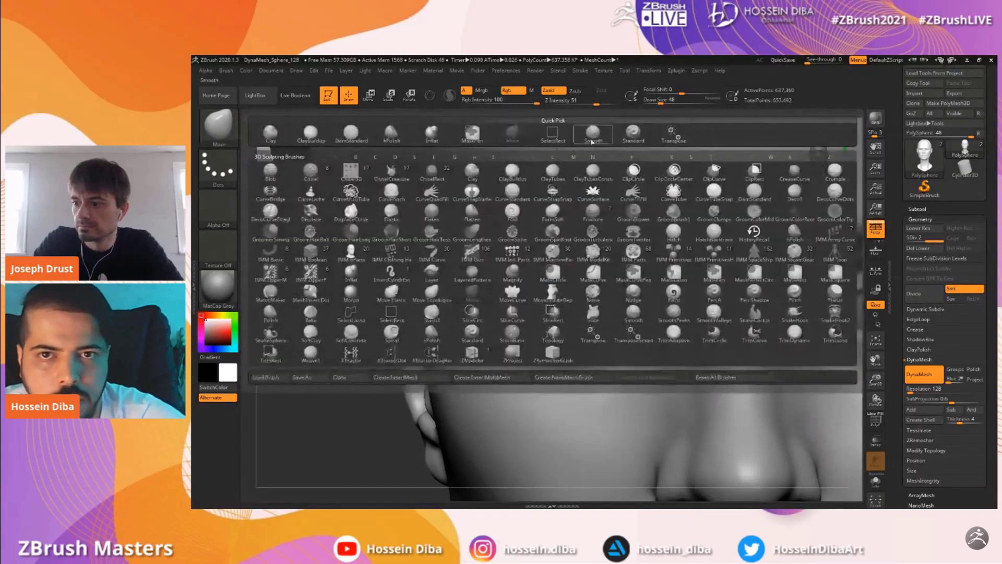
{"action": "key", "text": "s"}
{"action": "key", "text": "t"}
{"action": "key", "text": "]"}
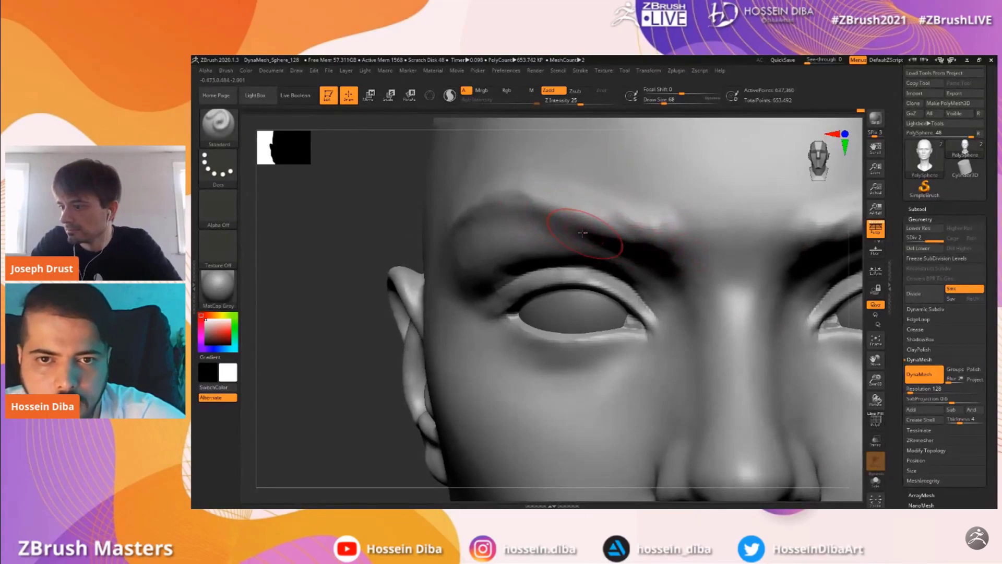
{"action": "left_click_drag", "start_coordinate": [876, 380], "coordinate": [873, 349]}
{"action": "mouse_move", "coordinate": [876, 361]}
{"action": "left_mouse_down"}
{"action": "mouse_move", "coordinate": [898, 380]}
{"action": "mouse_move", "coordinate": [879, 408]}
{"action": "mouse_move", "coordinate": [867, 403]}
{"action": "left_mouse_up"}
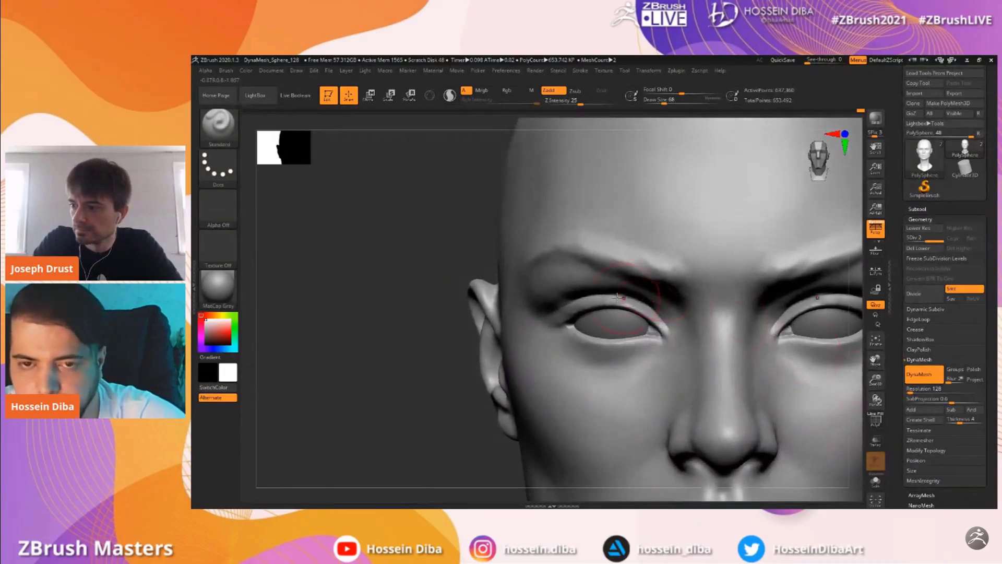
{"action": "key", "text": "["}
{"action": "key", "text": "["}
{"action": "key", "text": "["}
{"action": "key", "text": "["}
{"action": "key", "text": "["}
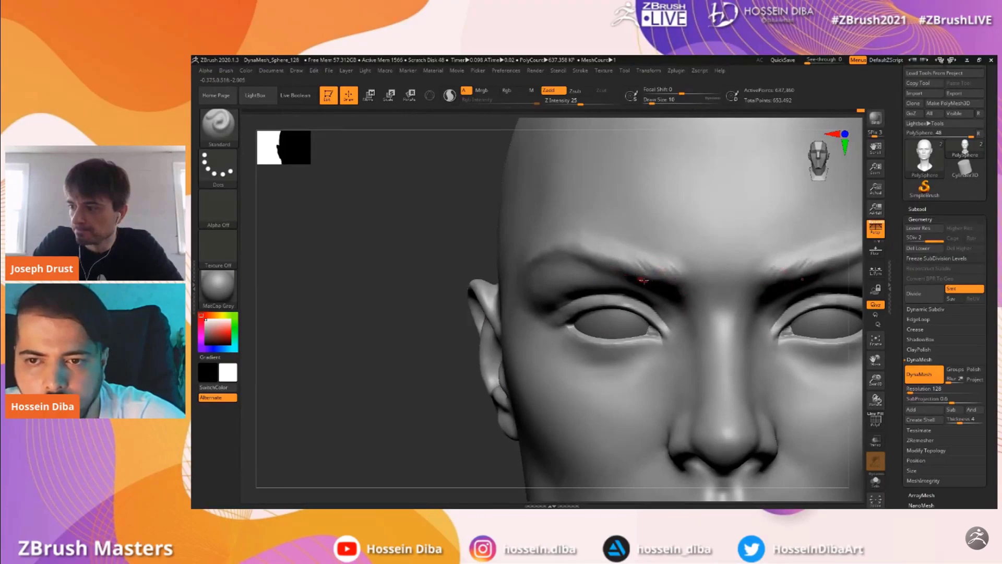
Add more fine strokes along the eyebrow and lower the head mesh to subdivision level 1
{"action": "left_click_drag", "start_coordinate": [427, 275], "coordinate": [427, 268]}
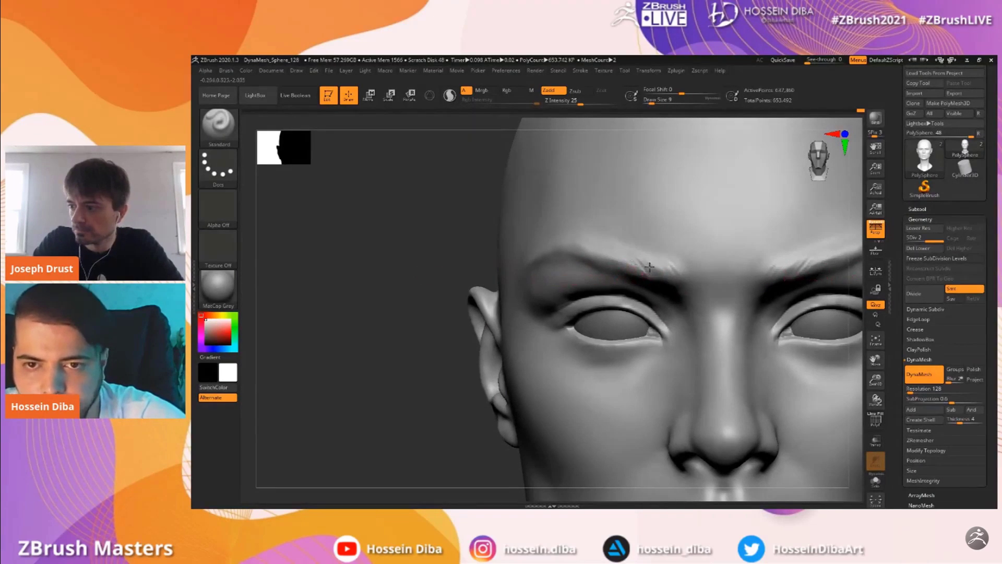
{"action": "left_click_drag", "start_coordinate": [427, 257], "coordinate": [443, 260]}
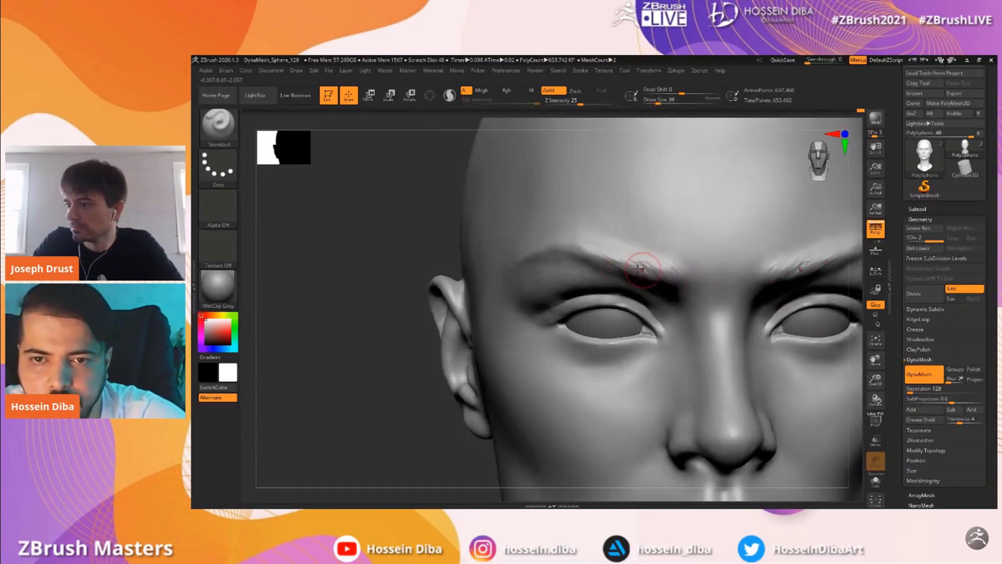
{"action": "left_click", "coordinate": [922, 249]}
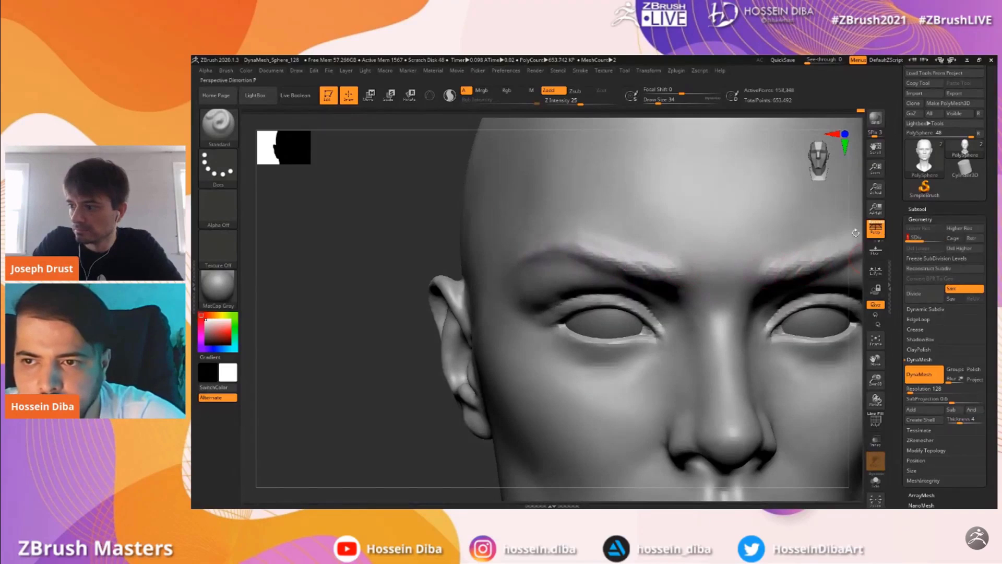
Smooth the inner brow ridge at the lowest subdivision level, then return the head to subdivision level 2
{"action": "left_click_drag", "start_coordinate": [636, 259], "coordinate": [653, 279], "text": "shift"}
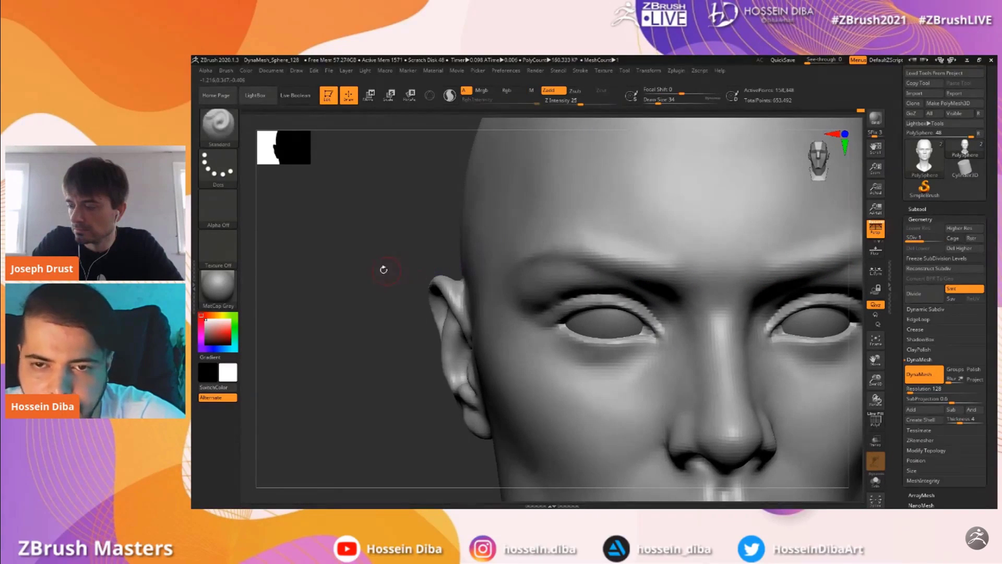
{"action": "left_click_drag", "start_coordinate": [389, 270], "coordinate": [391, 260]}
{"action": "key", "text": "shift"}
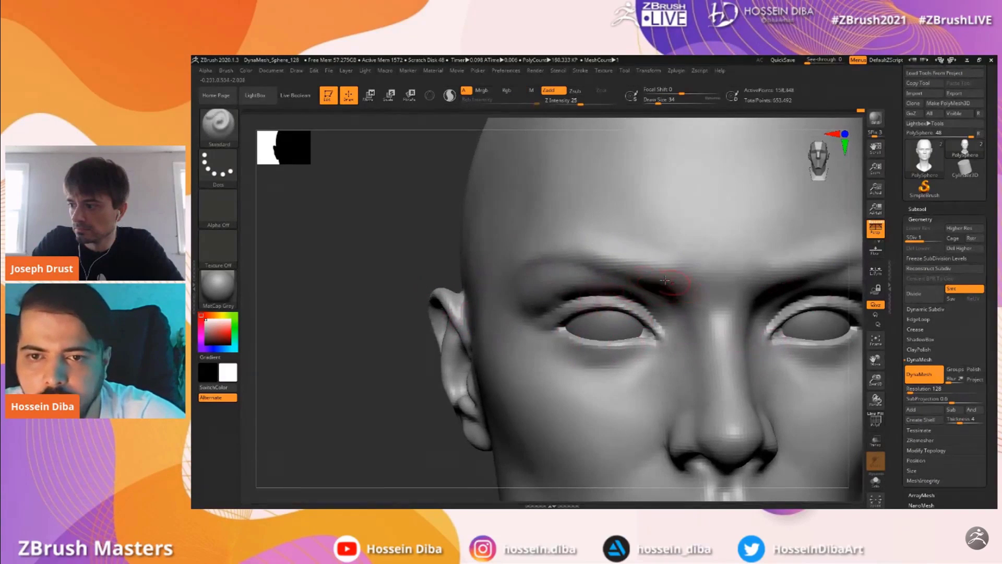
{"action": "key", "text": "f"}
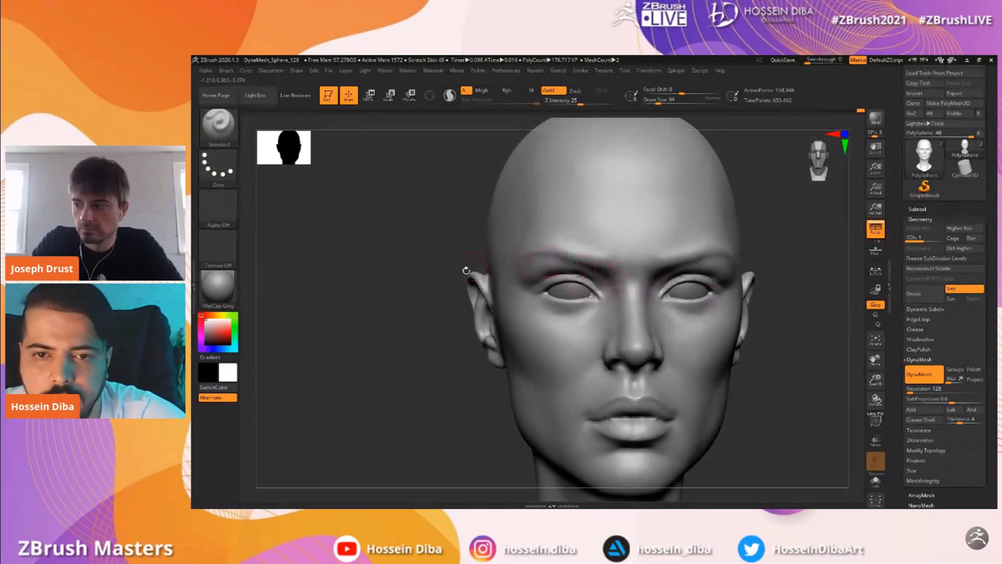
{"action": "left_click_drag", "start_coordinate": [832, 390], "coordinate": [834, 438], "text": "alt"}
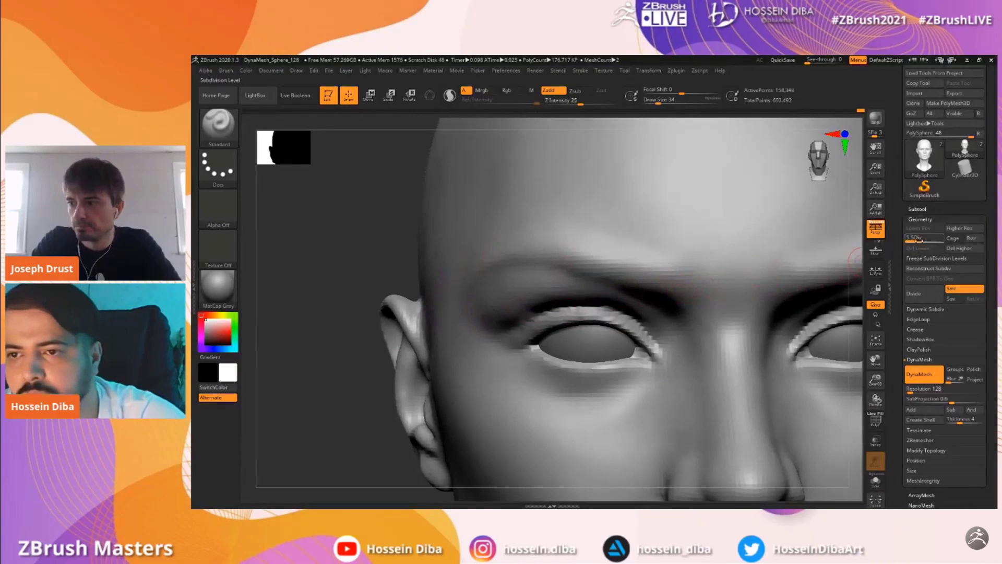
{"action": "key", "text": "d"}
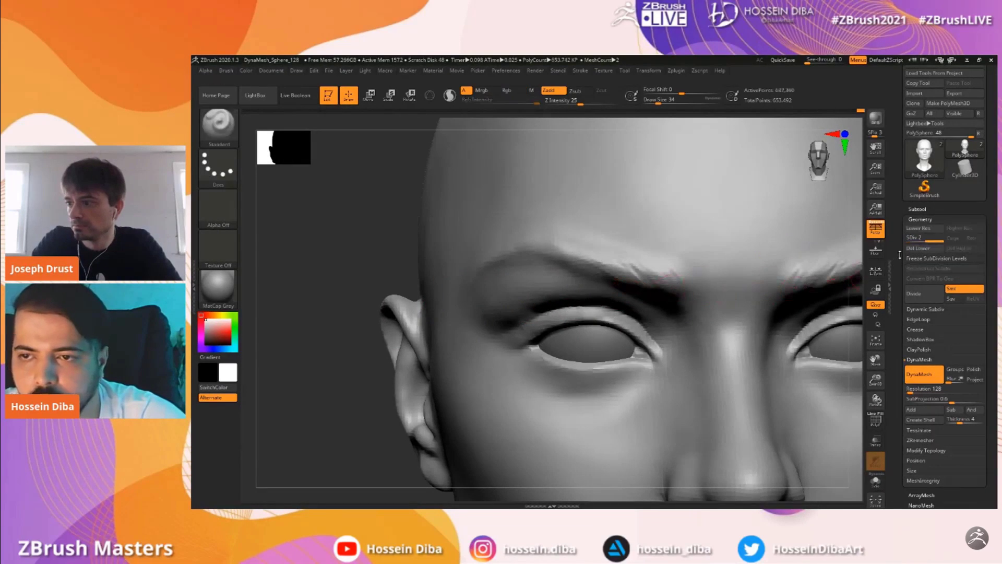
Sculpt fine raised hair strokes along the middle and outer eyebrow with the Standard brush at draw size 8 to 10
{"action": "left_click_drag", "start_coordinate": [875, 379], "coordinate": [891, 395]}
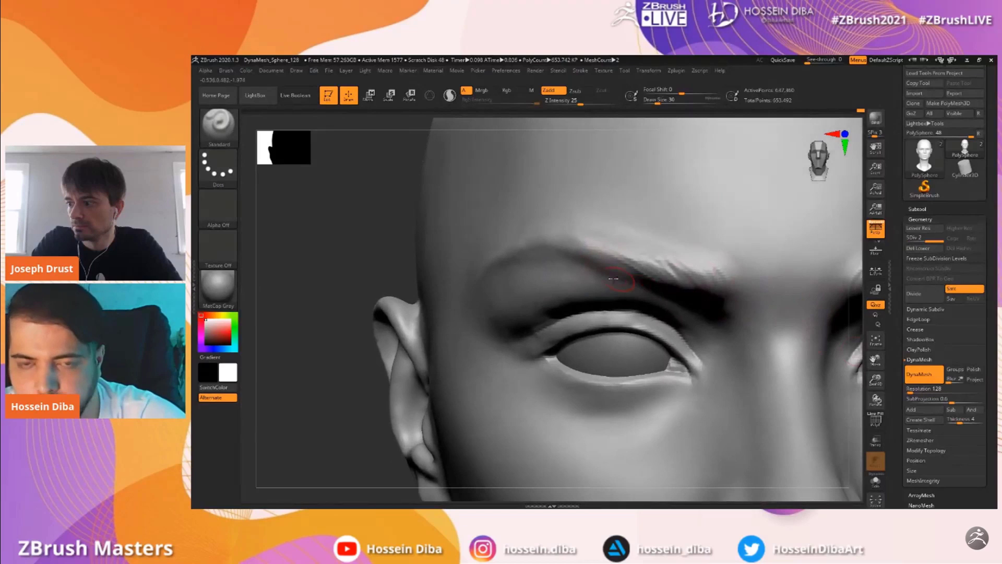
{"action": "left_click_drag", "start_coordinate": [659, 280], "coordinate": [586, 251]}
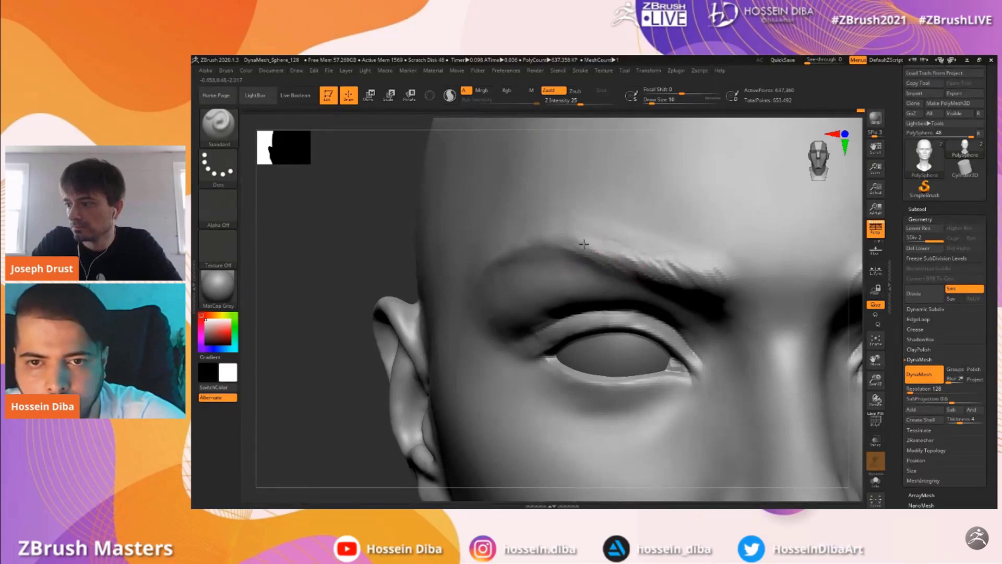
{"action": "left_click_drag", "start_coordinate": [875, 360], "coordinate": [845, 367]}
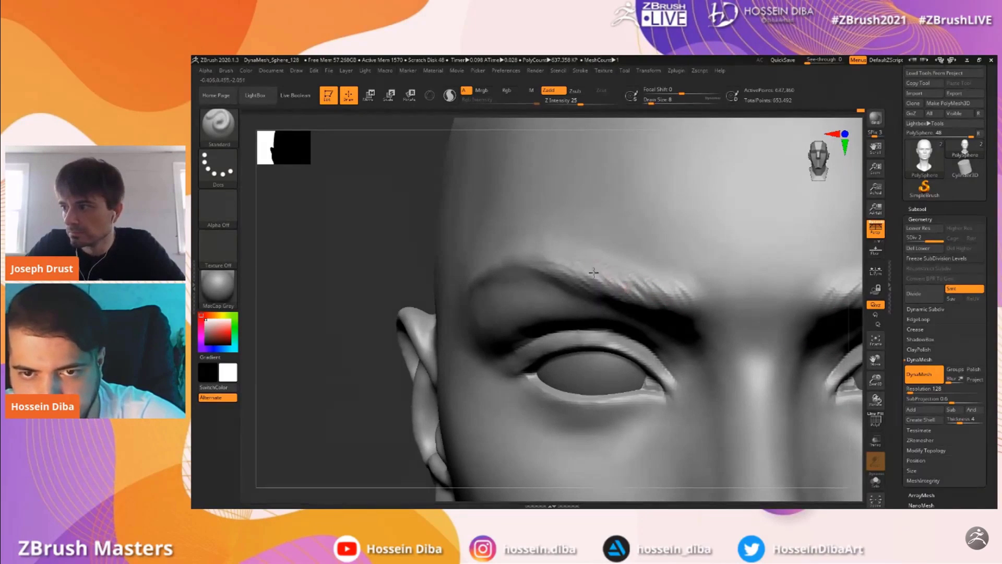
{"action": "left_click_drag", "start_coordinate": [339, 277], "coordinate": [405, 280]}
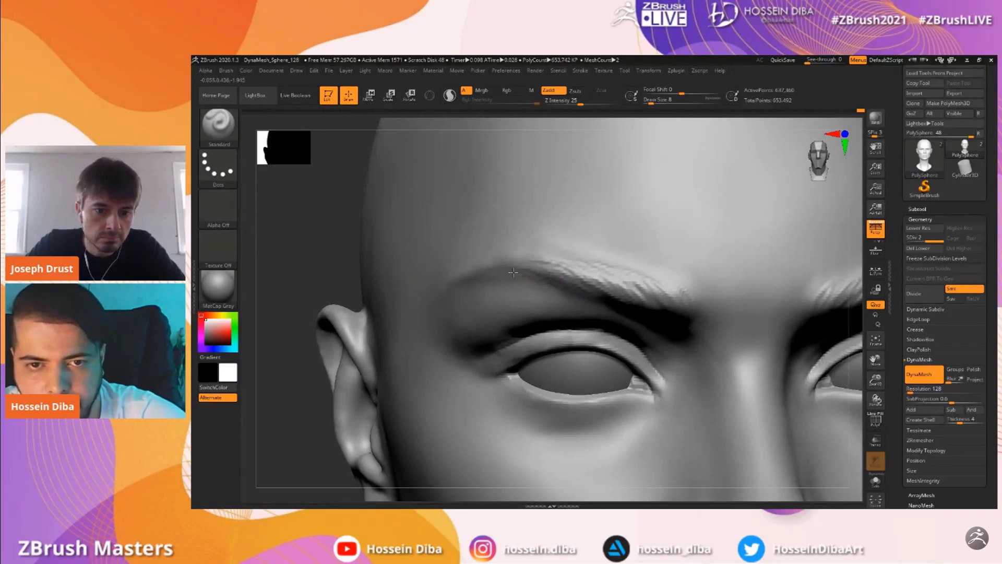
{"action": "left_click_drag", "start_coordinate": [875, 359], "coordinate": [936, 351]}
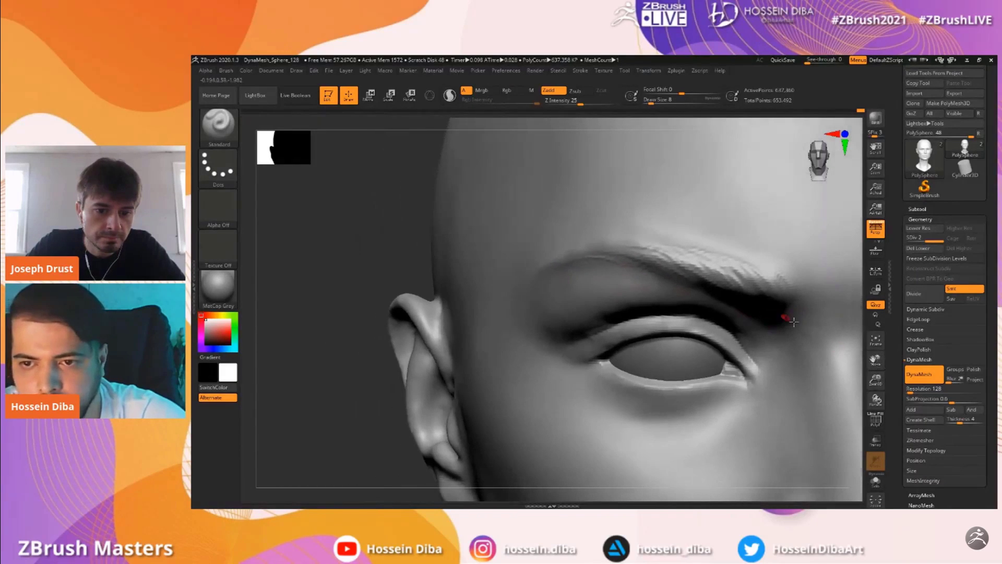
Add fine hair strokes to the inner end of the eyebrow at draw size 10, checking it from several angles
{"action": "left_click_drag", "start_coordinate": [859, 359], "coordinate": [856, 308]}
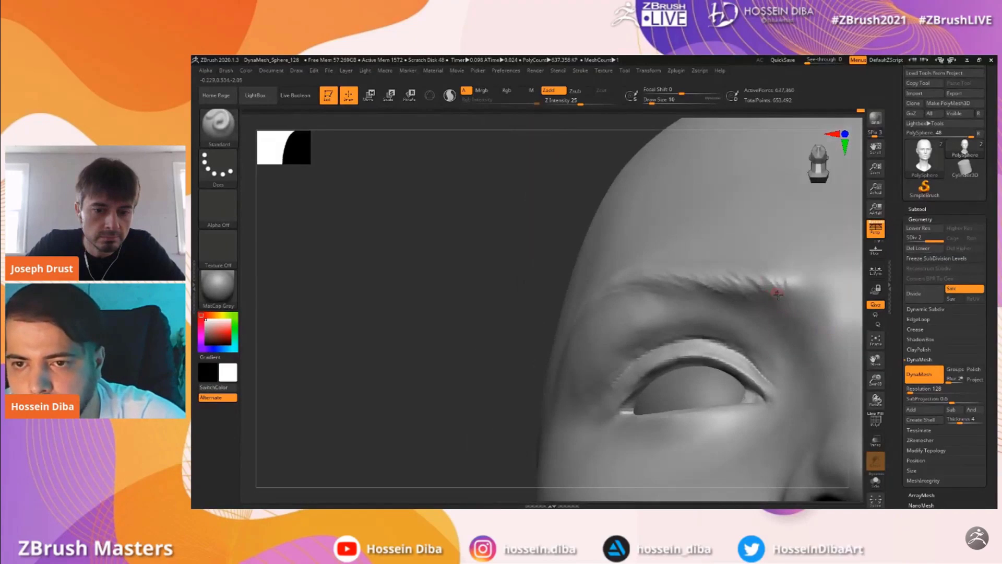
{"action": "left_click_drag", "start_coordinate": [556, 261], "coordinate": [499, 291]}
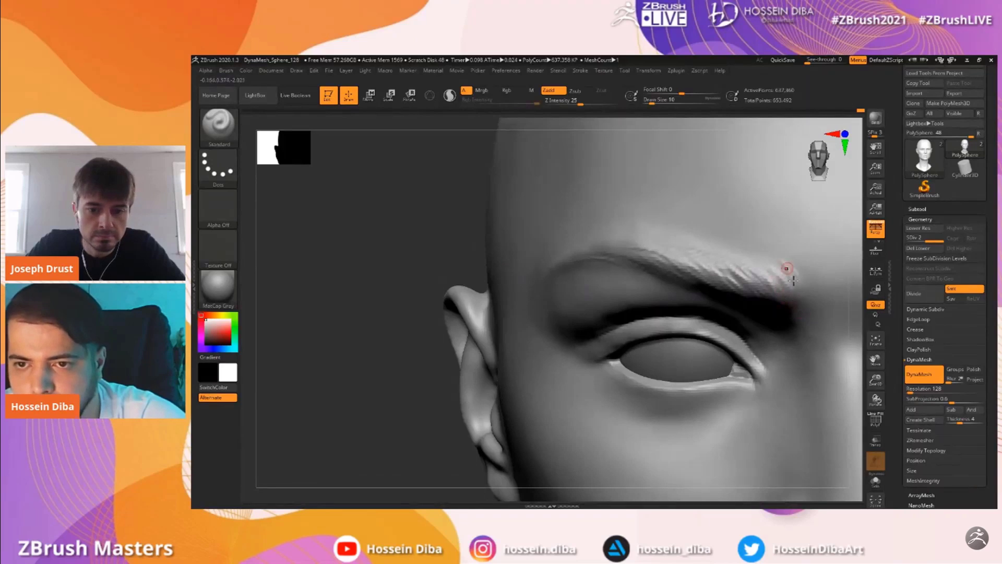
{"action": "left_click_drag", "start_coordinate": [877, 381], "coordinate": [719, 337]}
{"action": "left_click_drag", "start_coordinate": [371, 289], "coordinate": [388, 288]}
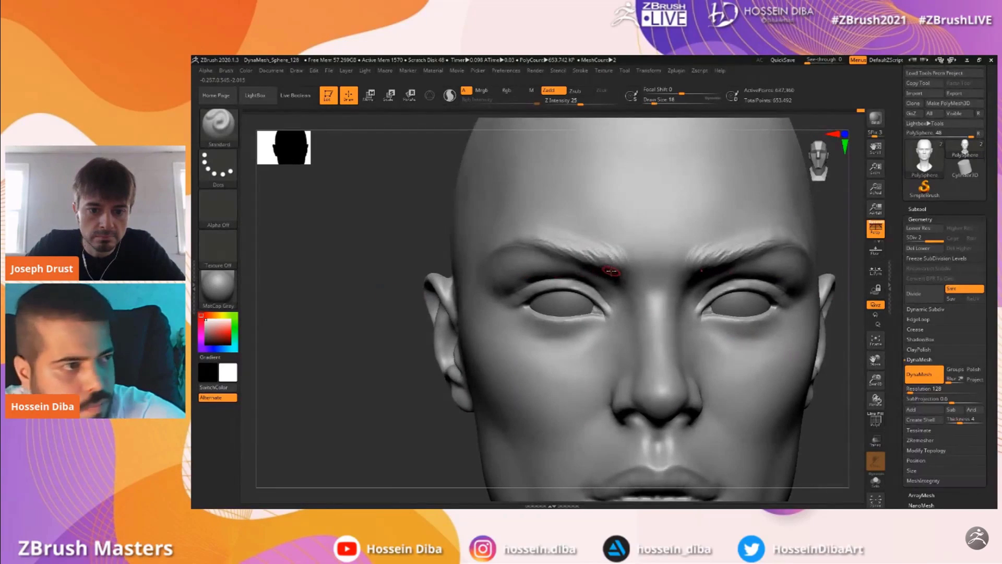
{"action": "left_click_drag", "start_coordinate": [409, 241], "coordinate": [427, 242]}
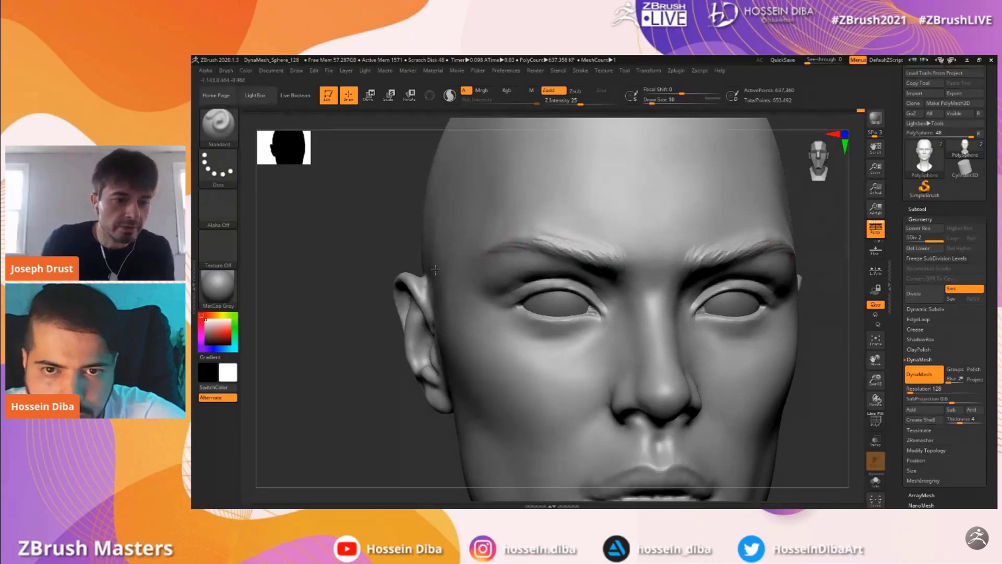
{"action": "left_click_drag", "start_coordinate": [373, 300], "coordinate": [388, 300], "text": "shift"}
Build up broader volume and hair clumps along the eyebrow with a larger Standard brush, reducing it to draw size 26
{"action": "mouse_move", "coordinate": [876, 380]}
{"action": "left_mouse_down"}
{"action": "mouse_move", "coordinate": [874, 342]}
{"action": "mouse_move", "coordinate": [874, 364]}
{"action": "mouse_move", "coordinate": [919, 392]}
{"action": "left_mouse_up"}
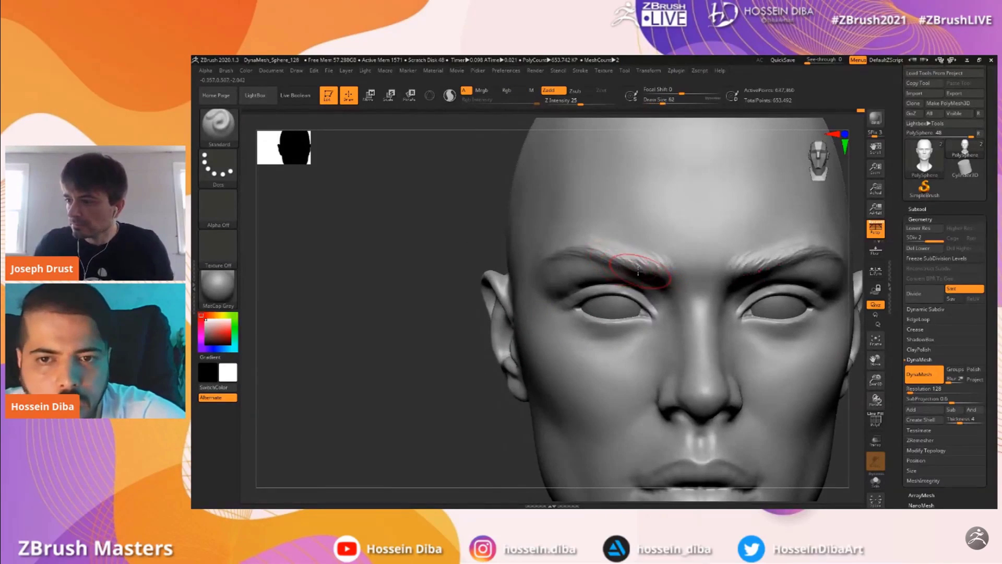
{"action": "left_click_drag", "start_coordinate": [601, 257], "coordinate": [612, 272]}
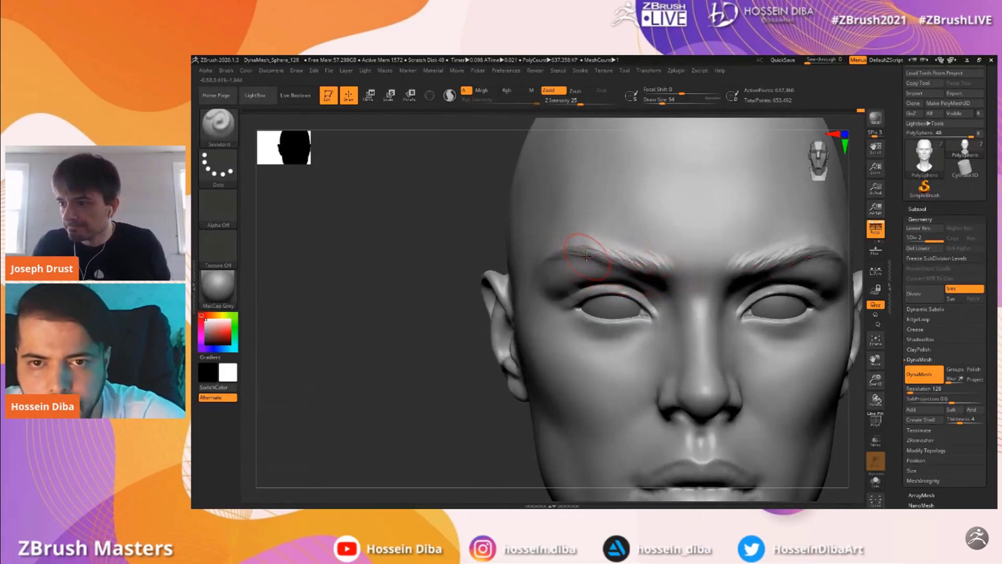
{"action": "left_click_drag", "start_coordinate": [876, 382], "coordinate": [877, 406]}
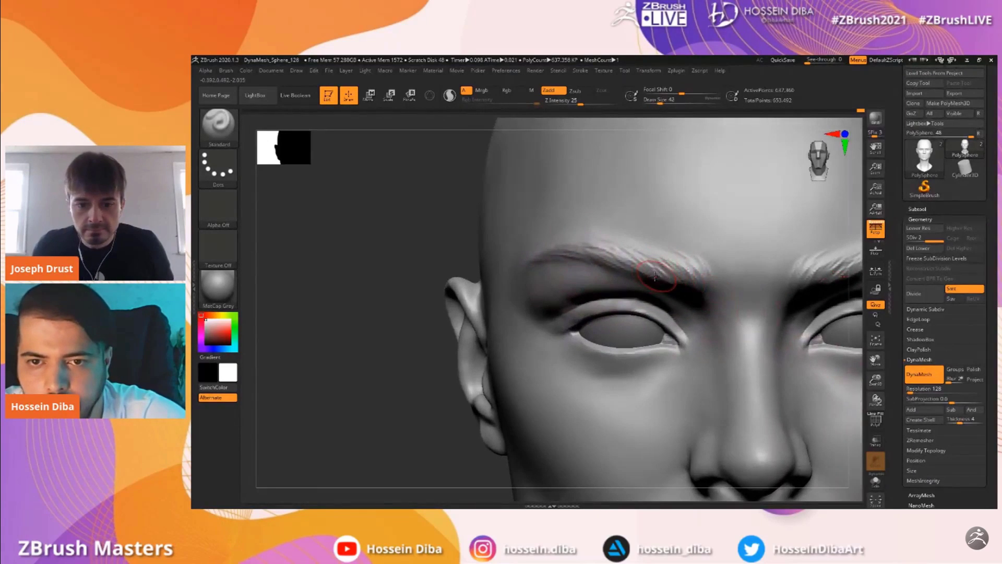
{"action": "left_click_drag", "start_coordinate": [463, 268], "coordinate": [470, 244]}
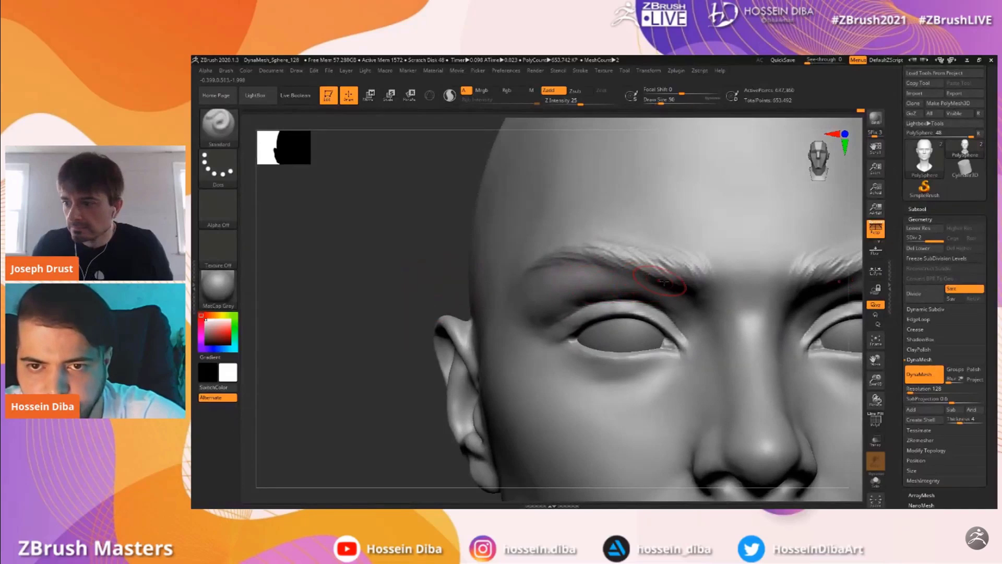
{"action": "mouse_move", "coordinate": [627, 265]}
{"action": "left_mouse_down"}
{"action": "mouse_move", "coordinate": [671, 258]}
{"action": "mouse_move", "coordinate": [692, 287]}
{"action": "left_mouse_up"}
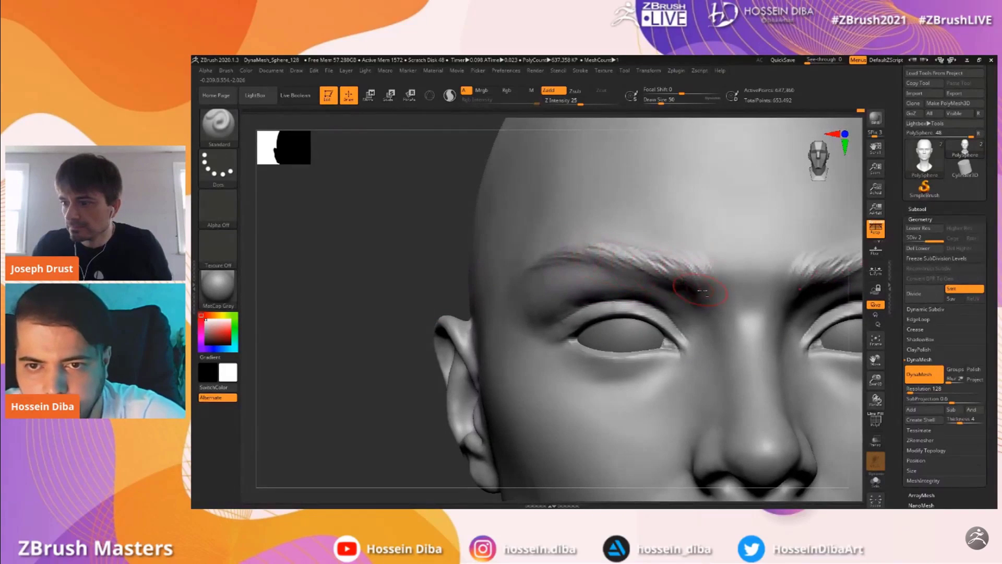
{"action": "left_click_drag", "start_coordinate": [427, 288], "coordinate": [431, 268]}
{"action": "mouse_move", "coordinate": [688, 291]}
{"action": "left_mouse_down"}
{"action": "mouse_move", "coordinate": [651, 258]}
{"action": "mouse_move", "coordinate": [611, 256]}
{"action": "left_mouse_up"}
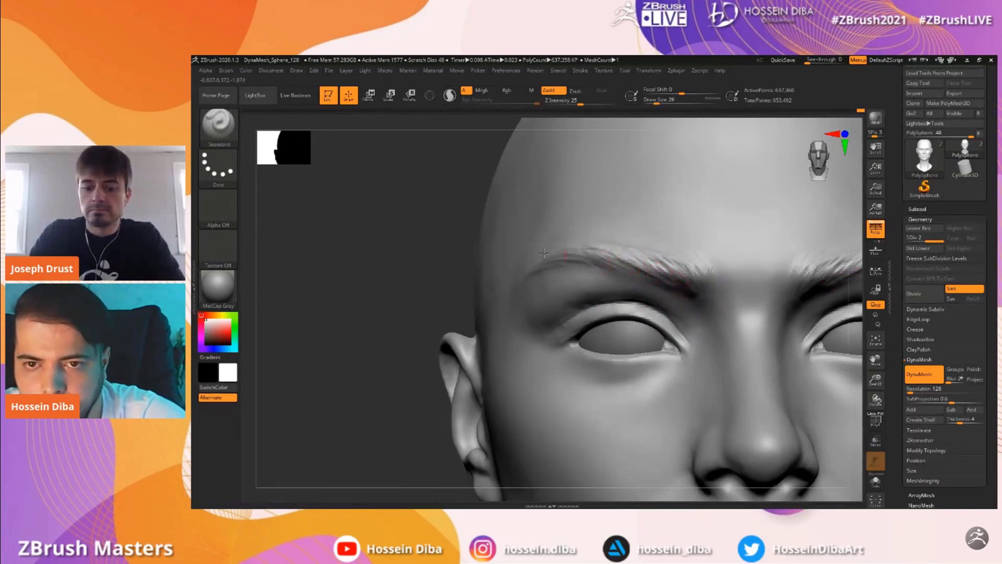
Carve hair grooves along the eyebrow out to its tail with the DamStandard brush at draw size 26
{"action": "key", "text": "b"}
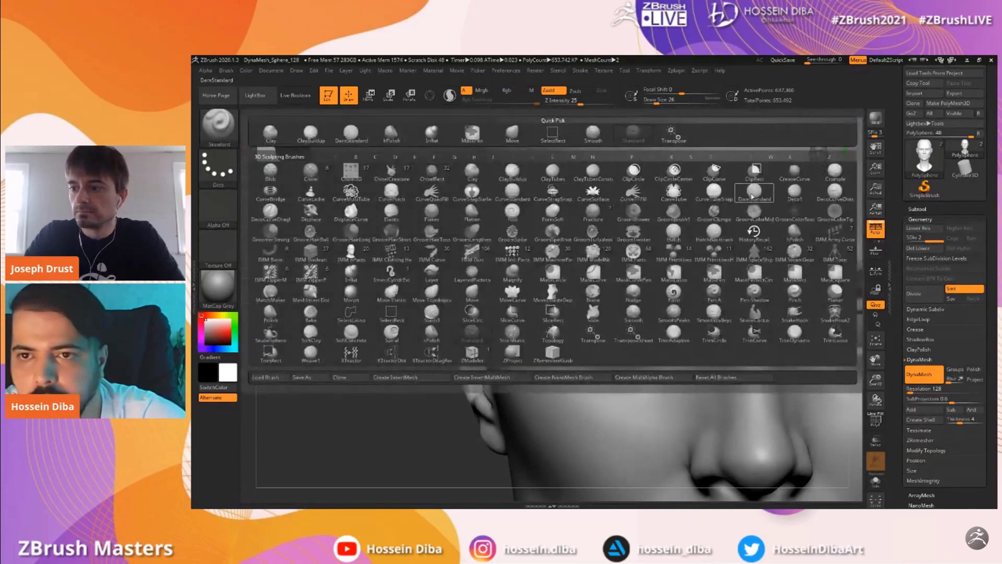
{"action": "left_click", "coordinate": [752, 196]}
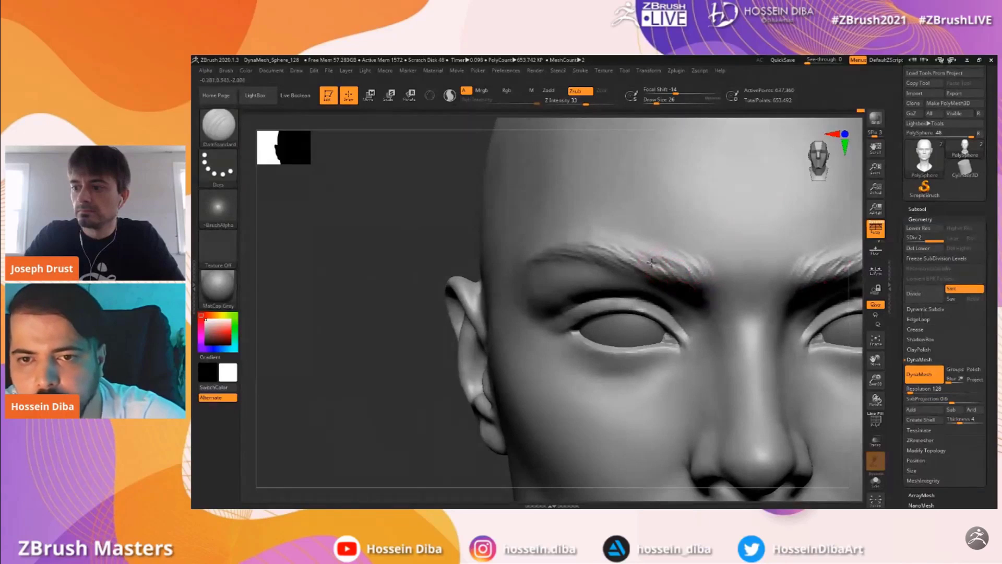
{"action": "mouse_move", "coordinate": [698, 287]}
{"action": "left_mouse_down"}
{"action": "mouse_move", "coordinate": [668, 260]}
{"action": "mouse_move", "coordinate": [621, 252]}
{"action": "left_mouse_up"}
{"action": "left_click_drag", "start_coordinate": [664, 290], "coordinate": [600, 245]}
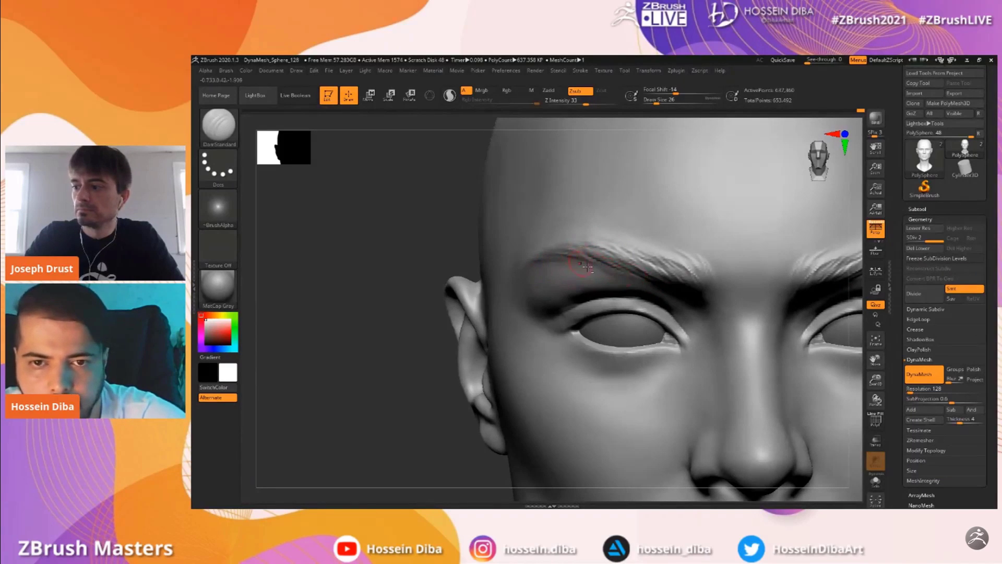
{"action": "left_click_drag", "start_coordinate": [472, 267], "coordinate": [556, 268]}
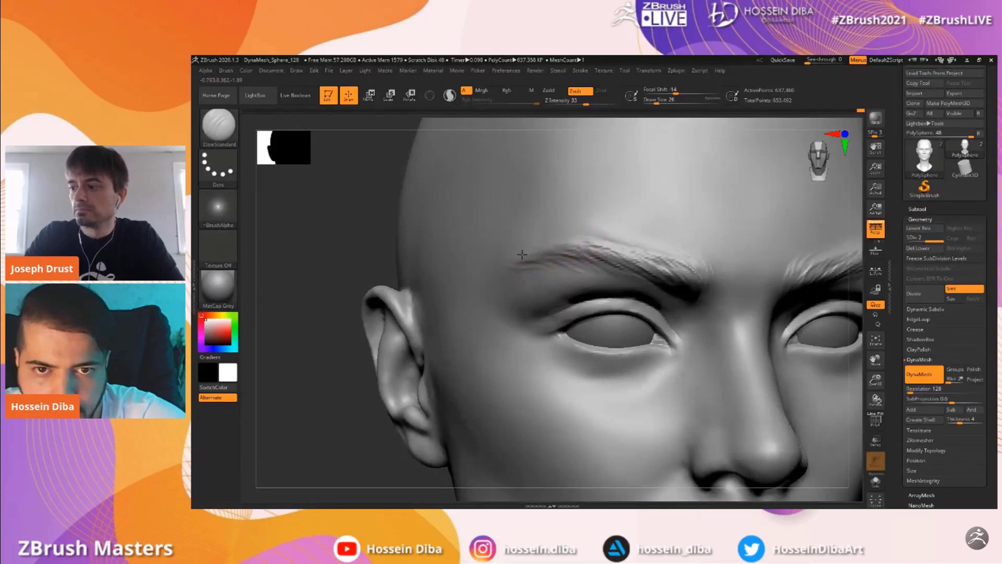
Switch to the Move brush at draw size 42 for the area around the eyes
{"action": "mouse_move", "coordinate": [875, 380]}
{"action": "left_mouse_down"}
{"action": "mouse_move", "coordinate": [847, 346]}
{"action": "mouse_move", "coordinate": [790, 347]}
{"action": "mouse_move", "coordinate": [853, 395]}
{"action": "mouse_move", "coordinate": [873, 391]}
{"action": "left_mouse_up"}
{"action": "left_click_drag", "start_coordinate": [874, 359], "coordinate": [819, 352]}
{"action": "left_click", "coordinate": [229, 127]}
{"action": "left_click", "coordinate": [513, 133]}
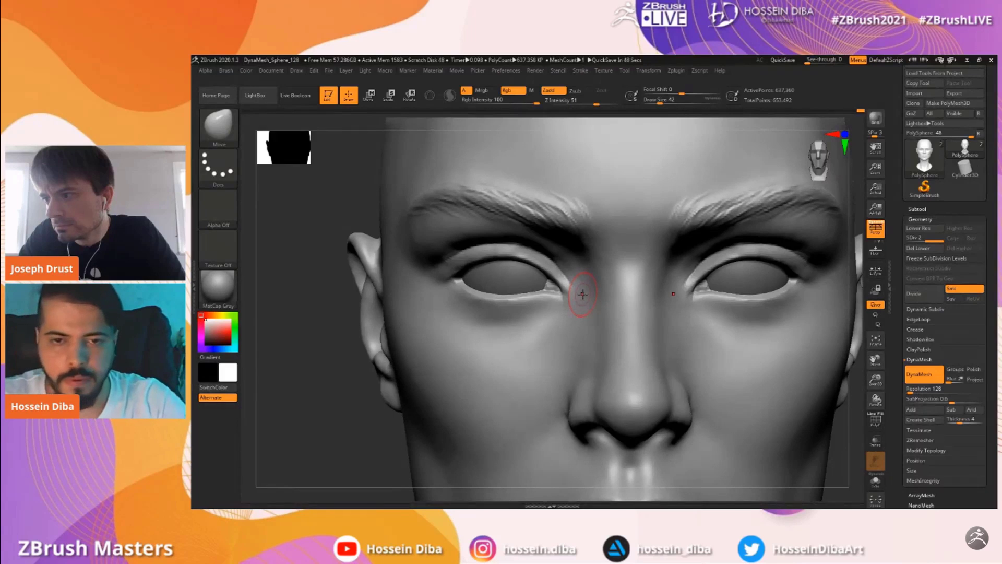
{"action": "left_click_drag", "start_coordinate": [876, 380], "coordinate": [897, 341]}
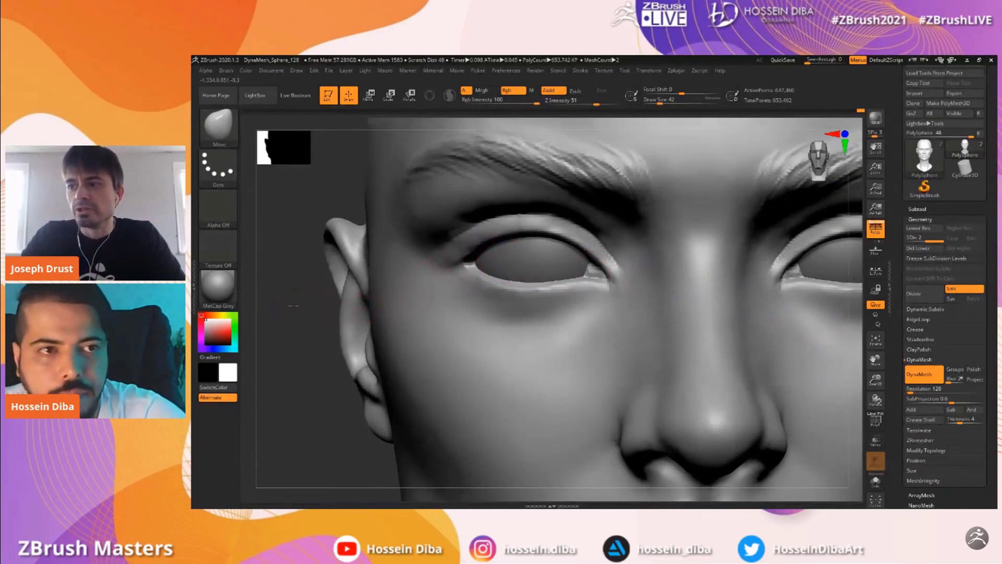
Raise the edge of the upper eyelid from the inner to the outer corner with a small Standard brush
{"action": "key", "text": "b"}
{"action": "key", "text": "s"}
{"action": "key", "text": "t"}
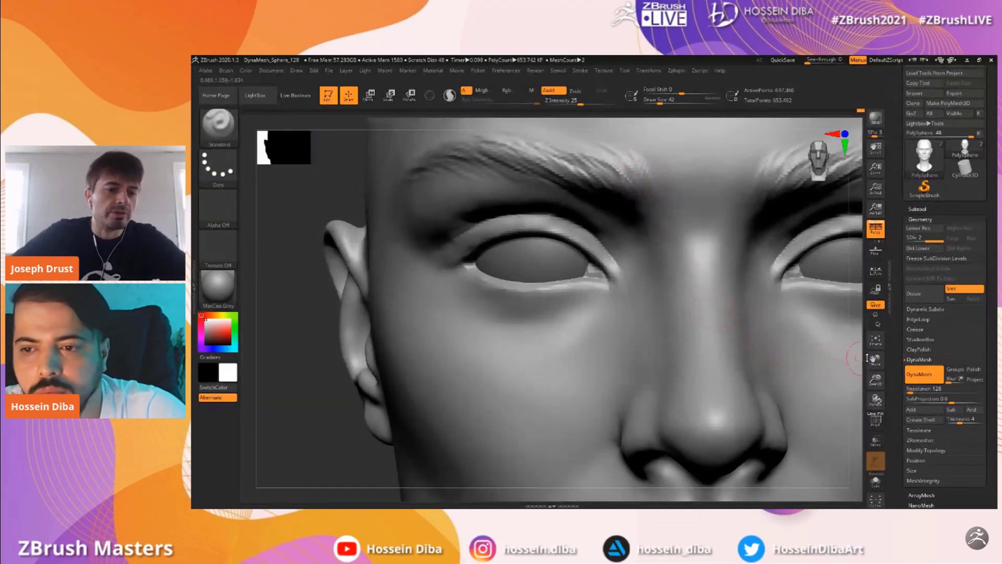
{"action": "left_click_drag", "start_coordinate": [875, 360], "coordinate": [869, 360]}
{"action": "key", "text": "["}
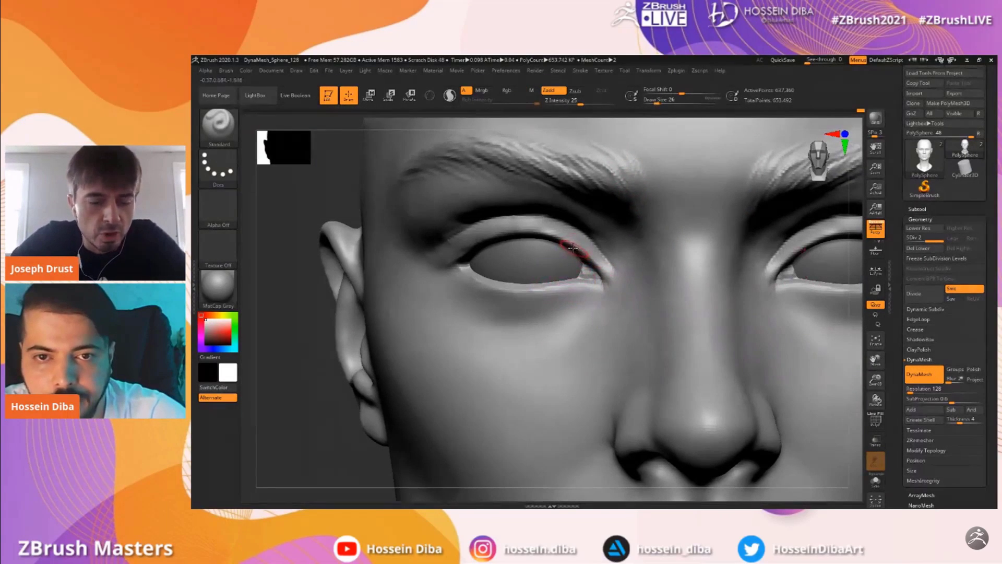
{"action": "mouse_move", "coordinate": [577, 246]}
{"action": "left_mouse_down"}
{"action": "mouse_move", "coordinate": [527, 235]}
{"action": "mouse_move", "coordinate": [460, 251]}
{"action": "left_mouse_up"}
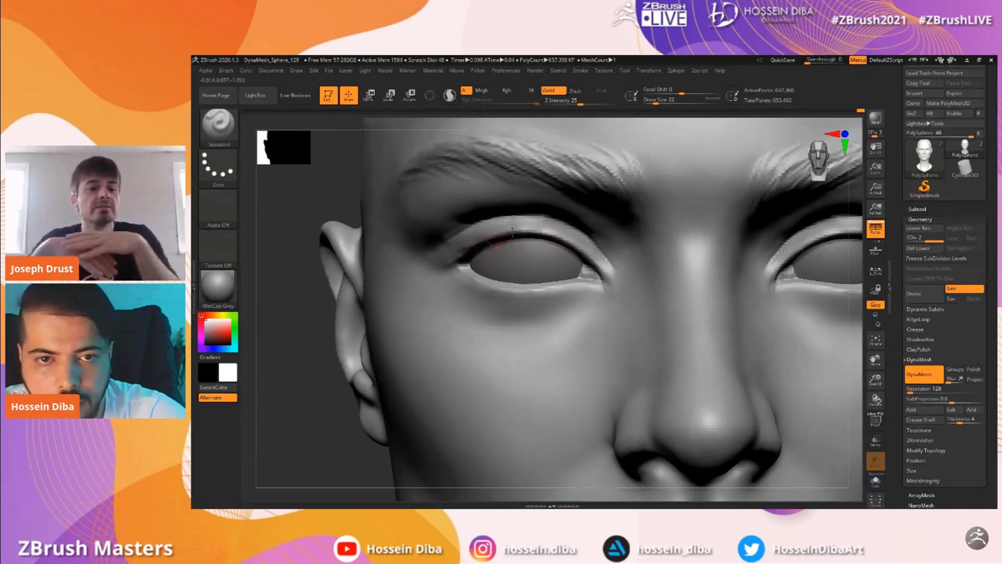
Reinforce the upper eyelid fold, outer eye corner and lash line with the Standard brush, finishing at draw size 22
{"action": "left_click_drag", "start_coordinate": [876, 359], "coordinate": [913, 377]}
{"action": "key", "text": "]"}
{"action": "left_click_drag", "start_coordinate": [622, 258], "coordinate": [583, 254]}
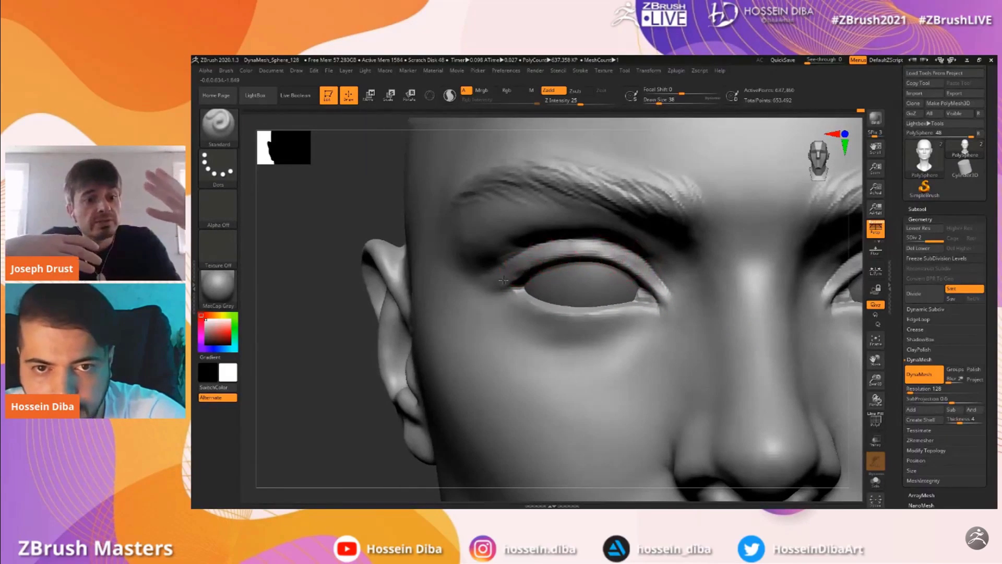
{"action": "mouse_move", "coordinate": [525, 280]}
{"action": "left_mouse_down"}
{"action": "mouse_move", "coordinate": [561, 258]}
{"action": "mouse_move", "coordinate": [595, 256]}
{"action": "mouse_move", "coordinate": [535, 257]}
{"action": "left_mouse_up"}
{"action": "key", "text": "["}
{"action": "left_click_drag", "start_coordinate": [632, 263], "coordinate": [561, 257]}
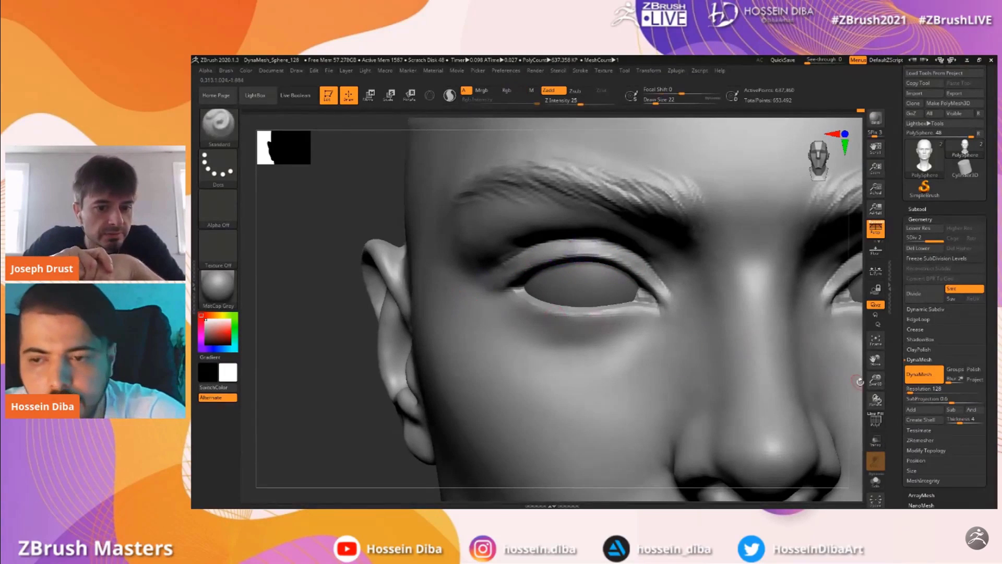
Raise the lower eyelid rim from the inner to the outer corner with the Standard brush at draw size 18
{"action": "key", "text": "f"}
{"action": "left_click_drag", "start_coordinate": [783, 305], "coordinate": [769, 303]}
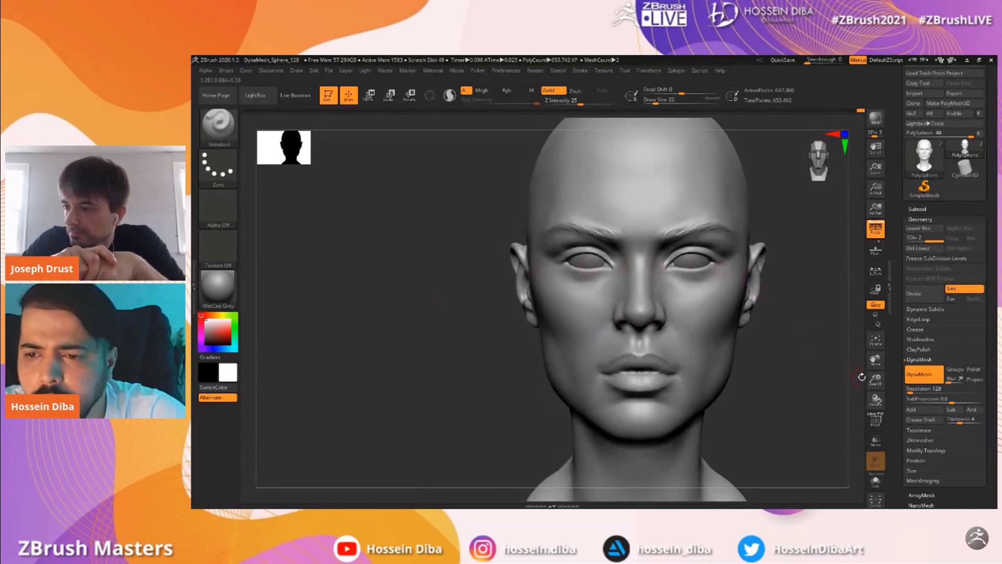
{"action": "left_click_drag", "start_coordinate": [874, 380], "coordinate": [884, 389]}
{"action": "right_click_drag", "start_coordinate": [650, 307], "coordinate": [678, 300]}
{"action": "left_click_drag", "start_coordinate": [873, 381], "coordinate": [857, 388]}
{"action": "key", "text": "["}
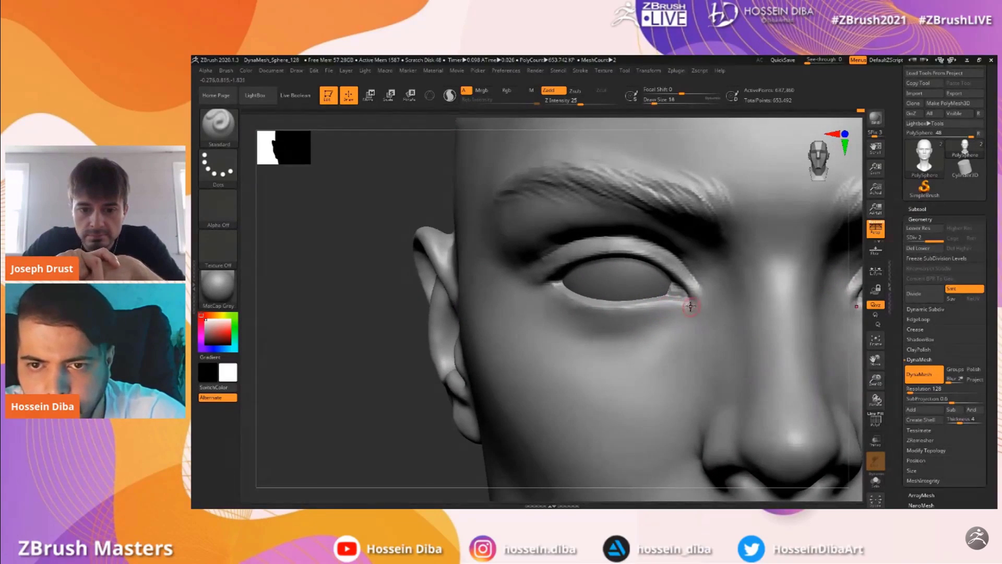
{"action": "left_click_drag", "start_coordinate": [689, 296], "coordinate": [567, 303]}
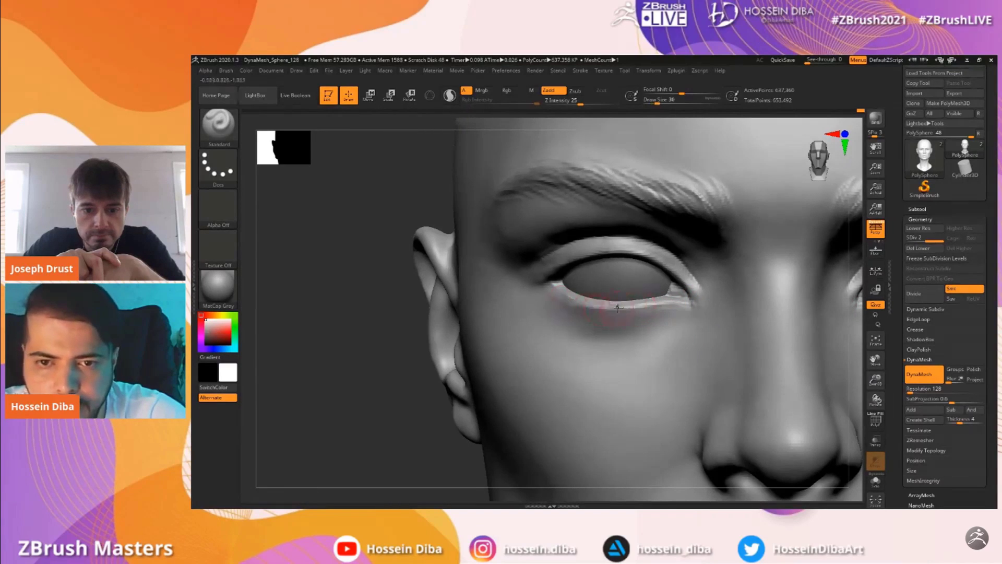
Enlarge the Standard brush and shape the area just beneath the lower eyelid
{"action": "left_click_drag", "start_coordinate": [875, 382], "coordinate": [861, 367]}
{"action": "key", "text": "]"}
{"action": "key", "text": "]"}
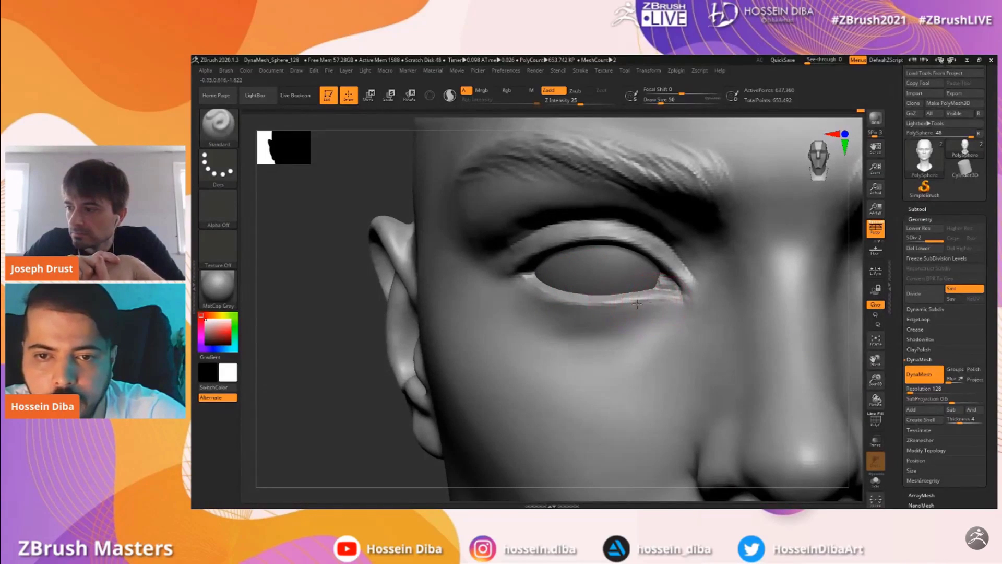
{"action": "key", "text": "["}
{"action": "mouse_move", "coordinate": [651, 309]}
{"action": "left_mouse_down"}
{"action": "mouse_move", "coordinate": [669, 307]}
{"action": "mouse_move", "coordinate": [595, 325]}
{"action": "left_mouse_up"}
{"action": "key", "text": "bracketleft"}
{"action": "key", "text": "bracketleft"}
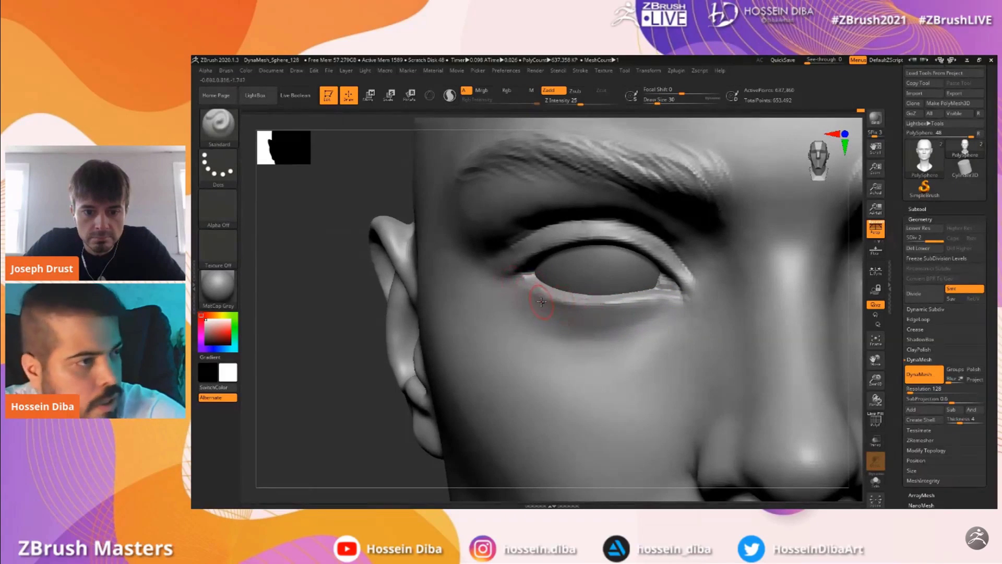
Smooth the under-eye area and rework the crease below the lower eyelid with the Standard brush
{"action": "key", "text": "bracketleft"}
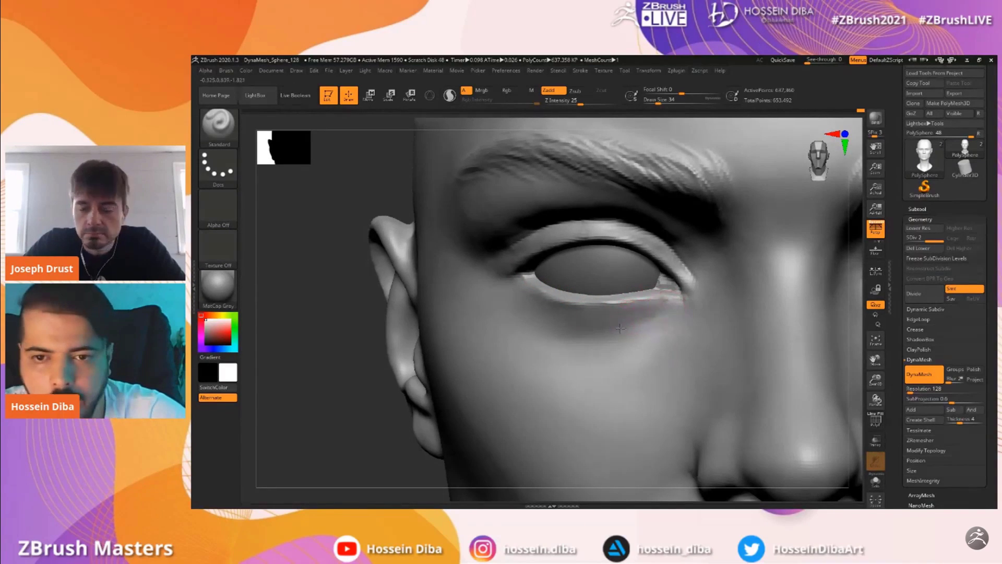
{"action": "left_click_drag", "start_coordinate": [654, 310], "coordinate": [558, 326], "text": "shift"}
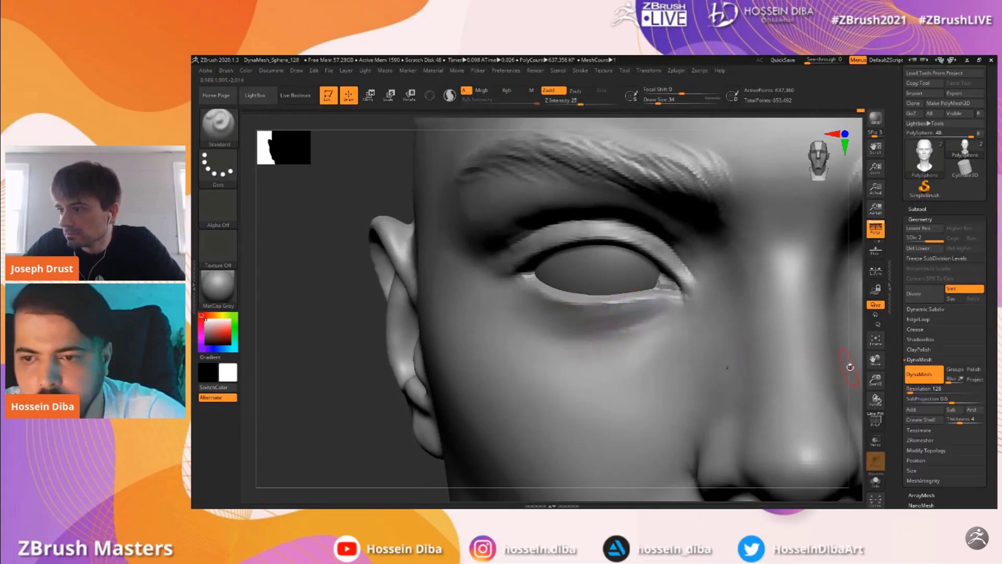
{"action": "left_click_drag", "start_coordinate": [875, 360], "coordinate": [903, 353]}
{"action": "key", "text": "["}
{"action": "left_click_drag", "start_coordinate": [674, 315], "coordinate": [580, 321]}
{"action": "key", "text": "shift"}
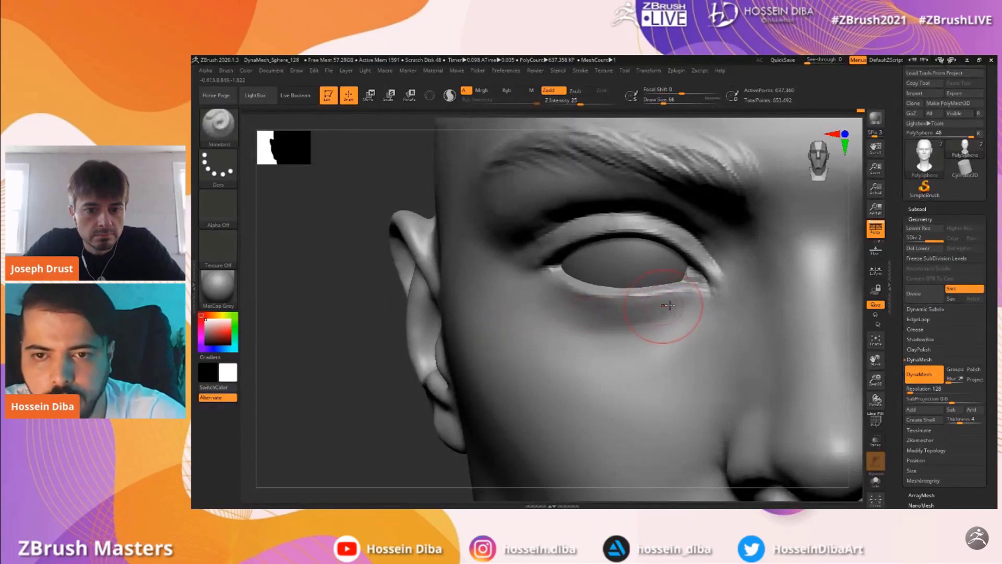
Blend the lower eyelid into the cheek toward the outer corner by smoothing at draw size 46
{"action": "key", "text": "bracketright"}
{"action": "key", "text": "bracketright"}
{"action": "key", "text": "bracketright"}
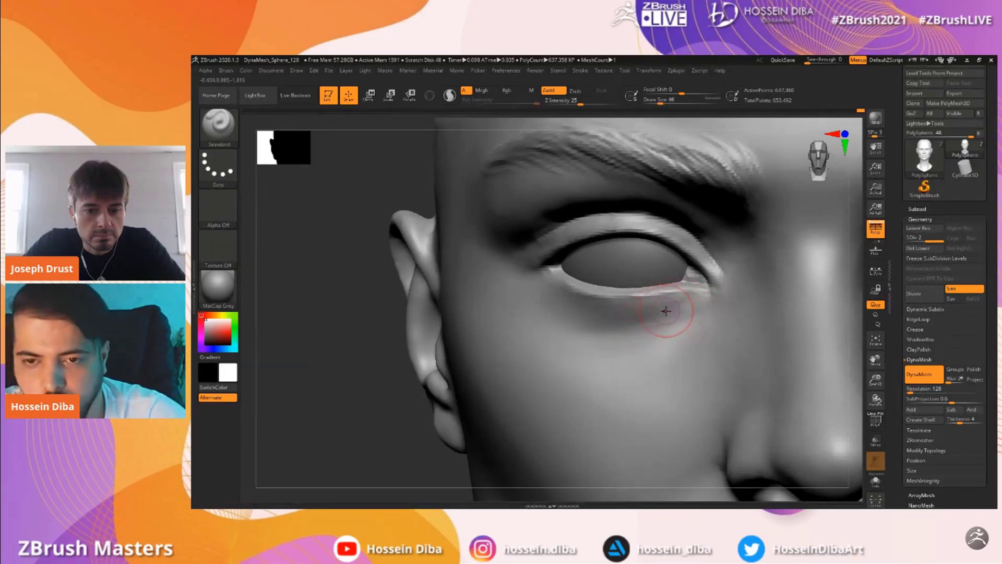
{"action": "key", "text": "shift"}
{"action": "left_click_drag", "start_coordinate": [593, 324], "coordinate": [560, 305]}
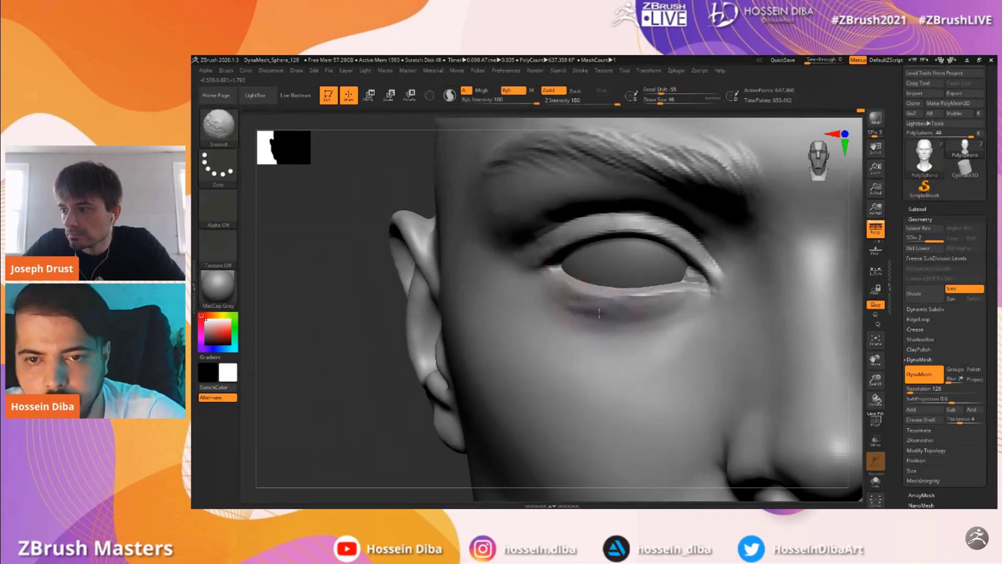
{"action": "left_click_drag", "start_coordinate": [387, 322], "coordinate": [418, 319]}
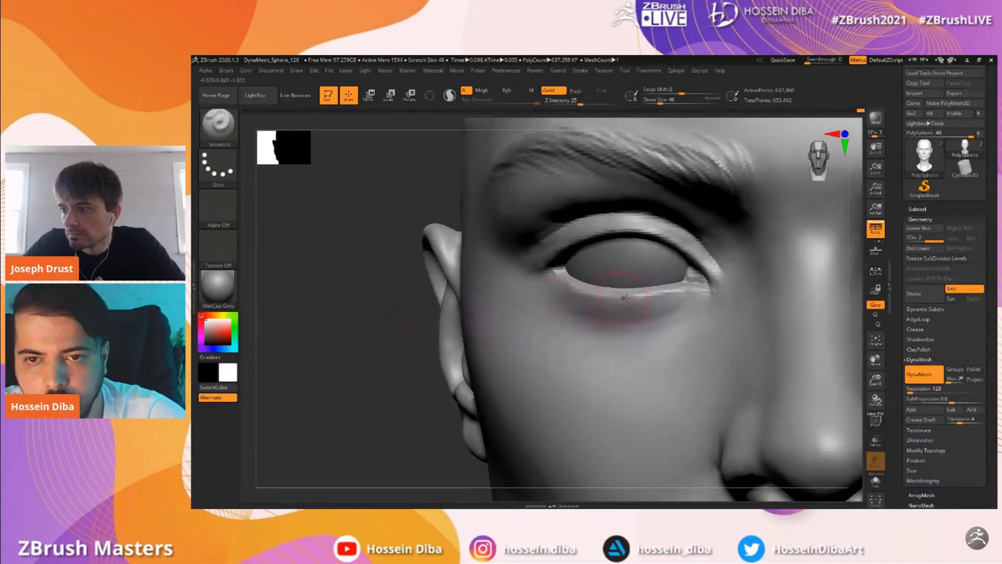
Nudge the inner part of the lower eyelid edge with the Move brush
{"action": "key", "text": "b"}
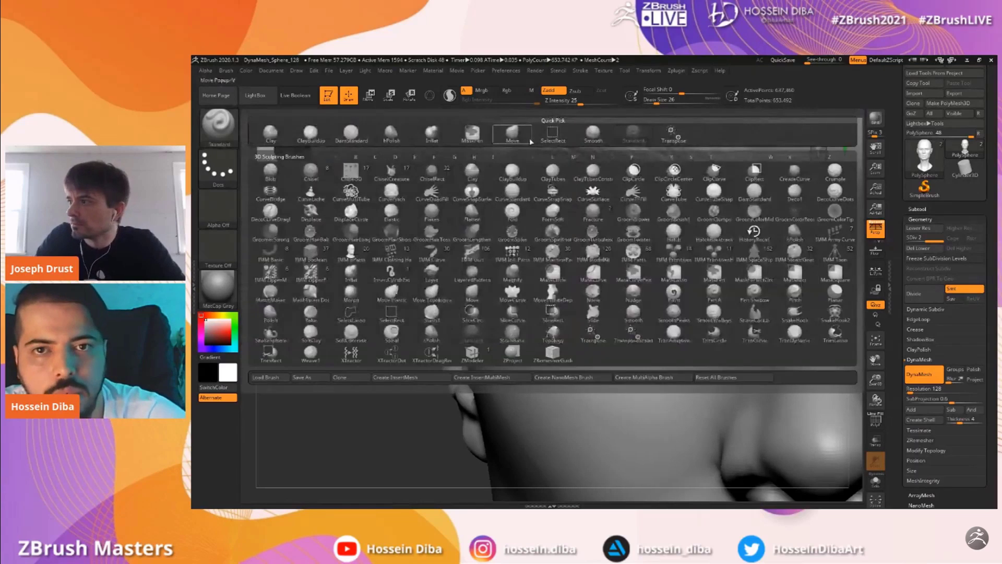
{"action": "key", "text": "m"}
{"action": "key", "text": "v"}
{"action": "left_click_drag", "start_coordinate": [666, 287], "coordinate": [668, 284]}
{"action": "key", "text": "]"}
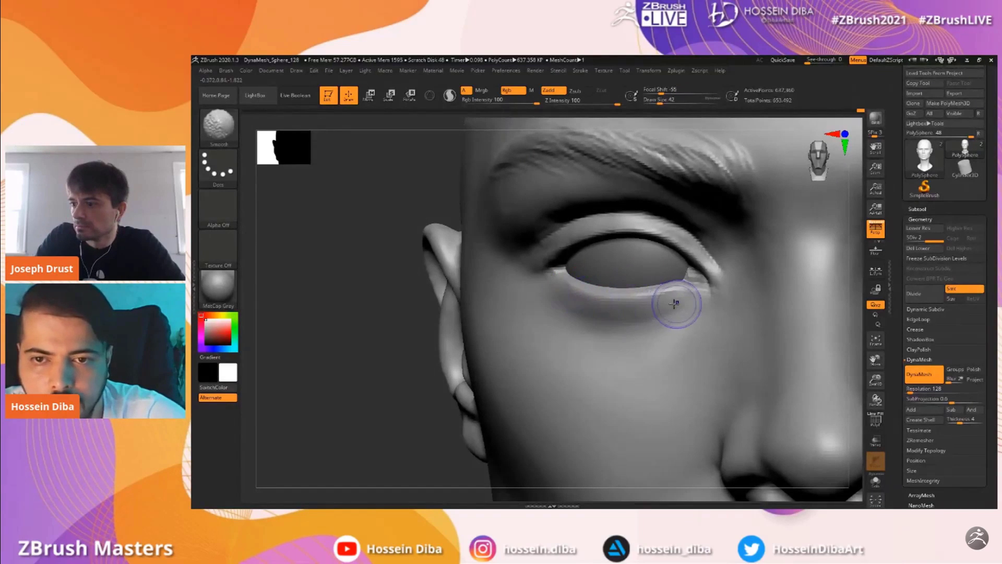
Carve the inner corner of the eye with the DamStandard brush at draw size 42
{"action": "key", "text": "b"}
{"action": "key", "text": "d"}
{"action": "key", "text": "s"}
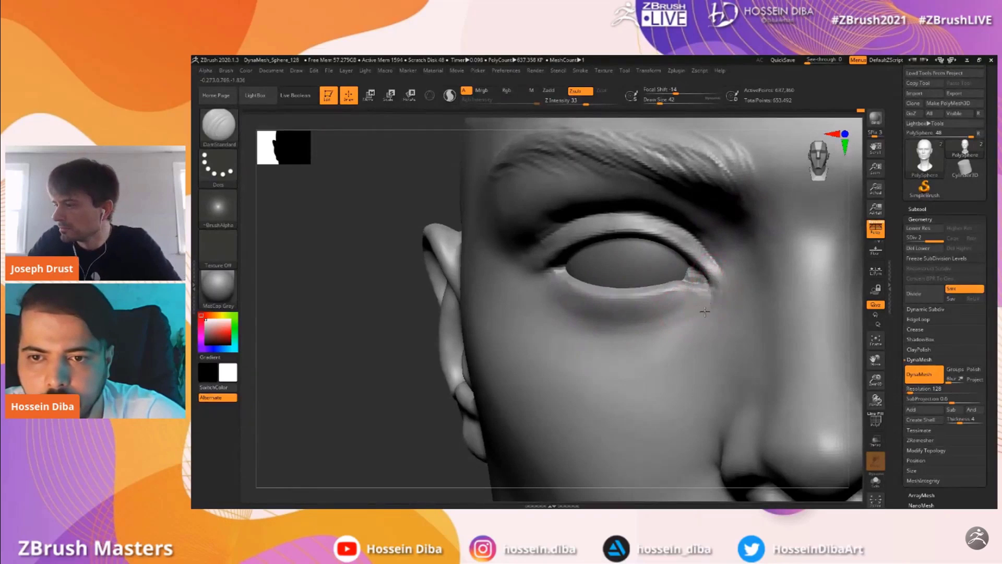
{"action": "left_click_drag", "start_coordinate": [710, 279], "coordinate": [715, 301]}
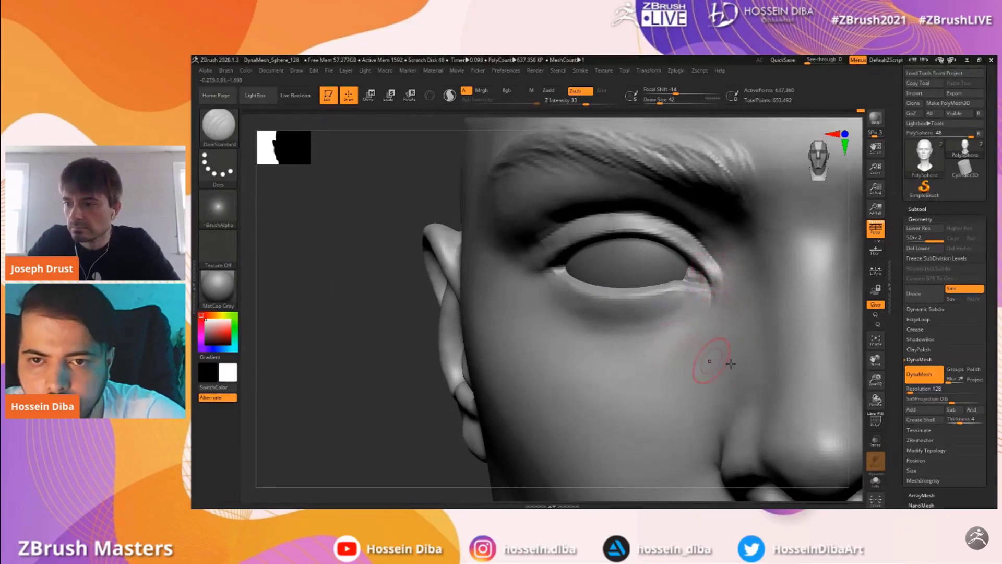
Select the Standard brush at draw size 42 and check the face from the front and from below
{"action": "left_click_drag", "start_coordinate": [875, 380], "coordinate": [856, 360]}
{"action": "mouse_move", "coordinate": [875, 360]}
{"action": "left_mouse_down"}
{"action": "mouse_move", "coordinate": [845, 347]}
{"action": "mouse_move", "coordinate": [392, 369]}
{"action": "left_mouse_up"}
{"action": "left_click", "coordinate": [226, 135]}
{"action": "left_click", "coordinate": [633, 135]}
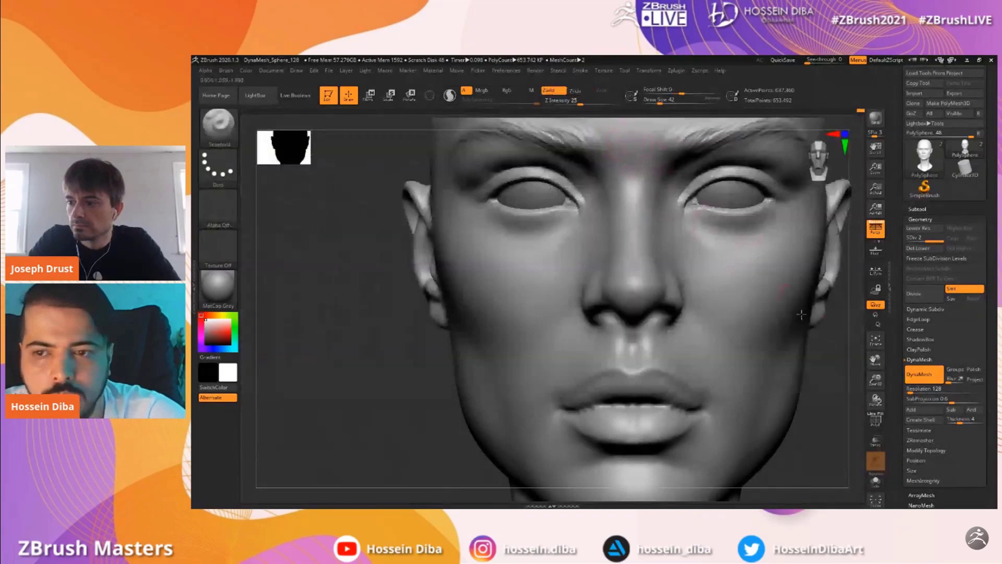
{"action": "mouse_move", "coordinate": [875, 380]}
{"action": "left_mouse_down"}
{"action": "mouse_move", "coordinate": [854, 384]}
{"action": "mouse_move", "coordinate": [859, 334]}
{"action": "left_mouse_up"}
{"action": "left_click_drag", "start_coordinate": [612, 240], "coordinate": [591, 237]}
{"action": "left_click_drag", "start_coordinate": [875, 360], "coordinate": [838, 409]}
{"action": "left_click_drag", "start_coordinate": [875, 380], "coordinate": [855, 399]}
{"action": "left_click_drag", "start_coordinate": [875, 360], "coordinate": [869, 343]}
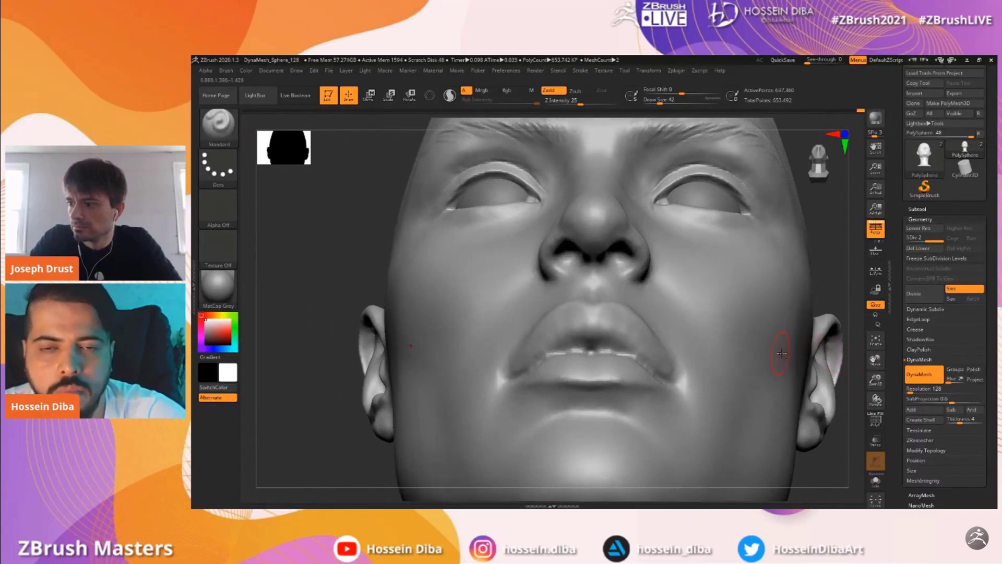
Switch to Photos to study the reference portrait 1.jpg, dismiss its drawing tools and return to ZBrush
{"action": "key", "text": "alt+Tab"}
{"action": "key", "text": "alt+Tab"}
{"action": "key", "text": "alt+Tab"}
{"action": "key", "text": "Tab"}
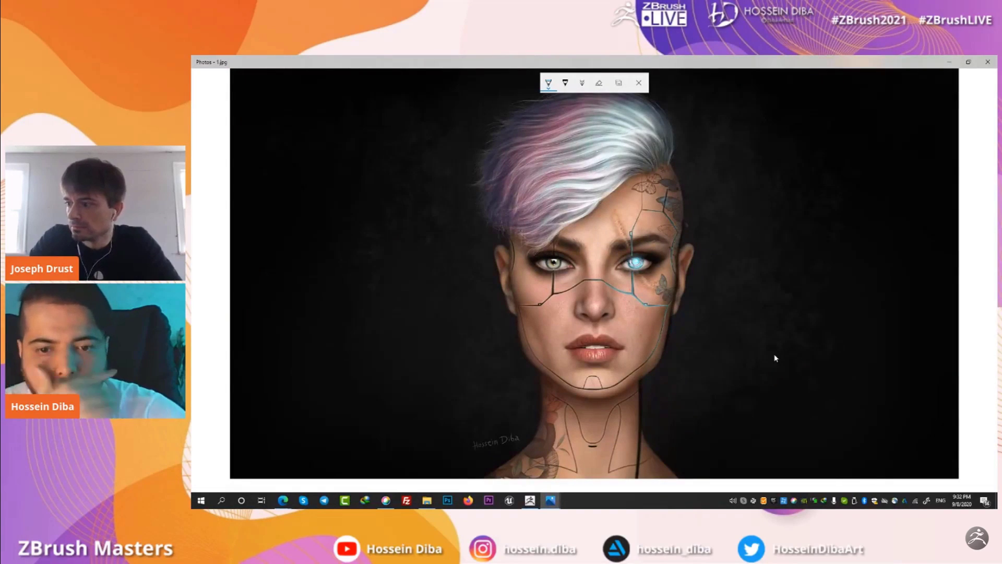
{"action": "left_click", "coordinate": [530, 501]}
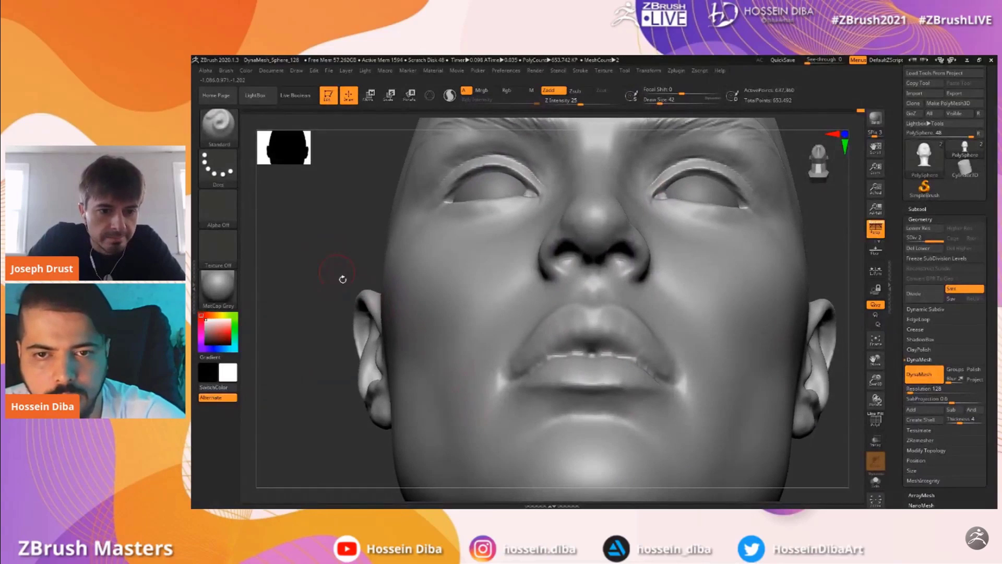
{"action": "key", "text": "alt+Tab"}
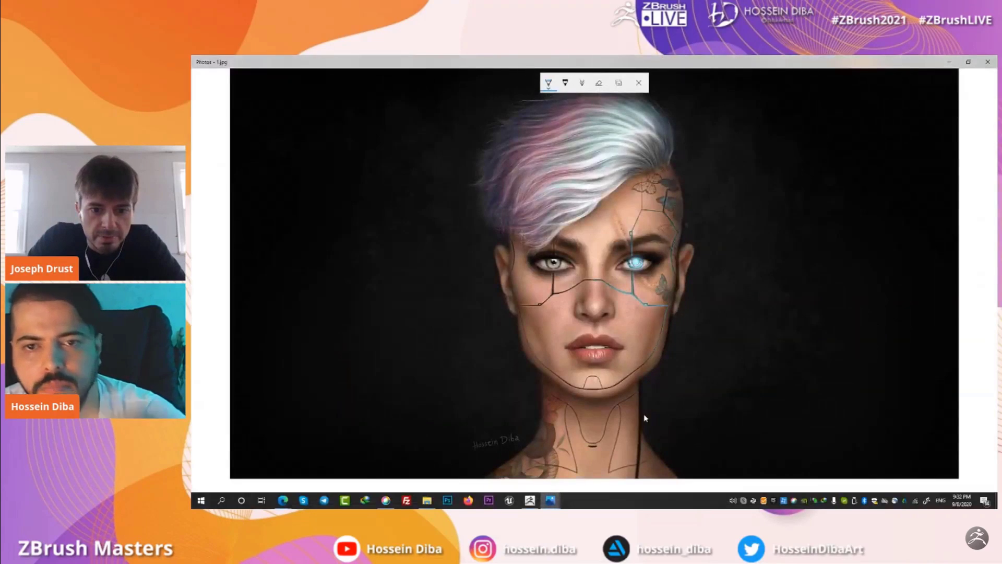
{"action": "left_click", "coordinate": [638, 82]}
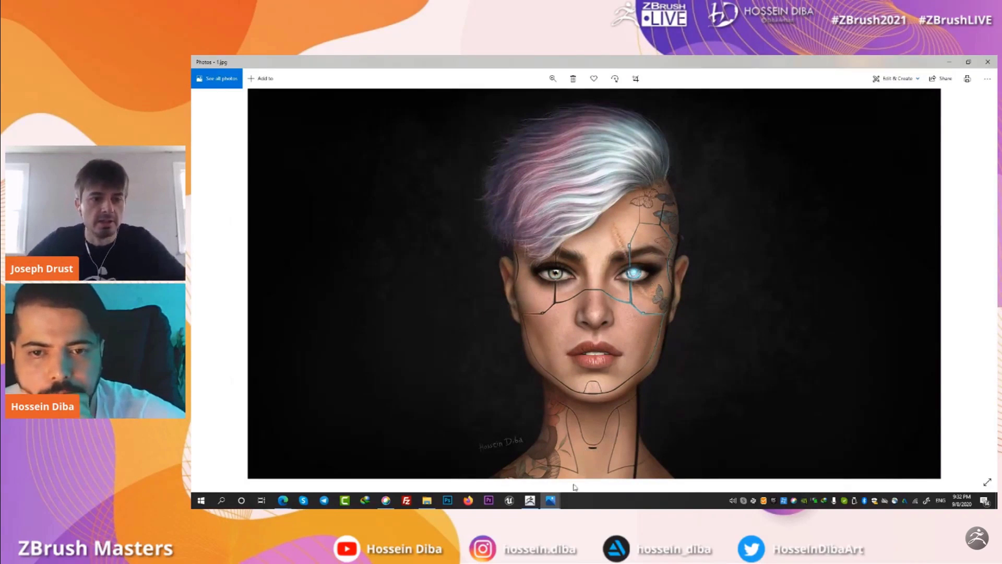
{"action": "left_click", "coordinate": [530, 501]}
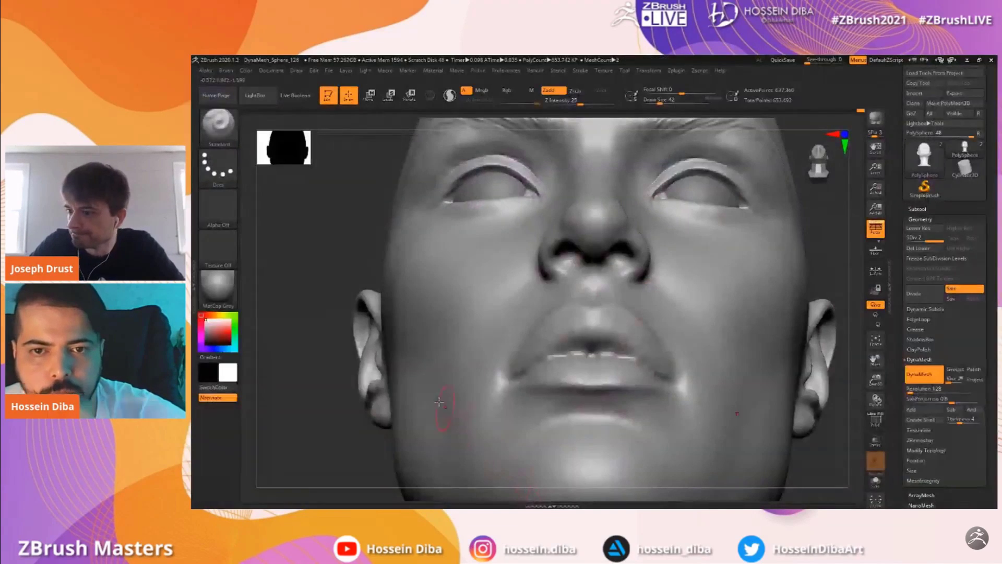
Reshape the nostril opening from below with the Move brush
{"action": "key", "text": "shift"}
{"action": "mouse_move", "coordinate": [842, 351]}
{"action": "left_mouse_down"}
{"action": "mouse_move", "coordinate": [809, 366]}
{"action": "mouse_move", "coordinate": [862, 338]}
{"action": "mouse_move", "coordinate": [861, 313]}
{"action": "left_mouse_up"}
{"action": "left_click", "coordinate": [219, 134]}
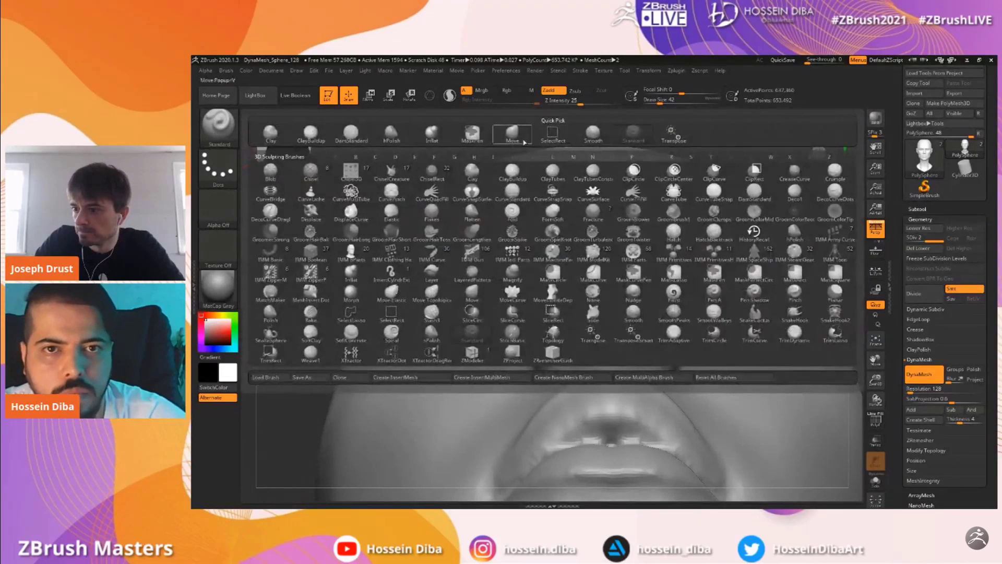
{"action": "left_click", "coordinate": [515, 135]}
{"action": "left_click_drag", "start_coordinate": [347, 212], "coordinate": [390, 215]}
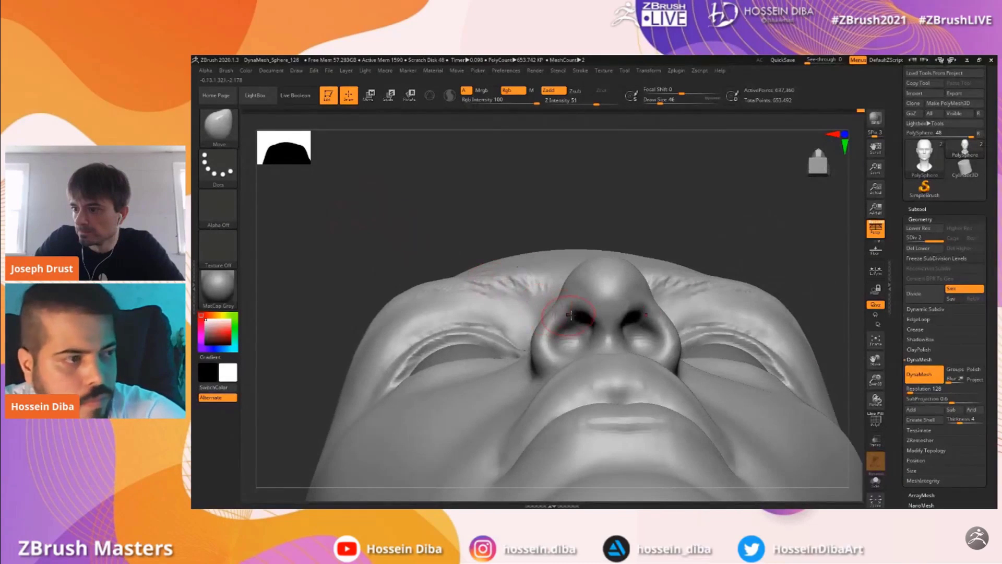
{"action": "left_click_drag", "start_coordinate": [586, 311], "coordinate": [585, 327]}
Sculpt the nostril interior along its outer wall with the Standard brush at draw size 42
{"action": "left_click_drag", "start_coordinate": [859, 370], "coordinate": [372, 203]}
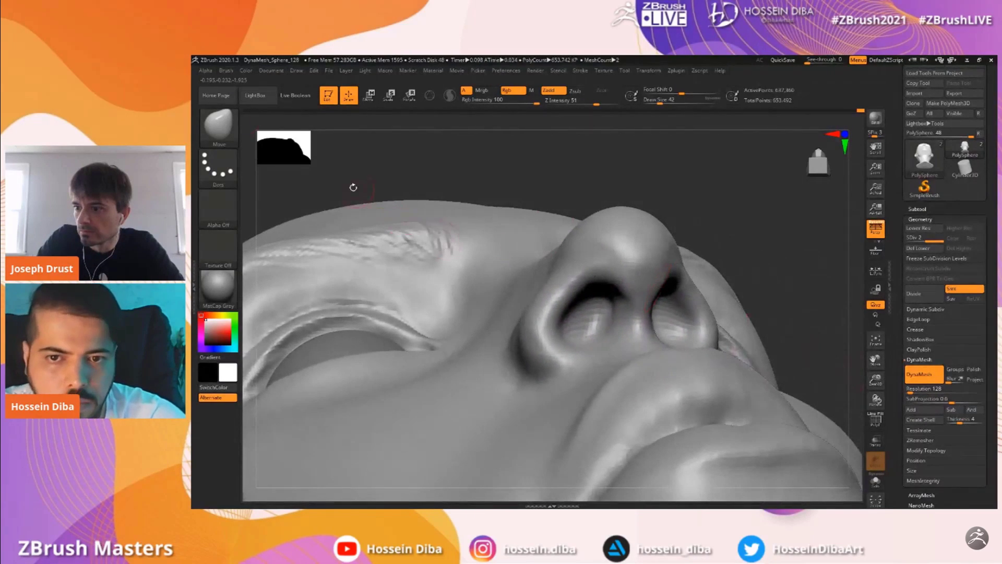
{"action": "left_click", "coordinate": [225, 135]}
{"action": "left_click", "coordinate": [633, 135]}
{"action": "left_click_drag", "start_coordinate": [757, 277], "coordinate": [647, 269]}
{"action": "key", "text": "shift"}
{"action": "mouse_move", "coordinate": [582, 283]}
{"action": "left_mouse_down"}
{"action": "mouse_move", "coordinate": [555, 312]}
{"action": "mouse_move", "coordinate": [558, 349]}
{"action": "left_mouse_up"}
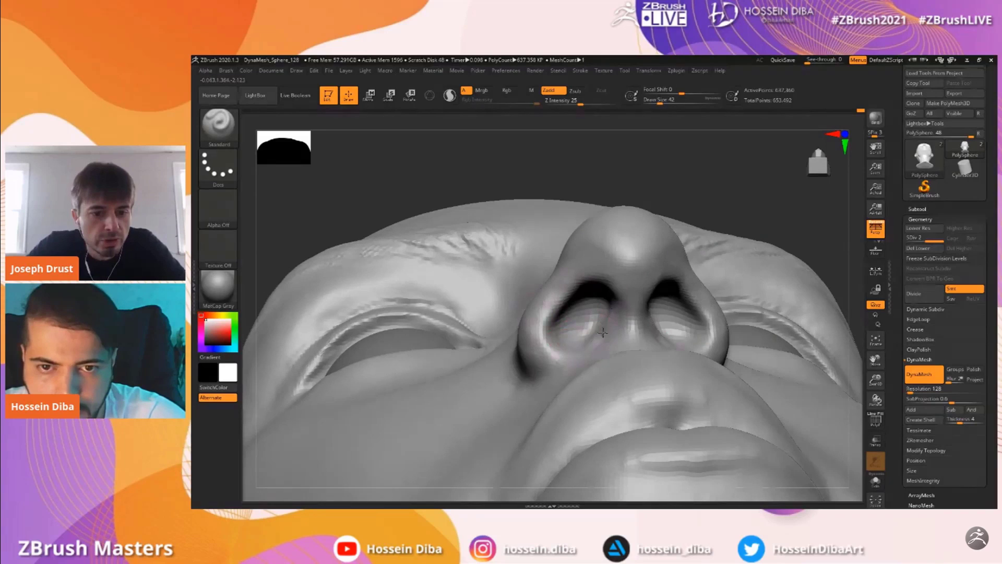
Work the nostril floor and the base of the columella with the Standard brush
{"action": "left_click_drag", "start_coordinate": [731, 187], "coordinate": [746, 189]}
{"action": "mouse_move", "coordinate": [612, 314]}
{"action": "left_mouse_down"}
{"action": "mouse_move", "coordinate": [615, 306]}
{"action": "mouse_move", "coordinate": [621, 329]}
{"action": "mouse_move", "coordinate": [572, 327]}
{"action": "left_mouse_up"}
{"action": "left_click_drag", "start_coordinate": [758, 312], "coordinate": [731, 315]}
{"action": "mouse_move", "coordinate": [648, 334]}
{"action": "left_mouse_down"}
{"action": "mouse_move", "coordinate": [646, 319]}
{"action": "mouse_move", "coordinate": [662, 319]}
{"action": "mouse_move", "coordinate": [662, 339]}
{"action": "left_mouse_up"}
{"action": "left_click_drag", "start_coordinate": [418, 226], "coordinate": [450, 230]}
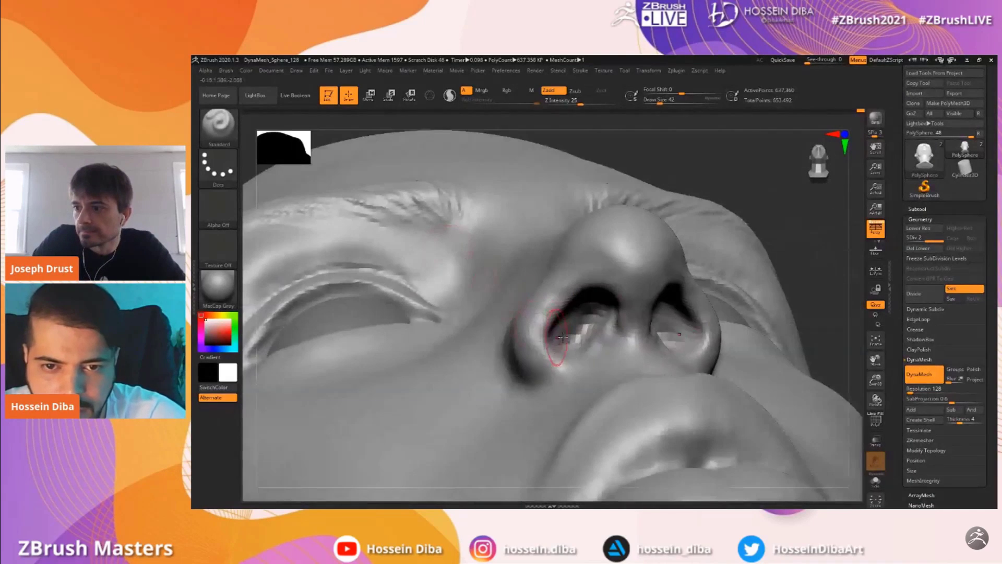
{"action": "left_click_drag", "start_coordinate": [582, 349], "coordinate": [606, 333]}
Refine the inner walls of the nostril with the Standard brush at draw sizes around 36 to 42
{"action": "mouse_move", "coordinate": [875, 381]}
{"action": "left_mouse_down"}
{"action": "mouse_move", "coordinate": [874, 395]}
{"action": "mouse_move", "coordinate": [856, 360]}
{"action": "mouse_move", "coordinate": [874, 371]}
{"action": "mouse_move", "coordinate": [819, 340]}
{"action": "left_mouse_up"}
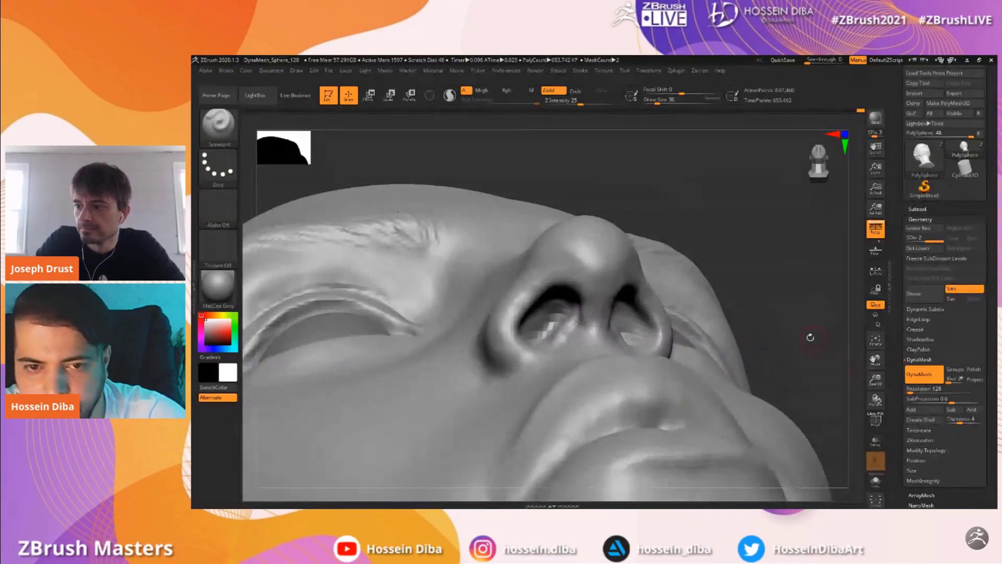
{"action": "key", "text": "bracketright"}
{"action": "key", "text": "bracketright"}
{"action": "mouse_move", "coordinate": [544, 320]}
{"action": "left_mouse_down"}
{"action": "mouse_move", "coordinate": [552, 315]}
{"action": "mouse_move", "coordinate": [498, 357]}
{"action": "mouse_move", "coordinate": [528, 354]}
{"action": "left_mouse_up"}
{"action": "key", "text": "bracketleft"}
{"action": "key", "text": "bracketleft"}
{"action": "left_click_drag", "start_coordinate": [788, 280], "coordinate": [775, 321]}
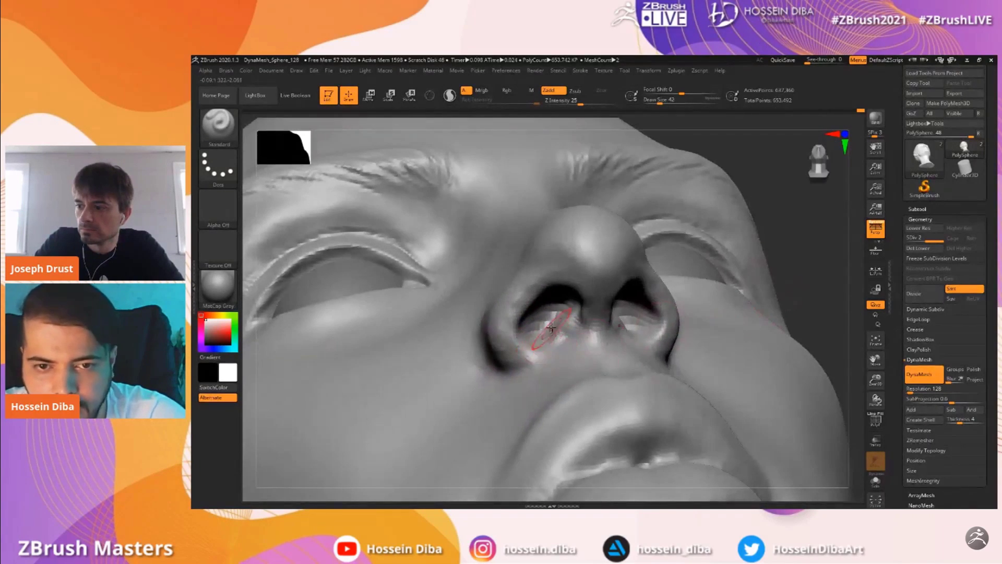
{"action": "mouse_move", "coordinate": [567, 308]}
{"action": "left_mouse_down"}
{"action": "mouse_move", "coordinate": [549, 330]}
{"action": "mouse_move", "coordinate": [560, 311]}
{"action": "left_mouse_up"}
Work the nostril interior from below with the Standard brush and smooth its inner wall beside the columella
{"action": "left_click_drag", "start_coordinate": [828, 302], "coordinate": [856, 304]}
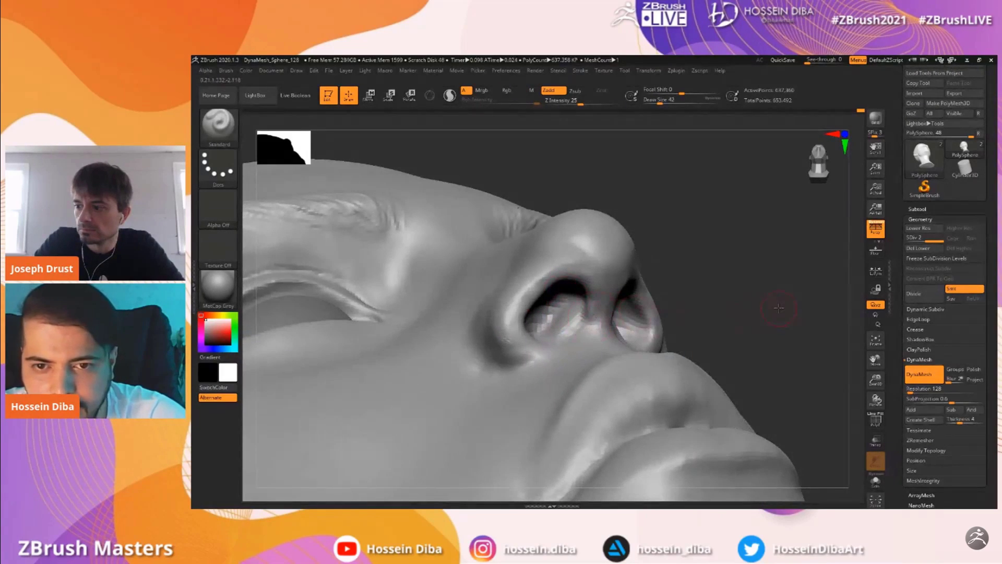
{"action": "left_click_drag", "start_coordinate": [778, 308], "coordinate": [627, 292]}
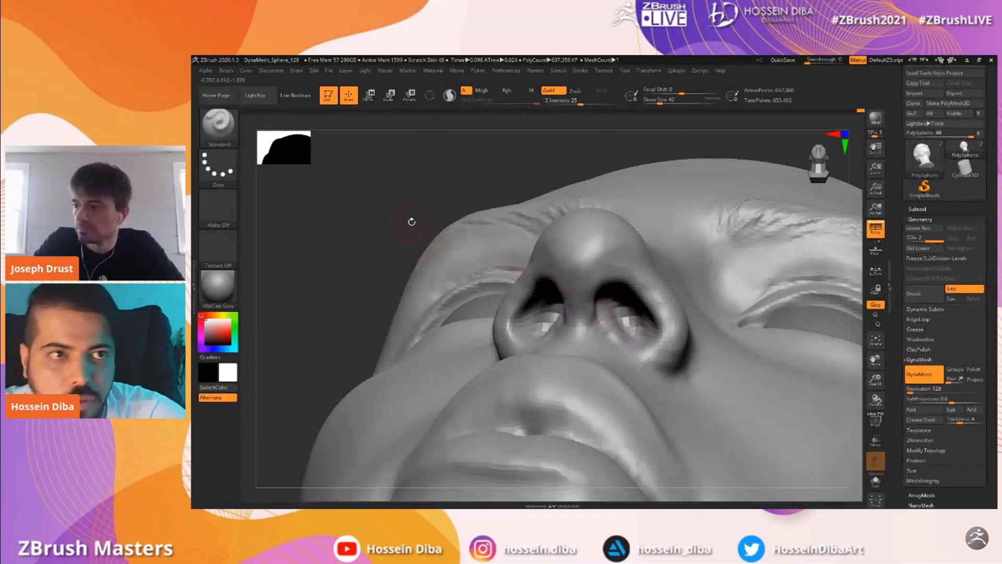
{"action": "key", "text": "bracketright"}
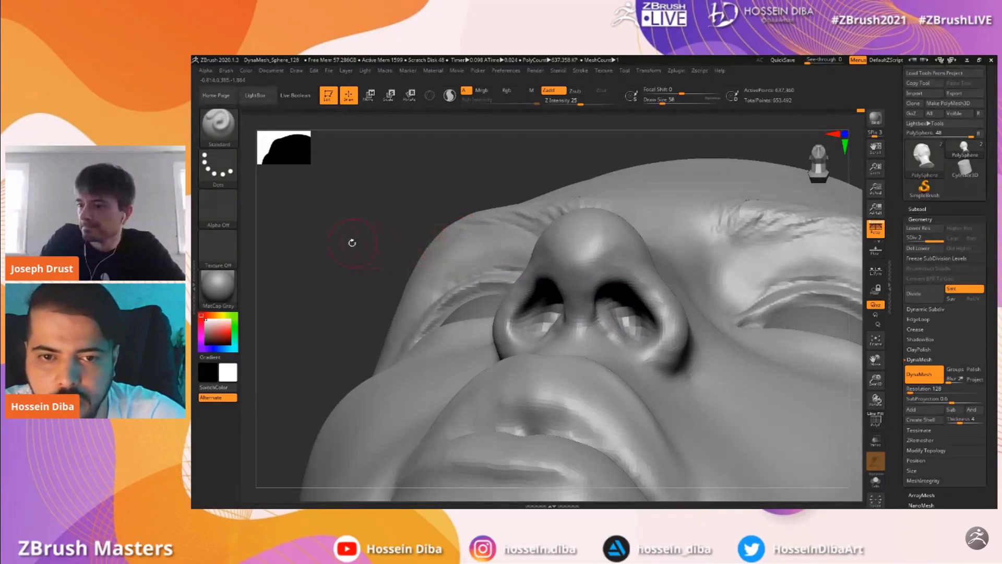
{"action": "left_click_drag", "start_coordinate": [353, 243], "coordinate": [493, 305]}
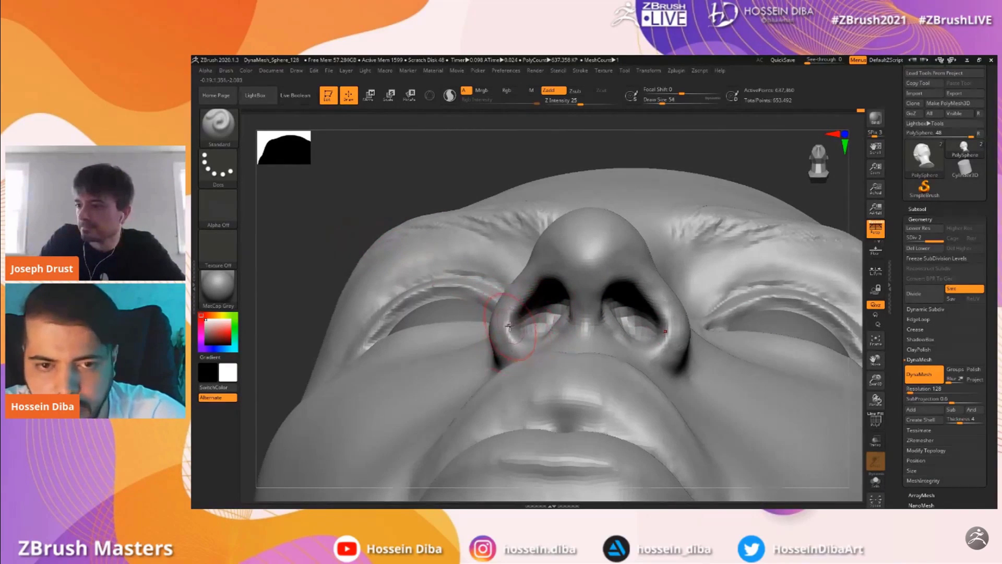
{"action": "left_click_drag", "start_coordinate": [875, 361], "coordinate": [933, 358]}
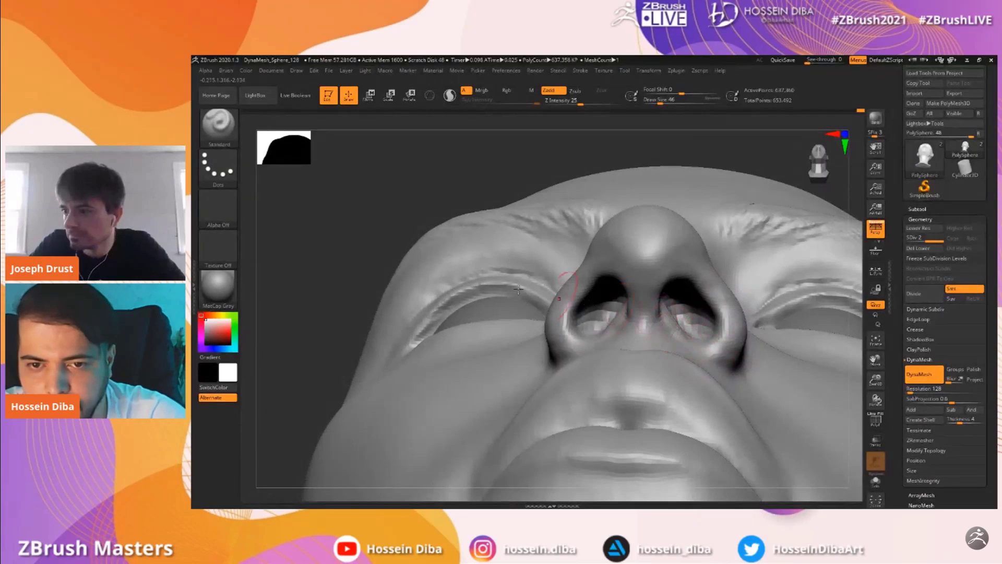
{"action": "left_click_drag", "start_coordinate": [339, 251], "coordinate": [383, 266]}
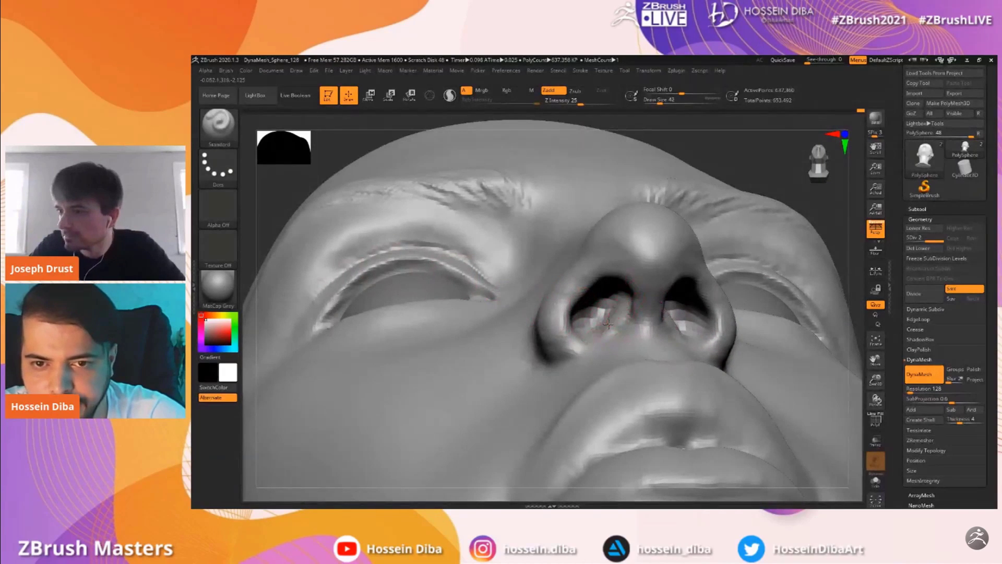
{"action": "left_click_drag", "start_coordinate": [623, 308], "coordinate": [619, 328], "text": "shift"}
Smooth the crease where the nostril wing meets the cheek, seen from below
{"action": "left_click_drag", "start_coordinate": [875, 360], "coordinate": [851, 355]}
{"action": "mouse_move", "coordinate": [850, 355]}
{"action": "right_mouse_down"}
{"action": "mouse_move", "coordinate": [551, 360]}
{"action": "mouse_move", "coordinate": [498, 407]}
{"action": "right_mouse_up"}
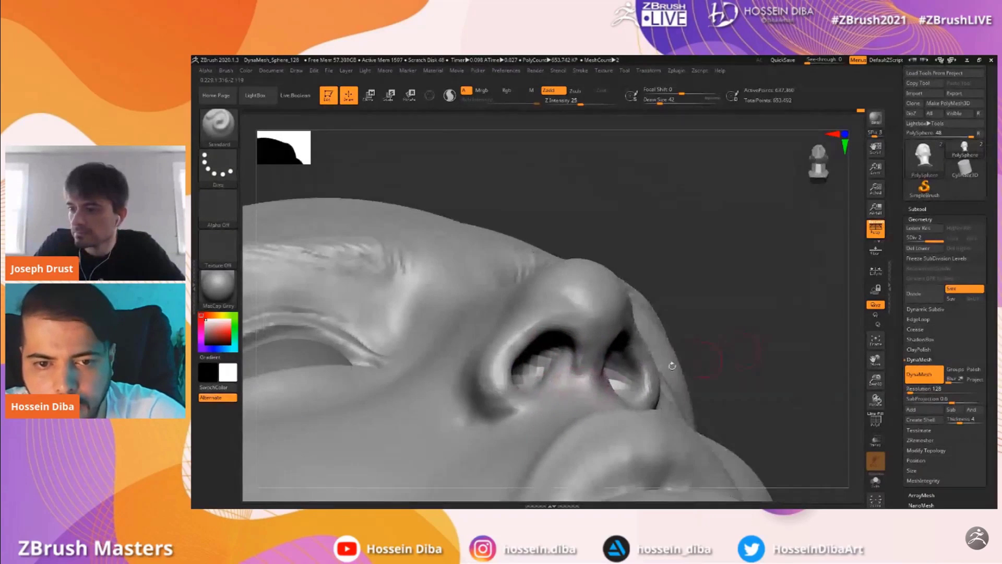
{"action": "mouse_move", "coordinate": [506, 412]}
{"action": "left_mouse_down", "text": "shift"}
{"action": "mouse_move", "coordinate": [488, 381]}
{"action": "mouse_move", "coordinate": [486, 395]}
{"action": "left_mouse_up", "text": "shift"}
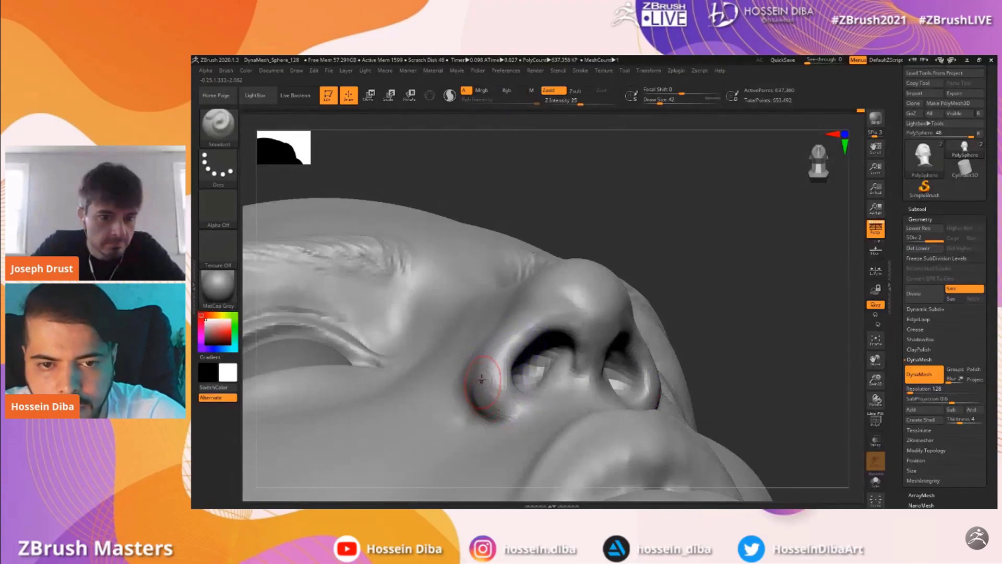
{"action": "left_click_drag", "start_coordinate": [757, 359], "coordinate": [711, 338]}
{"action": "mouse_move", "coordinate": [648, 235]}
{"action": "left_mouse_down"}
{"action": "mouse_move", "coordinate": [683, 244]}
{"action": "mouse_move", "coordinate": [649, 229]}
{"action": "left_mouse_up"}
{"action": "left_click_drag", "start_coordinate": [389, 208], "coordinate": [364, 204]}
Reshape the sides of the columella between the nostrils from below with the Move brush
{"action": "key", "text": "b"}
{"action": "key", "text": "m"}
{"action": "key", "text": "v"}
{"action": "left_click_drag", "start_coordinate": [568, 165], "coordinate": [547, 168]}
{"action": "key", "text": "bracketright"}
{"action": "key", "text": "bracketright"}
{"action": "key", "text": "bracketright"}
{"action": "key", "text": "bracketright"}
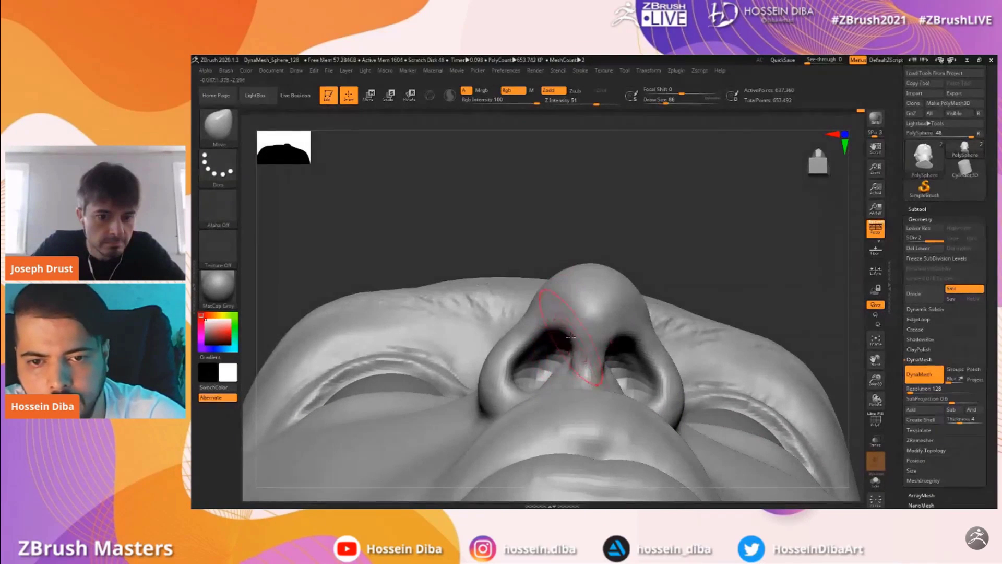
{"action": "mouse_move", "coordinate": [764, 321]}
{"action": "right_mouse_down"}
{"action": "mouse_move", "coordinate": [762, 282]}
{"action": "mouse_move", "coordinate": [787, 217]}
{"action": "mouse_move", "coordinate": [774, 198]}
{"action": "right_mouse_up"}
{"action": "key", "text": "bracketleft"}
{"action": "key", "text": "bracketleft"}
{"action": "key", "text": "bracketleft"}
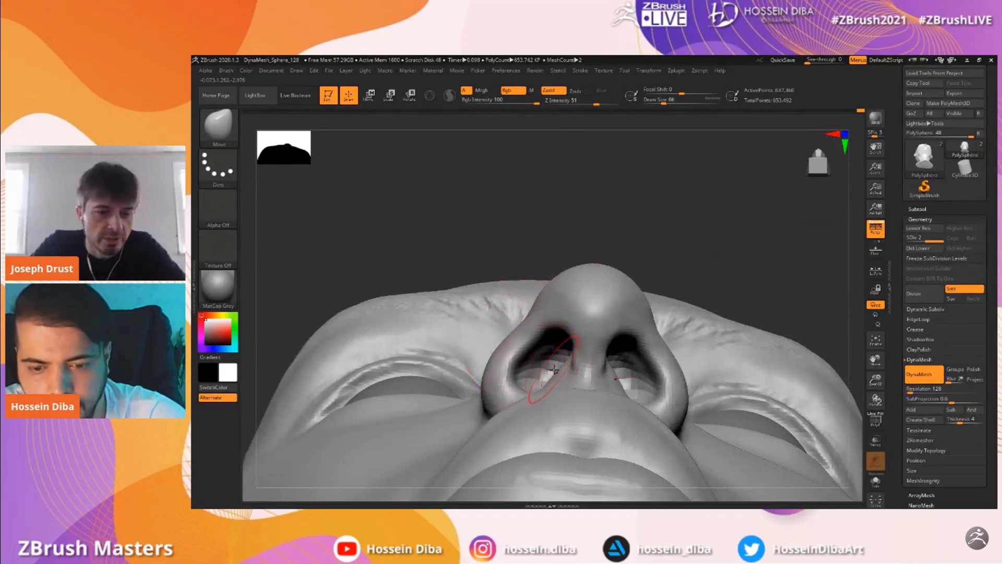
{"action": "key", "text": "bracketleft"}
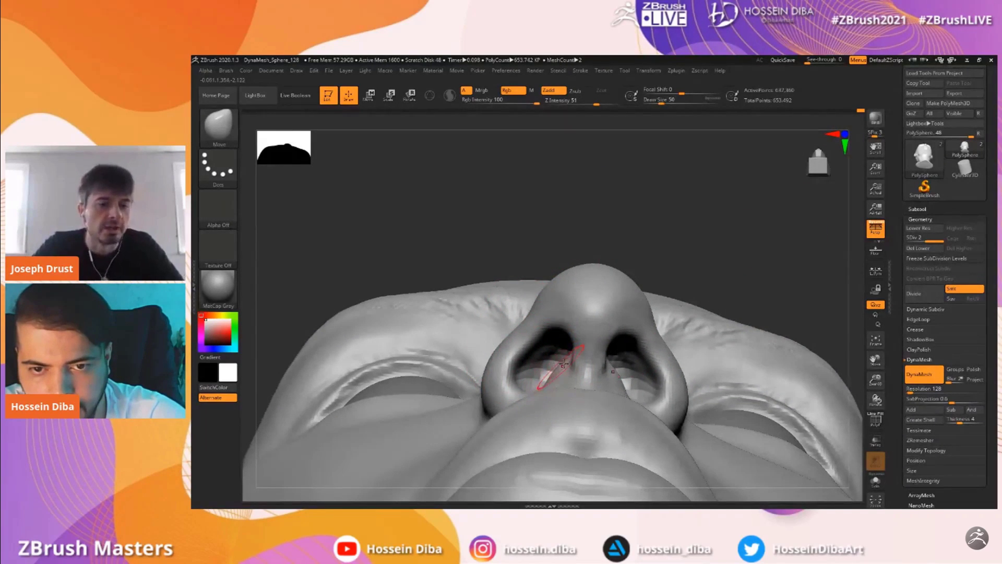
{"action": "left_click_drag", "start_coordinate": [581, 341], "coordinate": [577, 334]}
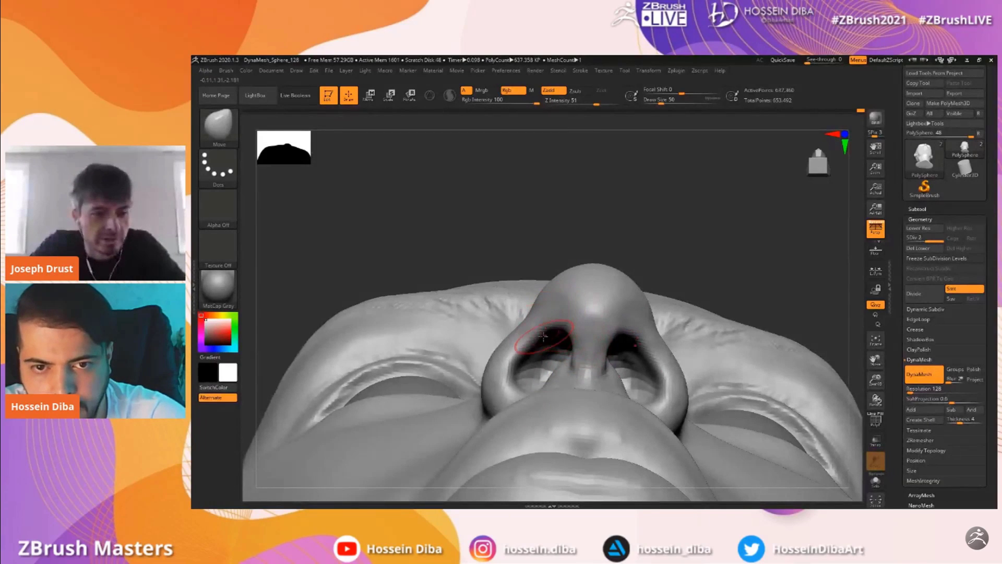
Adjust the side of the nose tip above the nostril from below with an enlarged Move brush
{"action": "left_click_drag", "start_coordinate": [876, 361], "coordinate": [874, 359]}
{"action": "mouse_move", "coordinate": [551, 226]}
{"action": "left_mouse_down", "text": "alt"}
{"action": "mouse_move", "coordinate": [578, 229]}
{"action": "mouse_move", "coordinate": [567, 247]}
{"action": "left_mouse_up", "text": "alt"}
{"action": "key", "text": "bracketright"}
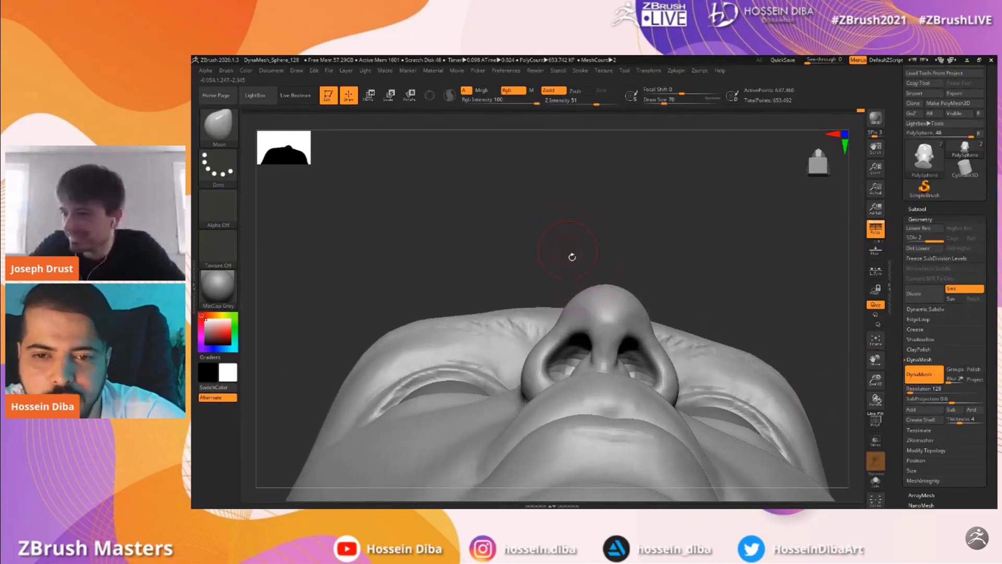
{"action": "left_click_drag", "start_coordinate": [644, 251], "coordinate": [632, 292]}
{"action": "key", "text": "bracketleft"}
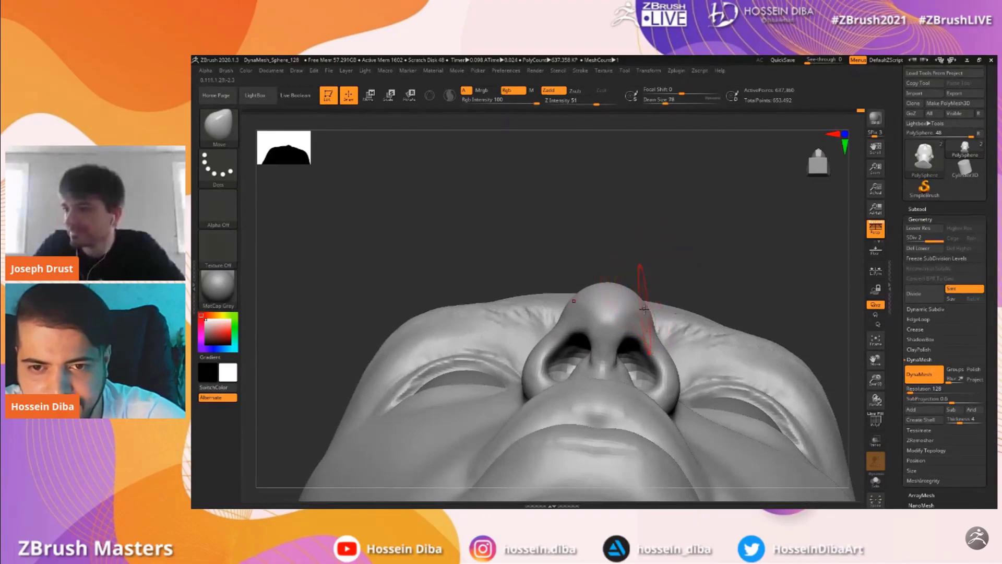
{"action": "left_click_drag", "start_coordinate": [647, 314], "coordinate": [645, 313]}
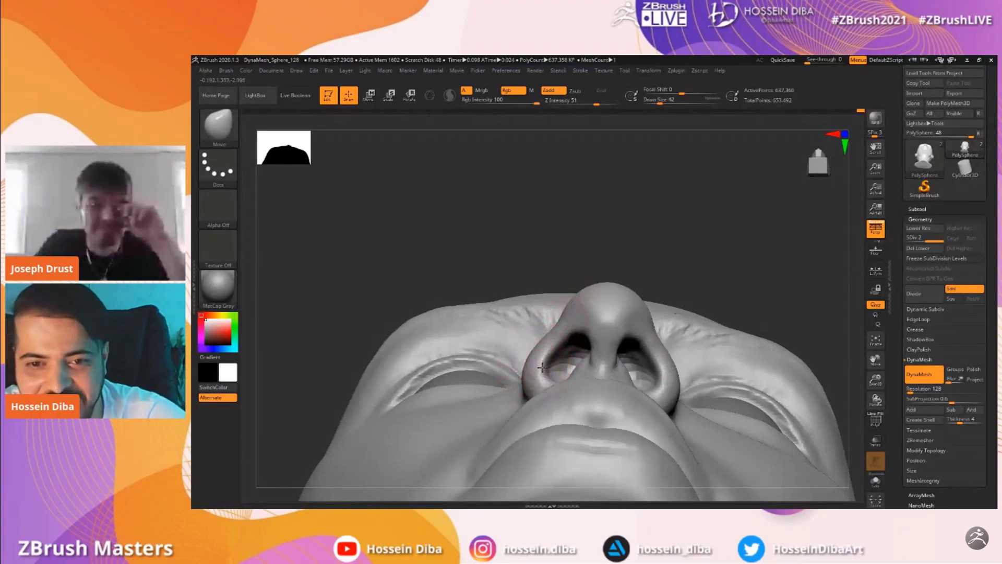
Refine the nostril wing and its lower rim in profile with the Move brush
{"action": "mouse_move", "coordinate": [557, 257]}
{"action": "left_mouse_down"}
{"action": "mouse_move", "coordinate": [577, 261]}
{"action": "mouse_move", "coordinate": [565, 267]}
{"action": "mouse_move", "coordinate": [560, 246]}
{"action": "left_mouse_up"}
{"action": "key", "text": "bracketright"}
{"action": "left_click_drag", "start_coordinate": [568, 304], "coordinate": [535, 314]}
{"action": "right_click_drag", "start_coordinate": [535, 313], "coordinate": [548, 386]}
{"action": "right_click_drag", "start_coordinate": [830, 355], "coordinate": [838, 394], "text": "ctrl"}
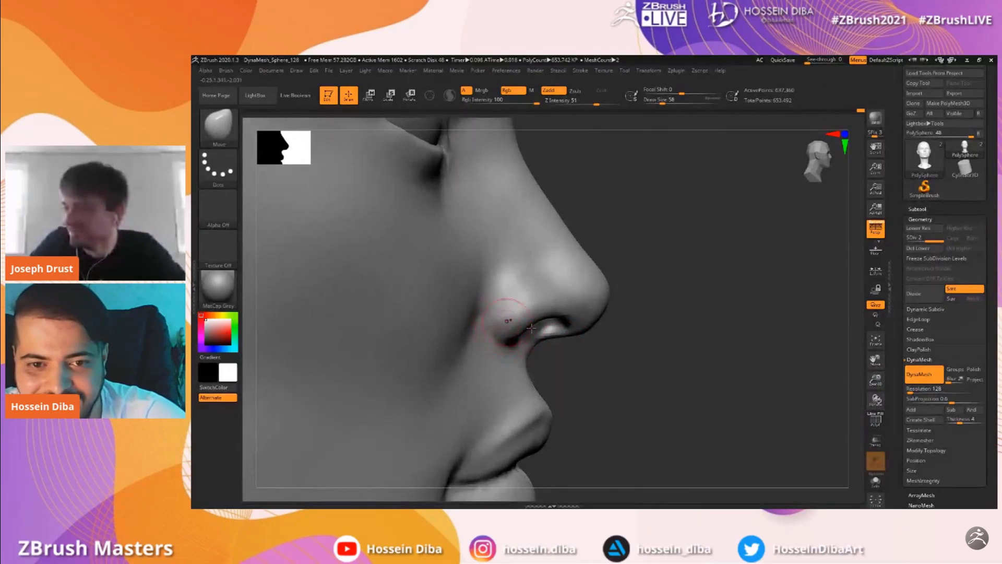
{"action": "right_click_drag", "start_coordinate": [678, 339], "coordinate": [626, 336]}
{"action": "mouse_move", "coordinate": [736, 349]}
{"action": "left_mouse_down"}
{"action": "mouse_move", "coordinate": [493, 309]}
{"action": "mouse_move", "coordinate": [516, 329]}
{"action": "left_mouse_up"}
{"action": "mouse_move", "coordinate": [876, 381]}
{"action": "left_mouse_down"}
{"action": "mouse_move", "coordinate": [814, 359]}
{"action": "mouse_move", "coordinate": [779, 360]}
{"action": "mouse_move", "coordinate": [881, 399]}
{"action": "left_mouse_up"}
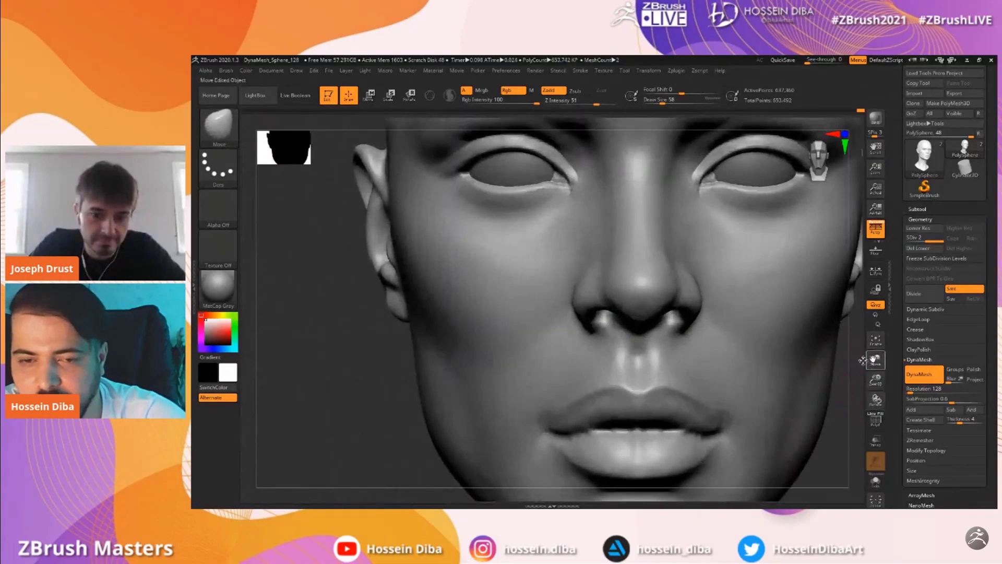
Smooth the outer edge of the nostril wings and adjust the nostril base in three-quarter view with the Move brush
{"action": "left_click_drag", "start_coordinate": [875, 359], "coordinate": [849, 357]}
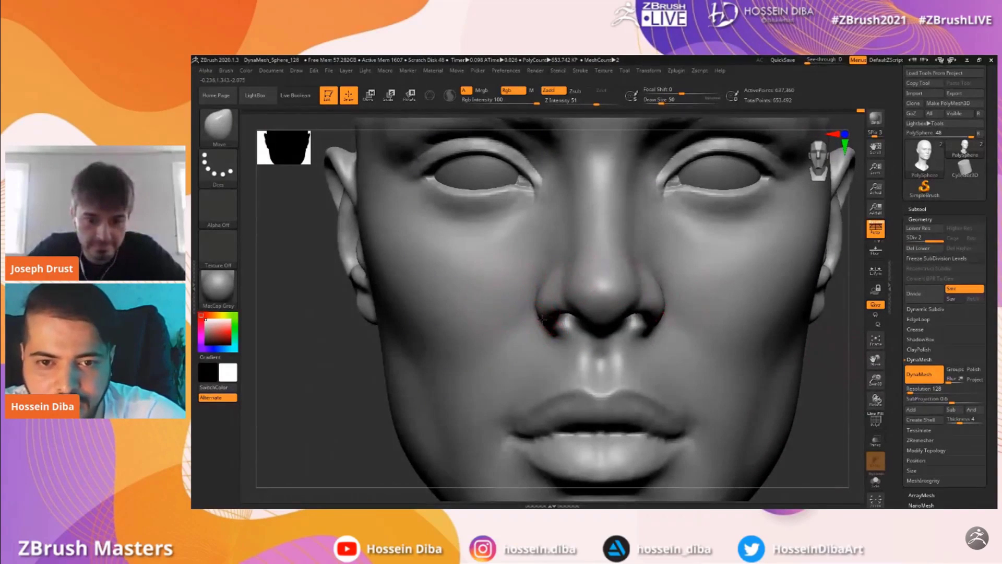
{"action": "left_click_drag", "start_coordinate": [551, 307], "coordinate": [544, 300], "text": "shift"}
{"action": "left_click_drag", "start_coordinate": [318, 381], "coordinate": [365, 372]}
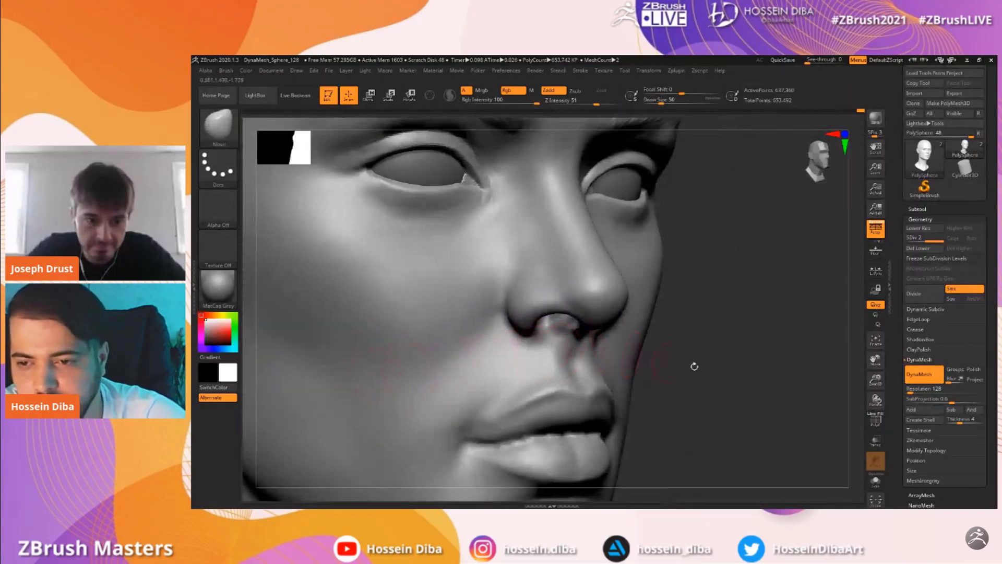
{"action": "left_click_drag", "start_coordinate": [876, 380], "coordinate": [878, 394]}
{"action": "left_click_drag", "start_coordinate": [875, 360], "coordinate": [928, 361]}
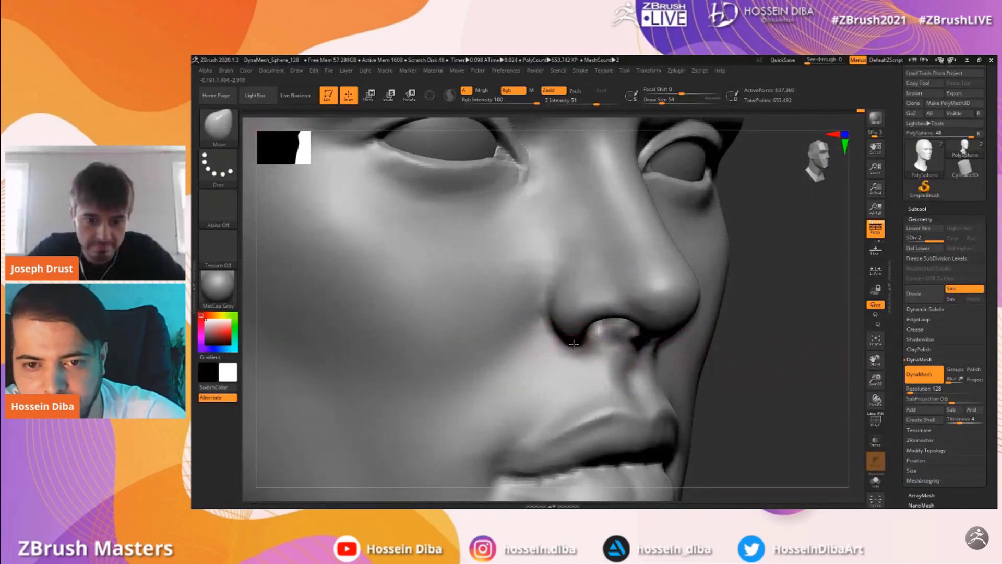
{"action": "right_click_drag", "start_coordinate": [746, 373], "coordinate": [652, 344]}
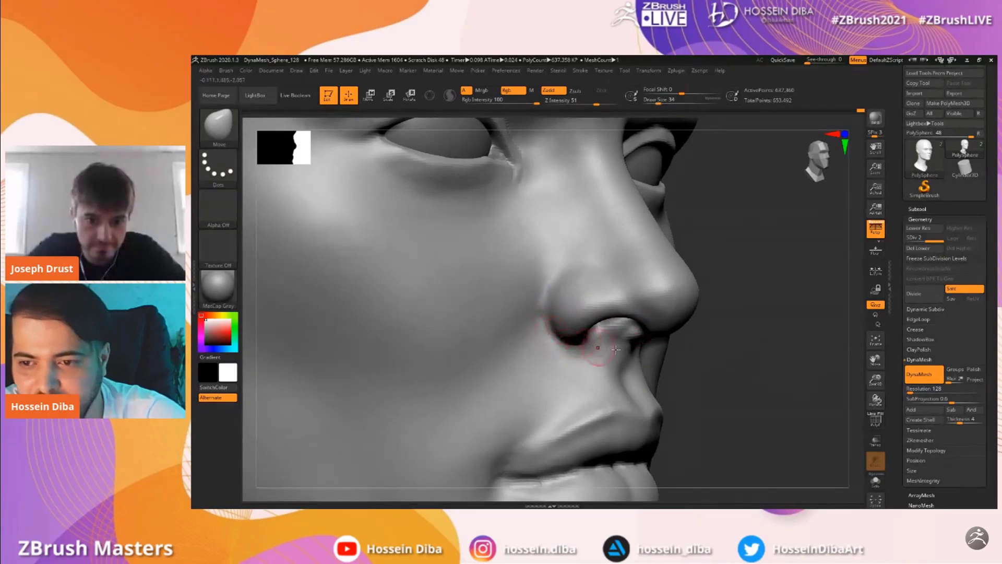
{"action": "left_click_drag", "start_coordinate": [875, 381], "coordinate": [877, 398]}
{"action": "mouse_move", "coordinate": [875, 360]}
{"action": "left_mouse_down"}
{"action": "mouse_move", "coordinate": [899, 355]}
{"action": "mouse_move", "coordinate": [875, 350]}
{"action": "left_mouse_up"}
{"action": "left_click_drag", "start_coordinate": [875, 360], "coordinate": [921, 387]}
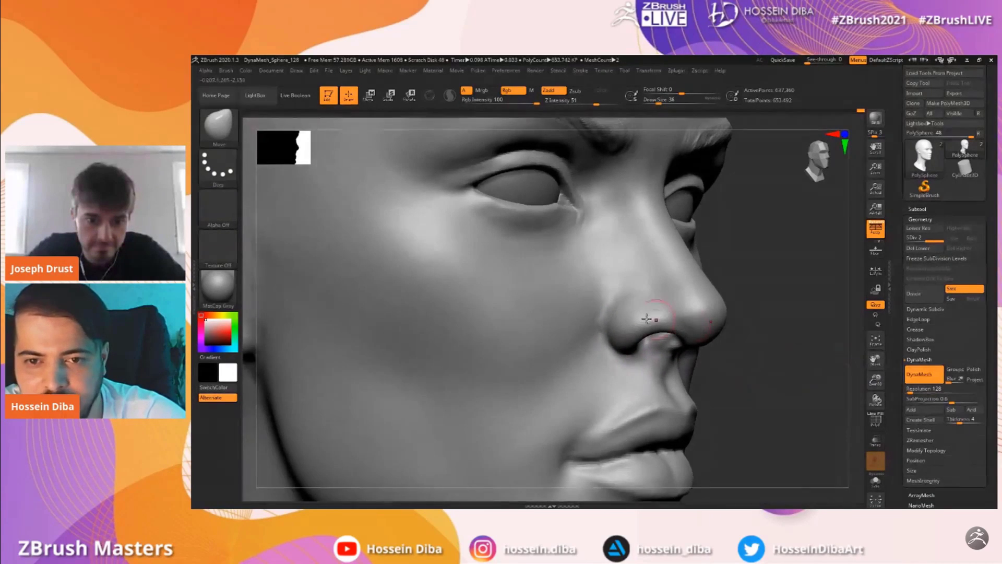
Carve the alar crease over the top of the nostril wing with the DamStandard brush
{"action": "key", "text": "b"}
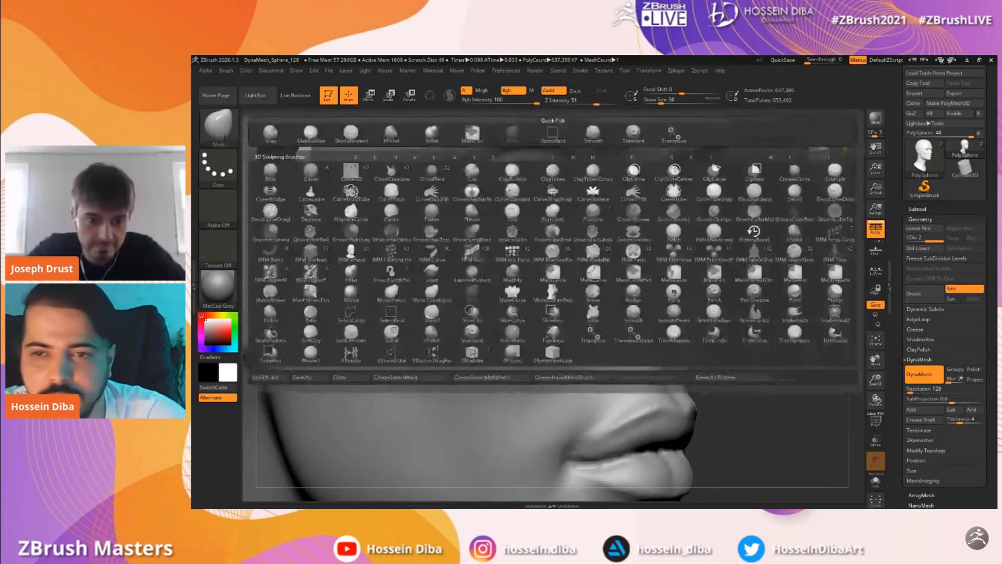
{"action": "key", "text": "d"}
{"action": "key", "text": "s"}
{"action": "left_click_drag", "start_coordinate": [874, 388], "coordinate": [873, 406]}
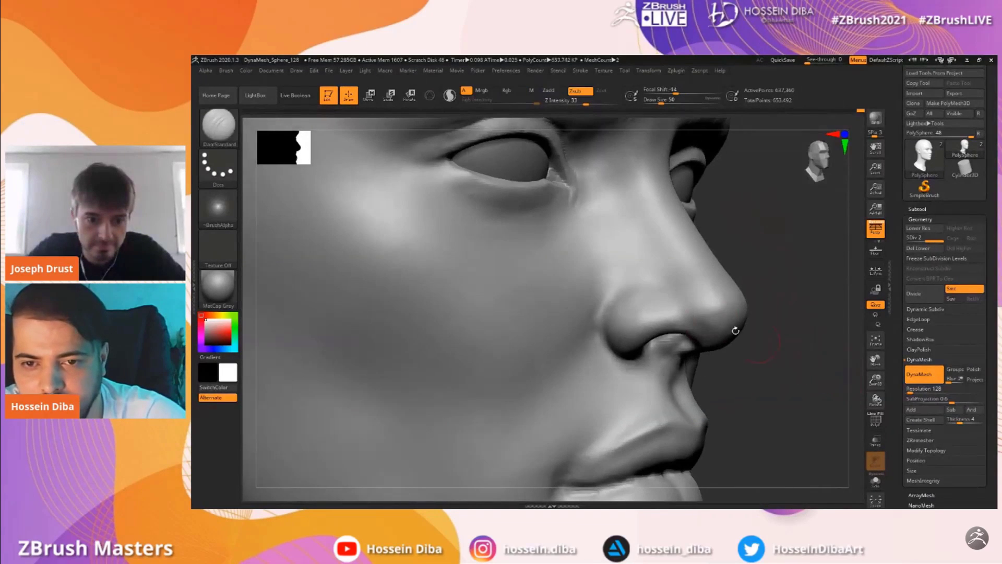
{"action": "left_click_drag", "start_coordinate": [629, 296], "coordinate": [658, 289]}
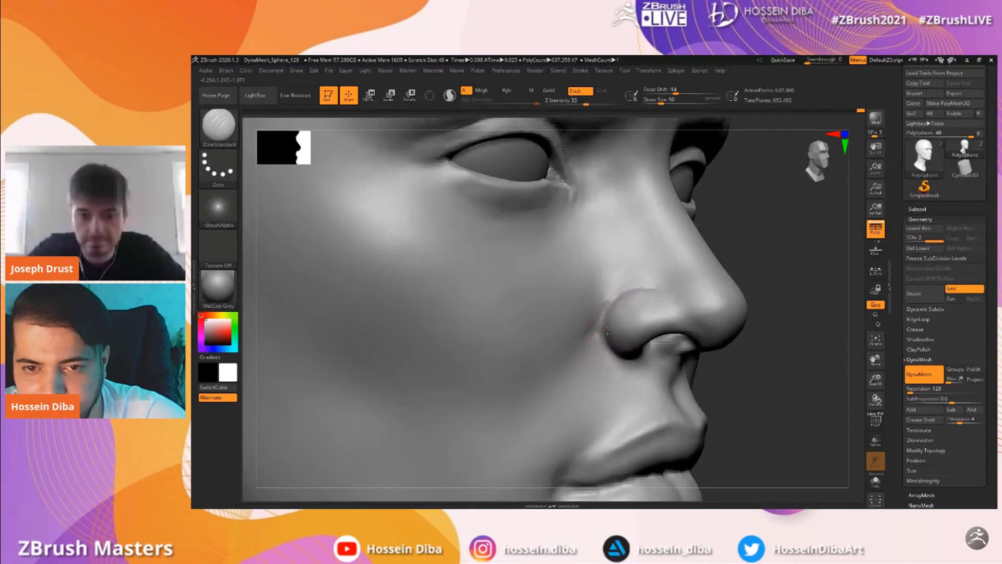
{"action": "left_click_drag", "start_coordinate": [796, 376], "coordinate": [691, 355]}
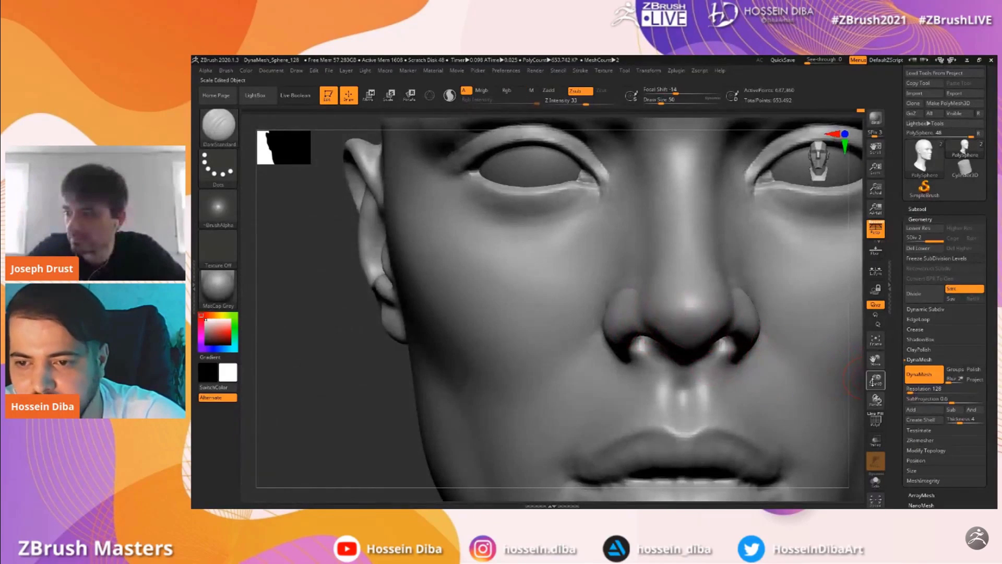
{"action": "left_click_drag", "start_coordinate": [874, 383], "coordinate": [875, 344]}
{"action": "left_click_drag", "start_coordinate": [875, 366], "coordinate": [855, 360]}
Adjust the contour of the nostril wings from the front with the Move brush
{"action": "left_click", "coordinate": [220, 127]}
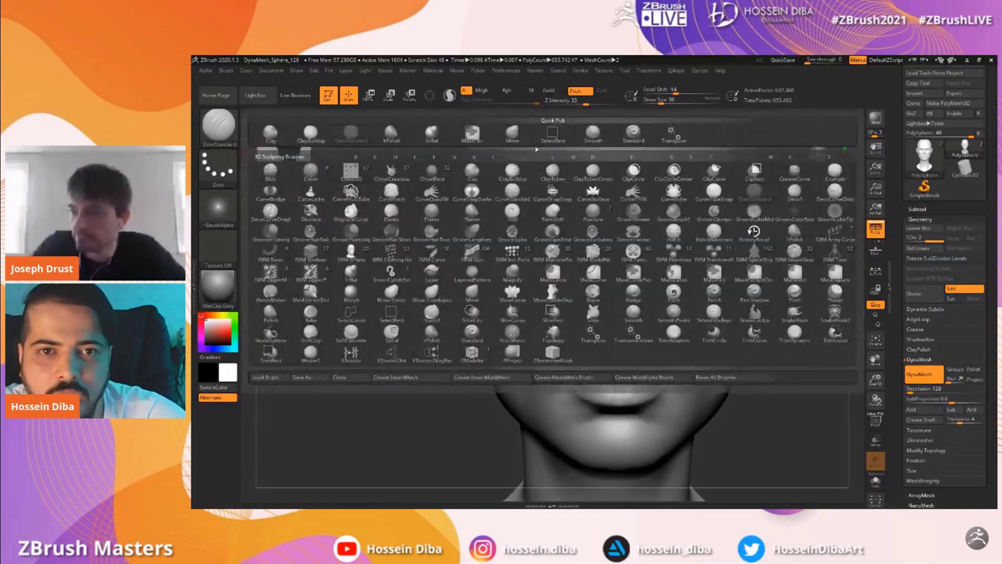
{"action": "left_click", "coordinate": [512, 134]}
{"action": "left_click_drag", "start_coordinate": [875, 381], "coordinate": [875, 417]}
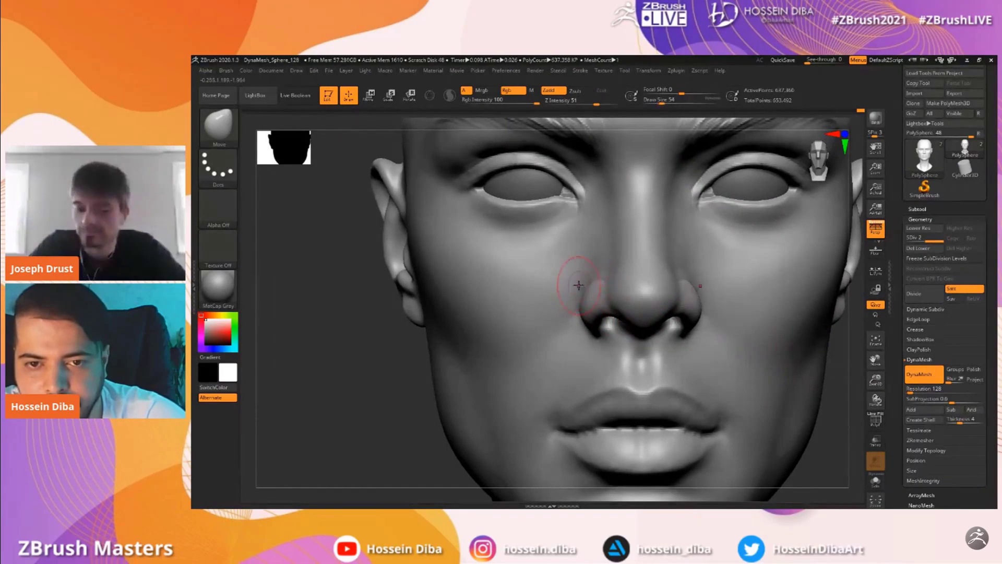
{"action": "left_click_drag", "start_coordinate": [875, 380], "coordinate": [874, 349]}
{"action": "left_click_drag", "start_coordinate": [875, 360], "coordinate": [876, 401]}
{"action": "left_click_drag", "start_coordinate": [875, 359], "coordinate": [866, 389]}
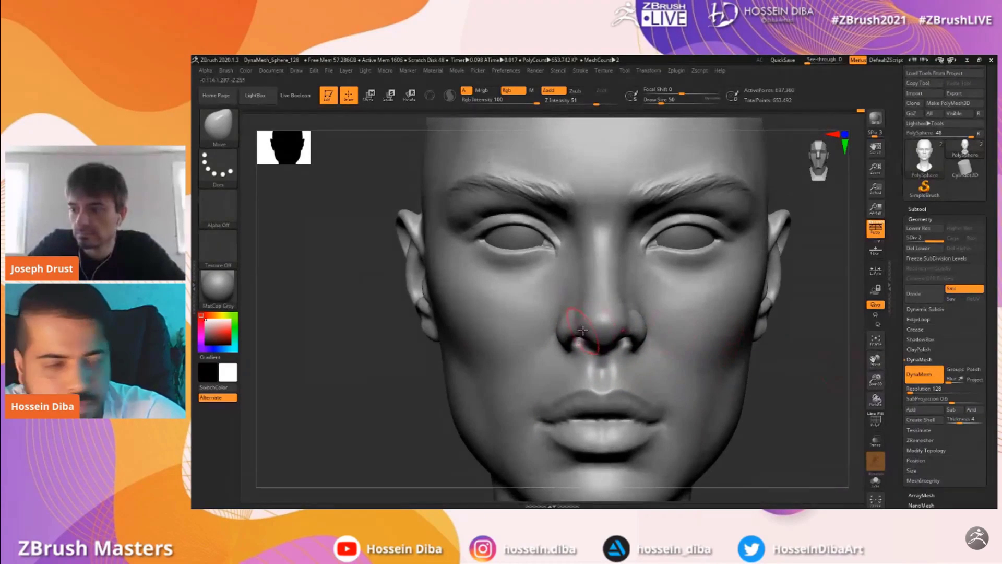
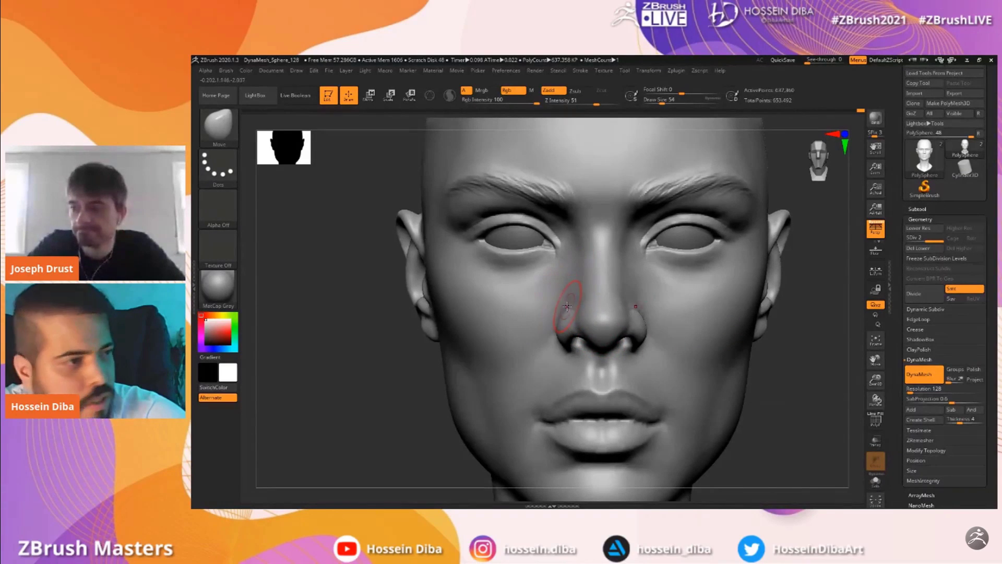
{"action": "left_click_drag", "start_coordinate": [875, 380], "coordinate": [569, 316]}
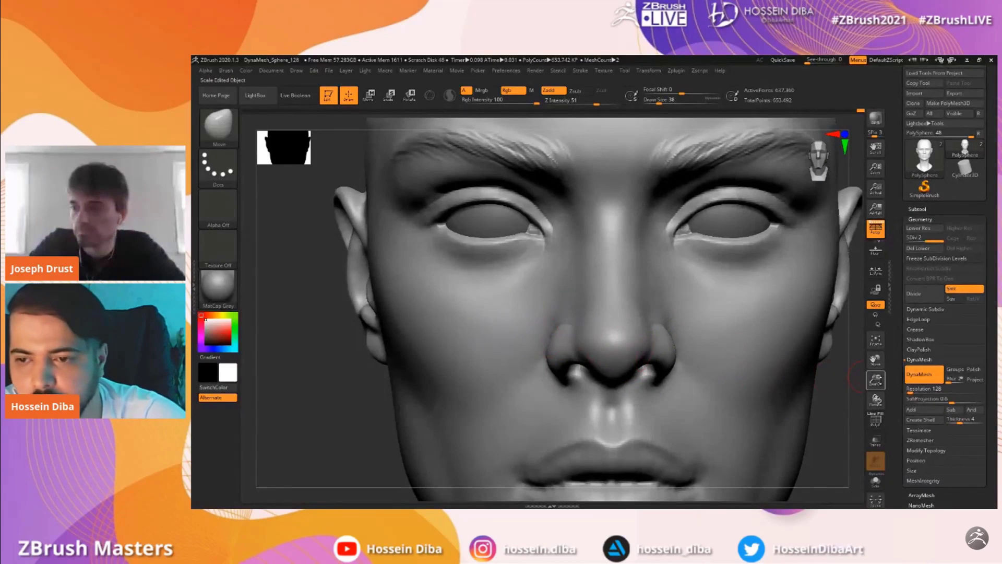
{"action": "left_click_drag", "start_coordinate": [876, 380], "coordinate": [870, 350]}
Shape the cheek transition beside the nostril wing in three-quarter view with the Standard brush
{"action": "left_click", "coordinate": [220, 130]}
{"action": "left_click", "coordinate": [593, 134]}
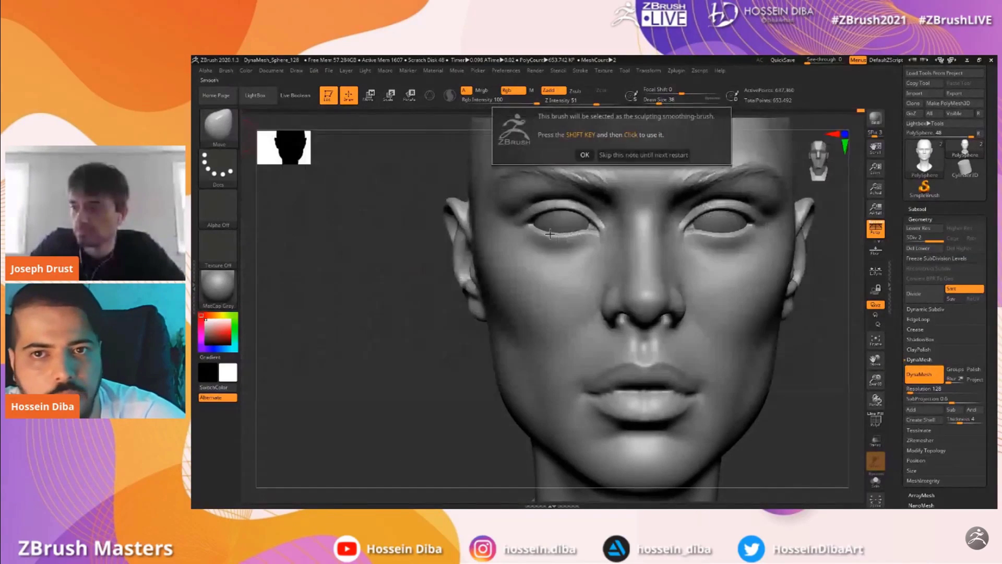
{"action": "left_click", "coordinate": [584, 155]}
{"action": "left_click", "coordinate": [218, 124]}
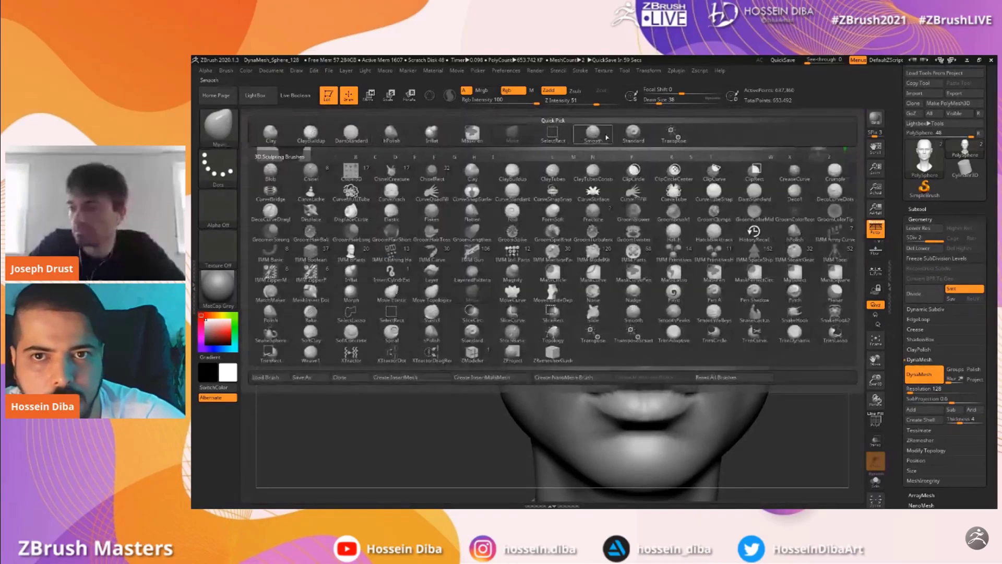
{"action": "left_click", "coordinate": [398, 302]}
{"action": "left_click_drag", "start_coordinate": [398, 302], "coordinate": [597, 282]}
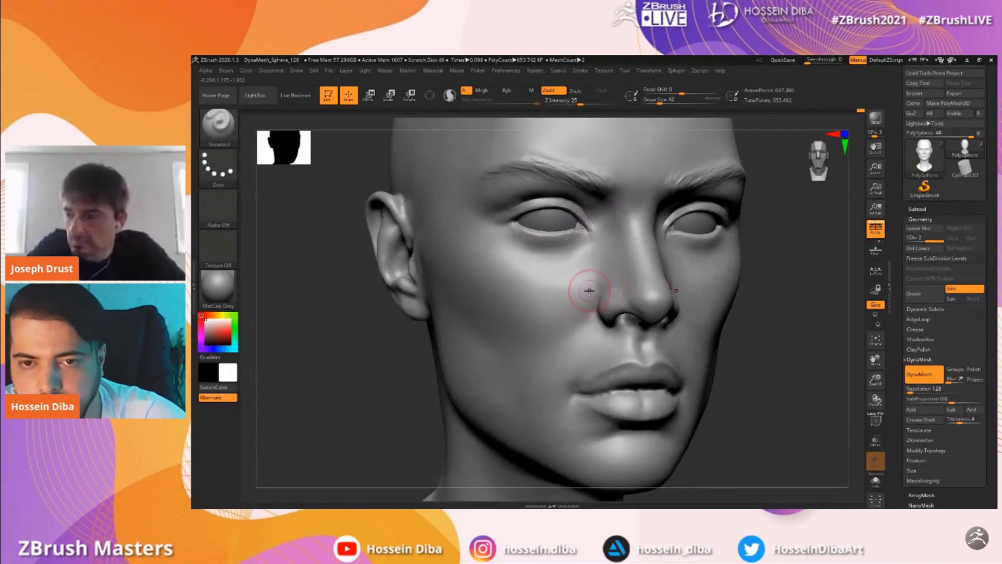
{"action": "left_click_drag", "start_coordinate": [875, 385], "coordinate": [875, 428]}
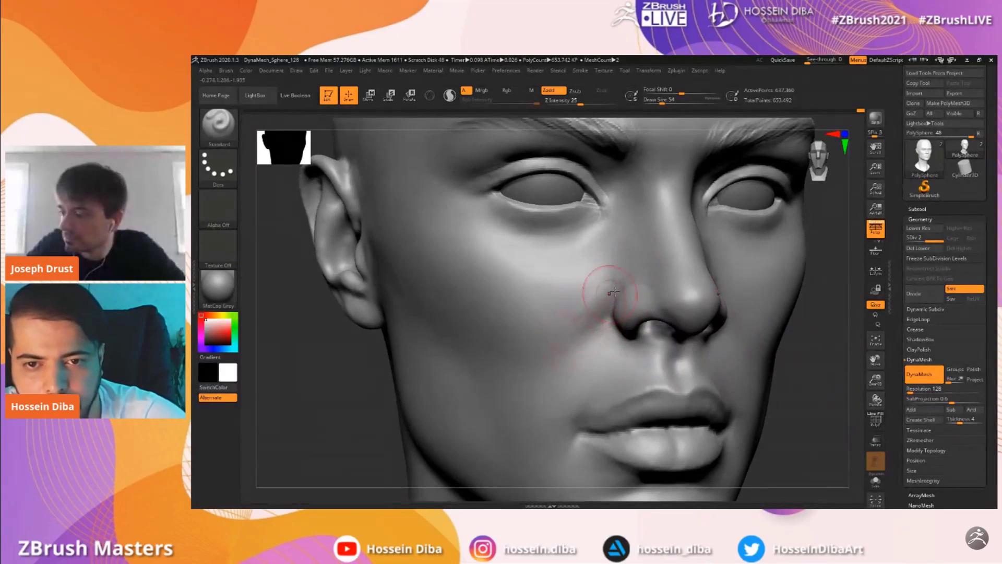
{"action": "key", "text": "shift"}
Refine the crease around the outer edge of the nostril wing with the Standard brush, varying the brush size
{"action": "mouse_move", "coordinate": [876, 381]}
{"action": "left_mouse_down"}
{"action": "mouse_move", "coordinate": [855, 349]}
{"action": "mouse_move", "coordinate": [881, 348]}
{"action": "left_mouse_up"}
{"action": "left_click_drag", "start_coordinate": [758, 354], "coordinate": [741, 346]}
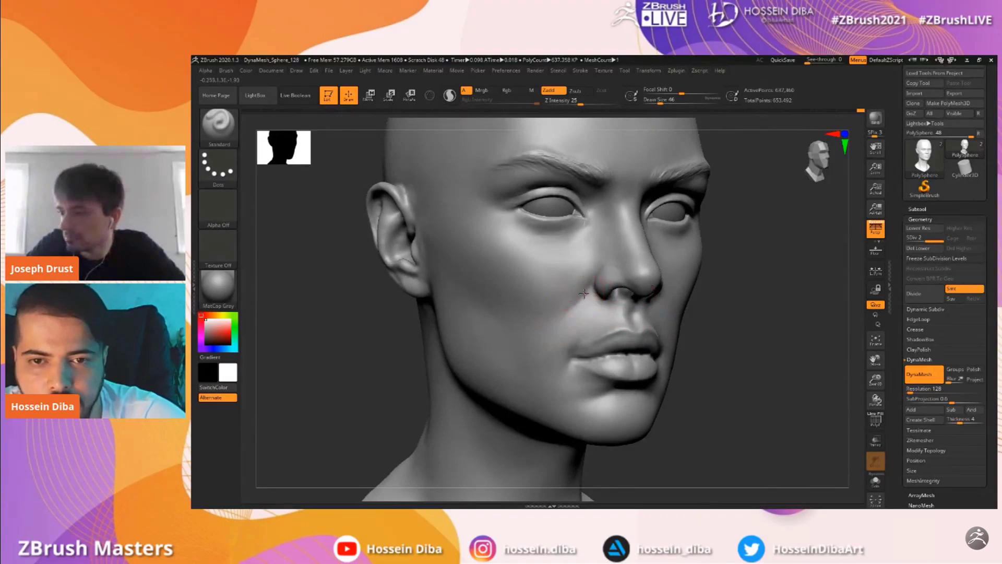
{"action": "key", "text": "shift"}
{"action": "left_click_drag", "start_coordinate": [727, 347], "coordinate": [704, 307]}
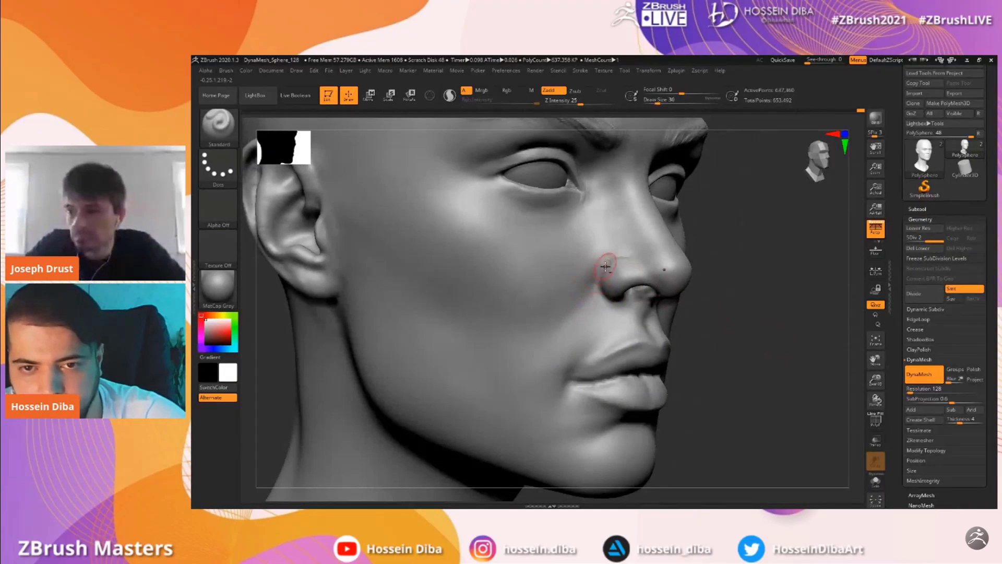
{"action": "left_click_drag", "start_coordinate": [778, 331], "coordinate": [754, 329]}
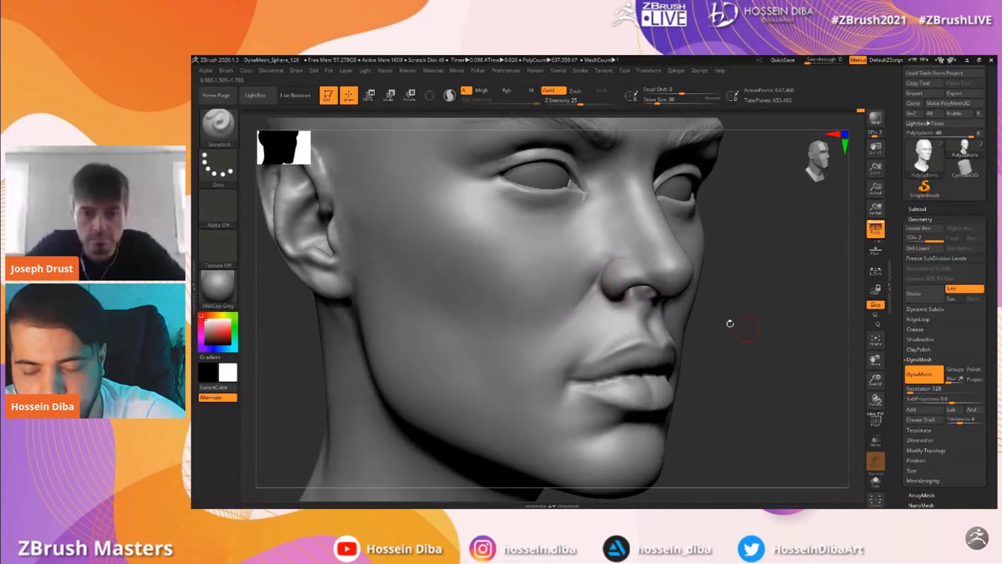
{"action": "key", "text": "bracketright"}
{"action": "key", "text": "bracketright"}
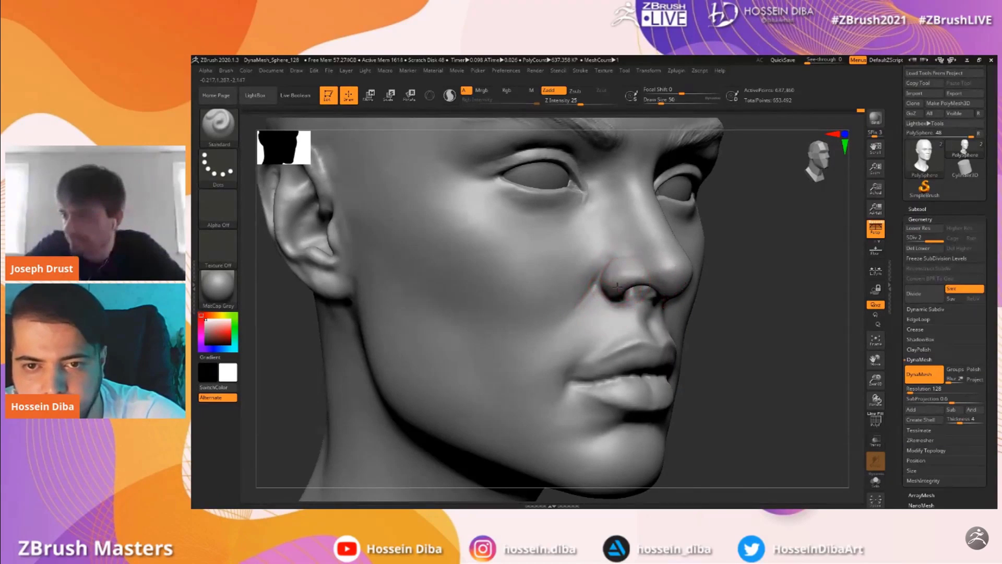
Soften the transition from the nostril wing into the cheek, undoing the smoothing stroke that does not suit
{"action": "left_click_drag", "start_coordinate": [822, 359], "coordinate": [747, 355]}
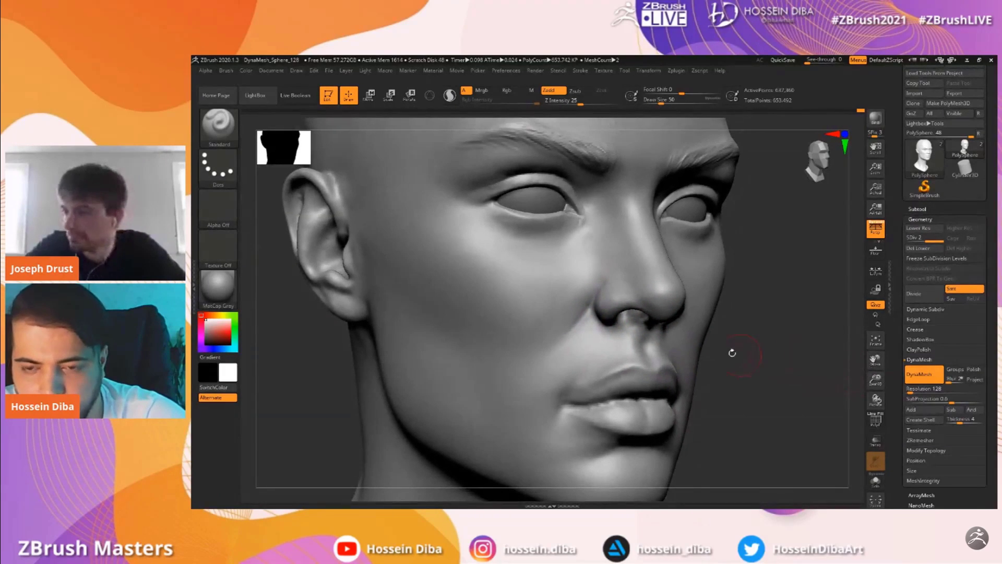
{"action": "mouse_move", "coordinate": [595, 298]}
{"action": "left_mouse_down", "text": "shift"}
{"action": "mouse_move", "coordinate": [576, 309]}
{"action": "mouse_move", "coordinate": [592, 309]}
{"action": "left_mouse_up", "text": "shift"}
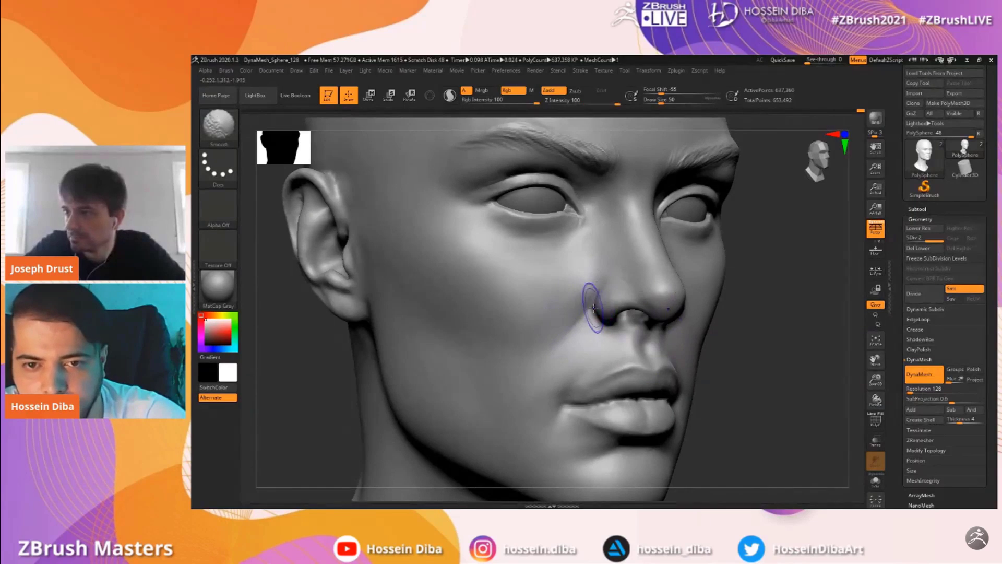
{"action": "key", "text": "ctrl+z"}
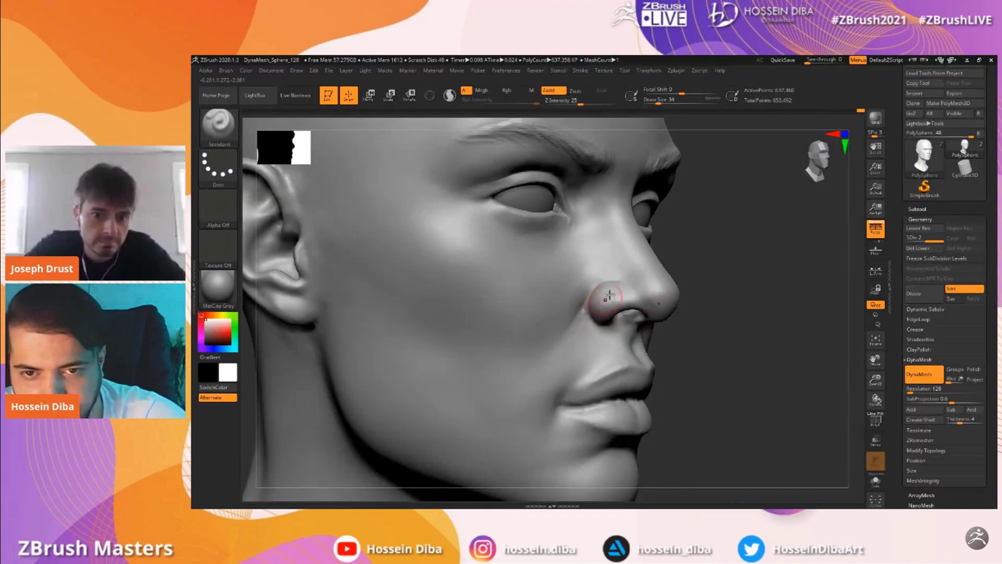
{"action": "left_click_drag", "start_coordinate": [591, 308], "coordinate": [578, 312], "text": "shift"}
{"action": "left_click_drag", "start_coordinate": [686, 342], "coordinate": [804, 349]}
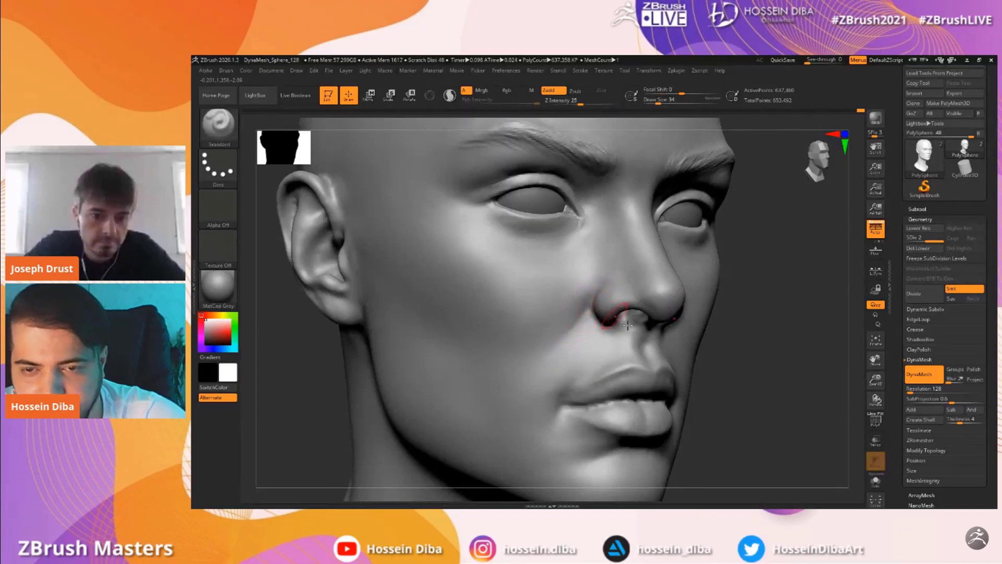
Work the area behind the nostril wing in near-profile view with the Standard brush and smooth the top of its crease
{"action": "mouse_move", "coordinate": [877, 391]}
{"action": "left_mouse_down", "text": "alt"}
{"action": "mouse_move", "coordinate": [745, 341]}
{"action": "mouse_move", "coordinate": [817, 339]}
{"action": "left_mouse_up", "text": "alt"}
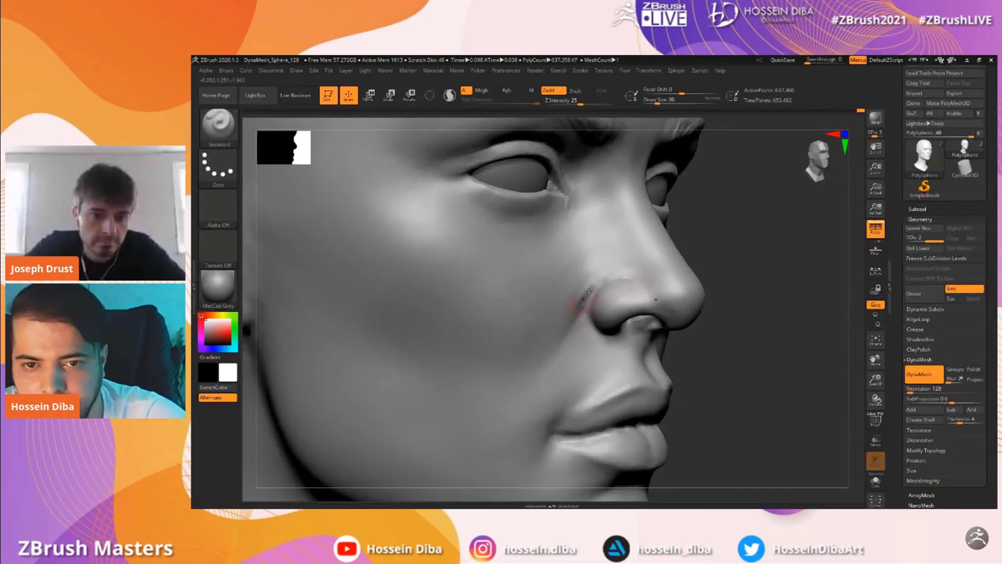
{"action": "key", "text": "shift"}
{"action": "mouse_move", "coordinate": [597, 276]}
{"action": "left_mouse_down", "text": "shift"}
{"action": "mouse_move", "coordinate": [606, 277]}
{"action": "mouse_move", "coordinate": [597, 290]}
{"action": "left_mouse_up", "text": "shift"}
{"action": "left_click_drag", "start_coordinate": [875, 381], "coordinate": [875, 360]}
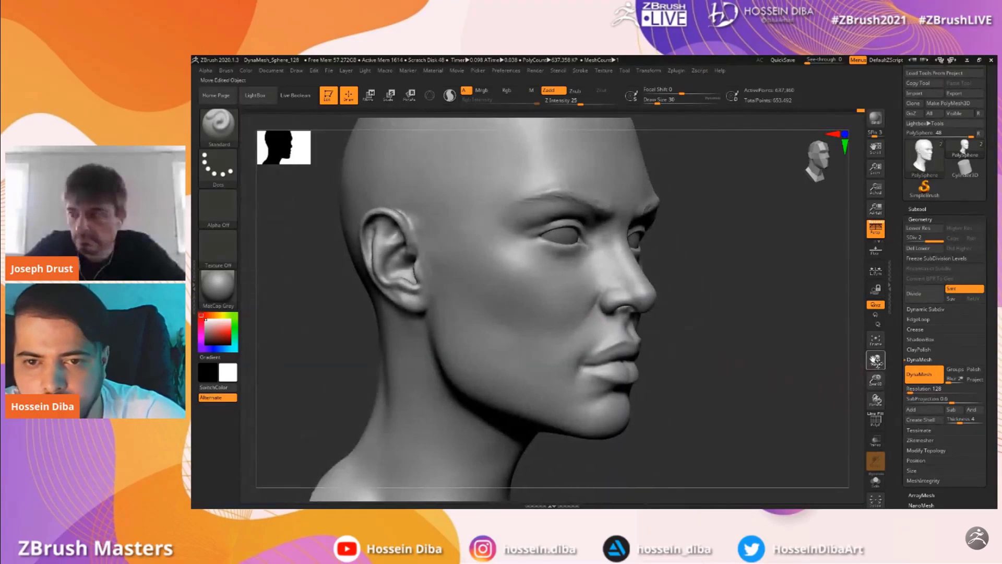
{"action": "left_click_drag", "start_coordinate": [801, 334], "coordinate": [745, 332], "text": "shift"}
{"action": "left_click_drag", "start_coordinate": [876, 383], "coordinate": [875, 393]}
{"action": "left_click_drag", "start_coordinate": [875, 360], "coordinate": [833, 372]}
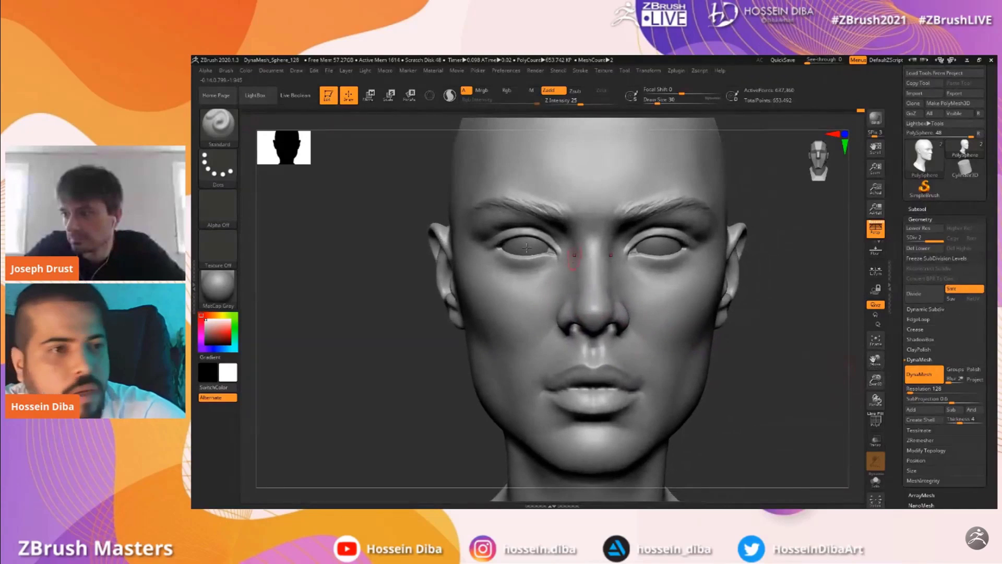
Adjust the outer contour of the nostril wings from the front with a reduced Move brush
{"action": "left_click", "coordinate": [219, 129]}
{"action": "left_click", "coordinate": [512, 134]}
{"action": "left_click", "coordinate": [671, 102]}
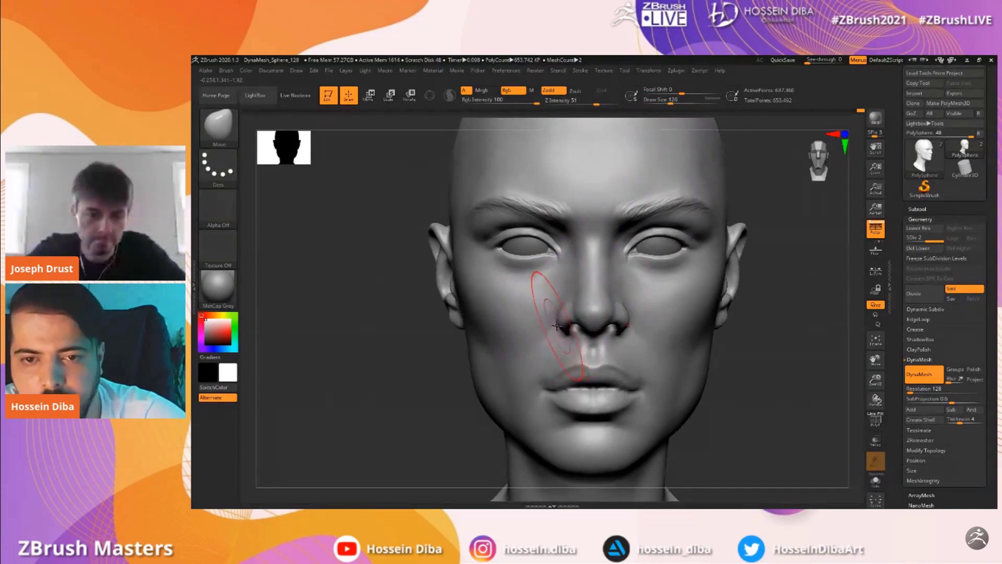
{"action": "key", "text": "bracketleft"}
{"action": "key", "text": "bracketleft"}
{"action": "key", "text": "bracketleft"}
{"action": "left_click_drag", "start_coordinate": [558, 322], "coordinate": [562, 321]}
Nudge the side of the nose from the front with the Move brush and smooth the area below the nostrils
{"action": "mouse_move", "coordinate": [750, 361]}
{"action": "left_mouse_down", "text": "alt"}
{"action": "mouse_move", "coordinate": [752, 377]}
{"action": "mouse_move", "coordinate": [763, 365]}
{"action": "left_mouse_up", "text": "alt"}
{"action": "key", "text": "bracketleft"}
{"action": "key", "text": "bracketright"}
{"action": "key", "text": "bracketright"}
{"action": "key", "text": "bracketright"}
{"action": "left_click_drag", "start_coordinate": [600, 266], "coordinate": [602, 266]}
{"action": "mouse_move", "coordinate": [772, 376]}
{"action": "left_mouse_down", "text": "alt"}
{"action": "mouse_move", "coordinate": [771, 396]}
{"action": "mouse_move", "coordinate": [750, 321]}
{"action": "left_mouse_up", "text": "alt"}
{"action": "mouse_move", "coordinate": [583, 336]}
{"action": "left_mouse_down", "text": "shift"}
{"action": "mouse_move", "coordinate": [568, 326]}
{"action": "mouse_move", "coordinate": [585, 338]}
{"action": "left_mouse_up", "text": "shift"}
{"action": "left_click_drag", "start_coordinate": [852, 331], "coordinate": [858, 351], "text": "alt"}
Carve the parting line between the lips and define the lower lip with the DamStandard brush
{"action": "key", "text": "b"}
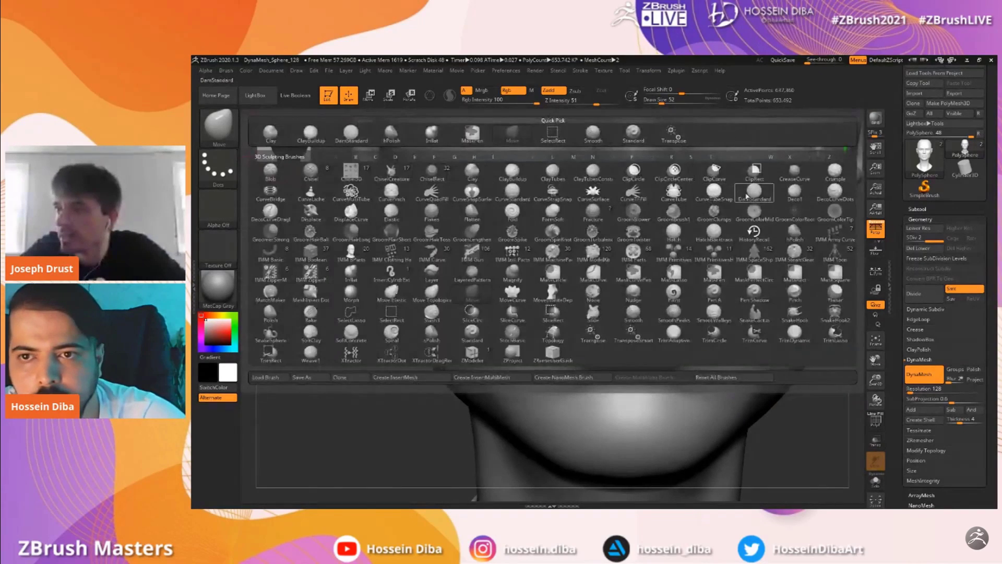
{"action": "key", "text": "d"}
{"action": "key", "text": "s"}
{"action": "left_click_drag", "start_coordinate": [353, 363], "coordinate": [388, 357]}
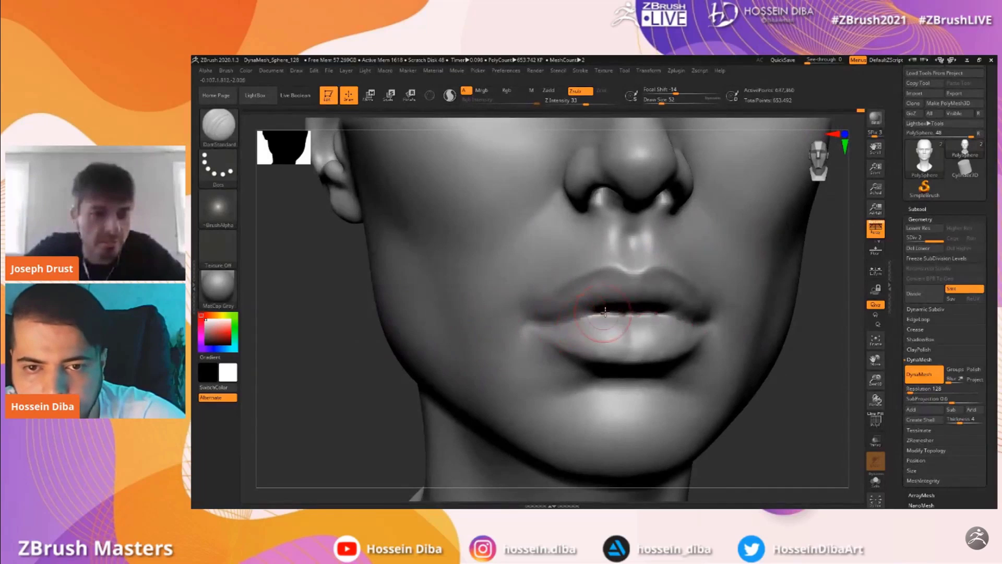
{"action": "left_click_drag", "start_coordinate": [599, 313], "coordinate": [690, 316]}
{"action": "left_click_drag", "start_coordinate": [799, 366], "coordinate": [772, 366]}
{"action": "left_click_drag", "start_coordinate": [713, 320], "coordinate": [647, 312]}
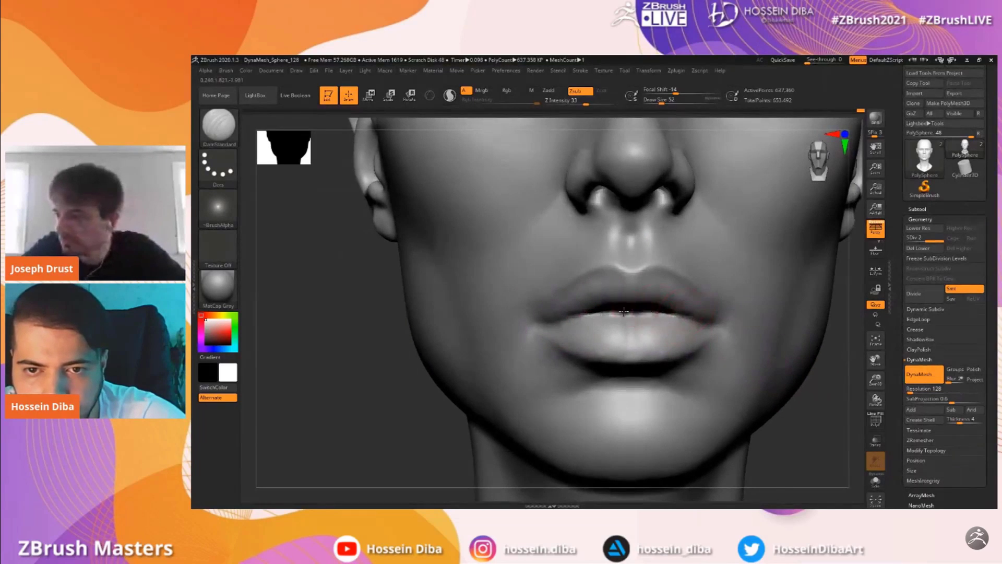
{"action": "left_click_drag", "start_coordinate": [569, 342], "coordinate": [733, 342]}
{"action": "left_click_drag", "start_coordinate": [876, 379], "coordinate": [885, 361]}
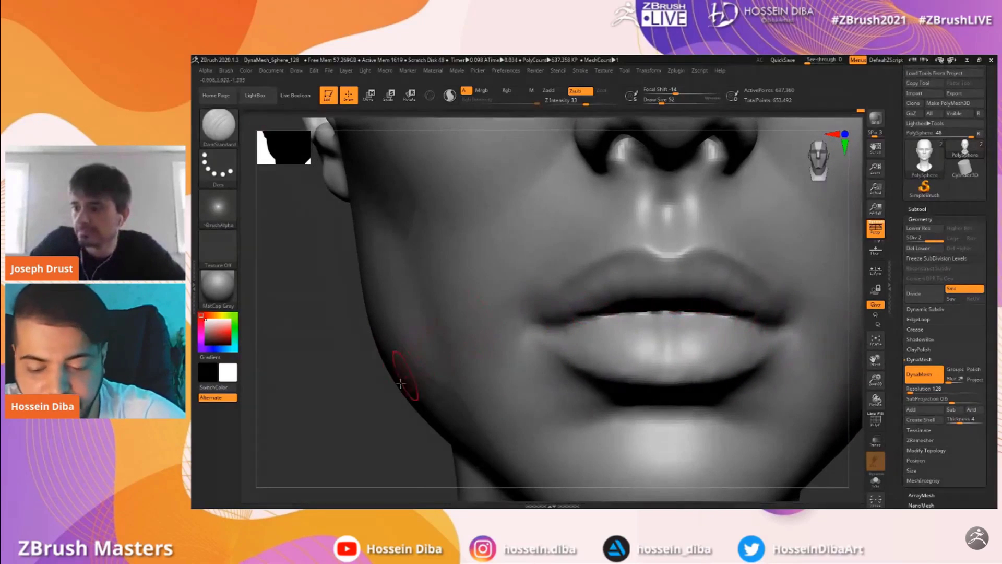
Extend the parting line into the mouth corners from both sides with a smaller DamStandard brush
{"action": "left_click_drag", "start_coordinate": [352, 409], "coordinate": [379, 408]}
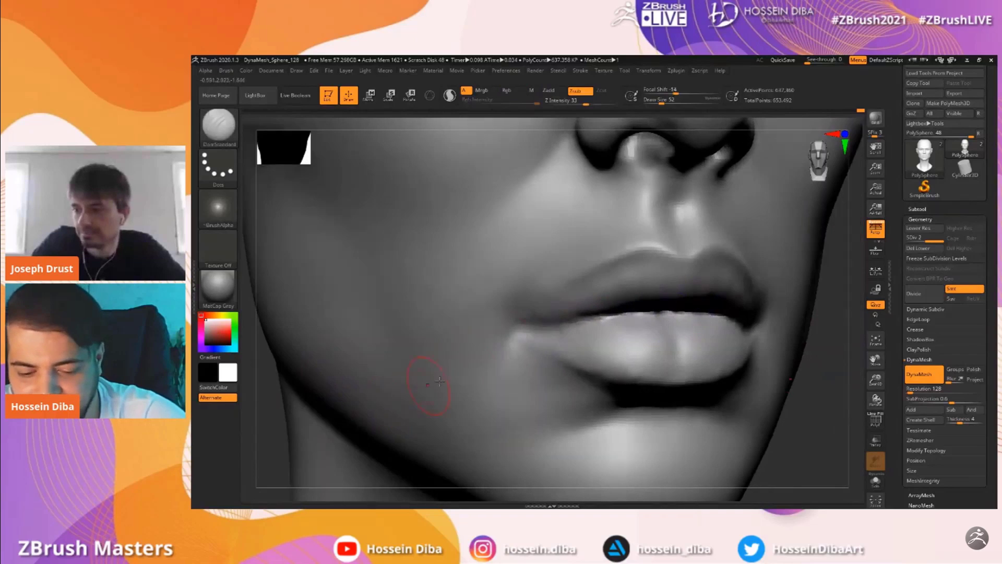
{"action": "key", "text": "bracketleft"}
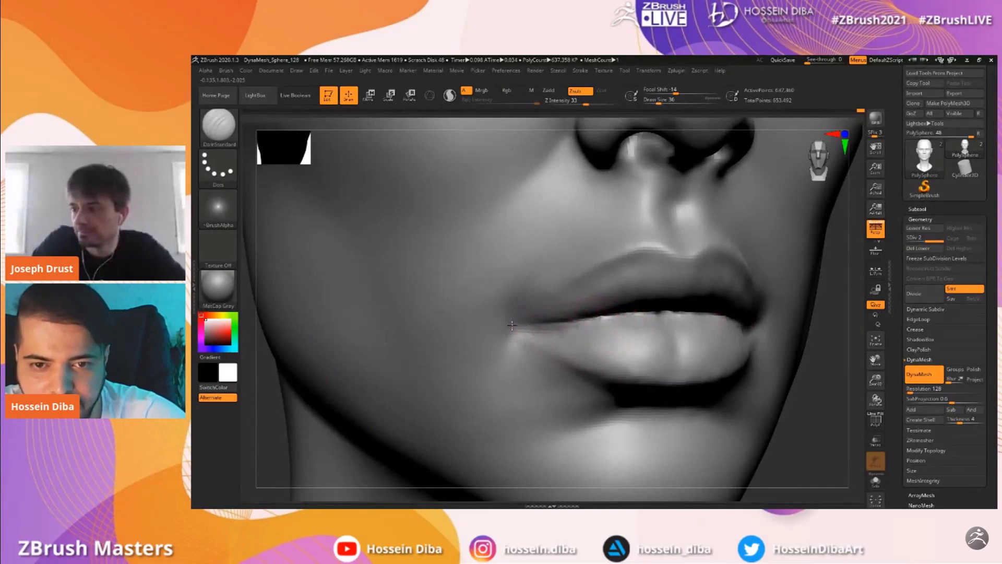
{"action": "left_click_drag", "start_coordinate": [854, 361], "coordinate": [800, 357]}
{"action": "left_click_drag", "start_coordinate": [855, 372], "coordinate": [777, 335]}
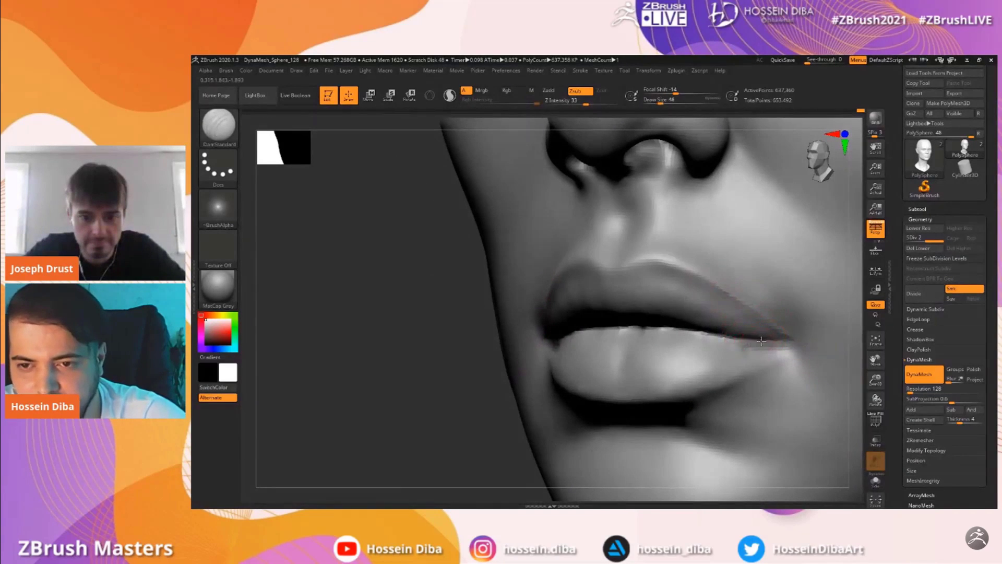
{"action": "left_click_drag", "start_coordinate": [477, 342], "coordinate": [538, 347], "text": "shift"}
{"action": "mouse_move", "coordinate": [853, 390]}
{"action": "left_mouse_down", "text": "alt"}
{"action": "mouse_move", "coordinate": [861, 376]}
{"action": "mouse_move", "coordinate": [823, 354]}
{"action": "left_mouse_up", "text": "alt"}
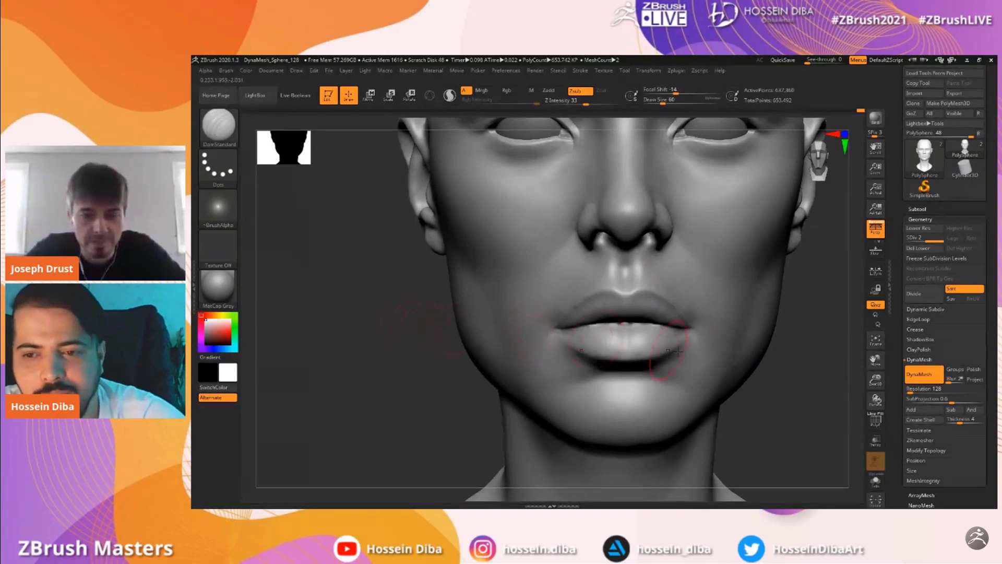
{"action": "left_click_drag", "start_coordinate": [872, 380], "coordinate": [888, 359], "text": "alt"}
{"action": "left_click_drag", "start_coordinate": [366, 340], "coordinate": [472, 339]}
{"action": "mouse_move", "coordinate": [875, 379]}
{"action": "left_mouse_down", "text": "alt"}
{"action": "mouse_move", "coordinate": [861, 365]}
{"action": "mouse_move", "coordinate": [842, 373]}
{"action": "mouse_move", "coordinate": [874, 362]}
{"action": "mouse_move", "coordinate": [874, 380]}
{"action": "mouse_move", "coordinate": [874, 361]}
{"action": "mouse_move", "coordinate": [866, 373]}
{"action": "left_mouse_up", "text": "alt"}
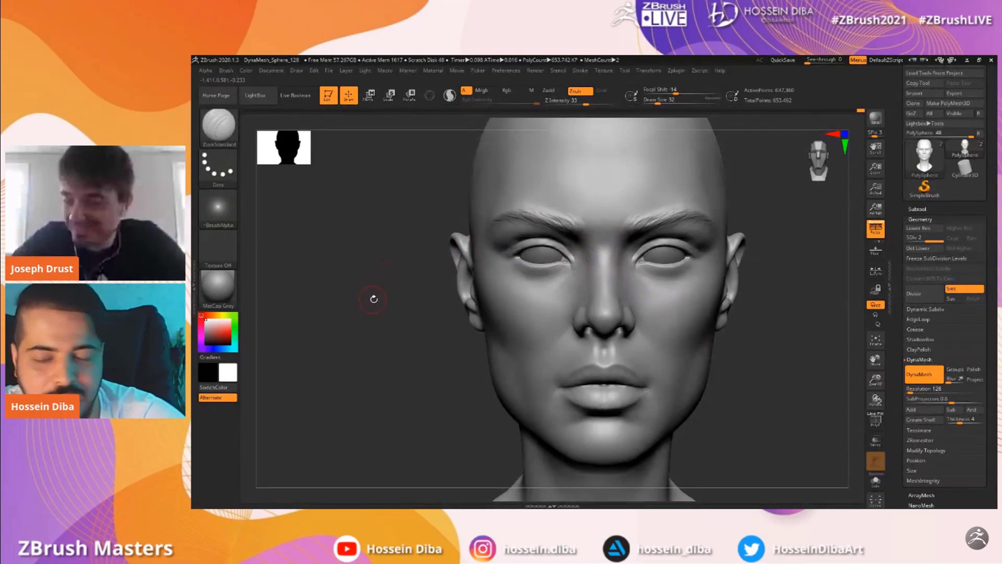
Soften the philtrum and refine the area below the nostrils with the Standard brush and smoothing
{"action": "mouse_move", "coordinate": [876, 379]}
{"action": "left_mouse_down"}
{"action": "mouse_move", "coordinate": [876, 366]}
{"action": "mouse_move", "coordinate": [876, 395]}
{"action": "left_mouse_up"}
{"action": "left_click_drag", "start_coordinate": [875, 360], "coordinate": [893, 368]}
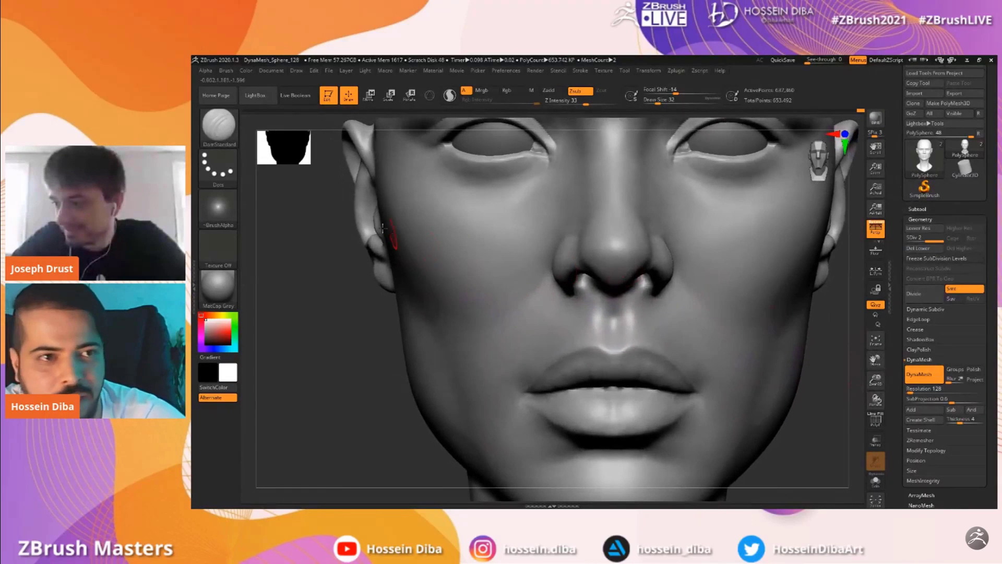
{"action": "left_click", "coordinate": [220, 137]}
{"action": "left_click", "coordinate": [616, 323]}
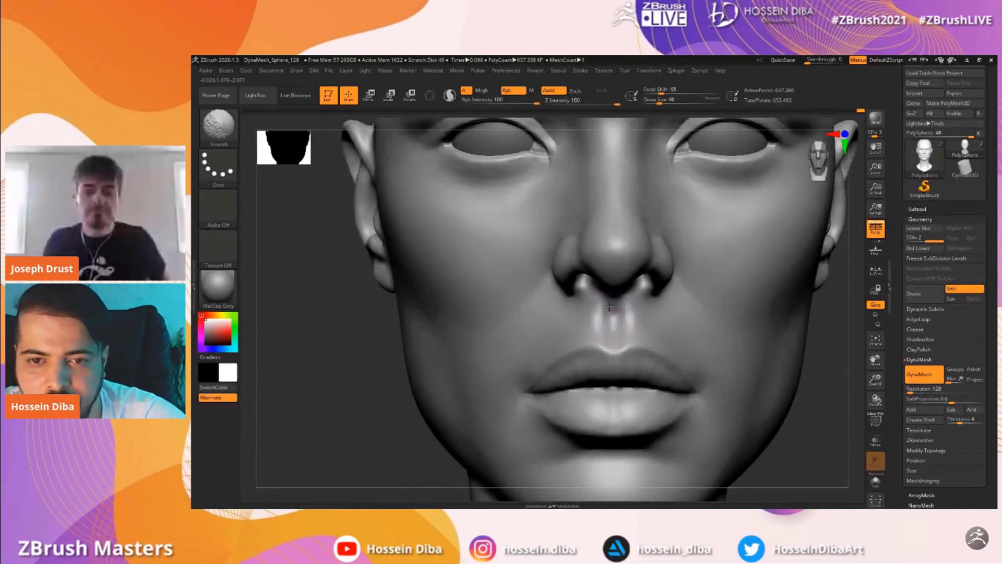
{"action": "mouse_move", "coordinate": [587, 326]}
{"action": "left_mouse_down", "text": "shift"}
{"action": "mouse_move", "coordinate": [585, 302]}
{"action": "mouse_move", "coordinate": [574, 312]}
{"action": "left_mouse_up", "text": "shift"}
{"action": "left_click_drag", "start_coordinate": [328, 365], "coordinate": [384, 359]}
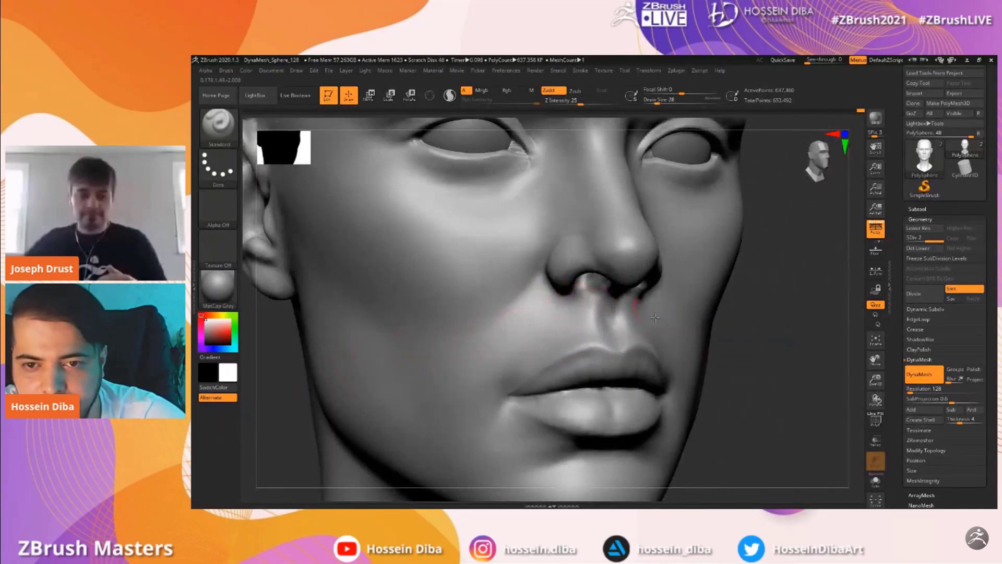
{"action": "right_click_drag", "start_coordinate": [609, 303], "coordinate": [640, 297]}
Refine the lower rim of the nostril wings from below with the Standard brush and smooth them from the front
{"action": "mouse_move", "coordinate": [837, 387]}
{"action": "right_mouse_down"}
{"action": "mouse_move", "coordinate": [548, 299]}
{"action": "mouse_move", "coordinate": [566, 291]}
{"action": "mouse_move", "coordinate": [555, 288]}
{"action": "right_mouse_up"}
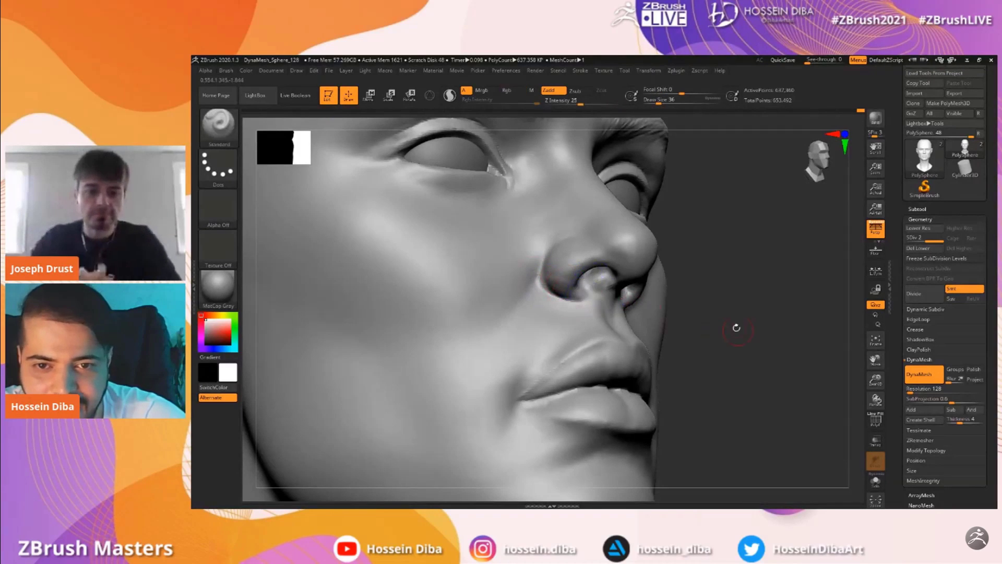
{"action": "right_click_drag", "start_coordinate": [720, 331], "coordinate": [585, 274]}
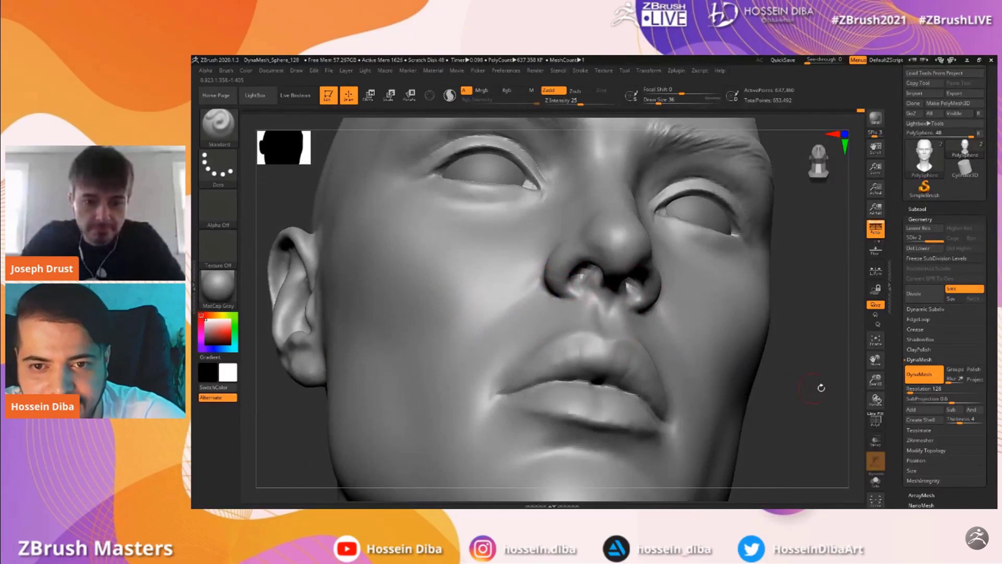
{"action": "left_click_drag", "start_coordinate": [806, 386], "coordinate": [746, 389], "text": "shift"}
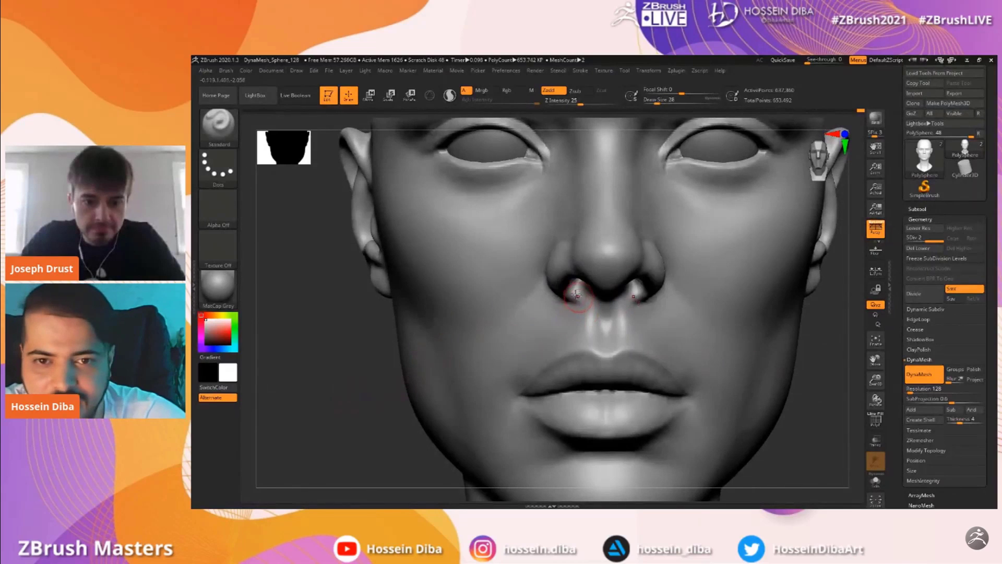
{"action": "left_click_drag", "start_coordinate": [563, 256], "coordinate": [569, 273], "text": "shift"}
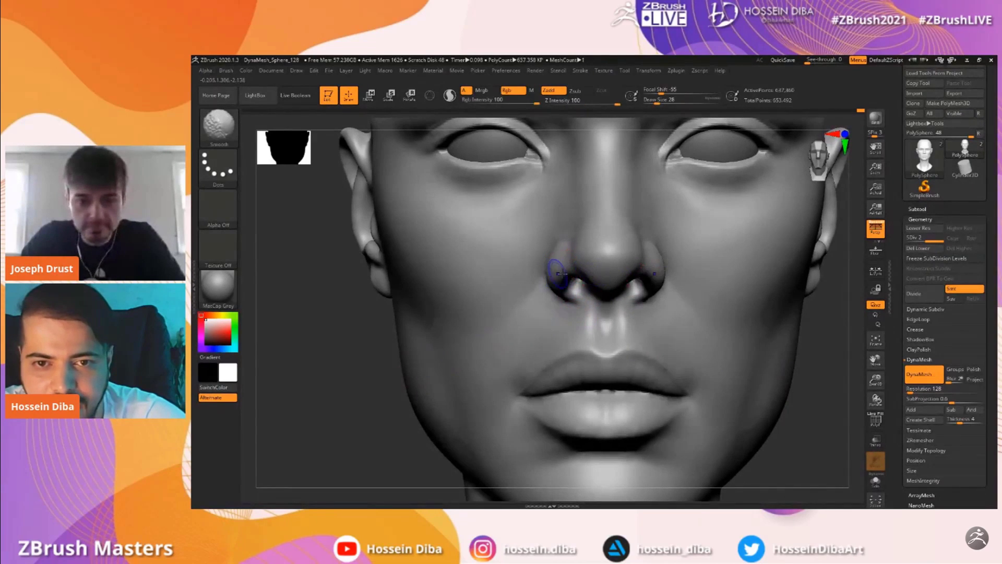
{"action": "mouse_move", "coordinate": [872, 385]}
{"action": "left_mouse_down"}
{"action": "mouse_move", "coordinate": [872, 362]}
{"action": "mouse_move", "coordinate": [870, 389]}
{"action": "left_mouse_up"}
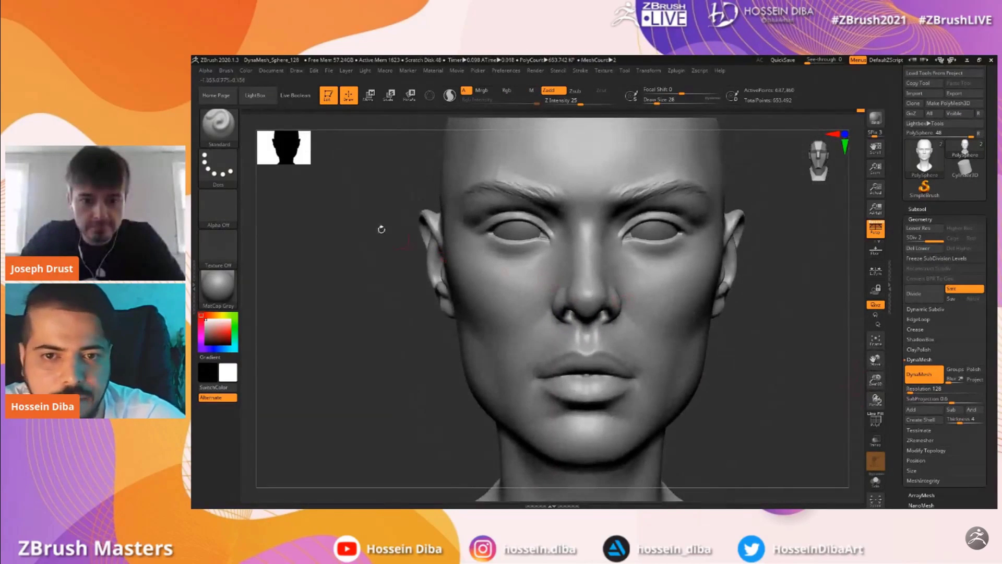
Adjust the shape of the philtrum and lower lip with the Move brush and smooth the lower lip
{"action": "key", "text": "b"}
{"action": "key", "text": "m"}
{"action": "key", "text": "v"}
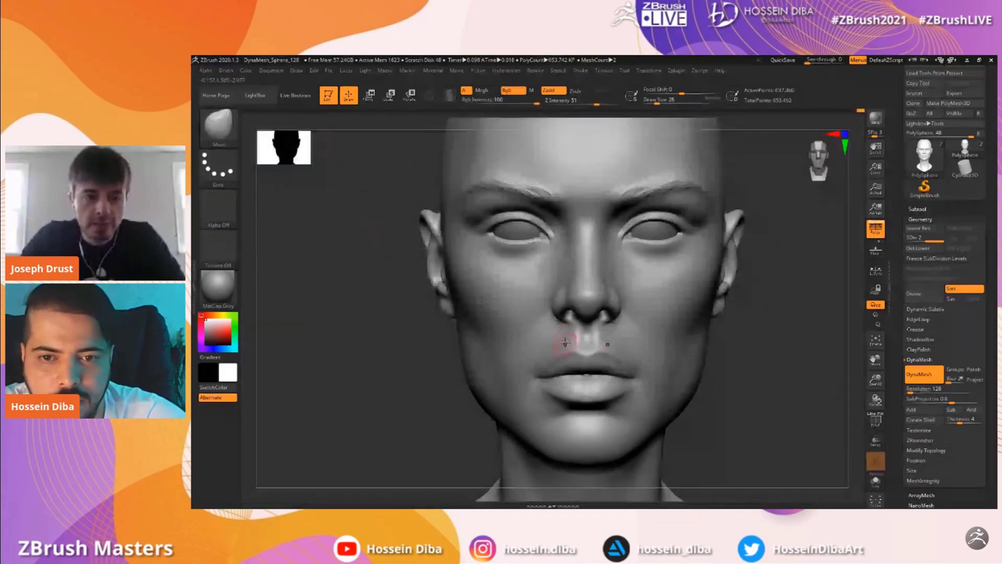
{"action": "left_click_drag", "start_coordinate": [874, 380], "coordinate": [876, 336]}
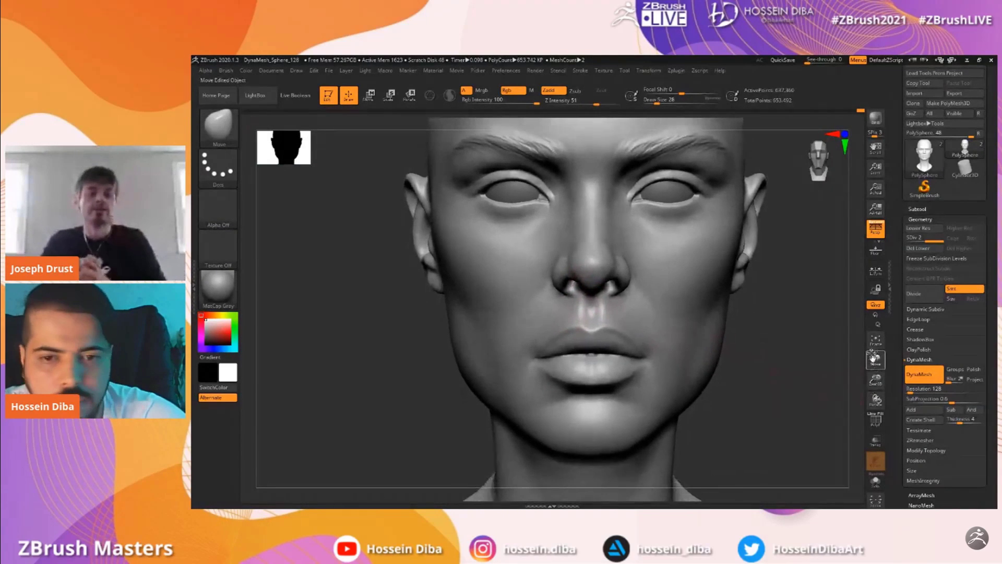
{"action": "key", "text": "bracketright"}
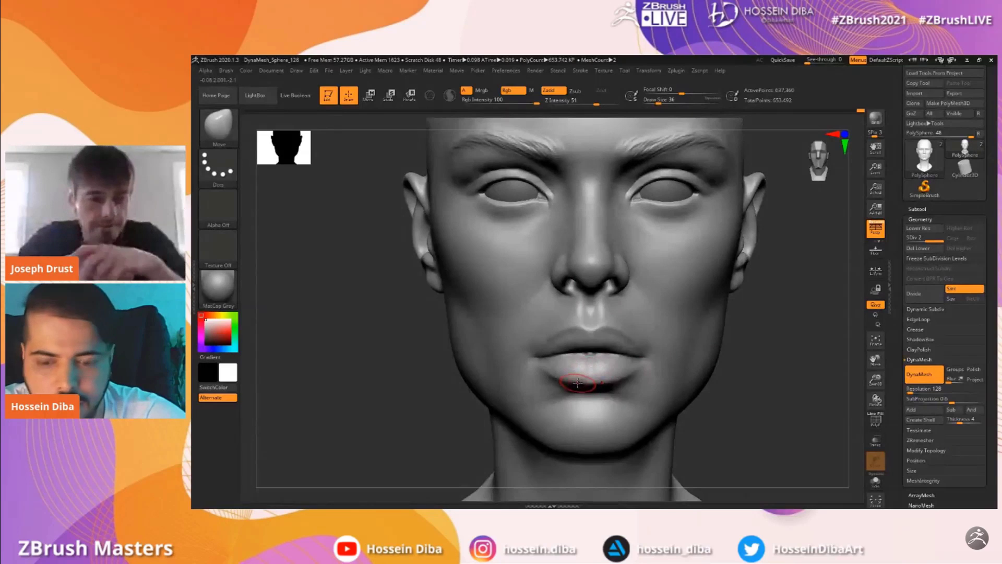
{"action": "key", "text": "bracketright"}
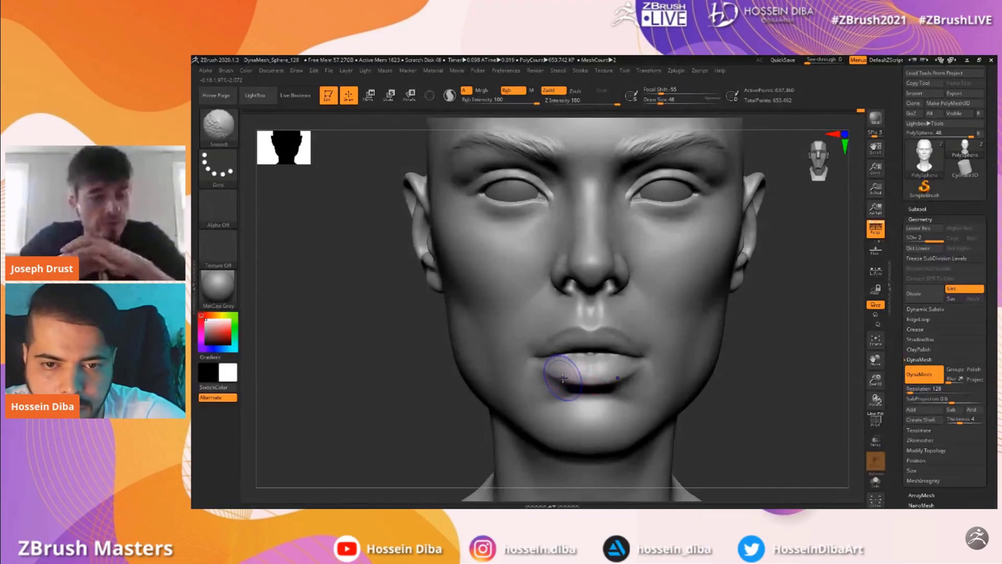
Refine the jaw and cheek outline in front view with an enlarged Move brush
{"action": "left_click_drag", "start_coordinate": [874, 382], "coordinate": [874, 365]}
{"action": "key", "text": "bracketright"}
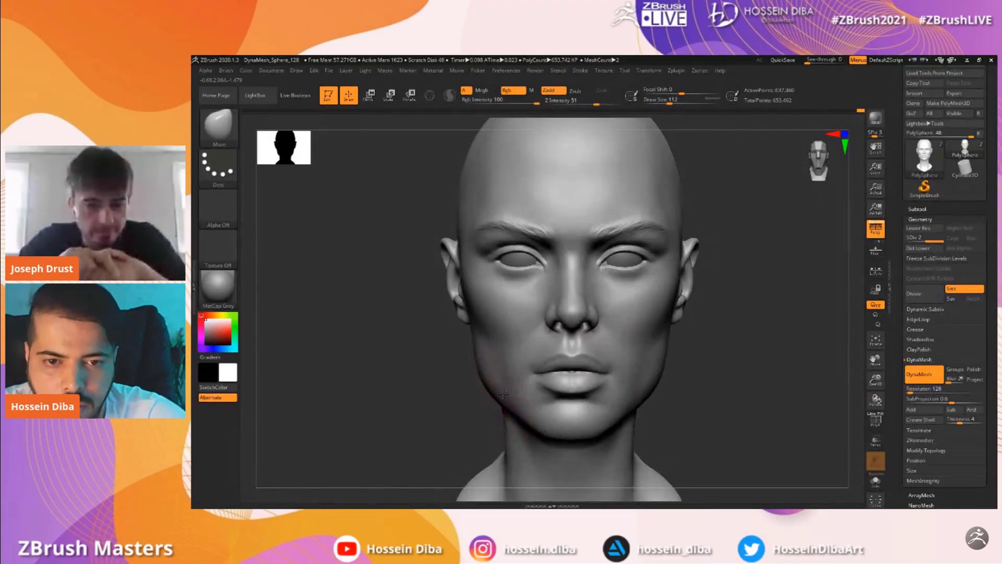
{"action": "left_click_drag", "start_coordinate": [876, 380], "coordinate": [891, 324]}
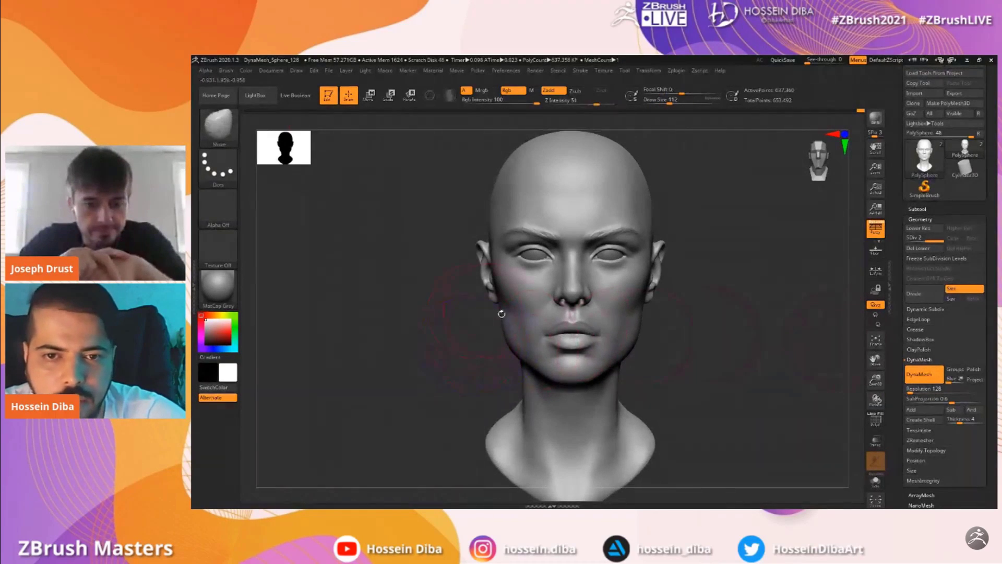
{"action": "left_click_drag", "start_coordinate": [875, 379], "coordinate": [873, 325]}
{"action": "key", "text": "bracketright"}
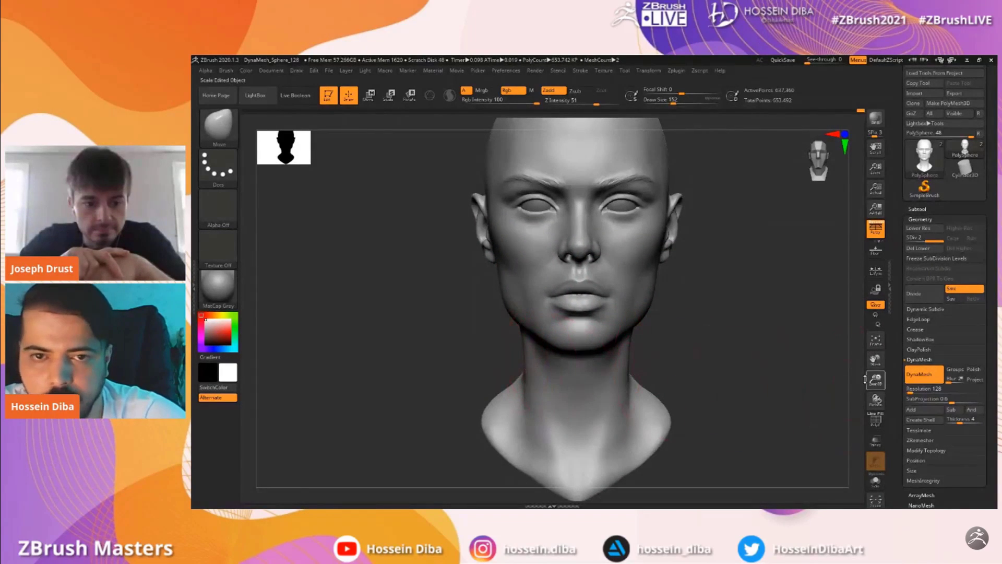
{"action": "left_click_drag", "start_coordinate": [867, 379], "coordinate": [867, 369]}
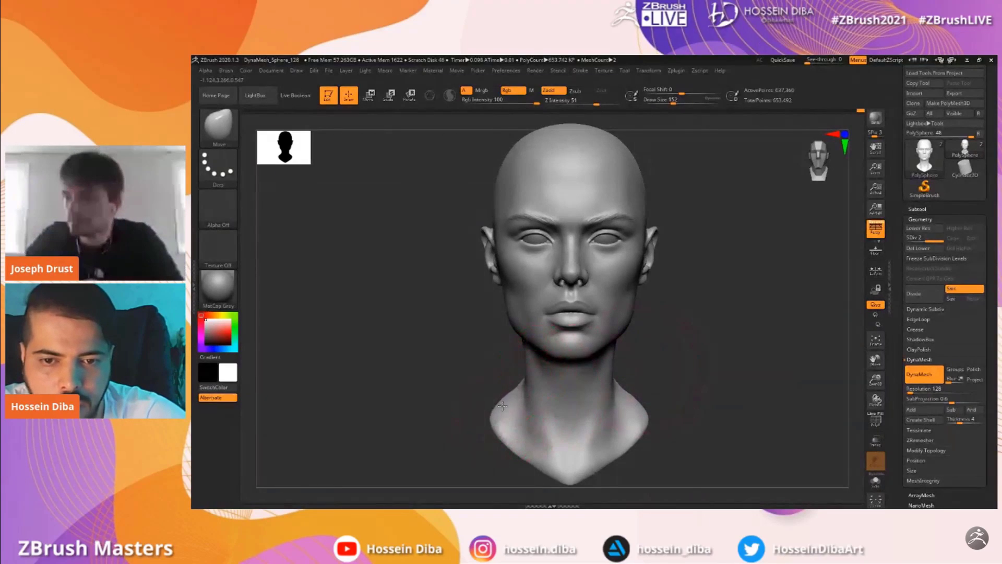
Reshape the back of the neck and the shoulder slope with the Move brush from three-quarter and front views
{"action": "left_click_drag", "start_coordinate": [503, 402], "coordinate": [469, 402]}
{"action": "key", "text": "bracketleft"}
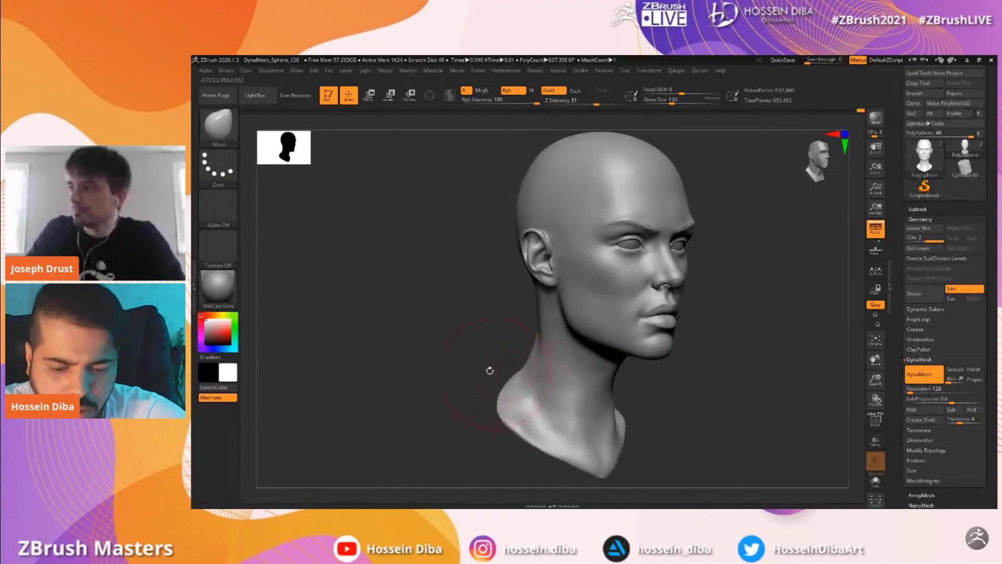
{"action": "key", "text": "bracketleft"}
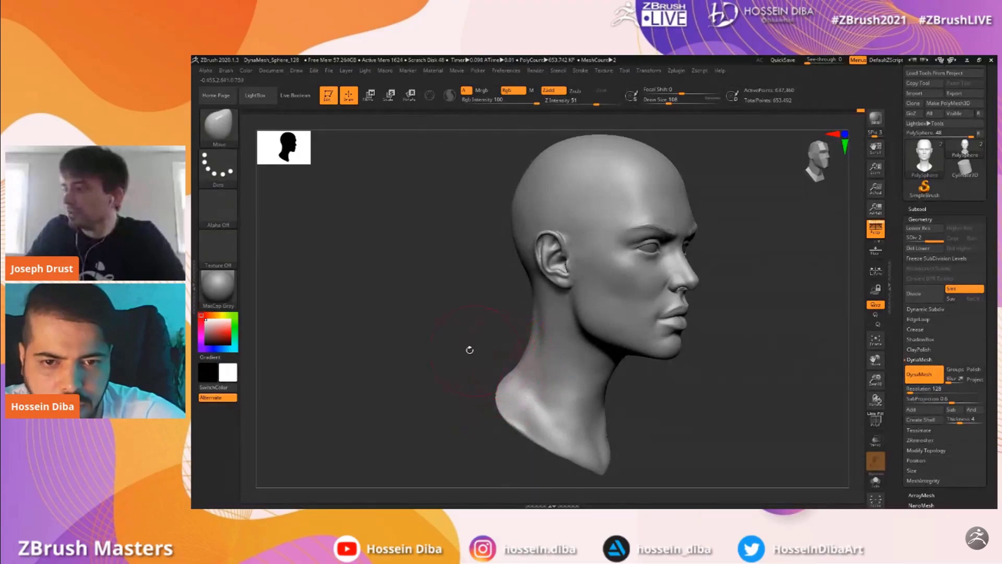
{"action": "left_click_drag", "start_coordinate": [481, 351], "coordinate": [514, 376], "text": "shift"}
{"action": "left_click_drag", "start_coordinate": [871, 377], "coordinate": [871, 388]}
{"action": "left_click_drag", "start_coordinate": [871, 364], "coordinate": [912, 323]}
{"action": "key", "text": "bracketright"}
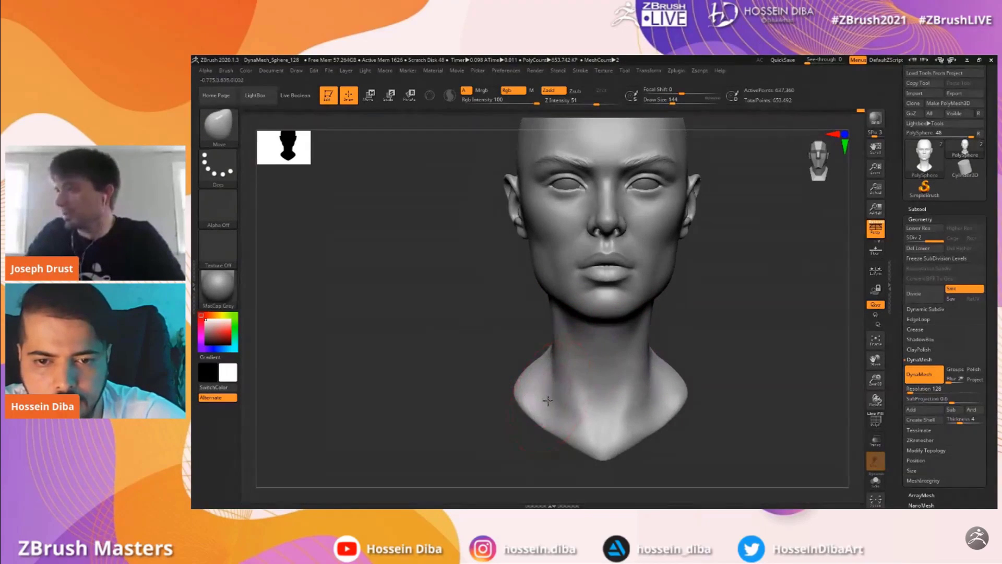
Refine the trapezius line and the front contour of the neck below the chin with the Move brush
{"action": "left_click_drag", "start_coordinate": [878, 382], "coordinate": [876, 372]}
{"action": "left_click_drag", "start_coordinate": [875, 360], "coordinate": [862, 395]}
{"action": "left_click_drag", "start_coordinate": [453, 243], "coordinate": [440, 288]}
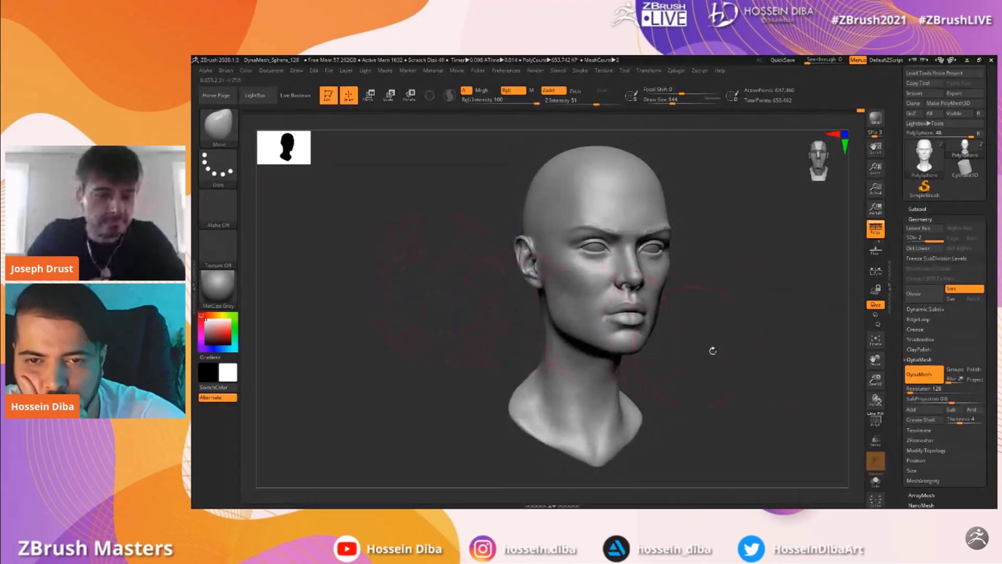
{"action": "left_click_drag", "start_coordinate": [871, 383], "coordinate": [871, 395]}
{"action": "left_click_drag", "start_coordinate": [874, 359], "coordinate": [854, 359]}
{"action": "left_click_drag", "start_coordinate": [459, 305], "coordinate": [507, 337]}
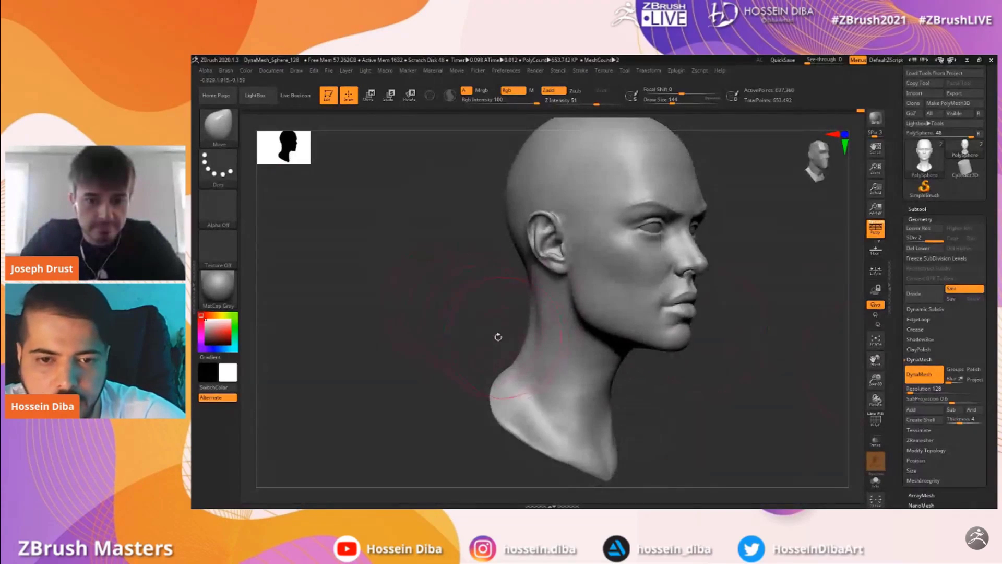
{"action": "left_click_drag", "start_coordinate": [502, 375], "coordinate": [512, 389]}
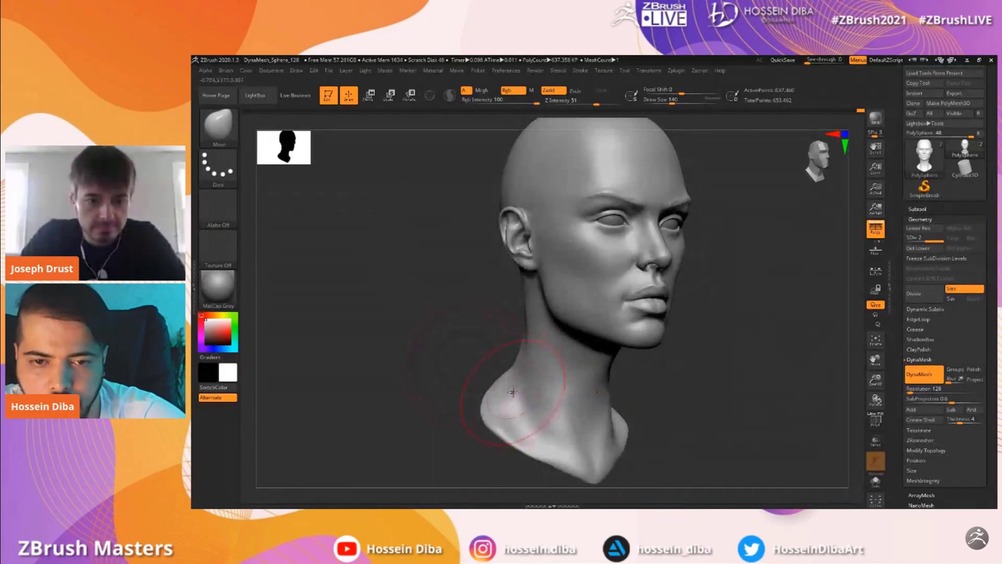
{"action": "left_click_drag", "start_coordinate": [875, 380], "coordinate": [867, 344]}
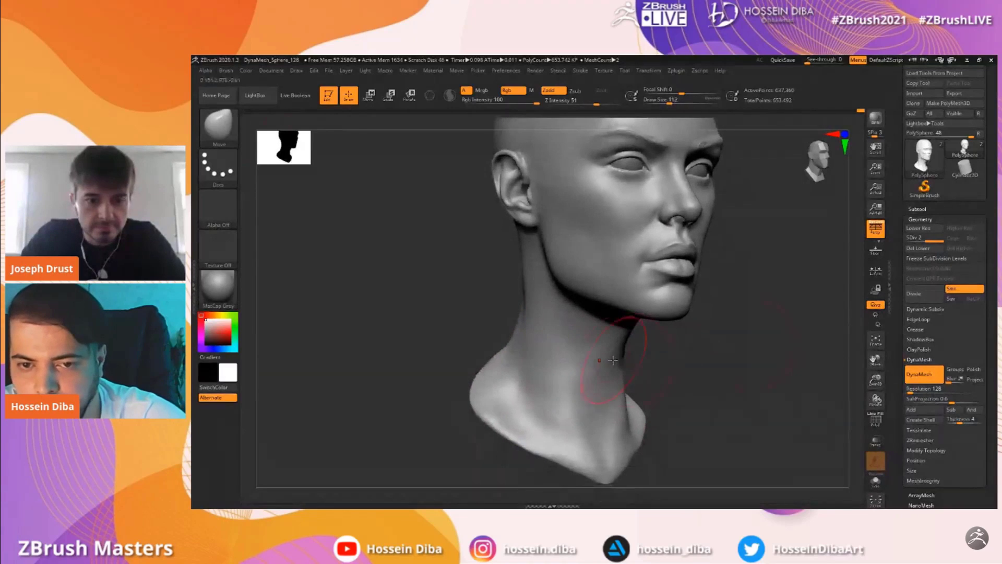
{"action": "left_click_drag", "start_coordinate": [631, 362], "coordinate": [610, 360]}
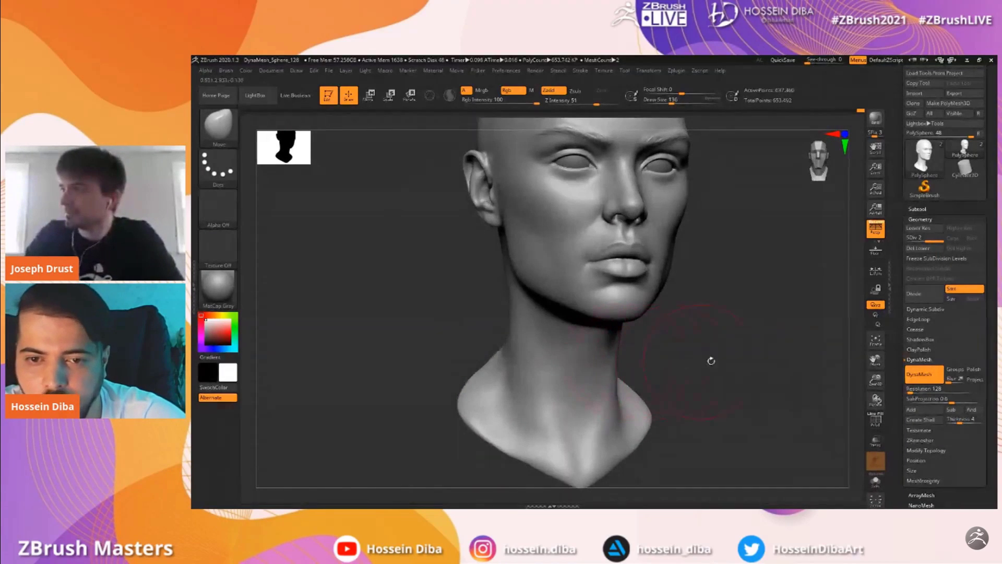
{"action": "left_click_drag", "start_coordinate": [688, 361], "coordinate": [774, 371], "text": "shift"}
Sculpt the front neck muscles with the Standard brush and smooth the throat area
{"action": "mouse_move", "coordinate": [875, 359]}
{"action": "left_mouse_down"}
{"action": "mouse_move", "coordinate": [908, 392]}
{"action": "mouse_move", "coordinate": [875, 390]}
{"action": "left_mouse_up"}
{"action": "left_click", "coordinate": [228, 131]}
{"action": "left_click", "coordinate": [633, 134]}
{"action": "left_click_drag", "start_coordinate": [877, 366], "coordinate": [876, 332]}
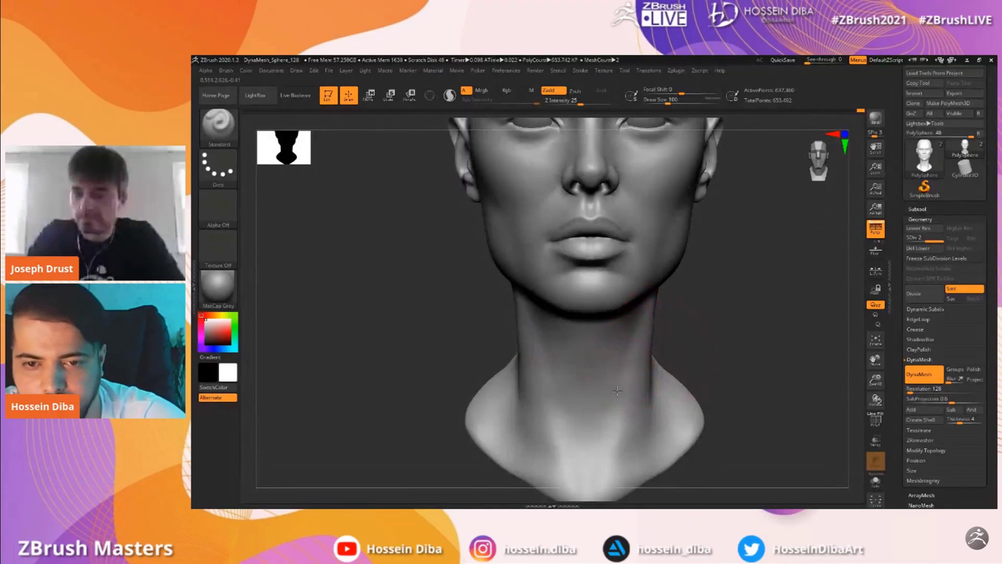
{"action": "left_click_drag", "start_coordinate": [875, 381], "coordinate": [876, 360]}
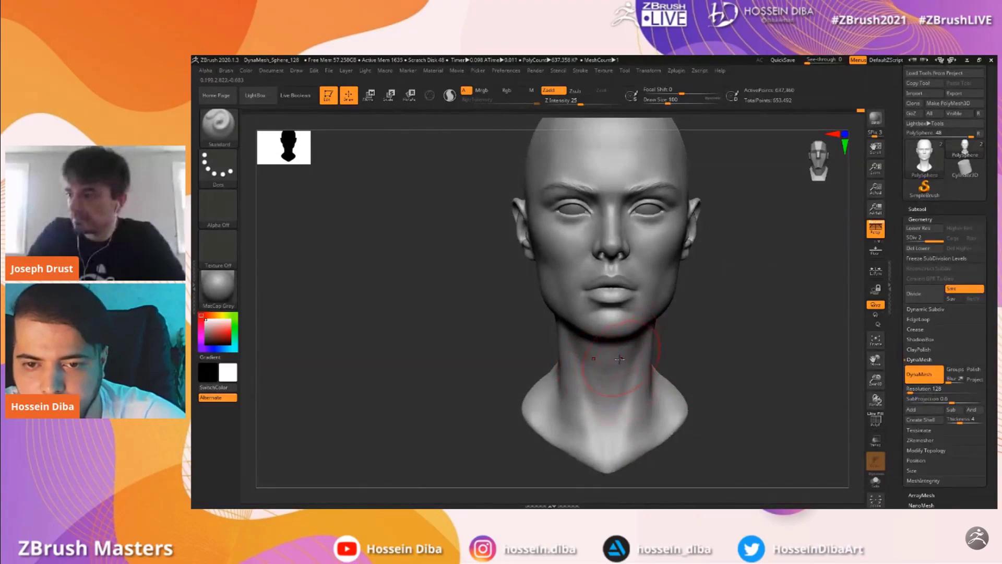
{"action": "left_click_drag", "start_coordinate": [625, 373], "coordinate": [608, 403], "text": "shift"}
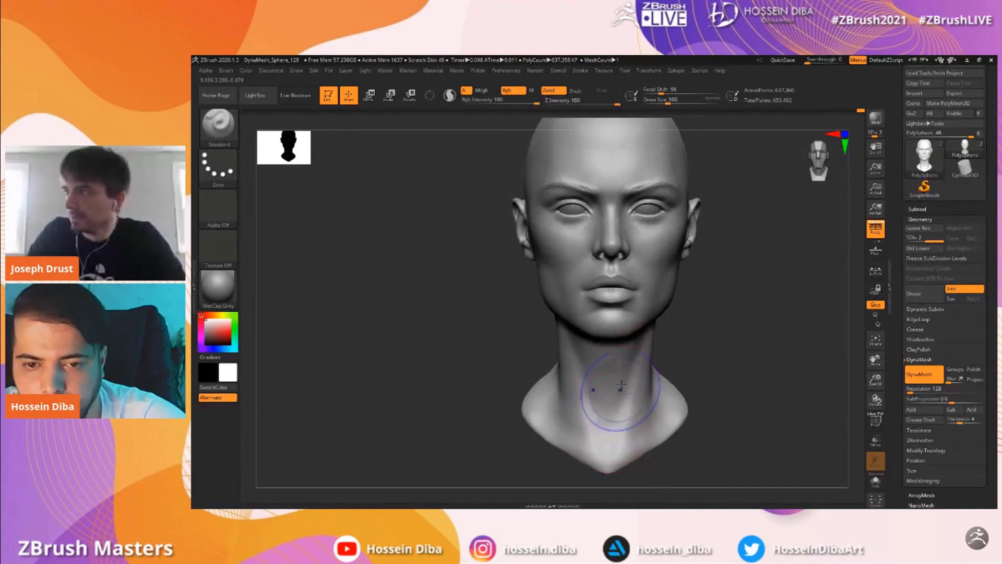
Reshape the lower neck, collar area and nape with the Move brush from front and side views
{"action": "key", "text": "b"}
{"action": "key", "text": "m"}
{"action": "key", "text": "v"}
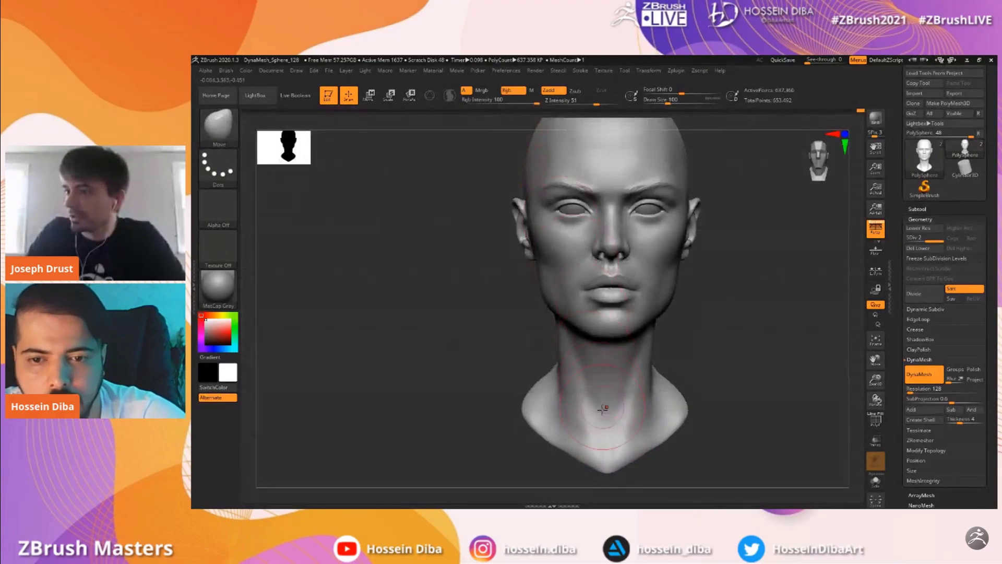
{"action": "key", "text": "["}
{"action": "left_click_drag", "start_coordinate": [584, 459], "coordinate": [583, 451]}
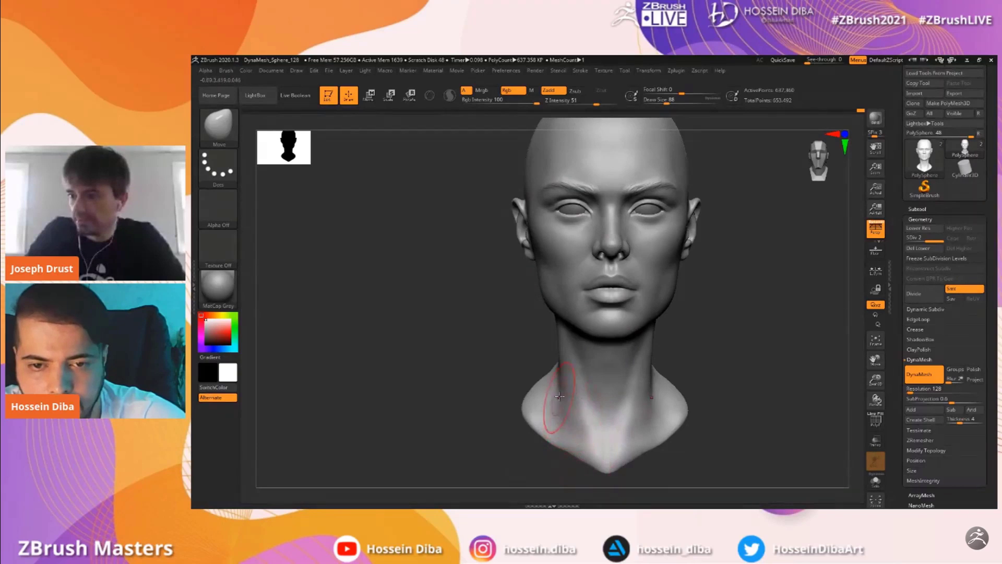
{"action": "mouse_move", "coordinate": [538, 366]}
{"action": "left_mouse_down"}
{"action": "mouse_move", "coordinate": [487, 345]}
{"action": "mouse_move", "coordinate": [515, 358]}
{"action": "left_mouse_up"}
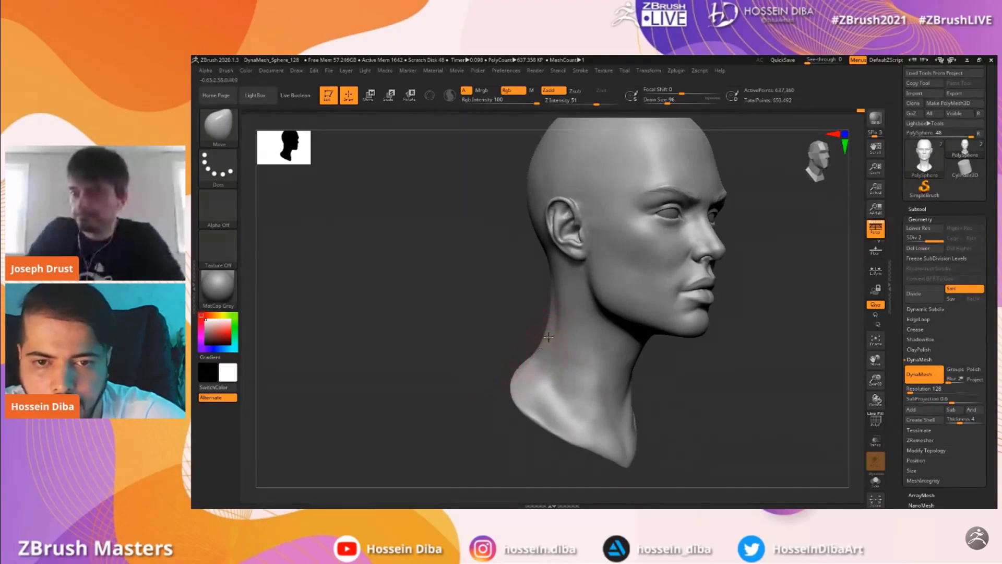
{"action": "left_click_drag", "start_coordinate": [498, 323], "coordinate": [519, 401], "text": "shift"}
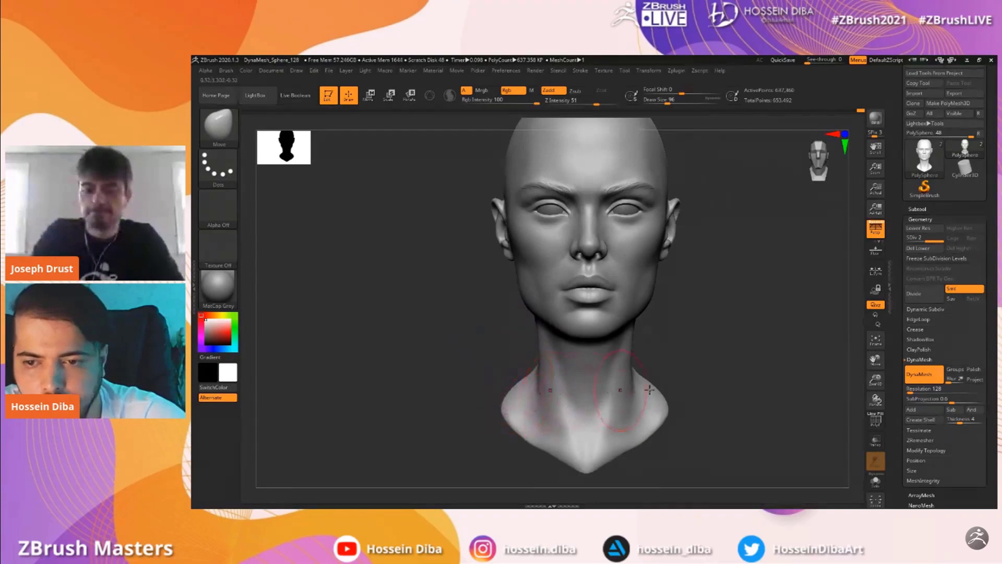
Adjust the sides of the neck and the chin outline in front view with the Move brush
{"action": "left_click_drag", "start_coordinate": [875, 380], "coordinate": [876, 400]}
{"action": "left_click_drag", "start_coordinate": [875, 360], "coordinate": [866, 407]}
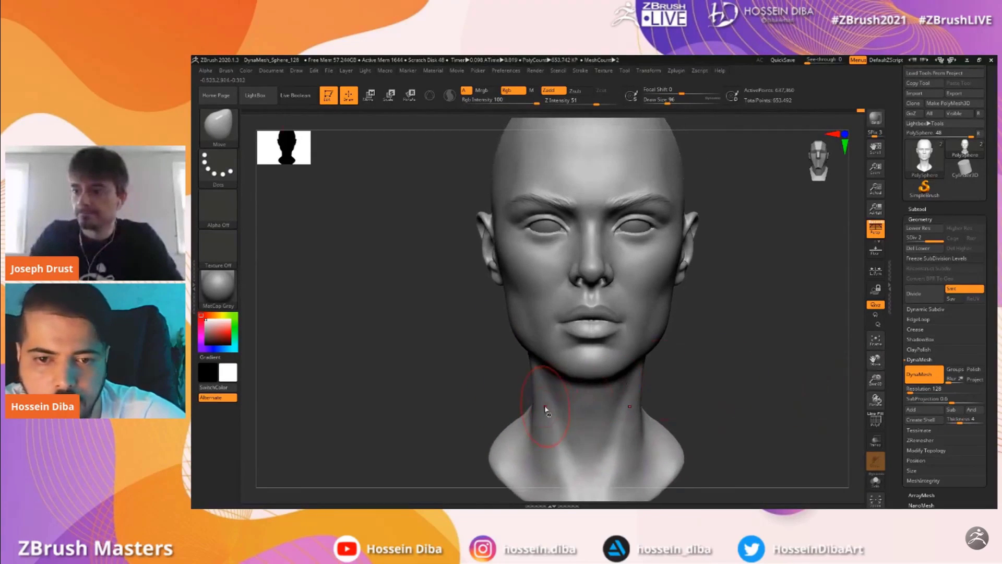
{"action": "key", "text": "bracketright"}
{"action": "left_click_drag", "start_coordinate": [875, 380], "coordinate": [876, 389]}
{"action": "left_click_drag", "start_coordinate": [875, 360], "coordinate": [868, 385]}
{"action": "key", "text": "bracketleft"}
{"action": "key", "text": "bracketleft"}
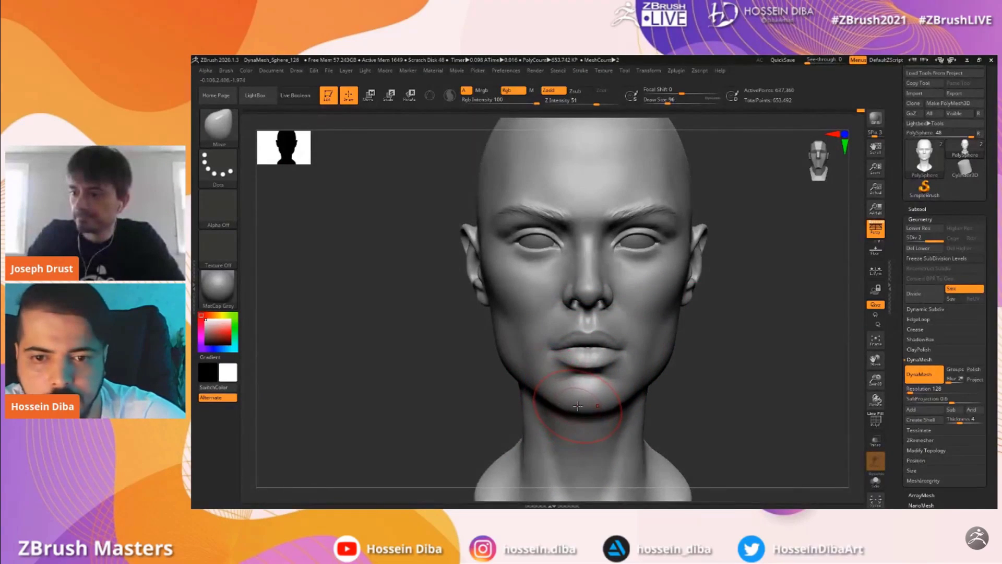
Mask the front of the scalp along an asymmetrical hairline above the forehead
{"action": "left_click_drag", "start_coordinate": [875, 380], "coordinate": [909, 295]}
{"action": "mouse_move", "coordinate": [411, 259]}
{"action": "left_mouse_down"}
{"action": "mouse_move", "coordinate": [441, 260]}
{"action": "mouse_move", "coordinate": [415, 260]}
{"action": "left_mouse_up"}
{"action": "left_click_drag", "start_coordinate": [876, 380], "coordinate": [875, 407]}
{"action": "mouse_move", "coordinate": [607, 201]}
{"action": "left_mouse_down", "text": "ctrl"}
{"action": "mouse_move", "coordinate": [614, 198]}
{"action": "mouse_move", "coordinate": [585, 206]}
{"action": "left_mouse_up", "text": "ctrl"}
{"action": "left_click_drag", "start_coordinate": [412, 228], "coordinate": [472, 233]}
{"action": "left_click_drag", "start_coordinate": [571, 210], "coordinate": [529, 226], "text": "ctrl"}
{"action": "left_click_drag", "start_coordinate": [351, 246], "coordinate": [381, 245]}
{"action": "left_click_drag", "start_coordinate": [875, 361], "coordinate": [940, 391]}
Extend the scalp mask around the sides and back of the head to cover the whole hair area
{"action": "mouse_move", "coordinate": [634, 258]}
{"action": "left_mouse_down", "text": "ctrl"}
{"action": "mouse_move", "coordinate": [600, 268]}
{"action": "mouse_move", "coordinate": [514, 266]}
{"action": "left_mouse_up", "text": "ctrl"}
{"action": "left_click_drag", "start_coordinate": [415, 245], "coordinate": [443, 316]}
{"action": "mouse_move", "coordinate": [522, 271]}
{"action": "left_mouse_down", "text": "ctrl"}
{"action": "mouse_move", "coordinate": [554, 237]}
{"action": "mouse_move", "coordinate": [603, 224]}
{"action": "left_mouse_up", "text": "ctrl"}
{"action": "left_click_drag", "start_coordinate": [875, 360], "coordinate": [874, 406]}
{"action": "left_click_drag", "start_coordinate": [769, 302], "coordinate": [762, 337]}
{"action": "mouse_move", "coordinate": [590, 256]}
{"action": "left_mouse_down", "text": "ctrl"}
{"action": "mouse_move", "coordinate": [616, 209]}
{"action": "mouse_move", "coordinate": [480, 235]}
{"action": "mouse_move", "coordinate": [519, 232]}
{"action": "mouse_move", "coordinate": [497, 277]}
{"action": "left_mouse_up", "text": "ctrl"}
{"action": "left_click_drag", "start_coordinate": [767, 255], "coordinate": [766, 317]}
{"action": "left_click_drag", "start_coordinate": [878, 381], "coordinate": [876, 368]}
{"action": "left_click_drag", "start_coordinate": [876, 360], "coordinate": [856, 285]}
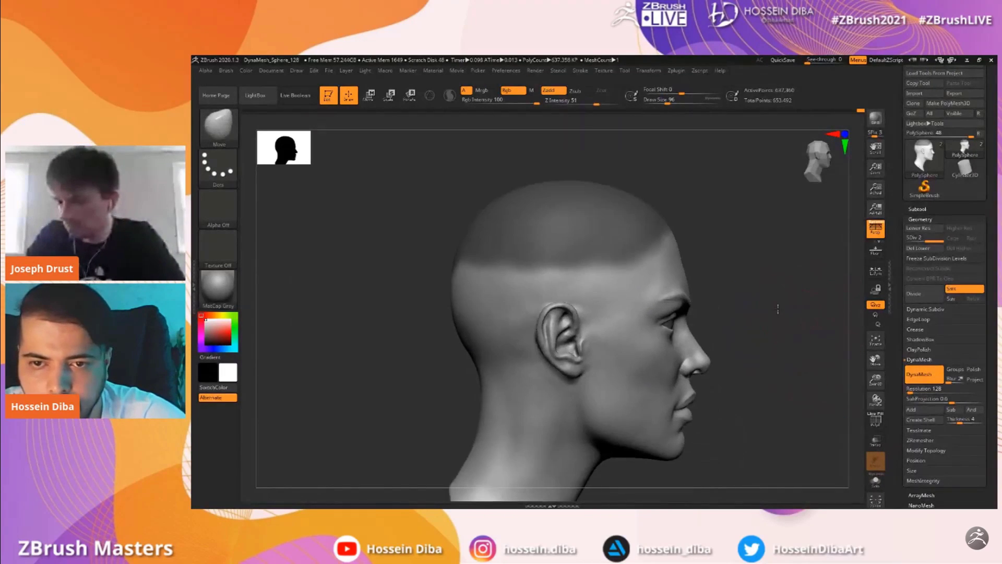
{"action": "left_click_drag", "start_coordinate": [794, 309], "coordinate": [731, 313], "text": "shift"}
Preview an extraction of the masked scalp area with a thickness of 0.02
{"action": "left_click_drag", "start_coordinate": [876, 380], "coordinate": [849, 347]}
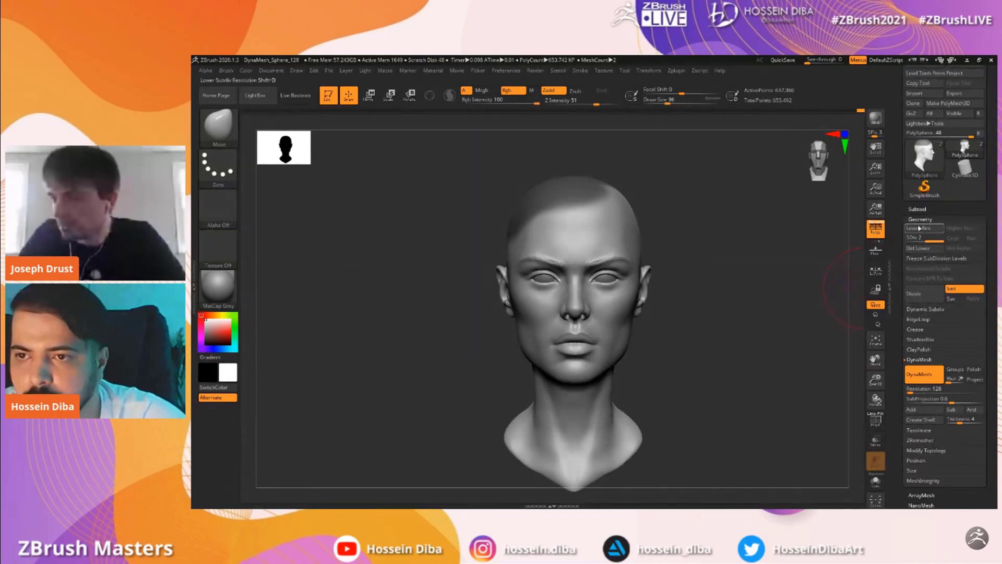
{"action": "left_click", "coordinate": [920, 209]}
{"action": "left_click_drag", "start_coordinate": [989, 339], "coordinate": [989, 297]}
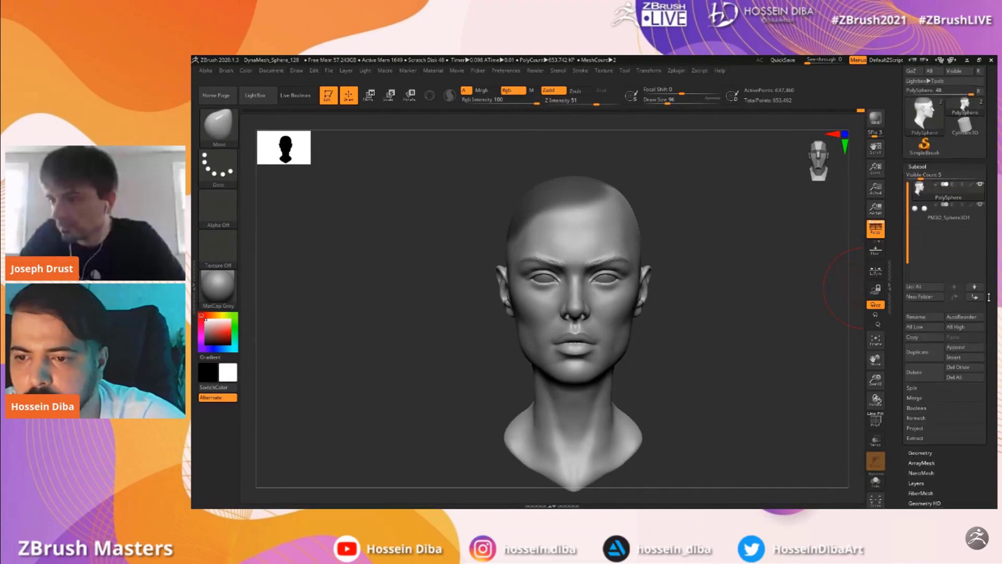
{"action": "left_click", "coordinate": [914, 435]}
{"action": "left_click", "coordinate": [914, 449]}
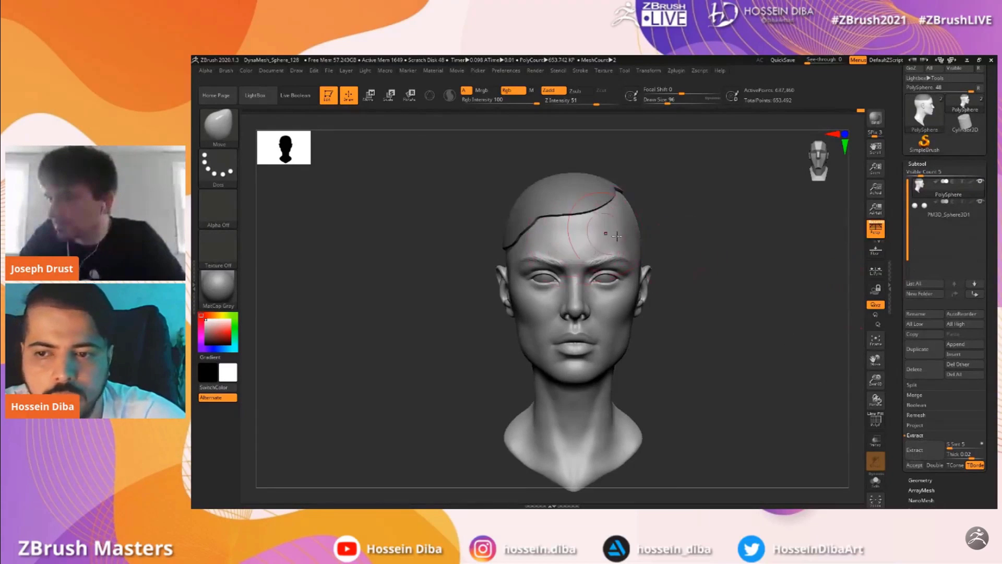
Increase the extraction thickness to 0.12038, extract the masked scalp again and accept it as a new subtool
{"action": "left_click", "coordinate": [960, 454]}
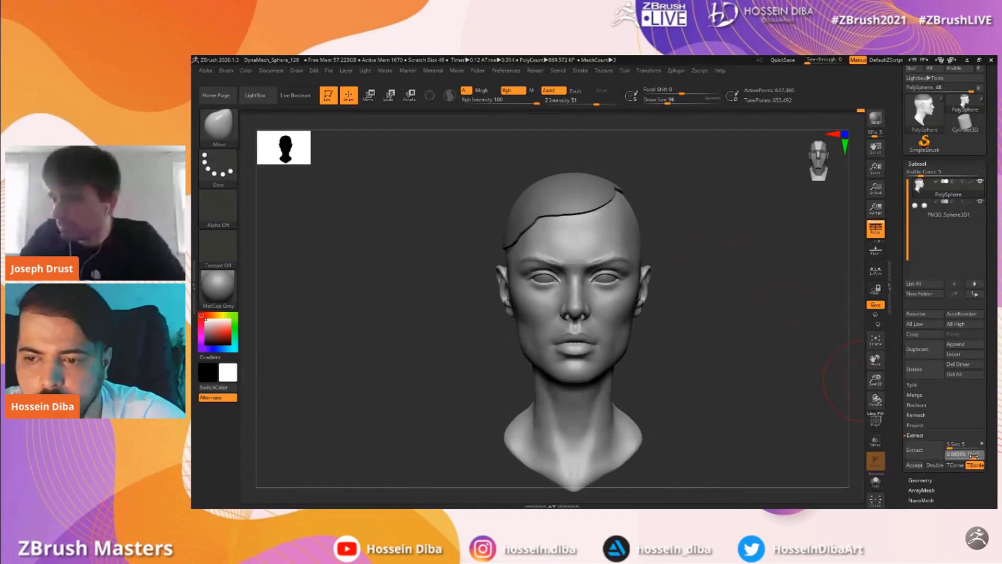
{"action": "left_click", "coordinate": [917, 451]}
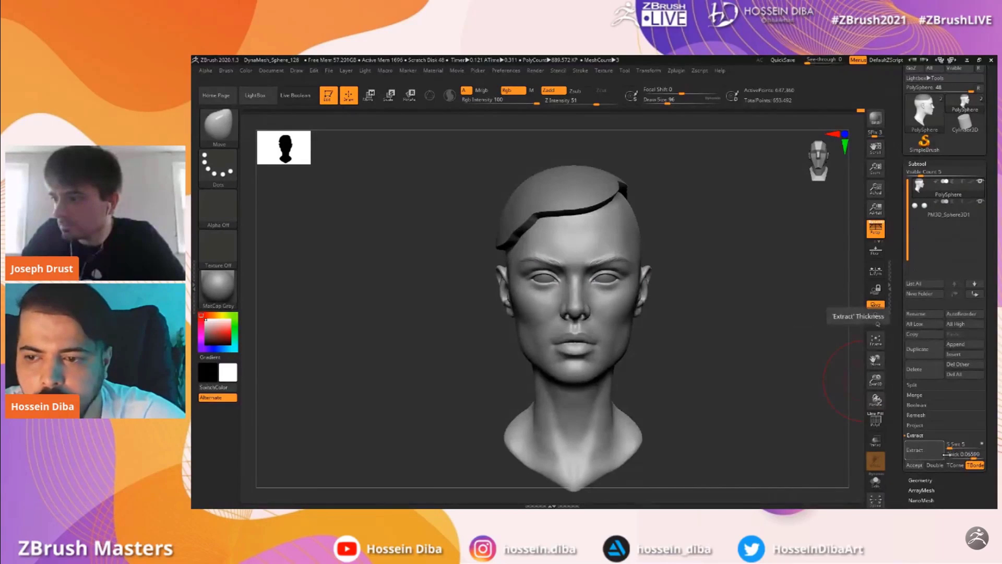
{"action": "left_click_drag", "start_coordinate": [973, 456], "coordinate": [971, 455]}
{"action": "left_click", "coordinate": [924, 454]}
{"action": "left_click", "coordinate": [924, 452]}
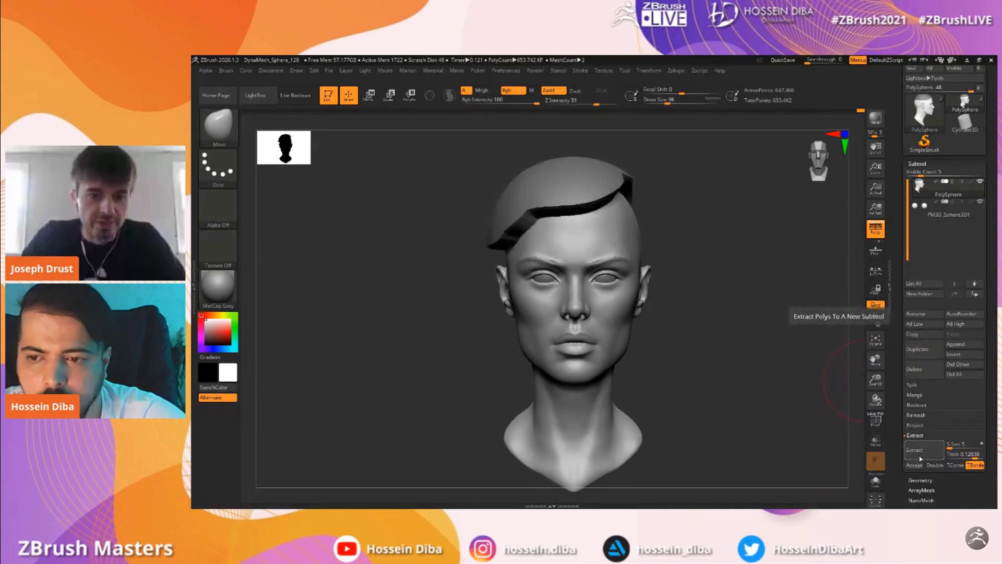
{"action": "left_click", "coordinate": [915, 465]}
Check the extracted hair piece's wireframe, then remesh it with DynaMesh at a resolution of 16
{"action": "mouse_move", "coordinate": [875, 381]}
{"action": "left_mouse_down"}
{"action": "mouse_move", "coordinate": [875, 365]}
{"action": "mouse_move", "coordinate": [874, 395]}
{"action": "left_mouse_up"}
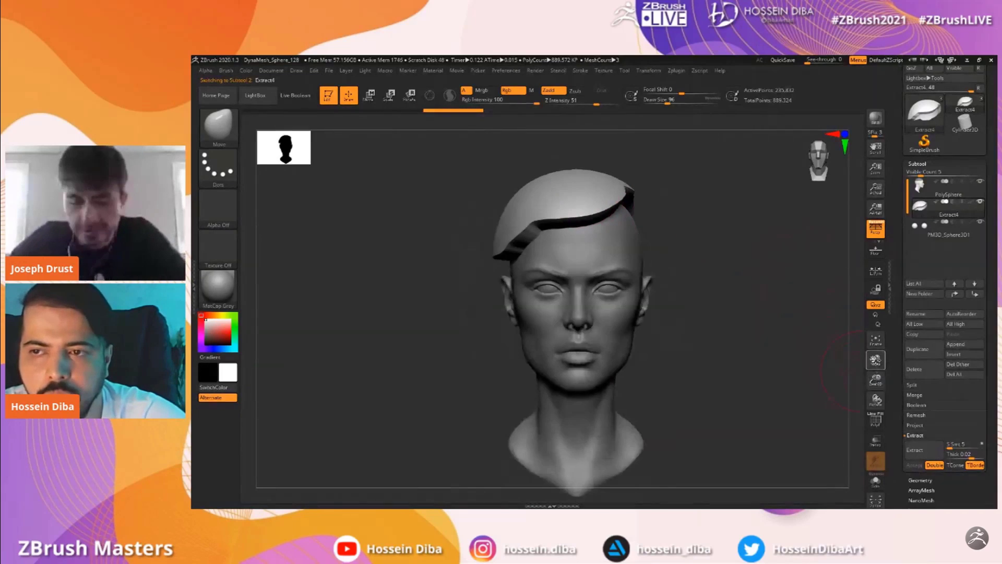
{"action": "left_click_drag", "start_coordinate": [875, 360], "coordinate": [858, 369]}
{"action": "left_click", "coordinate": [877, 424]}
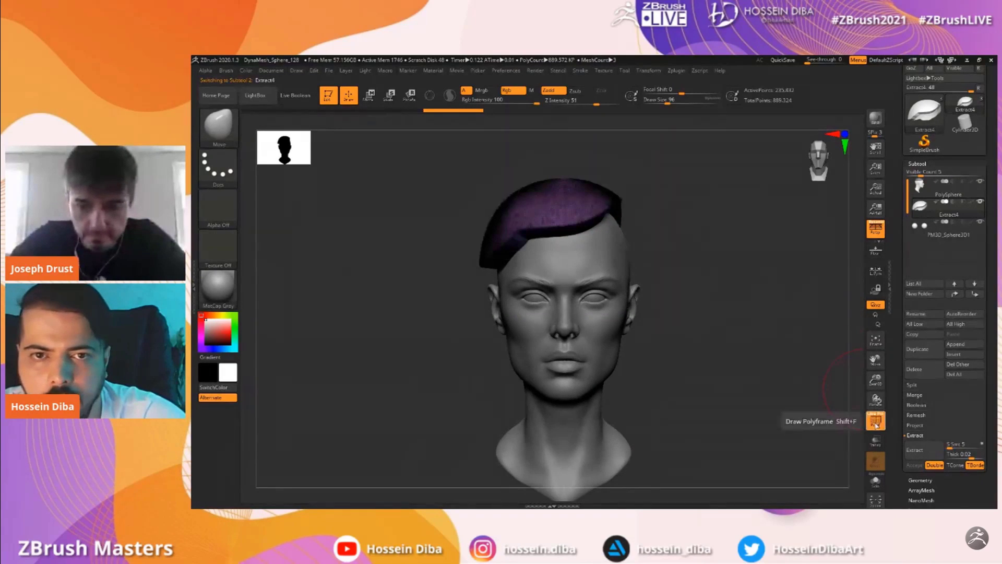
{"action": "left_click", "coordinate": [875, 425]}
{"action": "left_click_drag", "start_coordinate": [875, 380], "coordinate": [875, 361]}
{"action": "left_click_drag", "start_coordinate": [875, 360], "coordinate": [882, 392]}
{"action": "left_click", "coordinate": [916, 165]}
{"action": "left_click", "coordinate": [918, 174]}
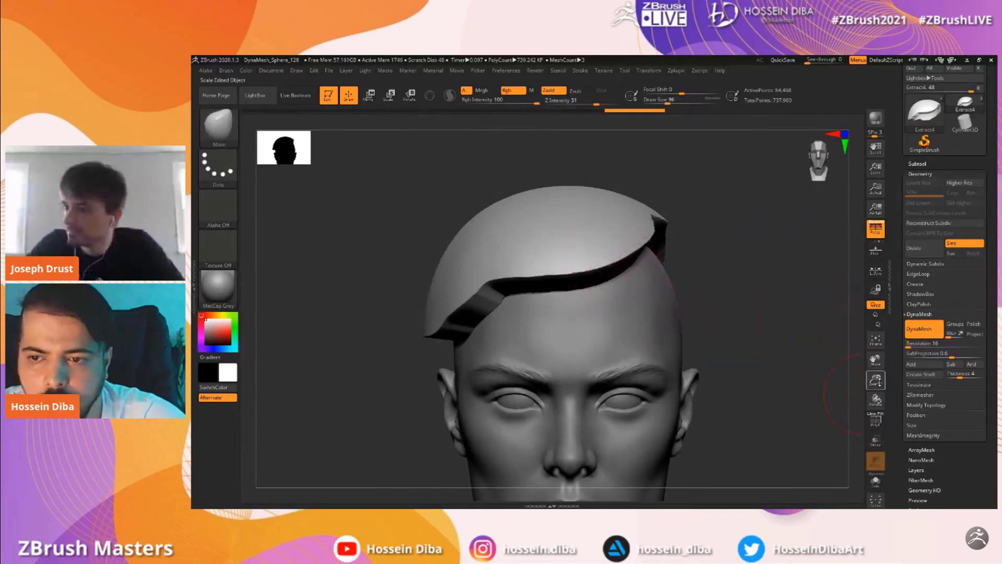
{"action": "left_click_drag", "start_coordinate": [882, 384], "coordinate": [819, 309]}
{"action": "left_click", "coordinate": [574, 224], "text": "shift"}
{"action": "mouse_move", "coordinate": [672, 243]}
{"action": "left_mouse_down", "text": "ctrl"}
{"action": "mouse_move", "coordinate": [814, 362]}
{"action": "mouse_move", "coordinate": [875, 362]}
{"action": "mouse_move", "coordinate": [890, 380]}
{"action": "left_mouse_up", "text": "ctrl"}
Reshape the hair's edge above the forehead and along the shaved side with an enlarged Move brush
{"action": "left_click_drag", "start_coordinate": [517, 237], "coordinate": [473, 253]}
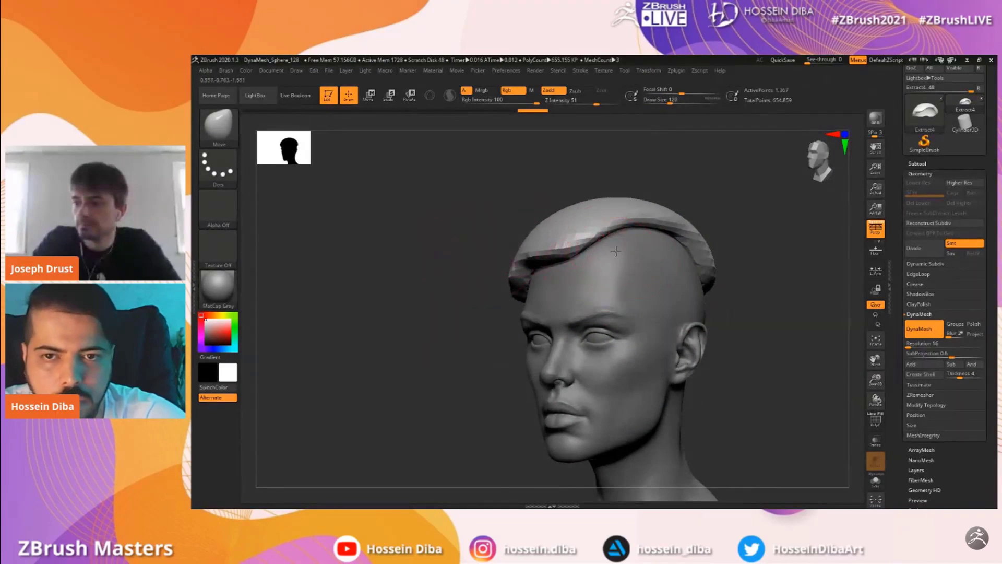
{"action": "key", "text": "bracketright"}
{"action": "left_click_drag", "start_coordinate": [648, 220], "coordinate": [651, 230]}
{"action": "left_click_drag", "start_coordinate": [574, 247], "coordinate": [578, 254]}
{"action": "left_click_drag", "start_coordinate": [670, 225], "coordinate": [668, 234]}
{"action": "left_click_drag", "start_coordinate": [710, 261], "coordinate": [701, 260]}
Pull the hair's front edge down into a diagonal fringe across the forehead toward the brow with the Move brush
{"action": "mouse_move", "coordinate": [757, 309]}
{"action": "left_mouse_down"}
{"action": "mouse_move", "coordinate": [845, 365]}
{"action": "mouse_move", "coordinate": [875, 360]}
{"action": "mouse_move", "coordinate": [829, 324]}
{"action": "left_mouse_up"}
{"action": "left_click_drag", "start_coordinate": [584, 255], "coordinate": [589, 273]}
{"action": "left_click_drag", "start_coordinate": [730, 298], "coordinate": [798, 303]}
{"action": "left_click_drag", "start_coordinate": [585, 256], "coordinate": [585, 274]}
{"action": "left_click_drag", "start_coordinate": [736, 305], "coordinate": [669, 307], "text": "shift"}
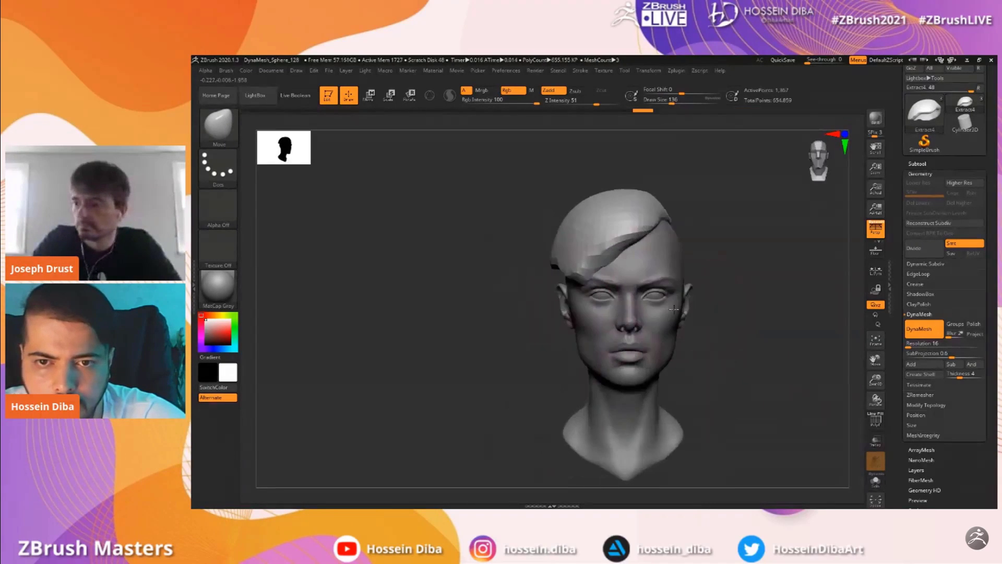
{"action": "mouse_move", "coordinate": [850, 381]}
{"action": "left_mouse_down"}
{"action": "mouse_move", "coordinate": [815, 361]}
{"action": "mouse_move", "coordinate": [875, 389]}
{"action": "mouse_move", "coordinate": [850, 371]}
{"action": "left_mouse_up"}
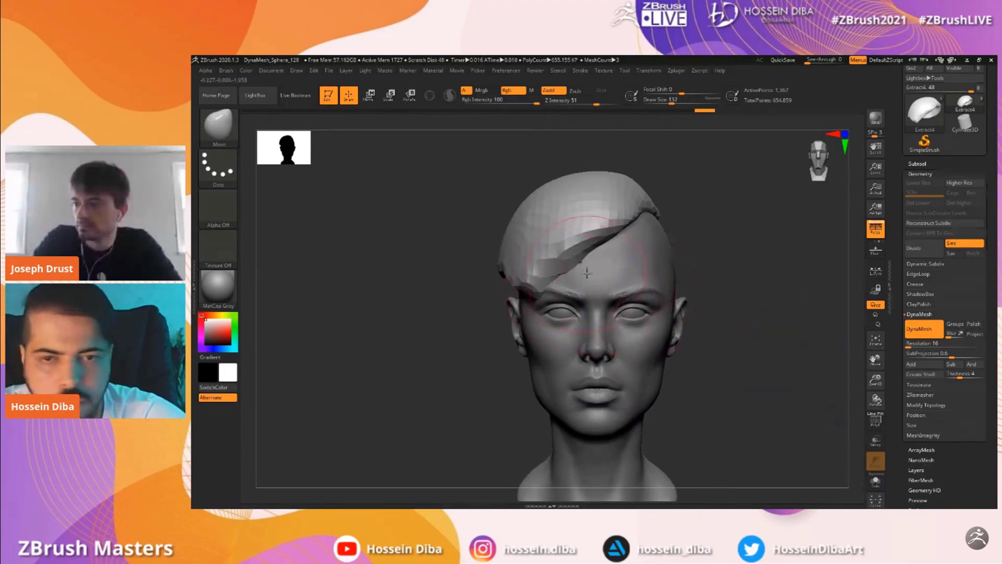
{"action": "left_click_drag", "start_coordinate": [587, 262], "coordinate": [584, 273]}
Adjust the hair's edge along the shaved side with the Move brush, checking its shape from three-quarter and profile views
{"action": "left_click_drag", "start_coordinate": [875, 380], "coordinate": [875, 373]}
{"action": "left_click_drag", "start_coordinate": [723, 238], "coordinate": [675, 236]}
{"action": "key", "text": "bracketright"}
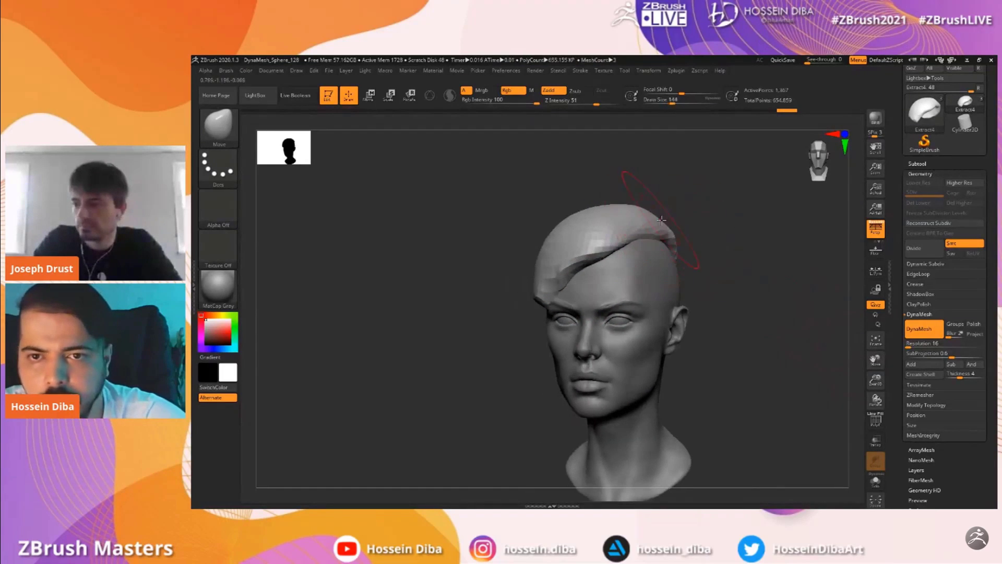
{"action": "mouse_move", "coordinate": [739, 277]}
{"action": "left_mouse_down"}
{"action": "mouse_move", "coordinate": [684, 249]}
{"action": "mouse_move", "coordinate": [701, 243]}
{"action": "mouse_move", "coordinate": [700, 259]}
{"action": "left_mouse_up"}
{"action": "key", "text": "bracketleft"}
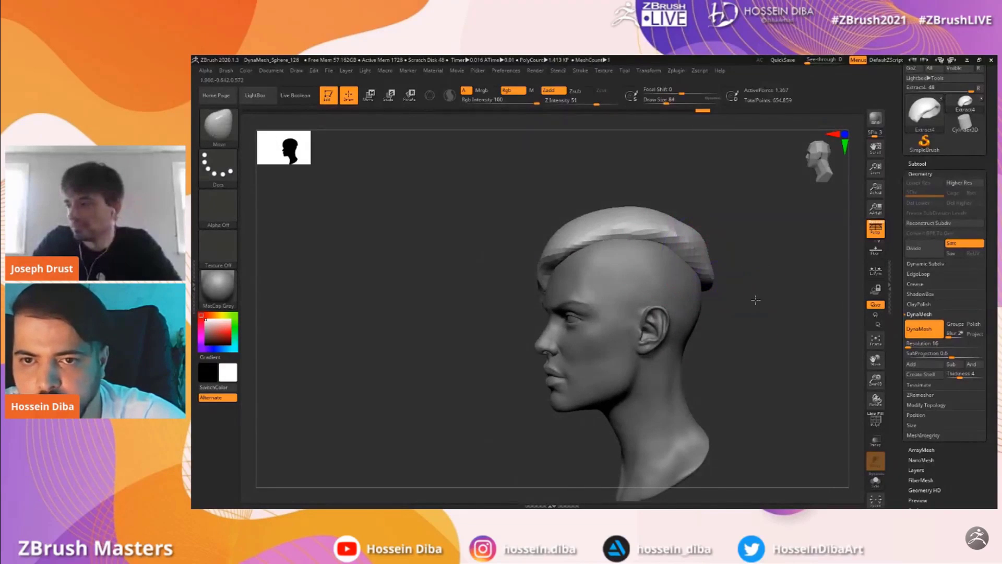
{"action": "left_click_drag", "start_coordinate": [756, 300], "coordinate": [773, 295]}
{"action": "left_click_drag", "start_coordinate": [702, 339], "coordinate": [756, 344]}
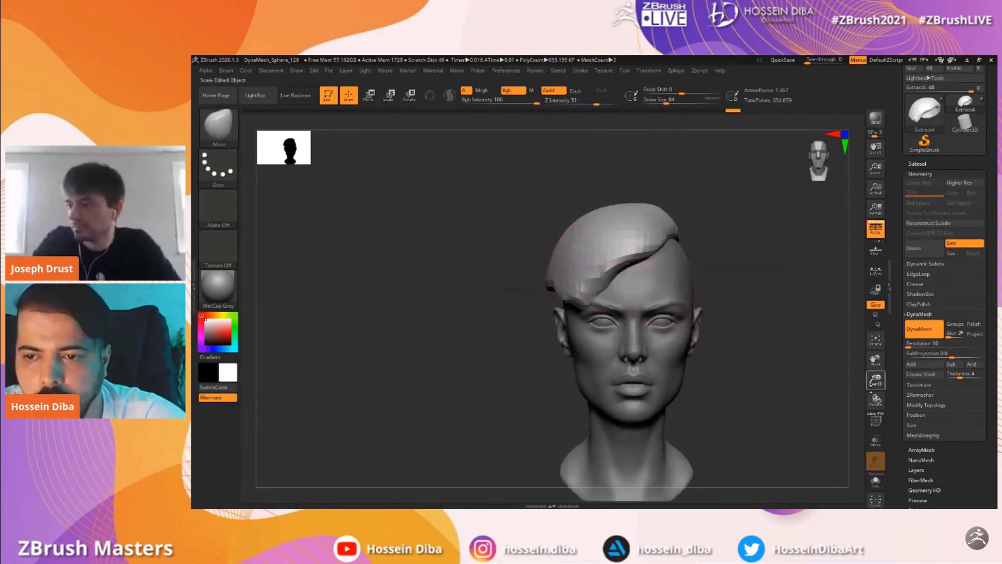
Pull the hair's lower edge down over the temple and shape the crown with a larger Move brush
{"action": "left_click_drag", "start_coordinate": [872, 383], "coordinate": [796, 334]}
{"action": "left_click_drag", "start_coordinate": [453, 269], "coordinate": [512, 282]}
{"action": "key", "text": "bracketright"}
{"action": "mouse_move", "coordinate": [643, 289]}
{"action": "left_mouse_down"}
{"action": "mouse_move", "coordinate": [634, 304]}
{"action": "mouse_move", "coordinate": [659, 306]}
{"action": "left_mouse_up"}
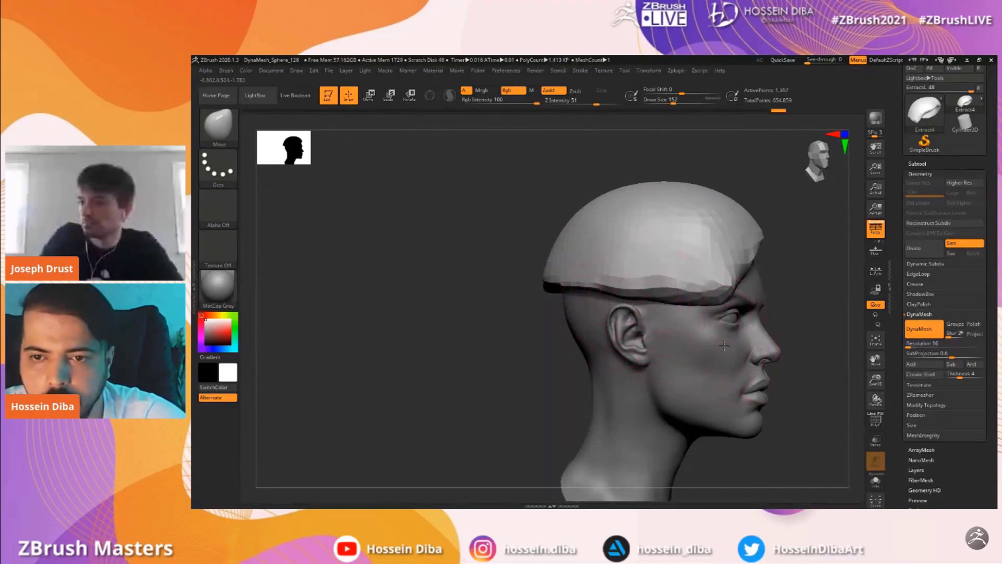
{"action": "left_click_drag", "start_coordinate": [833, 335], "coordinate": [777, 336]}
{"action": "mouse_move", "coordinate": [875, 381]}
{"action": "left_mouse_down"}
{"action": "mouse_move", "coordinate": [875, 368]}
{"action": "mouse_move", "coordinate": [730, 351]}
{"action": "mouse_move", "coordinate": [868, 387]}
{"action": "left_mouse_up"}
{"action": "left_click_drag", "start_coordinate": [493, 240], "coordinate": [567, 196]}
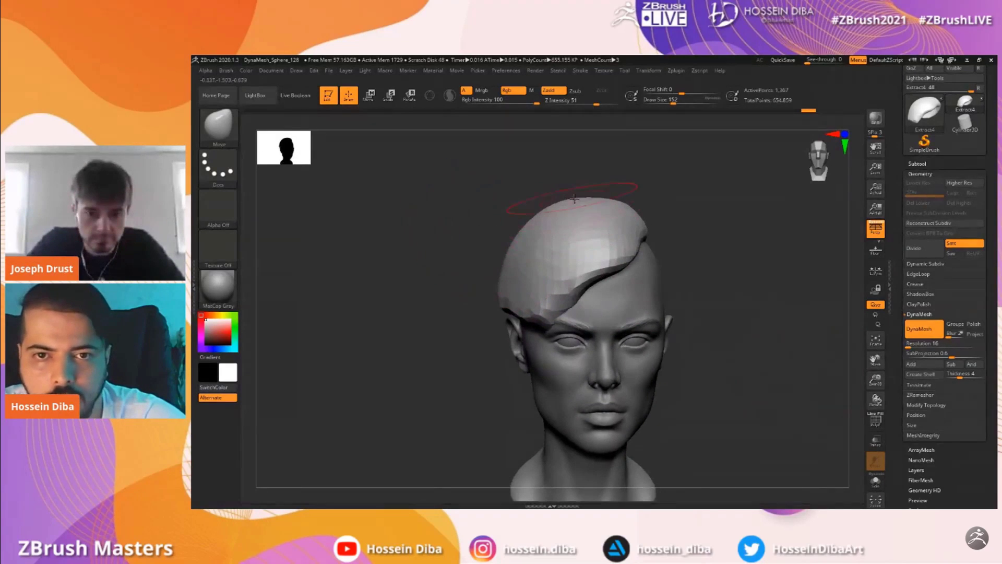
Smooth the back of the hair and pull its lower edge down behind and above the ear
{"action": "left_click_drag", "start_coordinate": [451, 242], "coordinate": [510, 239]}
{"action": "left_click_drag", "start_coordinate": [448, 212], "coordinate": [455, 215]}
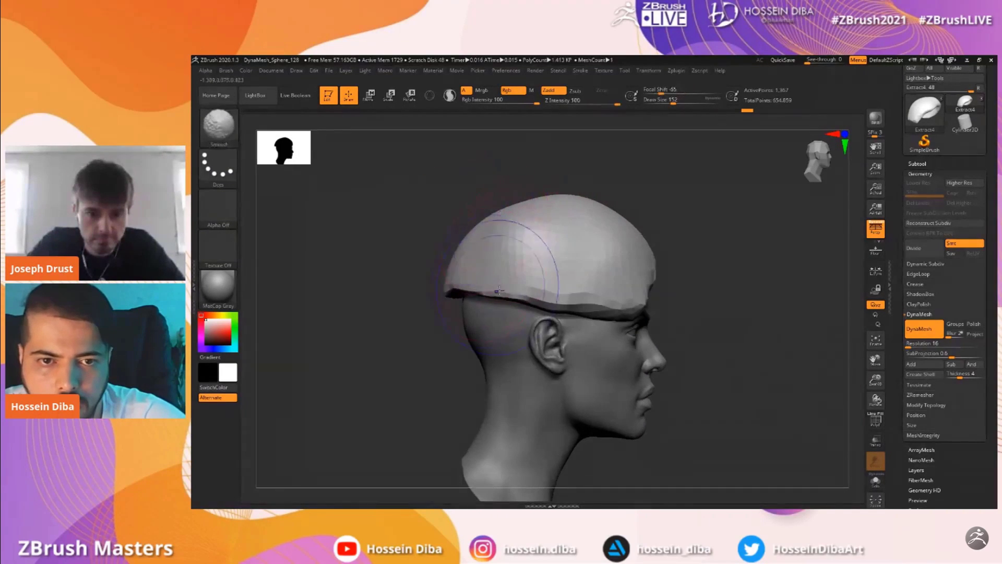
{"action": "left_click_drag", "start_coordinate": [490, 284], "coordinate": [478, 285], "text": "shift"}
{"action": "left_click_drag", "start_coordinate": [388, 285], "coordinate": [434, 282]}
{"action": "mouse_move", "coordinate": [575, 324]}
{"action": "left_mouse_down"}
{"action": "mouse_move", "coordinate": [433, 324]}
{"action": "mouse_move", "coordinate": [451, 321]}
{"action": "left_mouse_up"}
{"action": "left_click_drag", "start_coordinate": [500, 308], "coordinate": [500, 321]}
{"action": "left_click_drag", "start_coordinate": [814, 373], "coordinate": [711, 375], "text": "shift"}
Lower the middle of the diagonal fringe over the forehead with the Move brush
{"action": "left_click_drag", "start_coordinate": [837, 378], "coordinate": [796, 338], "text": "alt"}
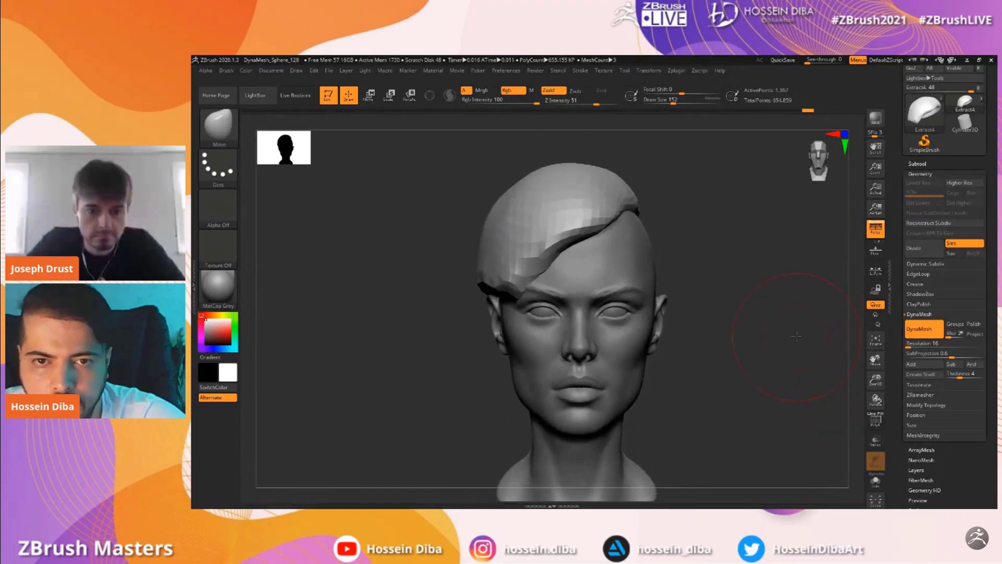
{"action": "left_click_drag", "start_coordinate": [385, 263], "coordinate": [398, 267]}
{"action": "left_click_drag", "start_coordinate": [552, 242], "coordinate": [557, 257]}
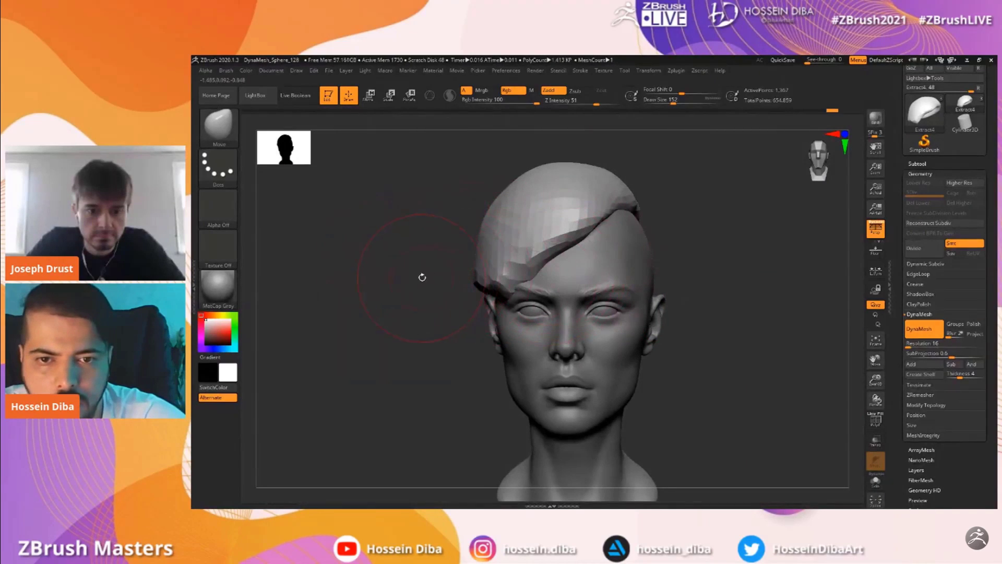
{"action": "left_click_drag", "start_coordinate": [423, 277], "coordinate": [417, 282]}
{"action": "left_click_drag", "start_coordinate": [837, 381], "coordinate": [514, 277]}
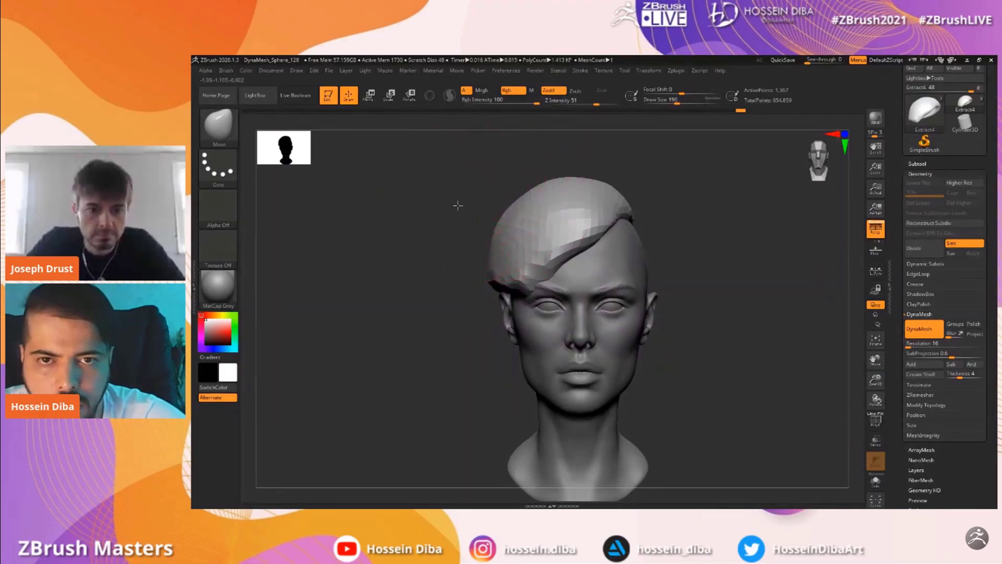
Shape the outer silhouette of the hair's long side and pull the fringe tip closer to the brow
{"action": "left_click_drag", "start_coordinate": [458, 204], "coordinate": [496, 201]}
{"action": "mouse_move", "coordinate": [425, 251]}
{"action": "left_mouse_down"}
{"action": "mouse_move", "coordinate": [434, 275]}
{"action": "mouse_move", "coordinate": [483, 281]}
{"action": "left_mouse_up"}
{"action": "left_click_drag", "start_coordinate": [437, 283], "coordinate": [391, 284]}
{"action": "left_click_drag", "start_coordinate": [832, 375], "coordinate": [835, 412], "text": "alt"}
{"action": "left_click_drag", "start_coordinate": [469, 296], "coordinate": [436, 298]}
{"action": "left_click_drag", "start_coordinate": [554, 293], "coordinate": [540, 300]}
{"action": "left_click_drag", "start_coordinate": [465, 312], "coordinate": [499, 311], "text": "shift"}
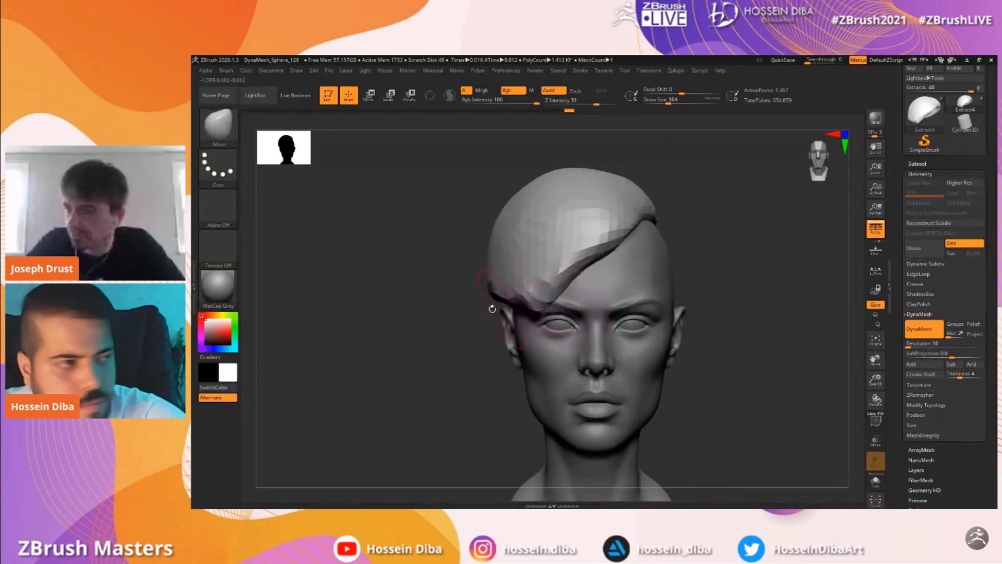
Redo the recent hair edits and adjust the hair's edge at the parting
{"action": "key", "text": "ctrl+shift+z"}
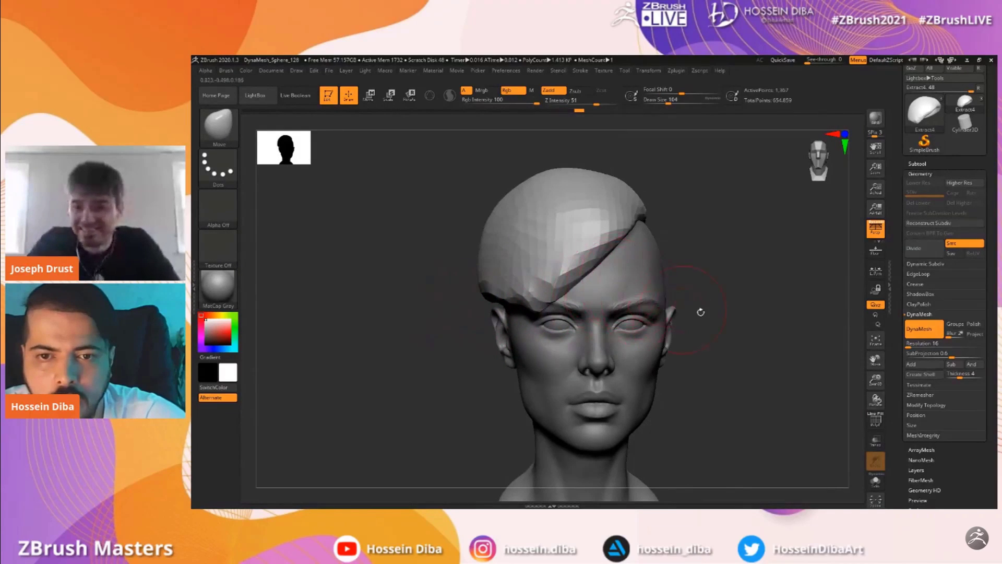
{"action": "key", "text": "ctrl+shift+z"}
{"action": "key", "text": "ctrl+shift+z"}
{"action": "mouse_move", "coordinate": [876, 380]}
{"action": "left_mouse_down"}
{"action": "mouse_move", "coordinate": [876, 368]}
{"action": "mouse_move", "coordinate": [876, 378]}
{"action": "left_mouse_up"}
{"action": "left_click_drag", "start_coordinate": [678, 246], "coordinate": [660, 238]}
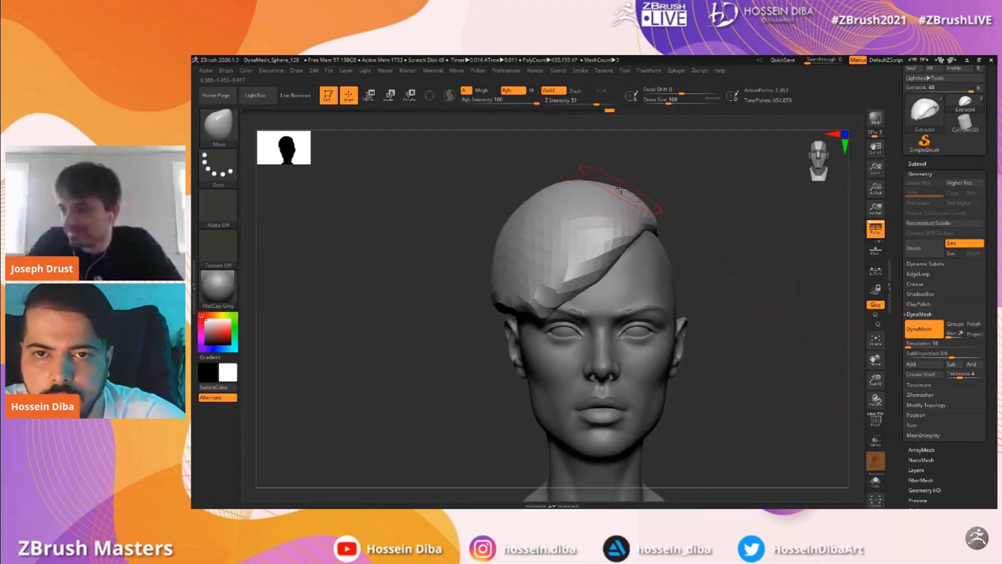
{"action": "left_click_drag", "start_coordinate": [720, 241], "coordinate": [720, 265], "text": "shift"}
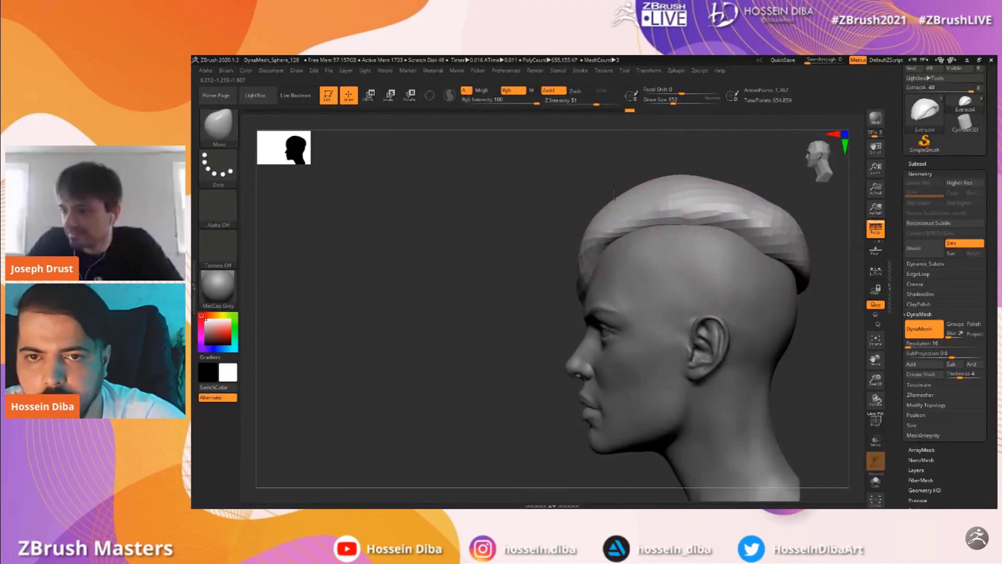
Step back and forth through the latest Move strokes to compare the hair's shape around the parting
{"action": "key", "text": "ctrl+shift+z"}
{"action": "key", "text": "ctrl+z"}
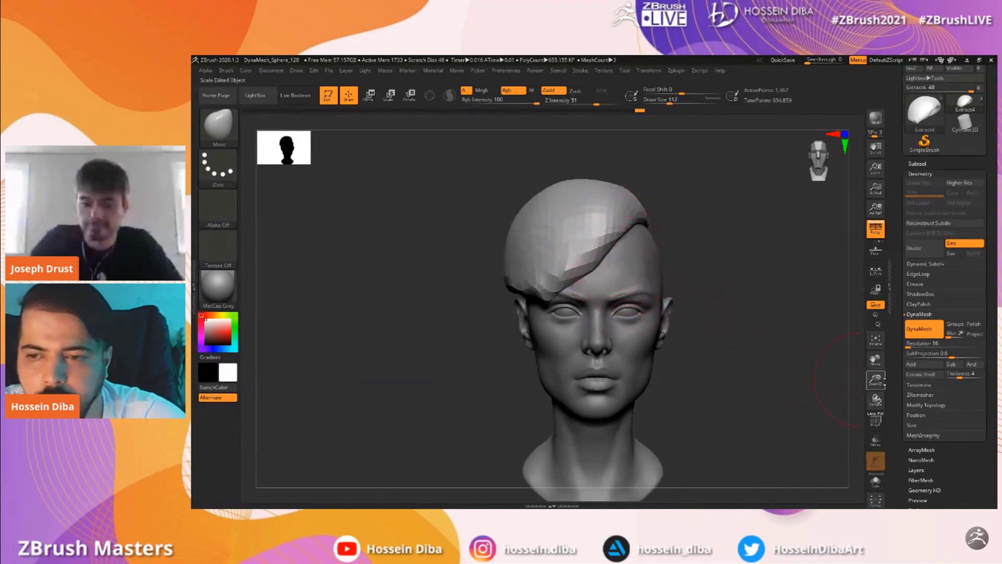
{"action": "key", "text": "ctrl+shift+z"}
{"action": "right_click_drag", "start_coordinate": [755, 281], "coordinate": [678, 241]}
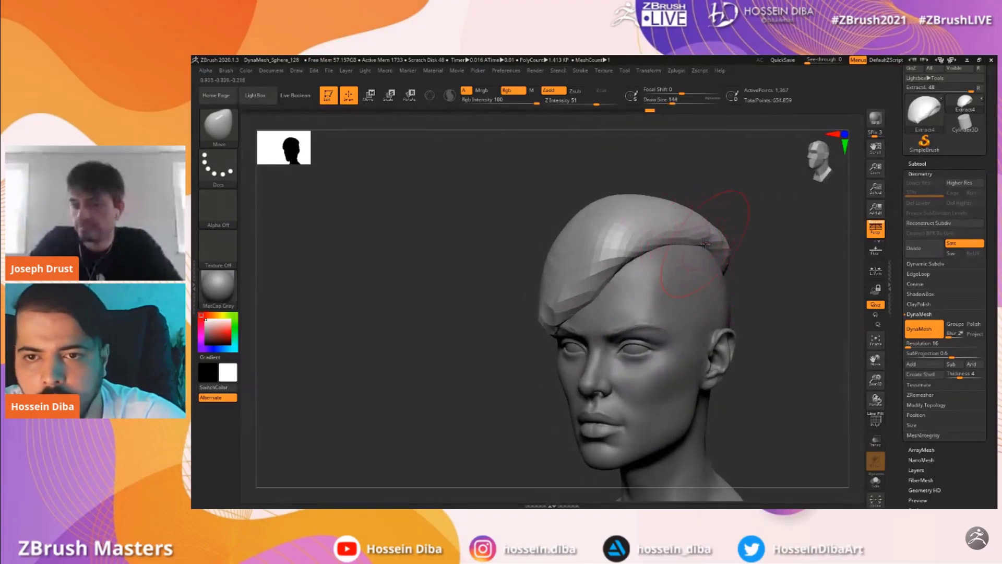
{"action": "key", "text": "ctrl+z"}
Raise the hair's volume over the crown above the shaved side with short Move strokes
{"action": "left_click_drag", "start_coordinate": [799, 288], "coordinate": [773, 288]}
{"action": "left_click_drag", "start_coordinate": [713, 213], "coordinate": [715, 206]}
{"action": "left_click_drag", "start_coordinate": [797, 254], "coordinate": [746, 252]}
{"action": "left_click_drag", "start_coordinate": [755, 240], "coordinate": [758, 234]}
{"action": "key", "text": "ctrl+z"}
{"action": "mouse_move", "coordinate": [846, 360]}
{"action": "right_mouse_down"}
{"action": "mouse_move", "coordinate": [723, 327]}
{"action": "mouse_move", "coordinate": [873, 366]}
{"action": "mouse_move", "coordinate": [744, 320]}
{"action": "right_mouse_up"}
{"action": "key", "text": "ctrl+shift+z"}
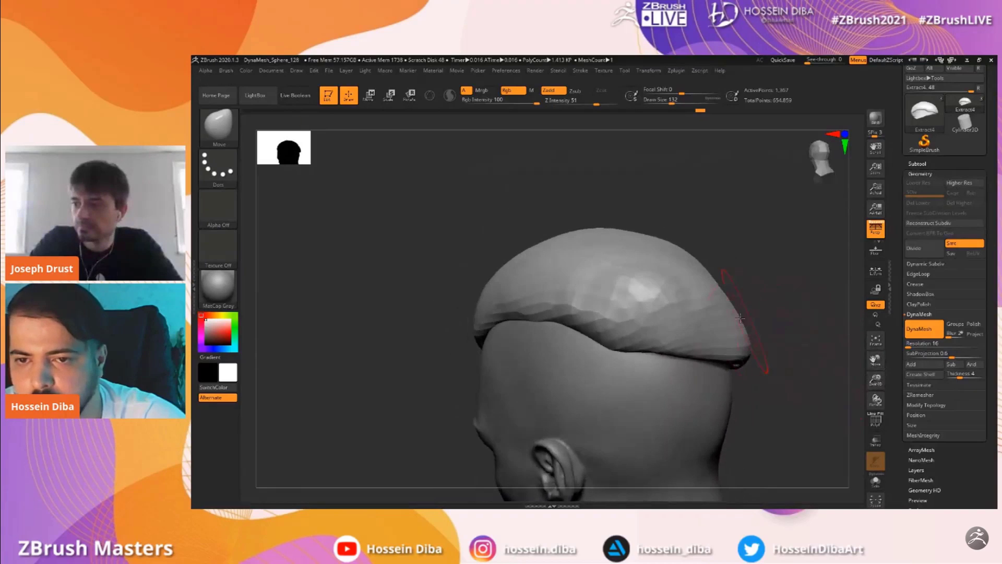
Smooth the facets at the back of the hair above the shaved side and lift the top of the crown
{"action": "key", "text": "shift"}
{"action": "left_click_drag", "start_coordinate": [658, 282], "coordinate": [634, 293], "text": "shift"}
{"action": "right_click_drag", "start_coordinate": [695, 319], "coordinate": [859, 376]}
{"action": "key", "text": "f"}
{"action": "left_click_drag", "start_coordinate": [878, 377], "coordinate": [876, 345]}
{"action": "left_click_drag", "start_coordinate": [876, 360], "coordinate": [882, 303]}
{"action": "left_click_drag", "start_coordinate": [610, 151], "coordinate": [615, 148]}
{"action": "left_click_drag", "start_coordinate": [879, 379], "coordinate": [879, 365]}
{"action": "left_click_drag", "start_coordinate": [877, 360], "coordinate": [881, 390]}
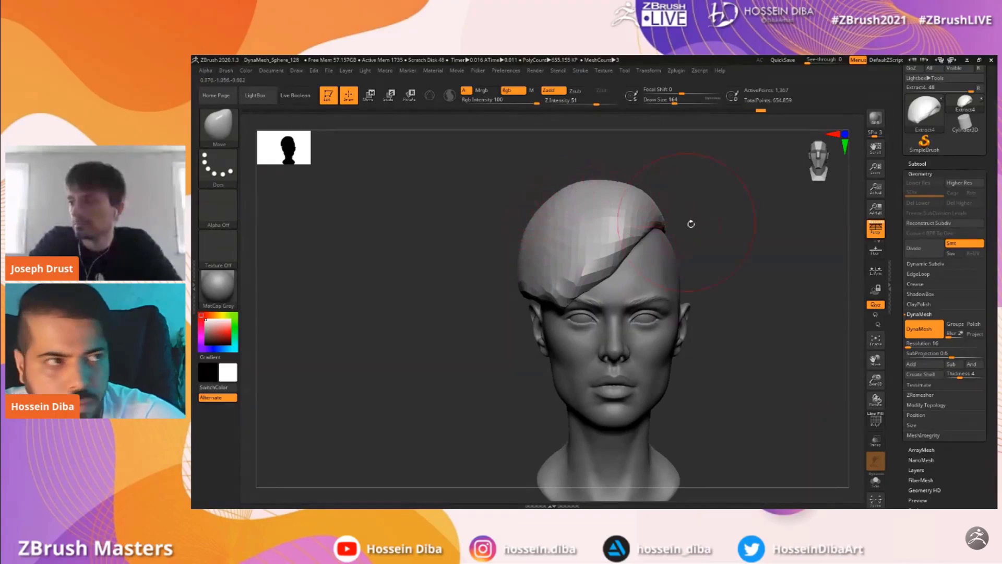
Pull the front of the hair up and forward above the forehead to give the fringe more volume
{"action": "left_click_drag", "start_coordinate": [674, 216], "coordinate": [729, 201]}
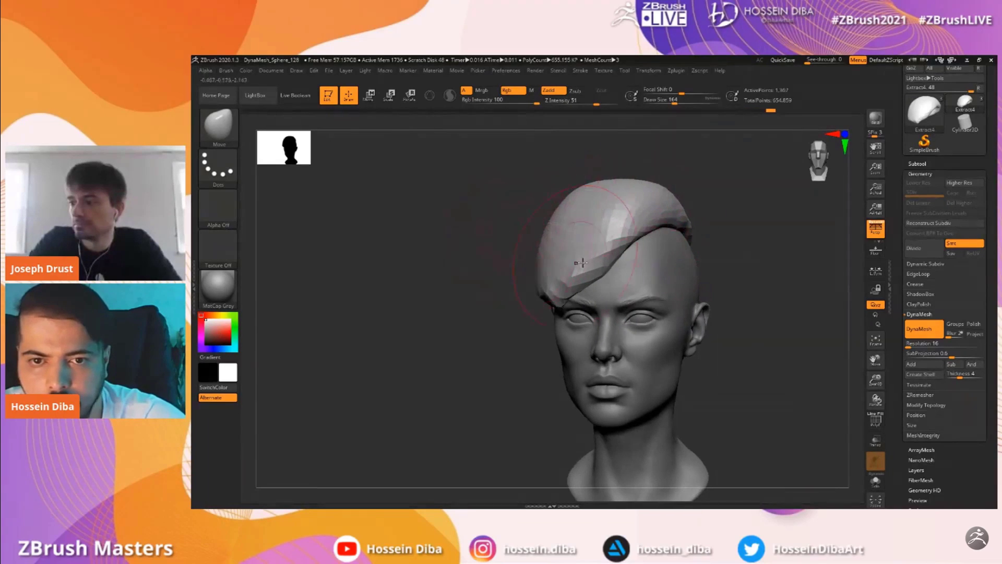
{"action": "left_click_drag", "start_coordinate": [514, 261], "coordinate": [490, 251]}
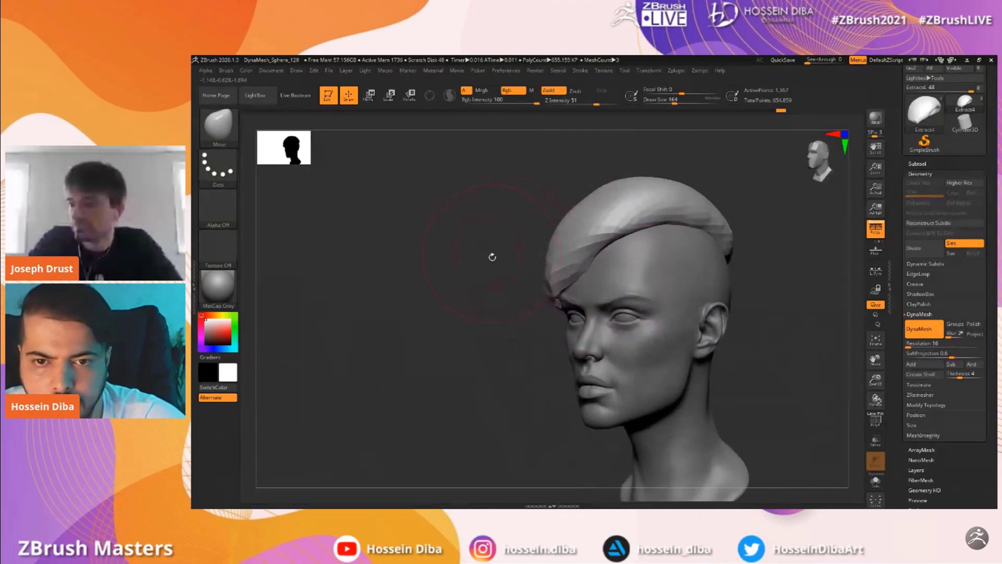
{"action": "left_click_drag", "start_coordinate": [600, 221], "coordinate": [580, 204]}
{"action": "left_click_drag", "start_coordinate": [631, 254], "coordinate": [759, 272]}
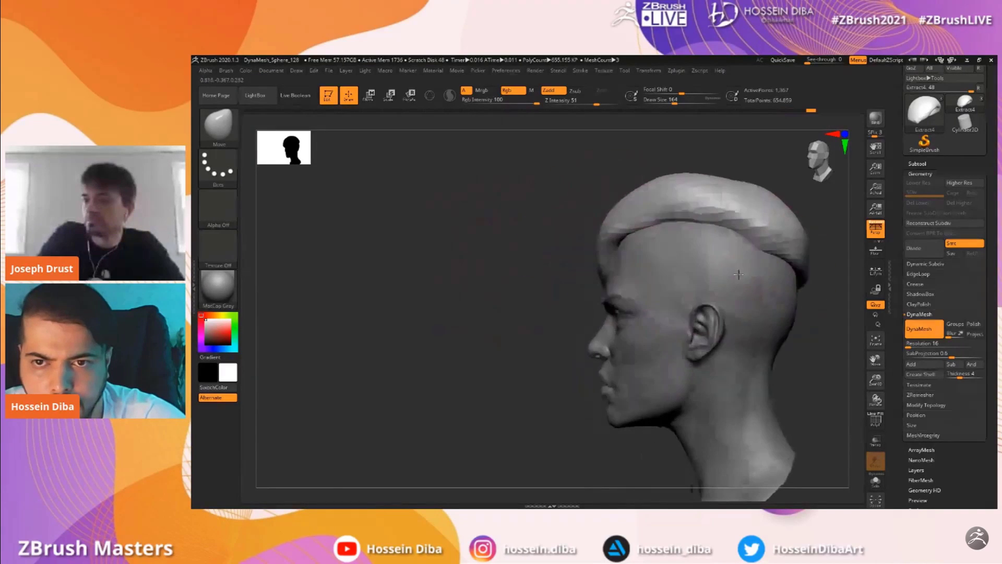
Push the hair outward on its long side to build a fuller silhouette over the ear and temple
{"action": "left_click_drag", "start_coordinate": [829, 345], "coordinate": [646, 315]}
{"action": "left_click_drag", "start_coordinate": [723, 300], "coordinate": [684, 280]}
{"action": "mouse_move", "coordinate": [875, 380]}
{"action": "left_mouse_down"}
{"action": "mouse_move", "coordinate": [809, 342]}
{"action": "mouse_move", "coordinate": [847, 349]}
{"action": "mouse_move", "coordinate": [841, 378]}
{"action": "mouse_move", "coordinate": [883, 372]}
{"action": "left_mouse_up"}
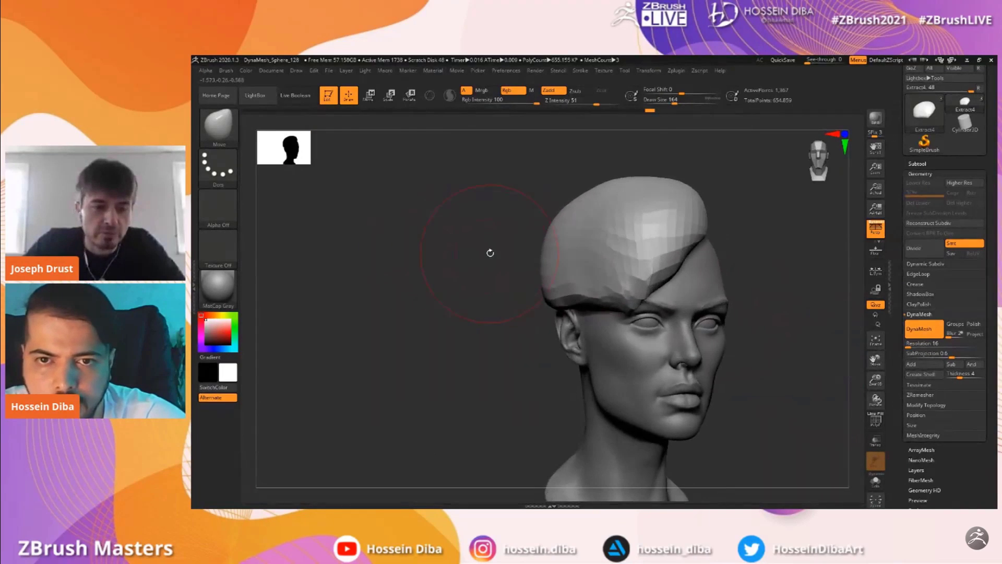
{"action": "left_click_drag", "start_coordinate": [514, 257], "coordinate": [455, 263]}
{"action": "left_click_drag", "start_coordinate": [875, 380], "coordinate": [816, 327]}
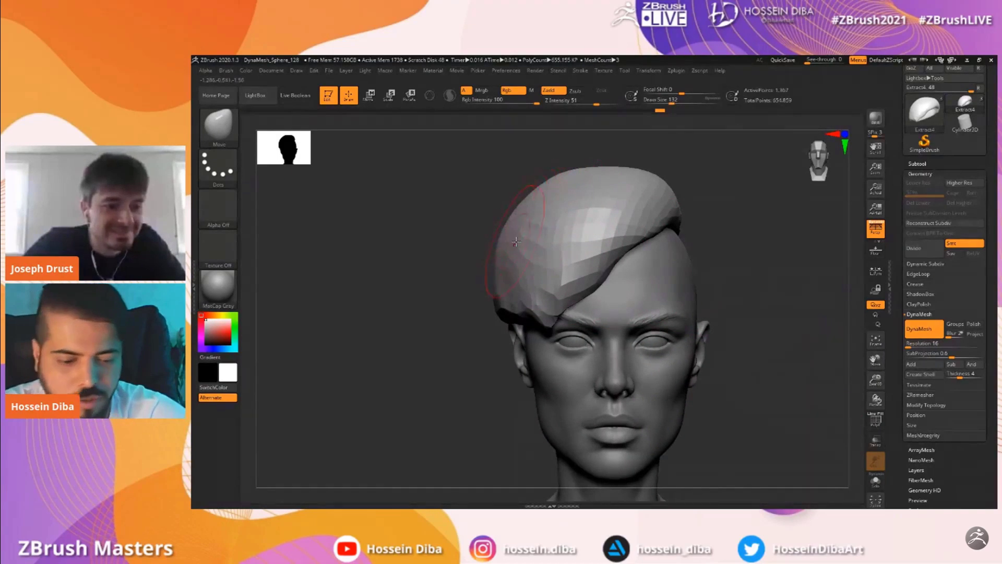
Switch to Photos and examine the hairstyle in reference 1.jpg, comparing it with the alternative version in 2.jpg
{"action": "key", "text": "alt+Tab"}
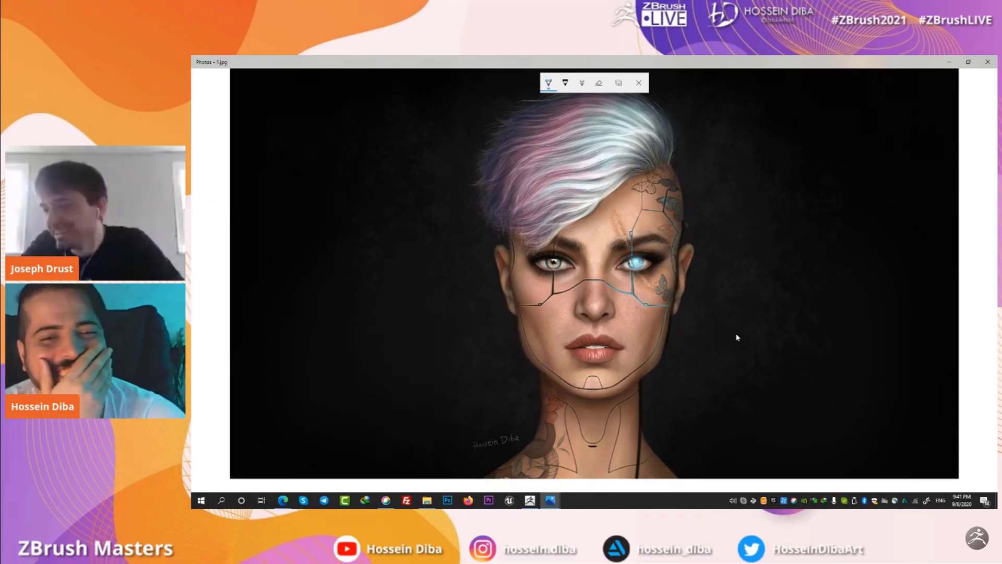
{"action": "left_click", "coordinate": [529, 500]}
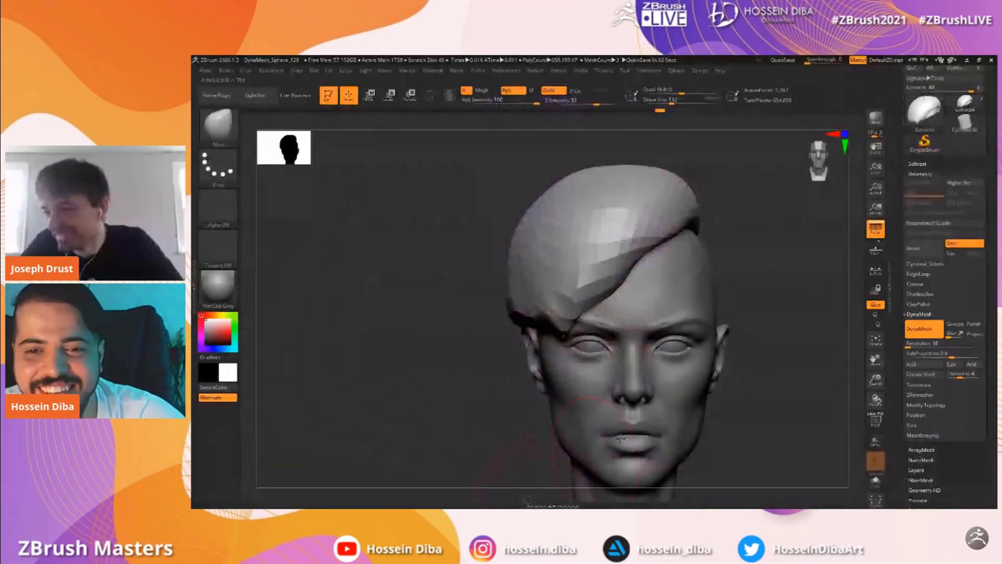
{"action": "left_click_drag", "start_coordinate": [832, 358], "coordinate": [852, 350]}
{"action": "key", "text": "alt+Tab"}
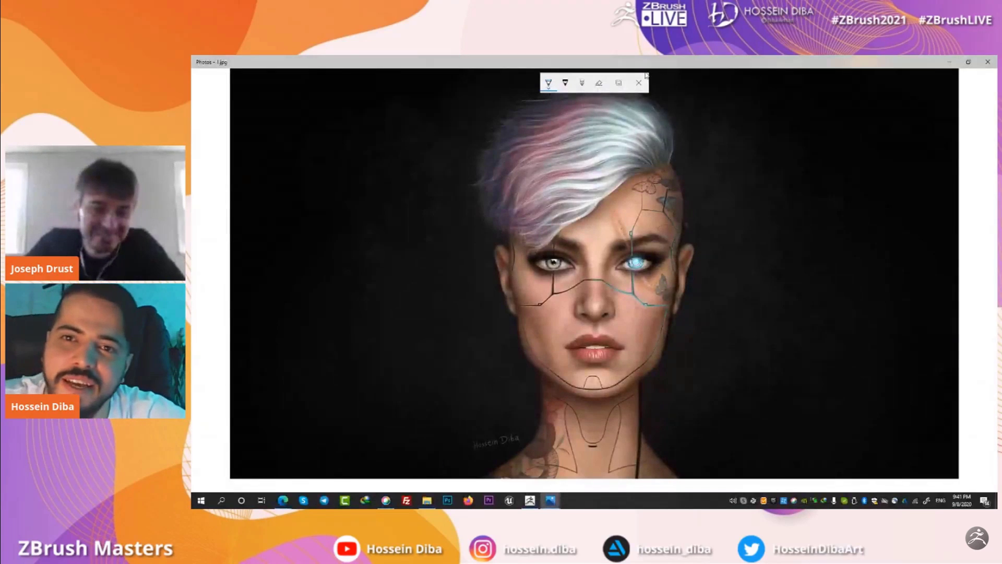
{"action": "left_click", "coordinate": [638, 83]}
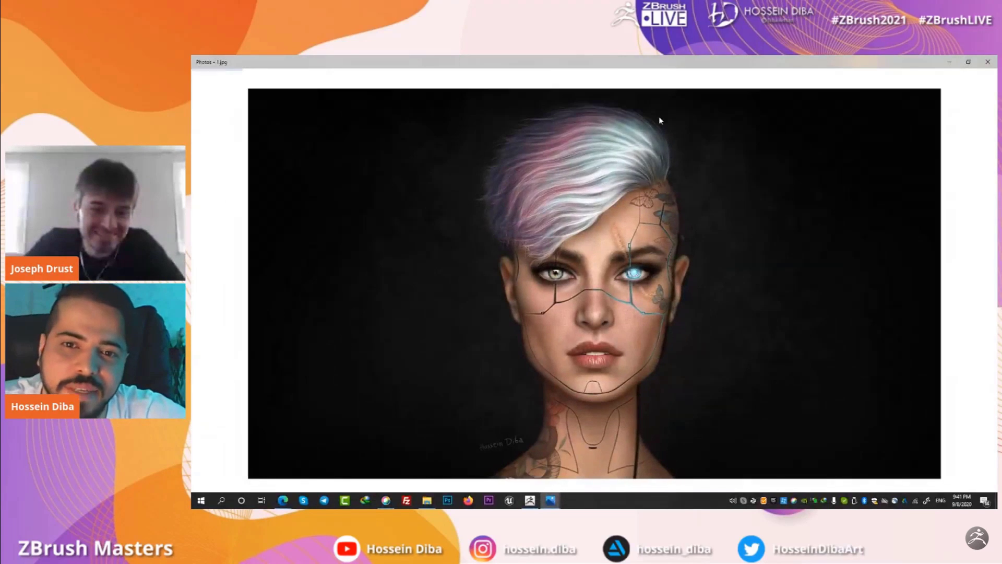
{"action": "left_click", "coordinate": [553, 79]}
{"action": "left_click_drag", "start_coordinate": [514, 100], "coordinate": [512, 101]}
{"action": "left_click", "coordinate": [552, 235]}
{"action": "key", "text": "Right"}
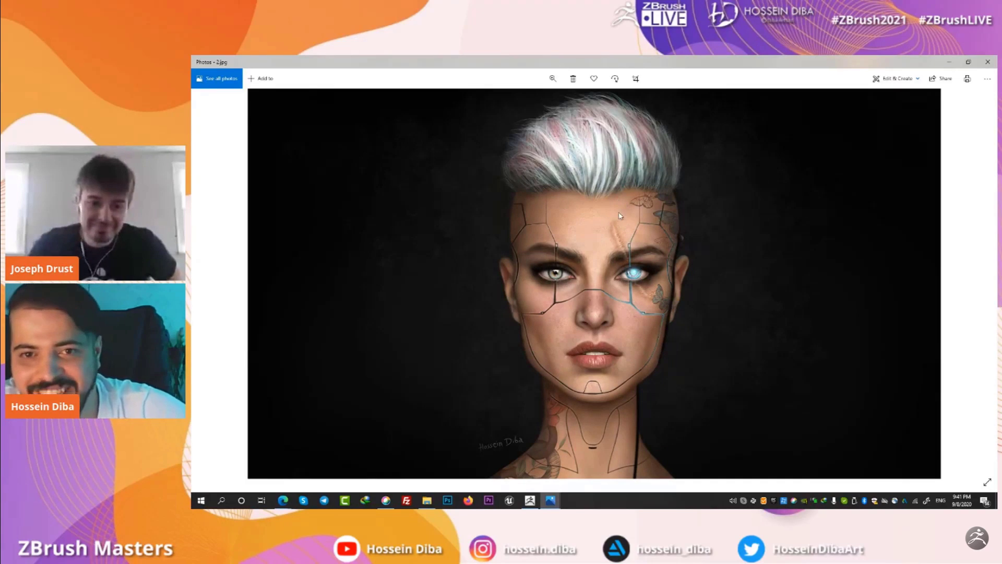
{"action": "key", "text": "Left"}
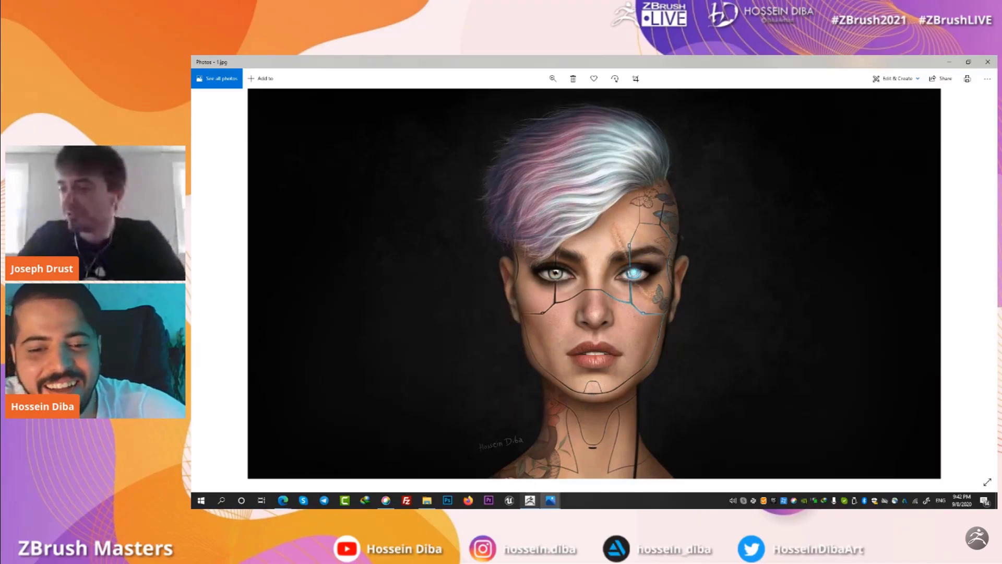
{"action": "mouse_move", "coordinate": [529, 504]}
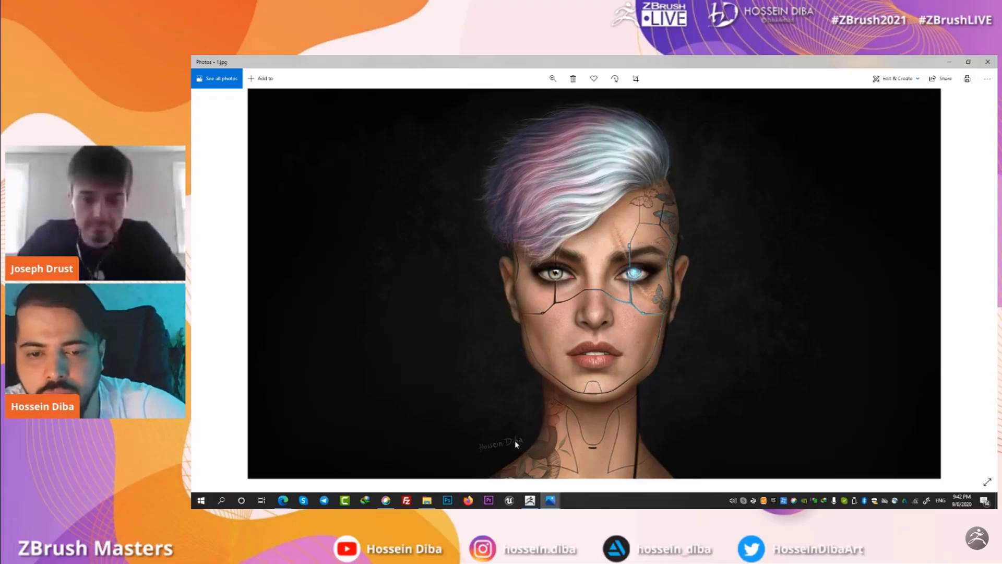
Switch back to ZBrush, remesh the hair with DynaMesh at resolution 32 and smooth its front surface
{"action": "left_click", "coordinate": [530, 499]}
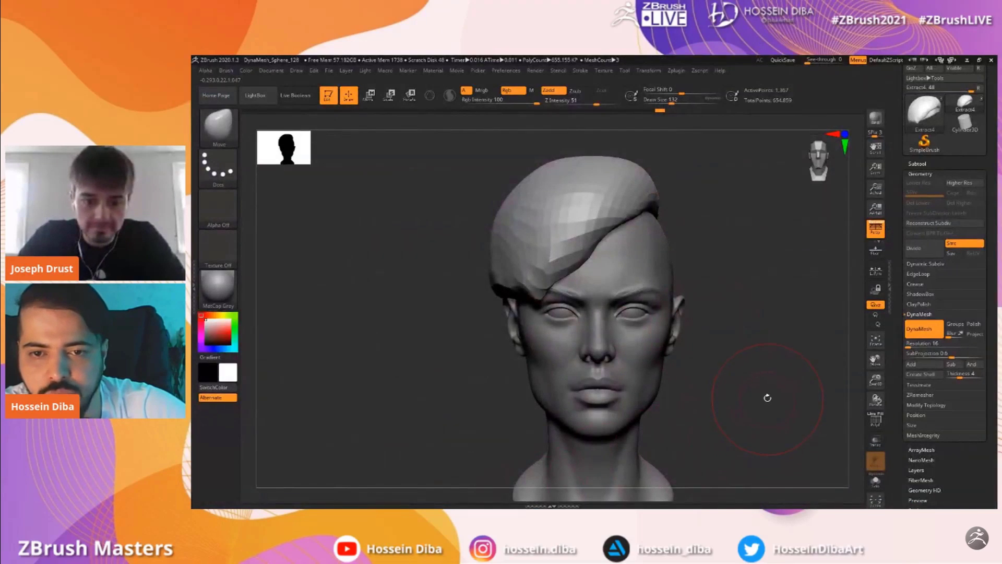
{"action": "left_click_drag", "start_coordinate": [735, 346], "coordinate": [793, 347], "text": "shift"}
{"action": "mouse_move", "coordinate": [875, 381]}
{"action": "left_mouse_down"}
{"action": "mouse_move", "coordinate": [859, 367]}
{"action": "mouse_move", "coordinate": [875, 361]}
{"action": "mouse_move", "coordinate": [856, 360]}
{"action": "left_mouse_up"}
{"action": "left_click", "coordinate": [909, 348]}
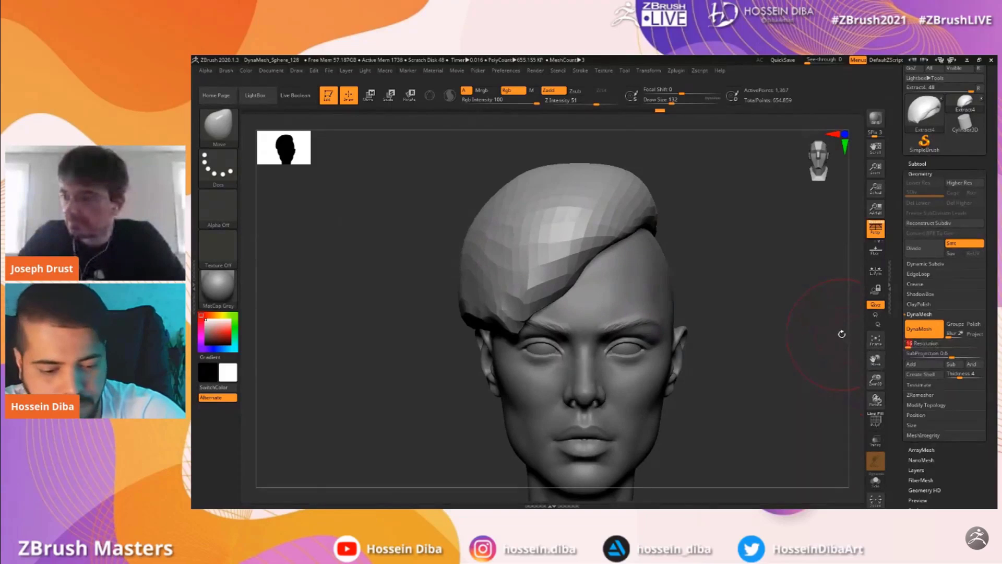
{"action": "left_click_drag", "start_coordinate": [749, 275], "coordinate": [736, 300], "text": "ctrl"}
{"action": "left_click_drag", "start_coordinate": [589, 250], "coordinate": [522, 261], "text": "shift"}
Build up raised strands with ClayBuildup along the fringe, following its diagonal sweep across the forehead
{"action": "key", "text": "b"}
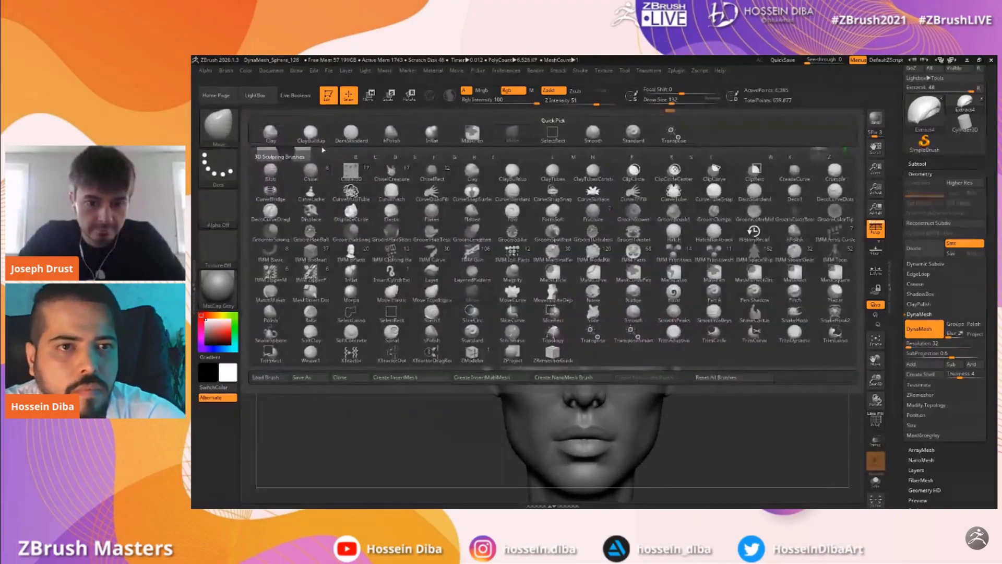
{"action": "key", "text": "c"}
{"action": "key", "text": "b"}
{"action": "mouse_move", "coordinate": [876, 366]}
{"action": "left_mouse_down"}
{"action": "mouse_move", "coordinate": [886, 378]}
{"action": "mouse_move", "coordinate": [872, 343]}
{"action": "mouse_move", "coordinate": [878, 389]}
{"action": "mouse_move", "coordinate": [891, 368]}
{"action": "left_mouse_up"}
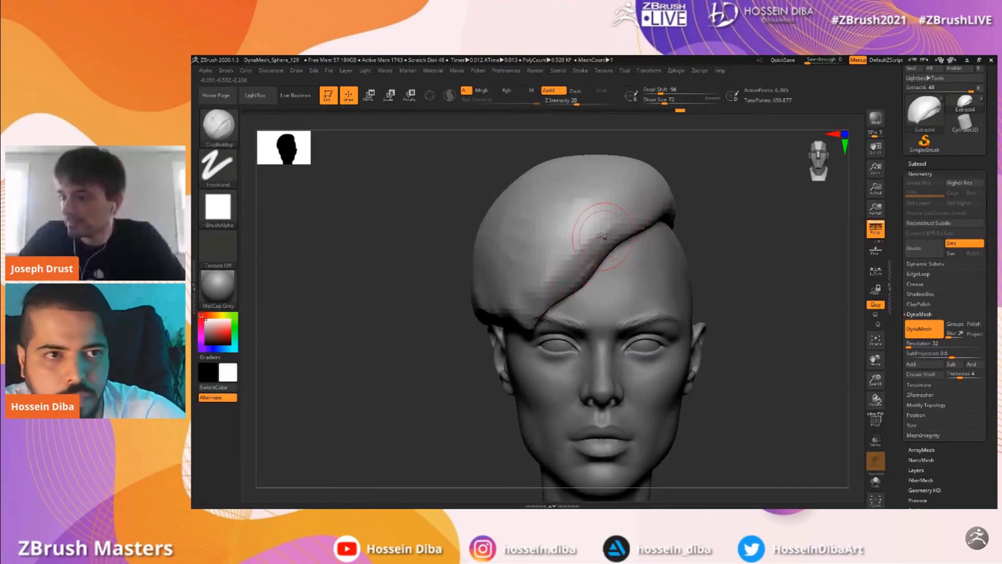
{"action": "mouse_move", "coordinate": [876, 370]}
{"action": "left_mouse_down"}
{"action": "mouse_move", "coordinate": [616, 260]}
{"action": "mouse_move", "coordinate": [525, 289]}
{"action": "left_mouse_up"}
{"action": "left_click_drag", "start_coordinate": [591, 271], "coordinate": [472, 311]}
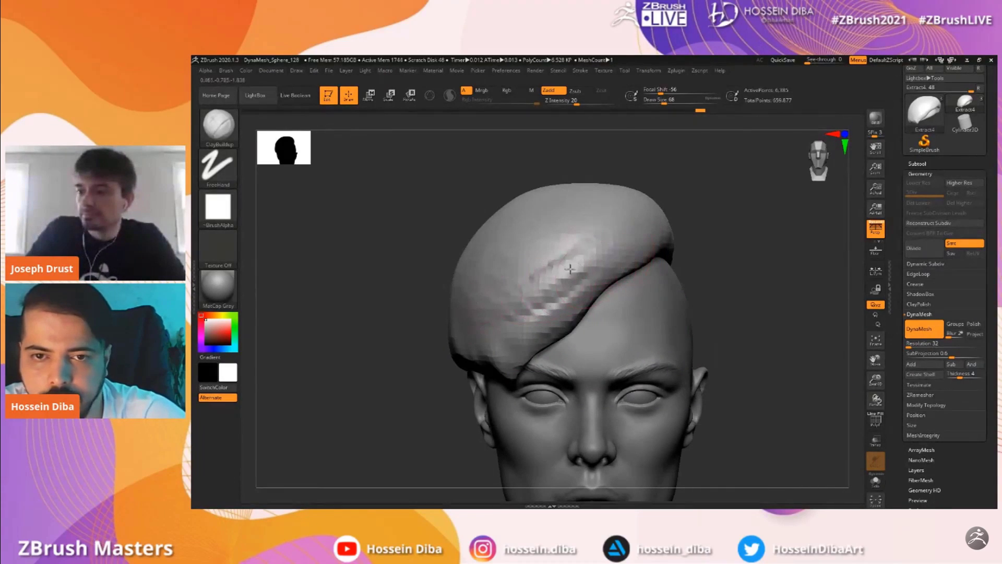
Extend the ClayBuildup strands over the top of the hair towards the parting above the shaved side
{"action": "mouse_move", "coordinate": [871, 383]}
{"action": "left_mouse_down"}
{"action": "mouse_move", "coordinate": [852, 368]}
{"action": "mouse_move", "coordinate": [756, 355]}
{"action": "left_mouse_up"}
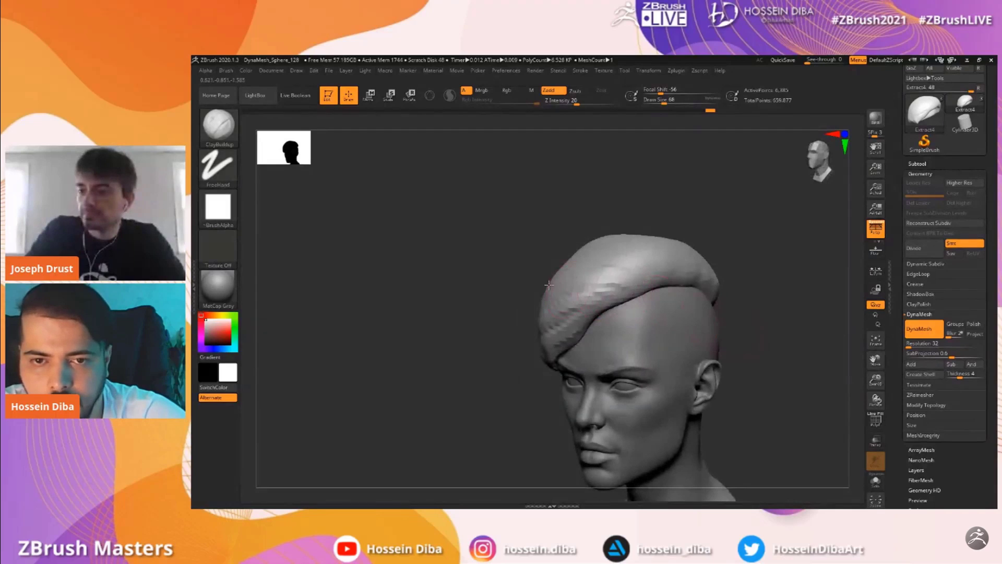
{"action": "left_click_drag", "start_coordinate": [548, 285], "coordinate": [554, 351]}
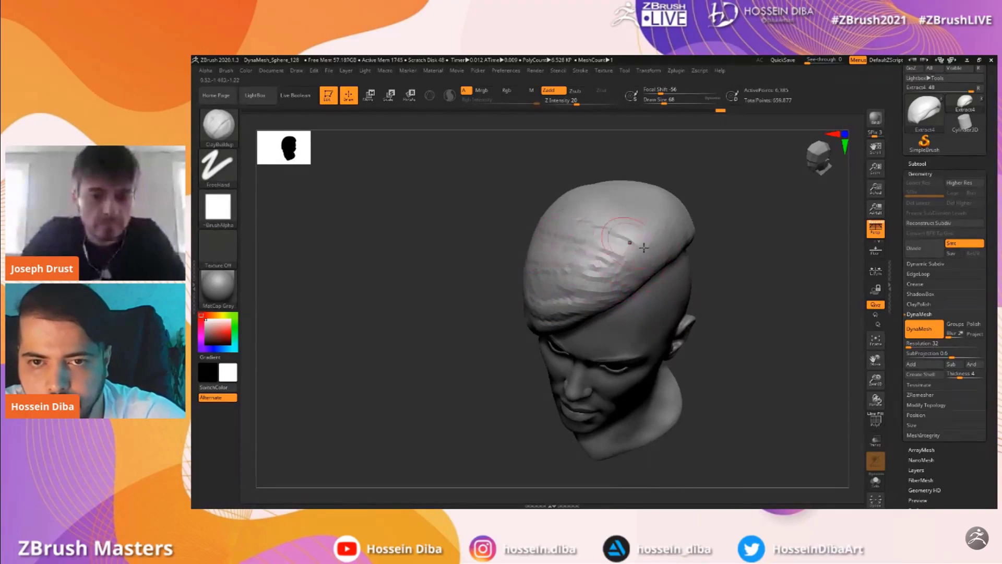
{"action": "left_click_drag", "start_coordinate": [864, 387], "coordinate": [650, 312]}
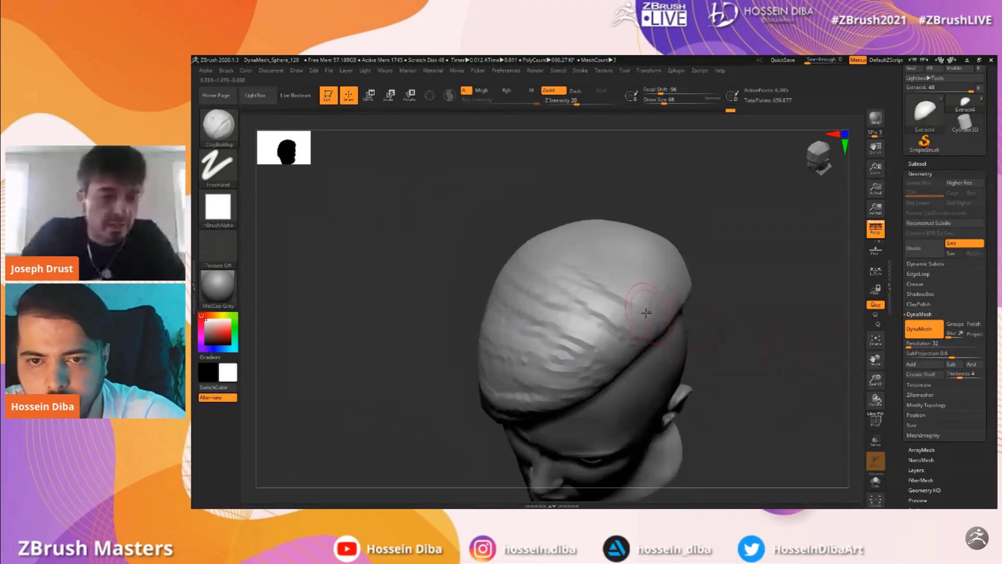
{"action": "left_click_drag", "start_coordinate": [866, 388], "coordinate": [793, 355]}
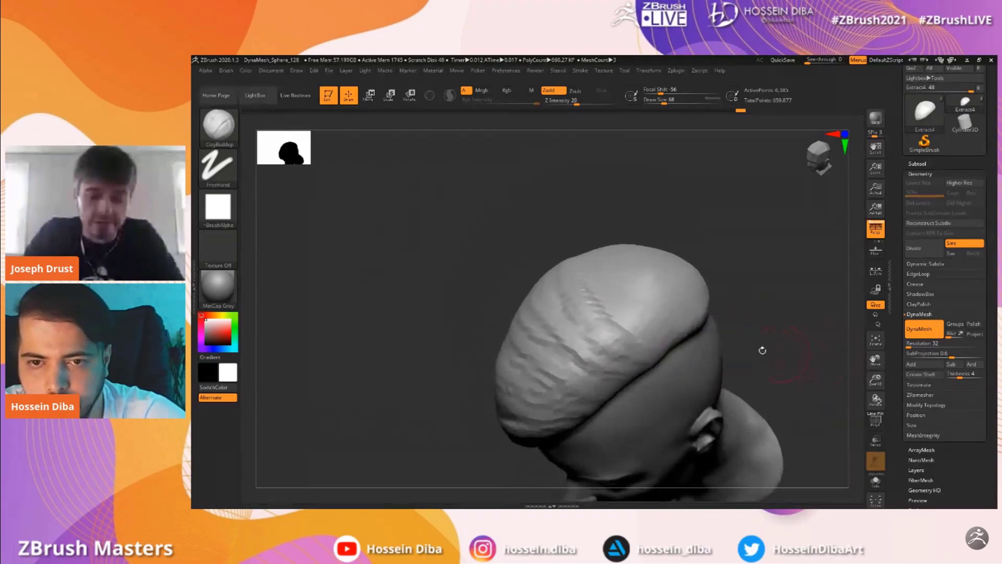
{"action": "left_click_drag", "start_coordinate": [604, 271], "coordinate": [650, 343]}
{"action": "left_click_drag", "start_coordinate": [740, 322], "coordinate": [757, 355]}
{"action": "left_click_drag", "start_coordinate": [653, 269], "coordinate": [660, 324]}
Add ClayBuildup strands across the back of the hair, sweeping down from the shaved side to the lower hairline
{"action": "mouse_move", "coordinate": [798, 366]}
{"action": "left_mouse_down"}
{"action": "mouse_move", "coordinate": [822, 310]}
{"action": "mouse_move", "coordinate": [801, 303]}
{"action": "mouse_move", "coordinate": [808, 323]}
{"action": "left_mouse_up"}
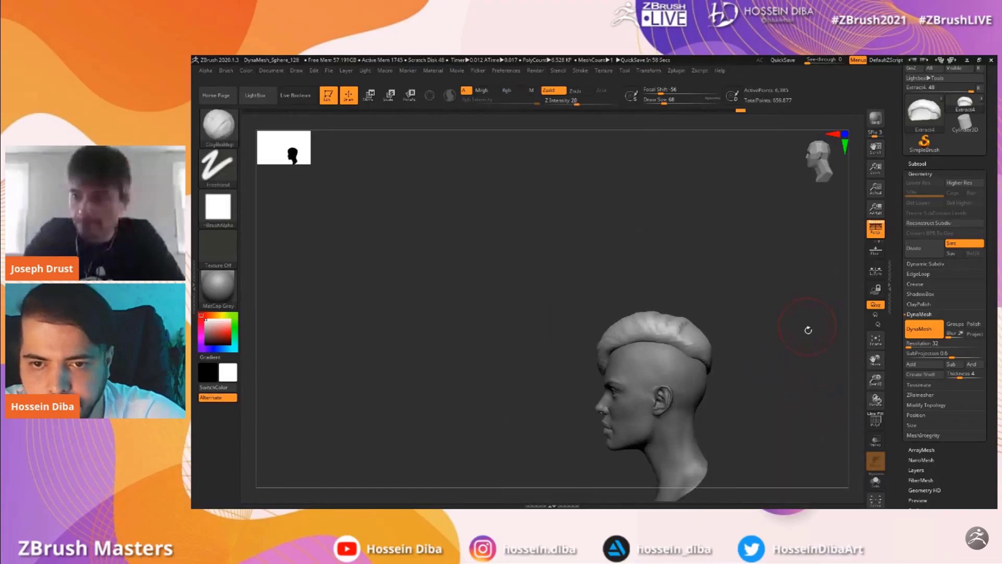
{"action": "mouse_move", "coordinate": [876, 384]}
{"action": "left_mouse_down"}
{"action": "mouse_move", "coordinate": [816, 320]}
{"action": "mouse_move", "coordinate": [730, 303]}
{"action": "left_mouse_up"}
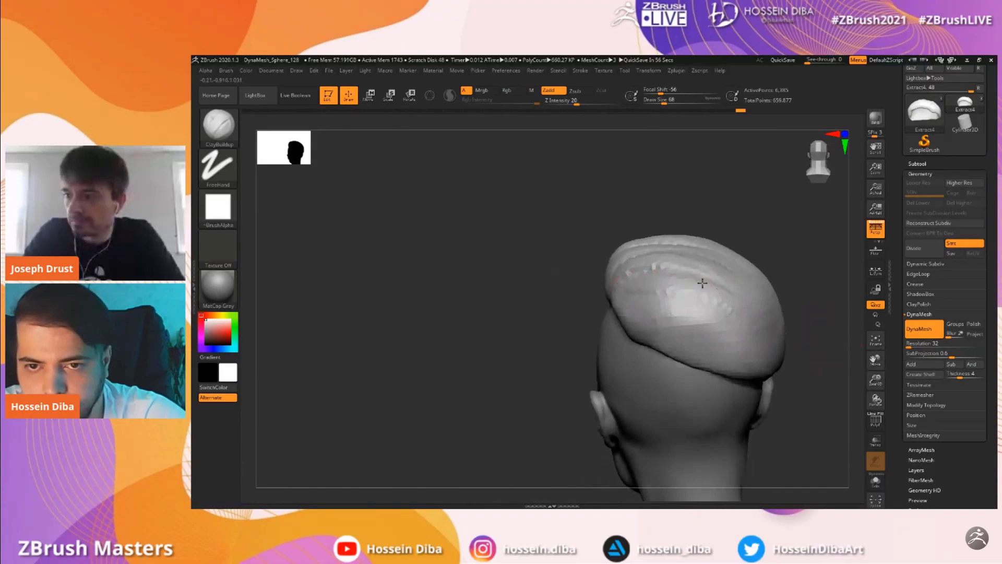
{"action": "left_click_drag", "start_coordinate": [590, 320], "coordinate": [662, 281]}
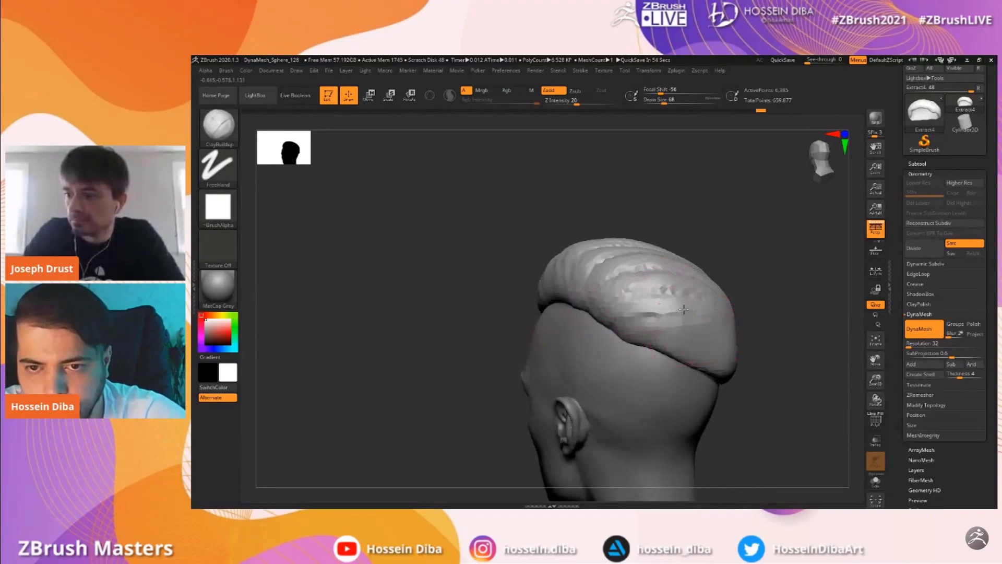
{"action": "mouse_move", "coordinate": [845, 387]}
{"action": "left_mouse_down"}
{"action": "mouse_move", "coordinate": [794, 339]}
{"action": "mouse_move", "coordinate": [678, 323]}
{"action": "left_mouse_up"}
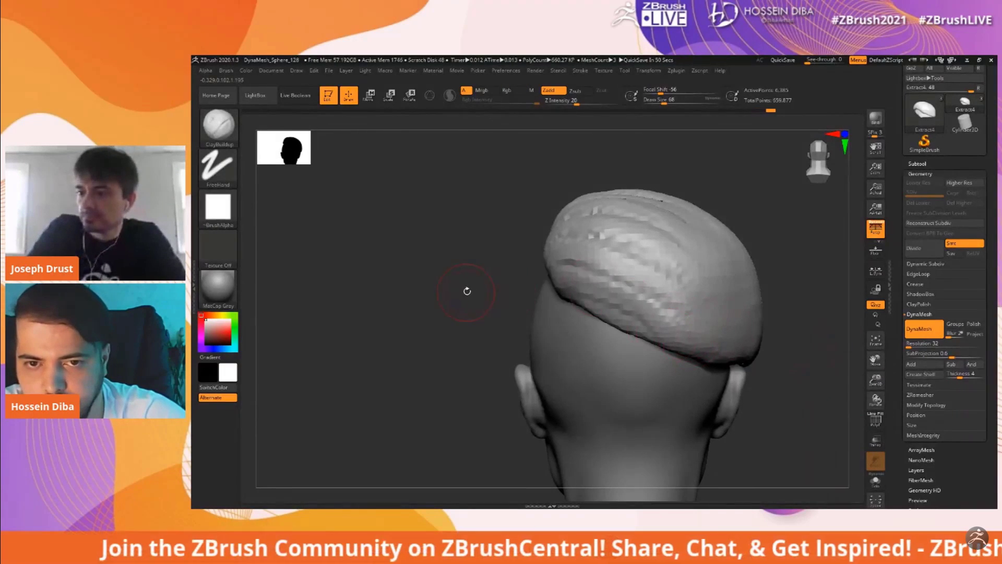
{"action": "left_click_drag", "start_coordinate": [465, 291], "coordinate": [589, 287]}
{"action": "left_click_drag", "start_coordinate": [814, 355], "coordinate": [689, 340]}
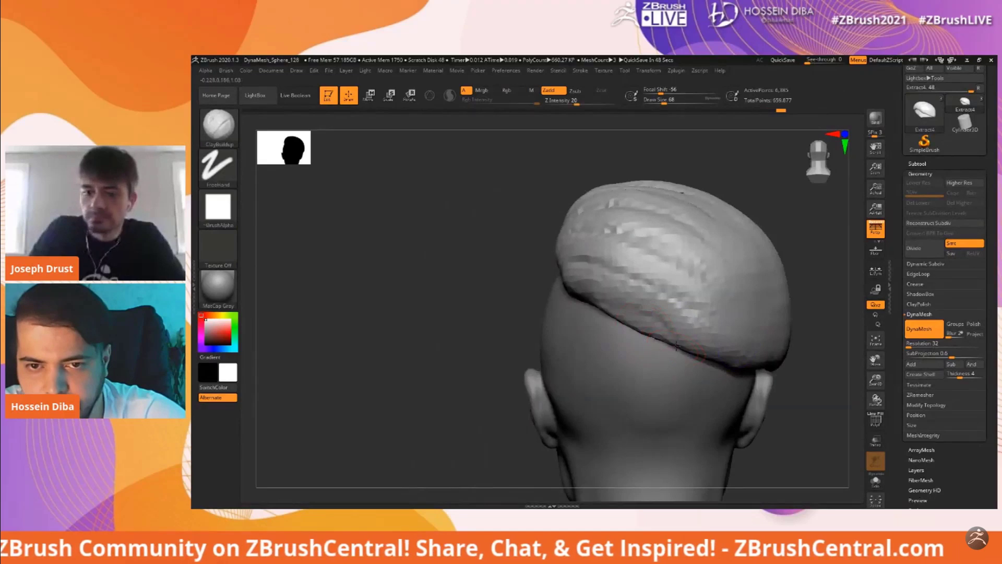
{"action": "left_click_drag", "start_coordinate": [876, 380], "coordinate": [870, 357]}
{"action": "left_click_drag", "start_coordinate": [465, 295], "coordinate": [597, 290]}
{"action": "left_click_drag", "start_coordinate": [713, 311], "coordinate": [548, 302]}
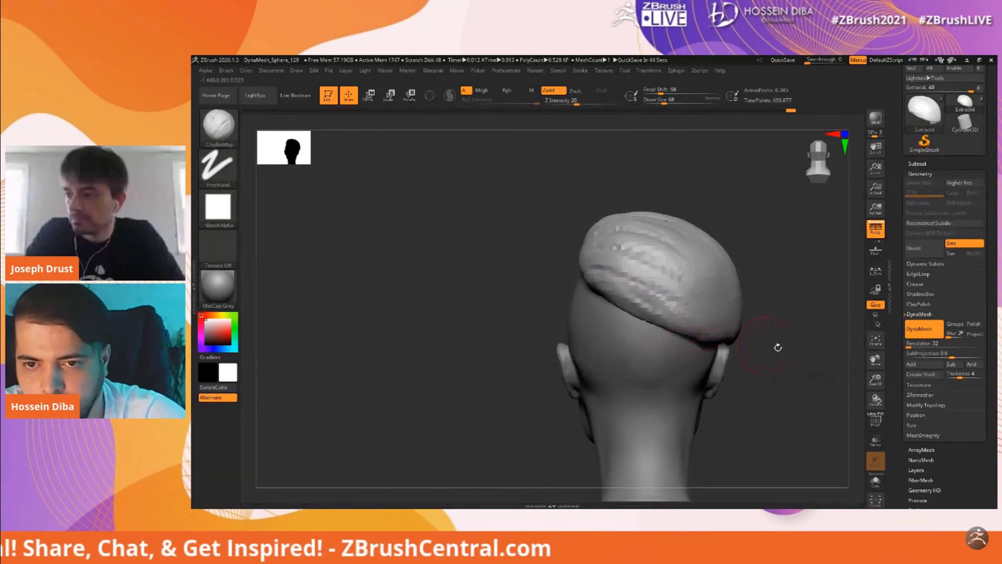
Layer short diagonal ClayBuildup strands at the back of the head, descending towards the long side
{"action": "left_click_drag", "start_coordinate": [775, 343], "coordinate": [725, 340]}
{"action": "left_click_drag", "start_coordinate": [663, 287], "coordinate": [692, 325]}
{"action": "left_click_drag", "start_coordinate": [647, 274], "coordinate": [683, 321]}
{"action": "left_click_drag", "start_coordinate": [677, 272], "coordinate": [706, 305]}
{"action": "left_click_drag", "start_coordinate": [697, 253], "coordinate": [720, 281]}
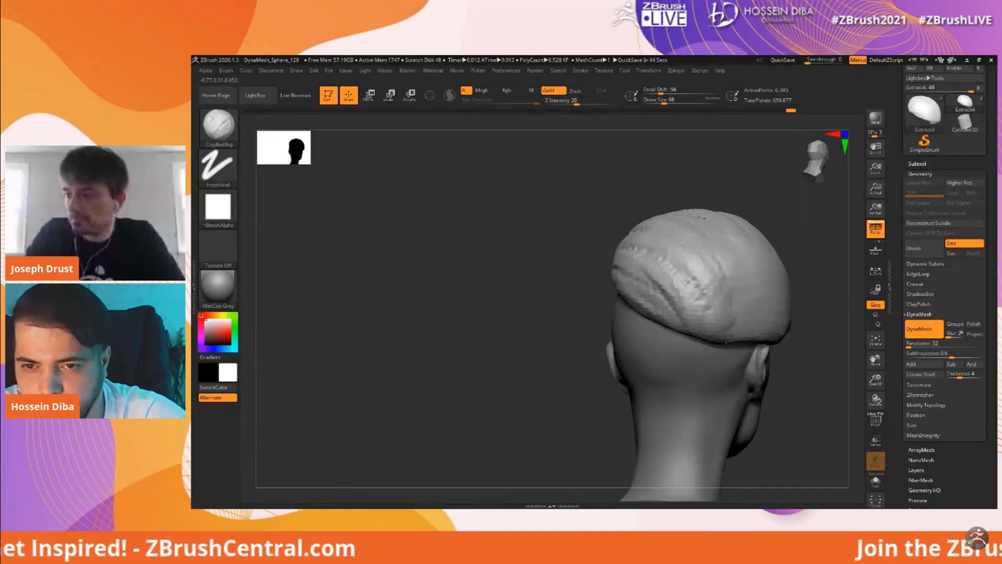
Reinforce the swept strands on the front fringe from the parting down to its tip over the brow
{"action": "mouse_move", "coordinate": [814, 350]}
{"action": "left_mouse_down"}
{"action": "mouse_move", "coordinate": [827, 351]}
{"action": "mouse_move", "coordinate": [718, 324]}
{"action": "left_mouse_up"}
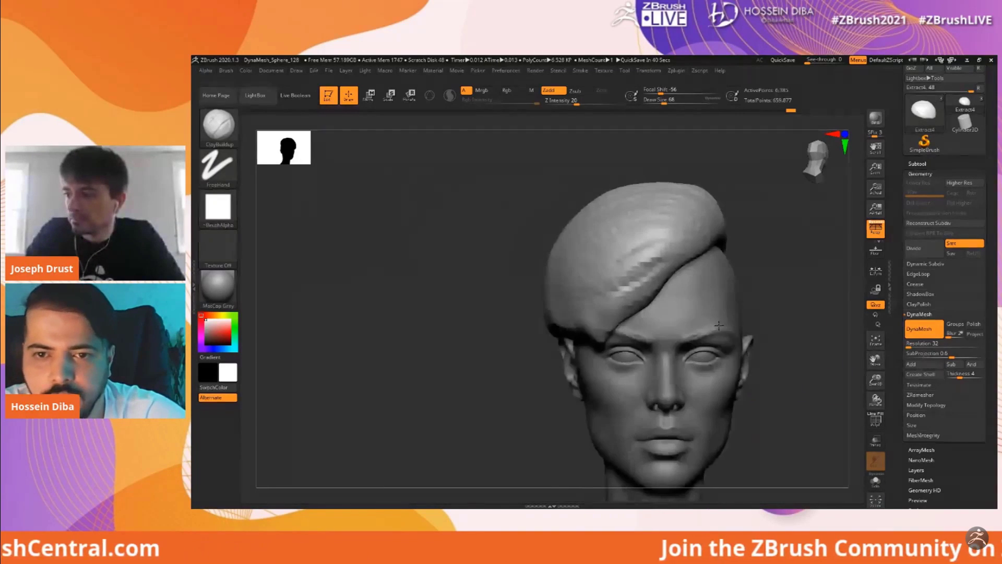
{"action": "left_click_drag", "start_coordinate": [670, 257], "coordinate": [611, 295]}
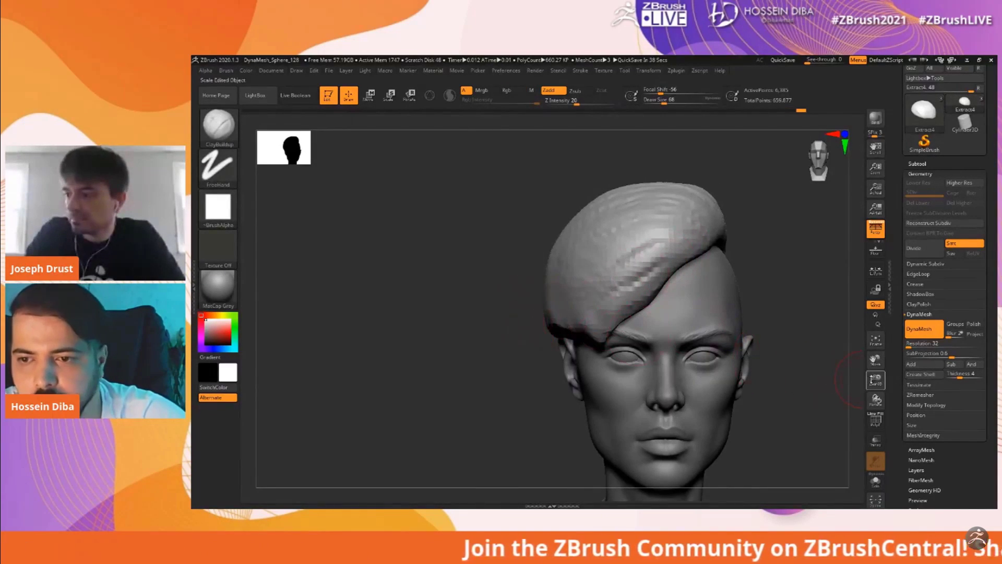
{"action": "left_click_drag", "start_coordinate": [875, 380], "coordinate": [875, 398]}
{"action": "left_click_drag", "start_coordinate": [876, 359], "coordinate": [861, 362]}
{"action": "left_click_drag", "start_coordinate": [442, 282], "coordinate": [472, 285]}
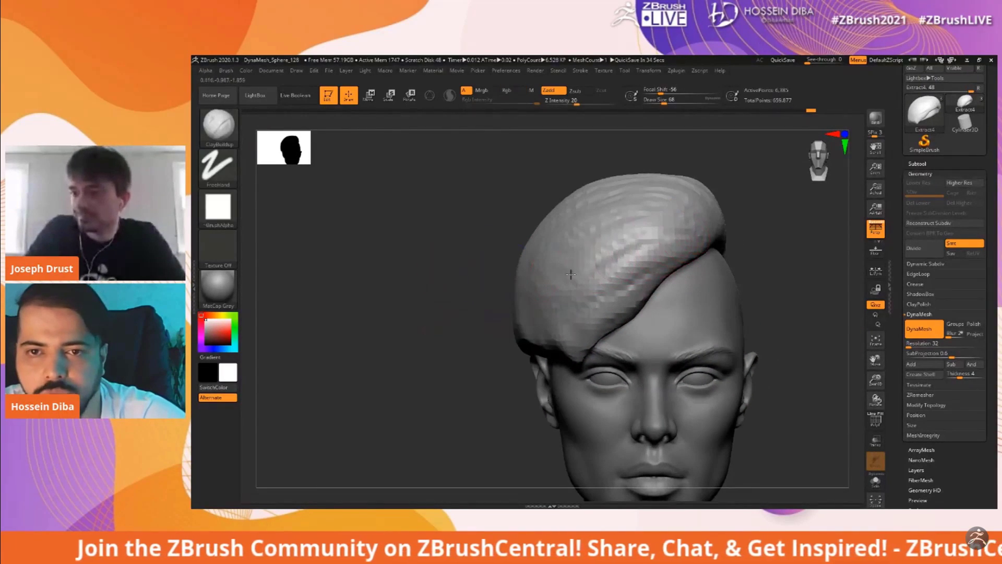
{"action": "left_click_drag", "start_coordinate": [875, 381], "coordinate": [874, 342]}
{"action": "left_click_drag", "start_coordinate": [461, 284], "coordinate": [486, 283]}
Carve recessed channels with ClayBuildup between the strands on the upper front and long side of the hair
{"action": "left_click_drag", "start_coordinate": [615, 224], "coordinate": [582, 270], "text": "alt"}
{"action": "left_click_drag", "start_coordinate": [590, 205], "coordinate": [564, 255], "text": "alt"}
{"action": "left_click_drag", "start_coordinate": [554, 193], "coordinate": [537, 231], "text": "alt"}
{"action": "left_click_drag", "start_coordinate": [541, 205], "coordinate": [518, 245], "text": "alt"}
{"action": "mouse_move", "coordinate": [409, 285]}
{"action": "left_mouse_down"}
{"action": "mouse_move", "coordinate": [444, 286]}
{"action": "mouse_move", "coordinate": [410, 285]}
{"action": "left_mouse_up"}
{"action": "left_click_drag", "start_coordinate": [875, 361], "coordinate": [882, 382]}
{"action": "left_click_drag", "start_coordinate": [734, 311], "coordinate": [766, 312]}
{"action": "left_click_drag", "start_coordinate": [516, 240], "coordinate": [496, 305], "text": "alt"}
{"action": "left_click_drag", "start_coordinate": [512, 240], "coordinate": [476, 315], "text": "alt"}
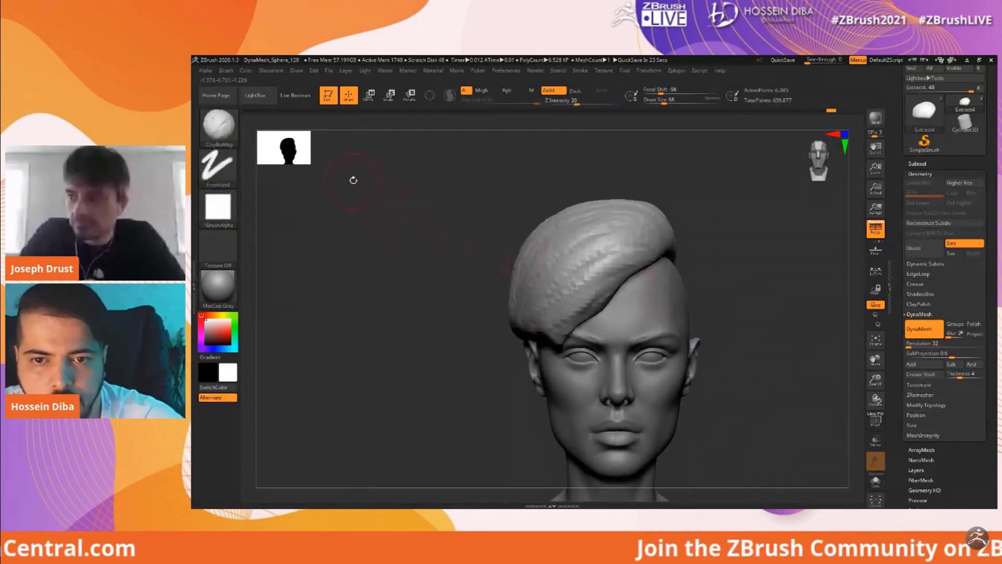
Select the DamStandard brush and cut sharp grooves along the lower edge of the fringe
{"action": "left_click", "coordinate": [234, 142]}
{"action": "left_click", "coordinate": [742, 195]}
{"action": "left_click_drag", "start_coordinate": [875, 380], "coordinate": [876, 398]}
{"action": "left_click_drag", "start_coordinate": [798, 312], "coordinate": [763, 302]}
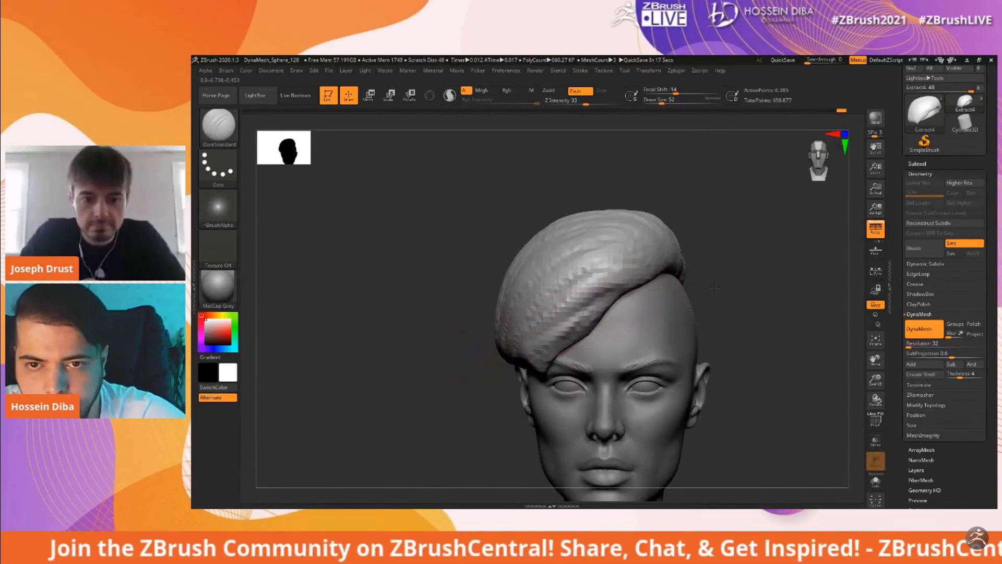
{"action": "left_click_drag", "start_coordinate": [720, 286], "coordinate": [647, 295]}
{"action": "left_click_drag", "start_coordinate": [467, 309], "coordinate": [483, 316]}
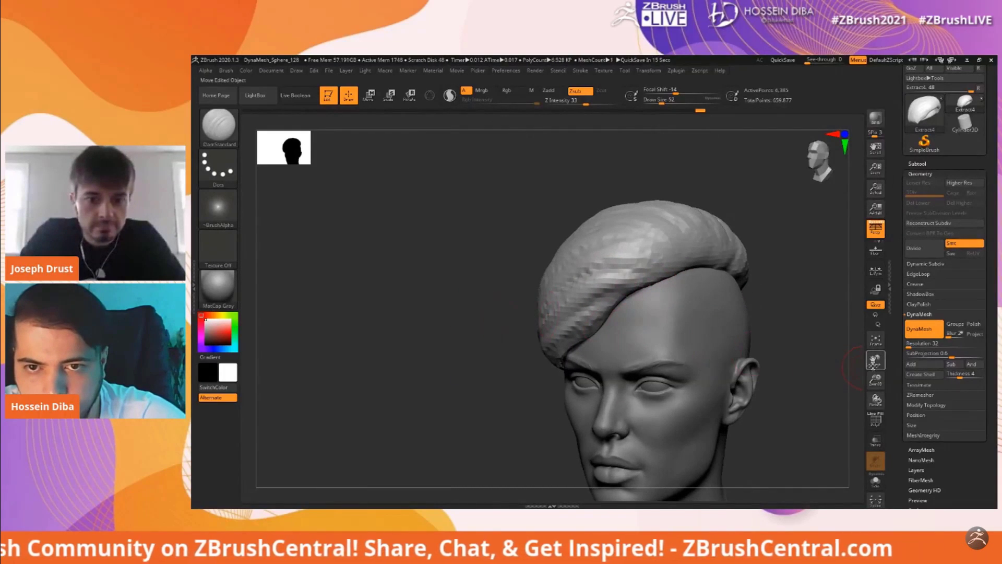
Cut DamStandard grooves between the strands on the top front of the hair, sweeping from the parting to the long side
{"action": "left_click_drag", "start_coordinate": [873, 361], "coordinate": [853, 395]}
{"action": "left_click_drag", "start_coordinate": [454, 307], "coordinate": [504, 319]}
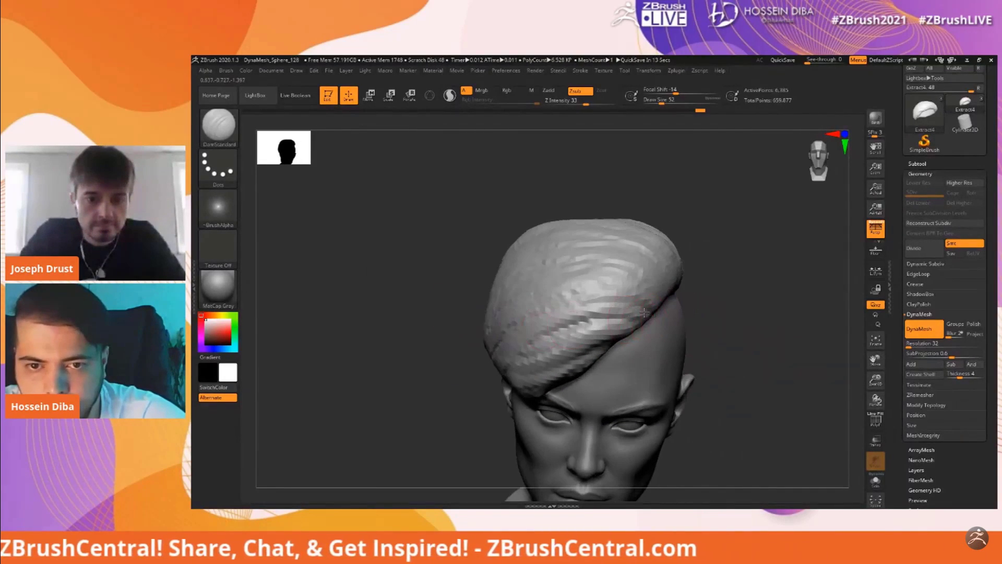
{"action": "left_click_drag", "start_coordinate": [440, 309], "coordinate": [408, 324]}
{"action": "left_click_drag", "start_coordinate": [867, 383], "coordinate": [810, 347]}
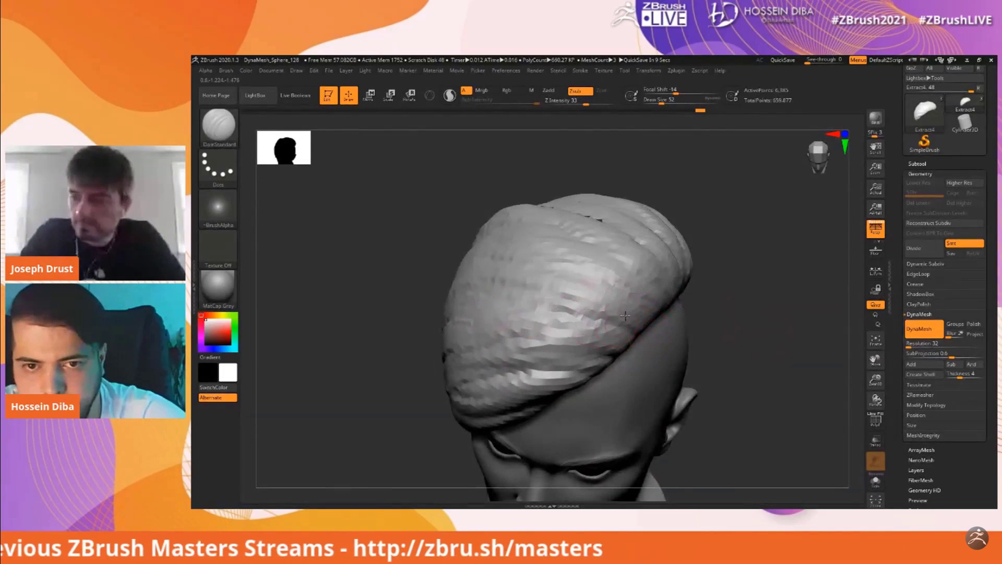
{"action": "left_click_drag", "start_coordinate": [724, 366], "coordinate": [658, 345]}
{"action": "left_click_drag", "start_coordinate": [549, 332], "coordinate": [522, 333]}
{"action": "left_click_drag", "start_coordinate": [592, 326], "coordinate": [493, 330]}
{"action": "left_click_drag", "start_coordinate": [360, 328], "coordinate": [399, 366]}
{"action": "left_click_drag", "start_coordinate": [602, 306], "coordinate": [509, 307]}
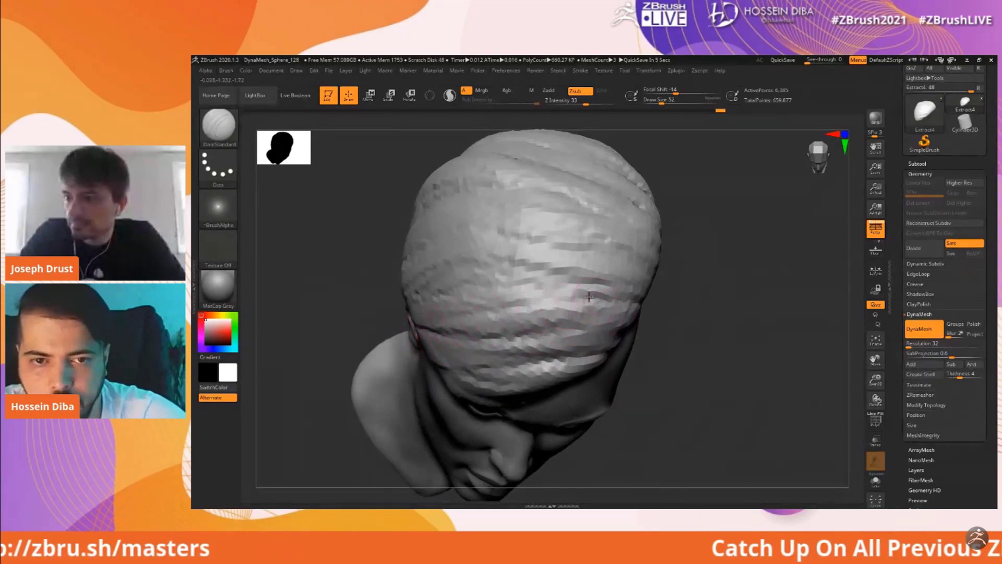
Deepen the DamStandard grooves from the parting above the shaved side into the front volume
{"action": "left_click_drag", "start_coordinate": [875, 360], "coordinate": [899, 382]}
{"action": "left_click_drag", "start_coordinate": [871, 403], "coordinate": [830, 390]}
{"action": "left_click_drag", "start_coordinate": [665, 303], "coordinate": [611, 295]}
{"action": "left_click_drag", "start_coordinate": [814, 376], "coordinate": [762, 329]}
{"action": "left_click_drag", "start_coordinate": [728, 300], "coordinate": [664, 304]}
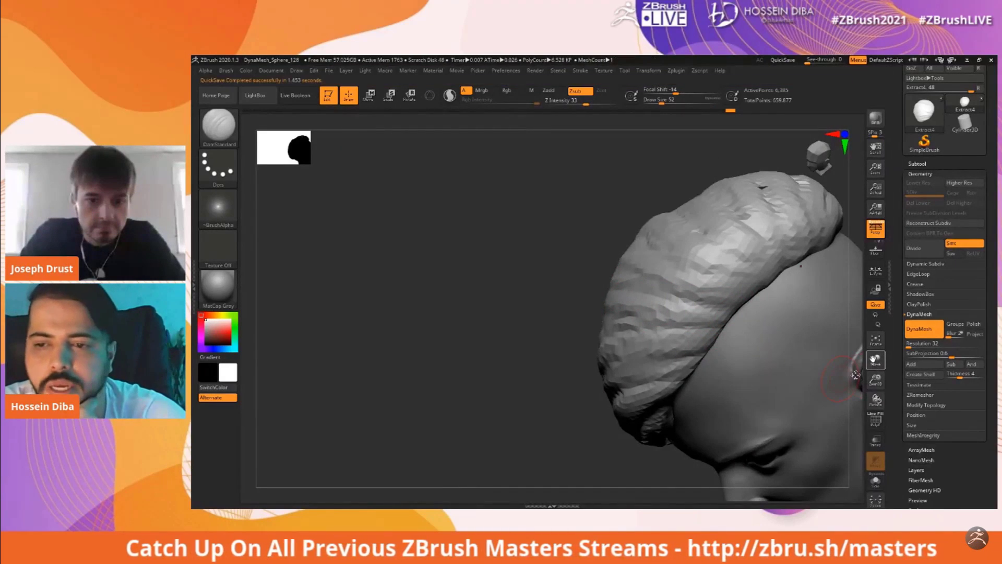
{"action": "left_click_drag", "start_coordinate": [853, 363], "coordinate": [607, 305]}
{"action": "left_click_drag", "start_coordinate": [786, 311], "coordinate": [695, 342]}
{"action": "left_click_drag", "start_coordinate": [879, 361], "coordinate": [927, 365], "text": "alt"}
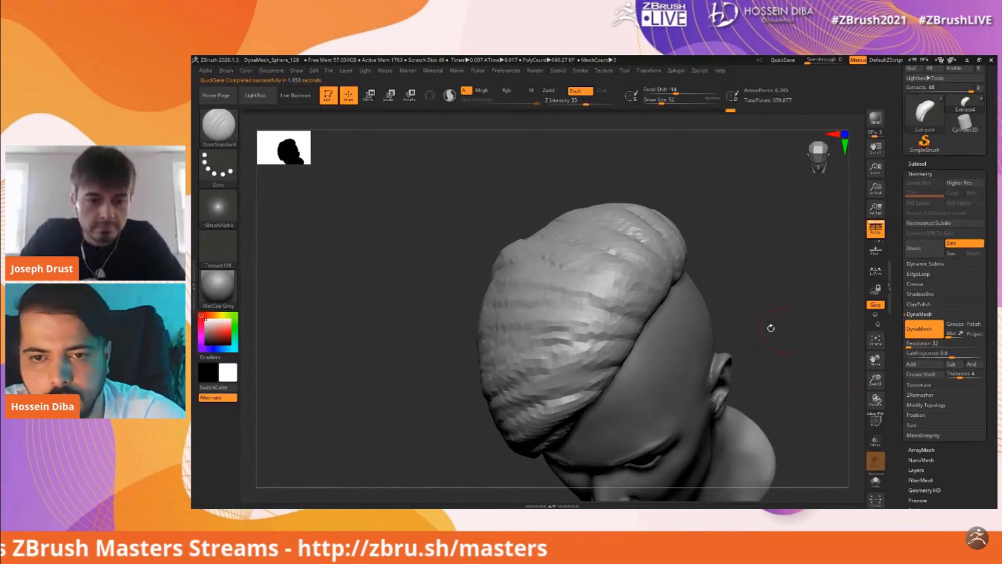
Engrave long DamStandard strand lines across the hair from the shaved-side edge towards the long side
{"action": "left_click_drag", "start_coordinate": [457, 271], "coordinate": [441, 309]}
{"action": "left_click_drag", "start_coordinate": [606, 335], "coordinate": [486, 319]}
{"action": "mouse_move", "coordinate": [876, 380]}
{"action": "left_mouse_down"}
{"action": "mouse_move", "coordinate": [875, 360]}
{"action": "mouse_move", "coordinate": [893, 418]}
{"action": "left_mouse_up"}
{"action": "left_click_drag", "start_coordinate": [804, 313], "coordinate": [793, 347]}
{"action": "left_click_drag", "start_coordinate": [656, 359], "coordinate": [563, 328]}
{"action": "left_click_drag", "start_coordinate": [662, 324], "coordinate": [601, 297]}
{"action": "left_click_drag", "start_coordinate": [725, 287], "coordinate": [499, 271]}
Carve flowing DamStandard grooves over the crown and the upper back of the hair
{"action": "left_click_drag", "start_coordinate": [875, 384], "coordinate": [876, 372]}
{"action": "left_click_drag", "start_coordinate": [501, 334], "coordinate": [376, 334]}
{"action": "left_click_drag", "start_coordinate": [678, 276], "coordinate": [624, 258]}
{"action": "left_click_drag", "start_coordinate": [507, 326], "coordinate": [448, 347]}
{"action": "mouse_move", "coordinate": [658, 351]}
{"action": "left_mouse_down"}
{"action": "mouse_move", "coordinate": [598, 345]}
{"action": "mouse_move", "coordinate": [545, 357]}
{"action": "left_mouse_up"}
{"action": "left_click_drag", "start_coordinate": [484, 367], "coordinate": [584, 366]}
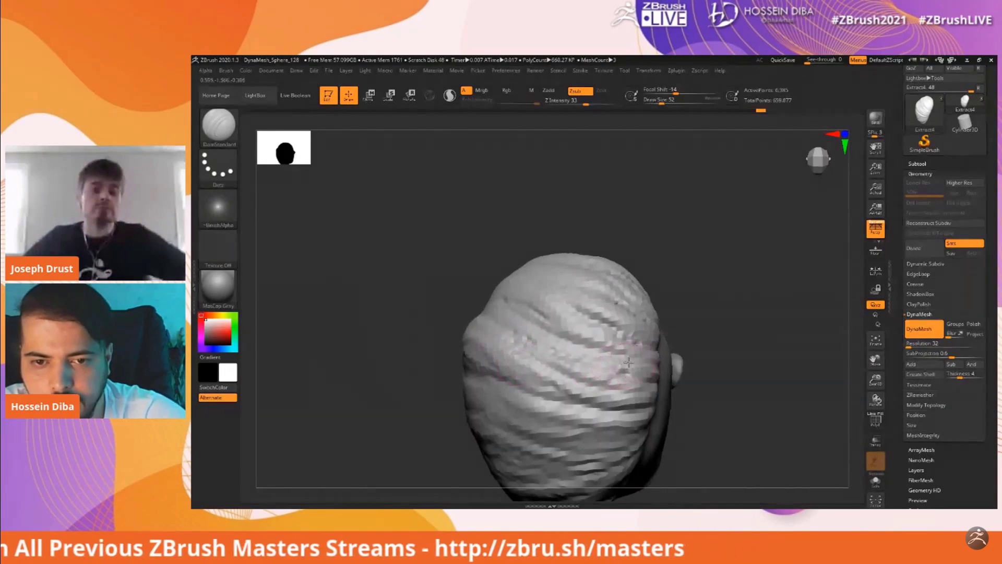
Continue the DamStandard strand lines from the top down the long side of the hair above the ear
{"action": "left_click_drag", "start_coordinate": [705, 324], "coordinate": [715, 391]}
{"action": "left_click_drag", "start_coordinate": [866, 369], "coordinate": [757, 334]}
{"action": "left_click_drag", "start_coordinate": [640, 271], "coordinate": [602, 268]}
{"action": "mouse_move", "coordinate": [433, 371]}
{"action": "left_mouse_down"}
{"action": "mouse_move", "coordinate": [429, 318]}
{"action": "mouse_move", "coordinate": [410, 301]}
{"action": "mouse_move", "coordinate": [832, 385]}
{"action": "mouse_move", "coordinate": [830, 280]}
{"action": "mouse_move", "coordinate": [762, 310]}
{"action": "left_mouse_up"}
{"action": "left_click_drag", "start_coordinate": [835, 386], "coordinate": [875, 354]}
{"action": "left_click_drag", "start_coordinate": [601, 241], "coordinate": [549, 282]}
{"action": "left_click_drag", "start_coordinate": [420, 321], "coordinate": [585, 304]}
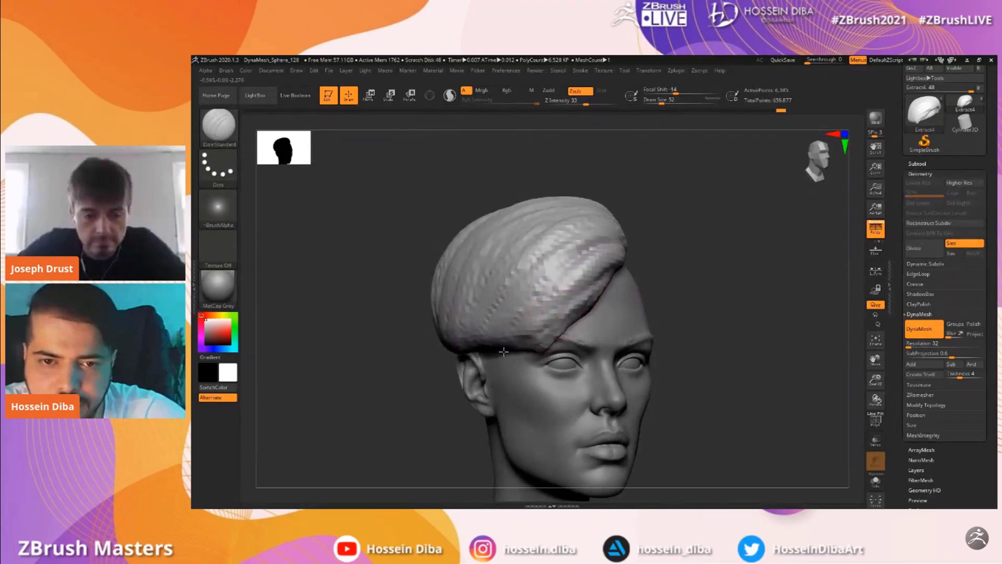
{"action": "mouse_move", "coordinate": [859, 378]}
{"action": "left_mouse_down"}
{"action": "mouse_move", "coordinate": [788, 329]}
{"action": "mouse_move", "coordinate": [773, 334]}
{"action": "mouse_move", "coordinate": [787, 355]}
{"action": "mouse_move", "coordinate": [830, 374]}
{"action": "mouse_move", "coordinate": [763, 342]}
{"action": "mouse_move", "coordinate": [856, 348]}
{"action": "left_mouse_up"}
{"action": "left_click_drag", "start_coordinate": [540, 294], "coordinate": [736, 342]}
{"action": "left_click_drag", "start_coordinate": [877, 363], "coordinate": [870, 359]}
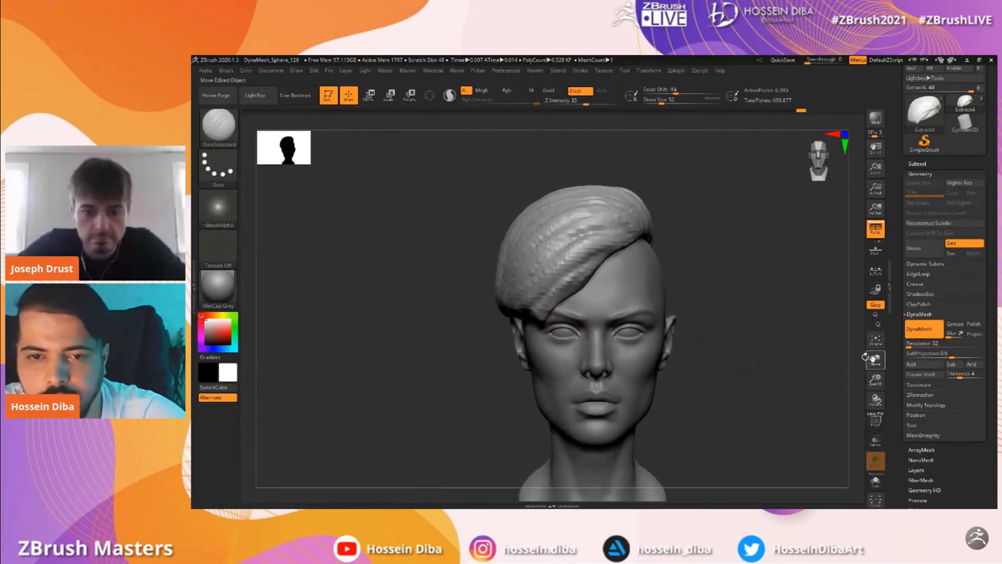
Adjust the hair's outline above the shaved side and around the back with an enlarged Move brush
{"action": "key", "text": "b"}
{"action": "key", "text": "m"}
{"action": "key", "text": "v"}
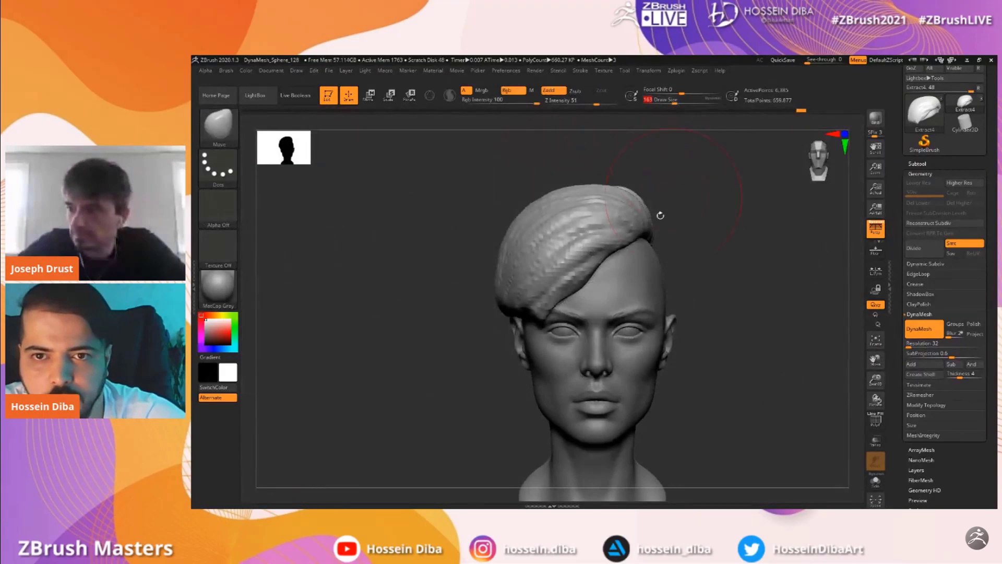
{"action": "mouse_move", "coordinate": [741, 244]}
{"action": "left_mouse_down"}
{"action": "mouse_move", "coordinate": [696, 239]}
{"action": "mouse_move", "coordinate": [671, 217]}
{"action": "left_mouse_up"}
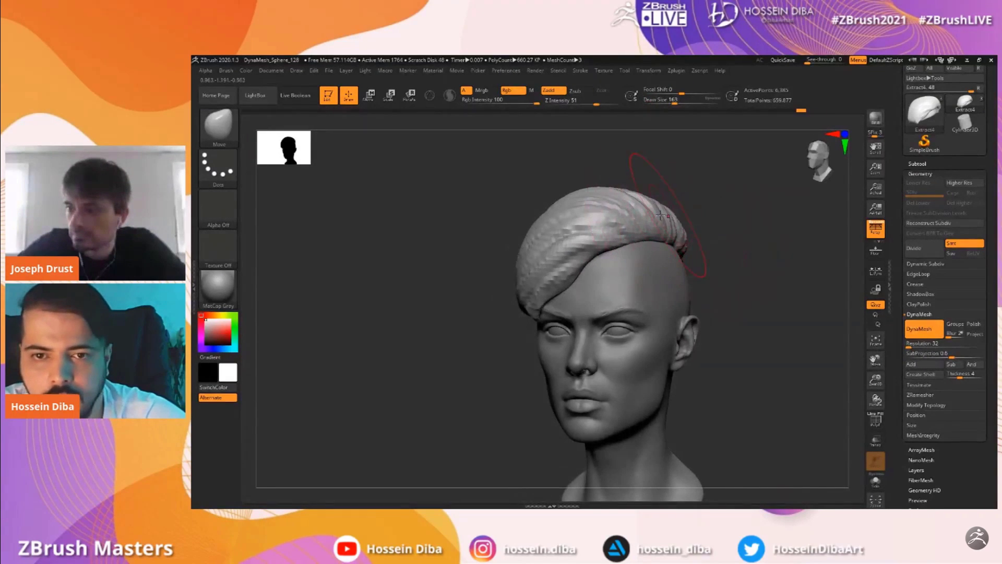
{"action": "left_click_drag", "start_coordinate": [479, 244], "coordinate": [534, 249], "text": "shift"}
{"action": "left_click_drag", "start_coordinate": [472, 272], "coordinate": [637, 275]}
{"action": "mouse_move", "coordinate": [474, 195]}
{"action": "left_mouse_down"}
{"action": "mouse_move", "coordinate": [499, 197]}
{"action": "mouse_move", "coordinate": [445, 199]}
{"action": "left_mouse_up"}
{"action": "left_click_drag", "start_coordinate": [292, 259], "coordinate": [397, 264]}
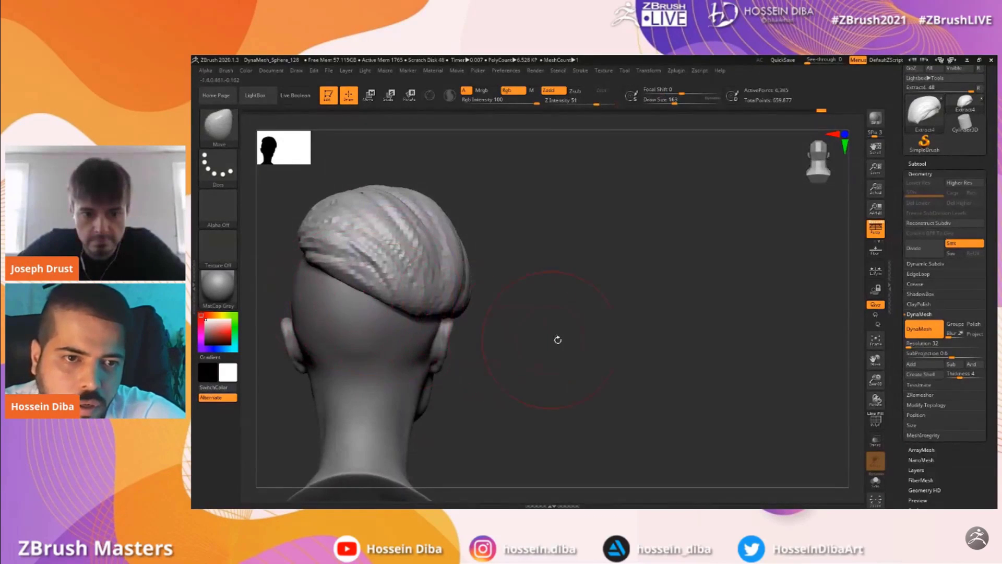
Refine the hair's lower edge on the long side over the temple with the Move brush
{"action": "left_click_drag", "start_coordinate": [530, 340], "coordinate": [617, 334]}
{"action": "left_click_drag", "start_coordinate": [876, 382], "coordinate": [876, 366]}
{"action": "left_click_drag", "start_coordinate": [875, 360], "coordinate": [947, 355]}
{"action": "left_click_drag", "start_coordinate": [749, 349], "coordinate": [772, 375]}
{"action": "left_click_drag", "start_coordinate": [877, 380], "coordinate": [878, 394]}
{"action": "left_click_drag", "start_coordinate": [876, 360], "coordinate": [906, 383]}
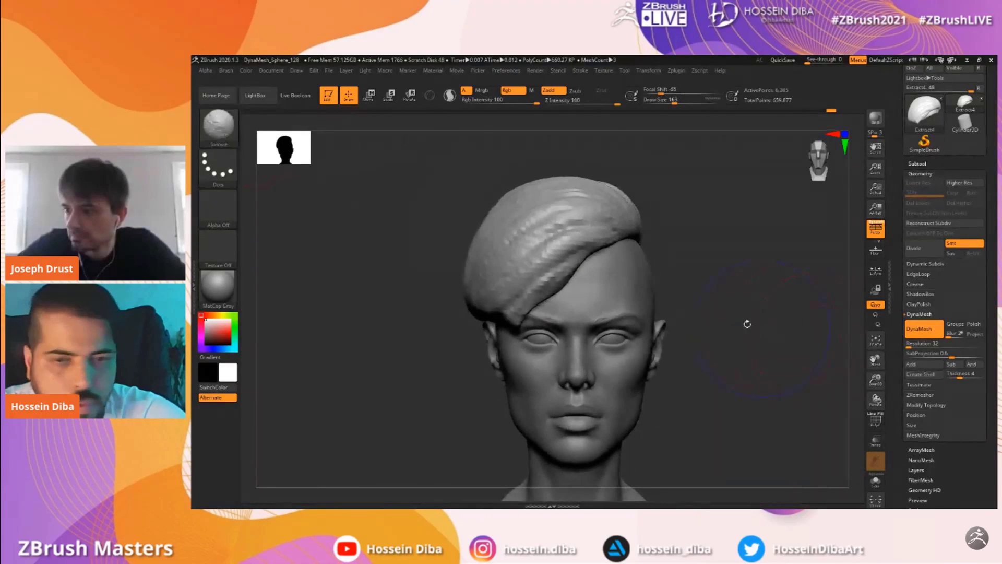
{"action": "mouse_move", "coordinate": [472, 305]}
{"action": "left_mouse_down"}
{"action": "mouse_move", "coordinate": [432, 315]}
{"action": "mouse_move", "coordinate": [491, 335]}
{"action": "left_mouse_up"}
{"action": "left_click_drag", "start_coordinate": [876, 380], "coordinate": [962, 338]}
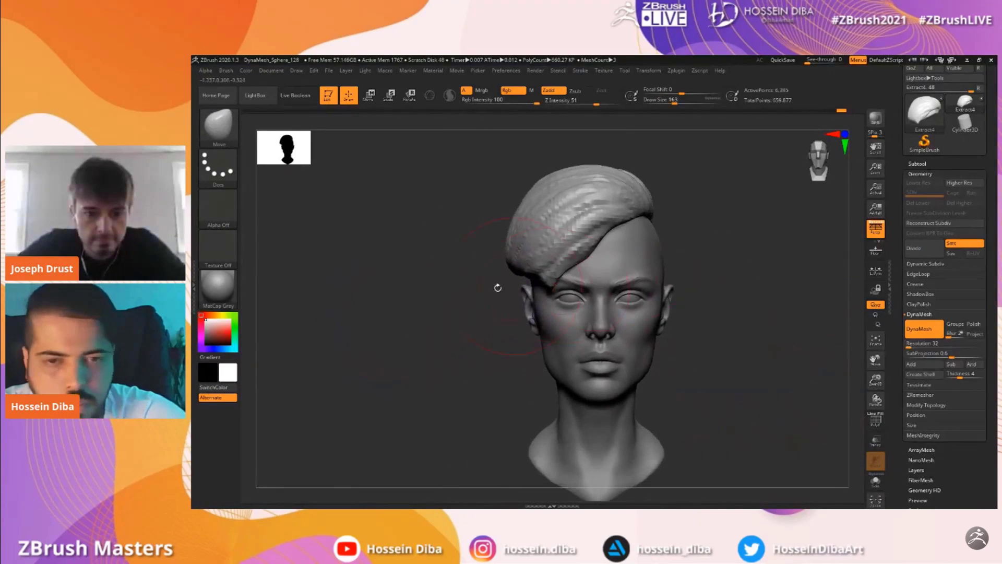
Pull the long side of the hair outward above the ear with the Move brush
{"action": "left_click_drag", "start_coordinate": [502, 257], "coordinate": [471, 269]}
{"action": "left_click_drag", "start_coordinate": [877, 385], "coordinate": [877, 396]}
{"action": "left_click_drag", "start_coordinate": [876, 361], "coordinate": [856, 383]}
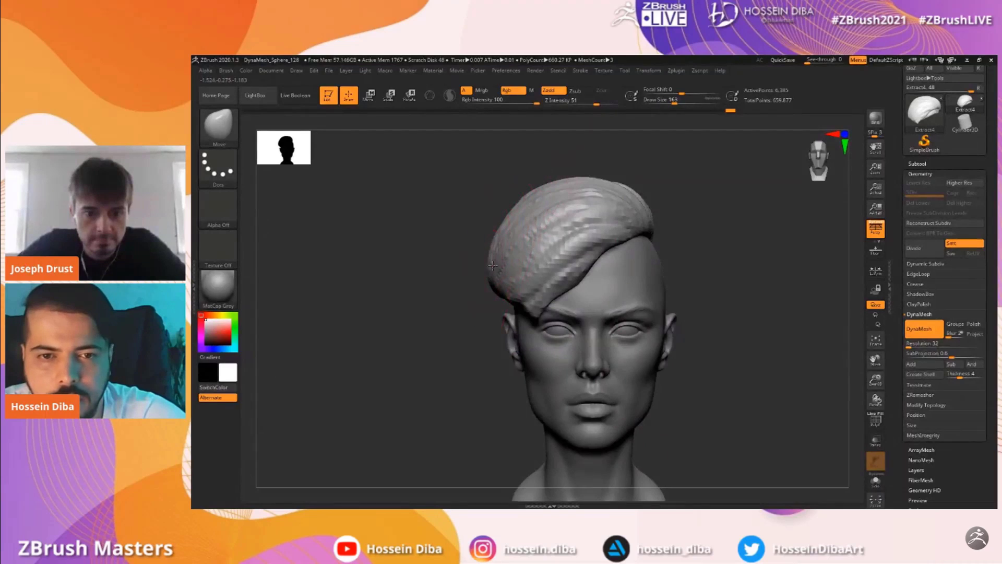
{"action": "left_click_drag", "start_coordinate": [459, 281], "coordinate": [469, 282]}
Remesh the hair with DynaMesh at resolution 128 and inspect its wireframe
{"action": "left_click_drag", "start_coordinate": [808, 383], "coordinate": [799, 383], "text": "shift"}
{"action": "left_click_drag", "start_coordinate": [875, 383], "coordinate": [874, 375]}
{"action": "left_click_drag", "start_coordinate": [868, 362], "coordinate": [870, 358]}
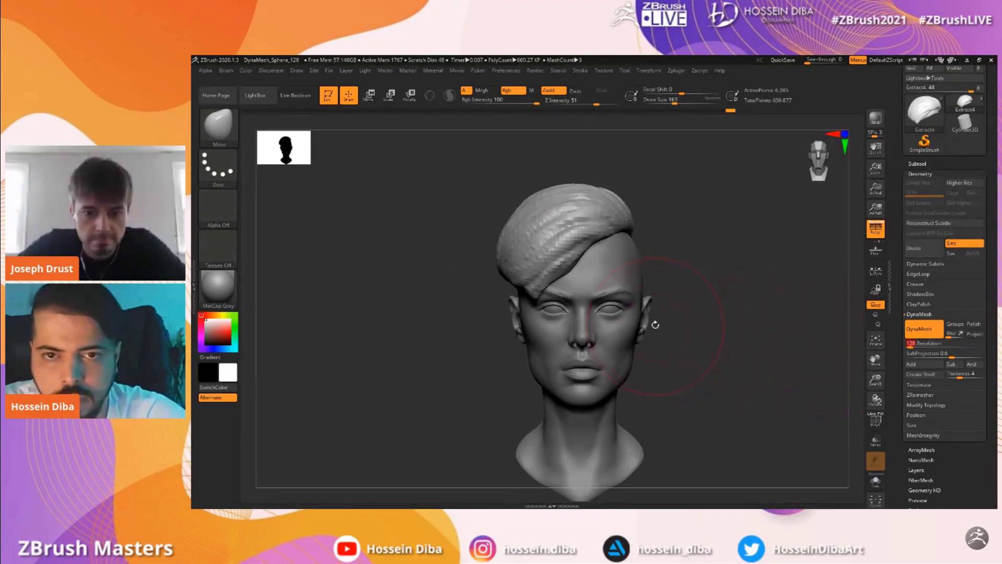
{"action": "left_click_drag", "start_coordinate": [753, 271], "coordinate": [709, 350], "text": "ctrl"}
{"action": "left_click_drag", "start_coordinate": [876, 382], "coordinate": [873, 397]}
{"action": "left_click", "coordinate": [876, 420]}
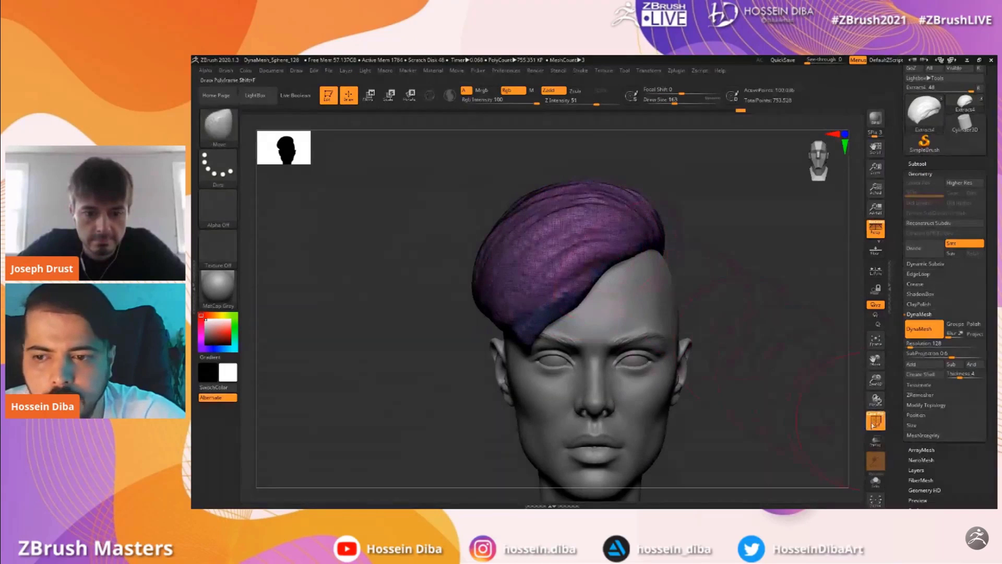
{"action": "left_click", "coordinate": [875, 420]}
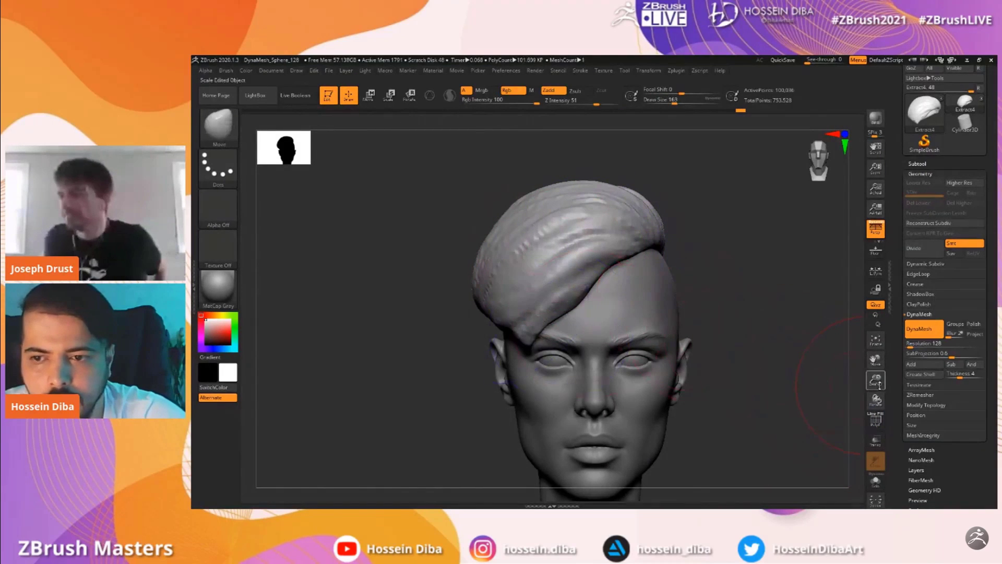
Smooth the remeshed hair surface over the front, crown, sides and back
{"action": "left_click_drag", "start_coordinate": [876, 385], "coordinate": [876, 373]}
{"action": "left_click_drag", "start_coordinate": [876, 360], "coordinate": [875, 401]}
{"action": "left_click_drag", "start_coordinate": [794, 303], "coordinate": [736, 355]}
{"action": "mouse_move", "coordinate": [619, 215]}
{"action": "left_mouse_down", "text": "shift"}
{"action": "mouse_move", "coordinate": [691, 217]}
{"action": "mouse_move", "coordinate": [715, 235]}
{"action": "mouse_move", "coordinate": [641, 319]}
{"action": "left_mouse_up", "text": "shift"}
{"action": "left_click_drag", "start_coordinate": [683, 226], "coordinate": [526, 143]}
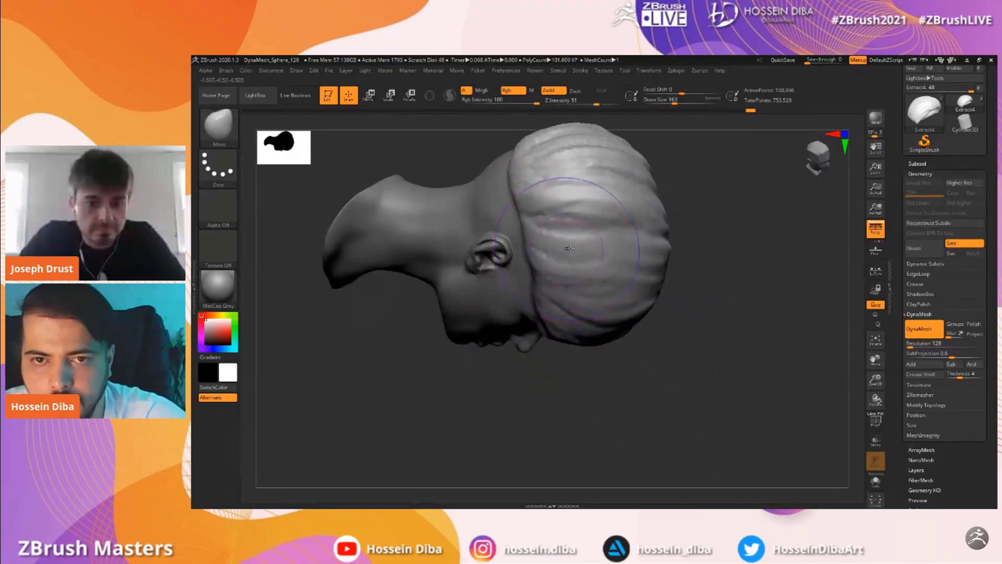
{"action": "left_click_drag", "start_coordinate": [747, 377], "coordinate": [660, 263]}
{"action": "left_click_drag", "start_coordinate": [683, 302], "coordinate": [468, 271]}
{"action": "mouse_move", "coordinate": [721, 396]}
{"action": "left_mouse_down"}
{"action": "mouse_move", "coordinate": [698, 338]}
{"action": "mouse_move", "coordinate": [703, 391]}
{"action": "left_mouse_up"}
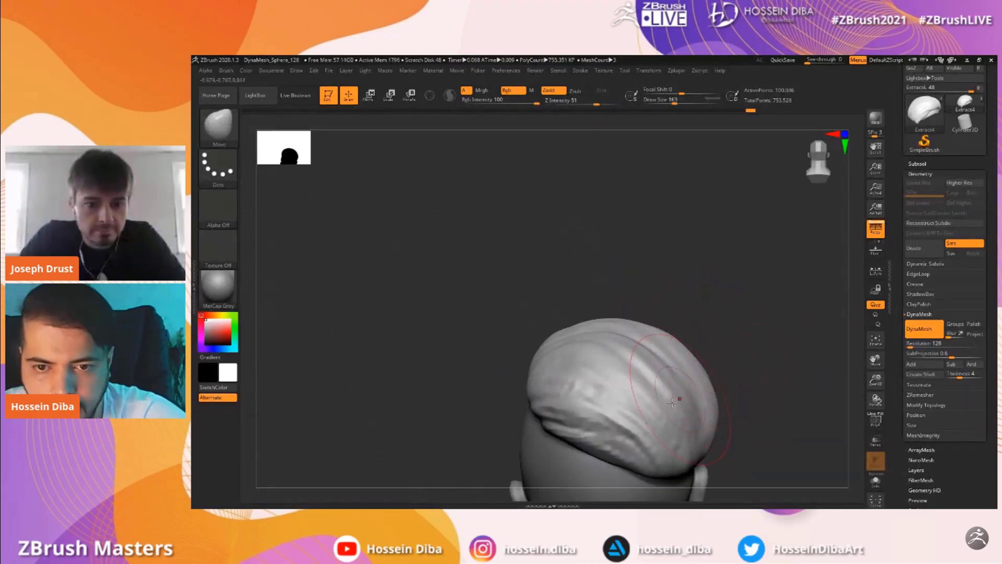
{"action": "mouse_move", "coordinate": [699, 334]}
{"action": "left_mouse_down"}
{"action": "mouse_move", "coordinate": [507, 356]}
{"action": "mouse_move", "coordinate": [514, 364]}
{"action": "left_mouse_up"}
{"action": "left_click_drag", "start_coordinate": [832, 396], "coordinate": [785, 340], "text": "alt"}
{"action": "left_click_drag", "start_coordinate": [864, 398], "coordinate": [822, 356], "text": "alt"}
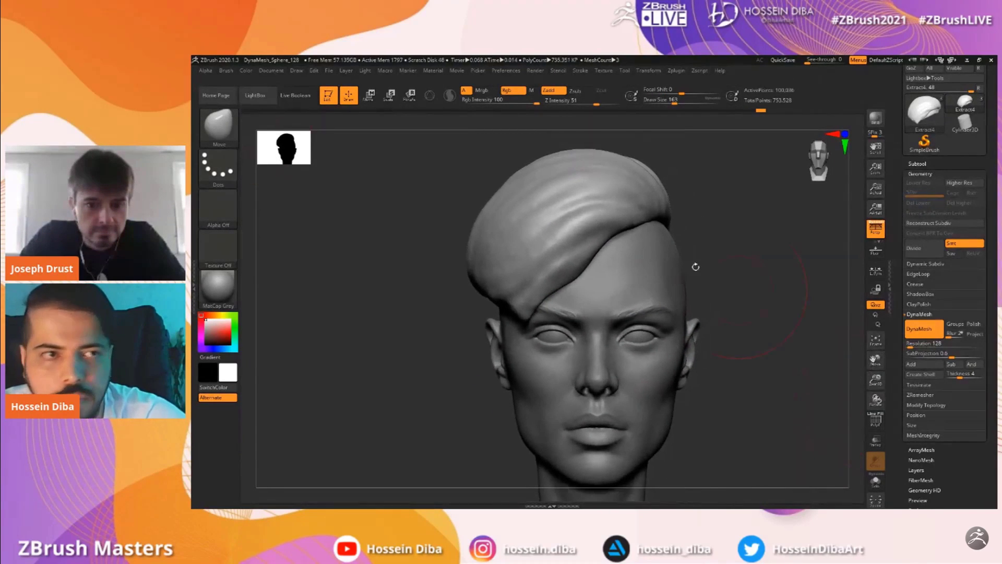
Carve strand grooves along the hair's front swept edge using DamStandard with Draw Size 65 and Z Intensity 68
{"action": "left_click", "coordinate": [219, 128]}
{"action": "left_click", "coordinate": [746, 195]}
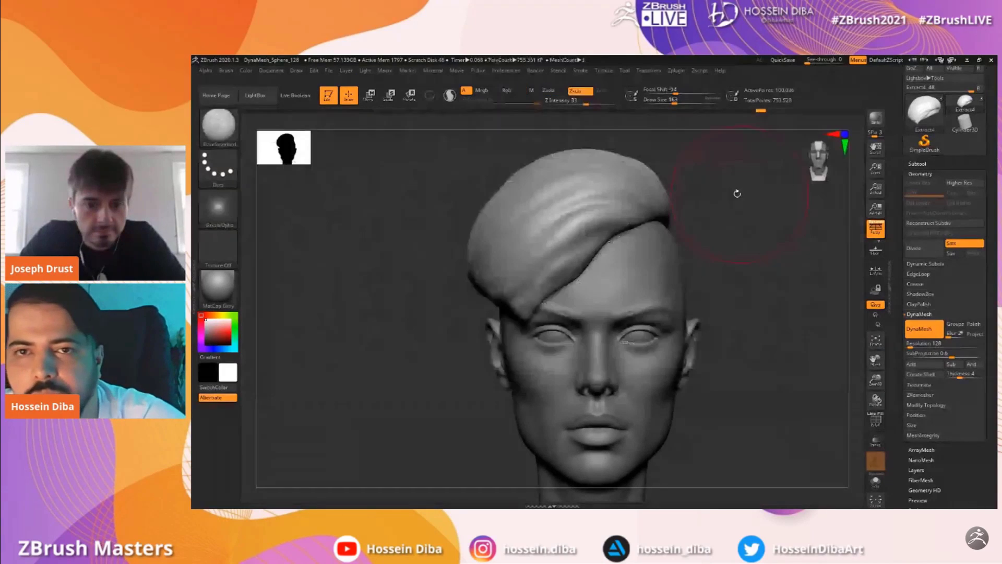
{"action": "left_click_drag", "start_coordinate": [663, 100], "coordinate": [664, 99]}
{"action": "mouse_move", "coordinate": [855, 358]}
{"action": "left_mouse_down", "text": "alt"}
{"action": "mouse_move", "coordinate": [856, 331]}
{"action": "mouse_move", "coordinate": [866, 365]}
{"action": "left_mouse_up", "text": "alt"}
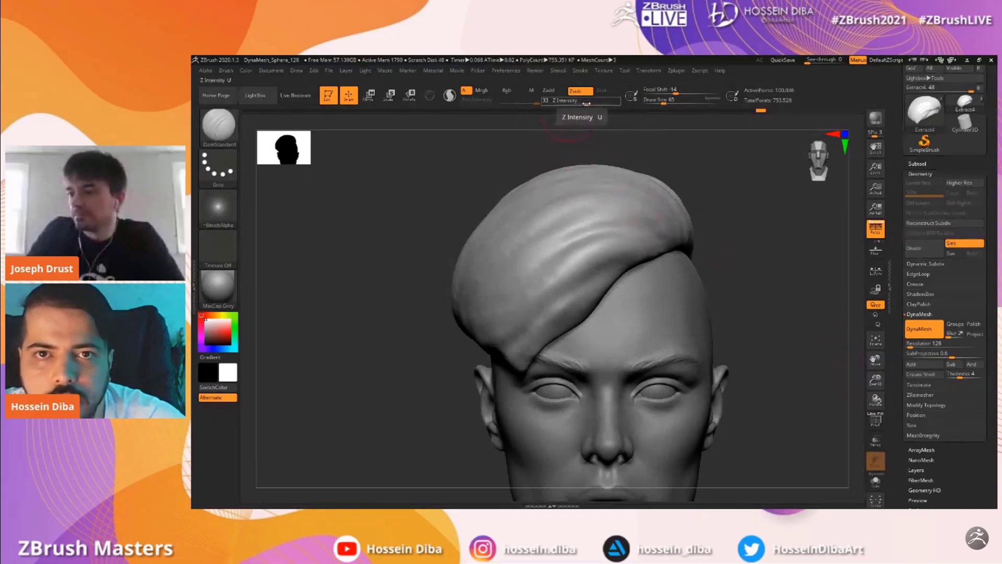
{"action": "left_click_drag", "start_coordinate": [586, 103], "coordinate": [605, 103]}
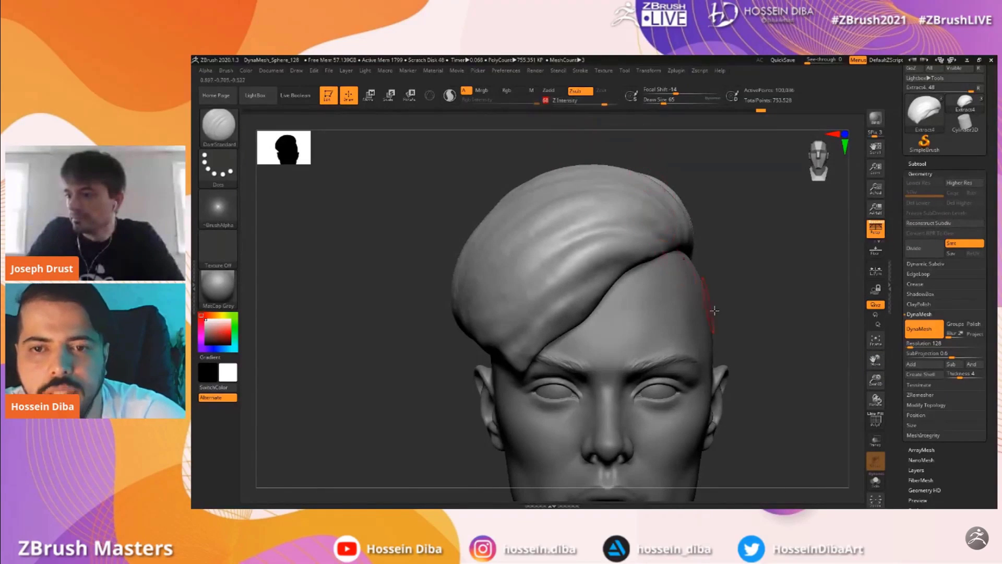
{"action": "left_click_drag", "start_coordinate": [852, 375], "coordinate": [844, 342], "text": "alt"}
{"action": "left_click_drag", "start_coordinate": [580, 280], "coordinate": [476, 329]}
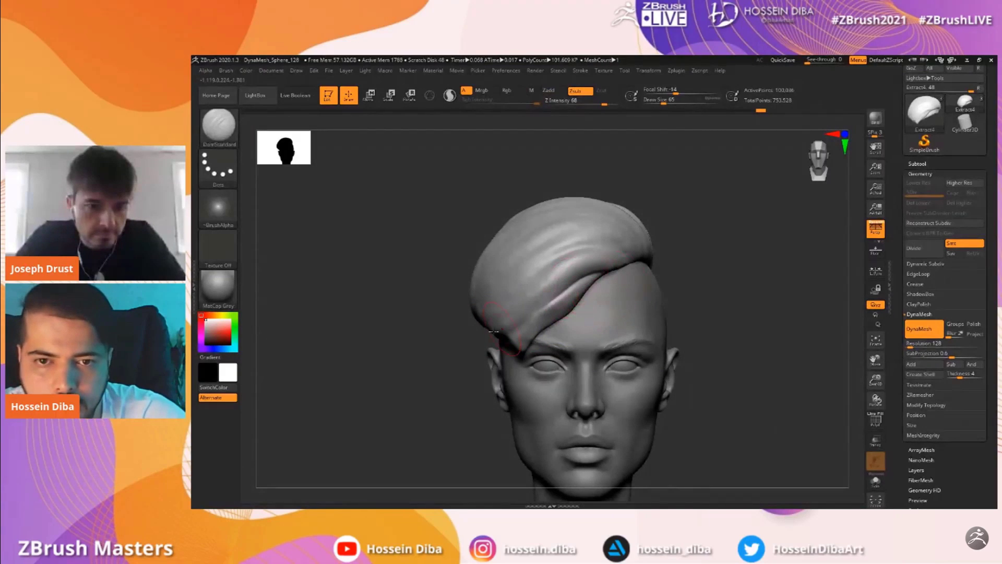
{"action": "left_click_drag", "start_coordinate": [429, 312], "coordinate": [428, 328]}
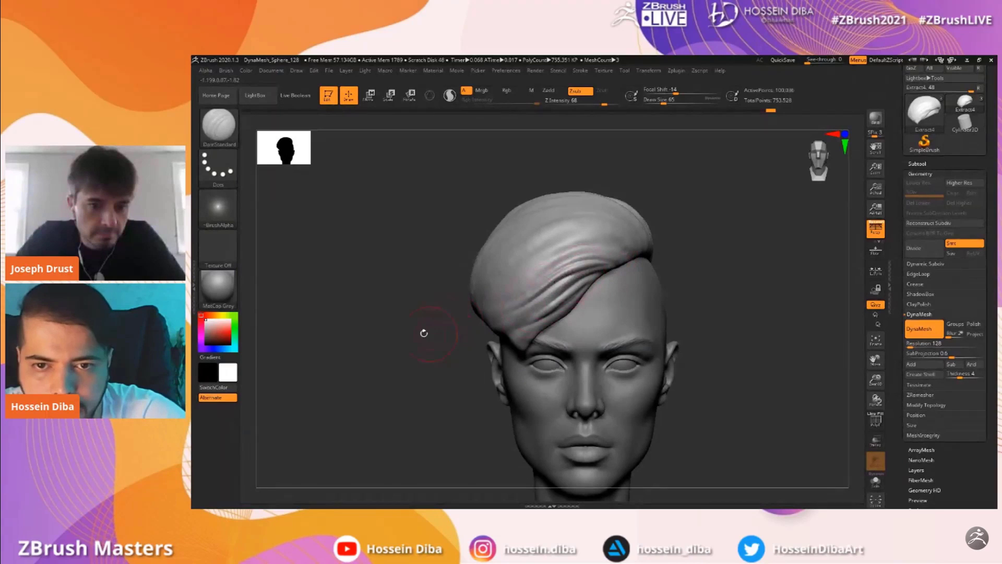
{"action": "key", "text": "ctrl+shift+z"}
Carve DamStandard strands from the front hairline beside the shaved side across the forelock
{"action": "left_click_drag", "start_coordinate": [874, 363], "coordinate": [877, 391]}
{"action": "left_click_drag", "start_coordinate": [781, 300], "coordinate": [747, 309]}
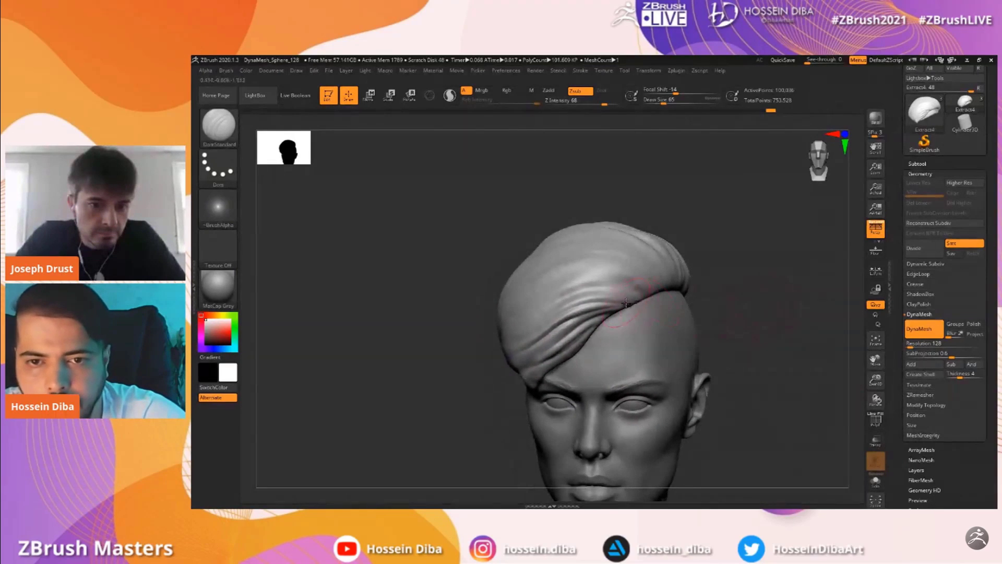
{"action": "left_click_drag", "start_coordinate": [456, 293], "coordinate": [545, 303]}
{"action": "left_click_drag", "start_coordinate": [616, 287], "coordinate": [551, 288]}
{"action": "left_click_drag", "start_coordinate": [493, 280], "coordinate": [517, 291]}
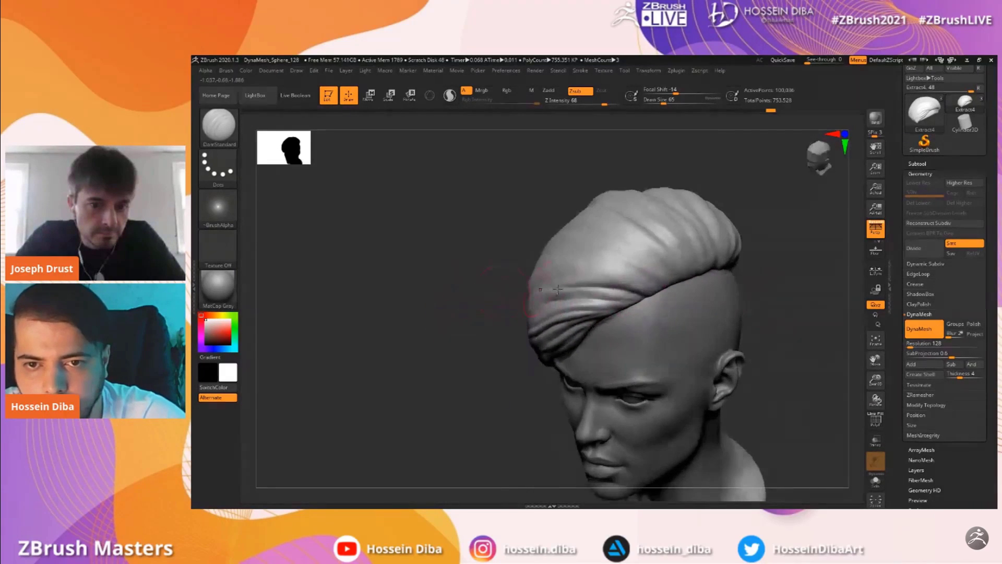
{"action": "left_click_drag", "start_coordinate": [652, 295], "coordinate": [559, 265]}
{"action": "left_click_drag", "start_coordinate": [856, 360], "coordinate": [783, 325]}
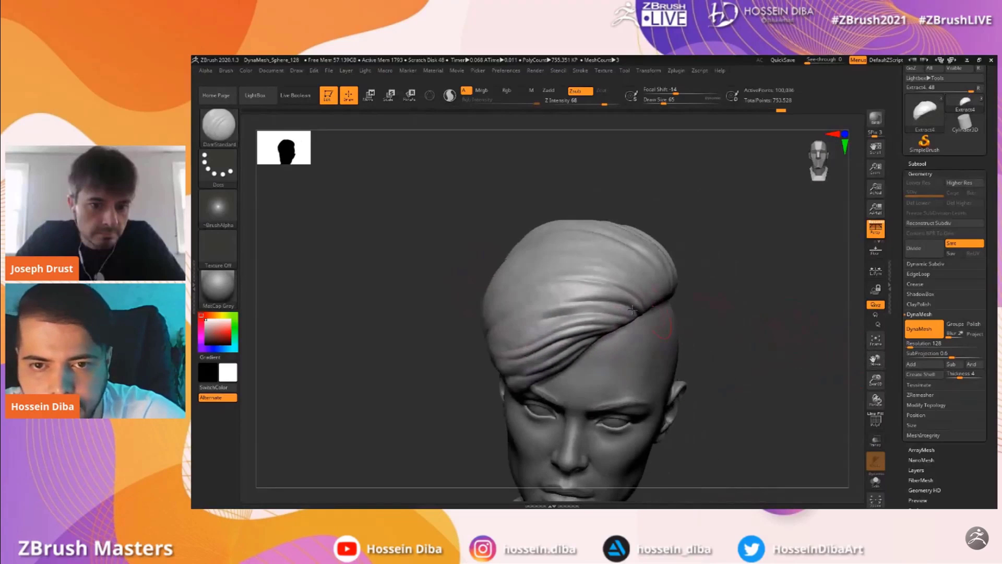
Extend the DamStandard strand grooves across the upper front of the hair toward the long side
{"action": "left_click_drag", "start_coordinate": [564, 315], "coordinate": [523, 323]}
{"action": "left_click_drag", "start_coordinate": [428, 319], "coordinate": [472, 309]}
{"action": "left_click_drag", "start_coordinate": [511, 270], "coordinate": [574, 301]}
{"action": "left_click_drag", "start_coordinate": [875, 360], "coordinate": [788, 386]}
{"action": "left_click_drag", "start_coordinate": [597, 291], "coordinate": [519, 291]}
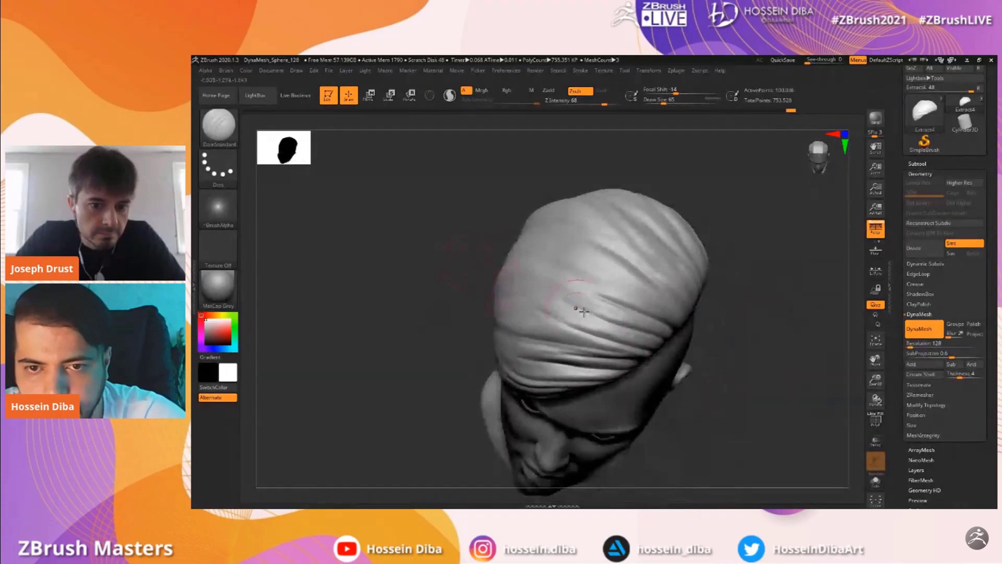
{"action": "left_click_drag", "start_coordinate": [620, 314], "coordinate": [433, 303]}
{"action": "mouse_move", "coordinate": [652, 337]}
{"action": "left_mouse_down"}
{"action": "mouse_move", "coordinate": [499, 299]}
{"action": "mouse_move", "coordinate": [474, 303]}
{"action": "left_mouse_up"}
{"action": "mouse_move", "coordinate": [745, 404]}
{"action": "left_mouse_down"}
{"action": "mouse_move", "coordinate": [741, 326]}
{"action": "mouse_move", "coordinate": [723, 324]}
{"action": "left_mouse_up"}
{"action": "mouse_move", "coordinate": [867, 382]}
{"action": "left_mouse_down", "text": "alt"}
{"action": "mouse_move", "coordinate": [865, 341]}
{"action": "mouse_move", "coordinate": [785, 338]}
{"action": "mouse_move", "coordinate": [783, 357]}
{"action": "mouse_move", "coordinate": [875, 404]}
{"action": "left_mouse_up", "text": "alt"}
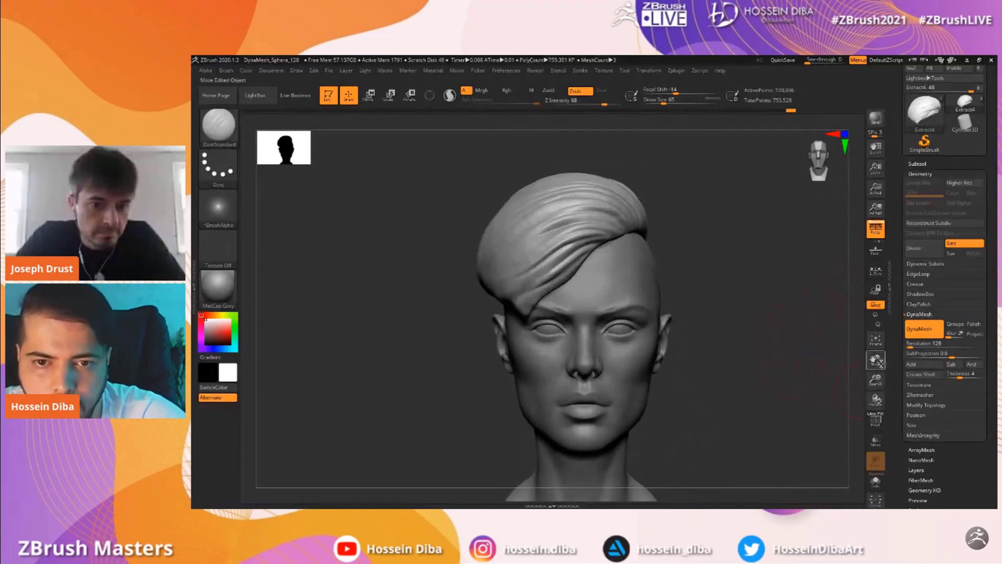
Carve diagonal strand lines into the long side of the hair above the ear and temple with DamStandard
{"action": "left_click_drag", "start_coordinate": [876, 361], "coordinate": [891, 363]}
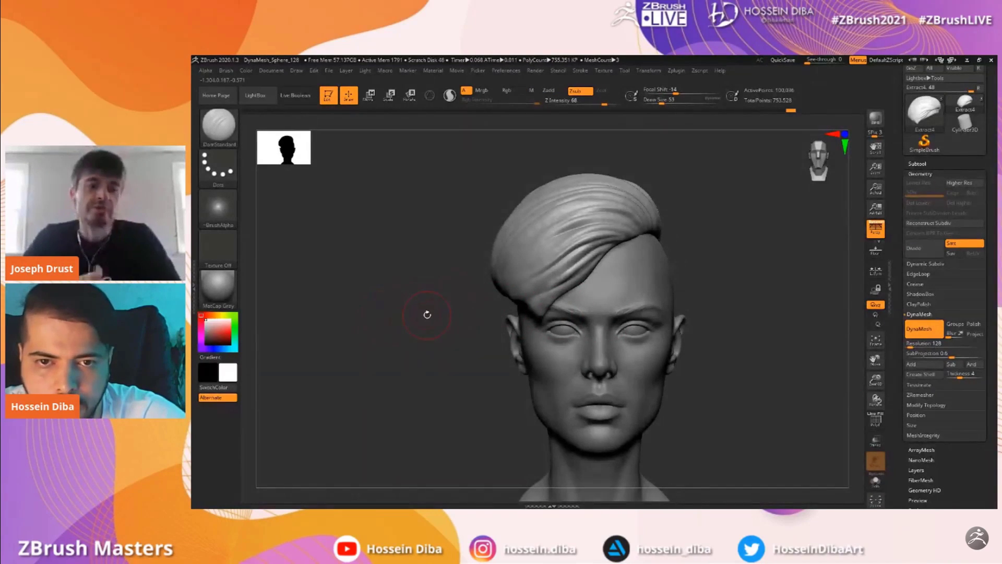
{"action": "left_click_drag", "start_coordinate": [401, 311], "coordinate": [496, 303]}
{"action": "left_click_drag", "start_coordinate": [376, 329], "coordinate": [595, 259]}
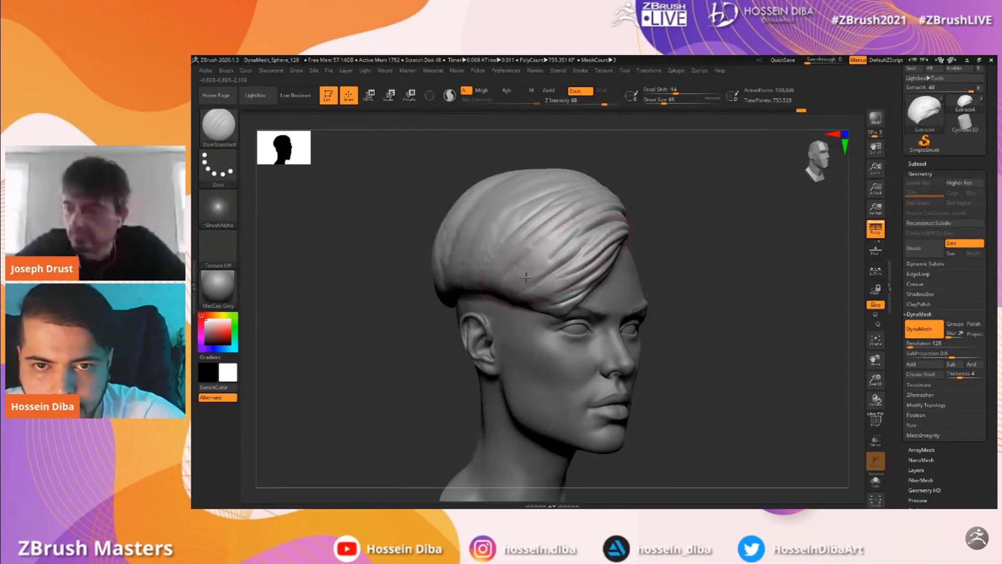
{"action": "left_click_drag", "start_coordinate": [777, 292], "coordinate": [796, 293], "text": "shift"}
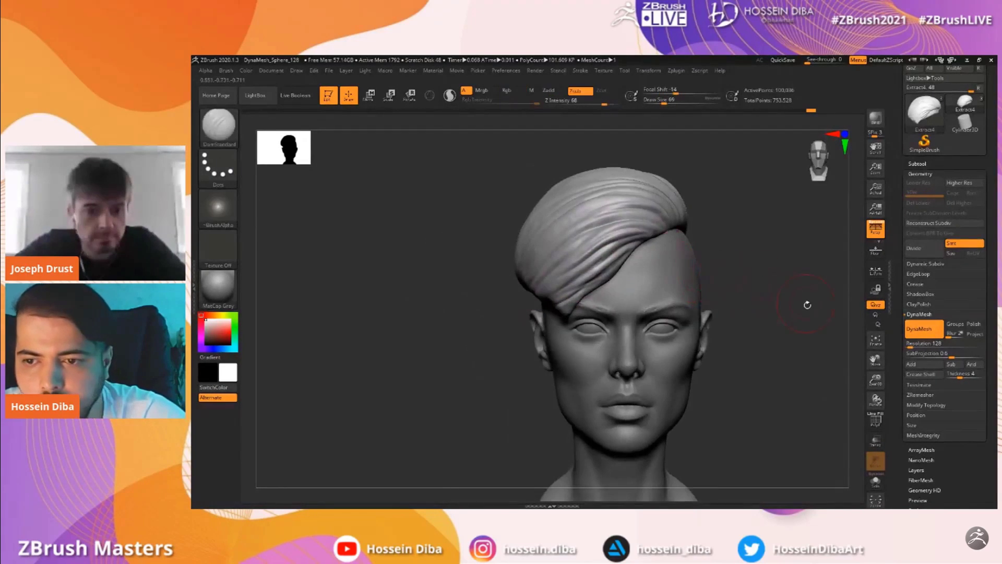
Carve DamStandard strands along the hair's edge above the shaved side toward the back
{"action": "left_click_drag", "start_coordinate": [856, 363], "coordinate": [674, 275]}
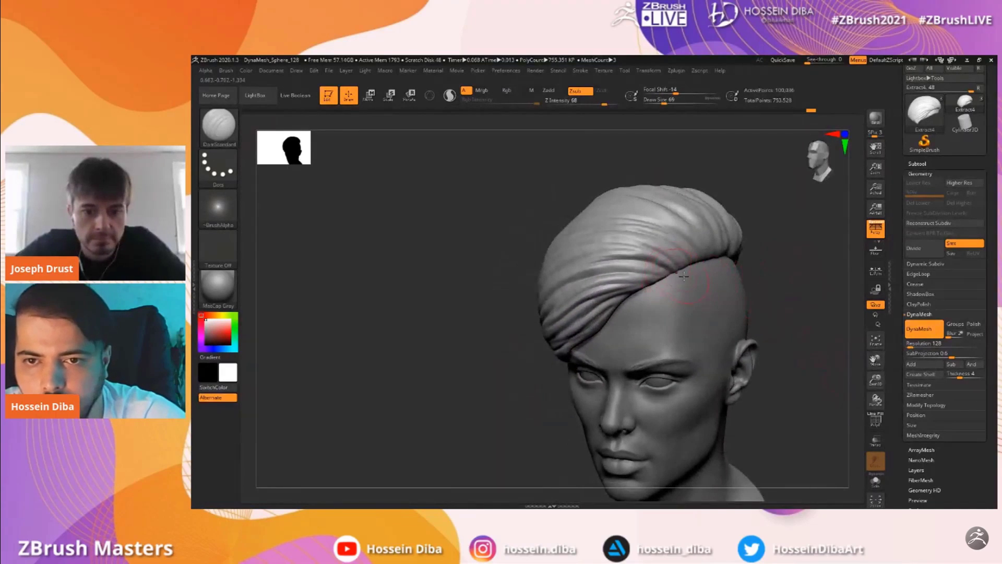
{"action": "mouse_move", "coordinate": [806, 253]}
{"action": "left_mouse_down"}
{"action": "mouse_move", "coordinate": [781, 306]}
{"action": "mouse_move", "coordinate": [743, 313]}
{"action": "left_mouse_up"}
{"action": "mouse_move", "coordinate": [647, 304]}
{"action": "left_mouse_down"}
{"action": "mouse_move", "coordinate": [573, 265]}
{"action": "mouse_move", "coordinate": [719, 322]}
{"action": "left_mouse_up"}
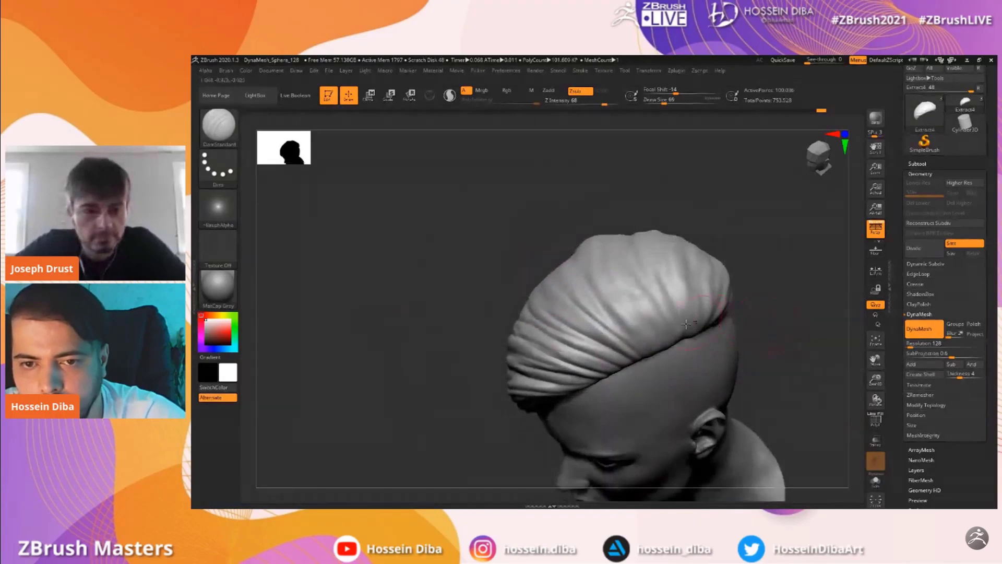
Carve long strand grooves with the DamStandard brush from the hairline above the shaved side up toward the crown
{"action": "left_click_drag", "start_coordinate": [481, 261], "coordinate": [663, 307]}
{"action": "left_click_drag", "start_coordinate": [685, 344], "coordinate": [630, 254]}
{"action": "mouse_move", "coordinate": [691, 338]}
{"action": "left_mouse_down"}
{"action": "mouse_move", "coordinate": [623, 245]}
{"action": "mouse_move", "coordinate": [650, 214]}
{"action": "left_mouse_up"}
{"action": "mouse_move", "coordinate": [698, 312]}
{"action": "left_mouse_down"}
{"action": "mouse_move", "coordinate": [670, 233]}
{"action": "mouse_move", "coordinate": [699, 237]}
{"action": "left_mouse_up"}
{"action": "left_click_drag", "start_coordinate": [731, 306], "coordinate": [716, 235]}
{"action": "left_click_drag", "start_coordinate": [737, 316], "coordinate": [727, 243]}
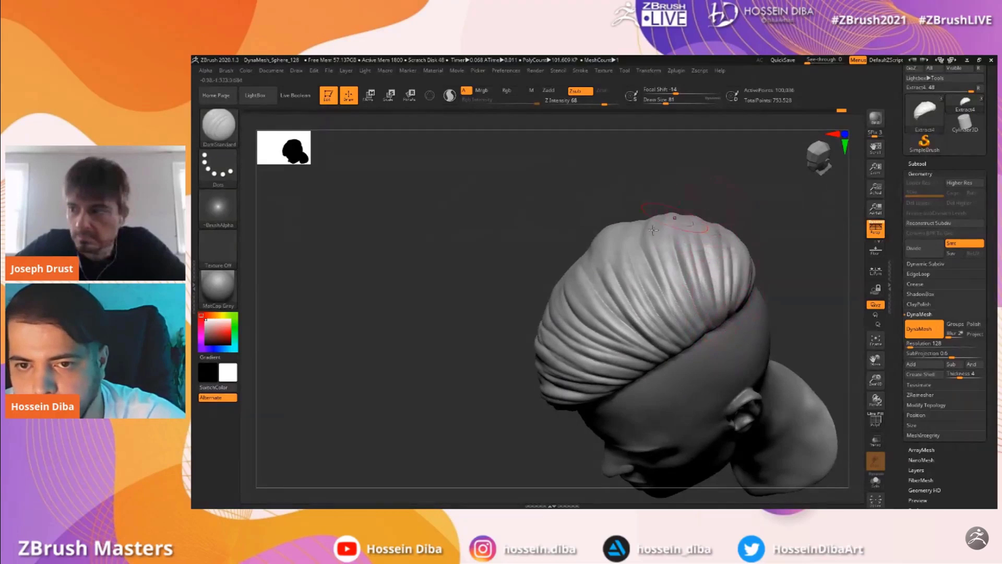
Check the hair from the front and side, and undo the last two hair strokes
{"action": "left_click_drag", "start_coordinate": [506, 229], "coordinate": [577, 226], "text": "shift"}
{"action": "left_click_drag", "start_coordinate": [829, 365], "coordinate": [788, 319], "text": "alt"}
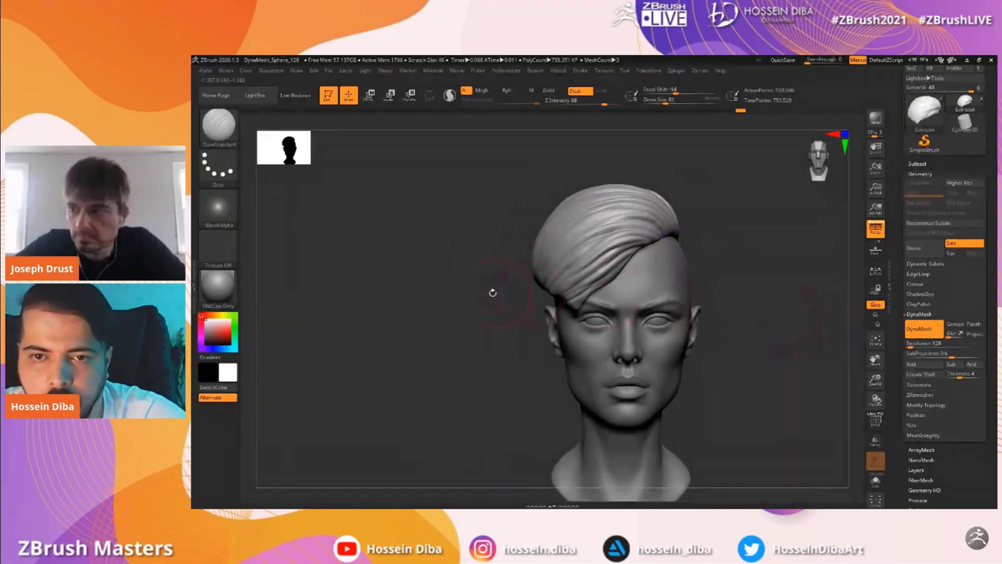
{"action": "left_click_drag", "start_coordinate": [525, 293], "coordinate": [535, 292]}
{"action": "left_click_drag", "start_coordinate": [845, 365], "coordinate": [772, 337]}
{"action": "left_click_drag", "start_coordinate": [430, 288], "coordinate": [458, 286]}
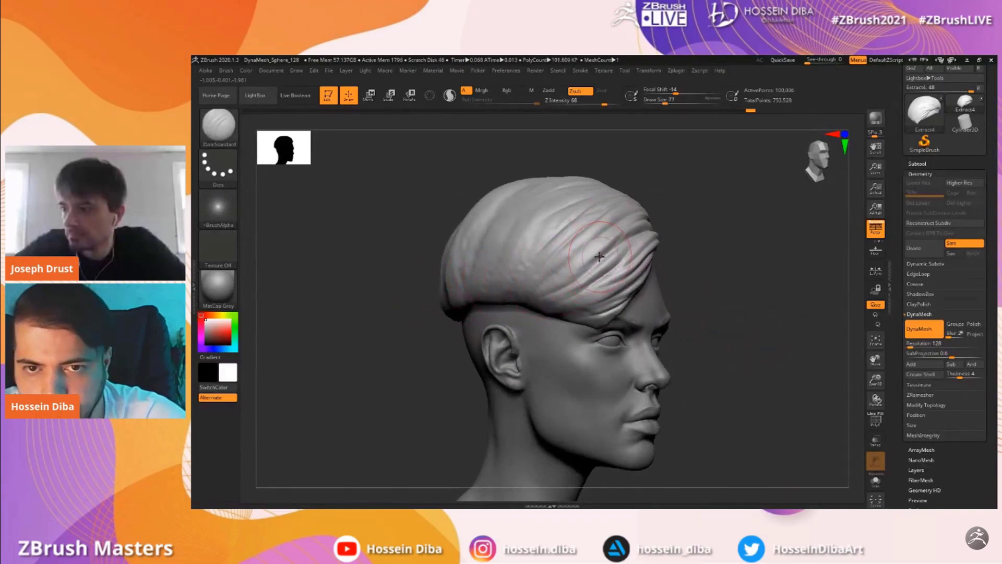
{"action": "key", "text": "ctrl+z"}
{"action": "key", "text": "ctrl+z"}
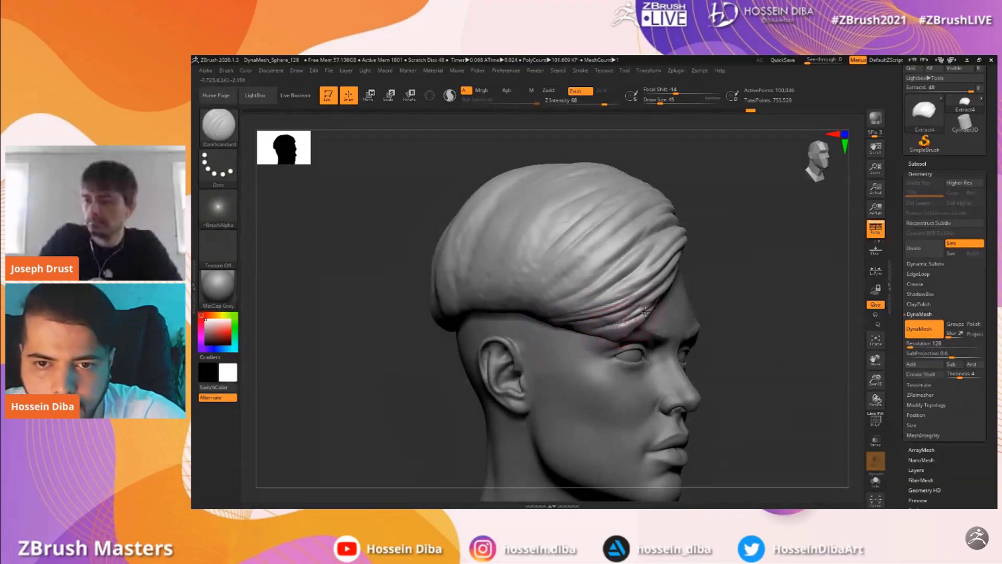
Carve diagonal strand grooves into the swept hair above the character's right ear and smooth them lightly
{"action": "left_click_drag", "start_coordinate": [780, 371], "coordinate": [791, 375], "text": "ctrl"}
{"action": "left_click_drag", "start_coordinate": [870, 383], "coordinate": [875, 360]}
{"action": "left_click_drag", "start_coordinate": [772, 360], "coordinate": [801, 358]}
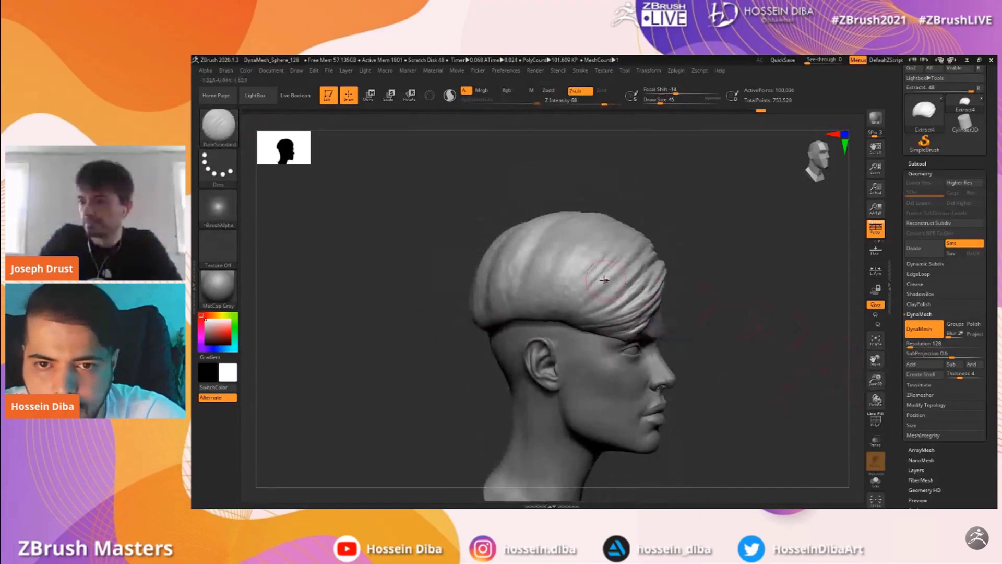
{"action": "left_click_drag", "start_coordinate": [594, 295], "coordinate": [558, 307]}
{"action": "mouse_move", "coordinate": [559, 299]}
{"action": "left_mouse_down"}
{"action": "mouse_move", "coordinate": [608, 266]}
{"action": "mouse_move", "coordinate": [597, 262]}
{"action": "left_mouse_up"}
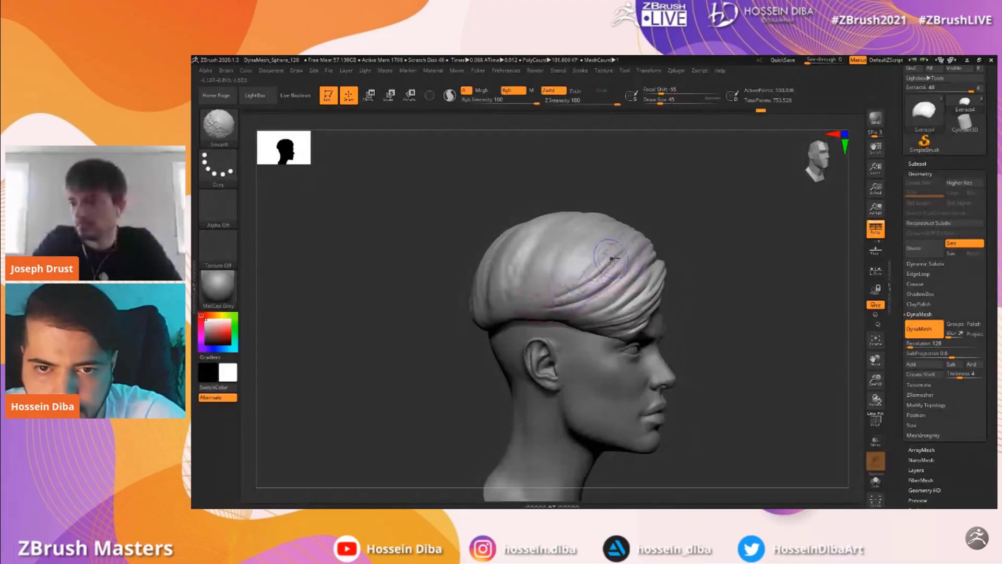
{"action": "left_click_drag", "start_coordinate": [574, 312], "coordinate": [612, 298]}
{"action": "left_click_drag", "start_coordinate": [546, 317], "coordinate": [620, 309]}
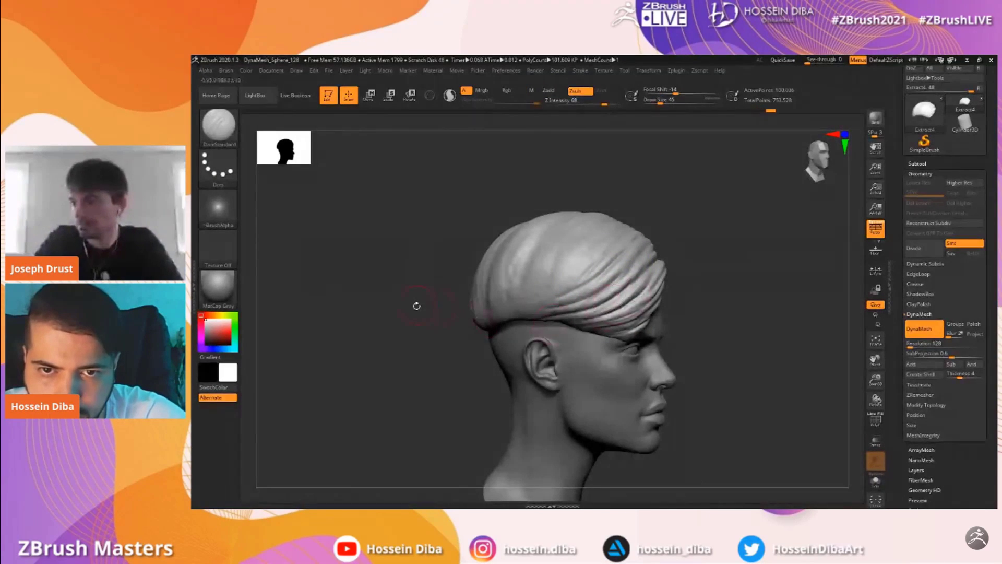
Add strand grooves along the rear part of the hair above the shaved left side
{"action": "left_click_drag", "start_coordinate": [416, 306], "coordinate": [436, 304]}
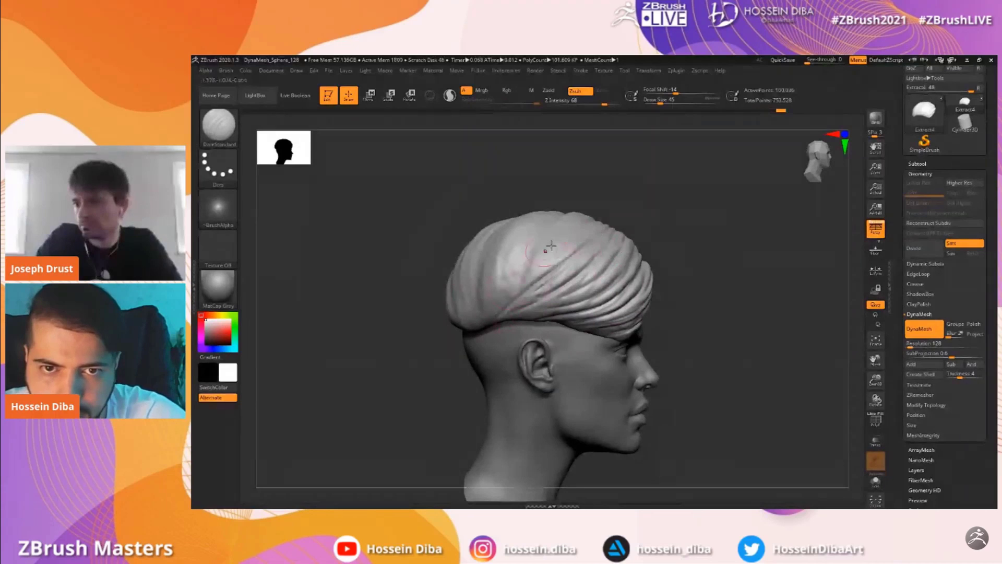
{"action": "left_click_drag", "start_coordinate": [687, 311], "coordinate": [467, 296]}
{"action": "left_click_drag", "start_coordinate": [865, 376], "coordinate": [752, 316], "text": "alt"}
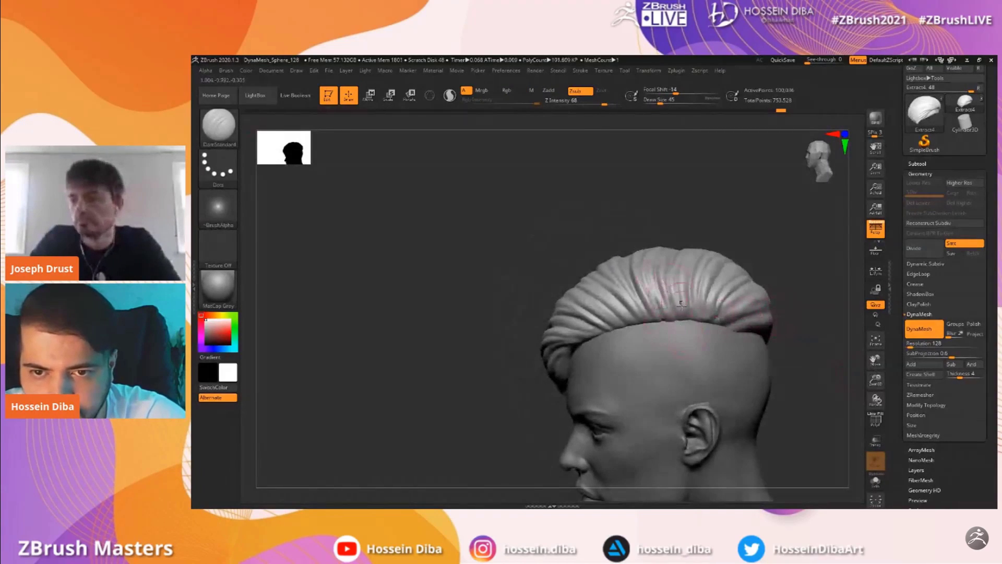
{"action": "left_click_drag", "start_coordinate": [875, 365], "coordinate": [775, 327]}
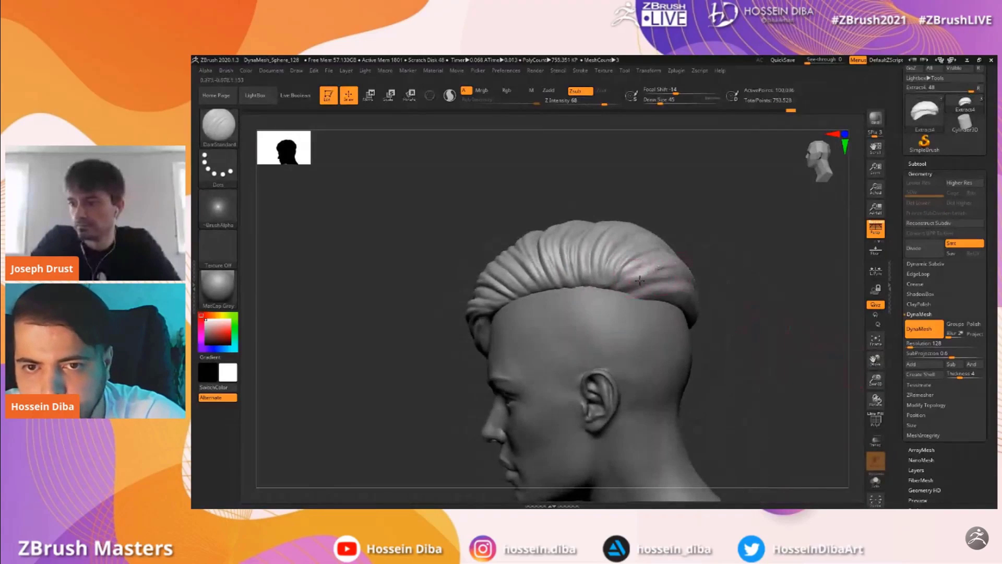
{"action": "left_click_drag", "start_coordinate": [625, 271], "coordinate": [591, 255], "text": "shift"}
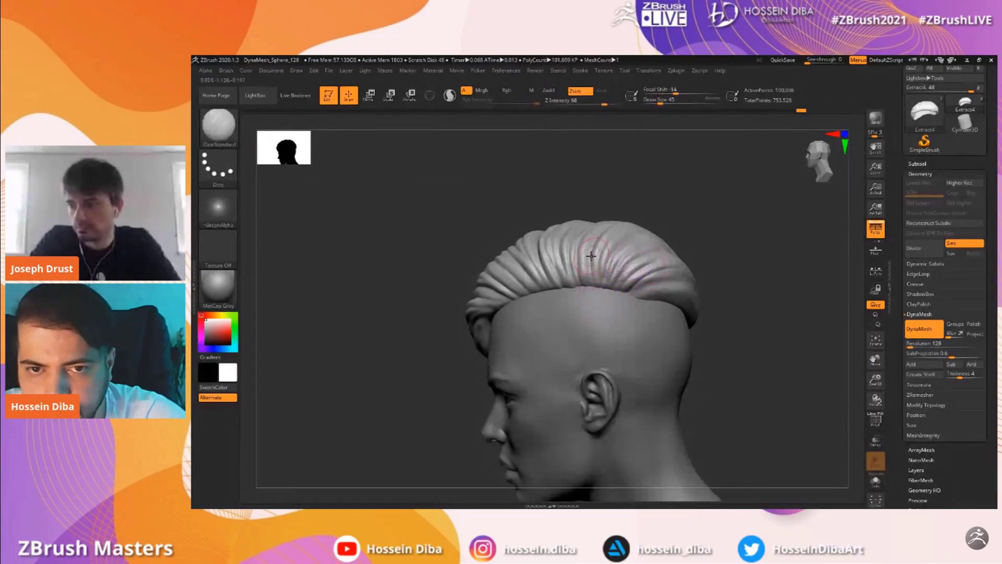
{"action": "mouse_move", "coordinate": [673, 316]}
{"action": "left_mouse_down"}
{"action": "mouse_move", "coordinate": [665, 286]}
{"action": "mouse_move", "coordinate": [633, 298]}
{"action": "left_mouse_up"}
Carve curved strand grooves across the back of the head, starting from the lower hairline
{"action": "left_click_drag", "start_coordinate": [770, 356], "coordinate": [654, 307]}
{"action": "left_click_drag", "start_coordinate": [809, 368], "coordinate": [770, 360]}
{"action": "mouse_move", "coordinate": [603, 275]}
{"action": "left_mouse_down"}
{"action": "mouse_move", "coordinate": [852, 369]}
{"action": "mouse_move", "coordinate": [700, 350]}
{"action": "mouse_move", "coordinate": [608, 273]}
{"action": "left_mouse_up"}
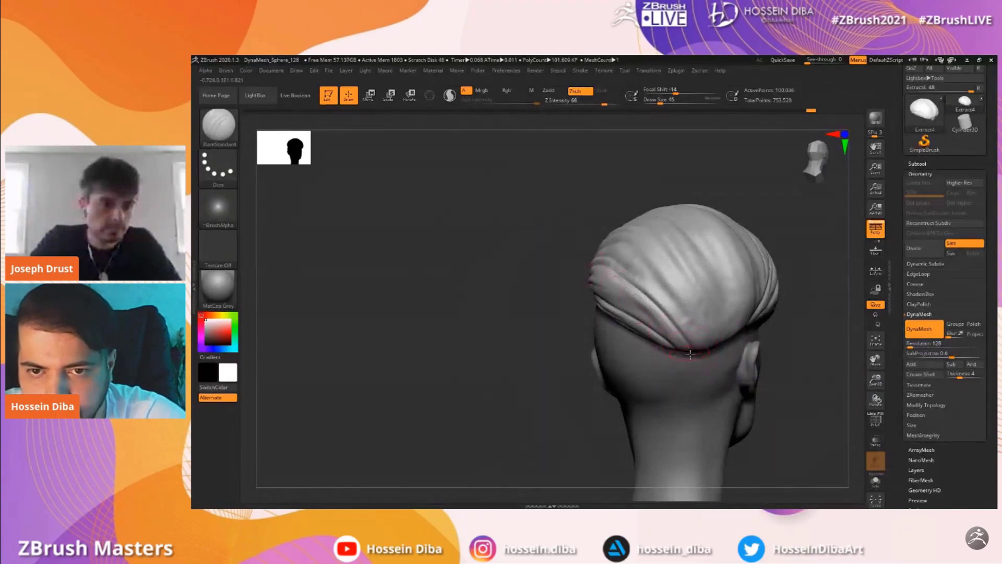
{"action": "left_click_drag", "start_coordinate": [640, 308], "coordinate": [594, 285]}
{"action": "left_click_drag", "start_coordinate": [875, 360], "coordinate": [829, 385]}
{"action": "left_click_drag", "start_coordinate": [662, 374], "coordinate": [598, 286]}
{"action": "mouse_move", "coordinate": [532, 264]}
{"action": "left_mouse_down"}
{"action": "mouse_move", "coordinate": [510, 264]}
{"action": "mouse_move", "coordinate": [476, 295]}
{"action": "left_mouse_up"}
Deepen the strand grooves running across the hair above the right ear, working from a high angle
{"action": "left_click_drag", "start_coordinate": [875, 360], "coordinate": [790, 271]}
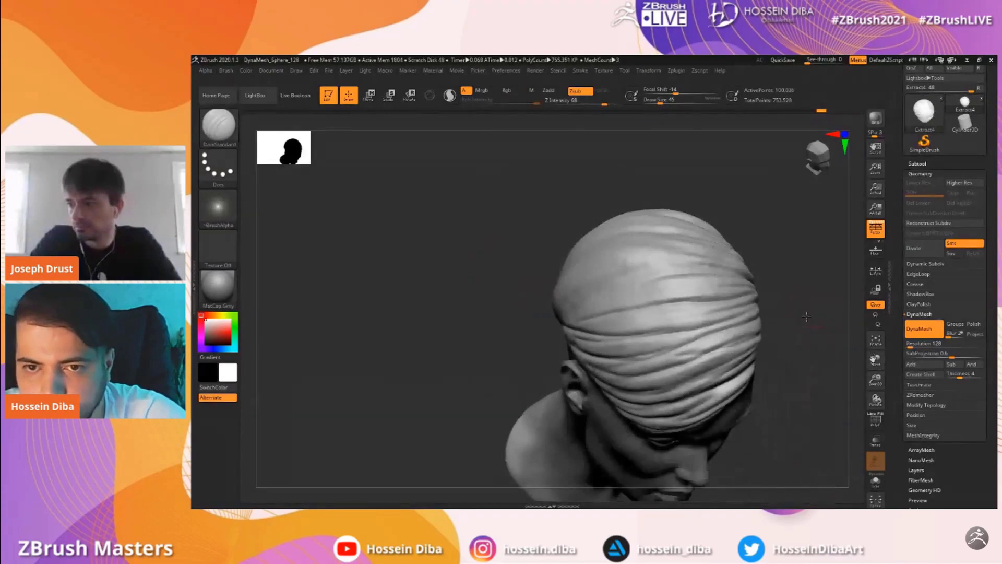
{"action": "left_click_drag", "start_coordinate": [802, 307], "coordinate": [815, 342]}
{"action": "left_click_drag", "start_coordinate": [742, 326], "coordinate": [585, 335]}
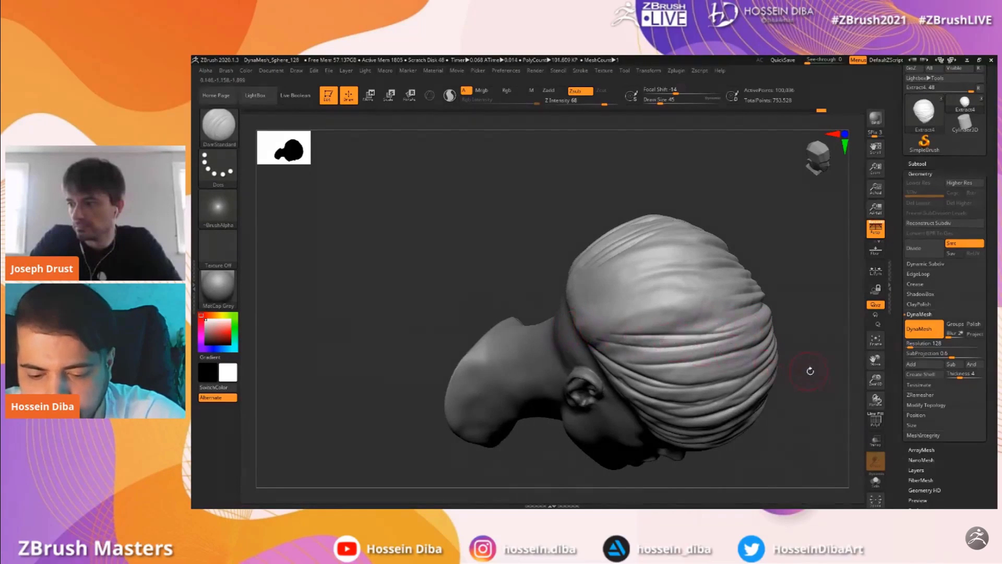
{"action": "left_click_drag", "start_coordinate": [808, 370], "coordinate": [808, 371]}
{"action": "left_click_drag", "start_coordinate": [631, 320], "coordinate": [611, 323]}
Carve strand grooves over the crown that flow from the top toward the back of the head
{"action": "mouse_move", "coordinate": [814, 329]}
{"action": "left_mouse_down"}
{"action": "mouse_move", "coordinate": [828, 368]}
{"action": "mouse_move", "coordinate": [875, 391]}
{"action": "left_mouse_up"}
{"action": "left_click_drag", "start_coordinate": [875, 360], "coordinate": [858, 368]}
{"action": "left_click_drag", "start_coordinate": [830, 386], "coordinate": [835, 401]}
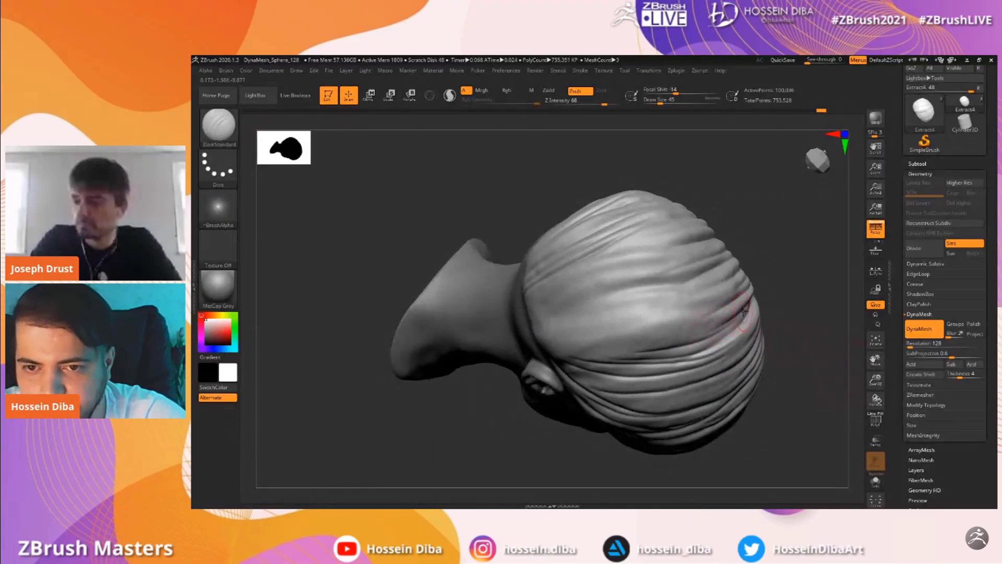
{"action": "left_click_drag", "start_coordinate": [742, 313], "coordinate": [681, 316]}
{"action": "left_click_drag", "start_coordinate": [792, 350], "coordinate": [707, 316]}
{"action": "left_click_drag", "start_coordinate": [778, 321], "coordinate": [609, 299]}
{"action": "left_click_drag", "start_coordinate": [702, 275], "coordinate": [593, 291]}
{"action": "left_click_drag", "start_coordinate": [824, 391], "coordinate": [815, 347]}
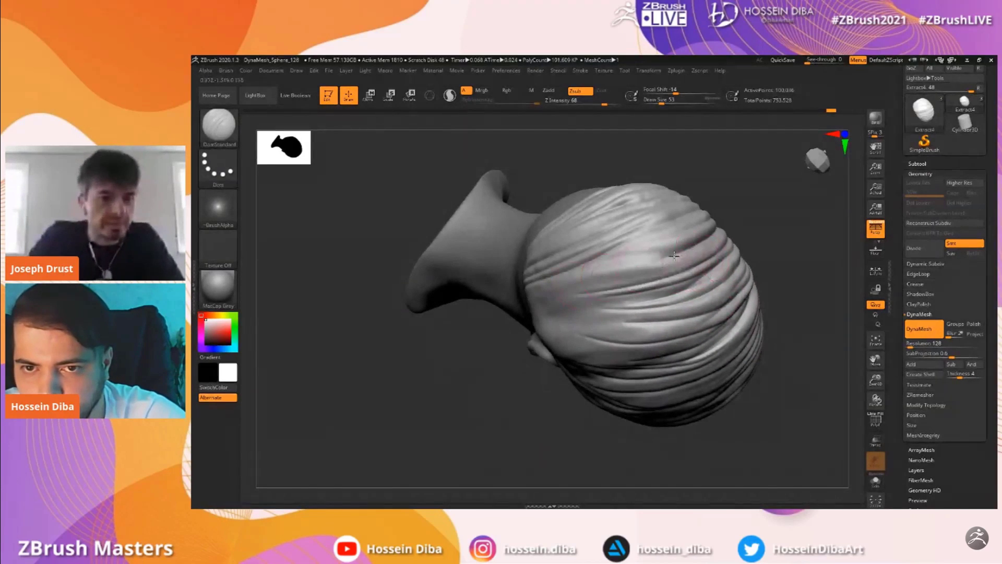
Fill the crown and right side of the hair with long strand grooves, using a draw size of 53
{"action": "mouse_move", "coordinate": [706, 259]}
{"action": "left_mouse_down", "text": "shift"}
{"action": "mouse_move", "coordinate": [449, 332]}
{"action": "mouse_move", "coordinate": [698, 345]}
{"action": "left_mouse_up", "text": "shift"}
{"action": "left_click_drag", "start_coordinate": [843, 365], "coordinate": [745, 302]}
{"action": "left_click_drag", "start_coordinate": [692, 278], "coordinate": [610, 314]}
{"action": "left_click_drag", "start_coordinate": [659, 272], "coordinate": [572, 332]}
{"action": "left_click_drag", "start_coordinate": [723, 316], "coordinate": [584, 344]}
{"action": "left_click_drag", "start_coordinate": [722, 334], "coordinate": [582, 342]}
{"action": "left_click_drag", "start_coordinate": [825, 349], "coordinate": [803, 334]}
{"action": "left_click_drag", "start_coordinate": [738, 312], "coordinate": [623, 345]}
{"action": "mouse_move", "coordinate": [747, 331]}
{"action": "left_mouse_down"}
{"action": "mouse_move", "coordinate": [651, 352]}
{"action": "mouse_move", "coordinate": [603, 349]}
{"action": "left_mouse_up"}
{"action": "left_click_drag", "start_coordinate": [698, 353], "coordinate": [620, 351]}
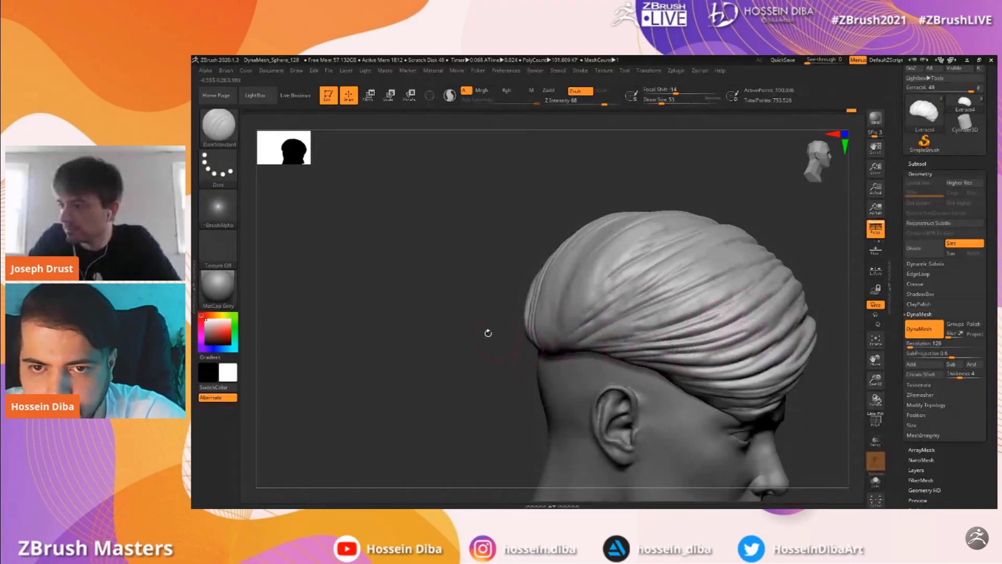
Carve downward strand grooves at the rear right of the hair, ending at the hairline behind the ear
{"action": "left_click_drag", "start_coordinate": [513, 344], "coordinate": [538, 343]}
{"action": "left_click_drag", "start_coordinate": [584, 231], "coordinate": [554, 313]}
{"action": "left_click_drag", "start_coordinate": [582, 204], "coordinate": [539, 328]}
{"action": "left_click_drag", "start_coordinate": [555, 222], "coordinate": [529, 319]}
Refine the strand grooves of the front sweep down to the fringe tip, with a draw size of 37
{"action": "left_click_drag", "start_coordinate": [453, 342], "coordinate": [340, 339]}
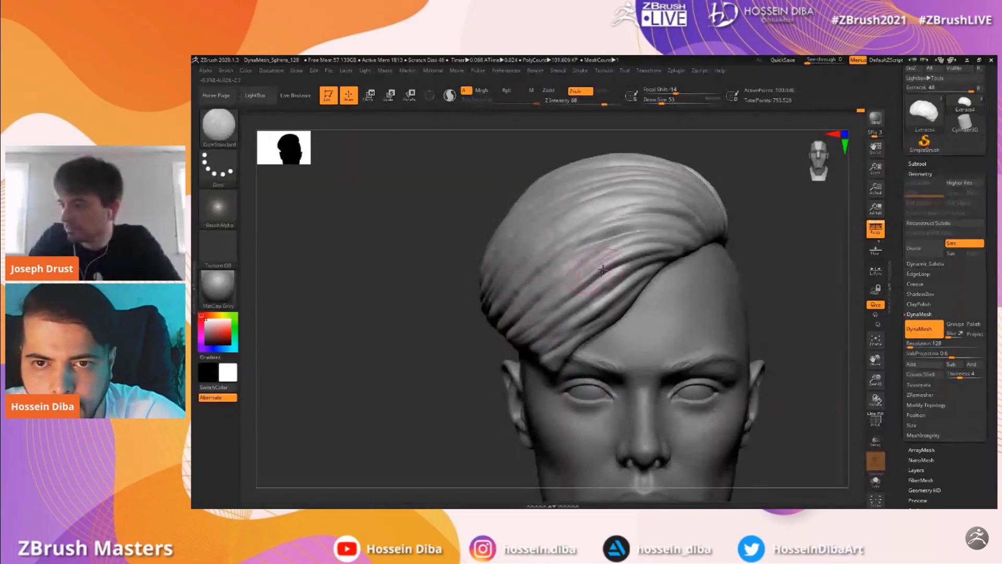
{"action": "left_click_drag", "start_coordinate": [576, 246], "coordinate": [531, 274]}
{"action": "mouse_move", "coordinate": [858, 389]}
{"action": "left_mouse_down", "text": "alt"}
{"action": "mouse_move", "coordinate": [863, 346]}
{"action": "mouse_move", "coordinate": [853, 371]}
{"action": "left_mouse_up", "text": "alt"}
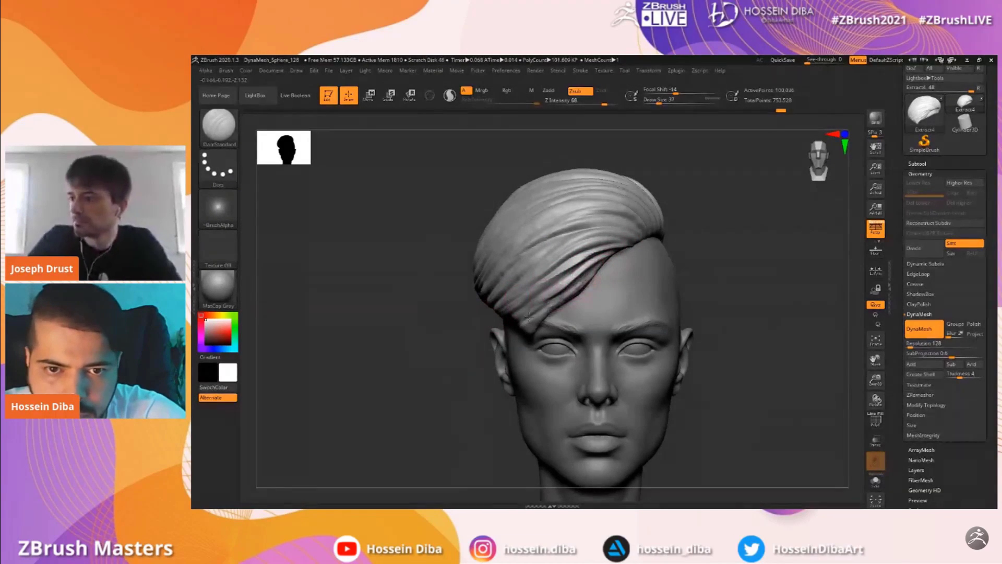
{"action": "left_click_drag", "start_coordinate": [879, 364], "coordinate": [879, 402]}
{"action": "left_click_drag", "start_coordinate": [835, 363], "coordinate": [749, 315]}
{"action": "left_click_drag", "start_coordinate": [474, 276], "coordinate": [647, 282]}
{"action": "right_click_drag", "start_coordinate": [579, 264], "coordinate": [510, 320]}
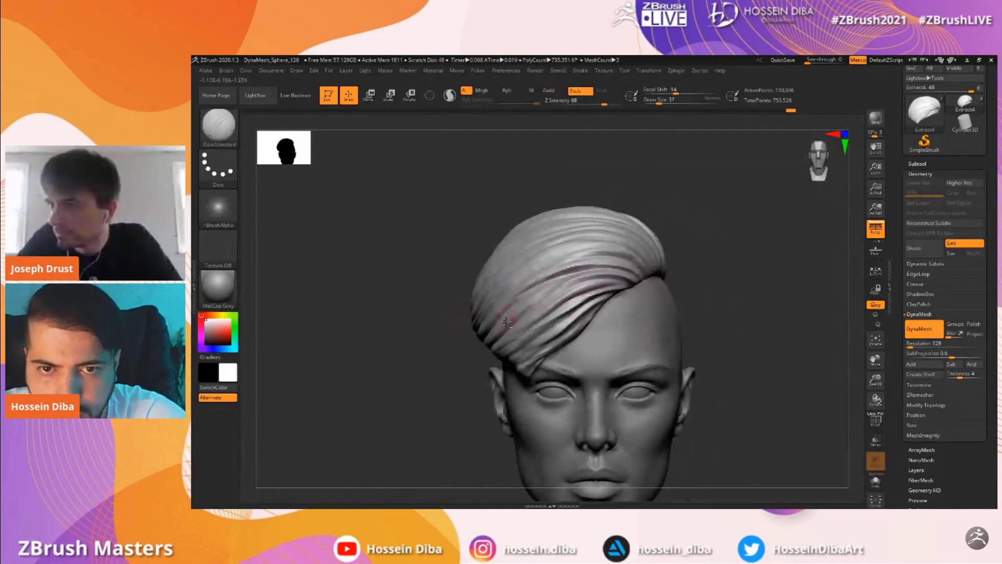
Switch to the Move brush, enlarge it, and reshape the lower edge of the fringe above the eye
{"action": "left_click_drag", "start_coordinate": [876, 380], "coordinate": [876, 364]}
{"action": "left_click_drag", "start_coordinate": [875, 361], "coordinate": [873, 317]}
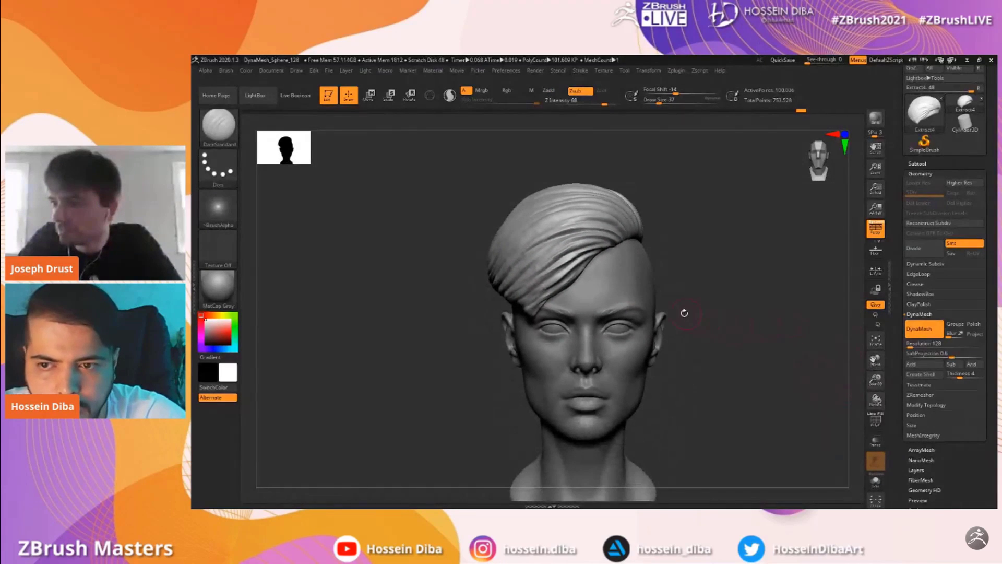
{"action": "left_click_drag", "start_coordinate": [875, 384], "coordinate": [874, 394]}
{"action": "left_click_drag", "start_coordinate": [876, 360], "coordinate": [886, 356]}
{"action": "left_click", "coordinate": [227, 126]}
{"action": "left_click", "coordinate": [364, 139]}
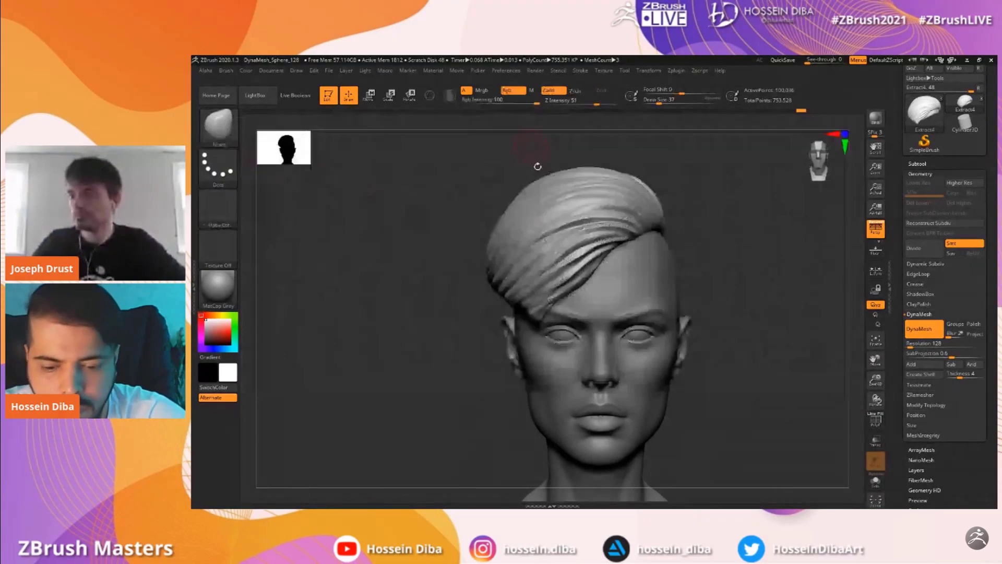
{"action": "key", "text": "bracketright"}
{"action": "key", "text": "bracketright"}
{"action": "key", "text": "bracketright"}
{"action": "key", "text": "bracketright"}
{"action": "left_click_drag", "start_coordinate": [576, 295], "coordinate": [582, 306]}
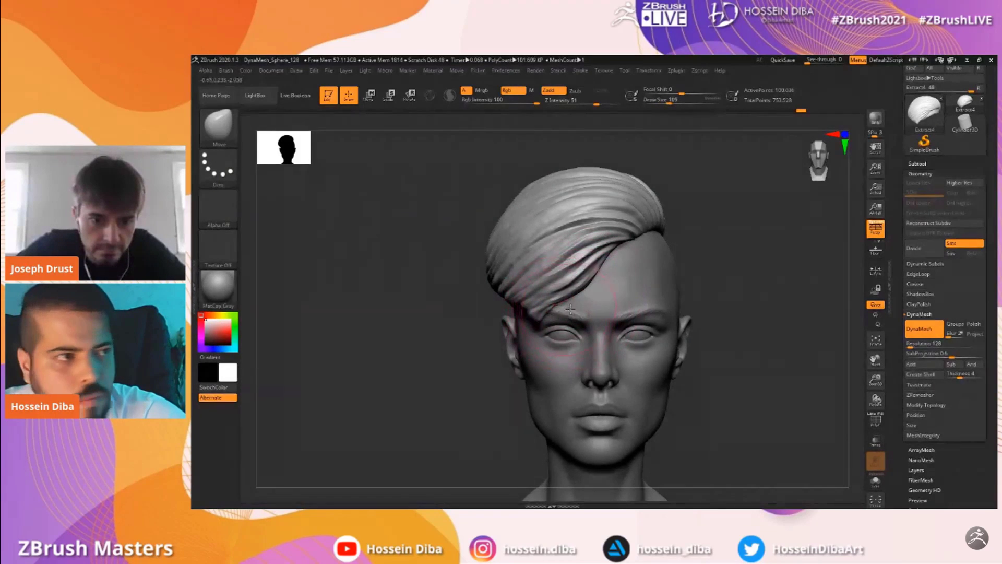
Adjust the hair's silhouette at the crown, front and right side with the large Move brush
{"action": "mouse_move", "coordinate": [640, 239]}
{"action": "right_mouse_down"}
{"action": "mouse_move", "coordinate": [666, 235]}
{"action": "mouse_move", "coordinate": [550, 271]}
{"action": "right_mouse_up"}
{"action": "mouse_move", "coordinate": [863, 378]}
{"action": "right_mouse_down", "text": "ctrl"}
{"action": "mouse_move", "coordinate": [859, 355]}
{"action": "mouse_move", "coordinate": [874, 372]}
{"action": "right_mouse_up", "text": "ctrl"}
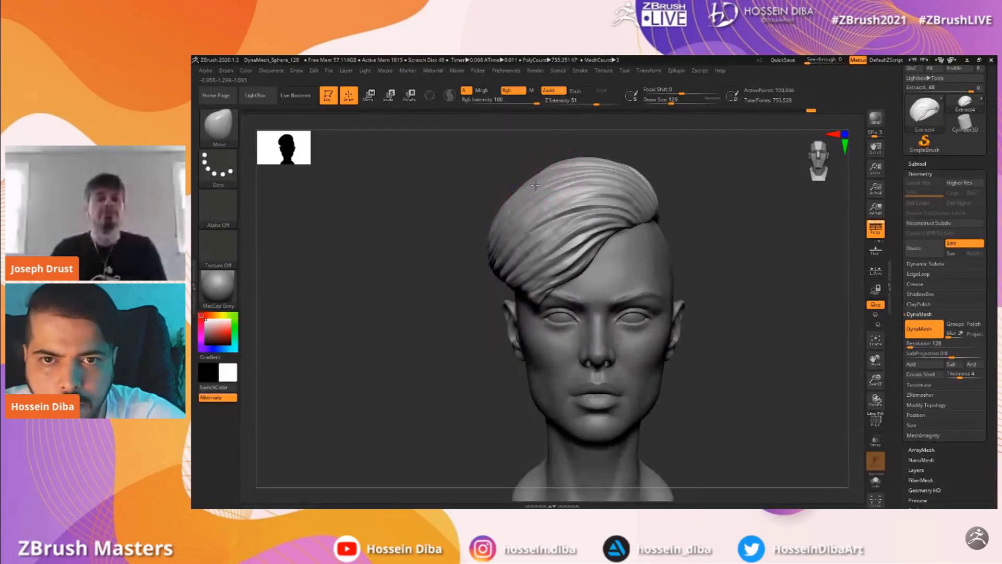
{"action": "left_click_drag", "start_coordinate": [567, 181], "coordinate": [563, 189]}
{"action": "left_click_drag", "start_coordinate": [875, 379], "coordinate": [876, 391]}
{"action": "right_click_drag", "start_coordinate": [470, 272], "coordinate": [435, 288]}
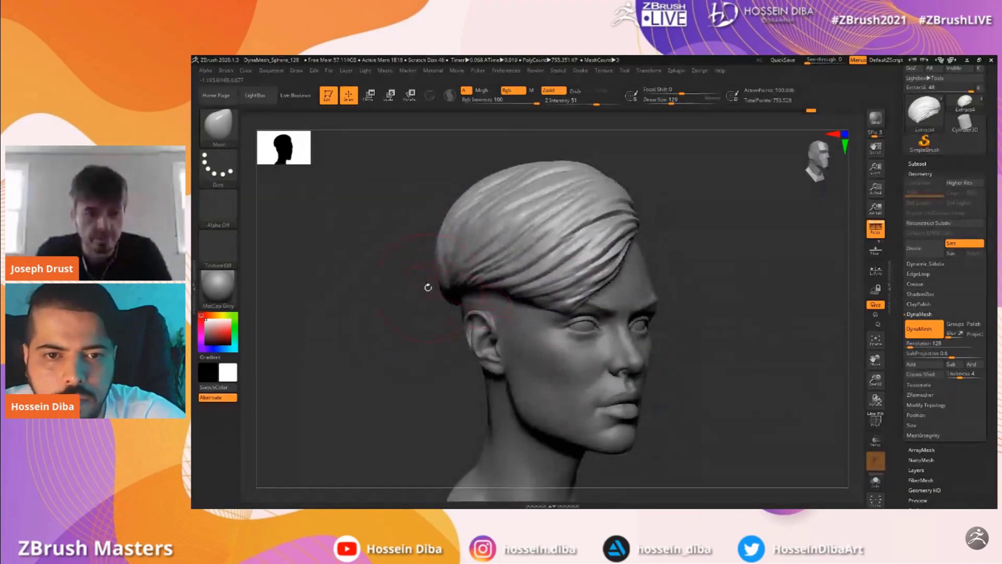
{"action": "left_click_drag", "start_coordinate": [488, 293], "coordinate": [478, 300]}
{"action": "mouse_move", "coordinate": [433, 310]}
{"action": "right_mouse_down"}
{"action": "mouse_move", "coordinate": [389, 309]}
{"action": "mouse_move", "coordinate": [385, 318]}
{"action": "right_mouse_up"}
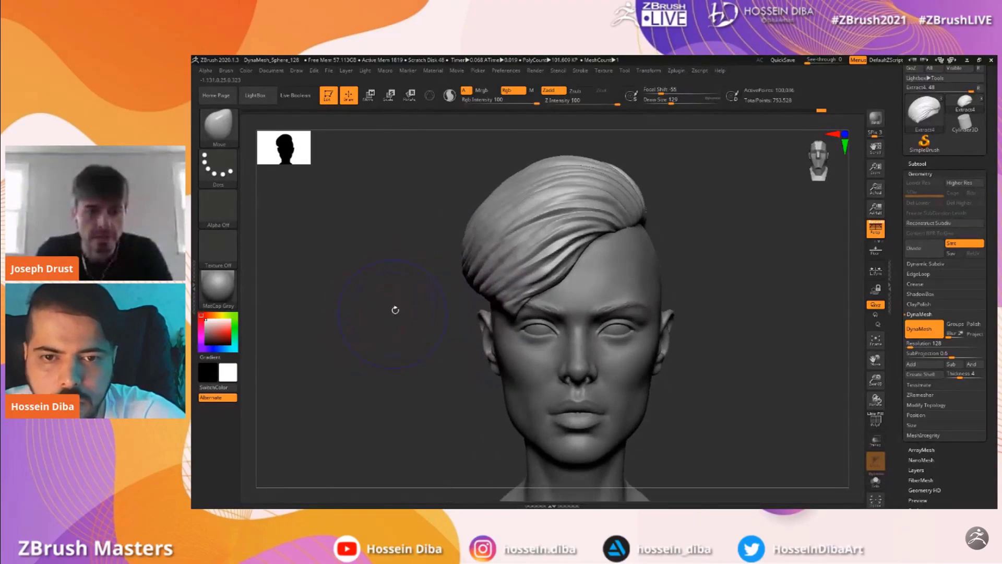
{"action": "mouse_move", "coordinate": [874, 379]}
{"action": "left_mouse_down"}
{"action": "mouse_move", "coordinate": [876, 391]}
{"action": "mouse_move", "coordinate": [889, 385]}
{"action": "left_mouse_up"}
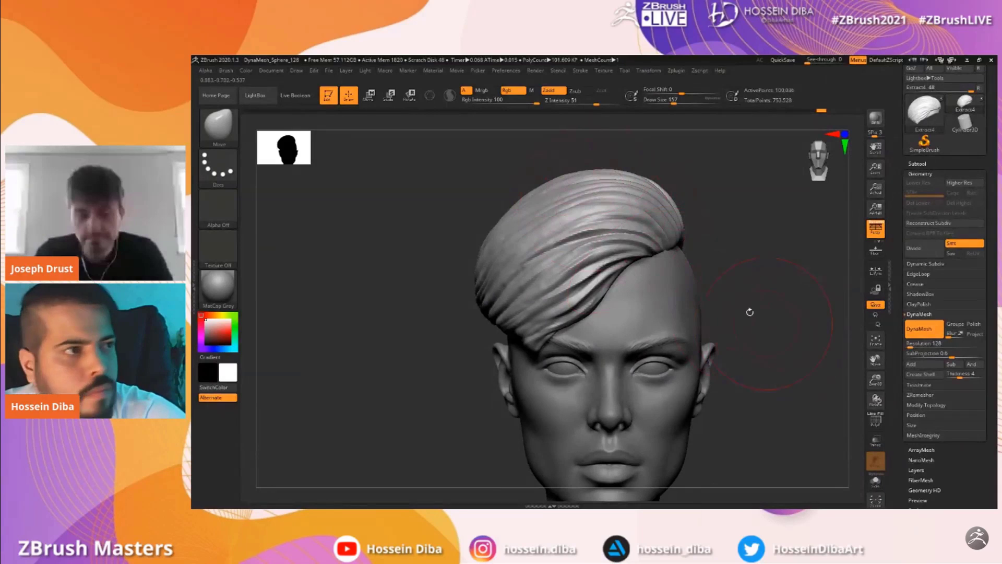
{"action": "left_click_drag", "start_coordinate": [445, 202], "coordinate": [503, 202]}
{"action": "left_click_drag", "start_coordinate": [438, 196], "coordinate": [392, 198]}
Reduce the draw size to 54 and mask a small spot on the front hair above the parting
{"action": "left_click_drag", "start_coordinate": [874, 380], "coordinate": [877, 395]}
{"action": "left_click_drag", "start_coordinate": [875, 360], "coordinate": [879, 412]}
{"action": "left_click", "coordinate": [662, 101]}
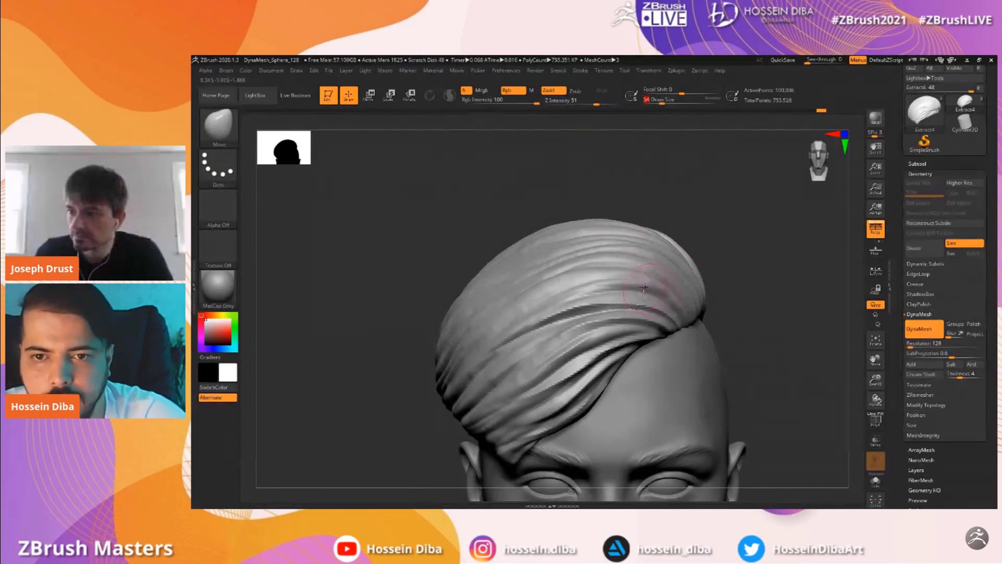
{"action": "left_click_drag", "start_coordinate": [735, 271], "coordinate": [692, 286]}
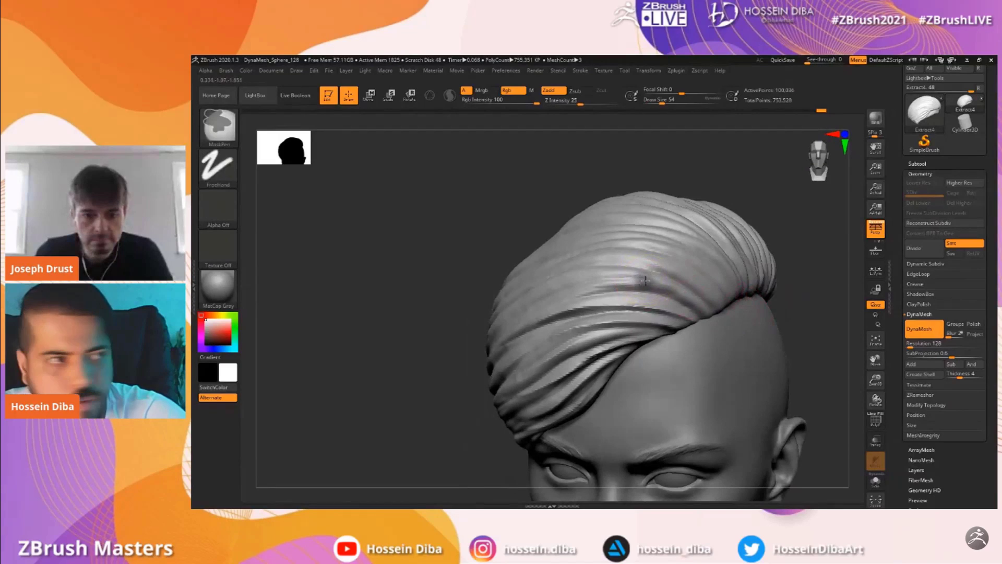
{"action": "left_click_drag", "start_coordinate": [416, 289], "coordinate": [465, 300]}
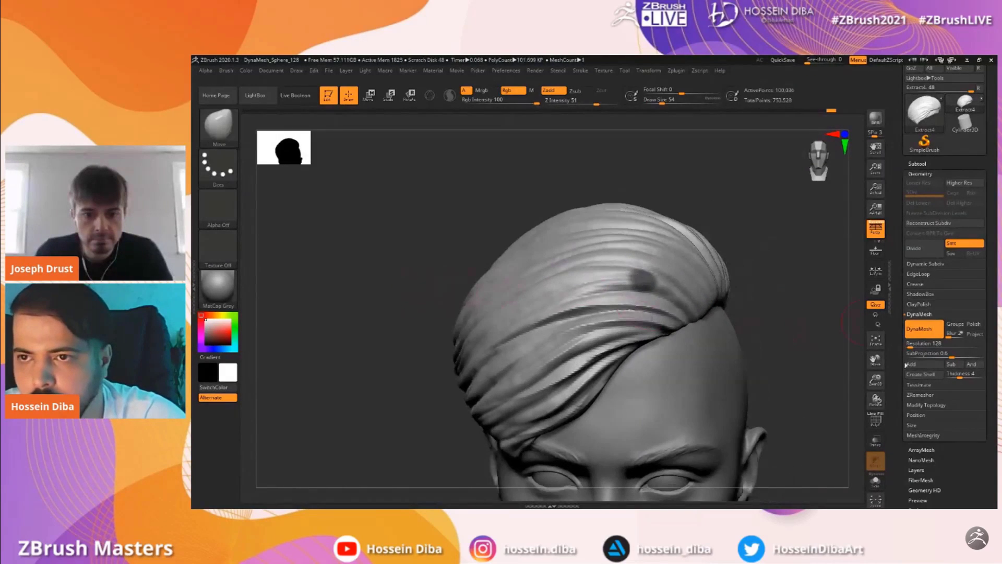
Extract the masked spot as a separate subtool with 0.02 thickness and accept it
{"action": "left_click", "coordinate": [916, 165]}
{"action": "left_click_drag", "start_coordinate": [905, 451], "coordinate": [905, 409]}
{"action": "left_click", "coordinate": [919, 413]}
{"action": "mouse_move", "coordinate": [810, 362]}
{"action": "left_mouse_down"}
{"action": "mouse_move", "coordinate": [802, 351]}
{"action": "mouse_move", "coordinate": [803, 368]}
{"action": "left_mouse_up"}
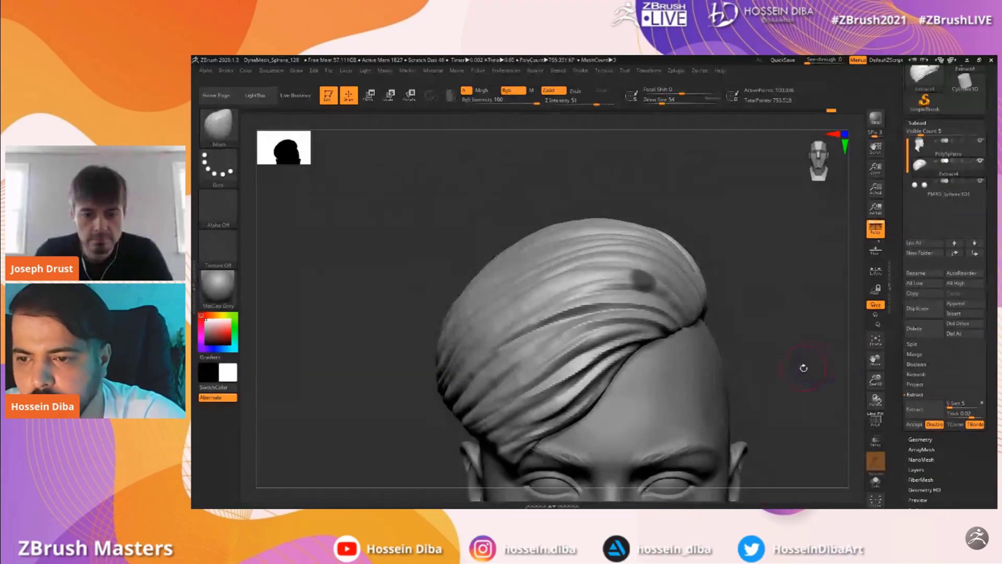
{"action": "left_click", "coordinate": [915, 424]}
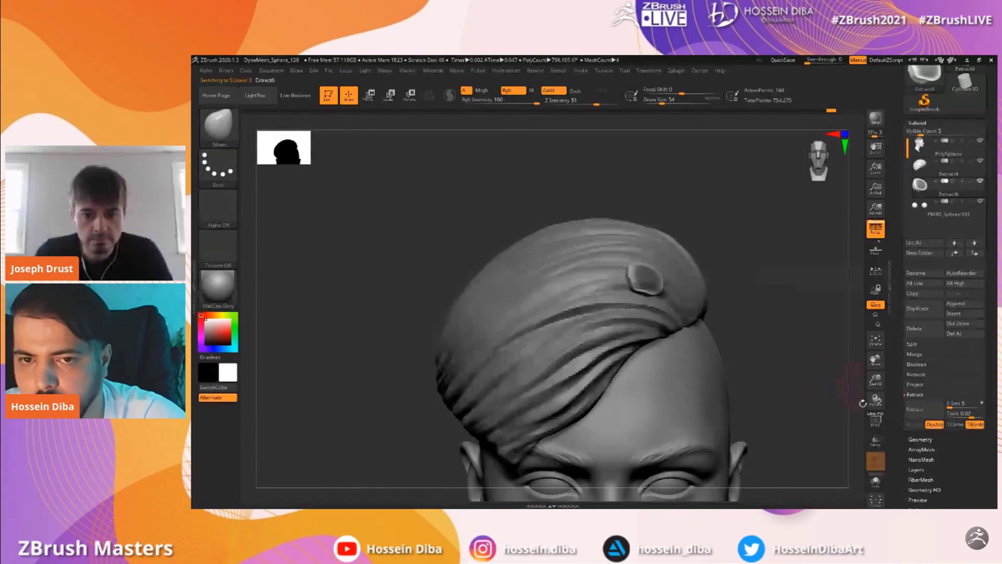
Clear the mask and smooth the extracted piece into a rounded blob using a larger brush
{"action": "left_click_drag", "start_coordinate": [781, 368], "coordinate": [787, 375], "text": "ctrl"}
{"action": "left_click_drag", "start_coordinate": [787, 374], "coordinate": [757, 363], "text": "alt"}
{"action": "left_click_drag", "start_coordinate": [656, 99], "coordinate": [678, 99]}
{"action": "left_click_drag", "start_coordinate": [876, 360], "coordinate": [742, 313]}
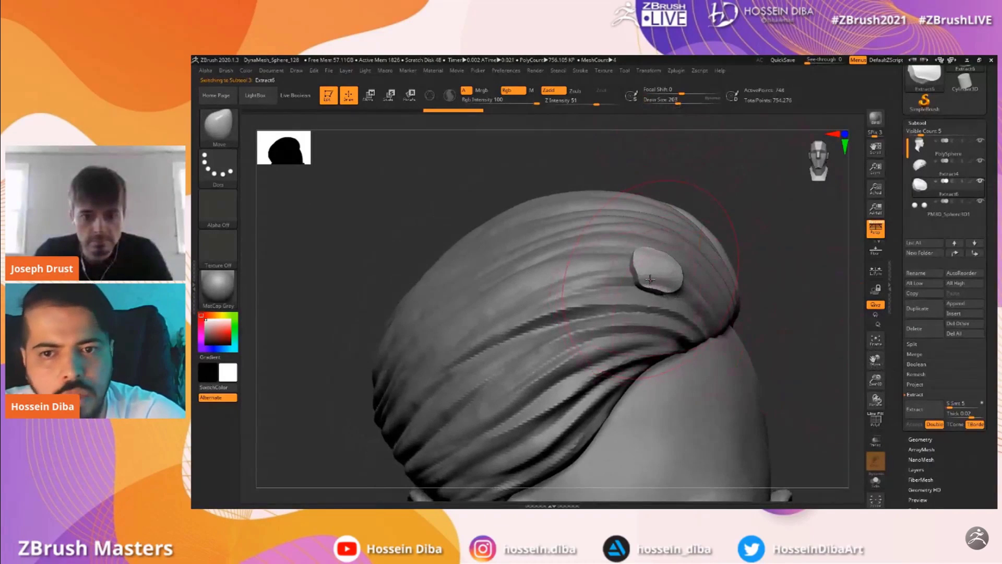
{"action": "left_click_drag", "start_coordinate": [663, 271], "coordinate": [659, 276], "text": "shift"}
Stretch the extracted blob with the Move brush into an elongated piece lying along the front hair
{"action": "mouse_move", "coordinate": [876, 380]}
{"action": "left_mouse_down"}
{"action": "mouse_move", "coordinate": [871, 345]}
{"action": "mouse_move", "coordinate": [864, 394]}
{"action": "left_mouse_up"}
{"action": "left_click_drag", "start_coordinate": [799, 319], "coordinate": [847, 343]}
{"action": "left_click_drag", "start_coordinate": [443, 221], "coordinate": [324, 170]}
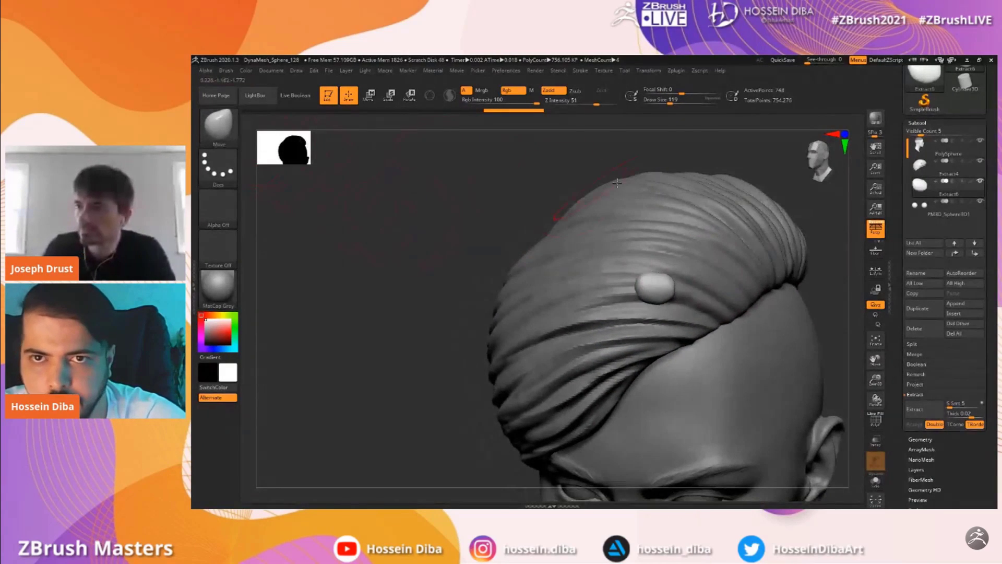
{"action": "left_click_drag", "start_coordinate": [633, 274], "coordinate": [576, 287]}
{"action": "left_click_drag", "start_coordinate": [430, 291], "coordinate": [697, 333]}
{"action": "left_click_drag", "start_coordinate": [835, 389], "coordinate": [697, 273]}
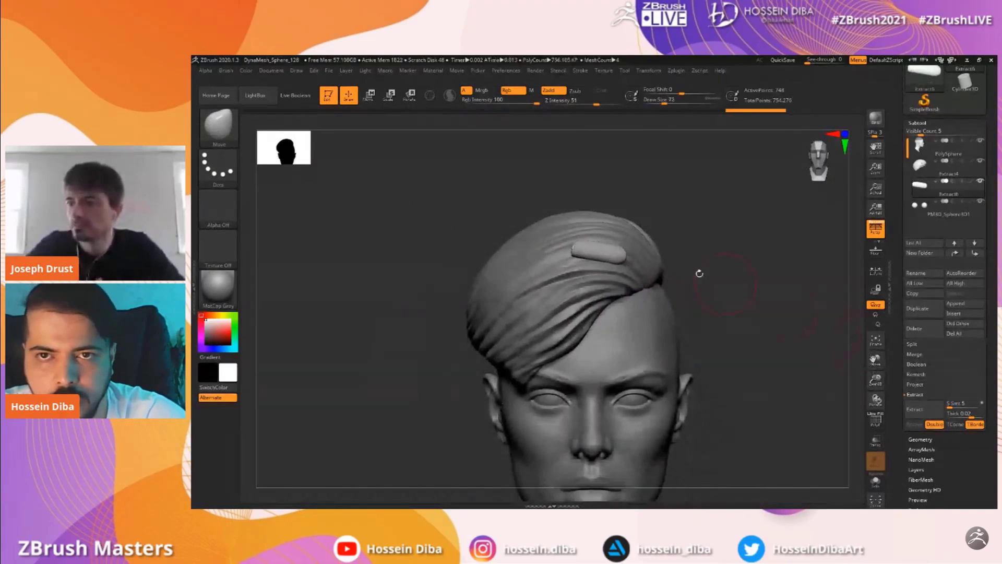
Raise the draw size to 154 and smooth the extracted piece on the front hair to thin it out
{"action": "left_click_drag", "start_coordinate": [665, 103], "coordinate": [677, 106]}
{"action": "left_click_drag", "start_coordinate": [608, 254], "coordinate": [603, 253], "text": "shift"}
{"action": "left_click_drag", "start_coordinate": [873, 377], "coordinate": [876, 388]}
{"action": "left_click_drag", "start_coordinate": [876, 360], "coordinate": [894, 367]}
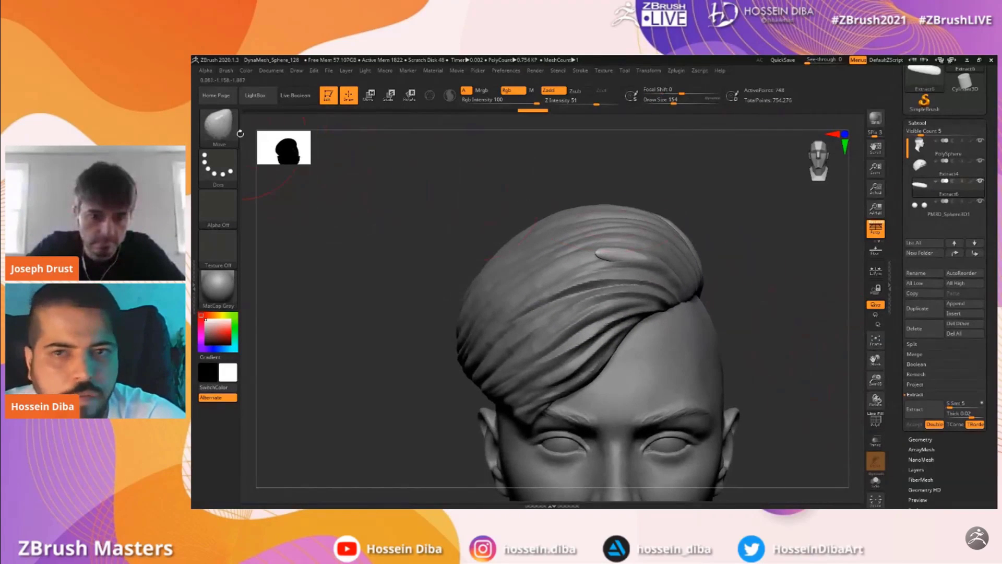
Set the draw size to 86 and pull both ends of the extracted piece outward along the front hair with the Move brush
{"action": "left_click_drag", "start_coordinate": [673, 100], "coordinate": [664, 98]}
{"action": "left_click_drag", "start_coordinate": [647, 256], "coordinate": [668, 265]}
{"action": "left_click_drag", "start_coordinate": [793, 310], "coordinate": [718, 308]}
{"action": "left_click_drag", "start_coordinate": [664, 263], "coordinate": [694, 277]}
{"action": "left_click_drag", "start_coordinate": [573, 253], "coordinate": [531, 250]}
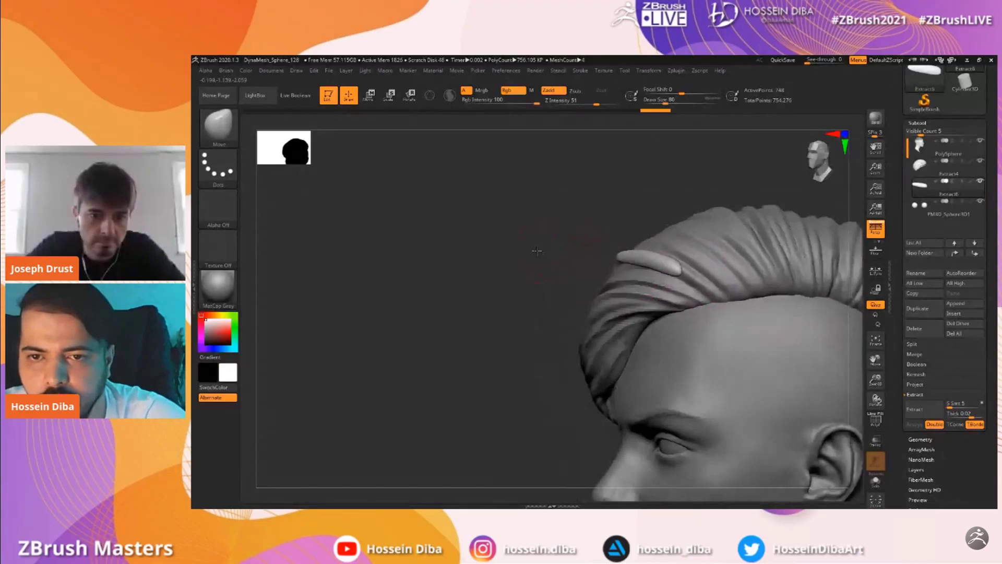
{"action": "left_click_drag", "start_coordinate": [685, 273], "coordinate": [703, 280]}
{"action": "left_click_drag", "start_coordinate": [534, 275], "coordinate": [568, 273]}
Stretch the piece into a long strand, bending its rear end toward the hairline and extending its front tip
{"action": "left_click_drag", "start_coordinate": [668, 268], "coordinate": [682, 277]}
{"action": "left_click_drag", "start_coordinate": [467, 257], "coordinate": [496, 259]}
{"action": "left_click_drag", "start_coordinate": [569, 271], "coordinate": [675, 276]}
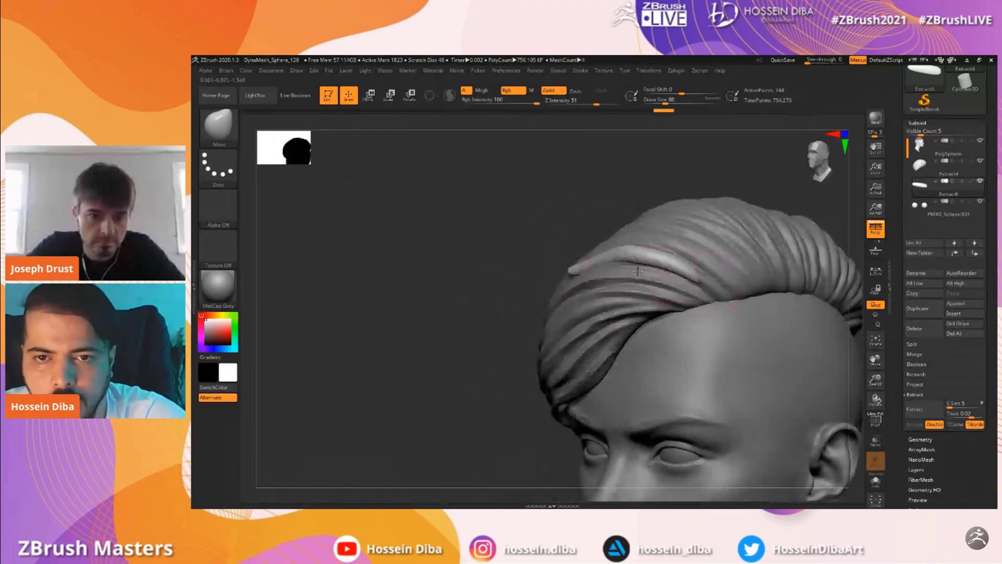
{"action": "left_click_drag", "start_coordinate": [511, 280], "coordinate": [539, 281]}
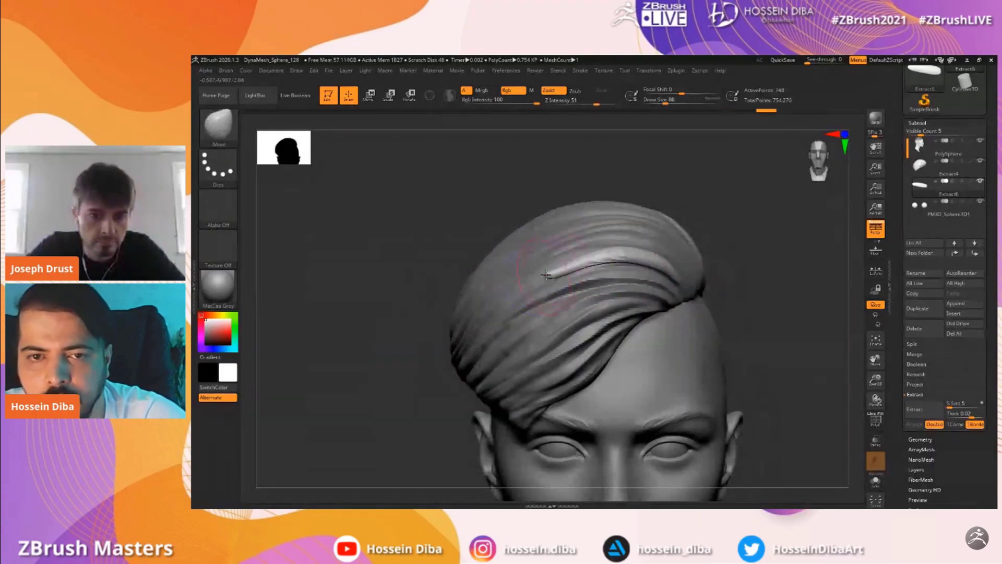
{"action": "left_click_drag", "start_coordinate": [600, 260], "coordinate": [708, 286]}
{"action": "mouse_move", "coordinate": [809, 324]}
{"action": "left_mouse_down"}
{"action": "mouse_move", "coordinate": [706, 297]}
{"action": "mouse_move", "coordinate": [722, 300]}
{"action": "left_mouse_up"}
{"action": "left_click_drag", "start_coordinate": [590, 277], "coordinate": [707, 295]}
{"action": "left_click_drag", "start_coordinate": [493, 251], "coordinate": [624, 265]}
{"action": "right_click_drag", "start_coordinate": [587, 270], "coordinate": [652, 270]}
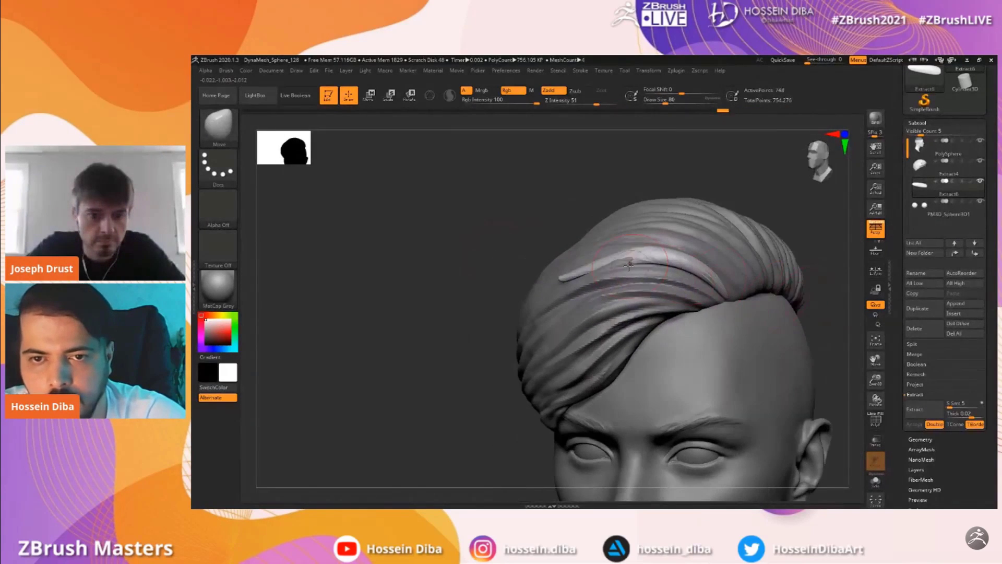
Enlarge the Move brush and curve the strand so its pointed tip and rear end follow the flow of the front hair
{"action": "key", "text": "s"}
{"action": "left_click_drag", "start_coordinate": [615, 267], "coordinate": [623, 266]}
{"action": "left_click_drag", "start_coordinate": [492, 260], "coordinate": [621, 257]}
{"action": "left_click_drag", "start_coordinate": [561, 280], "coordinate": [528, 291]}
{"action": "left_click_drag", "start_coordinate": [830, 292], "coordinate": [757, 284]}
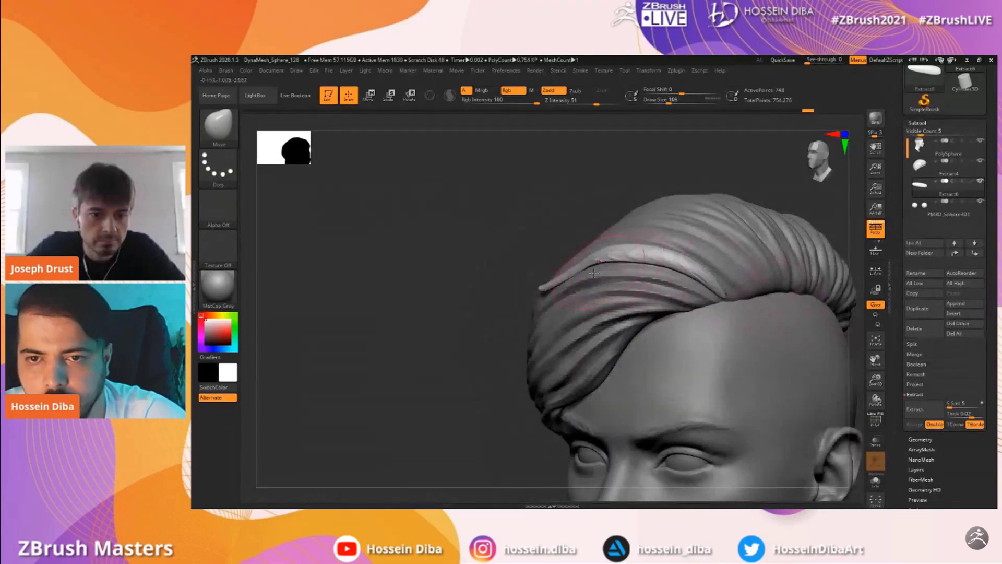
{"action": "mouse_move", "coordinate": [516, 268]}
{"action": "left_mouse_down"}
{"action": "mouse_move", "coordinate": [577, 273]}
{"action": "mouse_move", "coordinate": [573, 264]}
{"action": "mouse_move", "coordinate": [598, 255]}
{"action": "left_mouse_up"}
{"action": "left_click_drag", "start_coordinate": [771, 295], "coordinate": [716, 292]}
{"action": "mouse_move", "coordinate": [643, 267]}
{"action": "left_mouse_down"}
{"action": "mouse_move", "coordinate": [639, 260]}
{"action": "mouse_move", "coordinate": [686, 272]}
{"action": "mouse_move", "coordinate": [722, 305]}
{"action": "left_mouse_up"}
{"action": "left_click_drag", "start_coordinate": [511, 277], "coordinate": [571, 267]}
{"action": "left_click_drag", "start_coordinate": [834, 365], "coordinate": [811, 316], "text": "alt"}
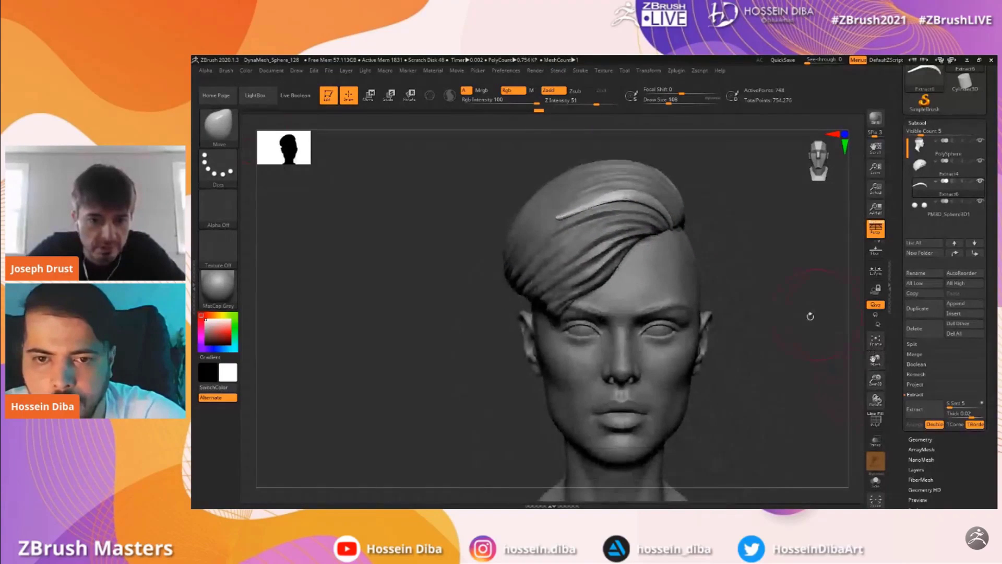
ZRemesh the strand with a target polygon count of 1, toggling the wireframe display to check it
{"action": "left_click", "coordinate": [918, 123]}
{"action": "left_click", "coordinate": [920, 133]}
{"action": "left_click", "coordinate": [919, 273]}
{"action": "left_click", "coordinate": [916, 293]}
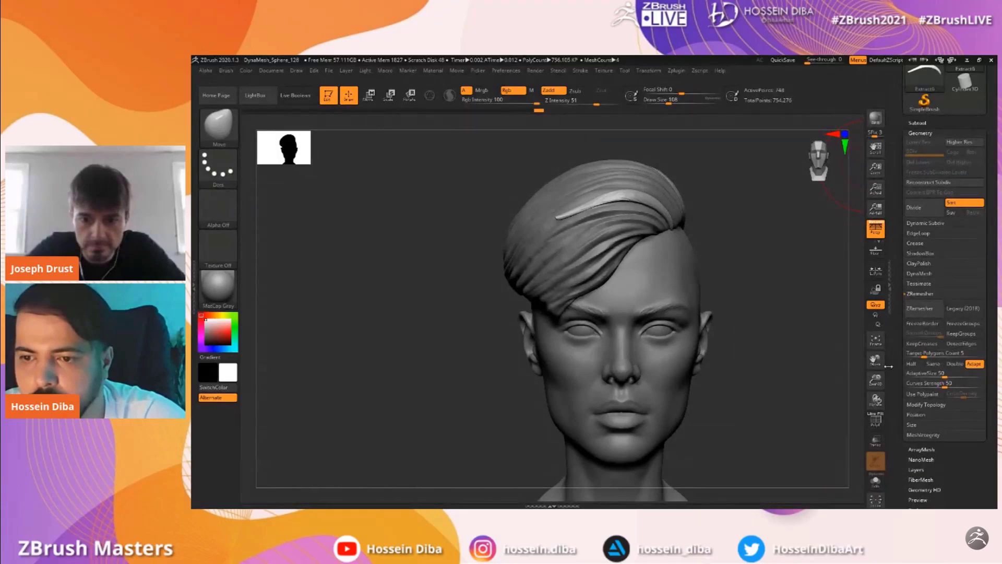
{"action": "left_click", "coordinate": [876, 421]}
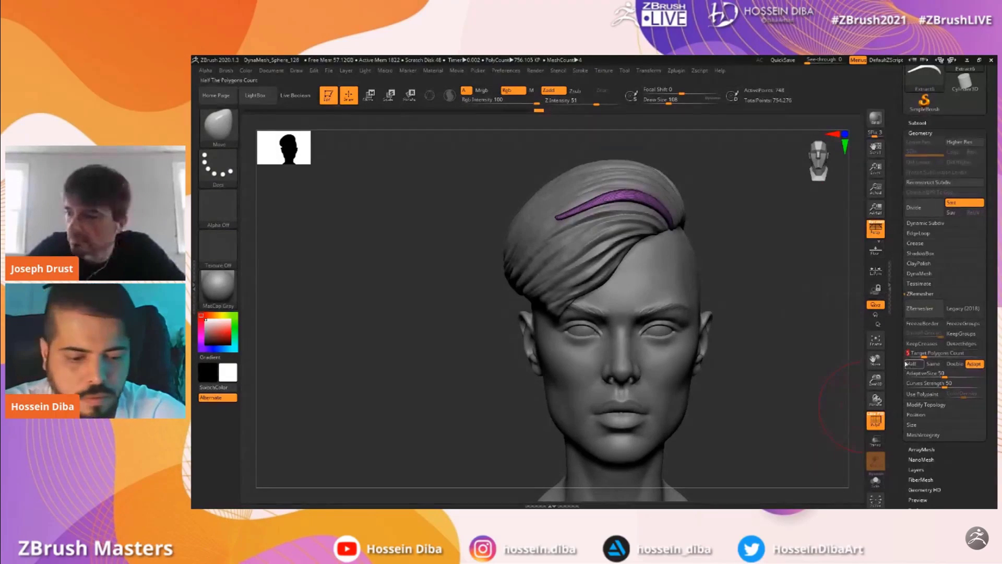
{"action": "left_click", "coordinate": [906, 364]}
{"action": "left_click", "coordinate": [920, 308]}
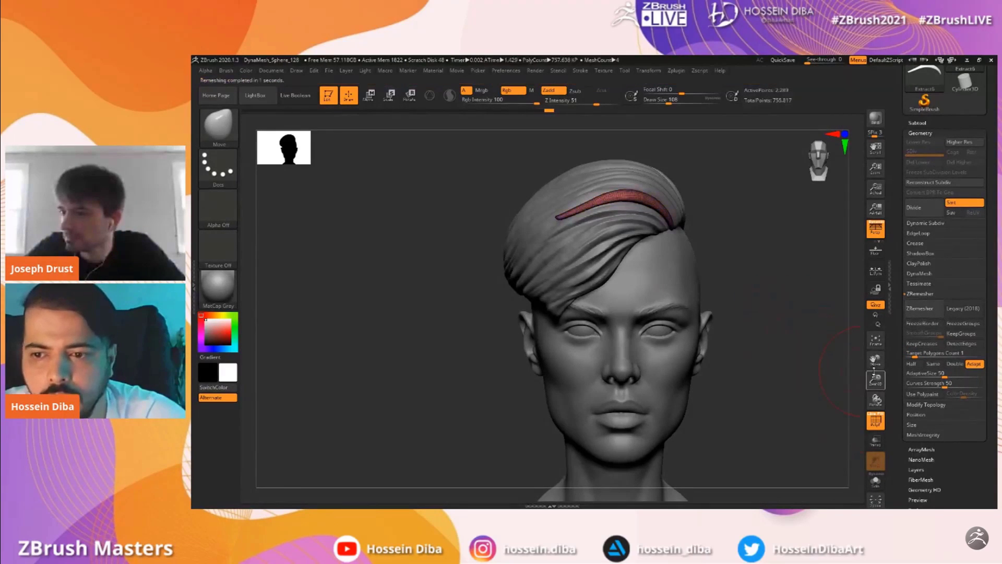
{"action": "left_click", "coordinate": [875, 425]}
Smooth the remeshed strand along its length
{"action": "mouse_move", "coordinate": [856, 365]}
{"action": "left_mouse_down", "text": "alt"}
{"action": "mouse_move", "coordinate": [838, 339]}
{"action": "mouse_move", "coordinate": [808, 360]}
{"action": "left_mouse_up", "text": "alt"}
{"action": "left_click_drag", "start_coordinate": [653, 298], "coordinate": [583, 239], "text": "shift"}
{"action": "left_click_drag", "start_coordinate": [380, 293], "coordinate": [549, 253]}
{"action": "left_click_drag", "start_coordinate": [527, 289], "coordinate": [580, 272], "text": "shift"}
{"action": "mouse_move", "coordinate": [837, 285]}
{"action": "left_mouse_down"}
{"action": "mouse_move", "coordinate": [821, 313]}
{"action": "mouse_move", "coordinate": [772, 334]}
{"action": "left_mouse_up"}
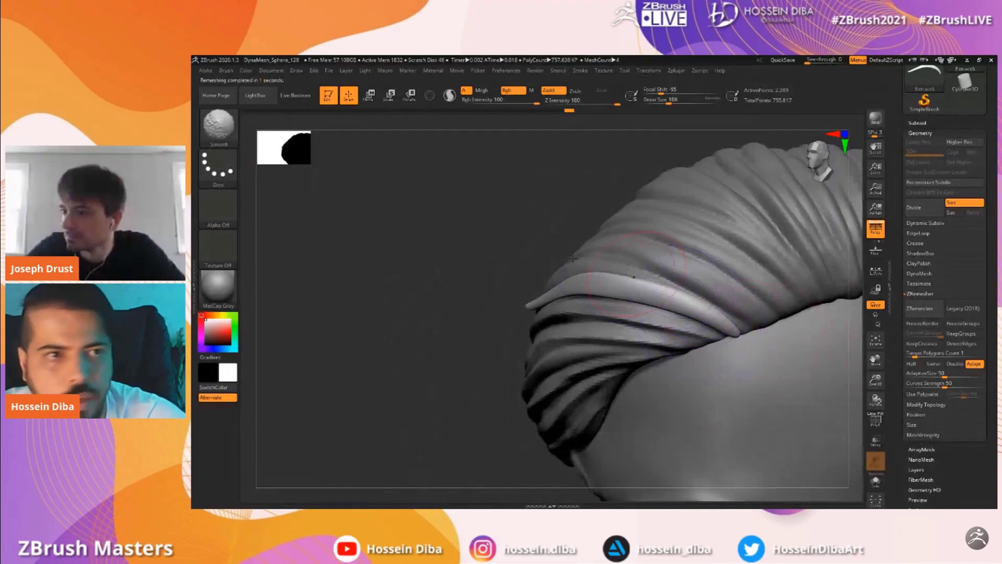
Carve a groove along the rear half of the strand with the DamStandard brush at draw size 28
{"action": "left_click", "coordinate": [233, 135]}
{"action": "left_click", "coordinate": [755, 211]}
{"action": "left_click_drag", "start_coordinate": [875, 379], "coordinate": [871, 367]}
{"action": "left_click_drag", "start_coordinate": [497, 290], "coordinate": [489, 219]}
{"action": "key", "text": "["}
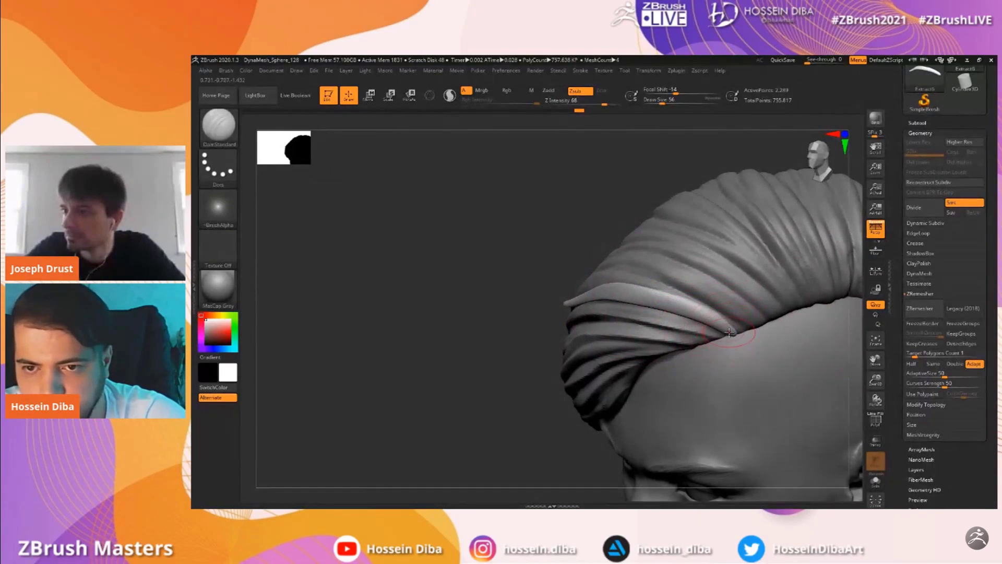
{"action": "key", "text": "["}
{"action": "mouse_move", "coordinate": [733, 334]}
{"action": "left_mouse_down"}
{"action": "mouse_move", "coordinate": [656, 302]}
{"action": "mouse_move", "coordinate": [665, 305]}
{"action": "left_mouse_up"}
{"action": "left_click_drag", "start_coordinate": [500, 298], "coordinate": [487, 294]}
{"action": "left_click_drag", "start_coordinate": [710, 316], "coordinate": [617, 294]}
{"action": "left_click_drag", "start_coordinate": [708, 320], "coordinate": [629, 297]}
Continue the DamStandard grooves along the strand's front half toward its tip
{"action": "mouse_move", "coordinate": [478, 304]}
{"action": "left_mouse_down"}
{"action": "mouse_move", "coordinate": [570, 305]}
{"action": "mouse_move", "coordinate": [533, 297]}
{"action": "left_mouse_up"}
{"action": "left_click_drag", "start_coordinate": [618, 298], "coordinate": [535, 296]}
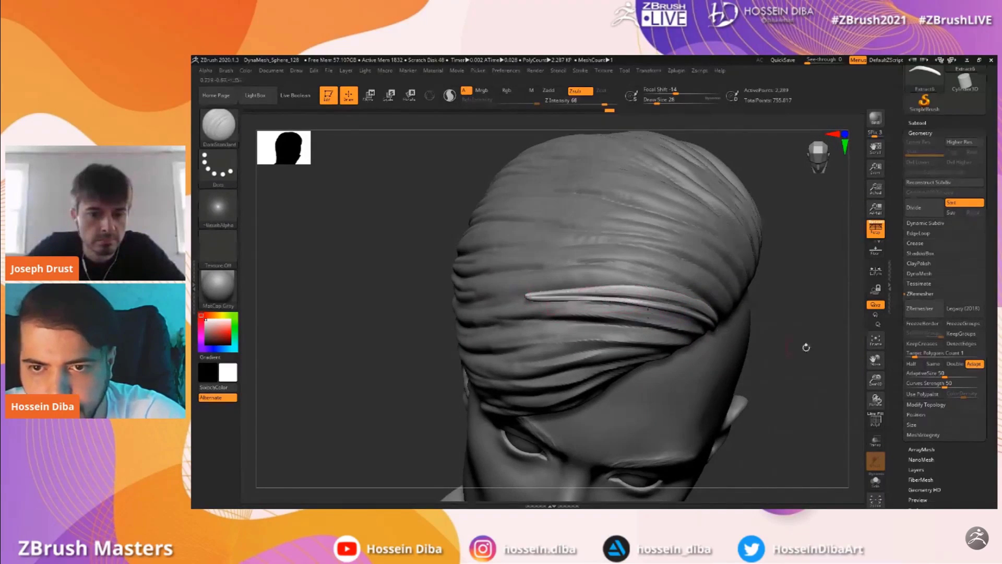
{"action": "left_click_drag", "start_coordinate": [442, 301], "coordinate": [366, 304]}
{"action": "left_click_drag", "start_coordinate": [483, 308], "coordinate": [582, 310]}
{"action": "left_click_drag", "start_coordinate": [663, 298], "coordinate": [554, 297]}
{"action": "left_click_drag", "start_coordinate": [869, 384], "coordinate": [783, 261]}
Adjust the rear end of the grooved strand with the Move brush at draw size 92 and smooth its front part
{"action": "left_click", "coordinate": [219, 127]}
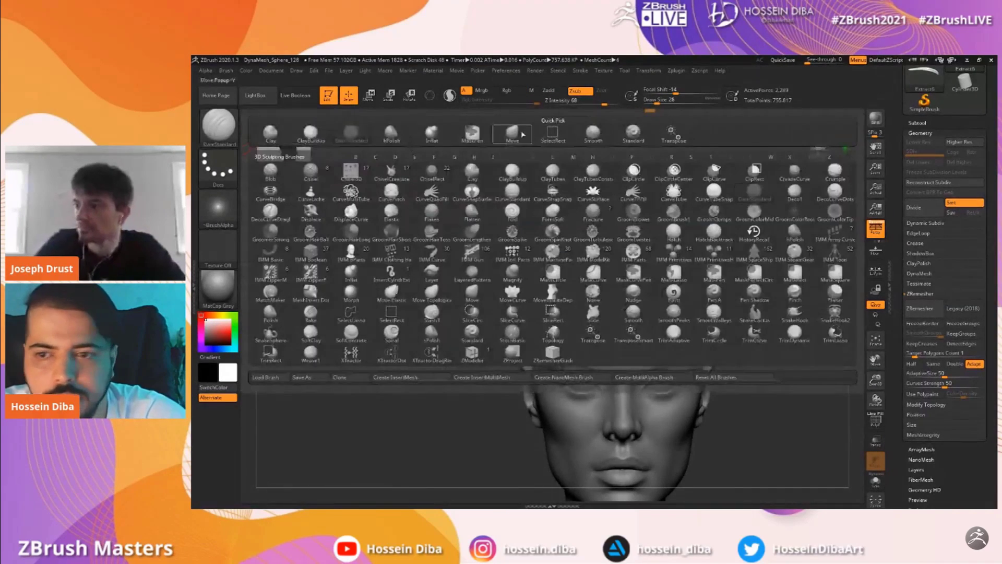
{"action": "left_click", "coordinate": [550, 132]}
{"action": "left_click_drag", "start_coordinate": [875, 380], "coordinate": [856, 413]}
{"action": "key", "text": "bracketright"}
{"action": "key", "text": "bracketright"}
{"action": "key", "text": "bracketright"}
{"action": "key", "text": "bracketright"}
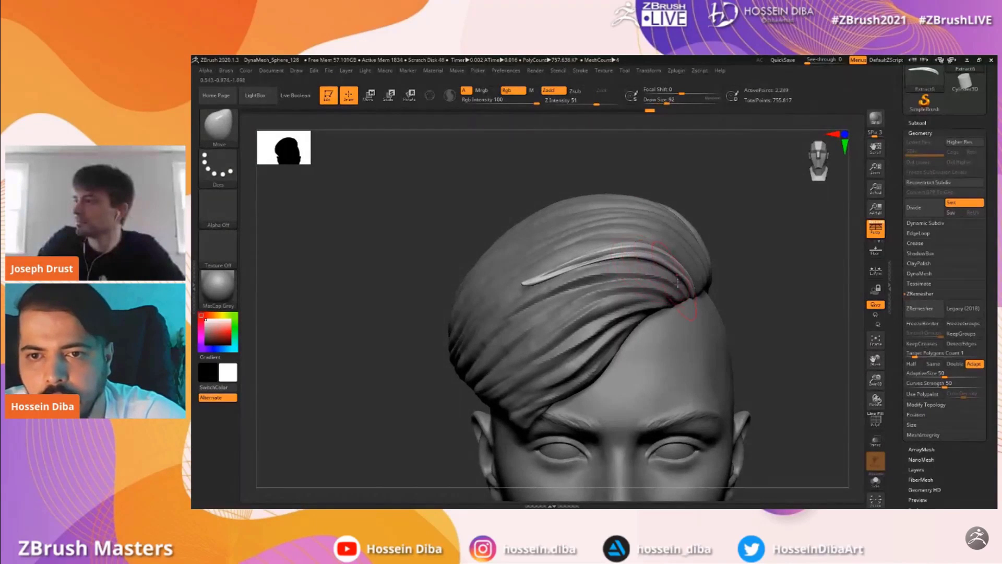
{"action": "left_click_drag", "start_coordinate": [685, 274], "coordinate": [679, 280]}
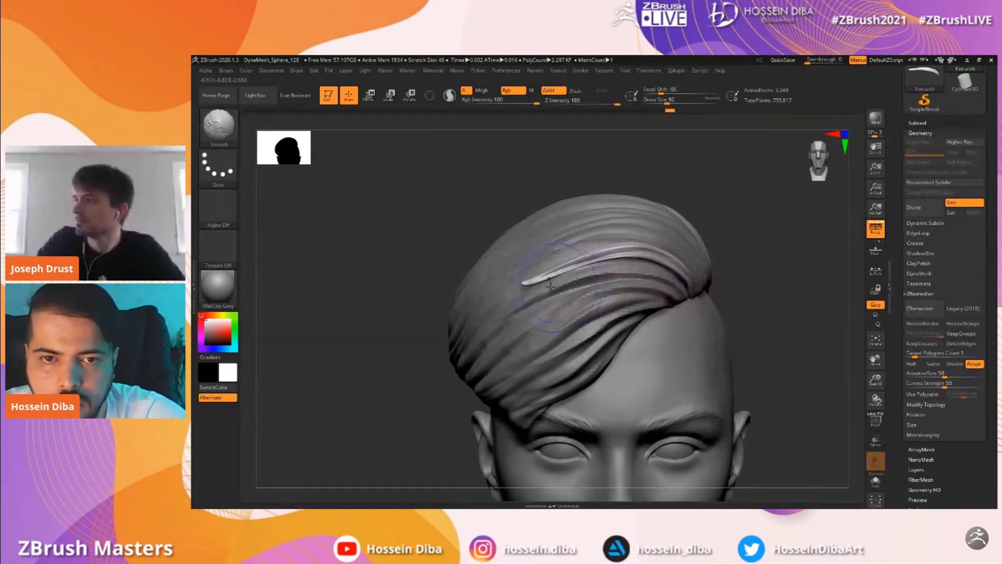
{"action": "left_click_drag", "start_coordinate": [876, 380], "coordinate": [875, 359]}
{"action": "left_click_drag", "start_coordinate": [461, 275], "coordinate": [445, 234], "text": "alt"}
{"action": "left_click_drag", "start_coordinate": [875, 380], "coordinate": [876, 389]}
{"action": "left_click_drag", "start_coordinate": [875, 360], "coordinate": [917, 358]}
Switch to the main hair subtool and refine its upper silhouette with the Move brush at a larger size
{"action": "left_click", "coordinate": [588, 247], "text": "alt"}
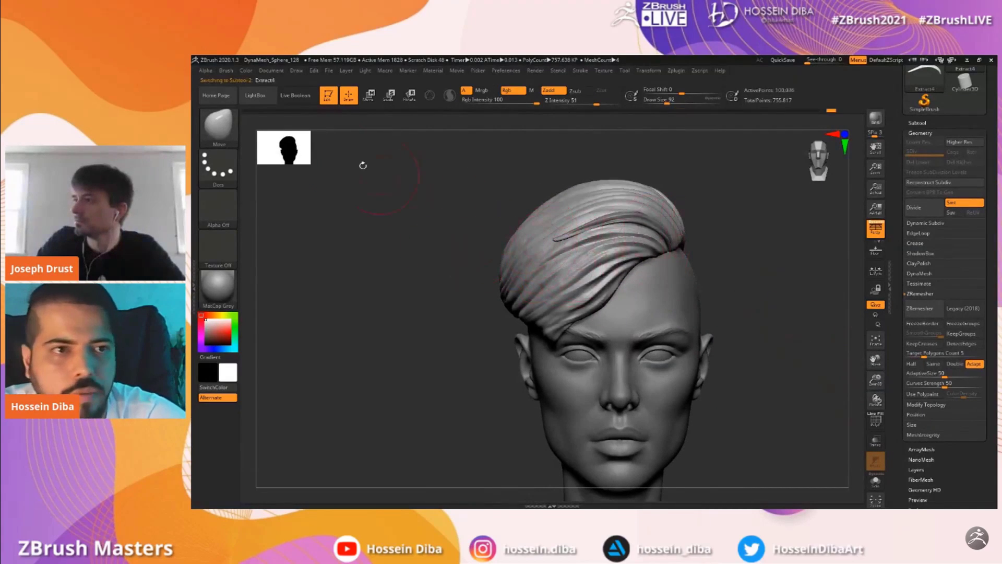
{"action": "left_click_drag", "start_coordinate": [652, 102], "coordinate": [677, 103]}
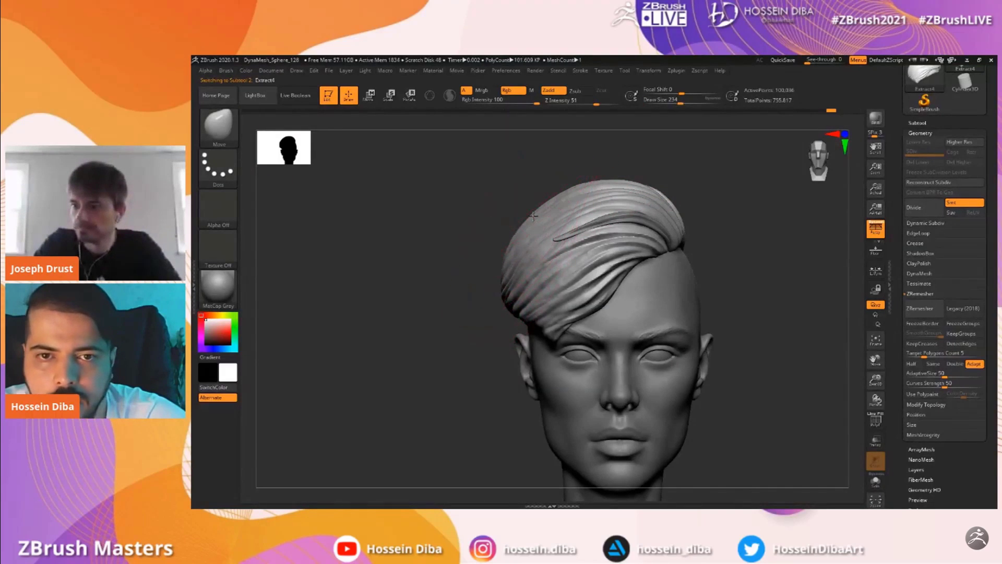
{"action": "left_click_drag", "start_coordinate": [474, 221], "coordinate": [472, 216]}
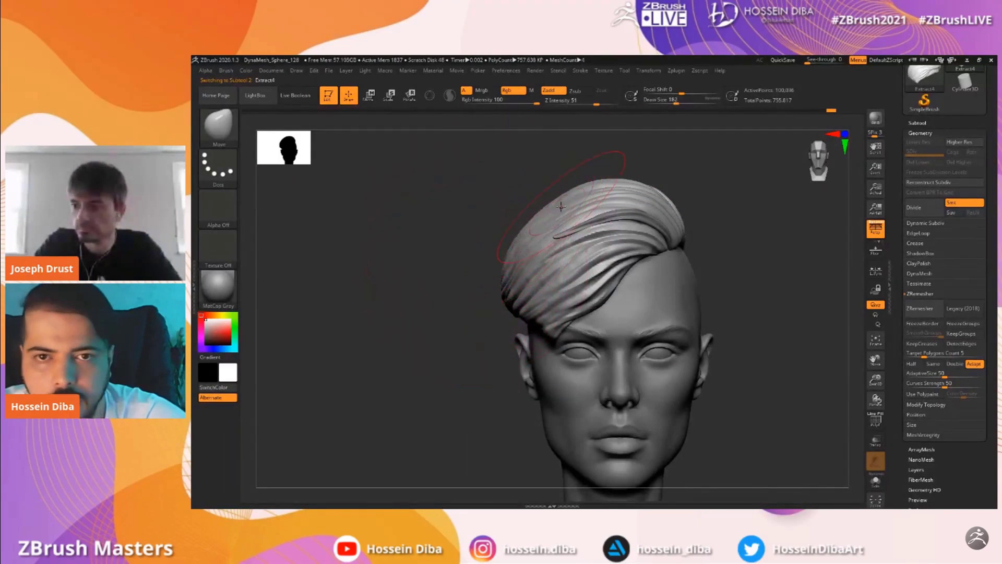
{"action": "left_click_drag", "start_coordinate": [558, 200], "coordinate": [578, 196]}
{"action": "left_click_drag", "start_coordinate": [770, 251], "coordinate": [719, 244]}
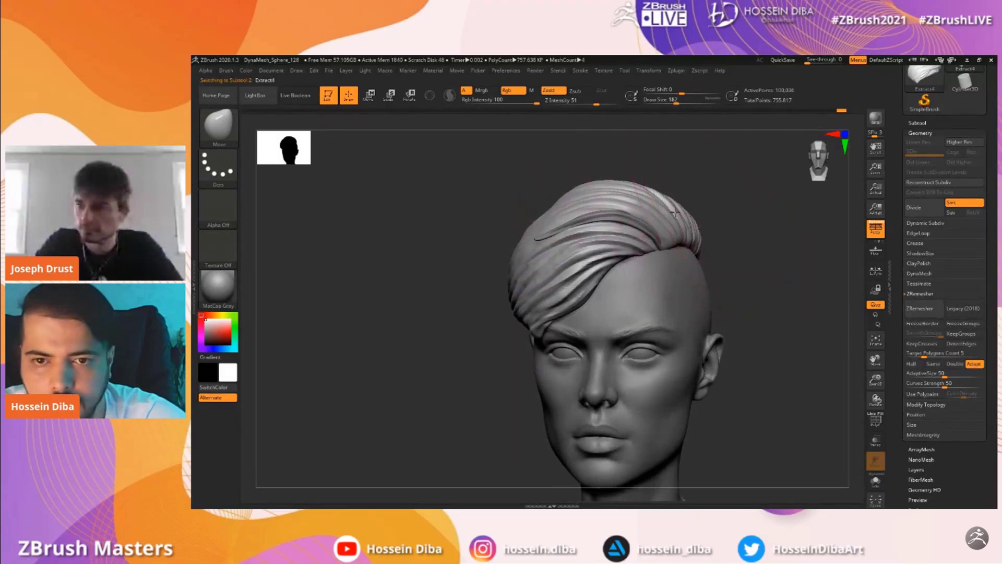
{"action": "left_click_drag", "start_coordinate": [477, 253], "coordinate": [614, 240]}
Reselect the strand and duplicate it with the Transpose line, moving the copy up onto the top of the hair
{"action": "left_click", "coordinate": [623, 218], "text": "alt"}
{"action": "left_click_drag", "start_coordinate": [876, 360], "coordinate": [861, 398]}
{"action": "left_click_drag", "start_coordinate": [844, 347], "coordinate": [802, 341]}
{"action": "left_click", "coordinate": [370, 95]}
{"action": "left_click_drag", "start_coordinate": [527, 232], "coordinate": [483, 239]}
{"action": "mouse_move", "coordinate": [606, 265]}
{"action": "left_mouse_down"}
{"action": "mouse_move", "coordinate": [554, 301]}
{"action": "mouse_move", "coordinate": [605, 265]}
{"action": "mouse_move", "coordinate": [691, 236]}
{"action": "mouse_move", "coordinate": [697, 215]}
{"action": "left_mouse_up"}
Rotate and reposition the copied strand with the Transpose line so it arcs over the top of the hair, isolating it while placing the line
{"action": "left_click_drag", "start_coordinate": [875, 380], "coordinate": [874, 396]}
{"action": "left_click", "coordinate": [875, 481]}
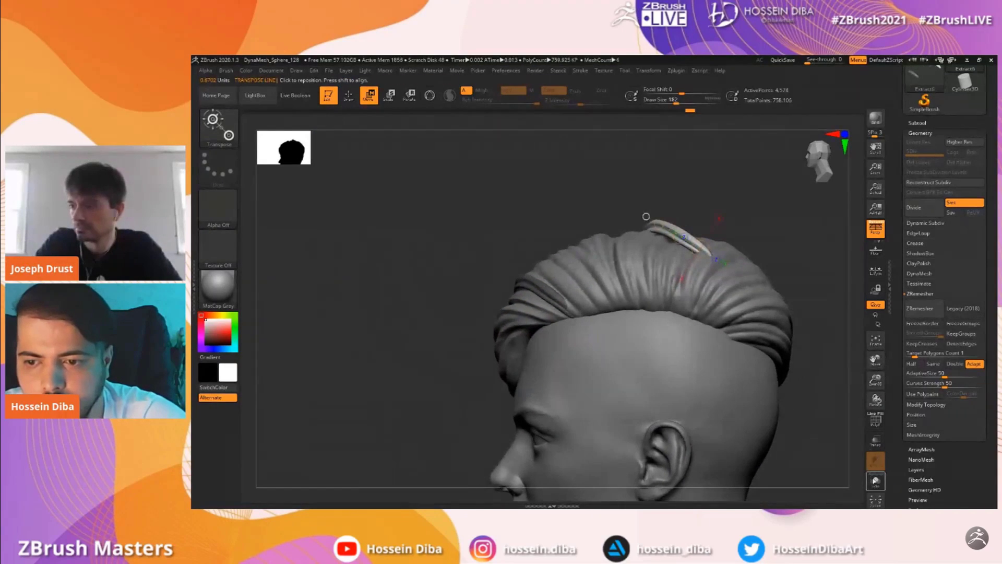
{"action": "key", "text": "r"}
{"action": "left_click_drag", "start_coordinate": [702, 249], "coordinate": [714, 256]}
{"action": "left_click", "coordinate": [871, 484]}
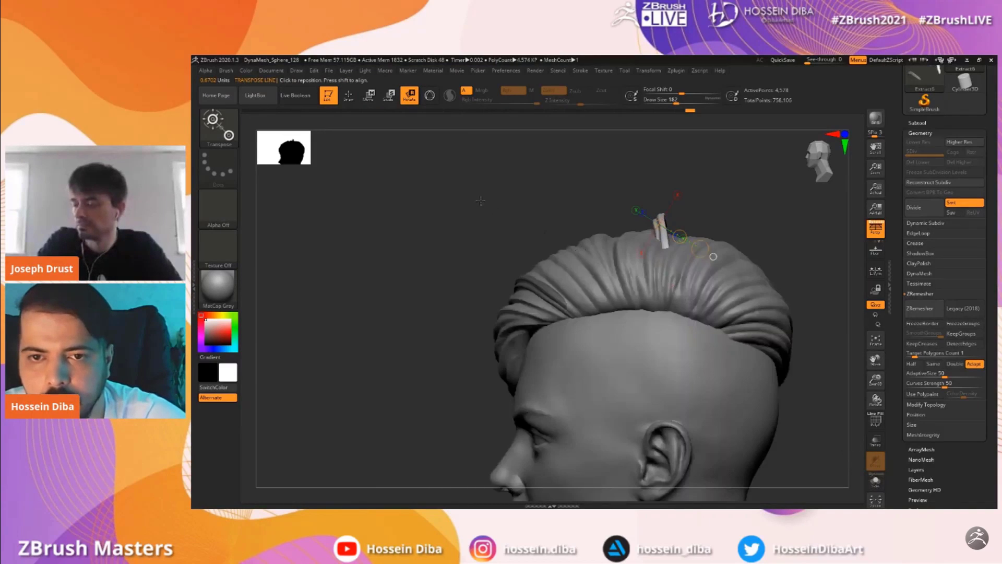
{"action": "left_click_drag", "start_coordinate": [481, 202], "coordinate": [681, 284]}
{"action": "left_click_drag", "start_coordinate": [874, 361], "coordinate": [835, 356]}
{"action": "left_click", "coordinate": [369, 96]}
{"action": "left_click_drag", "start_coordinate": [620, 280], "coordinate": [571, 212]}
{"action": "left_click_drag", "start_coordinate": [596, 246], "coordinate": [628, 254]}
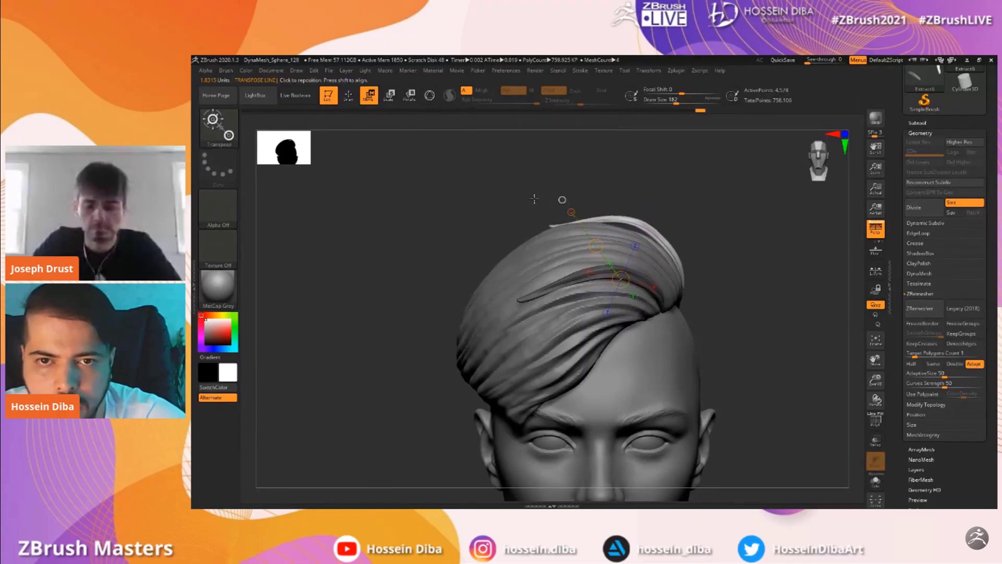
Reshape the copied strand with a large Move brush so it hugs the crown, with its tip lifted slightly off the hair
{"action": "left_click", "coordinate": [345, 101]}
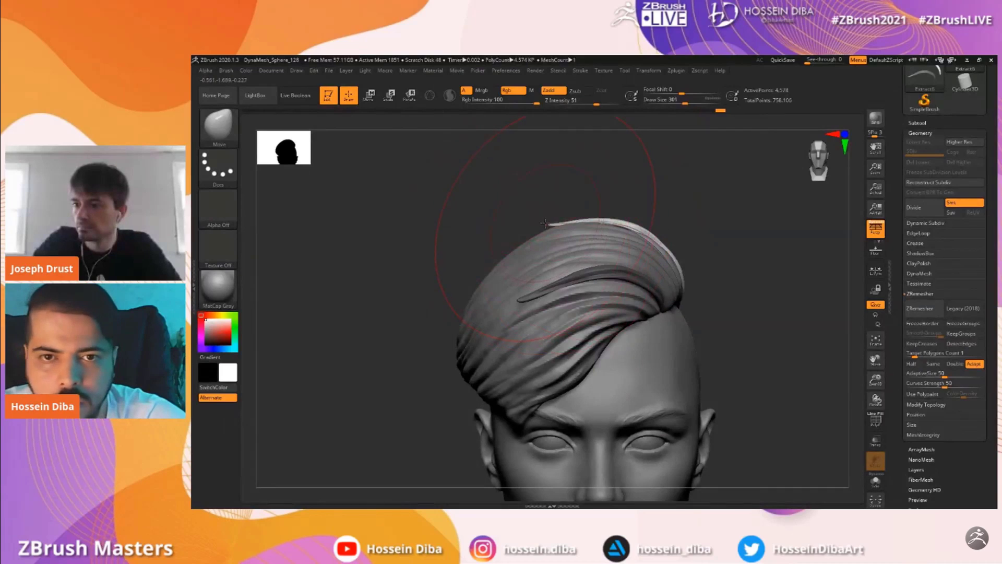
{"action": "left_click_drag", "start_coordinate": [537, 221], "coordinate": [525, 217]}
{"action": "left_click_drag", "start_coordinate": [742, 291], "coordinate": [702, 301]}
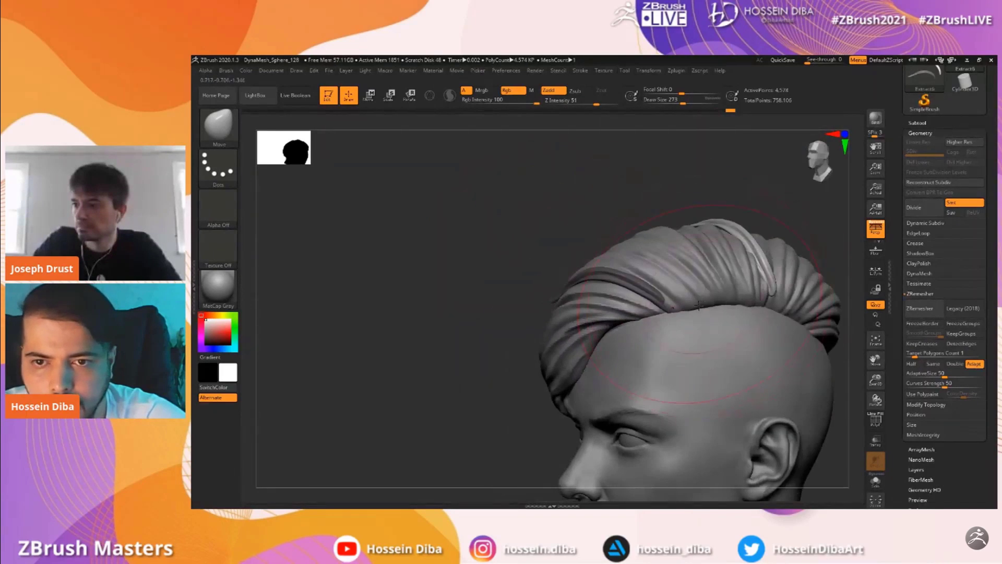
{"action": "right_click_drag", "start_coordinate": [742, 336], "coordinate": [753, 339]}
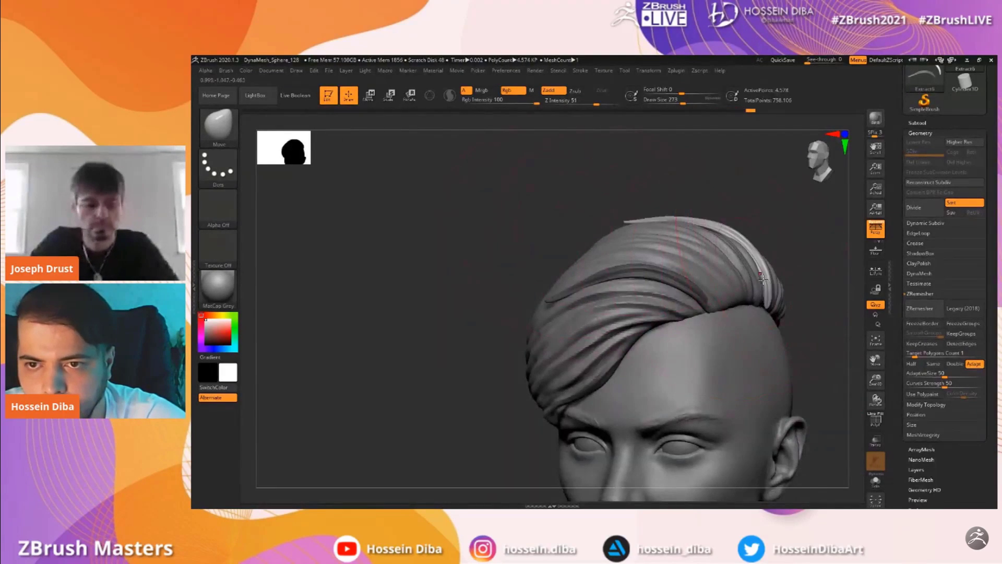
{"action": "right_click_drag", "start_coordinate": [754, 241], "coordinate": [675, 225]}
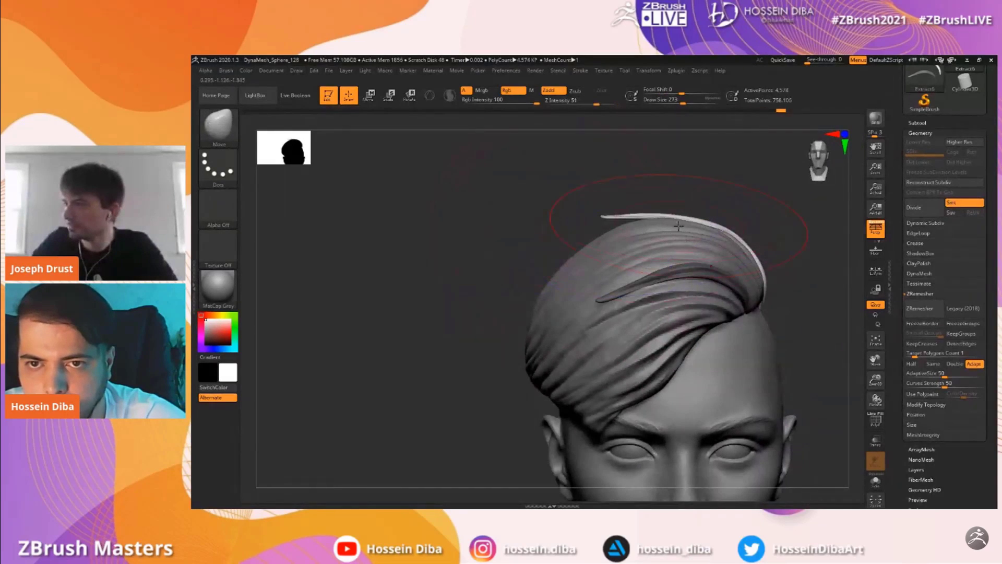
Duplicate the top strand with the Transpose line and pull the copy out beside the swept side of the hair
{"action": "right_click_drag", "start_coordinate": [864, 387], "coordinate": [818, 325], "text": "ctrl"}
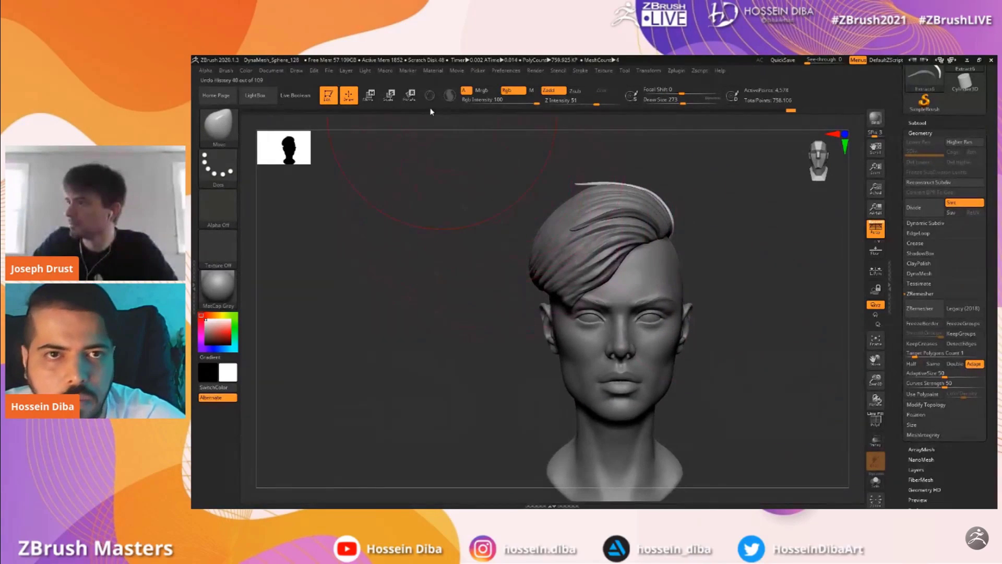
{"action": "left_click", "coordinate": [370, 96]}
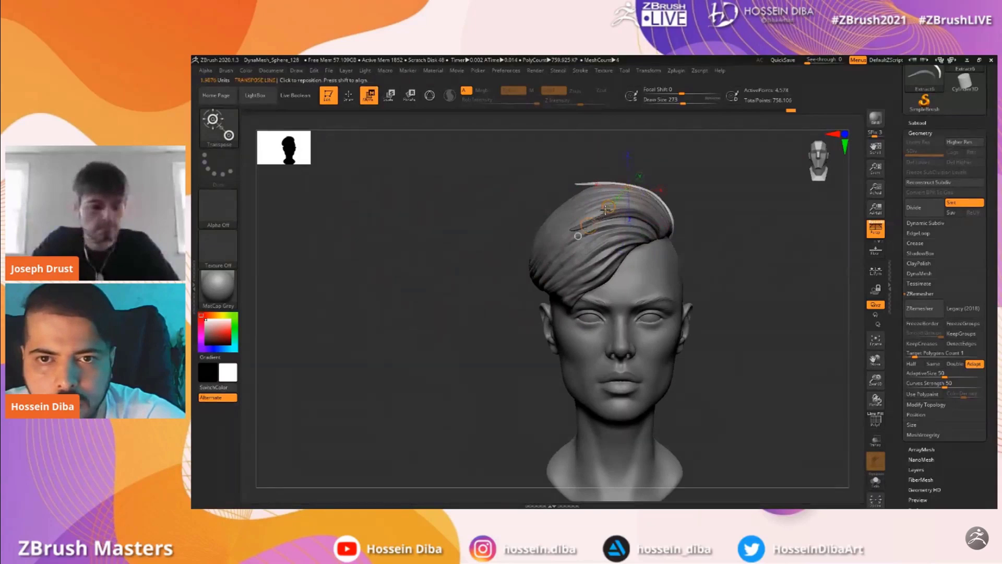
{"action": "left_click_drag", "start_coordinate": [608, 206], "coordinate": [529, 222], "text": "ctrl"}
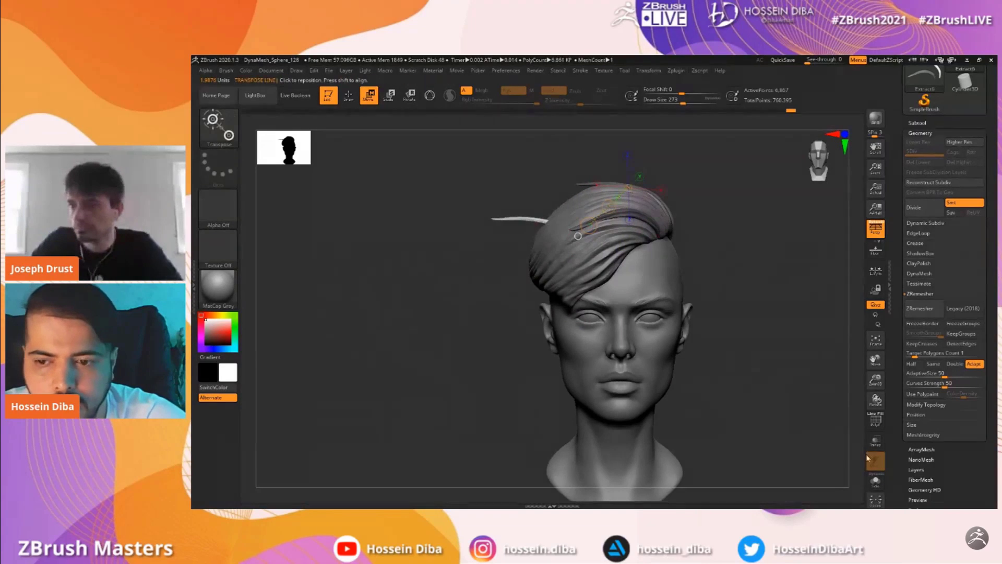
Rotate the new strand copy downward and move it along the outer contour of the swept side, isolating it while placing the Transpose line
{"action": "left_click", "coordinate": [876, 480]}
{"action": "mouse_move", "coordinate": [589, 263]}
{"action": "left_mouse_down"}
{"action": "mouse_move", "coordinate": [503, 220]}
{"action": "mouse_move", "coordinate": [496, 285]}
{"action": "mouse_move", "coordinate": [593, 183]}
{"action": "mouse_move", "coordinate": [597, 194]}
{"action": "left_mouse_up"}
{"action": "key", "text": "r"}
{"action": "left_click", "coordinate": [876, 483]}
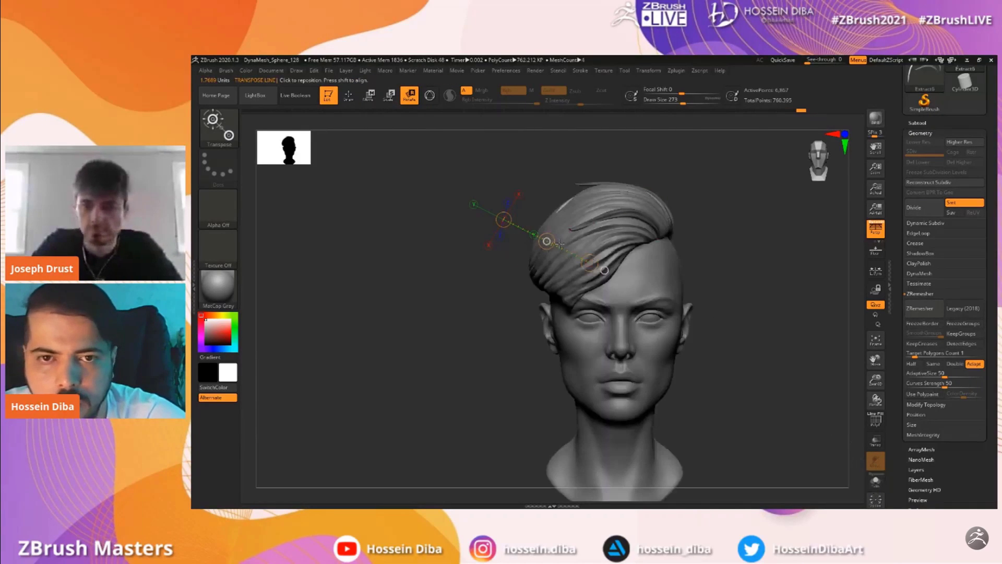
{"action": "key", "text": "w"}
{"action": "left_click_drag", "start_coordinate": [546, 237], "coordinate": [534, 232]}
{"action": "right_click_drag", "start_coordinate": [616, 196], "coordinate": [626, 220], "text": "ctrl"}
{"action": "right_click_drag", "start_coordinate": [626, 220], "coordinate": [603, 221], "text": "alt"}
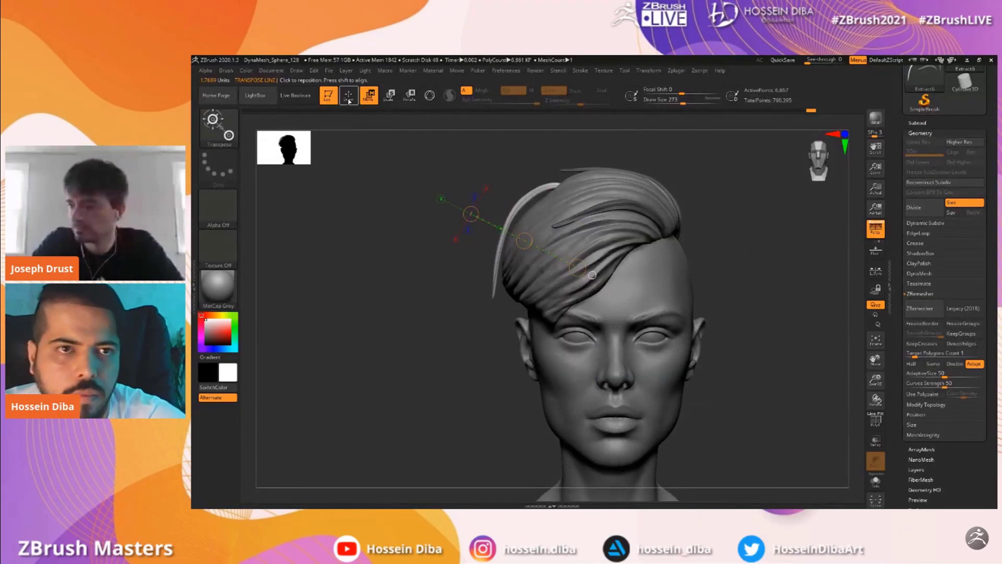
Reshape the strand copy with the Move brush so it hugs the swept side's contour, flicking its lower tip outward
{"action": "left_click", "coordinate": [348, 99]}
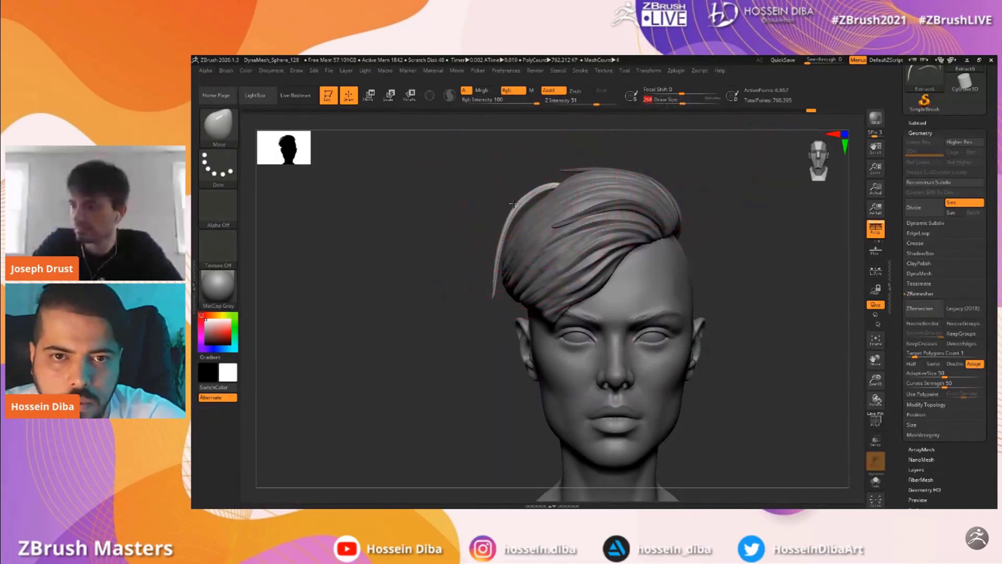
{"action": "left_click_drag", "start_coordinate": [492, 204], "coordinate": [597, 188]}
{"action": "left_click_drag", "start_coordinate": [483, 215], "coordinate": [407, 236]}
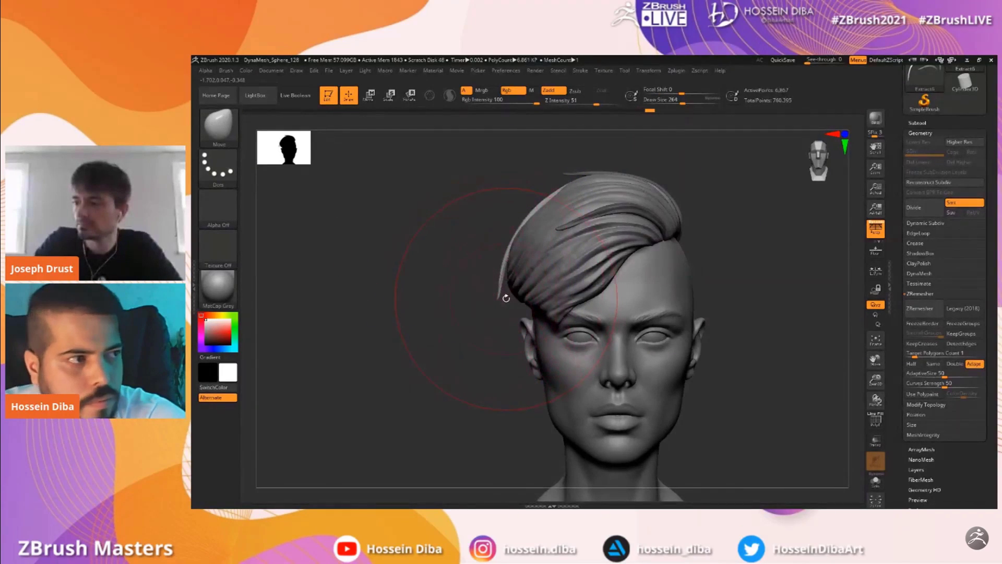
{"action": "key", "text": "bracketleft"}
{"action": "left_click_drag", "start_coordinate": [495, 302], "coordinate": [501, 261]}
{"action": "key", "text": "bracketleft"}
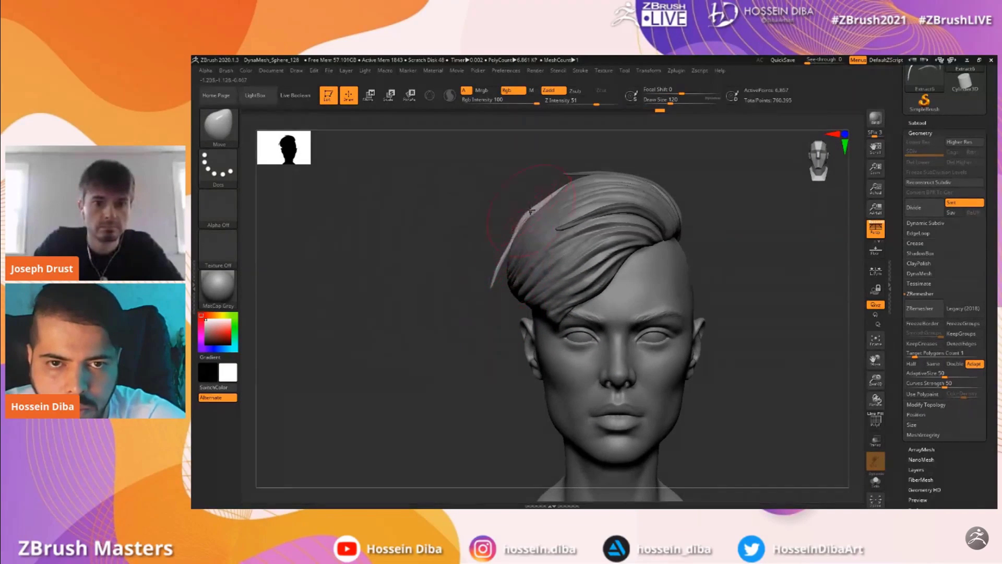
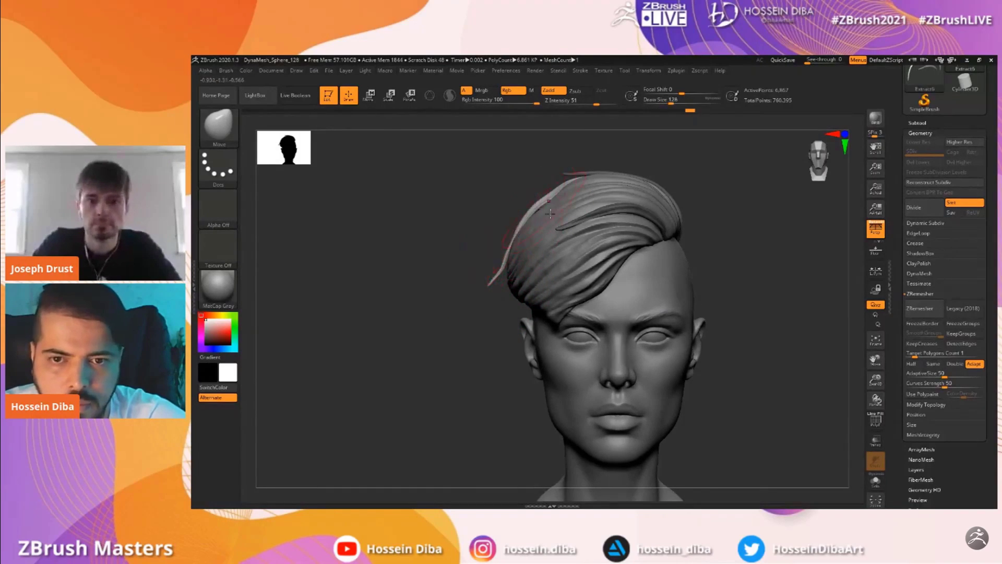
Select the head mesh and mask a thin strip along the parting of the lips using a small brush
{"action": "left_click_drag", "start_coordinate": [868, 390], "coordinate": [869, 415]}
{"action": "left_click_drag", "start_coordinate": [875, 360], "coordinate": [846, 232]}
{"action": "left_click", "coordinate": [679, 346], "text": "alt"}
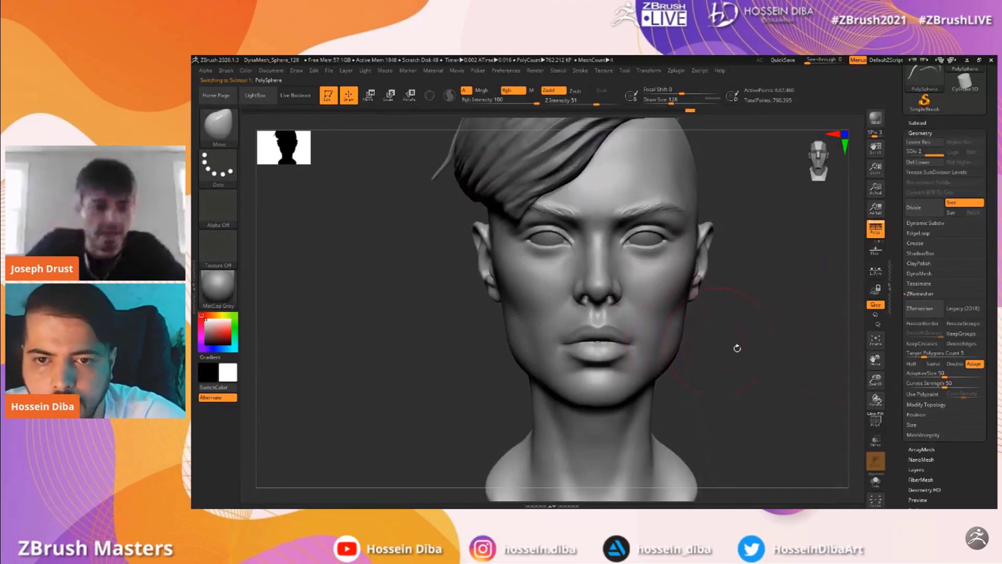
{"action": "left_click_drag", "start_coordinate": [876, 382], "coordinate": [784, 312]}
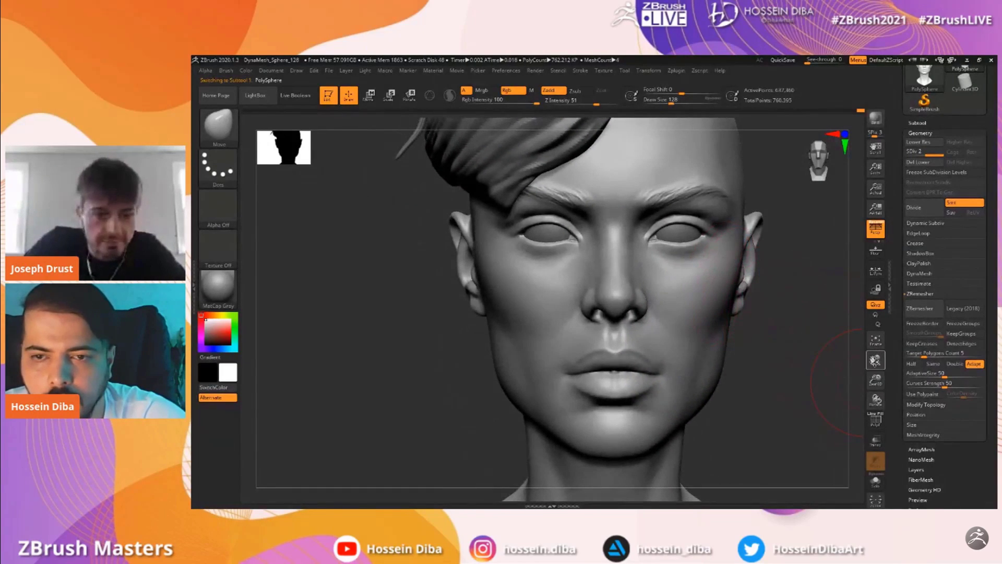
{"action": "left_click_drag", "start_coordinate": [876, 360], "coordinate": [859, 362]}
{"action": "left_click_drag", "start_coordinate": [676, 99], "coordinate": [658, 100]}
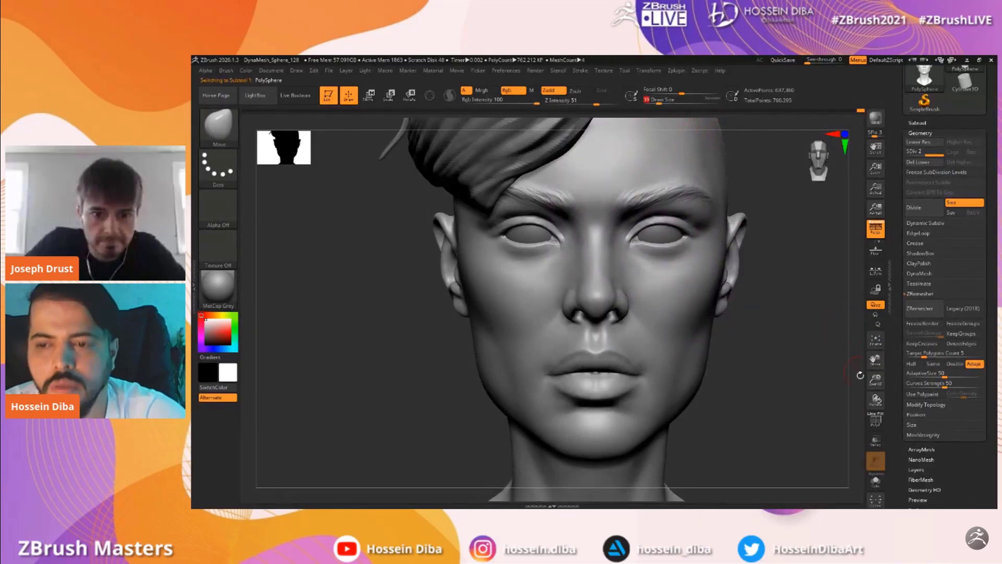
{"action": "left_click_drag", "start_coordinate": [870, 382], "coordinate": [870, 394]}
{"action": "left_click_drag", "start_coordinate": [875, 360], "coordinate": [874, 342]}
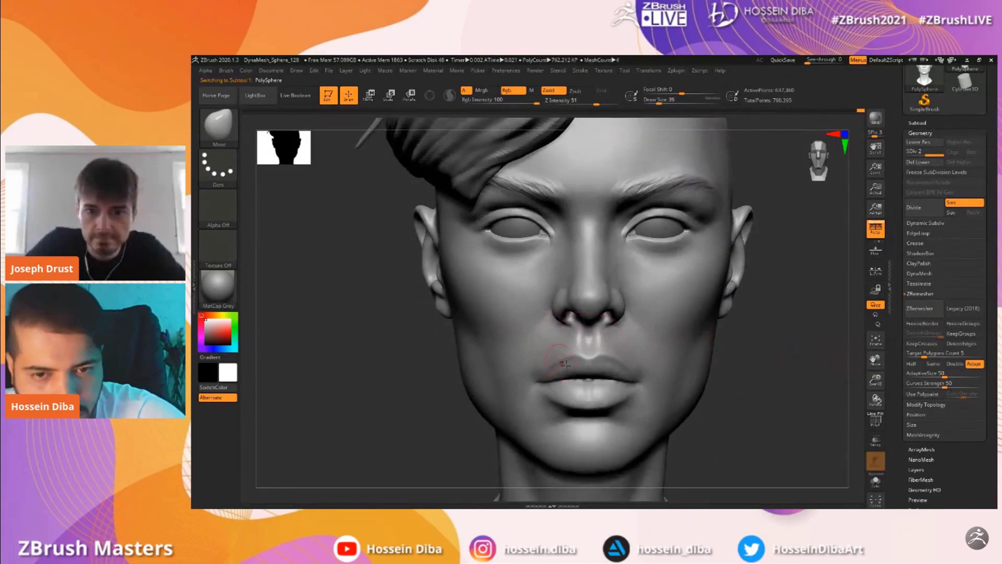
{"action": "left_click_drag", "start_coordinate": [872, 381], "coordinate": [865, 296]}
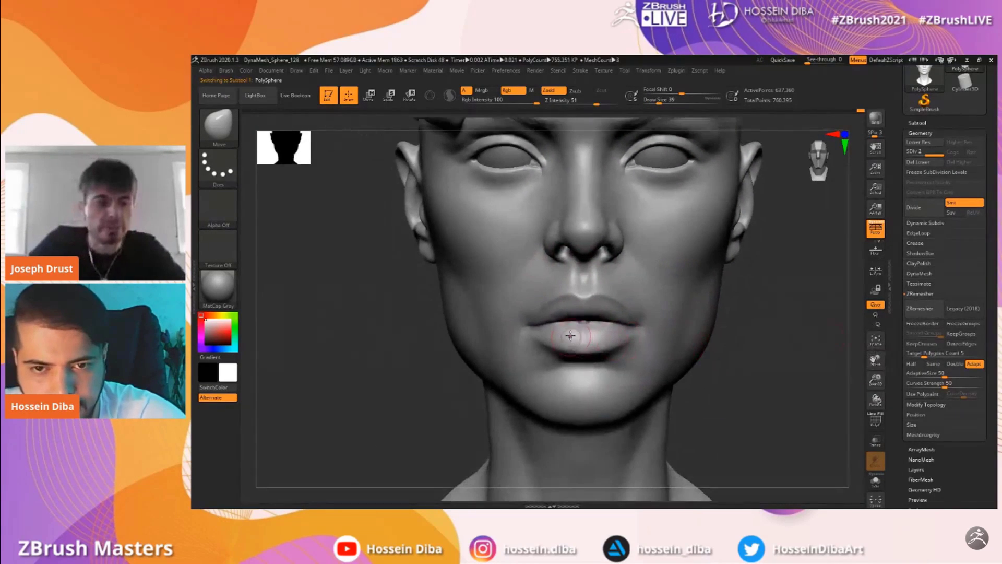
{"action": "left_click_drag", "start_coordinate": [871, 384], "coordinate": [872, 397]}
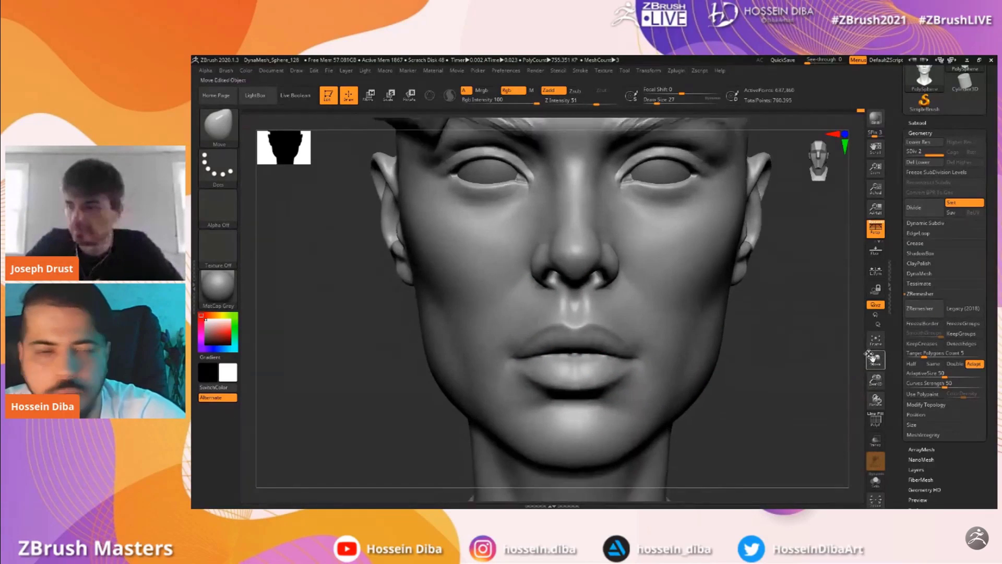
{"action": "left_click_drag", "start_coordinate": [876, 359], "coordinate": [880, 298]}
{"action": "key", "text": "ctrl"}
{"action": "key", "text": "ctrl"}
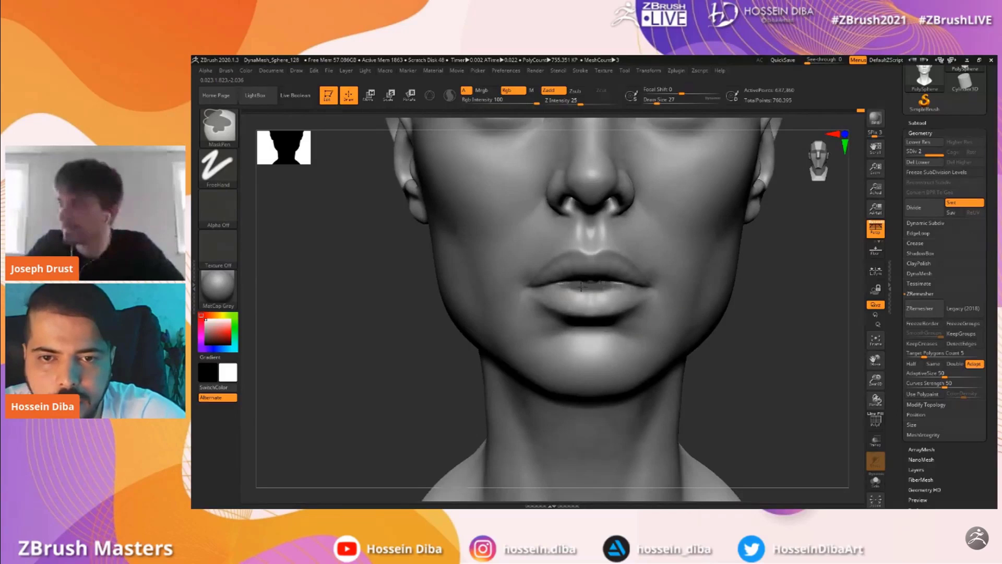
{"action": "mouse_move", "coordinate": [874, 386]}
{"action": "left_mouse_down"}
{"action": "mouse_move", "coordinate": [873, 334]}
{"action": "mouse_move", "coordinate": [875, 420]}
{"action": "left_mouse_up"}
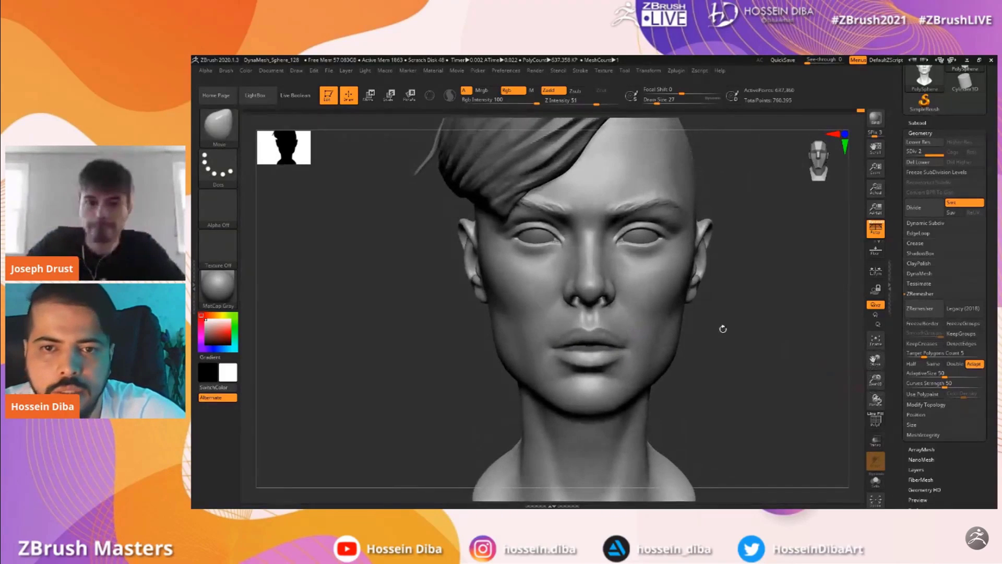
Extract the masked lip strip as a new subtool and clear the mask left on it
{"action": "left_click", "coordinate": [917, 122]}
{"action": "left_click", "coordinate": [915, 409]}
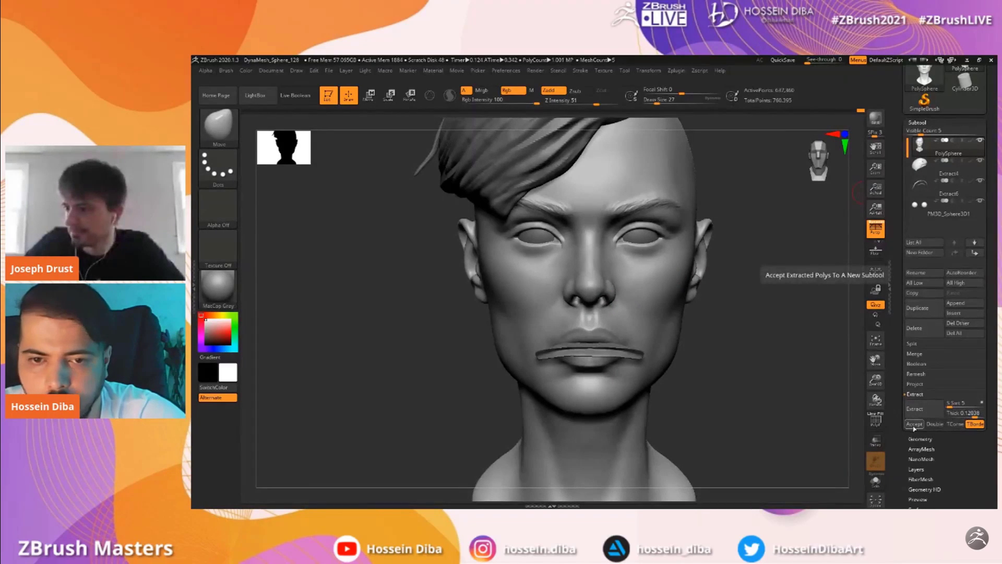
{"action": "left_click", "coordinate": [914, 425]}
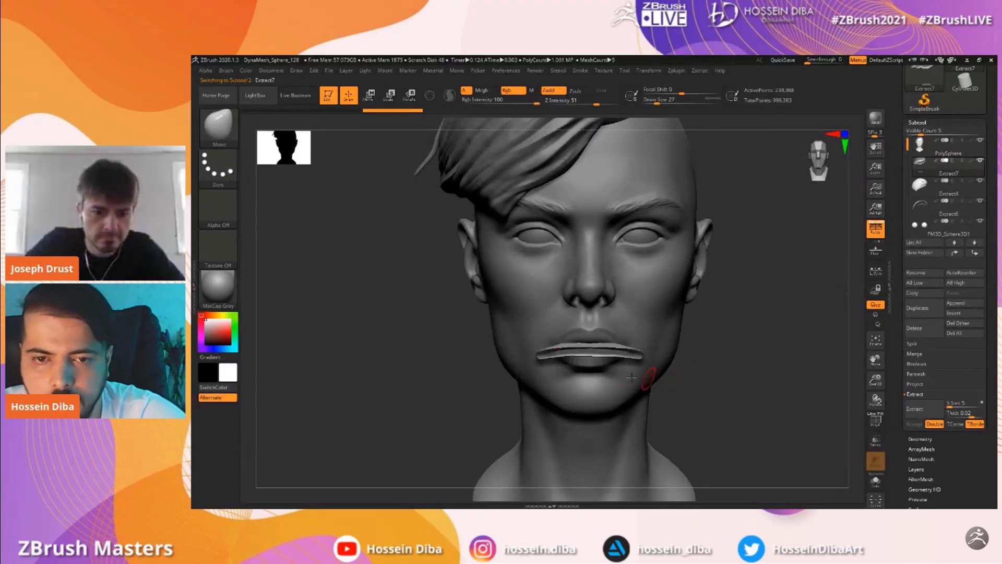
{"action": "left_click_drag", "start_coordinate": [661, 99], "coordinate": [677, 100]}
{"action": "left_click_drag", "start_coordinate": [756, 297], "coordinate": [668, 390], "text": "ctrl"}
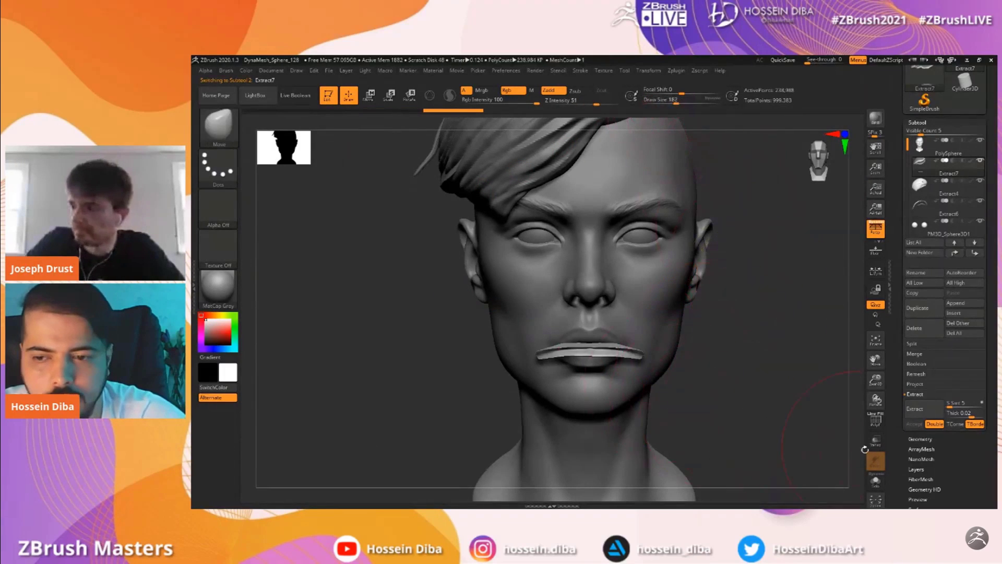
Isolate the extracted mouth strip and thicken it with a large Inflat brush
{"action": "left_click", "coordinate": [876, 481]}
{"action": "key", "text": "b"}
{"action": "key", "text": "i"}
{"action": "key", "text": "n"}
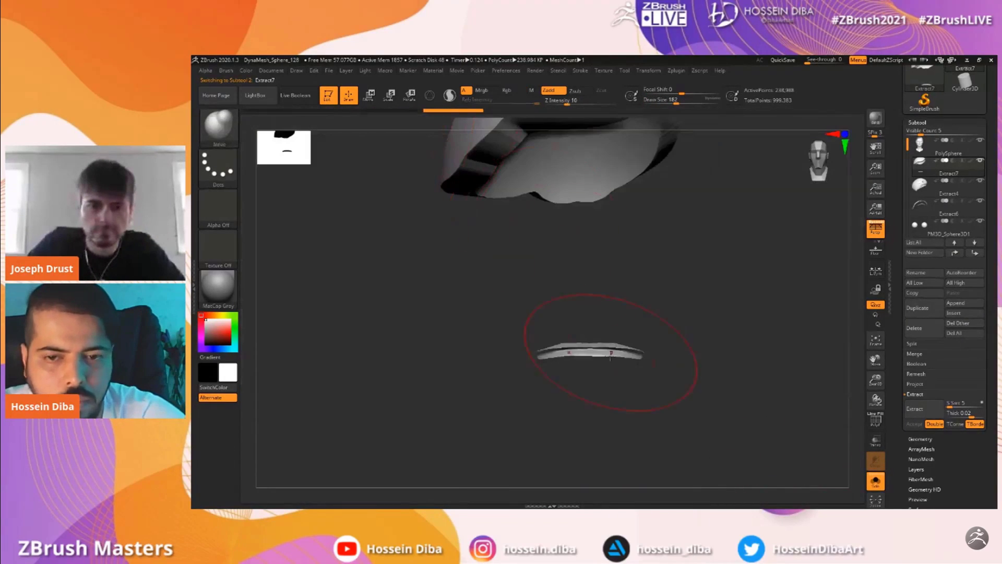
{"action": "mouse_move", "coordinate": [572, 348]}
{"action": "left_mouse_down"}
{"action": "mouse_move", "coordinate": [587, 349]}
{"action": "mouse_move", "coordinate": [553, 352]}
{"action": "left_mouse_up"}
DynaMesh the inflated strip at resolution 128, remesh it again and smooth it into one solid rounded lump
{"action": "left_click", "coordinate": [915, 124]}
{"action": "left_click", "coordinate": [915, 134]}
{"action": "left_click", "coordinate": [912, 295]}
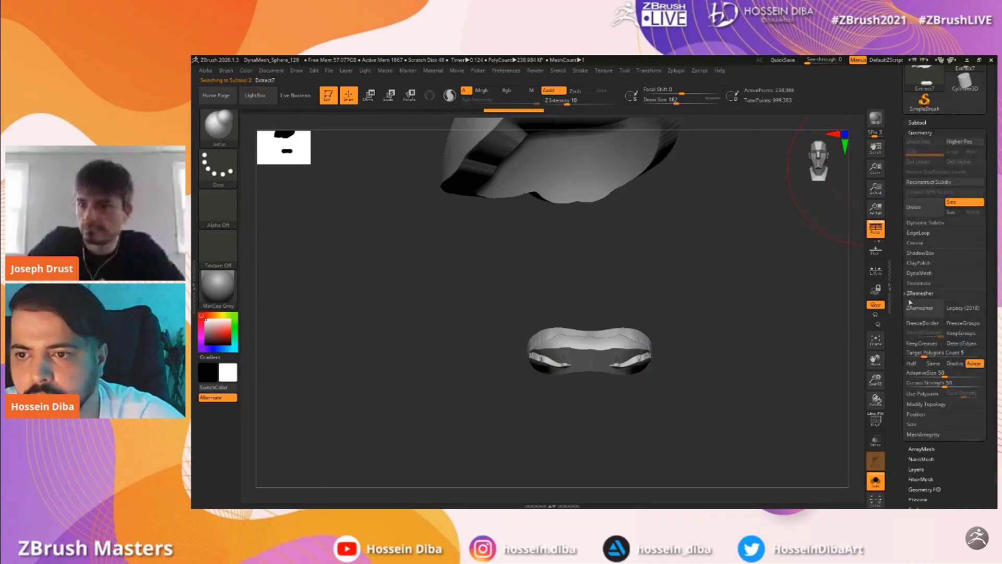
{"action": "left_click", "coordinate": [918, 273]}
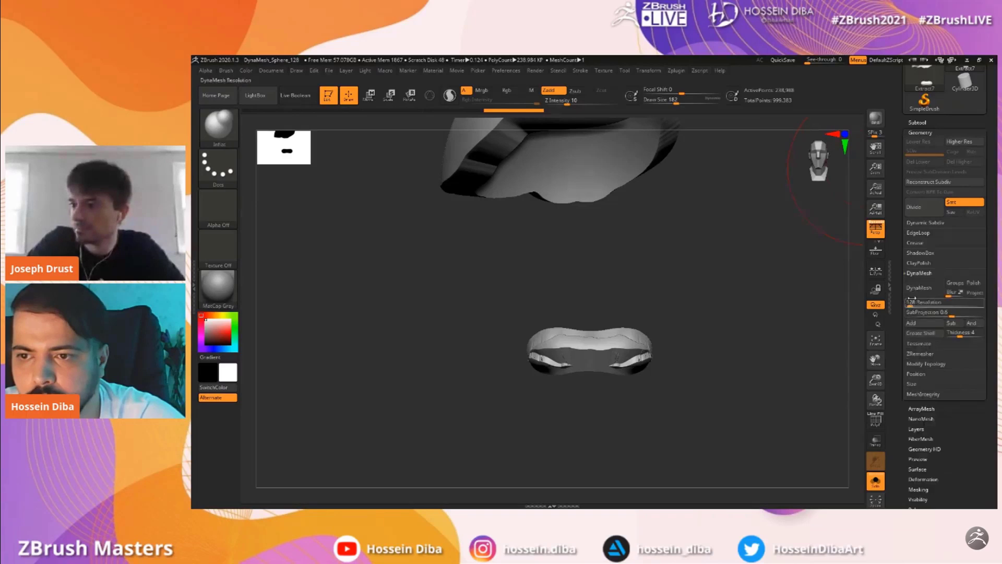
{"action": "left_click", "coordinate": [920, 288]}
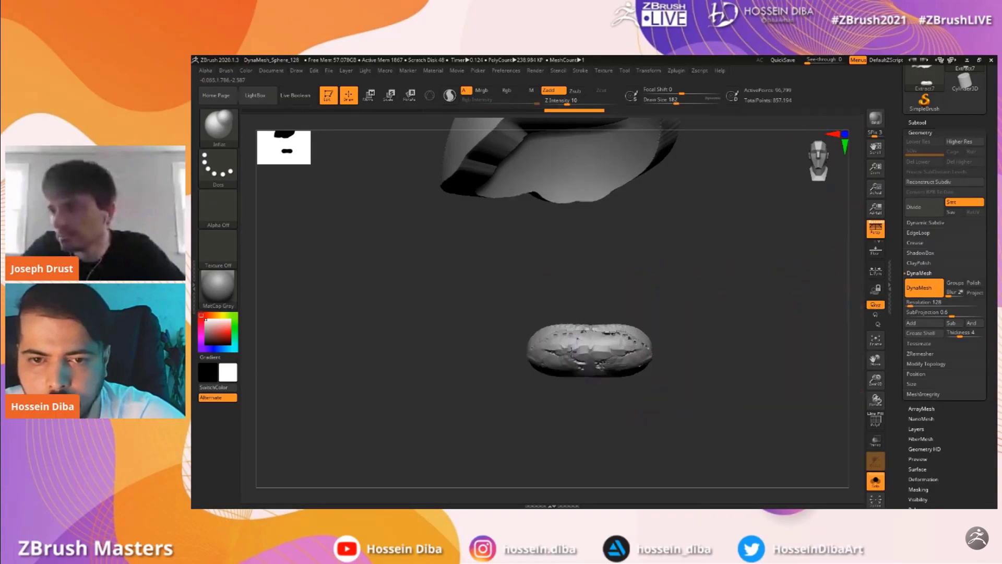
{"action": "left_click_drag", "start_coordinate": [755, 284], "coordinate": [691, 341], "text": "ctrl"}
{"action": "left_click_drag", "start_coordinate": [595, 355], "coordinate": [619, 340], "text": "shift"}
Push in the back of the mouth lump with a large Move brush to start a curved arch
{"action": "left_click_drag", "start_coordinate": [459, 332], "coordinate": [492, 328]}
{"action": "key", "text": "b"}
{"action": "key", "text": "m"}
{"action": "key", "text": "v"}
{"action": "left_click_drag", "start_coordinate": [504, 244], "coordinate": [540, 326]}
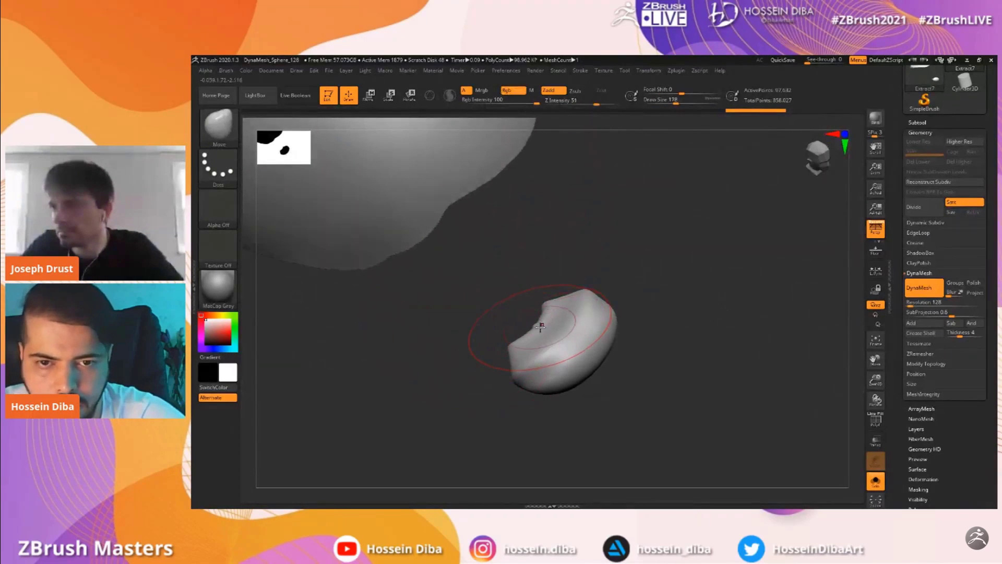
Step back and forth through the recent edits and deepen the hollow behind the lump's curved front
{"action": "key", "text": "ctrl+z"}
{"action": "key", "text": "ctrl+z"}
{"action": "key", "text": "ctrl+z"}
{"action": "key", "text": "ctrl+z"}
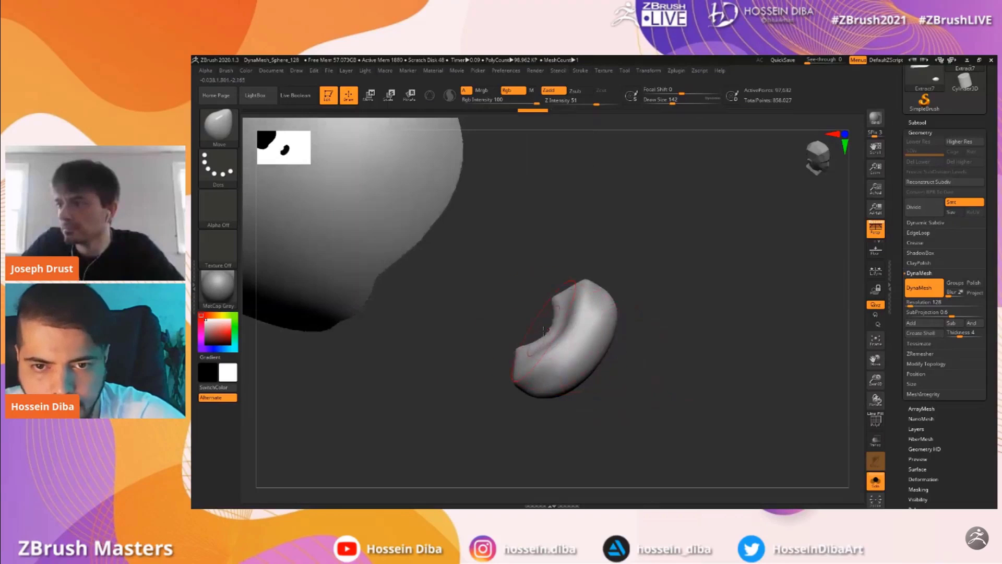
{"action": "key", "text": "ctrl+shift+z"}
{"action": "key", "text": "ctrl+shift+z"}
{"action": "key", "text": "ctrl+shift+z"}
{"action": "key", "text": "ctrl+shift+z"}
{"action": "key", "text": "ctrl+shift+z"}
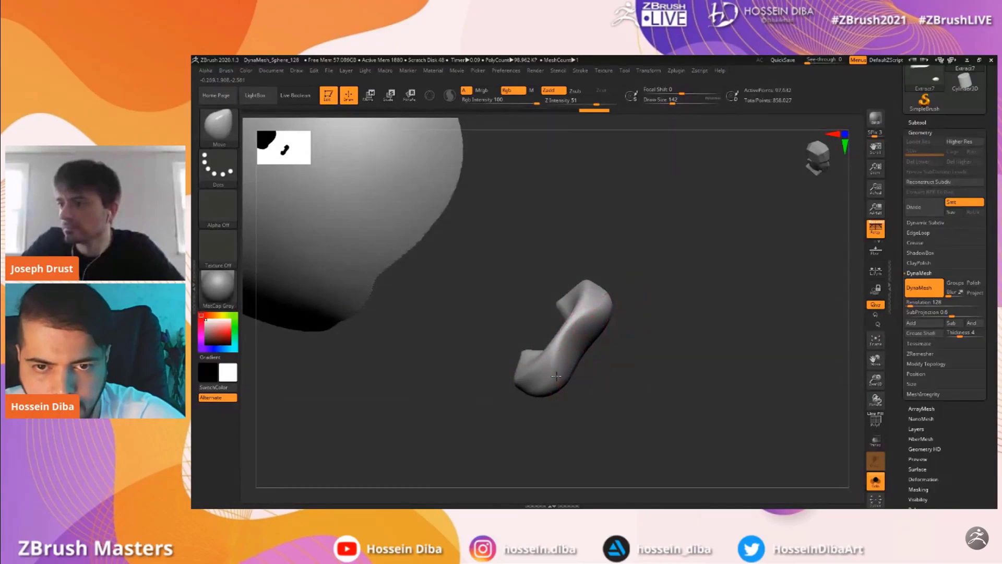
{"action": "left_click_drag", "start_coordinate": [587, 364], "coordinate": [659, 385]}
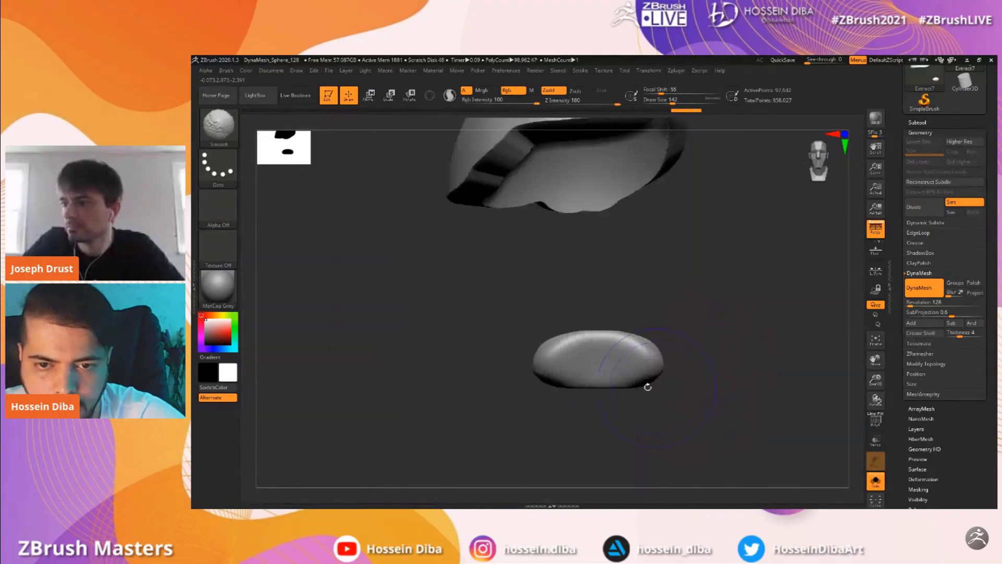
Show the whole head again and adjust the lump's profile in front of the lips with the Move brush
{"action": "left_click", "coordinate": [870, 482]}
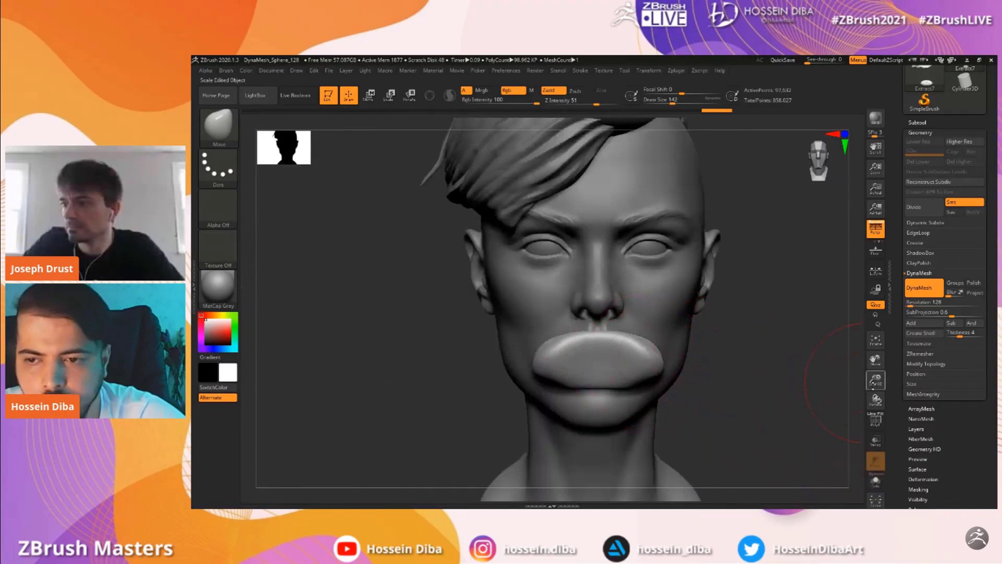
{"action": "left_click_drag", "start_coordinate": [870, 385], "coordinate": [861, 417], "text": "alt"}
{"action": "left_click_drag", "start_coordinate": [699, 366], "coordinate": [823, 338]}
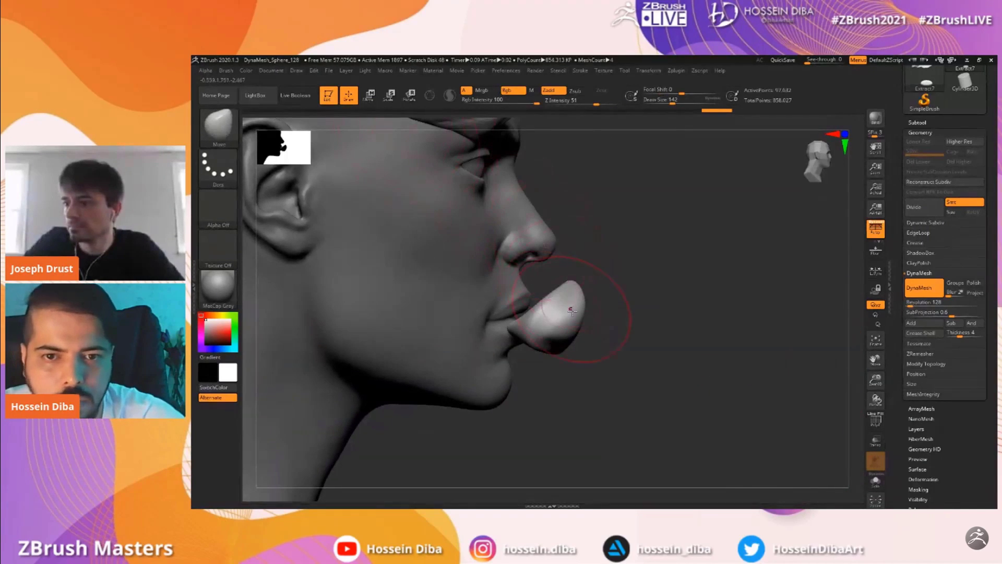
{"action": "left_click_drag", "start_coordinate": [566, 312], "coordinate": [549, 303]}
{"action": "mouse_move", "coordinate": [658, 329]}
{"action": "left_mouse_down"}
{"action": "mouse_move", "coordinate": [616, 330]}
{"action": "mouse_move", "coordinate": [587, 296]}
{"action": "mouse_move", "coordinate": [606, 309]}
{"action": "left_mouse_up"}
{"action": "left_click_drag", "start_coordinate": [595, 346], "coordinate": [609, 353]}
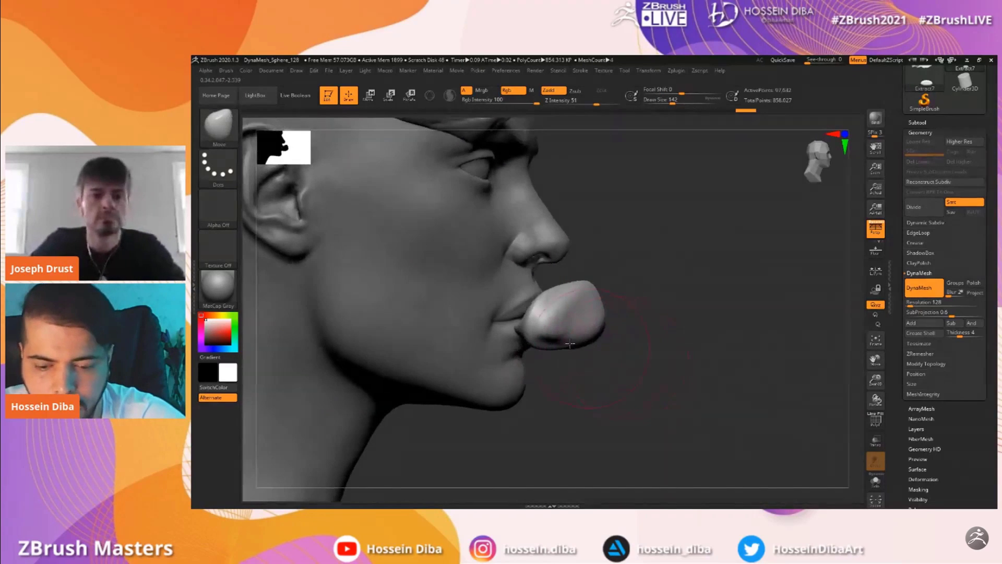
Remesh the mouth lump with DynaMesh at resolution 64 and smooth its surface
{"action": "left_click", "coordinate": [907, 305]}
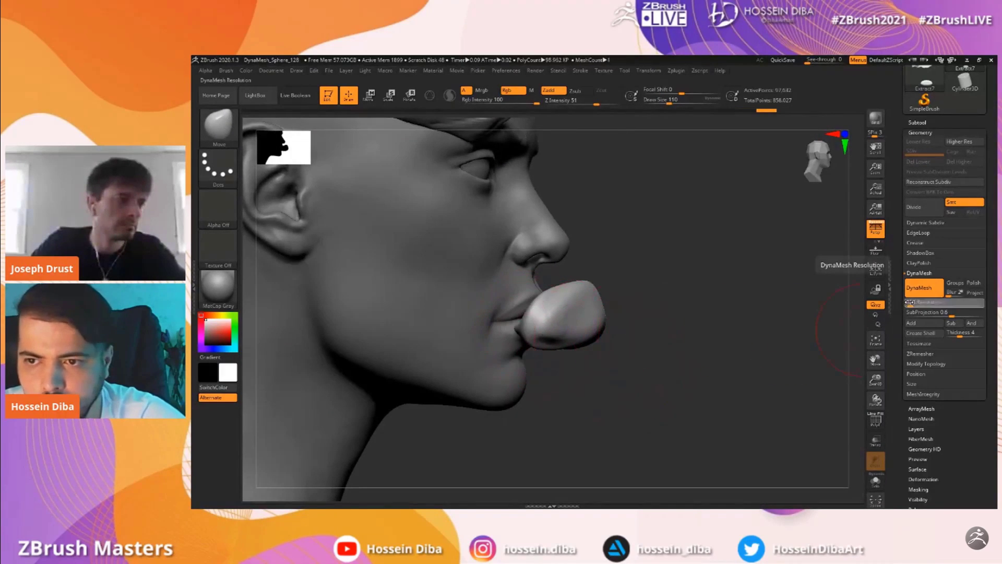
{"action": "type", "text": "64"}
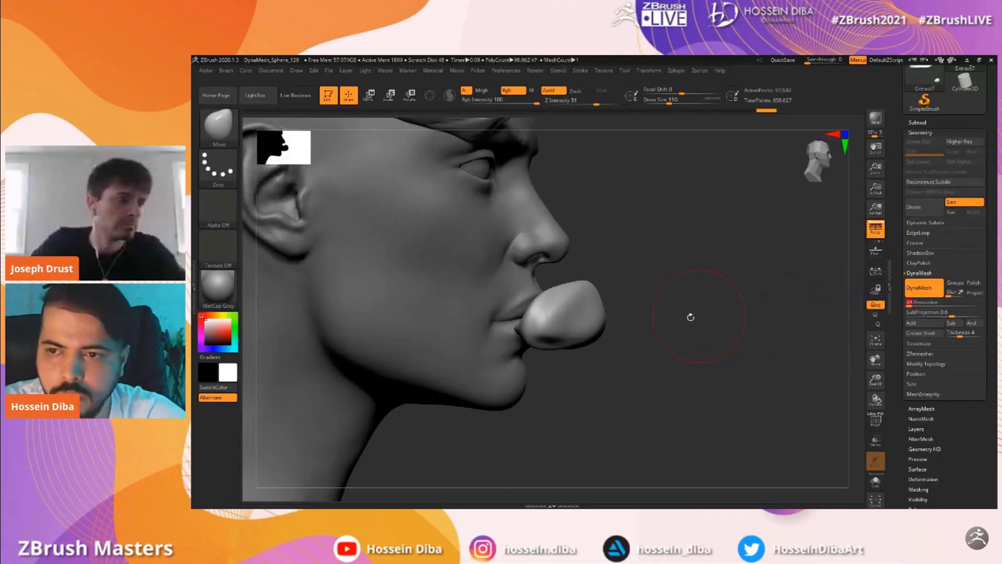
{"action": "left_click_drag", "start_coordinate": [685, 289], "coordinate": [641, 322], "text": "ctrl"}
{"action": "mouse_move", "coordinate": [541, 332]}
{"action": "left_mouse_down", "text": "shift"}
{"action": "mouse_move", "coordinate": [582, 344]}
{"action": "mouse_move", "coordinate": [579, 355]}
{"action": "left_mouse_up", "text": "shift"}
{"action": "left_click_drag", "start_coordinate": [520, 345], "coordinate": [532, 303], "text": "shift"}
{"action": "mouse_move", "coordinate": [600, 345]}
{"action": "left_mouse_down"}
{"action": "mouse_move", "coordinate": [572, 334]}
{"action": "mouse_move", "coordinate": [602, 330]}
{"action": "mouse_move", "coordinate": [591, 334]}
{"action": "mouse_move", "coordinate": [570, 315]}
{"action": "mouse_move", "coordinate": [529, 312]}
{"action": "left_mouse_up"}
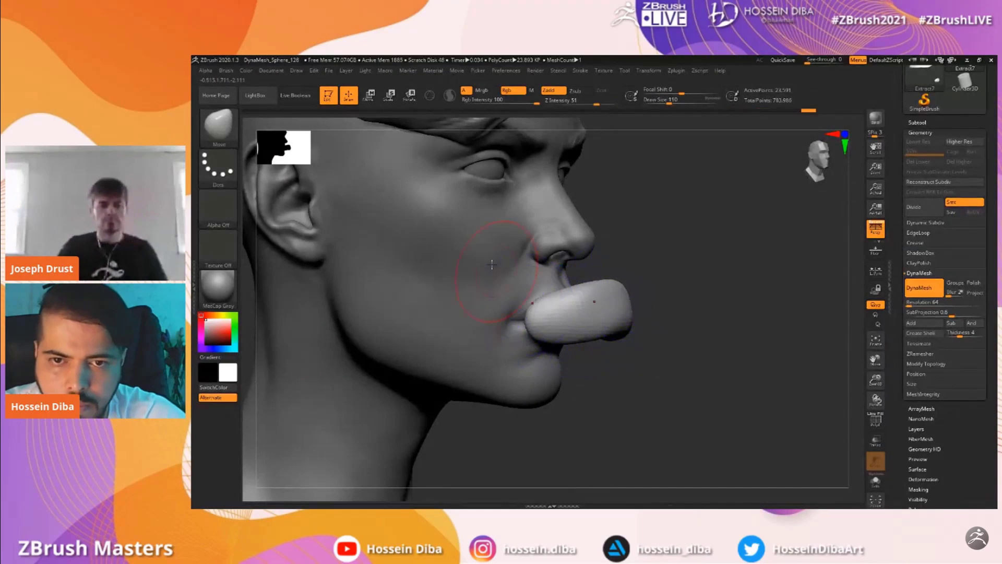
Move the lump back into the mouth with the Transpose line so it sits behind the lips
{"action": "key", "text": "w"}
{"action": "left_click_drag", "start_coordinate": [696, 349], "coordinate": [704, 347], "text": "shift"}
{"action": "mouse_move", "coordinate": [632, 307]}
{"action": "left_mouse_down"}
{"action": "mouse_move", "coordinate": [583, 335]}
{"action": "mouse_move", "coordinate": [599, 320]}
{"action": "mouse_move", "coordinate": [538, 317]}
{"action": "left_mouse_up"}
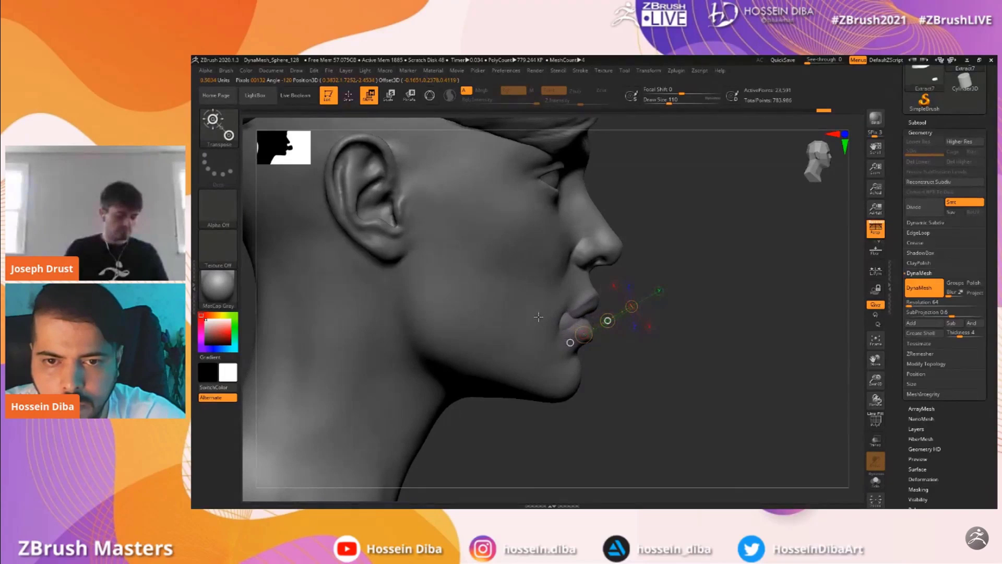
{"action": "left_click_drag", "start_coordinate": [699, 361], "coordinate": [654, 354], "text": "shift"}
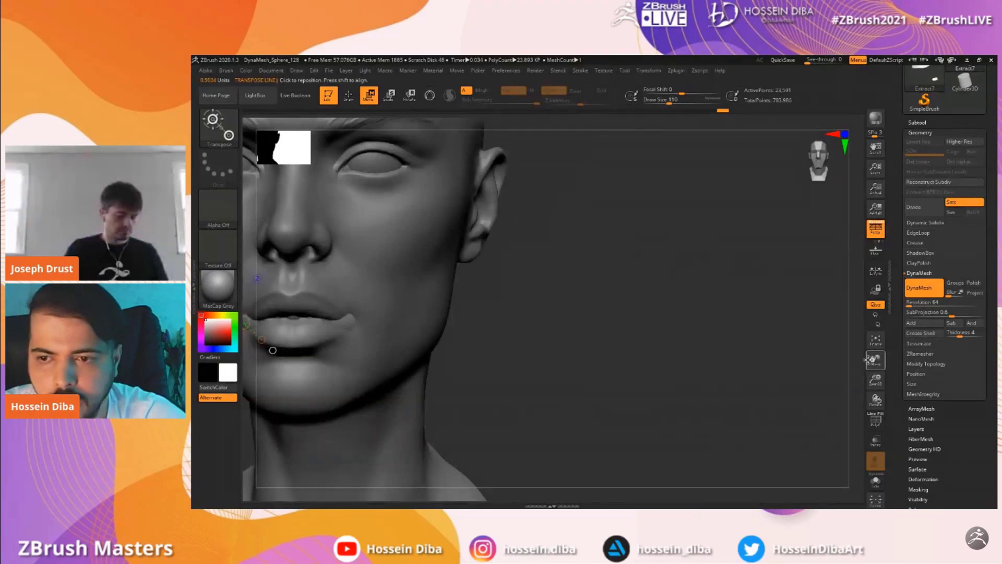
Tuck the ends of the mouth piece inside the lip corners with the Move brush, checking from below and in profile
{"action": "left_click_drag", "start_coordinate": [528, 367], "coordinate": [765, 338], "text": "alt"}
{"action": "left_click", "coordinate": [350, 96]}
{"action": "left_click_drag", "start_coordinate": [876, 384], "coordinate": [876, 403]}
{"action": "left_click_drag", "start_coordinate": [875, 360], "coordinate": [923, 351]}
{"action": "left_click_drag", "start_coordinate": [772, 412], "coordinate": [783, 318]}
{"action": "left_click_drag", "start_coordinate": [875, 359], "coordinate": [865, 417]}
{"action": "left_click_drag", "start_coordinate": [872, 369], "coordinate": [871, 350]}
{"action": "left_click_drag", "start_coordinate": [807, 329], "coordinate": [773, 321]}
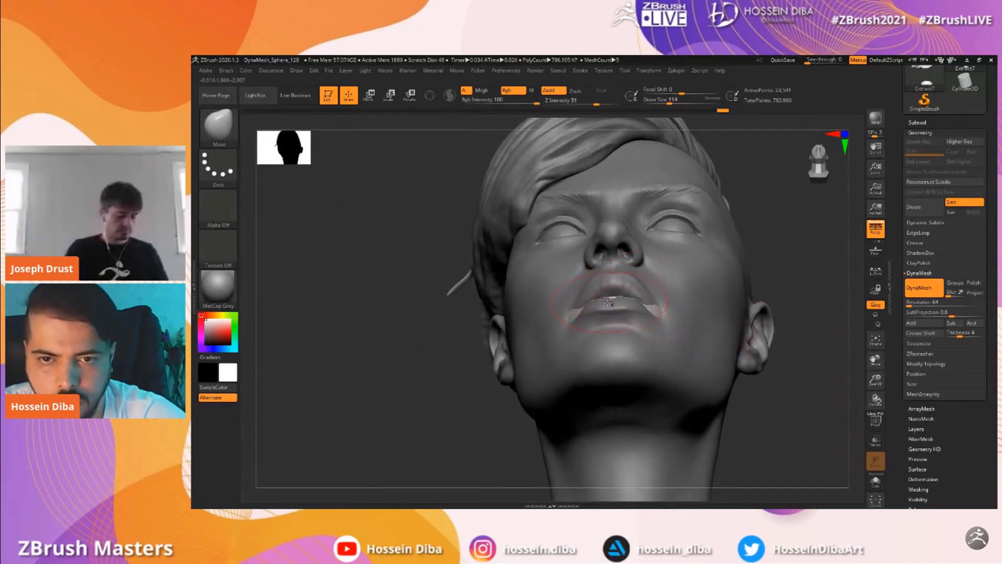
{"action": "left_click_drag", "start_coordinate": [596, 298], "coordinate": [597, 301]}
{"action": "left_click_drag", "start_coordinate": [463, 318], "coordinate": [432, 389]}
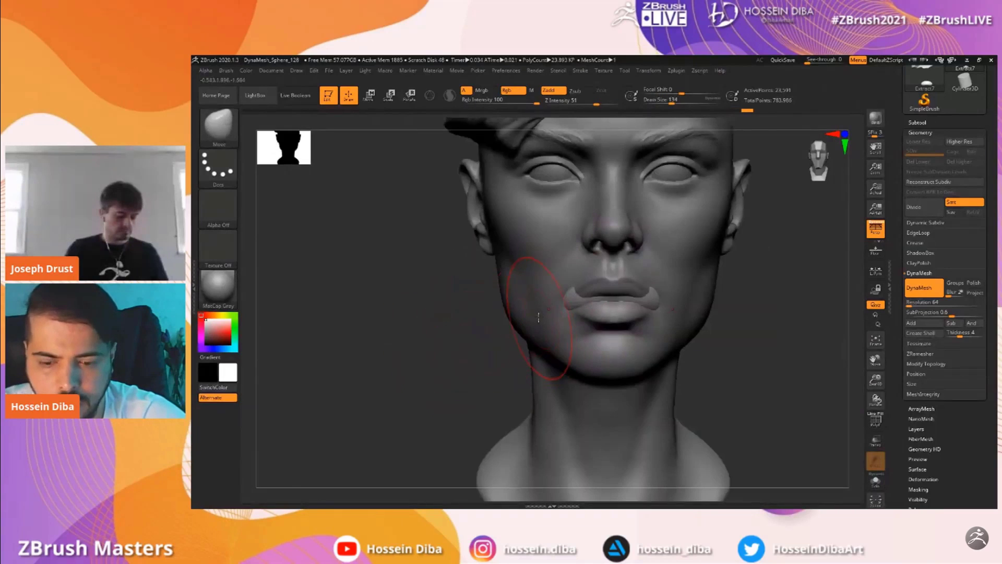
{"action": "left_click_drag", "start_coordinate": [565, 303], "coordinate": [579, 302]}
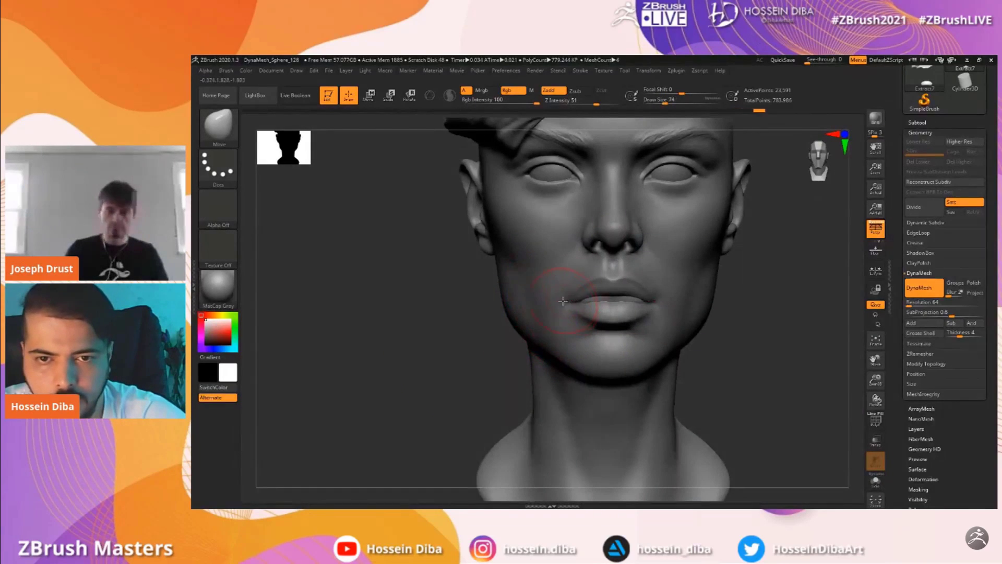
{"action": "left_click_drag", "start_coordinate": [409, 324], "coordinate": [649, 351]}
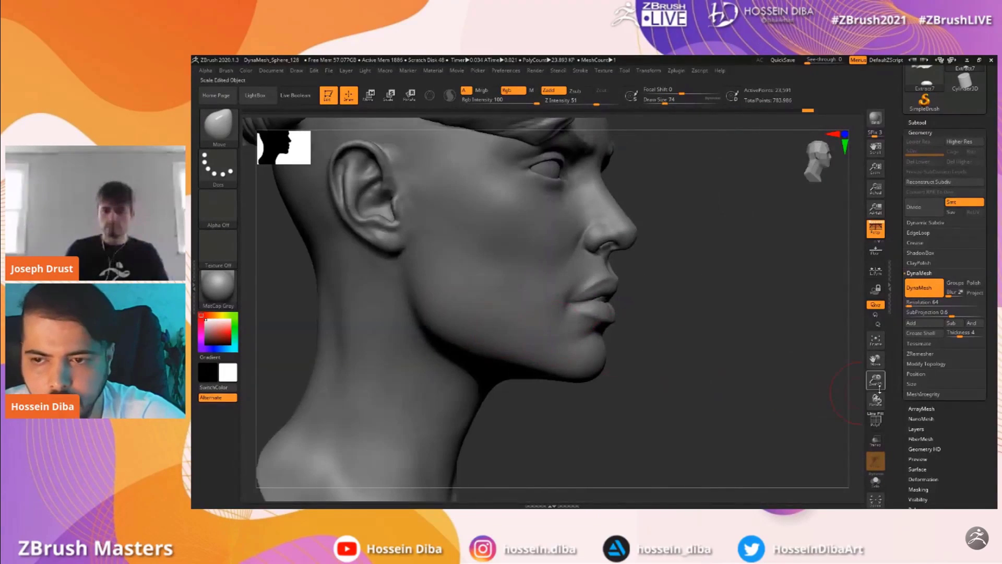
Nudge the mouth piece behind the lips in profile with the Move brush, checking its fit from the front
{"action": "left_click_drag", "start_coordinate": [876, 385], "coordinate": [876, 418]}
{"action": "left_click_drag", "start_coordinate": [634, 307], "coordinate": [637, 307]}
{"action": "left_click_drag", "start_coordinate": [694, 314], "coordinate": [628, 315], "text": "shift"}
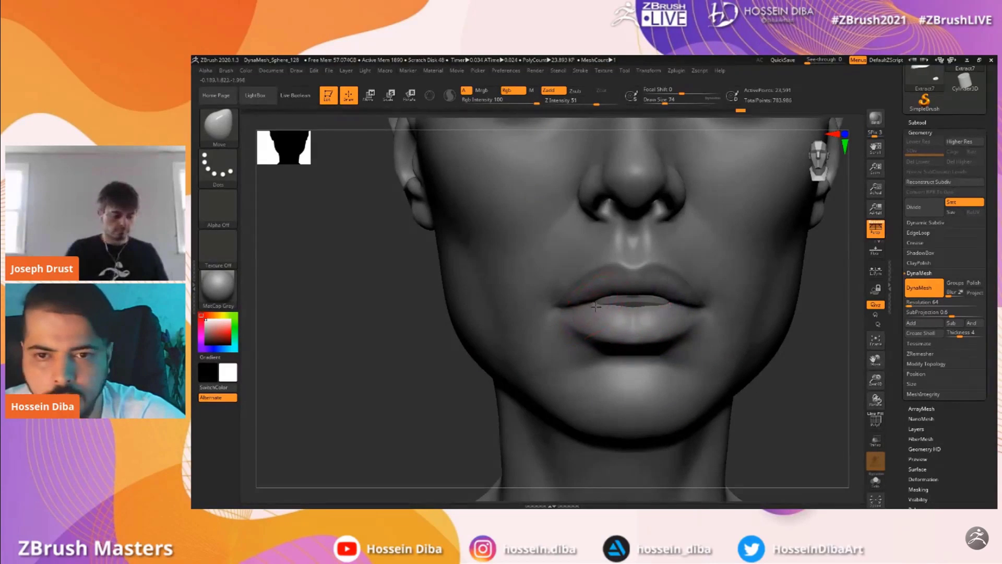
{"action": "left_click_drag", "start_coordinate": [875, 381], "coordinate": [823, 373]}
Isolate the head and reshape the inner edges of the parted lips with a small Standard brush, checking from three-quarter view
{"action": "left_click", "coordinate": [603, 334], "text": "alt"}
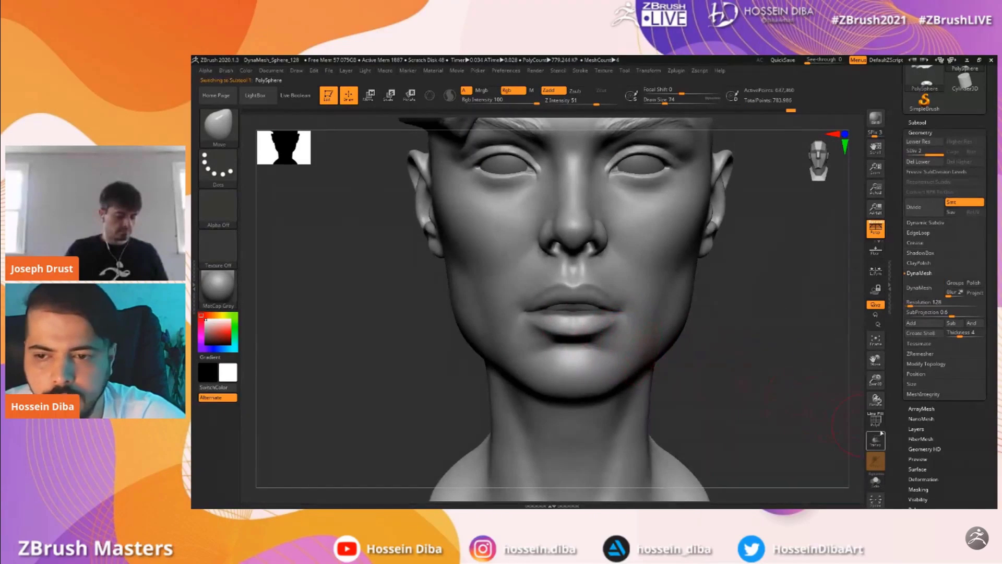
{"action": "left_click", "coordinate": [875, 478]}
{"action": "left_click_drag", "start_coordinate": [875, 380], "coordinate": [875, 404]}
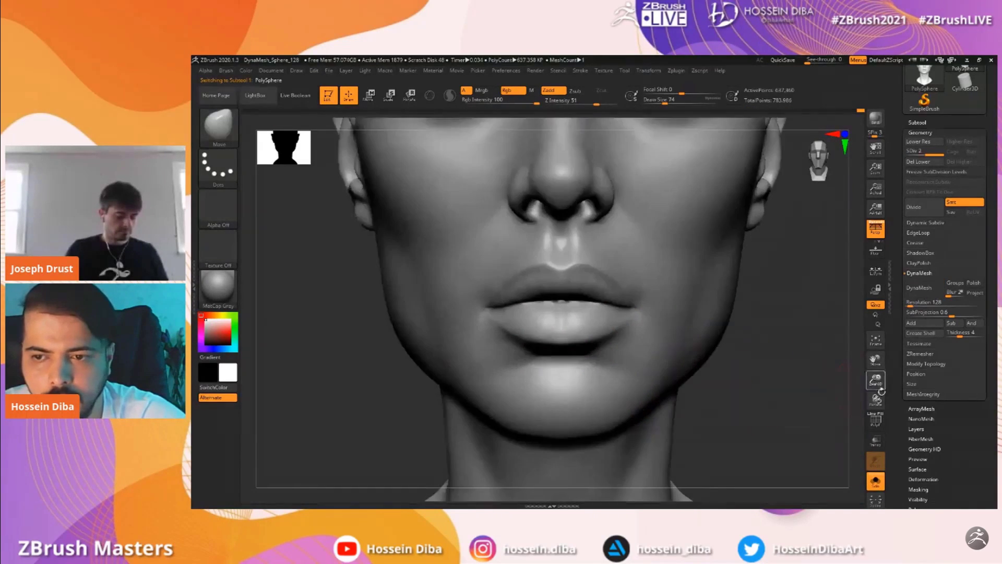
{"action": "left_click_drag", "start_coordinate": [874, 360], "coordinate": [894, 361]}
{"action": "key", "text": "bracketleft"}
{"action": "key", "text": "b"}
{"action": "key", "text": "s"}
{"action": "key", "text": "t"}
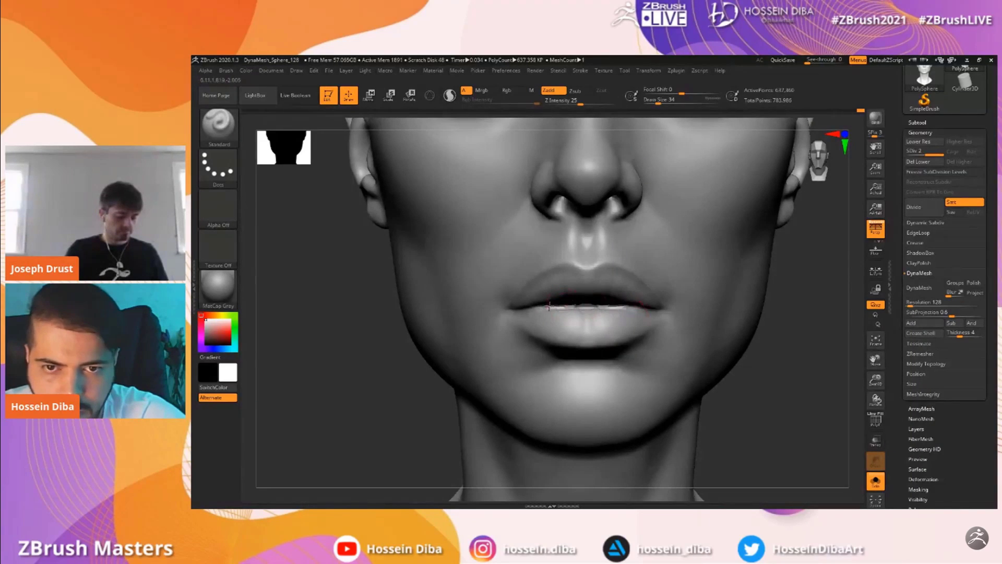
{"action": "left_click_drag", "start_coordinate": [405, 376], "coordinate": [395, 377]}
{"action": "key", "text": "bracketleft"}
{"action": "key", "text": "bracketleft"}
{"action": "left_click_drag", "start_coordinate": [362, 349], "coordinate": [453, 346]}
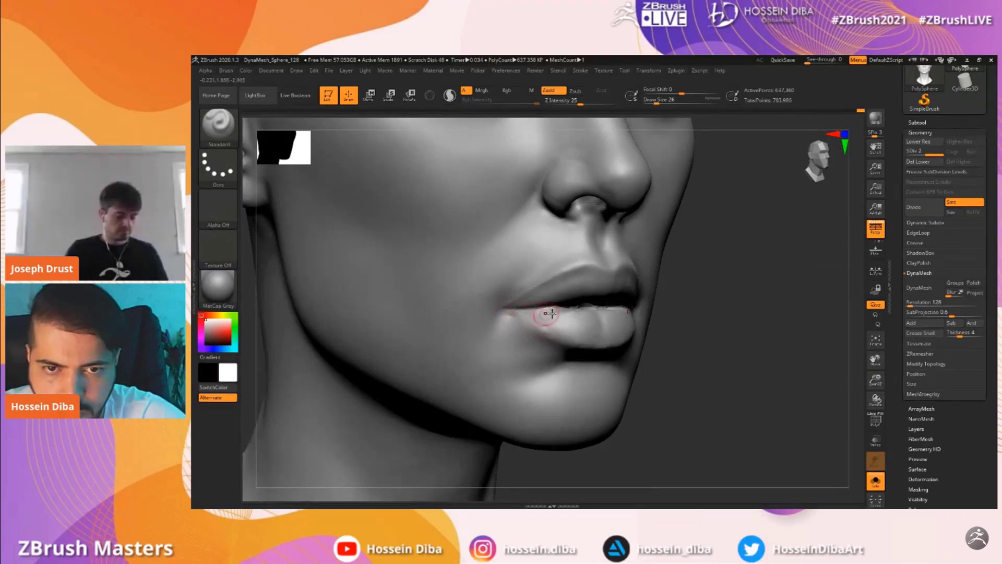
{"action": "left_click_drag", "start_coordinate": [718, 346], "coordinate": [682, 346], "text": "shift"}
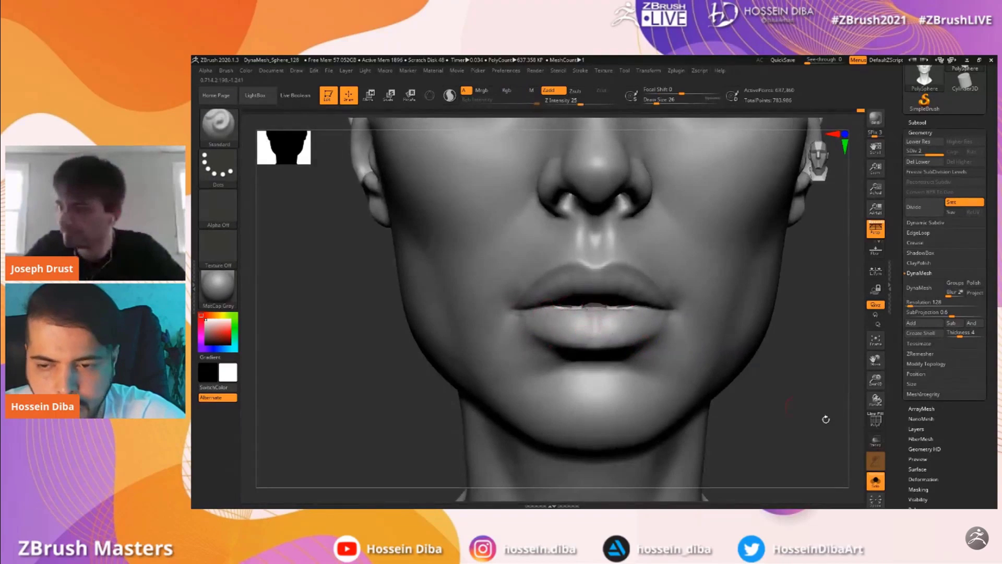
Show all parts again, select the mouth piece and remesh it with DynaMesh at resolution 128
{"action": "left_click", "coordinate": [586, 296], "text": "alt"}
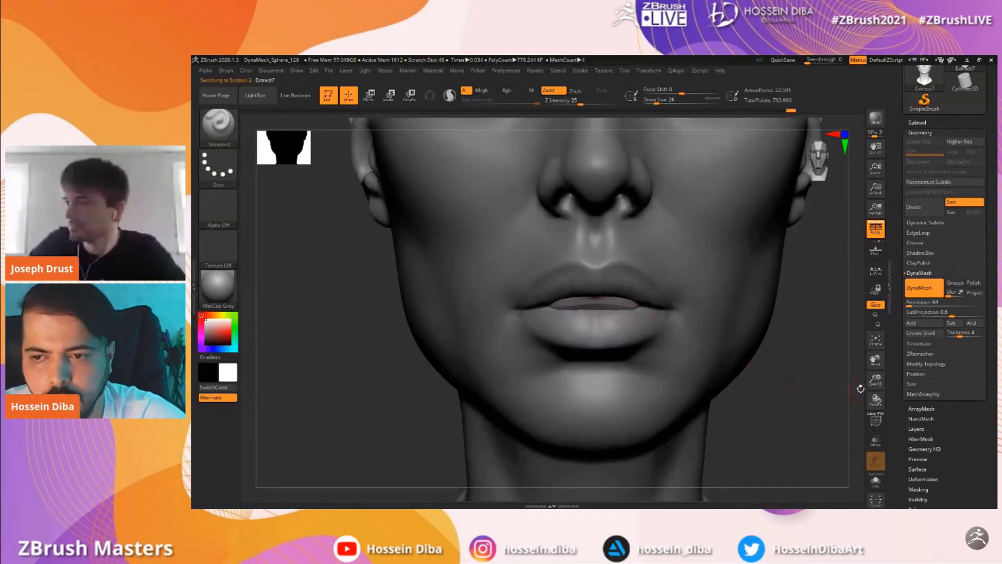
{"action": "left_click_drag", "start_coordinate": [857, 391], "coordinate": [793, 383], "text": "alt"}
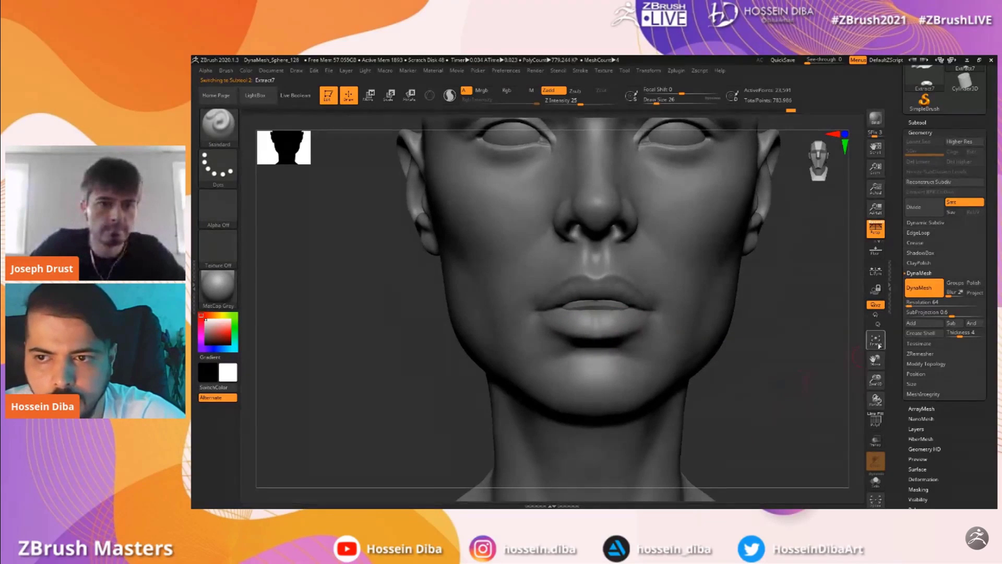
{"action": "left_click", "coordinate": [922, 303]}
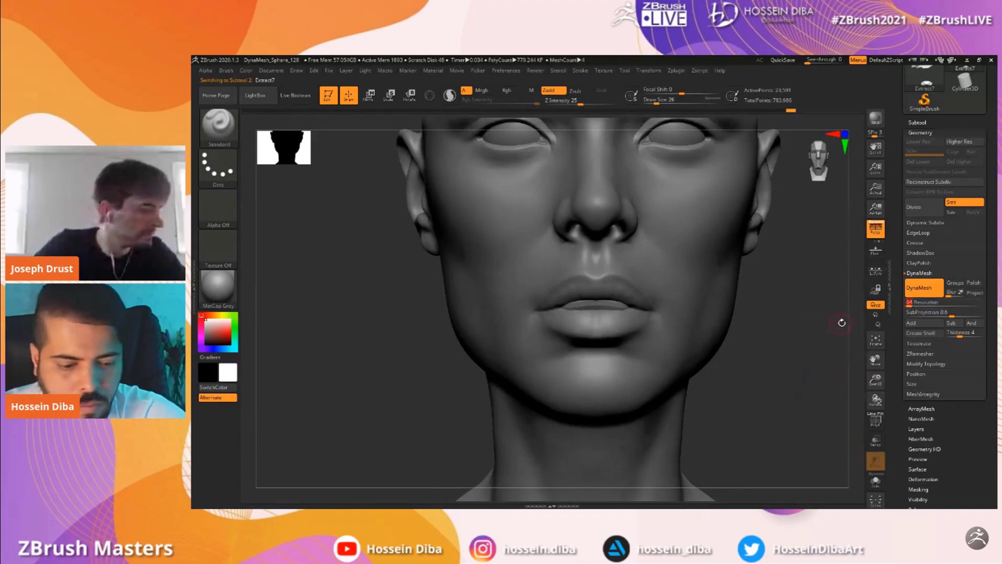
{"action": "left_click_drag", "start_coordinate": [725, 350], "coordinate": [749, 371], "text": "ctrl"}
Raise the front teeth on the mouth piece with the Standard brush, remesh at DynaMesh resolution 256 and smooth them
{"action": "left_click_drag", "start_coordinate": [873, 388], "coordinate": [869, 418]}
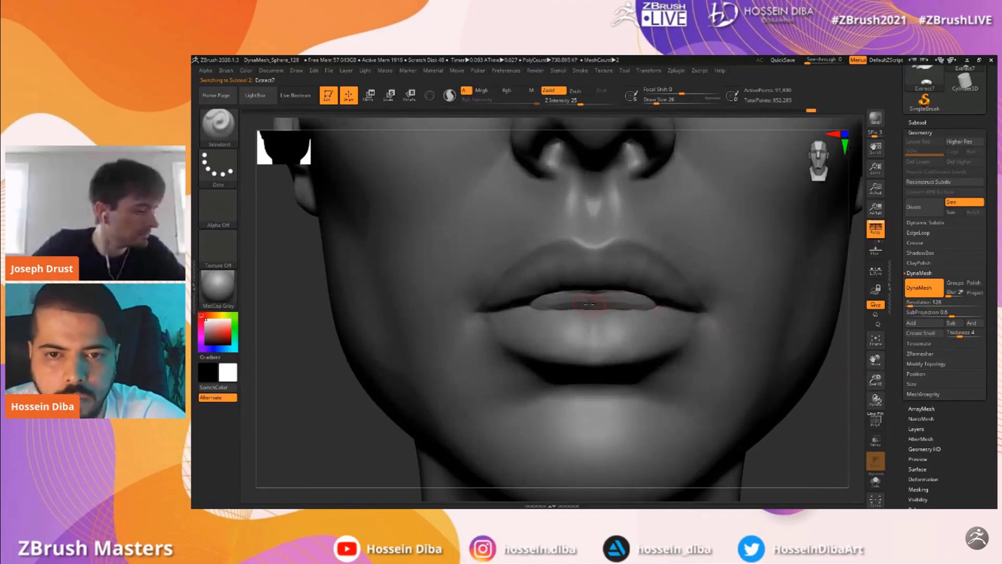
{"action": "left_click_drag", "start_coordinate": [583, 304], "coordinate": [574, 304]}
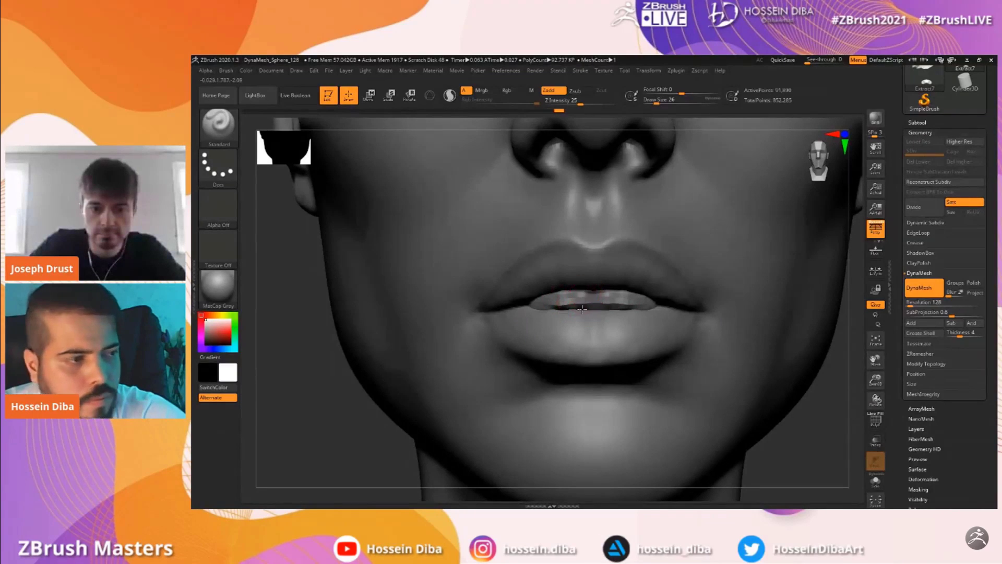
{"action": "mouse_move", "coordinate": [572, 307]}
{"action": "left_mouse_down"}
{"action": "mouse_move", "coordinate": [566, 299]}
{"action": "mouse_move", "coordinate": [578, 296]}
{"action": "mouse_move", "coordinate": [563, 292]}
{"action": "mouse_move", "coordinate": [592, 315]}
{"action": "mouse_move", "coordinate": [554, 302]}
{"action": "left_mouse_up"}
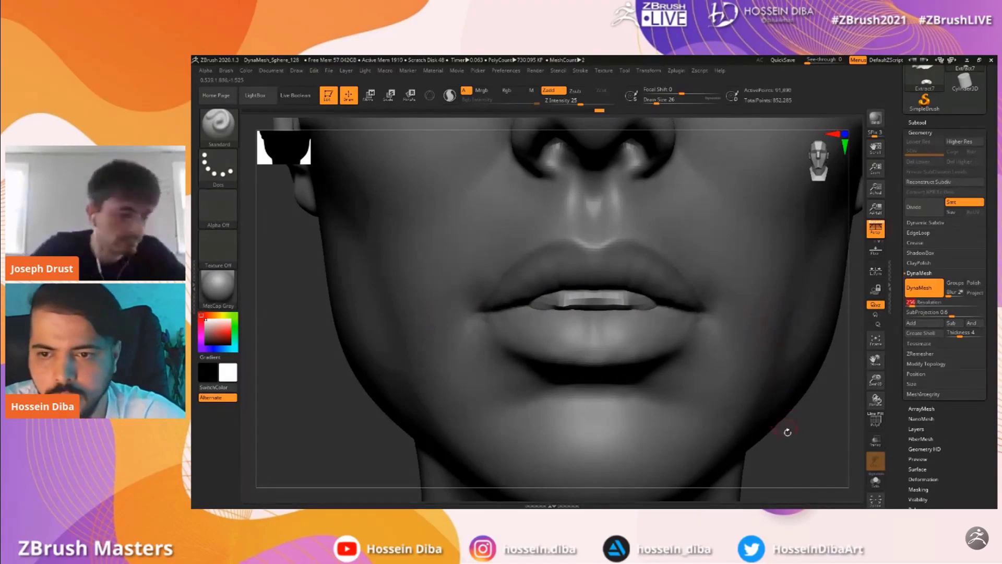
{"action": "key", "text": "ctrl+d"}
{"action": "mouse_move", "coordinate": [593, 305]}
{"action": "left_mouse_down", "text": "shift"}
{"action": "mouse_move", "coordinate": [574, 299]}
{"action": "mouse_move", "coordinate": [592, 294]}
{"action": "mouse_move", "coordinate": [574, 299]}
{"action": "left_mouse_up", "text": "shift"}
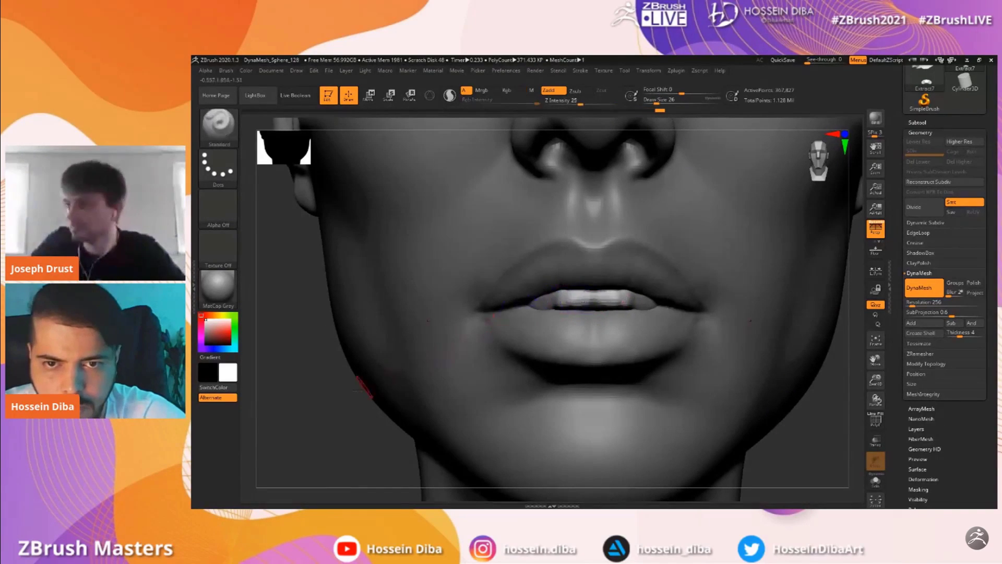
Adjust the teeth's shape and position between the lips with the Move brush, from the front and in profile
{"action": "left_click", "coordinate": [219, 127]}
{"action": "left_click", "coordinate": [469, 137]}
{"action": "left_click_drag", "start_coordinate": [549, 305], "coordinate": [540, 309]}
{"action": "mouse_move", "coordinate": [343, 355]}
{"action": "left_mouse_down"}
{"action": "mouse_move", "coordinate": [588, 312]}
{"action": "mouse_move", "coordinate": [563, 301]}
{"action": "left_mouse_up"}
{"action": "key", "text": "]"}
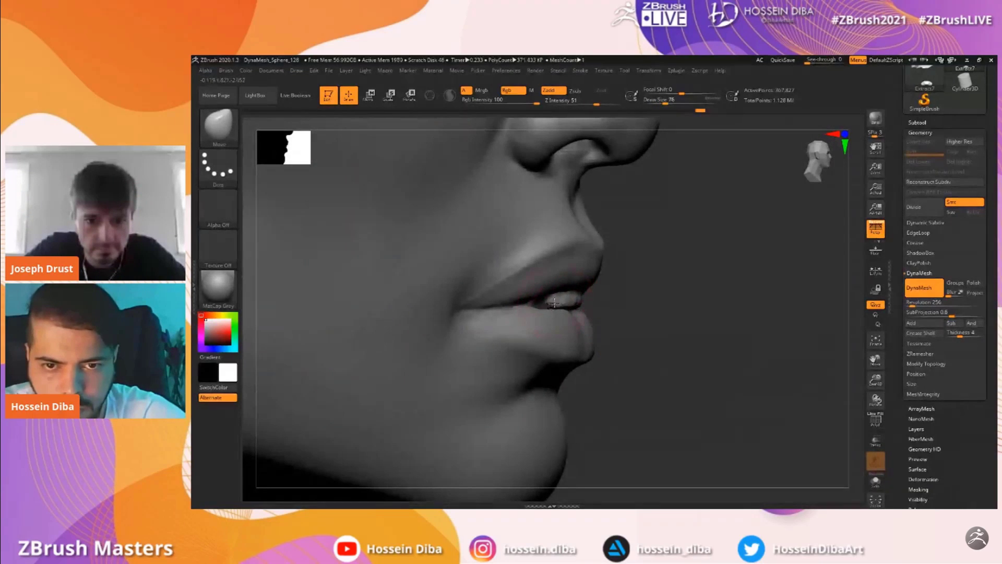
{"action": "left_click_drag", "start_coordinate": [804, 320], "coordinate": [640, 318]}
{"action": "mouse_move", "coordinate": [876, 380]}
{"action": "left_mouse_down"}
{"action": "mouse_move", "coordinate": [862, 364]}
{"action": "mouse_move", "coordinate": [875, 388]}
{"action": "mouse_move", "coordinate": [879, 337]}
{"action": "left_mouse_up"}
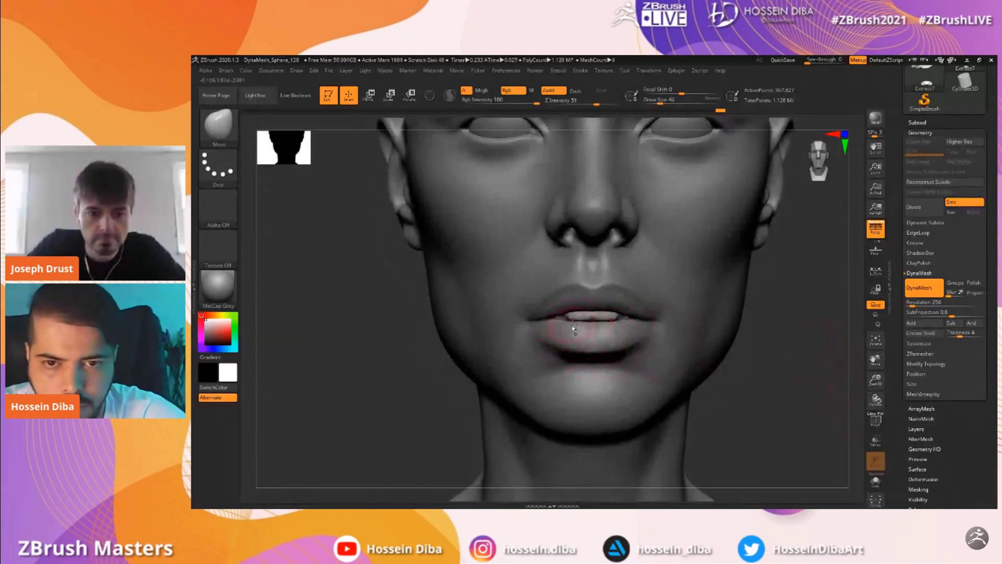
Isolate the mouth piece and sculpt two front teeth with a central gap and gum line using the Standard brush
{"action": "left_click", "coordinate": [875, 480]}
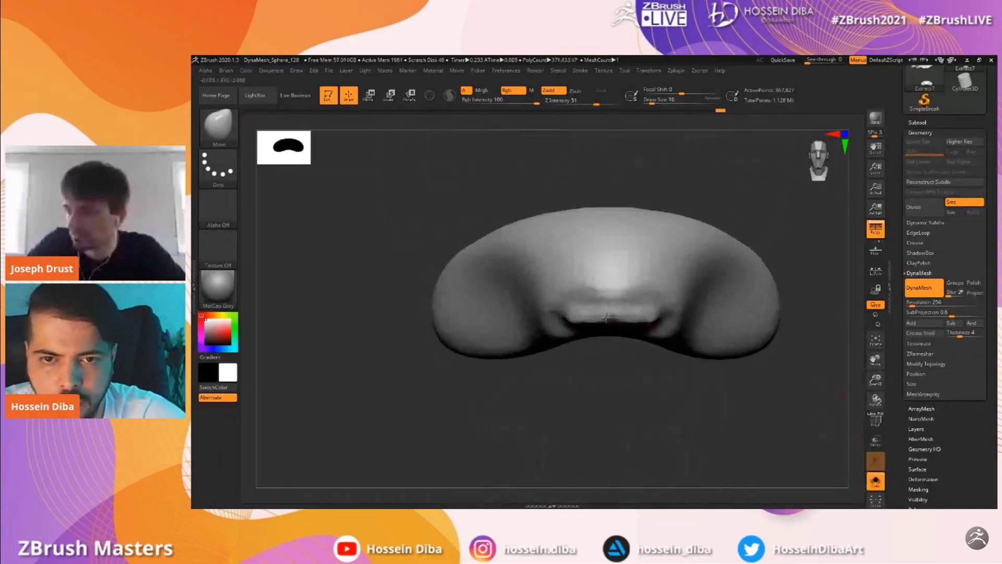
{"action": "key", "text": "b"}
{"action": "left_click", "coordinate": [651, 146]}
{"action": "mouse_move", "coordinate": [607, 301]}
{"action": "left_mouse_down"}
{"action": "mouse_move", "coordinate": [585, 312]}
{"action": "mouse_move", "coordinate": [590, 285]}
{"action": "mouse_move", "coordinate": [605, 316]}
{"action": "left_mouse_up"}
{"action": "mouse_move", "coordinate": [576, 274]}
{"action": "left_mouse_down"}
{"action": "mouse_move", "coordinate": [568, 317]}
{"action": "mouse_move", "coordinate": [605, 300]}
{"action": "mouse_move", "coordinate": [571, 319]}
{"action": "left_mouse_up"}
{"action": "mouse_move", "coordinate": [601, 287]}
{"action": "left_mouse_down", "text": "shift"}
{"action": "mouse_move", "coordinate": [595, 308]}
{"action": "mouse_move", "coordinate": [589, 287]}
{"action": "mouse_move", "coordinate": [582, 314]}
{"action": "mouse_move", "coordinate": [587, 299]}
{"action": "mouse_move", "coordinate": [601, 316]}
{"action": "mouse_move", "coordinate": [576, 314]}
{"action": "mouse_move", "coordinate": [594, 323]}
{"action": "mouse_move", "coordinate": [590, 297]}
{"action": "mouse_move", "coordinate": [610, 281]}
{"action": "mouse_move", "coordinate": [579, 275]}
{"action": "mouse_move", "coordinate": [600, 263]}
{"action": "mouse_move", "coordinate": [578, 256]}
{"action": "mouse_move", "coordinate": [593, 239]}
{"action": "mouse_move", "coordinate": [587, 252]}
{"action": "left_mouse_up", "text": "shift"}
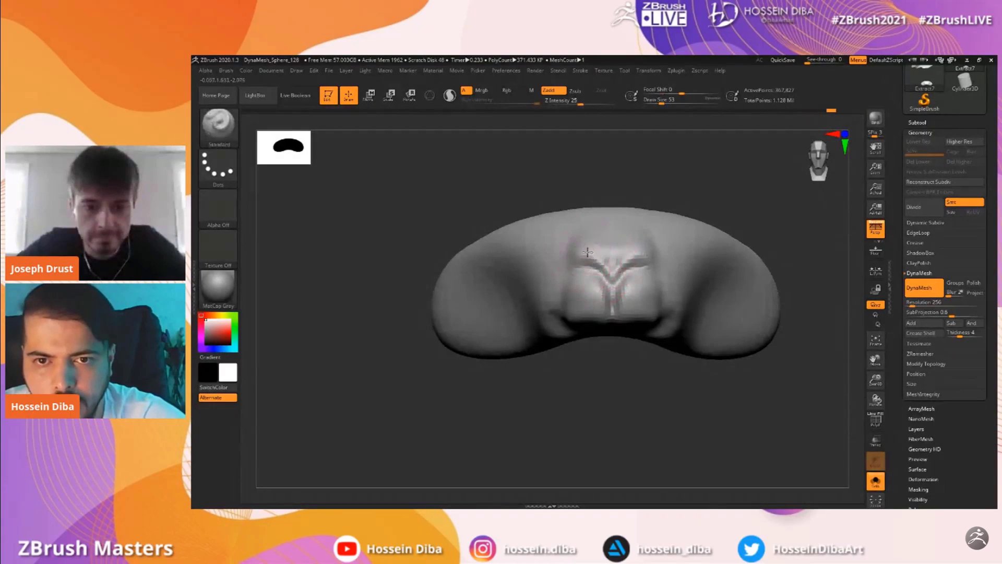
Refine the gum line above the two front teeth with a smaller Standard brush and smooth the tooth surfaces
{"action": "left_click_drag", "start_coordinate": [876, 380], "coordinate": [874, 399]}
{"action": "left_click_drag", "start_coordinate": [876, 359], "coordinate": [868, 370]}
{"action": "key", "text": "["}
{"action": "key", "text": "["}
{"action": "key", "text": "["}
{"action": "key", "text": "["}
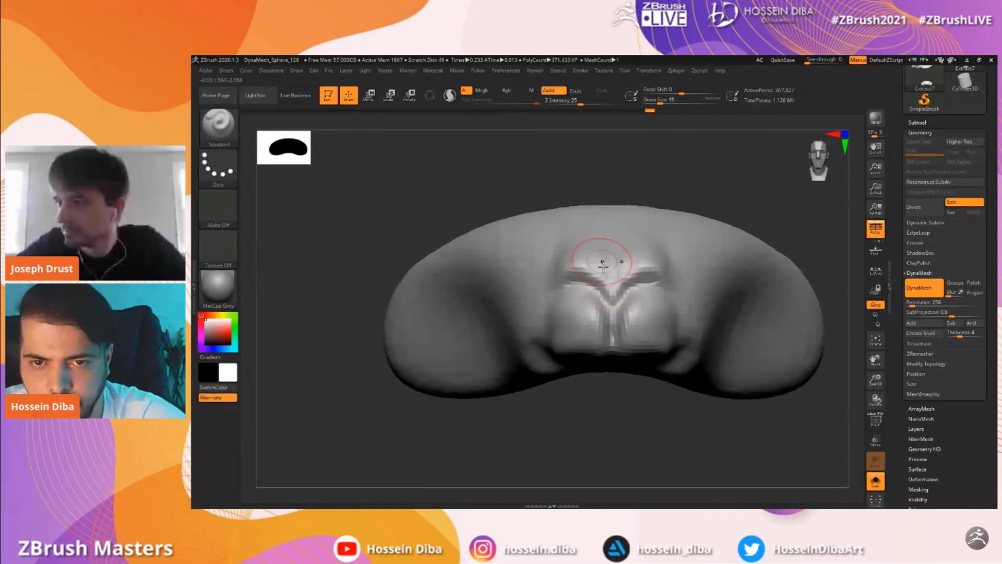
{"action": "key", "text": "["}
{"action": "key", "text": "["}
{"action": "mouse_move", "coordinate": [595, 290]}
{"action": "left_mouse_down"}
{"action": "mouse_move", "coordinate": [580, 274]}
{"action": "mouse_move", "coordinate": [551, 288]}
{"action": "mouse_move", "coordinate": [586, 267]}
{"action": "mouse_move", "coordinate": [583, 277]}
{"action": "left_mouse_up"}
{"action": "left_click_drag", "start_coordinate": [587, 339], "coordinate": [582, 307], "text": "shift"}
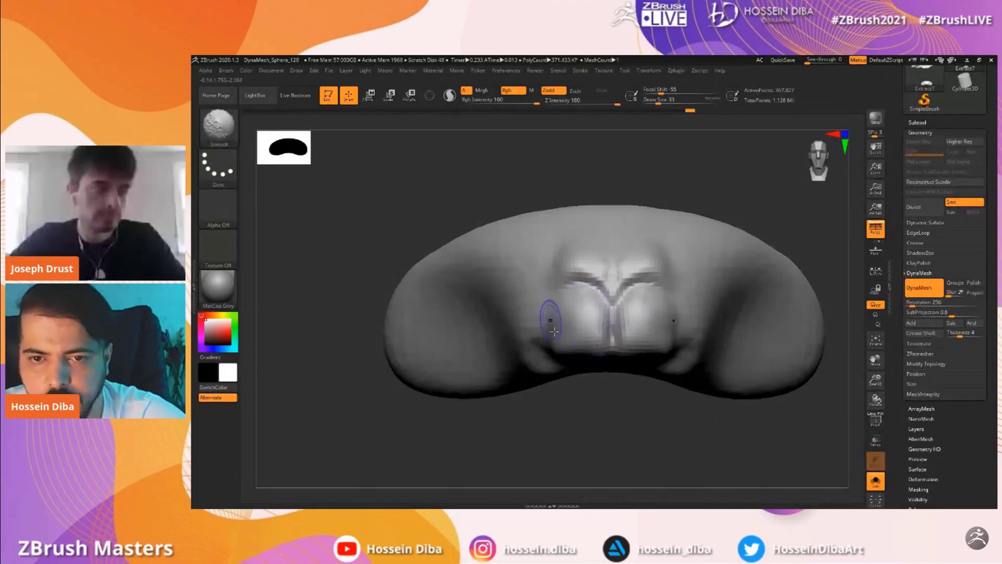
Round off the outer edges of the two front teeth and soften the gum area above them by smoothing
{"action": "mouse_move", "coordinate": [875, 380]}
{"action": "left_mouse_down"}
{"action": "mouse_move", "coordinate": [877, 391]}
{"action": "mouse_move", "coordinate": [905, 363]}
{"action": "left_mouse_up"}
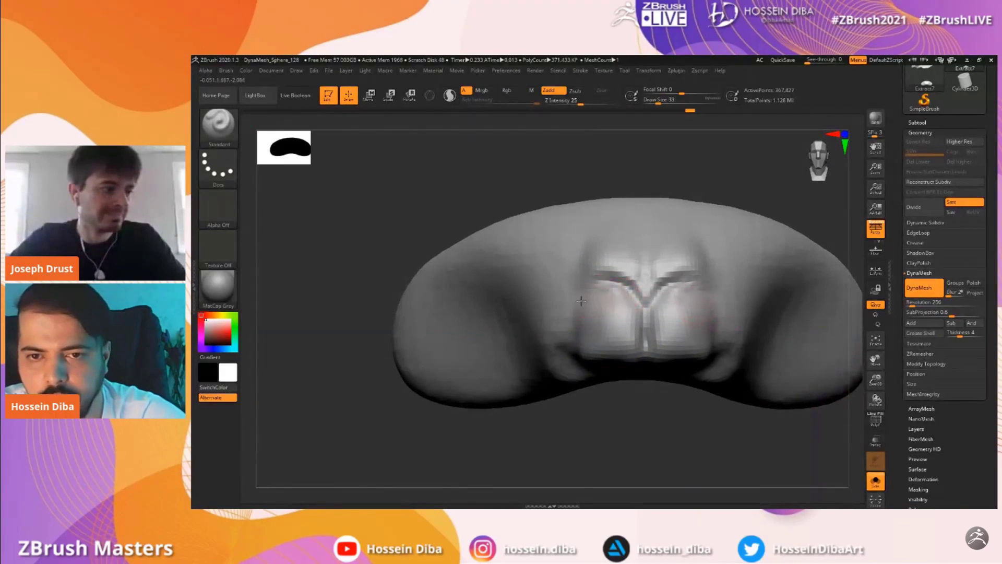
{"action": "left_click_drag", "start_coordinate": [586, 309], "coordinate": [618, 295], "text": "shift"}
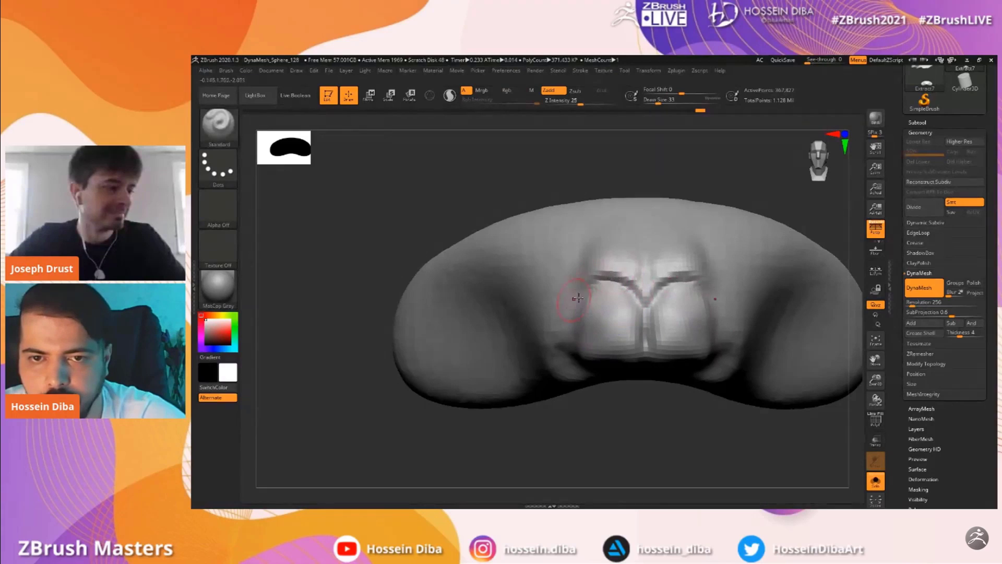
{"action": "mouse_move", "coordinate": [876, 380]}
{"action": "left_mouse_down"}
{"action": "mouse_move", "coordinate": [876, 397]}
{"action": "mouse_move", "coordinate": [806, 360]}
{"action": "left_mouse_up"}
{"action": "key", "text": "shift"}
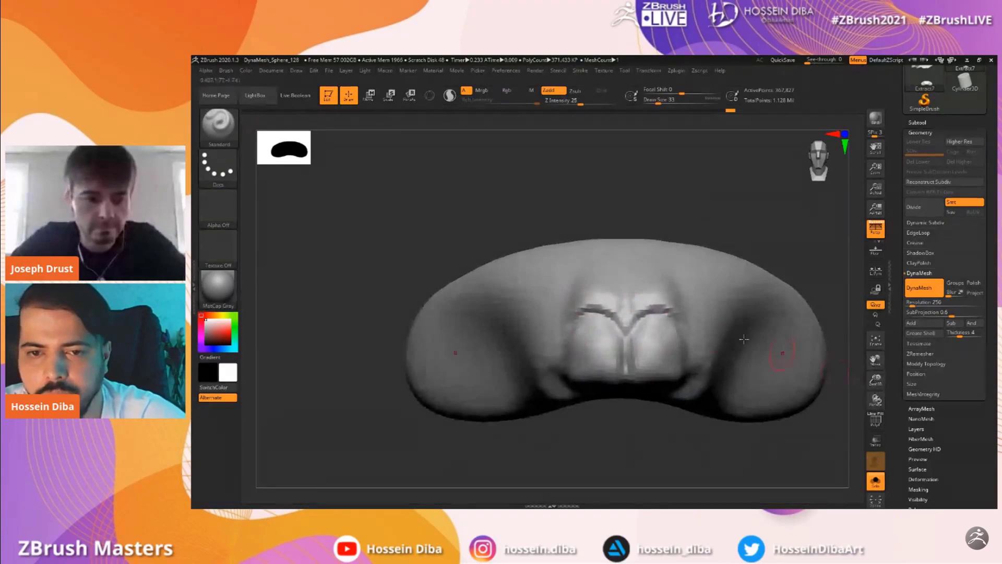
{"action": "left_click_drag", "start_coordinate": [566, 315], "coordinate": [580, 308], "text": "shift"}
{"action": "key", "text": "shift"}
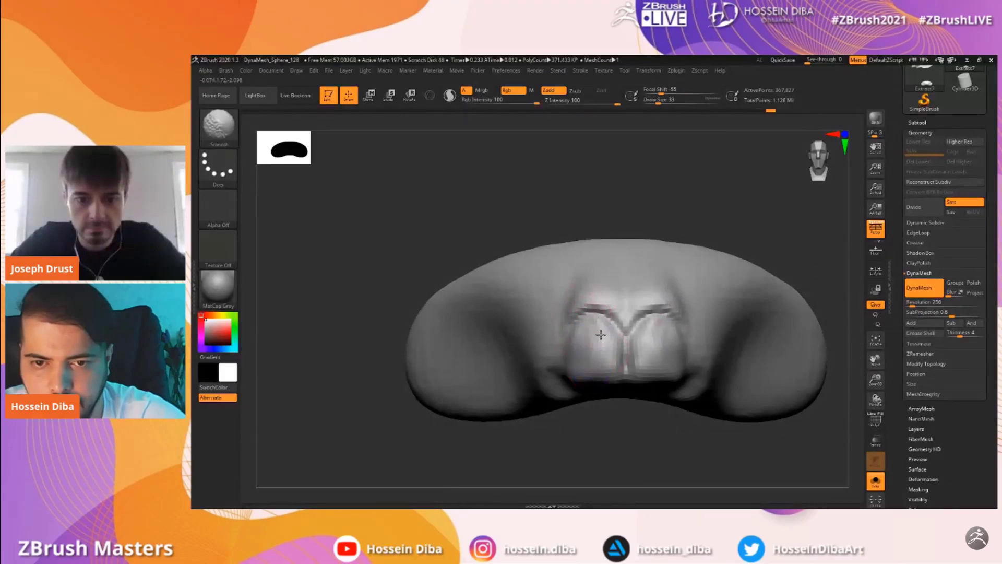
Build up a tooth on each side of the front pair and a ridge beneath them with the Standard brush
{"action": "left_click_drag", "start_coordinate": [876, 380], "coordinate": [893, 330]}
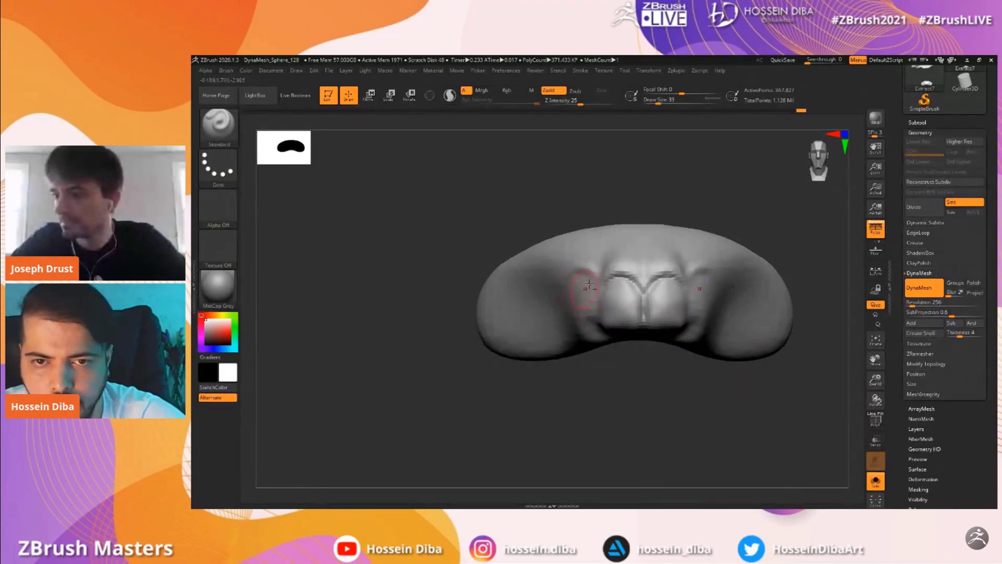
{"action": "mouse_move", "coordinate": [579, 325]}
{"action": "left_mouse_down"}
{"action": "mouse_move", "coordinate": [581, 301]}
{"action": "mouse_move", "coordinate": [588, 320]}
{"action": "mouse_move", "coordinate": [585, 293]}
{"action": "mouse_move", "coordinate": [577, 300]}
{"action": "left_mouse_up"}
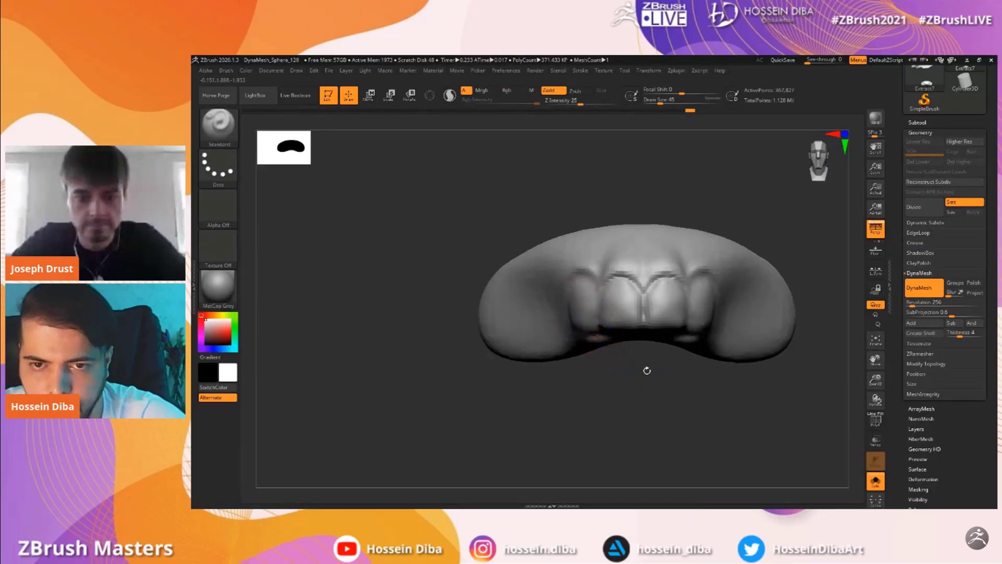
{"action": "left_click_drag", "start_coordinate": [646, 371], "coordinate": [629, 308]}
{"action": "left_click_drag", "start_coordinate": [594, 344], "coordinate": [617, 346]}
{"action": "mouse_move", "coordinate": [621, 386]}
{"action": "left_mouse_down"}
{"action": "mouse_move", "coordinate": [640, 341]}
{"action": "mouse_move", "coordinate": [592, 341]}
{"action": "mouse_move", "coordinate": [625, 333]}
{"action": "left_mouse_up"}
{"action": "left_click_drag", "start_coordinate": [347, 219], "coordinate": [407, 271], "text": "shift"}
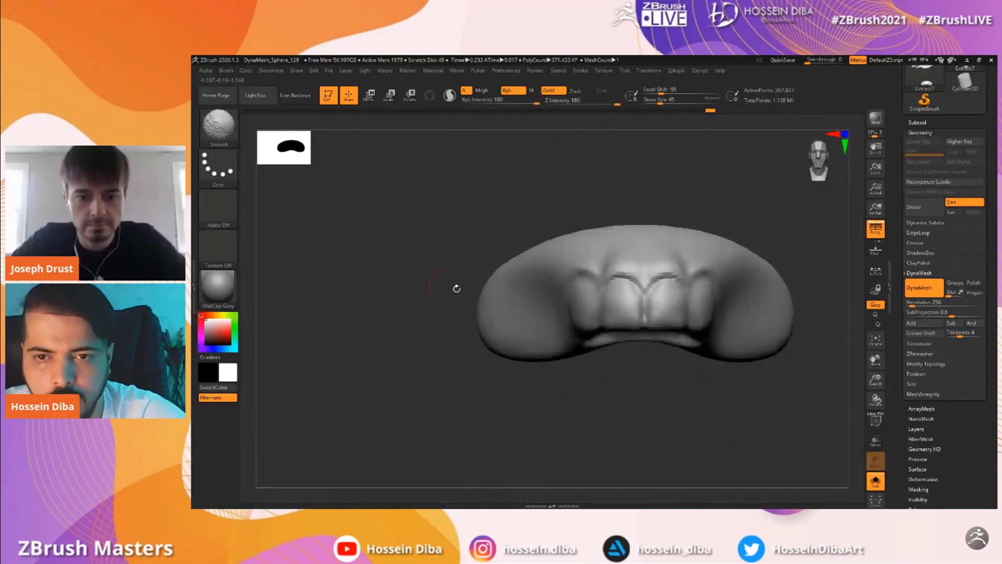
{"action": "left_click_drag", "start_coordinate": [876, 380], "coordinate": [826, 371]}
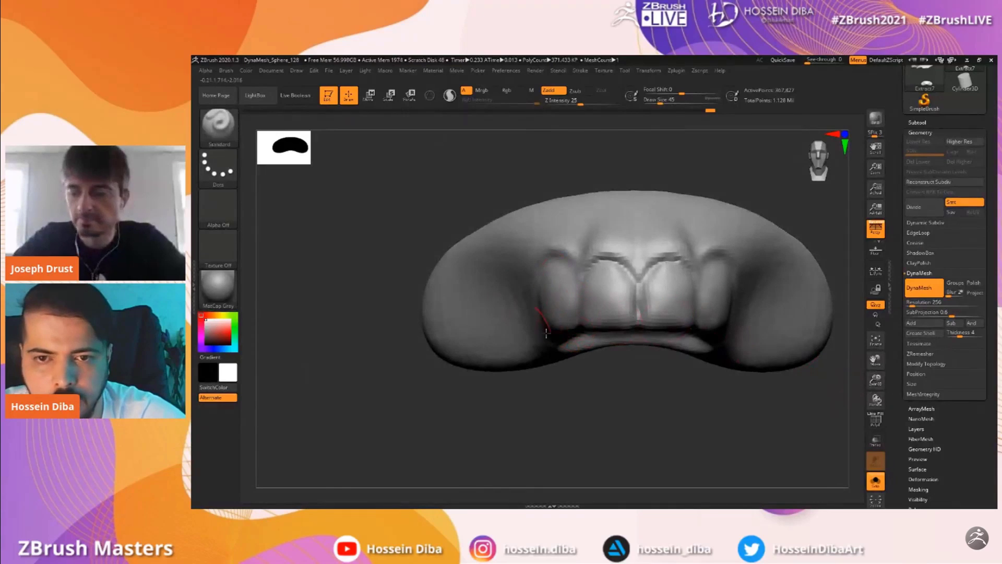
{"action": "left_click_drag", "start_coordinate": [543, 317], "coordinate": [547, 326], "text": "shift"}
Show the whole head again and reposition the teeth between the lips with a large Move brush
{"action": "left_click_drag", "start_coordinate": [875, 380], "coordinate": [837, 356]}
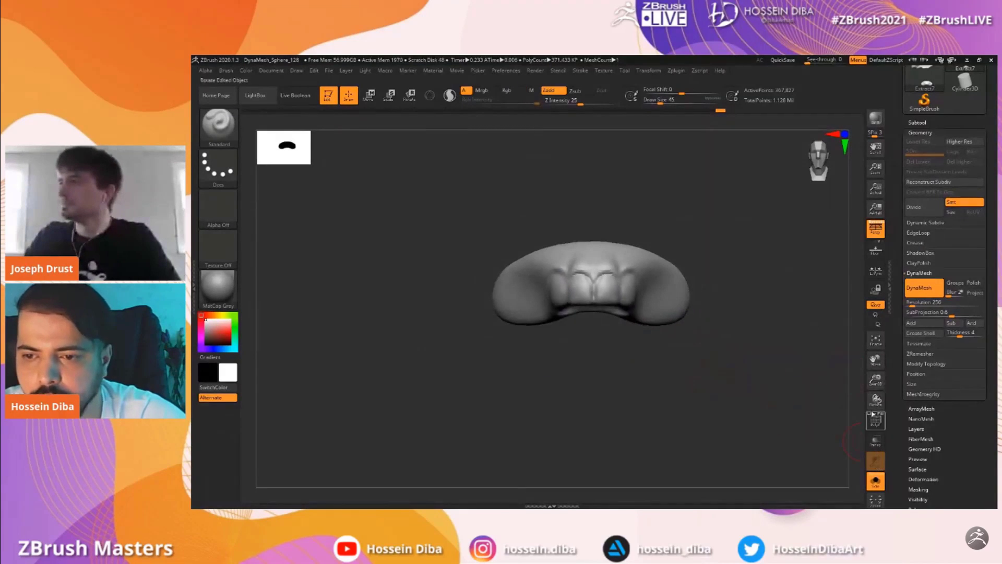
{"action": "left_click", "coordinate": [876, 480]}
{"action": "left_click", "coordinate": [219, 127]}
{"action": "left_click", "coordinate": [511, 137]}
{"action": "mouse_move", "coordinate": [821, 455]}
{"action": "left_mouse_down"}
{"action": "mouse_move", "coordinate": [815, 397]}
{"action": "mouse_move", "coordinate": [834, 362]}
{"action": "left_mouse_up"}
{"action": "left_click", "coordinate": [670, 100]}
{"action": "left_click_drag", "start_coordinate": [574, 282], "coordinate": [577, 278]}
{"action": "left_click_drag", "start_coordinate": [309, 388], "coordinate": [317, 396], "text": "shift"}
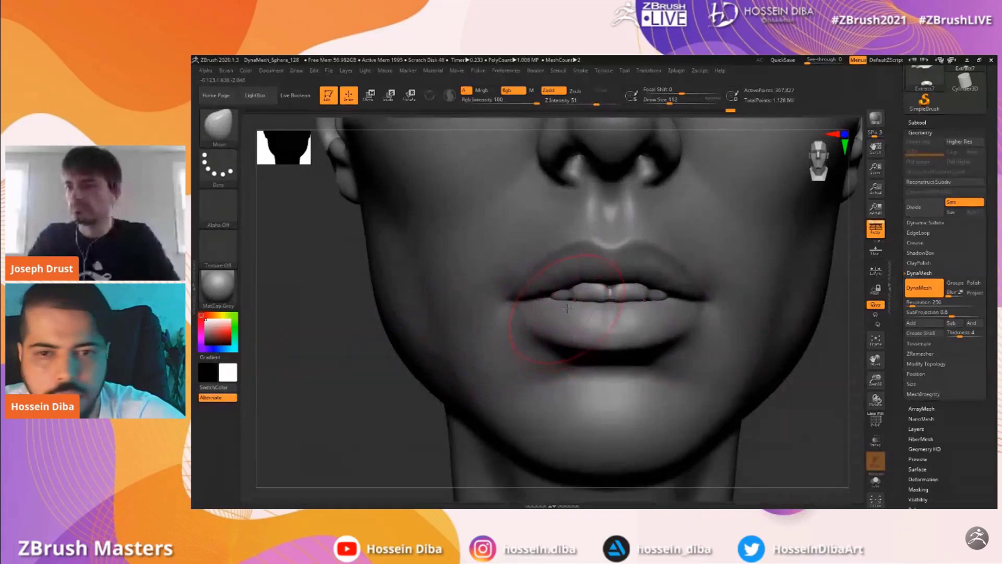
{"action": "mouse_move", "coordinate": [564, 304]}
{"action": "left_mouse_down"}
{"action": "mouse_move", "coordinate": [557, 300]}
{"action": "mouse_move", "coordinate": [584, 283]}
{"action": "left_mouse_up"}
{"action": "mouse_move", "coordinate": [875, 380]}
{"action": "left_mouse_down"}
{"action": "mouse_move", "coordinate": [870, 360]}
{"action": "mouse_move", "coordinate": [884, 371]}
{"action": "left_mouse_up"}
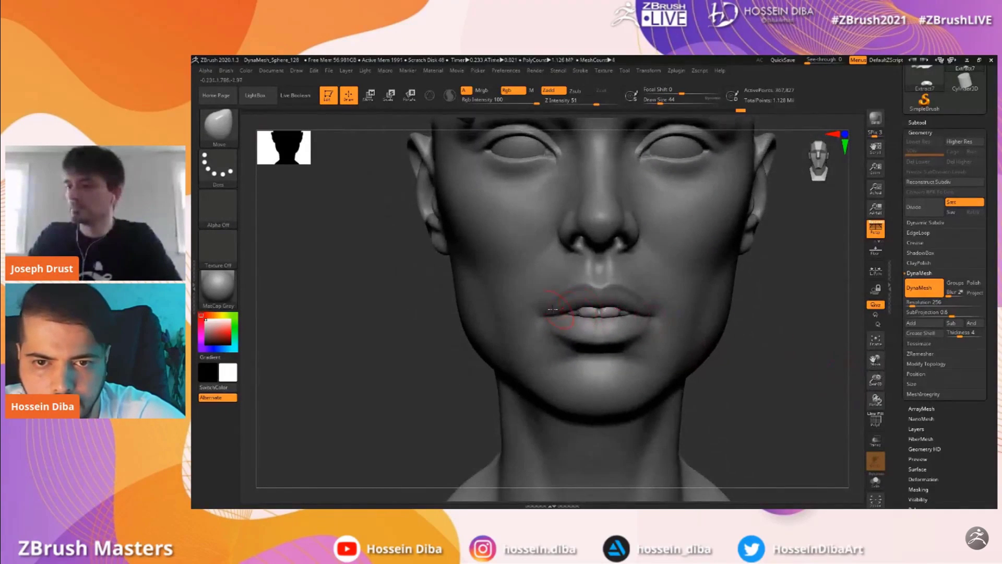
Push the teeth back behind the lips in profile with the Move brush
{"action": "left_click_drag", "start_coordinate": [336, 324], "coordinate": [459, 325]}
{"action": "left_click_drag", "start_coordinate": [671, 334], "coordinate": [548, 336]}
{"action": "left_click_drag", "start_coordinate": [377, 338], "coordinate": [514, 337]}
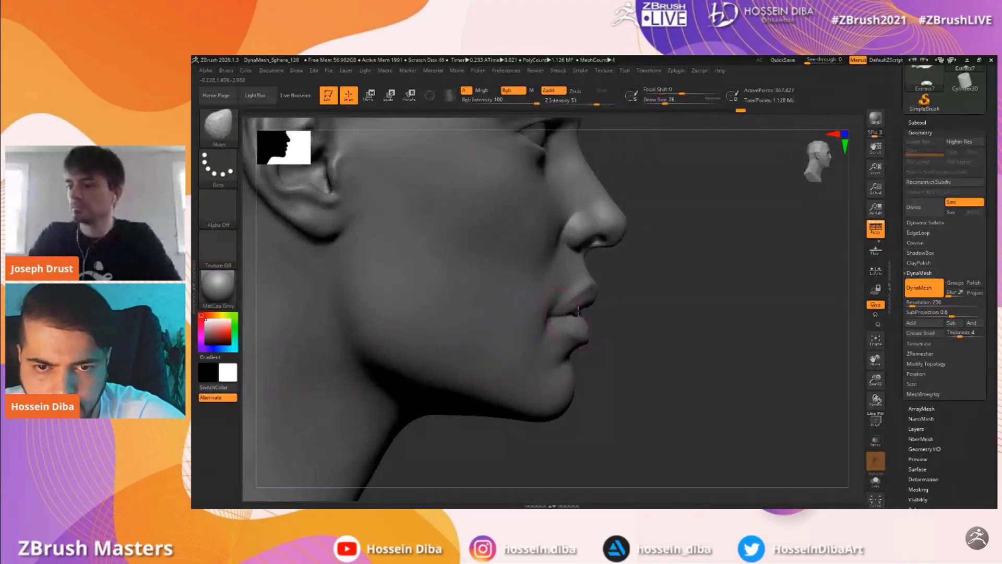
{"action": "left_click_drag", "start_coordinate": [578, 312], "coordinate": [571, 317], "text": "shift"}
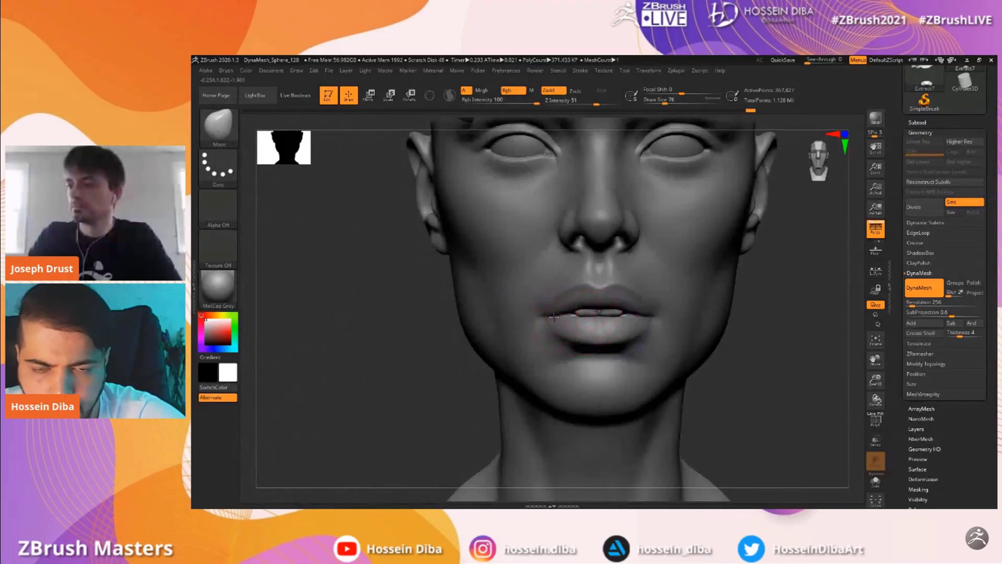
Isolate the teeth, lightly smooth the front pair, and bring back the whole head
{"action": "left_click_drag", "start_coordinate": [876, 381], "coordinate": [876, 427]}
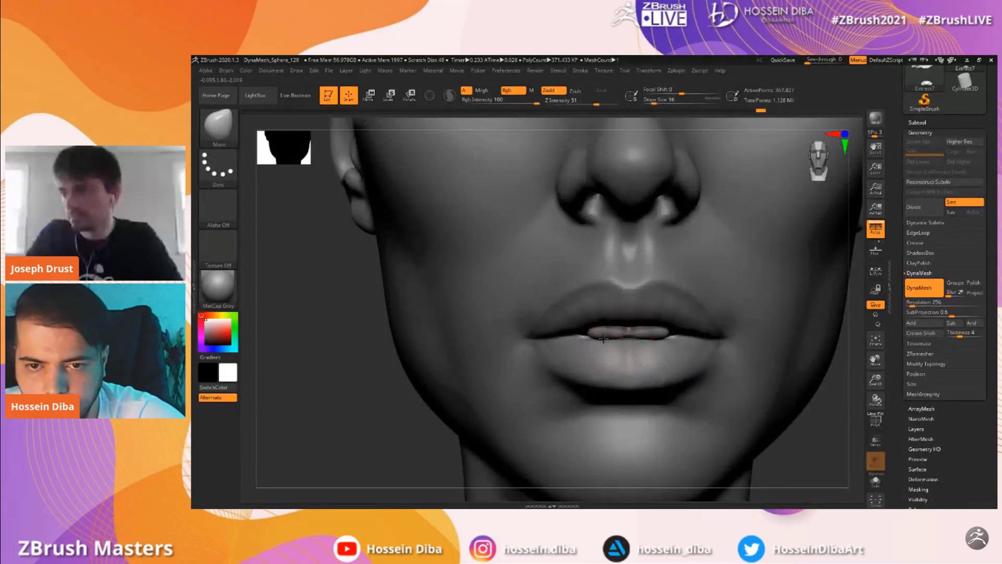
{"action": "left_click_drag", "start_coordinate": [873, 383], "coordinate": [874, 403]}
{"action": "left_click", "coordinate": [876, 481]}
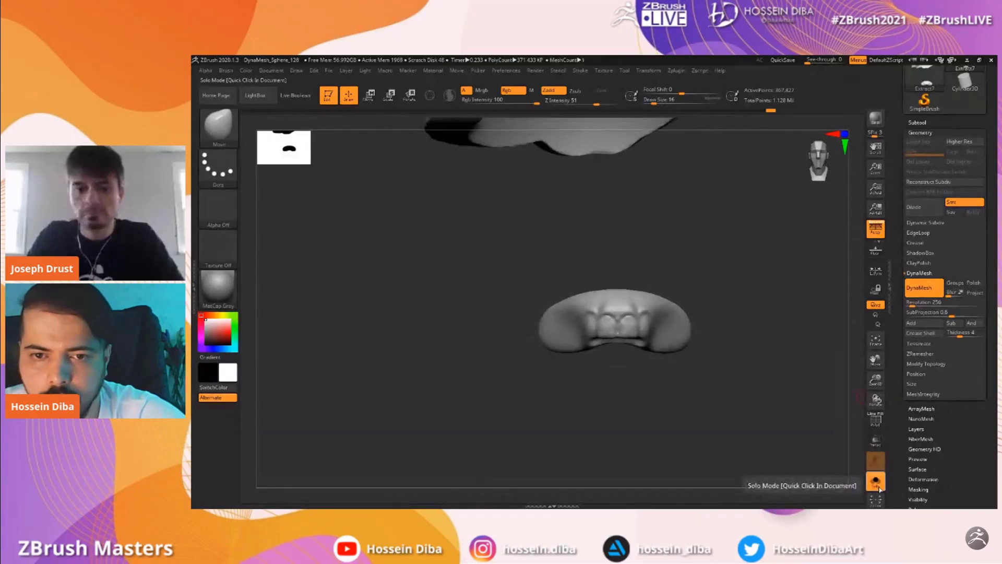
{"action": "left_click_drag", "start_coordinate": [619, 331], "coordinate": [610, 325], "text": "shift"}
{"action": "mouse_move", "coordinate": [875, 383]}
{"action": "left_mouse_down"}
{"action": "mouse_move", "coordinate": [876, 372]}
{"action": "mouse_move", "coordinate": [872, 383]}
{"action": "left_mouse_up"}
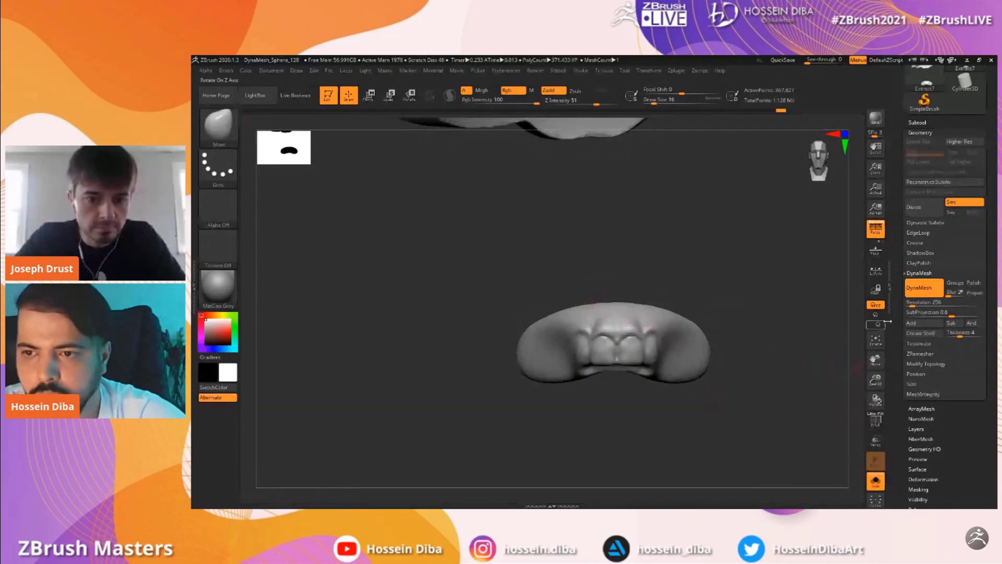
{"action": "left_click", "coordinate": [876, 479]}
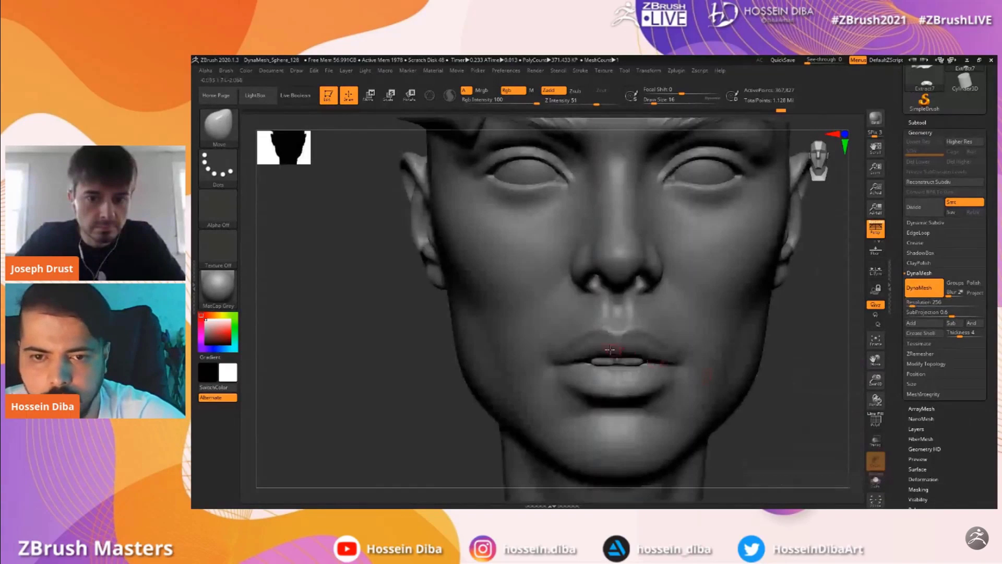
{"action": "left_click_drag", "start_coordinate": [876, 359], "coordinate": [861, 389]}
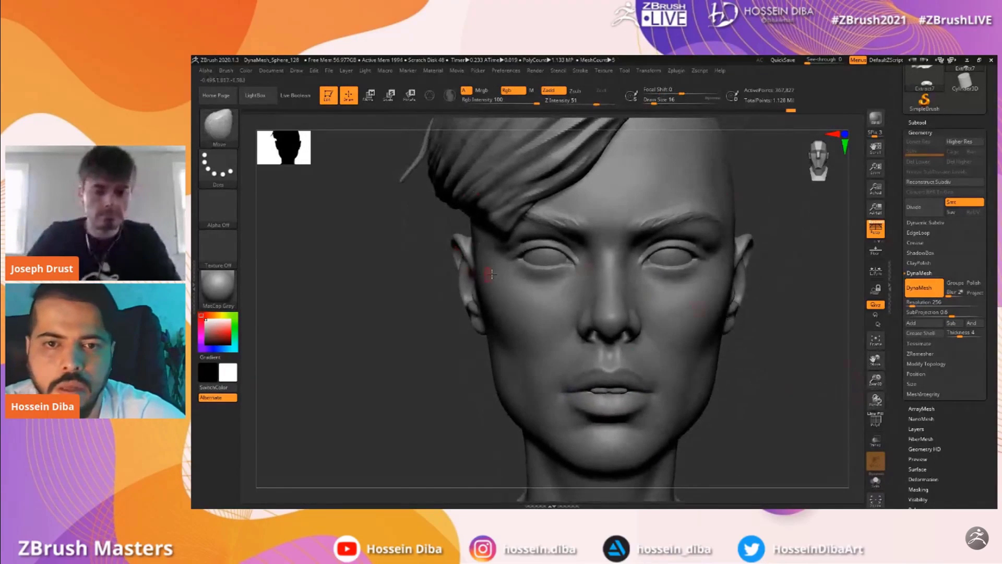
Select the eyeballs, display their polygon wireframe and open the ZRemesher settings
{"action": "left_click", "coordinate": [558, 258], "text": "alt"}
{"action": "left_click_drag", "start_coordinate": [811, 359], "coordinate": [873, 428]}
{"action": "left_click_drag", "start_coordinate": [874, 360], "coordinate": [899, 415]}
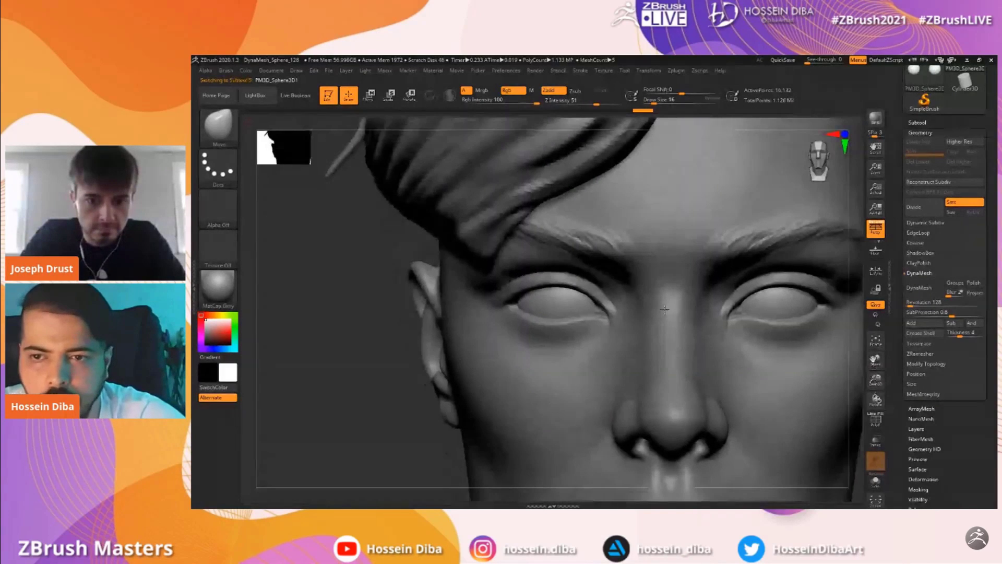
{"action": "left_click_drag", "start_coordinate": [401, 347], "coordinate": [520, 341]}
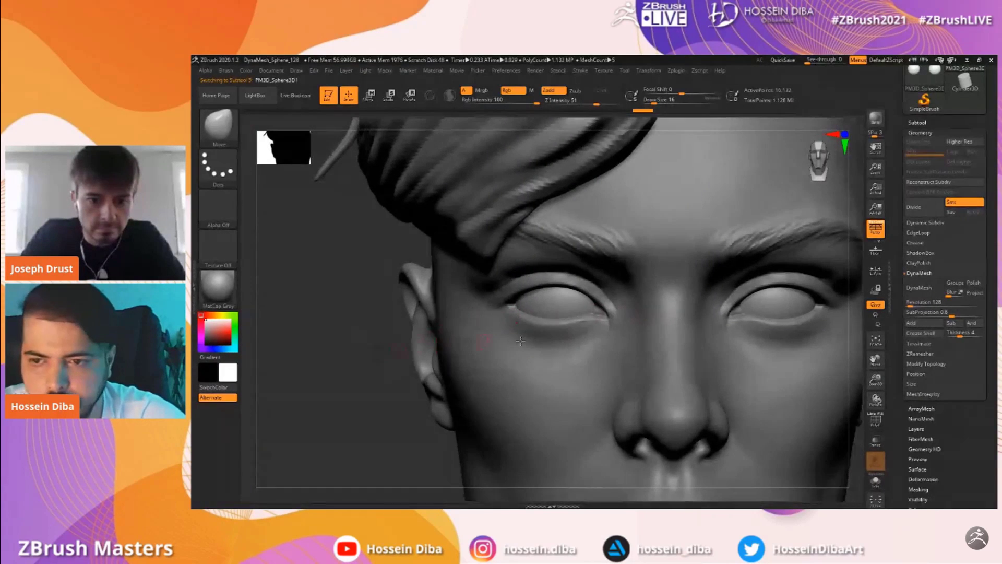
{"action": "left_click_drag", "start_coordinate": [876, 382], "coordinate": [876, 408]}
{"action": "left_click_drag", "start_coordinate": [875, 360], "coordinate": [882, 418]}
{"action": "key", "text": "shift+f"}
{"action": "key", "text": "shift+f"}
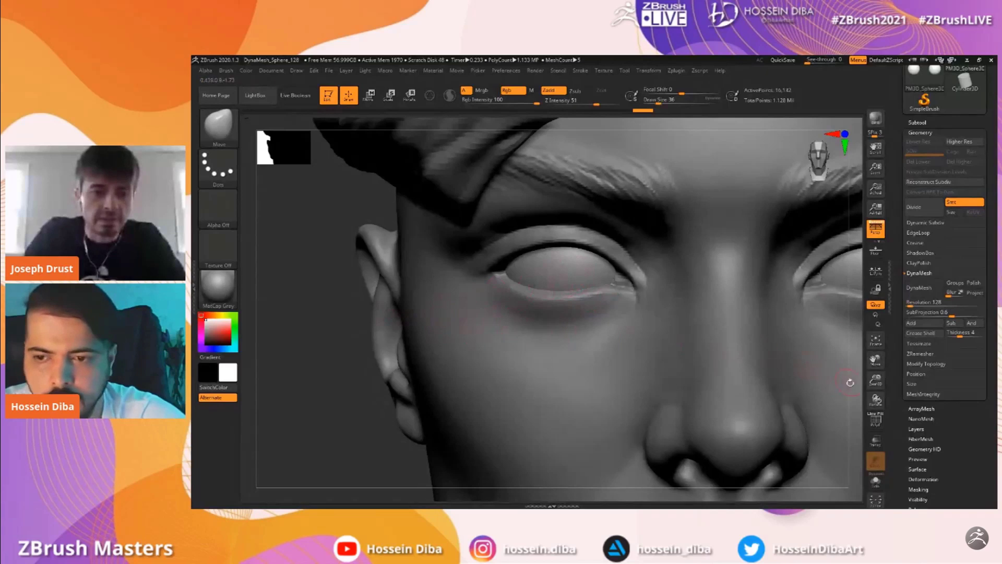
{"action": "left_click", "coordinate": [875, 419]}
{"action": "left_click_drag", "start_coordinate": [876, 381], "coordinate": [876, 401]}
{"action": "left_click_drag", "start_coordinate": [875, 360], "coordinate": [891, 442]}
{"action": "left_click_drag", "start_coordinate": [876, 381], "coordinate": [854, 293]}
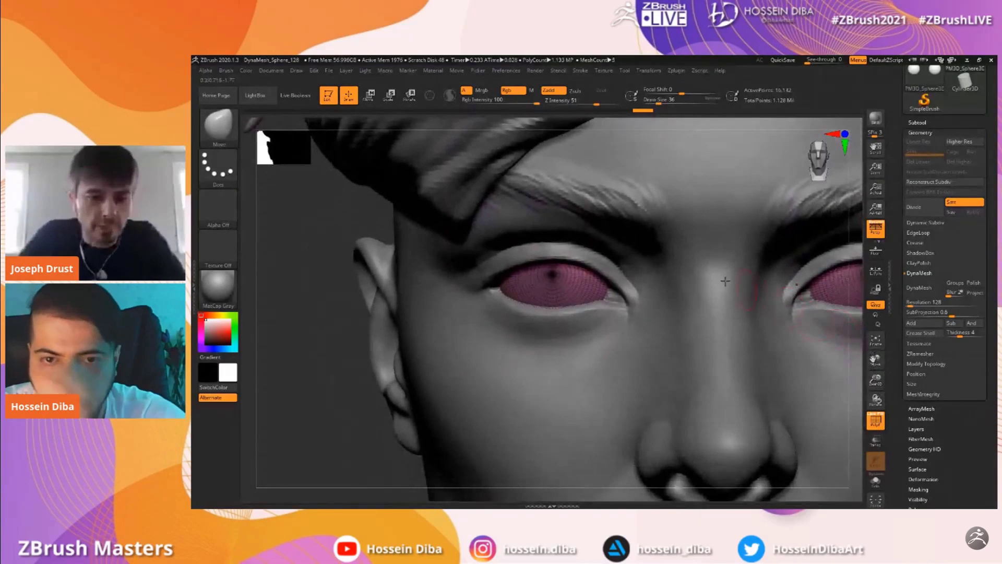
{"action": "left_click", "coordinate": [919, 273]}
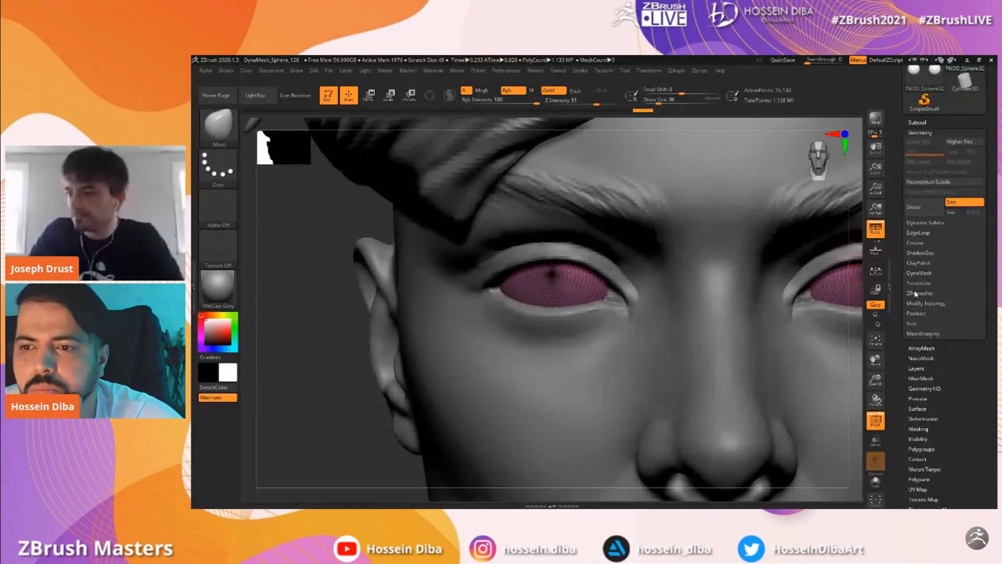
{"action": "left_click", "coordinate": [919, 293]}
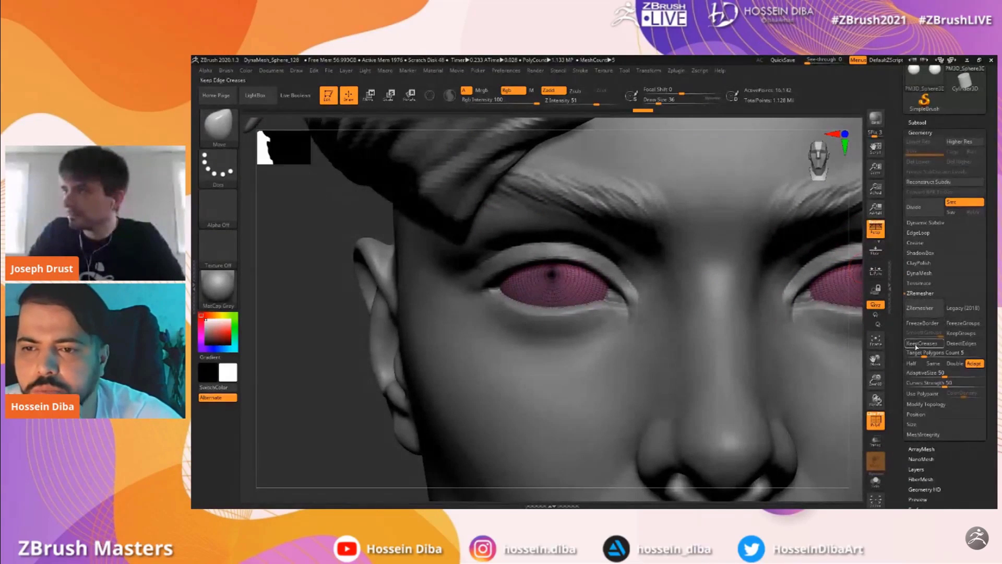
Try to remesh the eyeballs with ZRemesher at a target polygon count of 5
{"action": "left_click_drag", "start_coordinate": [875, 380], "coordinate": [835, 357]}
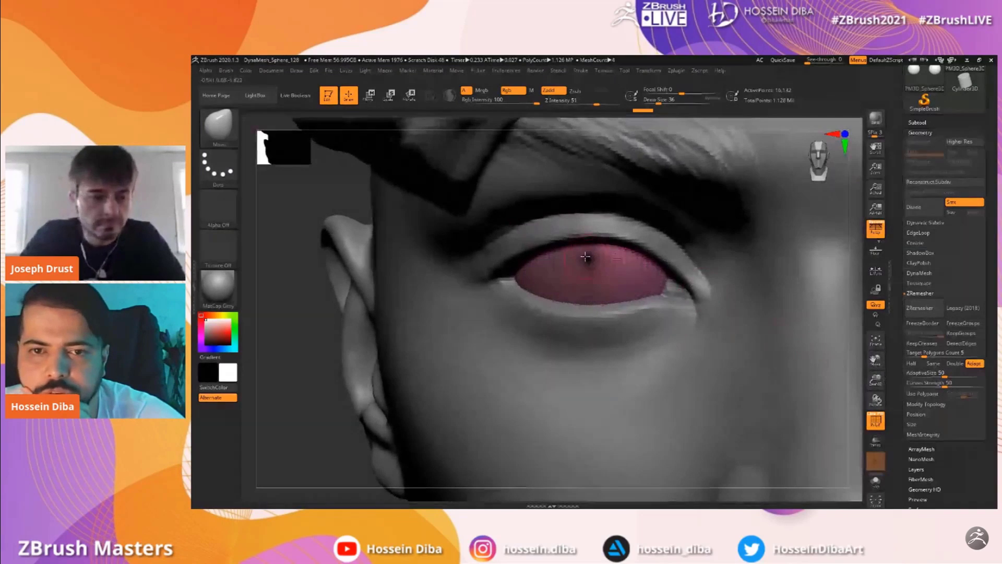
{"action": "left_click", "coordinate": [922, 308]}
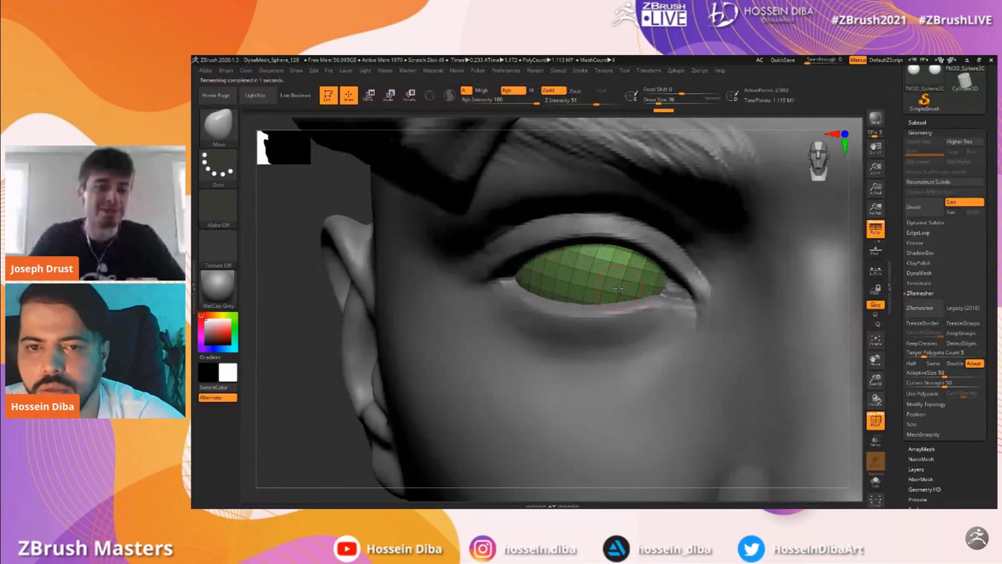
{"action": "left_click_drag", "start_coordinate": [875, 380], "coordinate": [806, 292]}
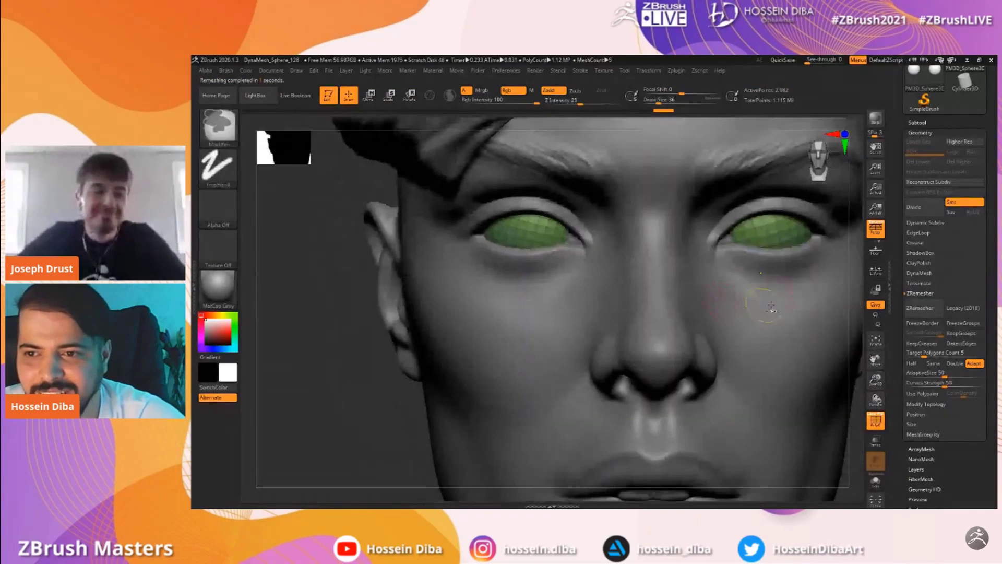
{"action": "key", "text": "ctrl+z"}
Remesh the eyeballs with ZRemesher at a target polygon count of 15 and hide the wireframe
{"action": "left_click", "coordinate": [910, 353]}
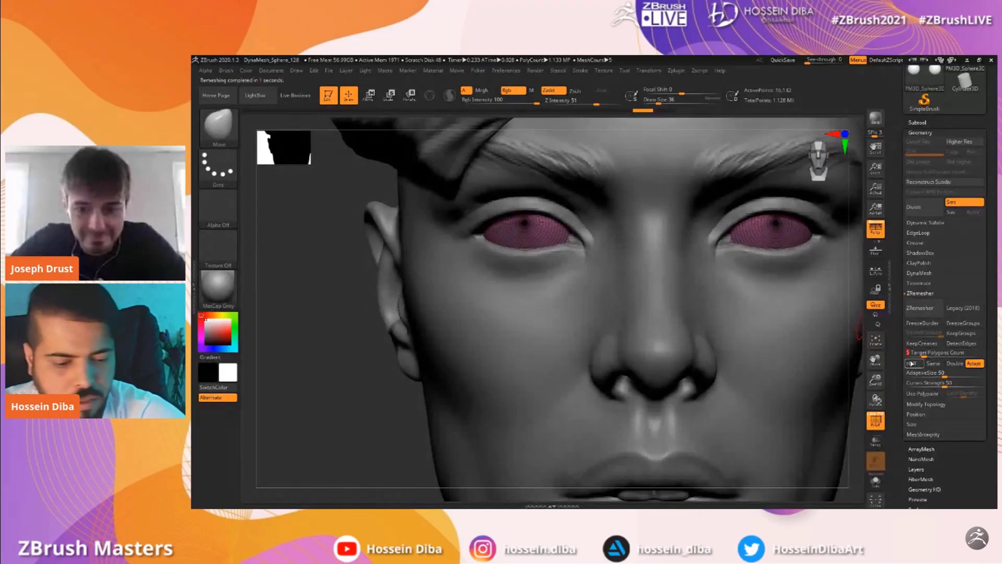
{"action": "type", "text": "1"}
{"action": "left_click", "coordinate": [920, 308]}
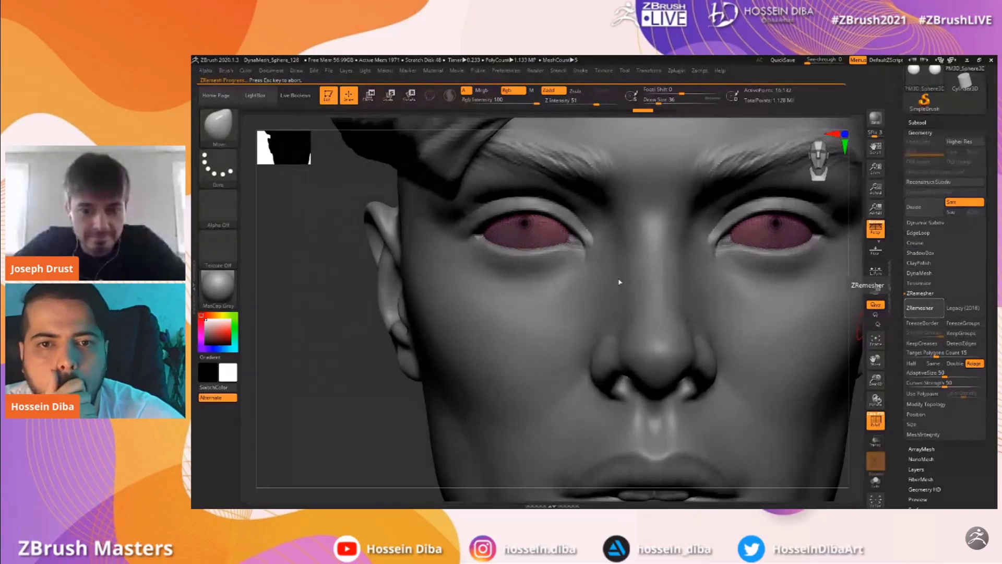
{"action": "left_click", "coordinate": [874, 420]}
Build up a cornea bulge on both eyeballs symmetrically with the Standard brush and smooth it
{"action": "left_click_drag", "start_coordinate": [874, 361], "coordinate": [916, 377]}
{"action": "left_click", "coordinate": [223, 131]}
{"action": "left_click", "coordinate": [633, 133]}
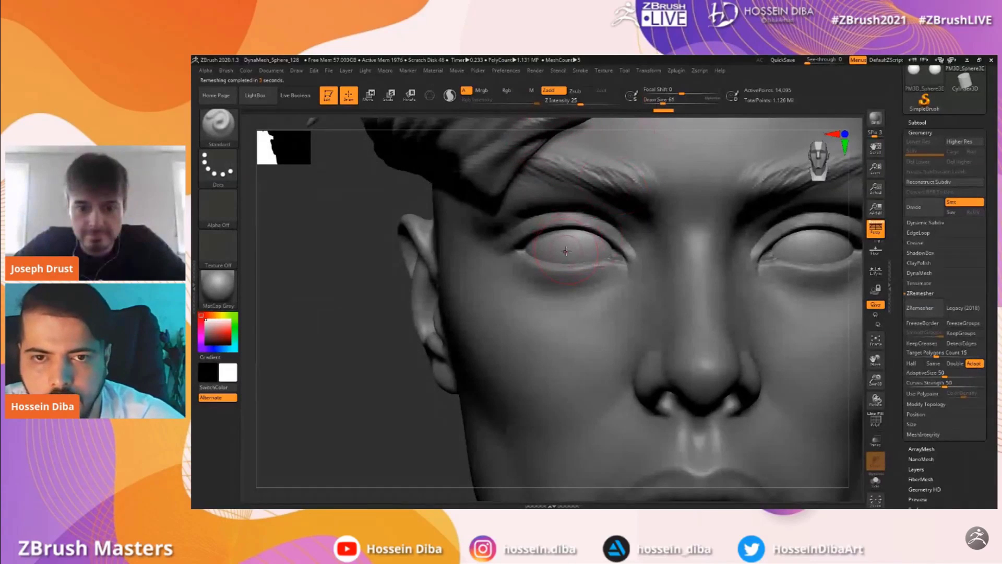
{"action": "key", "text": "x"}
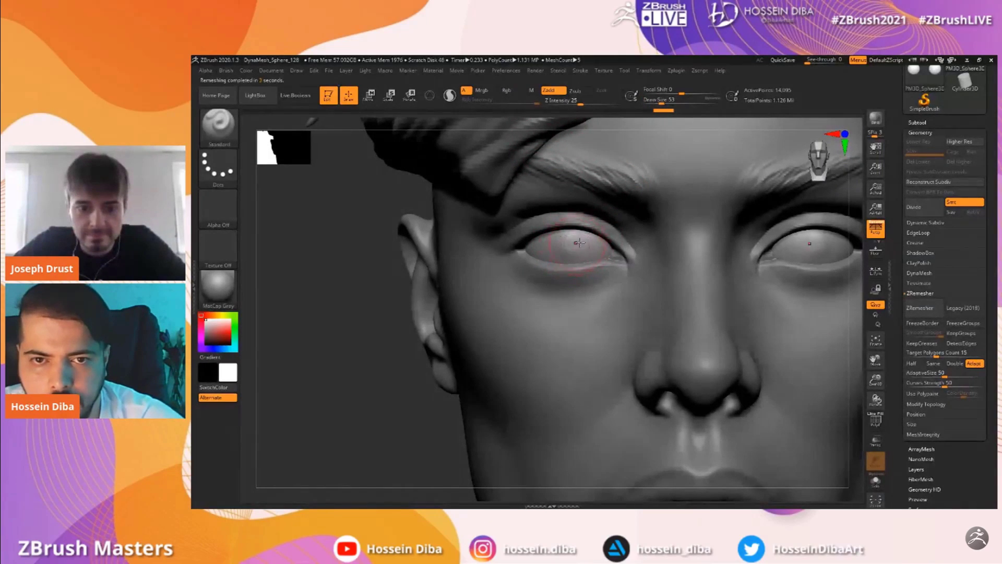
{"action": "mouse_move", "coordinate": [561, 251]}
{"action": "left_mouse_down"}
{"action": "mouse_move", "coordinate": [564, 239]}
{"action": "mouse_move", "coordinate": [578, 245]}
{"action": "left_mouse_up"}
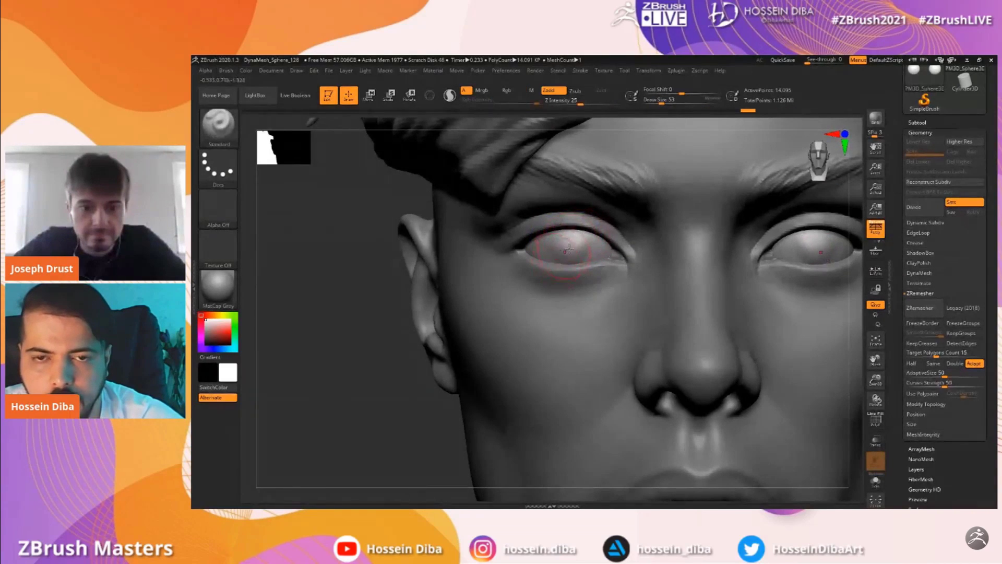
{"action": "left_click_drag", "start_coordinate": [871, 368], "coordinate": [870, 407]}
{"action": "left_click_drag", "start_coordinate": [574, 285], "coordinate": [548, 290], "text": "shift"}
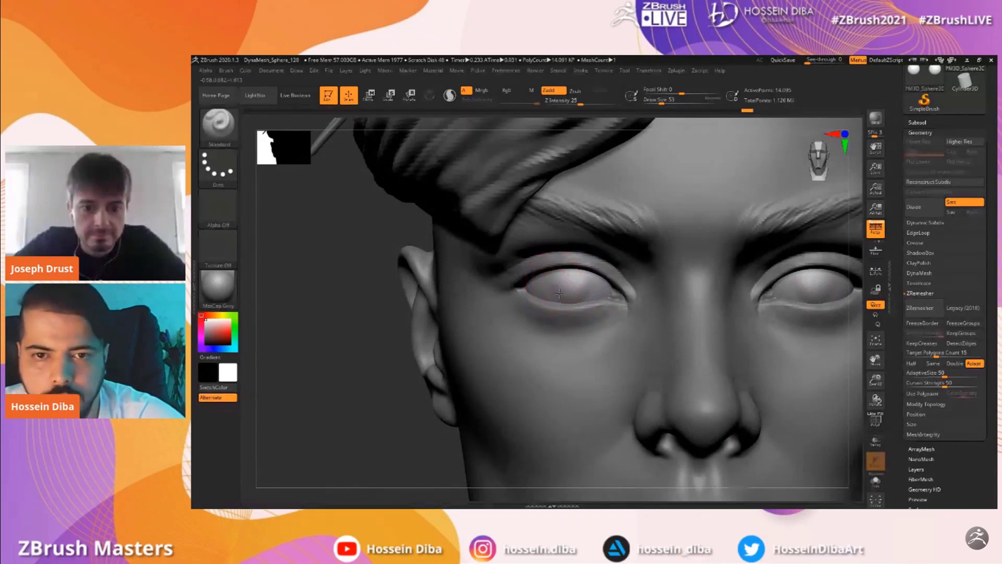
{"action": "left_click_drag", "start_coordinate": [871, 385], "coordinate": [757, 352]}
{"action": "left_click_drag", "start_coordinate": [492, 317], "coordinate": [540, 295]}
{"action": "left_click_drag", "start_coordinate": [876, 383], "coordinate": [875, 399]}
{"action": "left_click_drag", "start_coordinate": [874, 364], "coordinate": [831, 301]}
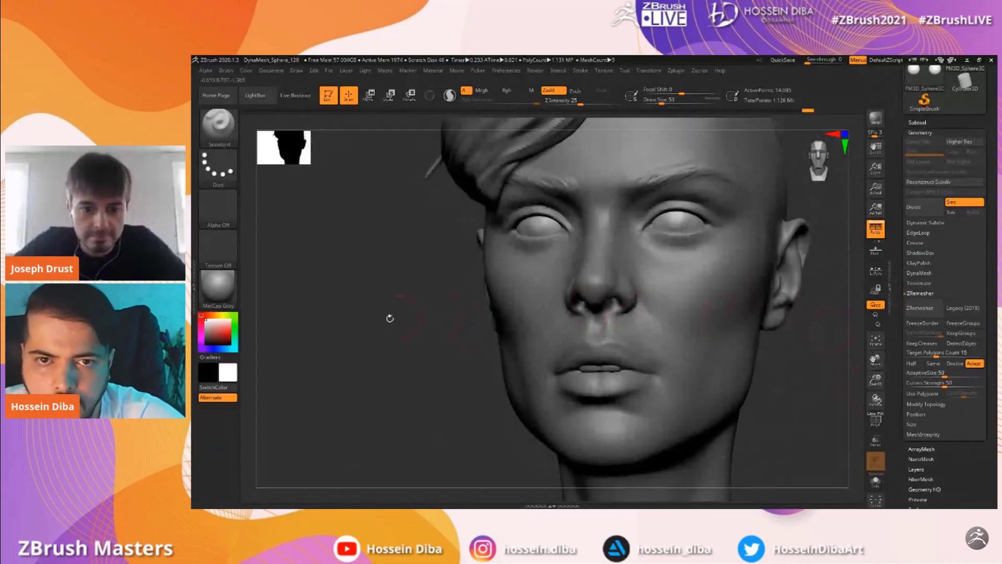
Subdivide the eyeballs up to subdivision level 4
{"action": "left_click_drag", "start_coordinate": [434, 313], "coordinate": [469, 314], "text": "shift"}
{"action": "left_click_drag", "start_coordinate": [870, 380], "coordinate": [853, 371]}
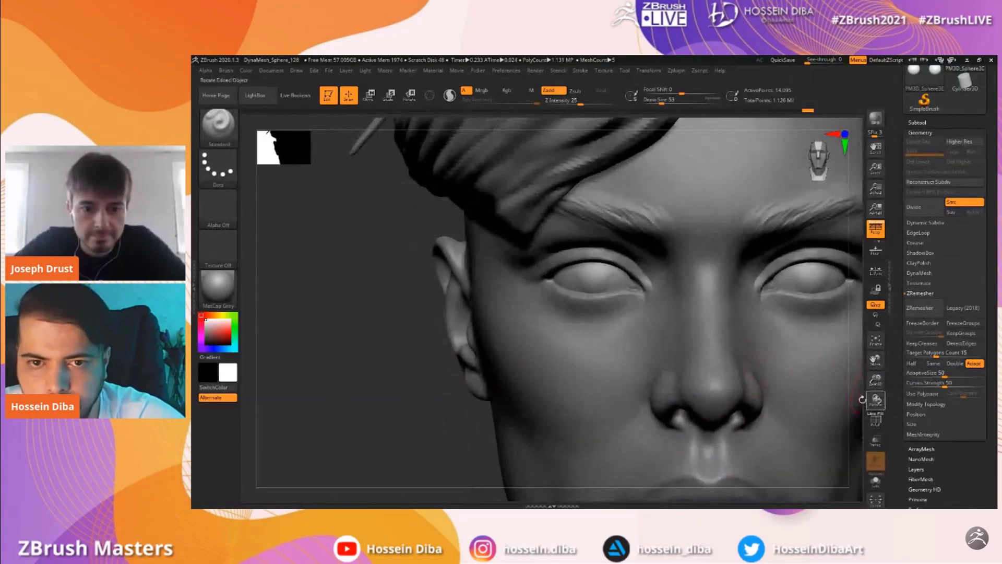
{"action": "key", "text": "ctrl+d"}
{"action": "key", "text": "ctrl+d"}
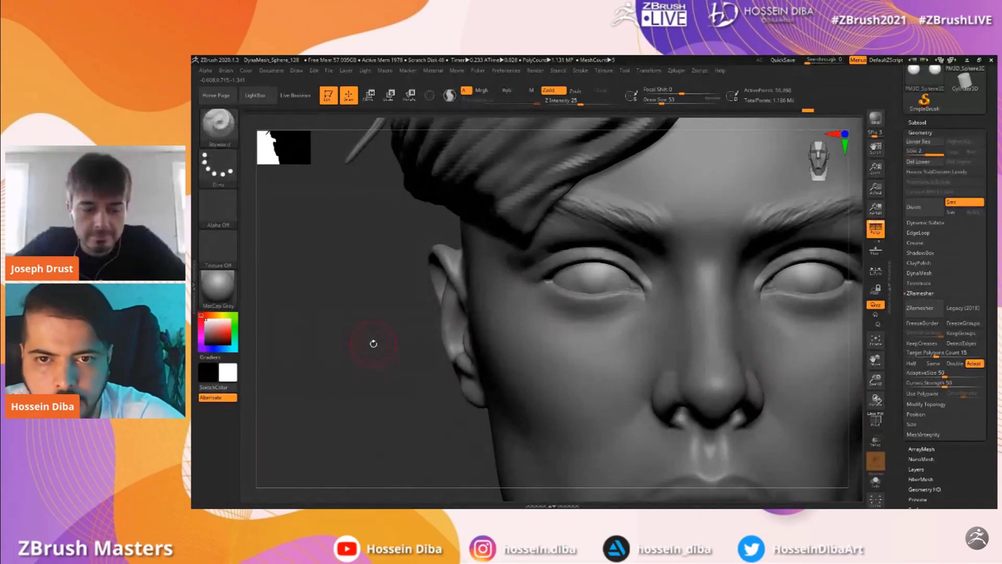
{"action": "key", "text": "ctrl+d"}
{"action": "left_click_drag", "start_coordinate": [876, 360], "coordinate": [825, 339]}
Fill the eyeballs with the ToyPlastic material, using only the material channel
{"action": "left_click", "coordinate": [216, 303]}
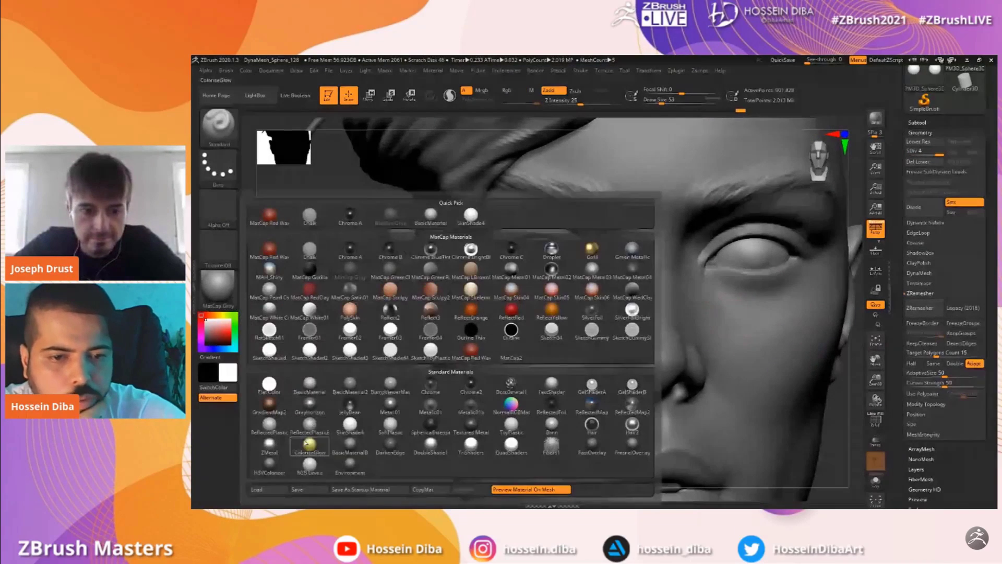
{"action": "left_click", "coordinate": [511, 424]}
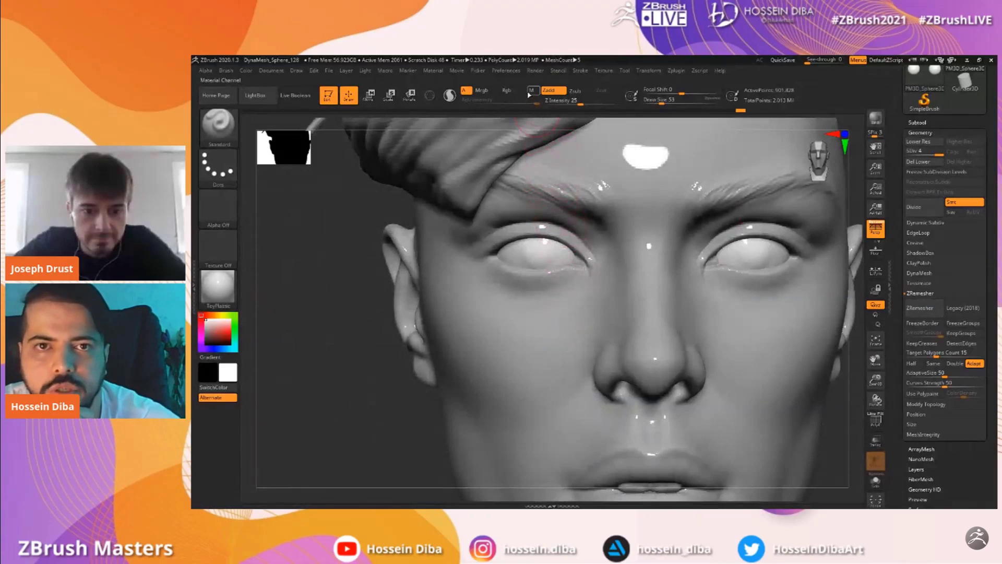
{"action": "left_click", "coordinate": [531, 92]}
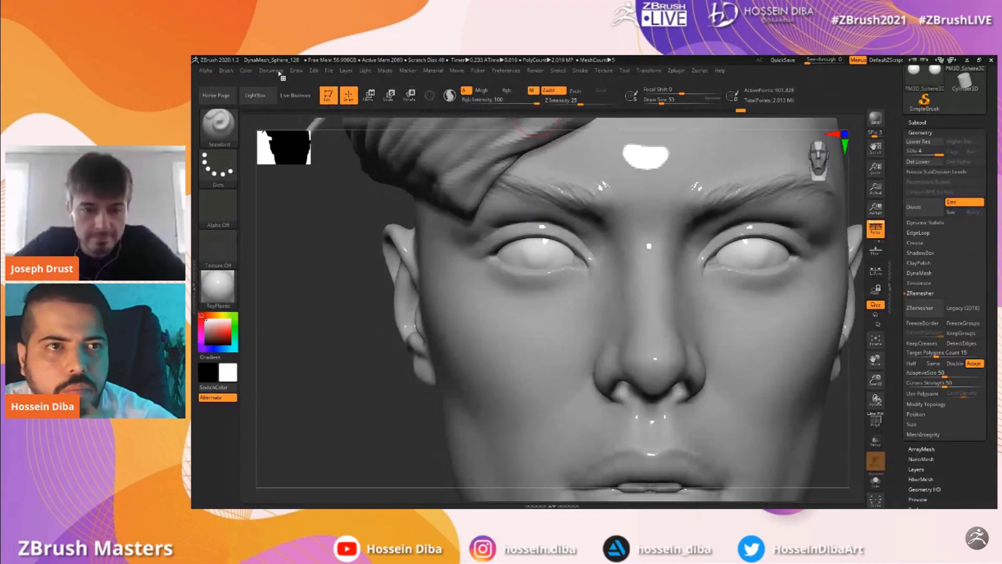
{"action": "left_click", "coordinate": [246, 70]}
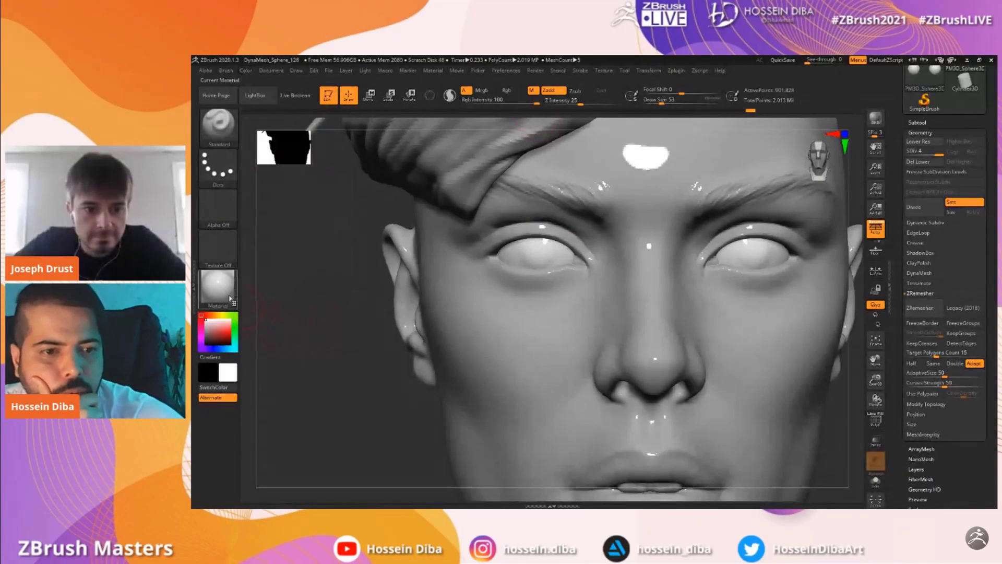
Change the current material to BasicMaterial for the rest of the head
{"action": "left_click", "coordinate": [232, 297]}
{"action": "left_click", "coordinate": [398, 406]}
{"action": "left_click_drag", "start_coordinate": [885, 379], "coordinate": [929, 401]}
{"action": "left_click_drag", "start_coordinate": [321, 365], "coordinate": [298, 371]}
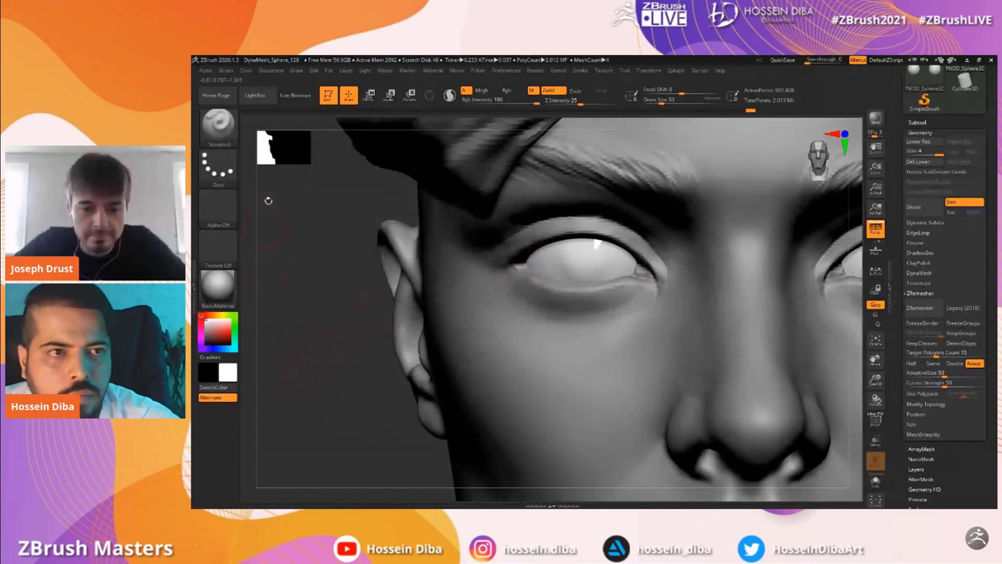
Set the Standard brush to paint only colour without sculpting, pick a muted teal and enlarge the brush
{"action": "left_click", "coordinate": [513, 91]}
{"action": "left_click", "coordinate": [554, 91]}
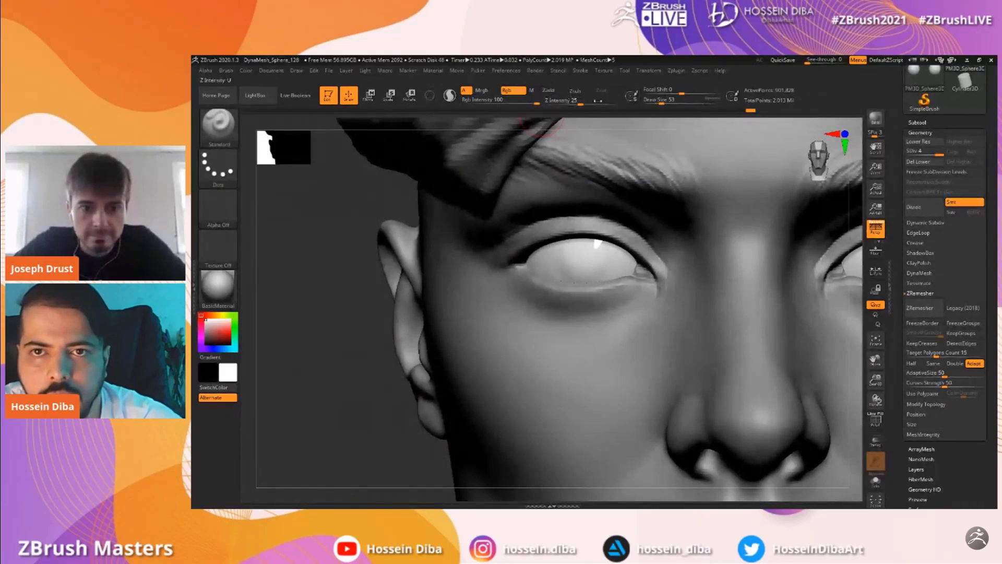
{"action": "left_click", "coordinate": [235, 342]}
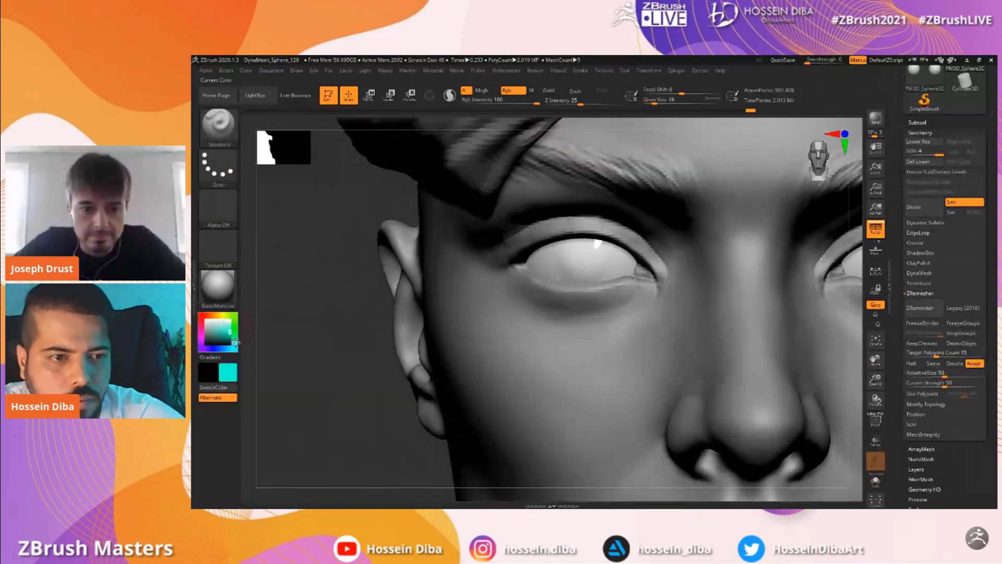
{"action": "left_click_drag", "start_coordinate": [224, 337], "coordinate": [219, 331]}
{"action": "key", "text": "bracketright"}
{"action": "key", "text": "bracketright"}
Paint round teal irises in the centre of both eyeballs
{"action": "mouse_move", "coordinate": [590, 258]}
{"action": "left_mouse_down"}
{"action": "mouse_move", "coordinate": [581, 258]}
{"action": "mouse_move", "coordinate": [596, 269]}
{"action": "mouse_move", "coordinate": [582, 258]}
{"action": "mouse_move", "coordinate": [586, 274]}
{"action": "left_mouse_up"}
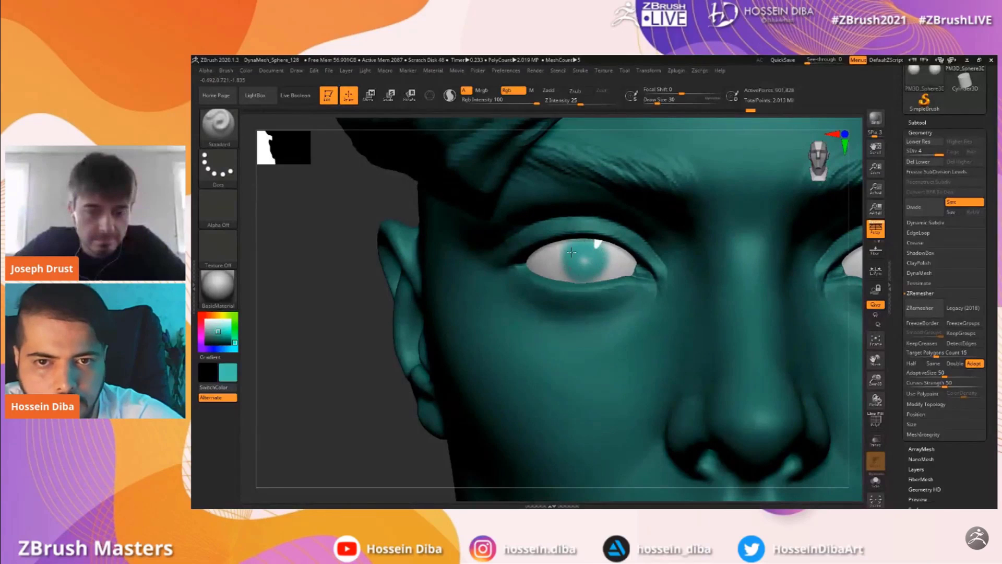
{"action": "left_click_drag", "start_coordinate": [584, 255], "coordinate": [587, 258]}
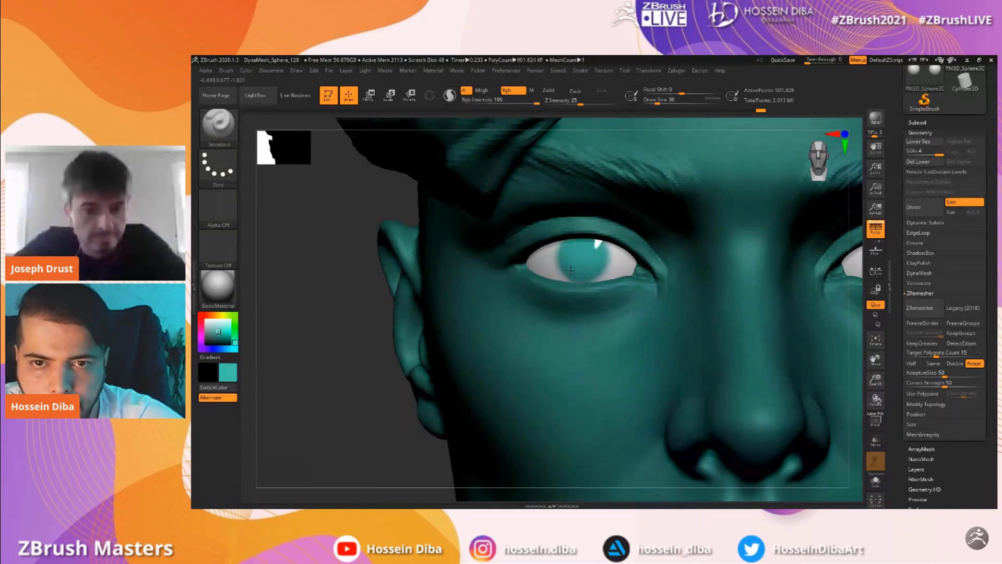
{"action": "left_click_drag", "start_coordinate": [593, 244], "coordinate": [594, 242]}
{"action": "left_click_drag", "start_coordinate": [874, 380], "coordinate": [872, 351]}
Reset the current colour to white and make the head the active subtool
{"action": "left_click", "coordinate": [207, 328]}
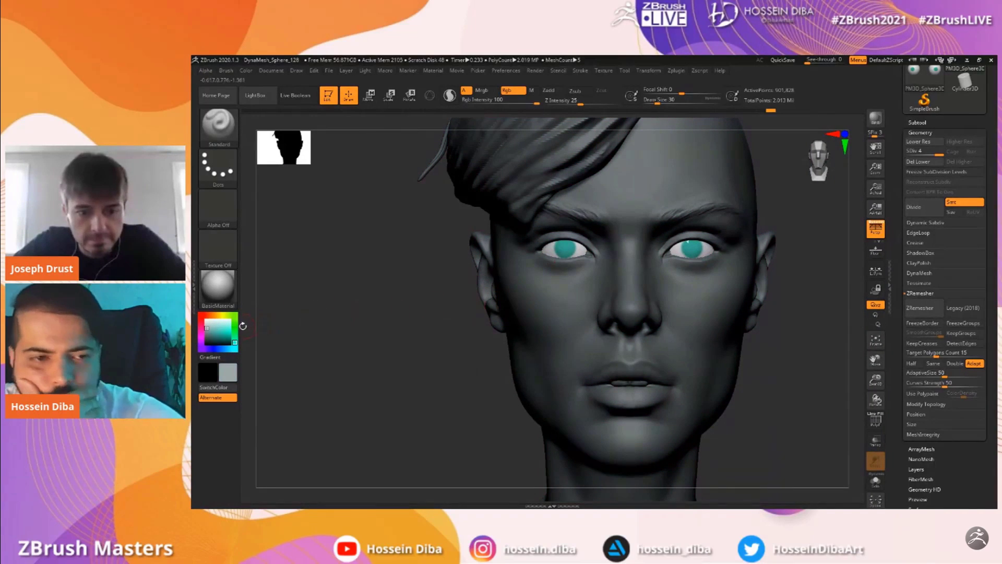
{"action": "left_click", "coordinate": [206, 319]}
{"action": "mouse_move", "coordinate": [875, 381]}
{"action": "left_mouse_down"}
{"action": "mouse_move", "coordinate": [869, 361]}
{"action": "mouse_move", "coordinate": [874, 373]}
{"action": "left_mouse_up"}
{"action": "left_click", "coordinate": [682, 334], "text": "alt"}
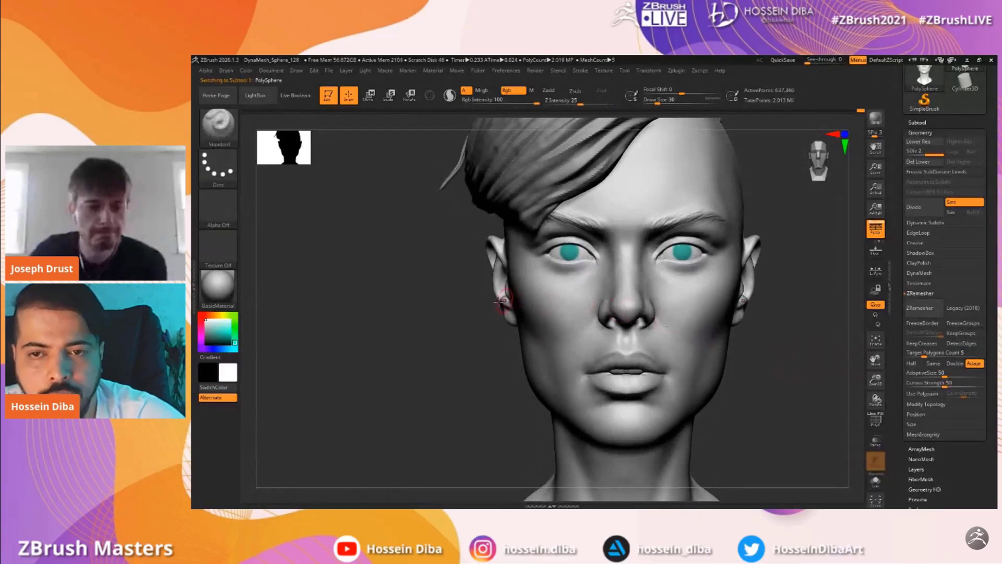
{"action": "mouse_move", "coordinate": [429, 333]}
{"action": "left_mouse_down"}
{"action": "mouse_move", "coordinate": [788, 330]}
{"action": "mouse_move", "coordinate": [674, 358]}
{"action": "left_mouse_up"}
{"action": "left_click_drag", "start_coordinate": [875, 379], "coordinate": [875, 386]}
{"action": "left_click_drag", "start_coordinate": [875, 357], "coordinate": [874, 377]}
{"action": "left_click_drag", "start_coordinate": [835, 347], "coordinate": [776, 334]}
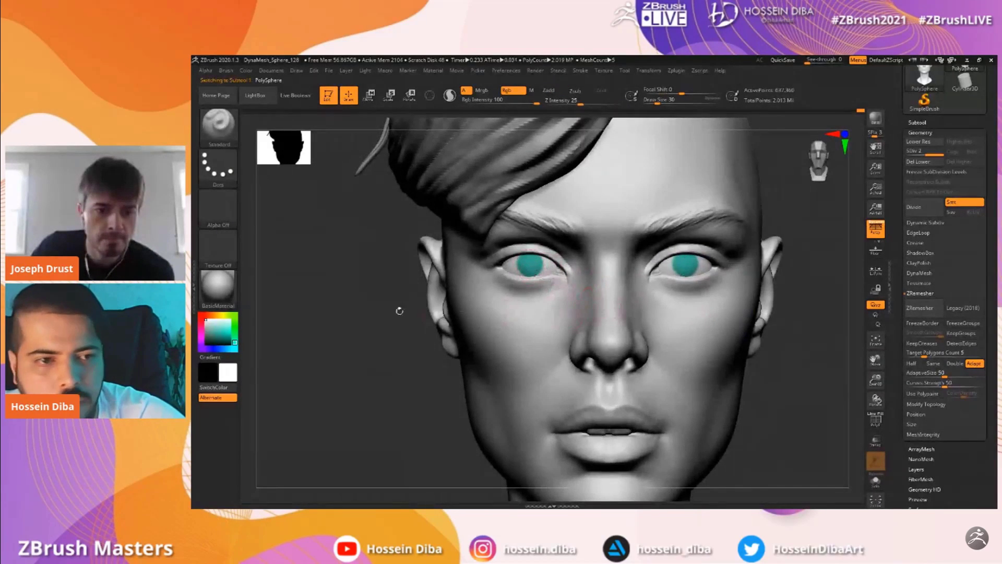
Make the eyeballs the active subtool and pull the cornea slightly forward in profile with the Move brush
{"action": "left_click", "coordinate": [533, 265], "text": "alt"}
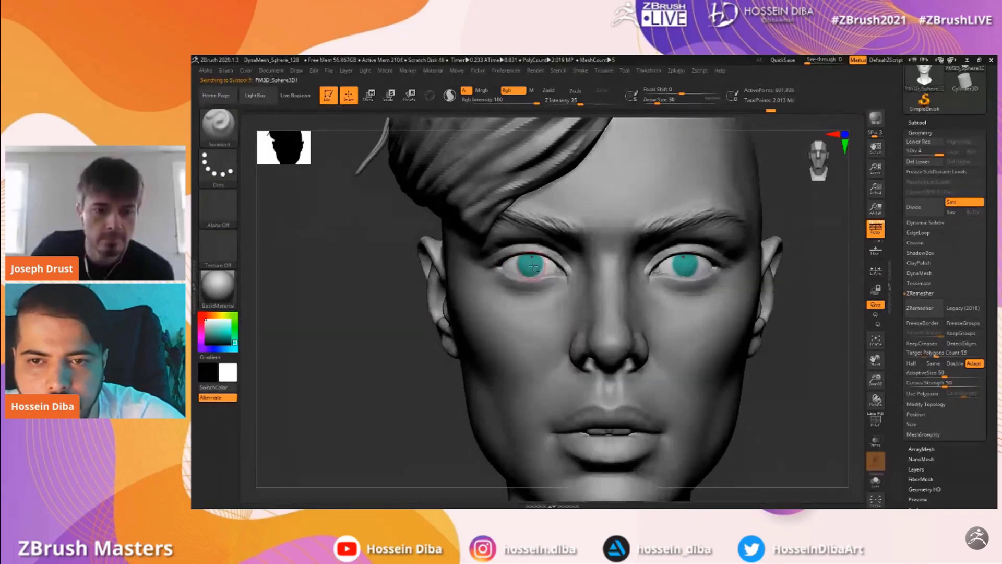
{"action": "left_click_drag", "start_coordinate": [370, 297], "coordinate": [544, 286]}
{"action": "left_click_drag", "start_coordinate": [875, 381], "coordinate": [888, 381]}
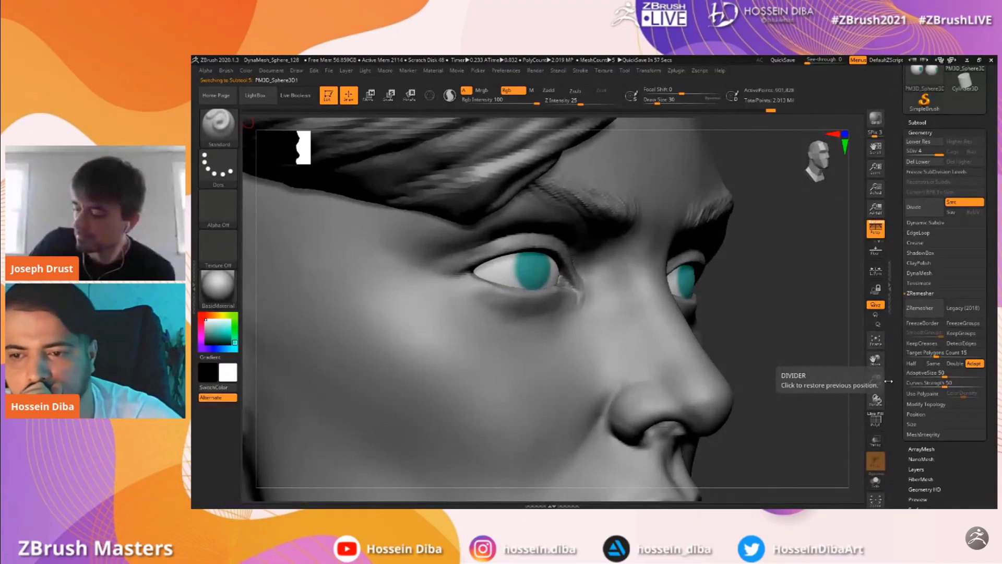
{"action": "mouse_move", "coordinate": [856, 362]}
{"action": "left_mouse_down", "text": "alt"}
{"action": "mouse_move", "coordinate": [850, 344]}
{"action": "mouse_move", "coordinate": [817, 355]}
{"action": "mouse_move", "coordinate": [852, 367]}
{"action": "mouse_move", "coordinate": [897, 354]}
{"action": "left_mouse_up", "text": "alt"}
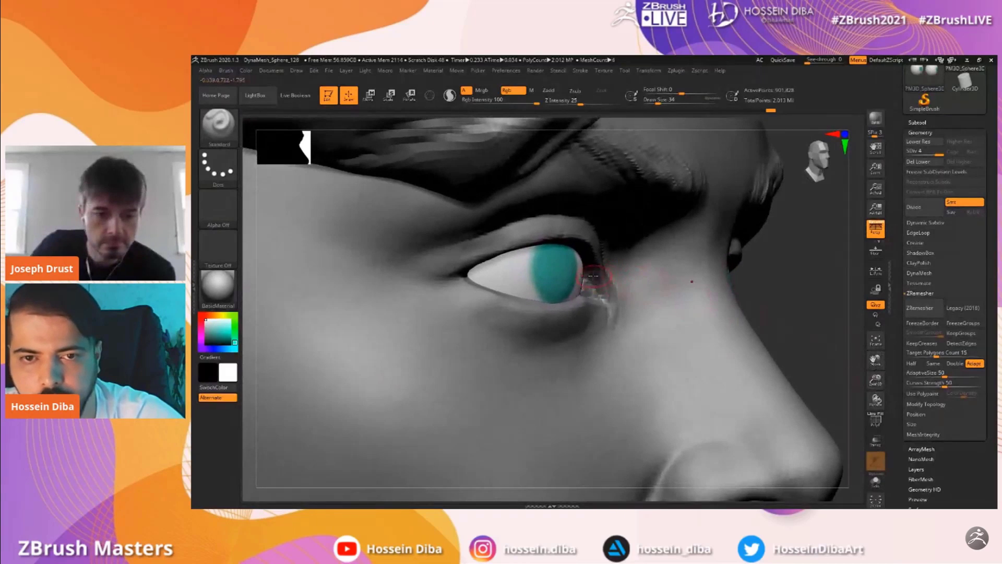
{"action": "left_click_drag", "start_coordinate": [806, 313], "coordinate": [747, 293], "text": "shift"}
{"action": "left_click", "coordinate": [219, 127]}
{"action": "left_click", "coordinate": [513, 133]}
{"action": "key", "text": "bracketleft"}
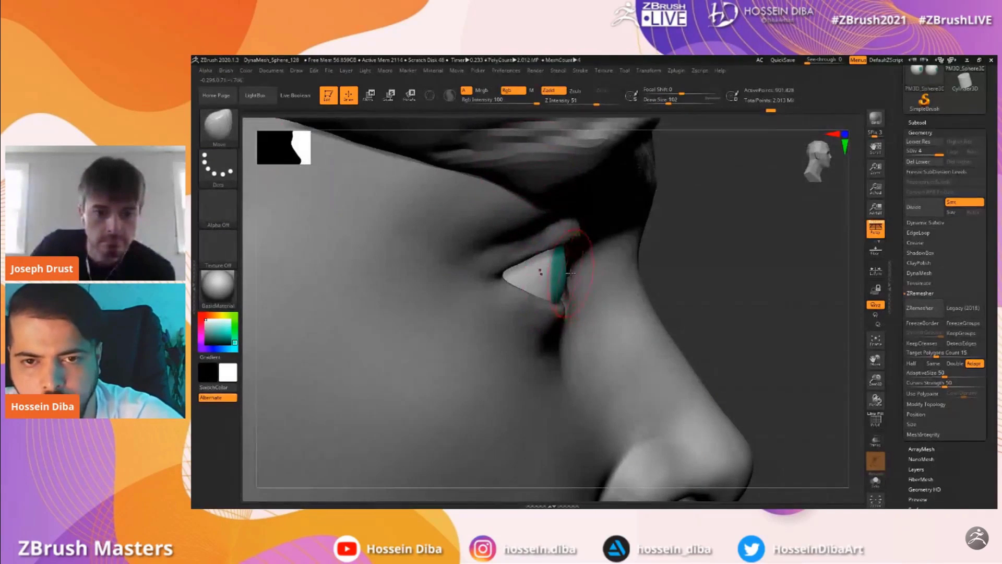
{"action": "left_click_drag", "start_coordinate": [567, 267], "coordinate": [570, 265]}
{"action": "left_click_drag", "start_coordinate": [726, 291], "coordinate": [696, 290]}
{"action": "right_click_drag", "start_coordinate": [540, 277], "coordinate": [870, 313]}
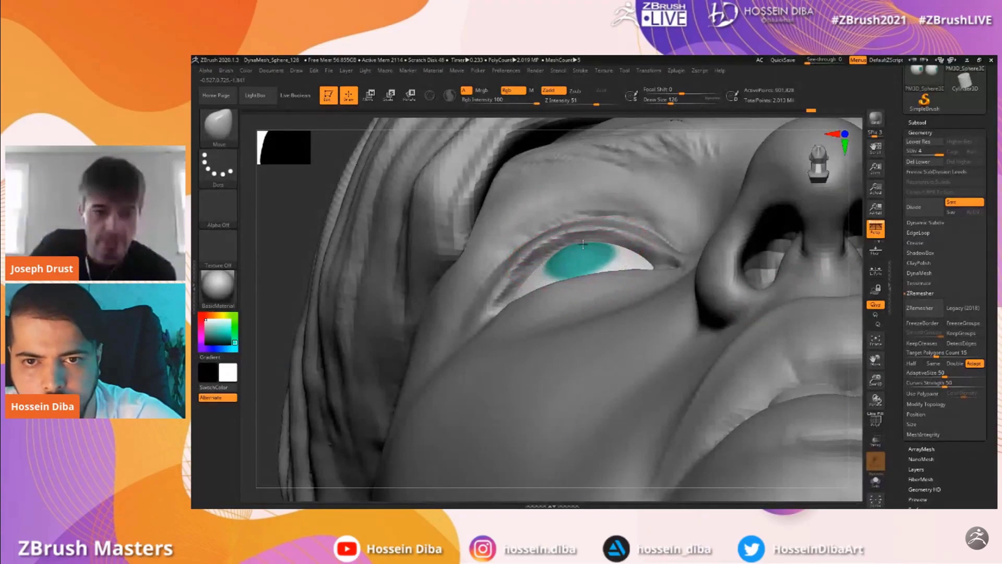
Refine the eyeball's cornea bulge from a low angle with a smaller Move brush
{"action": "right_click_drag", "start_coordinate": [298, 221], "coordinate": [426, 257]}
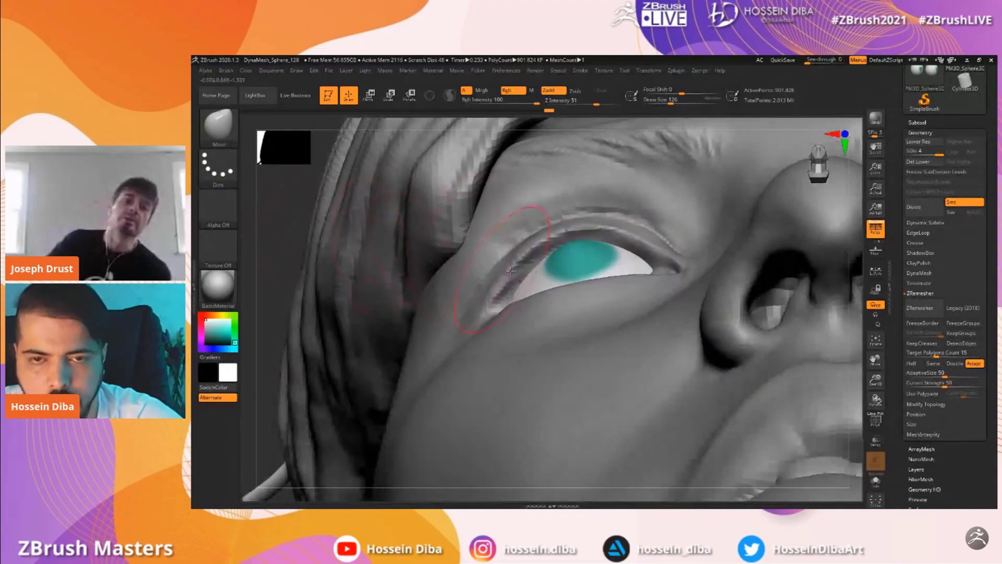
{"action": "key", "text": "["}
{"action": "key", "text": "["}
{"action": "key", "text": "["}
{"action": "key", "text": "["}
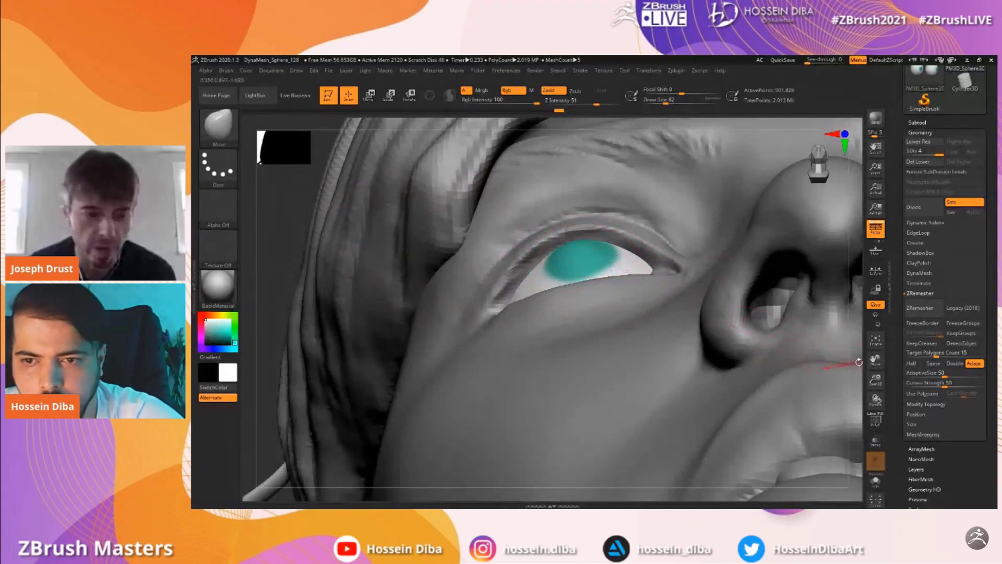
{"action": "left_click_drag", "start_coordinate": [858, 362], "coordinate": [853, 386]}
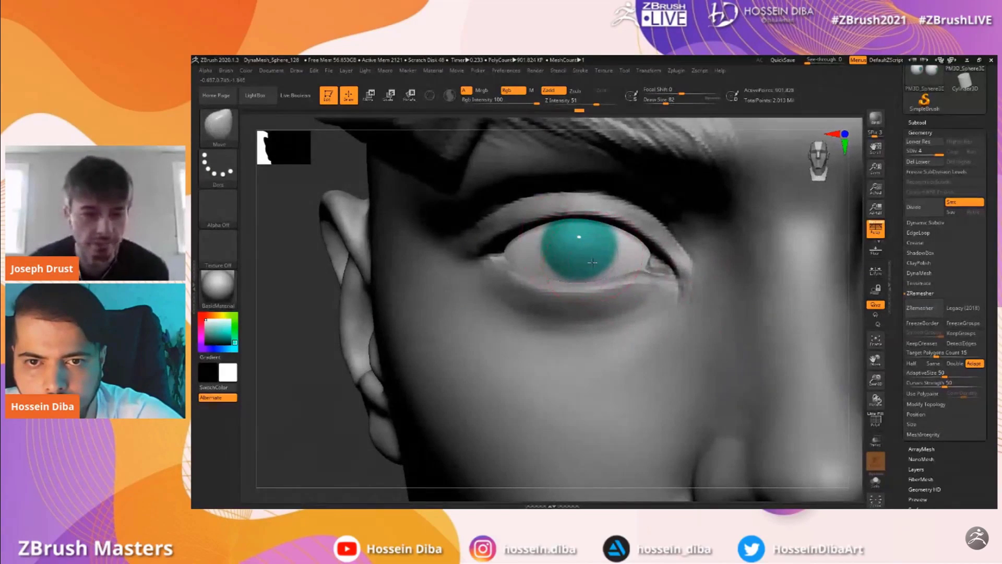
{"action": "left_click_drag", "start_coordinate": [853, 373], "coordinate": [794, 339], "text": "alt"}
{"action": "key", "text": "bracketleft"}
{"action": "left_click_drag", "start_coordinate": [864, 370], "coordinate": [847, 351], "text": "alt"}
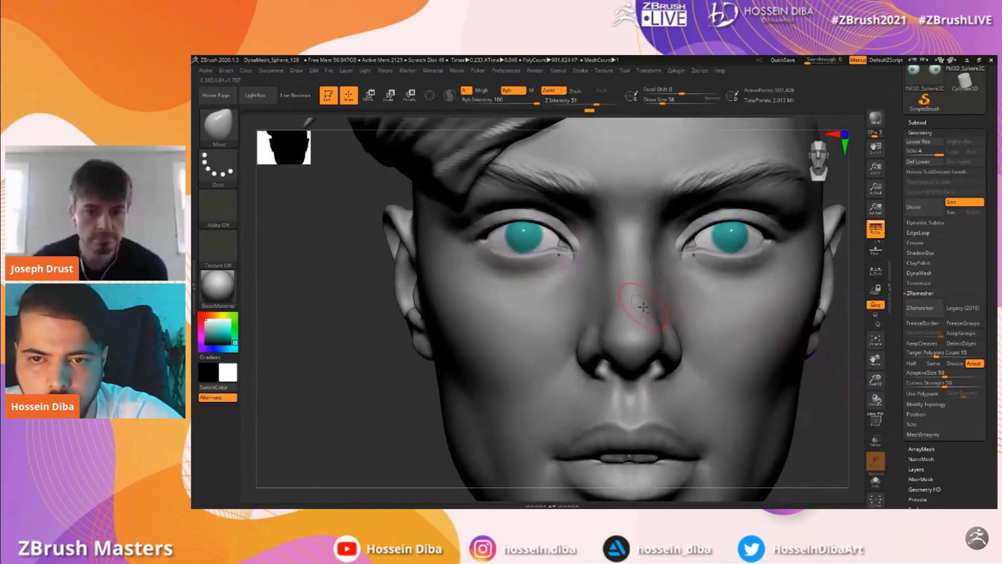
Make the head the active subtool and fill it with light grey, RGB 206, 206, 206
{"action": "left_click", "coordinate": [644, 308], "text": "alt"}
{"action": "left_click", "coordinate": [205, 324]}
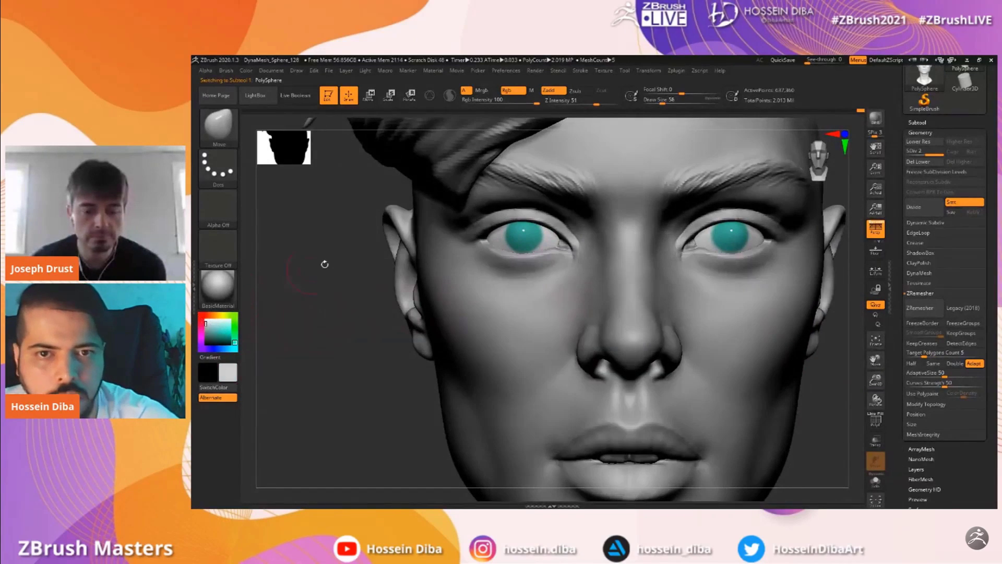
{"action": "left_click", "coordinate": [246, 71]}
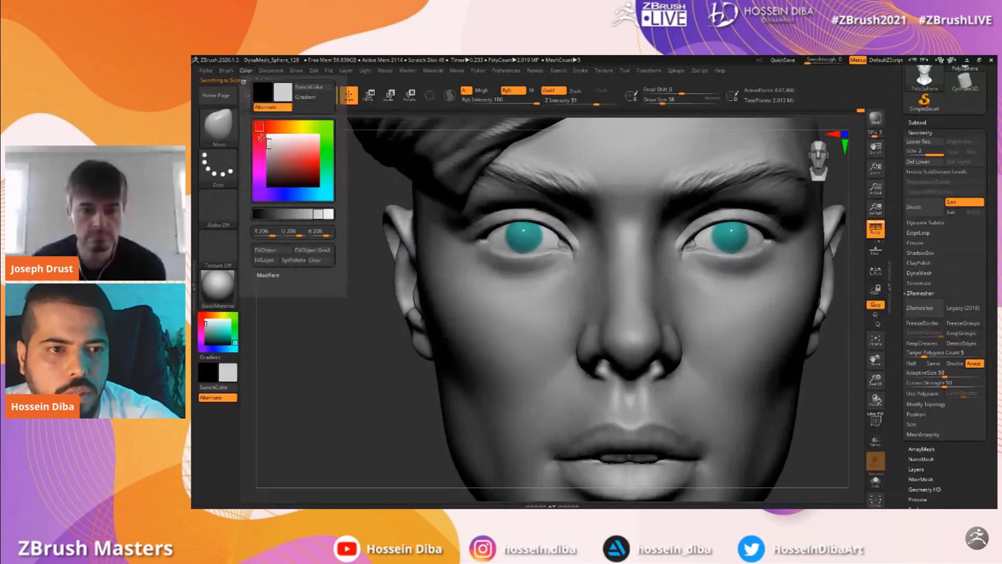
{"action": "left_click", "coordinate": [265, 250]}
Pick a lighter teal and paint it over the irises of the eyeballs with the Standard brush
{"action": "left_click_drag", "start_coordinate": [219, 331], "coordinate": [215, 328]}
{"action": "left_click_drag", "start_coordinate": [876, 379], "coordinate": [880, 397]}
{"action": "left_click_drag", "start_coordinate": [876, 360], "coordinate": [953, 378]}
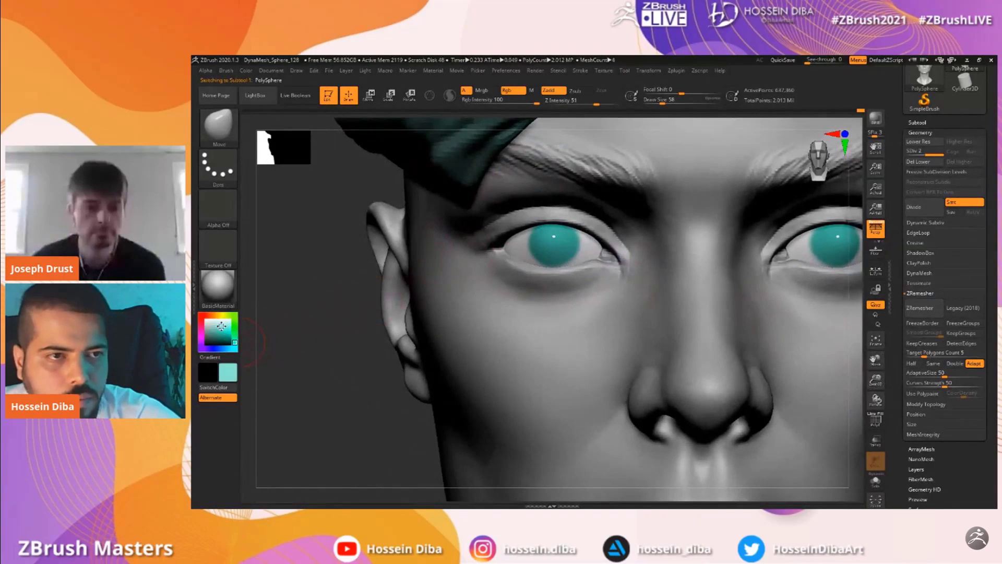
{"action": "key", "text": "b"}
{"action": "left_click", "coordinate": [634, 137]}
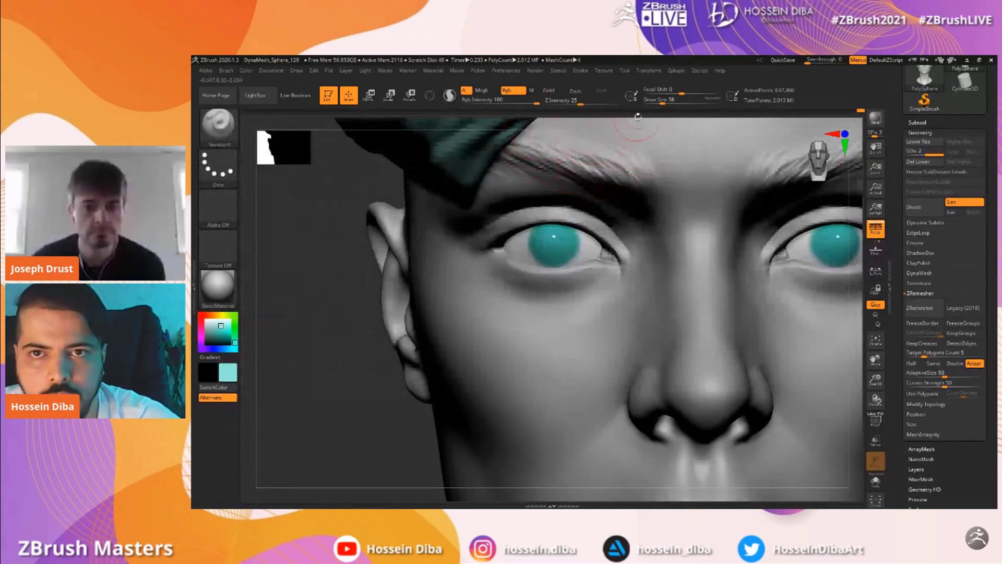
{"action": "left_click", "coordinate": [554, 245], "text": "alt"}
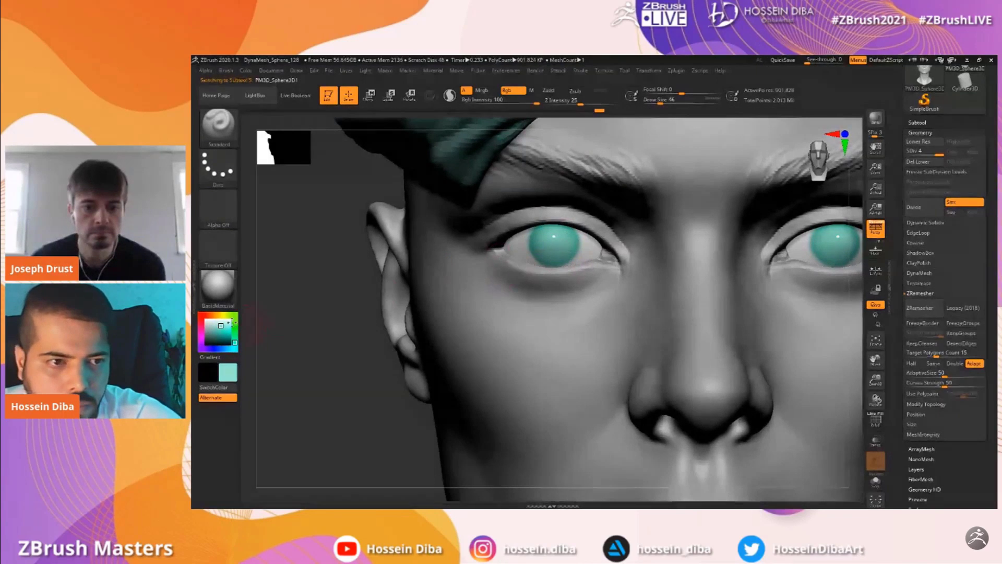
Pick a muted red and tint the whites of the eyes around the irises and corners
{"action": "left_click", "coordinate": [208, 331]}
{"action": "left_click", "coordinate": [205, 316]}
{"action": "left_click", "coordinate": [214, 329]}
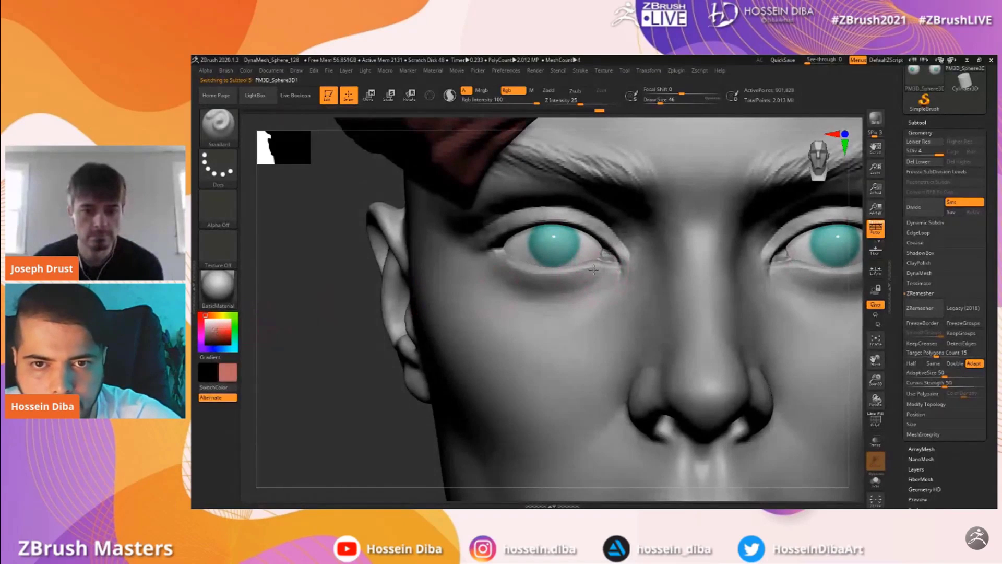
{"action": "left_click_drag", "start_coordinate": [583, 263], "coordinate": [573, 265]}
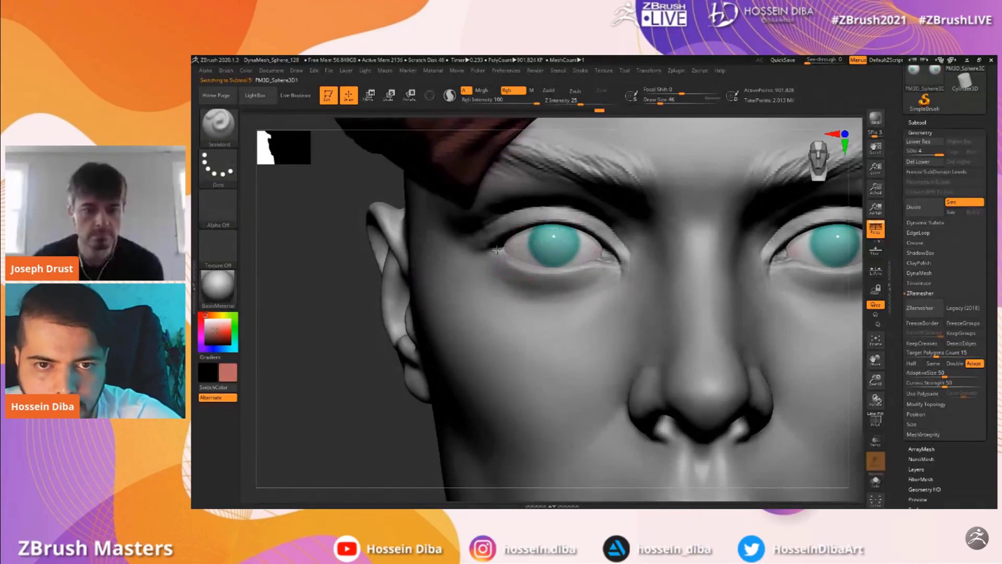
Pick black and paint small round pupils in the centre of the irises with a reduced brush
{"action": "left_click_drag", "start_coordinate": [226, 340], "coordinate": [204, 344]}
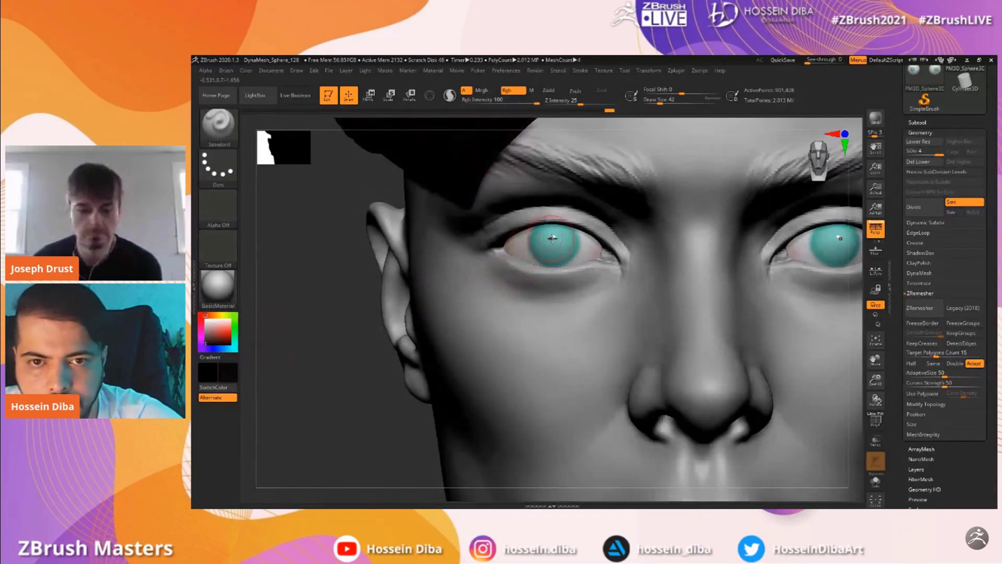
{"action": "key", "text": "bracketleft"}
{"action": "key", "text": "bracketleft"}
{"action": "key", "text": "bracketleft"}
{"action": "key", "text": "bracketleft"}
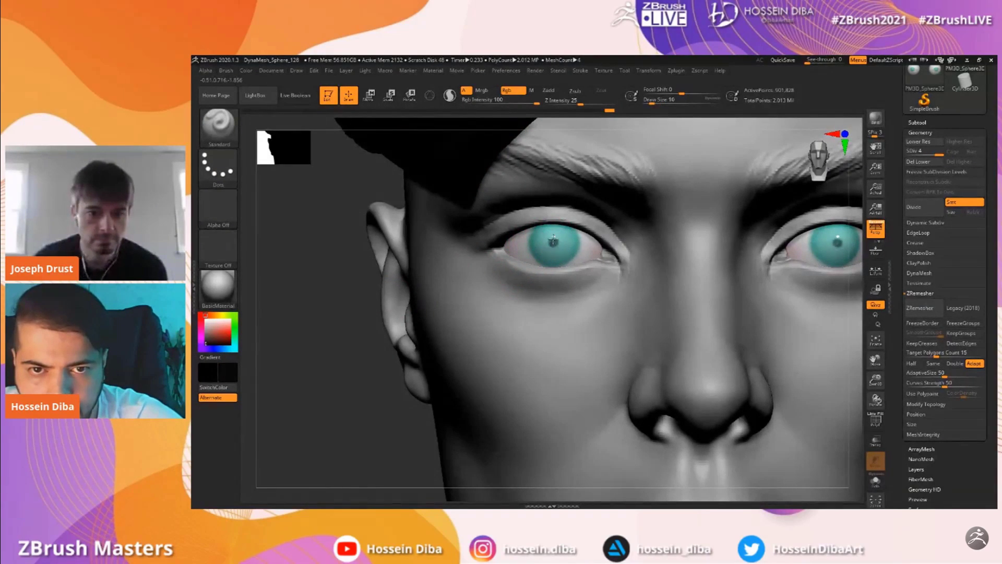
{"action": "left_click", "coordinate": [556, 241]}
{"action": "key", "text": "]"}
{"action": "left_click", "coordinate": [553, 241]}
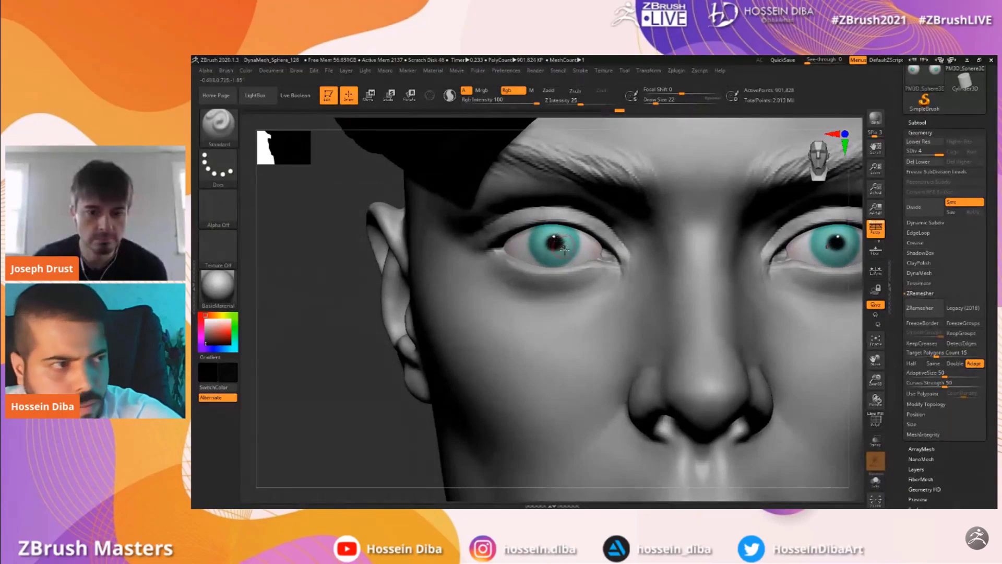
Darken the outer rims of the irises and their upper part with small black strokes
{"action": "mouse_move", "coordinate": [600, 244]}
{"action": "left_mouse_down"}
{"action": "mouse_move", "coordinate": [532, 230]}
{"action": "mouse_move", "coordinate": [556, 227]}
{"action": "mouse_move", "coordinate": [576, 257]}
{"action": "mouse_move", "coordinate": [554, 268]}
{"action": "mouse_move", "coordinate": [530, 250]}
{"action": "mouse_move", "coordinate": [539, 231]}
{"action": "mouse_move", "coordinate": [514, 245]}
{"action": "mouse_move", "coordinate": [561, 229]}
{"action": "left_mouse_up"}
{"action": "mouse_move", "coordinate": [877, 376]}
{"action": "left_mouse_down"}
{"action": "mouse_move", "coordinate": [878, 398]}
{"action": "mouse_move", "coordinate": [892, 363]}
{"action": "left_mouse_up"}
{"action": "key", "text": "bracketleft"}
{"action": "key", "text": "bracketleft"}
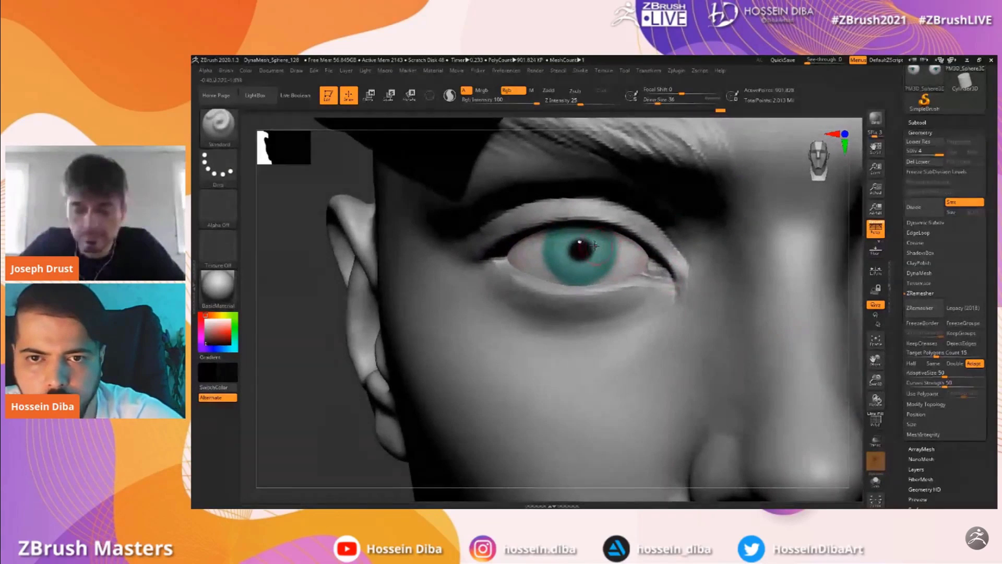
{"action": "mouse_move", "coordinate": [604, 237]}
{"action": "left_mouse_down"}
{"action": "mouse_move", "coordinate": [611, 250]}
{"action": "mouse_move", "coordinate": [595, 233]}
{"action": "left_mouse_up"}
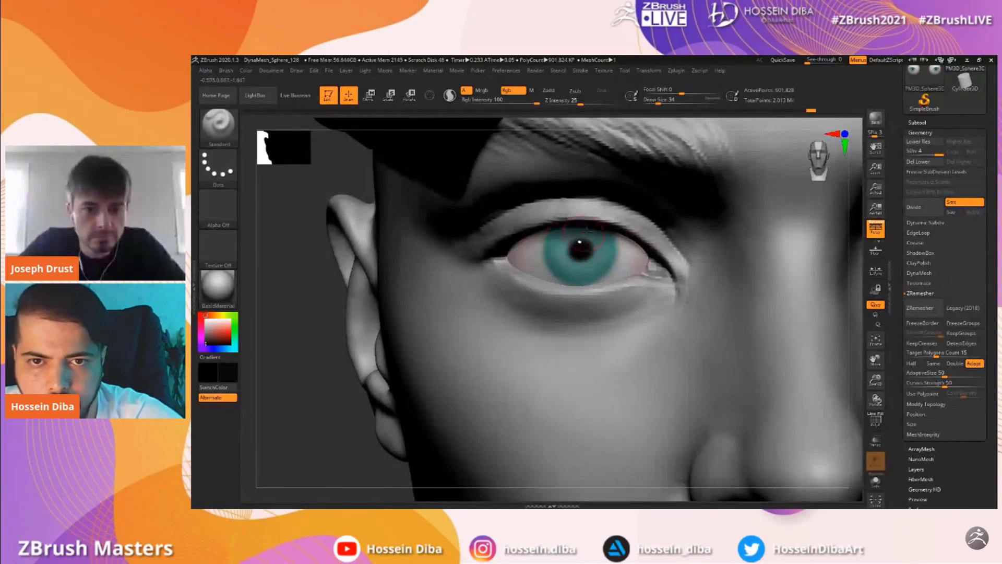
{"action": "mouse_move", "coordinate": [610, 242]}
{"action": "left_mouse_down"}
{"action": "mouse_move", "coordinate": [583, 247]}
{"action": "mouse_move", "coordinate": [608, 272]}
{"action": "left_mouse_up"}
{"action": "key", "text": "bracketleft"}
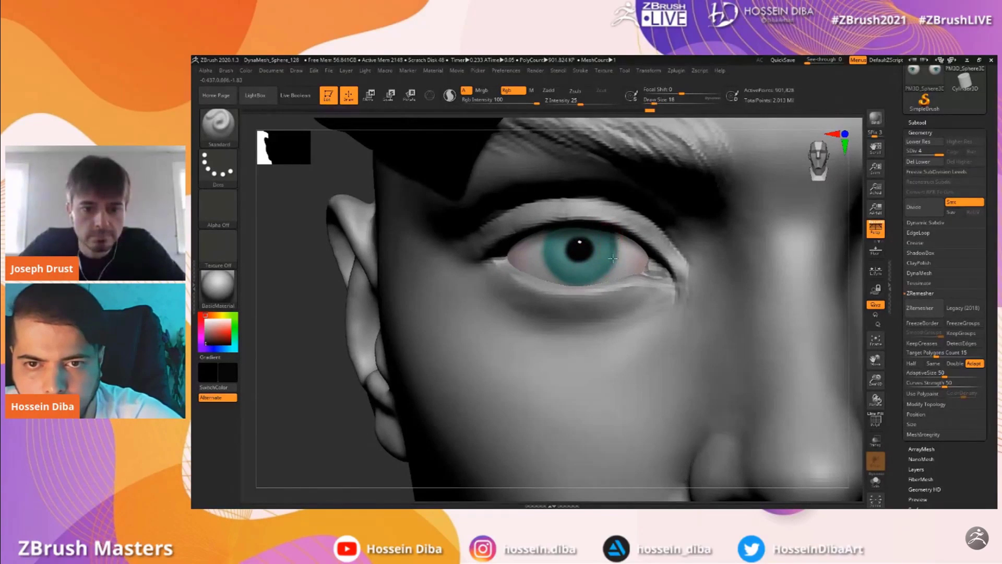
{"action": "left_click_drag", "start_coordinate": [604, 267], "coordinate": [570, 286]}
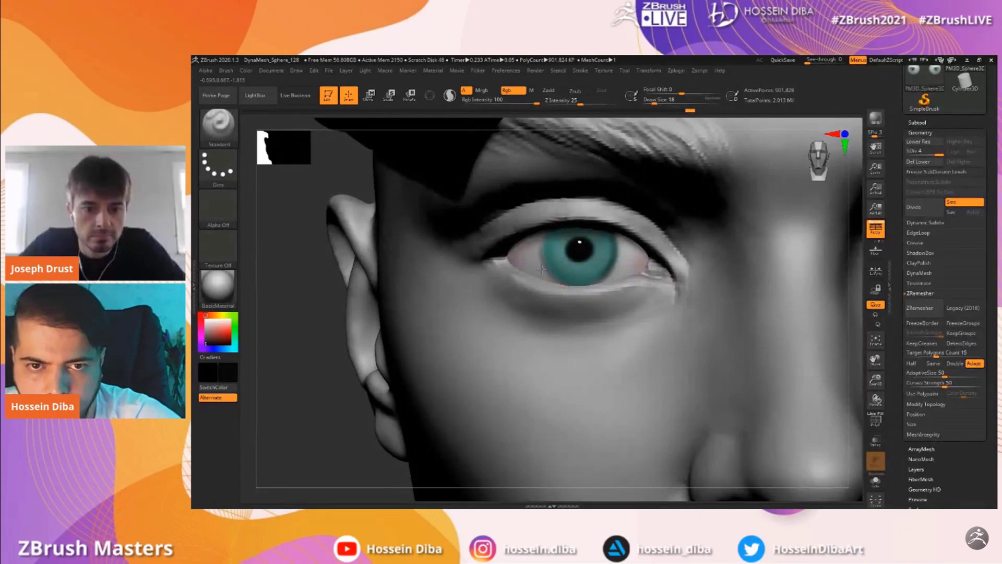
{"action": "mouse_move", "coordinate": [564, 287]}
{"action": "left_mouse_down"}
{"action": "mouse_move", "coordinate": [575, 273]}
{"action": "mouse_move", "coordinate": [599, 278]}
{"action": "left_mouse_up"}
{"action": "mouse_move", "coordinate": [546, 250]}
{"action": "left_mouse_down"}
{"action": "mouse_move", "coordinate": [549, 265]}
{"action": "mouse_move", "coordinate": [546, 245]}
{"action": "left_mouse_up"}
Blend light teal into the lower iris and touch up the pupil with black
{"action": "mouse_move", "coordinate": [226, 335]}
{"action": "left_mouse_down"}
{"action": "mouse_move", "coordinate": [514, 293]}
{"action": "mouse_move", "coordinate": [577, 271]}
{"action": "left_mouse_up"}
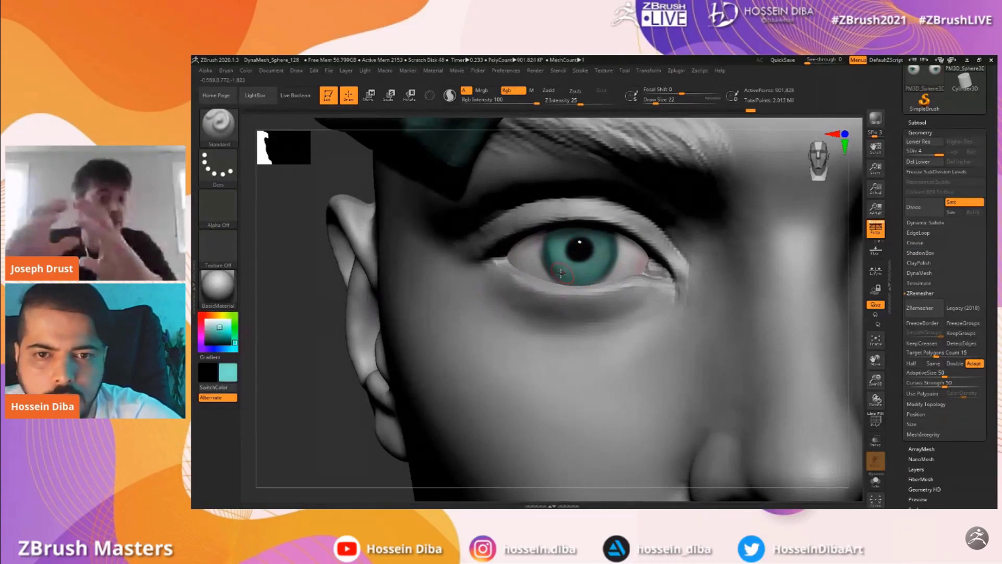
{"action": "left_click_drag", "start_coordinate": [876, 380], "coordinate": [915, 448]}
{"action": "left_click_drag", "start_coordinate": [221, 333], "coordinate": [206, 344]}
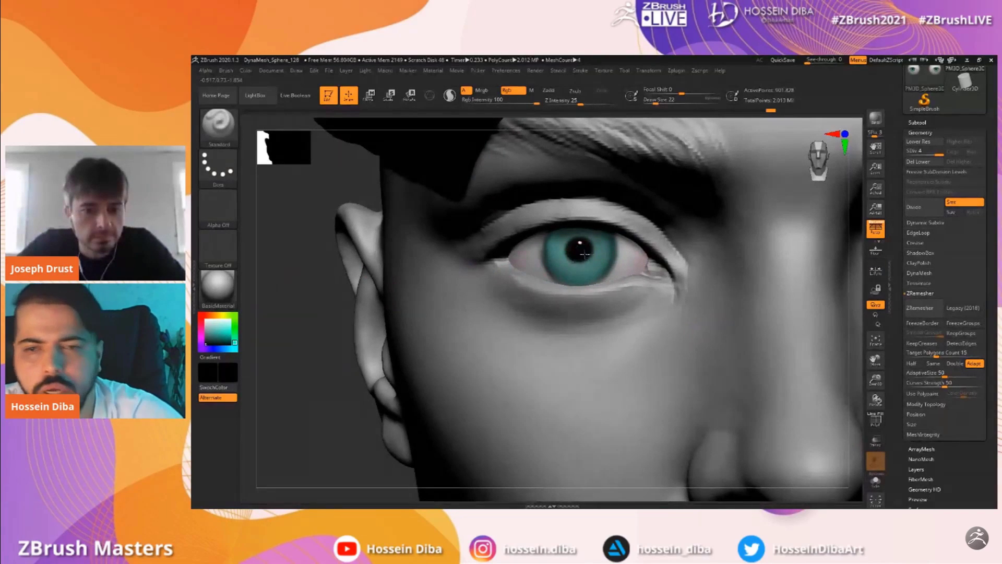
{"action": "left_click_drag", "start_coordinate": [875, 360], "coordinate": [879, 389]}
{"action": "key", "text": "bracketright"}
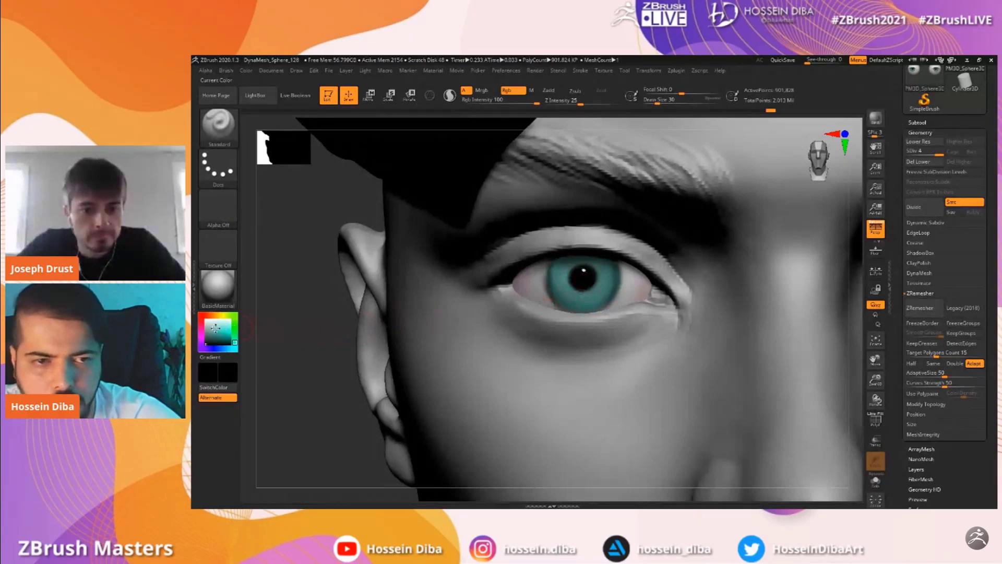
Try painting white over the lower iris and undo the stroke
{"action": "left_click", "coordinate": [206, 319]}
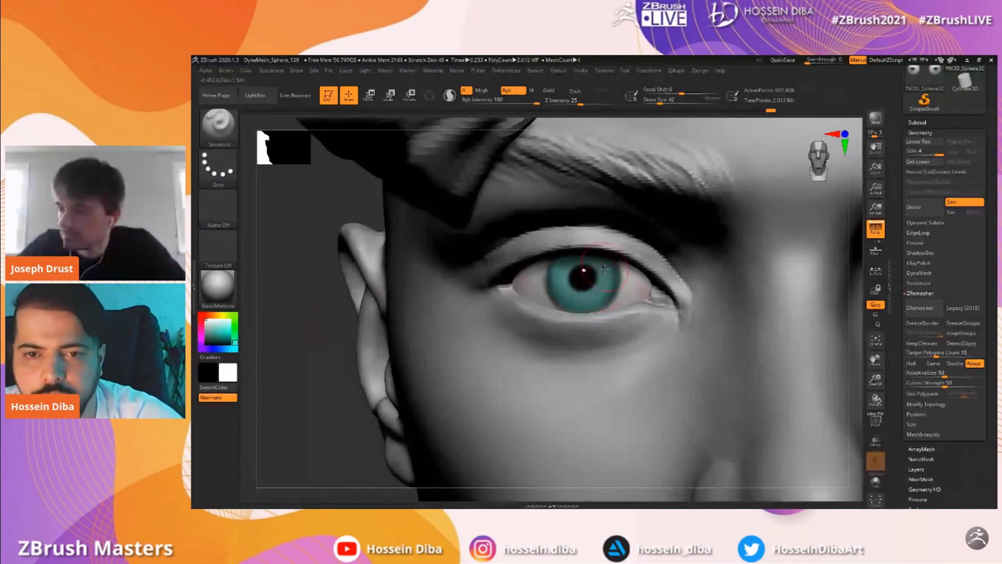
{"action": "left_click_drag", "start_coordinate": [568, 295], "coordinate": [601, 296]}
{"action": "key", "text": "ctrl+z"}
Pick a golden orange and paint a thin warm ring around the pupil with a smaller brush
{"action": "key", "text": "["}
{"action": "key", "text": "["}
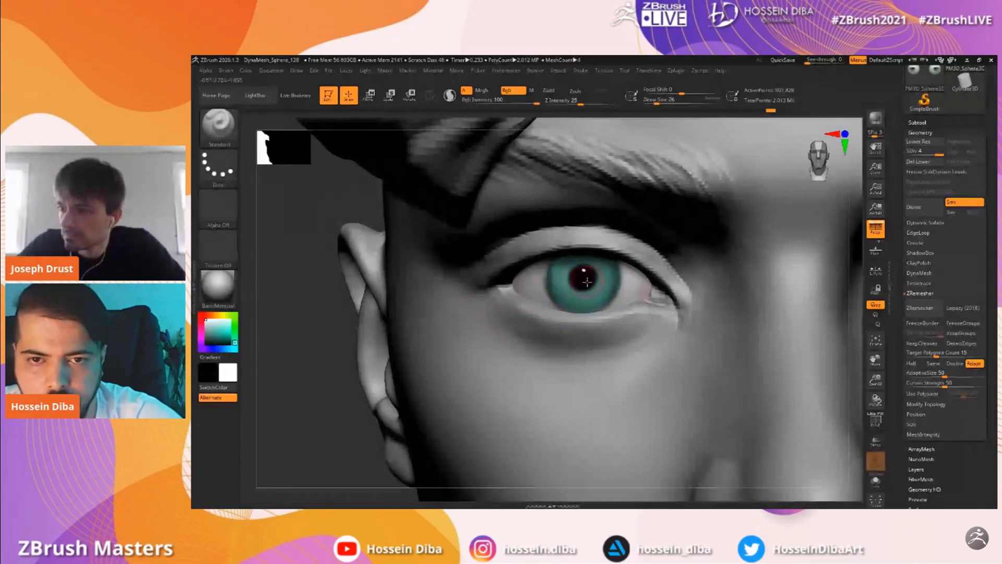
{"action": "left_click_drag", "start_coordinate": [876, 378], "coordinate": [874, 406]}
{"action": "key", "text": "["}
{"action": "key", "text": "["}
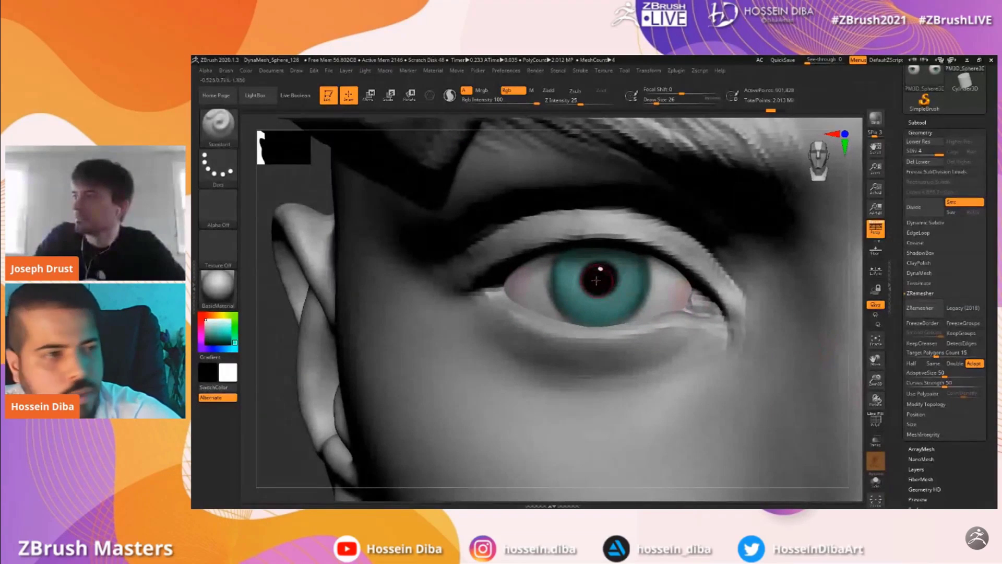
{"action": "left_click", "coordinate": [220, 315]}
{"action": "left_click", "coordinate": [216, 314]}
{"action": "left_click", "coordinate": [223, 330]}
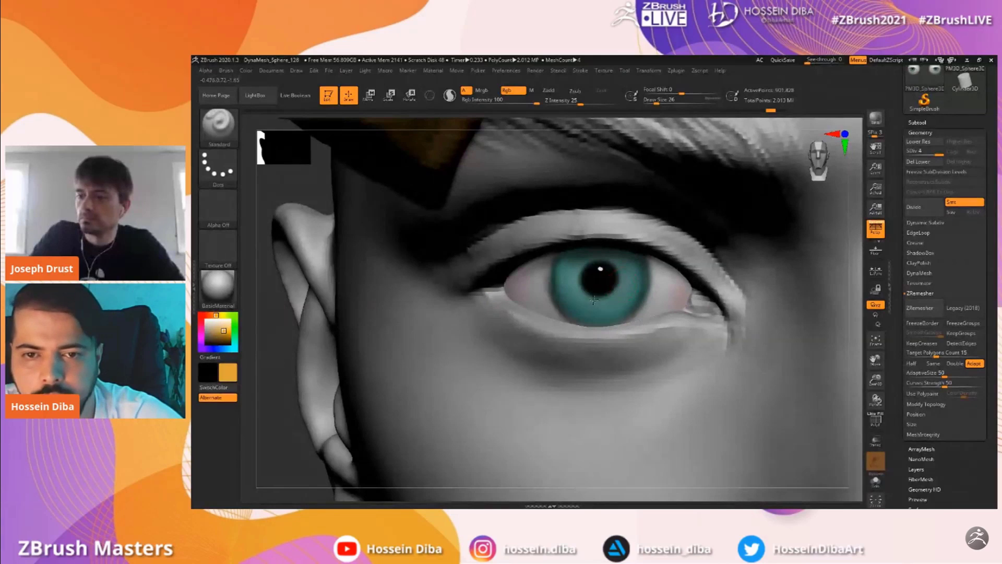
{"action": "mouse_move", "coordinate": [582, 296]}
{"action": "left_mouse_down"}
{"action": "mouse_move", "coordinate": [580, 279]}
{"action": "mouse_move", "coordinate": [606, 269]}
{"action": "mouse_move", "coordinate": [615, 292]}
{"action": "mouse_move", "coordinate": [590, 296]}
{"action": "mouse_move", "coordinate": [614, 305]}
{"action": "left_mouse_up"}
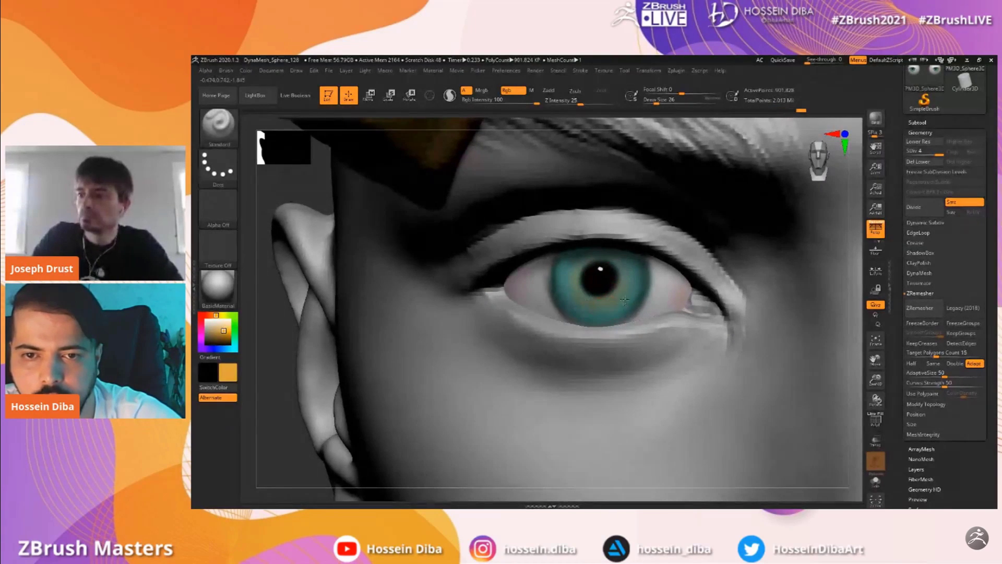
Pick white and paint soft light strokes into the lower part of the iris with a smaller brush
{"action": "left_click_drag", "start_coordinate": [879, 384], "coordinate": [798, 325]}
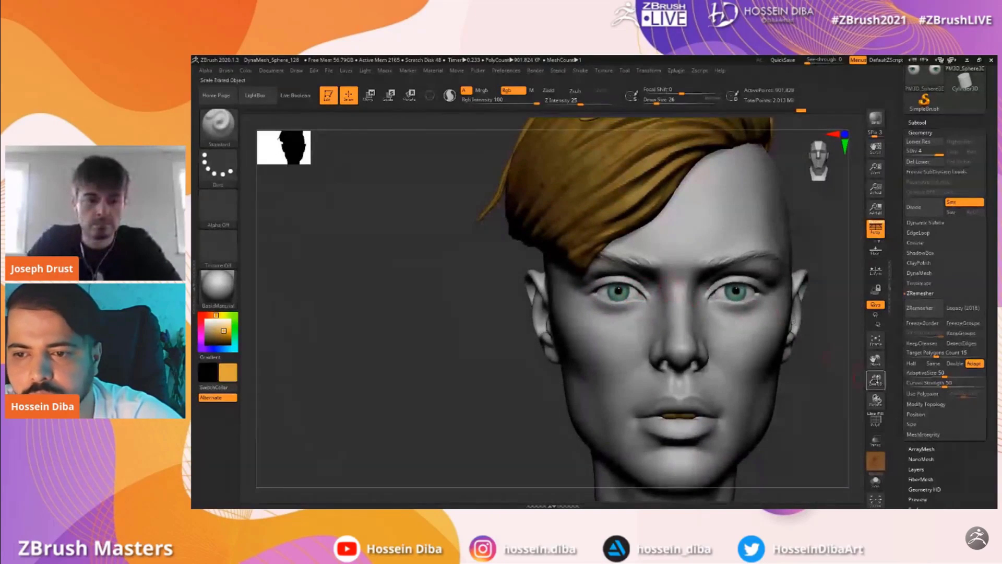
{"action": "left_click_drag", "start_coordinate": [876, 381], "coordinate": [870, 403]}
{"action": "left_click_drag", "start_coordinate": [875, 361], "coordinate": [810, 334]}
{"action": "left_click_drag", "start_coordinate": [876, 380], "coordinate": [827, 369]}
{"action": "left_click_drag", "start_coordinate": [212, 331], "coordinate": [205, 319]}
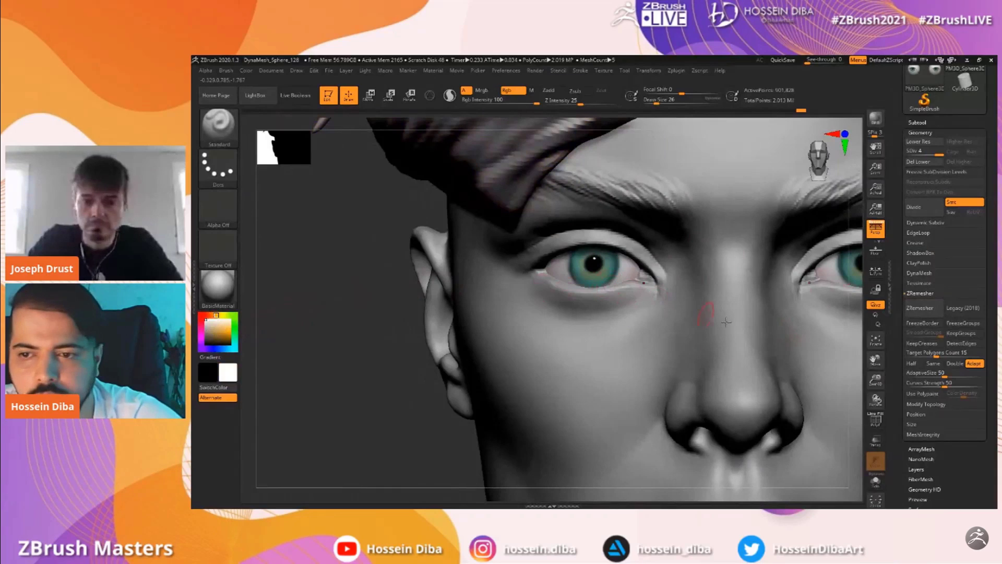
{"action": "left_click_drag", "start_coordinate": [875, 380], "coordinate": [857, 403]}
{"action": "left_click_drag", "start_coordinate": [214, 325], "coordinate": [203, 317]}
{"action": "key", "text": "["}
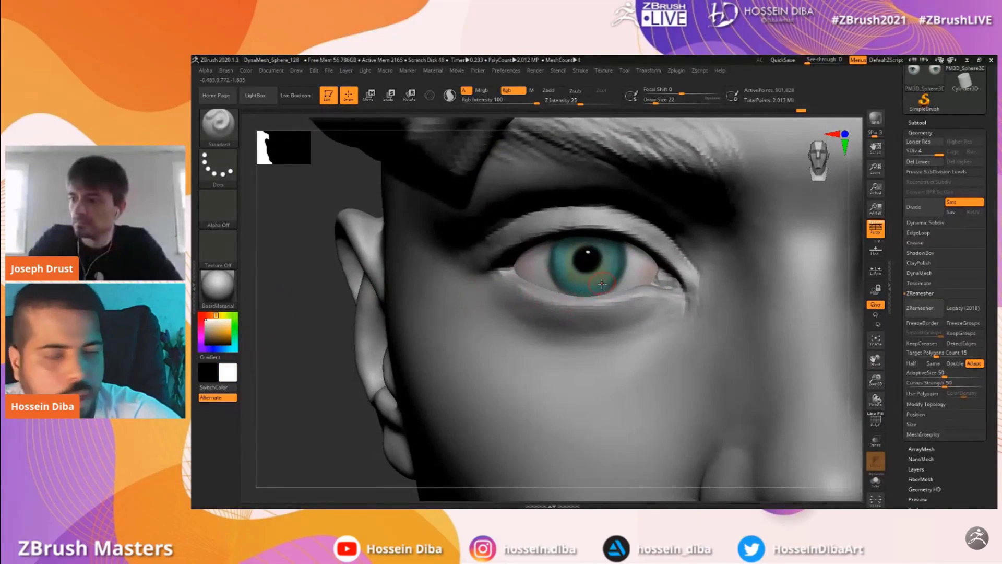
{"action": "mouse_move", "coordinate": [583, 283]}
{"action": "left_mouse_down"}
{"action": "mouse_move", "coordinate": [605, 284]}
{"action": "mouse_move", "coordinate": [615, 255]}
{"action": "mouse_move", "coordinate": [597, 242]}
{"action": "mouse_move", "coordinate": [562, 253]}
{"action": "mouse_move", "coordinate": [566, 276]}
{"action": "mouse_move", "coordinate": [611, 274]}
{"action": "left_mouse_up"}
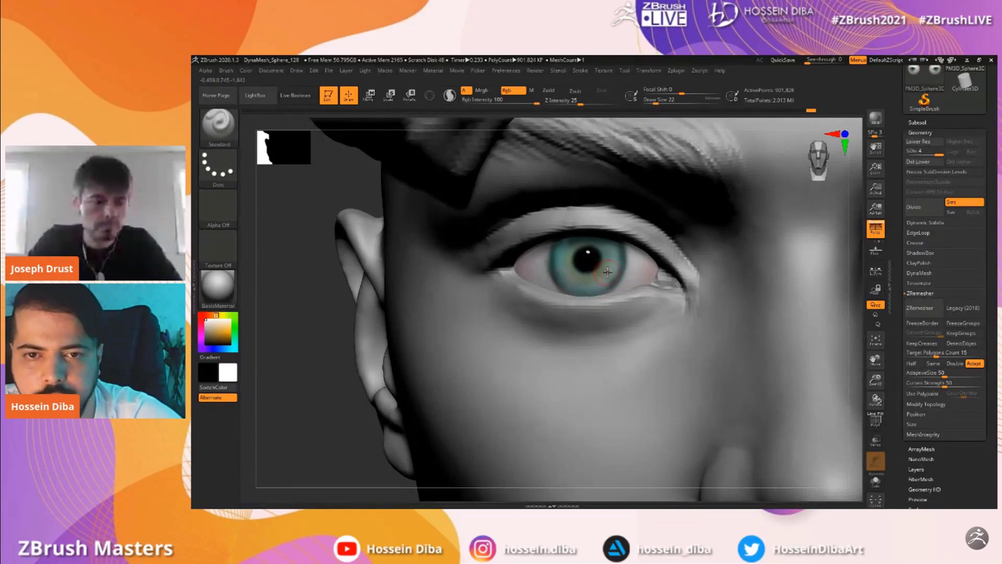
Pick black and touch up the pupil and the edges of the iris
{"action": "left_click", "coordinate": [206, 342]}
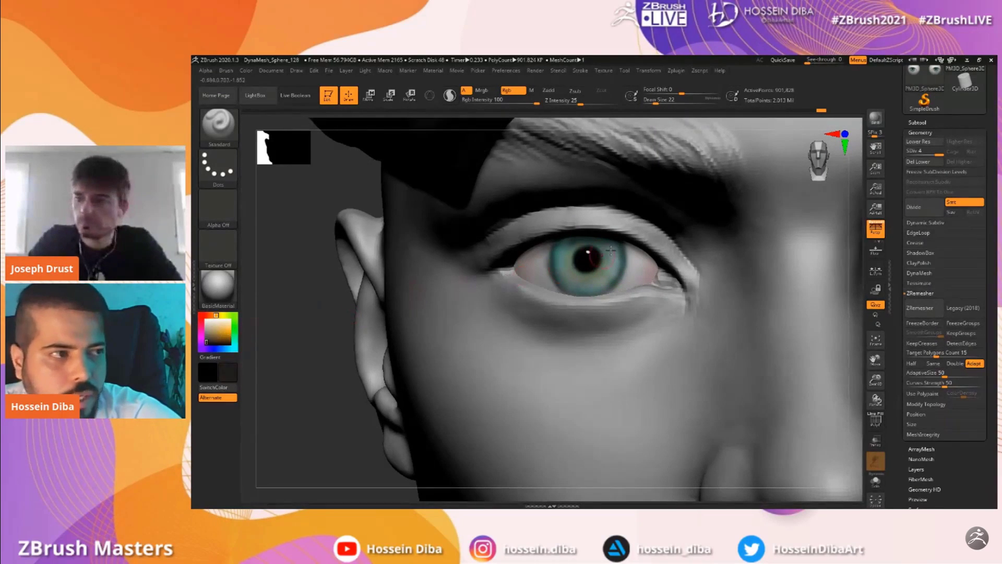
{"action": "key", "text": "["}
{"action": "mouse_move", "coordinate": [604, 249]}
{"action": "left_mouse_down"}
{"action": "mouse_move", "coordinate": [578, 237]}
{"action": "mouse_move", "coordinate": [564, 267]}
{"action": "left_mouse_up"}
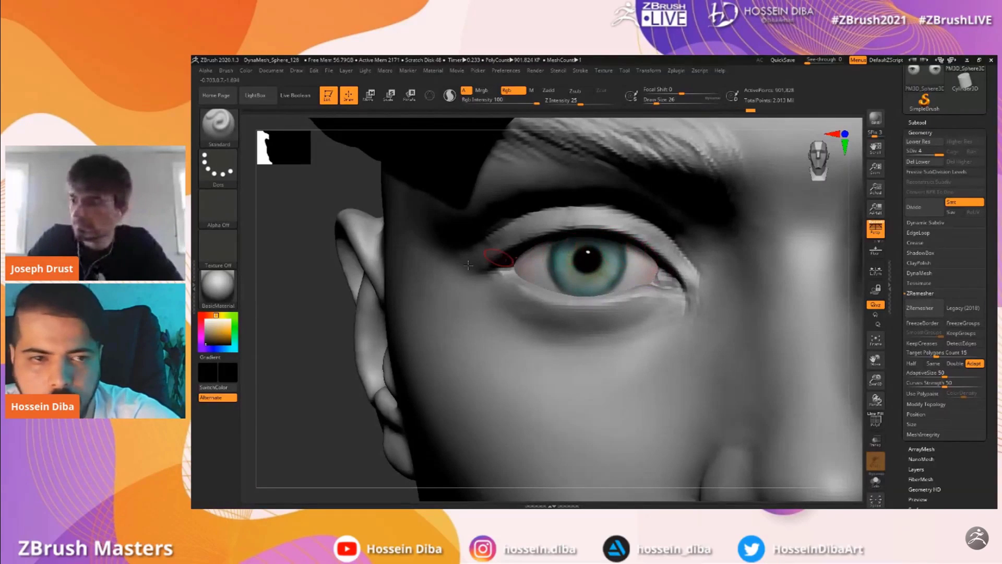
Pick a salmon red and tint the inner and outer corners of the eyeball's white
{"action": "left_click_drag", "start_coordinate": [214, 315], "coordinate": [220, 329]}
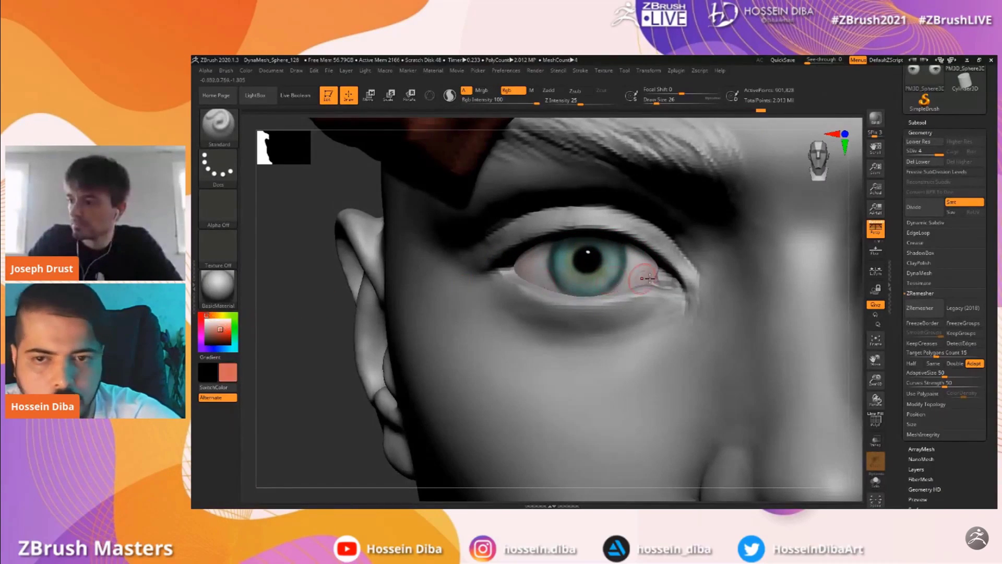
{"action": "left_click_drag", "start_coordinate": [651, 283], "coordinate": [661, 279]}
{"action": "left_click_drag", "start_coordinate": [519, 264], "coordinate": [538, 289]}
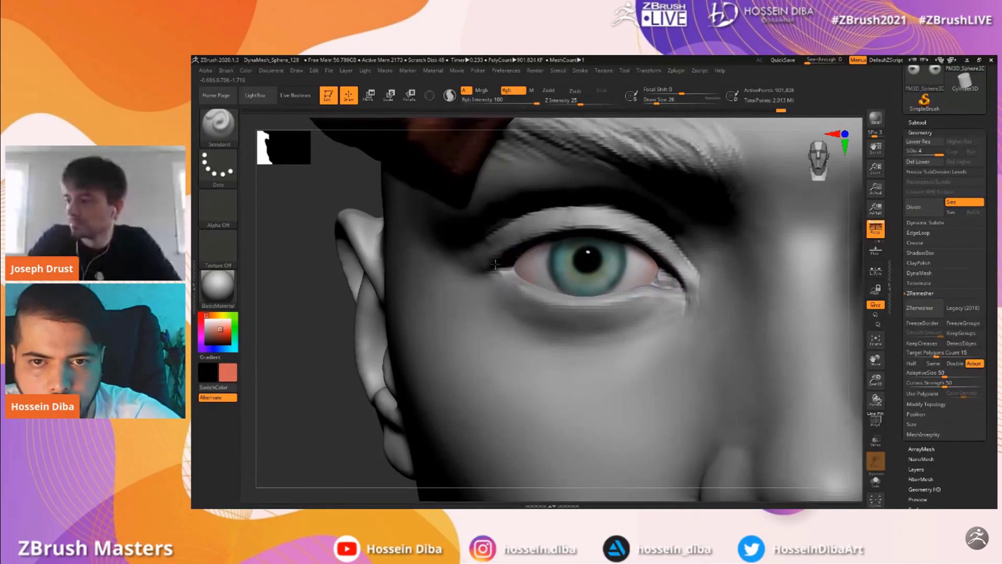
Pick white and paint soft light strokes on the eye with a smaller brush, size 14
{"action": "left_click_drag", "start_coordinate": [876, 380], "coordinate": [828, 350]}
{"action": "left_click_drag", "start_coordinate": [218, 325], "coordinate": [205, 318]}
{"action": "mouse_move", "coordinate": [558, 272]}
{"action": "left_mouse_down"}
{"action": "mouse_move", "coordinate": [585, 274]}
{"action": "mouse_move", "coordinate": [574, 274]}
{"action": "left_mouse_up"}
{"action": "key", "text": "["}
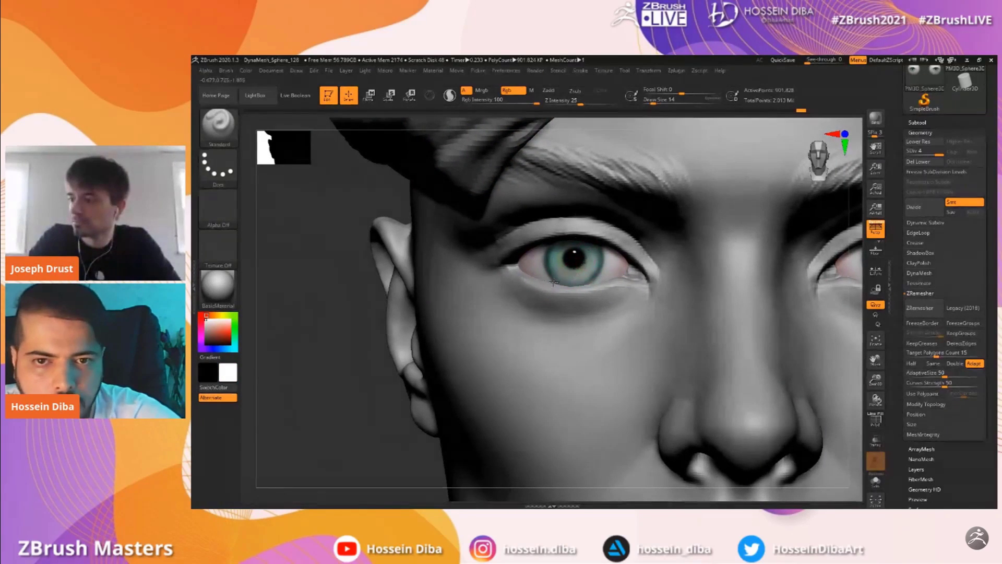
{"action": "left_click_drag", "start_coordinate": [875, 387], "coordinate": [879, 431]}
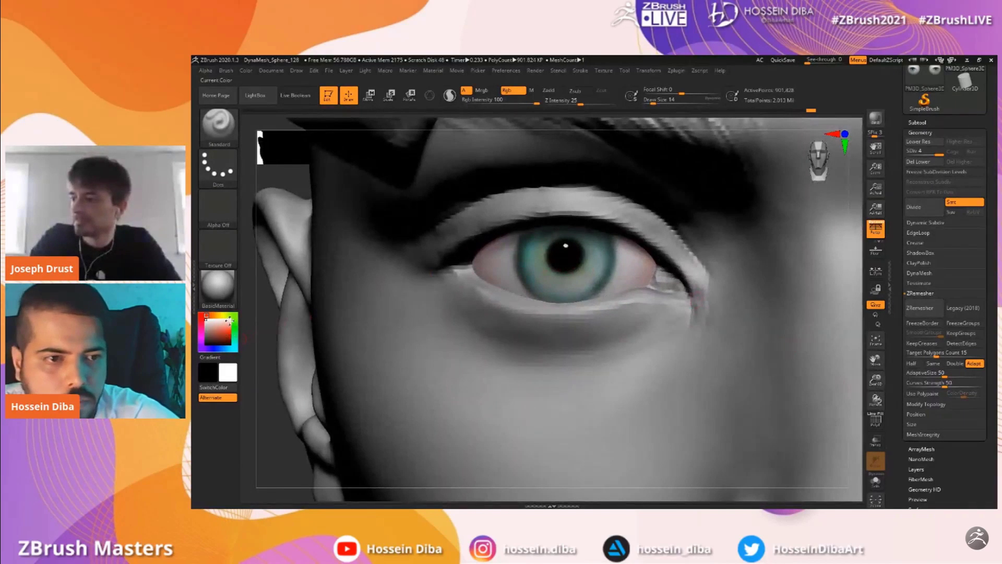
Pick a bright orange and paint a warm ring around the pupil, enlarging the brush to size 22
{"action": "left_click", "coordinate": [228, 321]}
{"action": "left_click", "coordinate": [213, 315]}
{"action": "left_click", "coordinate": [222, 334]}
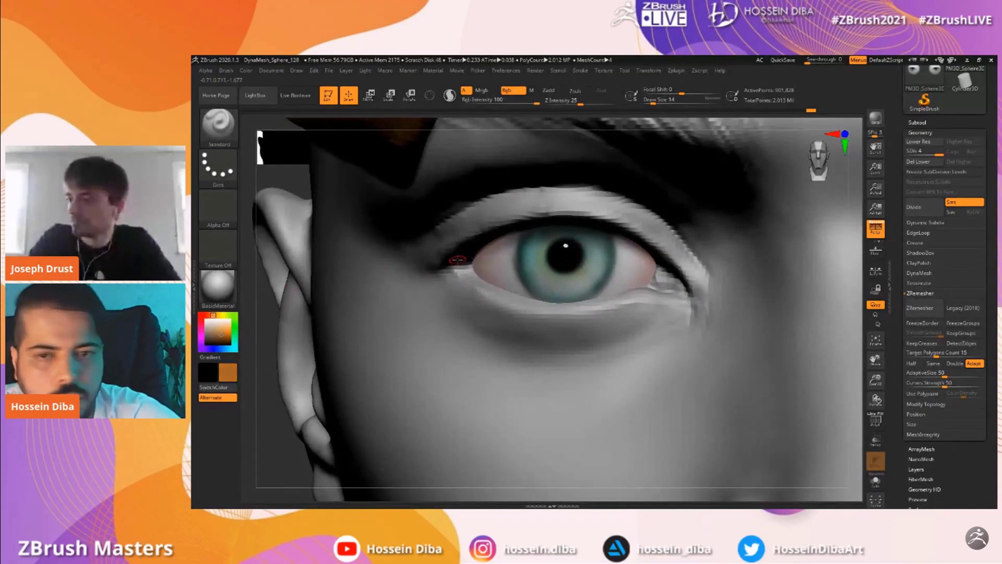
{"action": "left_click", "coordinate": [228, 329]}
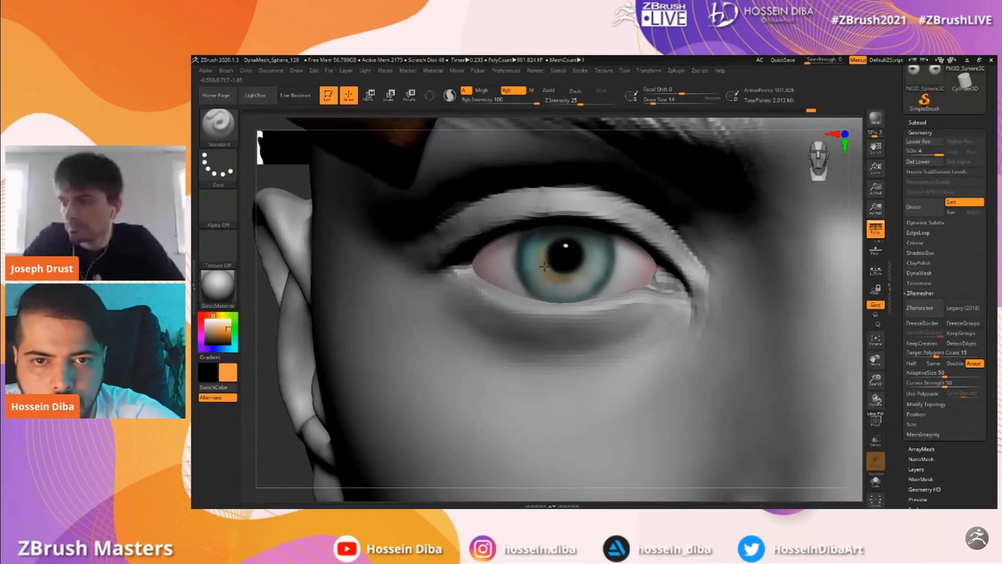
{"action": "left_click_drag", "start_coordinate": [544, 252], "coordinate": [560, 237]}
{"action": "key", "text": "bracketright"}
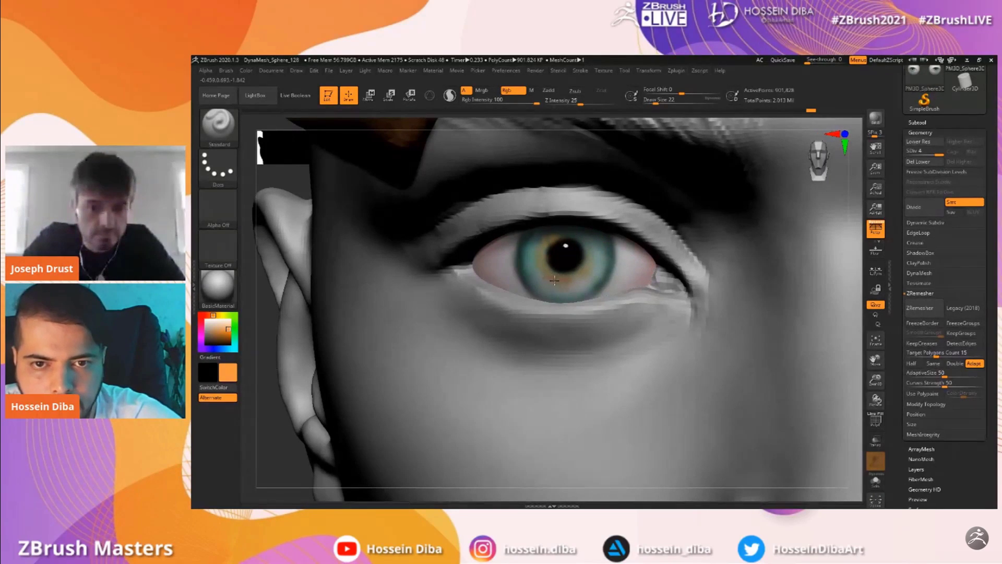
{"action": "mouse_move", "coordinate": [598, 257]}
{"action": "left_mouse_down"}
{"action": "mouse_move", "coordinate": [580, 237]}
{"action": "mouse_move", "coordinate": [559, 241]}
{"action": "left_mouse_up"}
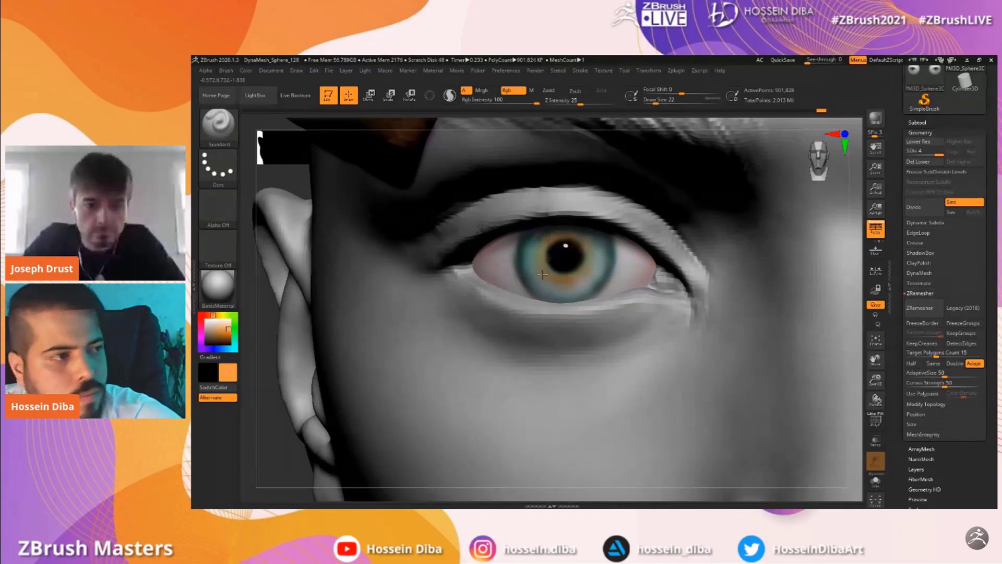
Finish the orange ring around the pupil, then pick black and redefine the pupil
{"action": "left_click_drag", "start_coordinate": [875, 380], "coordinate": [911, 350]}
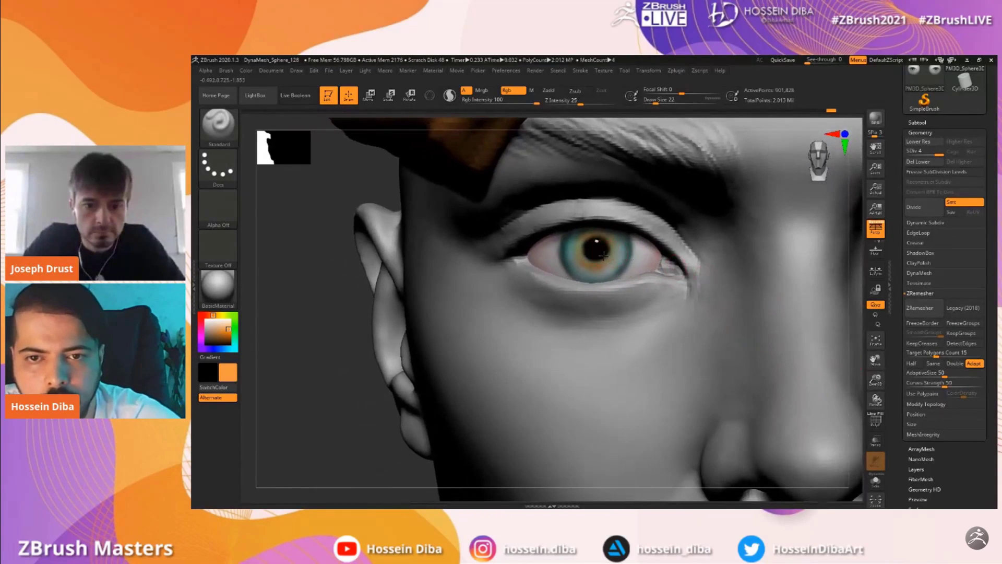
{"action": "left_click_drag", "start_coordinate": [571, 254], "coordinate": [578, 248]}
{"action": "left_click", "coordinate": [206, 343]}
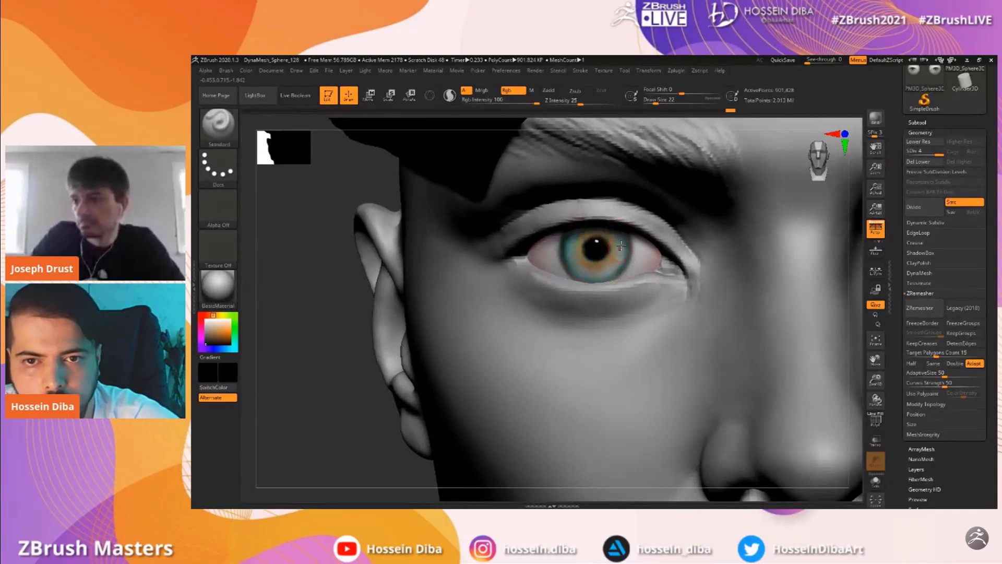
{"action": "mouse_move", "coordinate": [875, 377]}
{"action": "left_mouse_down"}
{"action": "mouse_move", "coordinate": [851, 353]}
{"action": "mouse_move", "coordinate": [839, 375]}
{"action": "mouse_move", "coordinate": [876, 388]}
{"action": "left_mouse_up"}
Switch to the ToyPlastic material and reshape its specular curve to give the eyes a broader, stronger highlight
{"action": "left_click", "coordinate": [226, 310]}
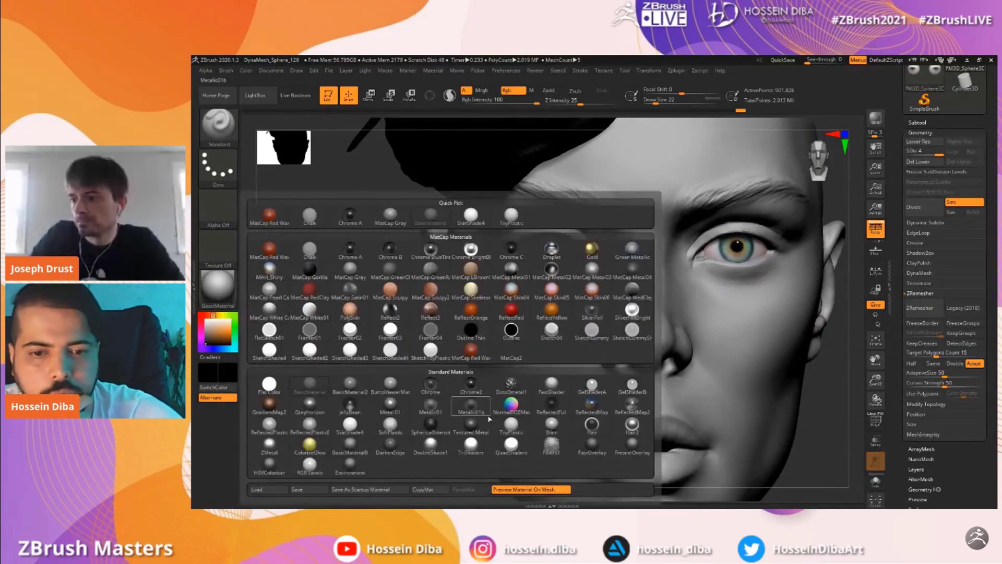
{"action": "left_click", "coordinate": [471, 410]}
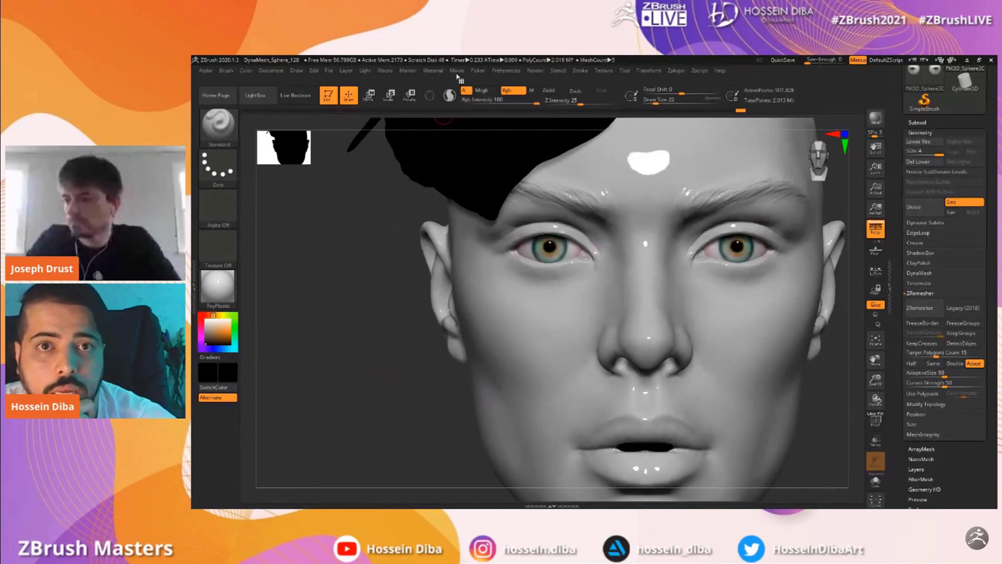
{"action": "left_click", "coordinate": [432, 72]}
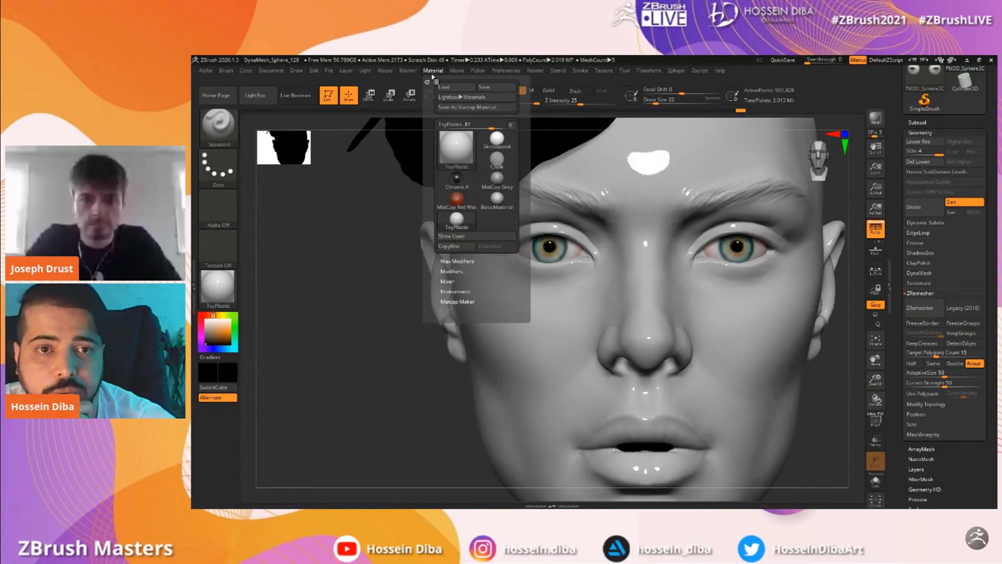
{"action": "left_click", "coordinate": [451, 261]}
{"action": "left_click", "coordinate": [451, 261]}
{"action": "left_click", "coordinate": [451, 271]}
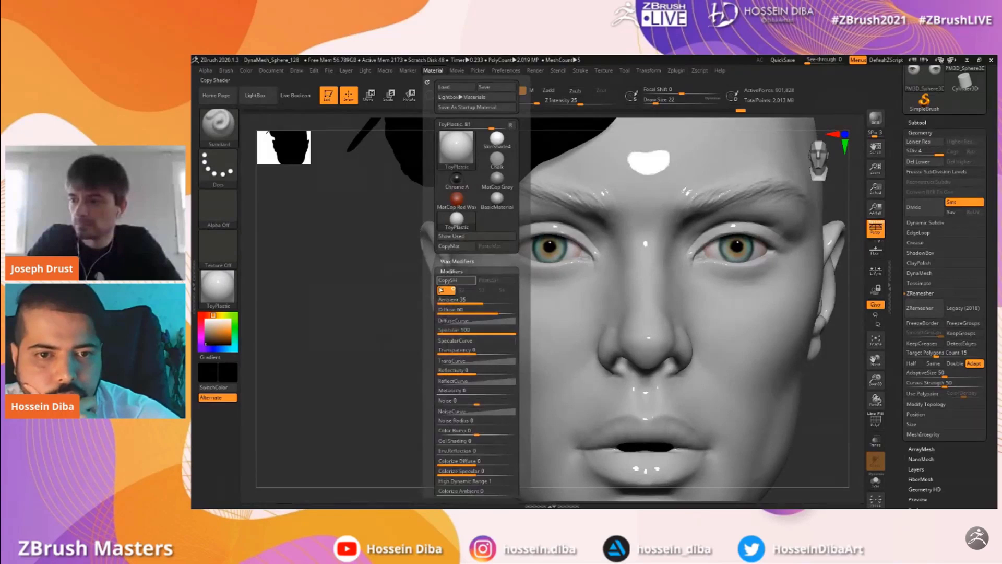
{"action": "left_click", "coordinate": [484, 342]}
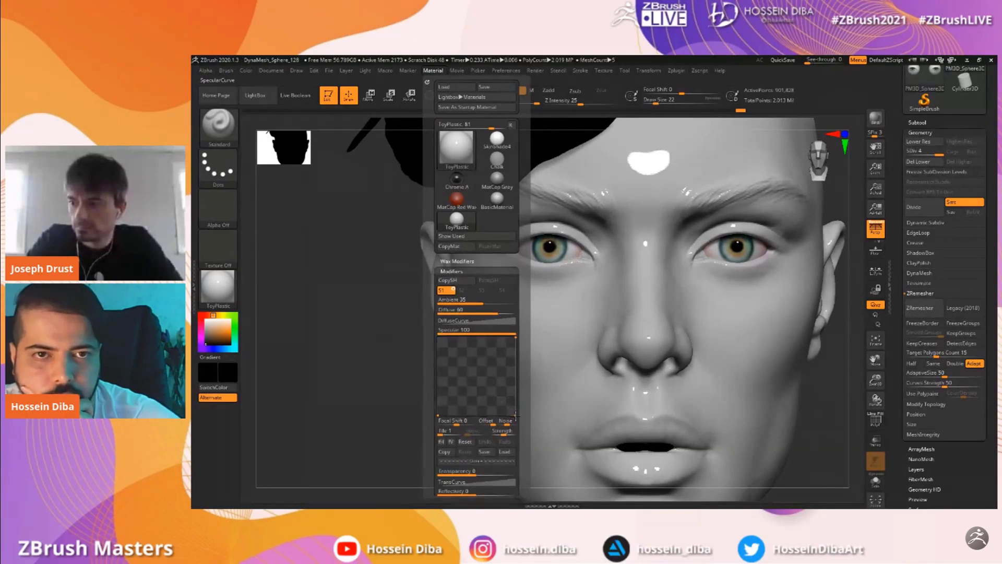
{"action": "left_click_drag", "start_coordinate": [515, 414], "coordinate": [512, 413]}
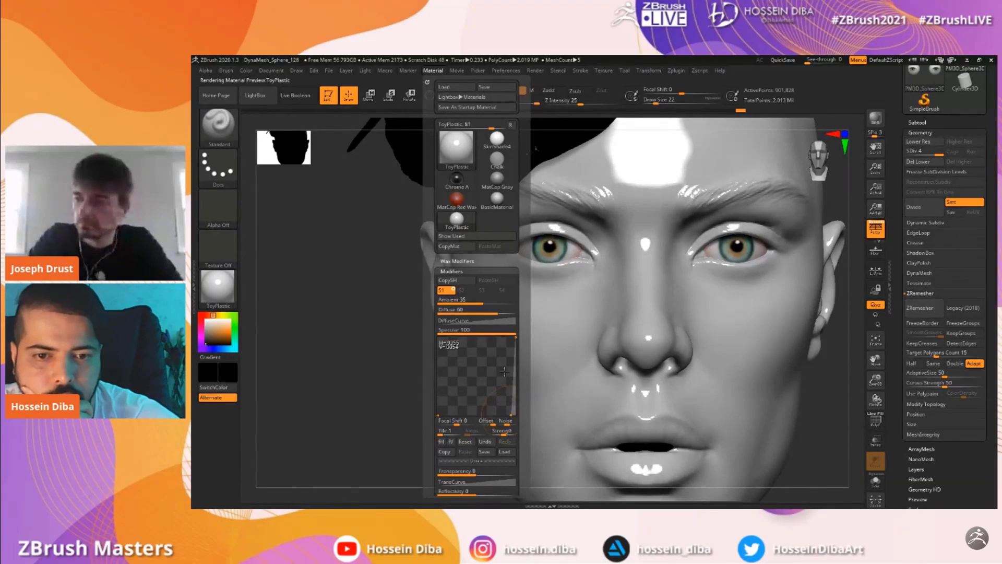
{"action": "left_click_drag", "start_coordinate": [513, 379], "coordinate": [511, 364]}
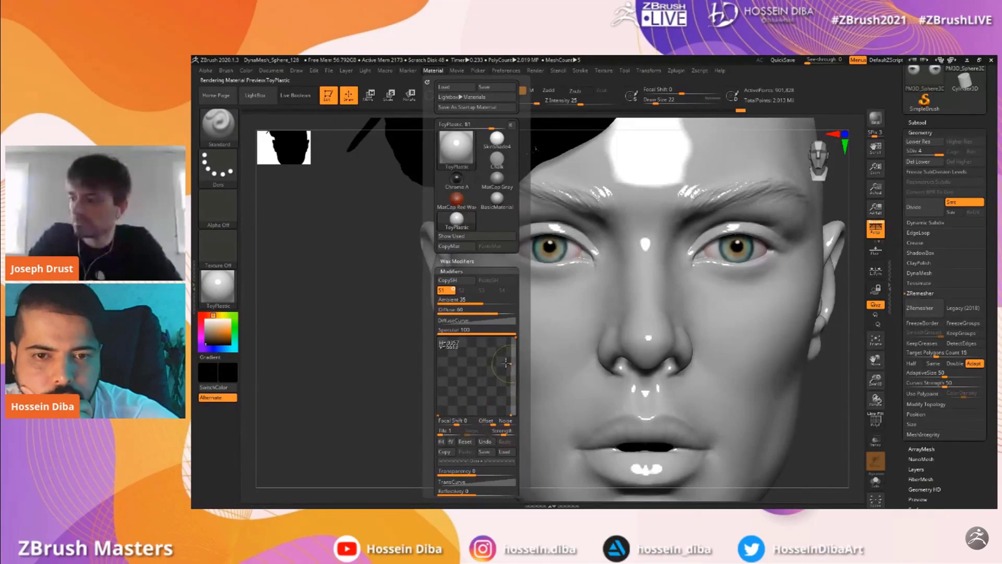
Set the active material back to BasicMaterial for the head
{"action": "left_click", "coordinate": [225, 297]}
{"action": "left_click", "coordinate": [309, 384]}
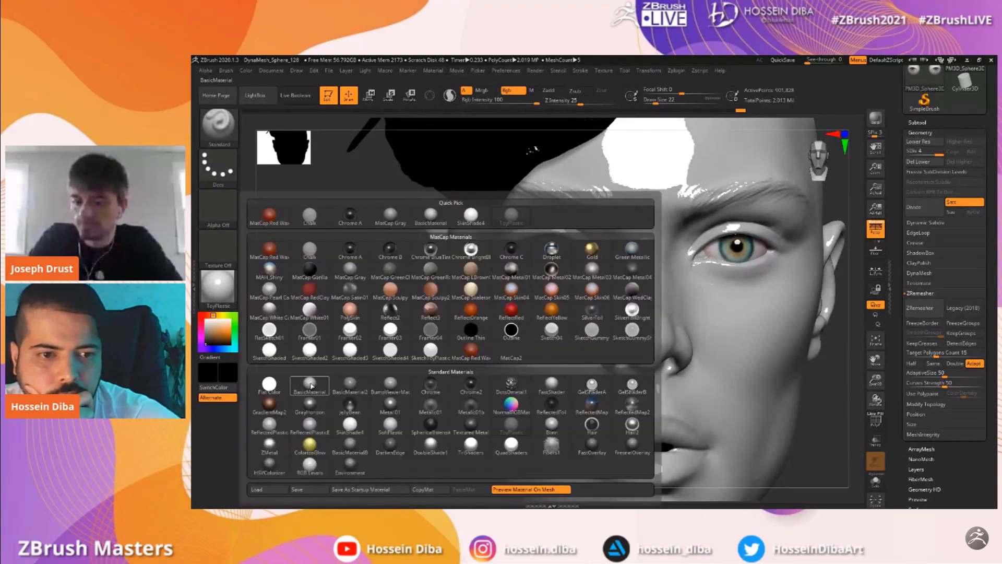
{"action": "left_click_drag", "start_coordinate": [875, 375], "coordinate": [794, 369]}
{"action": "left_click_drag", "start_coordinate": [876, 380], "coordinate": [879, 424]}
{"action": "left_click_drag", "start_coordinate": [875, 360], "coordinate": [887, 382]}
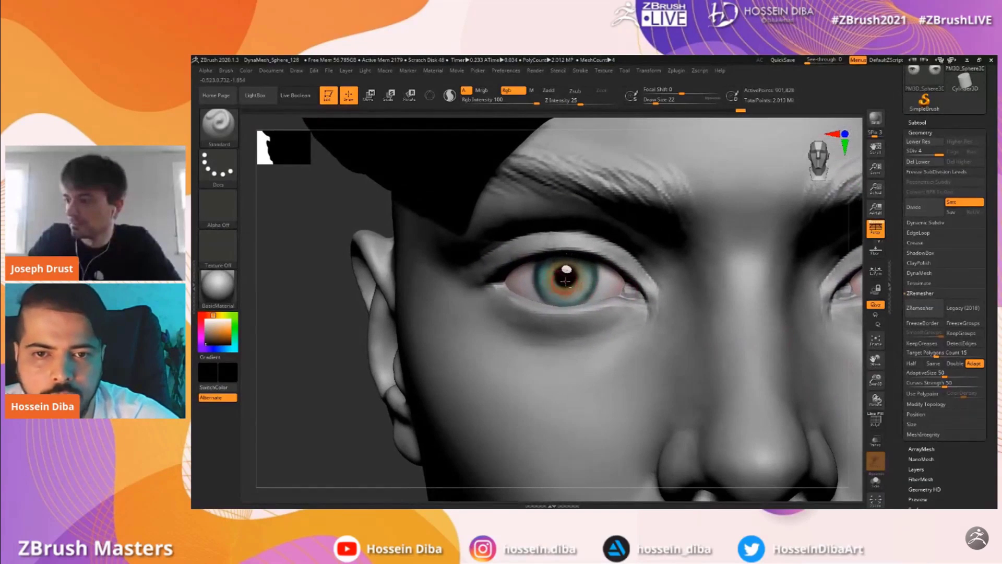
Paint small black strokes into the iris with brush sizes between 10 and 18
{"action": "left_click", "coordinate": [218, 124]}
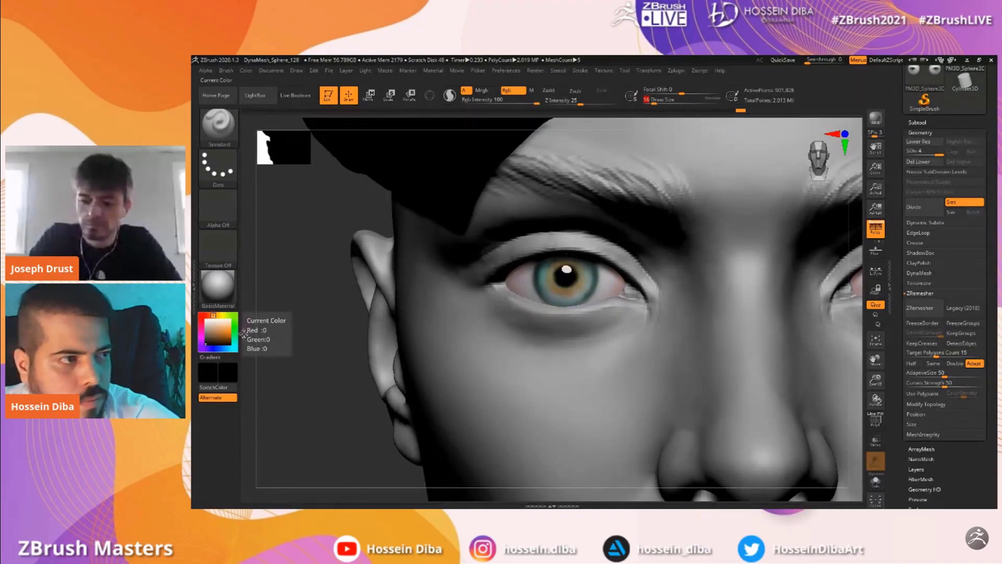
{"action": "left_click_drag", "start_coordinate": [876, 380], "coordinate": [877, 392]}
{"action": "key", "text": "bracketleft"}
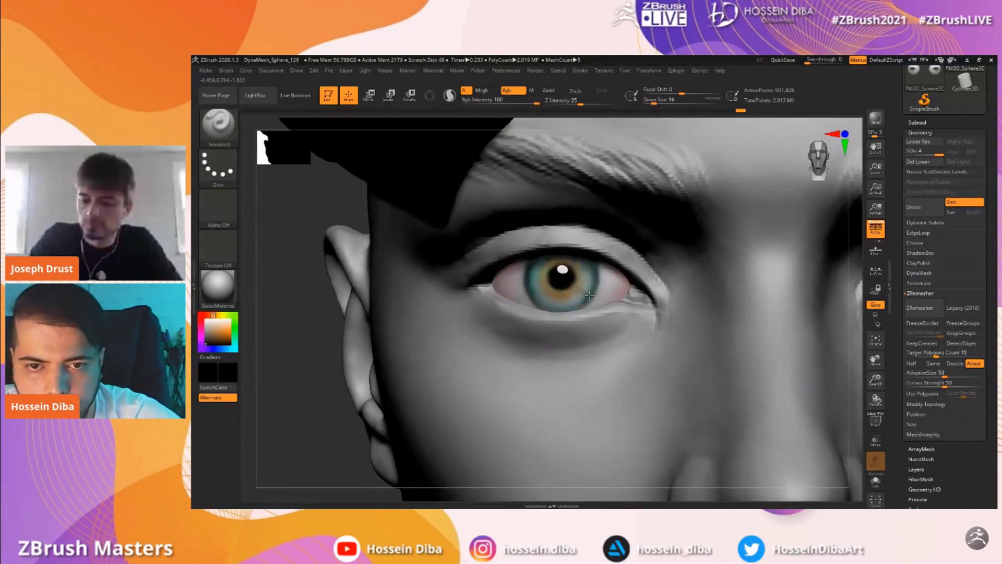
{"action": "left_click_drag", "start_coordinate": [590, 294], "coordinate": [594, 287]}
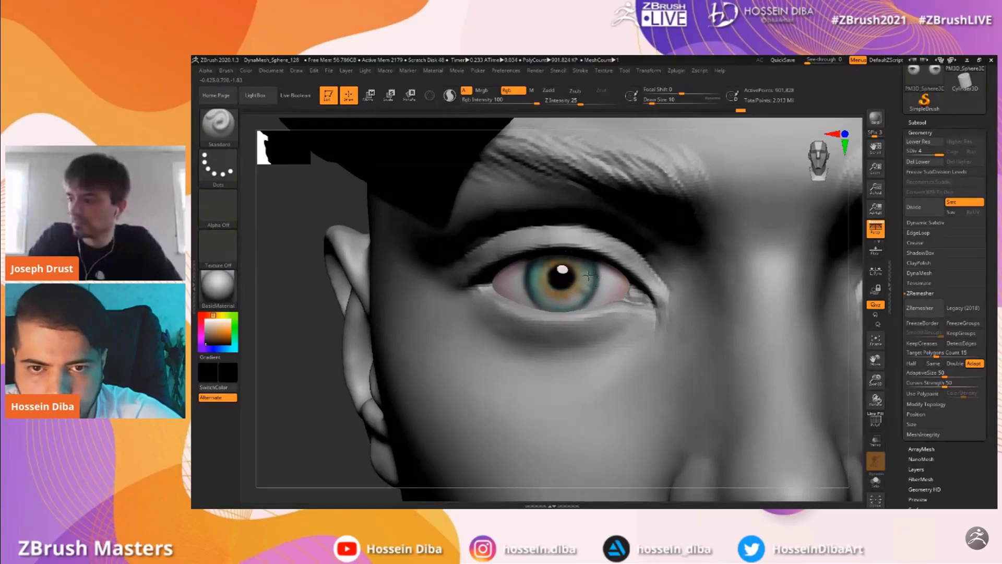
{"action": "key", "text": "bracketright"}
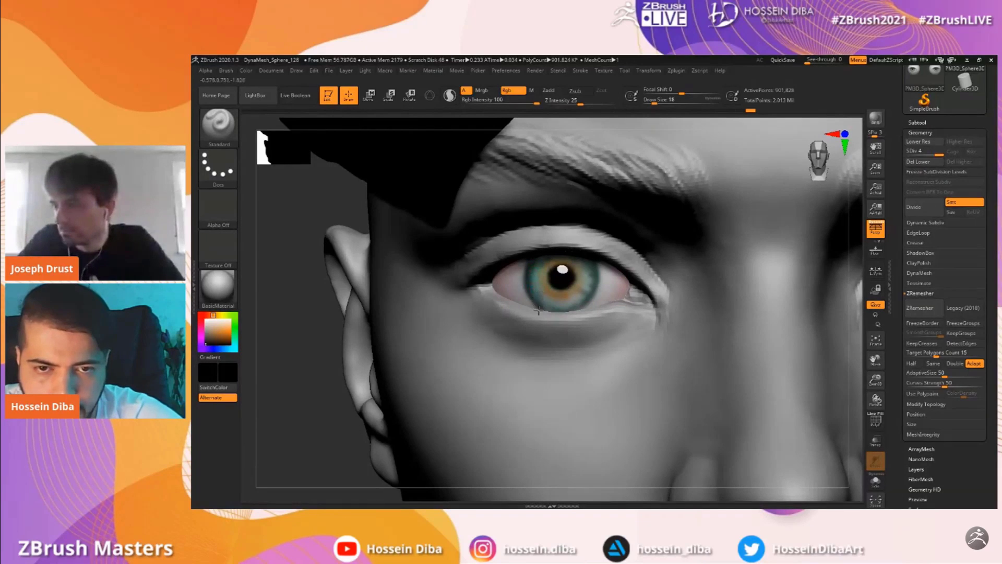
Pick white and paint fine light radial strokes into the iris with a small brush, size 9 to 14
{"action": "right_click_drag", "start_coordinate": [543, 296], "coordinate": [592, 305], "text": "ctrl"}
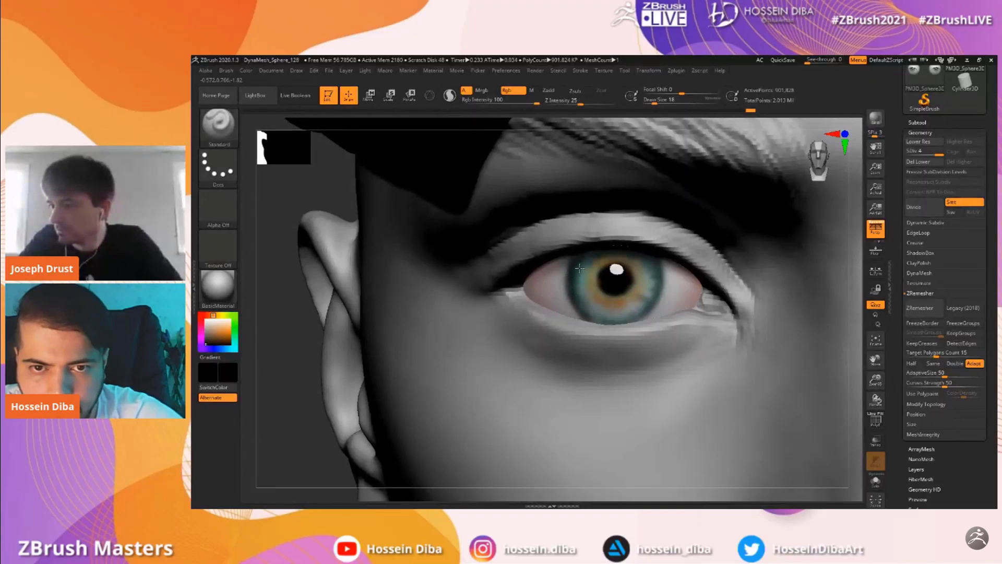
{"action": "left_click", "coordinate": [206, 319]}
{"action": "key", "text": "["}
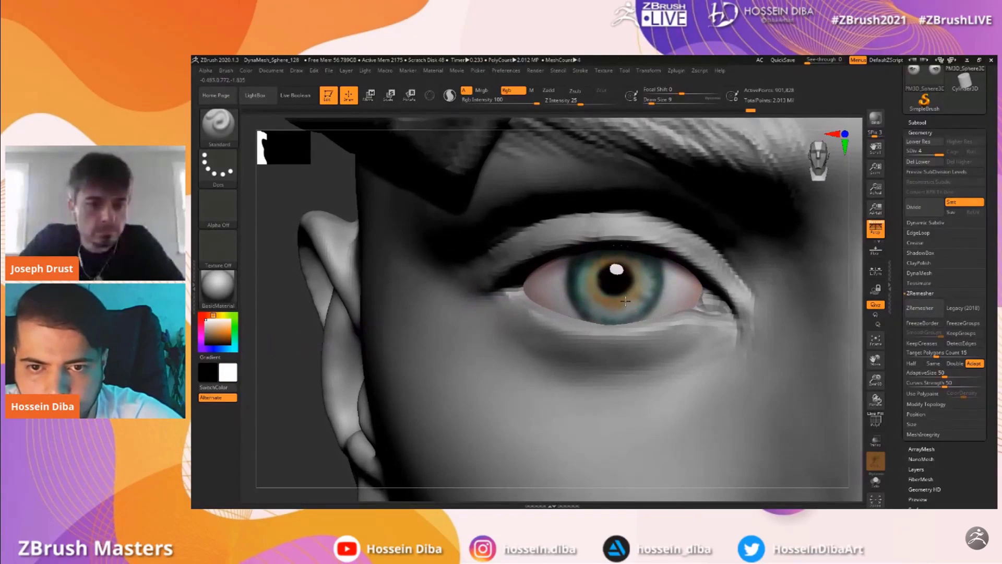
{"action": "left_click_drag", "start_coordinate": [618, 315], "coordinate": [617, 306]}
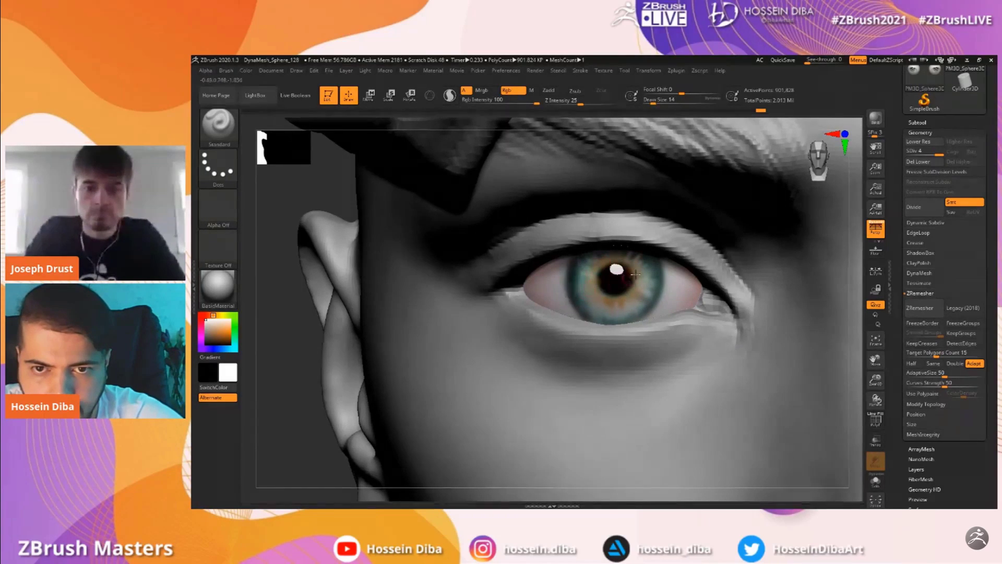
Pick black and paint fine dark strokes around the pupil and the iris edge, using brush sizes 9 to 14
{"action": "left_click", "coordinate": [224, 343]}
{"action": "key", "text": "bracketright"}
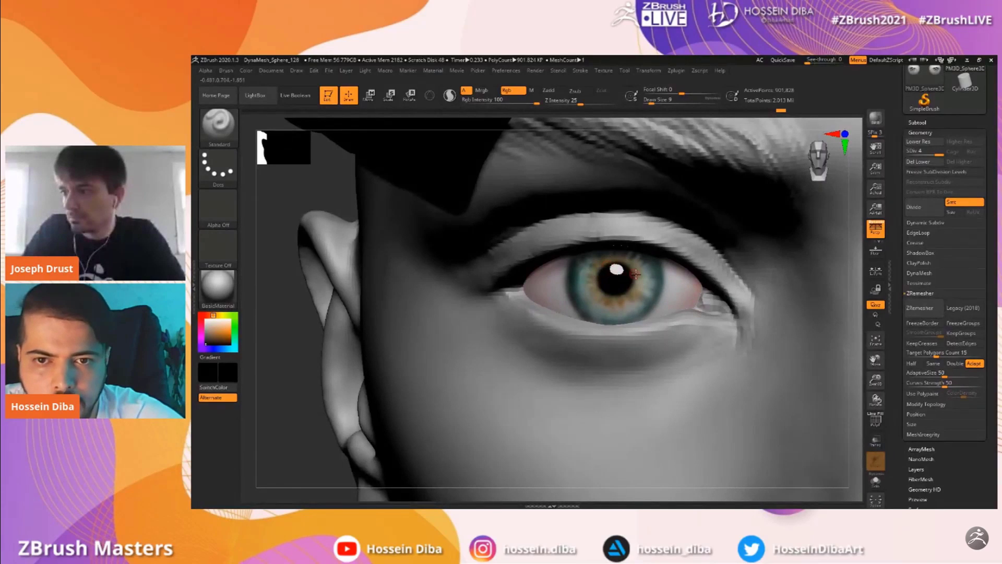
{"action": "key", "text": "]"}
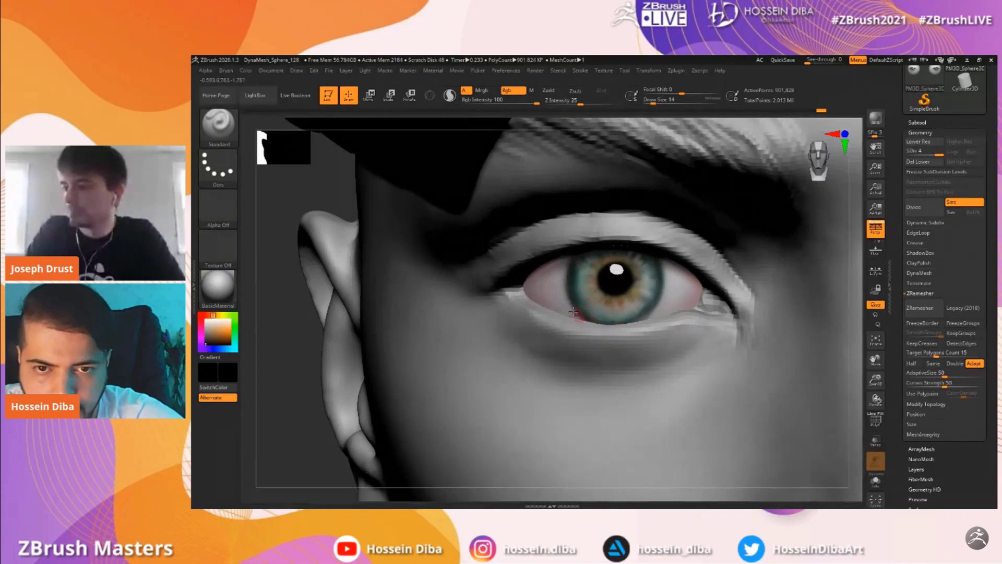
Enlarge the brush to size 38, softly darken the eye's edges with black, and check the eye
{"action": "left_click_drag", "start_coordinate": [875, 380], "coordinate": [789, 307]}
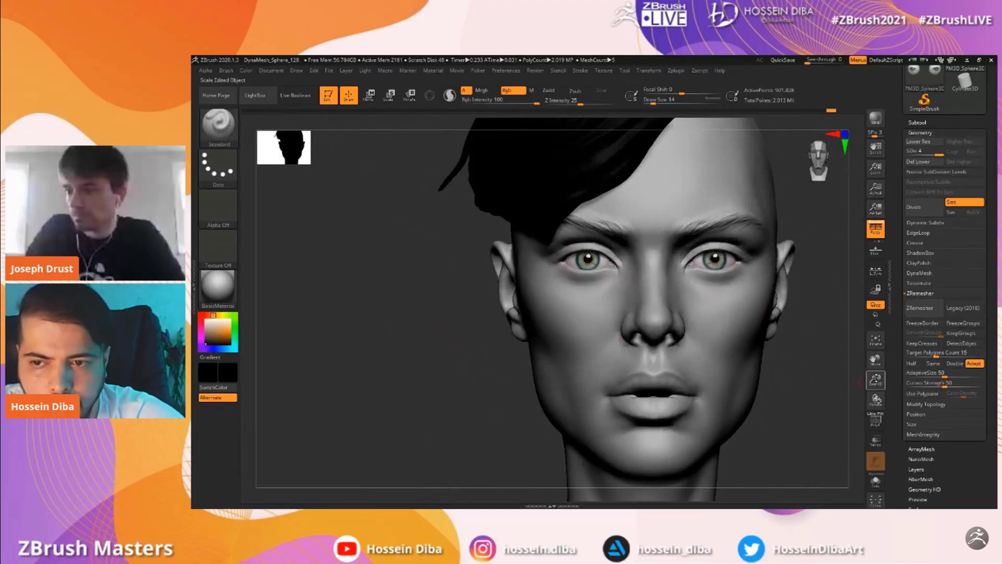
{"action": "left_click_drag", "start_coordinate": [876, 380], "coordinate": [872, 408]}
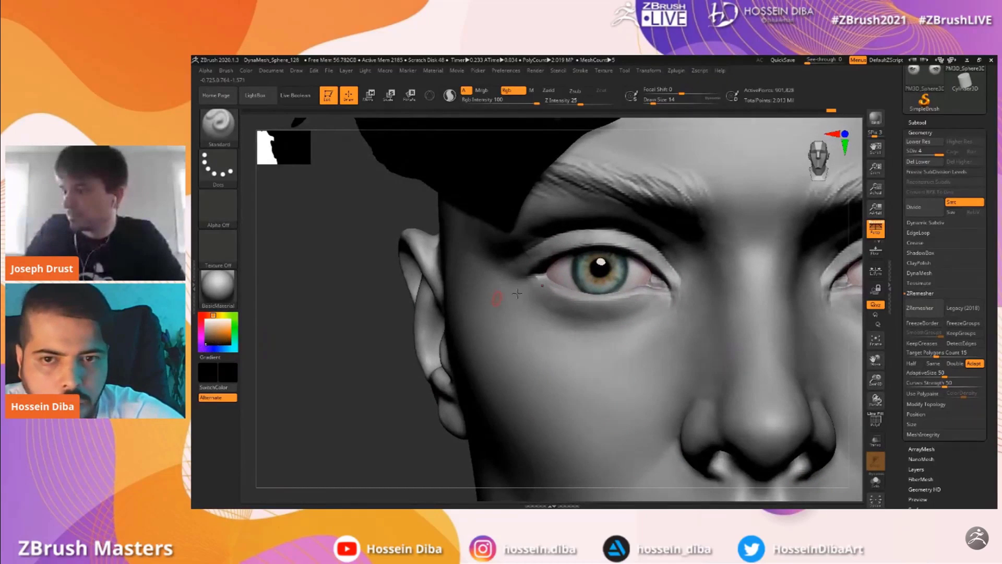
{"action": "key", "text": "bracketright"}
{"action": "key", "text": "bracketright"}
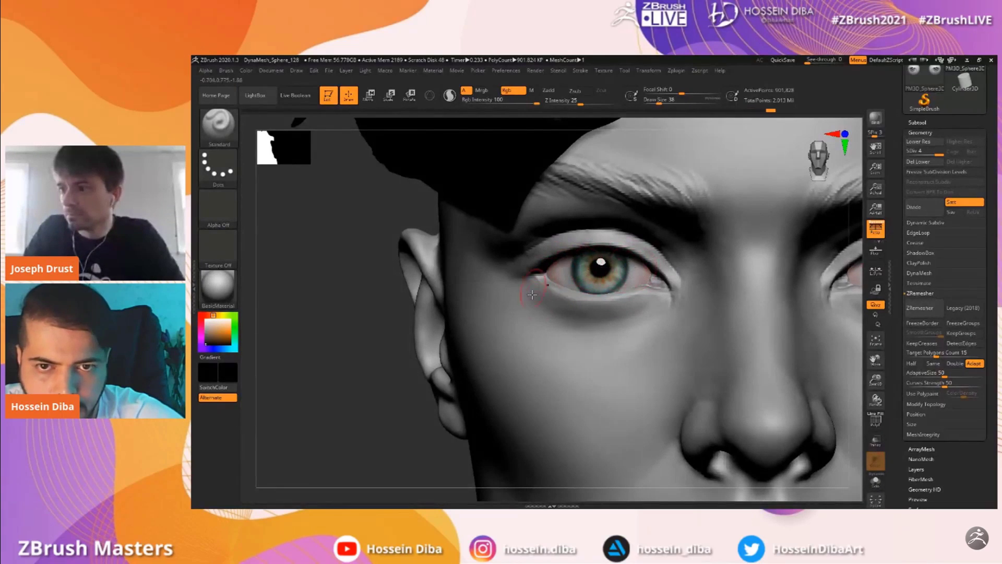
{"action": "left_click_drag", "start_coordinate": [876, 380], "coordinate": [815, 340]}
{"action": "left_click_drag", "start_coordinate": [484, 329], "coordinate": [473, 345]}
{"action": "left_click_drag", "start_coordinate": [876, 380], "coordinate": [878, 444]}
{"action": "left_click_drag", "start_coordinate": [403, 355], "coordinate": [414, 366]}
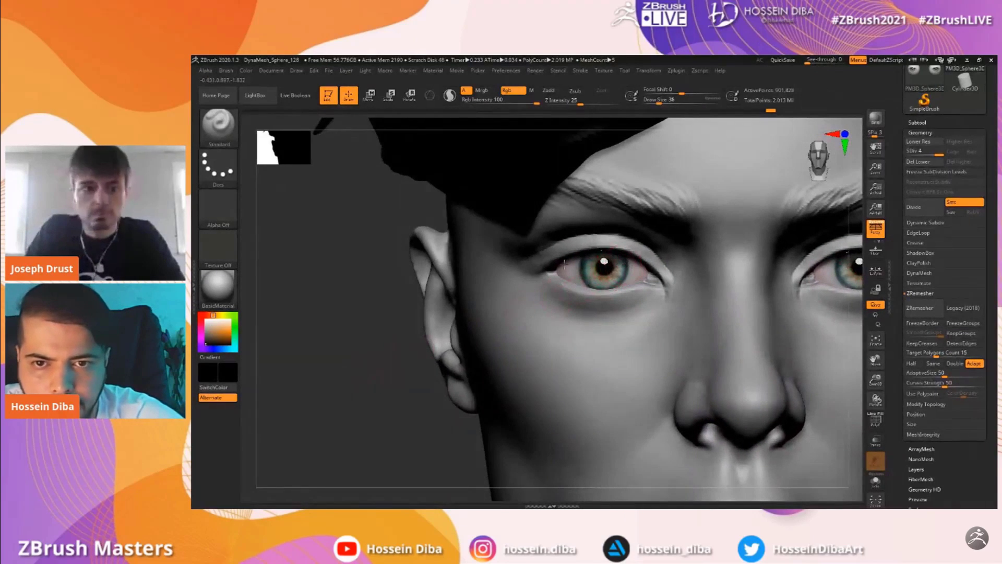
{"action": "left_click_drag", "start_coordinate": [389, 333], "coordinate": [370, 345]}
{"action": "left_click_drag", "start_coordinate": [876, 381], "coordinate": [875, 403]}
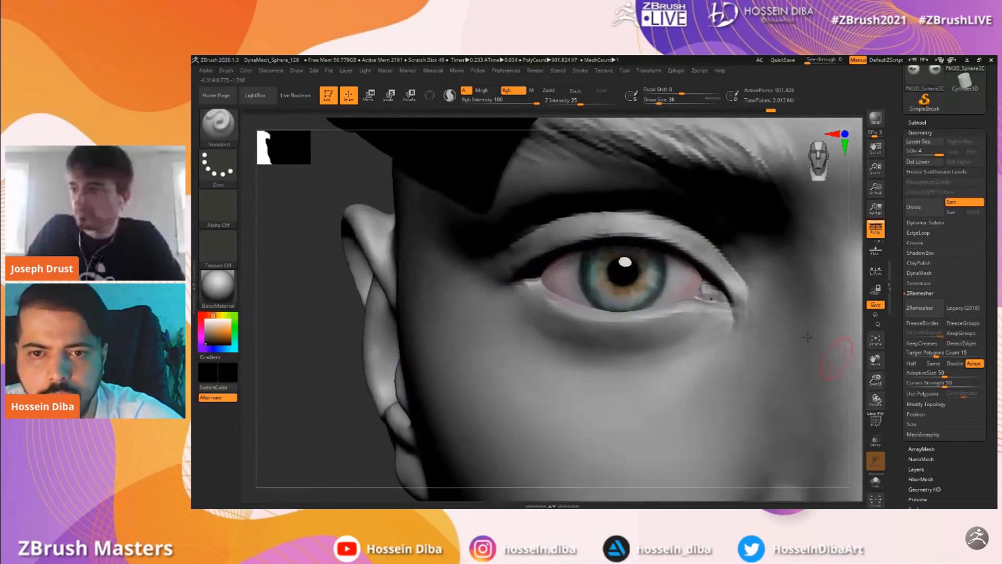
Select the head subtool and mask a small spot below the eye with the brush at size 10
{"action": "left_click", "coordinate": [653, 101]}
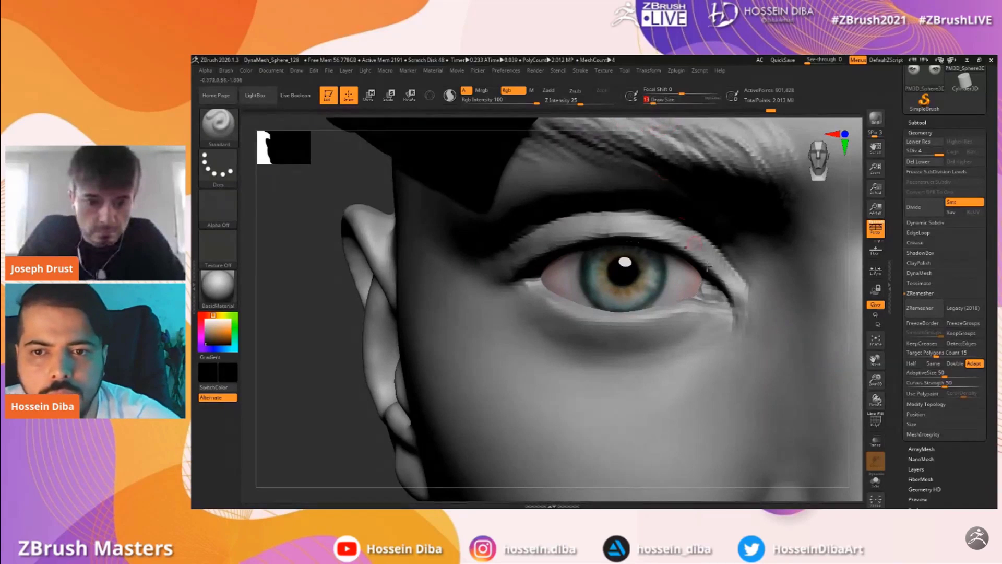
{"action": "left_click_drag", "start_coordinate": [876, 380], "coordinate": [876, 355]}
{"action": "left_click_drag", "start_coordinate": [875, 360], "coordinate": [815, 334]}
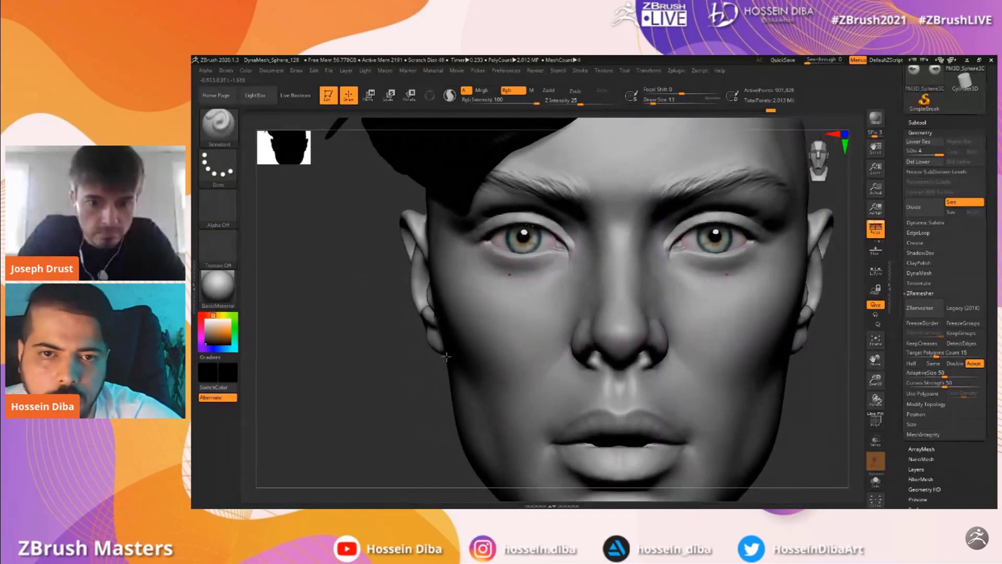
{"action": "left_click_drag", "start_coordinate": [876, 380], "coordinate": [876, 400]}
{"action": "left_click_drag", "start_coordinate": [876, 360], "coordinate": [966, 386]}
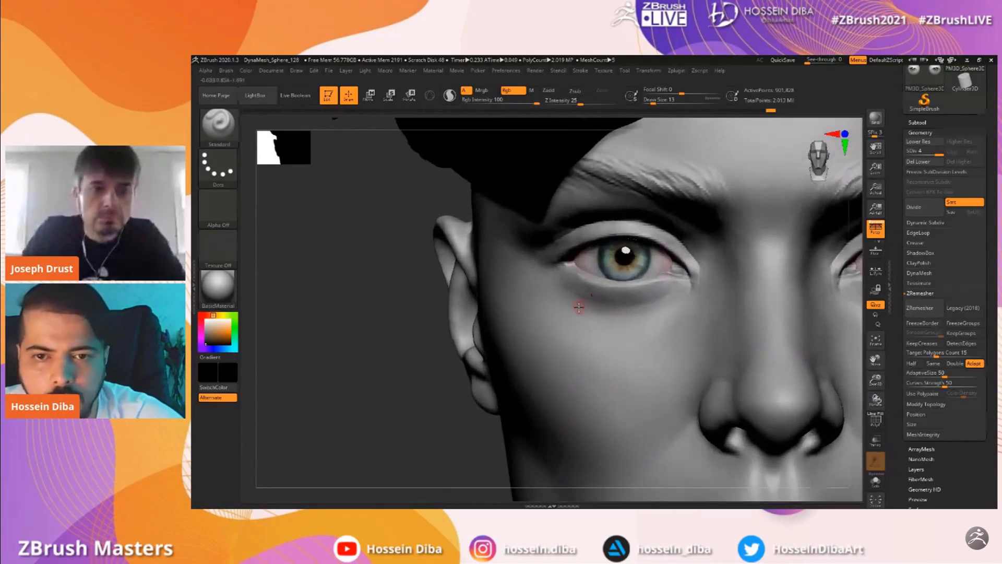
{"action": "left_click", "coordinate": [581, 306], "text": "alt"}
{"action": "left_click_drag", "start_coordinate": [875, 379], "coordinate": [861, 387]}
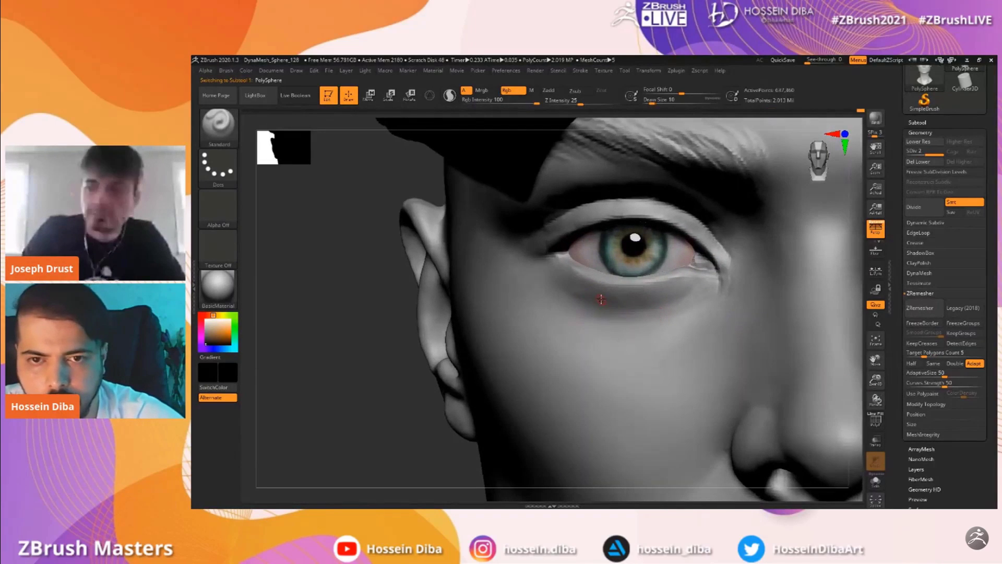
{"action": "key", "text": "ctrl"}
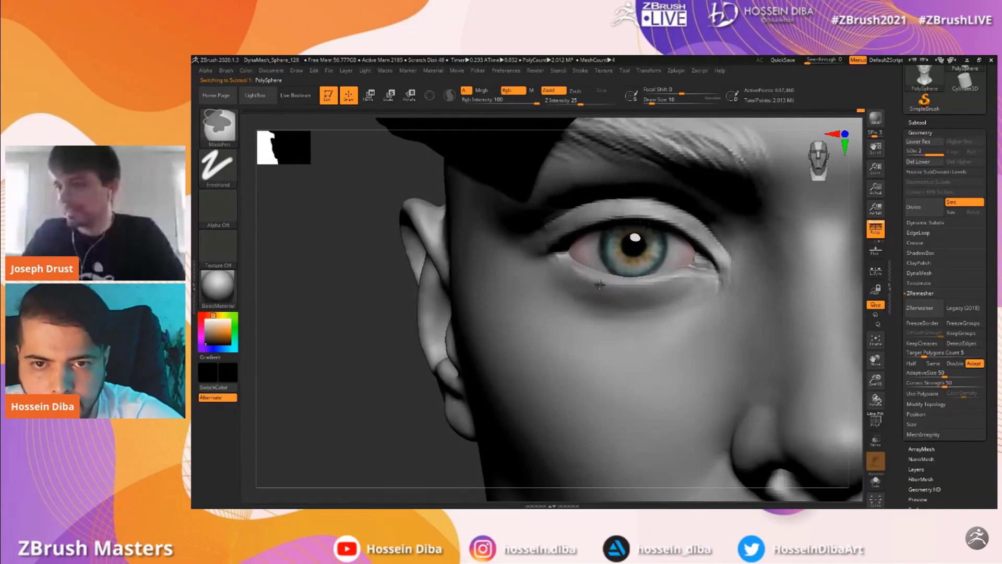
Set the paint colour to near white and check the whole face from the front
{"action": "left_click_drag", "start_coordinate": [876, 380], "coordinate": [854, 361]}
{"action": "mouse_move", "coordinate": [870, 357]}
{"action": "left_mouse_down"}
{"action": "mouse_move", "coordinate": [844, 333]}
{"action": "mouse_move", "coordinate": [436, 331]}
{"action": "mouse_move", "coordinate": [825, 374]}
{"action": "mouse_move", "coordinate": [866, 350]}
{"action": "mouse_move", "coordinate": [860, 375]}
{"action": "left_mouse_up"}
{"action": "left_click_drag", "start_coordinate": [215, 323], "coordinate": [206, 321]}
{"action": "left_click_drag", "start_coordinate": [697, 365], "coordinate": [772, 369]}
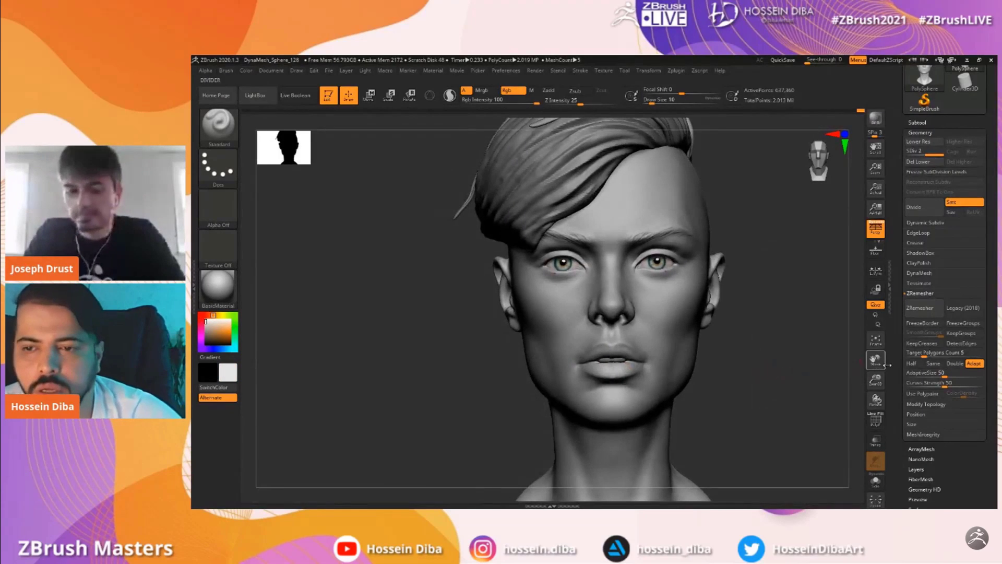
Extract the masked spot below the eye as a new subtool with Double on and thickness 0.02
{"action": "left_click_drag", "start_coordinate": [875, 381], "coordinate": [332, 397]}
{"action": "left_click_drag", "start_coordinate": [919, 130], "coordinate": [919, 129]}
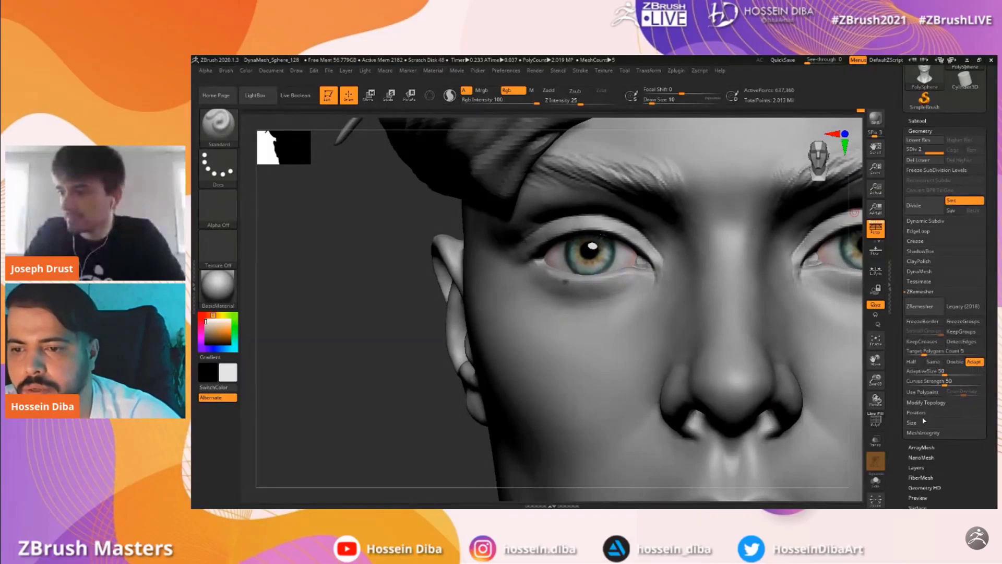
{"action": "left_click", "coordinate": [917, 120]}
{"action": "left_click", "coordinate": [915, 408]}
{"action": "left_click_drag", "start_coordinate": [431, 370], "coordinate": [319, 375]}
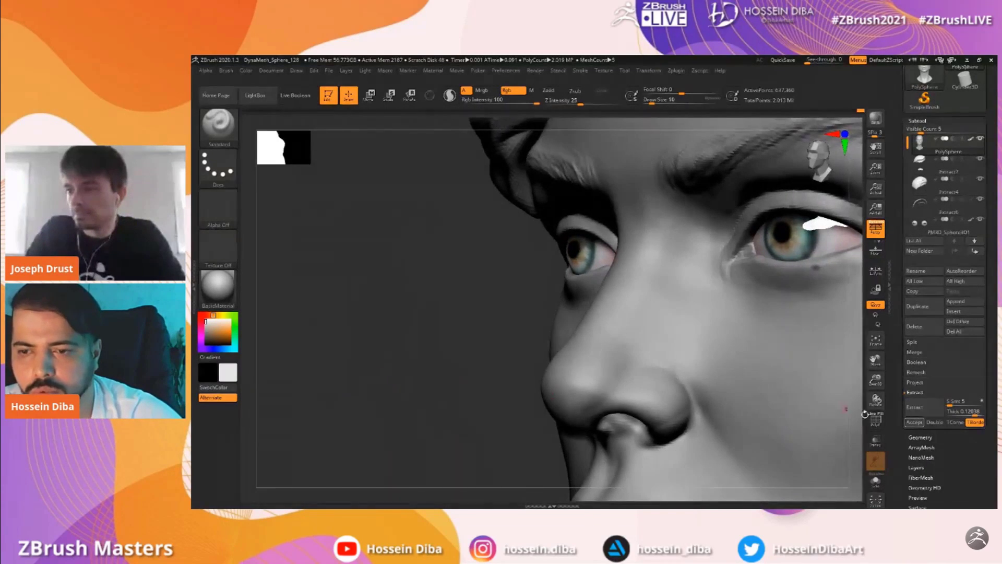
{"action": "left_click", "coordinate": [913, 409]}
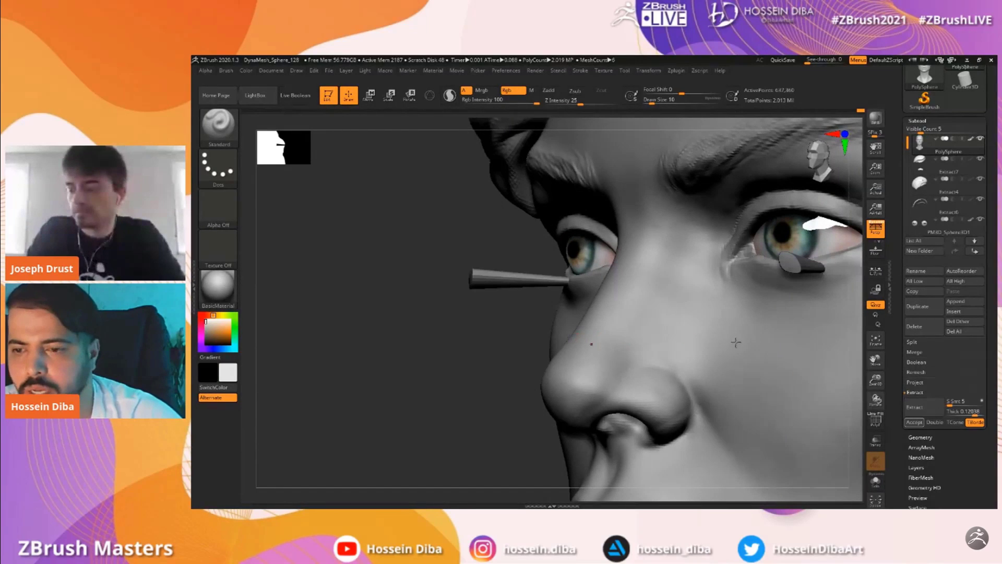
{"action": "left_click", "coordinate": [914, 422]}
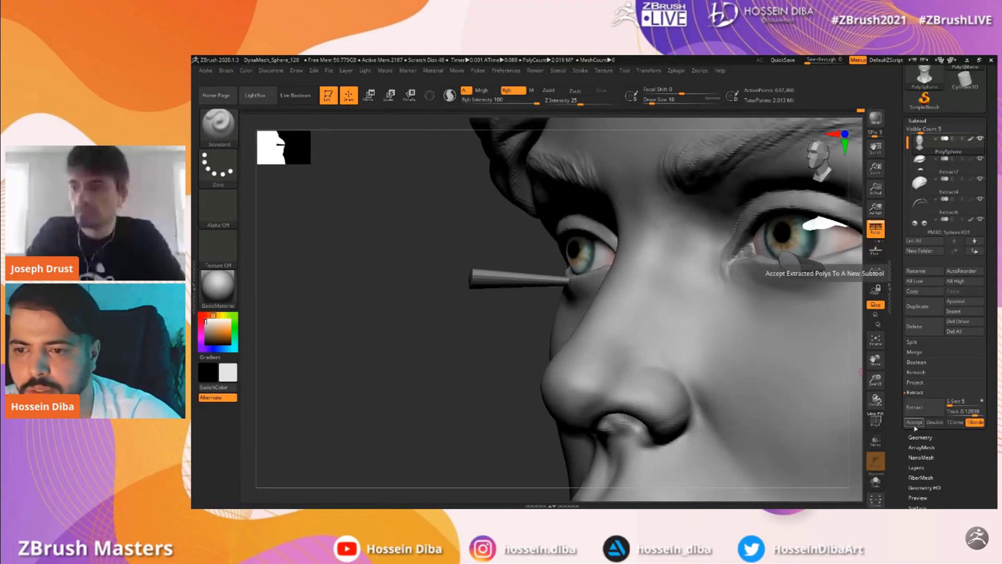
{"action": "left_click", "coordinate": [914, 425]}
Select the extracted piece and pull it into a slender eyelash strip with the Move brush at size 120
{"action": "left_click", "coordinate": [670, 101]}
{"action": "left_click", "coordinate": [516, 286], "text": "alt"}
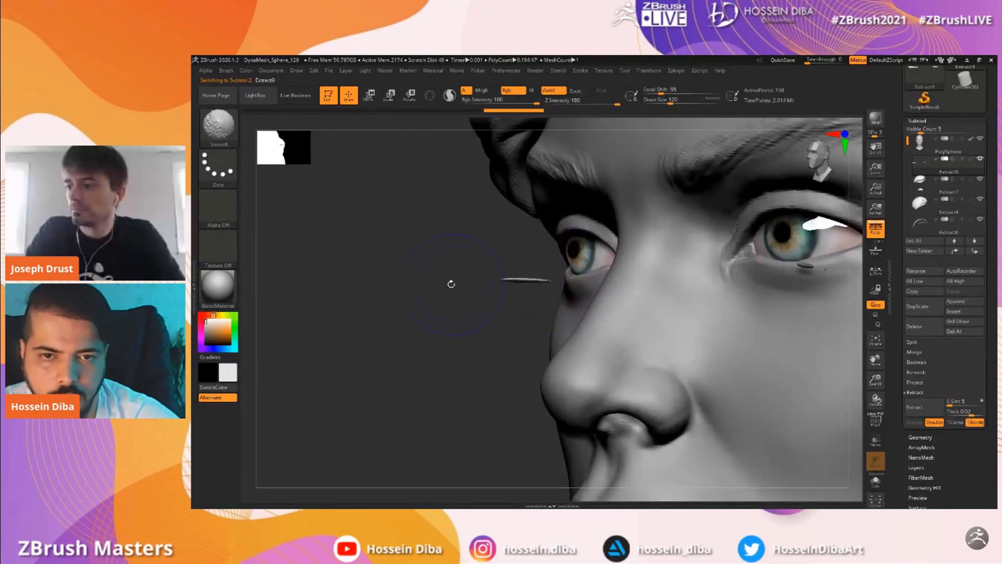
{"action": "key", "text": "b"}
{"action": "key", "text": "m"}
{"action": "key", "text": "v"}
{"action": "left_click_drag", "start_coordinate": [551, 280], "coordinate": [565, 277]}
{"action": "left_click_drag", "start_coordinate": [470, 295], "coordinate": [428, 293]}
{"action": "left_click_drag", "start_coordinate": [505, 284], "coordinate": [508, 279]}
{"action": "mouse_move", "coordinate": [402, 290]}
{"action": "left_mouse_down"}
{"action": "mouse_move", "coordinate": [511, 280]}
{"action": "mouse_move", "coordinate": [522, 293]}
{"action": "left_mouse_up"}
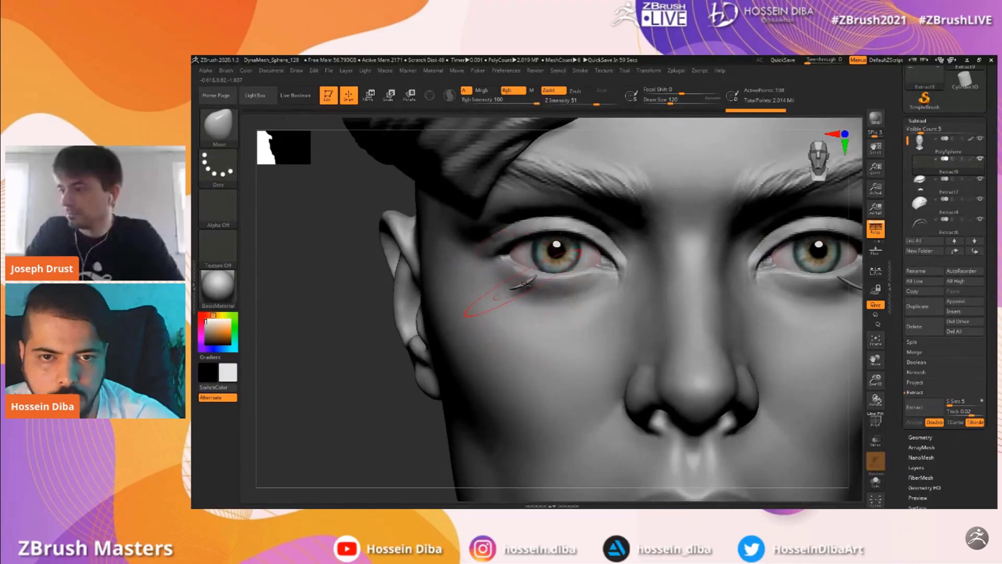
Isolate the eyelash strip and thicken it along its length with the Inflat brush
{"action": "left_click", "coordinate": [875, 481]}
{"action": "mouse_move", "coordinate": [555, 331]}
{"action": "left_mouse_down"}
{"action": "mouse_move", "coordinate": [521, 296]}
{"action": "mouse_move", "coordinate": [524, 265]}
{"action": "left_mouse_up"}
{"action": "left_click_drag", "start_coordinate": [875, 379], "coordinate": [879, 392]}
{"action": "left_click_drag", "start_coordinate": [876, 361], "coordinate": [914, 376]}
{"action": "left_click_drag", "start_coordinate": [741, 361], "coordinate": [695, 356]}
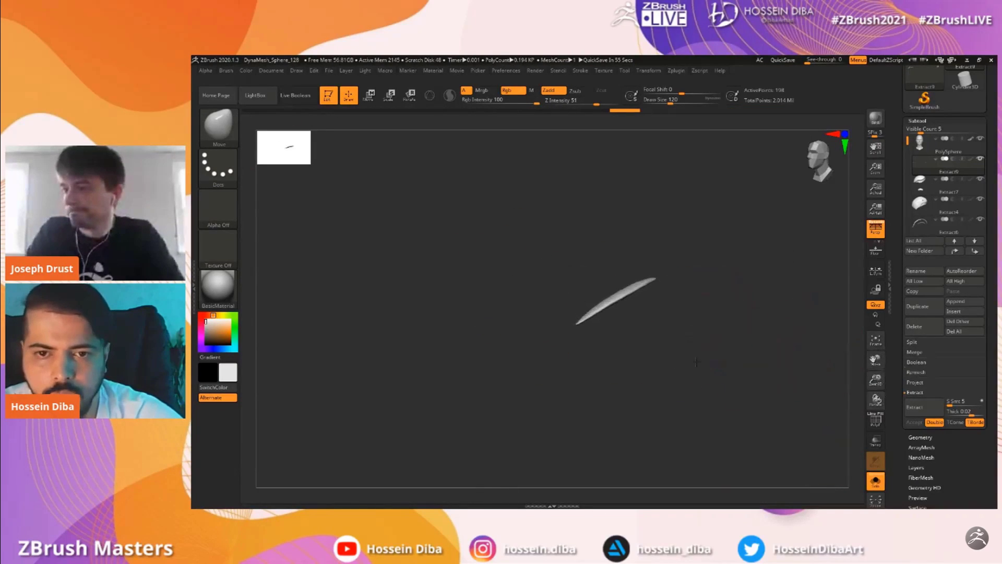
{"action": "left_click", "coordinate": [219, 125]}
{"action": "left_click", "coordinate": [426, 138]}
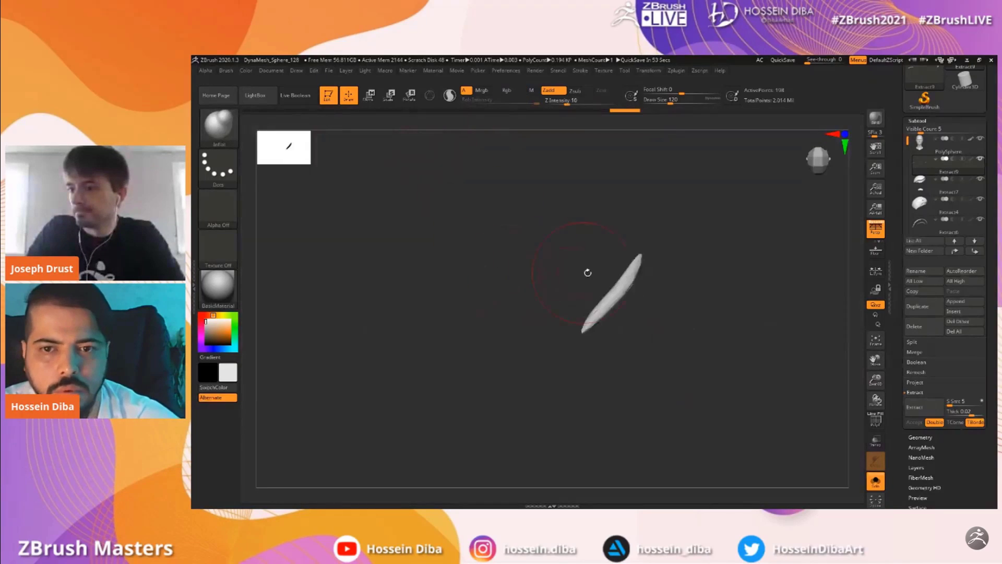
{"action": "left_click_drag", "start_coordinate": [635, 264], "coordinate": [605, 317]}
{"action": "left_click_drag", "start_coordinate": [646, 268], "coordinate": [638, 259]}
Lengthen the lower tip of the isolated eyelash with the Move brush
{"action": "key", "text": "b"}
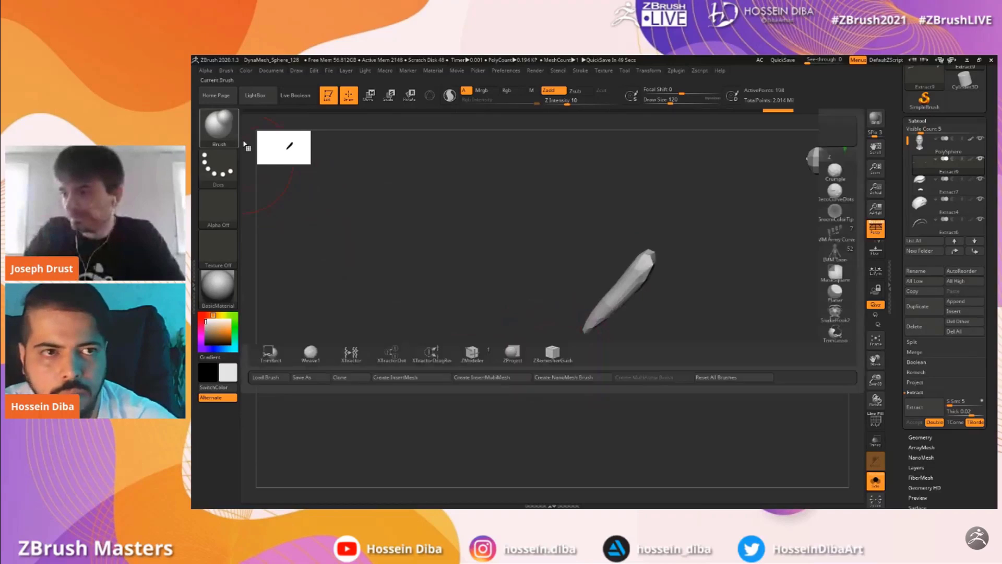
{"action": "key", "text": "m"}
{"action": "key", "text": "v"}
{"action": "left_click_drag", "start_coordinate": [570, 337], "coordinate": [591, 319]}
Turn on the polyframe display and ZRemesh the eyelash with a target polygon count of 1
{"action": "left_click", "coordinate": [917, 121]}
{"action": "left_click", "coordinate": [920, 131]}
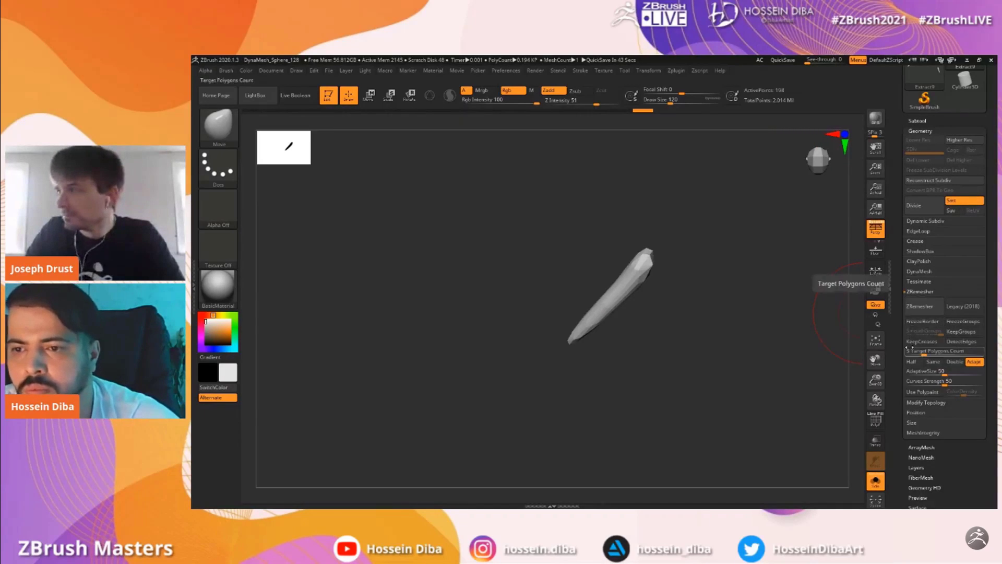
{"action": "left_click", "coordinate": [876, 421]}
{"action": "left_click", "coordinate": [920, 312]}
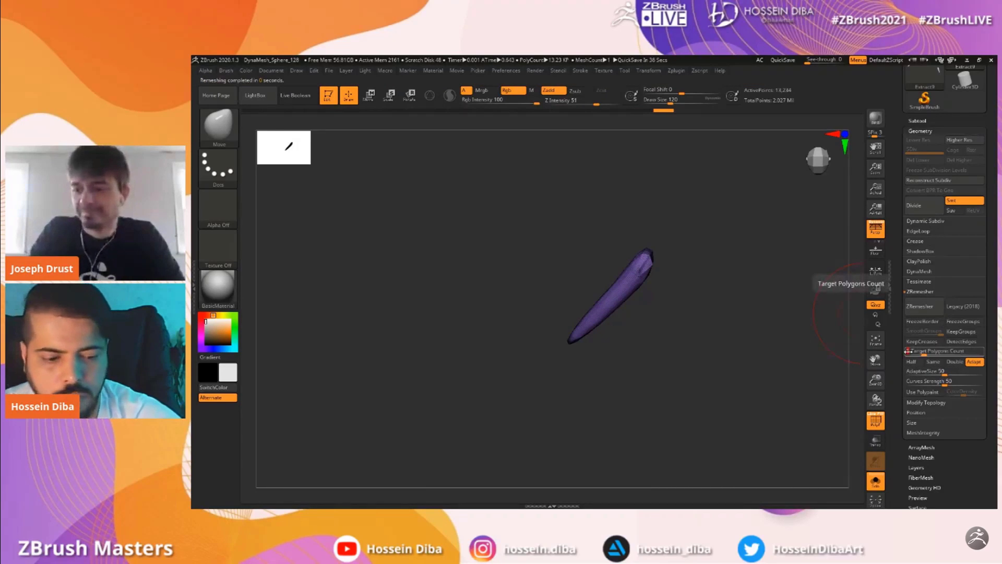
{"action": "key", "text": "Return"}
{"action": "left_click", "coordinate": [921, 307]}
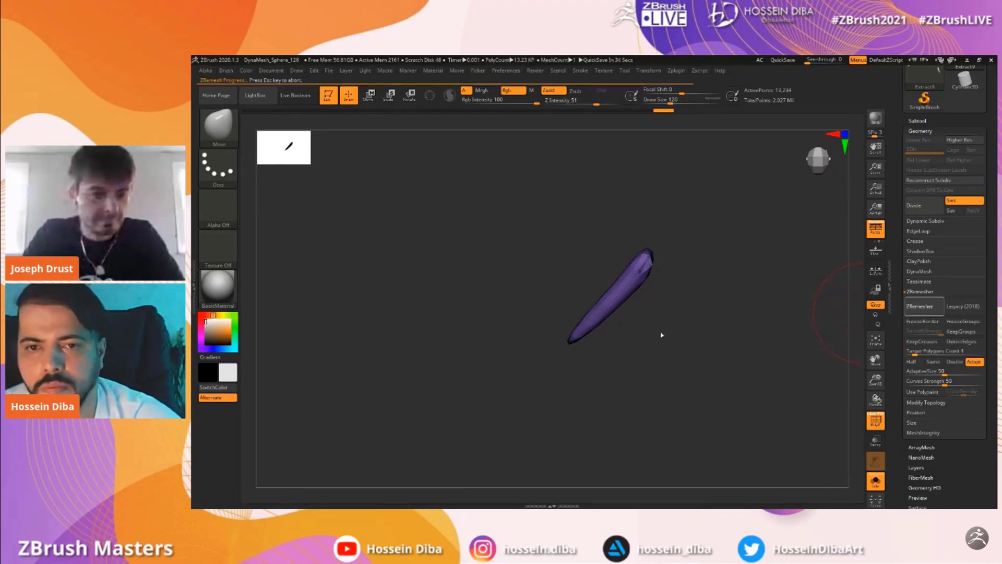
Smooth the eyelash into a thin hair with tapered ends and show the whole head again
{"action": "key", "text": "shift"}
{"action": "left_click_drag", "start_coordinate": [562, 337], "coordinate": [648, 256], "text": "shift"}
{"action": "key", "text": "shift"}
{"action": "left_click_drag", "start_coordinate": [630, 267], "coordinate": [651, 245], "text": "shift"}
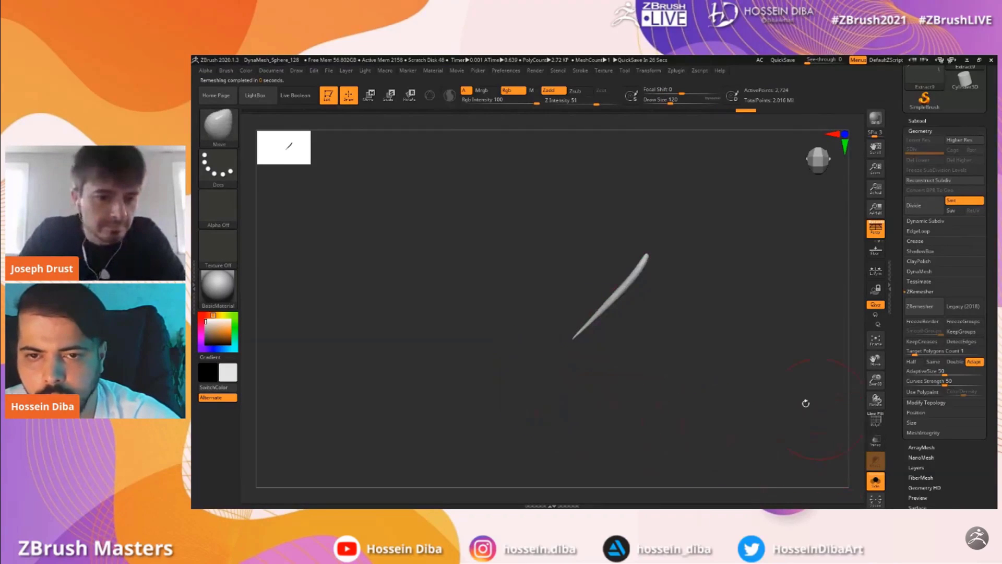
{"action": "left_click", "coordinate": [875, 481]}
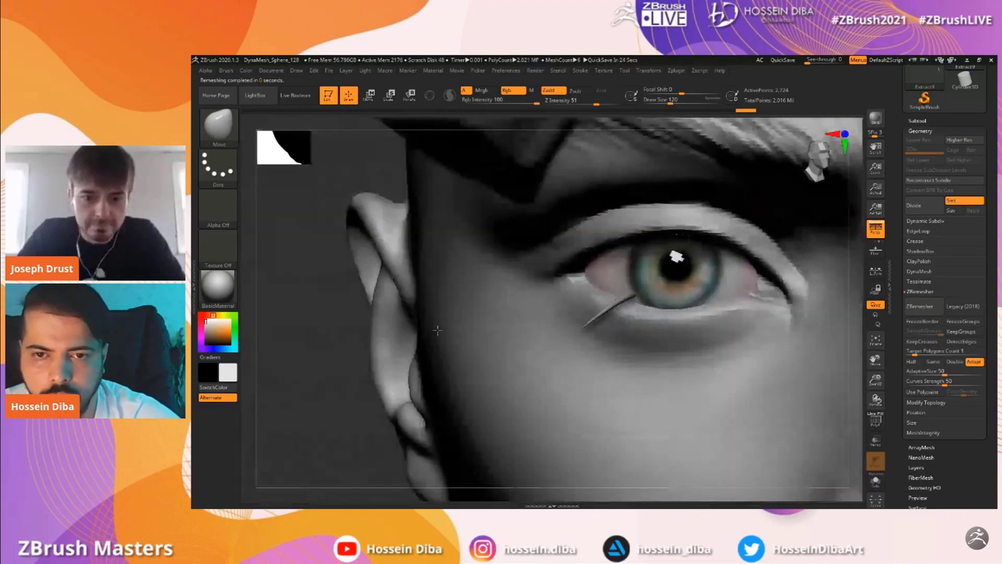
Scale the eyelash down to suit the lower eyelid
{"action": "left_click", "coordinate": [390, 101]}
{"action": "left_click_drag", "start_coordinate": [293, 348], "coordinate": [232, 349]}
{"action": "left_click_drag", "start_coordinate": [875, 360], "coordinate": [992, 339]}
{"action": "left_click_drag", "start_coordinate": [618, 259], "coordinate": [557, 287]}
{"action": "mouse_move", "coordinate": [475, 294]}
{"action": "left_mouse_down"}
{"action": "mouse_move", "coordinate": [450, 294]}
{"action": "mouse_move", "coordinate": [564, 280]}
{"action": "left_mouse_up"}
Move the eyelash back in profile view so it sits against the lower eyelid
{"action": "left_click", "coordinate": [876, 481]}
{"action": "mouse_move", "coordinate": [670, 288]}
{"action": "left_mouse_down"}
{"action": "mouse_move", "coordinate": [617, 261]}
{"action": "mouse_move", "coordinate": [580, 280]}
{"action": "mouse_move", "coordinate": [600, 271]}
{"action": "mouse_move", "coordinate": [513, 281]}
{"action": "left_mouse_up"}
{"action": "key", "text": "w"}
{"action": "left_click", "coordinate": [875, 481]}
{"action": "left_click_drag", "start_coordinate": [339, 340], "coordinate": [638, 329]}
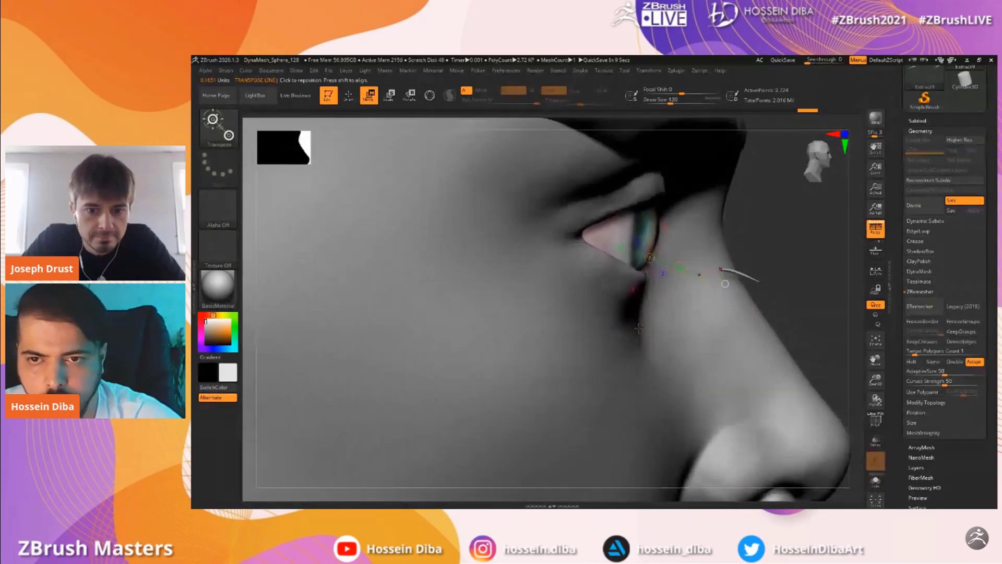
{"action": "mouse_move", "coordinate": [743, 274]}
{"action": "left_mouse_down"}
{"action": "mouse_move", "coordinate": [703, 263]}
{"action": "mouse_move", "coordinate": [630, 272]}
{"action": "left_mouse_up"}
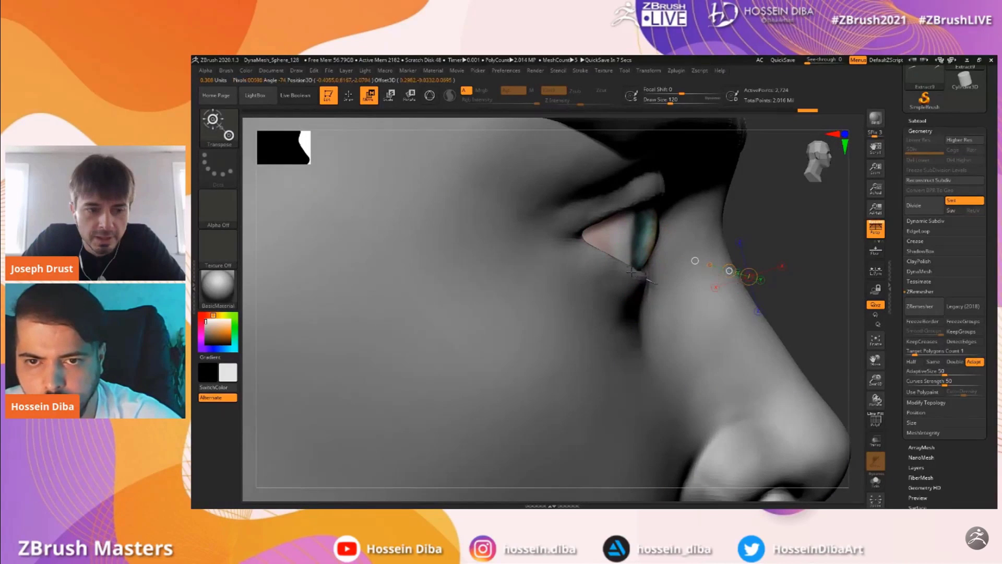
{"action": "left_click_drag", "start_coordinate": [816, 344], "coordinate": [730, 341]}
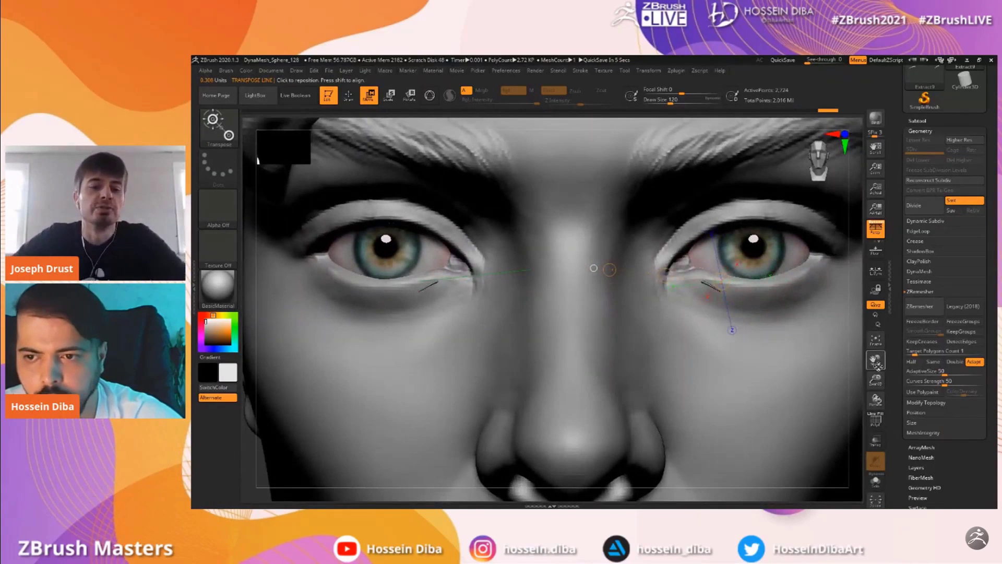
Shift the eyelash outward along the lower lid and place its root on the lid's edge
{"action": "left_click_drag", "start_coordinate": [875, 359], "coordinate": [955, 360]}
{"action": "key", "text": "ctrl+shift+s"}
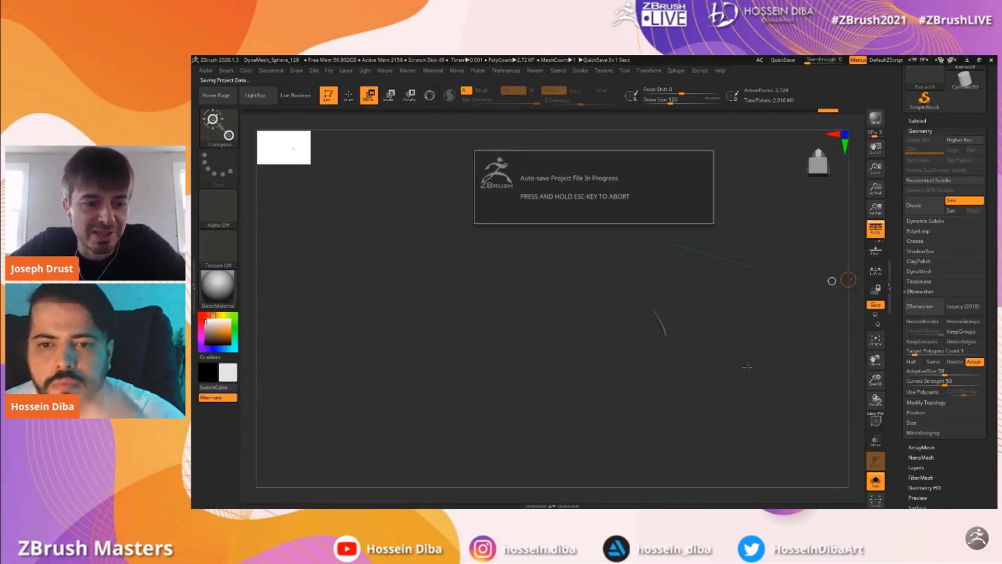
{"action": "left_click_drag", "start_coordinate": [876, 378], "coordinate": [878, 355]}
{"action": "left_click", "coordinate": [875, 480]}
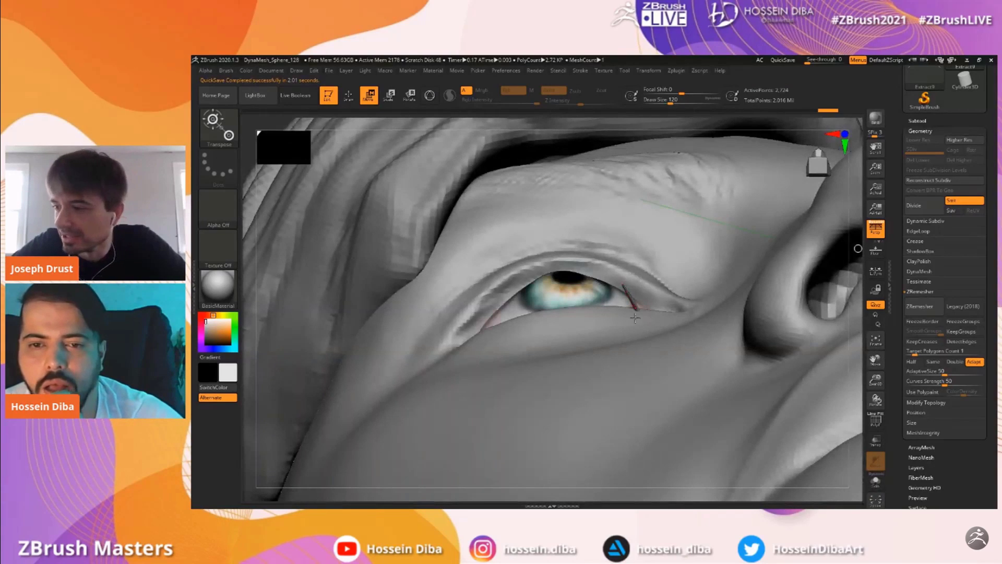
{"action": "left_click_drag", "start_coordinate": [627, 297], "coordinate": [517, 295]}
{"action": "left_click_drag", "start_coordinate": [862, 369], "coordinate": [995, 339]}
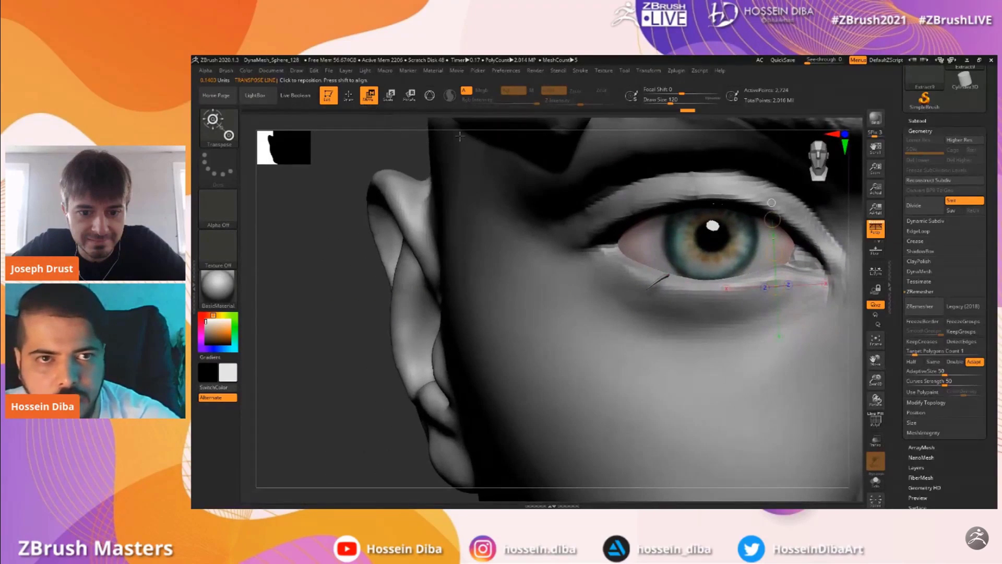
{"action": "left_click_drag", "start_coordinate": [670, 275], "coordinate": [626, 298]}
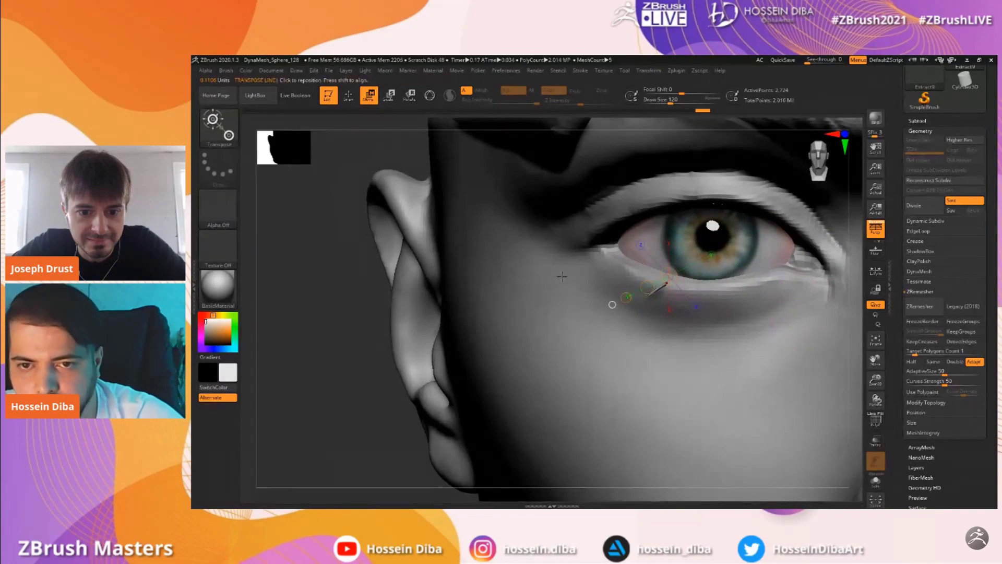
Bend the eyelash into a downward-curving arc with the Move brush, working from front and side views
{"action": "key", "text": "q"}
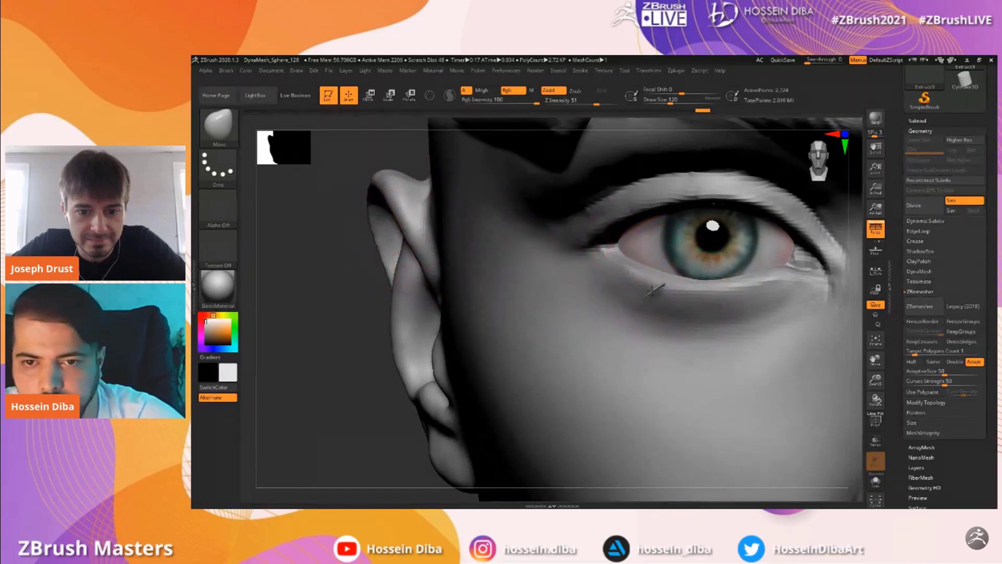
{"action": "left_click_drag", "start_coordinate": [379, 319], "coordinate": [308, 322]}
{"action": "mouse_move", "coordinate": [685, 275]}
{"action": "right_mouse_down"}
{"action": "mouse_move", "coordinate": [543, 298]}
{"action": "mouse_move", "coordinate": [628, 294]}
{"action": "mouse_move", "coordinate": [637, 313]}
{"action": "right_mouse_up"}
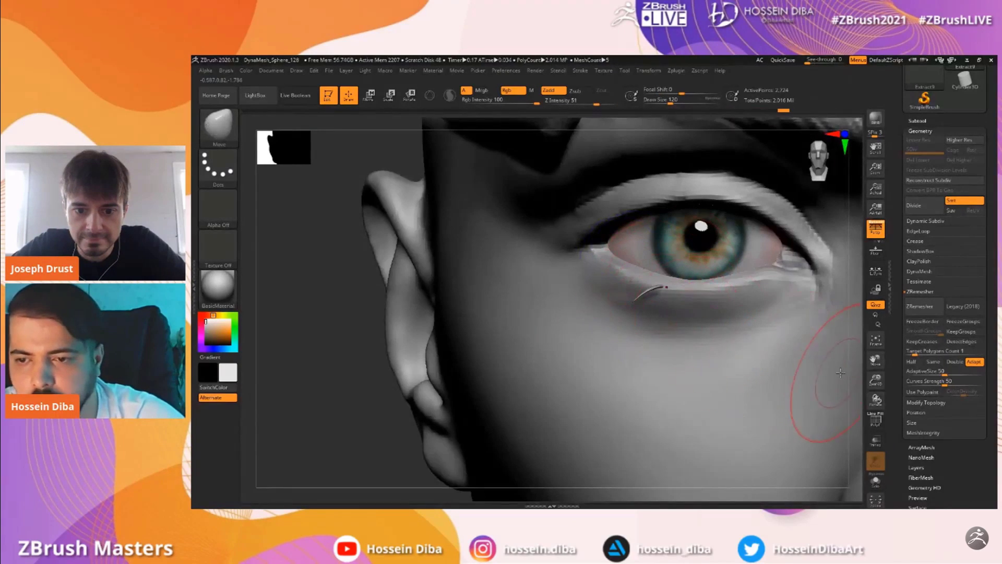
{"action": "right_click_drag", "start_coordinate": [604, 286], "coordinate": [553, 306]}
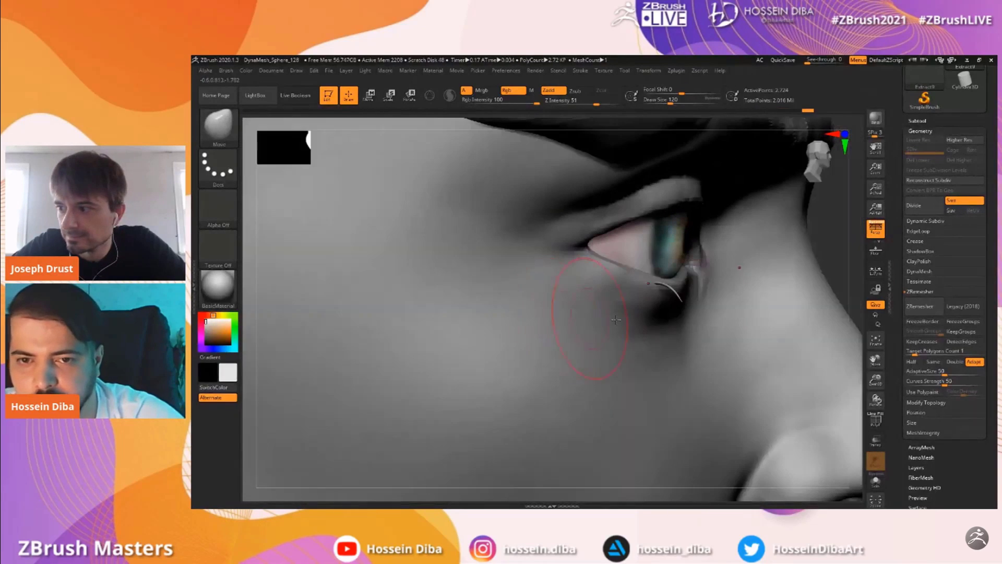
{"action": "right_click_drag", "start_coordinate": [839, 339], "coordinate": [573, 293]}
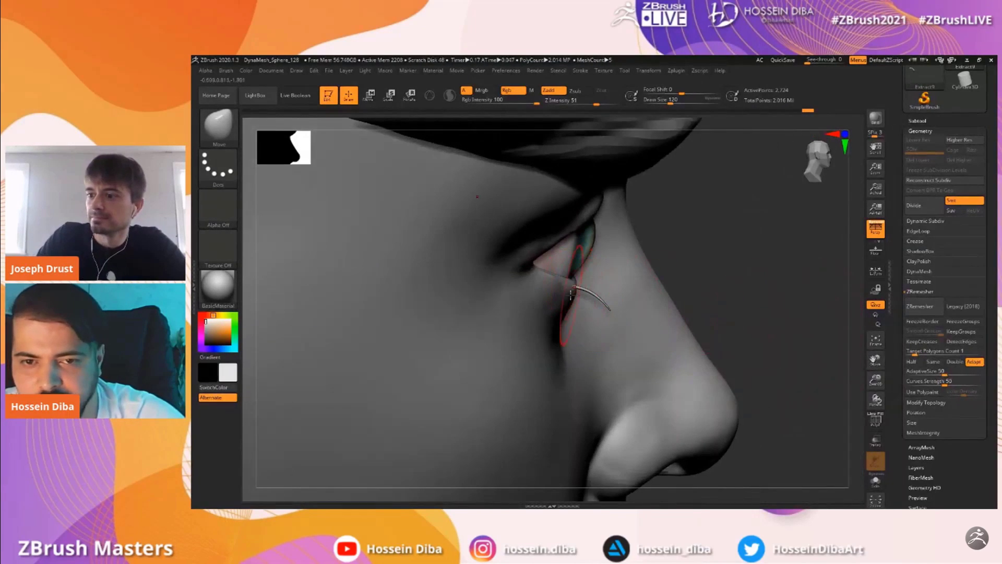
{"action": "right_click_drag", "start_coordinate": [809, 343], "coordinate": [837, 377]}
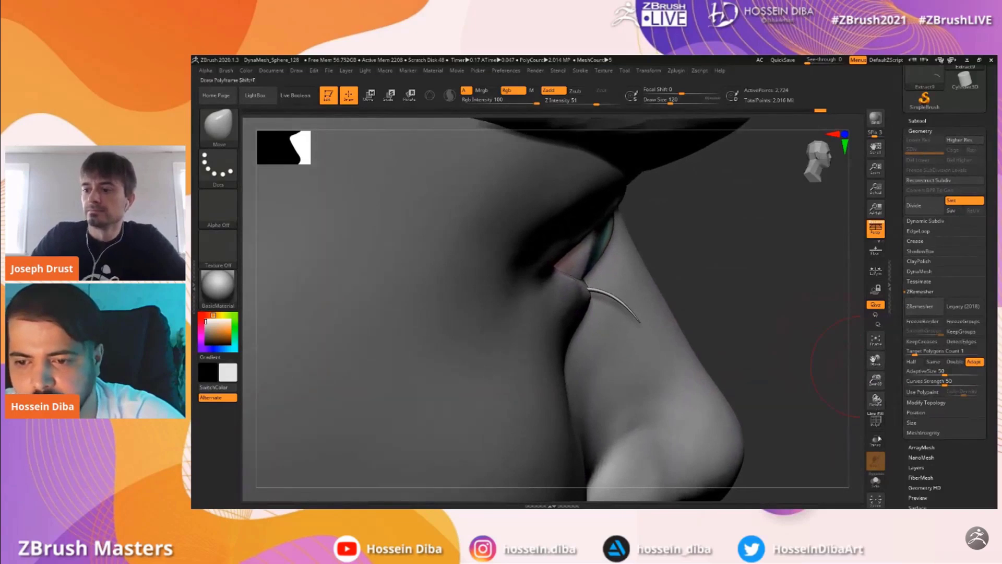
Isolate the eyelash, refine the curve of its tip with the Move brush, and bring back the head
{"action": "left_click", "coordinate": [876, 481]}
{"action": "left_click_drag", "start_coordinate": [634, 318], "coordinate": [636, 325]}
{"action": "right_click_drag", "start_coordinate": [712, 349], "coordinate": [642, 316]}
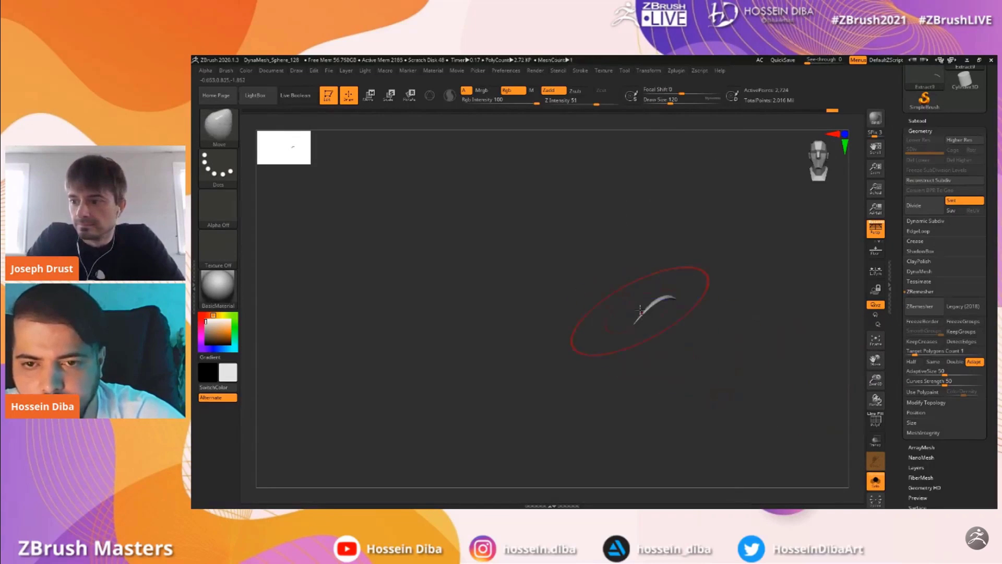
{"action": "left_click", "coordinate": [881, 481]}
{"action": "right_click_drag", "start_coordinate": [840, 434], "coordinate": [829, 452]}
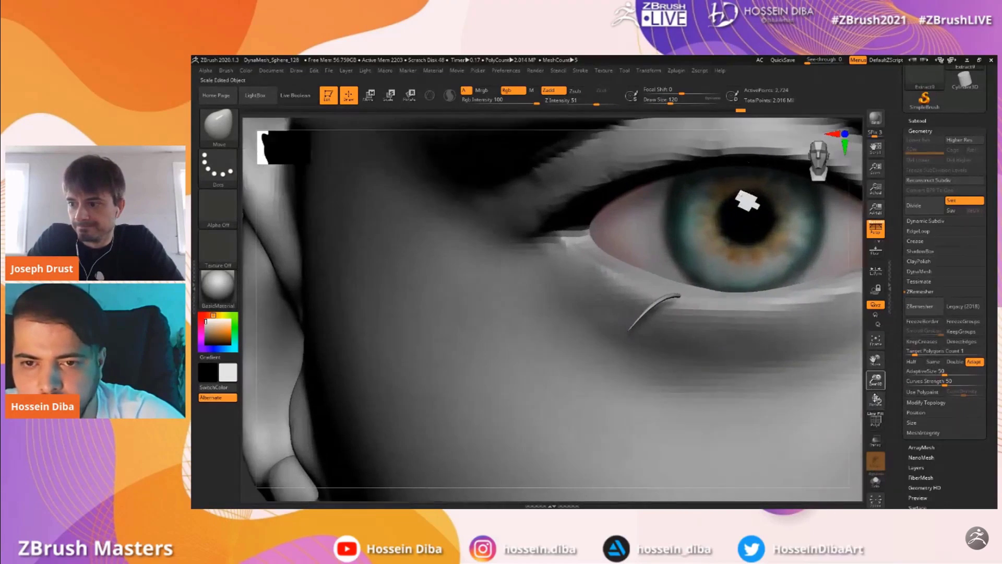
Duplicate the eyelash within its subtool, offset the copy beside it, and return to sculpting
{"action": "left_click", "coordinate": [368, 95]}
{"action": "mouse_move", "coordinate": [641, 287]}
{"action": "left_mouse_down"}
{"action": "mouse_move", "coordinate": [666, 327]}
{"action": "mouse_move", "coordinate": [656, 307]}
{"action": "mouse_move", "coordinate": [685, 298]}
{"action": "mouse_move", "coordinate": [660, 308]}
{"action": "left_mouse_up"}
{"action": "left_click", "coordinate": [349, 96]}
{"action": "right_click_drag", "start_coordinate": [840, 405], "coordinate": [843, 366], "text": "ctrl"}
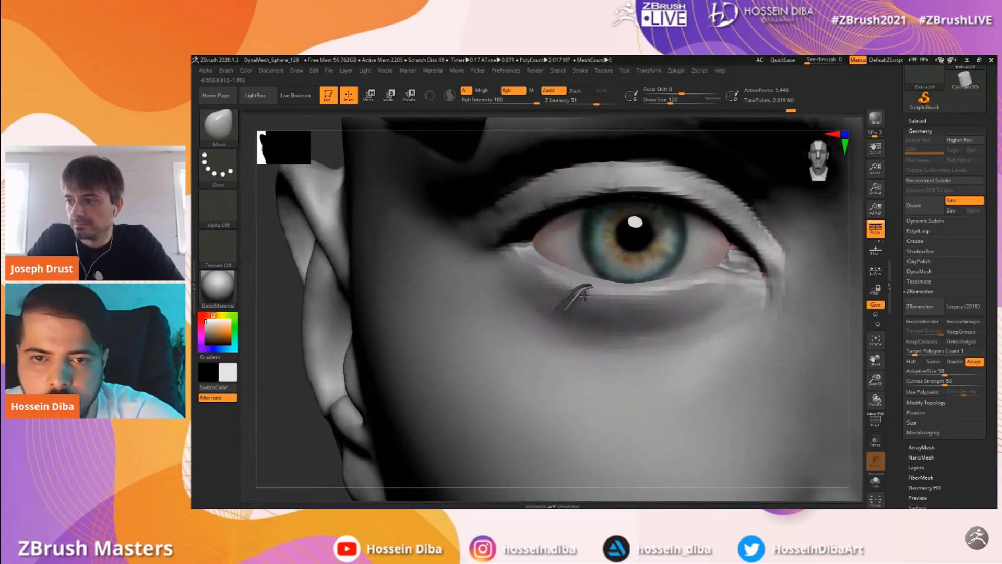
Duplicate the eyelash, place the copy farther inward along the lower lid, and return to sculpting
{"action": "key", "text": "w"}
{"action": "left_click_drag", "start_coordinate": [579, 302], "coordinate": [600, 304], "text": "ctrl"}
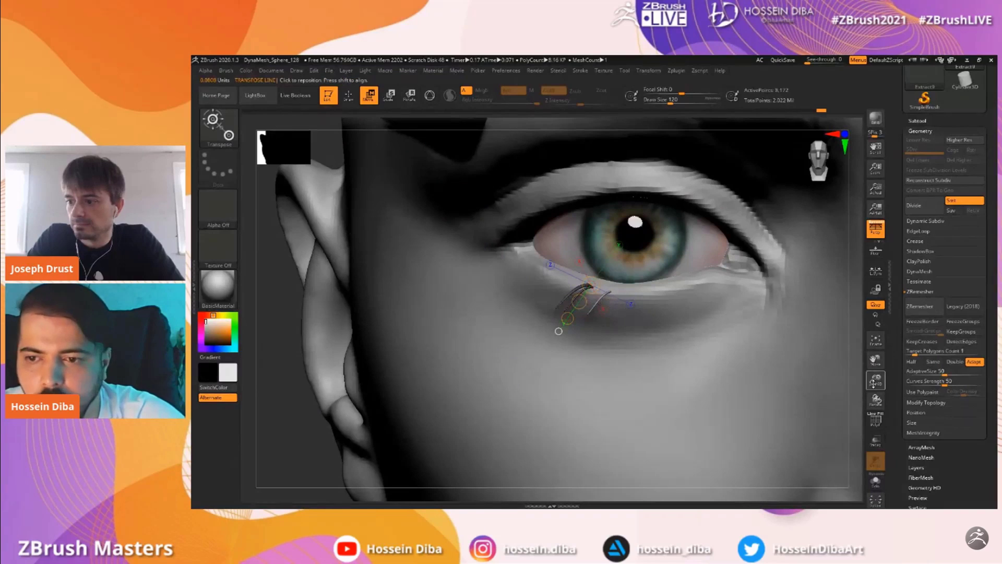
{"action": "left_click_drag", "start_coordinate": [876, 380], "coordinate": [877, 412]}
{"action": "mouse_move", "coordinate": [622, 295]}
{"action": "left_mouse_down"}
{"action": "mouse_move", "coordinate": [585, 333]}
{"action": "mouse_move", "coordinate": [606, 344]}
{"action": "left_mouse_up"}
{"action": "key", "text": "r"}
{"action": "key", "text": "e"}
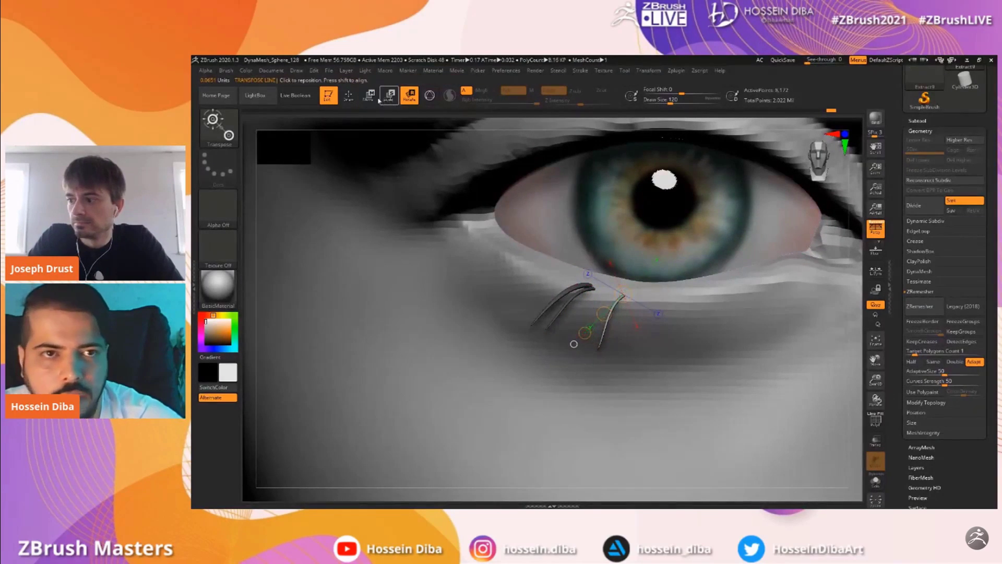
{"action": "key", "text": "w"}
{"action": "left_click", "coordinate": [350, 97]}
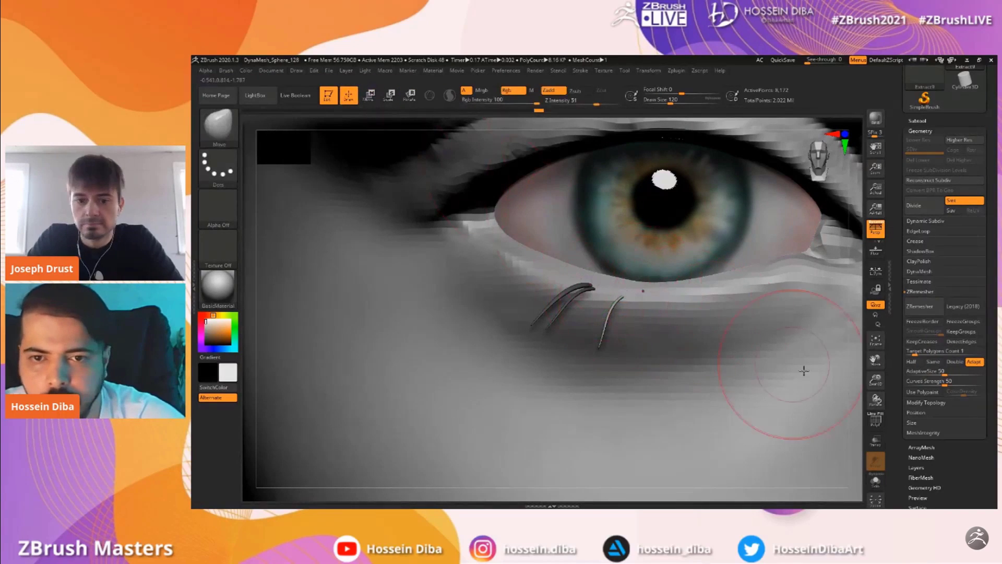
Reshape the copied eyelash's curve with the Move brush and check it against the whole face
{"action": "left_click_drag", "start_coordinate": [853, 382], "coordinate": [741, 360]}
{"action": "mouse_move", "coordinate": [599, 314]}
{"action": "left_mouse_down"}
{"action": "mouse_move", "coordinate": [577, 328]}
{"action": "mouse_move", "coordinate": [637, 344]}
{"action": "left_mouse_up"}
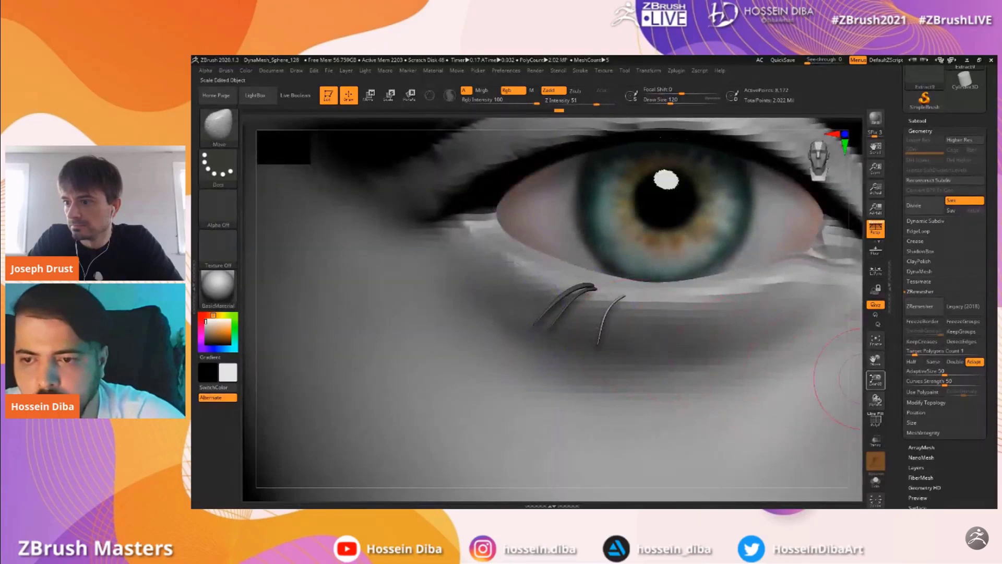
{"action": "left_click_drag", "start_coordinate": [874, 381], "coordinate": [448, 287]}
{"action": "left_click_drag", "start_coordinate": [876, 379], "coordinate": [807, 357]}
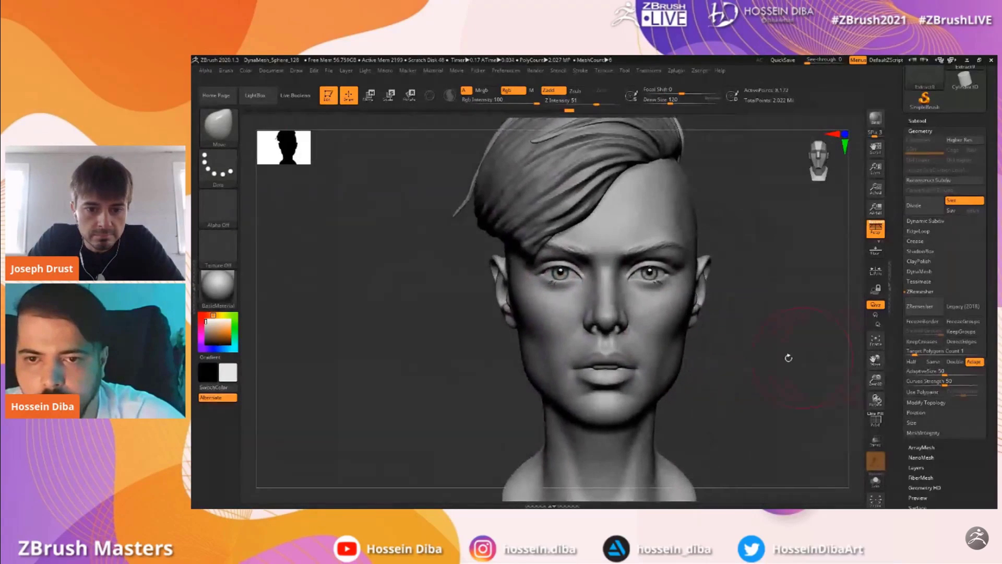
Select the head, fill it with a light grey base colour, and choose black for painting
{"action": "left_click", "coordinate": [608, 324], "text": "alt"}
{"action": "left_click_drag", "start_coordinate": [875, 381], "coordinate": [881, 396]}
{"action": "left_click_drag", "start_coordinate": [876, 360], "coordinate": [866, 358]}
{"action": "left_click_drag", "start_coordinate": [462, 307], "coordinate": [385, 330]}
{"action": "left_click_drag", "start_coordinate": [212, 340], "coordinate": [206, 342]}
{"action": "key", "text": "ctrl+f"}
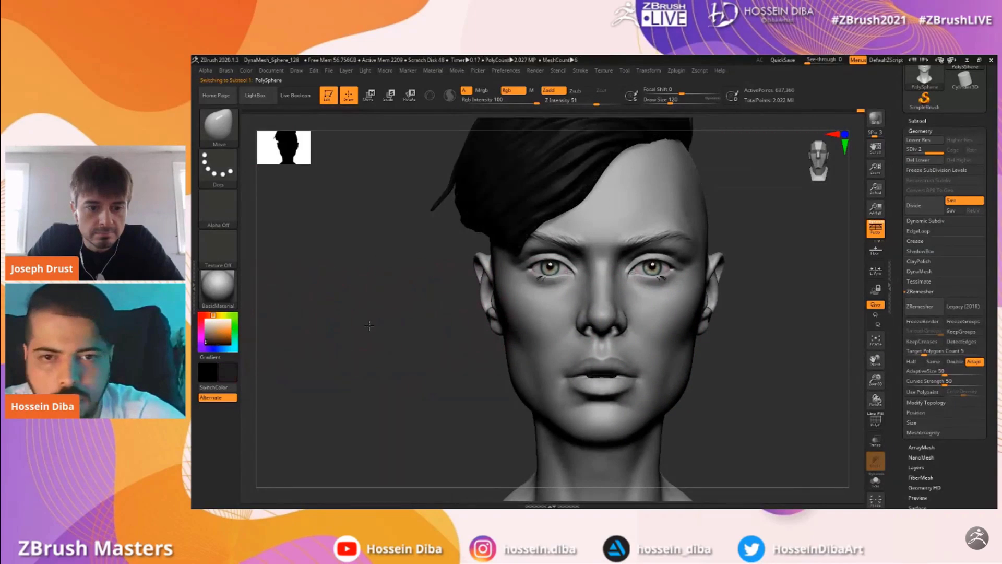
Switch to the Standard brush and set it to apply colour only, without sculpting depth
{"action": "left_click_drag", "start_coordinate": [875, 381], "coordinate": [878, 394]}
{"action": "key", "text": "["}
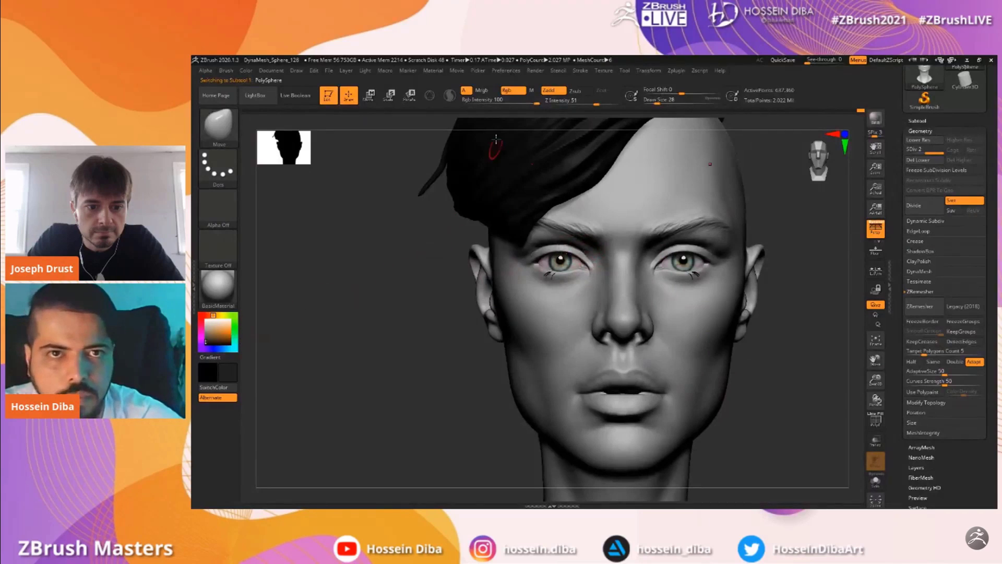
{"action": "left_click", "coordinate": [228, 139]}
{"action": "left_click", "coordinate": [593, 134]}
{"action": "left_click", "coordinate": [507, 93]}
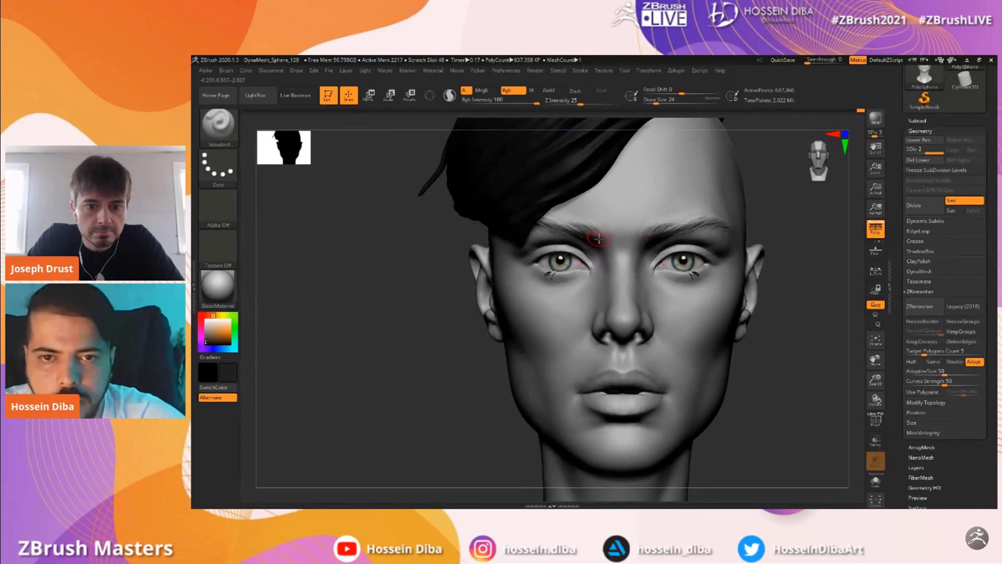
{"action": "left_click_drag", "start_coordinate": [875, 380], "coordinate": [872, 320]}
Select the teeth, subdivide them once, and fill them with a near-white colour
{"action": "left_click", "coordinate": [617, 411], "text": "alt"}
{"action": "left_click", "coordinate": [206, 320]}
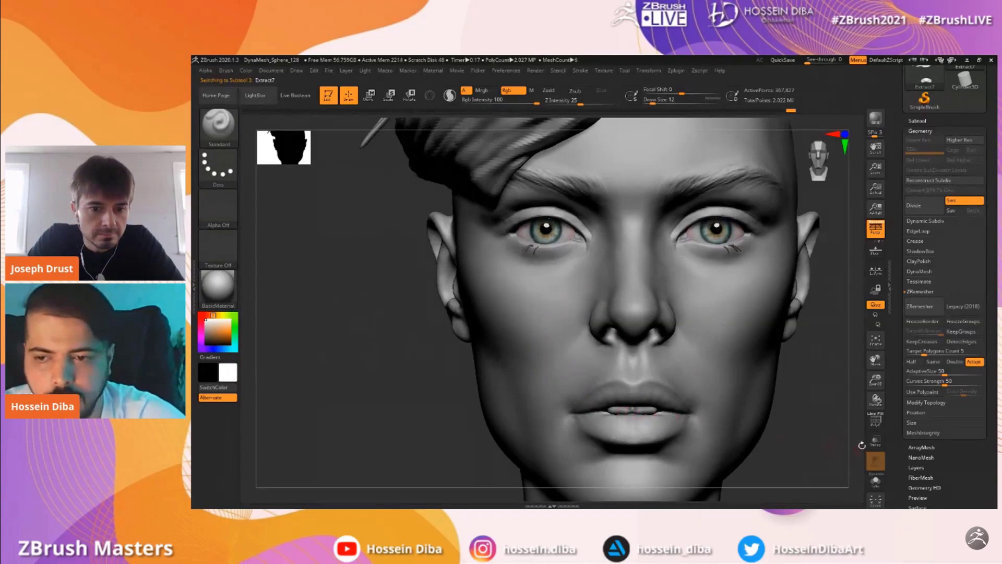
{"action": "left_click_drag", "start_coordinate": [878, 367], "coordinate": [869, 325]}
{"action": "key", "text": "ctrl+d"}
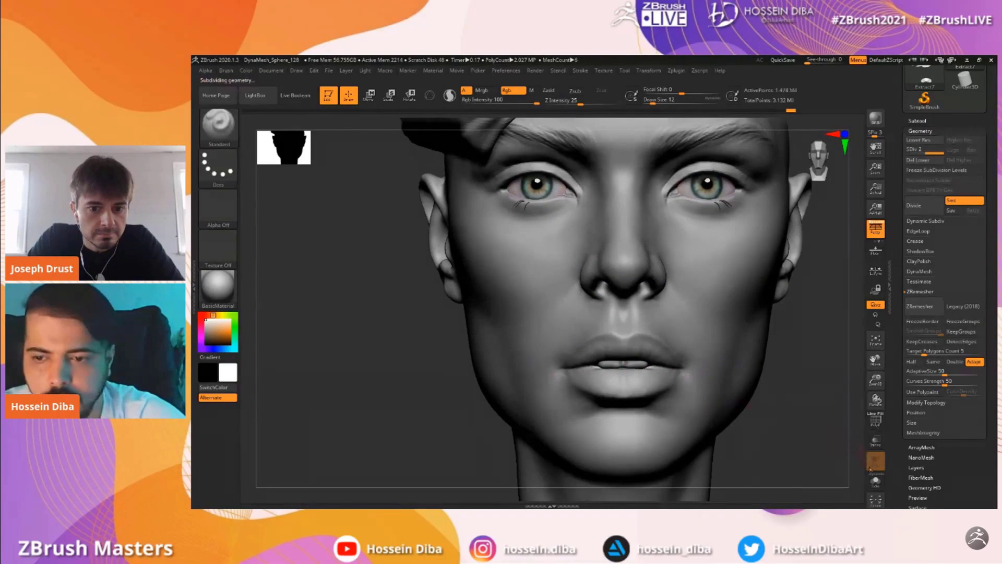
{"action": "left_click", "coordinate": [245, 71]}
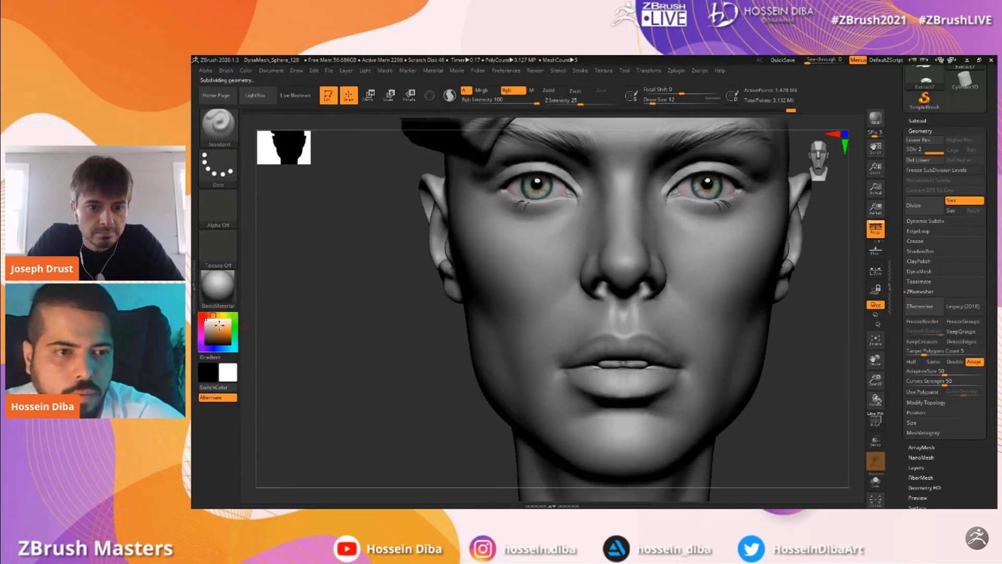
{"action": "left_click", "coordinate": [222, 299]}
{"action": "left_click", "coordinate": [207, 320]}
{"action": "left_click", "coordinate": [205, 319]}
Reselect the head and paint black along the upper eyelids with a small Standard brush
{"action": "left_click", "coordinate": [553, 319], "text": "alt"}
{"action": "left_click_drag", "start_coordinate": [875, 380], "coordinate": [870, 362]}
{"action": "left_click_drag", "start_coordinate": [870, 364], "coordinate": [878, 403]}
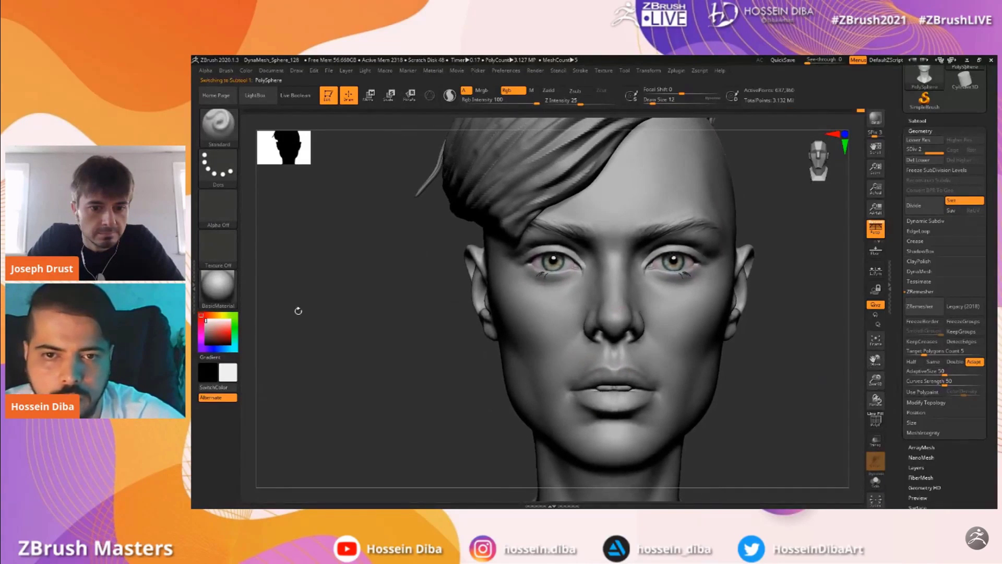
{"action": "left_click", "coordinate": [206, 343]}
{"action": "key", "text": "bracketright"}
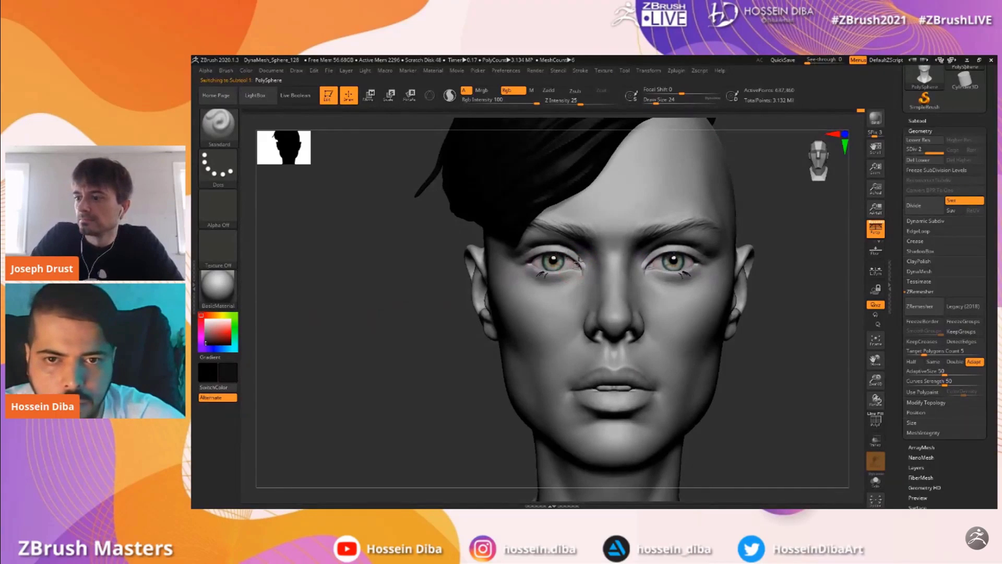
{"action": "left_click_drag", "start_coordinate": [875, 379], "coordinate": [879, 399]}
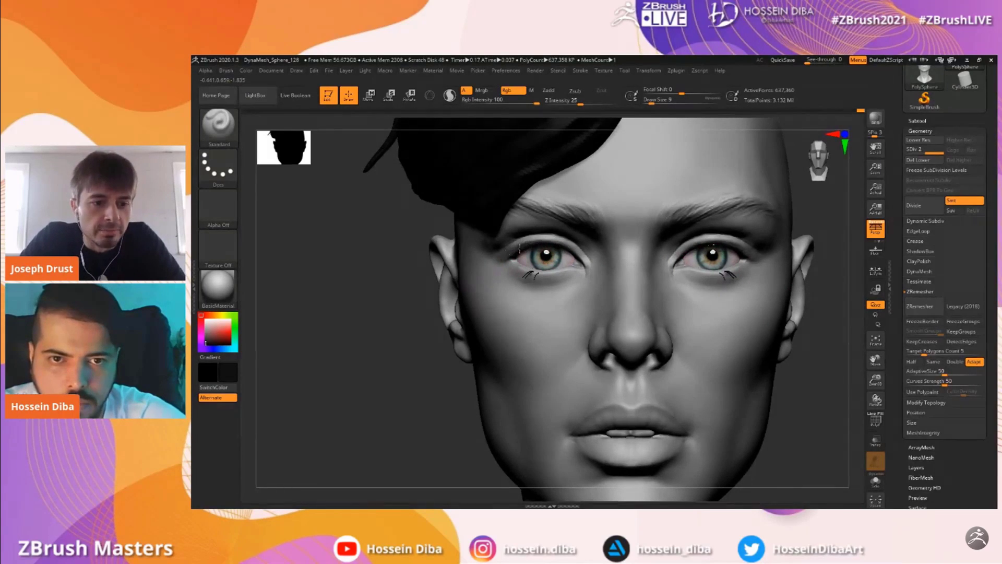
{"action": "left_click_drag", "start_coordinate": [875, 381], "coordinate": [885, 364]}
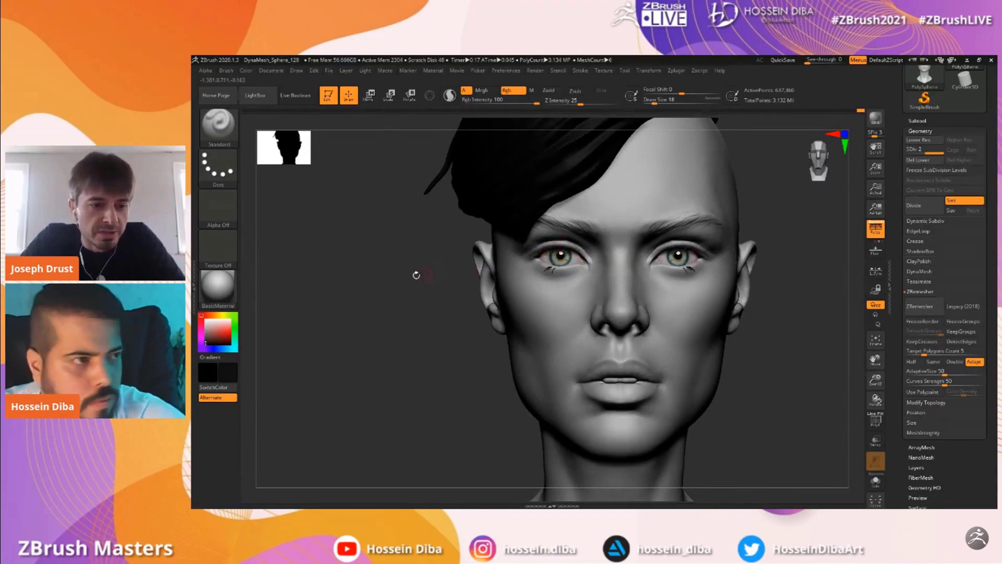
Darken the outer corners and creases of the eyes with a larger black brush
{"action": "left_click_drag", "start_coordinate": [416, 275], "coordinate": [529, 253]}
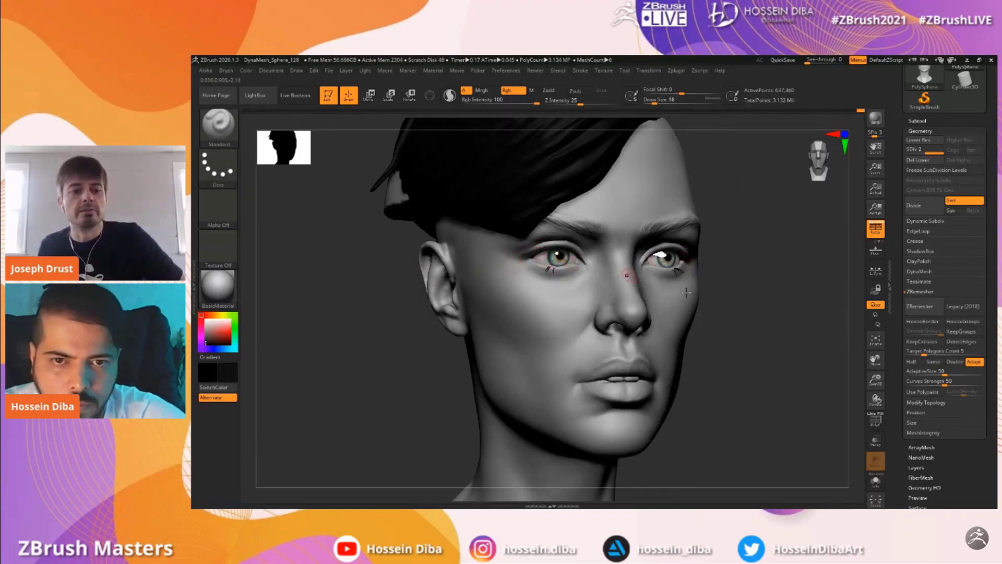
{"action": "left_click_drag", "start_coordinate": [629, 275], "coordinate": [578, 266]}
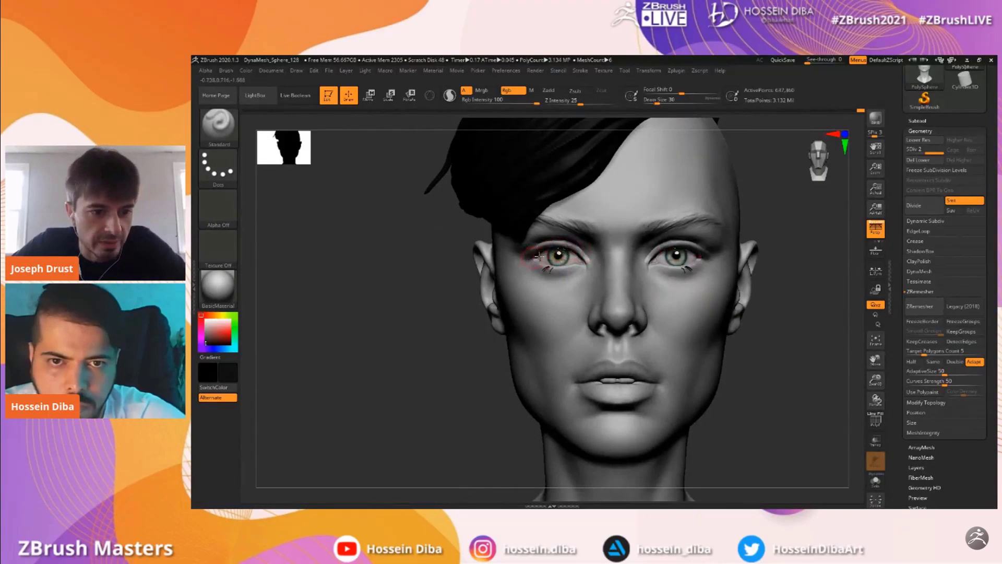
{"action": "left_click_drag", "start_coordinate": [874, 380], "coordinate": [875, 400]}
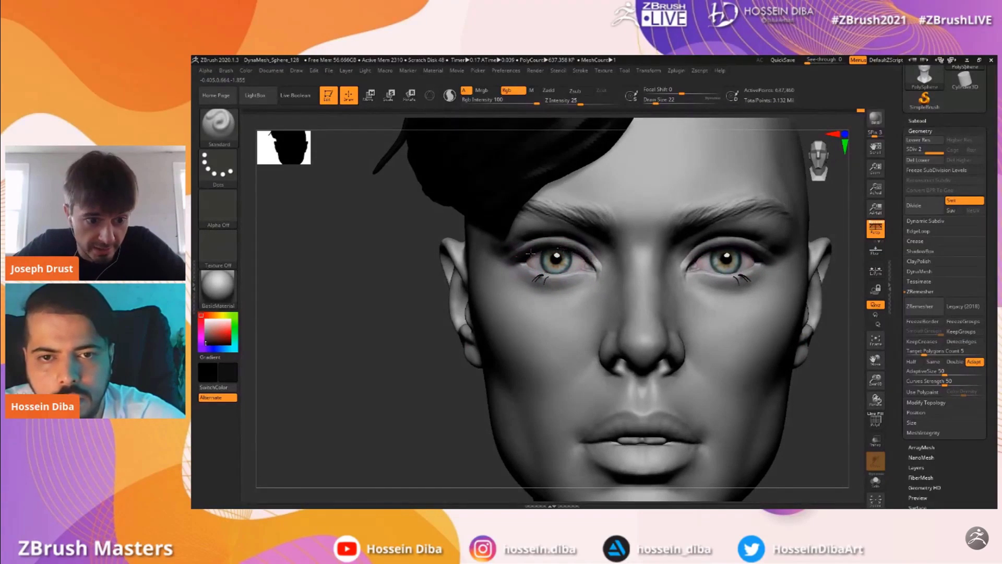
{"action": "left_click_drag", "start_coordinate": [875, 380], "coordinate": [808, 354]}
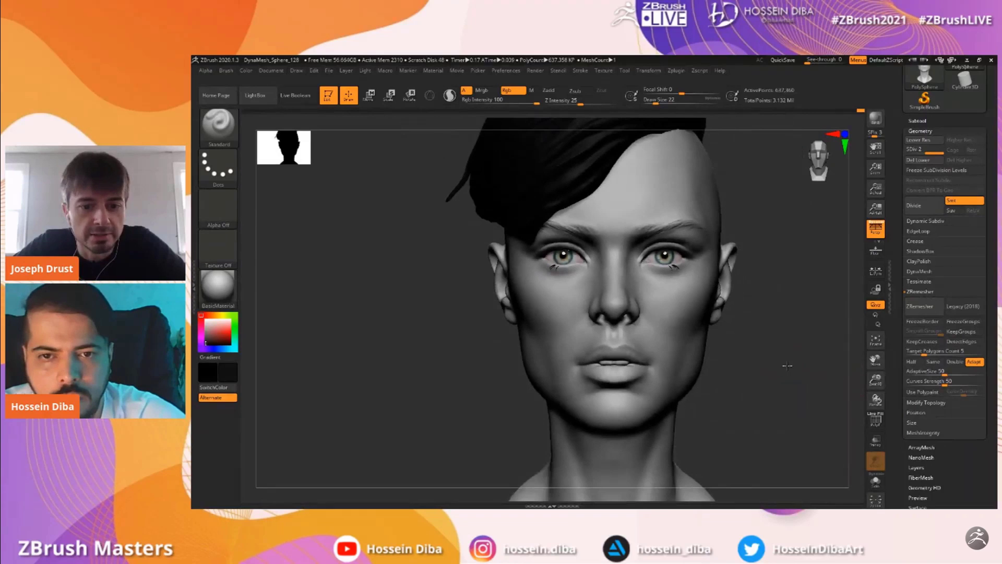
Paint black eyeliner along the lower eyelids from inner to outer corners and shade the skin around them
{"action": "left_click_drag", "start_coordinate": [874, 382], "coordinate": [875, 419]}
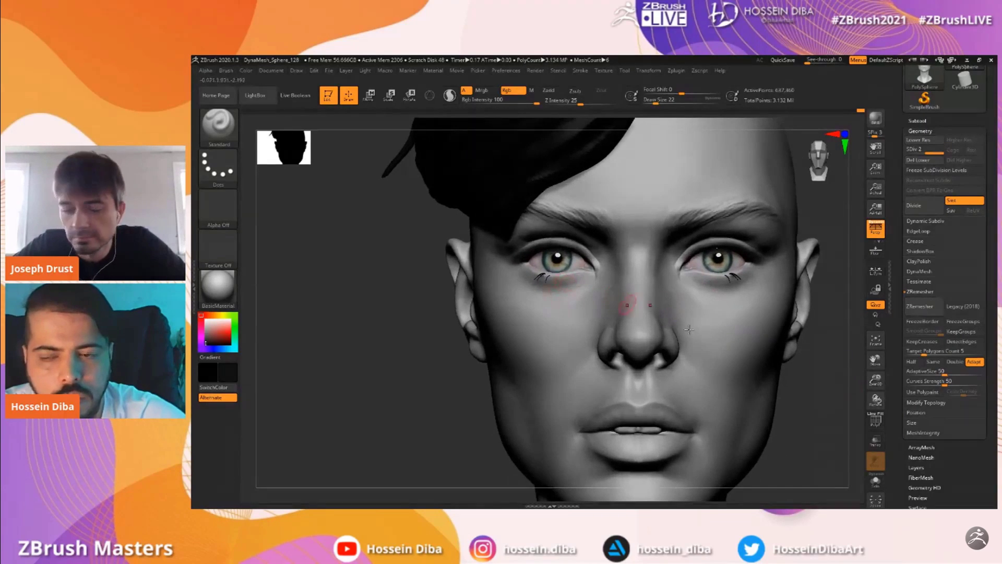
{"action": "left_click_drag", "start_coordinate": [874, 380], "coordinate": [876, 394]}
{"action": "left_click_drag", "start_coordinate": [875, 360], "coordinate": [897, 346]}
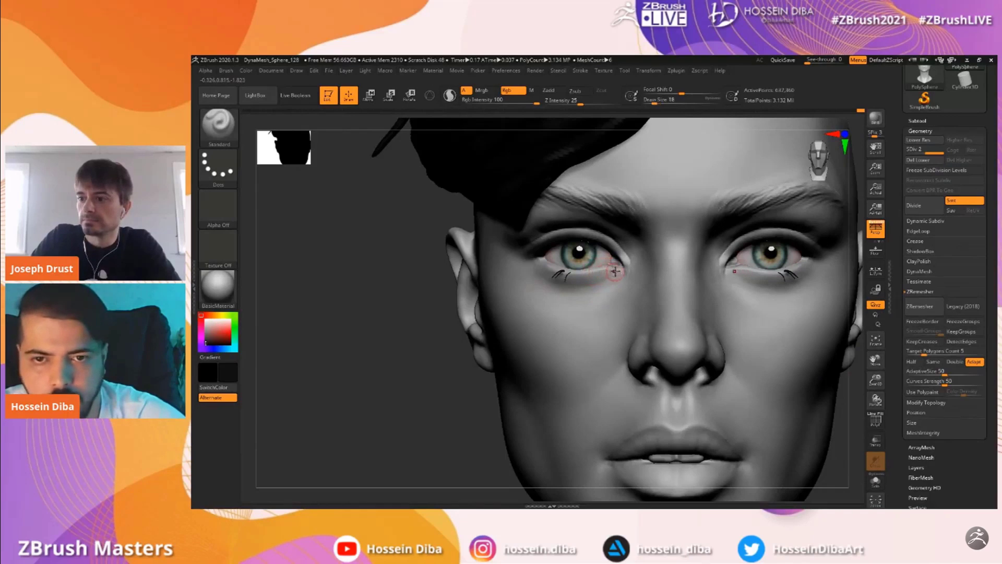
{"action": "left_click_drag", "start_coordinate": [602, 273], "coordinate": [616, 270]}
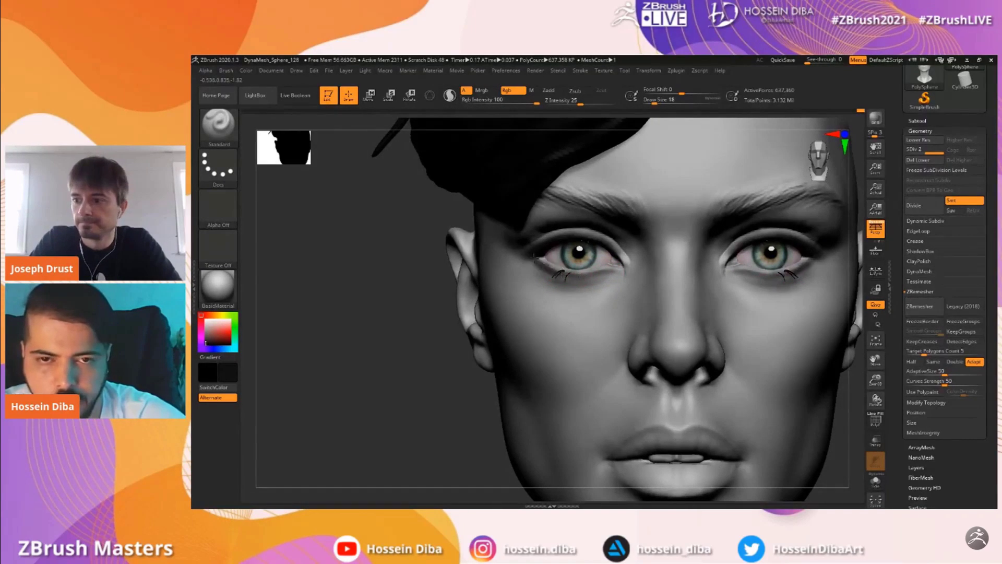
{"action": "key", "text": "]"}
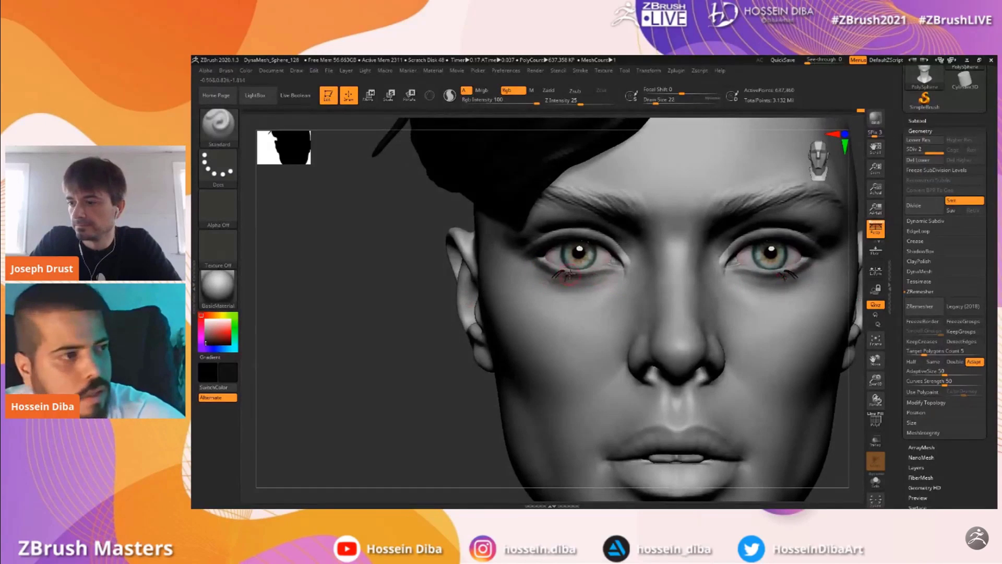
{"action": "left_click_drag", "start_coordinate": [536, 267], "coordinate": [538, 261]}
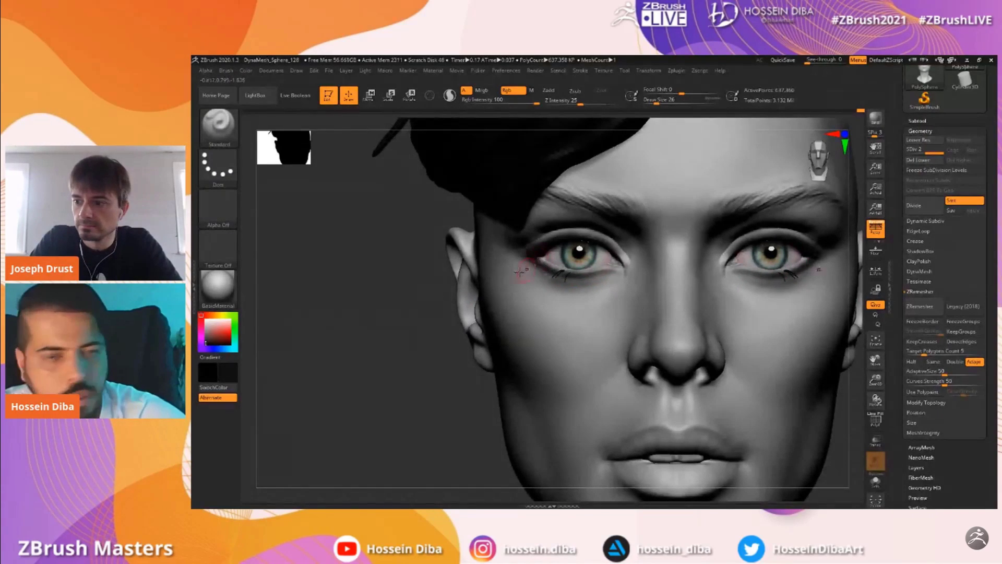
{"action": "left_click_drag", "start_coordinate": [366, 294], "coordinate": [449, 296]}
{"action": "left_click_drag", "start_coordinate": [858, 366], "coordinate": [875, 417]}
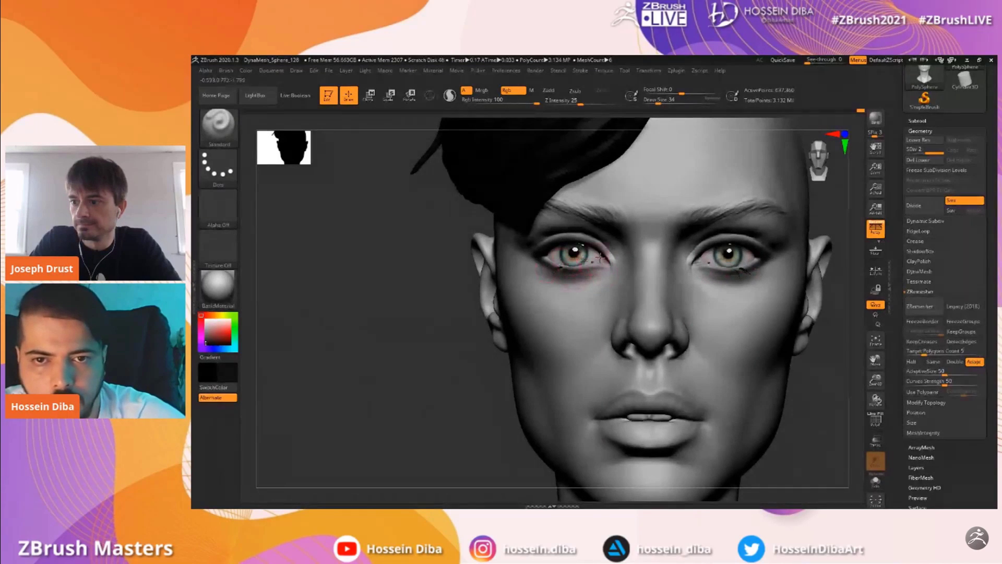
{"action": "left_click_drag", "start_coordinate": [459, 285], "coordinate": [404, 332]}
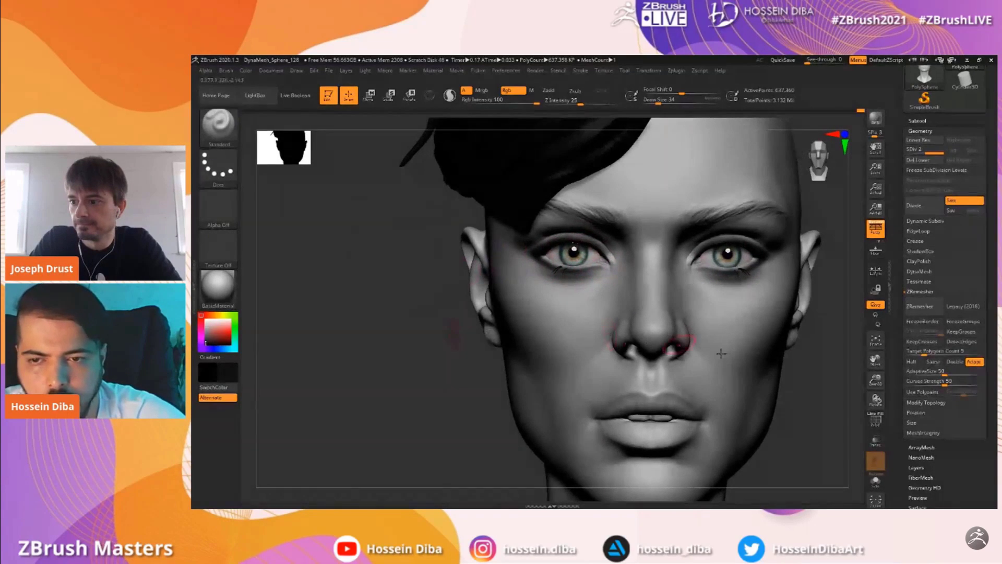
Darken the lips with black paint and touch up the lower lip with light grey
{"action": "left_click_drag", "start_coordinate": [875, 380], "coordinate": [868, 355]}
{"action": "left_click_drag", "start_coordinate": [874, 362], "coordinate": [859, 345]}
{"action": "left_click_drag", "start_coordinate": [775, 363], "coordinate": [760, 354]}
{"action": "left_click_drag", "start_coordinate": [618, 334], "coordinate": [586, 339]}
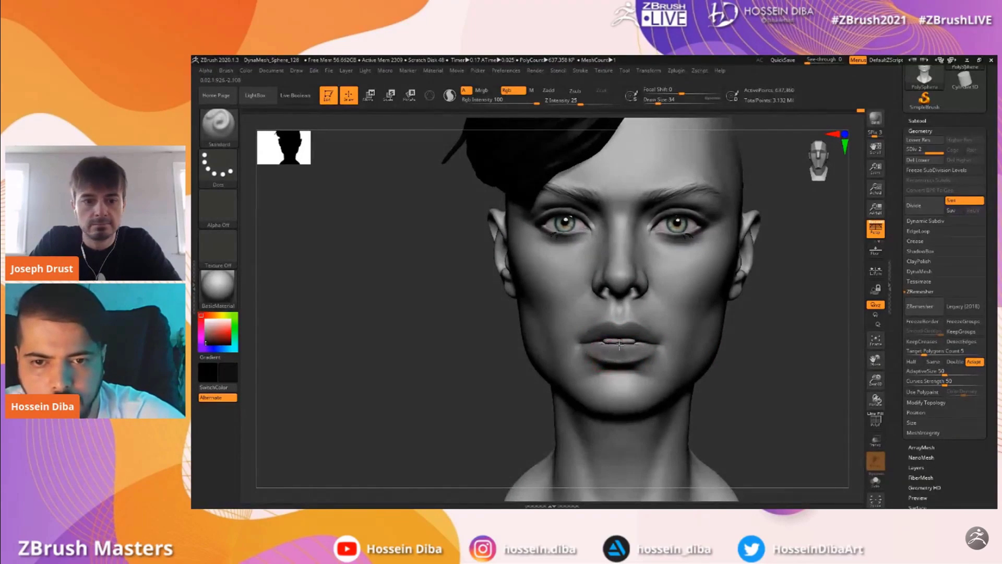
{"action": "left_click_drag", "start_coordinate": [404, 359], "coordinate": [413, 362]}
{"action": "left_click_drag", "start_coordinate": [212, 323], "coordinate": [205, 323]}
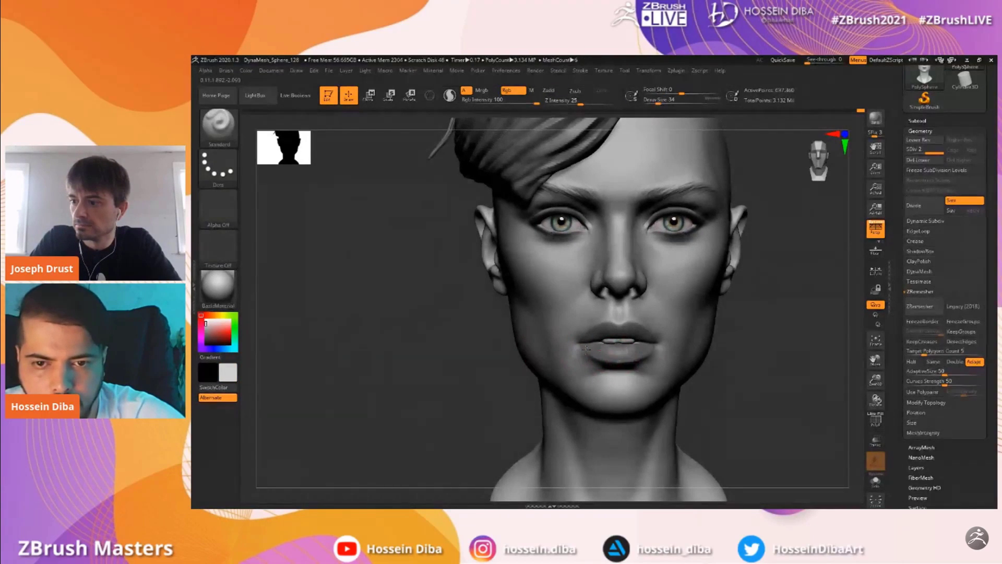
{"action": "mouse_move", "coordinate": [408, 369]}
{"action": "left_mouse_down"}
{"action": "mouse_move", "coordinate": [697, 345]}
{"action": "mouse_move", "coordinate": [716, 365]}
{"action": "mouse_move", "coordinate": [707, 336]}
{"action": "mouse_move", "coordinate": [634, 340]}
{"action": "left_mouse_up"}
Adjust the shape of the lips with the Move brush from a three-quarter view
{"action": "left_click", "coordinate": [219, 139]}
{"action": "left_click", "coordinate": [512, 133]}
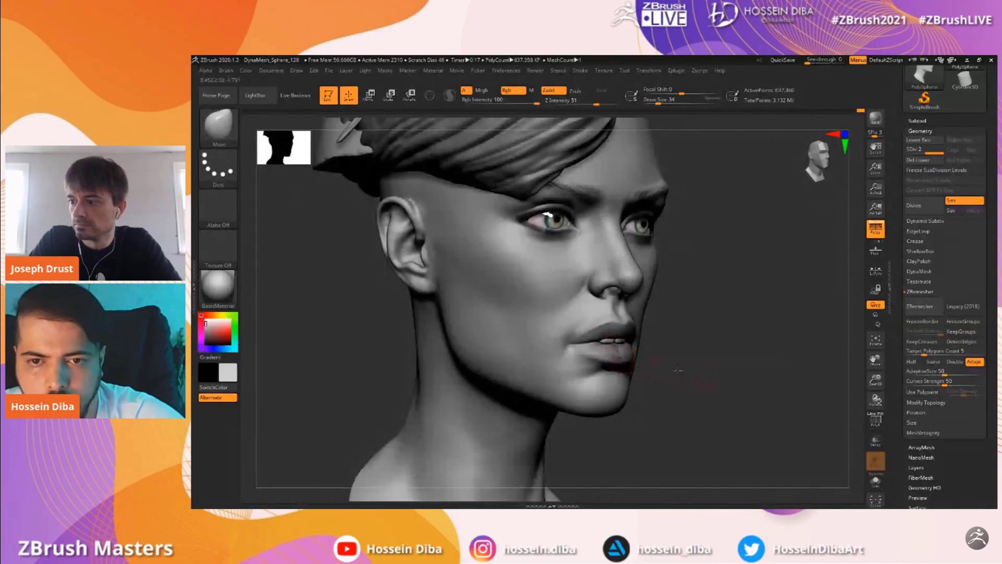
{"action": "left_click_drag", "start_coordinate": [696, 375], "coordinate": [640, 369], "text": "shift"}
{"action": "left_click_drag", "start_coordinate": [874, 382], "coordinate": [854, 389]}
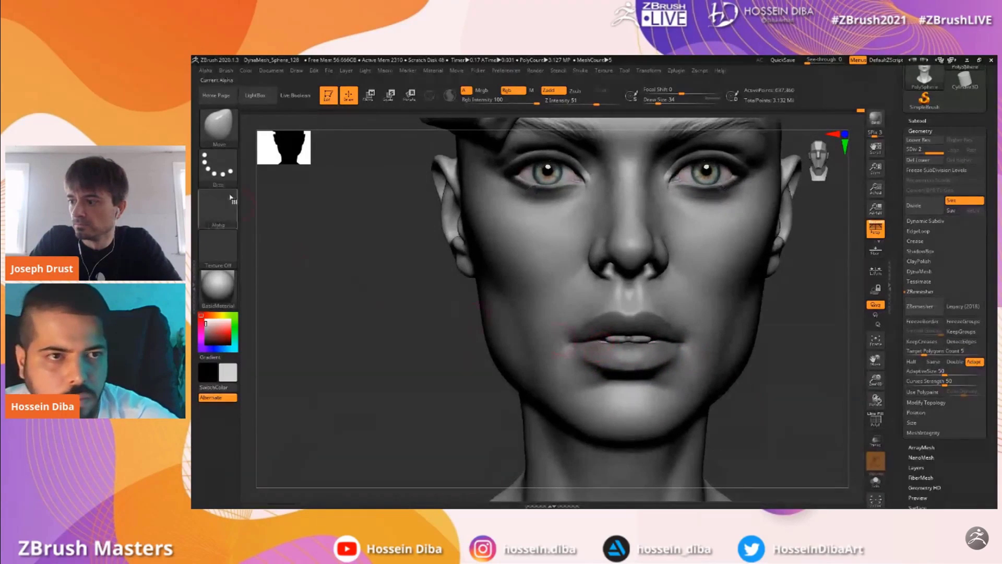
Paint black along the lip parting and mouth corners with a small Standard brush, then shade the lower lip with a larger one
{"action": "left_click", "coordinate": [219, 128]}
{"action": "left_click", "coordinate": [633, 137]}
{"action": "left_click_drag", "start_coordinate": [657, 102], "coordinate": [644, 107]}
{"action": "left_click_drag", "start_coordinate": [213, 341], "coordinate": [205, 344]}
{"action": "left_click_drag", "start_coordinate": [342, 351], "coordinate": [365, 353]}
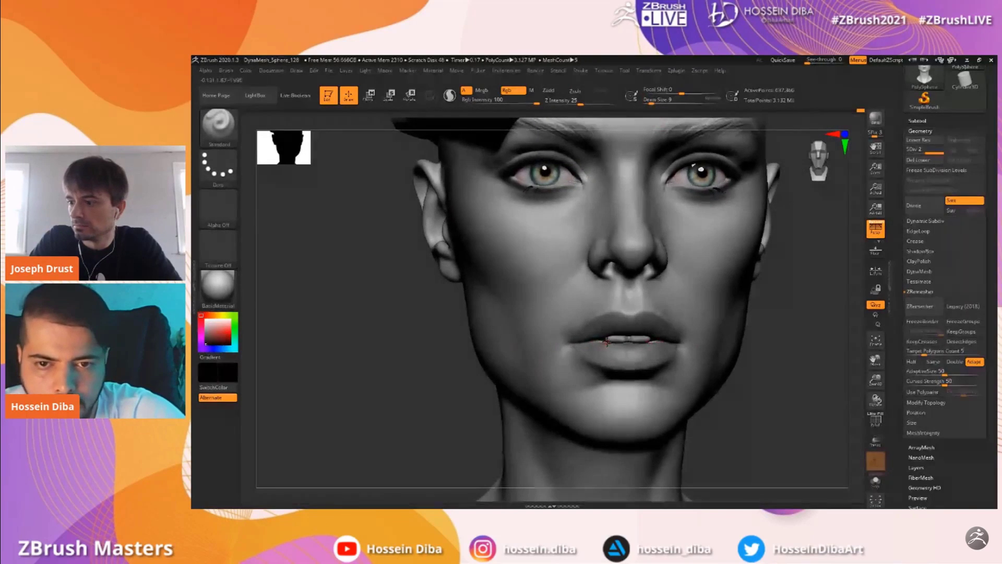
{"action": "left_click_drag", "start_coordinate": [416, 385], "coordinate": [400, 385]}
{"action": "key", "text": "bracketright"}
{"action": "left_click_drag", "start_coordinate": [481, 363], "coordinate": [613, 345]}
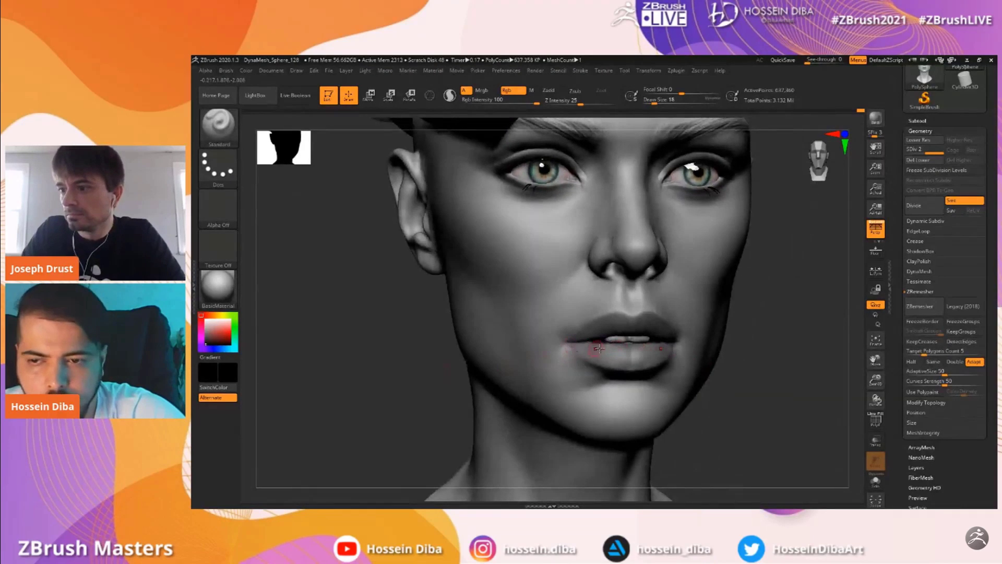
Darken both eyebrows with black paint using a larger Standard brush, working from front and three-quarter views
{"action": "left_click_drag", "start_coordinate": [866, 376], "coordinate": [869, 363]}
{"action": "left_click_drag", "start_coordinate": [830, 360], "coordinate": [775, 378]}
{"action": "left_click_drag", "start_coordinate": [875, 379], "coordinate": [875, 393]}
{"action": "left_click_drag", "start_coordinate": [876, 360], "coordinate": [851, 401]}
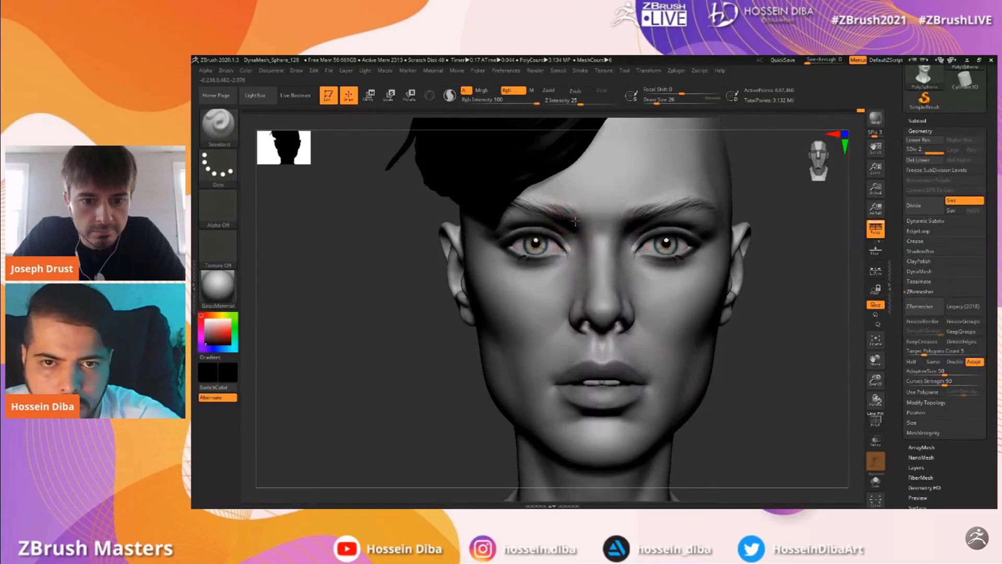
{"action": "left_click_drag", "start_coordinate": [548, 206], "coordinate": [533, 206]}
{"action": "left_click_drag", "start_coordinate": [875, 360], "coordinate": [862, 381]}
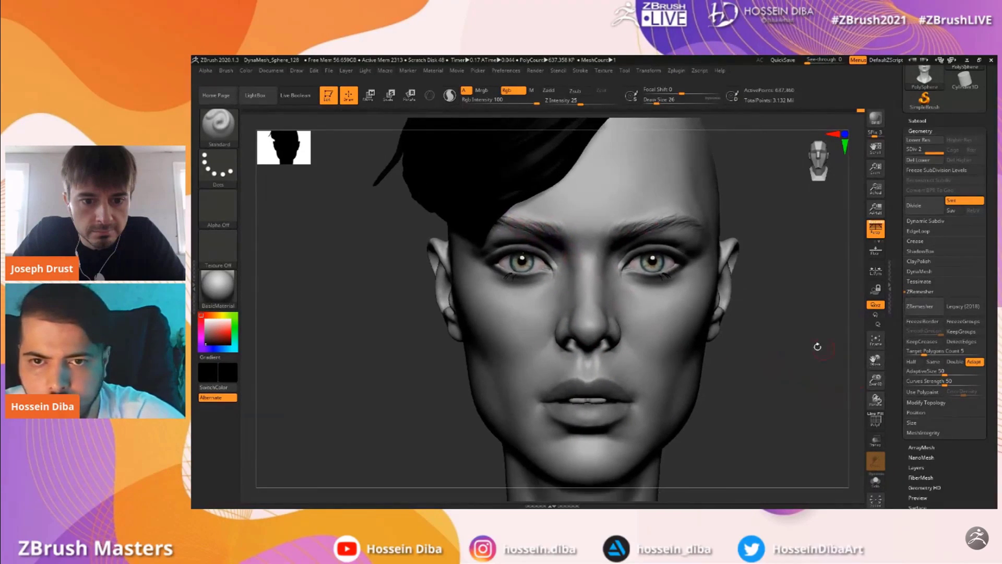
{"action": "left_click_drag", "start_coordinate": [832, 349], "coordinate": [786, 348]}
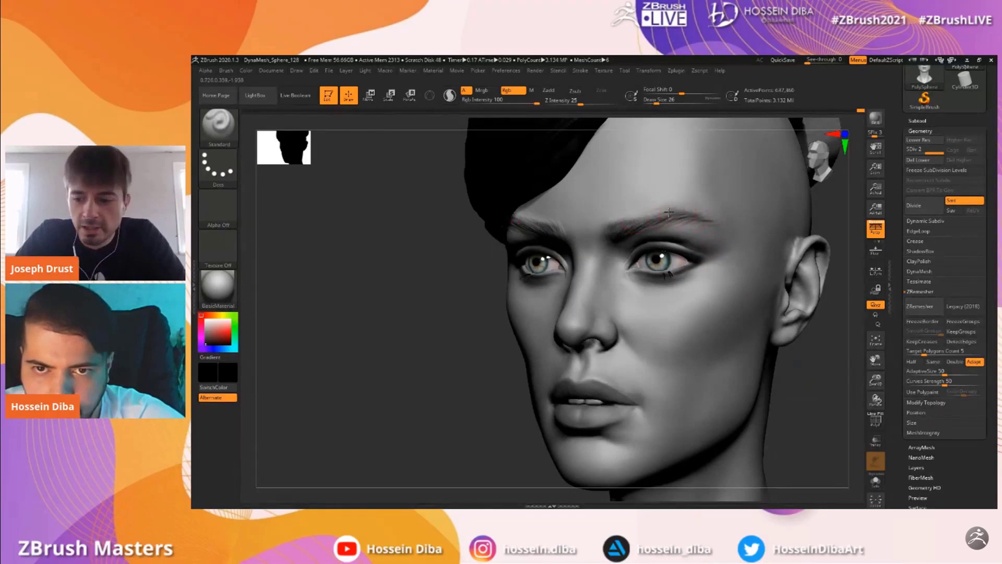
{"action": "left_click_drag", "start_coordinate": [400, 325], "coordinate": [440, 319]}
{"action": "mouse_move", "coordinate": [875, 380]}
{"action": "left_mouse_down"}
{"action": "mouse_move", "coordinate": [874, 362]}
{"action": "mouse_move", "coordinate": [860, 377]}
{"action": "left_mouse_up"}
{"action": "left_click_drag", "start_coordinate": [776, 335], "coordinate": [799, 334]}
{"action": "left_click_drag", "start_coordinate": [876, 380], "coordinate": [878, 396]}
{"action": "left_click_drag", "start_coordinate": [876, 360], "coordinate": [872, 379]}
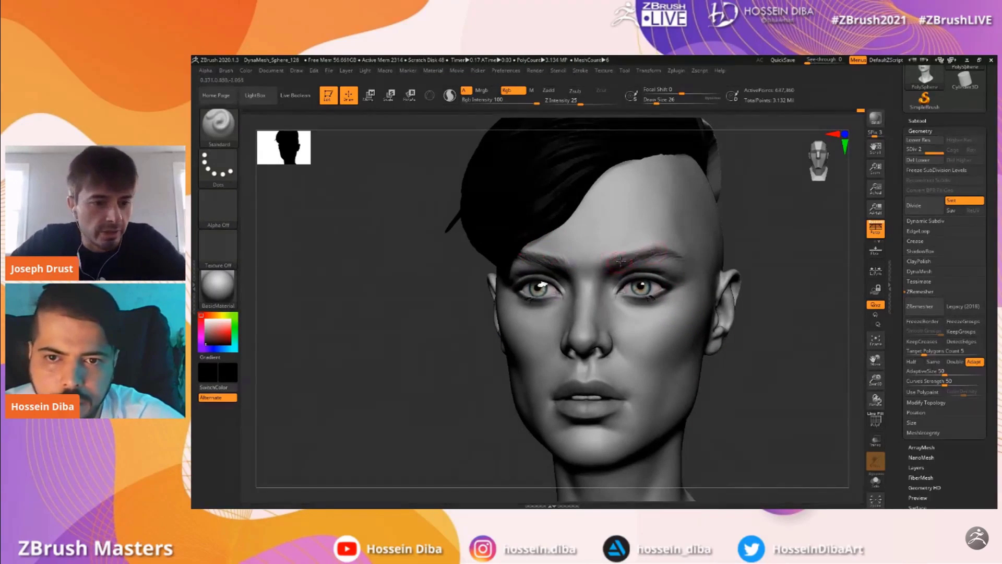
{"action": "left_click_drag", "start_coordinate": [876, 380], "coordinate": [876, 362]}
{"action": "left_click_drag", "start_coordinate": [875, 360], "coordinate": [864, 363]}
{"action": "left_click_drag", "start_coordinate": [791, 347], "coordinate": [726, 345], "text": "shift"}
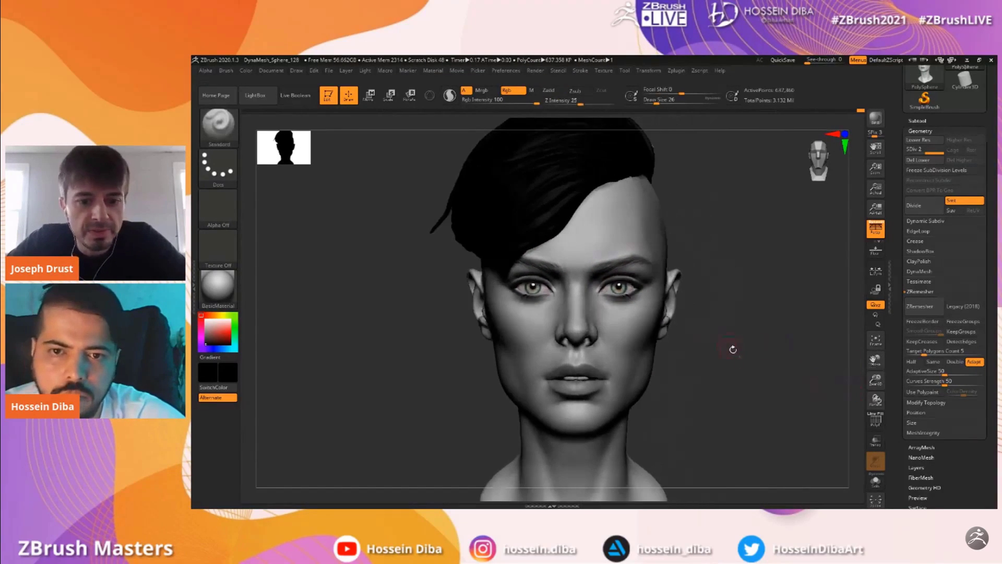
Select the main side-swept hair piece and fill it with white, then pick a light grey colour
{"action": "mouse_move", "coordinate": [876, 380]}
{"action": "left_mouse_down"}
{"action": "mouse_move", "coordinate": [875, 393]}
{"action": "mouse_move", "coordinate": [902, 372]}
{"action": "left_mouse_up"}
{"action": "left_click", "coordinate": [538, 230], "text": "alt"}
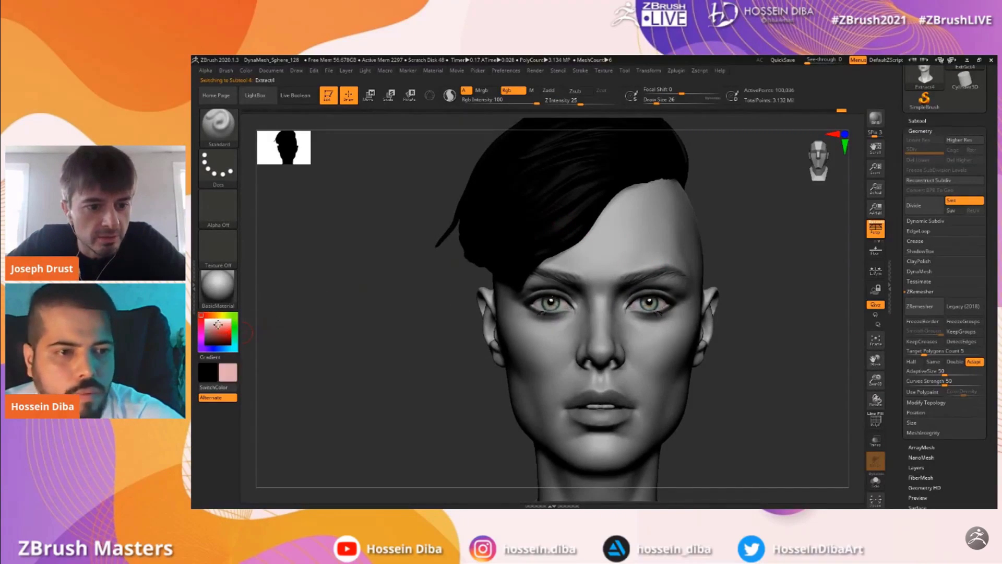
{"action": "left_click_drag", "start_coordinate": [858, 387], "coordinate": [832, 380], "text": "alt"}
{"action": "left_click_drag", "start_coordinate": [440, 181], "coordinate": [450, 175], "text": "alt"}
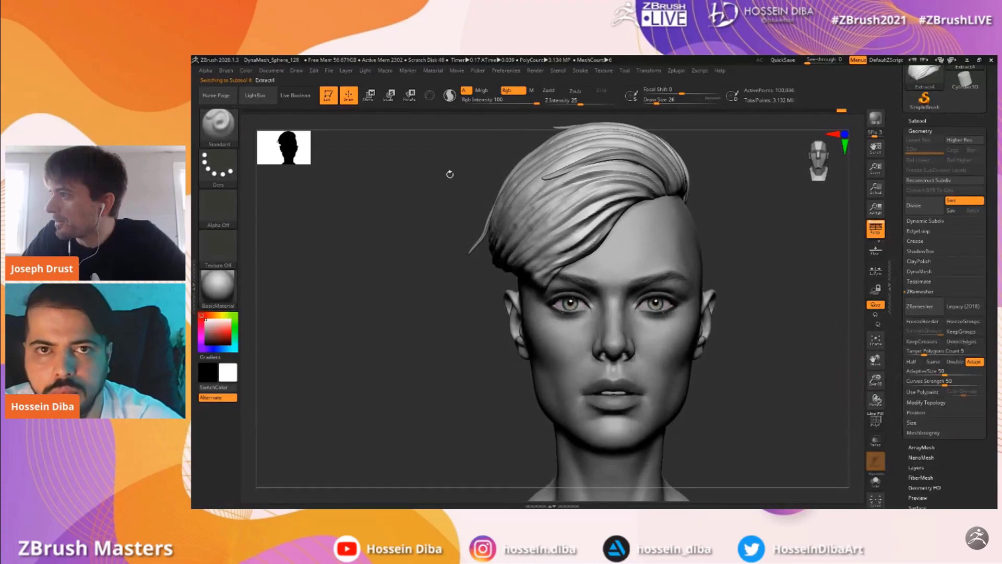
{"action": "left_click", "coordinate": [246, 70]}
{"action": "left_click_drag", "start_coordinate": [209, 341], "coordinate": [206, 329]}
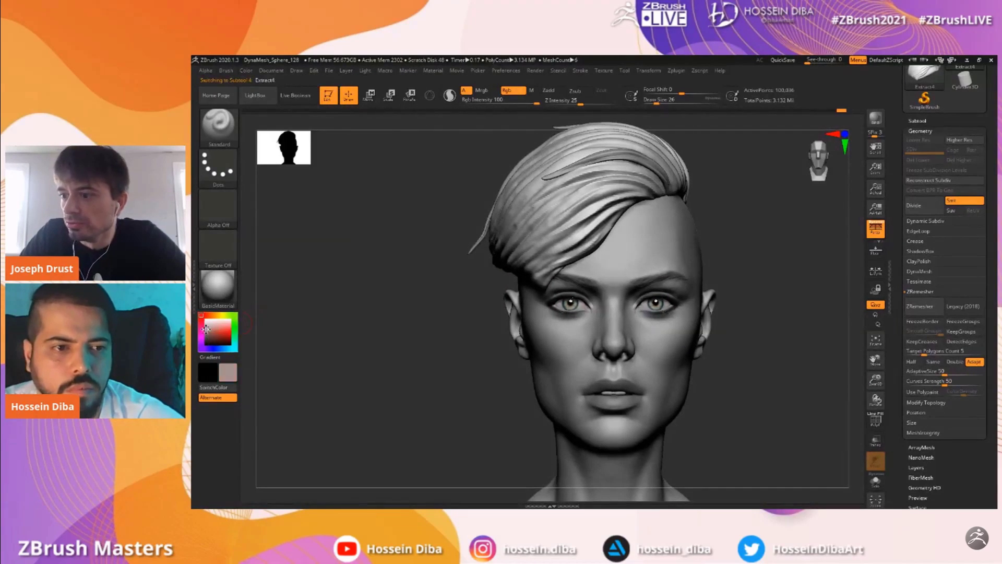
Select the thin loose hair strands over the side-swept hair and fill them with white
{"action": "left_click_drag", "start_coordinate": [884, 362], "coordinate": [891, 408]}
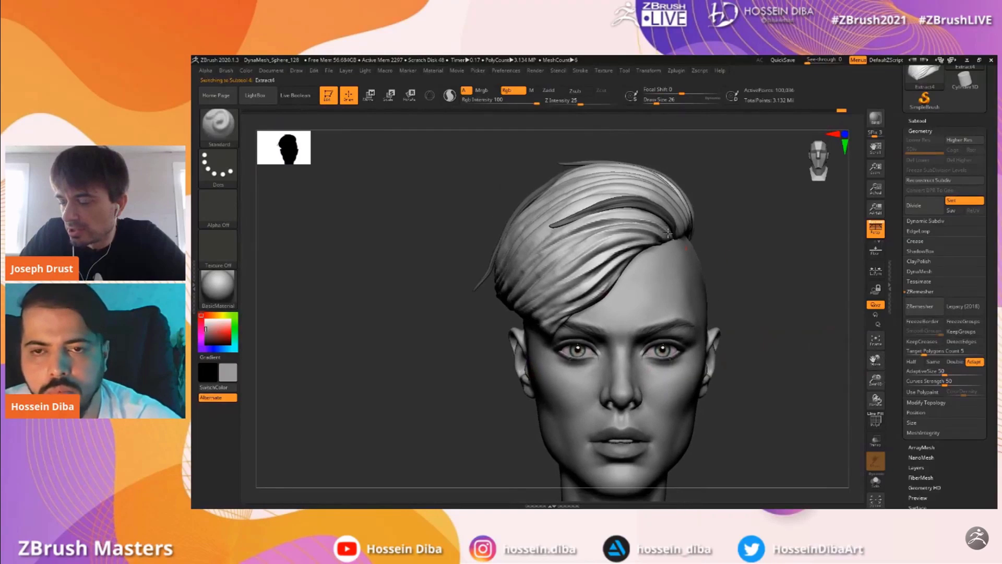
{"action": "left_click", "coordinate": [638, 210], "text": "alt"}
{"action": "left_click_drag", "start_coordinate": [213, 324], "coordinate": [203, 318]}
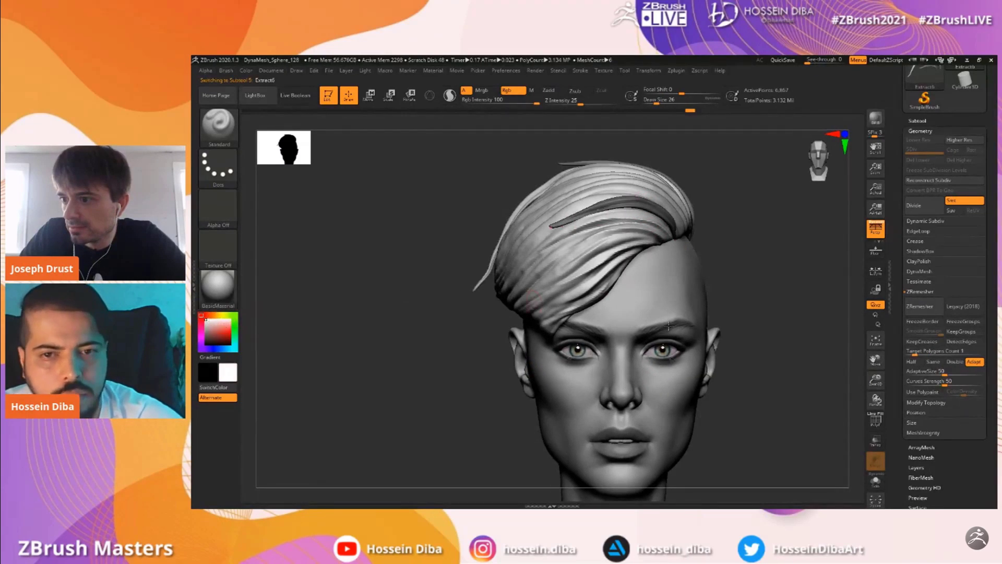
{"action": "left_click_drag", "start_coordinate": [873, 362], "coordinate": [859, 379]}
{"action": "left_click_drag", "start_coordinate": [810, 343], "coordinate": [790, 344]}
{"action": "left_click", "coordinate": [246, 70]}
{"action": "left_click_drag", "start_coordinate": [451, 212], "coordinate": [412, 266]}
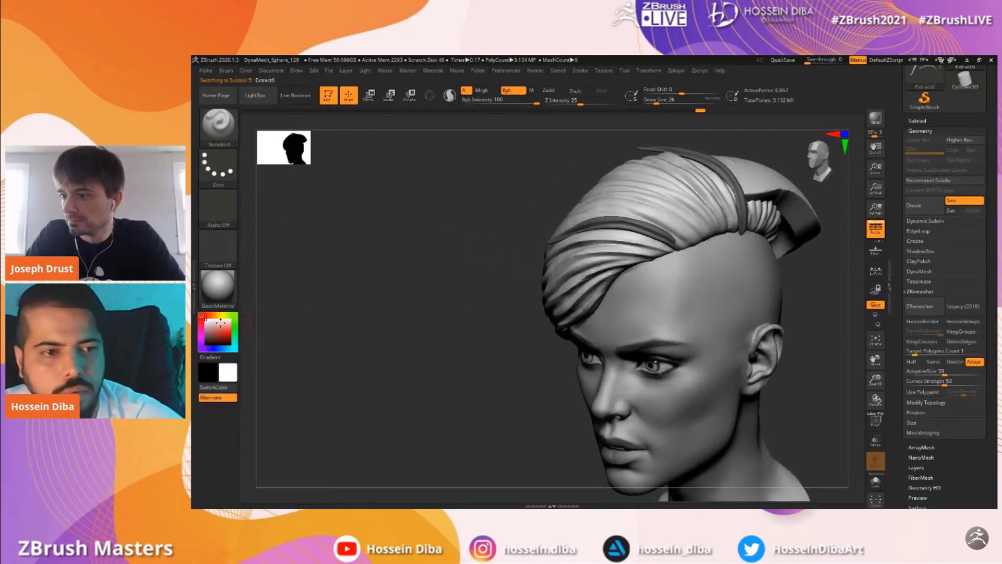
{"action": "left_click_drag", "start_coordinate": [873, 366], "coordinate": [804, 392]}
Select the curved shell mesh at the back of the hair and isolate it in Solo mode
{"action": "left_click", "coordinate": [644, 227], "text": "alt"}
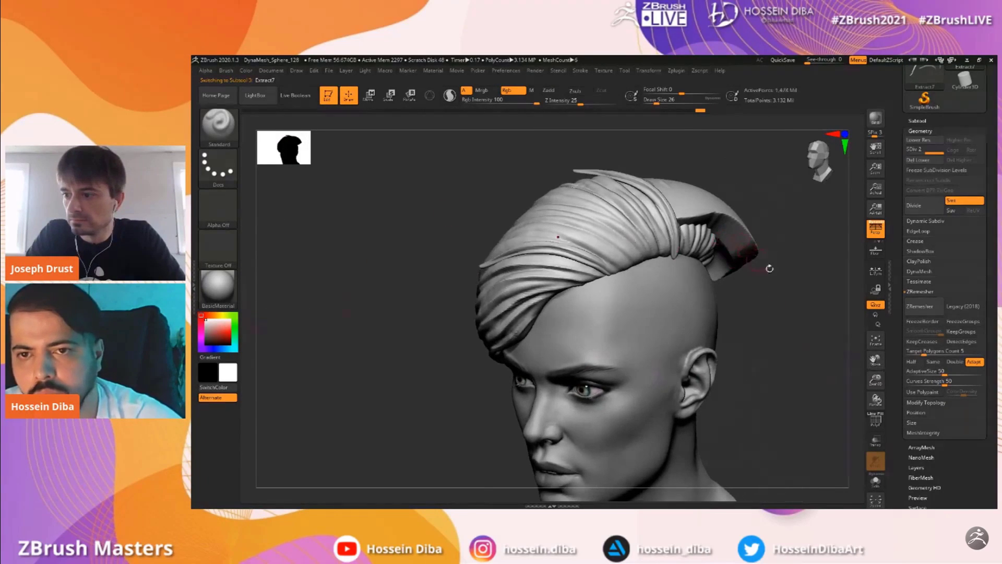
{"action": "left_click_drag", "start_coordinate": [833, 328], "coordinate": [799, 333]}
{"action": "left_click", "coordinate": [875, 480]}
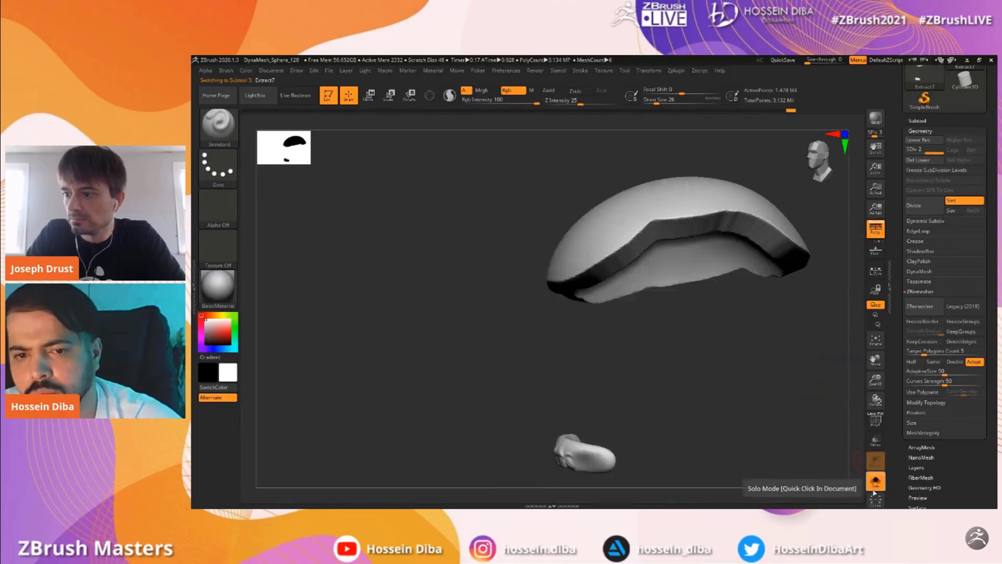
{"action": "left_click", "coordinate": [875, 480]}
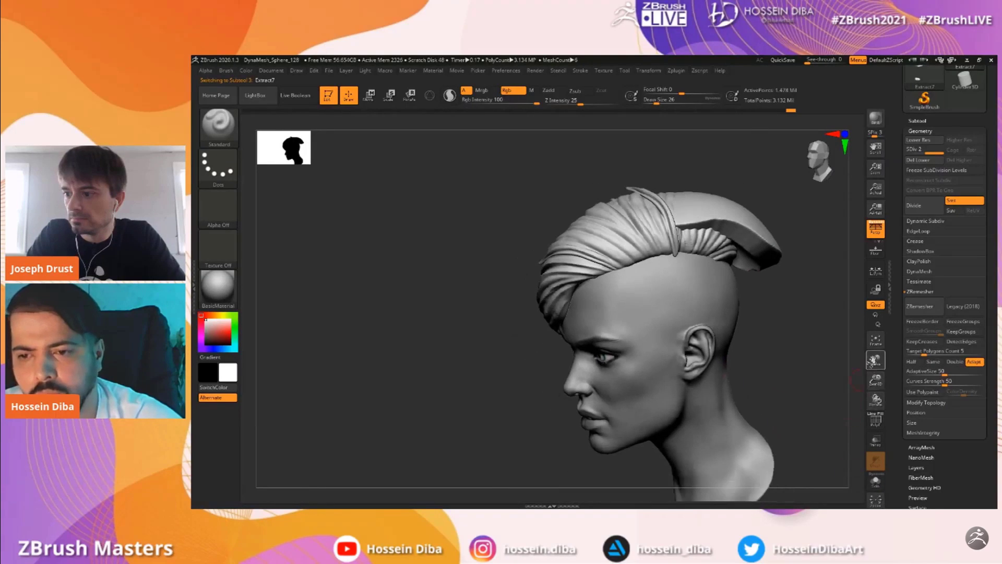
{"action": "left_click", "coordinate": [875, 480]}
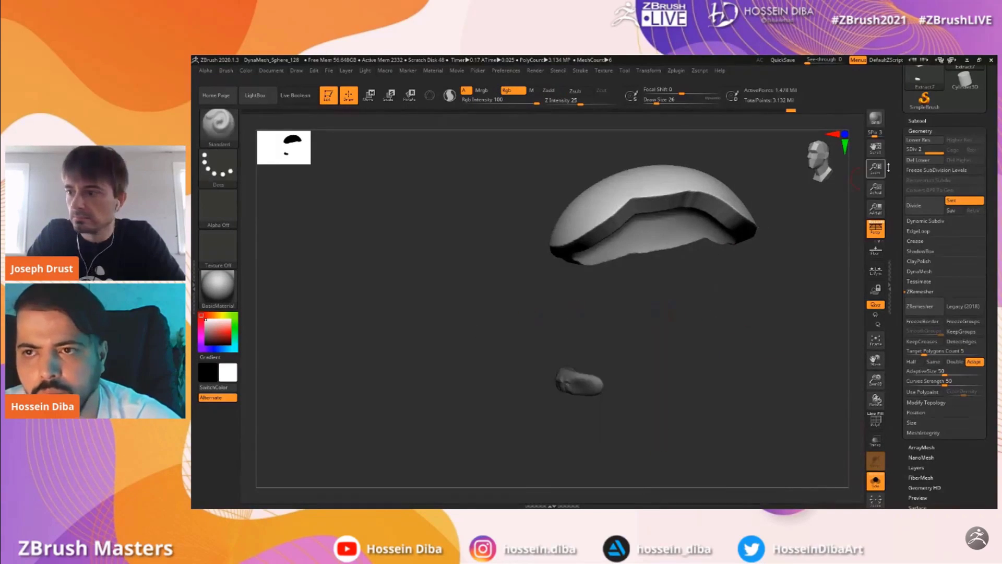
Split the isolated mesh into separate subtools with Groups Split
{"action": "left_click", "coordinate": [917, 121]}
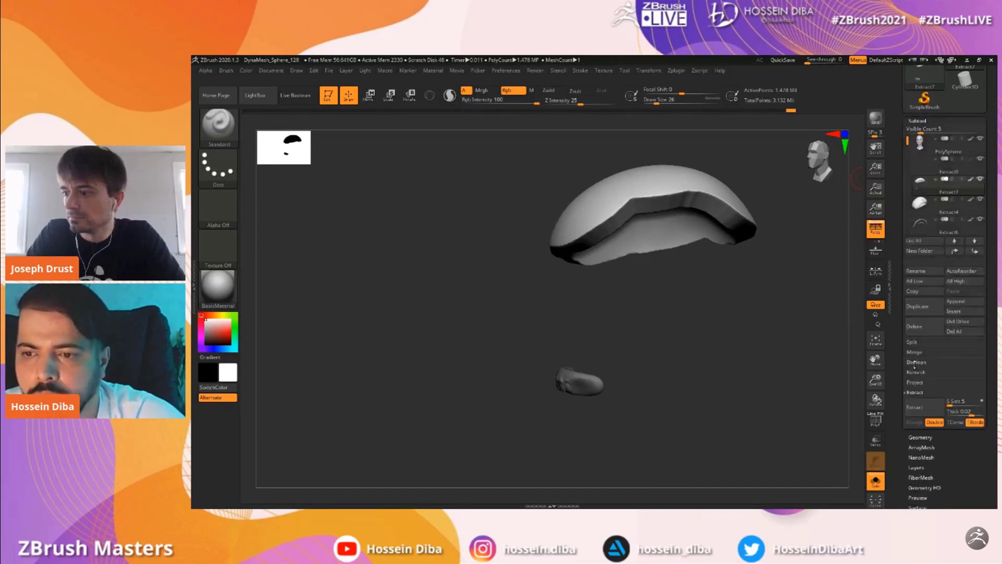
{"action": "left_click", "coordinate": [917, 121]}
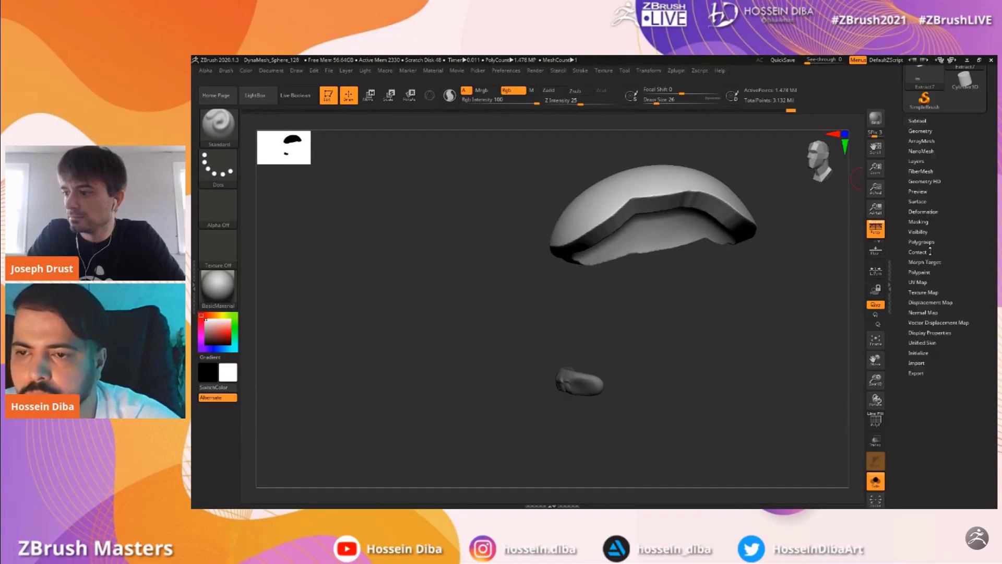
{"action": "left_click", "coordinate": [920, 272]}
{"action": "left_click", "coordinate": [919, 272]}
{"action": "left_click", "coordinate": [922, 242]}
{"action": "left_click", "coordinate": [927, 393]}
{"action": "left_click", "coordinate": [917, 120]}
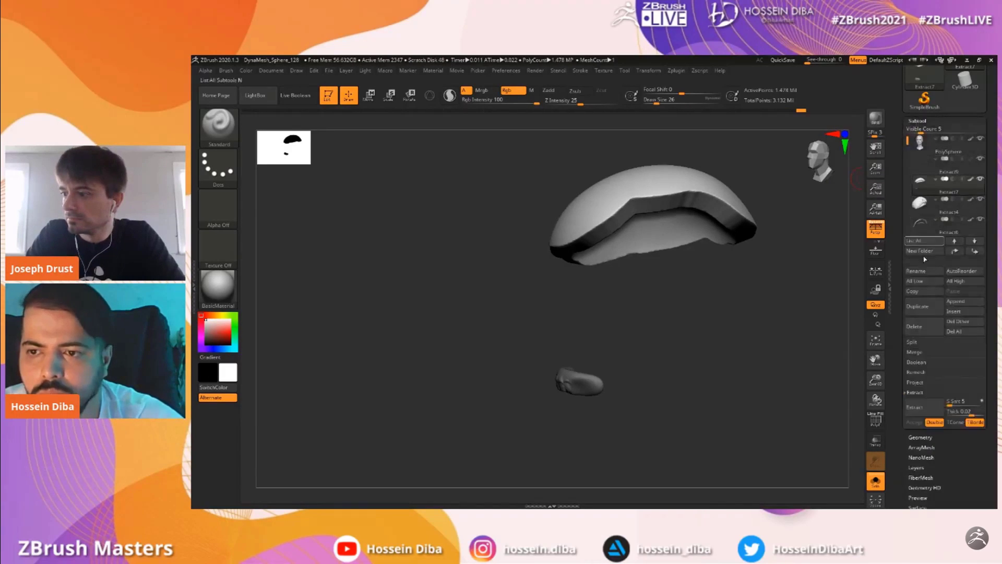
{"action": "left_click_drag", "start_coordinate": [949, 470], "coordinate": [949, 406]}
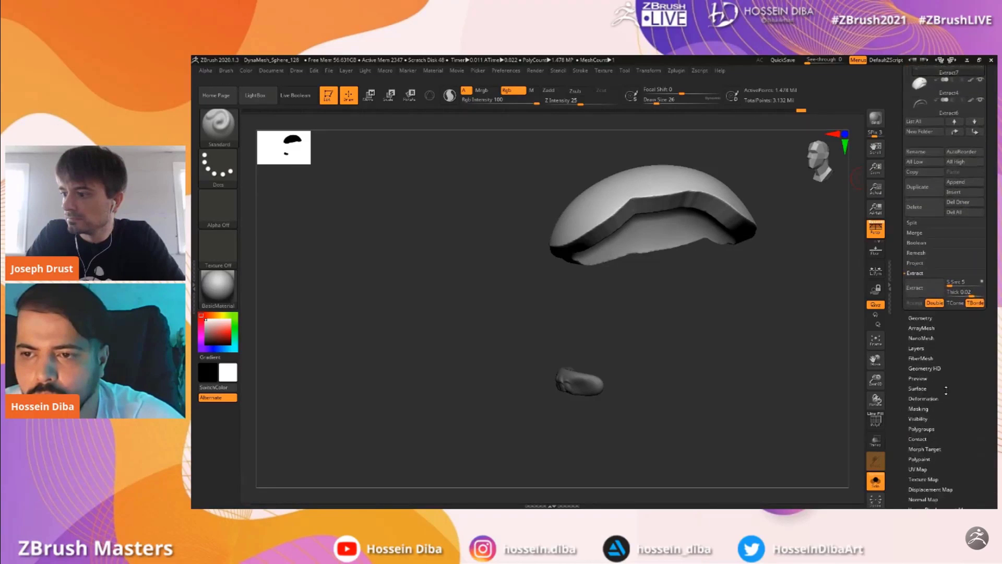
{"action": "left_click", "coordinate": [912, 223]}
{"action": "left_click", "coordinate": [965, 233]}
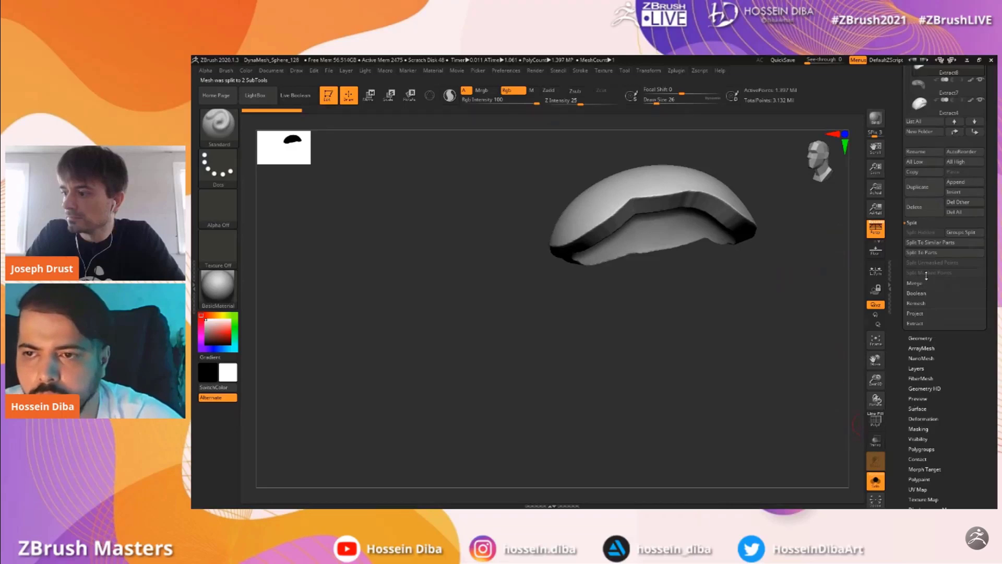
Delete the curved back hair shell subtool and show the complete head again from the front
{"action": "left_click", "coordinate": [915, 207]}
{"action": "left_click", "coordinate": [845, 229]}
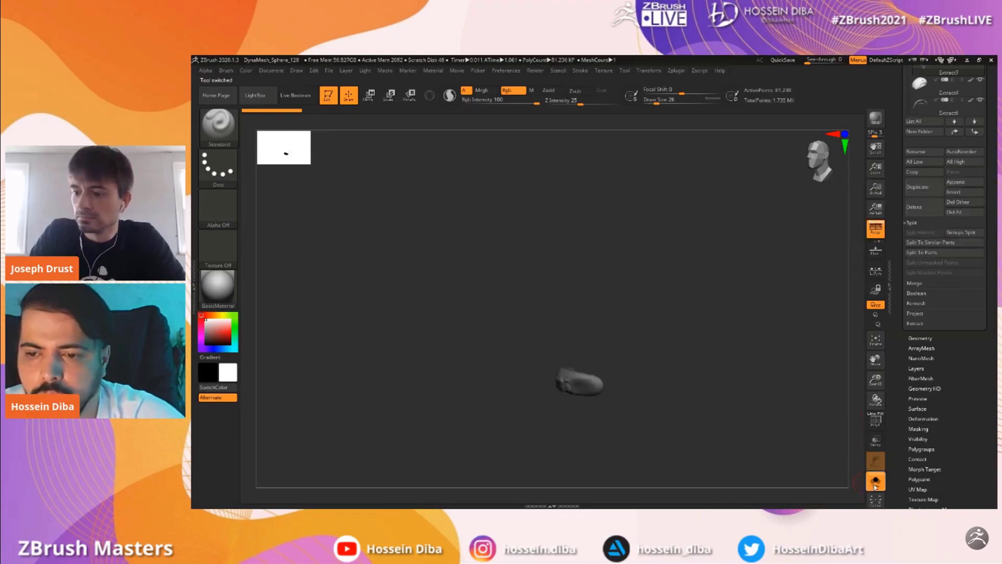
{"action": "left_click_drag", "start_coordinate": [487, 354], "coordinate": [522, 313], "text": "shift"}
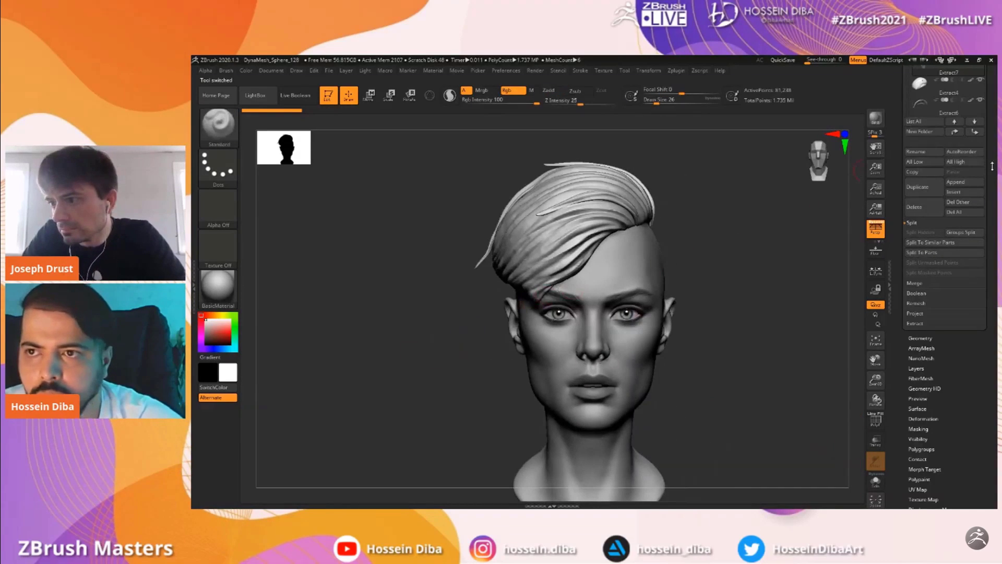
{"action": "left_click_drag", "start_coordinate": [911, 68], "coordinate": [914, 150]}
{"action": "left_click", "coordinate": [917, 96]}
Select the eye subtool and switch to the Move brush
{"action": "left_click_drag", "start_coordinate": [875, 378], "coordinate": [876, 399]}
{"action": "left_click_drag", "start_coordinate": [875, 363], "coordinate": [876, 309]}
{"action": "left_click", "coordinate": [623, 280], "text": "alt"}
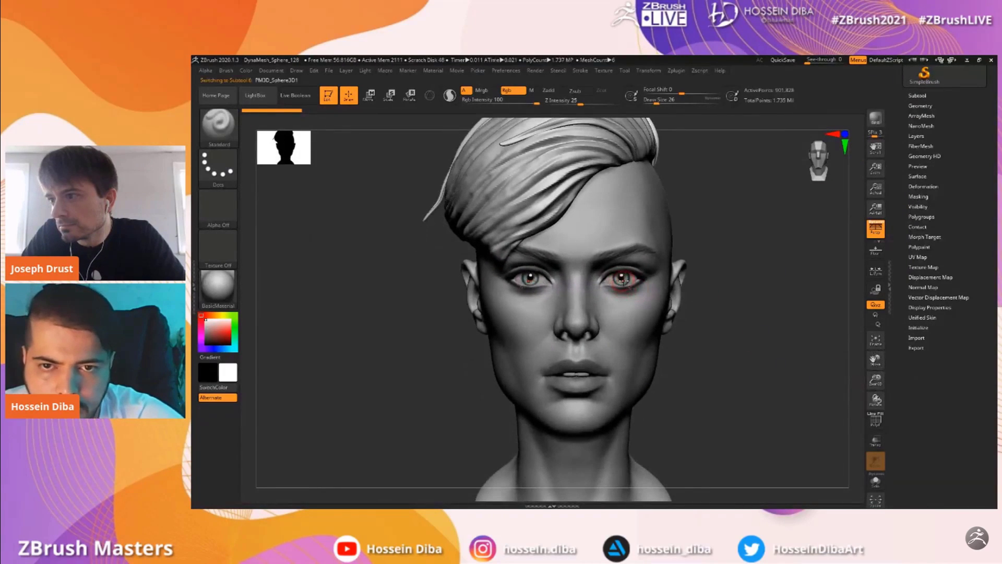
{"action": "left_click_drag", "start_coordinate": [874, 360], "coordinate": [893, 349]}
{"action": "left_click", "coordinate": [222, 130]}
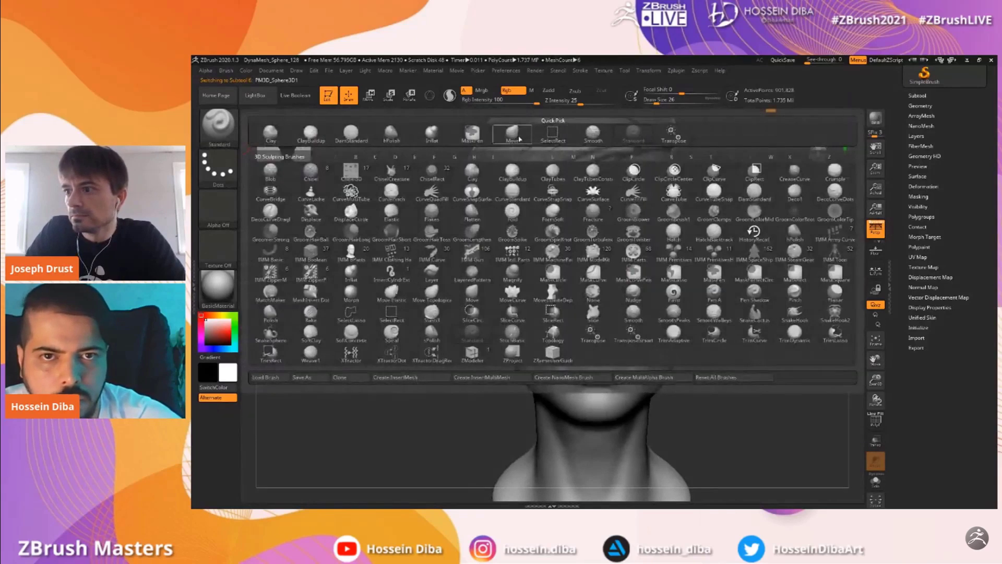
{"action": "left_click", "coordinate": [512, 134]}
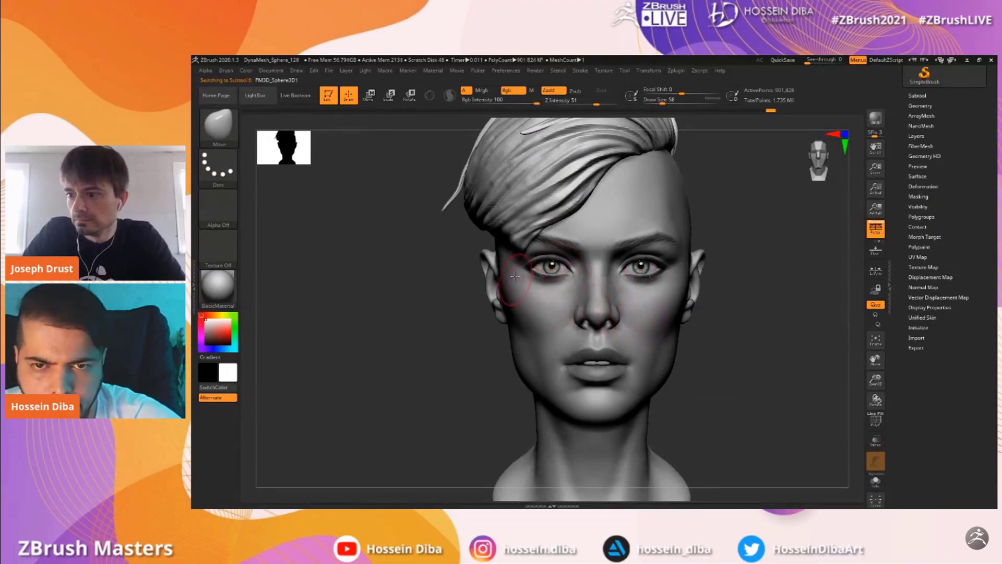
{"action": "left_click", "coordinate": [404, 311]}
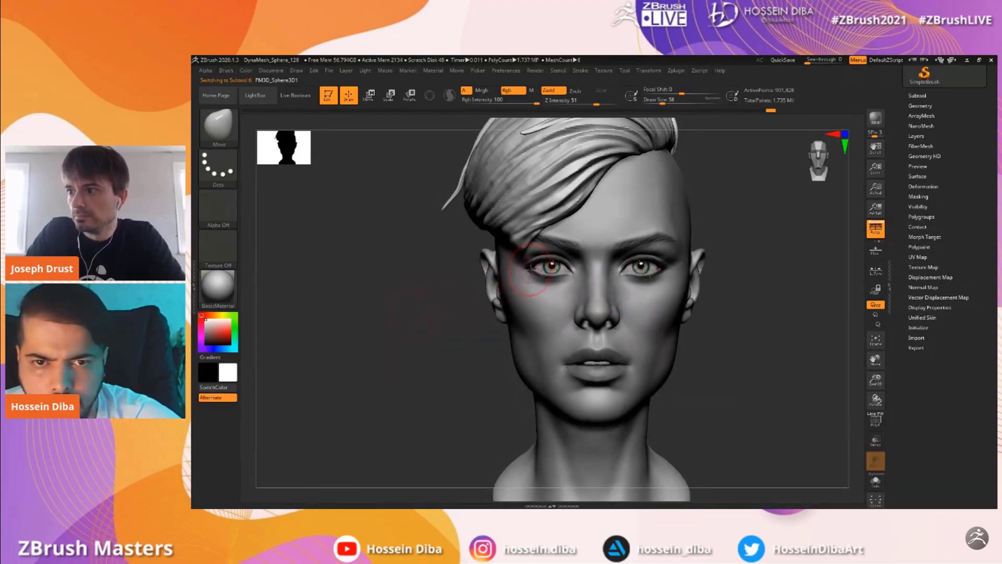
{"action": "left_click_drag", "start_coordinate": [875, 379], "coordinate": [875, 386]}
{"action": "left_click_drag", "start_coordinate": [829, 314], "coordinate": [834, 316]}
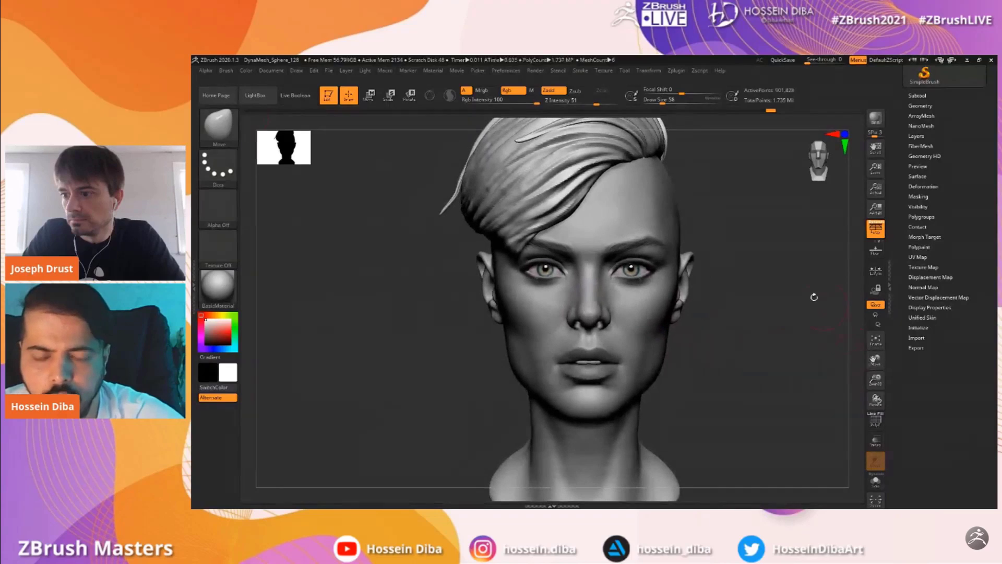
{"action": "left_click_drag", "start_coordinate": [875, 380], "coordinate": [876, 357]}
Set the Image Plane's image size to 130 in the texture settings
{"action": "left_click", "coordinate": [698, 72]}
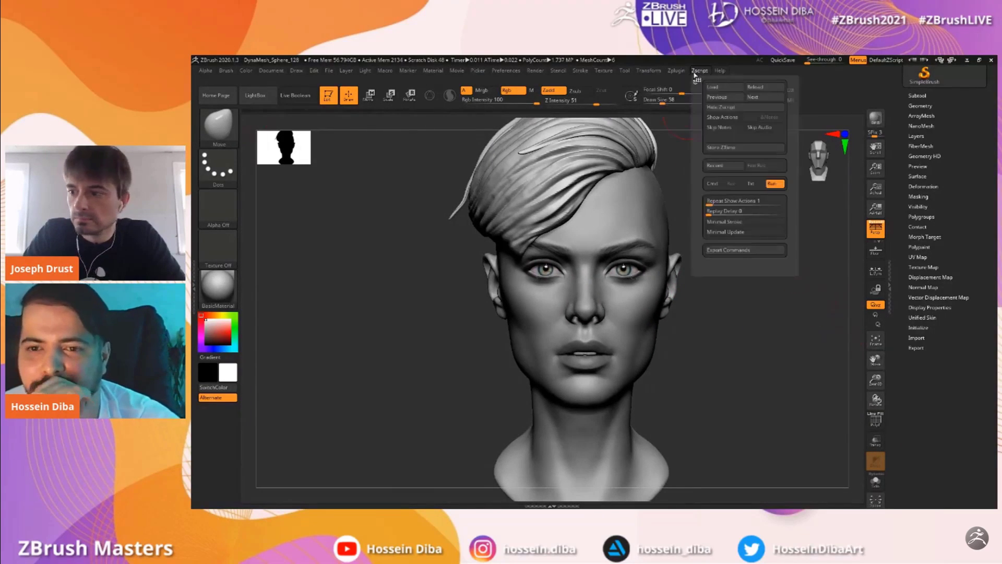
{"action": "left_click_drag", "start_coordinate": [835, 361], "coordinate": [700, 147]}
{"action": "left_click", "coordinate": [604, 71]}
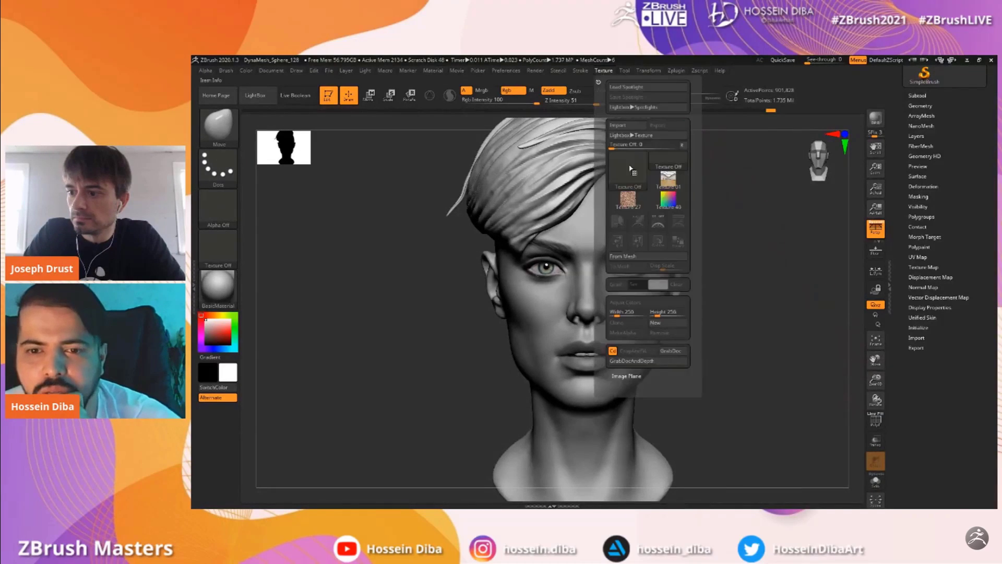
{"action": "left_click", "coordinate": [633, 374]}
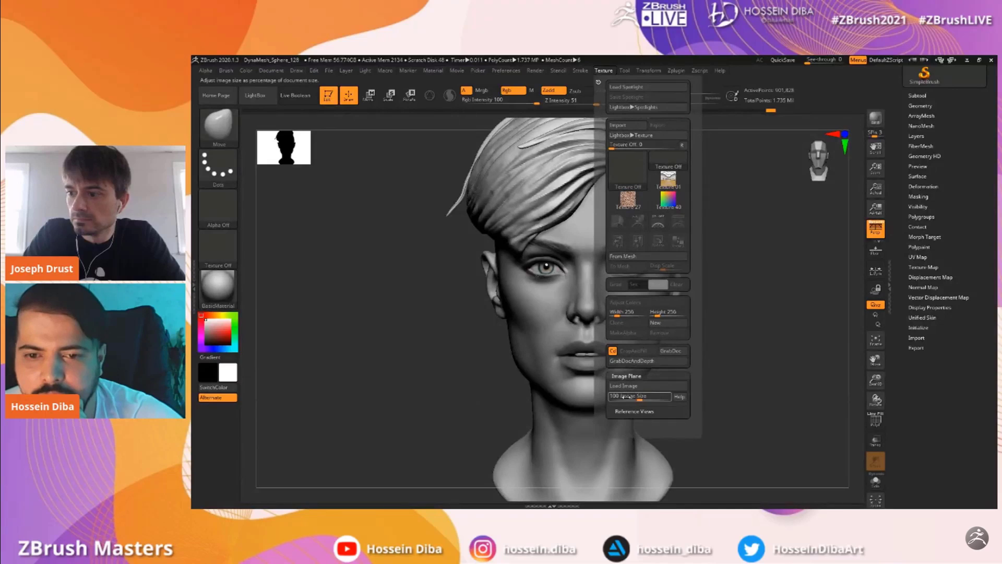
{"action": "left_click", "coordinate": [622, 399]}
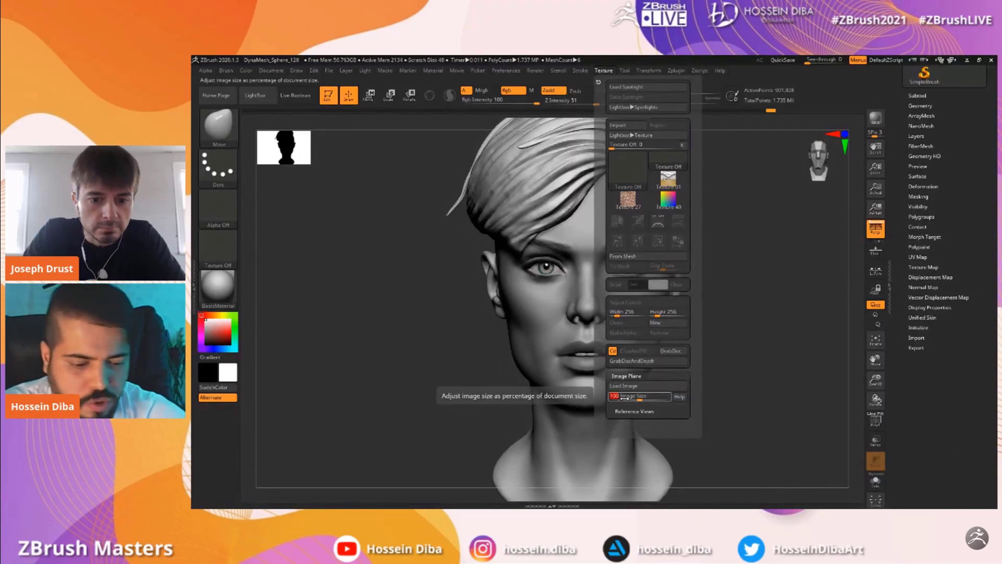
{"action": "type", "text": "13"}
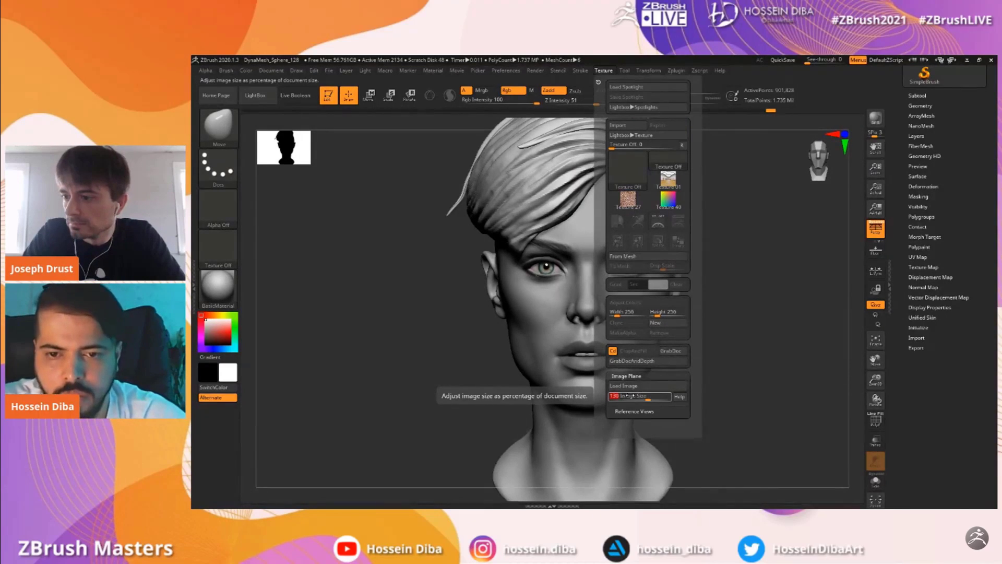
{"action": "key", "text": "Return"}
Load JPG image 4 from the Zmasters Concept folder as the image plane
{"action": "left_click", "coordinate": [631, 388]}
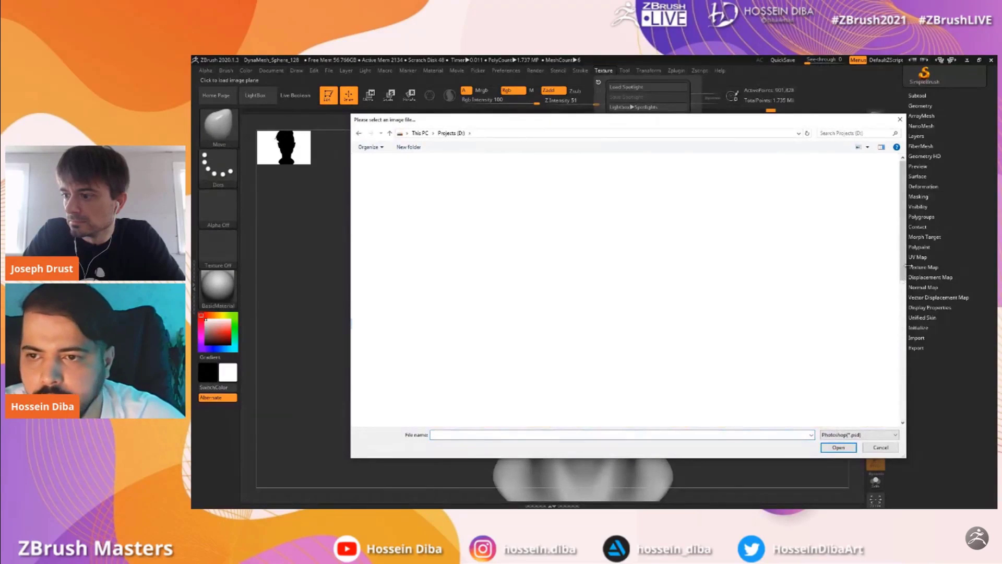
{"action": "left_click_drag", "start_coordinate": [901, 384], "coordinate": [901, 401]}
{"action": "double_click", "coordinate": [485, 409]}
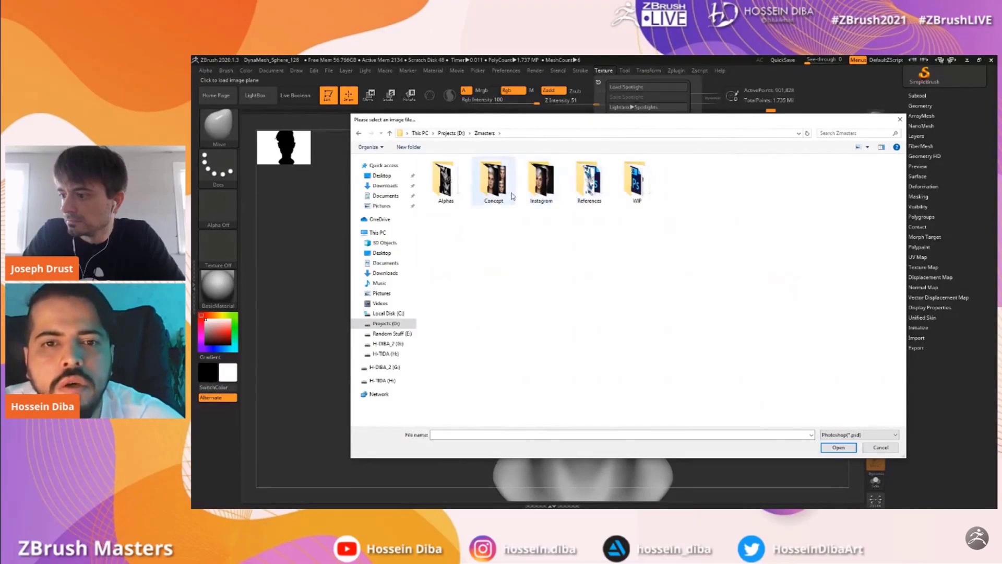
{"action": "double_click", "coordinate": [517, 198]}
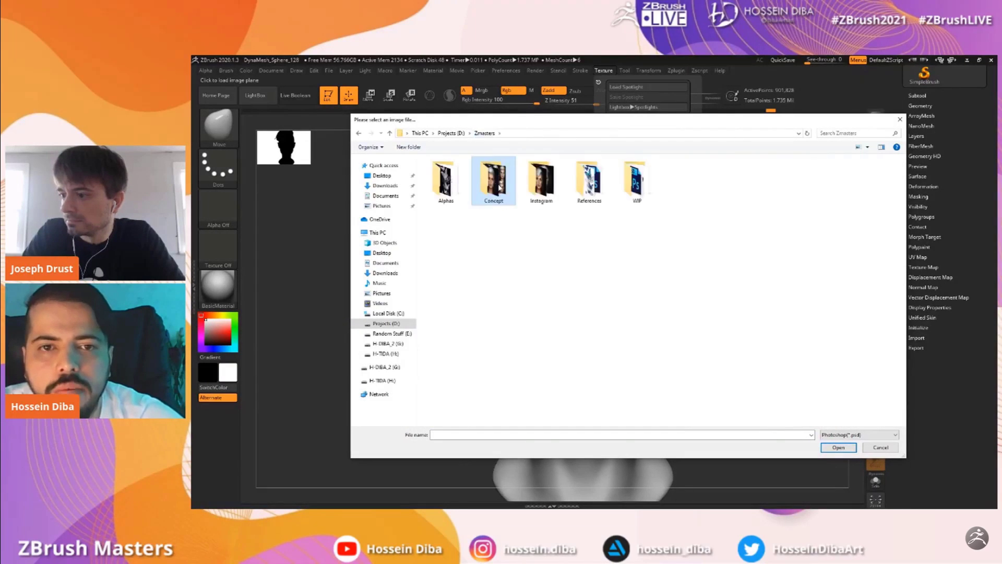
{"action": "left_click", "coordinate": [859, 434]}
{"action": "left_click", "coordinate": [834, 449]}
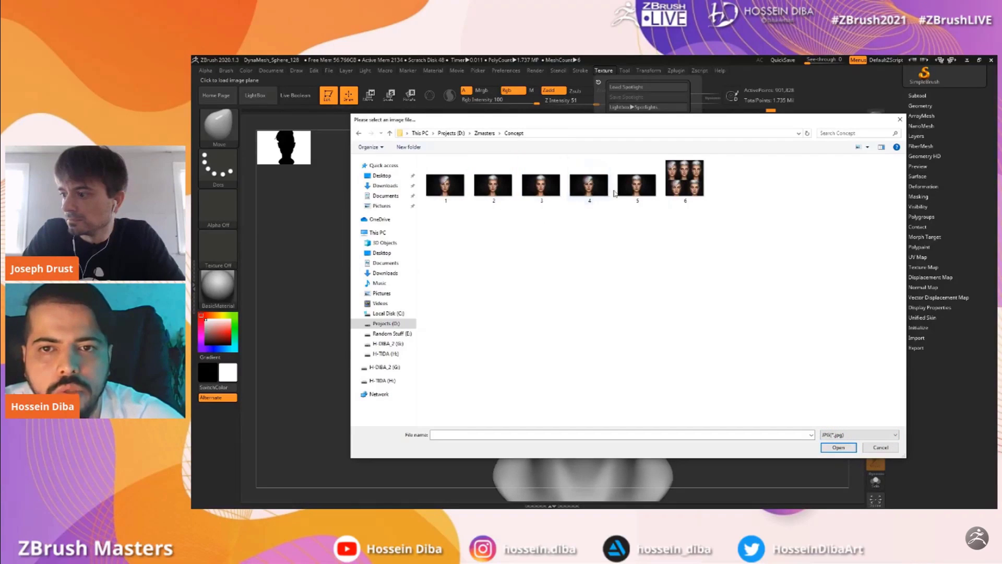
{"action": "double_click", "coordinate": [588, 190]}
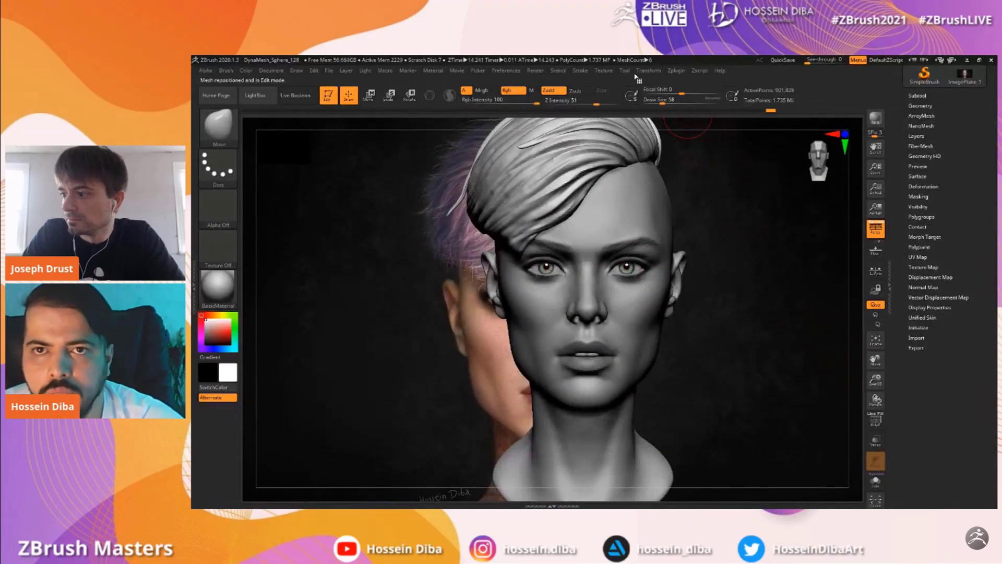
Set the reference view's model opacity to 43 and align the head with the face in the concept image
{"action": "left_click", "coordinate": [606, 71]}
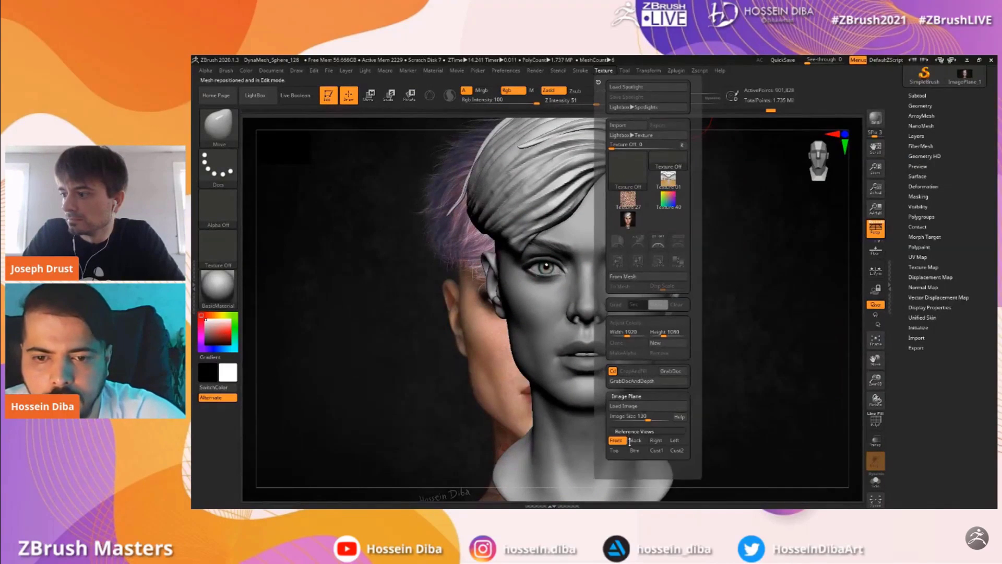
{"action": "left_click_drag", "start_coordinate": [637, 460], "coordinate": [629, 461]}
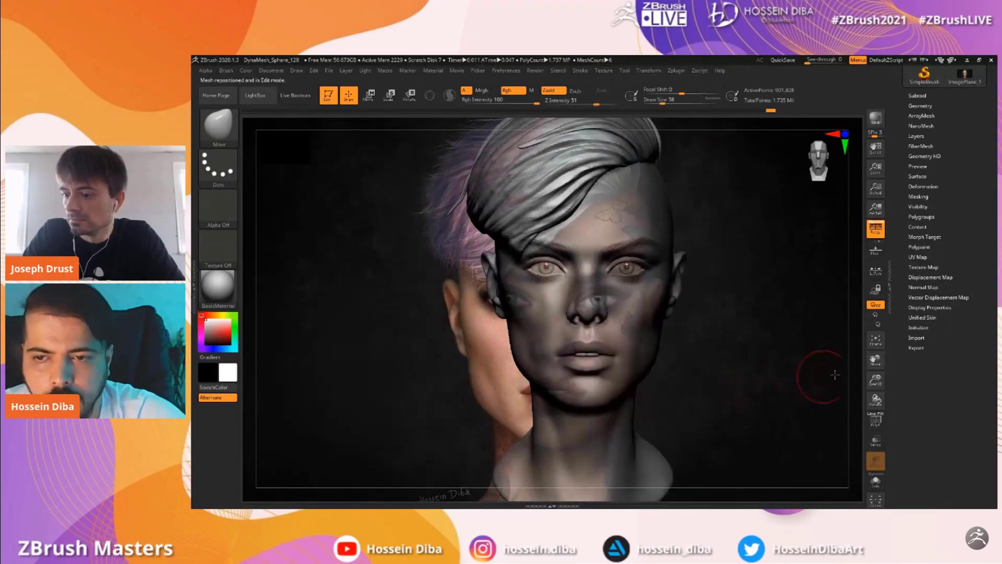
{"action": "mouse_move", "coordinate": [875, 360]}
{"action": "left_mouse_down"}
{"action": "mouse_move", "coordinate": [856, 376]}
{"action": "mouse_move", "coordinate": [874, 385]}
{"action": "mouse_move", "coordinate": [874, 366]}
{"action": "left_mouse_up"}
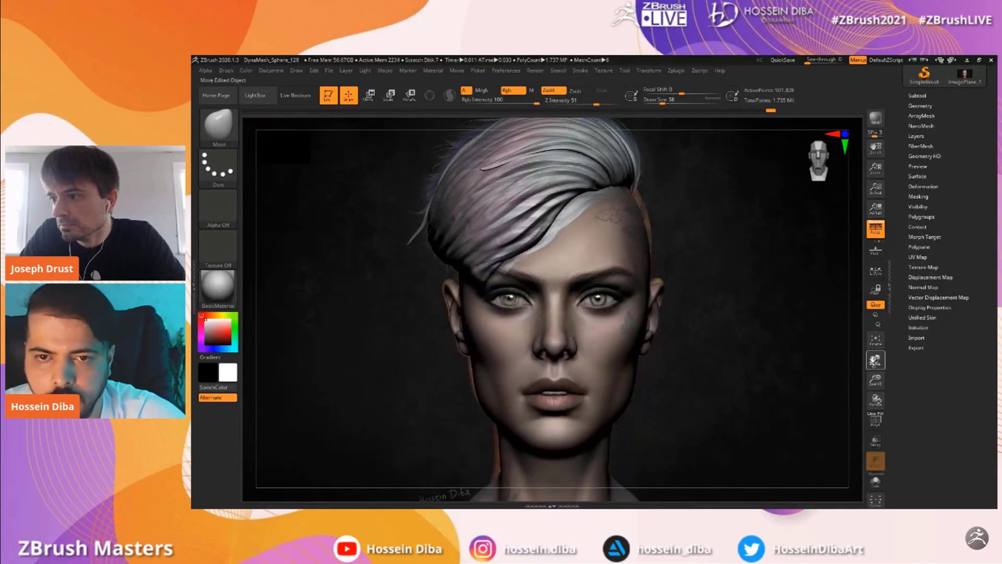
{"action": "left_click", "coordinate": [801, 374]}
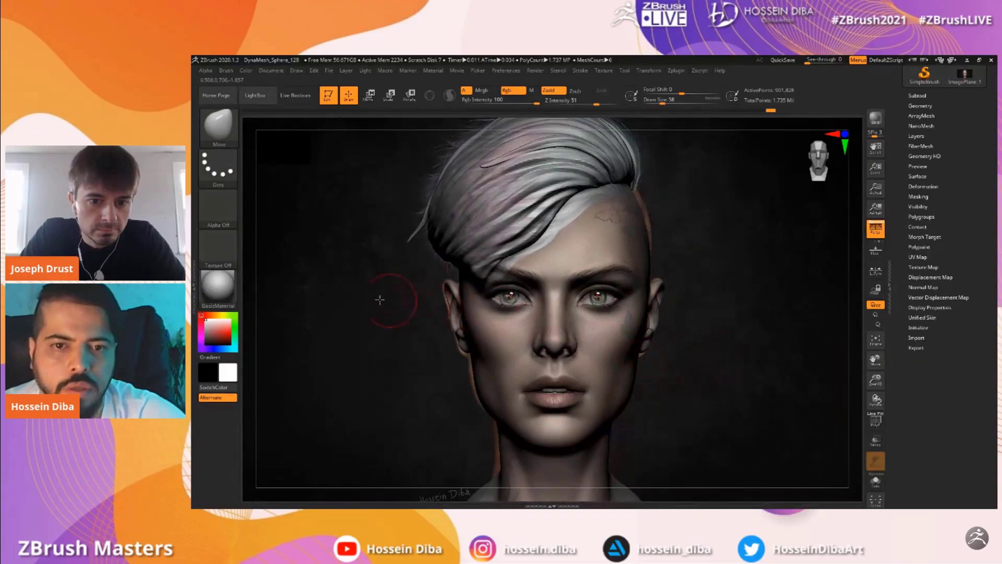
{"action": "left_click_drag", "start_coordinate": [872, 364], "coordinate": [873, 382]}
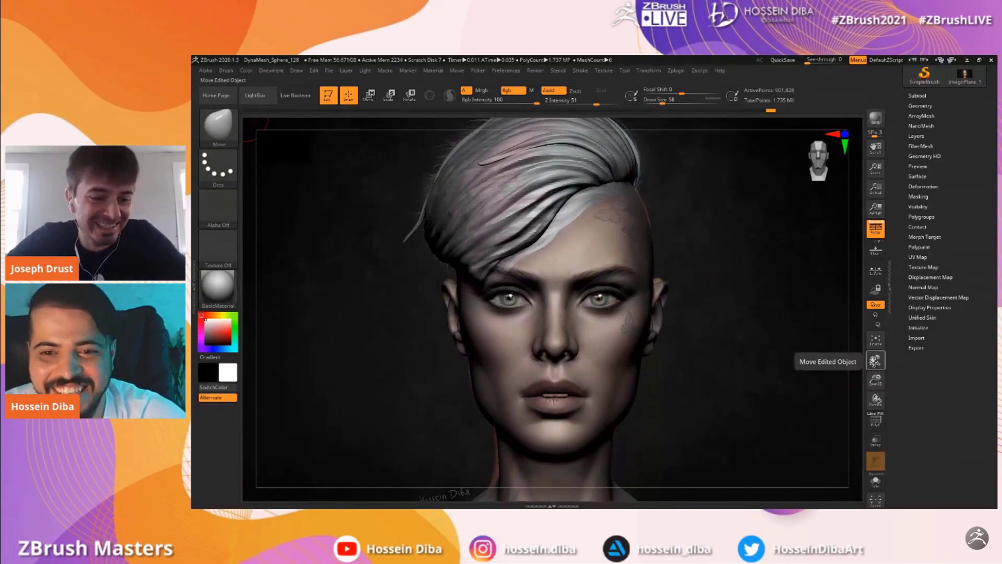
{"action": "left_click_drag", "start_coordinate": [875, 361], "coordinate": [876, 358]}
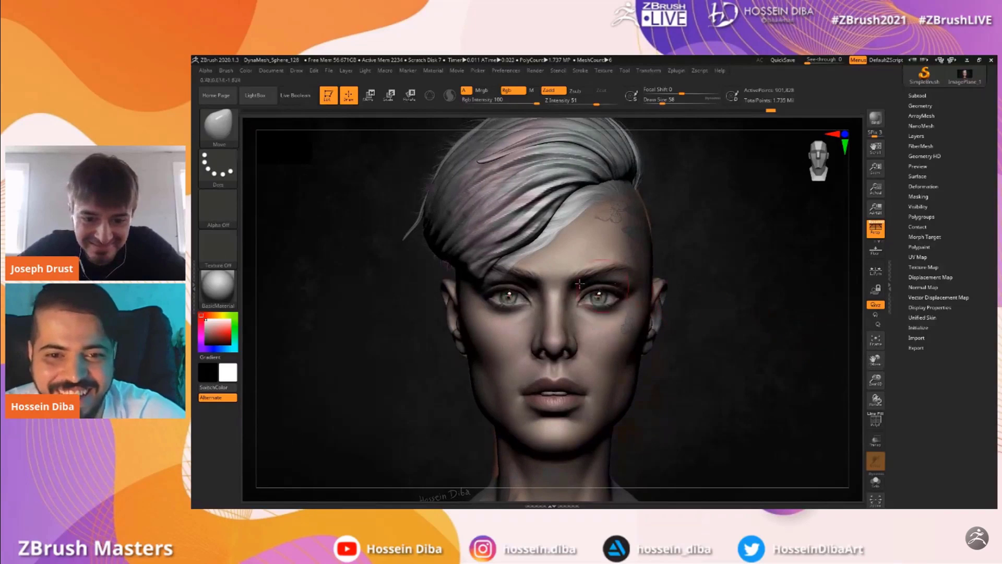
Clear the image plane's front reference view and reposition the head in the empty viewport
{"action": "left_click", "coordinate": [602, 71]}
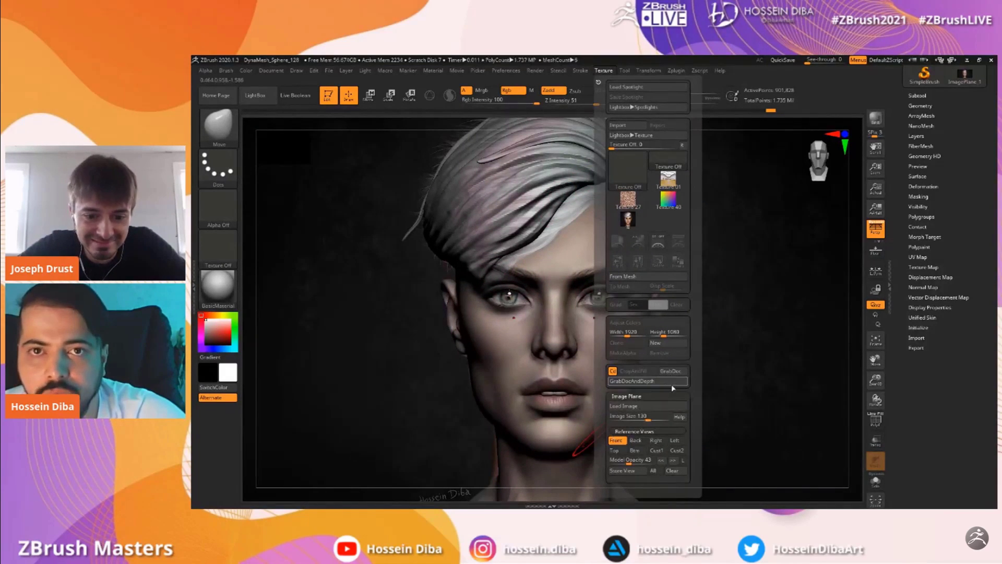
{"action": "left_click", "coordinate": [672, 471]}
{"action": "left_click_drag", "start_coordinate": [209, 328], "coordinate": [207, 324]}
{"action": "left_click_drag", "start_coordinate": [697, 337], "coordinate": [732, 361]}
{"action": "left_click_drag", "start_coordinate": [875, 382], "coordinate": [886, 360]}
{"action": "left_click_drag", "start_coordinate": [794, 364], "coordinate": [786, 369]}
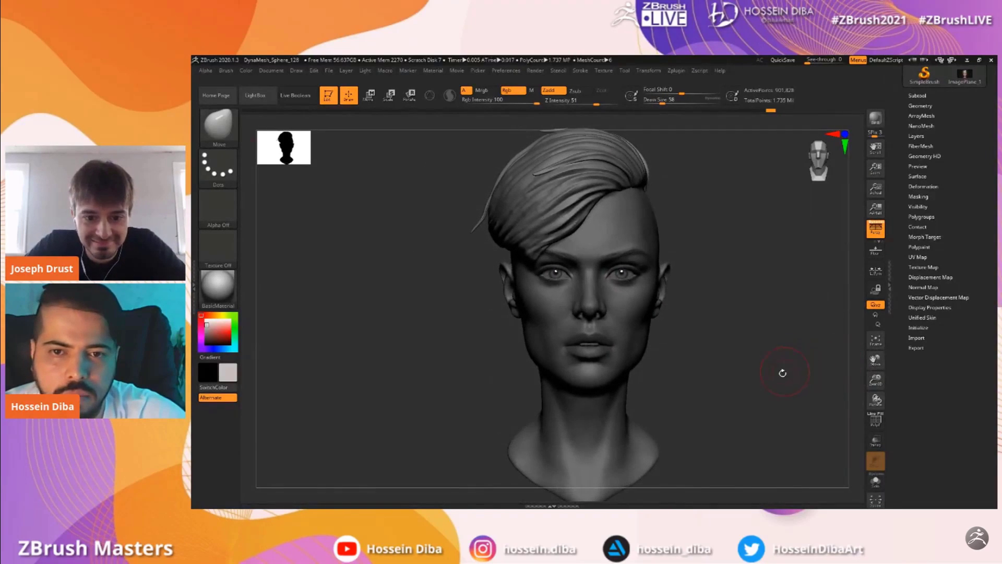
Select the face and neck subtool, frame the head from the front, and set the active colour to white
{"action": "left_click", "coordinate": [548, 264], "text": "alt"}
{"action": "left_click_drag", "start_coordinate": [442, 296], "coordinate": [514, 302]}
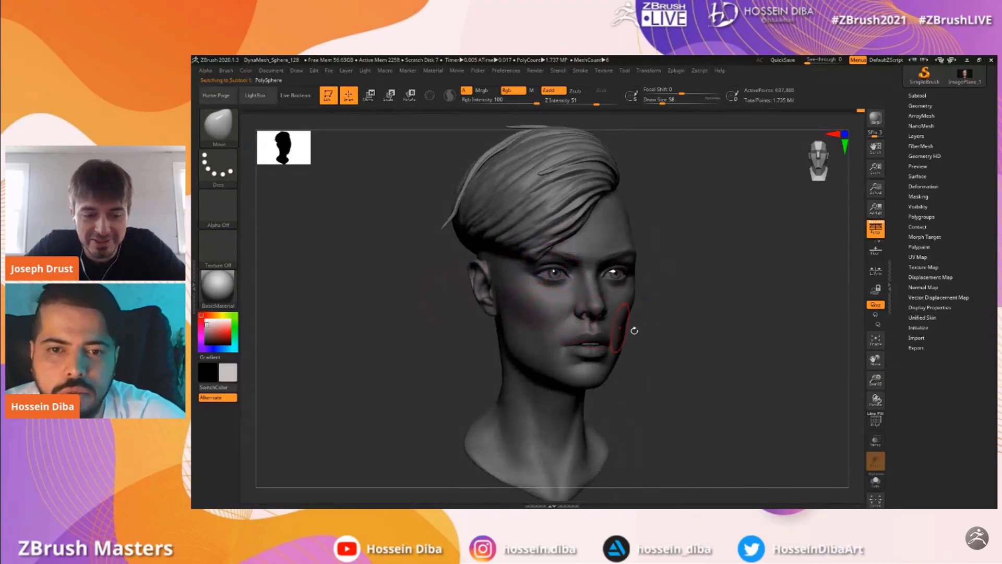
{"action": "left_click_drag", "start_coordinate": [688, 324], "coordinate": [654, 318], "text": "shift"}
{"action": "left_click_drag", "start_coordinate": [876, 380], "coordinate": [821, 386]}
{"action": "mouse_move", "coordinate": [875, 360]}
{"action": "left_mouse_down"}
{"action": "mouse_move", "coordinate": [816, 388]}
{"action": "mouse_move", "coordinate": [816, 371]}
{"action": "mouse_move", "coordinate": [781, 340]}
{"action": "mouse_move", "coordinate": [798, 363]}
{"action": "mouse_move", "coordinate": [860, 370]}
{"action": "mouse_move", "coordinate": [727, 349]}
{"action": "left_mouse_up"}
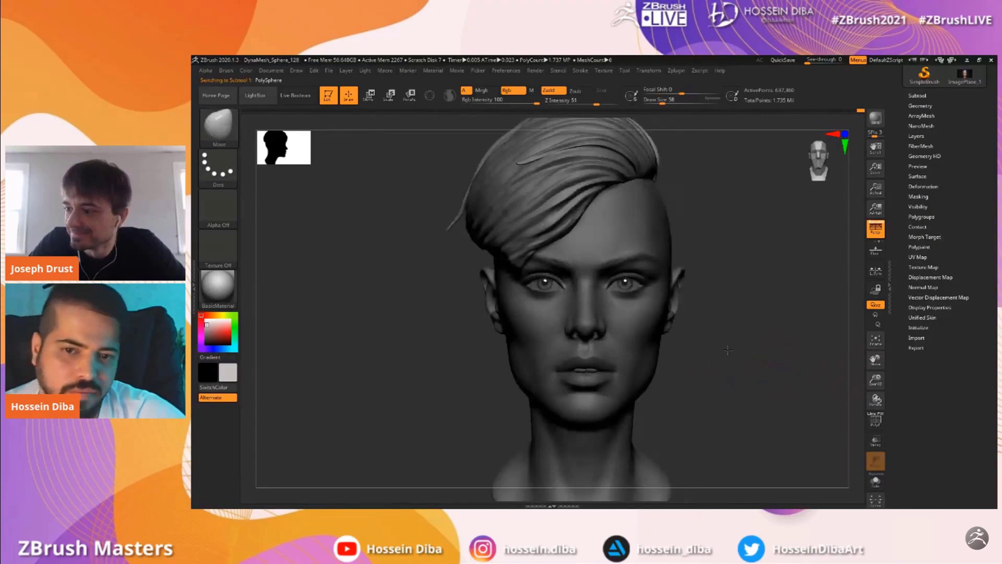
{"action": "left_click_drag", "start_coordinate": [874, 380], "coordinate": [874, 360]}
{"action": "left_click_drag", "start_coordinate": [796, 371], "coordinate": [778, 364]}
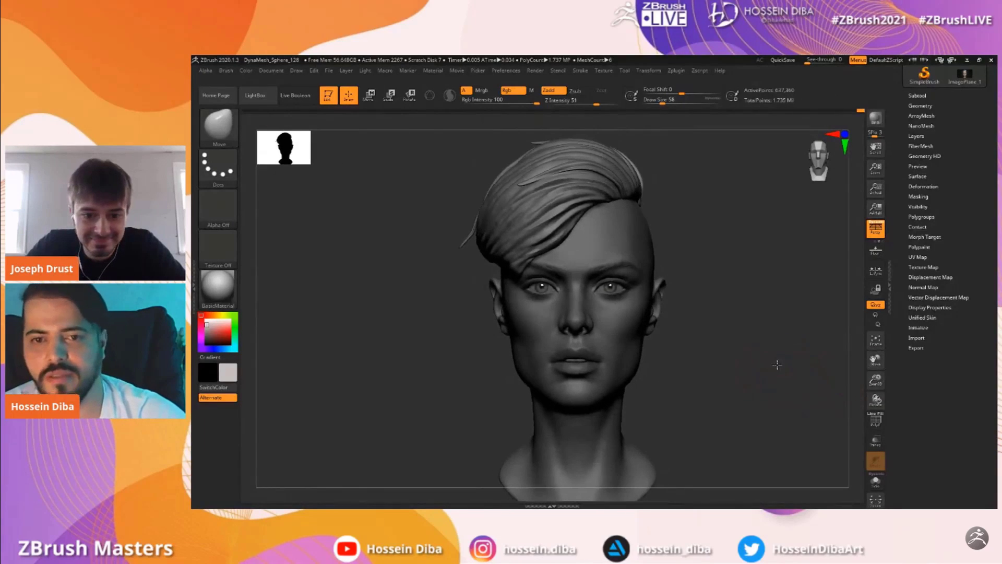
{"action": "left_click_drag", "start_coordinate": [875, 379], "coordinate": [877, 369]}
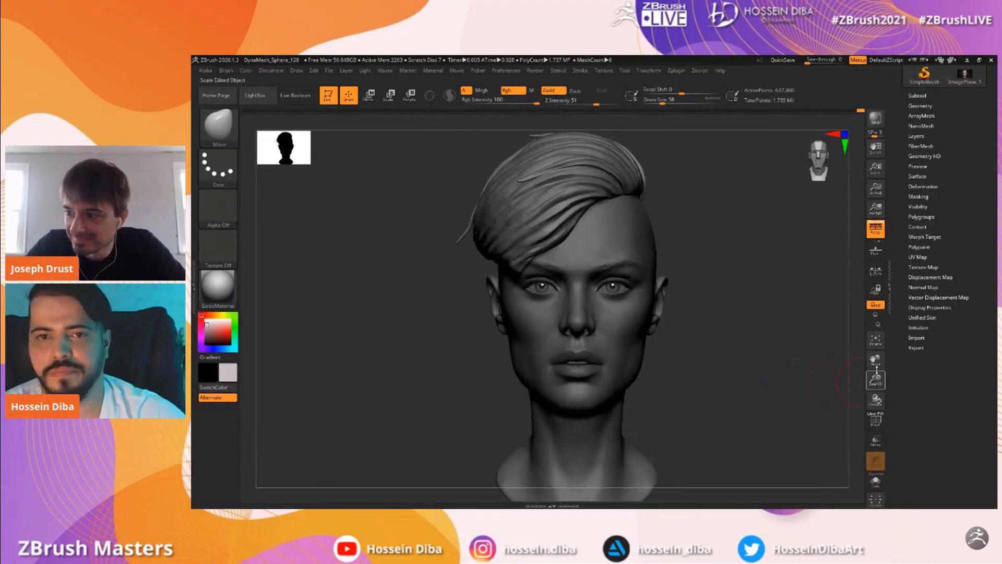
{"action": "left_click_drag", "start_coordinate": [762, 353], "coordinate": [770, 358]}
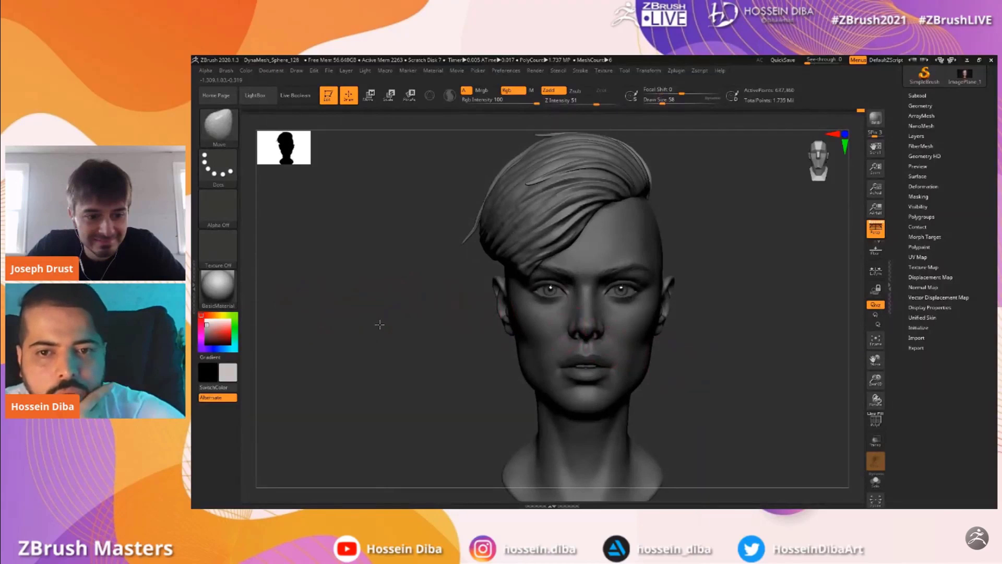
{"action": "left_click", "coordinate": [206, 320]}
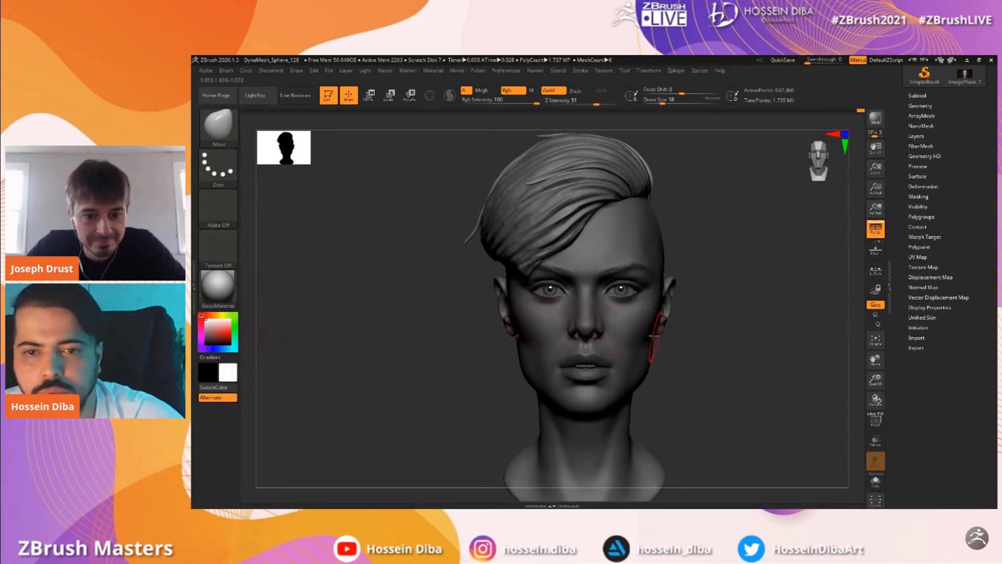
{"action": "left_click_drag", "start_coordinate": [875, 379], "coordinate": [871, 362]}
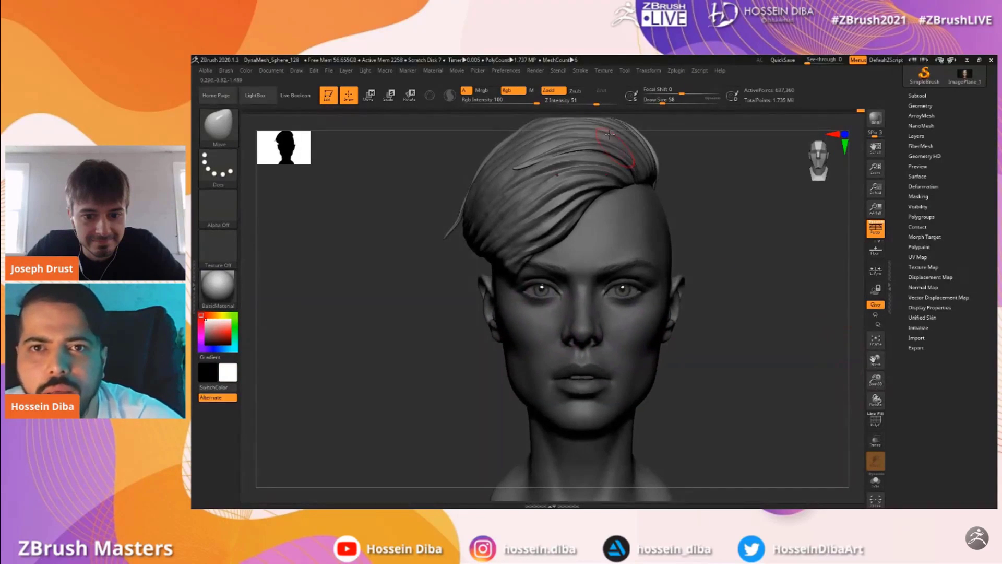
Expand the subtool list and toggle Solo on and off for the head subtool
{"action": "left_click", "coordinate": [603, 71]}
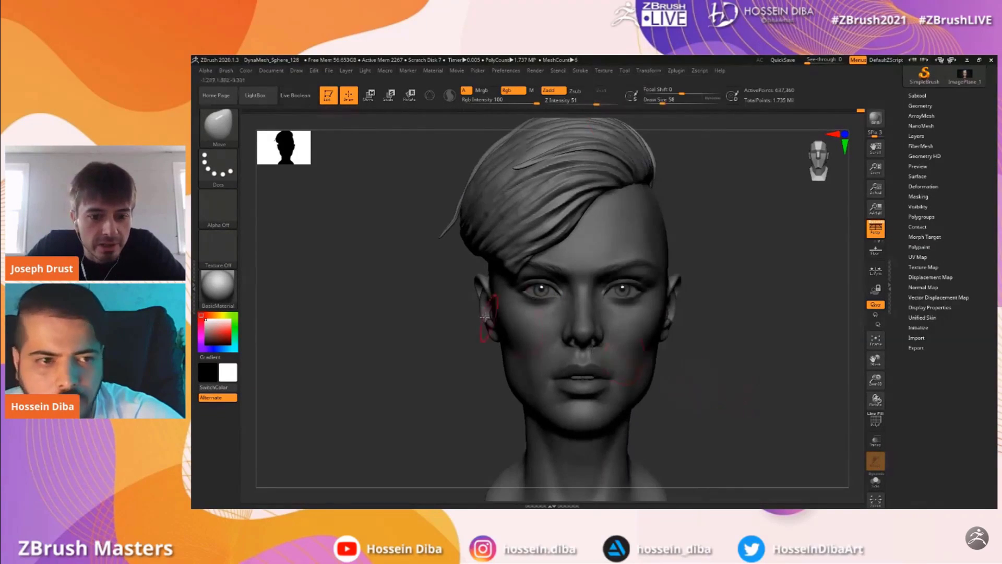
{"action": "left_click", "coordinate": [272, 70]}
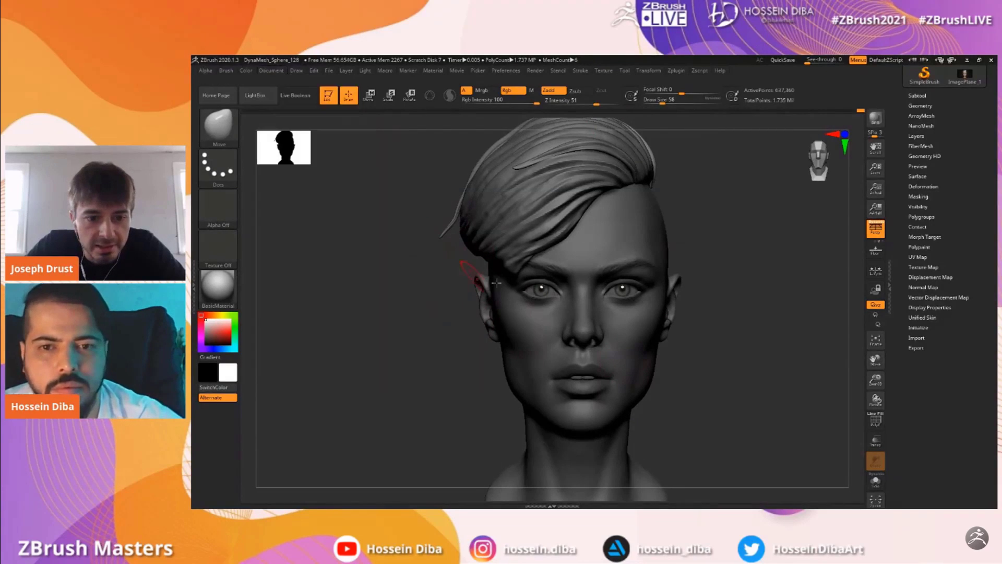
{"action": "left_click", "coordinate": [917, 95]}
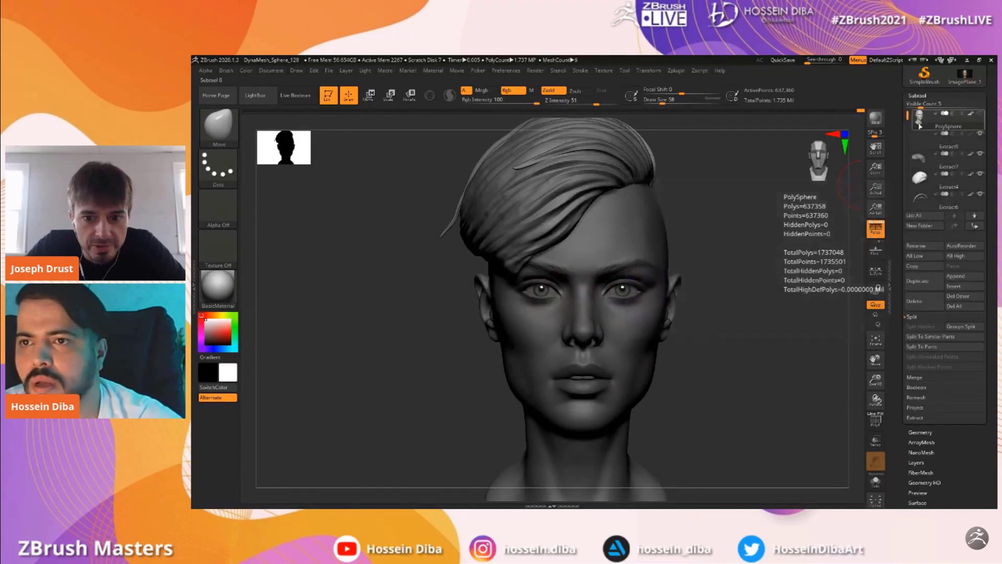
{"action": "left_click", "coordinate": [875, 481]}
{"action": "left_click", "coordinate": [875, 482]}
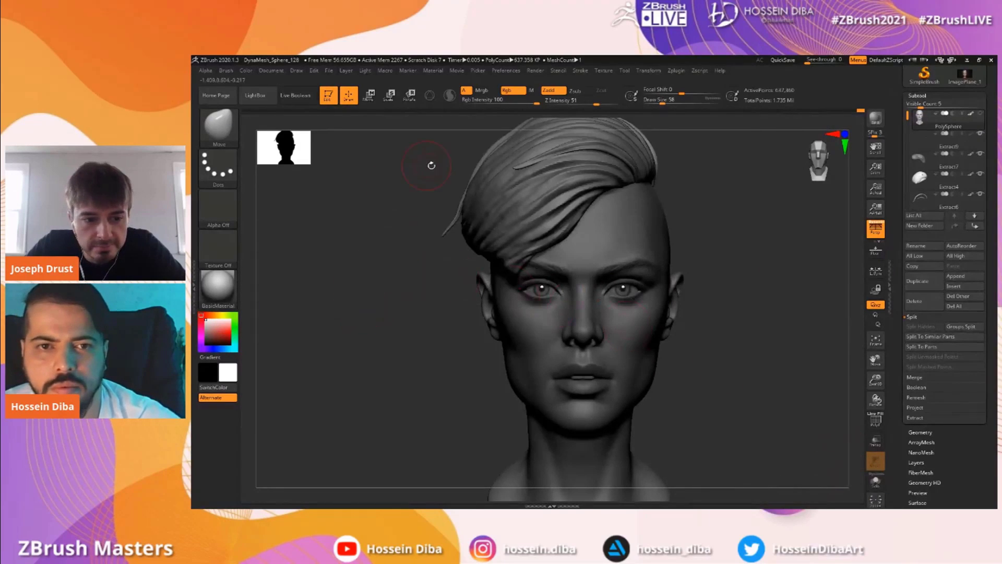
Start a new document without saving changes, redraw the head on the canvas in Edit mode and frame it
{"action": "left_click", "coordinate": [271, 71]}
{"action": "left_click", "coordinate": [302, 175]}
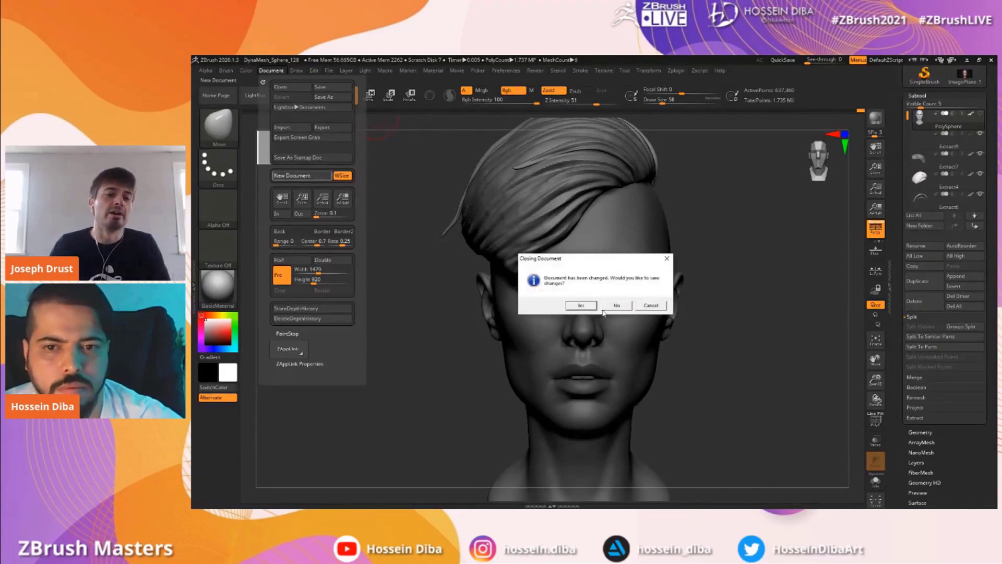
{"action": "left_click", "coordinate": [616, 307]}
{"action": "left_click_drag", "start_coordinate": [608, 322], "coordinate": [606, 417]}
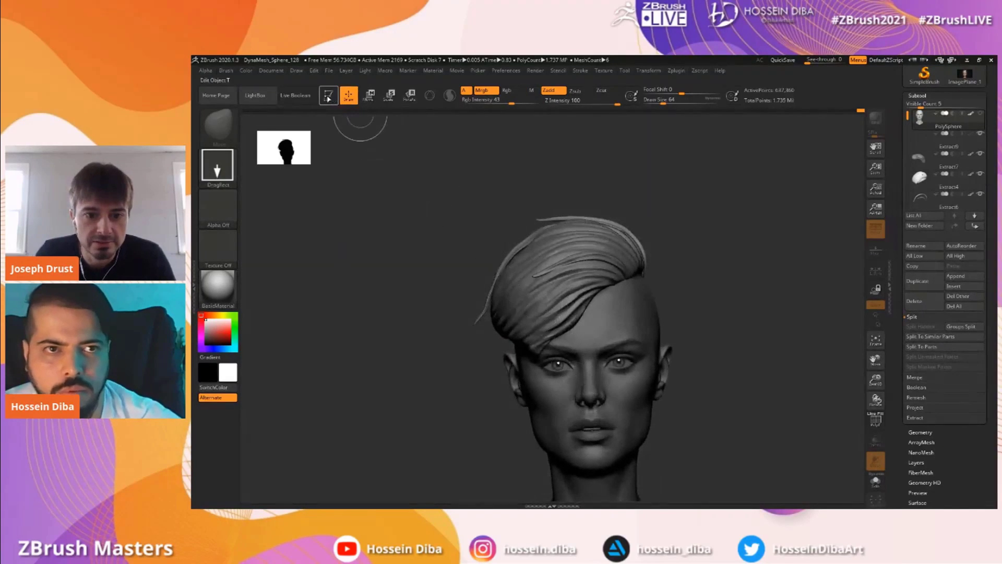
{"action": "left_click", "coordinate": [330, 99]}
{"action": "left_click", "coordinate": [875, 340]}
{"action": "left_click_drag", "start_coordinate": [838, 379], "coordinate": [781, 337]}
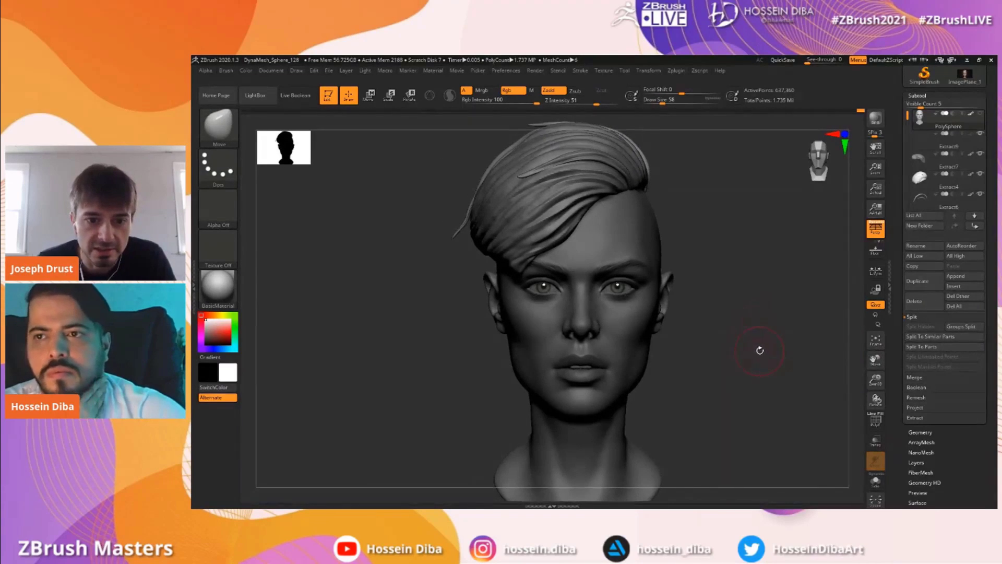
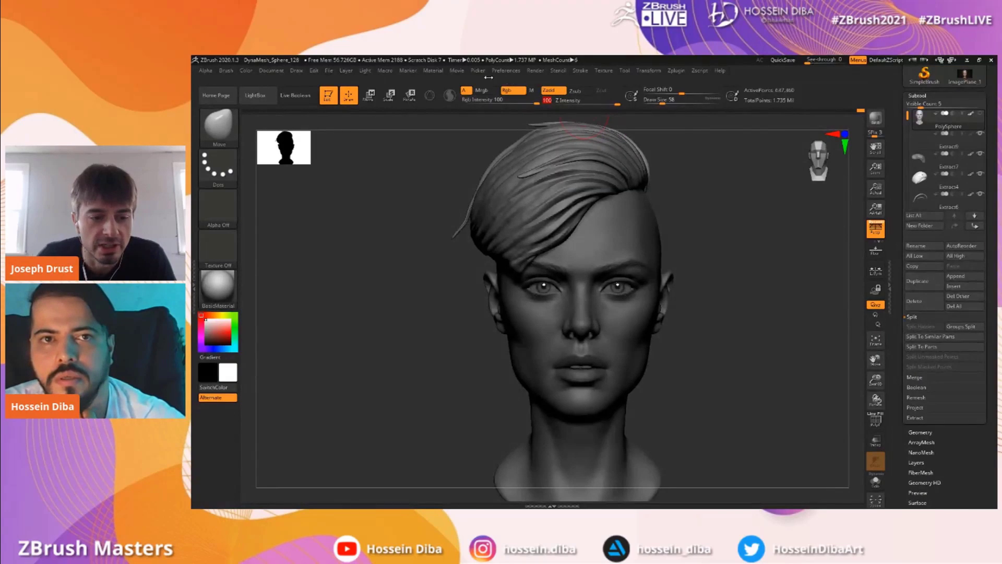
Enlarge the head in the front view, then leave Edit mode by switching the active mesh to 2.5D
{"action": "left_click_drag", "start_coordinate": [812, 309], "coordinate": [875, 360], "text": "alt"}
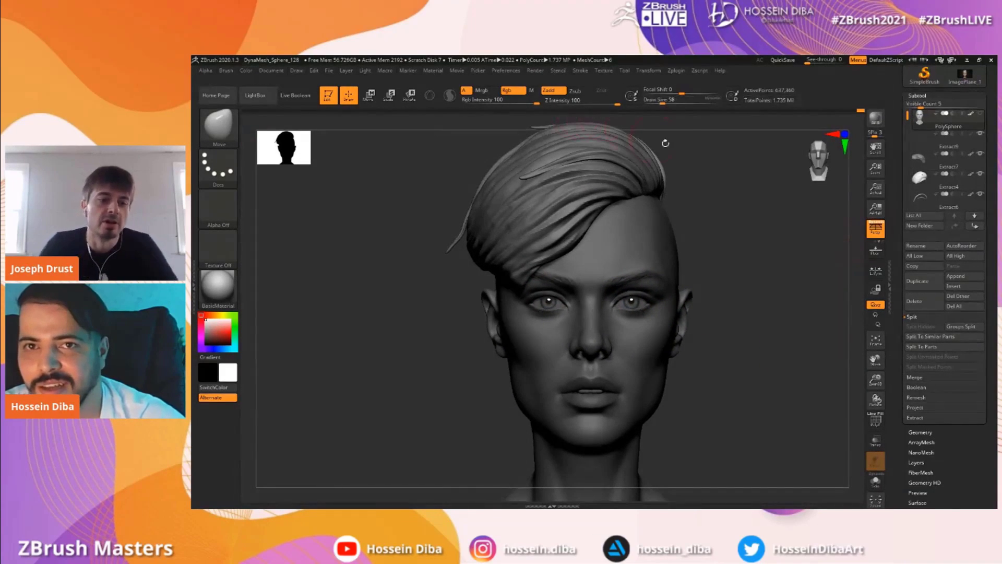
{"action": "mouse_move", "coordinate": [740, 380]}
{"action": "left_mouse_down"}
{"action": "mouse_move", "coordinate": [797, 380]}
{"action": "mouse_move", "coordinate": [738, 387]}
{"action": "left_mouse_up"}
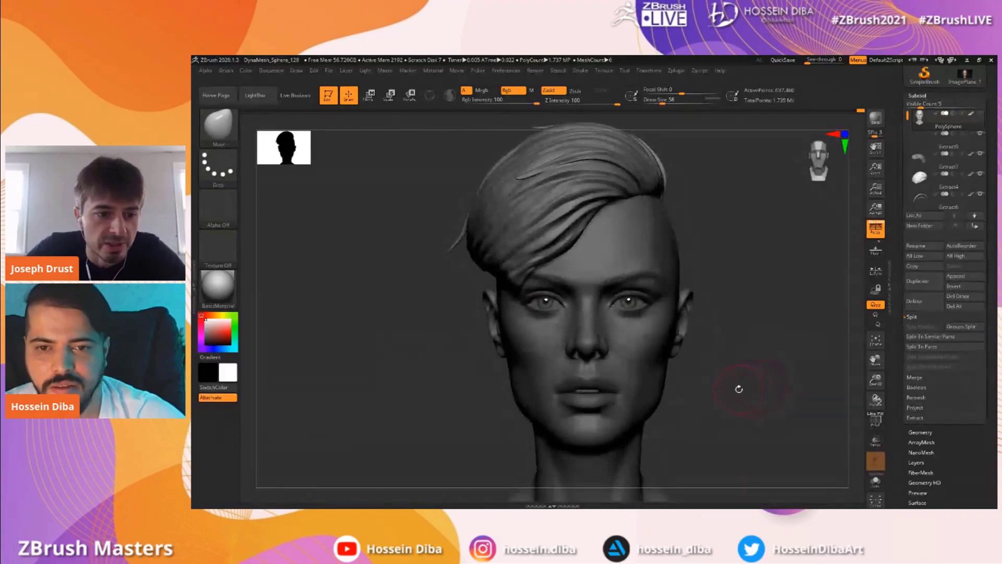
{"action": "left_click_drag", "start_coordinate": [876, 360], "coordinate": [880, 359]}
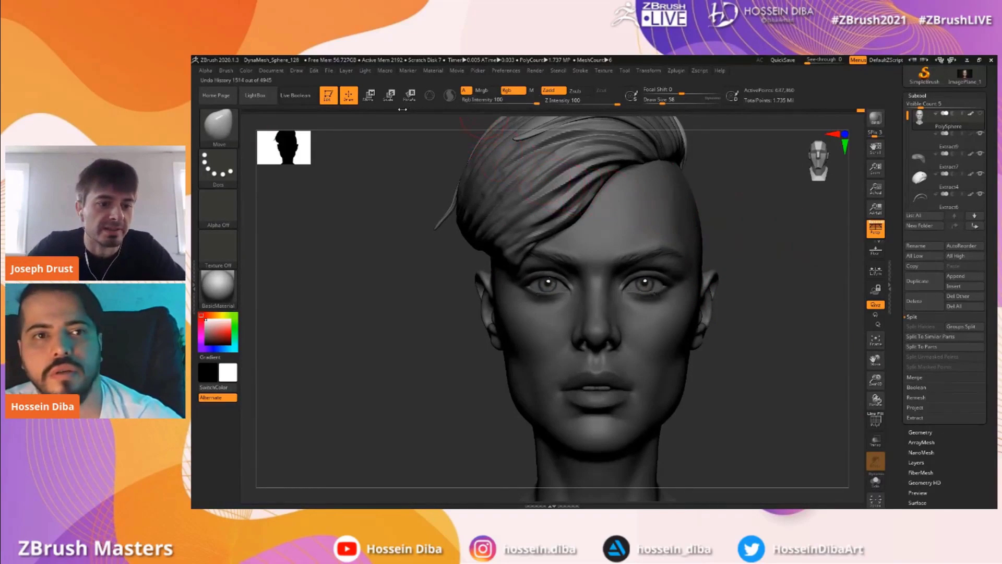
{"action": "left_click", "coordinate": [348, 102]}
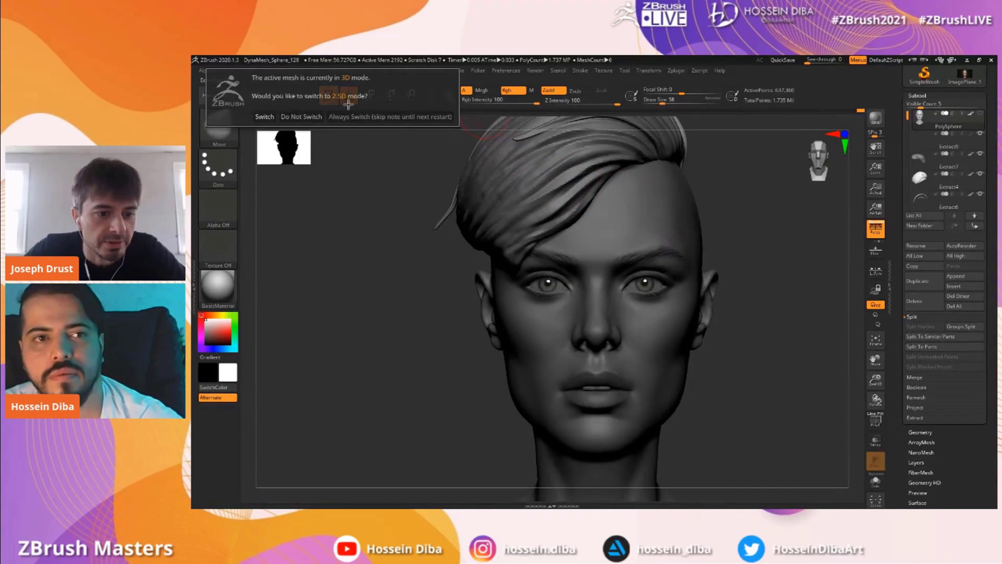
{"action": "left_click", "coordinate": [291, 117]}
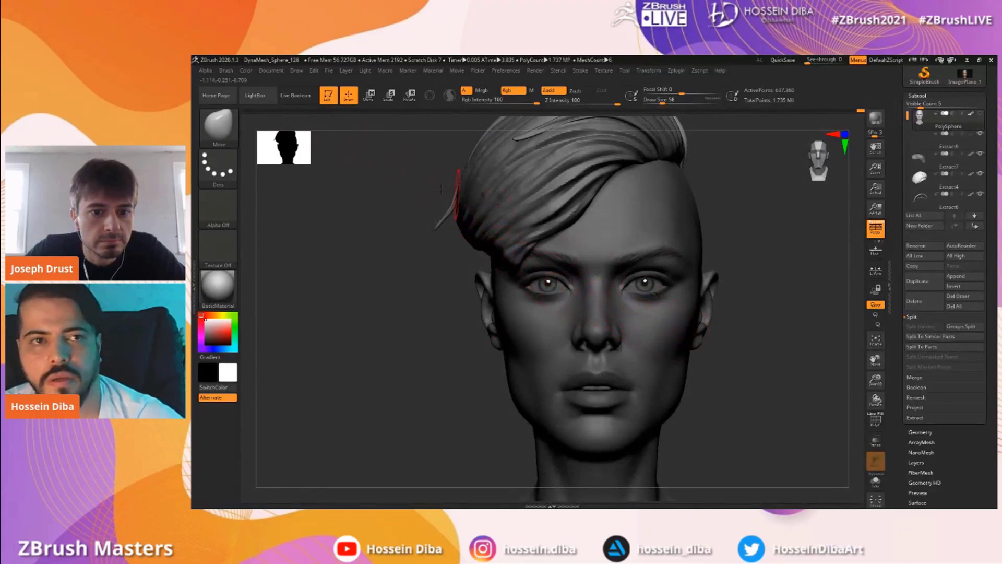
{"action": "left_click", "coordinate": [331, 100]}
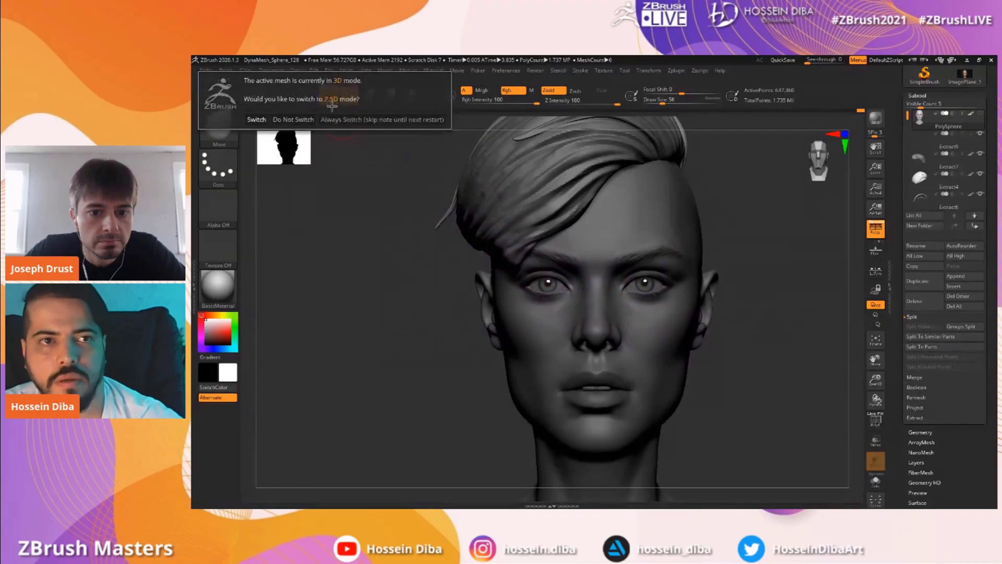
{"action": "left_click", "coordinate": [255, 119]}
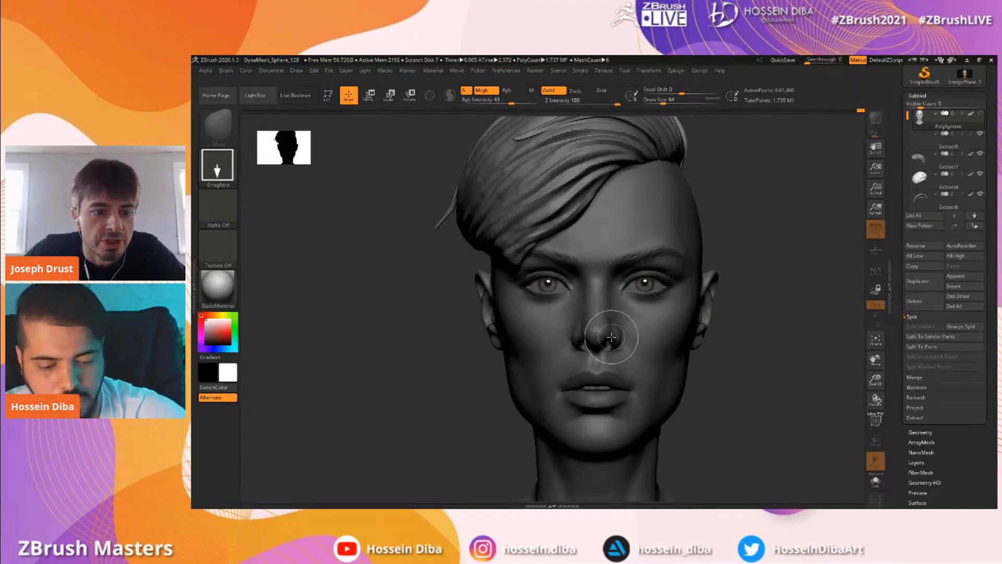
Clear the canvas and try redrawing the head on it twice with the RGB intensity at 43
{"action": "key", "text": "ctrl"}
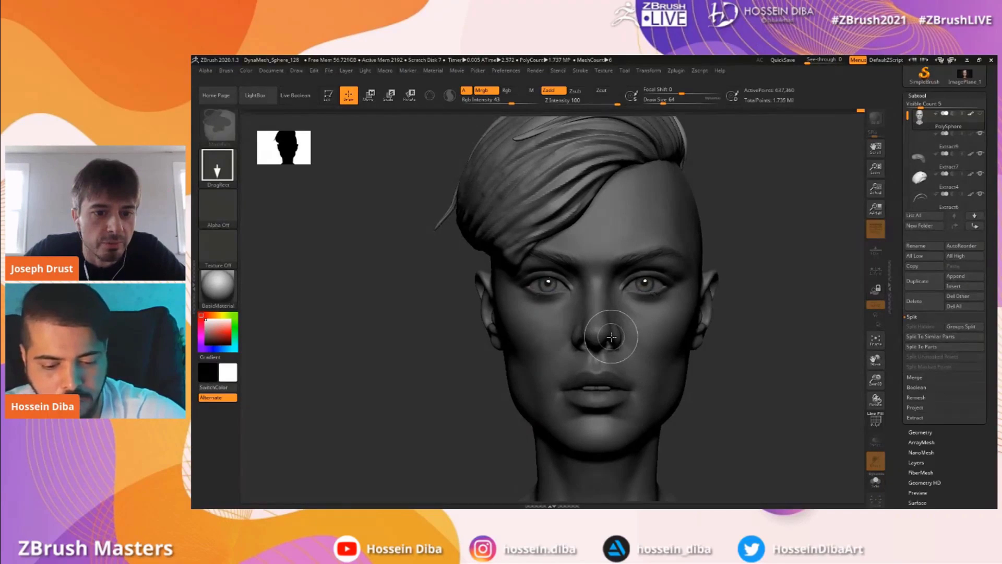
{"action": "key", "text": "ctrl+n"}
{"action": "left_click_drag", "start_coordinate": [584, 327], "coordinate": [586, 394]}
{"action": "key", "text": "ctrl+n"}
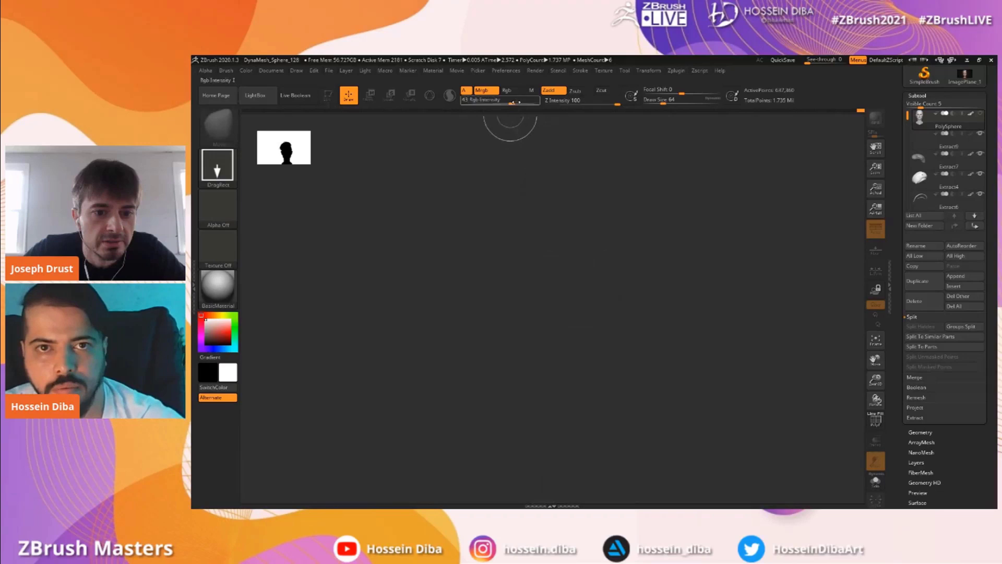
{"action": "left_click_drag", "start_coordinate": [577, 328], "coordinate": [585, 400]}
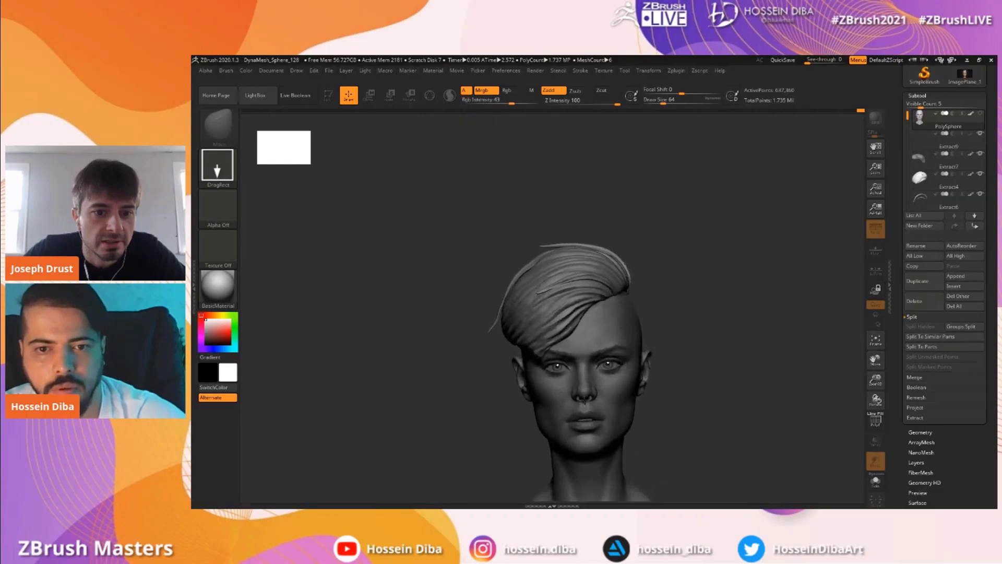
Clear the canvas, set the RGB intensity to 100, redraw the head, and enter Edit mode with the model framed
{"action": "key", "text": "ctrl+n"}
{"action": "left_click_drag", "start_coordinate": [507, 100], "coordinate": [516, 100]}
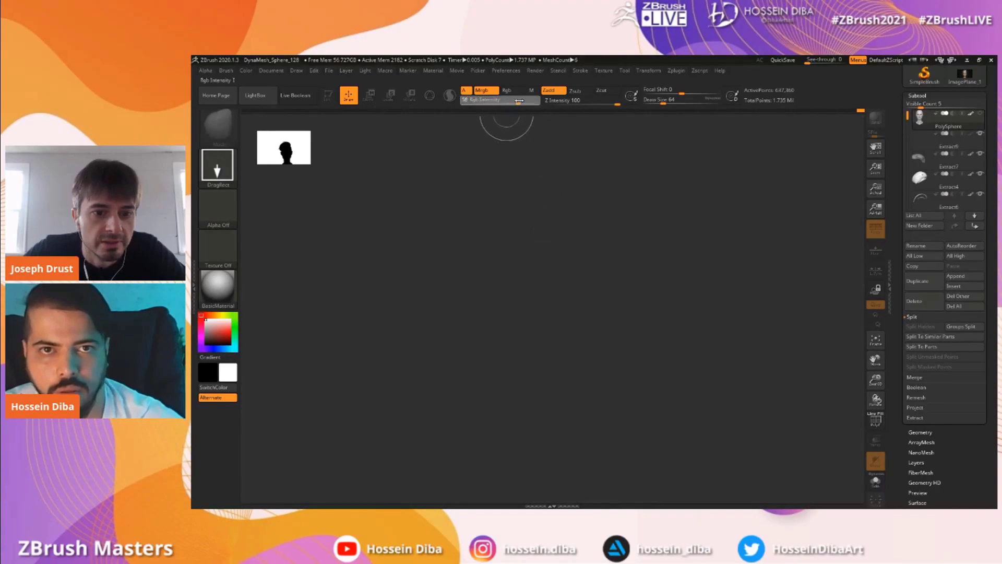
{"action": "left_click_drag", "start_coordinate": [550, 323], "coordinate": [551, 366]}
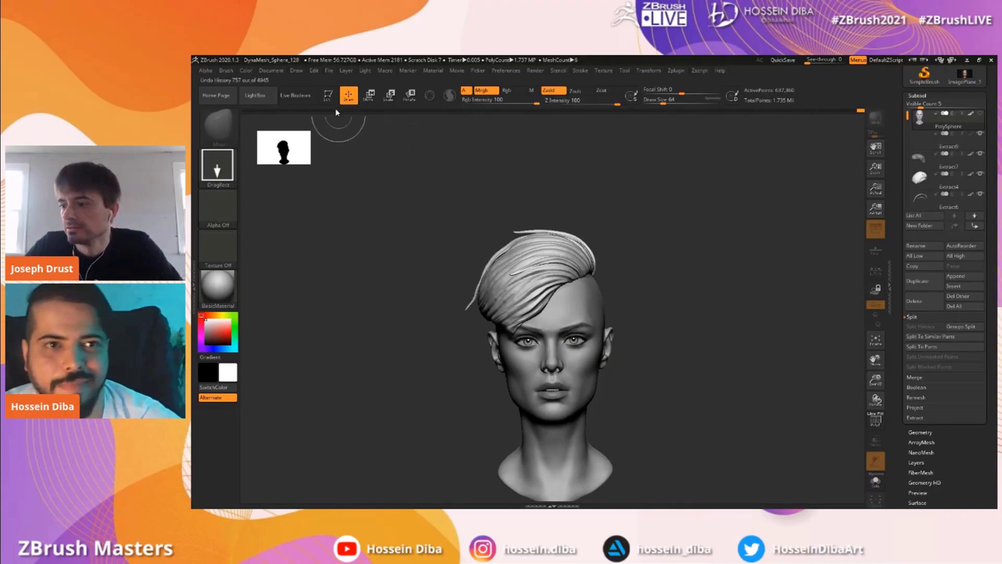
{"action": "left_click", "coordinate": [328, 95]}
{"action": "left_click", "coordinate": [875, 340]}
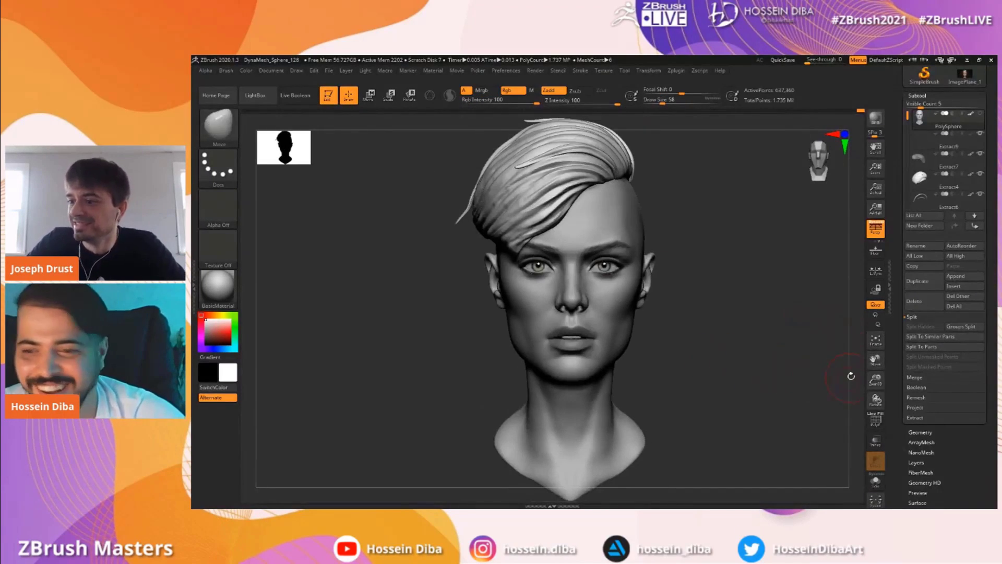
Examine the head's face and side-swept hair from the front and from slightly turned angles
{"action": "left_click_drag", "start_coordinate": [876, 360], "coordinate": [882, 385]}
{"action": "left_click_drag", "start_coordinate": [412, 358], "coordinate": [486, 360]}
{"action": "left_click_drag", "start_coordinate": [736, 375], "coordinate": [384, 382], "text": "shift"}
{"action": "mouse_move", "coordinate": [875, 381]}
{"action": "left_mouse_down"}
{"action": "mouse_move", "coordinate": [860, 341]}
{"action": "mouse_move", "coordinate": [876, 386]}
{"action": "mouse_move", "coordinate": [878, 361]}
{"action": "left_mouse_up"}
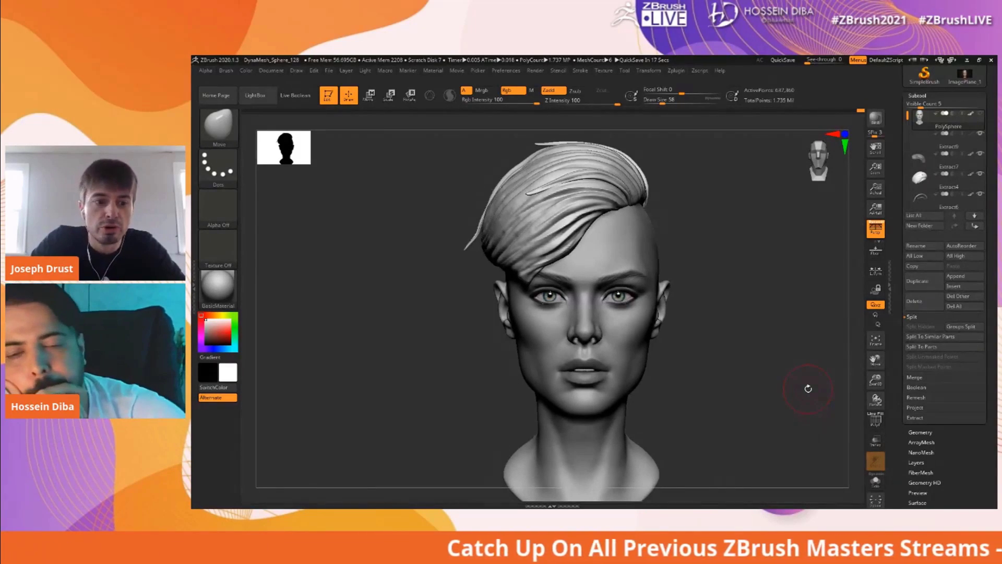
{"action": "mouse_move", "coordinate": [771, 416]}
{"action": "left_mouse_down"}
{"action": "mouse_move", "coordinate": [774, 403]}
{"action": "mouse_move", "coordinate": [784, 407]}
{"action": "left_mouse_up"}
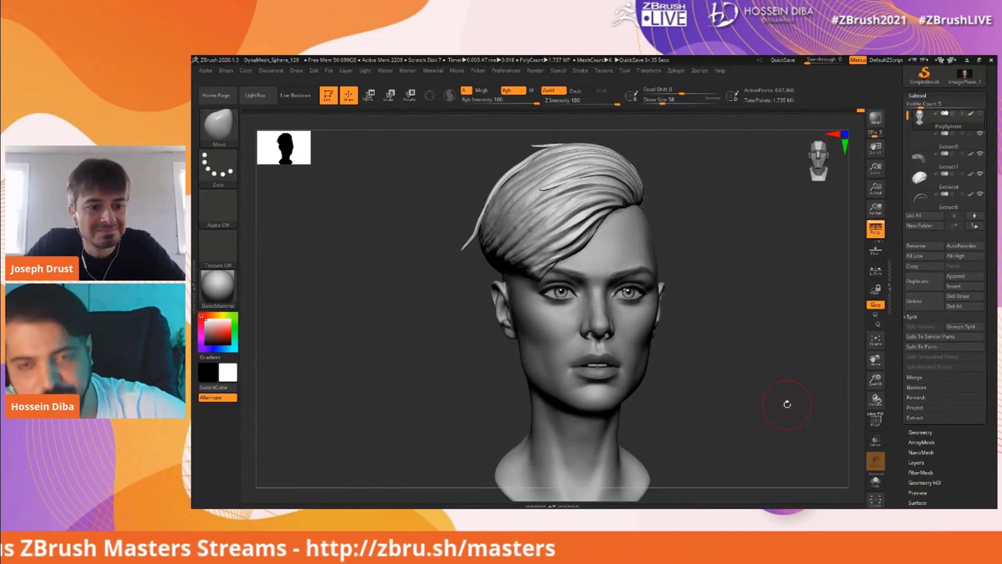
{"action": "mouse_move", "coordinate": [762, 371]}
{"action": "left_mouse_down"}
{"action": "mouse_move", "coordinate": [876, 390]}
{"action": "mouse_move", "coordinate": [873, 369]}
{"action": "mouse_move", "coordinate": [869, 377]}
{"action": "left_mouse_up"}
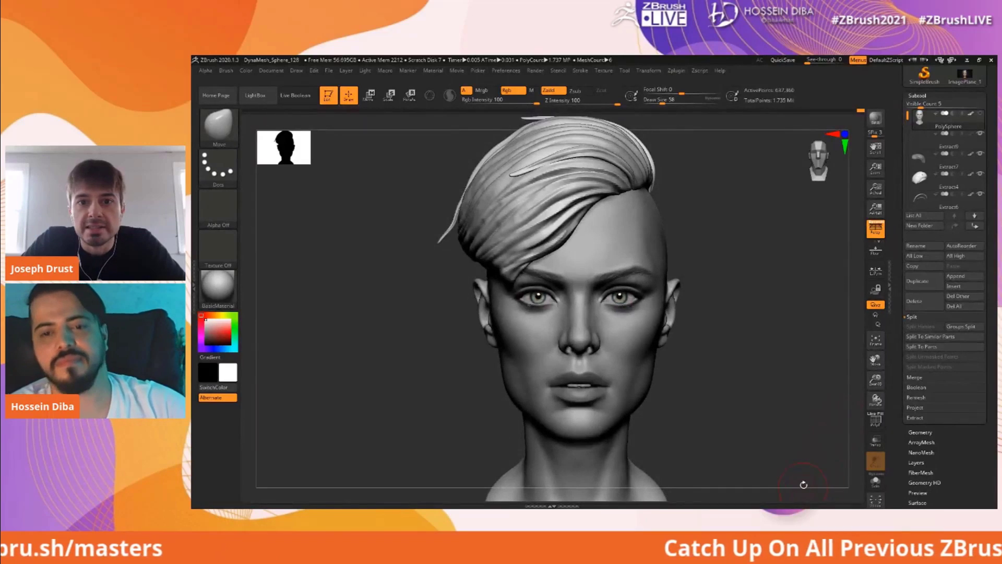